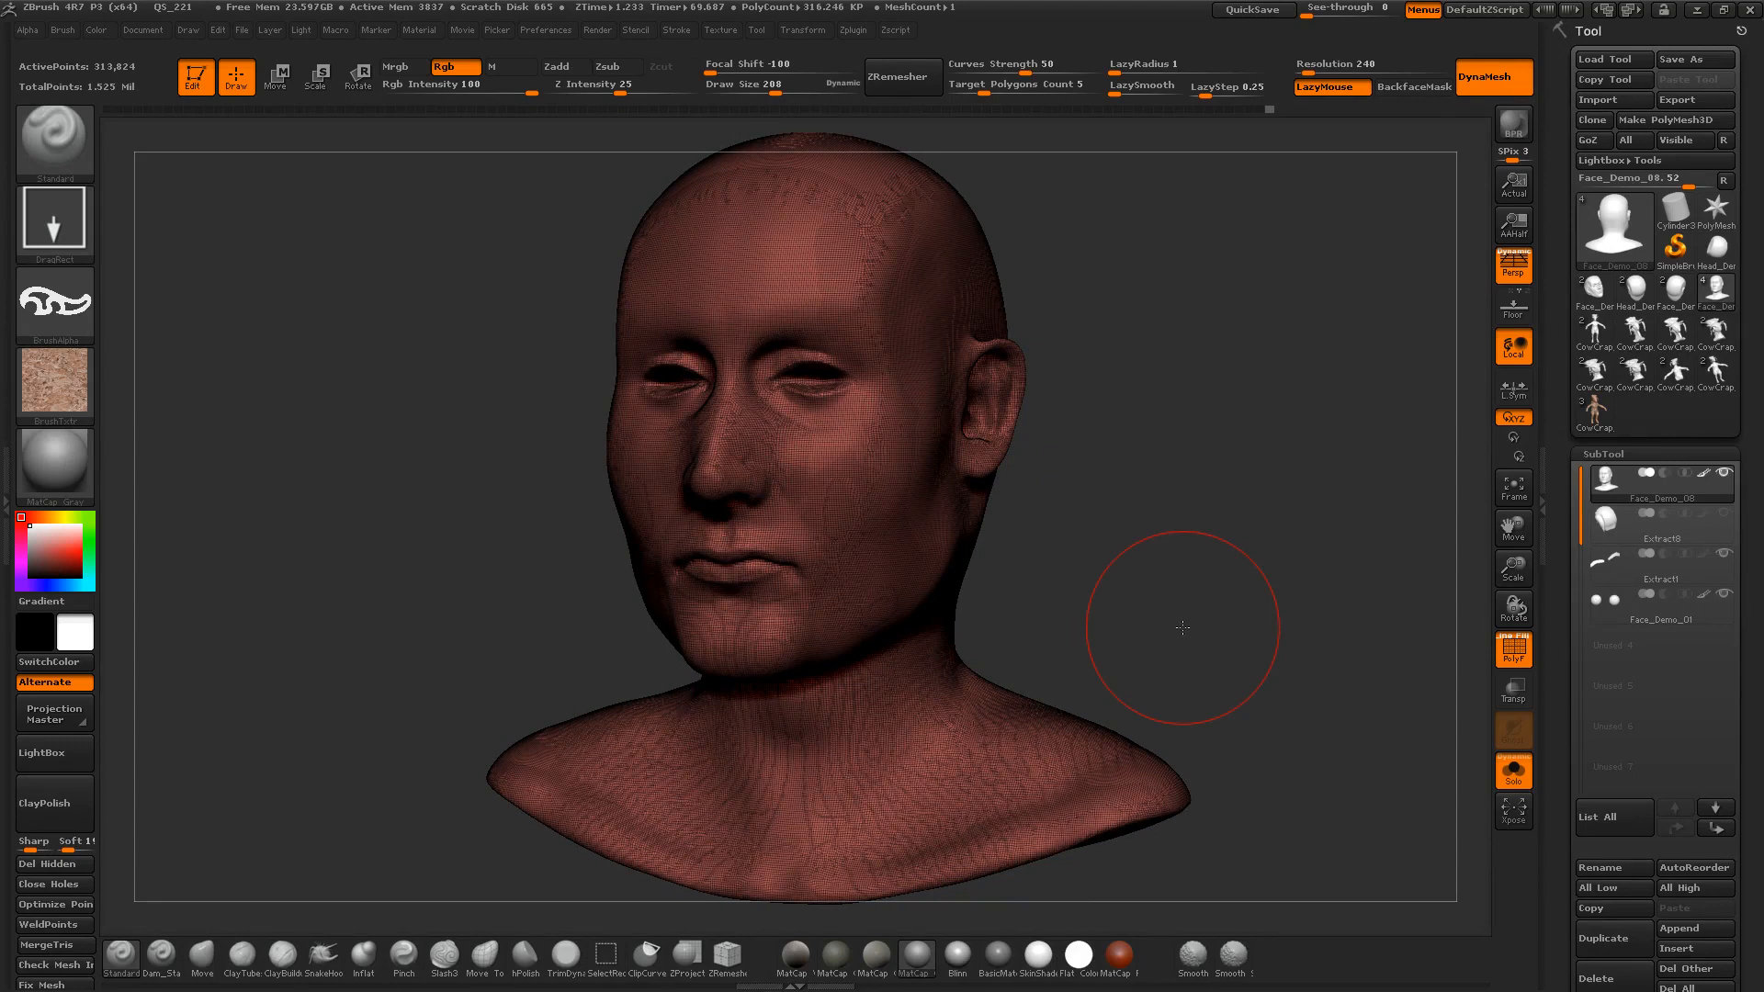
Step: Duplicate the Face_Demo_08 head and bust subtool
{"action": "left_click_drag", "start_coordinate": [1309, 694], "coordinate": [1380, 720]}
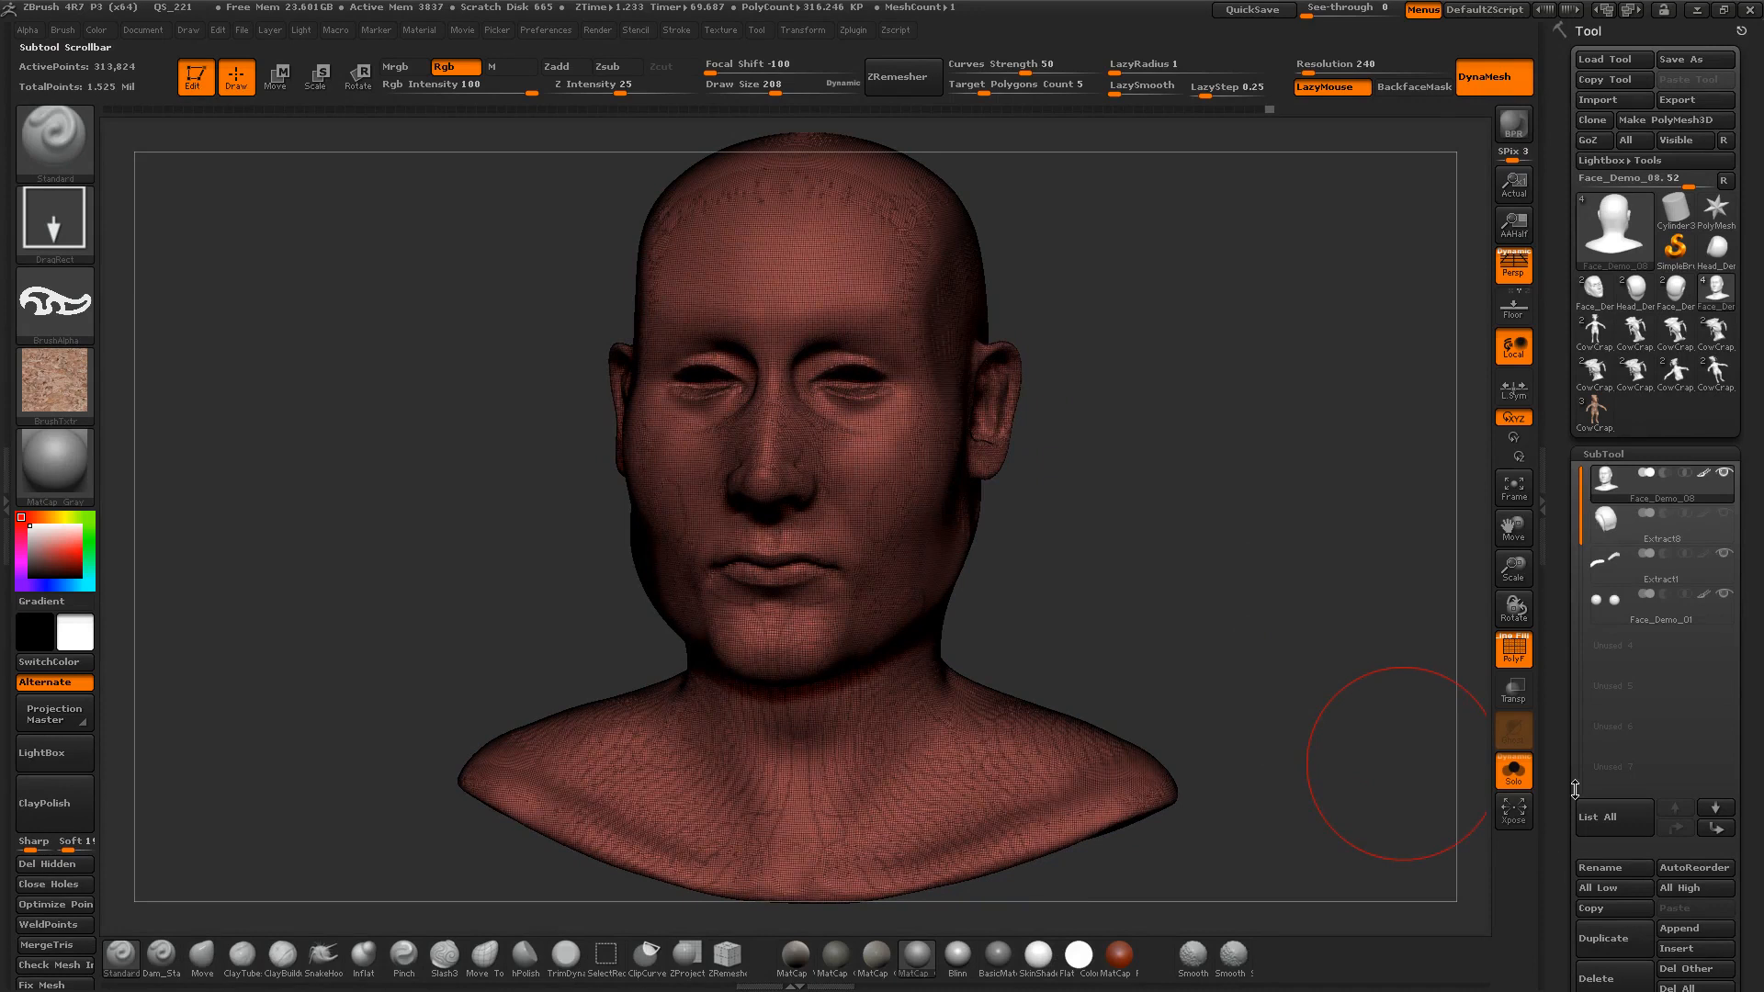
{"action": "left_click_drag", "start_coordinate": [1559, 691], "coordinate": [1559, 666]}
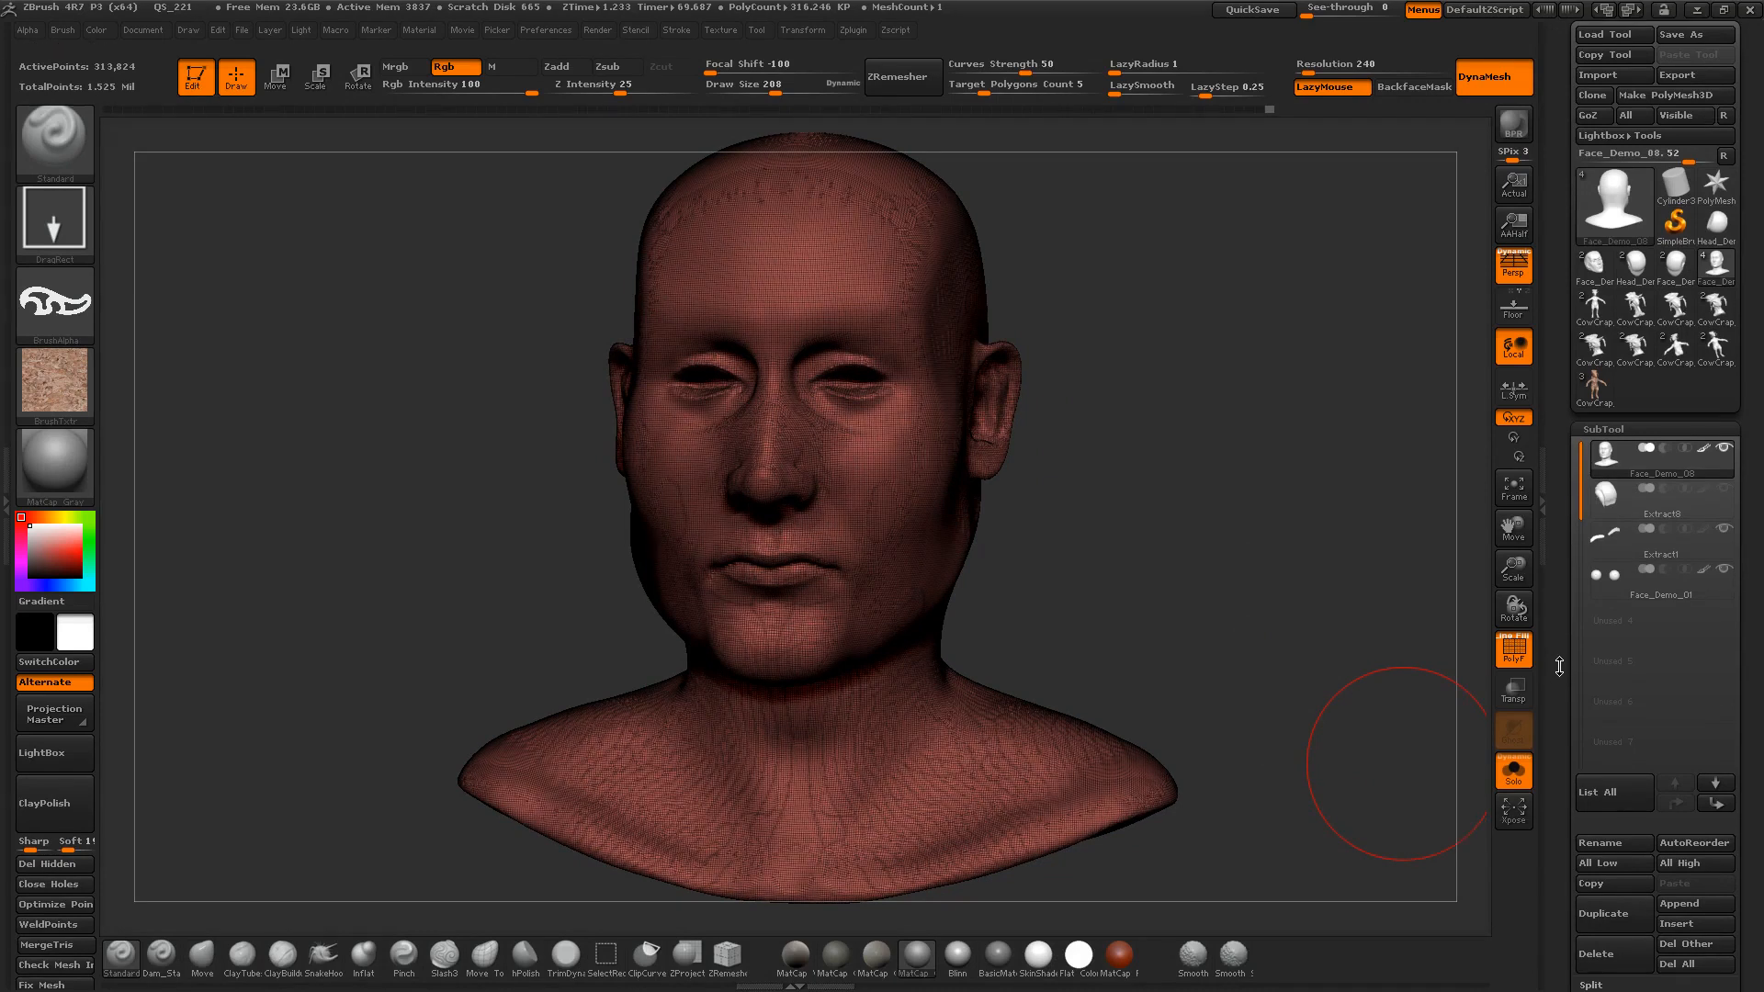
{"action": "left_click", "coordinate": [1615, 902]}
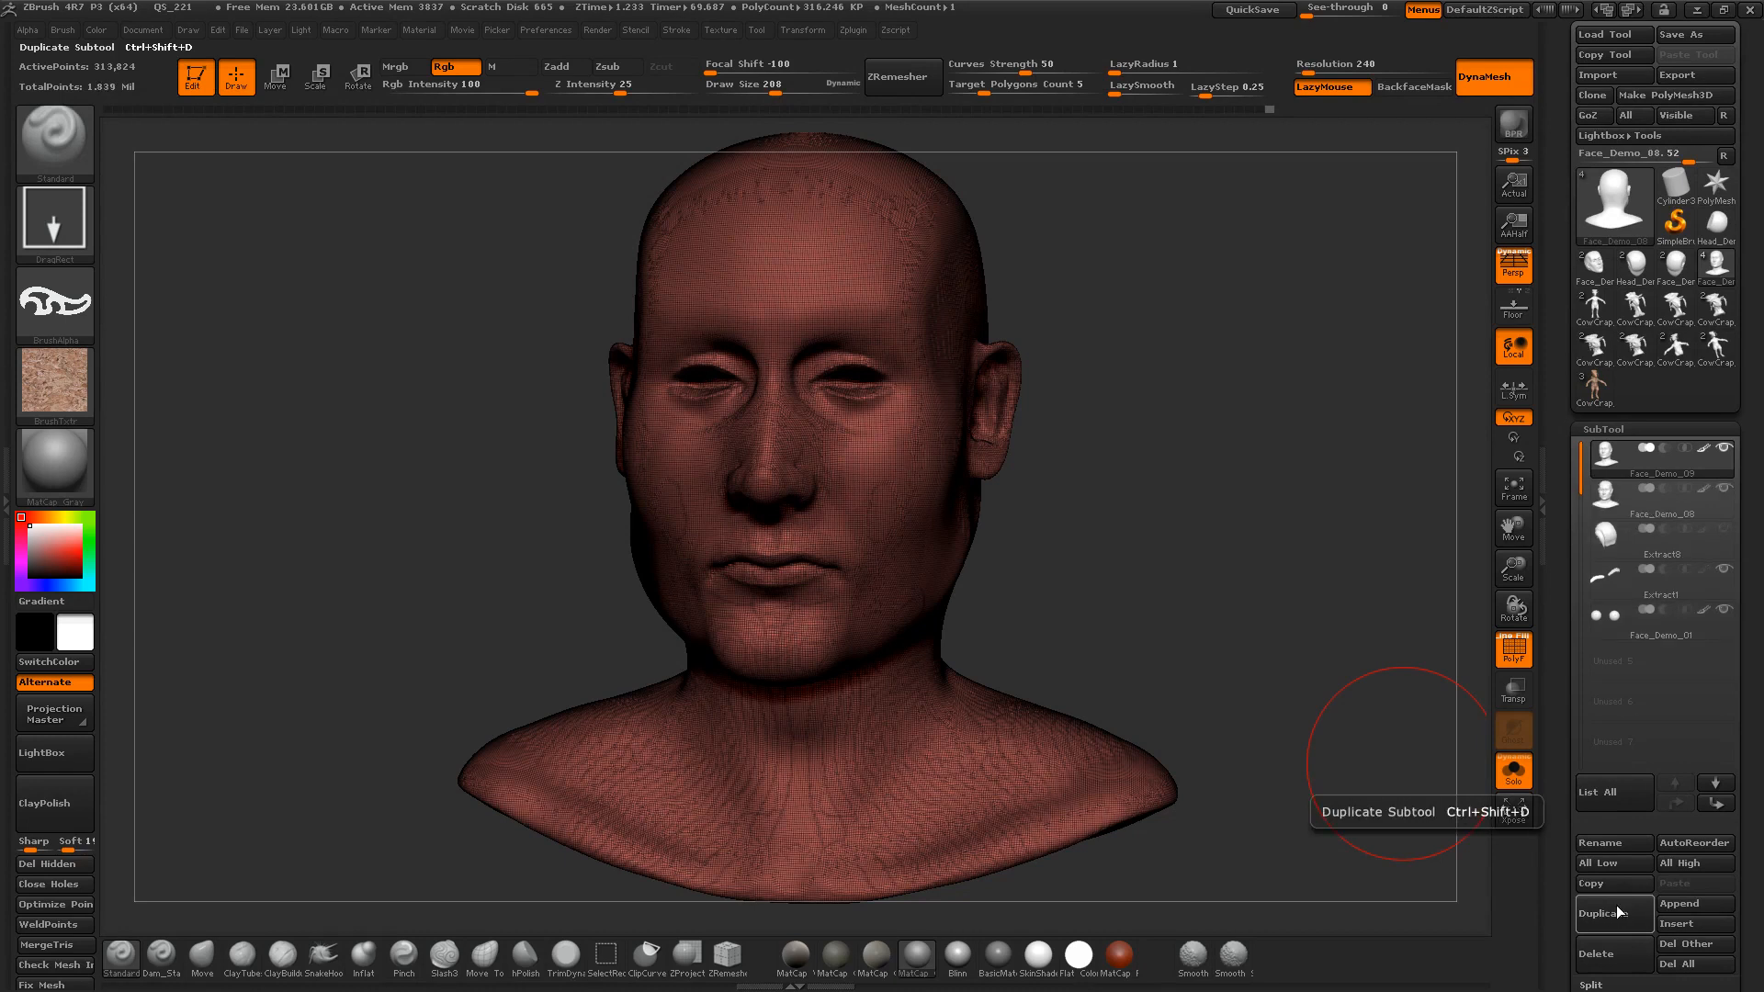
Step: Make the duplicated head the active subtool and hide the hair, eyebrow and eye subtools
{"action": "left_click", "coordinate": [1608, 535]}
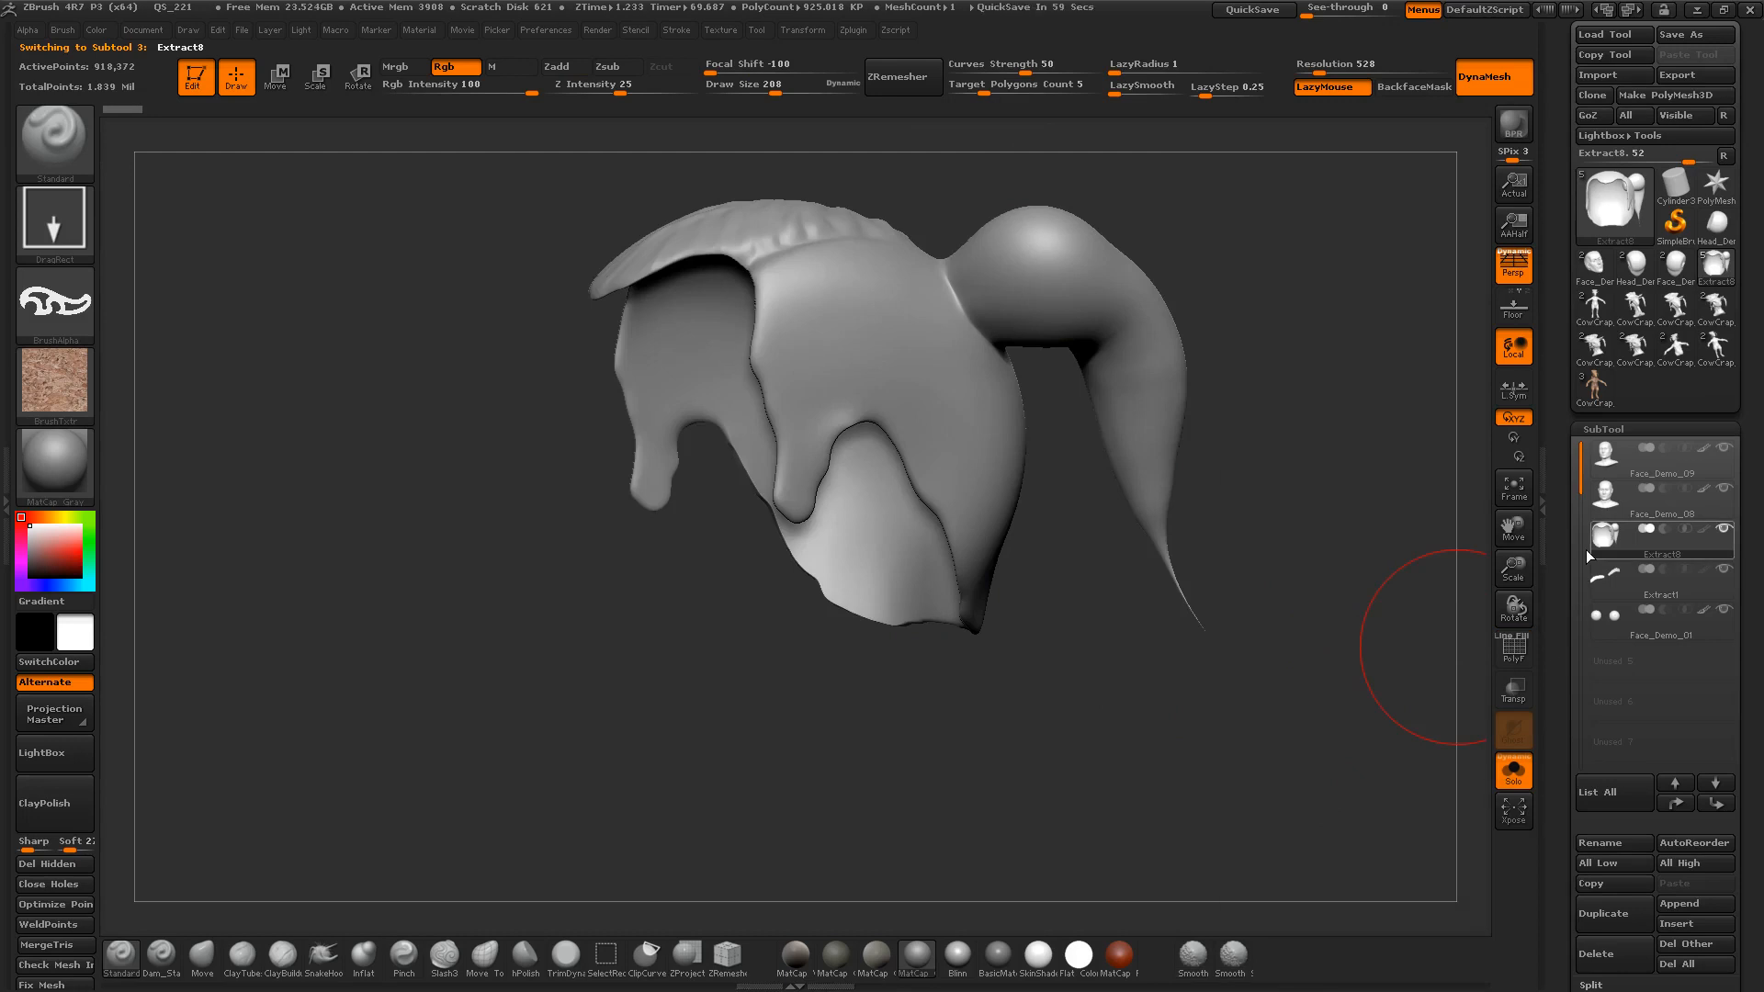
{"action": "left_click", "coordinate": [1655, 461]}
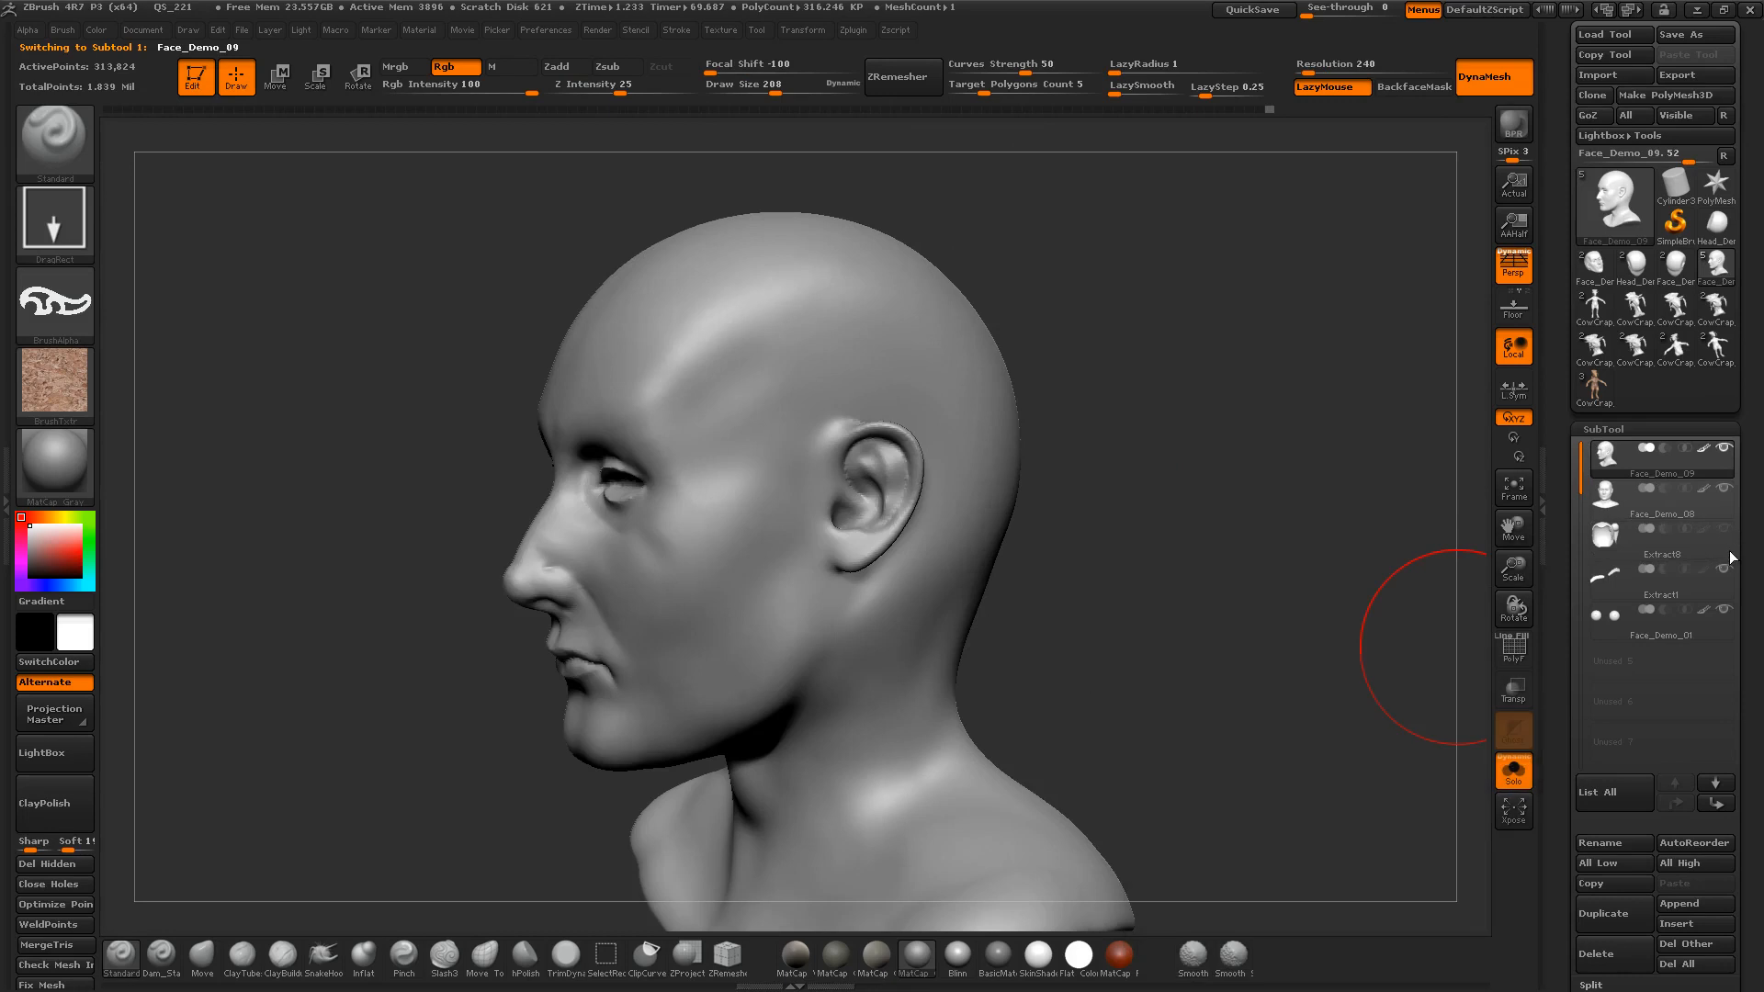
{"action": "mouse_move", "coordinate": [1722, 614]}
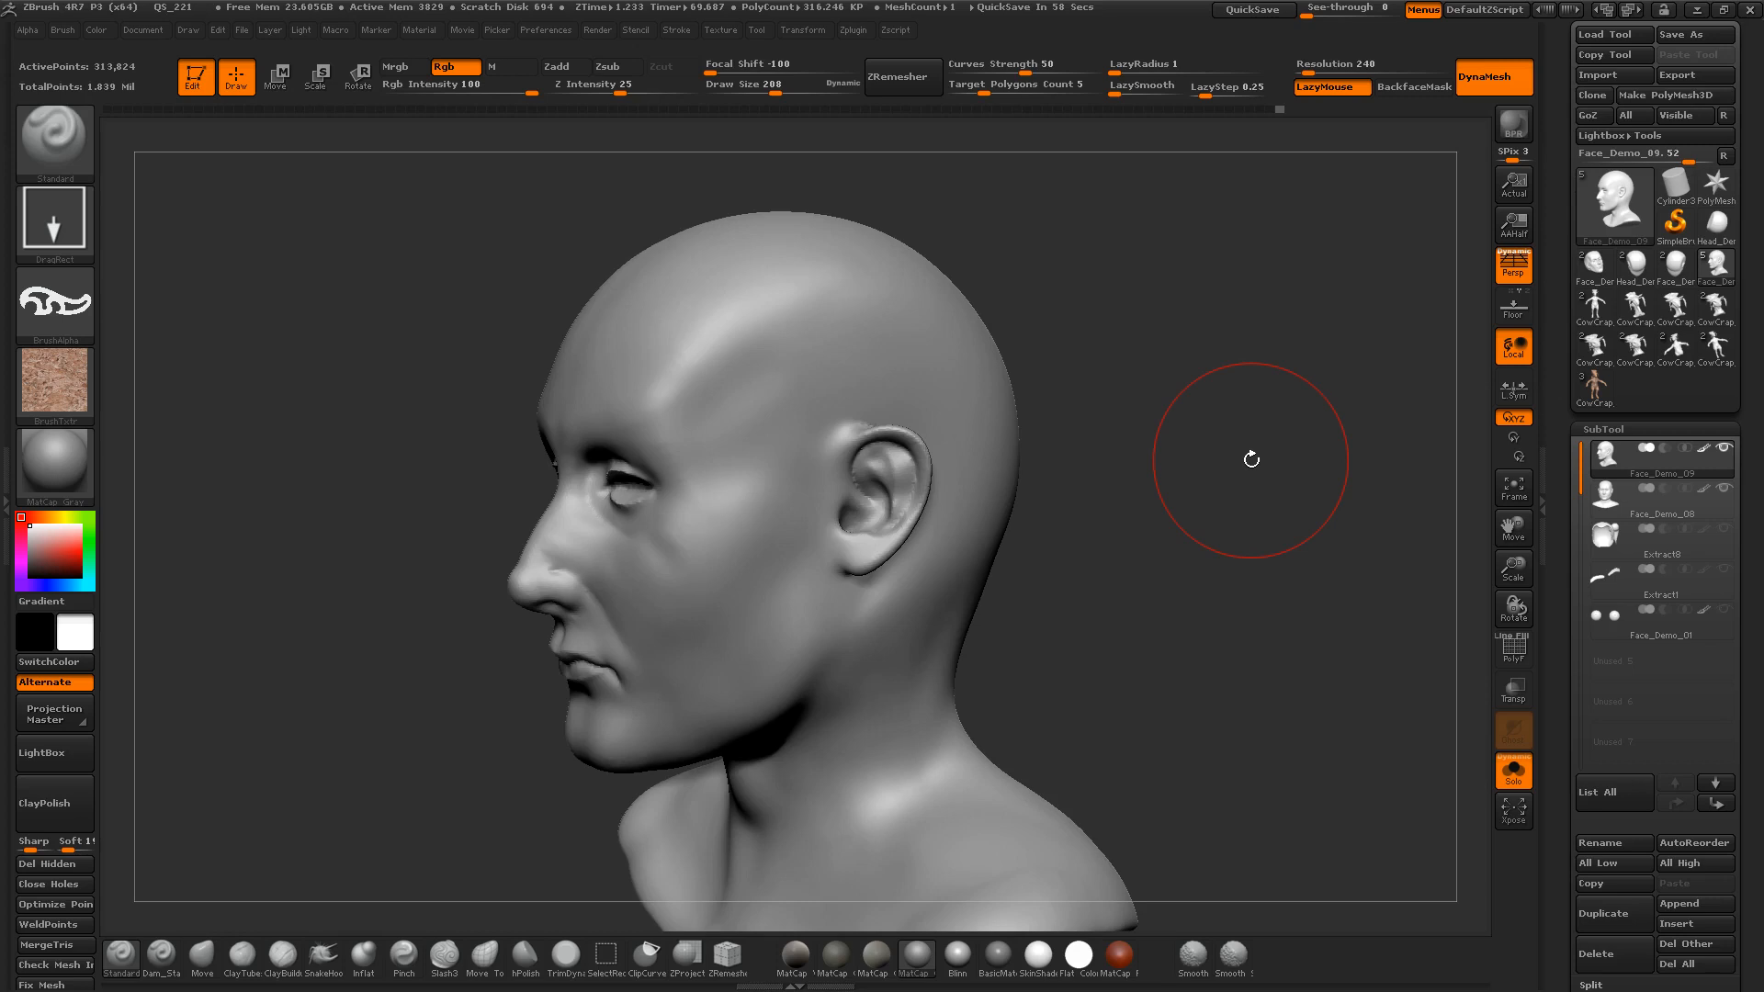
{"action": "left_click_drag", "start_coordinate": [1220, 714], "coordinate": [1210, 656]}
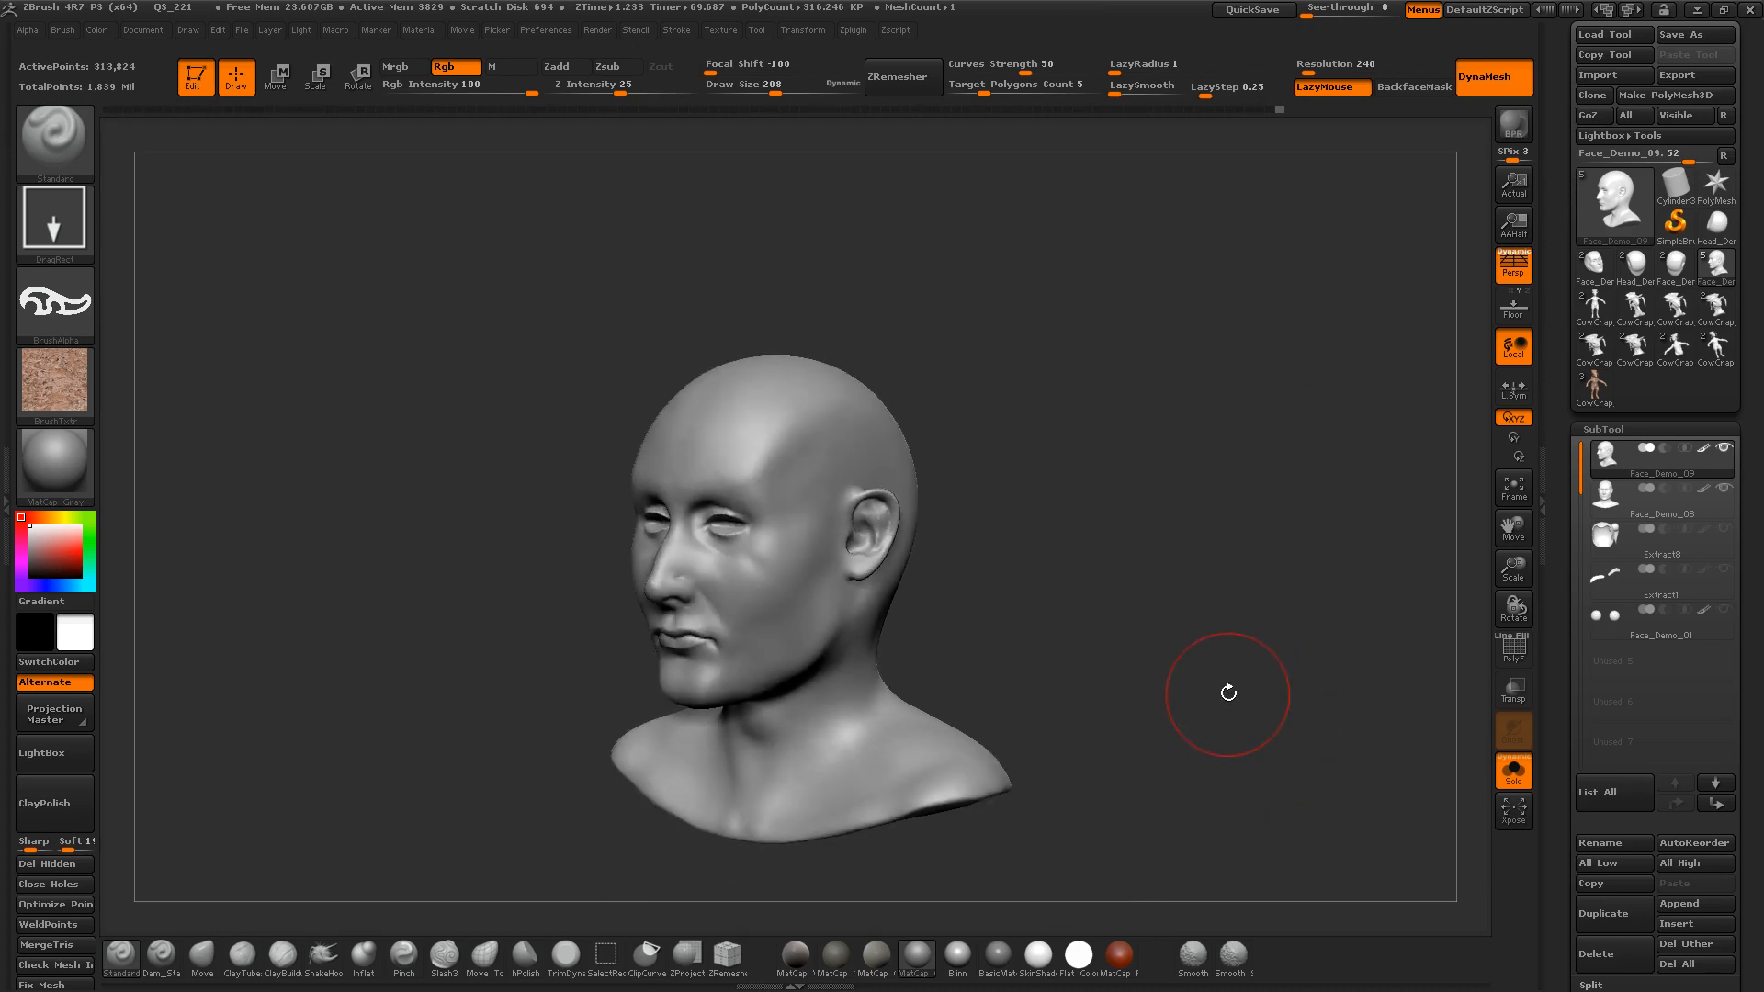
Step: Display the wireframe on the duplicated head and turn off DynaMesh for it
{"action": "key", "text": "shift+f"}
{"action": "mouse_move", "coordinate": [1287, 815]}
{"action": "left_mouse_down", "text": "alt"}
{"action": "mouse_move", "coordinate": [1355, 803]}
{"action": "mouse_move", "coordinate": [1329, 857]}
{"action": "left_mouse_up", "text": "alt"}
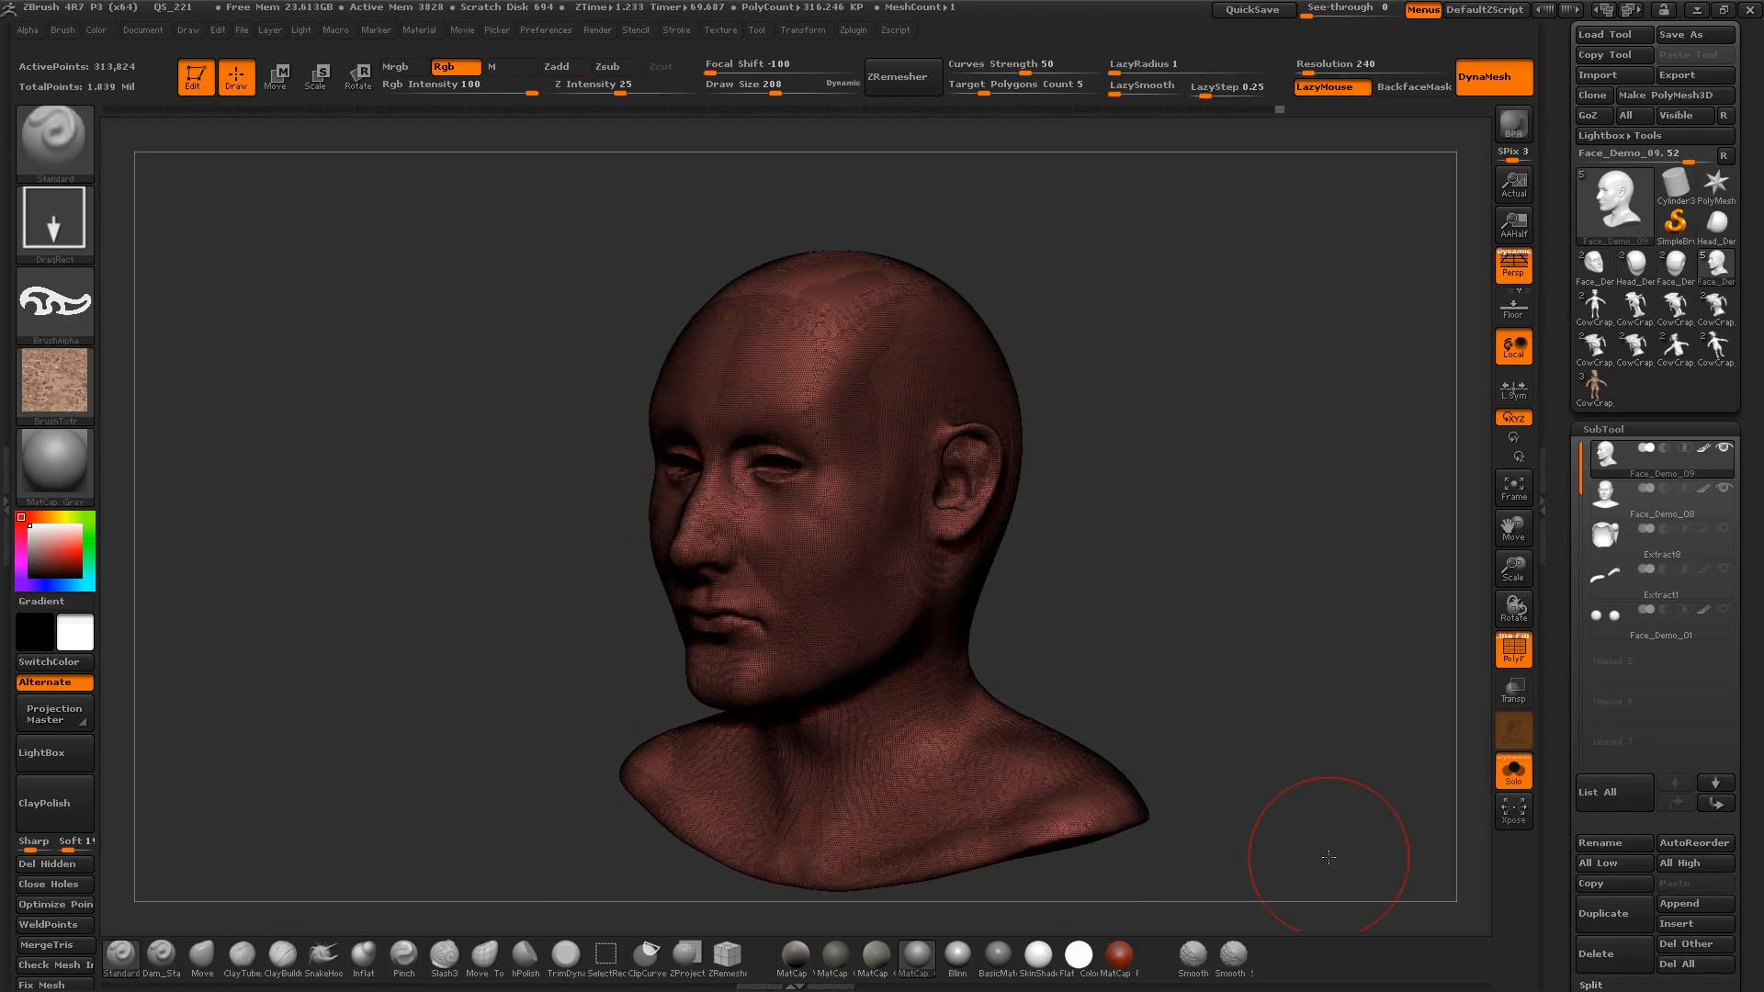
{"action": "left_click", "coordinate": [1516, 78]}
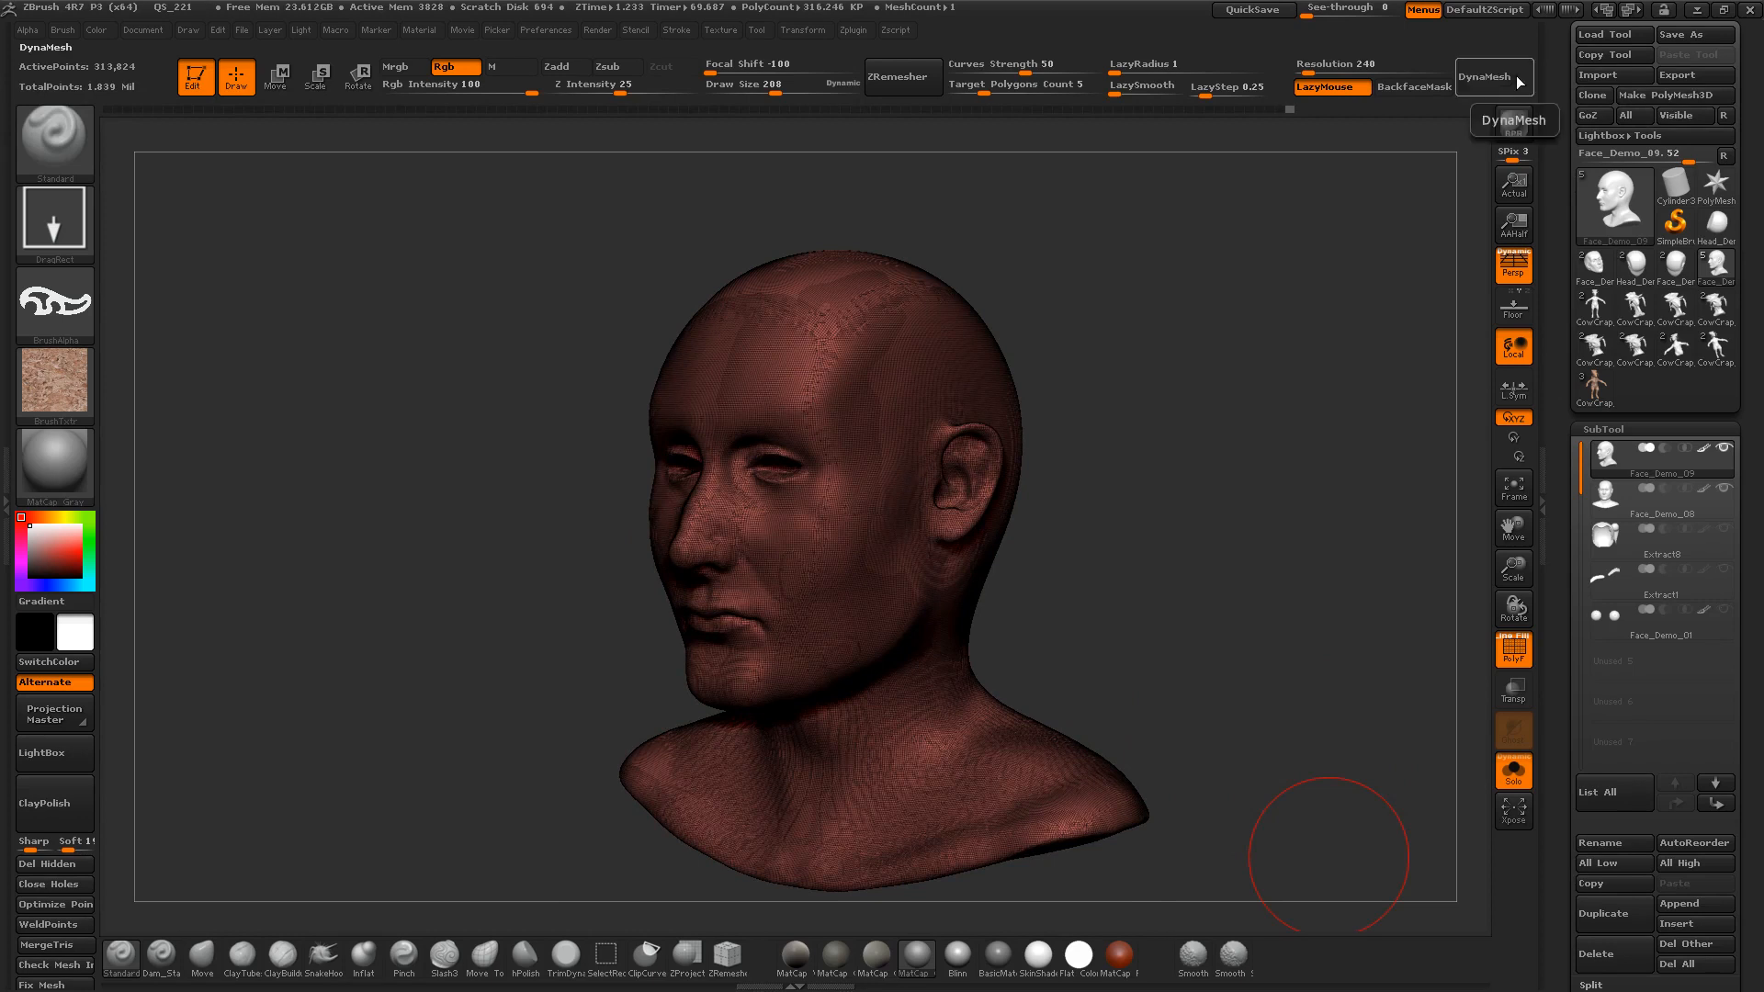
{"action": "left_click_drag", "start_coordinate": [1343, 672], "coordinate": [1248, 682]}
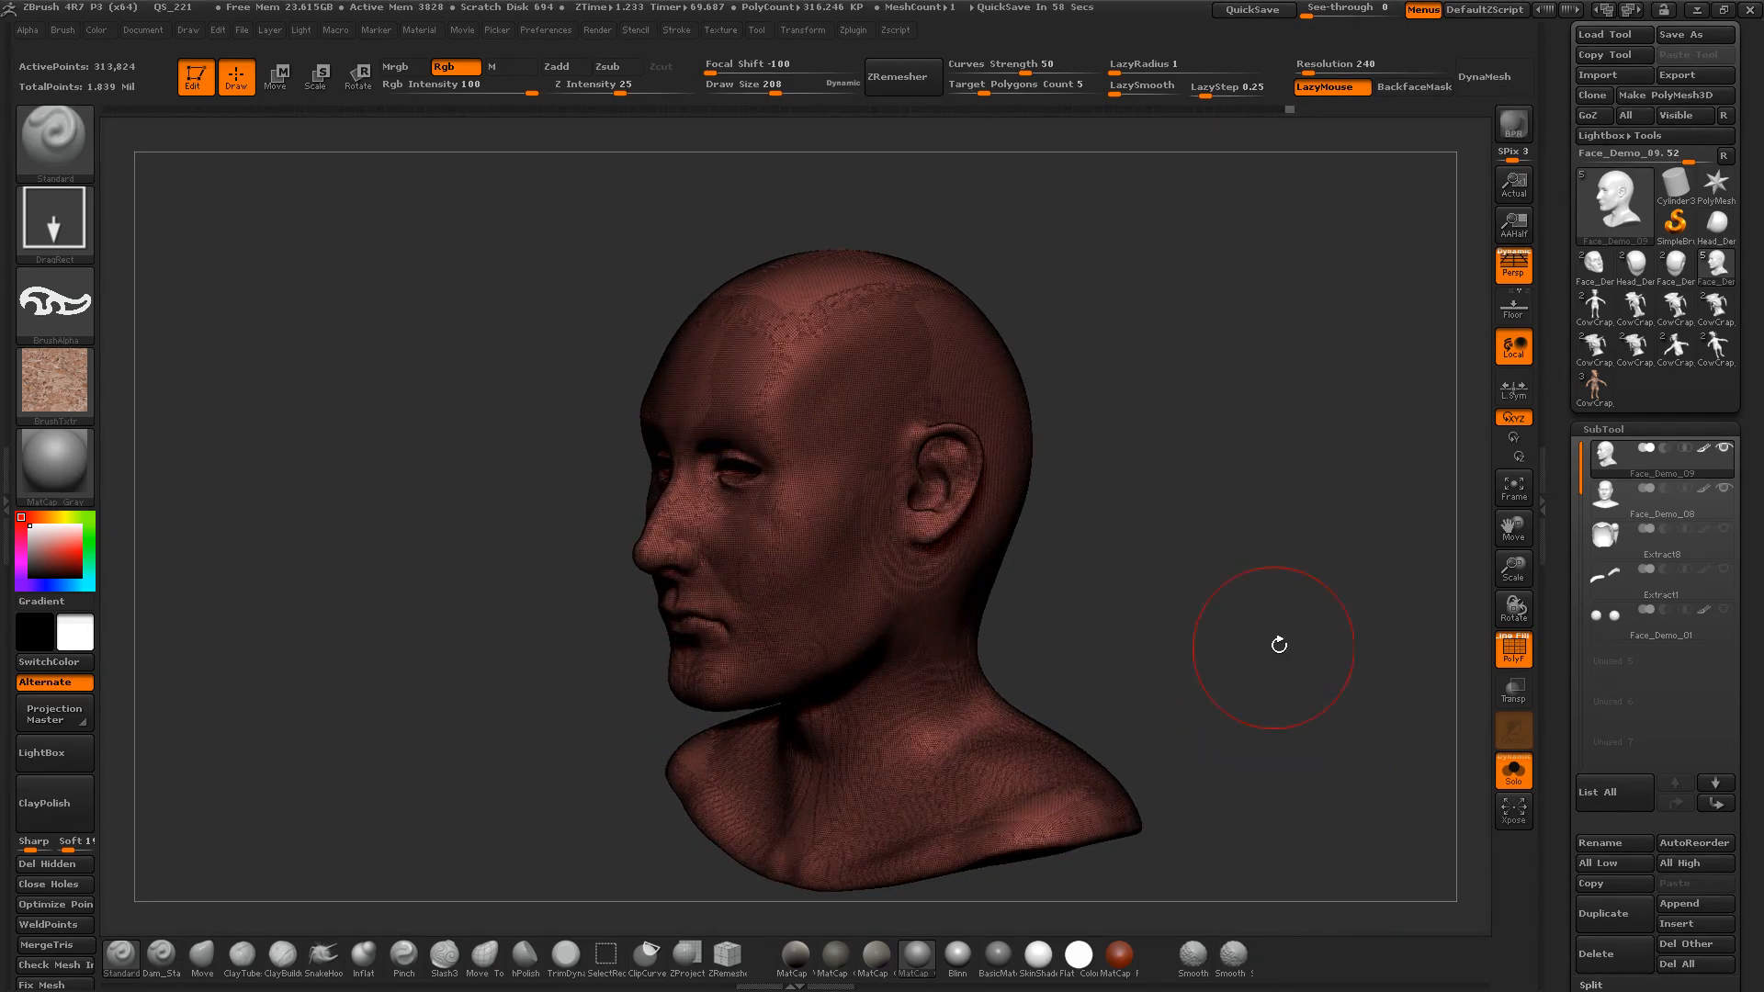
{"action": "left_click_drag", "start_coordinate": [1296, 653], "coordinate": [1309, 651]}
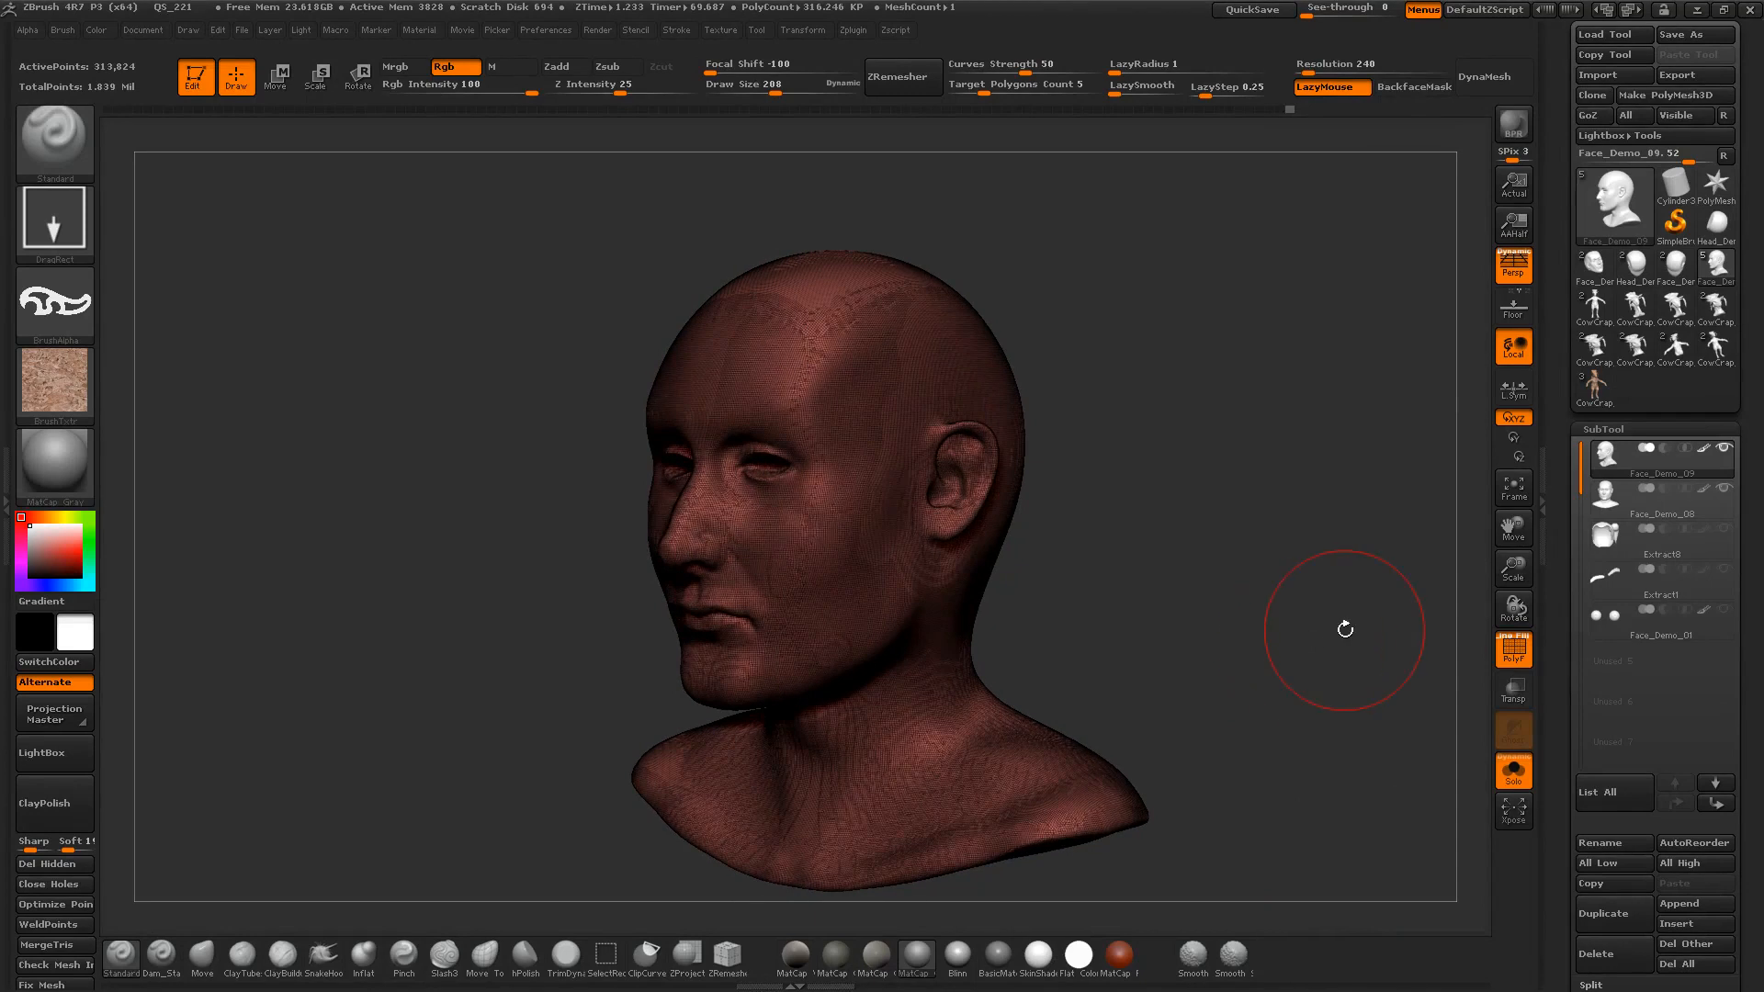
Step: Rename the duplicated head subtool as Remesh
{"action": "left_click", "coordinate": [1622, 840]}
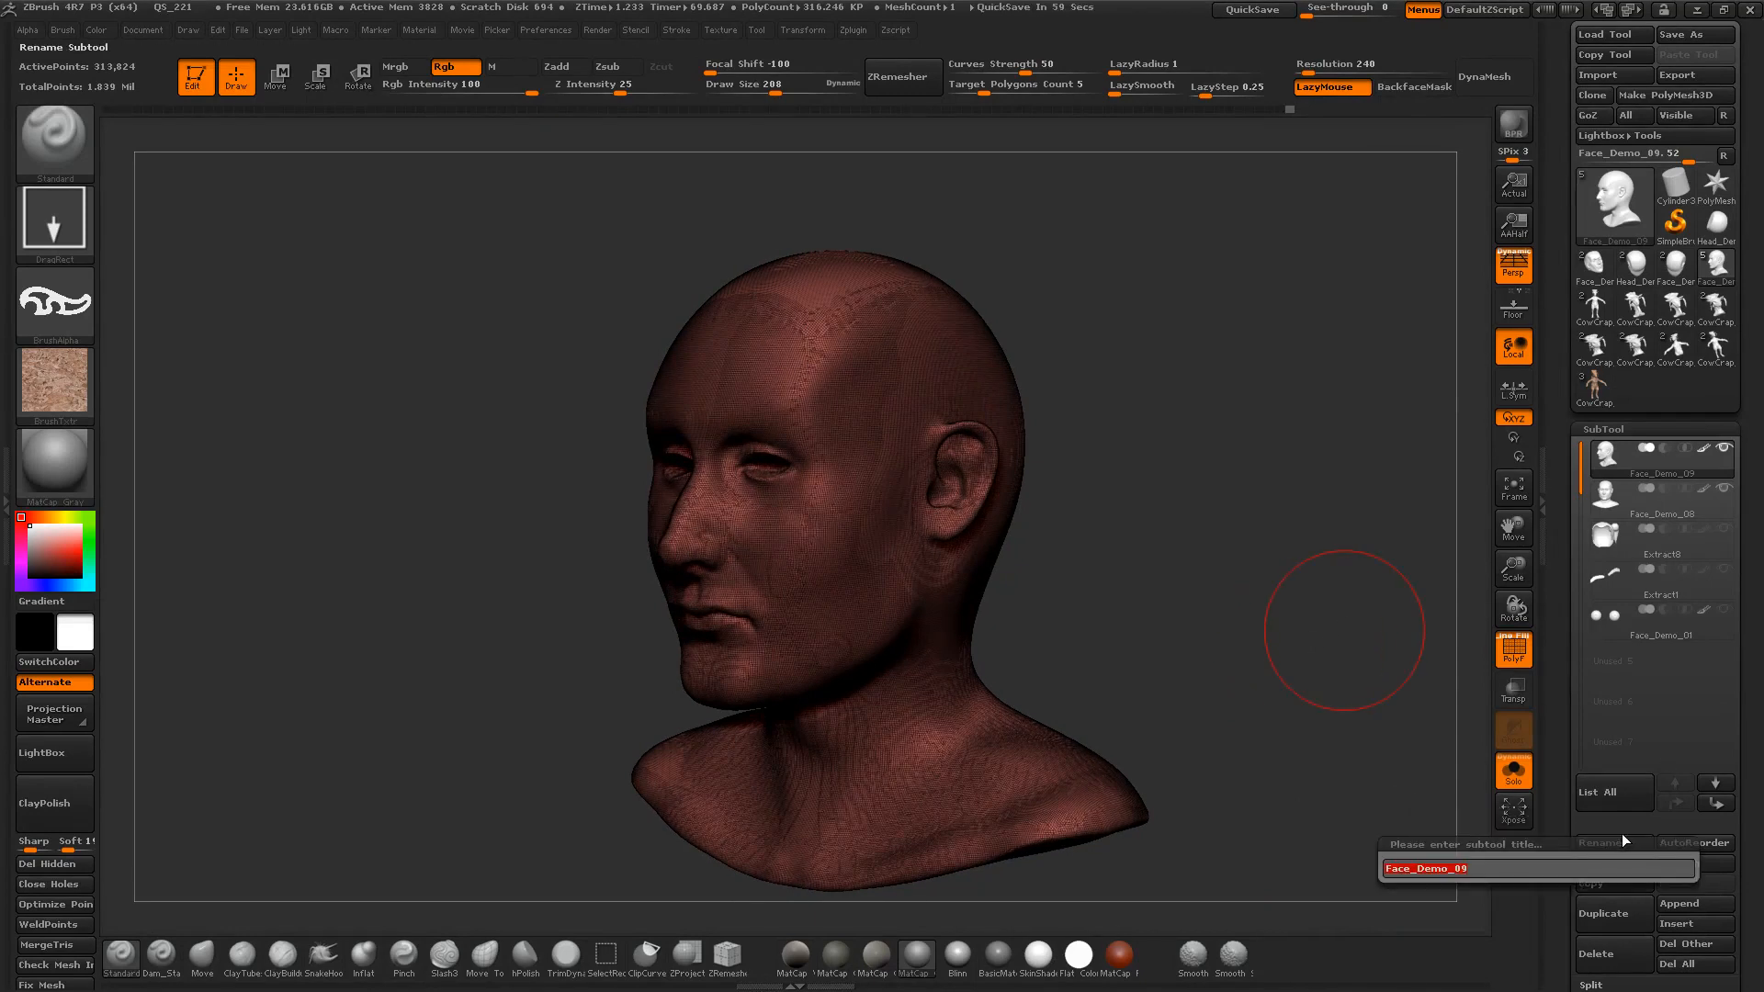
{"action": "key", "text": "shift"}
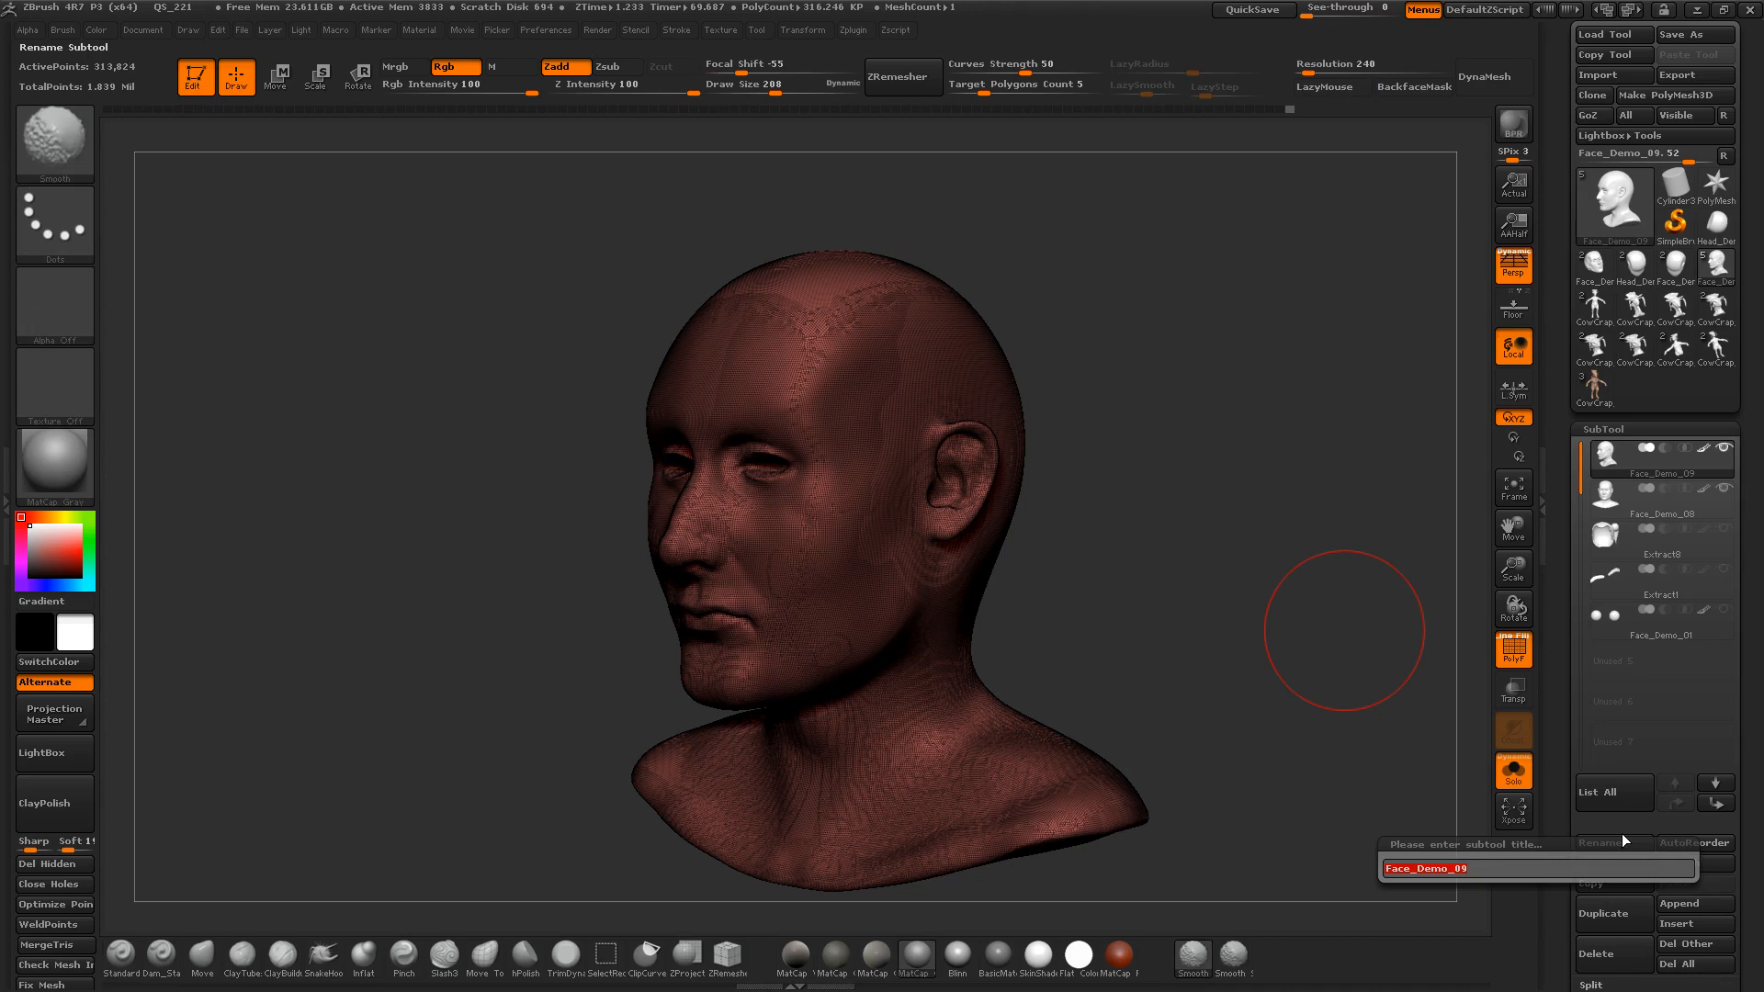
{"action": "type", "text": "Remesh"}
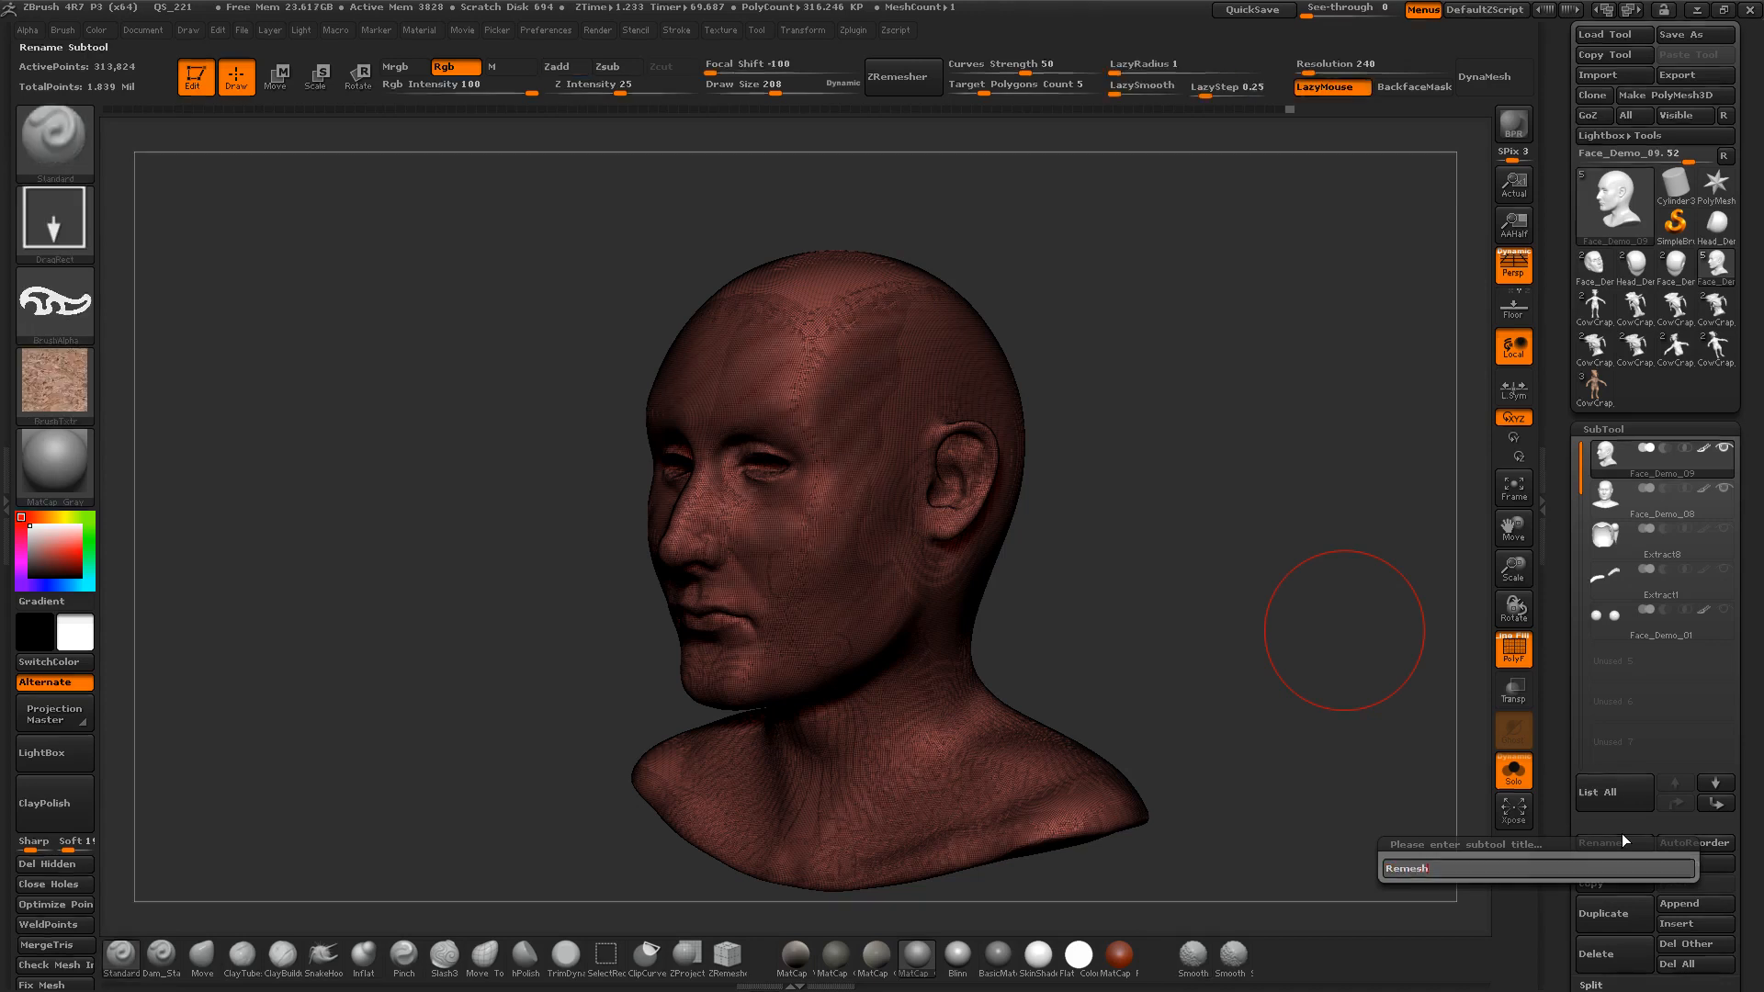
{"action": "key", "text": "Return"}
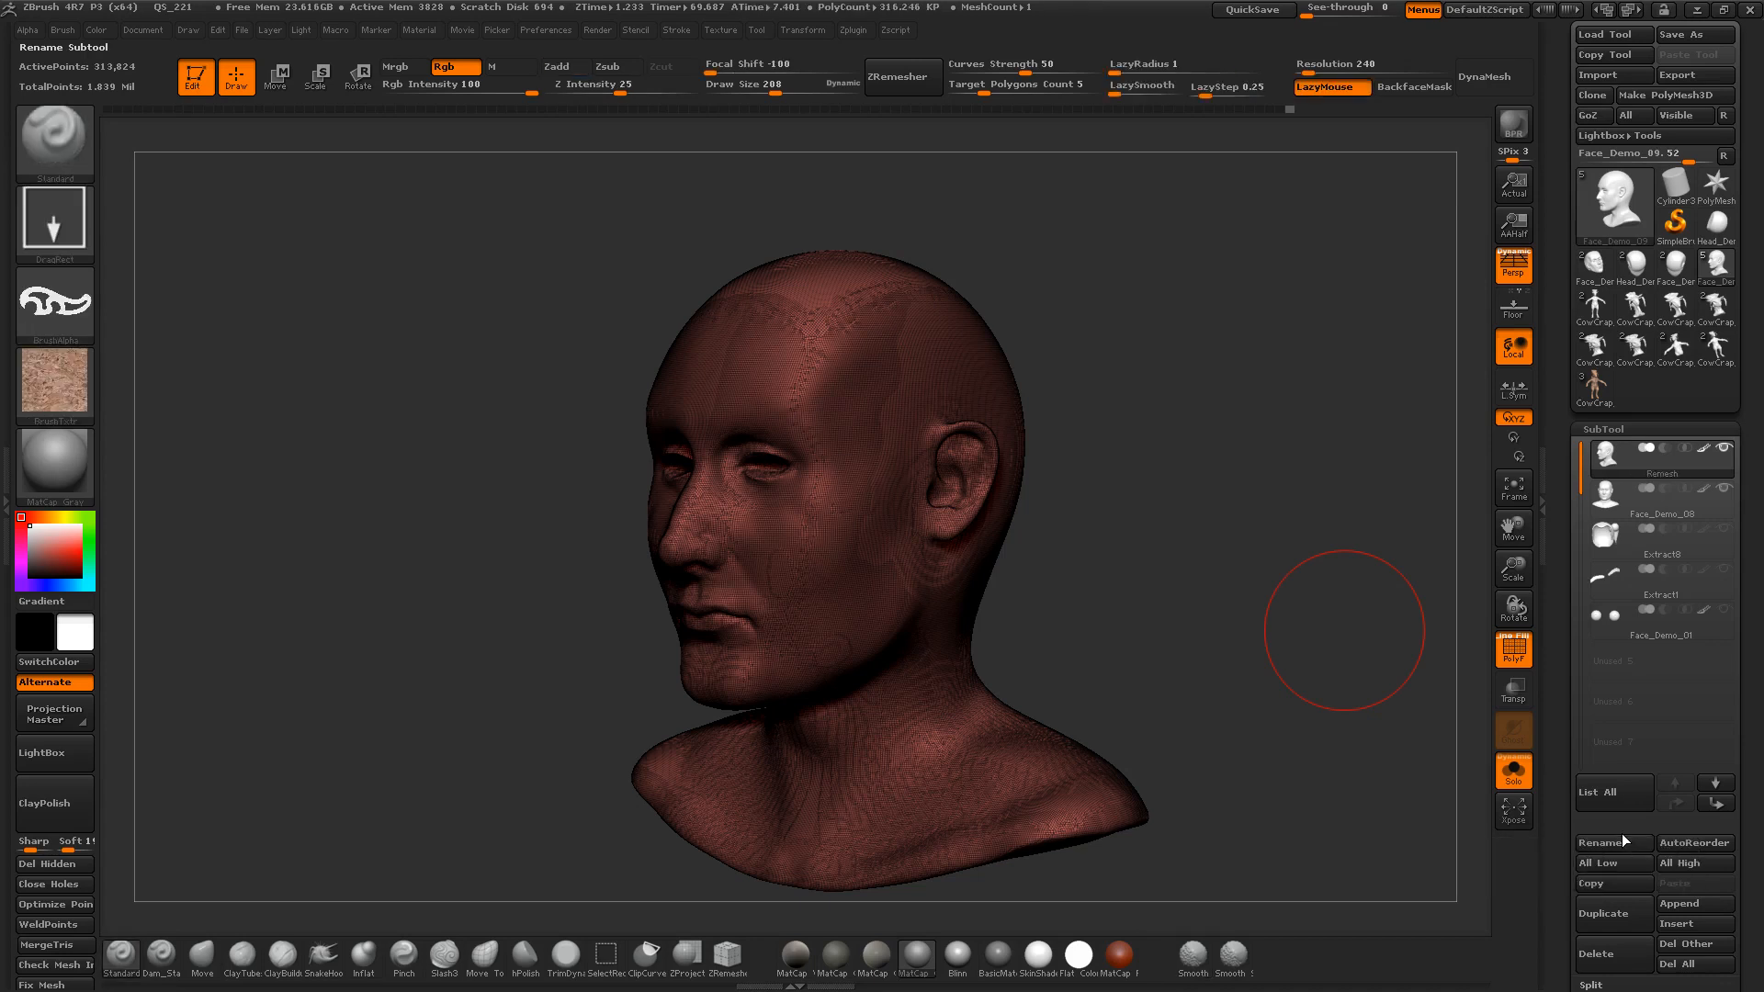
Step: Open the ZRemesher settings for the Remesh subtool's geometry
{"action": "mouse_move", "coordinate": [1335, 737]}
{"action": "left_mouse_down"}
{"action": "mouse_move", "coordinate": [1319, 755]}
{"action": "mouse_move", "coordinate": [1334, 730]}
{"action": "left_mouse_up"}
{"action": "left_click_drag", "start_coordinate": [1552, 721], "coordinate": [1566, 653]}
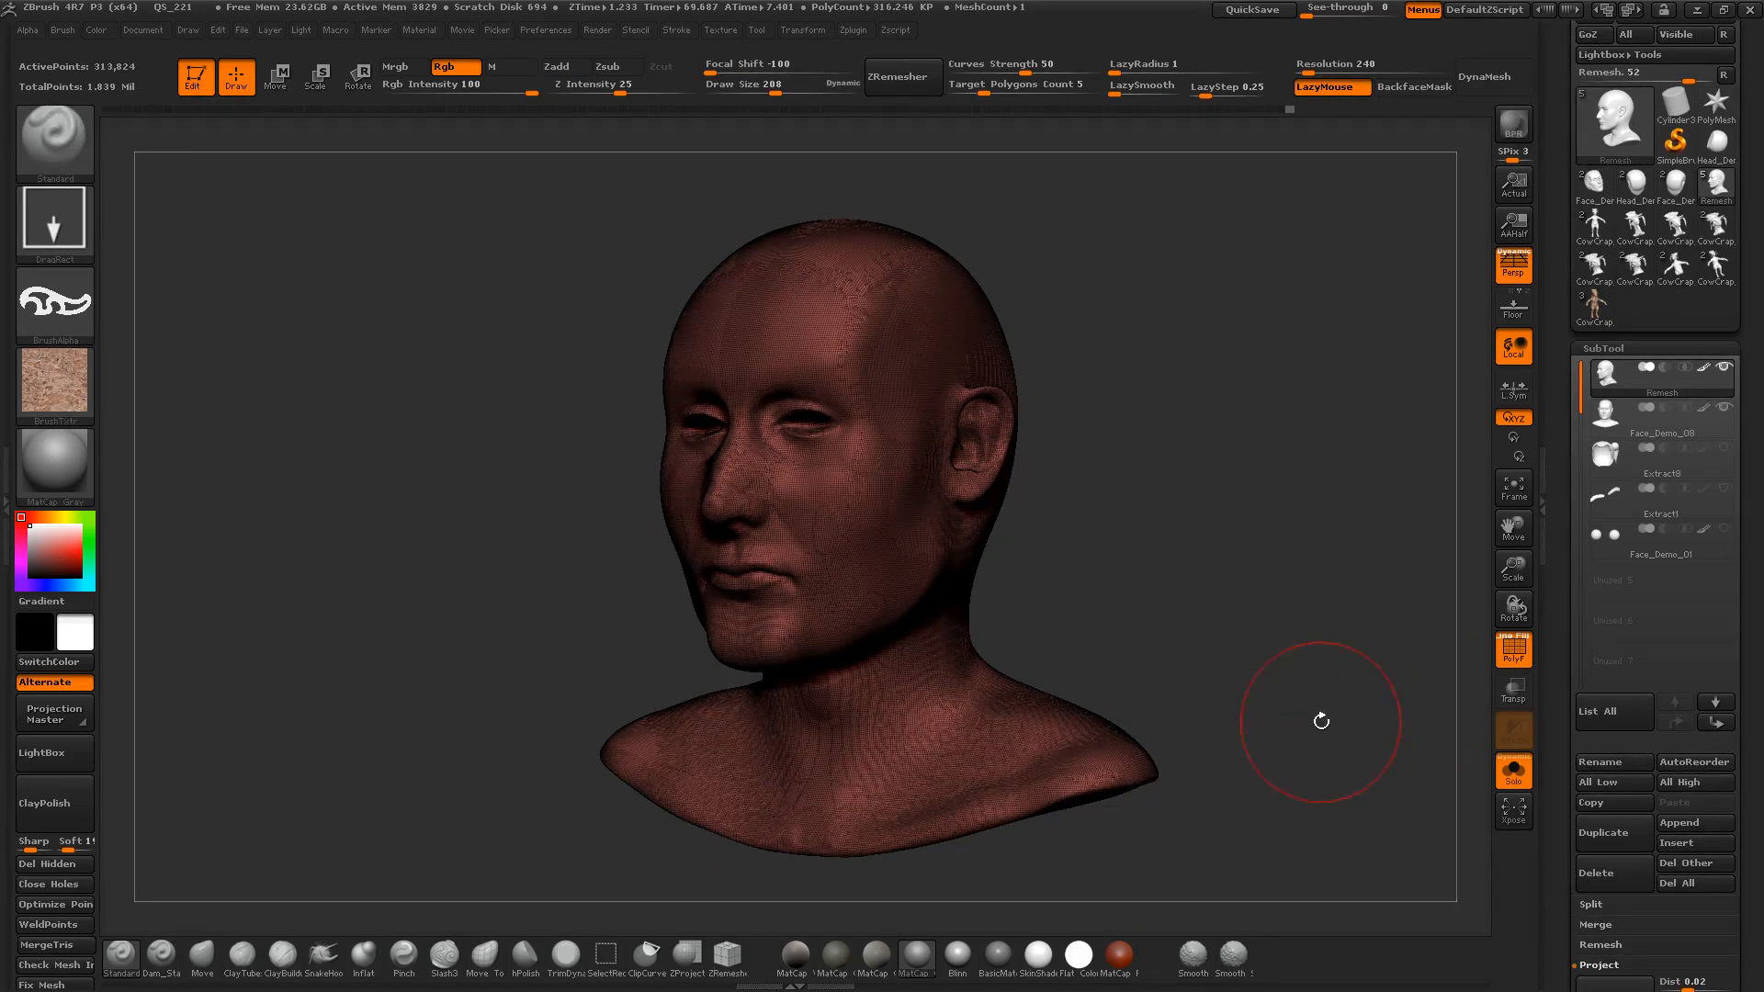
{"action": "mouse_move", "coordinate": [1322, 720]}
{"action": "left_mouse_down"}
{"action": "mouse_move", "coordinate": [1358, 720]}
{"action": "mouse_move", "coordinate": [1338, 720]}
{"action": "left_mouse_up"}
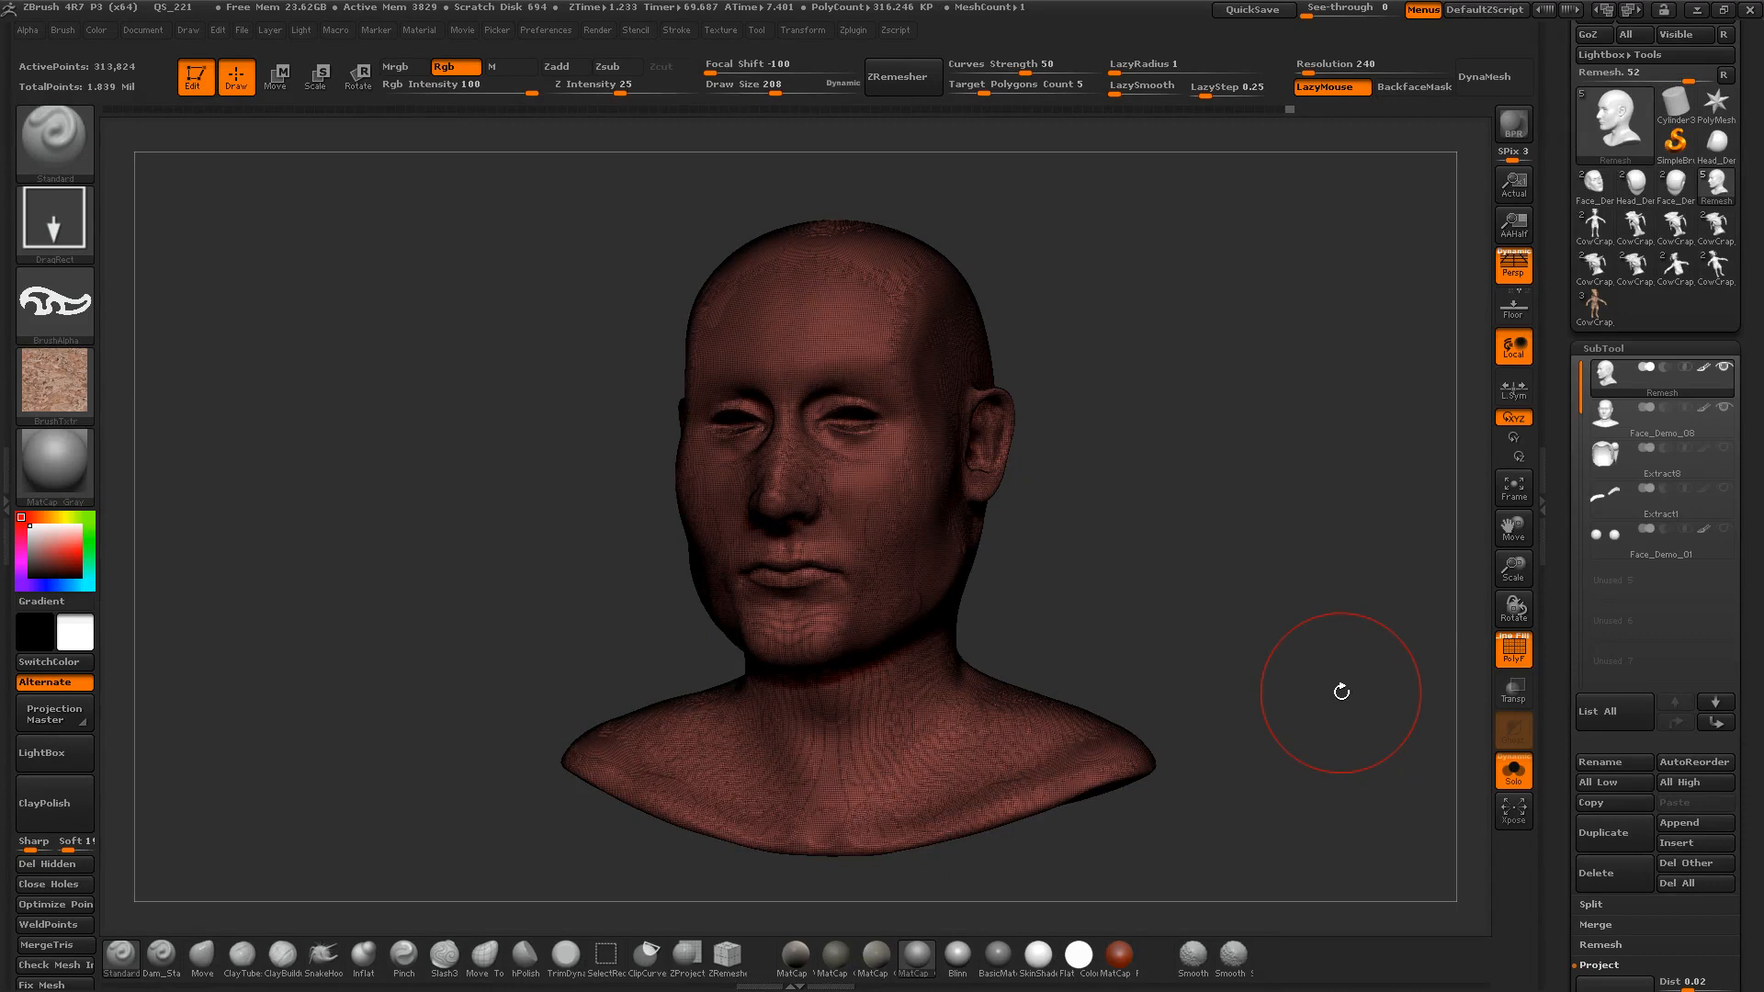
{"action": "left_click", "coordinate": [1647, 347]}
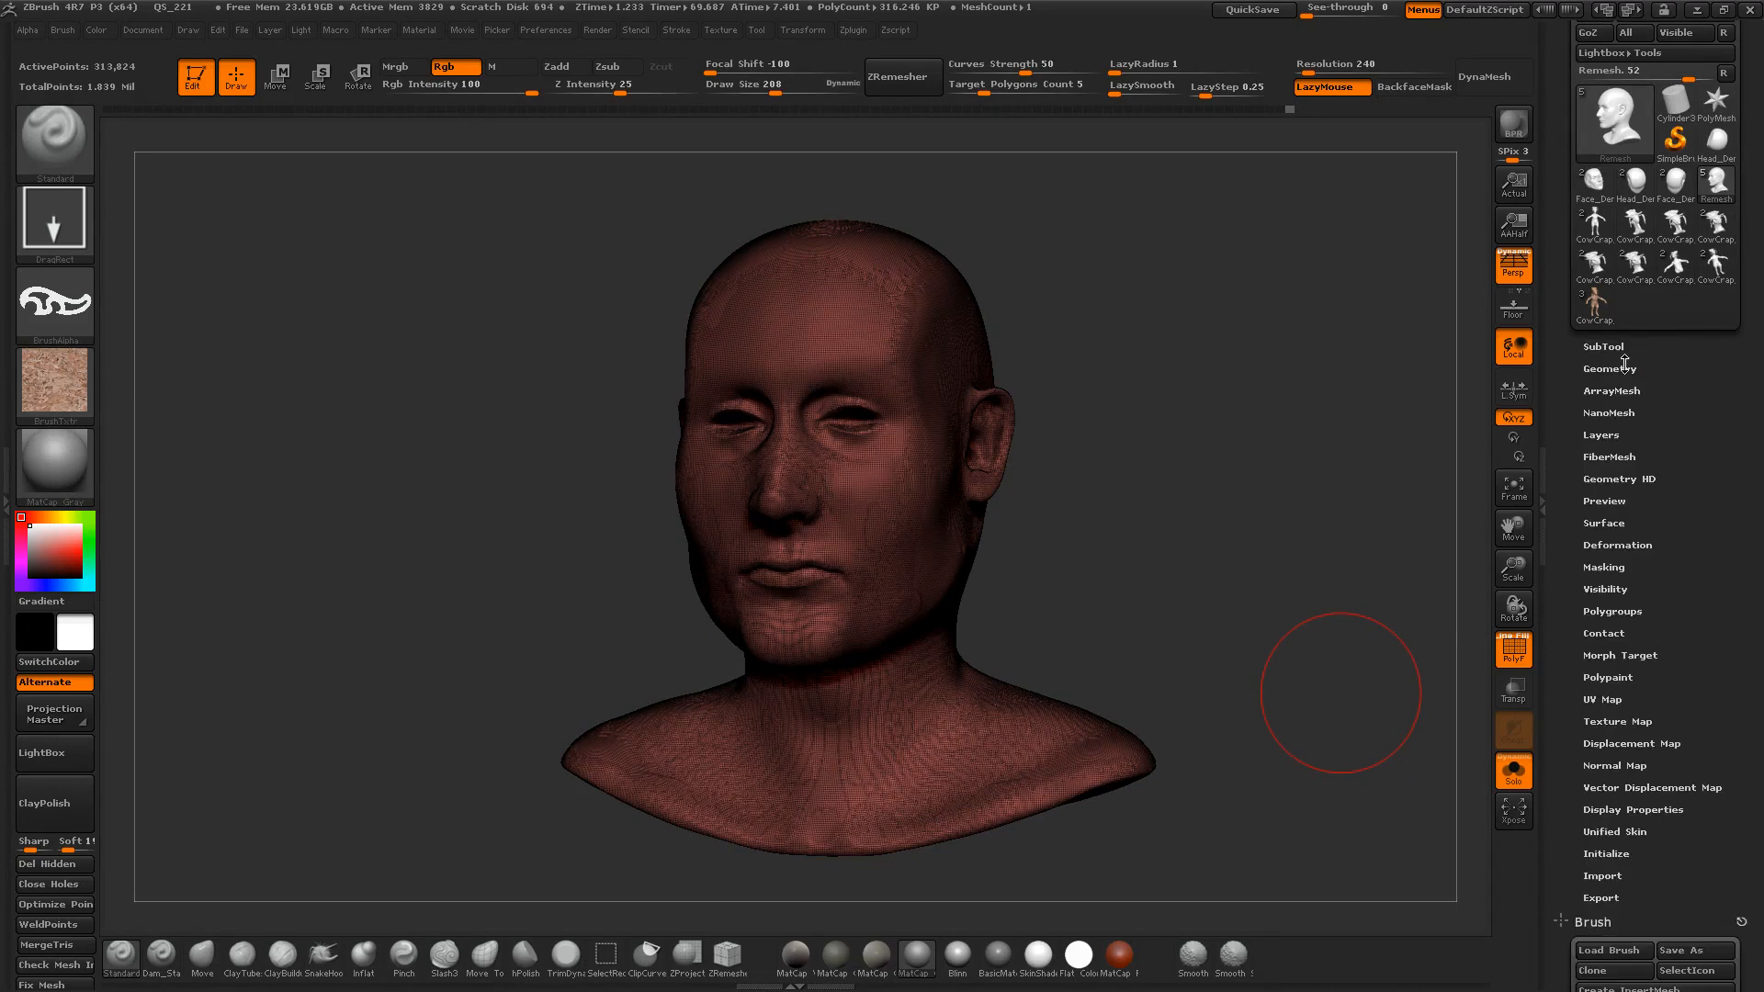
{"action": "left_click", "coordinate": [1618, 368]}
{"action": "left_click", "coordinate": [1636, 705]}
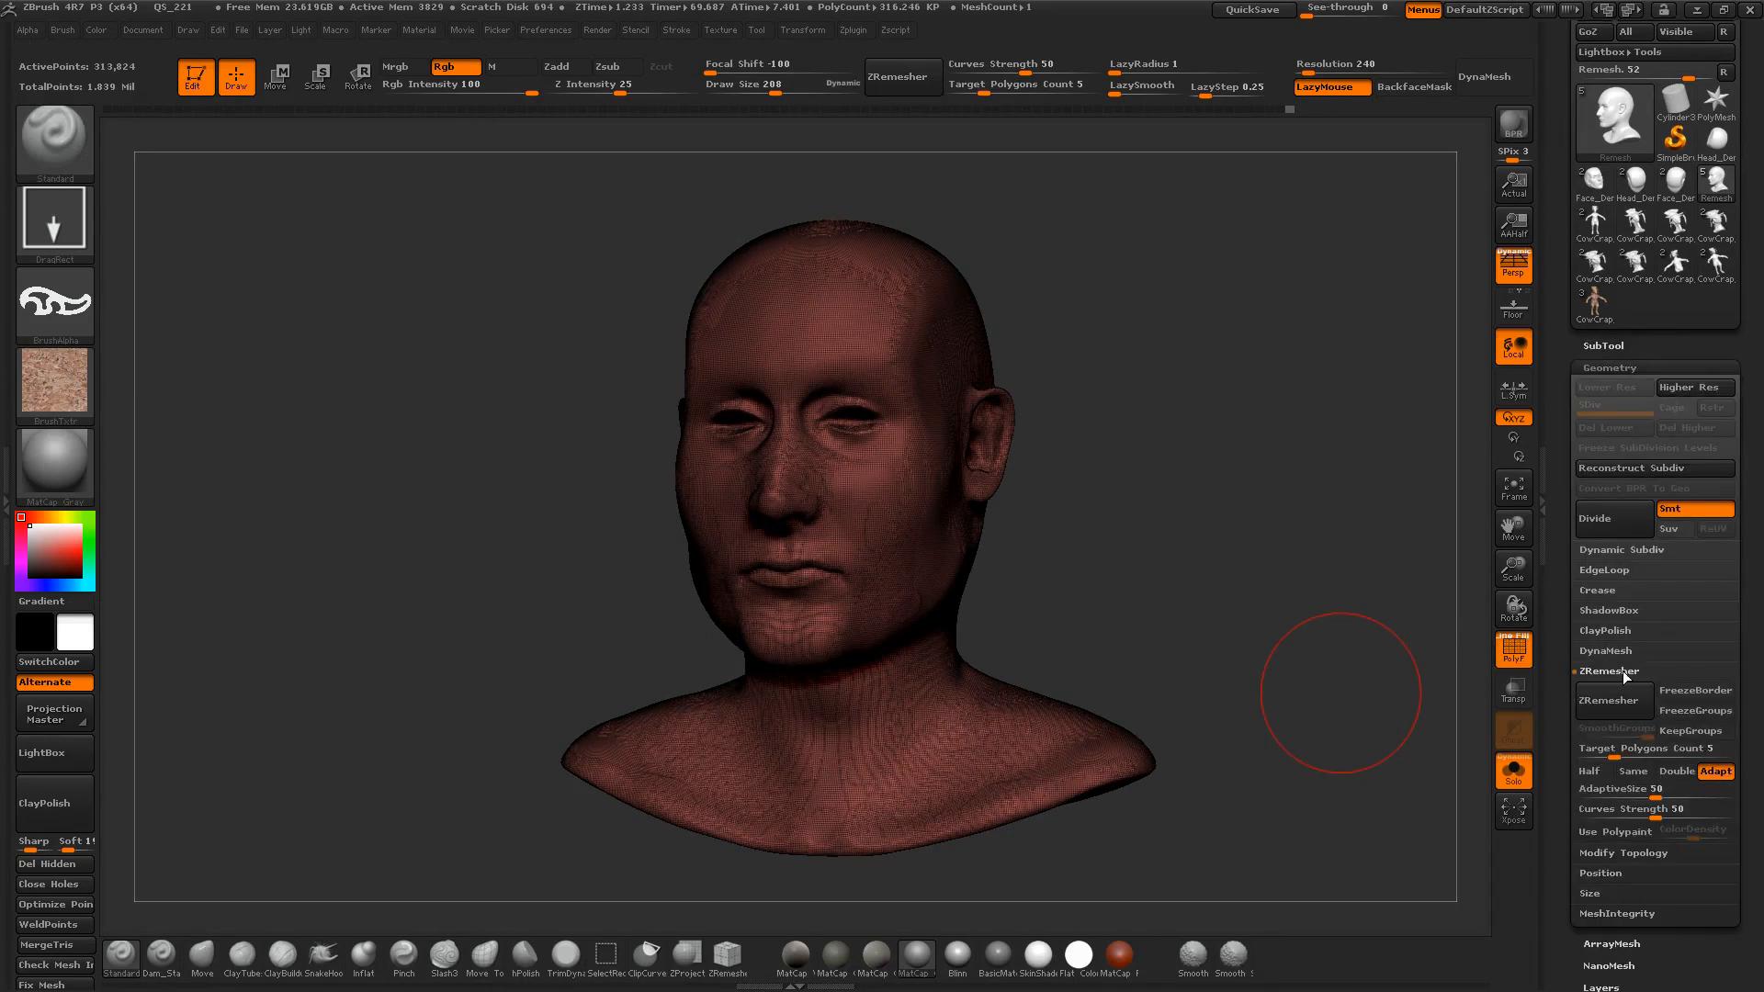
{"action": "left_click", "coordinate": [1625, 671]}
{"action": "left_click", "coordinate": [1624, 672]}
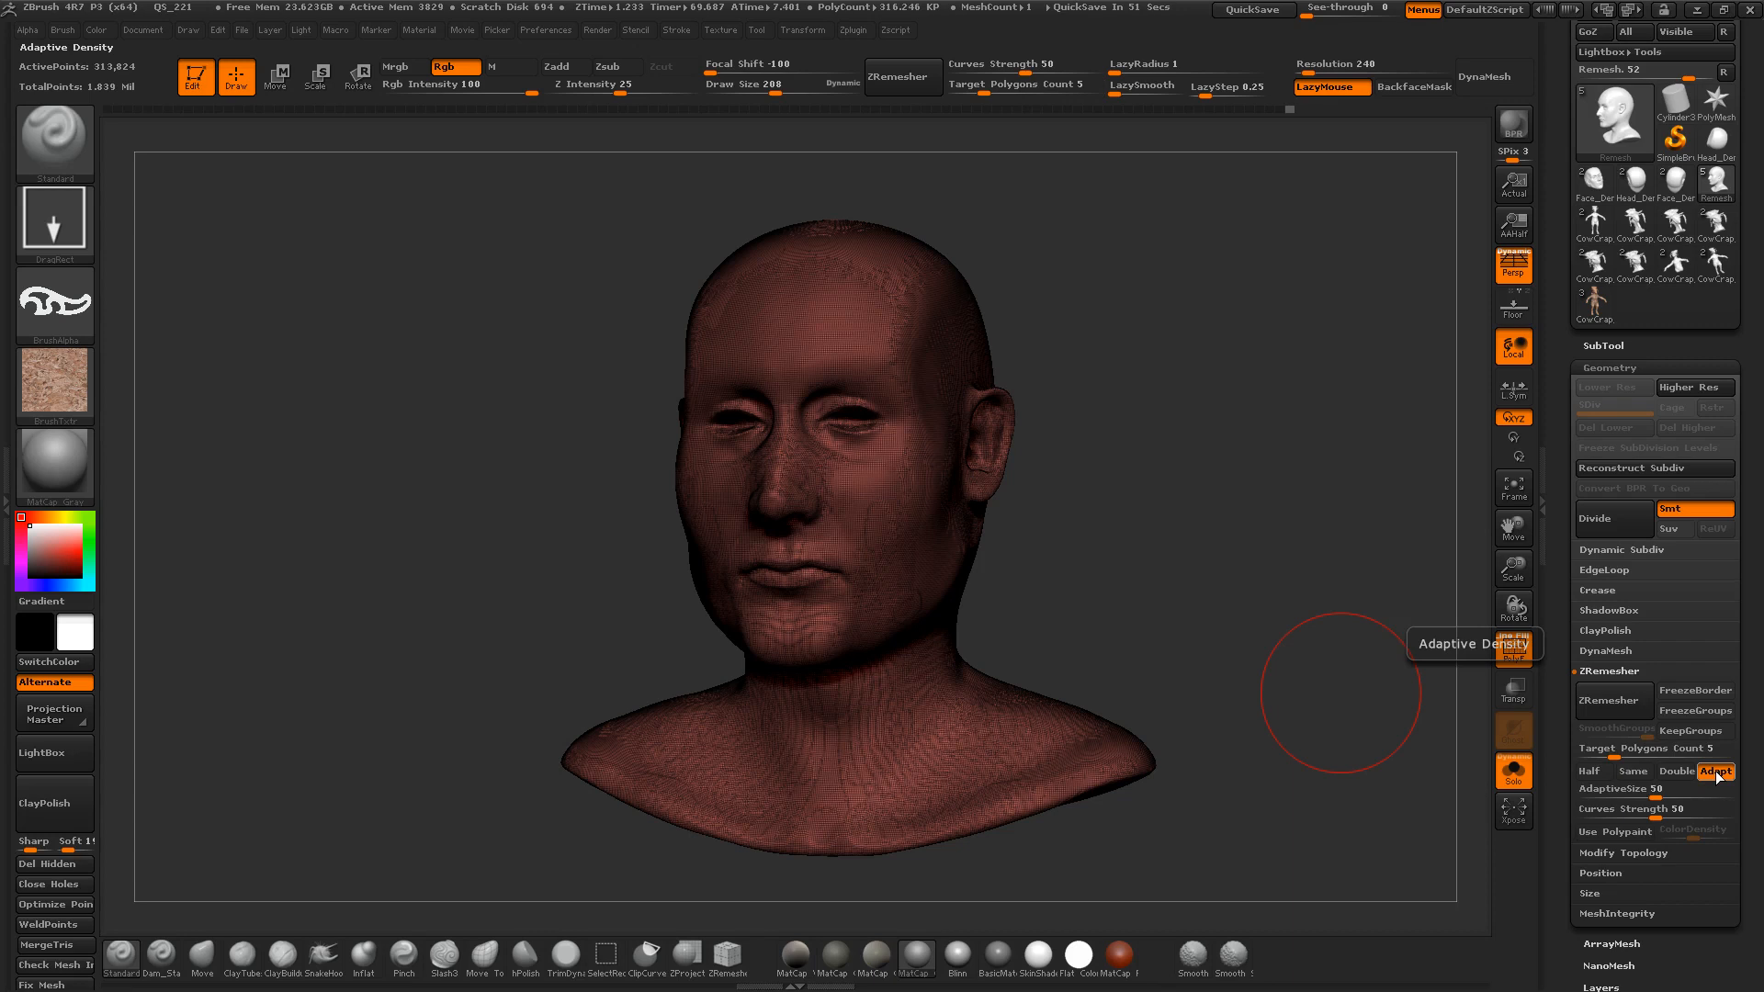
Step: Turn off the wireframe's colour fill and run ZRemesher on the head with Target Polygons Count 5 and Adapt enabled
{"action": "key", "text": "ctrl"}
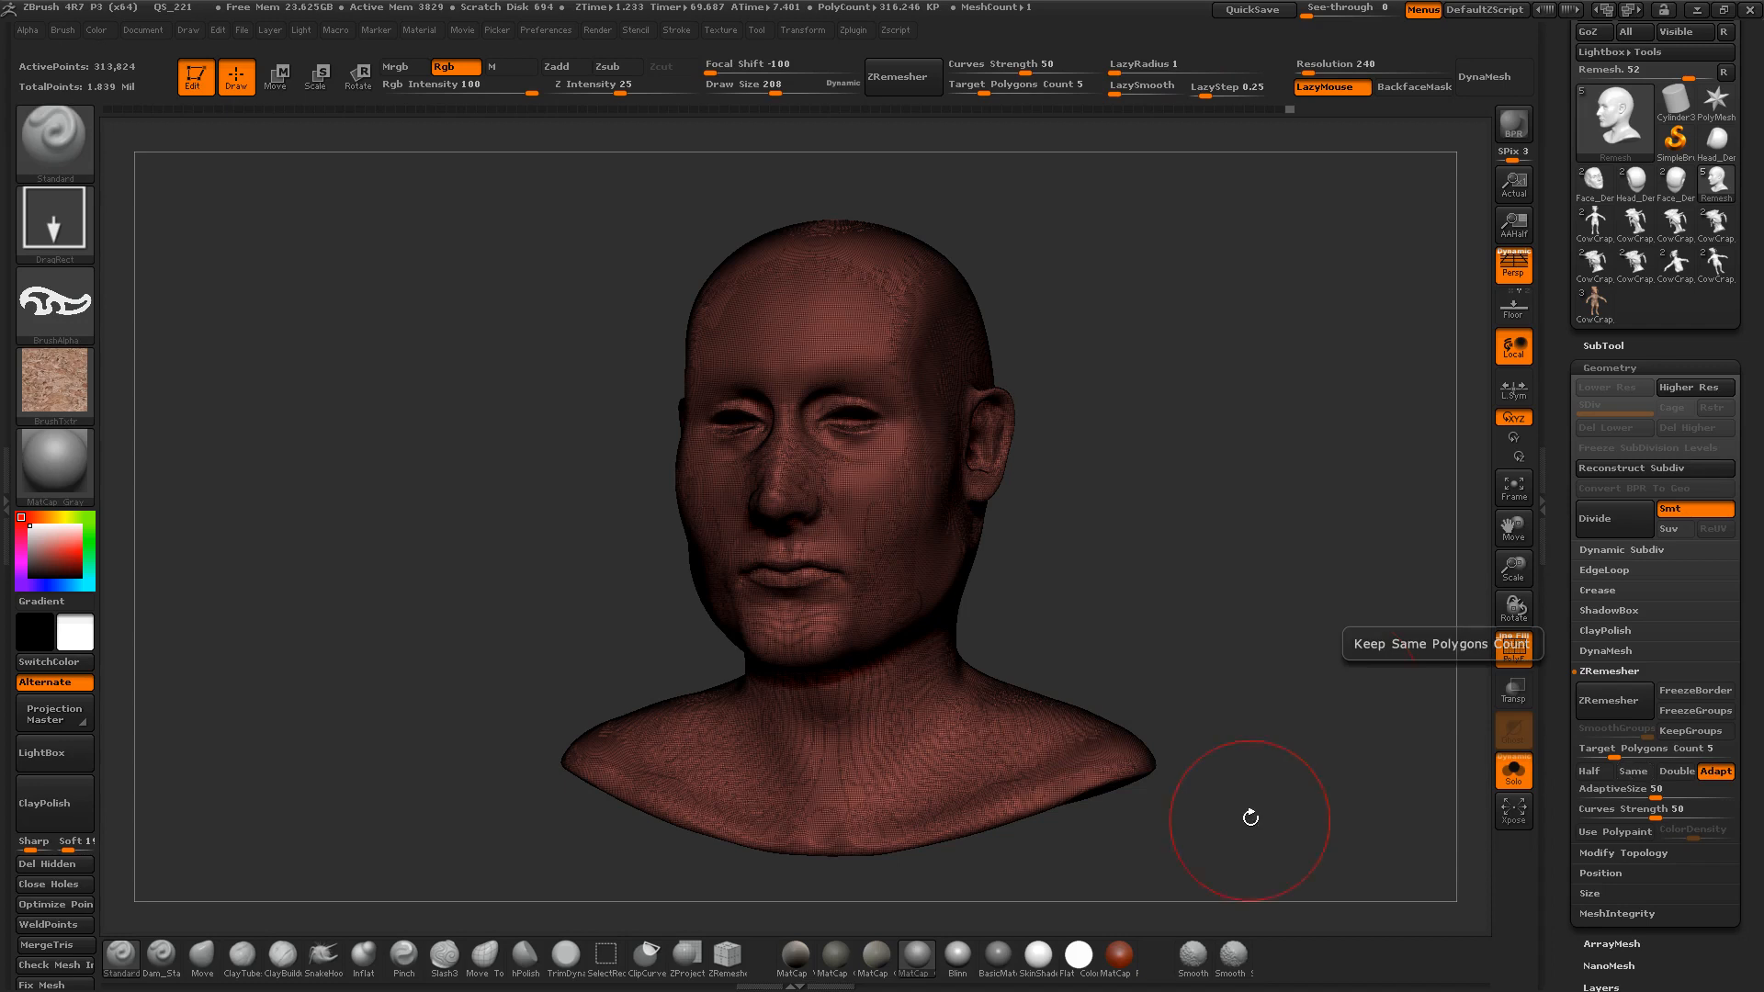
{"action": "left_click_drag", "start_coordinate": [1249, 811], "coordinate": [1252, 830]}
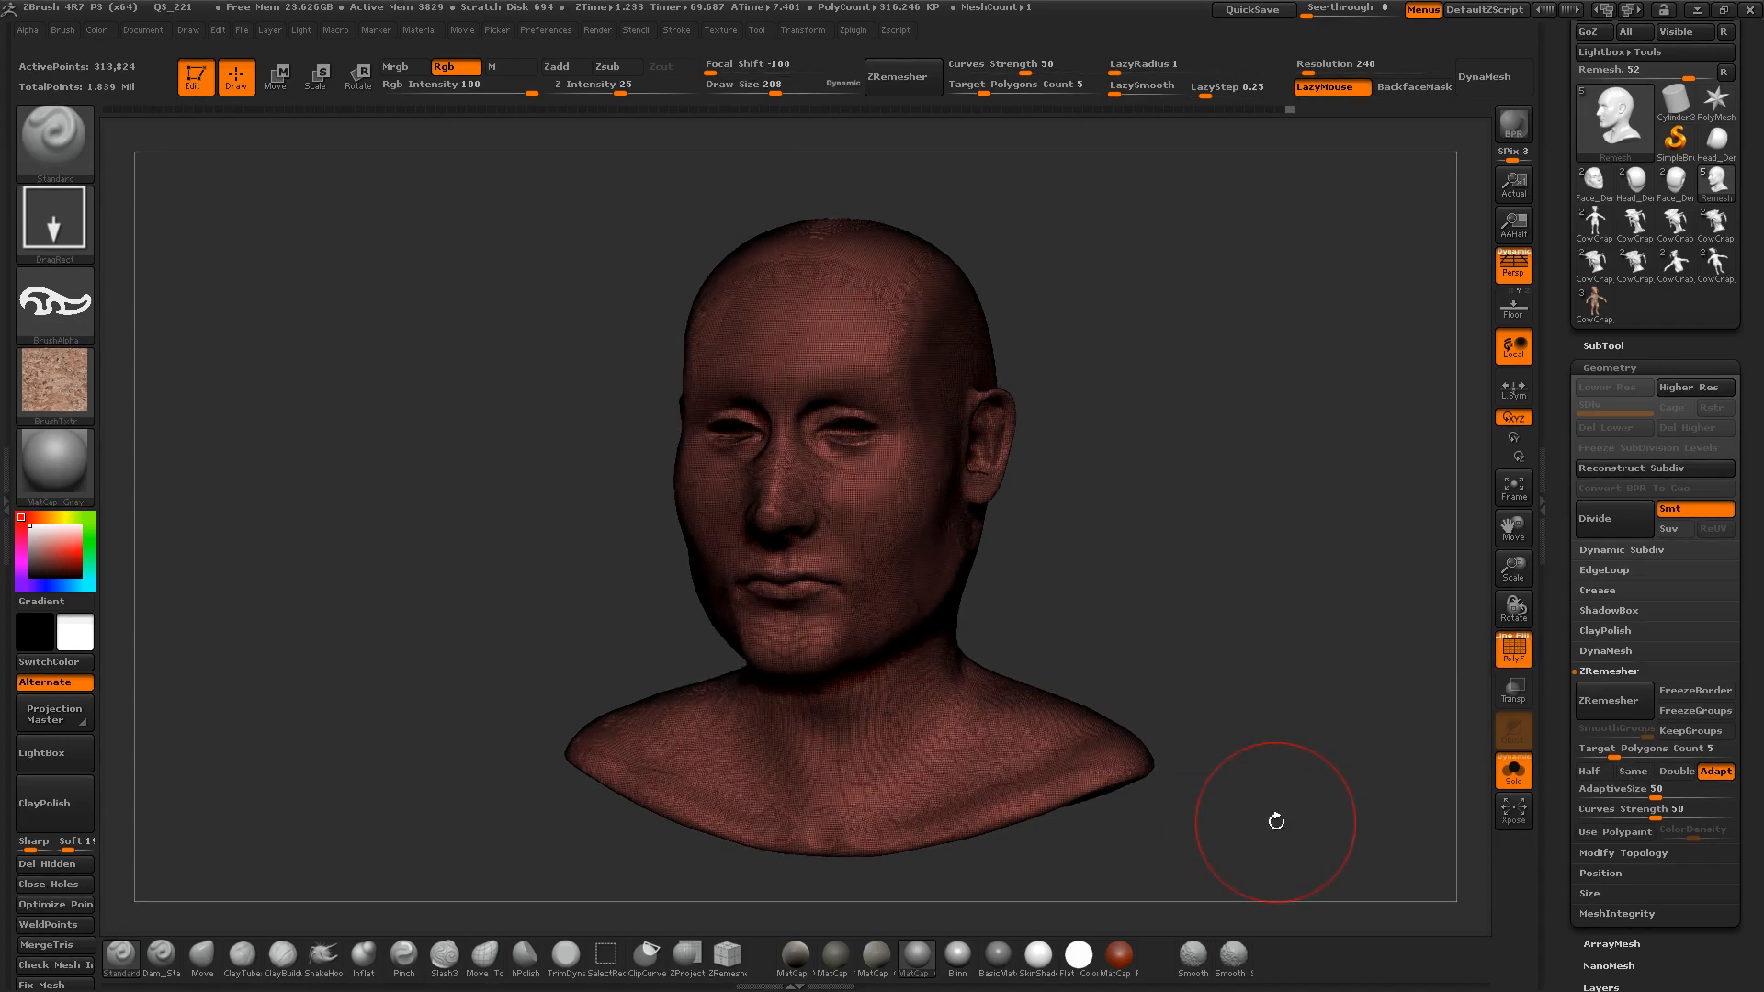
{"action": "left_click_drag", "start_coordinate": [1287, 824], "coordinate": [1287, 884], "text": "alt"}
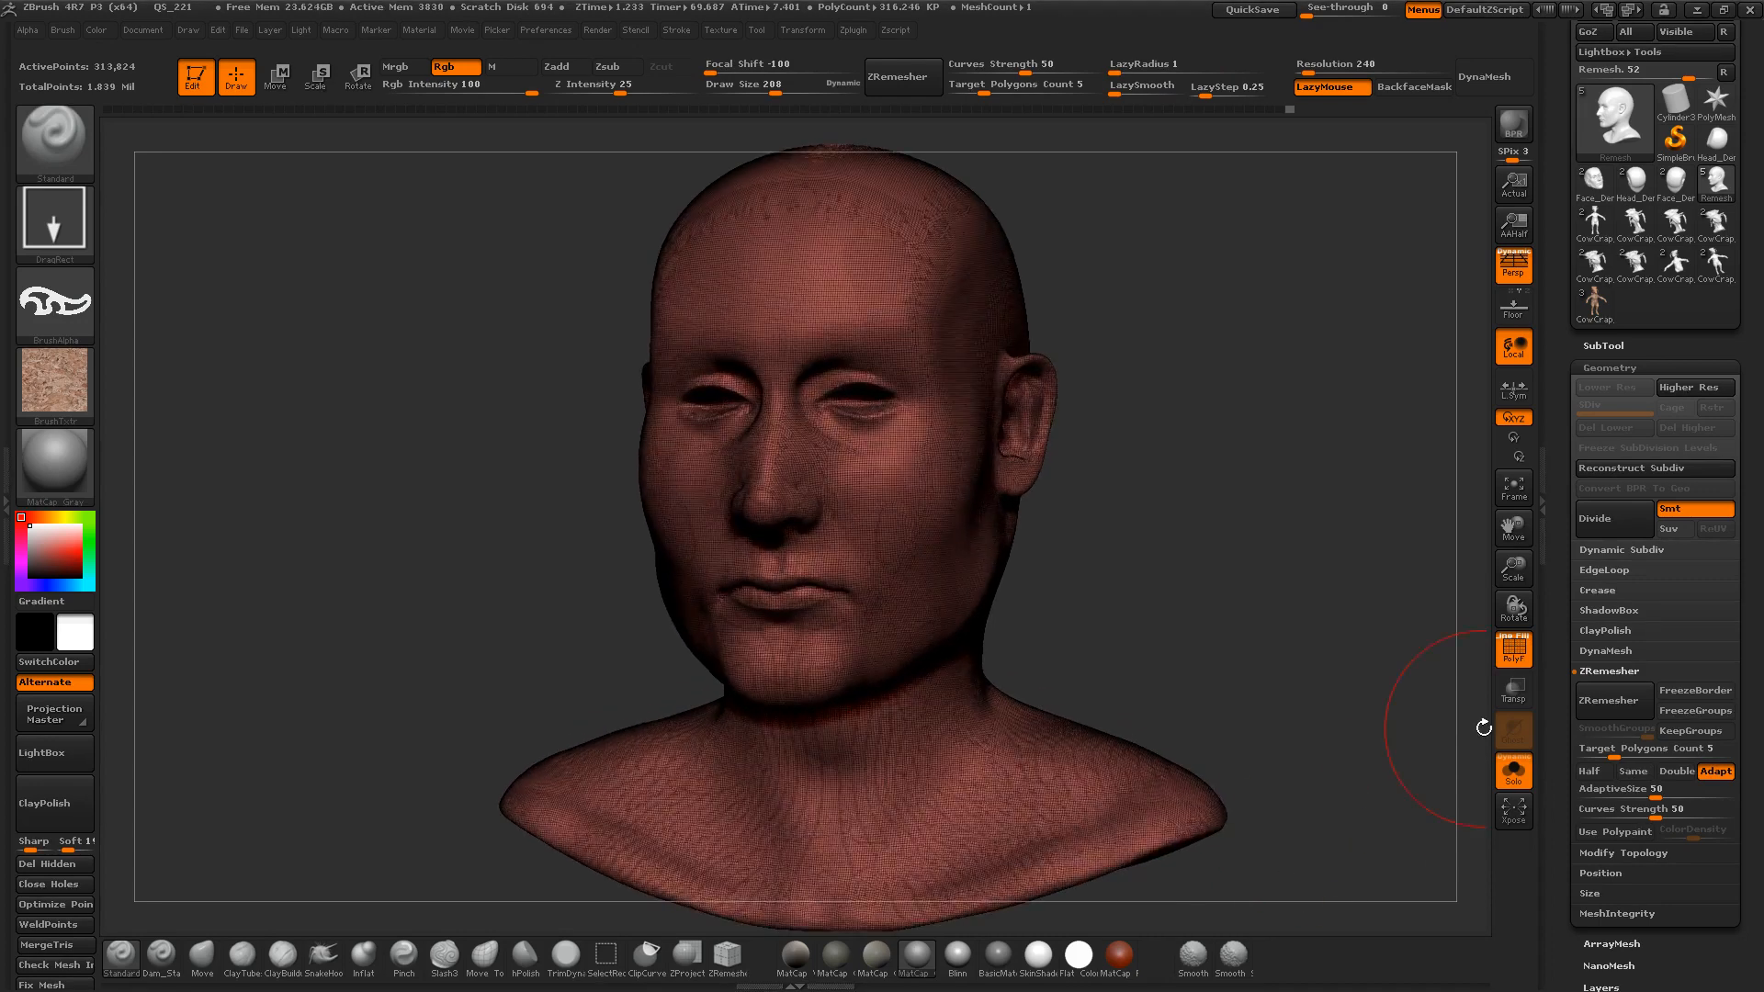
{"action": "left_click", "coordinate": [1524, 641]}
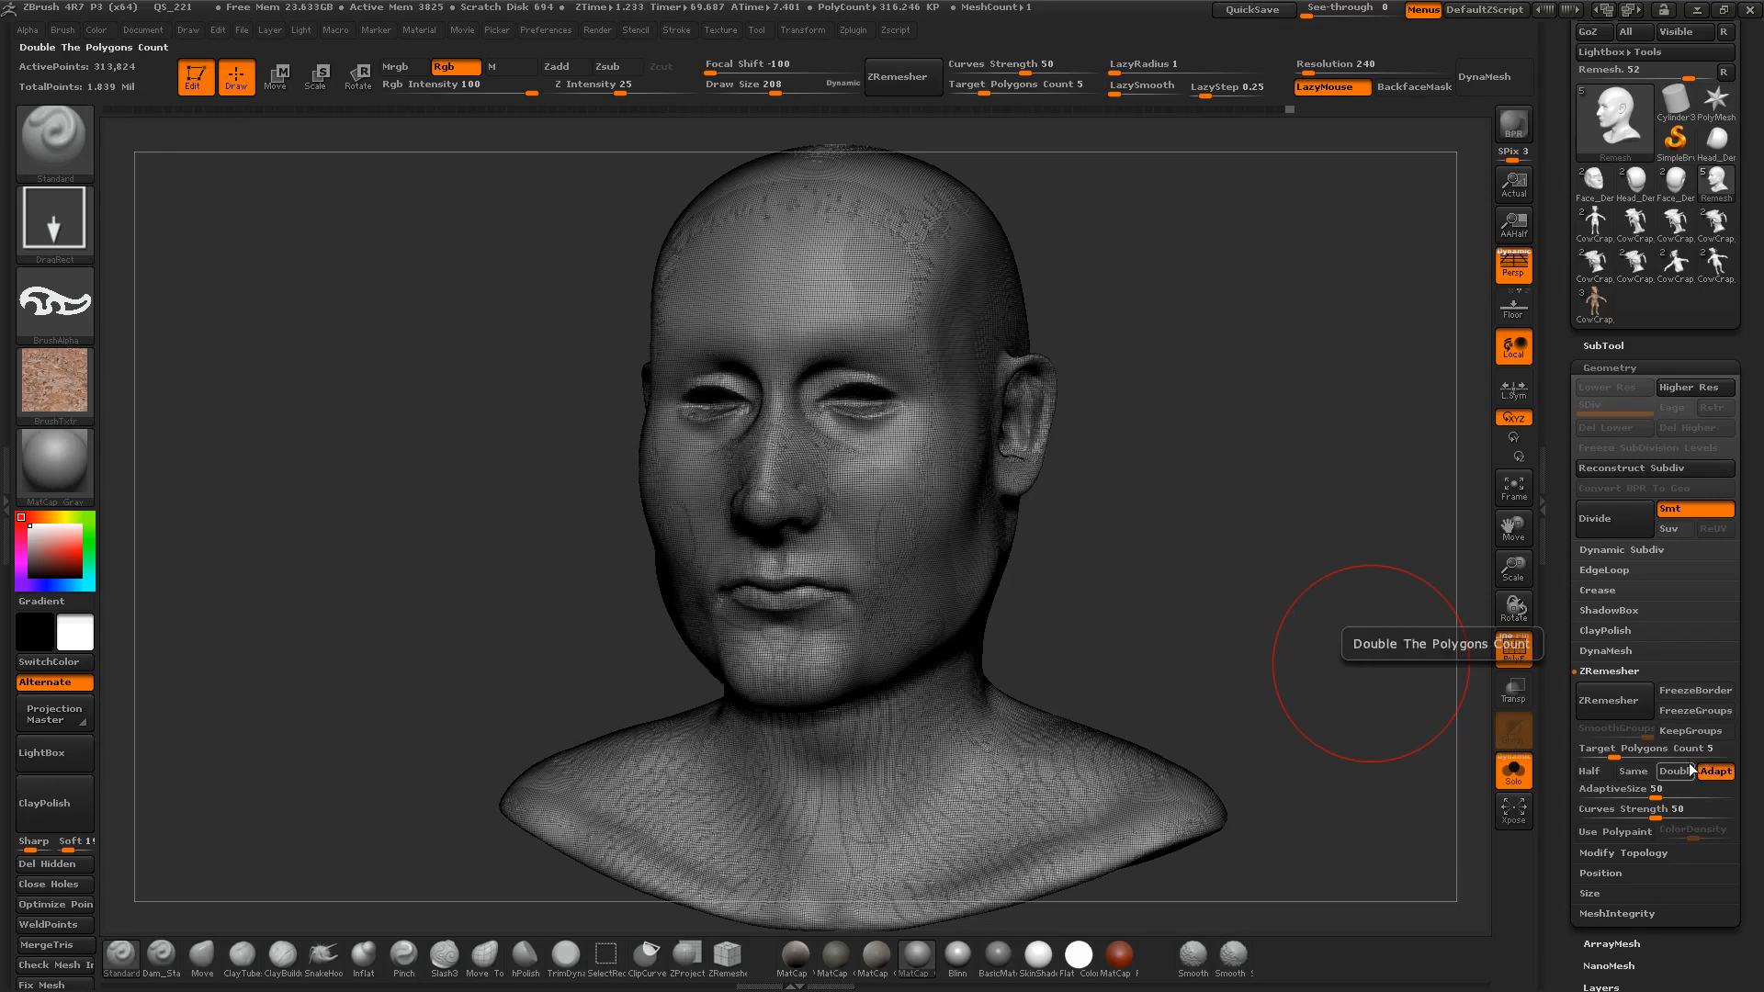
{"action": "left_click", "coordinate": [1622, 702]}
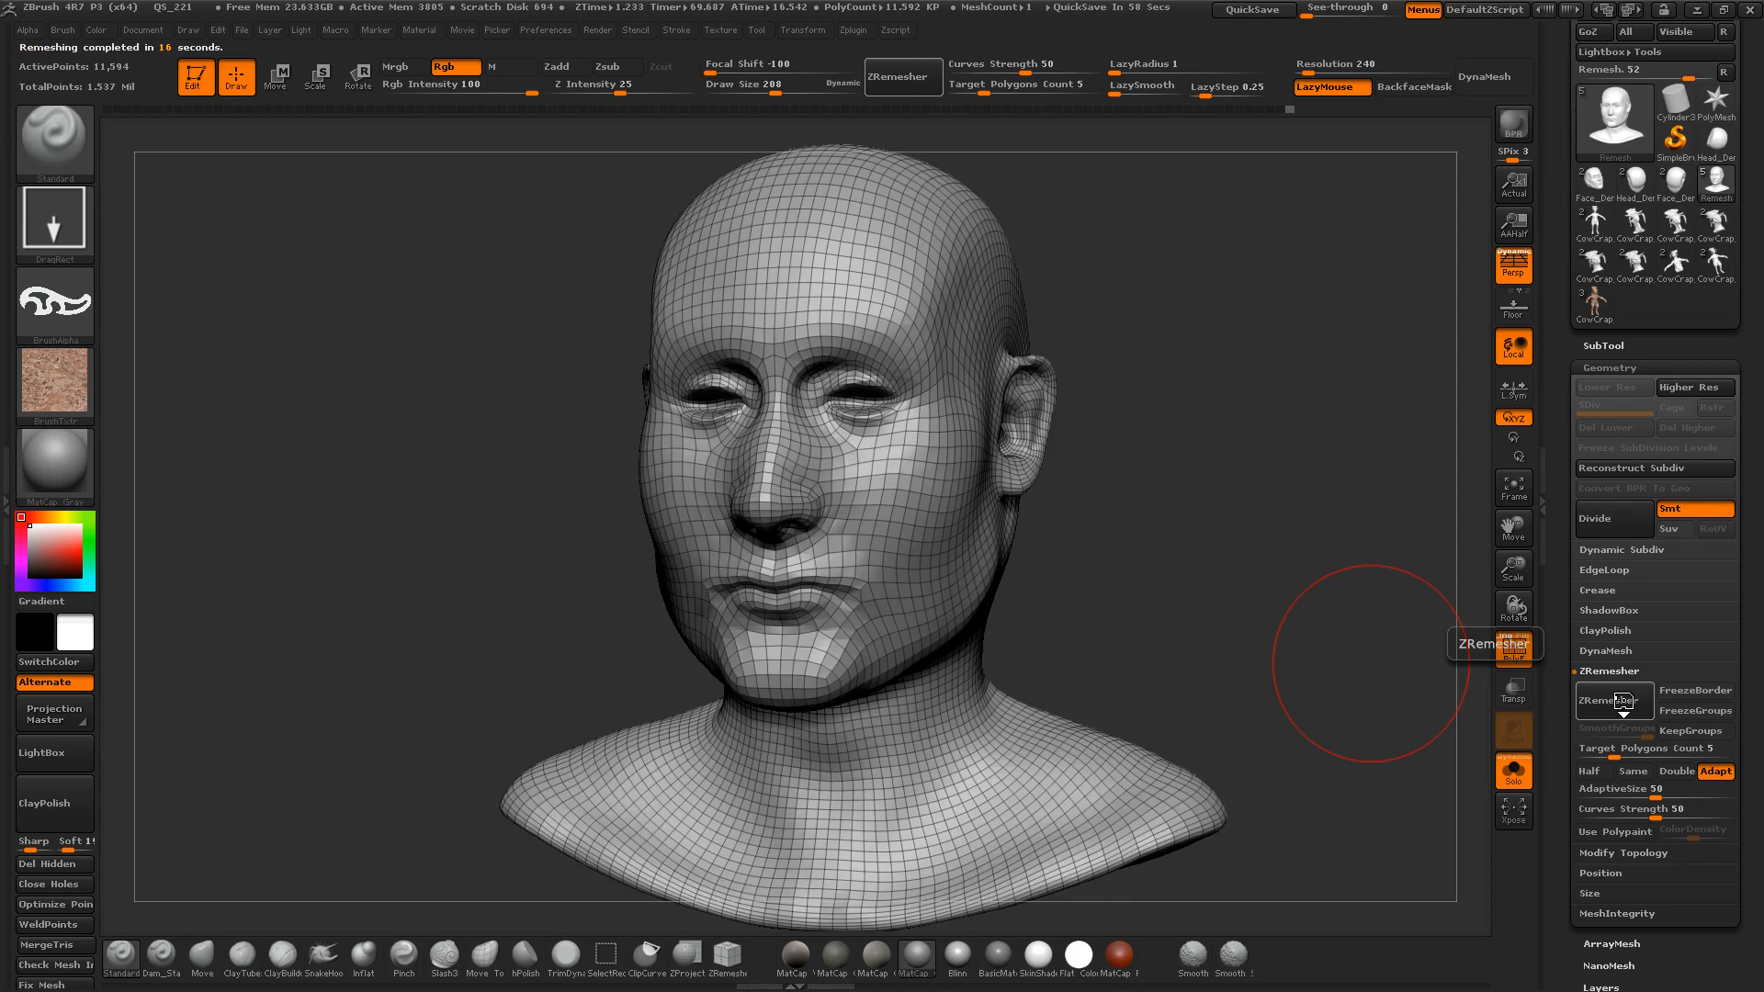
Step: Set the brush draw size to 30 and examine the remeshed edge flow around the eyes and mouth
{"action": "left_click_drag", "start_coordinate": [1227, 496], "coordinate": [1281, 501], "text": "alt"}
{"action": "key", "text": "s"}
{"action": "left_click_drag", "start_coordinate": [1144, 392], "coordinate": [1117, 396]}
{"action": "mouse_move", "coordinate": [1324, 359]}
{"action": "left_mouse_down", "text": "alt"}
{"action": "mouse_move", "coordinate": [1346, 406]}
{"action": "mouse_move", "coordinate": [1323, 370]}
{"action": "mouse_move", "coordinate": [1394, 315]}
{"action": "mouse_move", "coordinate": [1345, 478]}
{"action": "left_mouse_up", "text": "alt"}
{"action": "key", "text": "s"}
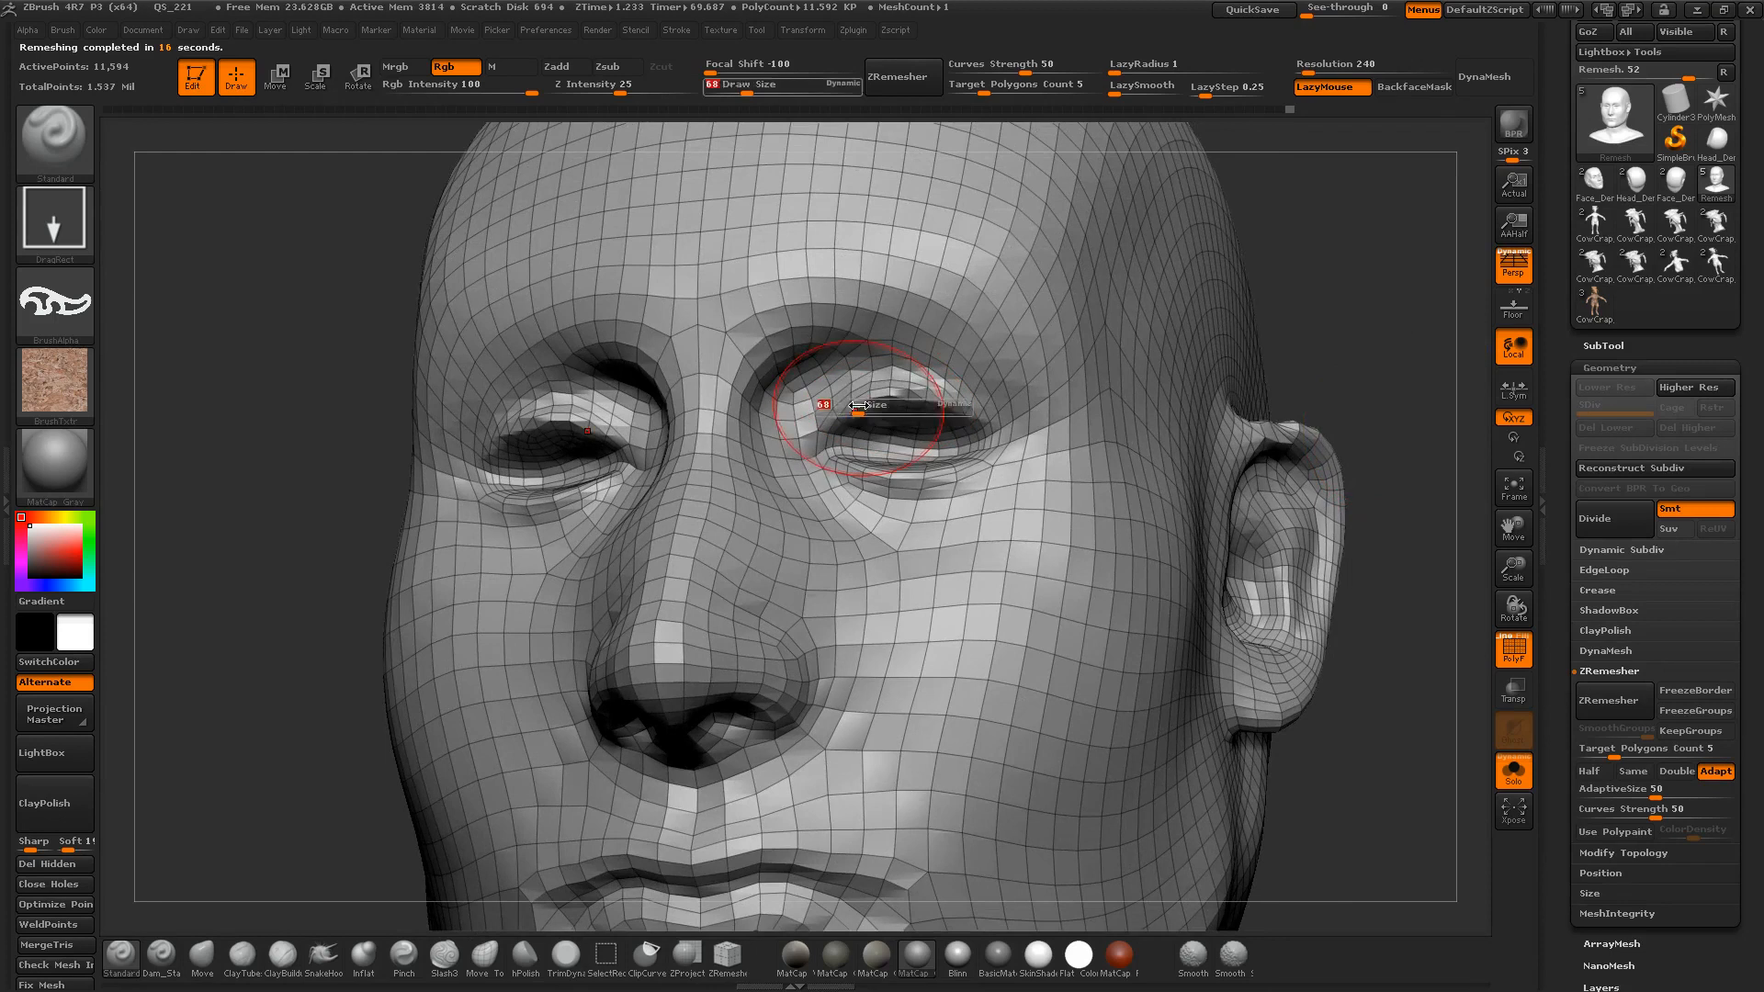
{"action": "left_click_drag", "start_coordinate": [857, 407], "coordinate": [843, 401]}
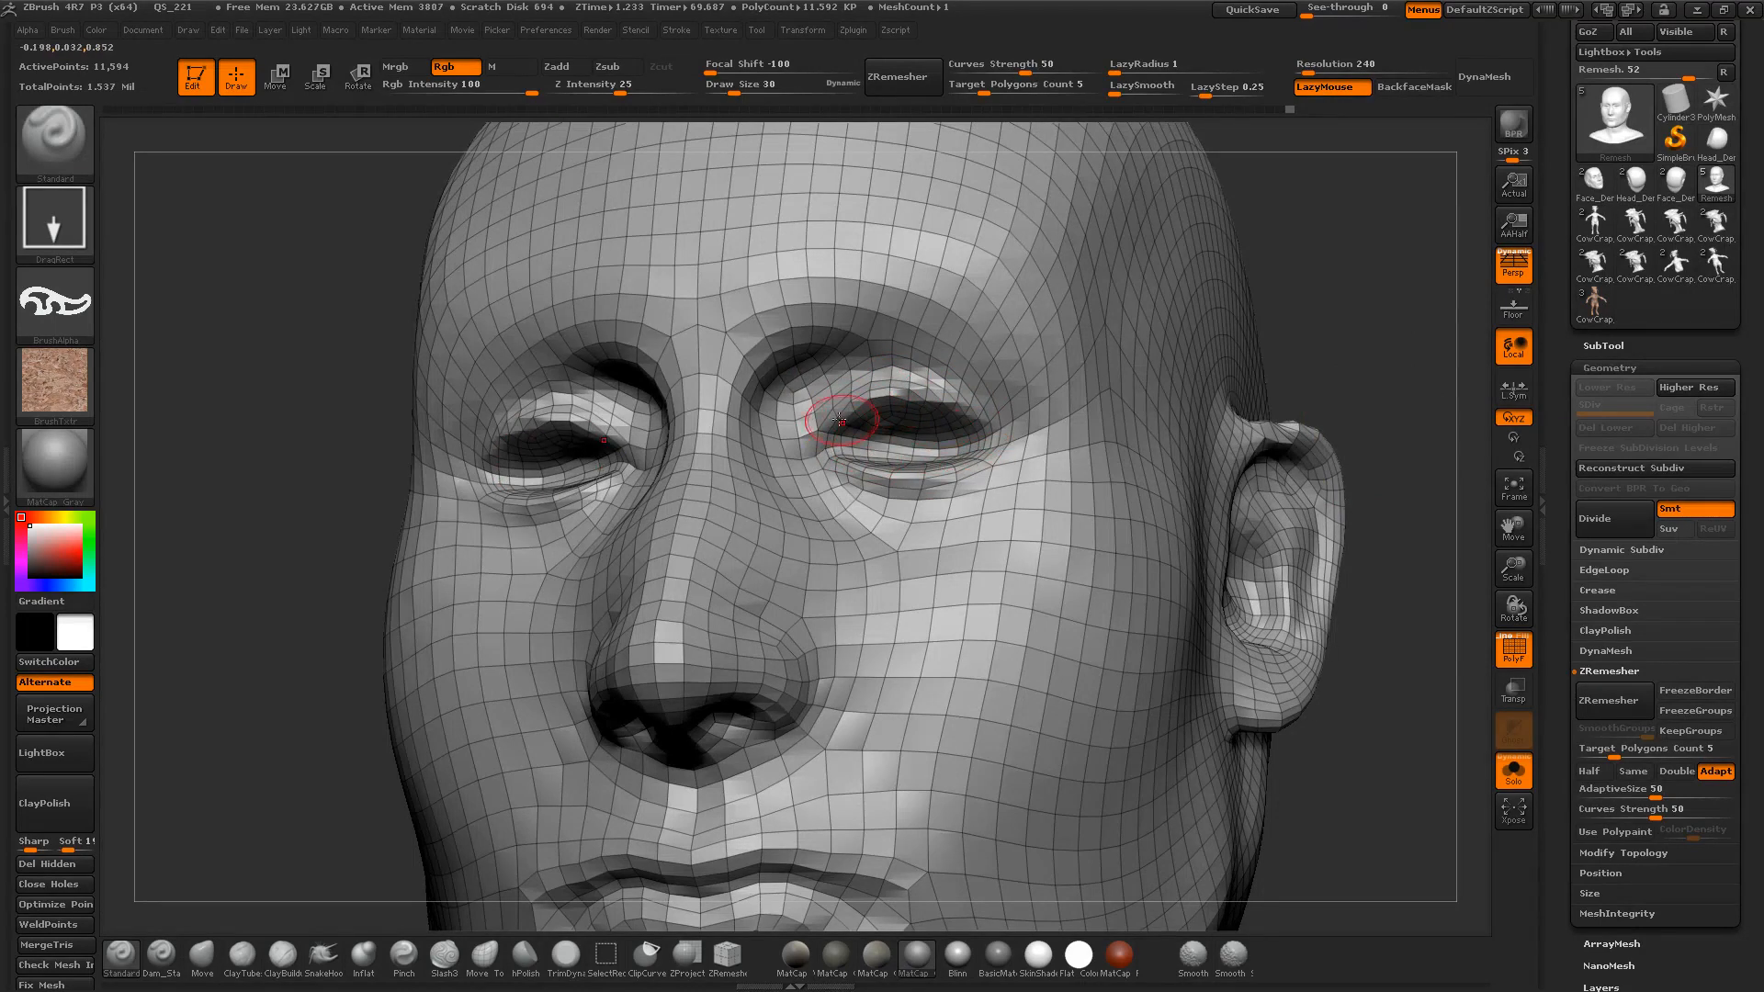
{"action": "mouse_move", "coordinate": [1283, 358]}
{"action": "left_mouse_down", "text": "alt"}
{"action": "mouse_move", "coordinate": [1283, 338]}
{"action": "mouse_move", "coordinate": [1243, 394]}
{"action": "mouse_move", "coordinate": [1144, 433]}
{"action": "left_mouse_up", "text": "alt"}
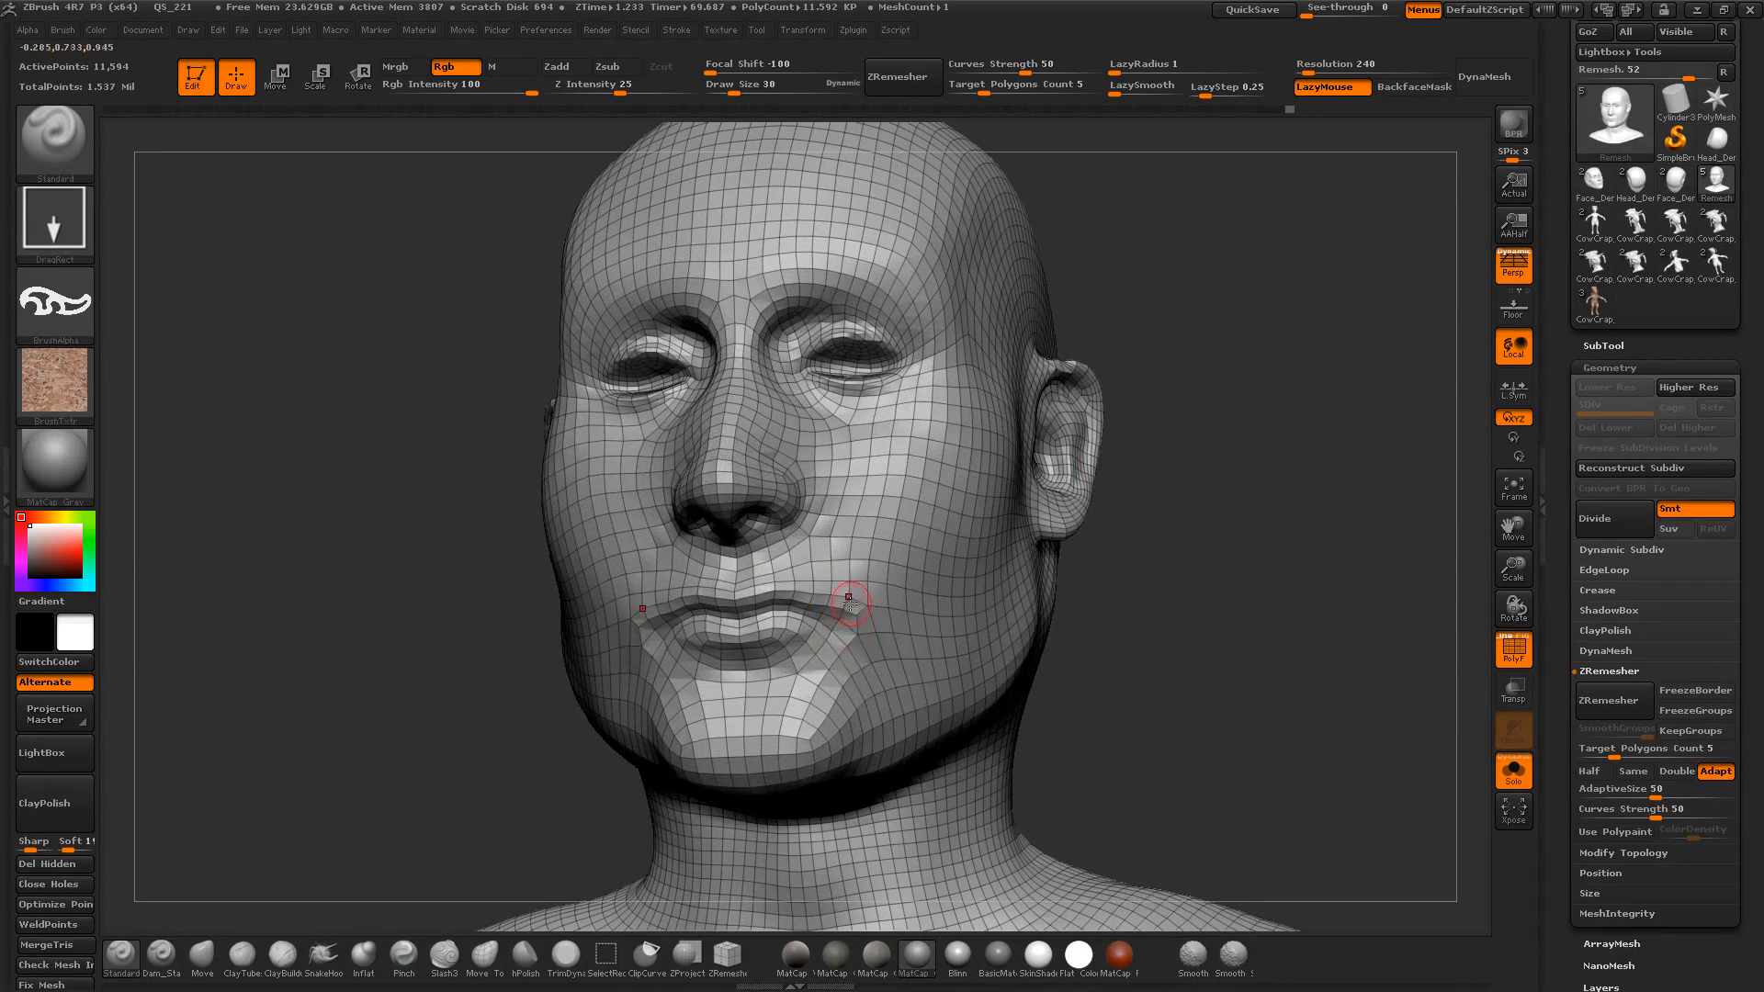
Step: Undo the remesh of the head and switch to the ZRemesherGuides brush
{"action": "key", "text": "ctrl"}
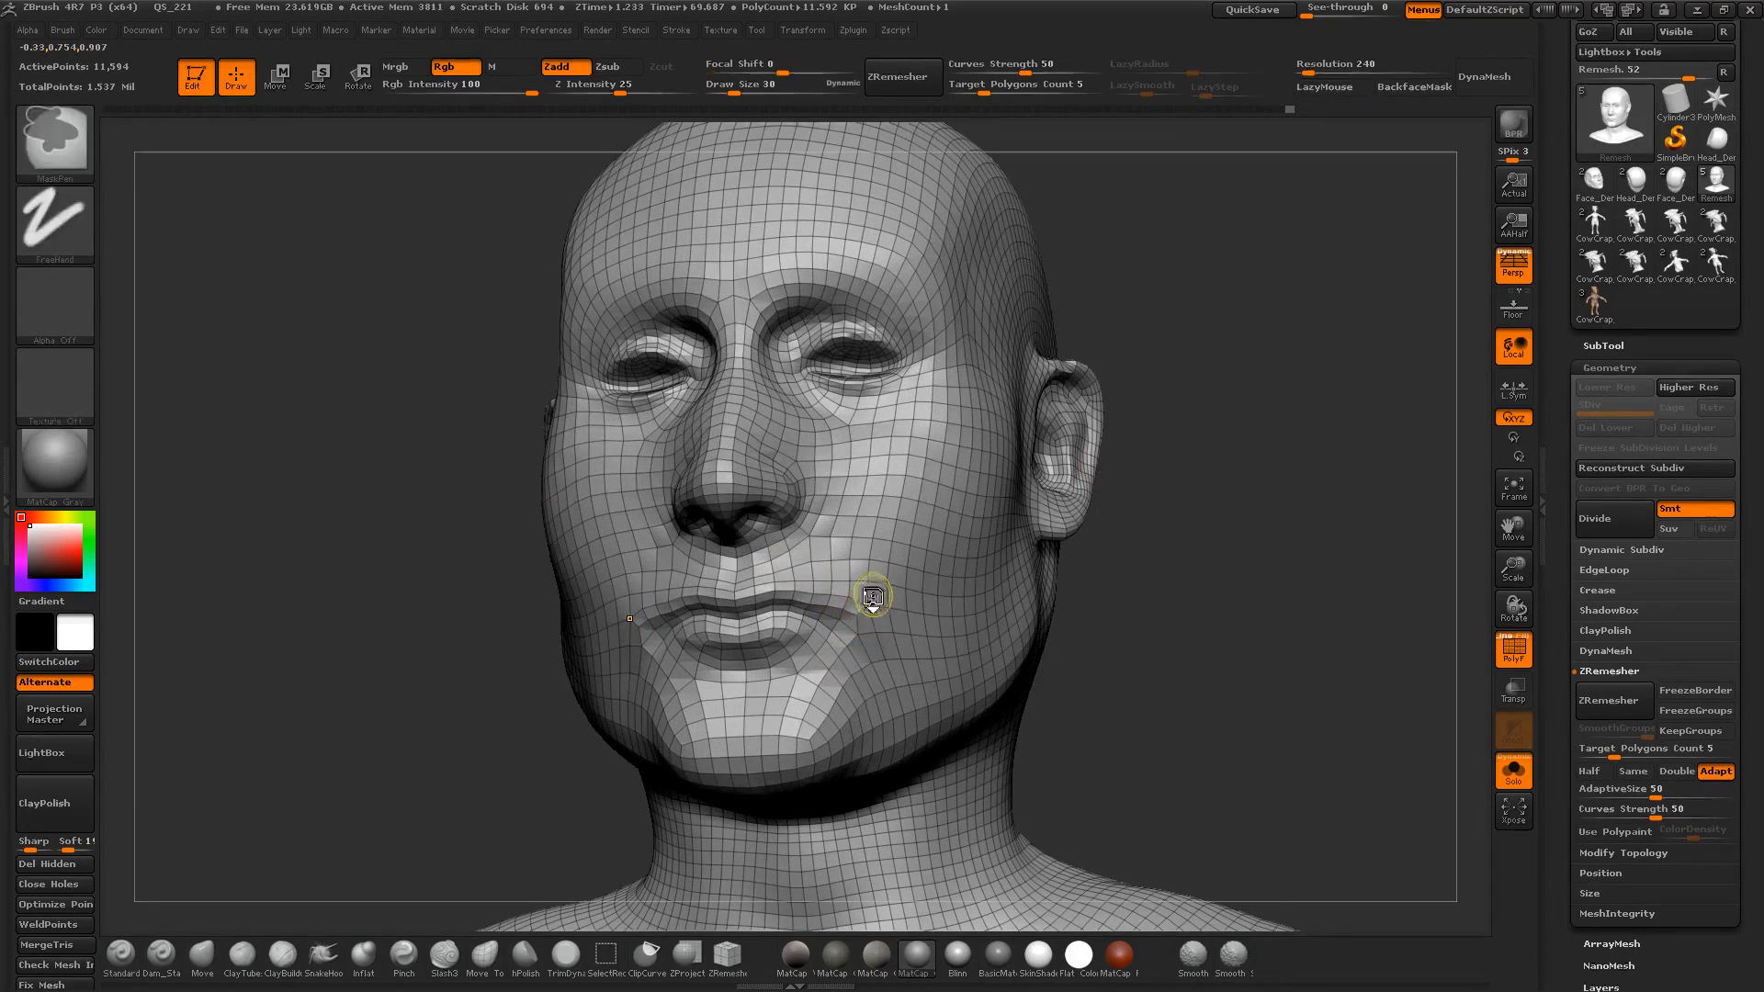
{"action": "key", "text": "ctrl+z"}
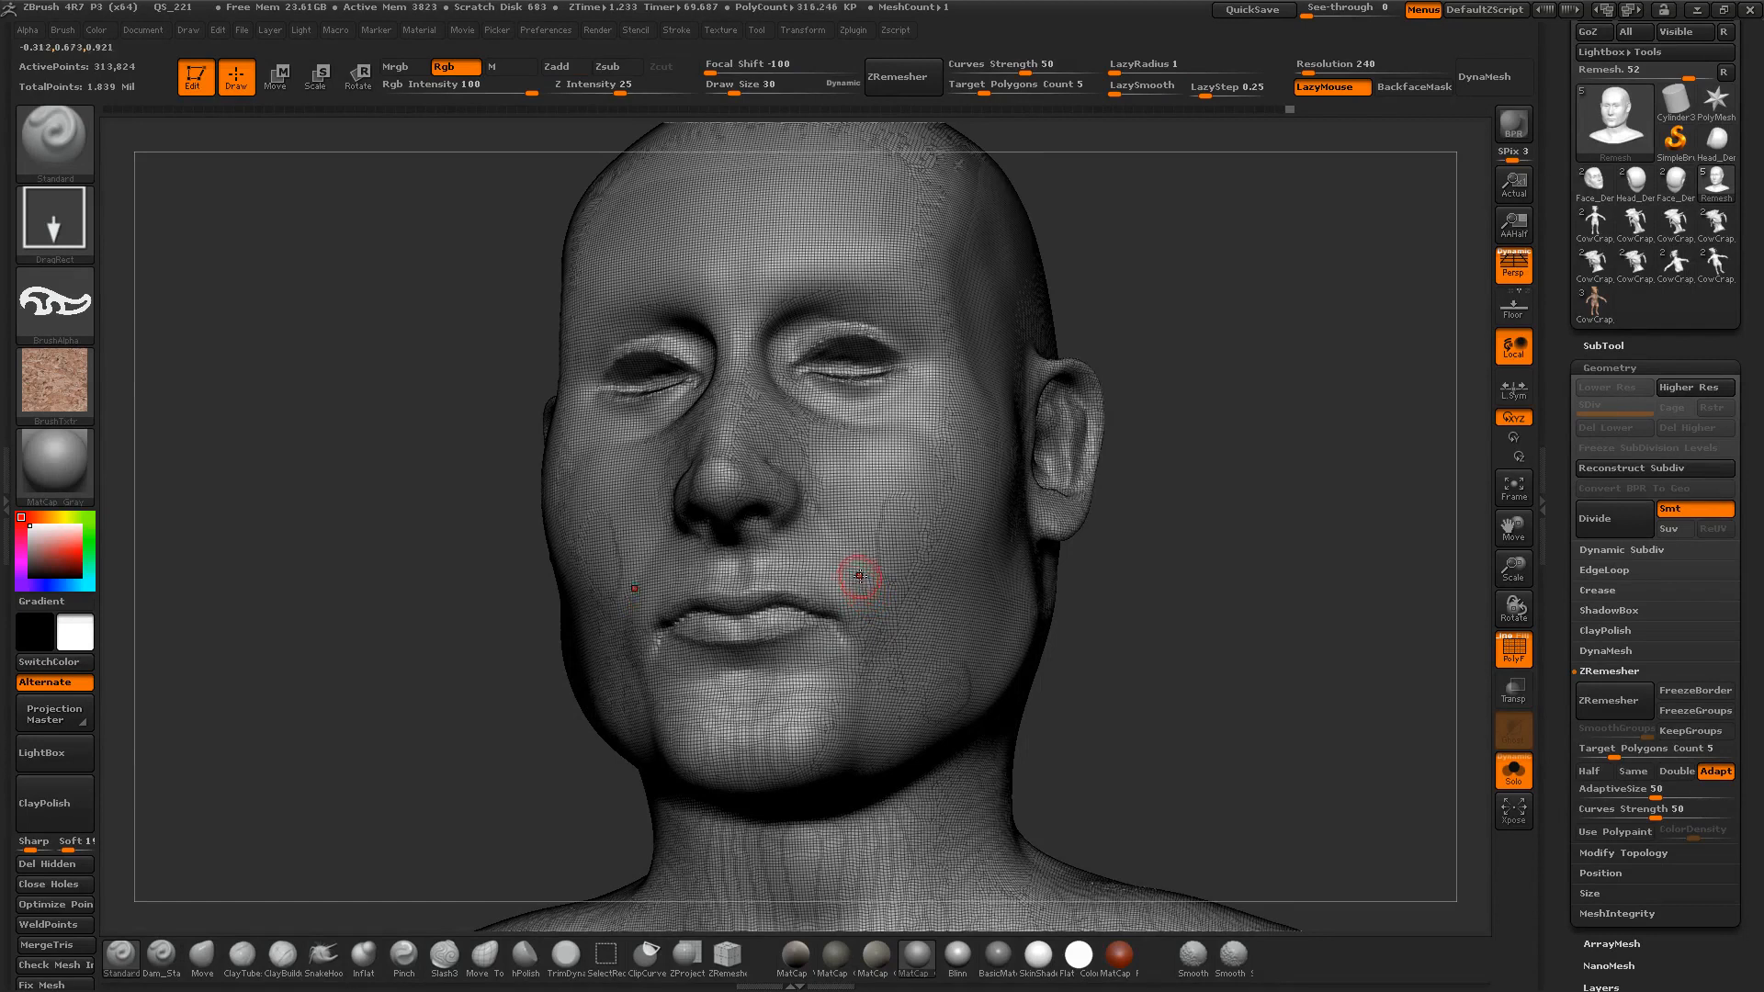
{"action": "key", "text": "b"}
{"action": "key", "text": "z"}
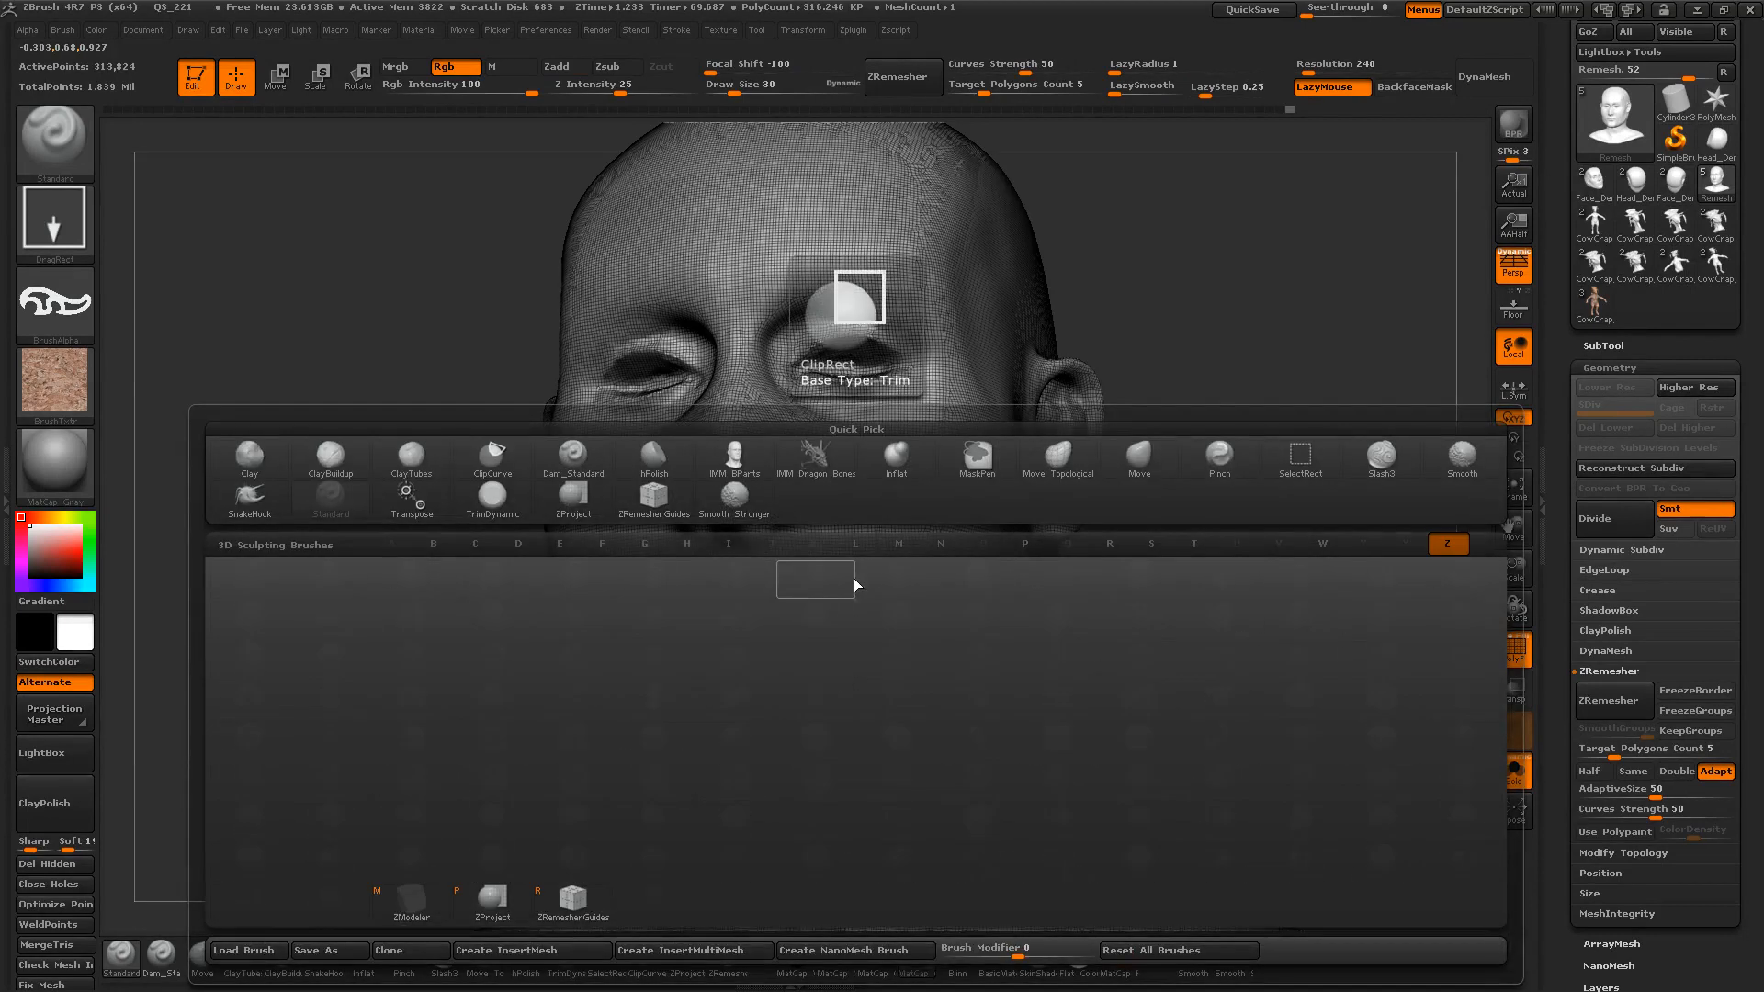
{"action": "left_click", "coordinate": [577, 890]}
{"action": "key", "text": "z"}
{"action": "left_click", "coordinate": [564, 903]}
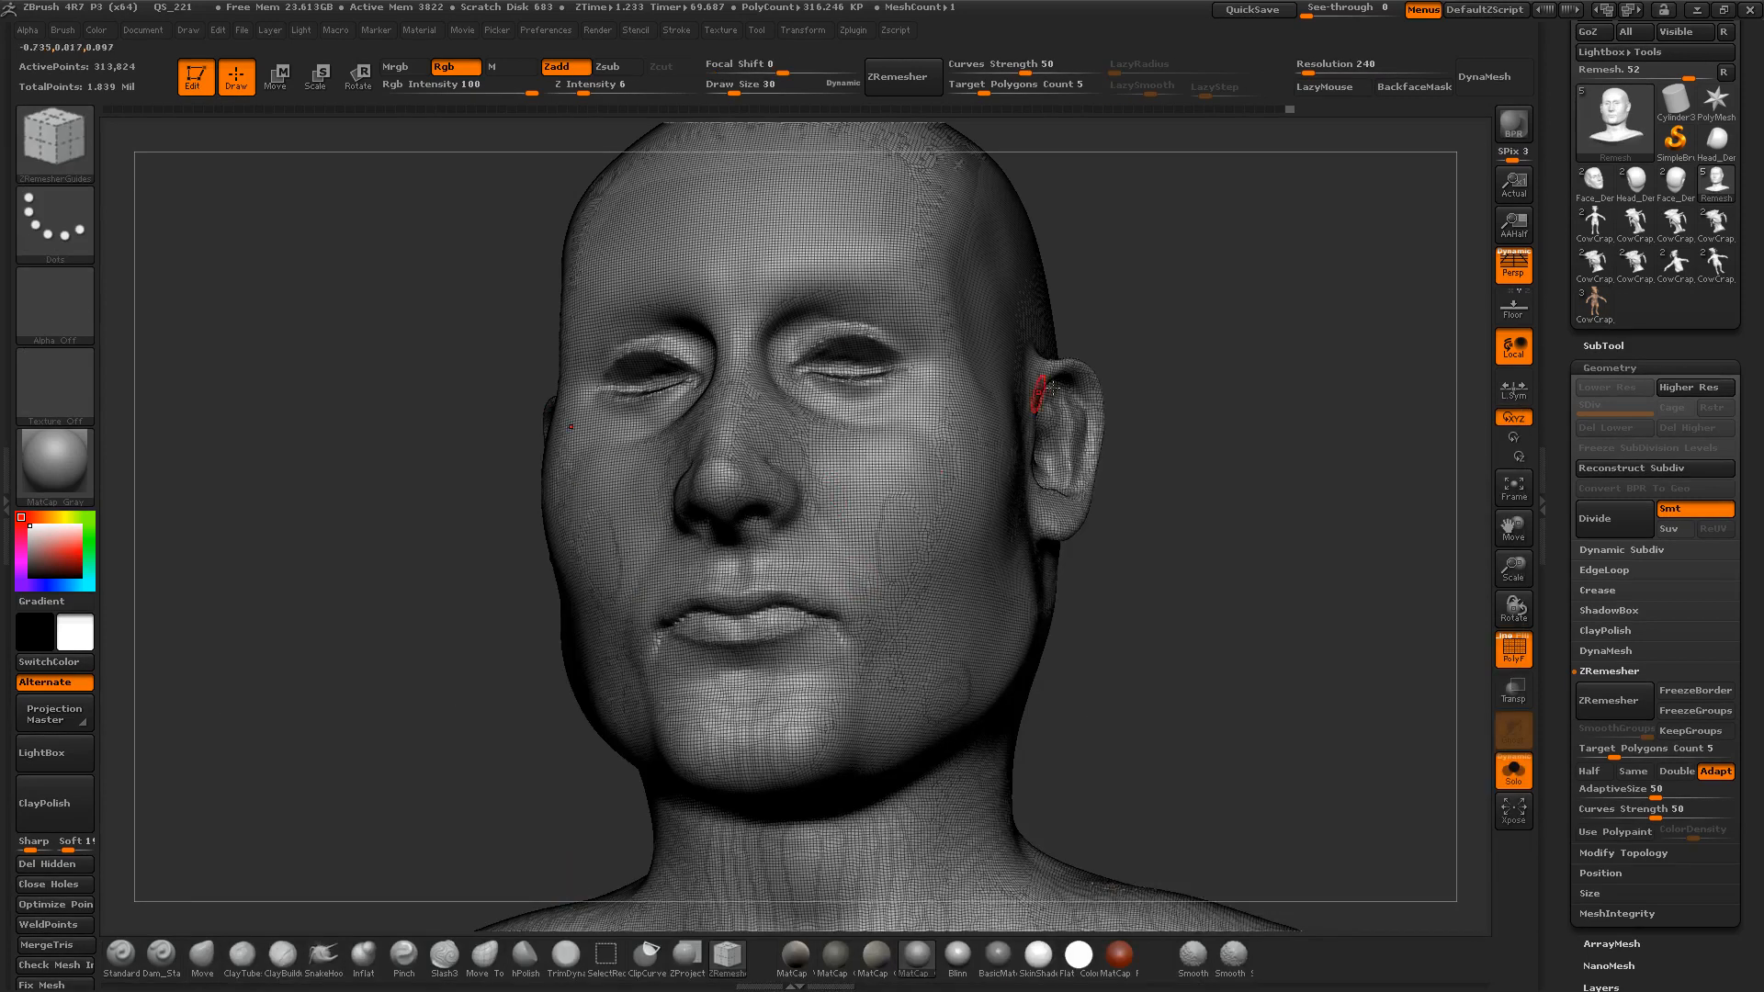
Step: Draw a guide curve along the upper lid of the head's left eye, from the inner to the outer corner
{"action": "mouse_move", "coordinate": [1173, 398]}
{"action": "right_mouse_down", "text": "ctrl"}
{"action": "mouse_move", "coordinate": [1146, 433]}
{"action": "mouse_move", "coordinate": [1170, 378]}
{"action": "mouse_move", "coordinate": [1215, 392]}
{"action": "mouse_move", "coordinate": [1231, 367]}
{"action": "mouse_move", "coordinate": [1236, 395]}
{"action": "right_mouse_up", "text": "ctrl"}
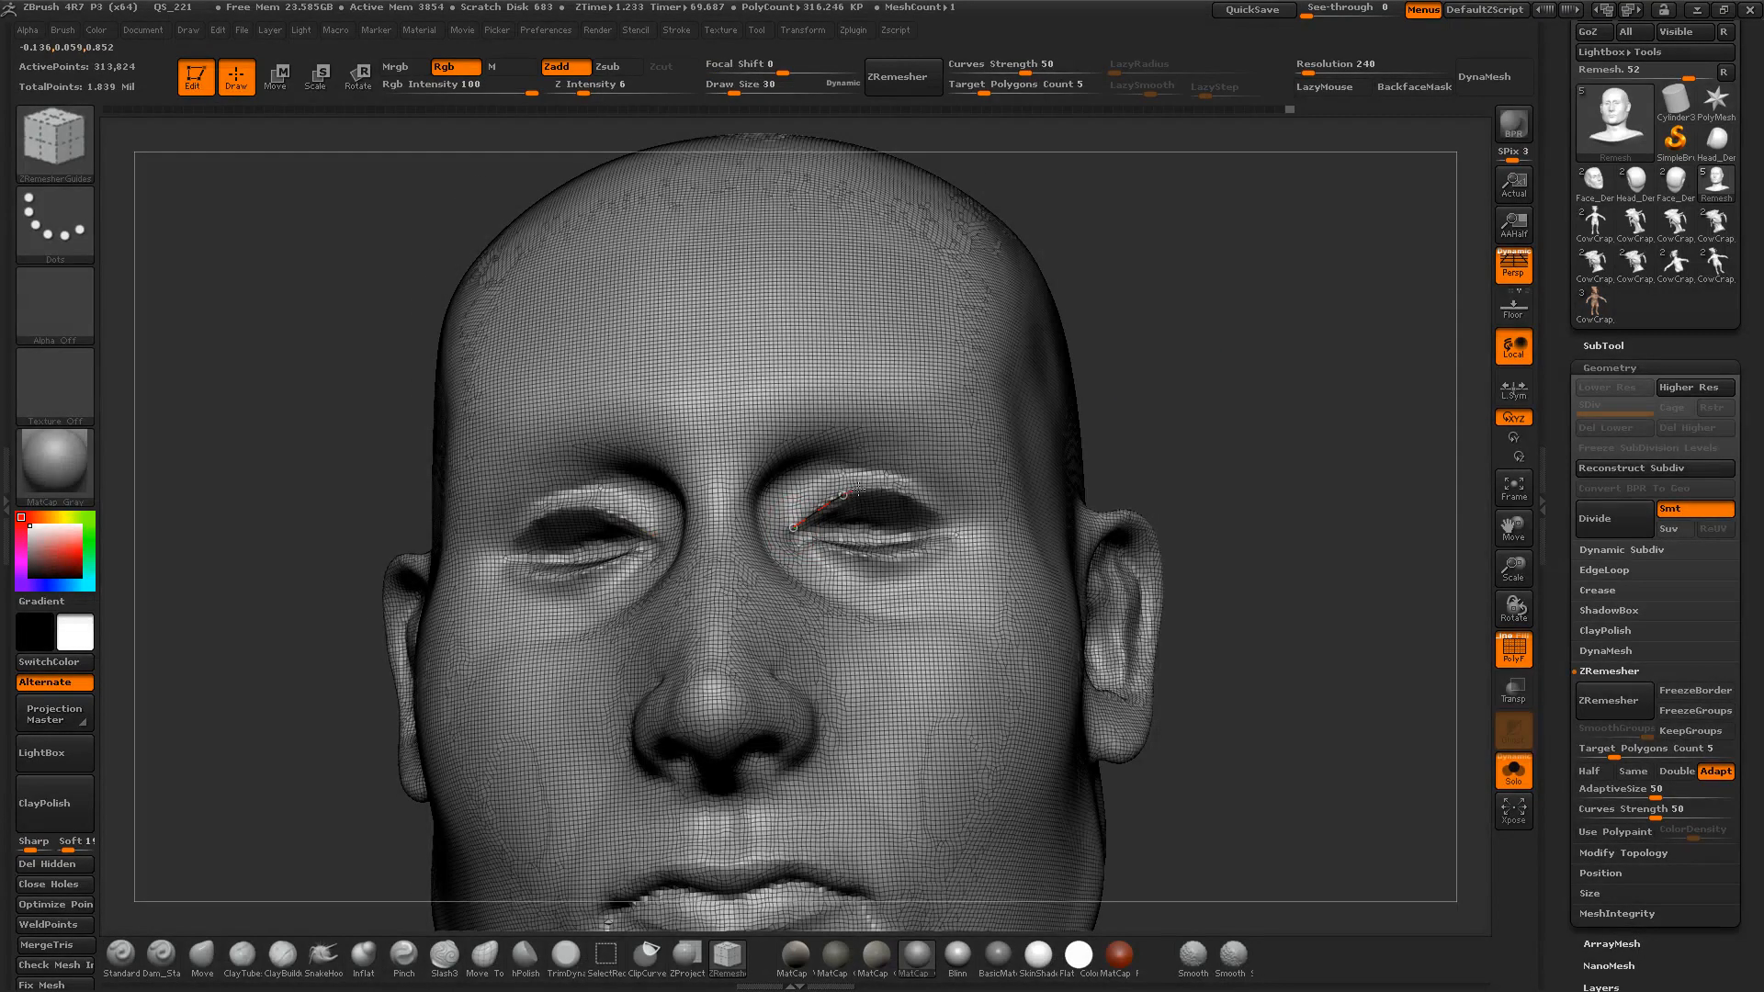
{"action": "left_click_drag", "start_coordinate": [888, 490], "coordinate": [928, 500]}
{"action": "right_click_drag", "start_coordinate": [1177, 405], "coordinate": [1169, 445]}
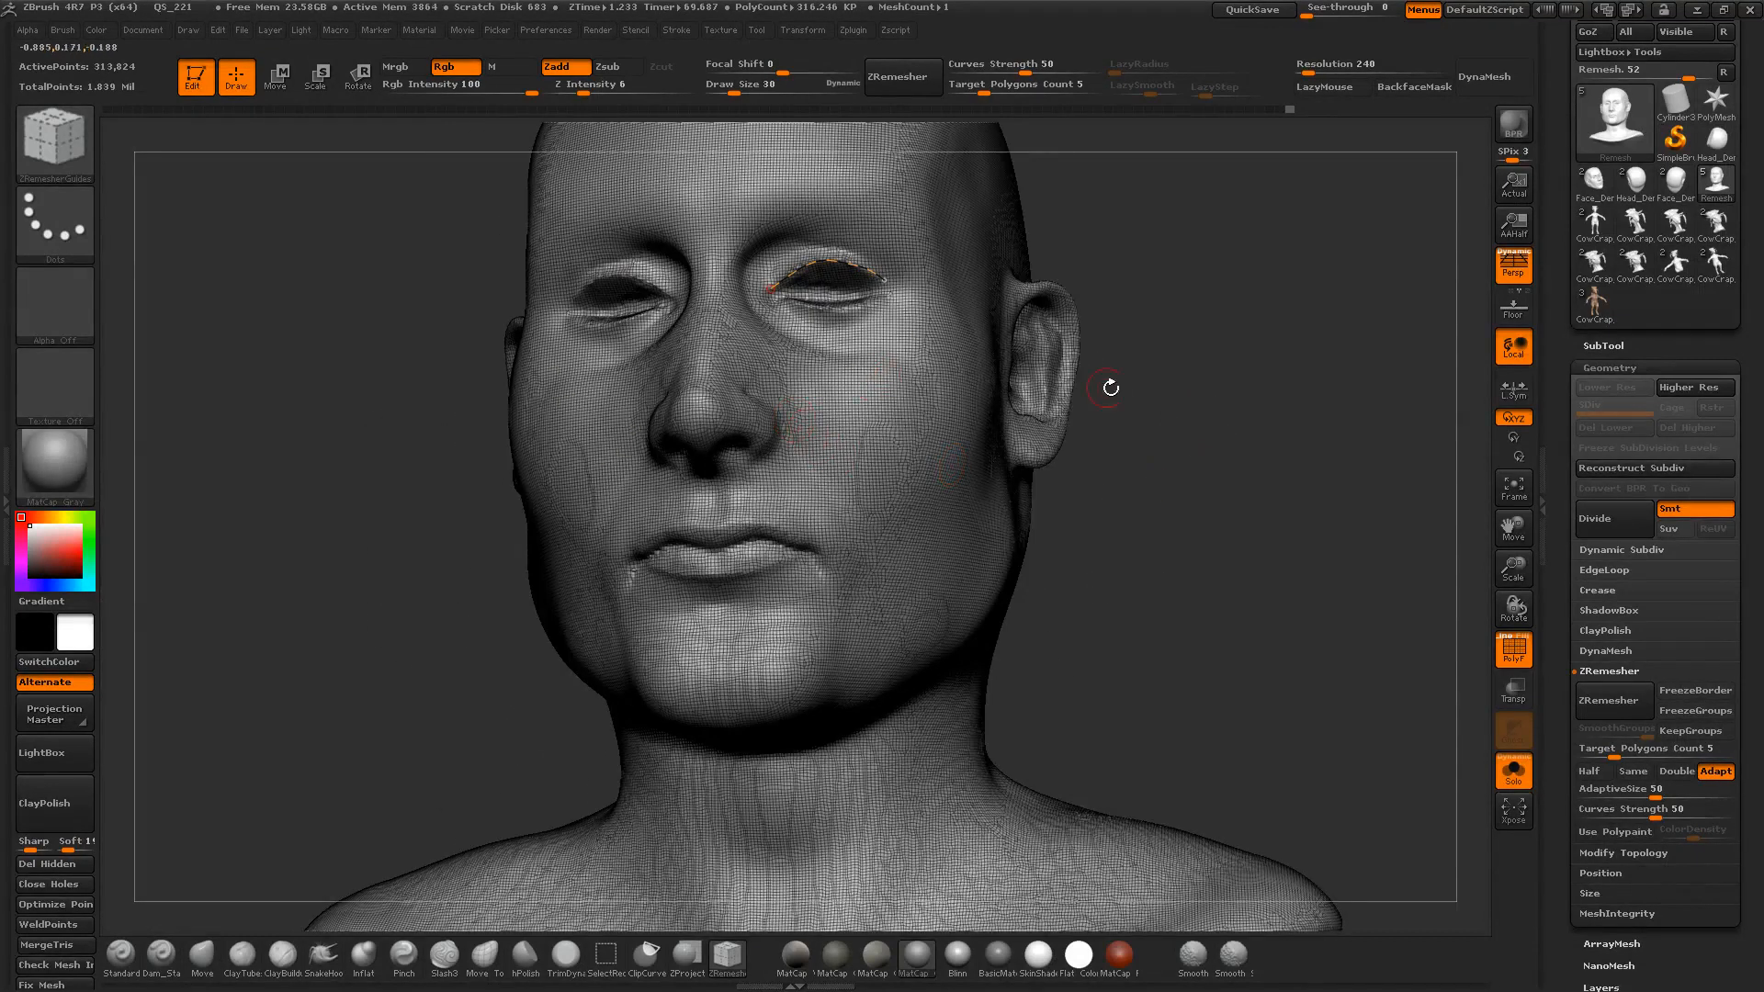
{"action": "right_click_drag", "start_coordinate": [1110, 385], "coordinate": [1112, 562], "text": "alt"}
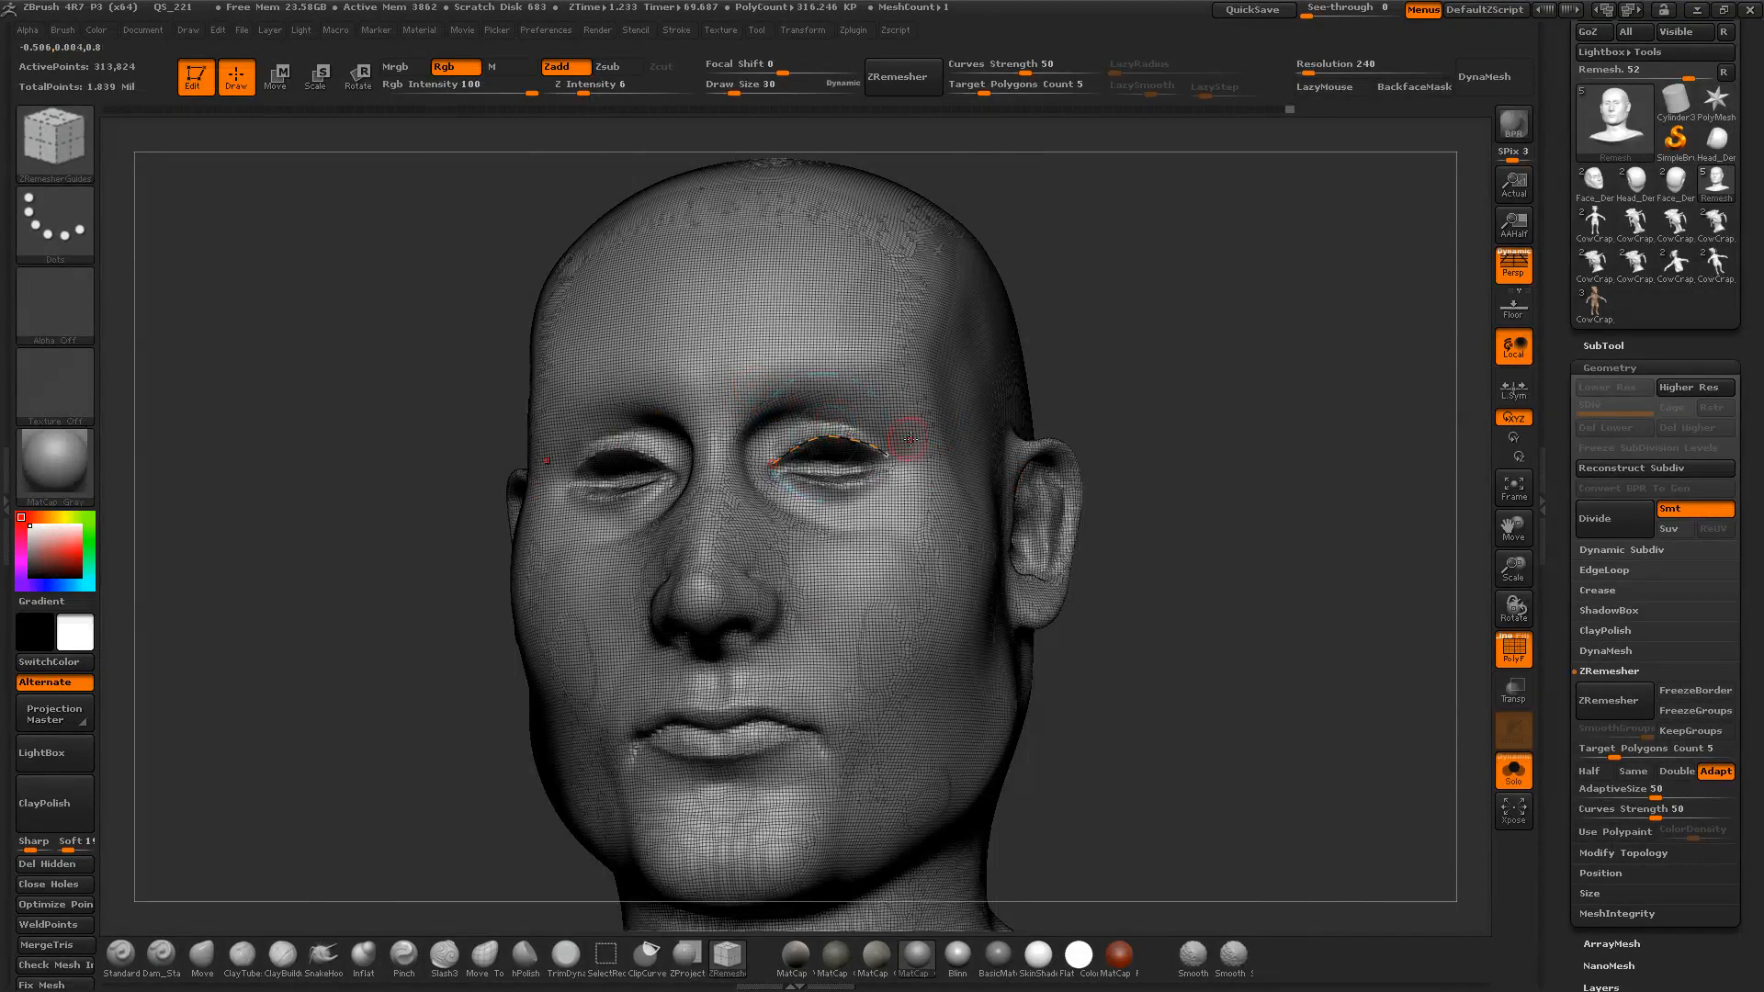
Step: Draw guide curves along the upper and lower lips, from the mouth's centre line to its left corner
{"action": "left_click_drag", "start_coordinate": [1133, 456], "coordinate": [1118, 394]}
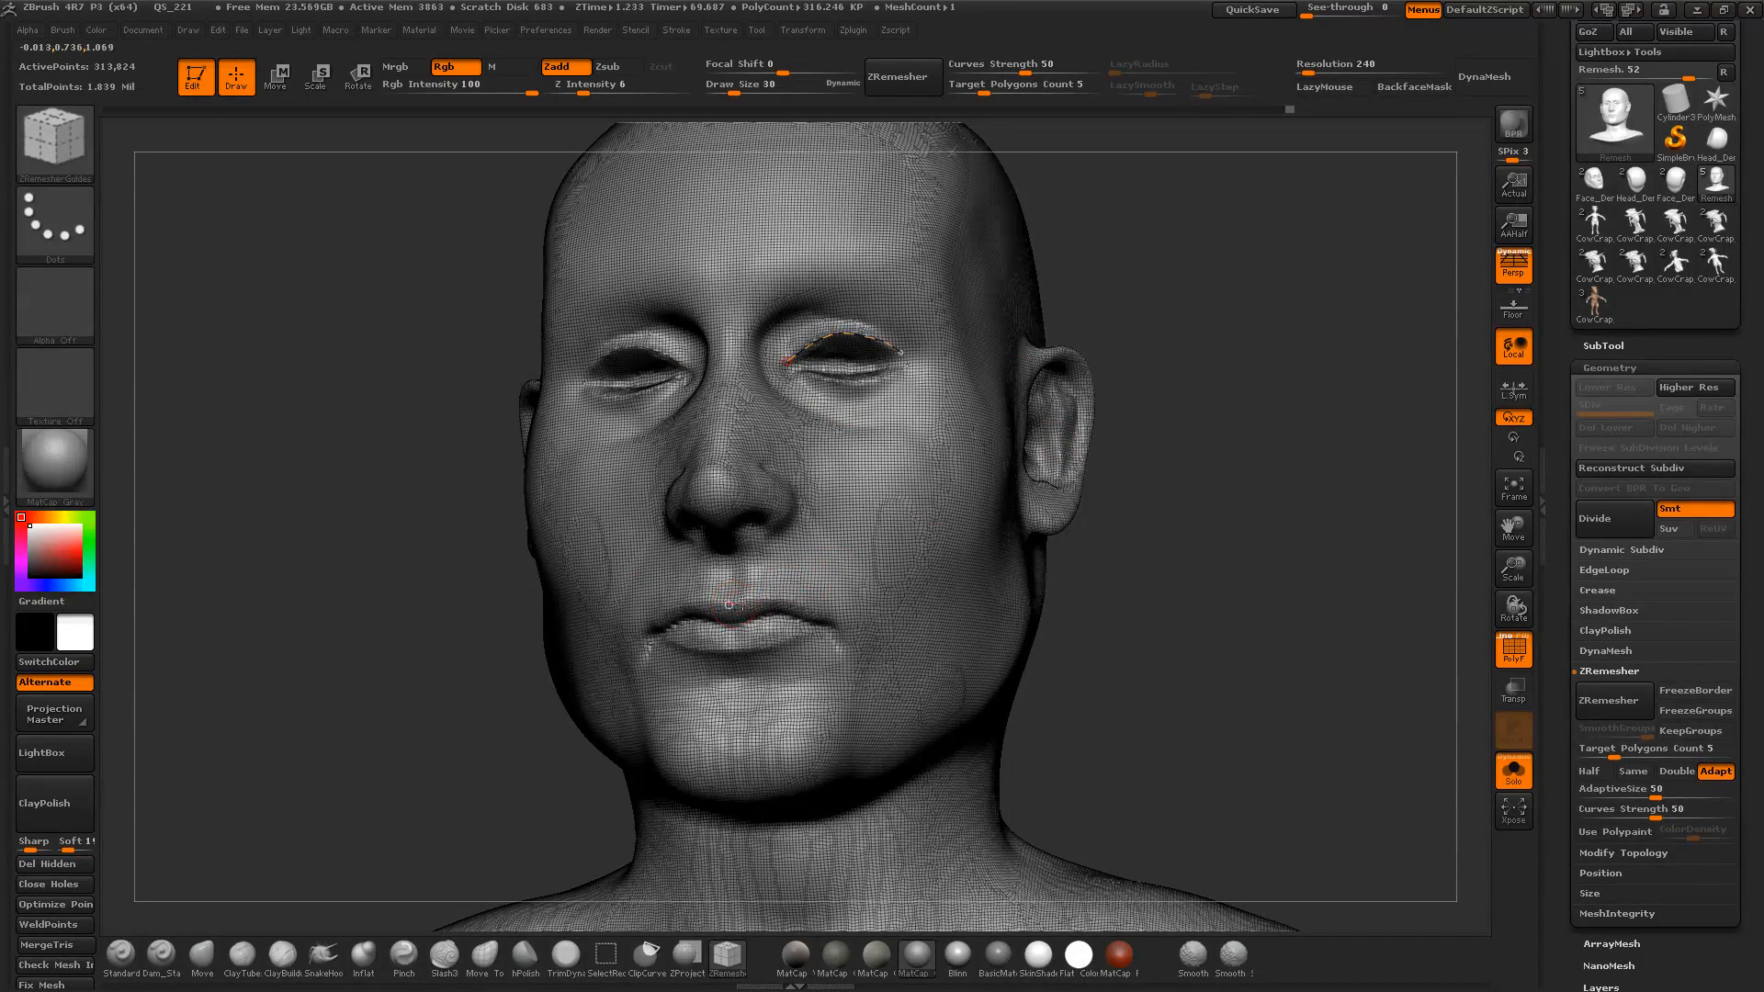
{"action": "left_click_drag", "start_coordinate": [729, 605], "coordinate": [774, 601]}
{"action": "left_click_drag", "start_coordinate": [750, 649], "coordinate": [728, 622]}
Step: Set the brush draw size to 42 and draw a wider guide curve around the mouth, from below the lower lip to under the nose
{"action": "key", "text": "s"}
{"action": "key", "text": "ctrl+z"}
{"action": "key", "text": "s"}
{"action": "left_click_drag", "start_coordinate": [768, 688], "coordinate": [783, 687]}
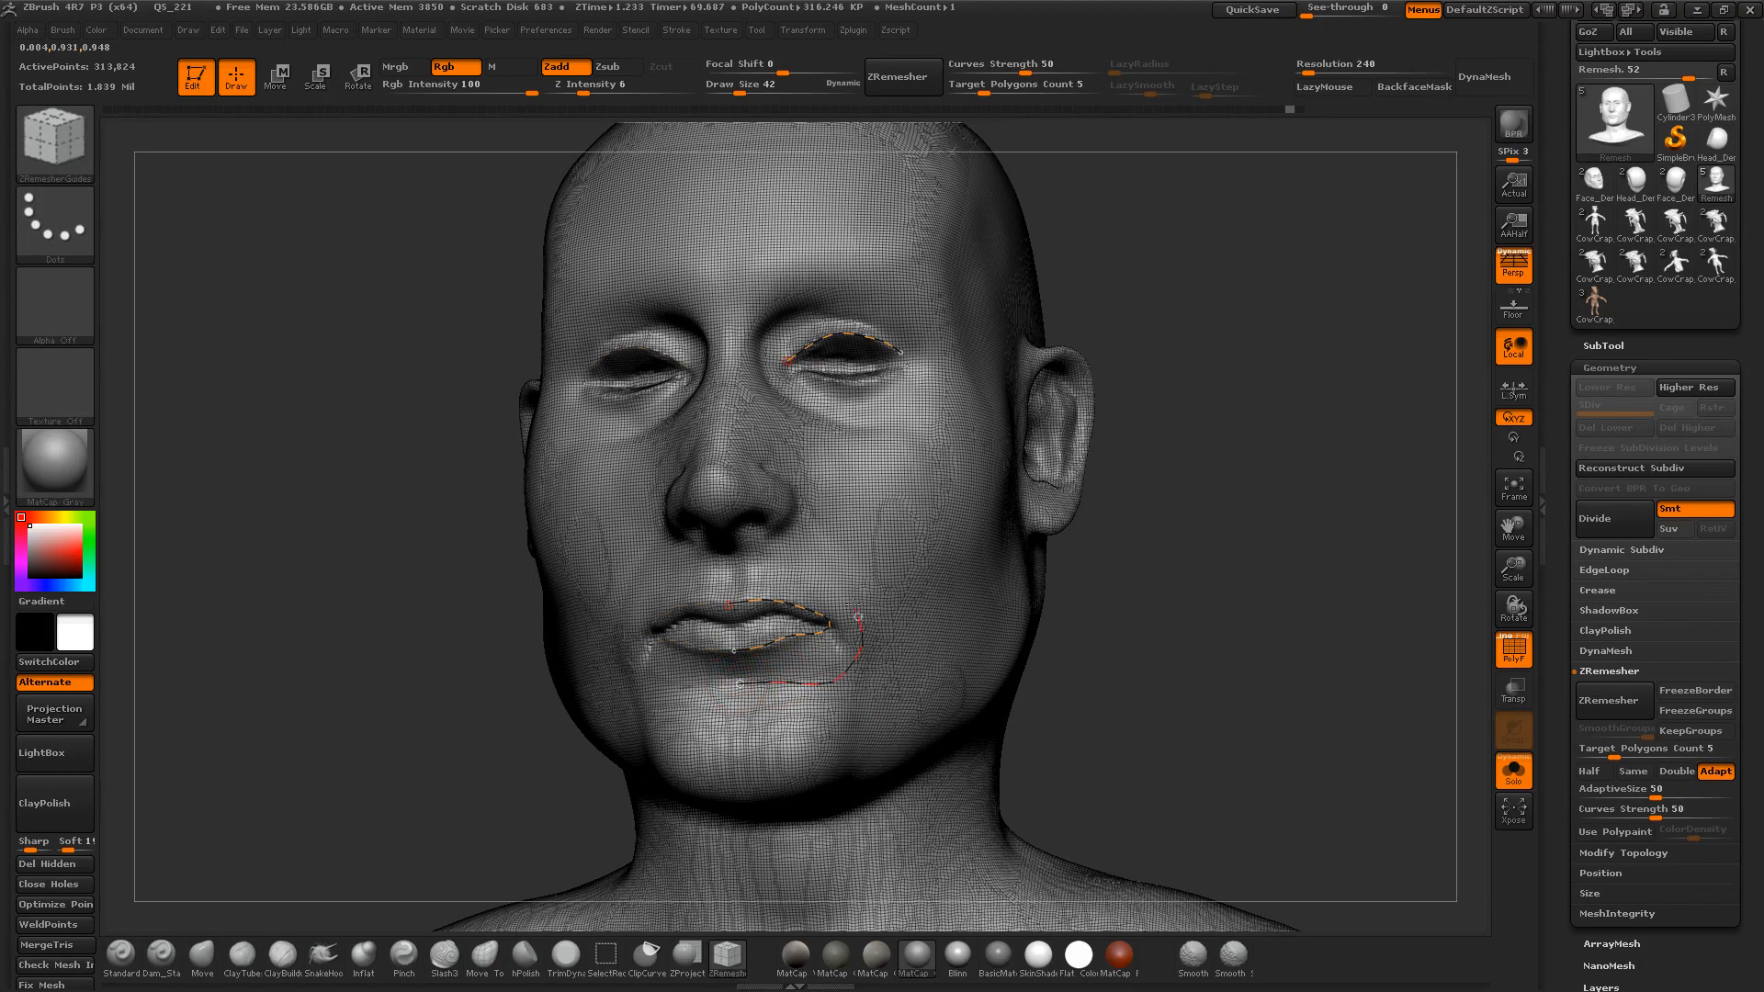
{"action": "left_click_drag", "start_coordinate": [728, 564], "coordinate": [730, 562]}
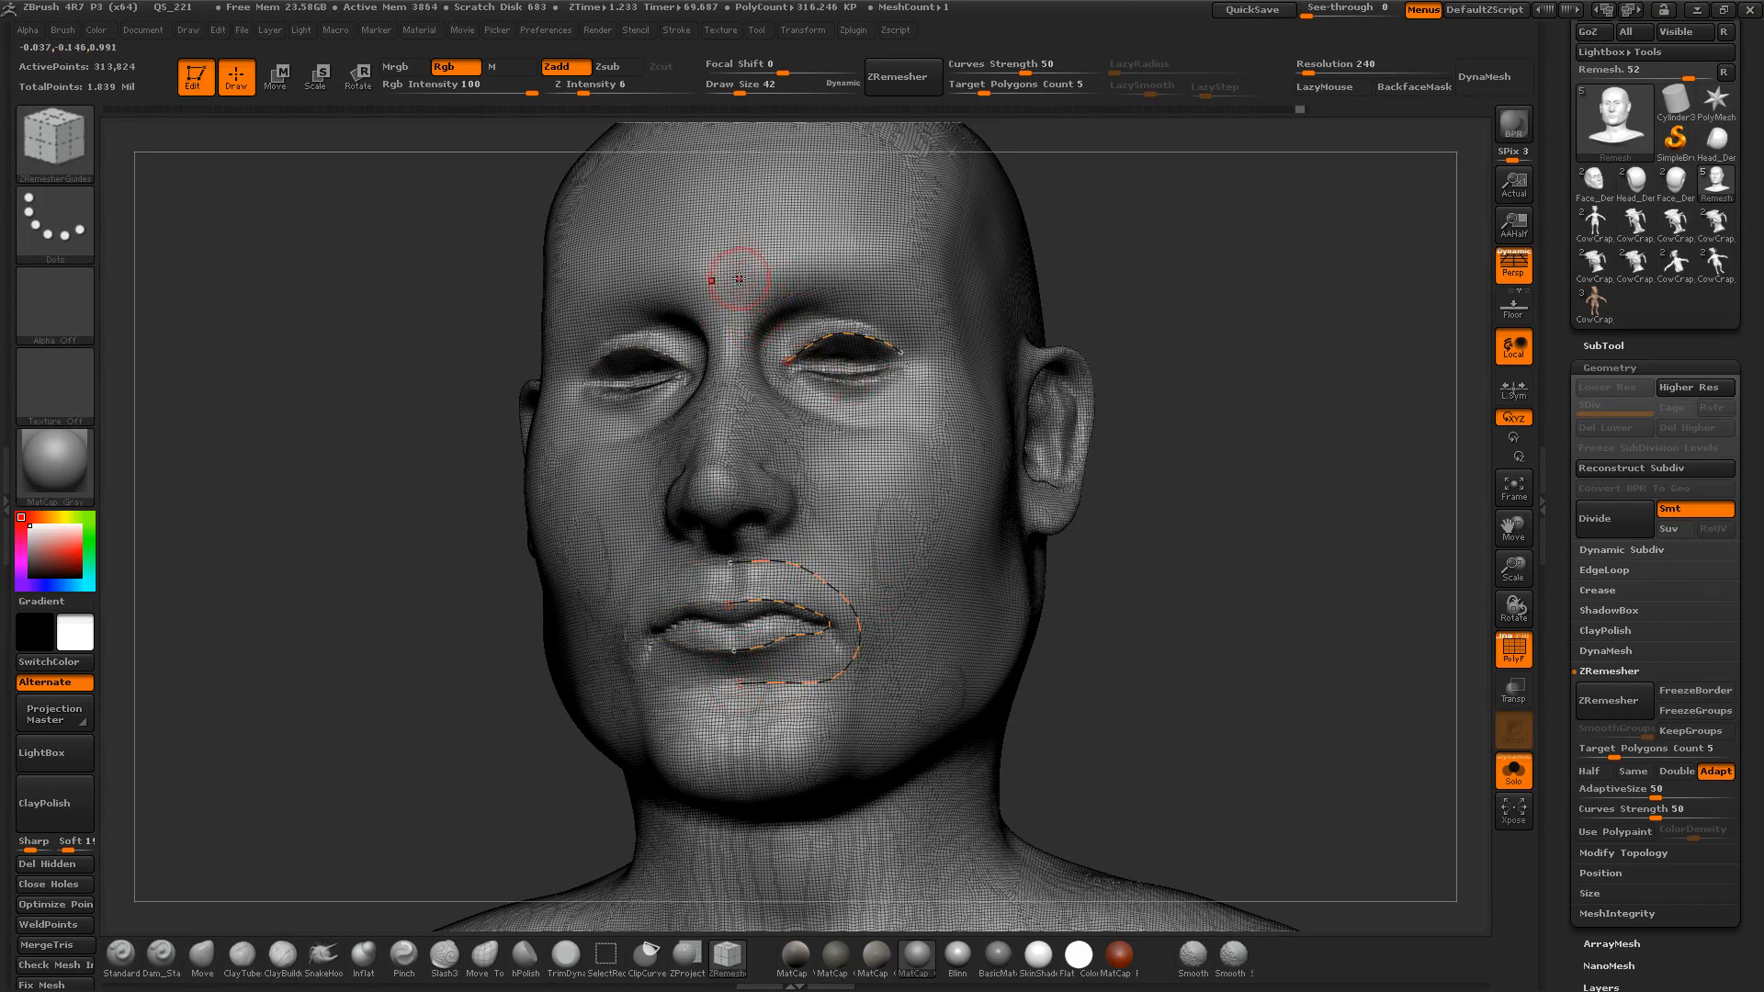
Step: Draw a guide curve around the head's left eye socket, from between the brows around the outer corner to the nose bridge
{"action": "left_click_drag", "start_coordinate": [726, 279], "coordinate": [754, 271]}
{"action": "left_click_drag", "start_coordinate": [726, 400], "coordinate": [722, 403]}
{"action": "left_click_drag", "start_coordinate": [1188, 414], "coordinate": [1166, 465]}
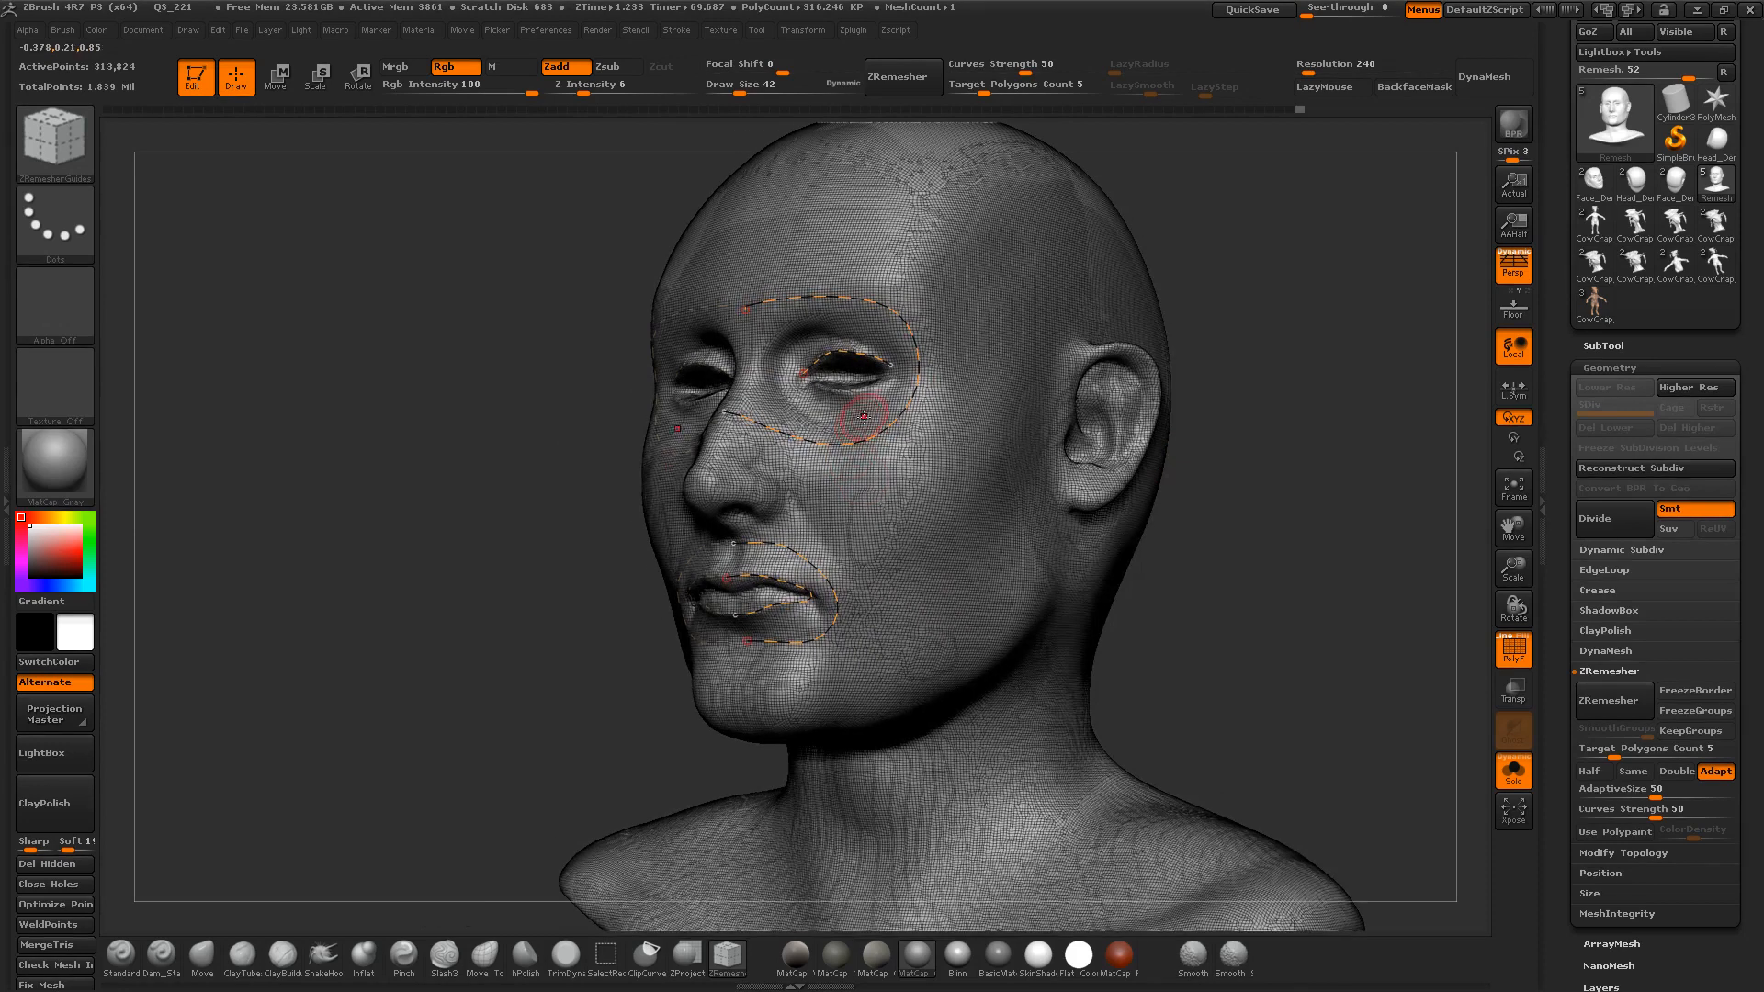
Step: Draw a guide curve from below the left eye down the cheek to the upper lip and run ZRemesher on the head
{"action": "left_click_drag", "start_coordinate": [856, 390], "coordinate": [857, 511]}
{"action": "left_click_drag", "start_coordinate": [1189, 515], "coordinate": [1157, 493]}
{"action": "left_click", "coordinate": [1611, 705]}
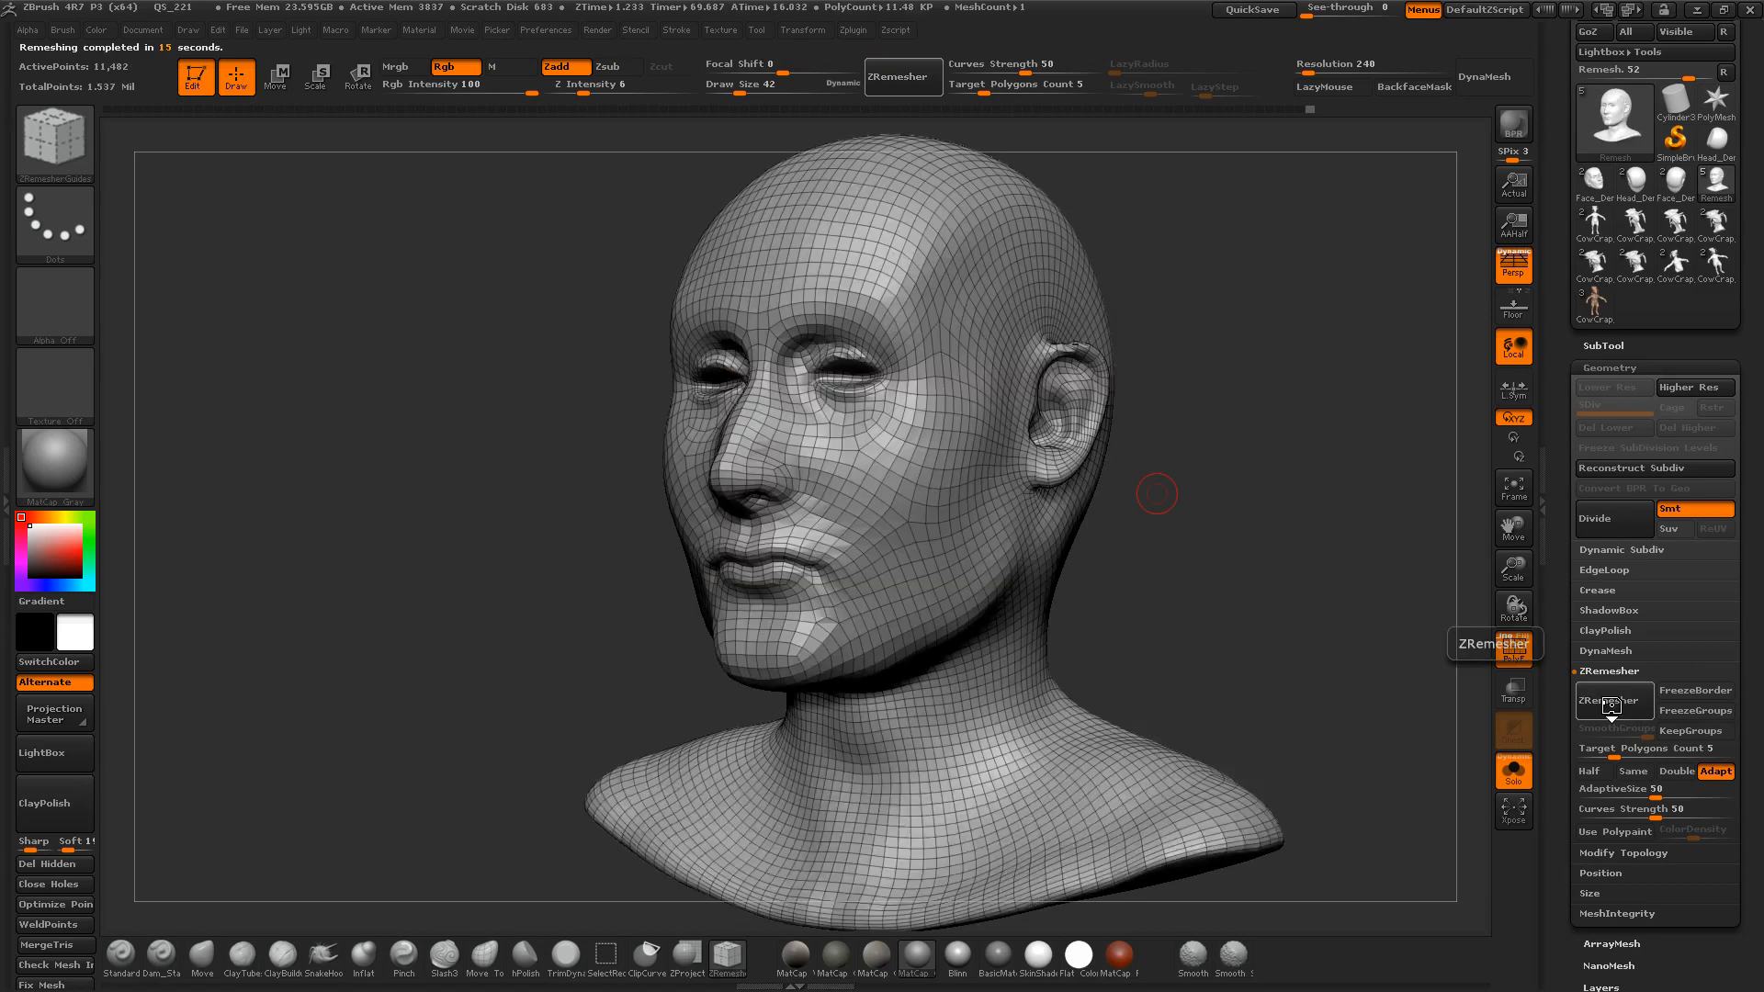
{"action": "left_click_drag", "start_coordinate": [1201, 346], "coordinate": [1146, 366], "text": "alt"}
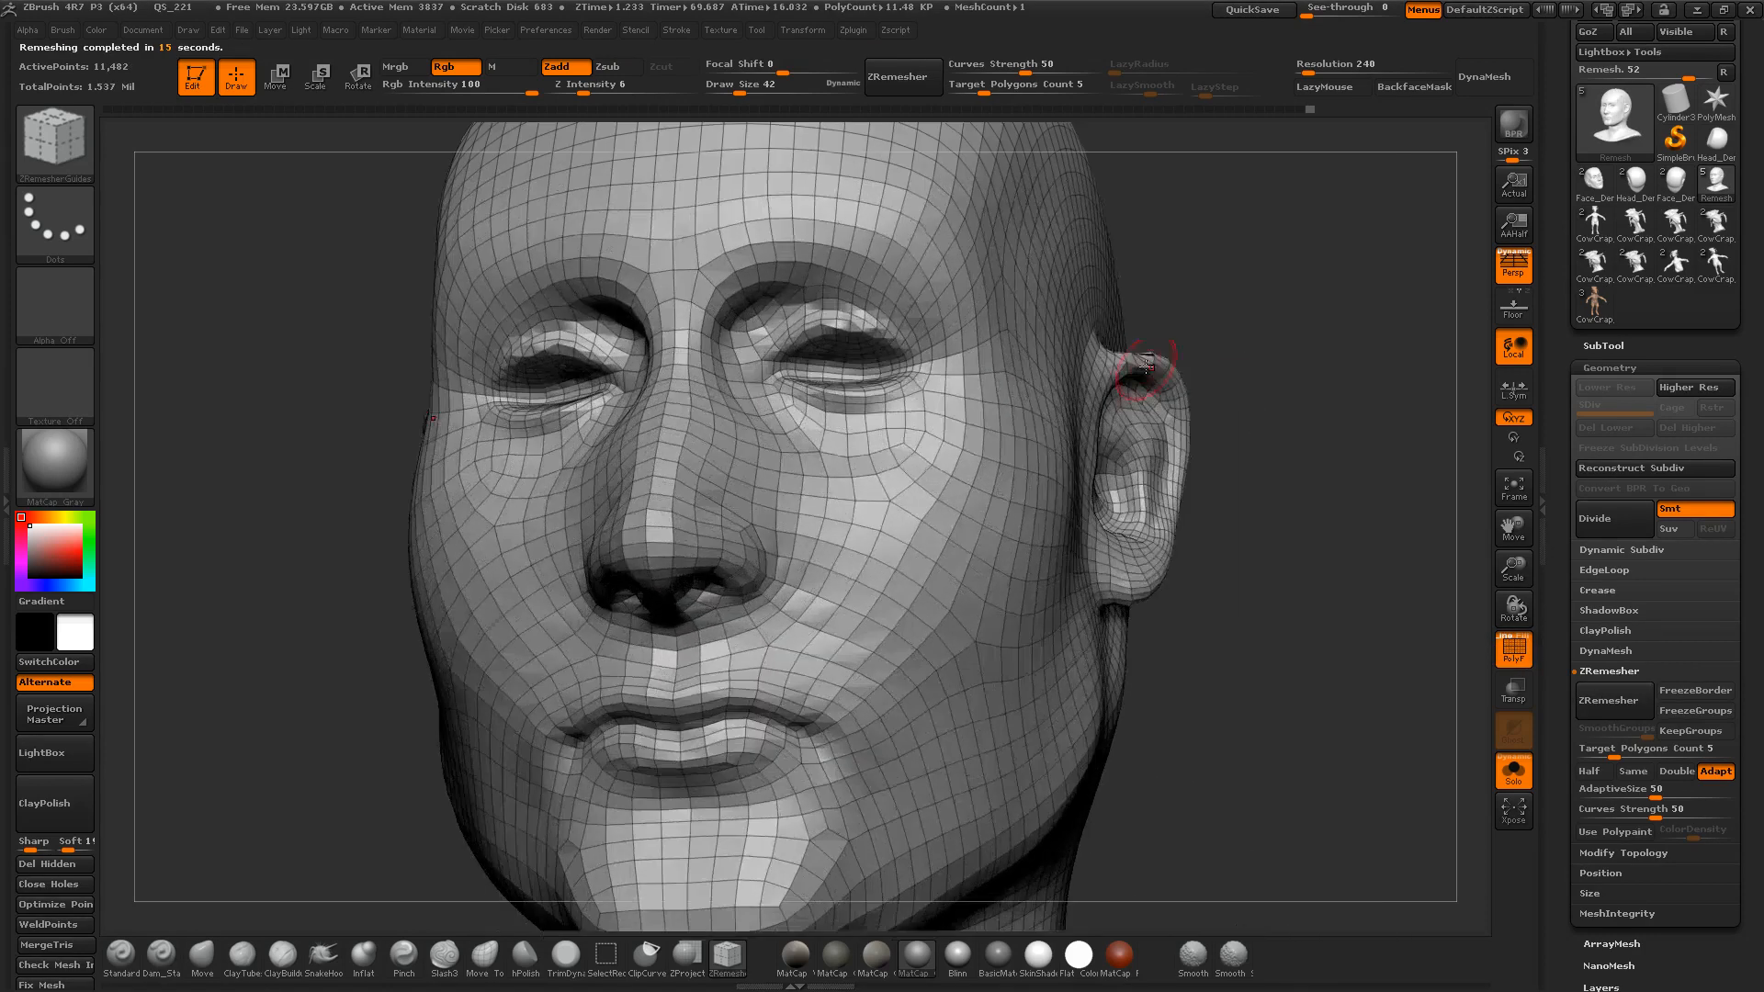
Step: Undo the remesh and erase the cheek guide between the left eye and the mouth, keeping the eye and mouth loops
{"action": "key", "text": "ctrl+z"}
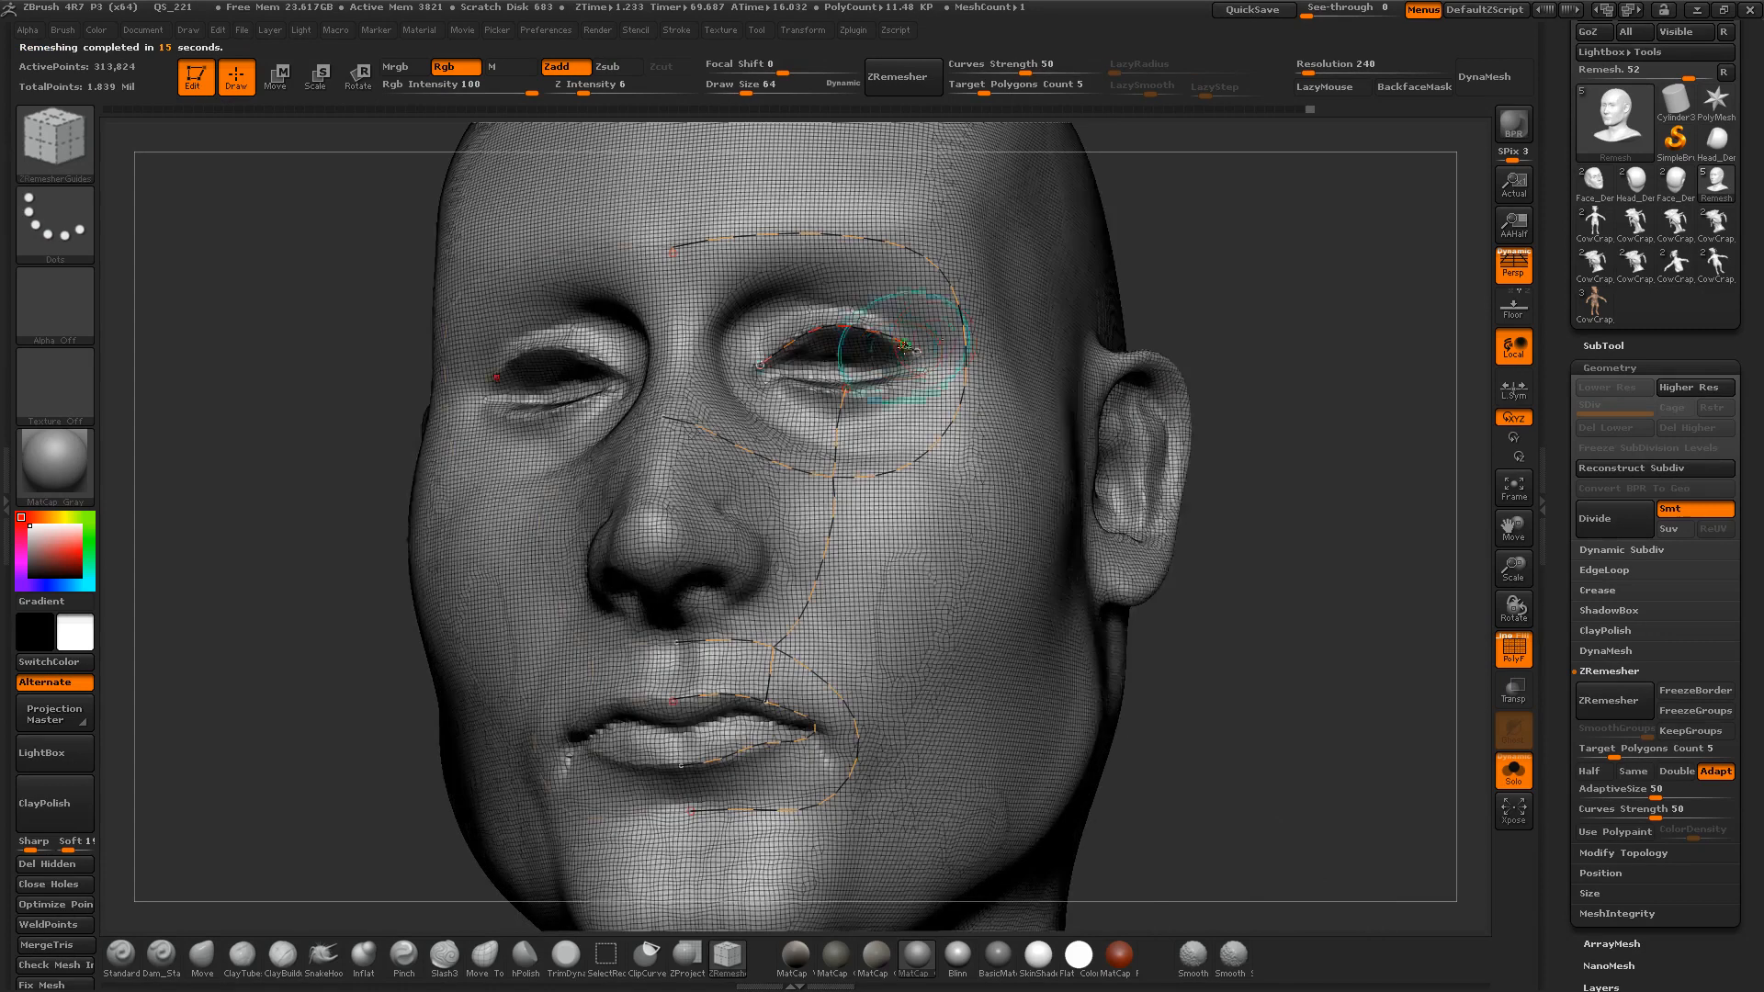
{"action": "key", "text": "s"}
{"action": "left_click_drag", "start_coordinate": [923, 362], "coordinate": [918, 362]}
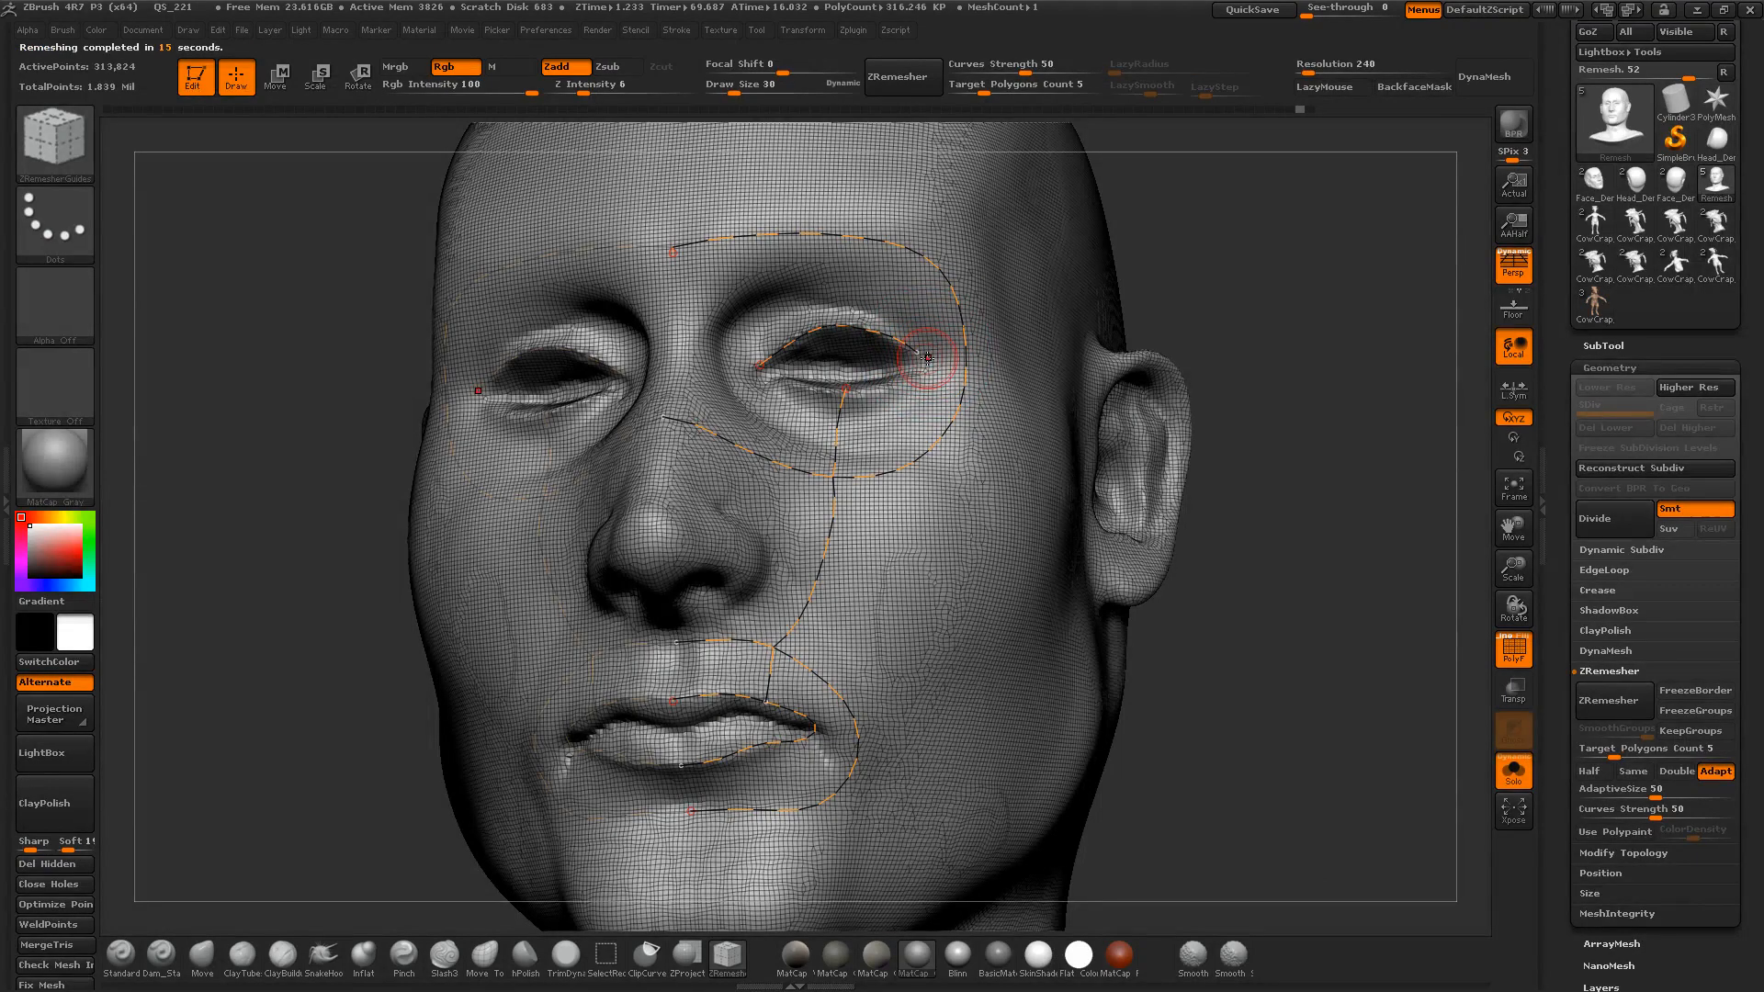
{"action": "left_click_drag", "start_coordinate": [815, 423], "coordinate": [886, 433]}
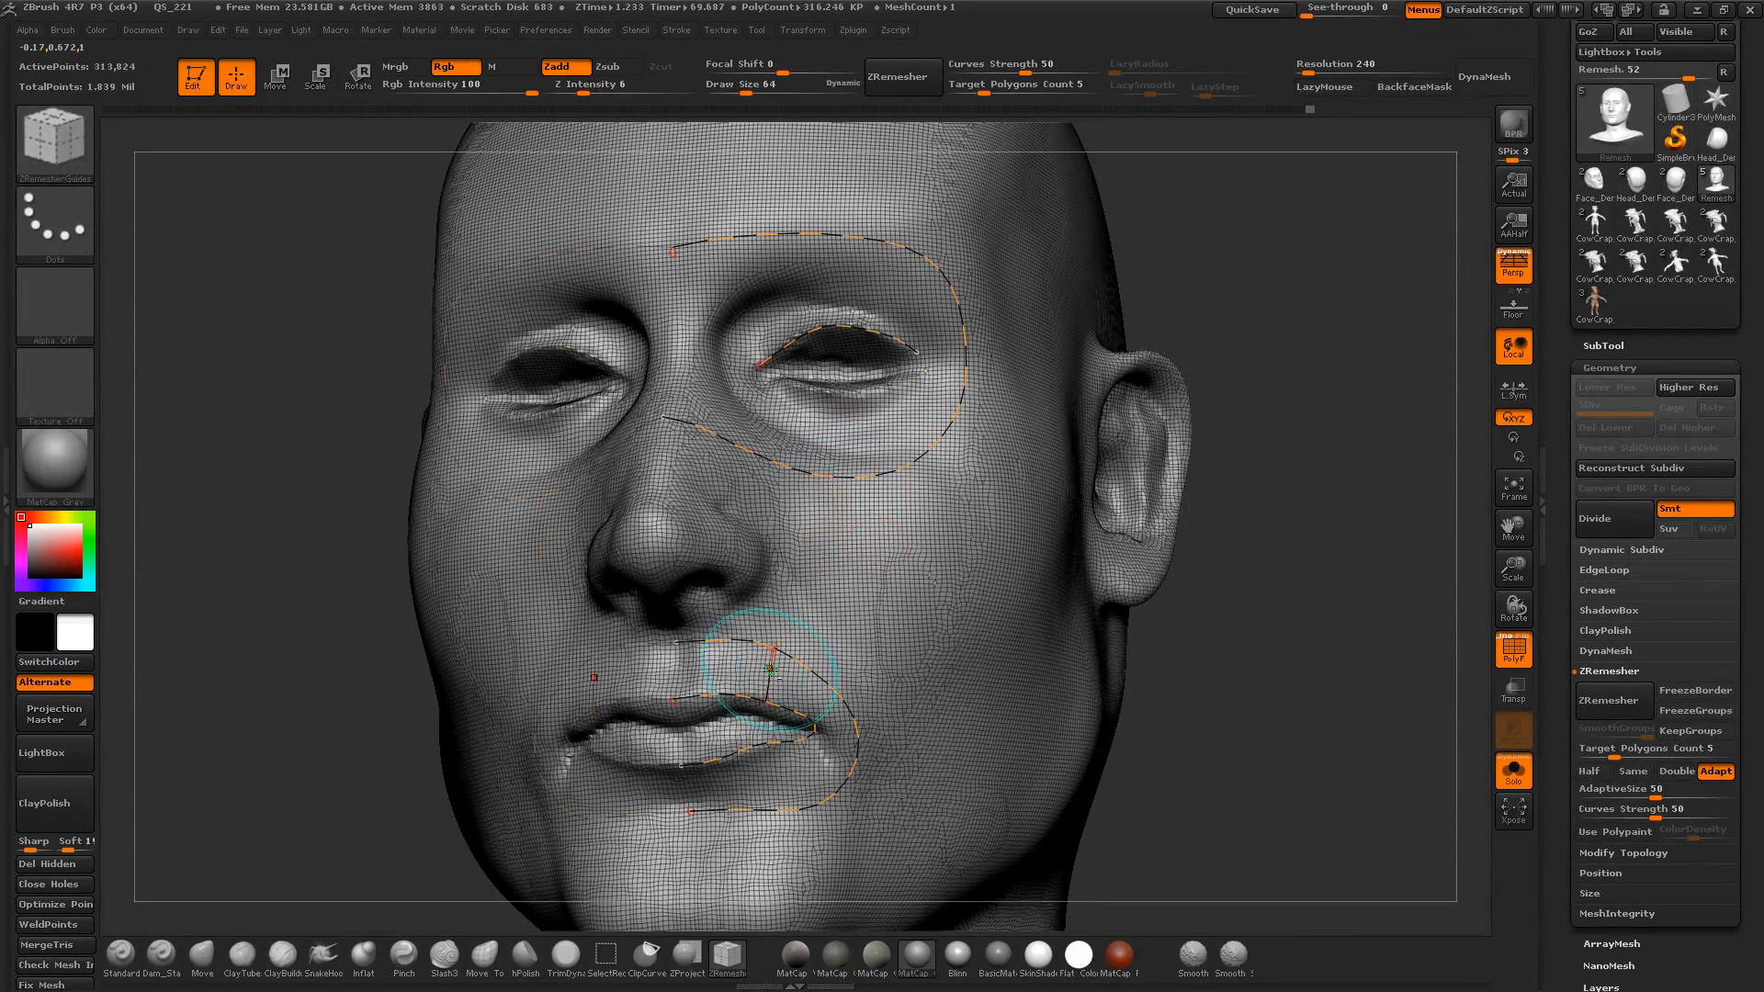
{"action": "left_click_drag", "start_coordinate": [747, 669], "coordinate": [799, 673], "text": "alt"}
Step: Draw a guide curve along the lower lid of the head's left eye and run ZRemesher with Target Polygons Count 5
{"action": "left_click_drag", "start_coordinate": [1221, 294], "coordinate": [1187, 380], "text": "alt"}
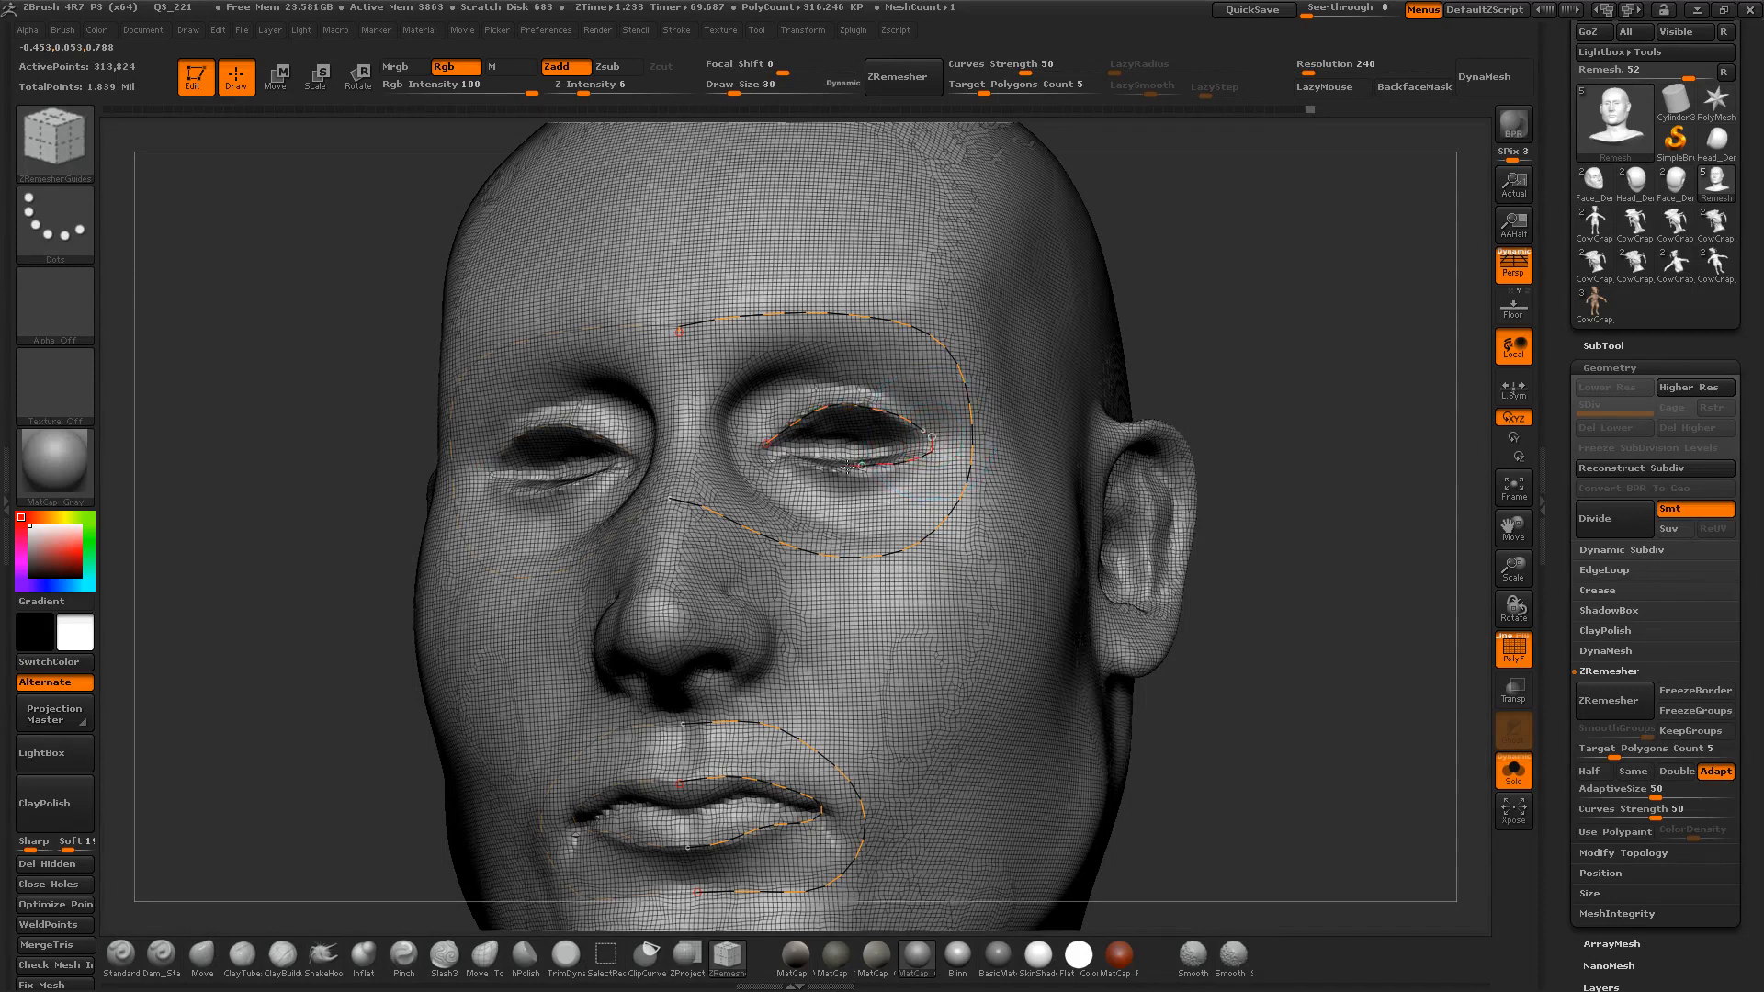
{"action": "left_click_drag", "start_coordinate": [758, 447], "coordinate": [763, 443]}
{"action": "left_click_drag", "start_coordinate": [1197, 362], "coordinate": [1112, 394], "text": "alt"}
{"action": "left_click", "coordinate": [1606, 704]}
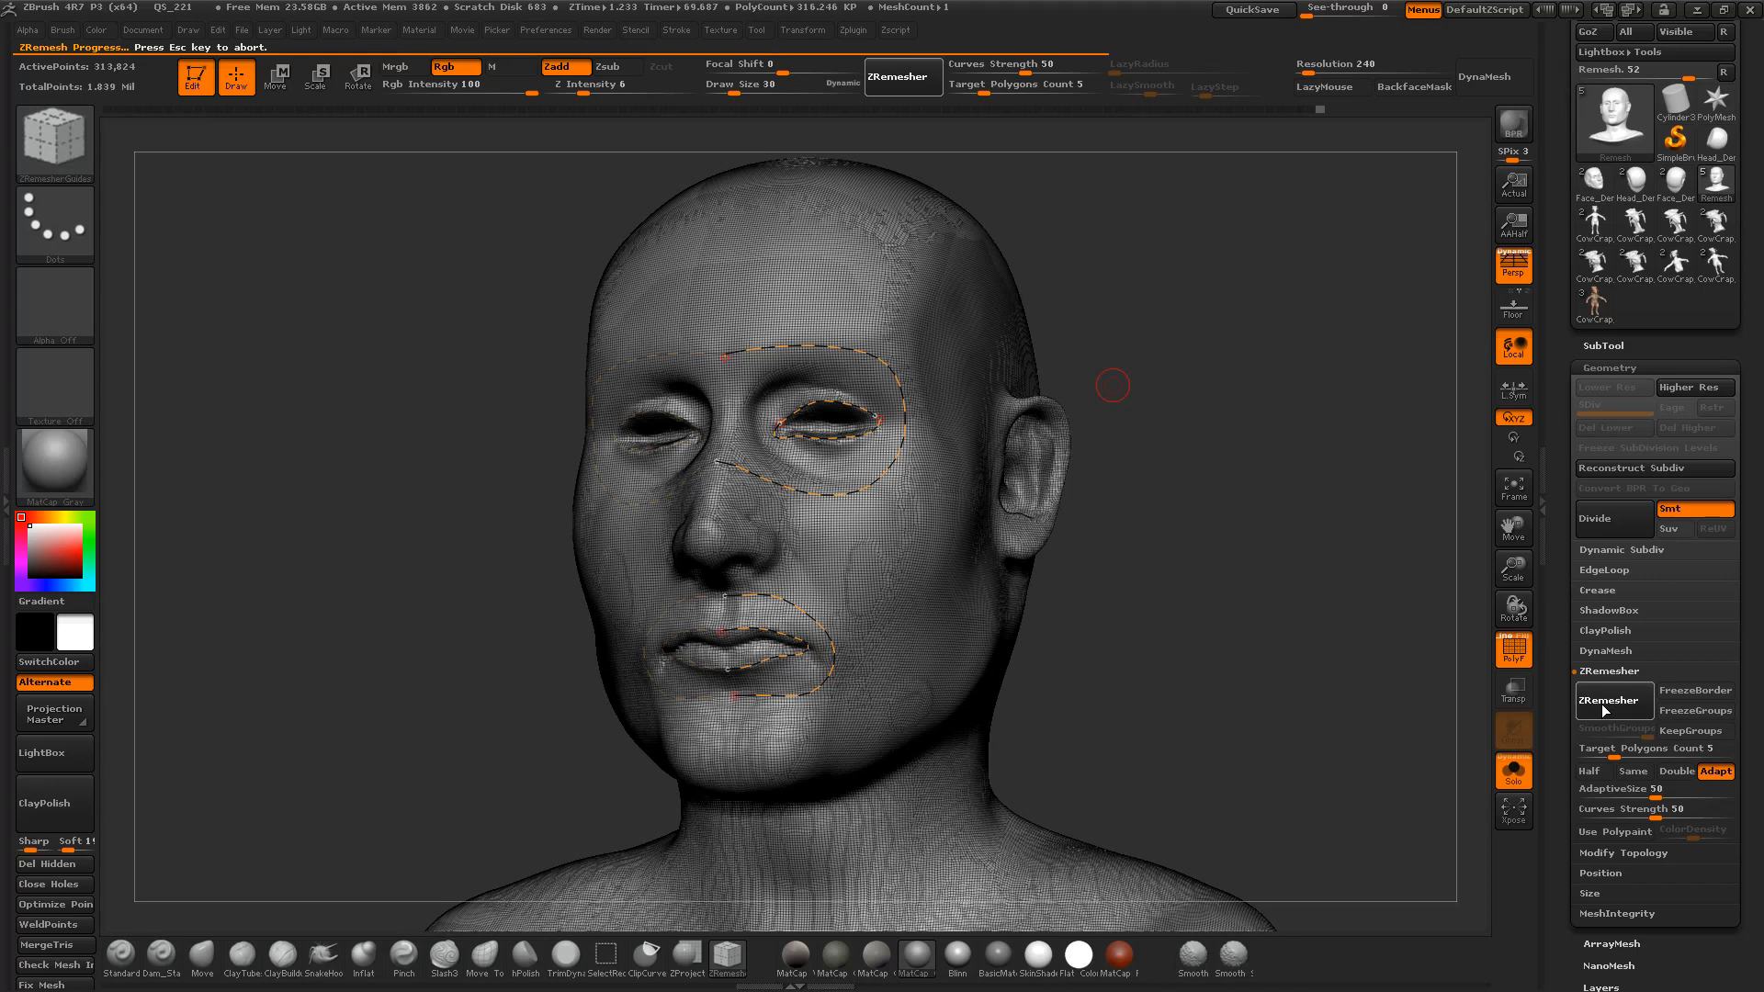
Step: Compare the head before and after remeshing by undoing and redoing the remesh, and examine the edge flow around the face
{"action": "left_click_drag", "start_coordinate": [1107, 346], "coordinate": [1132, 339], "text": "shift"}
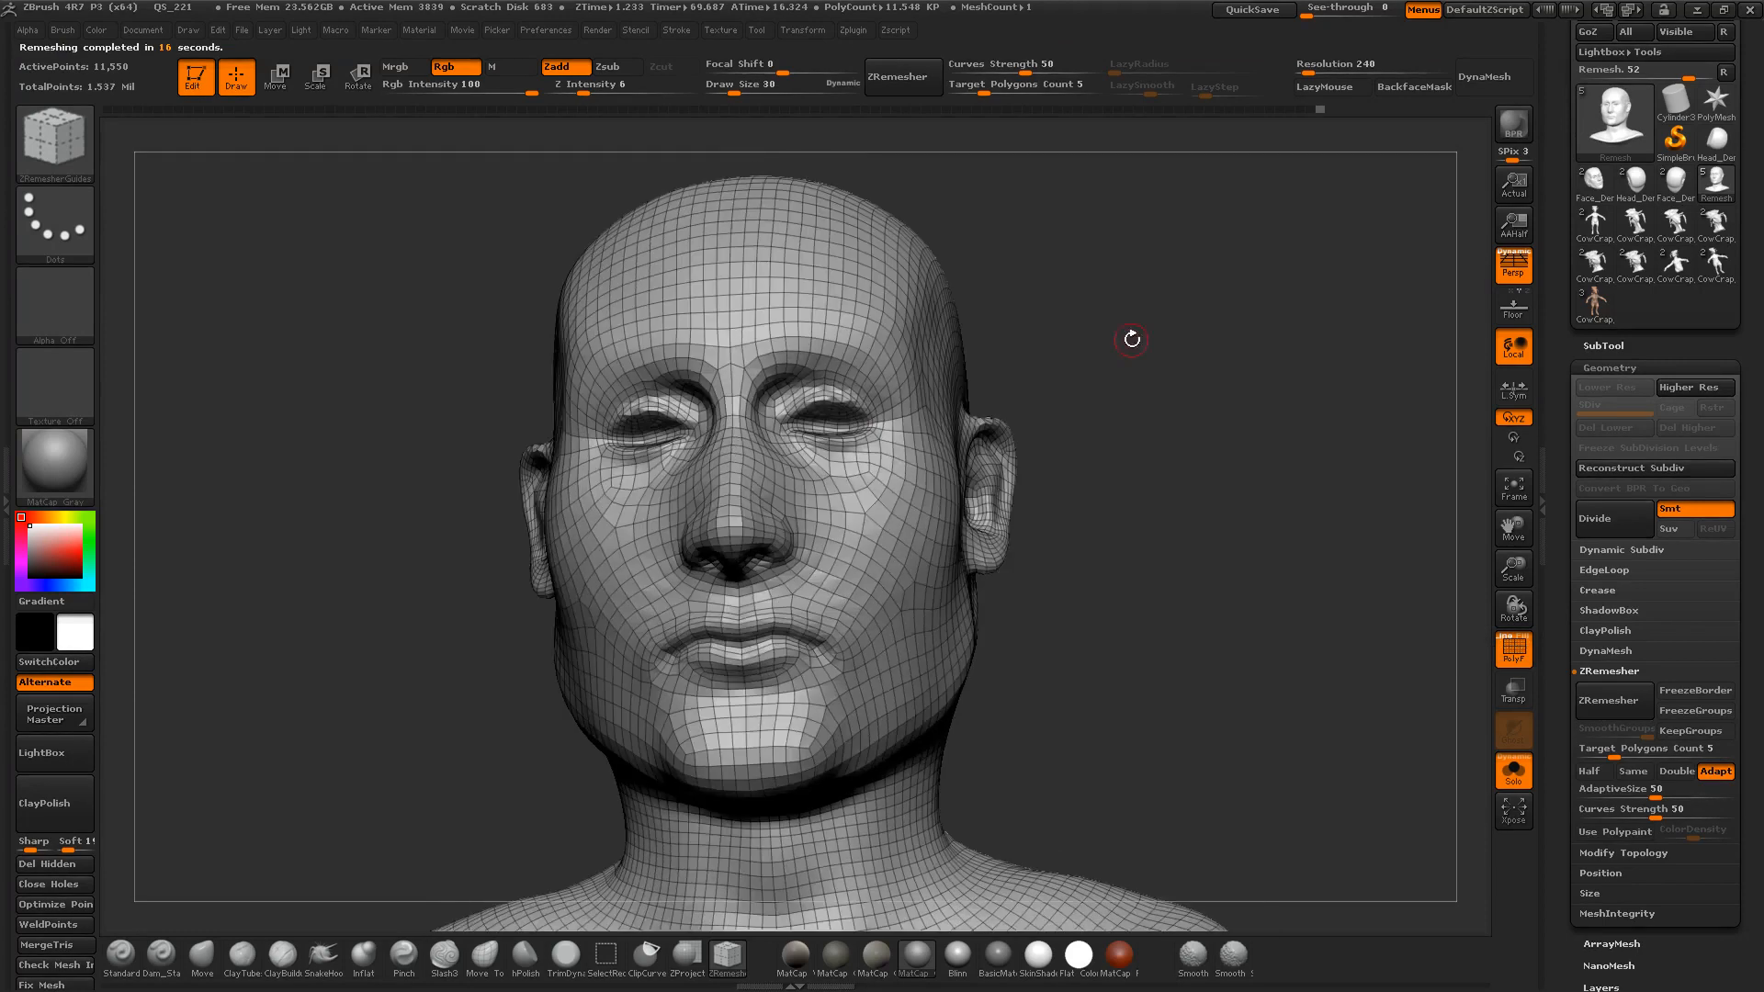
{"action": "key", "text": "ctrl+z"}
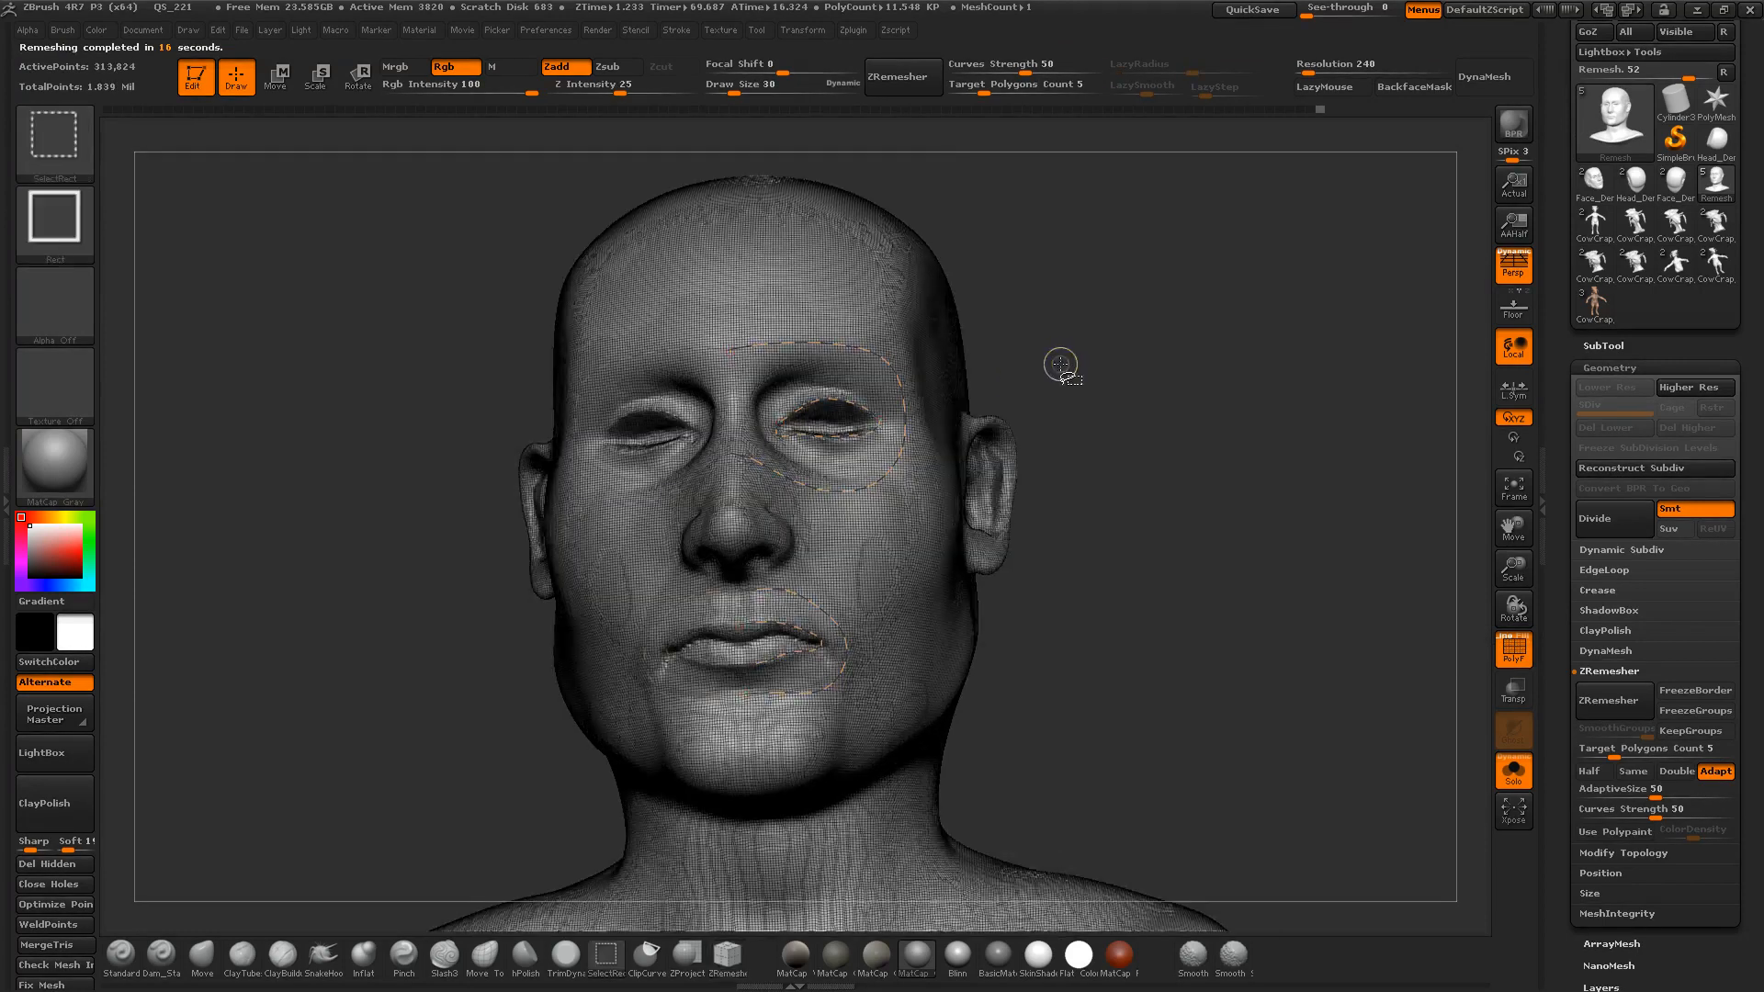
{"action": "key", "text": "ctrl+shift+z"}
{"action": "mouse_move", "coordinate": [1058, 350]}
{"action": "left_mouse_down", "text": "alt"}
{"action": "mouse_move", "coordinate": [1100, 420]}
{"action": "mouse_move", "coordinate": [1079, 428]}
{"action": "left_mouse_up", "text": "alt"}
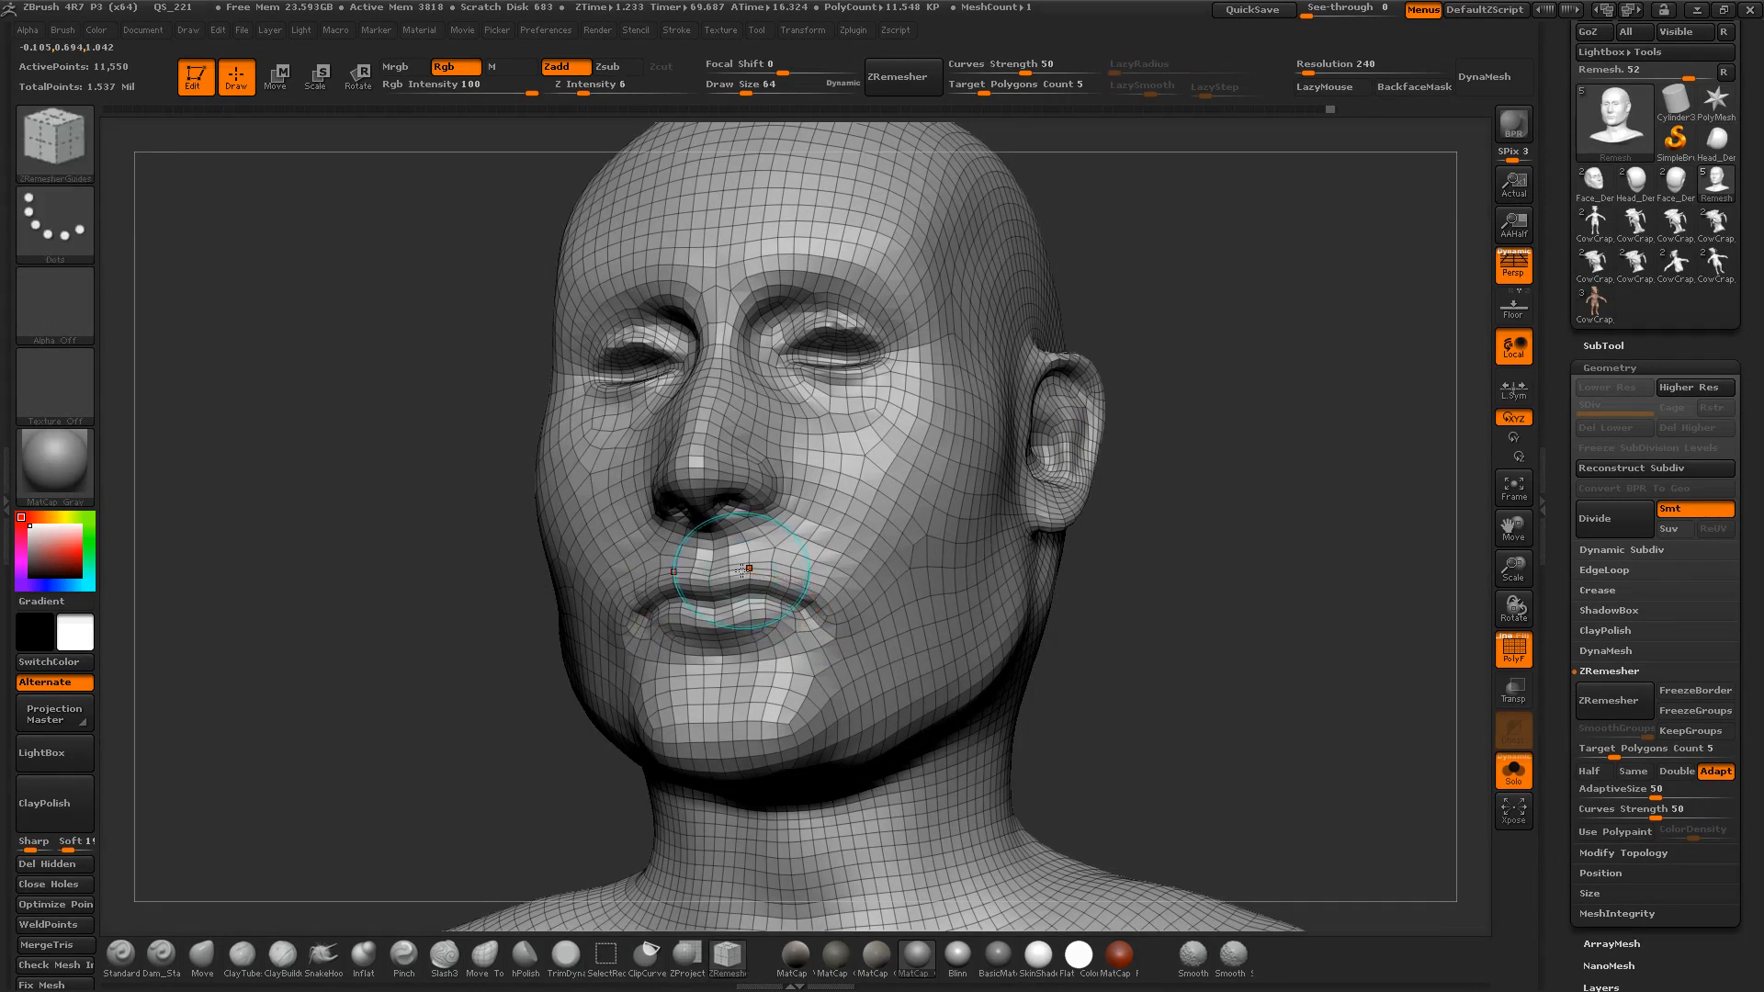
Step: Switch to Google Chrome and examine the wireframe head reference on the Pinterest page for its edge flow
{"action": "key", "text": "super"}
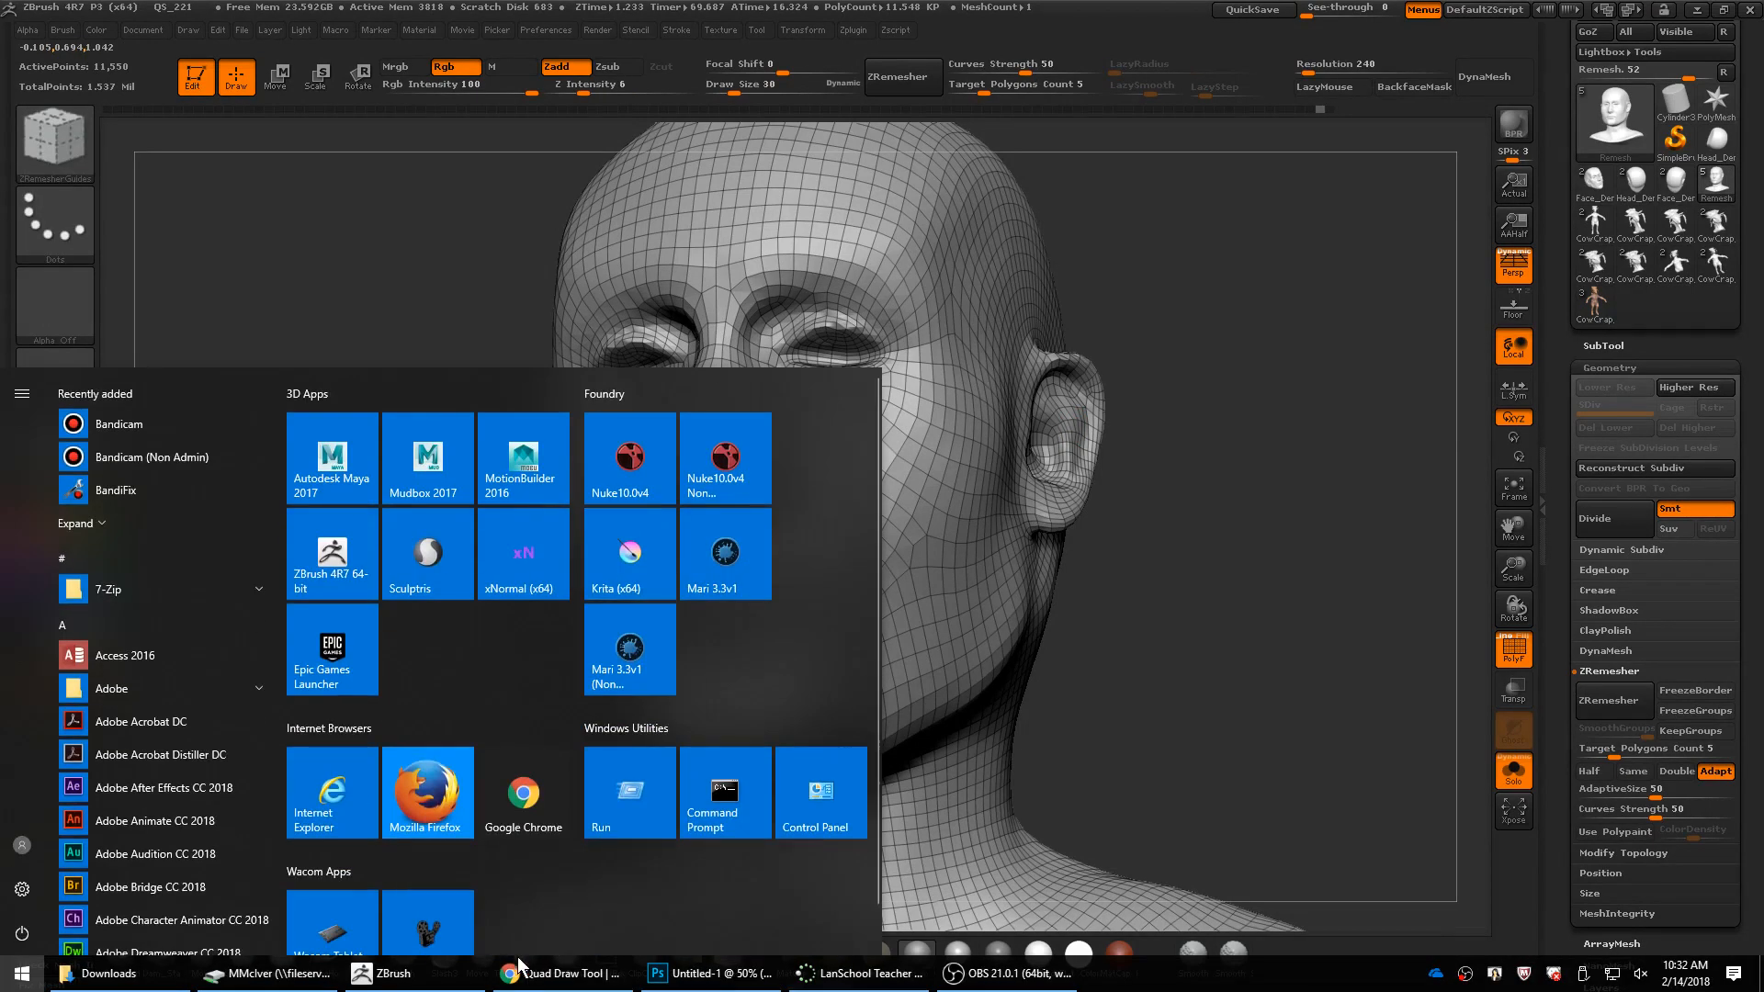
{"action": "left_click", "coordinate": [560, 973]}
{"action": "left_click", "coordinate": [349, 22]}
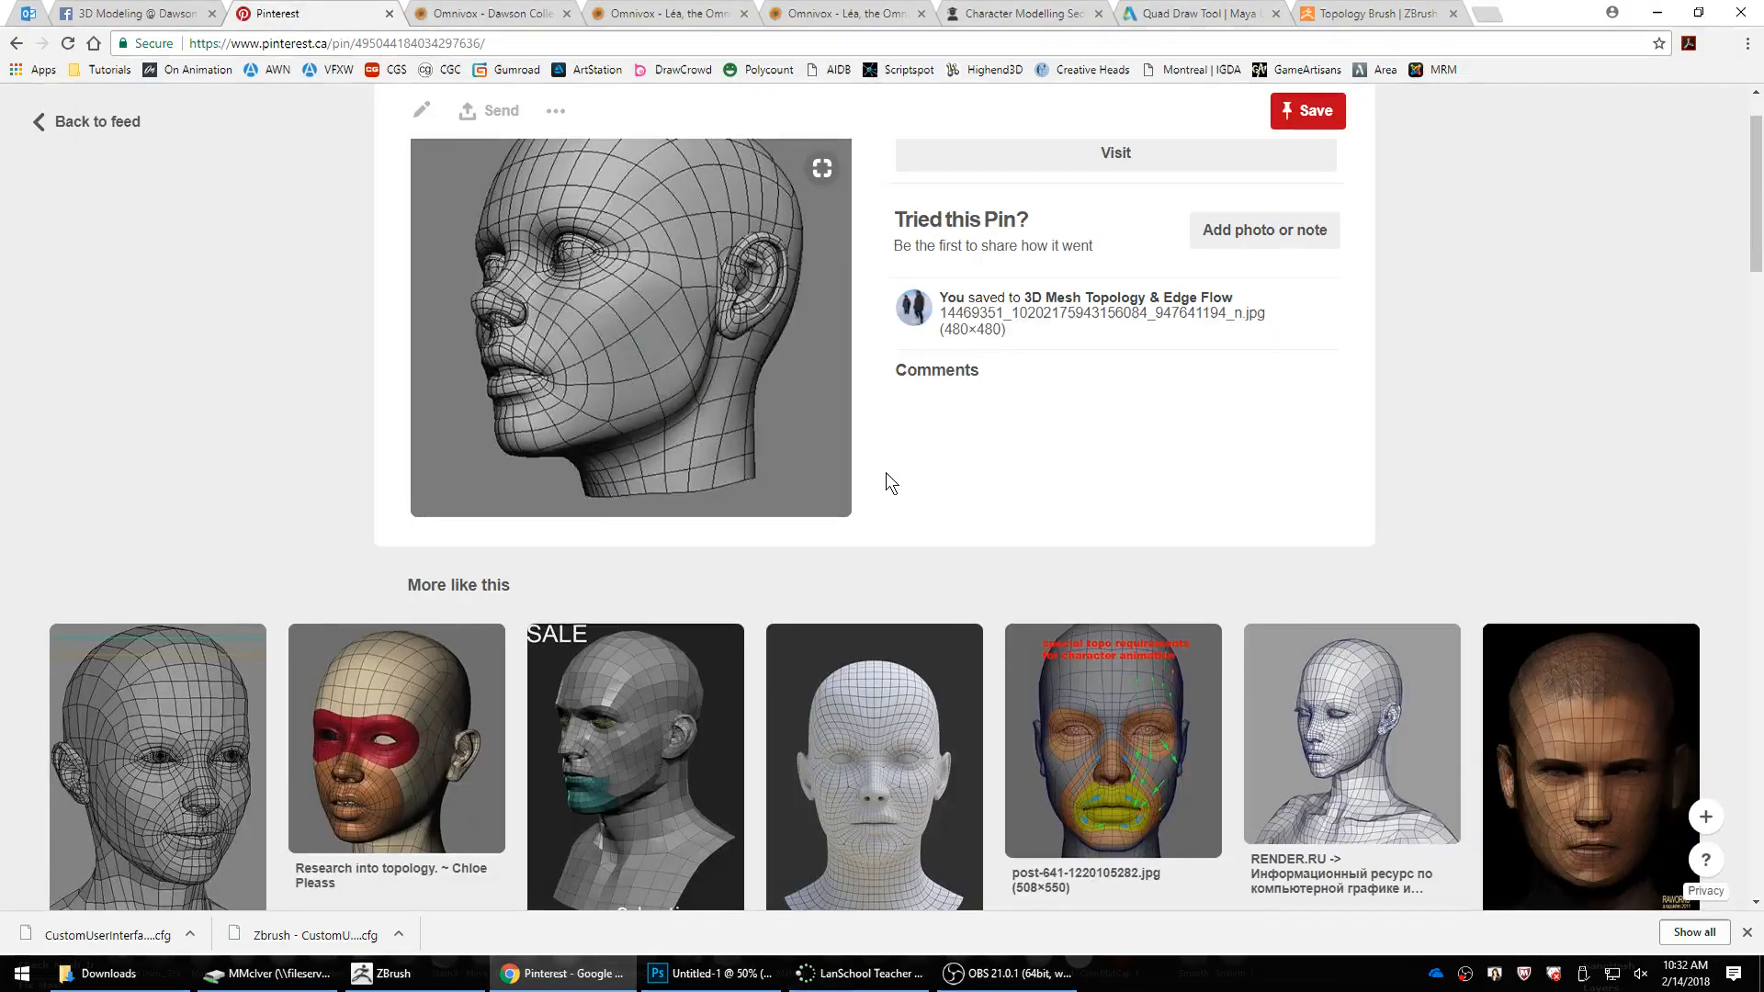
{"action": "left_click", "coordinate": [587, 384]}
{"action": "key", "text": "ctrl+w"}
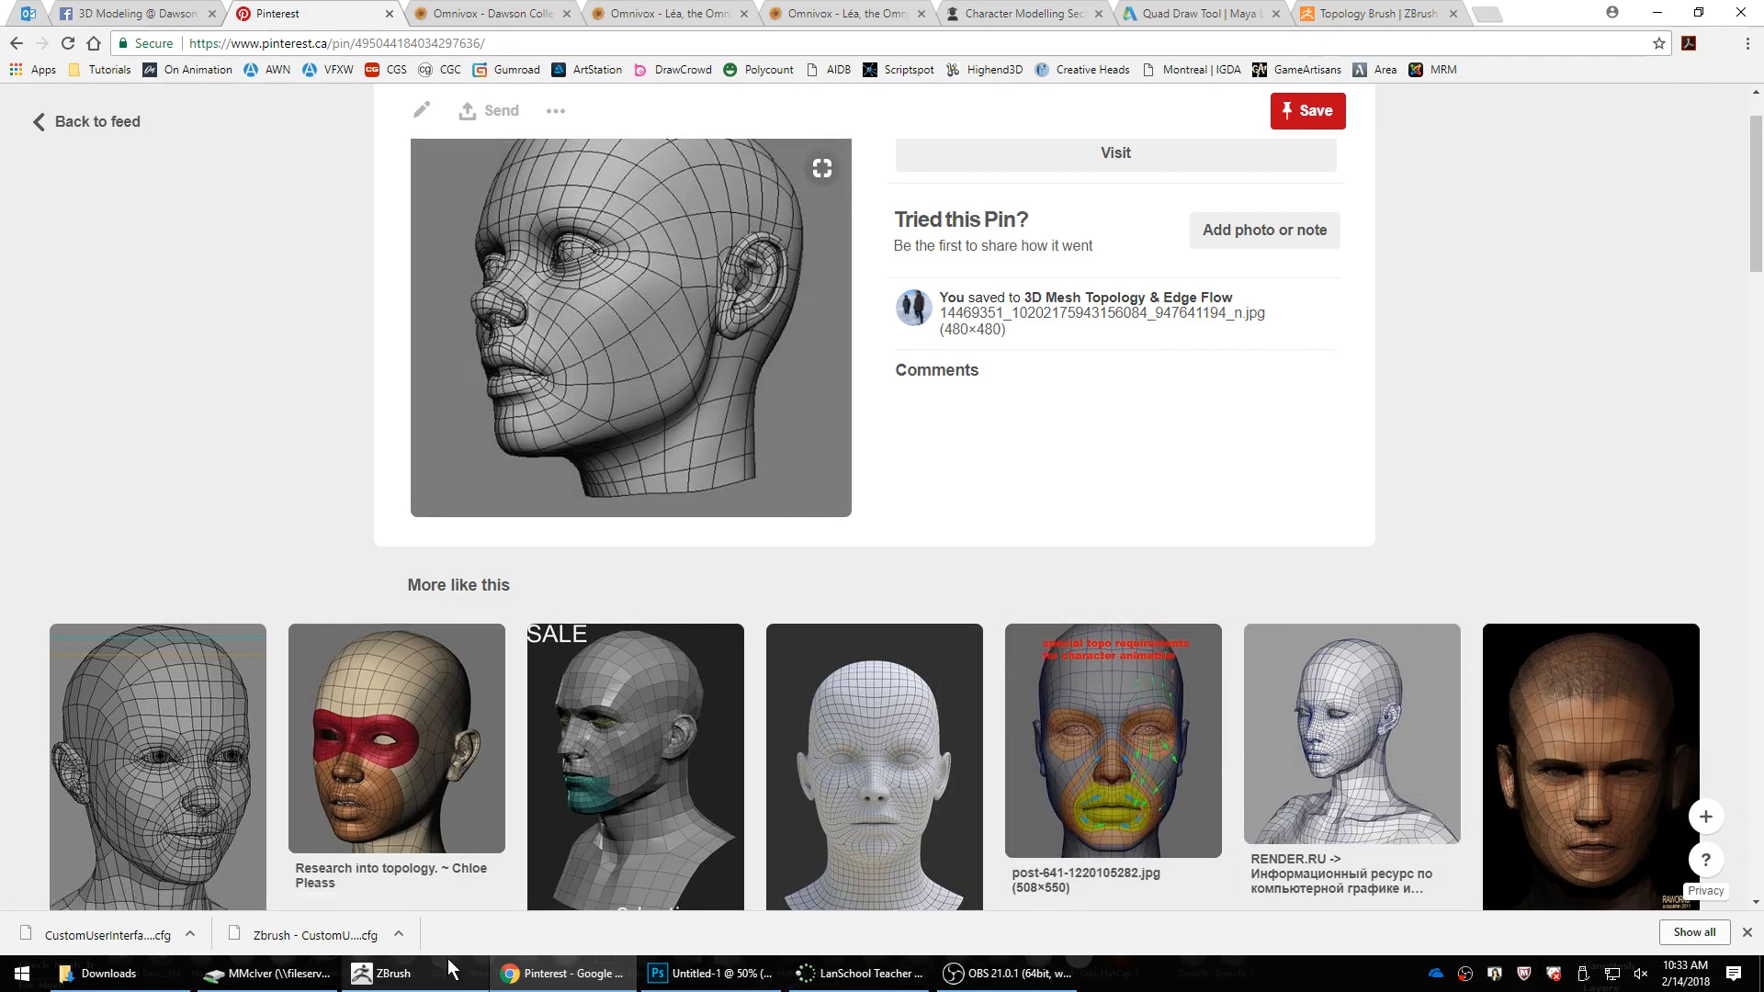
Step: Launch Word 2016 and create a blank document
{"action": "key", "text": "super"}
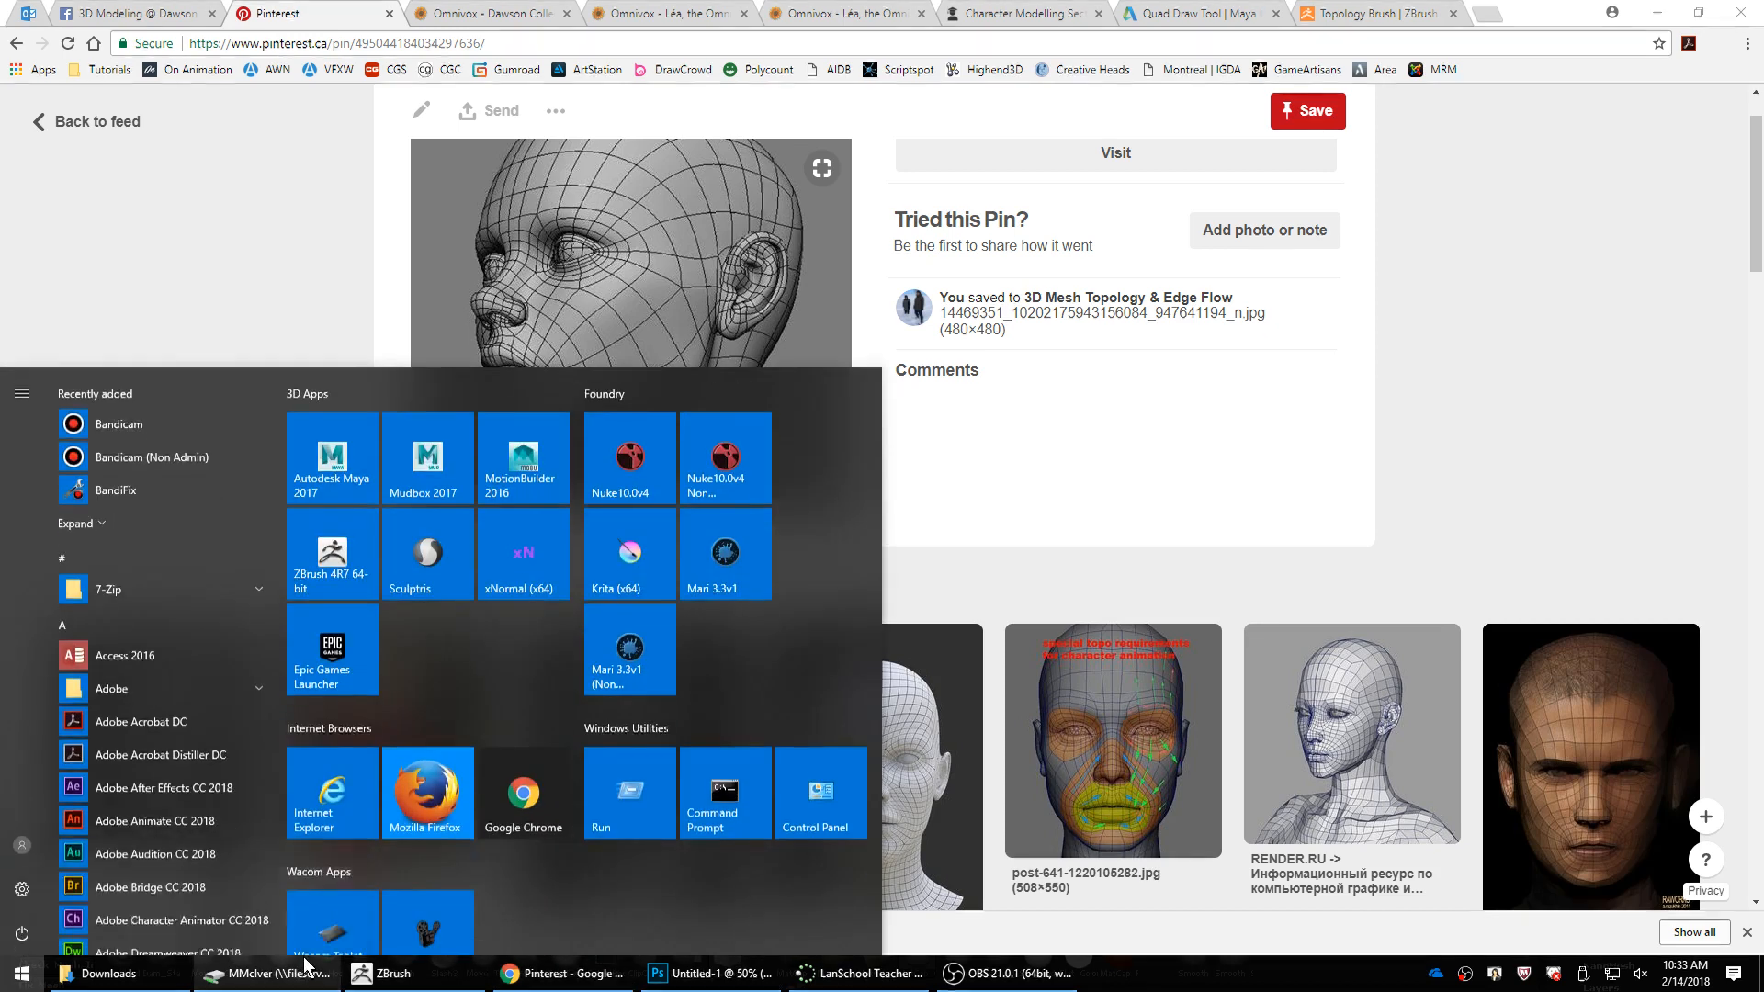
{"action": "type", "text": "word"}
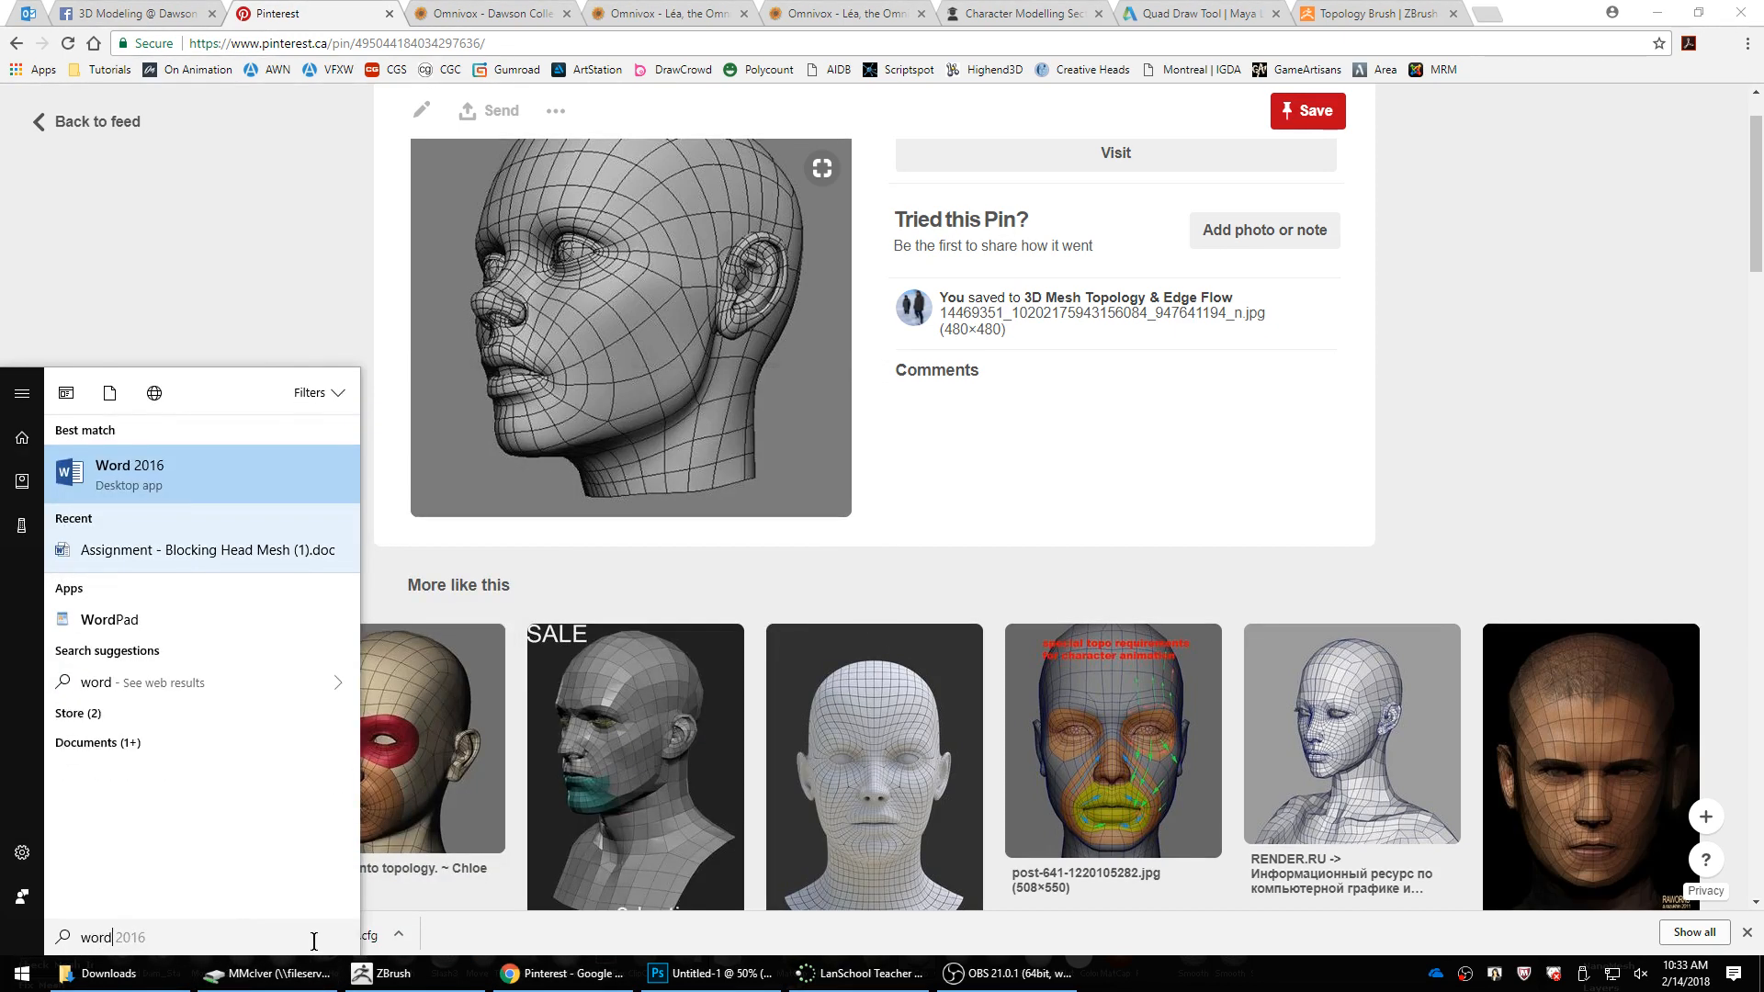
{"action": "key", "text": "Return"}
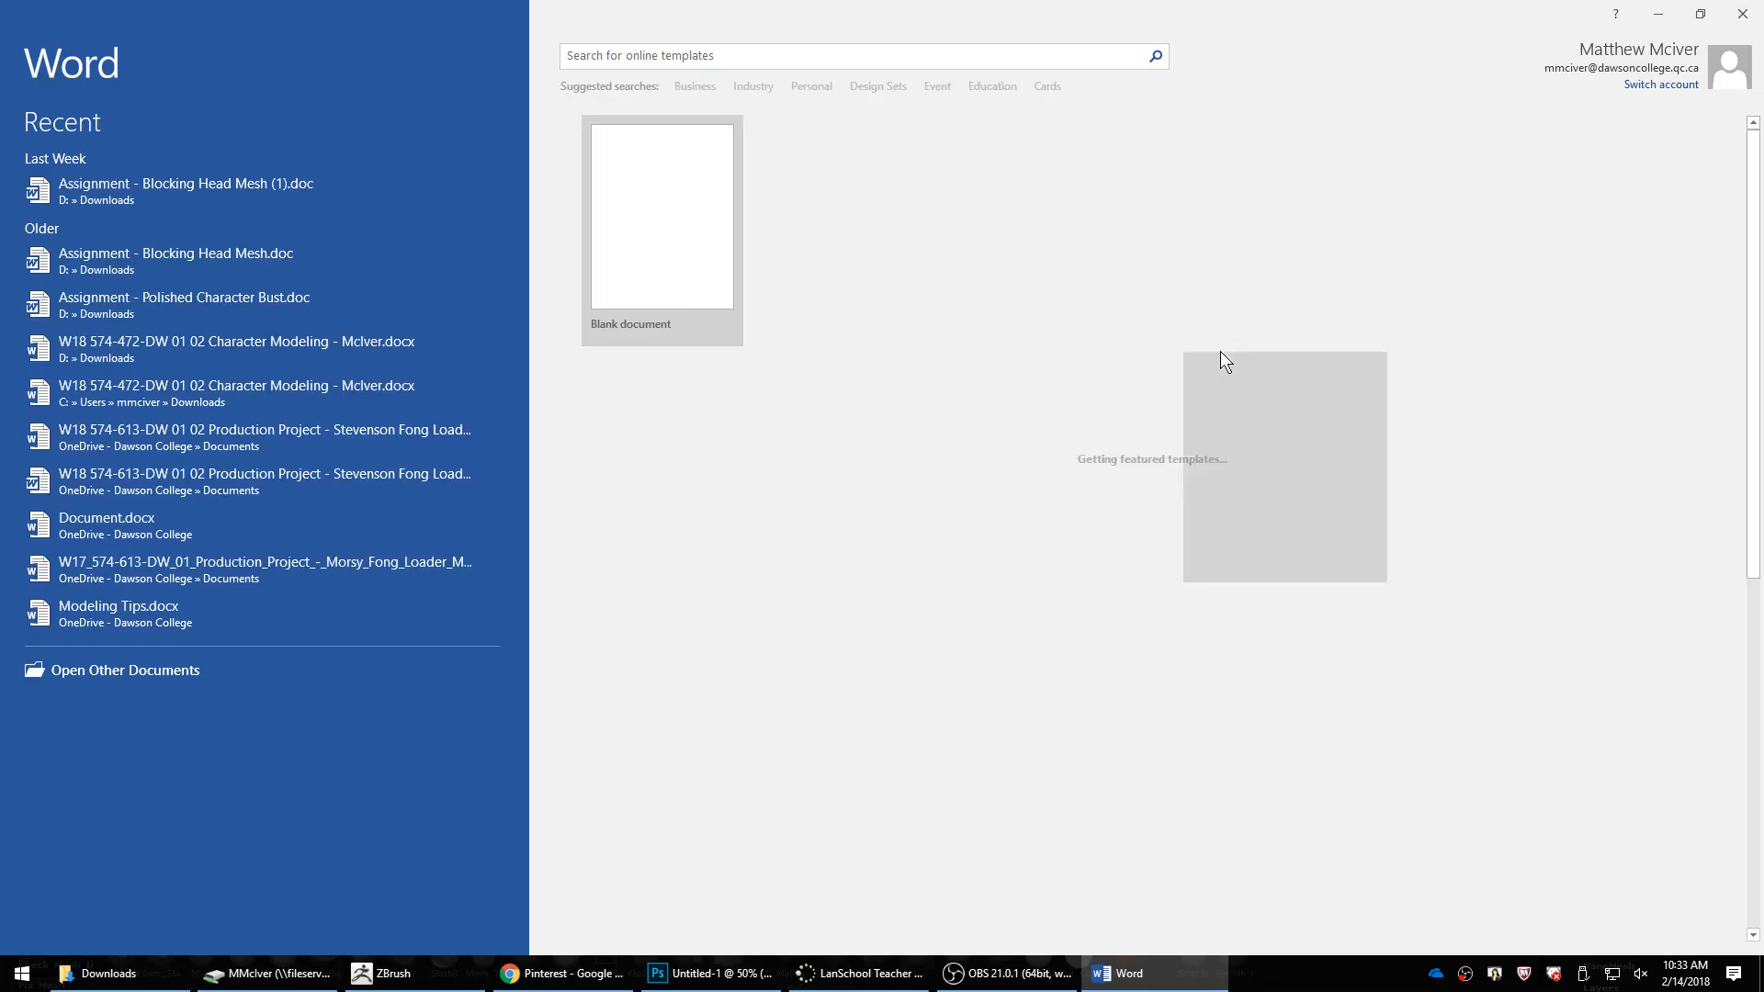
{"action": "left_click", "coordinate": [703, 257]}
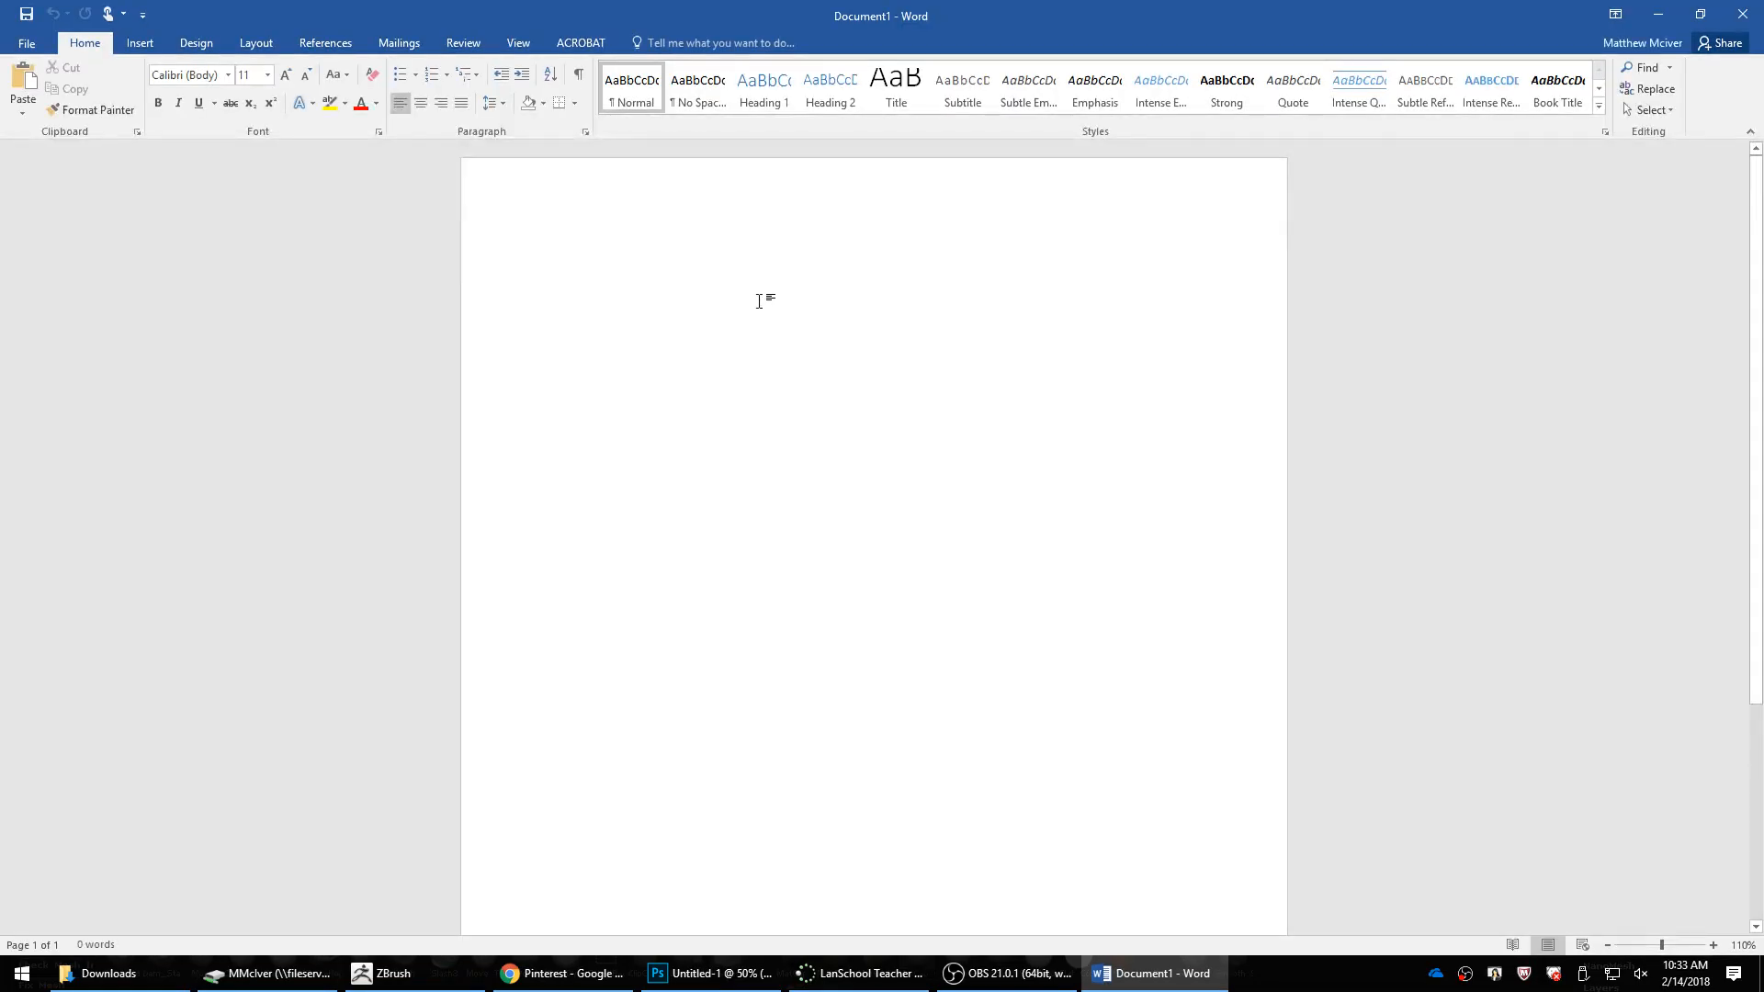
Step: Switch back to ZBrush and examine the remeshed head's edge flow around the cheek, jaw and mouth from several angles
{"action": "key", "text": "alt+Tab"}
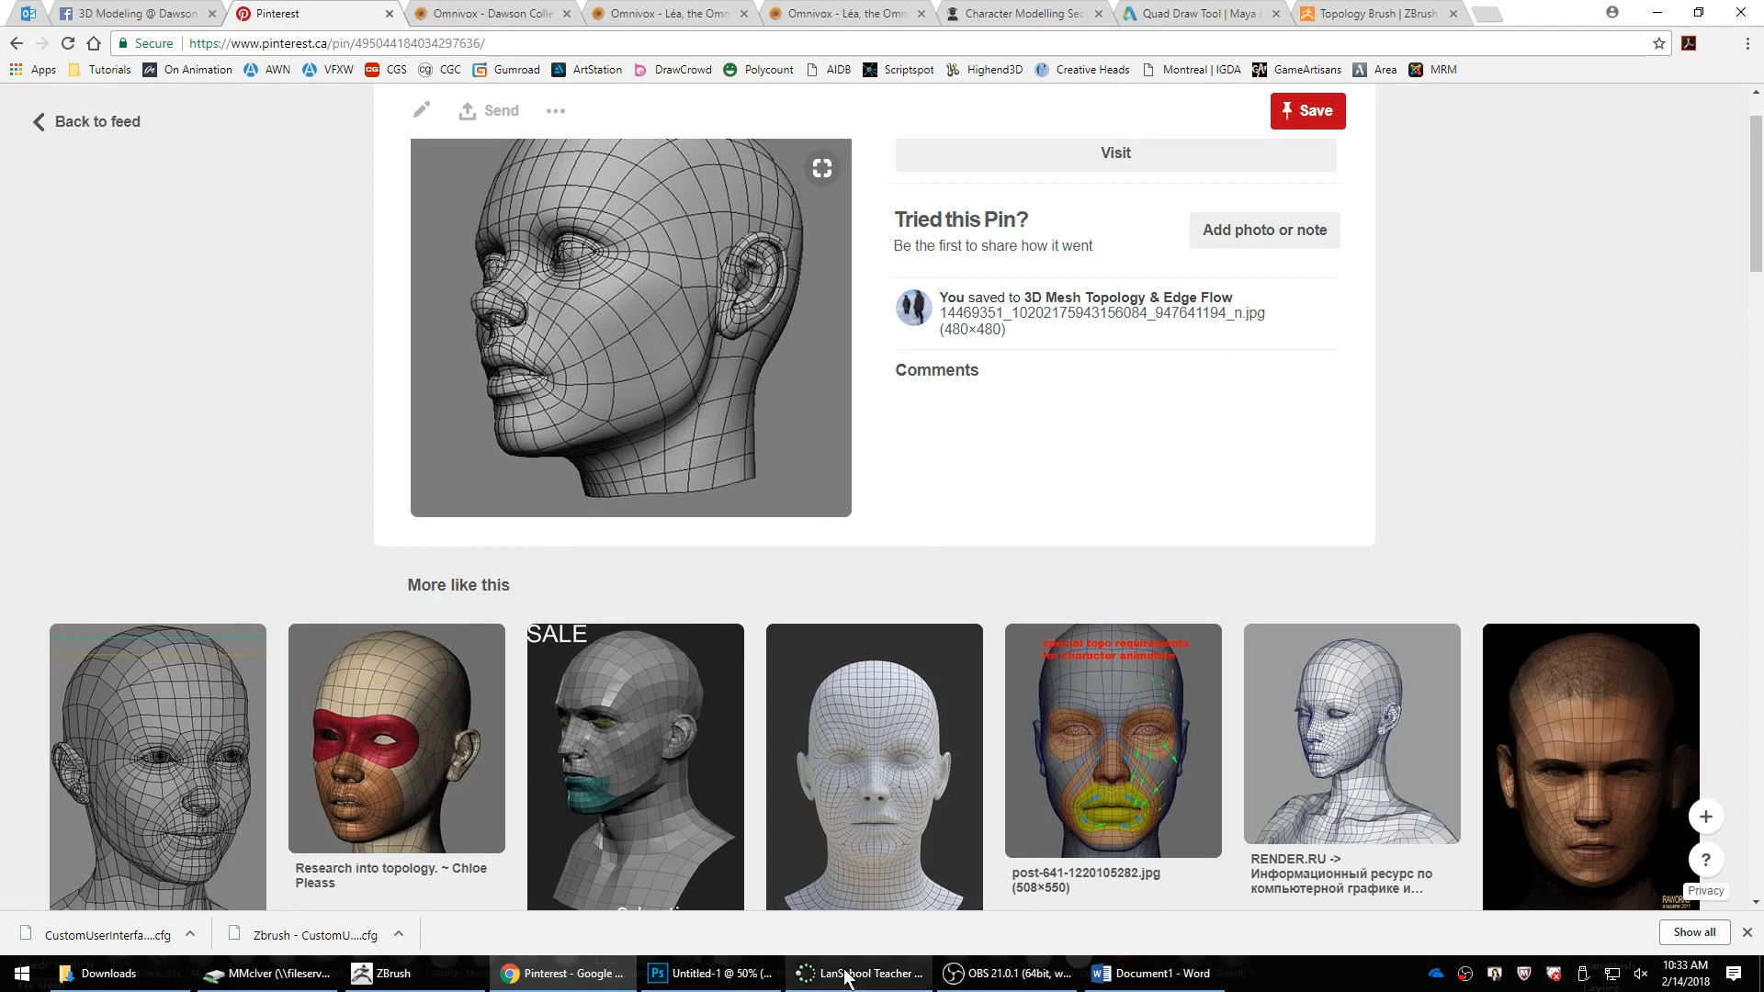
{"action": "left_click", "coordinate": [391, 974]}
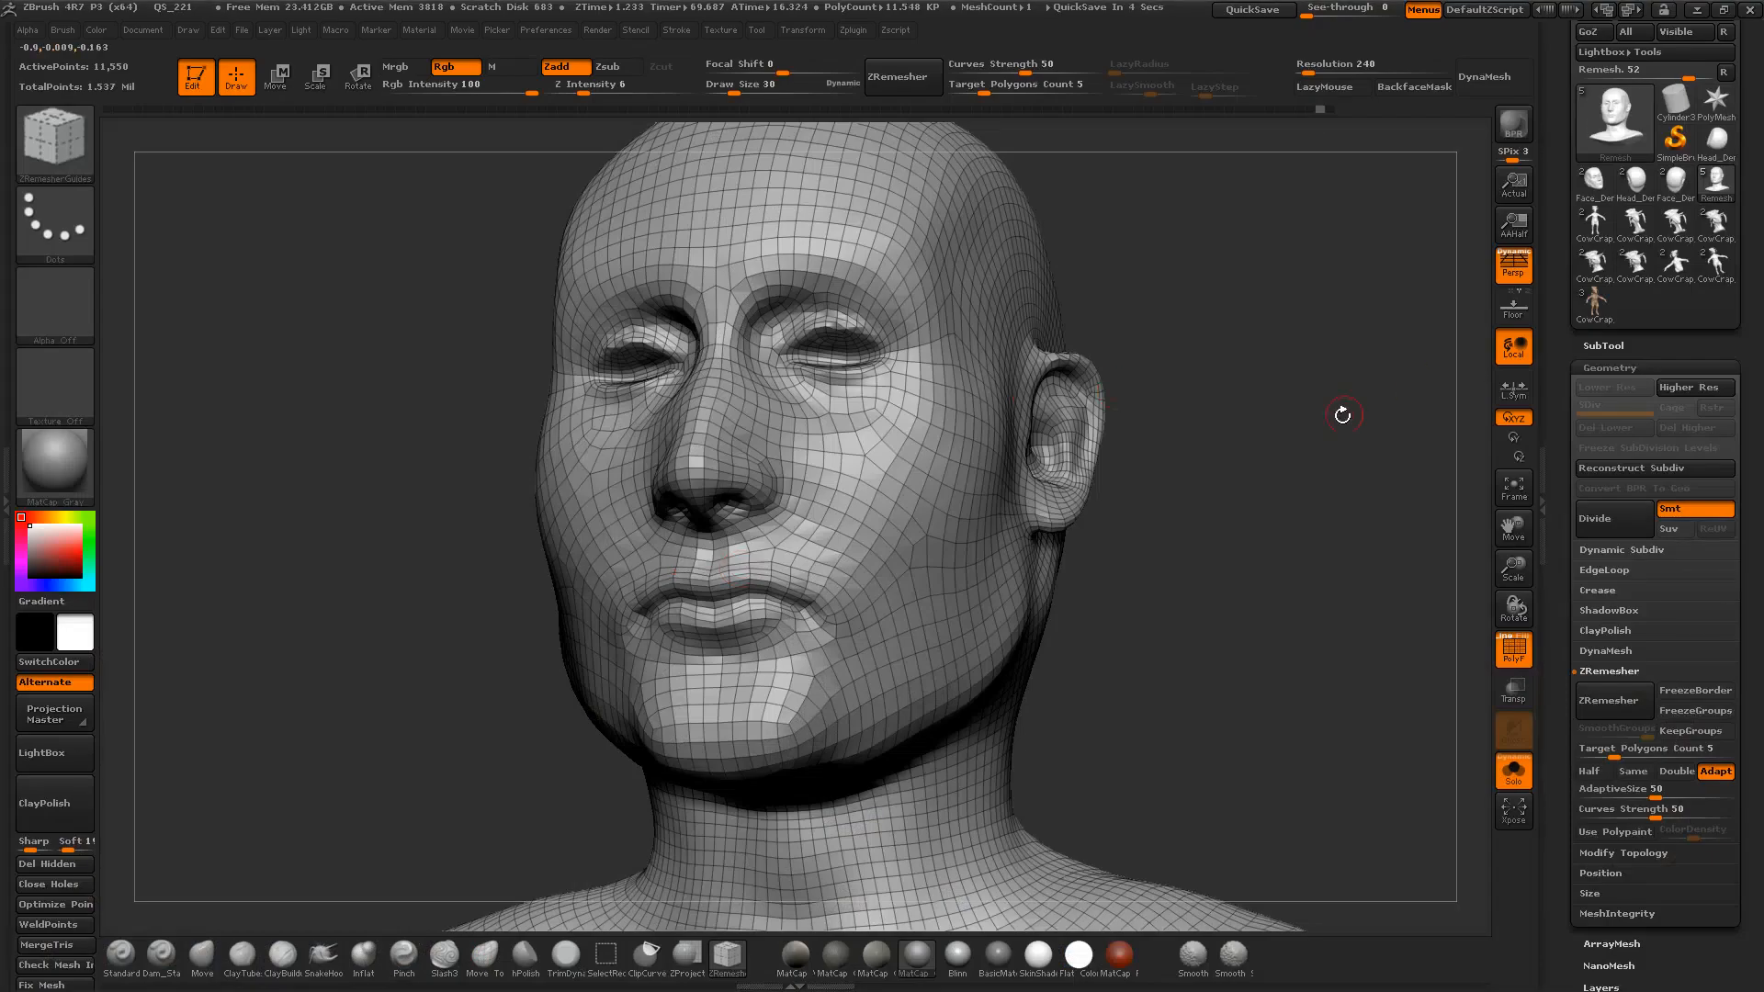
{"action": "left_click_drag", "start_coordinate": [1342, 415], "coordinate": [1262, 428]}
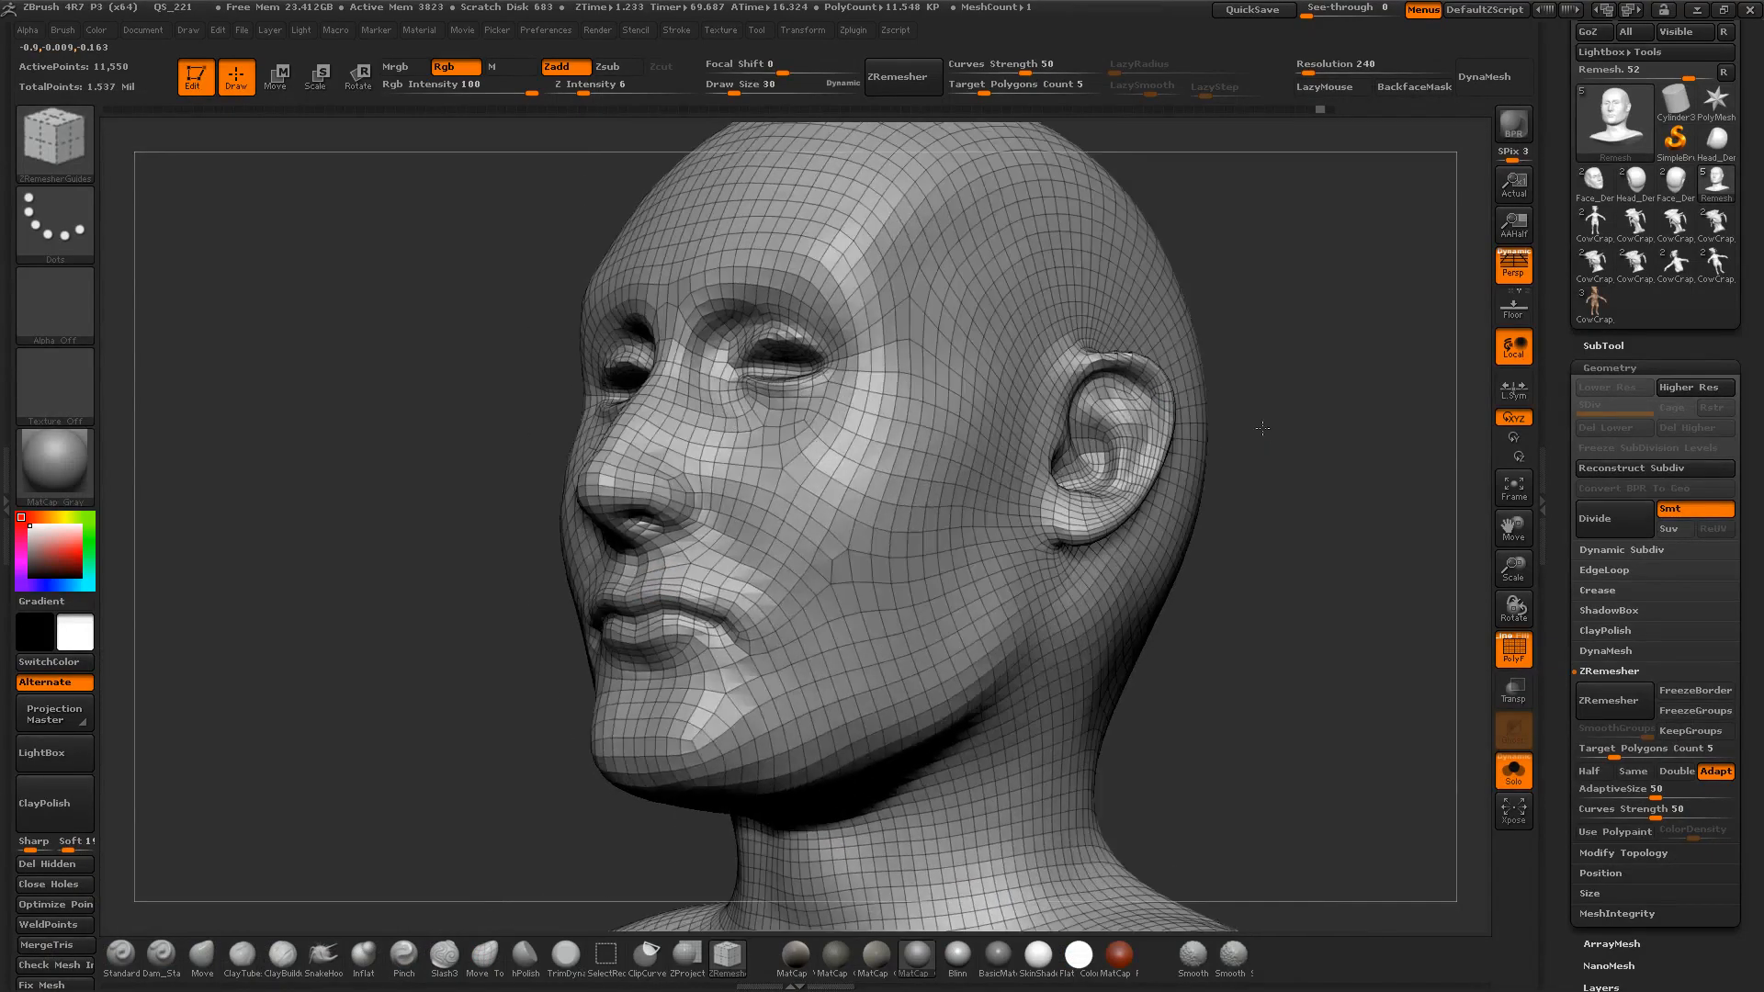
{"action": "left_click_drag", "start_coordinate": [1326, 557], "coordinate": [1271, 504], "text": "alt"}
{"action": "left_click_drag", "start_coordinate": [1203, 575], "coordinate": [1341, 606], "text": "alt"}
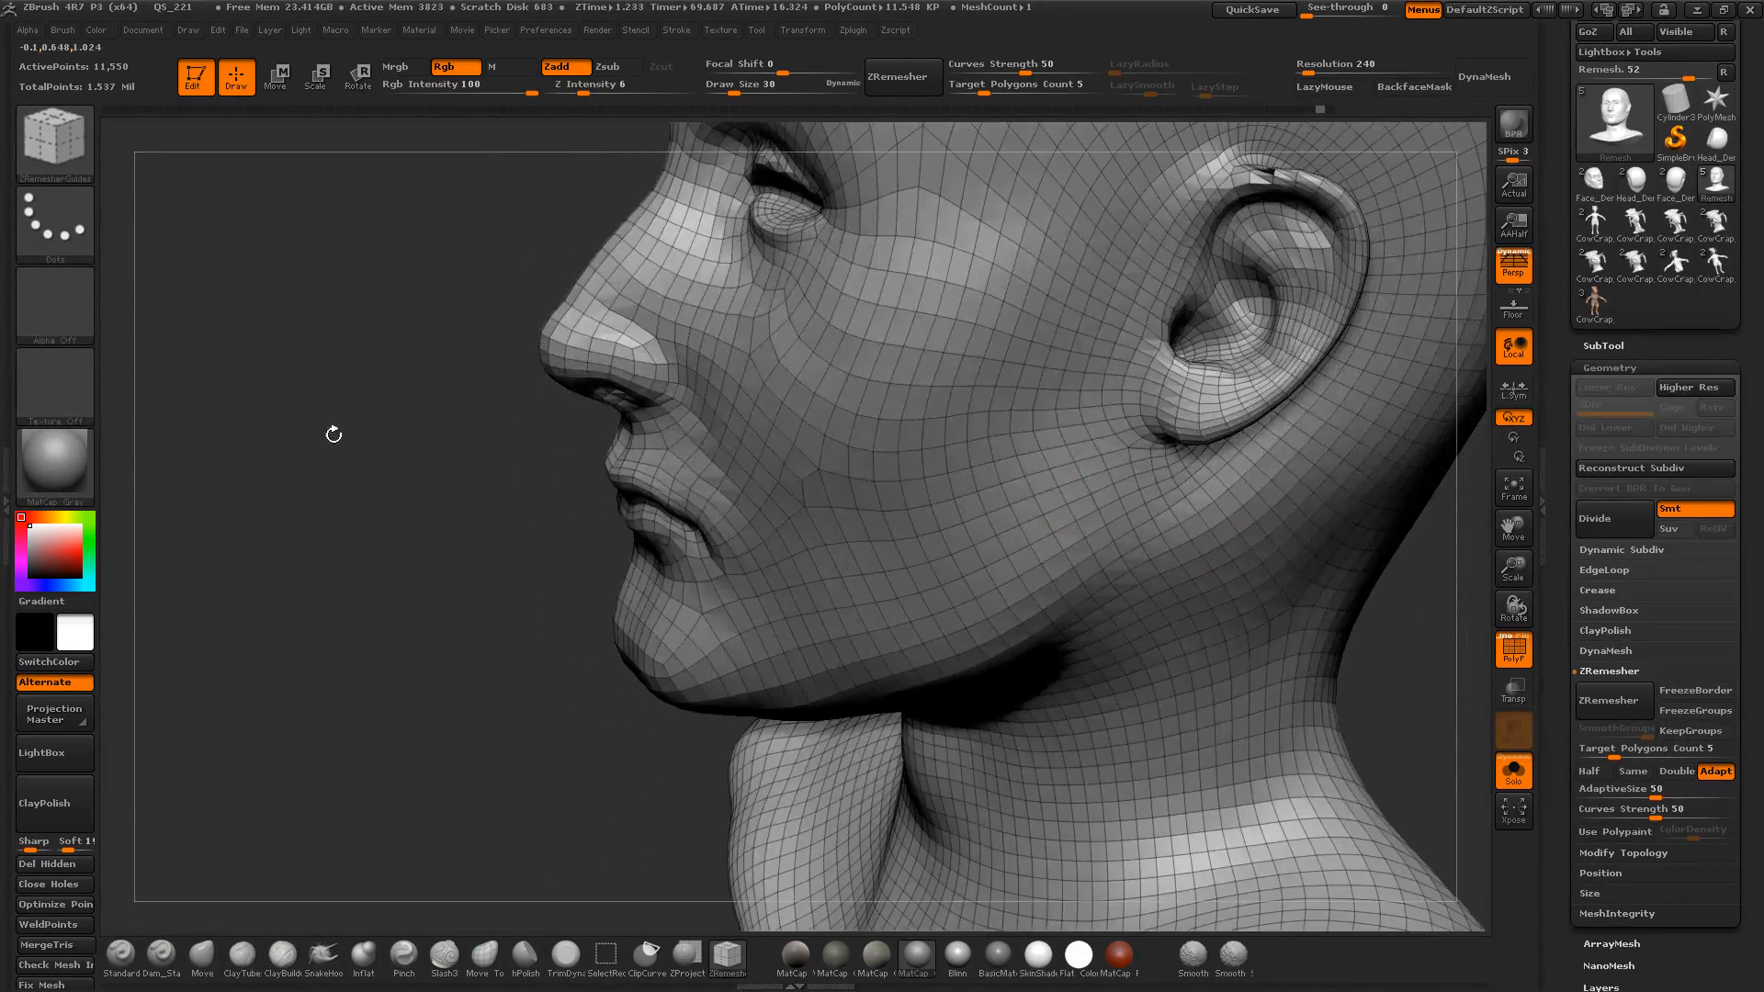
{"action": "left_click_drag", "start_coordinate": [185, 503], "coordinate": [230, 459]}
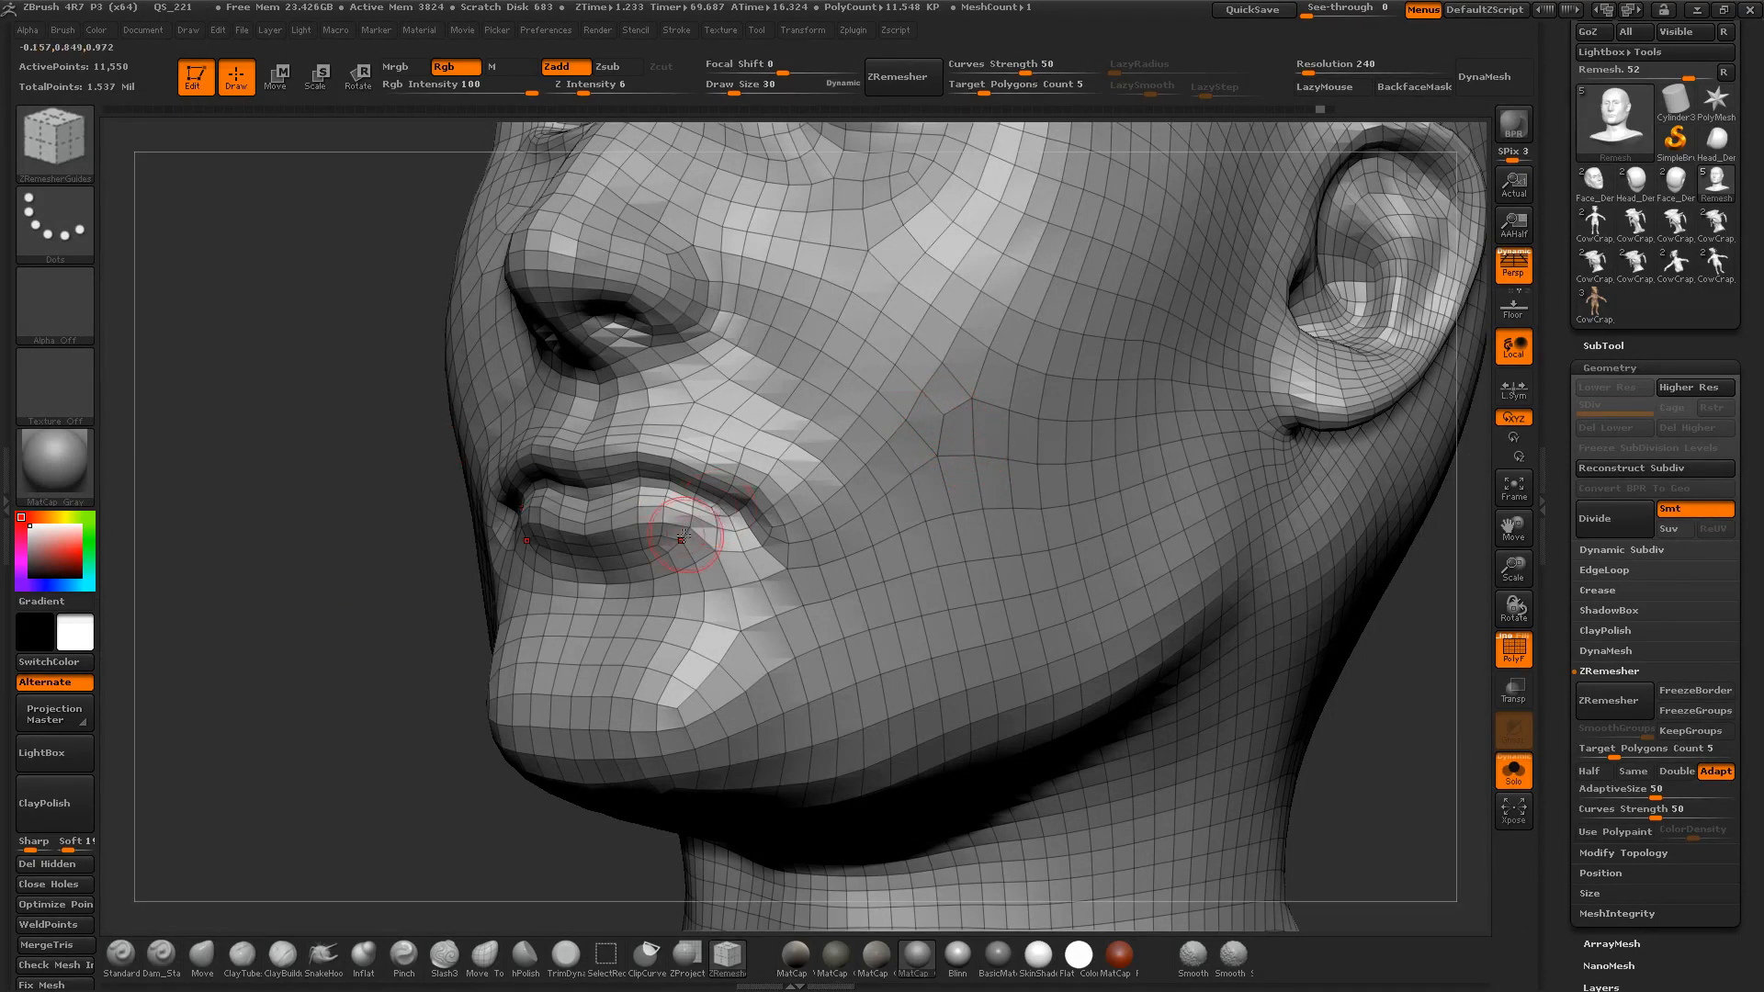
{"action": "mouse_move", "coordinate": [303, 551]}
{"action": "left_mouse_down"}
{"action": "mouse_move", "coordinate": [341, 432]}
{"action": "mouse_move", "coordinate": [364, 474]}
{"action": "left_mouse_up"}
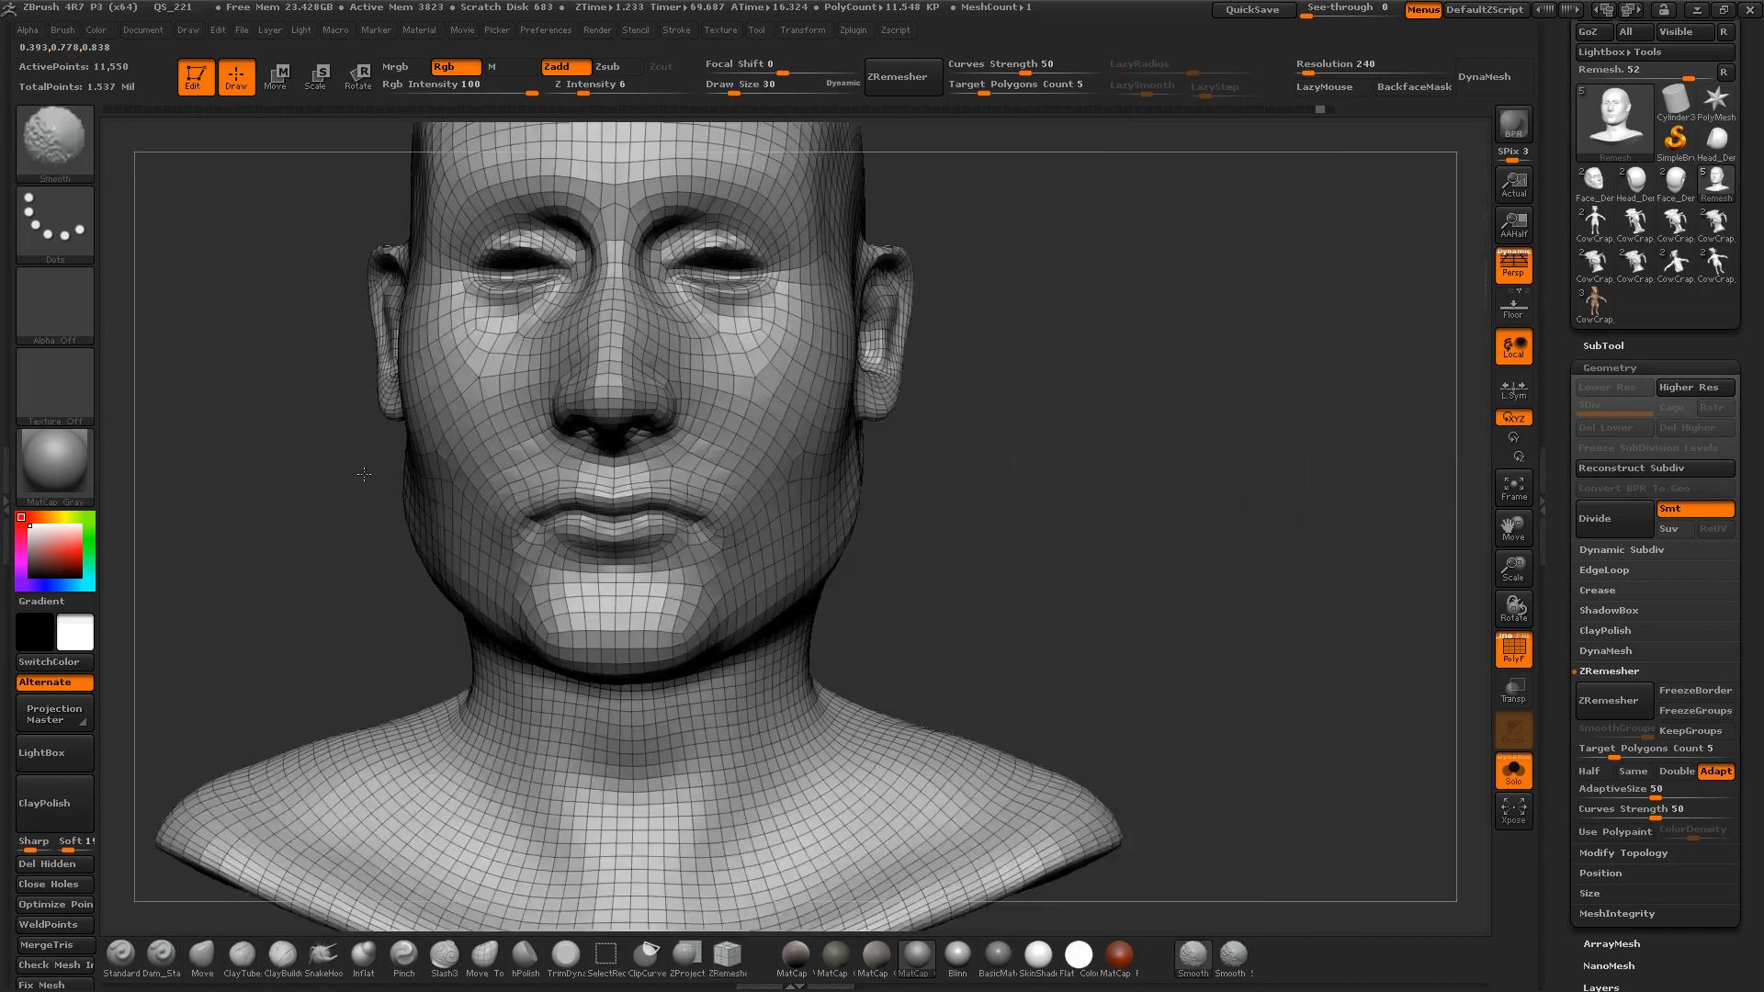
{"action": "left_click_drag", "start_coordinate": [1020, 468], "coordinate": [1223, 512]}
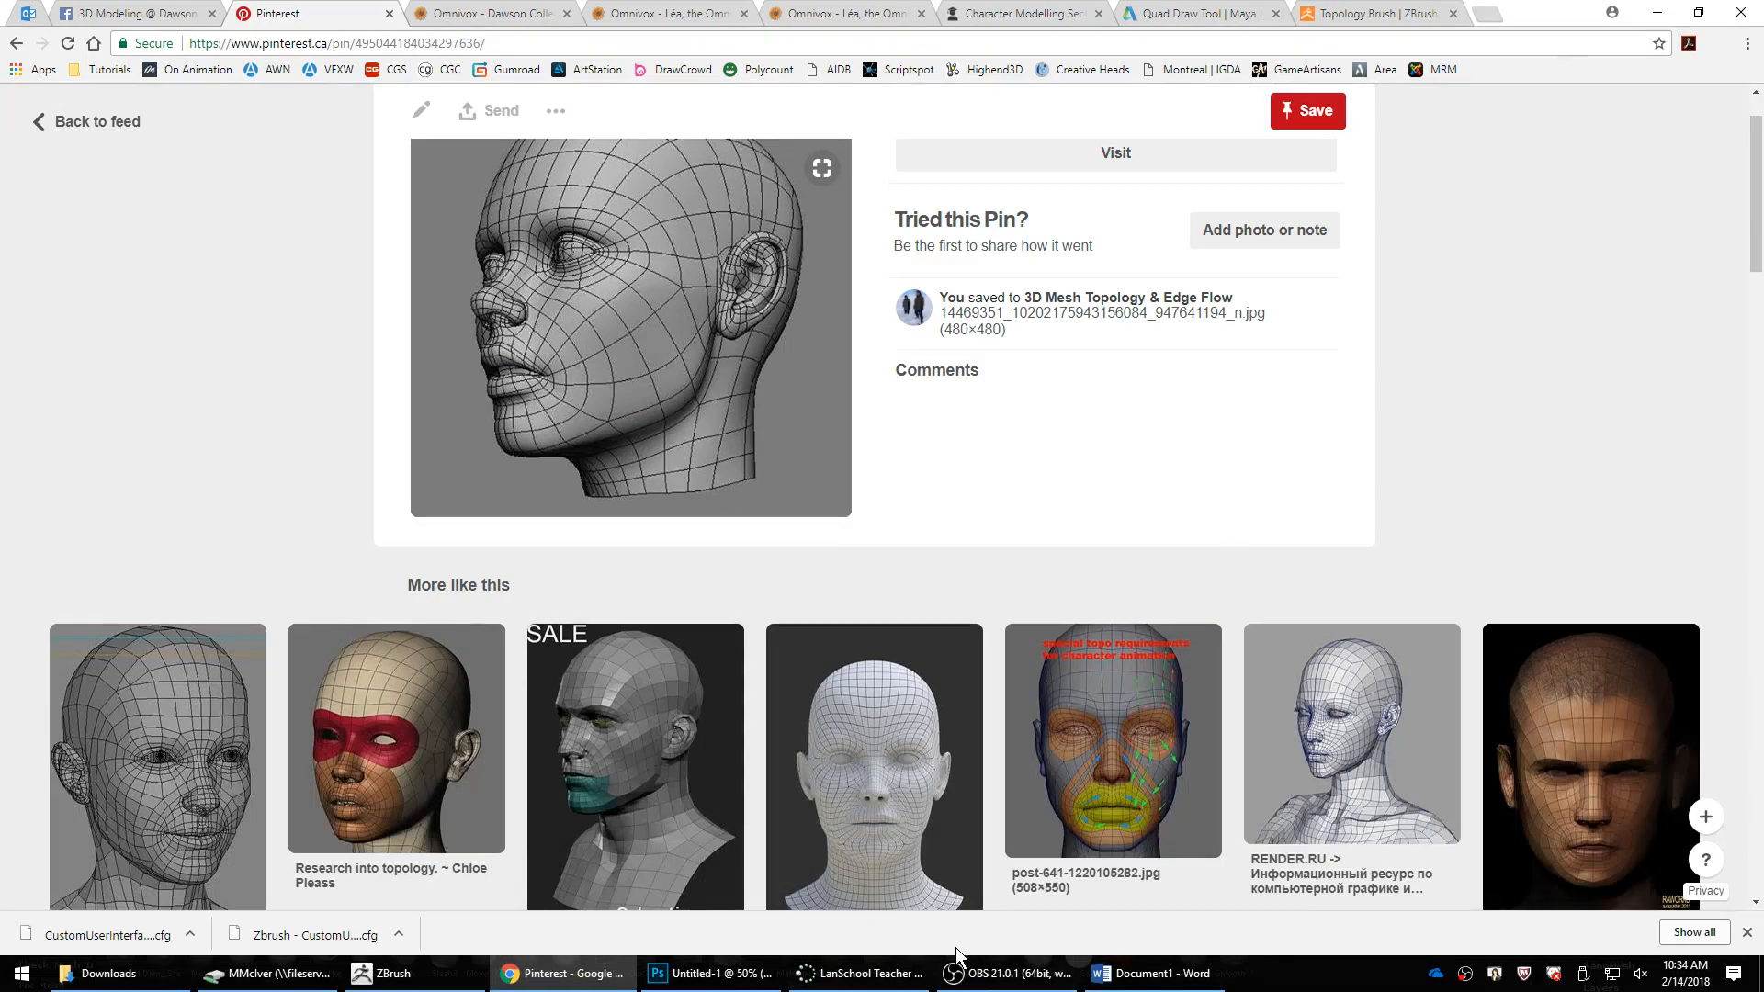
Step: Switch to the Word document and write the first line as "1000 -> 4000 -> 16000"
{"action": "left_click", "coordinate": [1141, 979]}
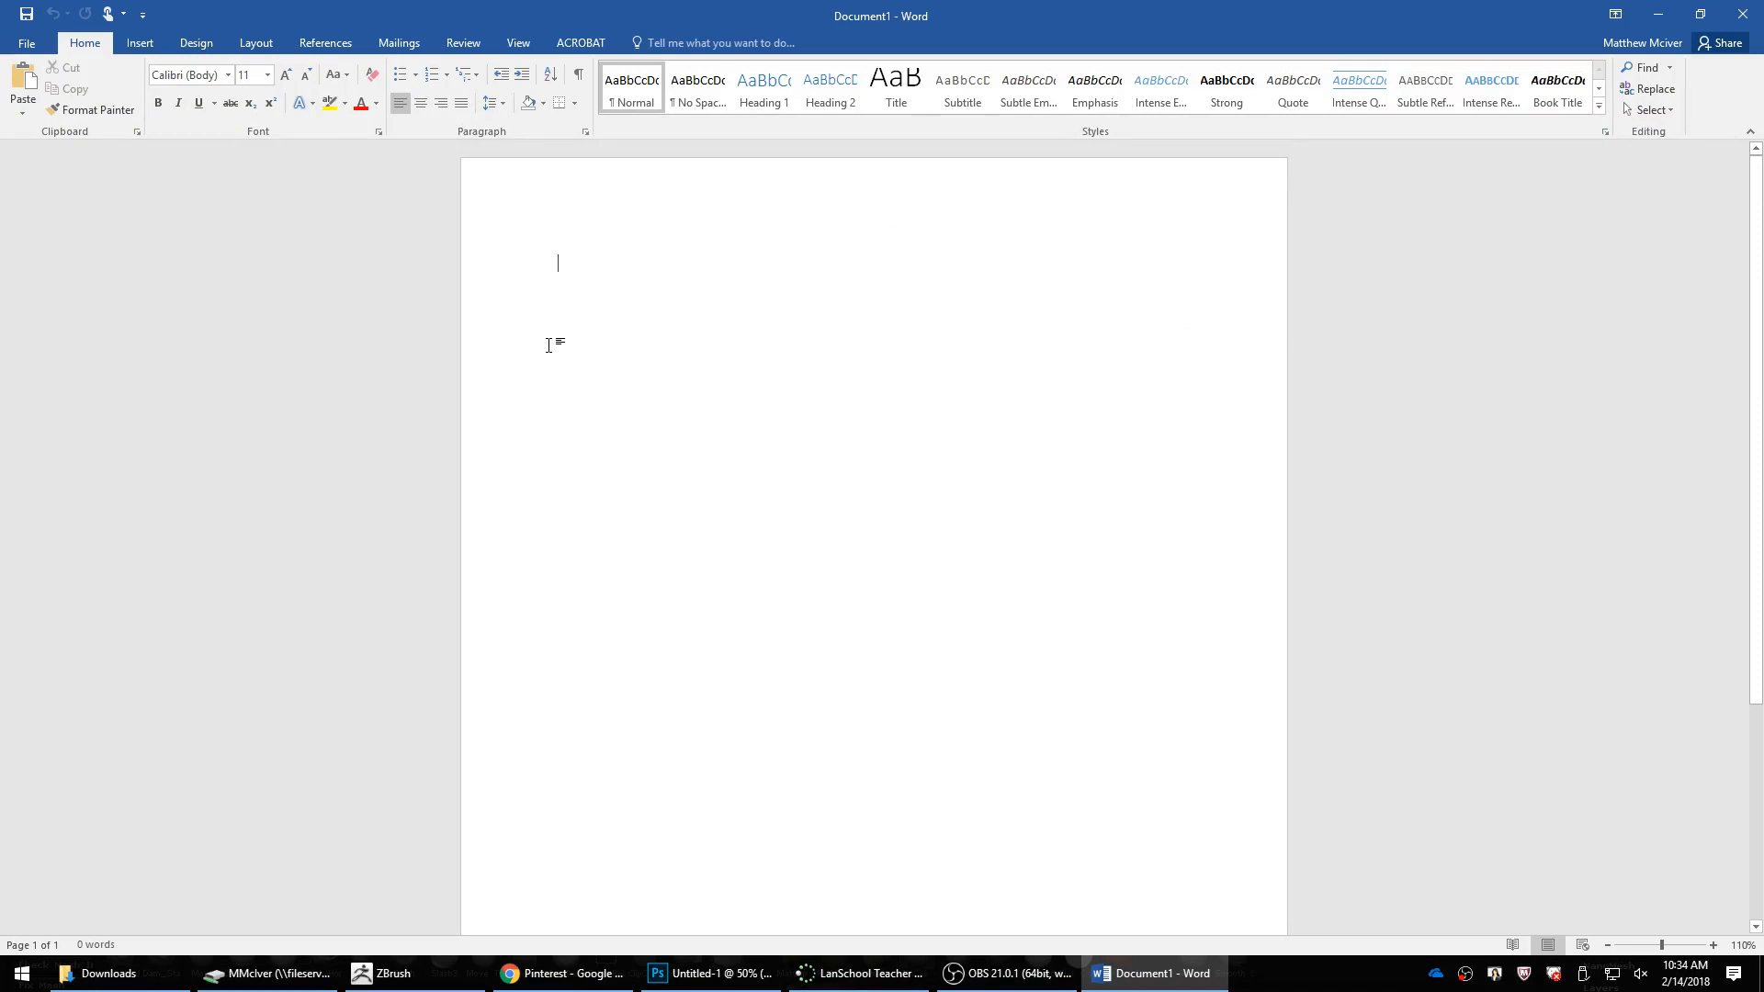
{"action": "type", "text": "1000 "}
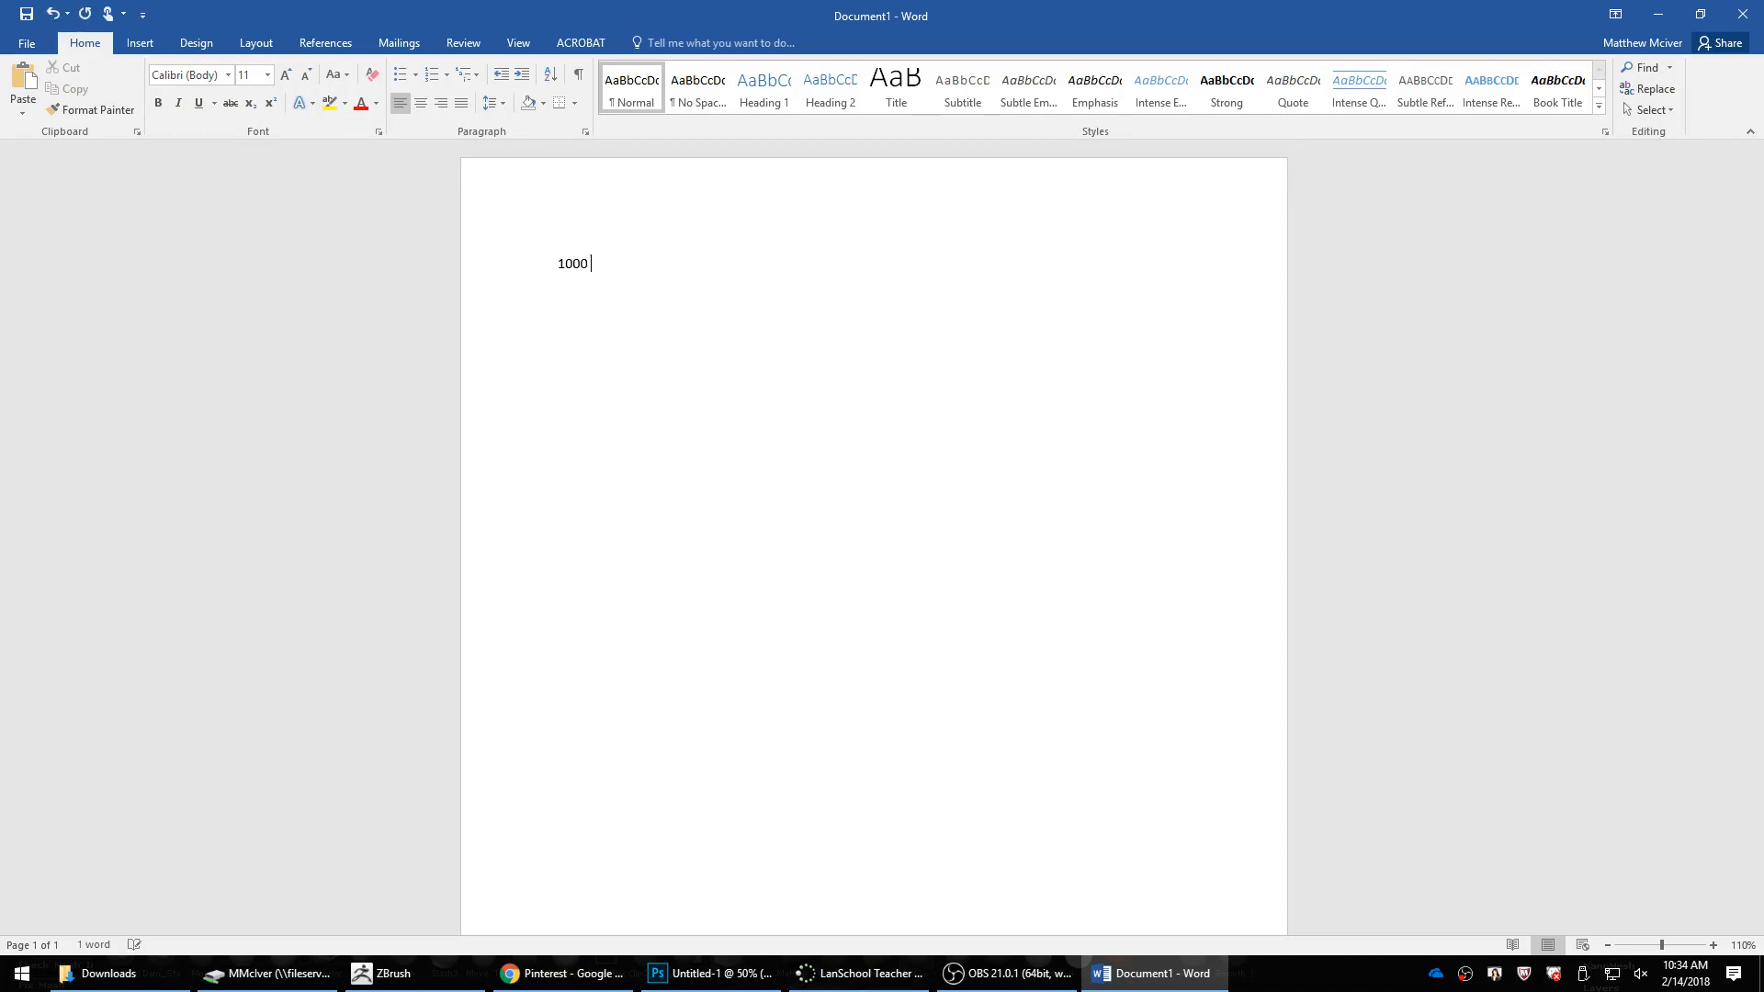
{"action": "type", "text": "-> 4000"}
{"action": "key", "text": "alt+space"}
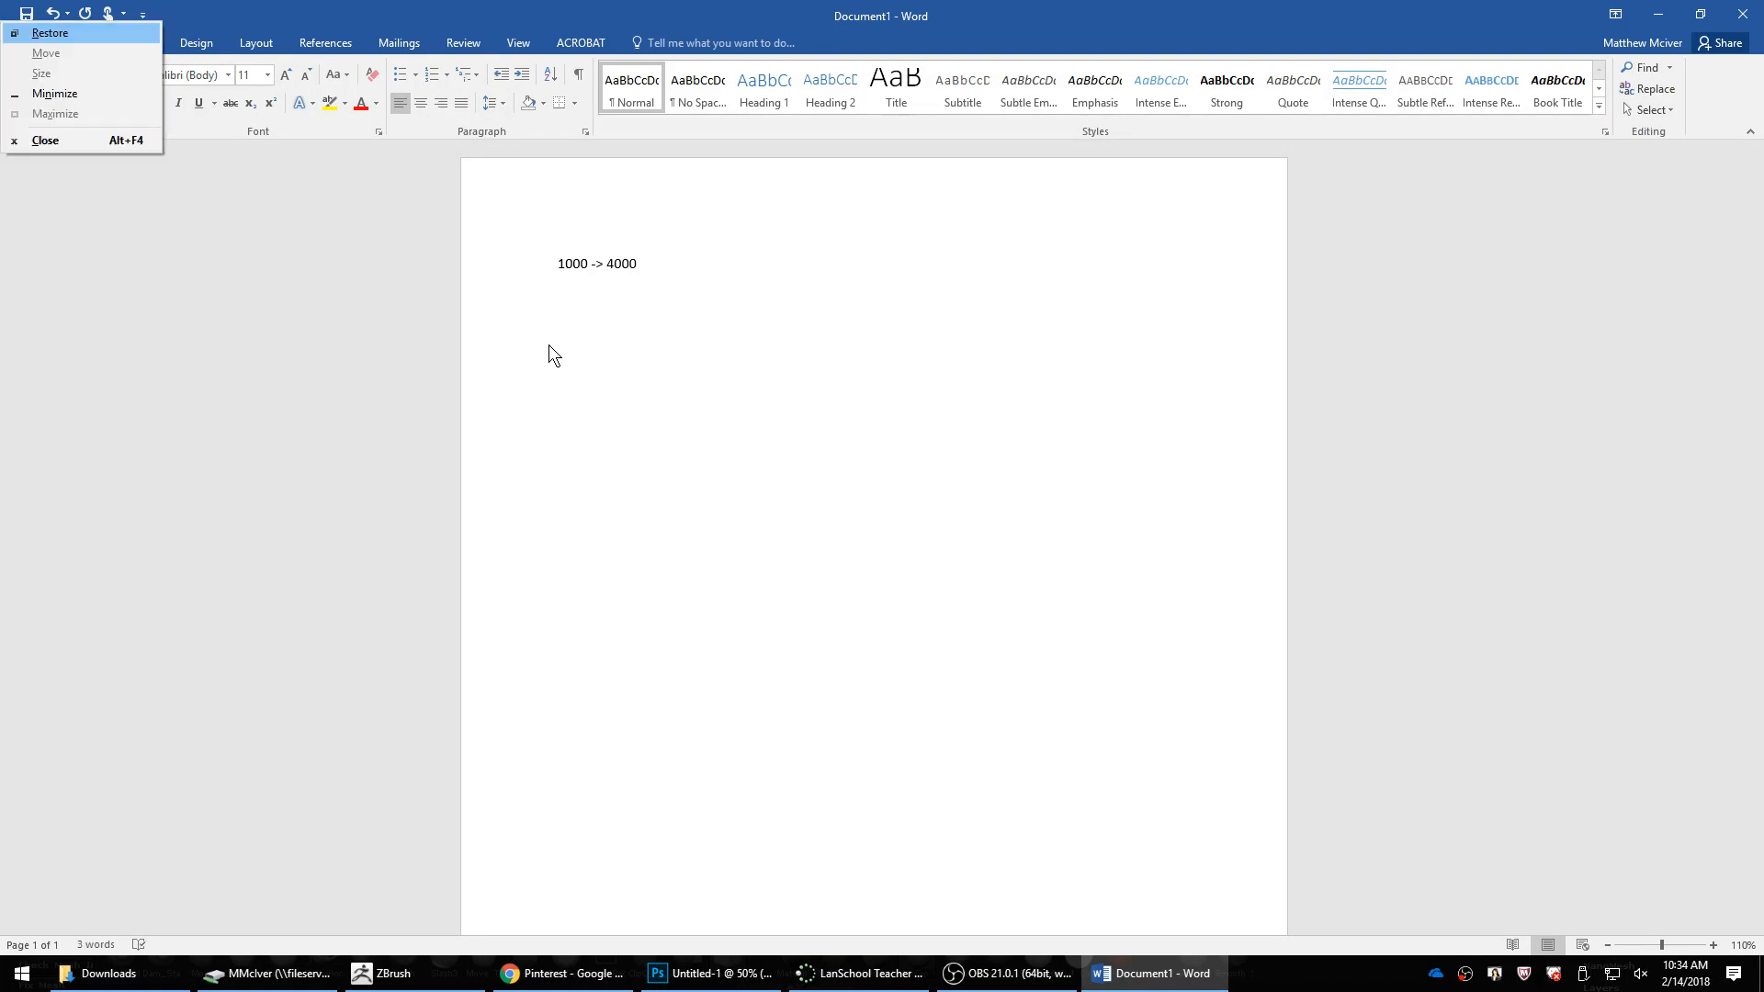
{"action": "key", "text": "Escape"}
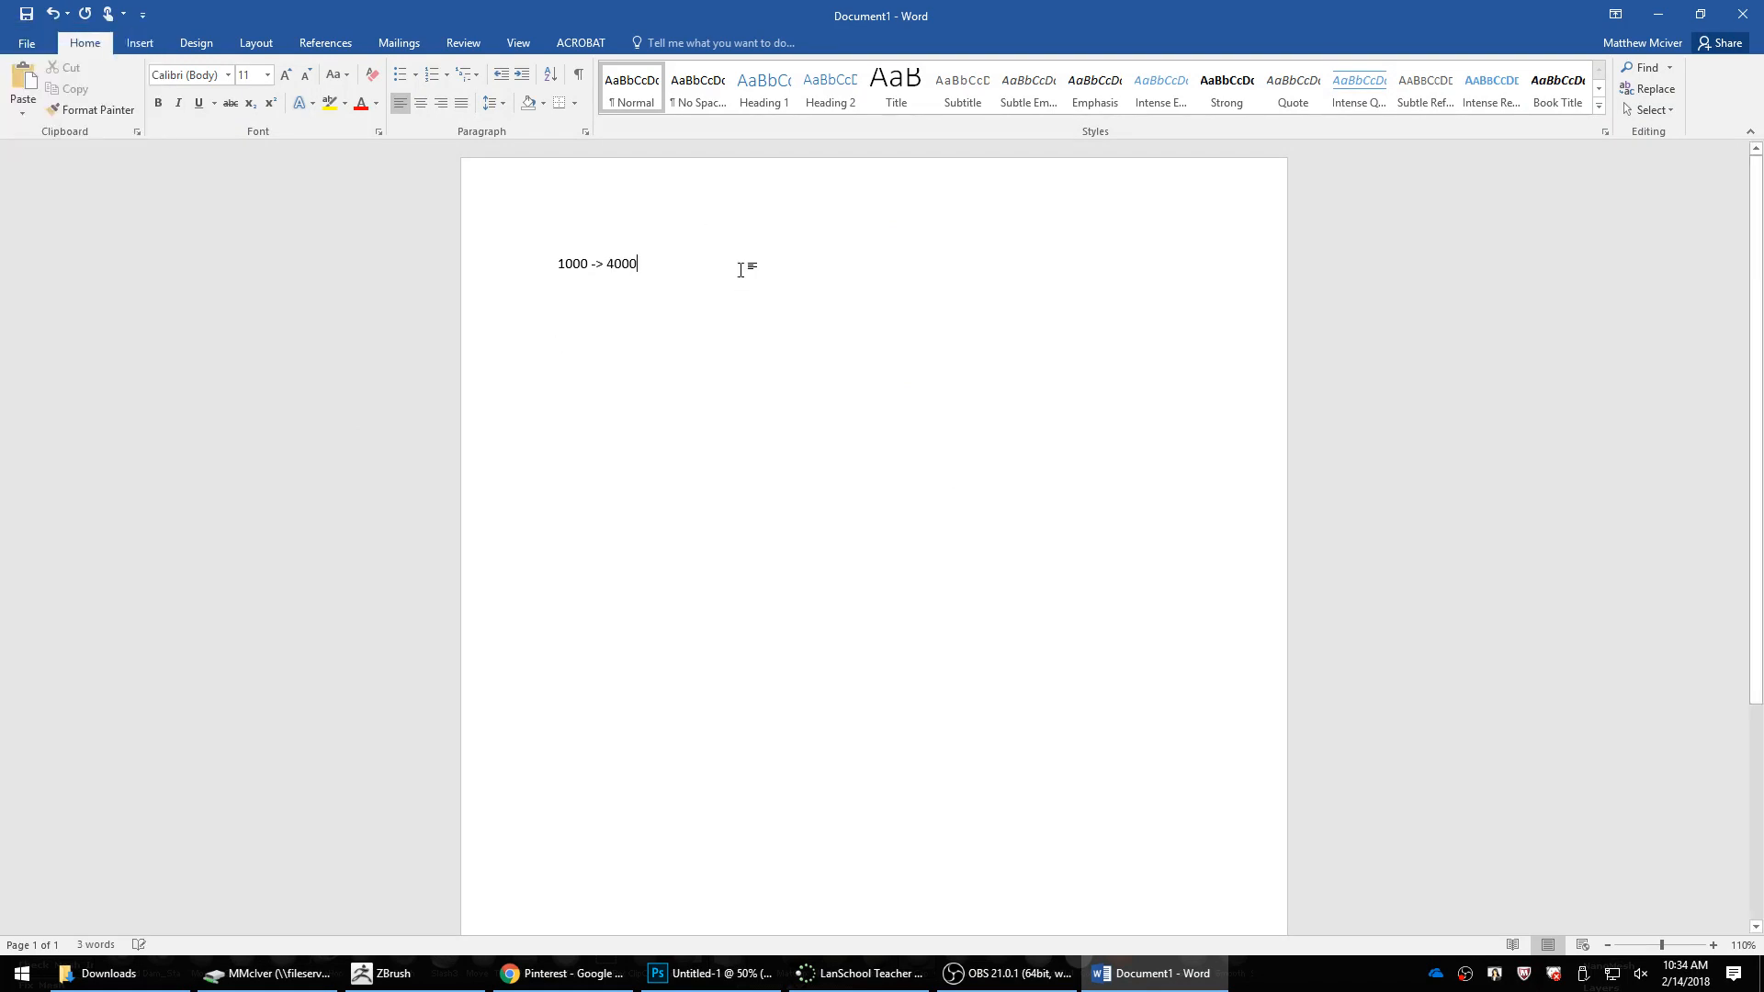
{"action": "type", "text": "-> 16"}
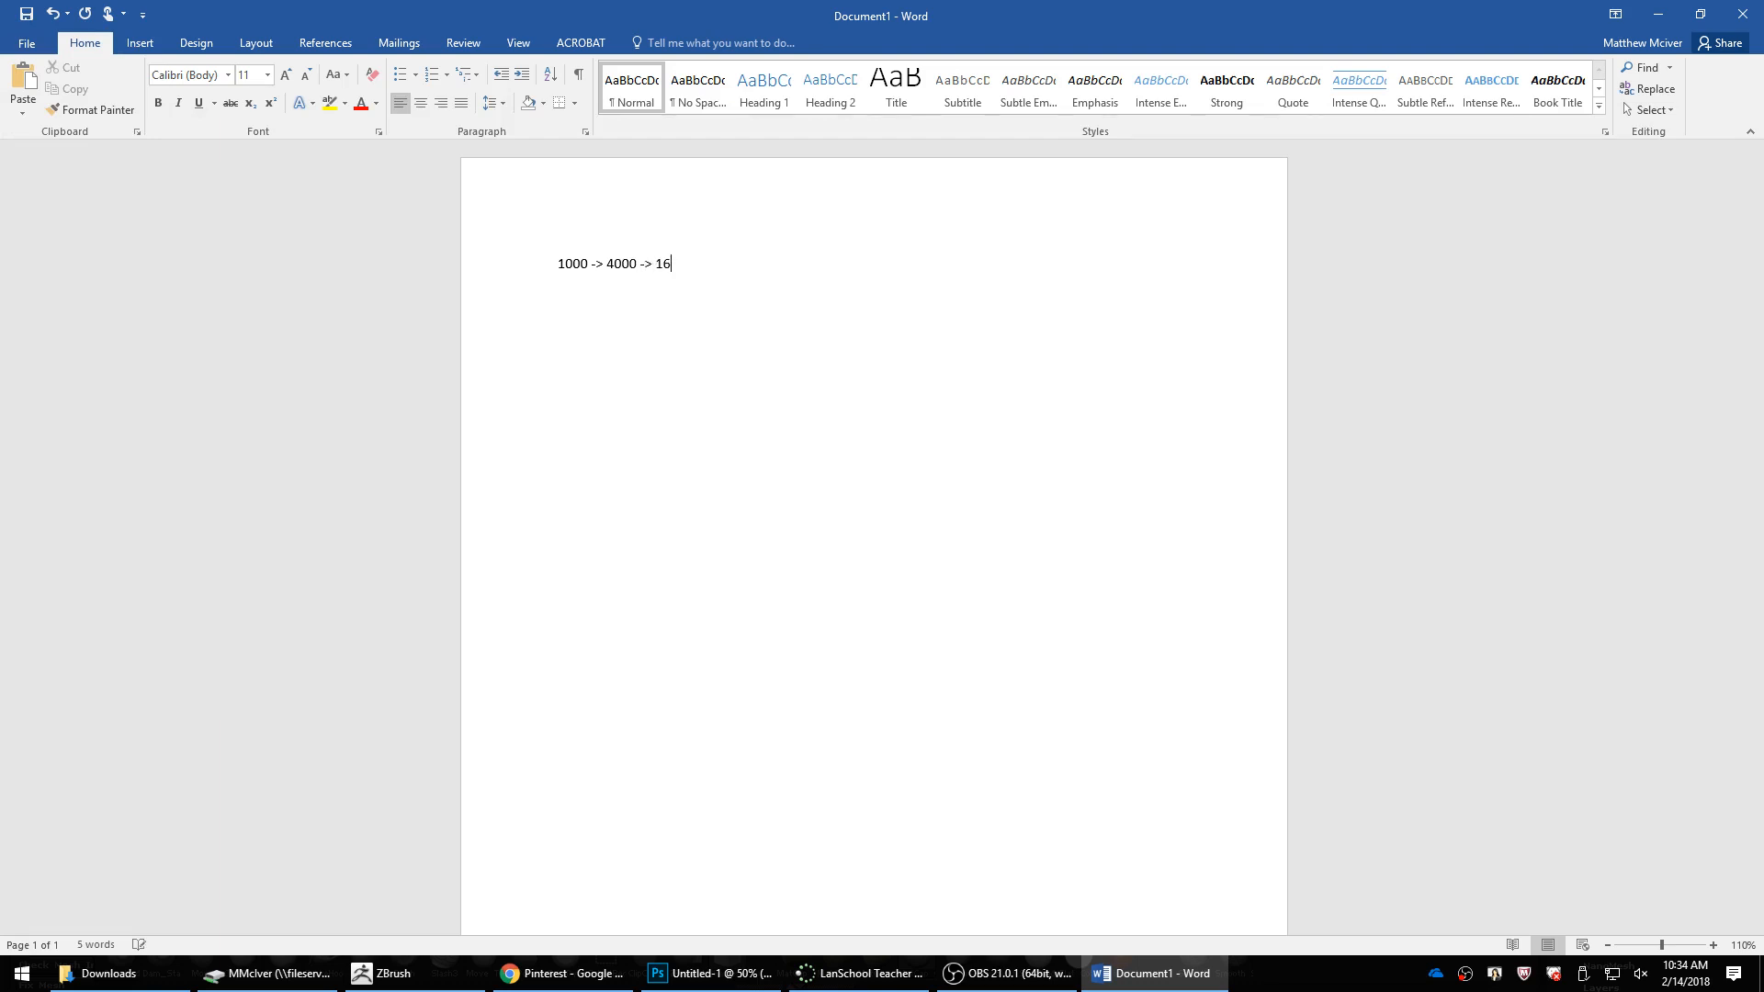
{"action": "type", "text": "00"}
{"action": "type", "text": "0"}
Step: Add a second line to the notes reading "10,000 ->2500"
{"action": "type", "text": "00"}
{"action": "key", "text": "BackSpace"}
{"action": "key", "text": "BackSpace"}
{"action": "key", "text": "BackSpace"}
{"action": "key", "text": "BackSpace"}
{"action": "key", "text": "BackSpace"}
{"action": "type", "text": "00"}
{"action": "key", "text": "BackSpace"}
{"action": "type", "text": ",000"}
{"action": "key", "text": "BackSpace"}
{"action": "type", "text": "->2500"}
Step: Add a third line to the notes reading "Range: 7000 to 10000"
{"action": "key", "text": "Return"}
{"action": "type", "text": "2500"}
{"action": "key", "text": "BackSpace"}
{"action": "key", "text": "BackSpace"}
{"action": "key", "text": "BackSpace"}
{"action": "type", "text": "Ragne"}
{"action": "key", "text": "BackSpace"}
{"action": "key", "text": "BackSpace"}
{"action": "key", "text": "BackSpace"}
{"action": "type", "text": "nge 70"}
{"action": "key", "text": "BackSpace"}
{"action": "key", "text": "BackSpace"}
{"action": "key", "text": "BackSpace"}
{"action": "type", "text": ": 7000 t"}
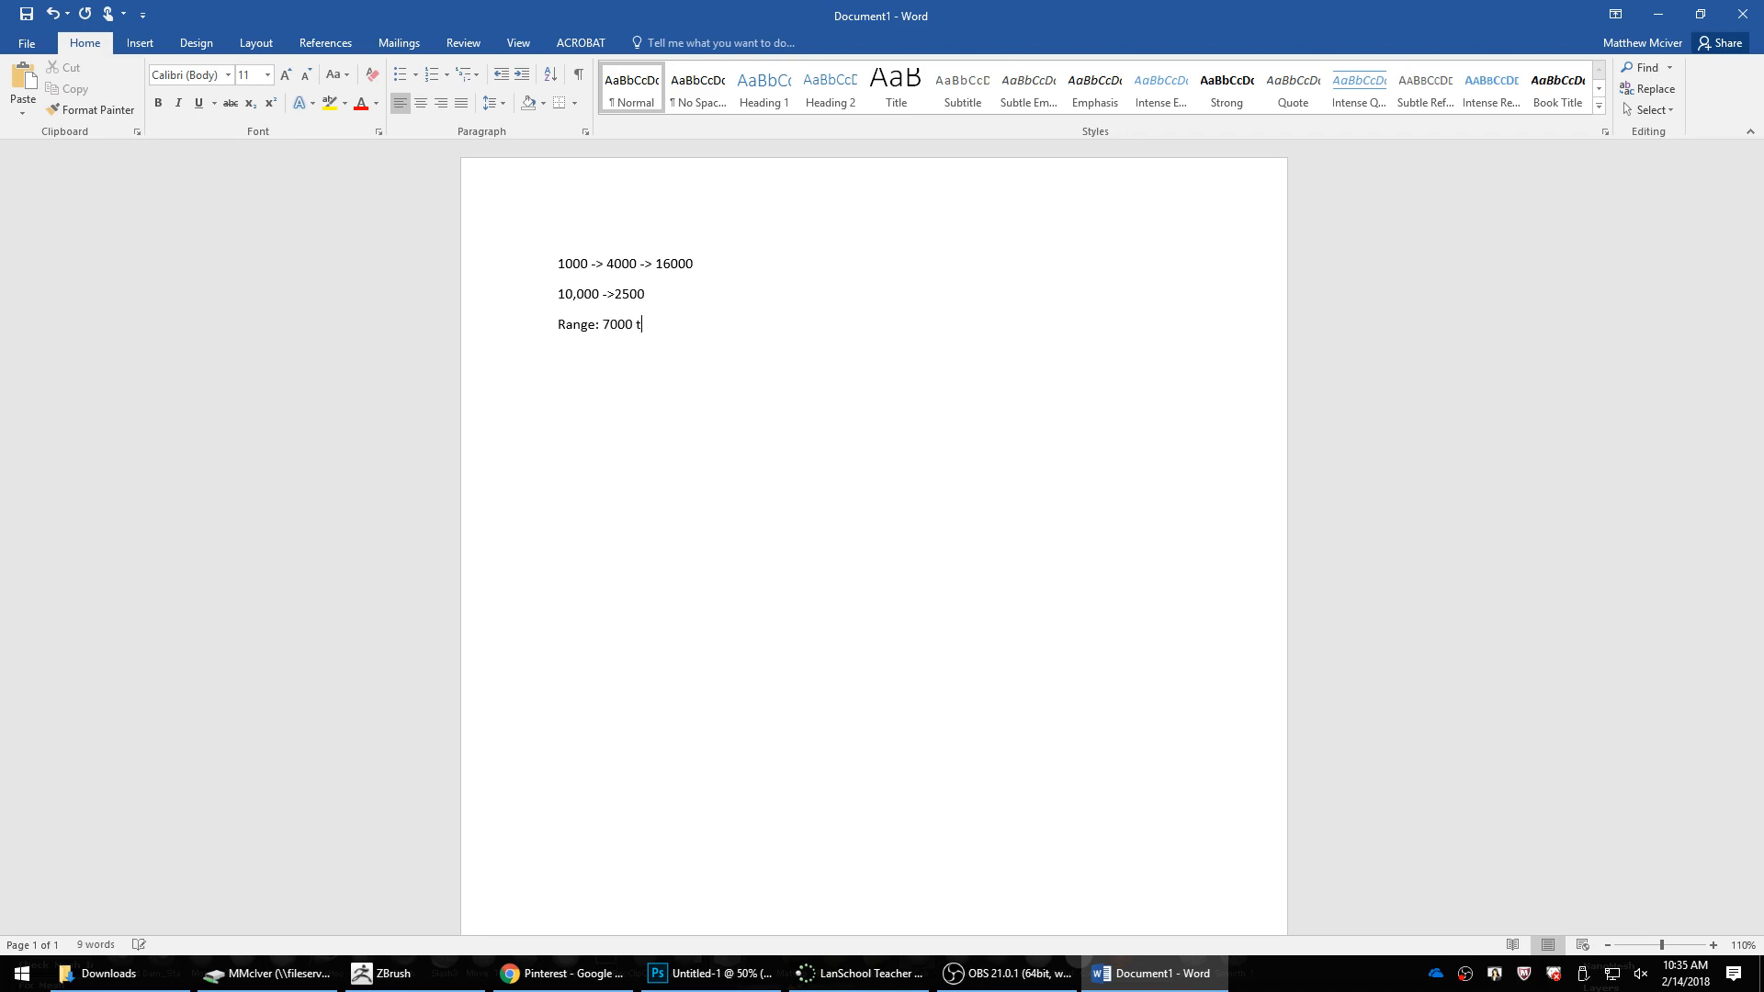
{"action": "type", "text": "o "}
{"action": "type", "text": "1000"}
{"action": "type", "text": "0"}
Step: Add a fourth line to the notes starting with "1800-2500 > Divide" and finish it with the target range from 7000
{"action": "key", "text": "Return"}
{"action": "type", "text": "1800-2500"}
{"action": "key", "text": "BackSpace"}
{"action": "type", "text": "> Divide "}
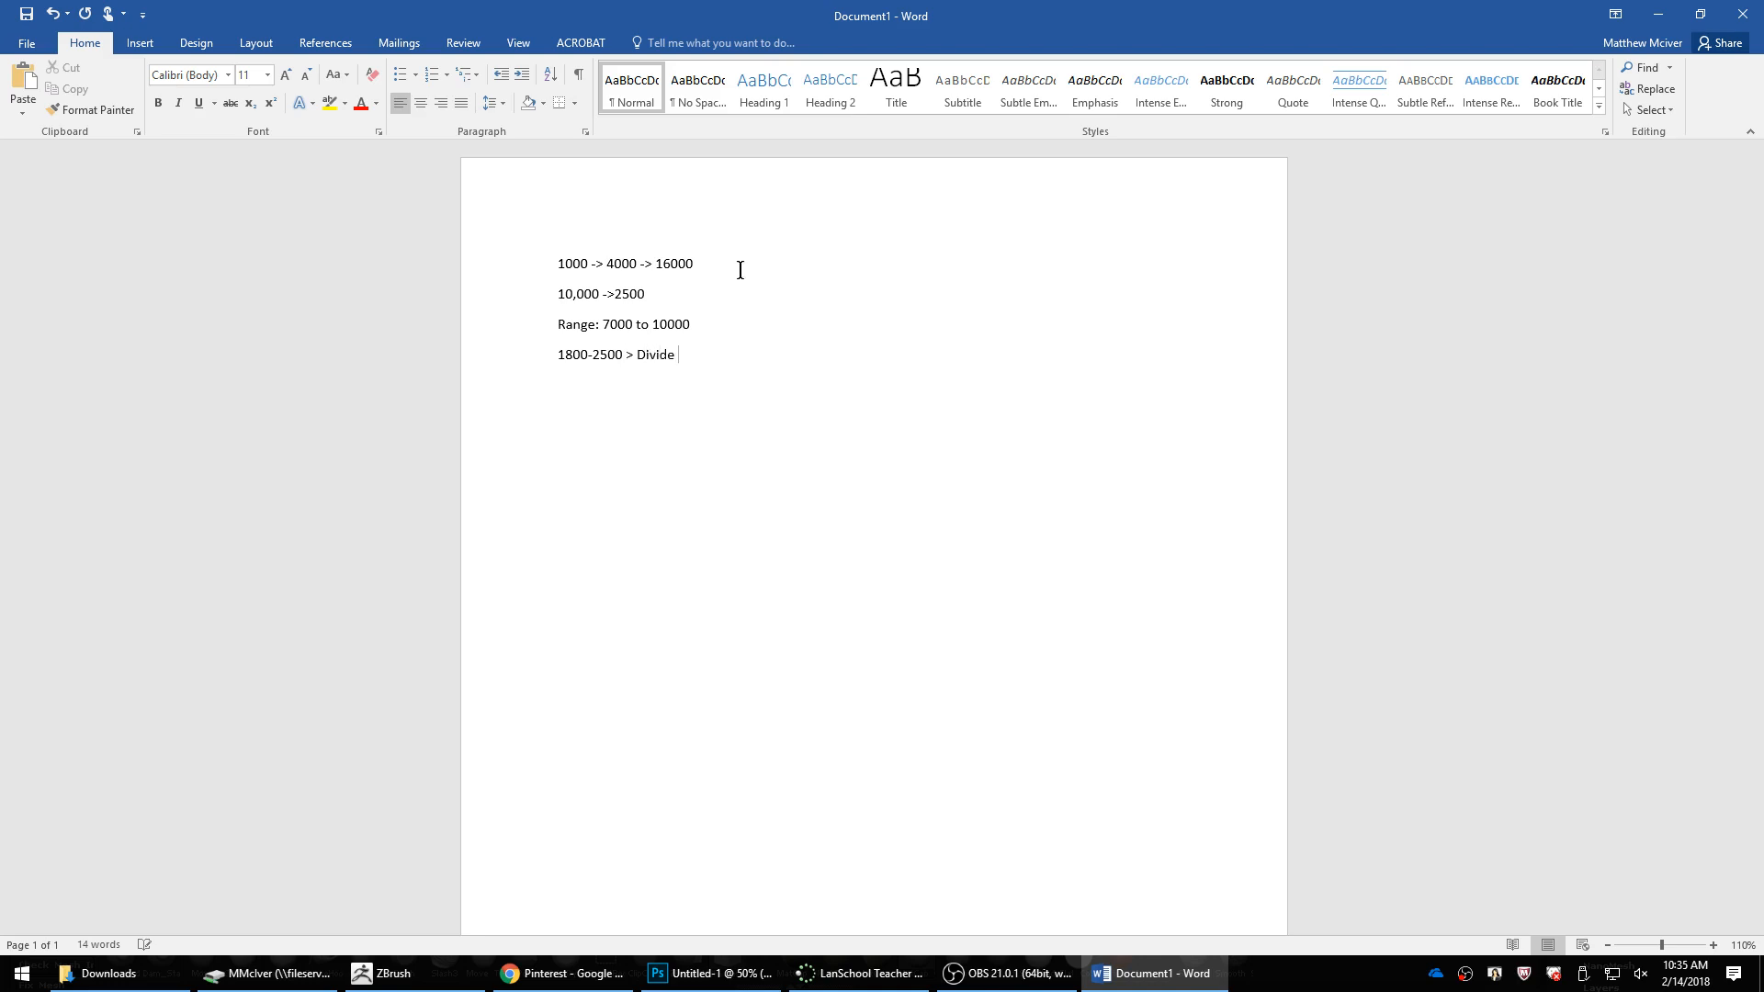
{"action": "type", "text": "<000"}
{"action": "key", "text": "BackSpace"}
{"action": "key", "text": "BackSpace"}
{"action": "key", "text": "BackSpace"}
{"action": "type", "text": "7000"}
{"action": "key", "text": "BackSpace"}
{"action": "type", "text": "tp 1000"}
Step: Glance at the reference topology in the browser, switch to ZBrush, and examine the remeshed head from below and the front
{"action": "left_click", "coordinate": [548, 980]}
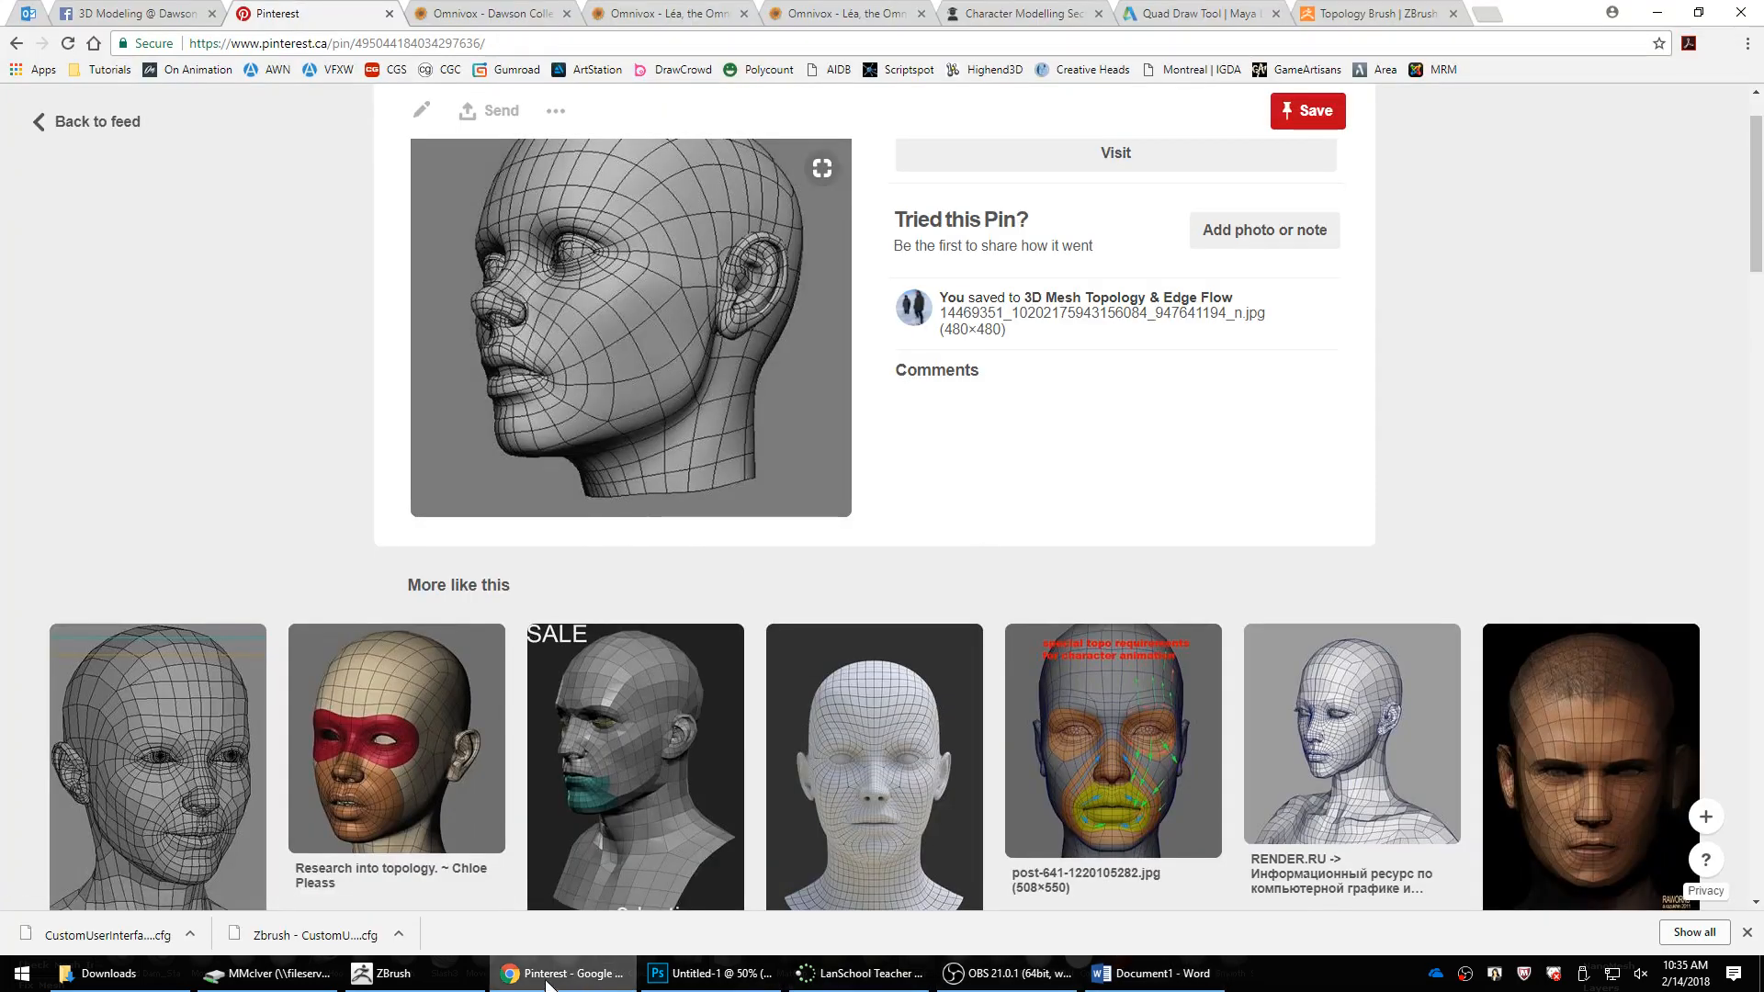
{"action": "left_click", "coordinate": [367, 975]}
{"action": "left_click_drag", "start_coordinate": [1135, 632], "coordinate": [1084, 489], "text": "alt"}
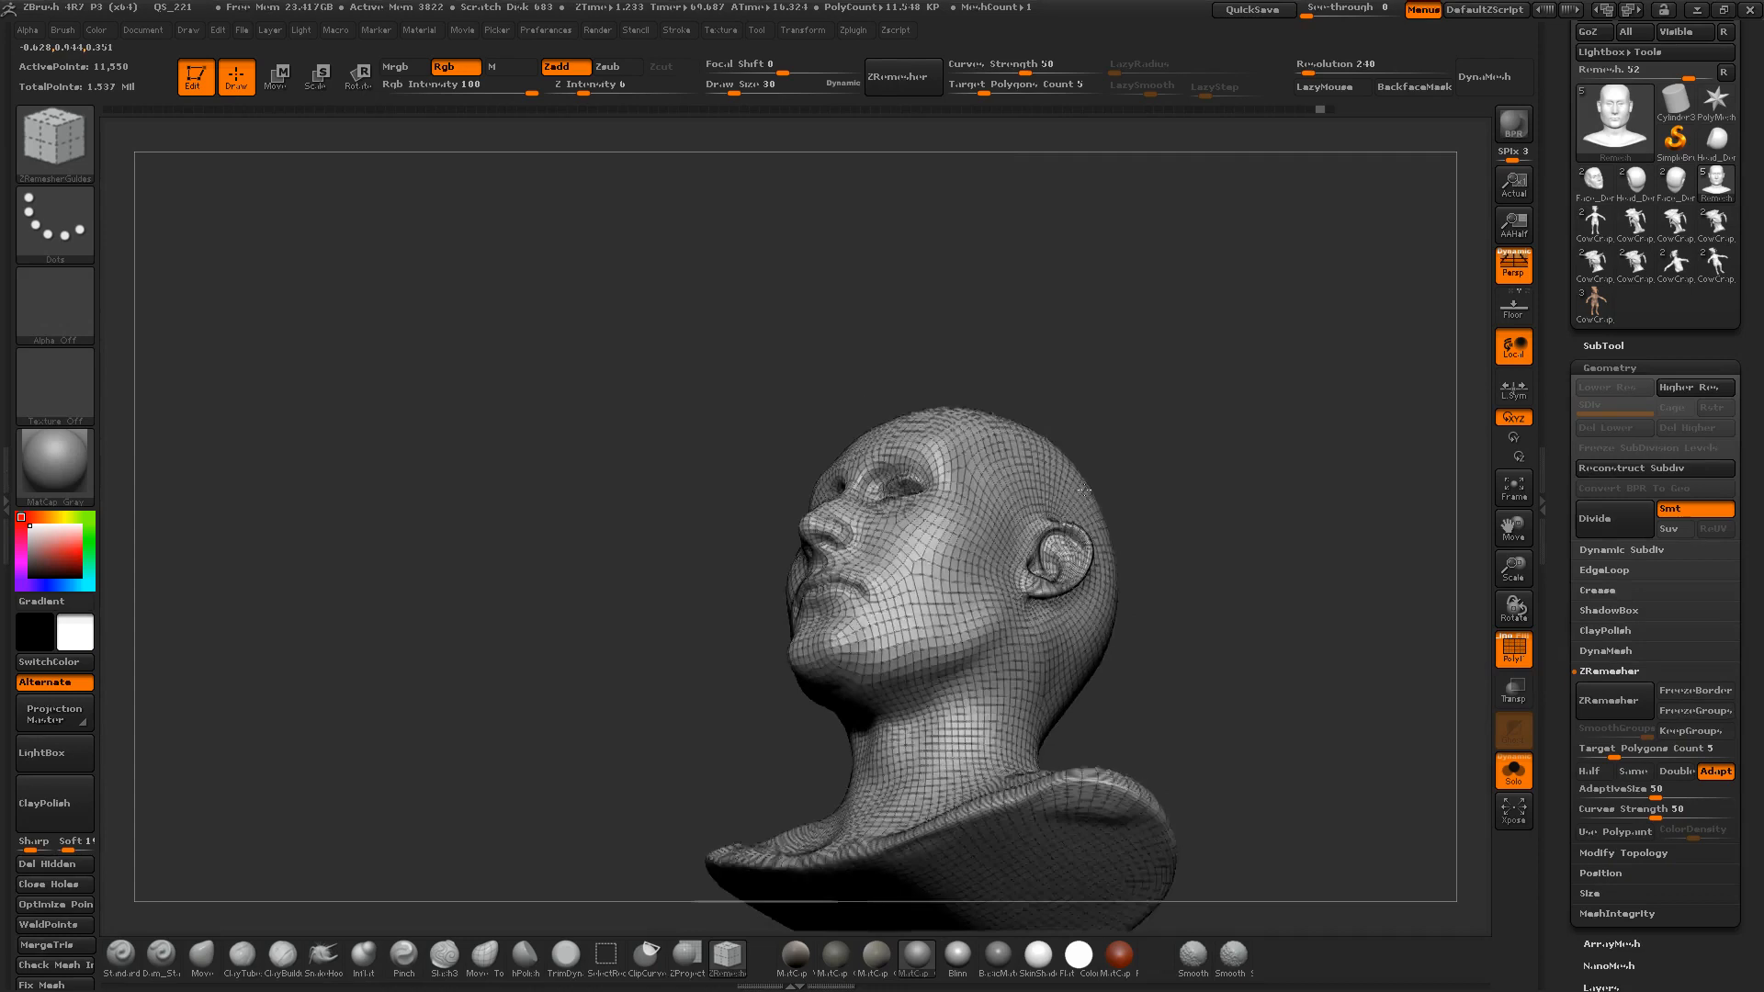
{"action": "left_click_drag", "start_coordinate": [1347, 715], "coordinate": [1061, 456], "text": "alt"}
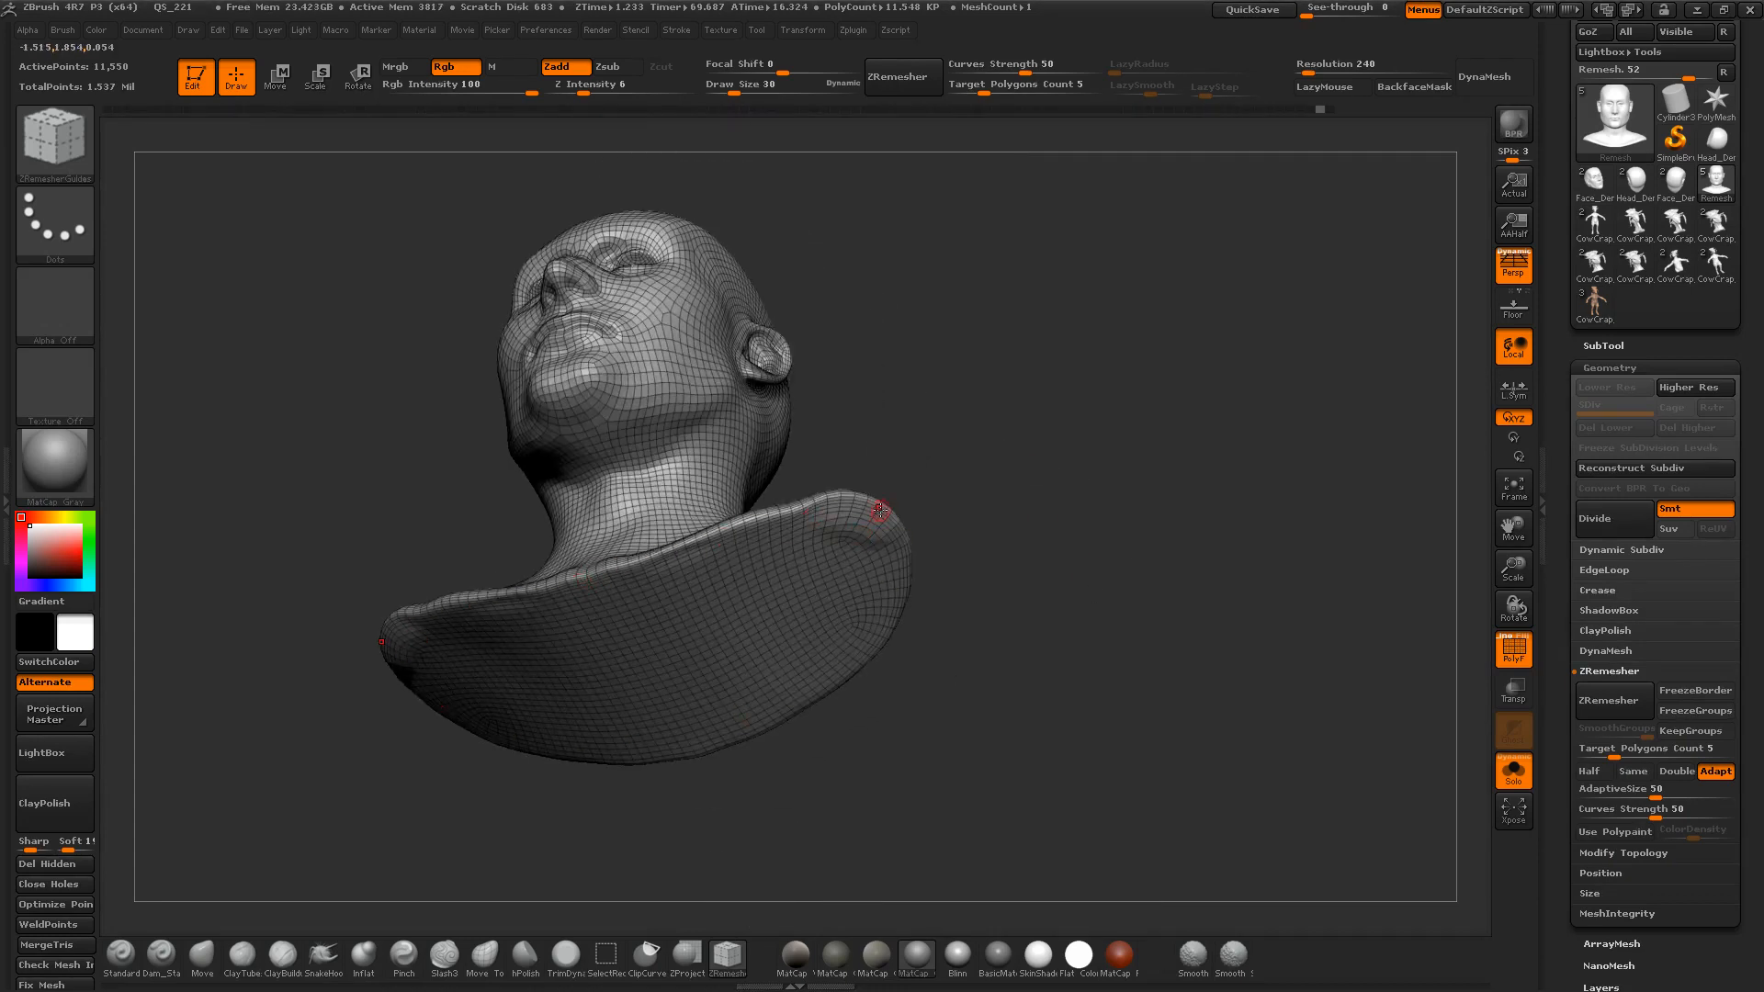
{"action": "mouse_move", "coordinate": [991, 428]}
{"action": "left_mouse_down"}
{"action": "mouse_move", "coordinate": [1165, 630]}
{"action": "mouse_move", "coordinate": [1089, 477]}
{"action": "mouse_move", "coordinate": [1102, 529]}
{"action": "left_mouse_up"}
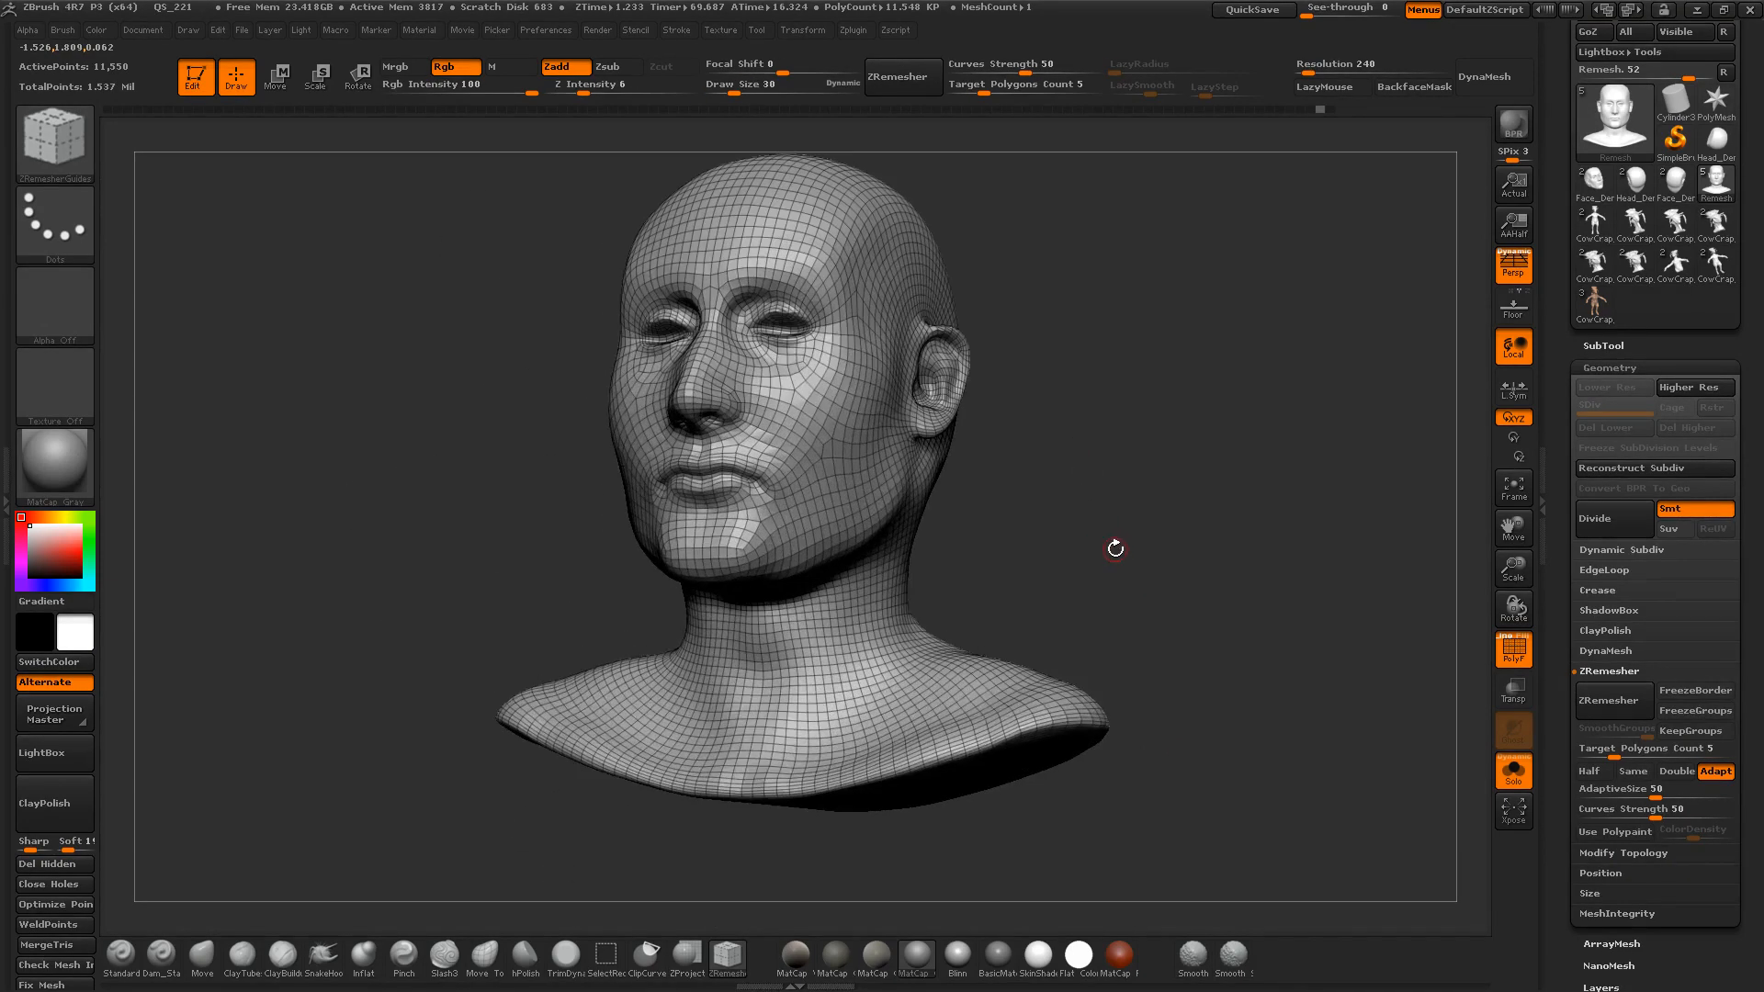
Step: Undo the ZRemesher result to restore the dense head, and remove the guide curves around the eyes and mouth
{"action": "key", "text": "ctrl"}
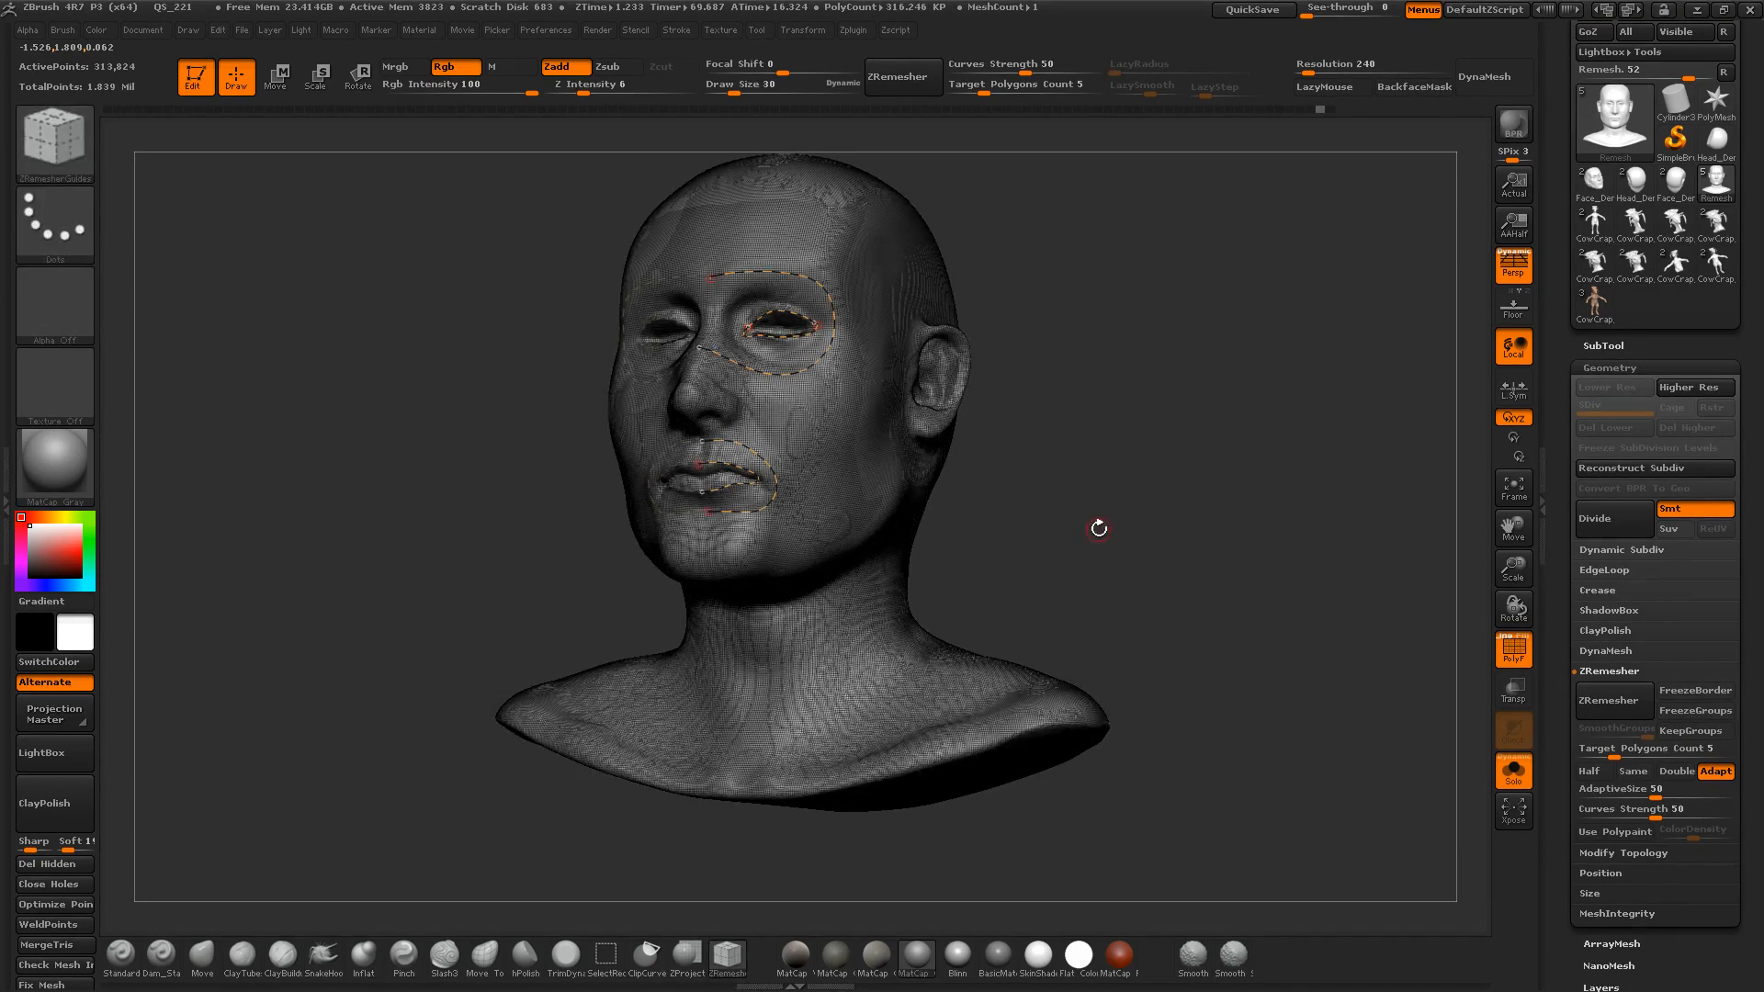
{"action": "key", "text": "s"}
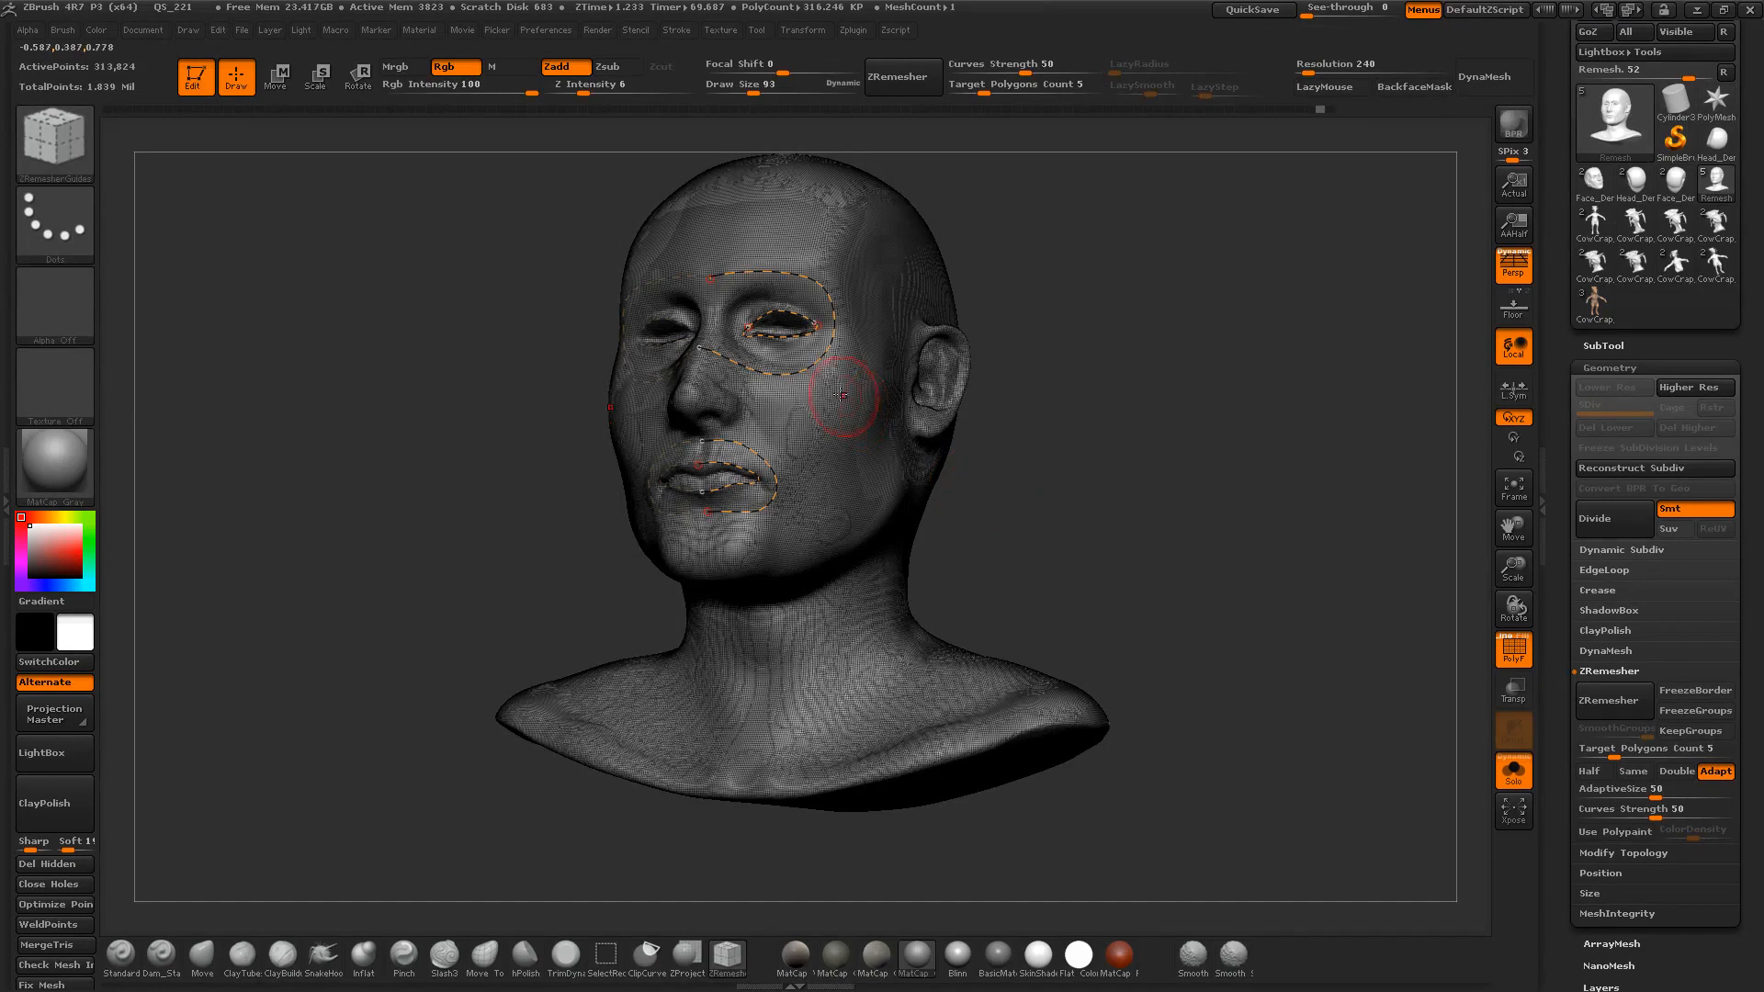
{"action": "left_click_drag", "start_coordinate": [816, 400], "coordinate": [769, 235]}
{"action": "left_click_drag", "start_coordinate": [781, 434], "coordinate": [658, 575], "text": "alt"}
{"action": "mouse_move", "coordinate": [969, 505]}
{"action": "left_mouse_down"}
{"action": "mouse_move", "coordinate": [1055, 524]}
{"action": "mouse_move", "coordinate": [1047, 578]}
{"action": "left_mouse_up"}
{"action": "key", "text": "s"}
{"action": "left_click_drag", "start_coordinate": [1157, 571], "coordinate": [1160, 569]}
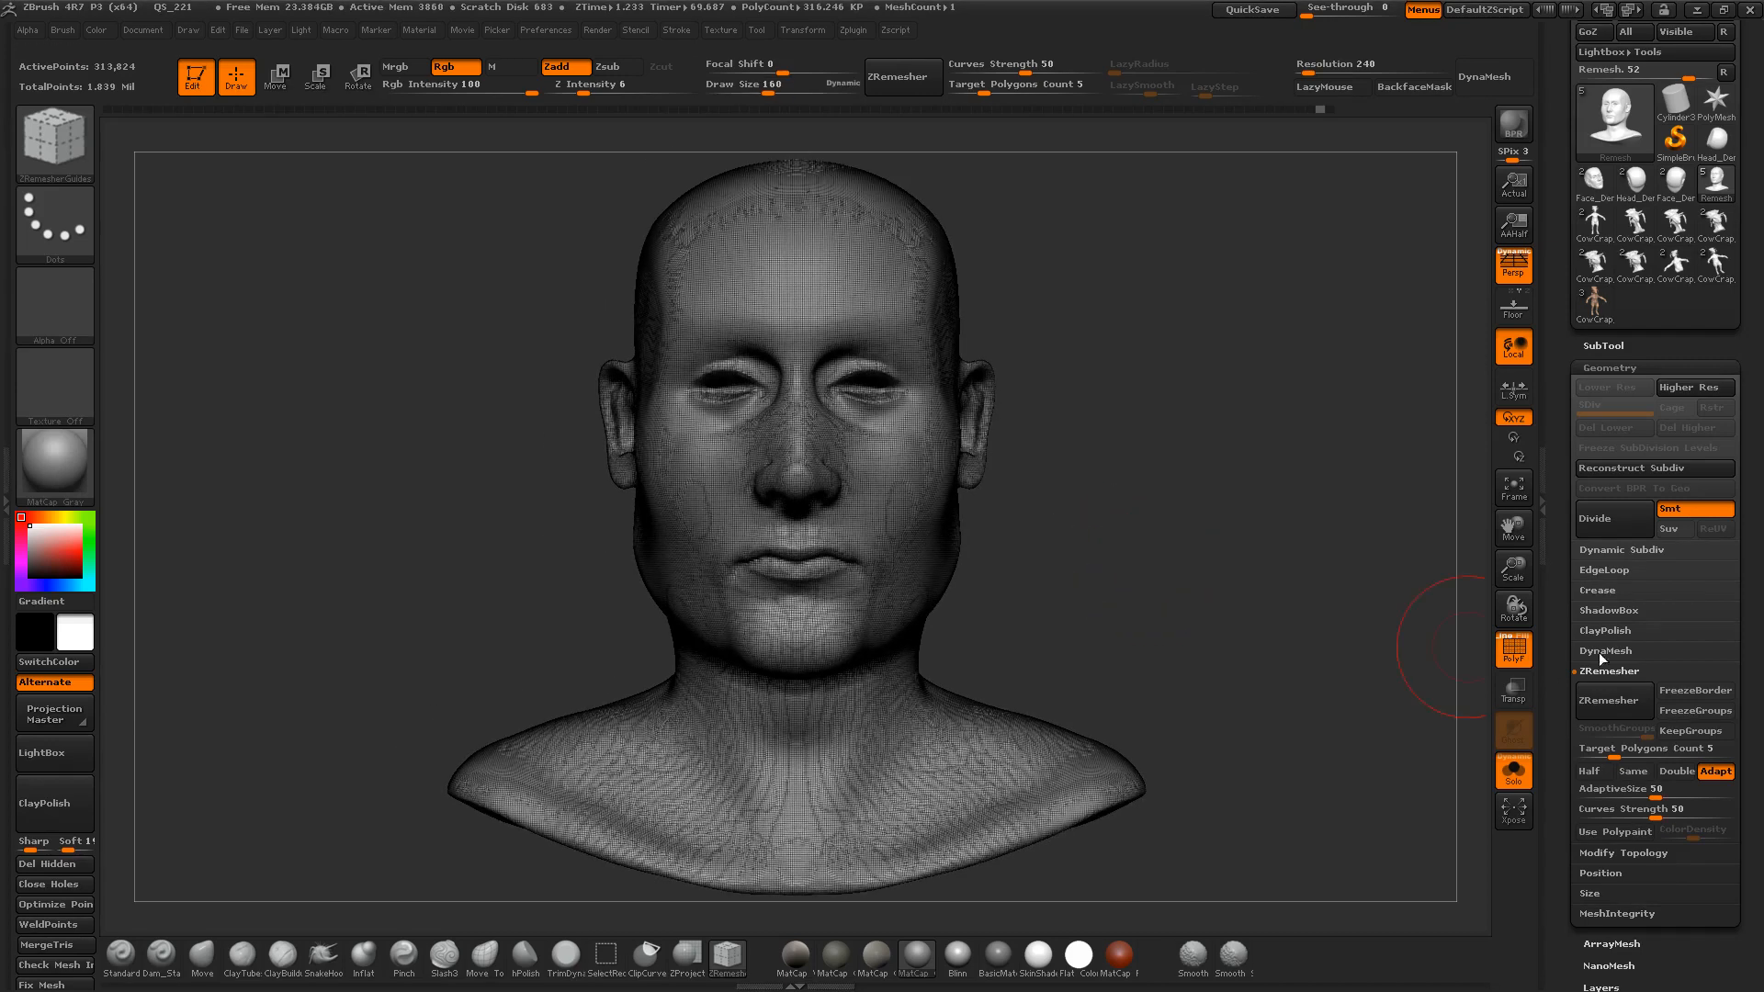
Step: Show polygroup colours on the head's polyframe and turn a masked area around the ear into its own polygroup
{"action": "left_click", "coordinate": [1523, 646]}
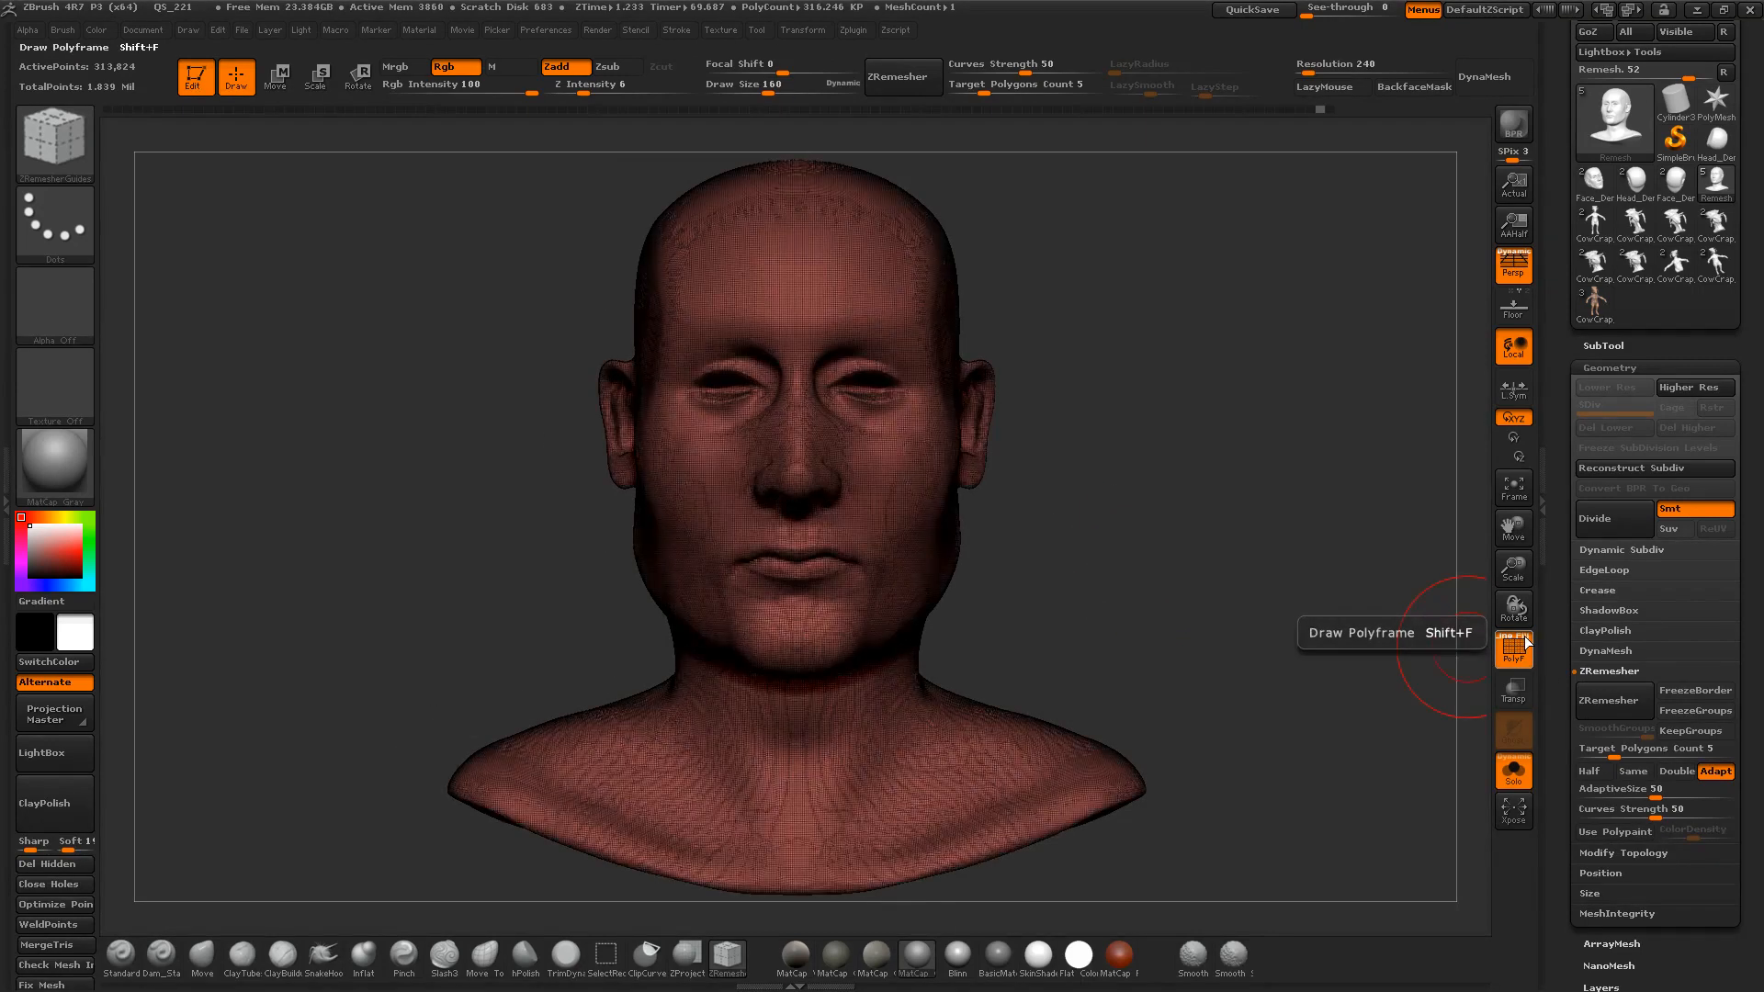
{"action": "left_click_drag", "start_coordinate": [1387, 633], "coordinate": [1056, 588]}
{"action": "mouse_move", "coordinate": [1430, 689]}
{"action": "left_mouse_down"}
{"action": "mouse_move", "coordinate": [1054, 425]}
{"action": "mouse_move", "coordinate": [1087, 452]}
{"action": "left_mouse_up"}
{"action": "mouse_move", "coordinate": [837, 371]}
{"action": "left_mouse_down", "text": "ctrl"}
{"action": "mouse_move", "coordinate": [877, 395]}
{"action": "mouse_move", "coordinate": [893, 357]}
{"action": "left_mouse_up", "text": "ctrl"}
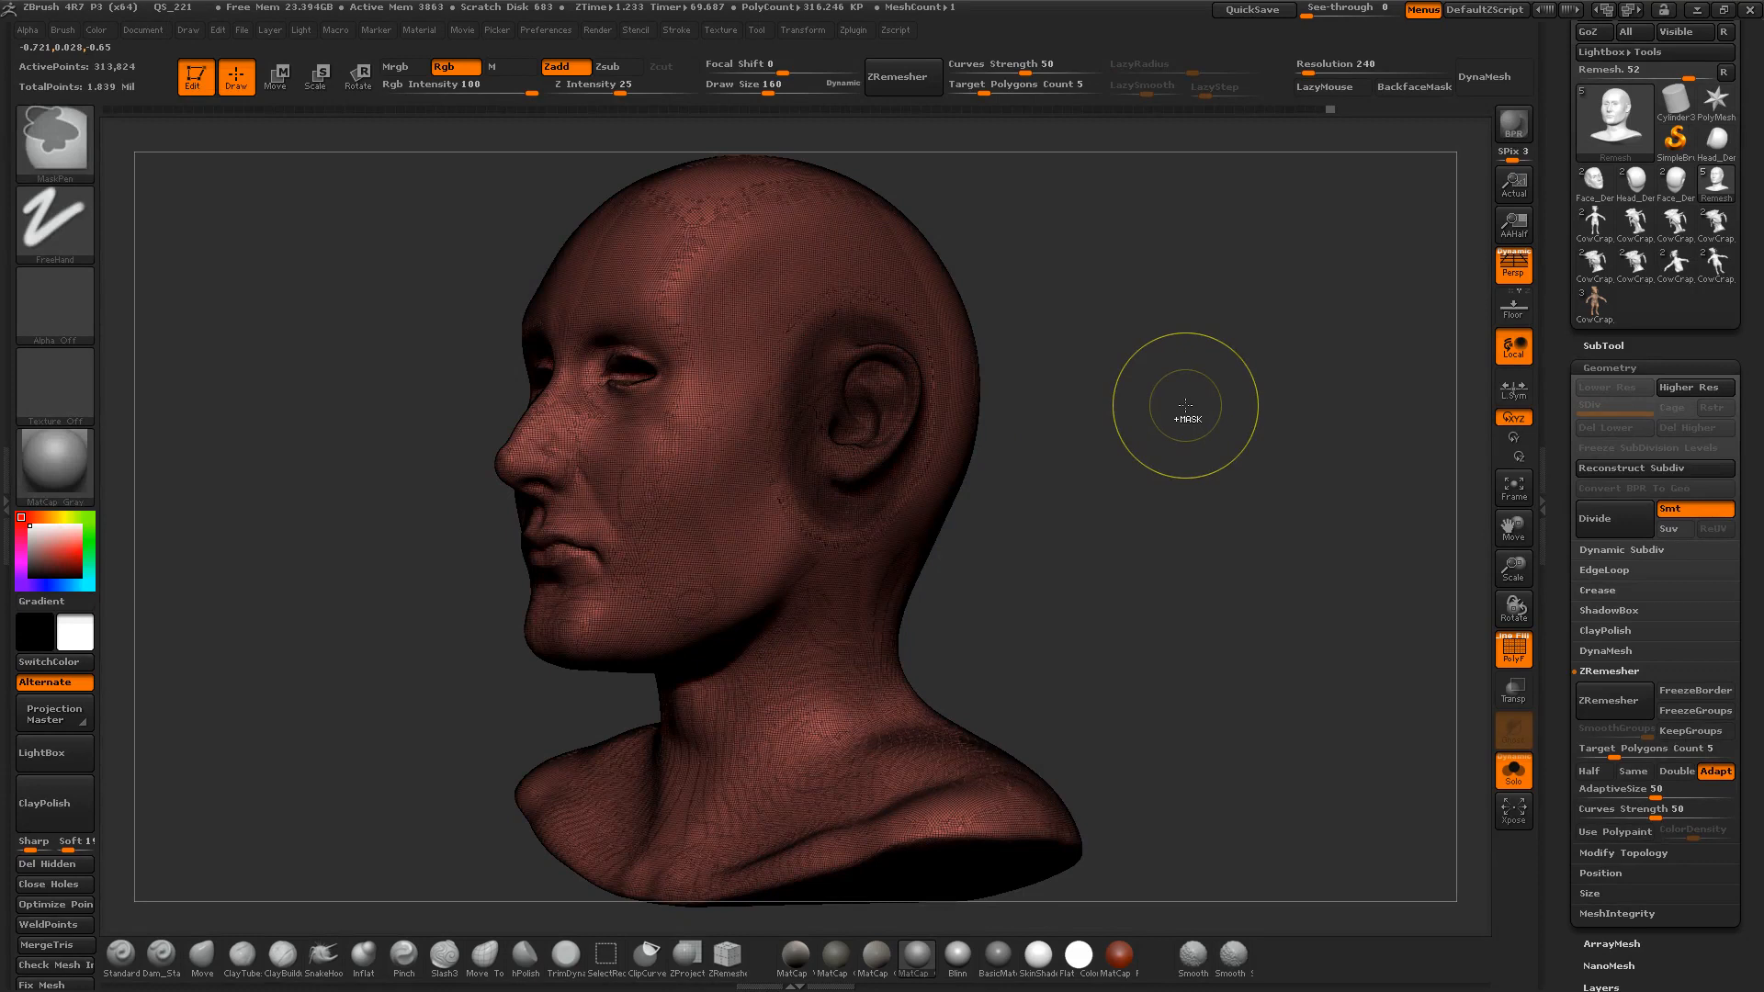
{"action": "key", "text": "ctrl+w"}
{"action": "left_click_drag", "start_coordinate": [1185, 405], "coordinate": [1149, 493]}
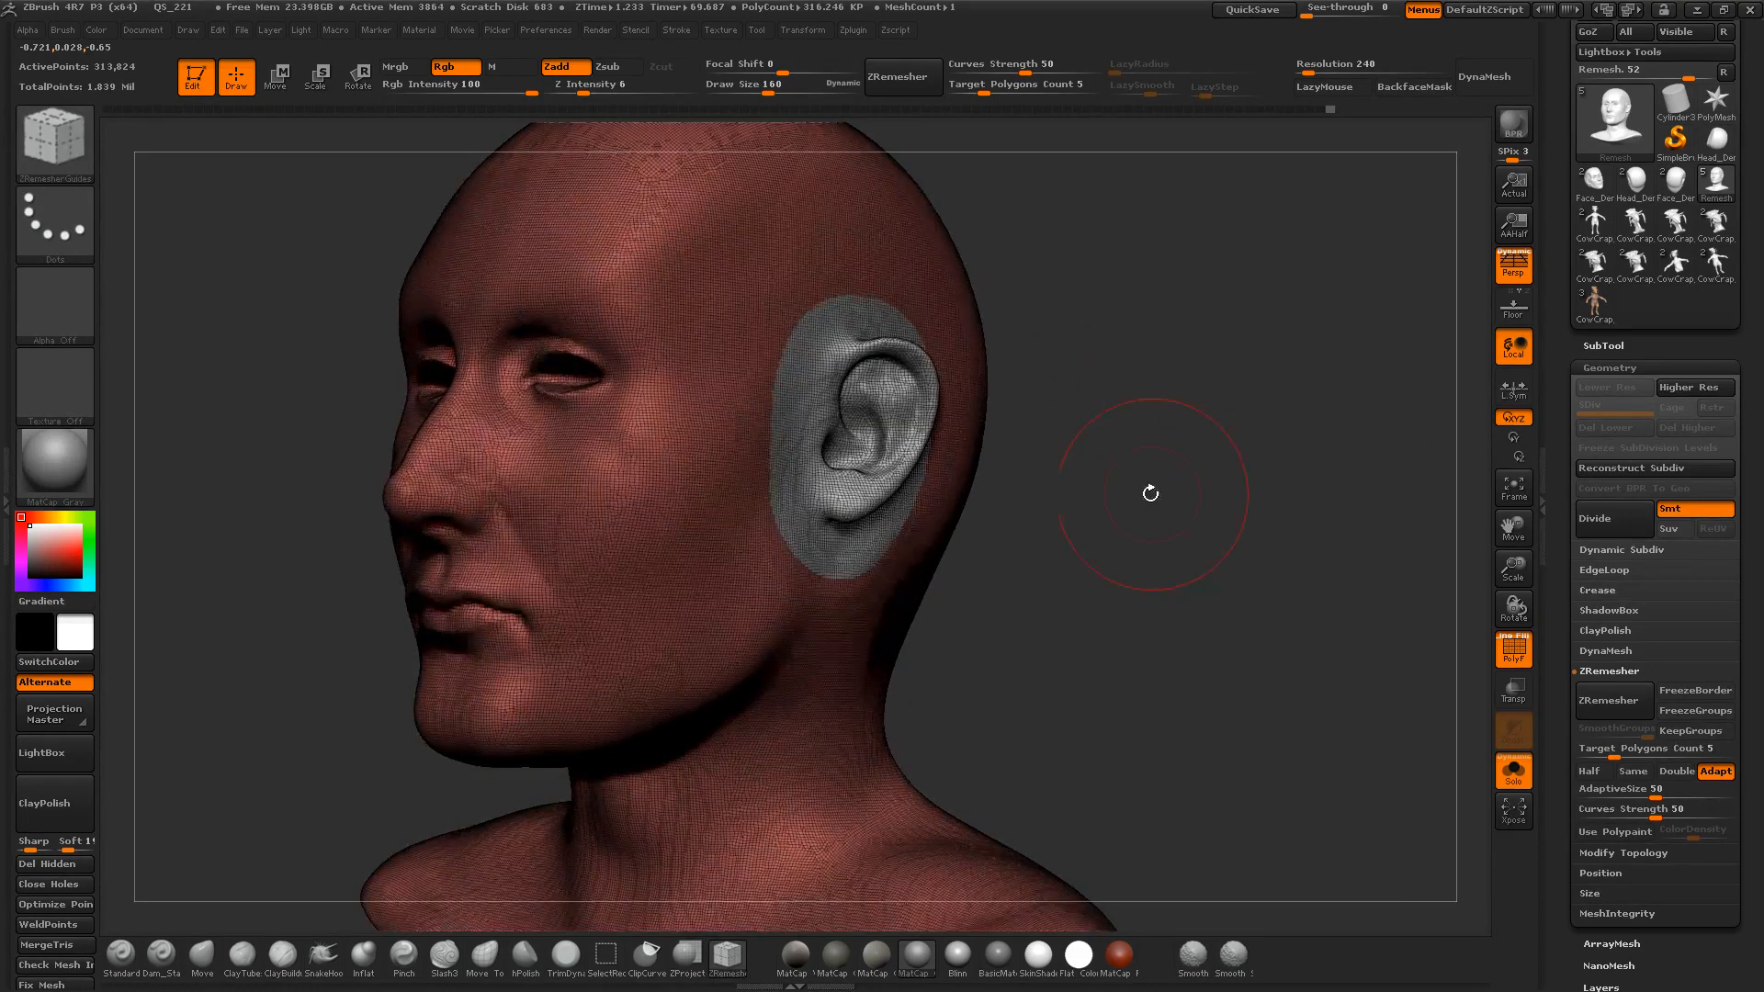
Step: Isolate the ear polygroup, invert the visibility to hide it, and bring the whole head back into view
{"action": "left_click", "coordinate": [823, 511], "text": "ctrl+shift"}
{"action": "left_click", "coordinate": [864, 531], "text": "ctrl+shift"}
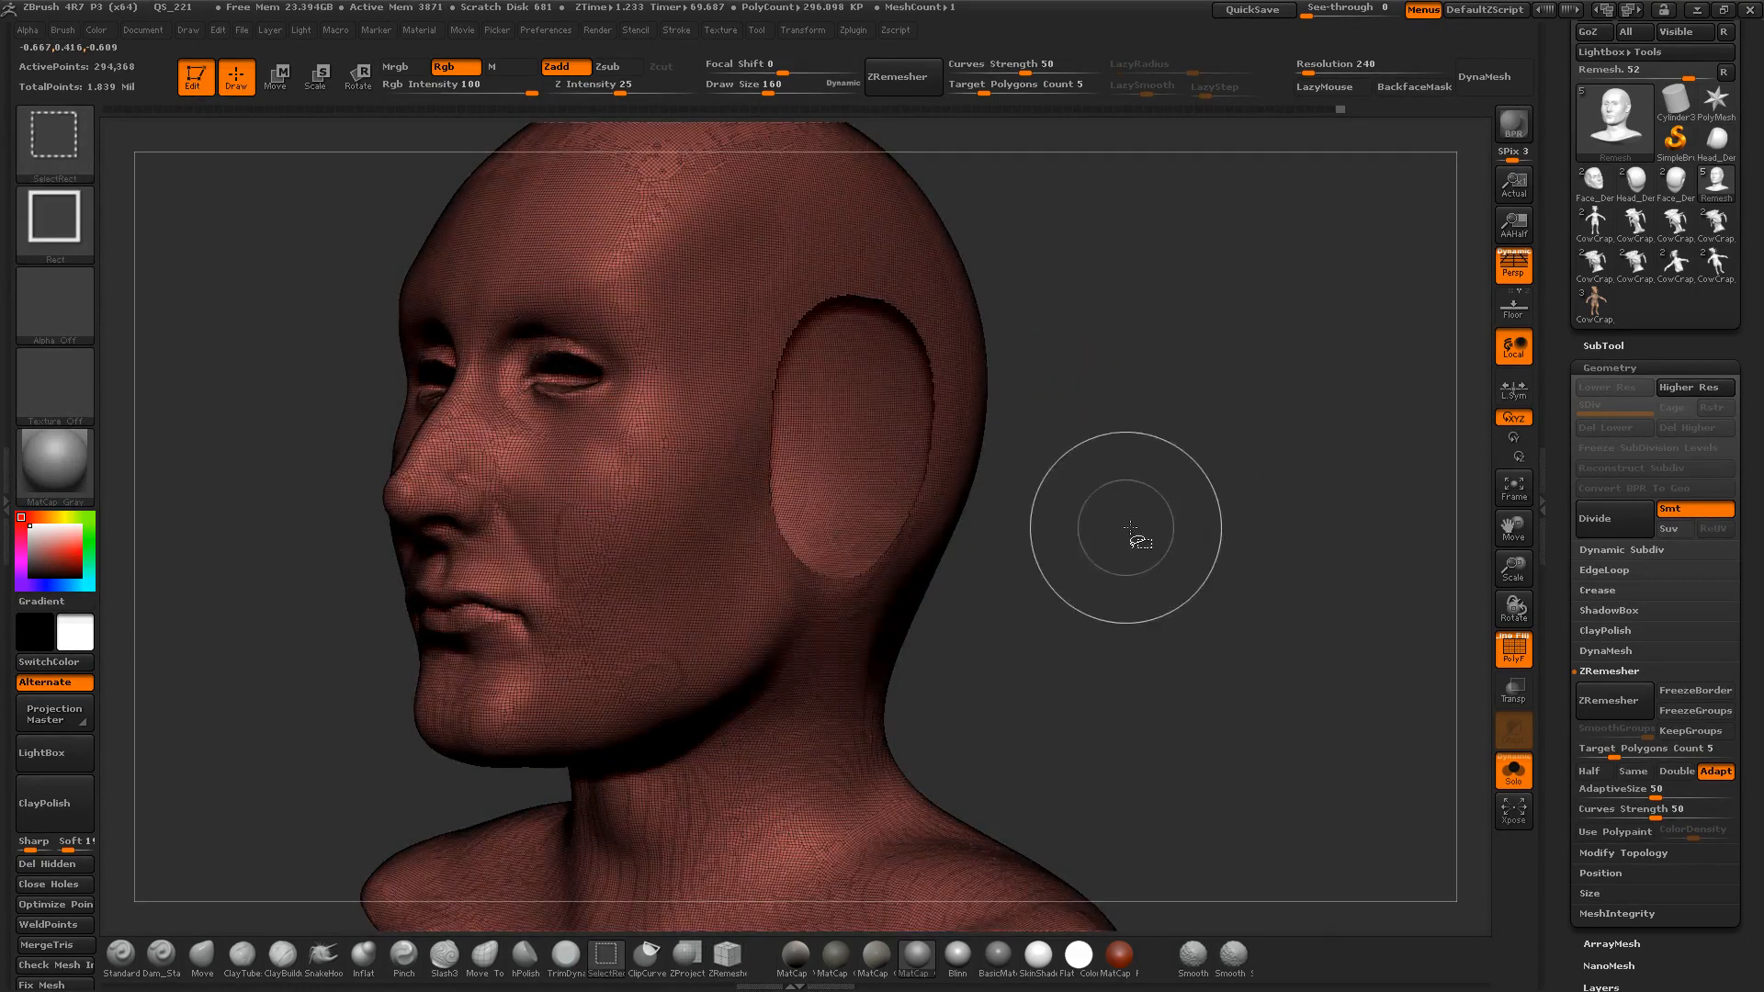
{"action": "left_click", "coordinate": [1155, 544], "text": "ctrl+shift"}
{"action": "mouse_move", "coordinate": [1155, 543]}
{"action": "left_mouse_down"}
{"action": "mouse_move", "coordinate": [1079, 523]}
{"action": "mouse_move", "coordinate": [1083, 484]}
{"action": "mouse_move", "coordinate": [1111, 496]}
{"action": "mouse_move", "coordinate": [1105, 464]}
{"action": "mouse_move", "coordinate": [1159, 522]}
{"action": "left_mouse_up"}
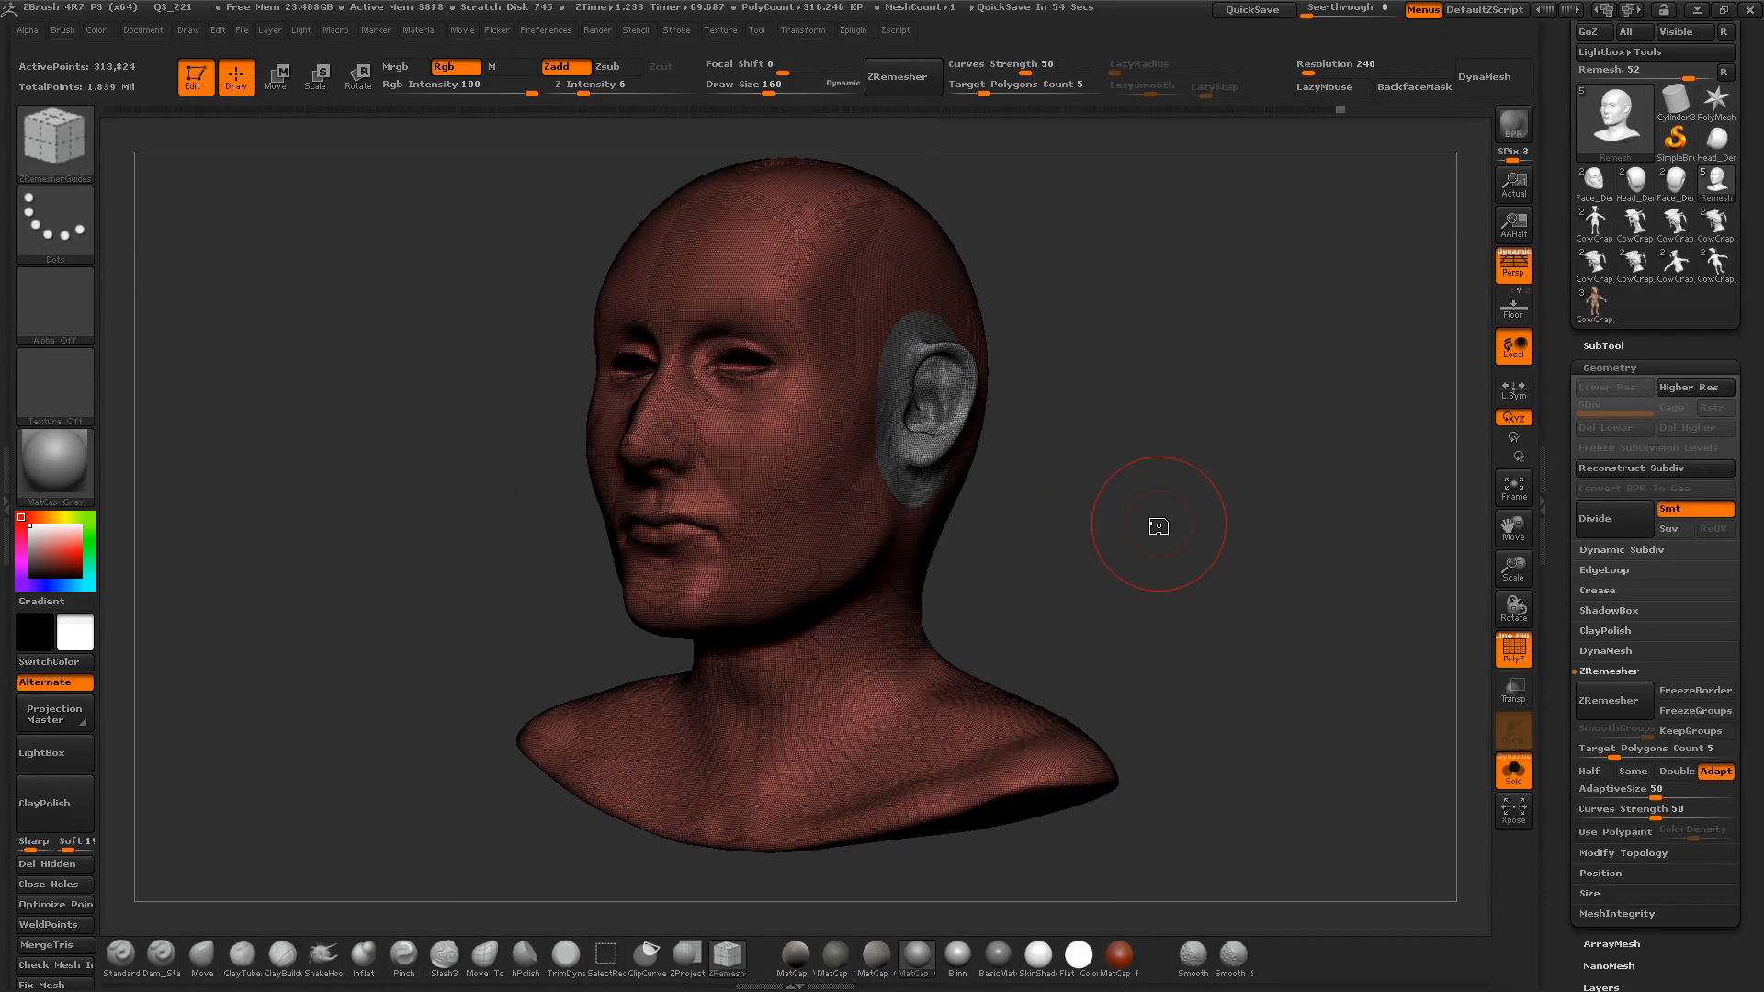
Step: Merge the whole head into a single polygroup, regenerating its colour until it is blue-violet
{"action": "mouse_move", "coordinate": [1108, 443]}
{"action": "left_mouse_down", "text": "alt"}
{"action": "mouse_move", "coordinate": [1133, 477]}
{"action": "mouse_move", "coordinate": [1225, 496]}
{"action": "left_mouse_up", "text": "alt"}
{"action": "key", "text": "ctrl+w"}
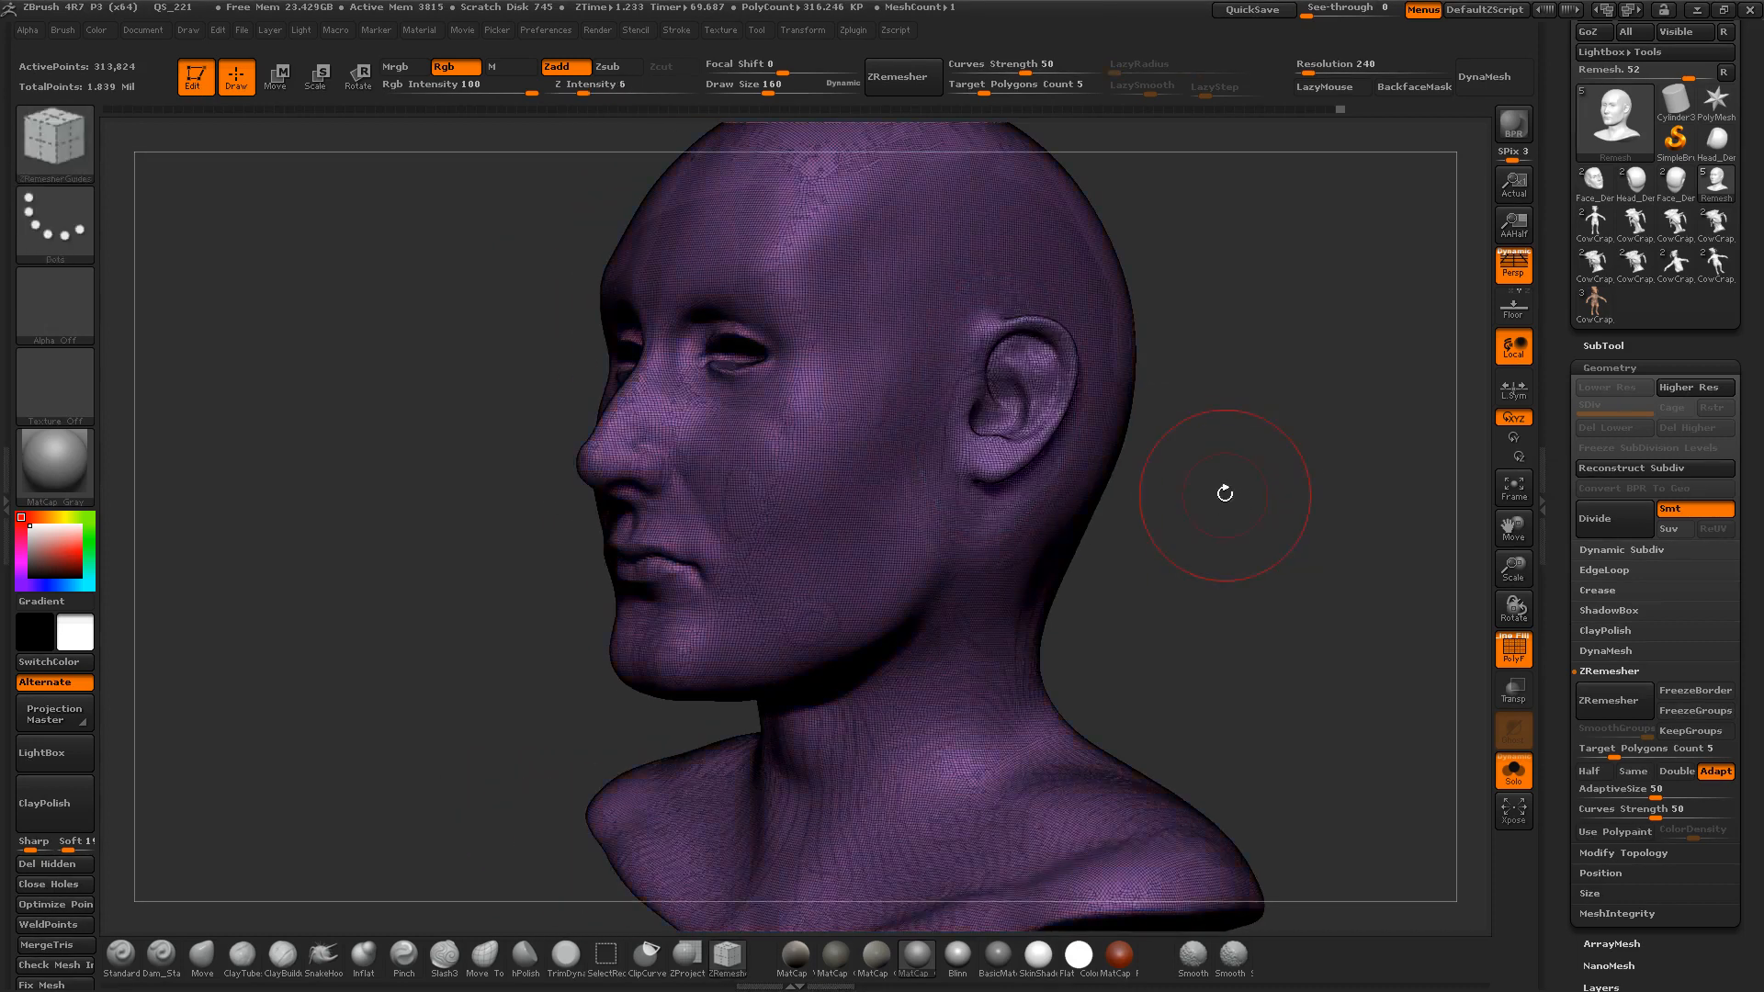
{"action": "key", "text": "ctrl+w"}
{"action": "key", "text": "ctrl+w"}
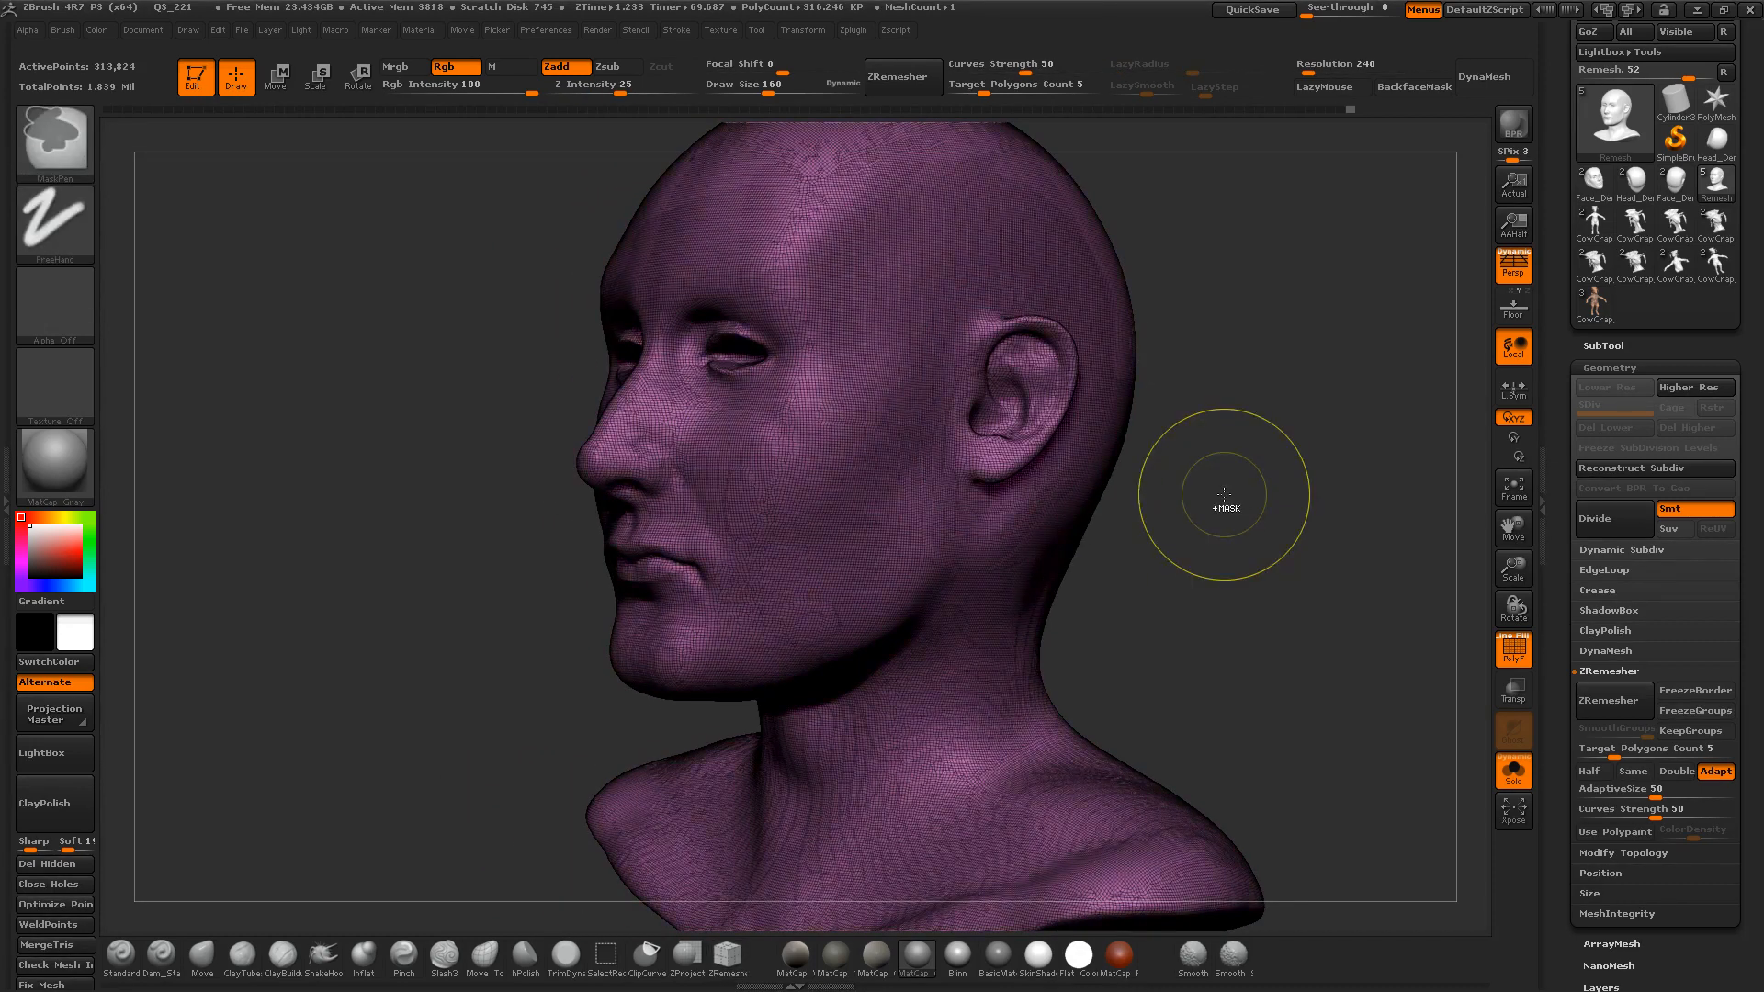
{"action": "key", "text": "ctrl+w"}
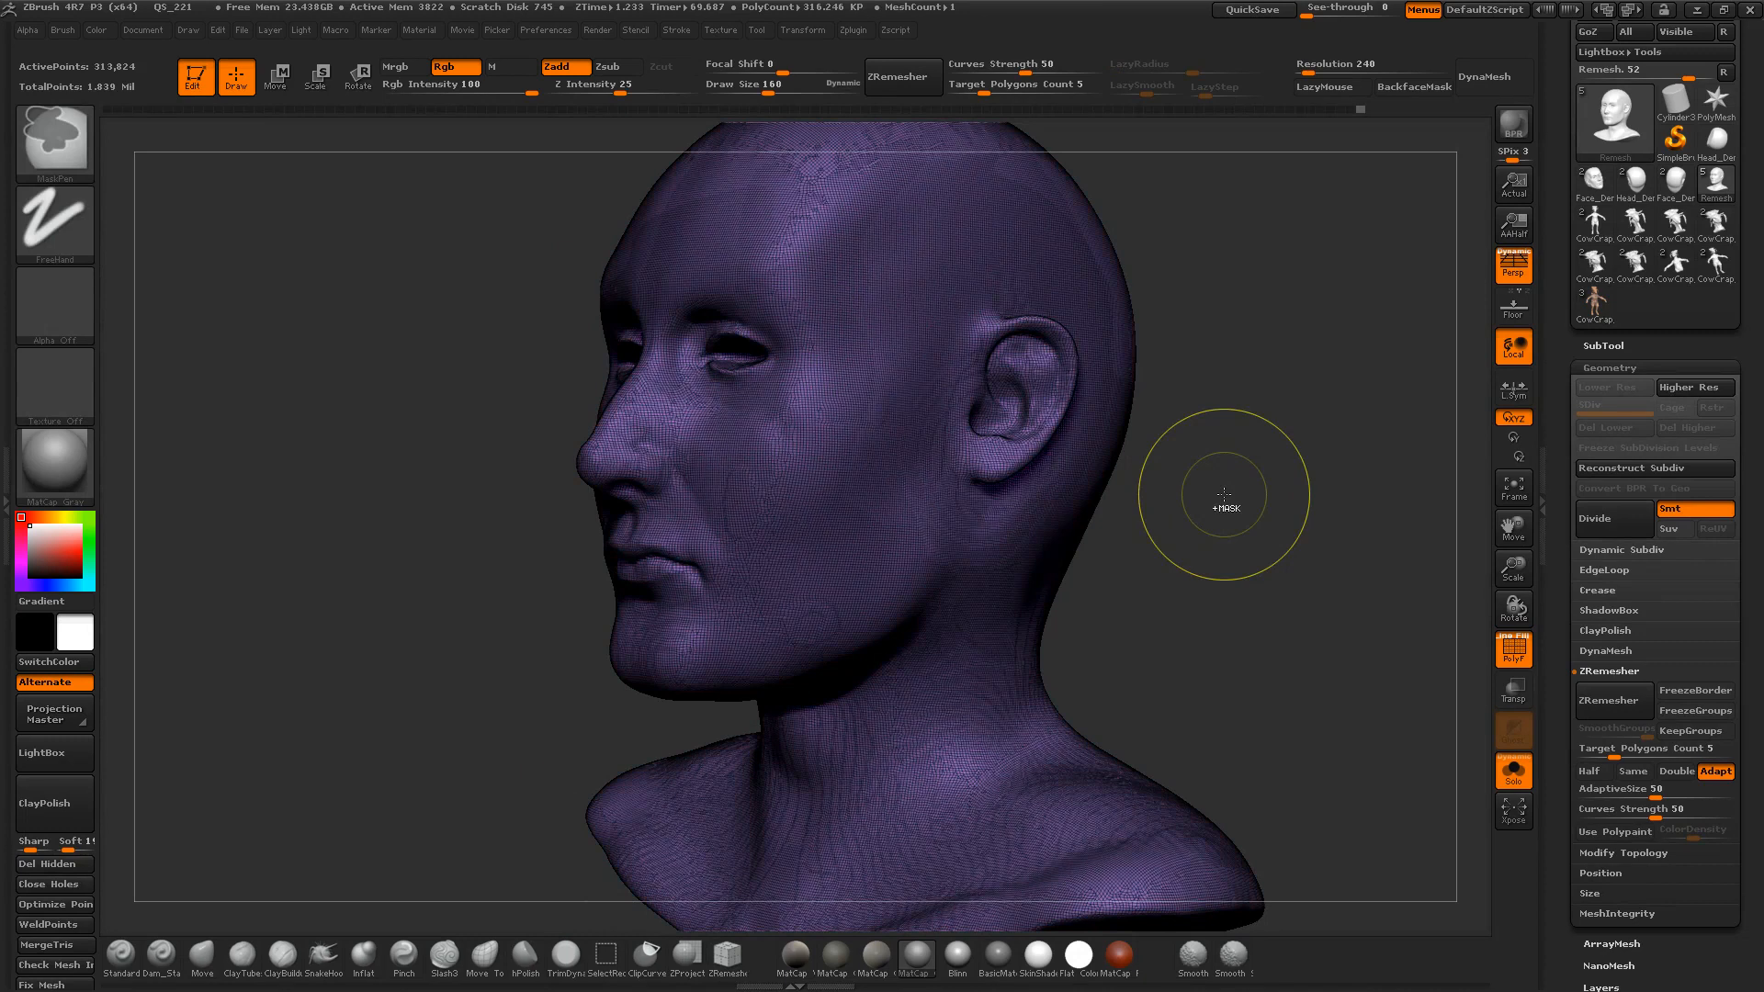
Step: With a draw size of 86, mask a band along the jawline, convert it to a polygroup, and regenerate its colour
{"action": "mouse_move", "coordinate": [1217, 492]}
{"action": "left_mouse_down"}
{"action": "mouse_move", "coordinate": [1194, 498]}
{"action": "mouse_move", "coordinate": [1311, 503]}
{"action": "mouse_move", "coordinate": [1228, 551]}
{"action": "mouse_move", "coordinate": [1304, 542]}
{"action": "mouse_move", "coordinate": [1252, 551]}
{"action": "mouse_move", "coordinate": [1319, 598]}
{"action": "mouse_move", "coordinate": [1283, 562]}
{"action": "left_mouse_up"}
{"action": "key", "text": "s"}
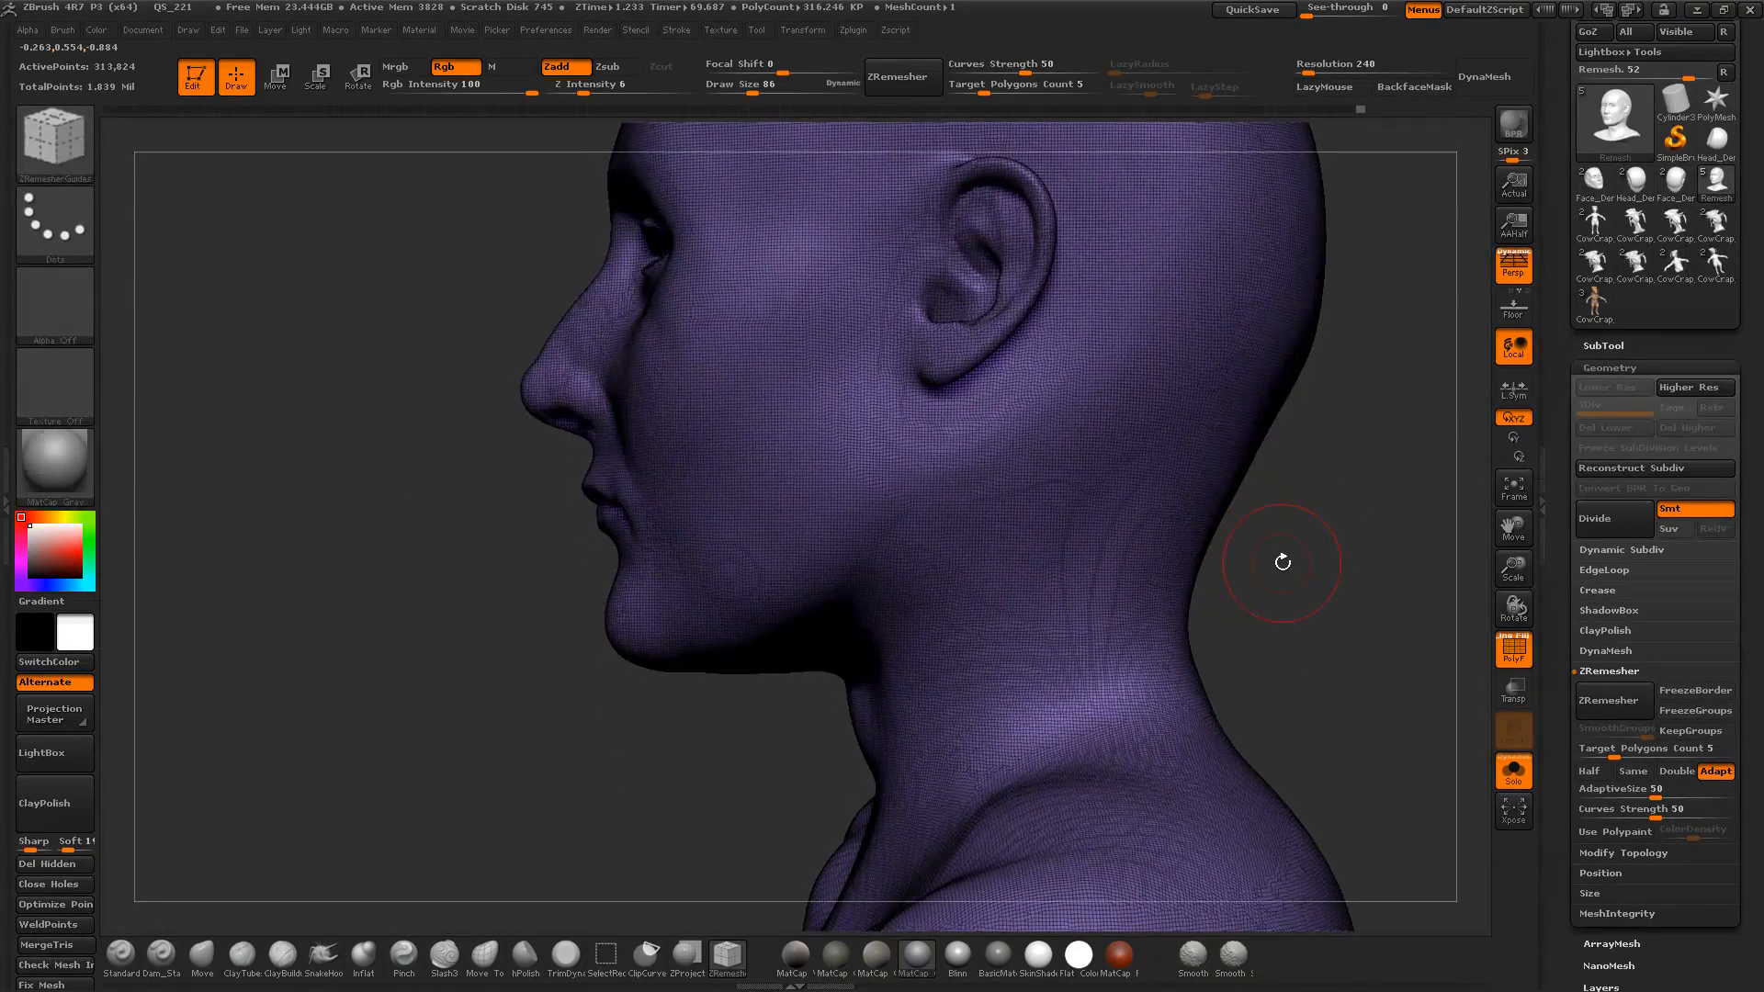
{"action": "key", "text": "shift+f"}
{"action": "key", "text": "ctrl"}
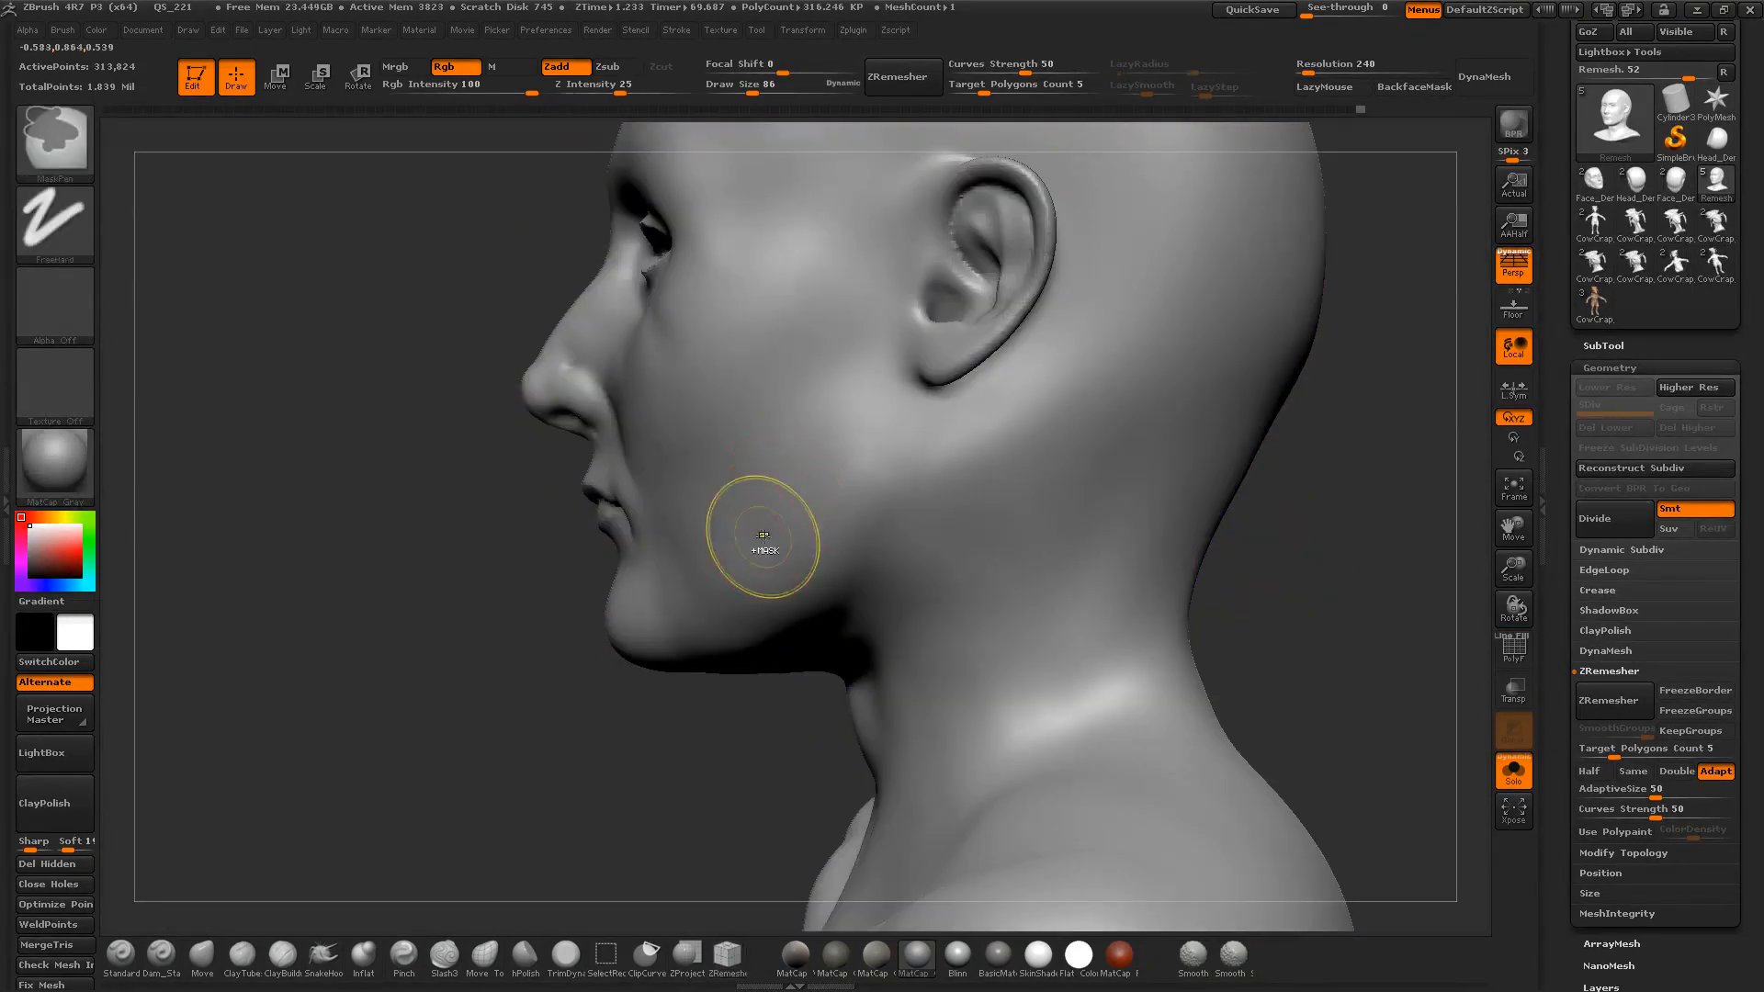
{"action": "mouse_move", "coordinate": [763, 536]}
{"action": "left_mouse_down", "text": "ctrl"}
{"action": "mouse_move", "coordinate": [625, 616]}
{"action": "mouse_move", "coordinate": [835, 459]}
{"action": "mouse_move", "coordinate": [562, 645]}
{"action": "mouse_move", "coordinate": [832, 492]}
{"action": "mouse_move", "coordinate": [841, 464]}
{"action": "left_mouse_up", "text": "ctrl"}
{"action": "mouse_move", "coordinate": [646, 787]}
{"action": "left_mouse_down"}
{"action": "mouse_move", "coordinate": [630, 772]}
{"action": "mouse_move", "coordinate": [662, 736]}
{"action": "left_mouse_up"}
{"action": "key", "text": "shift+f"}
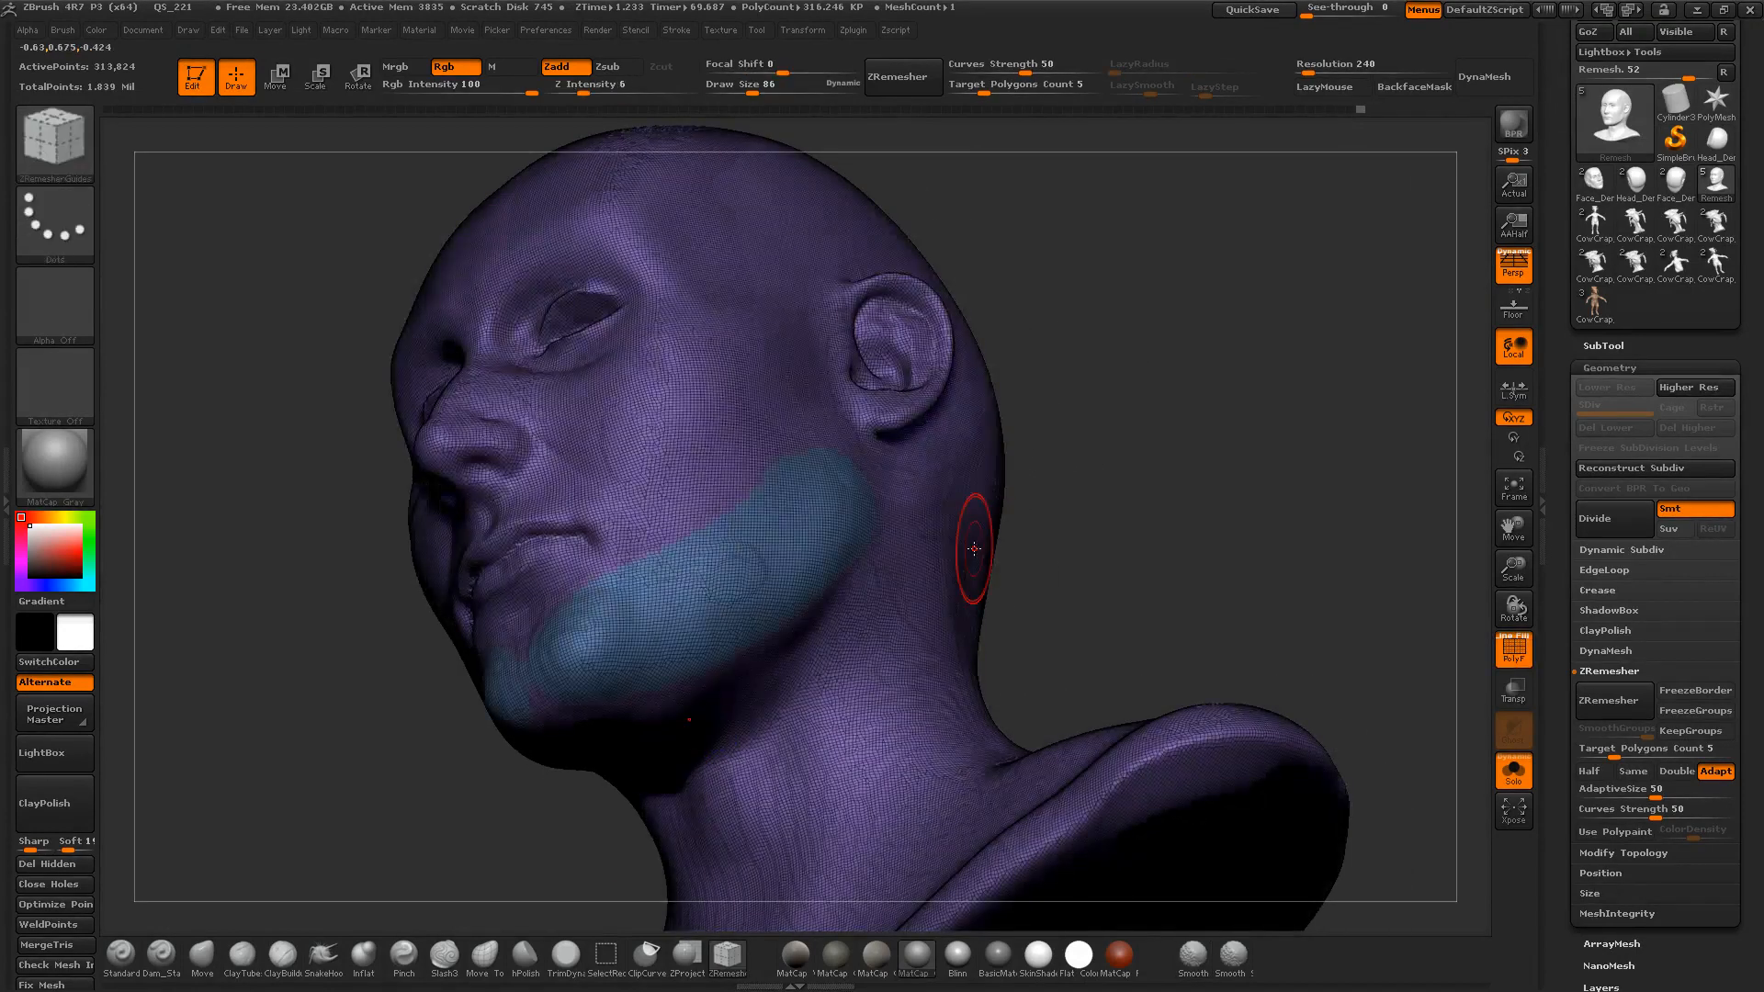
{"action": "mouse_move", "coordinate": [1084, 519]}
{"action": "left_mouse_down"}
{"action": "mouse_move", "coordinate": [1177, 487]}
{"action": "mouse_move", "coordinate": [1078, 511]}
{"action": "mouse_move", "coordinate": [1095, 508]}
{"action": "left_mouse_up"}
{"action": "key", "text": "ctrl+z"}
{"action": "key", "text": "ctrl+w"}
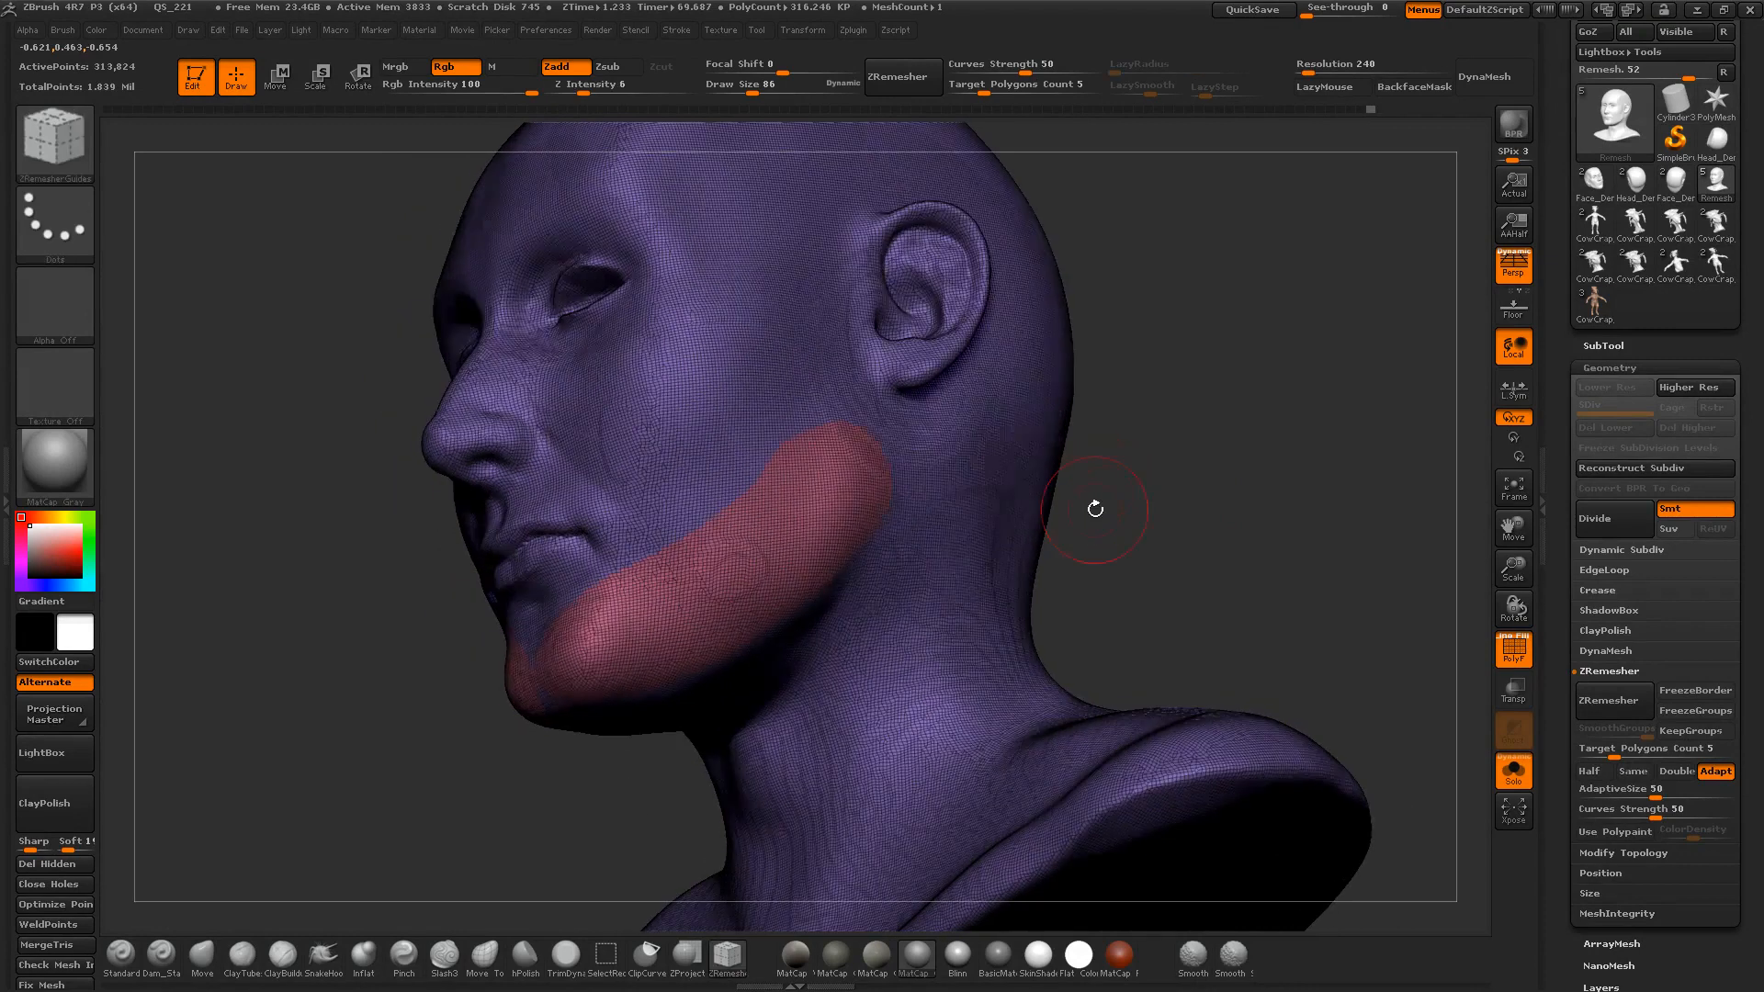
Step: Undo the jawline polygroup and clear the mask from the head
{"action": "key", "text": "ctrl+z"}
{"action": "key", "text": "ctrl+z"}
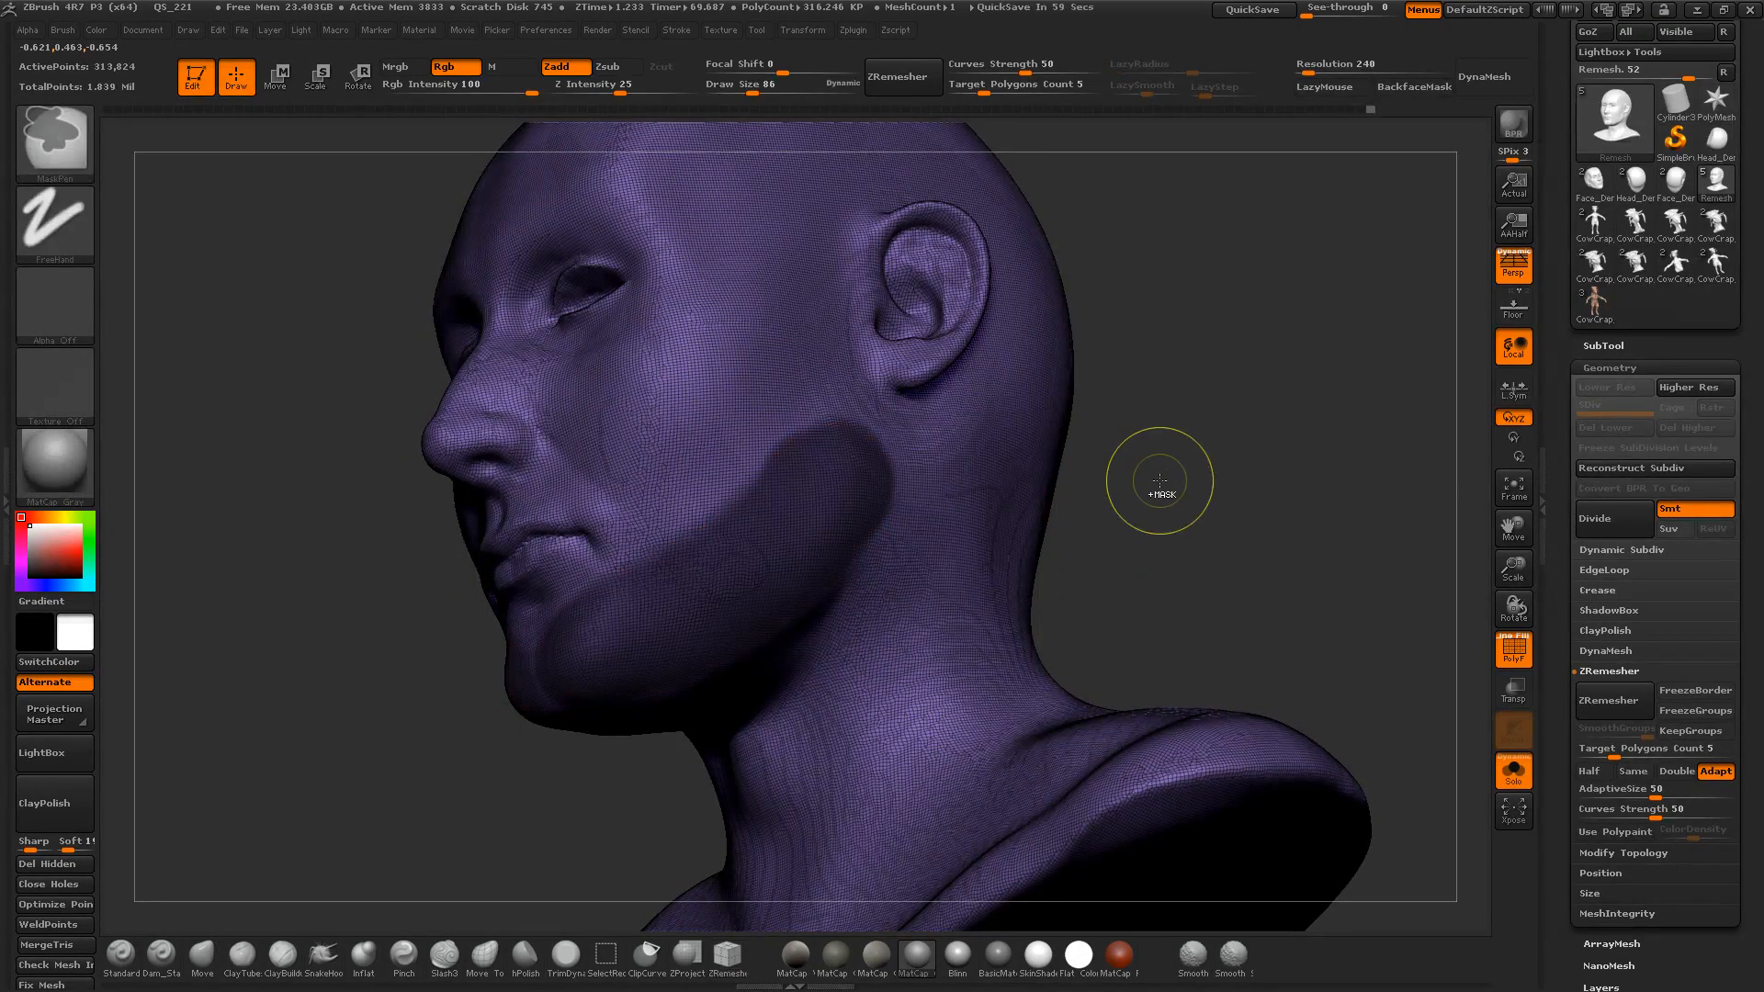
{"action": "left_click_drag", "start_coordinate": [1169, 475], "coordinate": [1219, 521]}
{"action": "left_click_drag", "start_coordinate": [1202, 446], "coordinate": [1115, 565]}
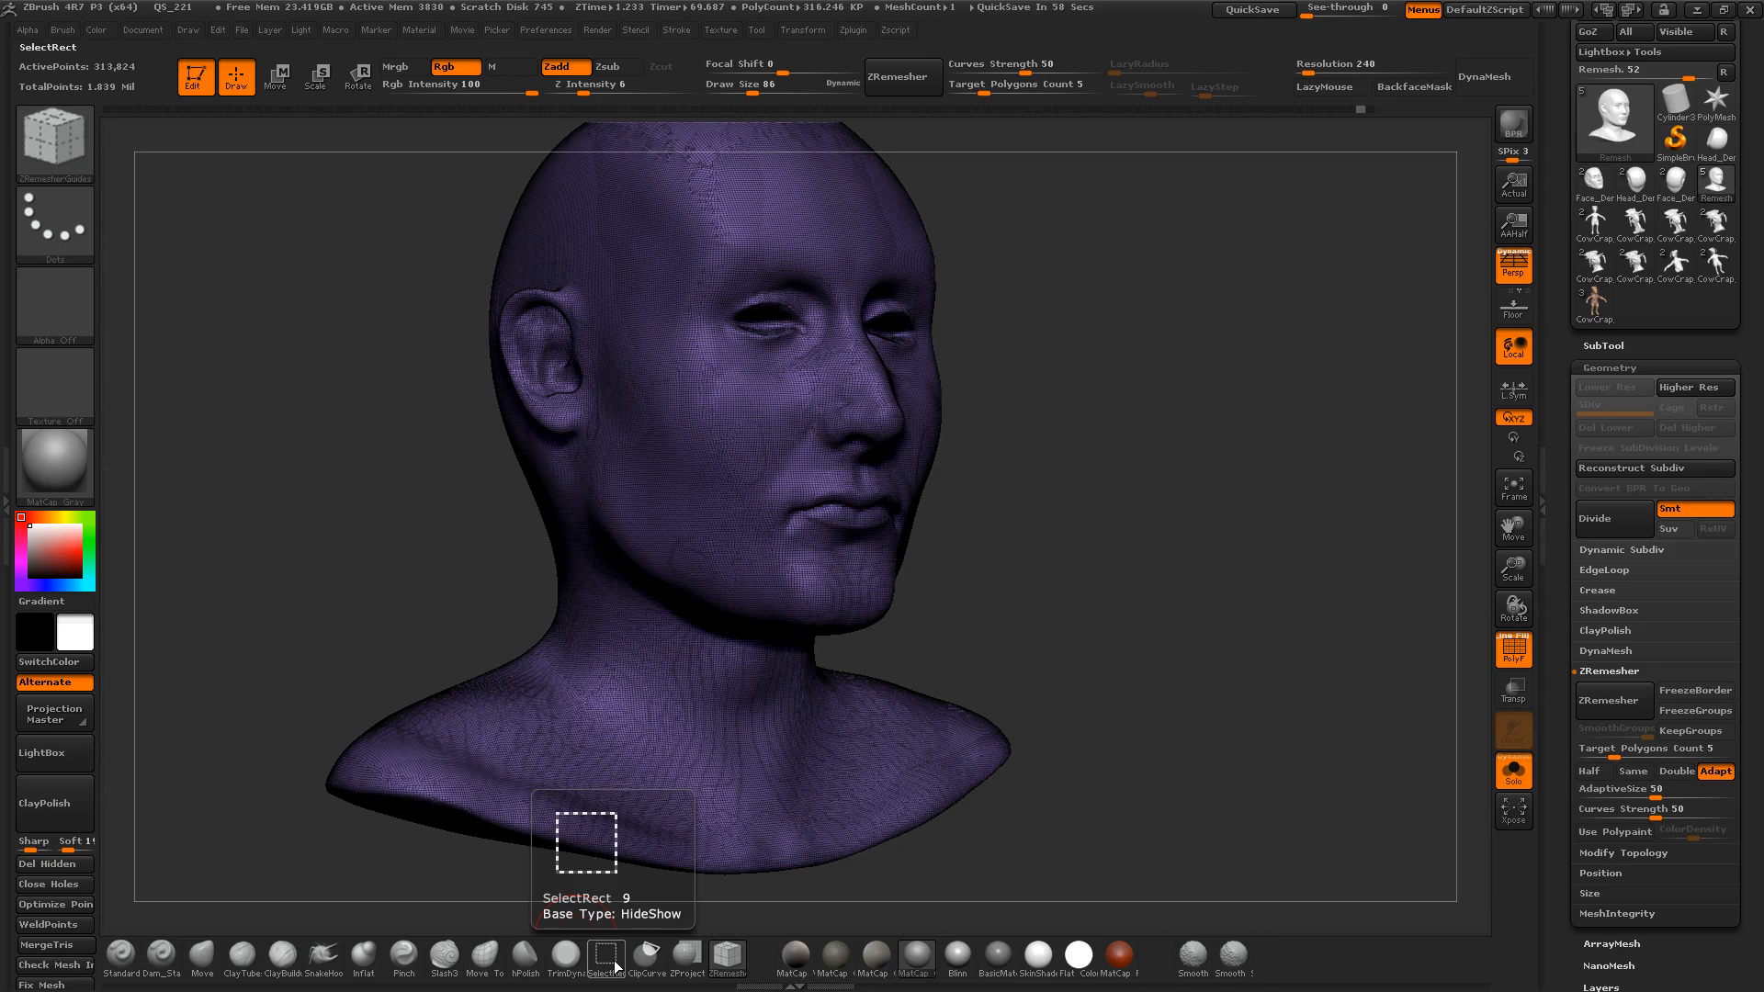
Step: Isolate the chin and mouth with a rectangular selection, assign them a separate polygroup, and show the full head again
{"action": "mouse_move", "coordinate": [1060, 527]}
{"action": "left_mouse_down", "text": "shift"}
{"action": "mouse_move", "coordinate": [1110, 500]}
{"action": "mouse_move", "coordinate": [854, 658]}
{"action": "left_mouse_up", "text": "shift"}
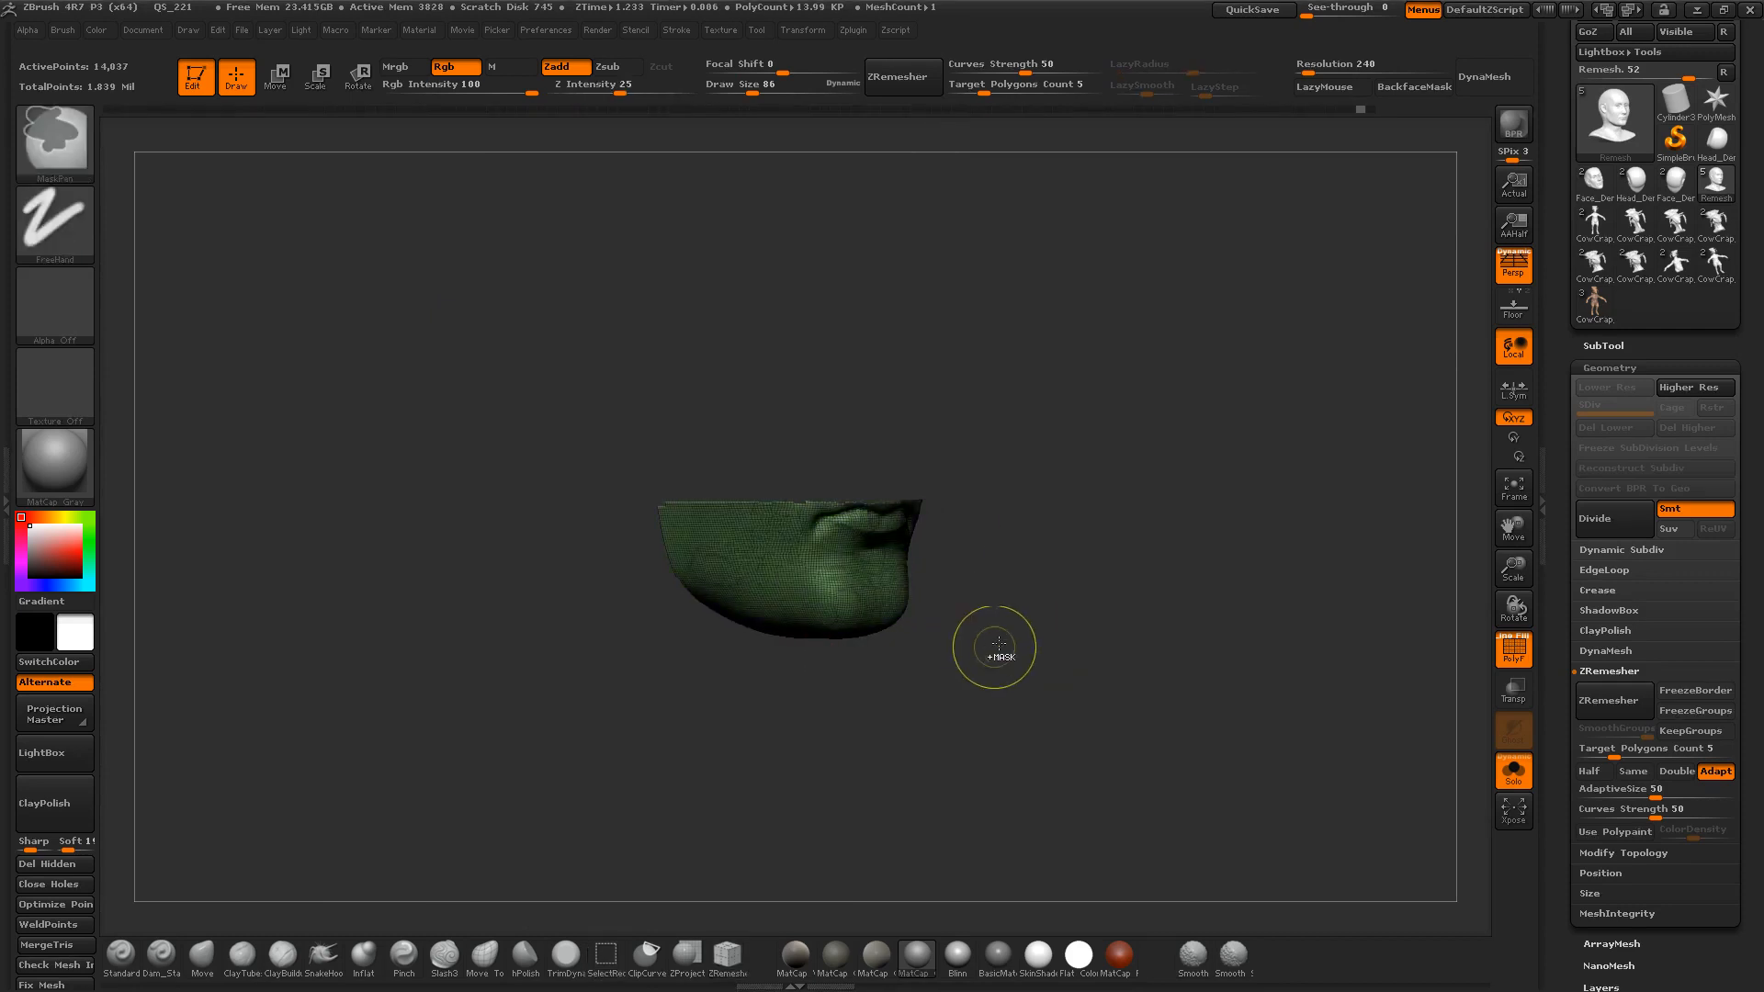
{"action": "left_click", "coordinate": [1038, 634], "text": "ctrl+shift"}
{"action": "left_click_drag", "start_coordinate": [1044, 649], "coordinate": [1047, 637]}
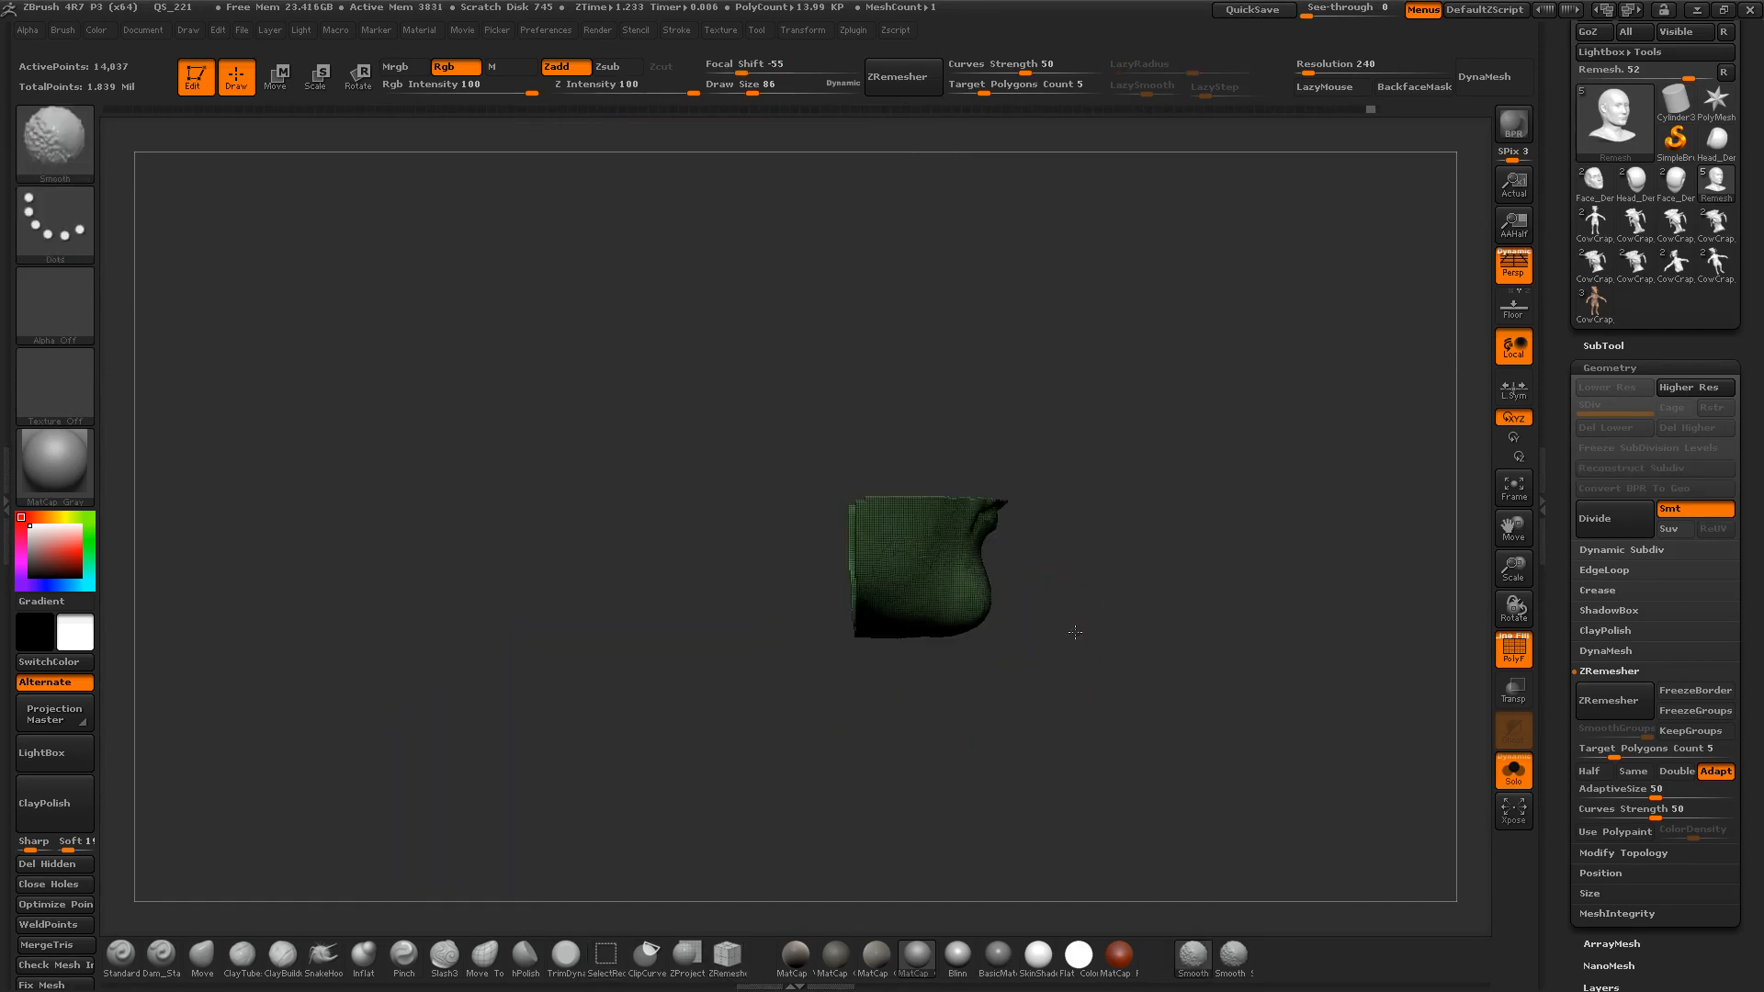
{"action": "mouse_move", "coordinate": [1063, 649]}
{"action": "left_mouse_down"}
{"action": "mouse_move", "coordinate": [1098, 623]}
{"action": "mouse_move", "coordinate": [1038, 628]}
{"action": "mouse_move", "coordinate": [1114, 618]}
{"action": "mouse_move", "coordinate": [1116, 549]}
{"action": "mouse_move", "coordinate": [1145, 526]}
{"action": "mouse_move", "coordinate": [1116, 463]}
{"action": "mouse_move", "coordinate": [1118, 602]}
{"action": "left_mouse_up"}
{"action": "left_click", "coordinate": [1065, 618], "text": "ctrl+shift"}
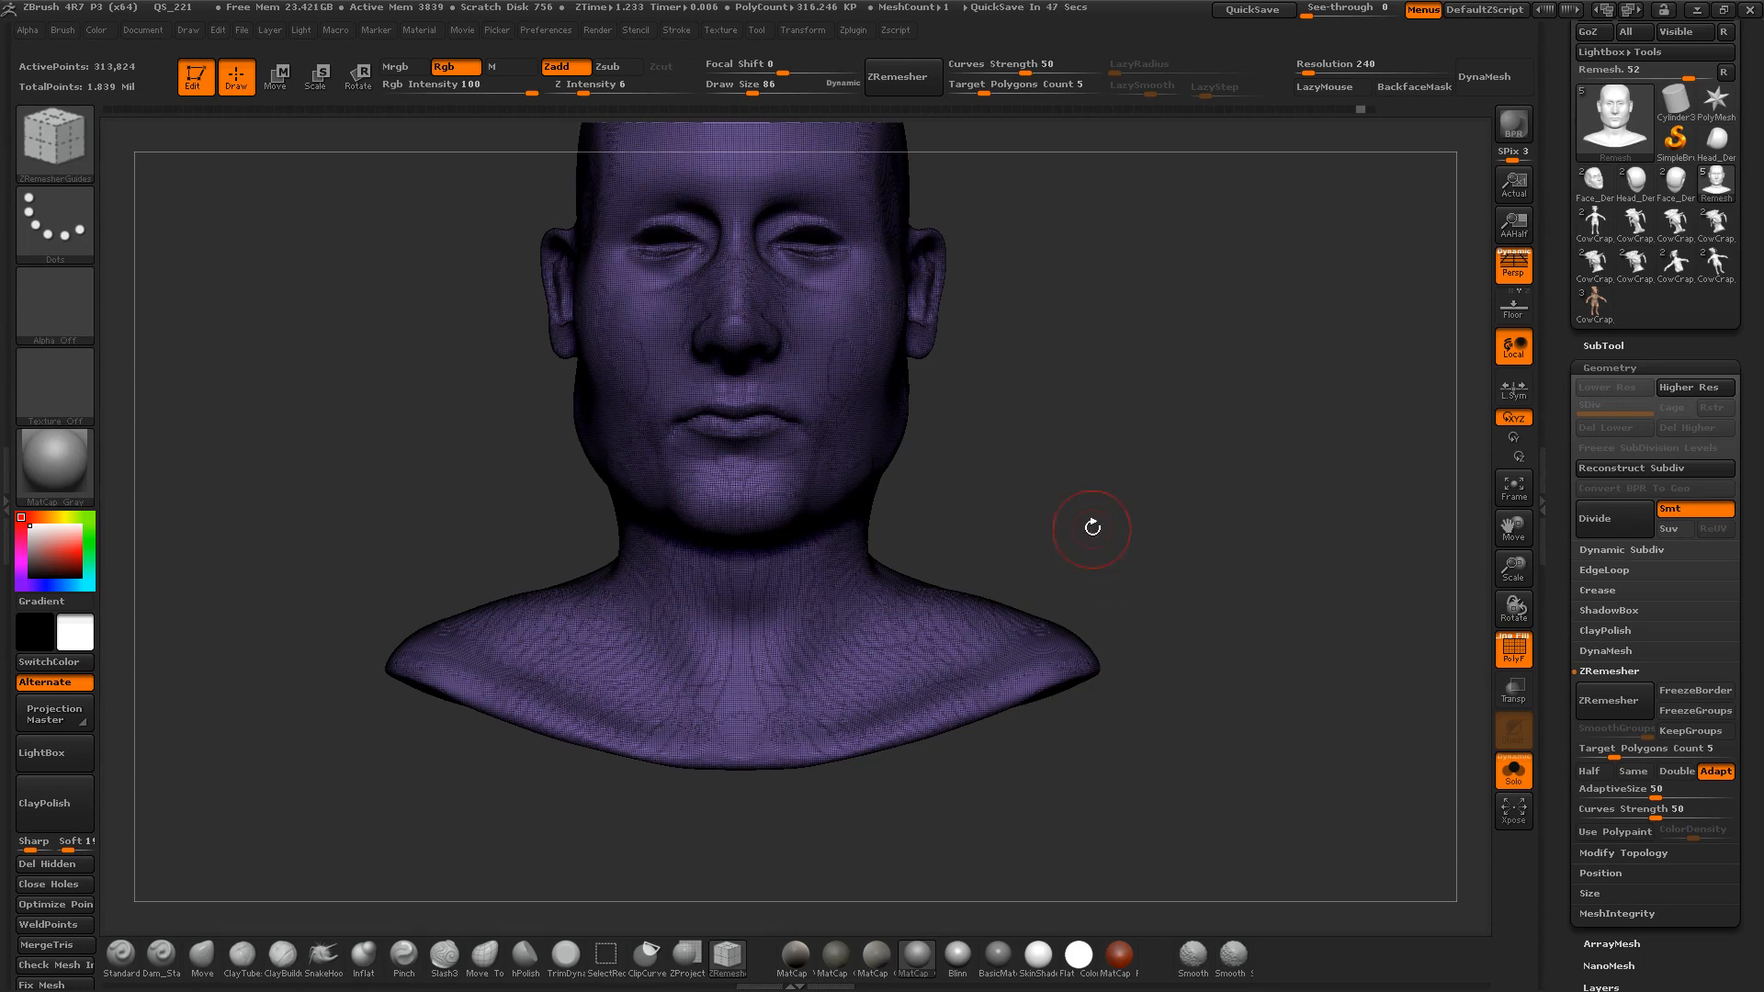
Step: Examine the single-polygroup head from the front, three-quarter view, and underneath the bust
{"action": "mouse_move", "coordinate": [1091, 527]}
{"action": "left_mouse_down"}
{"action": "mouse_move", "coordinate": [1094, 593]}
{"action": "mouse_move", "coordinate": [1059, 524]}
{"action": "mouse_move", "coordinate": [1092, 554]}
{"action": "left_mouse_up"}
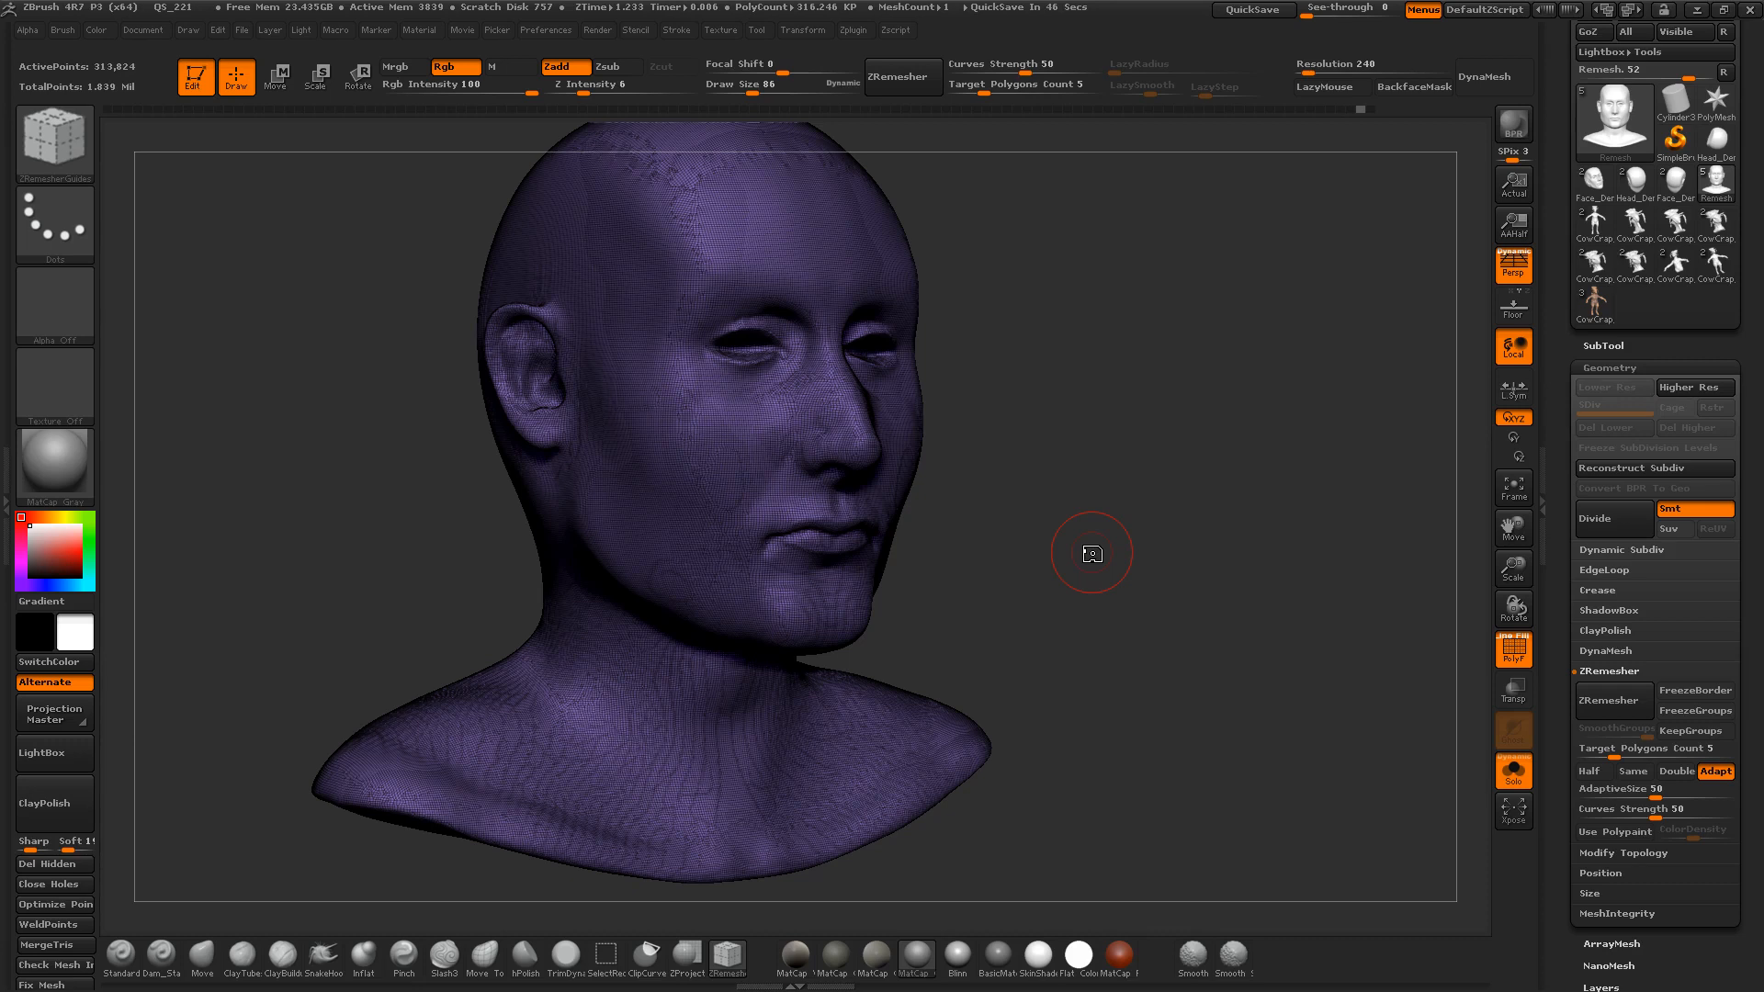
{"action": "mouse_move", "coordinate": [1125, 511]}
{"action": "left_mouse_down"}
{"action": "mouse_move", "coordinate": [1083, 504]}
{"action": "mouse_move", "coordinate": [1113, 515]}
{"action": "left_mouse_up"}
{"action": "key", "text": "f"}
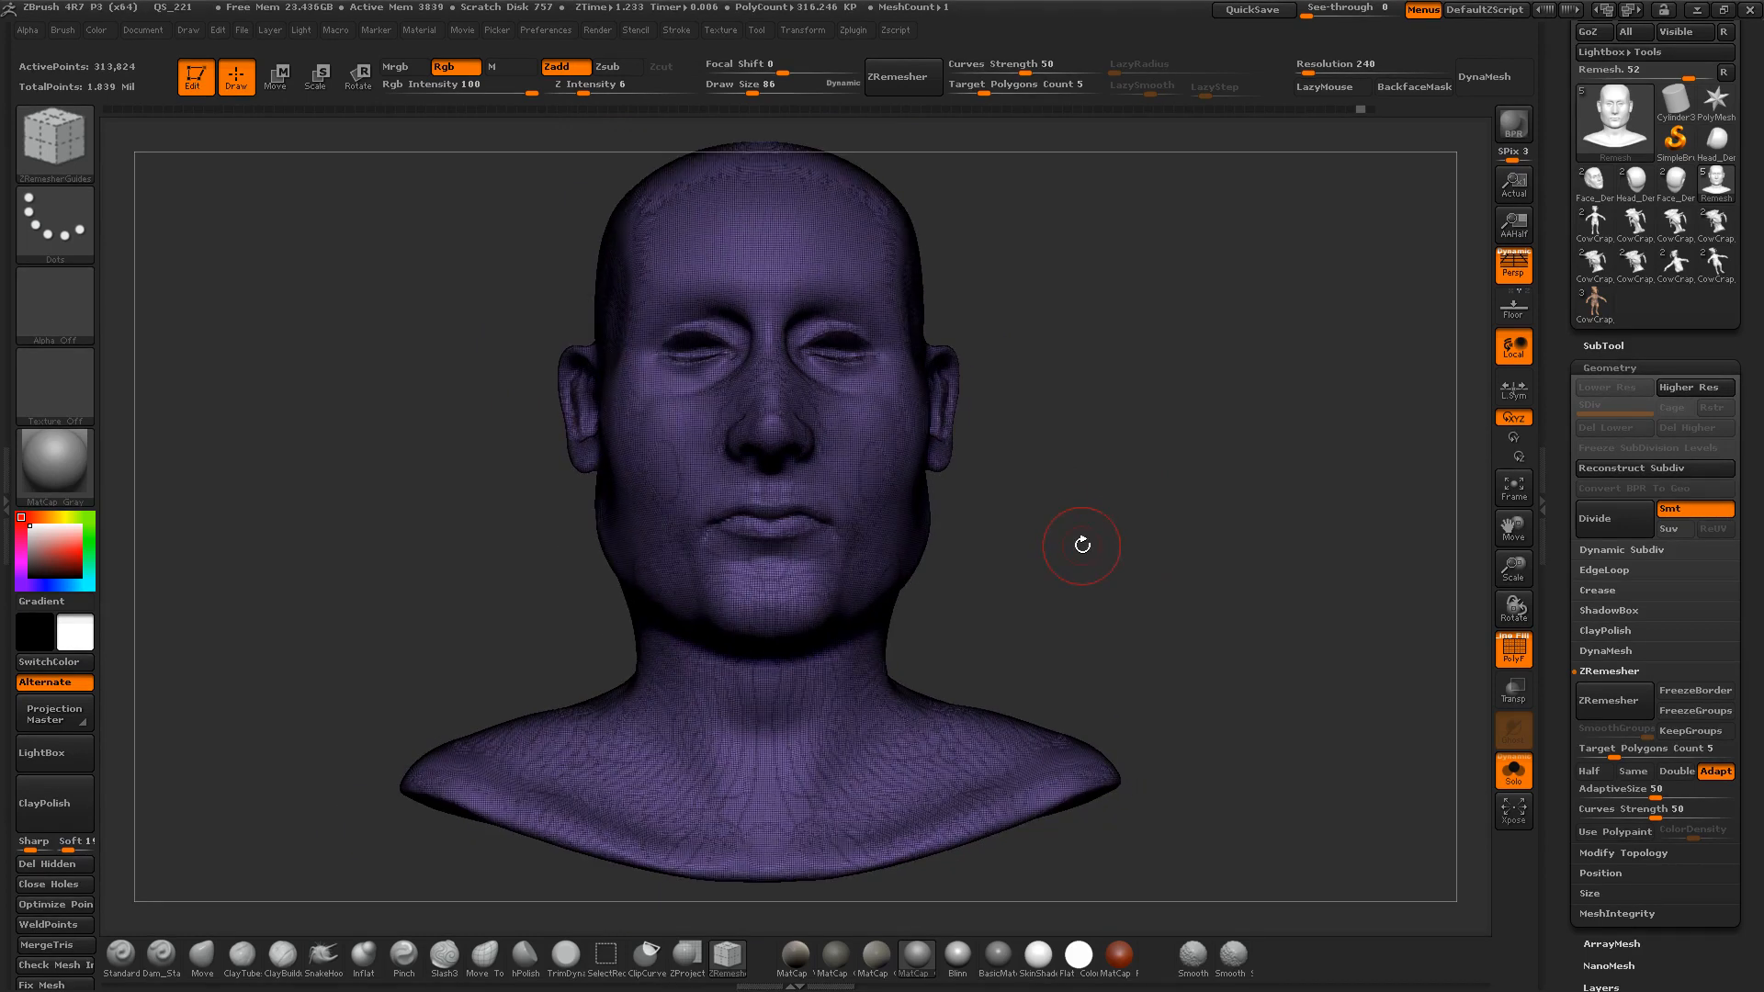
{"action": "left_click_drag", "start_coordinate": [1085, 562], "coordinate": [580, 576]}
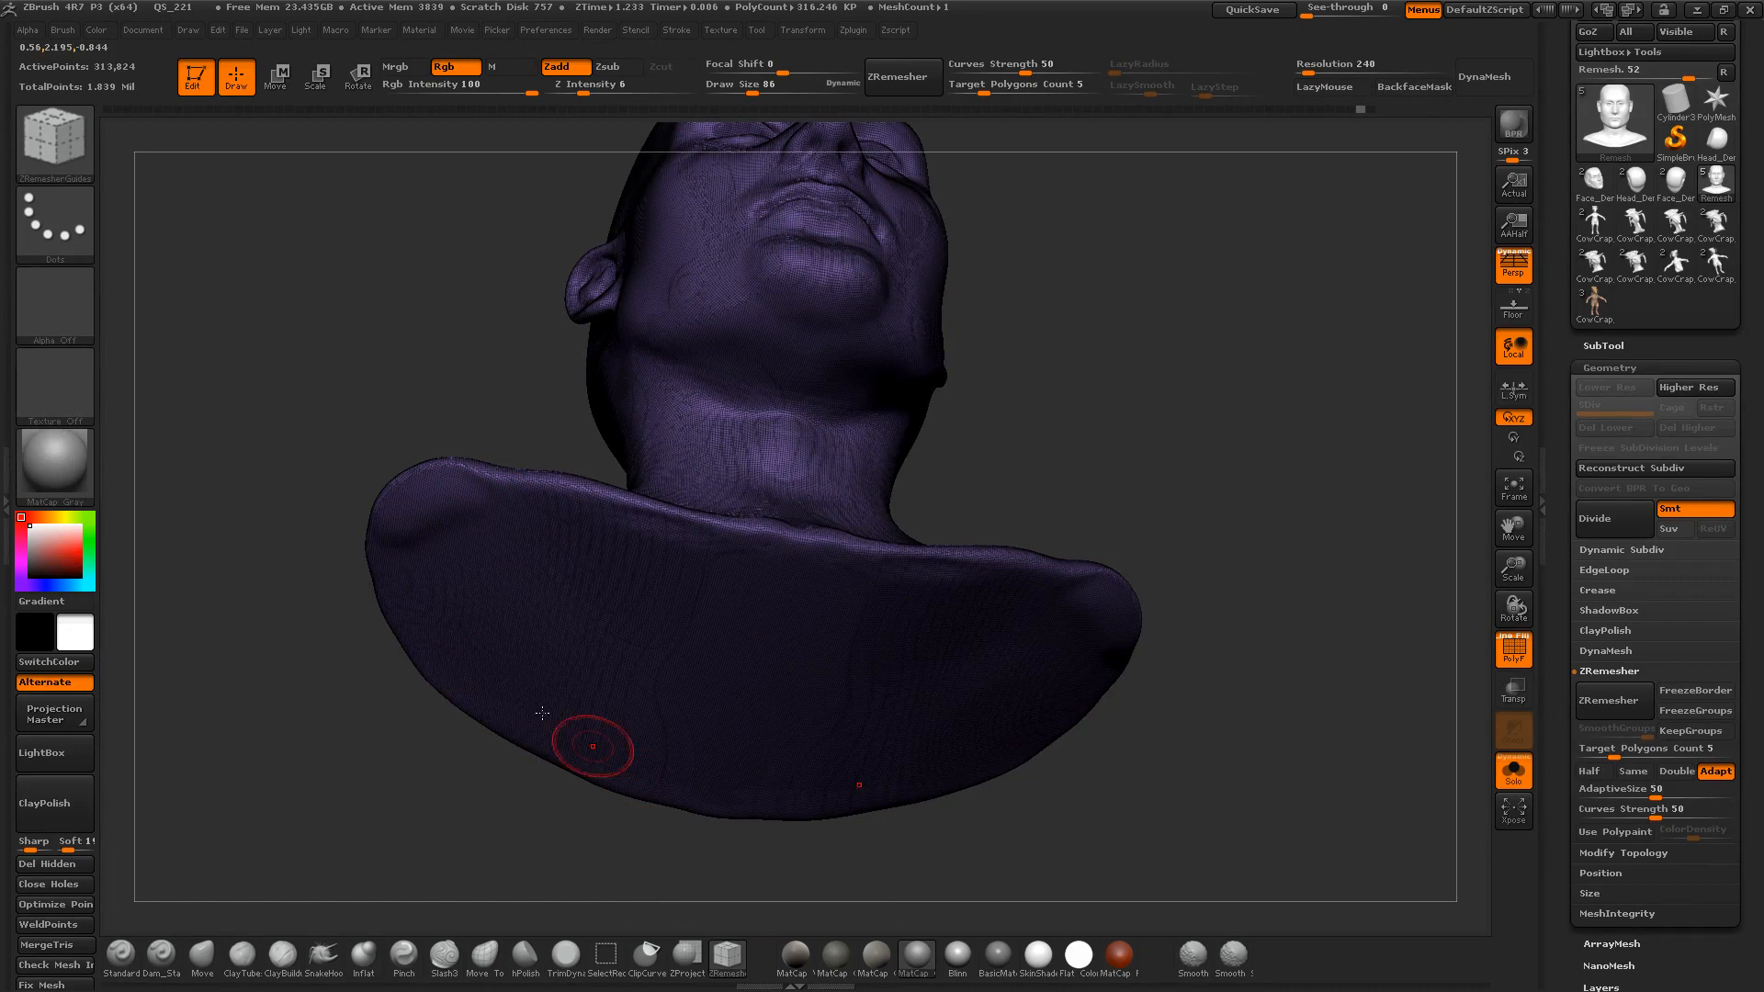
{"action": "mouse_move", "coordinate": [1071, 511]}
{"action": "left_mouse_down", "text": "shift"}
{"action": "mouse_move", "coordinate": [1130, 433]}
{"action": "mouse_move", "coordinate": [1036, 643]}
{"action": "mouse_move", "coordinate": [997, 583]}
{"action": "mouse_move", "coordinate": [1029, 548]}
{"action": "mouse_move", "coordinate": [1161, 680]}
{"action": "left_mouse_up", "text": "shift"}
Step: Check the face with the polyframe hidden, show the polyframe again, and reduce the draw size to 32
{"action": "key", "text": "shift+f"}
{"action": "key", "text": "s"}
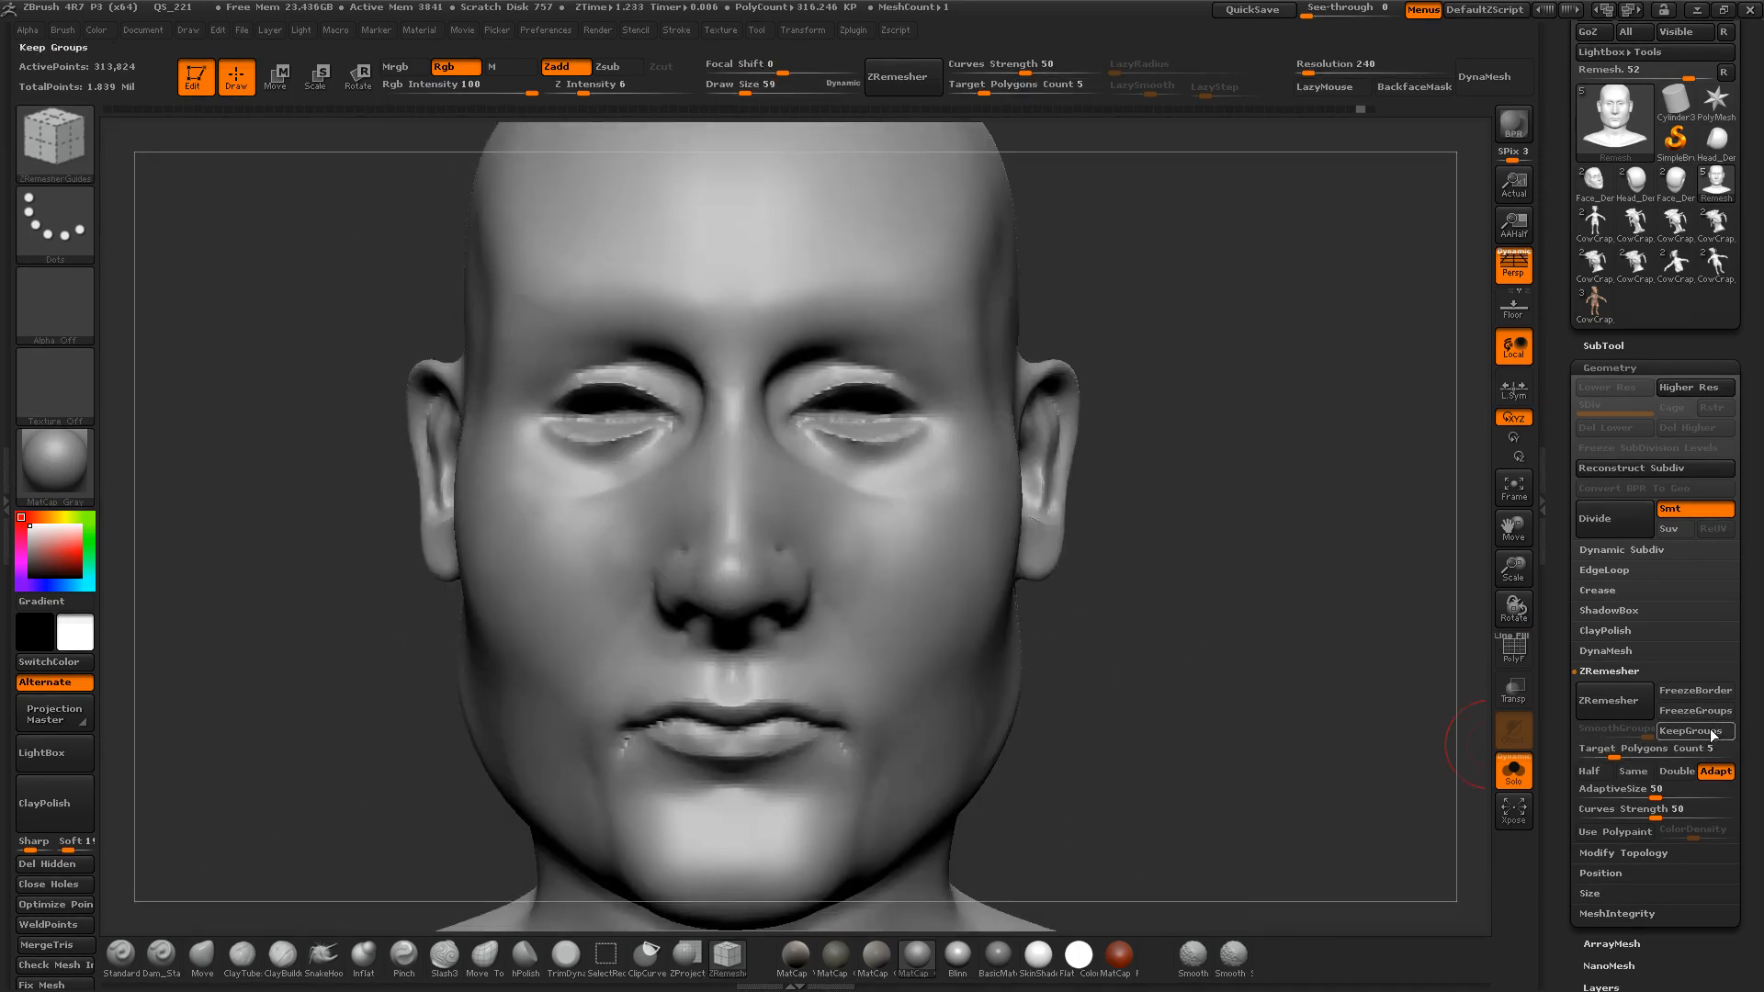
{"action": "key", "text": "ctrl"}
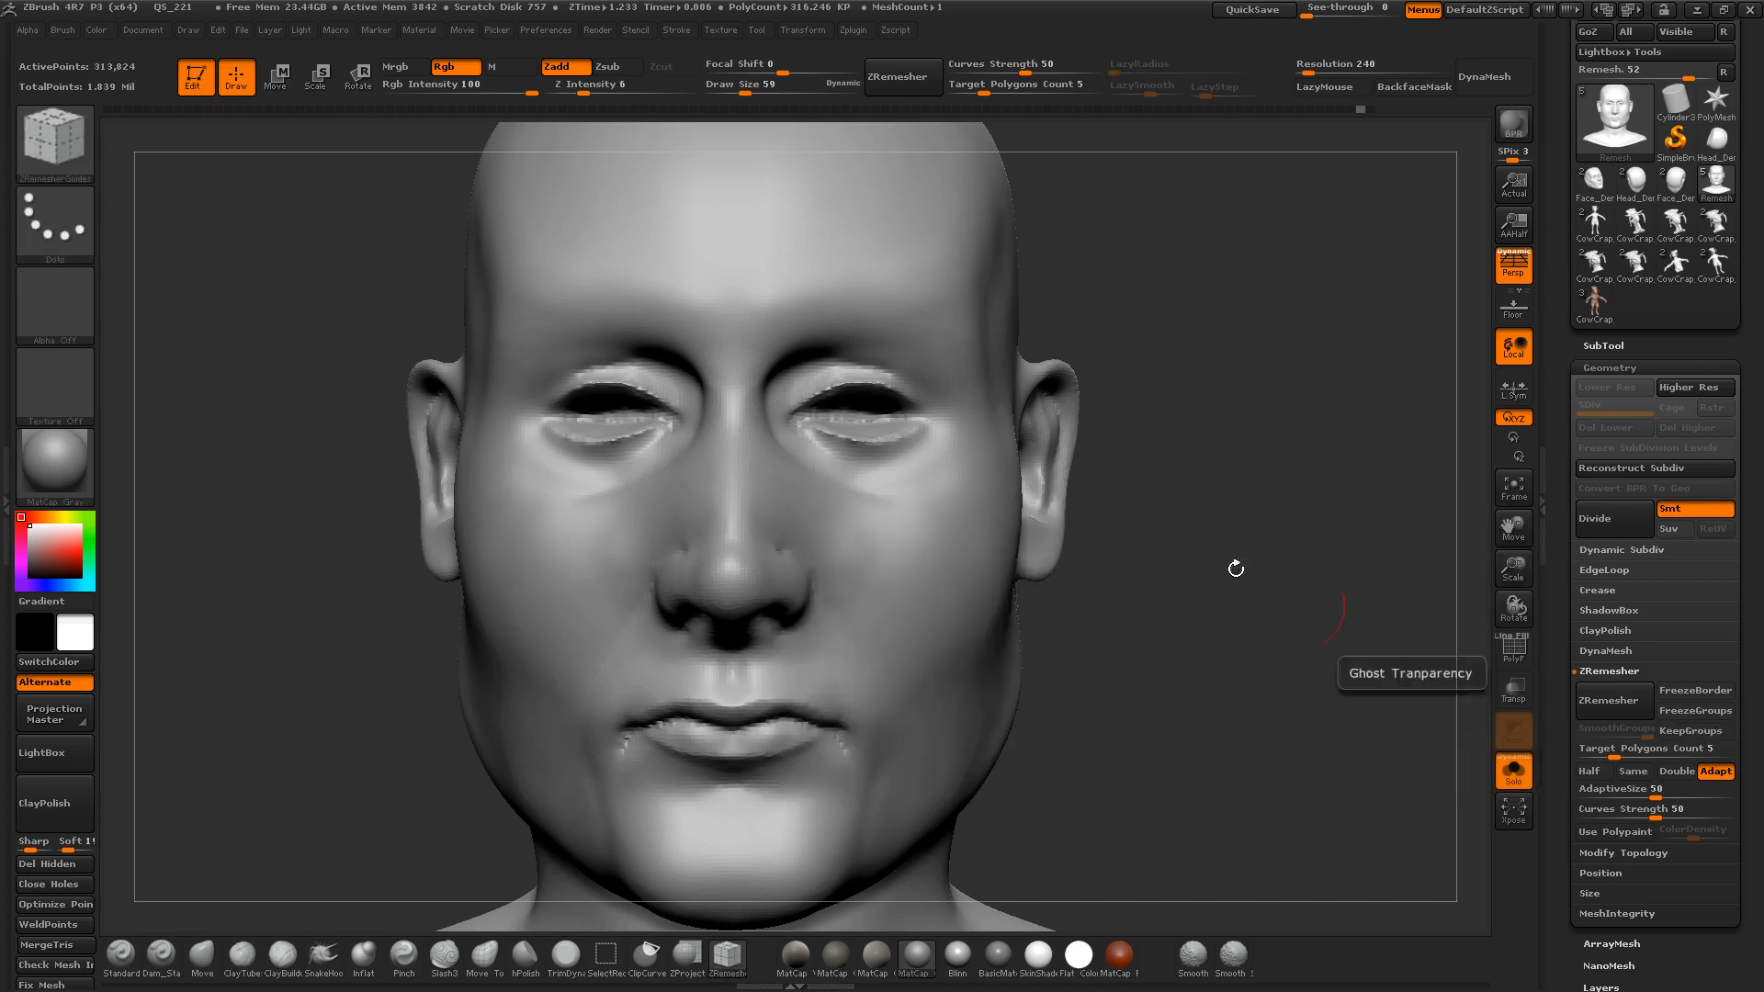
{"action": "mouse_move", "coordinate": [1221, 484]}
{"action": "left_mouse_down", "text": "alt"}
{"action": "mouse_move", "coordinate": [1271, 512]}
{"action": "mouse_move", "coordinate": [1273, 638]}
{"action": "mouse_move", "coordinate": [1260, 556]}
{"action": "mouse_move", "coordinate": [1292, 596]}
{"action": "left_mouse_up", "text": "alt"}
{"action": "key", "text": "shift+f"}
{"action": "key", "text": "s"}
Step: Open the browser pin on special topology requirements for character animation, and return to ZBrush to compare the eye and nose area
{"action": "key", "text": "alt+Tab"}
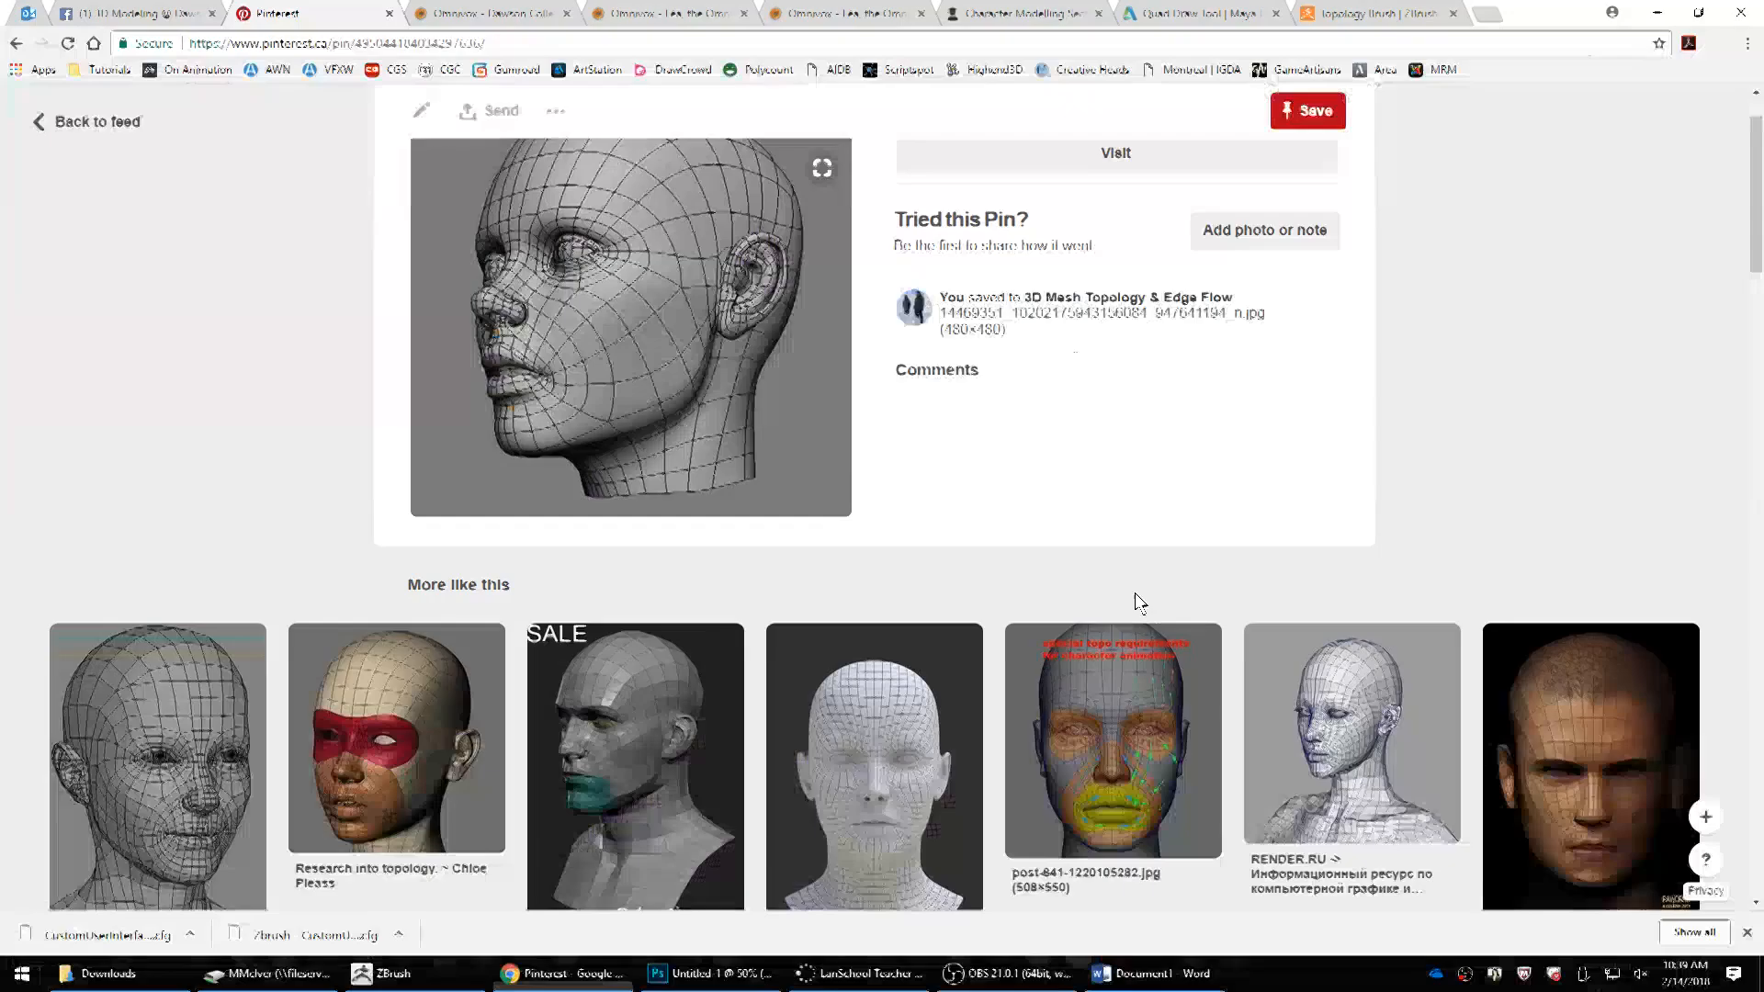
{"action": "left_click", "coordinate": [1071, 751]}
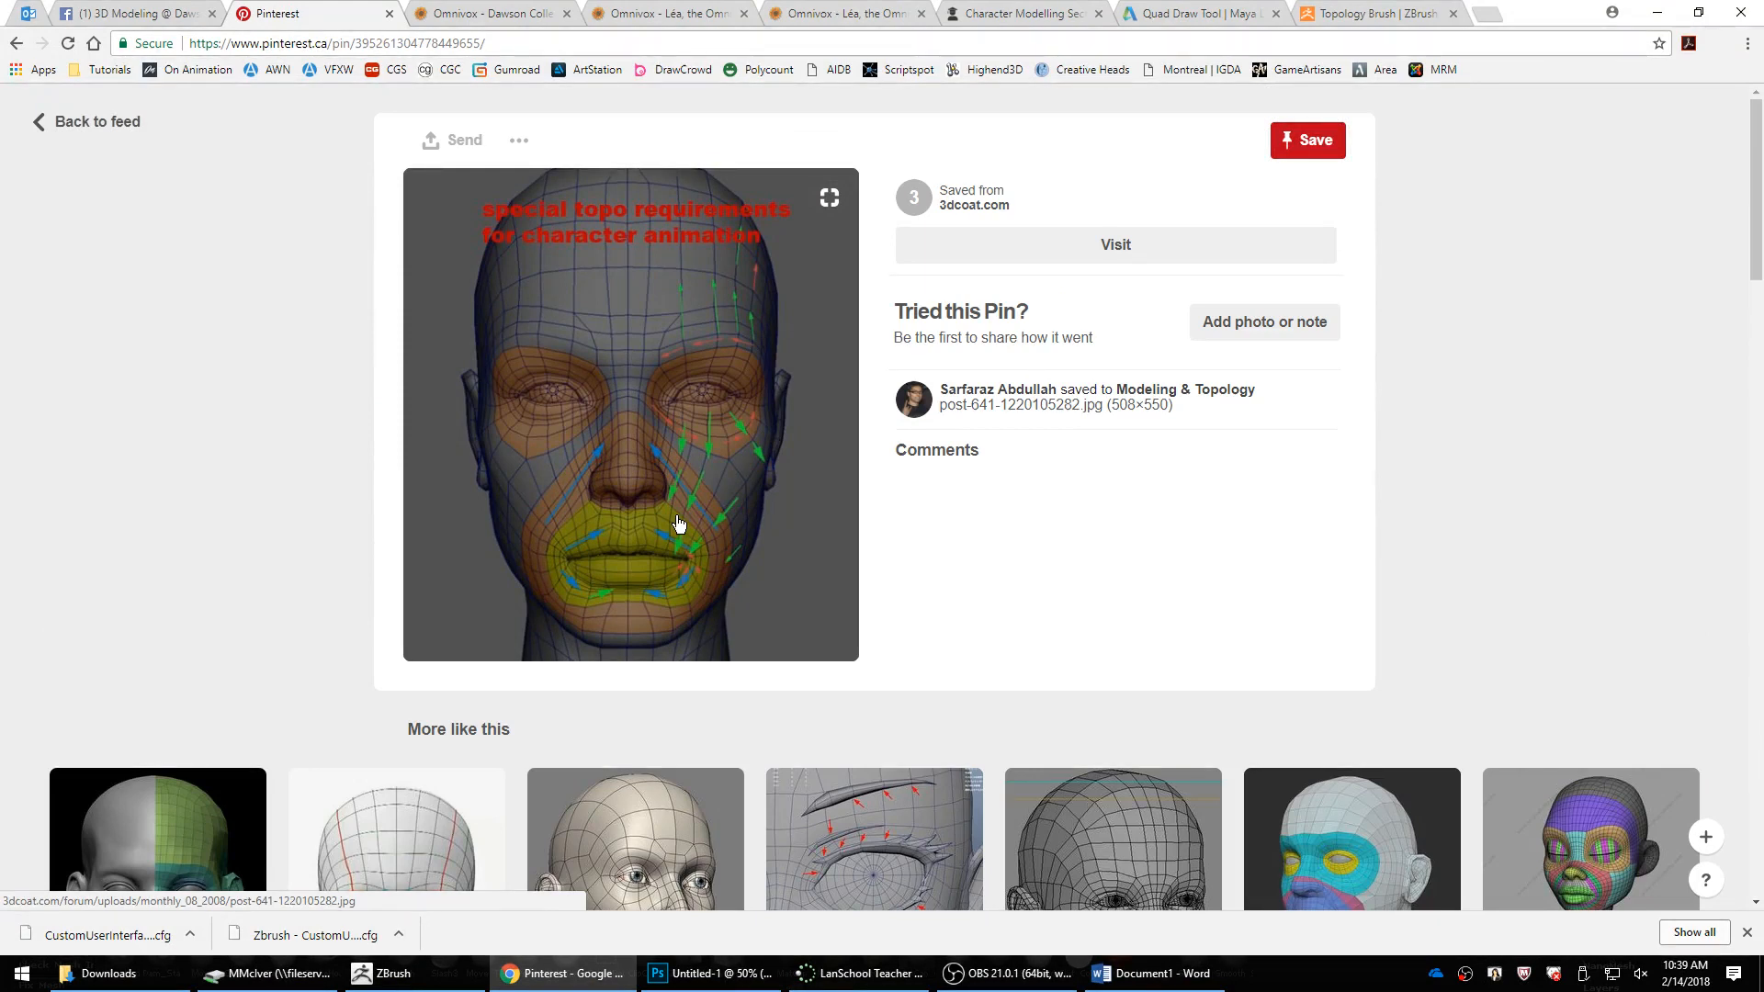
{"action": "key", "text": "alt+Tab"}
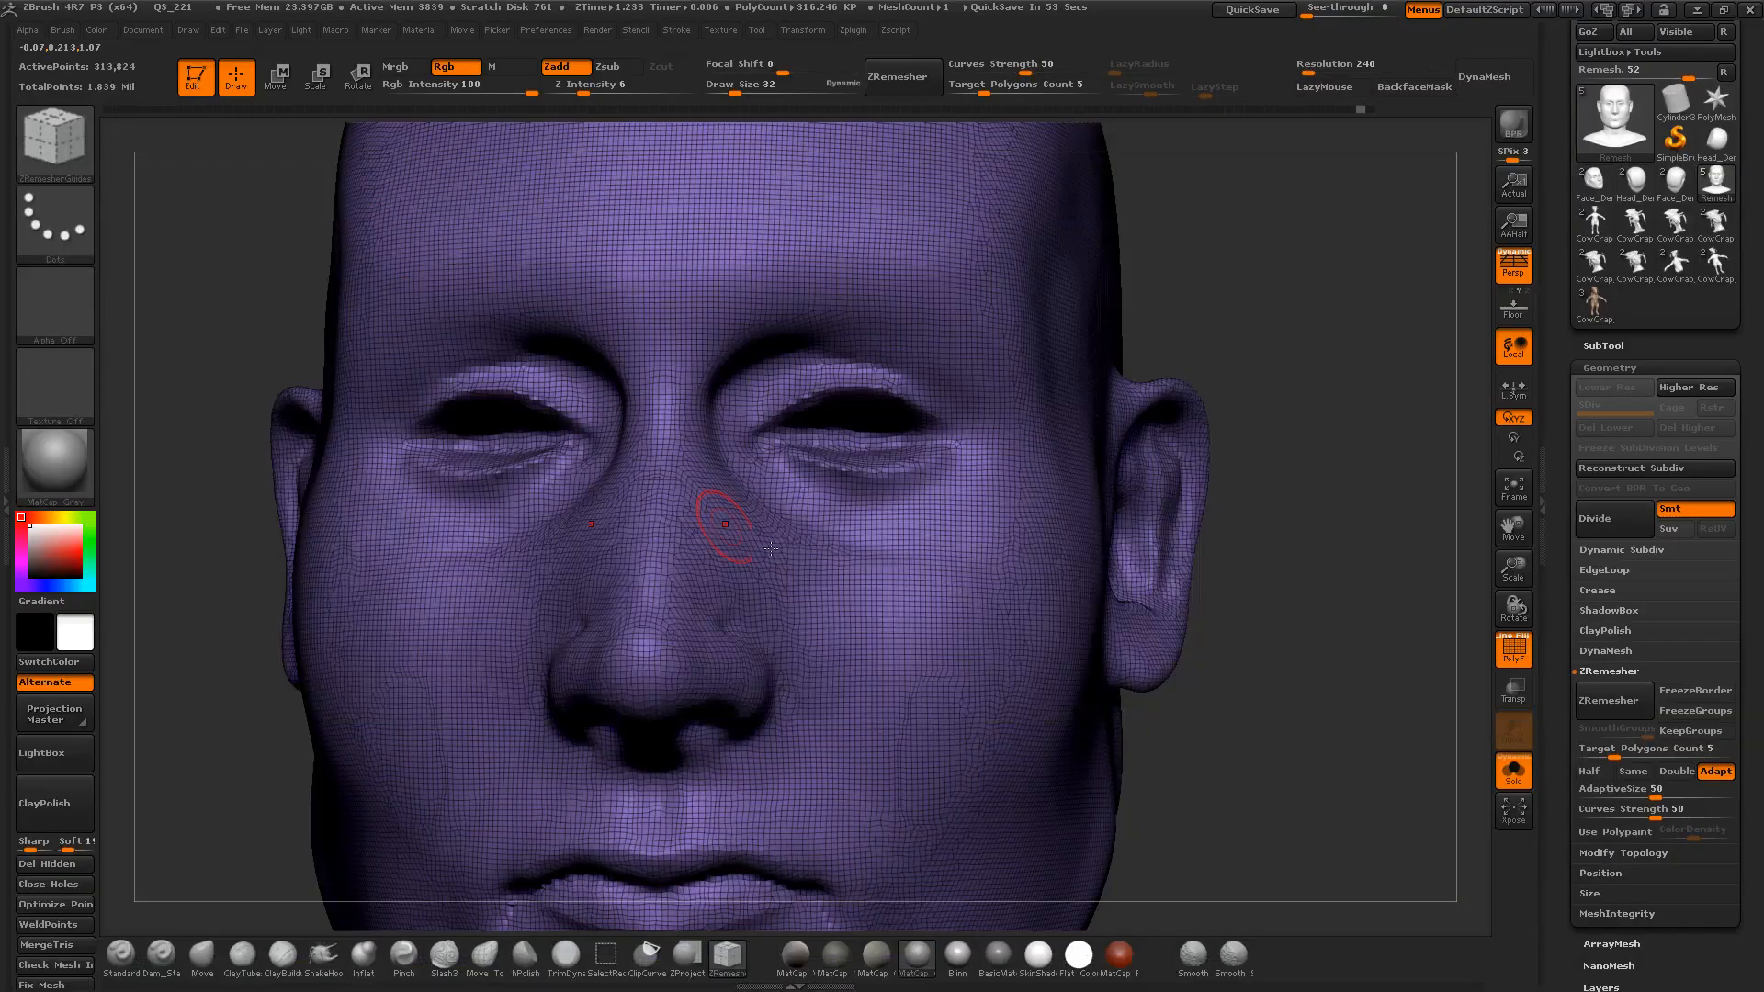
{"action": "left_click_drag", "start_coordinate": [1343, 666], "coordinate": [1246, 595]}
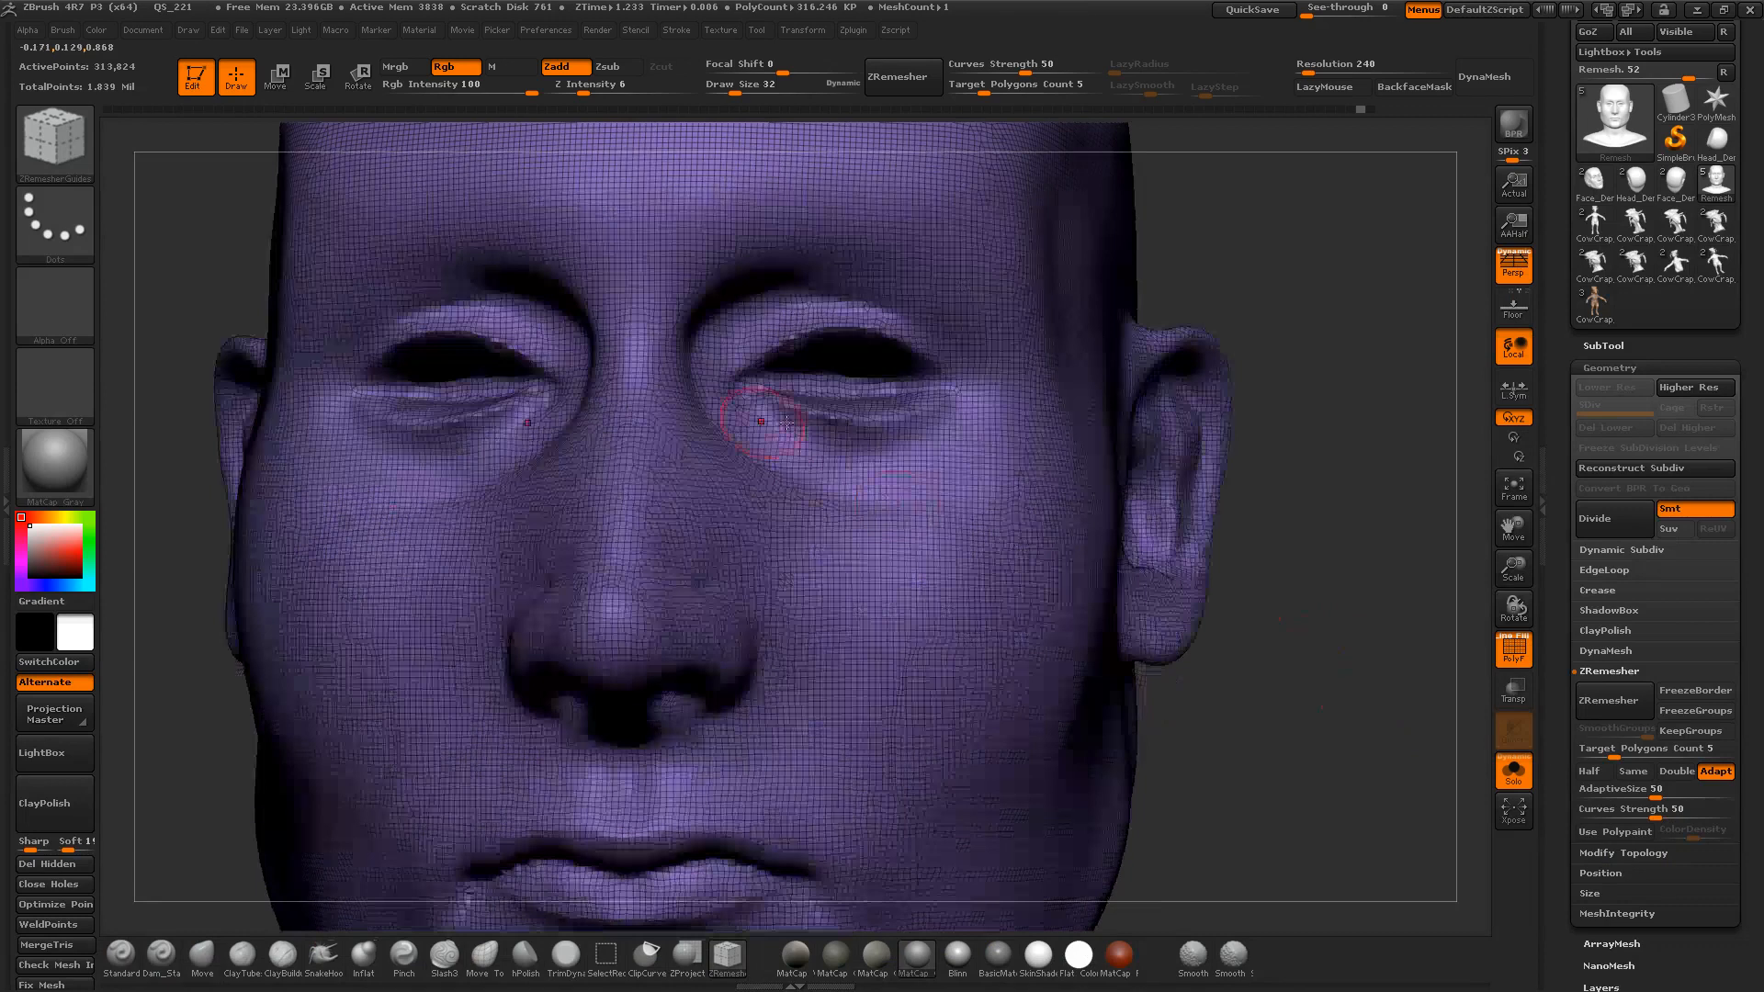
{"action": "left_click_drag", "start_coordinate": [1364, 615], "coordinate": [1258, 412], "text": "alt"}
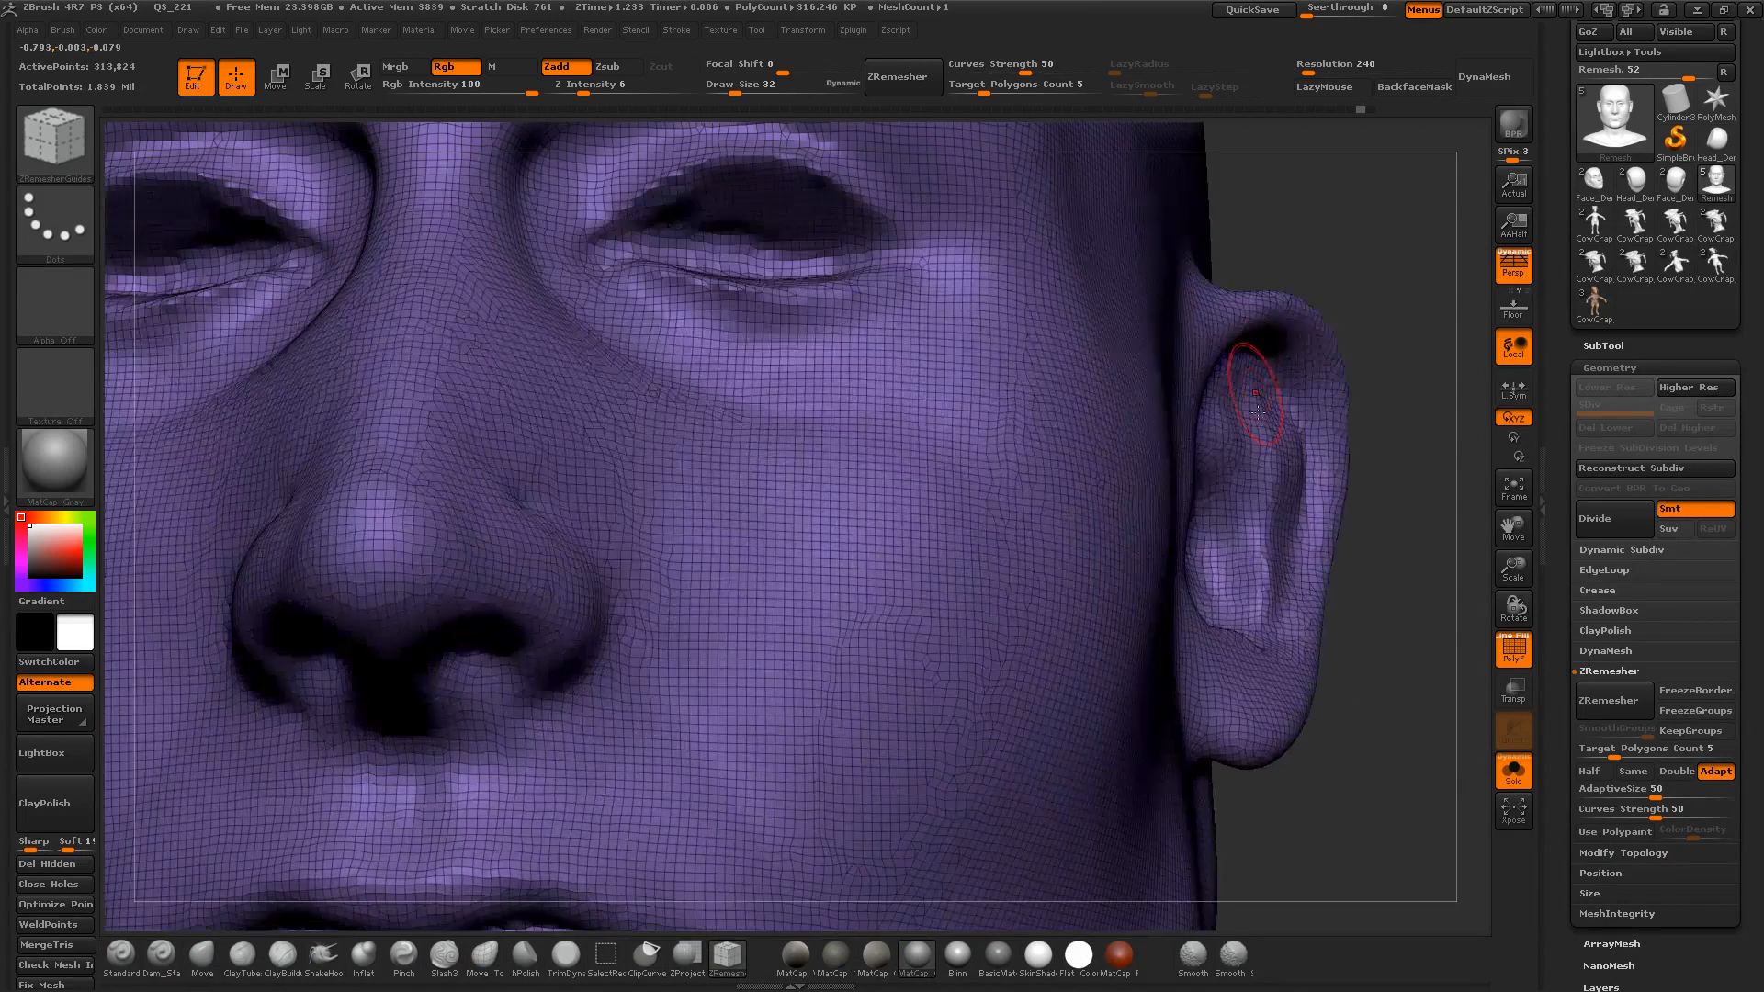
Step: Set the draw size to 37 and apply the SkinShade4 material to the head
{"action": "left_click_drag", "start_coordinate": [1382, 275], "coordinate": [1447, 579], "text": "alt"}
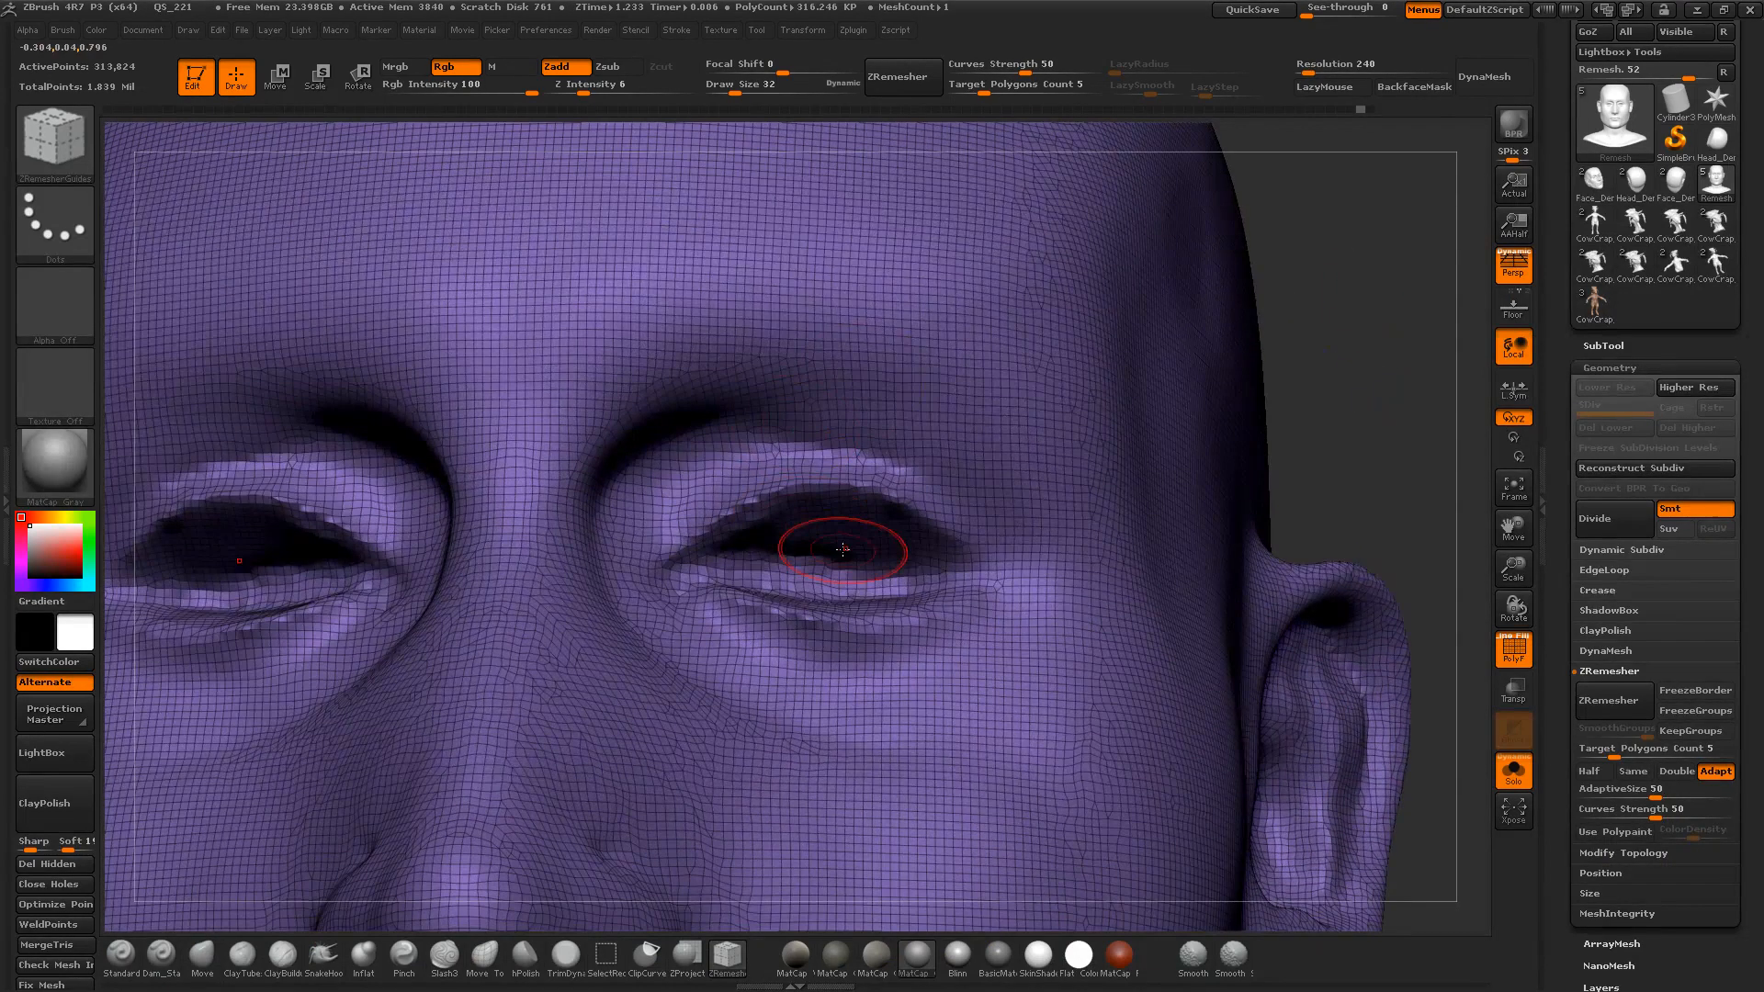
{"action": "key", "text": "s"}
{"action": "left_click_drag", "start_coordinate": [848, 545], "coordinate": [851, 546]}
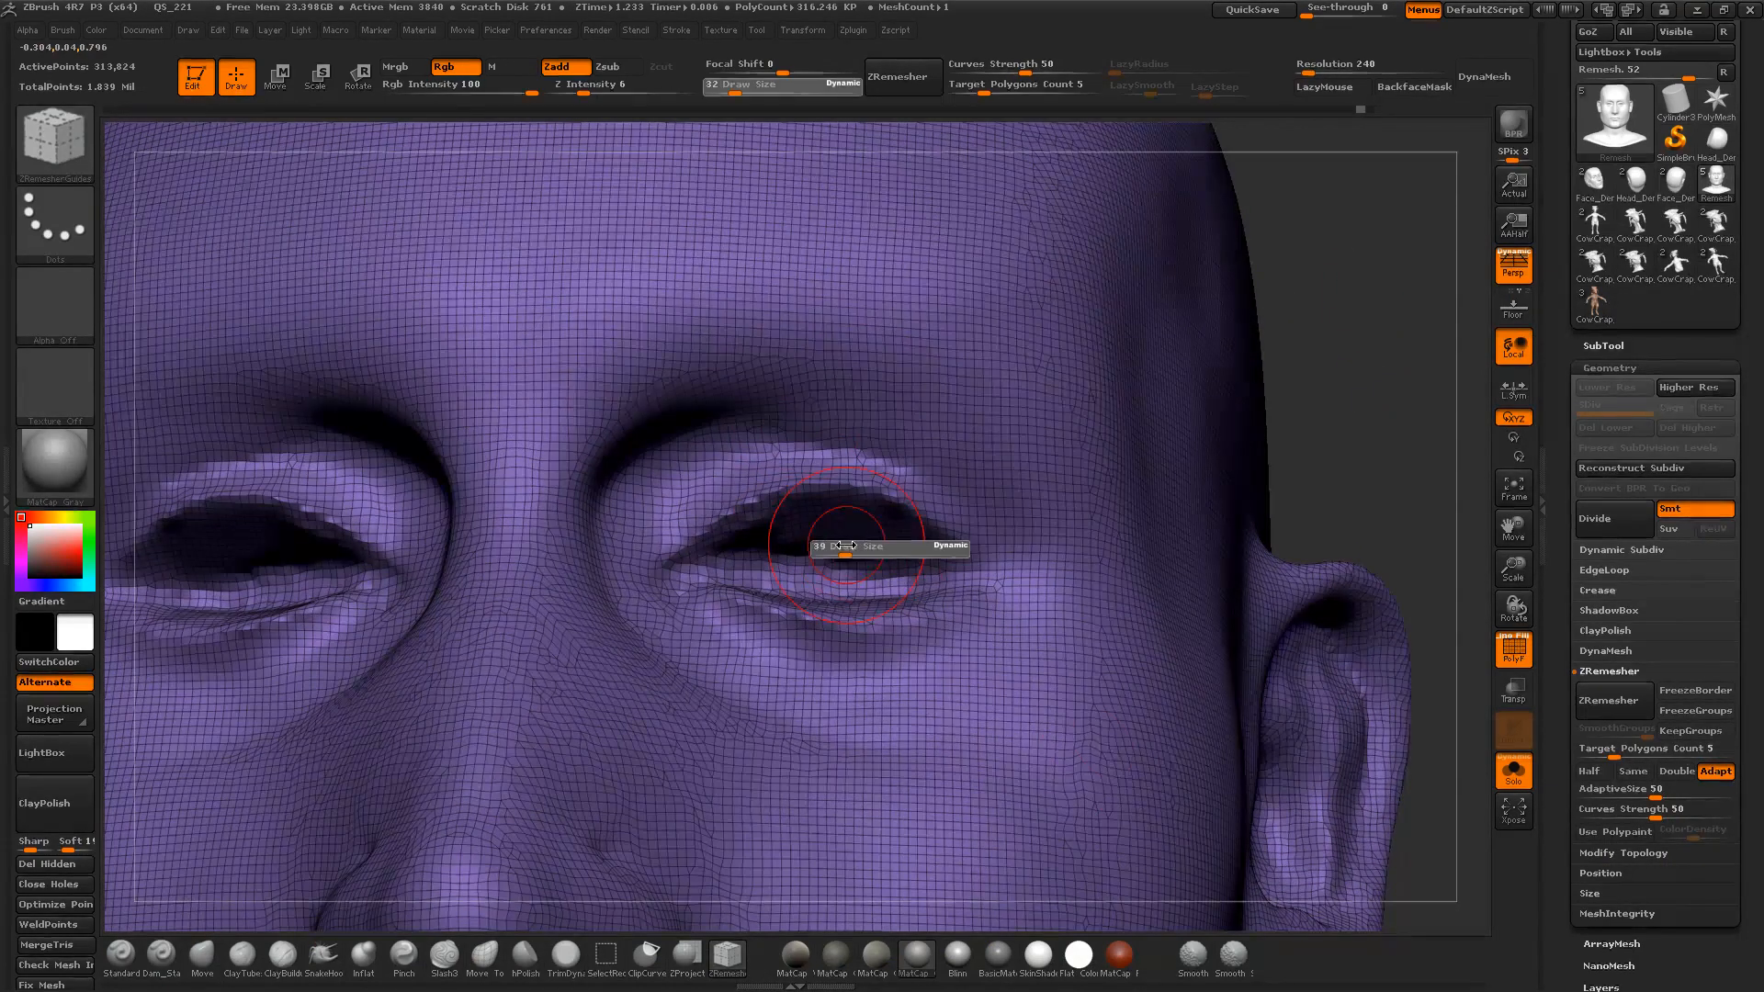
{"action": "left_click", "coordinate": [1036, 970]}
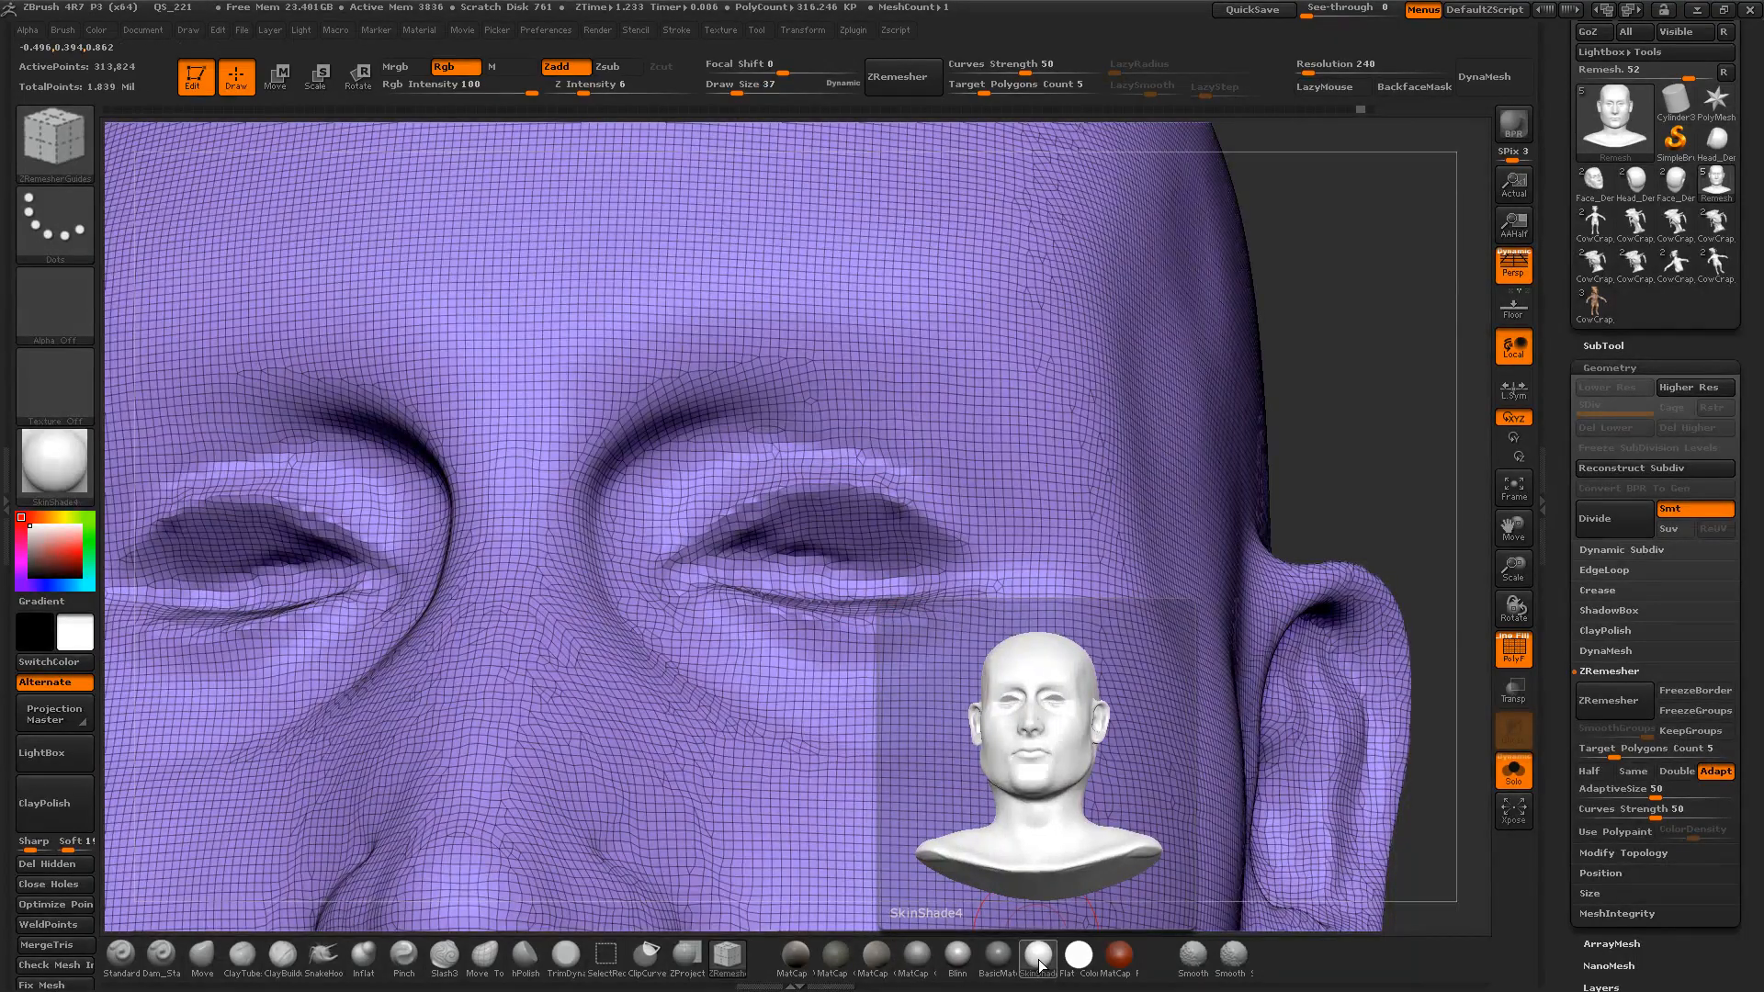
{"action": "left_click_drag", "start_coordinate": [1378, 448], "coordinate": [1329, 457], "text": "alt"}
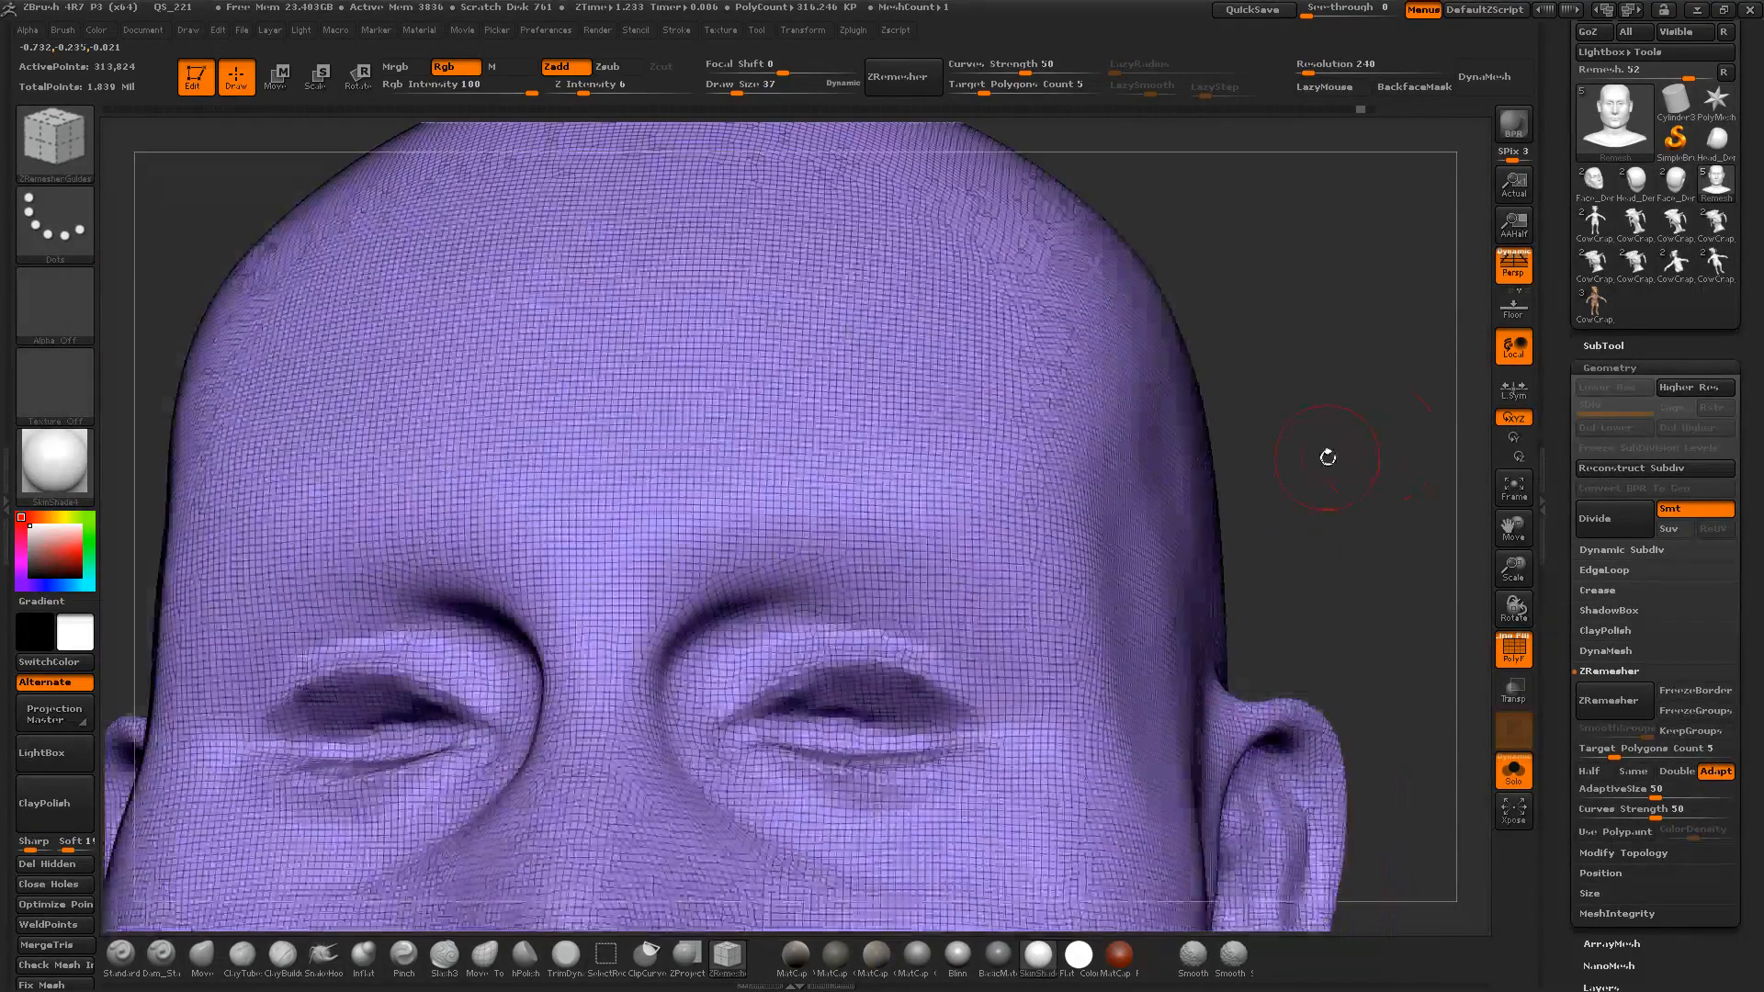
{"action": "left_click_drag", "start_coordinate": [1333, 544], "coordinate": [1287, 441], "text": "alt"}
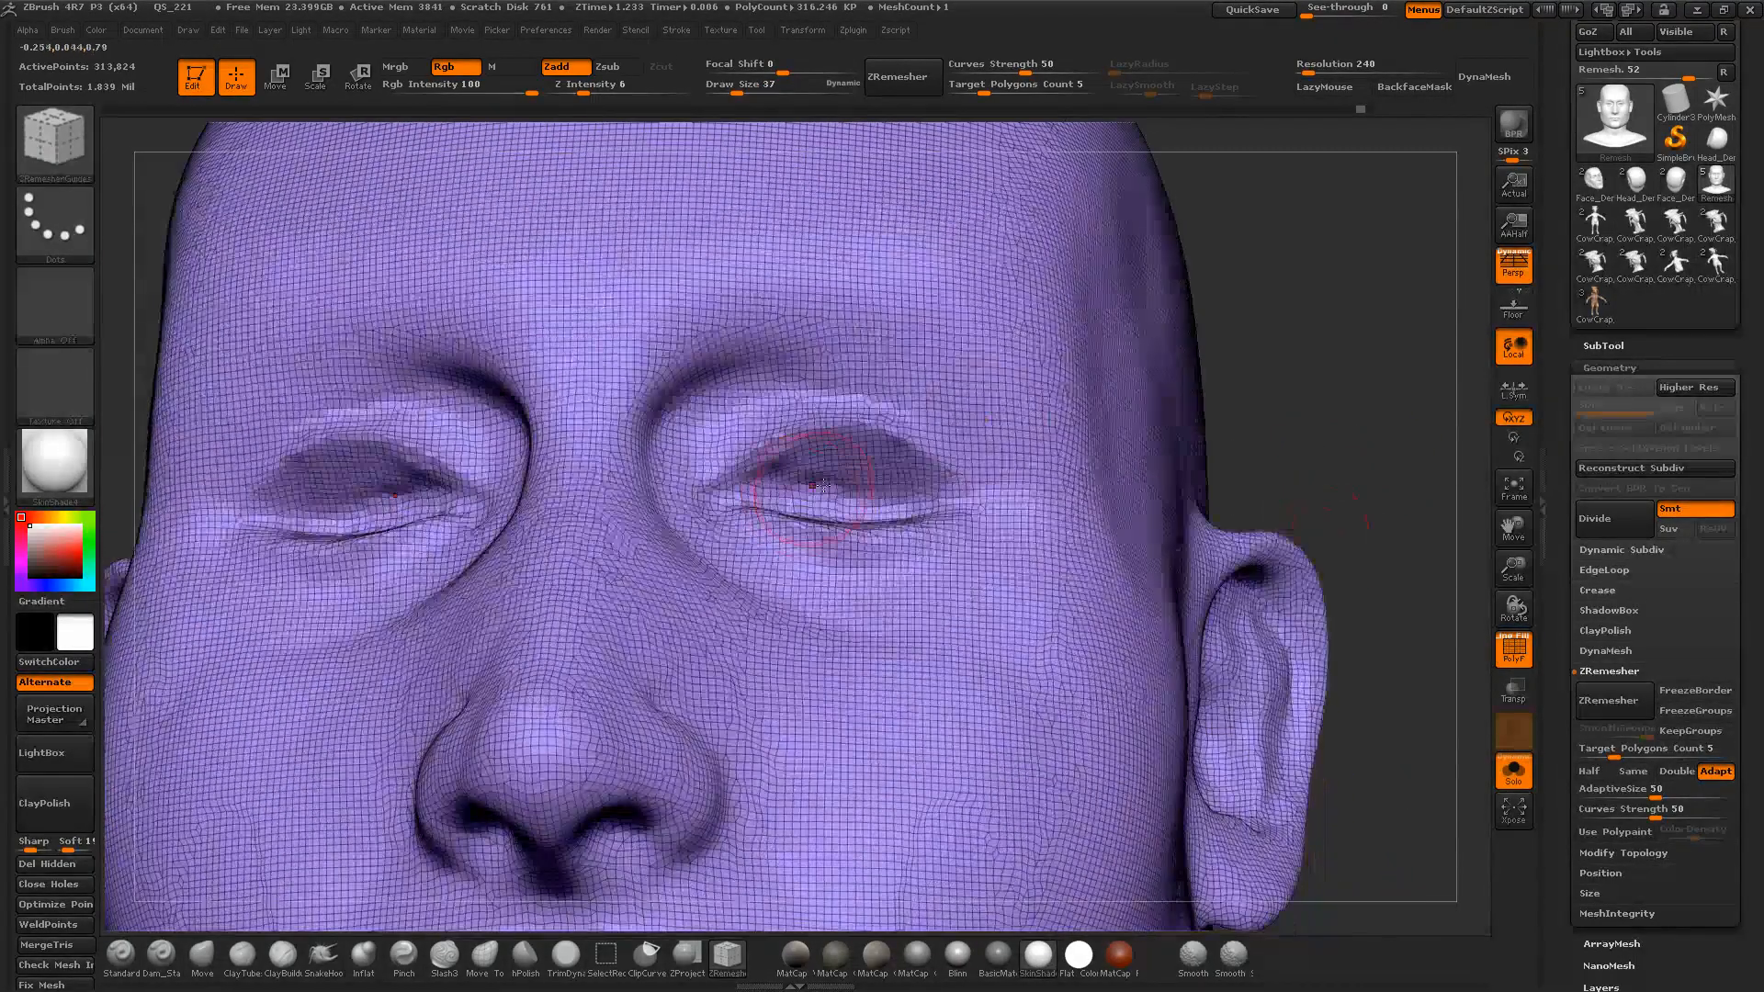
Step: Reduce the draw size to 22, mask the upper part of both eye openings, and hide the polyframe
{"action": "key", "text": "s"}
{"action": "mouse_move", "coordinate": [827, 460]}
{"action": "left_mouse_down", "text": "ctrl"}
{"action": "mouse_move", "coordinate": [758, 468]}
{"action": "mouse_move", "coordinate": [730, 493]}
{"action": "mouse_move", "coordinate": [877, 444]}
{"action": "mouse_move", "coordinate": [951, 487]}
{"action": "left_mouse_up", "text": "ctrl"}
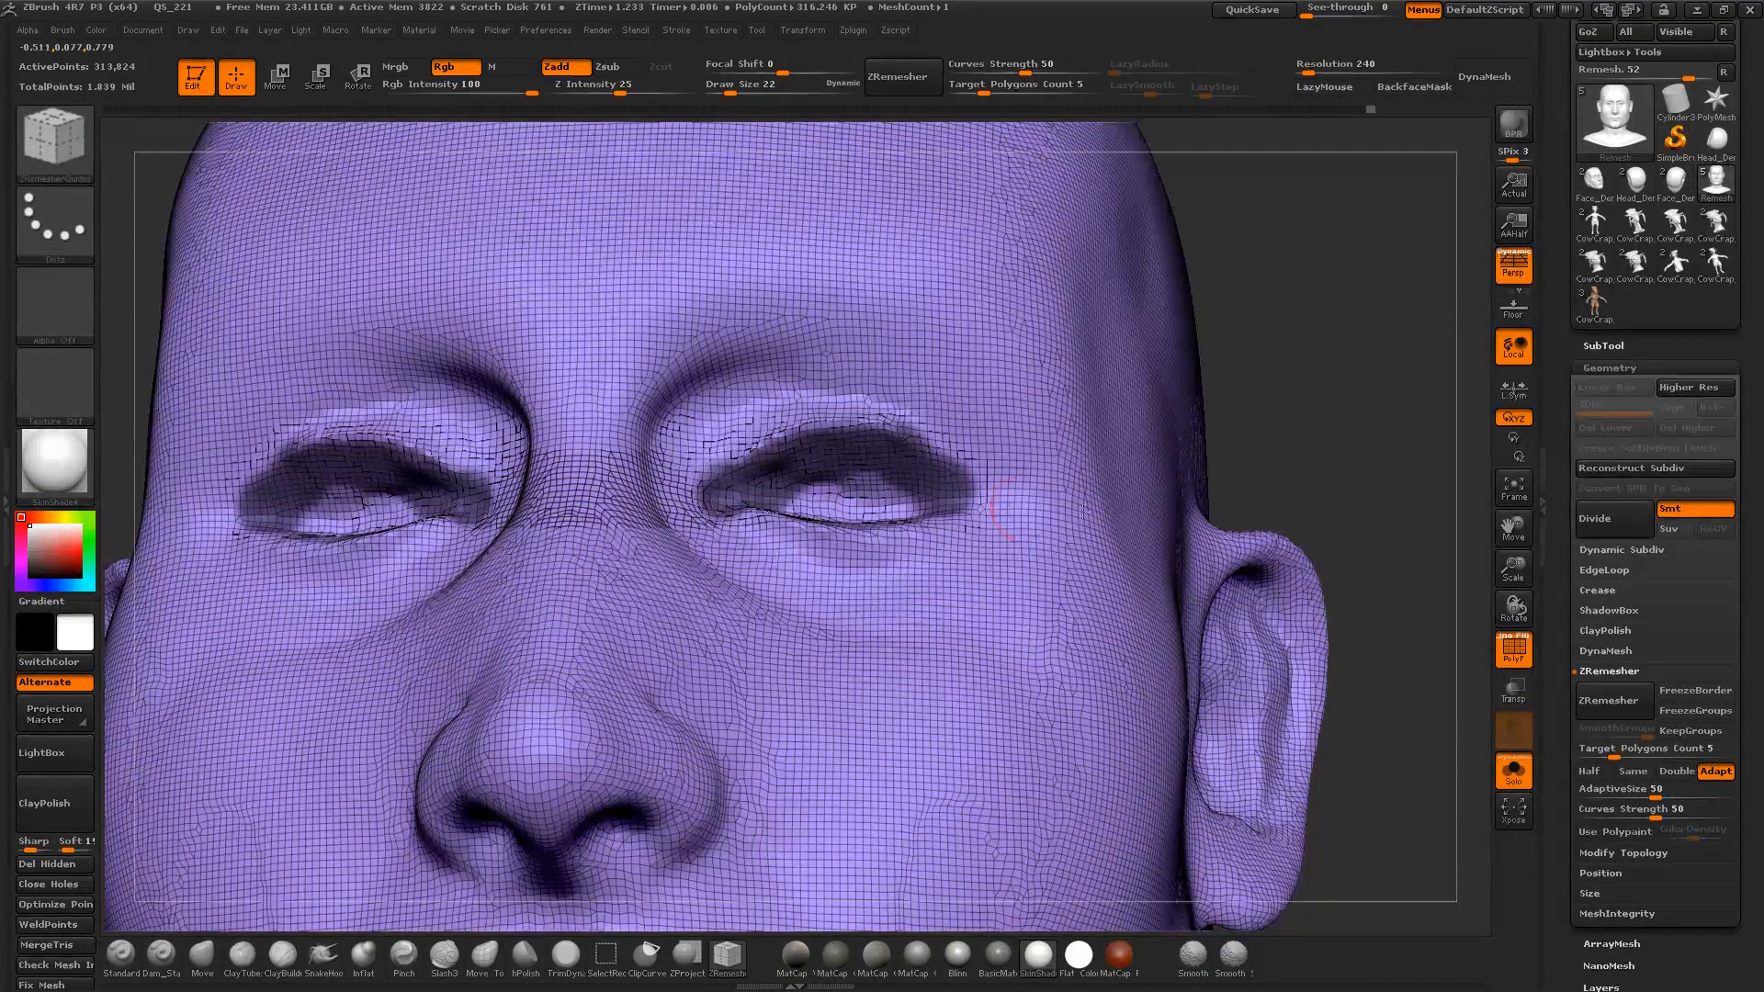
{"action": "left_click_drag", "start_coordinate": [1334, 456], "coordinate": [1336, 565]}
{"action": "key", "text": "shift+f"}
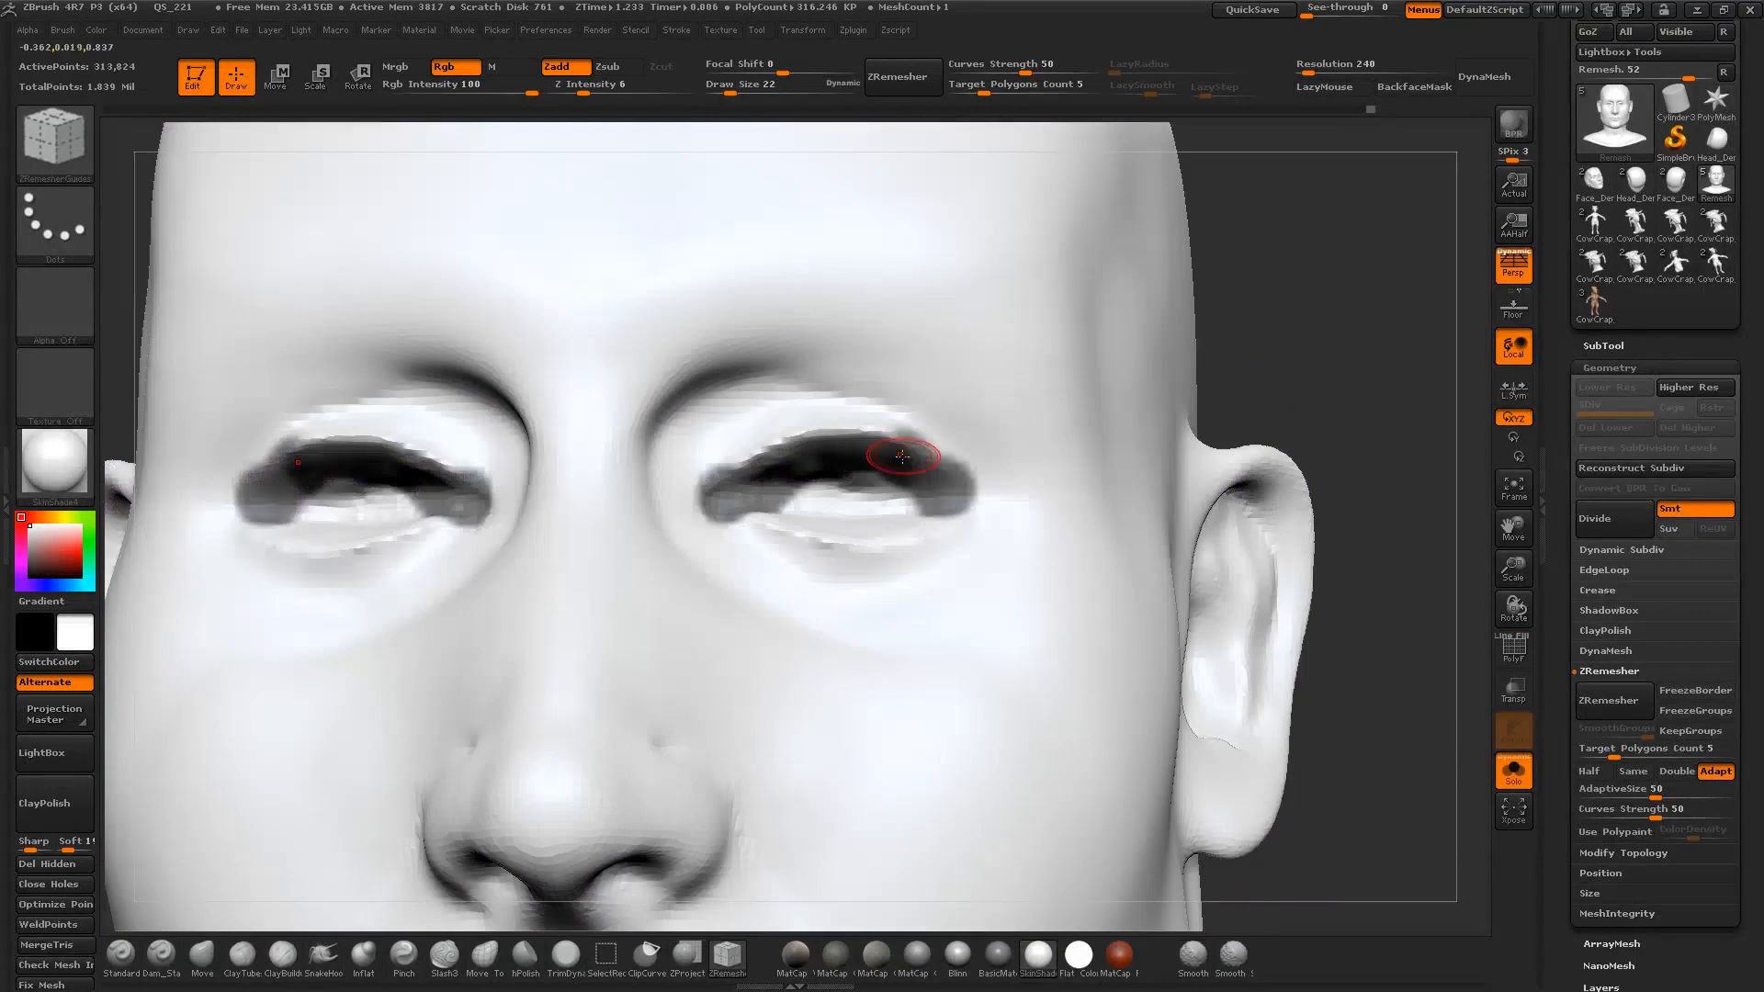
{"action": "left_click_drag", "start_coordinate": [1315, 361], "coordinate": [1250, 365]}
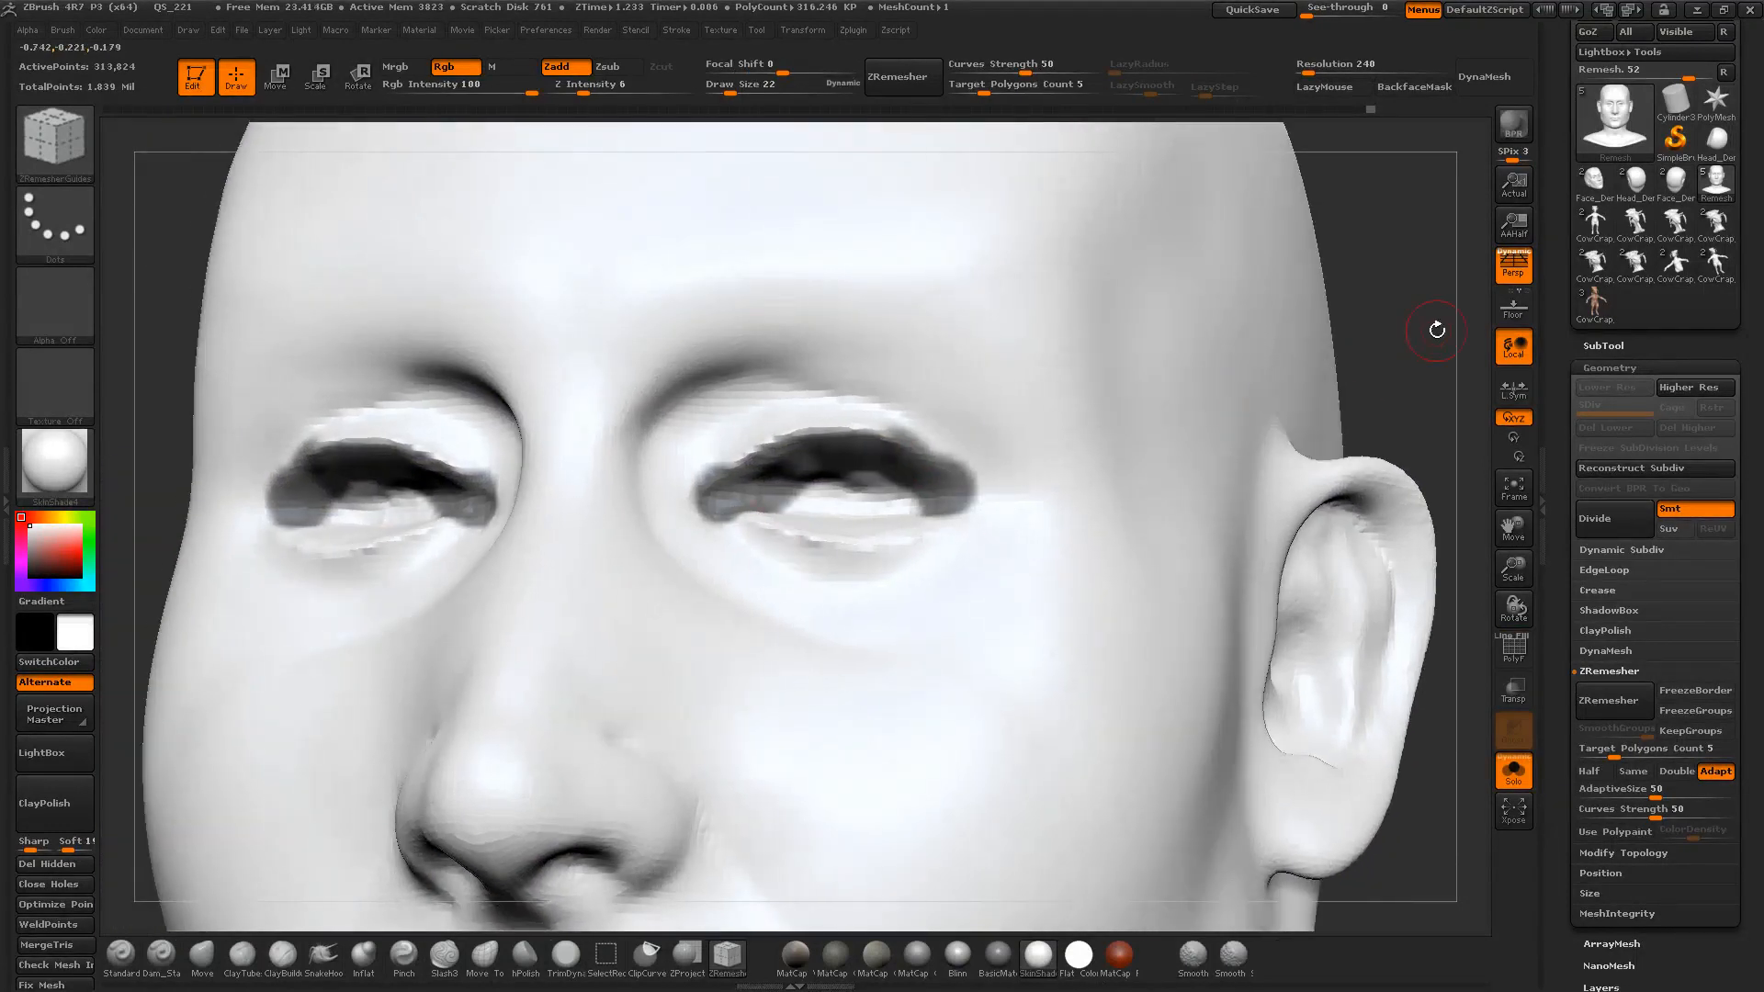
{"action": "left_click_drag", "start_coordinate": [1436, 331], "coordinate": [1392, 354]}
Step: Extend the mask down over the lower part of both eye openings, undoing the last masking change
{"action": "mouse_move", "coordinate": [820, 526]}
{"action": "left_mouse_down", "text": "ctrl"}
{"action": "mouse_move", "coordinate": [827, 501]}
{"action": "mouse_move", "coordinate": [797, 496]}
{"action": "mouse_move", "coordinate": [781, 533]}
{"action": "mouse_move", "coordinate": [914, 516]}
{"action": "mouse_move", "coordinate": [786, 522]}
{"action": "left_mouse_up", "text": "ctrl"}
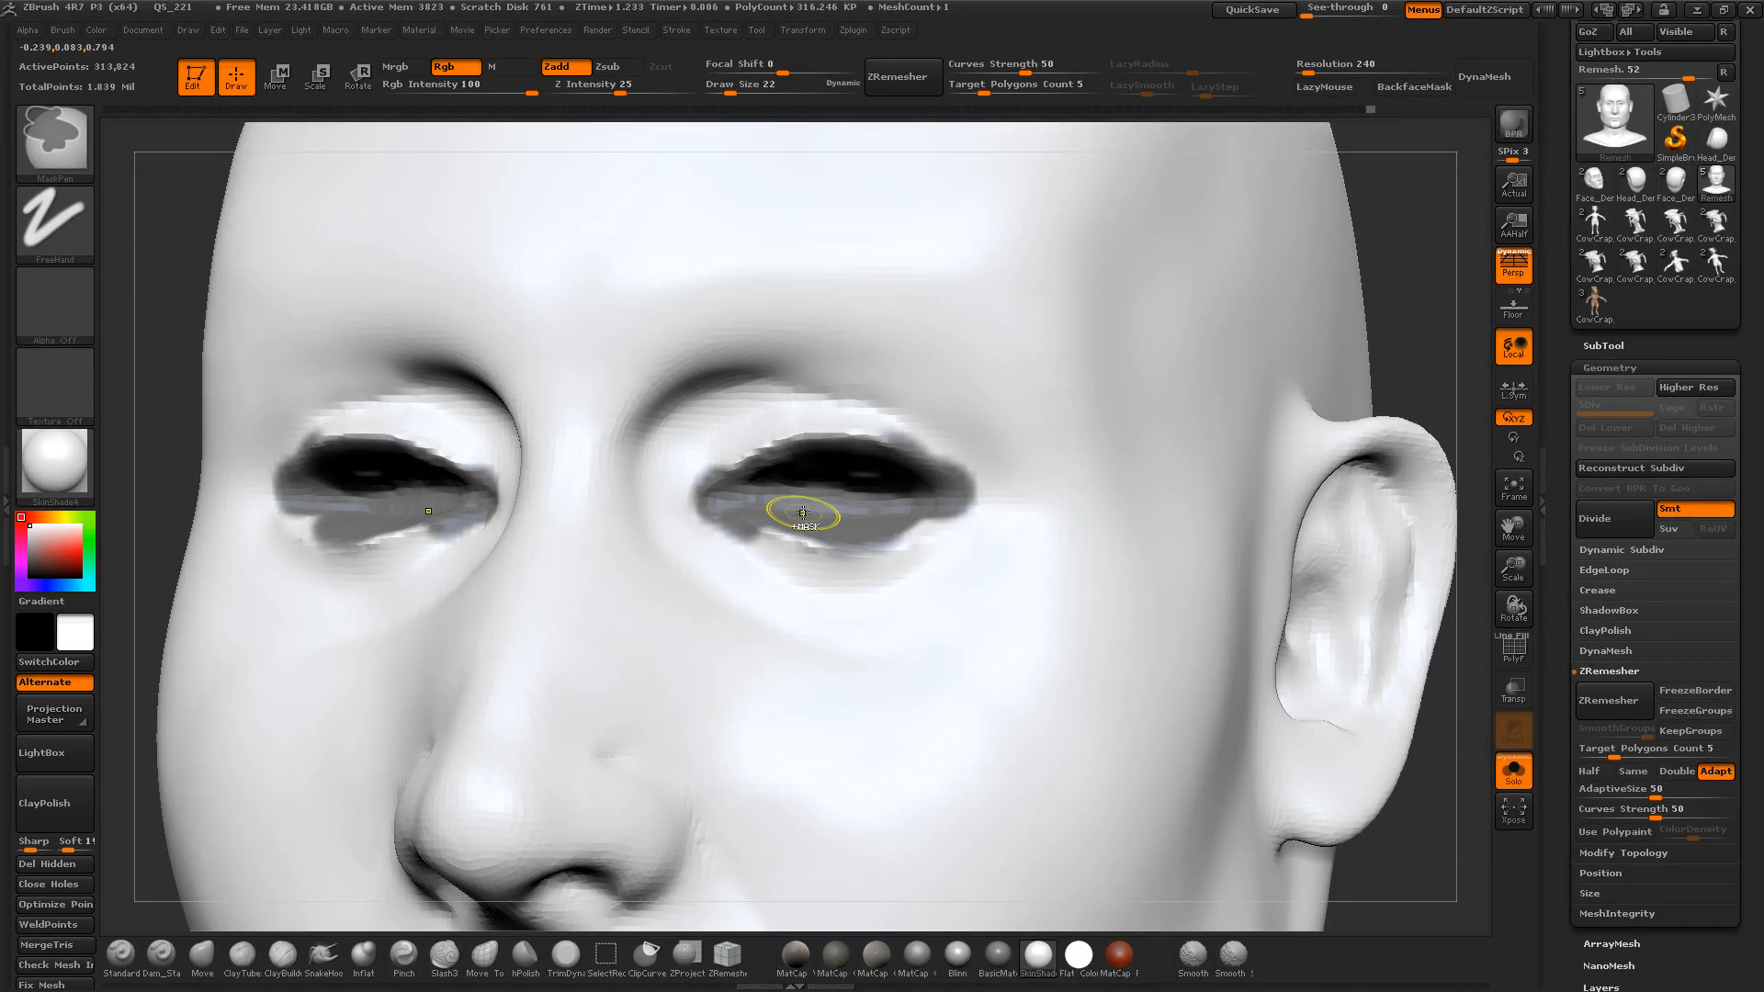
{"action": "mouse_move", "coordinate": [935, 446]}
{"action": "left_mouse_down", "text": "ctrl"}
{"action": "mouse_move", "coordinate": [894, 423]}
{"action": "mouse_move", "coordinate": [975, 497]}
{"action": "mouse_move", "coordinate": [896, 538]}
{"action": "left_mouse_up", "text": "ctrl"}
{"action": "mouse_move", "coordinate": [1373, 338]}
{"action": "left_mouse_down"}
{"action": "mouse_move", "coordinate": [1386, 330]}
{"action": "mouse_move", "coordinate": [1369, 350]}
{"action": "left_mouse_up"}
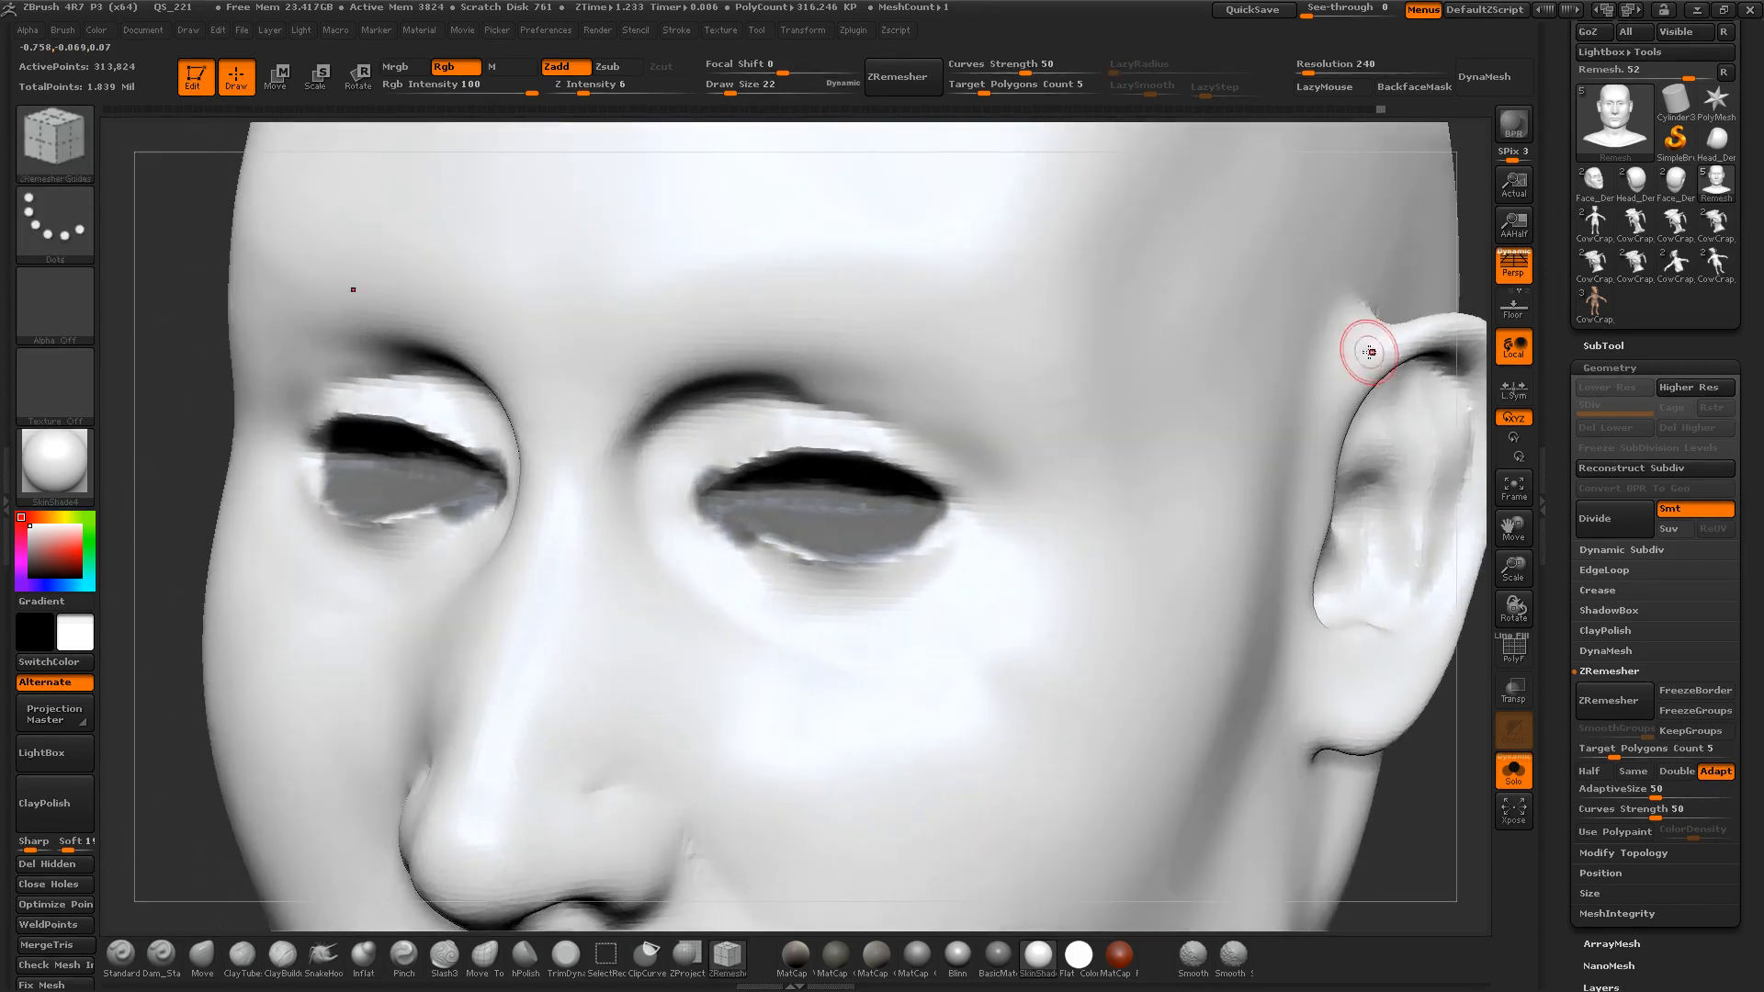
{"action": "mouse_move", "coordinate": [791, 548]}
{"action": "left_mouse_down", "text": "ctrl"}
{"action": "mouse_move", "coordinate": [769, 520]}
{"action": "mouse_move", "coordinate": [837, 563]}
{"action": "left_mouse_up", "text": "ctrl"}
{"action": "key", "text": "ctrl+z"}
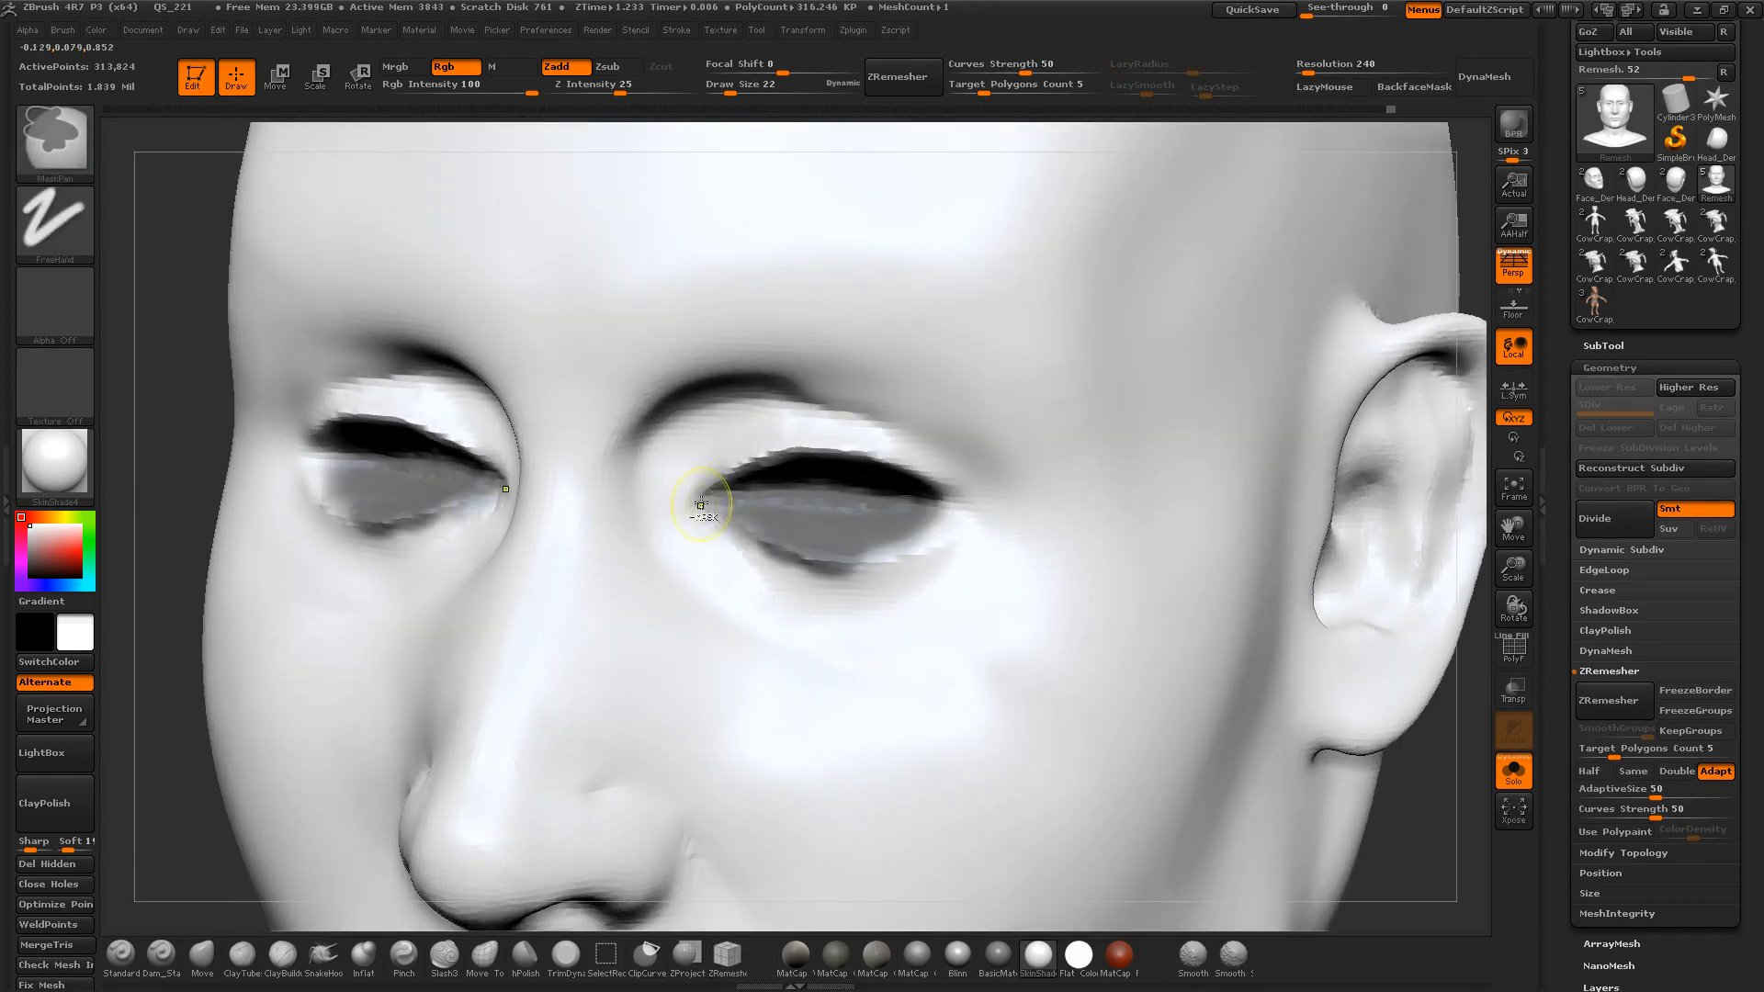
Step: Refine the eye mask's outline along the inner corners, outer corners and lower eyelids
{"action": "mouse_move", "coordinate": [754, 479]}
{"action": "left_mouse_down", "text": "ctrl"}
{"action": "mouse_move", "coordinate": [725, 502]}
{"action": "mouse_move", "coordinate": [708, 469]}
{"action": "mouse_move", "coordinate": [691, 511]}
{"action": "mouse_move", "coordinate": [717, 547]}
{"action": "mouse_move", "coordinate": [761, 580]}
{"action": "mouse_move", "coordinate": [803, 565]}
{"action": "mouse_move", "coordinate": [848, 594]}
{"action": "left_mouse_up", "text": "ctrl"}
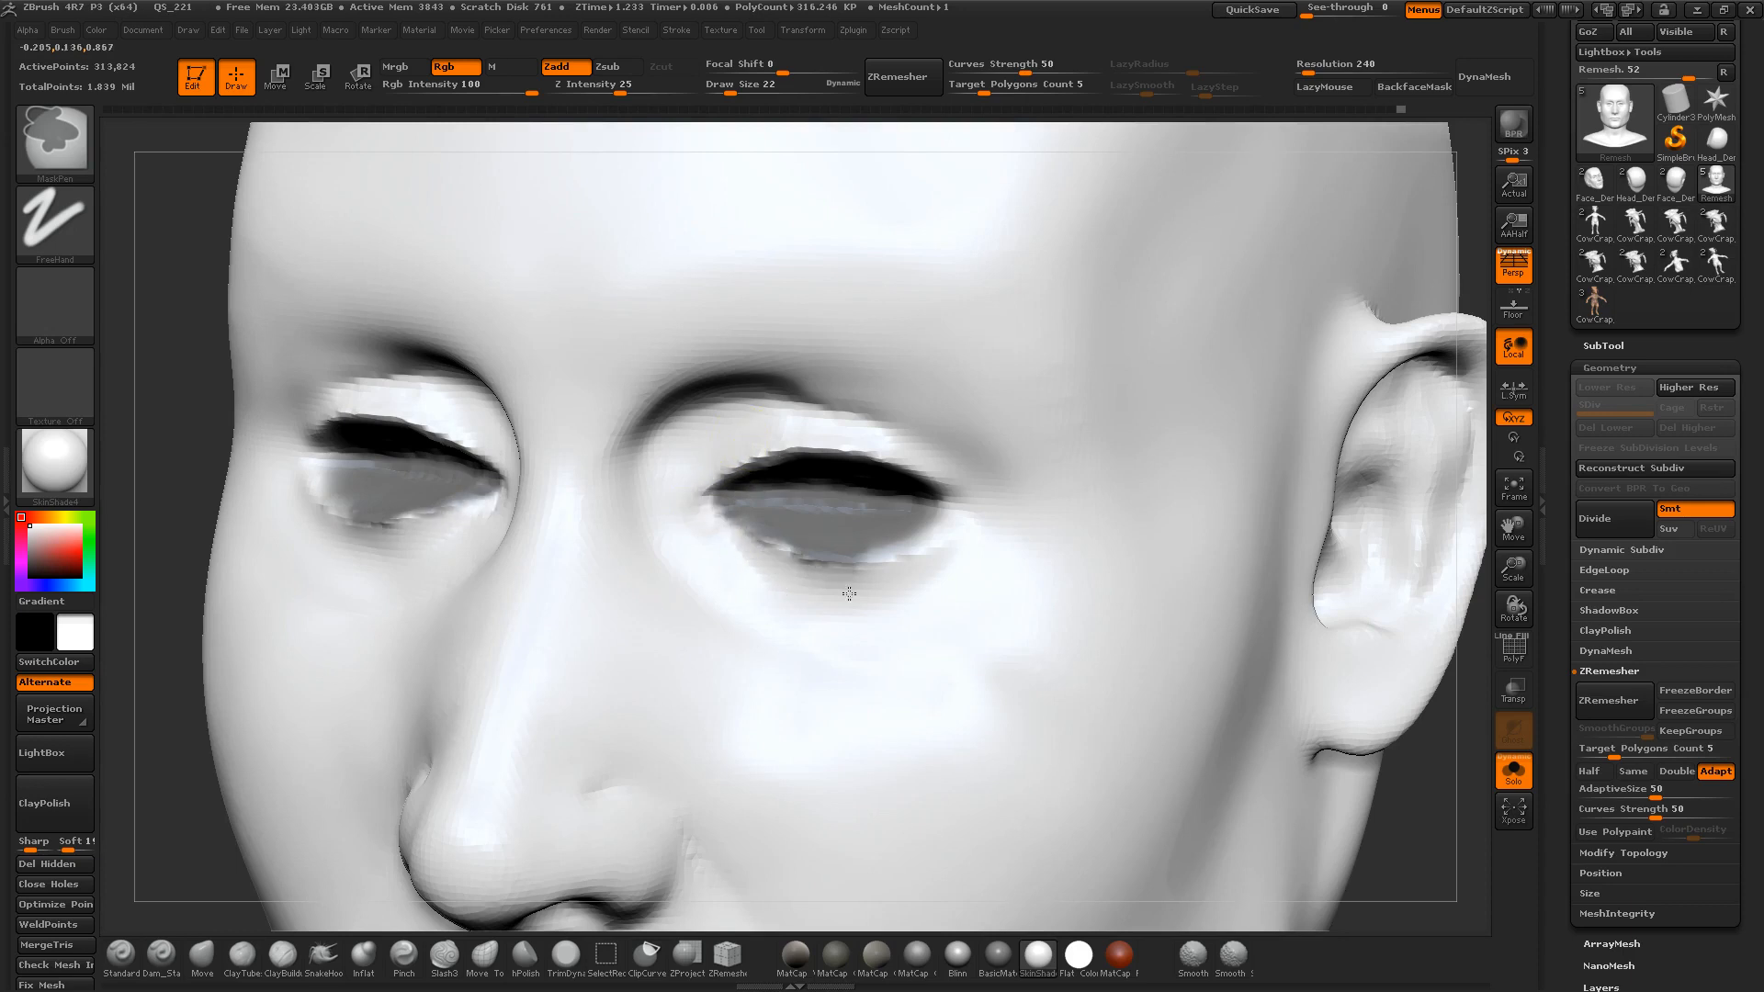
{"action": "mouse_move", "coordinate": [926, 510]}
{"action": "left_mouse_down", "text": "ctrl"}
{"action": "mouse_move", "coordinate": [884, 554]}
{"action": "mouse_move", "coordinate": [944, 516]}
{"action": "left_mouse_up", "text": "ctrl"}
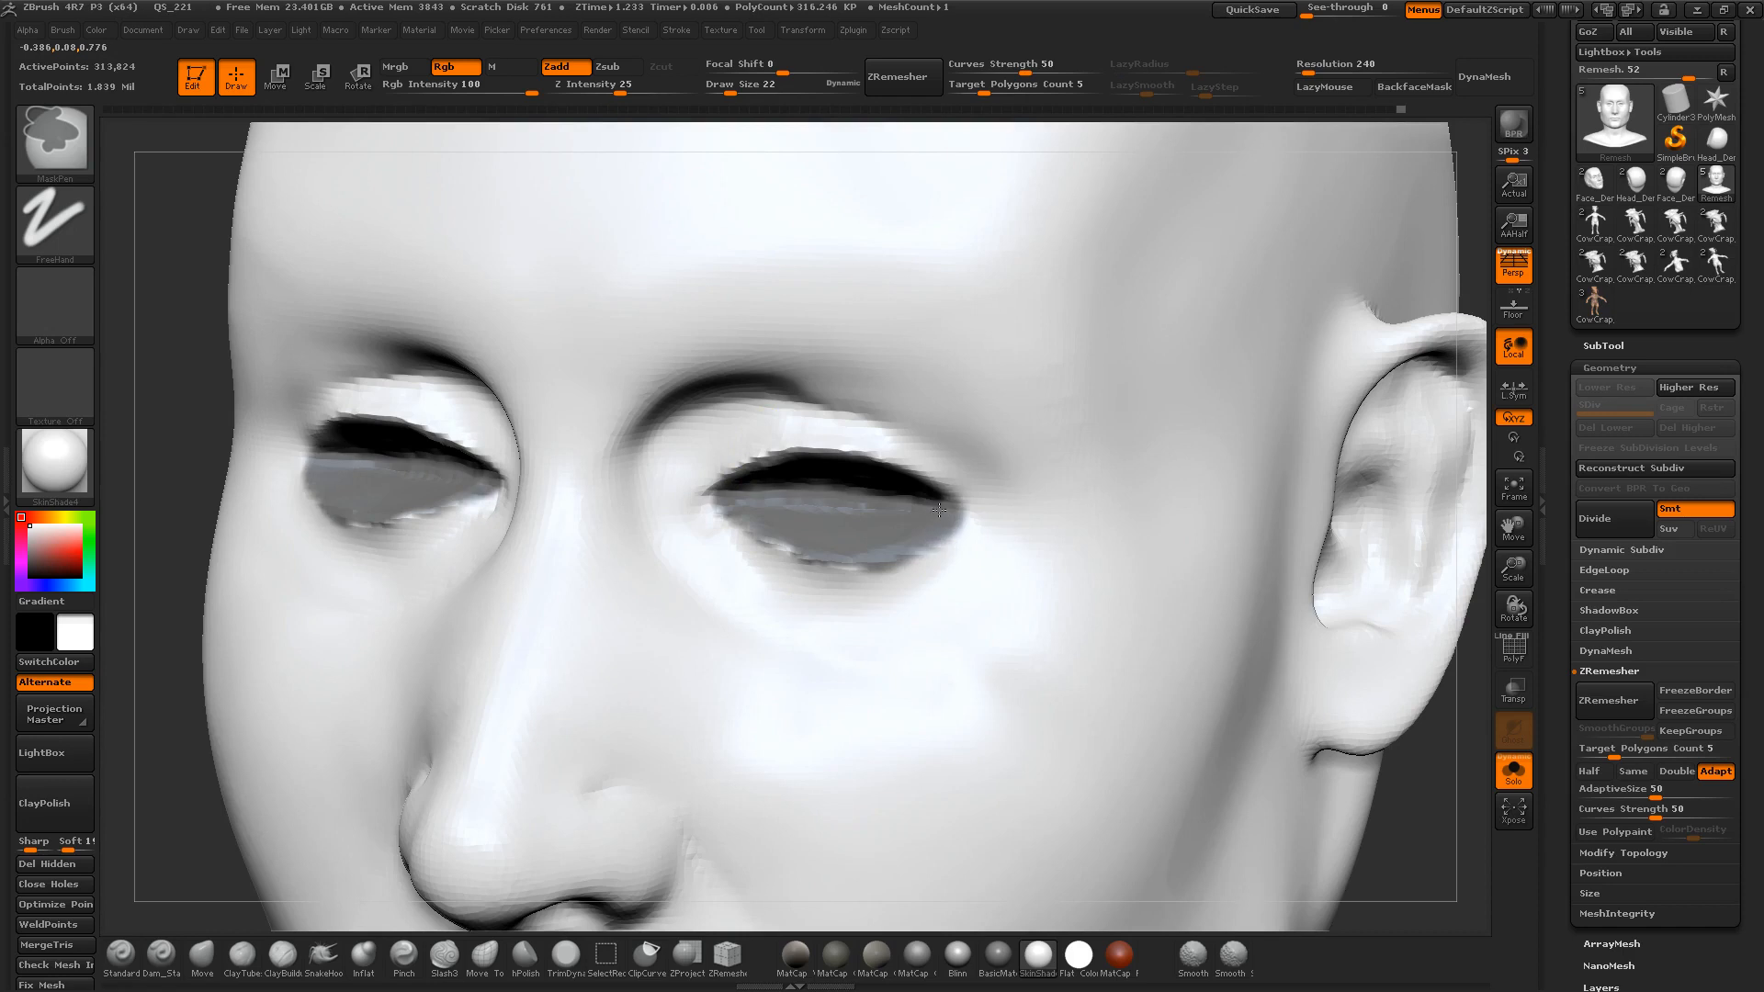
{"action": "mouse_move", "coordinate": [774, 537]}
{"action": "left_mouse_down", "text": "ctrl"}
{"action": "mouse_move", "coordinate": [832, 557]}
{"action": "mouse_move", "coordinate": [948, 546]}
{"action": "mouse_move", "coordinate": [827, 594]}
{"action": "mouse_move", "coordinate": [901, 543]}
{"action": "left_mouse_up", "text": "ctrl"}
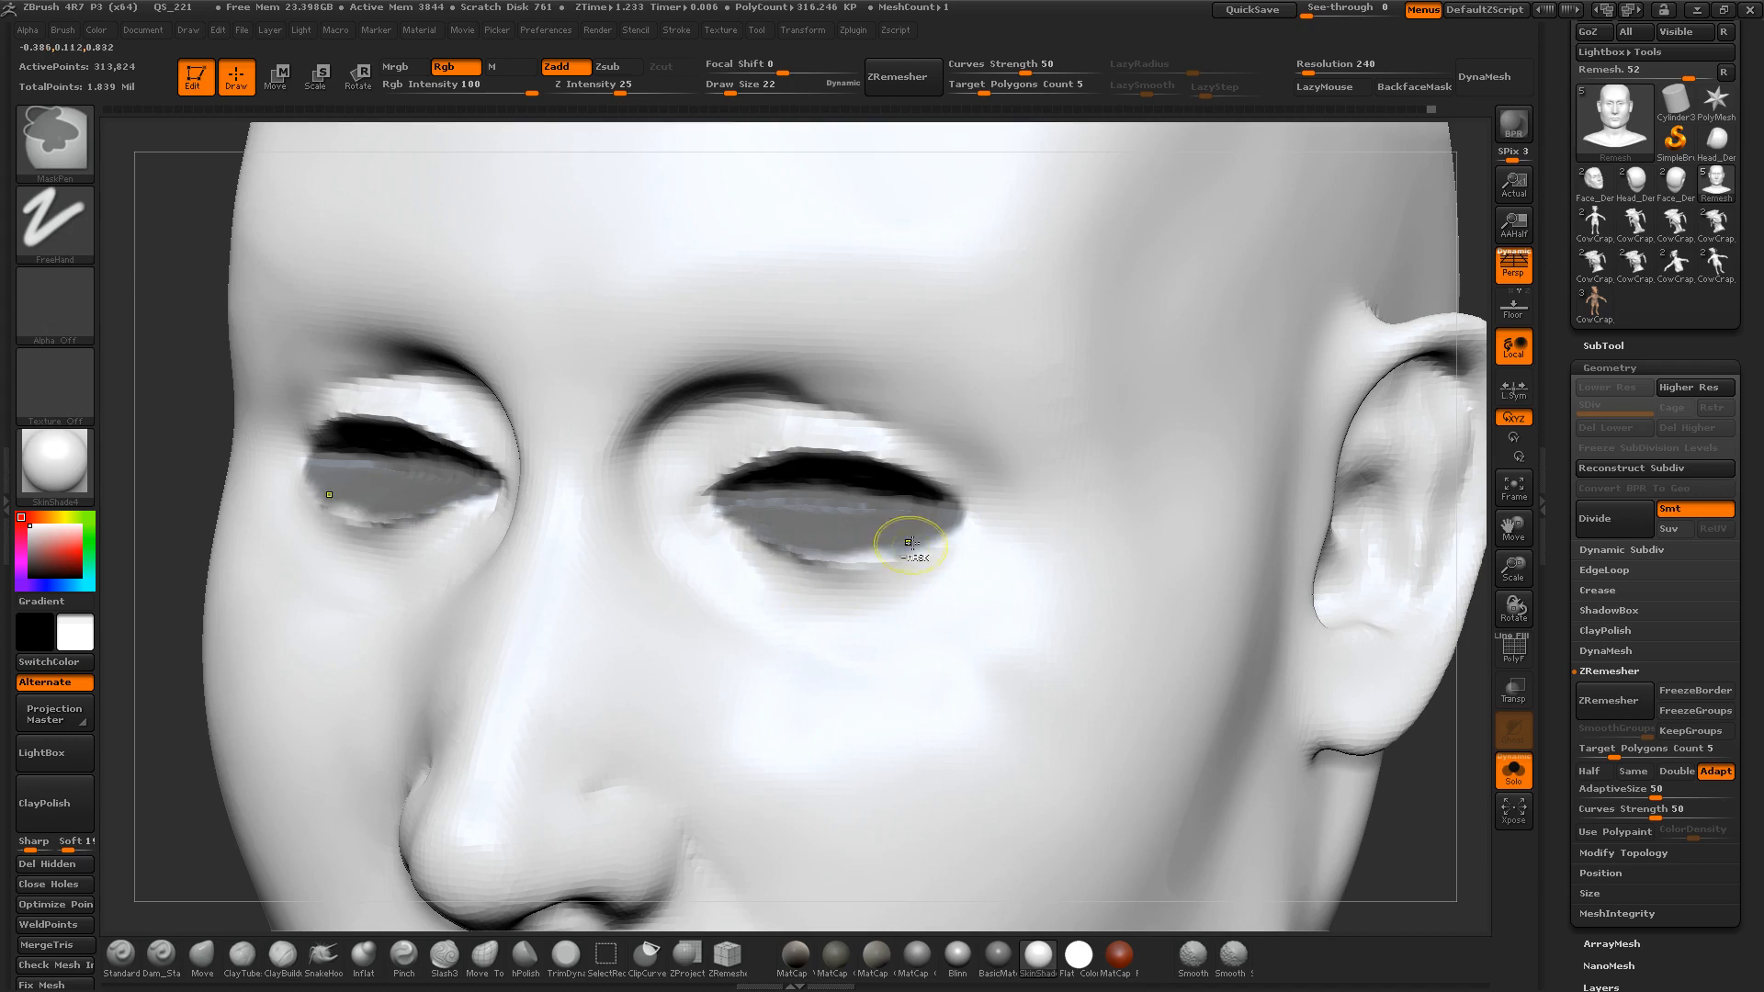
{"action": "key", "text": "ctrl"}
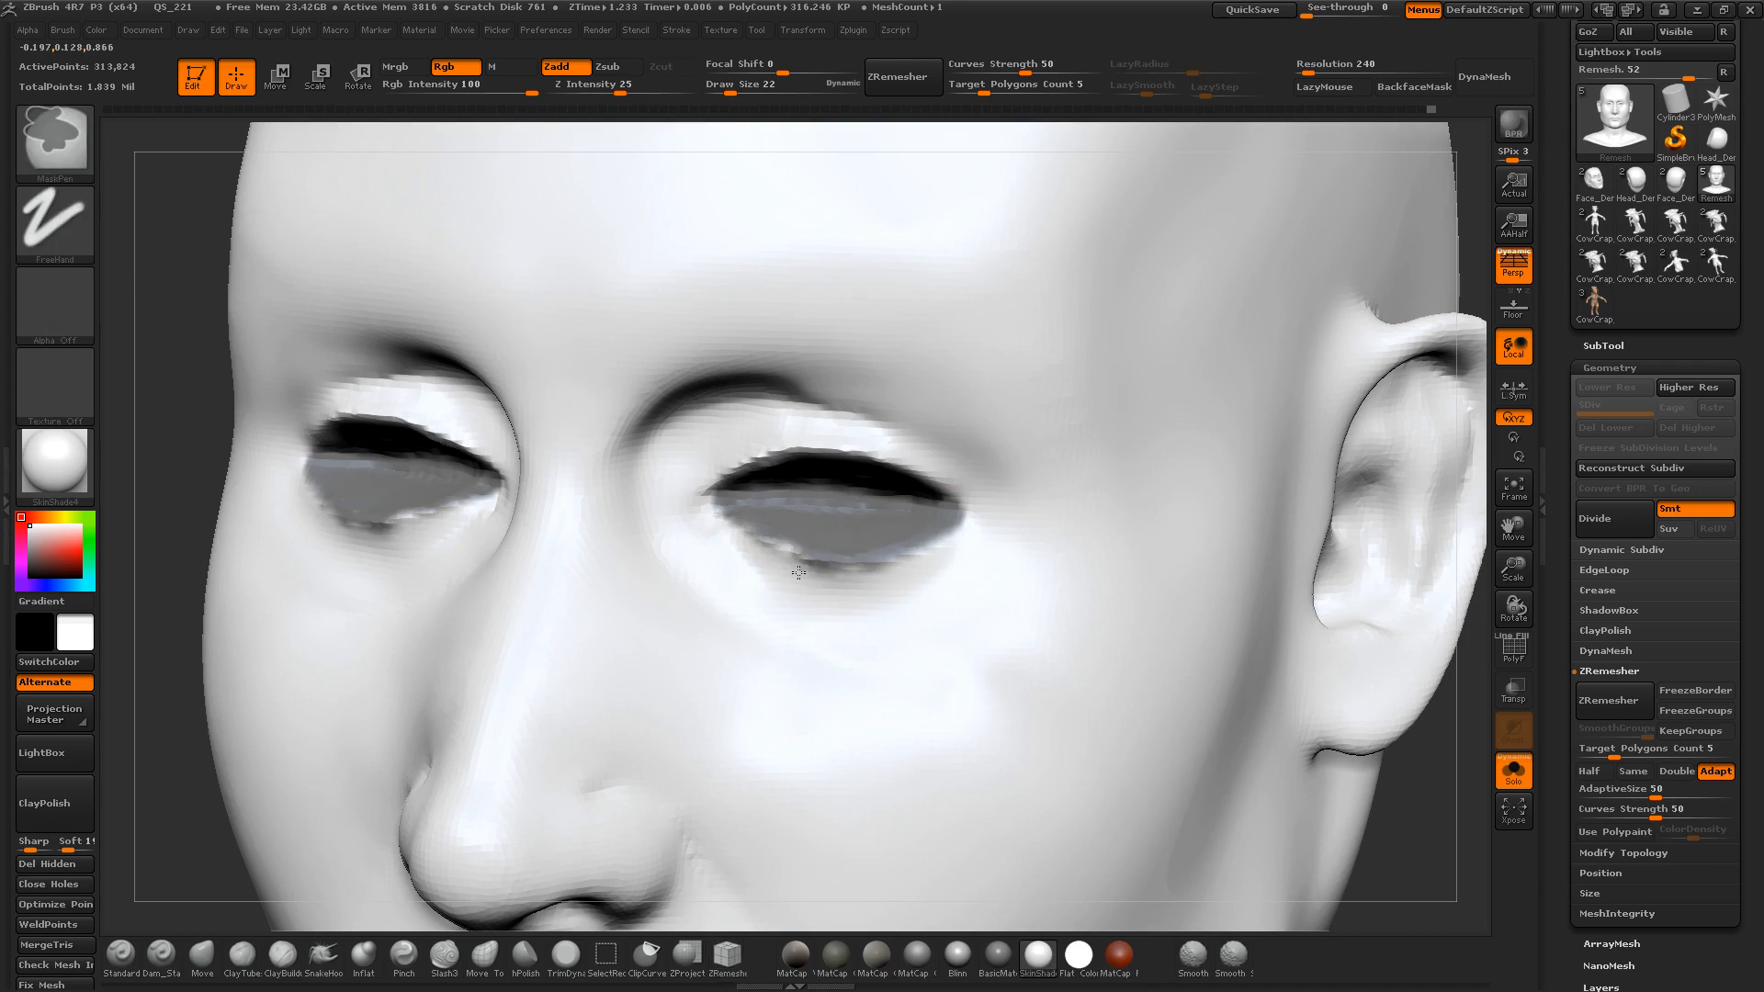
{"action": "left_click_drag", "start_coordinate": [780, 580], "coordinate": [831, 588], "text": "ctrl+alt"}
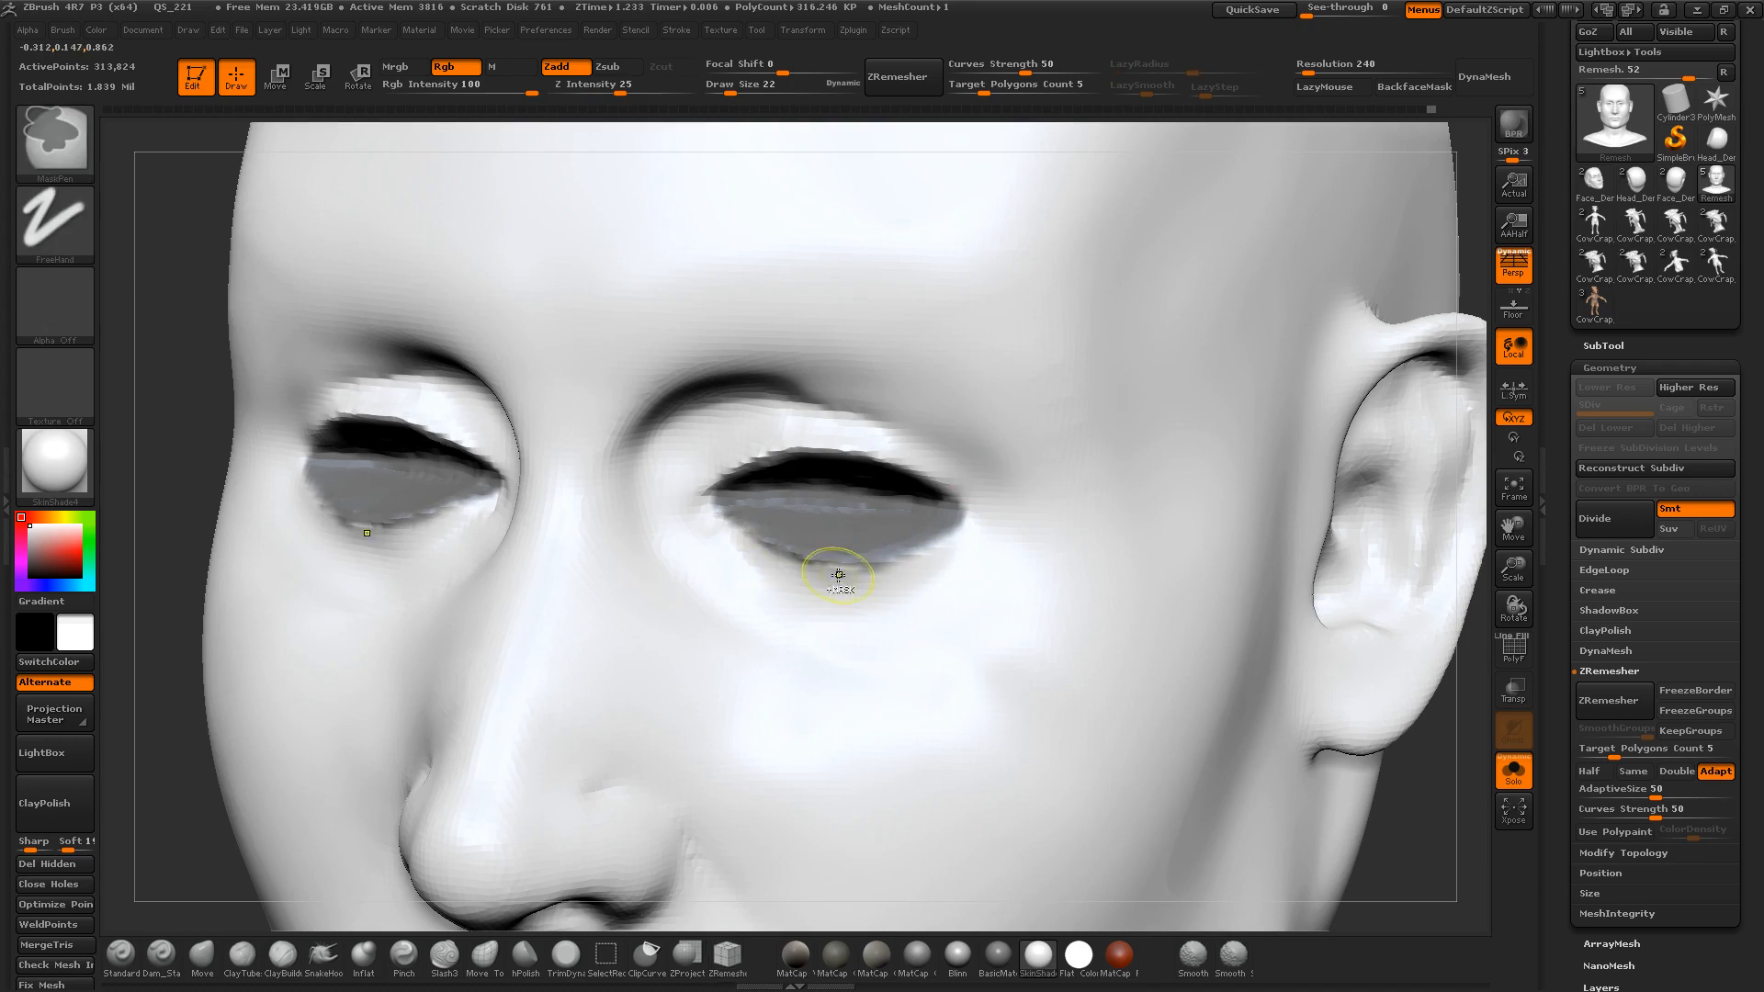
Step: Blur the eye mask and sharpen it again to smooth its border
{"action": "left_click", "coordinate": [839, 588], "text": "ctrl"}
{"action": "left_click", "coordinate": [840, 602], "text": "ctrl"}
{"action": "left_click", "coordinate": [841, 602], "text": "ctrl"}
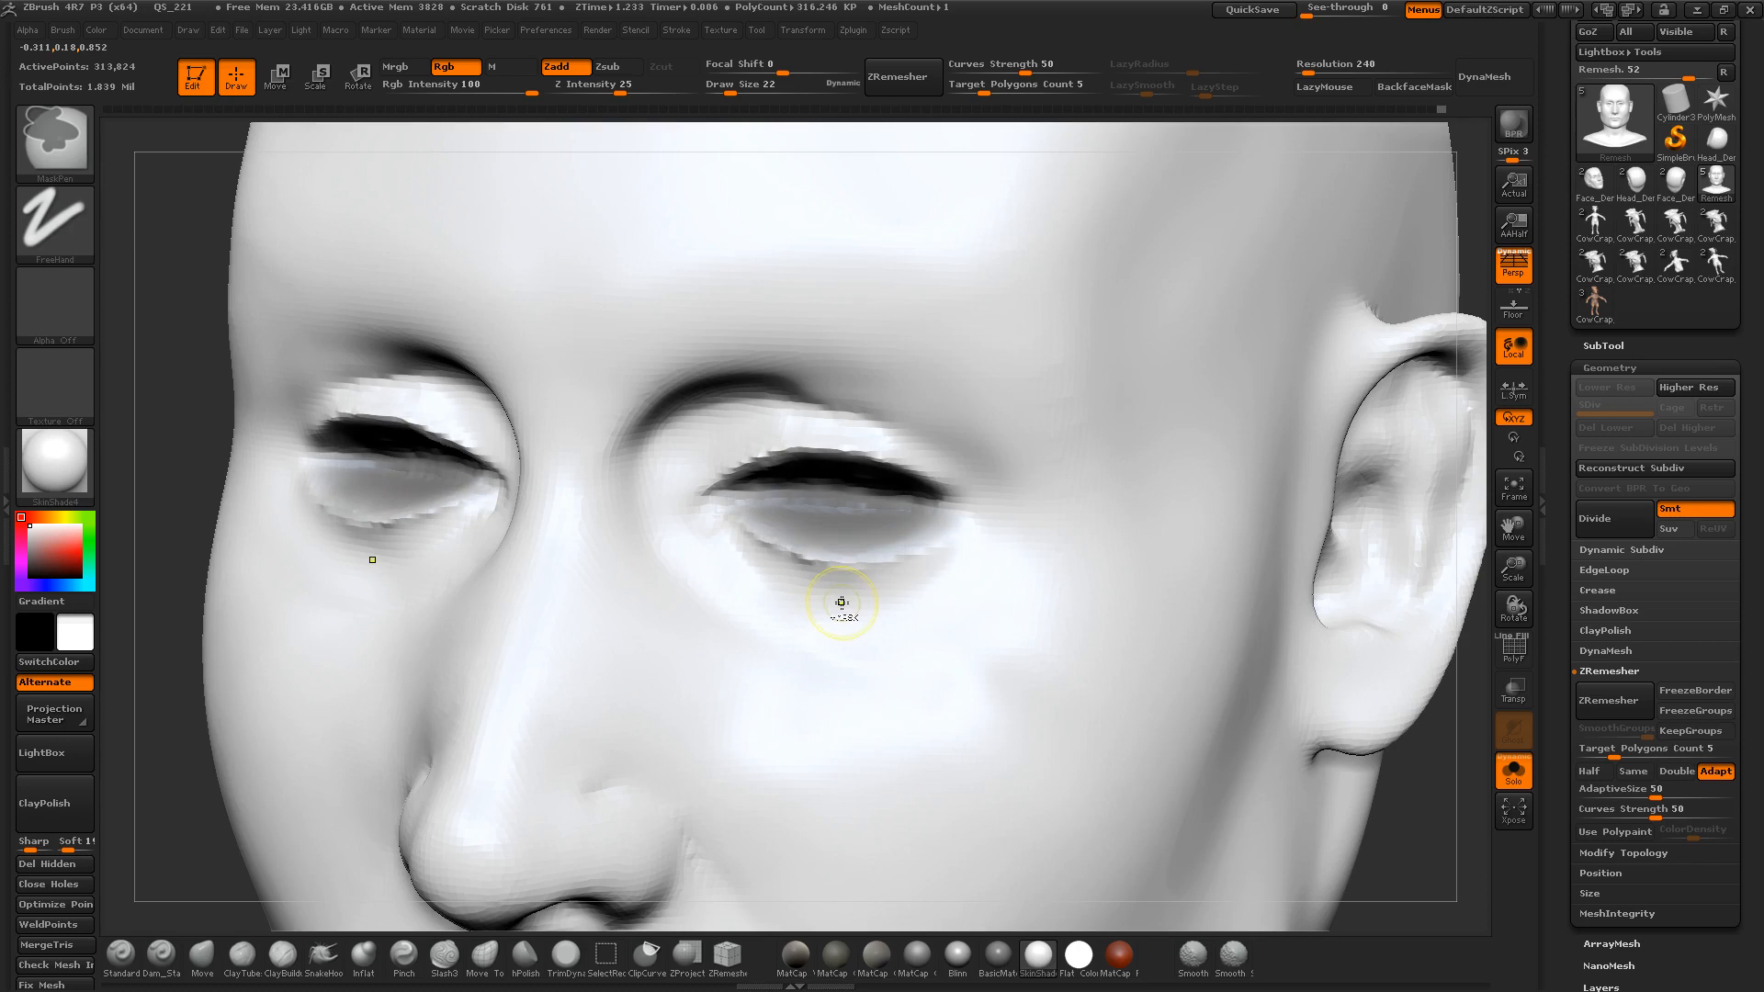
{"action": "left_click", "coordinate": [841, 602], "text": "ctrl+alt"}
{"action": "left_click", "coordinate": [840, 607], "text": "ctrl+alt"}
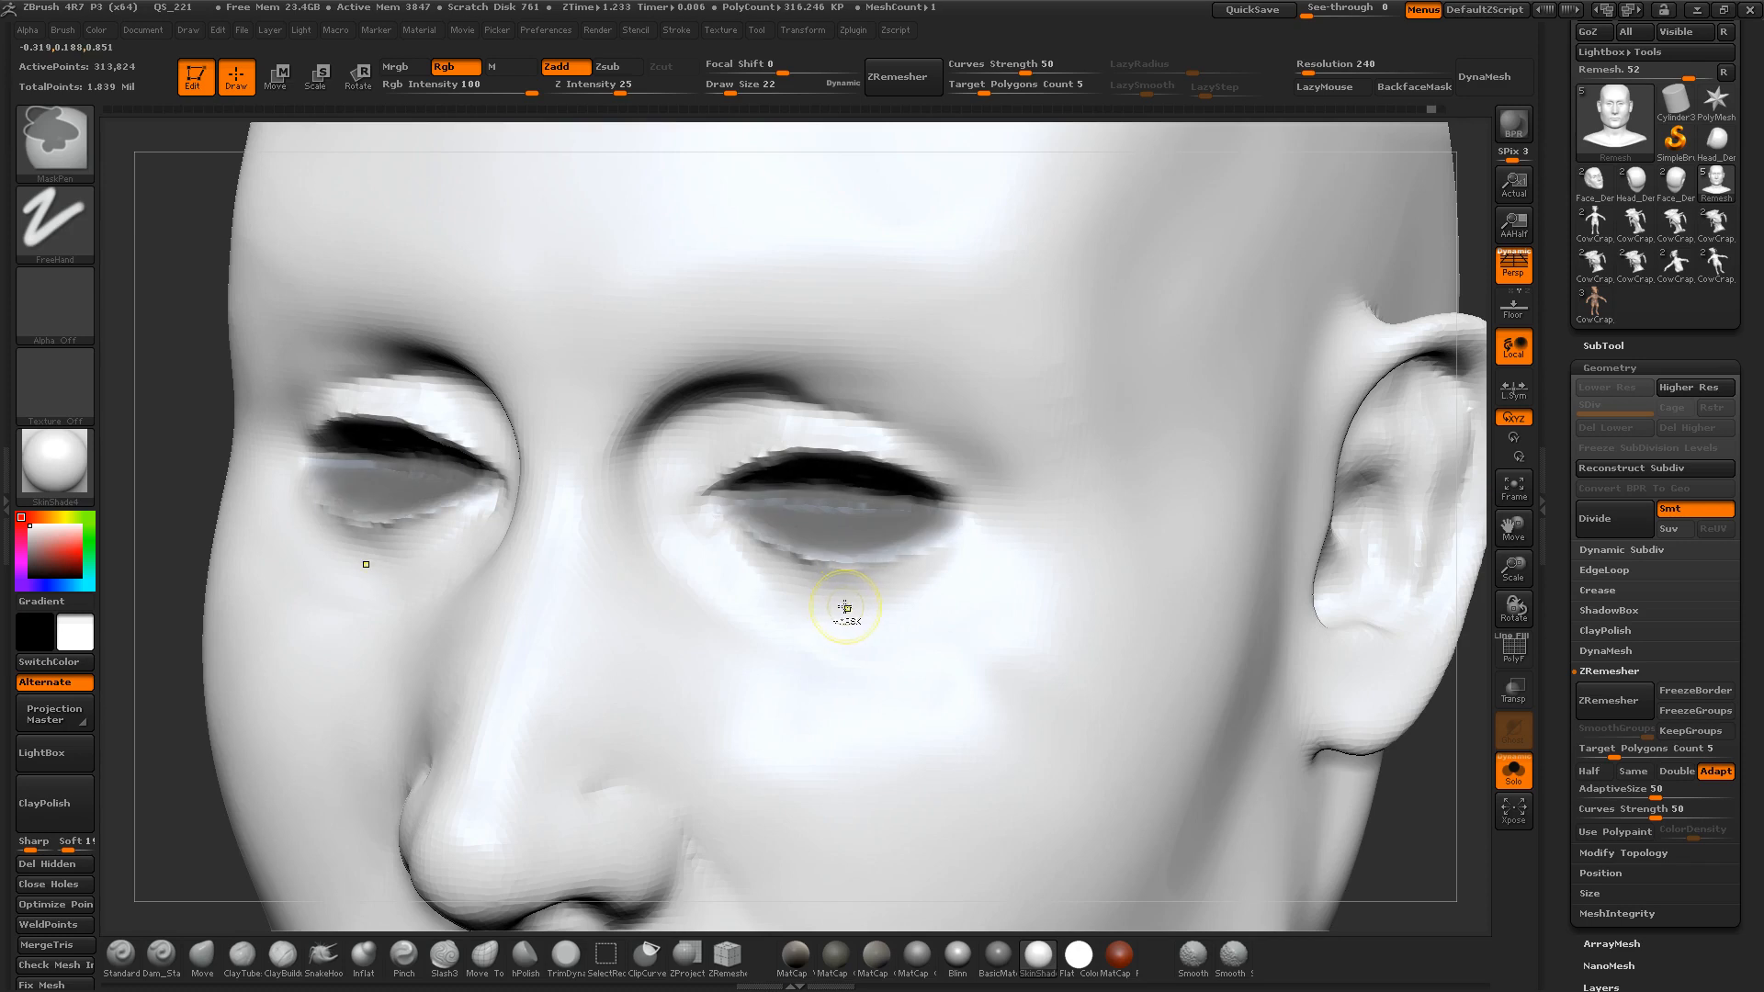
{"action": "left_click", "coordinate": [837, 608], "text": "ctrl+alt"}
{"action": "left_click", "coordinate": [835, 609], "text": "ctrl+alt"}
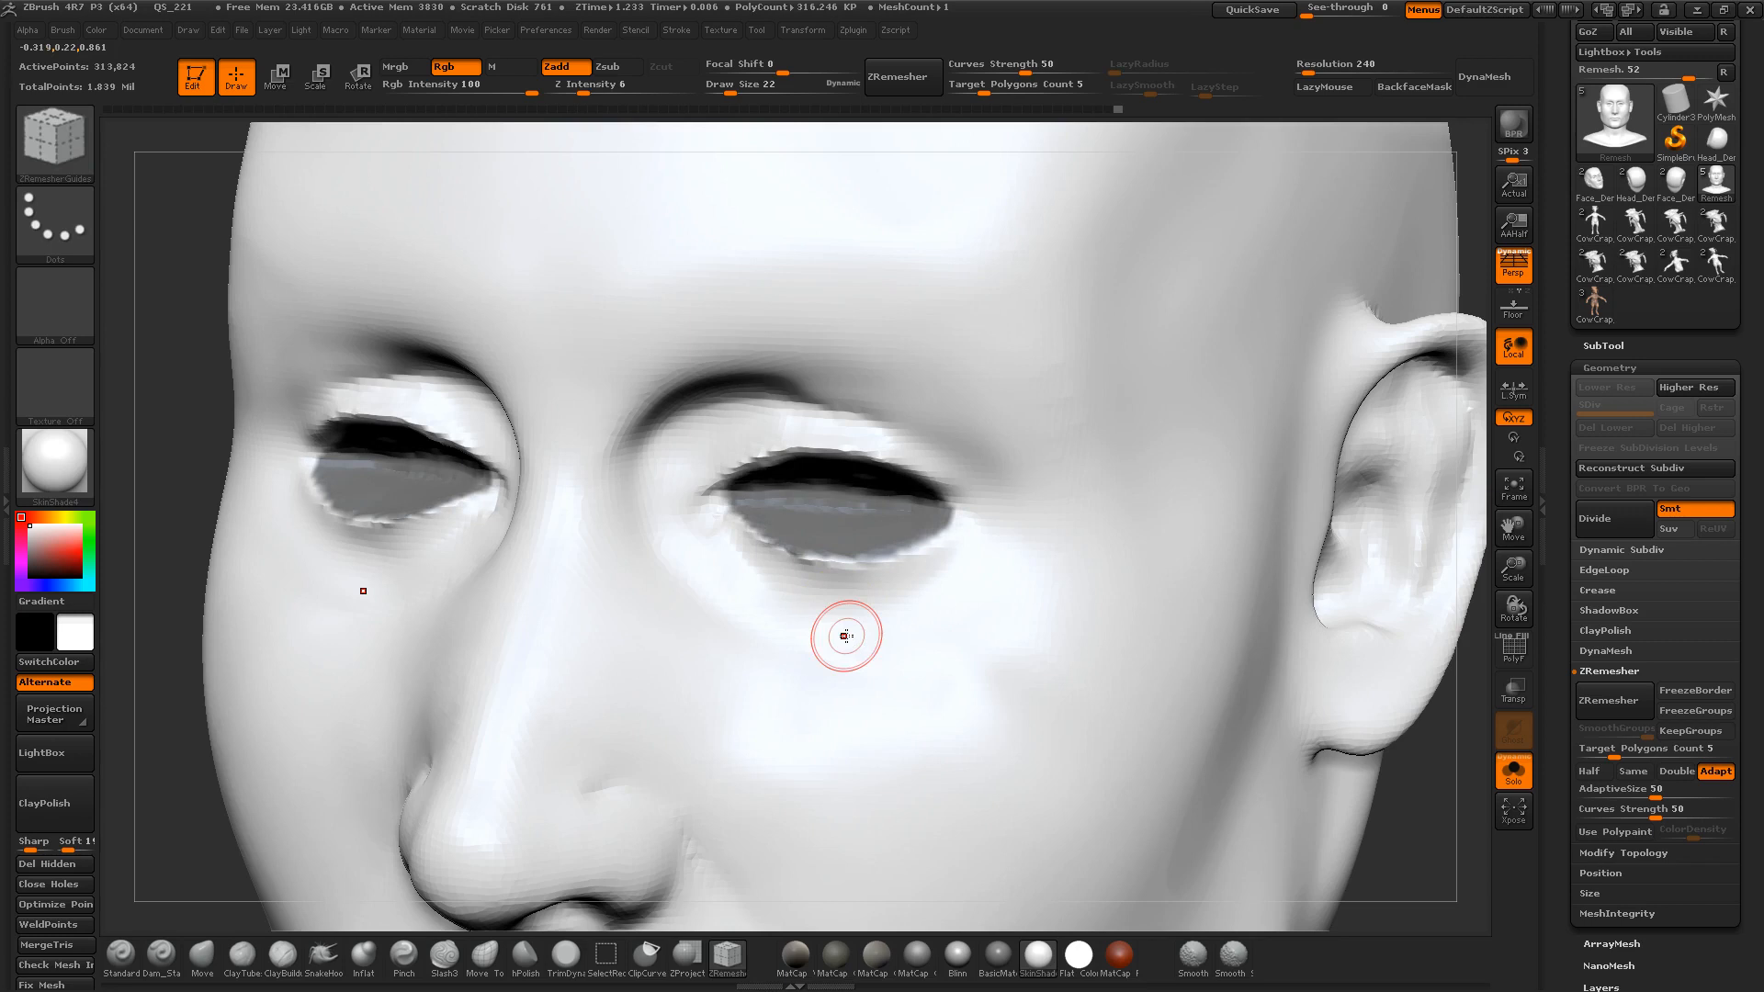
Step: Reduce the draw size to 13 and fill the mask at the inner eye corners and inside the upper lids
{"action": "key", "text": "s"}
{"action": "left_click_drag", "start_coordinate": [748, 496], "coordinate": [725, 496]}
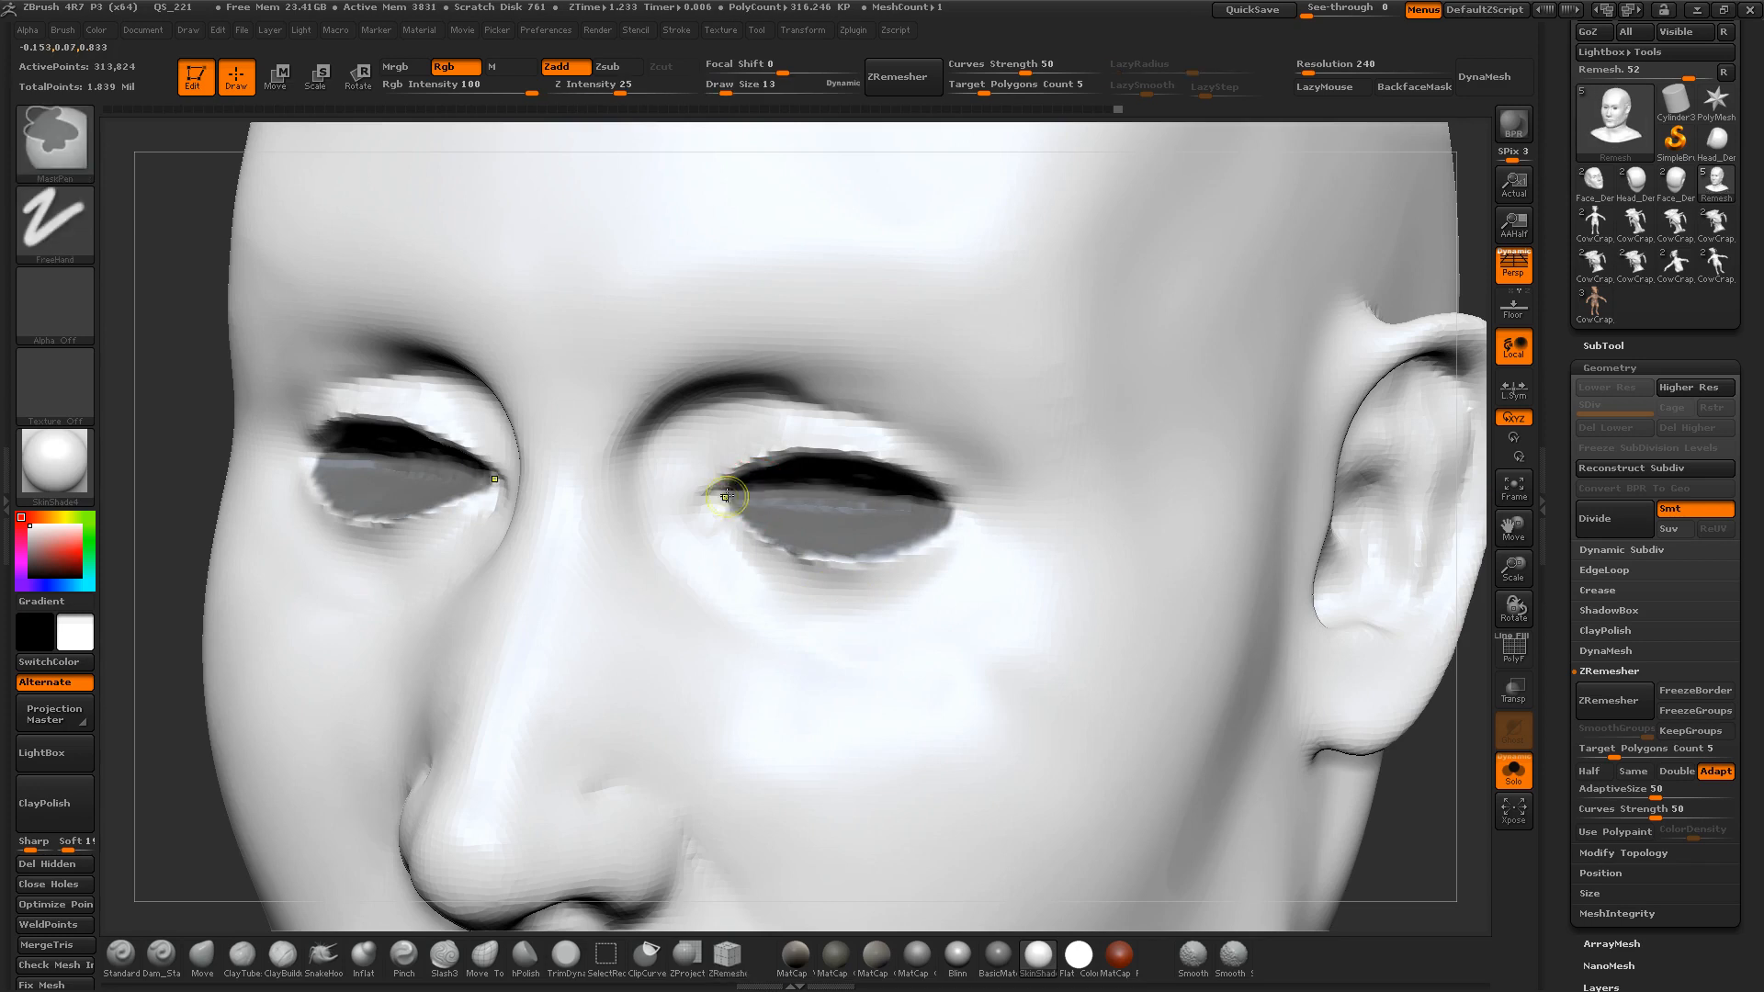
{"action": "key", "text": "f"}
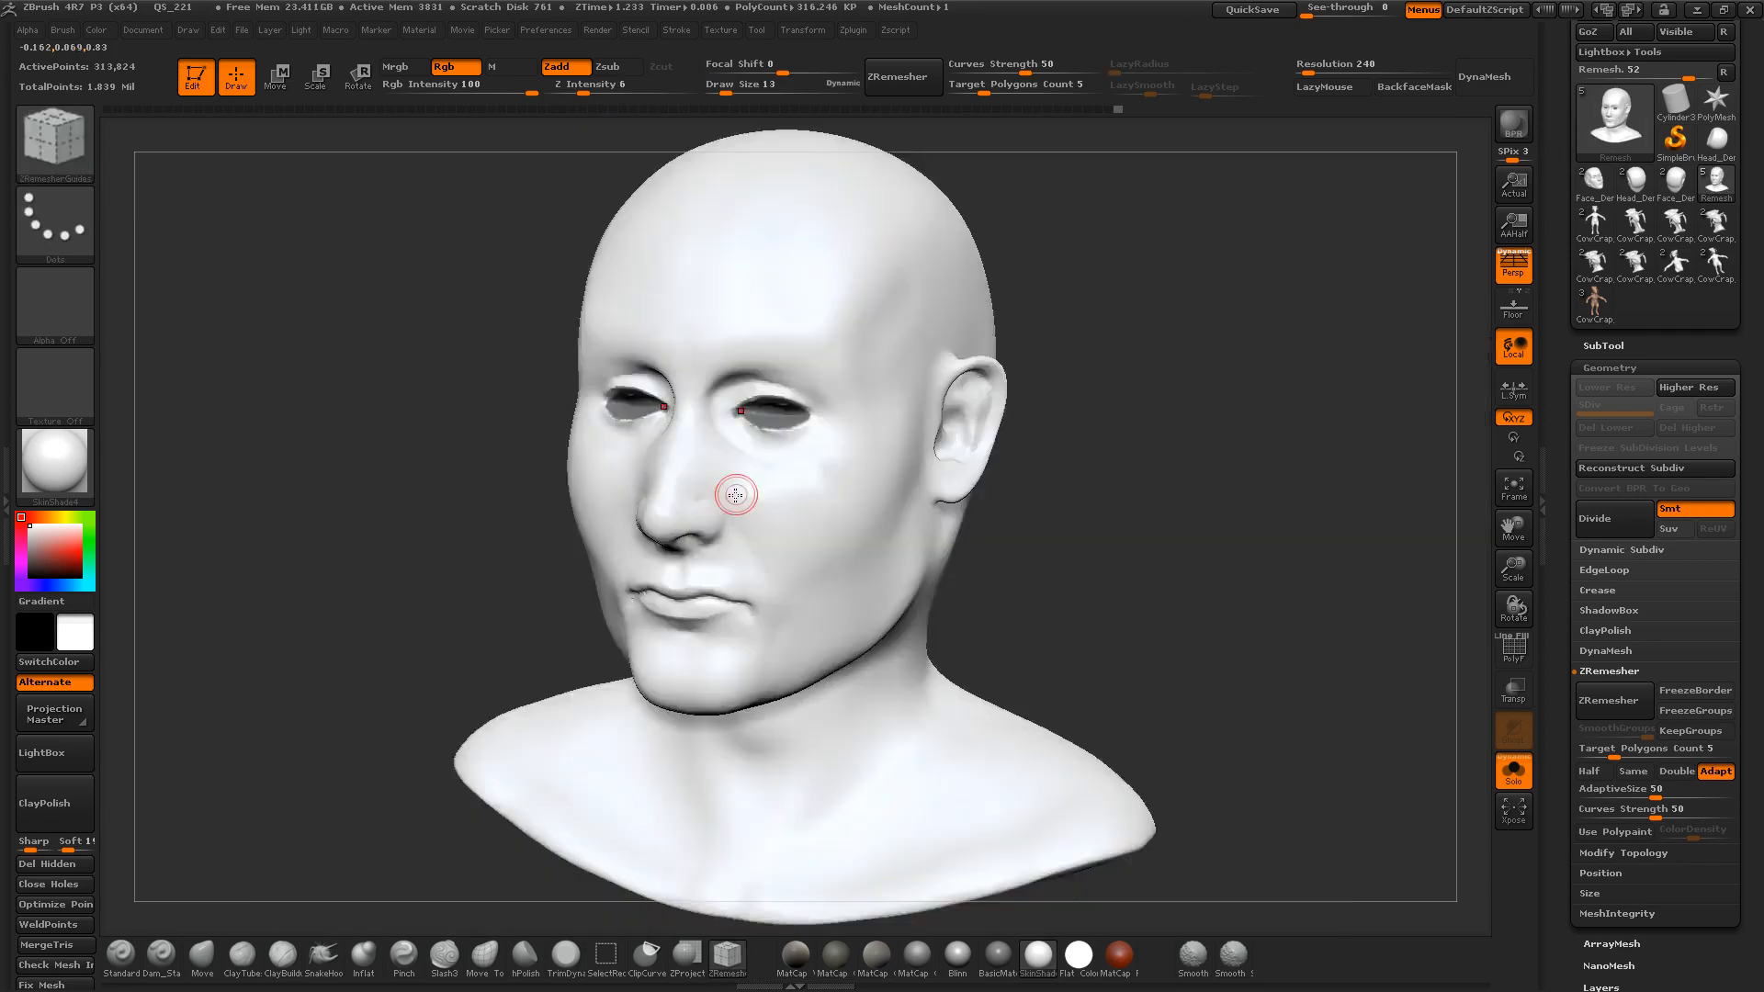
{"action": "mouse_move", "coordinate": [1073, 359]}
{"action": "left_mouse_down"}
{"action": "mouse_move", "coordinate": [1056, 335]}
{"action": "mouse_move", "coordinate": [1142, 404]}
{"action": "mouse_move", "coordinate": [950, 507]}
{"action": "left_mouse_up"}
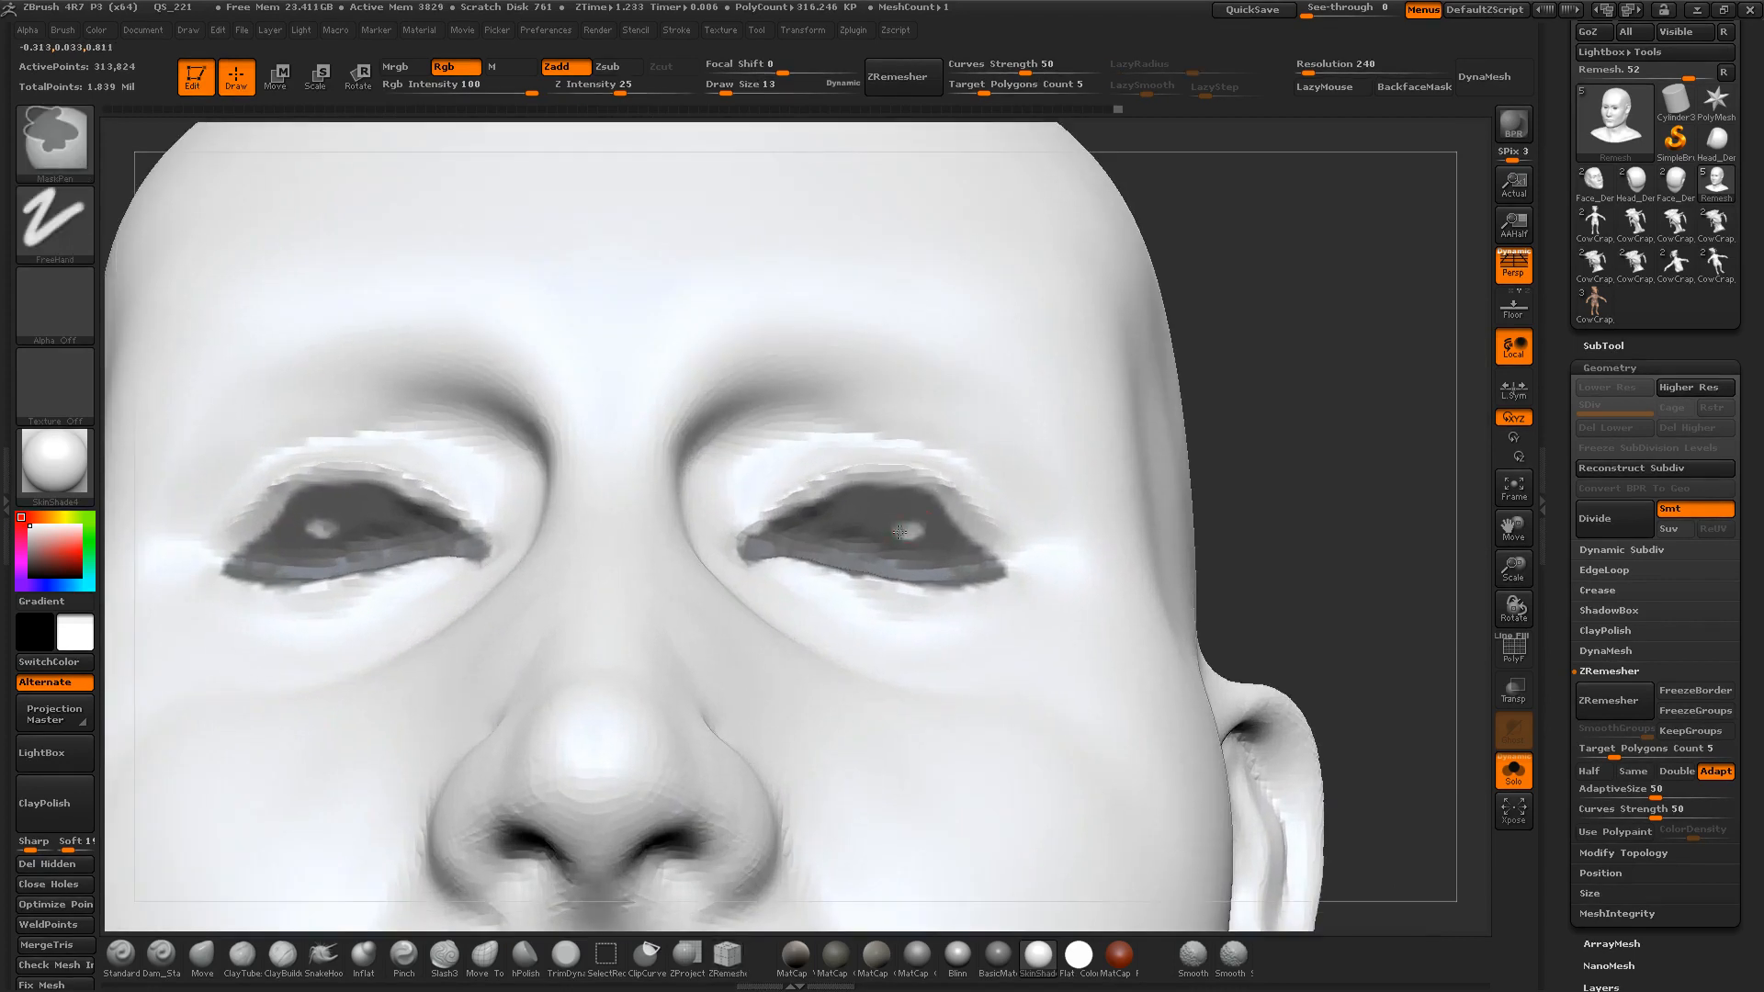
{"action": "mouse_move", "coordinate": [776, 514]}
{"action": "left_mouse_down", "text": "ctrl"}
{"action": "mouse_move", "coordinate": [886, 482]}
{"action": "mouse_move", "coordinate": [960, 496]}
{"action": "mouse_move", "coordinate": [989, 553]}
{"action": "left_mouse_up", "text": "ctrl"}
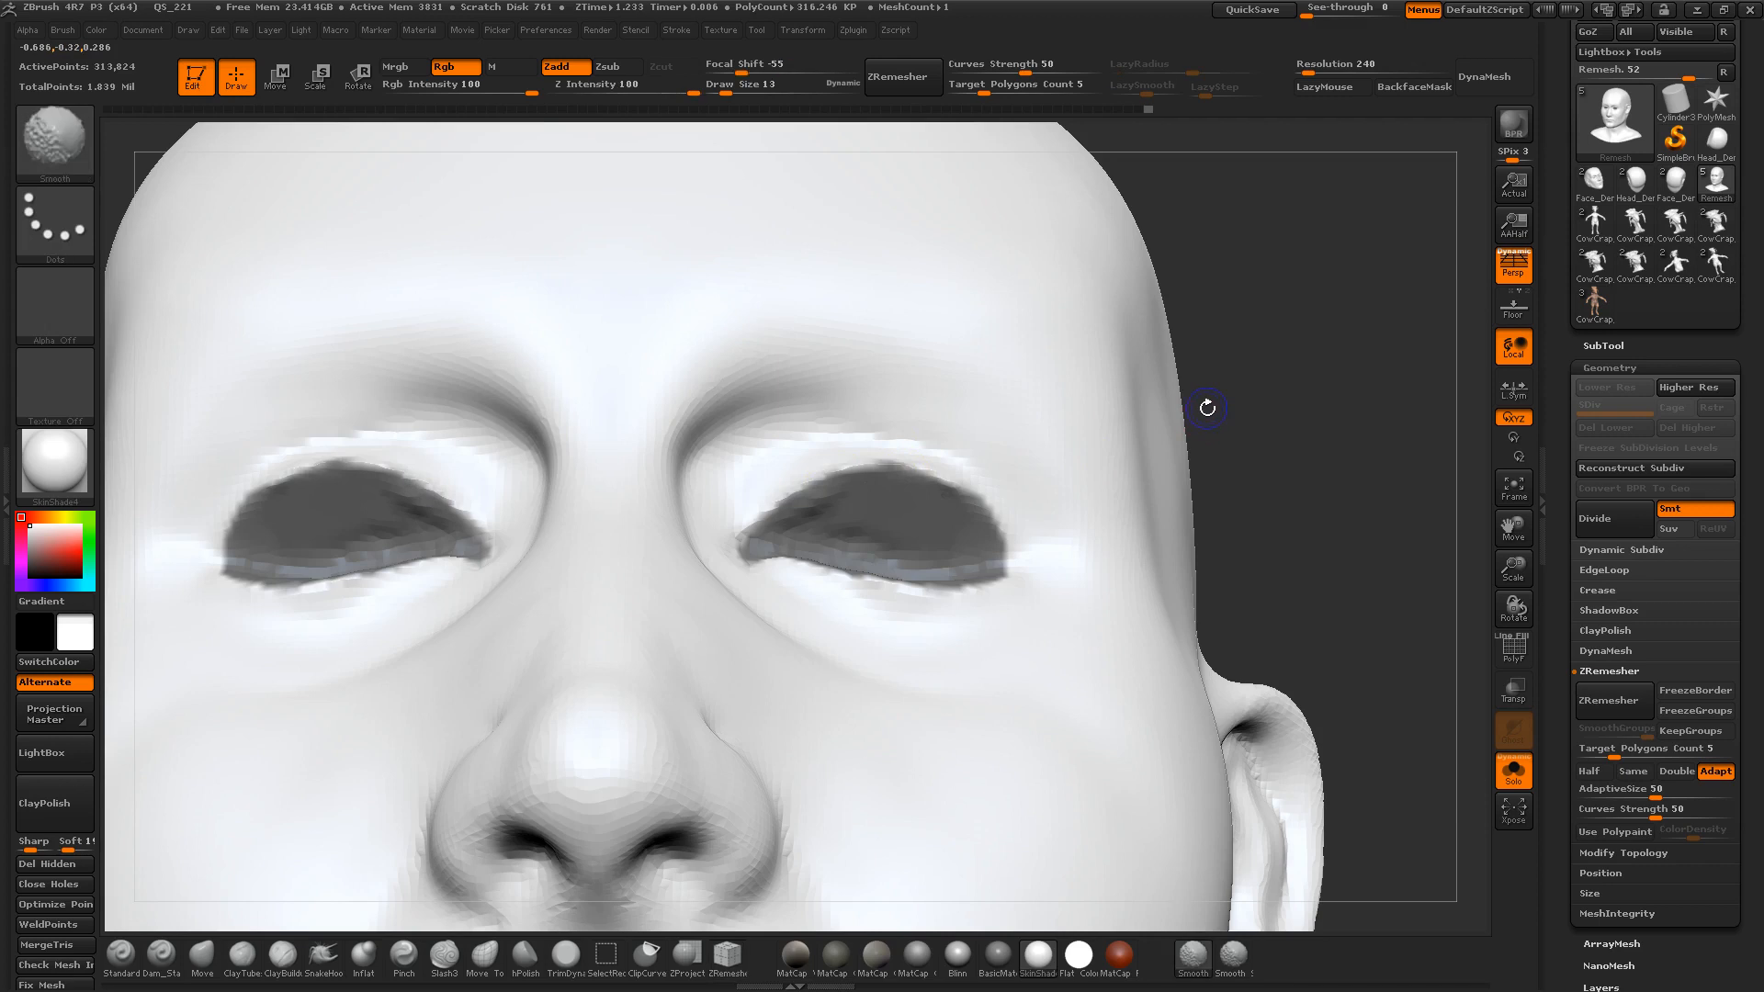
Step: Show the polyframe and convert the masked eye openings into their own polygroup
{"action": "key", "text": "shift+f"}
{"action": "key", "text": "ctrl+w"}
{"action": "left_click_drag", "start_coordinate": [1264, 410], "coordinate": [1225, 428], "text": "alt"}
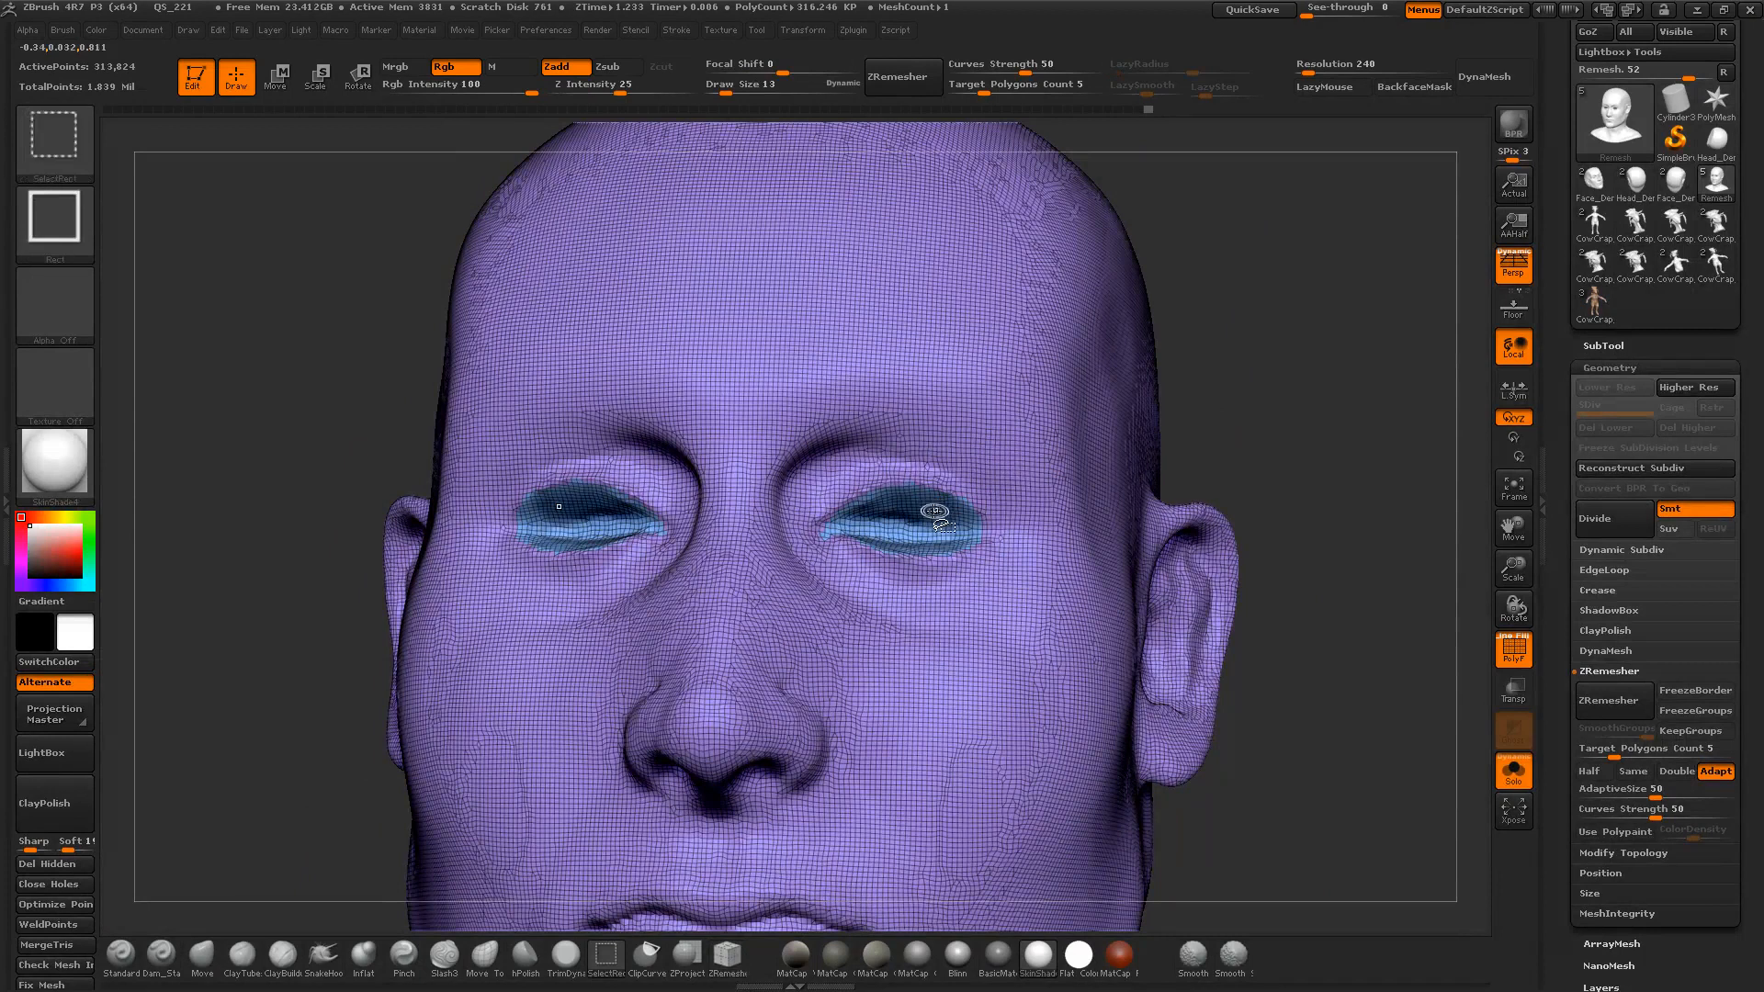
Step: Set the draw size to 28 and hide the eye-opening polygroup, leaving the rest of the head visible
{"action": "key", "text": "s"}
{"action": "left_click_drag", "start_coordinate": [943, 519], "coordinate": [935, 522]}
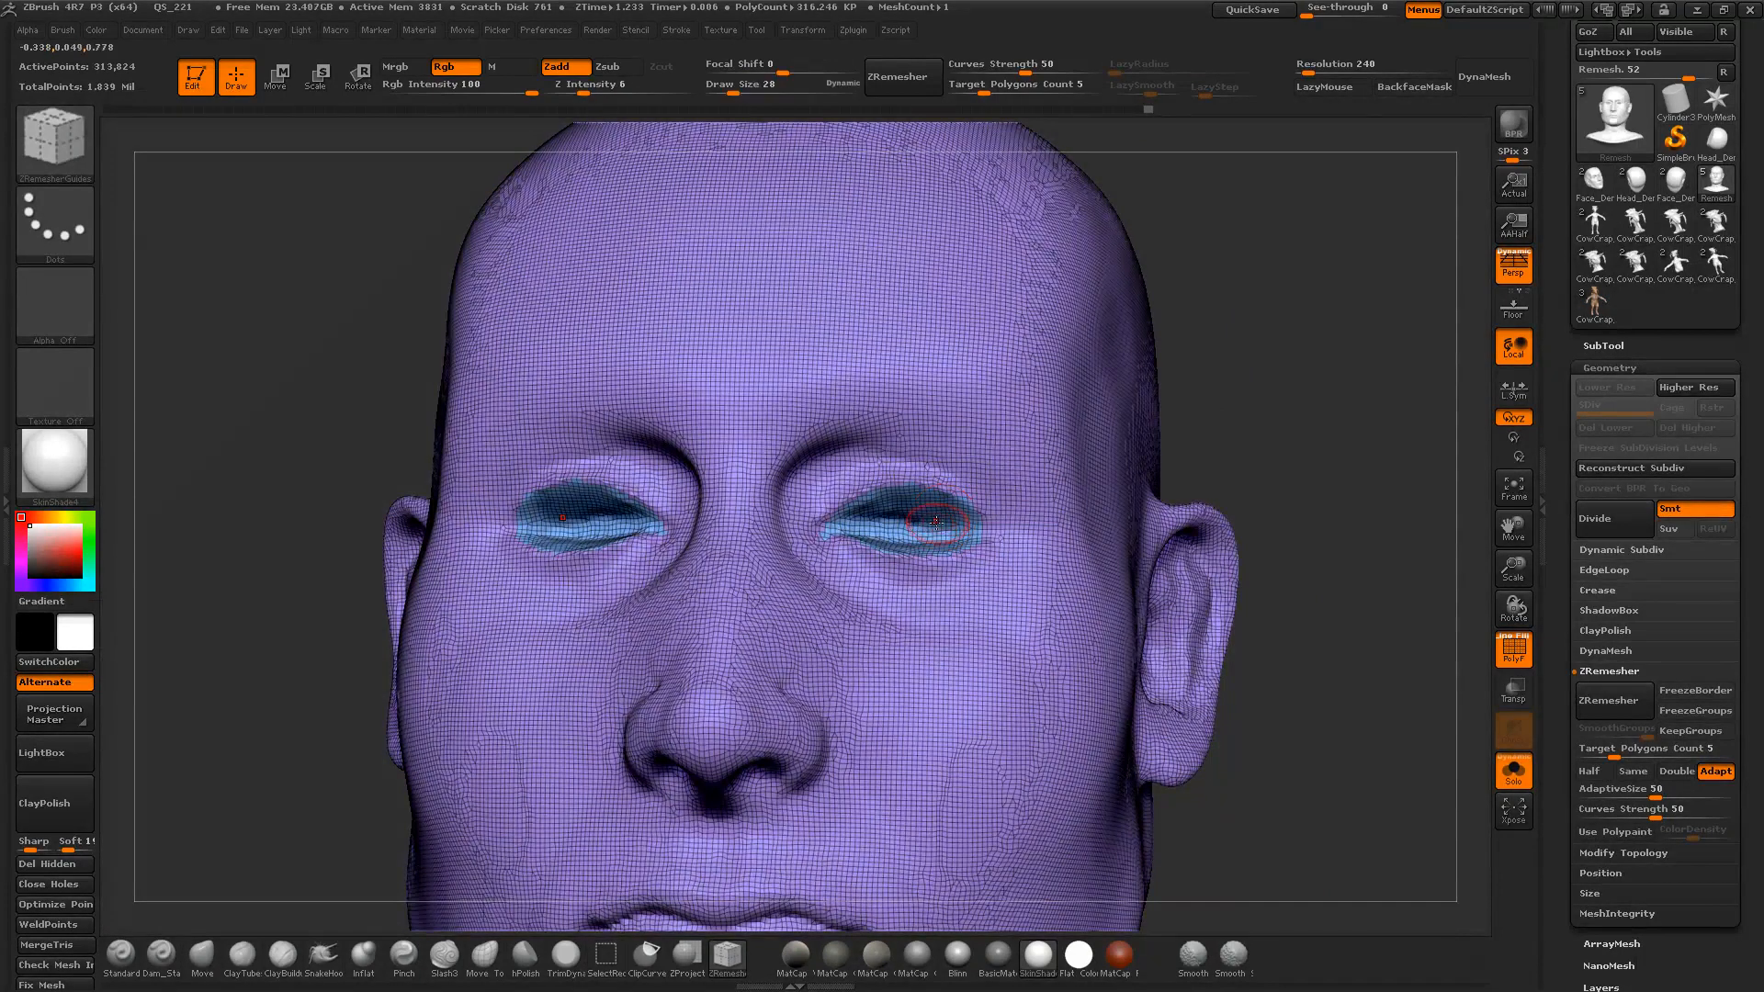
{"action": "key", "text": "ctrl+shift"}
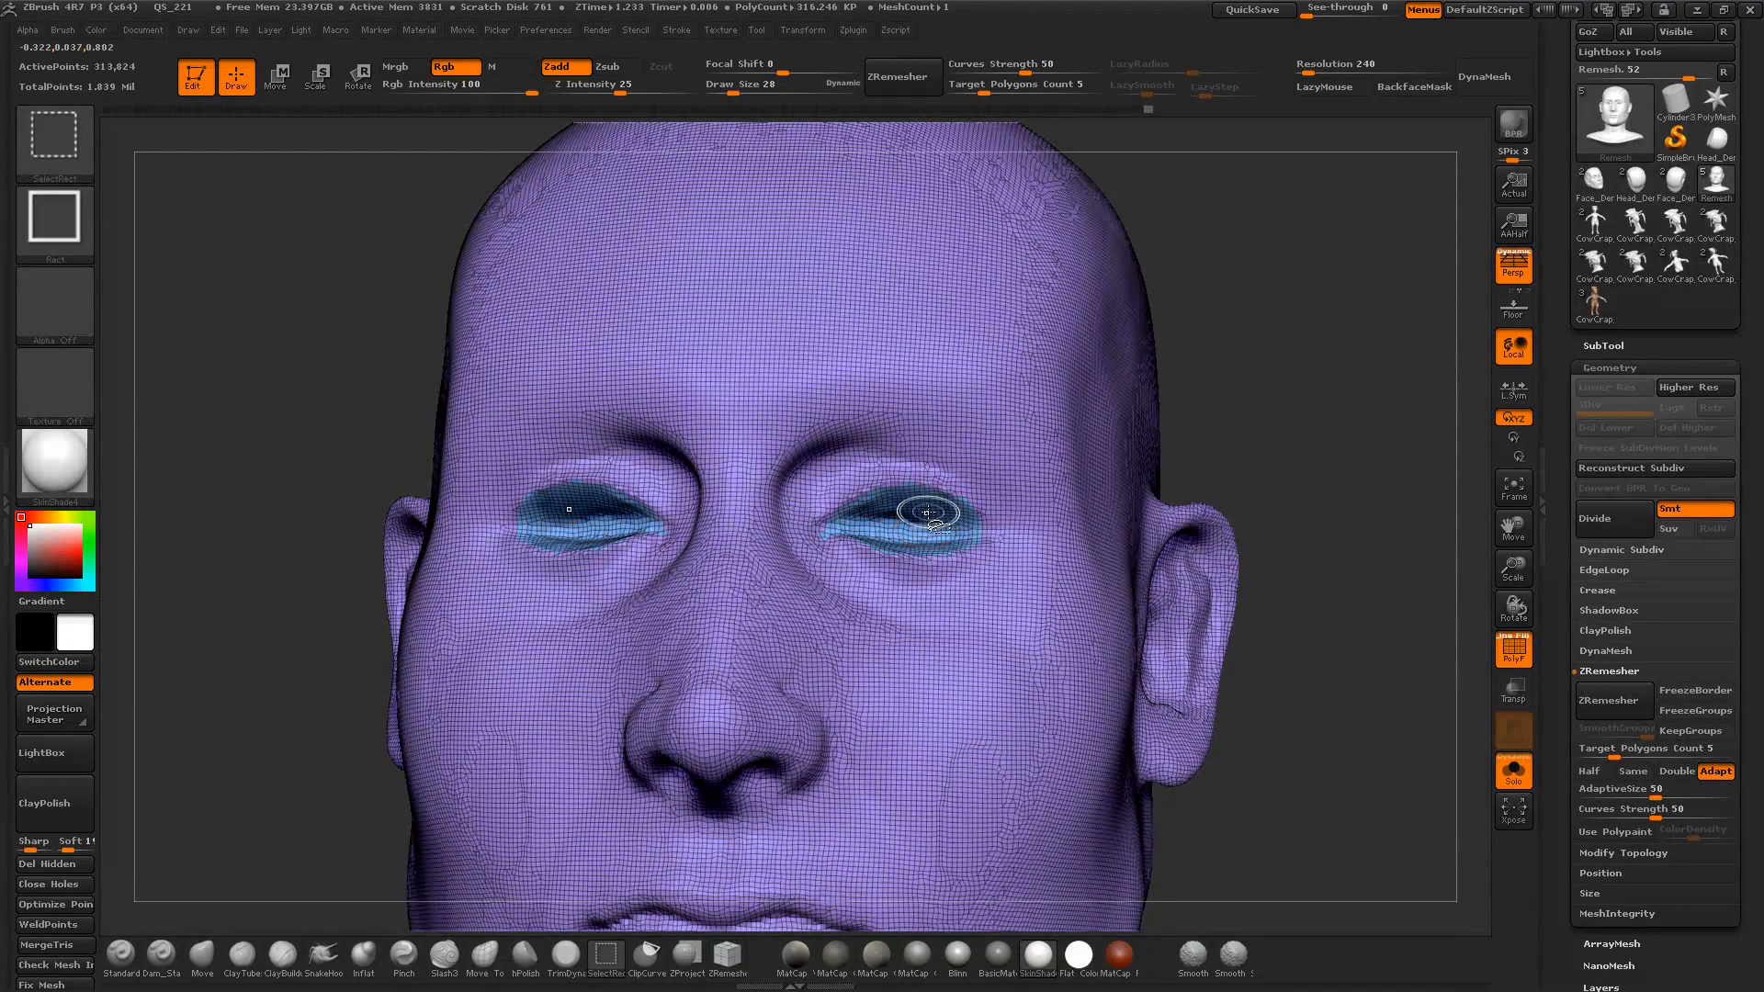
{"action": "left_click", "coordinate": [922, 510], "text": "ctrl+shift"}
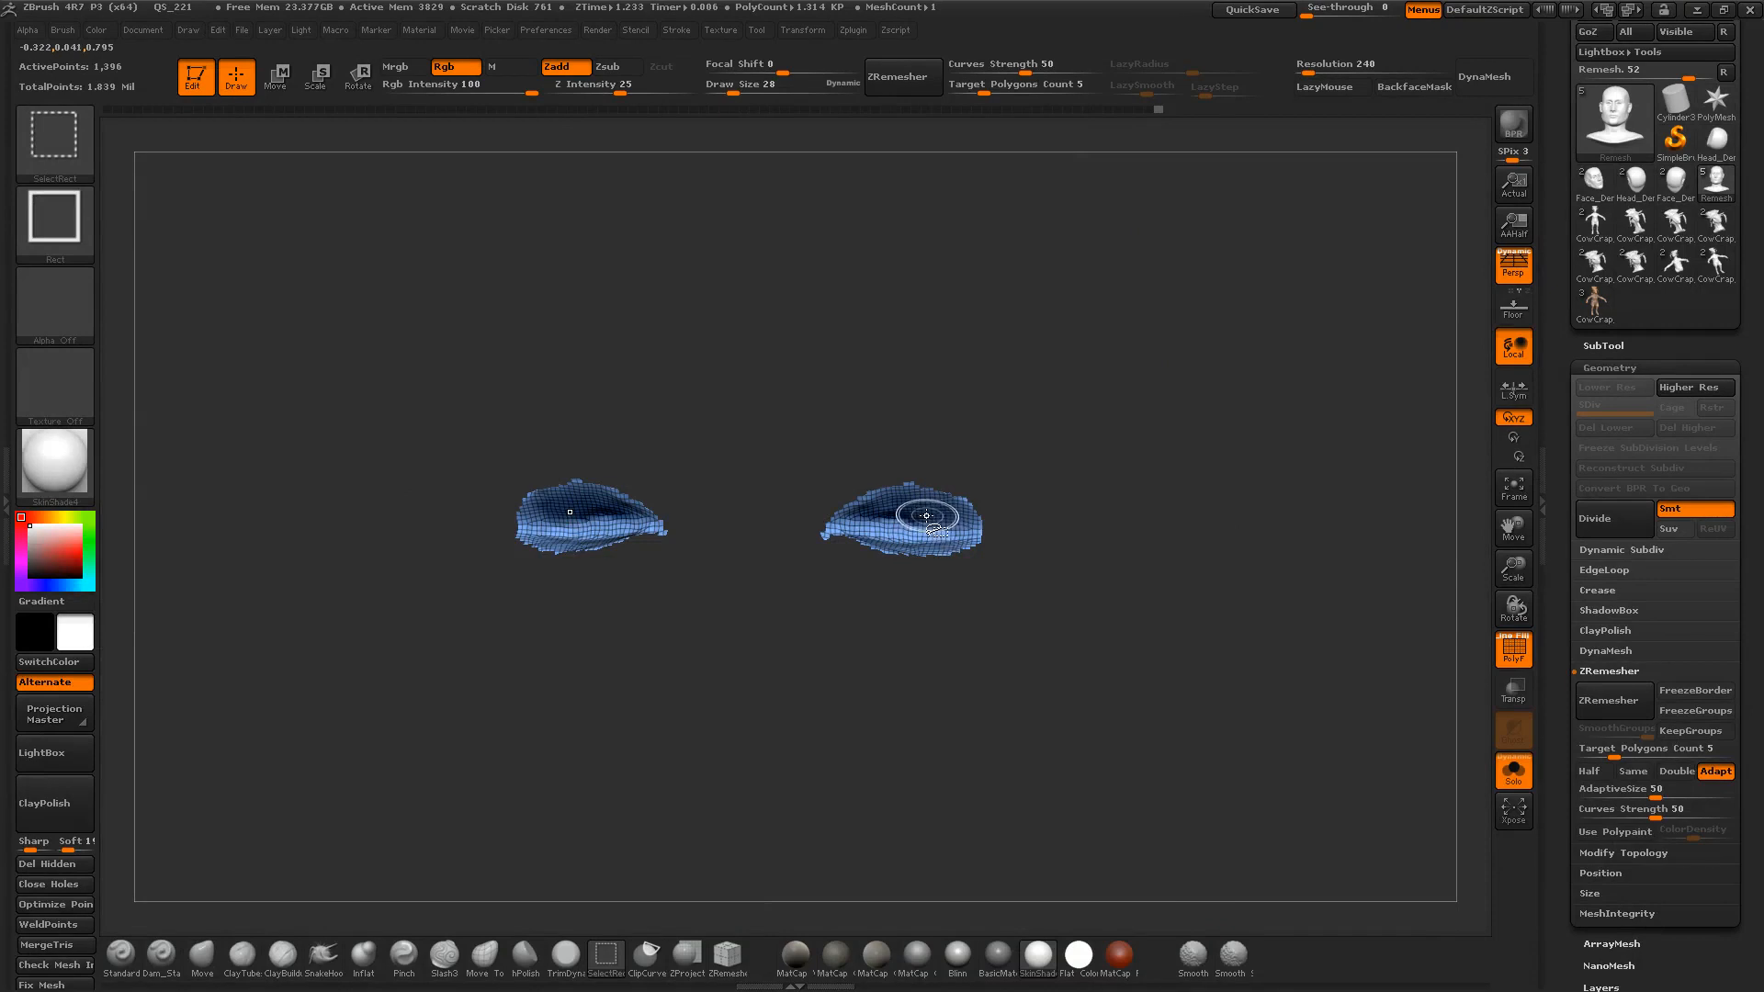
{"action": "left_click", "coordinate": [924, 522], "text": "ctrl+shift"}
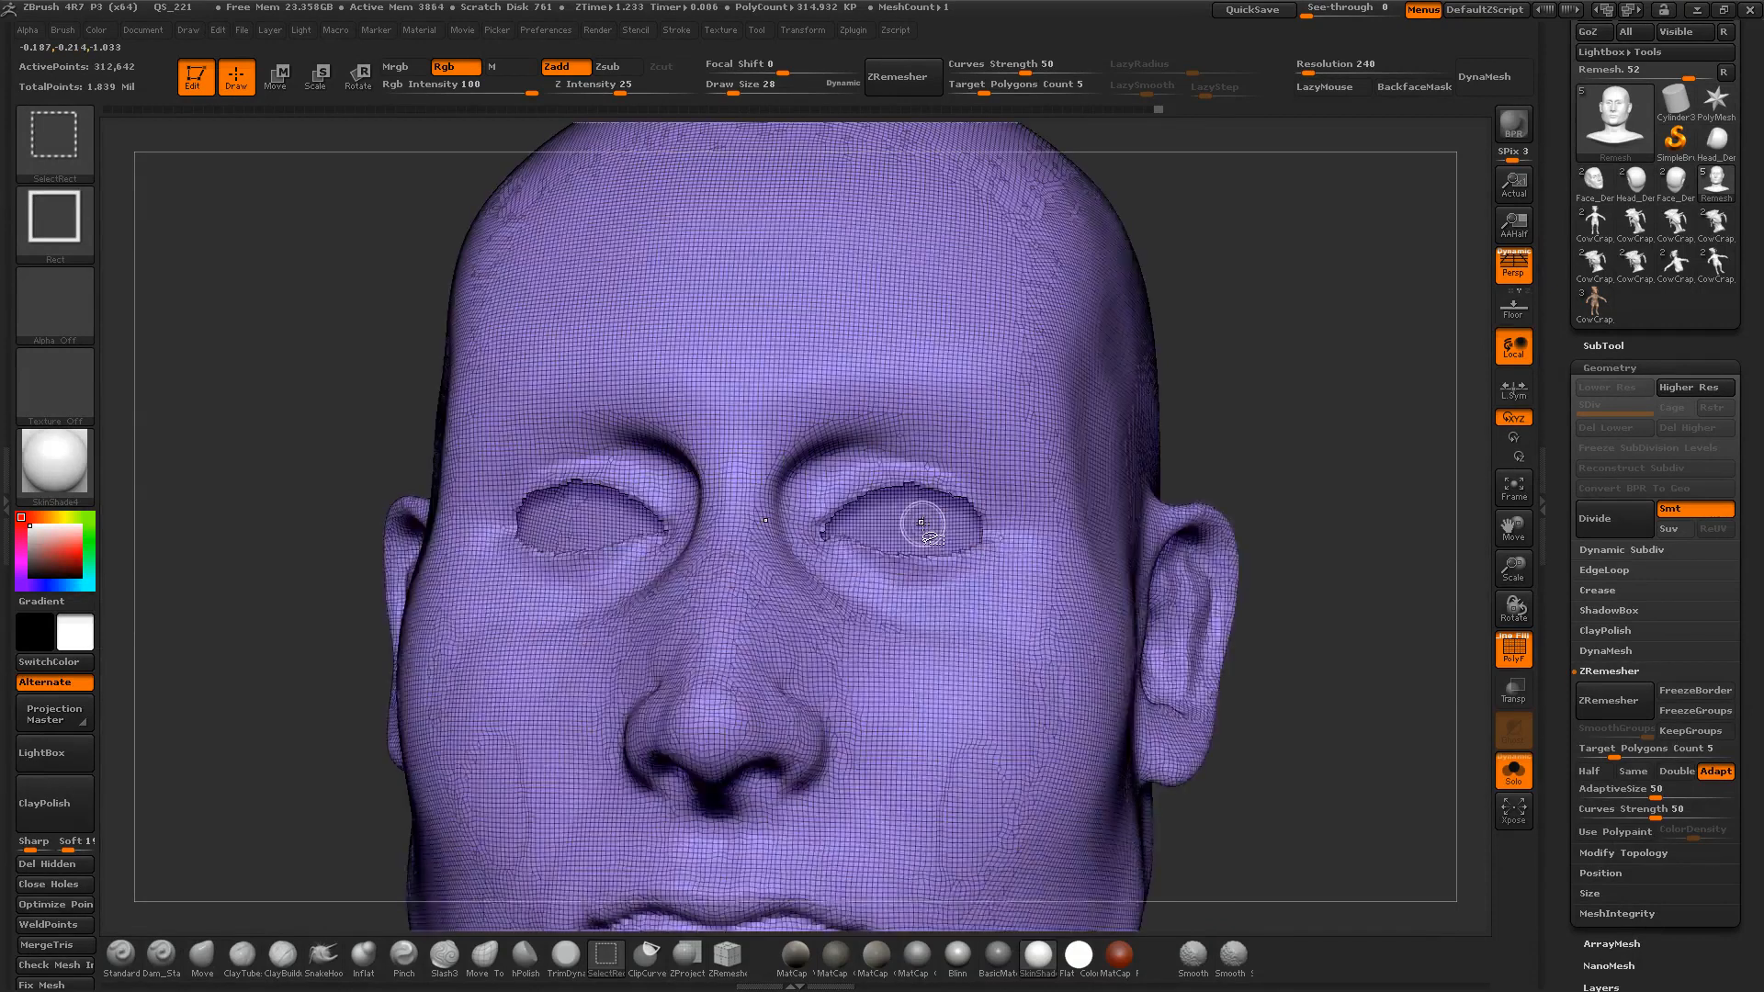
Step: Set the draw size to 82, consult the character-animation topology pin in the browser, and return to the ZBrush head
{"action": "mouse_move", "coordinate": [1232, 386]}
{"action": "left_mouse_down"}
{"action": "mouse_move", "coordinate": [1315, 315]}
{"action": "mouse_move", "coordinate": [1220, 413]}
{"action": "mouse_move", "coordinate": [1130, 409]}
{"action": "mouse_move", "coordinate": [1287, 477]}
{"action": "left_mouse_up"}
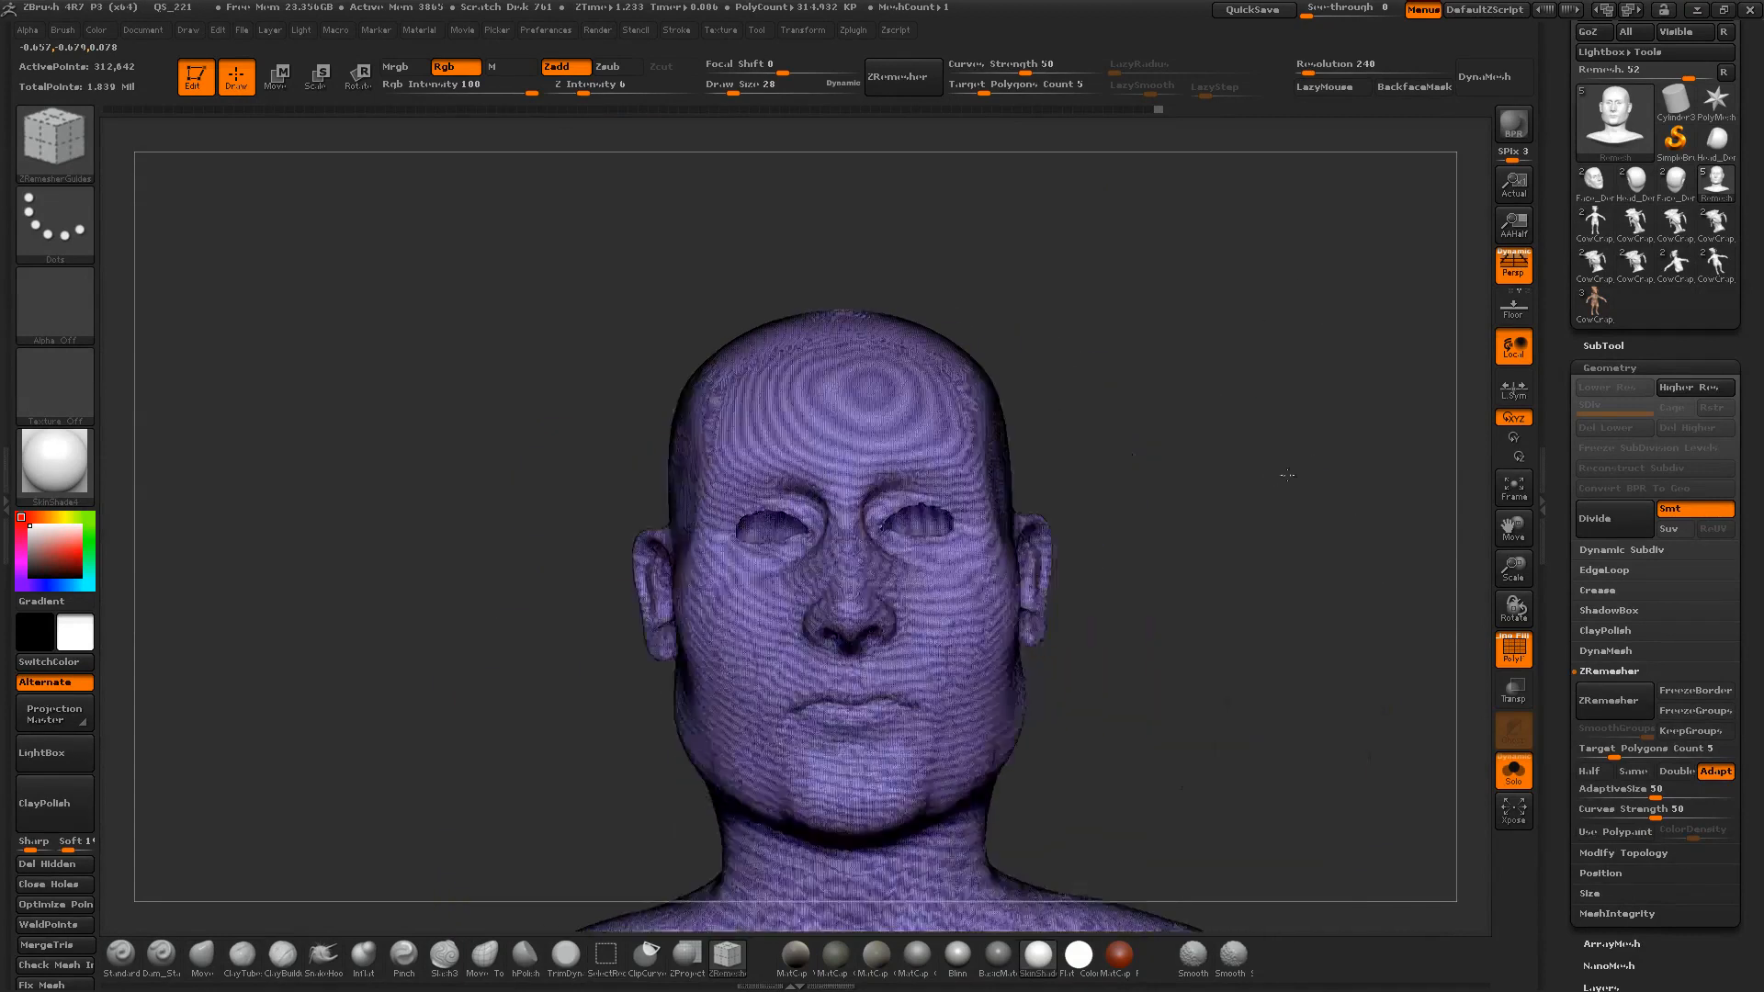
{"action": "key", "text": "s"}
{"action": "mouse_move", "coordinate": [1195, 433]}
{"action": "left_mouse_down"}
{"action": "mouse_move", "coordinate": [1231, 433]}
{"action": "mouse_move", "coordinate": [1126, 437]}
{"action": "mouse_move", "coordinate": [1154, 472]}
{"action": "mouse_move", "coordinate": [1153, 450]}
{"action": "left_mouse_up"}
{"action": "key", "text": "s"}
{"action": "key", "text": "alt+Tab"}
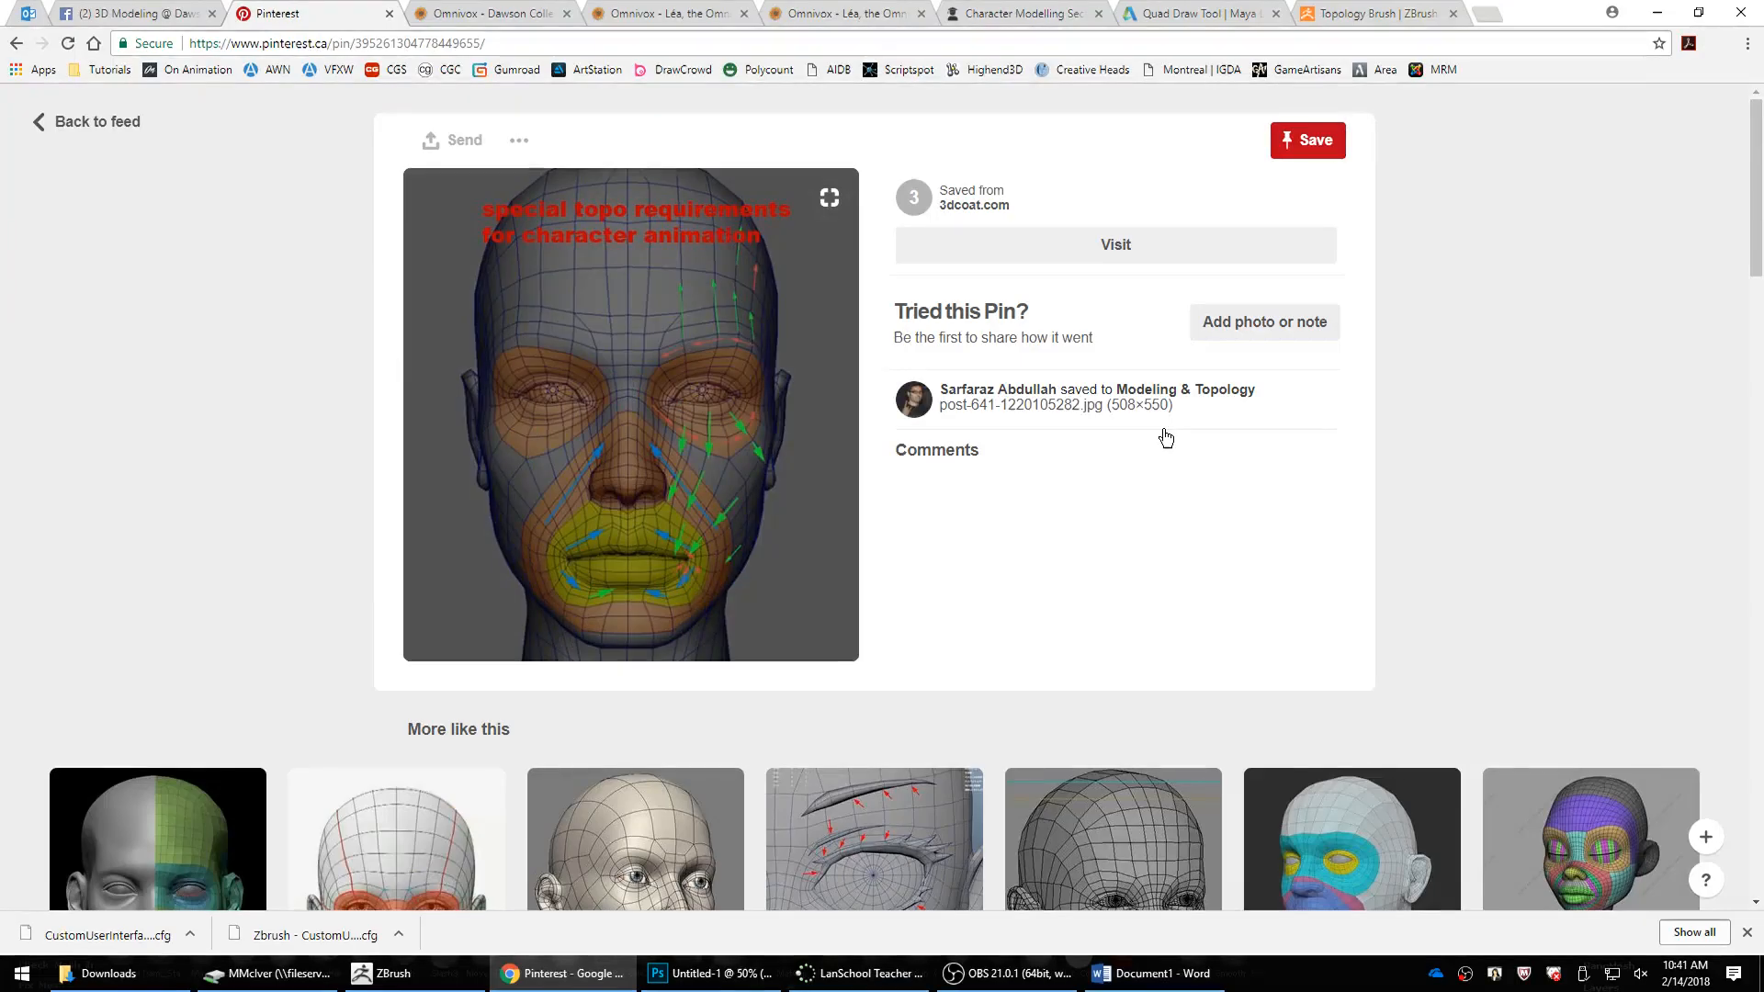
{"action": "key", "text": "alt+Tab"}
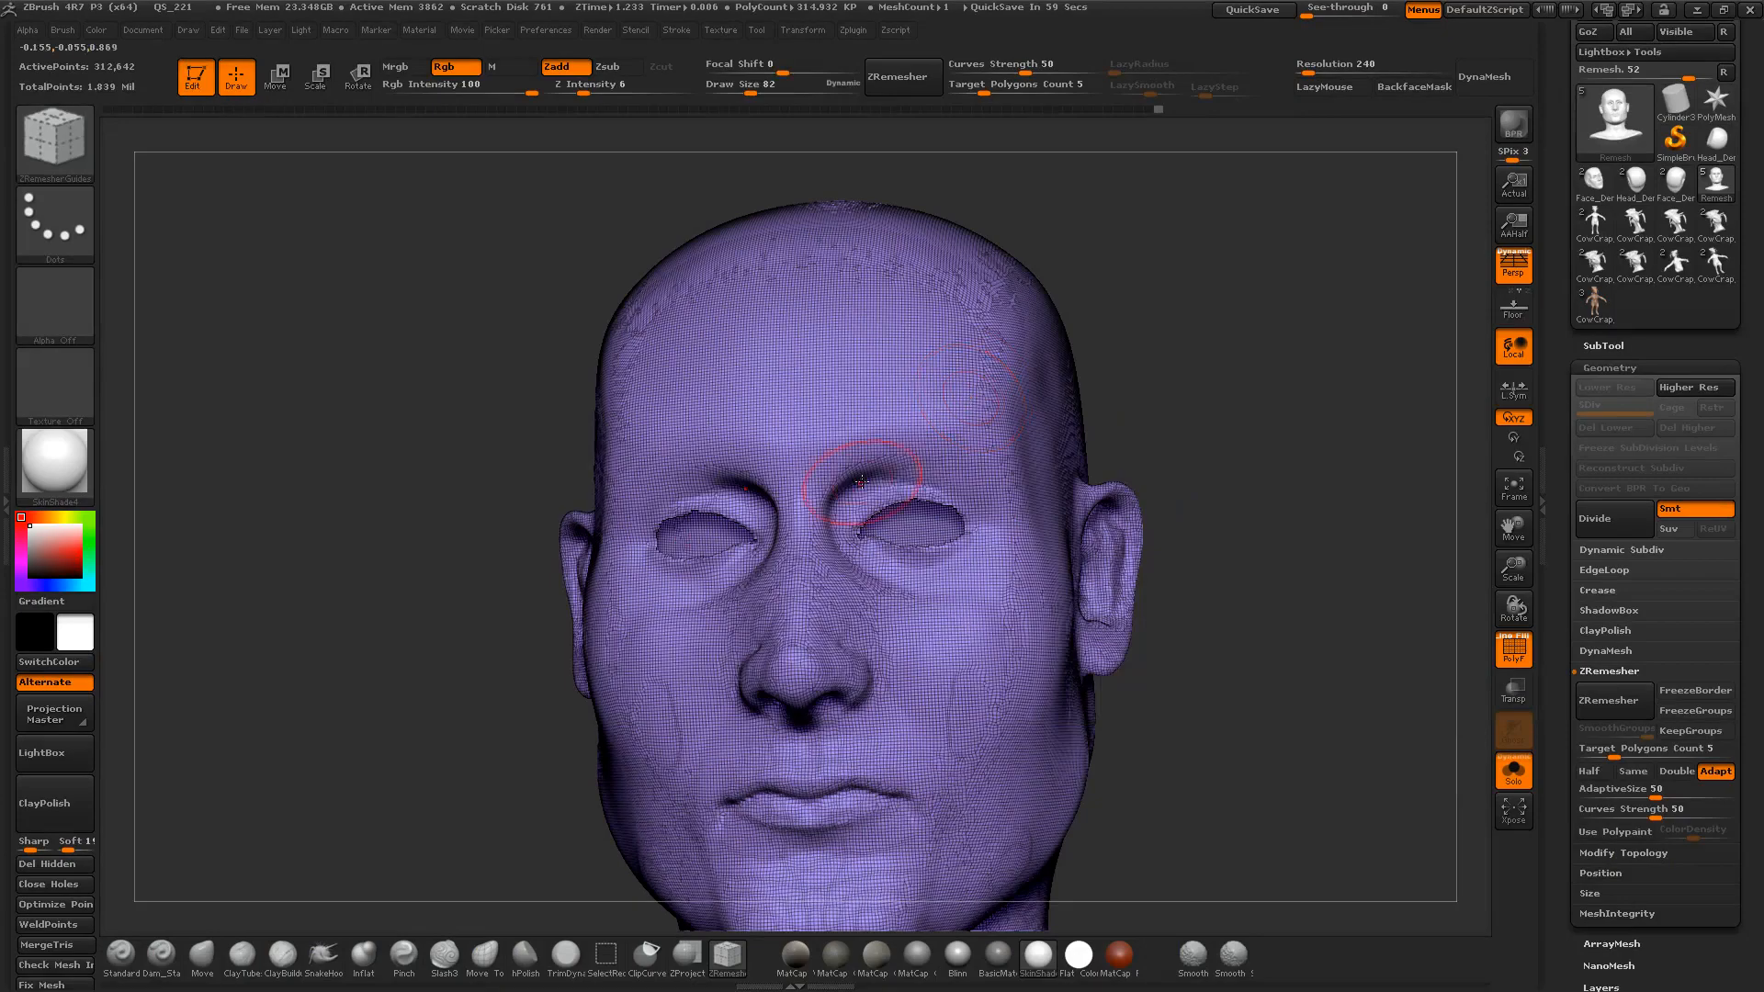
Step: Set the draw size to 53, hide the polyframe, and mask strips beside the inner eye corners and down the temples
{"action": "key", "text": "s"}
{"action": "mouse_move", "coordinate": [866, 474]}
{"action": "left_mouse_down"}
{"action": "mouse_move", "coordinate": [843, 533]}
{"action": "mouse_move", "coordinate": [860, 501]}
{"action": "left_mouse_up"}
{"action": "mouse_move", "coordinate": [1185, 413]}
{"action": "left_mouse_down"}
{"action": "mouse_move", "coordinate": [1110, 414]}
{"action": "mouse_move", "coordinate": [1094, 322]}
{"action": "mouse_move", "coordinate": [1194, 368]}
{"action": "mouse_move", "coordinate": [1318, 386]}
{"action": "mouse_move", "coordinate": [1231, 393]}
{"action": "mouse_move", "coordinate": [1350, 374]}
{"action": "mouse_move", "coordinate": [1226, 496]}
{"action": "left_mouse_up"}
{"action": "key", "text": "shift+f"}
{"action": "left_click_drag", "start_coordinate": [1011, 484], "coordinate": [997, 615], "text": "shift"}
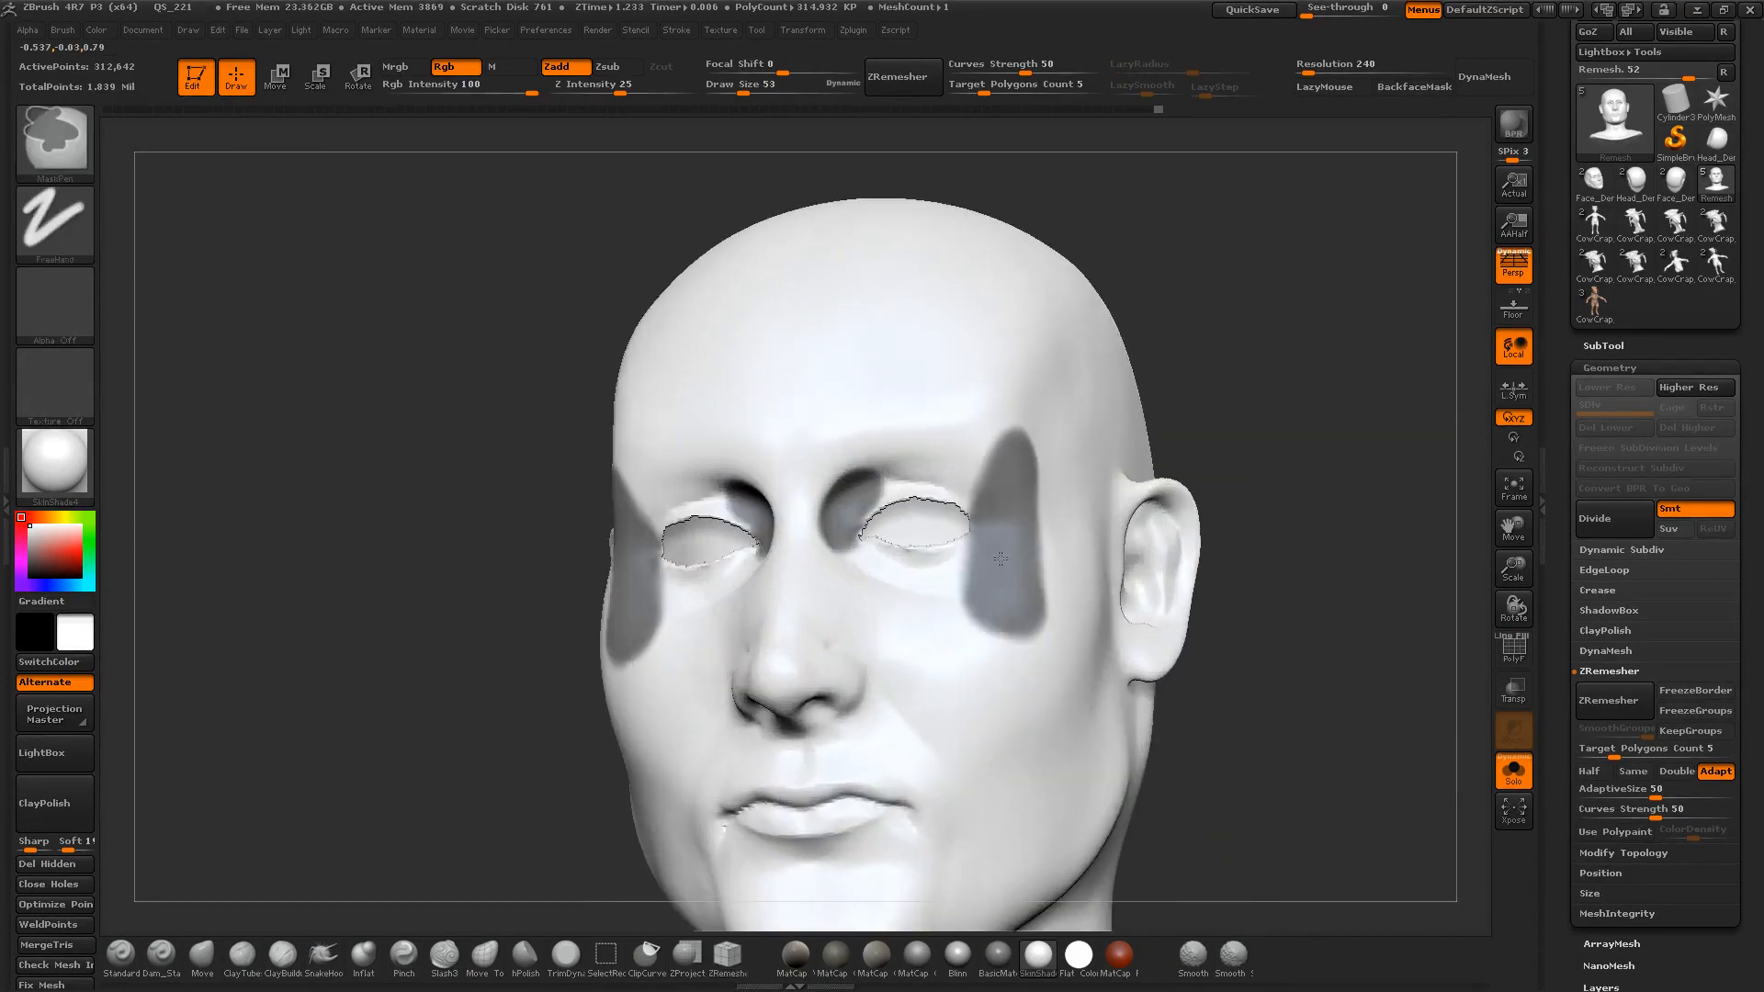
Step: Examine the head and its masked areas from the side, around the ear, and from behind
{"action": "mouse_move", "coordinate": [1231, 416]}
{"action": "left_mouse_down", "text": "alt"}
{"action": "mouse_move", "coordinate": [1200, 394]}
{"action": "mouse_move", "coordinate": [1286, 386]}
{"action": "left_mouse_up", "text": "alt"}
{"action": "left_click_drag", "start_coordinate": [1305, 413], "coordinate": [1086, 496]}
{"action": "left_click_drag", "start_coordinate": [698, 643], "coordinate": [928, 579]}
{"action": "left_click_drag", "start_coordinate": [1093, 483], "coordinate": [1292, 512], "text": "alt"}
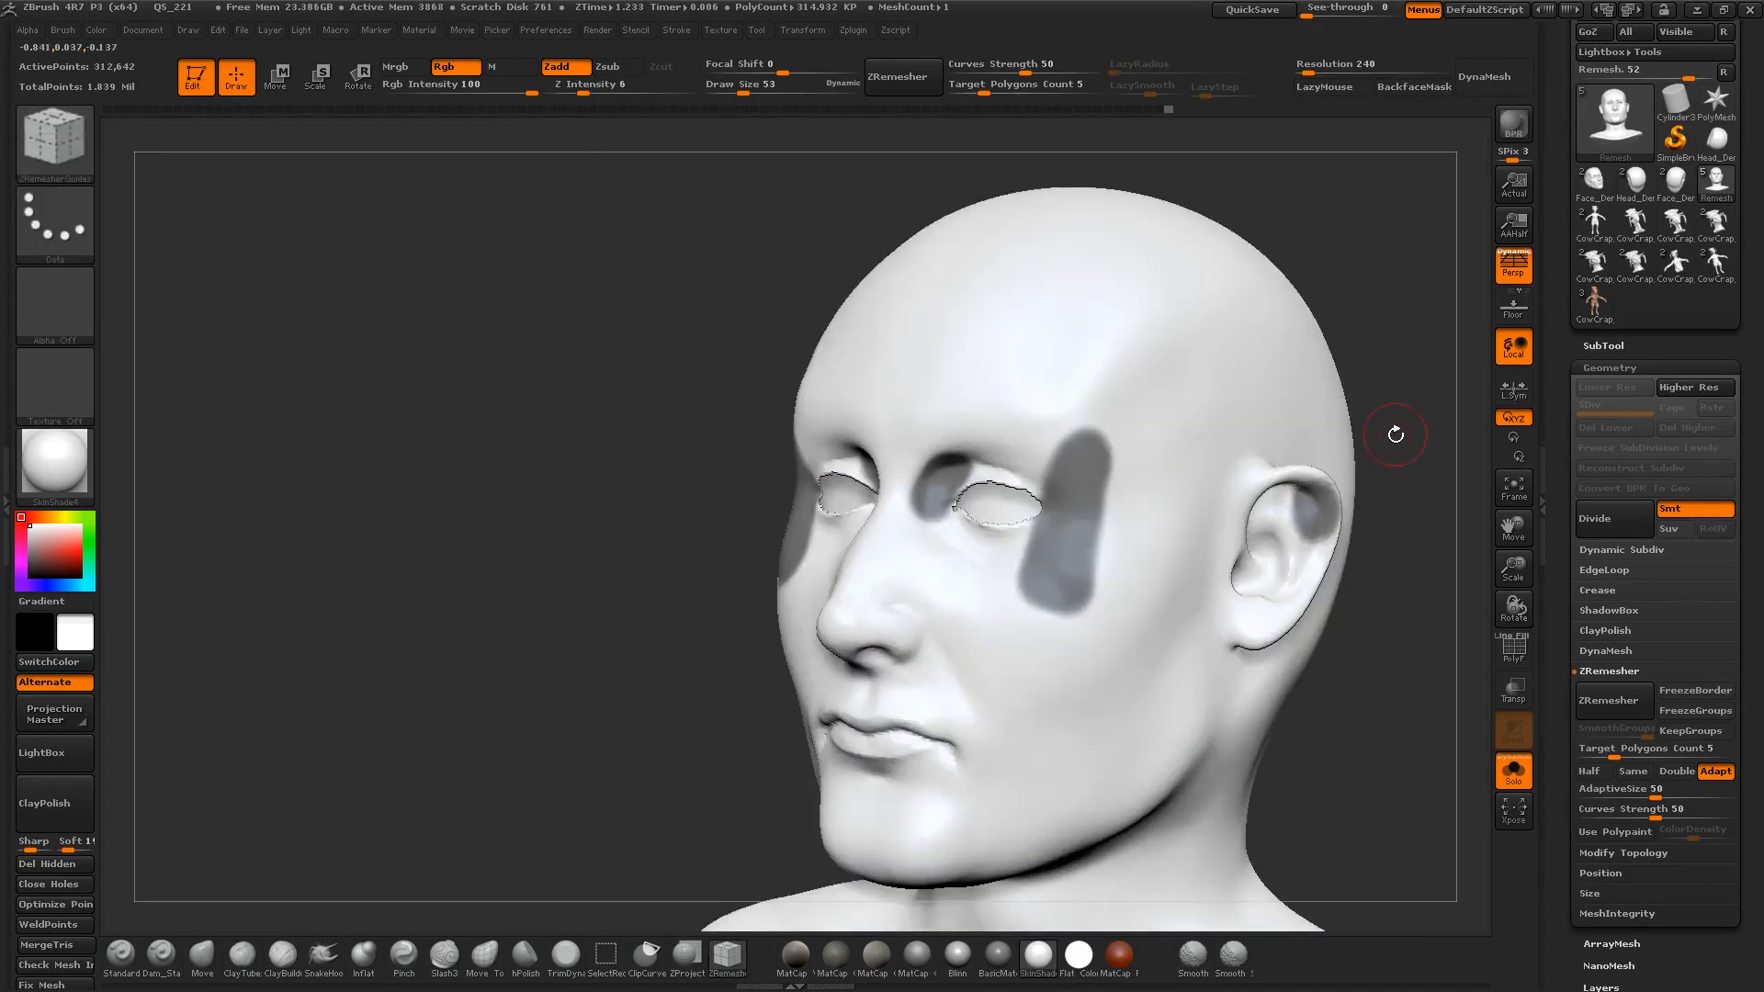
{"action": "left_click_drag", "start_coordinate": [1395, 435], "coordinate": [1254, 468]}
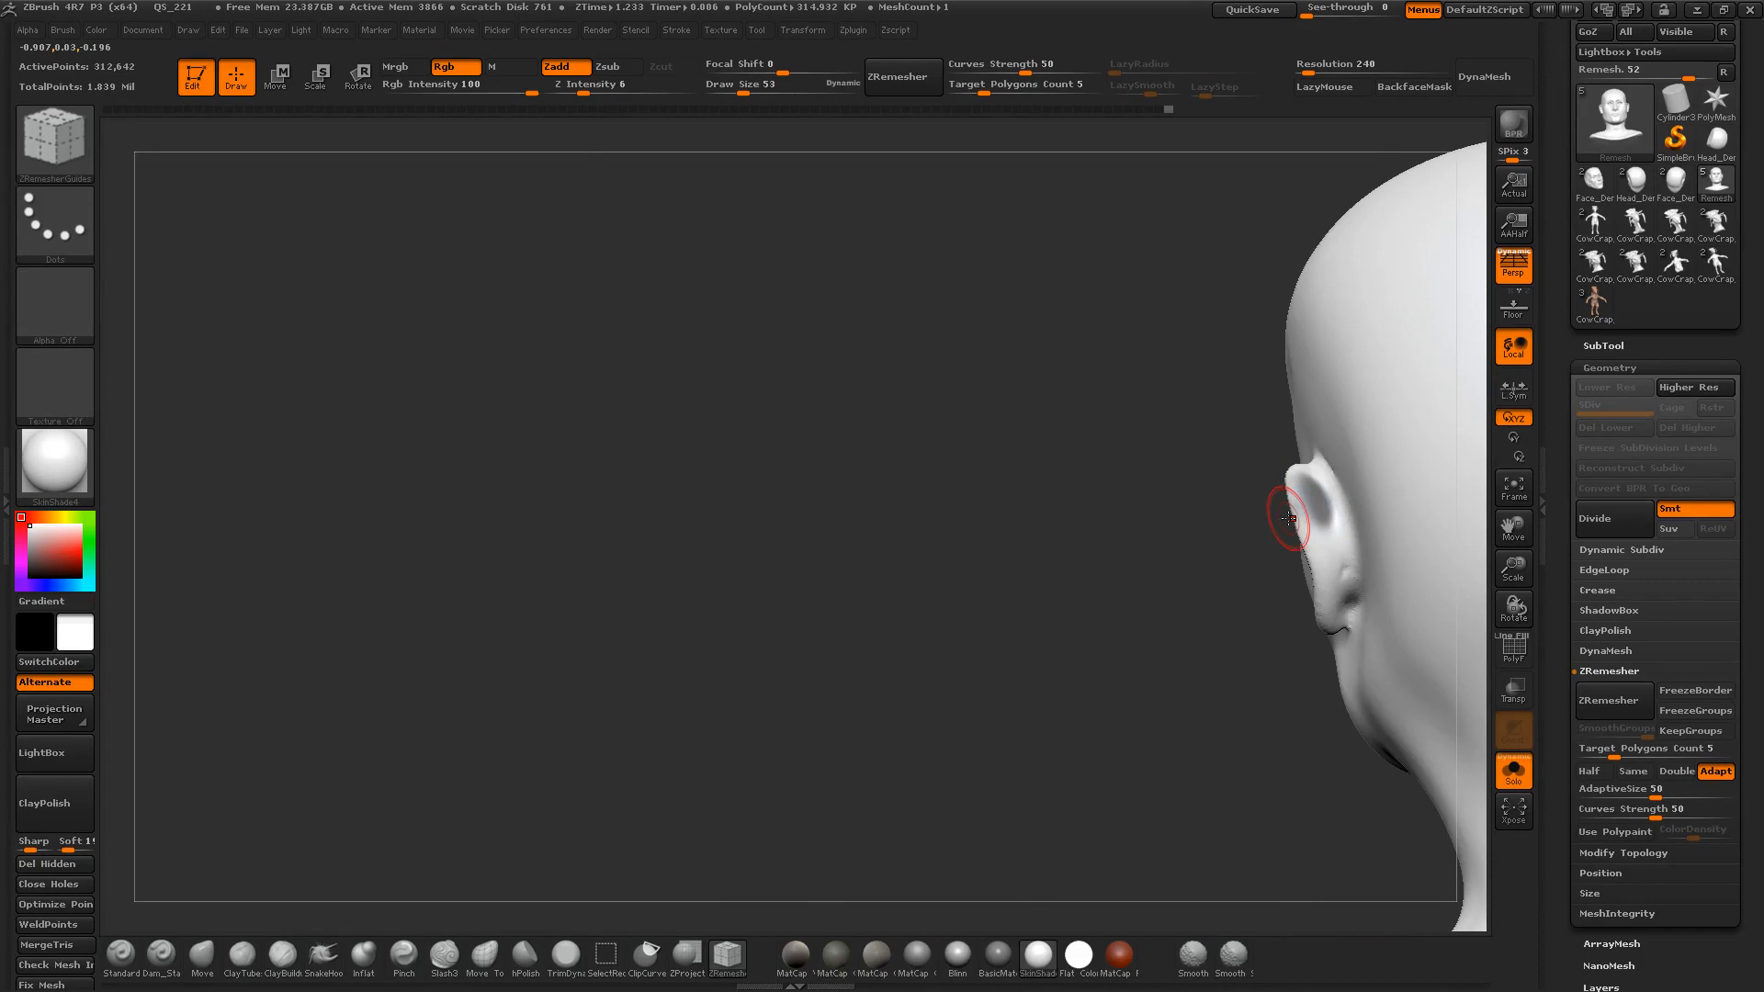
{"action": "left_click_drag", "start_coordinate": [1038, 545], "coordinate": [794, 523], "text": "alt"}
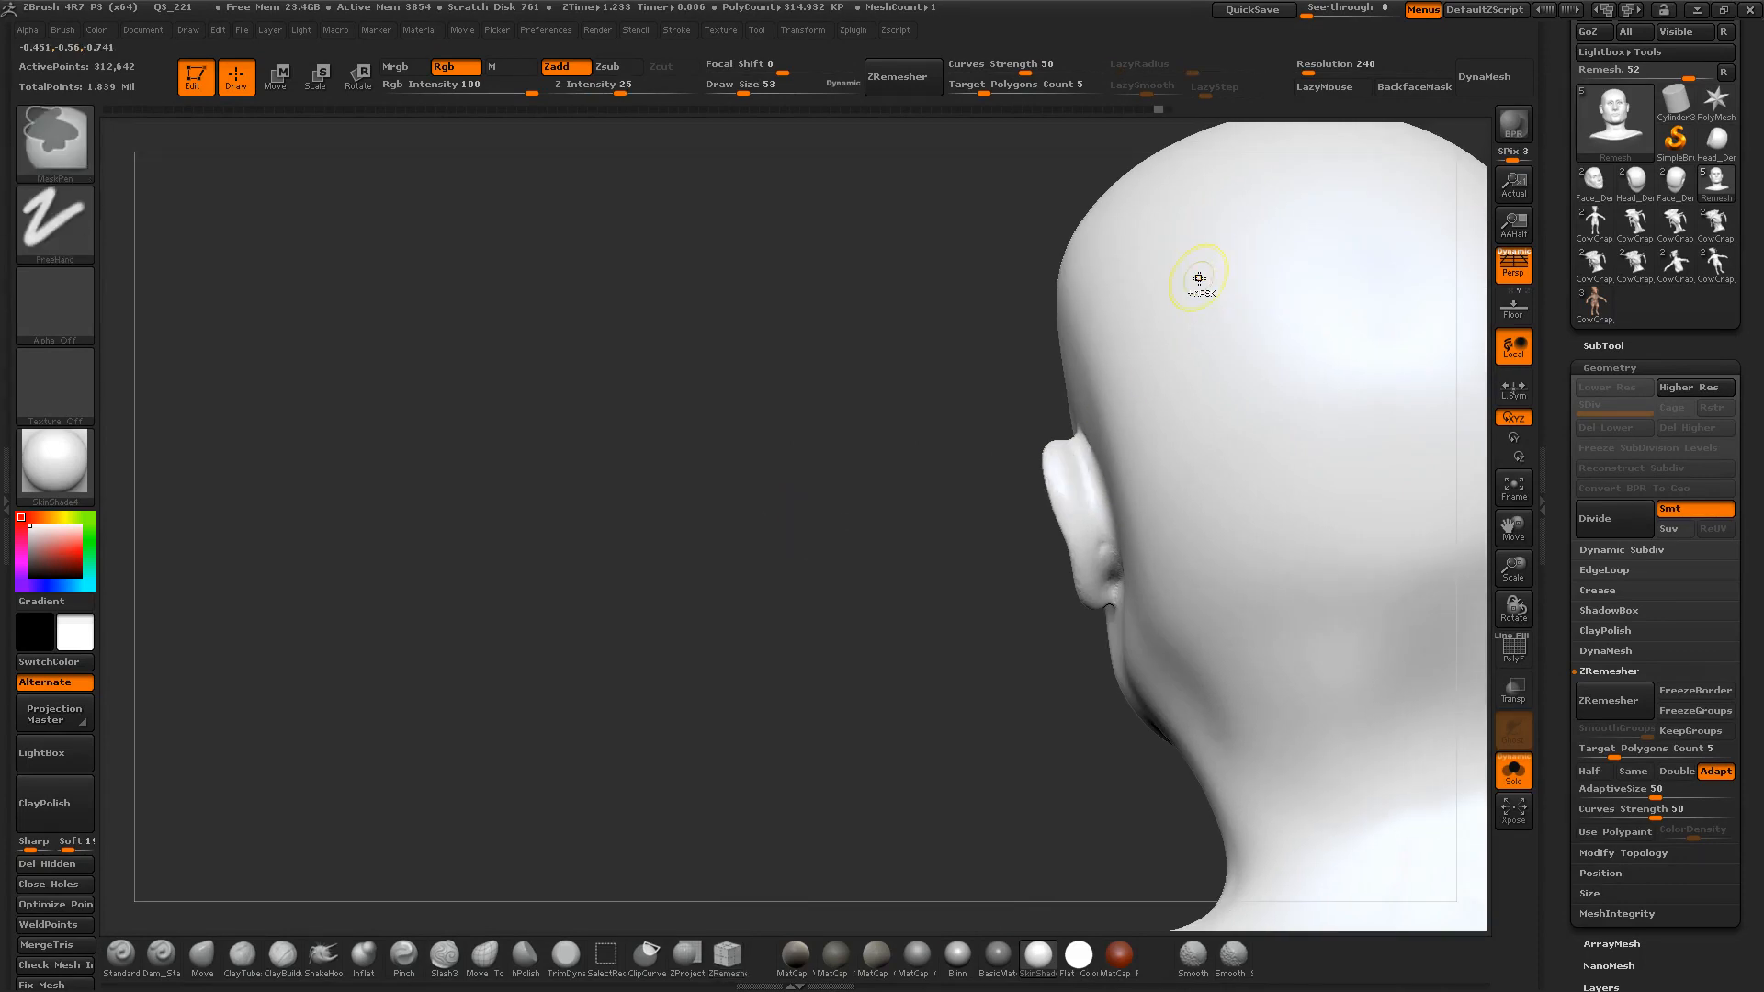
Step: Turn on backface masking for the MaskPen brush
{"action": "mouse_move", "coordinate": [68, 149]}
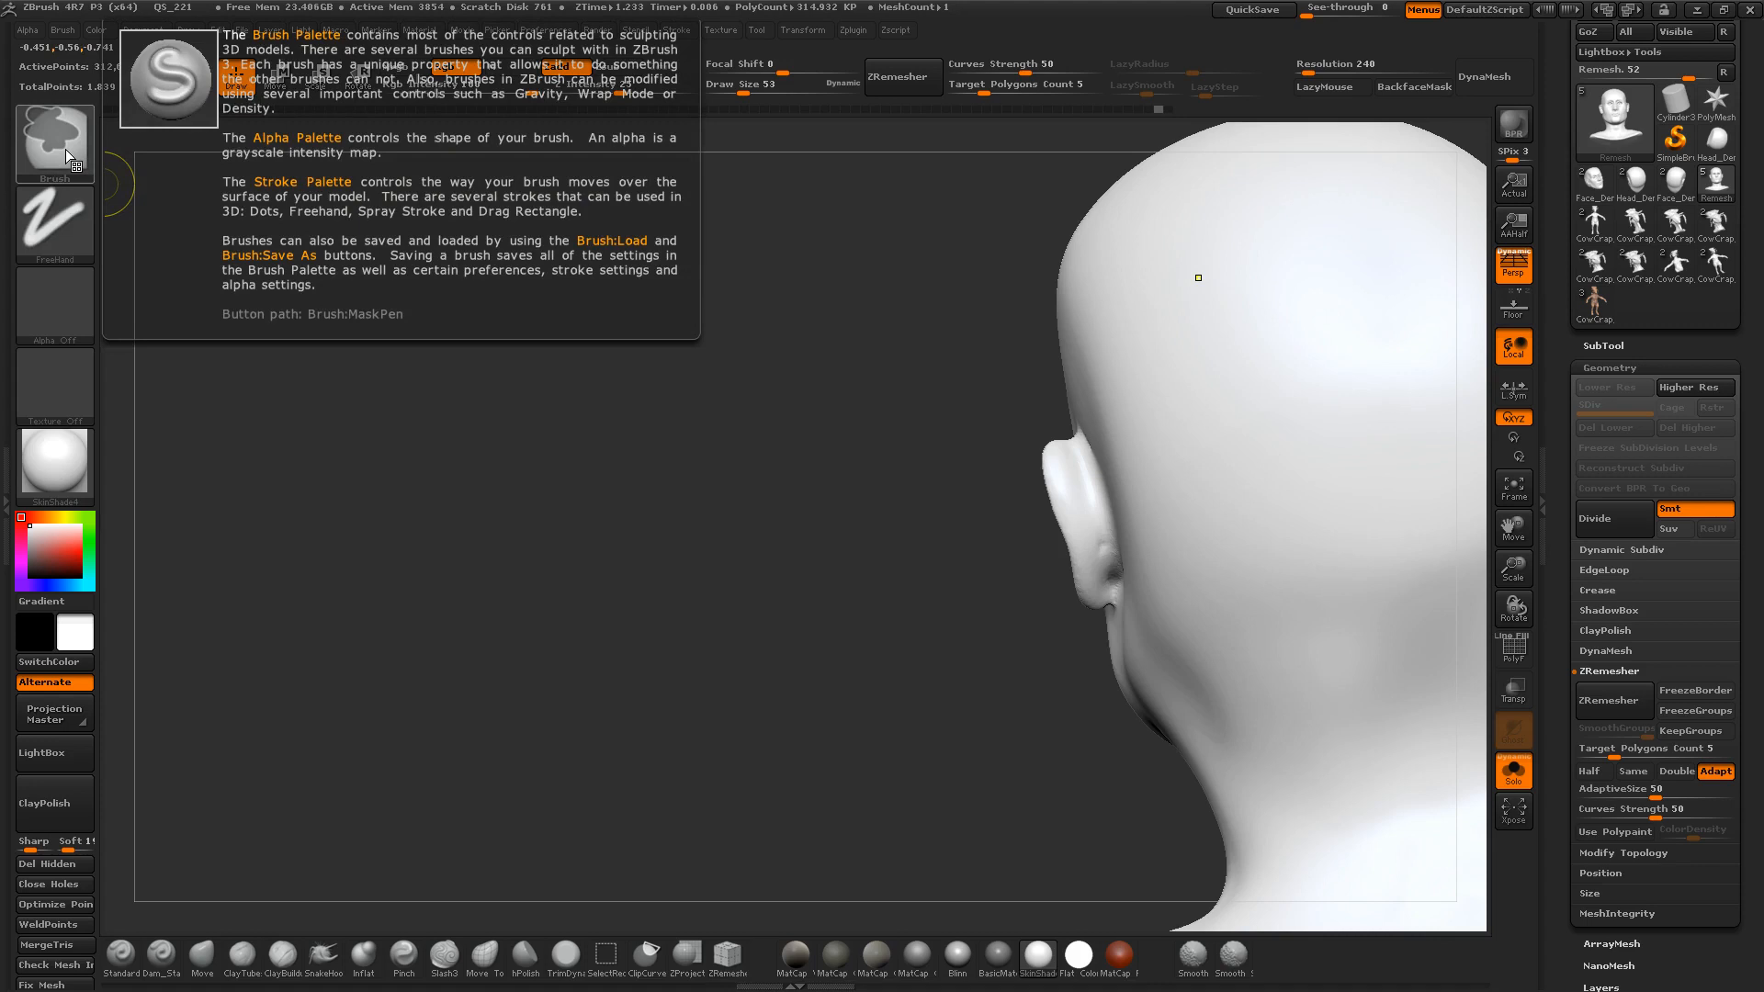
{"action": "mouse_move", "coordinate": [1403, 88]}
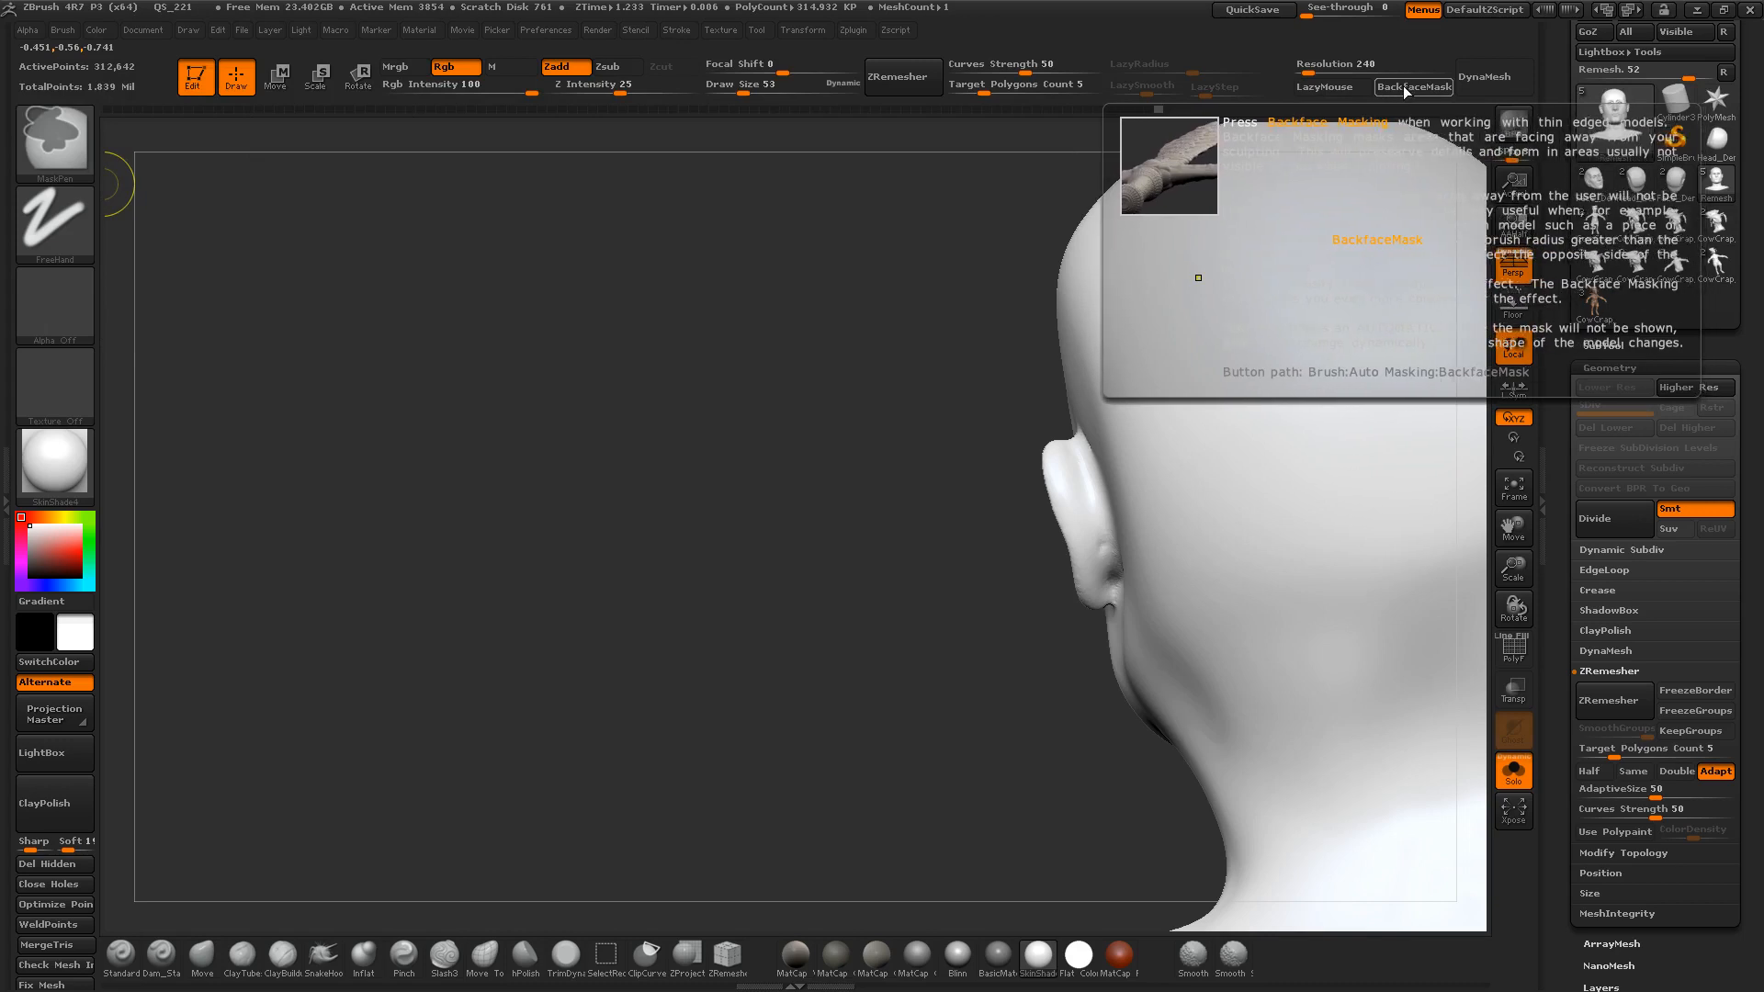
{"action": "left_click", "coordinate": [1410, 88]}
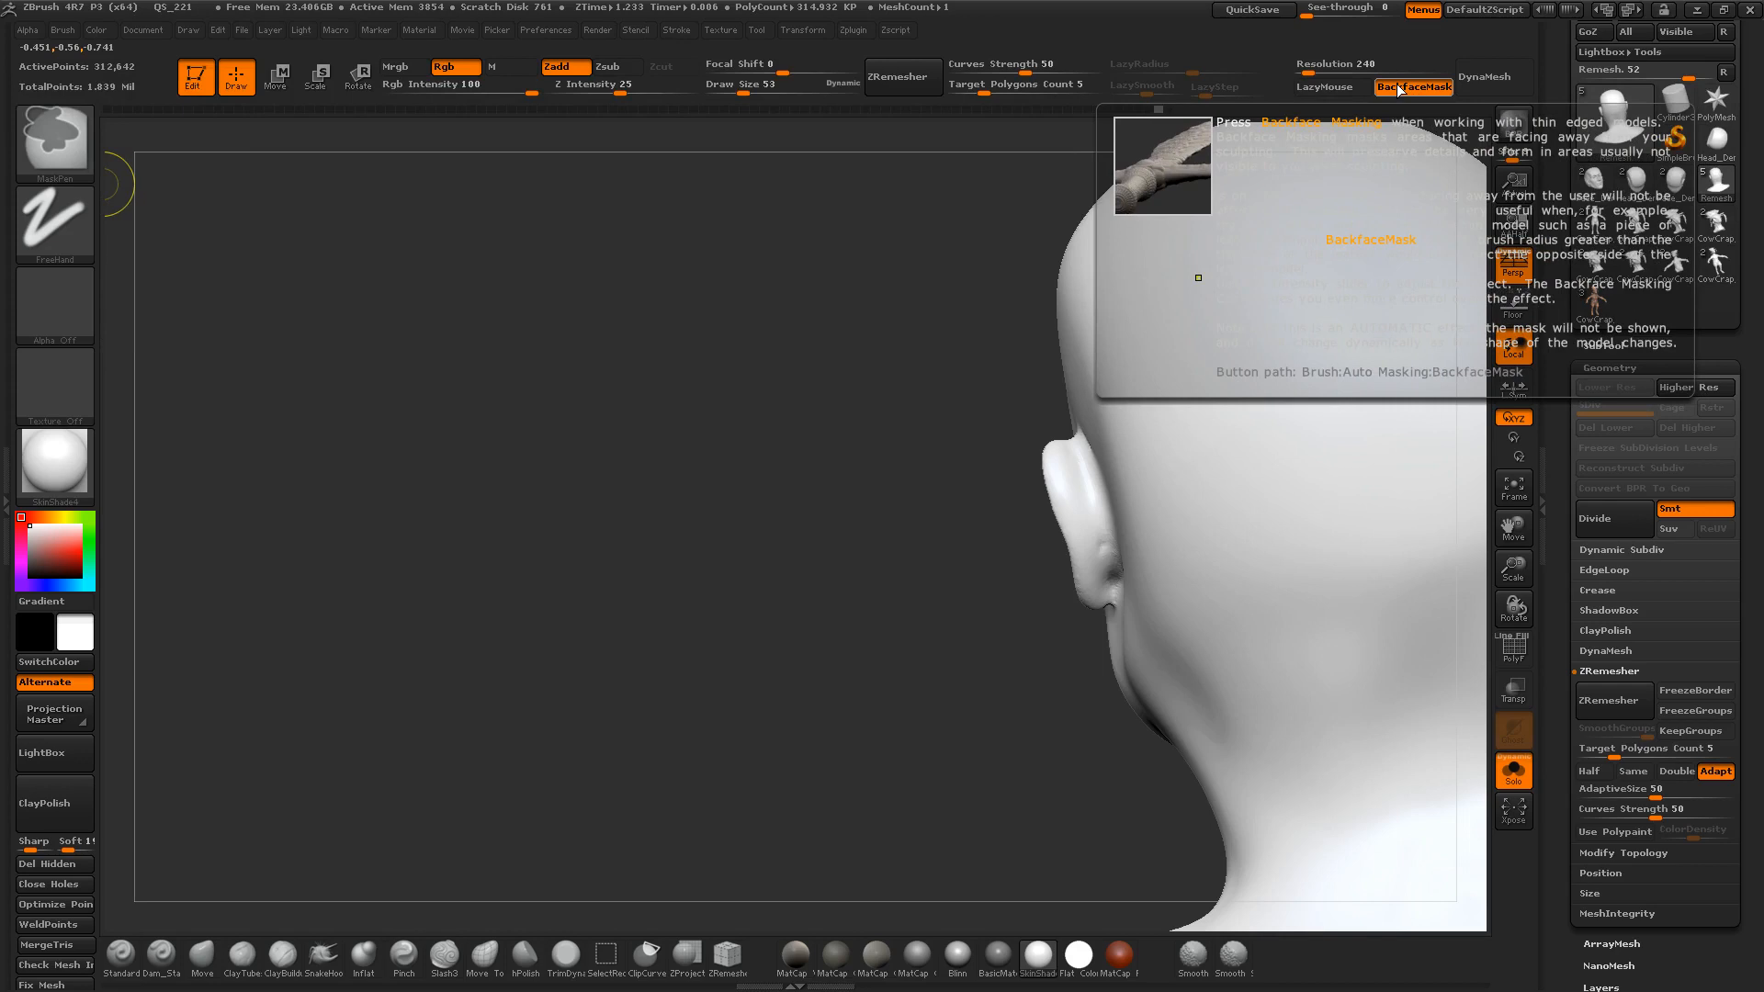
{"action": "mouse_move", "coordinate": [776, 488]}
{"action": "left_mouse_down"}
{"action": "mouse_move", "coordinate": [913, 472]}
{"action": "mouse_move", "coordinate": [1106, 342]}
{"action": "left_mouse_up"}
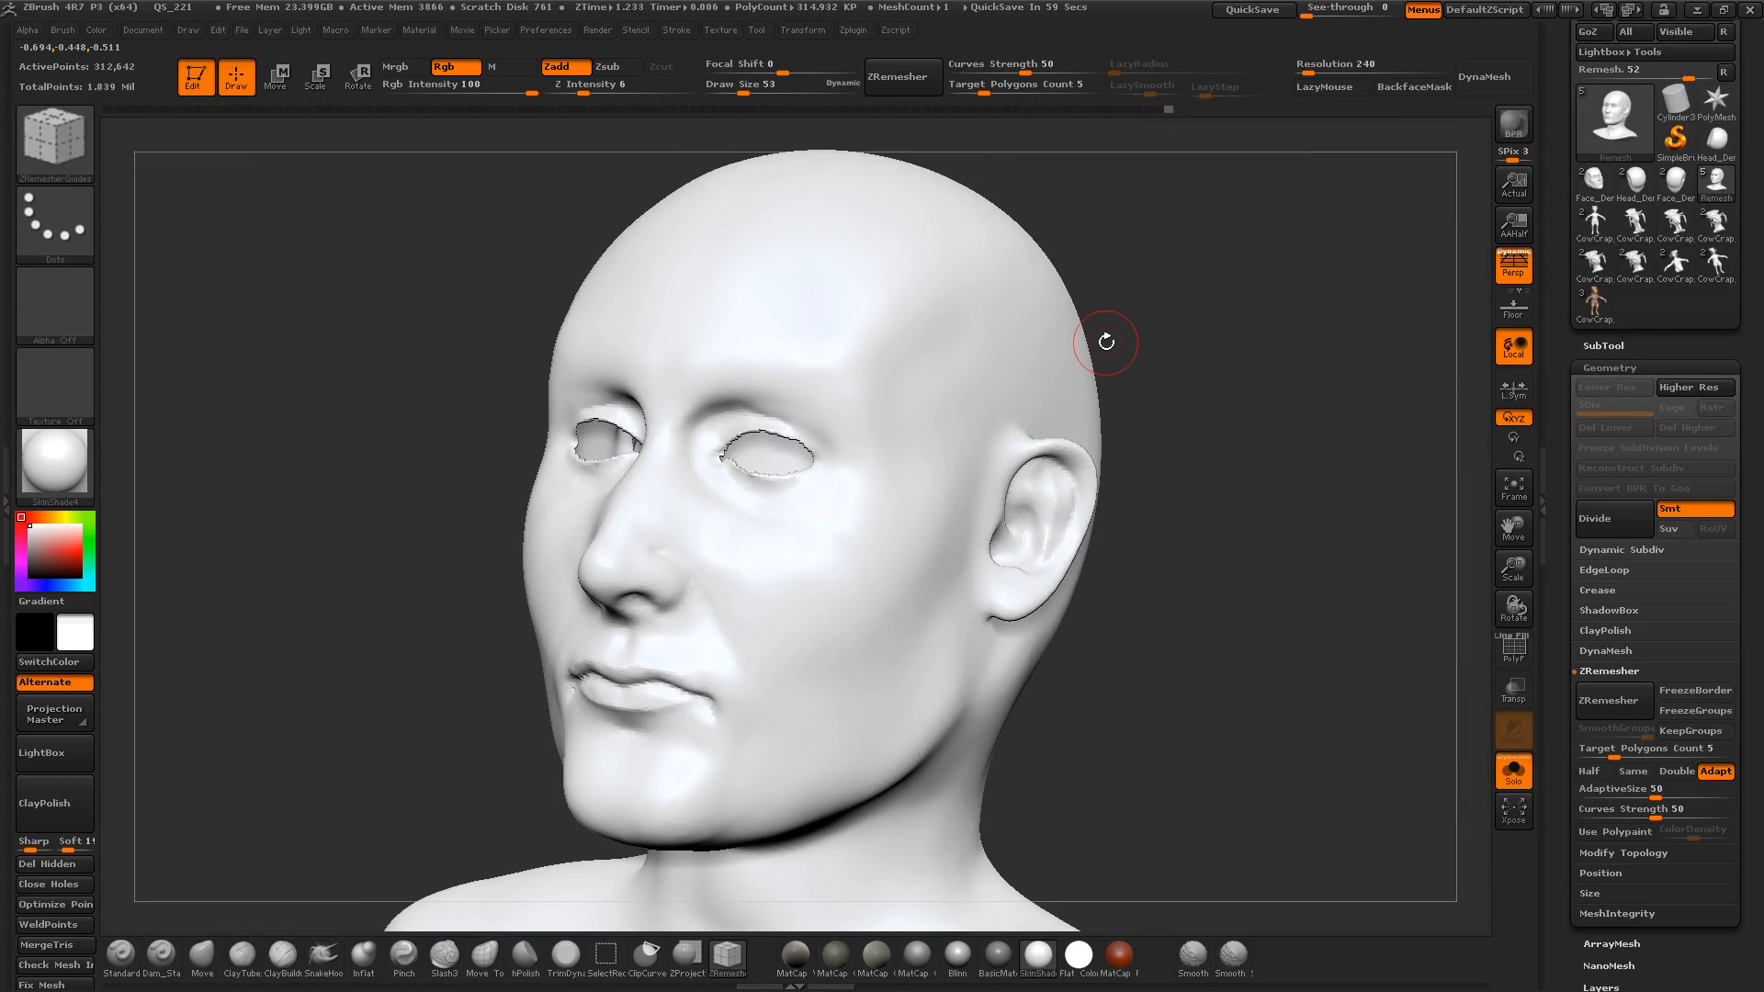
Step: Choose the ClayTubes brush, set the draw size to 97, and test clay strokes inside the ear without backface masking
{"action": "key", "text": "b"}
{"action": "key", "text": "c"}
{"action": "key", "text": "t"}
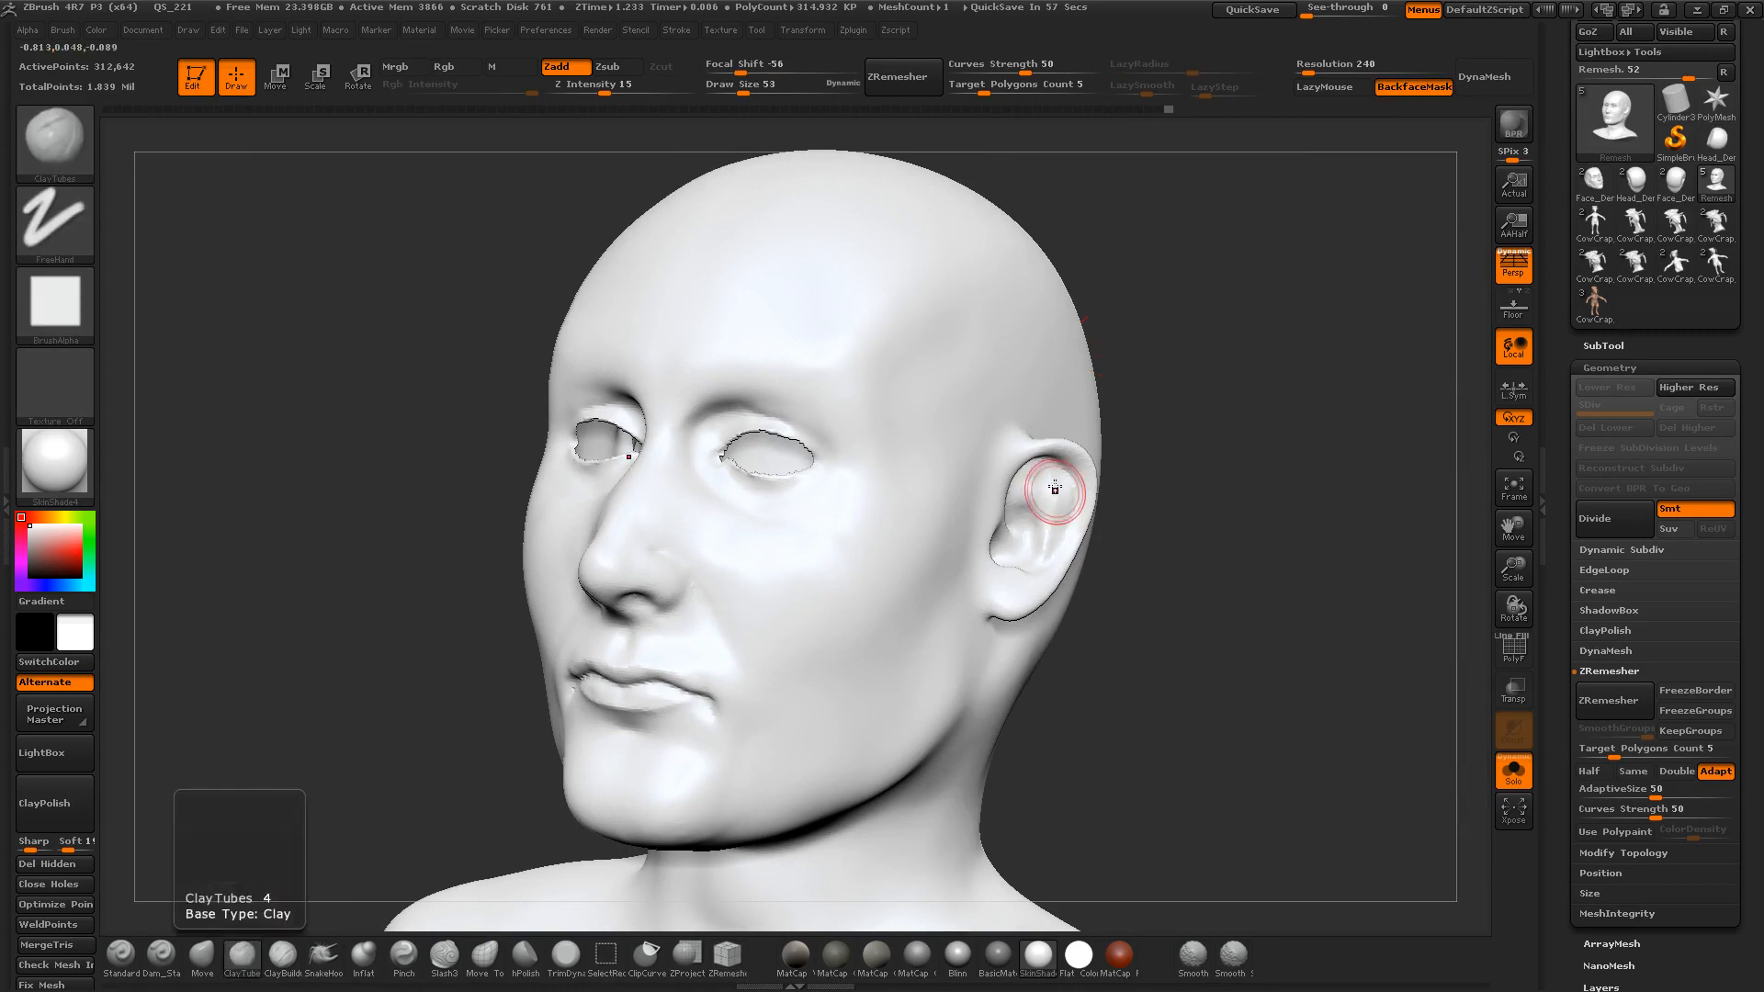
{"action": "mouse_move", "coordinate": [1208, 427]}
{"action": "left_mouse_down"}
{"action": "mouse_move", "coordinate": [1066, 460]}
{"action": "mouse_move", "coordinate": [1194, 427]}
{"action": "left_mouse_up"}
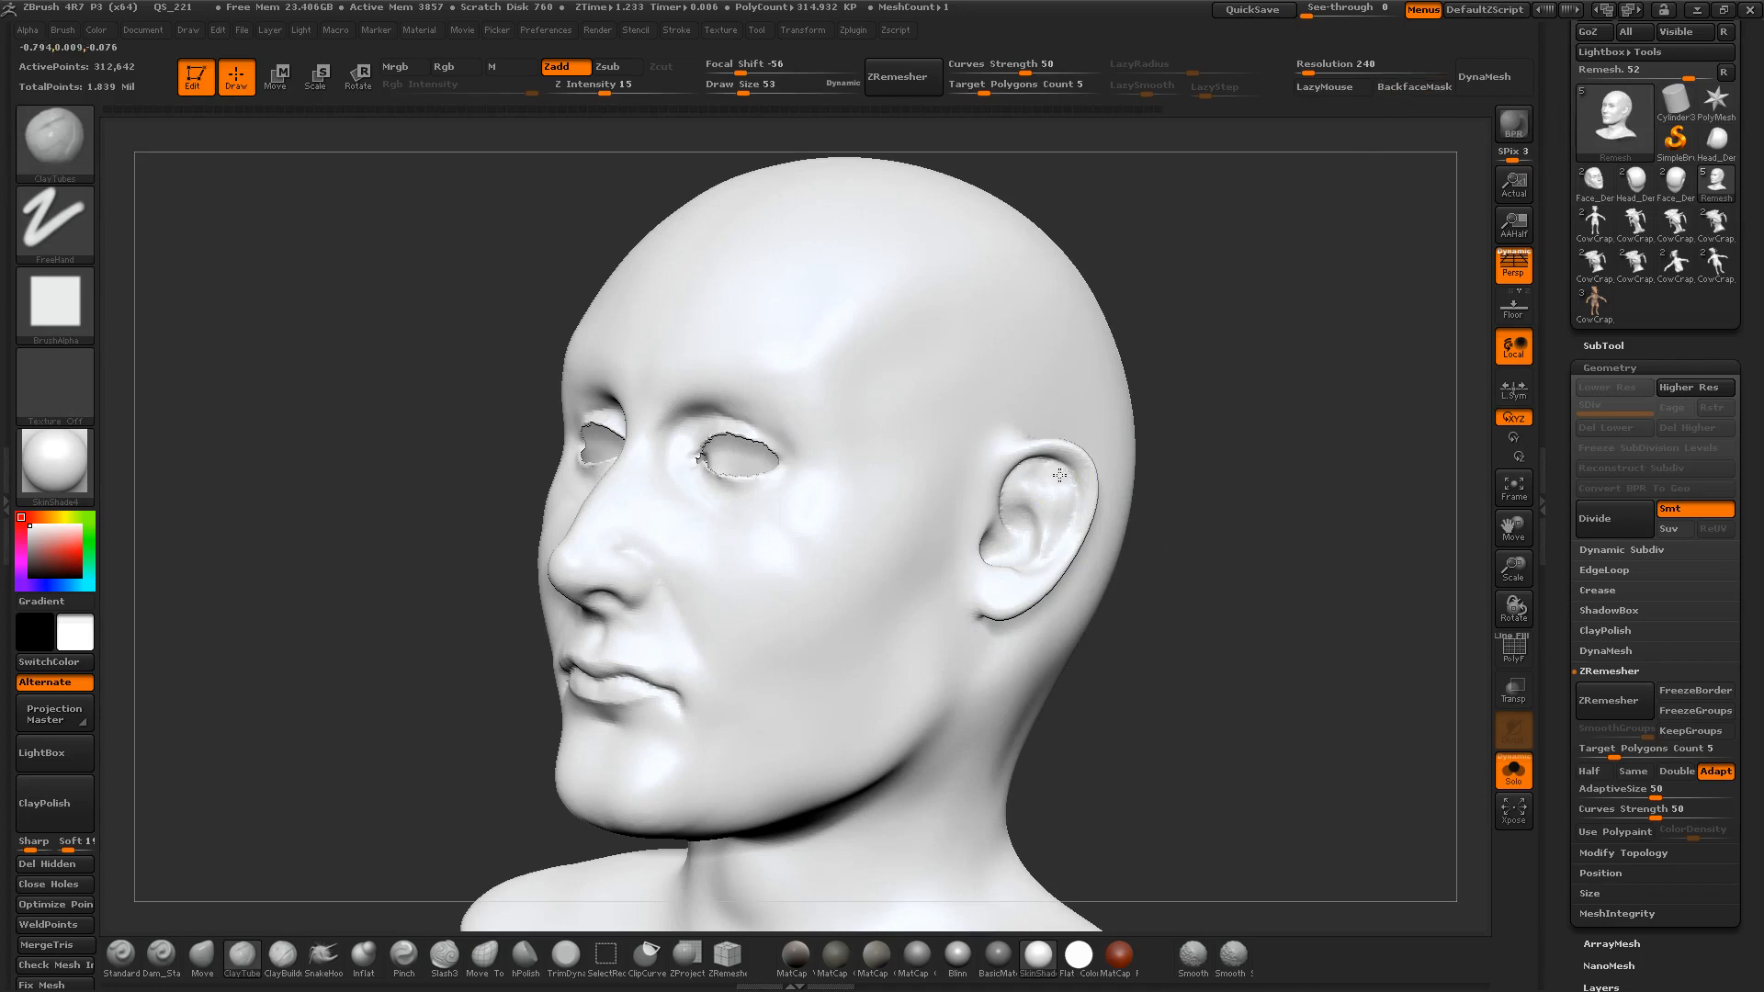
{"action": "key", "text": "s"}
{"action": "mouse_move", "coordinate": [1057, 487]}
{"action": "left_mouse_down"}
{"action": "mouse_move", "coordinate": [1056, 507]}
{"action": "mouse_move", "coordinate": [1064, 491]}
{"action": "left_mouse_up"}
{"action": "left_click_drag", "start_coordinate": [1217, 434], "coordinate": [900, 451]}
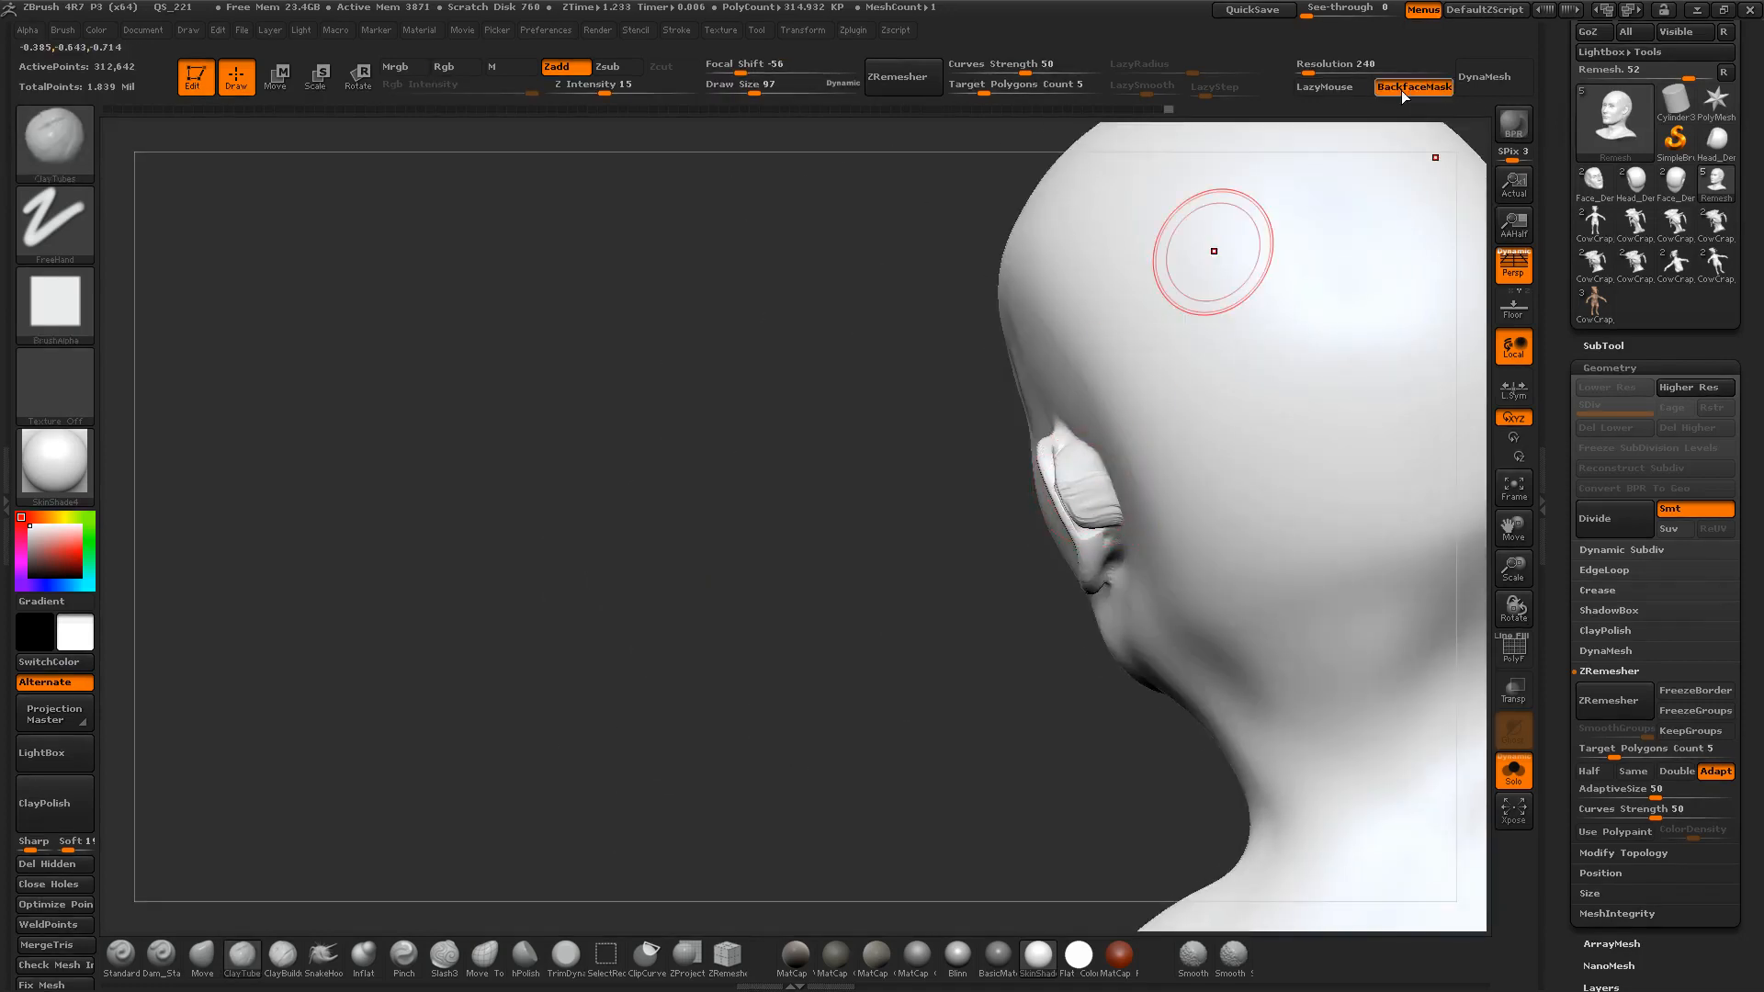
Step: With backface masking on, repeat the ClayTubes stroke inside the ear and check the back of the ear
{"action": "left_click_drag", "start_coordinate": [827, 544], "coordinate": [1055, 477]}
{"action": "left_click_drag", "start_coordinate": [1351, 384], "coordinate": [1414, 388]}
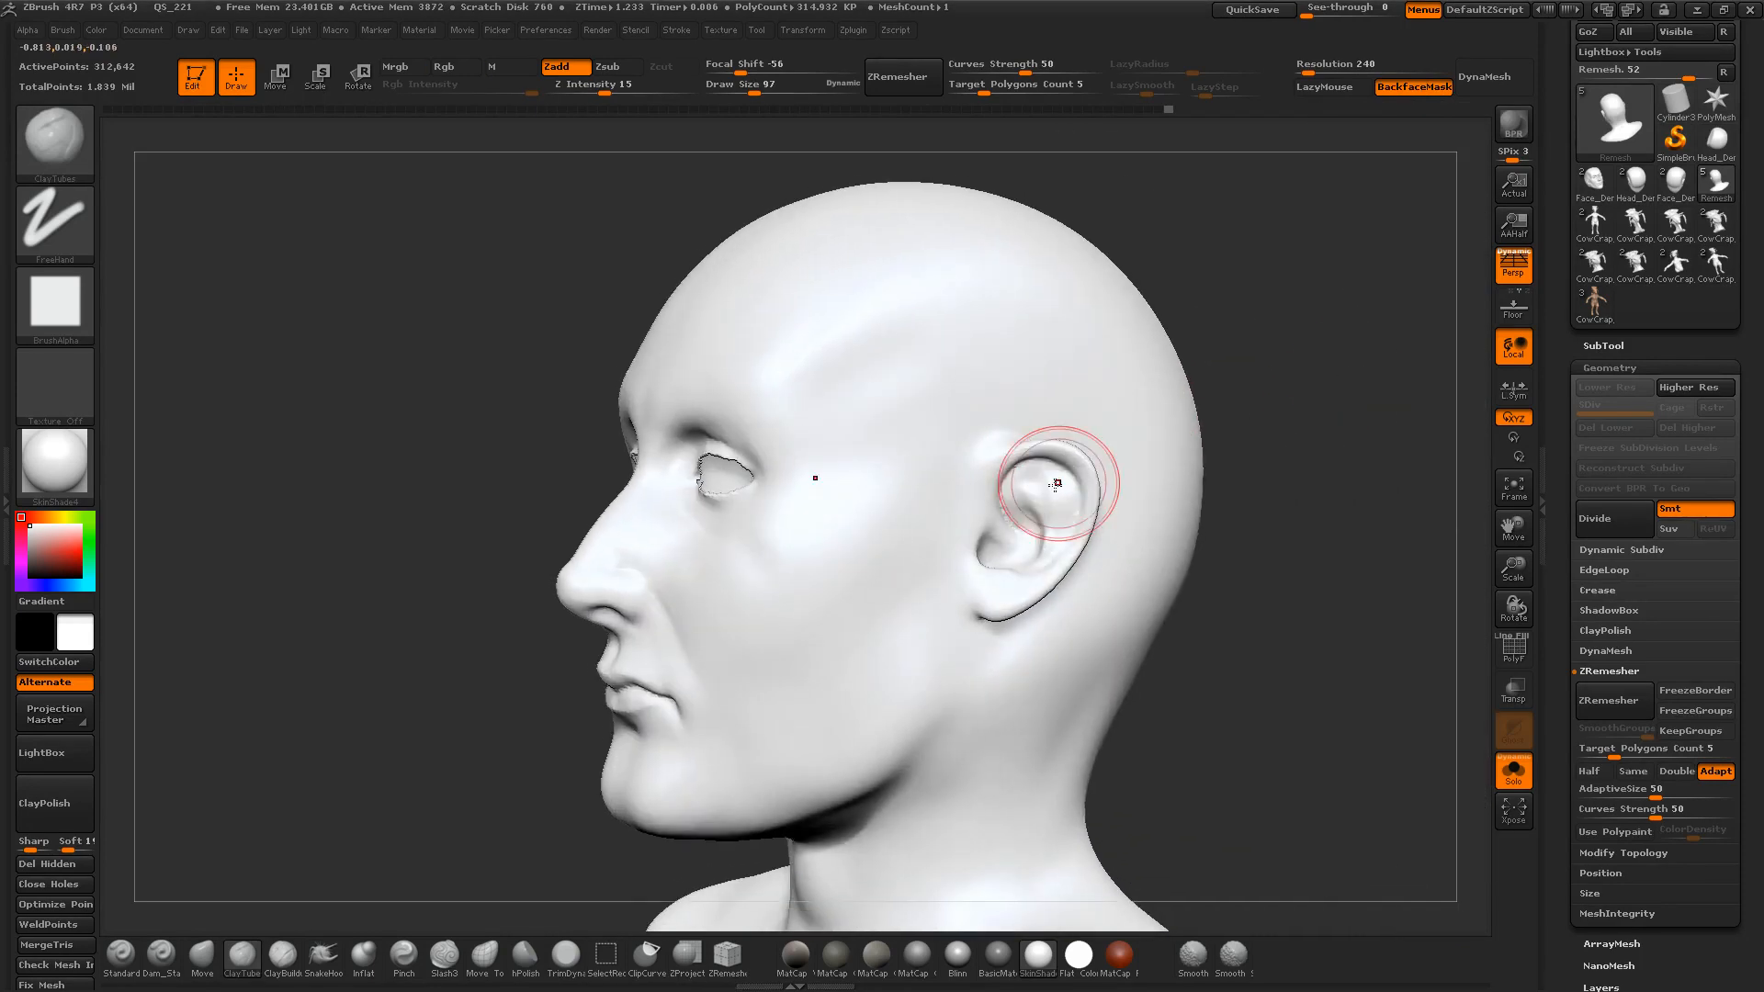
{"action": "left_click_drag", "start_coordinate": [1059, 484], "coordinate": [1056, 495]}
{"action": "left_click_drag", "start_coordinate": [1272, 387], "coordinate": [1189, 437]}
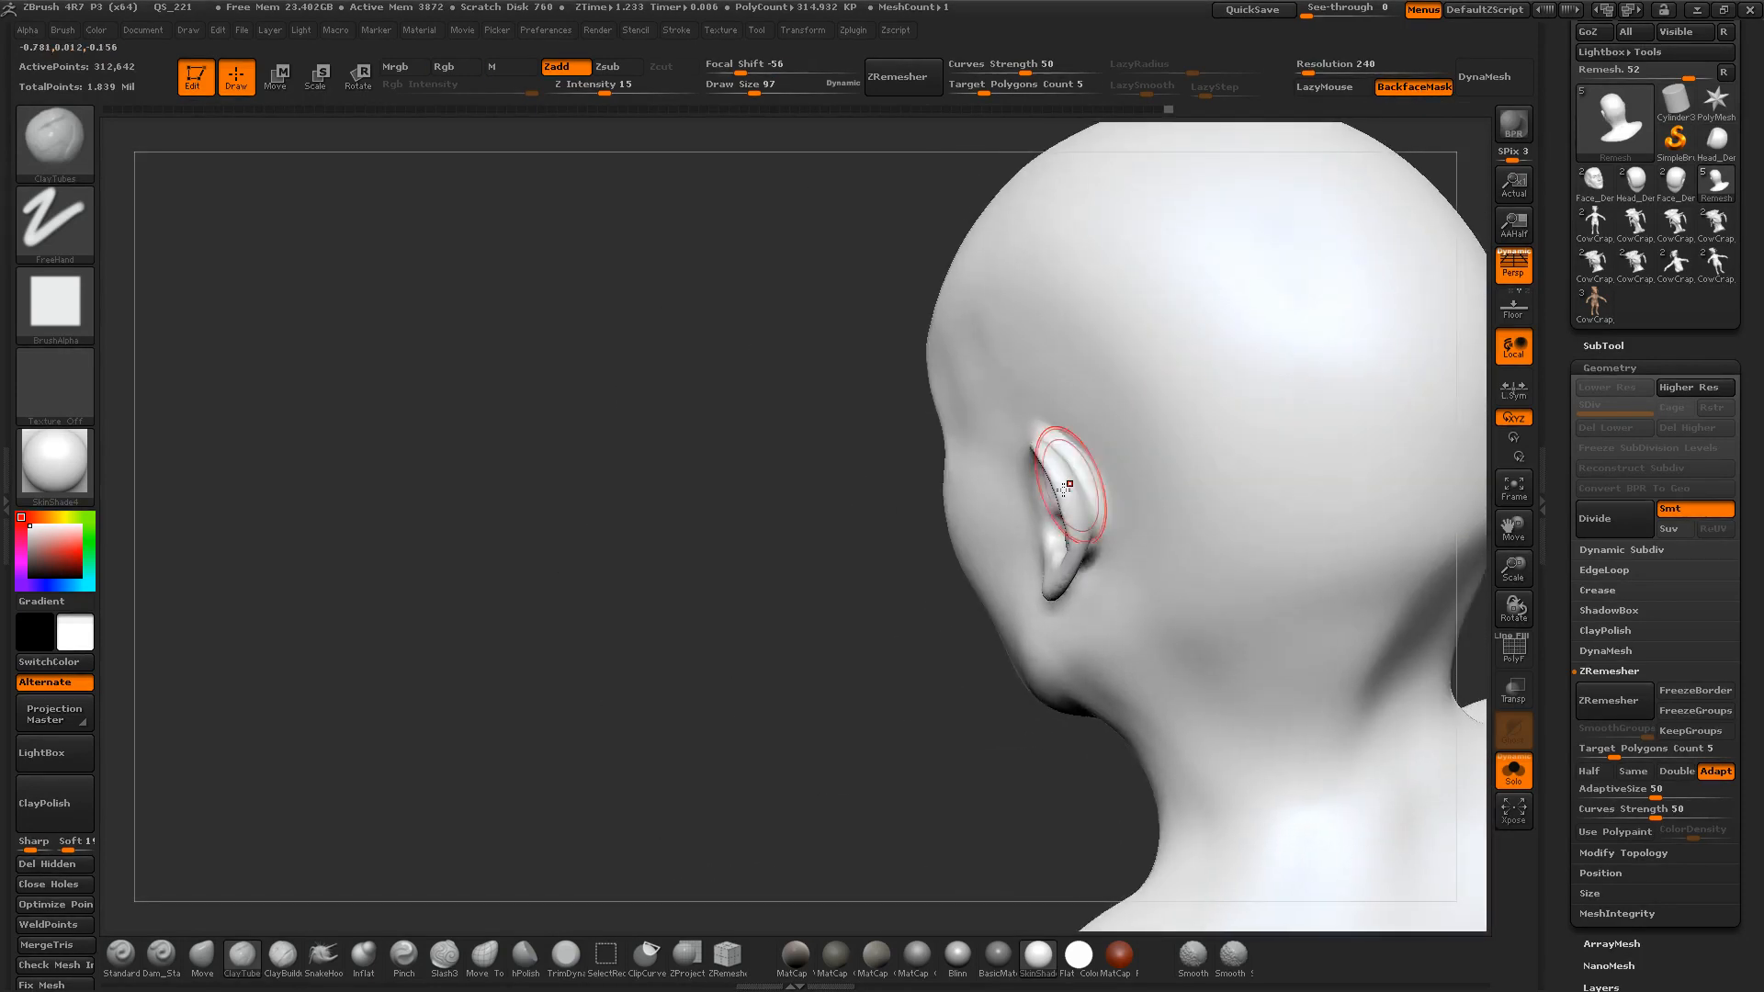
Step: Set the draw size to 68, try another ClayTubes stroke inside the ear, and inspect the ear from behind
{"action": "key", "text": "s"}
{"action": "left_click_drag", "start_coordinate": [1055, 487], "coordinate": [1041, 488]}
{"action": "mouse_move", "coordinate": [853, 613]}
{"action": "left_mouse_down"}
{"action": "mouse_move", "coordinate": [896, 619]}
{"action": "mouse_move", "coordinate": [1049, 504]}
{"action": "left_mouse_up"}
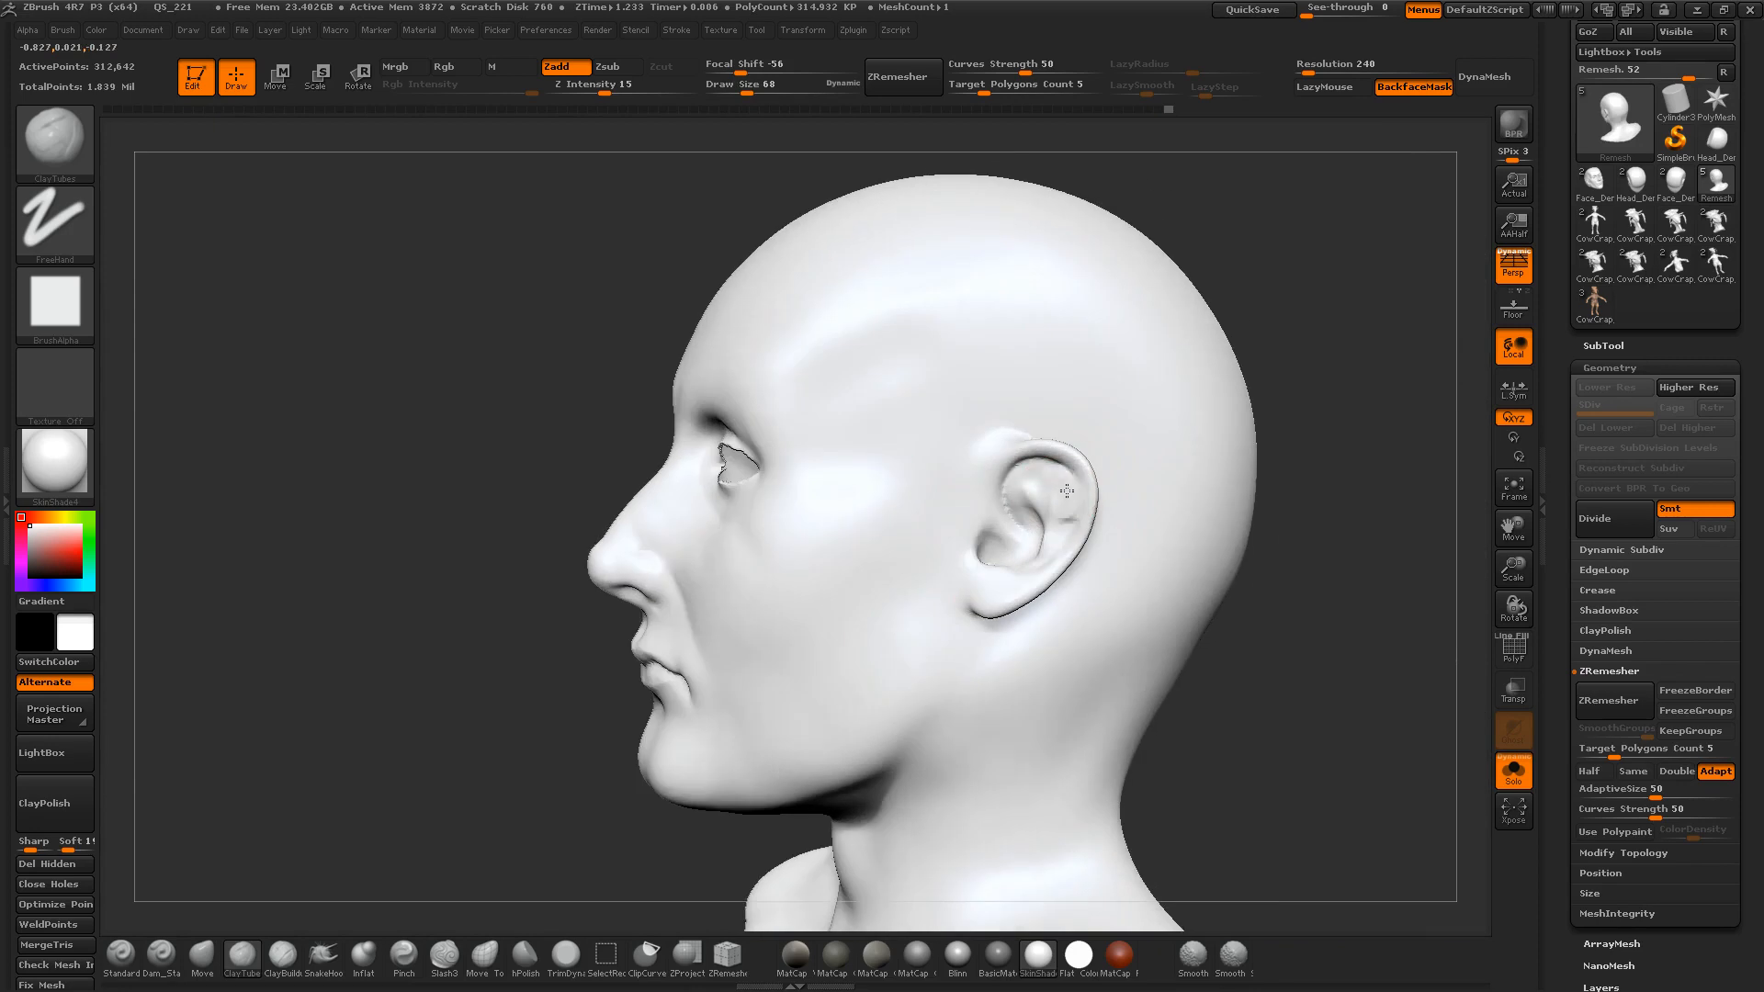
{"action": "mouse_move", "coordinate": [1343, 366]}
{"action": "left_mouse_down"}
{"action": "mouse_move", "coordinate": [1252, 354]}
{"action": "mouse_move", "coordinate": [1268, 359]}
{"action": "left_mouse_up"}
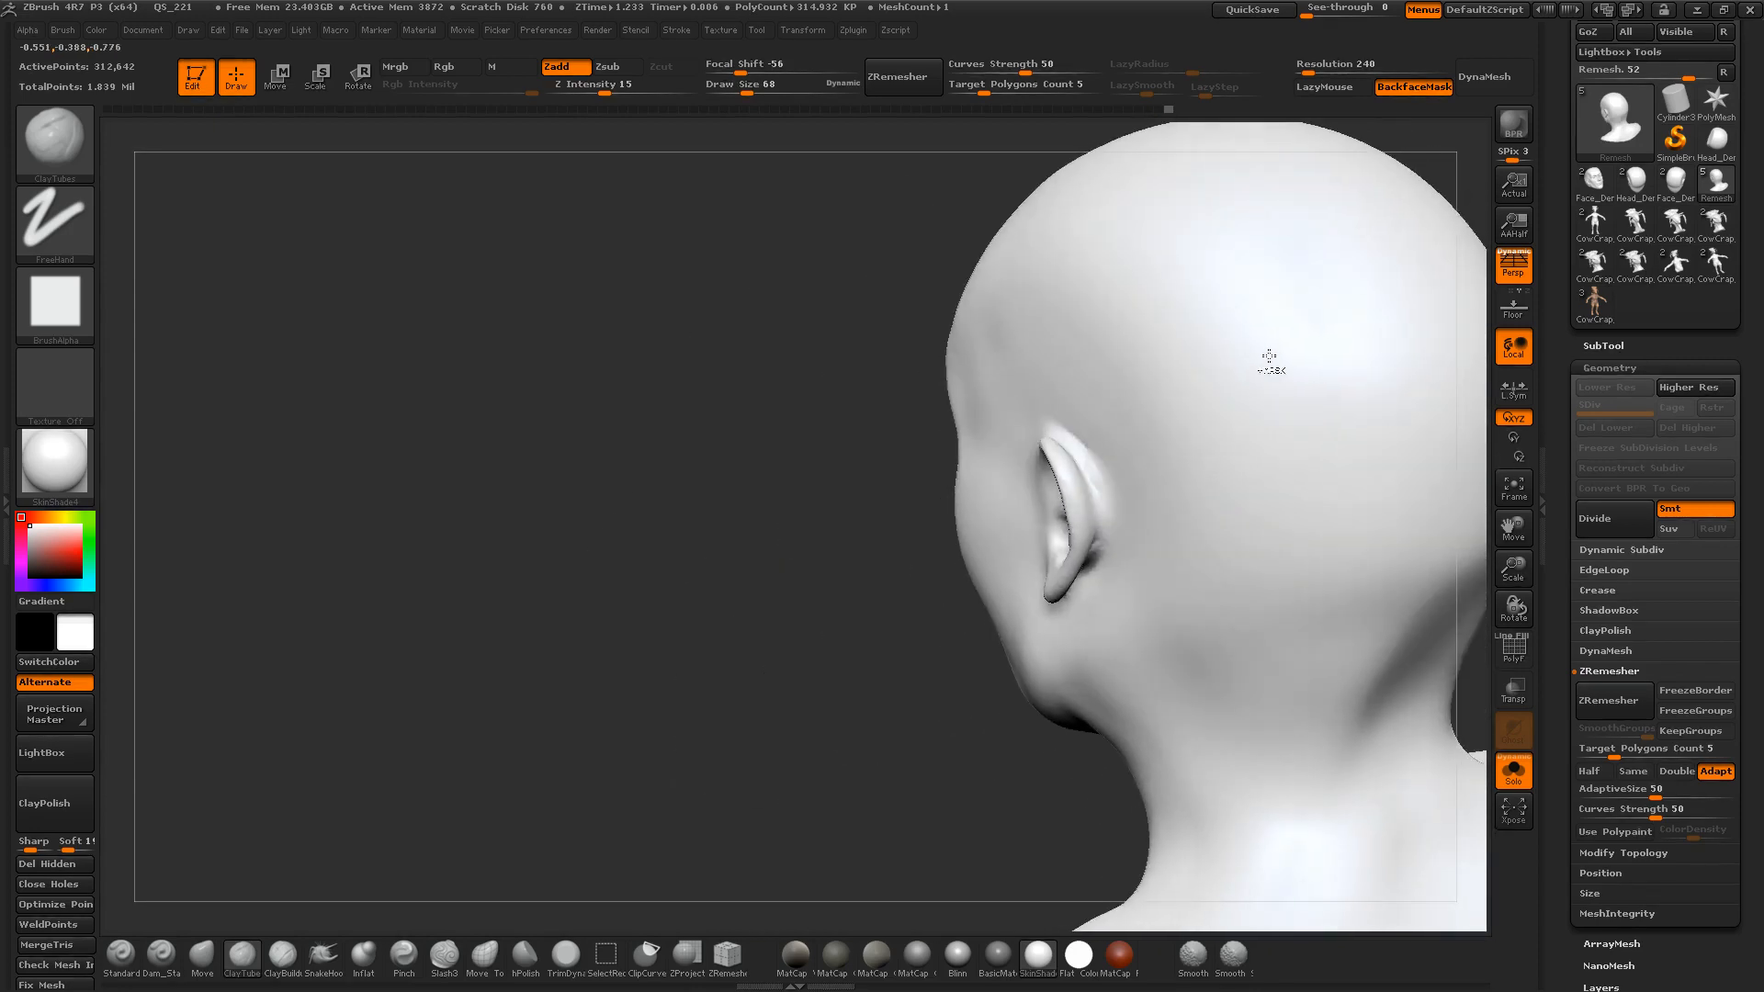
{"action": "left_click_drag", "start_coordinate": [785, 569], "coordinate": [874, 559]}
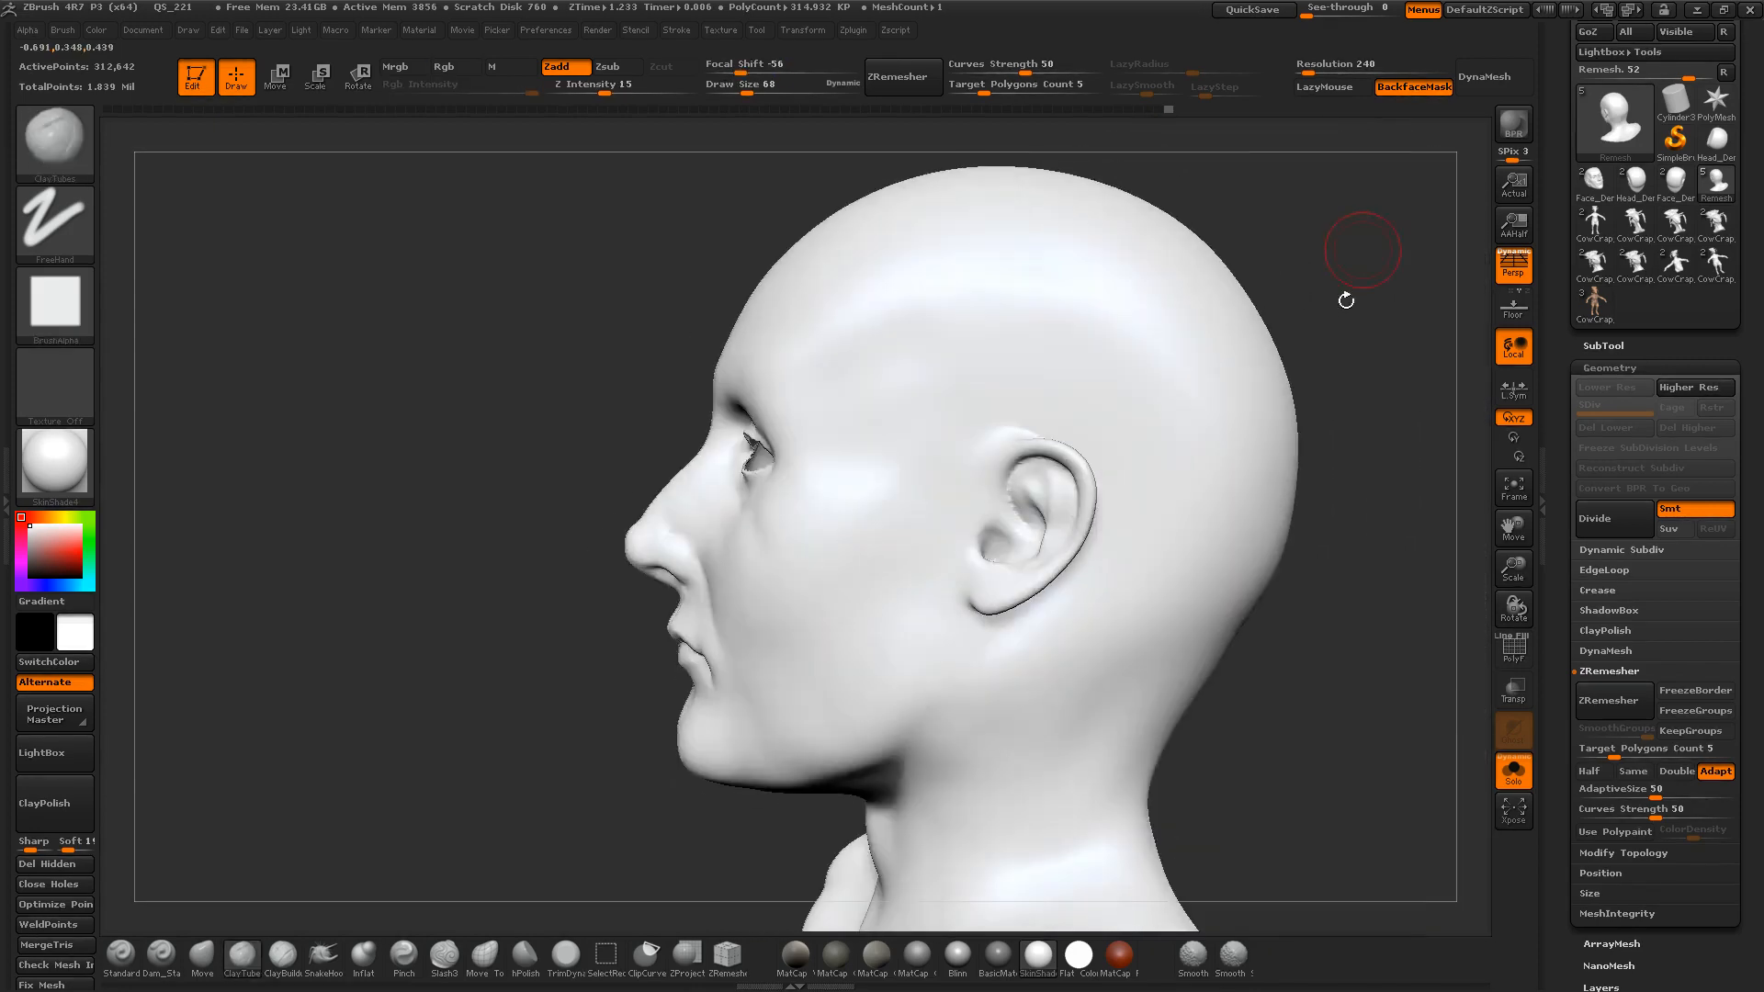
Step: Mask a wide ring around both eye openings, covering the lids and upper cheeks, and undo the stray touch-ups
{"action": "mouse_move", "coordinate": [1343, 300]}
{"action": "left_mouse_down"}
{"action": "mouse_move", "coordinate": [1242, 401]}
{"action": "mouse_move", "coordinate": [1185, 349]}
{"action": "mouse_move", "coordinate": [1154, 398]}
{"action": "mouse_move", "coordinate": [1142, 378]}
{"action": "mouse_move", "coordinate": [1280, 364]}
{"action": "left_mouse_up"}
{"action": "mouse_move", "coordinate": [792, 412]}
{"action": "left_mouse_down", "text": "ctrl"}
{"action": "mouse_move", "coordinate": [771, 496]}
{"action": "mouse_move", "coordinate": [795, 519]}
{"action": "mouse_move", "coordinate": [854, 524]}
{"action": "mouse_move", "coordinate": [896, 501]}
{"action": "mouse_move", "coordinate": [807, 382]}
{"action": "mouse_move", "coordinate": [925, 385]}
{"action": "left_mouse_up", "text": "ctrl"}
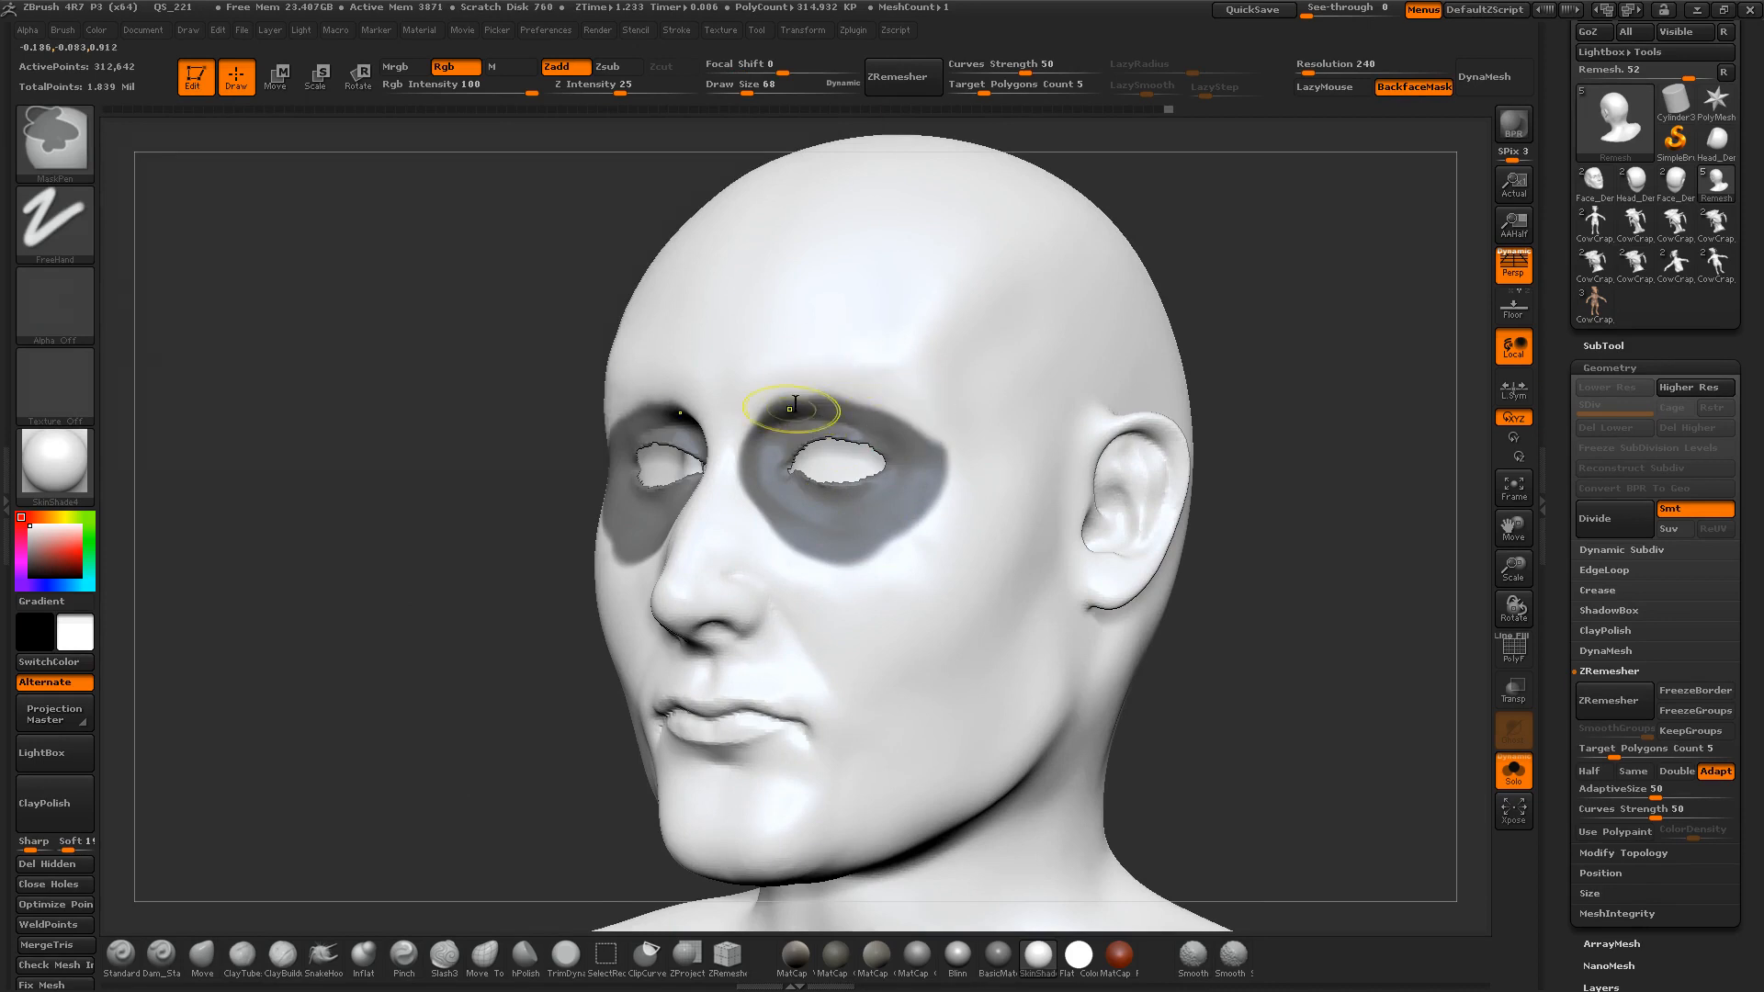
{"action": "key", "text": "ctrl+s"}
{"action": "left_click", "coordinate": [810, 462]}
{"action": "key", "text": "s"}
{"action": "mouse_move", "coordinate": [801, 412]}
{"action": "left_mouse_down"}
{"action": "mouse_move", "coordinate": [826, 393]}
{"action": "mouse_move", "coordinate": [761, 462]}
{"action": "mouse_move", "coordinate": [749, 401]}
{"action": "mouse_move", "coordinate": [737, 446]}
{"action": "left_mouse_up"}
{"action": "key", "text": "ctrl+z"}
{"action": "key", "text": "ctrl+z"}
Step: Set the draw size to 37 and extend the eye masks upward and outward along the brows
{"action": "key", "text": "s"}
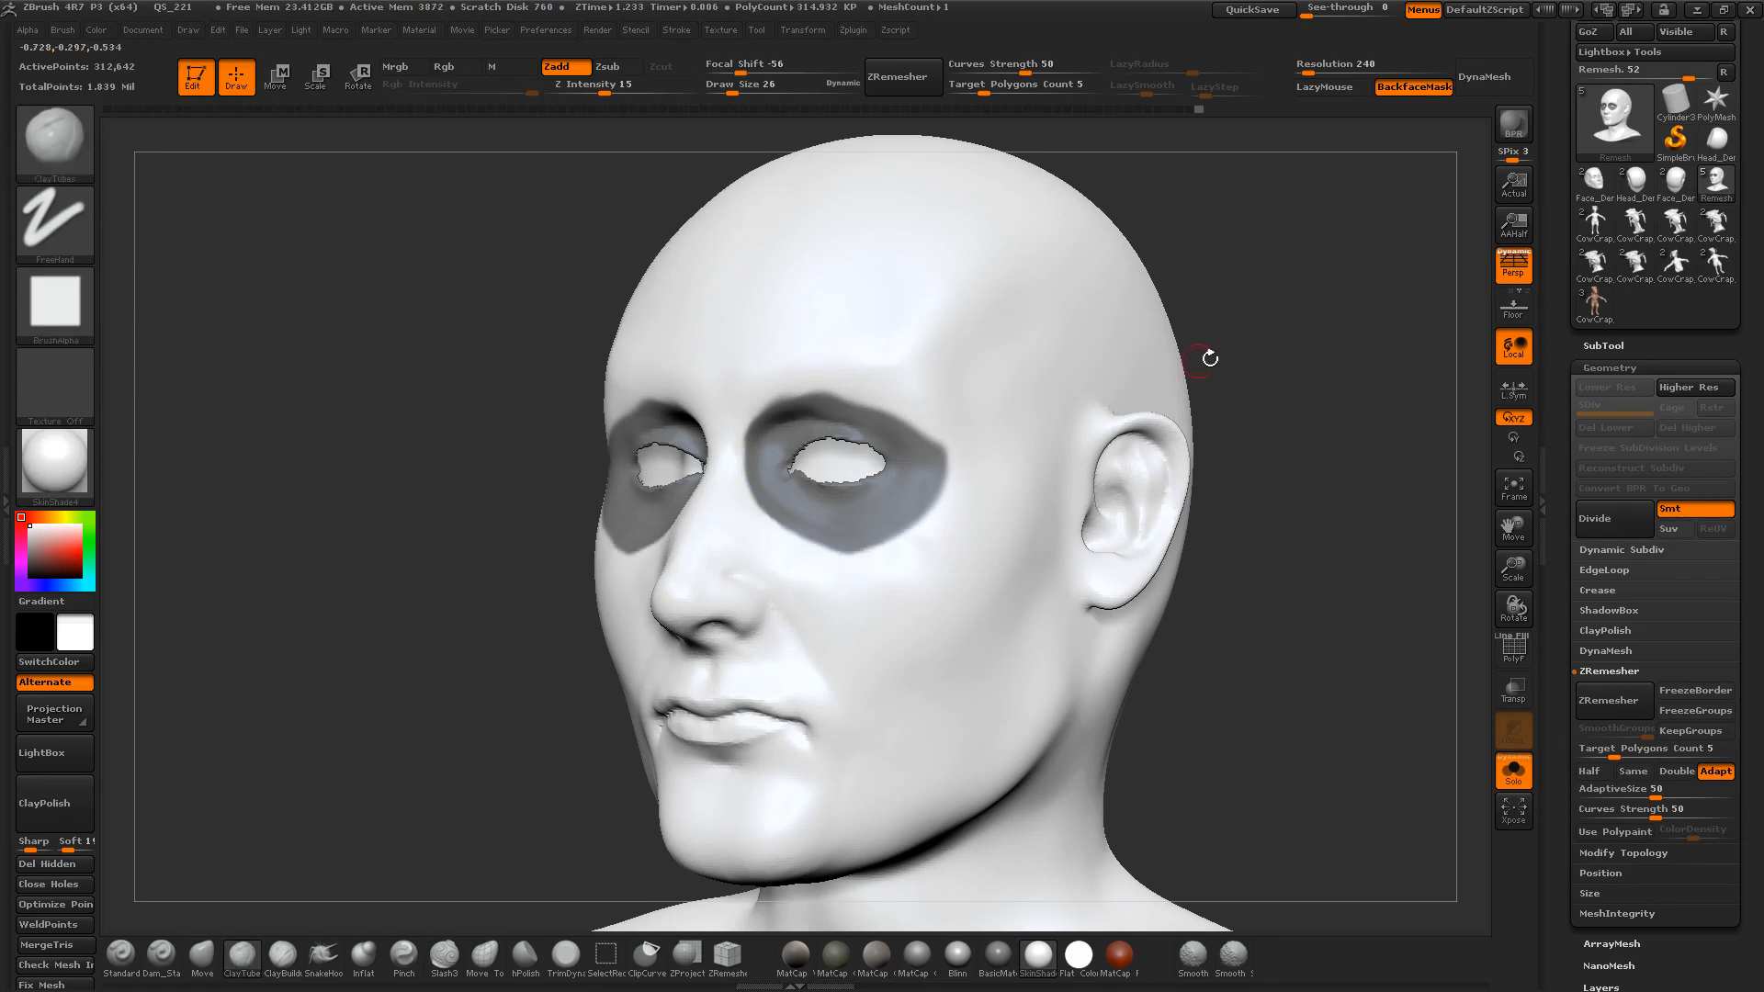
{"action": "mouse_move", "coordinate": [1209, 358]}
{"action": "left_mouse_down"}
{"action": "mouse_move", "coordinate": [1189, 335]}
{"action": "mouse_move", "coordinate": [1277, 346]}
{"action": "left_mouse_up"}
{"action": "key", "text": "s"}
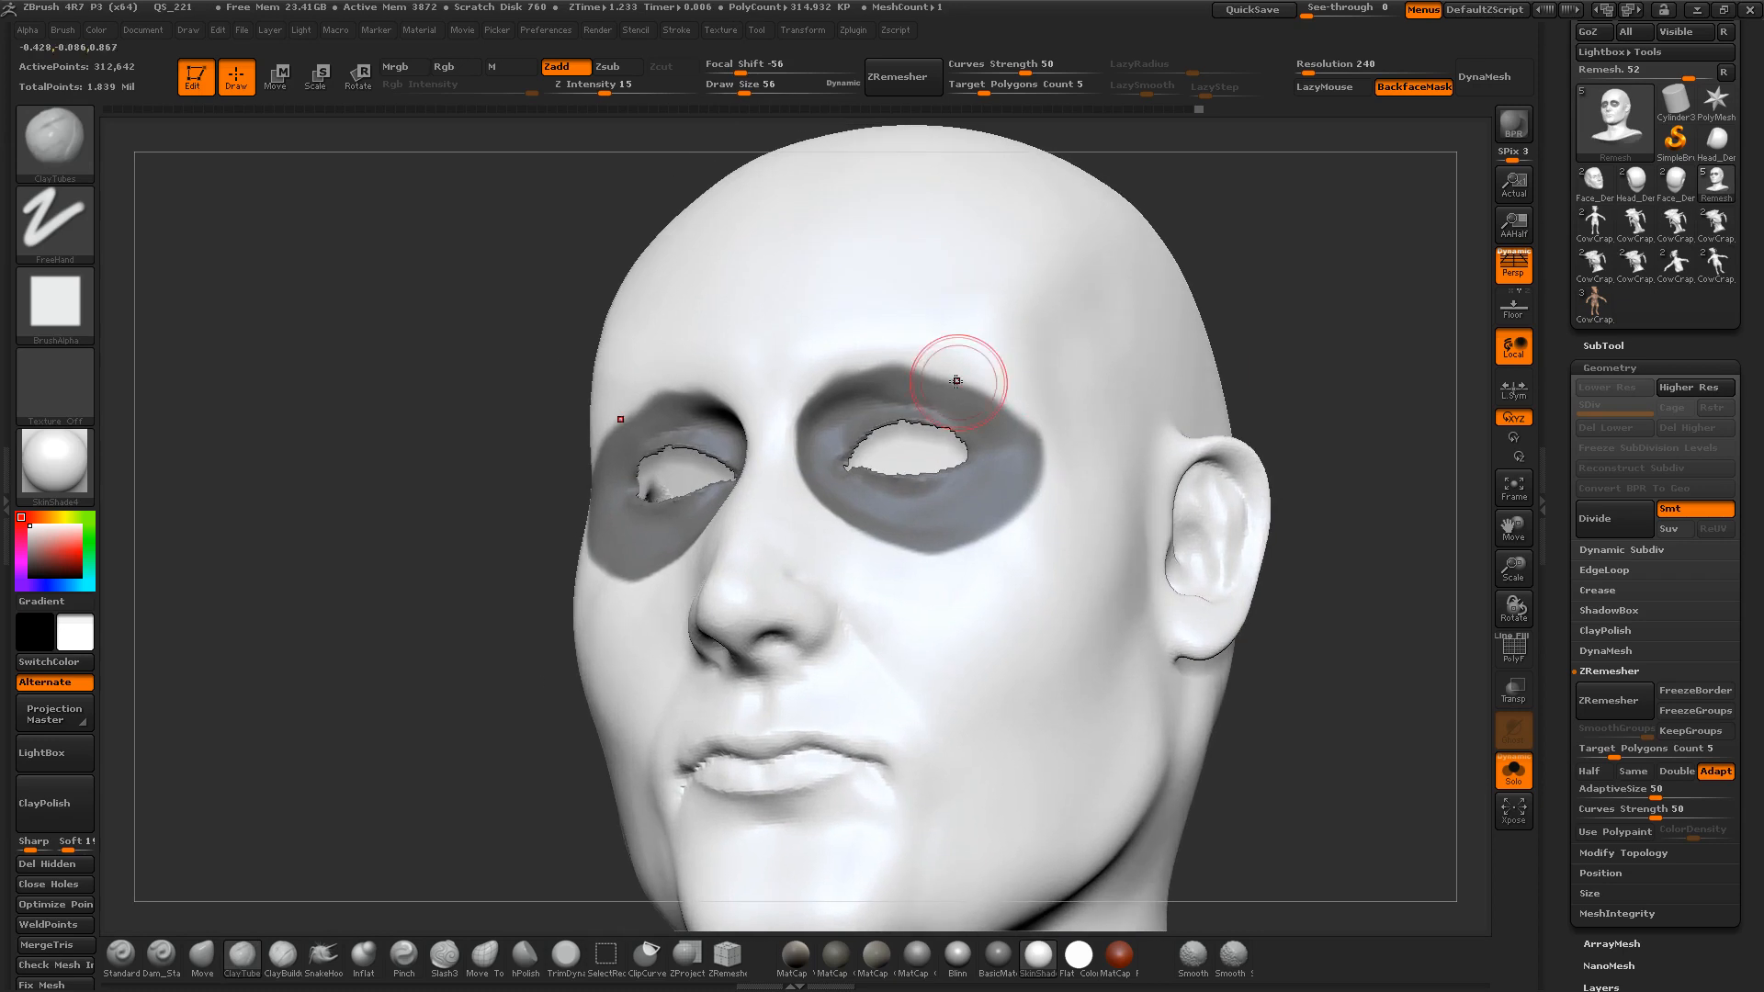
{"action": "key", "text": "ctrl"}
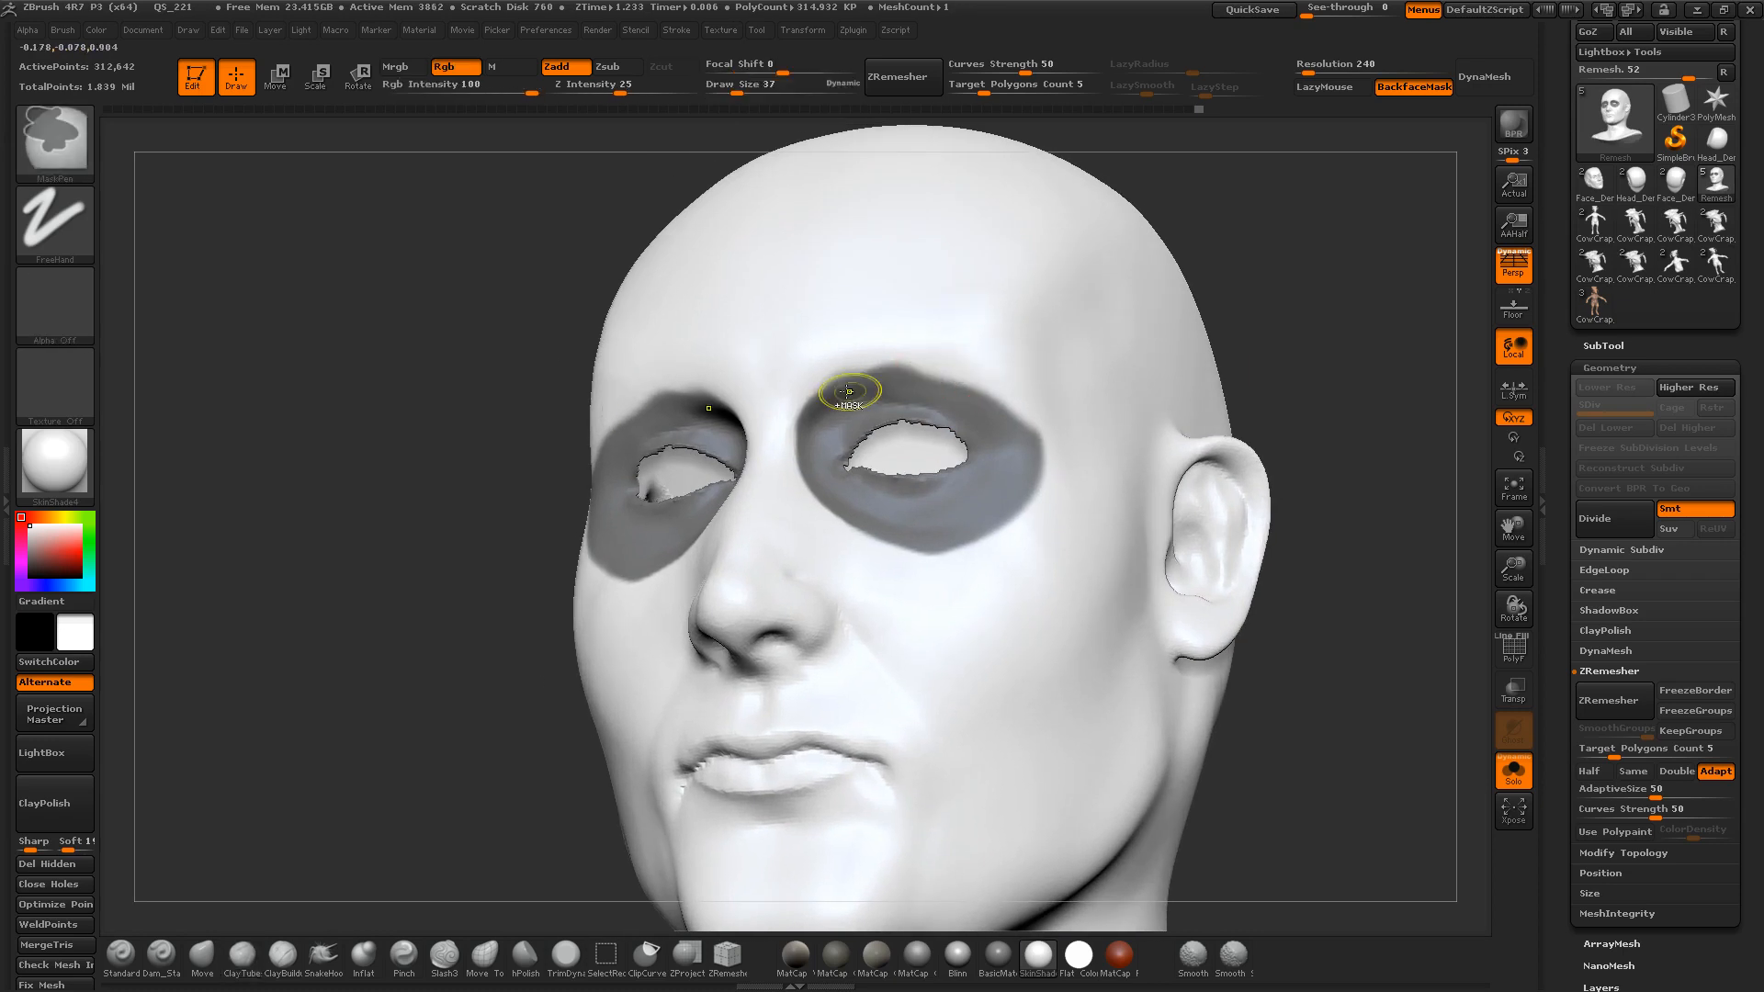
{"action": "mouse_move", "coordinate": [864, 393]}
{"action": "left_mouse_down", "text": "ctrl"}
{"action": "mouse_move", "coordinate": [923, 365]}
{"action": "mouse_move", "coordinate": [997, 410]}
{"action": "left_mouse_up", "text": "ctrl"}
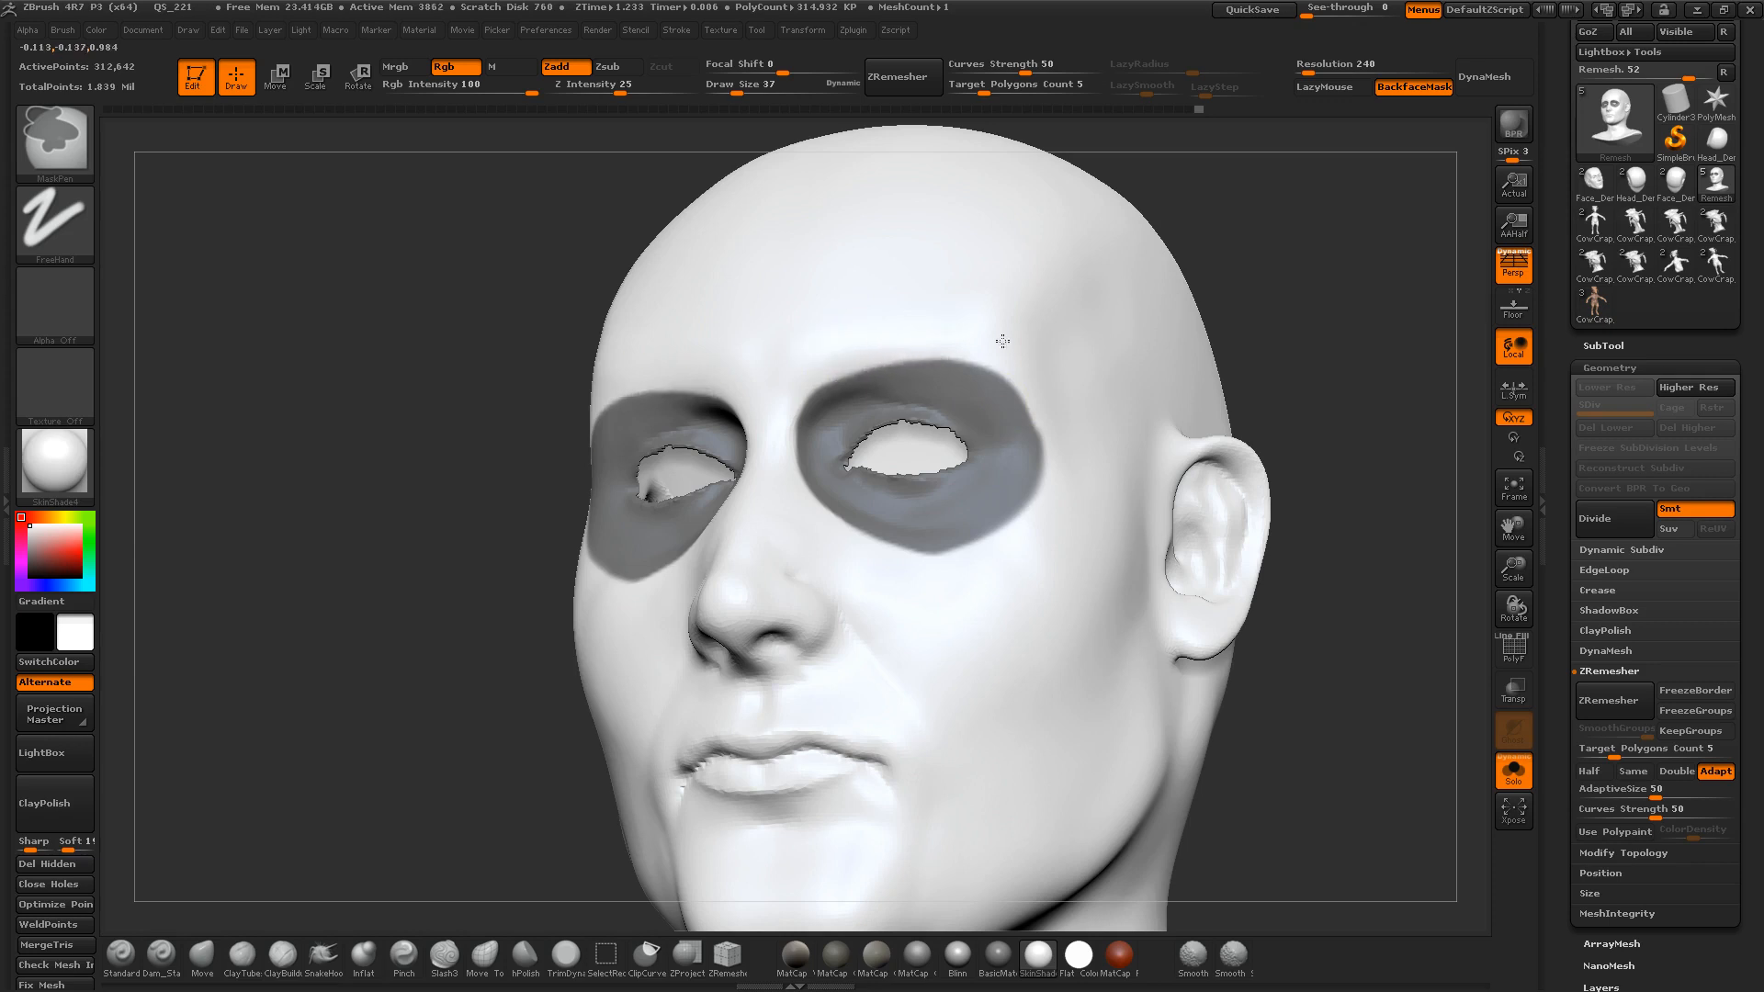
Step: Try to trim the outer edges of the eye masks, and undo both trims
{"action": "left_click_drag", "start_coordinate": [1048, 428], "coordinate": [1042, 483], "text": "ctrl+alt"}
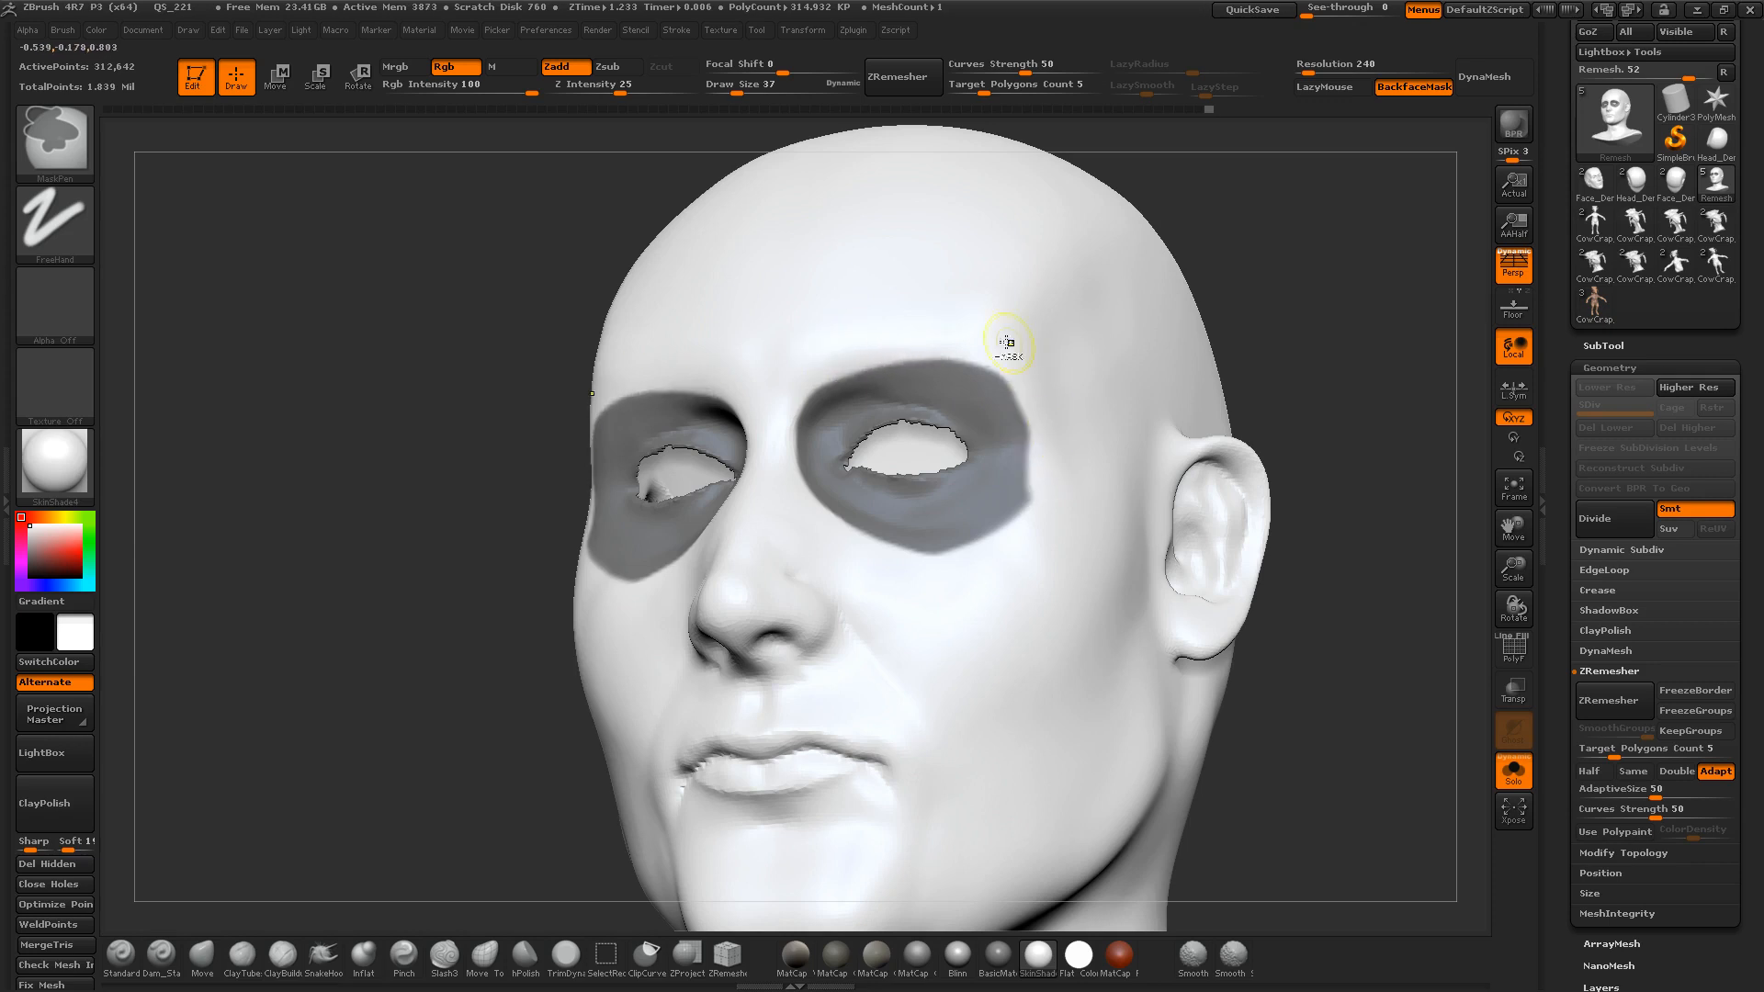
{"action": "left_click_drag", "start_coordinate": [992, 349], "coordinate": [1038, 478], "text": "ctrl+alt"}
{"action": "key", "text": "ctrl+z"}
{"action": "key", "text": "ctrl+z"}
Step: Set the draw size to 65 and trim the lower edges of the eye masks, undoing the uneven strokes
{"action": "key", "text": "s"}
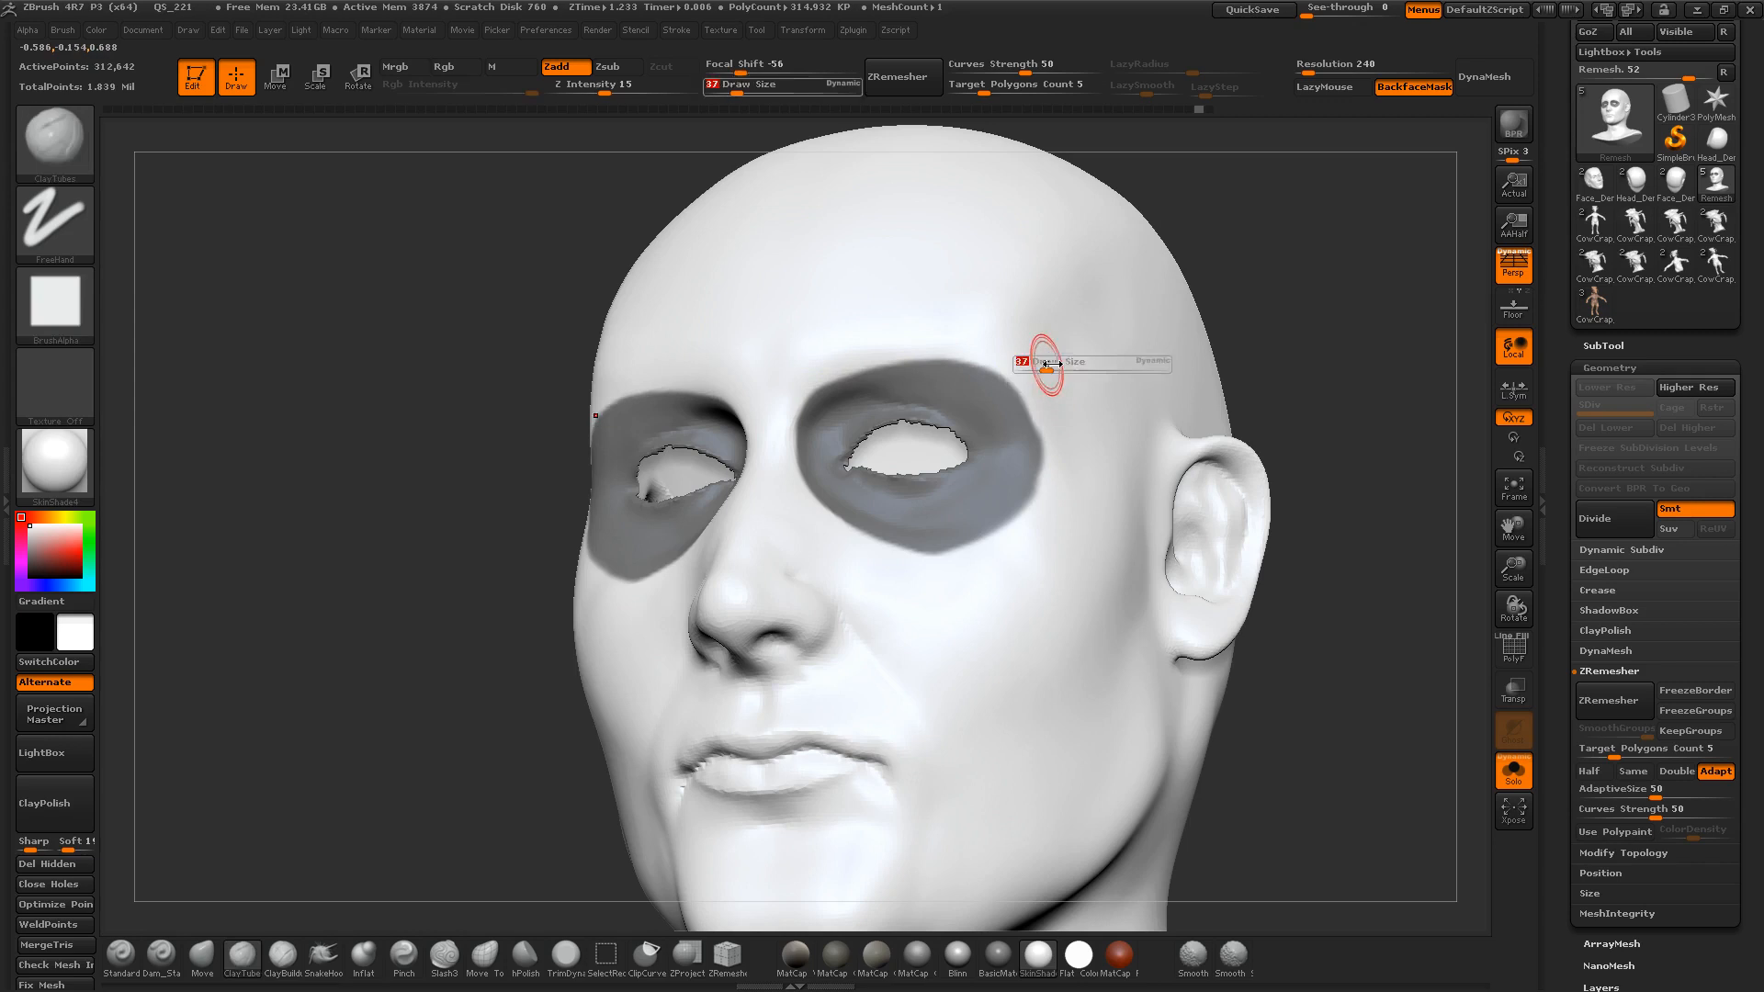
{"action": "left_click_drag", "start_coordinate": [1044, 366], "coordinate": [1055, 365]}
{"action": "left_click_drag", "start_coordinate": [951, 322], "coordinate": [1024, 363], "text": "ctrl+alt"}
{"action": "key", "text": "ctrl+z"}
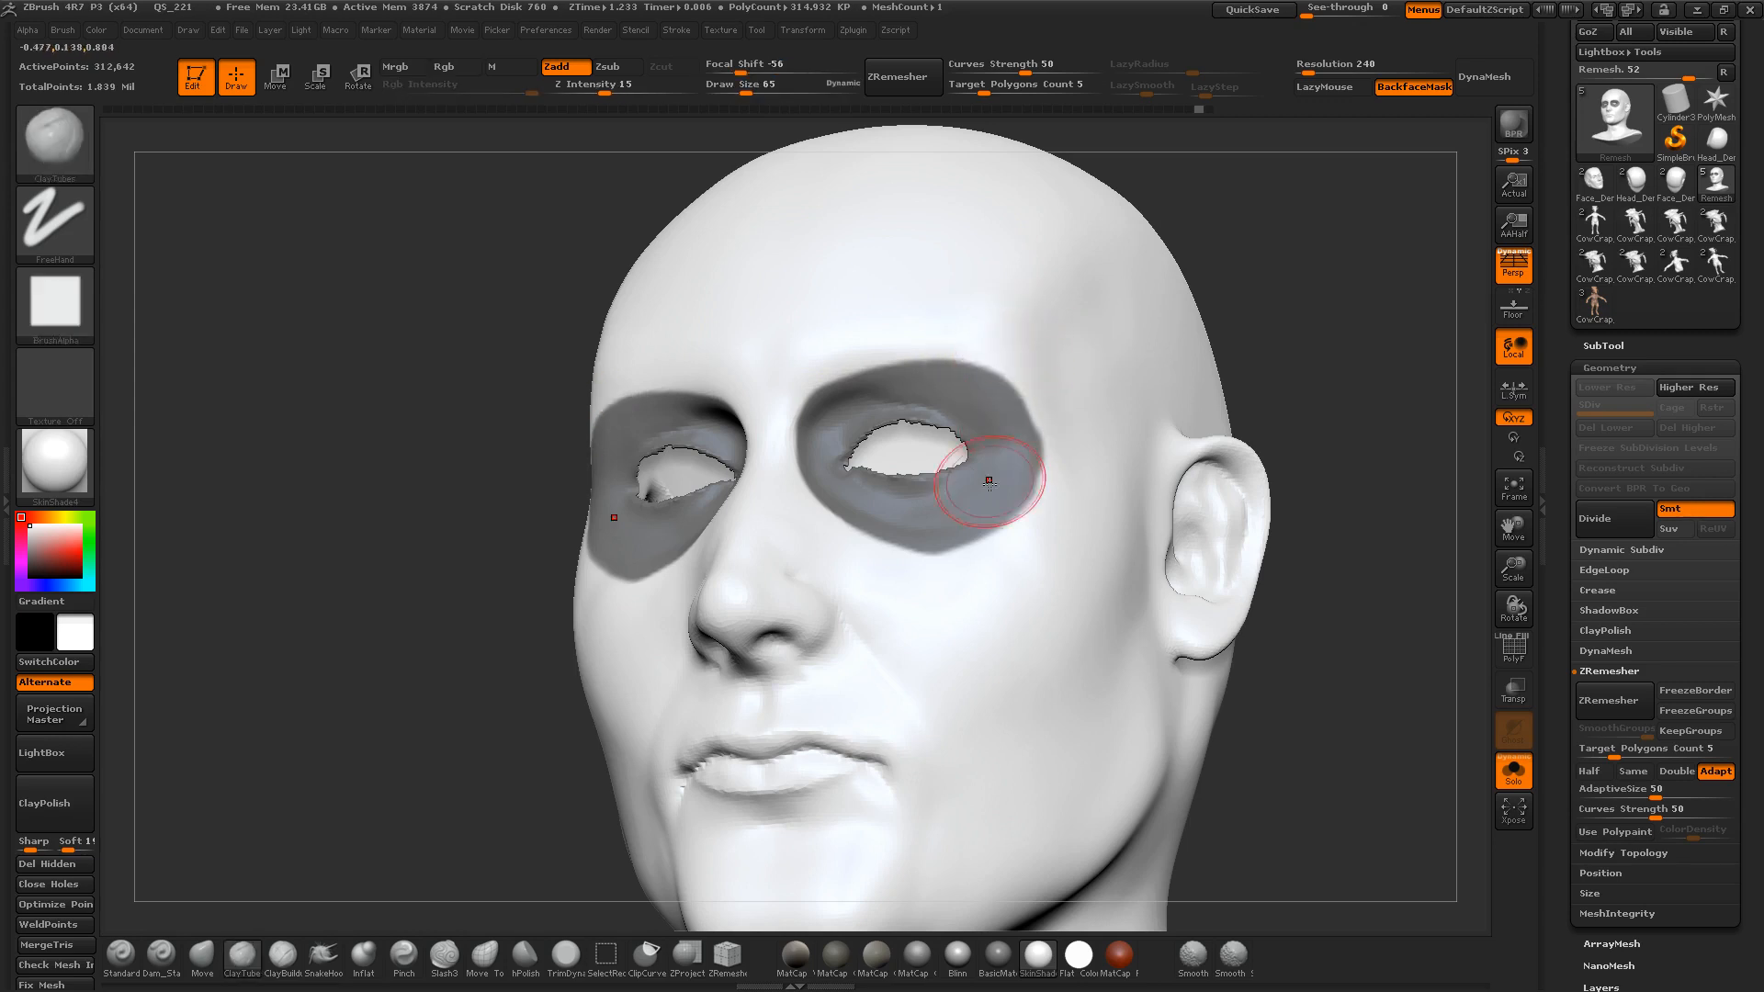
{"action": "mouse_move", "coordinate": [905, 563]}
{"action": "left_mouse_down", "text": "ctrl+alt"}
{"action": "mouse_move", "coordinate": [988, 589]}
{"action": "mouse_move", "coordinate": [953, 579]}
{"action": "left_mouse_up", "text": "ctrl+alt"}
{"action": "mouse_move", "coordinate": [824, 531]}
{"action": "left_mouse_down", "text": "ctrl+alt"}
{"action": "mouse_move", "coordinate": [945, 565]}
{"action": "mouse_move", "coordinate": [1010, 547]}
{"action": "left_mouse_up", "text": "ctrl+alt"}
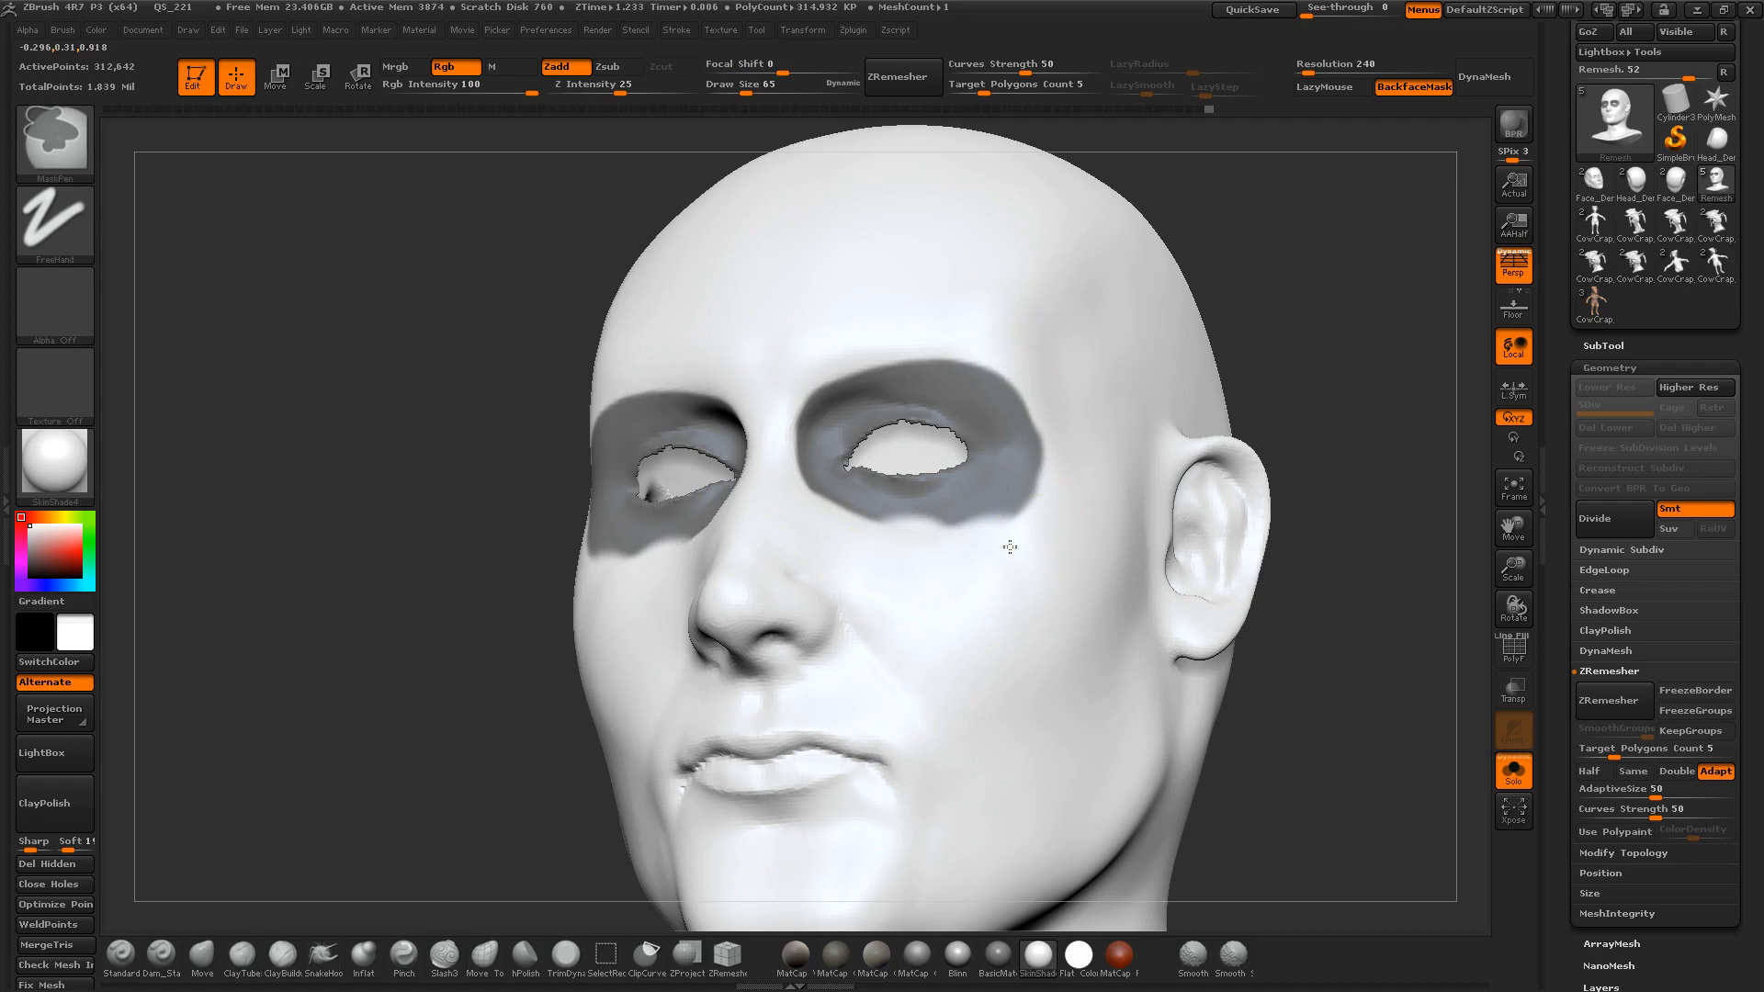
{"action": "key", "text": "ctrl+z"}
{"action": "left_click_drag", "start_coordinate": [1240, 359], "coordinate": [1287, 343]}
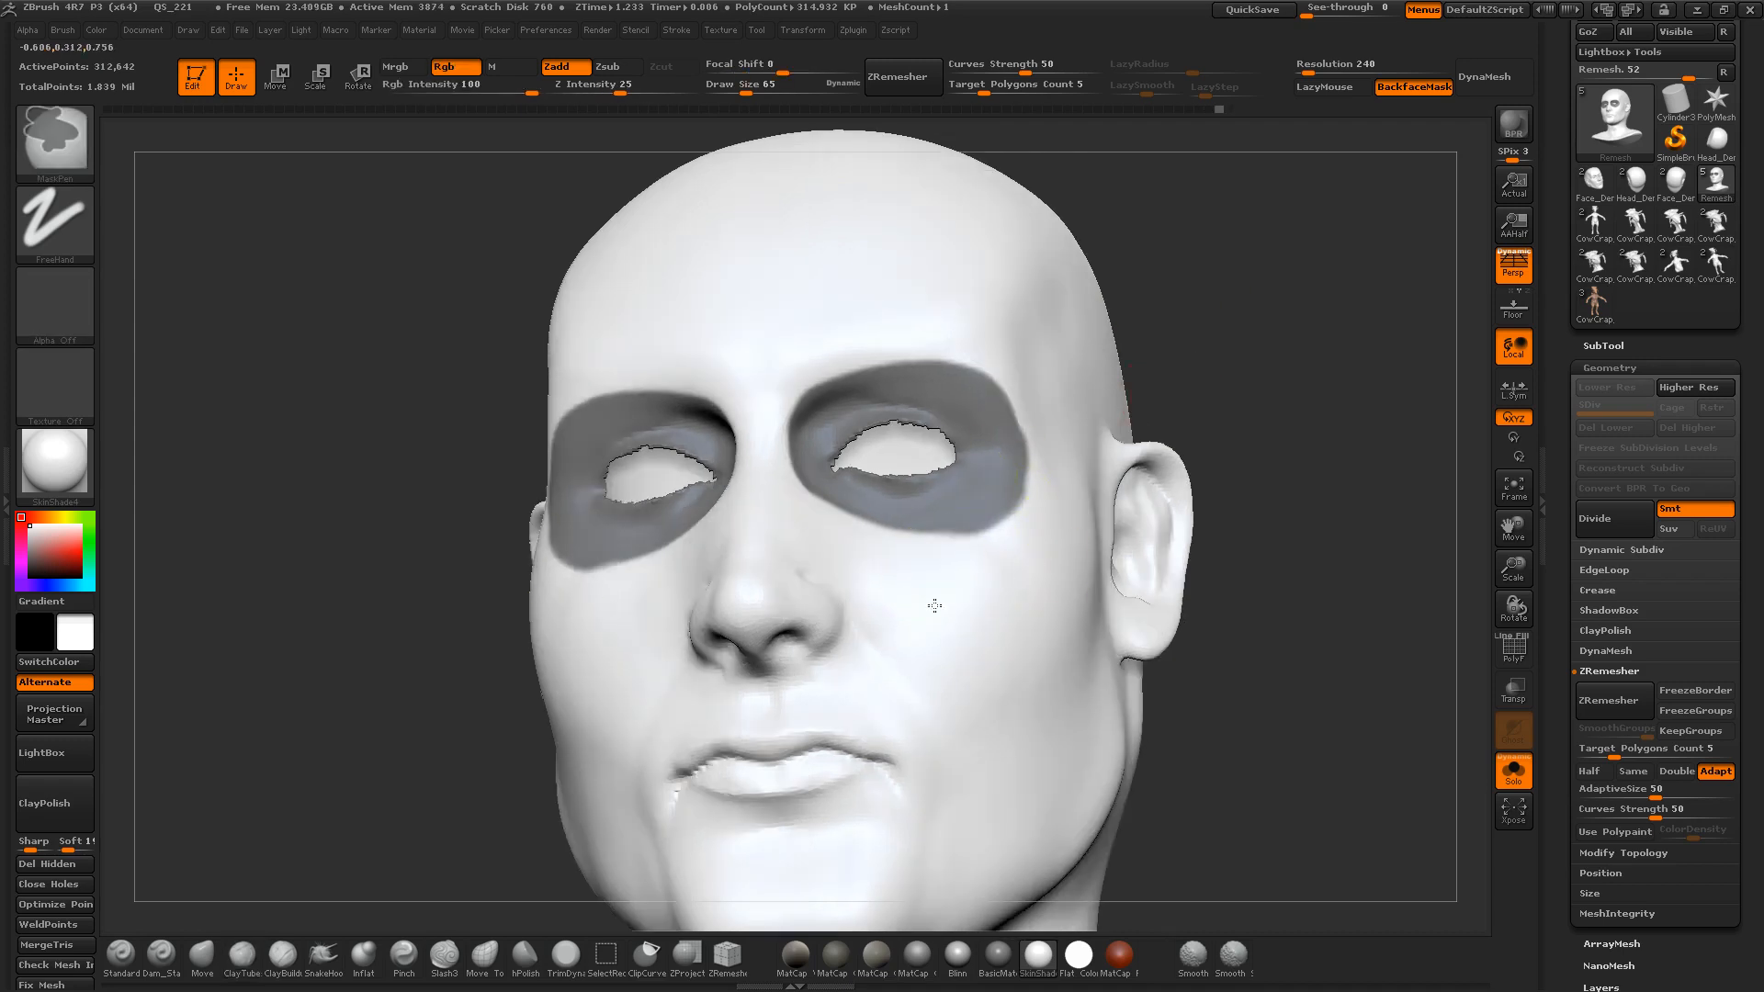
{"action": "left_click_drag", "start_coordinate": [1268, 610], "coordinate": [1098, 501]}
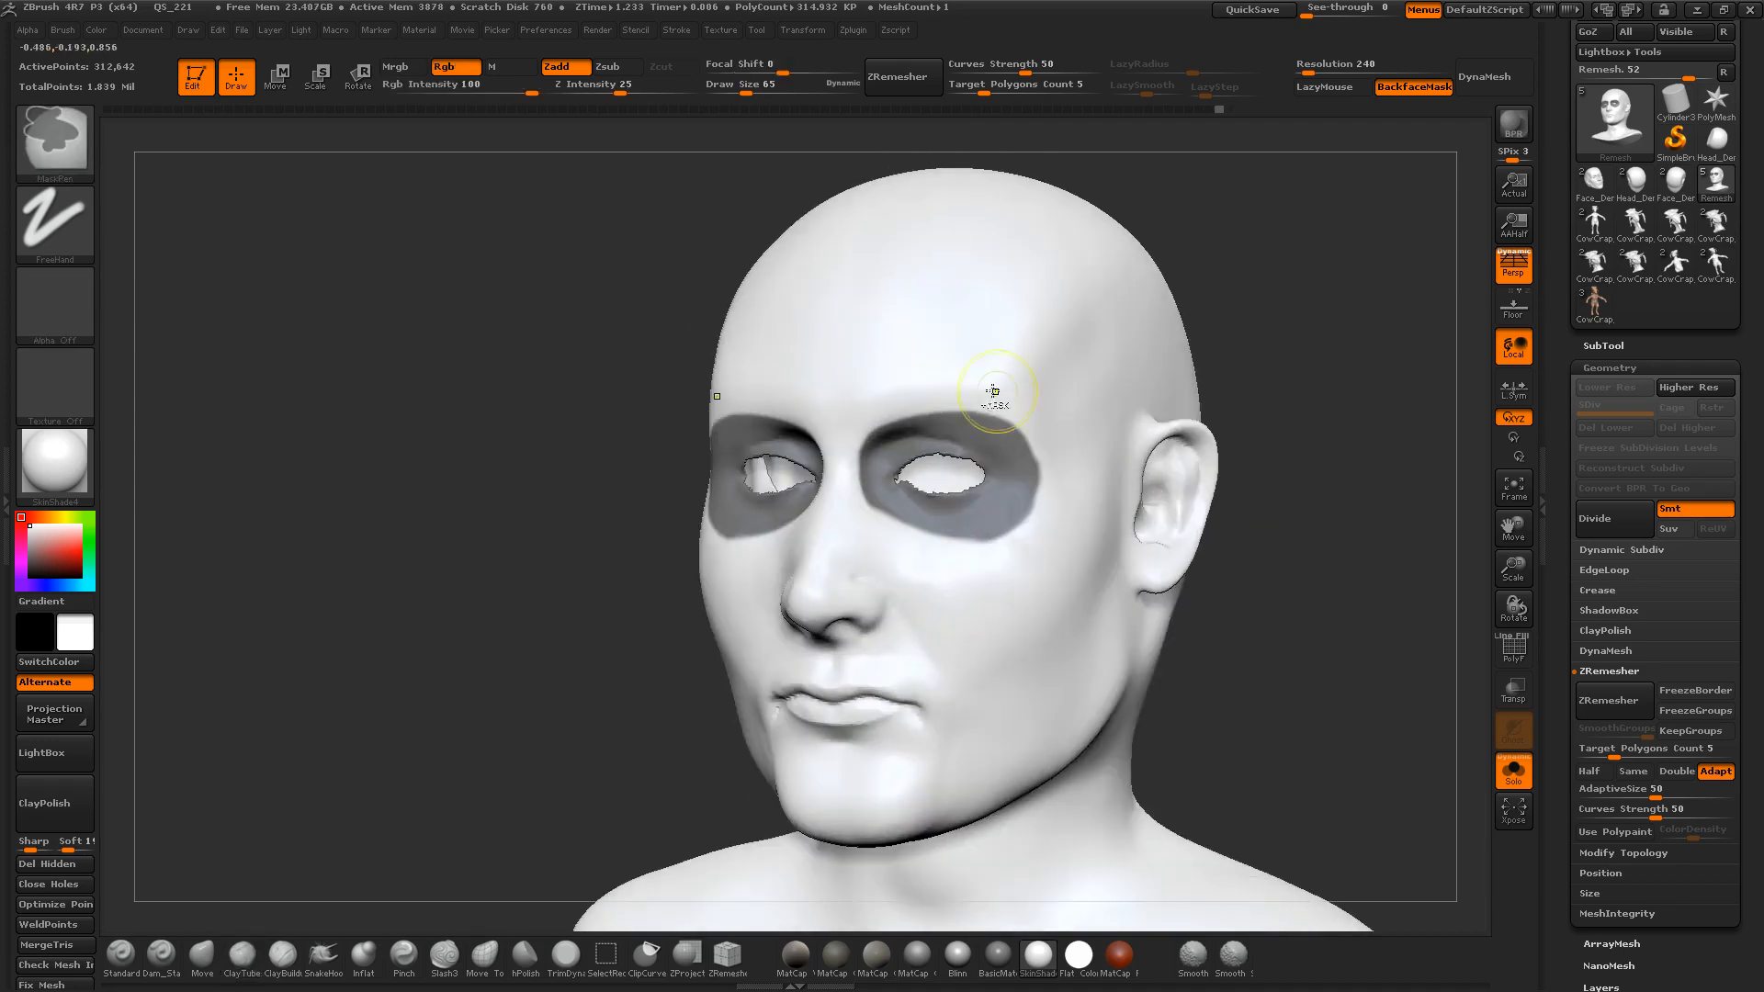
Step: Unmask the upper and outer edges of the eye masks to tighten their outline toward the temples
{"action": "key", "text": "ctrl+z"}
{"action": "left_click_drag", "start_coordinate": [1000, 385], "coordinate": [961, 380], "text": "ctrl+alt"}
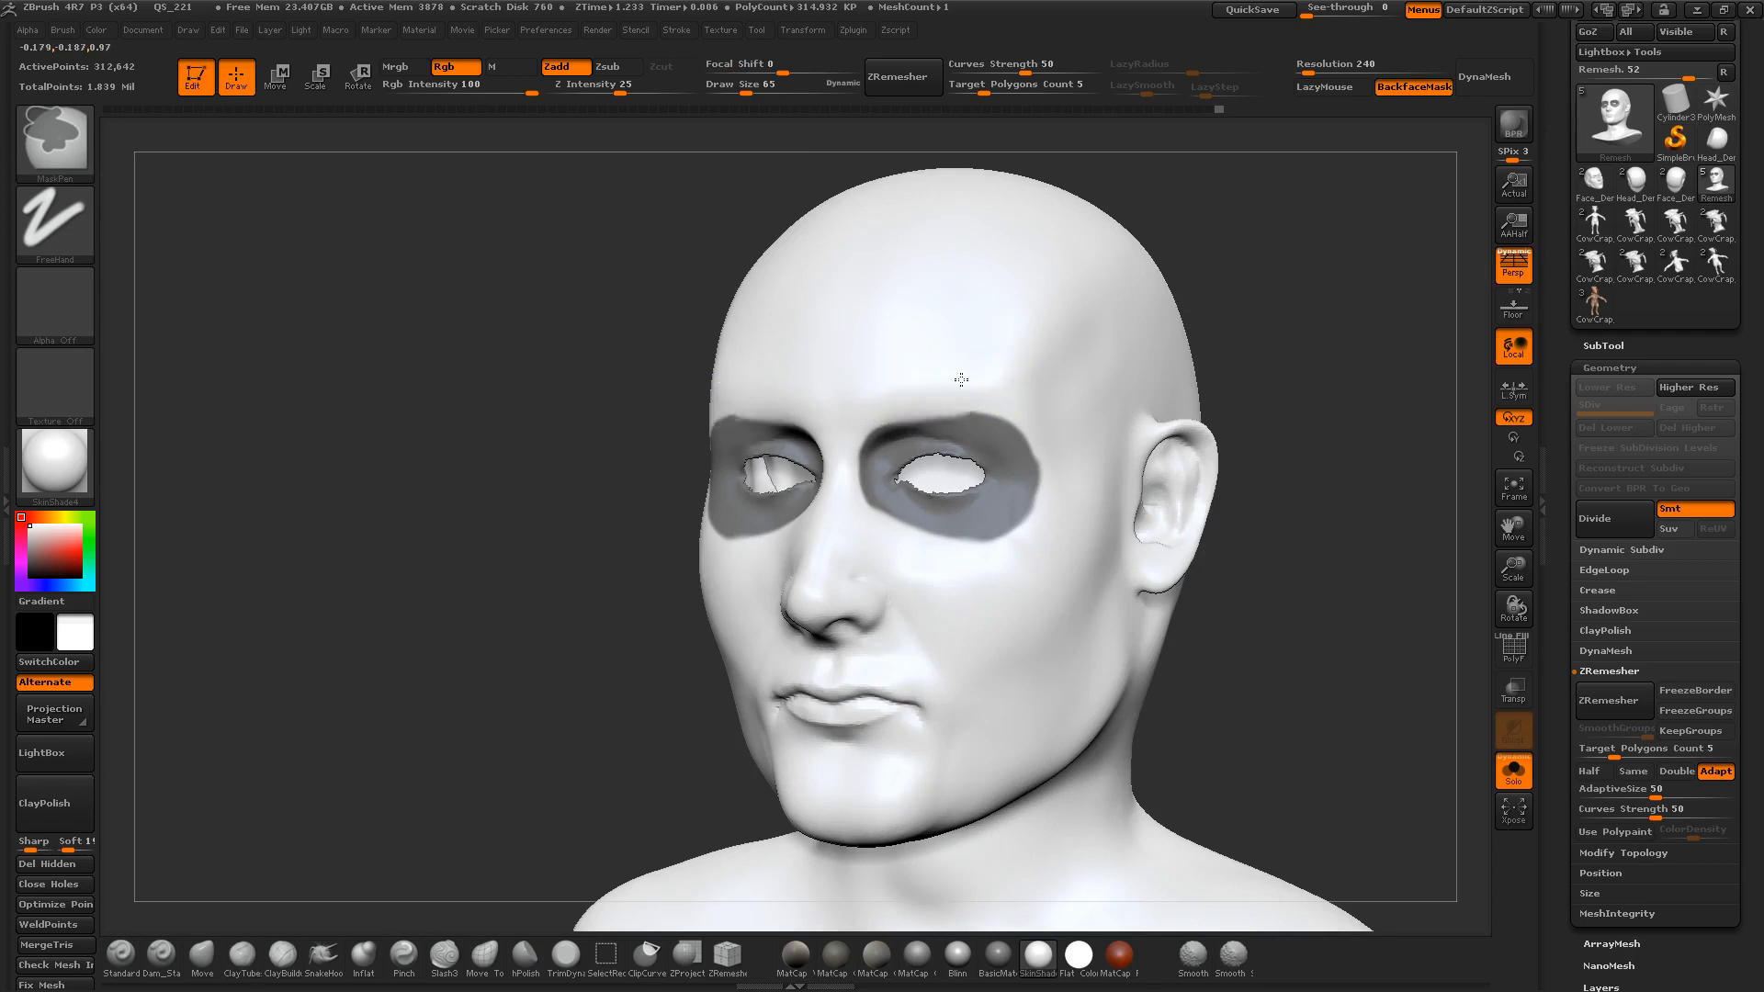
{"action": "left_click_drag", "start_coordinate": [1056, 440], "coordinate": [1041, 465], "text": "ctrl+alt"}
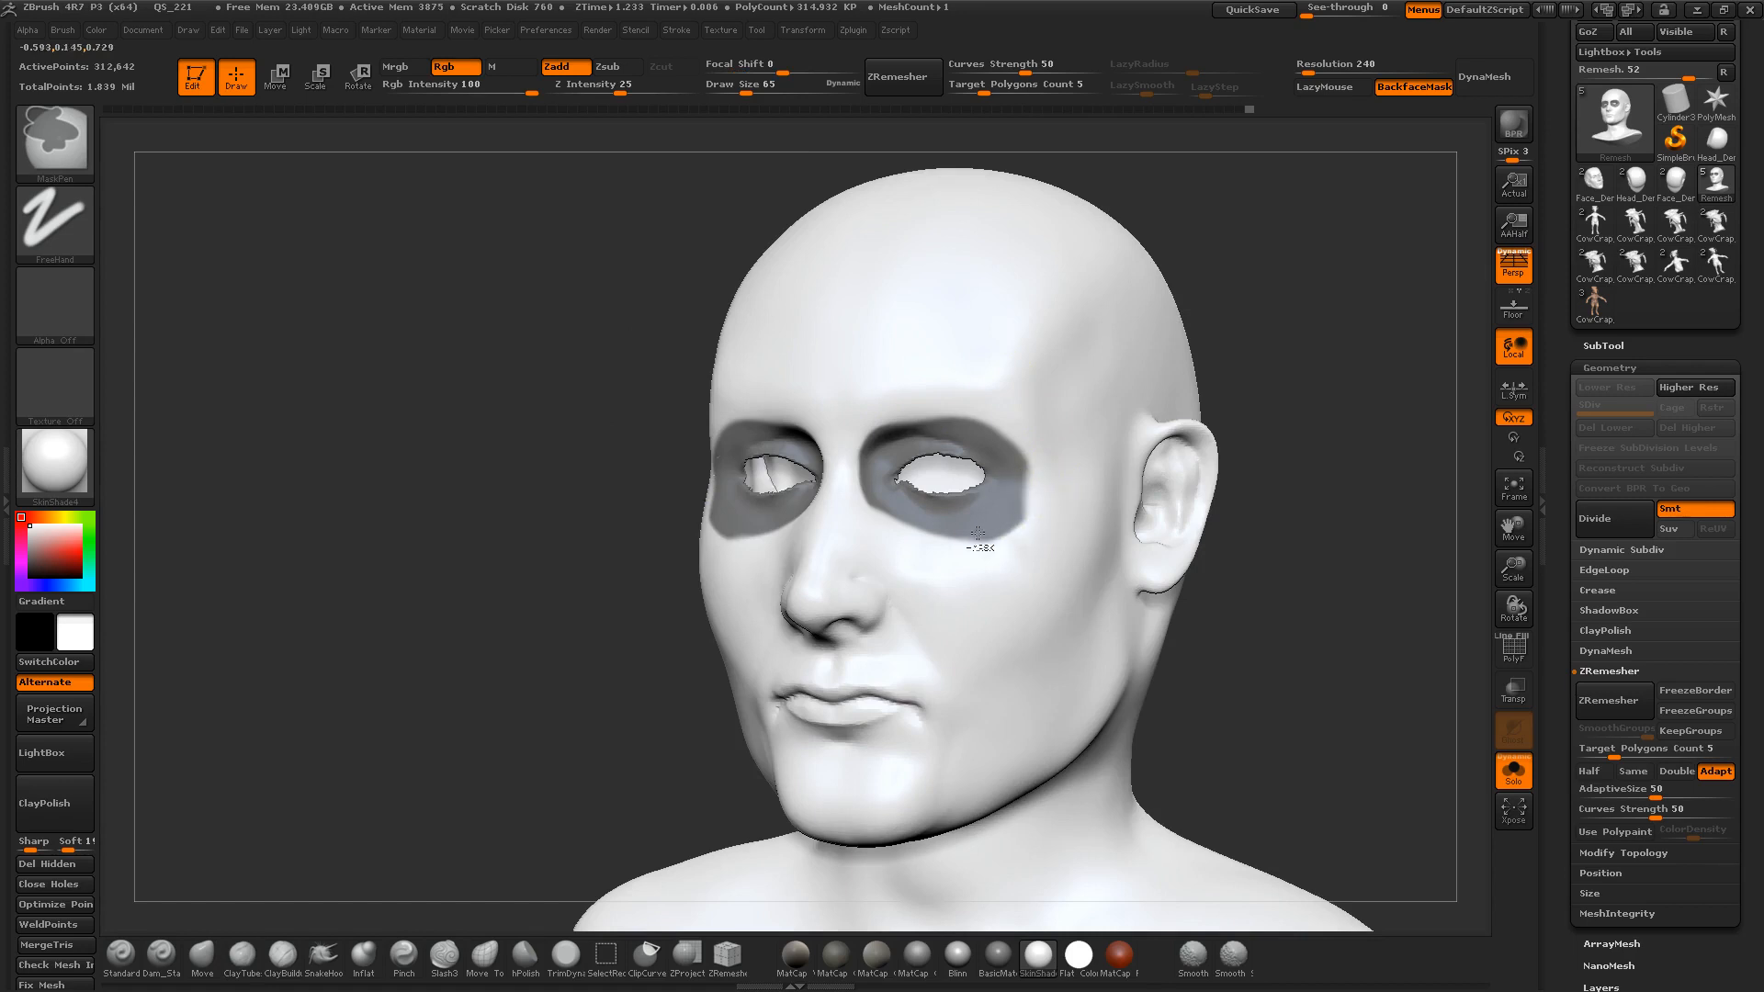
{"action": "left_click_drag", "start_coordinate": [977, 533], "coordinate": [1015, 505], "text": "ctrl+alt"}
{"action": "mouse_move", "coordinate": [1172, 404]}
{"action": "left_mouse_down"}
{"action": "mouse_move", "coordinate": [1271, 393]}
{"action": "mouse_move", "coordinate": [1240, 395]}
{"action": "mouse_move", "coordinate": [1178, 448]}
{"action": "left_mouse_up"}
{"action": "key", "text": "ctrl+z"}
Step: Set the draw size to 32 and refine the lower outer corners of the eye masks
{"action": "key", "text": "s"}
{"action": "key", "text": "s"}
{"action": "mouse_move", "coordinate": [1004, 512]}
{"action": "left_mouse_down"}
{"action": "mouse_move", "coordinate": [1000, 543]}
{"action": "mouse_move", "coordinate": [976, 551]}
{"action": "mouse_move", "coordinate": [936, 519]}
{"action": "mouse_move", "coordinate": [965, 499]}
{"action": "left_mouse_up"}
{"action": "key", "text": "ctrl"}
{"action": "key", "text": "s"}
{"action": "key", "text": "ctrl+z"}
{"action": "key", "text": "ctrl"}
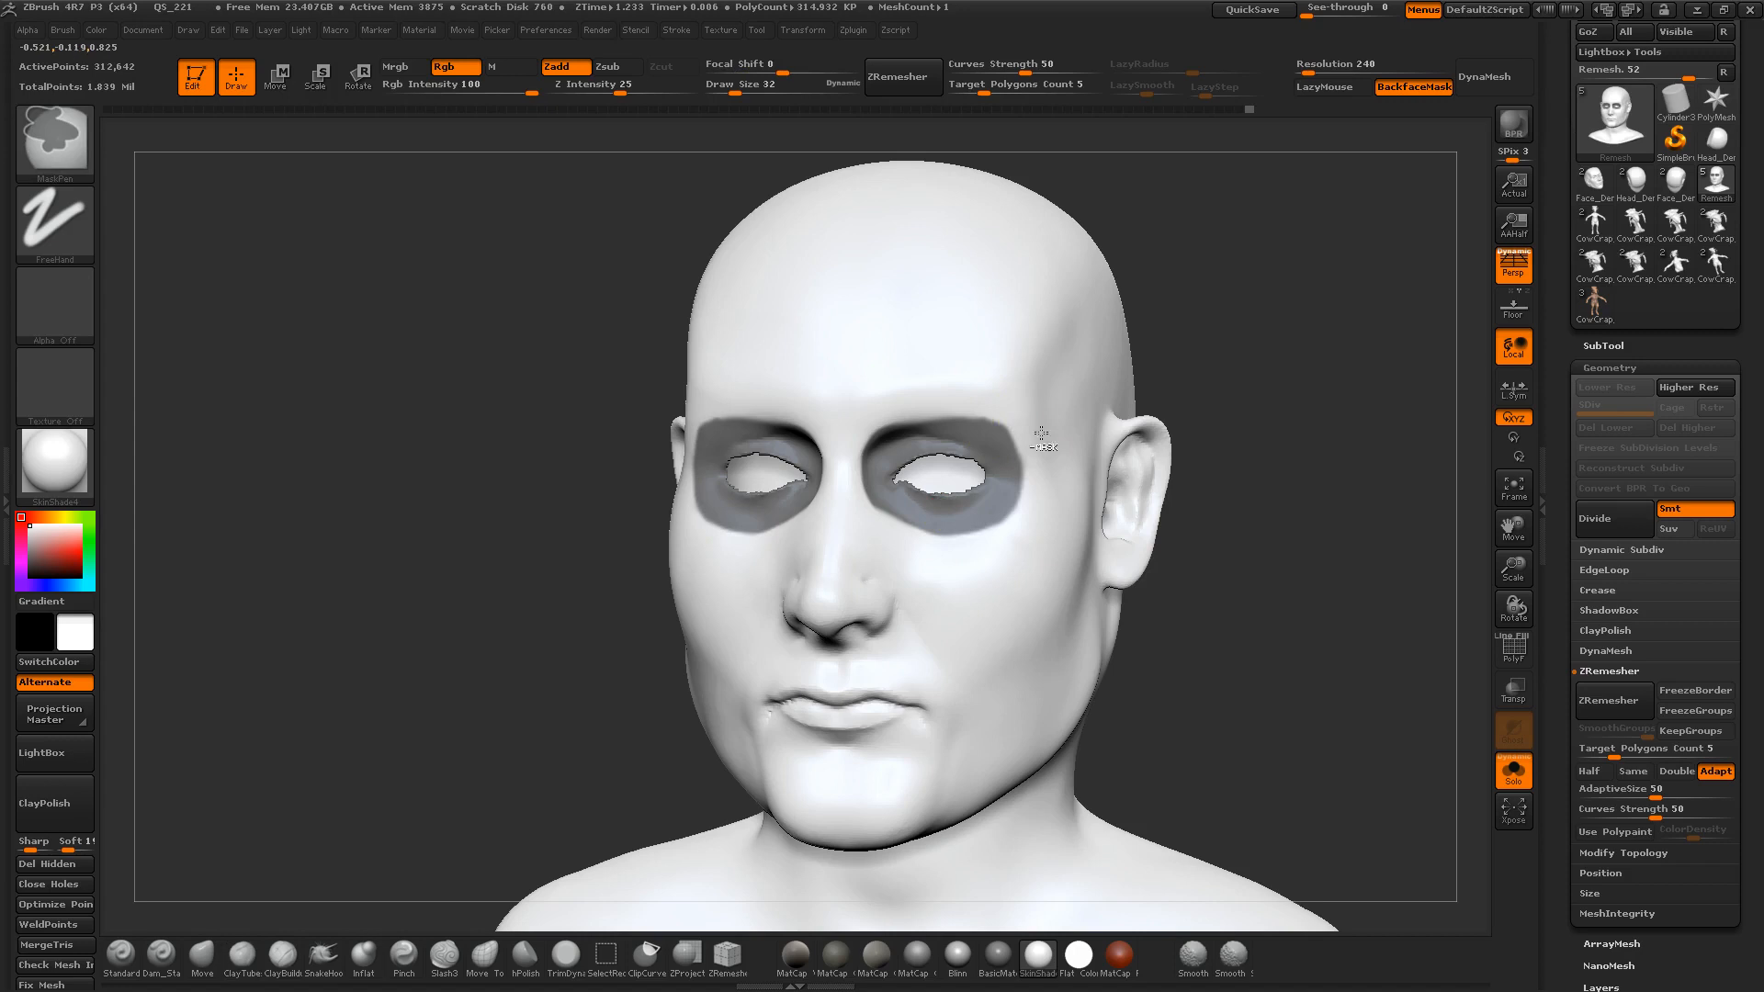
Step: Convert the masked eye rings into their own polygroup and display the polyframe from the front
{"action": "mouse_move", "coordinate": [1233, 579]}
{"action": "left_mouse_down", "text": "shift"}
{"action": "mouse_move", "coordinate": [1067, 736]}
{"action": "mouse_move", "coordinate": [879, 750]}
{"action": "mouse_move", "coordinate": [838, 646]}
{"action": "mouse_move", "coordinate": [827, 673]}
{"action": "mouse_move", "coordinate": [1087, 591]}
{"action": "left_mouse_up", "text": "shift"}
{"action": "key", "text": "shift+f"}
{"action": "key", "text": "shift+f"}
{"action": "key", "text": "ctrl+w"}
{"action": "key", "text": "shift+f"}
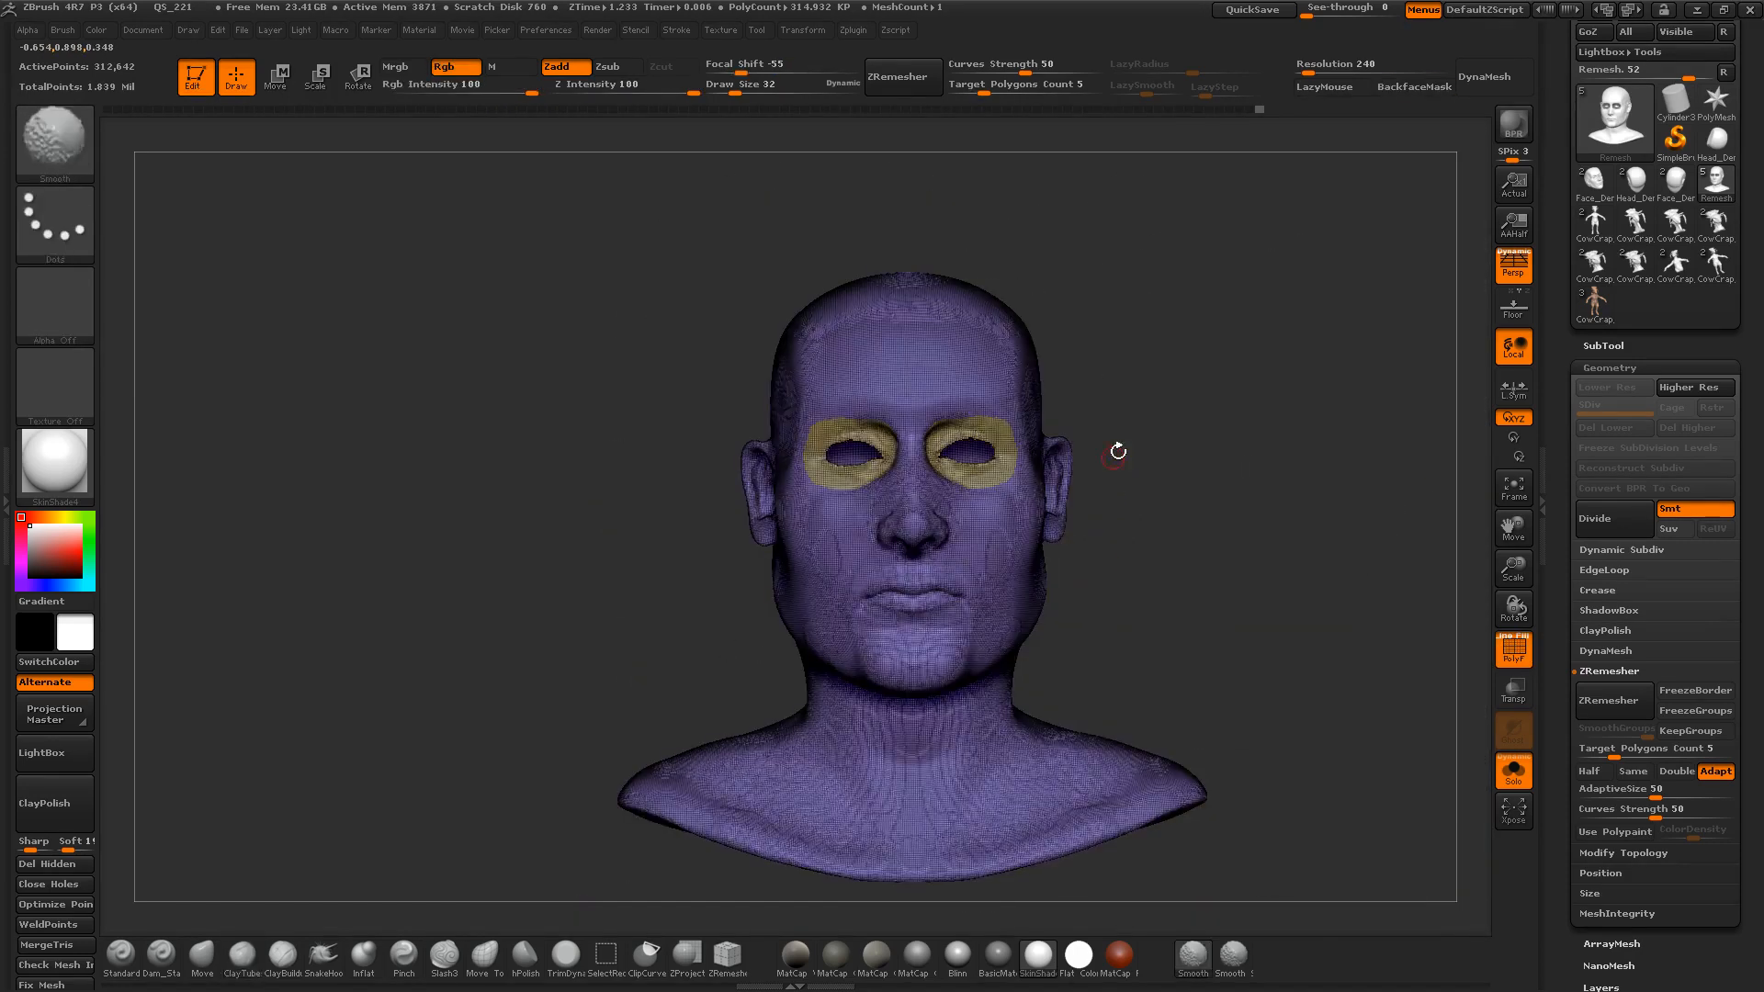
Step: Unhide the eye-opening polygroup so the whole head is shown, framed on the lower face
{"action": "left_click_drag", "start_coordinate": [1118, 451], "coordinate": [1205, 634]}
{"action": "left_click", "coordinate": [1172, 551], "text": "ctrl+shift"}
{"action": "right_click", "coordinate": [1205, 636]}
{"action": "mouse_move", "coordinate": [1256, 559]}
{"action": "left_mouse_down"}
{"action": "mouse_move", "coordinate": [1224, 569]}
{"action": "mouse_move", "coordinate": [1206, 438]}
{"action": "mouse_move", "coordinate": [1201, 467]}
{"action": "left_mouse_up"}
Step: Set the draw size to 20 and mask the upper and lower lips
{"action": "key", "text": "s"}
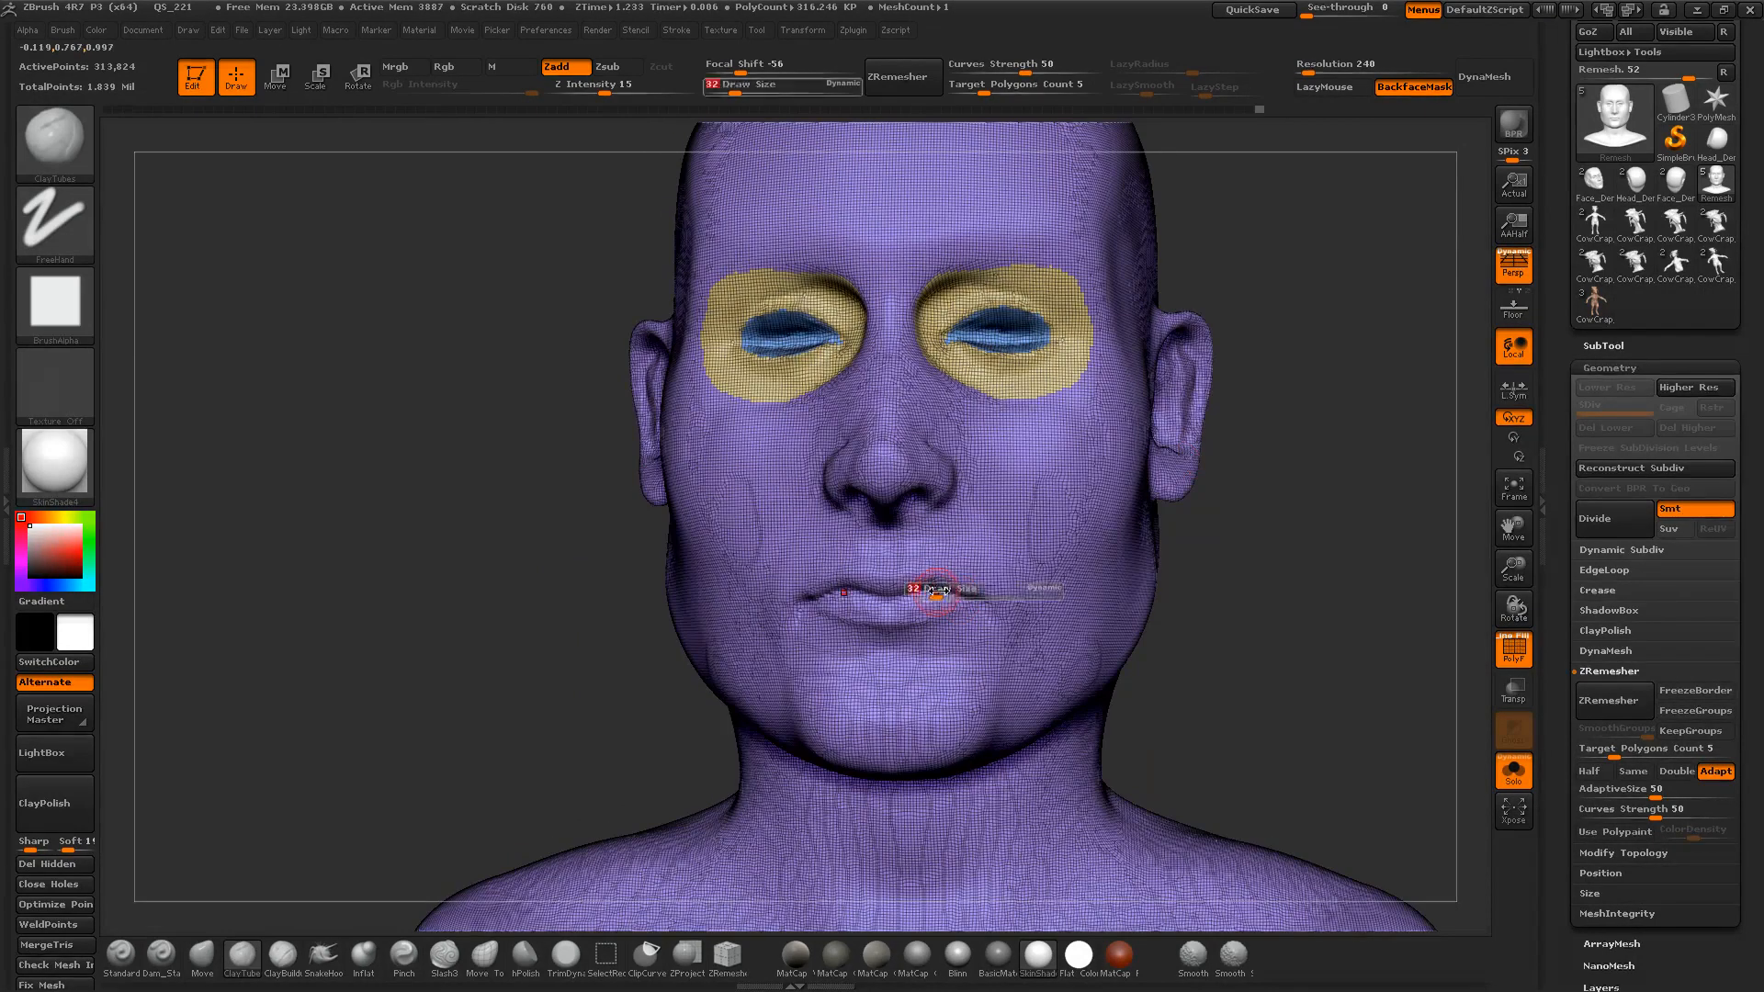
{"action": "left_click", "coordinate": [930, 585]}
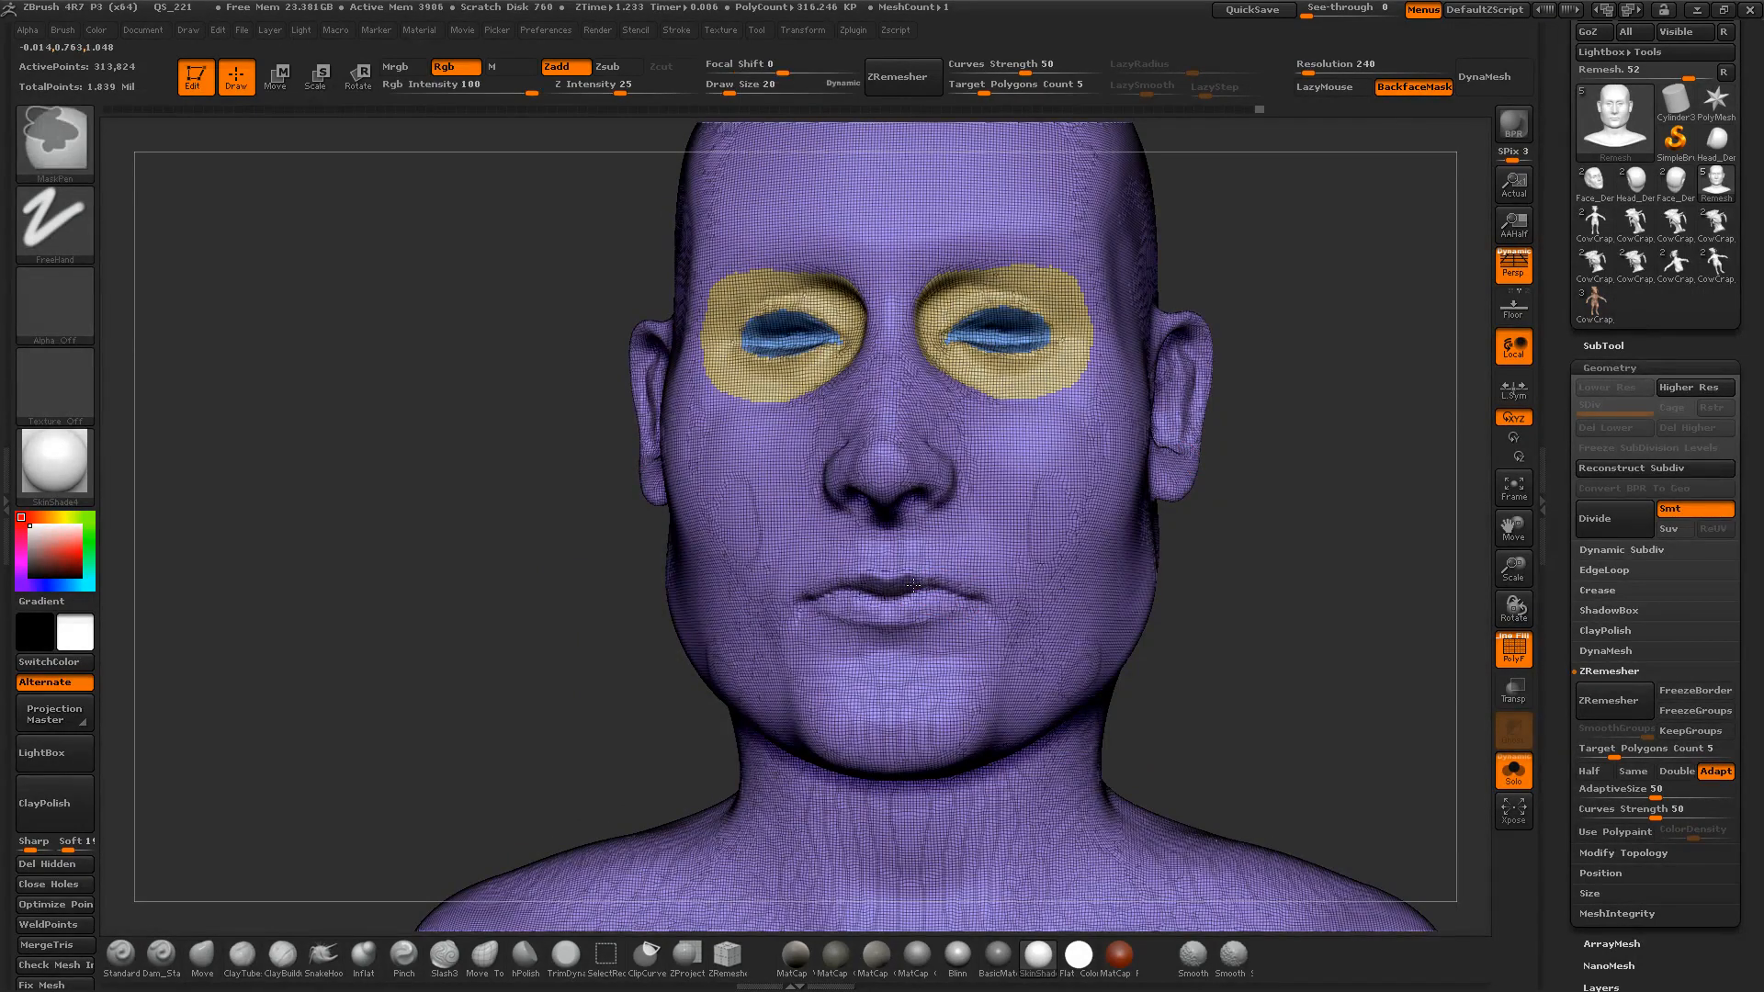
{"action": "left_click_drag", "start_coordinate": [942, 585], "coordinate": [981, 599]}
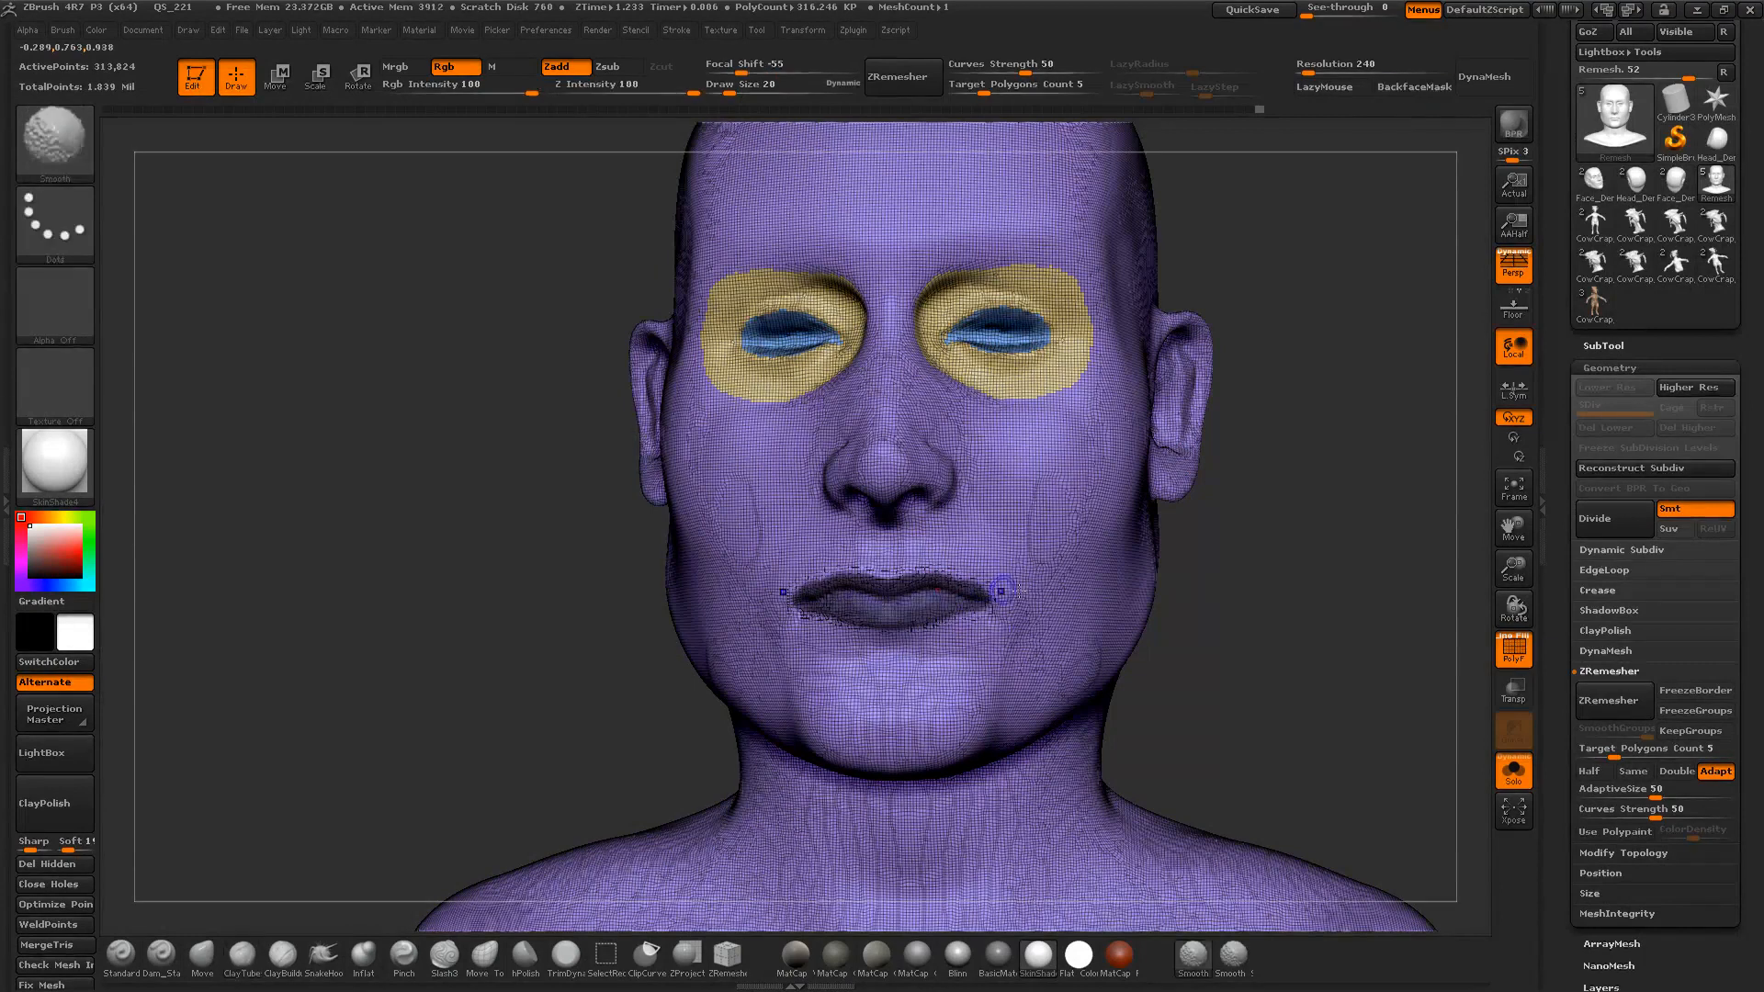
Step: Hide the polyframe, refine the lip mask at the mouth corners, and convert it into a polygroup shown with the polyframe
{"action": "key", "text": "shift+f"}
{"action": "right_click_drag", "start_coordinate": [1213, 582], "coordinate": [1026, 553], "text": "ctrl"}
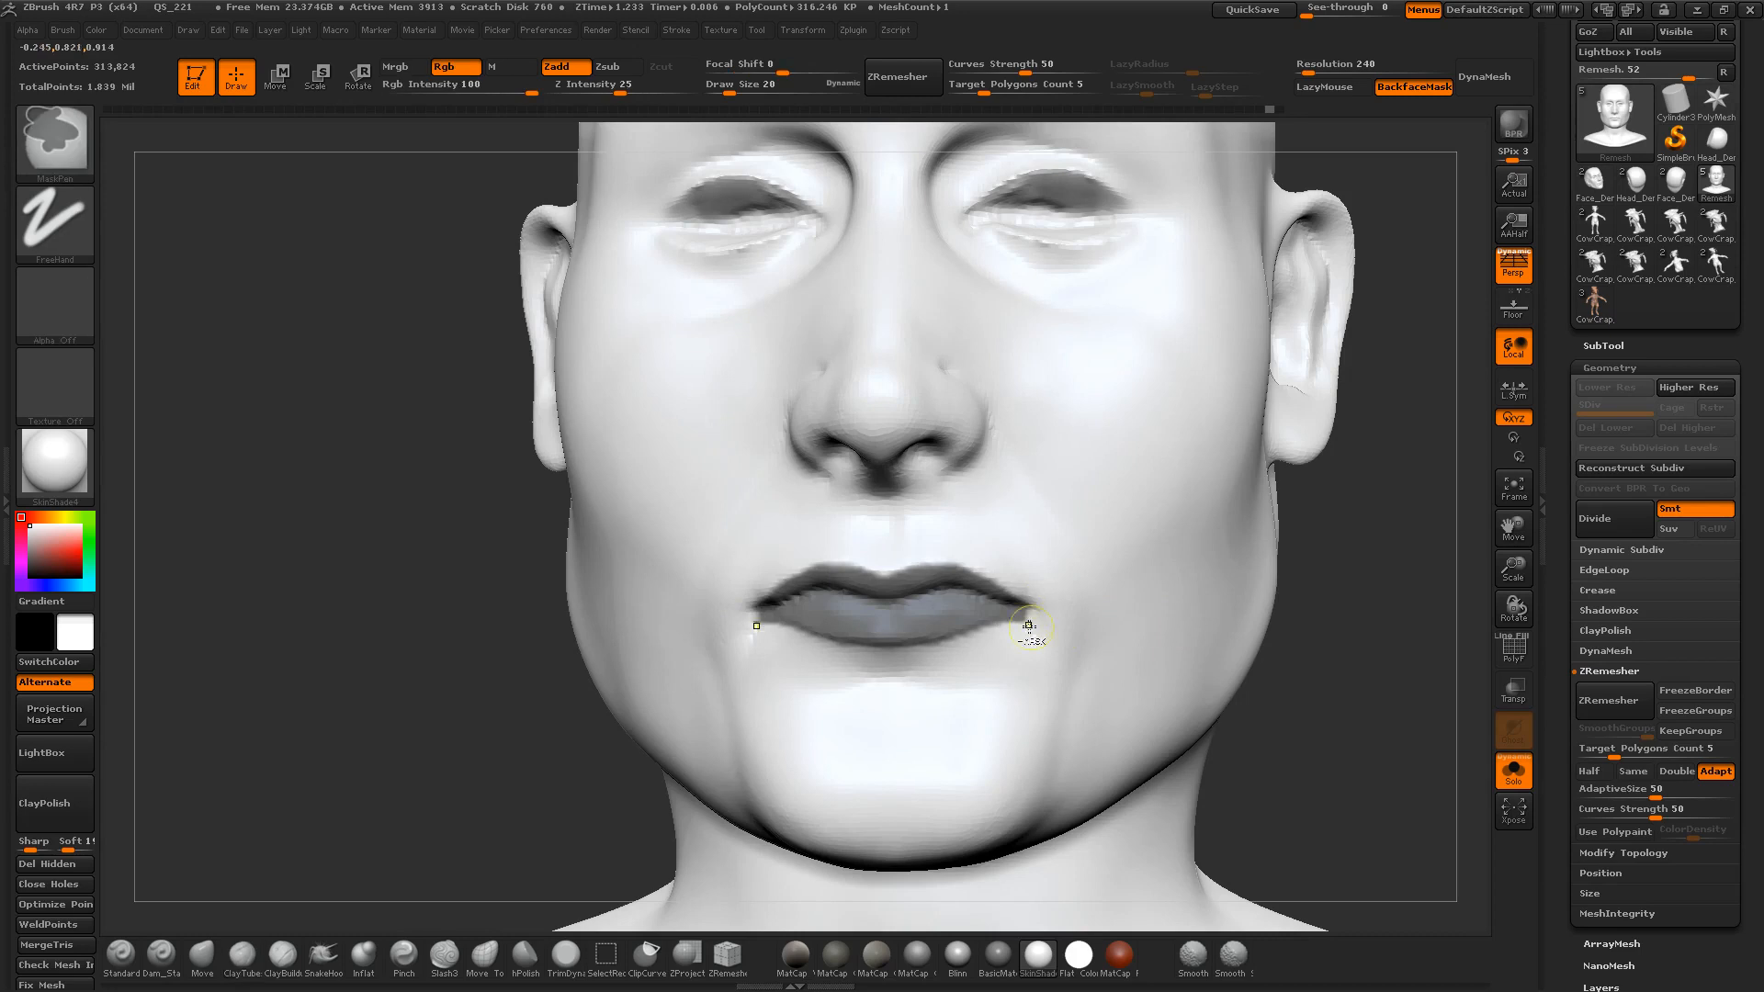
{"action": "right_click_drag", "start_coordinate": [1170, 588], "coordinate": [1321, 560], "text": "ctrl"}
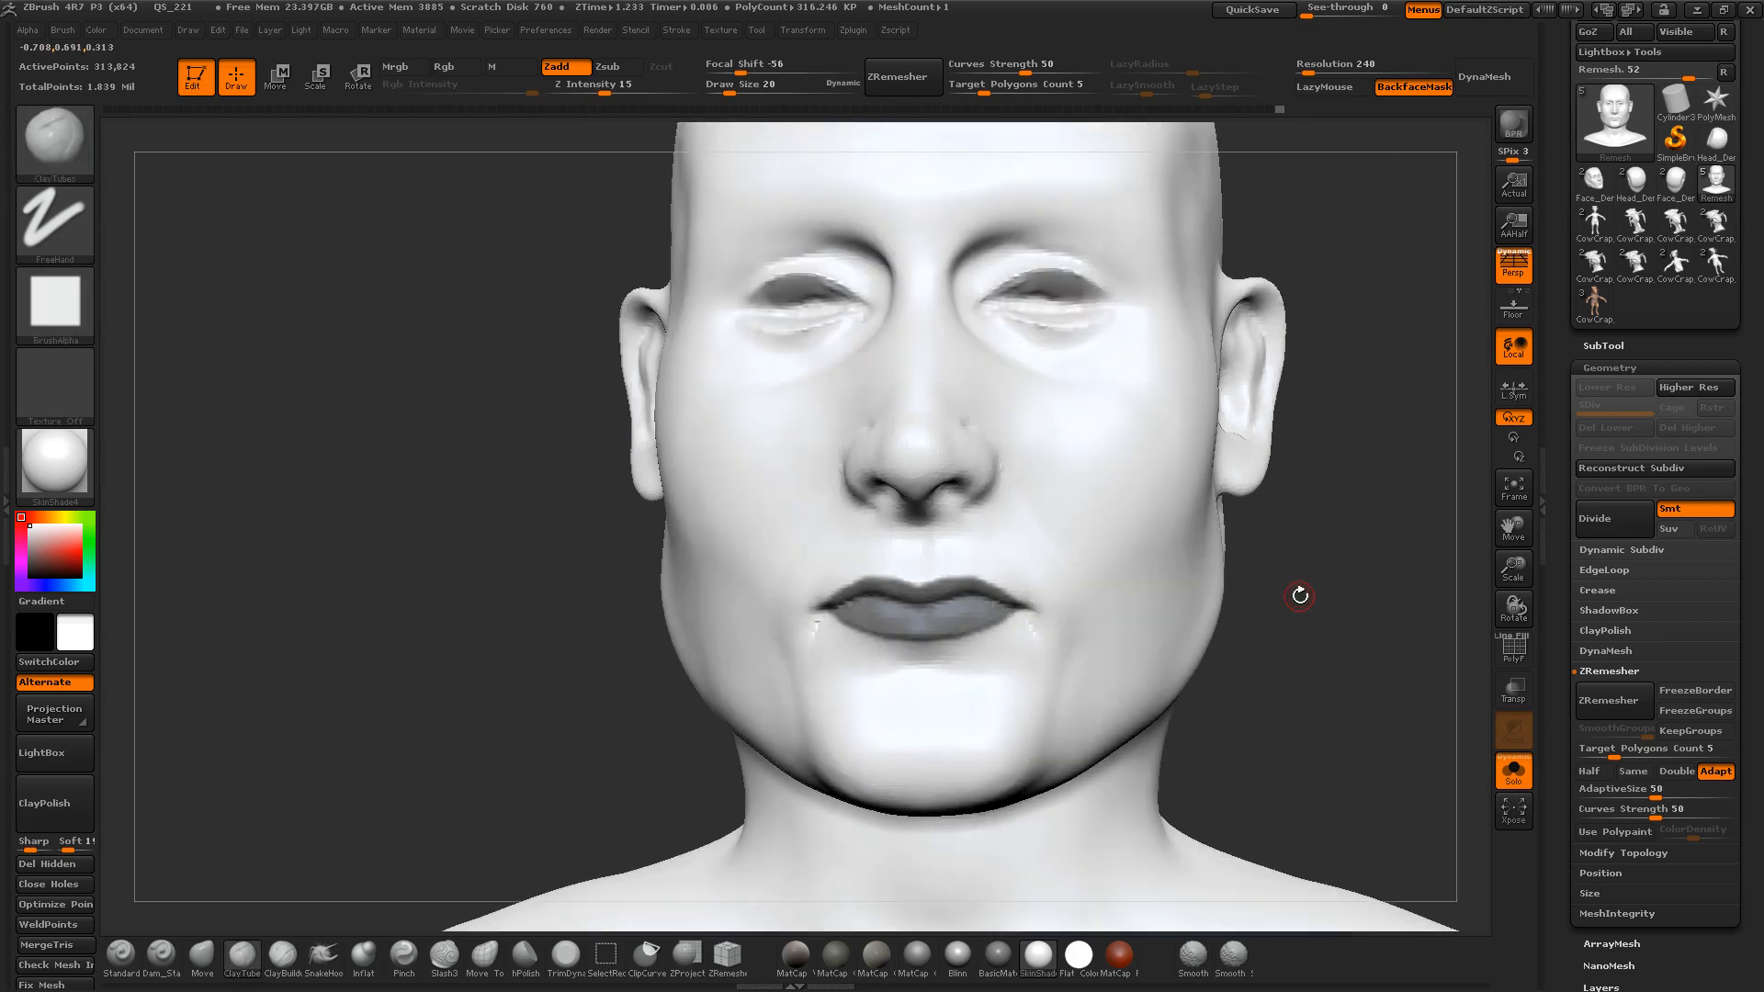
{"action": "key", "text": "shift+f"}
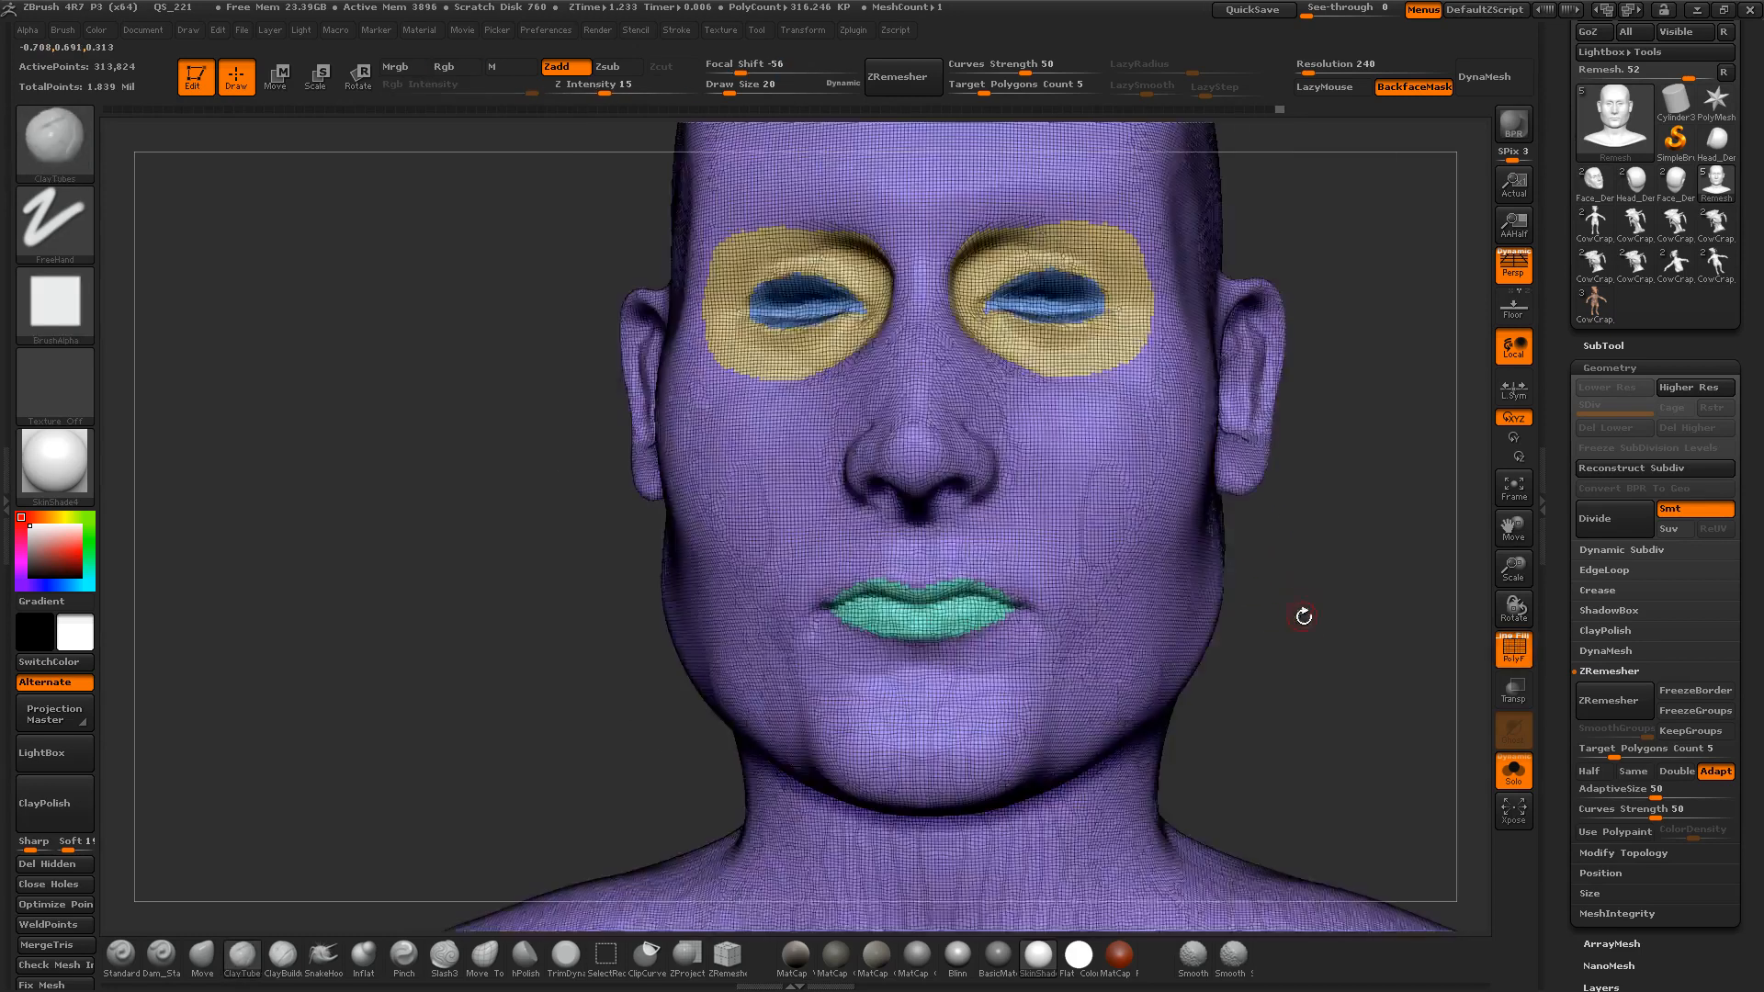
Step: Hide the lip polygroup, keeping the rest of the head visible
{"action": "mouse_move", "coordinate": [1303, 614]}
{"action": "left_mouse_down"}
{"action": "mouse_move", "coordinate": [1283, 575]}
{"action": "mouse_move", "coordinate": [1179, 608]}
{"action": "left_mouse_up"}
{"action": "key", "text": "ctrl+shift"}
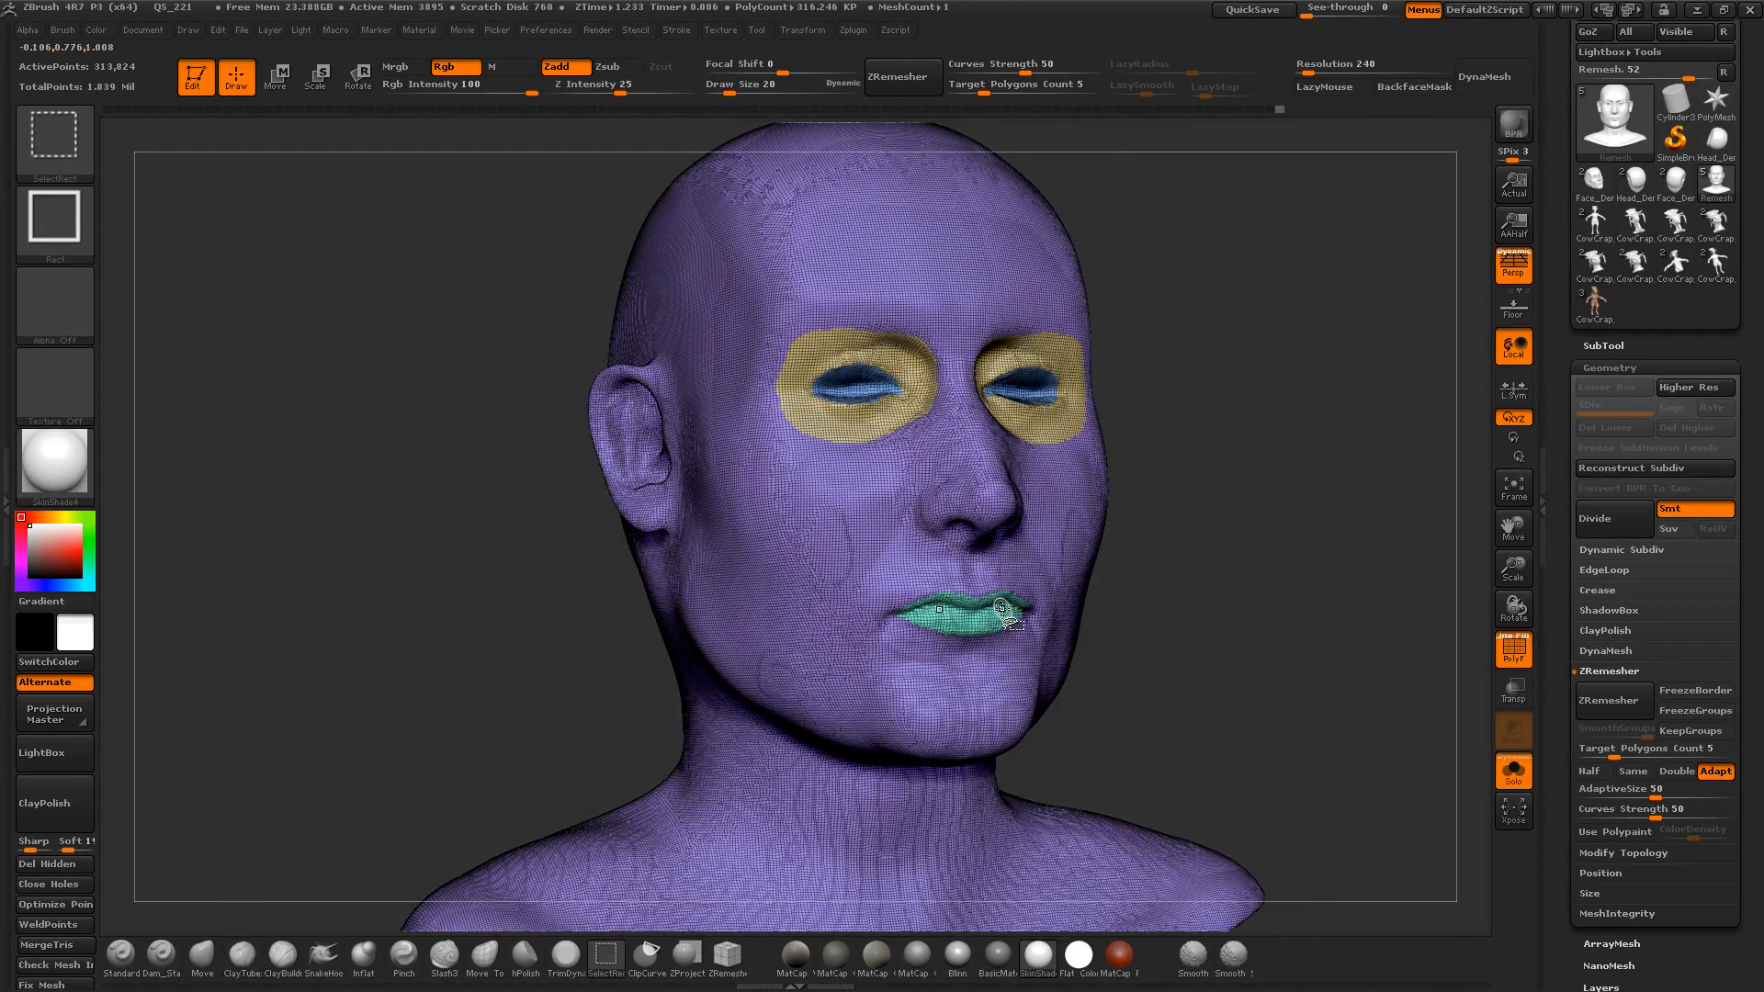
{"action": "left_click", "coordinate": [998, 619], "text": "ctrl+shift"}
{"action": "mouse_move", "coordinate": [1129, 612]}
{"action": "left_mouse_down"}
{"action": "mouse_move", "coordinate": [1299, 583]}
{"action": "mouse_move", "coordinate": [1308, 664]}
{"action": "left_mouse_up"}
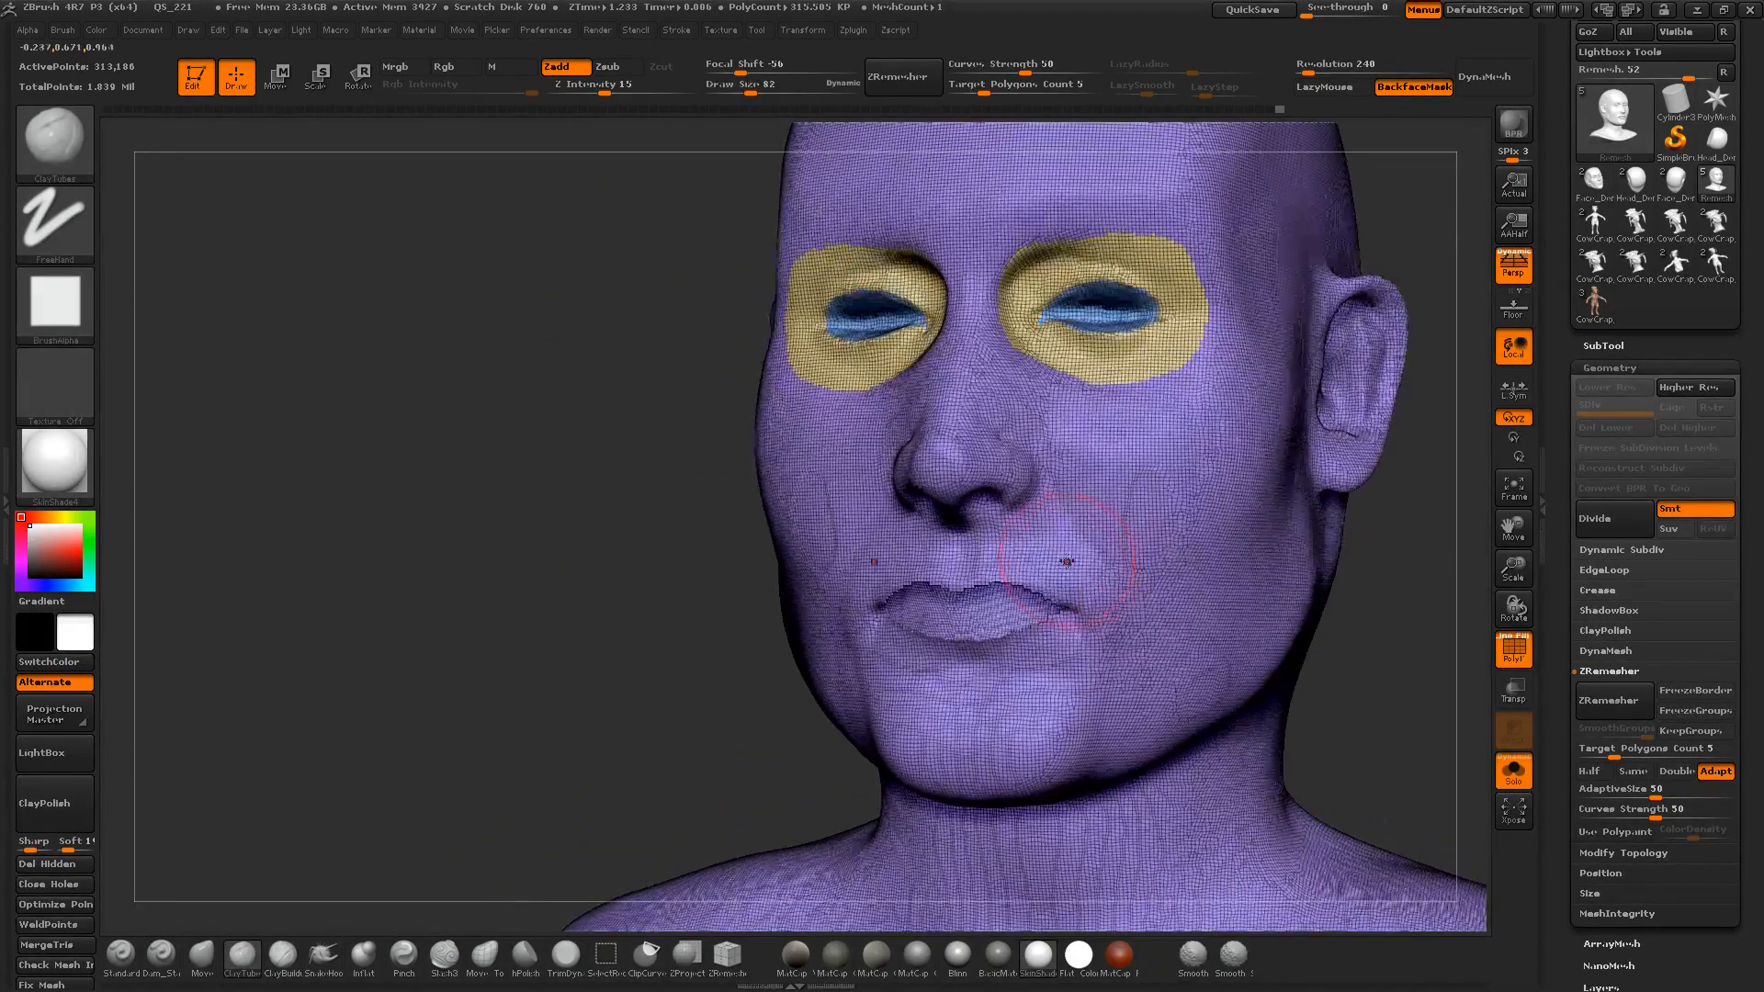
Step: Set the draw size to 39 and mask a band around the hidden lip area with the polyframe turned off
{"action": "key", "text": "s"}
{"action": "mouse_move", "coordinate": [1065, 561]}
{"action": "left_mouse_down"}
{"action": "mouse_move", "coordinate": [981, 574]}
{"action": "mouse_move", "coordinate": [1088, 597]}
{"action": "mouse_move", "coordinate": [1093, 630]}
{"action": "mouse_move", "coordinate": [973, 652]}
{"action": "mouse_move", "coordinate": [1011, 663]}
{"action": "mouse_move", "coordinate": [1070, 641]}
{"action": "mouse_move", "coordinate": [1087, 606]}
{"action": "left_mouse_up"}
{"action": "key", "text": "shift+f"}
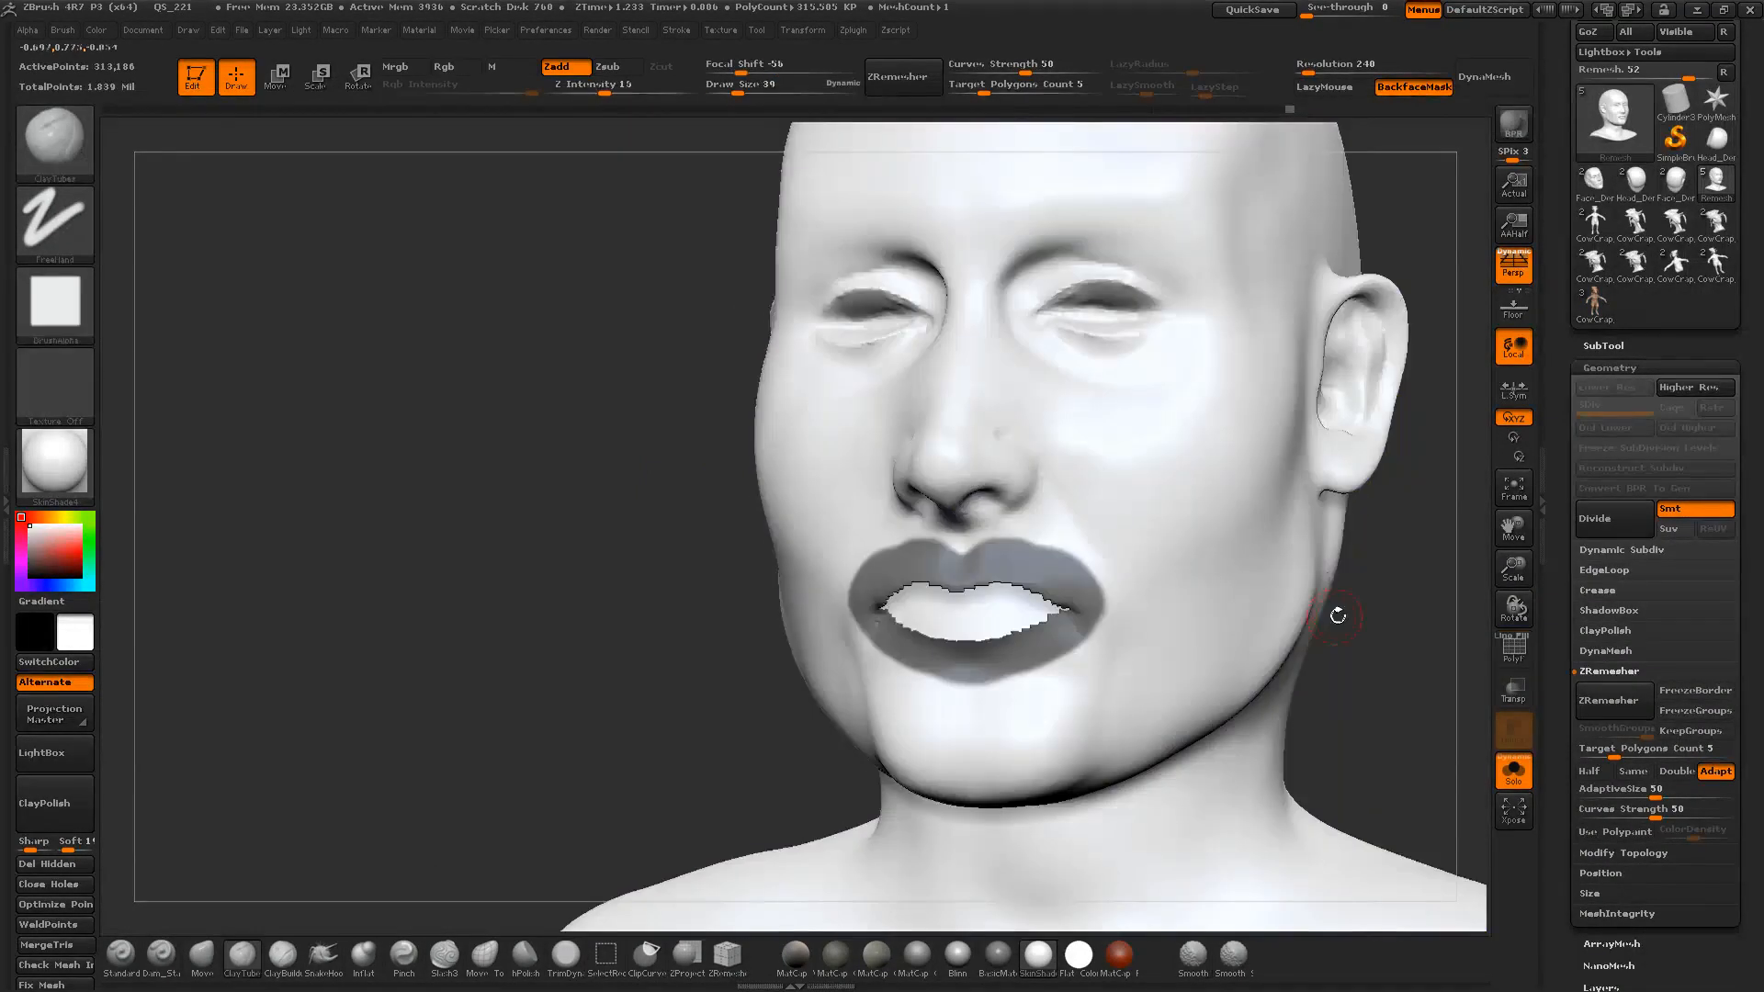
{"action": "mouse_move", "coordinate": [1338, 615]}
{"action": "left_mouse_down", "text": "shift"}
{"action": "mouse_move", "coordinate": [1323, 609]}
{"action": "mouse_move", "coordinate": [1340, 603]}
{"action": "left_mouse_up", "text": "shift"}
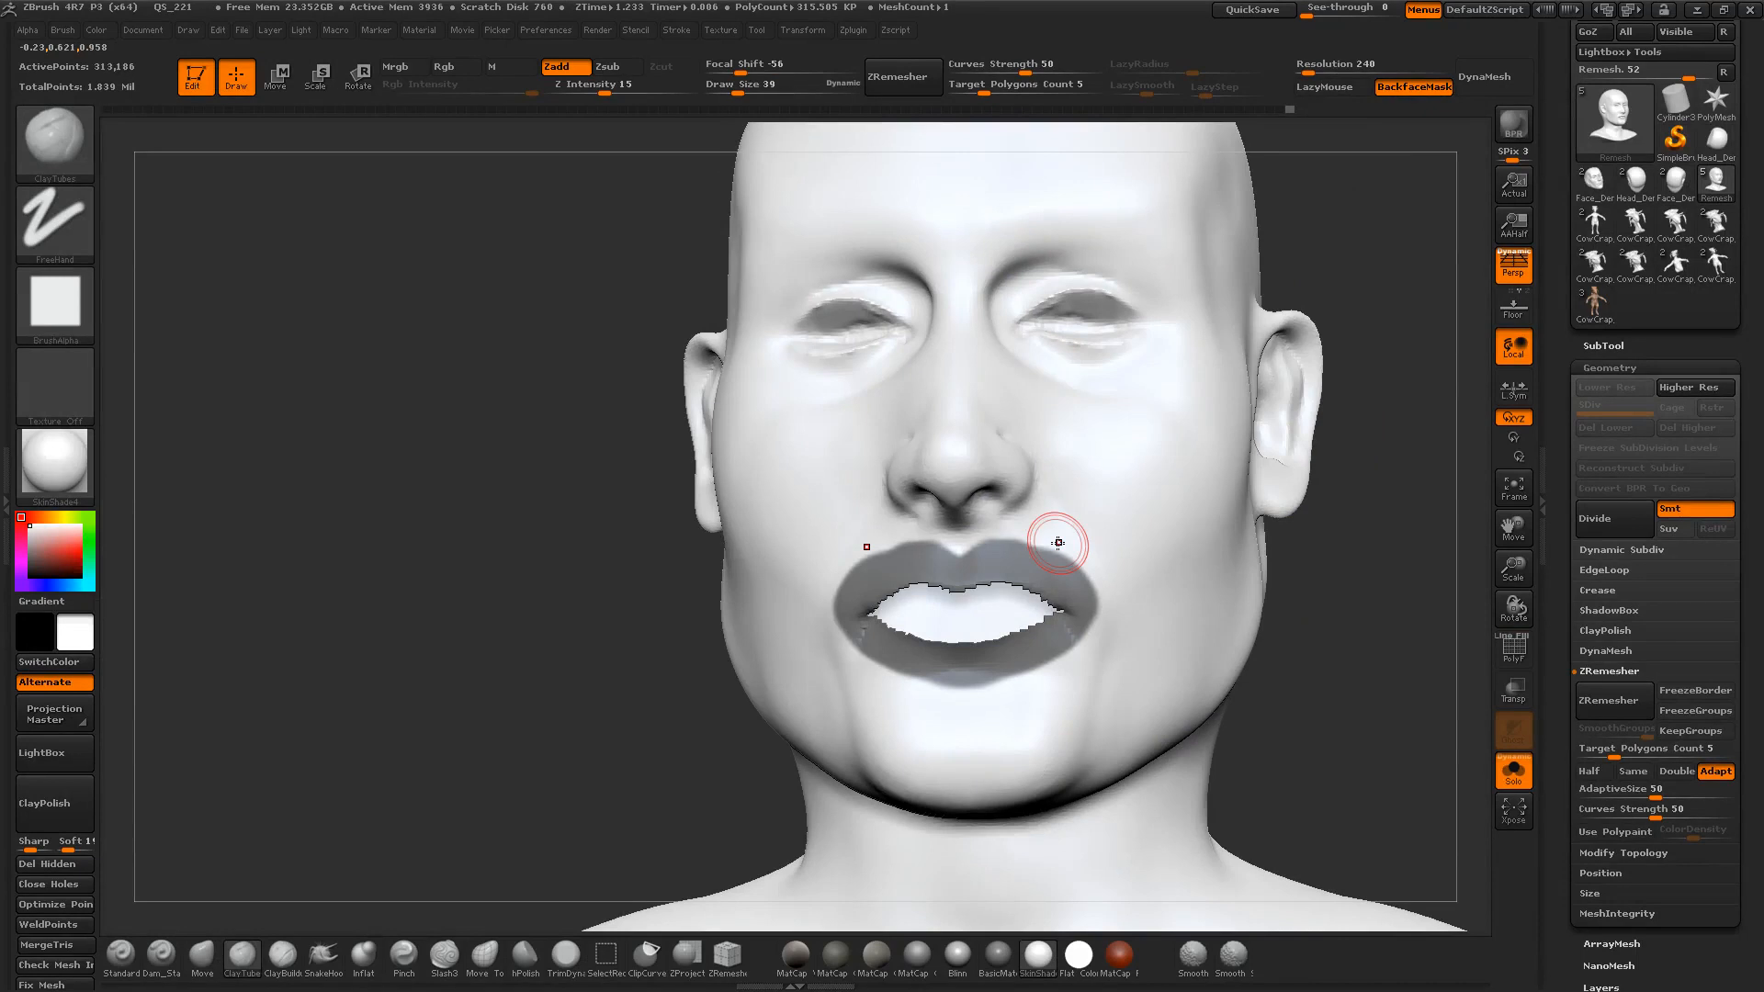
{"action": "right_click_drag", "start_coordinate": [887, 661], "coordinate": [924, 662]}
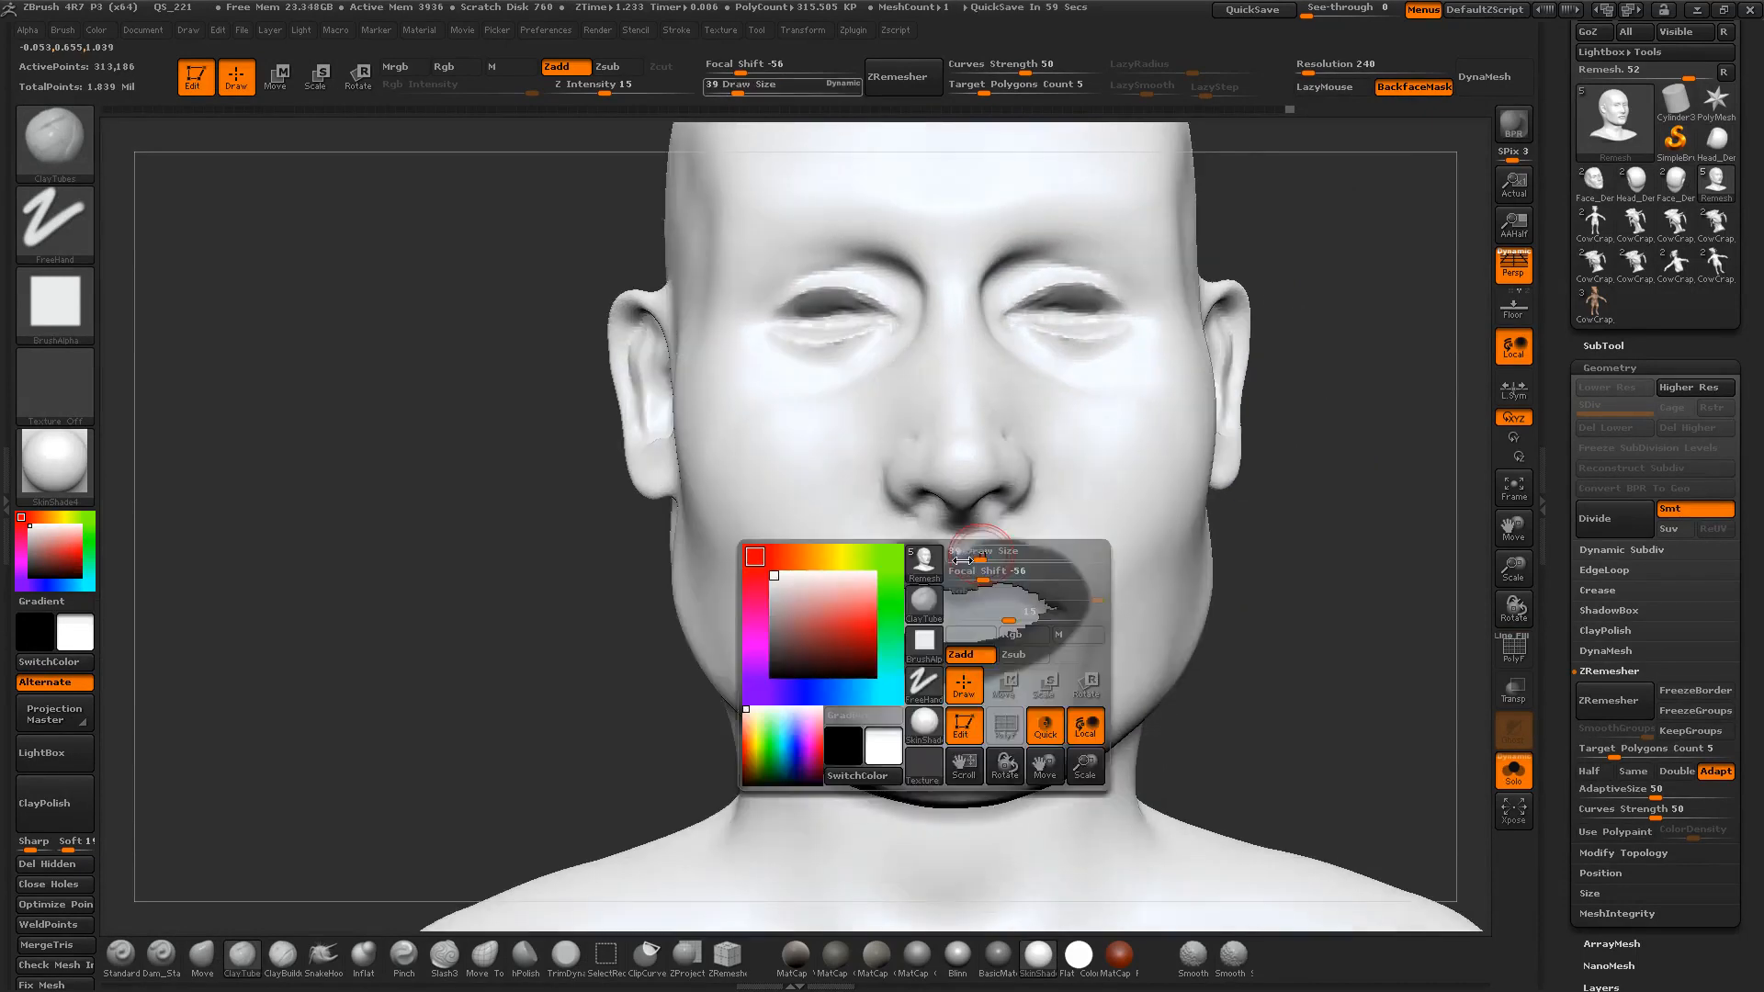
Step: Set the draw size to 24, refine the mask around the mouth, and convert it into a polygroup shown with the polyframe
{"action": "key", "text": "s"}
{"action": "left_click_drag", "start_coordinate": [979, 558], "coordinate": [955, 556]}
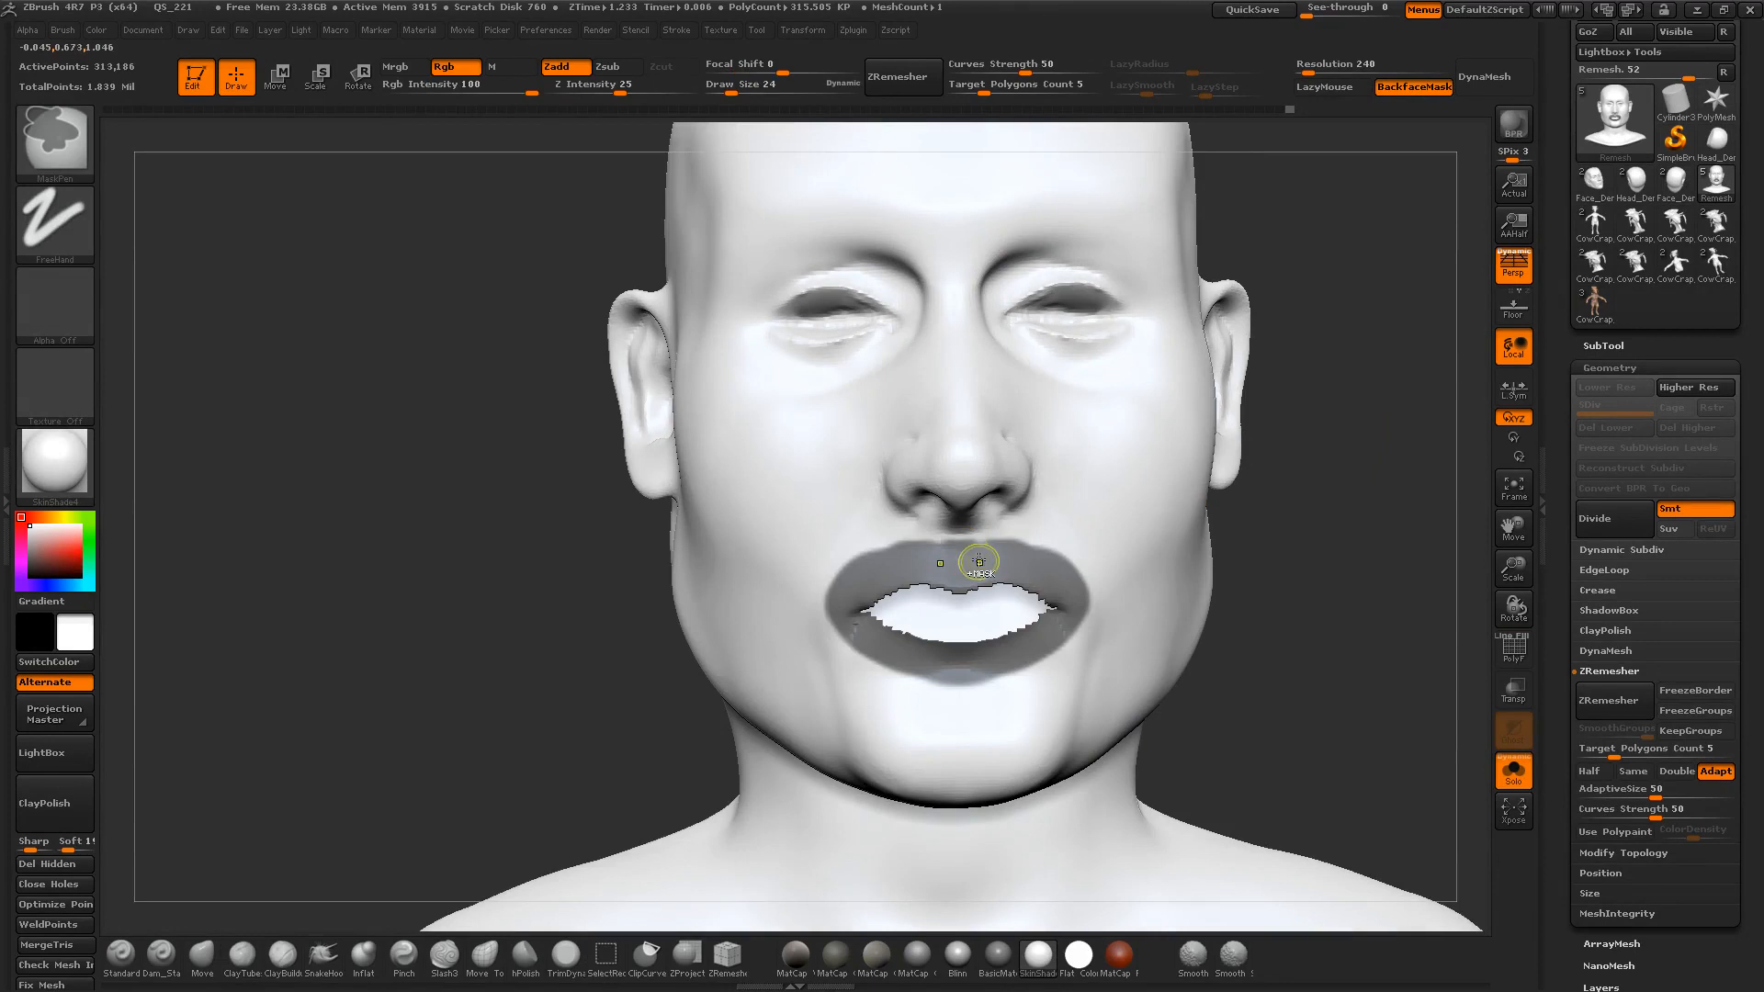
{"action": "key", "text": "ctrl"}
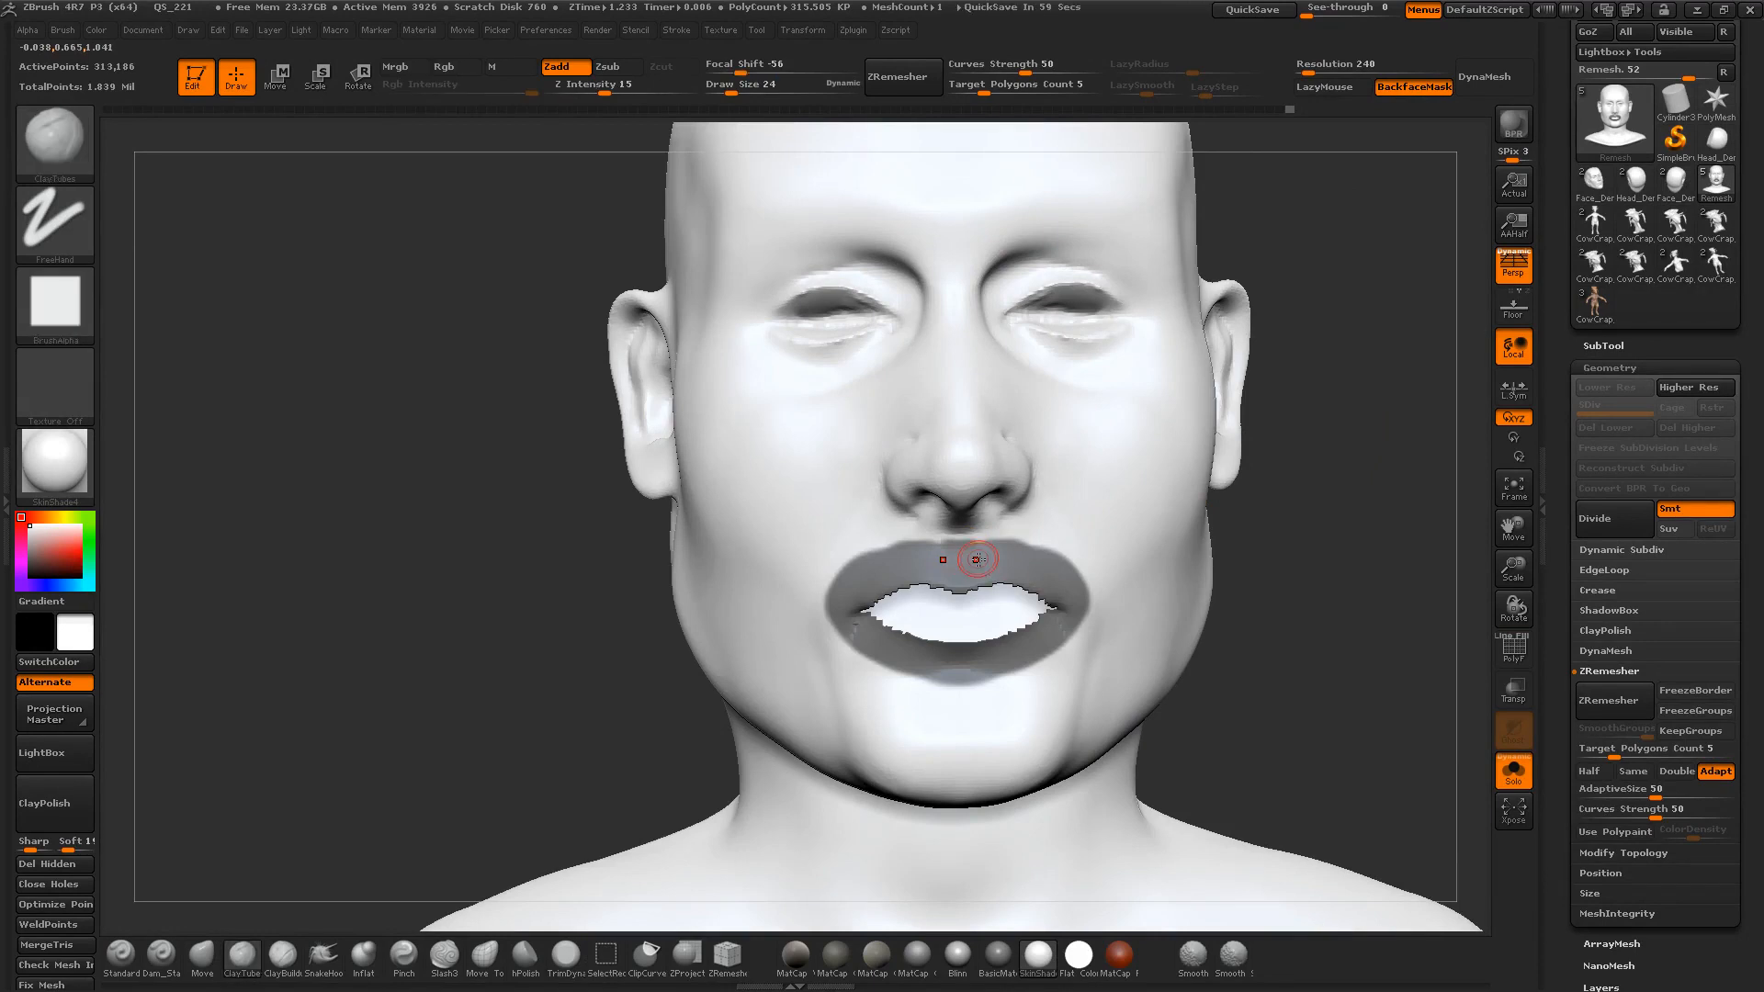
{"action": "left_click_drag", "start_coordinate": [1273, 602], "coordinate": [1285, 579]}
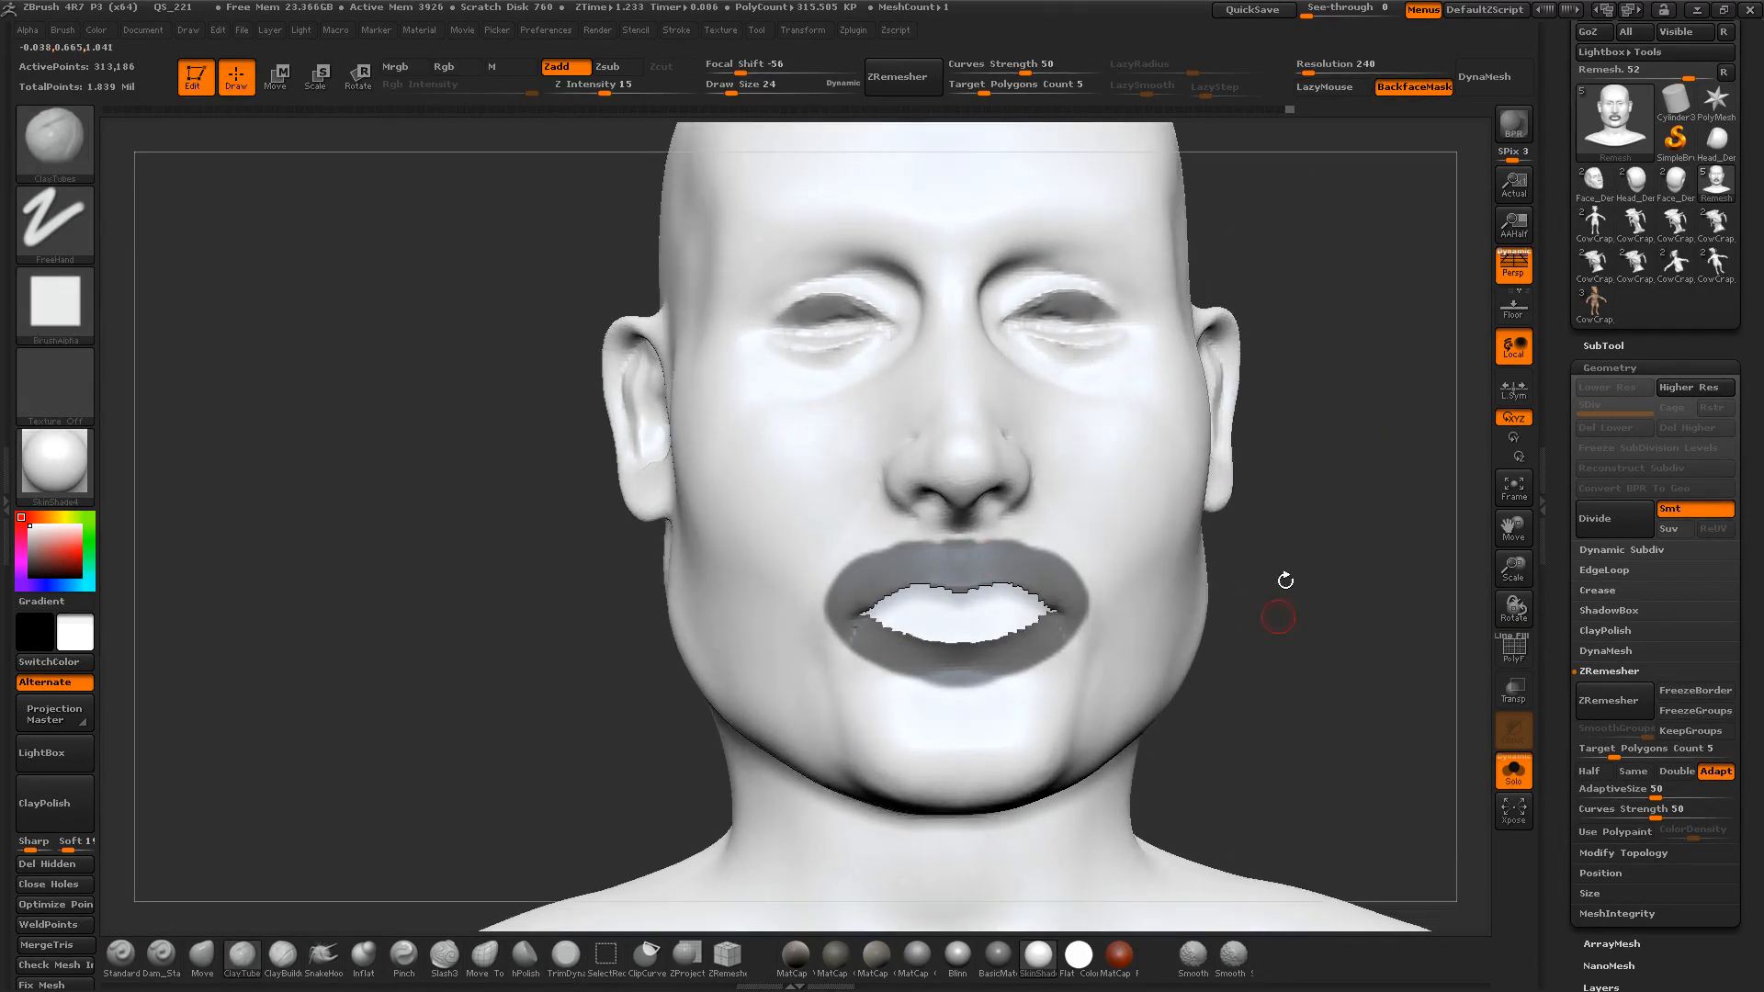
{"action": "key", "text": "ctrl+w"}
{"action": "key", "text": "shift+f"}
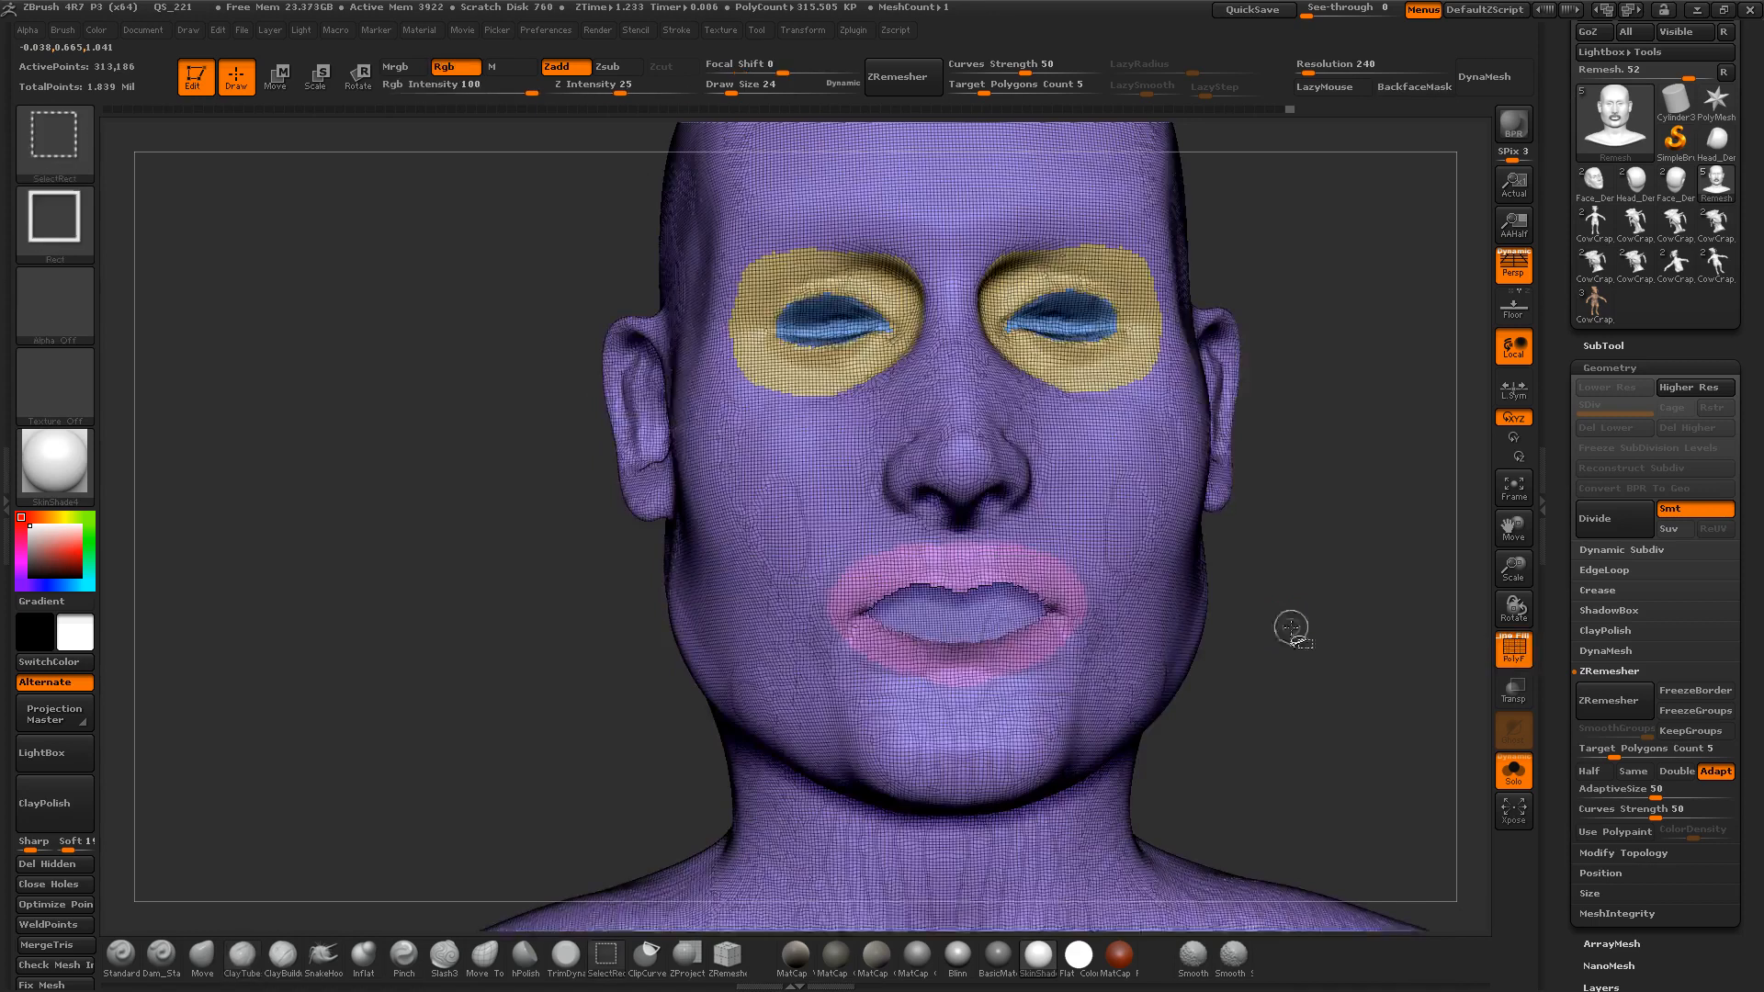
Step: Check the lip and eye polygroups by isolating and hiding them, and show the whole head again
{"action": "key", "text": "f"}
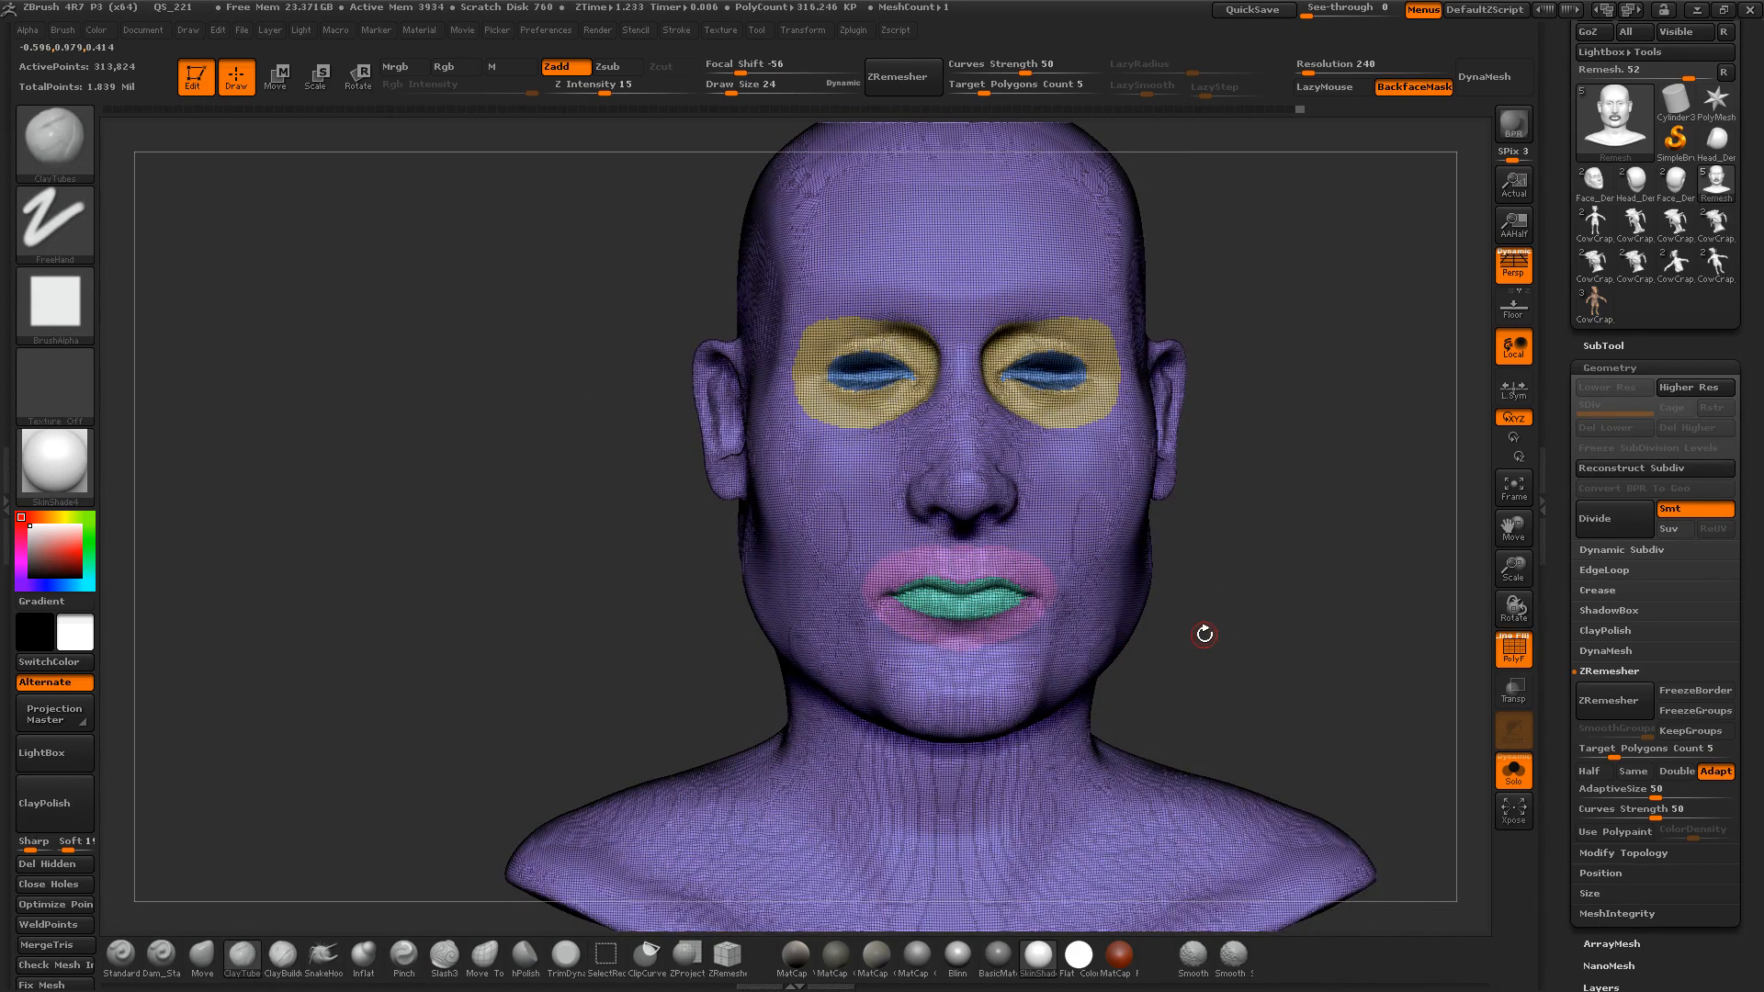
{"action": "key", "text": "ctrl+shift"}
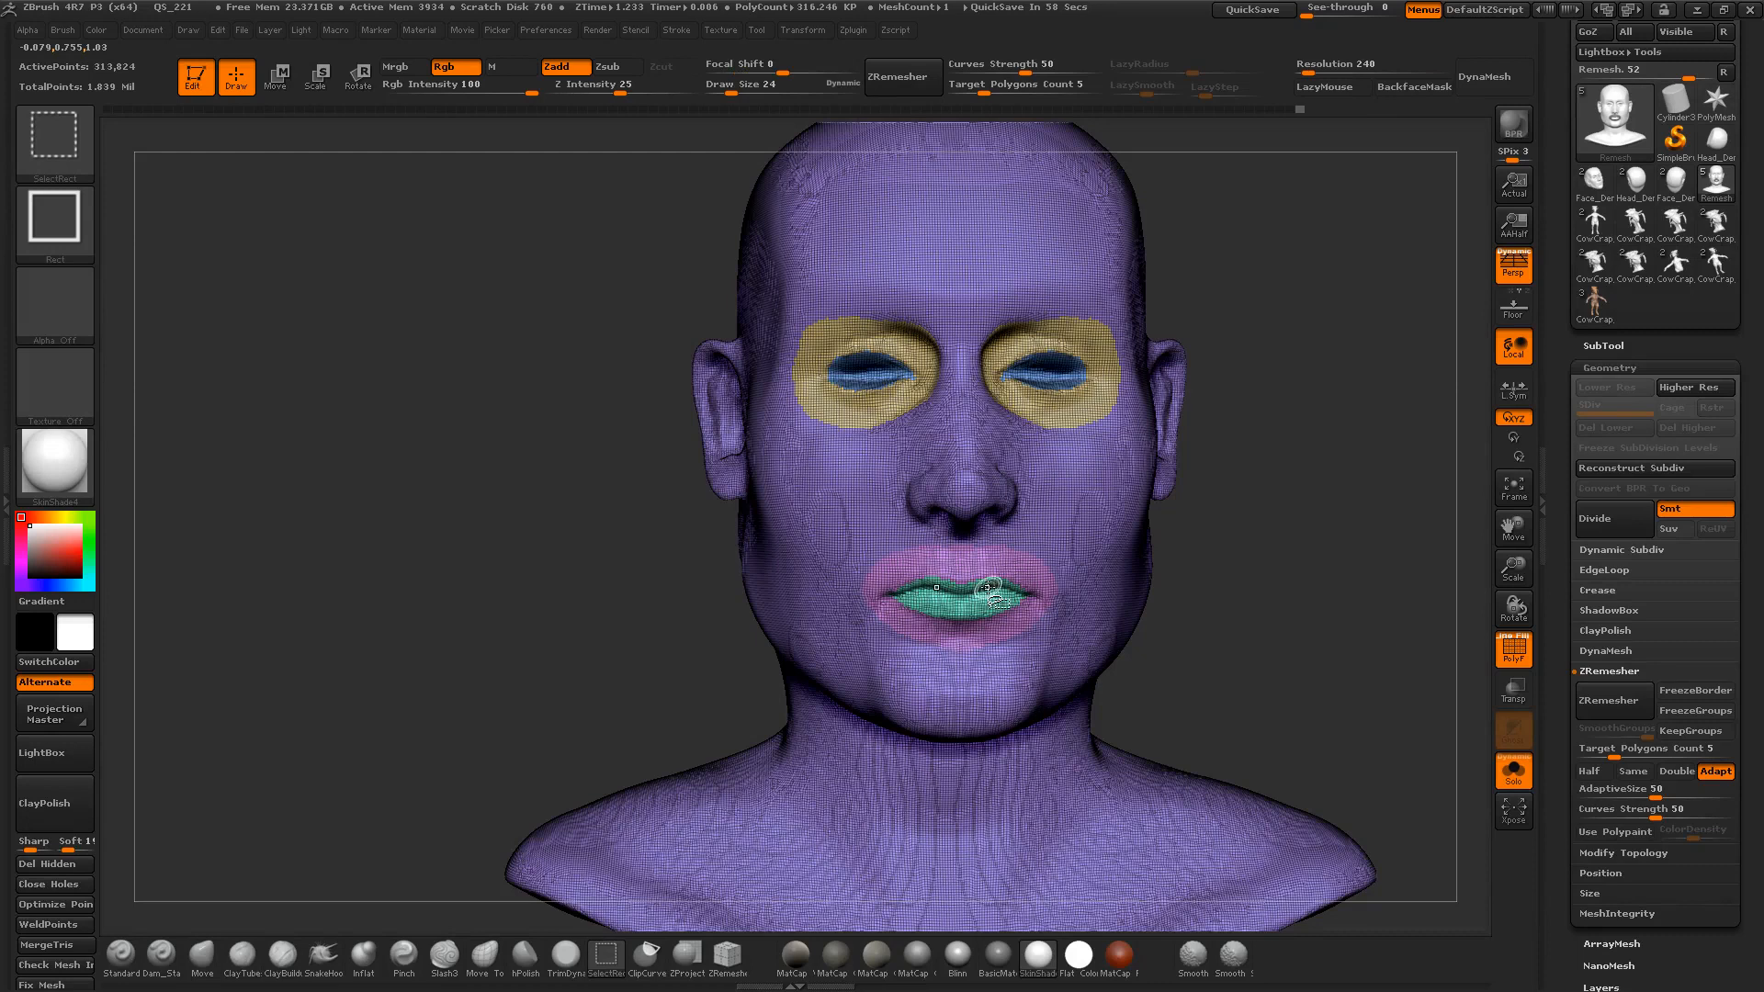
{"action": "left_click", "coordinate": [946, 597], "text": "ctrl+shift"}
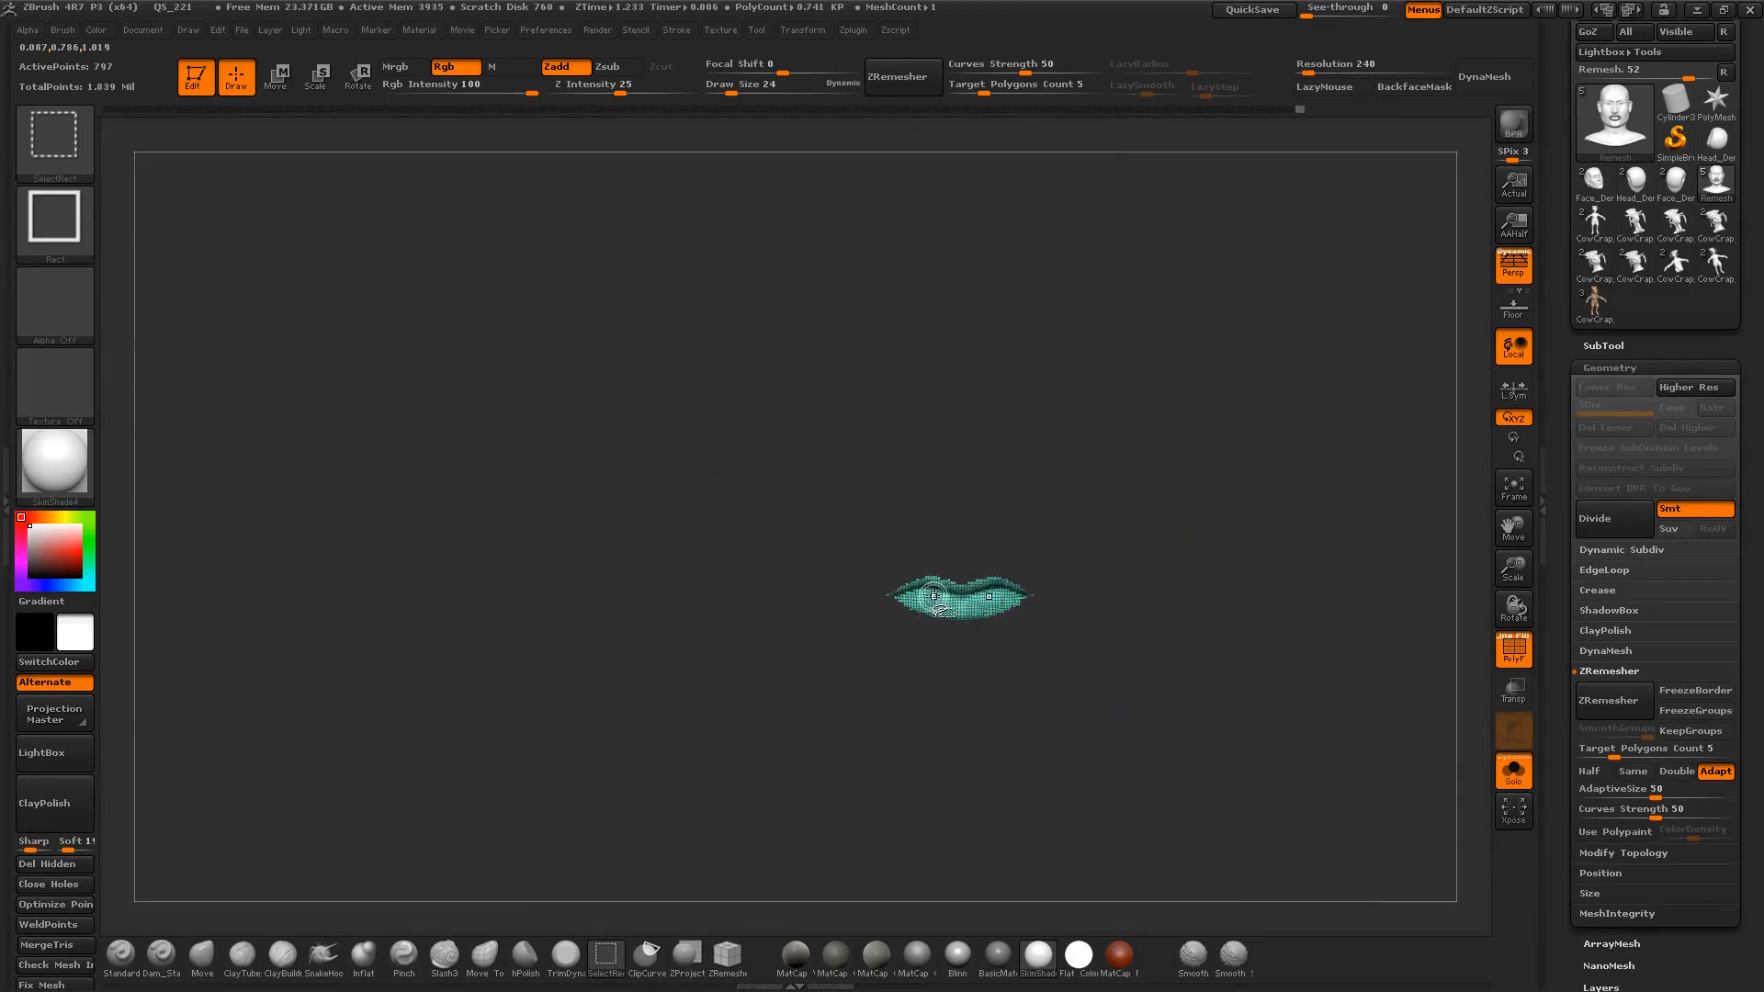
{"action": "left_click", "coordinate": [934, 597], "text": "ctrl+shift"}
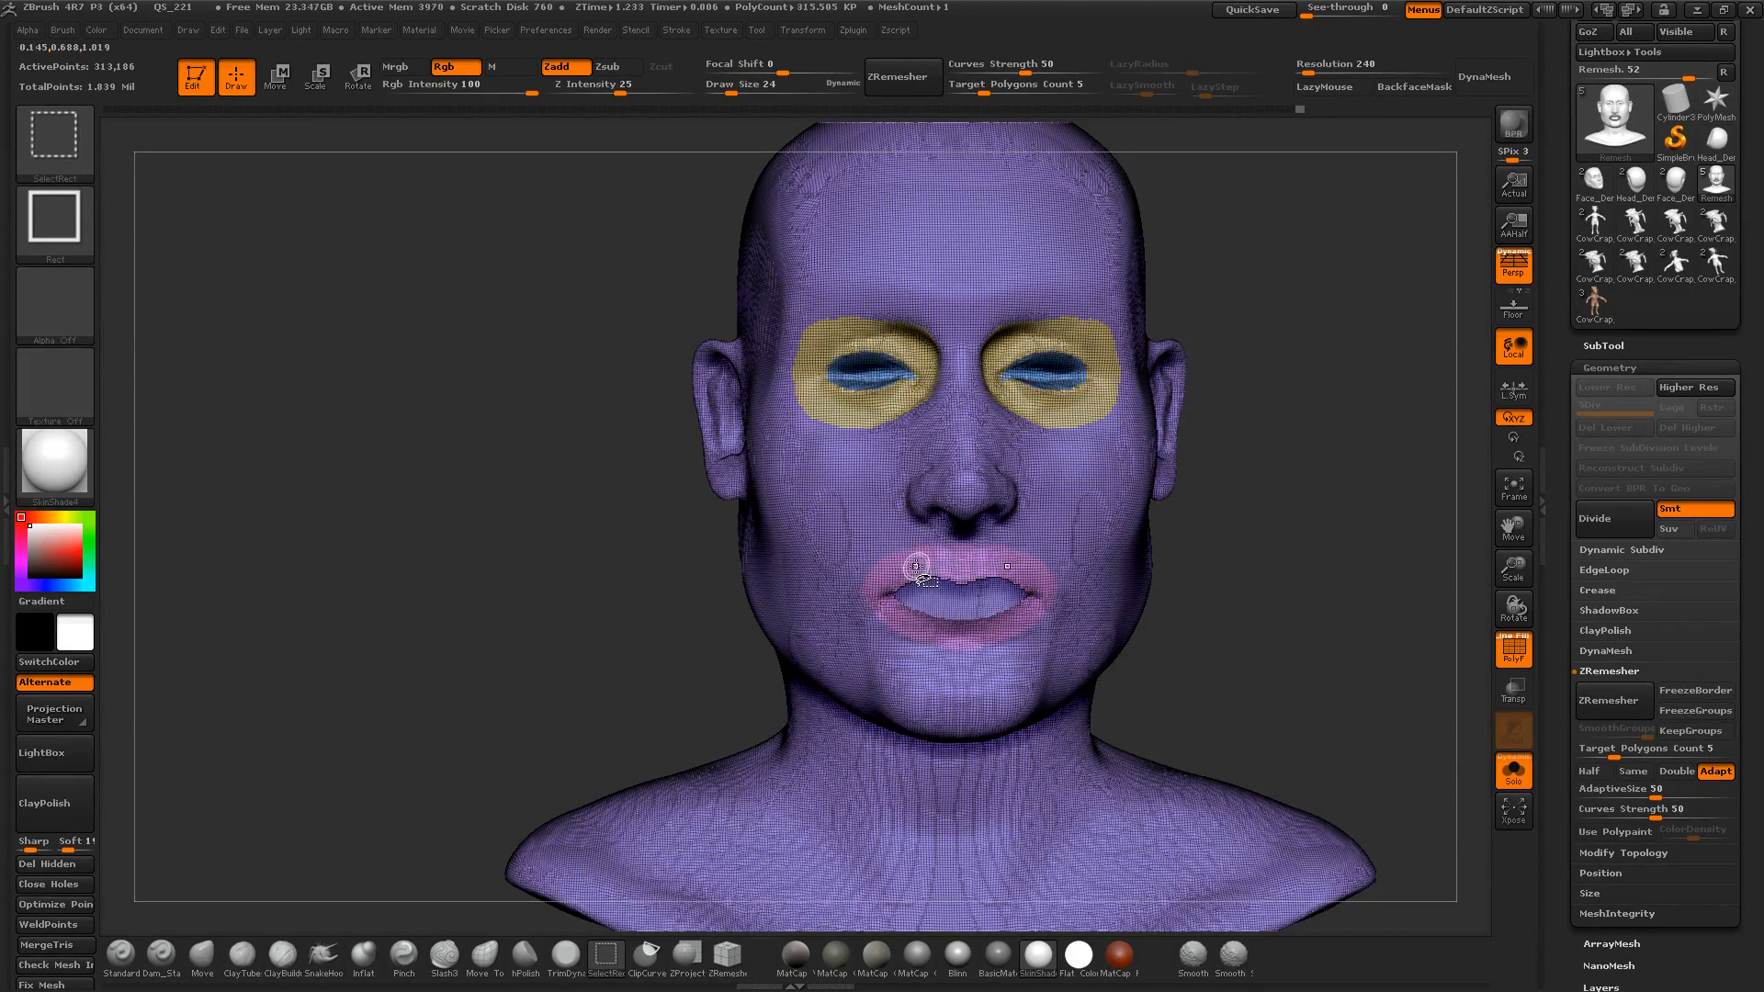
{"action": "left_click", "coordinate": [1042, 407], "text": "ctrl+shift"}
{"action": "left_click", "coordinate": [1049, 378], "text": "ctrl+shift"}
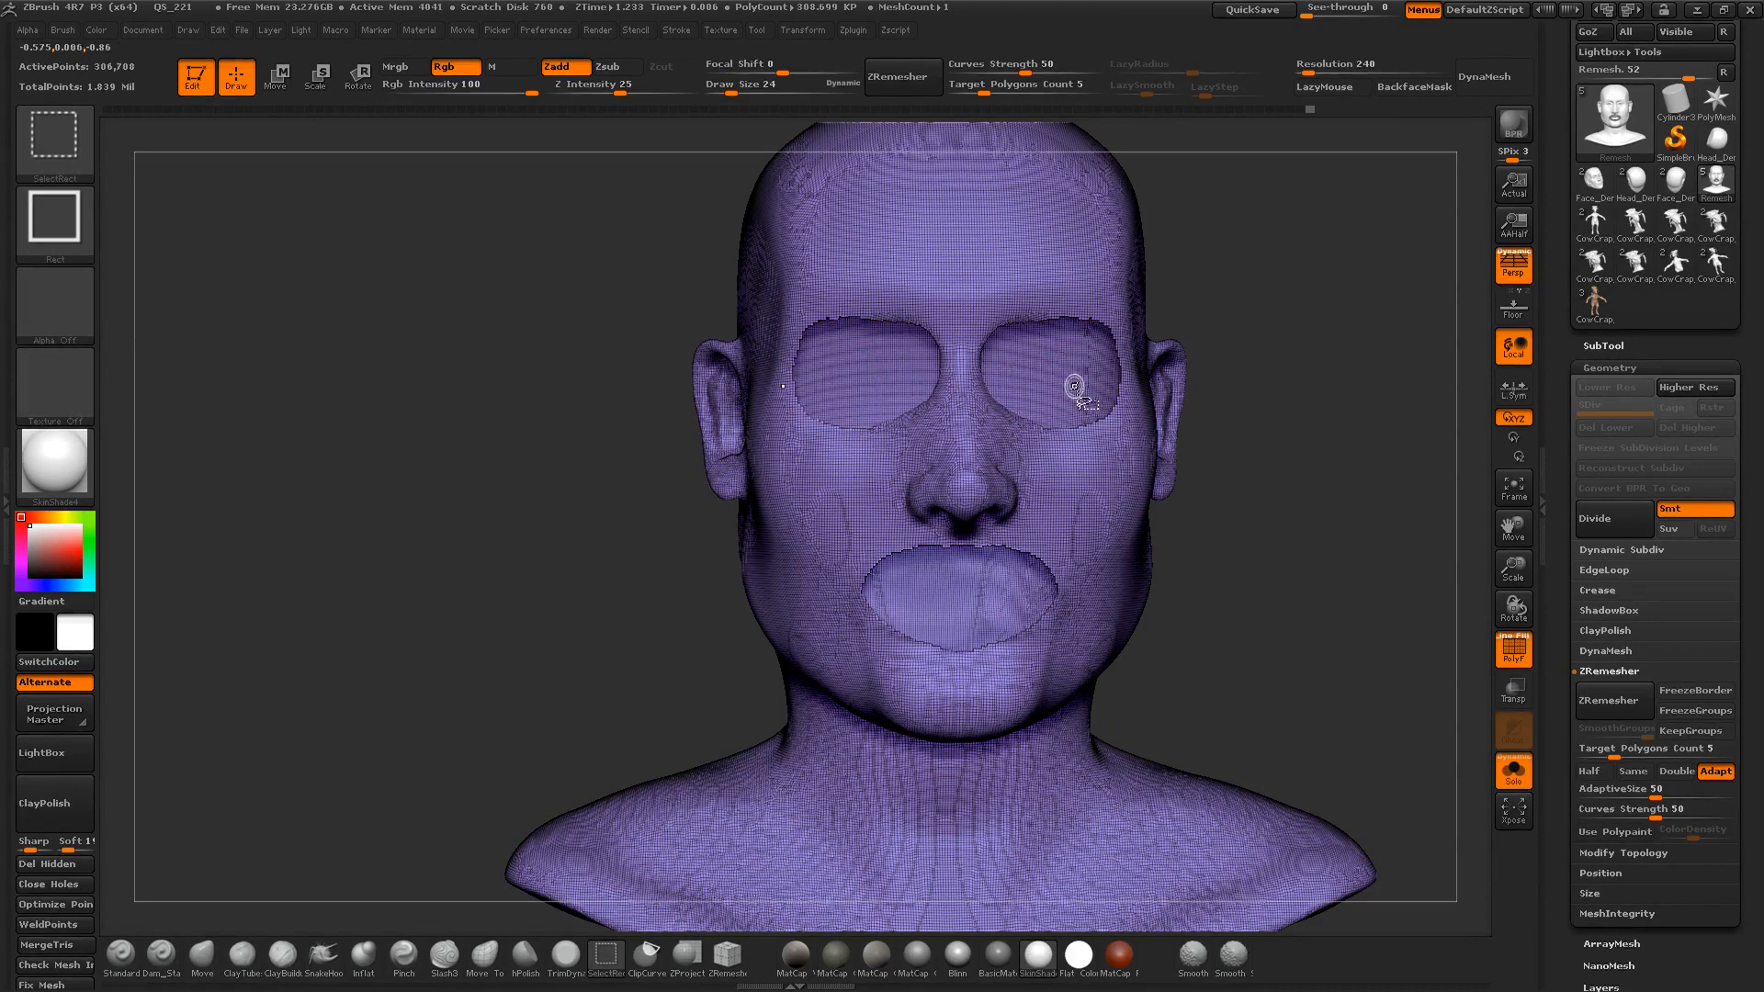
{"action": "mouse_move", "coordinate": [1238, 436]}
{"action": "left_mouse_down"}
{"action": "mouse_move", "coordinate": [1314, 430]}
{"action": "mouse_move", "coordinate": [1218, 417]}
{"action": "mouse_move", "coordinate": [1194, 460]}
{"action": "mouse_move", "coordinate": [1185, 404]}
{"action": "mouse_move", "coordinate": [1244, 456]}
{"action": "mouse_move", "coordinate": [1338, 367]}
{"action": "mouse_move", "coordinate": [1193, 374]}
{"action": "mouse_move", "coordinate": [1254, 383]}
{"action": "left_mouse_up"}
{"action": "key", "text": "f"}
{"action": "left_click", "coordinate": [1191, 473], "text": "ctrl+shift"}
Step: Set the draw size to 270 and mask the entire flat underside of the bust
{"action": "key", "text": "s"}
{"action": "mouse_move", "coordinate": [933, 512]}
{"action": "left_mouse_down", "text": "ctrl"}
{"action": "mouse_move", "coordinate": [974, 552]}
{"action": "mouse_move", "coordinate": [937, 615]}
{"action": "left_mouse_up", "text": "ctrl"}
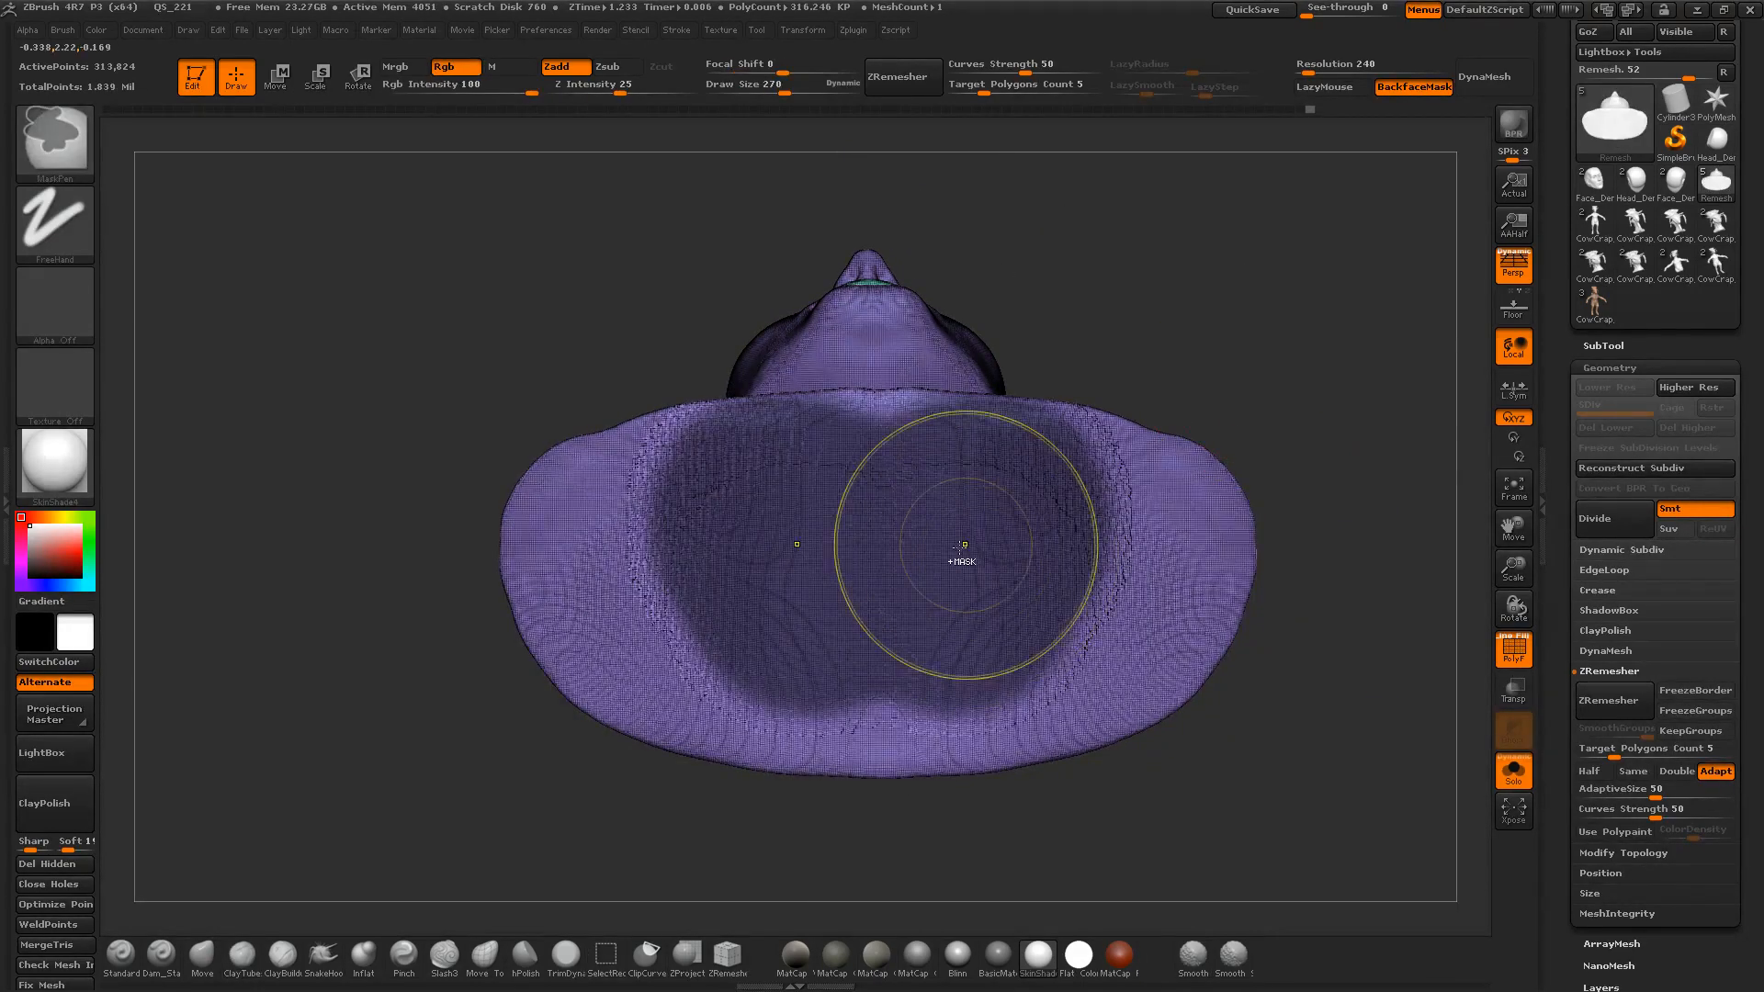
{"action": "mouse_move", "coordinate": [961, 548]}
{"action": "left_mouse_down", "text": "ctrl"}
{"action": "mouse_move", "coordinate": [933, 703]}
{"action": "mouse_move", "coordinate": [1153, 551]}
{"action": "mouse_move", "coordinate": [1038, 459]}
{"action": "left_mouse_up", "text": "ctrl"}
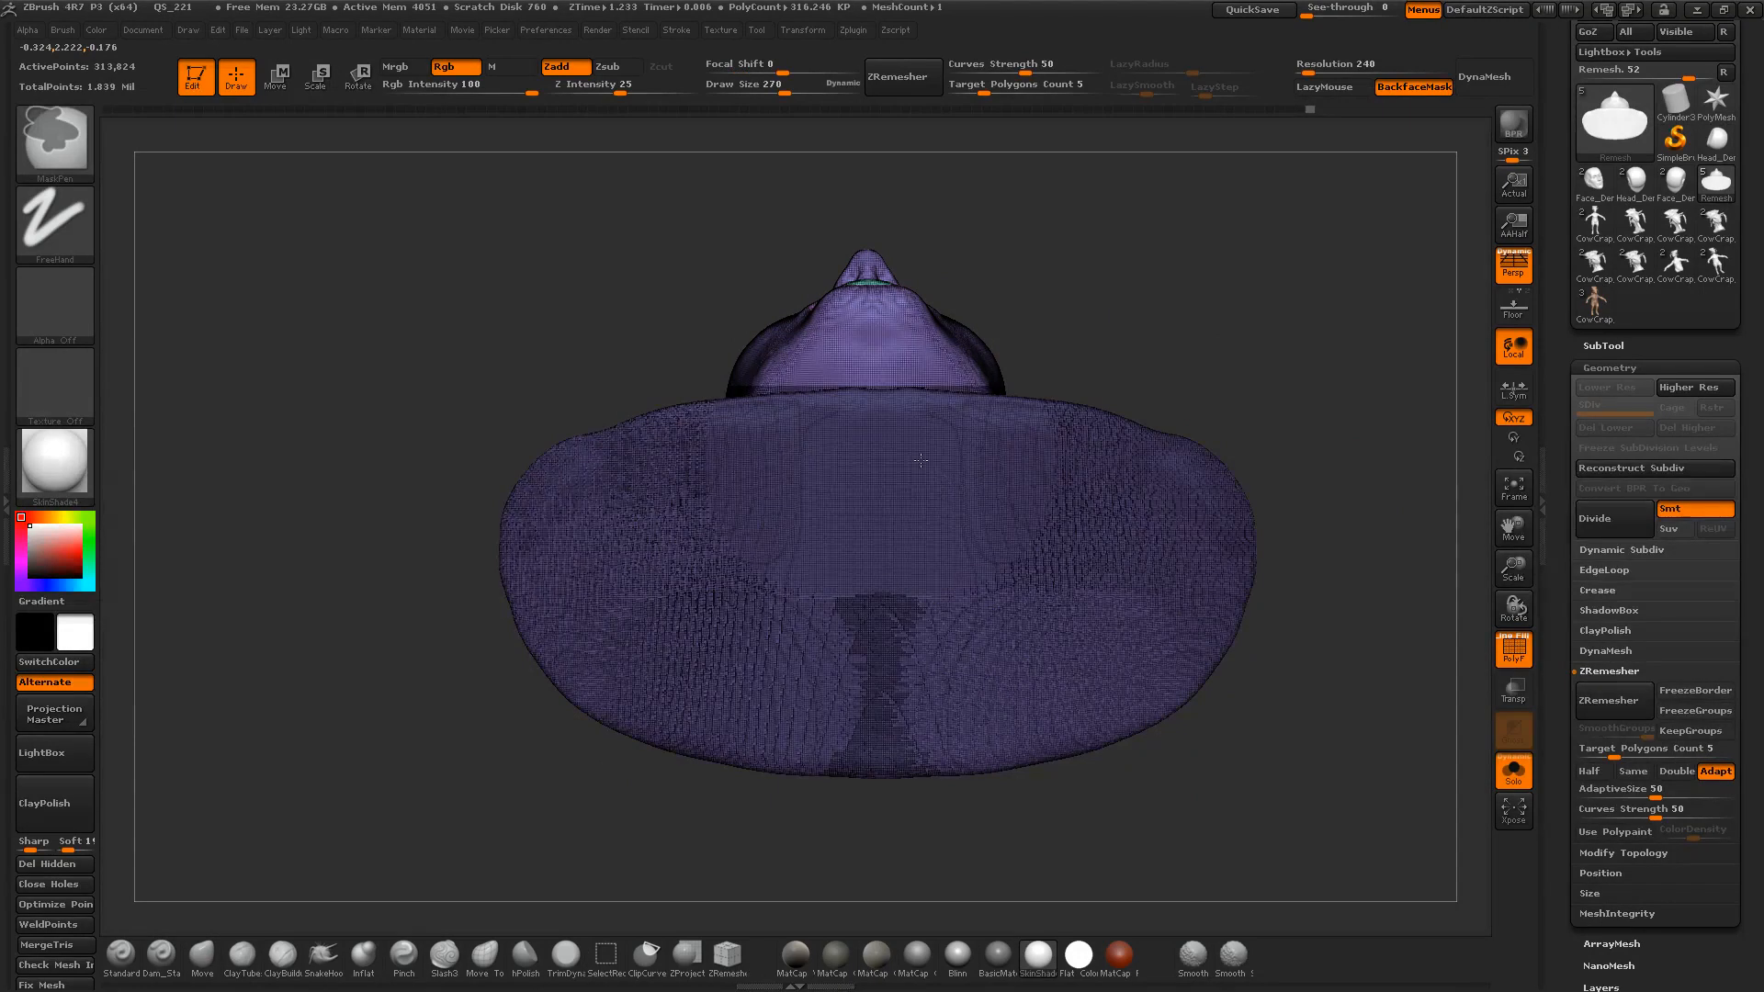
{"action": "mouse_move", "coordinate": [1227, 398]}
{"action": "left_mouse_down"}
{"action": "mouse_move", "coordinate": [1351, 382]}
{"action": "mouse_move", "coordinate": [1289, 472]}
{"action": "mouse_move", "coordinate": [1231, 459]}
{"action": "mouse_move", "coordinate": [1203, 506]}
{"action": "mouse_move", "coordinate": [1267, 482]}
{"action": "mouse_move", "coordinate": [1052, 473]}
{"action": "left_mouse_up"}
{"action": "key", "text": "shift+f"}
Step: Set the draw size to 186, clean up the mask along the bust's lower edge, and convert the underside into a polygroup
{"action": "key", "text": "ctrl"}
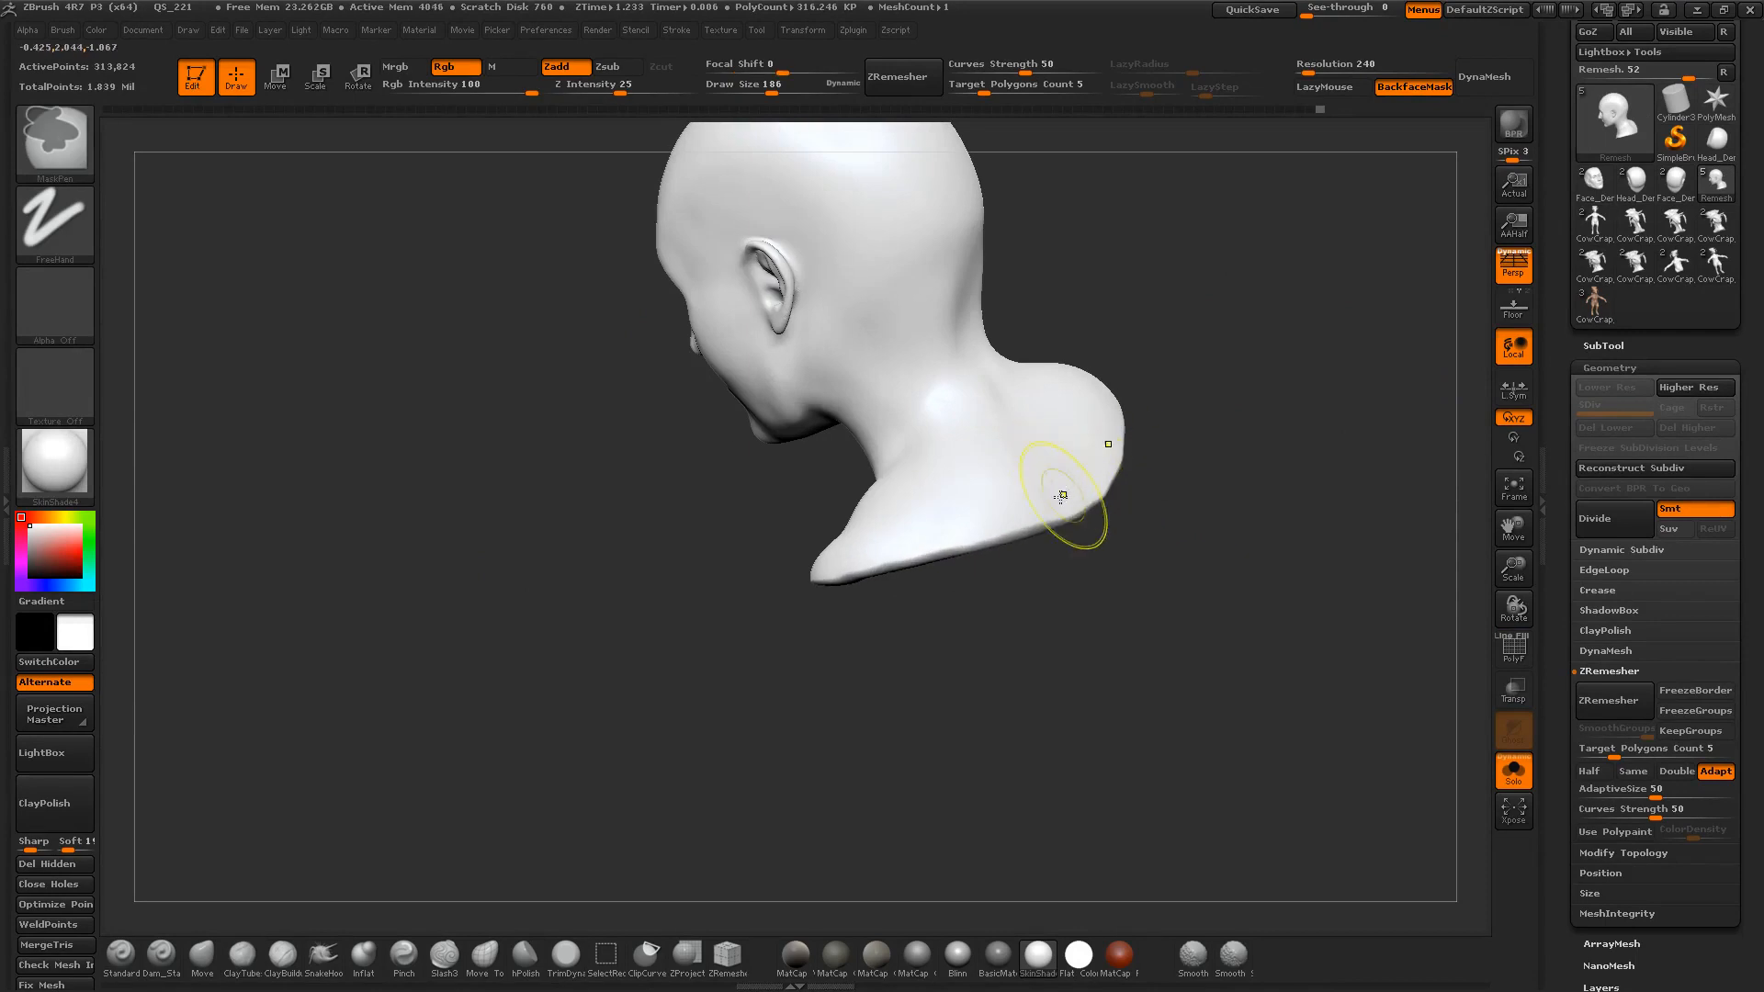
{"action": "key", "text": "ctrl"}
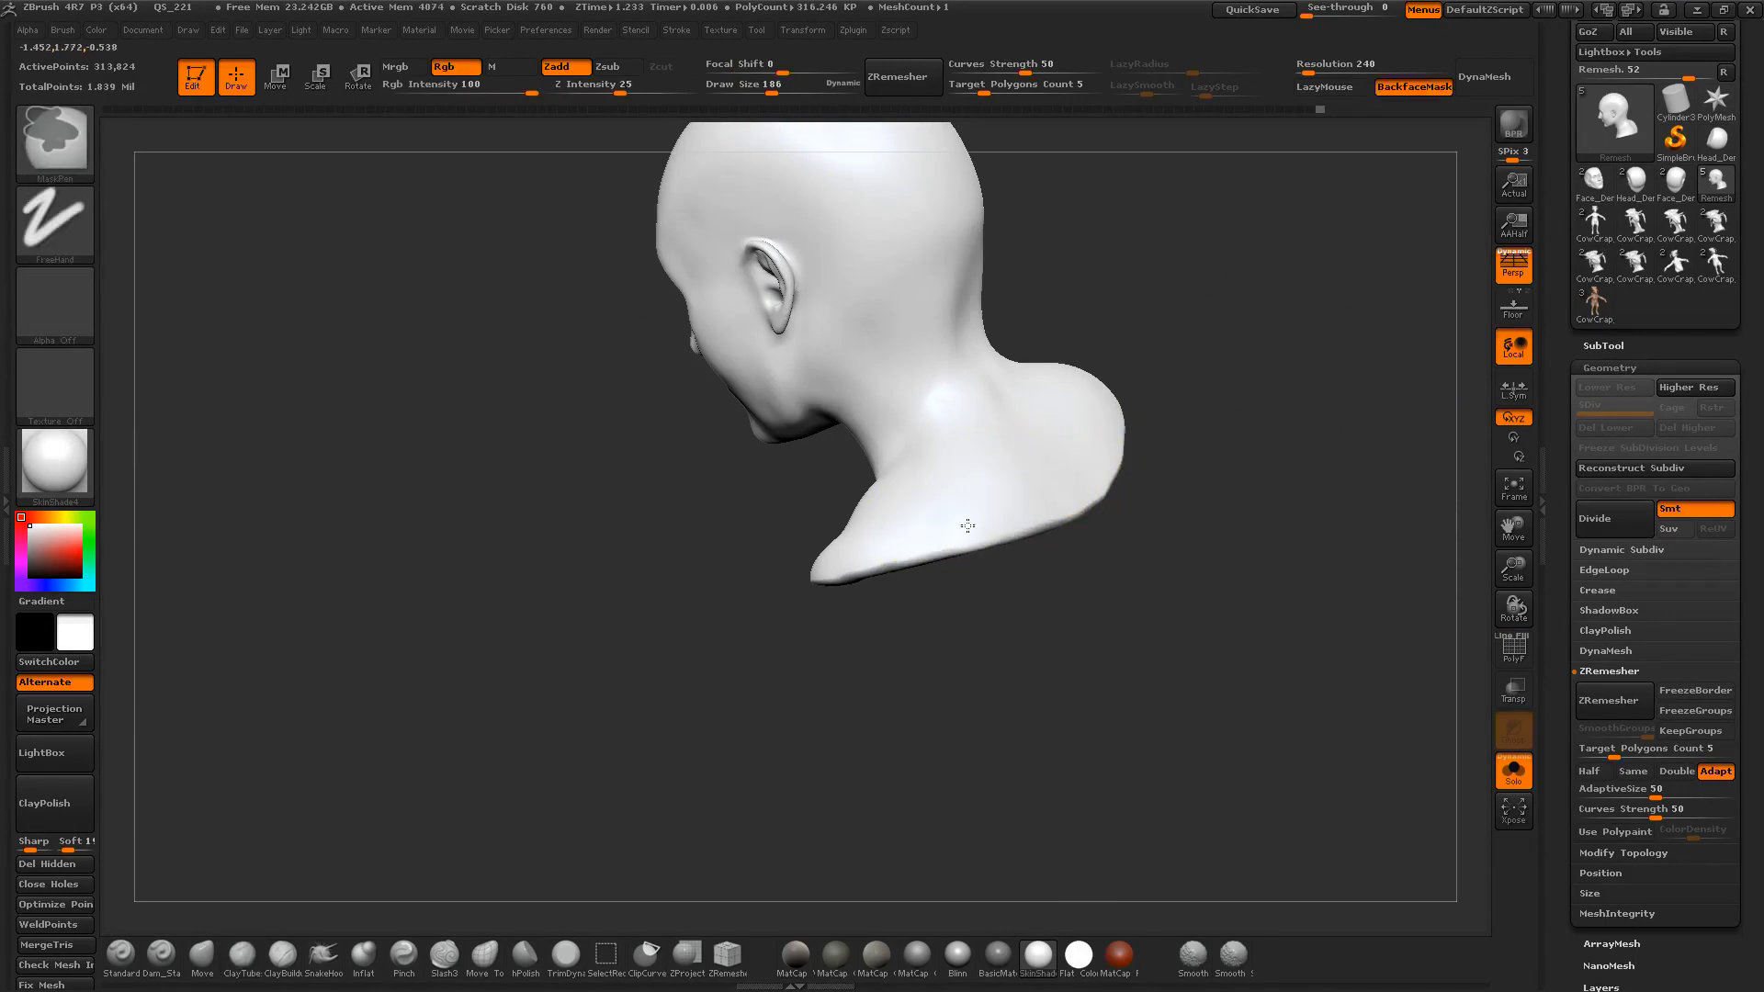
{"action": "mouse_move", "coordinate": [1023, 579]}
{"action": "left_mouse_down"}
{"action": "mouse_move", "coordinate": [1130, 532]}
{"action": "mouse_move", "coordinate": [1044, 499]}
{"action": "mouse_move", "coordinate": [1120, 383]}
{"action": "mouse_move", "coordinate": [1210, 447]}
{"action": "mouse_move", "coordinate": [1185, 374]}
{"action": "mouse_move", "coordinate": [1200, 382]}
{"action": "mouse_move", "coordinate": [1176, 432]}
{"action": "mouse_move", "coordinate": [1182, 522]}
{"action": "mouse_move", "coordinate": [1161, 512]}
{"action": "mouse_move", "coordinate": [1182, 425]}
{"action": "mouse_move", "coordinate": [1149, 574]}
{"action": "left_mouse_up"}
{"action": "key", "text": "shift+f"}
{"action": "key", "text": "ctrl"}
{"action": "key", "text": "ctrl+w"}
{"action": "key", "text": "shift+f"}
Step: Turn on KeepGroups, turn off Adapt, and set the Target Polygons Count to 7 for ZRemesher
{"action": "key", "text": "f"}
{"action": "key", "text": "f"}
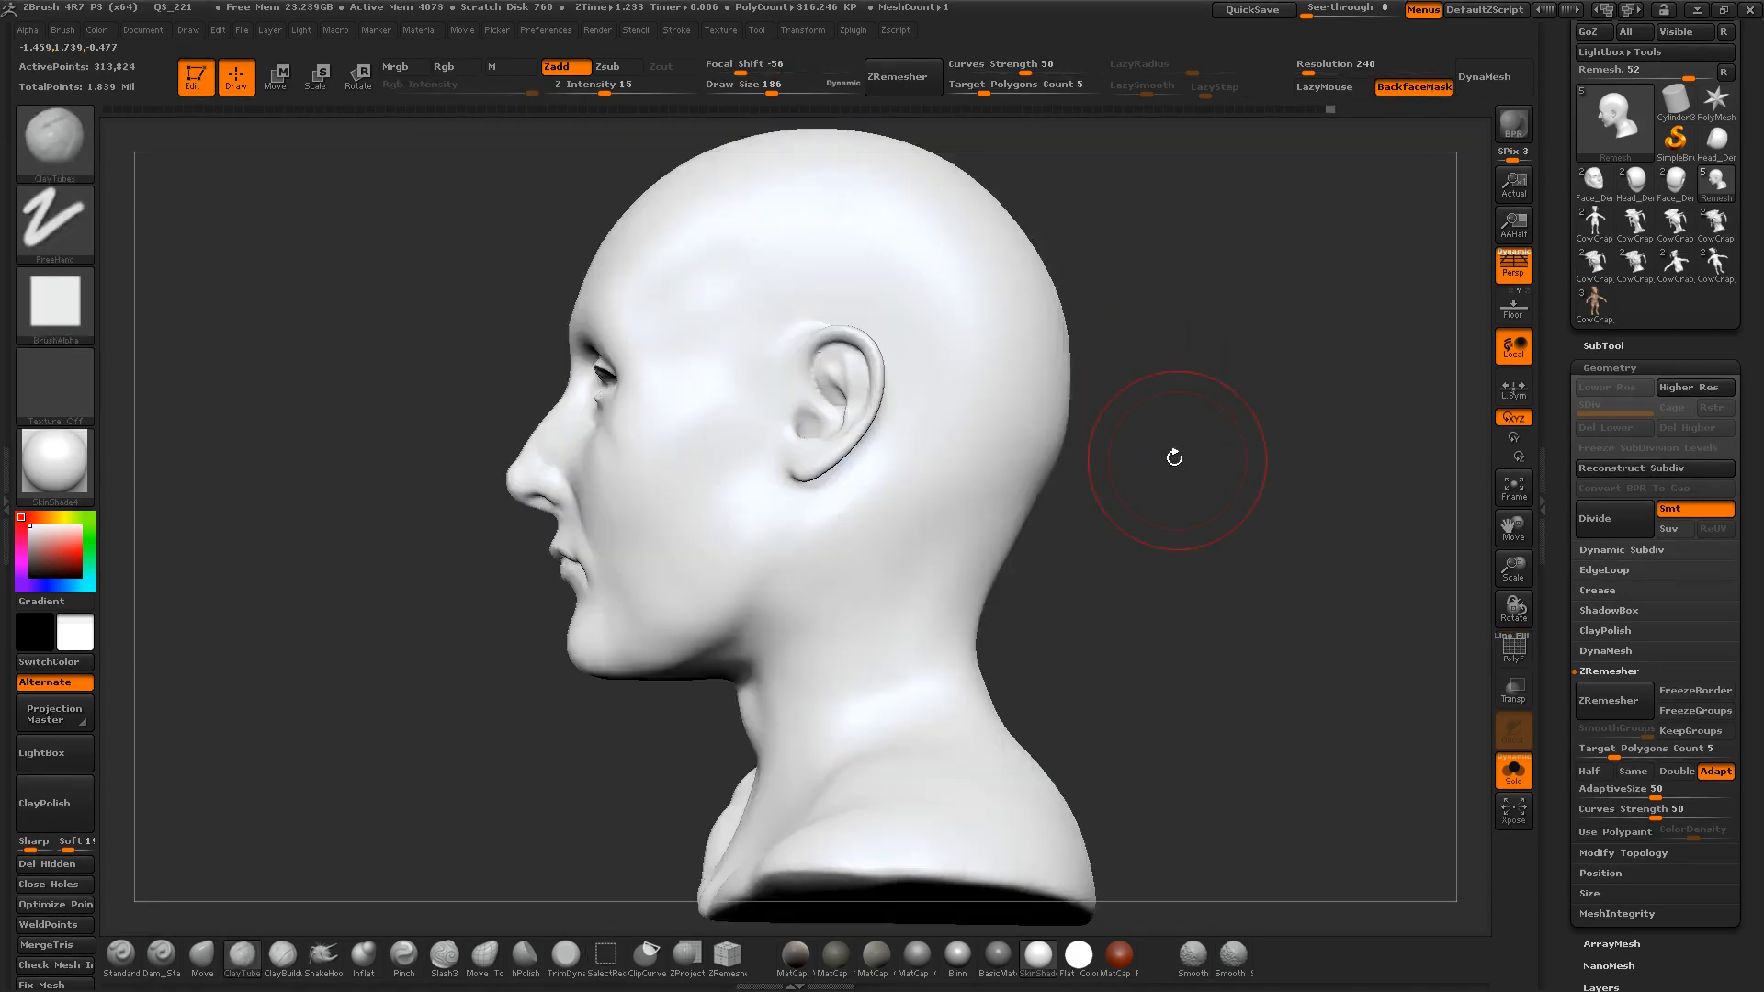
{"action": "mouse_move", "coordinate": [1173, 457]}
{"action": "left_mouse_down"}
{"action": "mouse_move", "coordinate": [1177, 477]}
{"action": "mouse_move", "coordinate": [1153, 477]}
{"action": "left_mouse_up"}
{"action": "key", "text": "shift+f"}
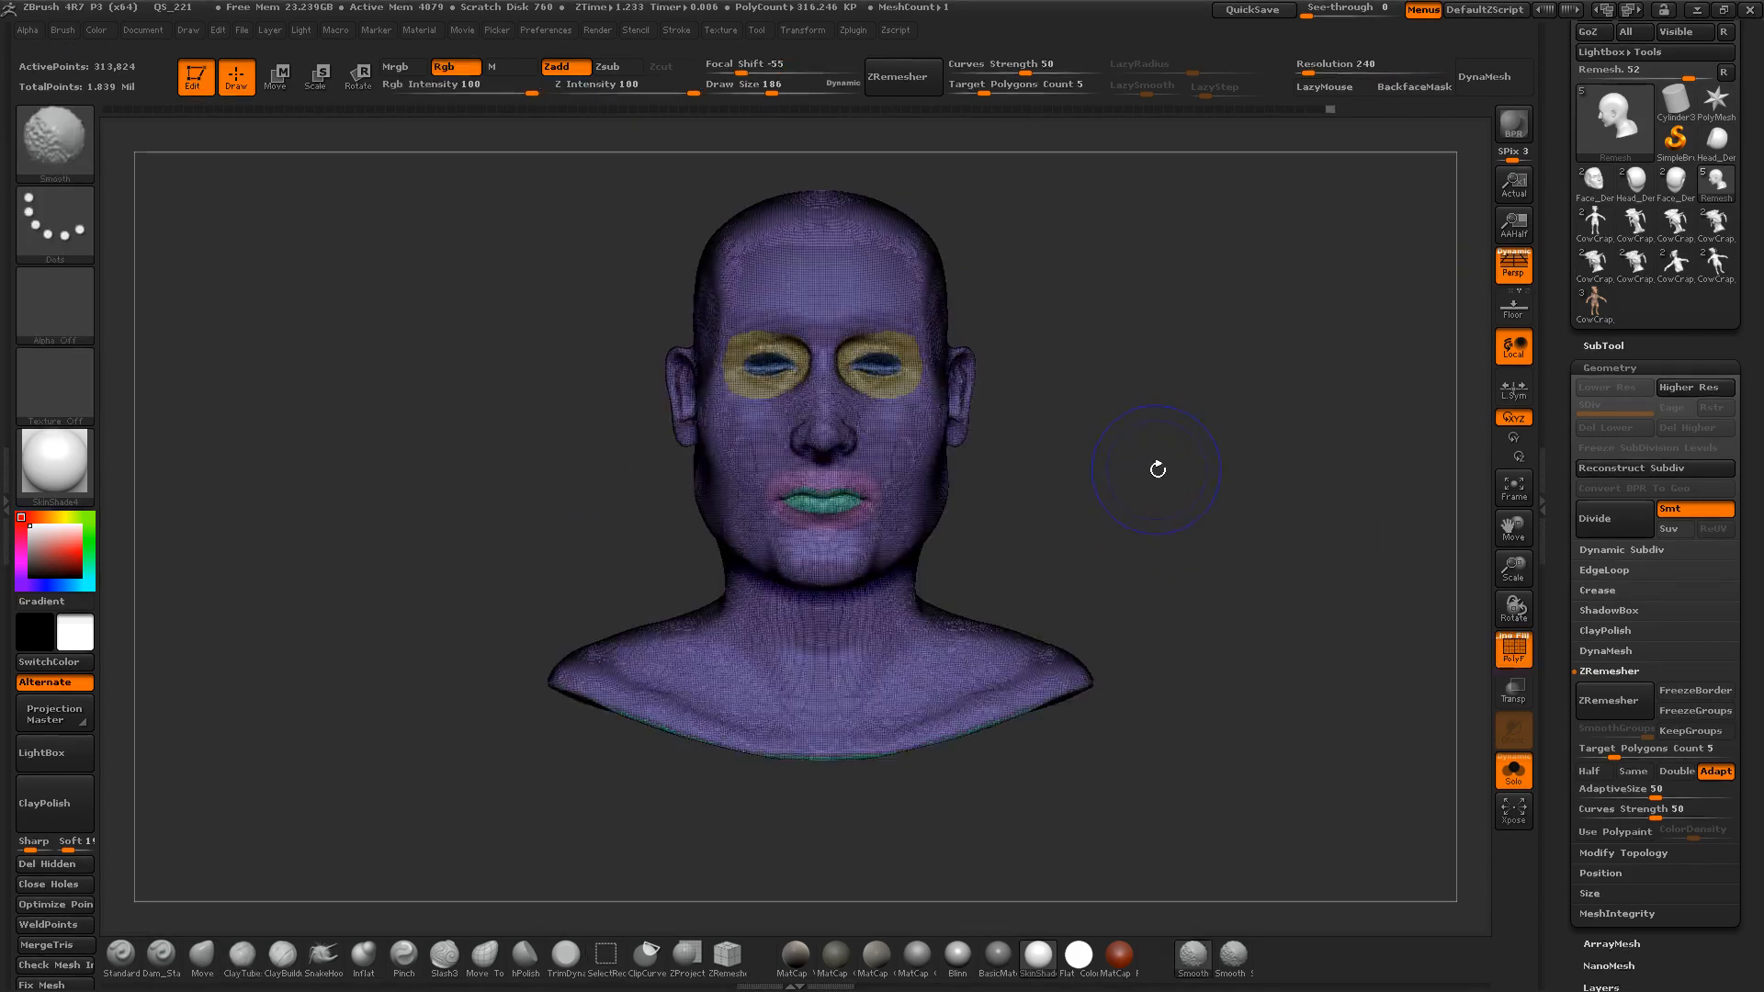
{"action": "key", "text": "shift+f"}
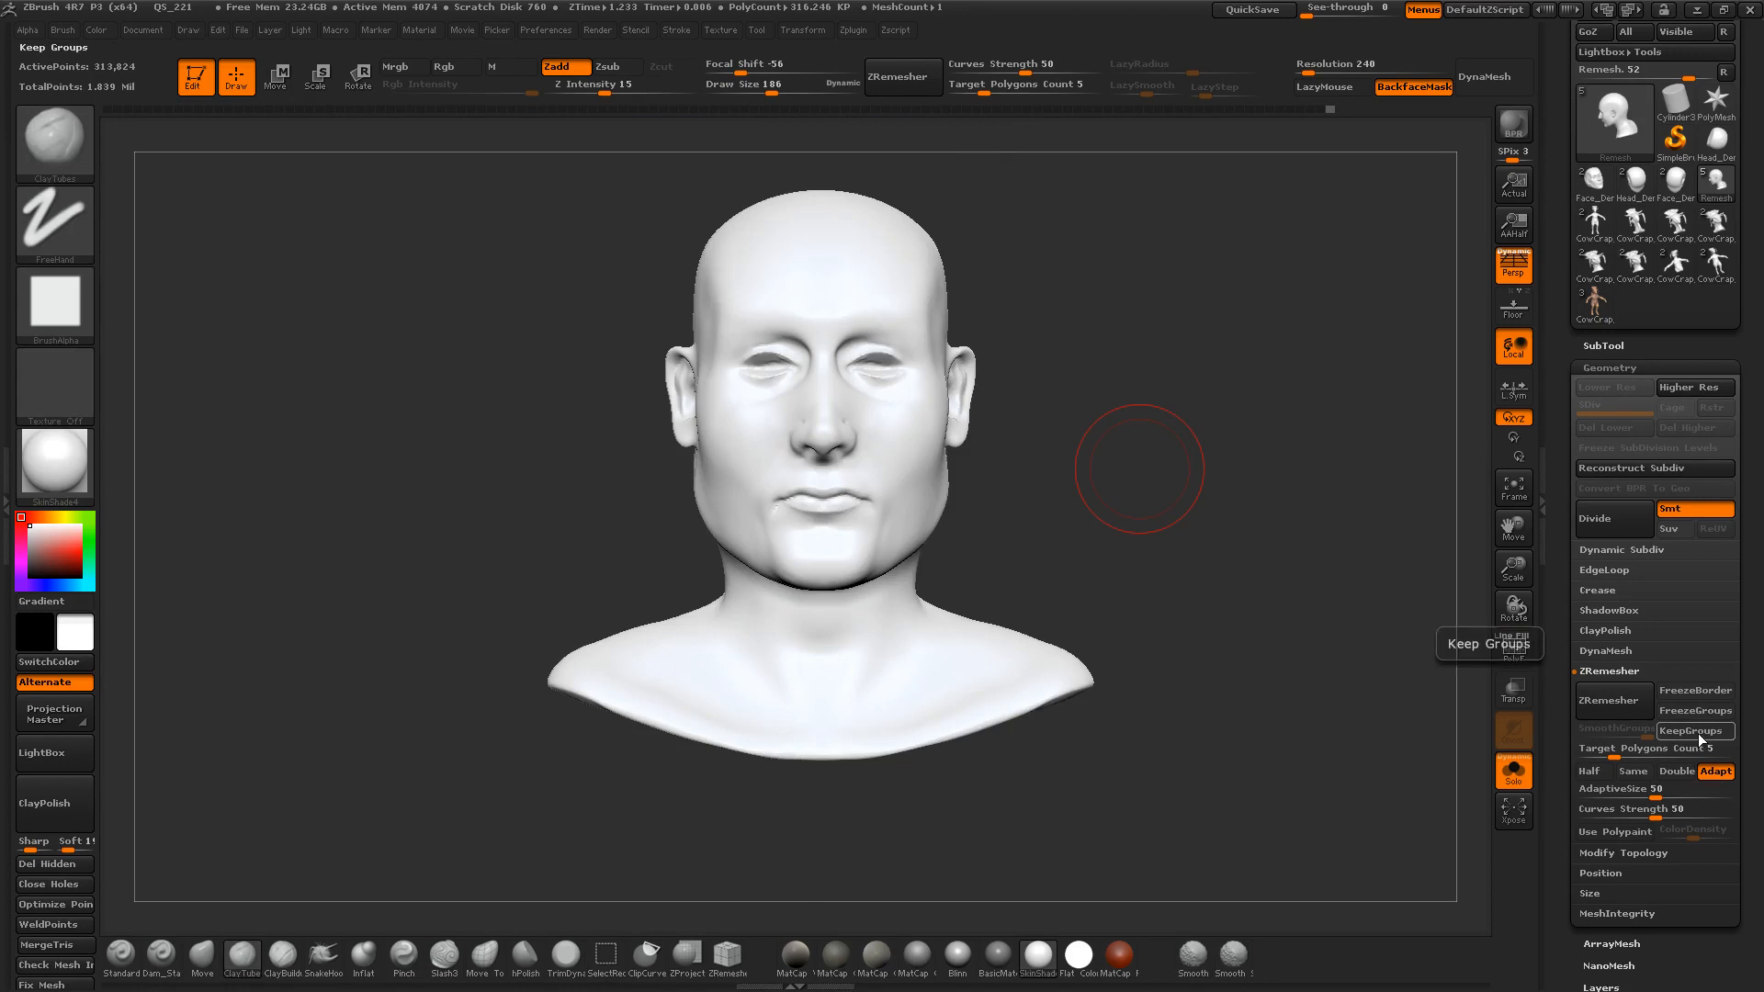
{"action": "left_click", "coordinate": [1699, 731]}
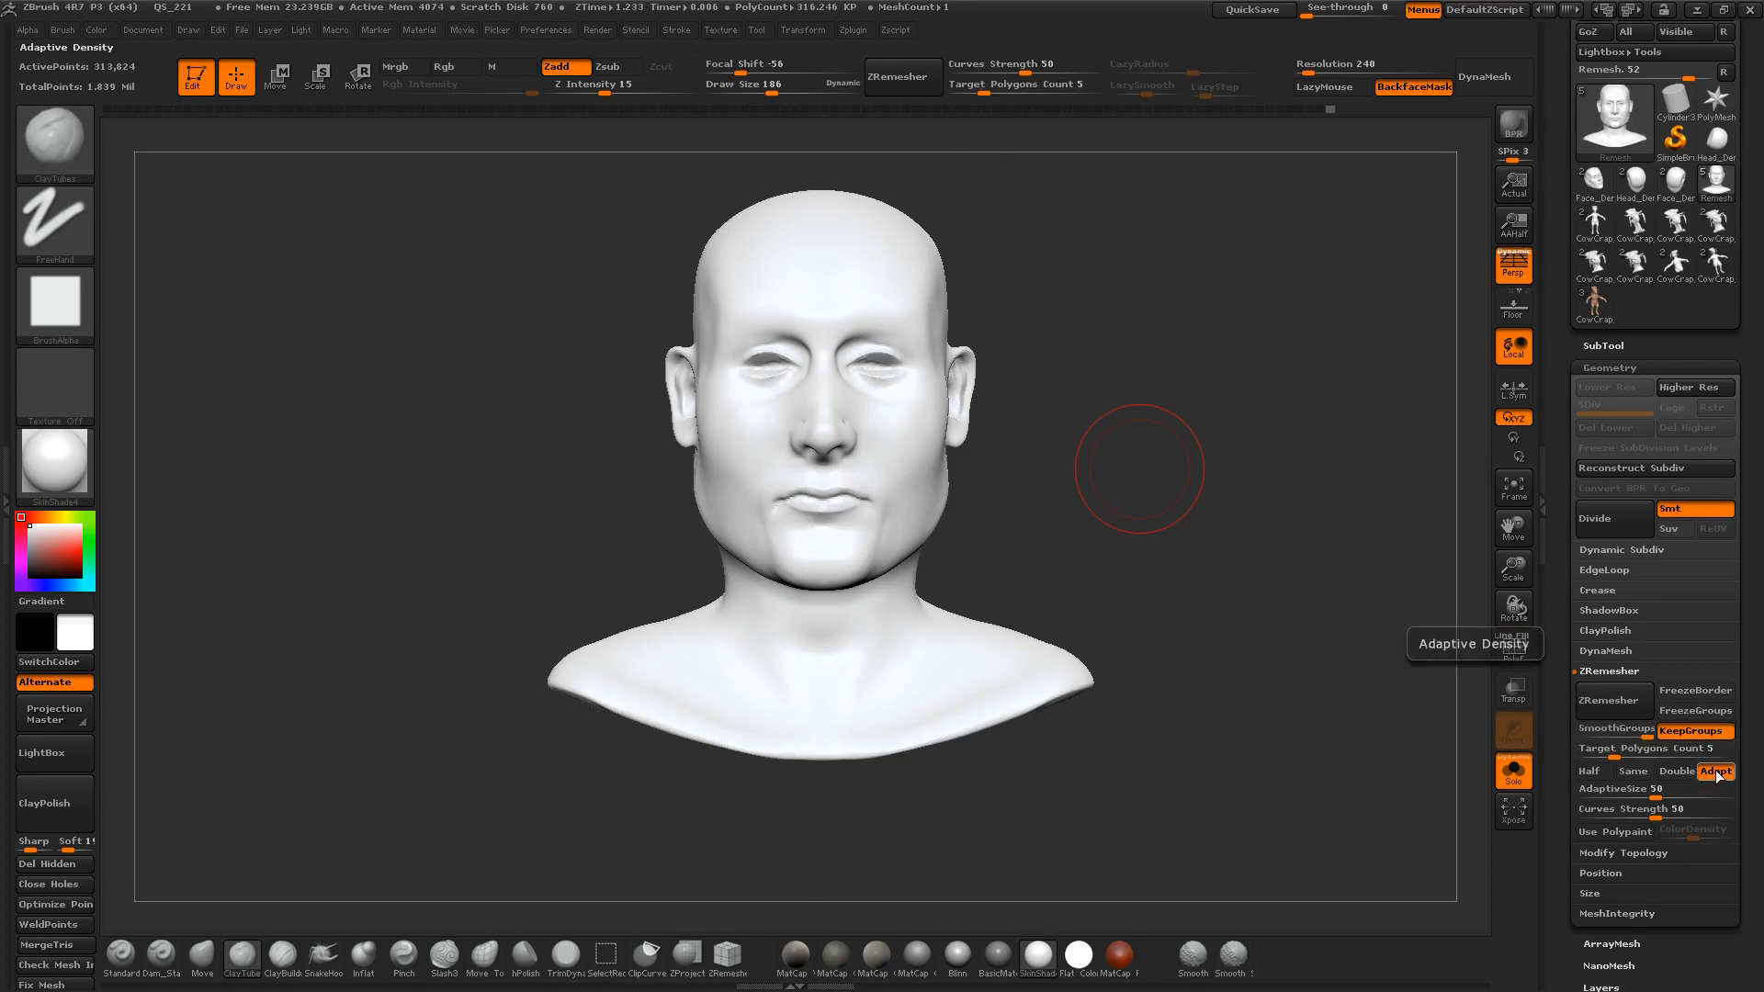
{"action": "left_click", "coordinate": [1714, 772]}
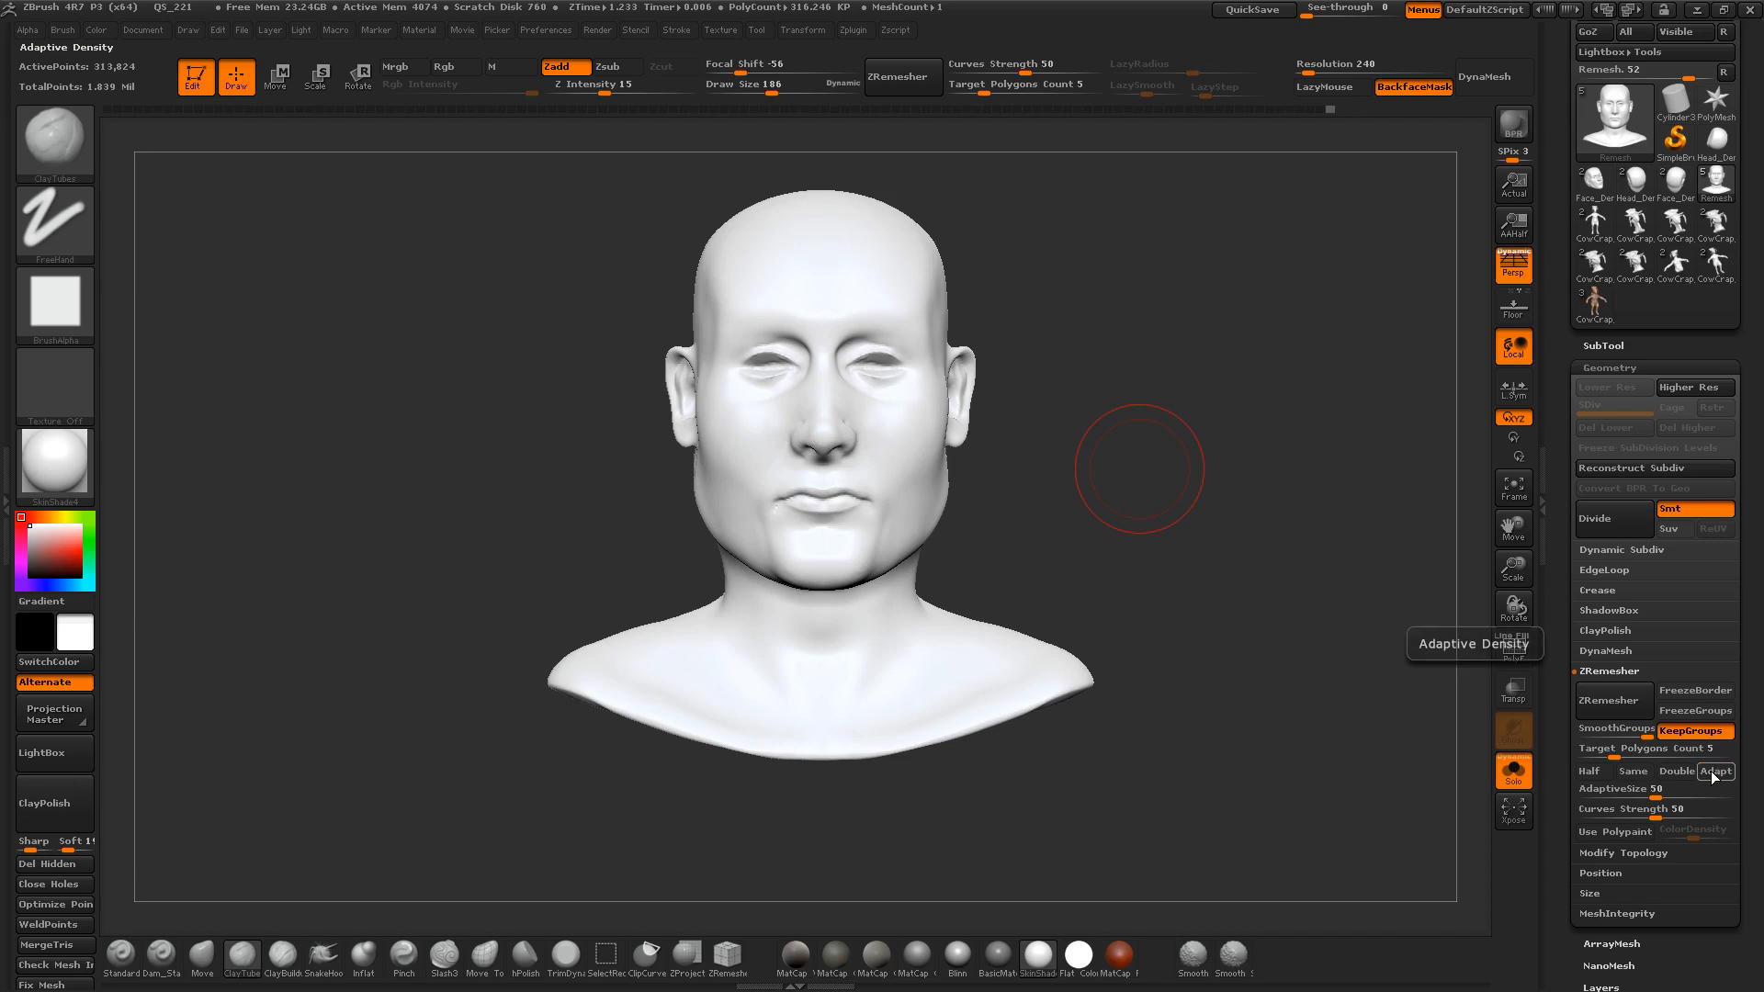
{"action": "left_click_drag", "start_coordinate": [1614, 755], "coordinate": [1643, 748]}
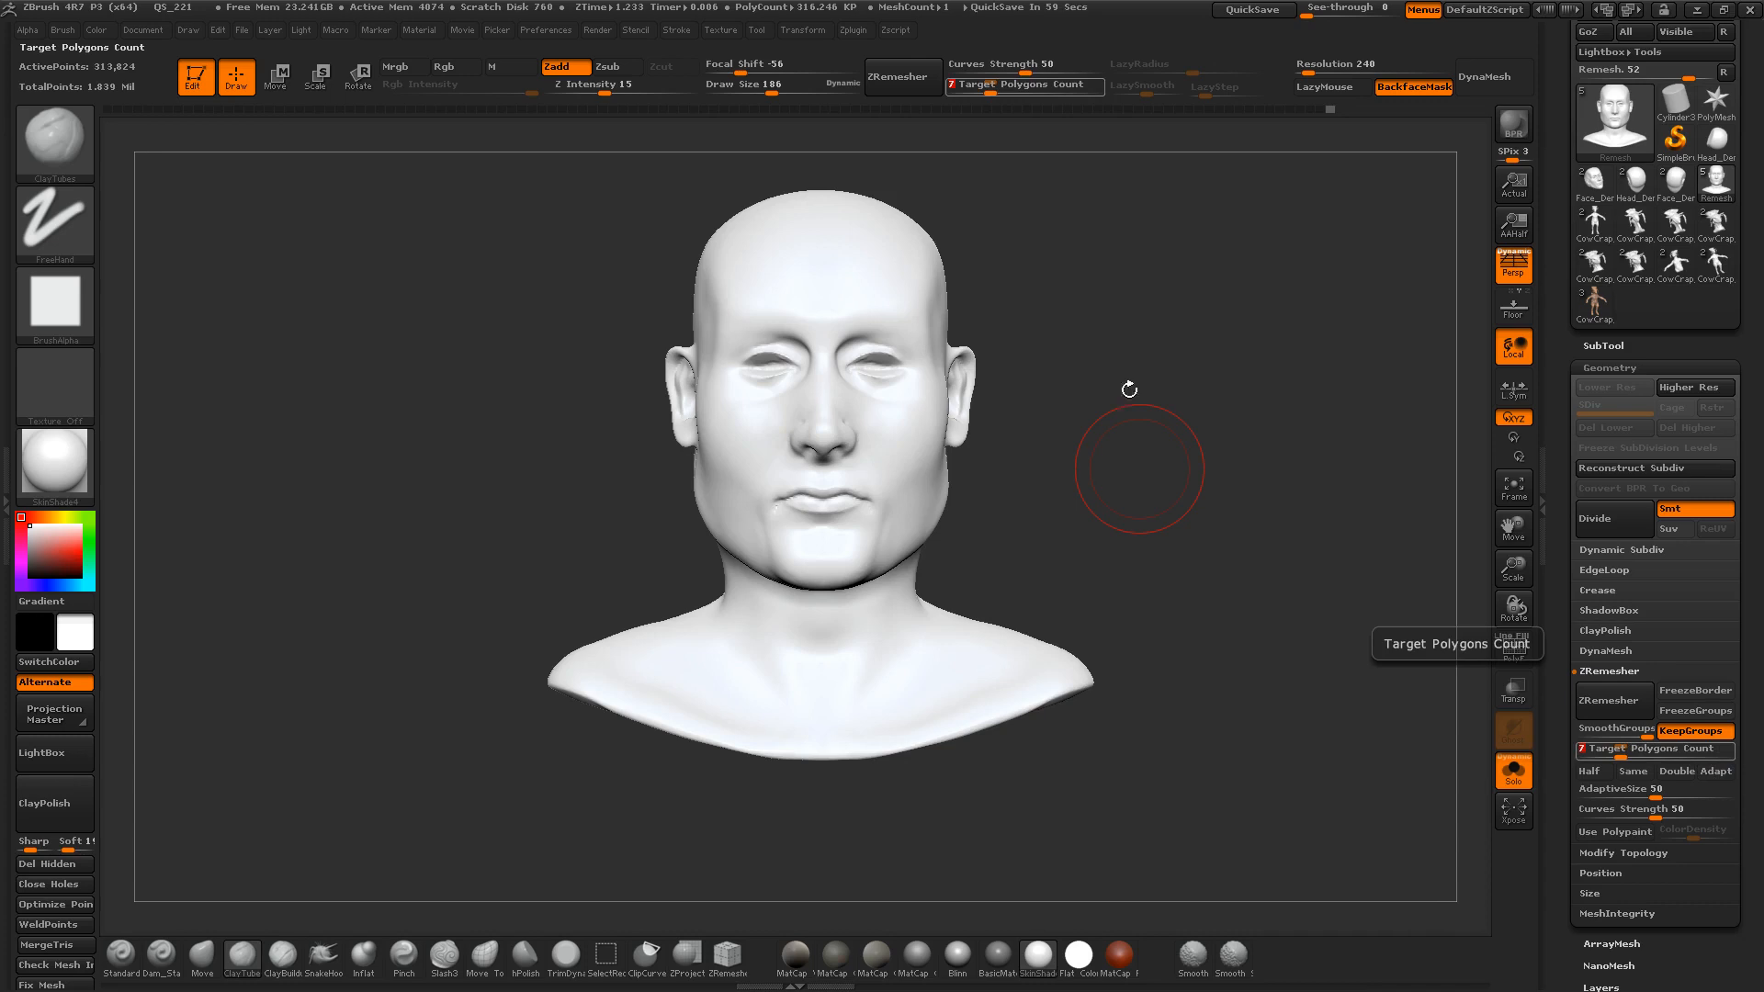
Step: Show the polyframe and run ZRemesher on the undivided head
{"action": "key", "text": "shift+f"}
{"action": "left_click_drag", "start_coordinate": [1096, 385], "coordinate": [1095, 433]}
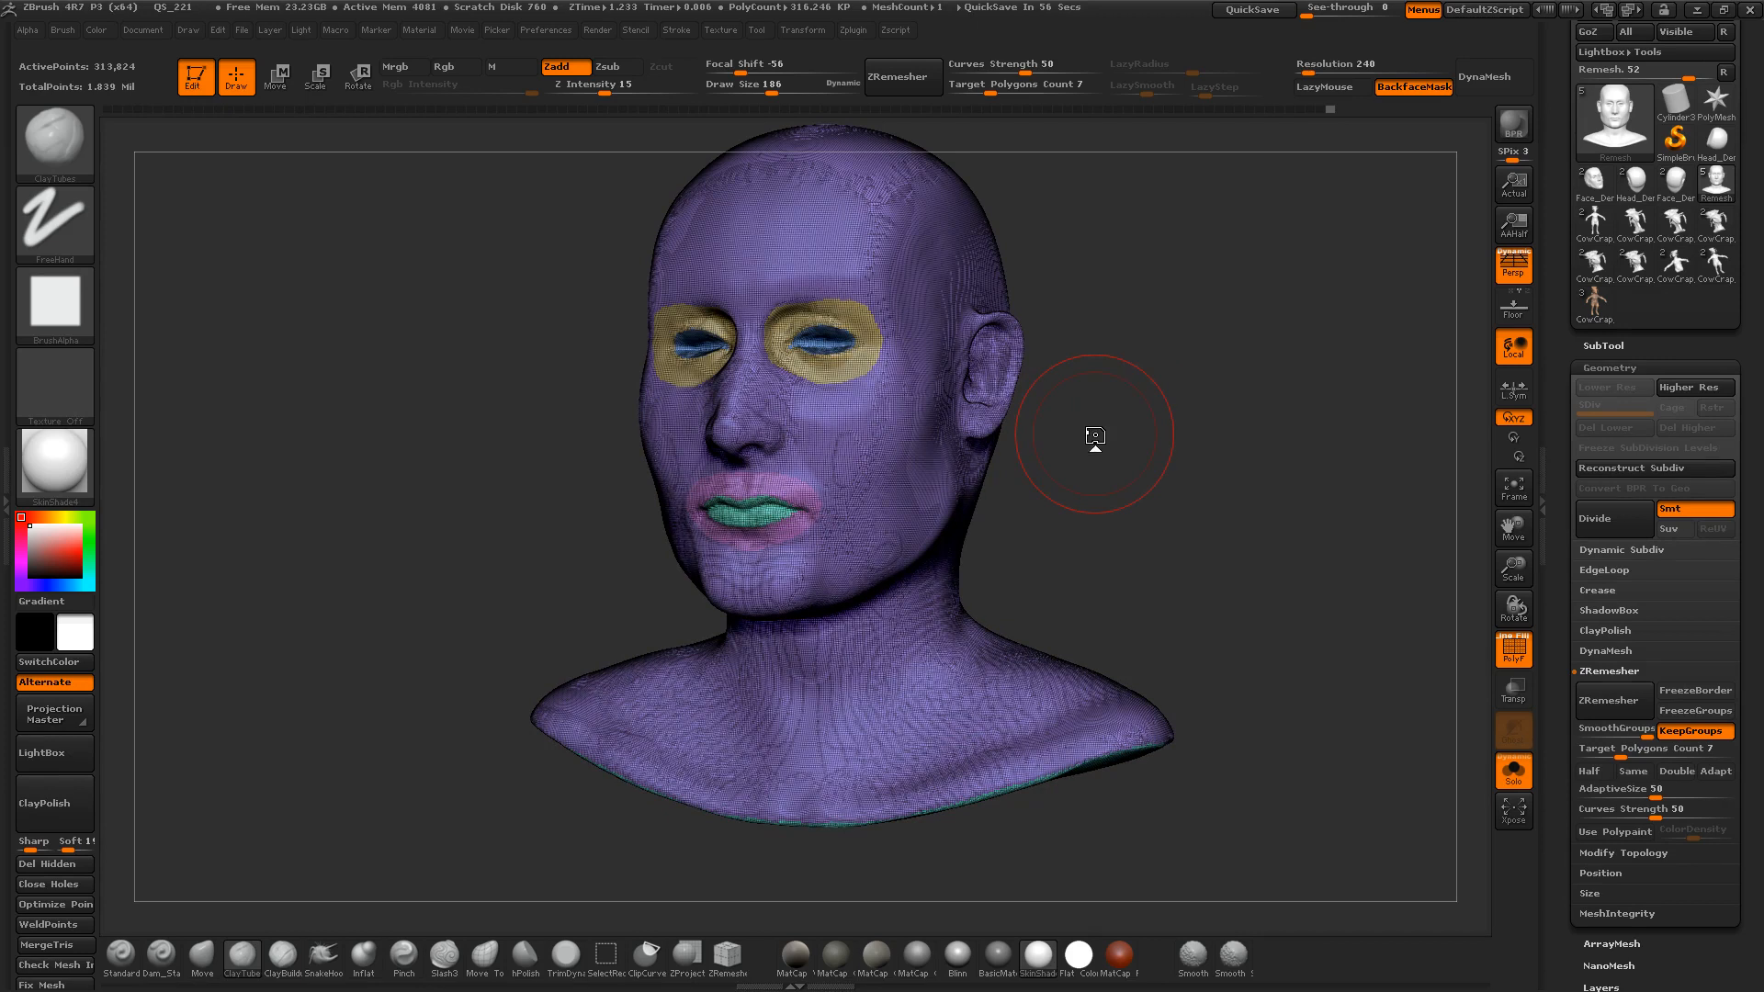
{"action": "left_click", "coordinate": [1617, 519]}
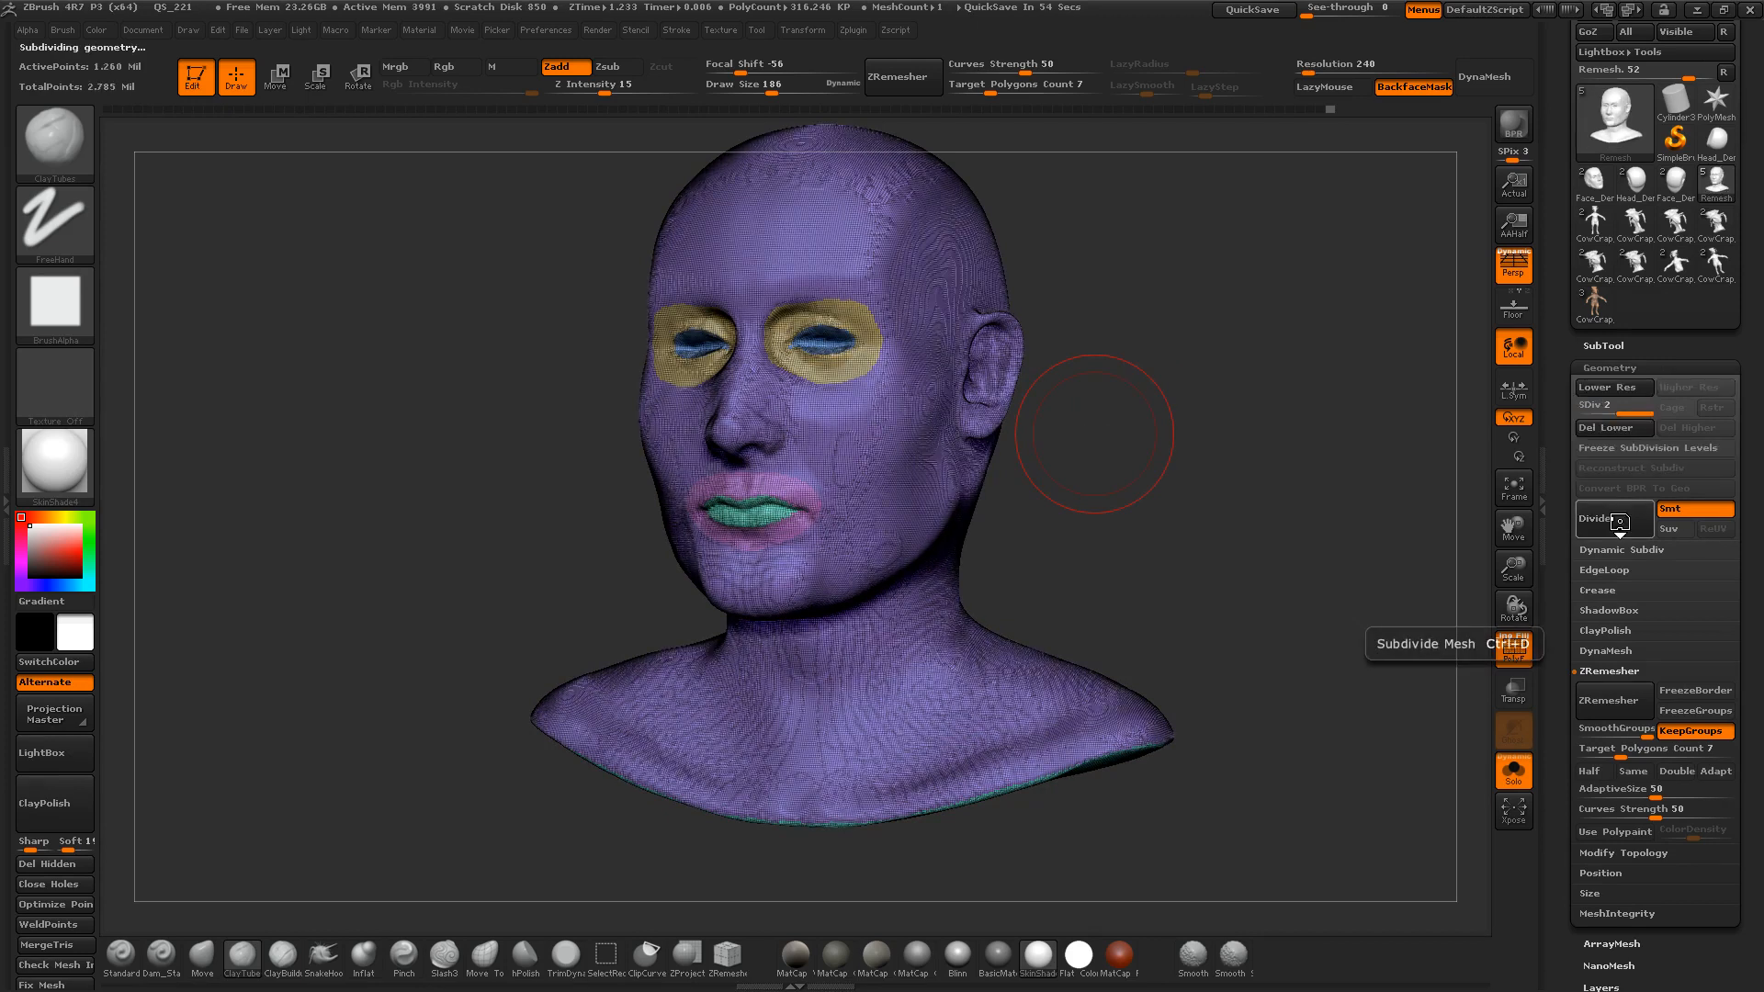
{"action": "left_click", "coordinate": [1607, 704]}
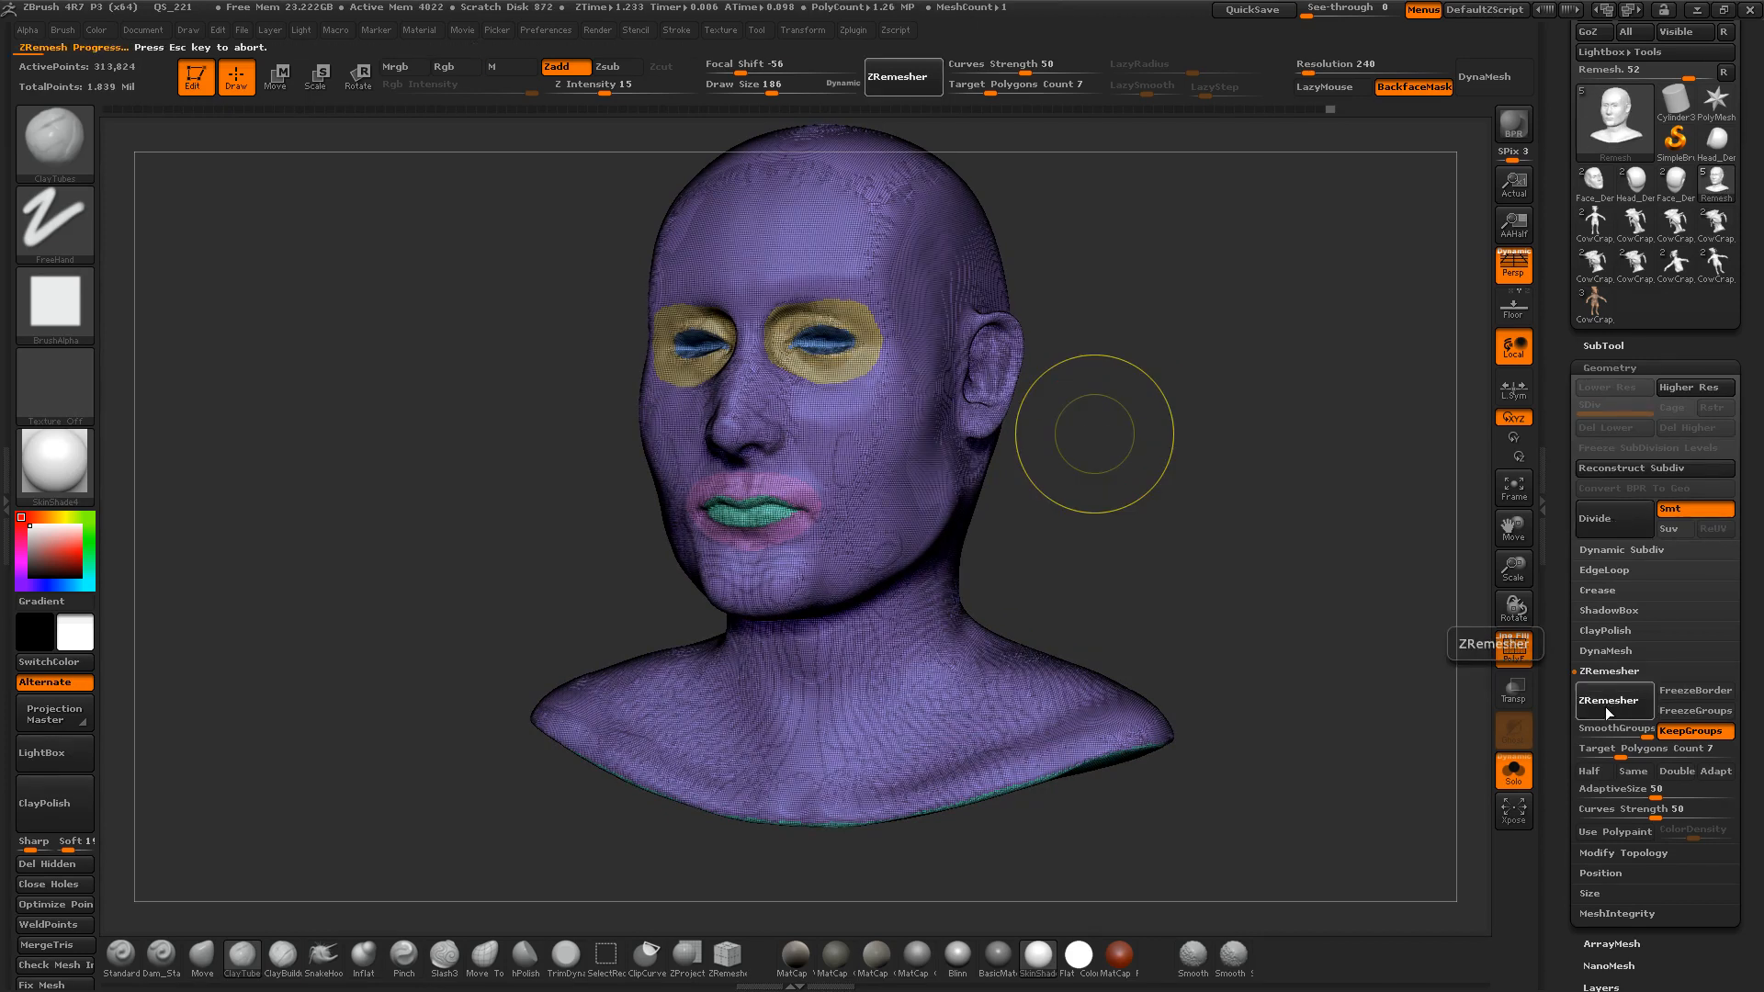
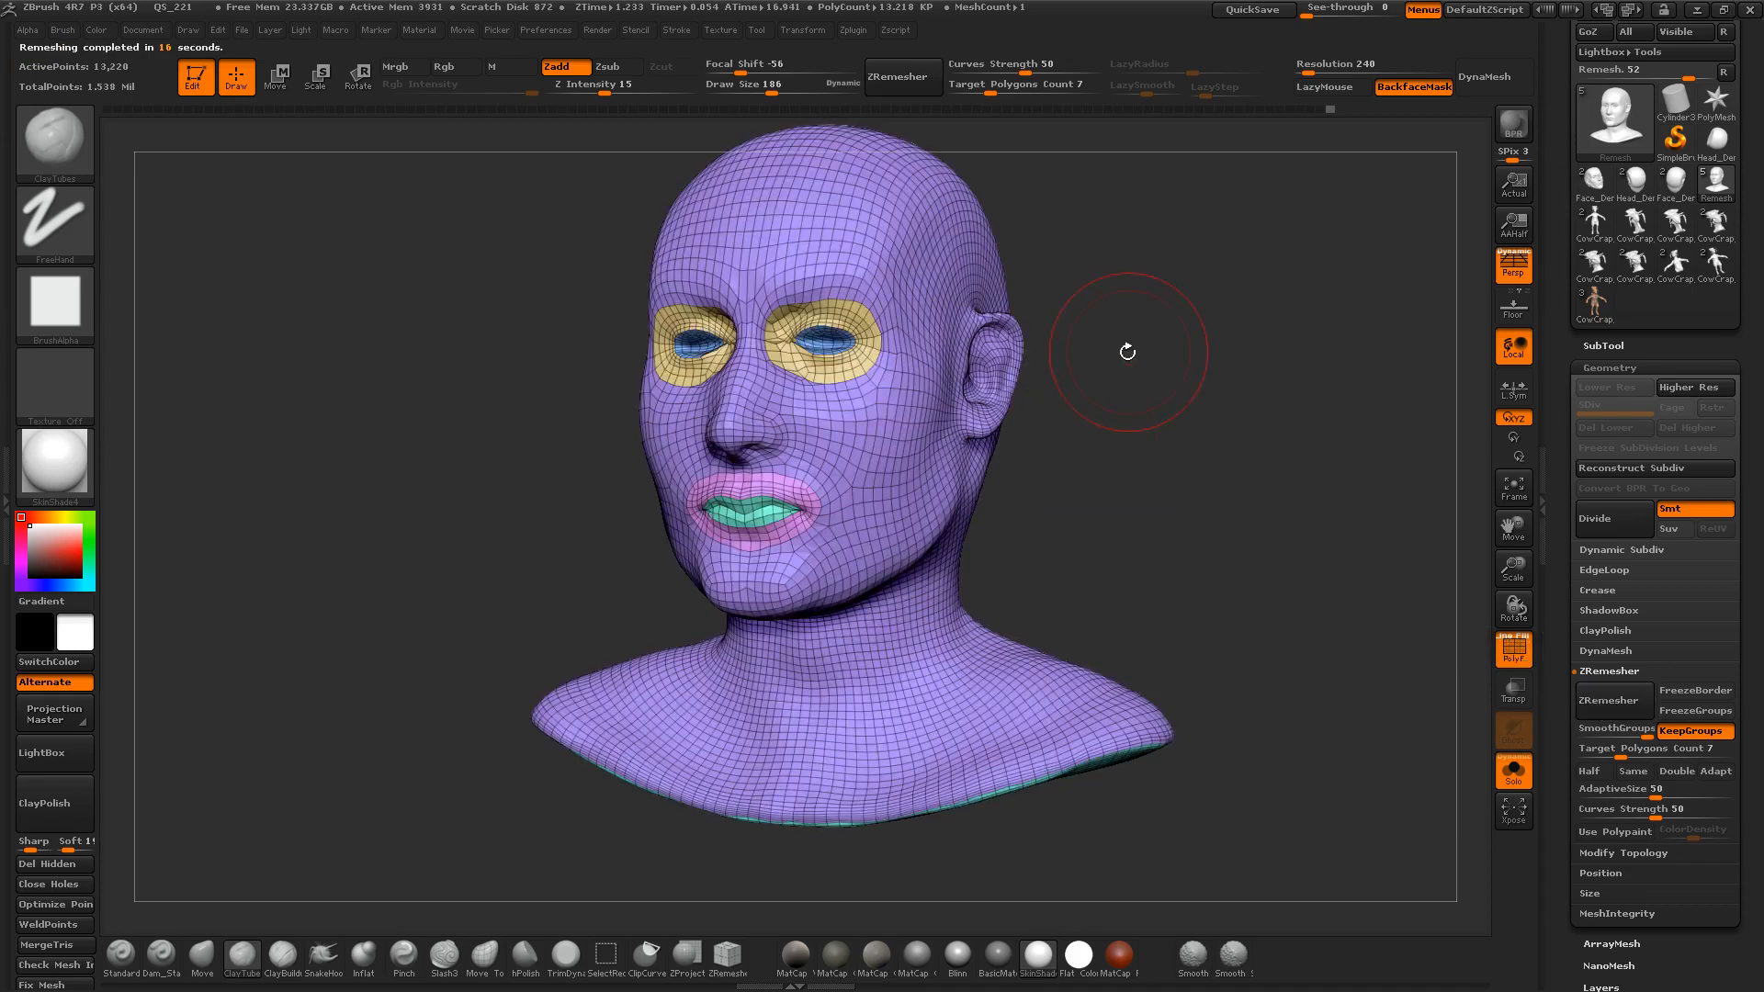
Step: Set the draw size to 105 and hide the polygroup on the bust's underside, keeping the rest of the head visible
{"action": "mouse_move", "coordinate": [1126, 350]}
{"action": "left_mouse_down", "text": "alt"}
{"action": "mouse_move", "coordinate": [1142, 413]}
{"action": "mouse_move", "coordinate": [1193, 389]}
{"action": "mouse_move", "coordinate": [1185, 407]}
{"action": "mouse_move", "coordinate": [1208, 374]}
{"action": "left_mouse_up", "text": "alt"}
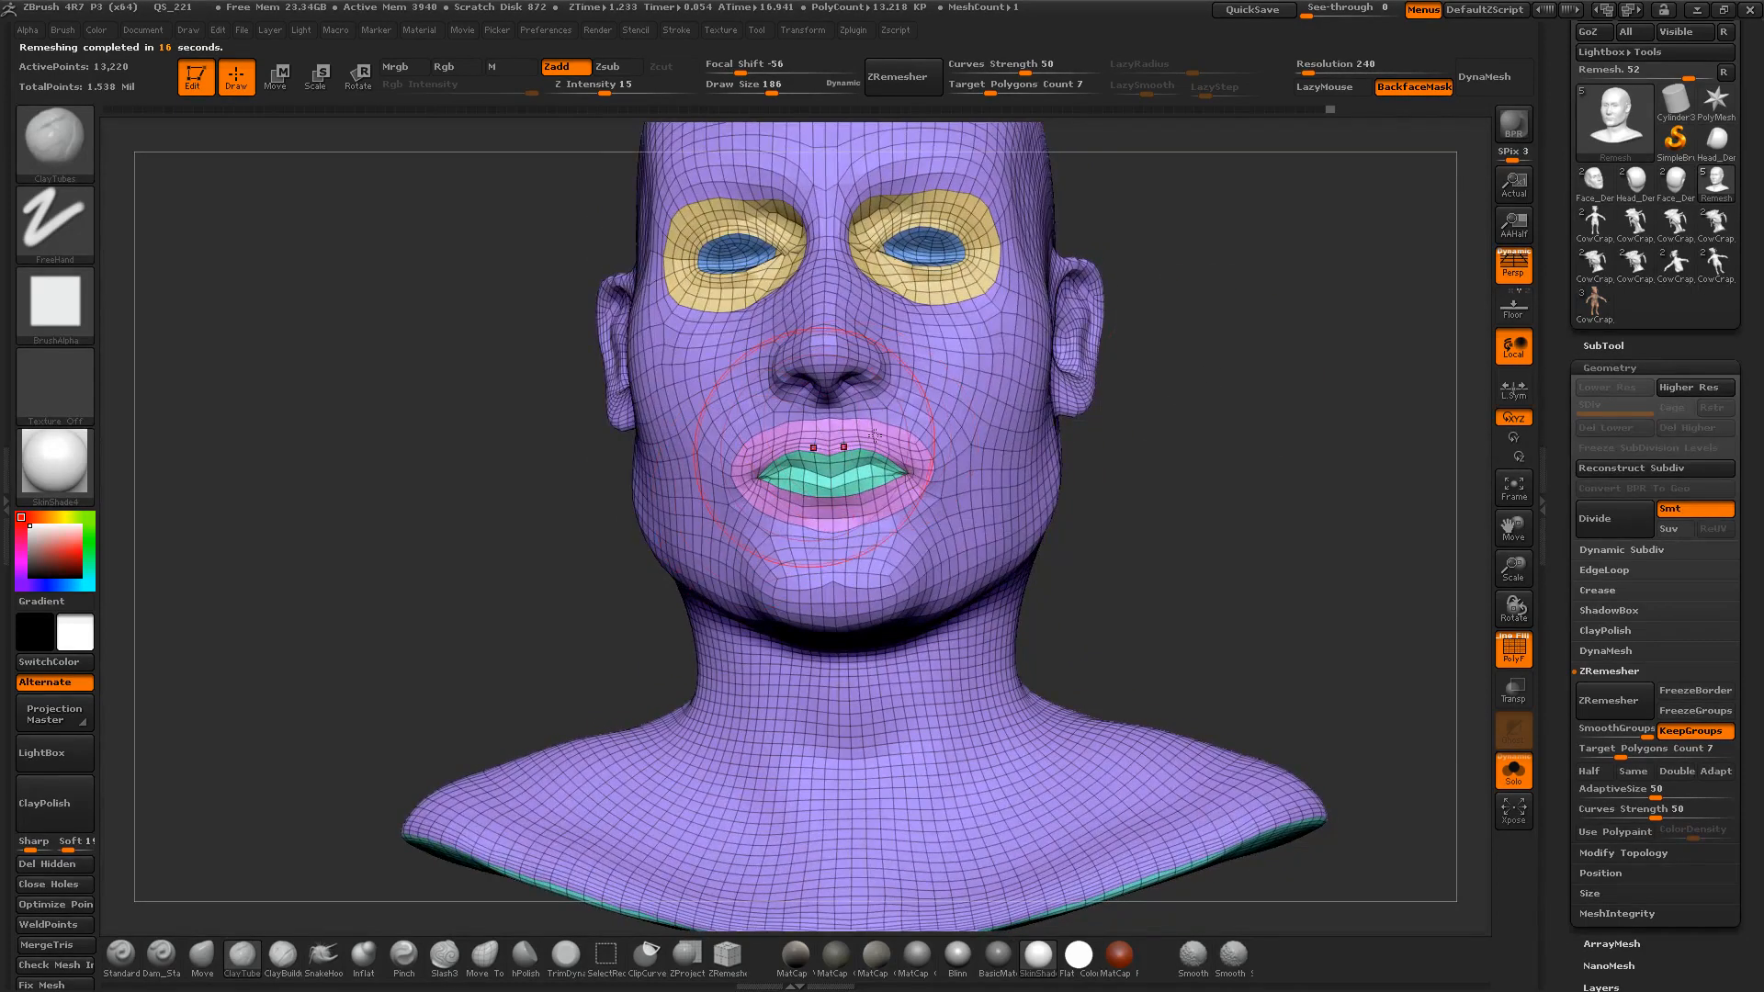
{"action": "key", "text": "s"}
{"action": "left_click_drag", "start_coordinate": [867, 430], "coordinate": [852, 430]}
{"action": "mouse_move", "coordinate": [1176, 397]}
{"action": "left_mouse_down"}
{"action": "mouse_move", "coordinate": [1239, 402]}
{"action": "mouse_move", "coordinate": [1141, 382]}
{"action": "mouse_move", "coordinate": [1130, 349]}
{"action": "mouse_move", "coordinate": [1128, 394]}
{"action": "left_mouse_up"}
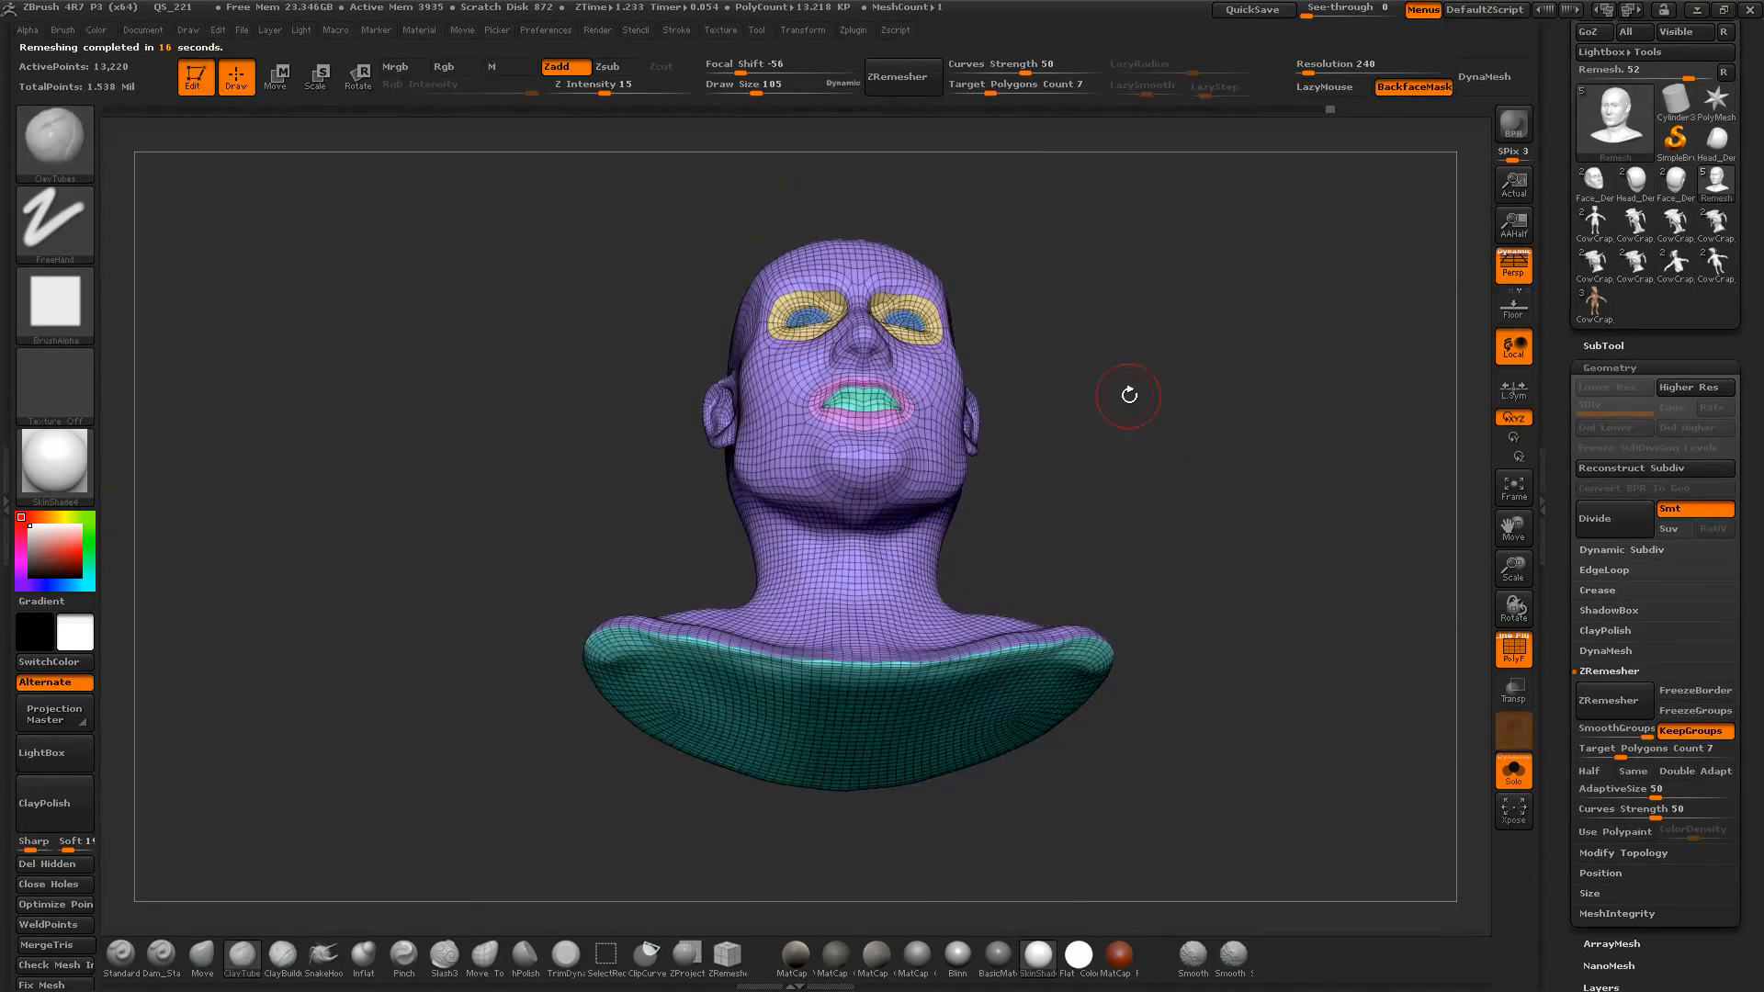
{"action": "left_click", "coordinate": [942, 712], "text": "ctrl+shift"}
{"action": "left_click", "coordinate": [939, 717], "text": "ctrl+shift"}
{"action": "left_click_drag", "start_coordinate": [1166, 641], "coordinate": [1146, 717]}
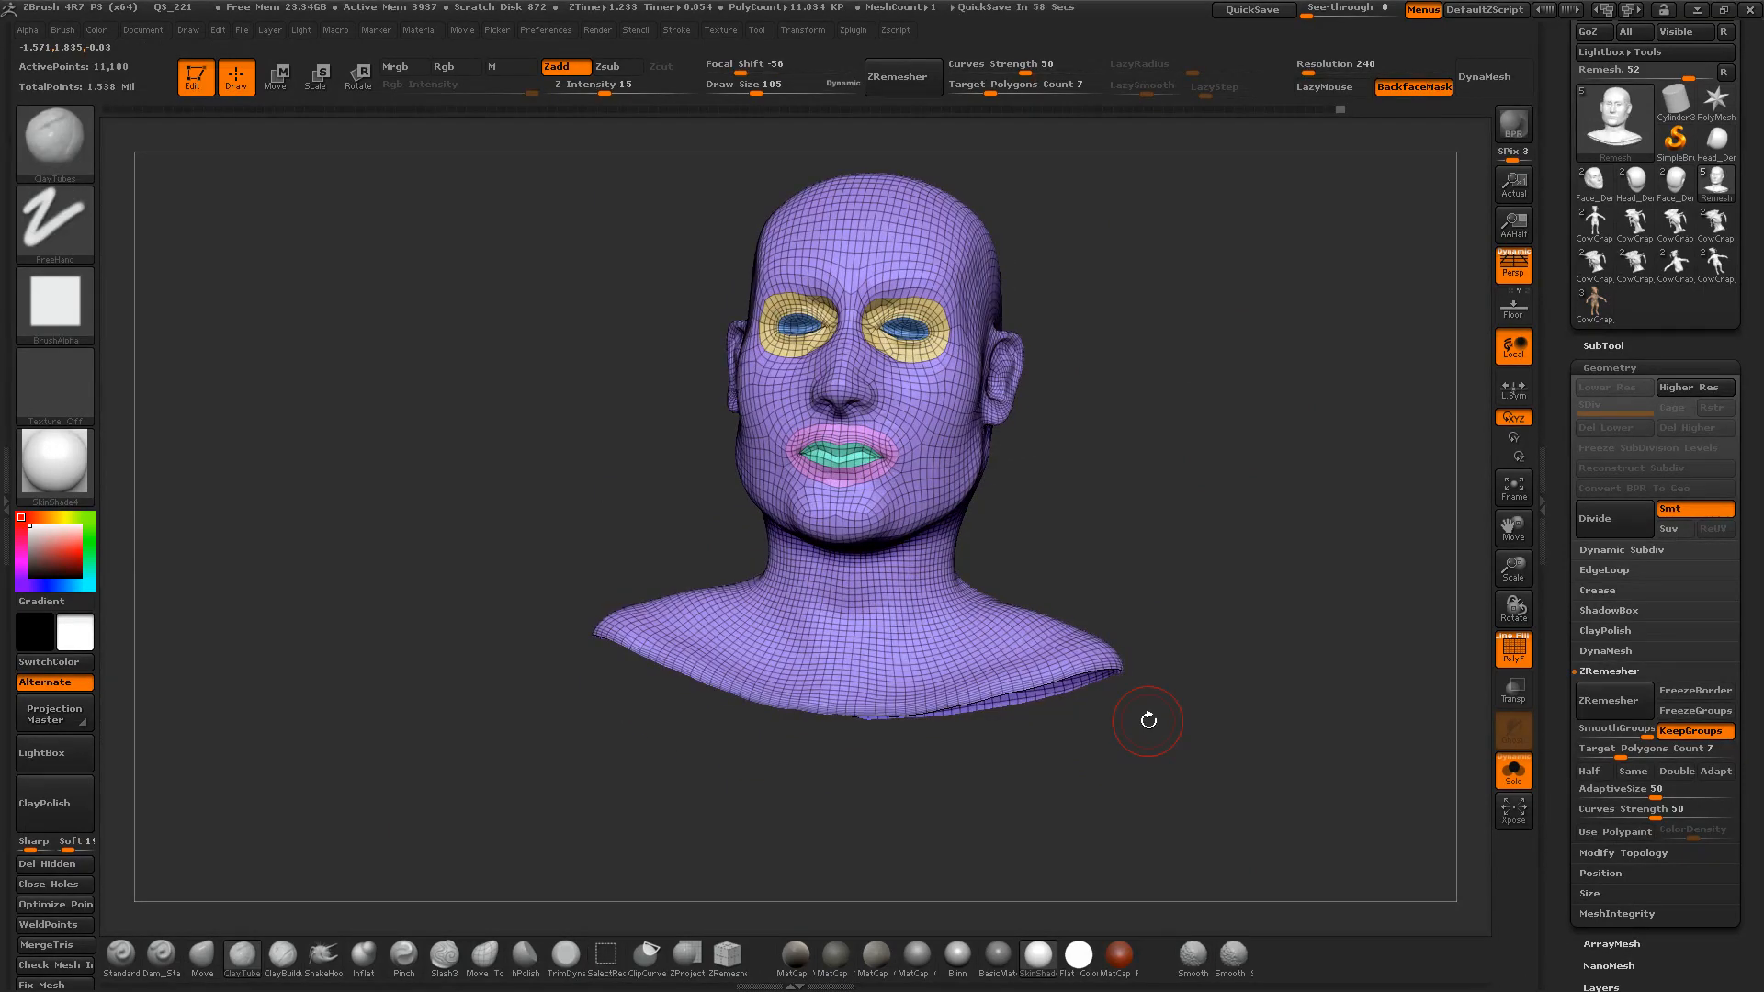
Step: Run ZRemesher on the head again and inspect the new edge flow around the eyes and mouth
{"action": "left_click_drag", "start_coordinate": [1097, 395], "coordinate": [1435, 410], "text": "alt"}
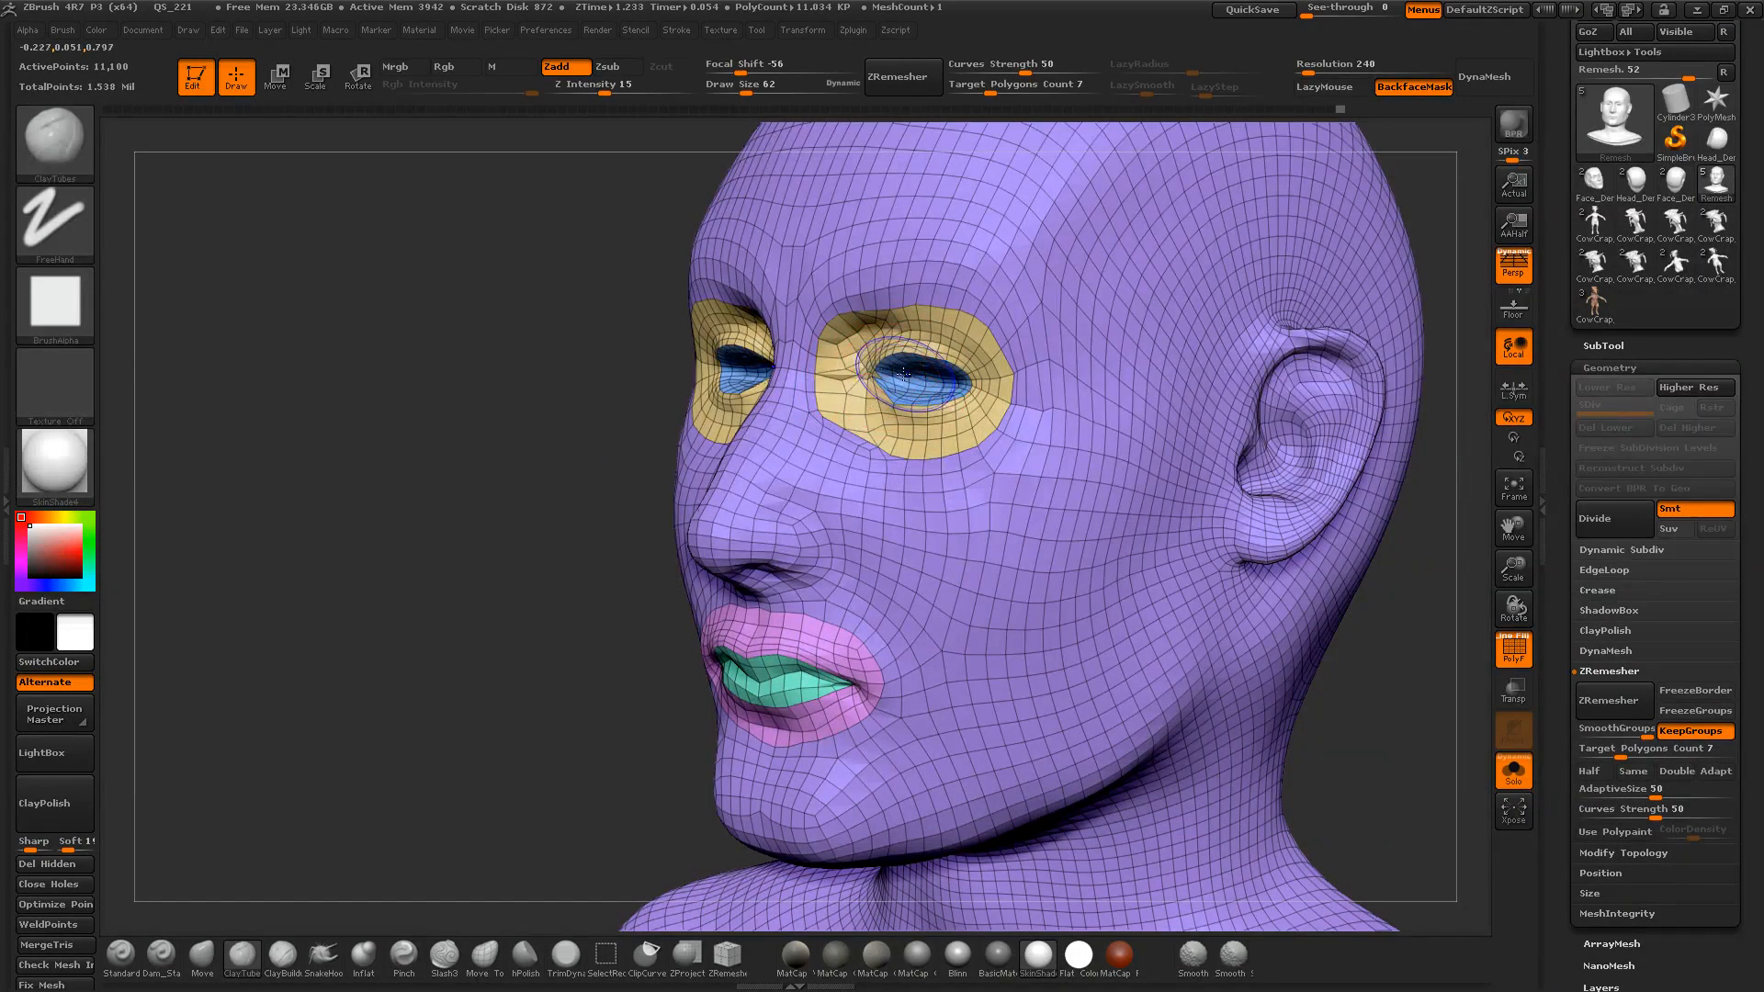
{"action": "key", "text": "shift"}
{"action": "left_click_drag", "start_coordinate": [511, 579], "coordinate": [537, 618]}
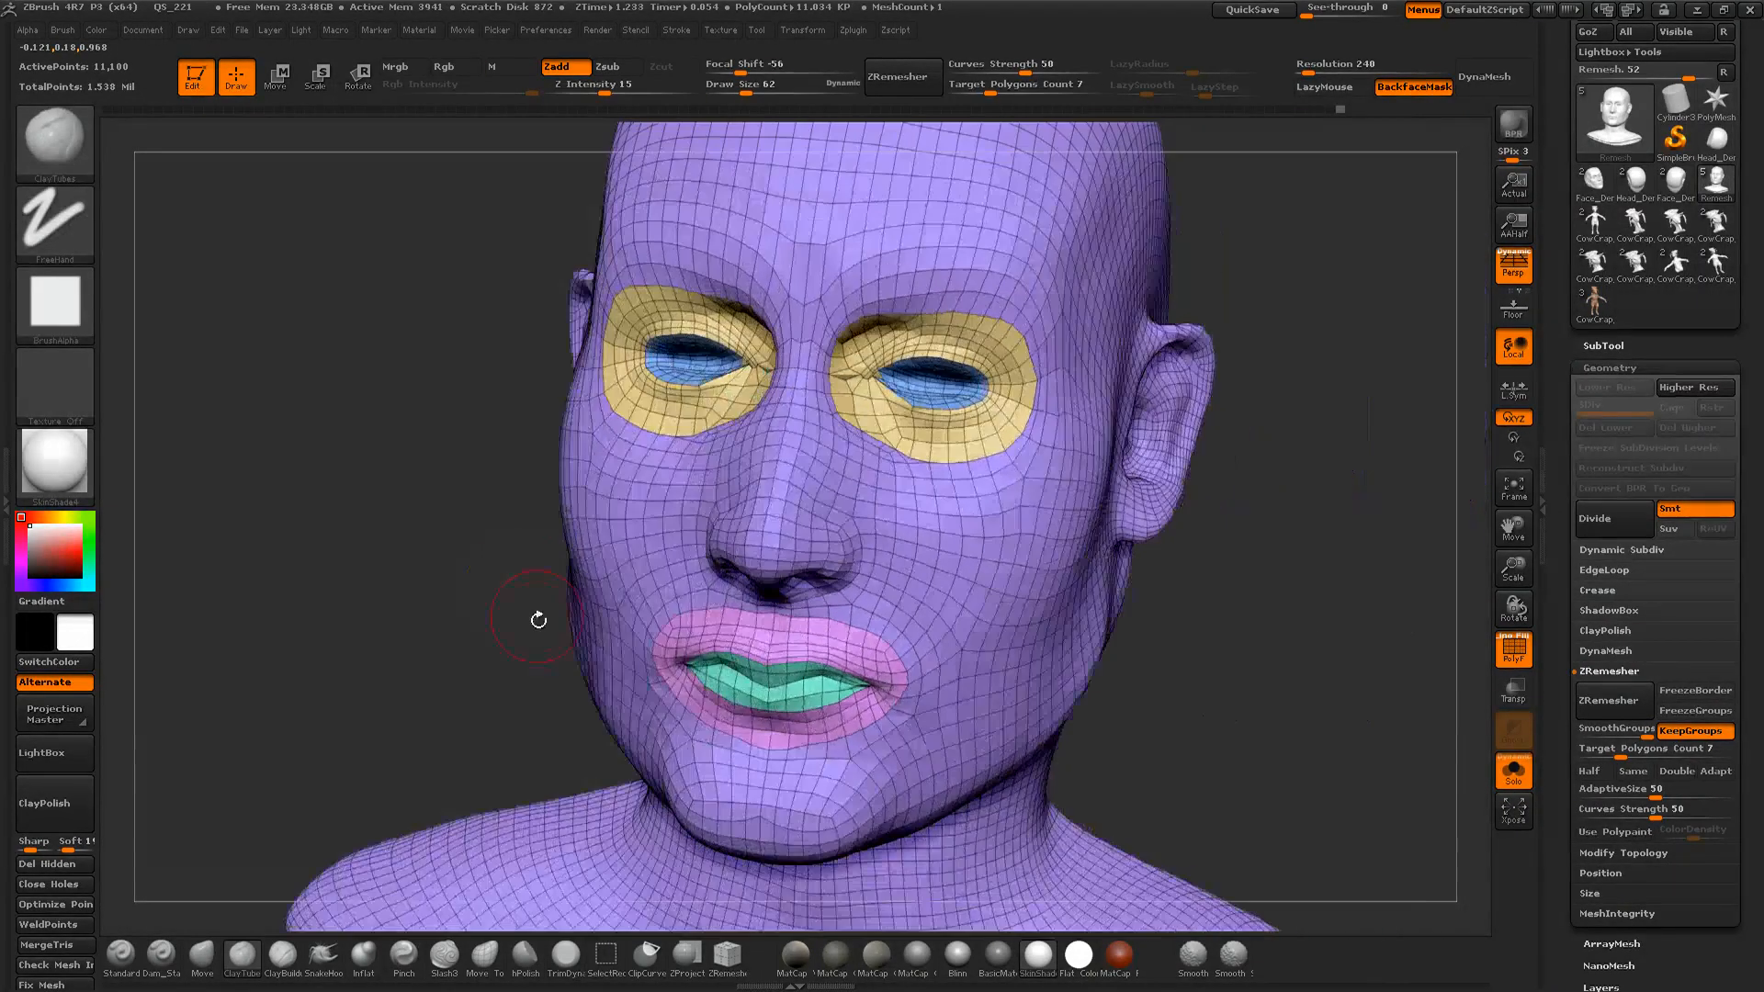
{"action": "left_click_drag", "start_coordinate": [1295, 452], "coordinate": [1300, 390]}
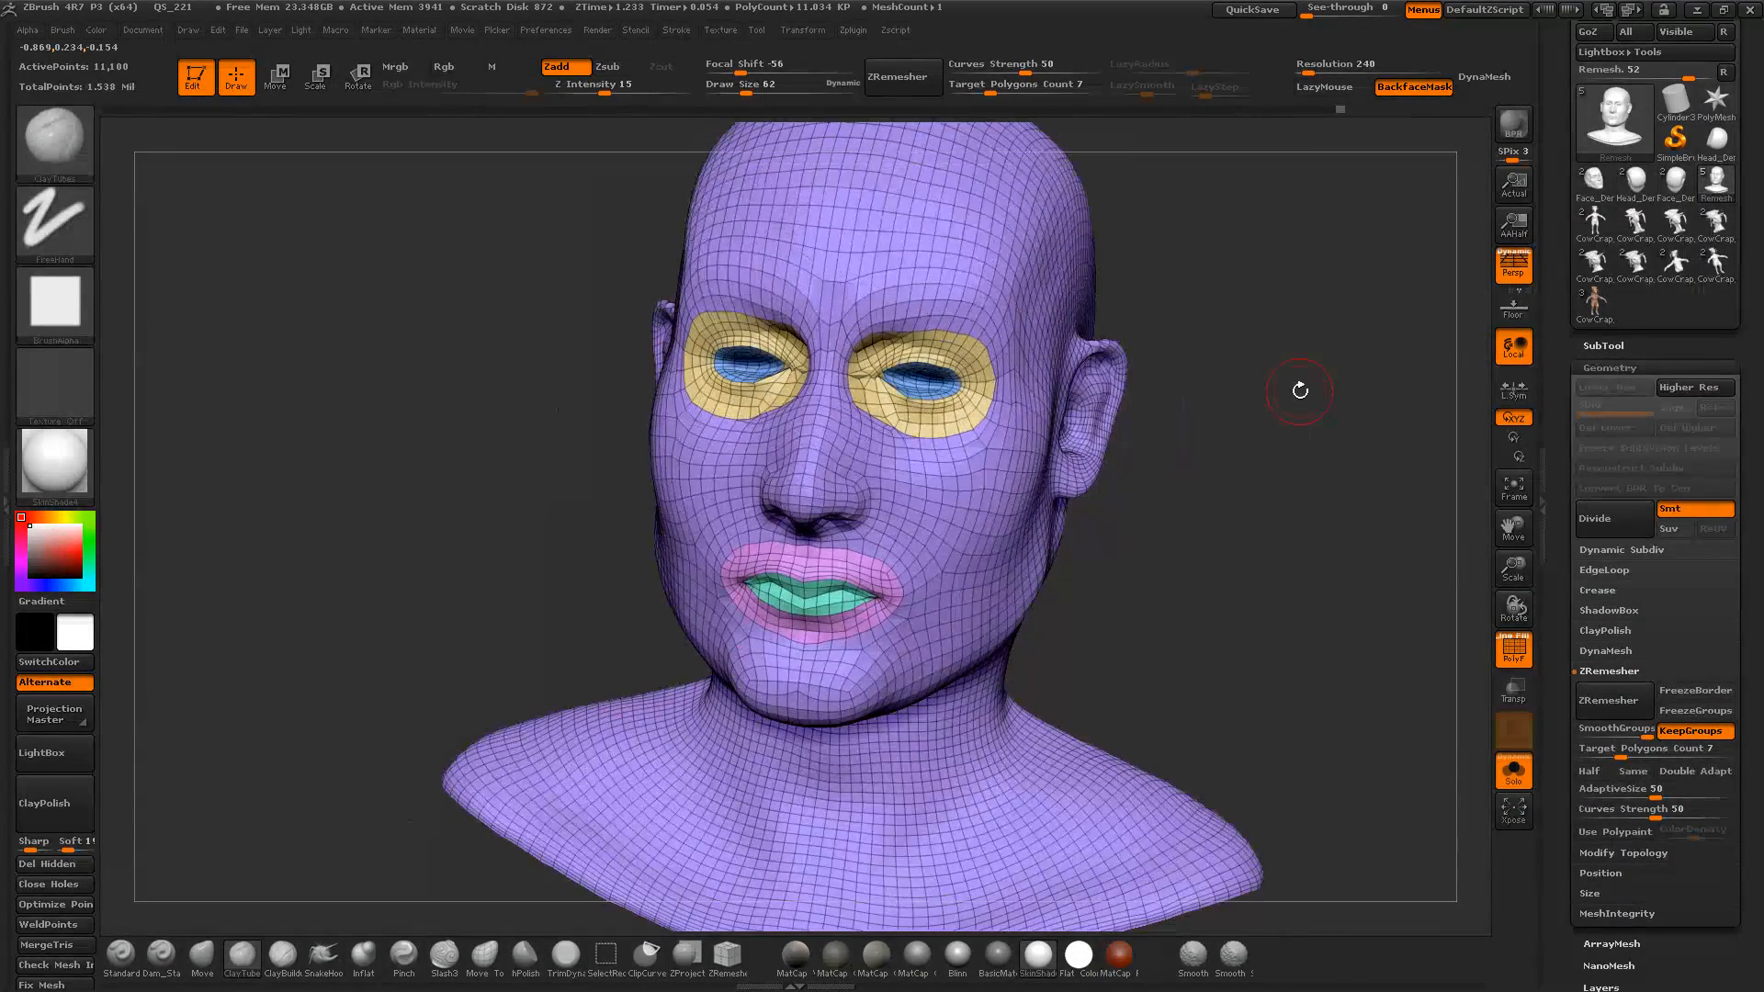
{"action": "left_click", "coordinate": [1607, 698]}
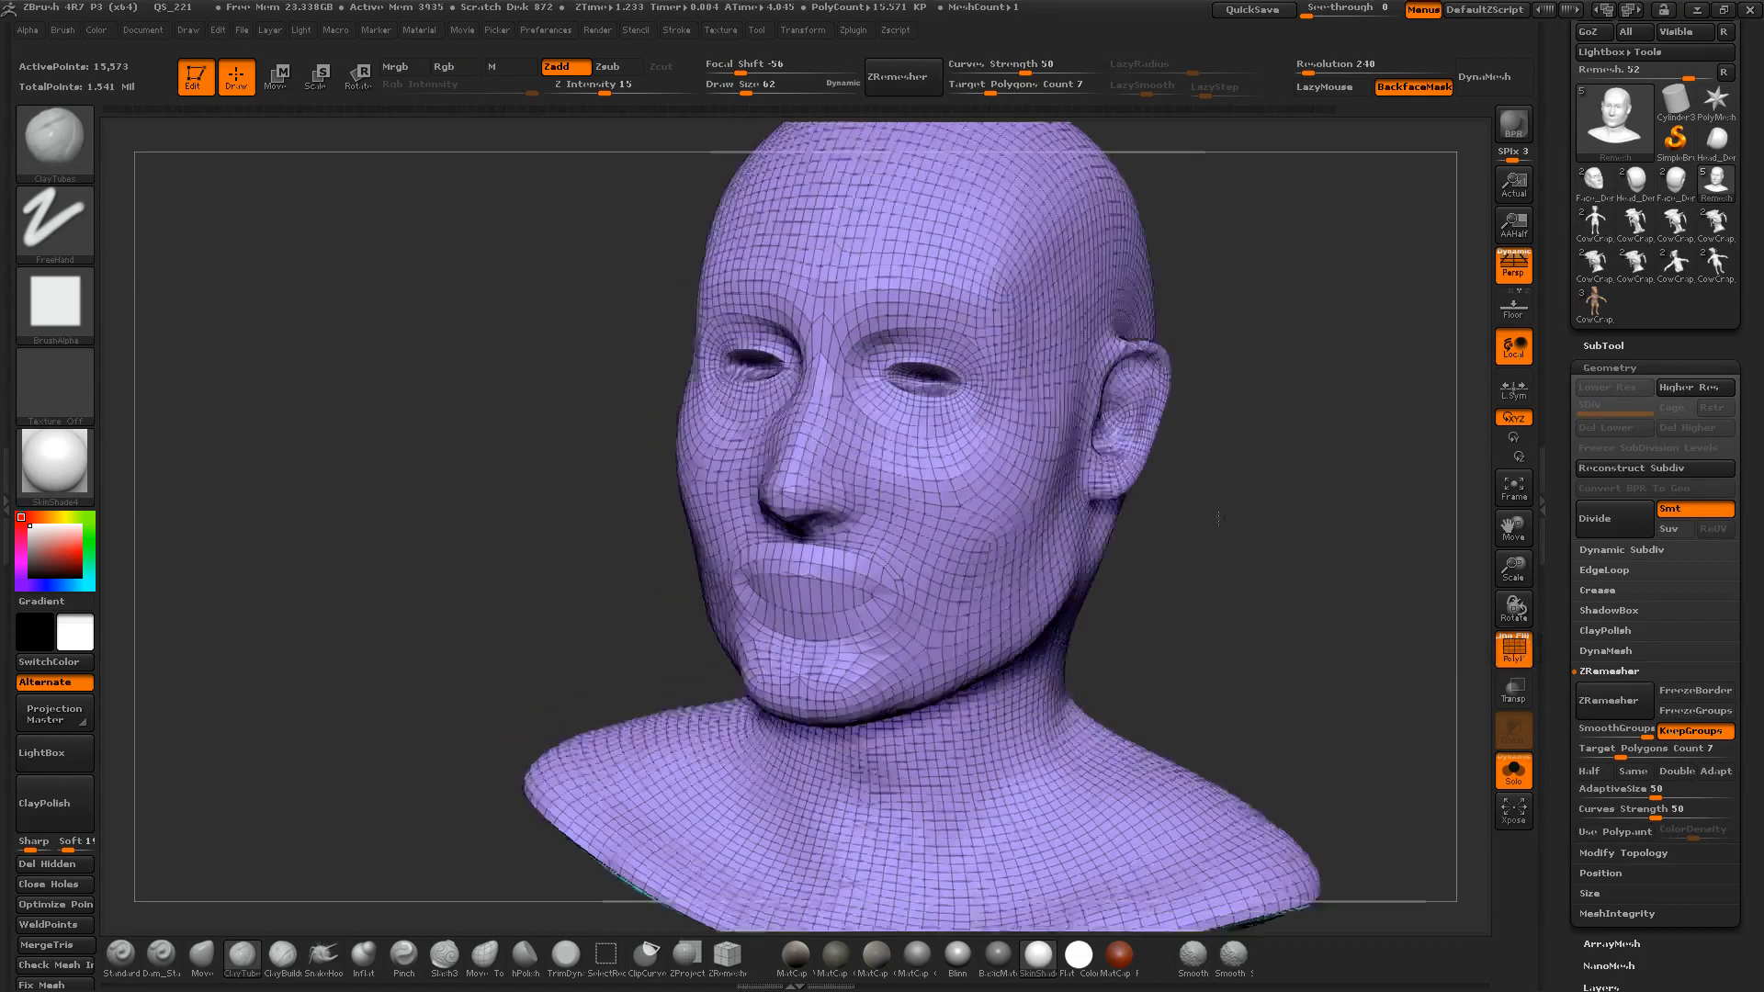
{"action": "mouse_move", "coordinate": [1218, 518]}
{"action": "left_mouse_down"}
{"action": "mouse_move", "coordinate": [1185, 506]}
{"action": "mouse_move", "coordinate": [1209, 498]}
{"action": "left_mouse_up"}
{"action": "left_click_drag", "start_coordinate": [825, 560], "coordinate": [831, 568], "text": "shift"}
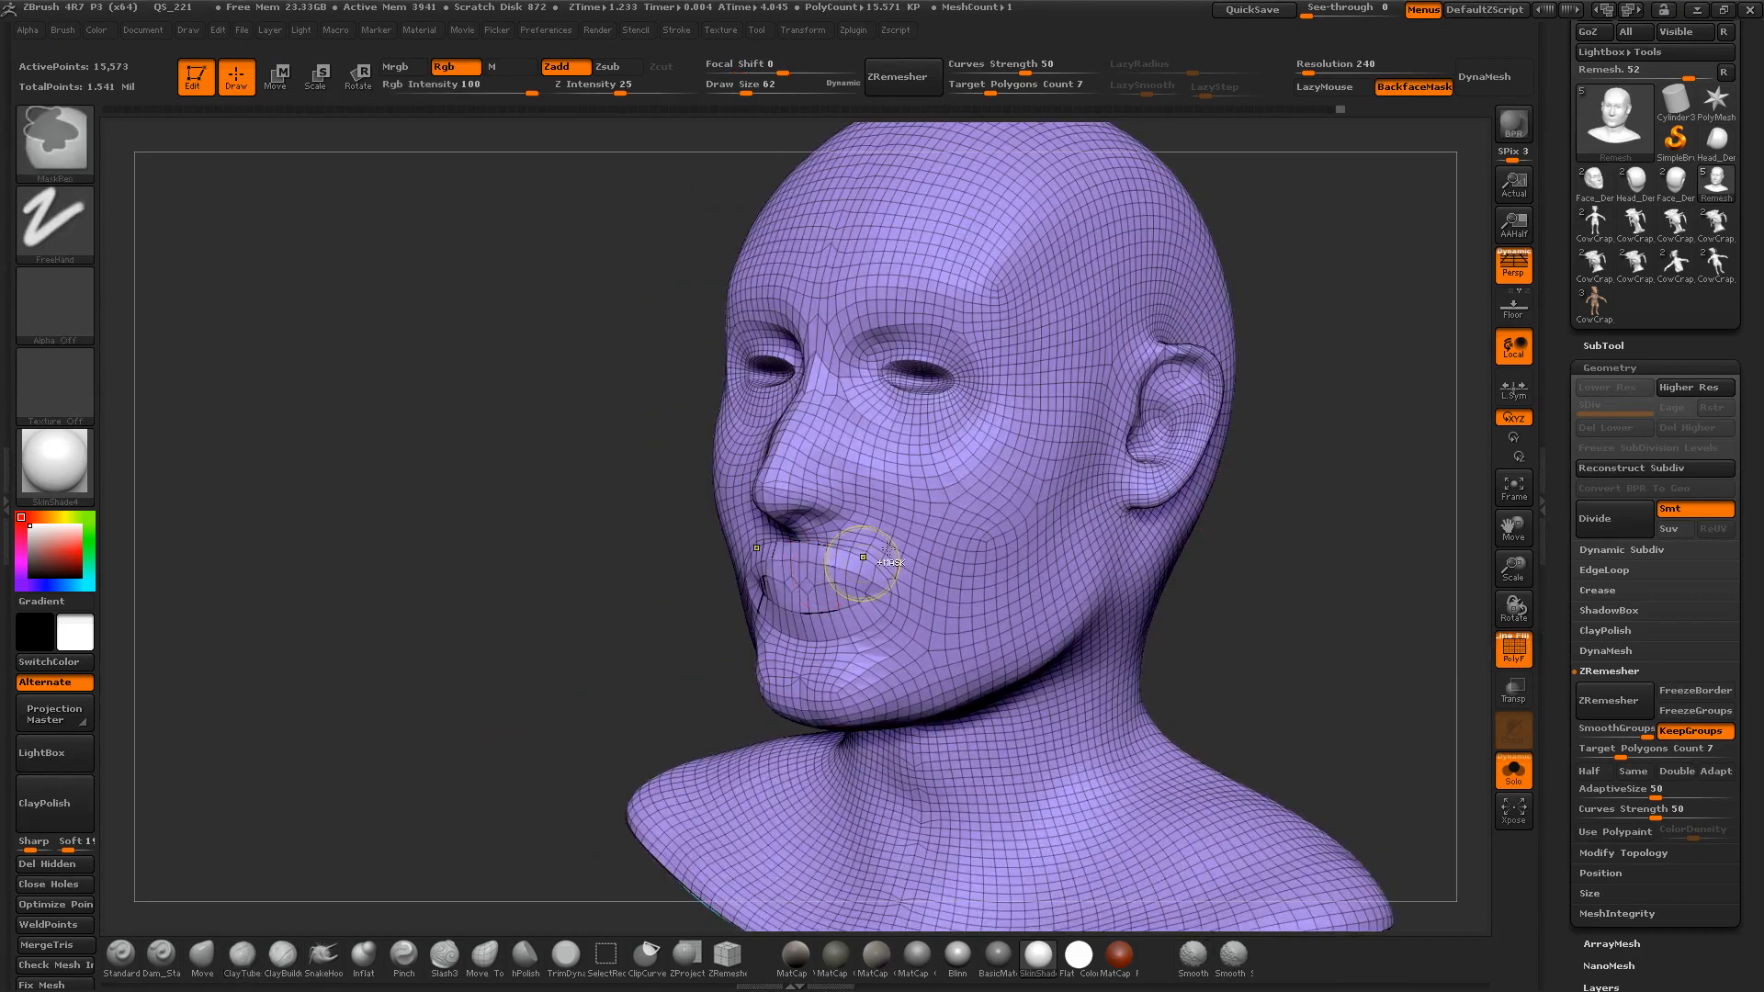
{"action": "key", "text": "ctrl+z"}
{"action": "mouse_move", "coordinate": [1242, 444]}
{"action": "left_mouse_down"}
{"action": "mouse_move", "coordinate": [1310, 433]}
{"action": "mouse_move", "coordinate": [1237, 395]}
{"action": "mouse_move", "coordinate": [1237, 475]}
{"action": "left_mouse_up"}
{"action": "mouse_move", "coordinate": [1188, 386]}
{"action": "left_mouse_down"}
{"action": "mouse_move", "coordinate": [1273, 423]}
{"action": "mouse_move", "coordinate": [1257, 416]}
{"action": "left_mouse_up"}
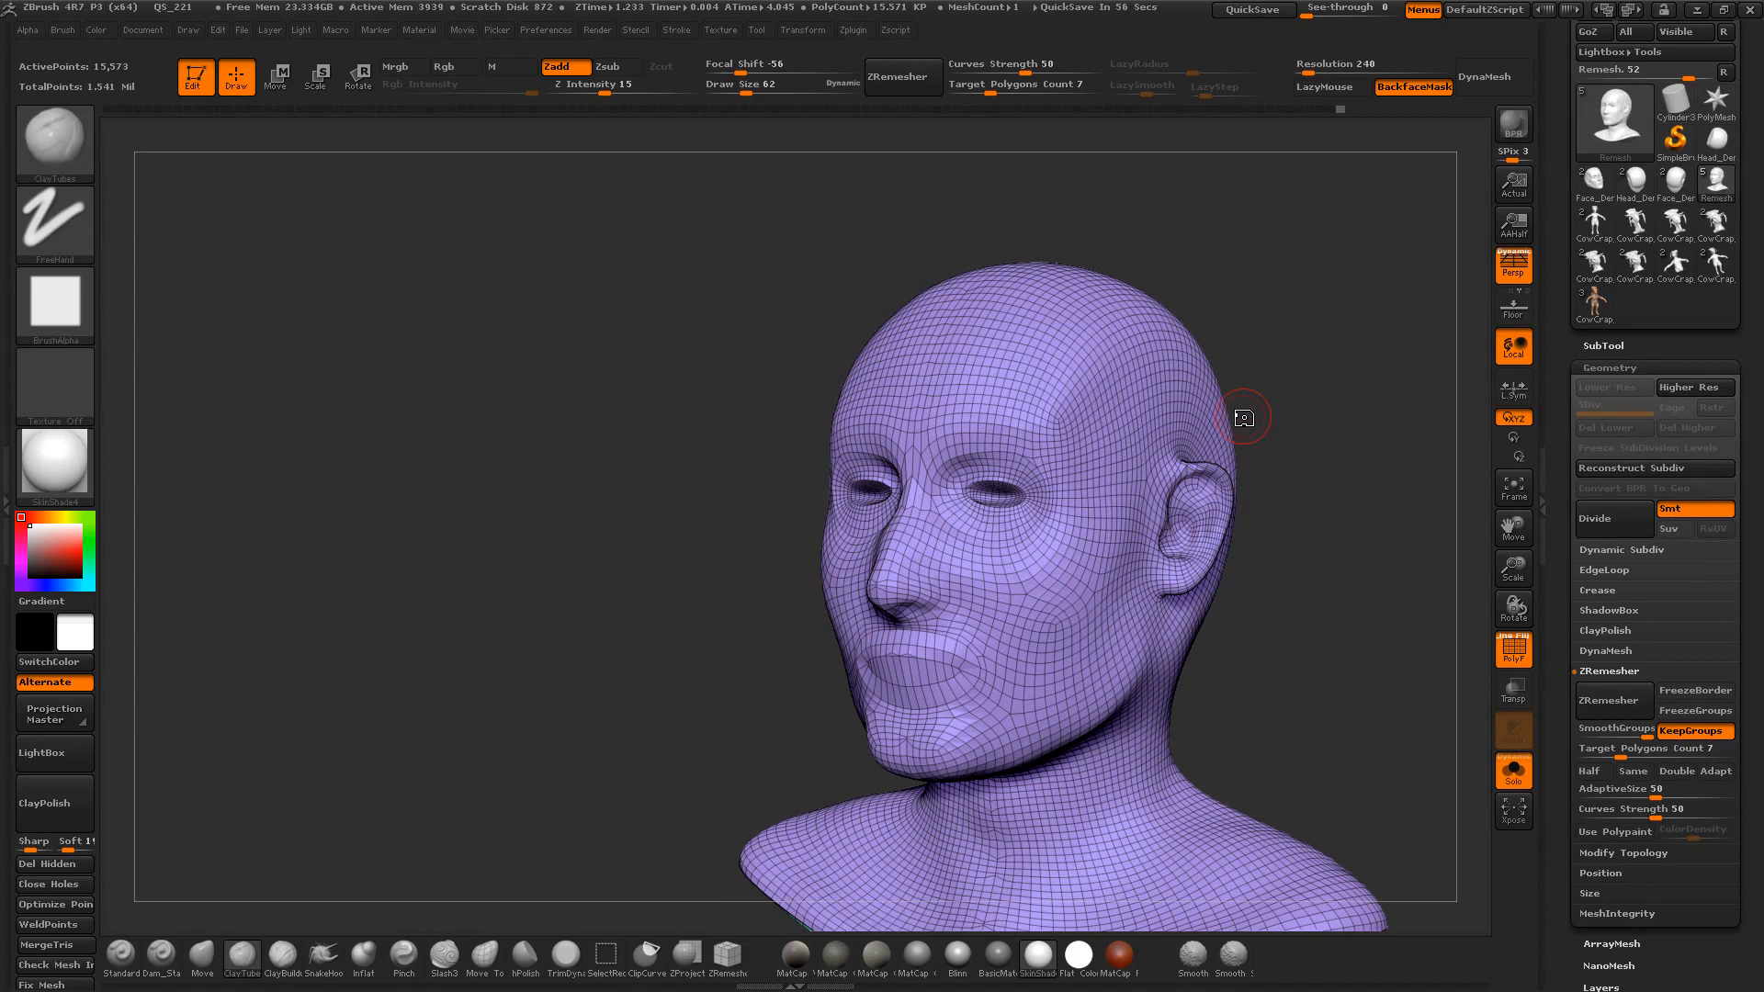
Step: Smooth the polygons above the upper lip and around the mouth while checking the edge flow from both sides
{"action": "left_click_drag", "start_coordinate": [1244, 418], "coordinate": [1252, 366]}
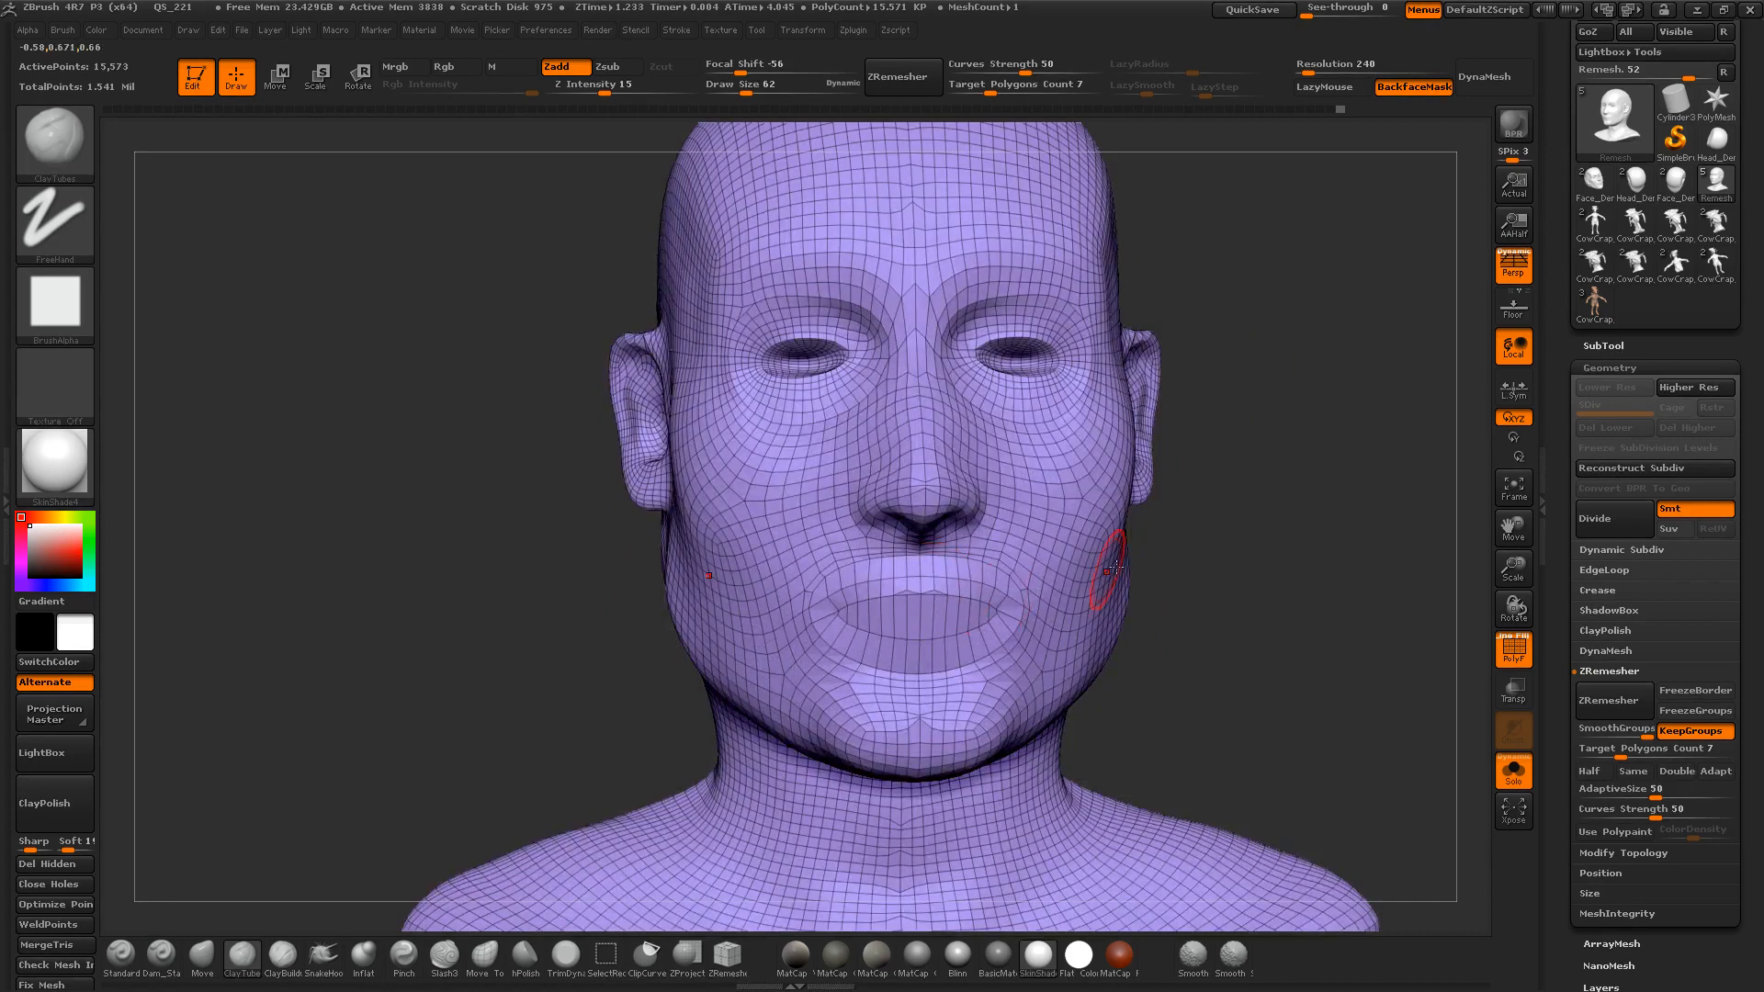
{"action": "mouse_move", "coordinate": [1178, 543]}
{"action": "left_mouse_down"}
{"action": "mouse_move", "coordinate": [1213, 528]}
{"action": "mouse_move", "coordinate": [1150, 499]}
{"action": "mouse_move", "coordinate": [1137, 463]}
{"action": "mouse_move", "coordinate": [1231, 397]}
{"action": "mouse_move", "coordinate": [1305, 440]}
{"action": "mouse_move", "coordinate": [1267, 441]}
{"action": "left_mouse_up"}
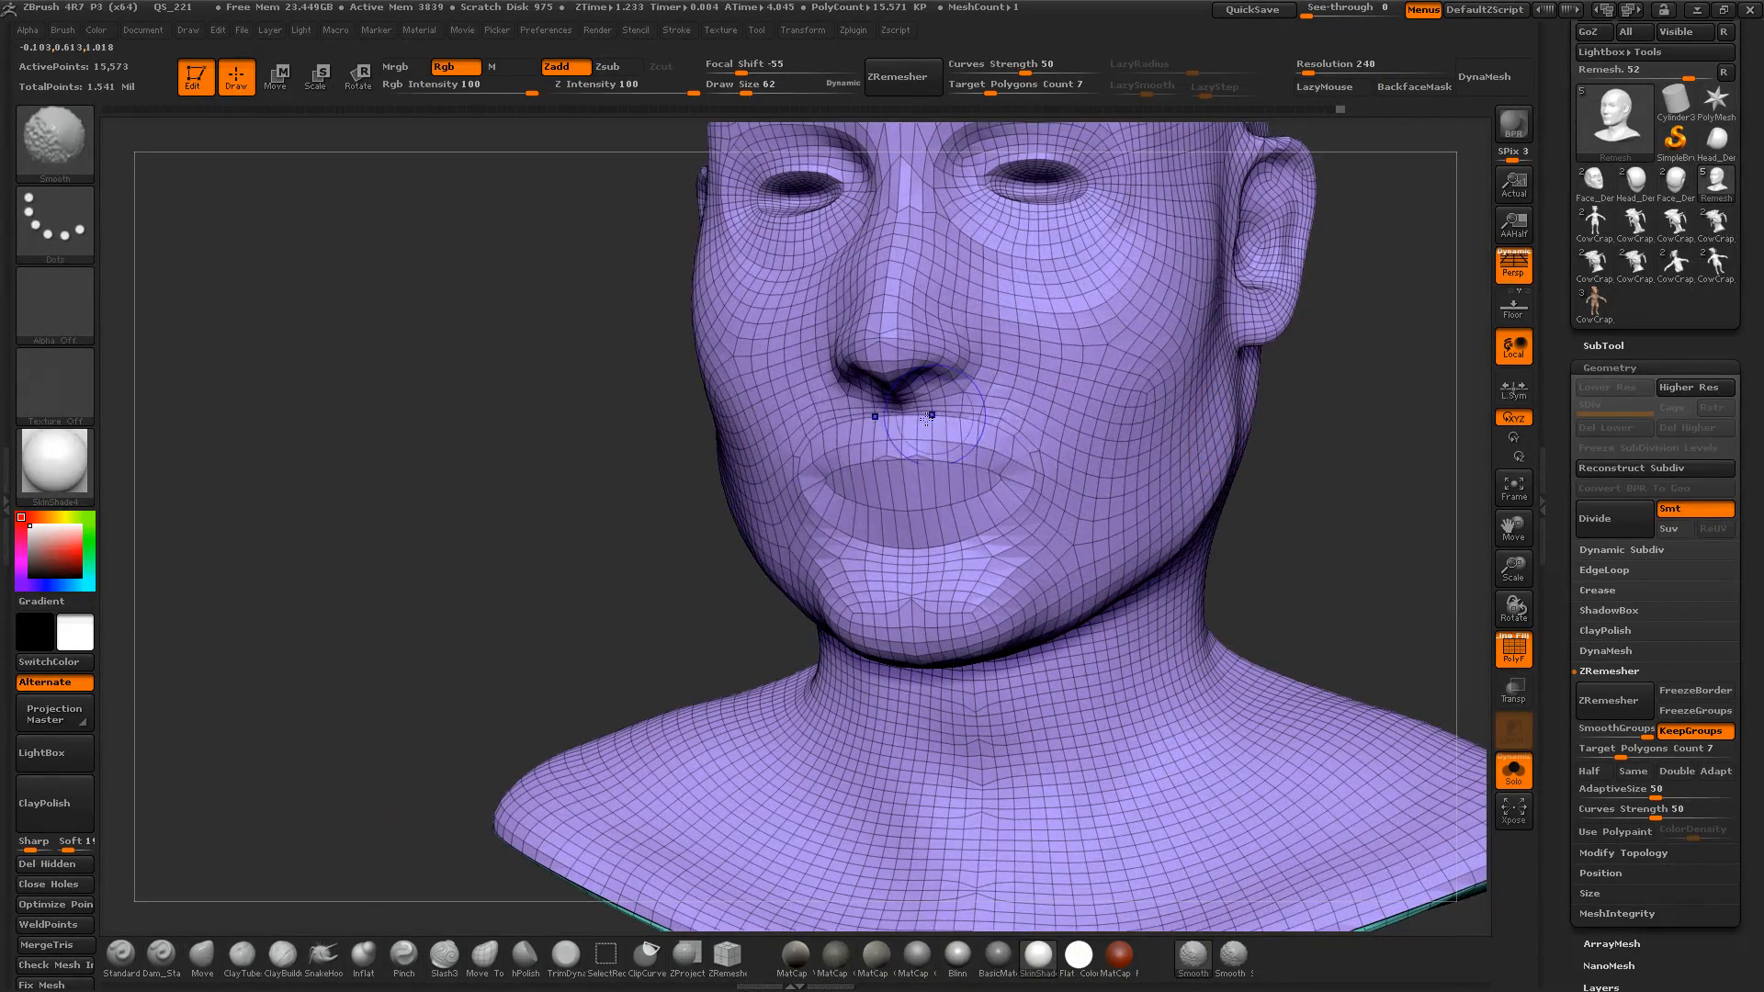
{"action": "mouse_move", "coordinate": [874, 413]}
{"action": "left_mouse_down", "text": "shift"}
{"action": "mouse_move", "coordinate": [1022, 419]}
{"action": "mouse_move", "coordinate": [1016, 482]}
{"action": "left_mouse_up", "text": "shift"}
{"action": "left_click_drag", "start_coordinate": [1231, 477], "coordinate": [1360, 457]}
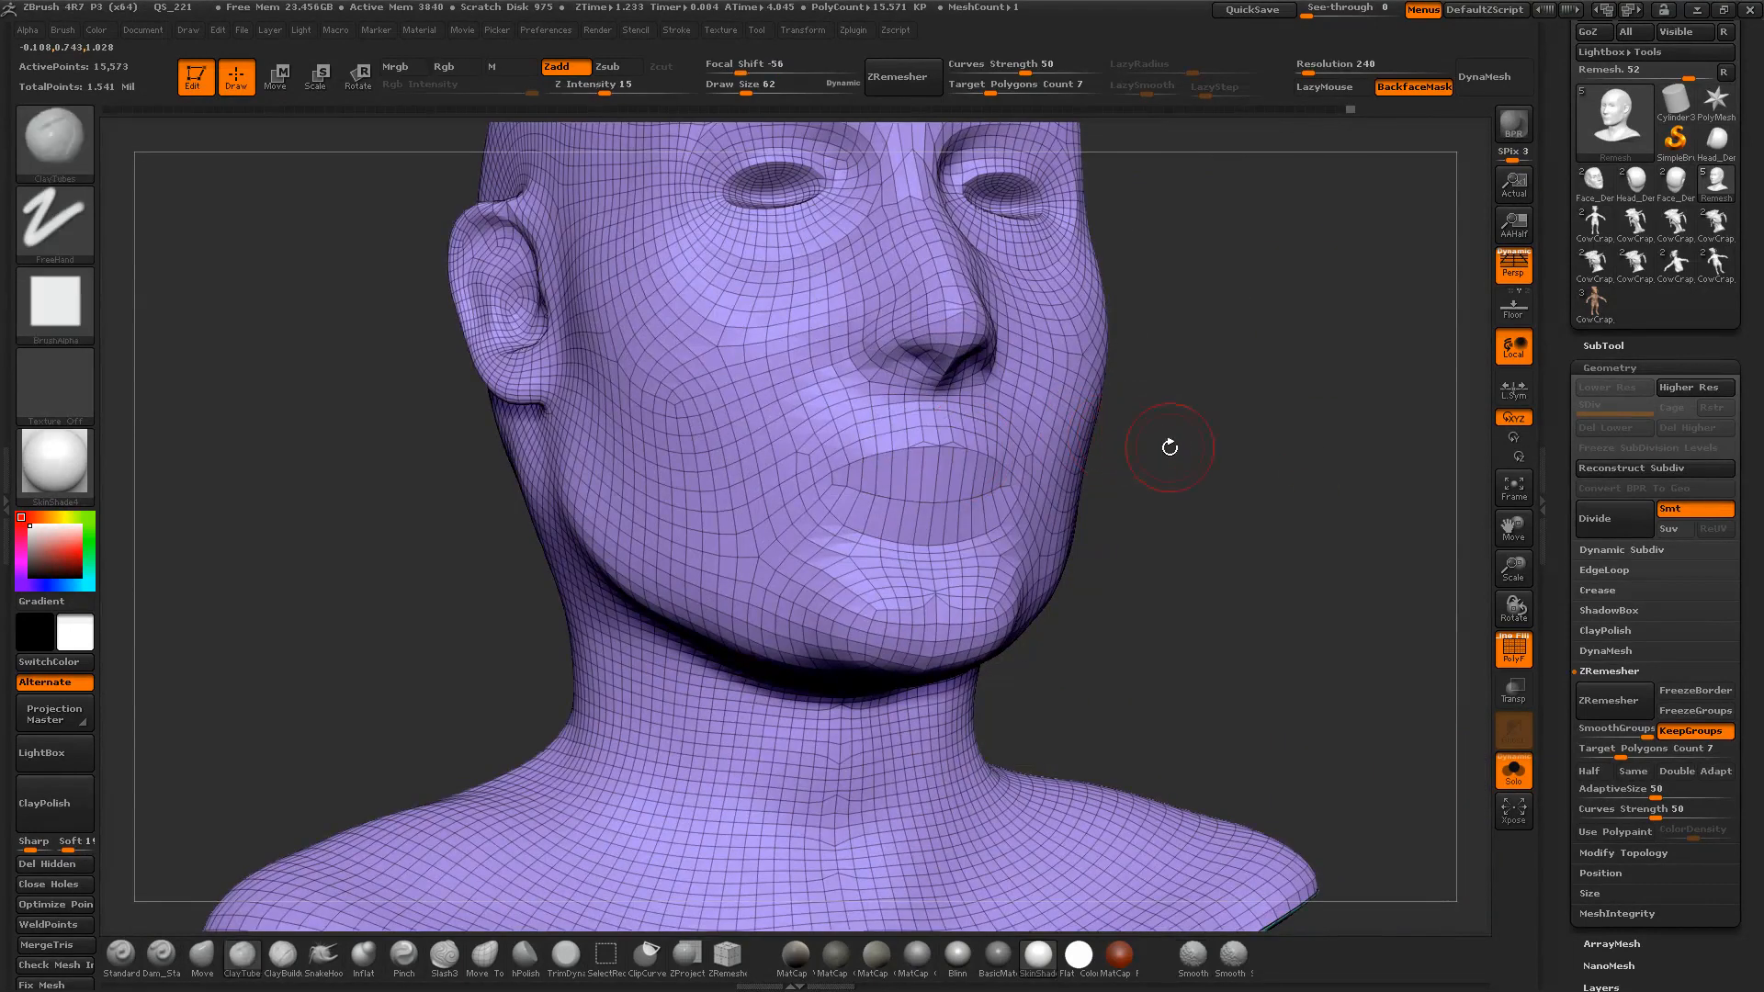
{"action": "left_click_drag", "start_coordinate": [1165, 444], "coordinate": [1295, 448]}
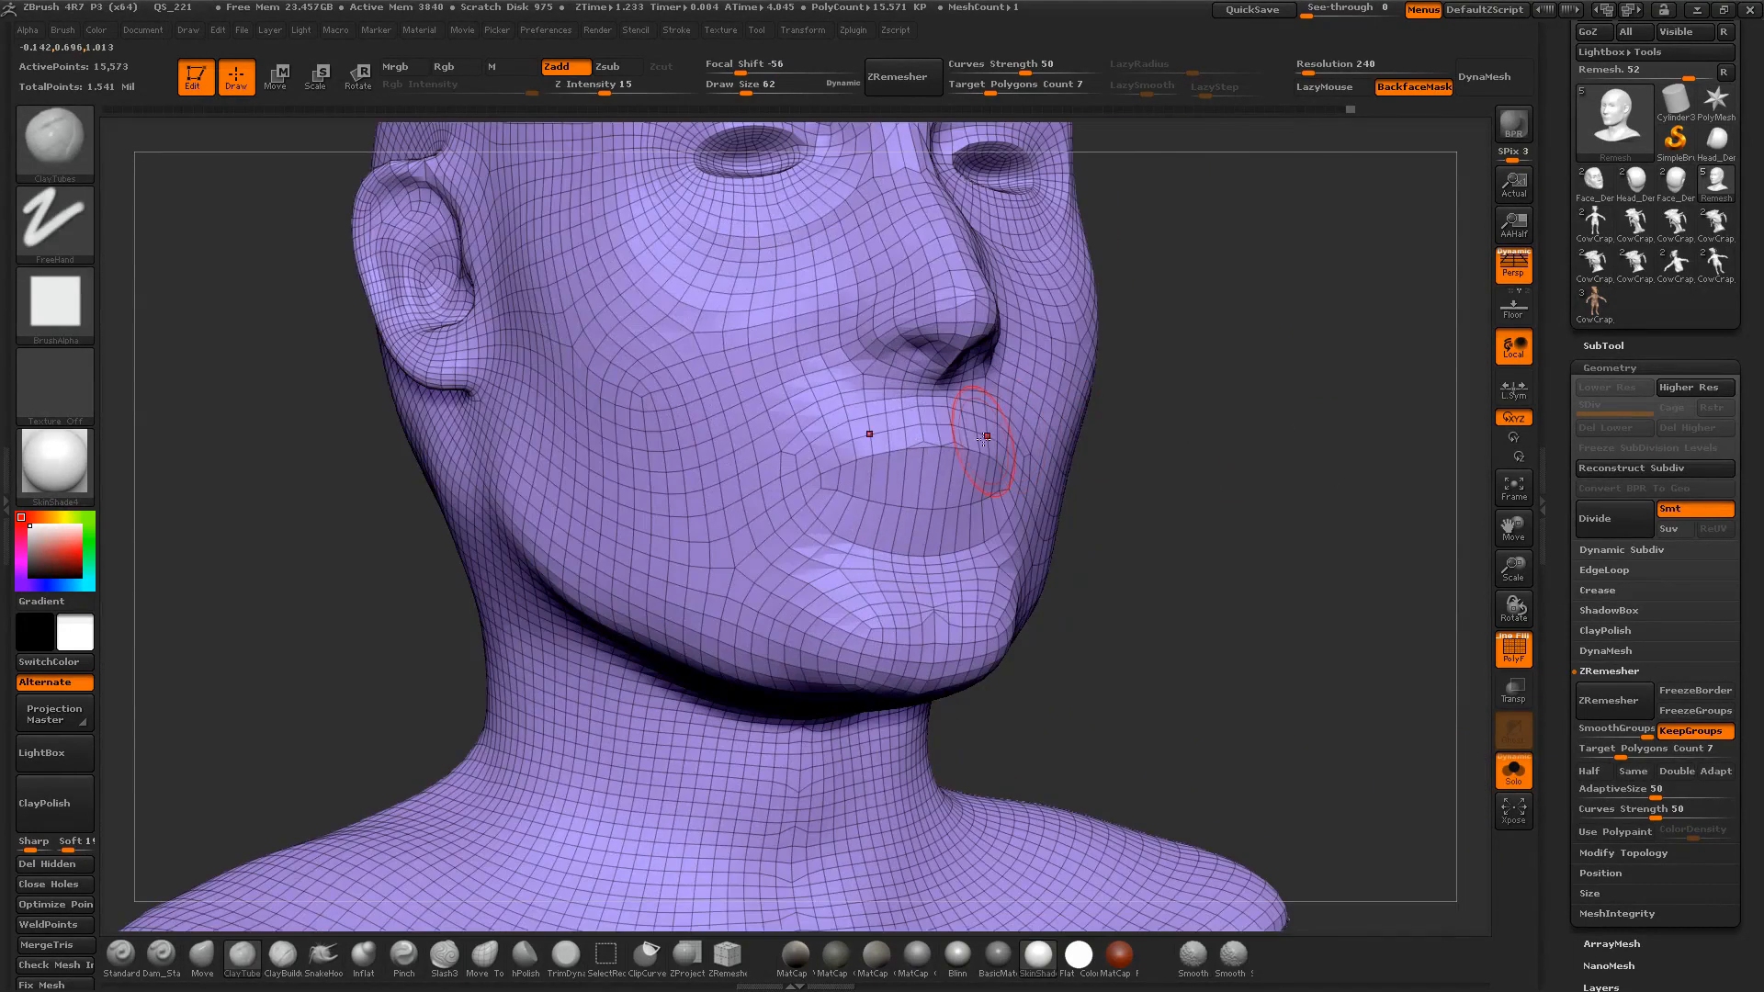
Step: Set the draw size to 32 and switch to the ZModeler brush
{"action": "key", "text": "s"}
{"action": "left_click_drag", "start_coordinate": [986, 444], "coordinate": [968, 444]}
{"action": "key", "text": "b"}
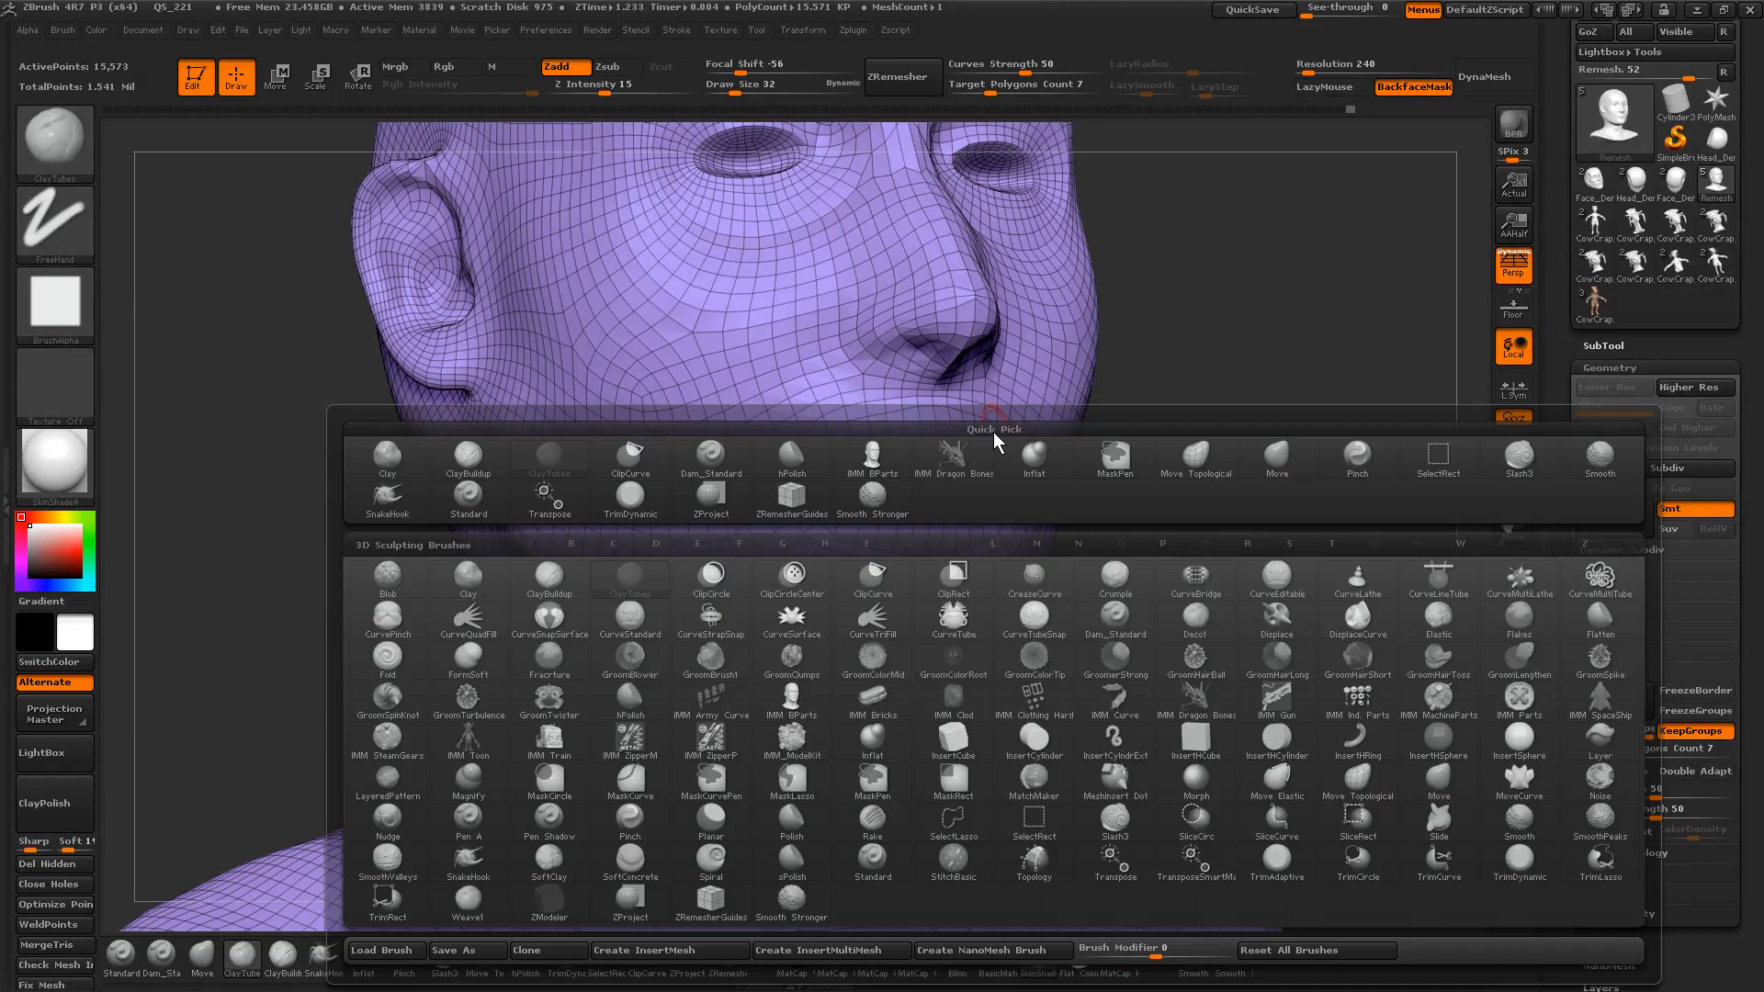
{"action": "key", "text": "z"}
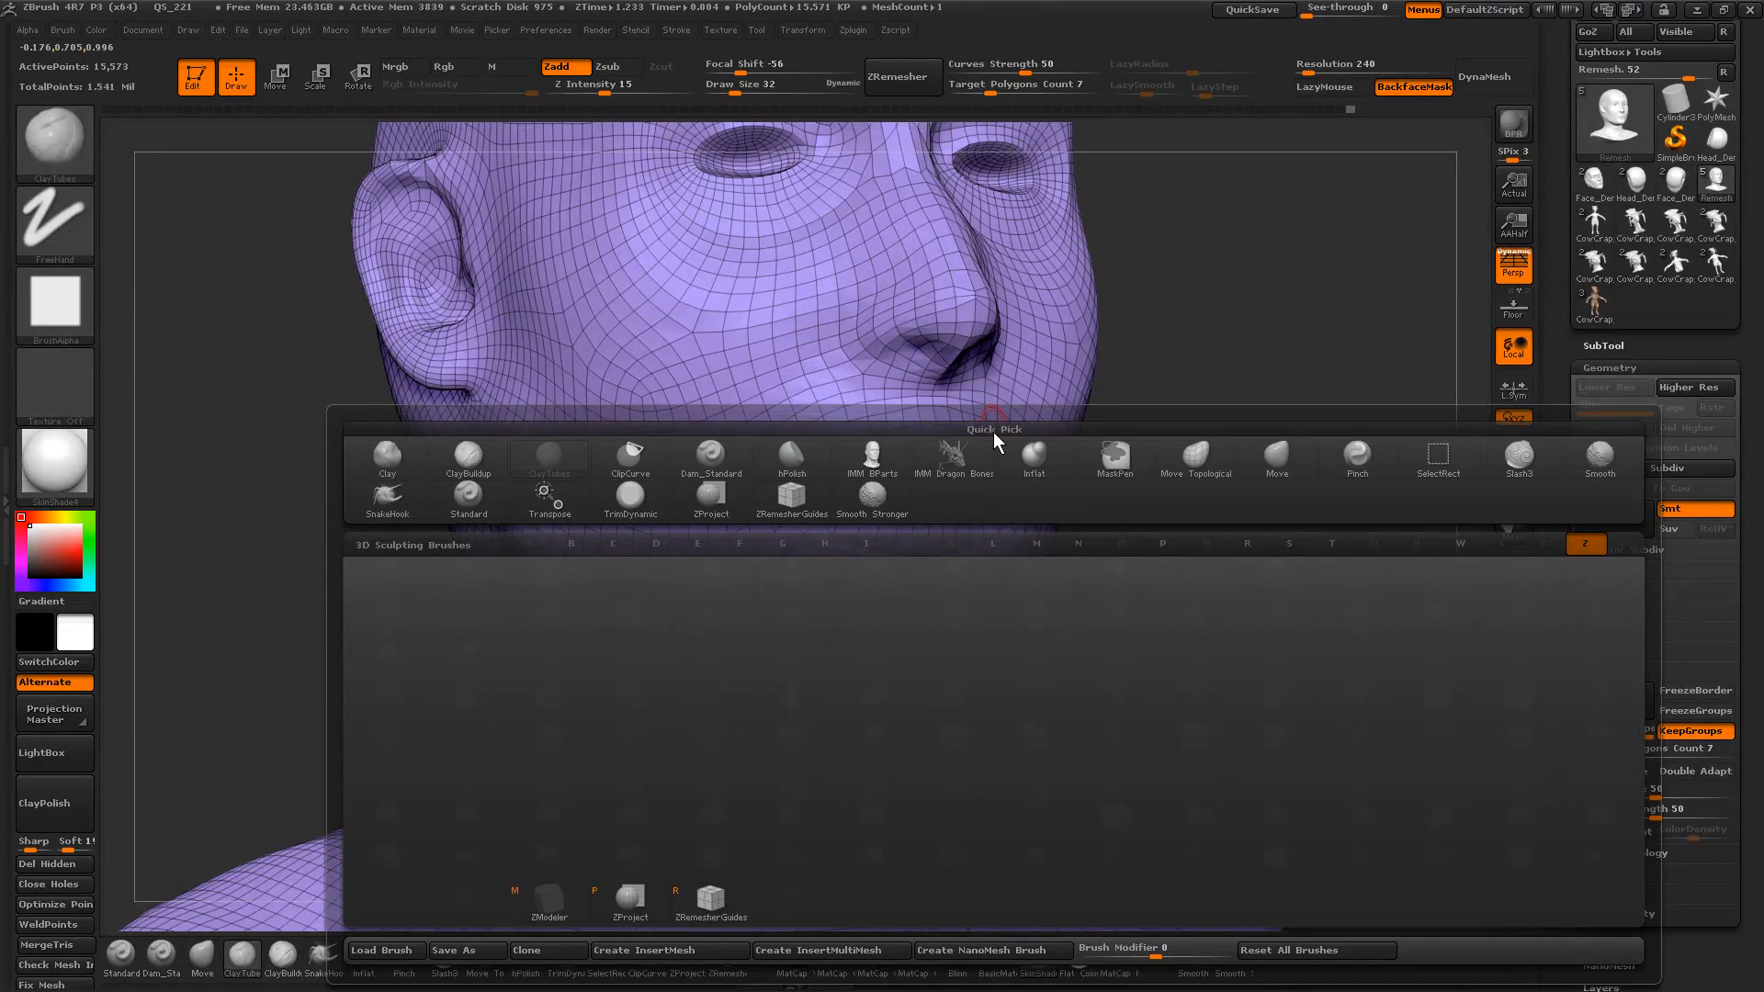
{"action": "left_click", "coordinate": [551, 905]}
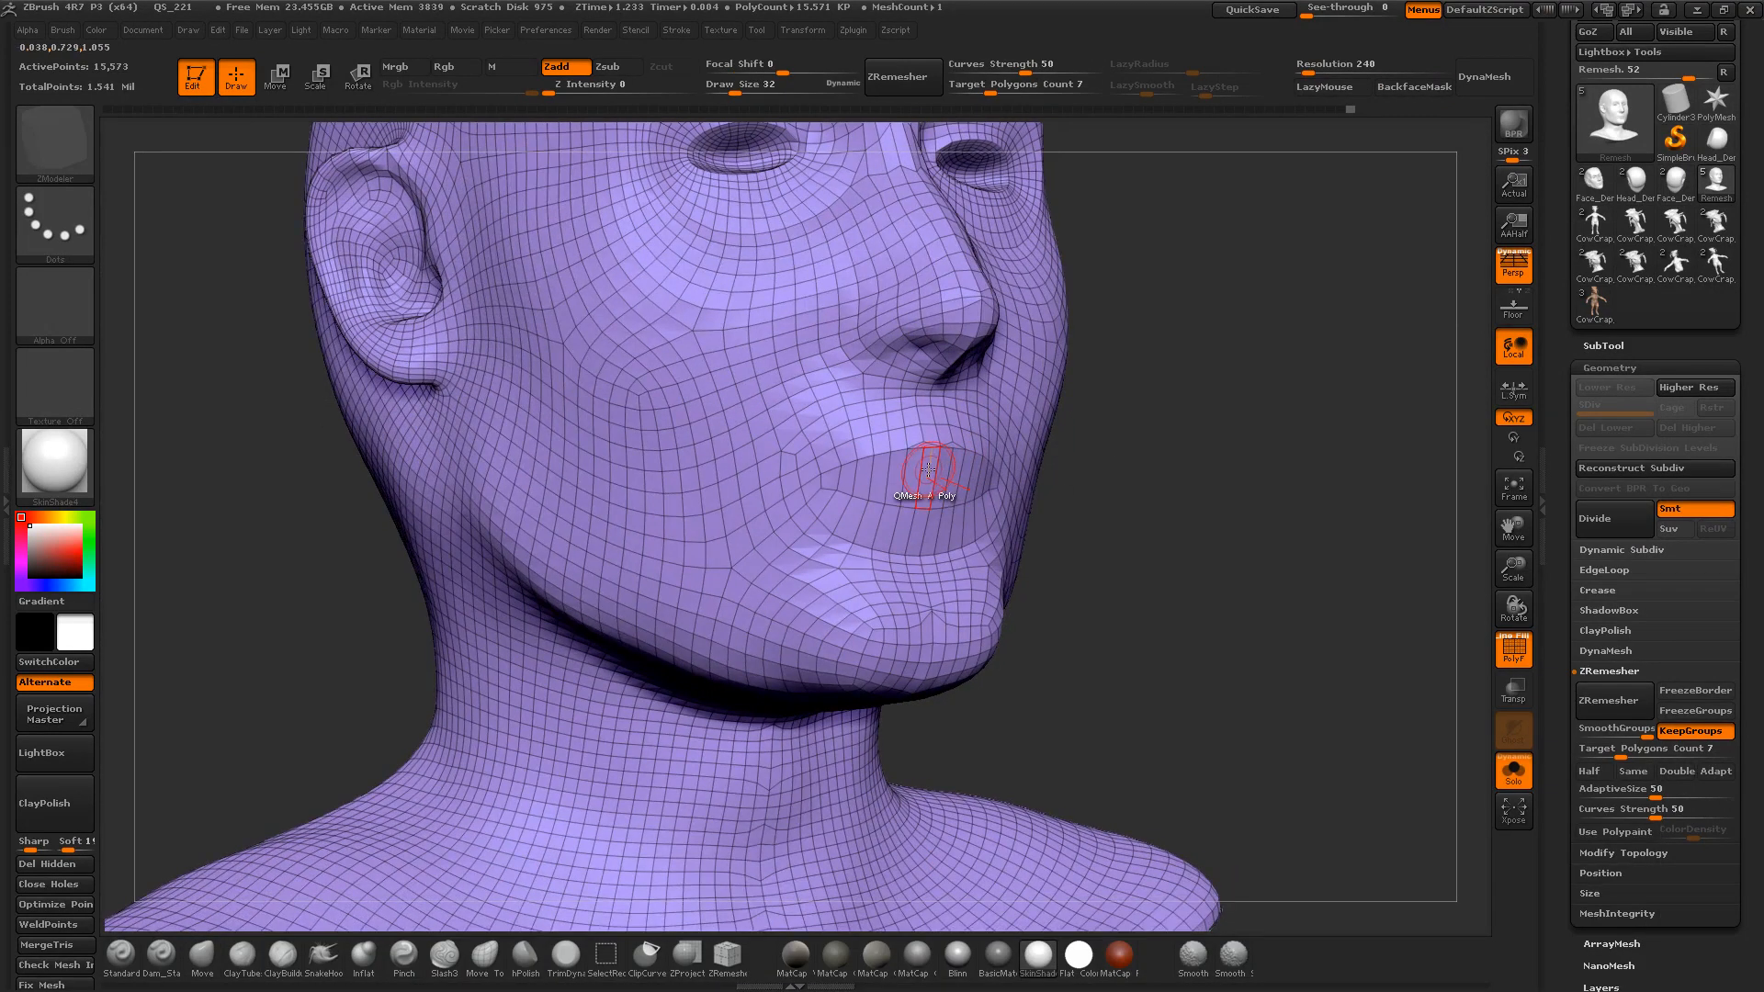
Step: Set the ZModeler brush's draw size to 1 for editing individual points along the upper lip
{"action": "left_click_drag", "start_coordinate": [1087, 447], "coordinate": [1138, 592]}
{"action": "key", "text": "ctrl+z"}
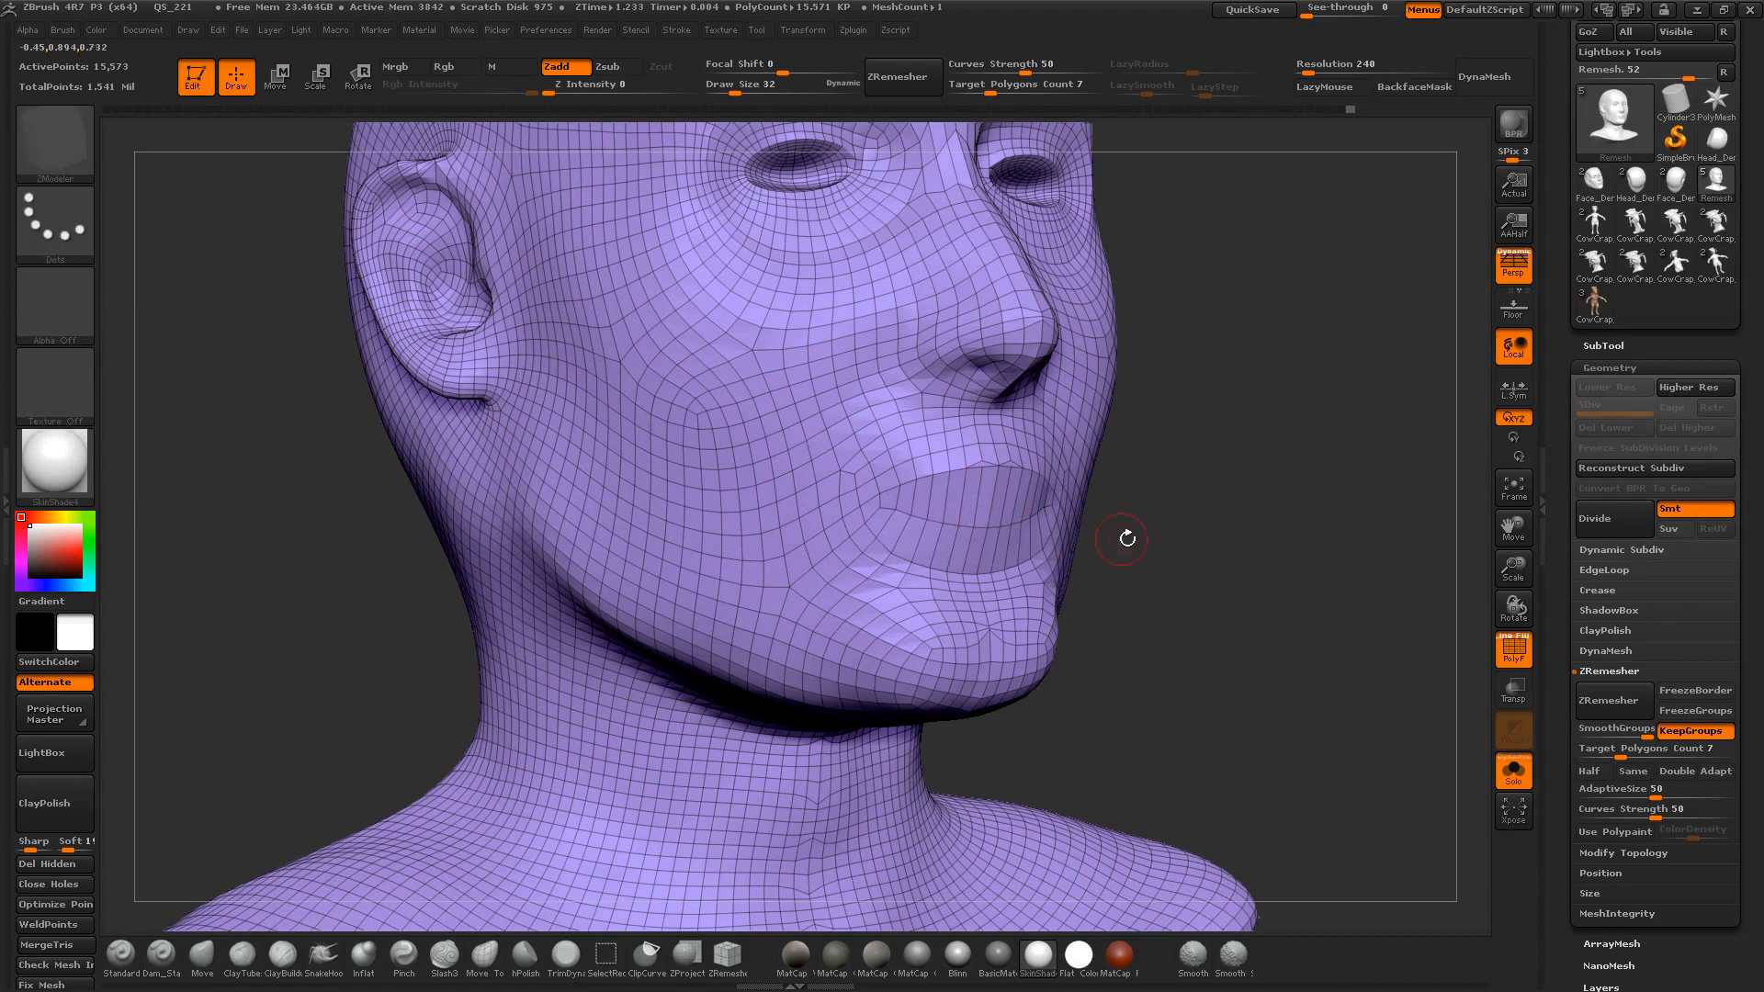
{"action": "left_click_drag", "start_coordinate": [1127, 539], "coordinate": [1057, 496]}
{"action": "left_click", "coordinate": [1063, 480]}
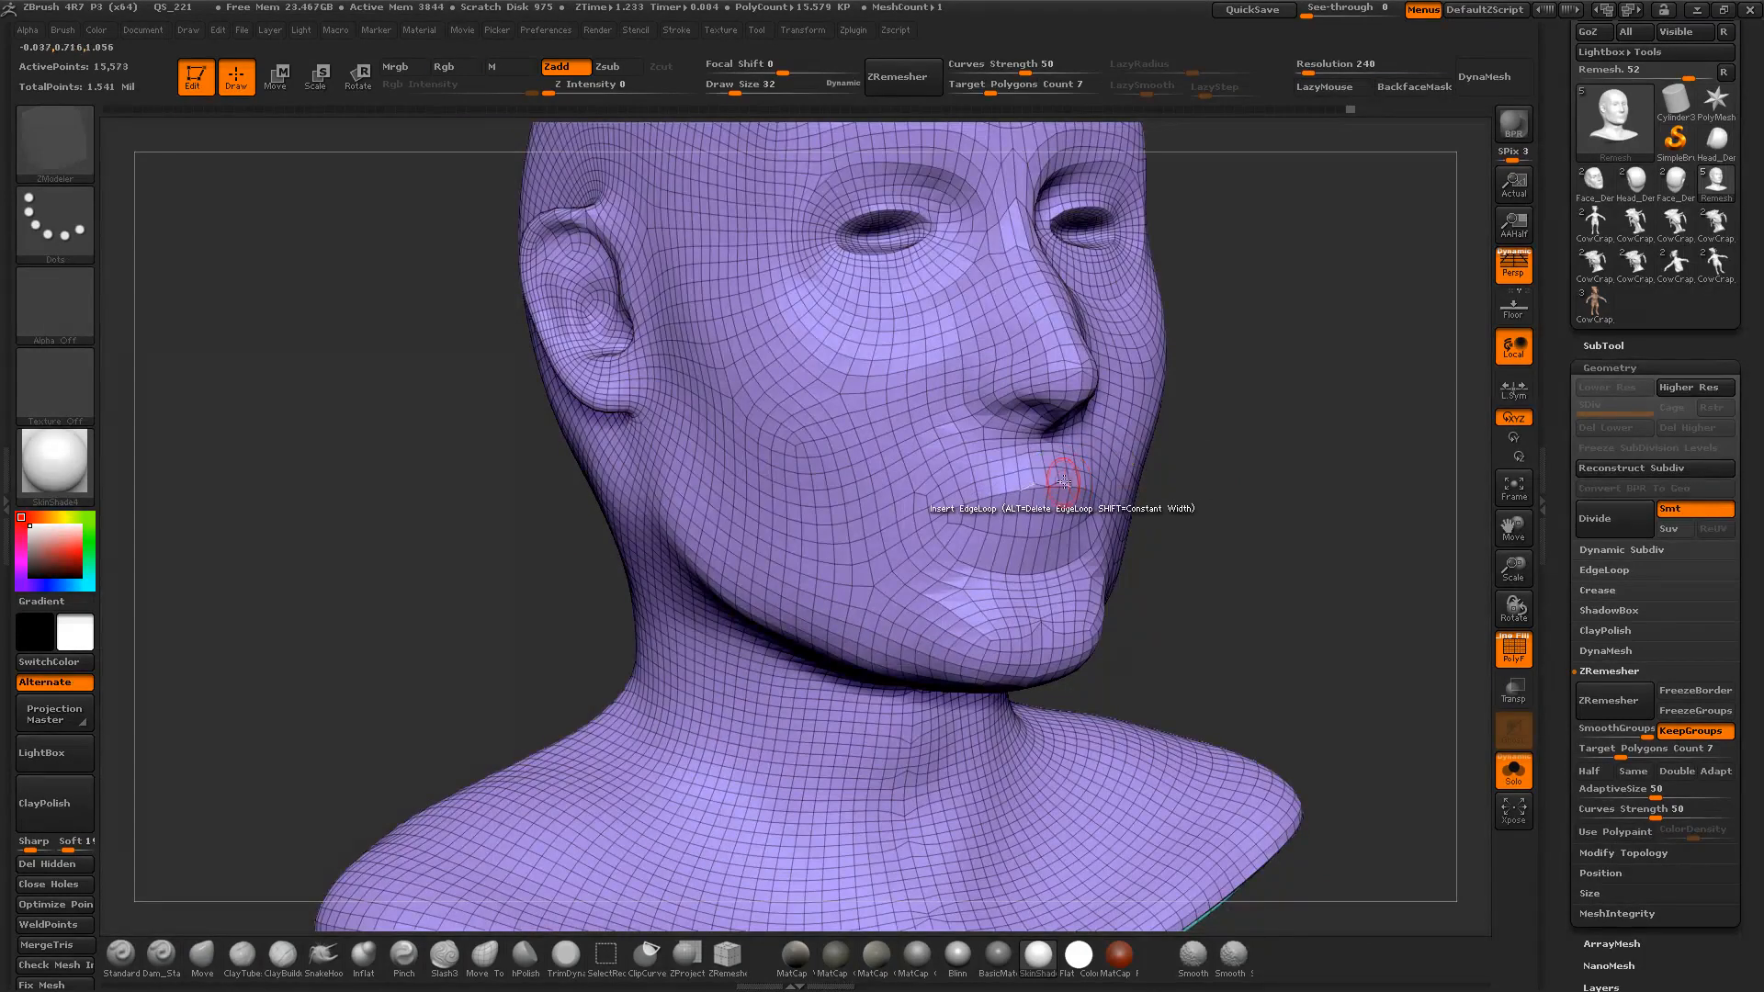
{"action": "left_click_drag", "start_coordinate": [1201, 433], "coordinate": [1203, 533], "text": "alt"}
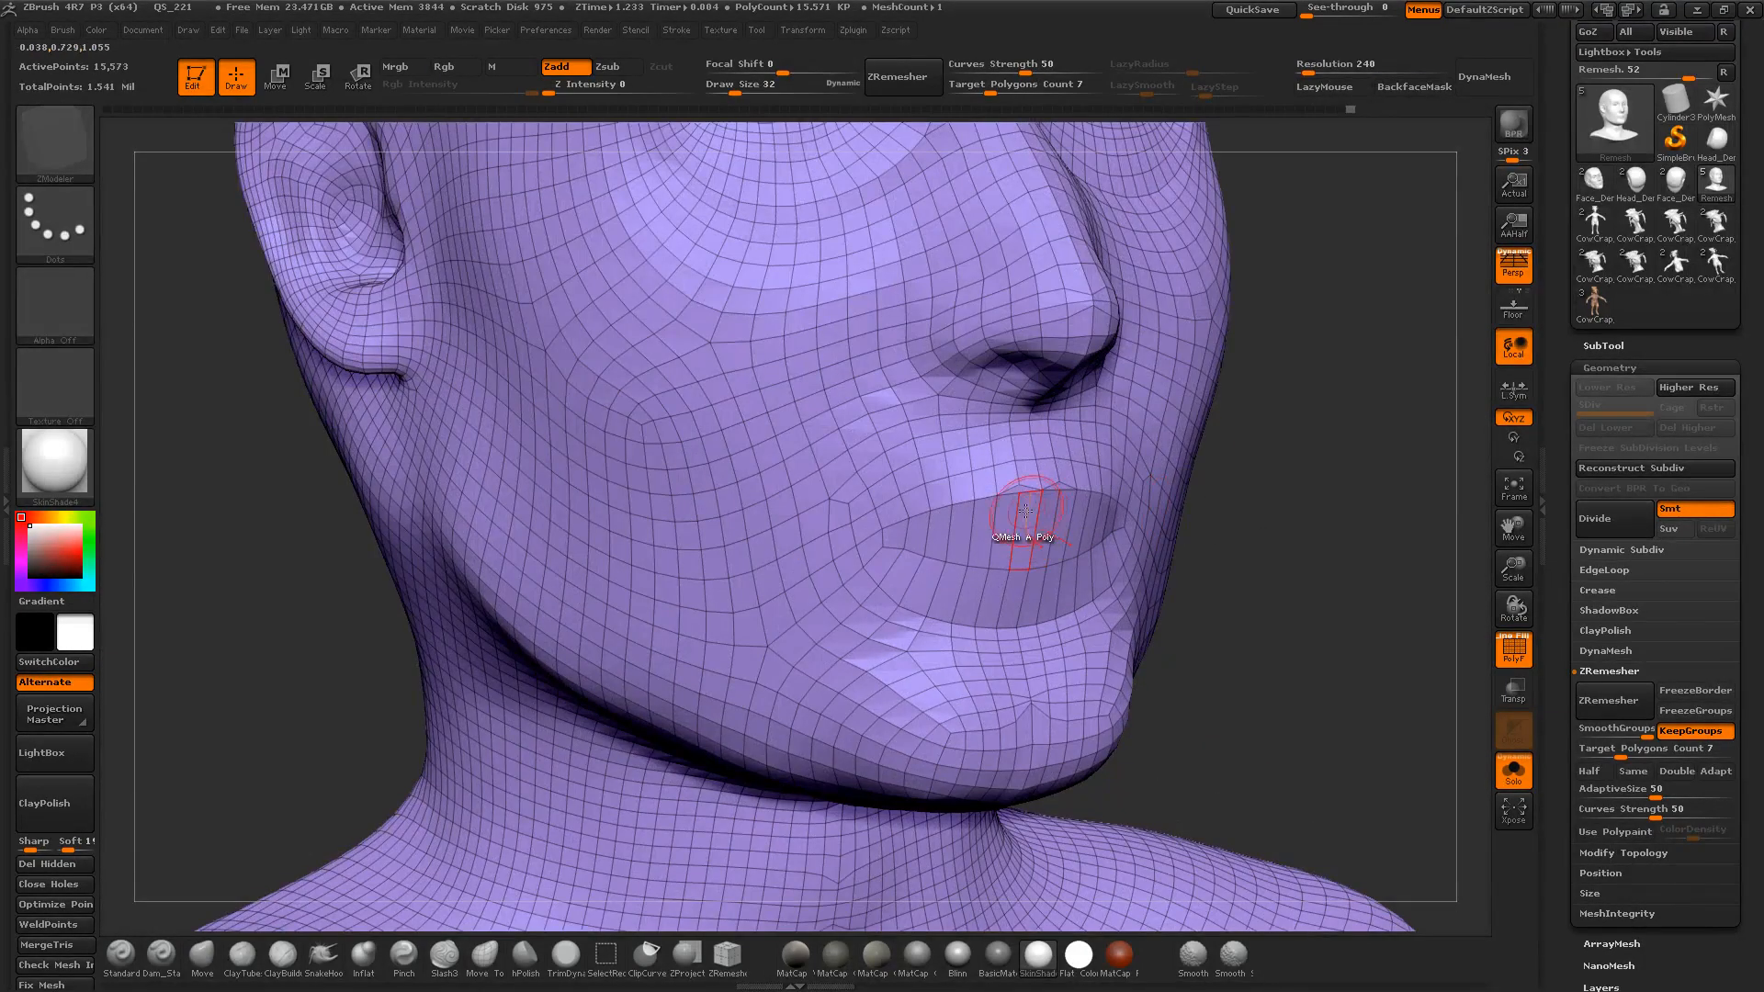
{"action": "type", "text": "s8"}
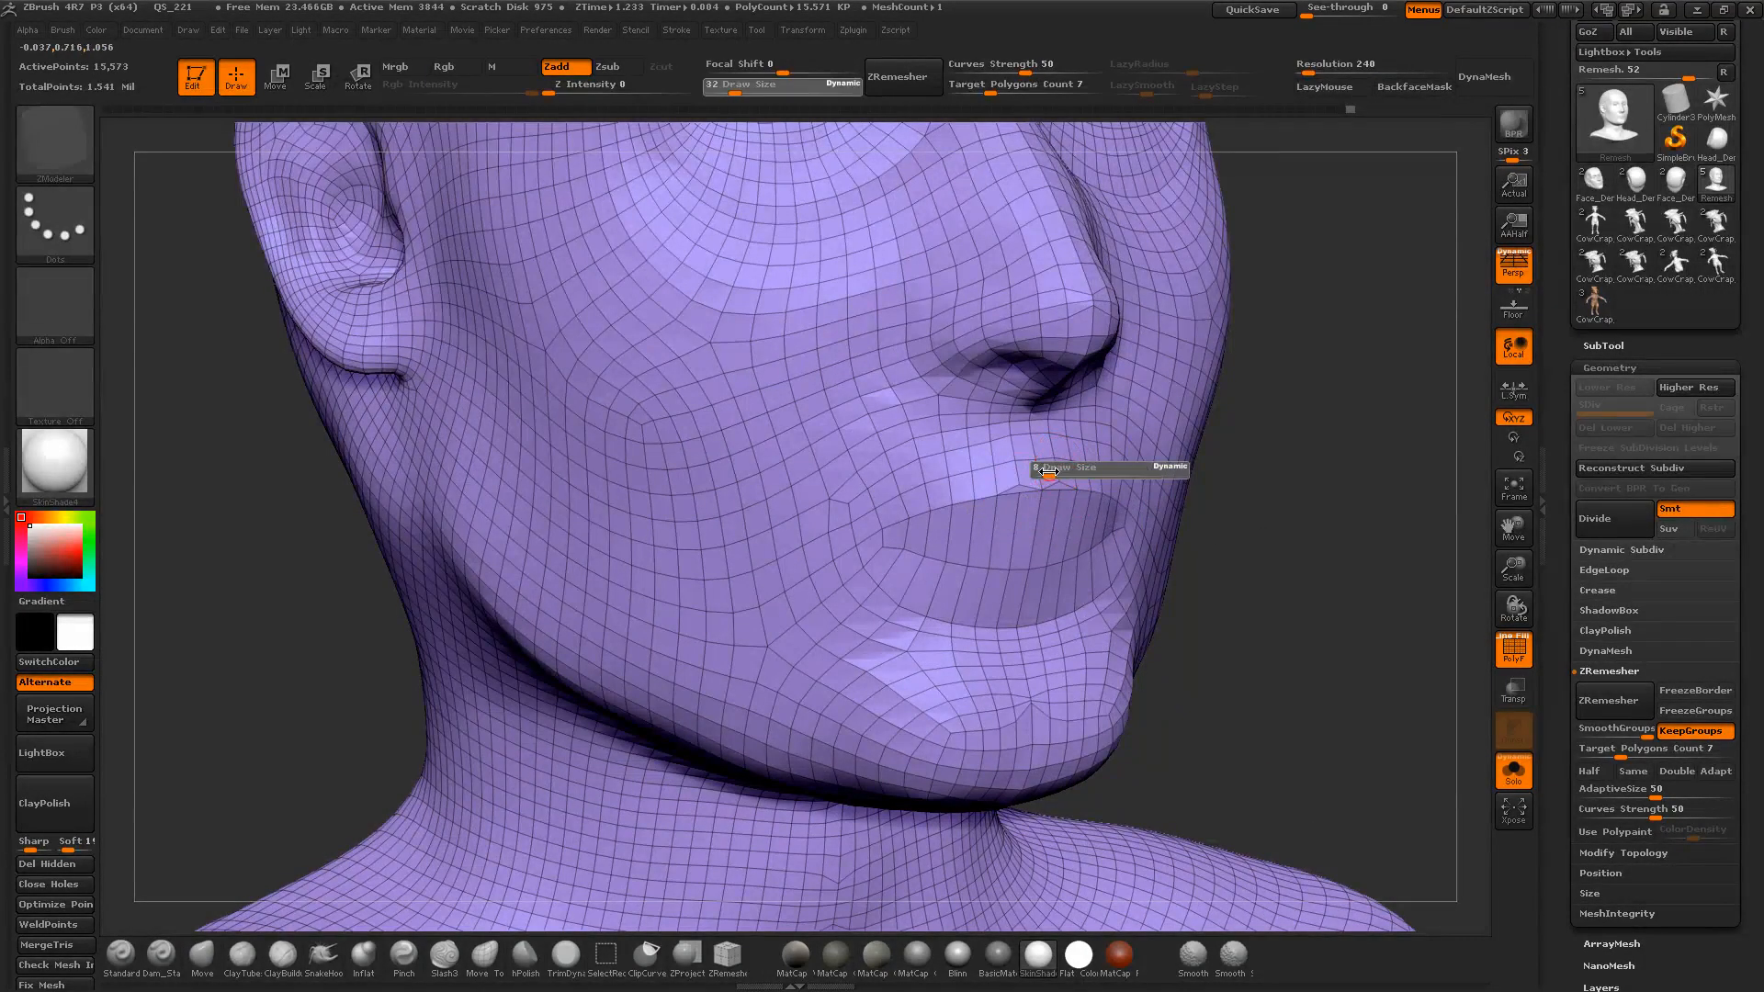
{"action": "type", "text": "1"}
{"action": "key", "text": "Return"}
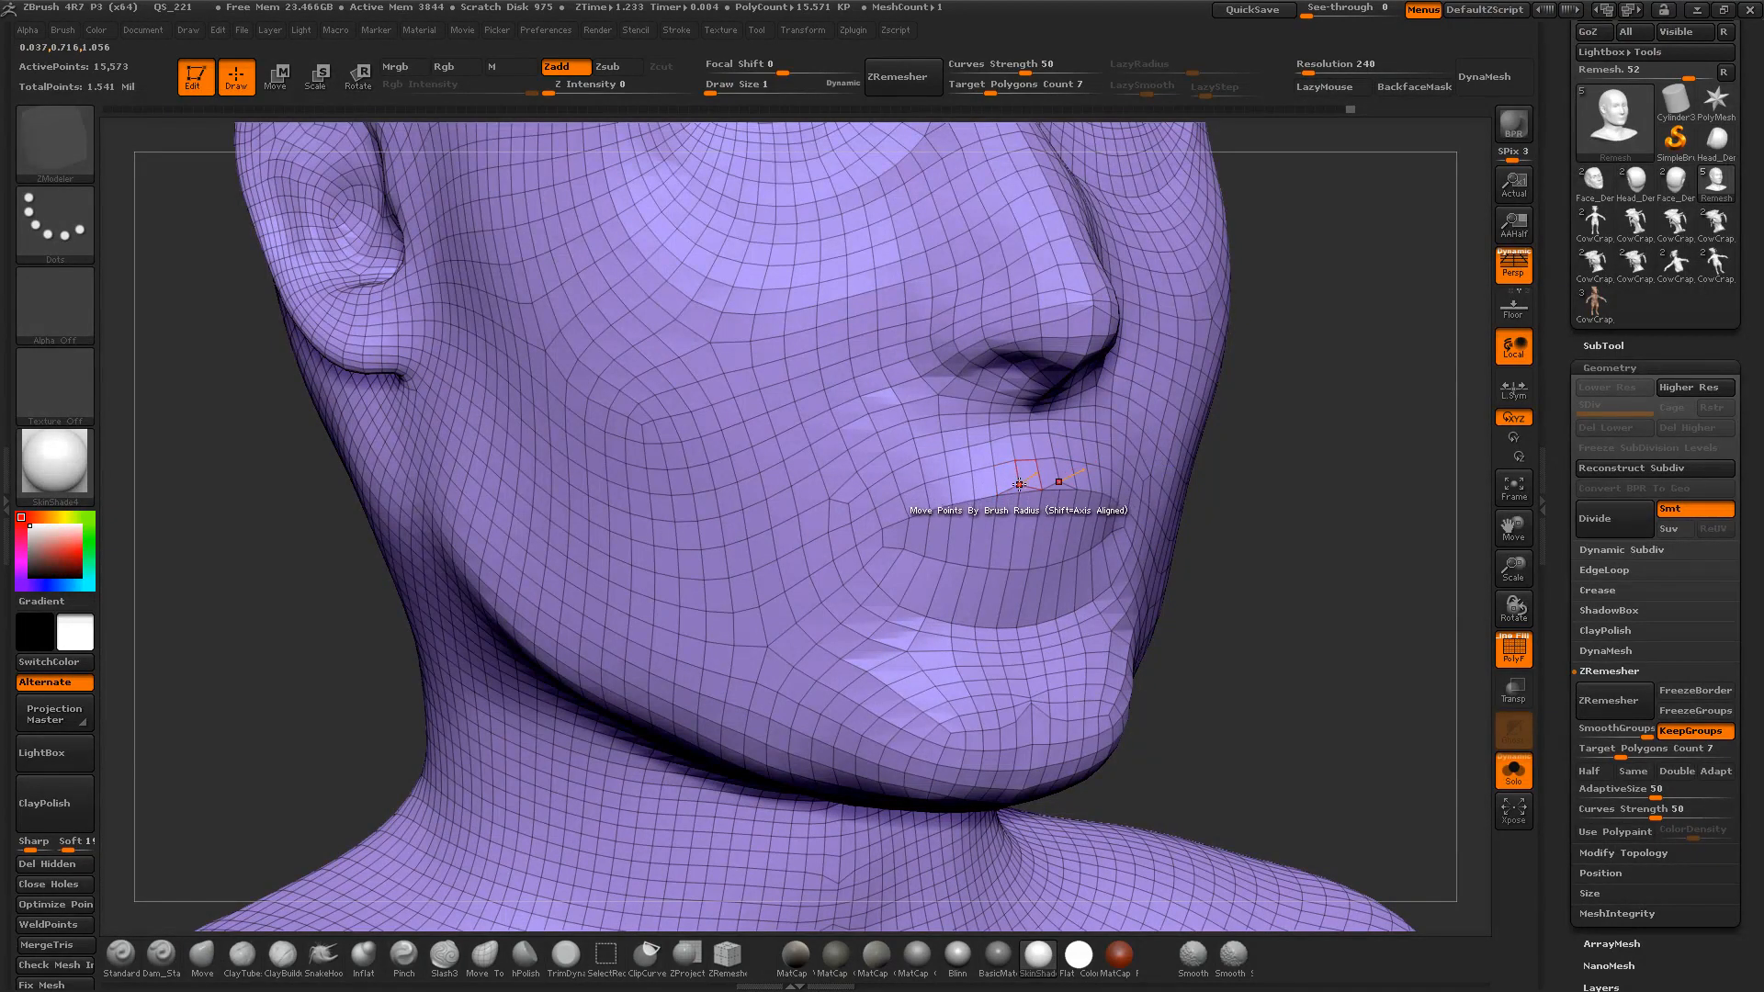
Step: Set the ZModeler point action to Stitch, Two Points, To End Point and stitch neighbouring points on the upper lip's edge
{"action": "left_click_drag", "start_coordinate": [1221, 498], "coordinate": [1267, 551], "text": "alt"}
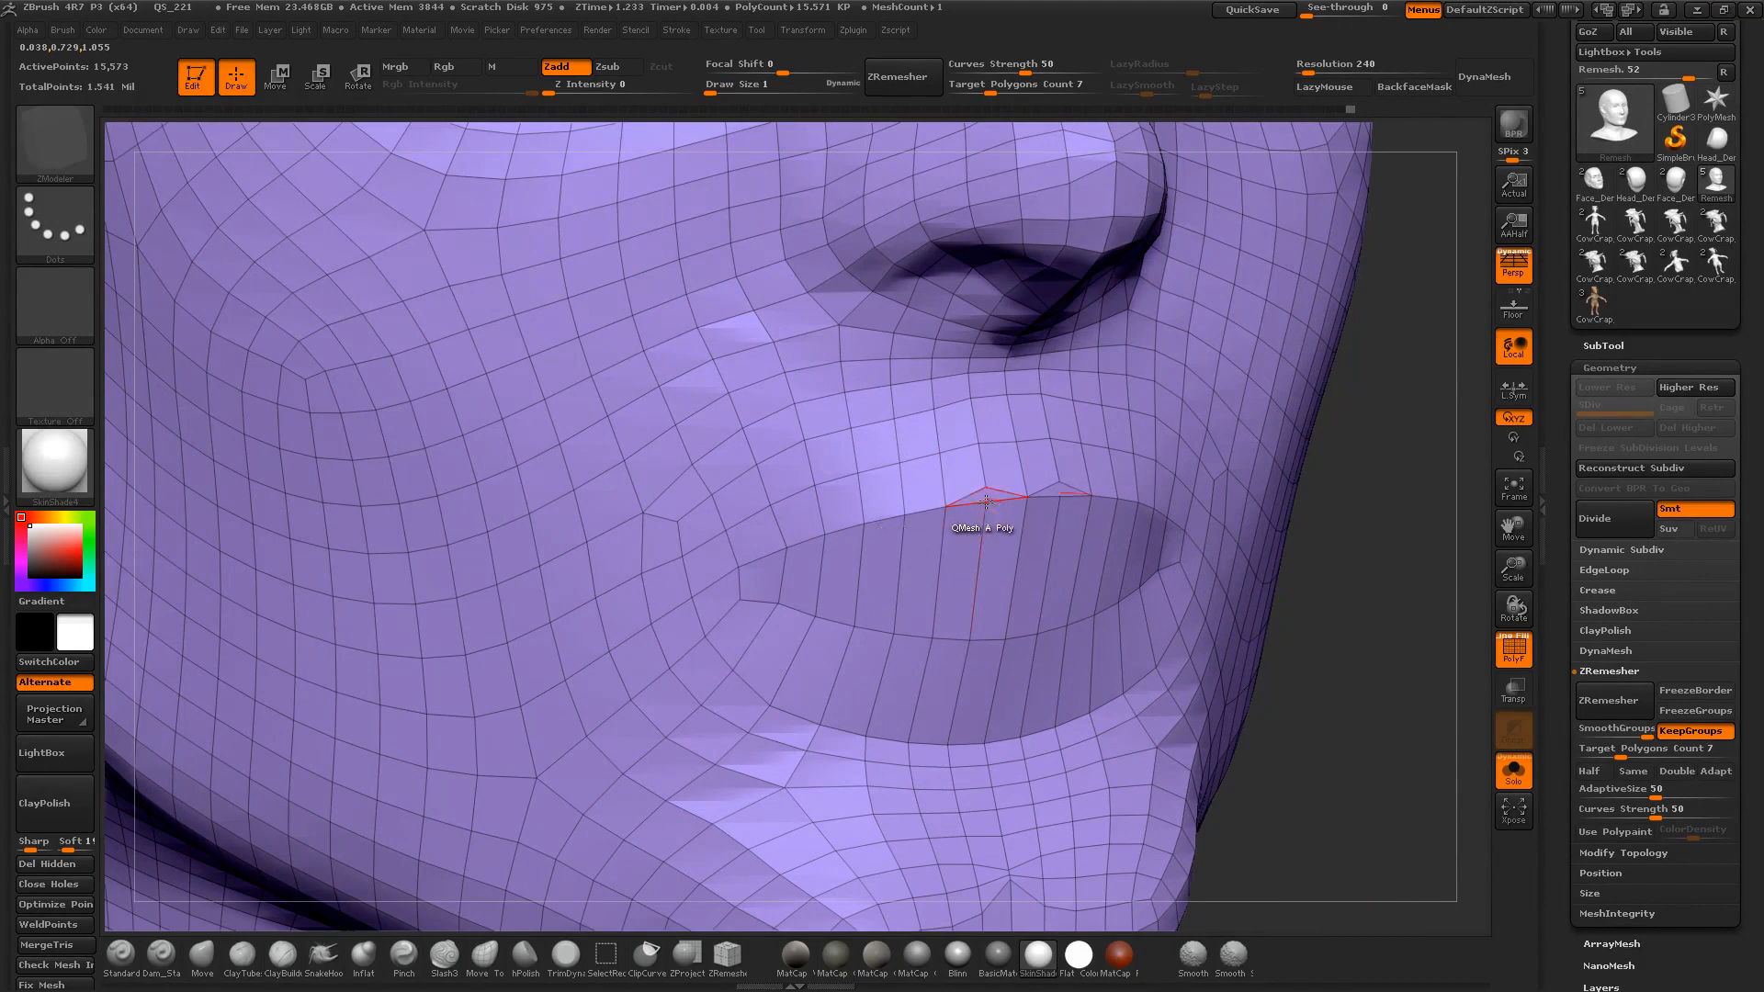
{"action": "key", "text": "space"}
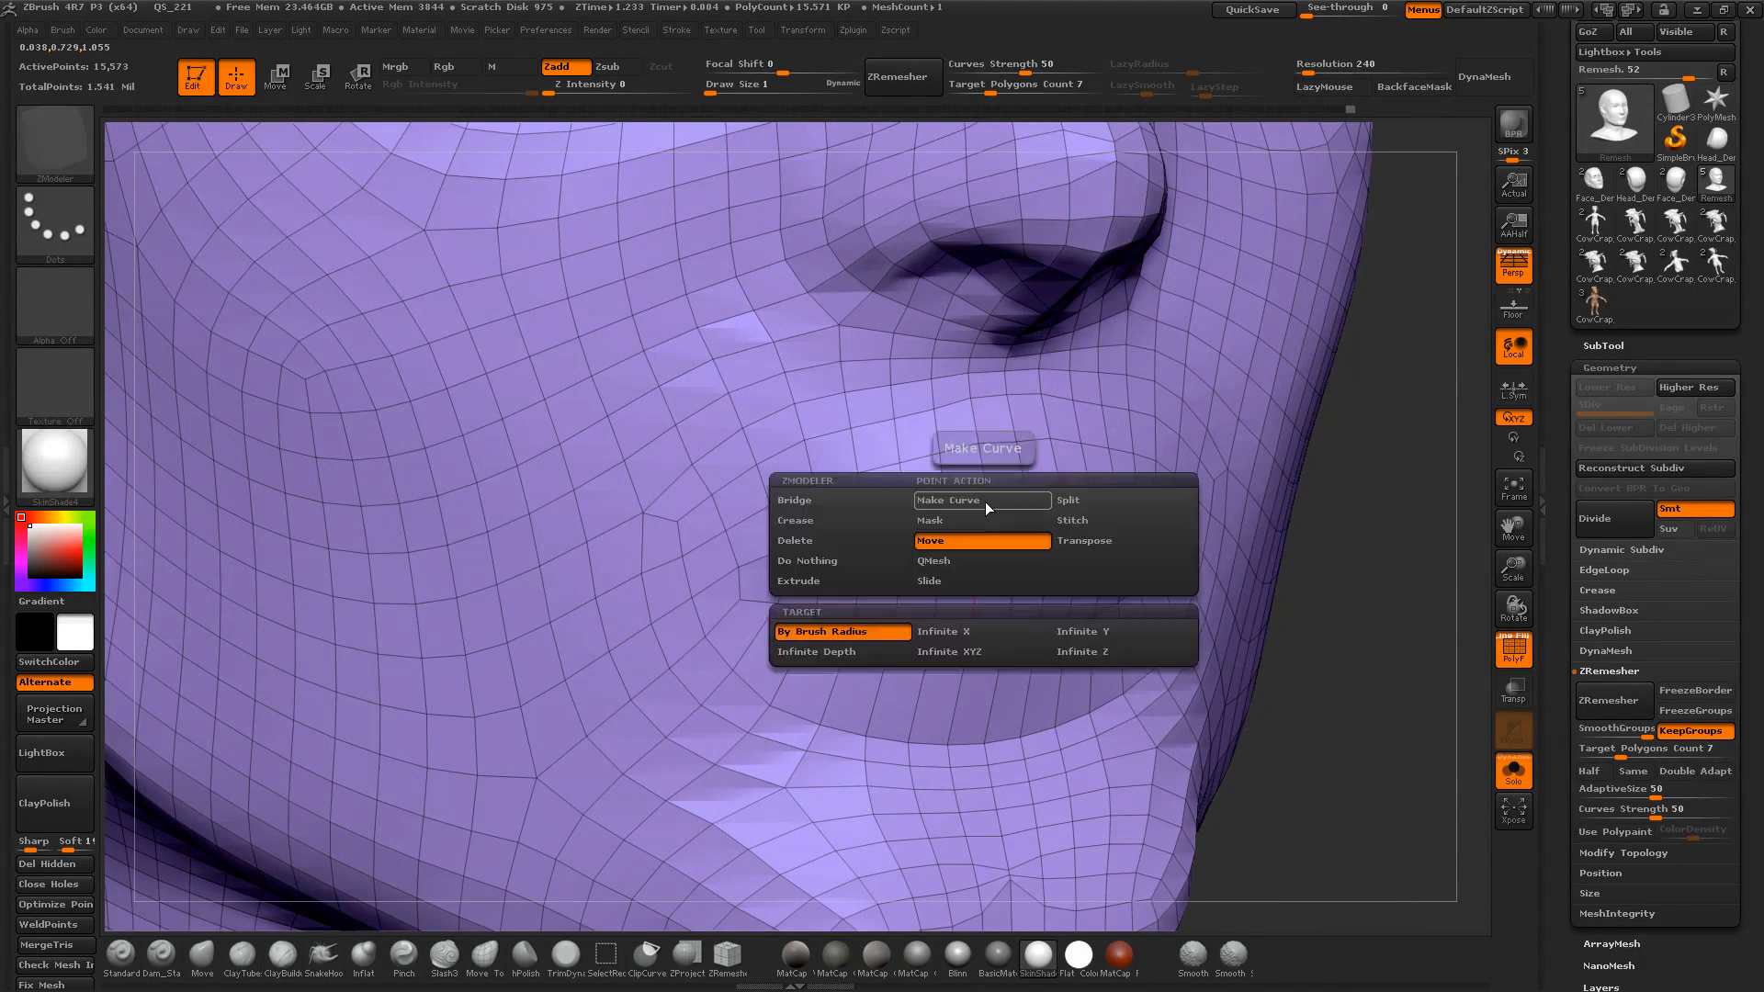
{"action": "left_click", "coordinate": [1080, 522]}
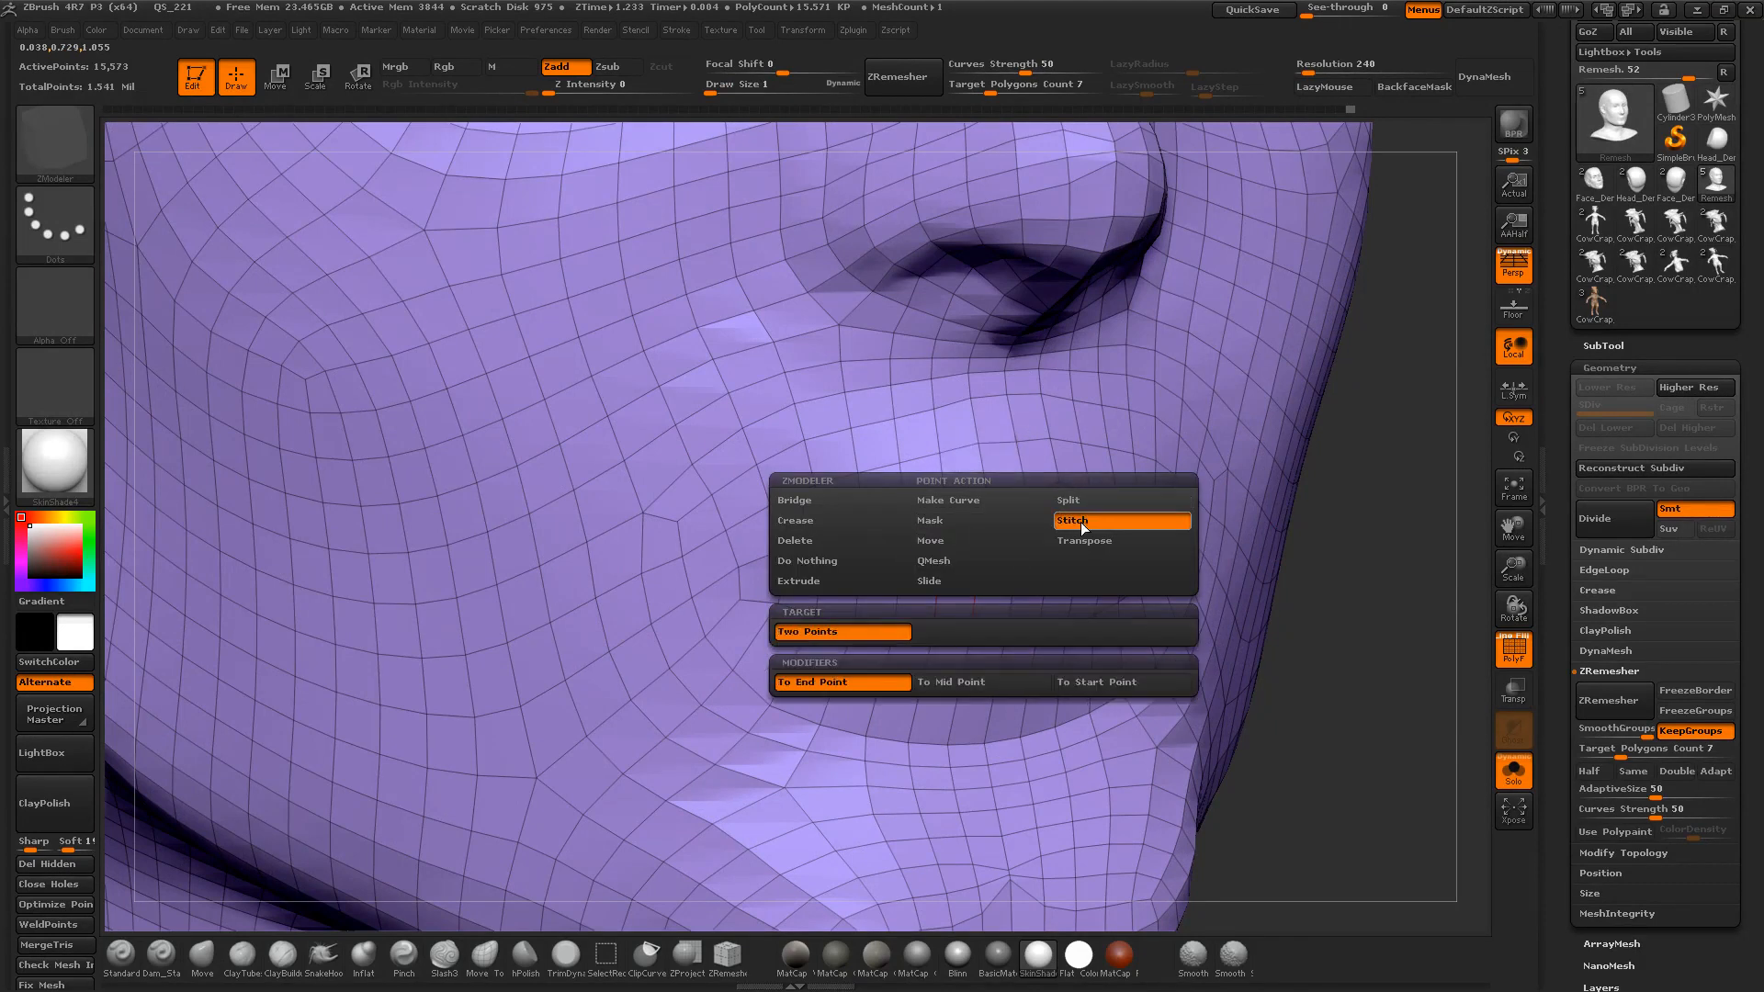
{"action": "left_click", "coordinate": [896, 682]}
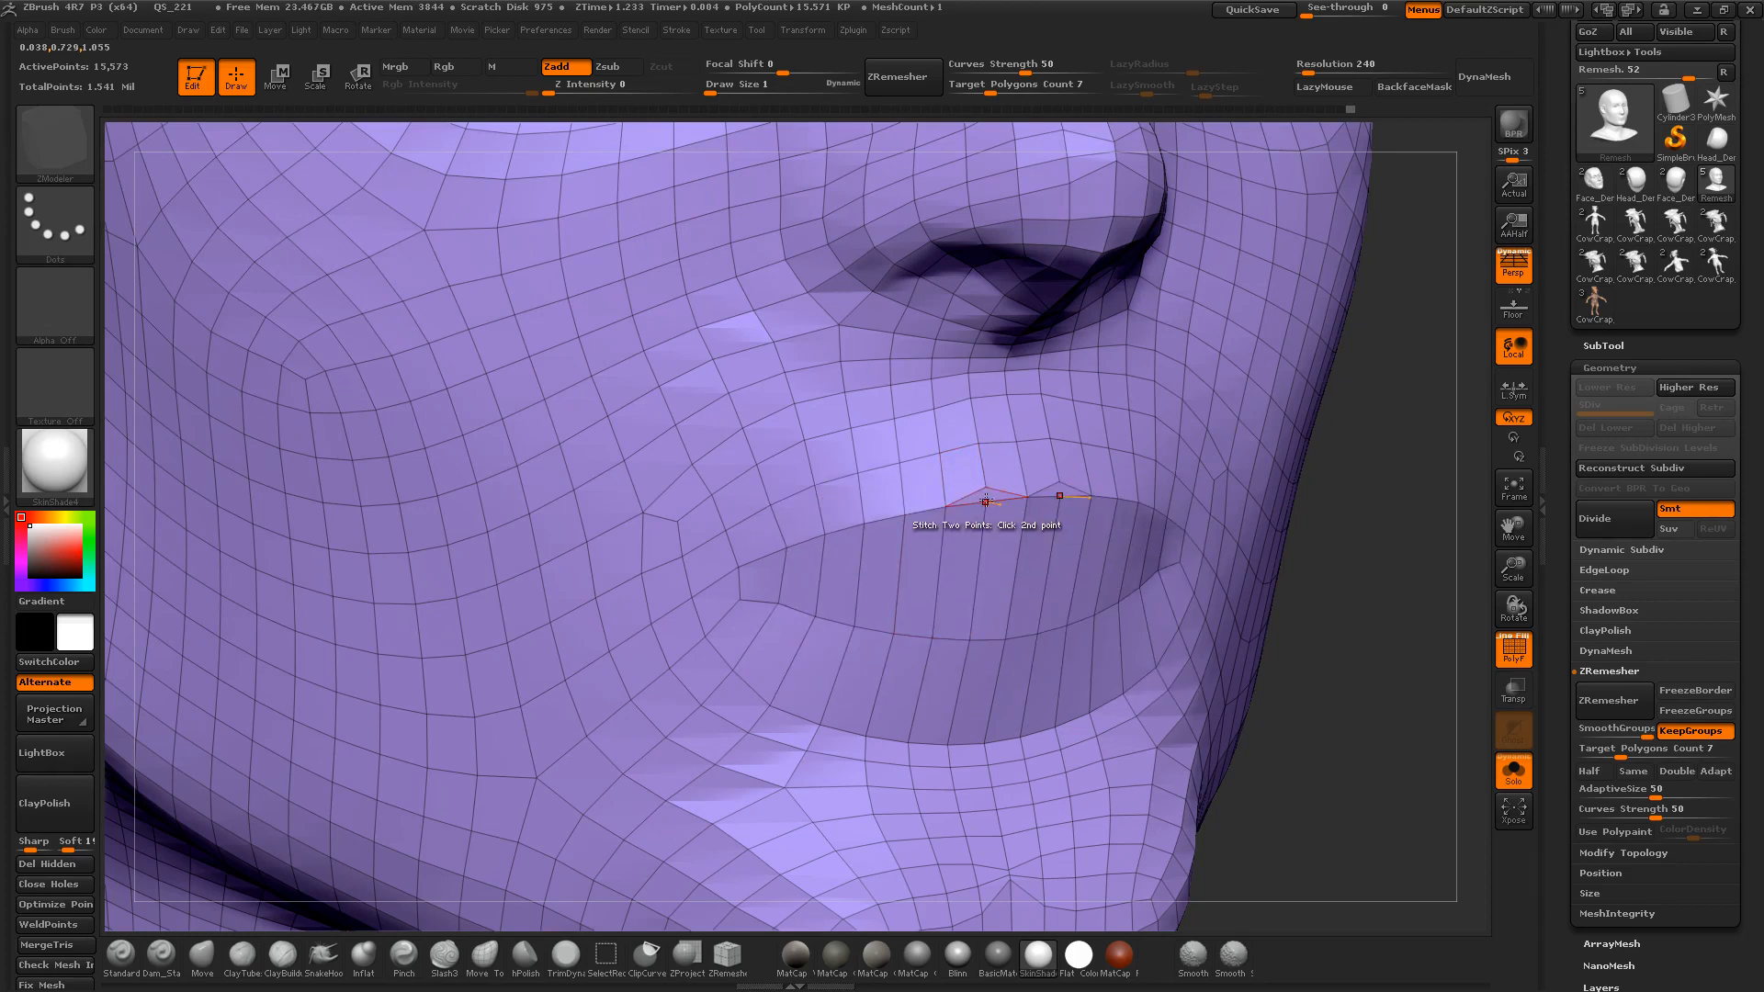
{"action": "left_click", "coordinate": [984, 501]}
Step: Stitch neighbouring points between the outer eyebrow and the eye, dismissing Projection Master
{"action": "left_click_drag", "start_coordinate": [1331, 487], "coordinate": [1483, 671]}
{"action": "key", "text": "f"}
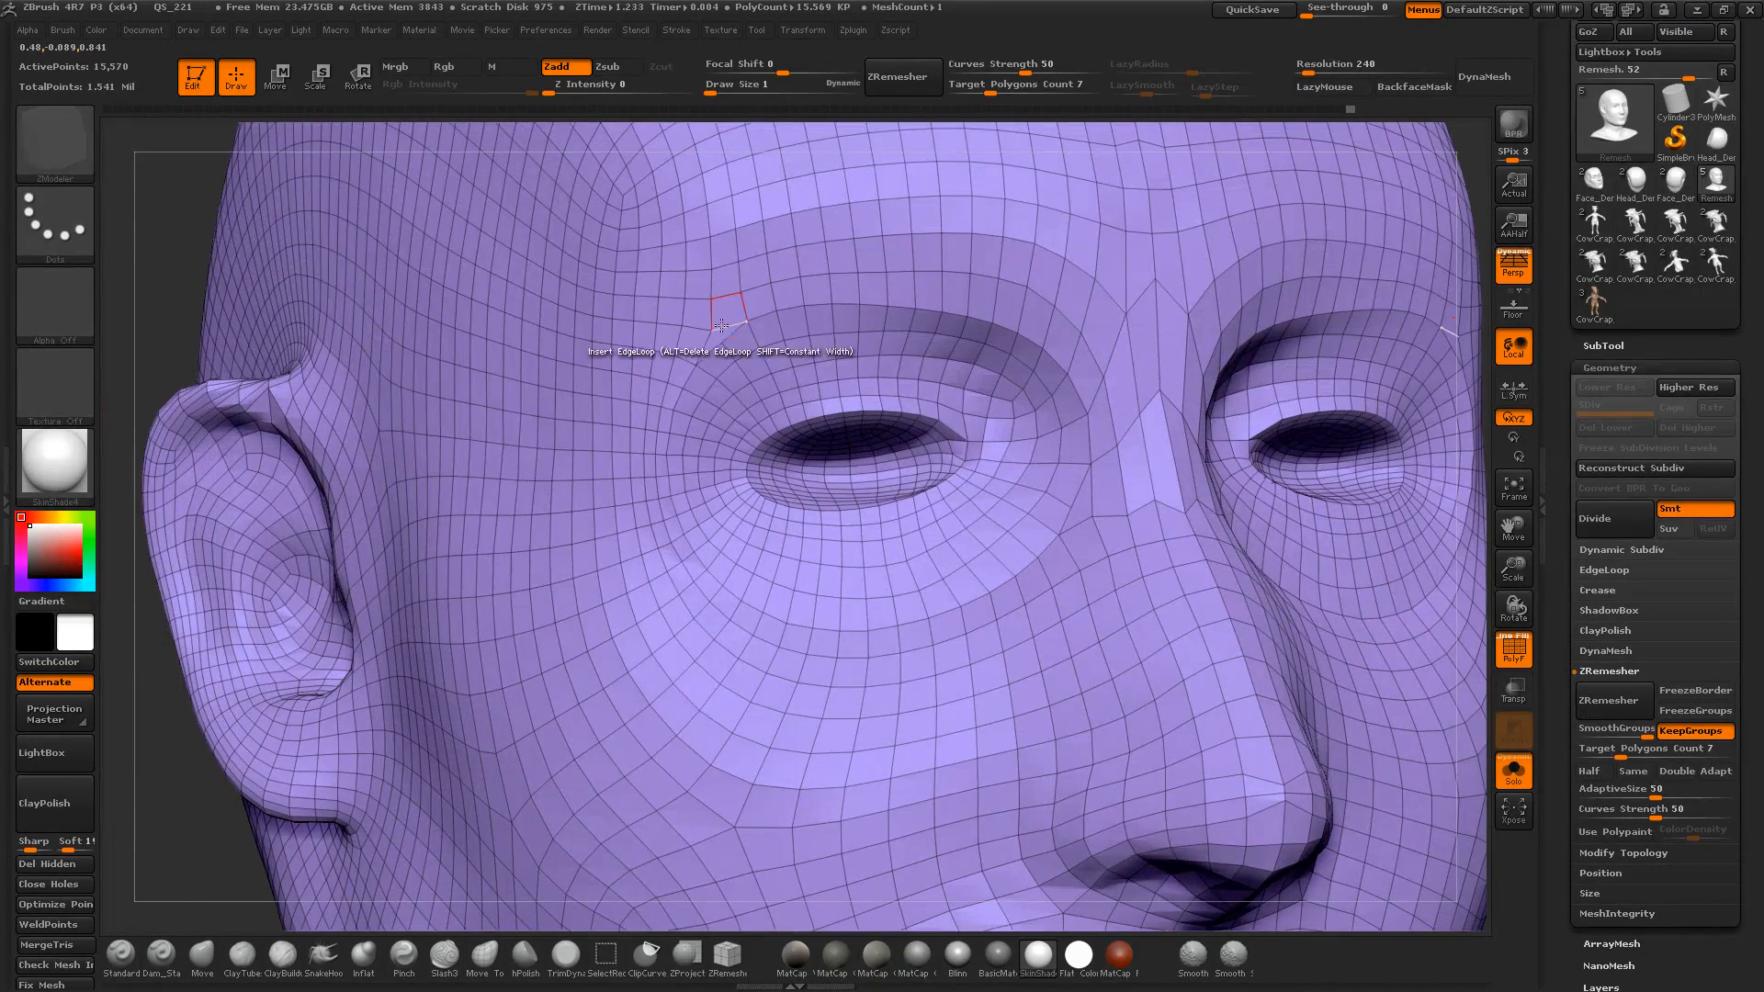
{"action": "left_click", "coordinate": [712, 331]}
{"action": "left_click", "coordinate": [722, 344]}
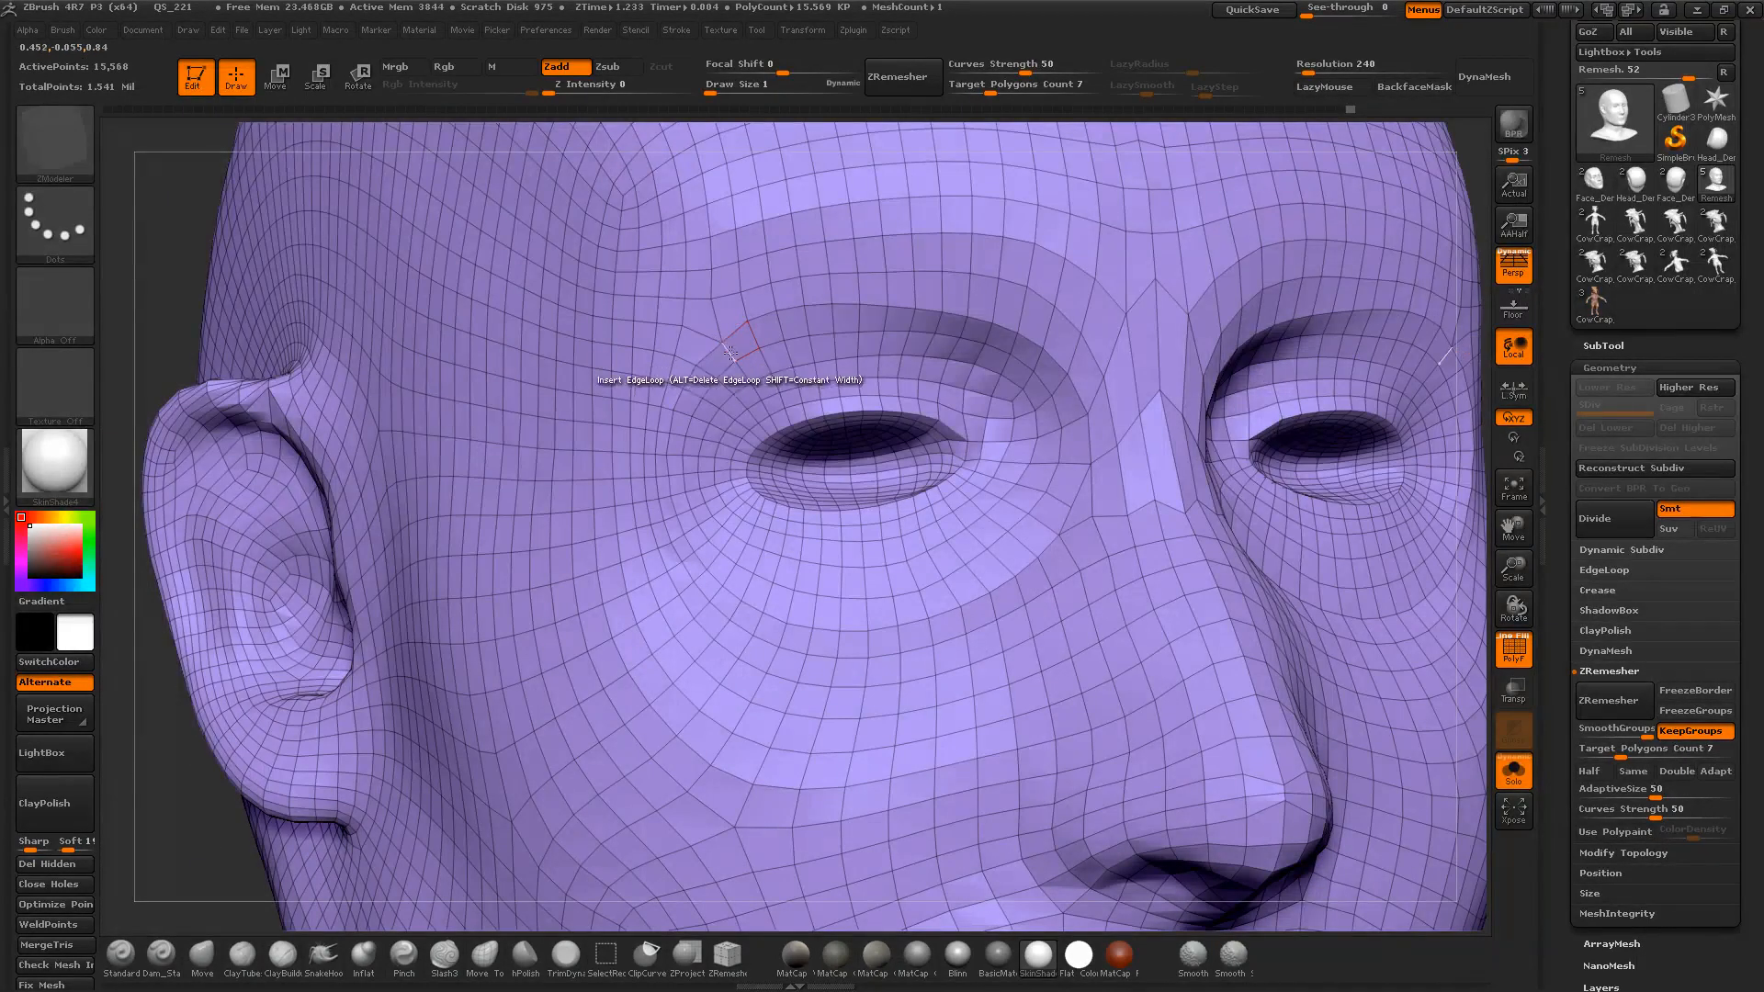
{"action": "key", "text": "g"}
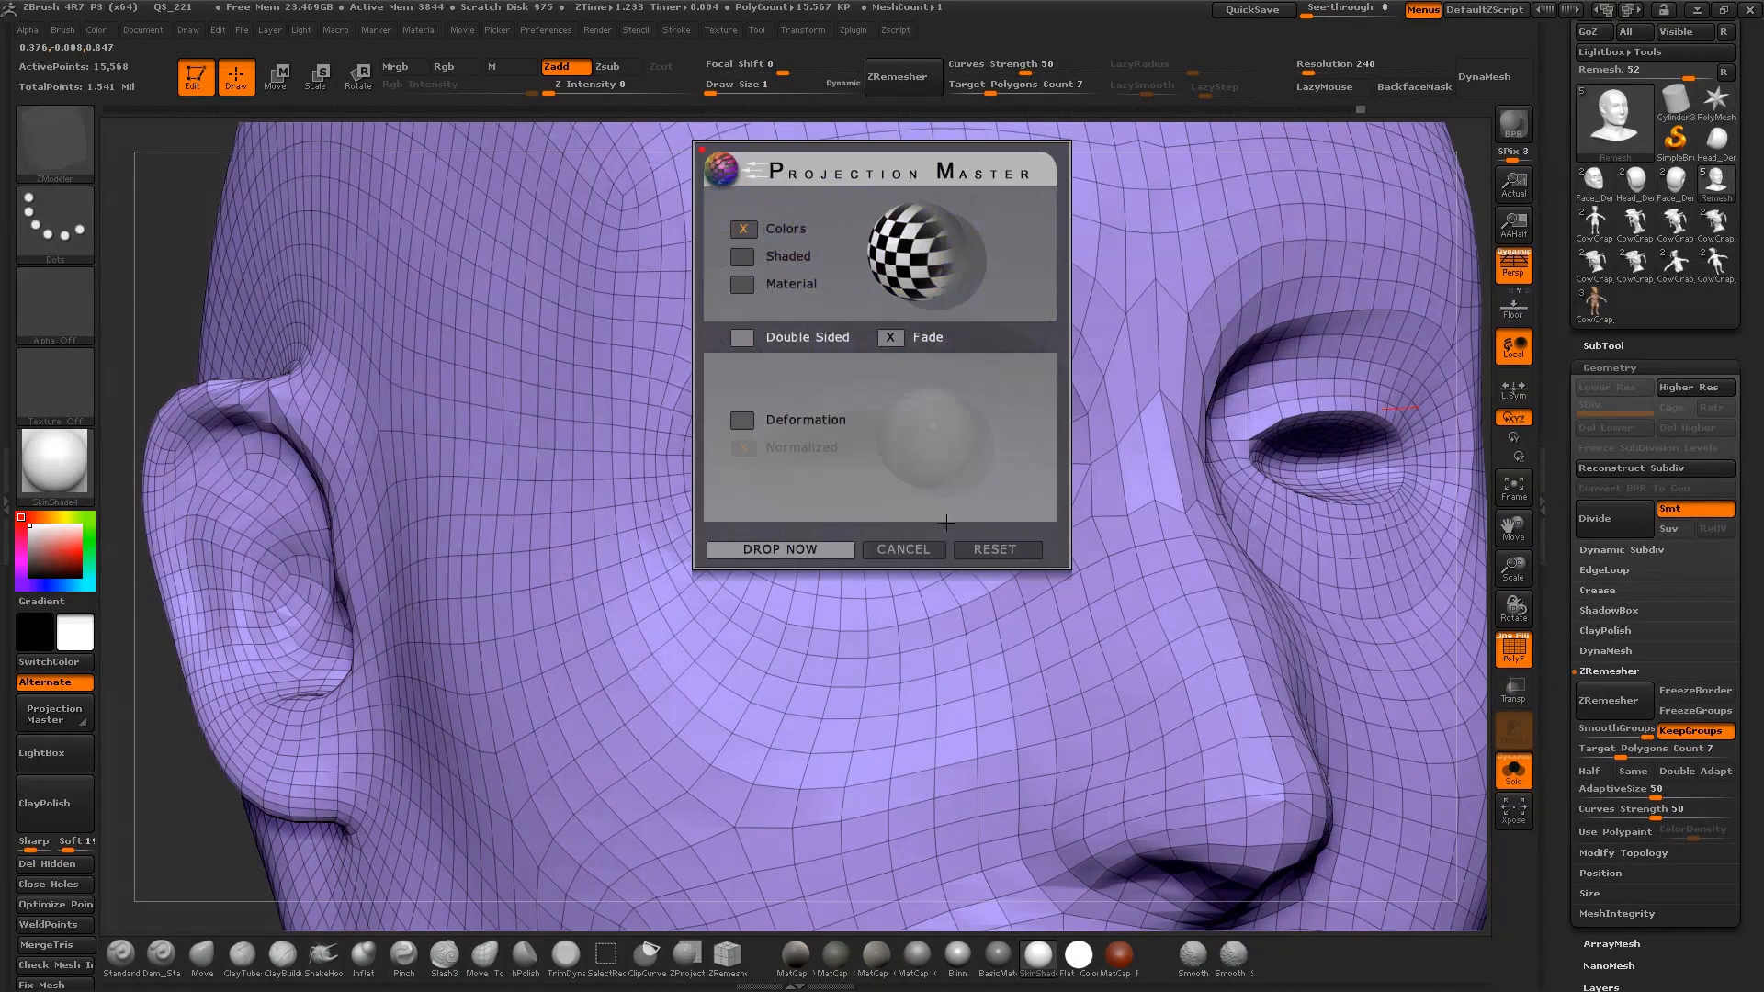
{"action": "left_click", "coordinate": [904, 548]}
{"action": "key", "text": "f"}
{"action": "left_click_drag", "start_coordinate": [1094, 456], "coordinate": [1196, 448]}
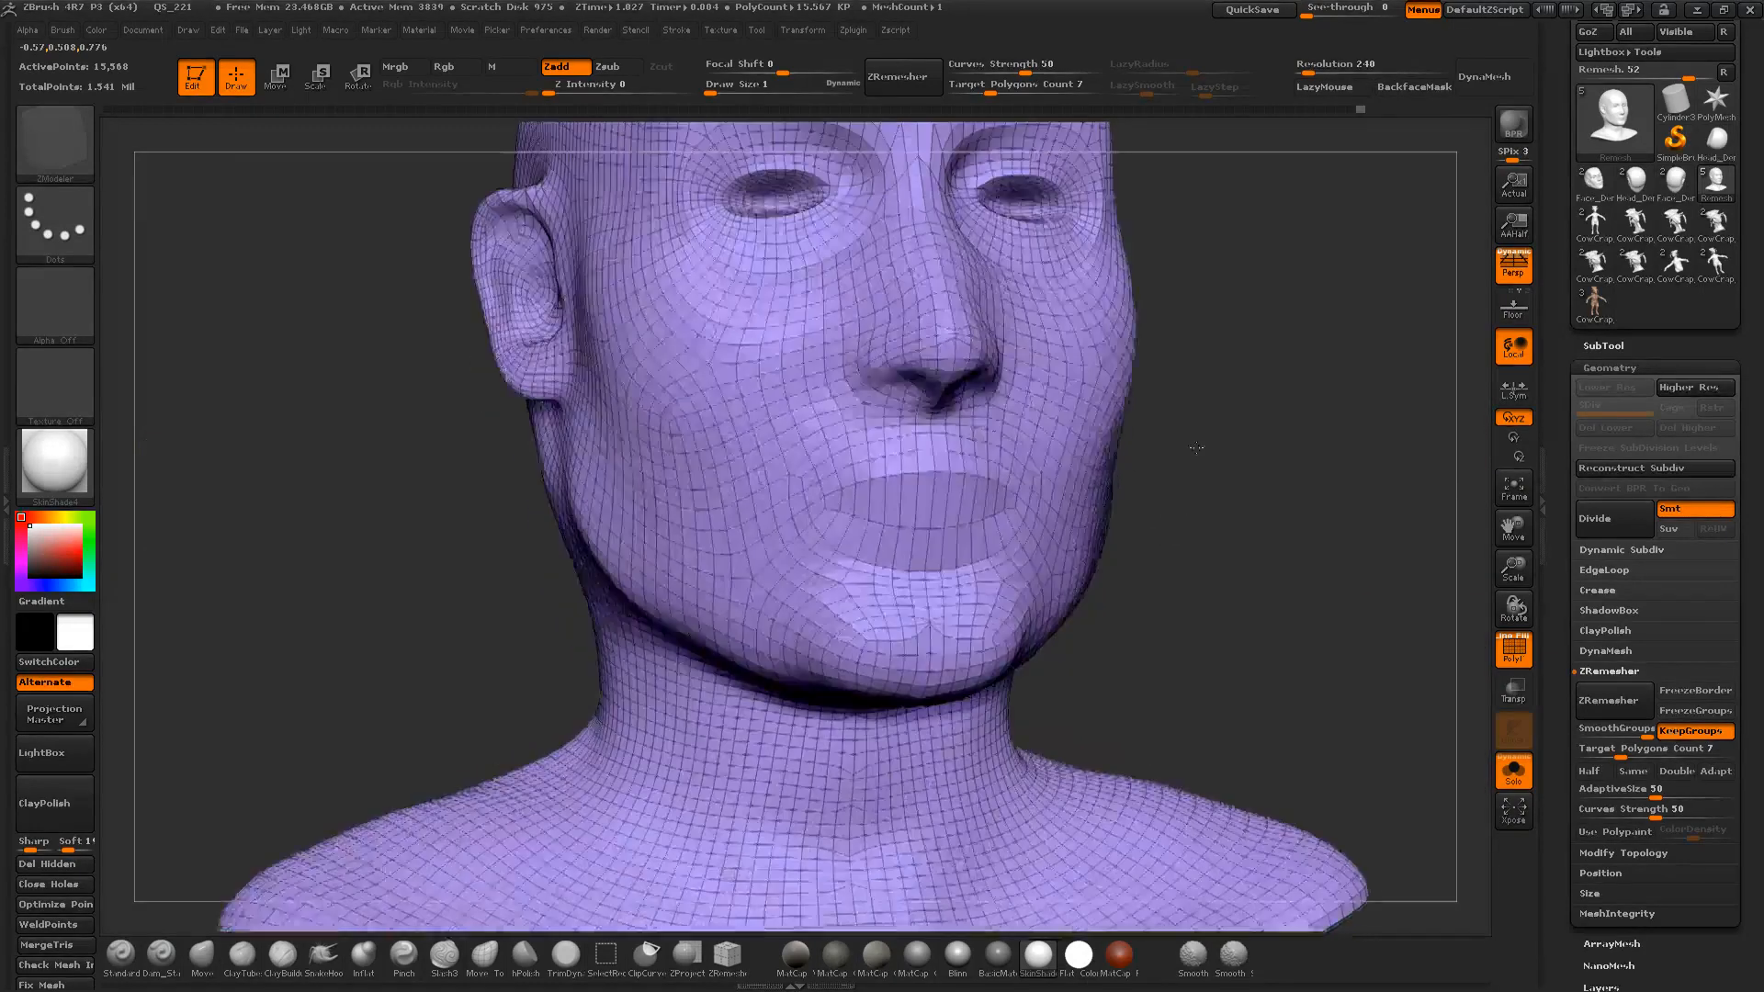
Step: Set the ZModeler edge action to Slide with the EdgeLoop Complete target at the mouth
{"action": "key", "text": "space"}
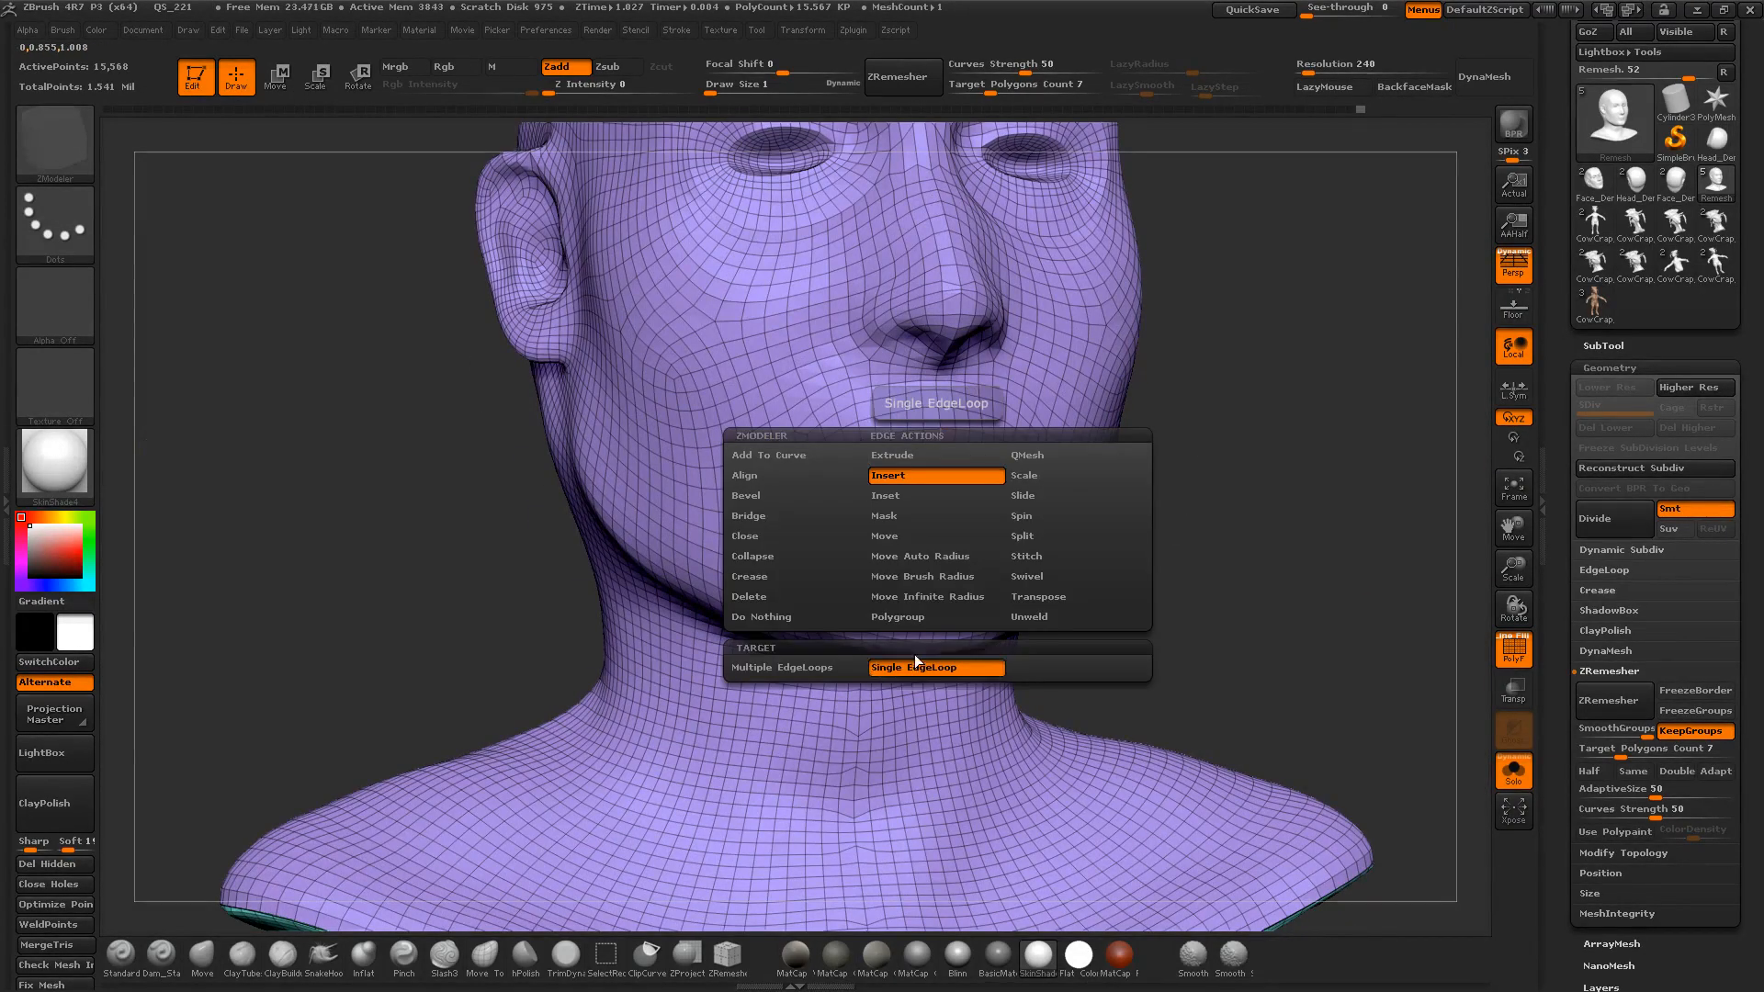
{"action": "left_click_drag", "start_coordinate": [932, 478], "coordinate": [935, 454]}
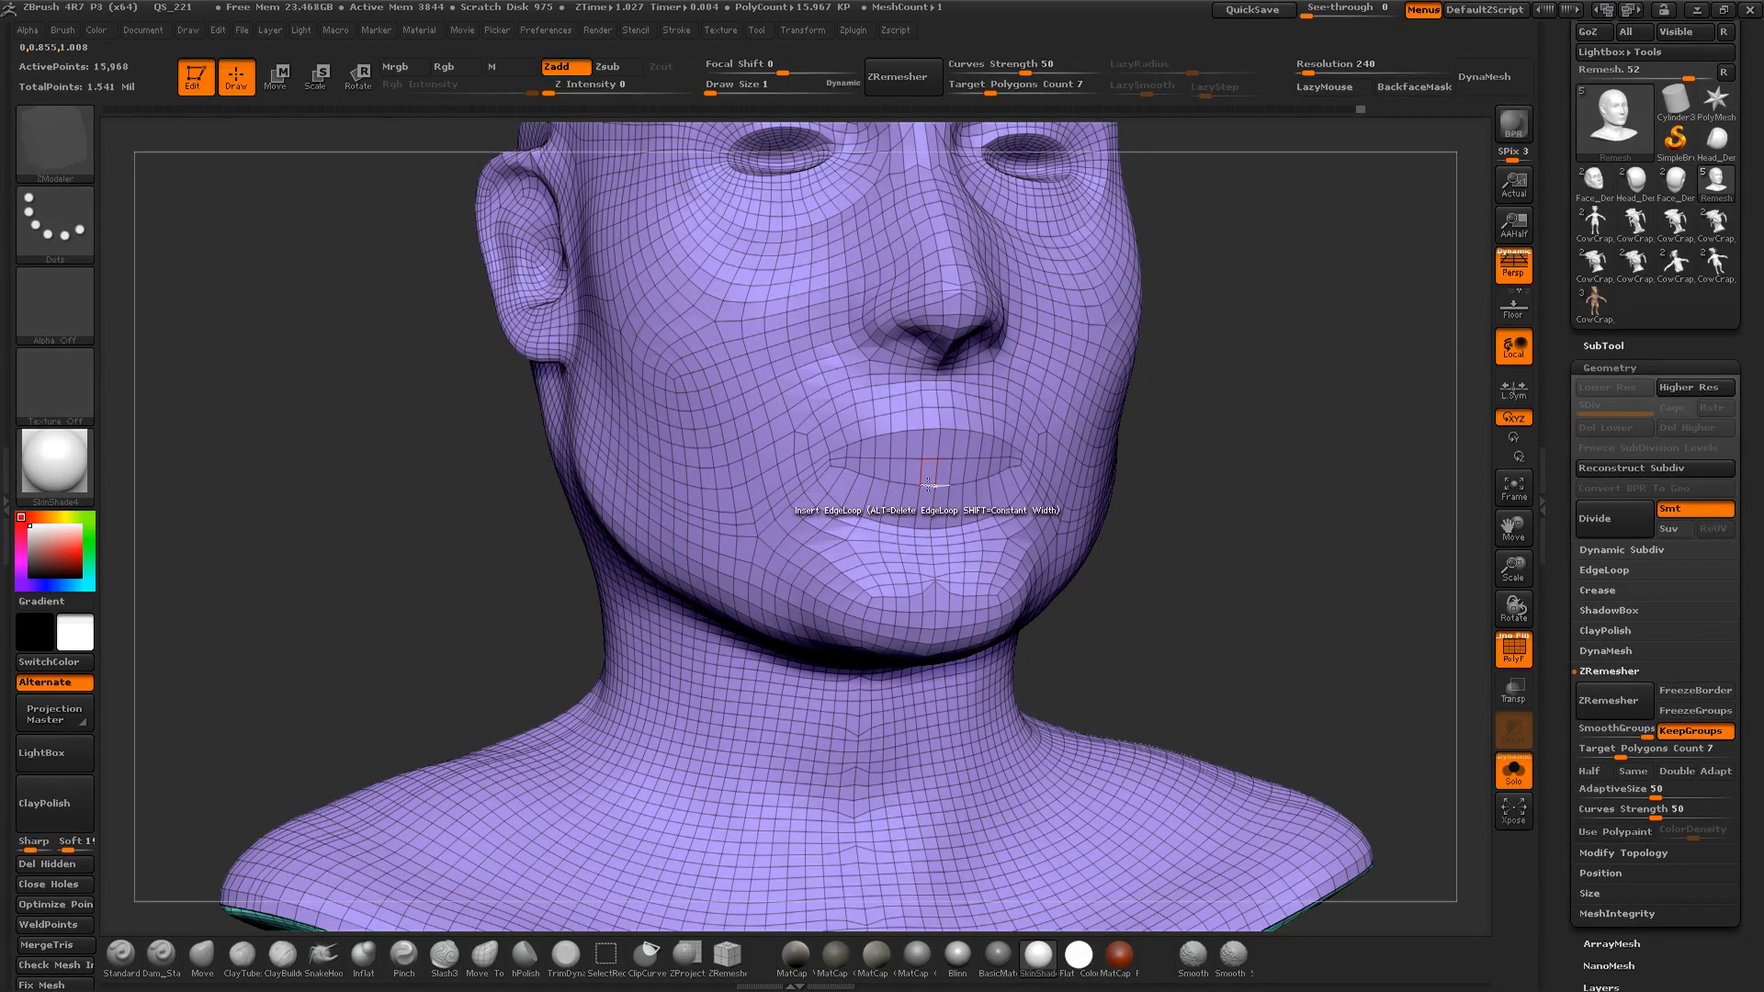
{"action": "key", "text": "space"}
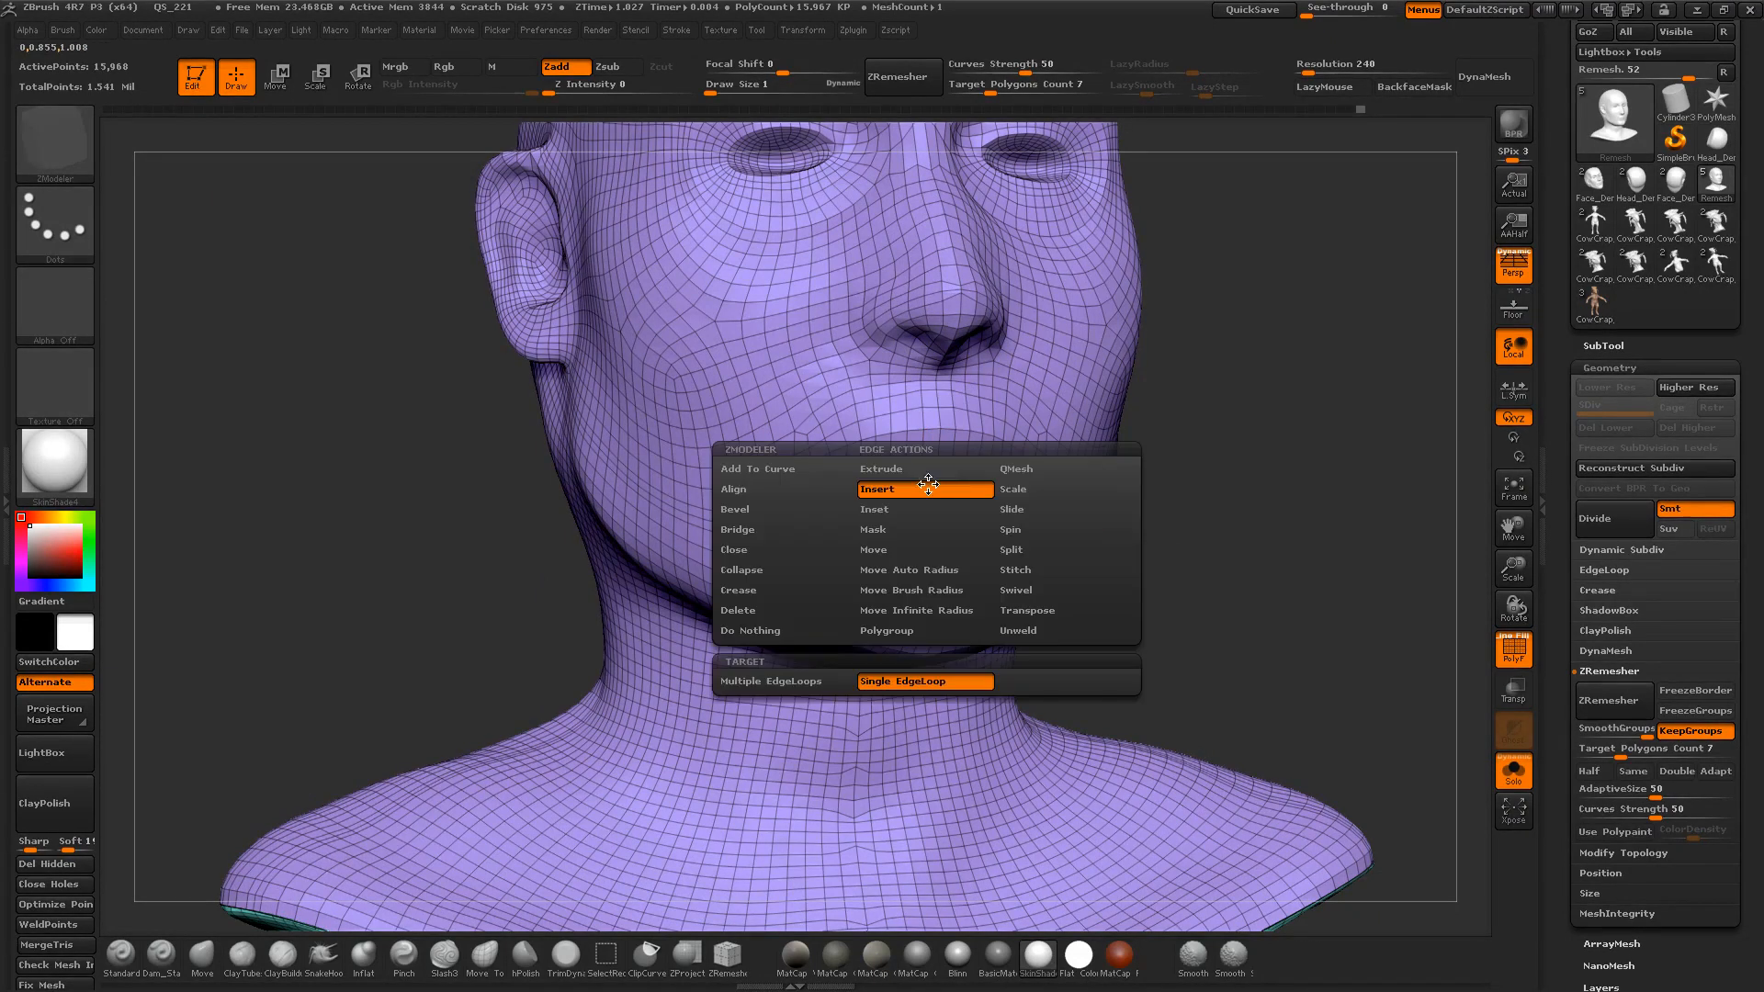
{"action": "left_click", "coordinate": [1029, 509]}
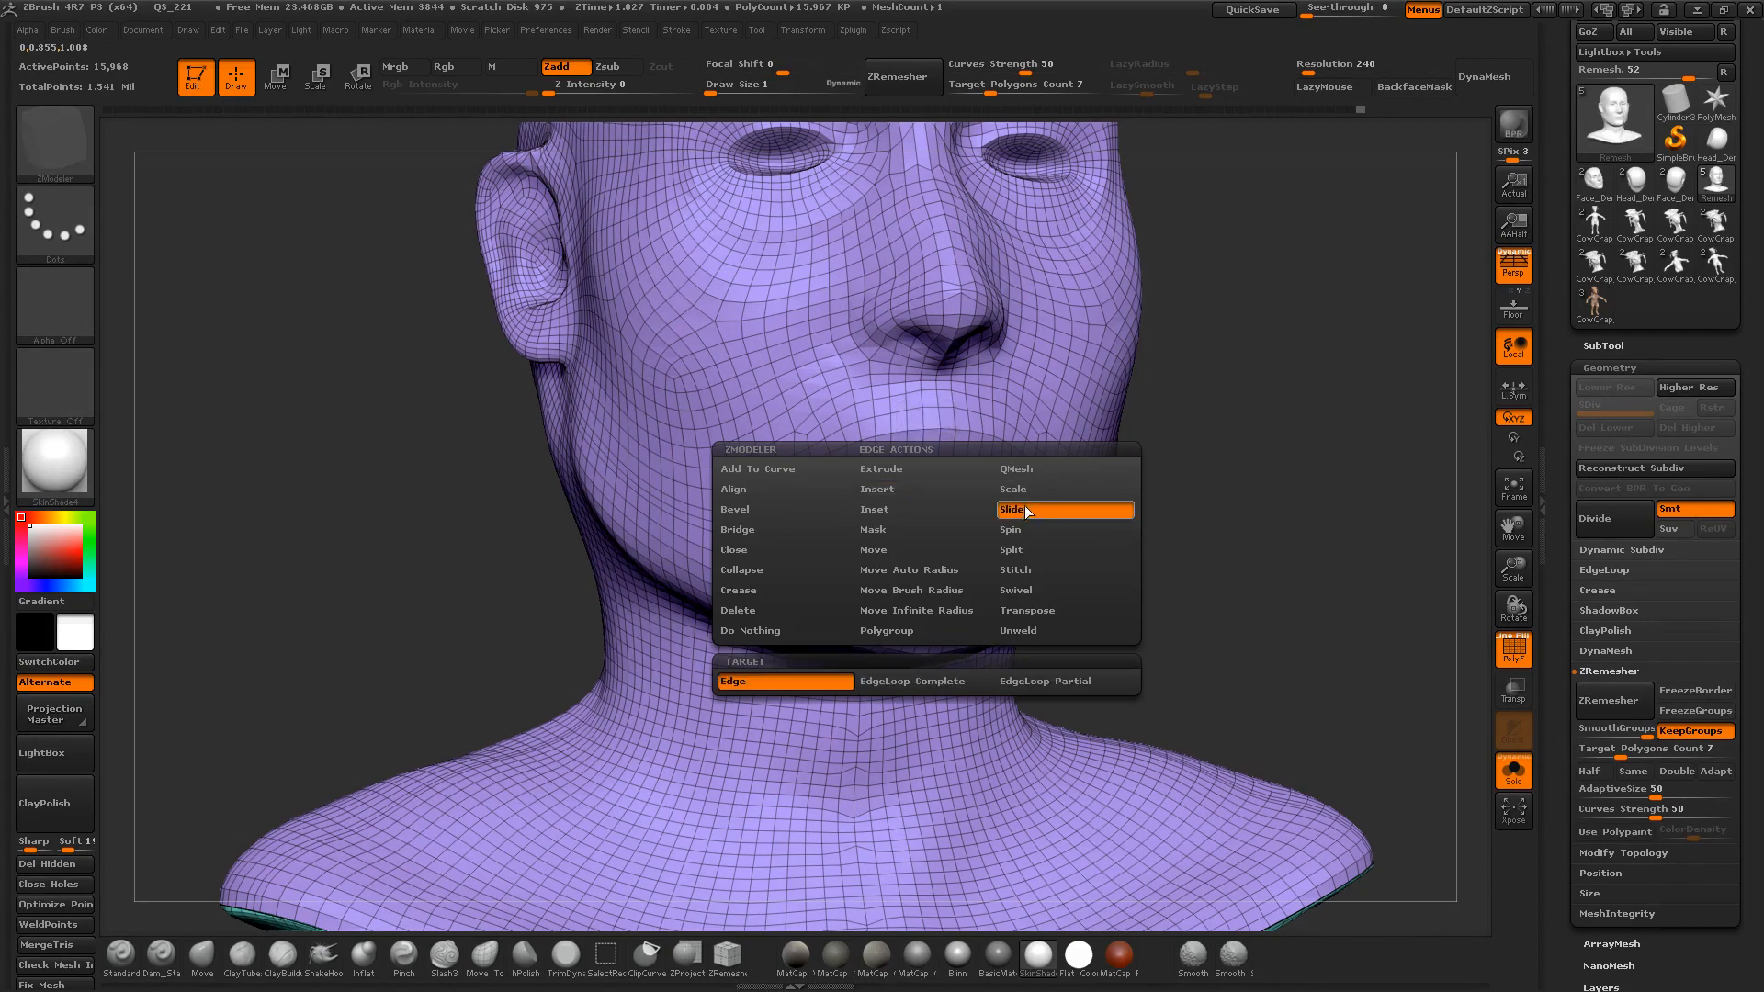
{"action": "left_click", "coordinate": [935, 681]}
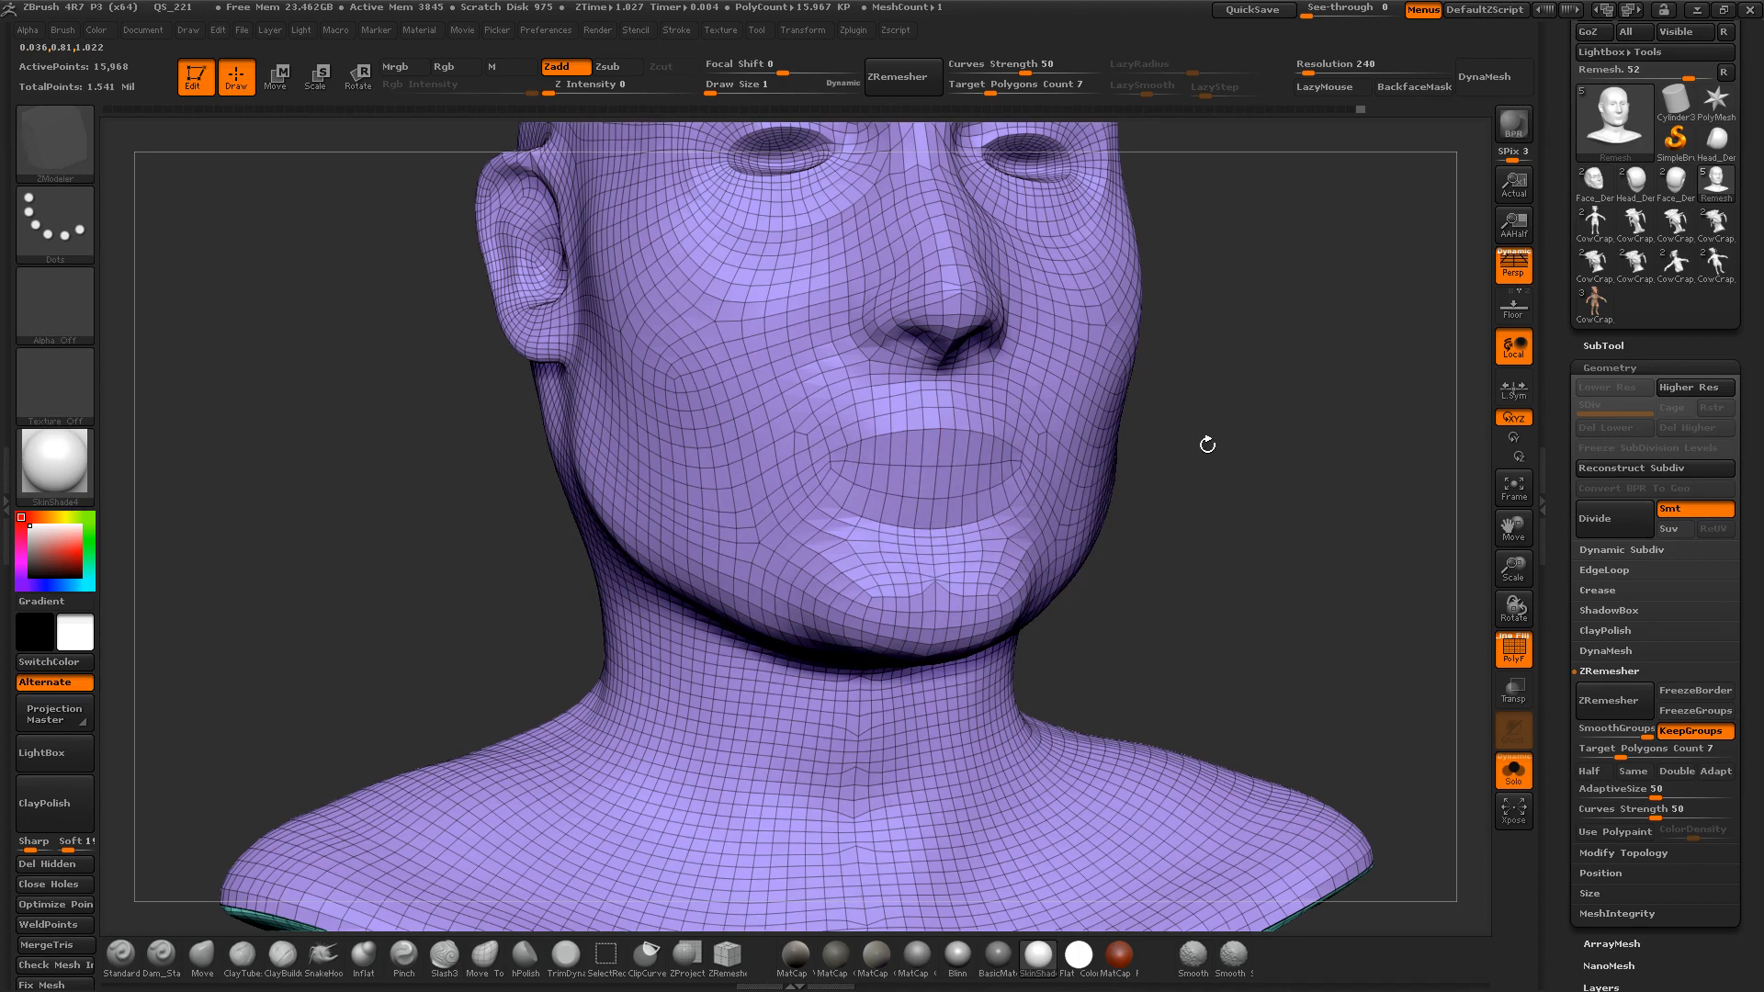
{"action": "mouse_move", "coordinate": [1207, 444]}
{"action": "left_mouse_down"}
{"action": "mouse_move", "coordinate": [1139, 421]}
{"action": "mouse_move", "coordinate": [1153, 455]}
{"action": "mouse_move", "coordinate": [1112, 457]}
{"action": "mouse_move", "coordinate": [1126, 433]}
{"action": "mouse_move", "coordinate": [1187, 418]}
{"action": "mouse_move", "coordinate": [1186, 441]}
{"action": "left_mouse_up"}
Step: Set the draw size to 53 and smooth the mesh around the inner eye, cheek, mouth and chin
{"action": "key", "text": "s"}
{"action": "key", "text": "shift"}
{"action": "key", "text": "shift"}
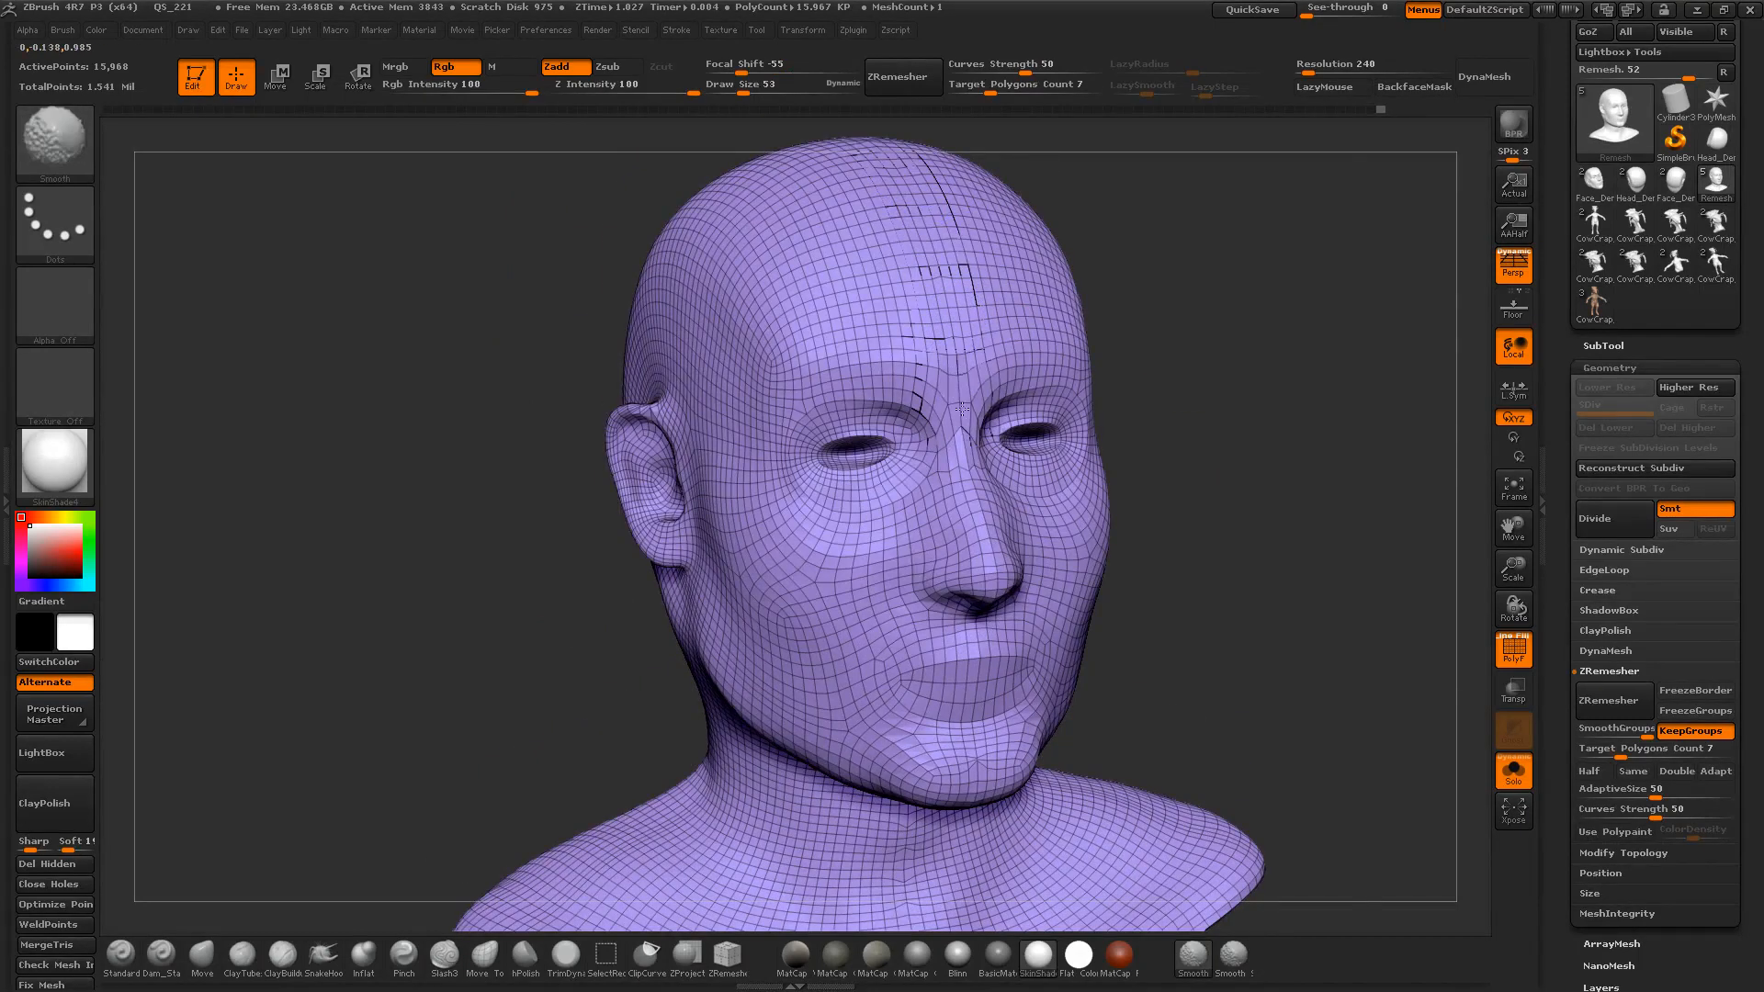
{"action": "mouse_move", "coordinate": [958, 426]}
{"action": "left_mouse_down", "text": "shift"}
{"action": "mouse_move", "coordinate": [964, 514]}
{"action": "mouse_move", "coordinate": [919, 560]}
{"action": "left_mouse_up", "text": "shift"}
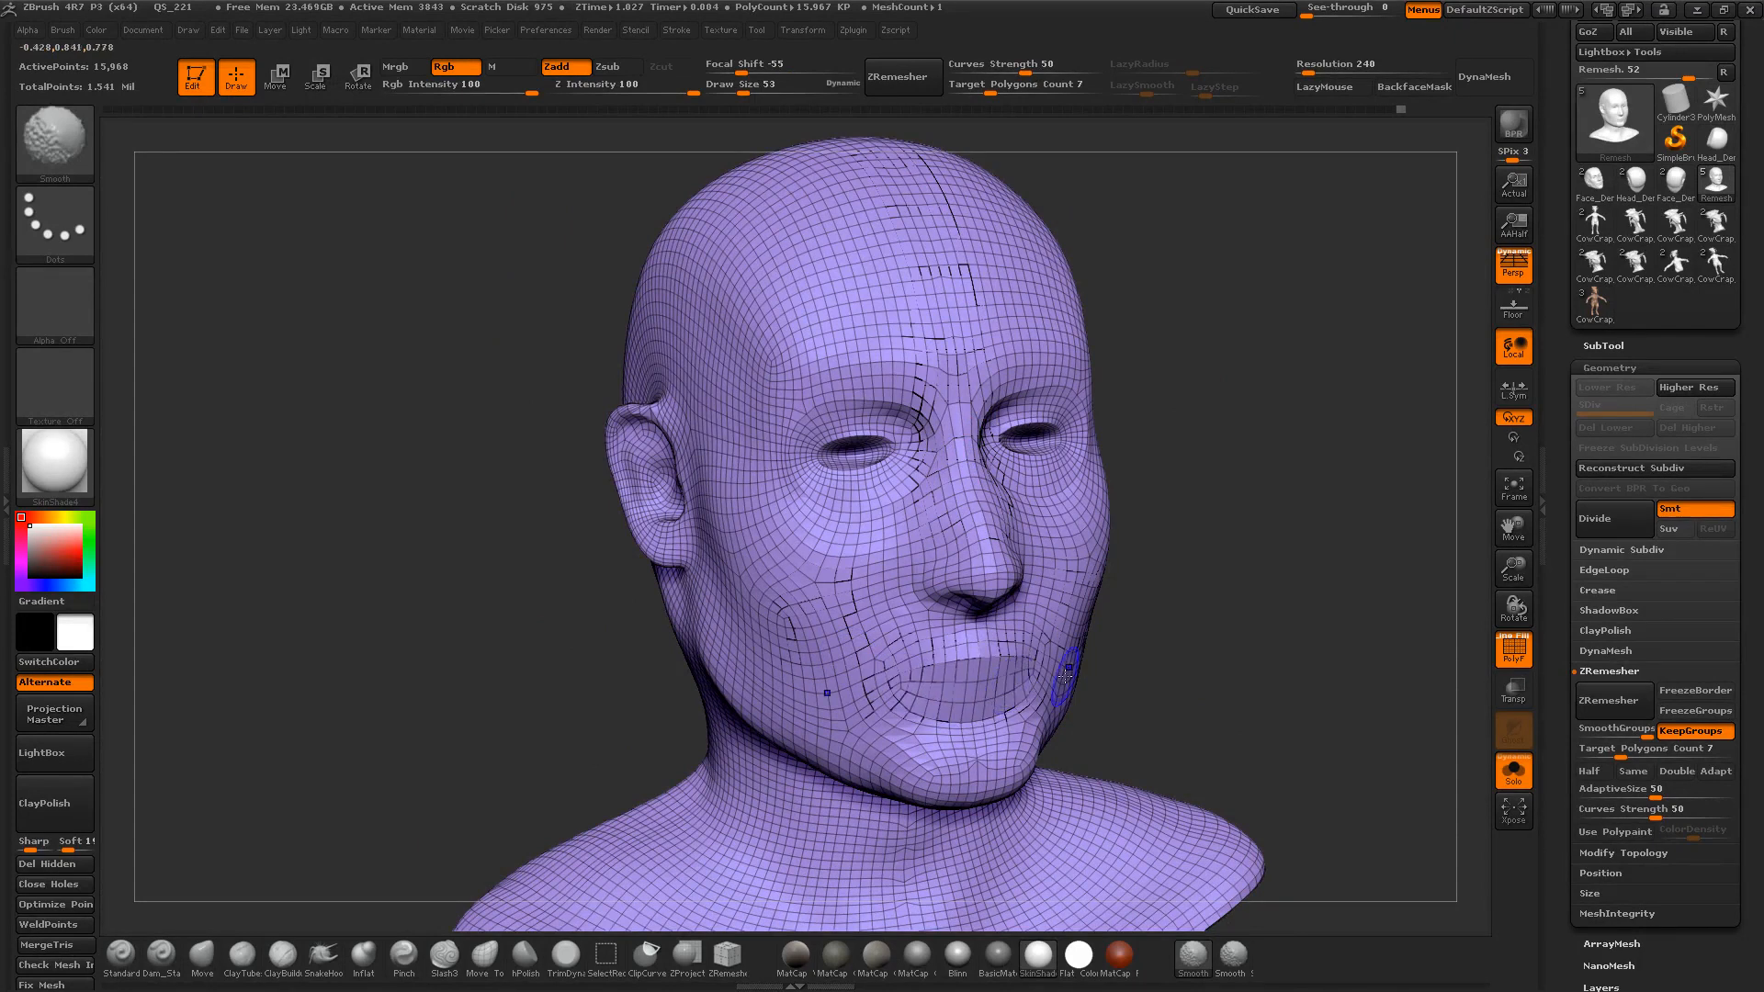
{"action": "left_click_drag", "start_coordinate": [1075, 689], "coordinate": [1086, 700]}
{"action": "left_click_drag", "start_coordinate": [955, 755], "coordinate": [981, 767], "text": "shift"}
{"action": "mouse_move", "coordinate": [1226, 735]}
{"action": "left_mouse_down"}
{"action": "mouse_move", "coordinate": [1167, 737]}
{"action": "mouse_move", "coordinate": [1176, 561]}
{"action": "left_mouse_up"}
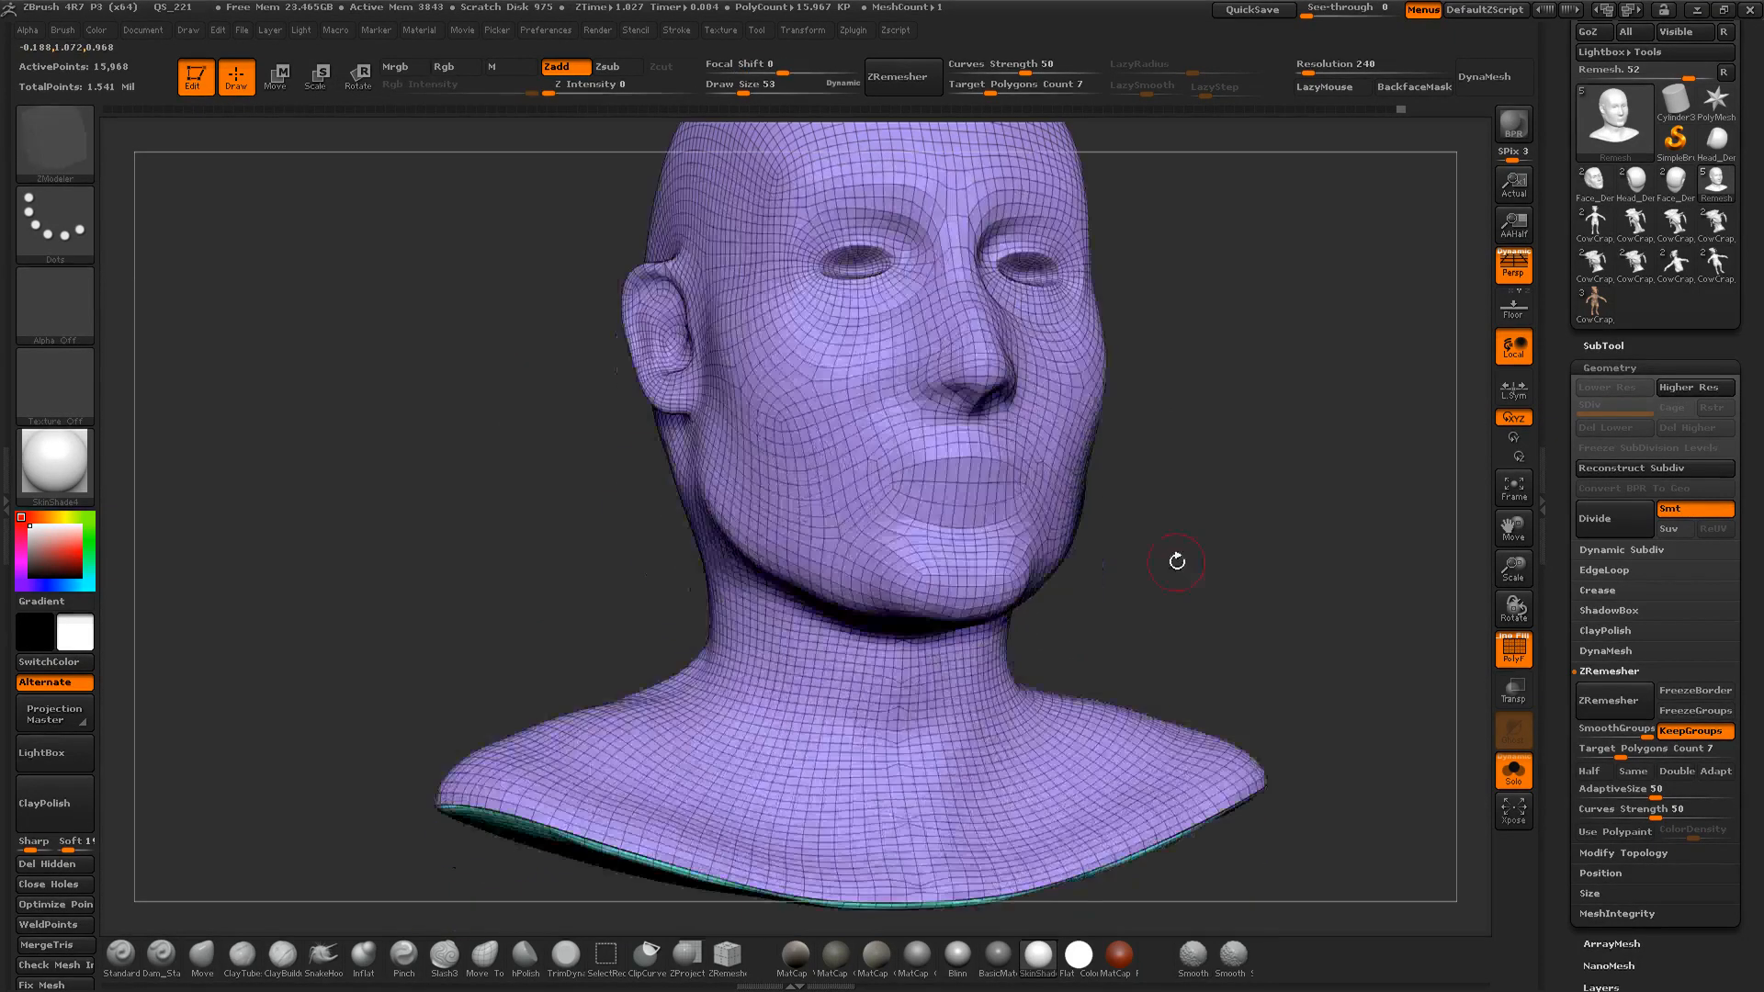
Step: Smooth the mesh along the front of the neck and the upper chest
{"action": "mouse_move", "coordinate": [912, 675]}
{"action": "left_mouse_down", "text": "shift"}
{"action": "mouse_move", "coordinate": [898, 736]}
{"action": "mouse_move", "coordinate": [919, 887]}
{"action": "left_mouse_up", "text": "shift"}
{"action": "left_click_drag", "start_coordinate": [1194, 662], "coordinate": [1161, 543]}
{"action": "left_click_drag", "start_coordinate": [905, 691], "coordinate": [922, 725], "text": "shift"}
{"action": "left_click_drag", "start_coordinate": [1167, 648], "coordinate": [1153, 597]}
Step: Hide the polygroup on the bust's underside and smooth the back of the head and neck
{"action": "mouse_move", "coordinate": [1153, 597]}
{"action": "left_mouse_down"}
{"action": "mouse_move", "coordinate": [1186, 663]}
{"action": "mouse_move", "coordinate": [1240, 634]}
{"action": "mouse_move", "coordinate": [1194, 689]}
{"action": "mouse_move", "coordinate": [1193, 609]}
{"action": "mouse_move", "coordinate": [1166, 570]}
{"action": "mouse_move", "coordinate": [1116, 560]}
{"action": "mouse_move", "coordinate": [1185, 621]}
{"action": "mouse_move", "coordinate": [1099, 772]}
{"action": "left_mouse_up"}
{"action": "left_click", "coordinate": [955, 656], "text": "ctrl+shift"}
{"action": "left_click", "coordinate": [955, 645], "text": "ctrl+shift"}
{"action": "key", "text": "shift"}
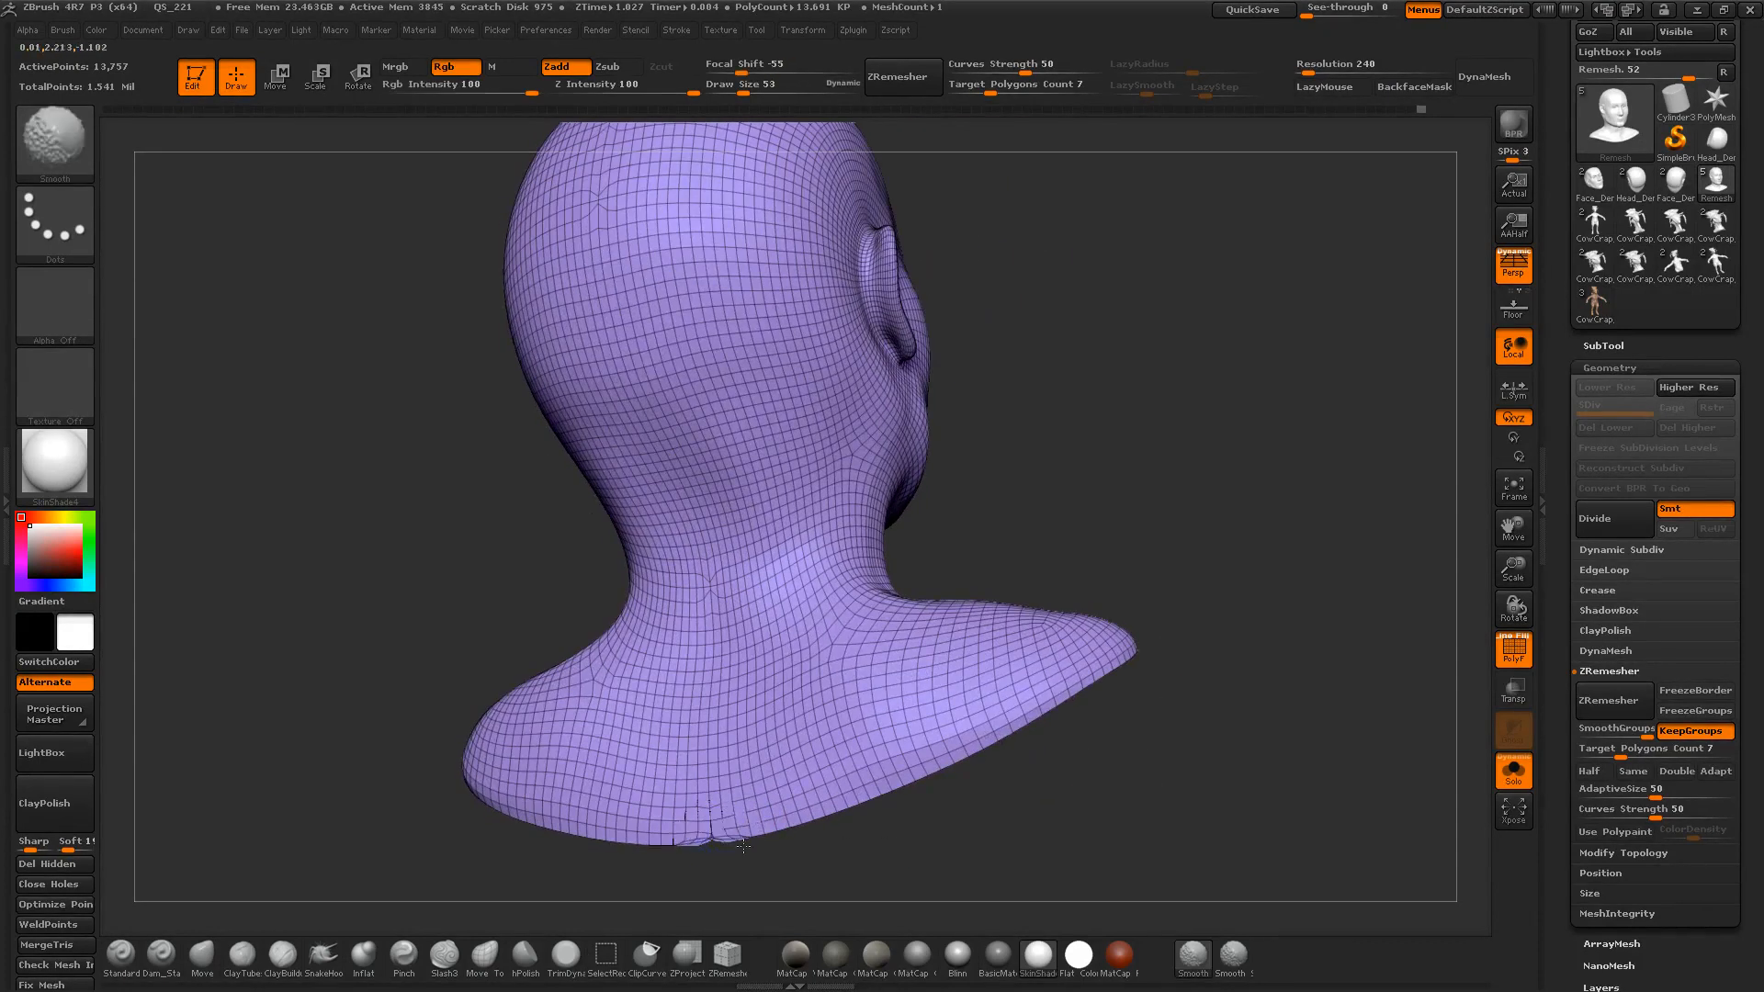
{"action": "mouse_move", "coordinate": [742, 846]}
{"action": "left_mouse_down"}
{"action": "mouse_move", "coordinate": [846, 736]}
{"action": "mouse_move", "coordinate": [973, 748]}
{"action": "mouse_move", "coordinate": [976, 685]}
{"action": "left_mouse_up"}
{"action": "key", "text": "ctrl+shift"}
{"action": "left_click_drag", "start_coordinate": [785, 514], "coordinate": [762, 468], "text": "shift"}
{"action": "mouse_move", "coordinate": [1047, 643]}
{"action": "left_mouse_down"}
{"action": "mouse_move", "coordinate": [1032, 630]}
{"action": "mouse_move", "coordinate": [1084, 721]}
{"action": "mouse_move", "coordinate": [1131, 745]}
{"action": "mouse_move", "coordinate": [1249, 621]}
{"action": "mouse_move", "coordinate": [1225, 623]}
{"action": "left_mouse_up"}
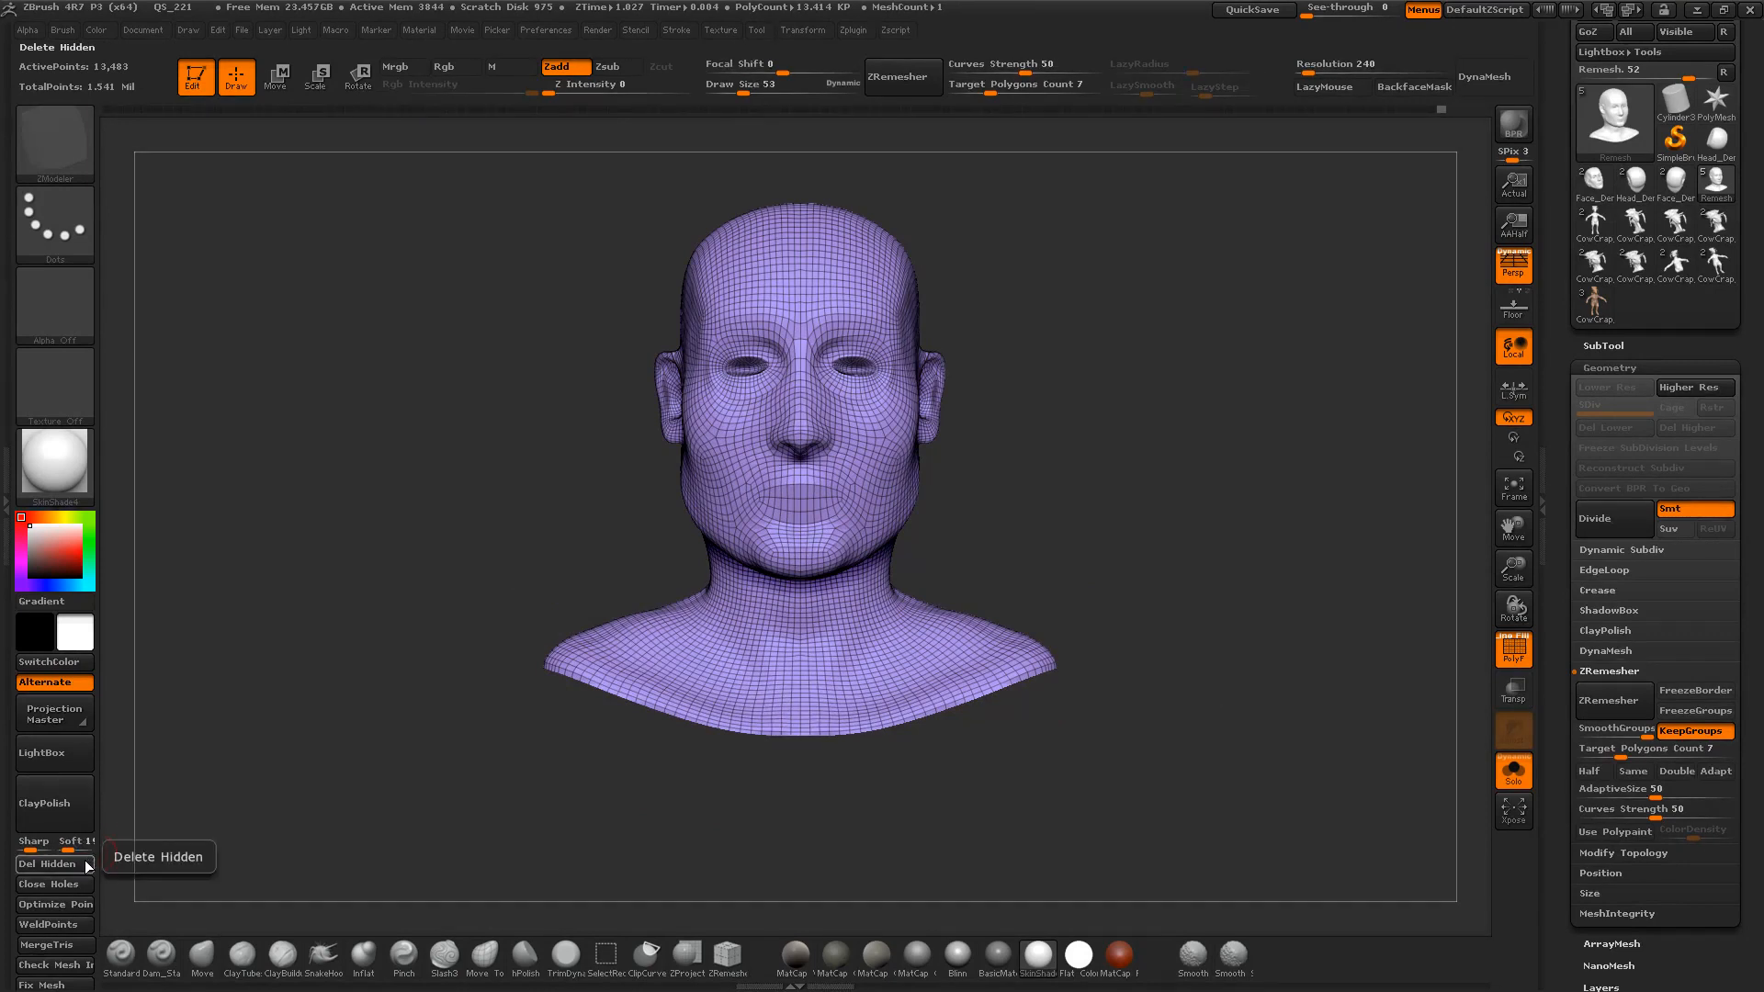
Step: Delete the hidden underside polygons with the Modify Topology Del Hidden command
{"action": "left_click", "coordinate": [1619, 369]}
{"action": "left_click", "coordinate": [1619, 369]}
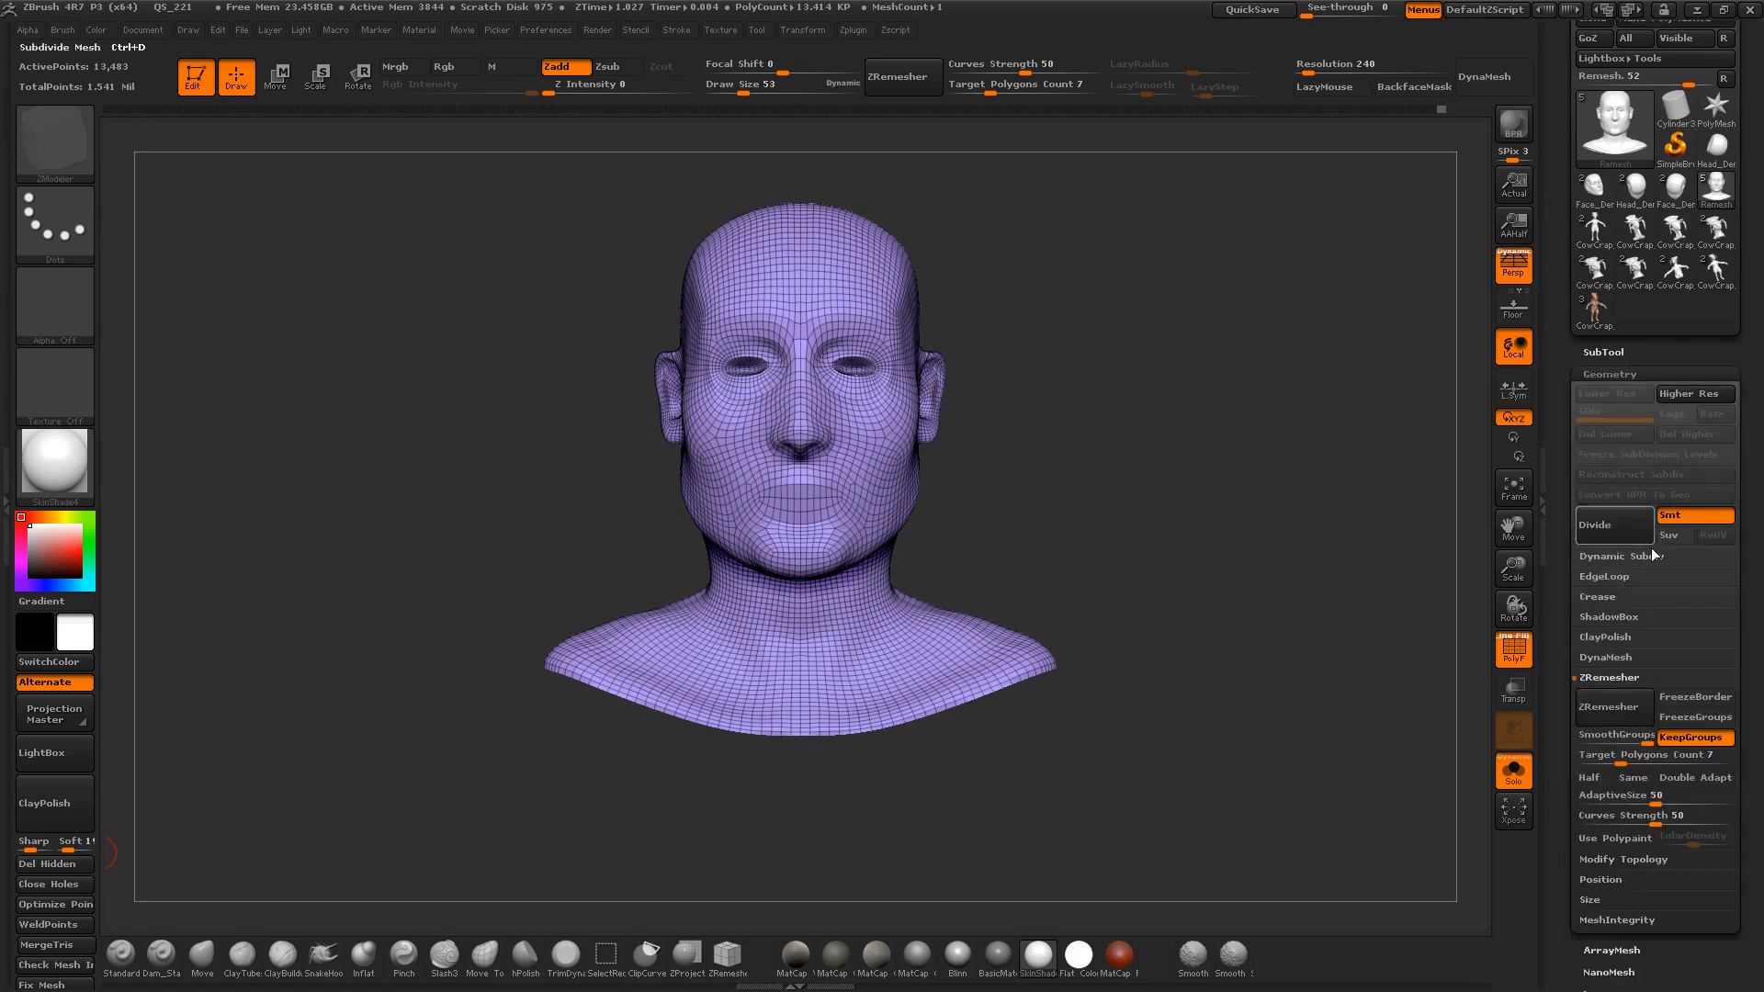
{"action": "left_click", "coordinate": [1611, 680]}
{"action": "left_click", "coordinate": [1611, 694]}
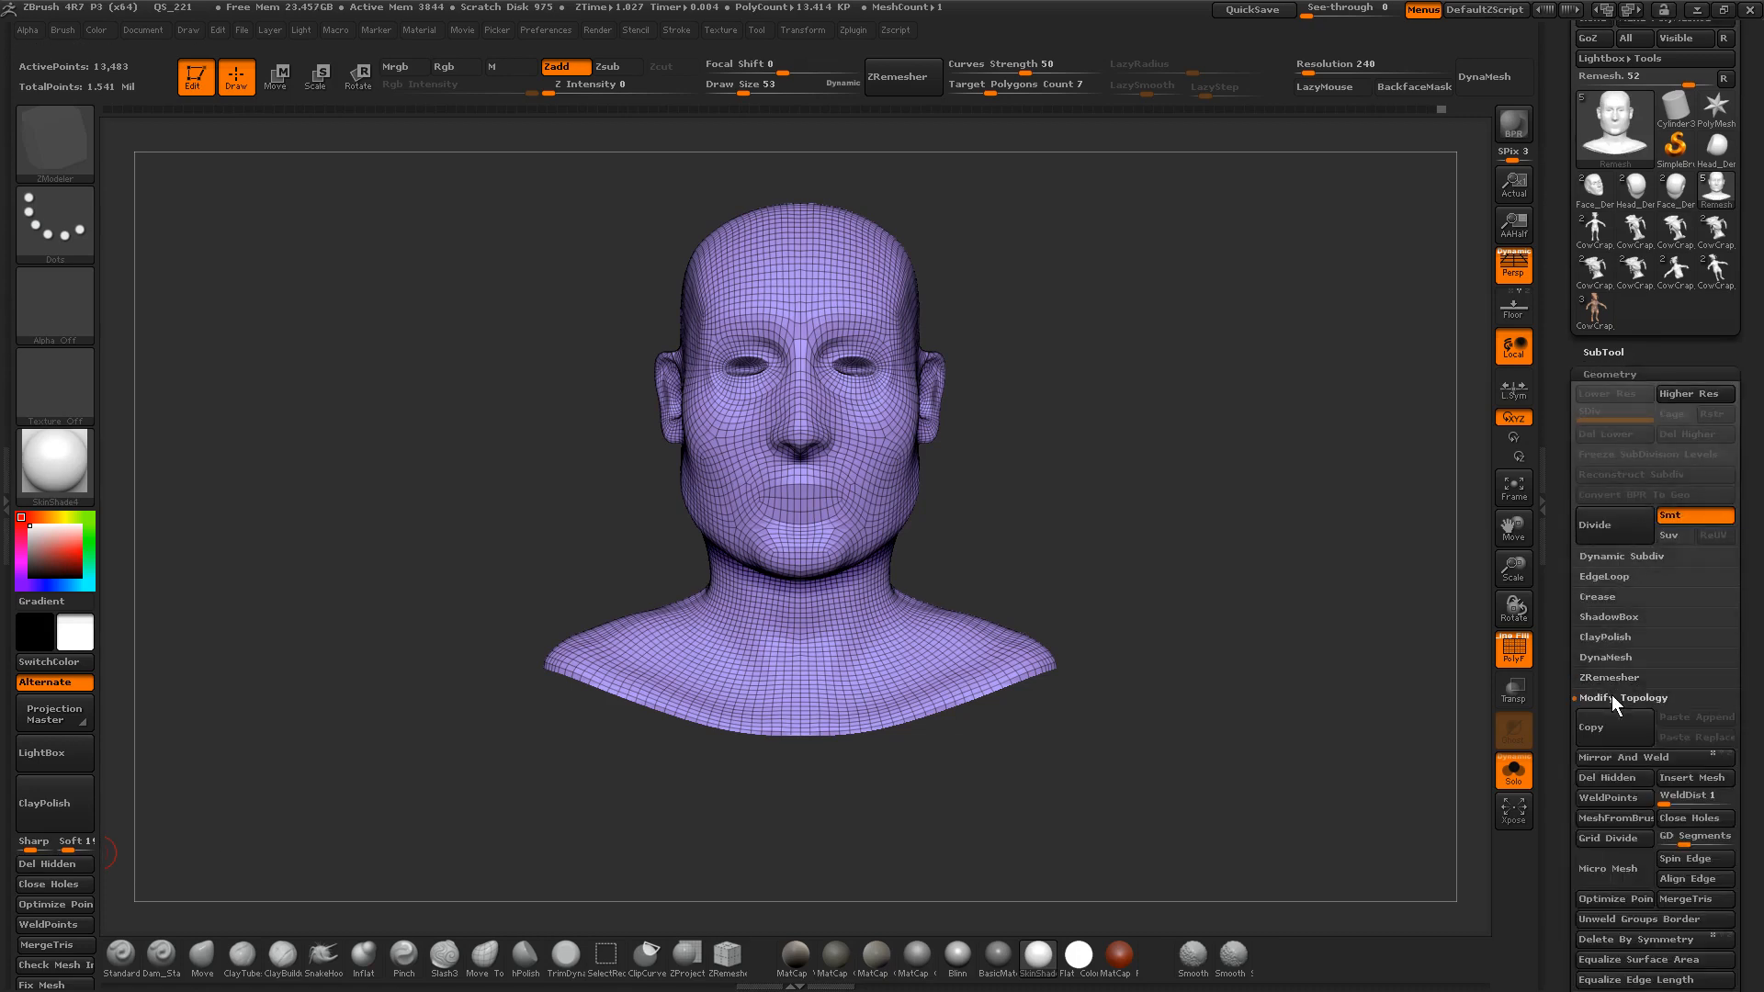
{"action": "left_click", "coordinate": [1619, 775]}
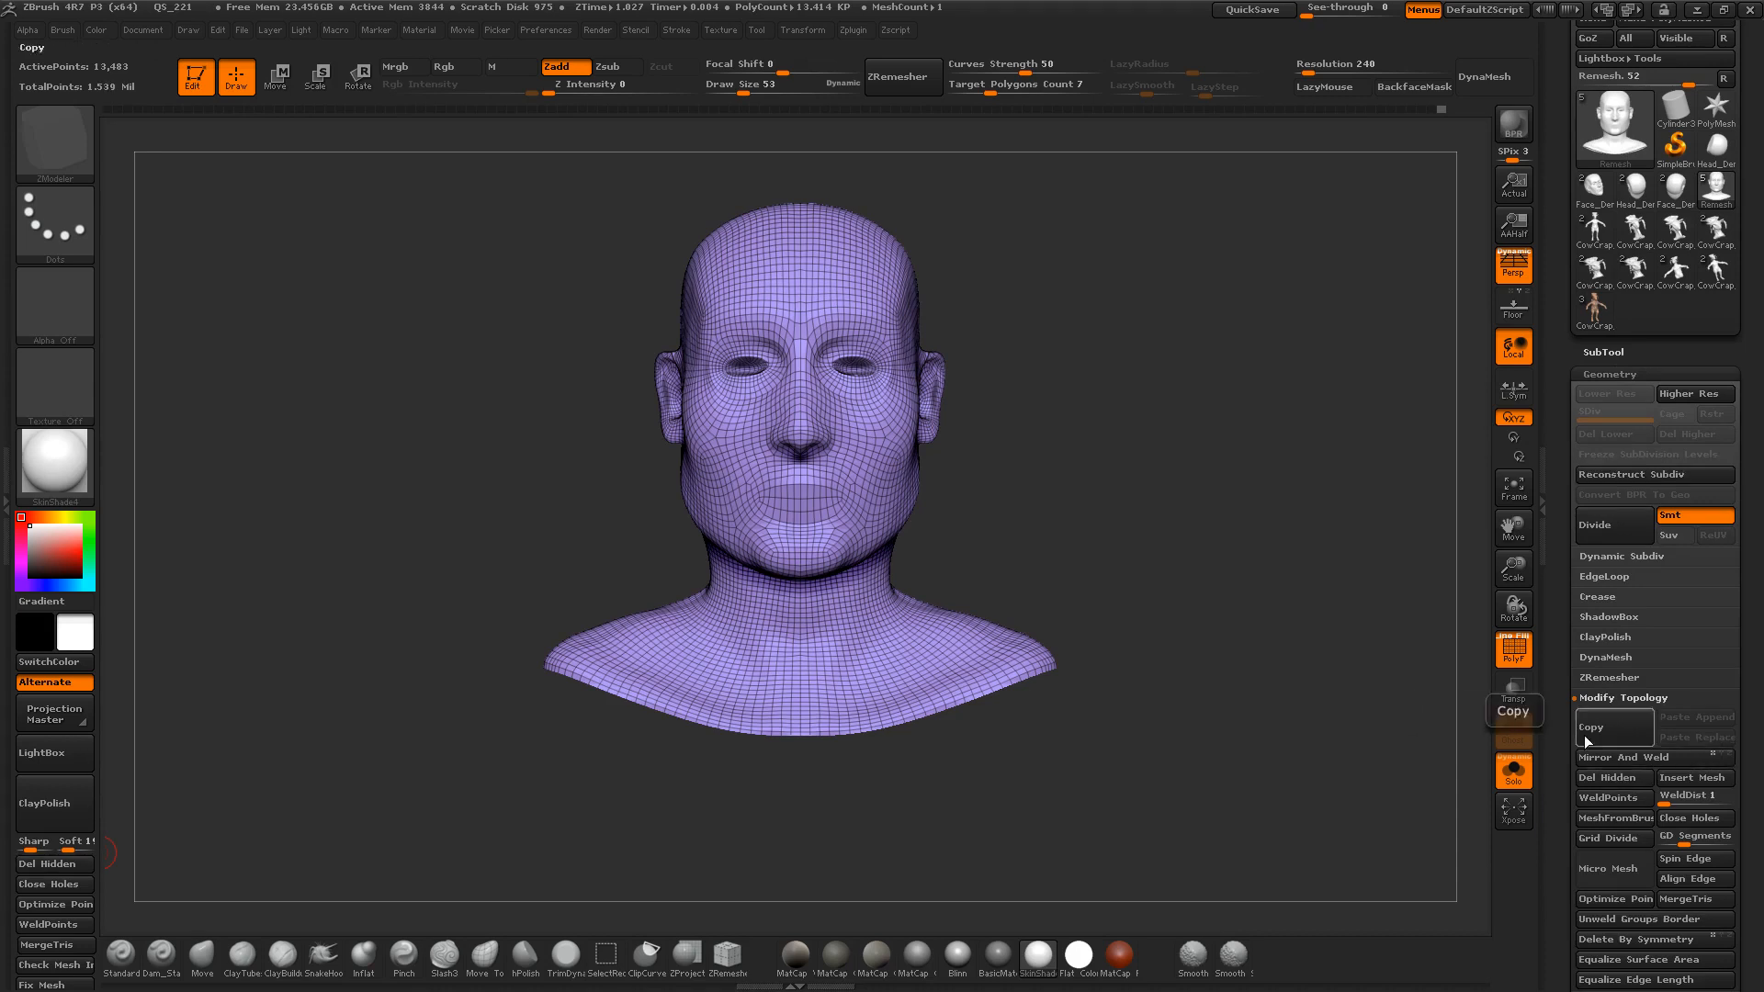
Step: Display the subtool list and turn off Solo mode to compare the remeshed head with the original sculpt
{"action": "left_click_drag", "start_coordinate": [1126, 414], "coordinate": [1180, 462], "text": "alt"}
{"action": "left_click", "coordinate": [1603, 353]}
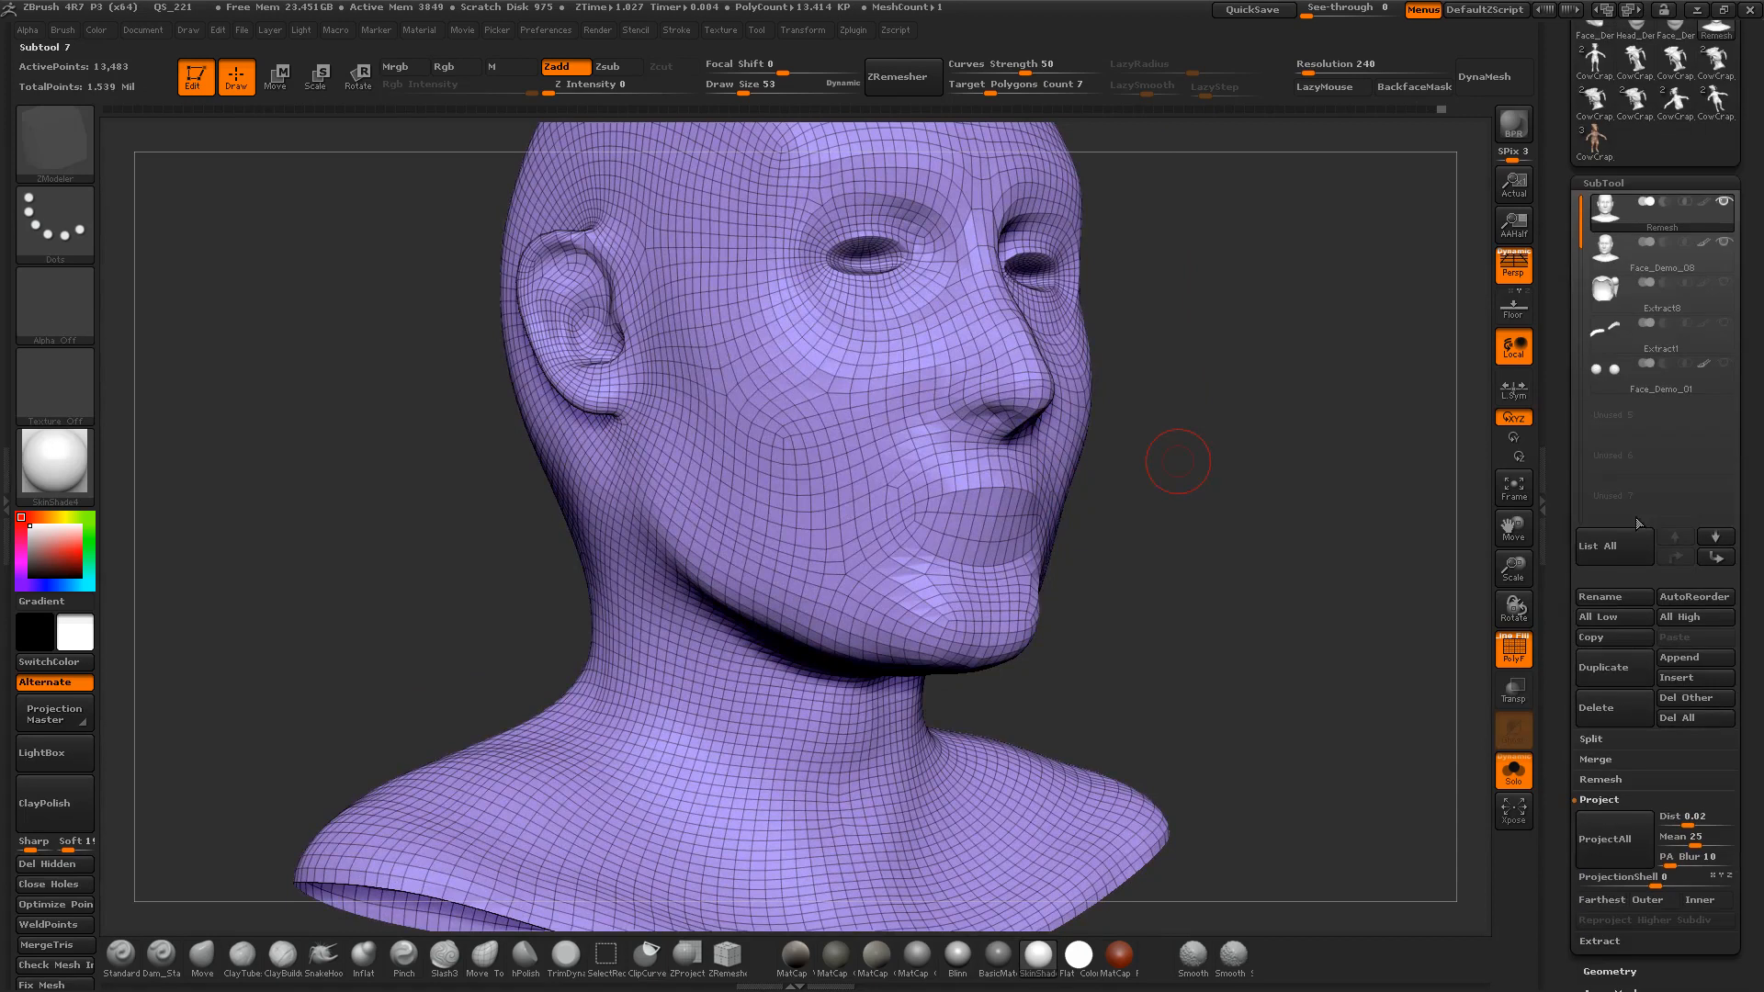
{"action": "left_click", "coordinate": [1513, 770]}
{"action": "left_click_drag", "start_coordinate": [1461, 735], "coordinate": [1278, 731]}
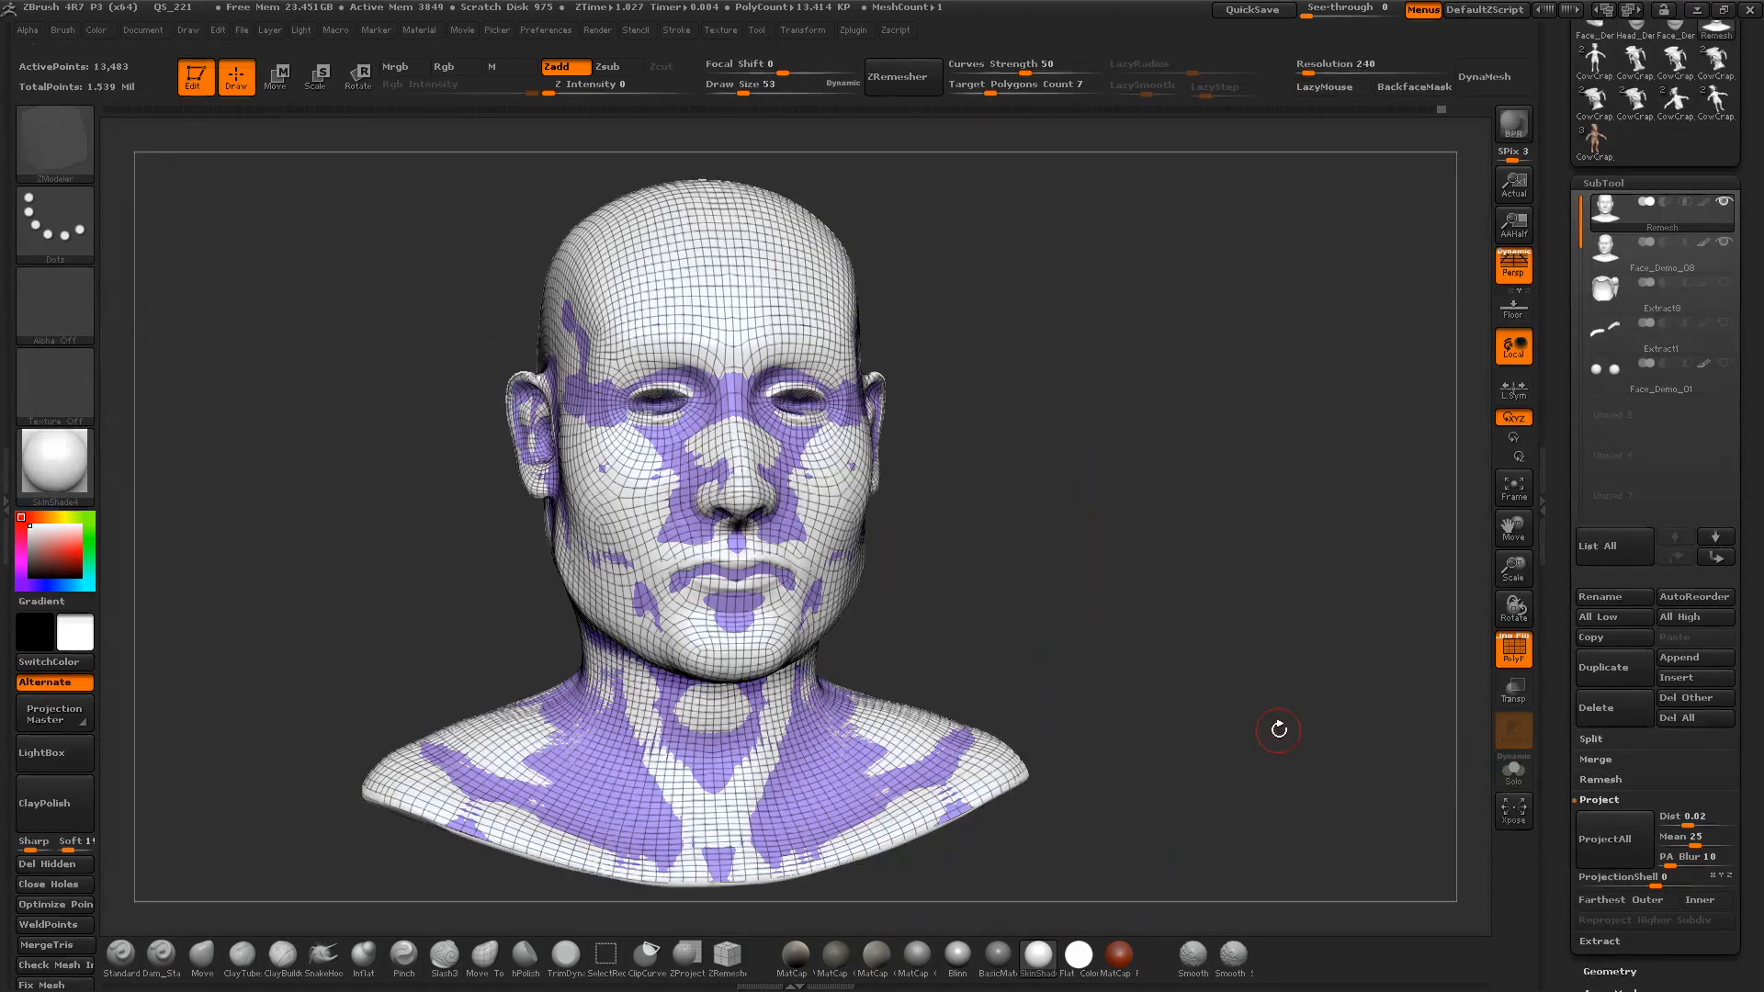
Step: Isolate the remeshed head in Solo mode and project the original sculpt's shape onto it with ProjectAll, declining the polypaint transfer
{"action": "left_click", "coordinate": [1520, 777]}
{"action": "left_click", "coordinate": [1516, 771]}
{"action": "left_click", "coordinate": [1511, 767]}
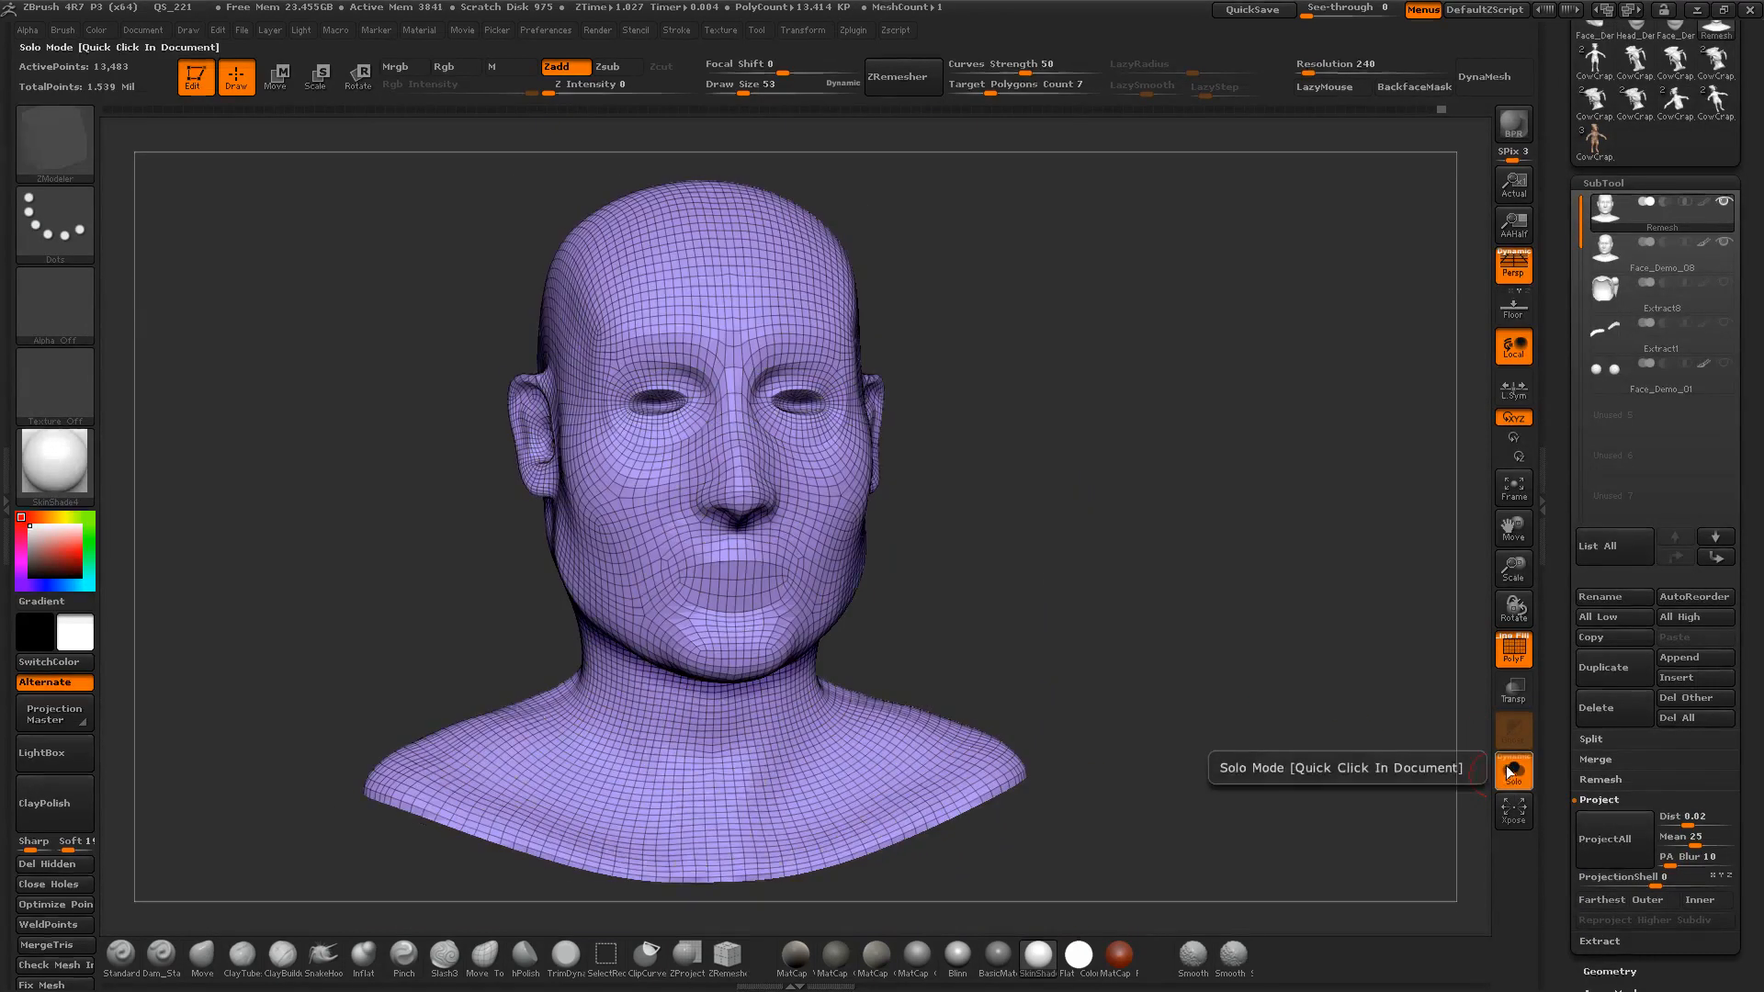
{"action": "left_click", "coordinate": [1633, 182]}
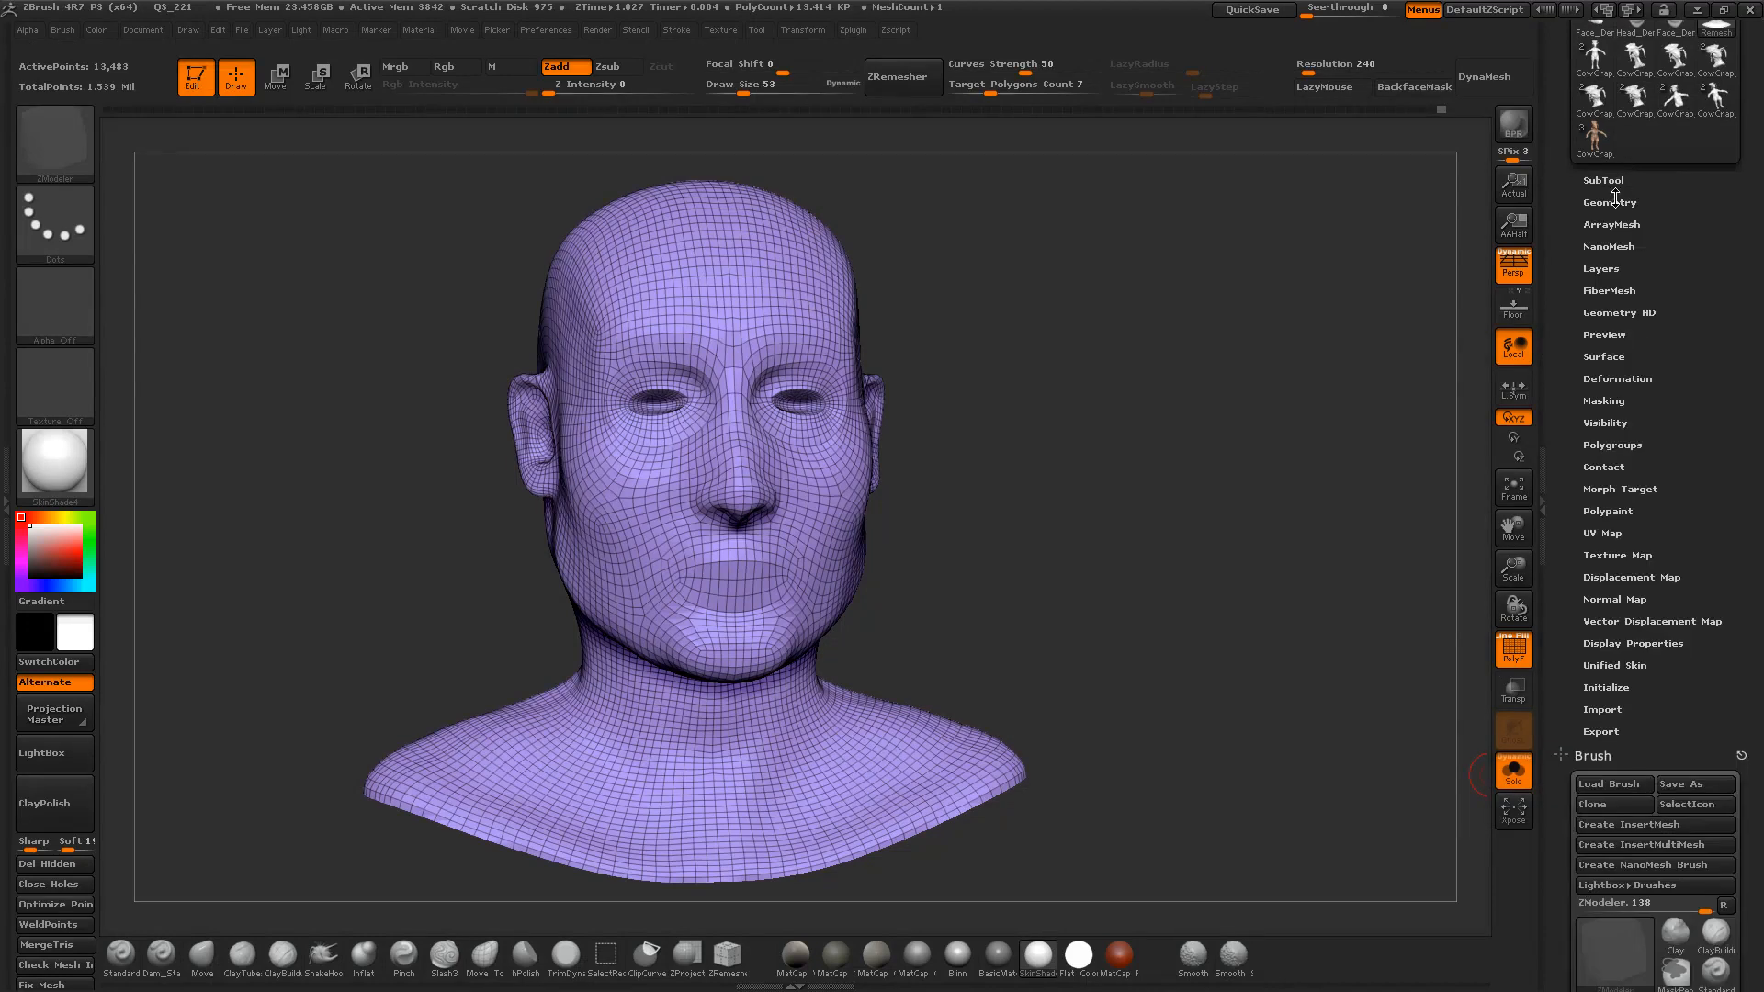
{"action": "left_click", "coordinate": [1609, 202]}
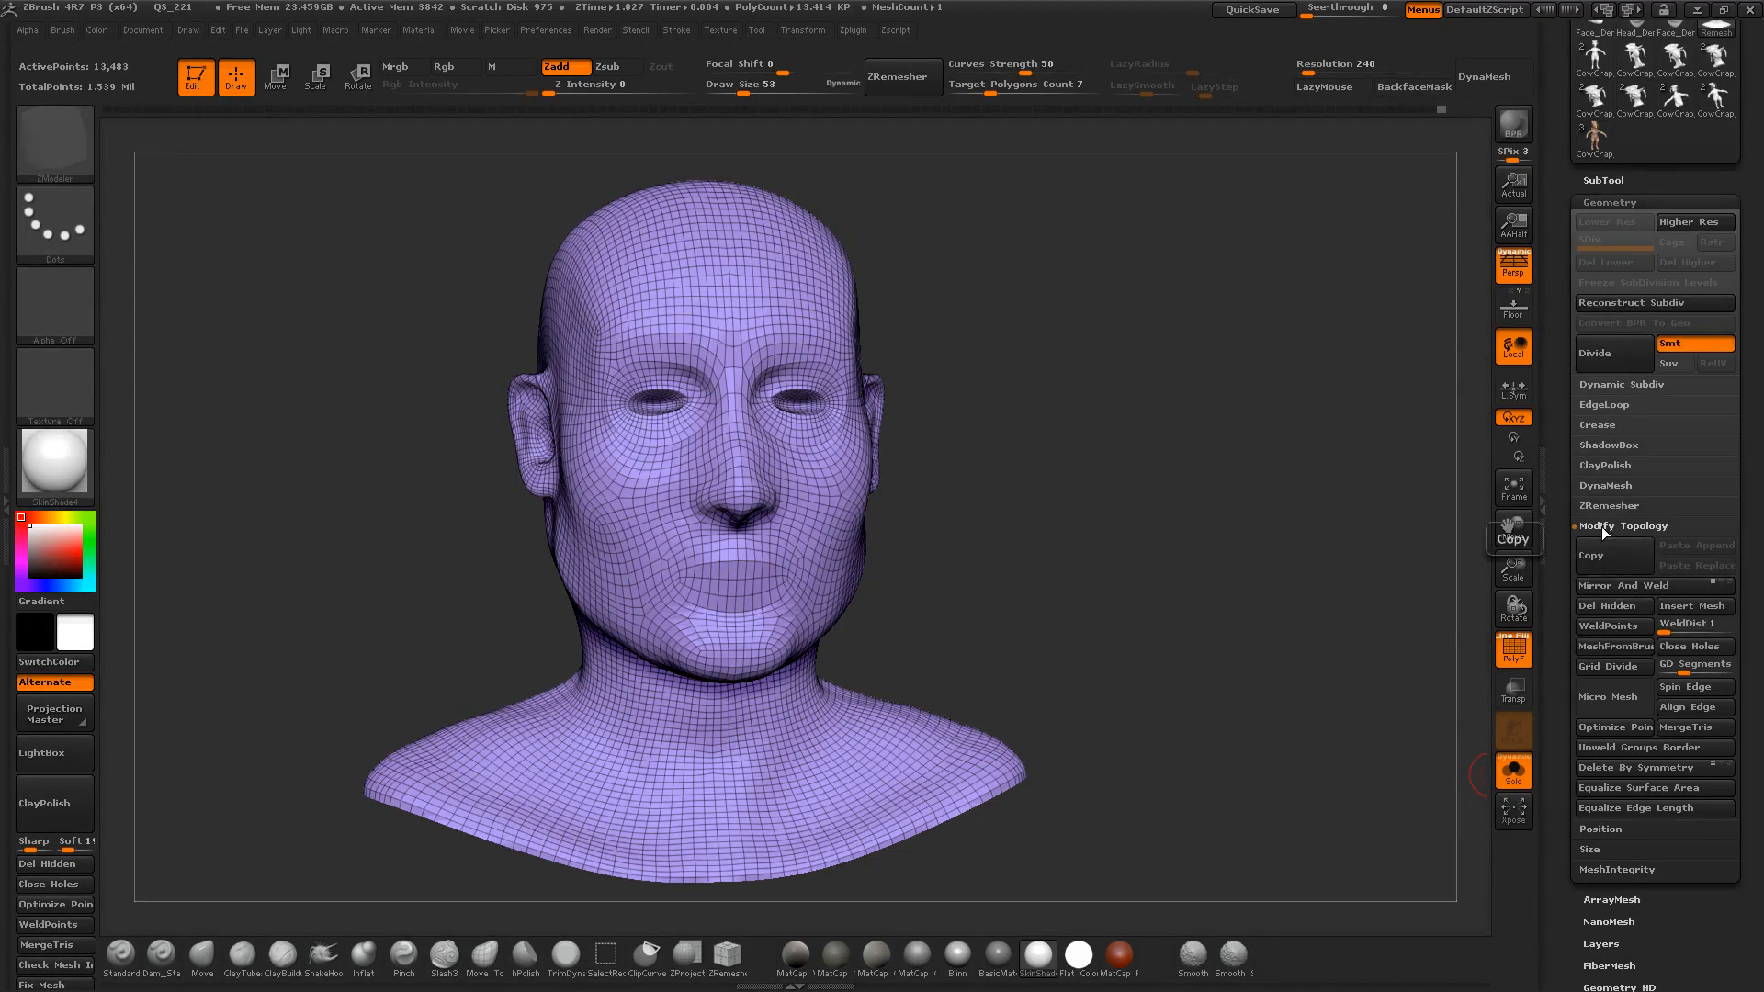
{"action": "left_click", "coordinate": [1607, 178]}
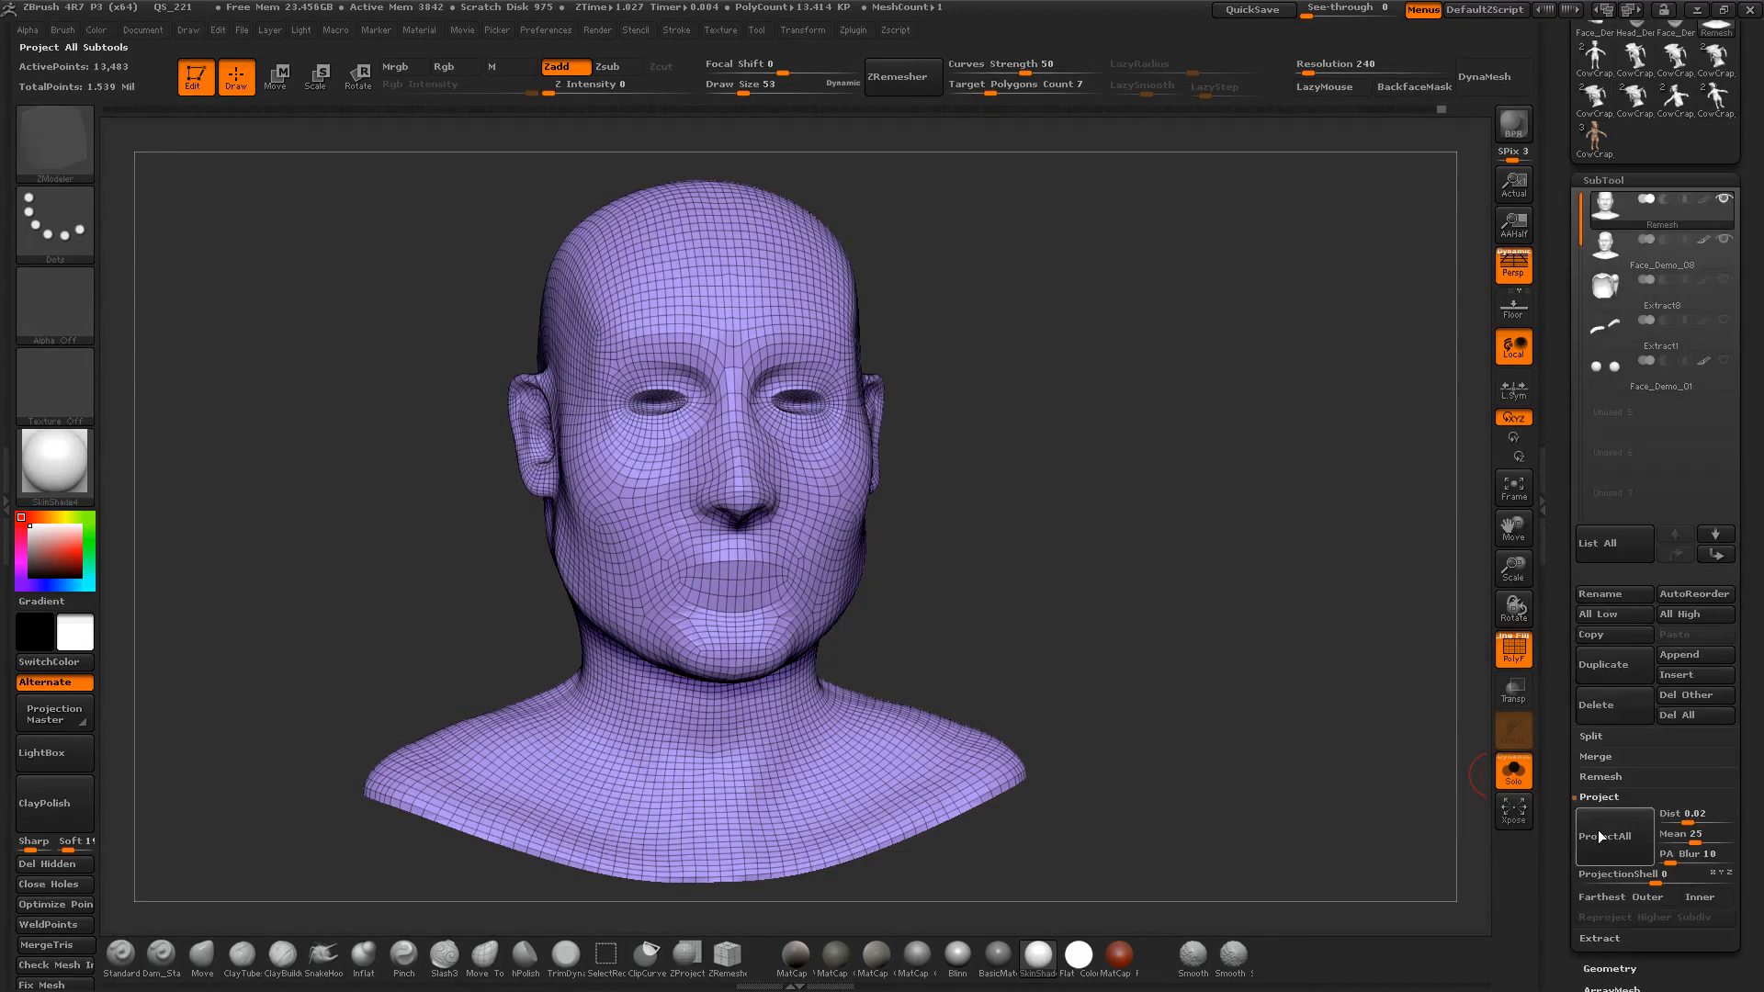
{"action": "left_click", "coordinate": [1603, 833]}
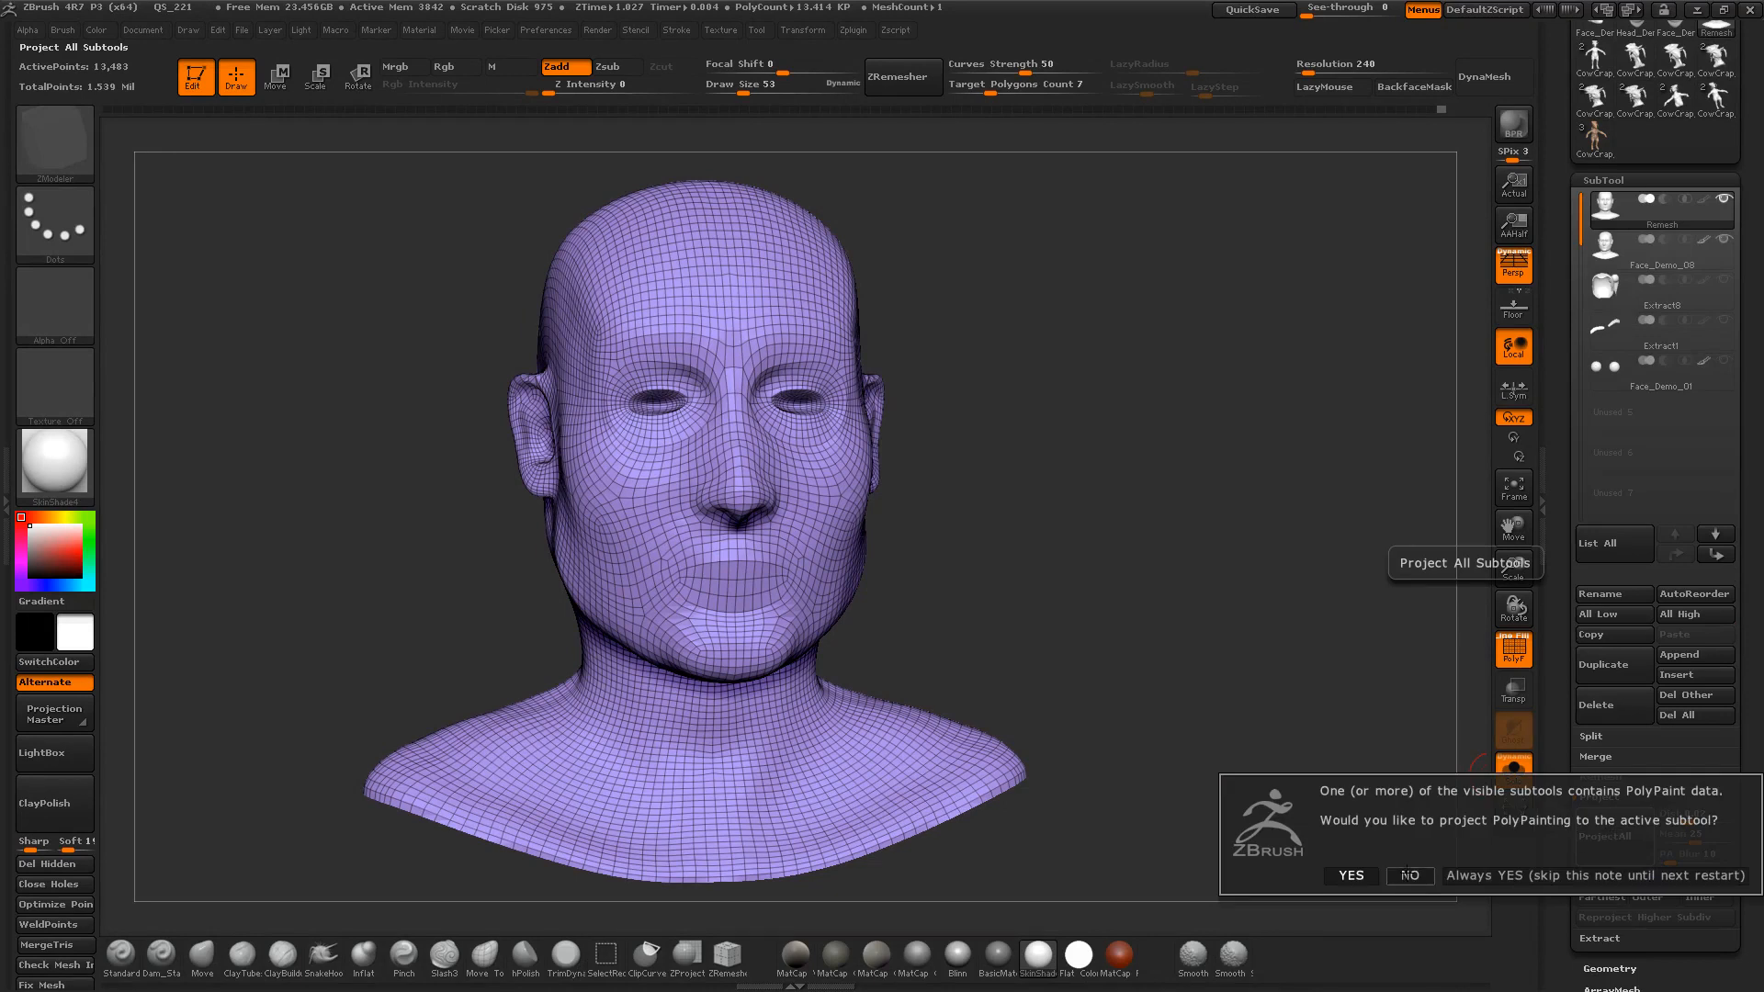
{"action": "left_click", "coordinate": [1409, 875]}
Step: Turn off Solo mode and reshape the remesh's lips and mouth corner toward the original sculpt with the Move brush
{"action": "left_click_drag", "start_coordinate": [1145, 579], "coordinate": [1148, 673]}
{"action": "left_click", "coordinate": [1516, 774]}
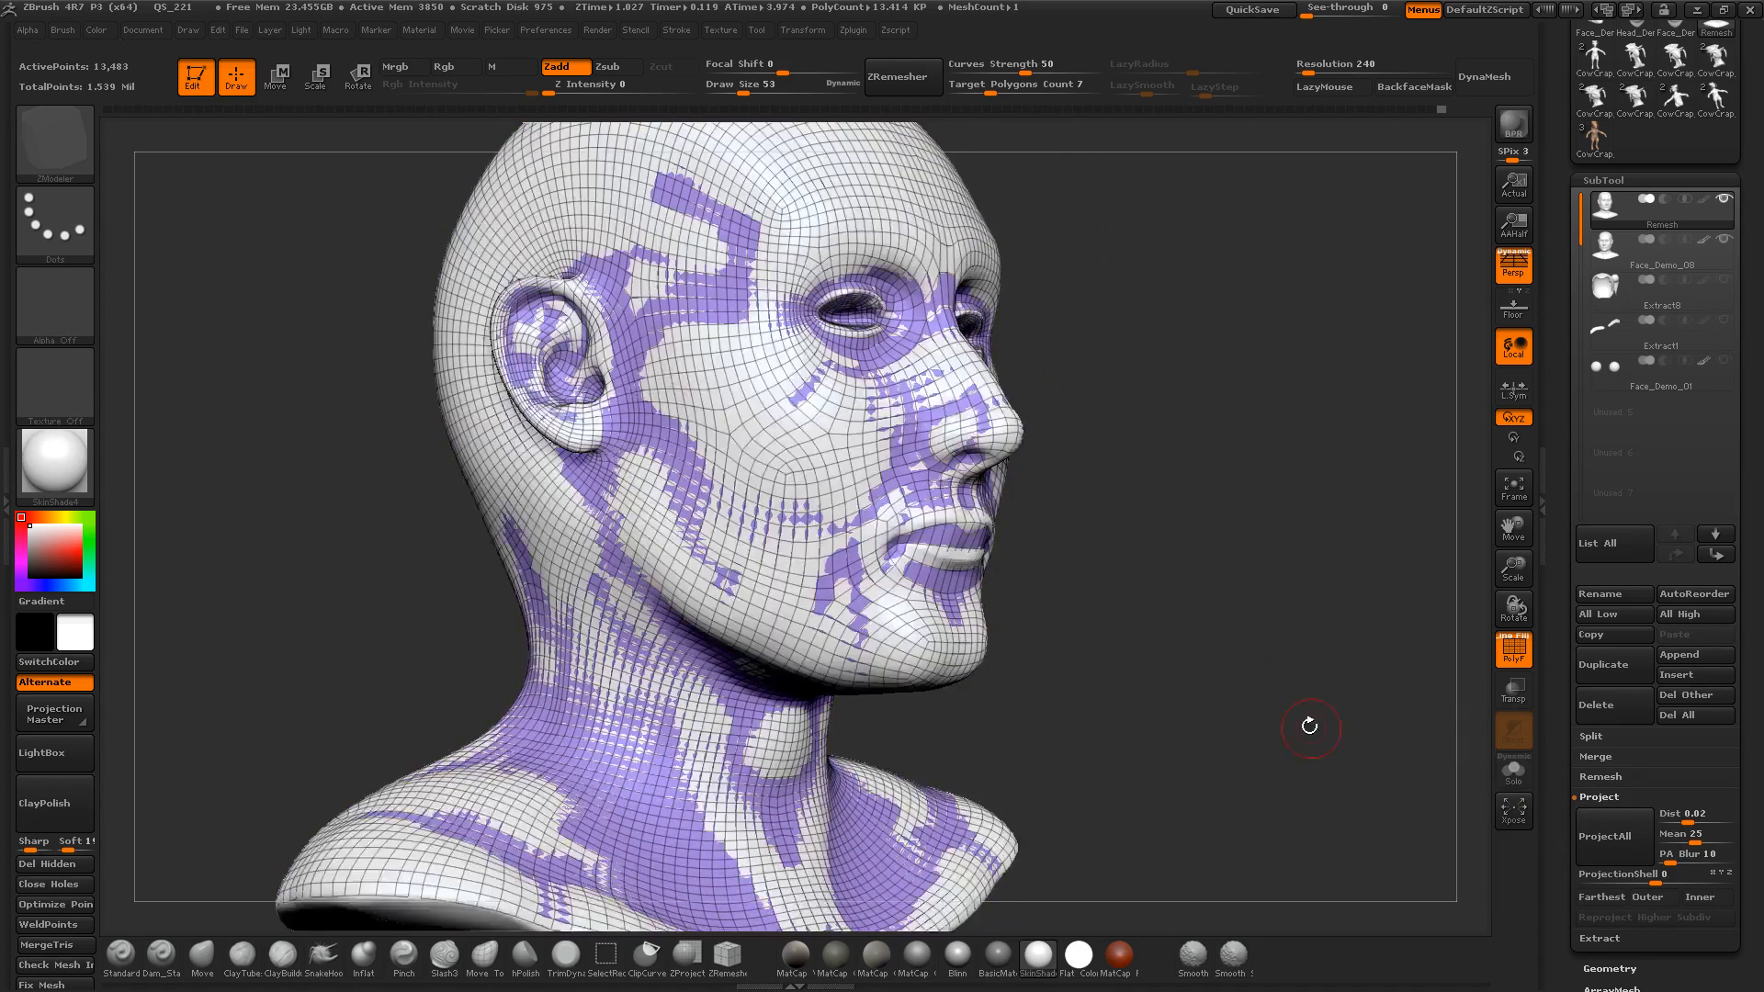
{"action": "left_click_drag", "start_coordinate": [1307, 725], "coordinate": [1261, 733]}
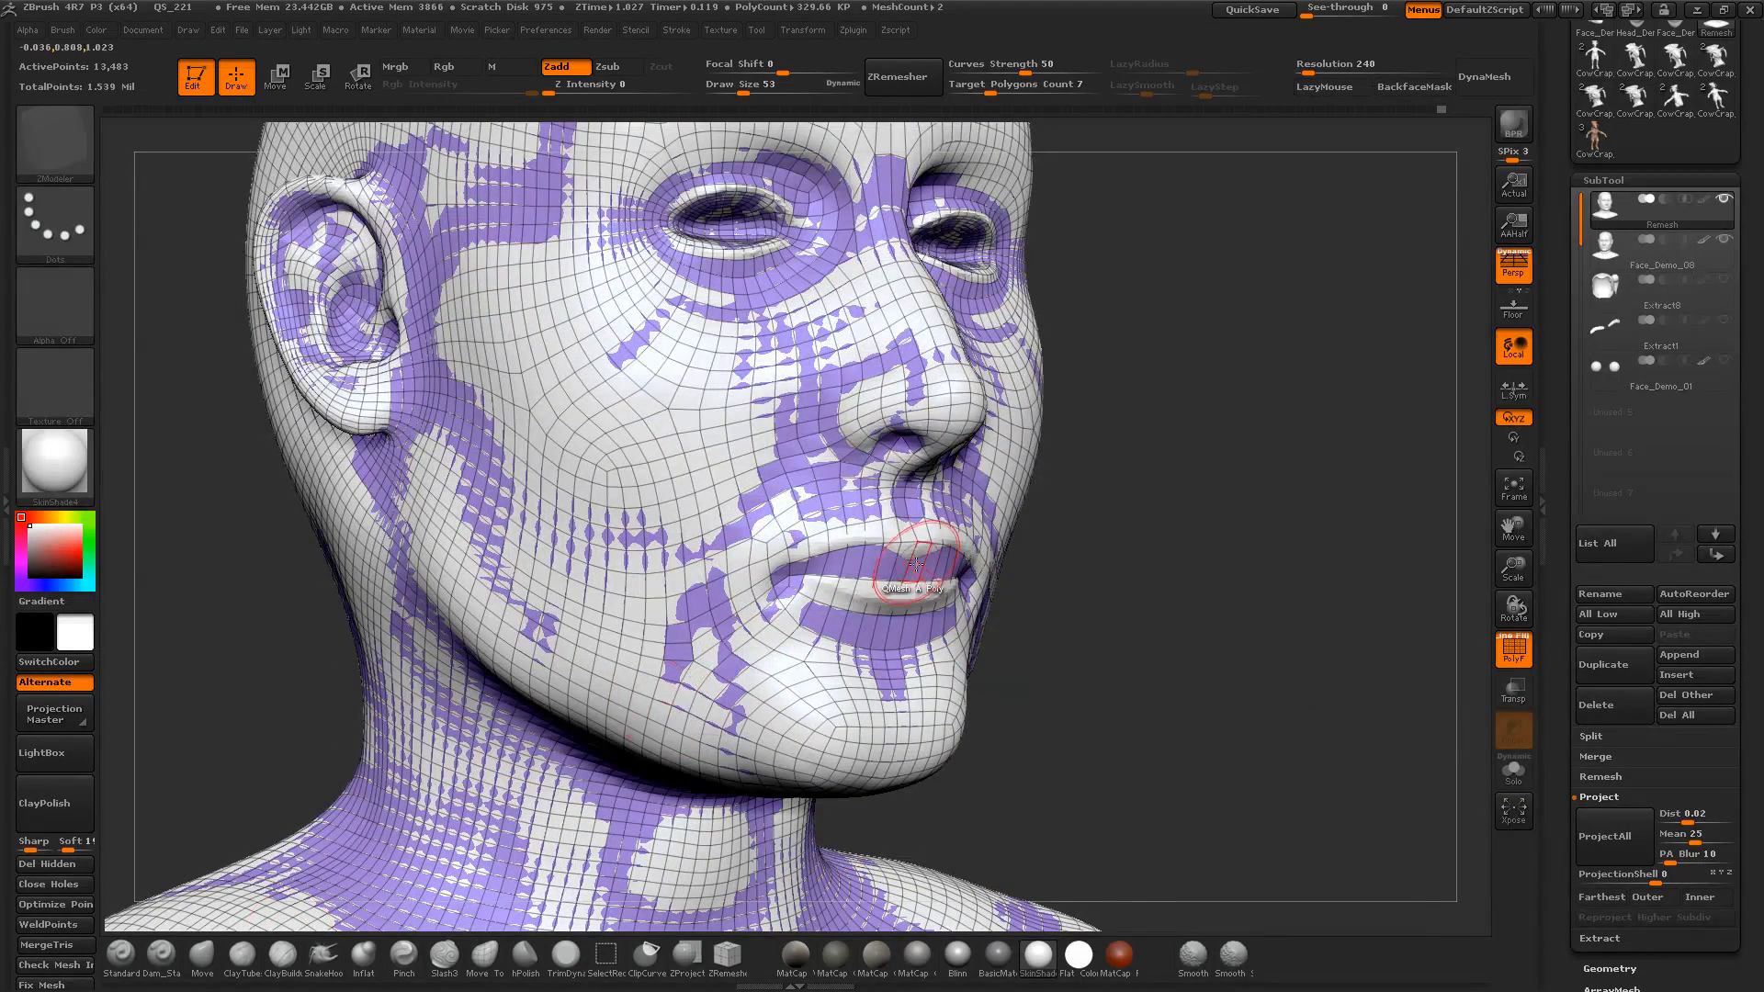
{"action": "left_click", "coordinate": [202, 953]}
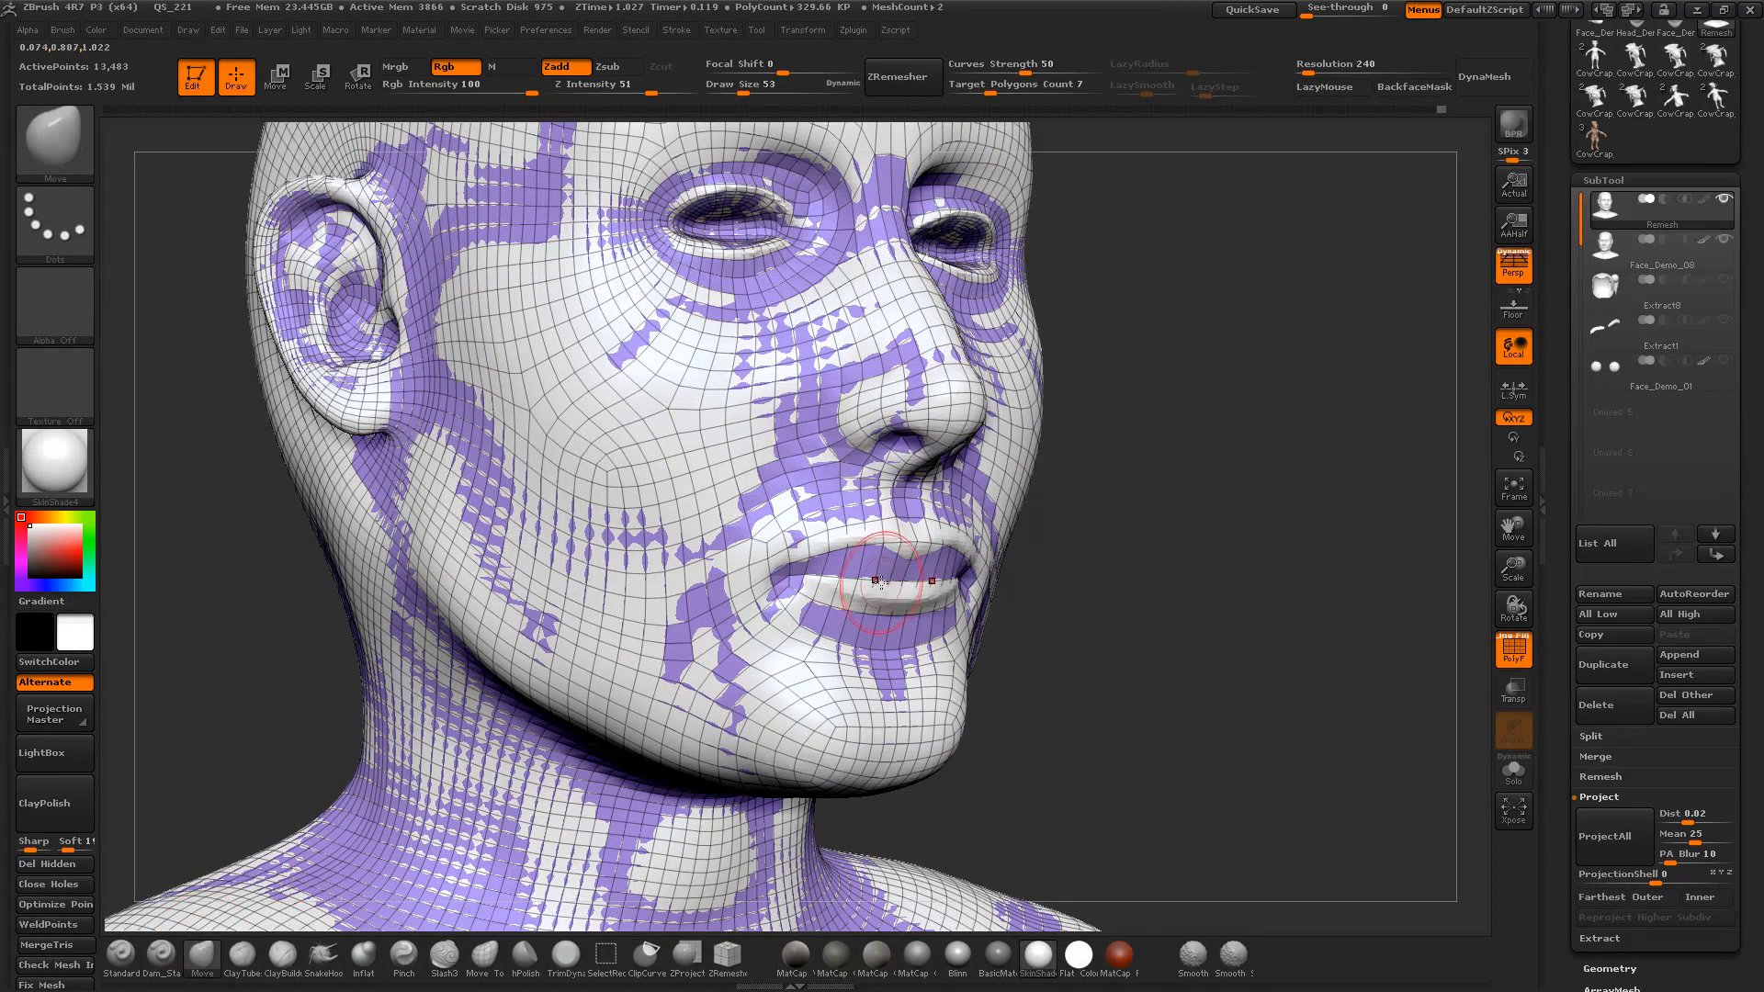
{"action": "mouse_move", "coordinate": [899, 556]}
{"action": "left_mouse_down"}
{"action": "mouse_move", "coordinate": [907, 573]}
{"action": "mouse_move", "coordinate": [834, 572]}
{"action": "left_mouse_up"}
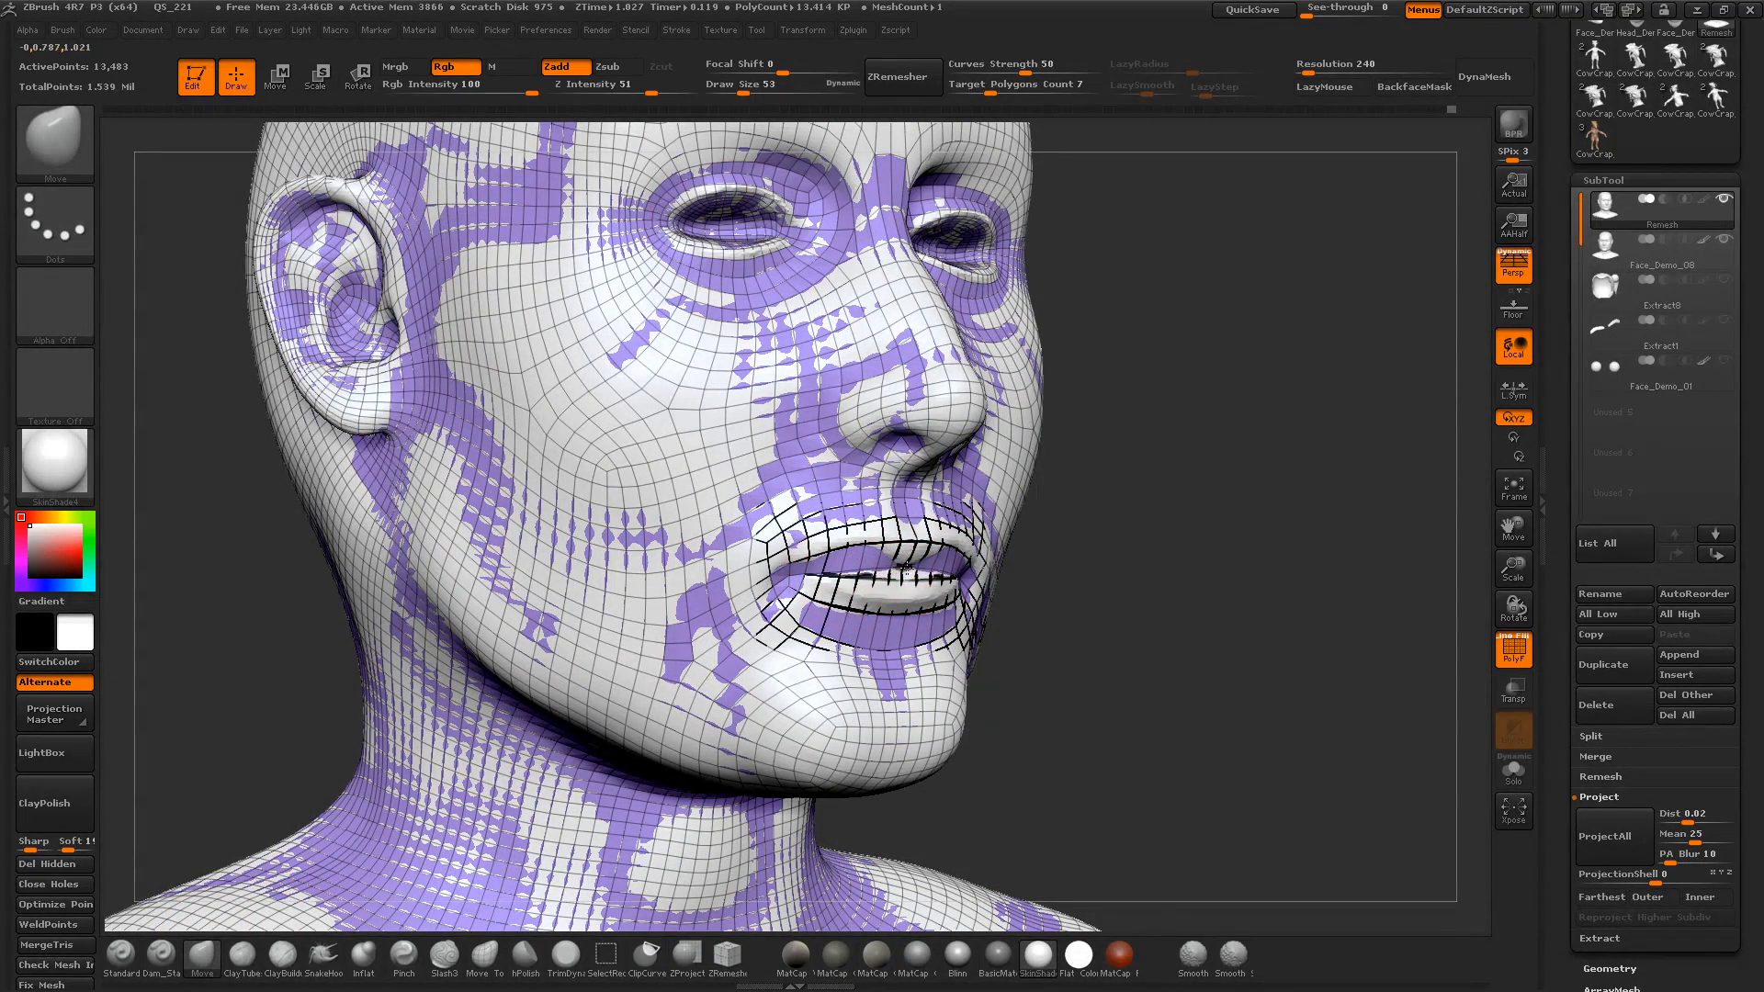
{"action": "mouse_move", "coordinate": [1068, 491]}
{"action": "left_mouse_down"}
{"action": "mouse_move", "coordinate": [1118, 517]}
{"action": "mouse_move", "coordinate": [1128, 602]}
{"action": "left_mouse_up"}
{"action": "left_click_drag", "start_coordinate": [749, 557], "coordinate": [796, 572]}
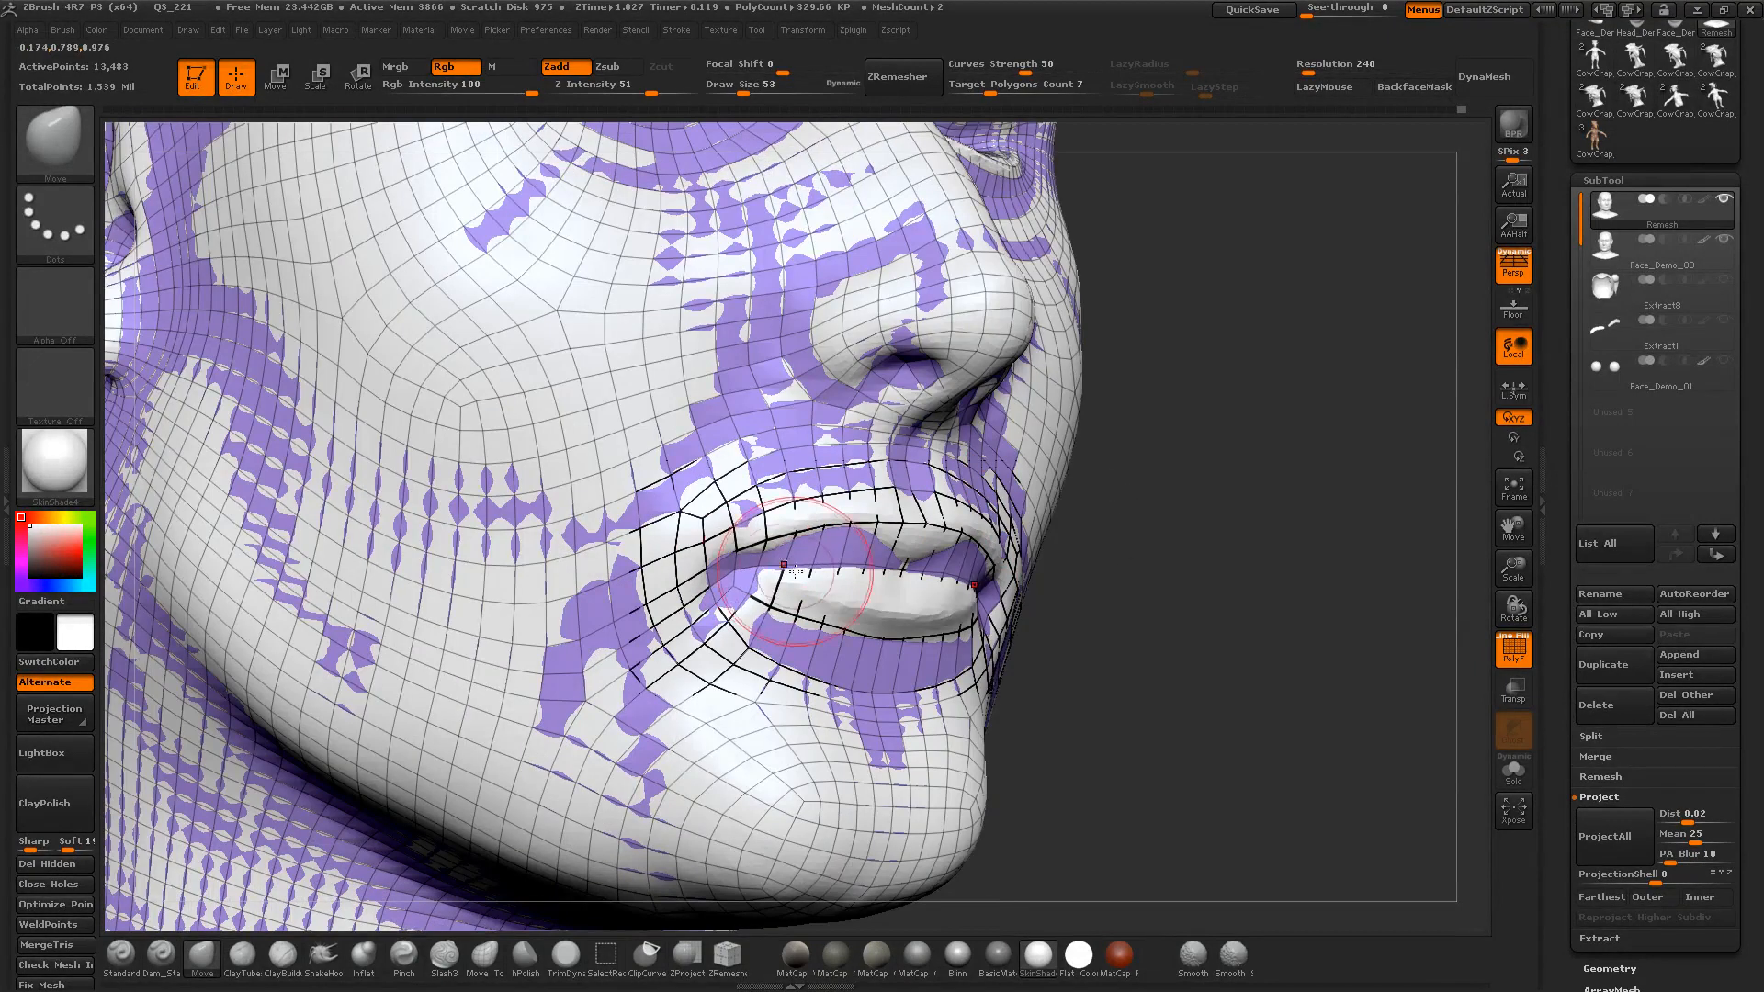
Step: Reproject the remesh onto the original without polypaint and inspect the isolated mouth area in profile
{"action": "left_click", "coordinate": [1587, 857]}
{"action": "left_click", "coordinate": [1410, 878]}
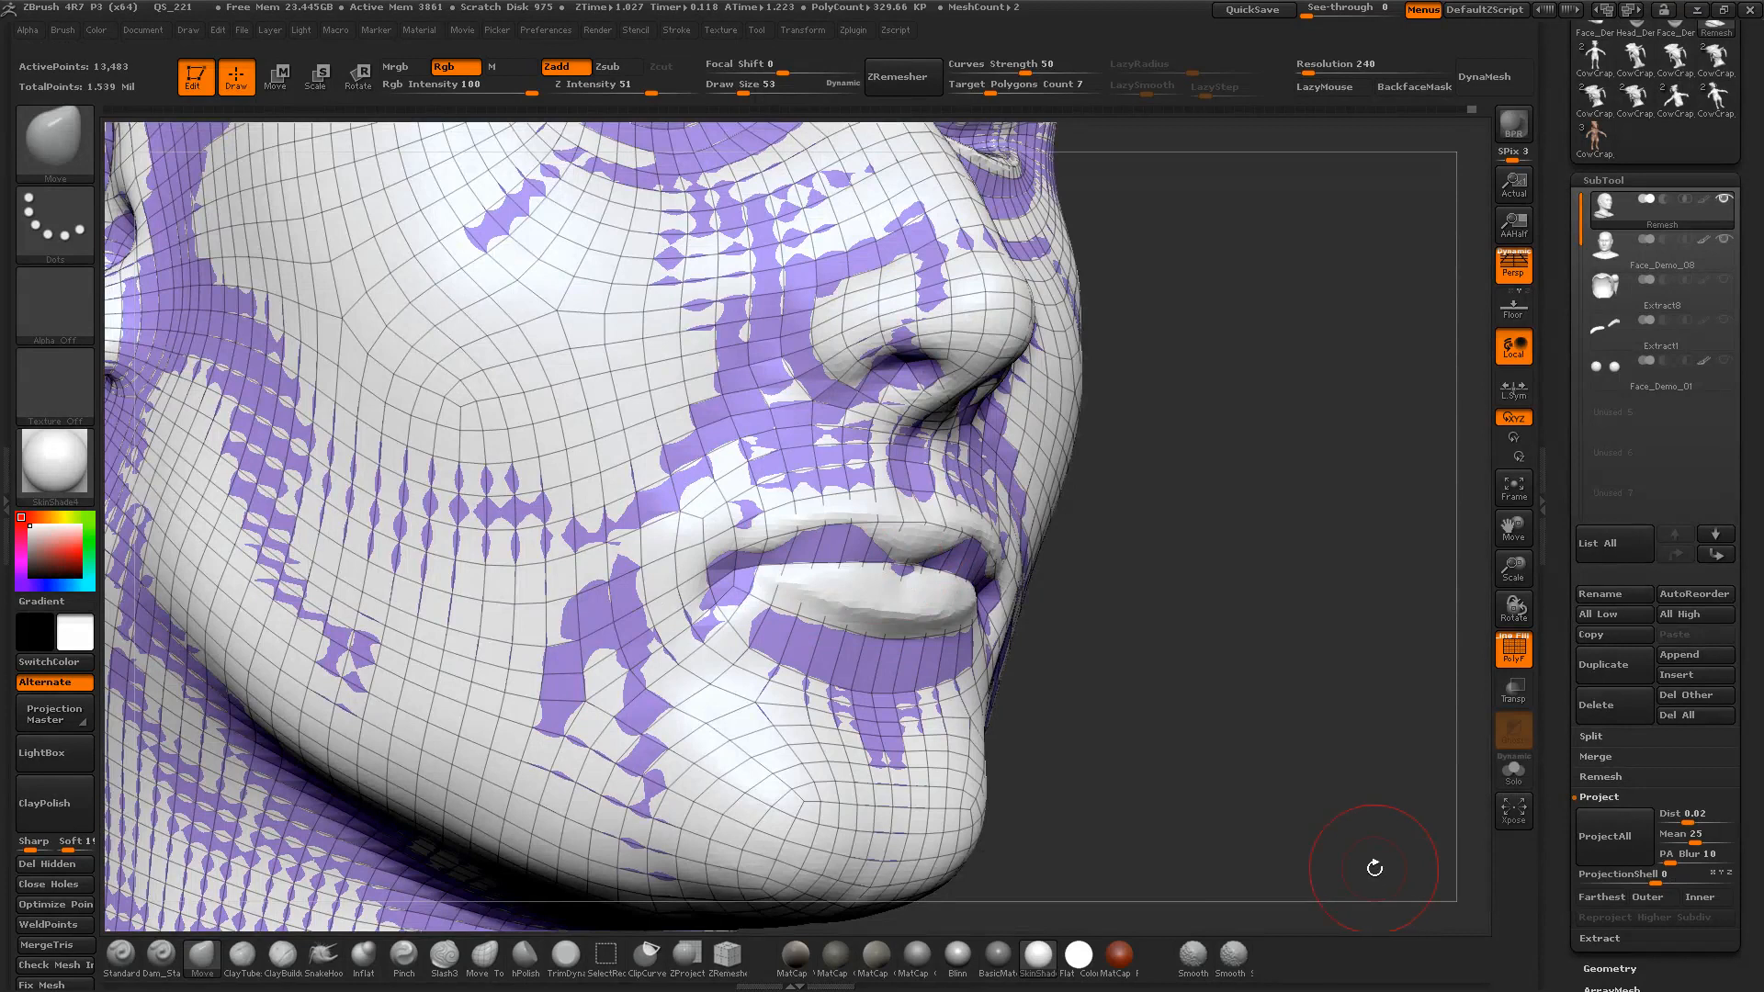
{"action": "left_click_drag", "start_coordinate": [1360, 839], "coordinate": [1277, 827]}
{"action": "left_click", "coordinate": [1507, 780]}
{"action": "left_click_drag", "start_coordinate": [1433, 763], "coordinate": [1339, 752]}
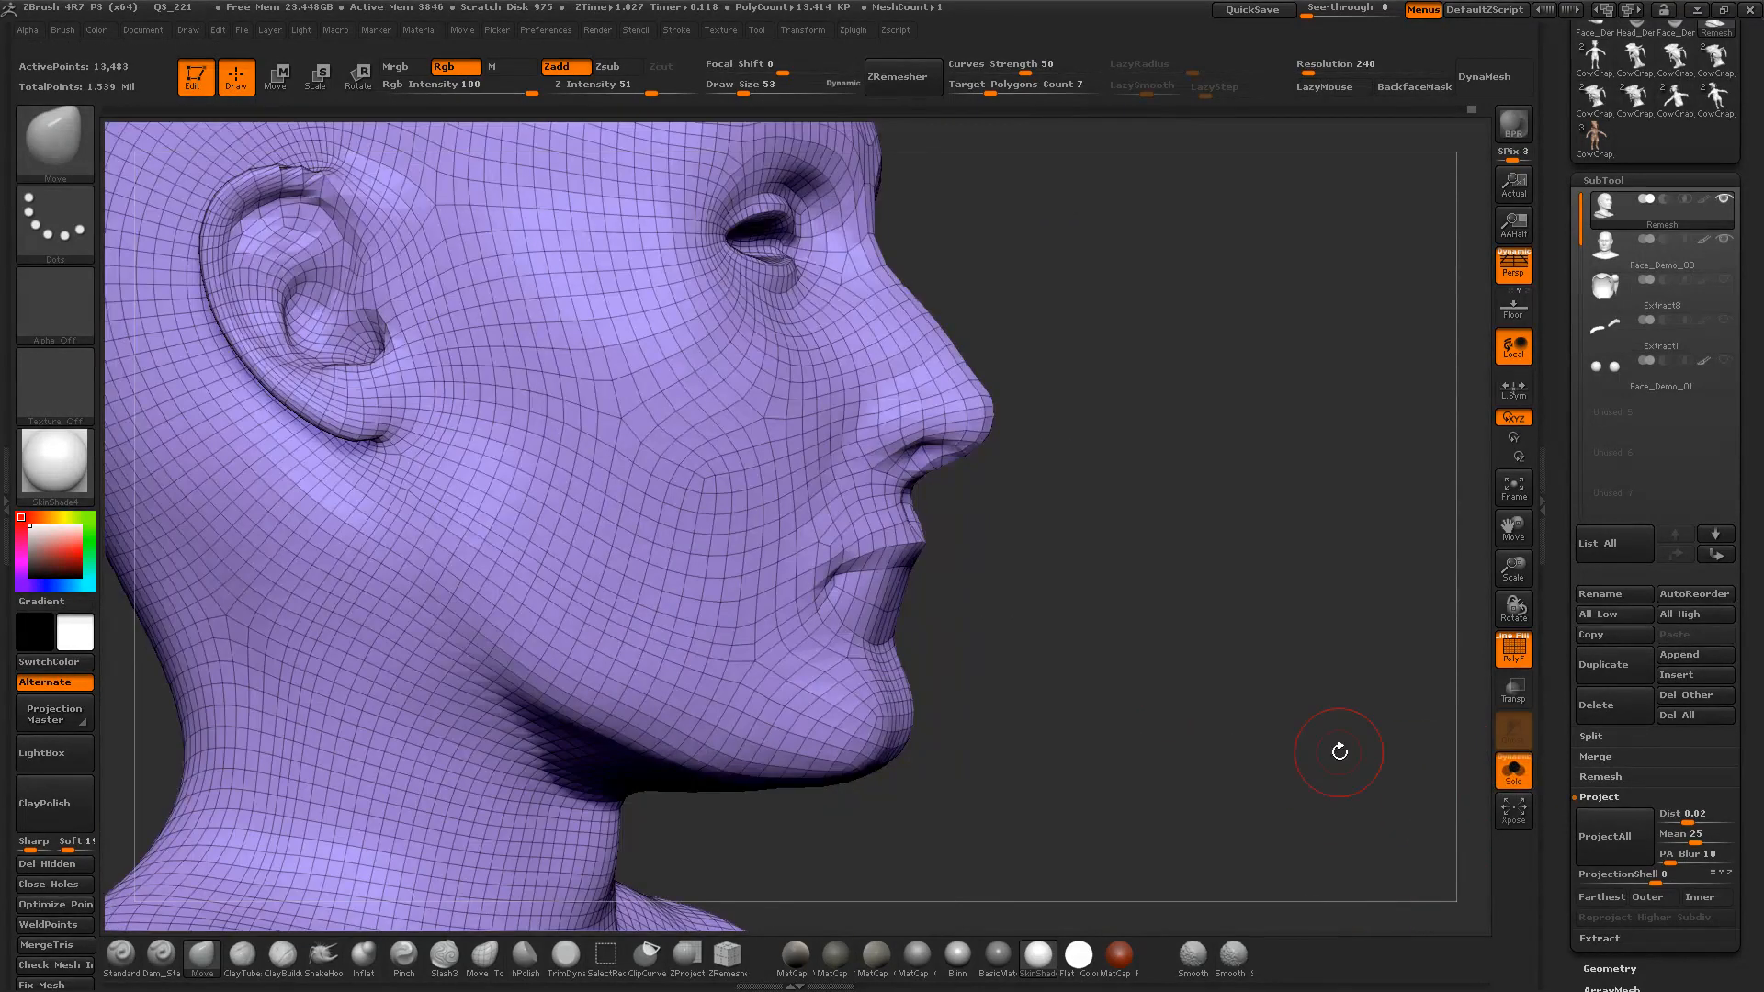
Step: Show the original sculpt again, adjust the lips with the Move brush in side view, and reproject without polypaint
{"action": "left_click", "coordinate": [1514, 771]}
{"action": "left_click_drag", "start_coordinate": [1216, 717], "coordinate": [1142, 756]}
{"action": "left_click_drag", "start_coordinate": [874, 641], "coordinate": [905, 625]}
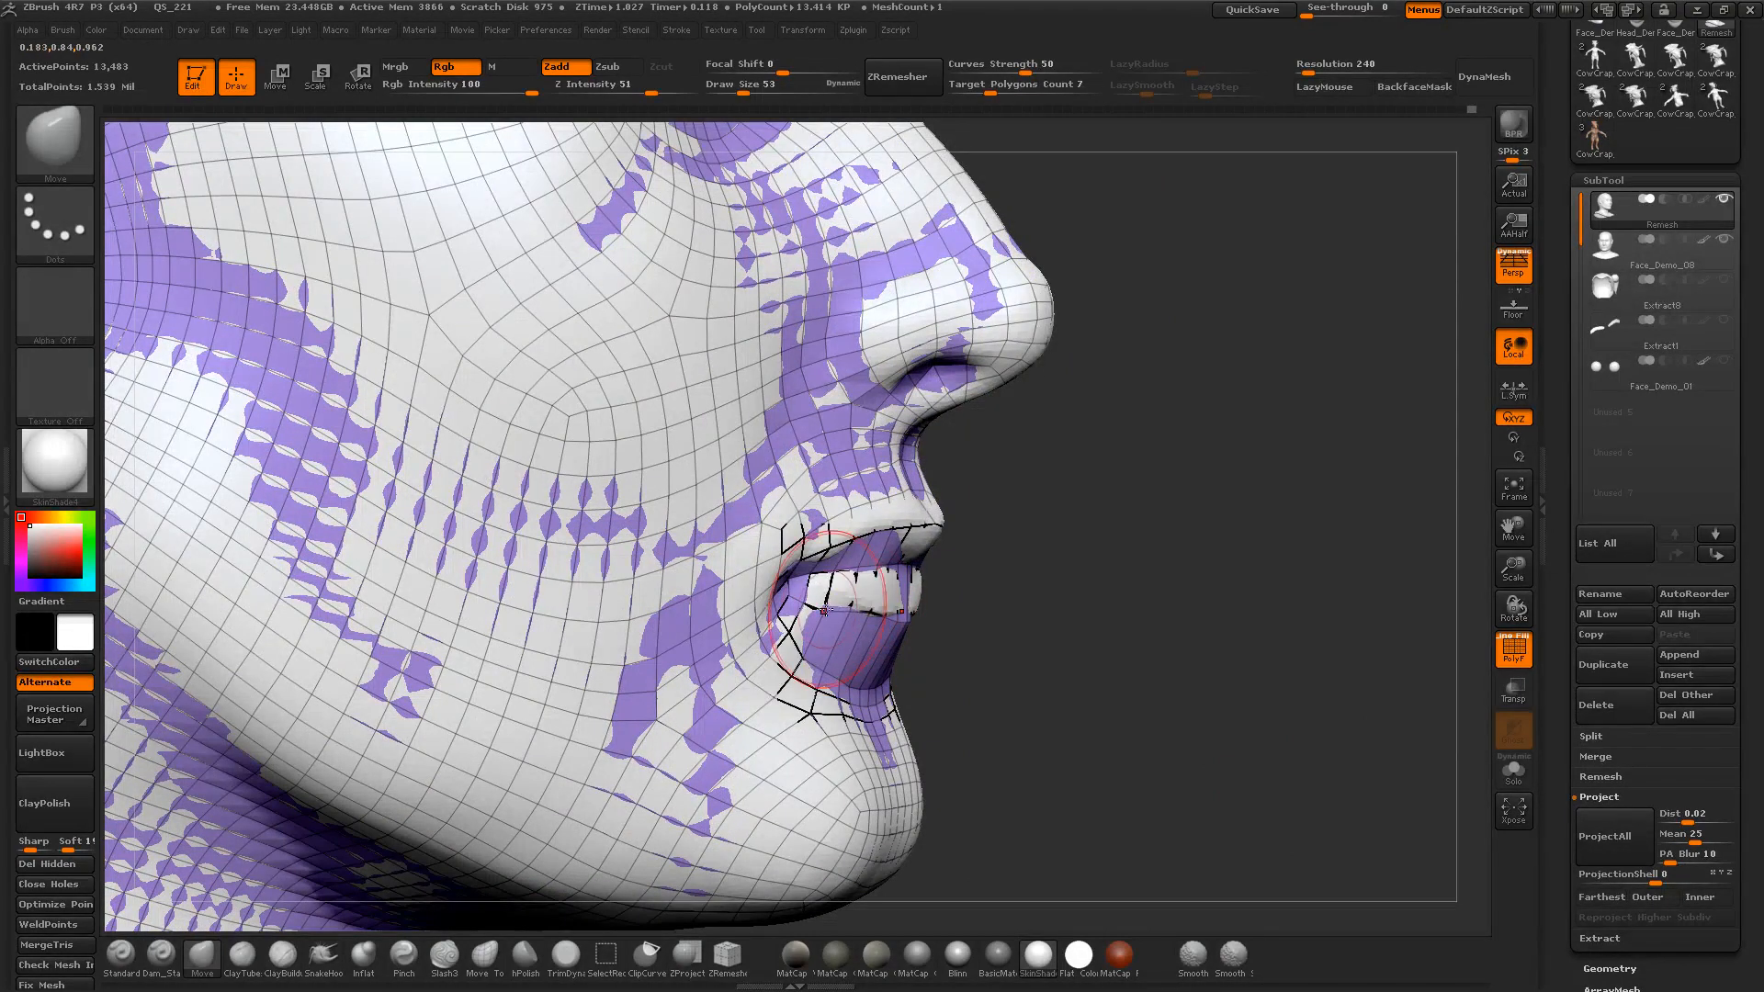
{"action": "left_click_drag", "start_coordinate": [835, 589], "coordinate": [812, 588]}
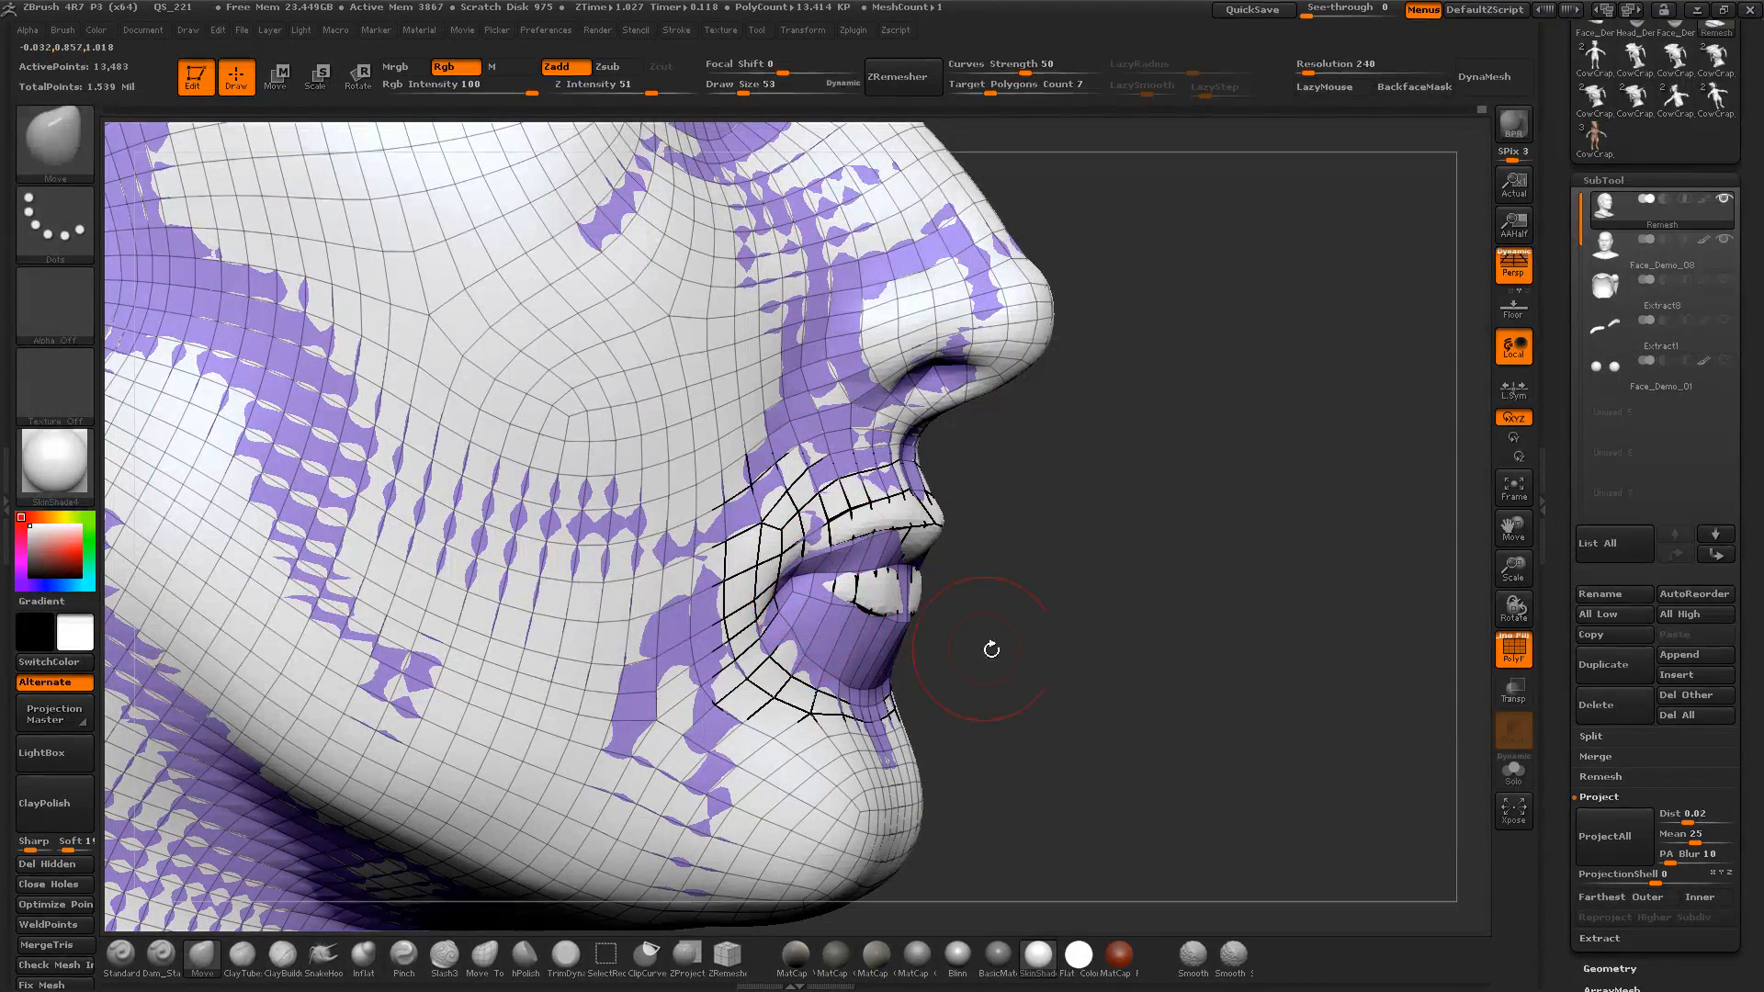
{"action": "left_click", "coordinate": [1607, 831]}
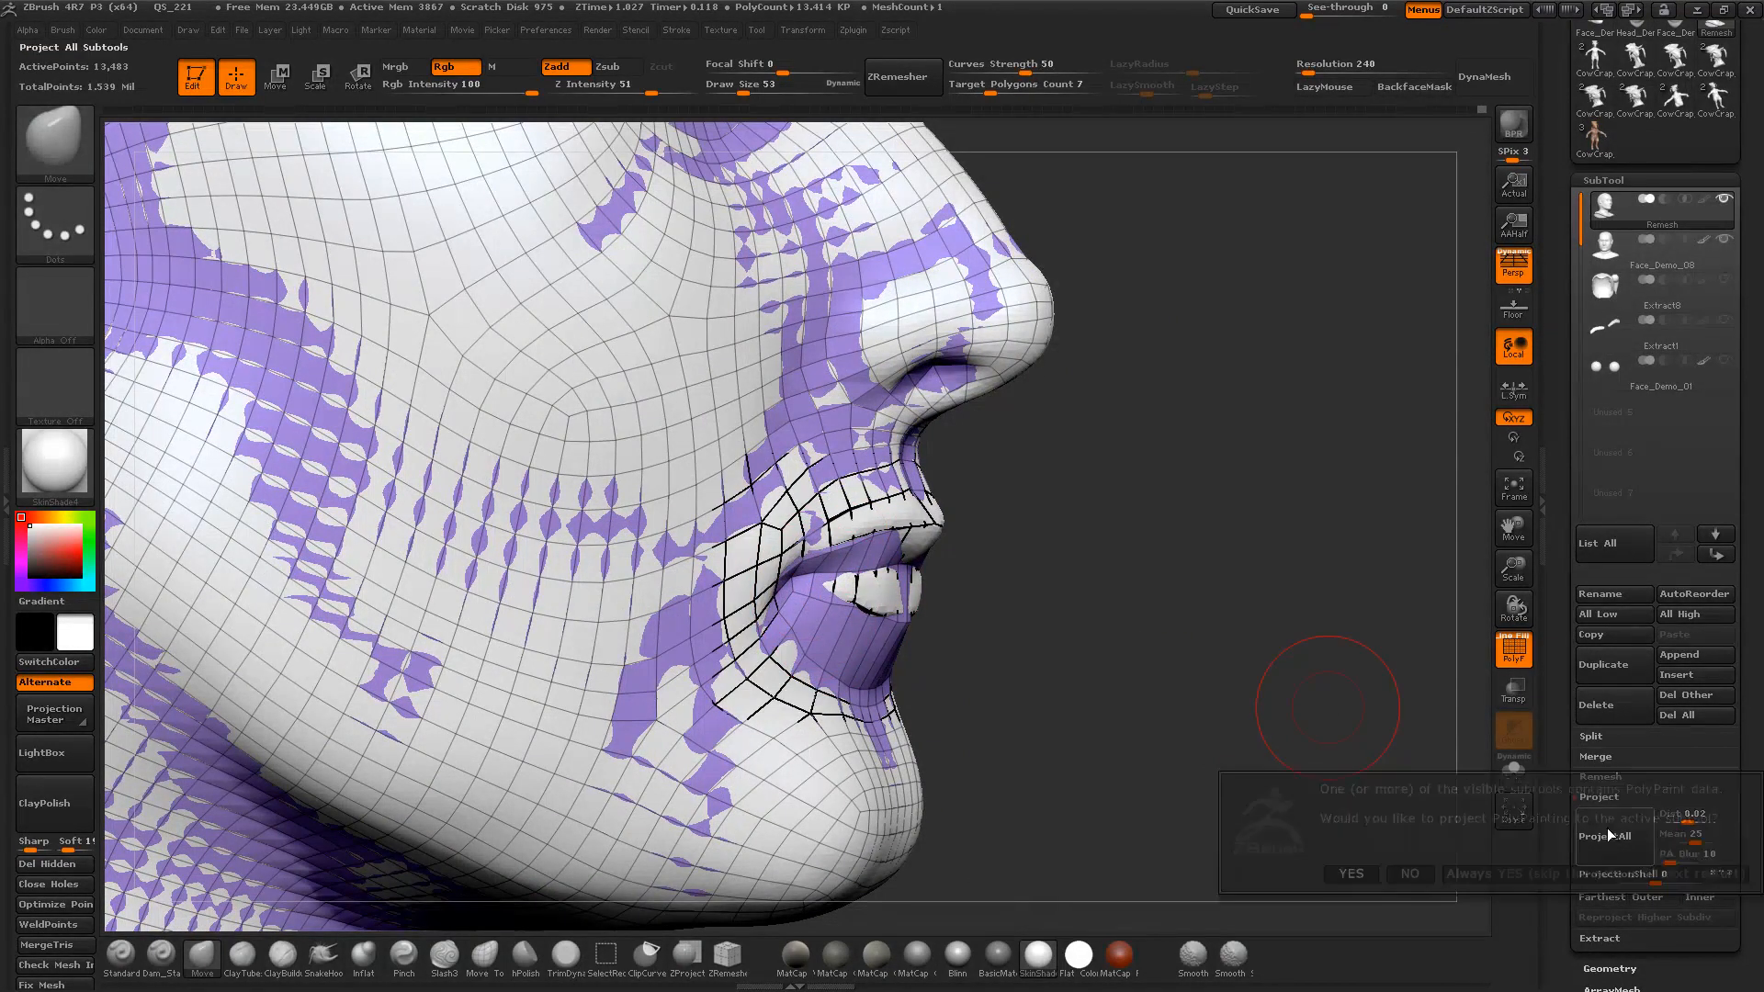
{"action": "left_click", "coordinate": [1392, 873]}
Step: Pull the lip vertices toward the mouth corner with the Move brush and run ProjectAll without polypaint
{"action": "left_click_drag", "start_coordinate": [1254, 806], "coordinate": [1093, 790]}
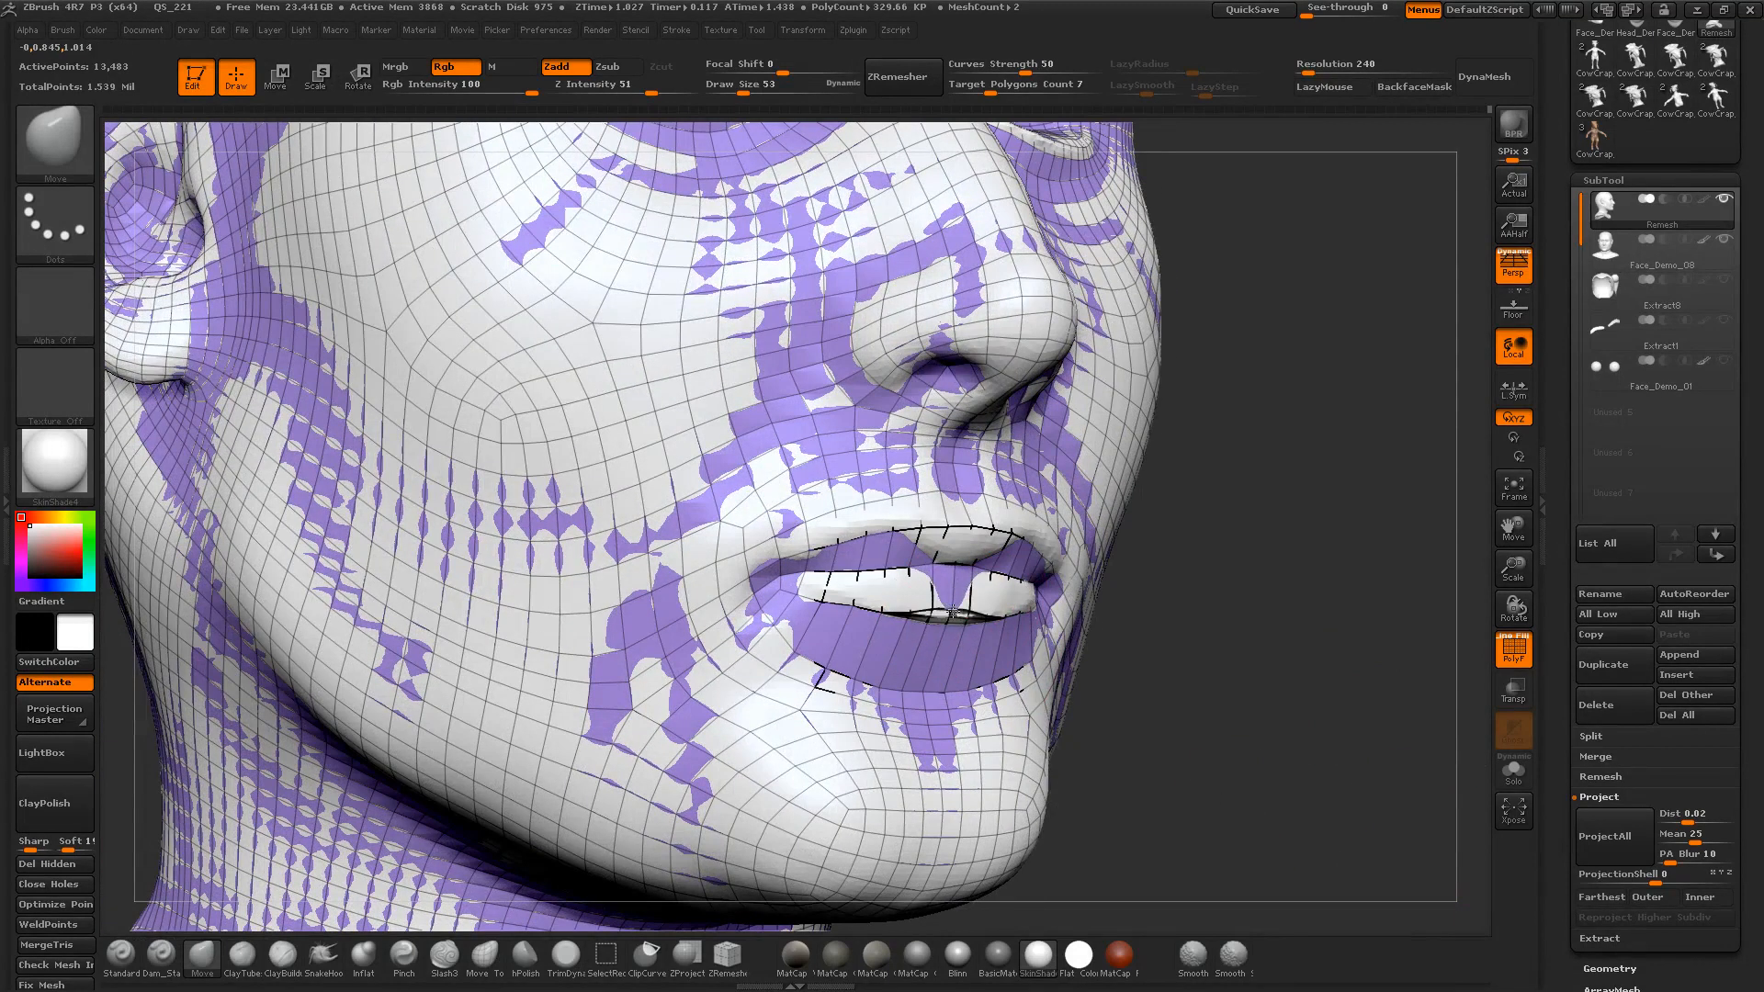
{"action": "mouse_move", "coordinate": [902, 613]}
{"action": "left_mouse_down"}
{"action": "mouse_move", "coordinate": [798, 567]}
{"action": "mouse_move", "coordinate": [788, 582]}
{"action": "left_mouse_up"}
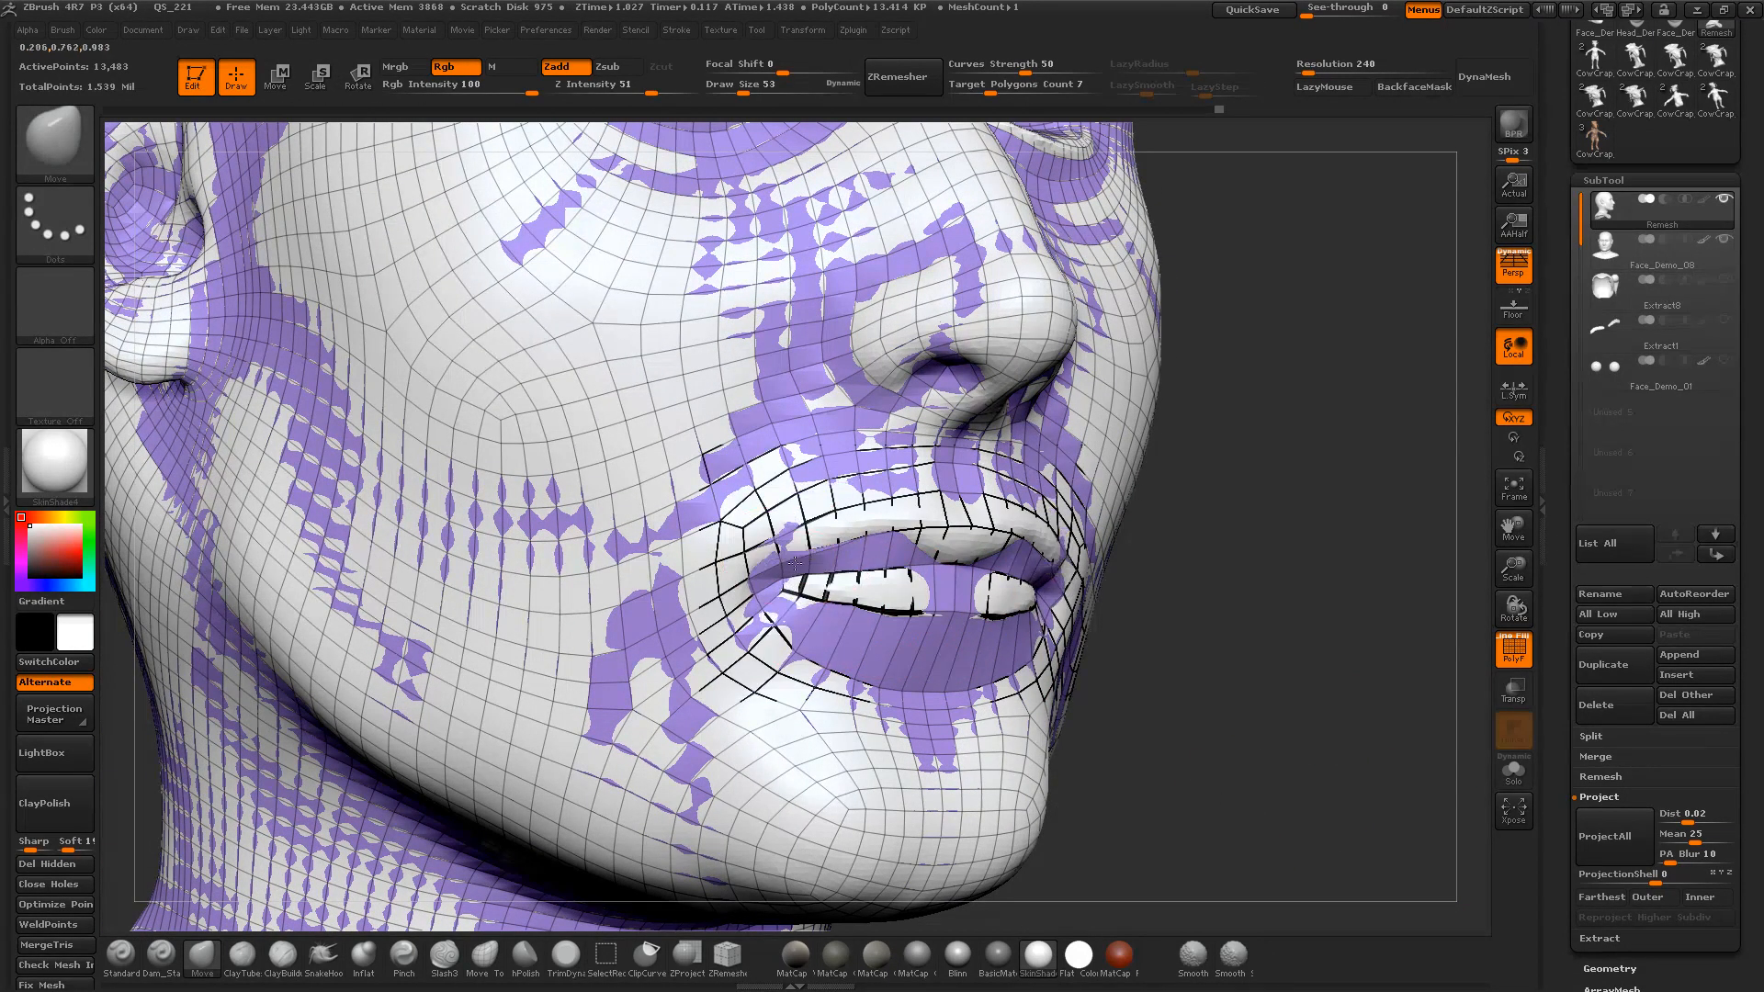
{"action": "left_click", "coordinate": [1604, 827]}
{"action": "left_click", "coordinate": [1407, 868]}
Step: Isolate the remesh, even out the mesh around the mouth and chin with Move and Smooth, and reproject without polypaint
{"action": "key", "text": "shift+f"}
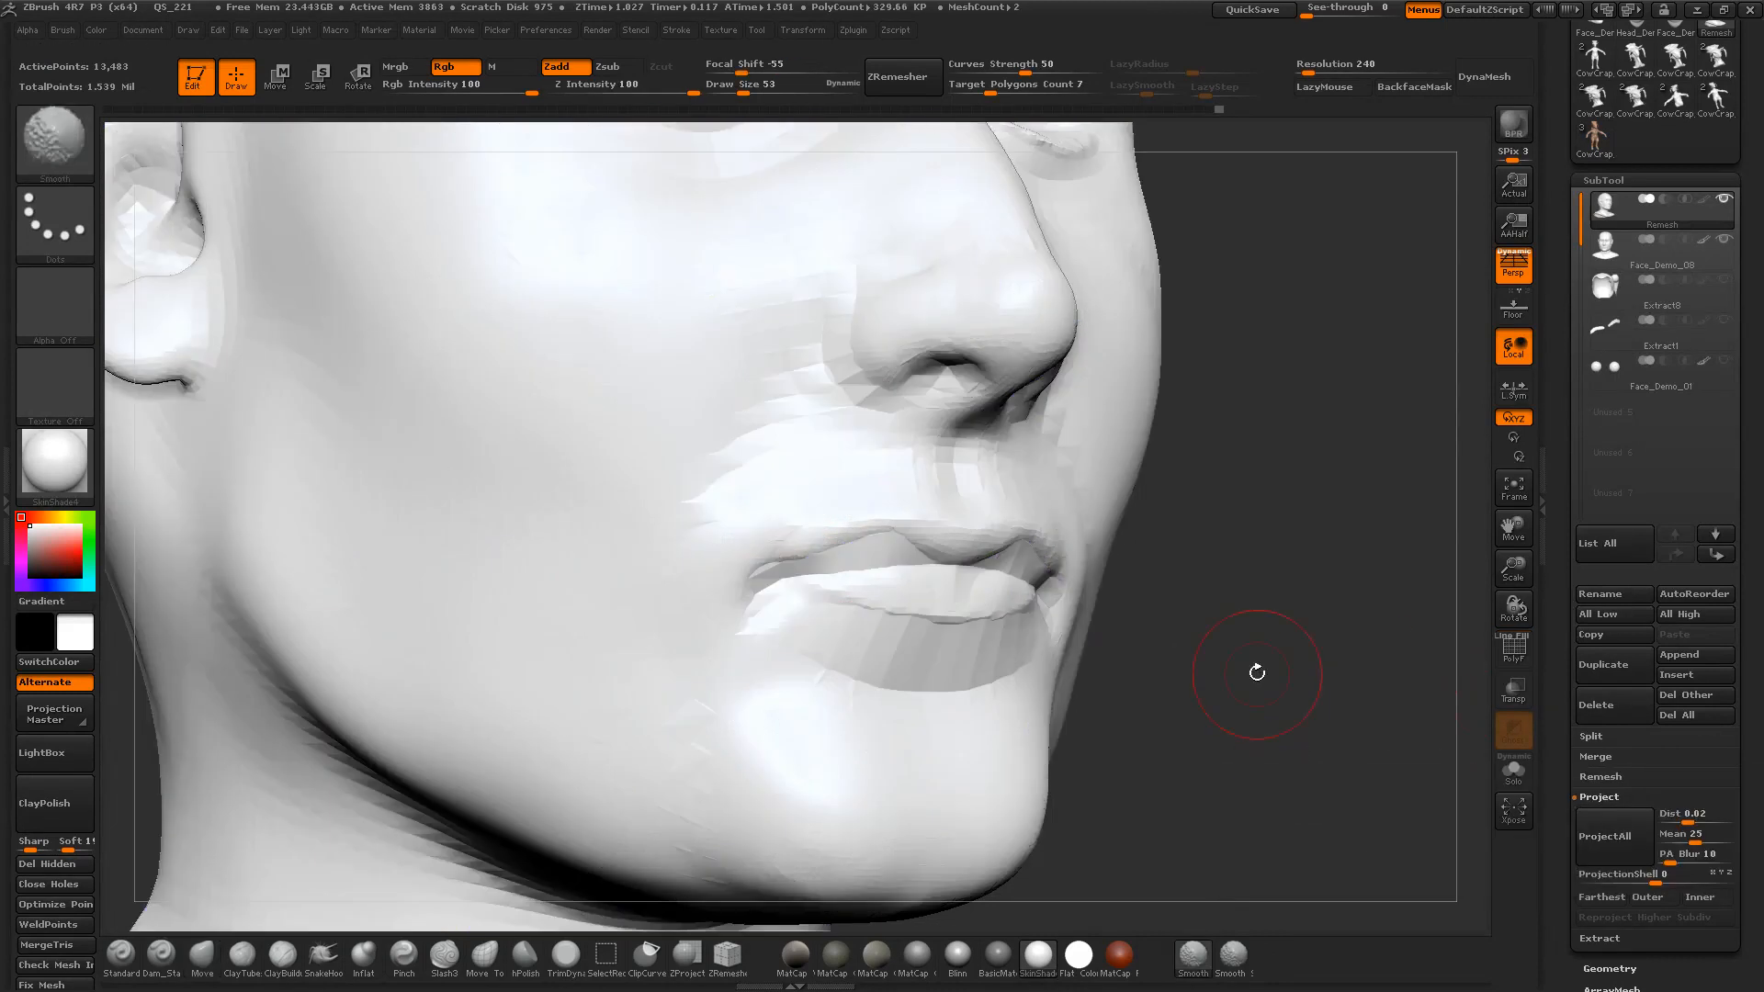
{"action": "left_click_drag", "start_coordinate": [1257, 672], "coordinate": [1157, 731], "text": "alt"}
{"action": "key", "text": "shift+f"}
{"action": "left_click", "coordinate": [1518, 777]}
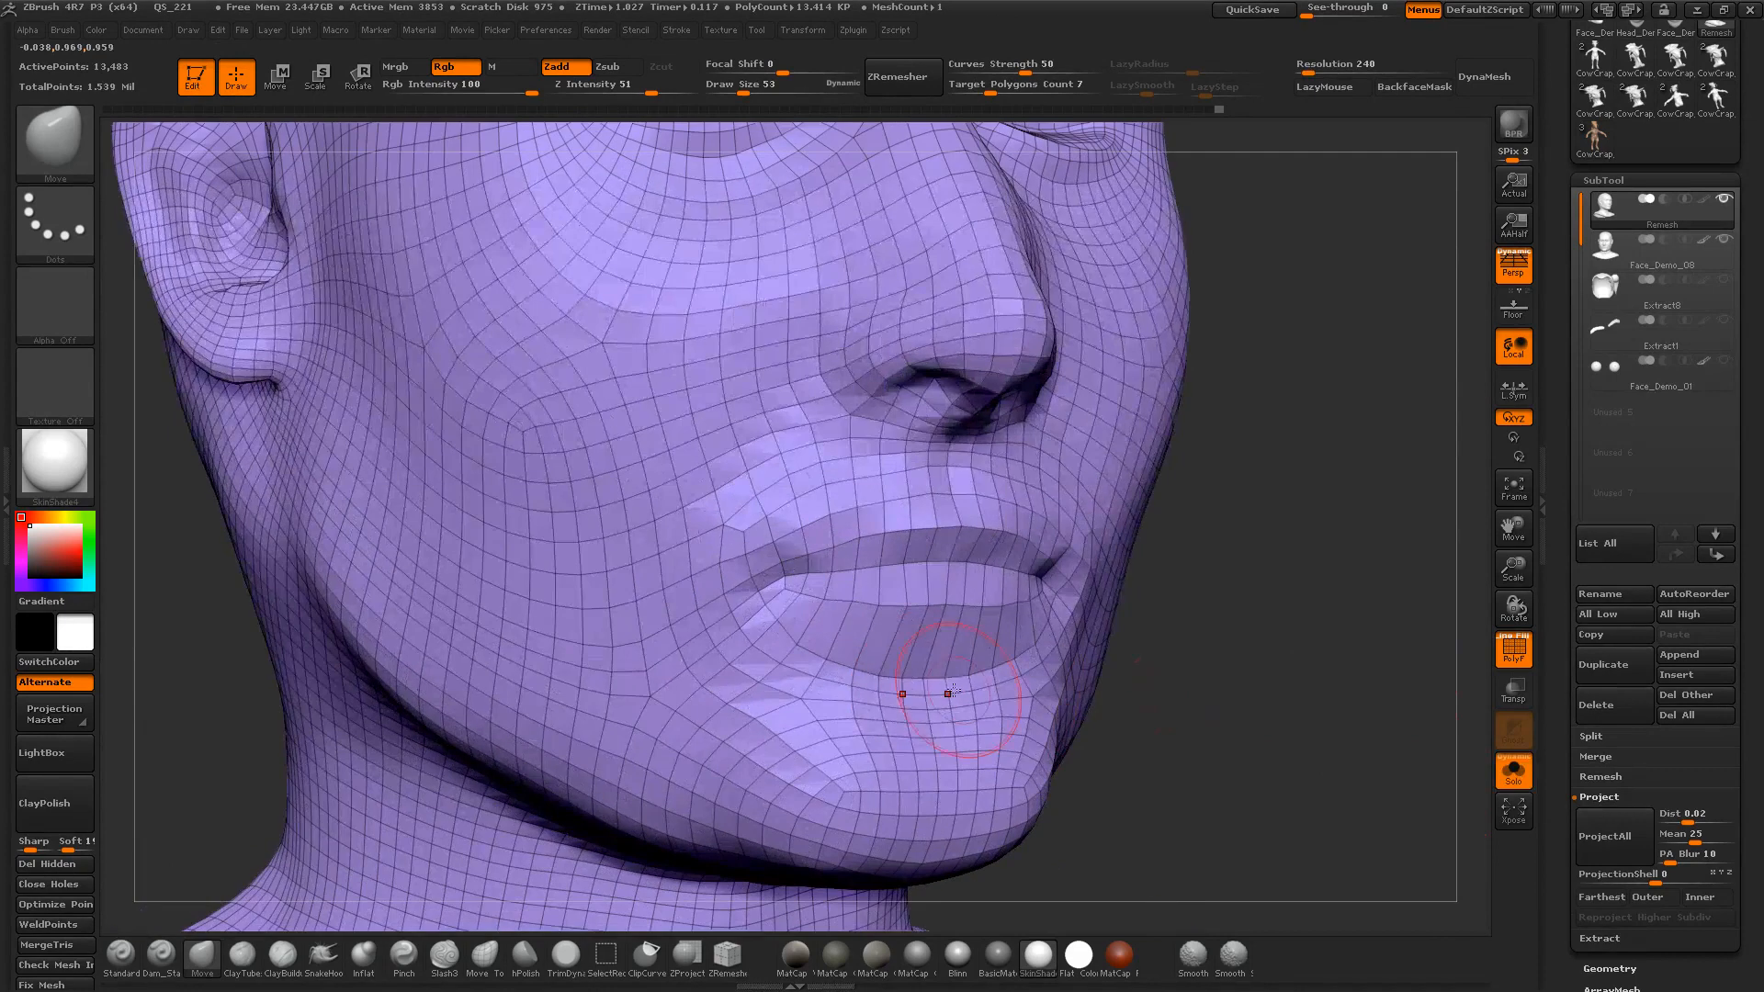
{"action": "mouse_move", "coordinate": [953, 690]}
{"action": "left_mouse_down"}
{"action": "mouse_move", "coordinate": [942, 664]}
{"action": "mouse_move", "coordinate": [809, 646]}
{"action": "mouse_move", "coordinate": [795, 626]}
{"action": "mouse_move", "coordinate": [931, 687]}
{"action": "left_mouse_up"}
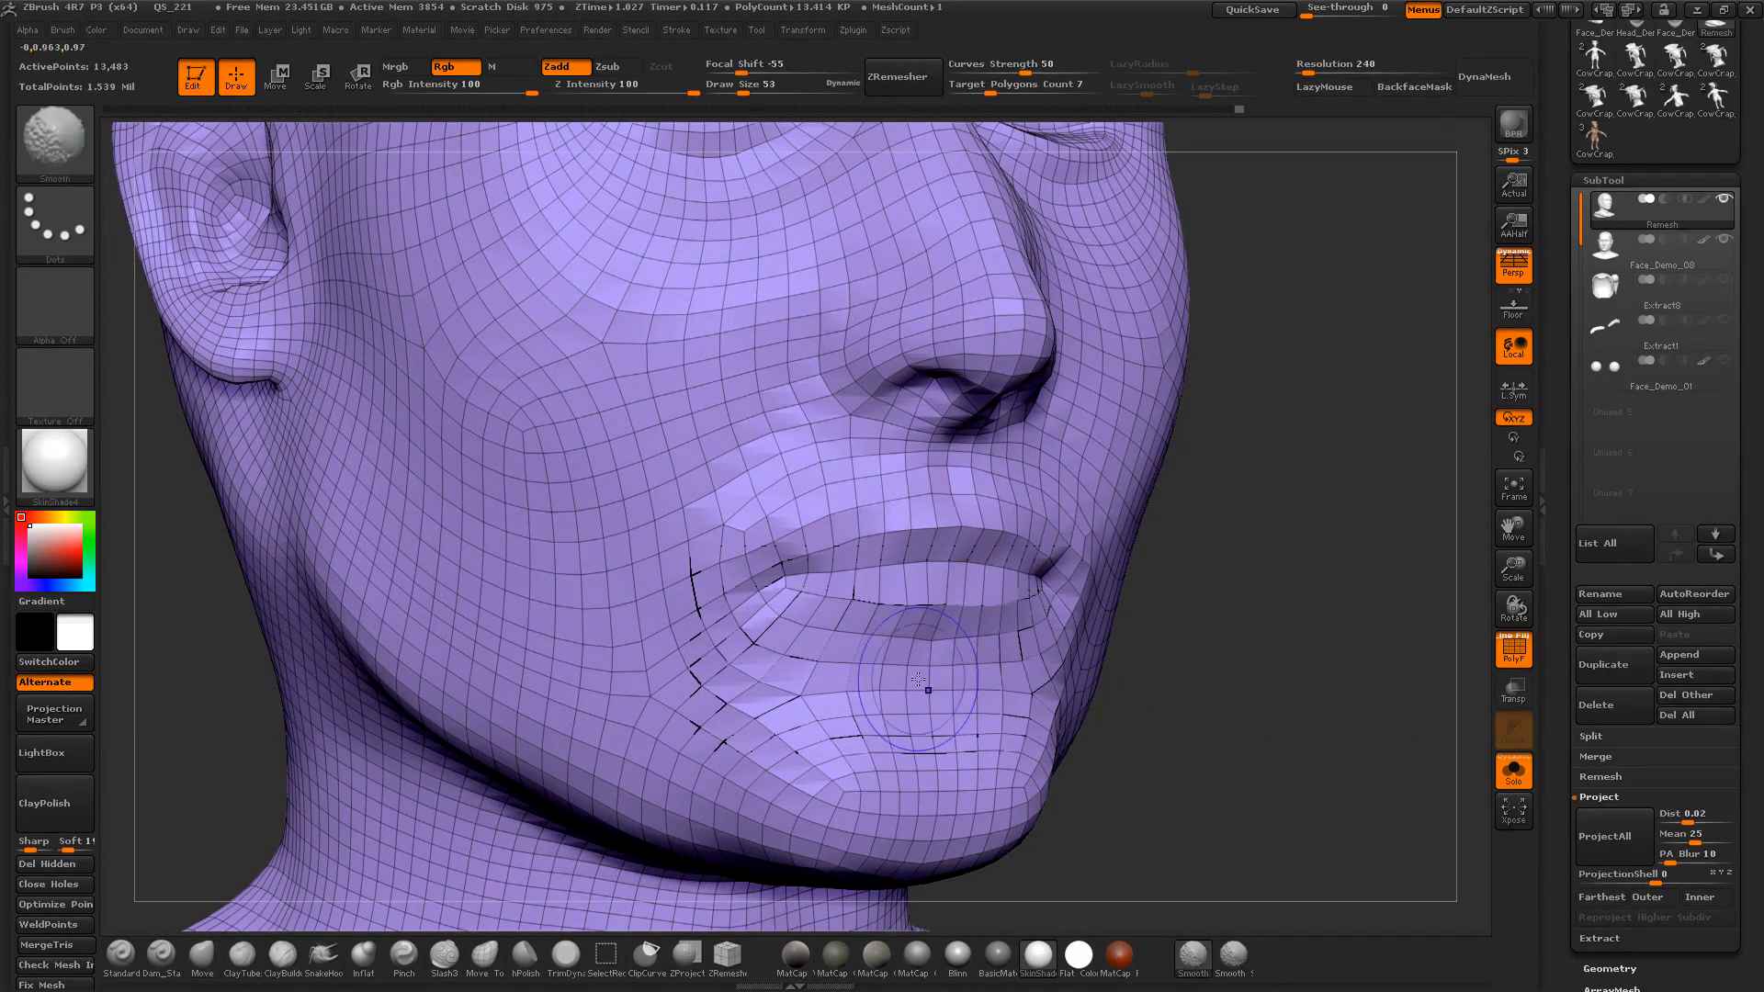
{"action": "mouse_move", "coordinate": [896, 442]}
{"action": "left_mouse_down", "text": "shift"}
{"action": "mouse_move", "coordinate": [818, 469]}
{"action": "mouse_move", "coordinate": [742, 590]}
{"action": "left_mouse_up", "text": "shift"}
{"action": "left_click_drag", "start_coordinate": [1130, 731], "coordinate": [1194, 725]}
{"action": "left_click", "coordinate": [1603, 836]}
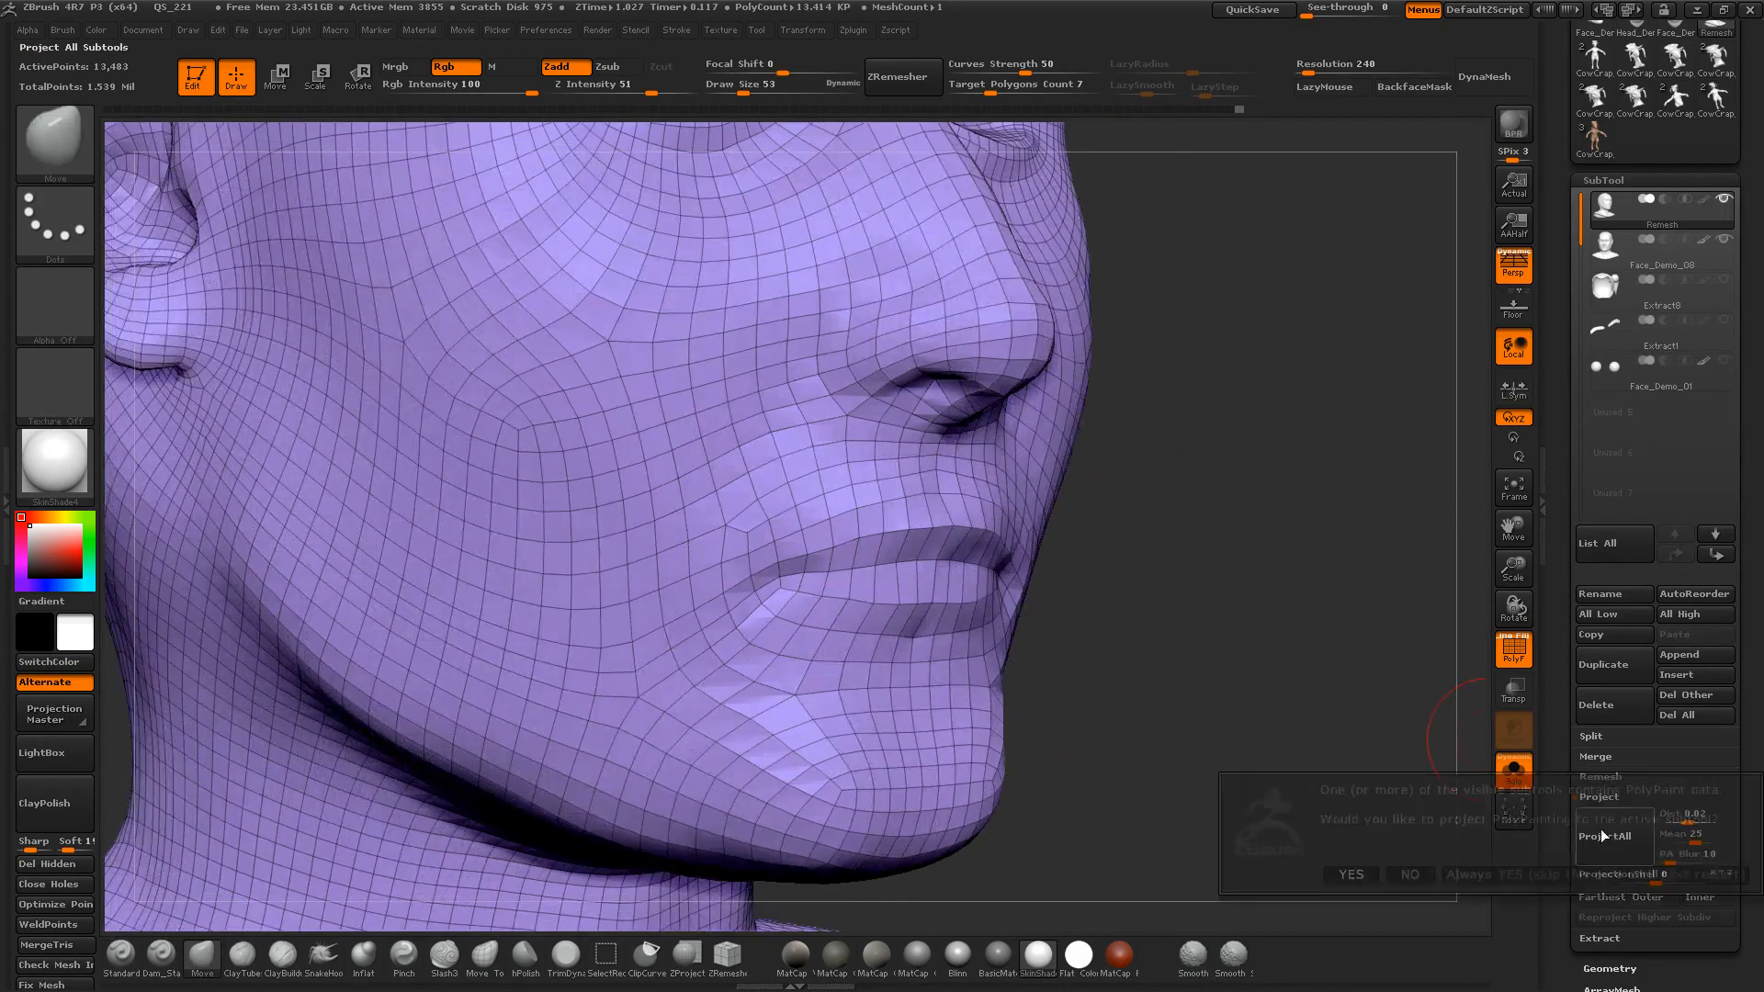
{"action": "left_click", "coordinate": [1406, 874]}
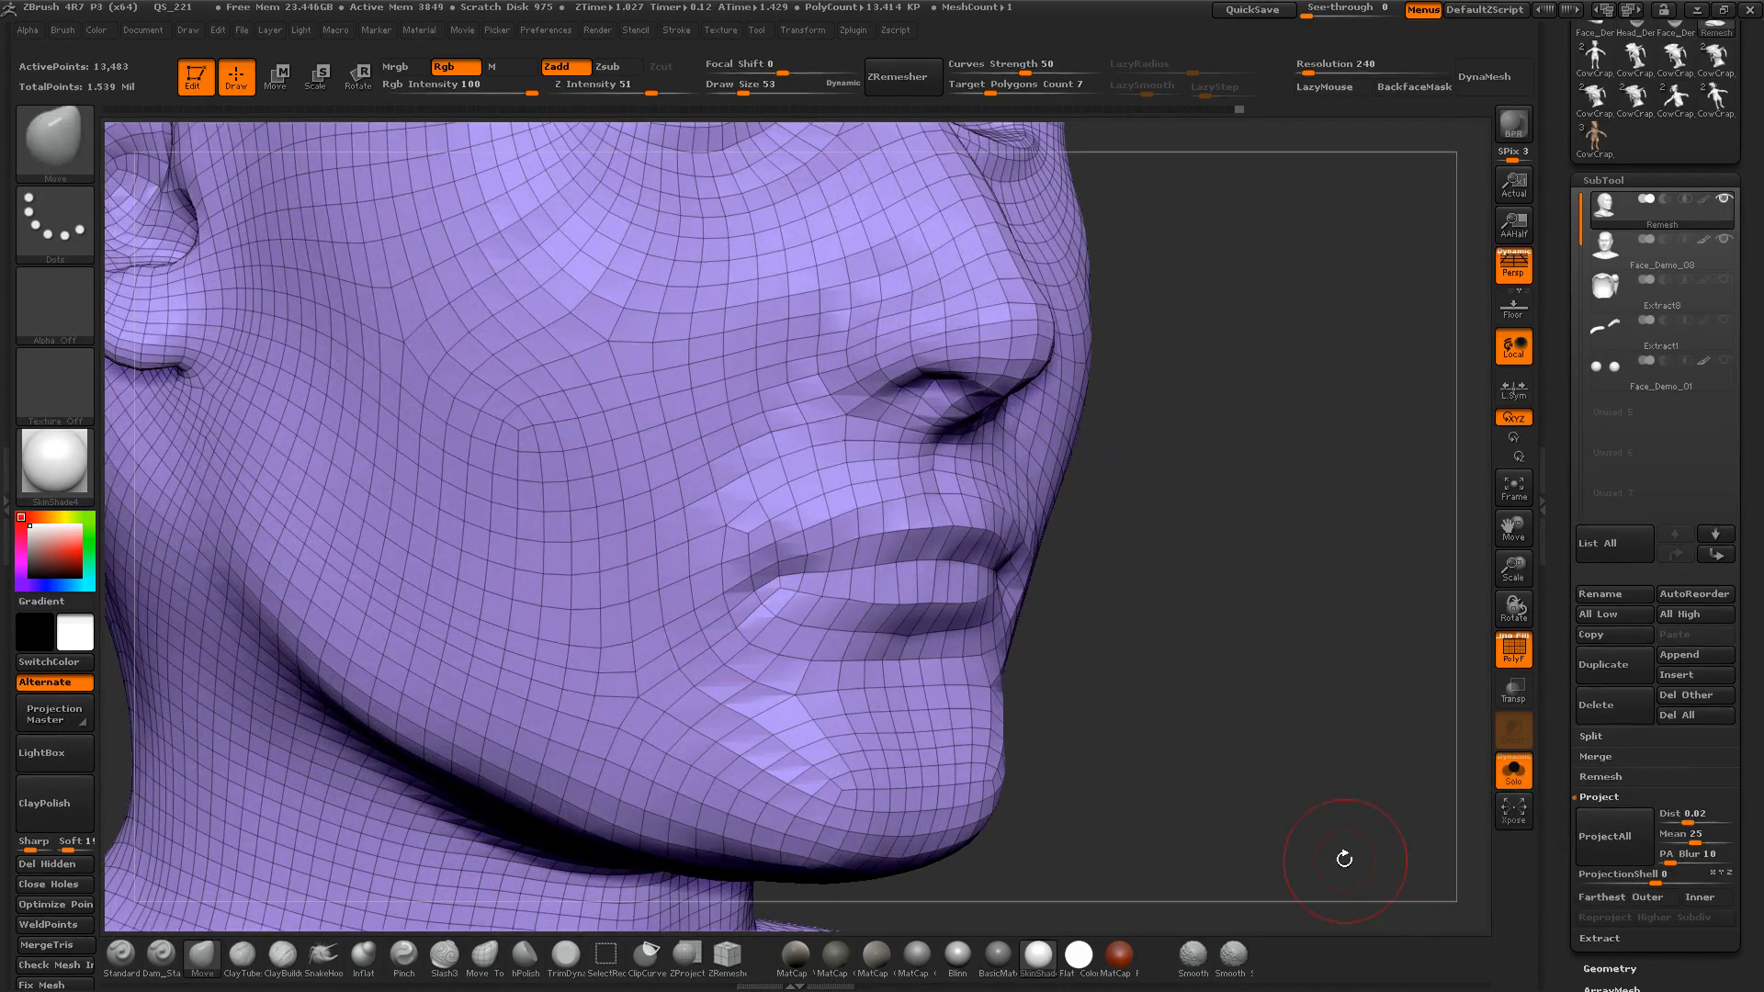
Step: Raise the projection distance to about 0.034 and project the original onto the remeshed head without polypaint
{"action": "left_click_drag", "start_coordinate": [1188, 711], "coordinate": [1238, 708], "text": "alt"}
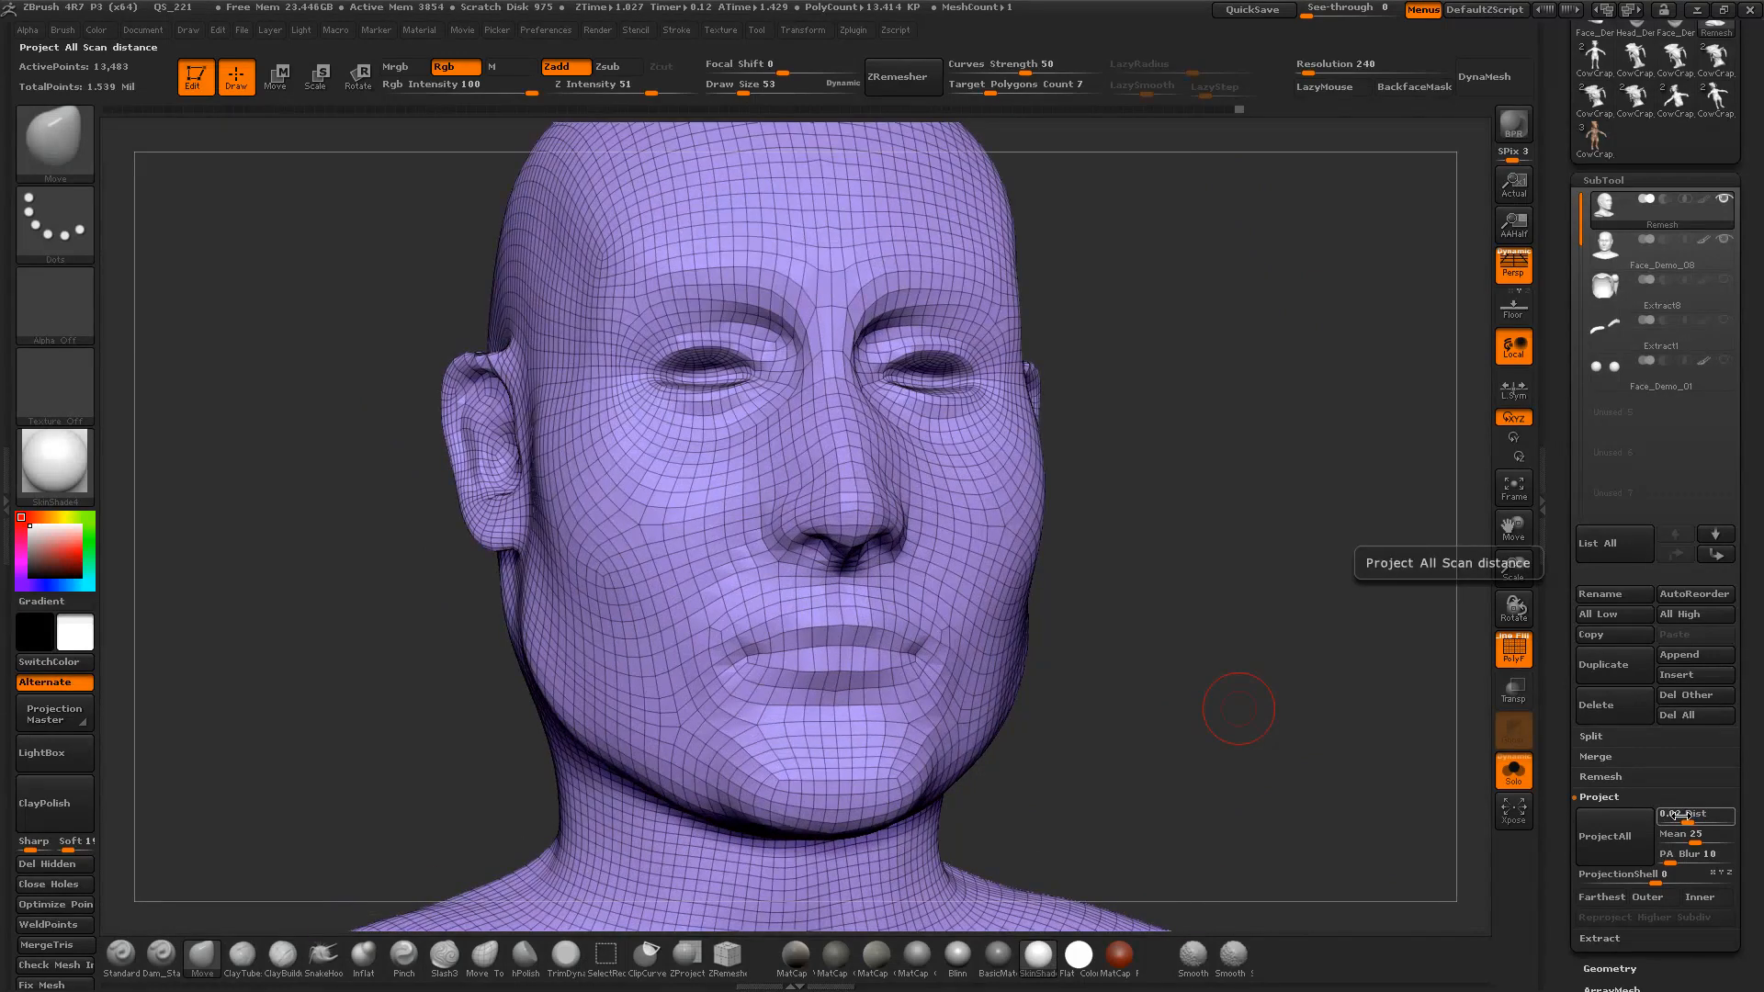
{"action": "left_click_drag", "start_coordinate": [1420, 496], "coordinate": [1290, 675]}
{"action": "left_click_drag", "start_coordinate": [1688, 821], "coordinate": [1693, 821]}
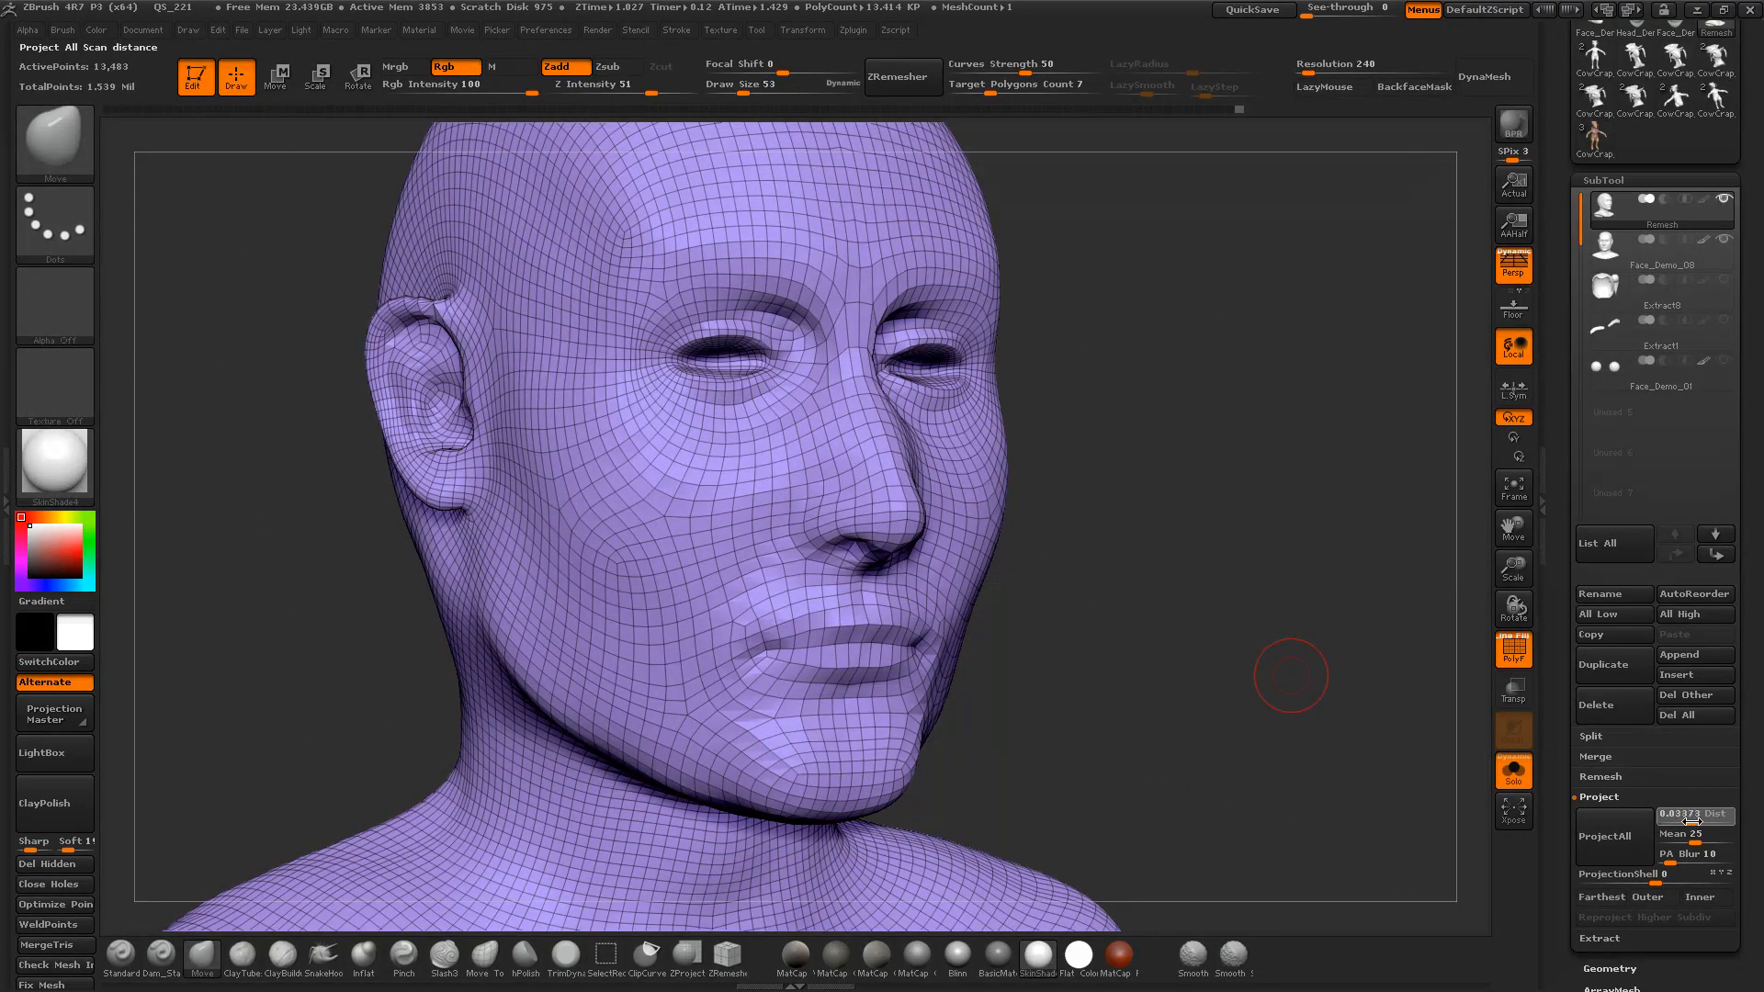
{"action": "left_click", "coordinate": [1603, 835]}
{"action": "left_click", "coordinate": [1415, 881]}
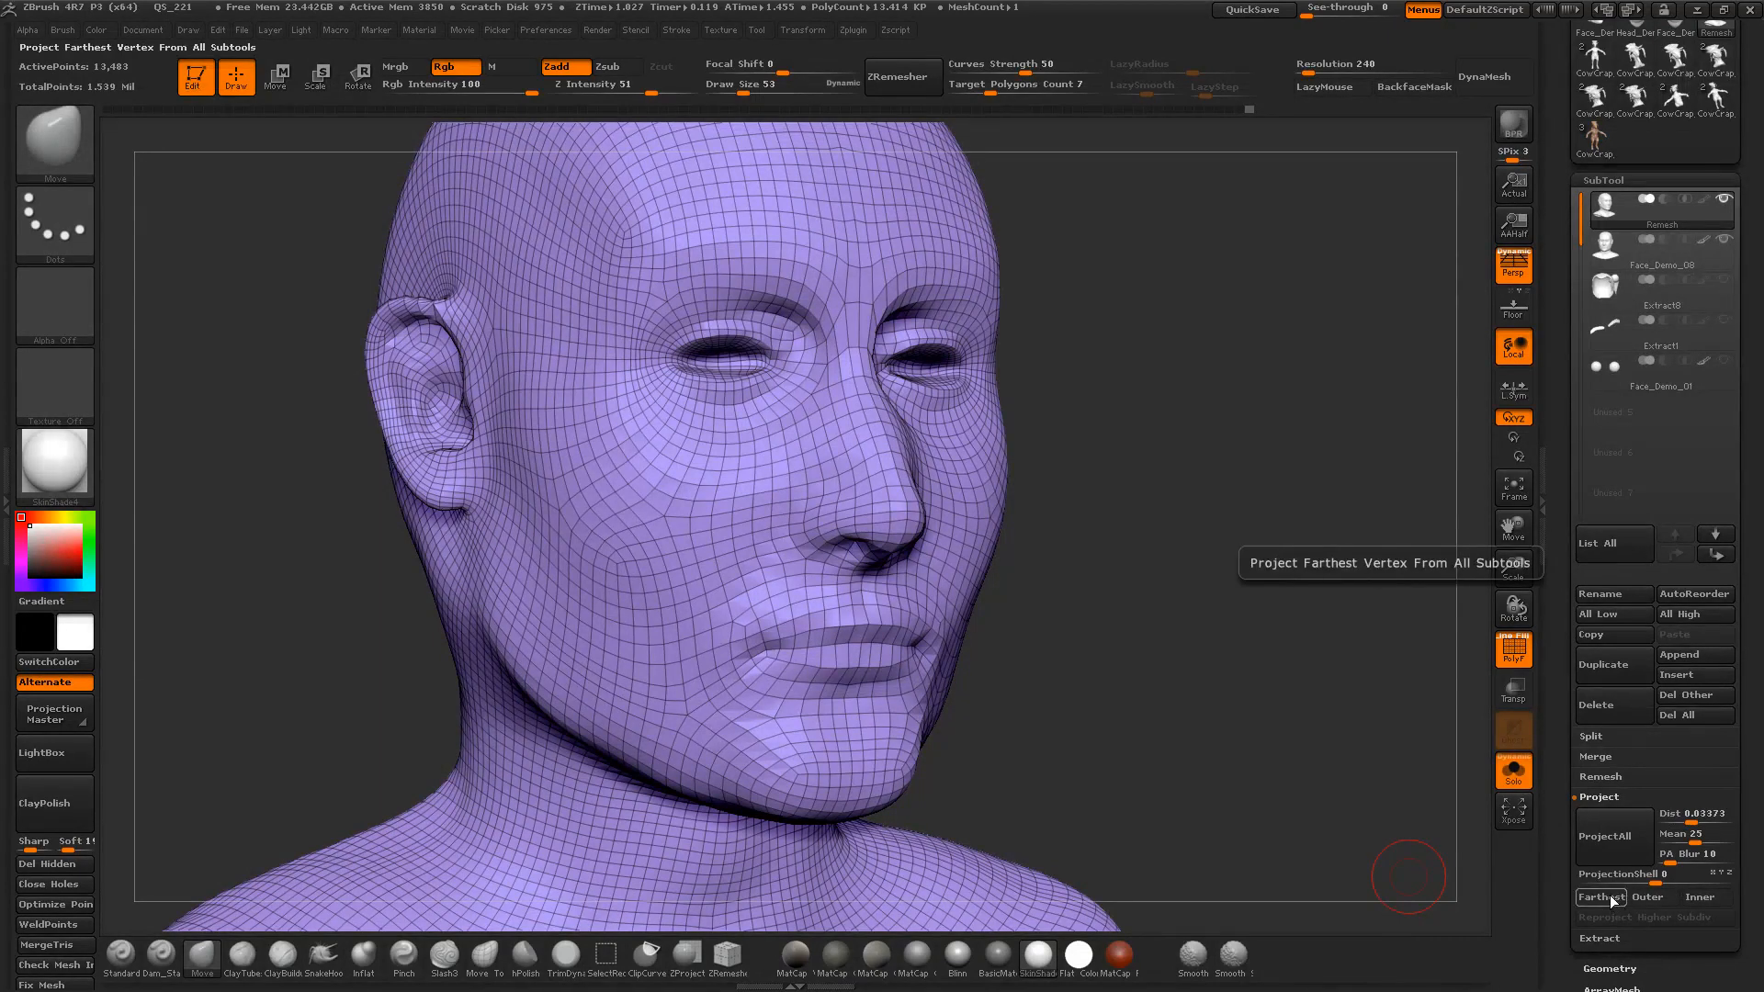
Step: Increase the projection distance to about 0.049 and run ProjectAll again without polypaint
{"action": "left_click", "coordinate": [1684, 815]}
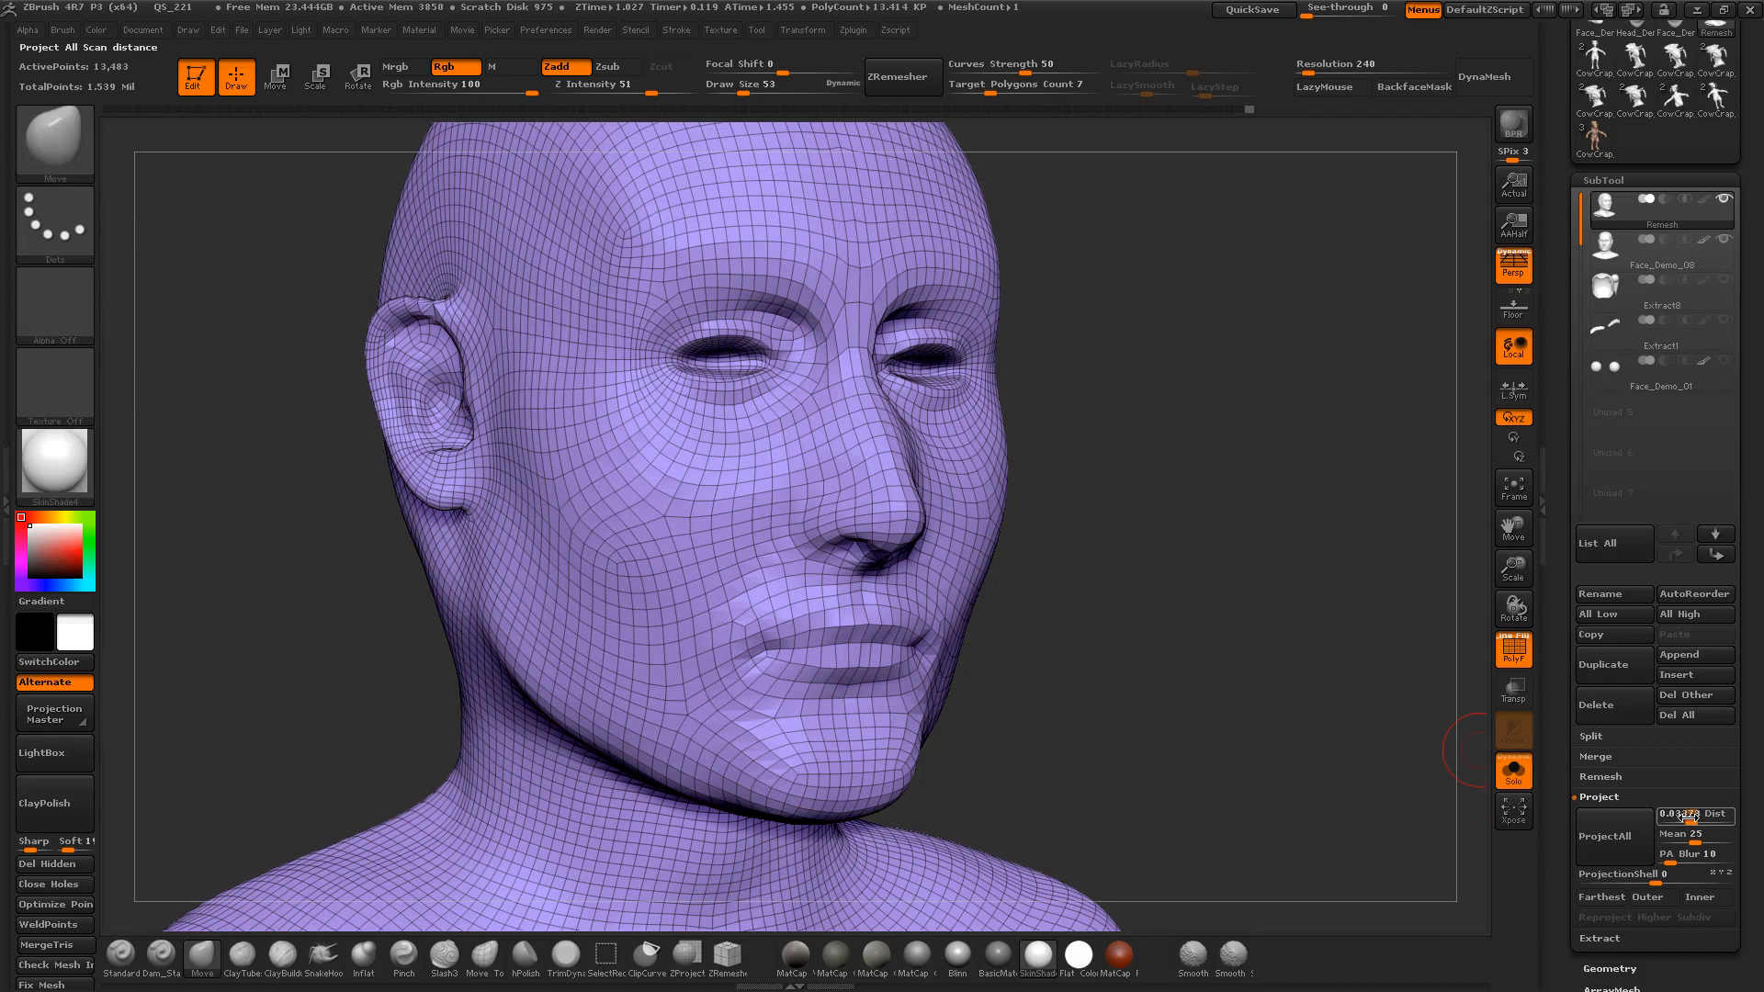
{"action": "left_click_drag", "start_coordinate": [1684, 815], "coordinate": [1693, 815]}
{"action": "left_click", "coordinate": [1600, 839]}
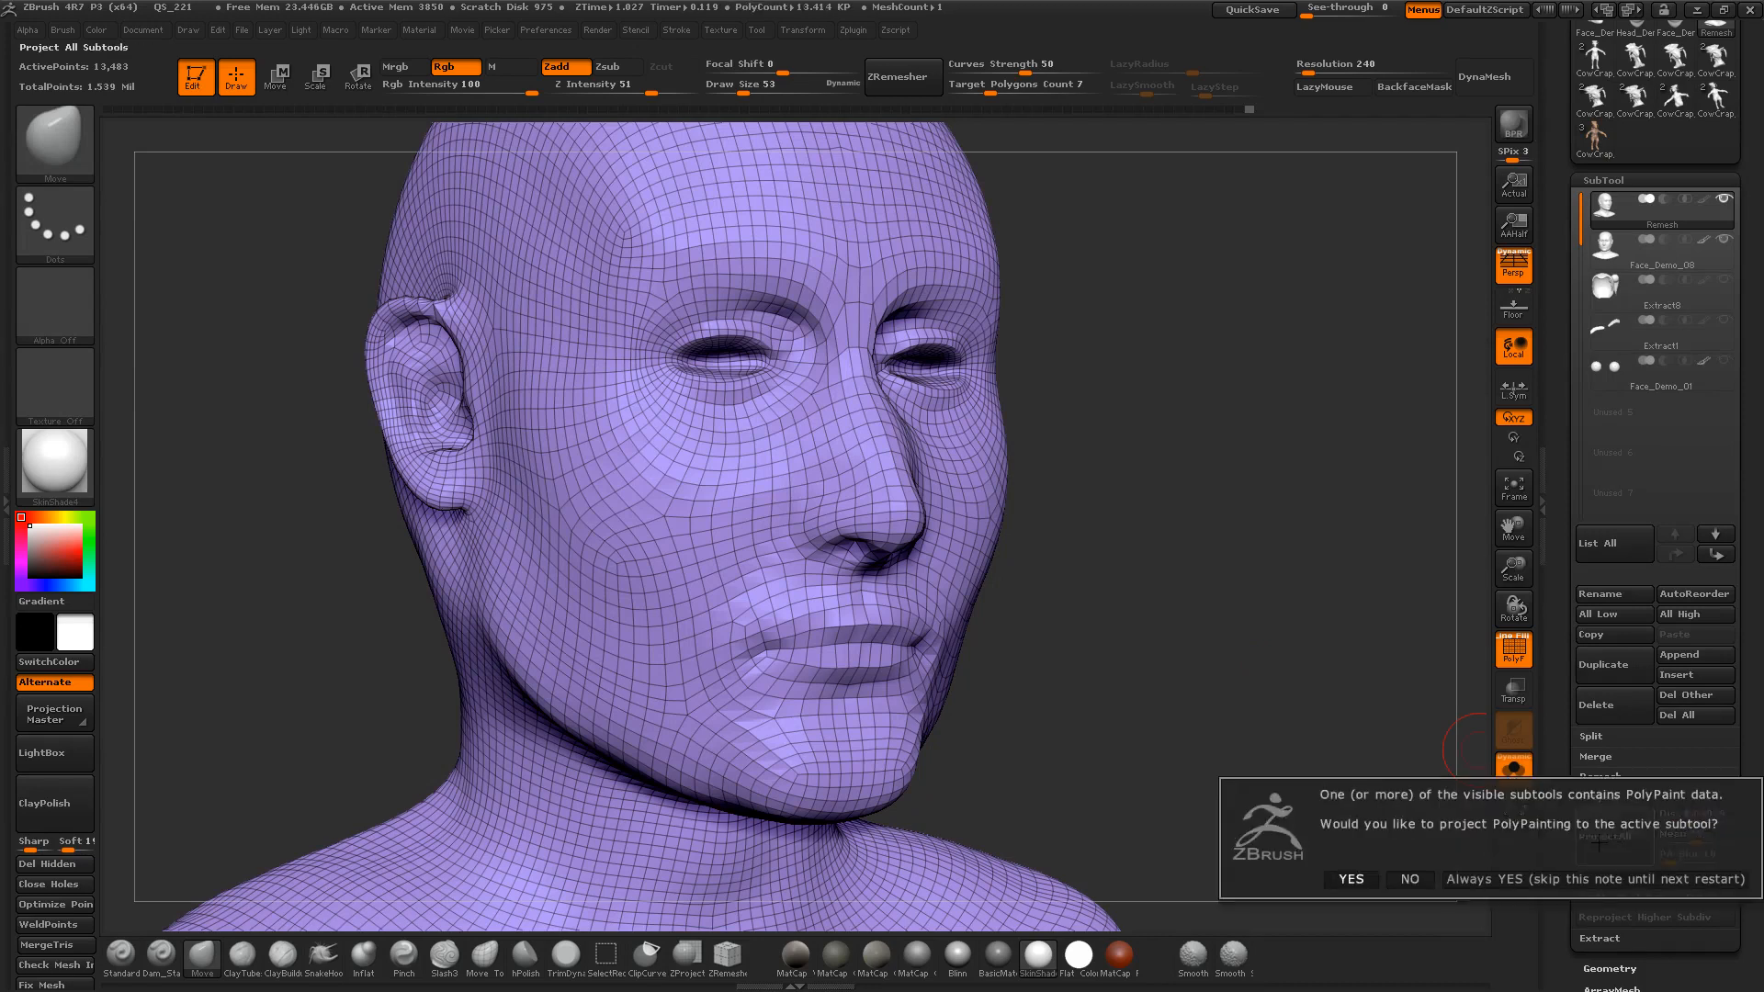
{"action": "left_click", "coordinate": [1410, 879]}
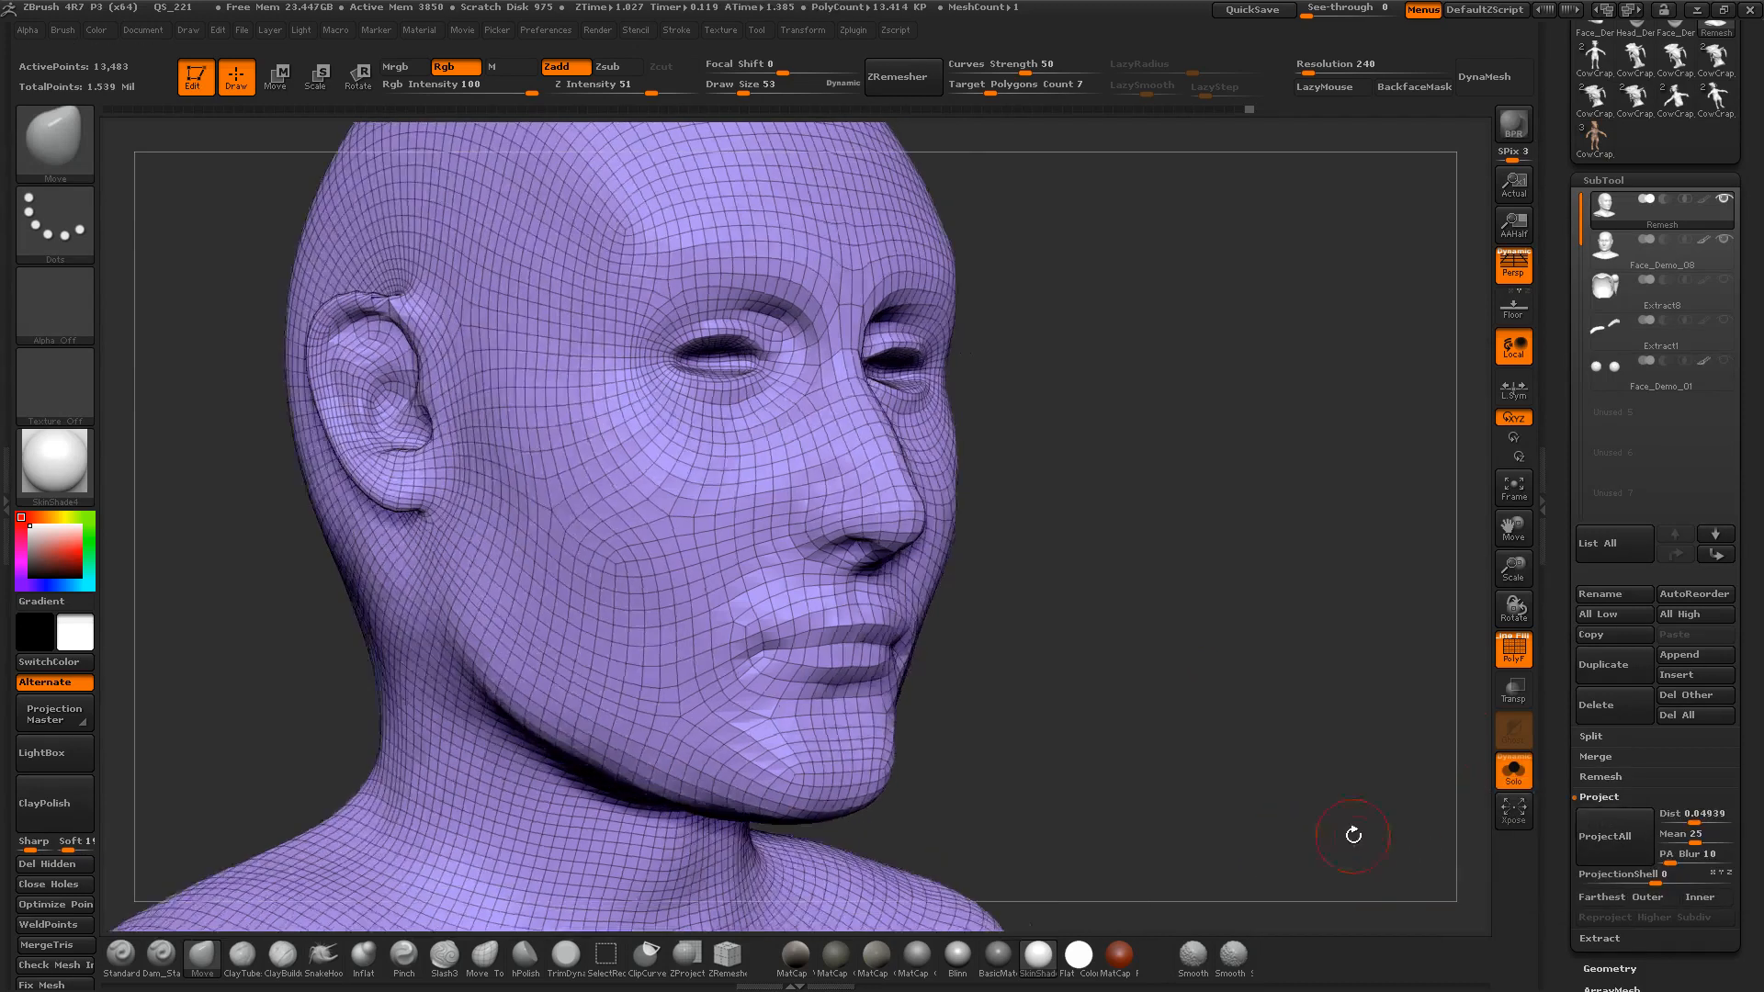
Step: Divide the remeshed head once to add subdivision level 2
{"action": "key", "text": "shift+f"}
{"action": "key", "text": "b"}
{"action": "key", "text": "m"}
{"action": "key", "text": "v"}
{"action": "left_click", "coordinate": [1619, 182]}
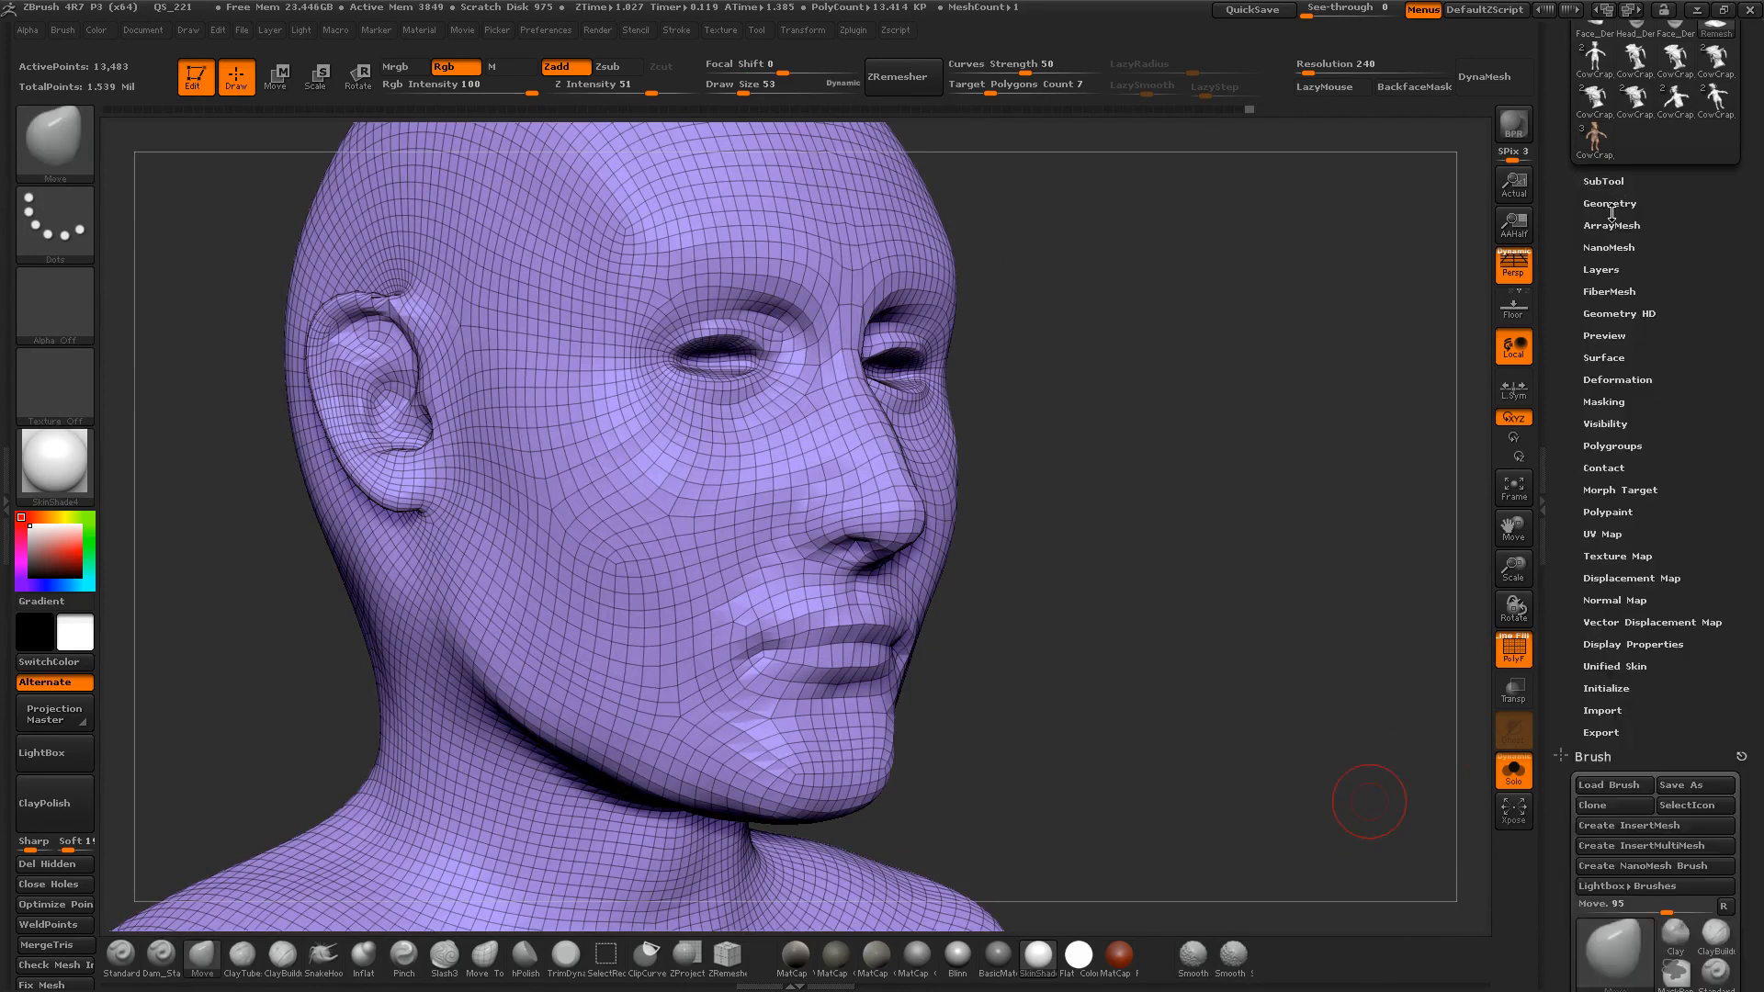
{"action": "left_click", "coordinate": [1612, 204]}
{"action": "left_click", "coordinate": [1617, 363]}
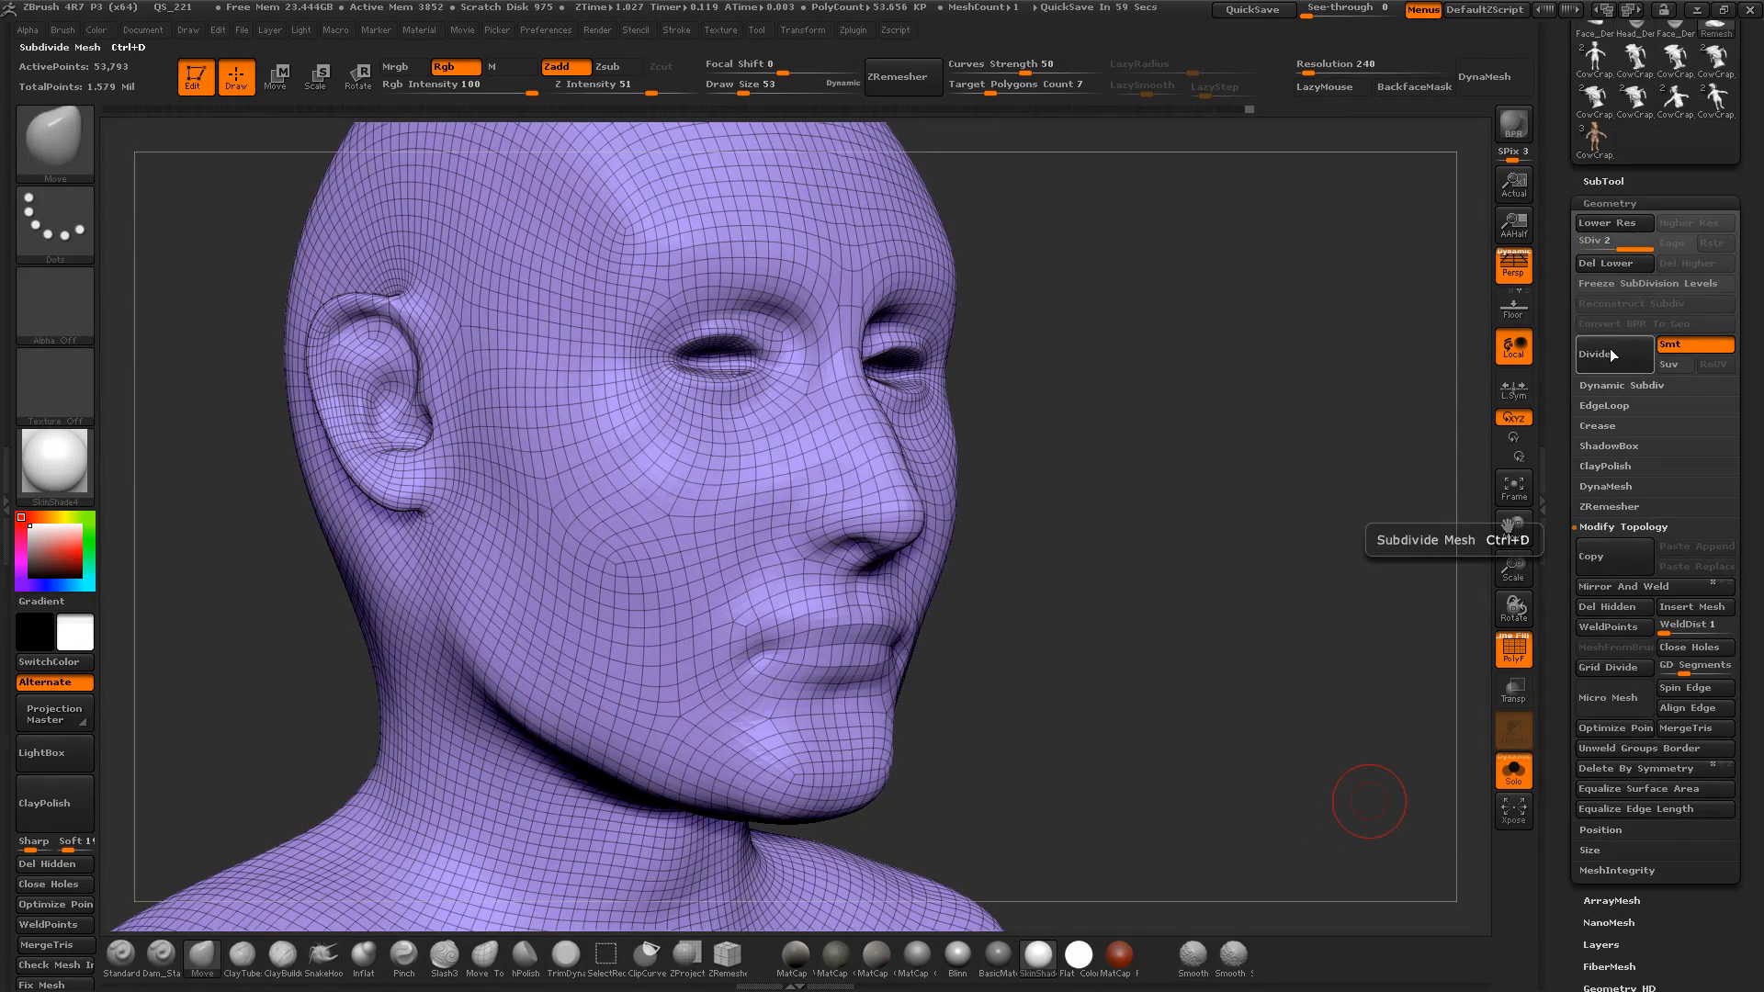
Step: Project the original sculpt onto the level 2 mesh without polypaint, leaving the lips unsmoothed
{"action": "left_click", "coordinate": [1614, 181]}
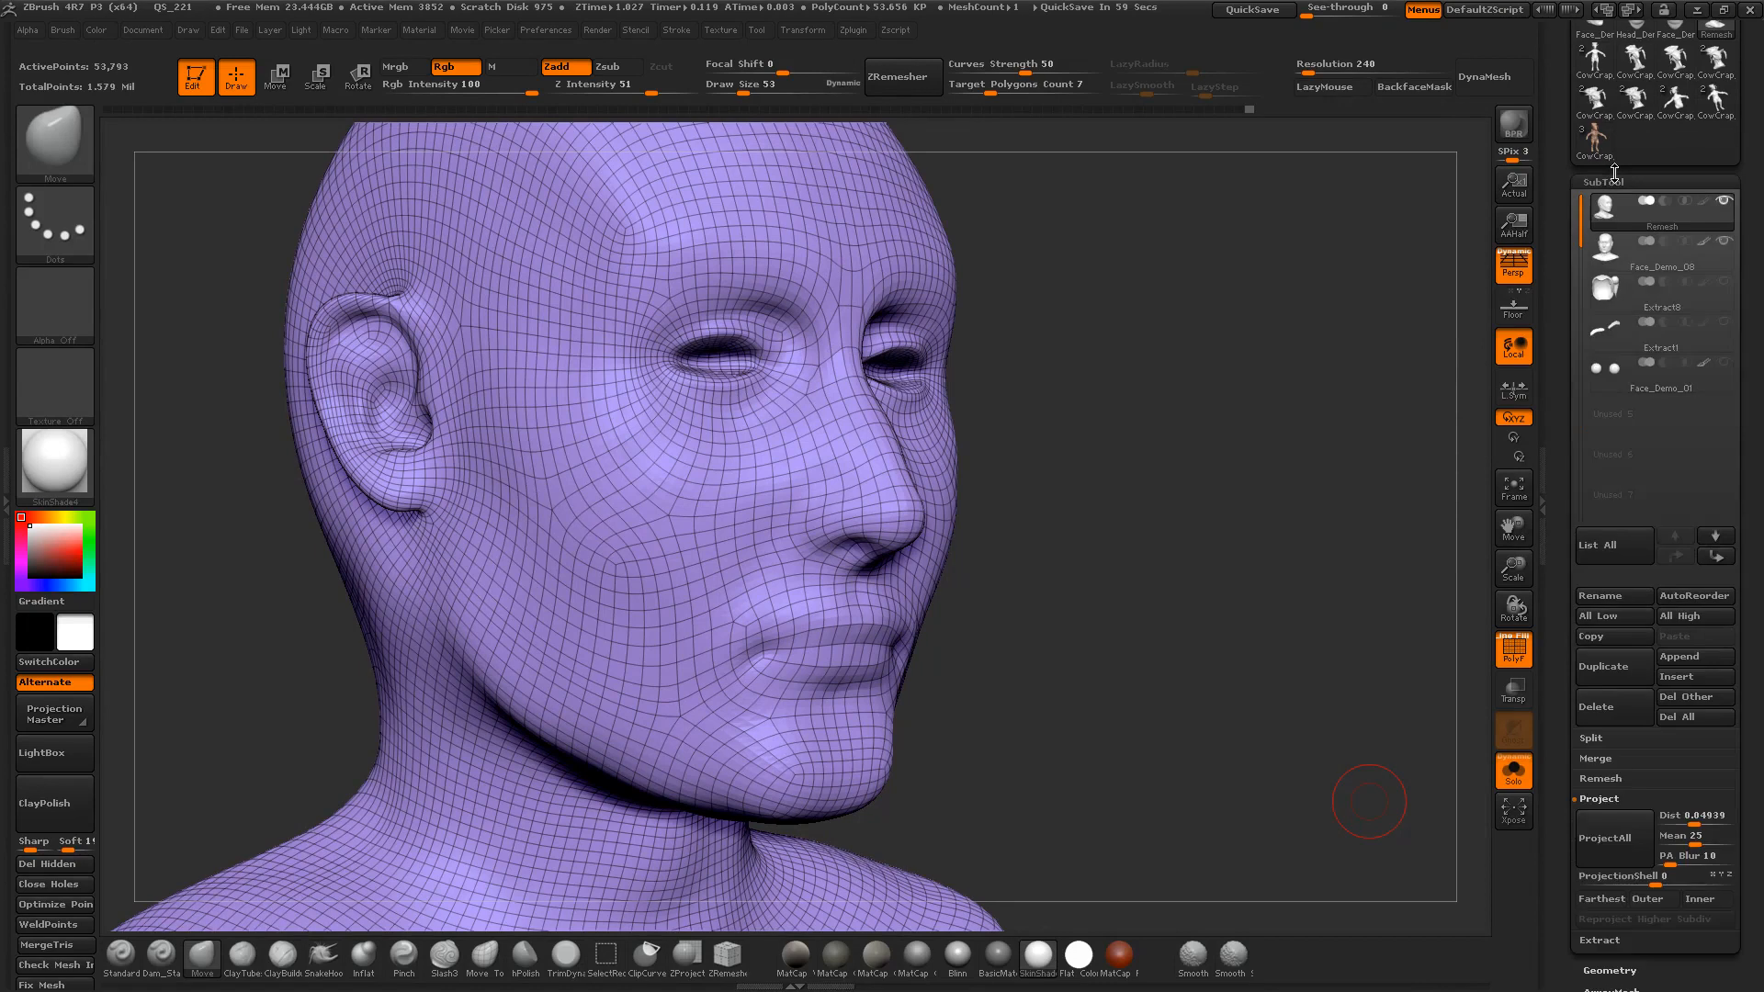
{"action": "left_click", "coordinate": [1617, 836]}
{"action": "left_click", "coordinate": [1412, 882]}
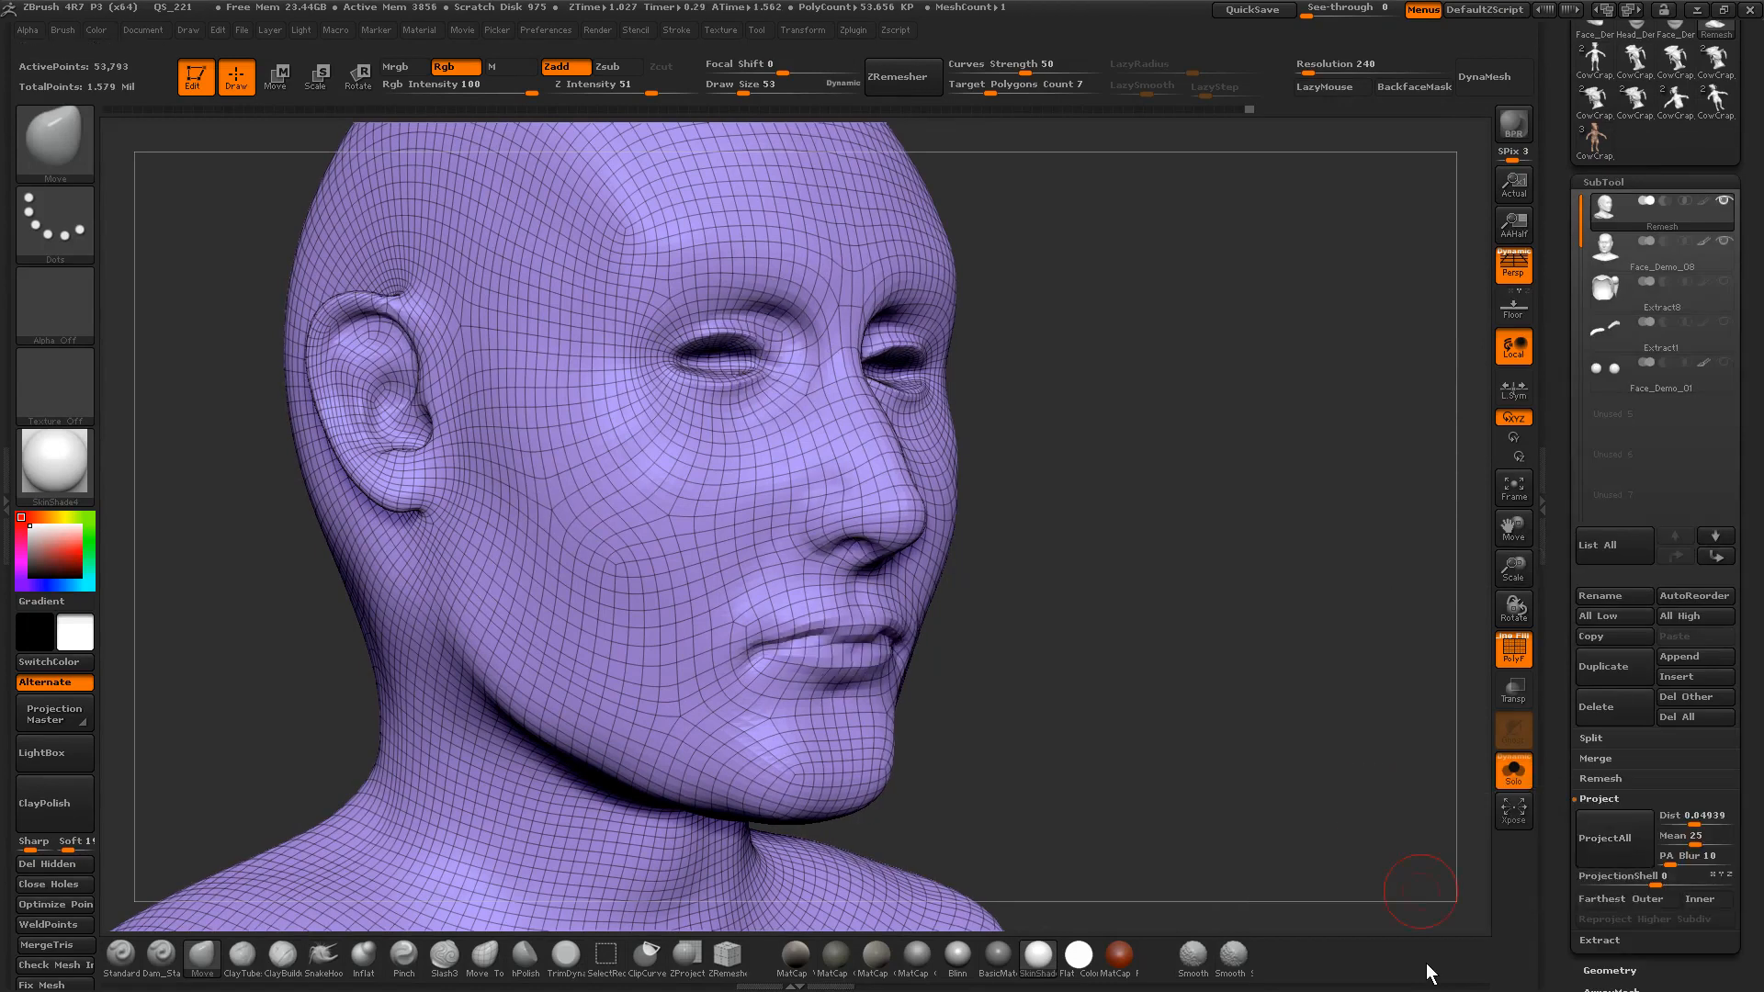
{"action": "left_click_drag", "start_coordinate": [879, 650], "coordinate": [851, 647], "text": "shift"}
{"action": "key", "text": "ctrl+z"}
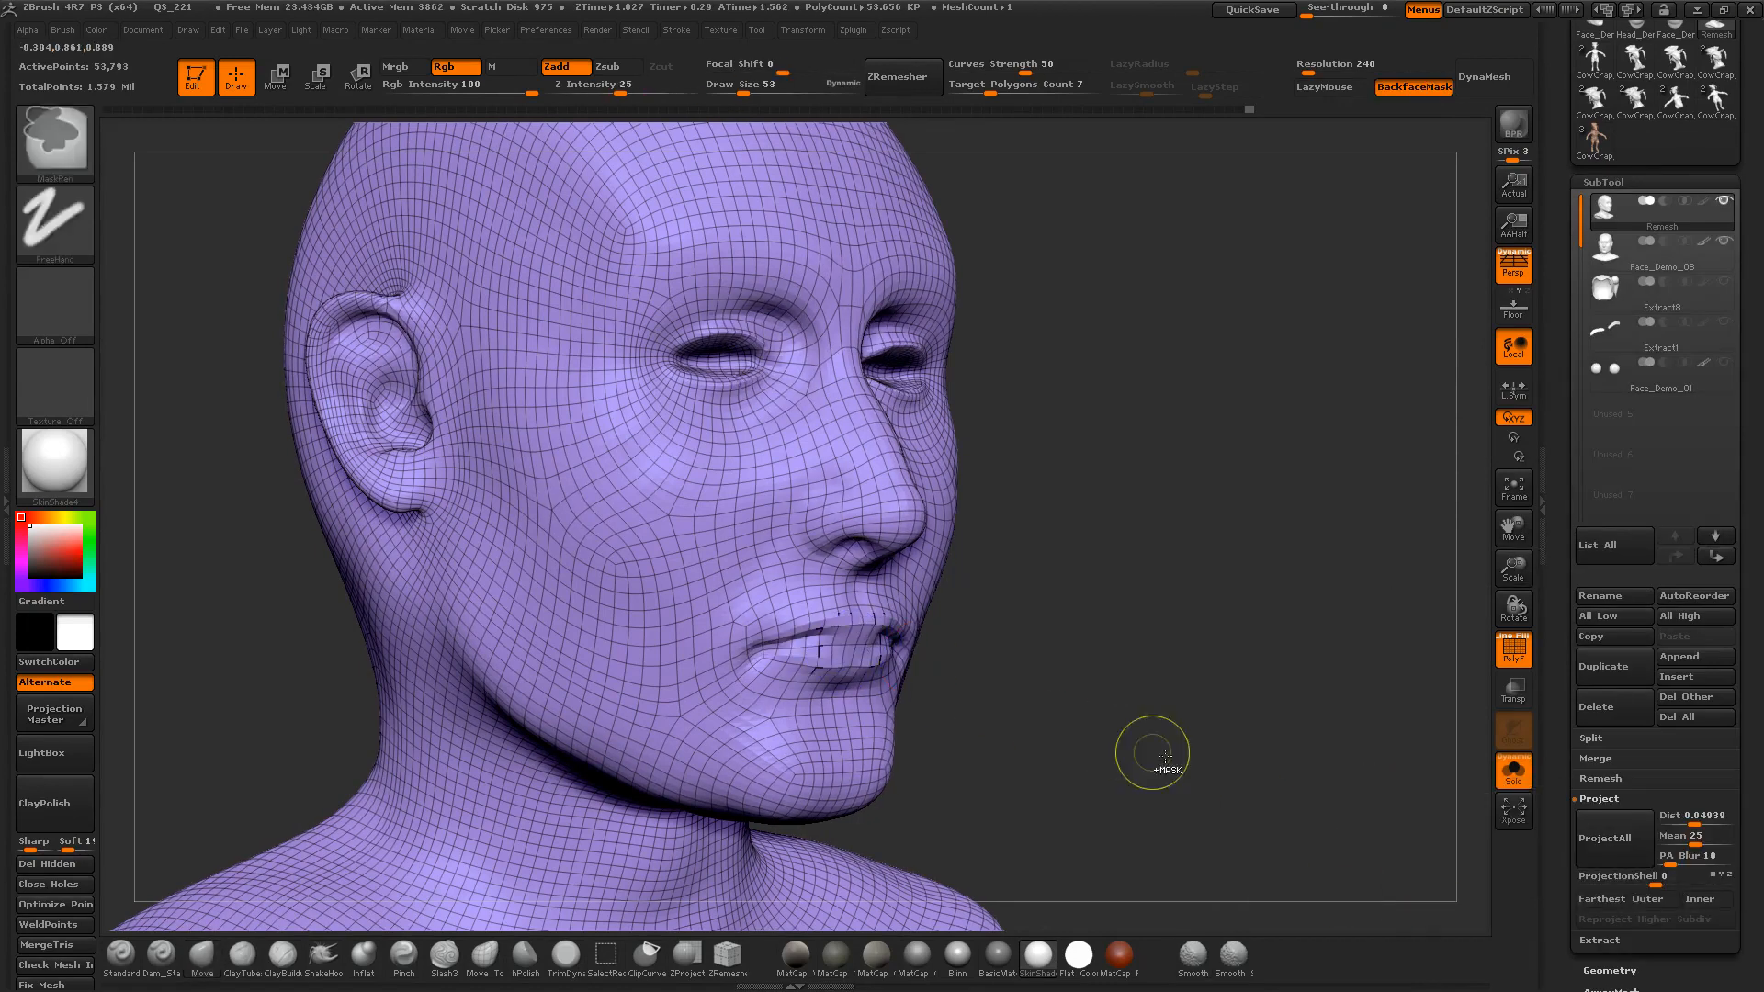
Step: Subdivide the remesh two more times, projecting the original sculpt's detail without polypaint between the two divisions
{"action": "key", "text": "ctrl+d"}
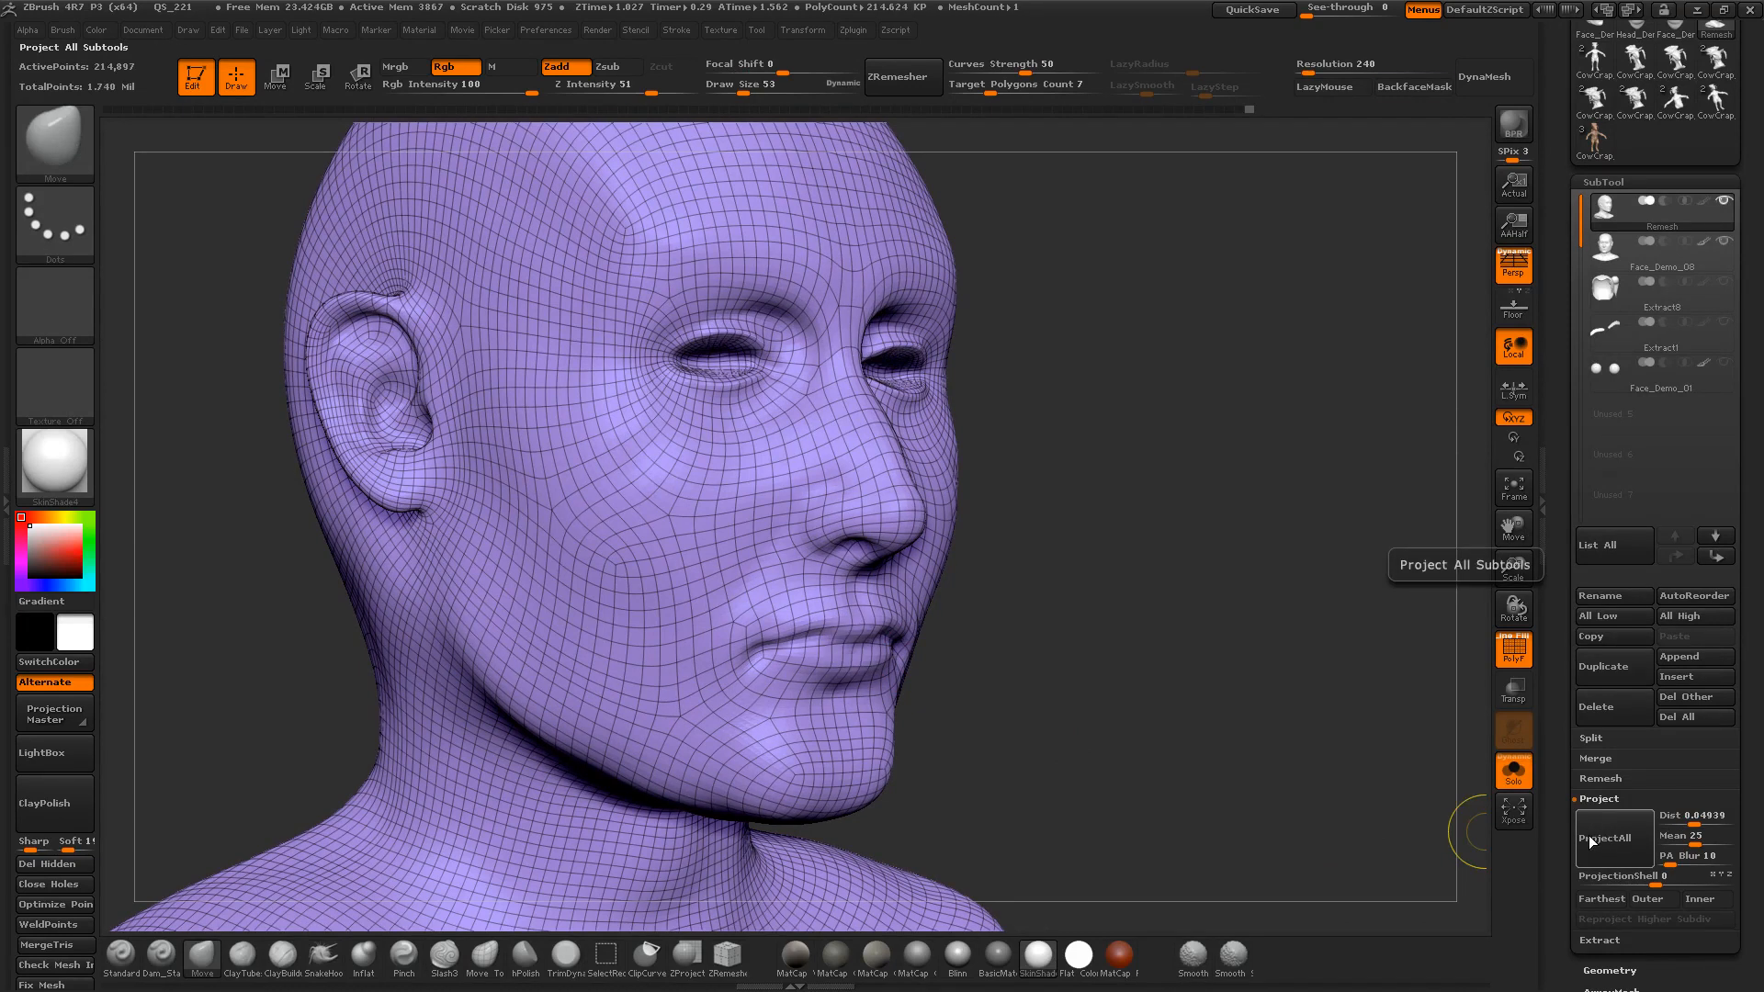
{"action": "left_click", "coordinate": [1590, 838]}
{"action": "left_click", "coordinate": [1418, 875]}
{"action": "key", "text": "ctrl+d"}
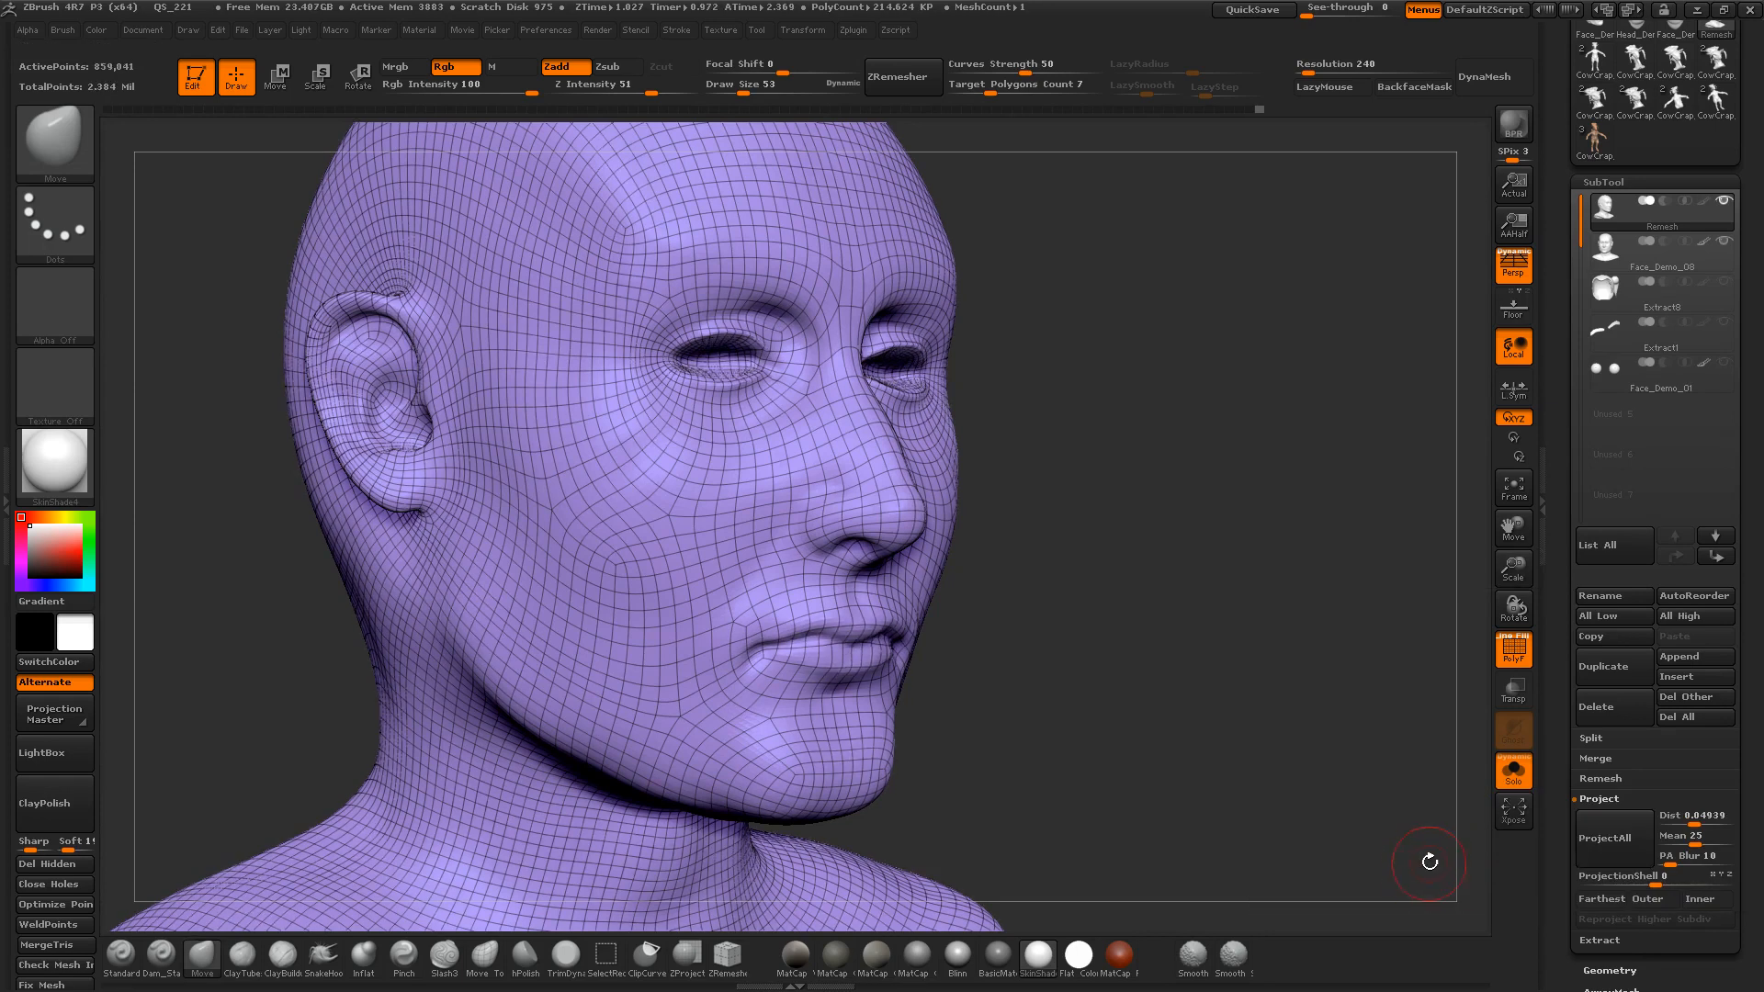
Step: Project the original sculpt's detail onto the highest subdivision level without polypaint, hide the wireframe and apply the Blinn material
{"action": "left_click", "coordinate": [1611, 838]}
{"action": "left_click", "coordinate": [1419, 869]}
{"action": "mouse_move", "coordinate": [1098, 570]}
{"action": "left_mouse_down"}
{"action": "mouse_move", "coordinate": [1082, 650]}
{"action": "mouse_move", "coordinate": [1094, 665]}
{"action": "mouse_move", "coordinate": [1106, 638]}
{"action": "mouse_move", "coordinate": [1122, 646]}
{"action": "left_mouse_up"}
{"action": "key", "text": "shift+f"}
{"action": "left_click", "coordinate": [958, 956]}
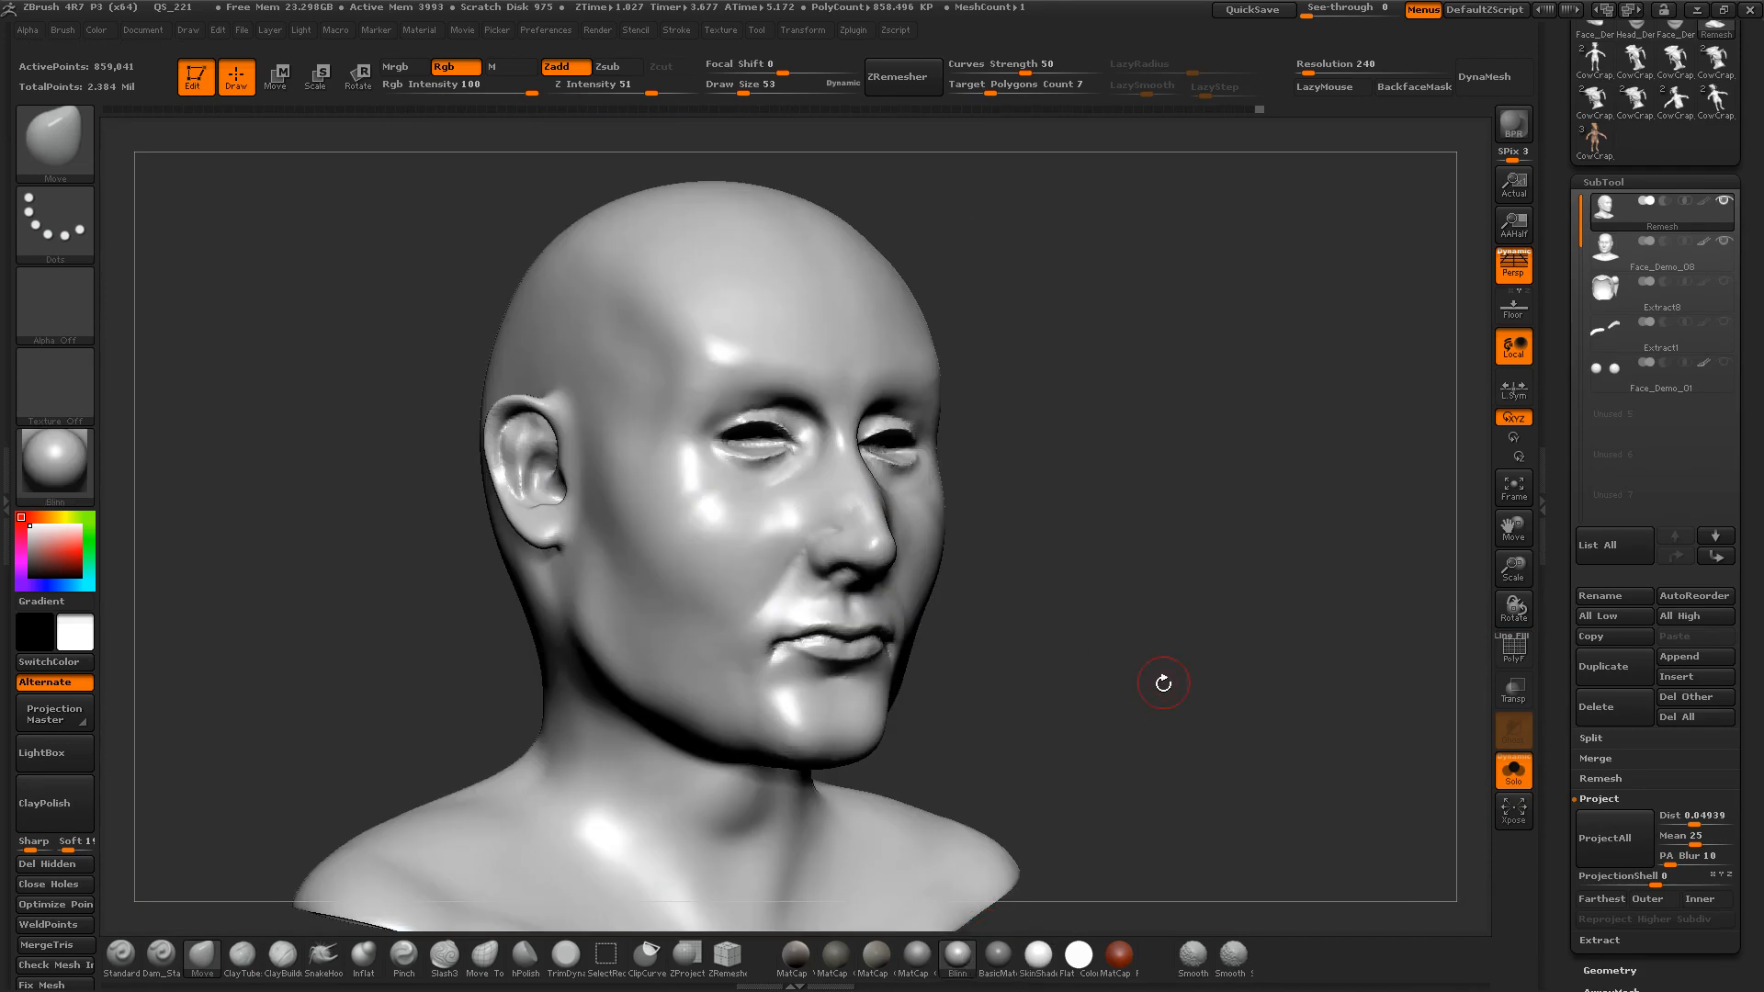
Step: Compare the remesh's highest subdivision level with the original Face_Demo_08 subtool, ending with the remesh selected
{"action": "left_click", "coordinate": [1605, 264]}
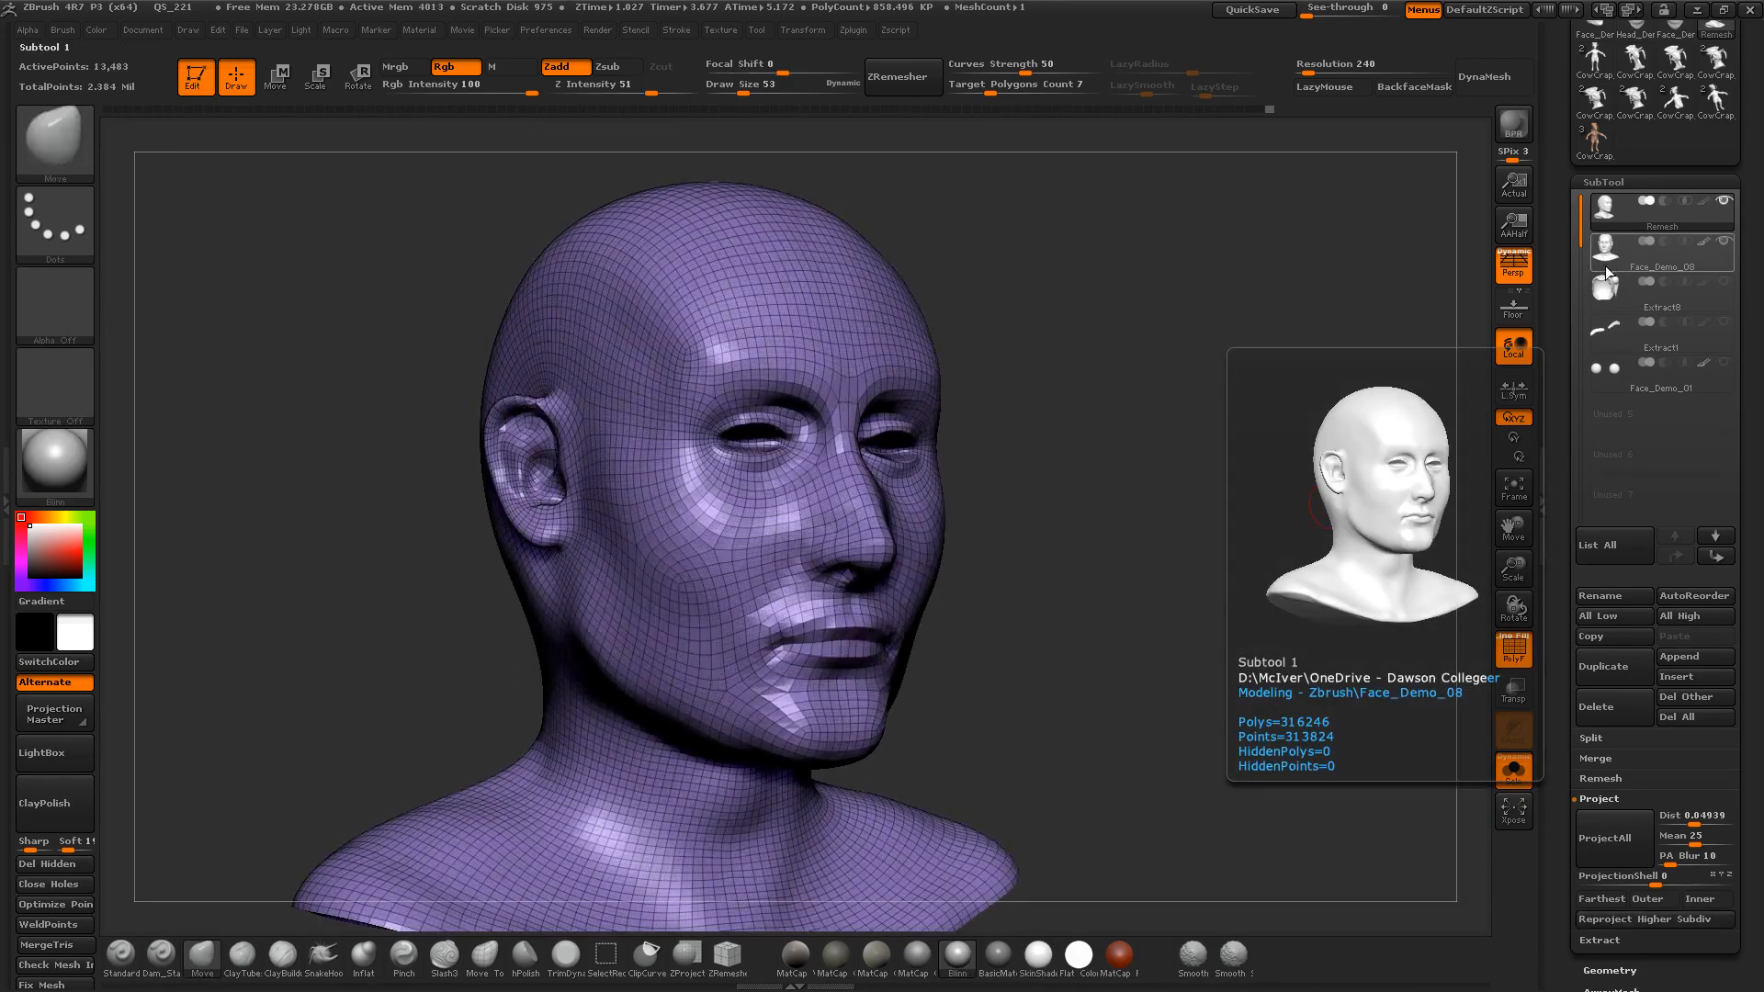
{"action": "key", "text": "d"}
{"action": "key", "text": "d"}
{"action": "key", "text": "d"}
{"action": "key", "text": "shift+f"}
{"action": "left_click", "coordinate": [1606, 264]}
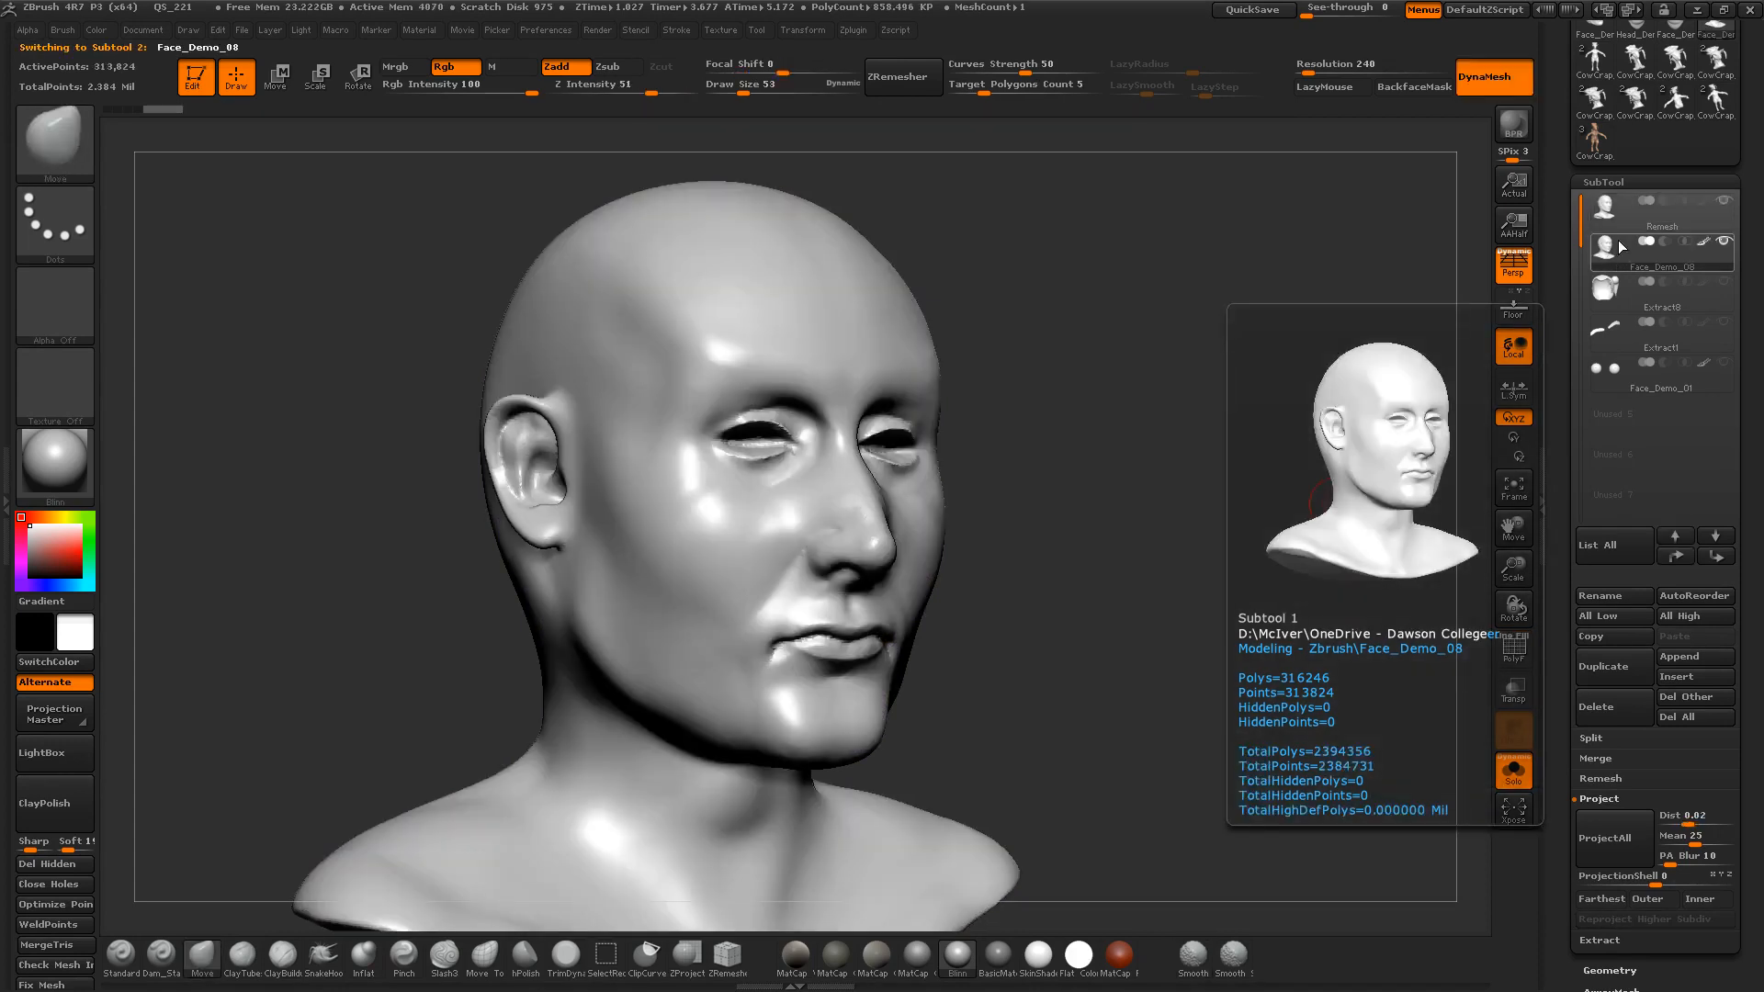
{"action": "left_click", "coordinate": [1619, 216]}
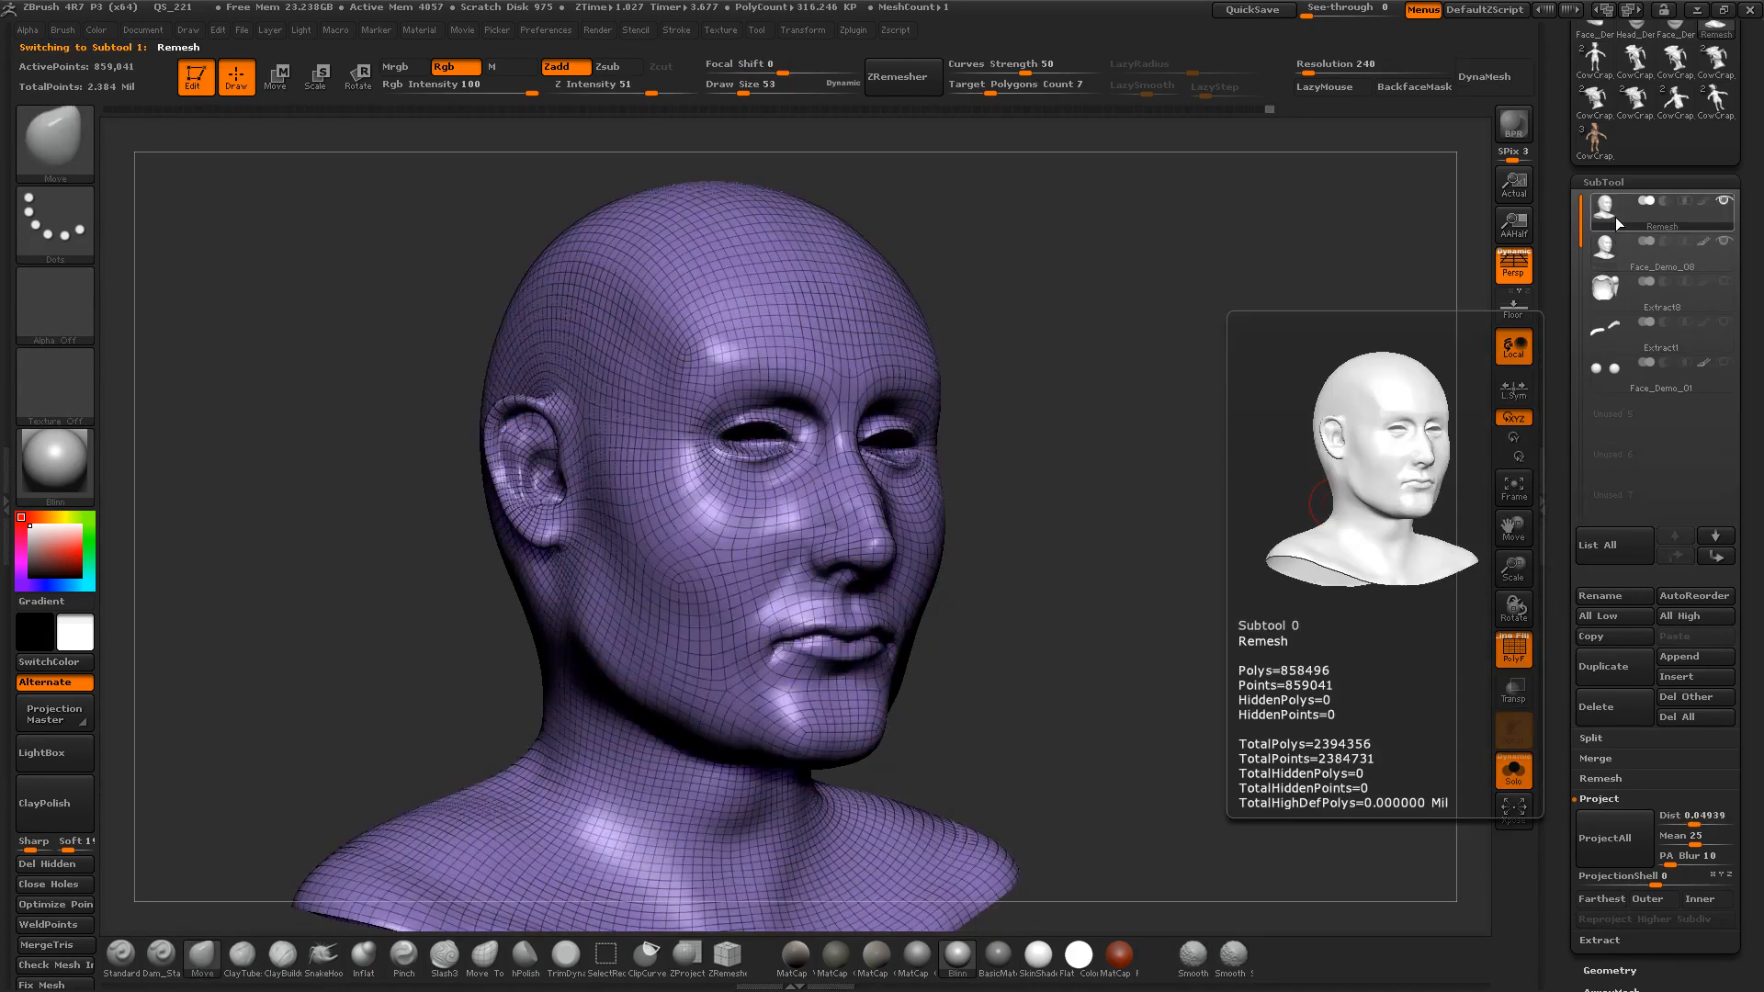
Step: Reduce the Move brush size to 26, rework the lip corner at the lowest subdivision level and check it at the highest
{"action": "left_click_drag", "start_coordinate": [1123, 464], "coordinate": [1097, 676], "text": "alt"}
{"action": "key", "text": "s"}
{"action": "left_click", "coordinate": [796, 643]}
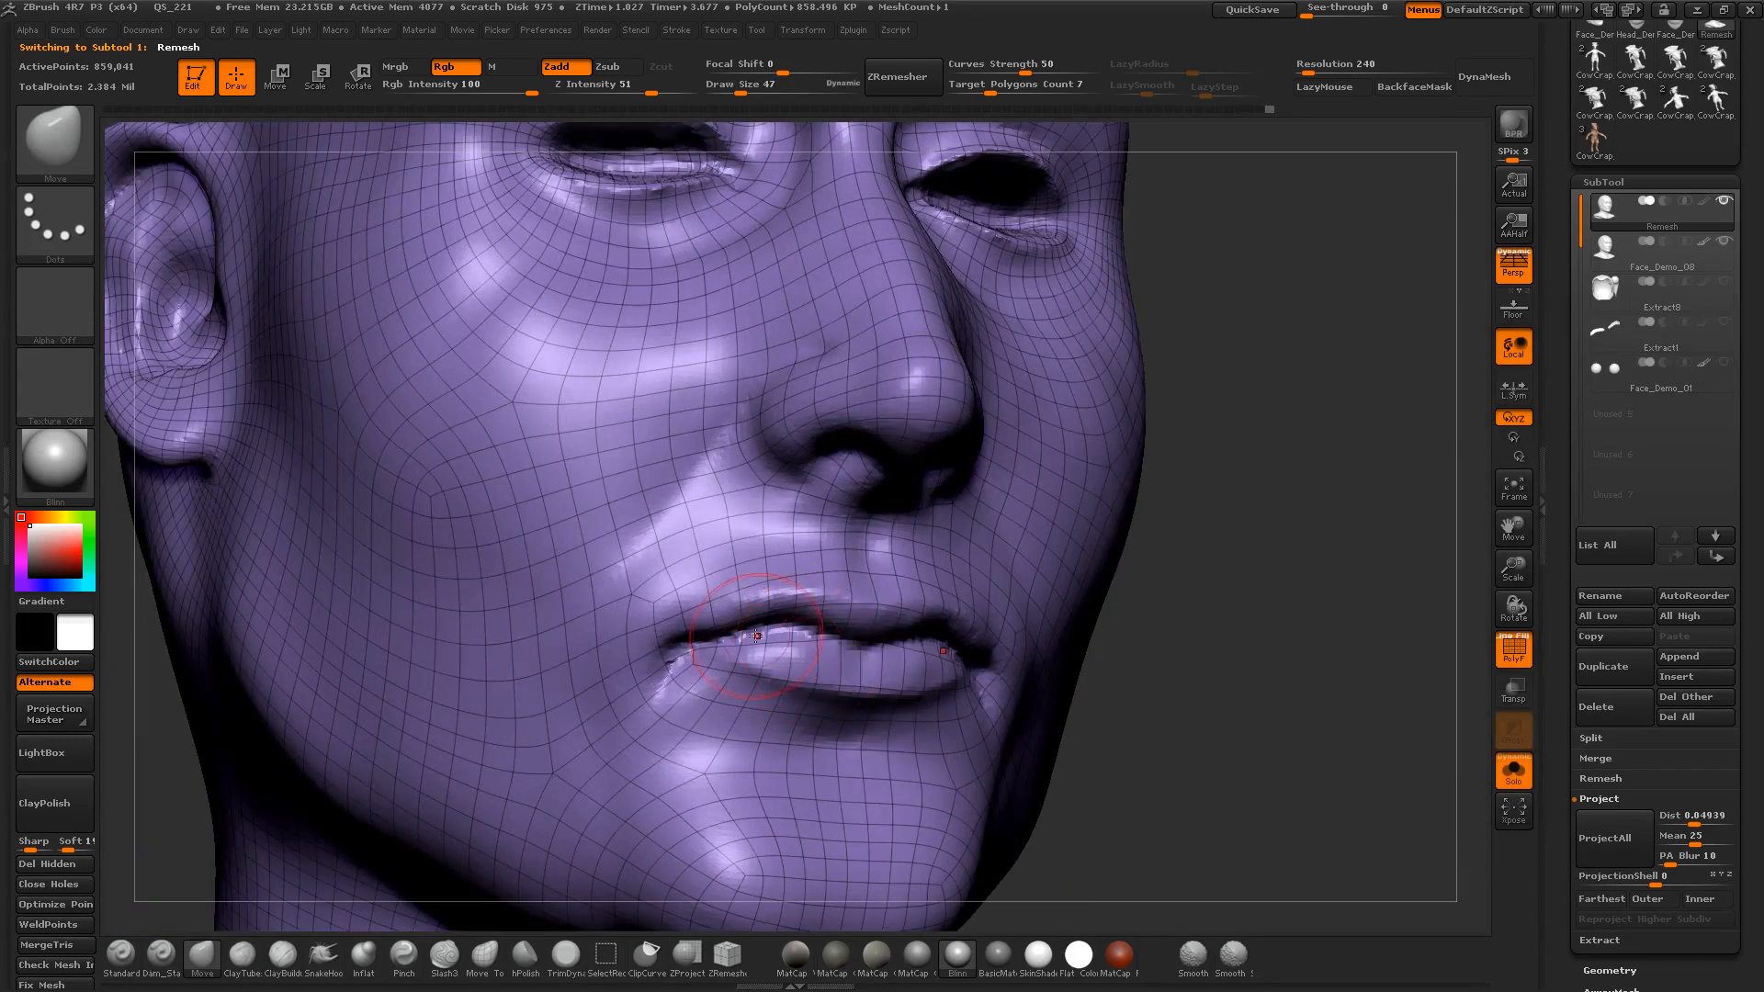
{"action": "key", "text": "s"}
{"action": "left_click", "coordinate": [804, 635]}
{"action": "key", "text": "shift+d"}
{"action": "key", "text": "shift+d"}
{"action": "key", "text": "shift+d"}
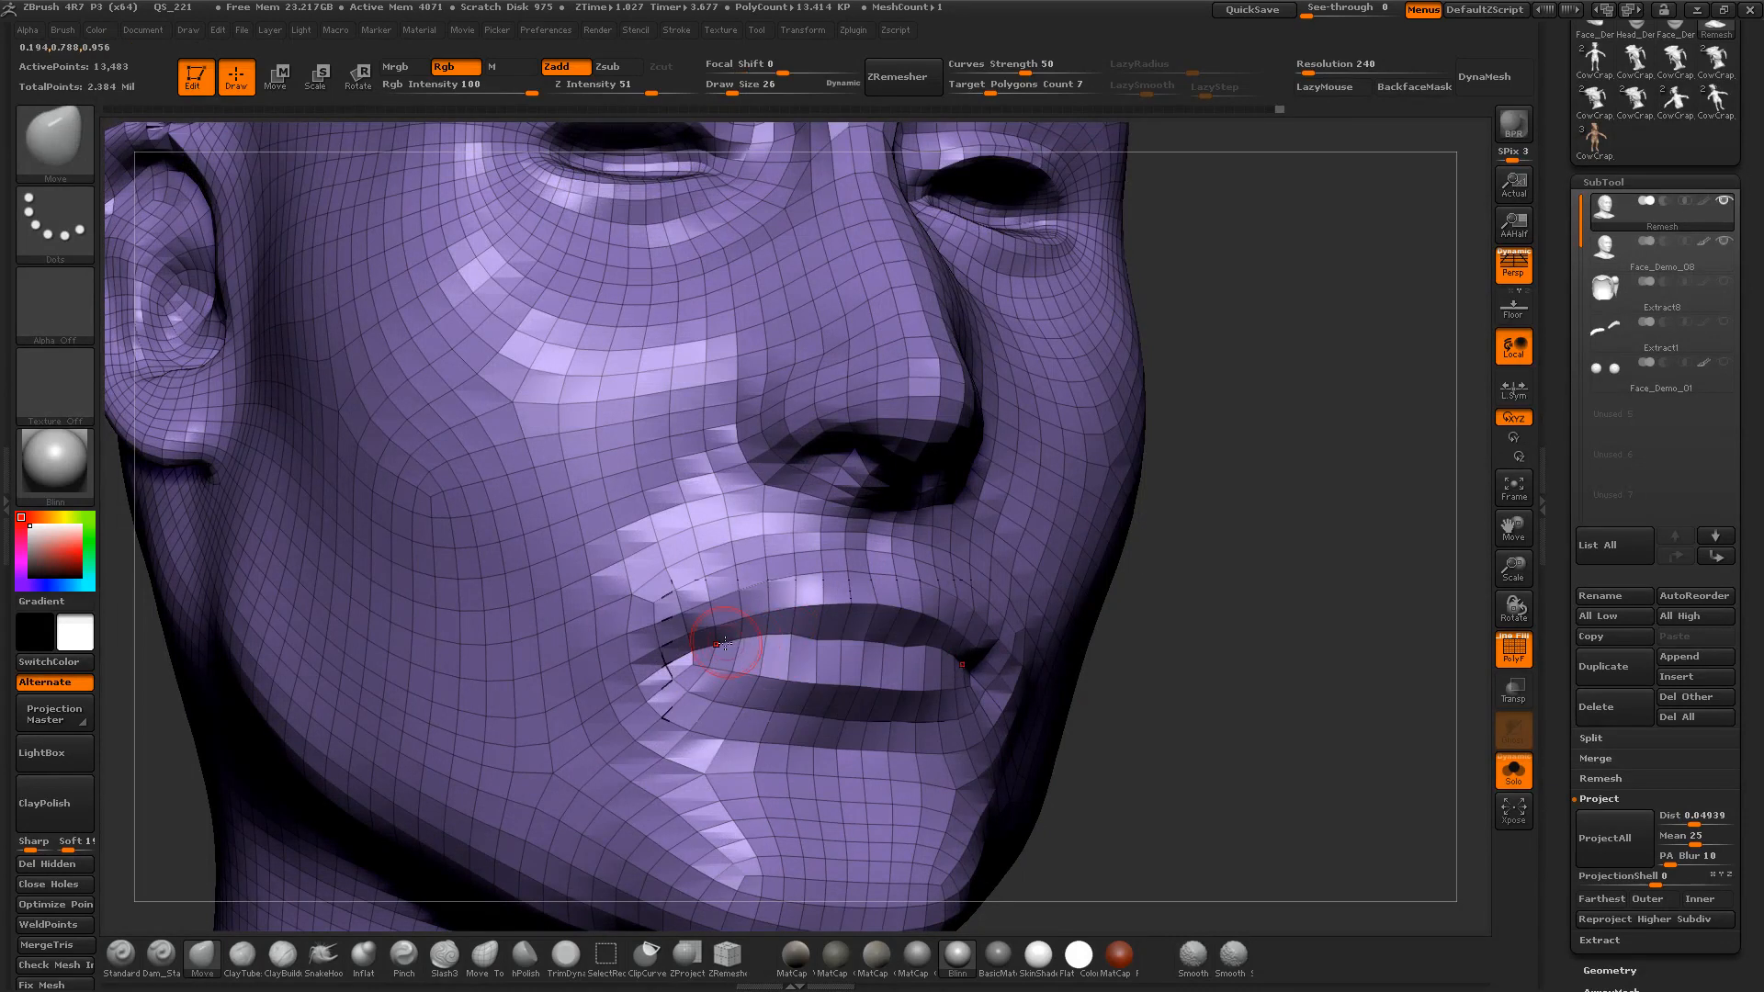
{"action": "key", "text": "shift"}
{"action": "key", "text": "d"}
{"action": "key", "text": "d"}
{"action": "key", "text": "d"}
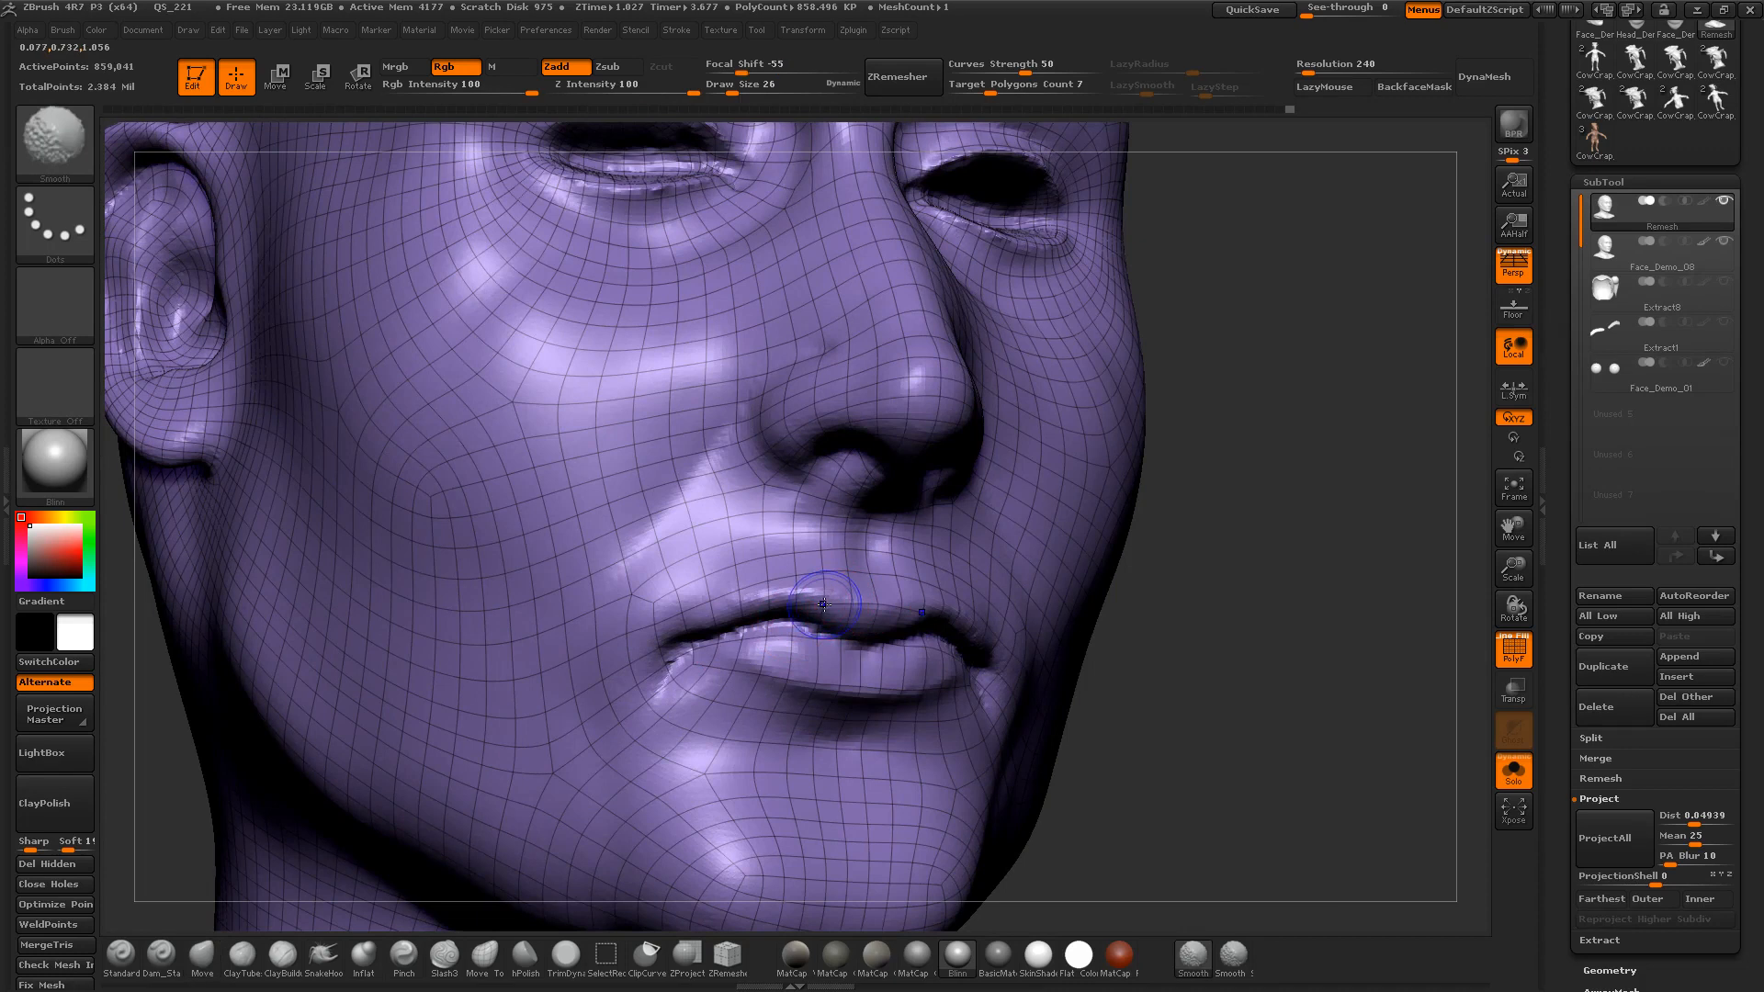
Step: Adjust the lip contour and mouth corner at the lowest subdivision level, and reproject the original sculpt without polypaint
{"action": "key", "text": "shift+d"}
{"action": "key", "text": "shift+d"}
{"action": "key", "text": "shift+d"}
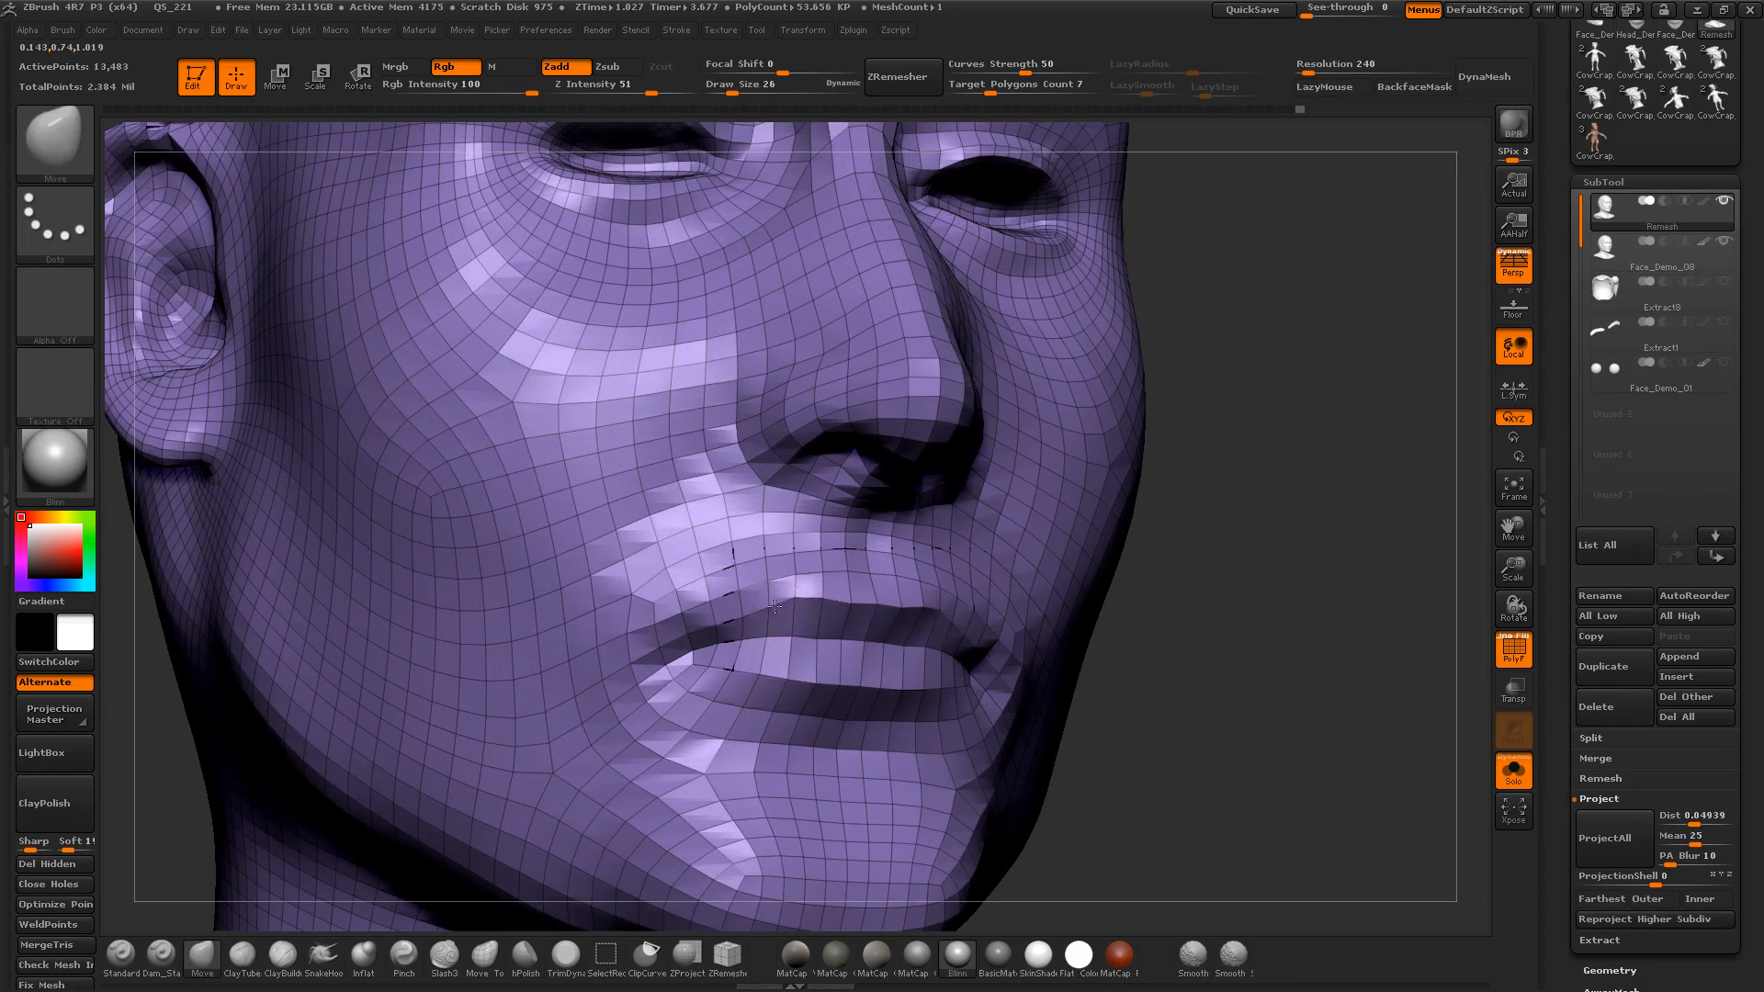
{"action": "left_click_drag", "start_coordinate": [775, 606], "coordinate": [736, 624]}
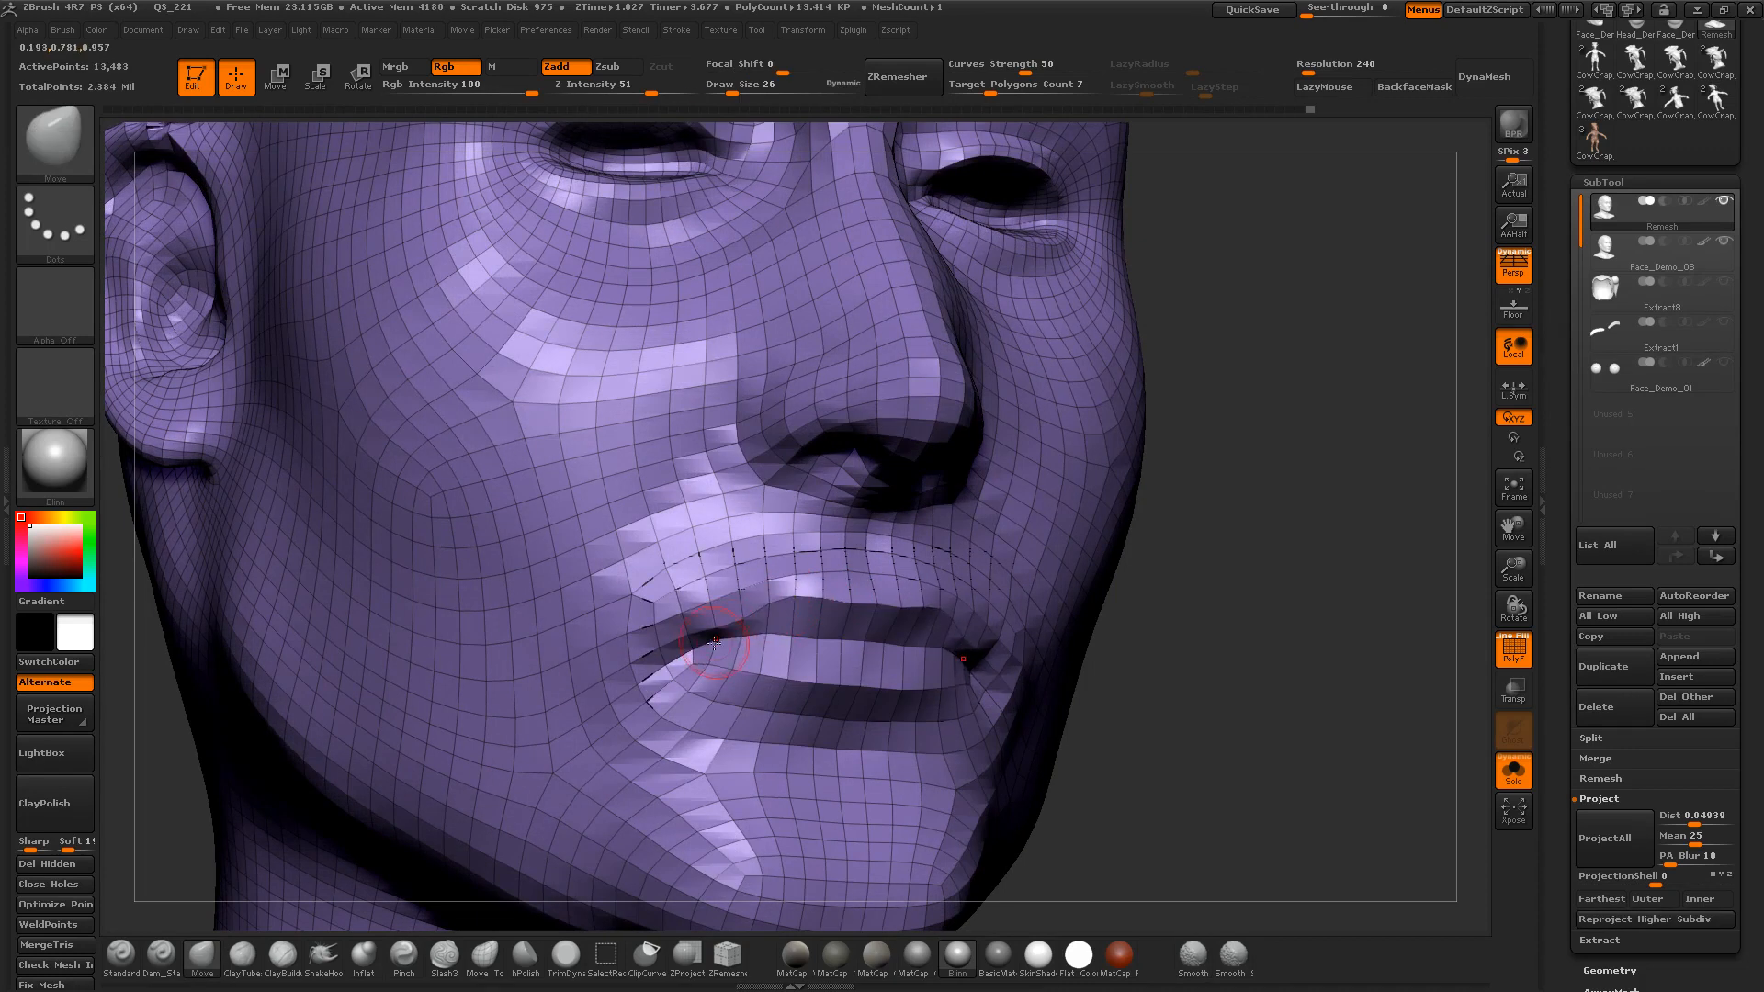
{"action": "left_click", "coordinate": [1608, 841]}
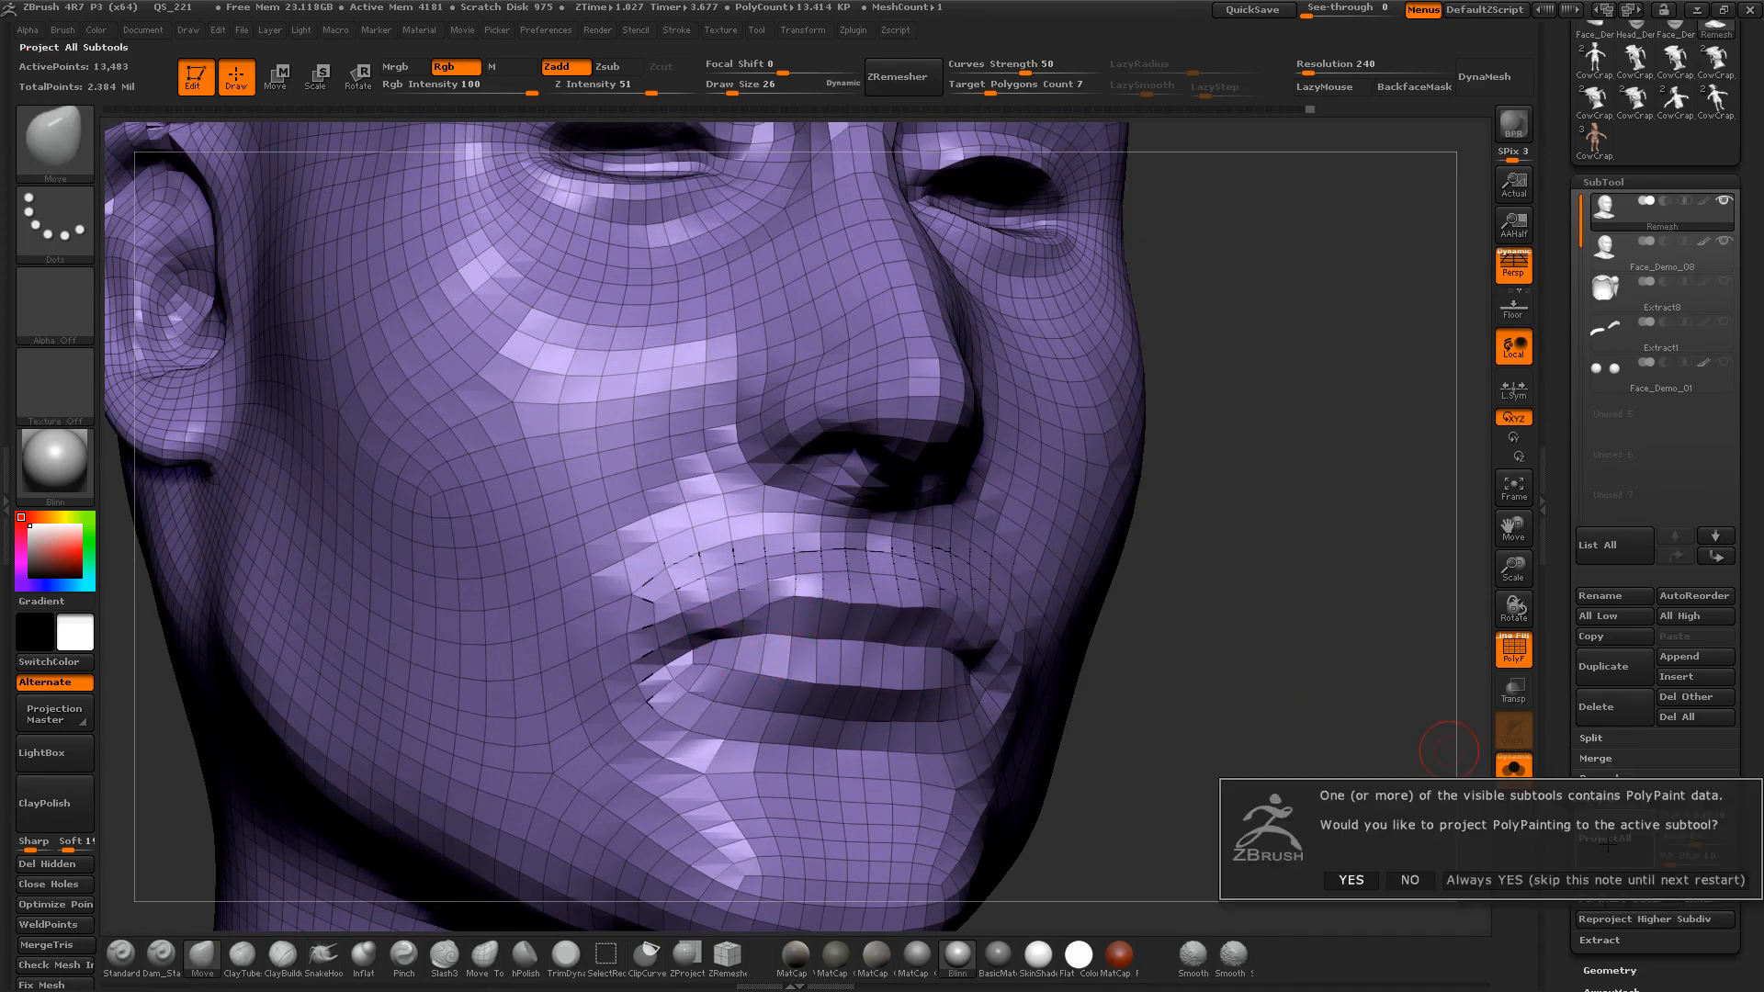
{"action": "left_click", "coordinate": [1410, 880]}
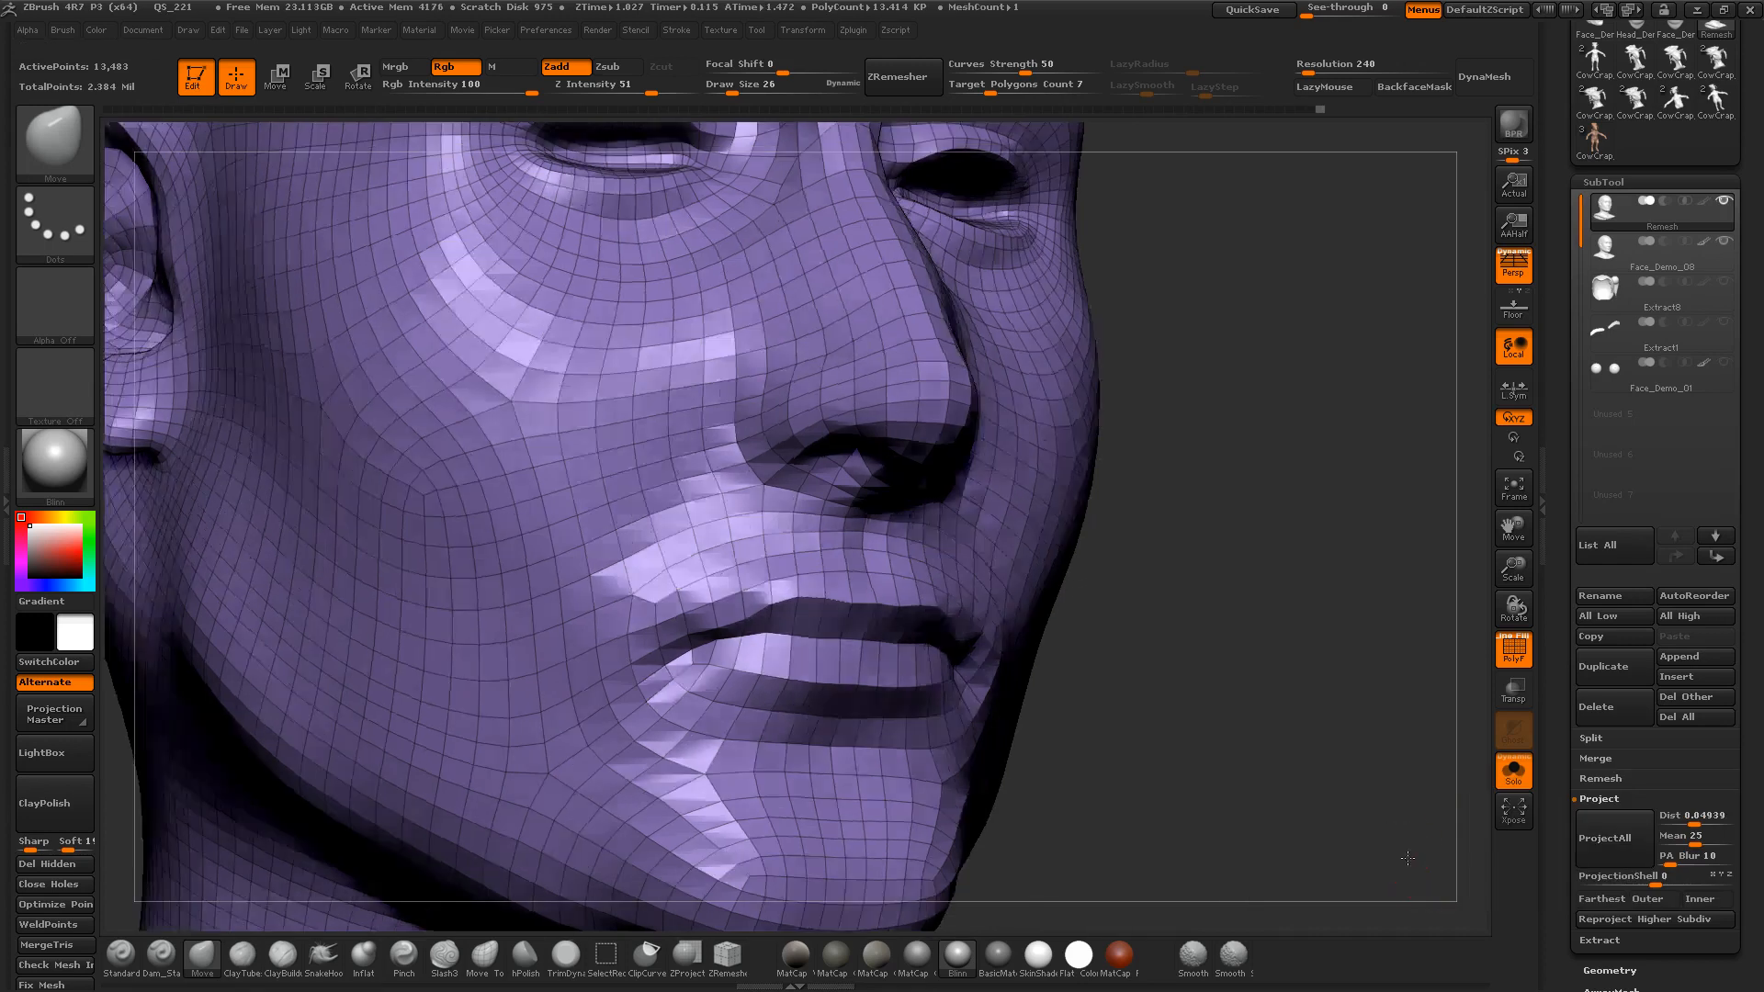
Step: Check the lips at higher subdivision levels, and adjust the lower lip's edge loops at the lowest level
{"action": "key", "text": "shift+f"}
{"action": "key", "text": "shift+f"}
{"action": "key", "text": "d"}
{"action": "key", "text": "d"}
{"action": "key", "text": "d"}
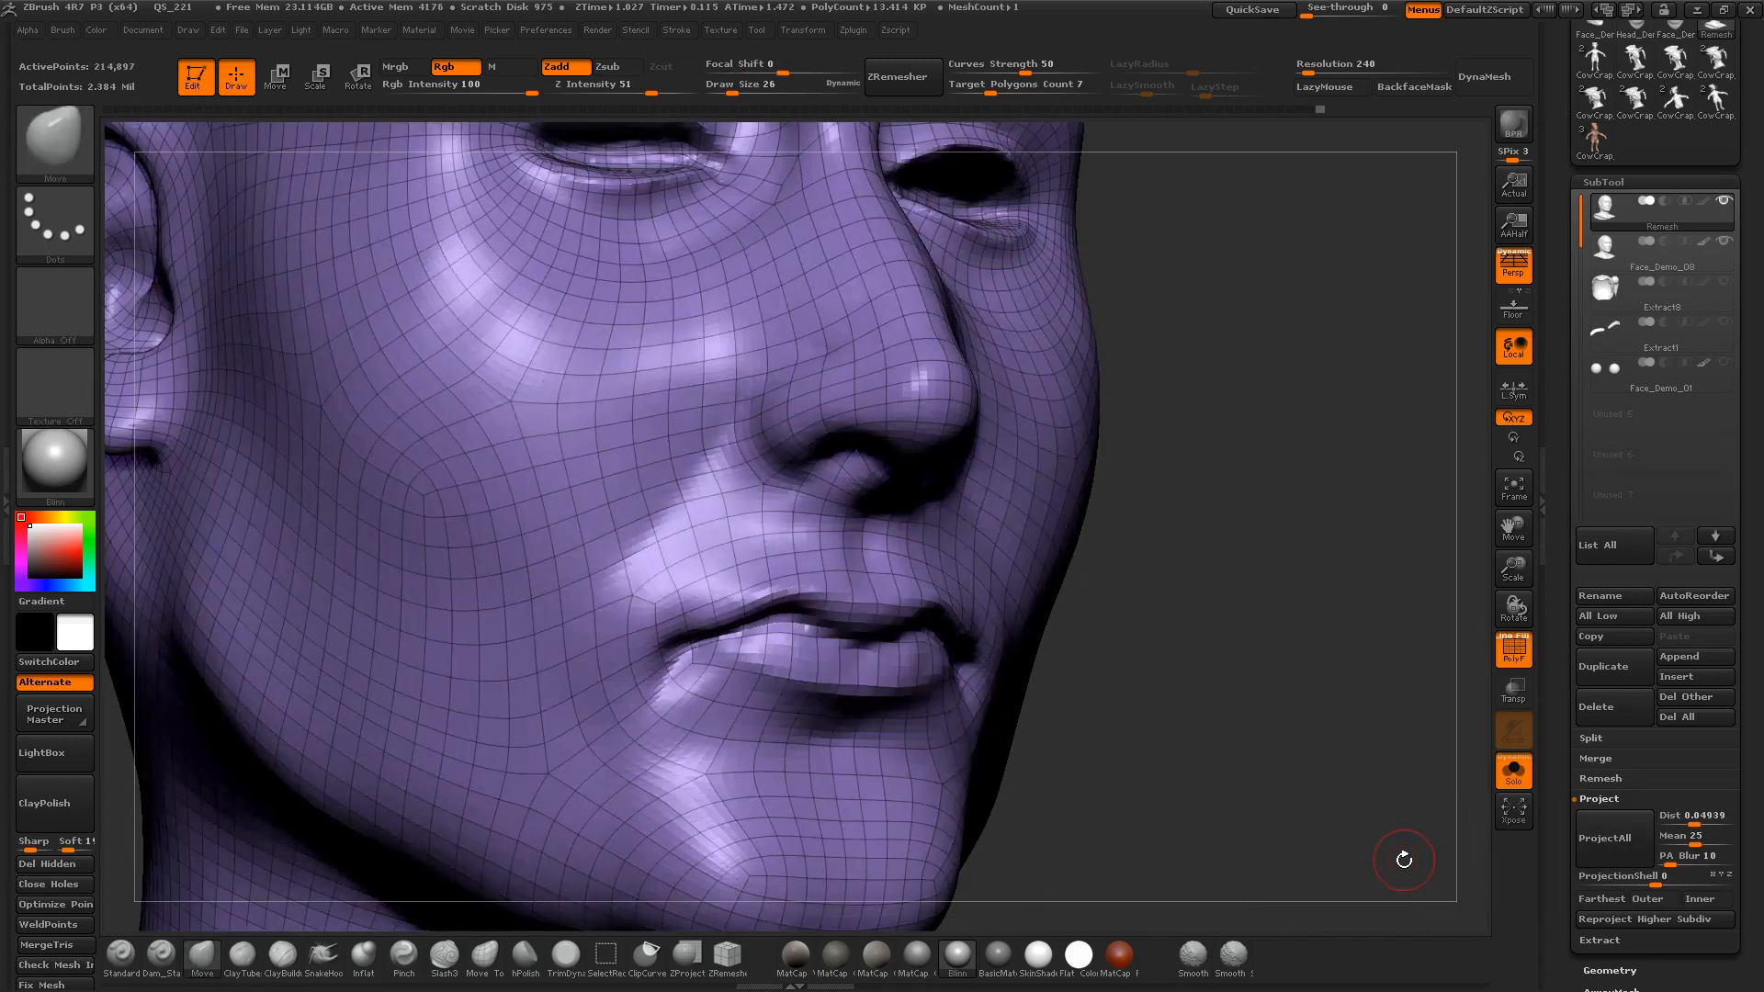
{"action": "key", "text": "shift+d"}
{"action": "key", "text": "shift+d"}
{"action": "key", "text": "shift+d"}
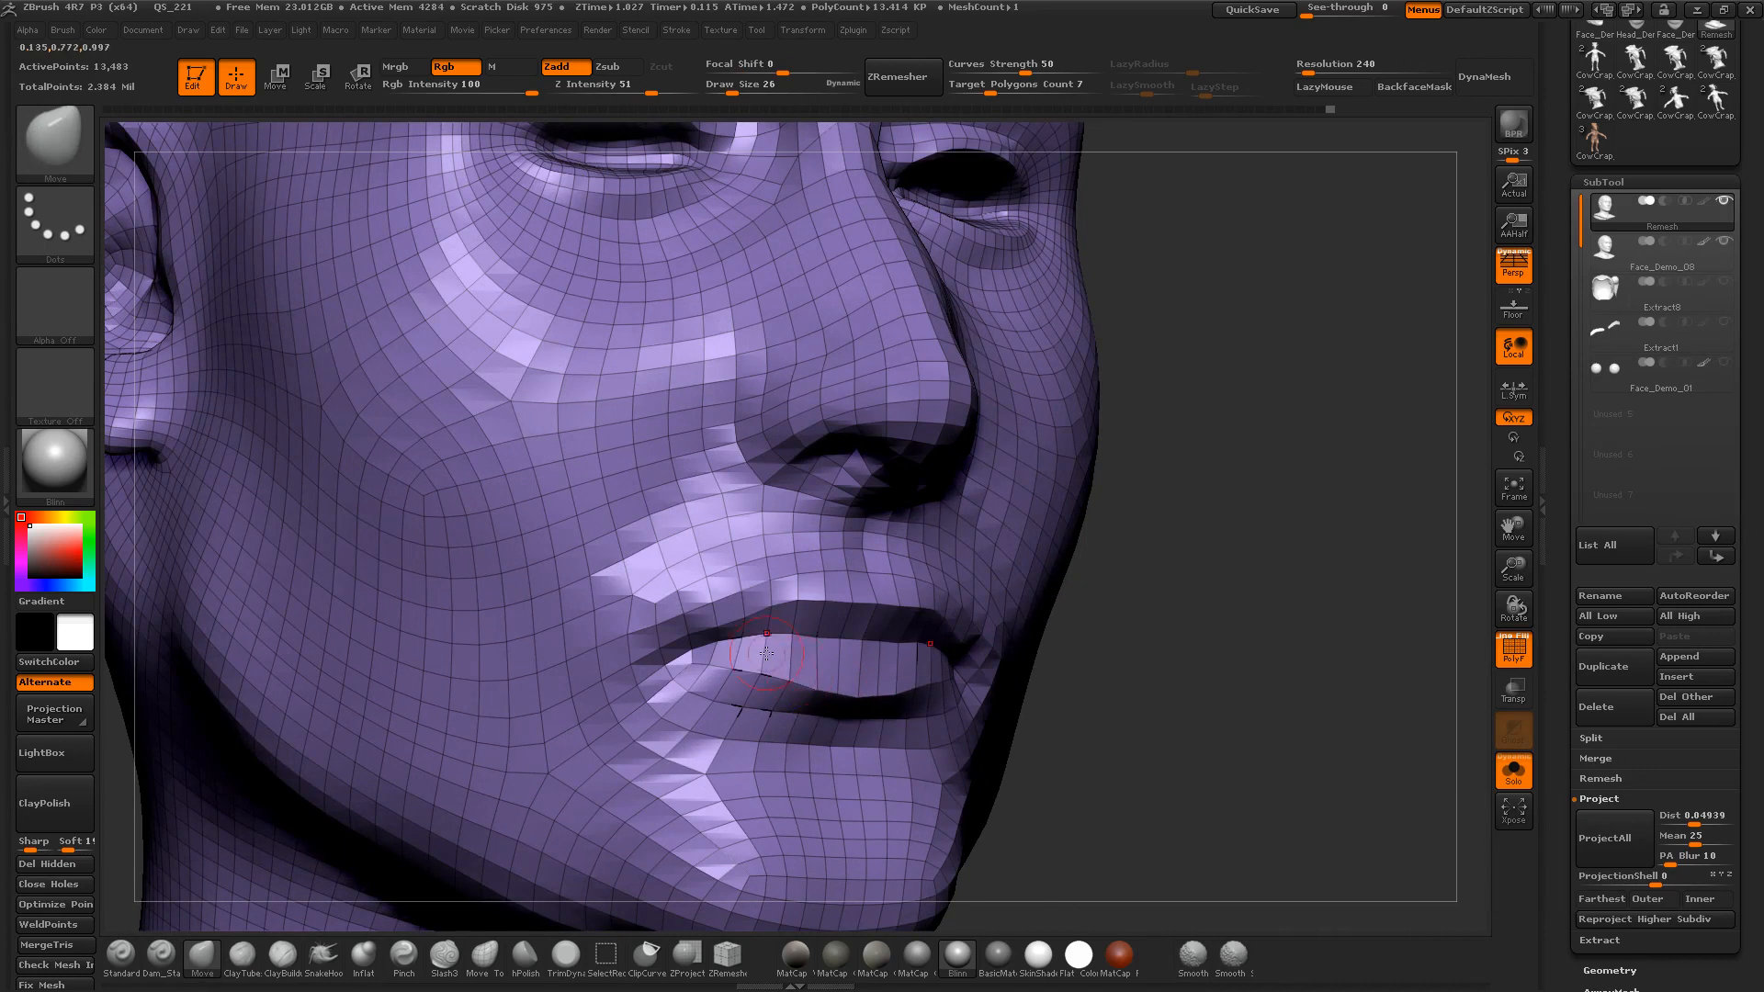
{"action": "key", "text": "shift+f"}
{"action": "key", "text": "shift+f"}
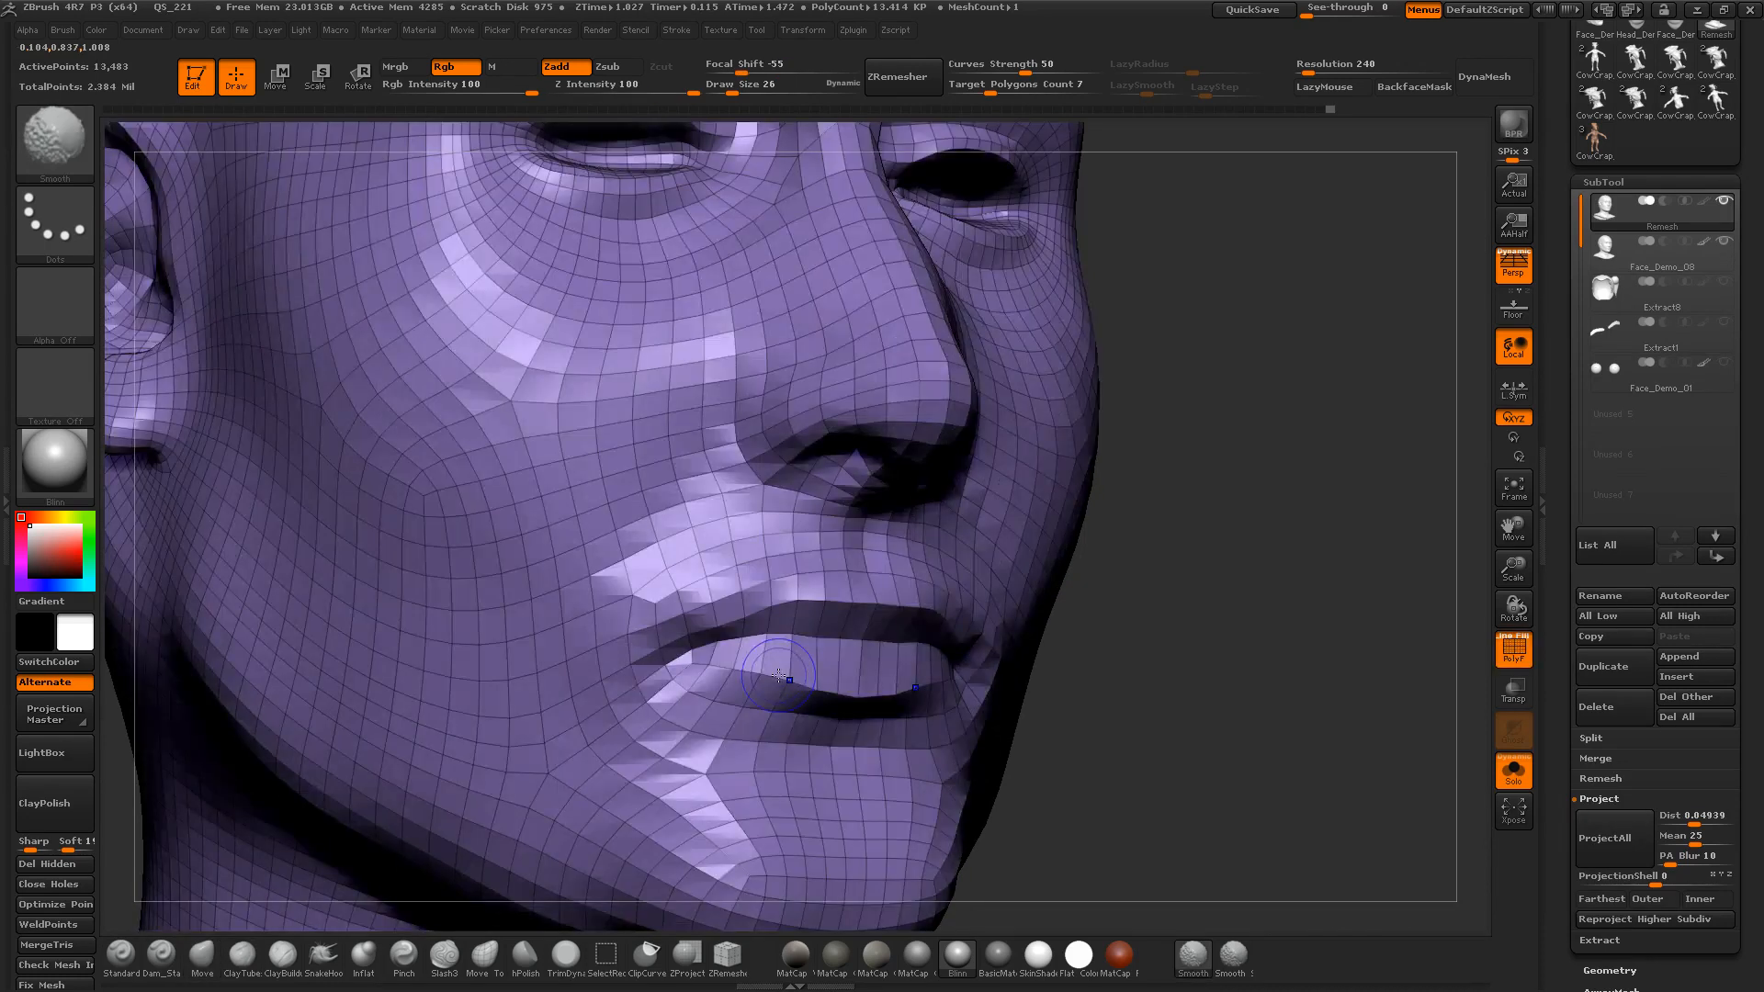
Step: Review the lips at the highest subdivision level, and refine the loops around the mouth corner at the lowest level
{"action": "key", "text": "d"}
{"action": "key", "text": "d"}
{"action": "key", "text": "d"}
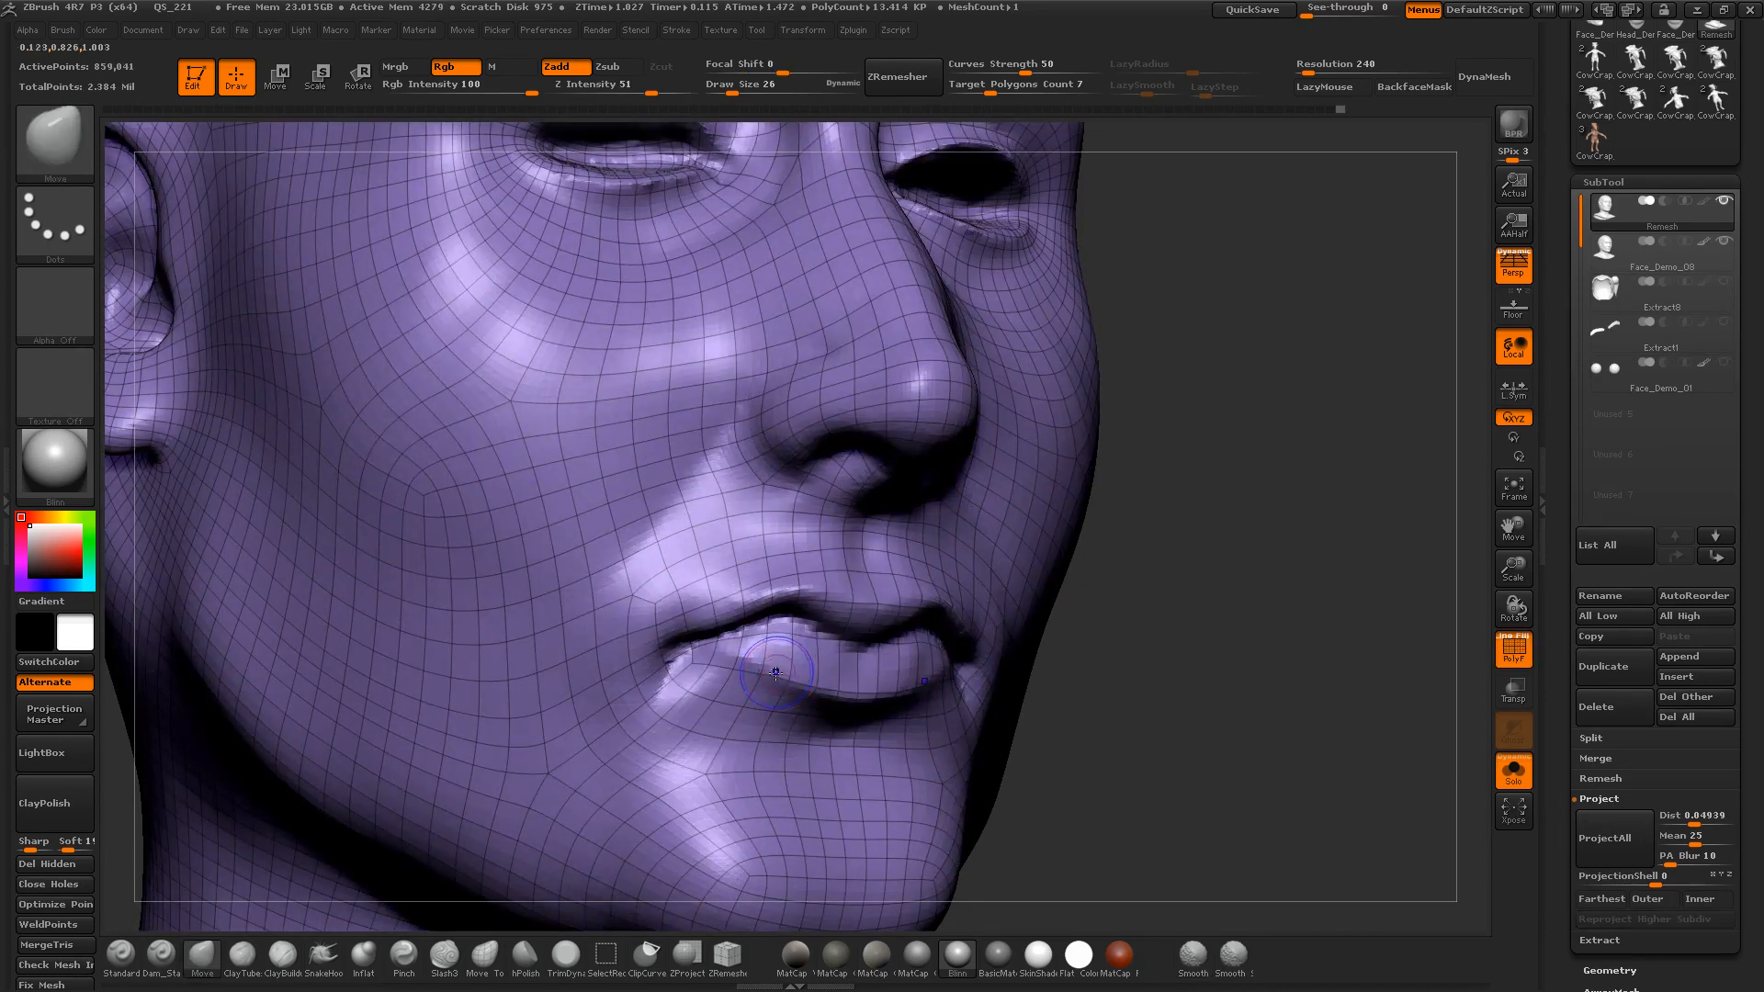
{"action": "key", "text": "shift+d"}
{"action": "key", "text": "shift+d"}
{"action": "key", "text": "shift+d"}
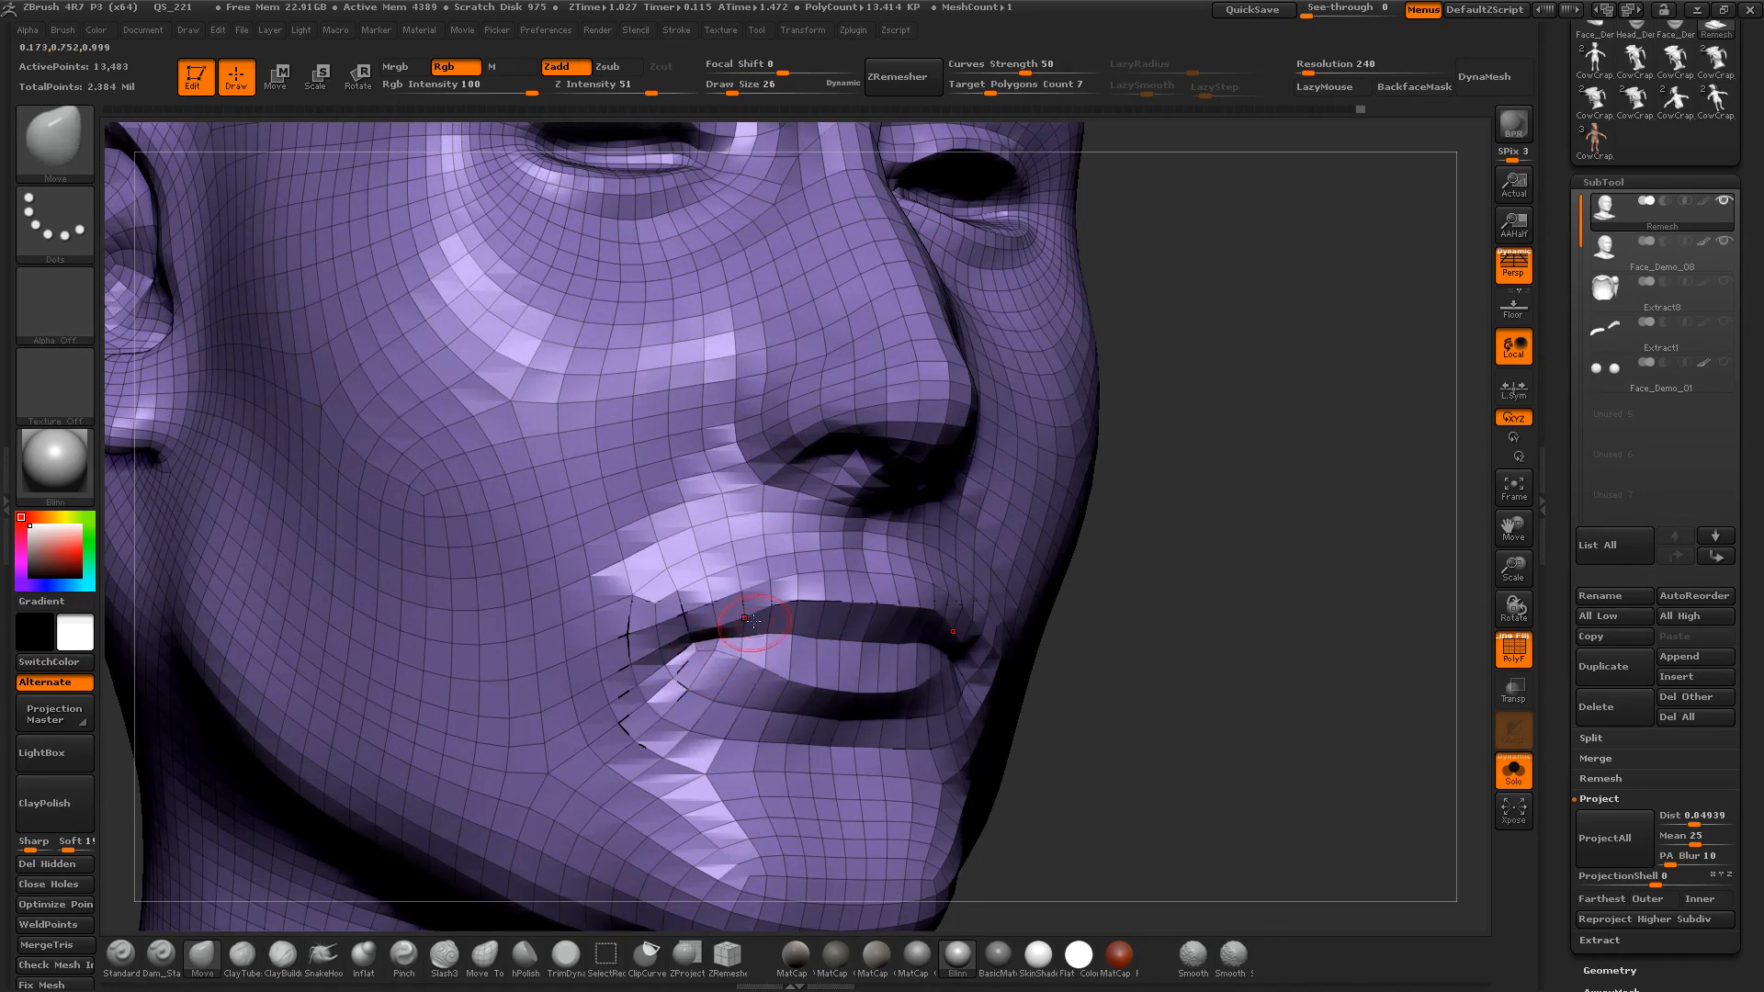
Step: Recheck the lips at full resolution, touch up the lip line at the lowest subdivision level and reproject without polypaint
{"action": "key", "text": "d"}
{"action": "key", "text": "d"}
{"action": "key", "text": "d"}
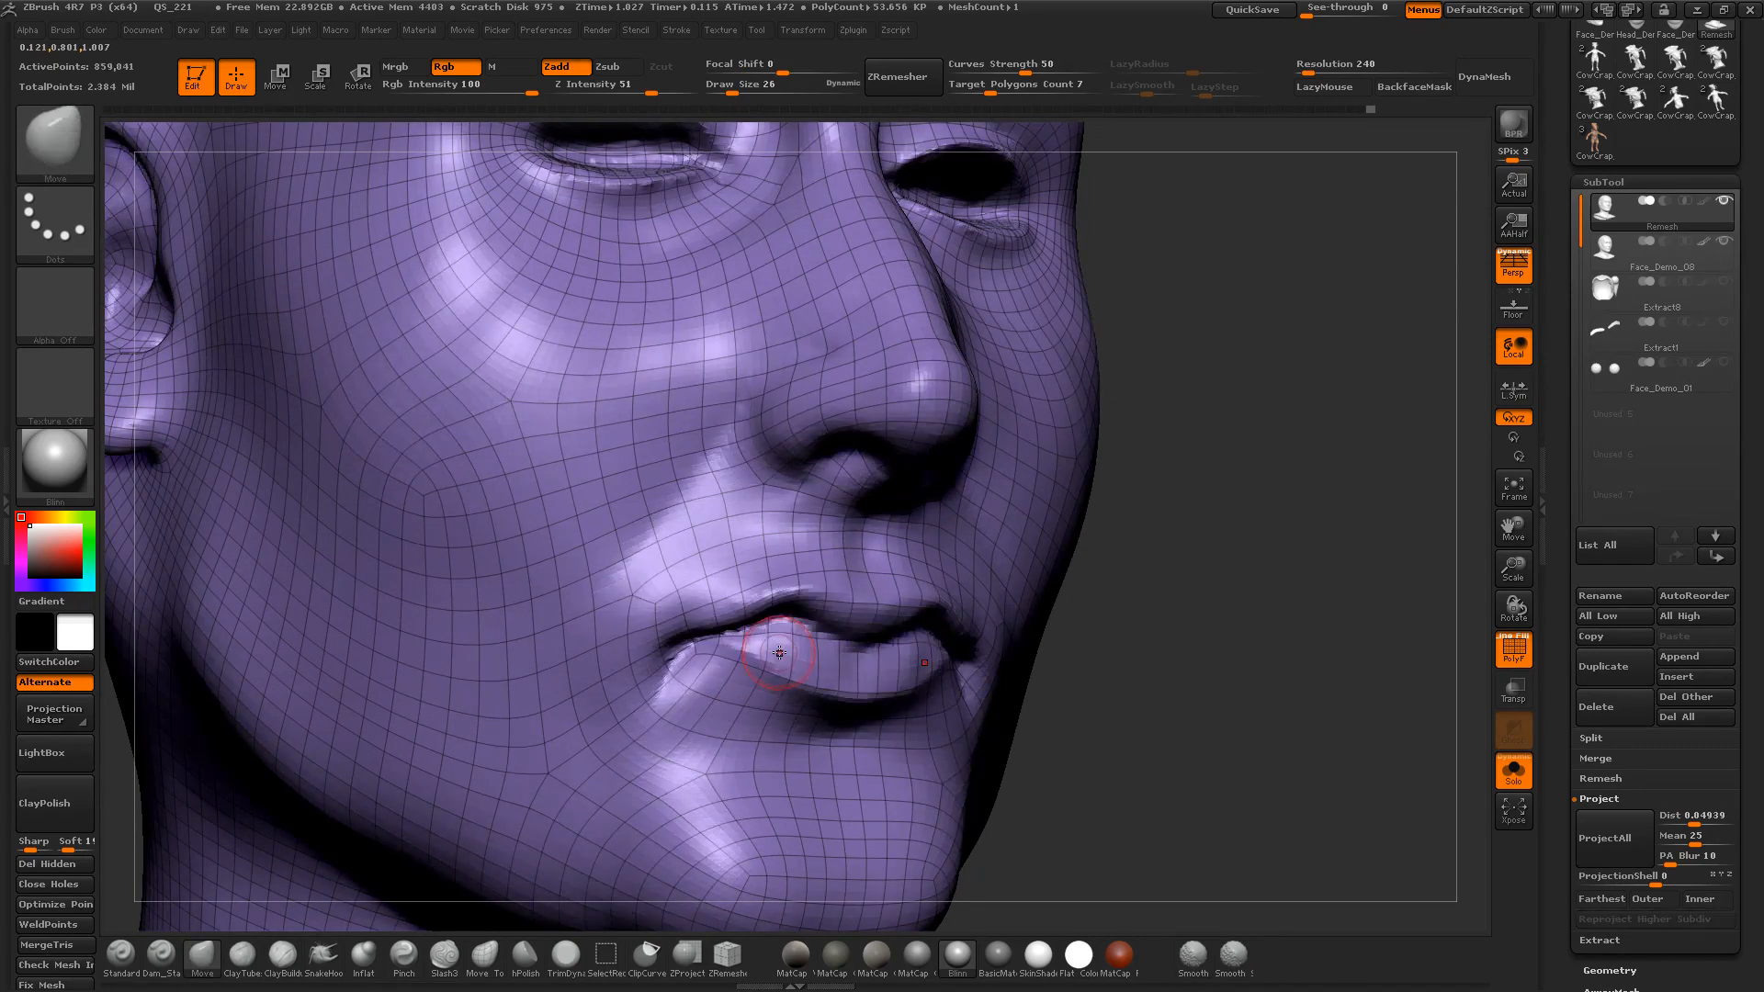
{"action": "key", "text": "shift+d"}
{"action": "key", "text": "shift+d"}
{"action": "key", "text": "shift+d"}
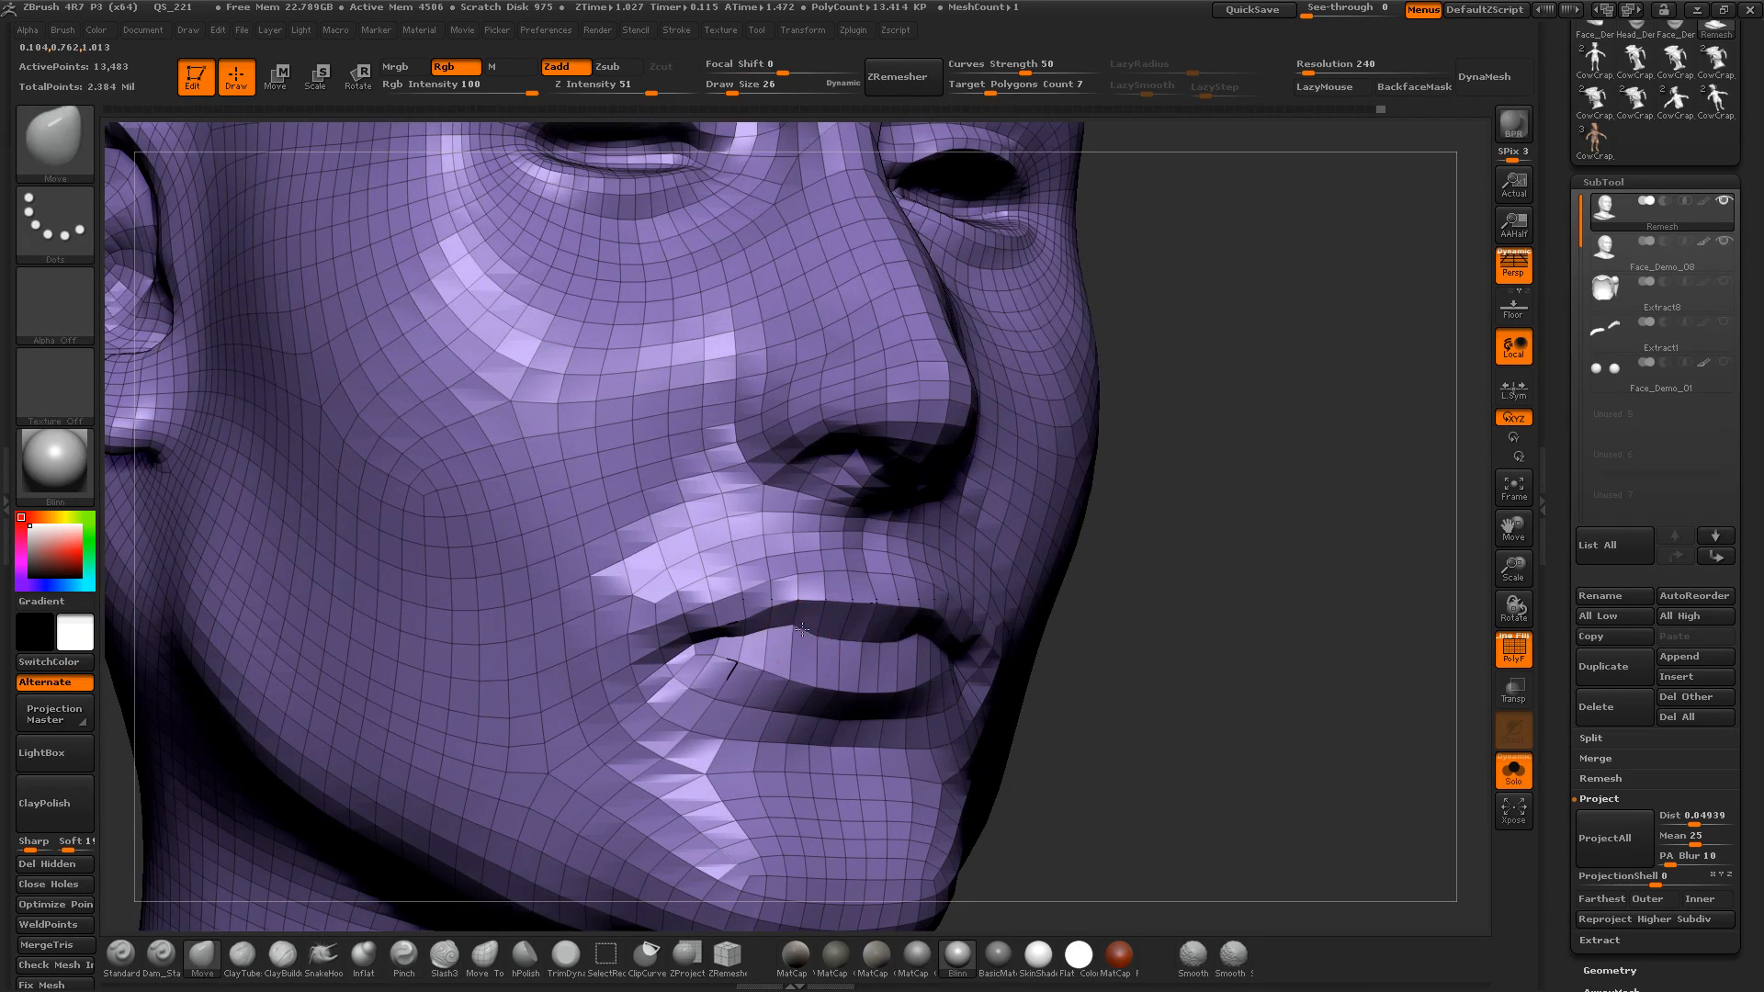
{"action": "left_click", "coordinate": [1614, 837]}
{"action": "left_click", "coordinate": [1409, 879]}
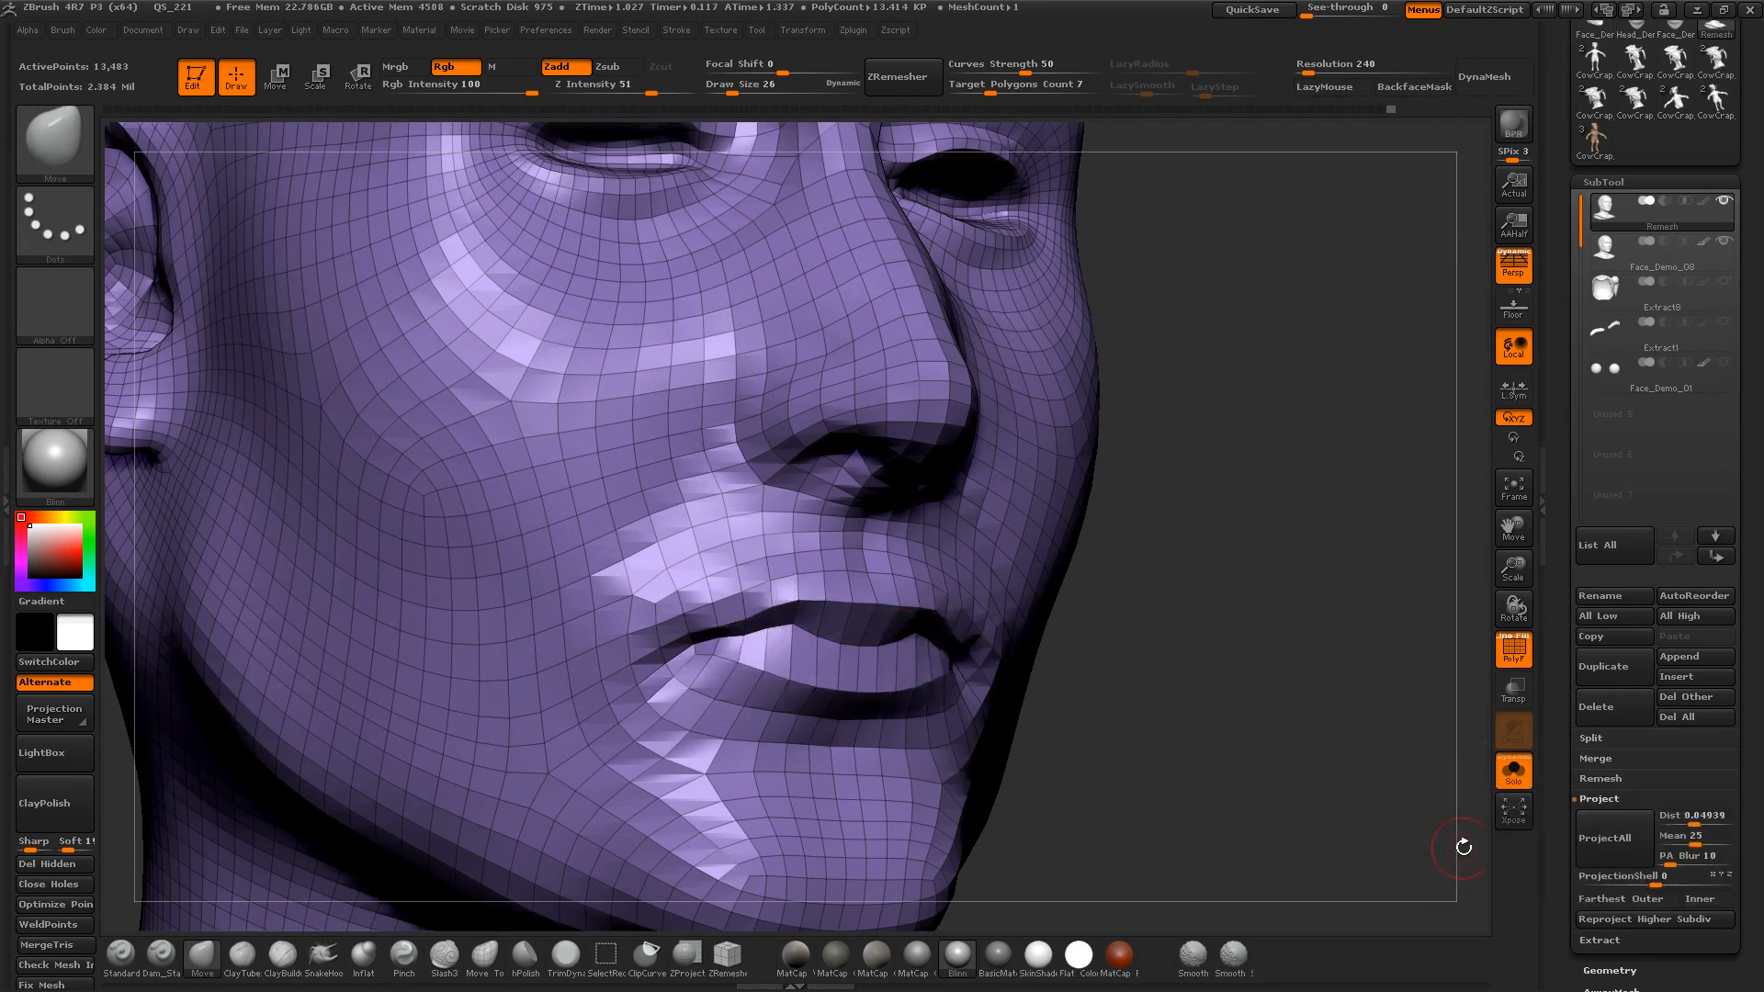
Step: Raise the remesh to subdivision level 3 and project the original sculpt's detail without polypaint
{"action": "key", "text": "f"}
{"action": "key", "text": "d"}
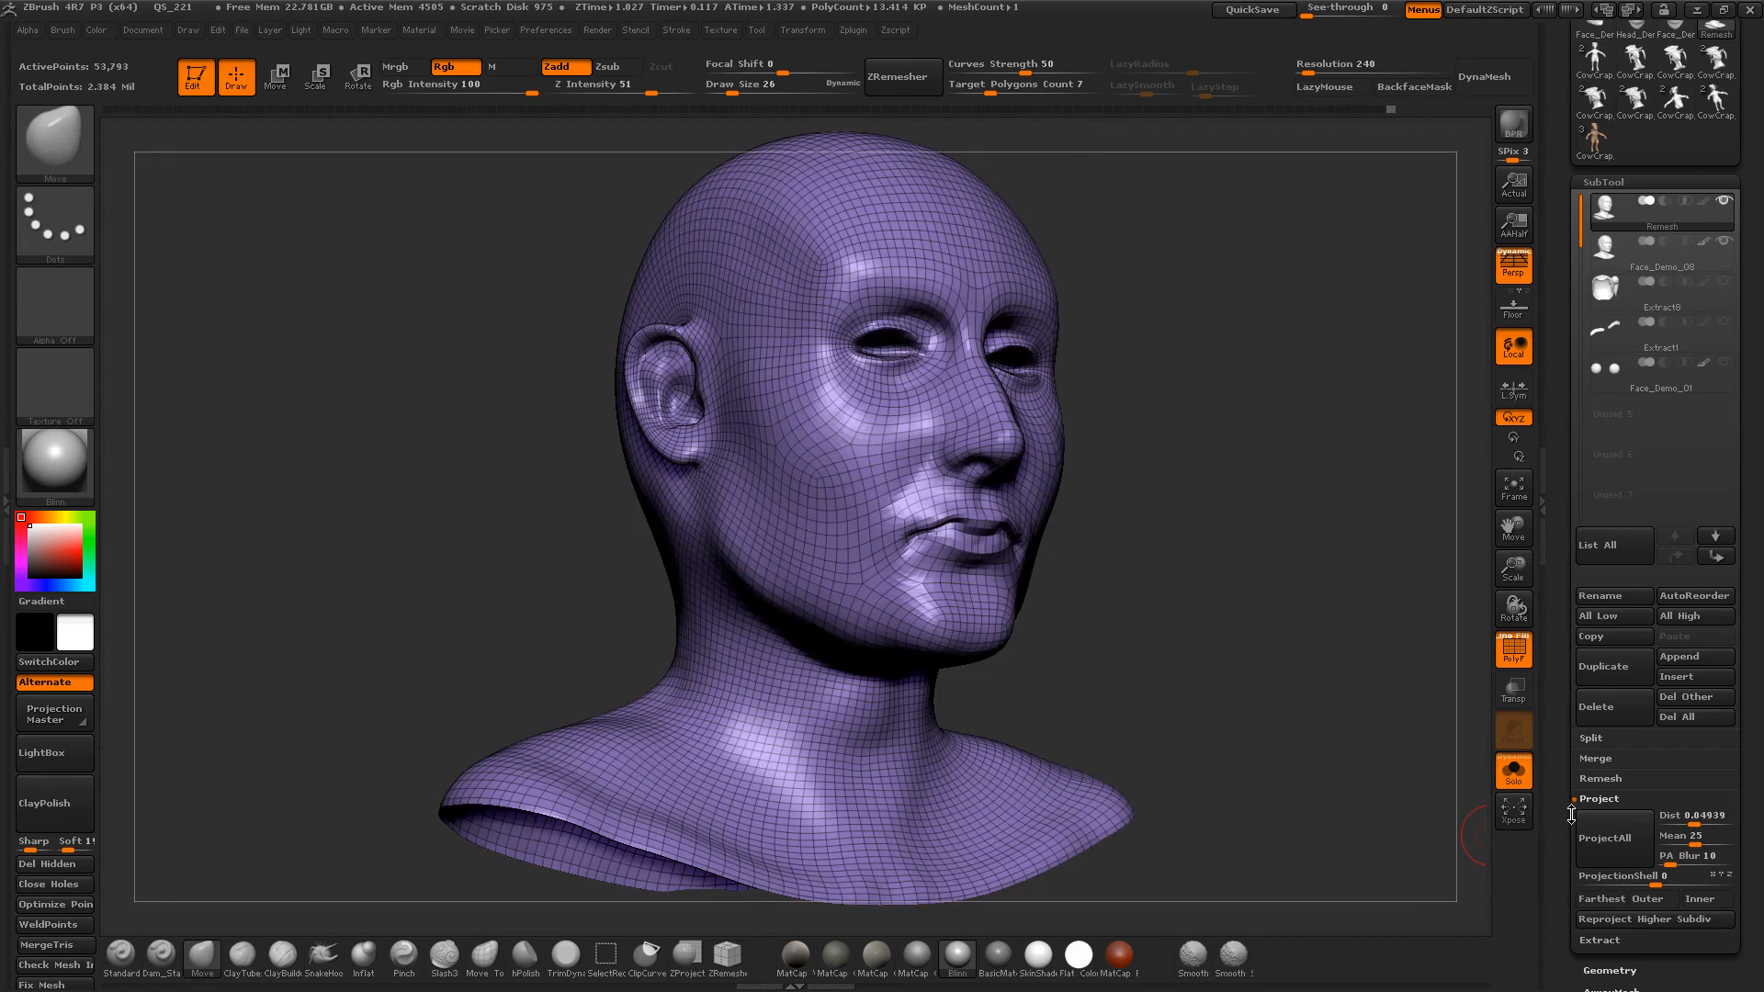
{"action": "key", "text": "d"}
{"action": "left_click_drag", "start_coordinate": [1299, 634], "coordinate": [1359, 781]}
{"action": "left_click", "coordinate": [1603, 838]}
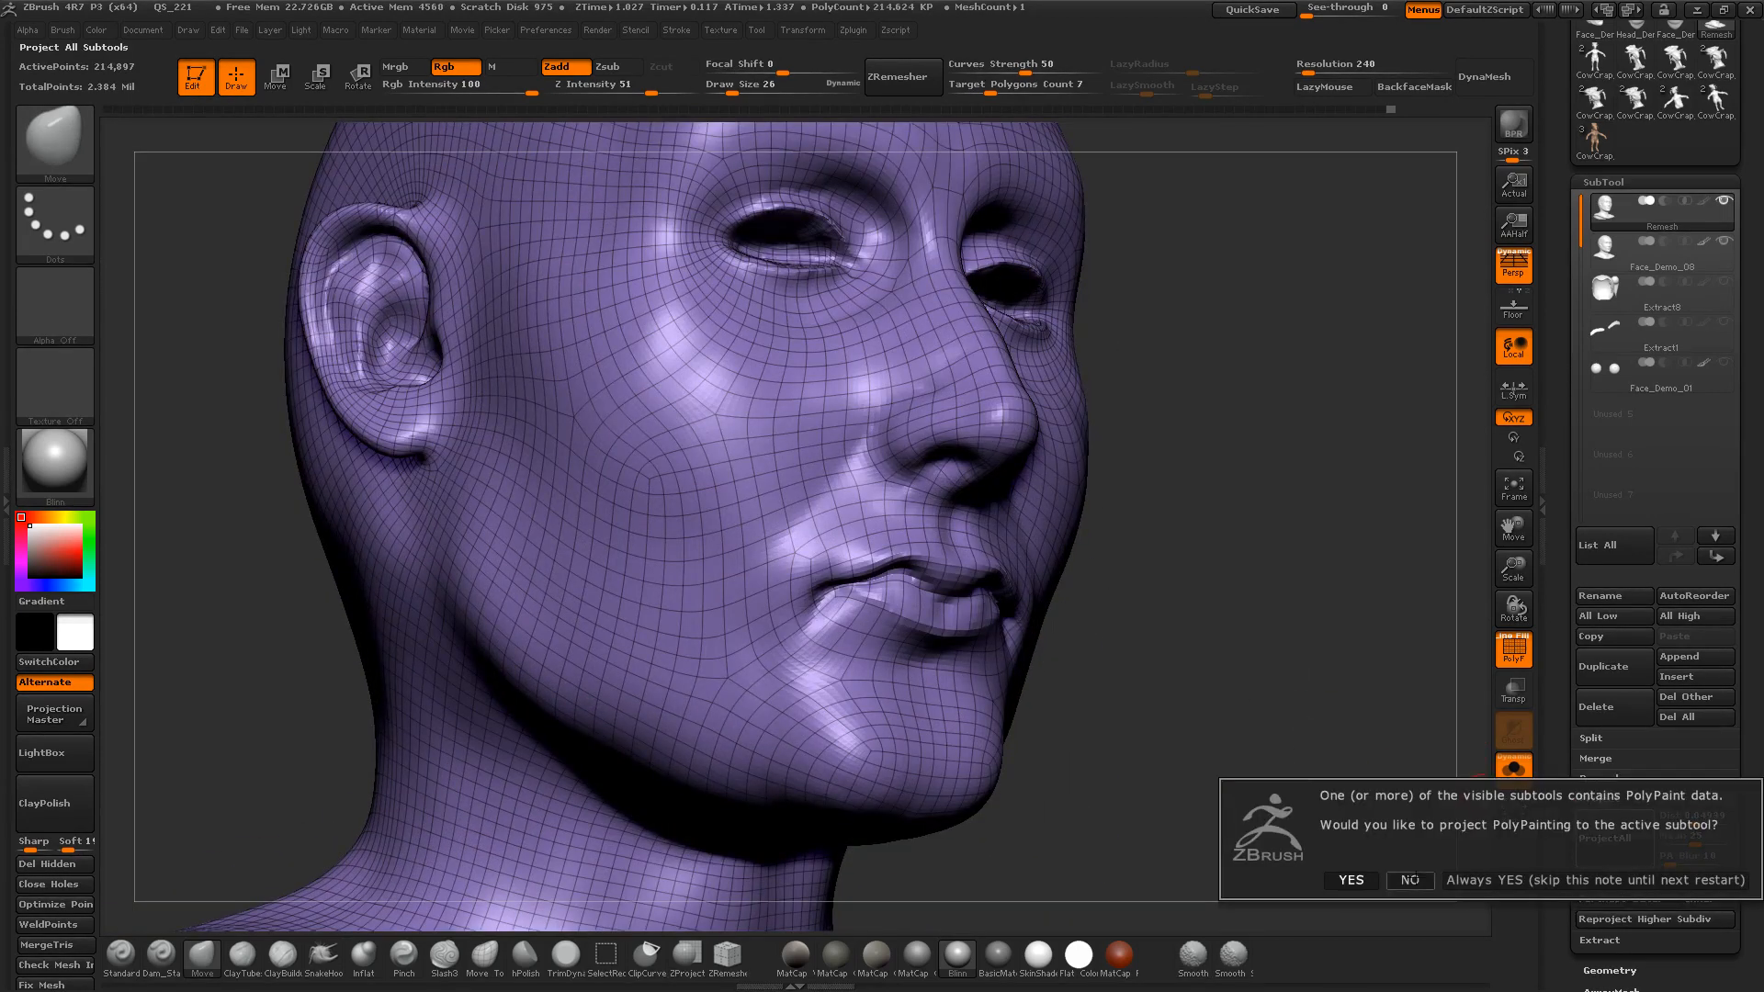
{"action": "left_click", "coordinate": [1410, 879]}
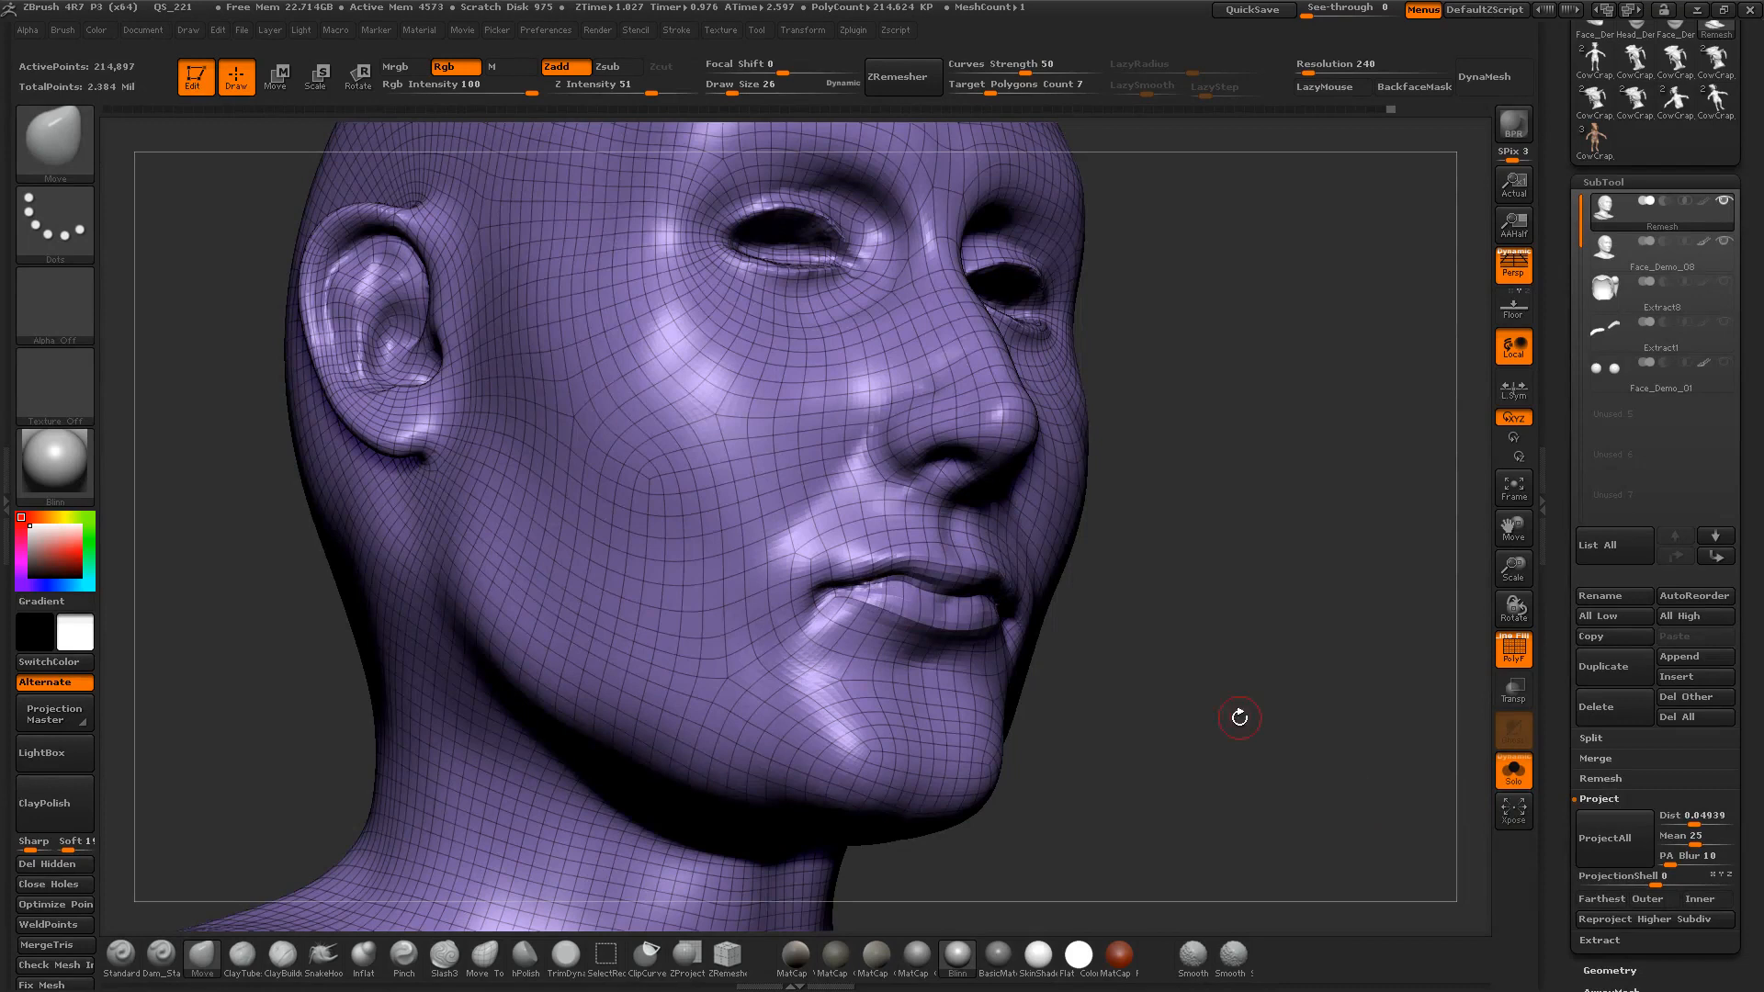
Step: Examine the mouth at the highest subdivision level, and reshape the lower lip near the mouth corner at the lowest level
{"action": "left_click_drag", "start_coordinate": [1239, 718], "coordinate": [1246, 762], "text": "alt"}
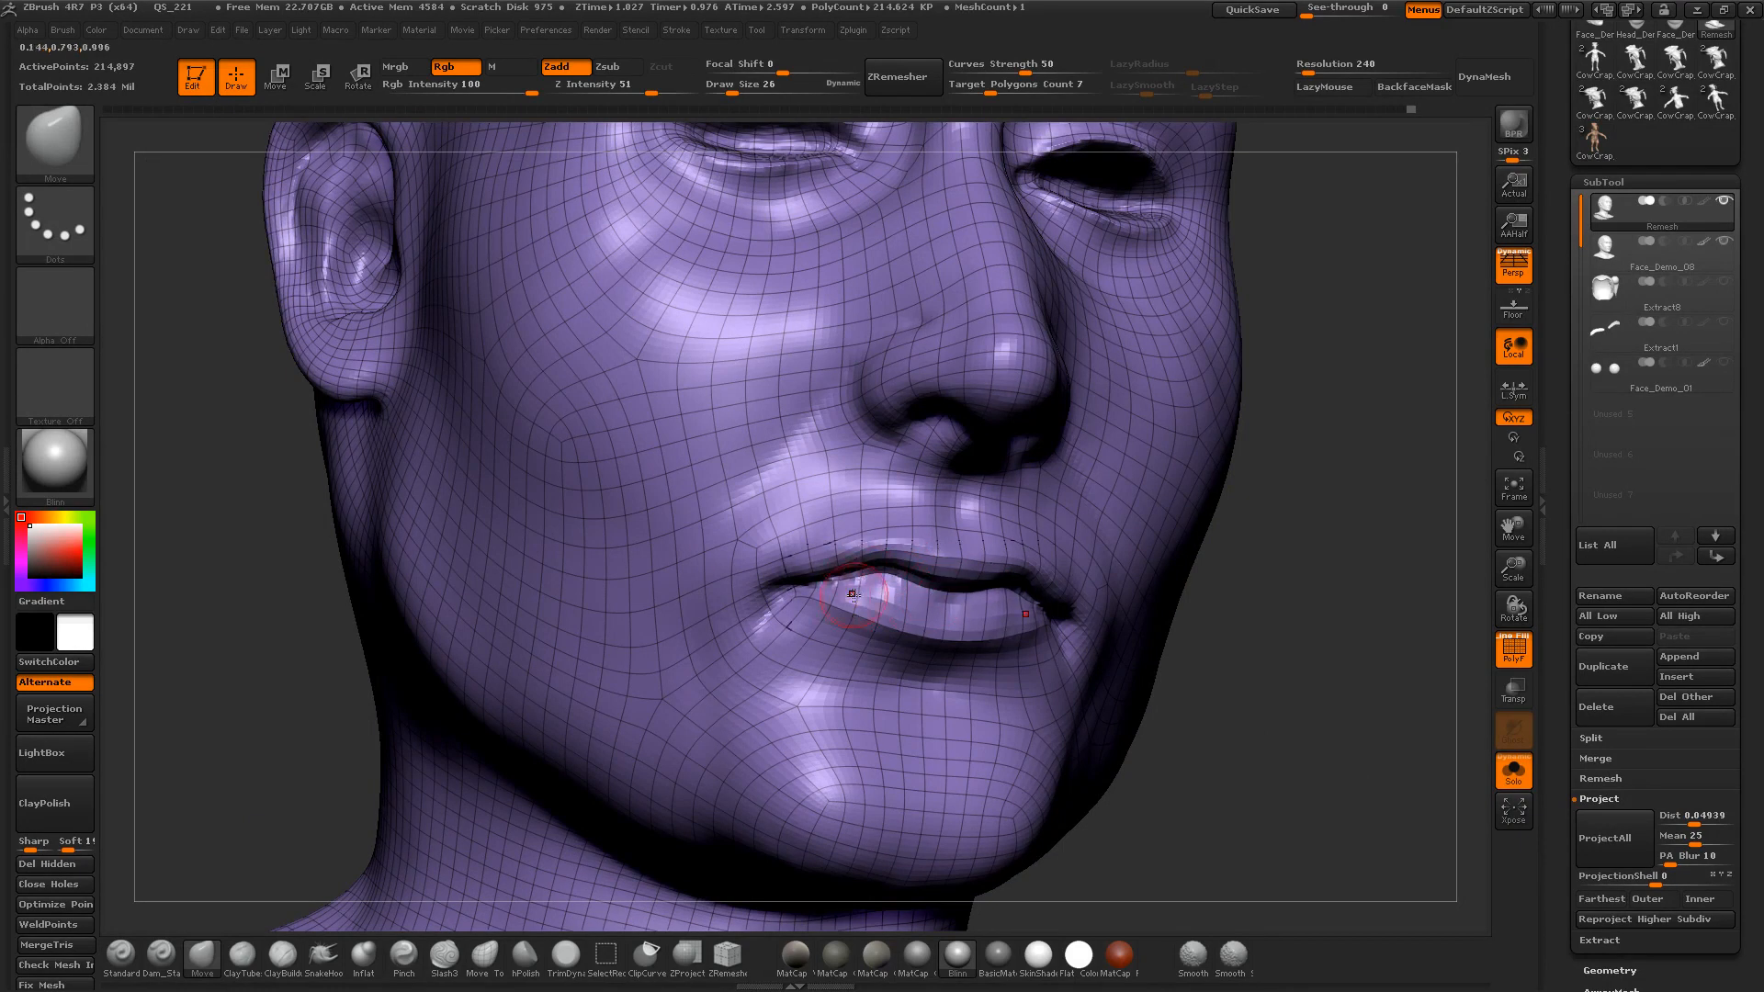
{"action": "key", "text": "d"}
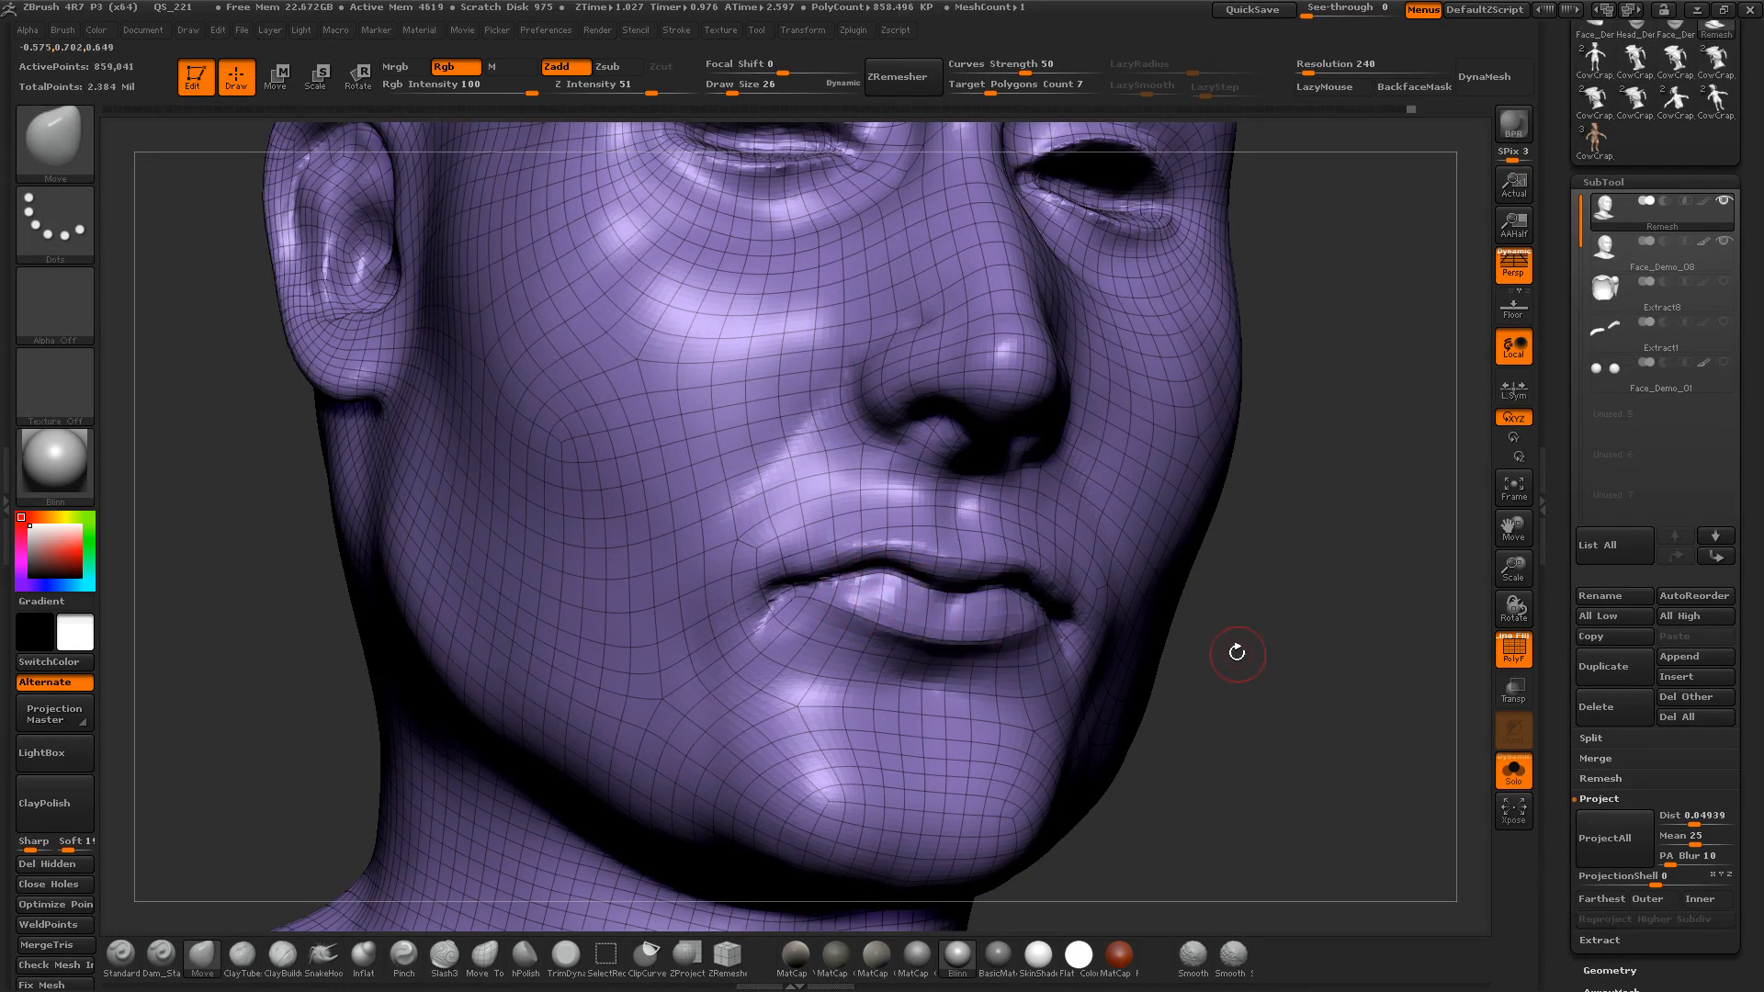
{"action": "key", "text": "shift+d"}
{"action": "key", "text": "shift+d"}
{"action": "key", "text": "shift+d"}
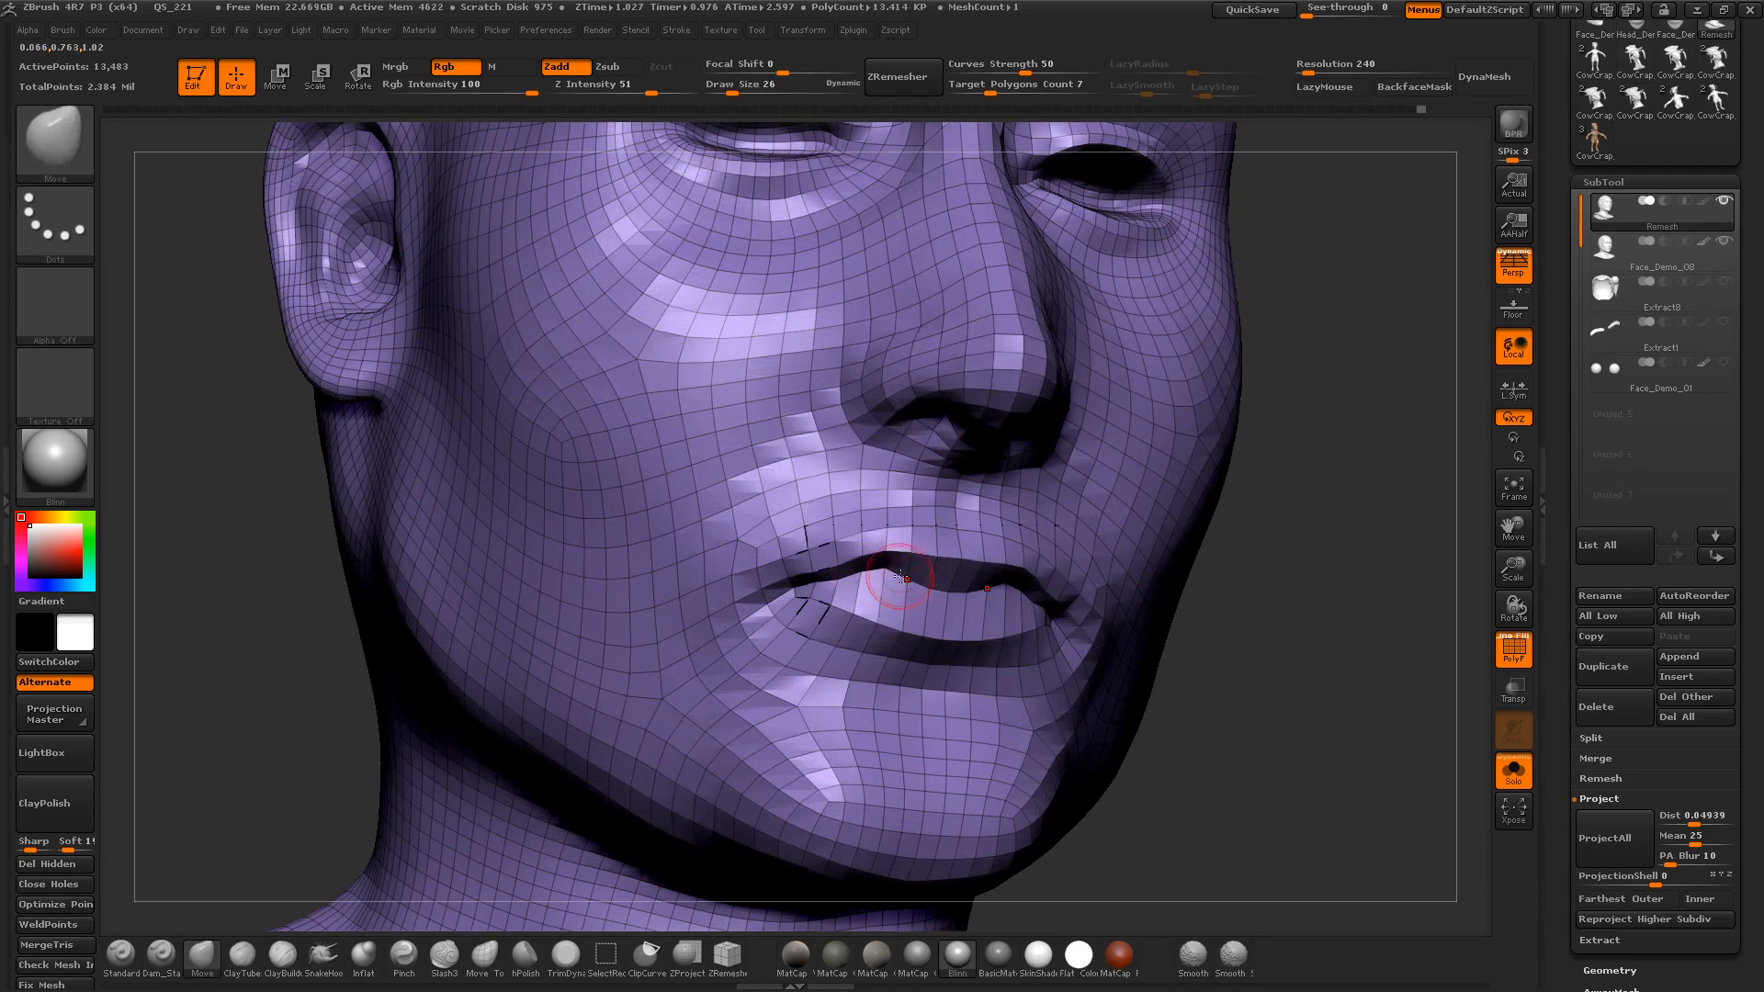
{"action": "mouse_move", "coordinate": [900, 577]}
{"action": "left_mouse_down"}
{"action": "mouse_move", "coordinate": [939, 629]}
{"action": "mouse_move", "coordinate": [846, 604]}
{"action": "left_mouse_up"}
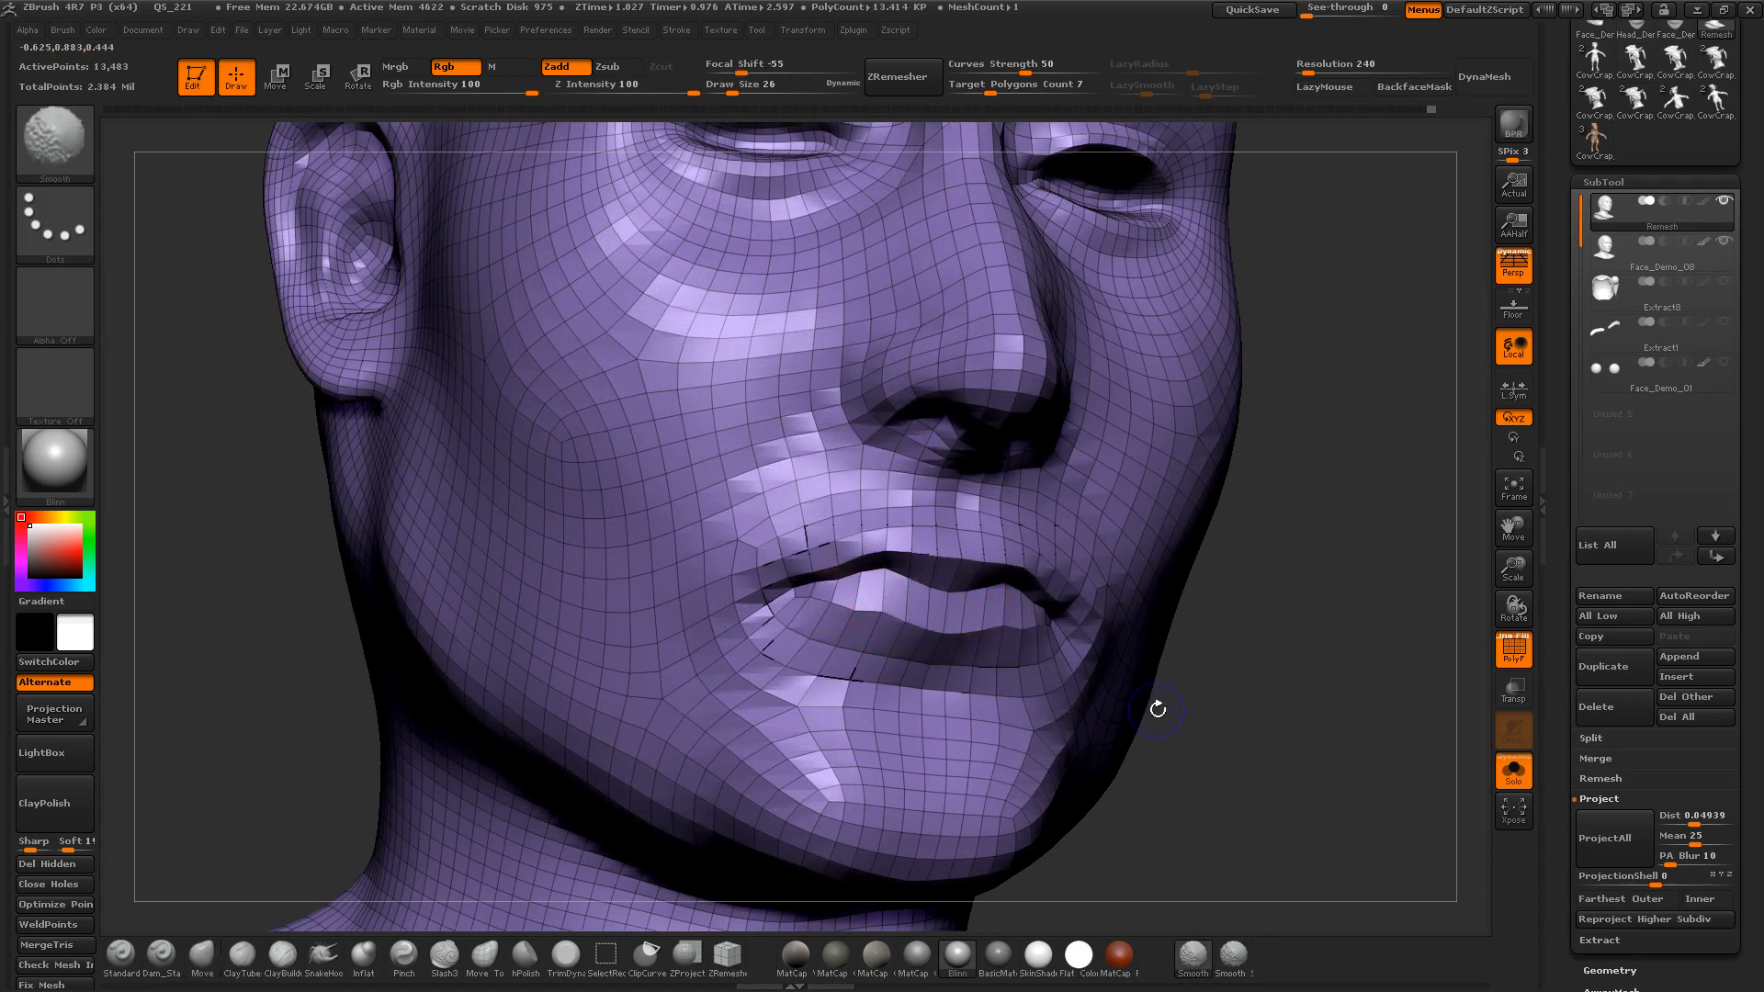
Step: Check the lips one subdivision level up, and reproject the original sculpt onto the lowest level without polypaint
{"action": "key", "text": "d"}
{"action": "key", "text": "shift+d"}
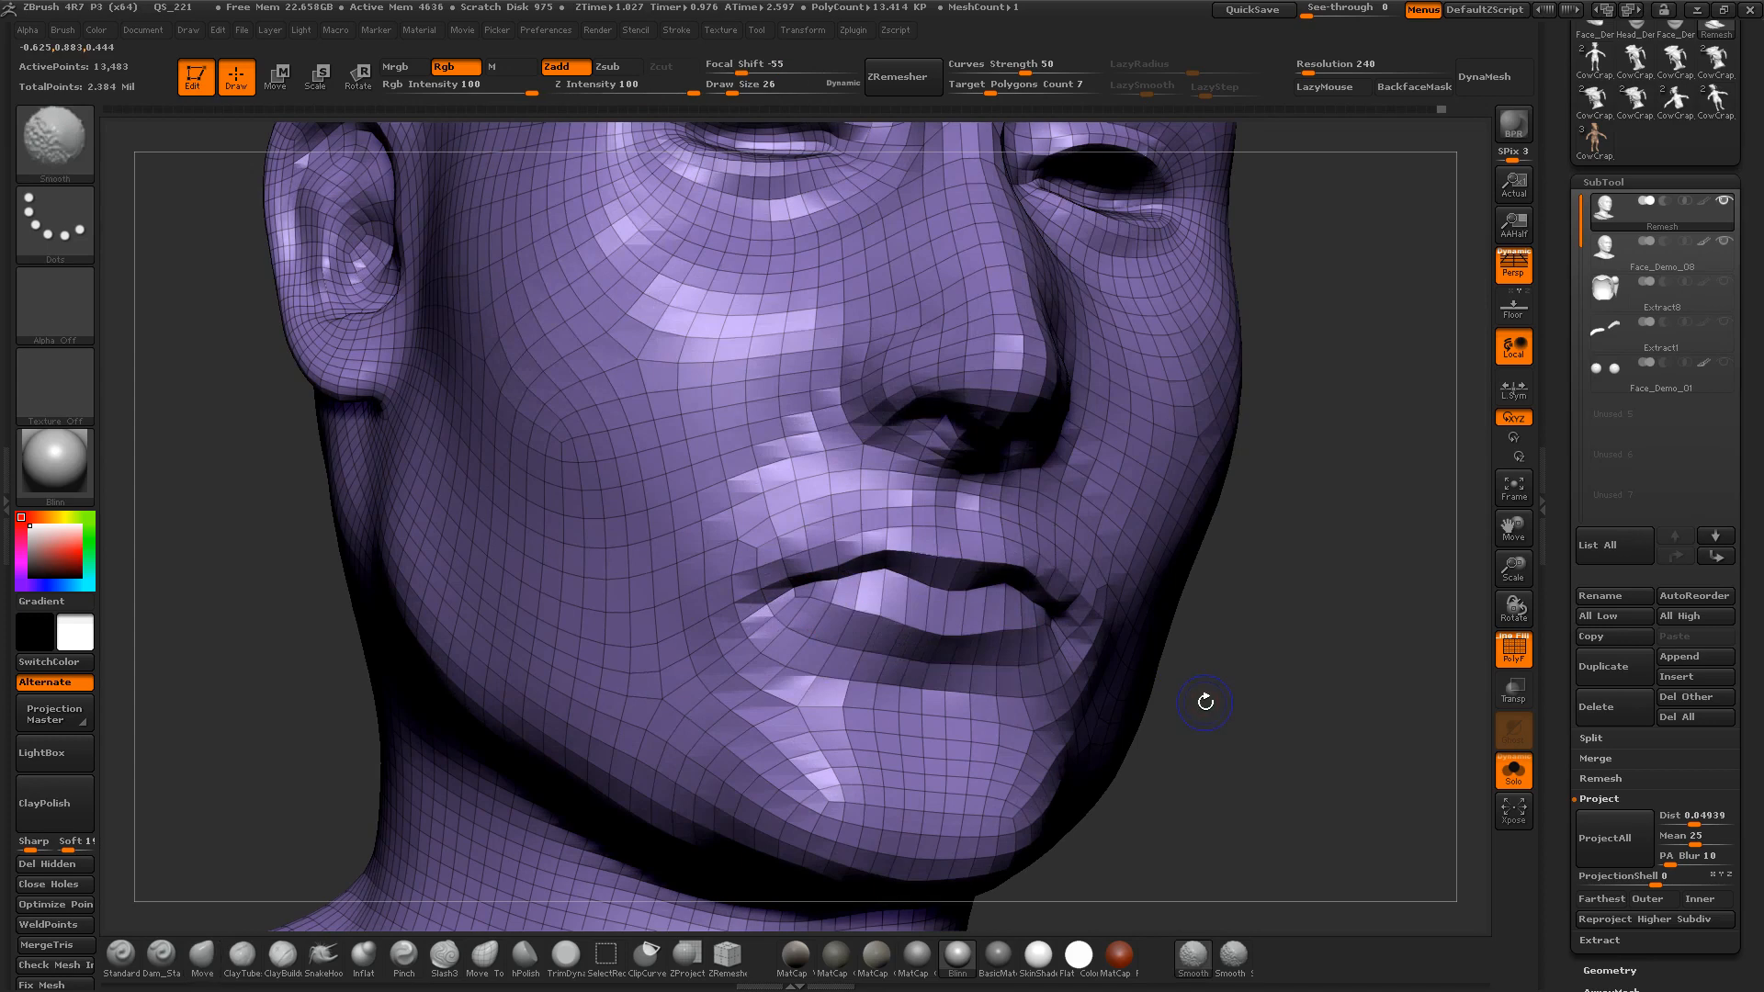
{"action": "left_click", "coordinate": [1603, 840]}
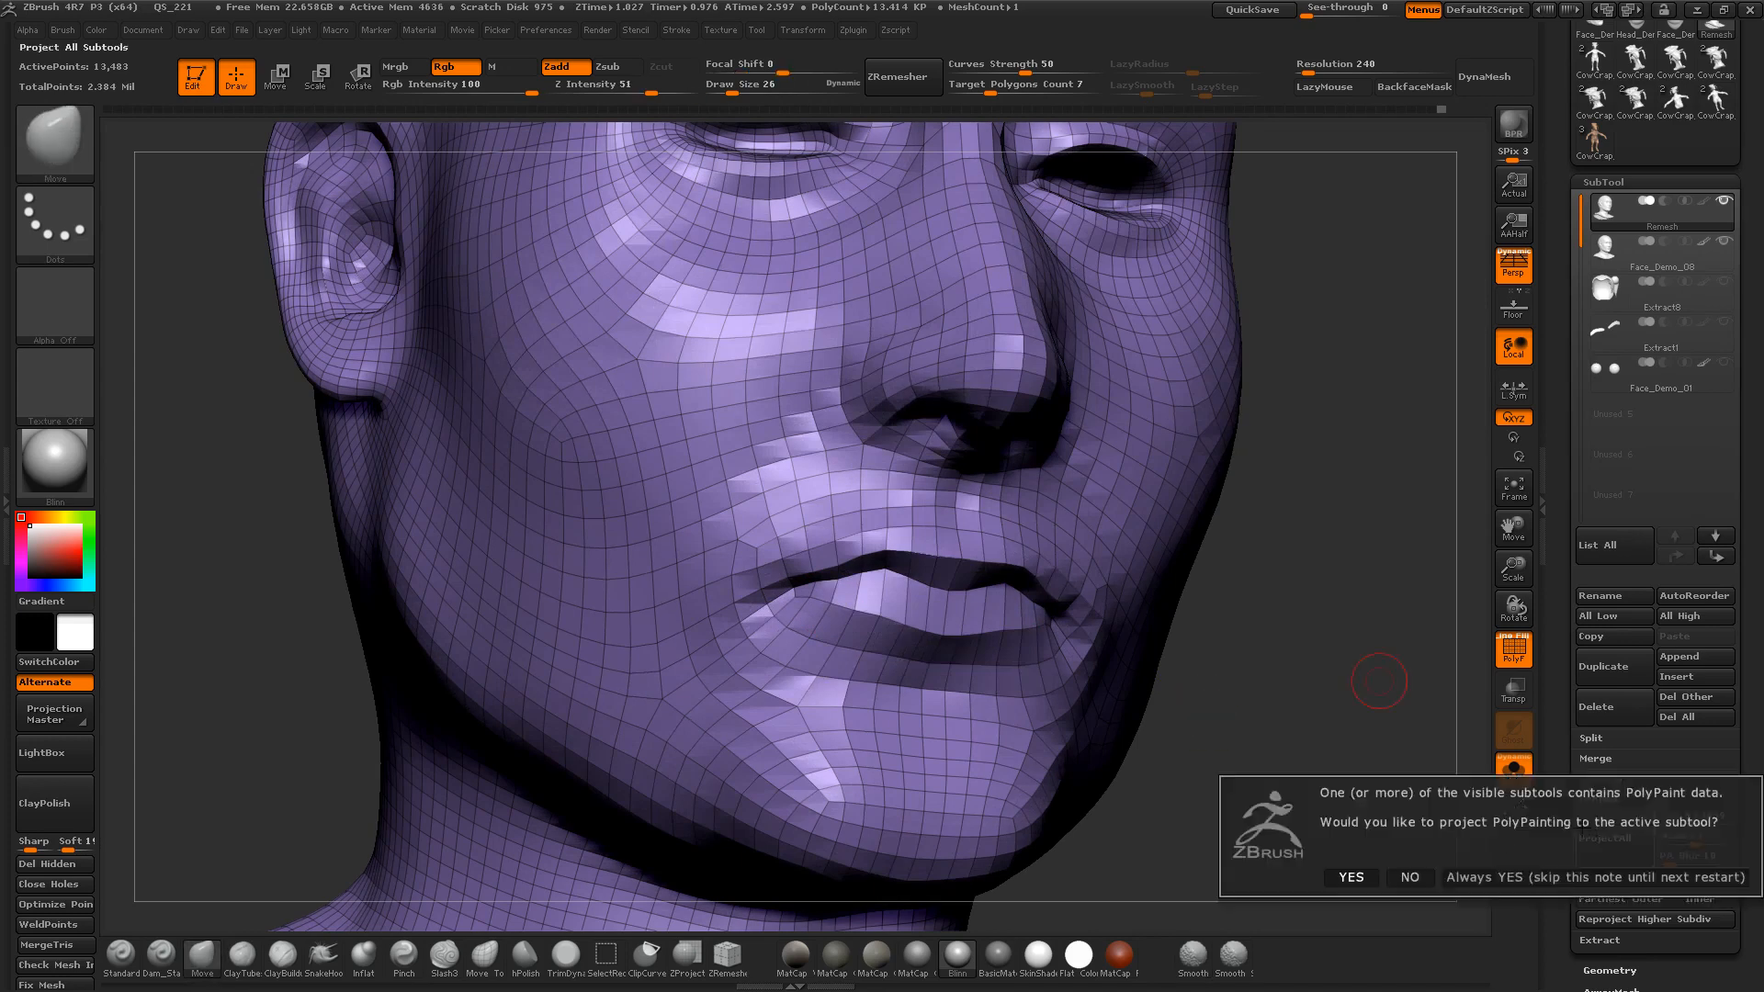
{"action": "left_click", "coordinate": [1411, 874]}
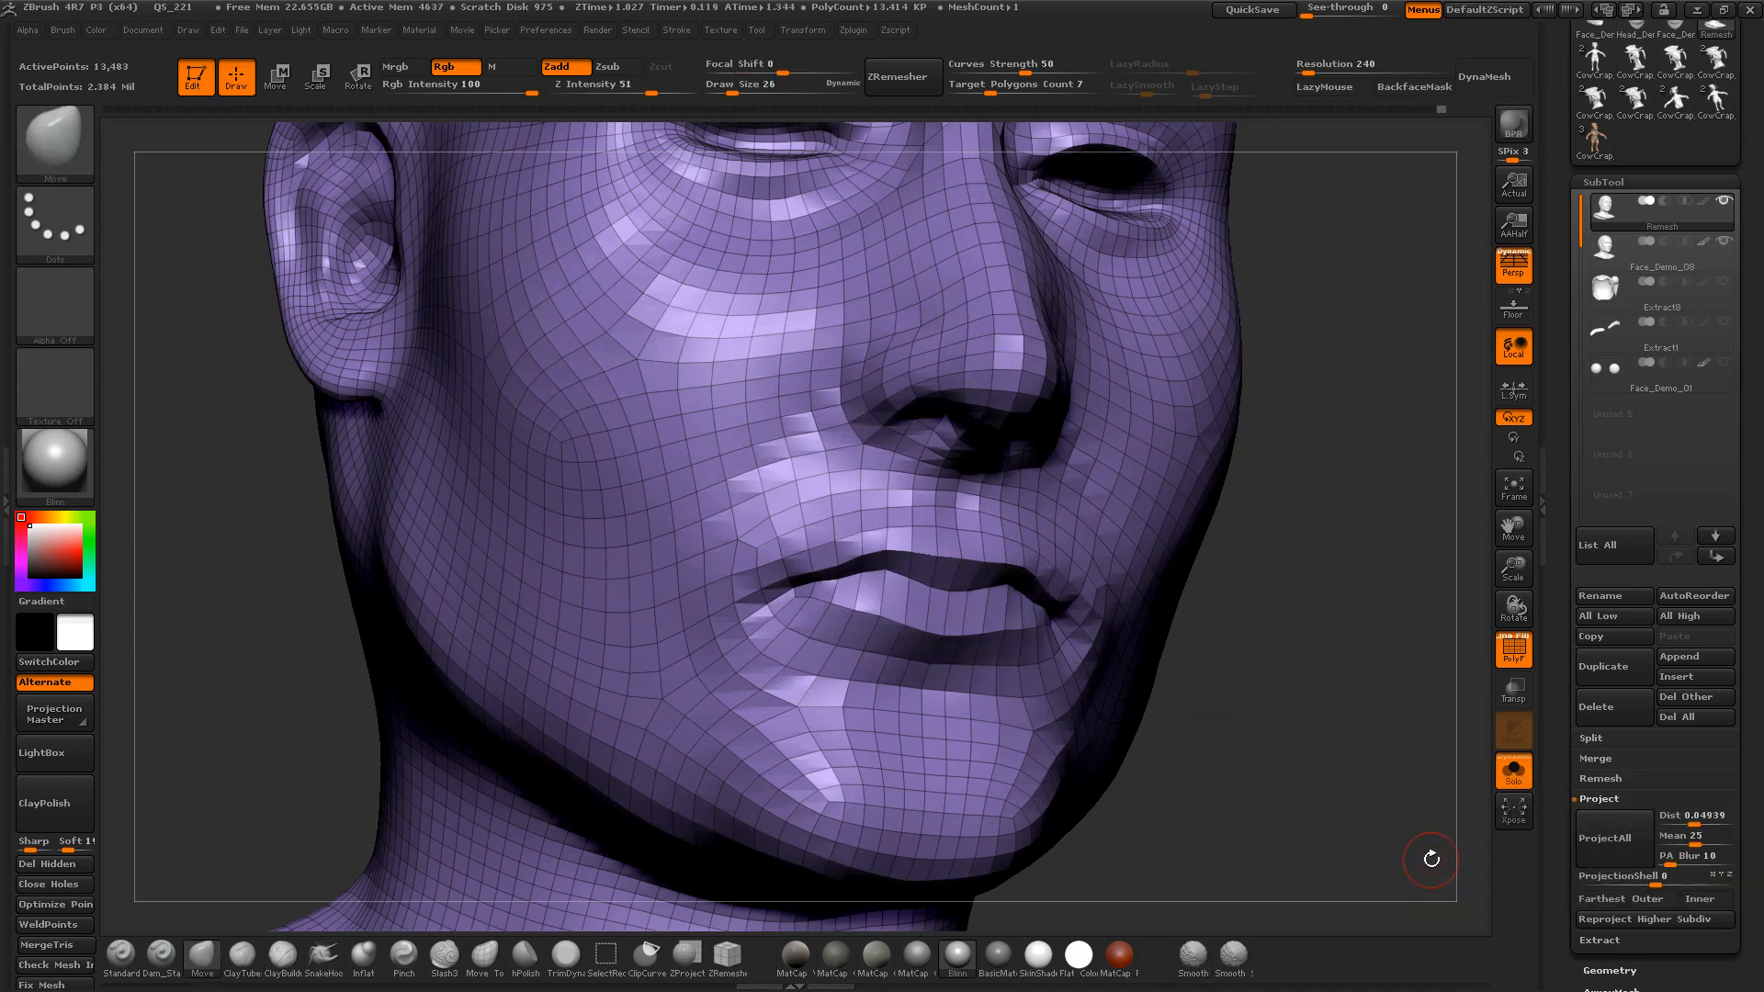
Step: Project the original sculpt onto subdivision level 3 and onto the highest level, declining polypaint both times
{"action": "left_click", "coordinate": [1603, 838]}
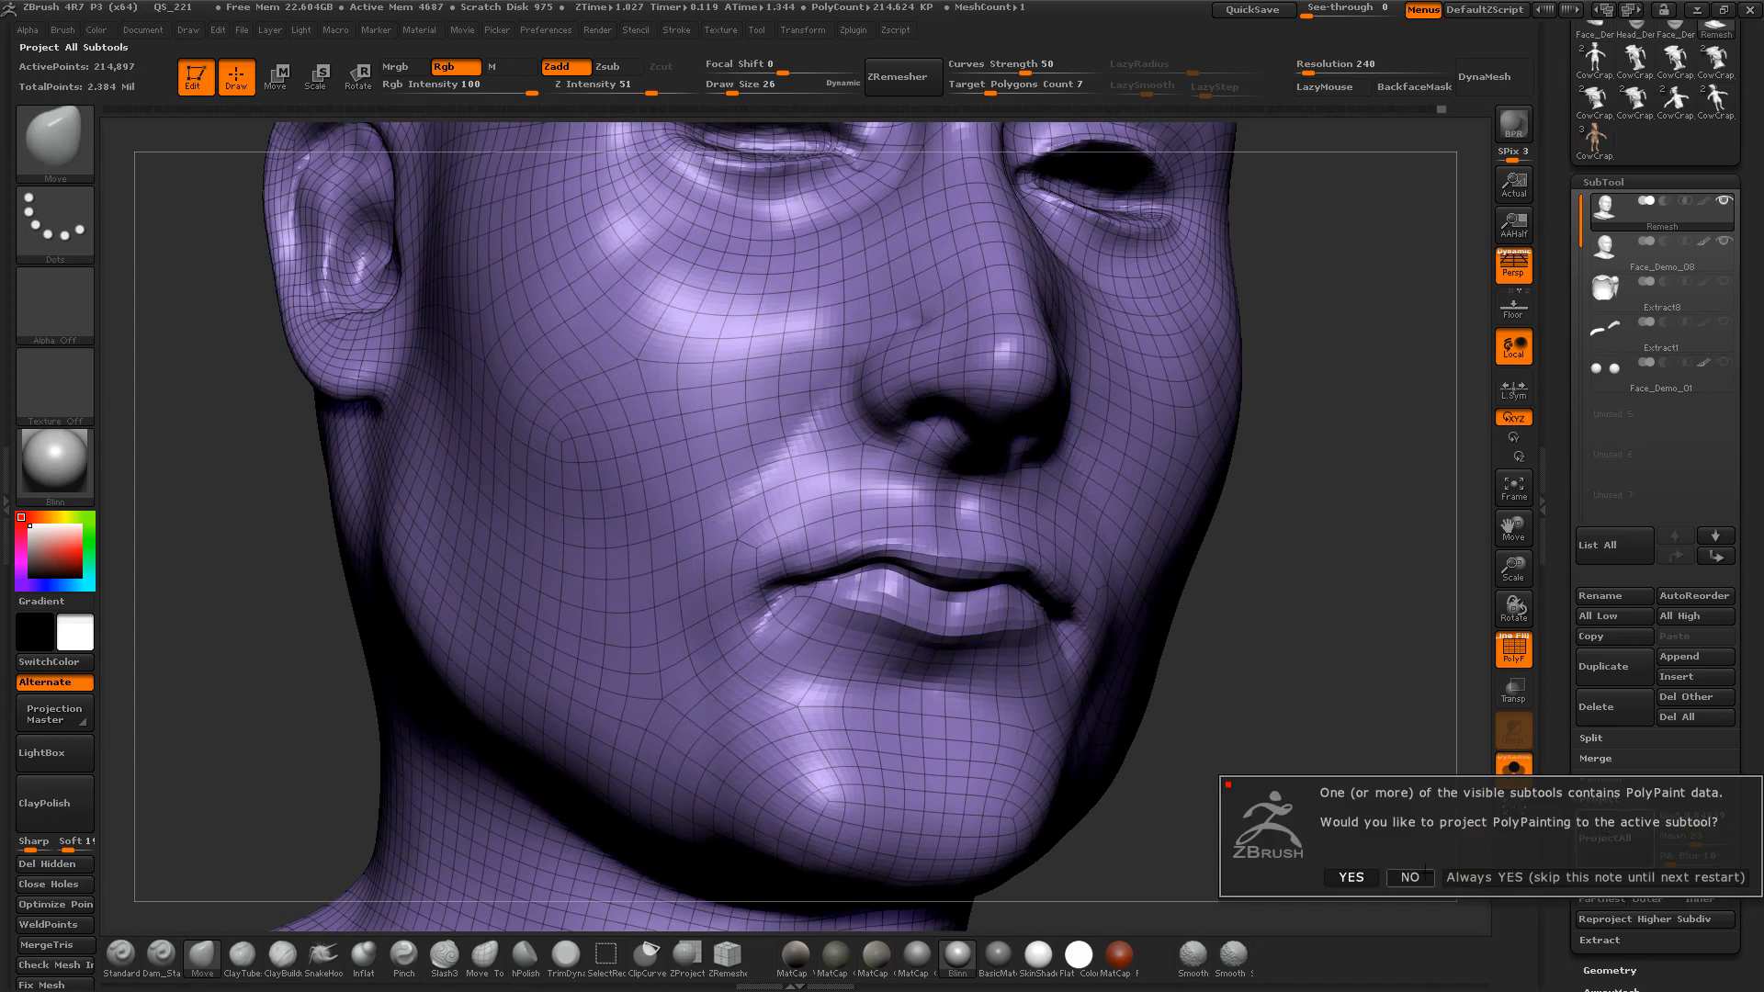
{"action": "left_click", "coordinate": [1415, 875]}
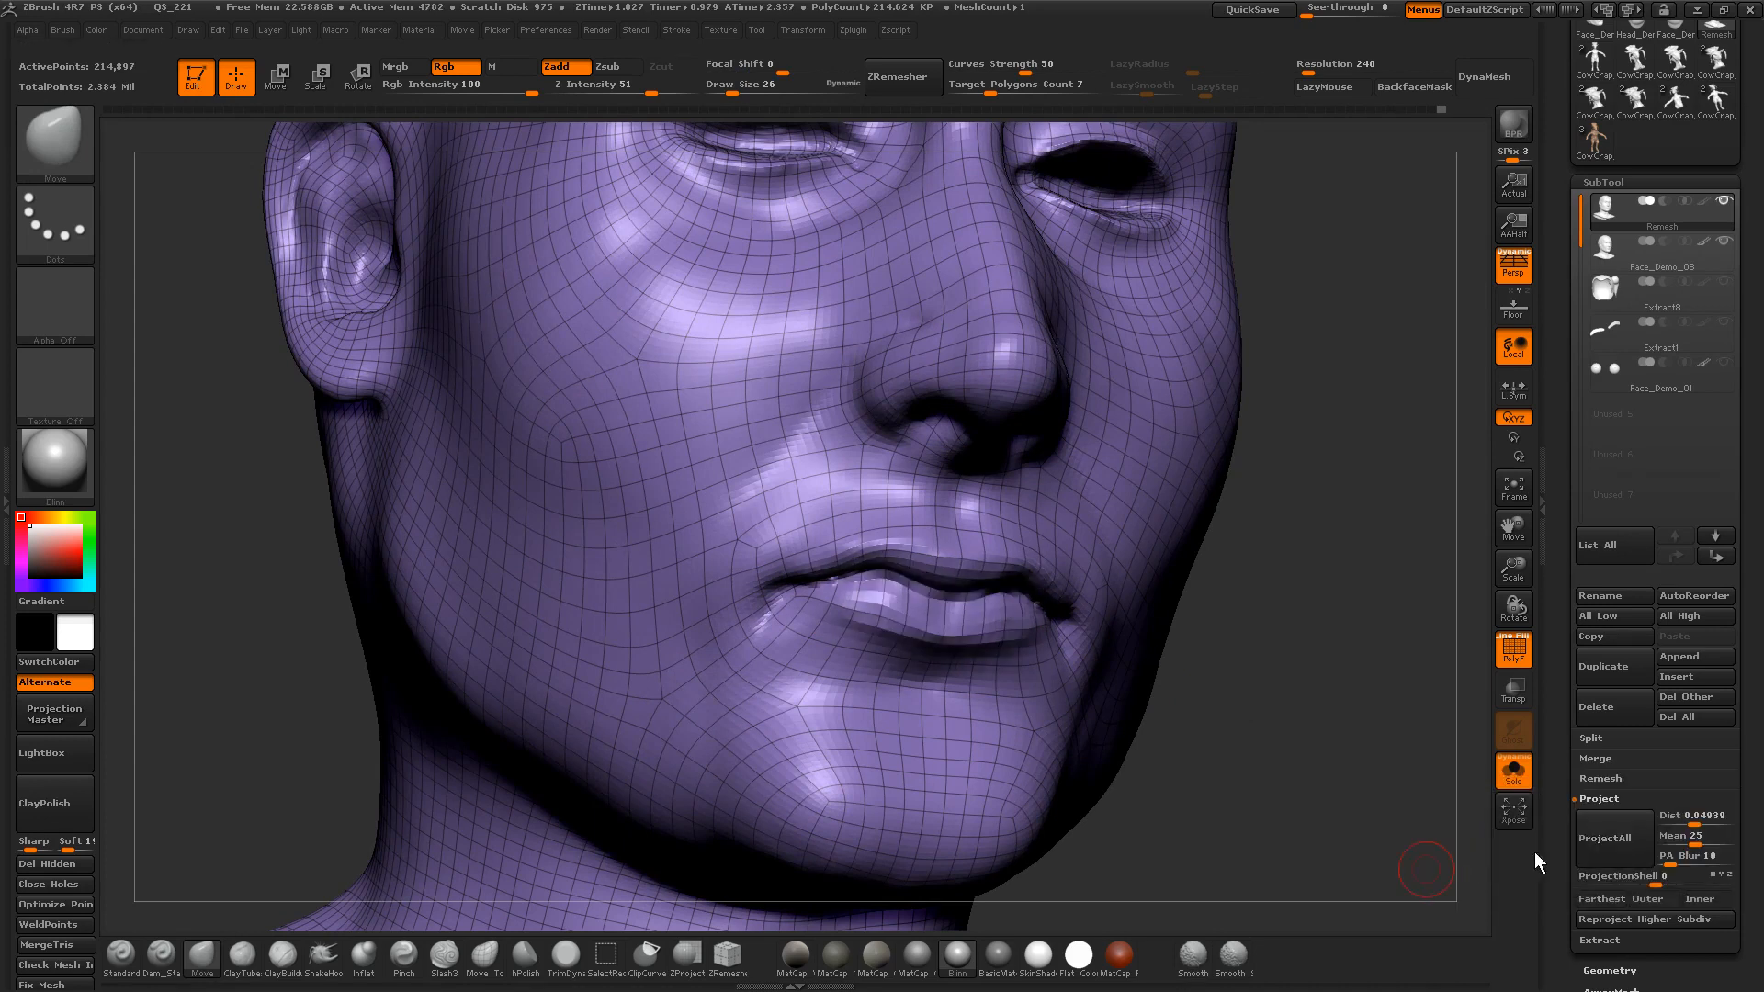
{"action": "left_click", "coordinate": [1601, 838]}
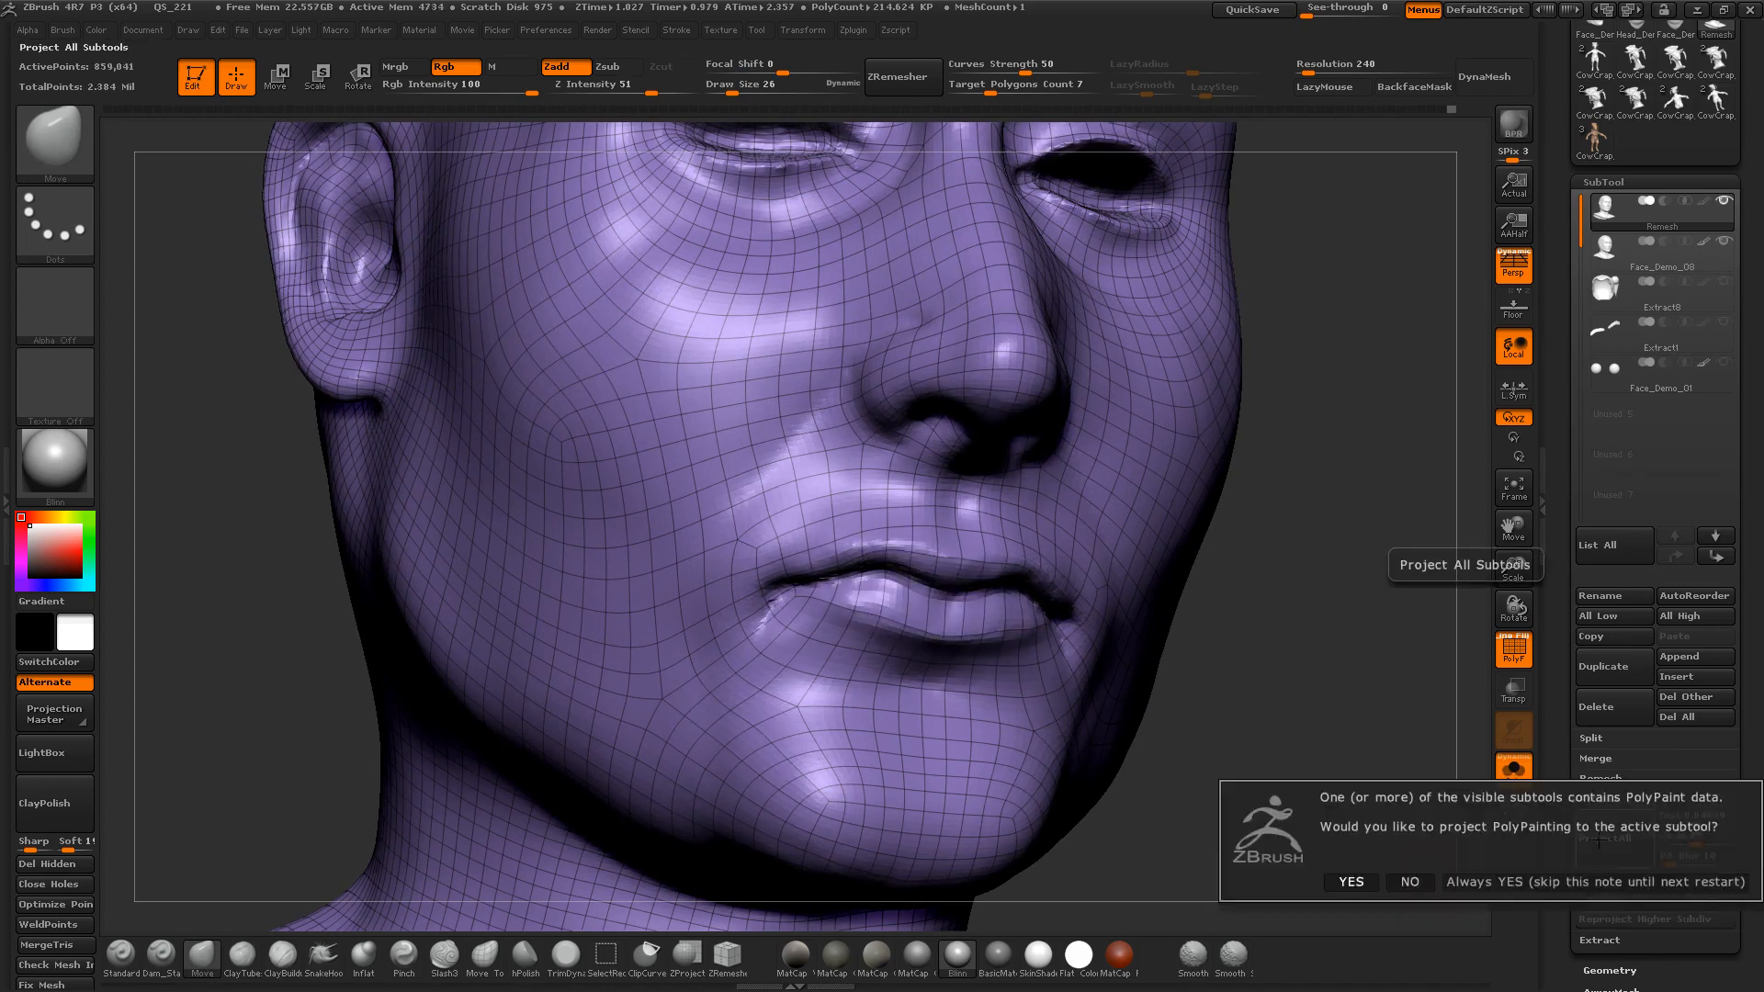
{"action": "left_click", "coordinate": [1415, 877]}
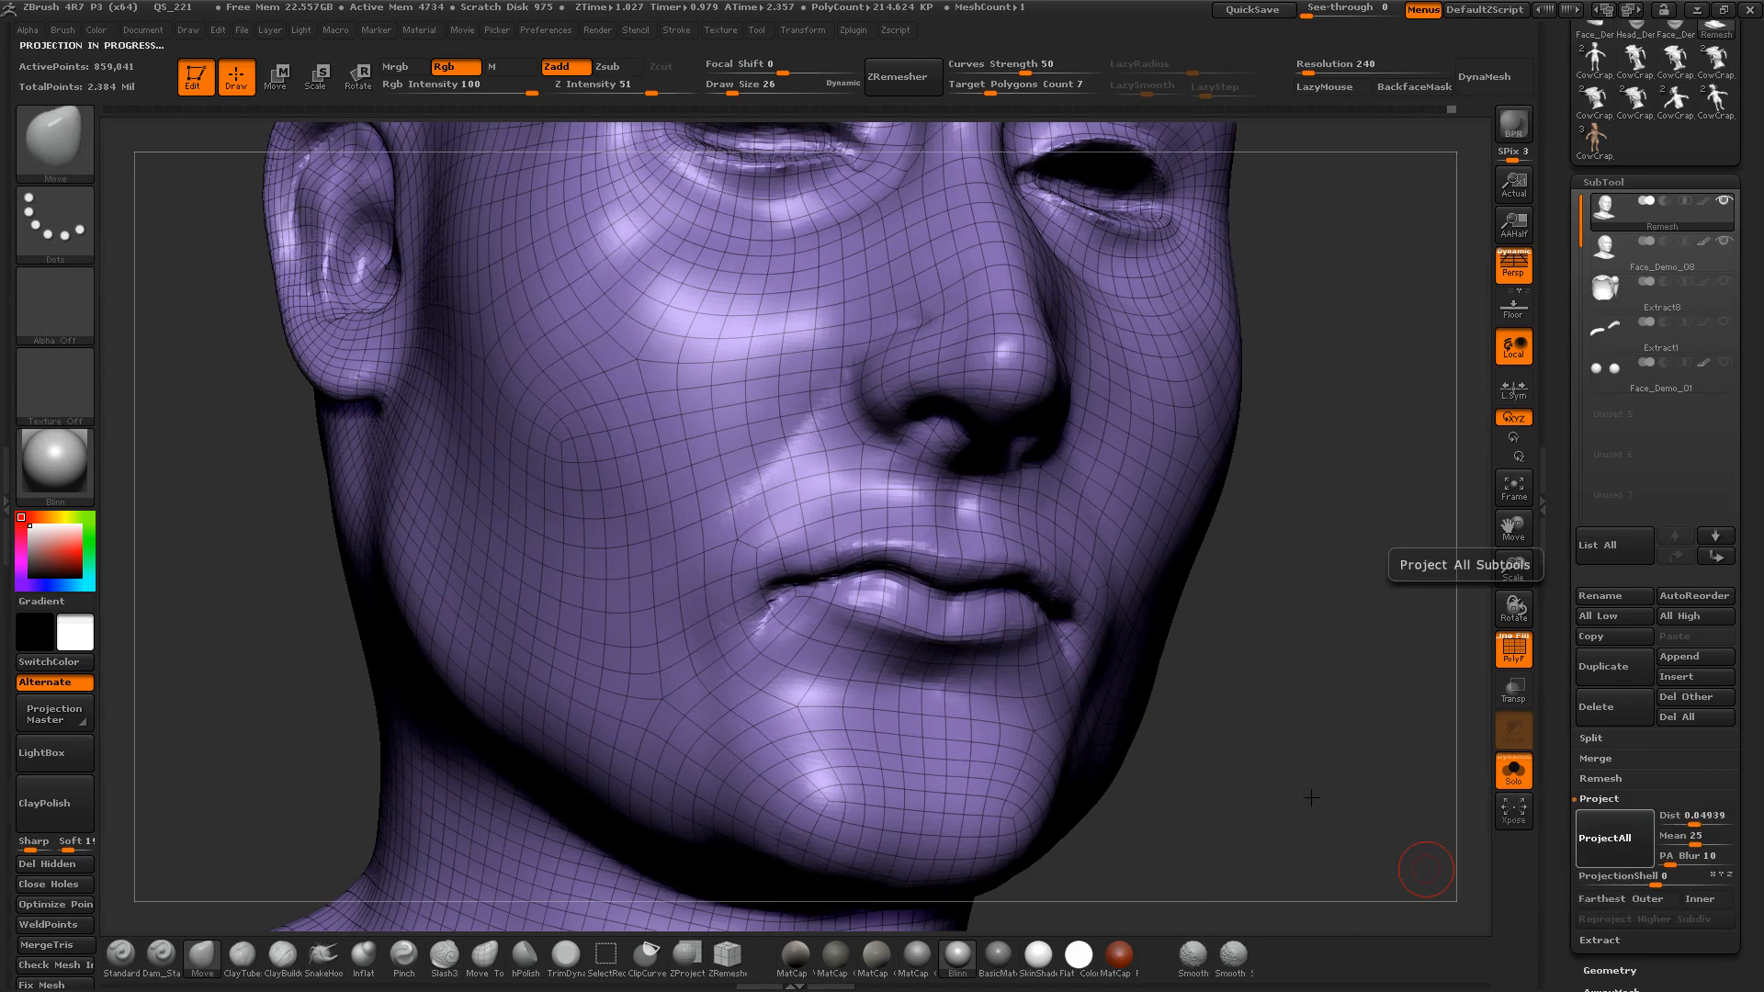
Step: Examine the other side of the face and the ear at the lowest subdivision level, with and without the wireframe
{"action": "mouse_move", "coordinate": [1311, 797]}
{"action": "left_mouse_down"}
{"action": "mouse_move", "coordinate": [1281, 771]}
{"action": "mouse_move", "coordinate": [1287, 792]}
{"action": "mouse_move", "coordinate": [956, 762]}
{"action": "left_mouse_up"}
{"action": "key", "text": "shift+f"}
{"action": "key", "text": "shift+f"}
{"action": "key", "text": "shift+f"}
{"action": "key", "text": "shift+d"}
{"action": "key", "text": "shift+d"}
{"action": "key", "text": "shift+d"}
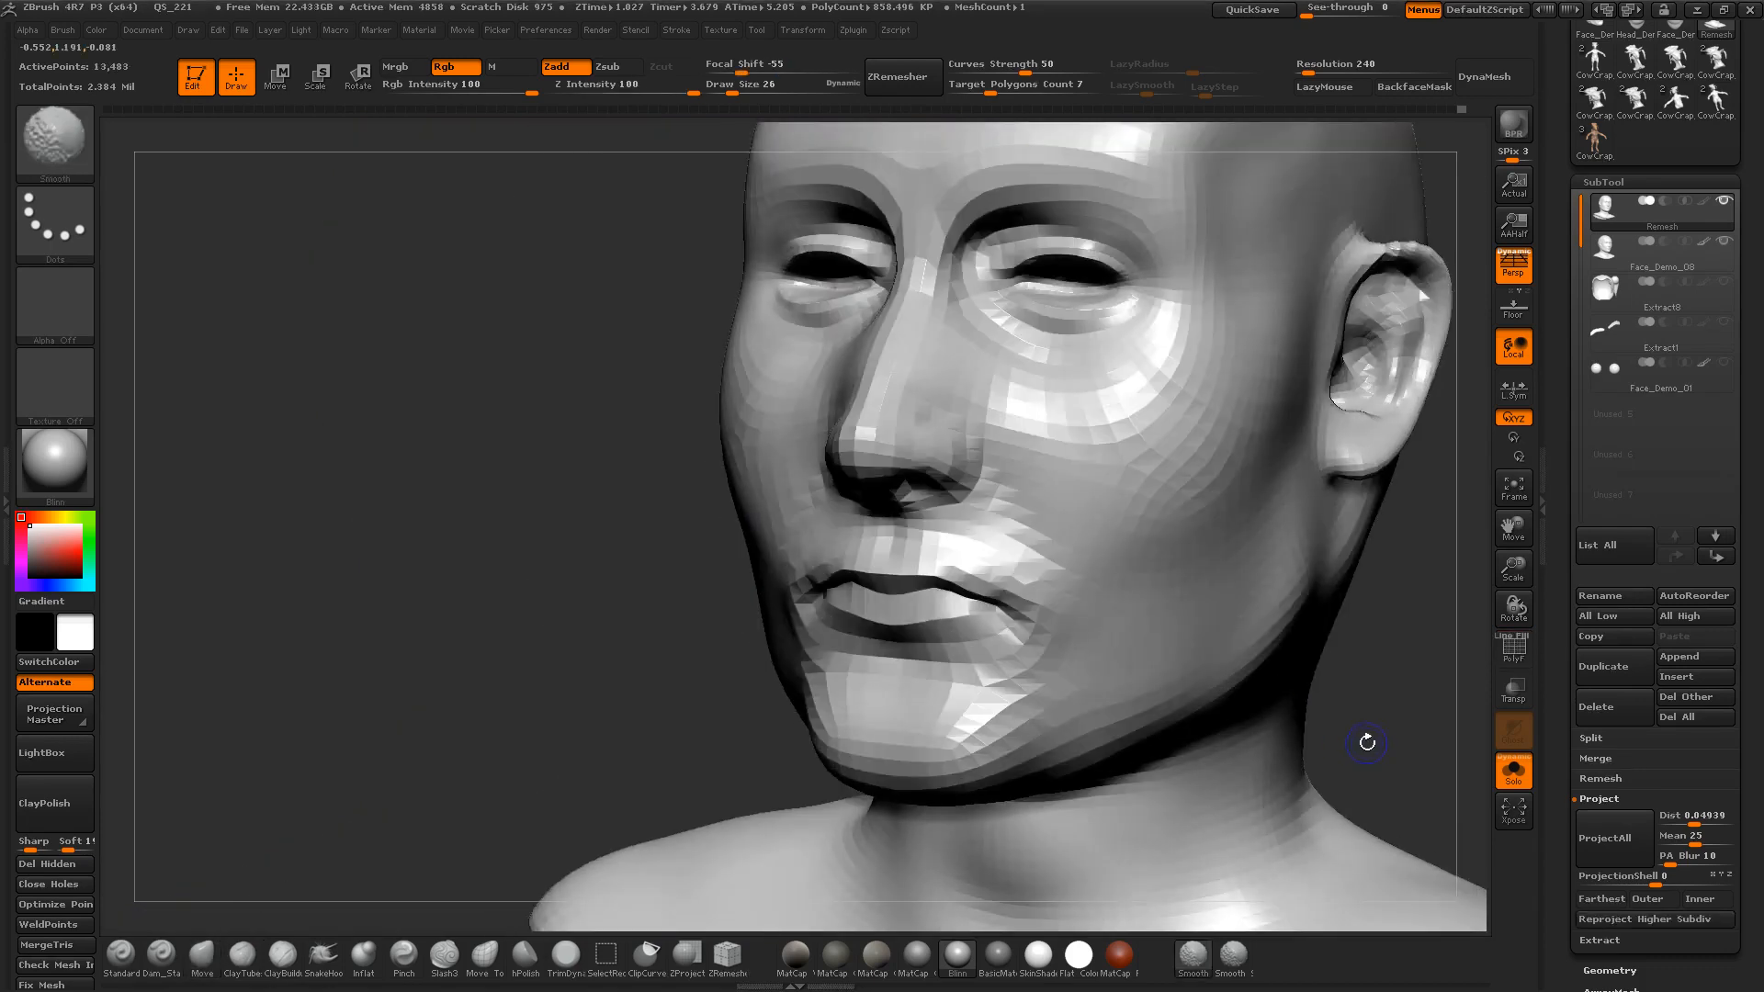
{"action": "key", "text": "shift+f"}
{"action": "mouse_move", "coordinate": [1367, 743]}
{"action": "left_mouse_down", "text": "alt"}
{"action": "mouse_move", "coordinate": [1197, 582]}
{"action": "mouse_move", "coordinate": [1372, 548]}
{"action": "mouse_move", "coordinate": [1105, 612]}
{"action": "left_mouse_up", "text": "alt"}
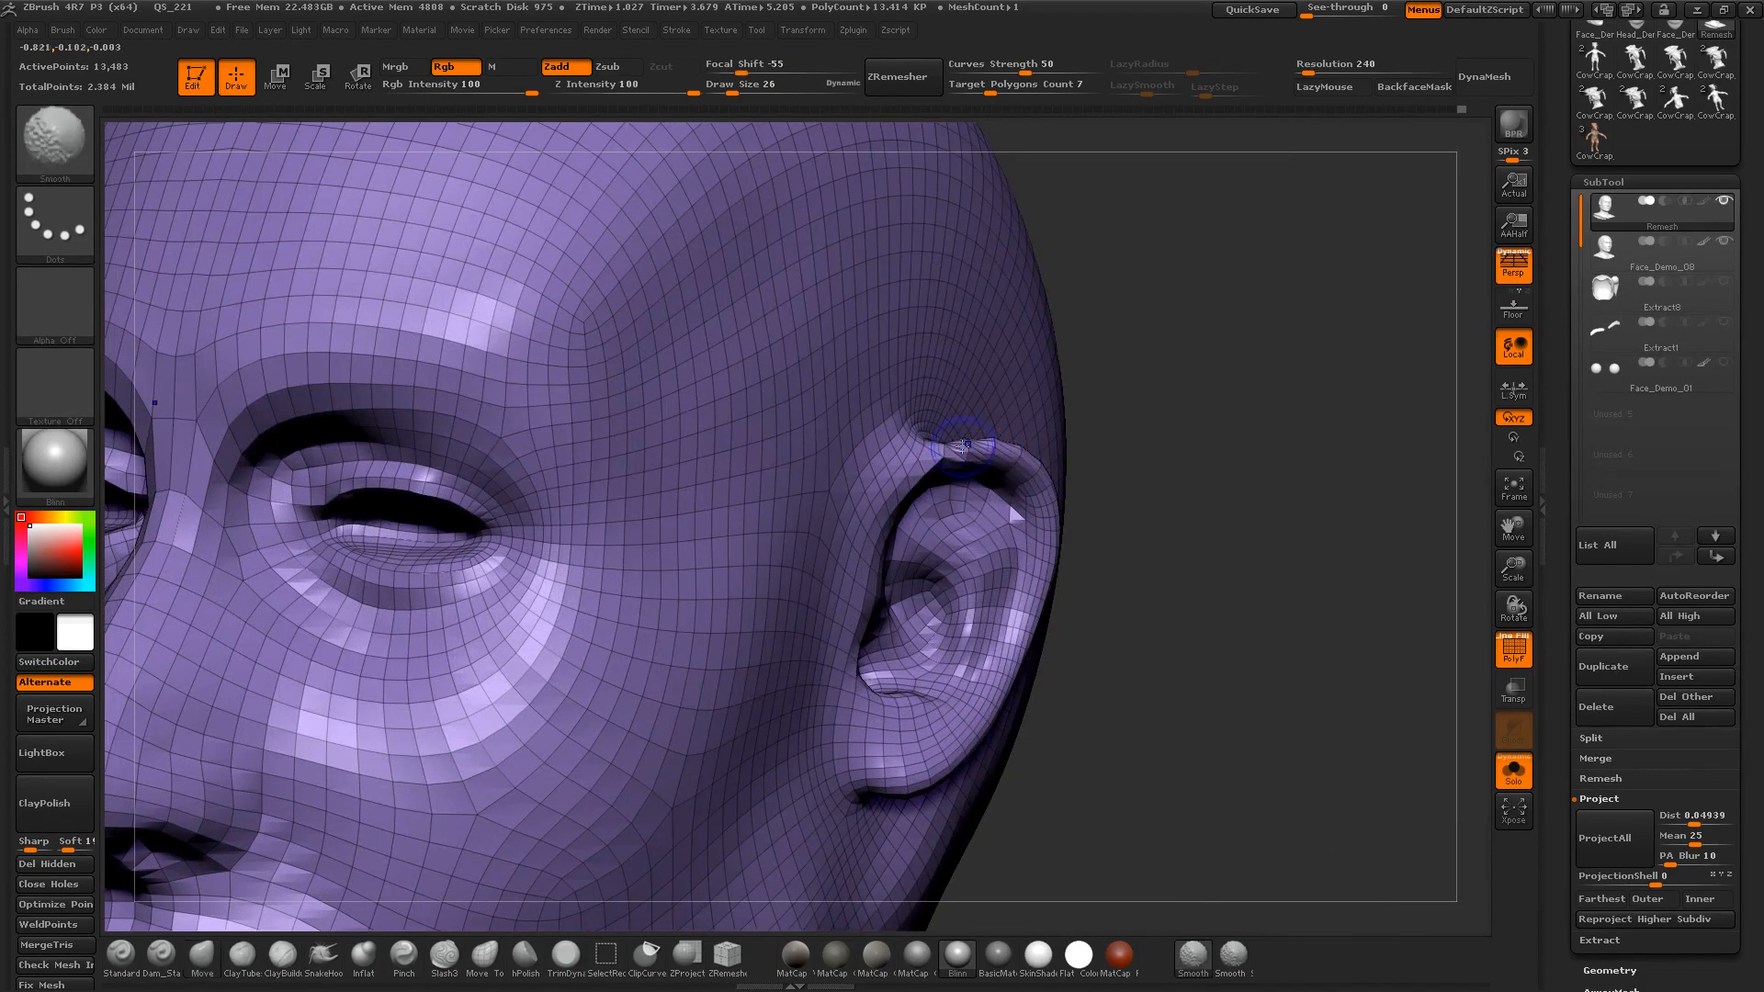
Step: Smooth the mesh along the upper rim of the ear at the lowest subdivision level
{"action": "left_click_drag", "start_coordinate": [997, 452], "coordinate": [937, 445], "text": "shift"}
{"action": "left_click_drag", "start_coordinate": [1131, 434], "coordinate": [1137, 447]}
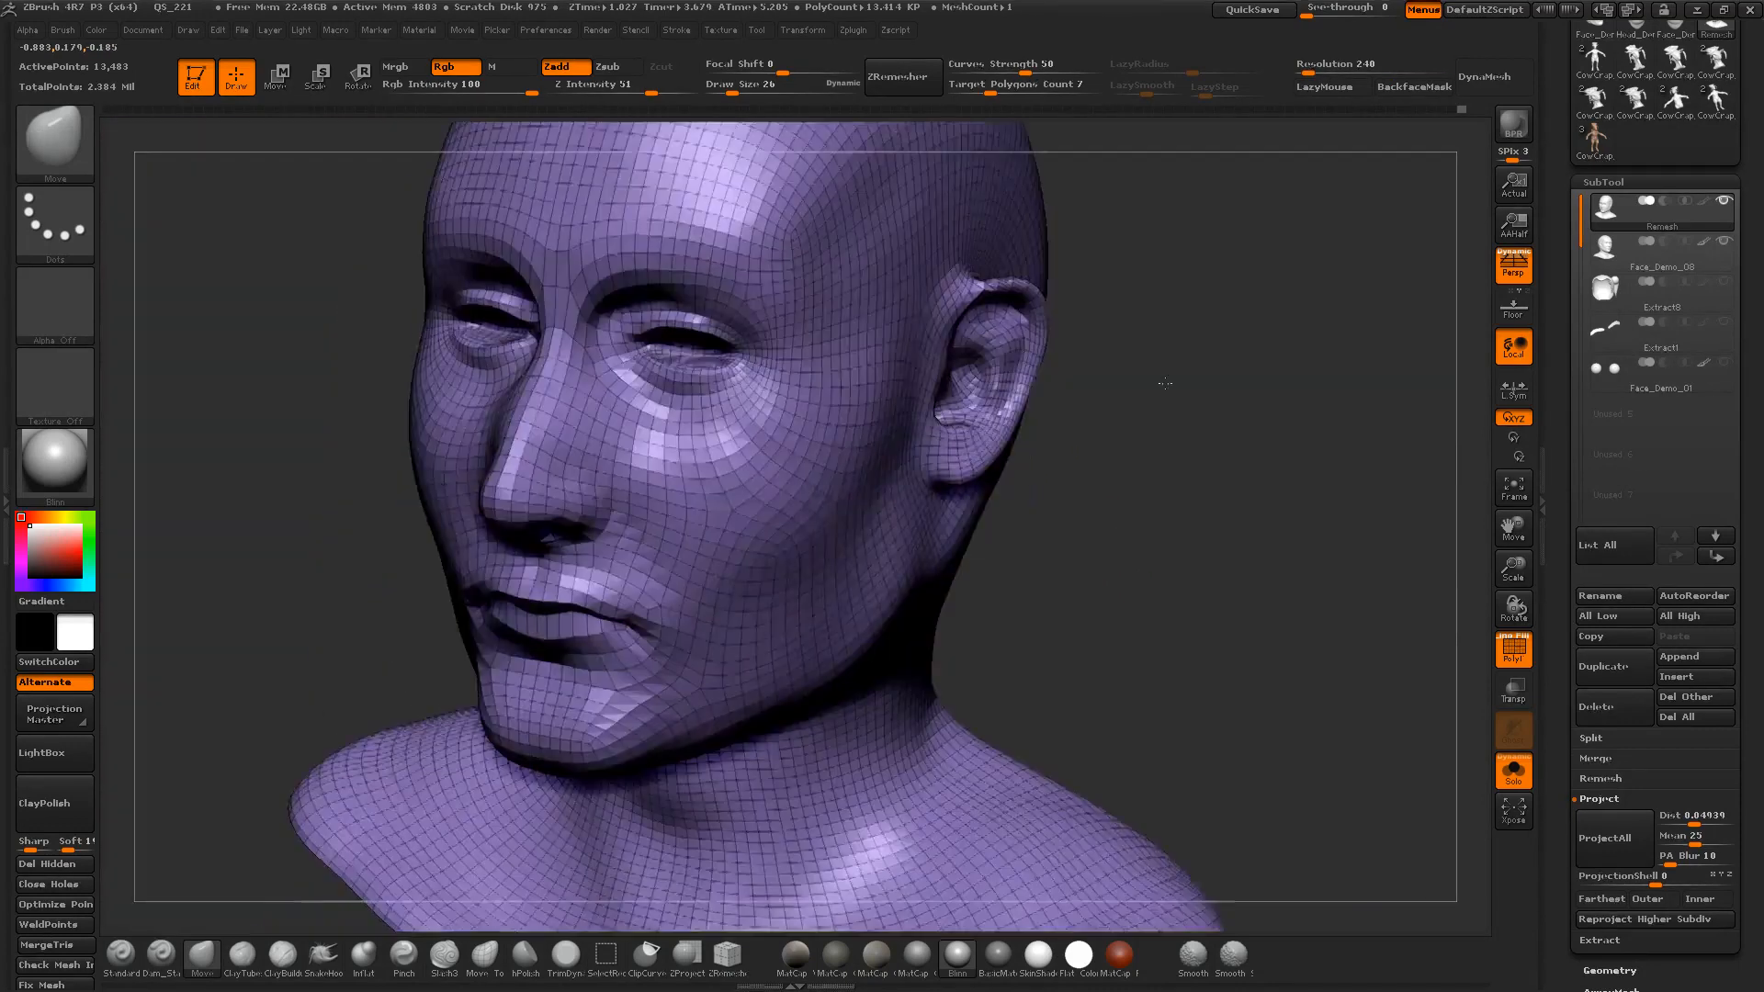
{"action": "left_click_drag", "start_coordinate": [1161, 511], "coordinate": [1085, 462], "text": "alt"}
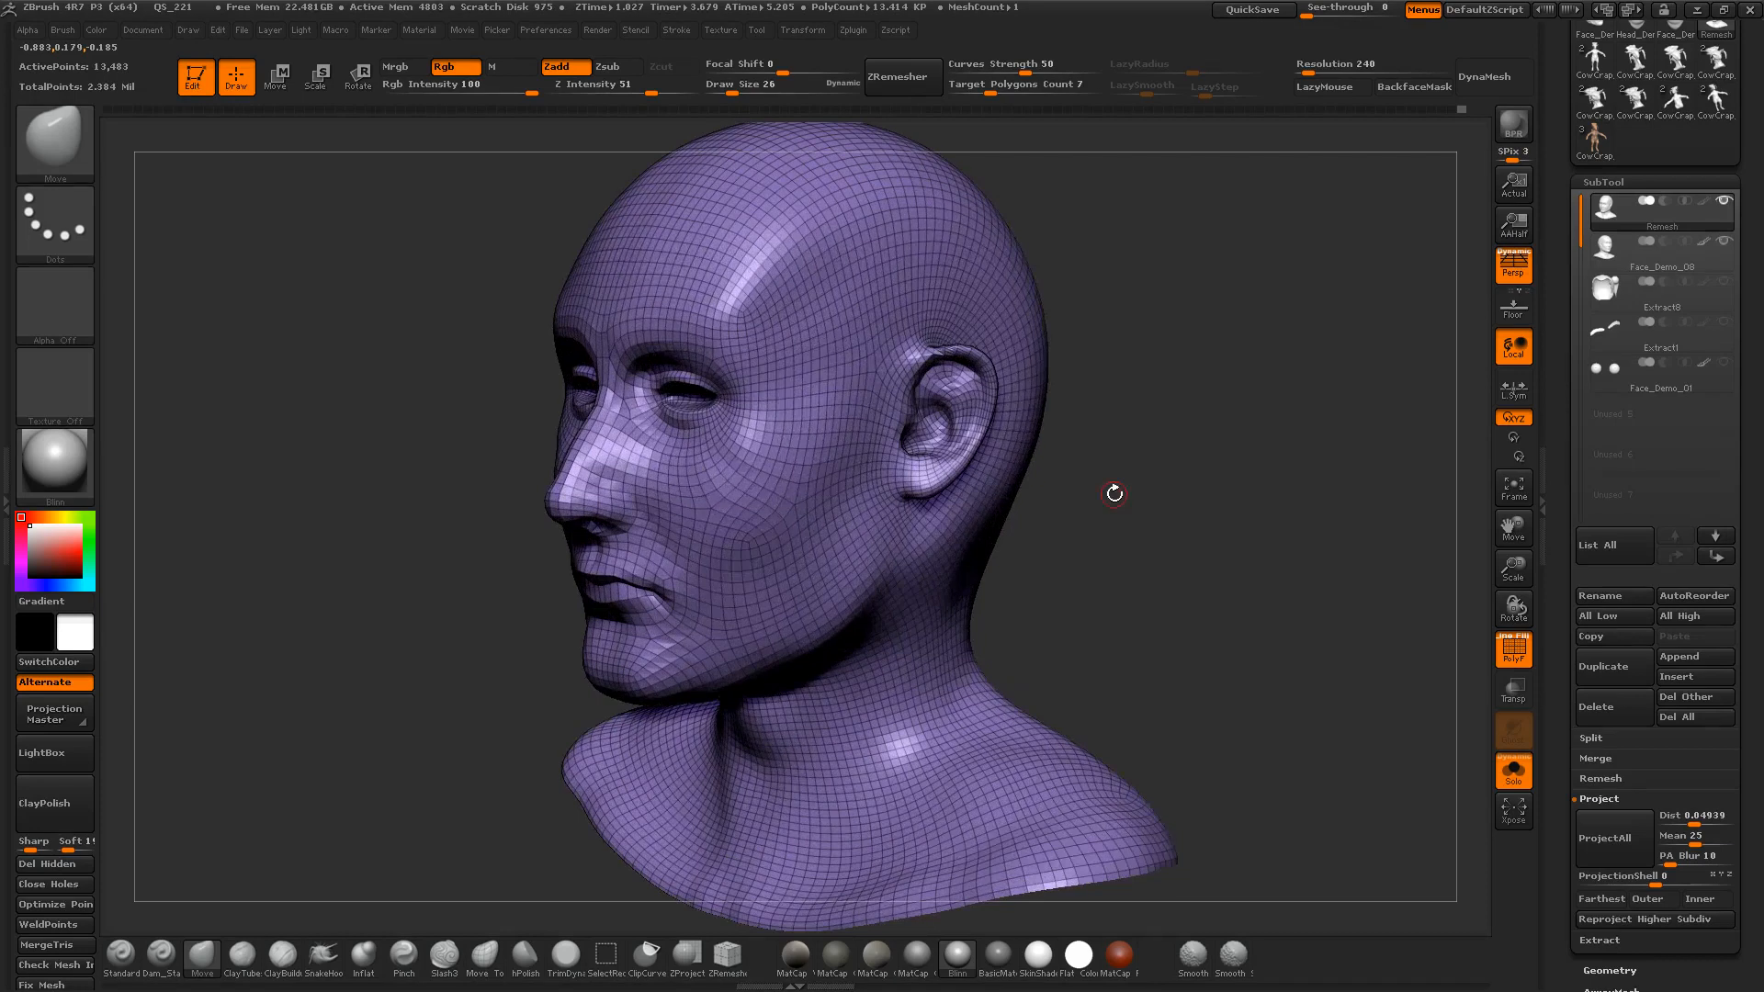
{"action": "left_click_drag", "start_coordinate": [1114, 494], "coordinate": [1160, 398]}
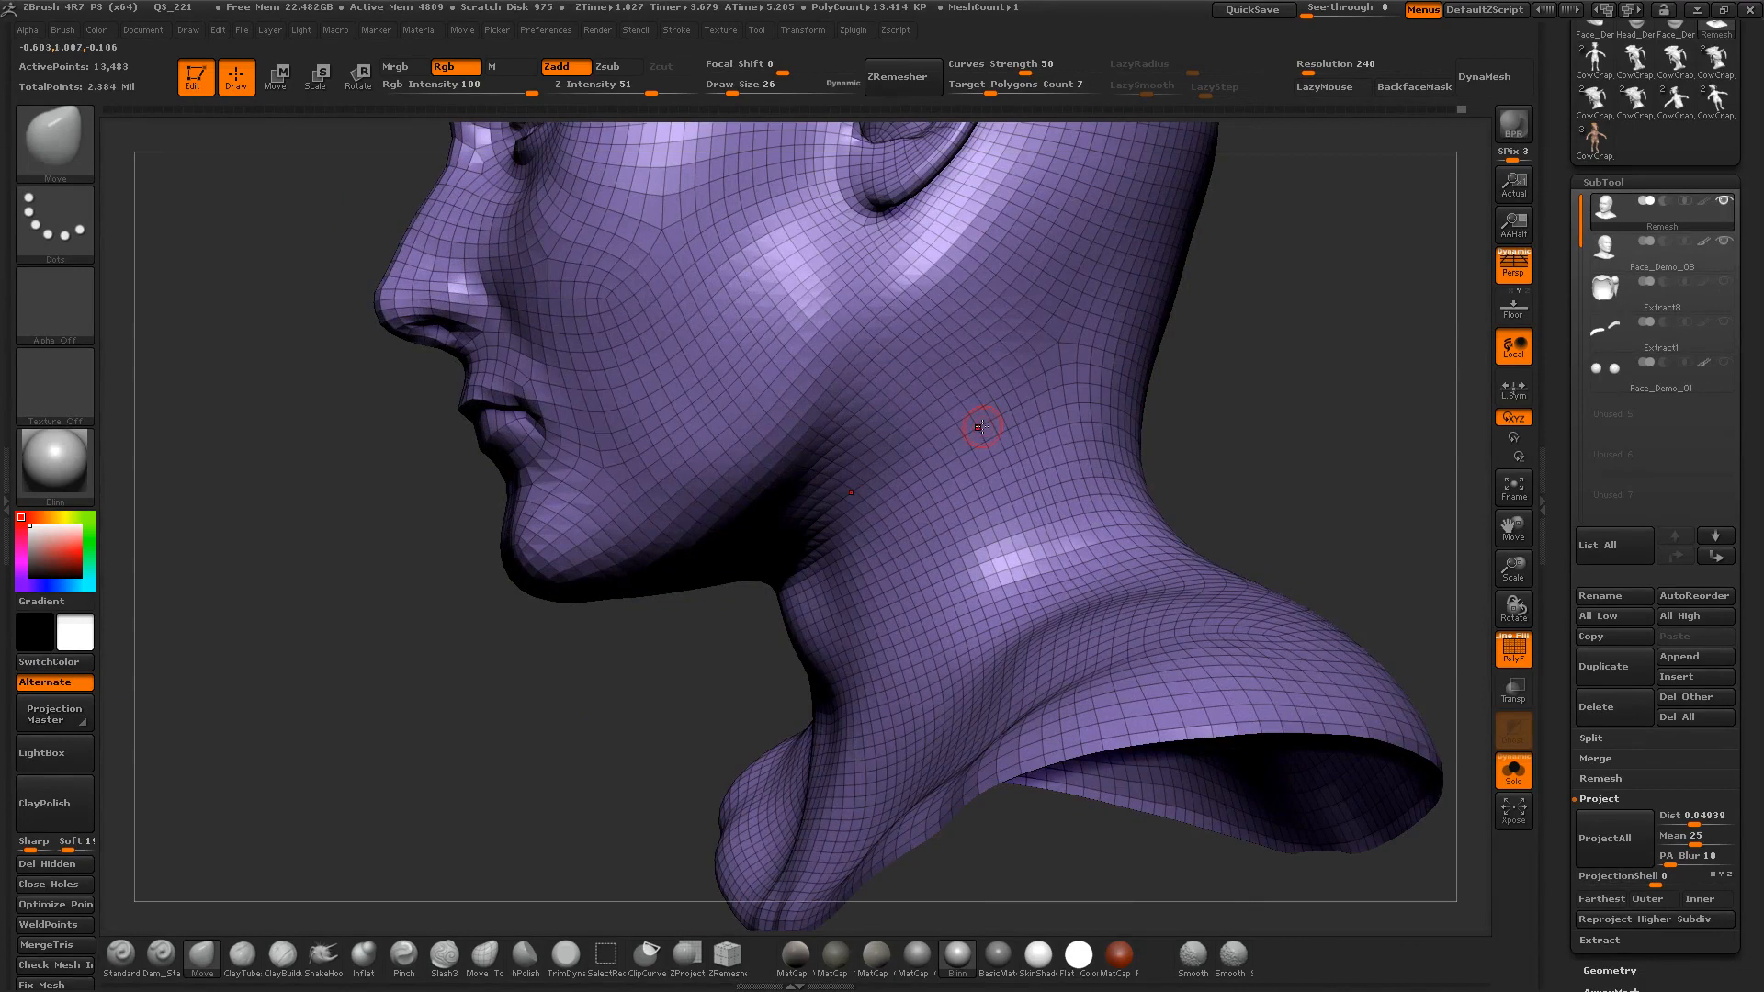
Step: Set the ZModeler edge action to Delete with the EdgeLoop Complete target, and try deleting a loop on the neck
{"action": "key", "text": "b"}
{"action": "key", "text": "m"}
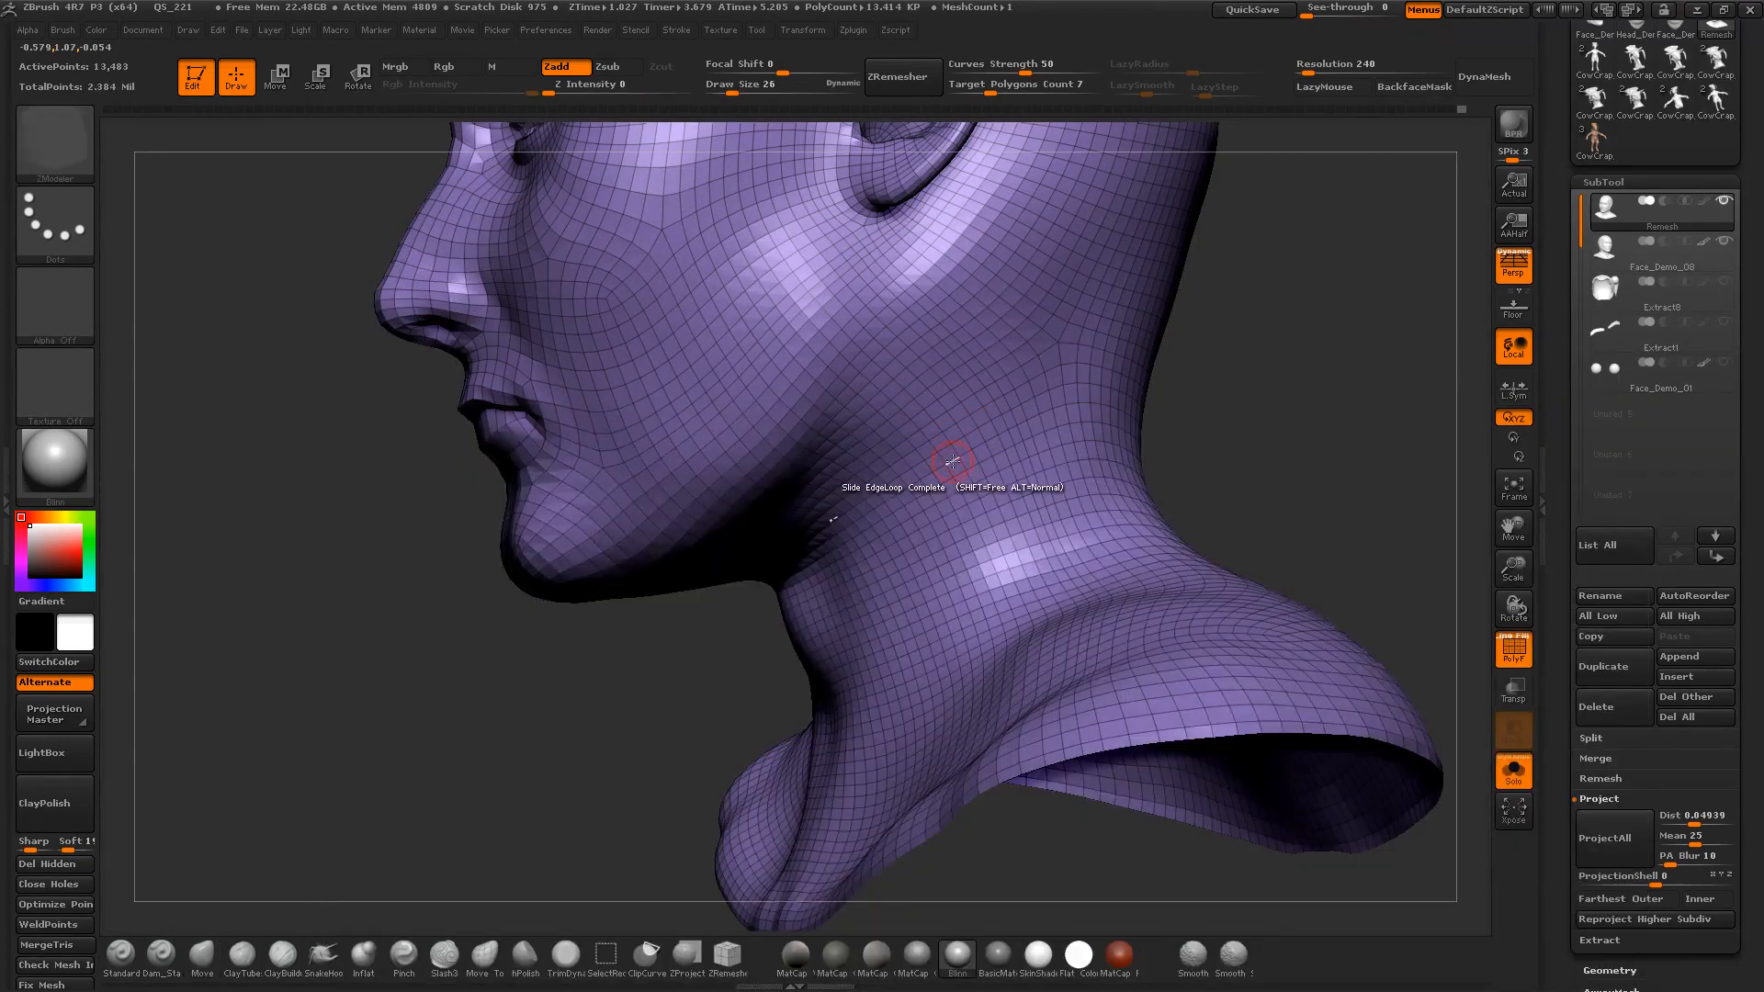
{"action": "key", "text": "space"}
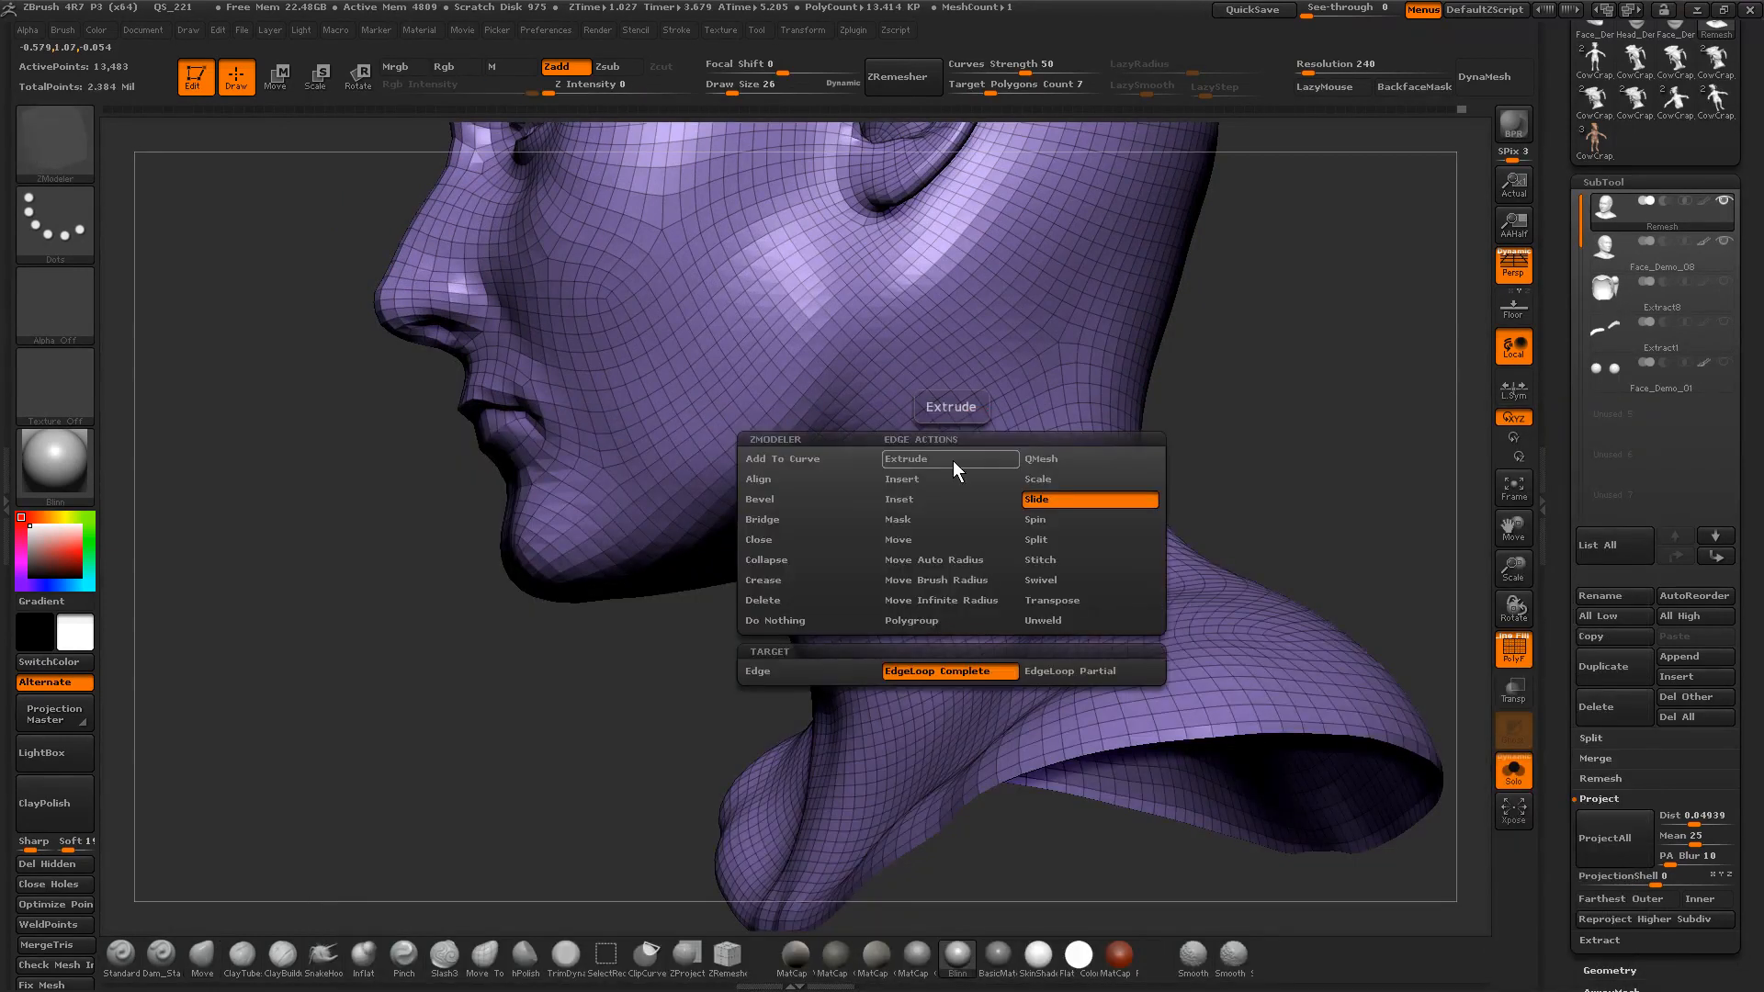
{"action": "left_click", "coordinate": [781, 599]}
{"action": "left_click", "coordinate": [939, 671]}
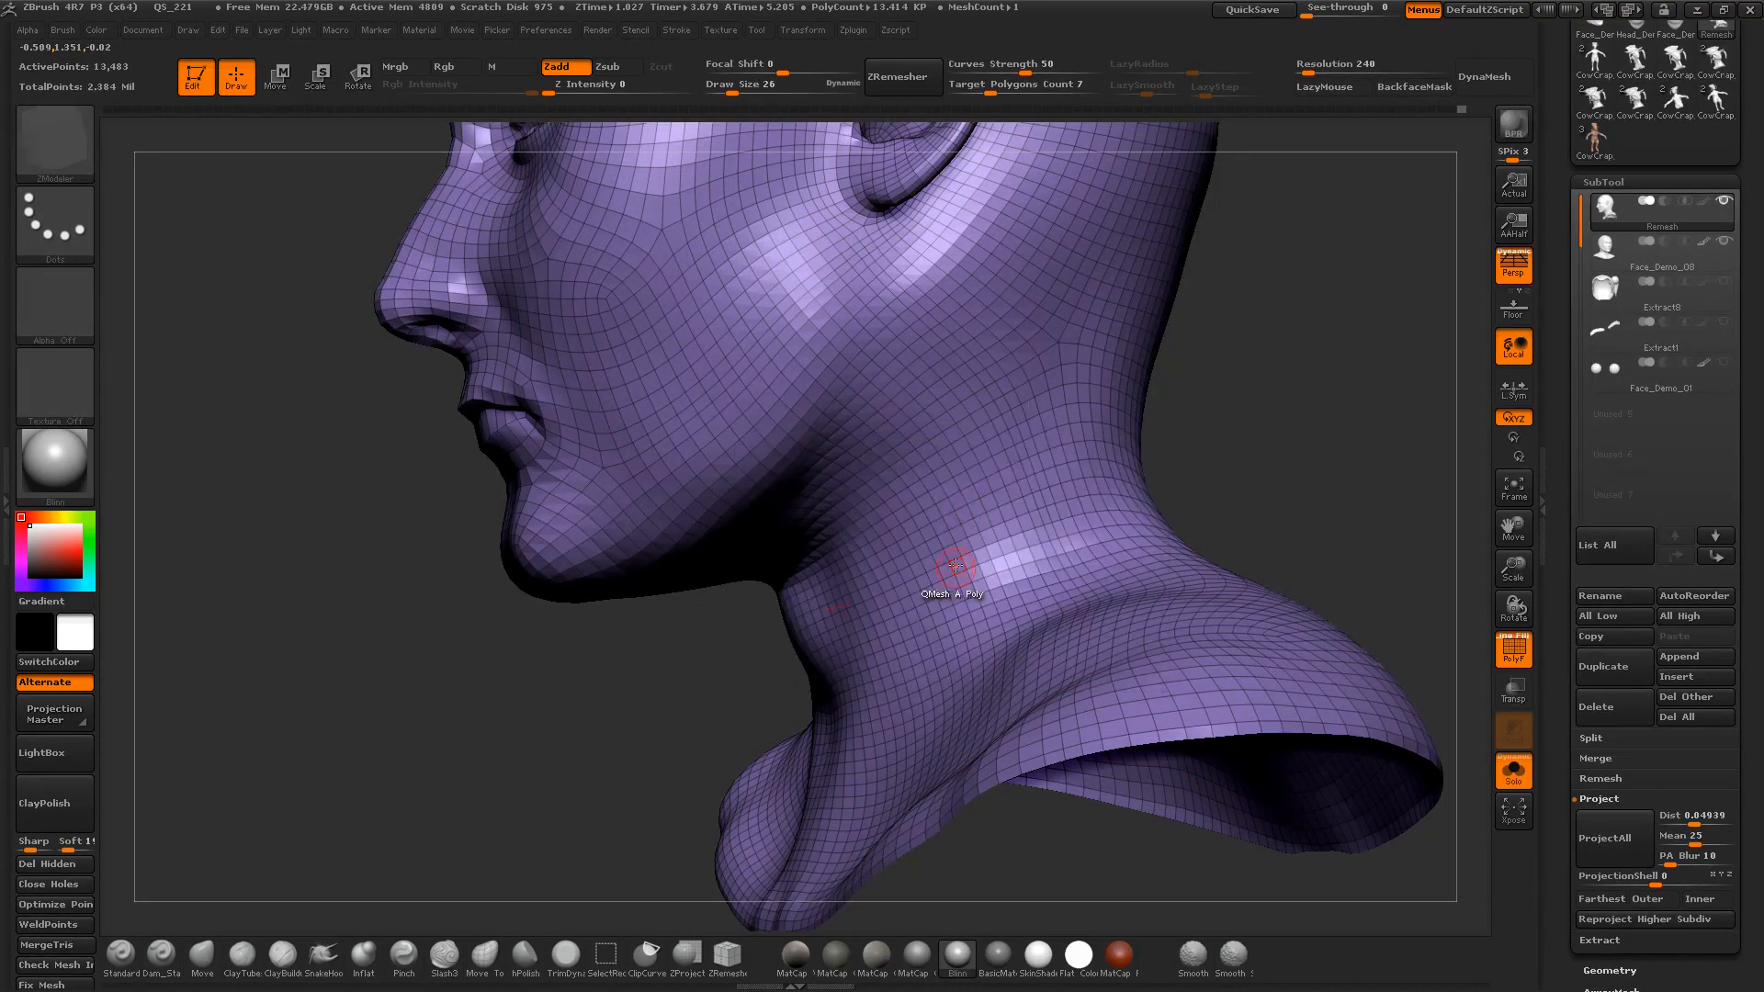
{"action": "left_click", "coordinate": [944, 450]}
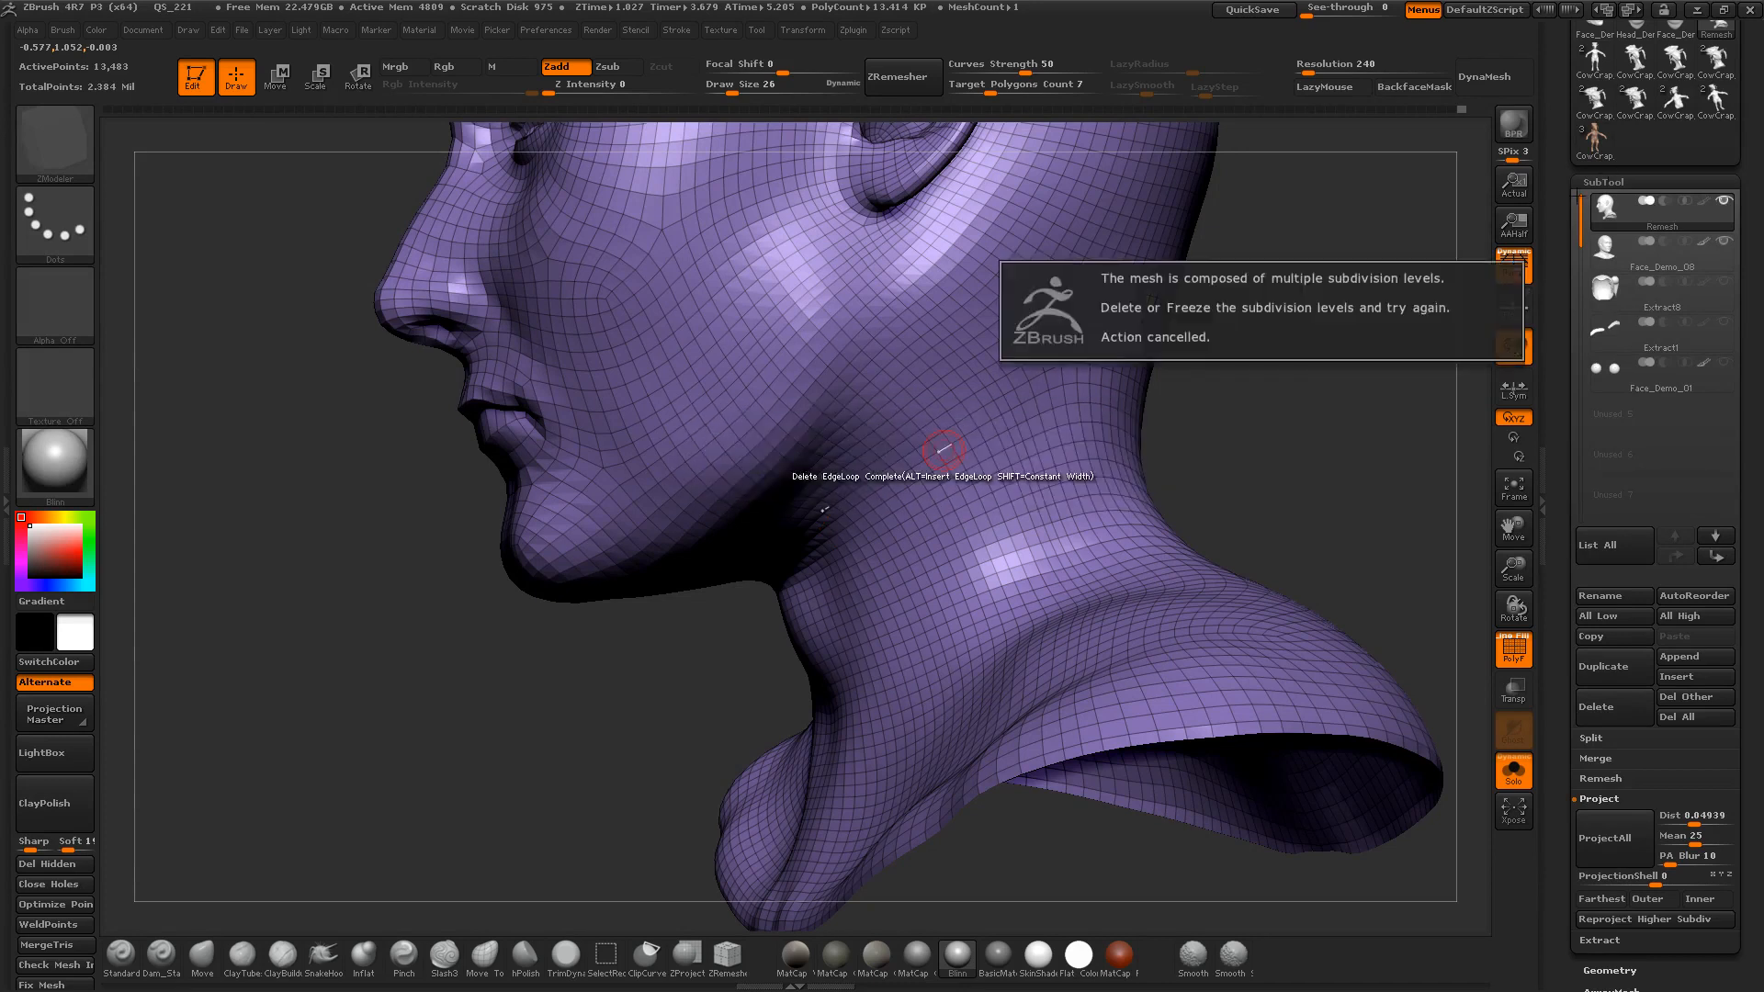
Step: Check the subdivision settings in the geometry options of the remeshed head and of the original Face_Demo subtool
{"action": "left_click", "coordinate": [1636, 182]}
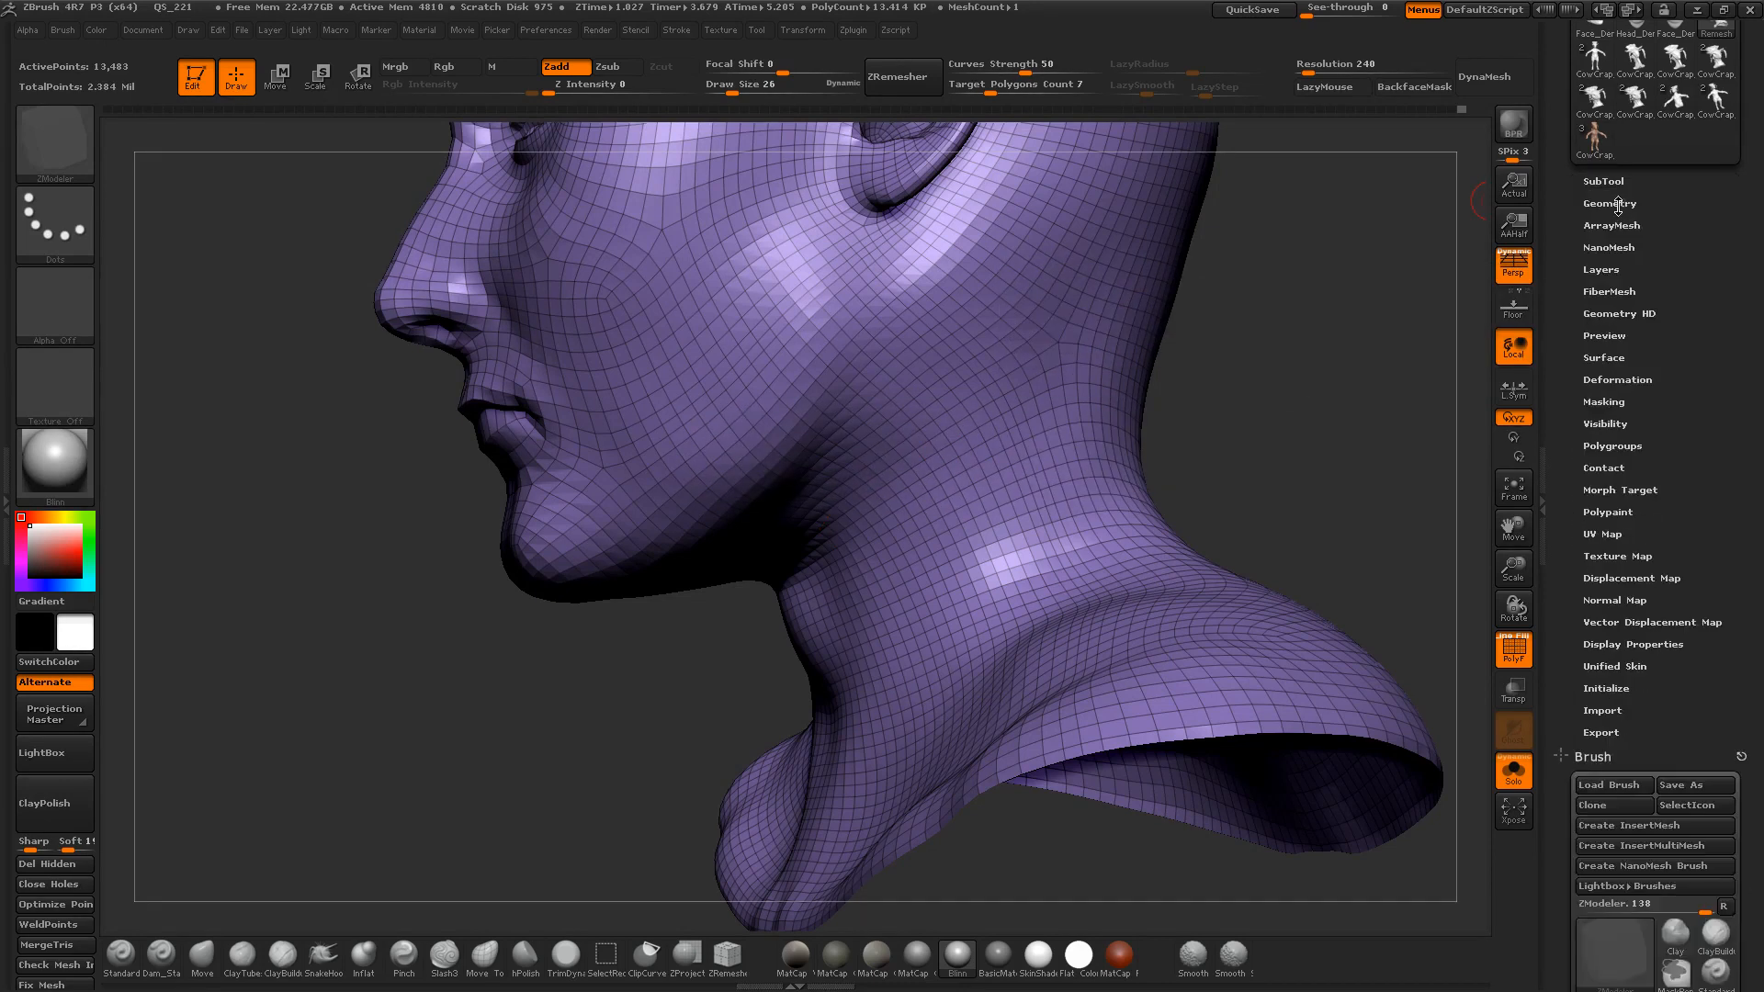
{"action": "left_click", "coordinate": [1617, 204]}
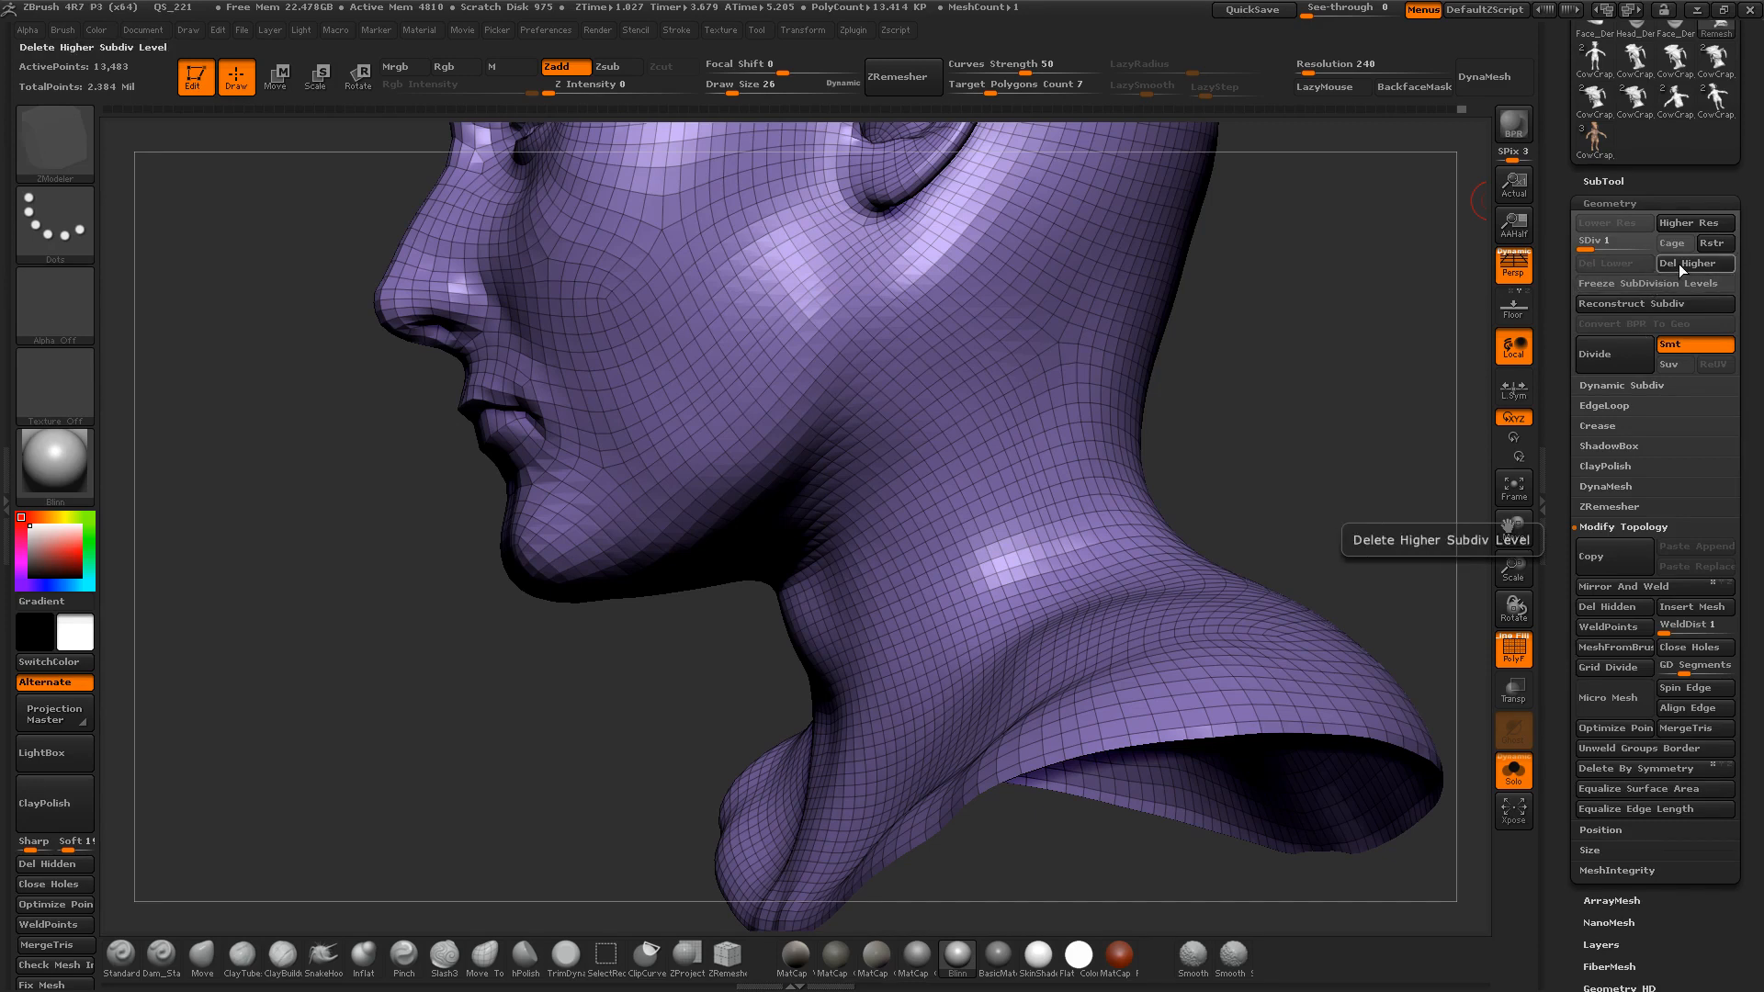
{"action": "left_click", "coordinate": [1606, 182]}
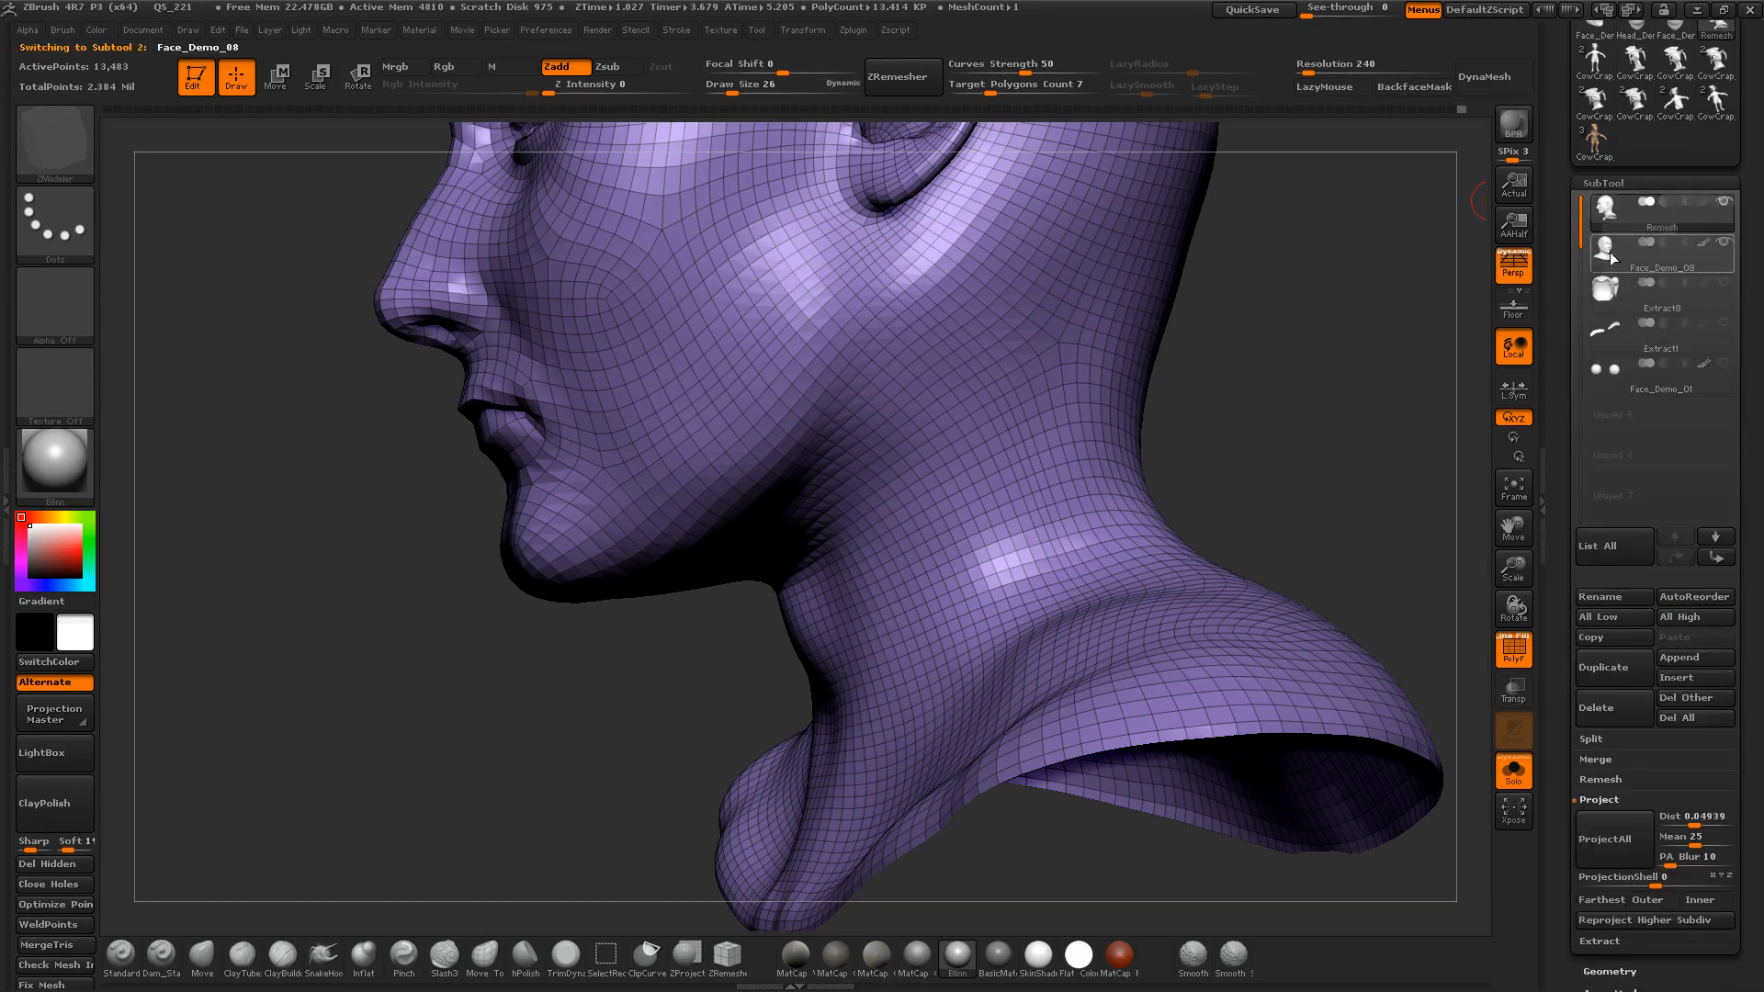
{"action": "left_click", "coordinate": [1613, 184]}
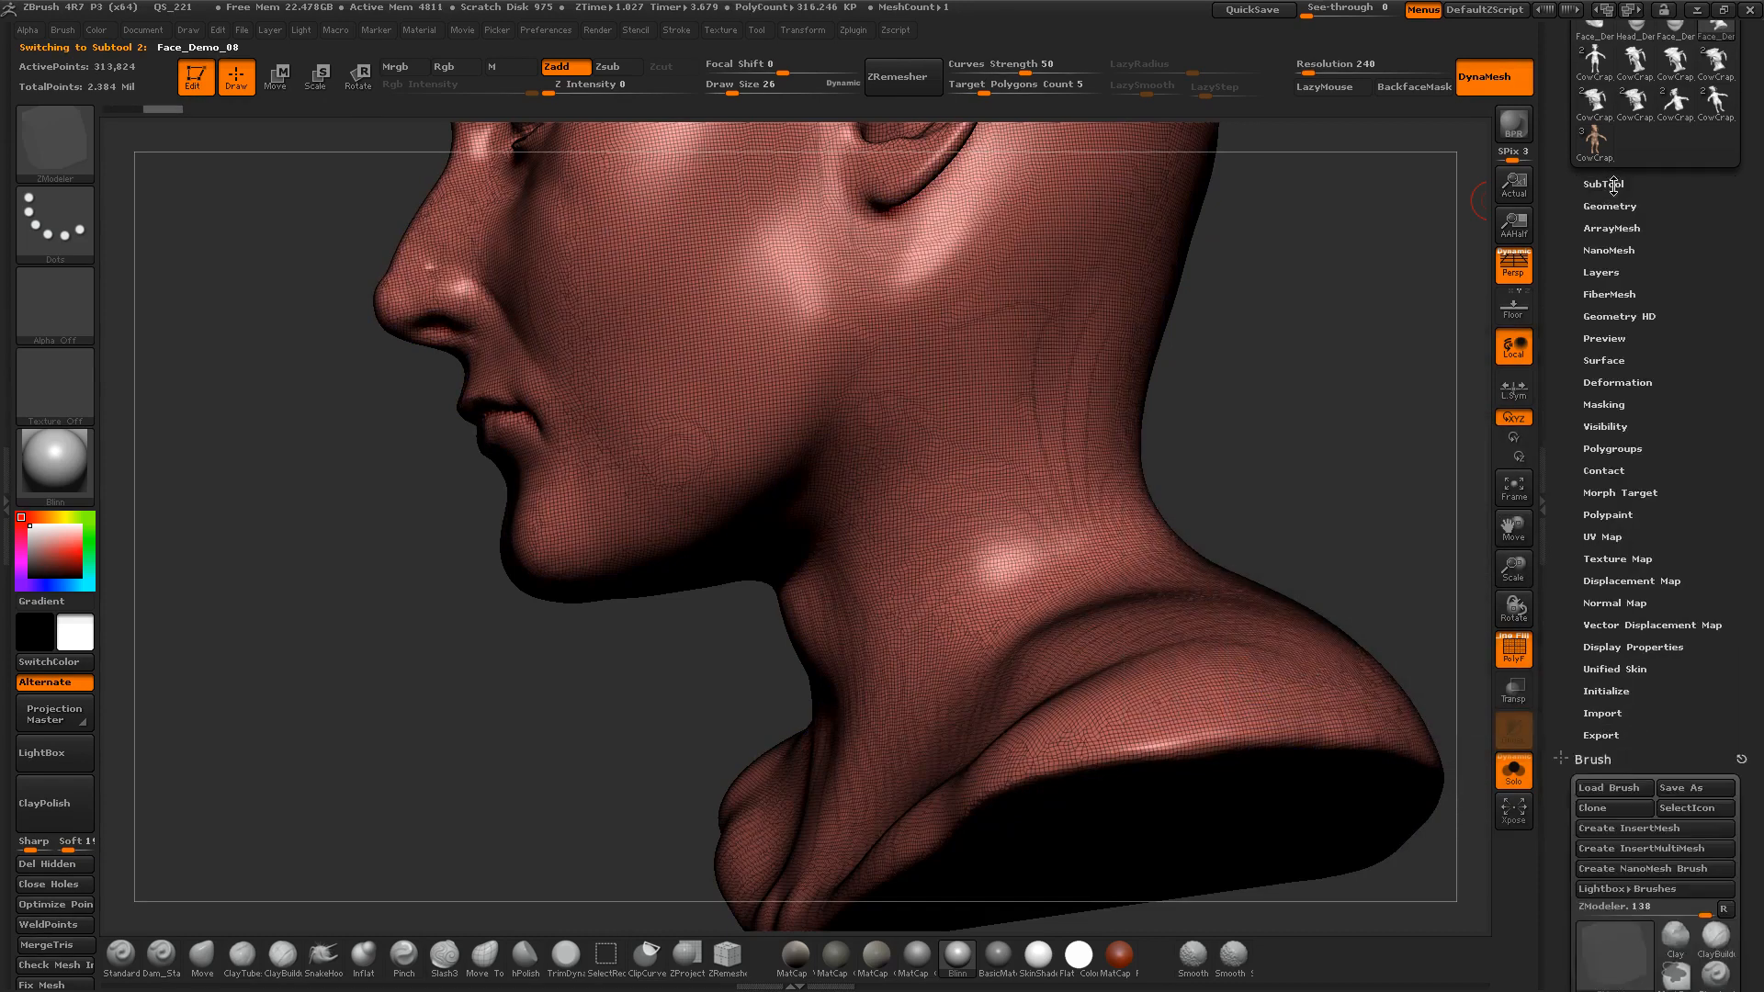
{"action": "left_click", "coordinate": [1609, 206]}
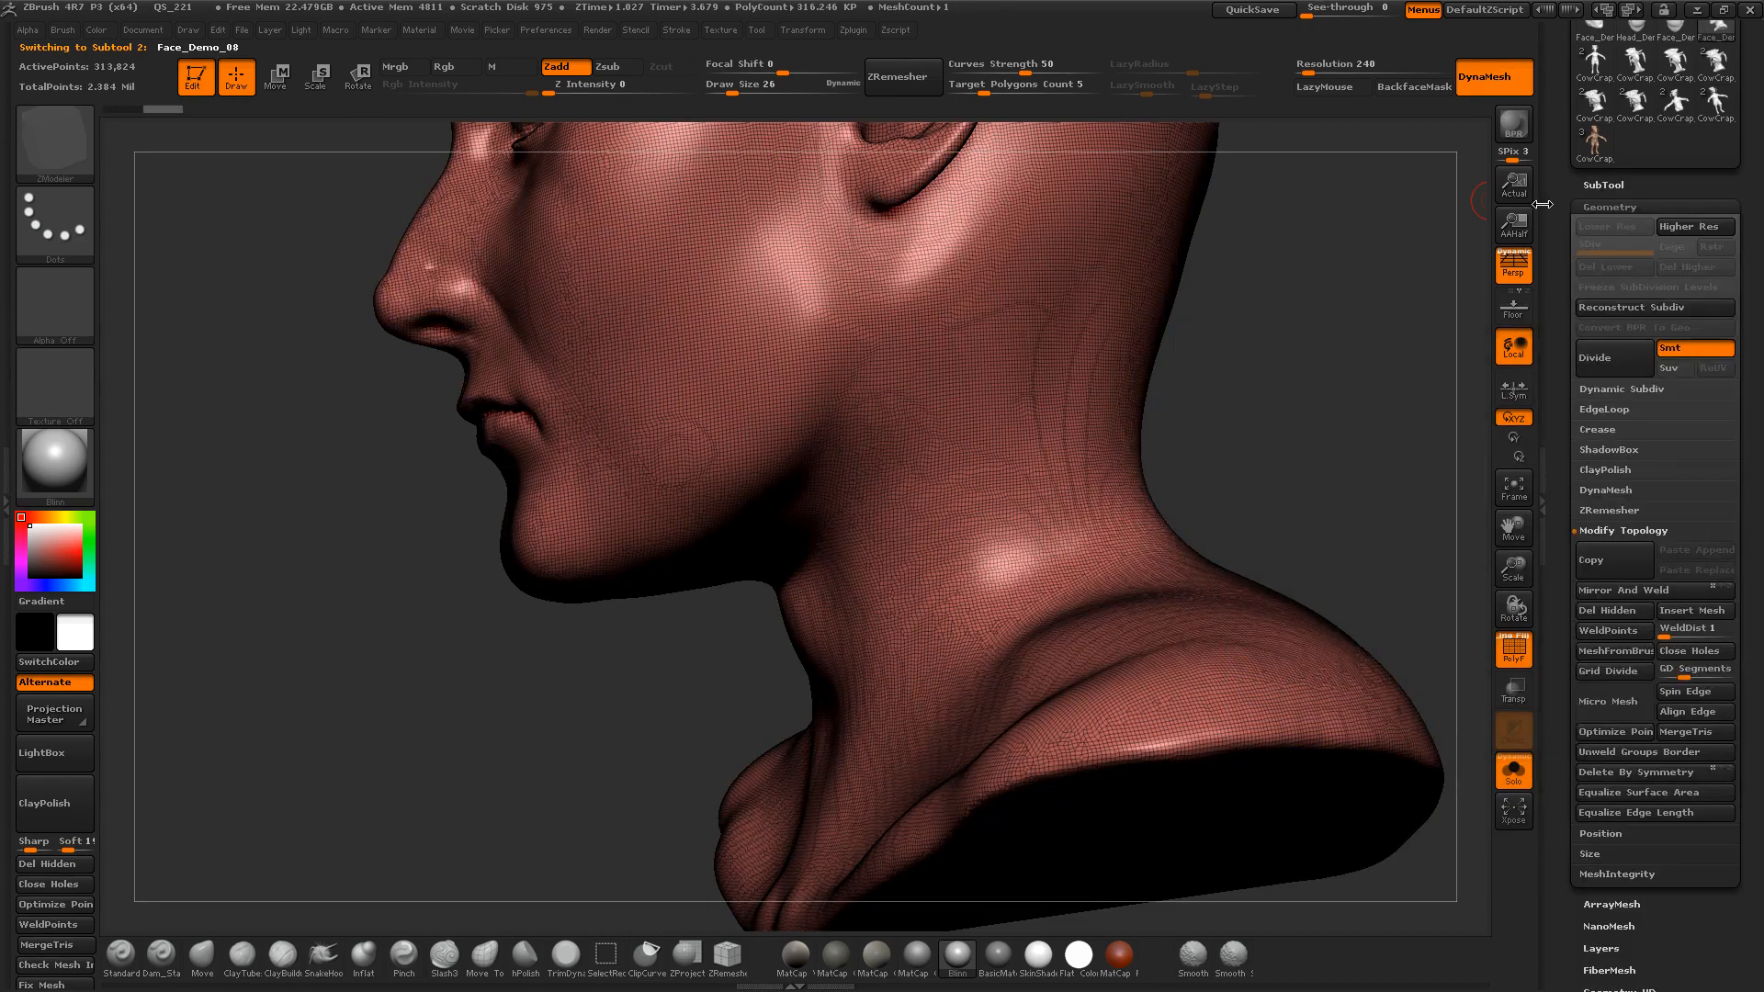
Step: Reselect the Remesh subtool and delete its higher subdivision levels
{"action": "left_click", "coordinate": [1618, 183]}
{"action": "left_click", "coordinate": [1624, 208]}
{"action": "left_click", "coordinate": [1604, 187]}
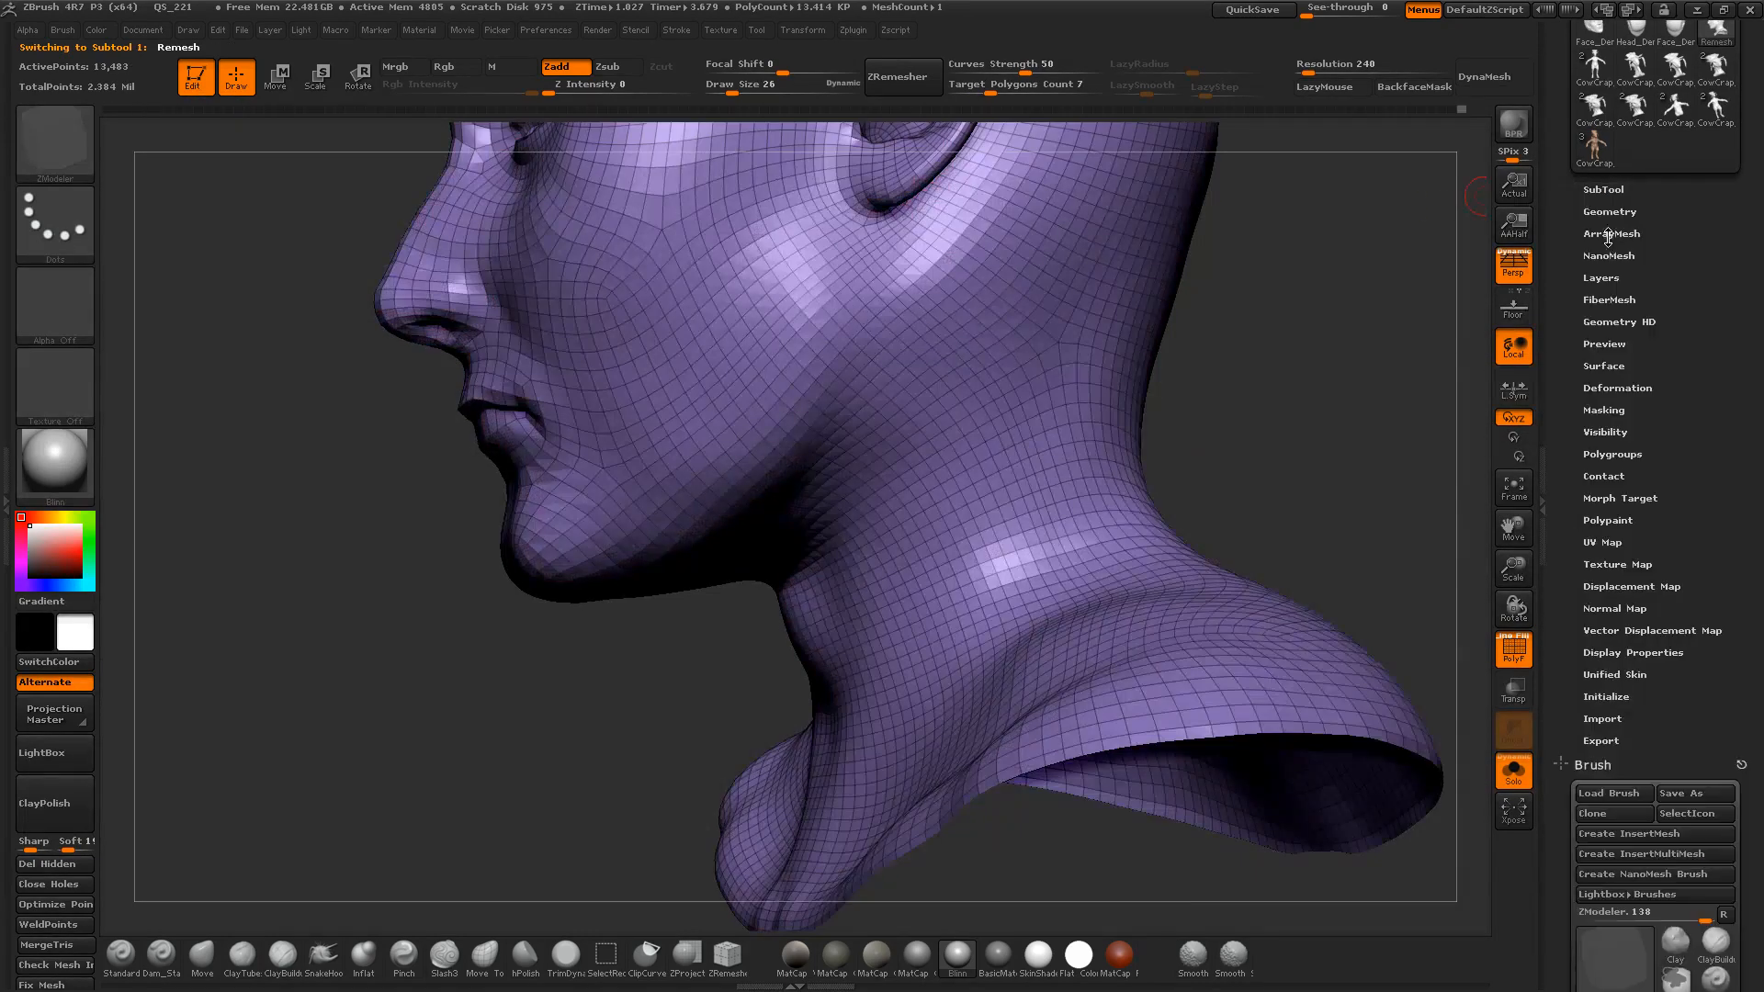
{"action": "left_click", "coordinate": [1614, 213]}
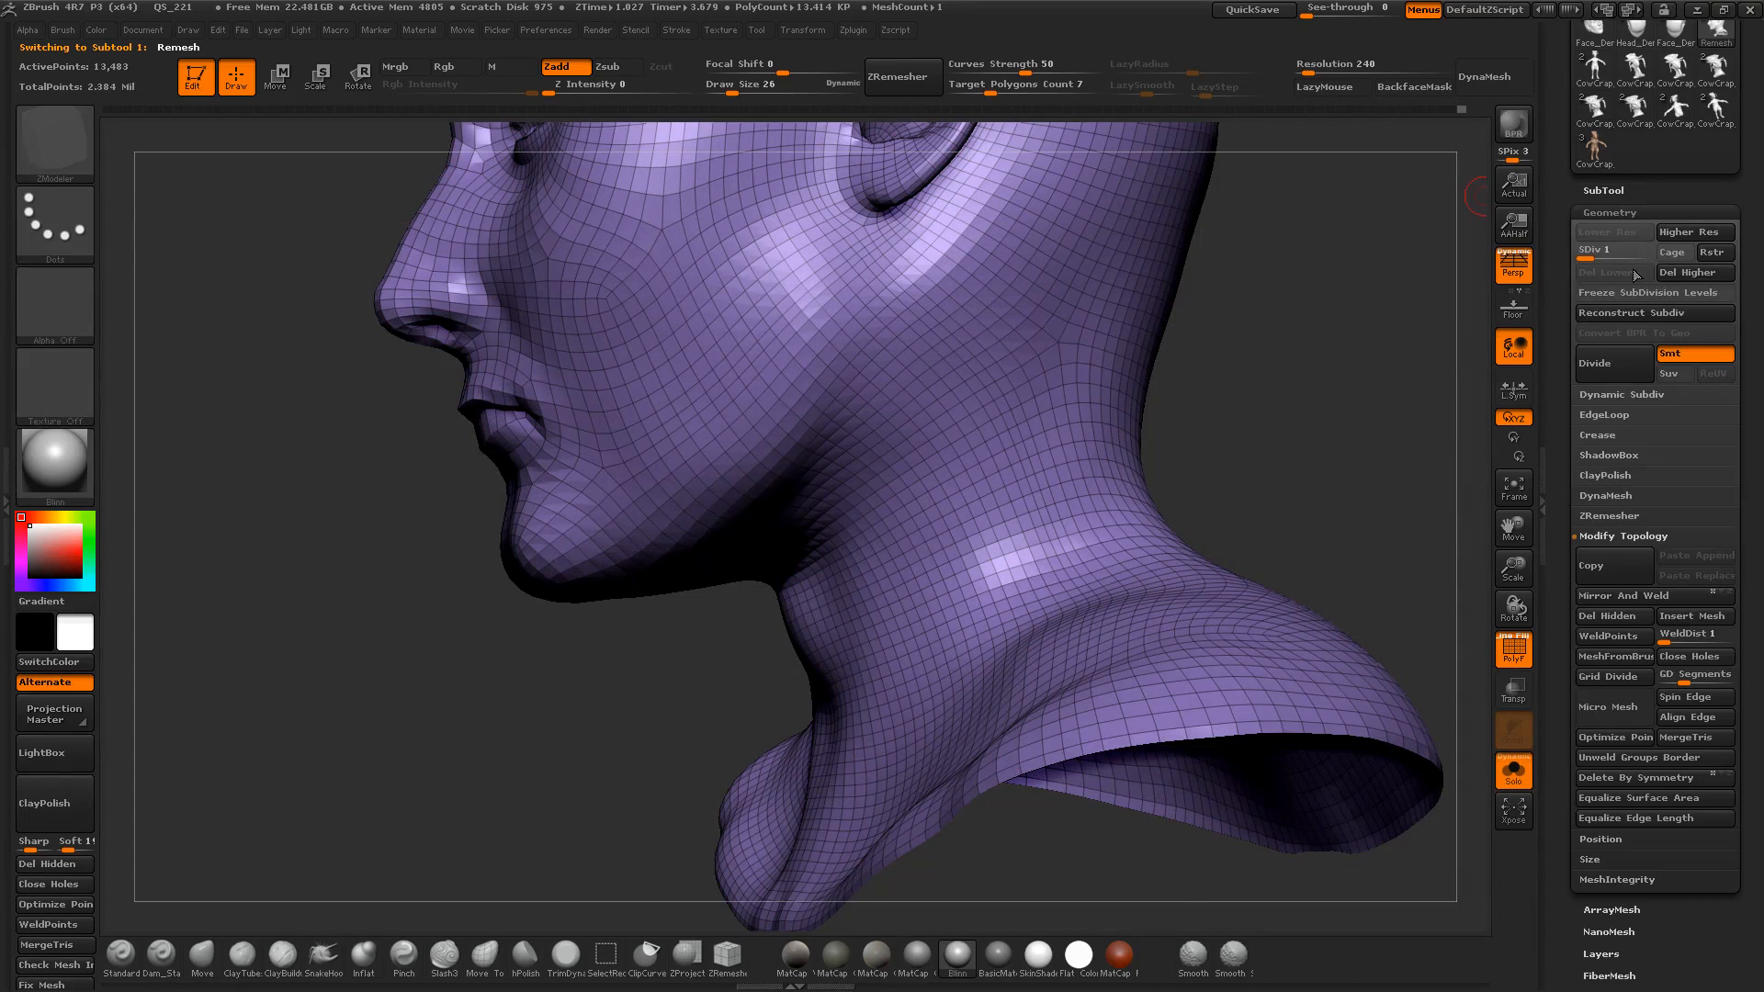
{"action": "left_click", "coordinate": [1693, 274]}
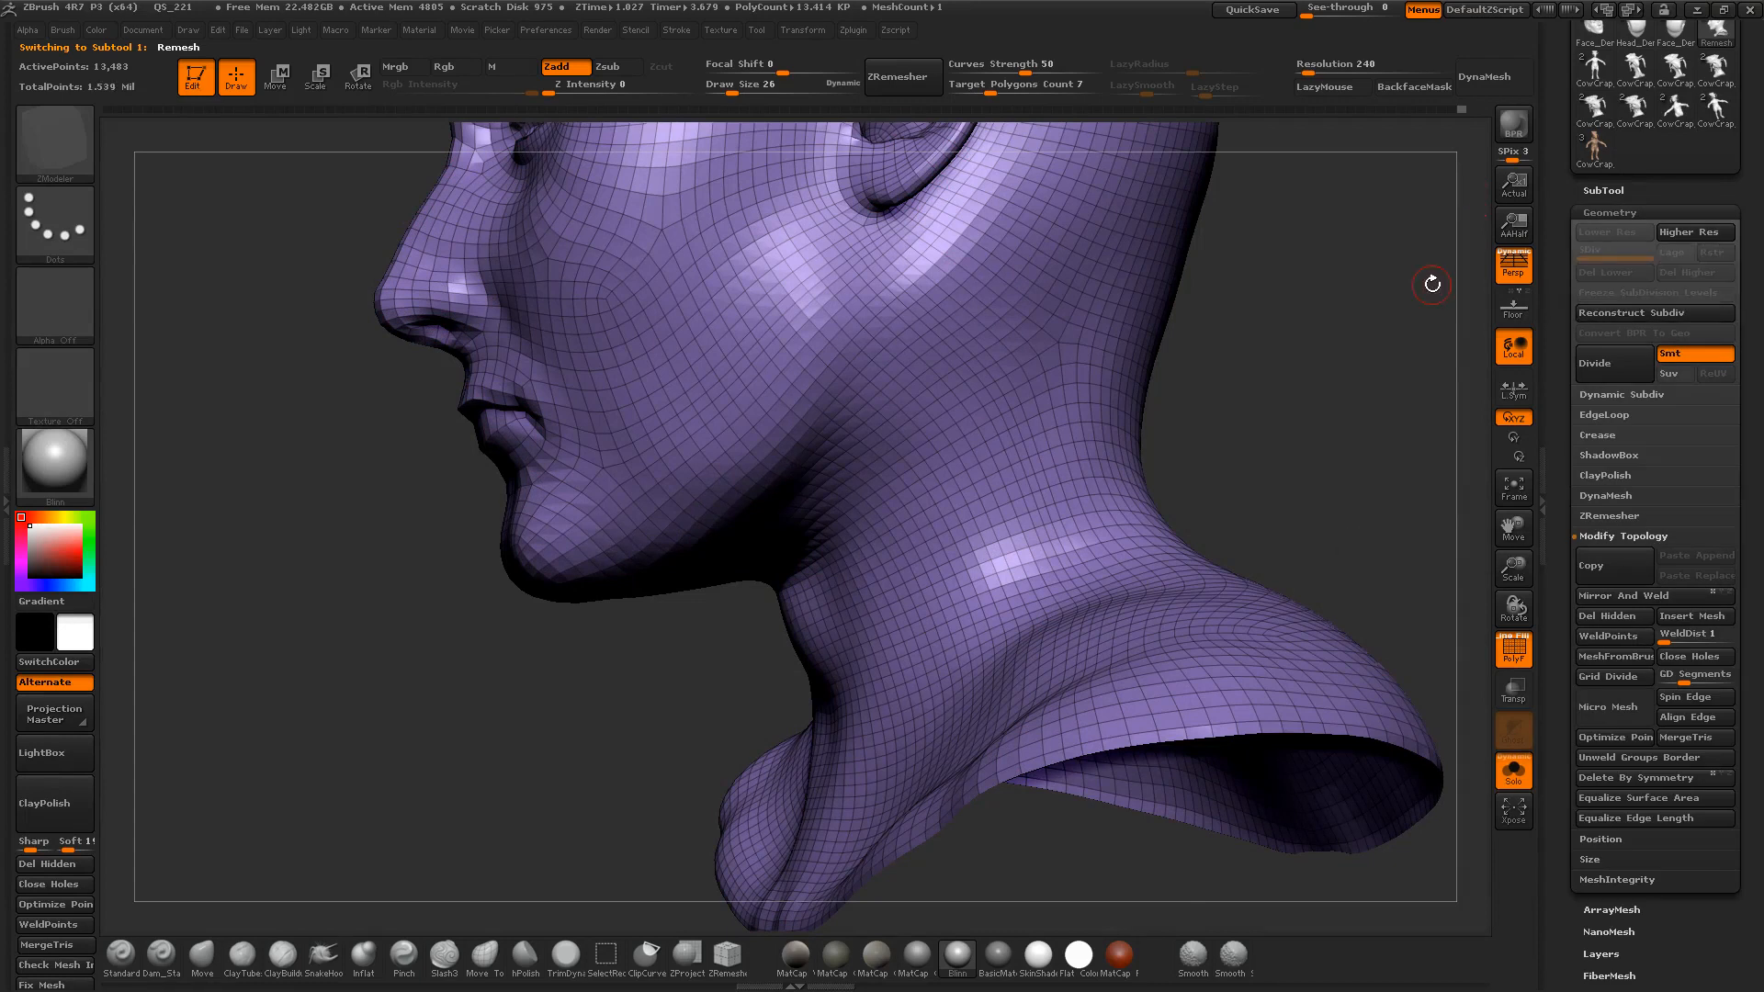
Step: Delete several complete edge loops around the upper neck below the jaw to thin out the mesh
{"action": "left_click", "coordinate": [954, 413]}
{"action": "left_click_drag", "start_coordinate": [1188, 343], "coordinate": [1133, 386]}
{"action": "key", "text": "ctrl+z"}
{"action": "left_click", "coordinate": [1123, 389]}
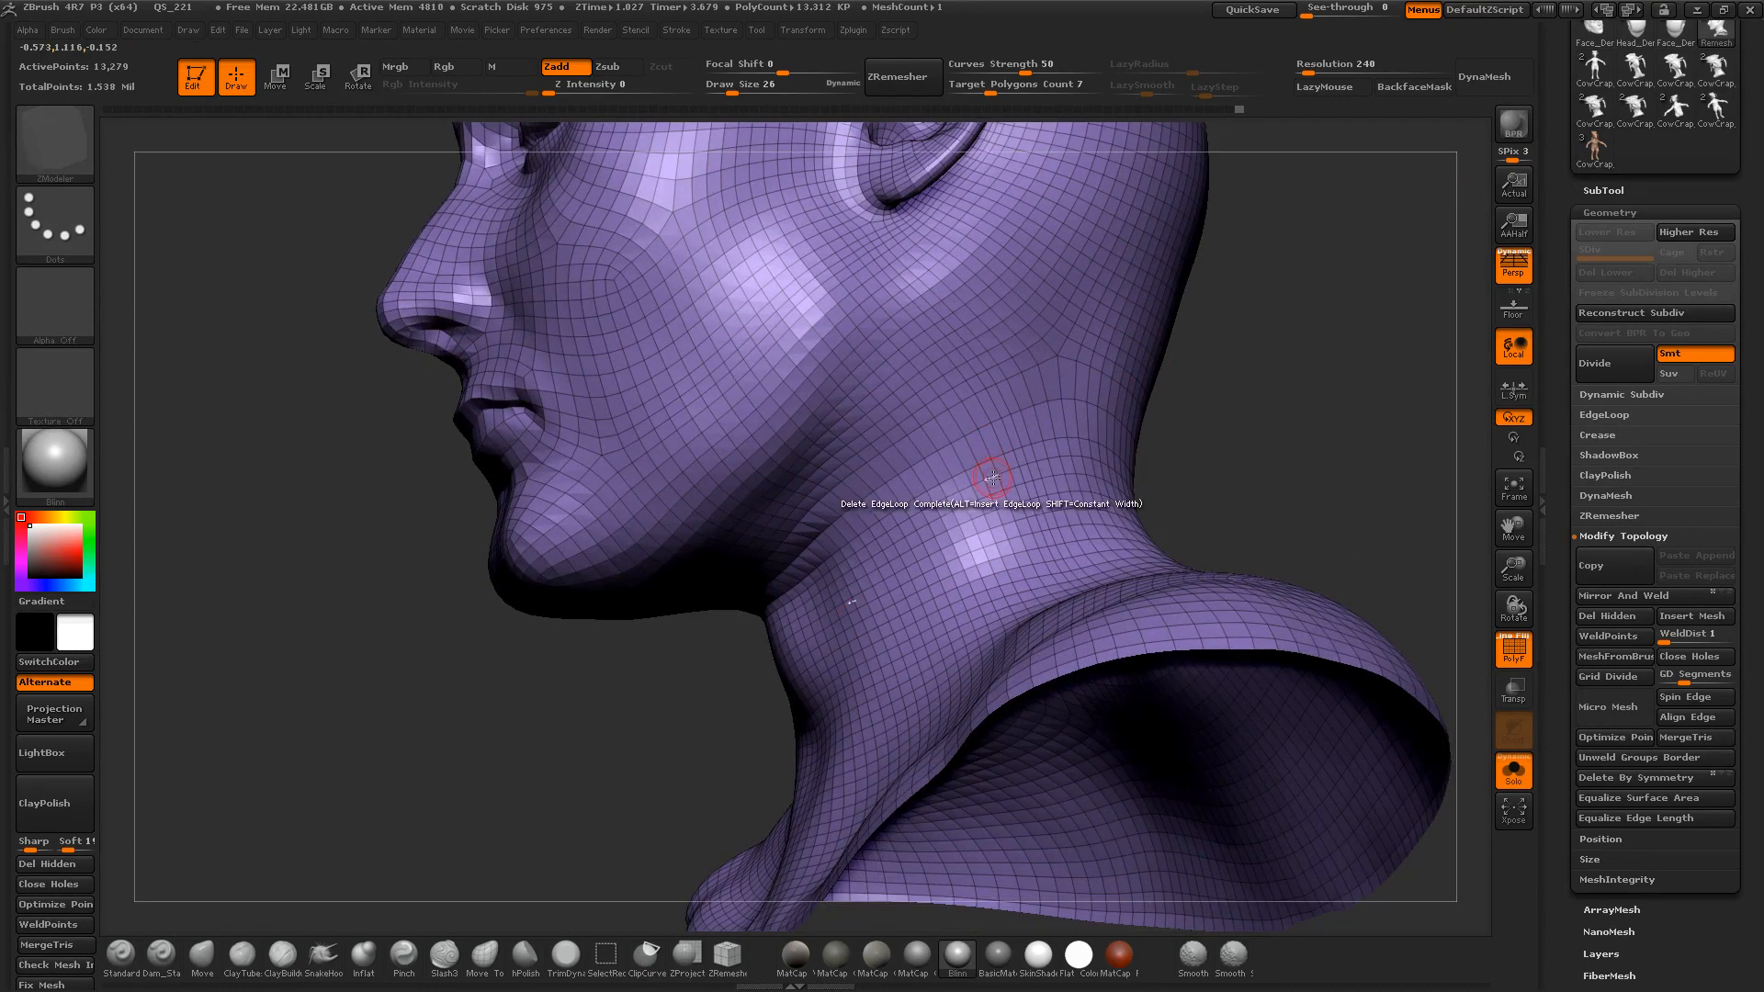
{"action": "left_click", "coordinate": [994, 484]}
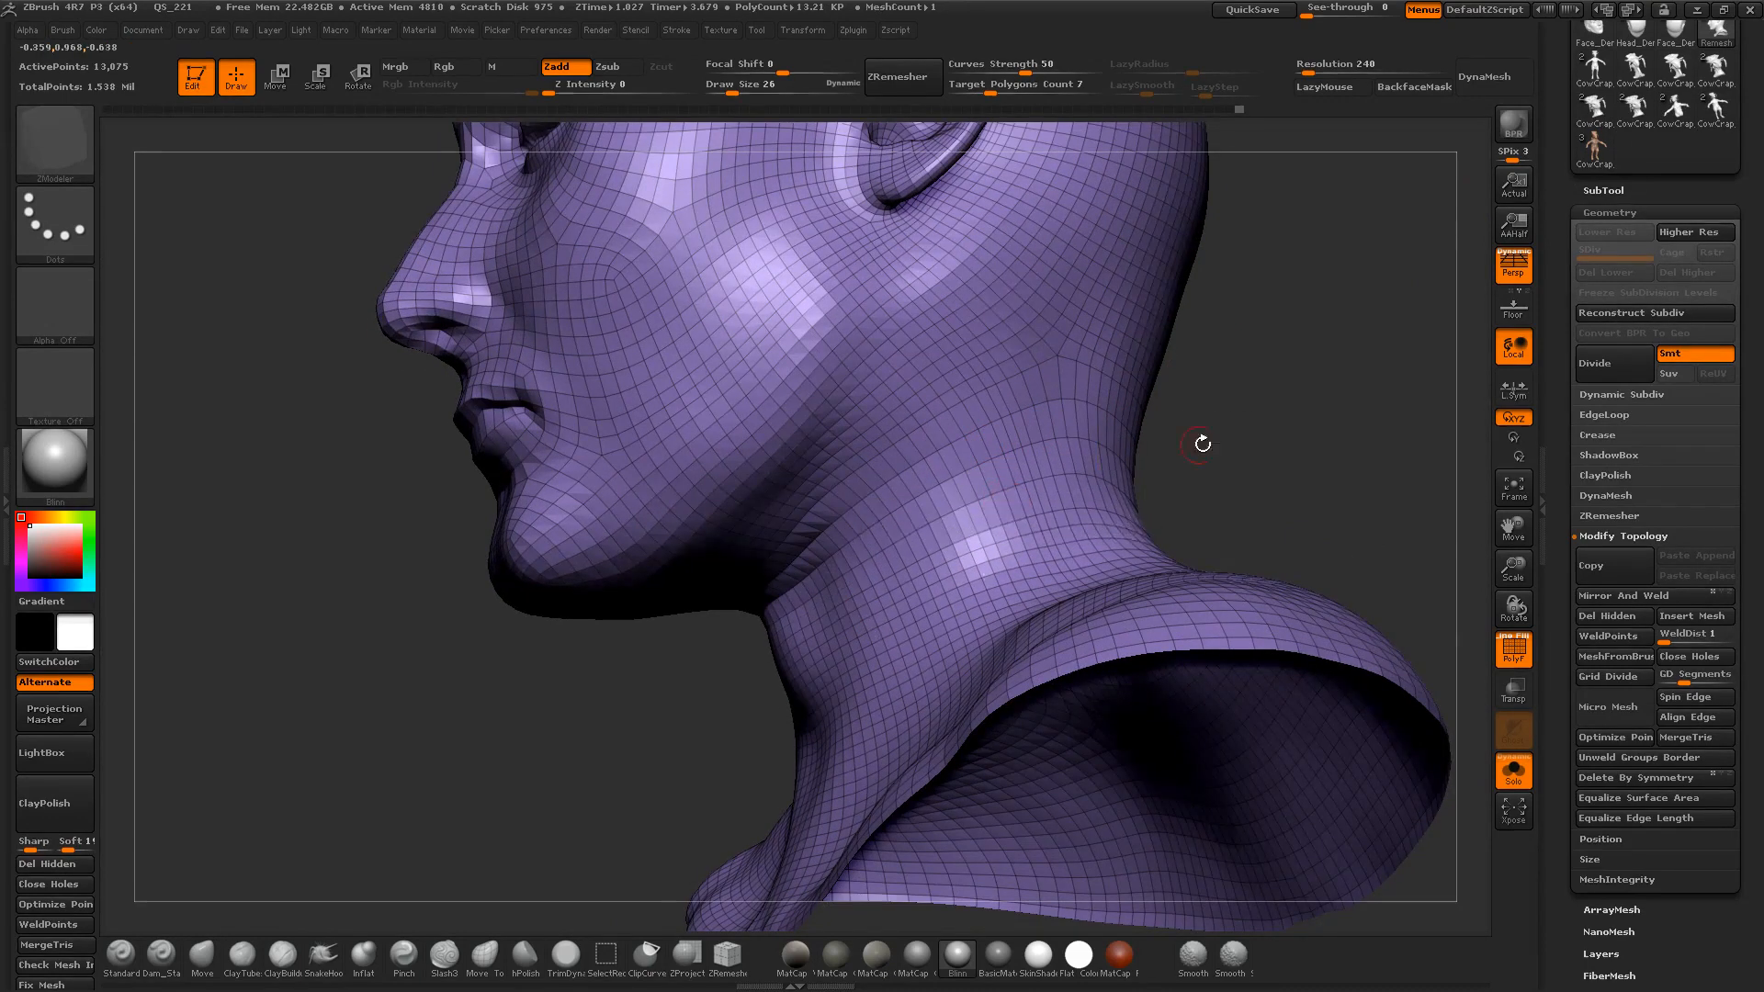
Step: Delete more complete edge loops around the lower neck toward the shoulder, undoing the stray mask stroke
{"action": "left_click_drag", "start_coordinate": [1201, 441], "coordinate": [1152, 417]}
{"action": "left_click", "coordinate": [981, 482]}
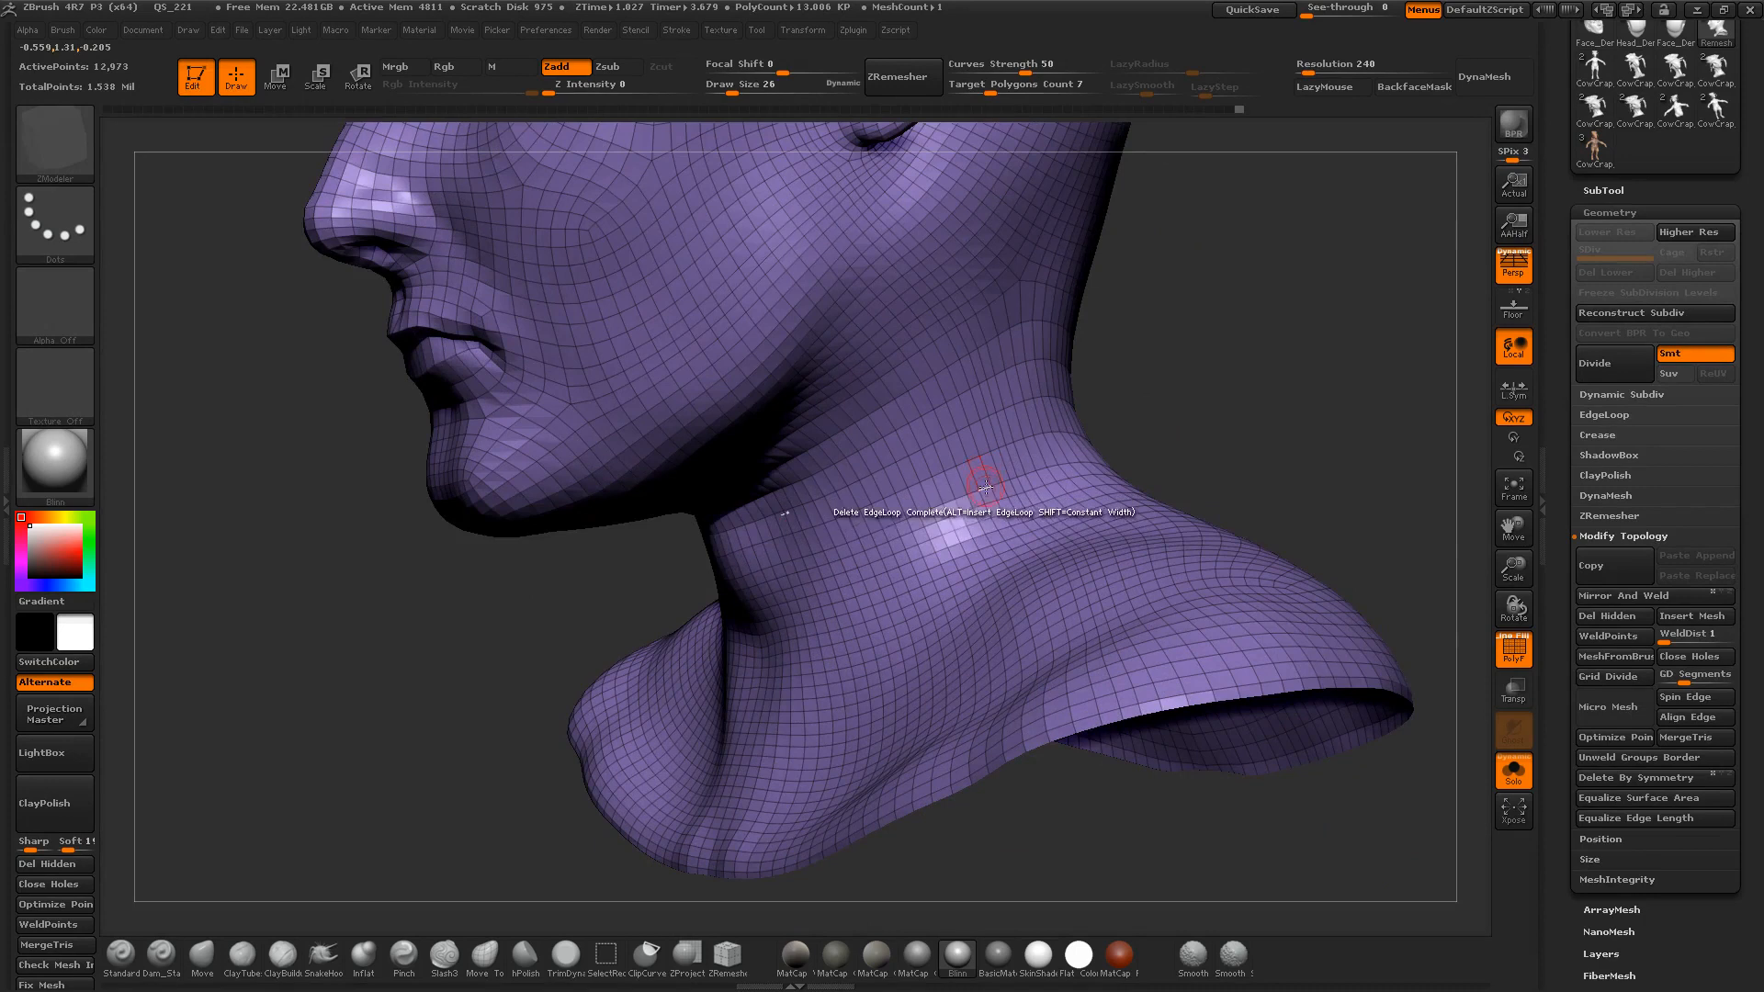
{"action": "left_click", "coordinate": [994, 510]}
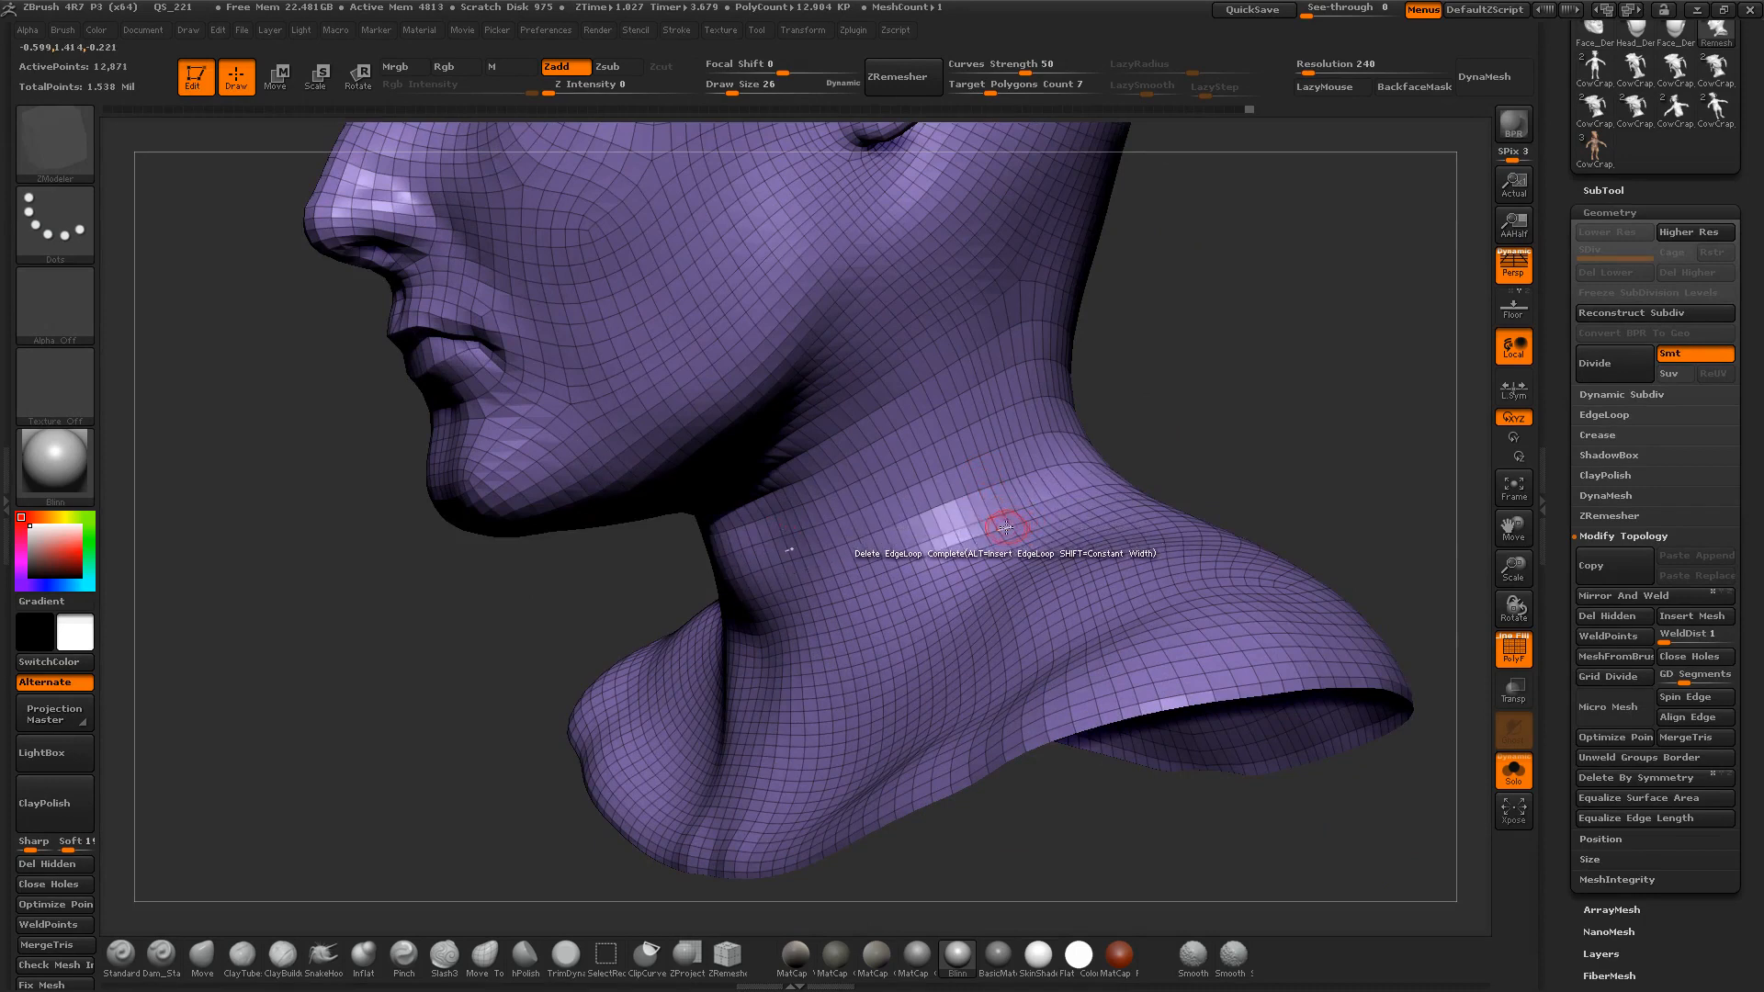
{"action": "left_click", "coordinate": [1015, 525]}
{"action": "right_click_drag", "start_coordinate": [1022, 529], "coordinate": [1031, 560]}
{"action": "left_click", "coordinate": [1032, 560]}
{"action": "left_click_drag", "start_coordinate": [1028, 562], "coordinate": [1036, 569]}
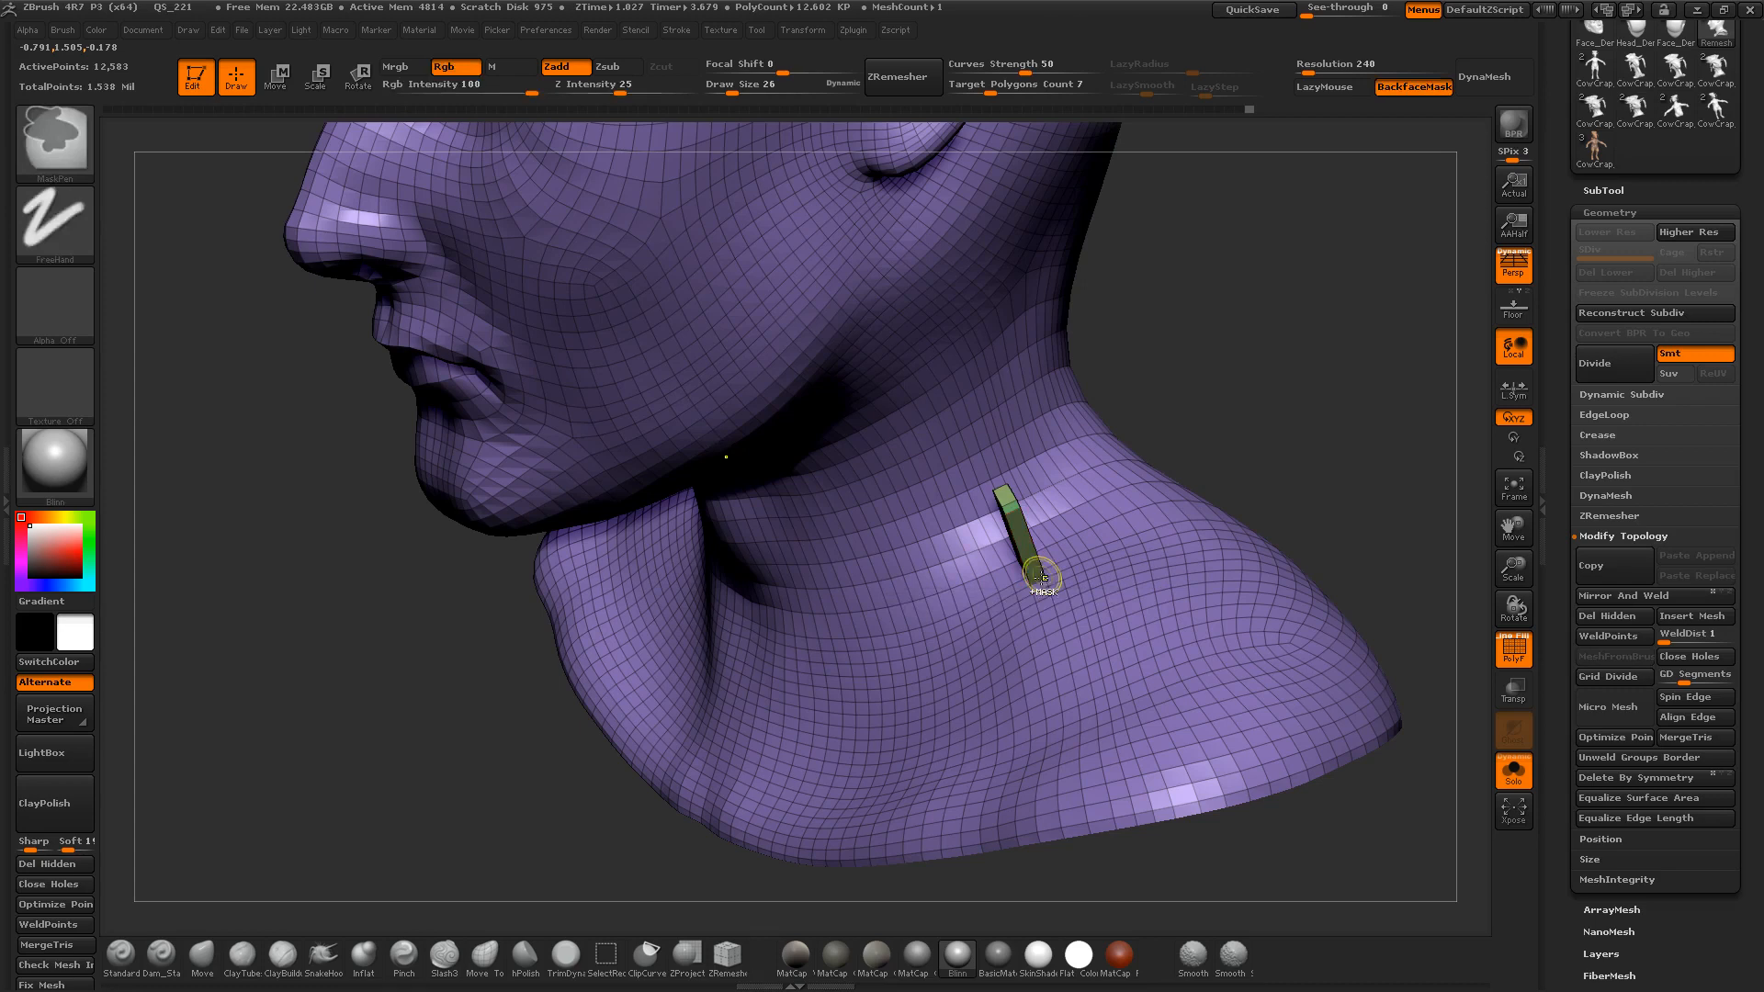
{"action": "key", "text": "ctrl+z"}
{"action": "left_click", "coordinate": [1038, 581]}
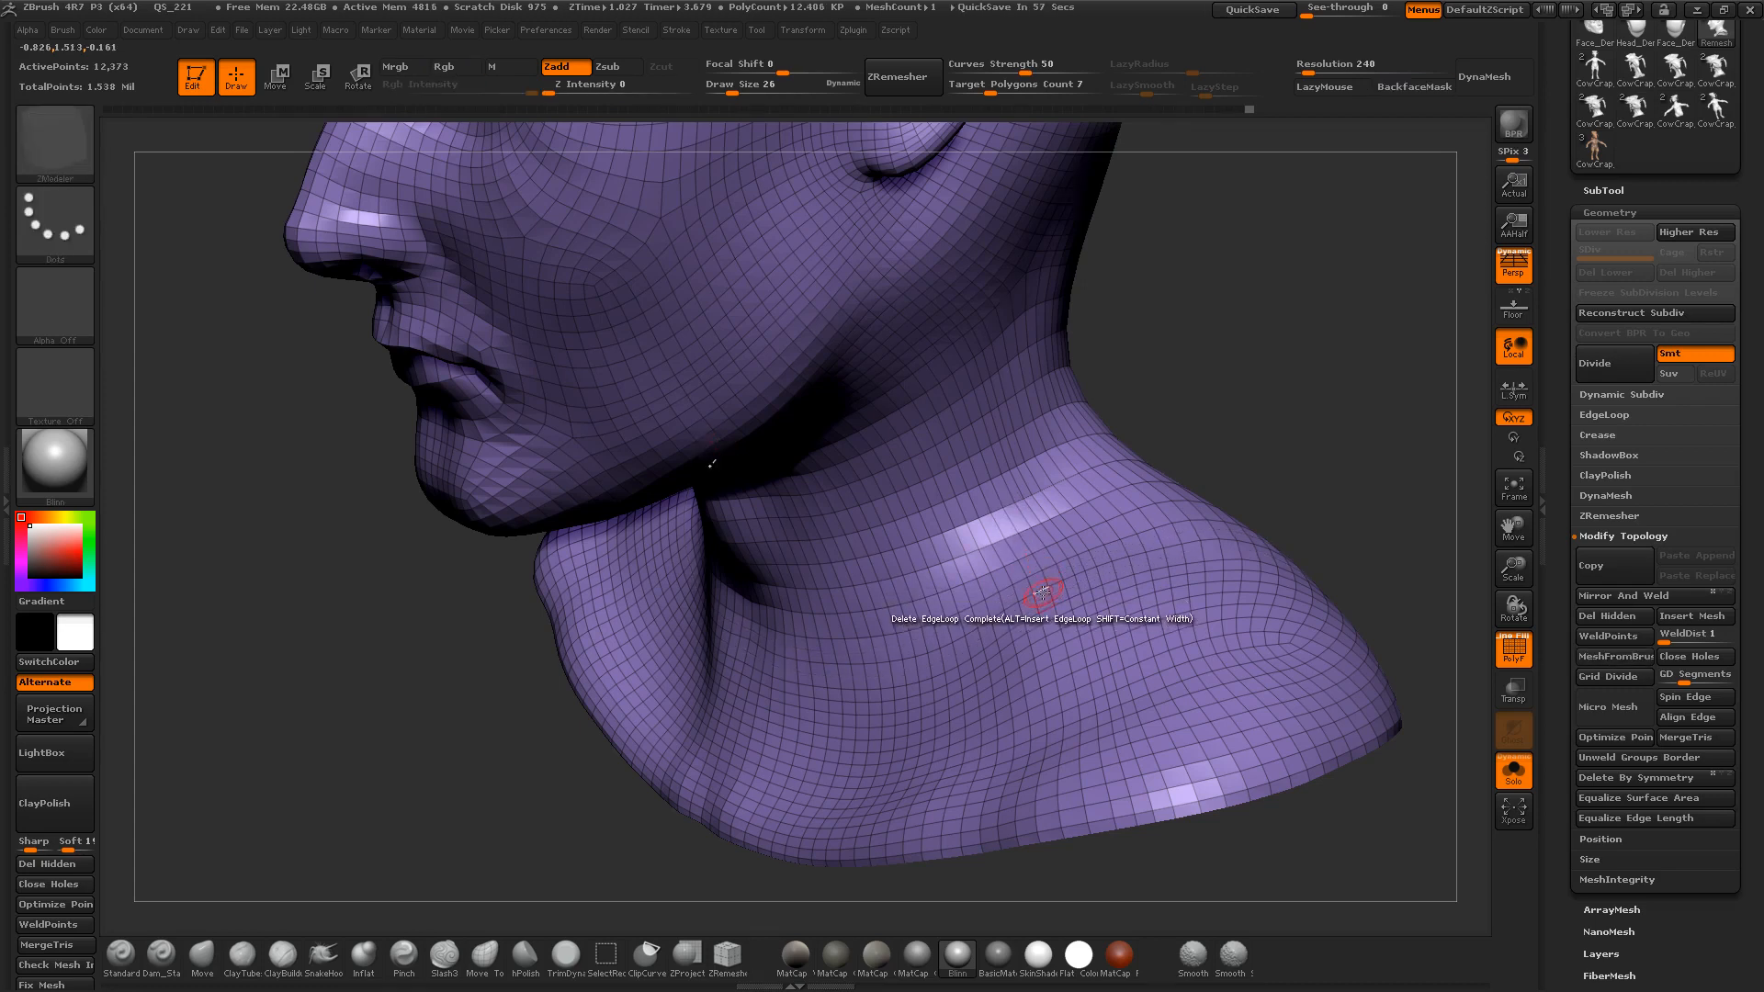
Step: Delete spaced complete edge loops across the shoulder and chest down toward the bust's lower border
{"action": "left_click", "coordinate": [1058, 648]}
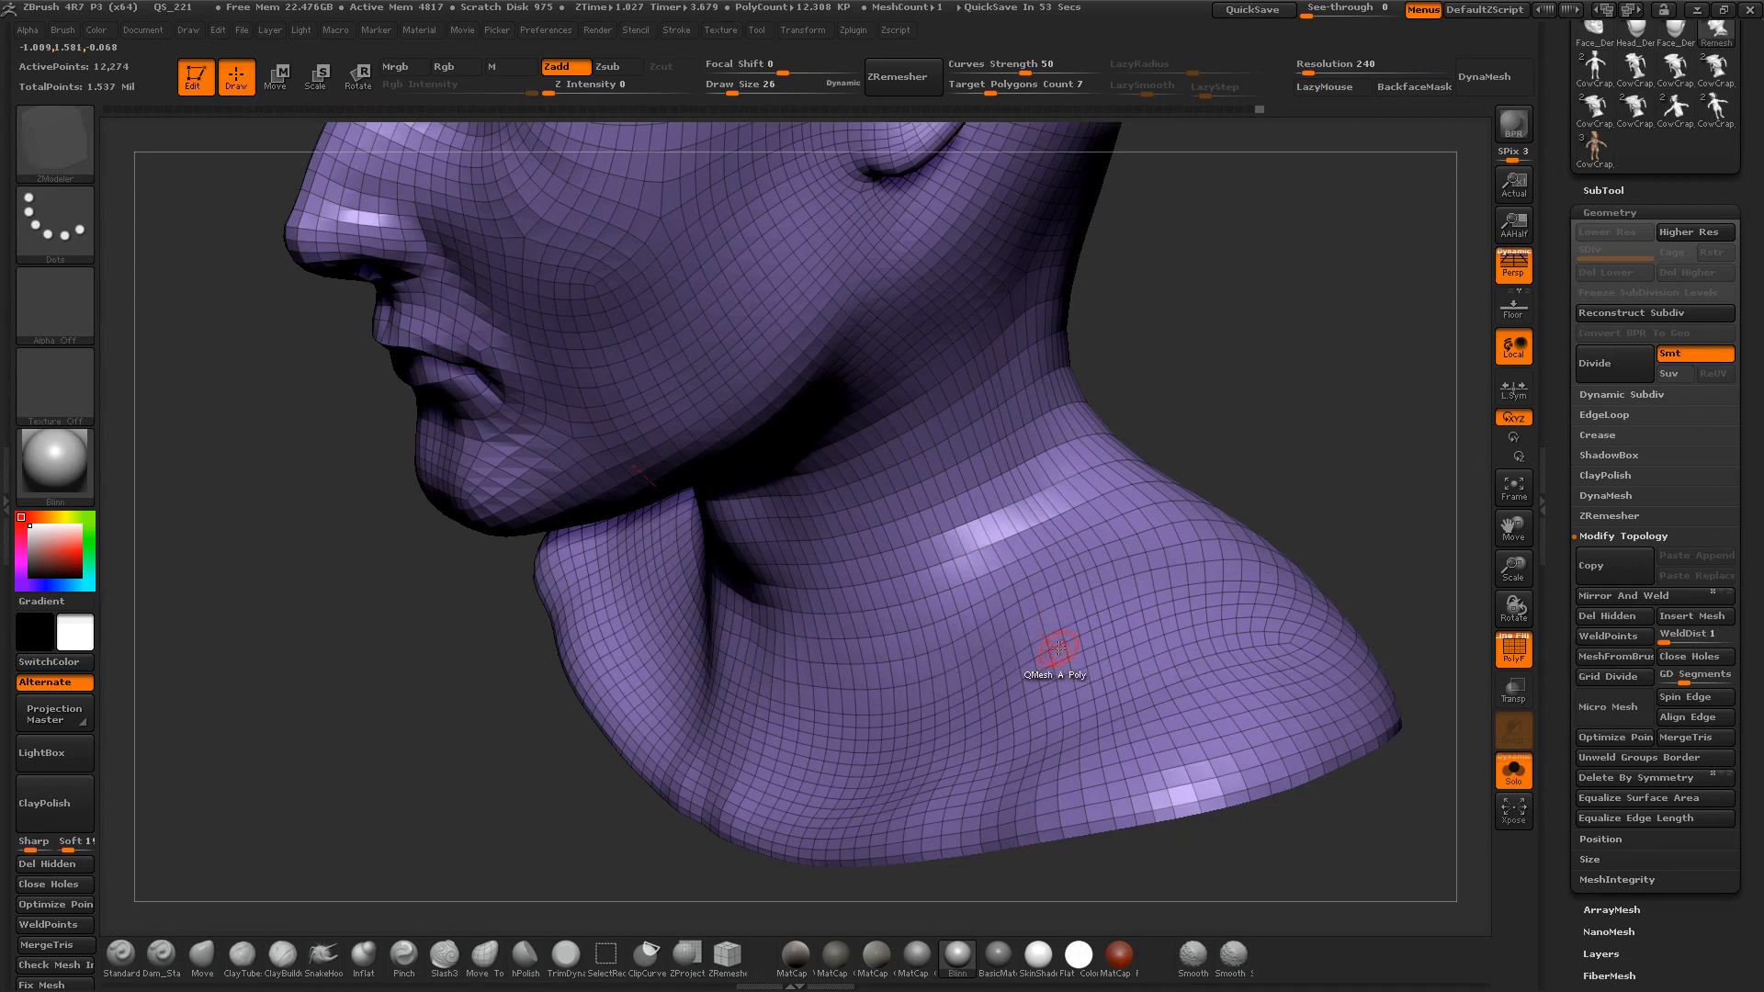
{"action": "left_click", "coordinate": [1058, 651]}
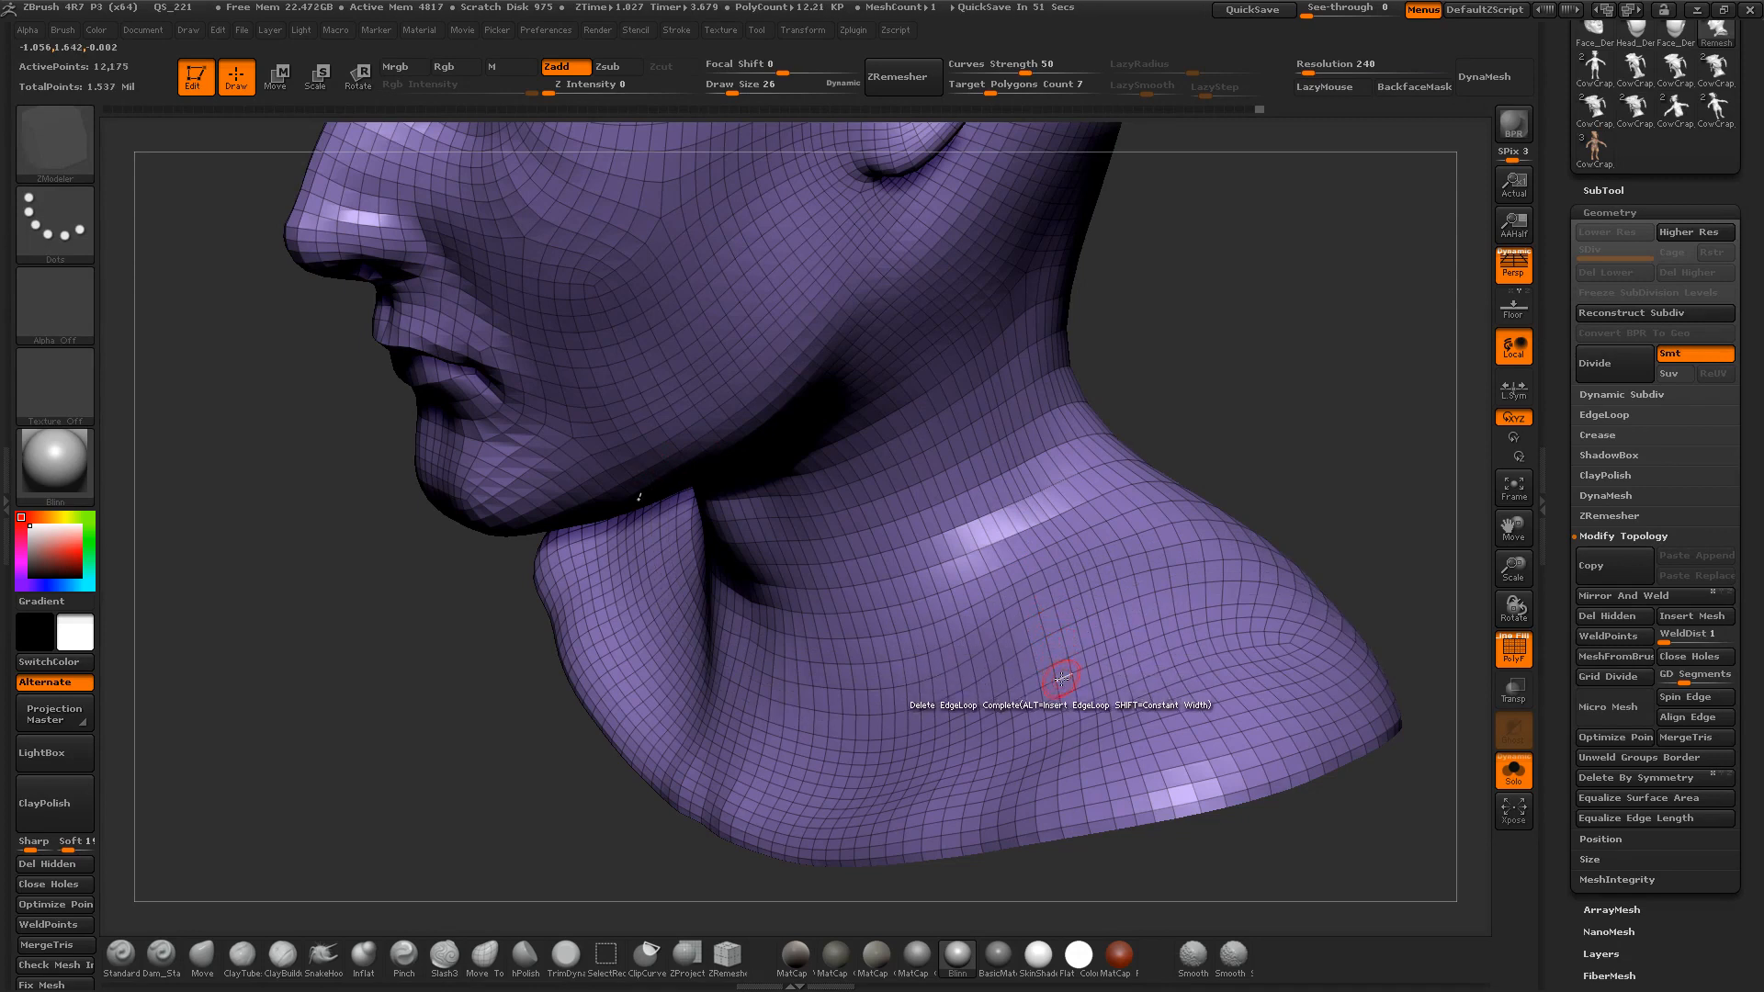
{"action": "left_click", "coordinate": [1061, 678]}
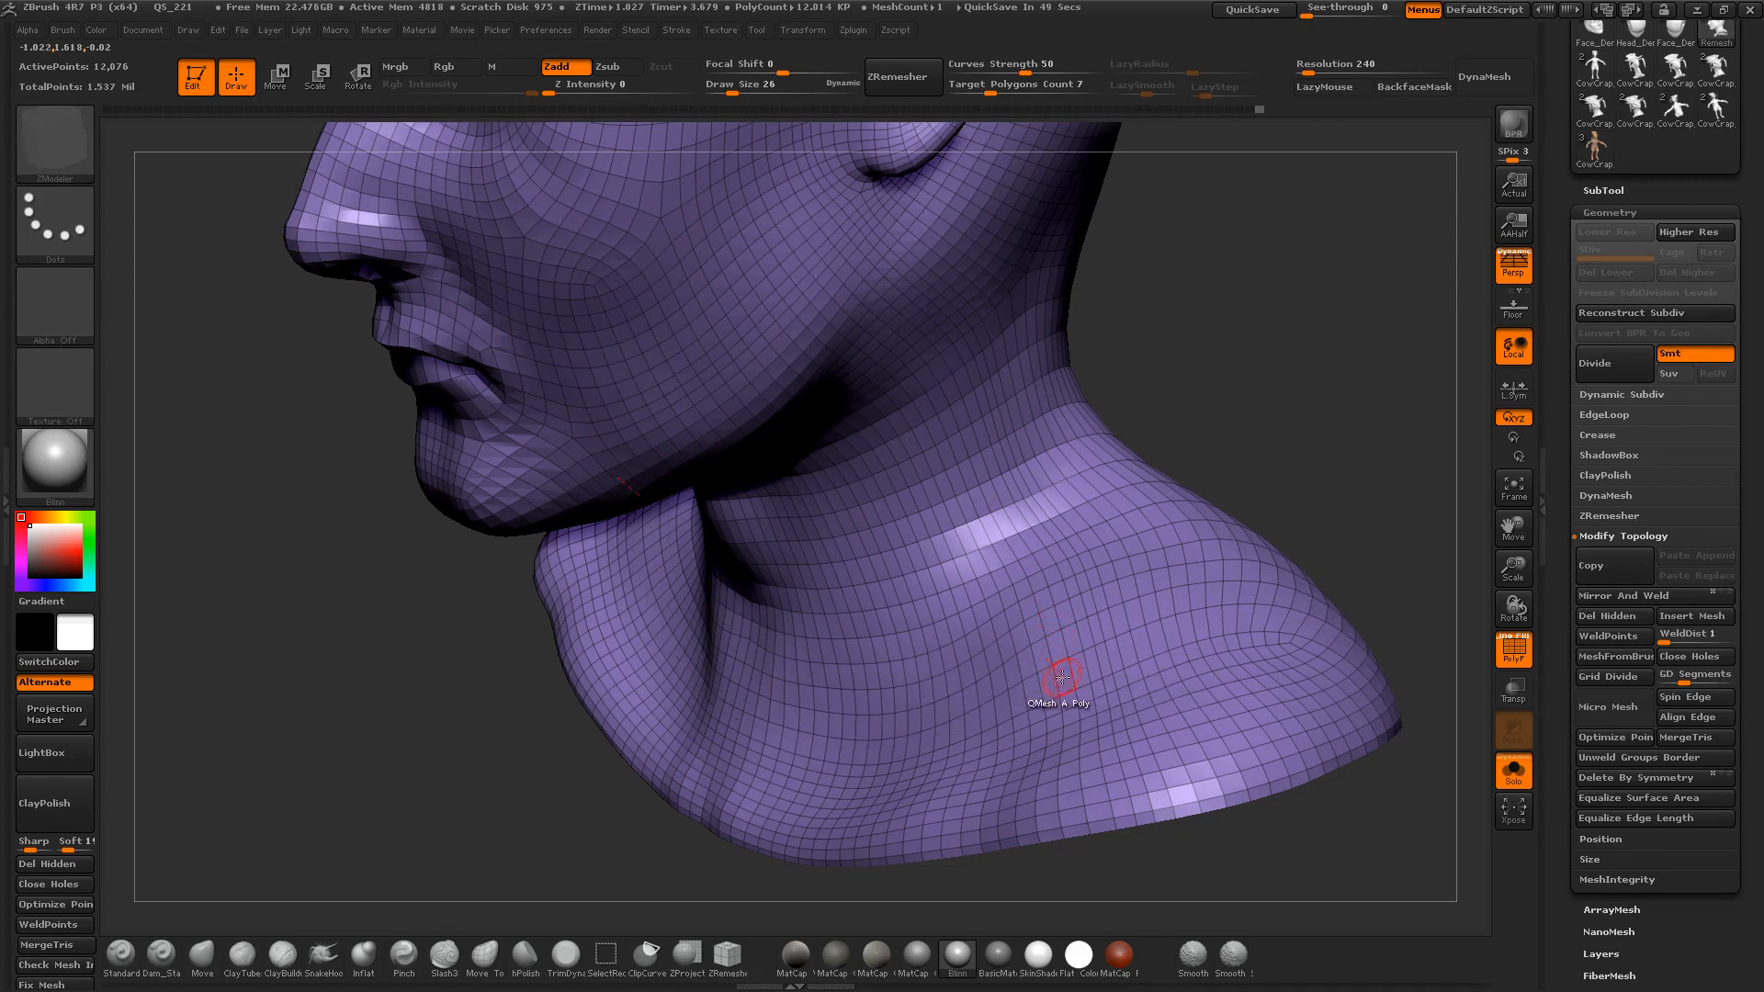
{"action": "left_click", "coordinate": [1069, 730]}
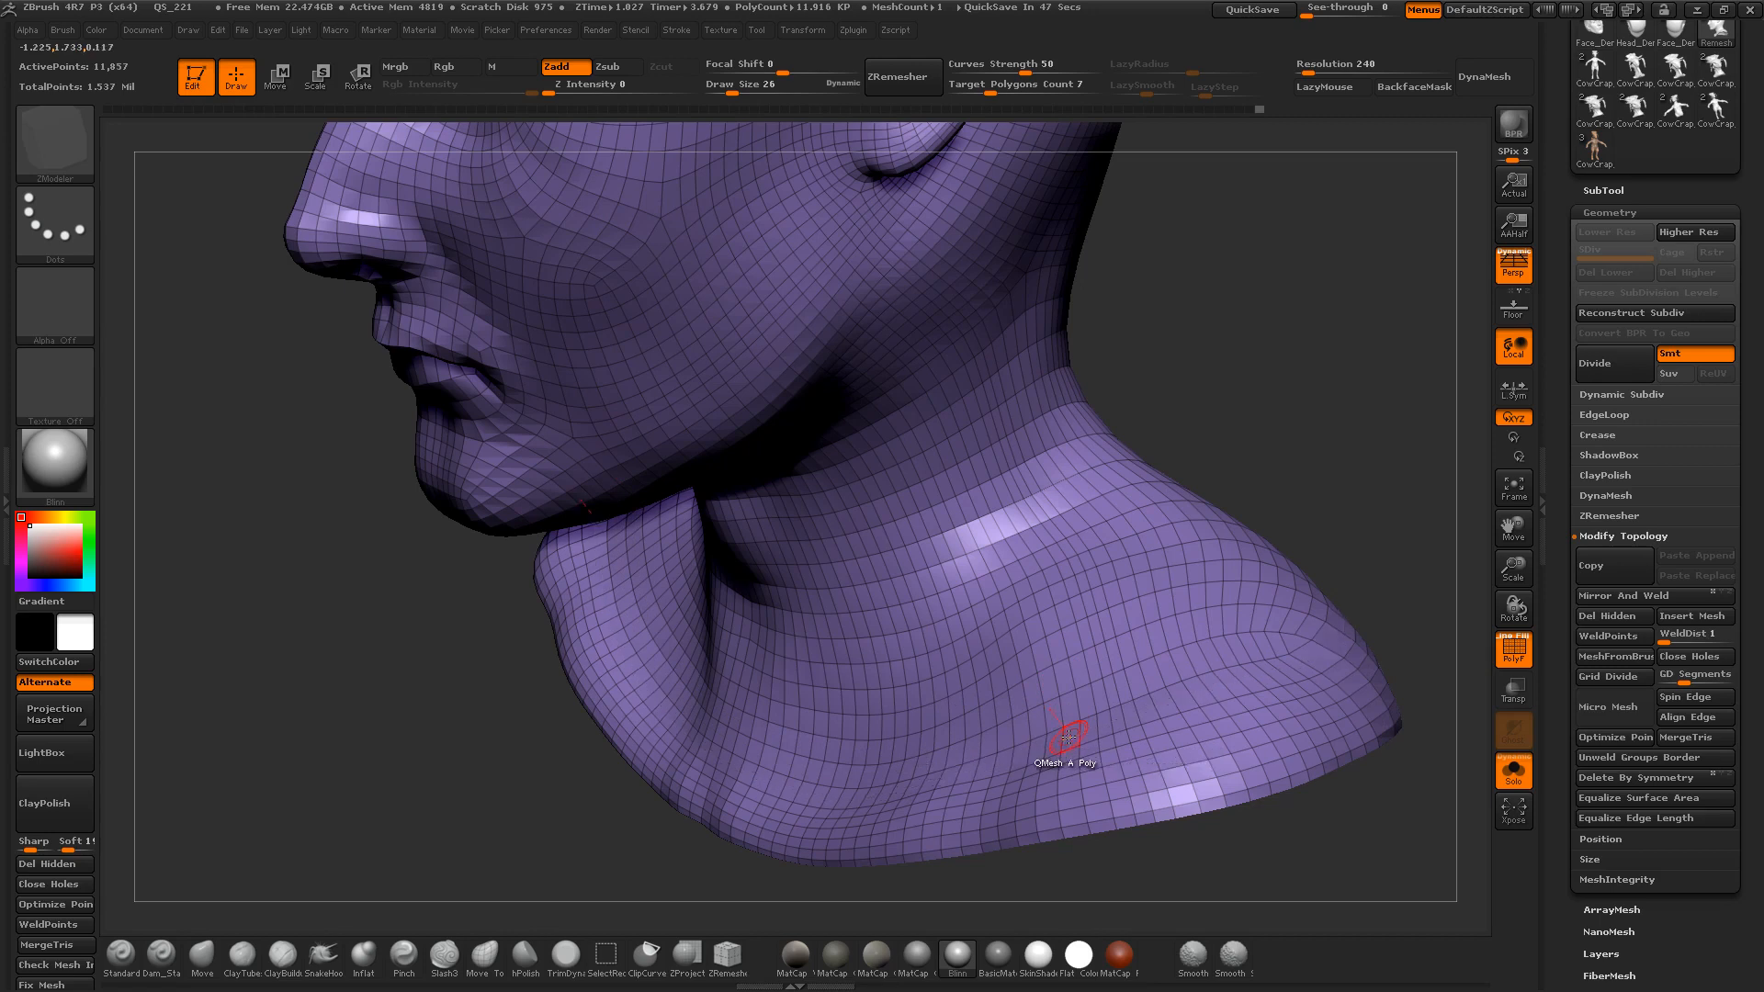
{"action": "left_click", "coordinate": [1071, 740]}
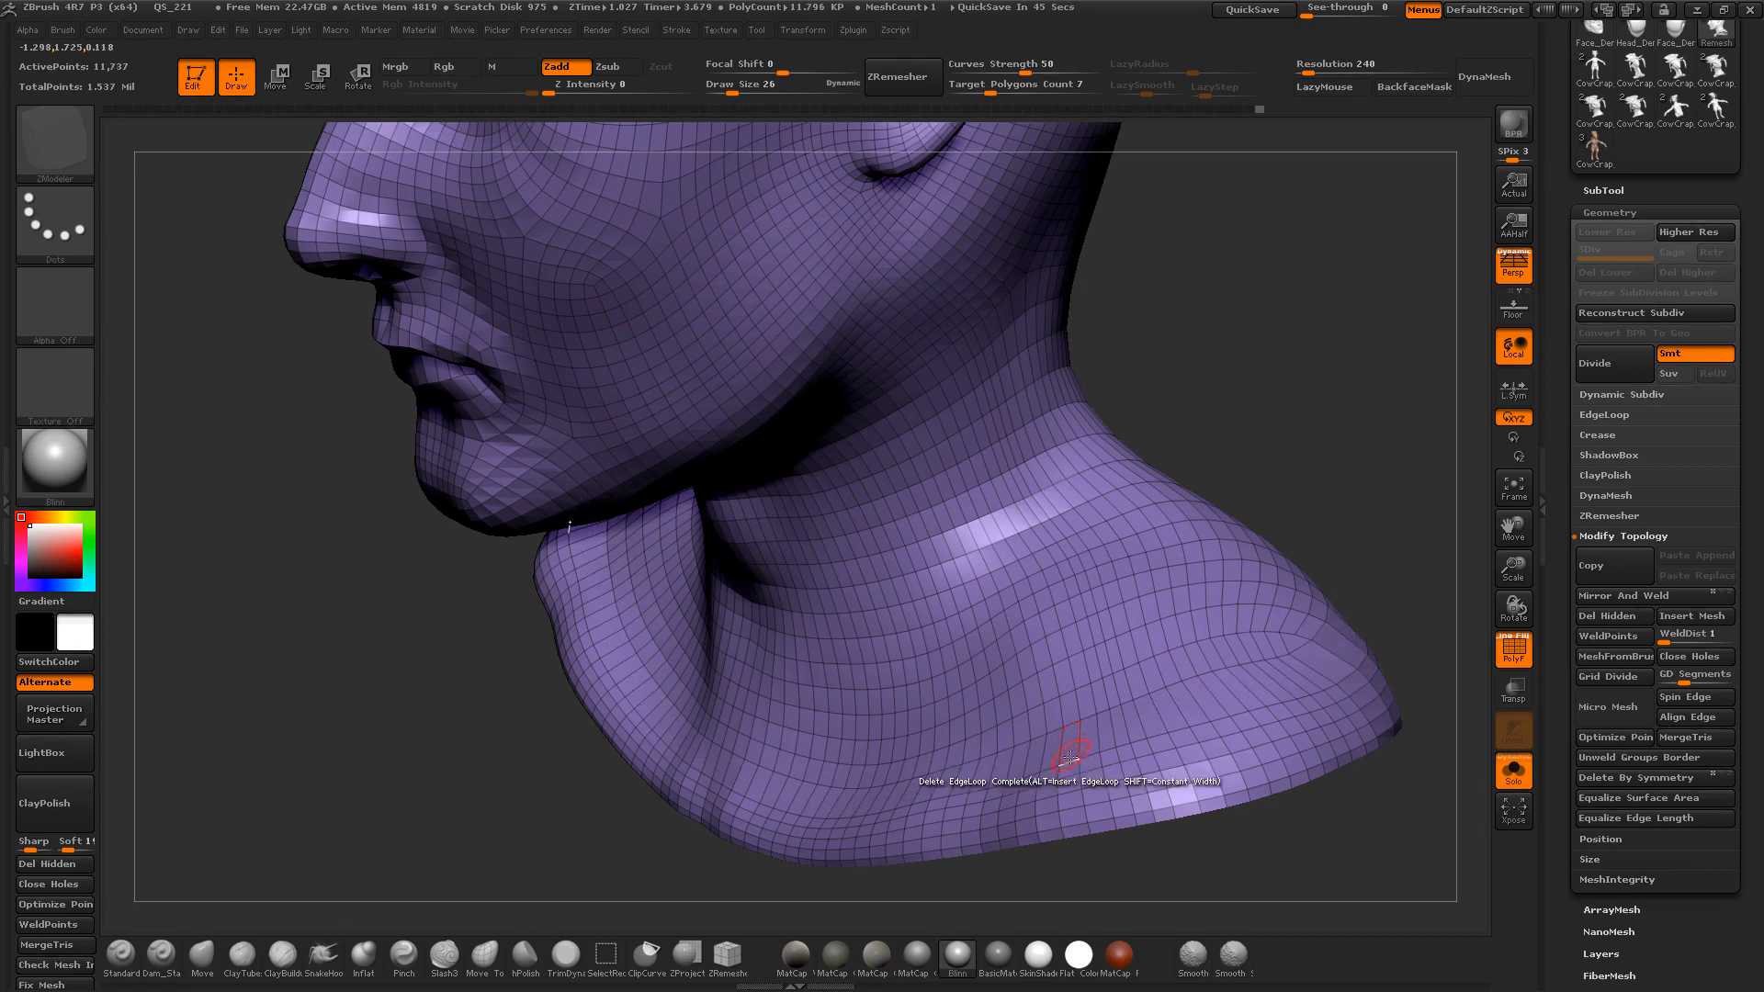
Step: Delete complete edge loops running along the lower border of the bust's chest and shoulder
{"action": "left_click", "coordinate": [1073, 774]}
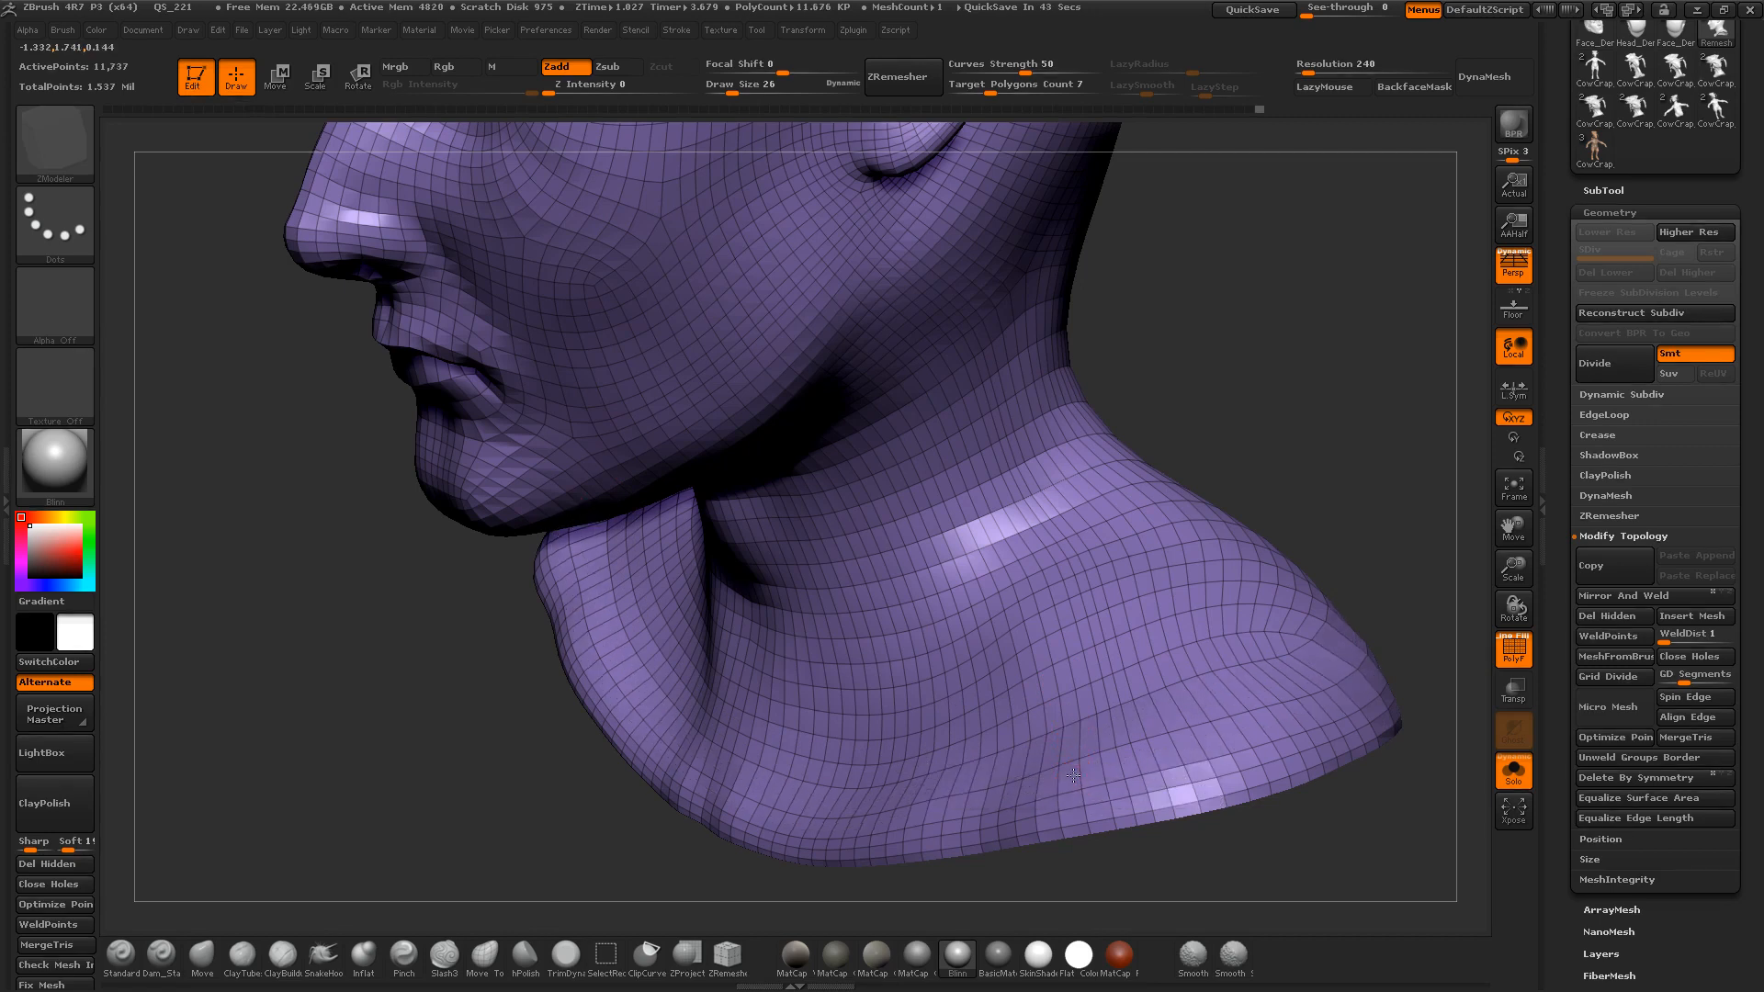
{"action": "left_click", "coordinate": [1073, 823]}
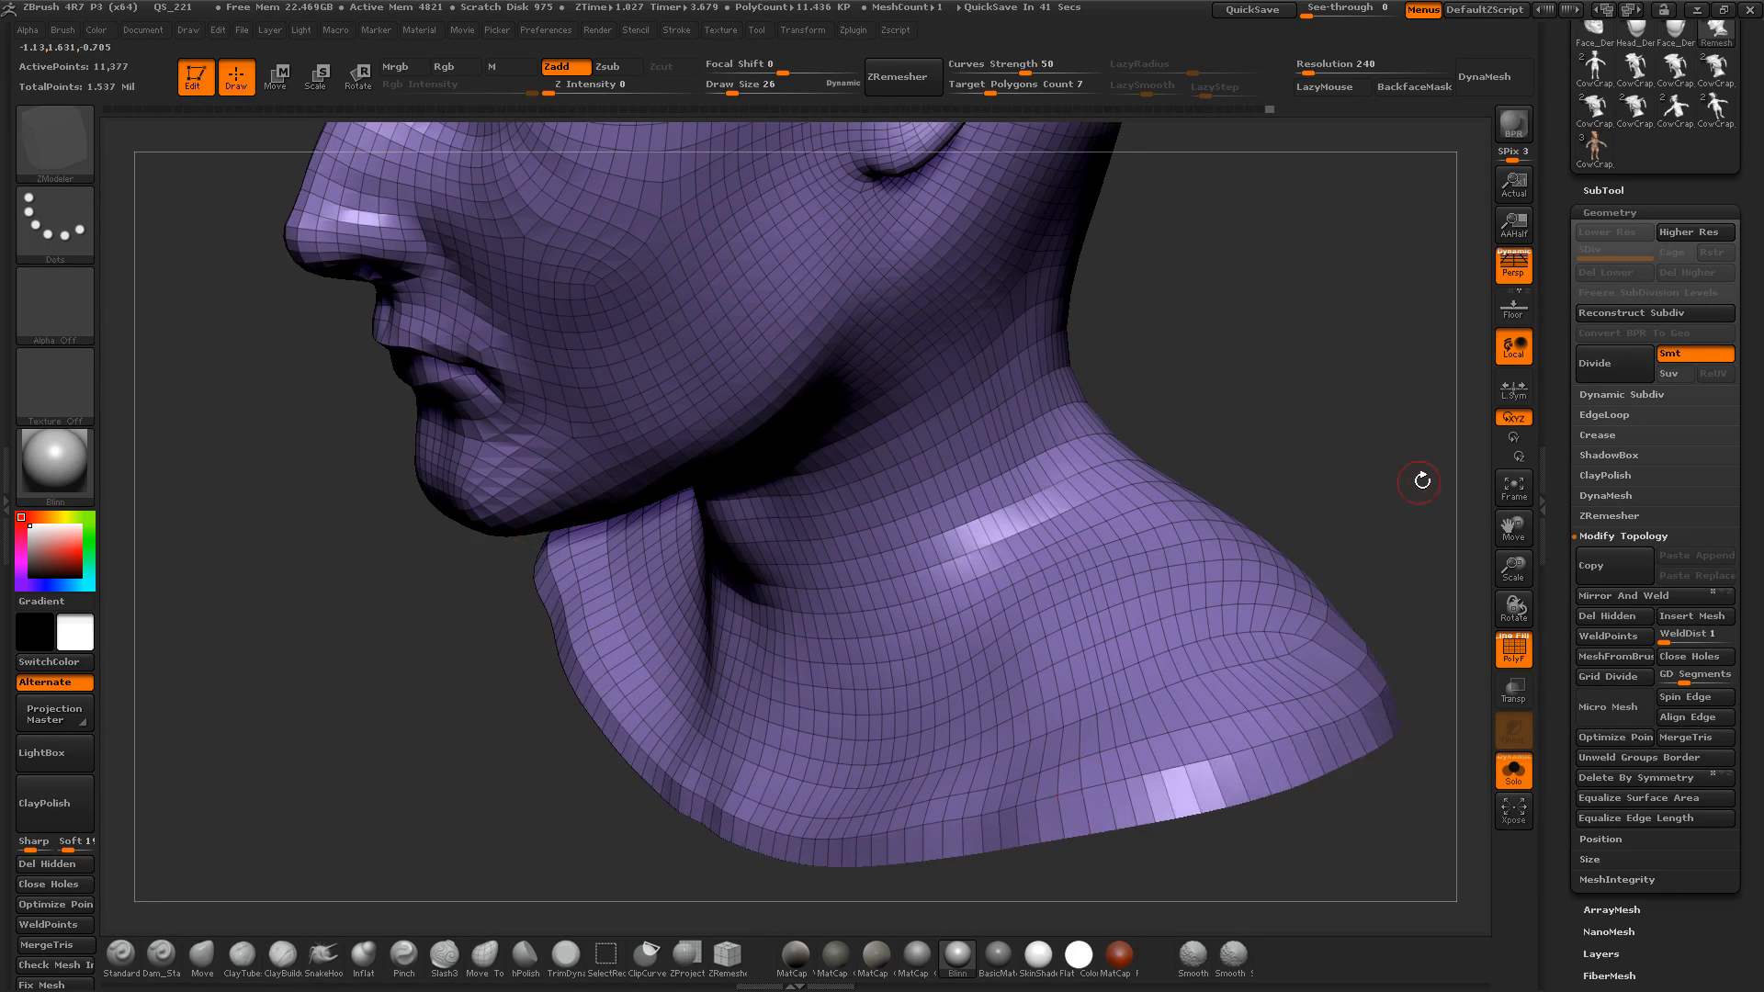
{"action": "mouse_move", "coordinate": [1421, 480]}
{"action": "left_mouse_down"}
{"action": "mouse_move", "coordinate": [1406, 413]}
{"action": "mouse_move", "coordinate": [1307, 505]}
{"action": "mouse_move", "coordinate": [1279, 484]}
{"action": "mouse_move", "coordinate": [1321, 519]}
{"action": "mouse_move", "coordinate": [1315, 484]}
{"action": "mouse_move", "coordinate": [1374, 634]}
{"action": "mouse_move", "coordinate": [1146, 438]}
{"action": "mouse_move", "coordinate": [1209, 484]}
{"action": "mouse_move", "coordinate": [1304, 464]}
{"action": "mouse_move", "coordinate": [1067, 487]}
{"action": "mouse_move", "coordinate": [1144, 604]}
{"action": "mouse_move", "coordinate": [1106, 504]}
{"action": "mouse_move", "coordinate": [1158, 622]}
{"action": "mouse_move", "coordinate": [1135, 702]}
{"action": "left_mouse_up"}
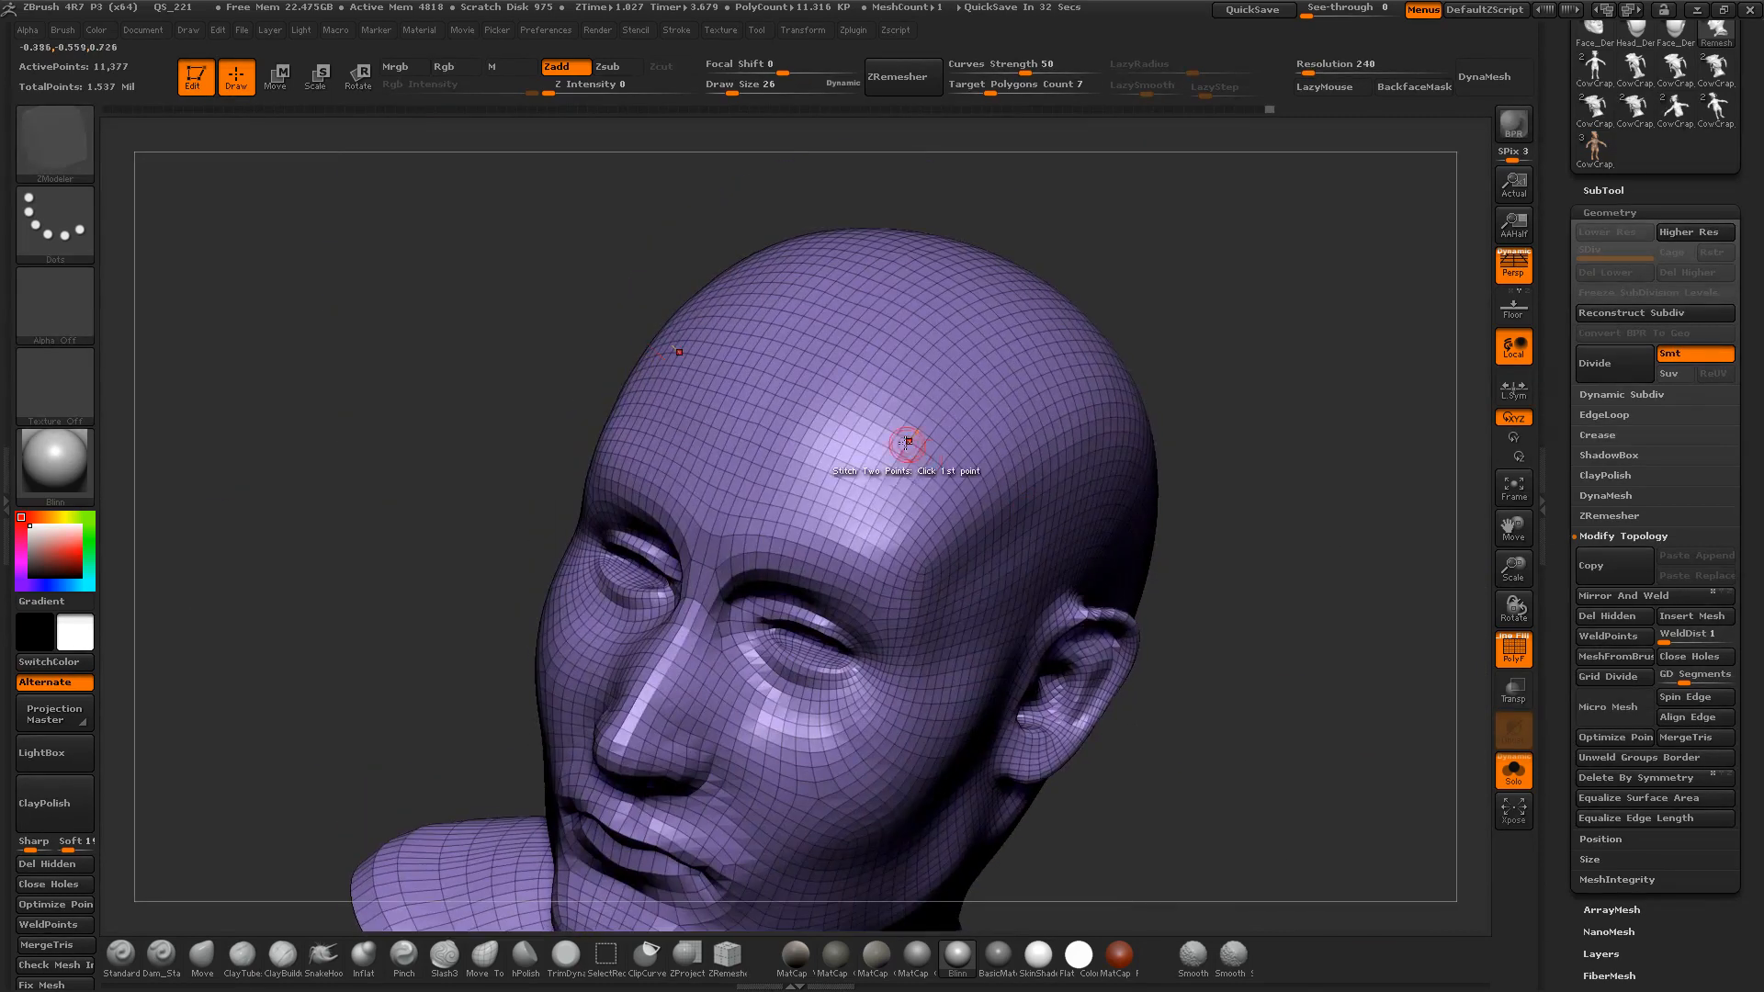
Step: Try deleting a complete edge loop across the forehead
{"action": "left_click", "coordinate": [904, 447], "text": "alt"}
{"action": "key", "text": "ctrl+z"}
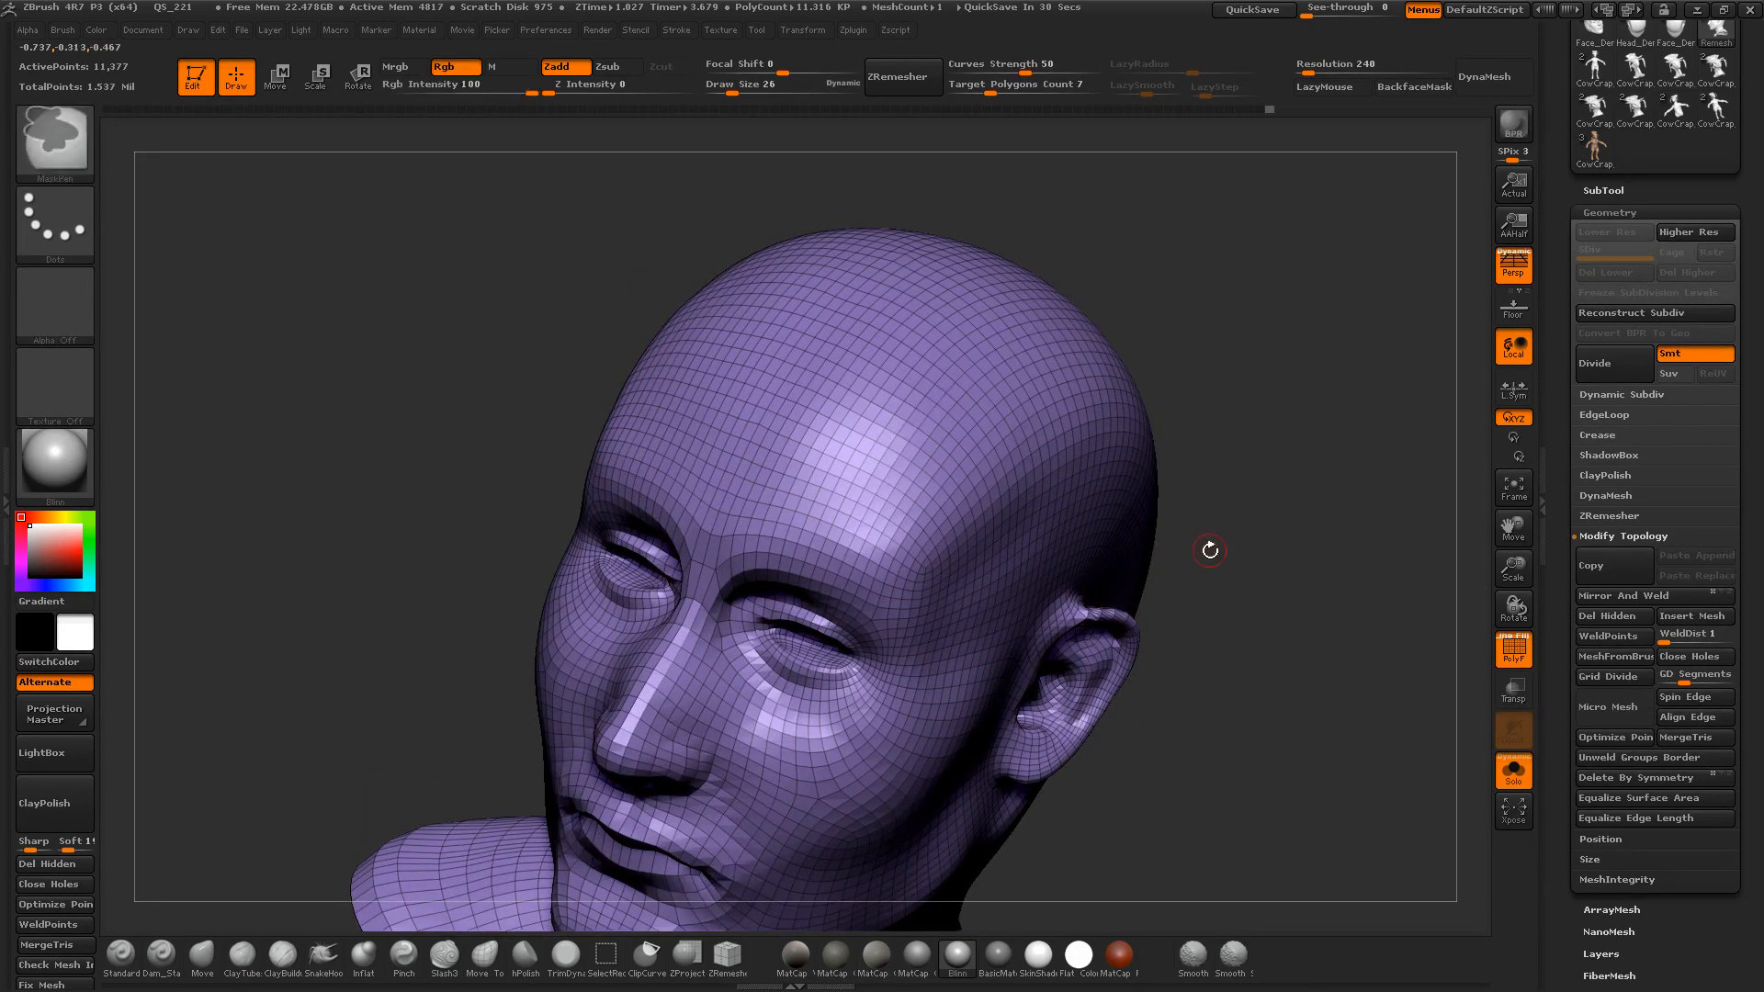
{"action": "left_click_drag", "start_coordinate": [1214, 527], "coordinate": [1280, 429], "text": "alt"}
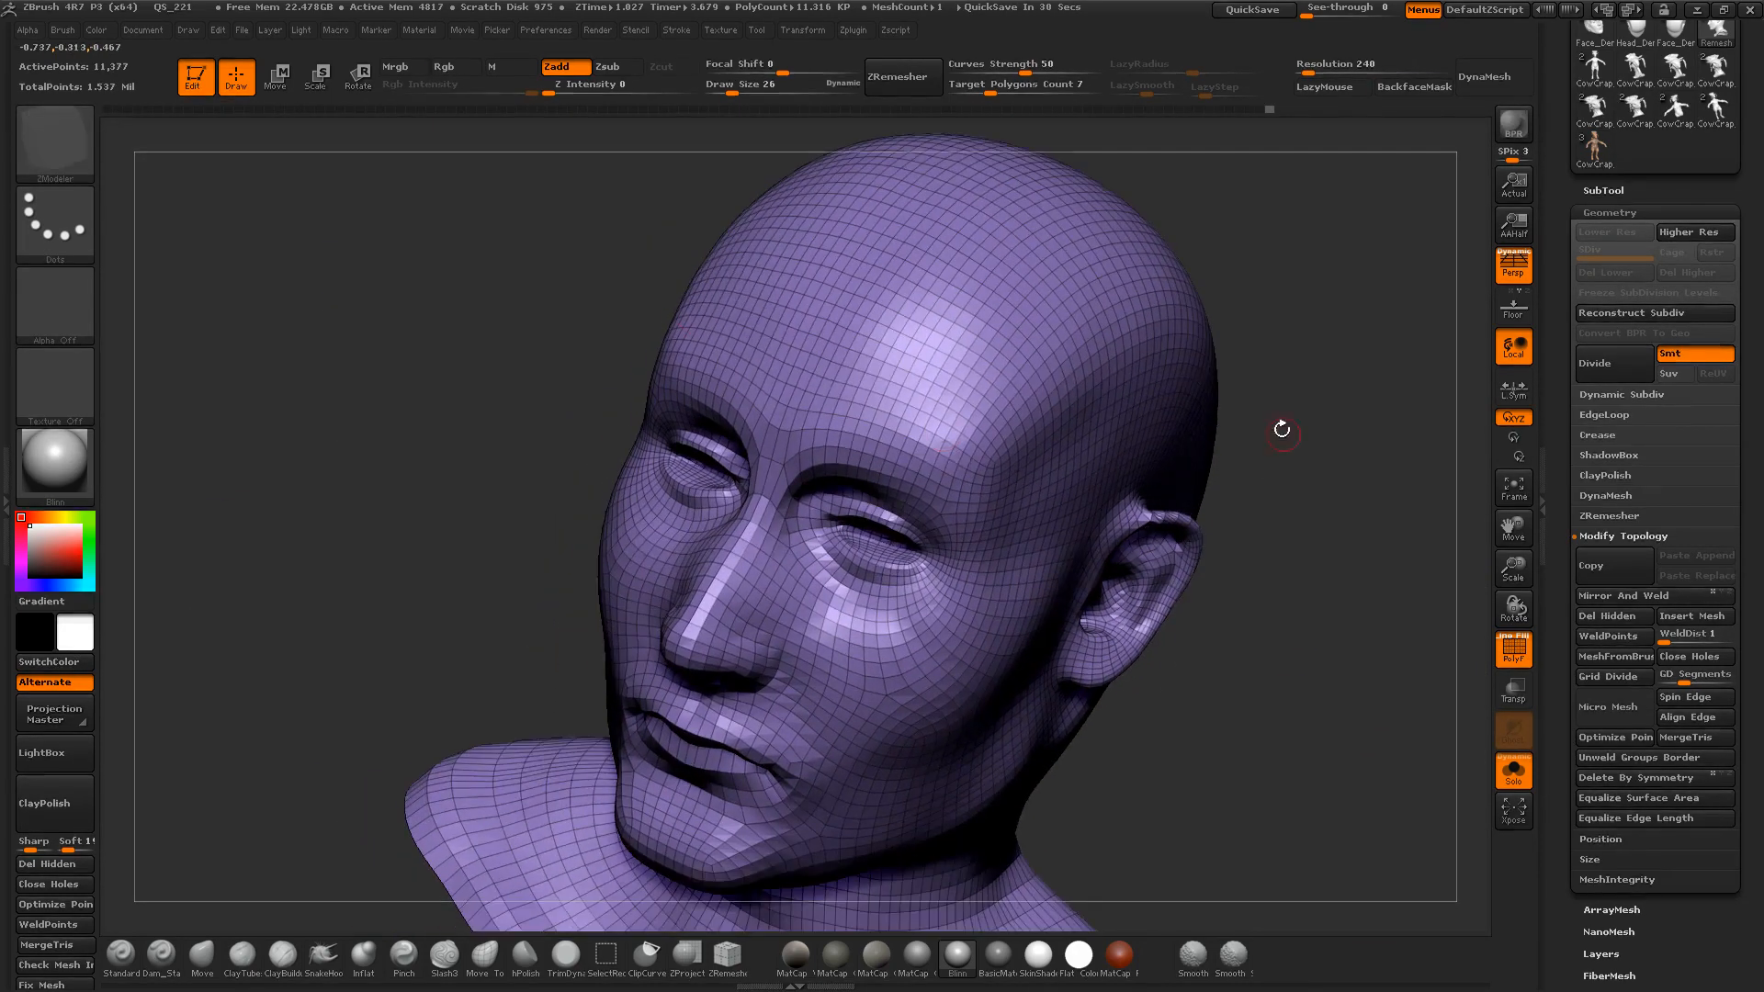
{"action": "left_click", "coordinate": [968, 374]}
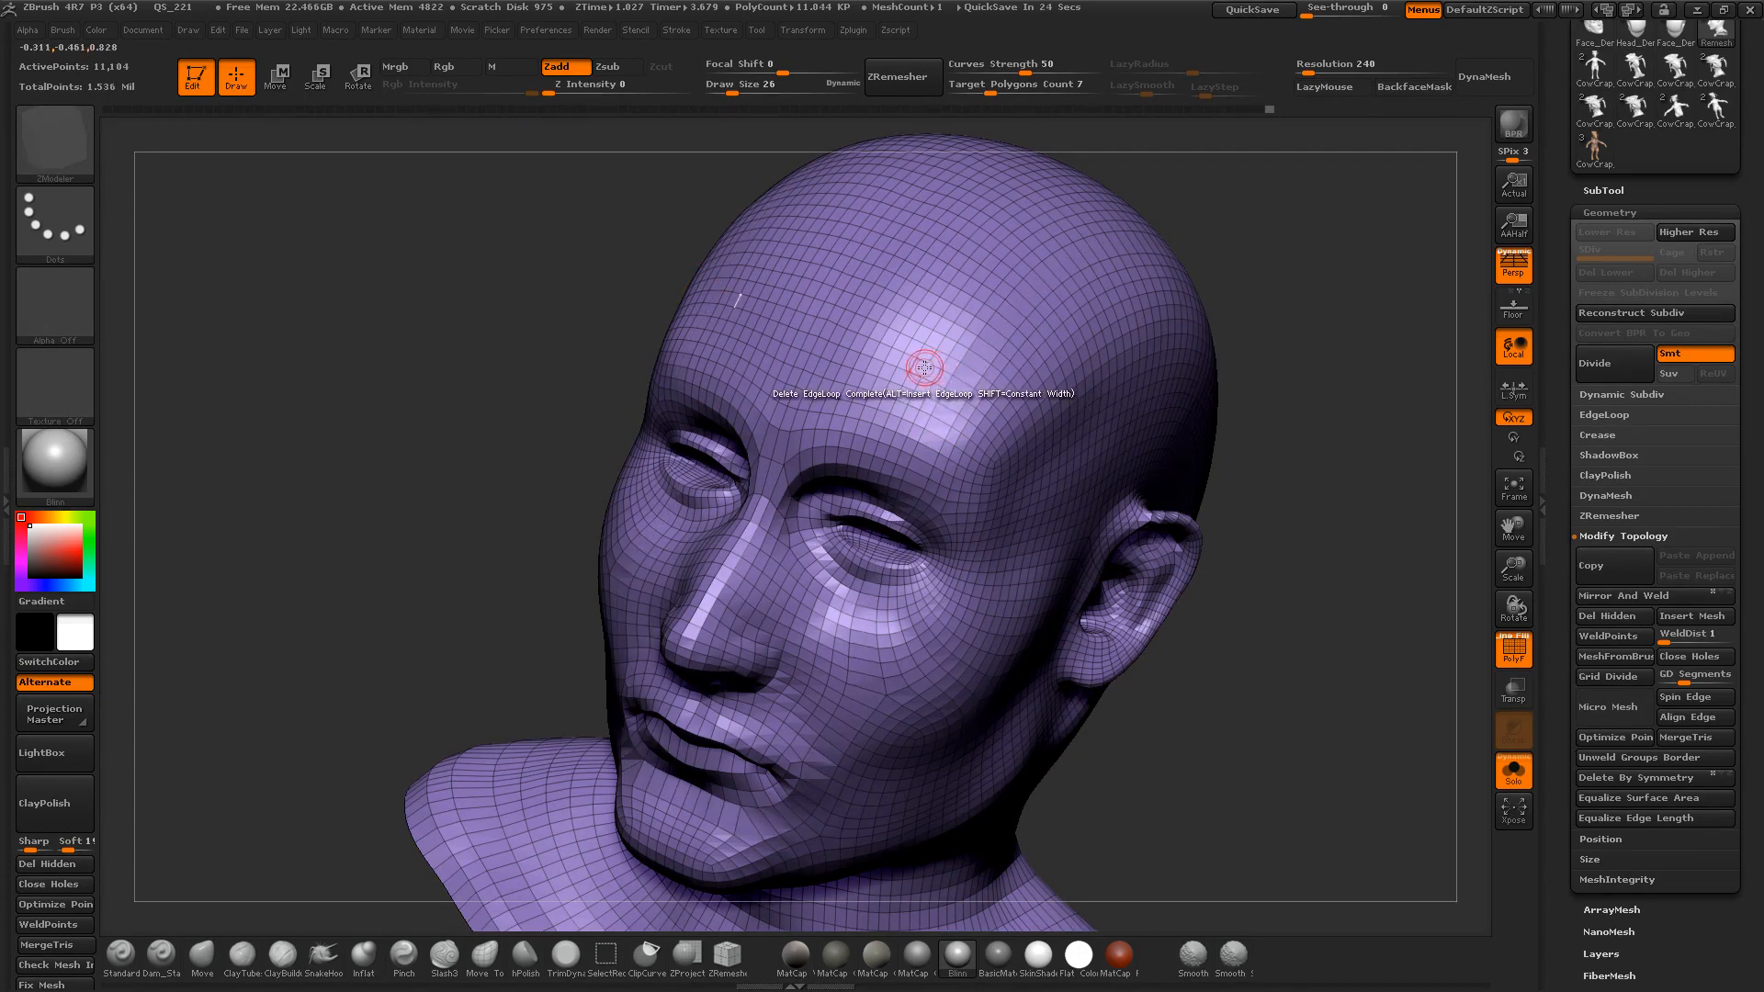
{"action": "key", "text": "ctrl+z"}
{"action": "left_click_drag", "start_coordinate": [1285, 375], "coordinate": [1256, 338]}
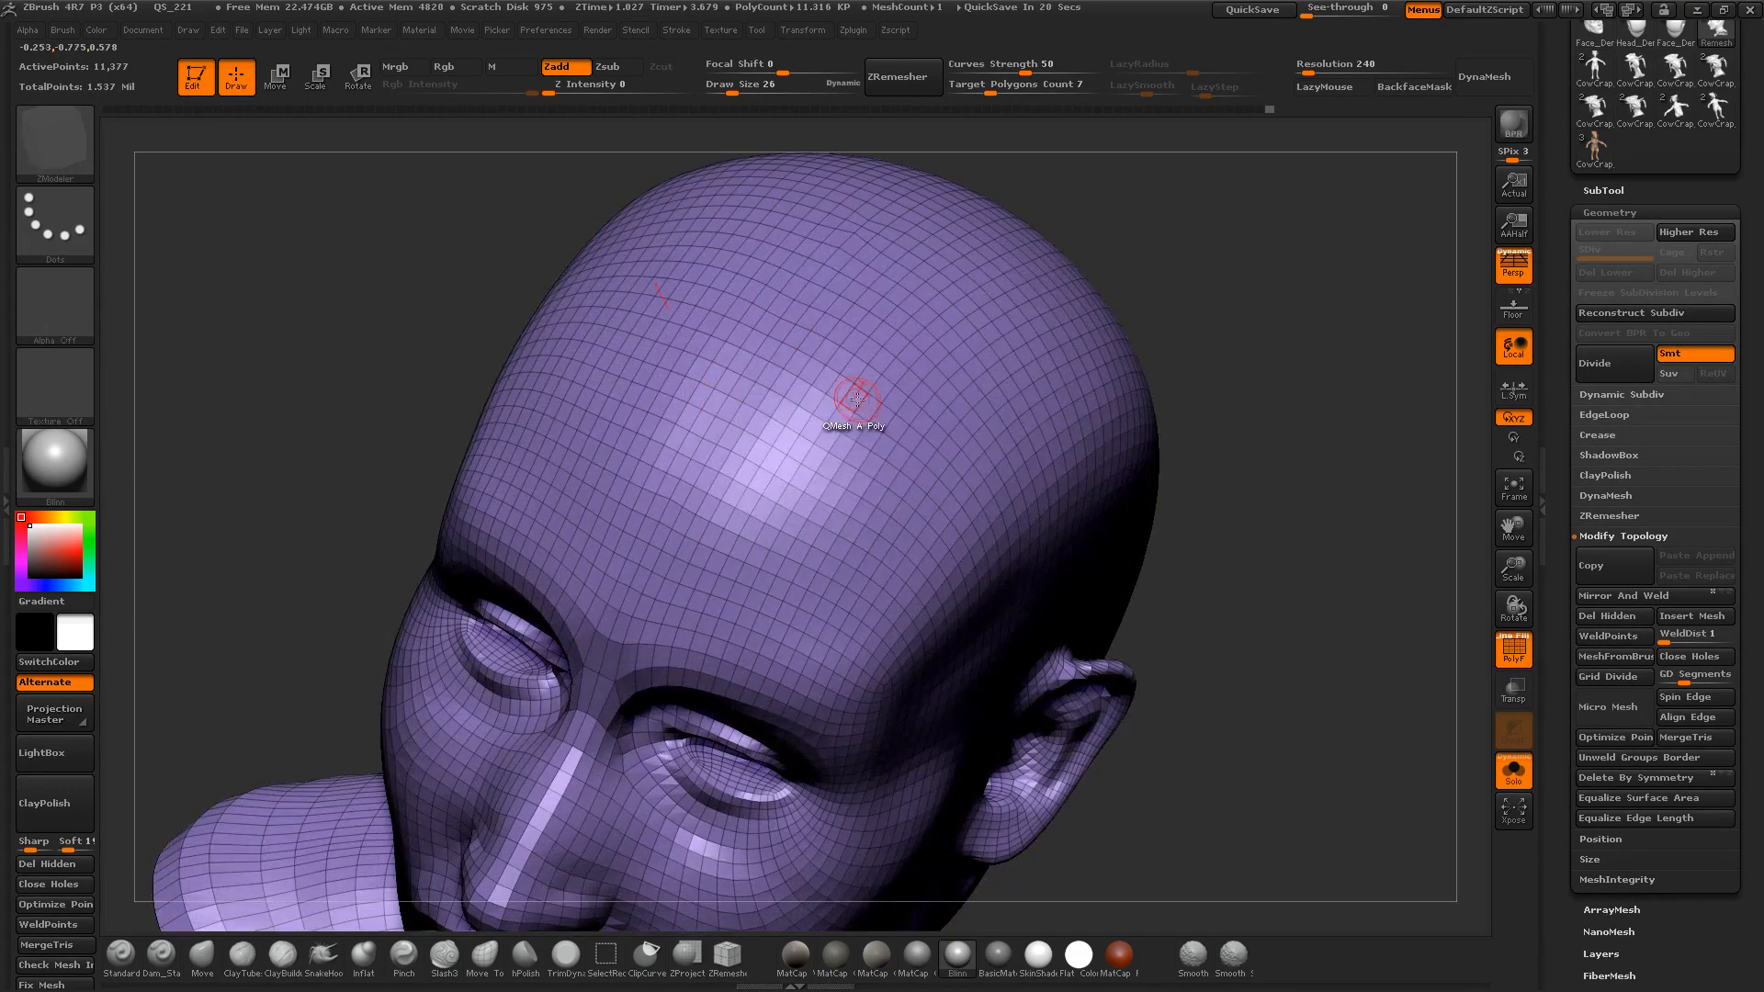
Step: Set the ZModeler point action to Stitch with the Two Points target and the To End Point modifier
{"action": "key", "text": "space"}
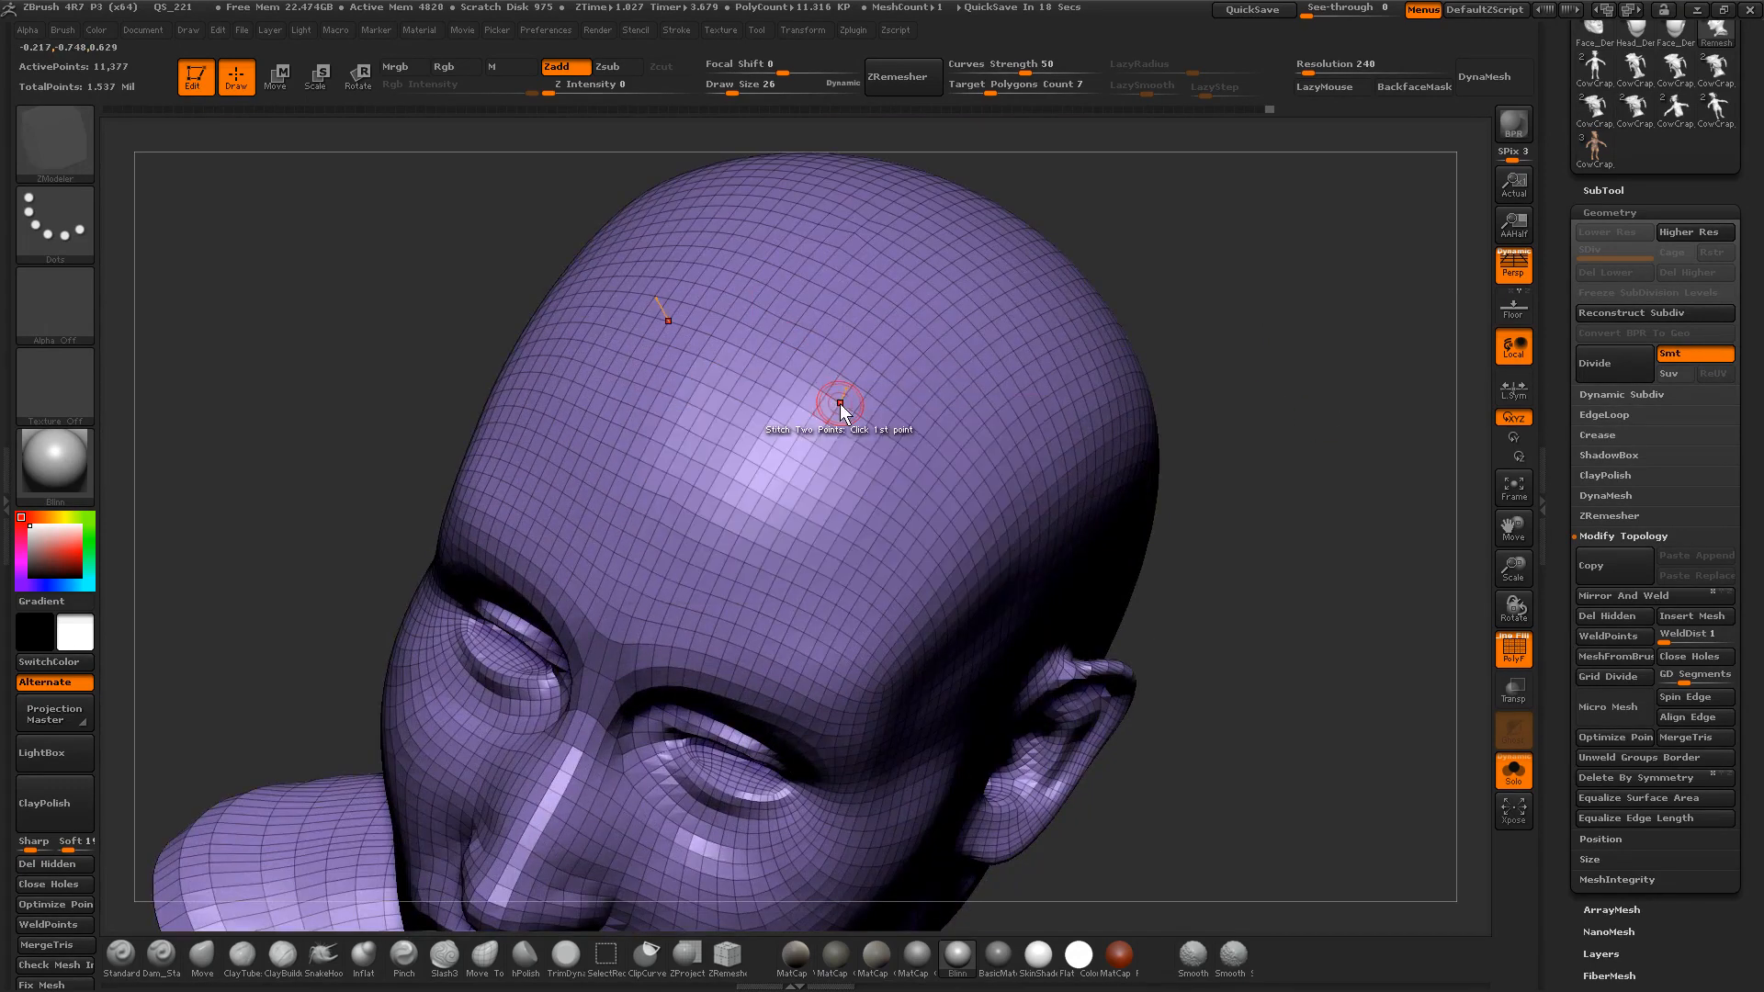
{"action": "key", "text": "space"}
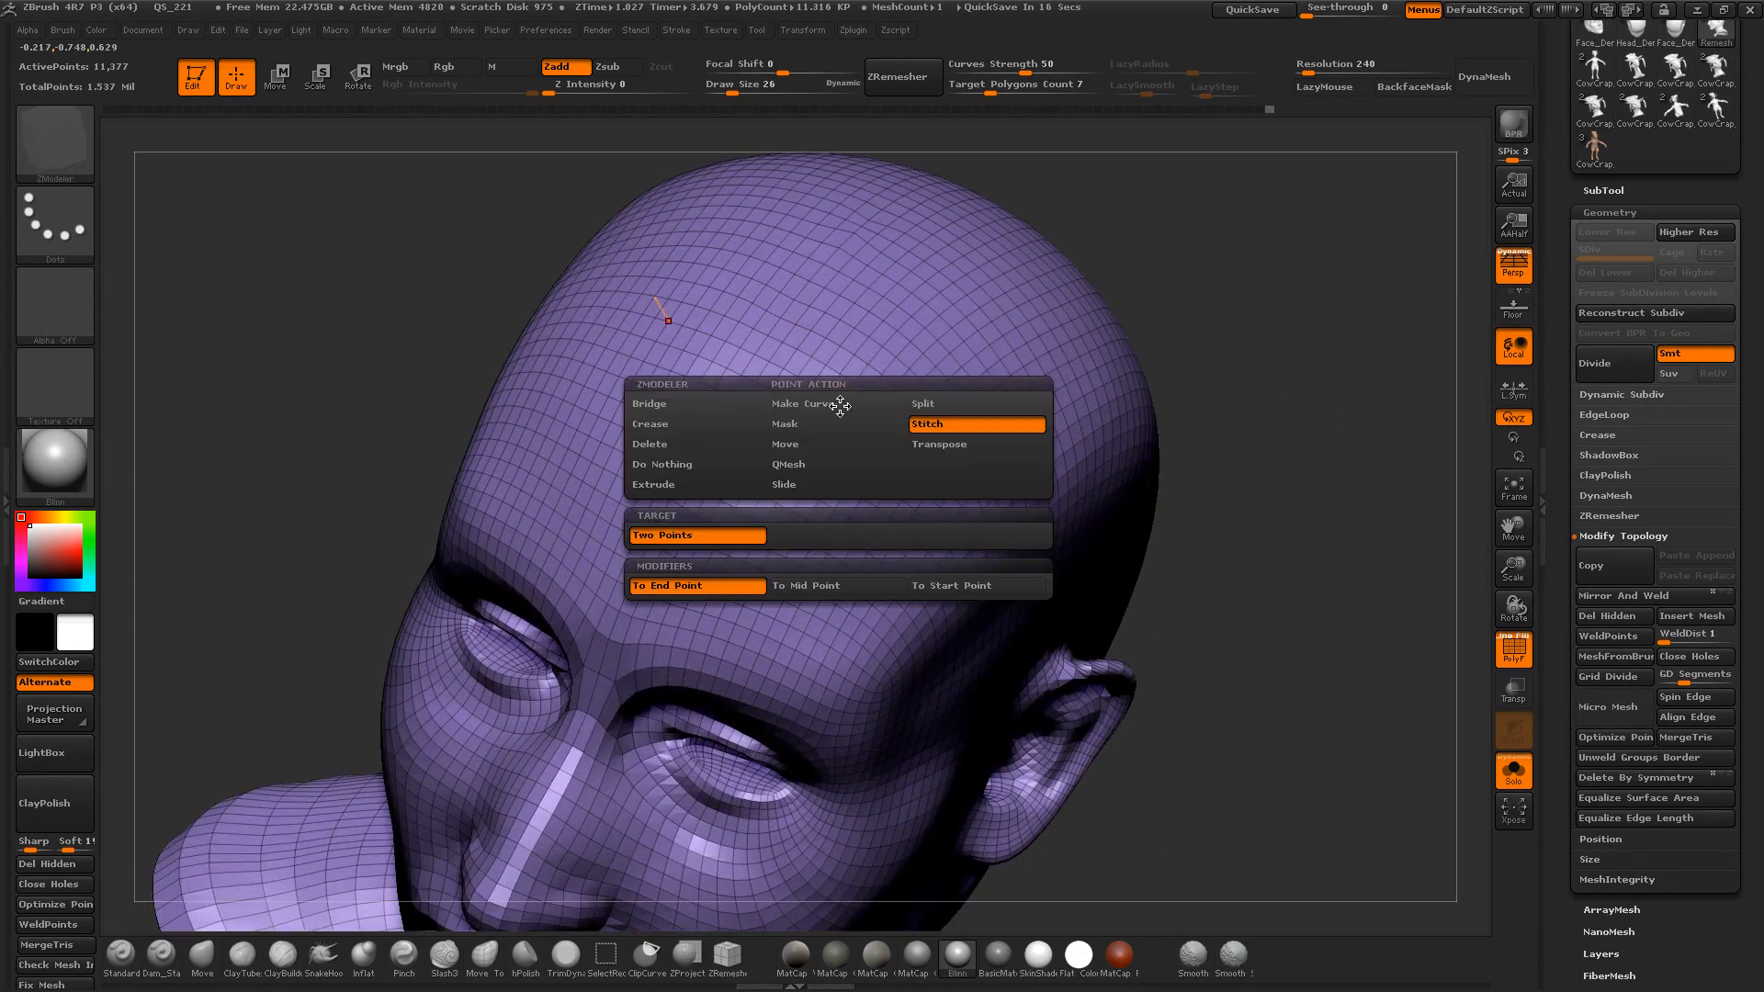
{"action": "left_click", "coordinate": [931, 426]}
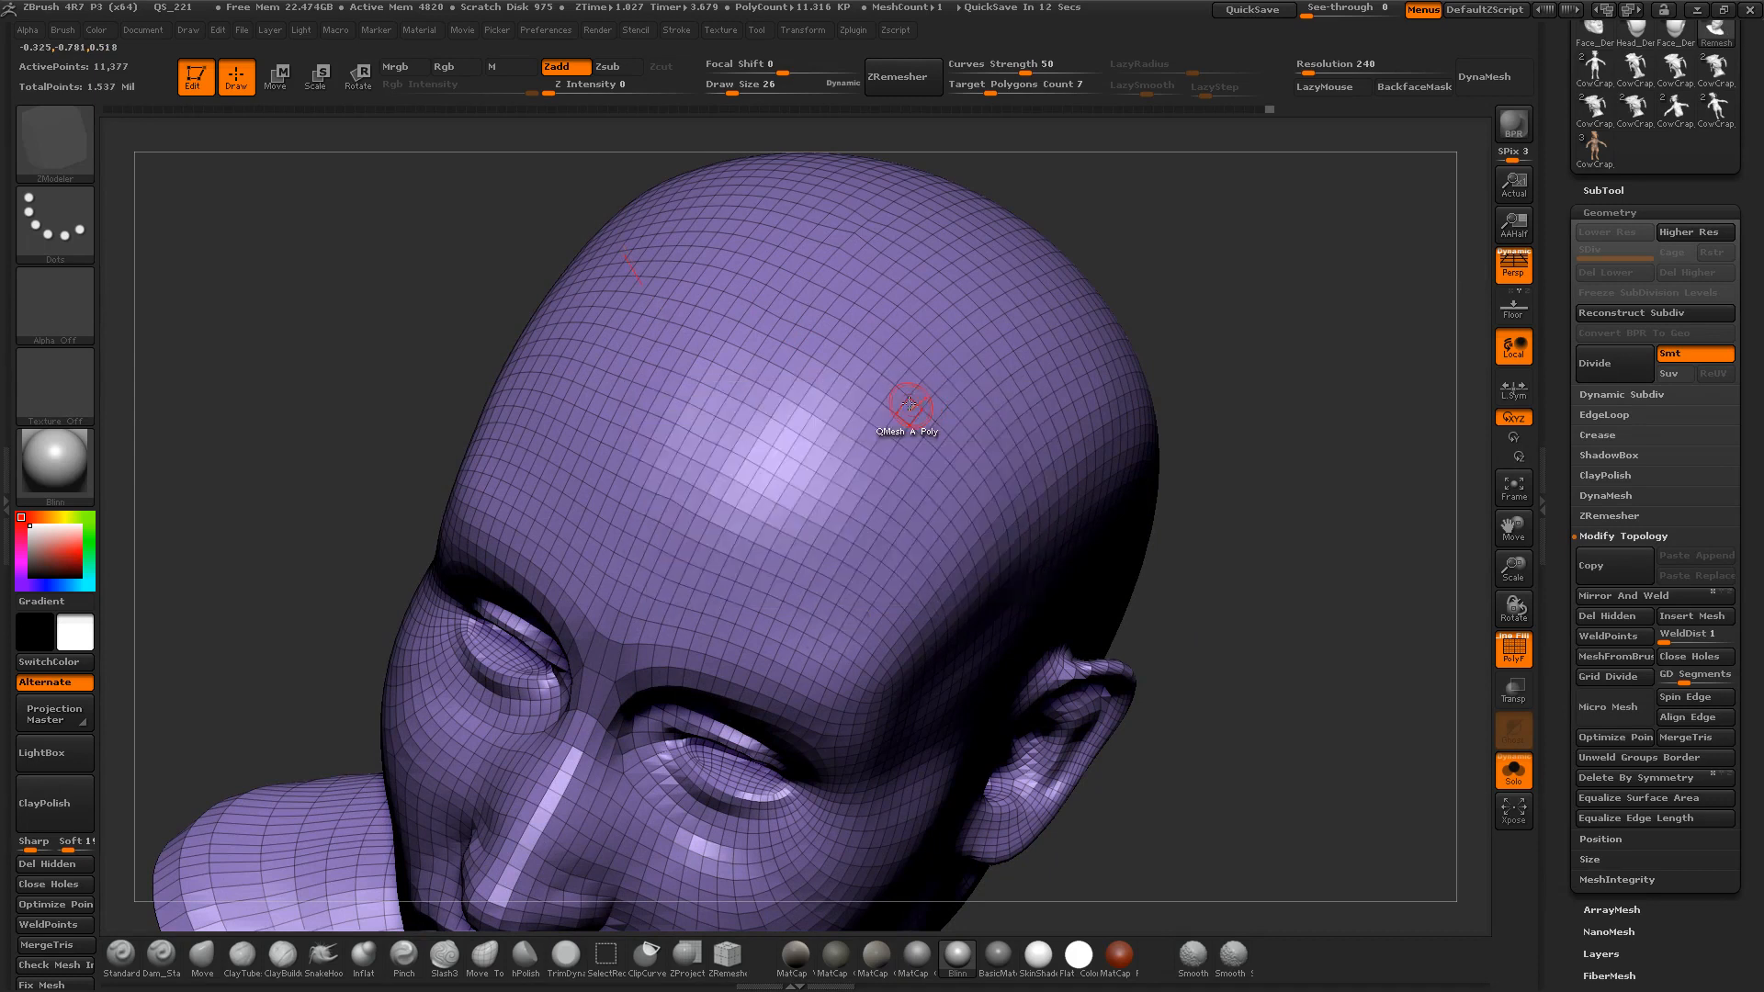
Step: Try draw sizes of 8 and 53 for working on the top of the head
{"action": "key", "text": "s"}
{"action": "left_click_drag", "start_coordinate": [863, 390], "coordinate": [866, 390]}
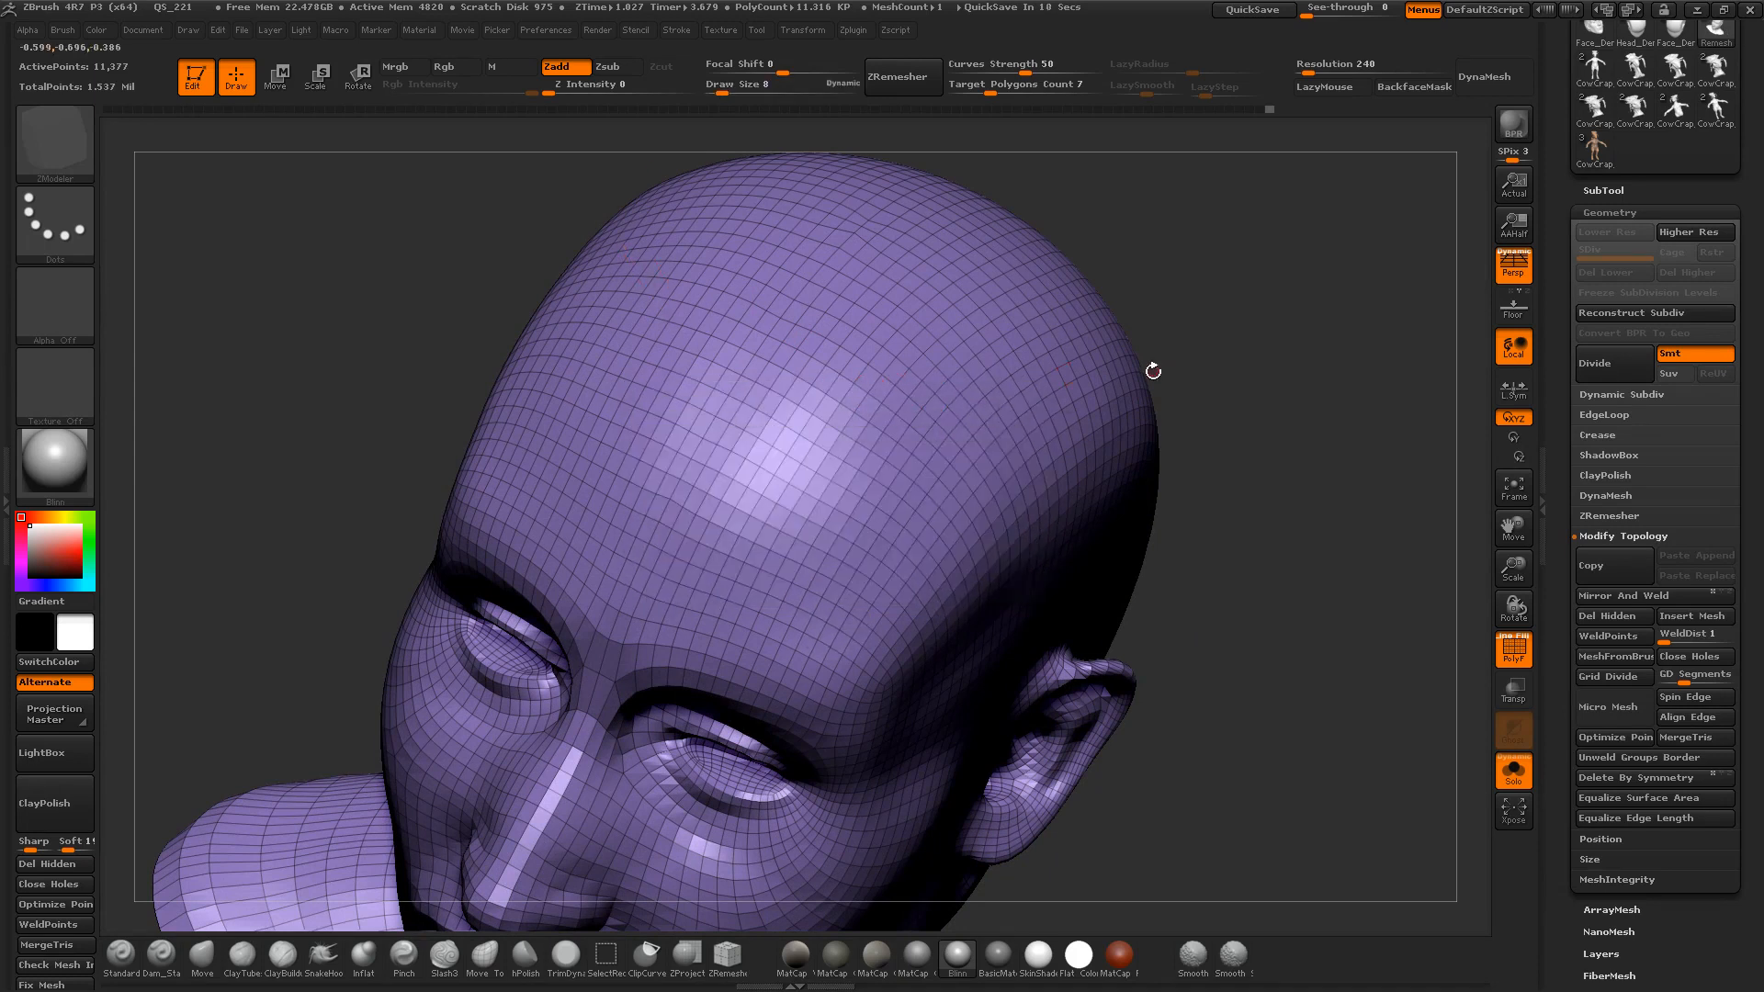
{"action": "mouse_move", "coordinate": [1180, 372]}
{"action": "left_mouse_down"}
{"action": "mouse_move", "coordinate": [1189, 409]}
{"action": "mouse_move", "coordinate": [1199, 352]}
{"action": "left_mouse_up"}
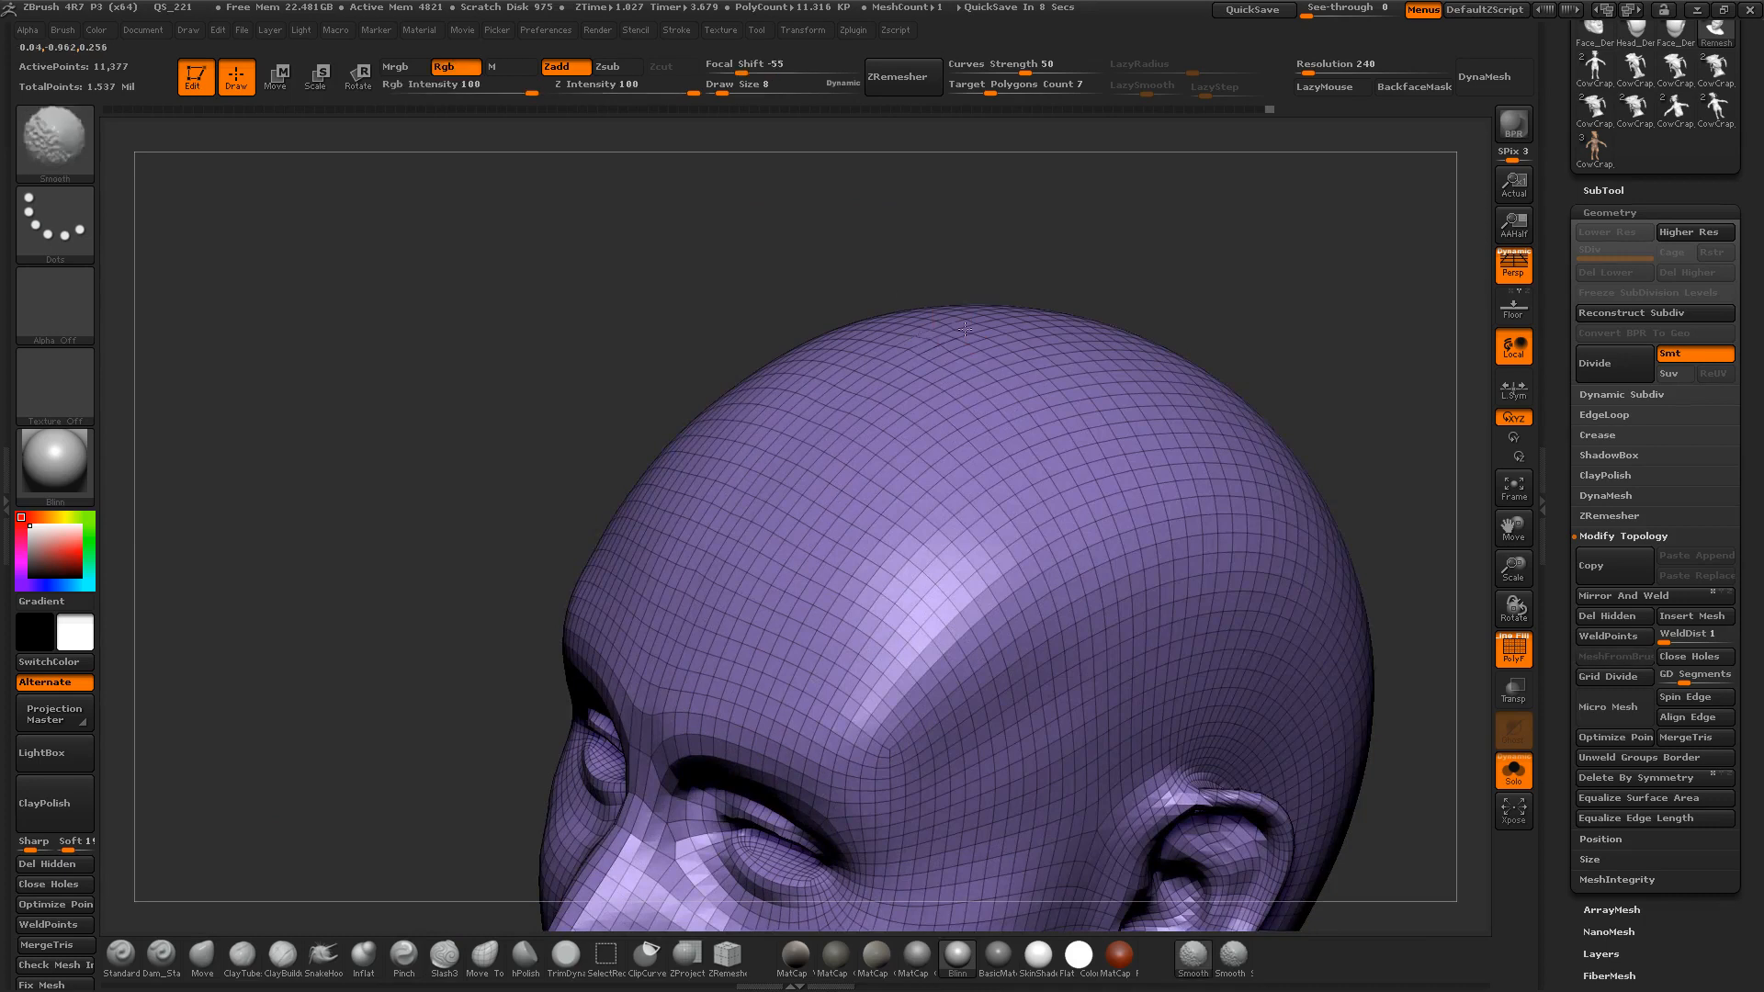
{"action": "key", "text": "s"}
{"action": "left_click", "coordinate": [881, 359]}
{"action": "left_click_drag", "start_coordinate": [956, 336], "coordinate": [1006, 342], "text": "shift"}
{"action": "left_click_drag", "start_coordinate": [1169, 302], "coordinate": [1193, 329]}
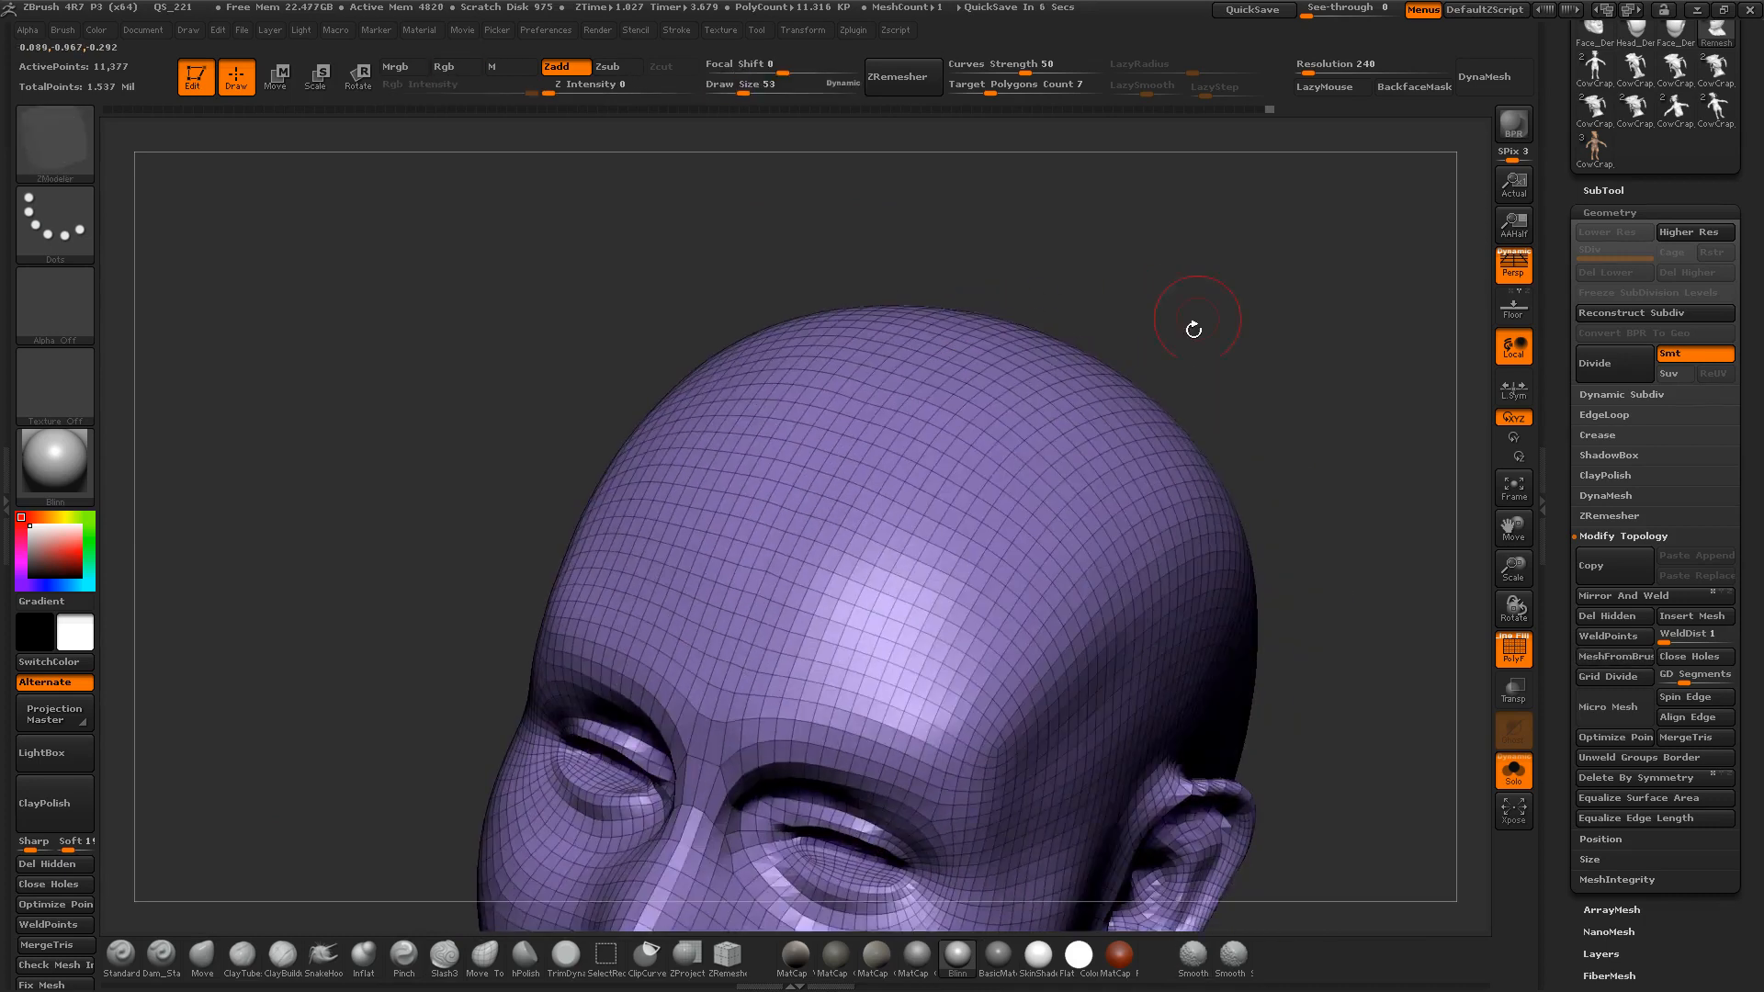
{"action": "left_click_drag", "start_coordinate": [1231, 404], "coordinate": [1143, 351]}
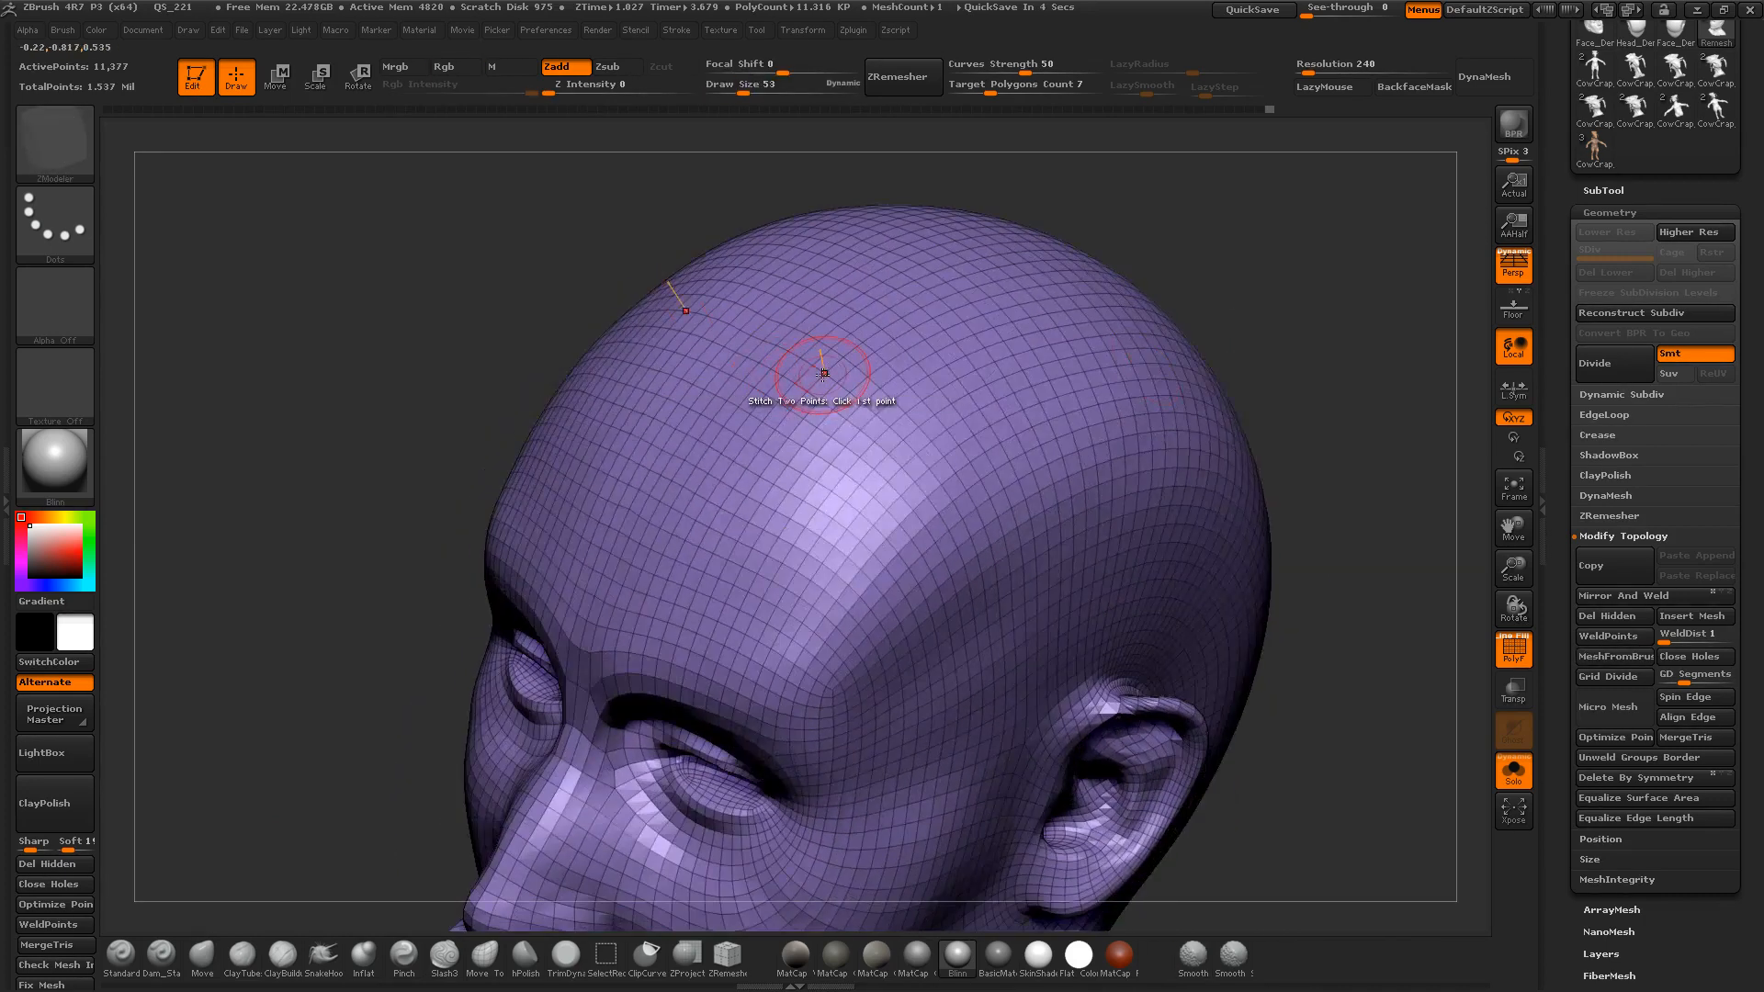
Step: Set the draw size to 19 and stitch two neighbouring points on the upper forehead
{"action": "key", "text": "s"}
{"action": "left_click_drag", "start_coordinate": [823, 370], "coordinate": [807, 370]}
{"action": "left_click_drag", "start_coordinate": [1157, 217], "coordinate": [1256, 287], "text": "alt"}
{"action": "left_click_drag", "start_coordinate": [1317, 222], "coordinate": [1312, 346], "text": "alt"}
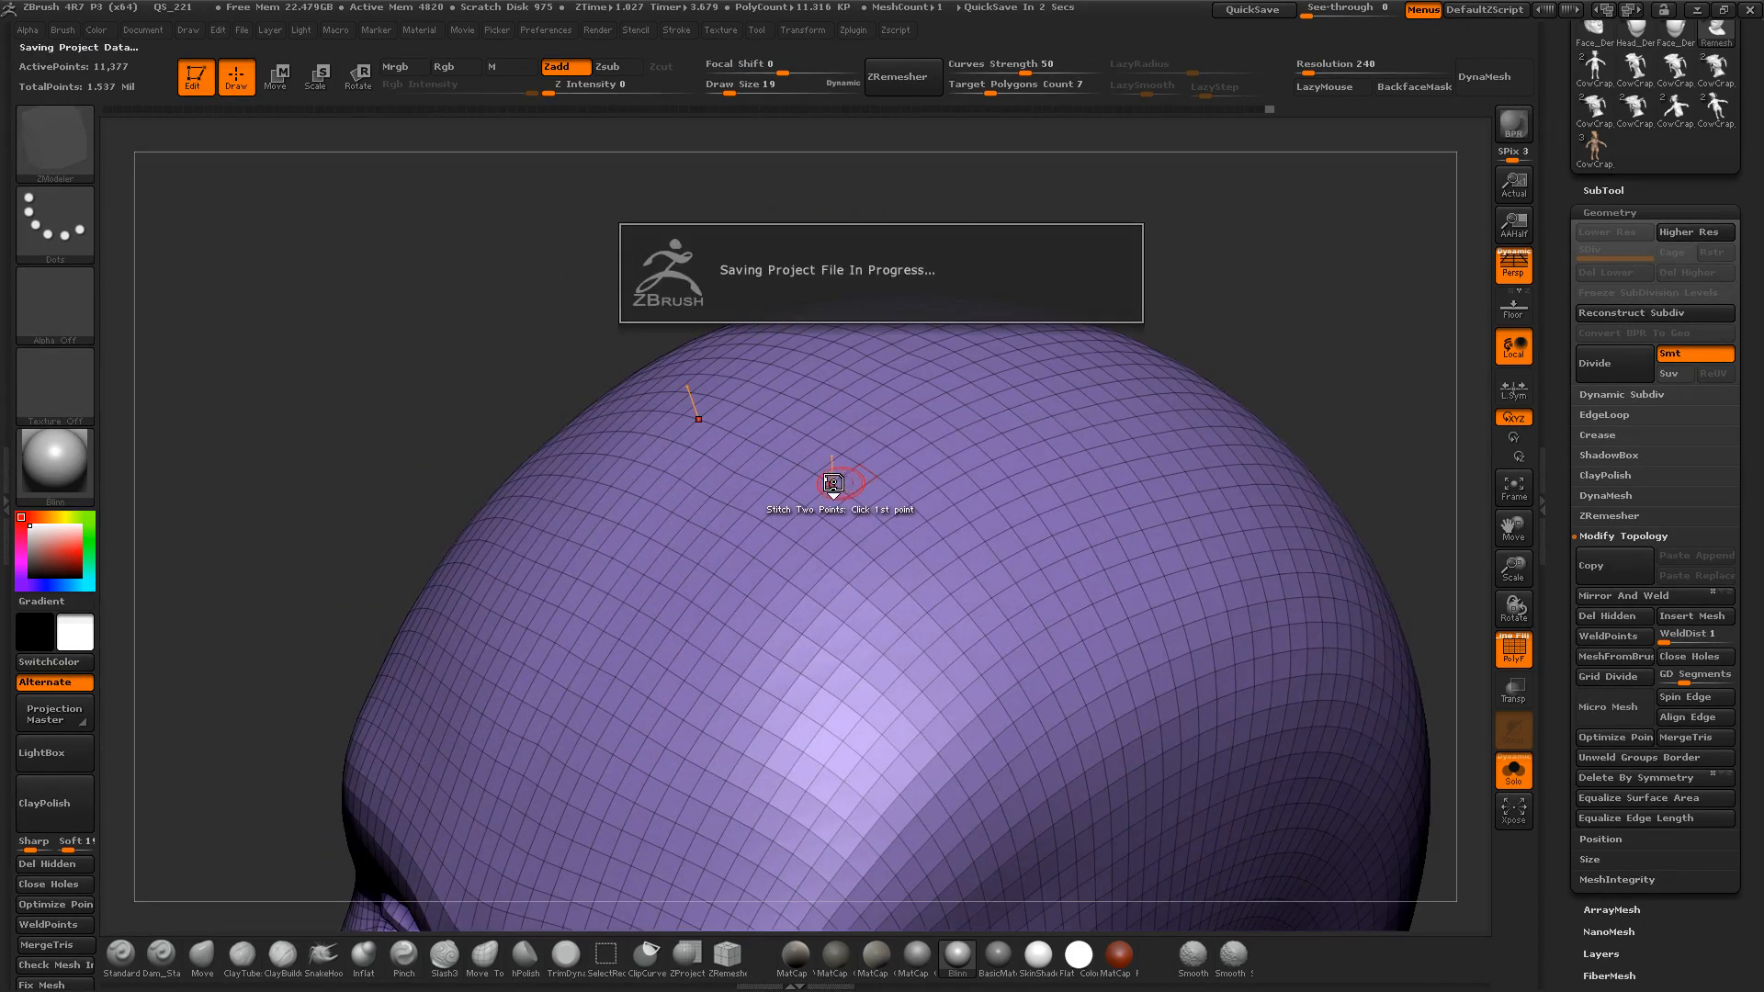
{"action": "key", "text": "s"}
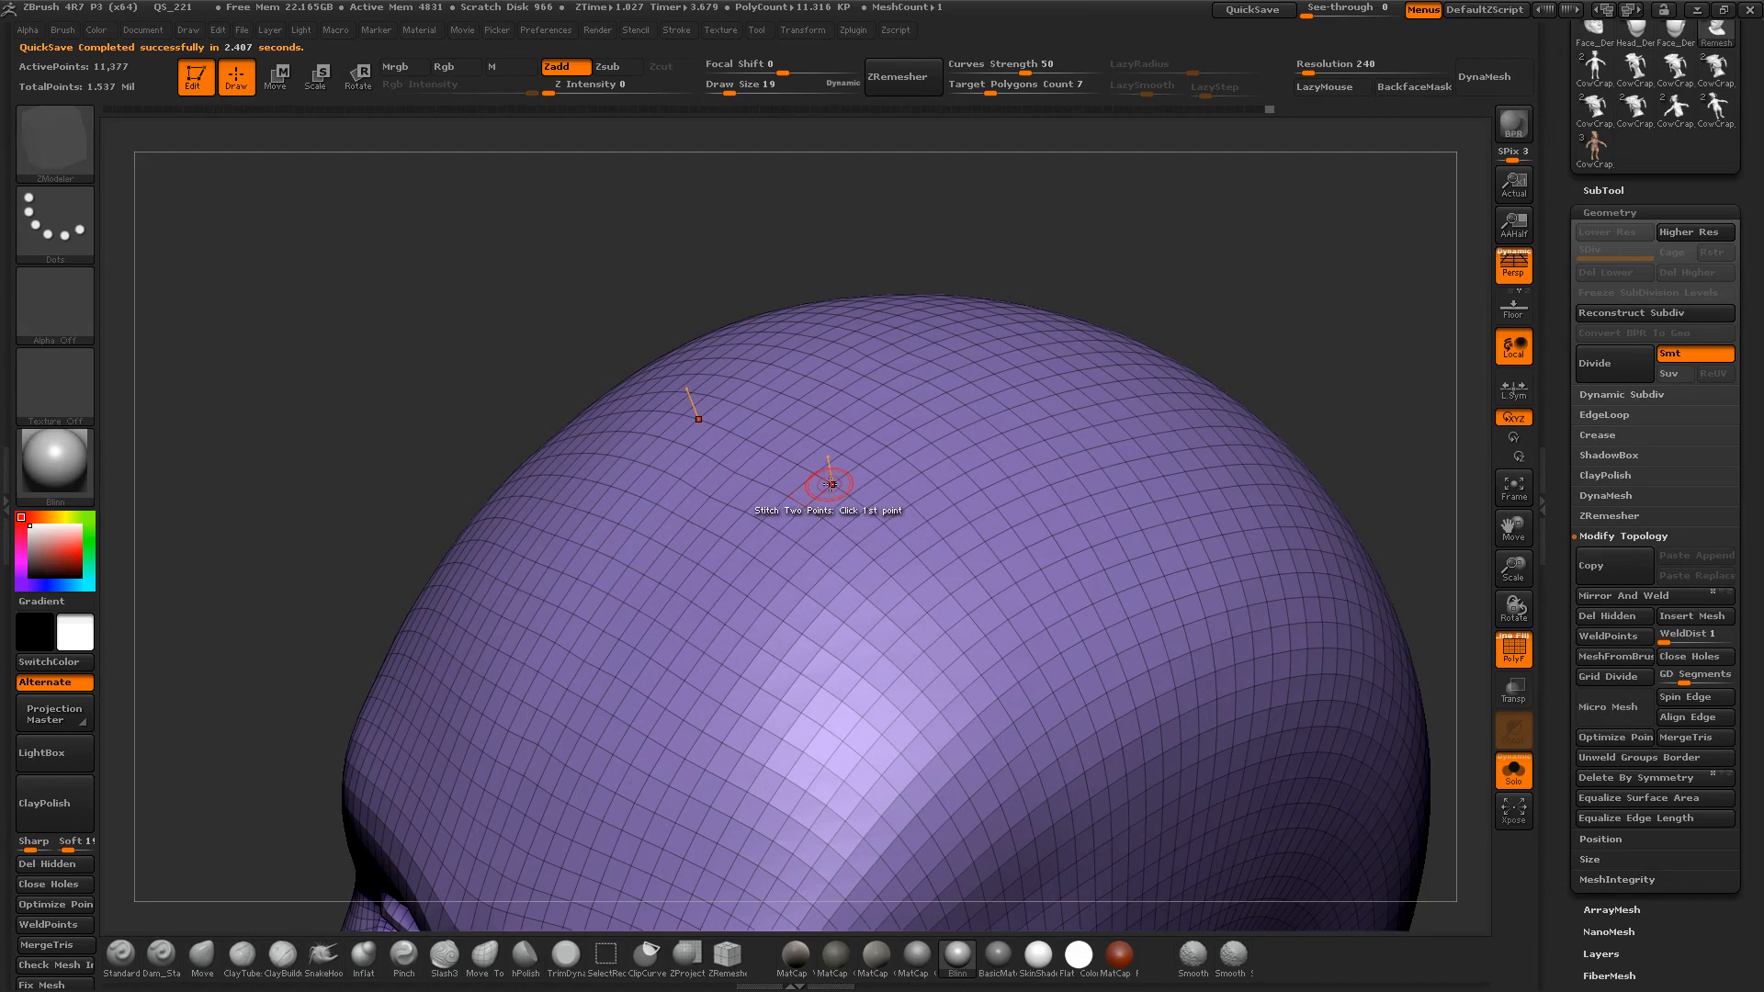
{"action": "left_click", "coordinate": [848, 495]}
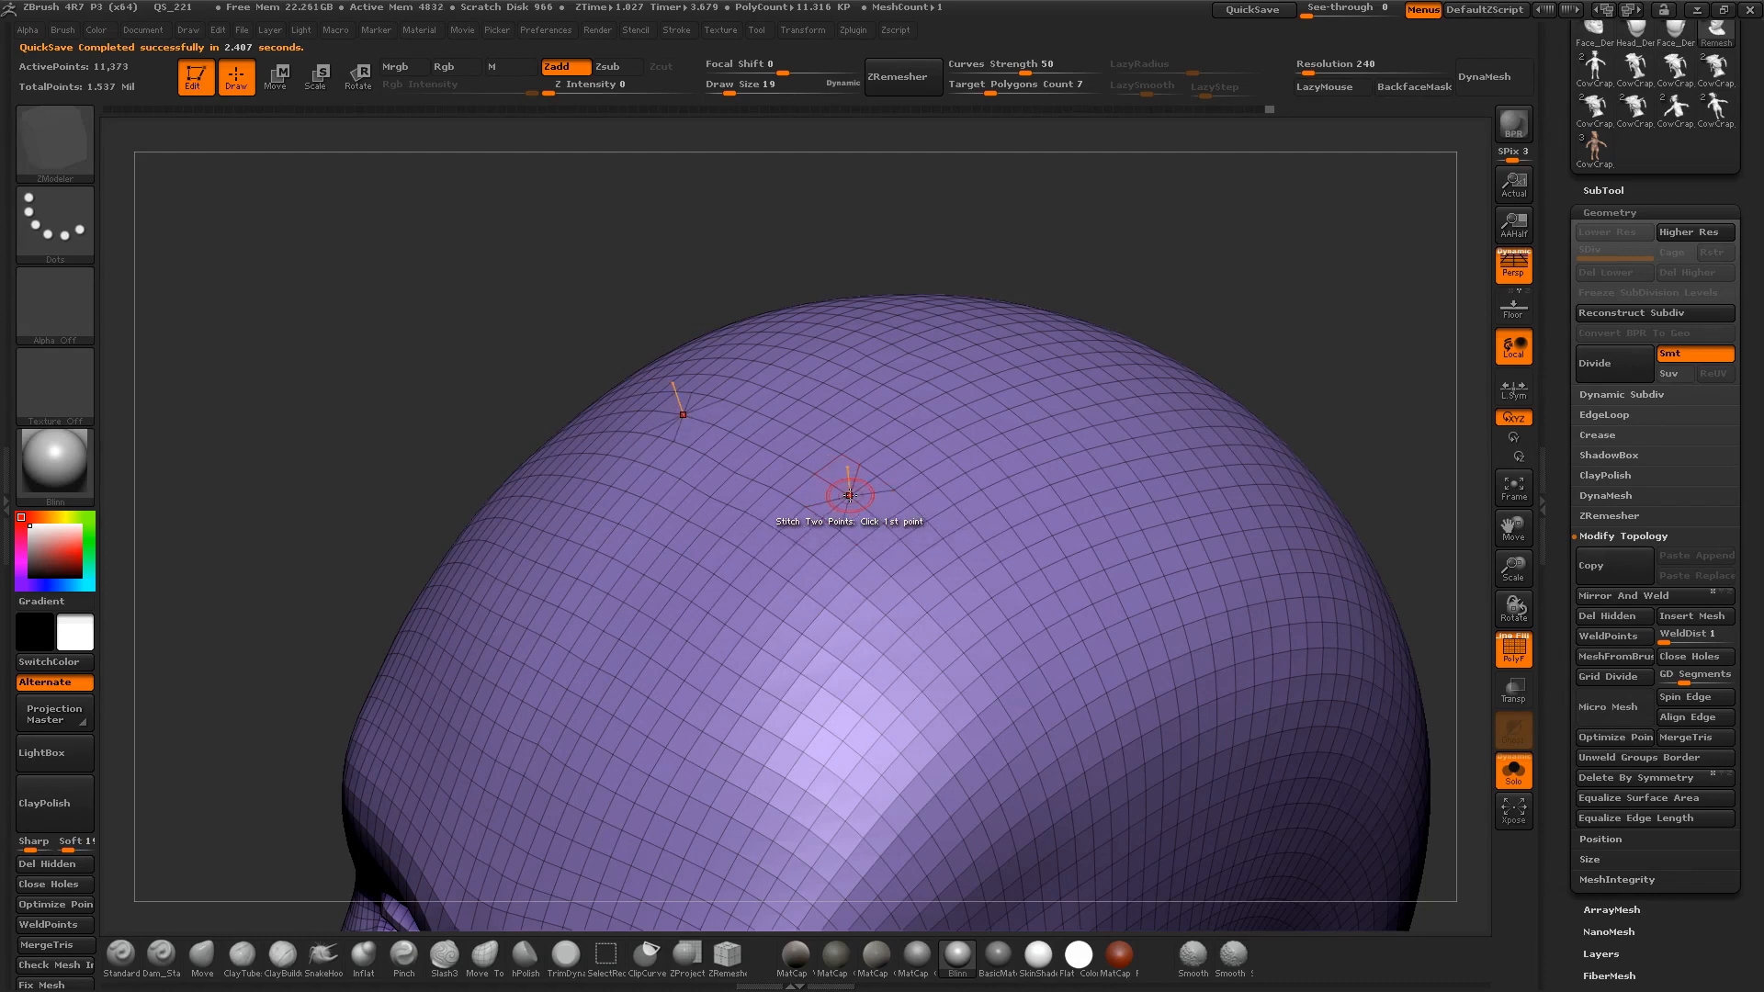
Step: Set the ZModeler edge action to Delete with the Edge target and remove a single edge beside the stitched point
{"action": "key", "text": "space"}
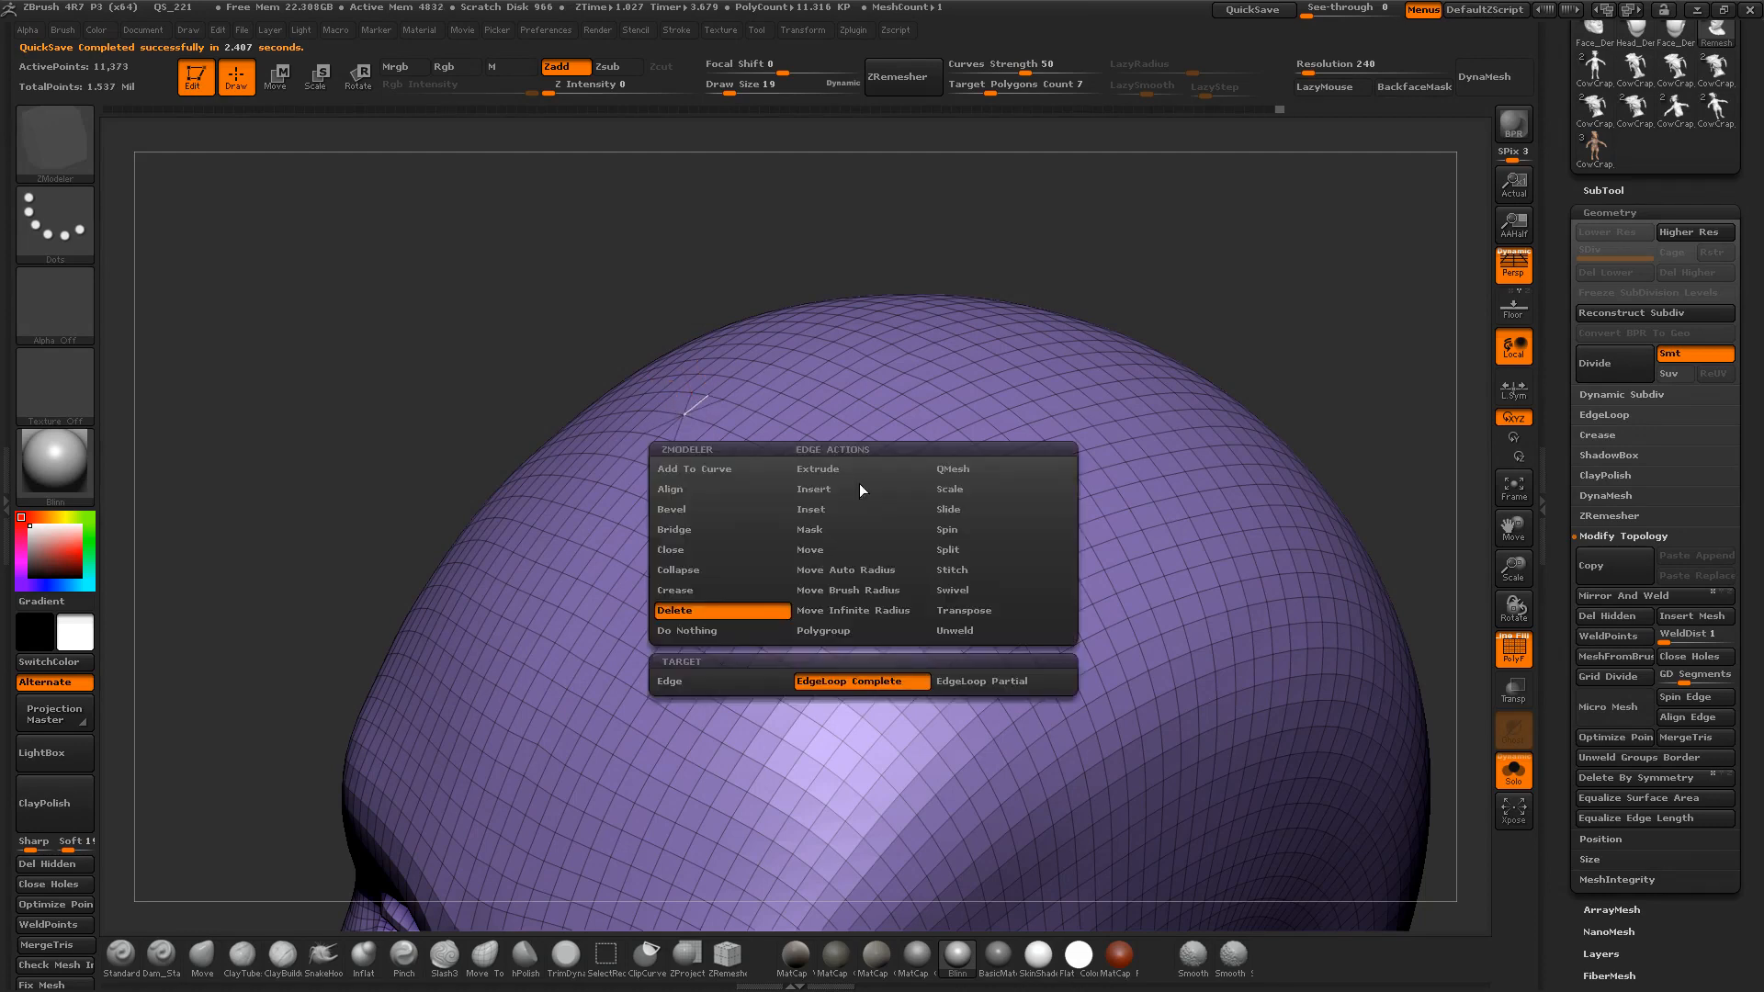
{"action": "left_click", "coordinate": [697, 612]}
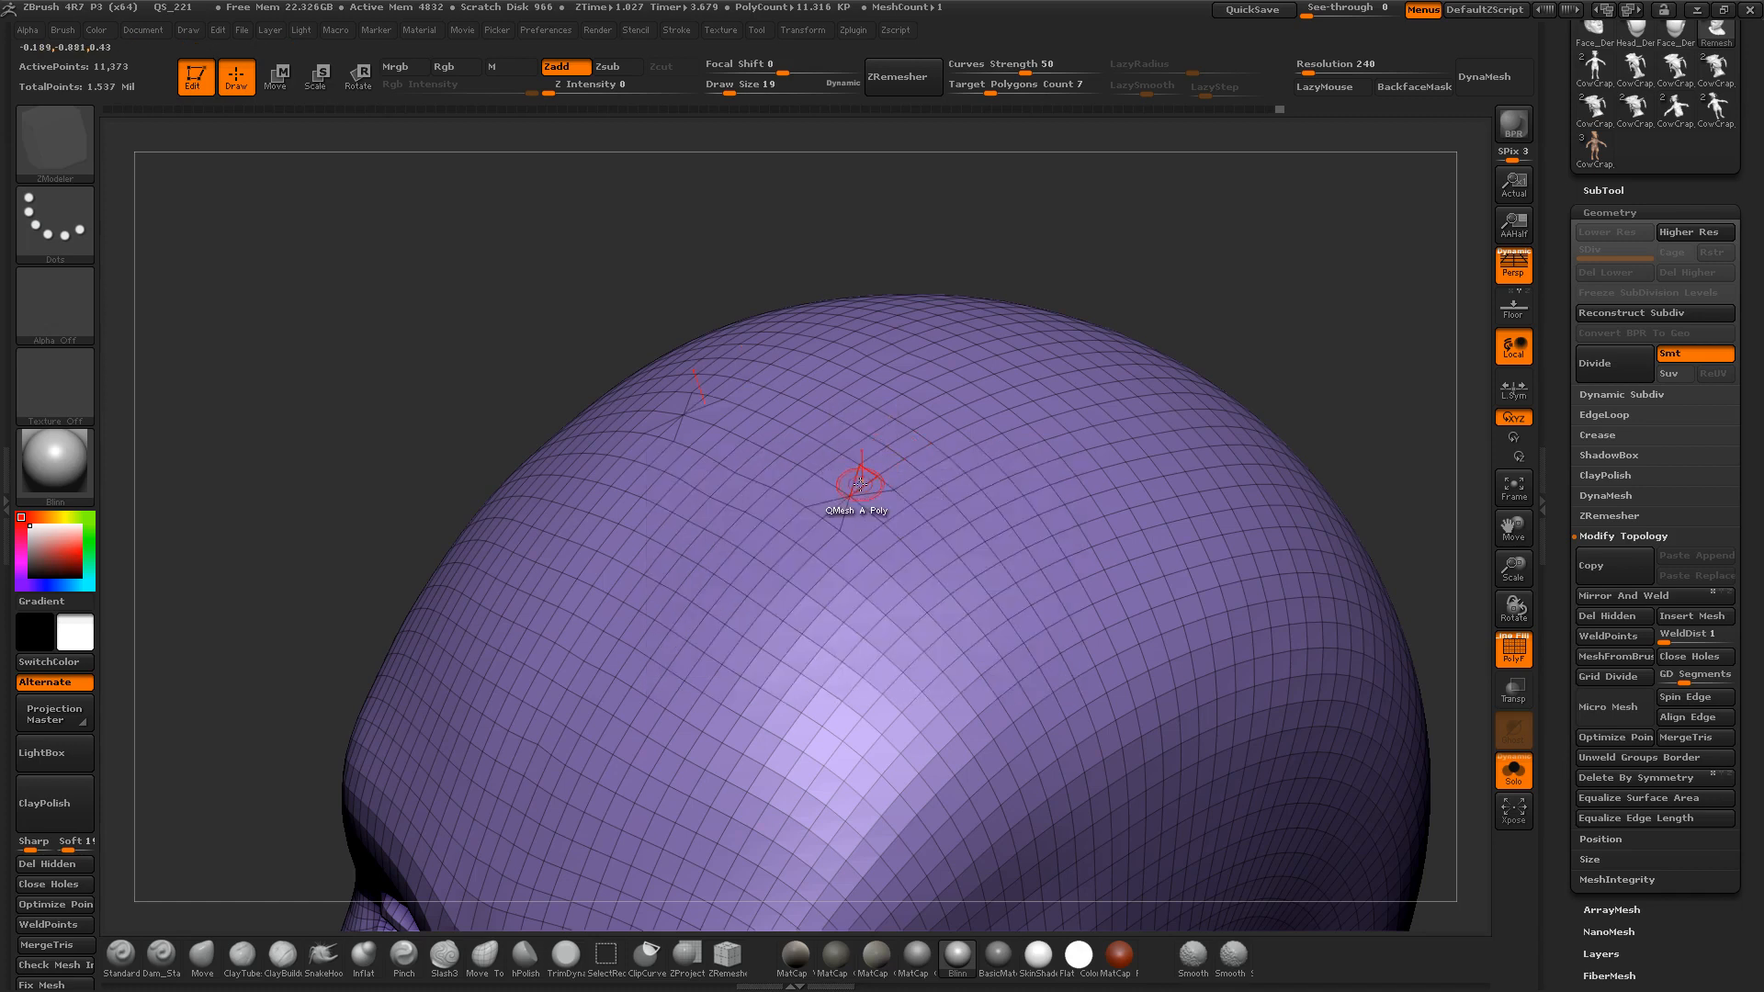
{"action": "key", "text": "space"}
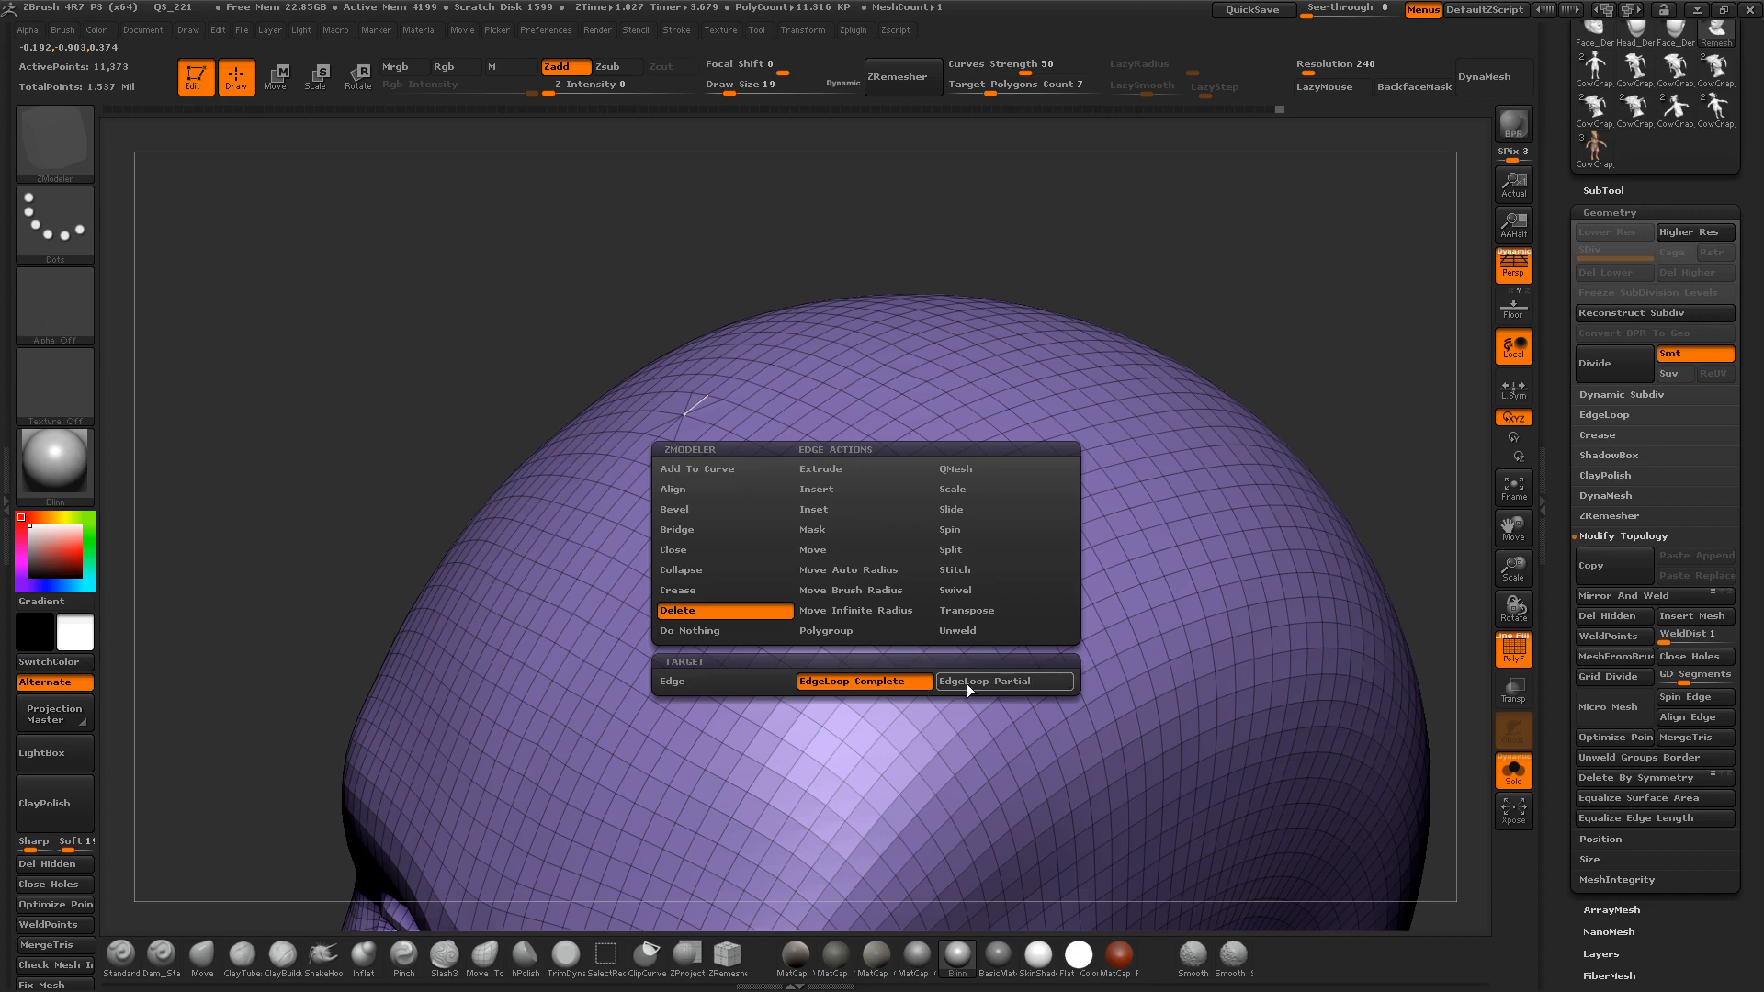
{"action": "left_click", "coordinate": [704, 683]}
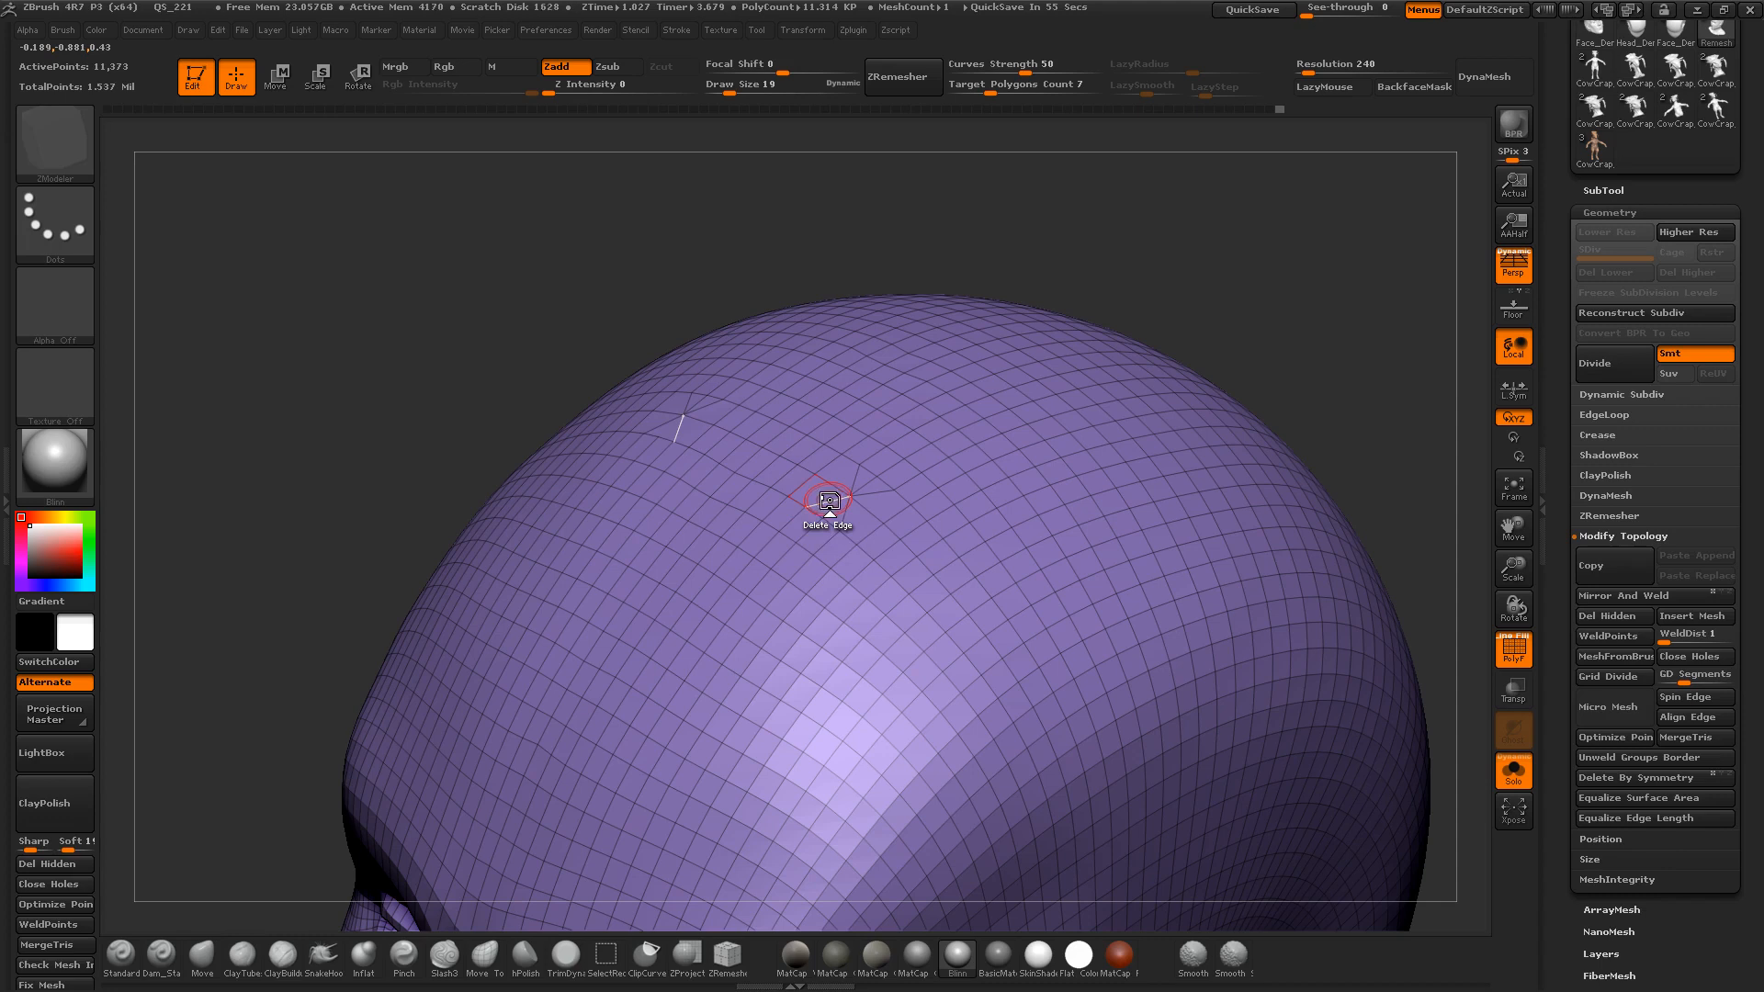
Step: Try deleting an edge beside the stitched point with the EdgeLoop Complete target
{"action": "left_click_drag", "start_coordinate": [496, 418], "coordinate": [463, 452]}
{"action": "key", "text": "space"}
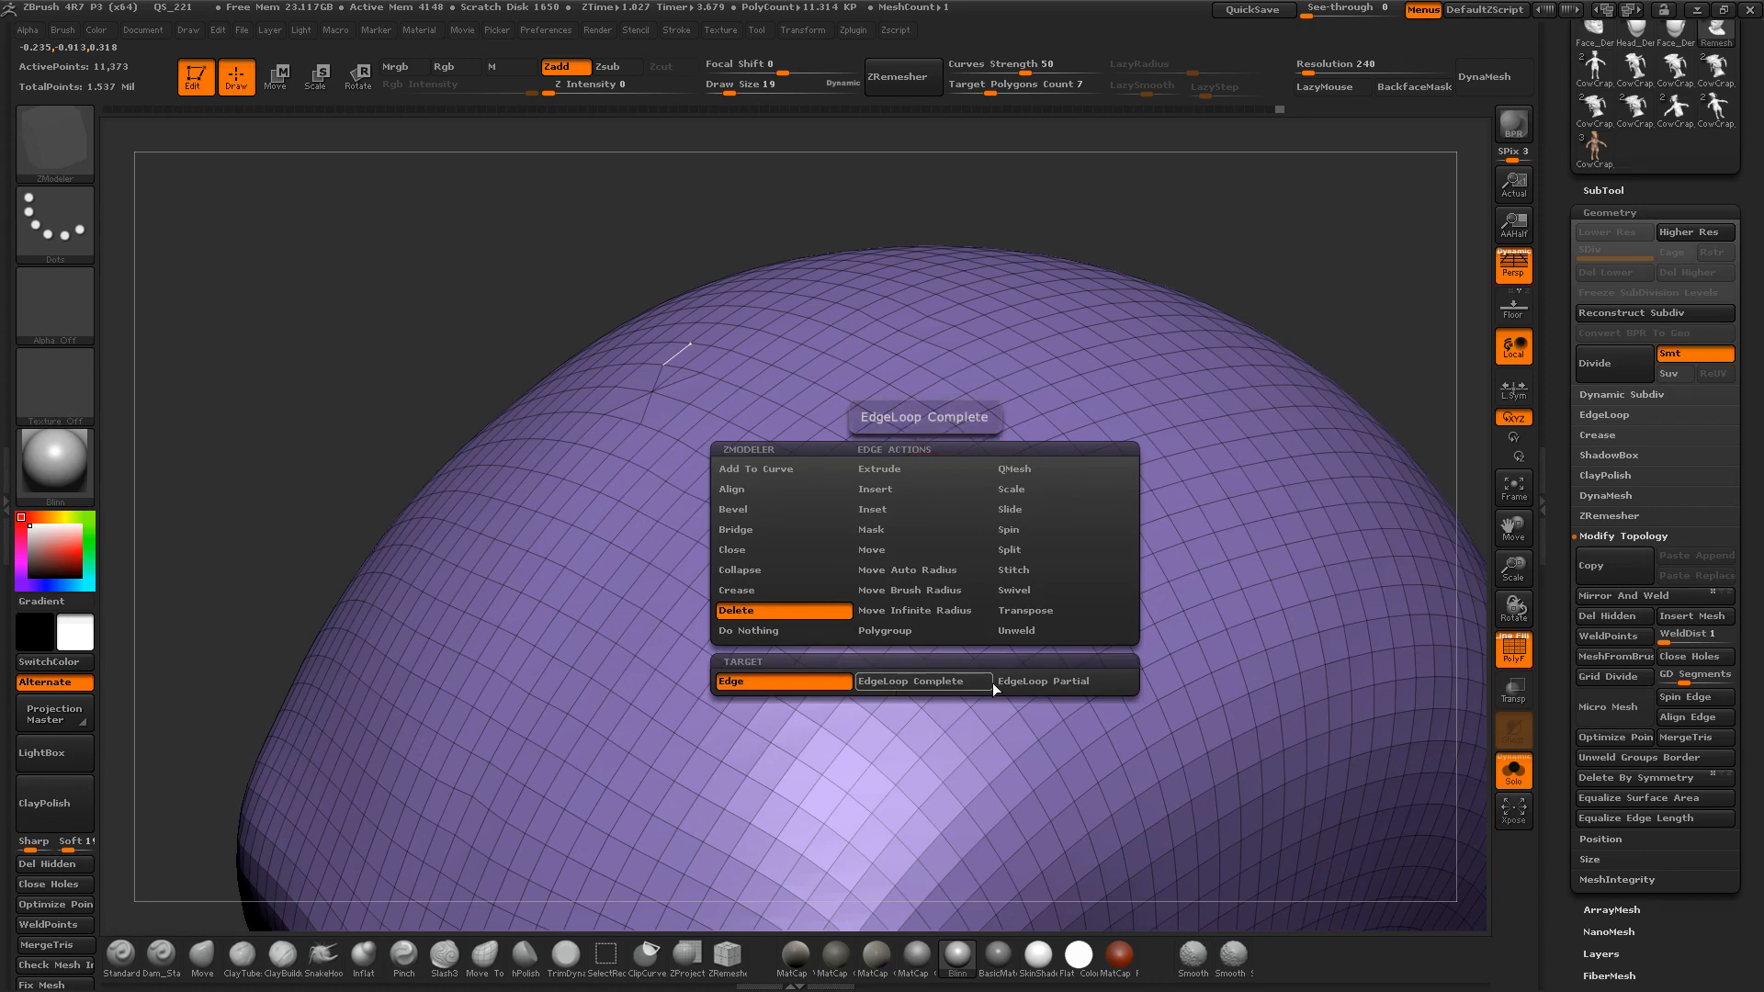
{"action": "left_click", "coordinate": [955, 680]}
{"action": "left_click", "coordinate": [931, 467]}
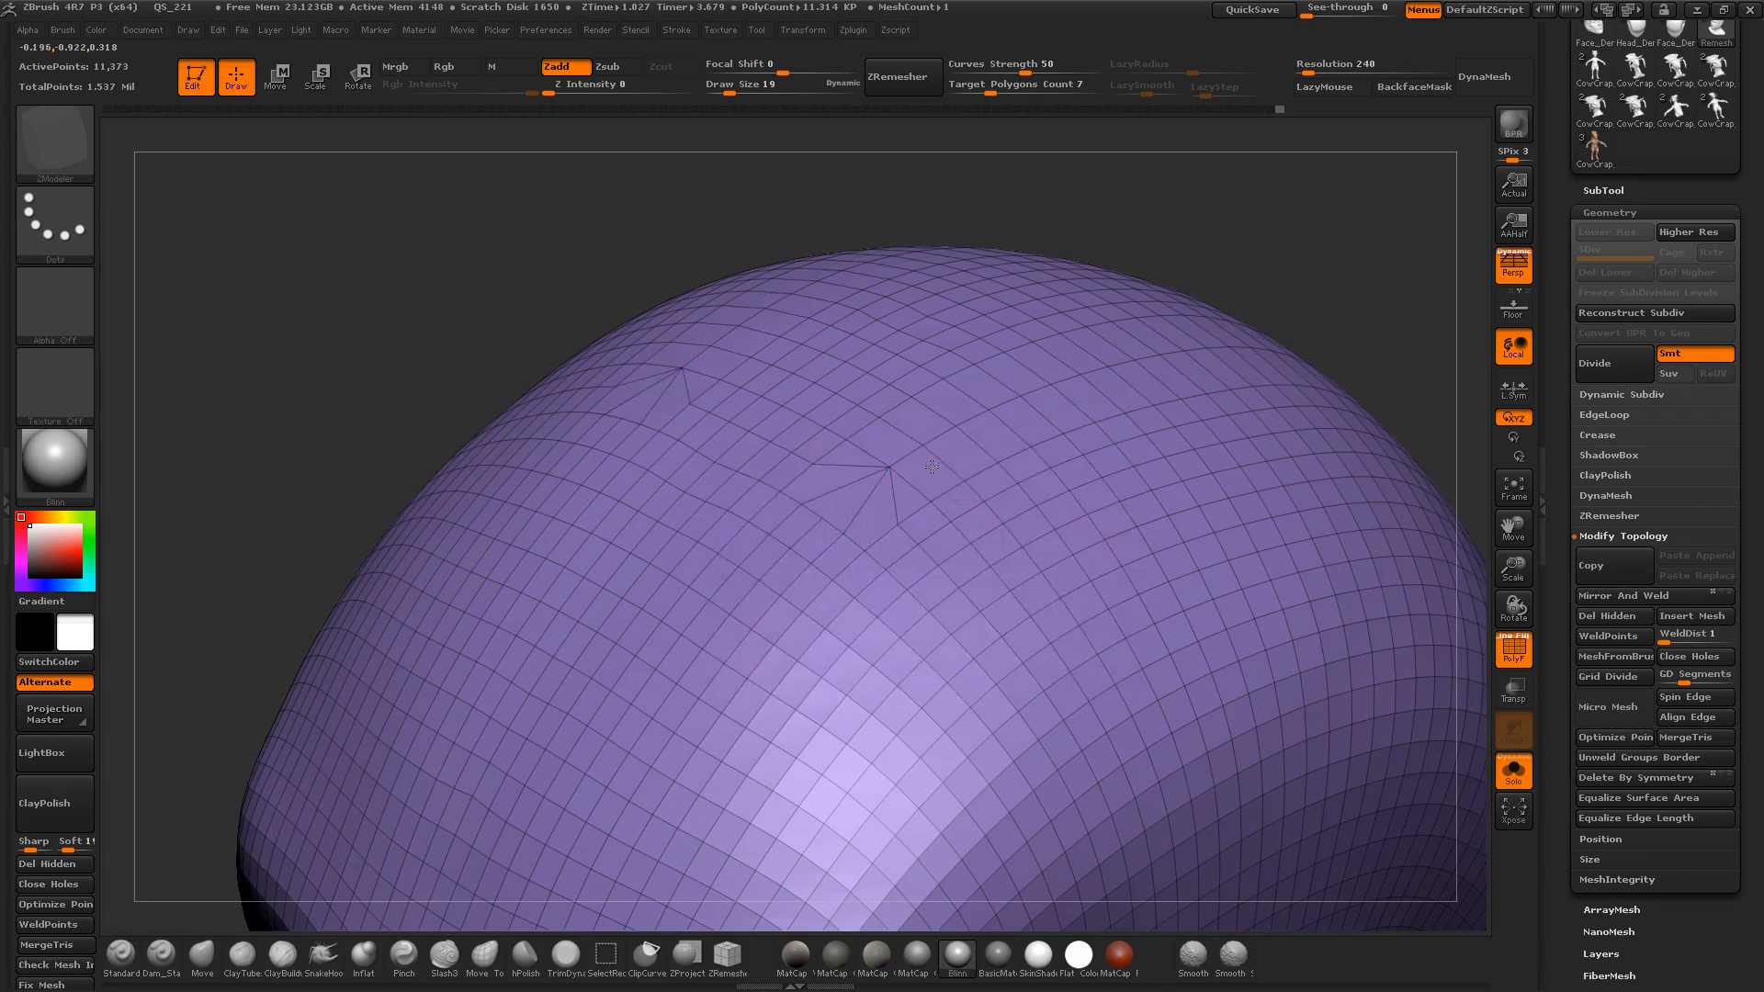
{"action": "key", "text": "ctrl+z"}
Step: Switch the Delete edge action's target to EdgeLoop Partial and back to Edge
{"action": "key", "text": "space"}
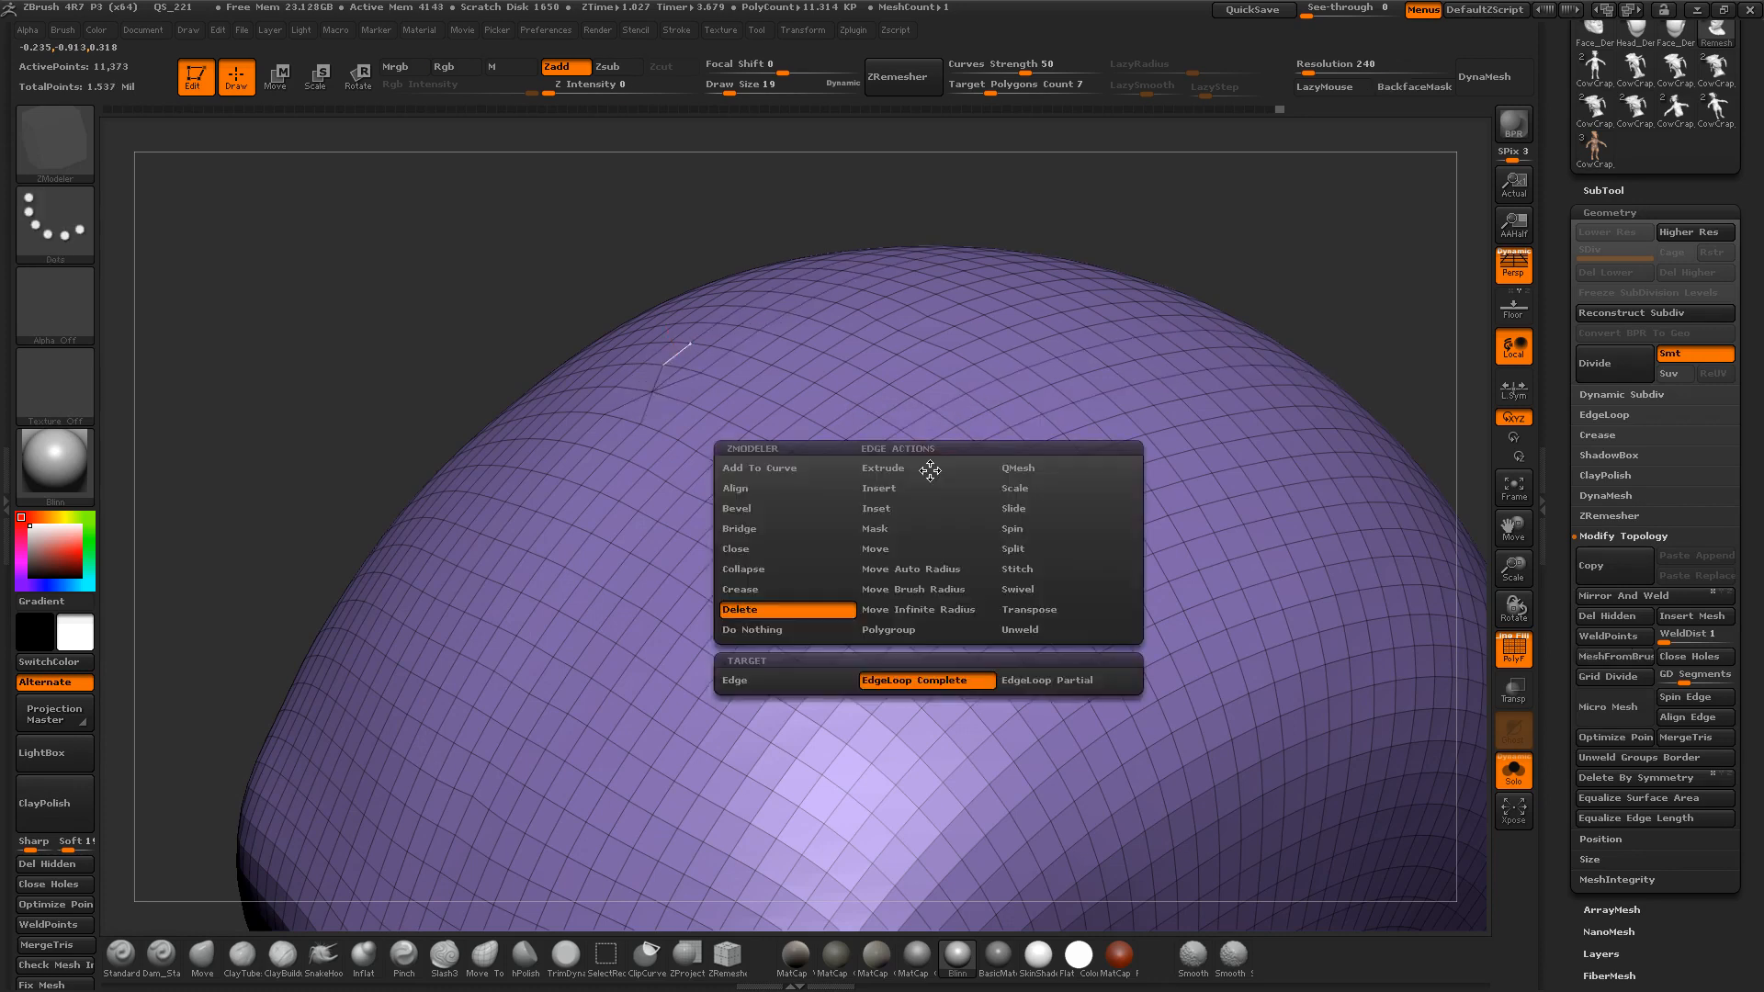
{"action": "left_click", "coordinate": [1029, 681]}
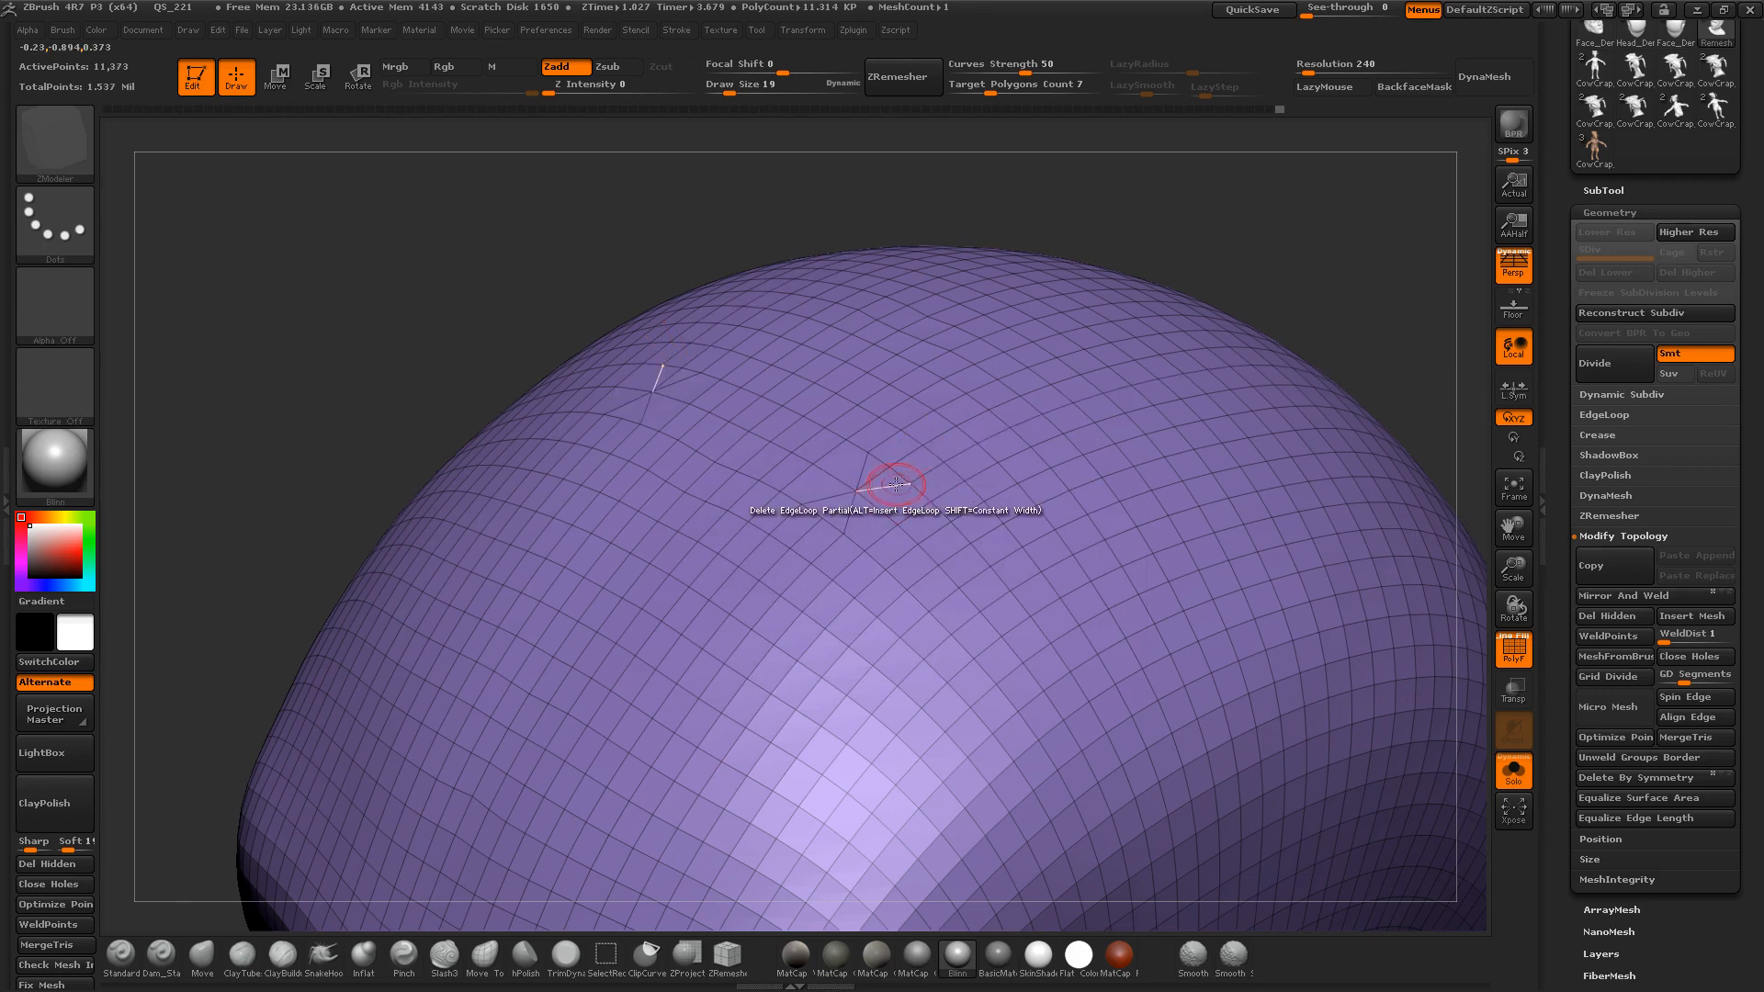
{"action": "key", "text": "space"}
{"action": "left_click", "coordinate": [724, 685]}
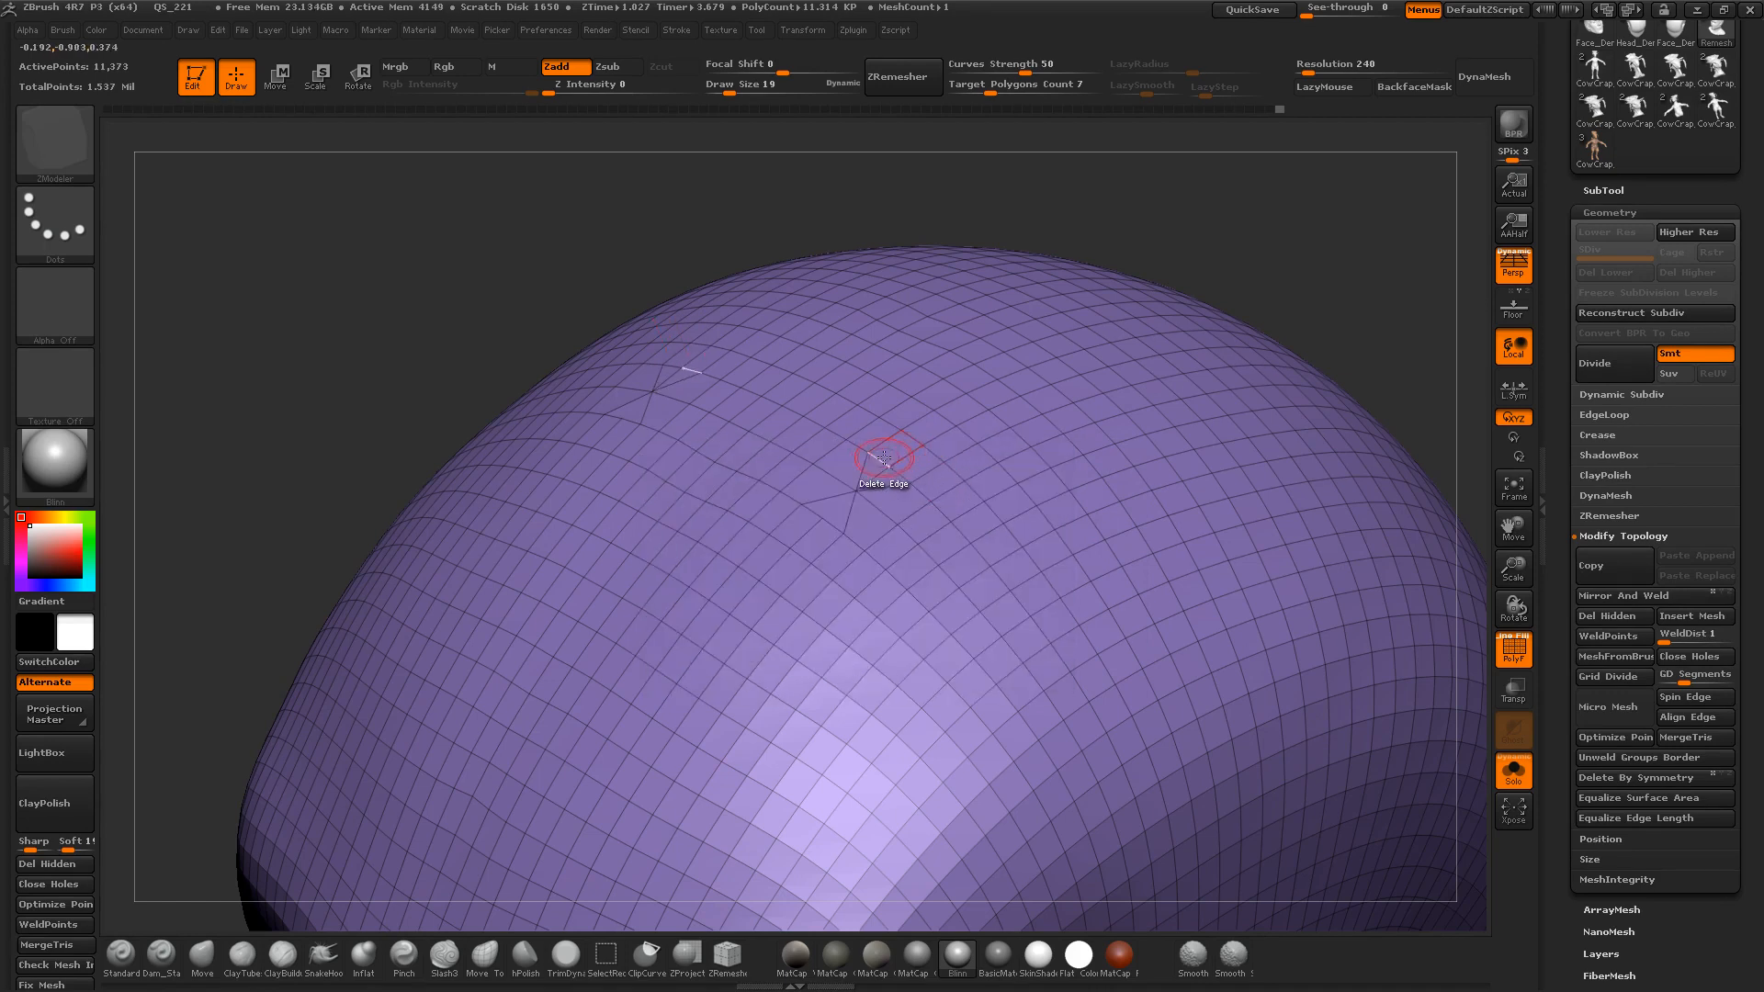
Step: Try collapsing a polyloop through the stitched area using the Collapse edge action with the PolyLoop target
{"action": "key", "text": "space"}
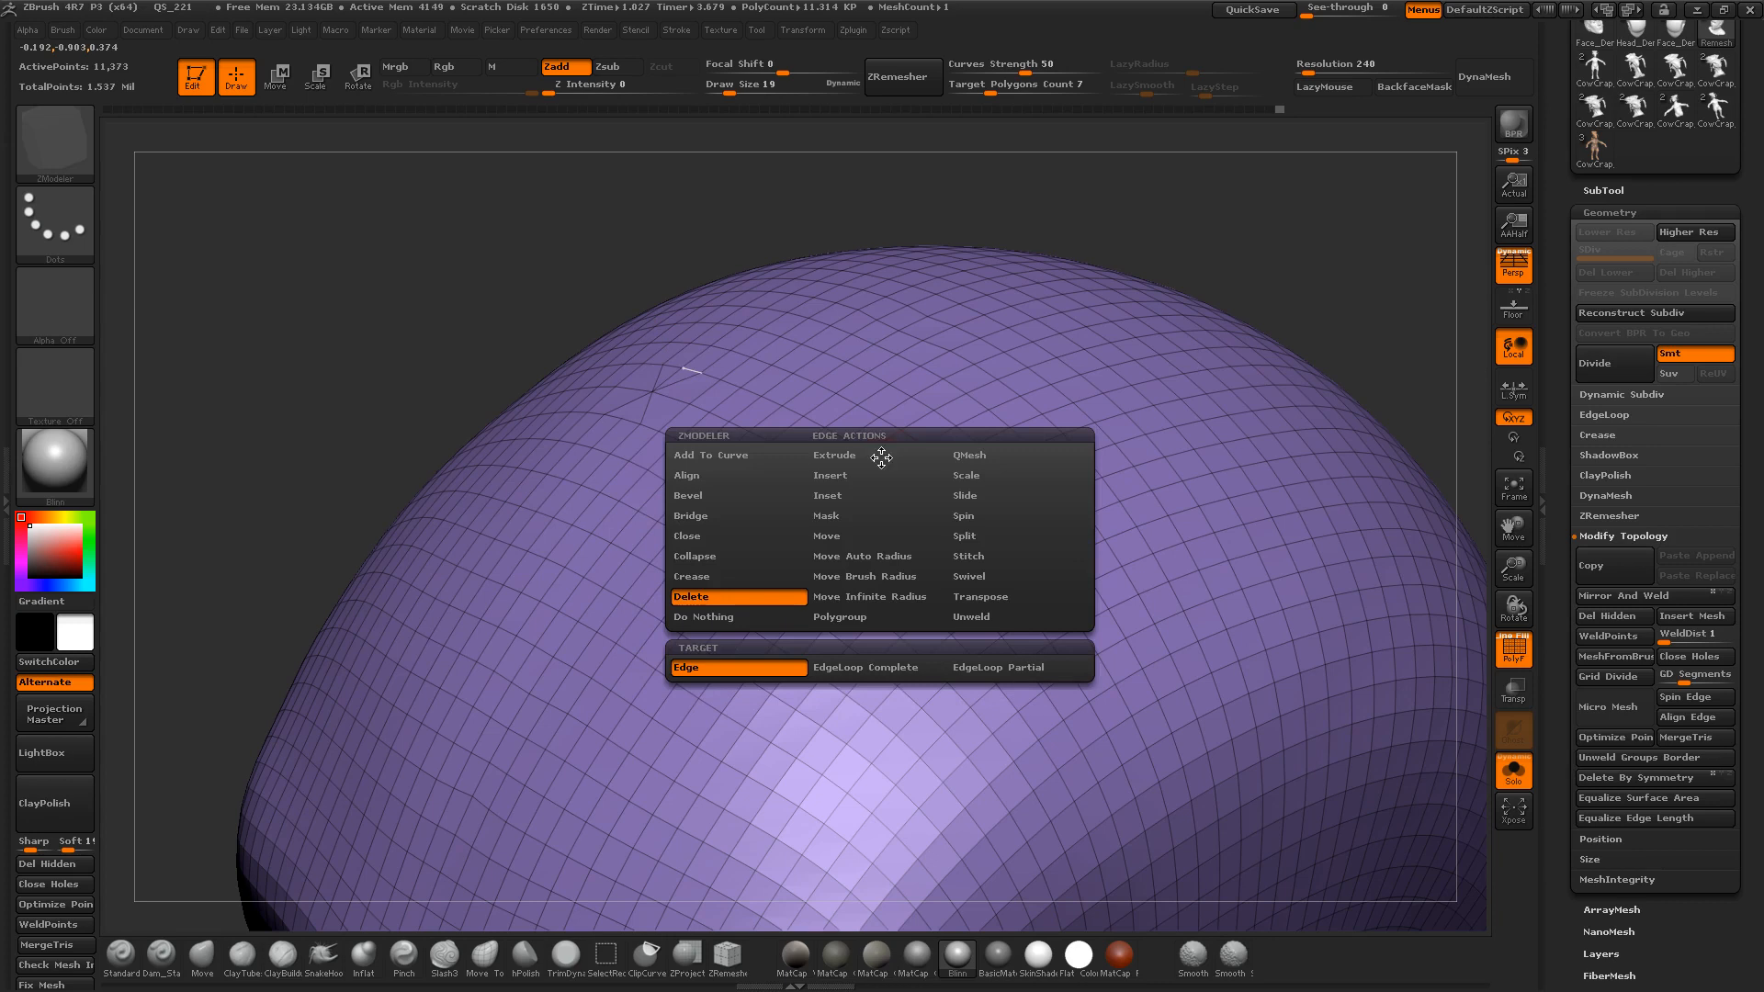
{"action": "left_click", "coordinate": [698, 556]}
{"action": "left_click", "coordinate": [1005, 669]}
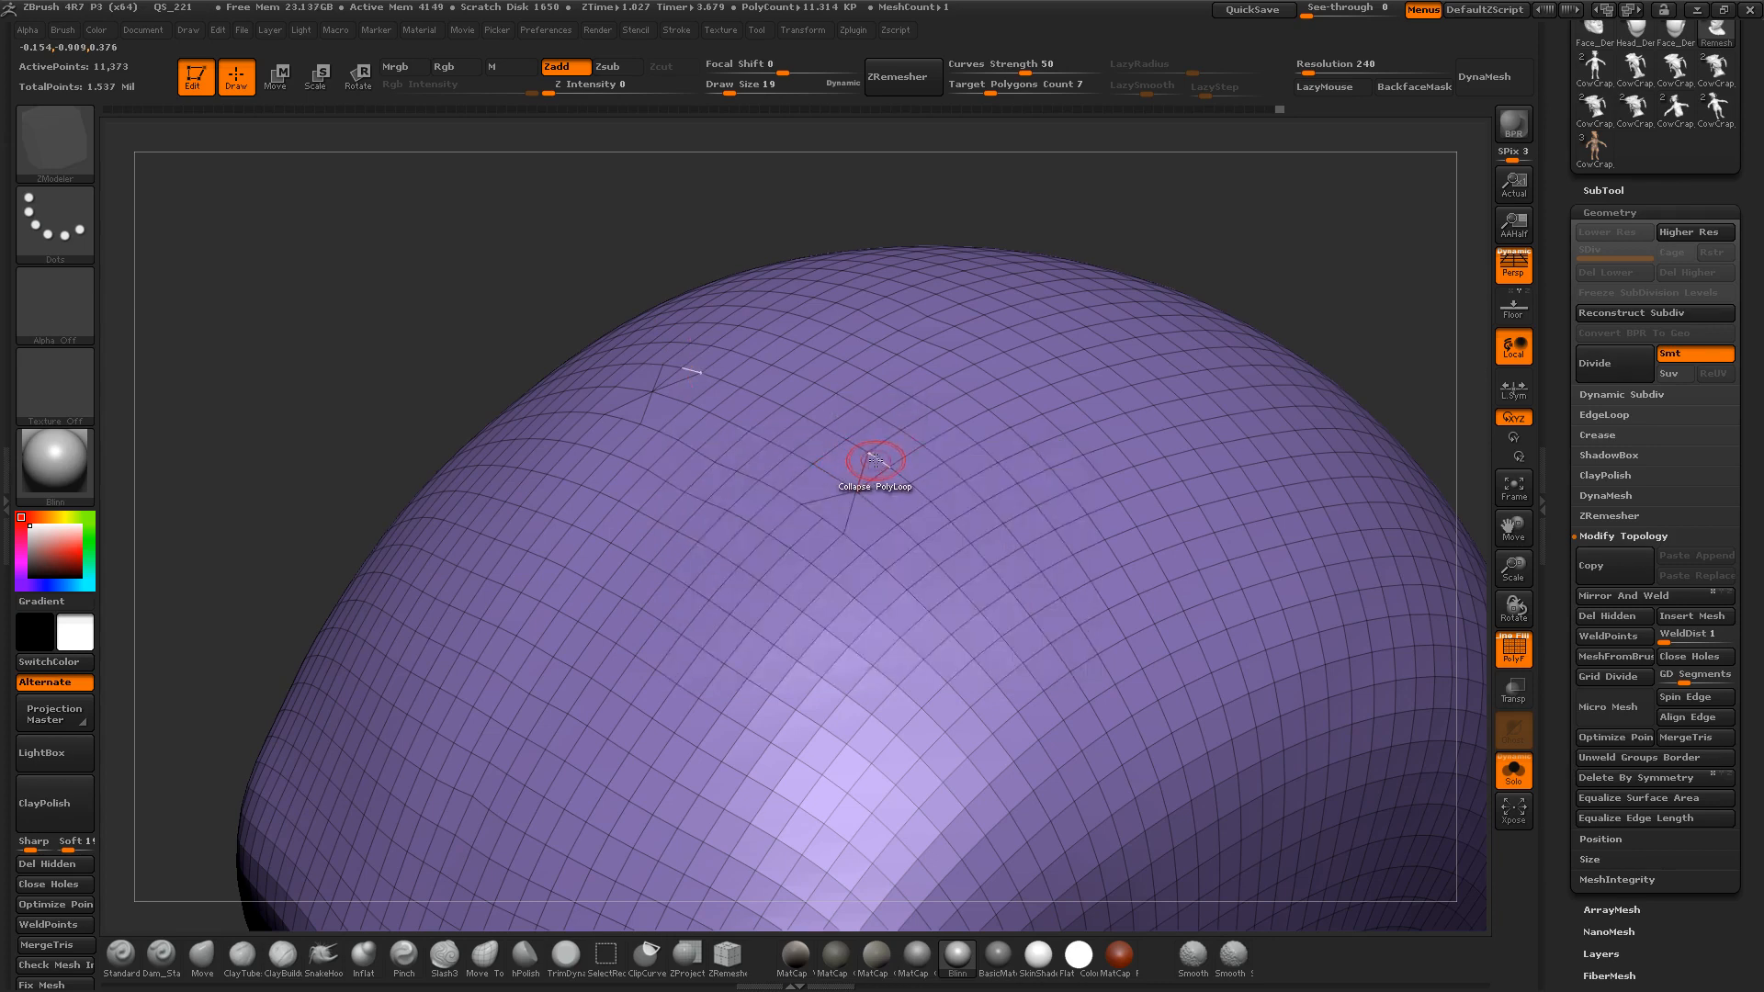
{"action": "left_click", "coordinate": [876, 459]}
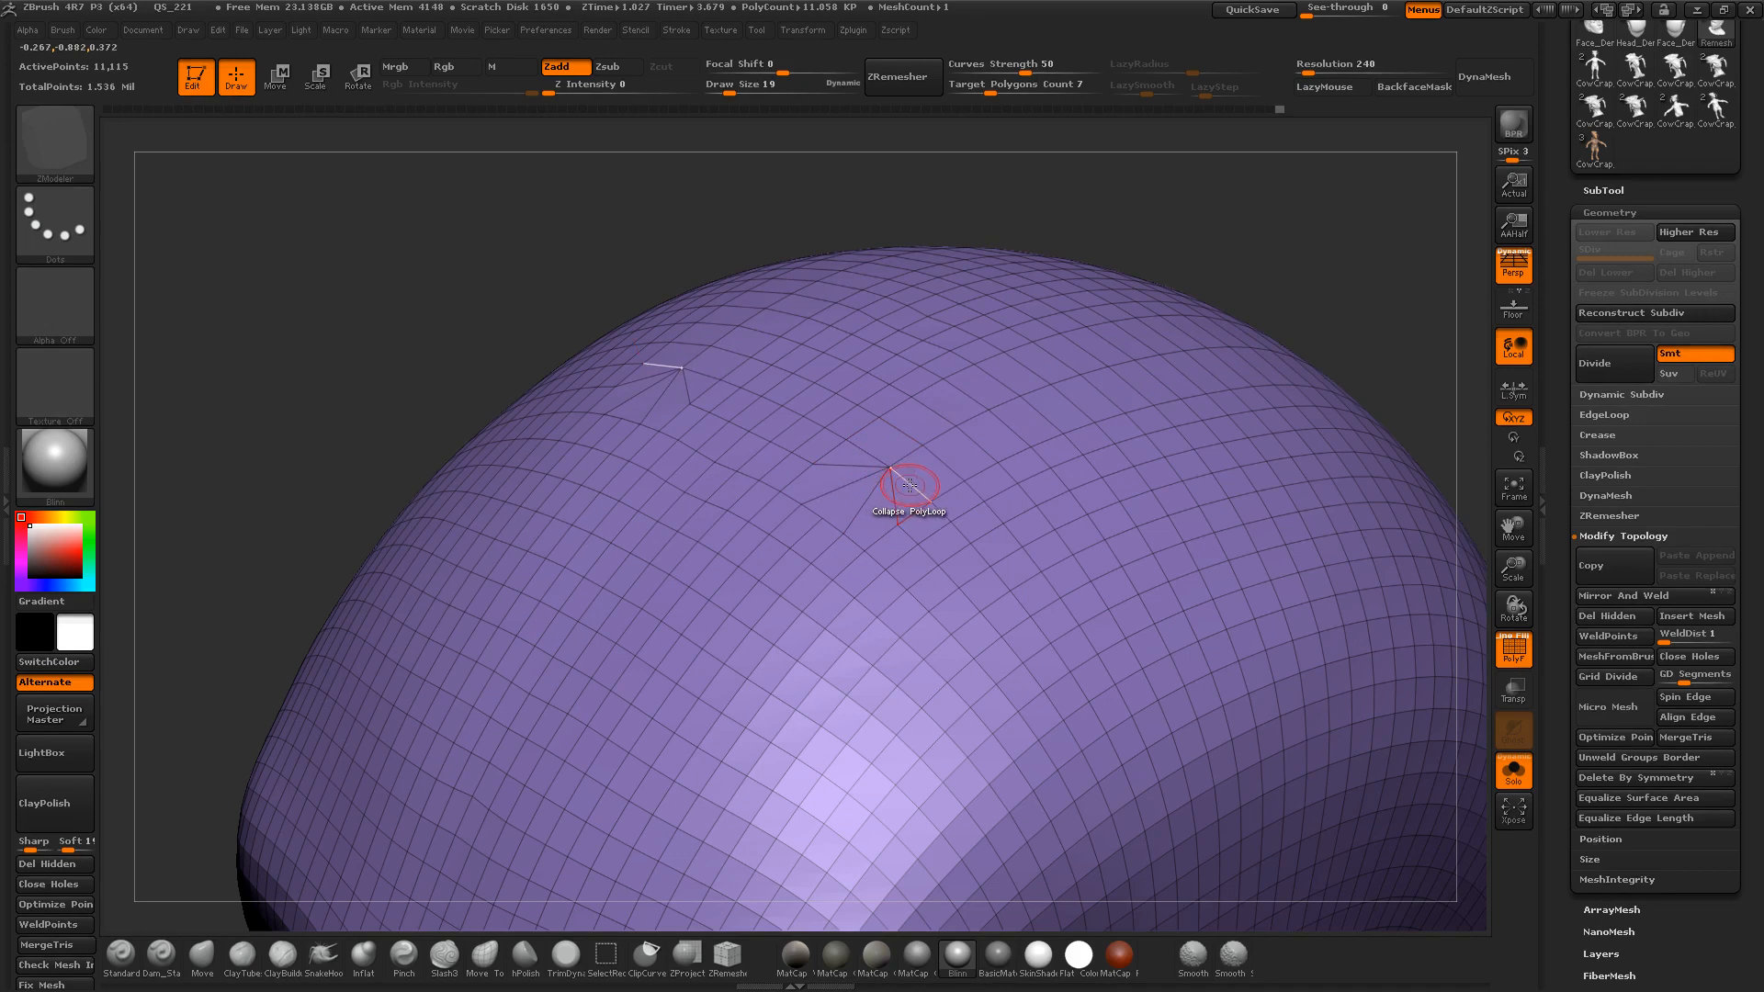
{"action": "key", "text": "ctrl+z"}
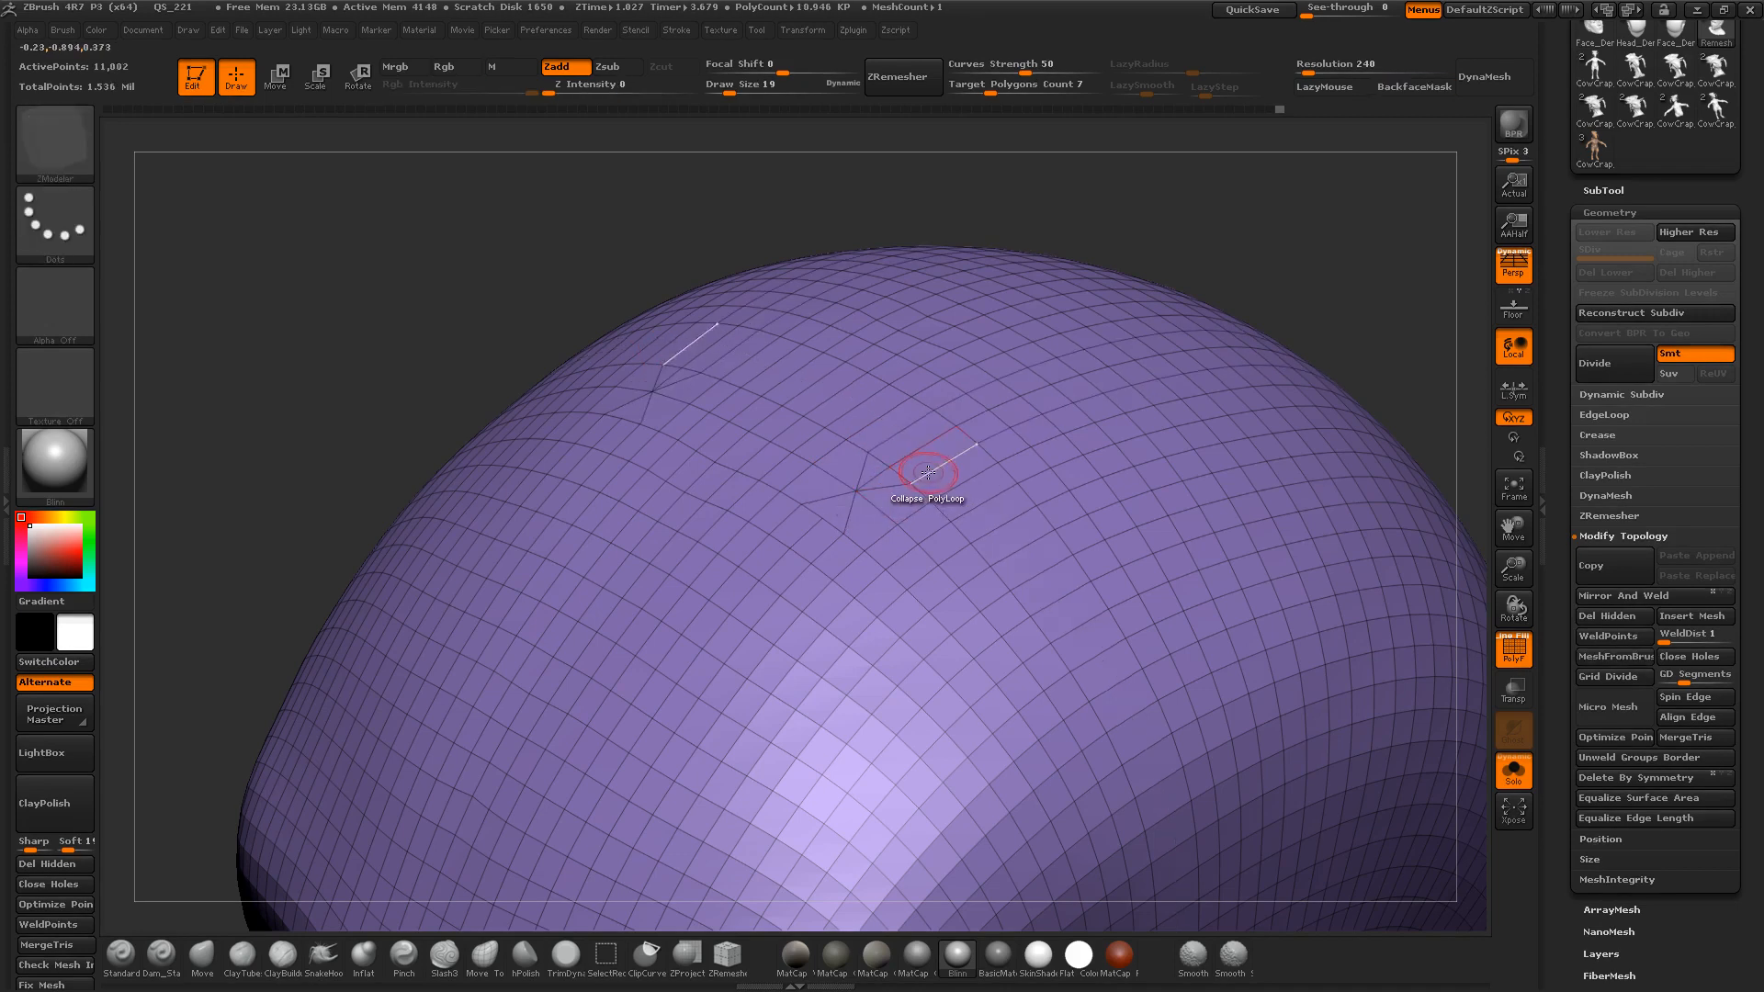
Step: Collapse a single edge above the stitched point, using the Collapse edge action with the Edge target
{"action": "key", "text": "space"}
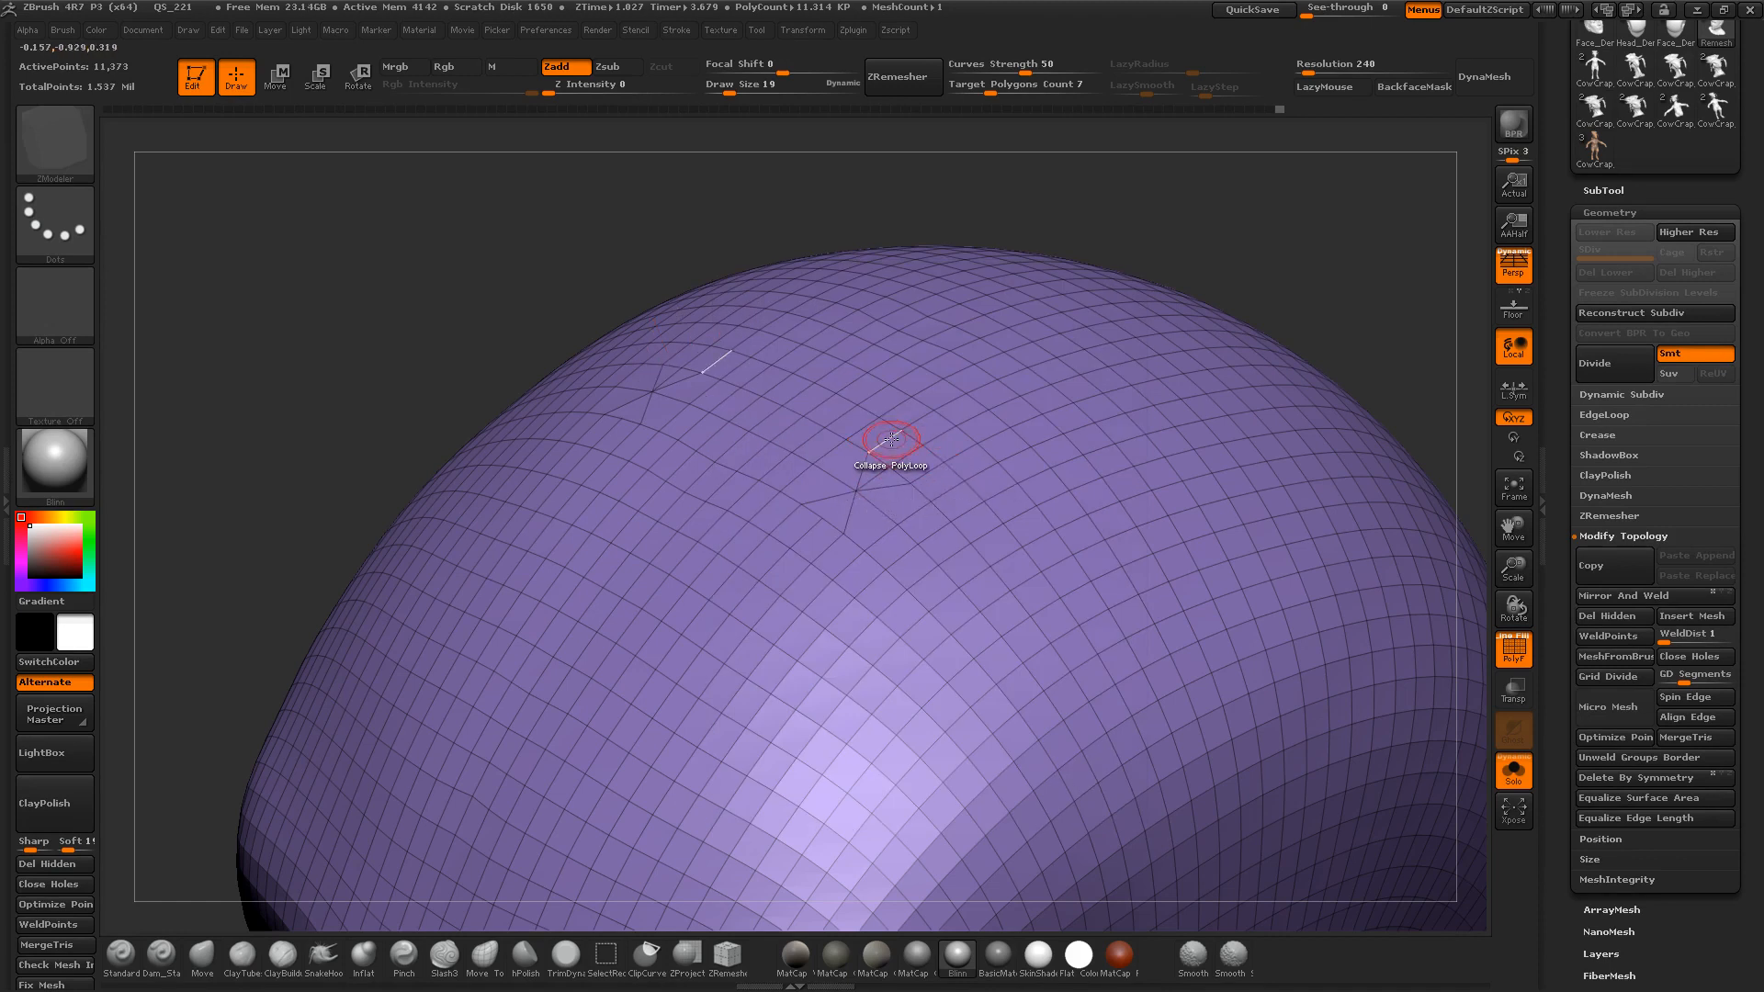
{"action": "key", "text": "space"}
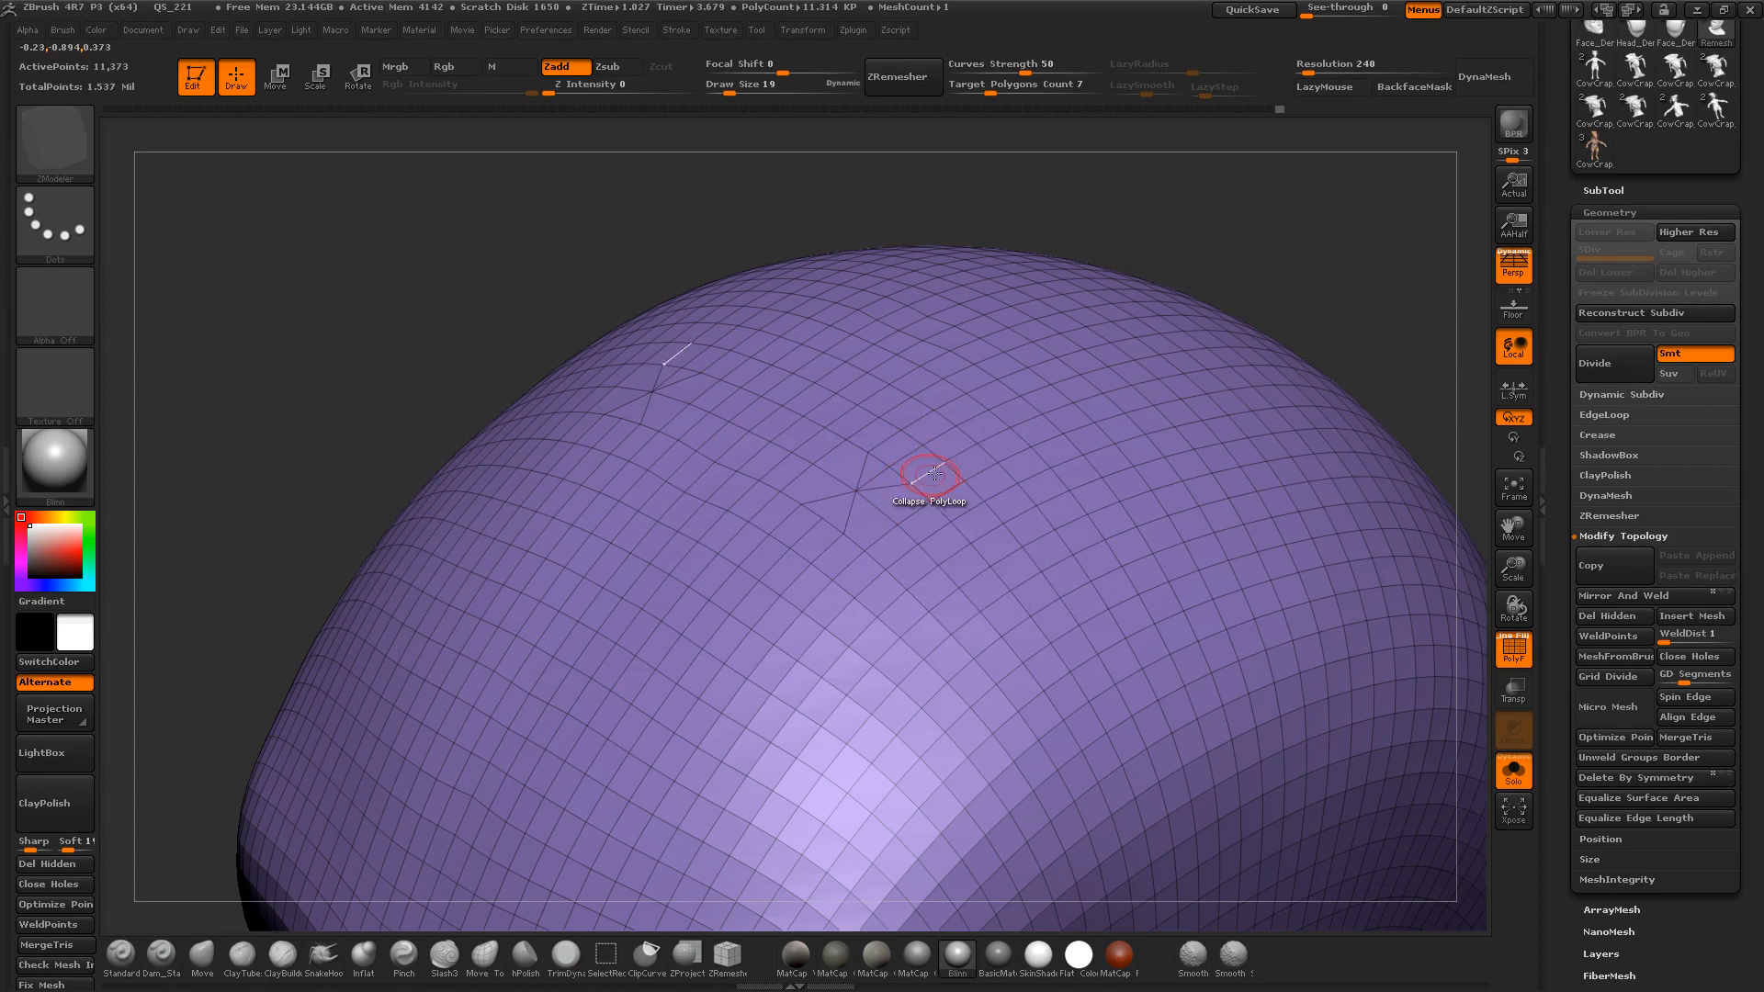
{"action": "key", "text": "space"}
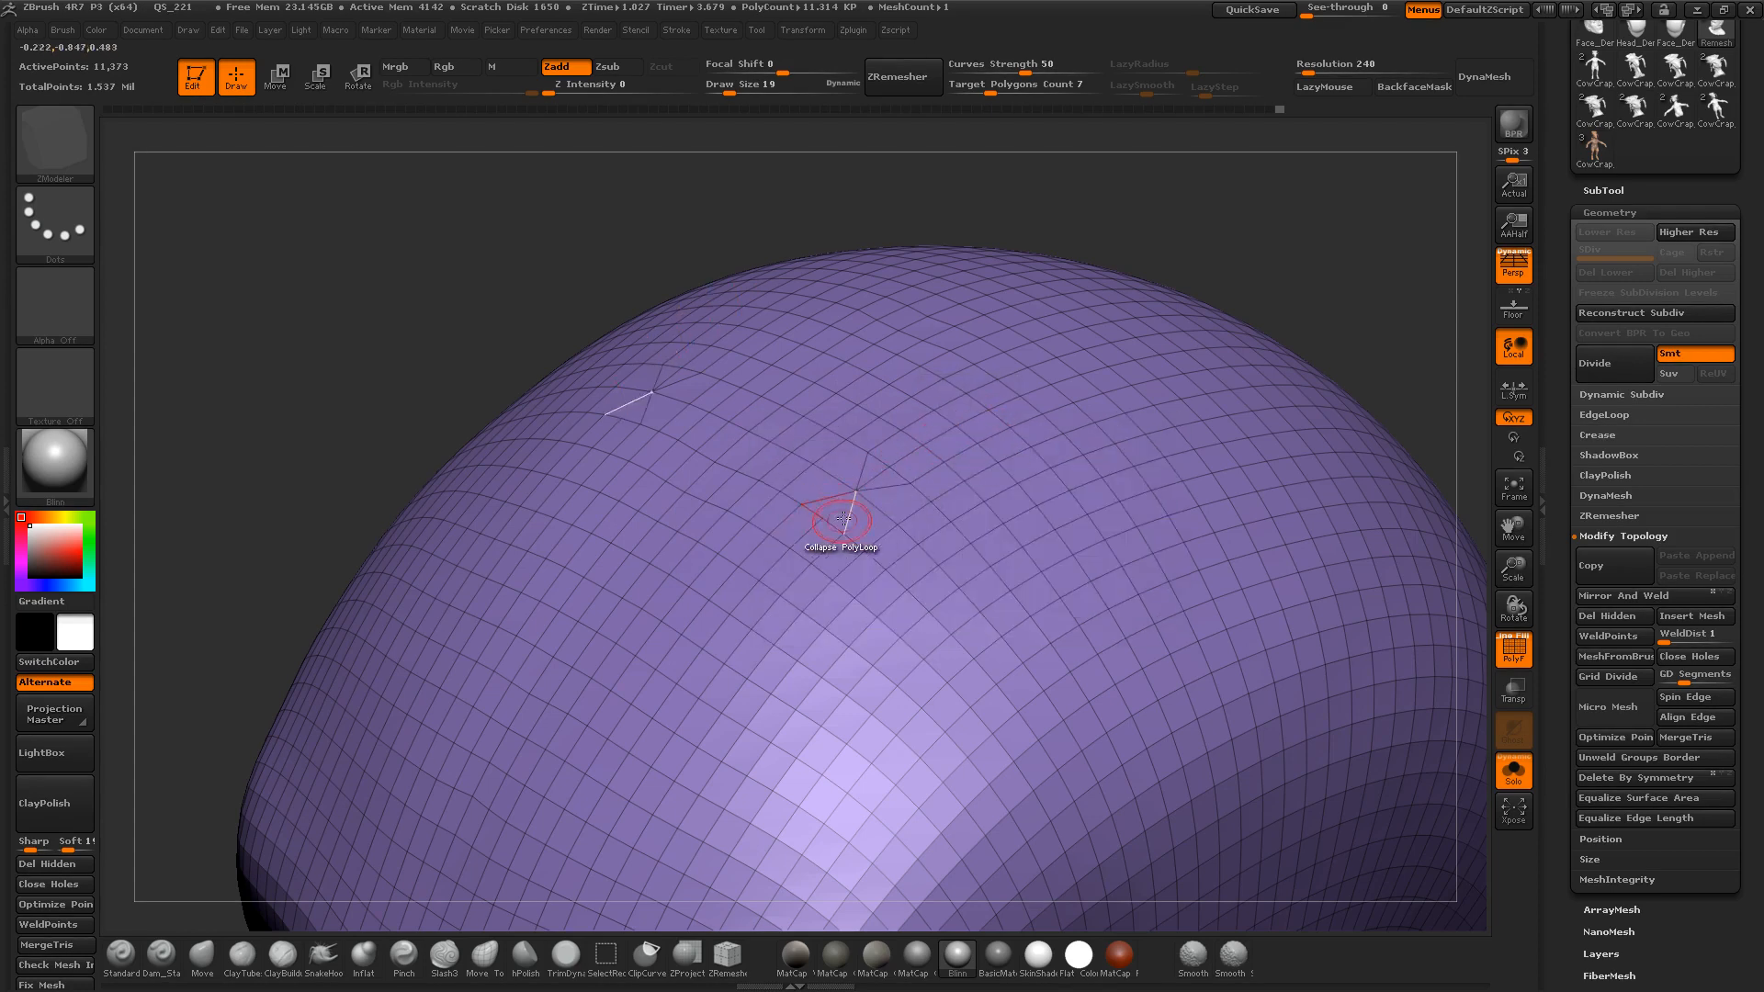
{"action": "key", "text": "space"}
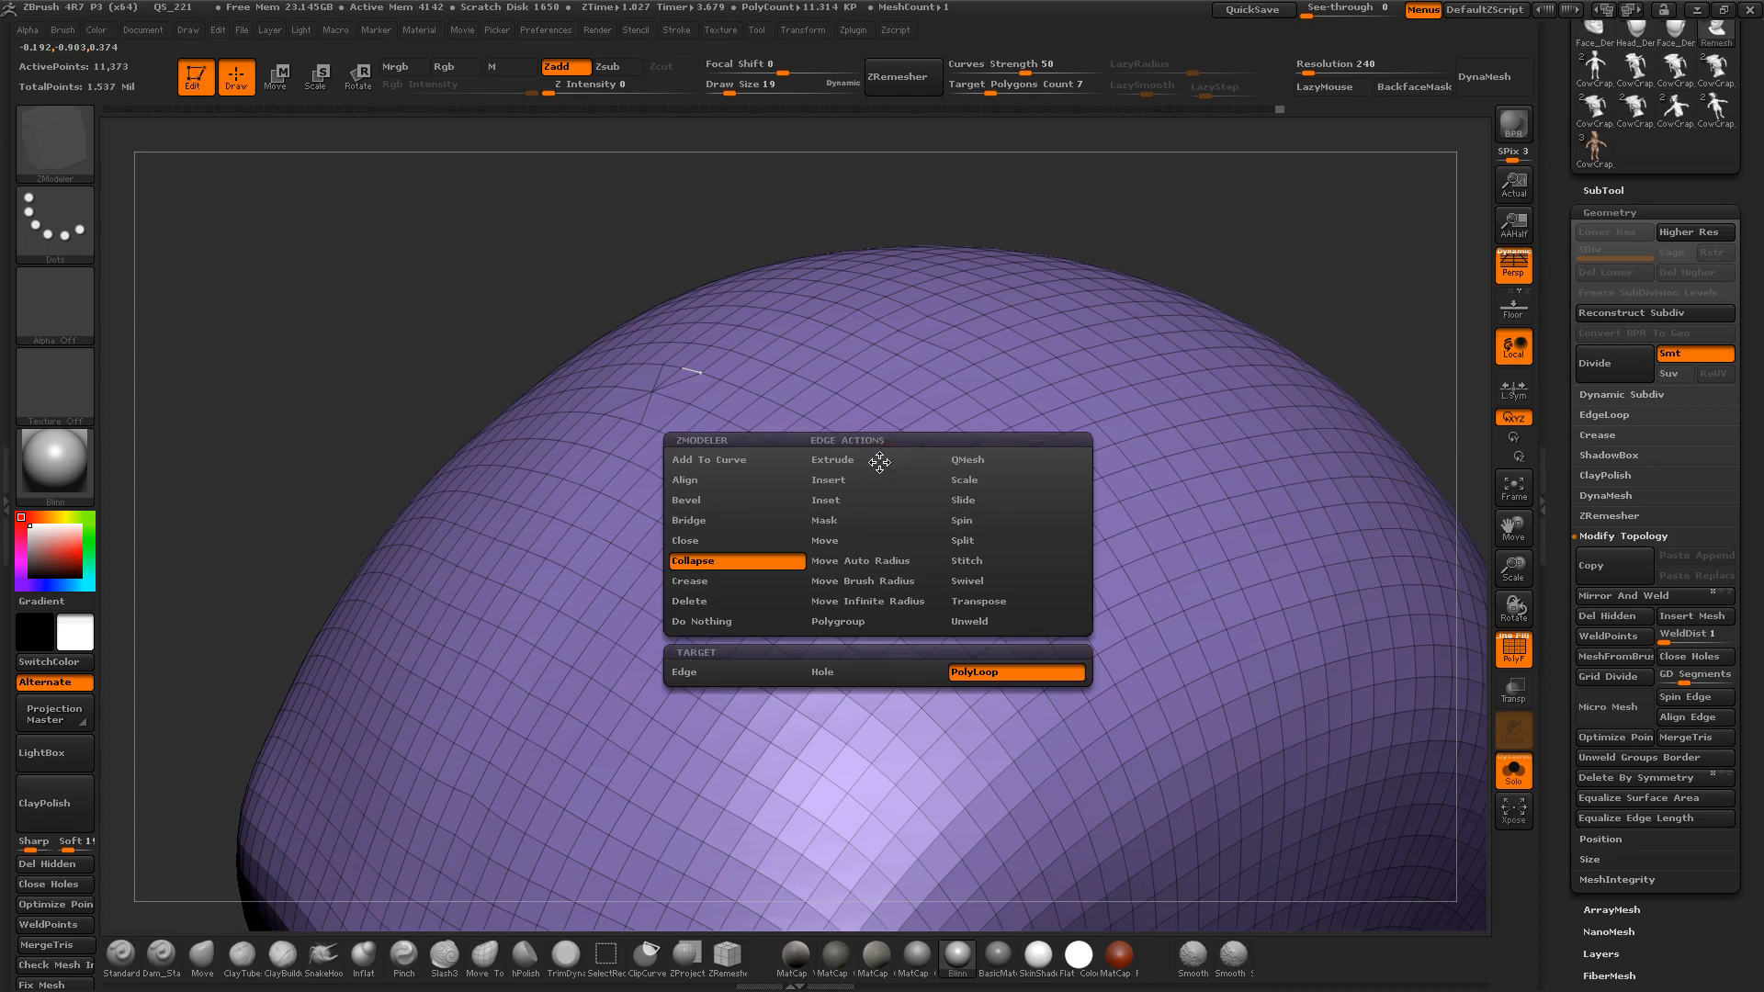
{"action": "left_click", "coordinate": [721, 674]}
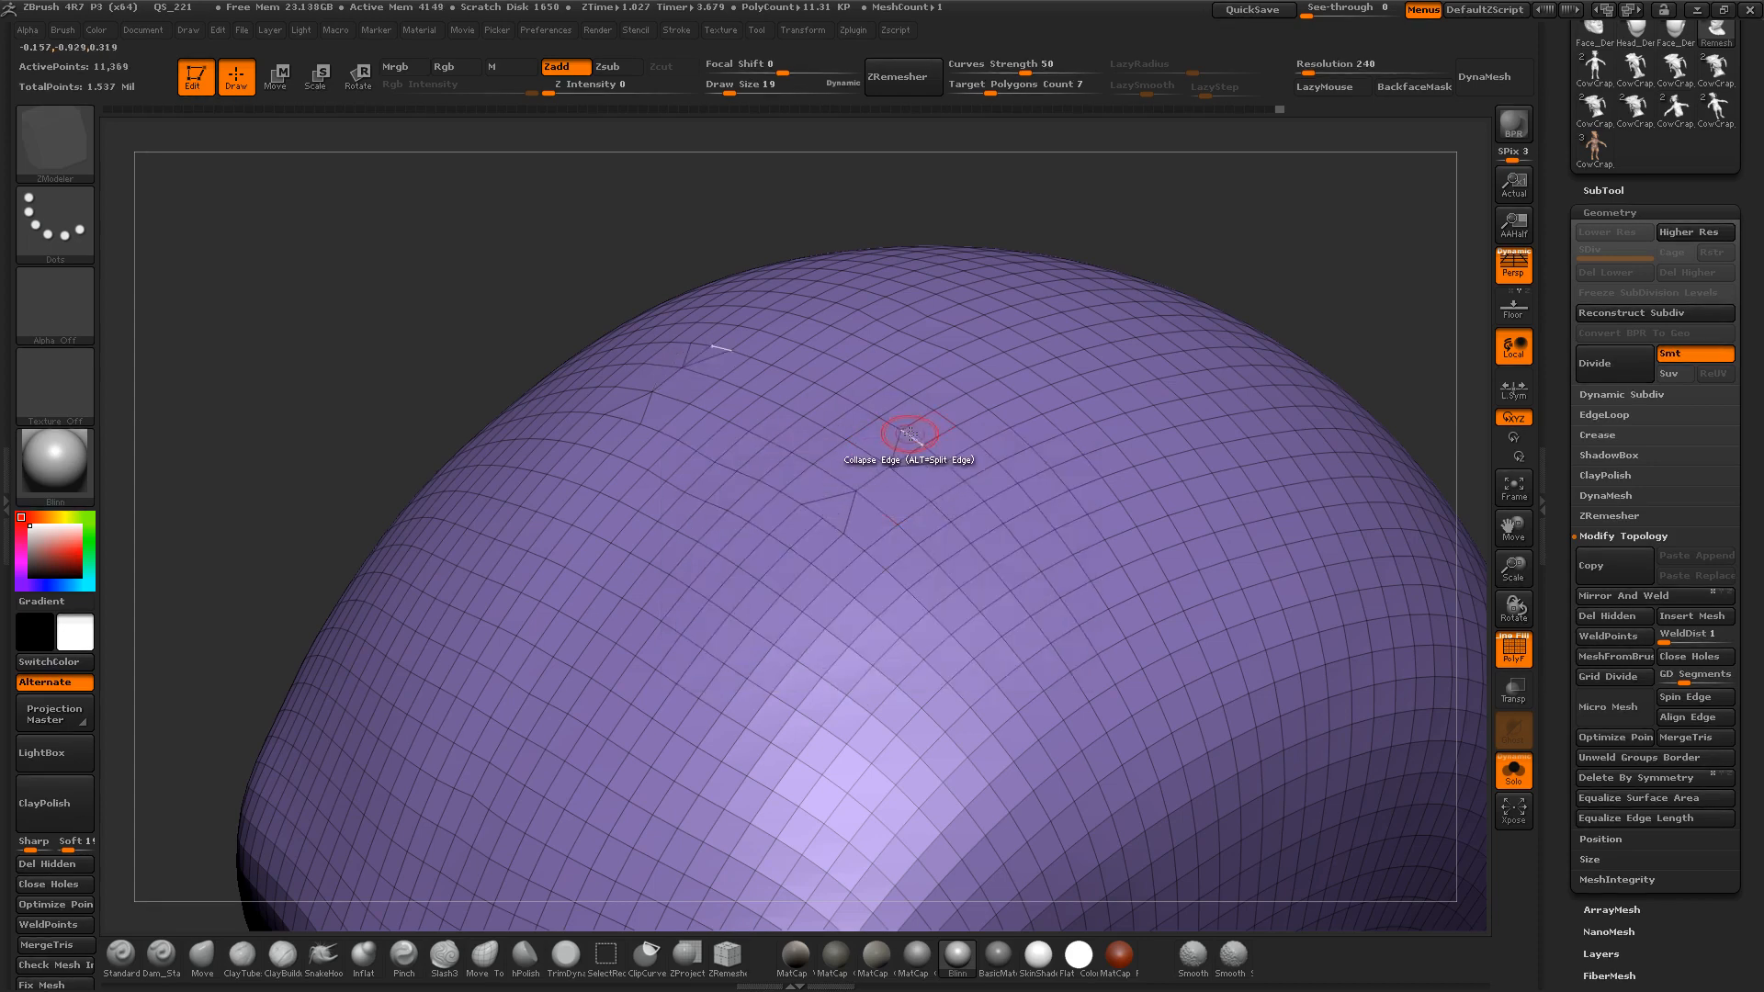
Step: Collapse two more edges along the stitched row on the crown, using the Collapse edge action with the Edge target
{"action": "left_click", "coordinate": [969, 432]}
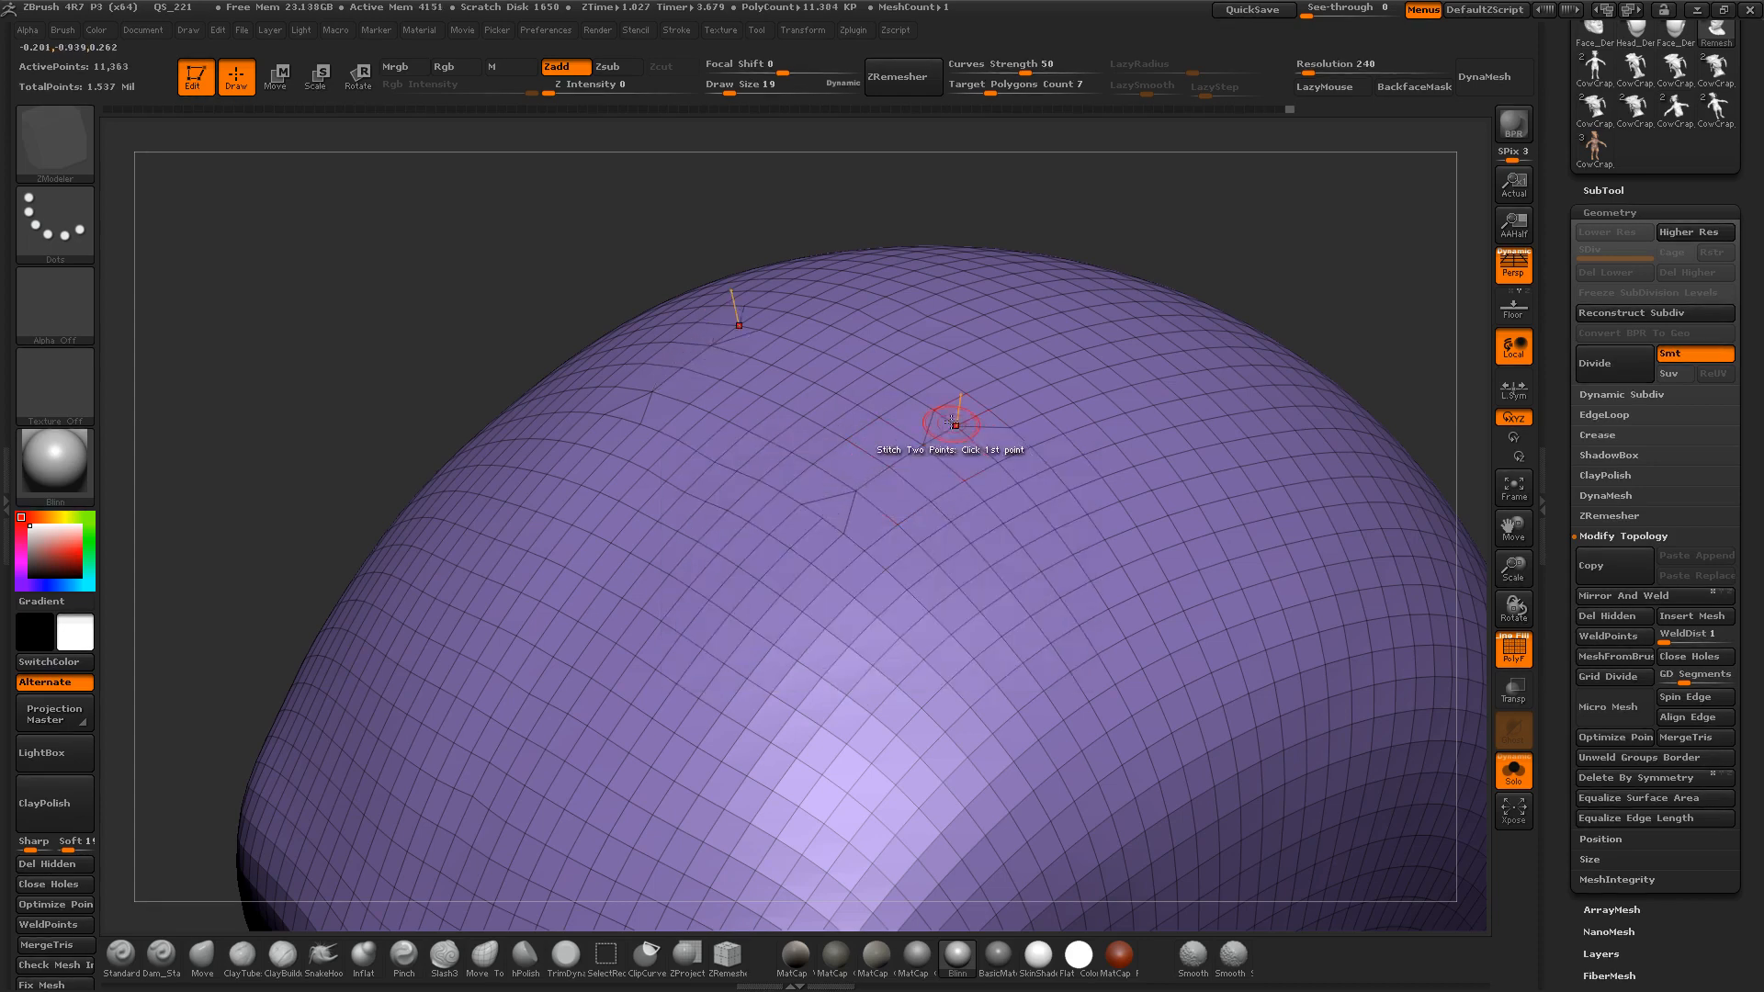
{"action": "left_click", "coordinate": [980, 402]}
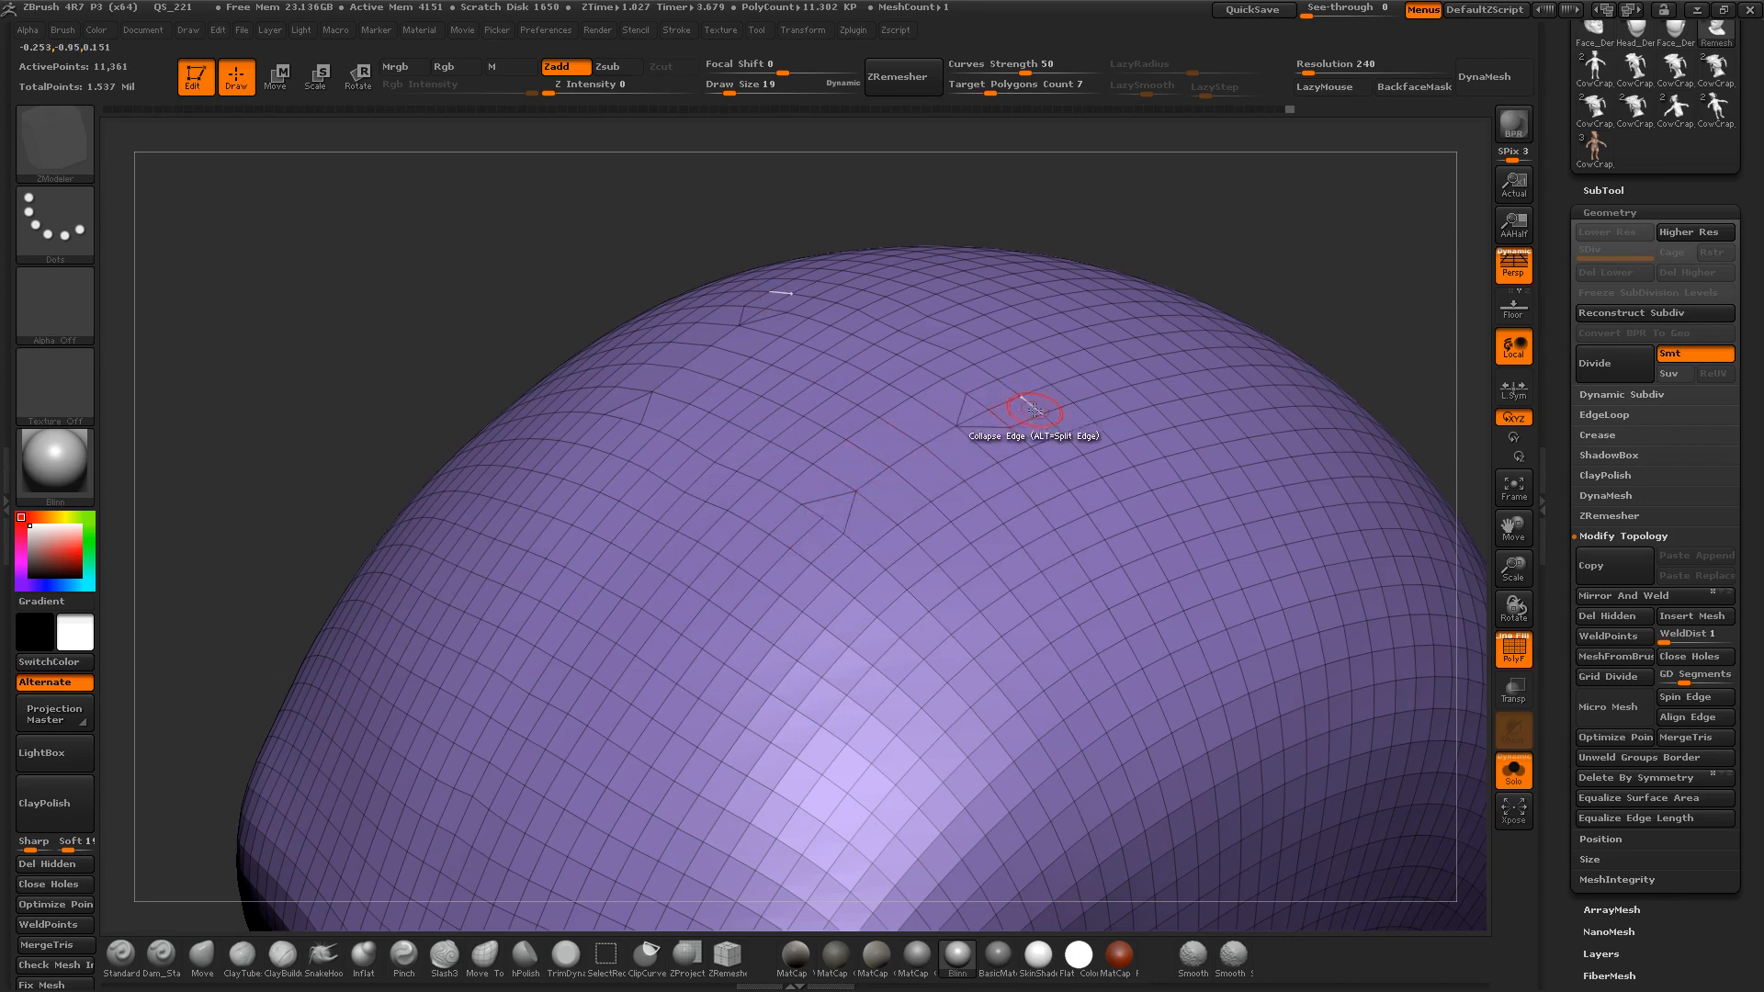
{"action": "key", "text": "space"}
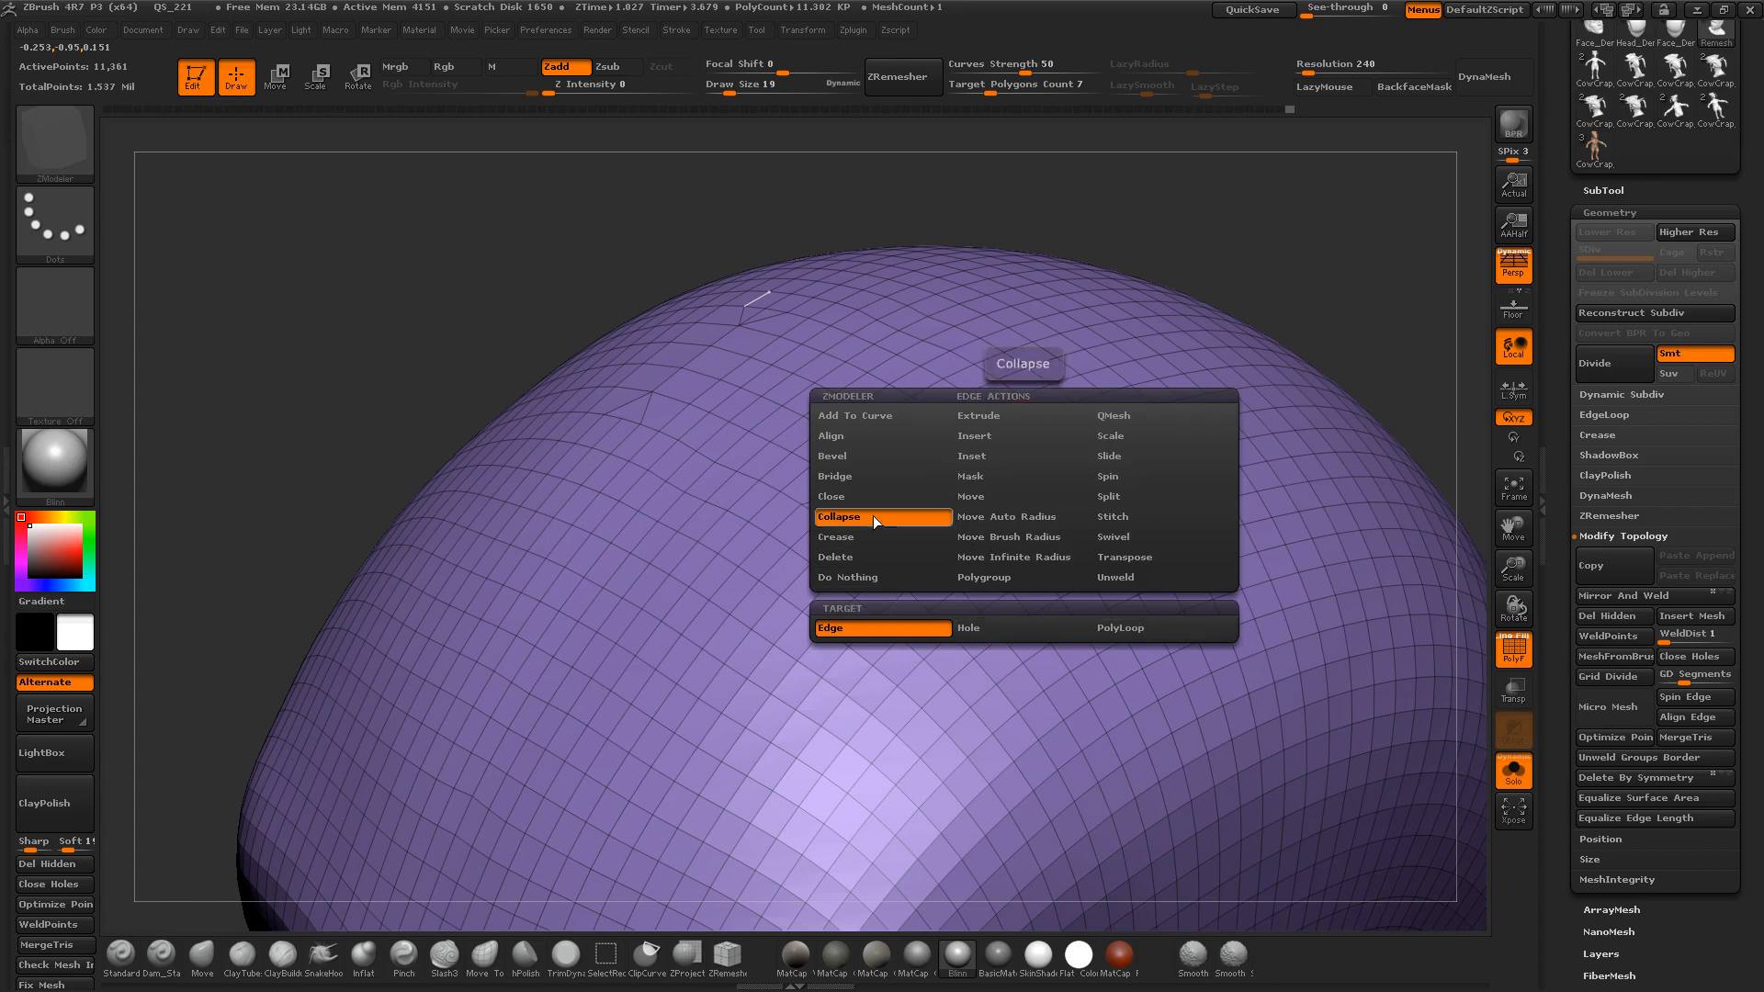
{"action": "key", "text": "space"}
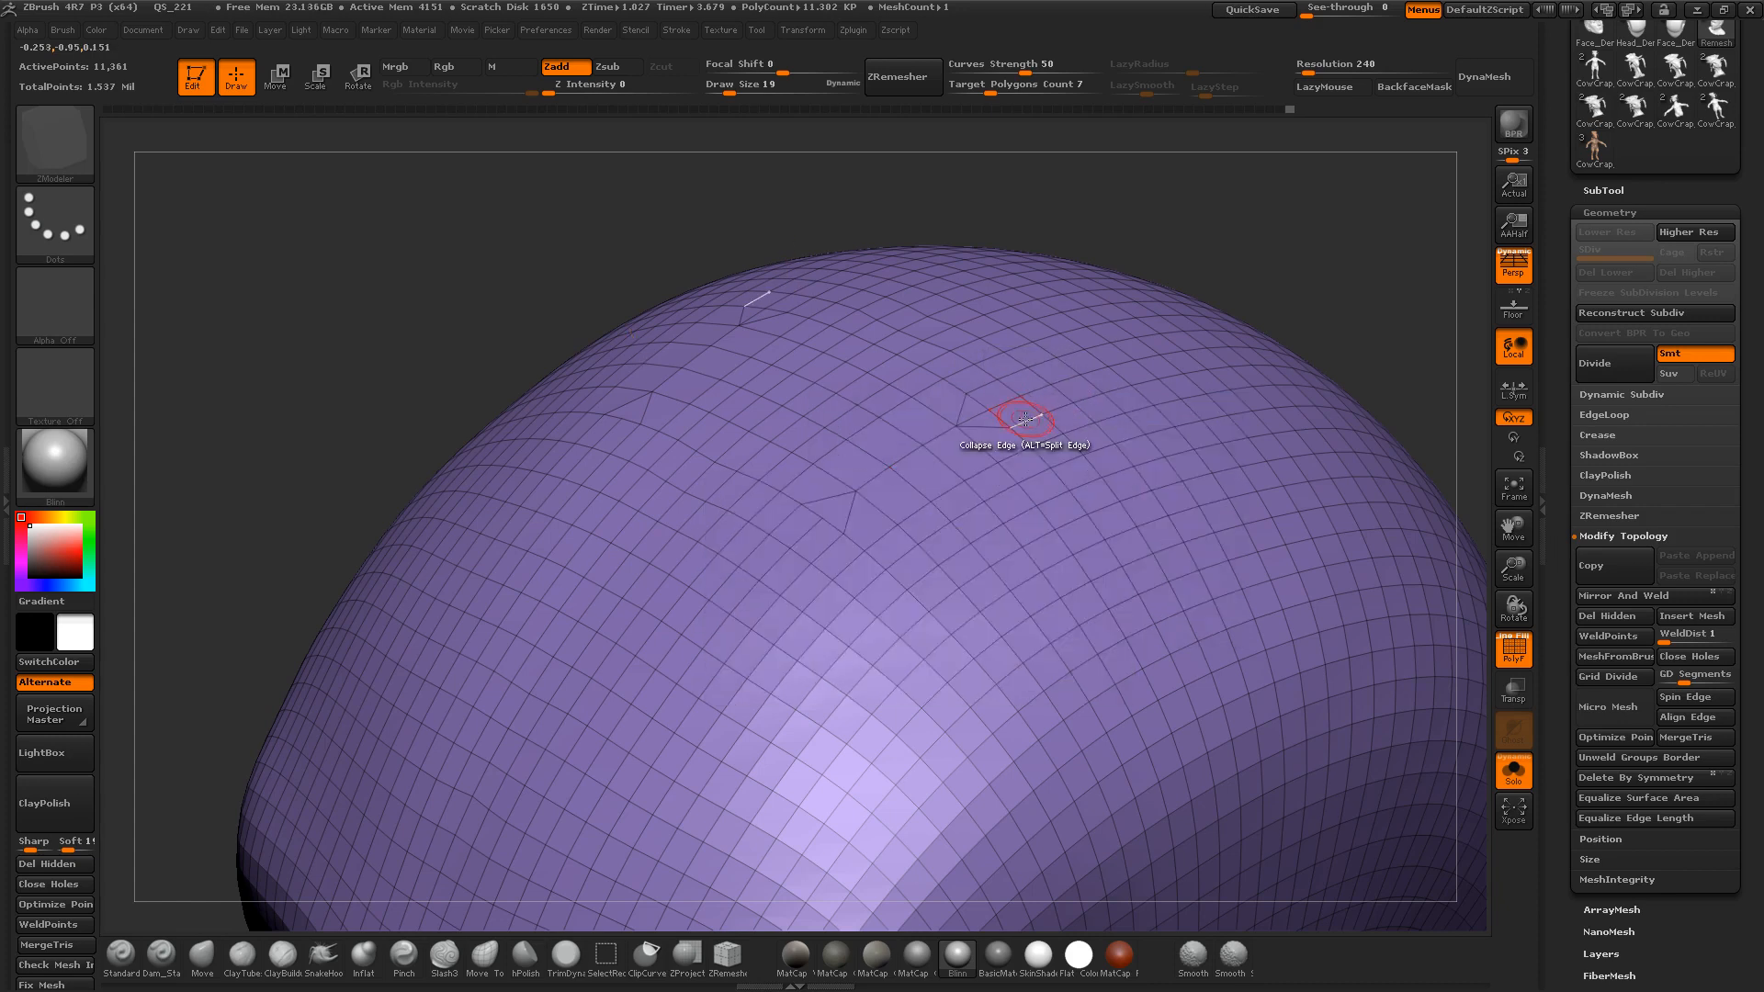
Step: Switch the edge action to Delete and remove the edge loop beside the collapsed edges with the EdgeLoop Complete target
{"action": "key", "text": "space"}
{"action": "left_click", "coordinate": [845, 559]}
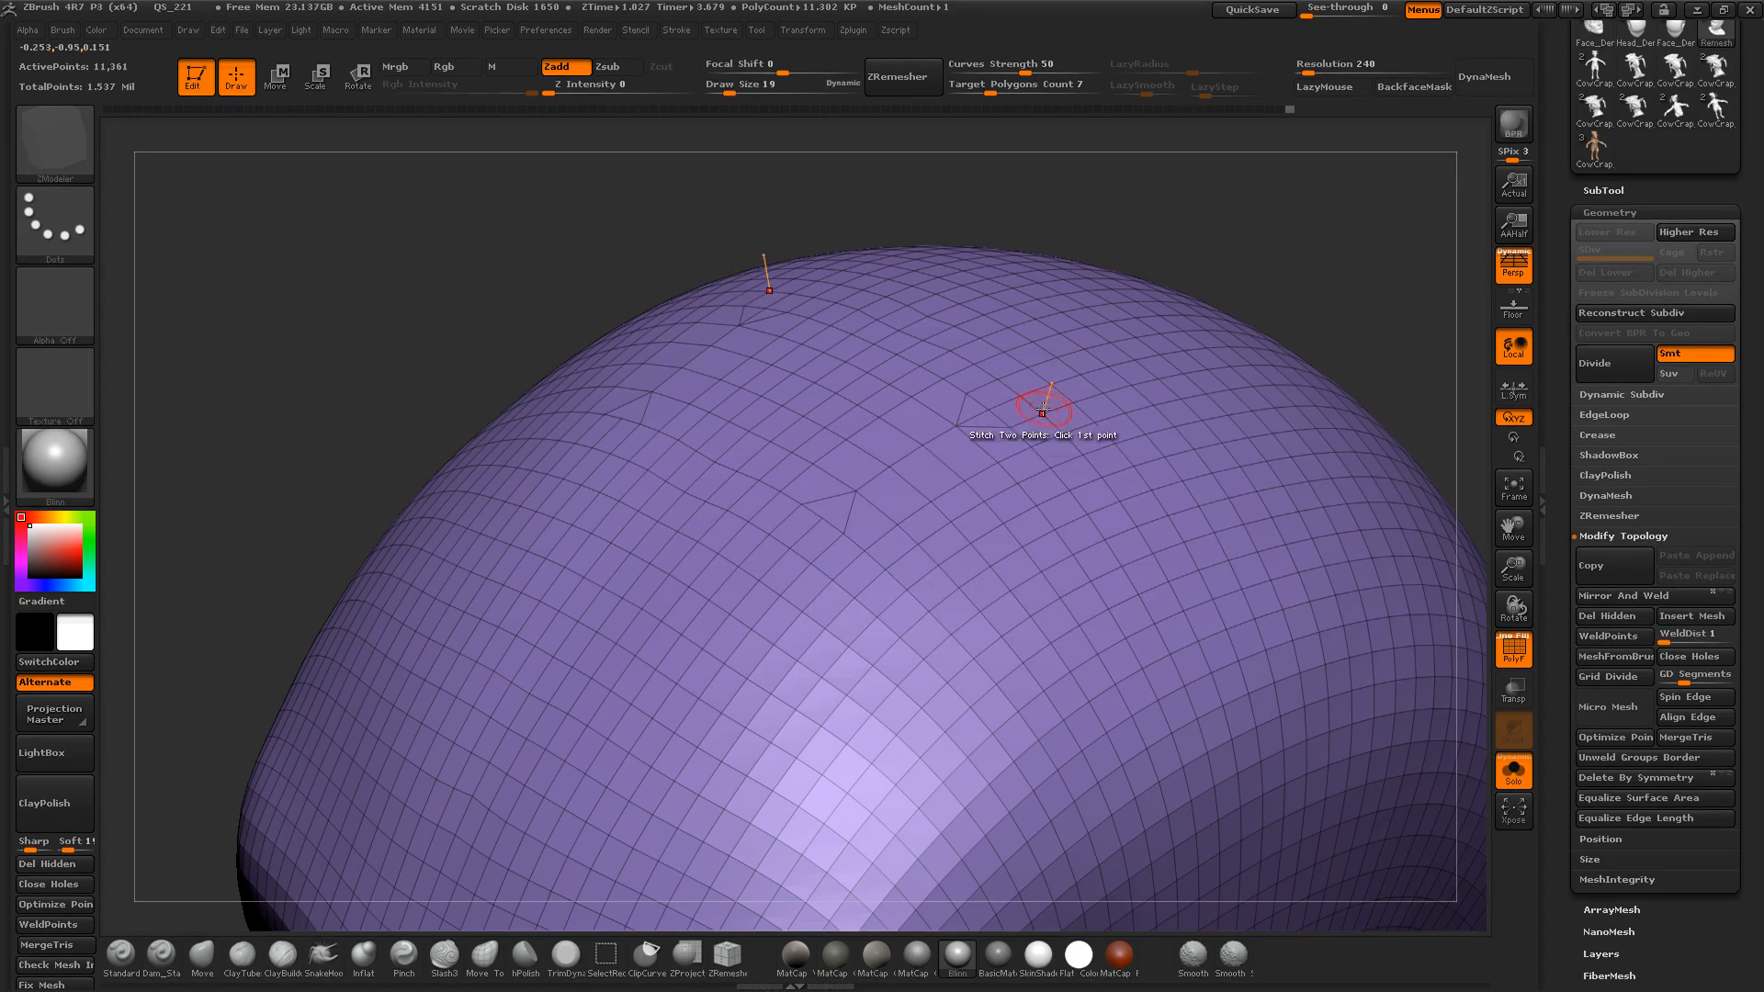
{"action": "left_click", "coordinate": [1022, 419]}
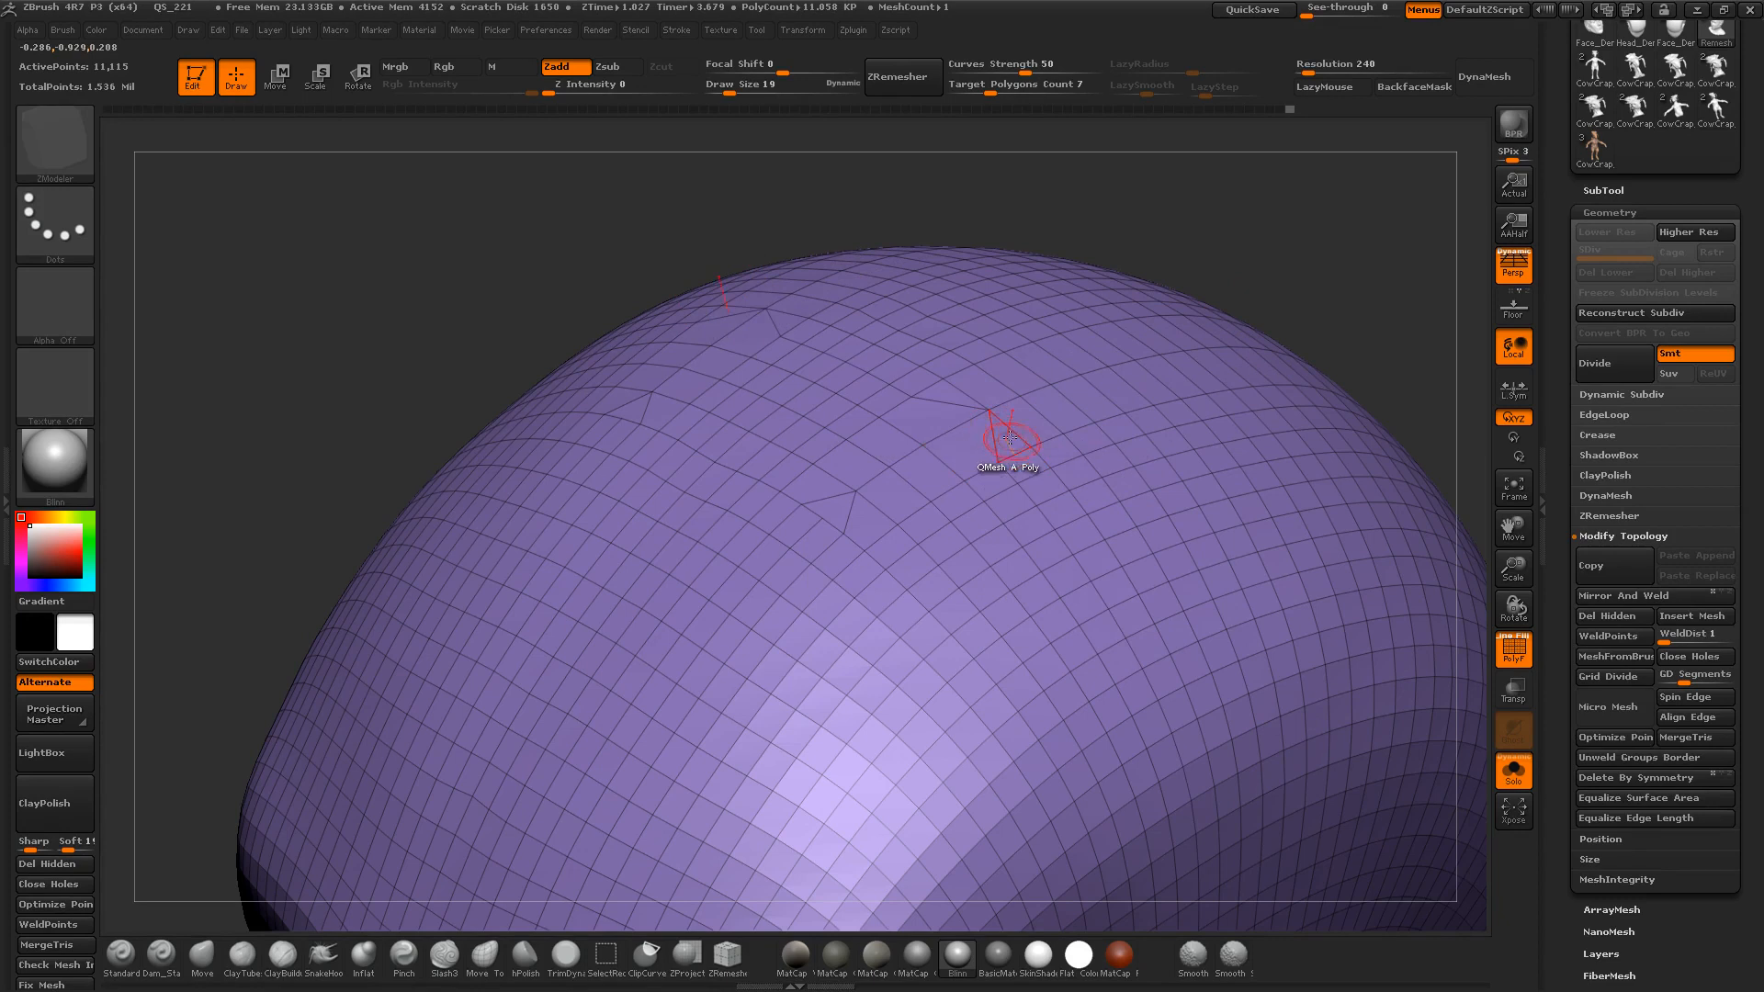
{"action": "key", "text": "ctrl+z"}
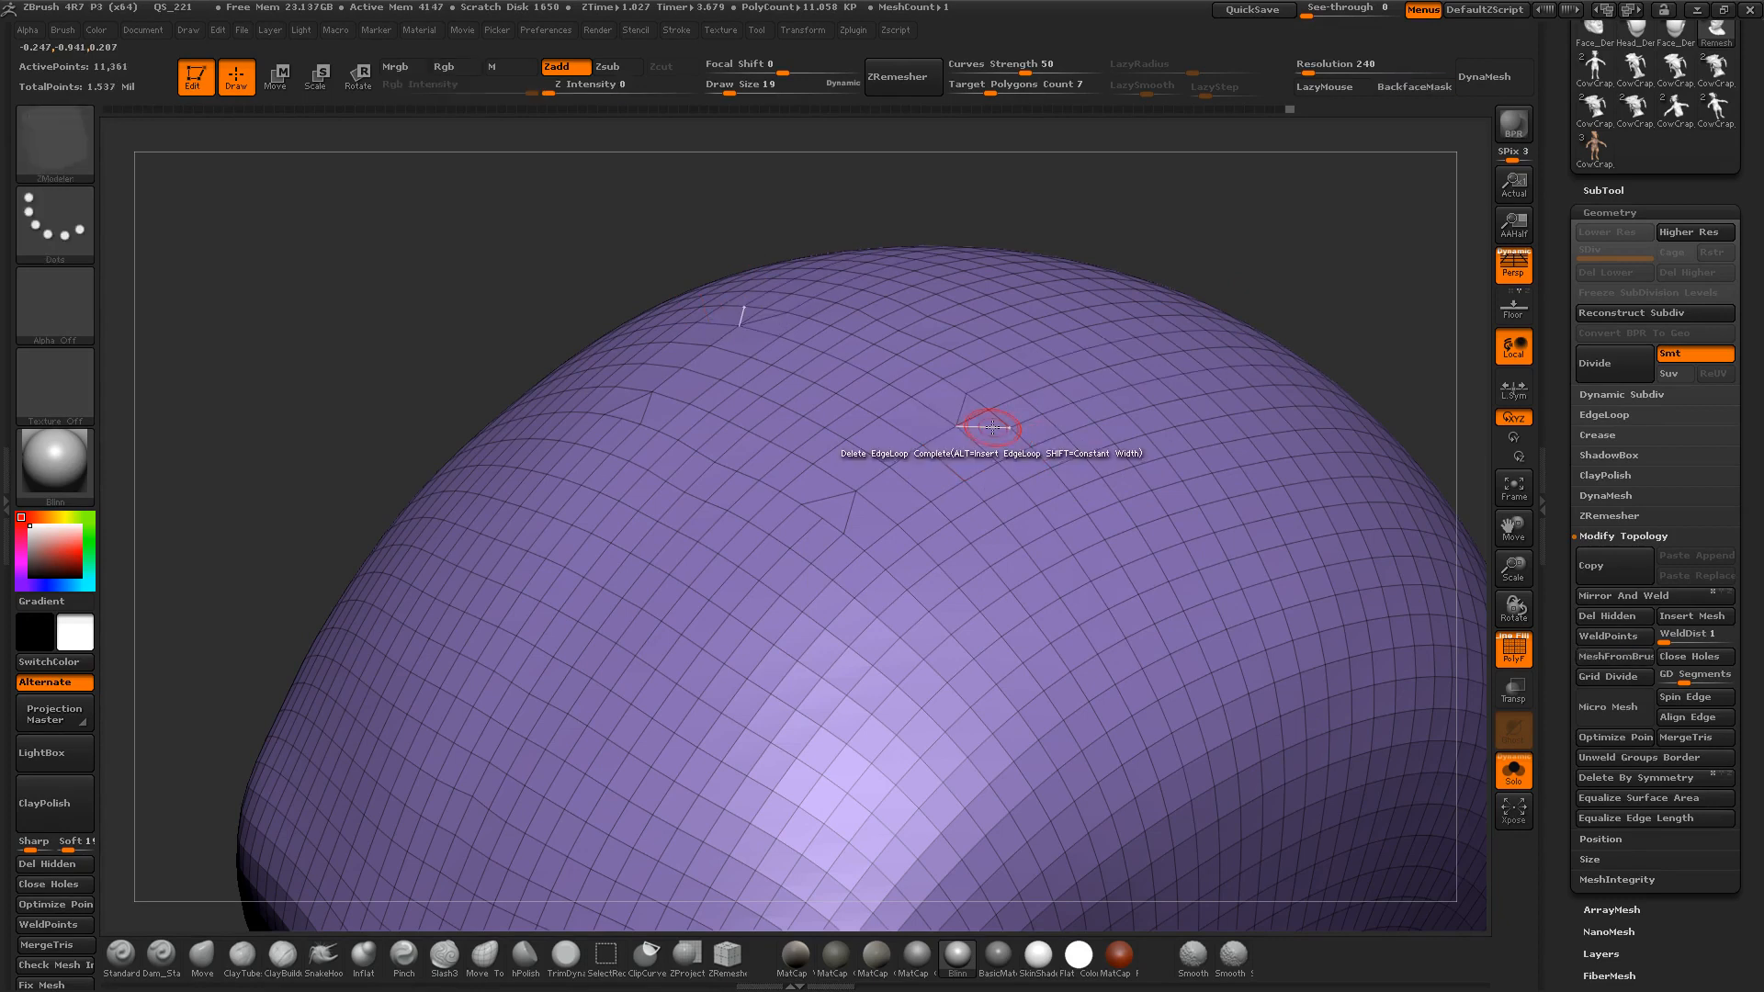
{"action": "key", "text": "shift"}
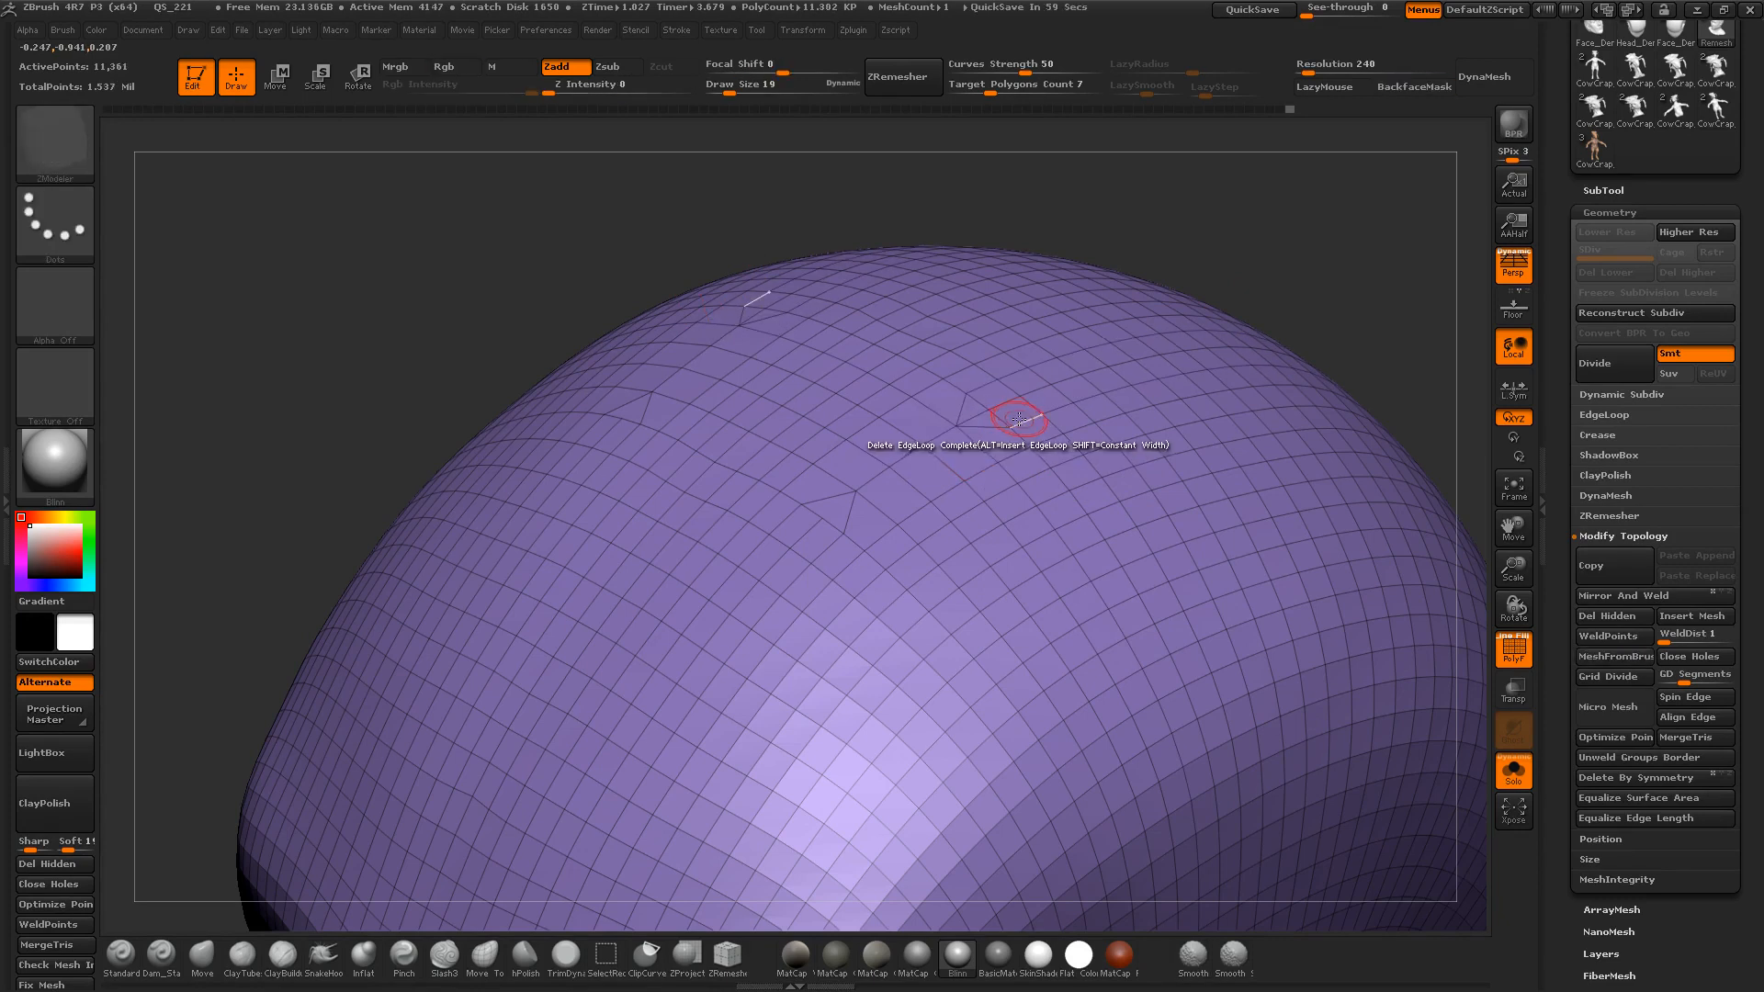
{"action": "key", "text": "shift"}
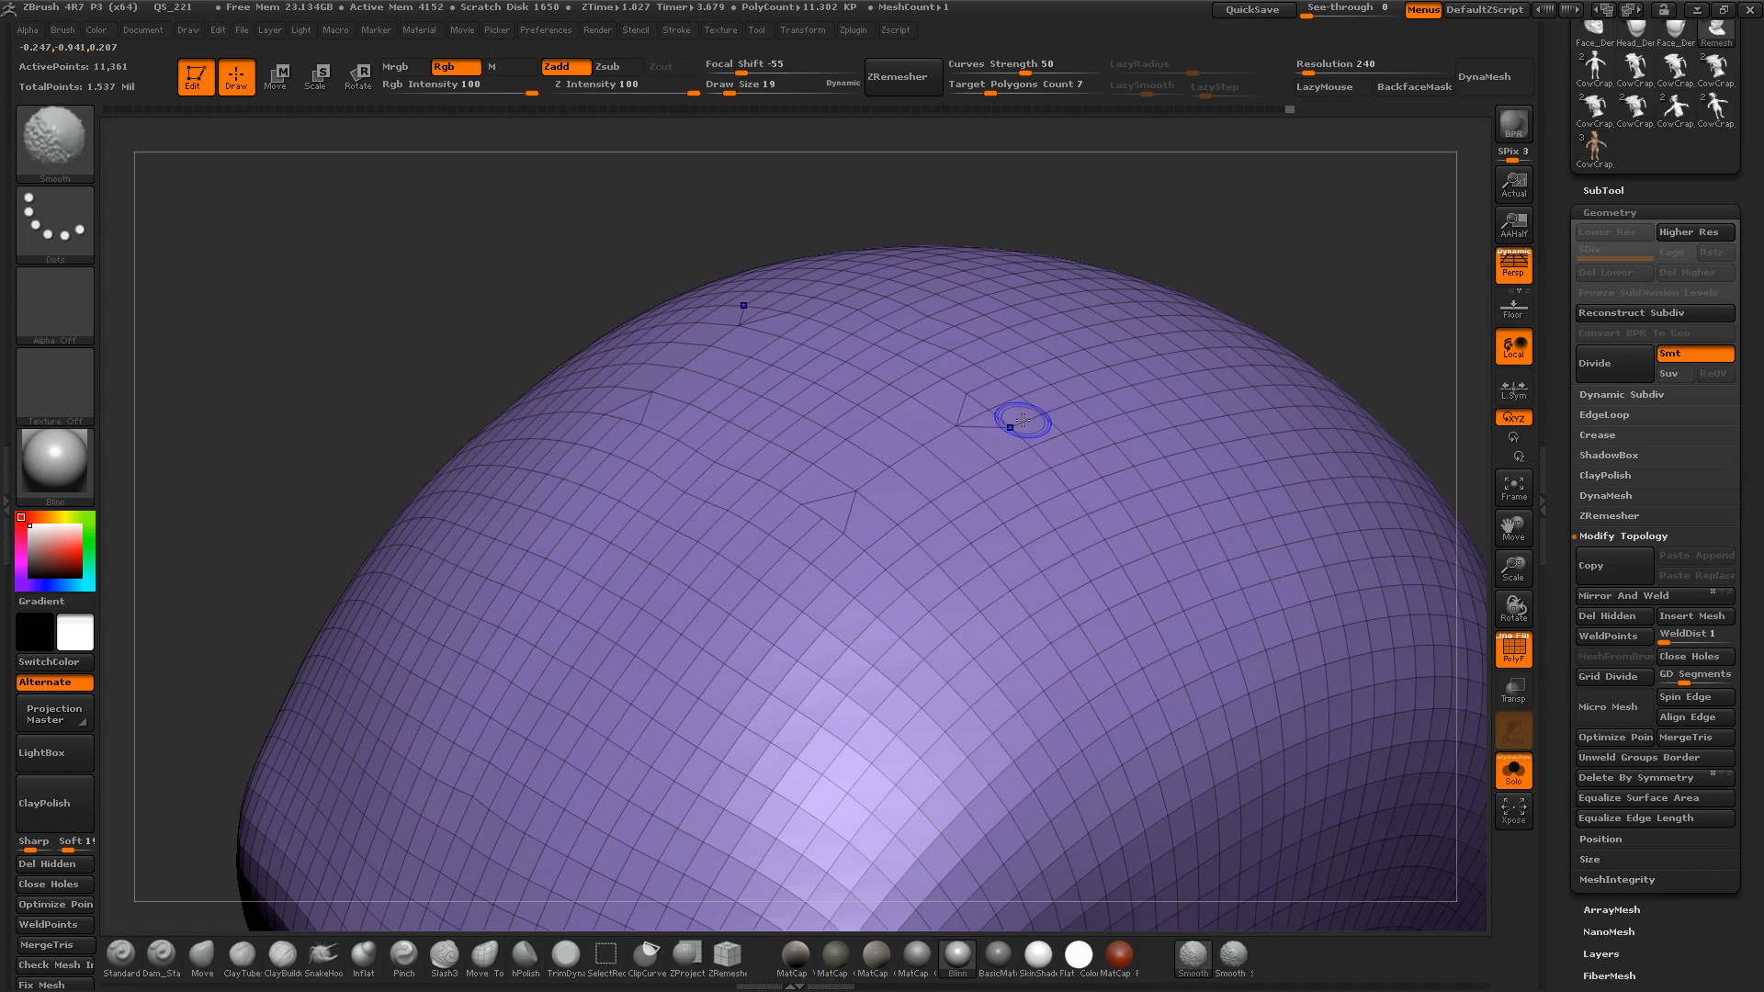
{"action": "key", "text": "ctrl"}
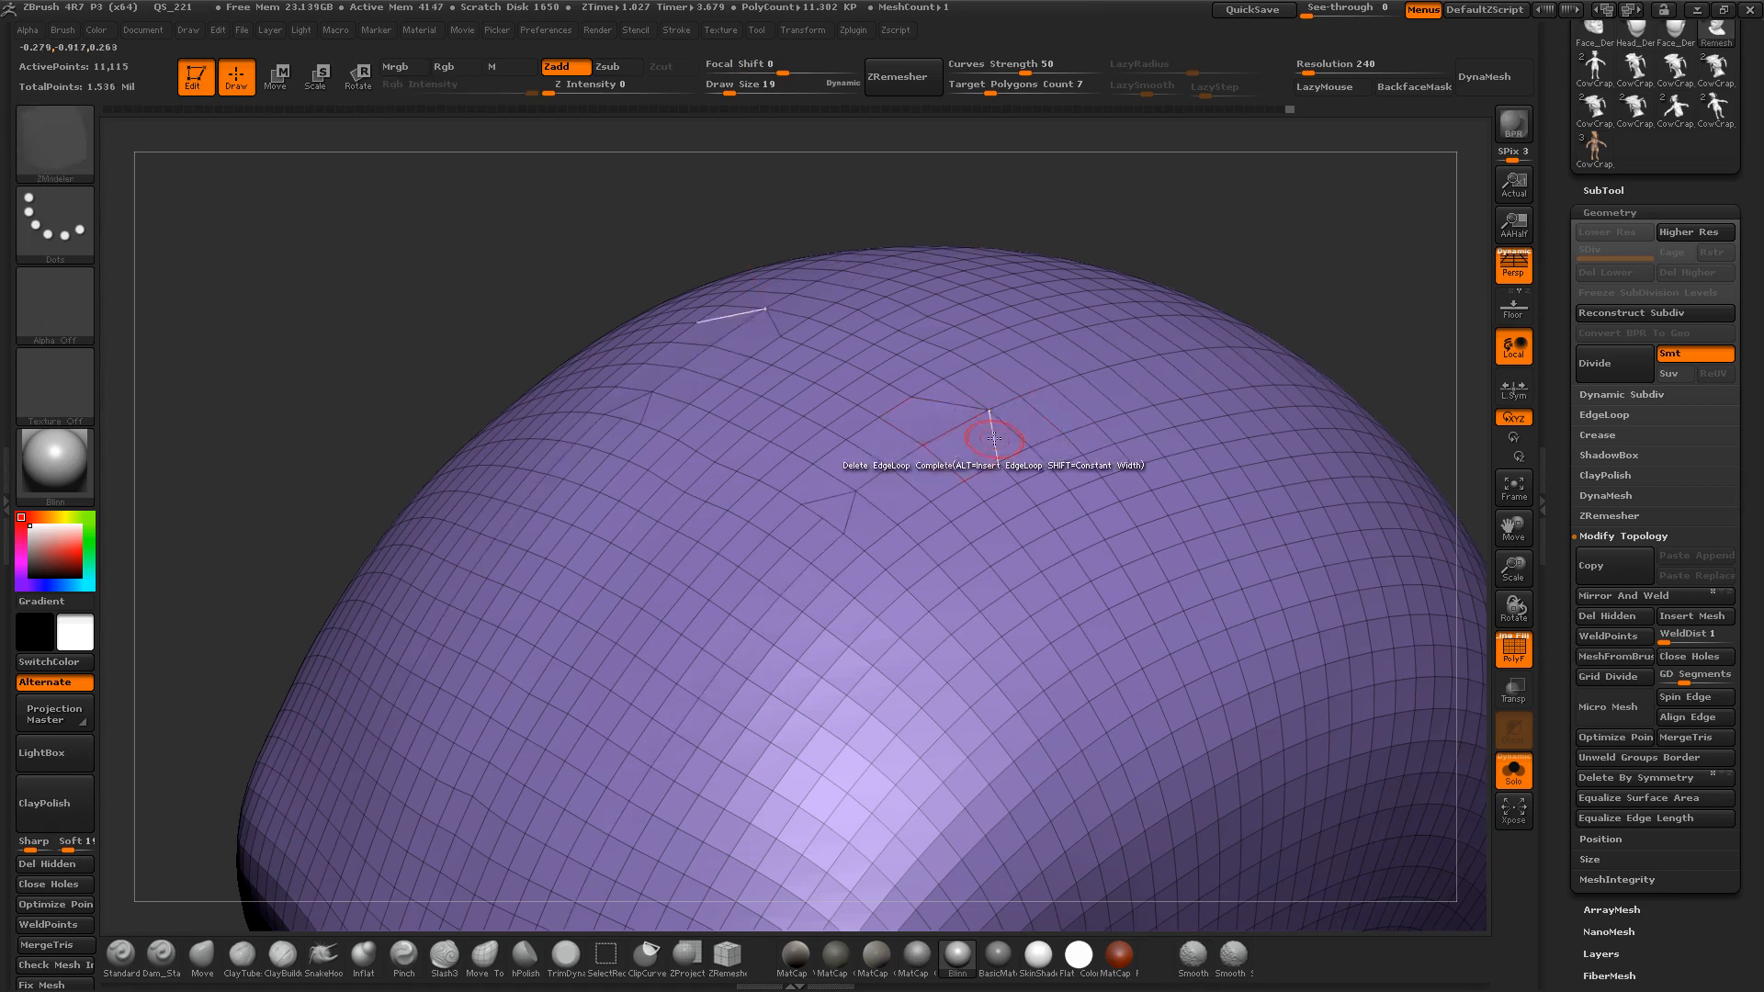
Step: Frame the whole head and compare the crown's topology before and after the edge loop deletion
{"action": "key", "text": "g"}
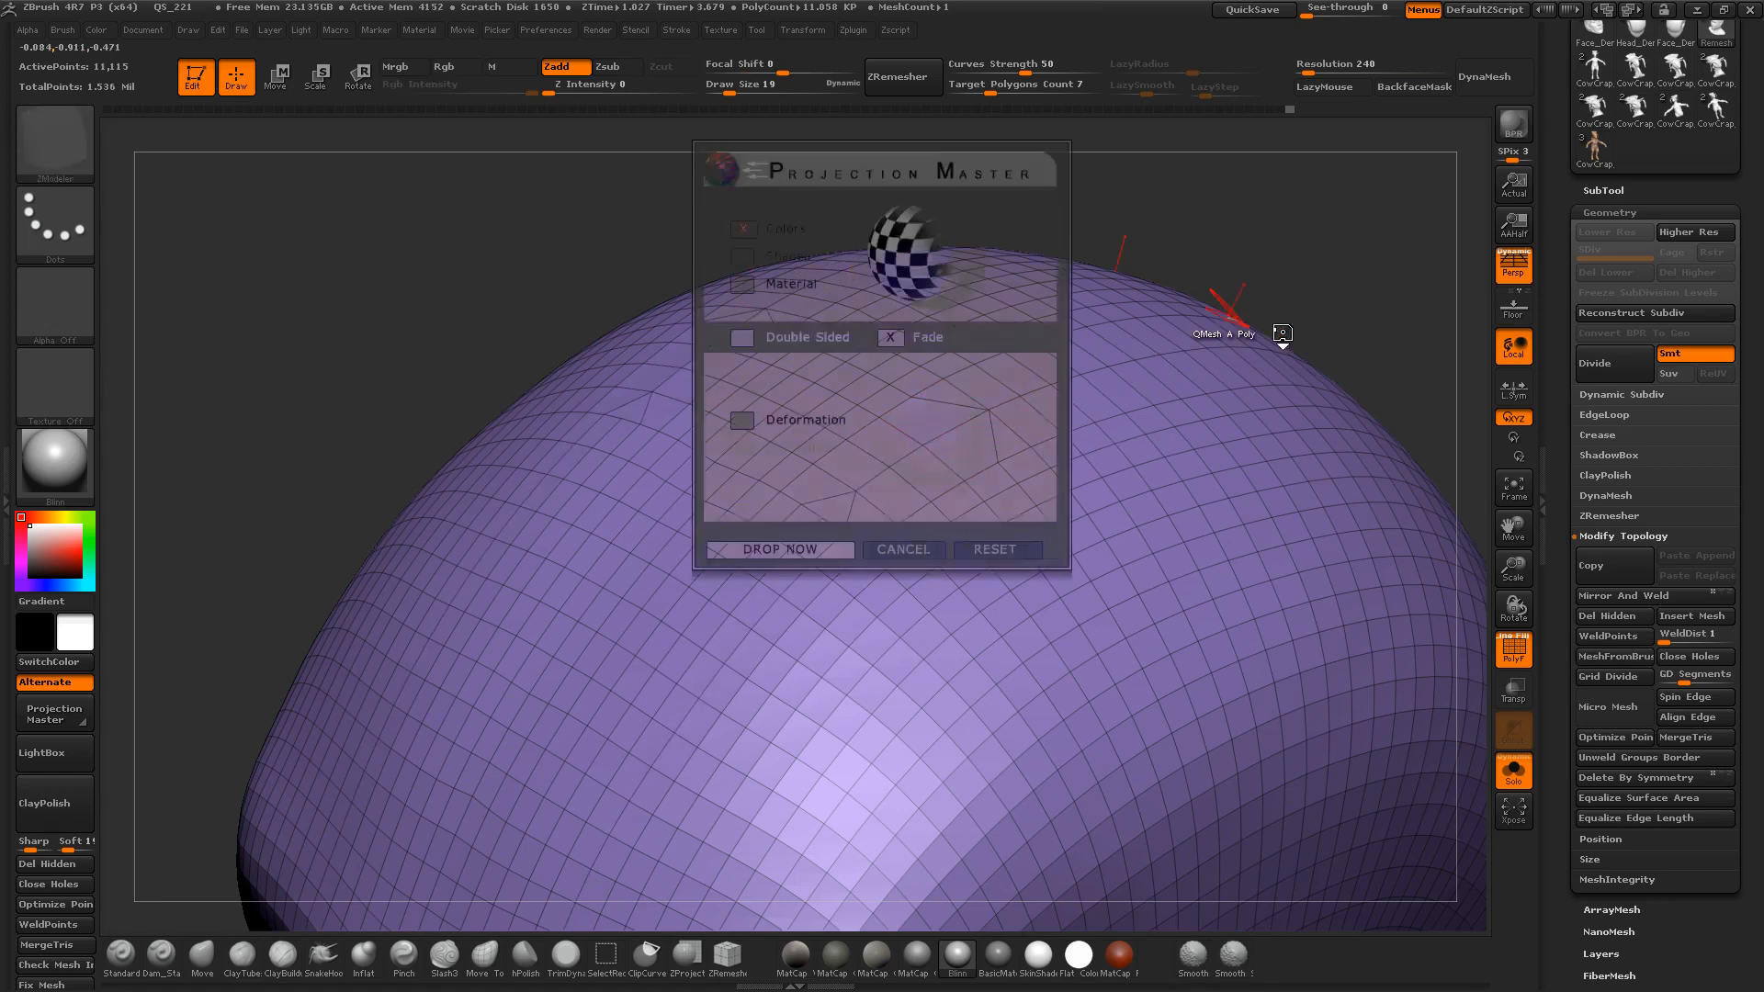
{"action": "left_click", "coordinate": [903, 550]}
{"action": "key", "text": "f"}
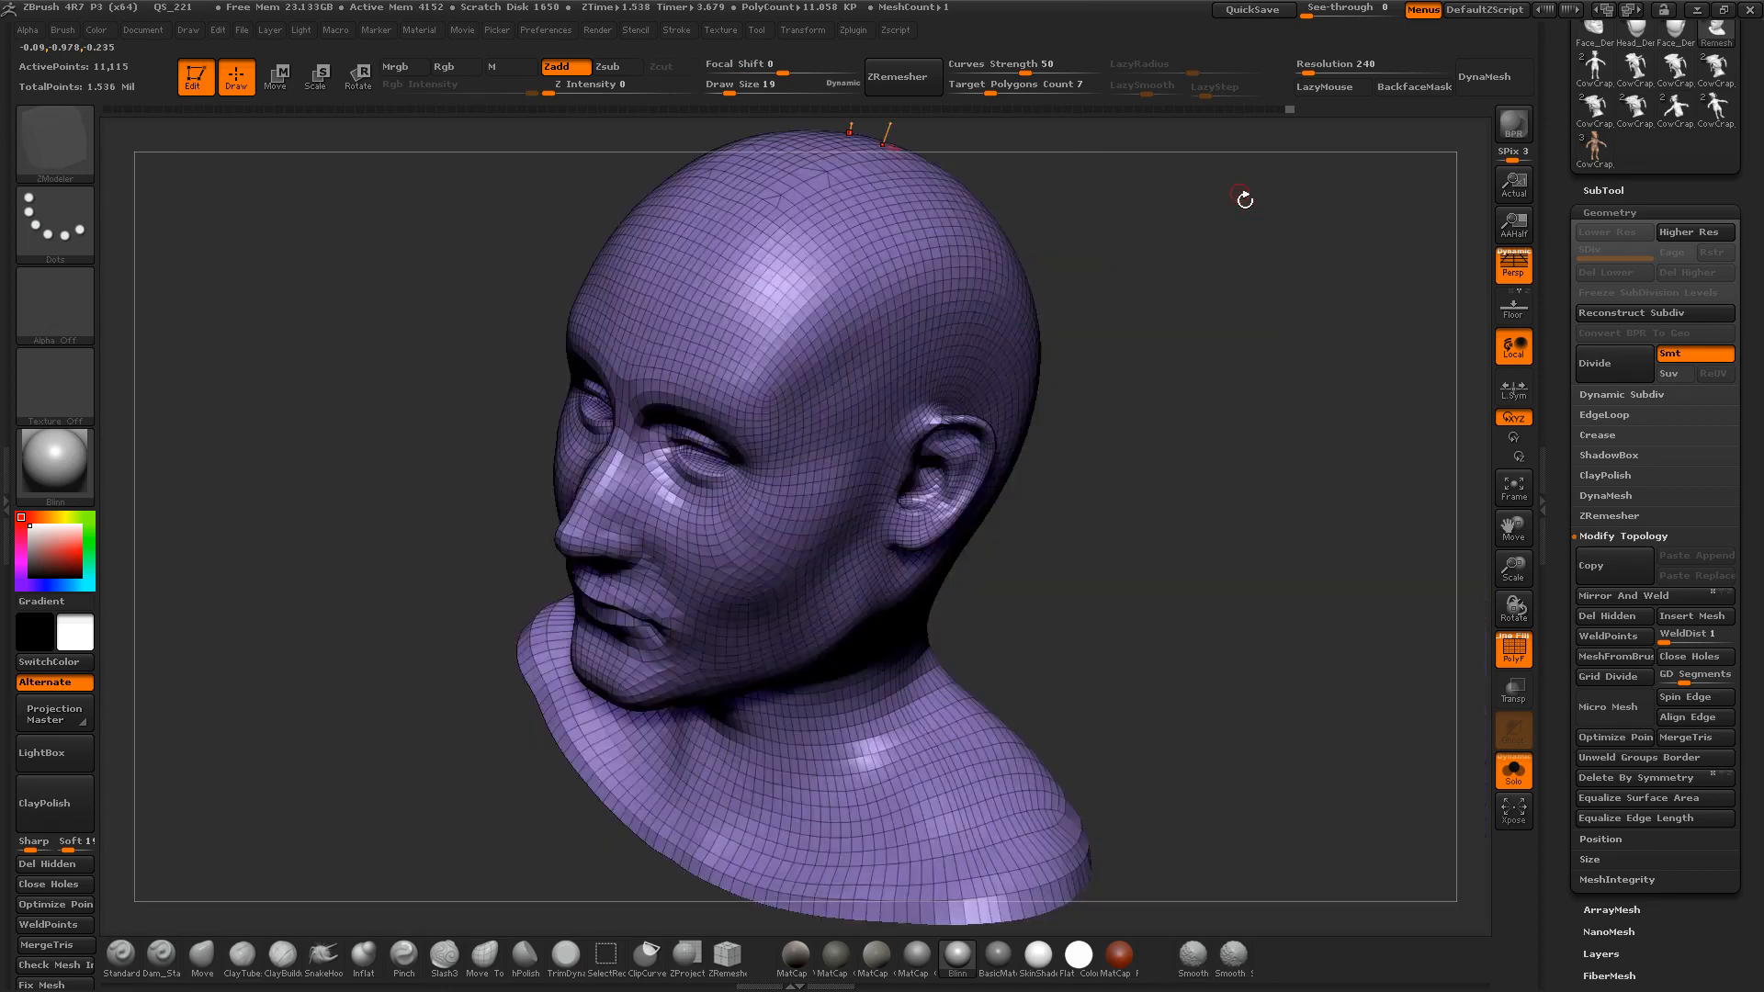
{"action": "left_click_drag", "start_coordinate": [1238, 292], "coordinate": [1122, 397]}
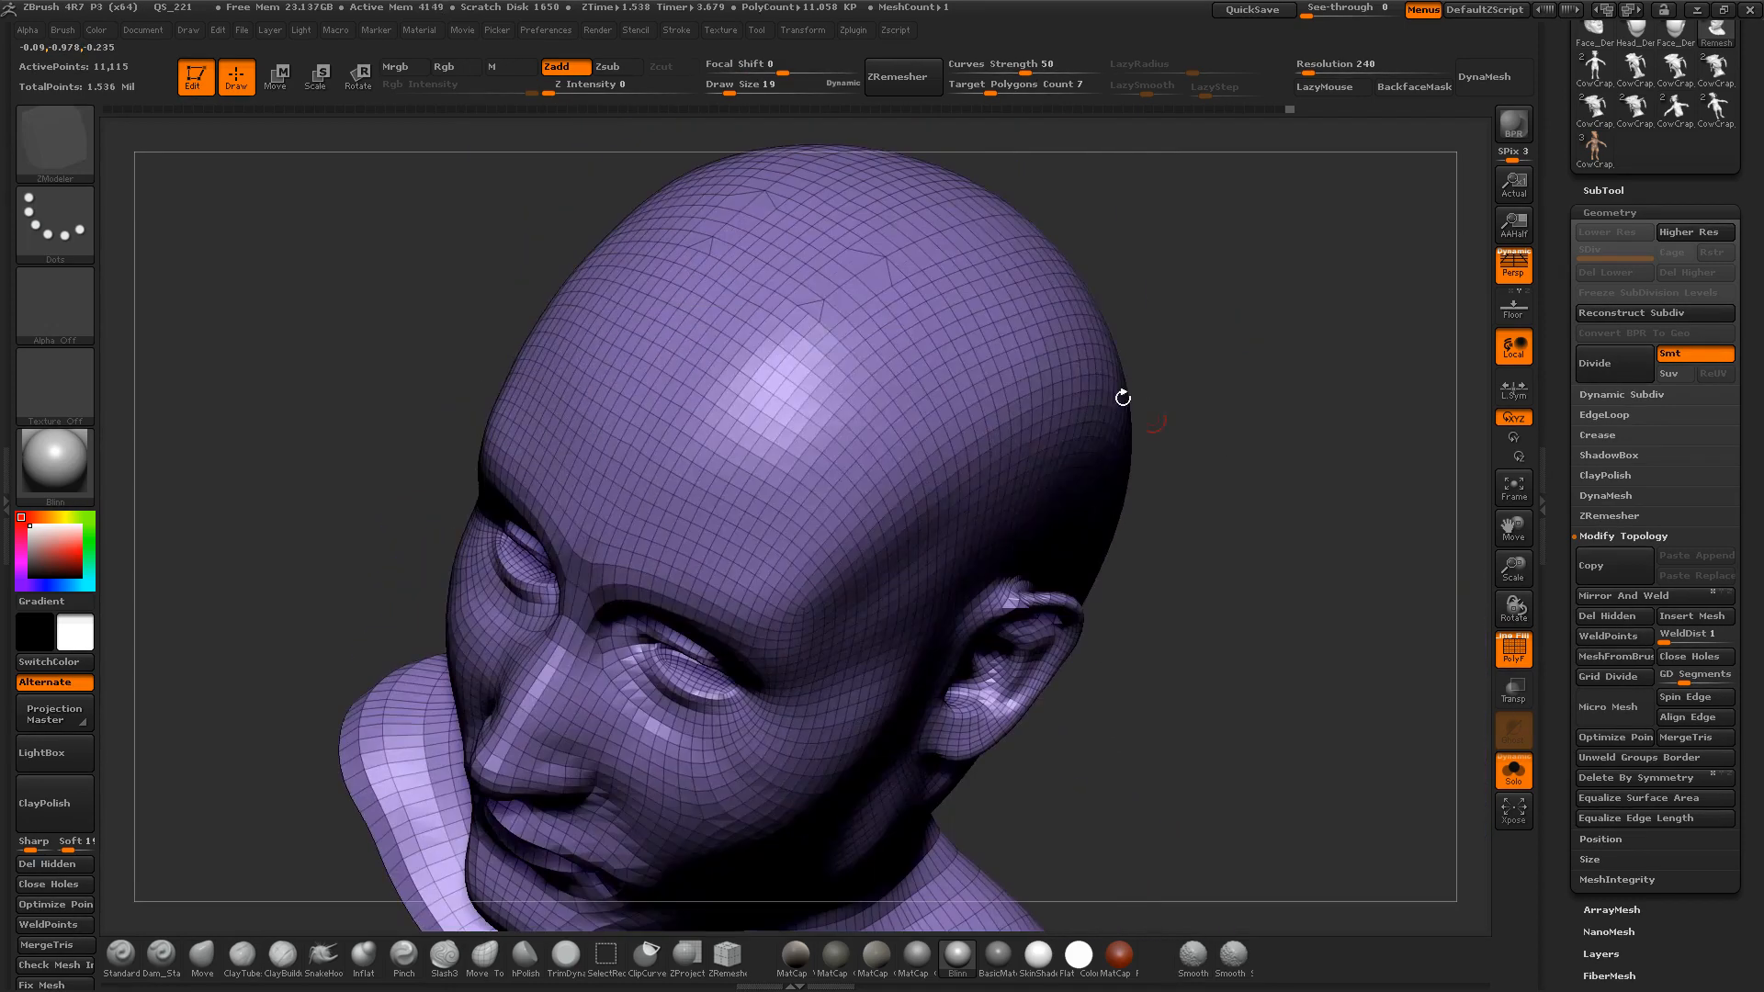
{"action": "key", "text": "ctrl+z"}
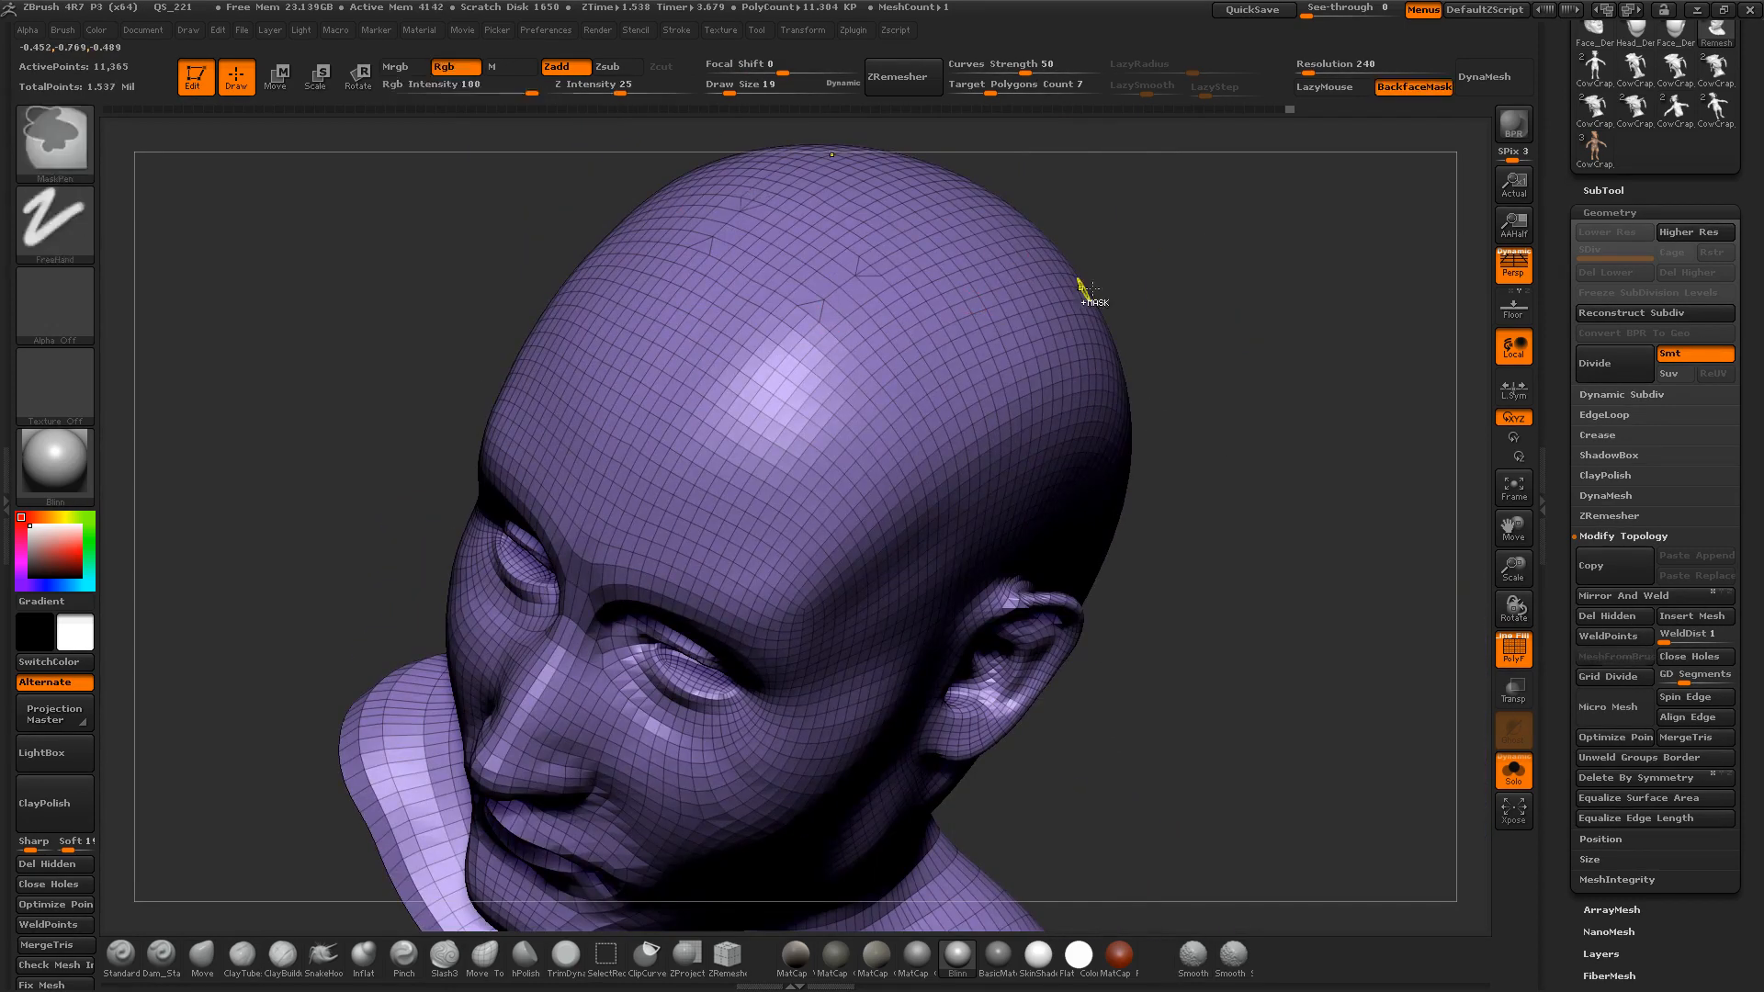
{"action": "key", "text": "ctrl+shift+z"}
Step: Set the draw size to 45 and smooth the mesh over the crown and back of the head
{"action": "left_click_drag", "start_coordinate": [1278, 304], "coordinate": [1067, 453]}
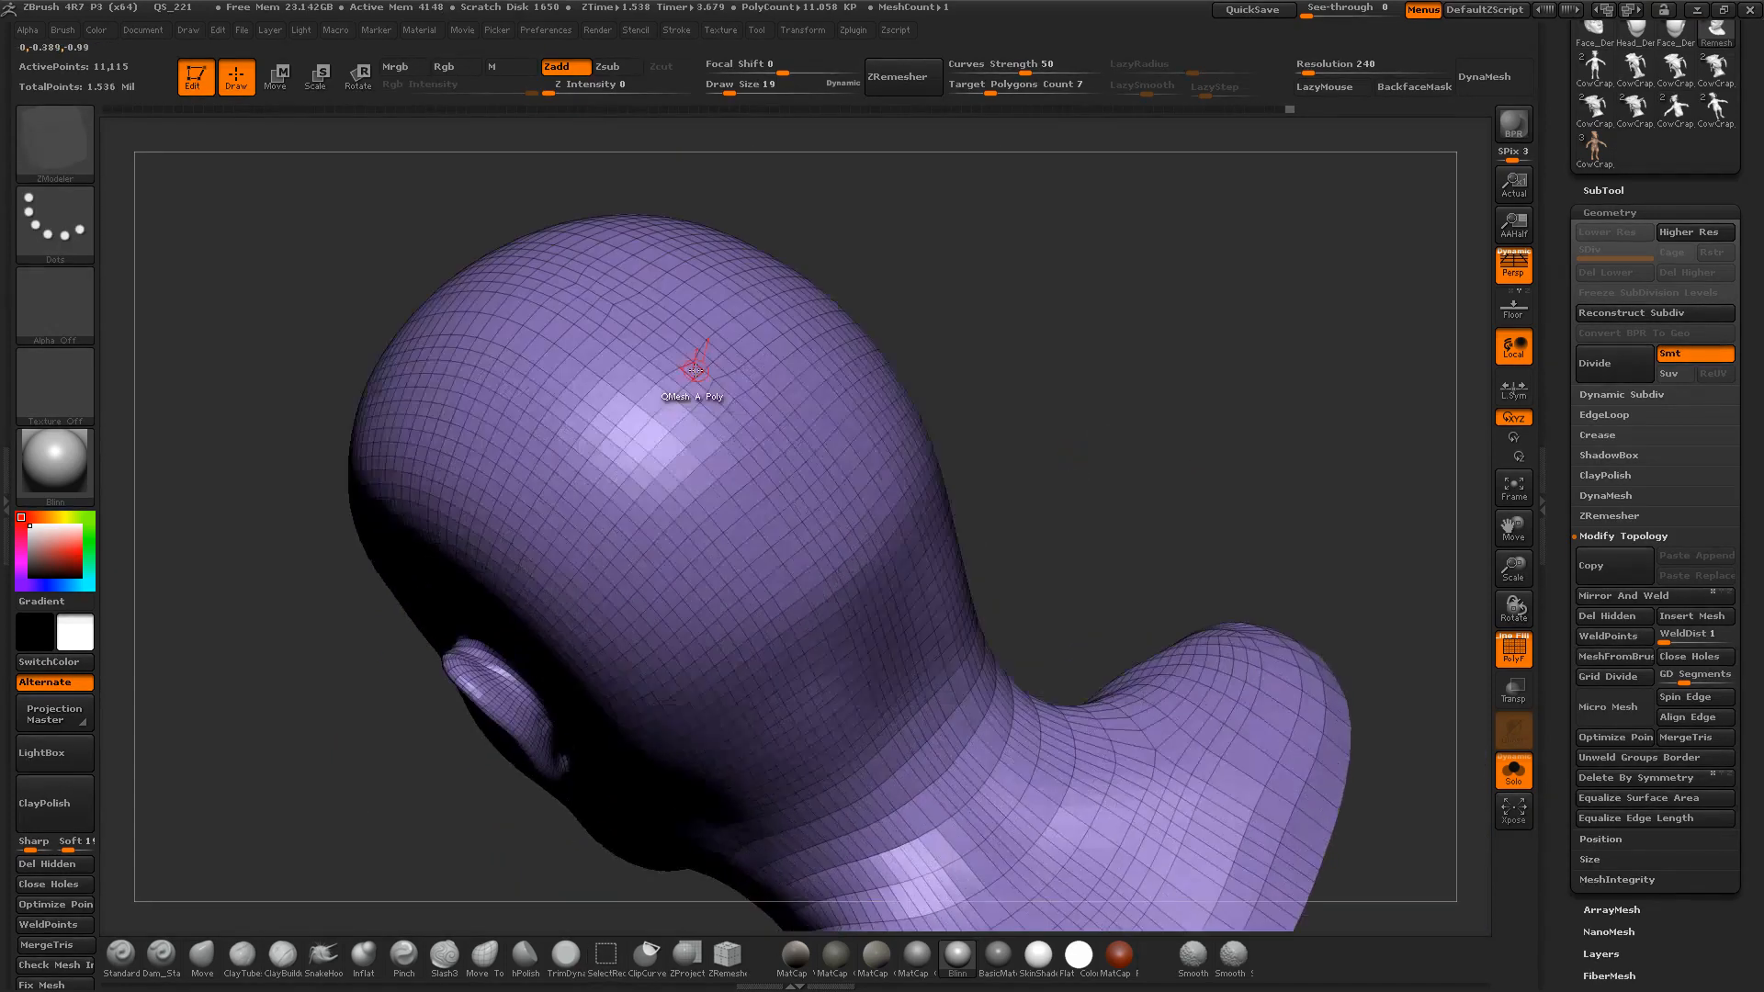
{"action": "left_click", "coordinate": [709, 353]}
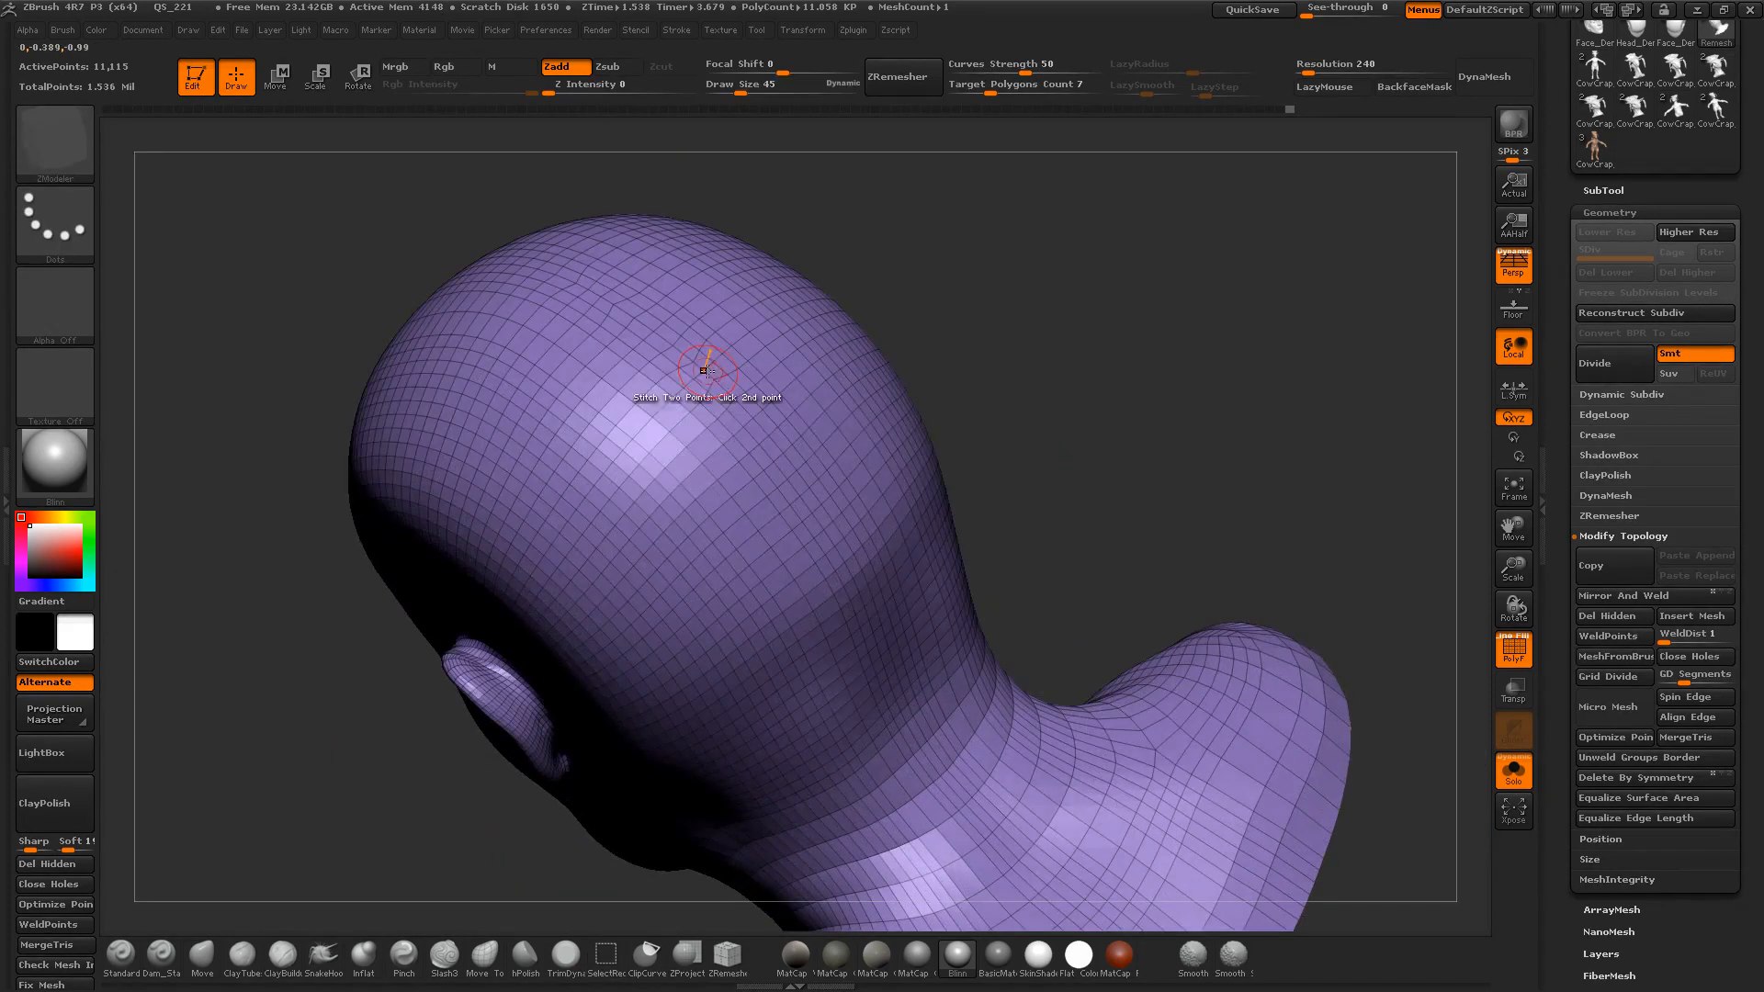
{"action": "left_click_drag", "start_coordinate": [542, 246], "coordinate": [710, 448], "text": "shift"}
Step: Delete three complete horizontal edge loops around the neck
{"action": "mouse_move", "coordinate": [1036, 397]}
{"action": "left_mouse_down"}
{"action": "mouse_move", "coordinate": [1001, 414]}
{"action": "mouse_move", "coordinate": [1142, 358]}
{"action": "mouse_move", "coordinate": [1104, 416]}
{"action": "mouse_move", "coordinate": [698, 443]}
{"action": "left_mouse_up"}
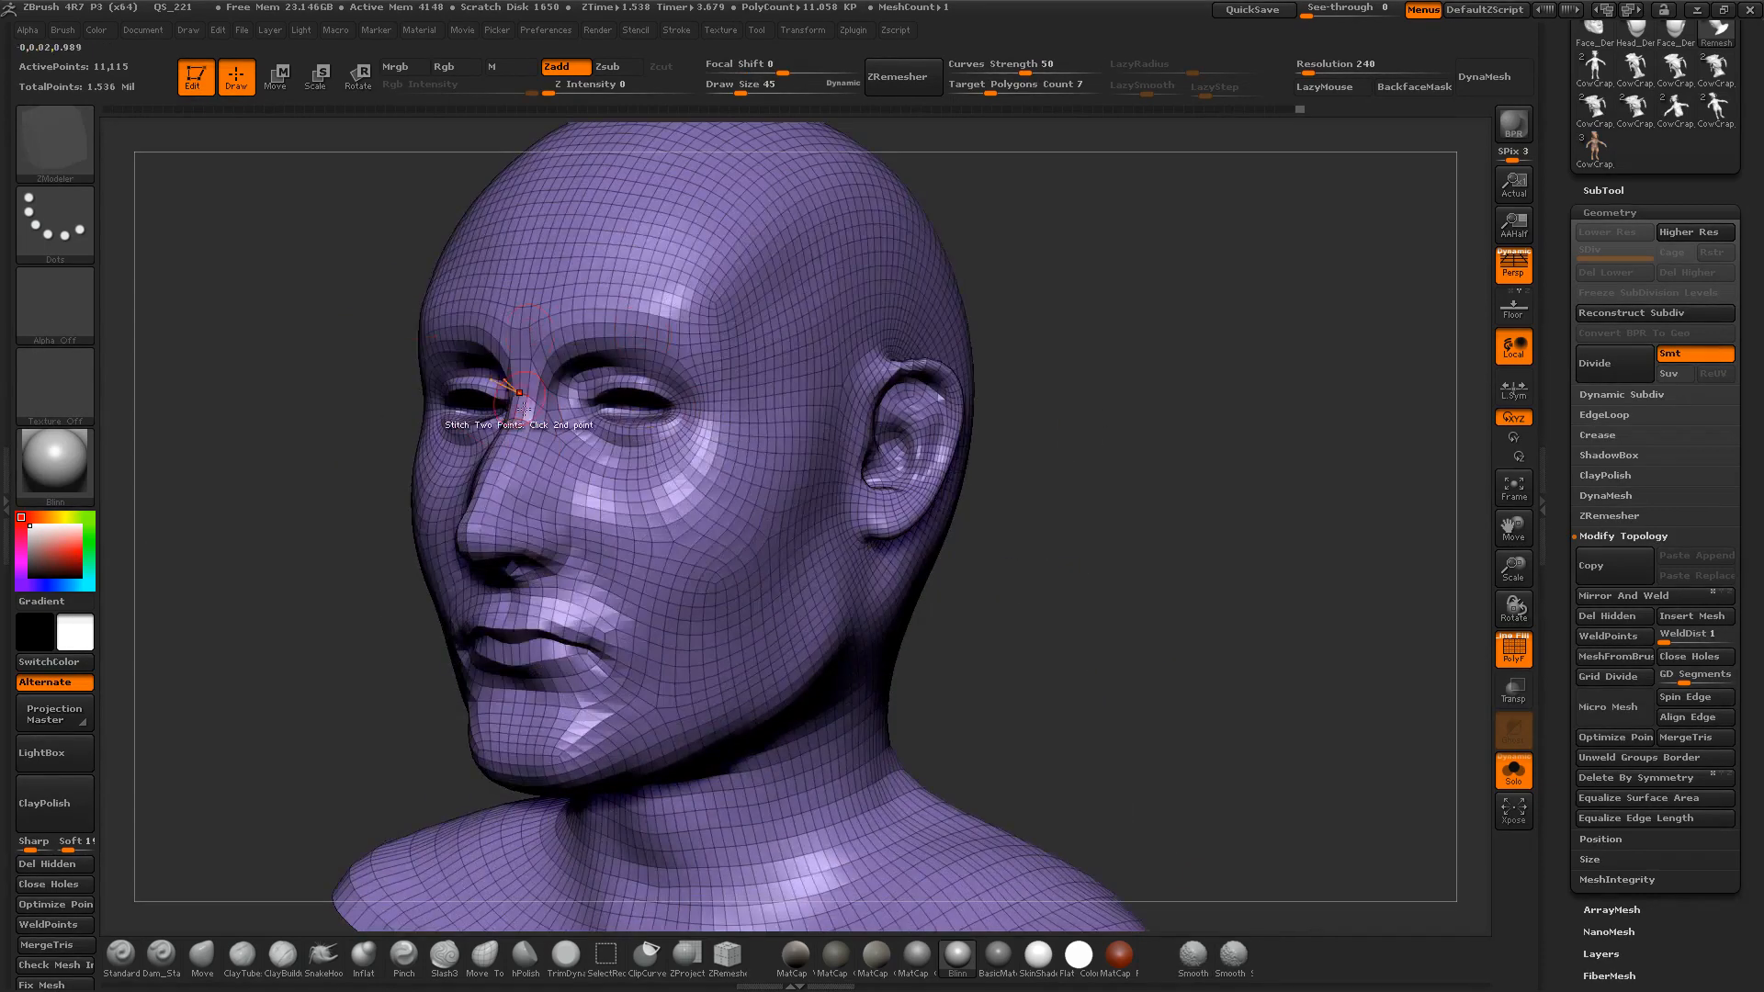
{"action": "left_click_drag", "start_coordinate": [1106, 318], "coordinate": [1122, 413], "text": "alt"}
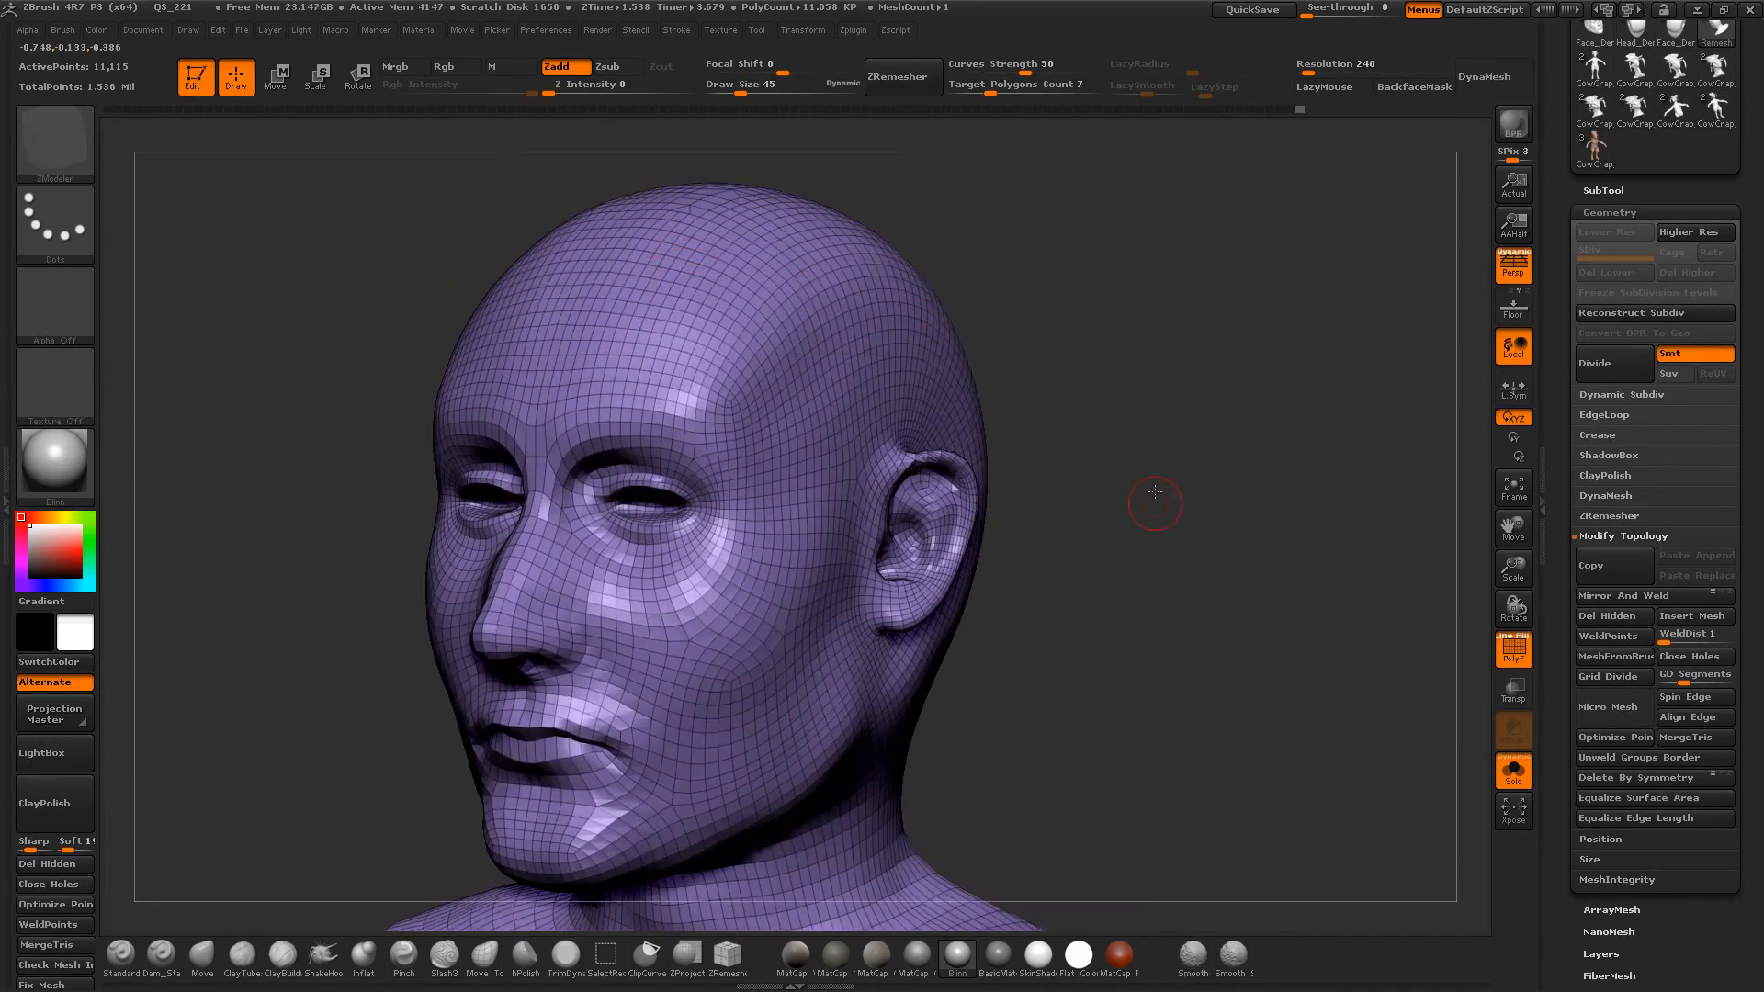
{"action": "left_click_drag", "start_coordinate": [1155, 491], "coordinate": [1185, 429], "text": "alt"}
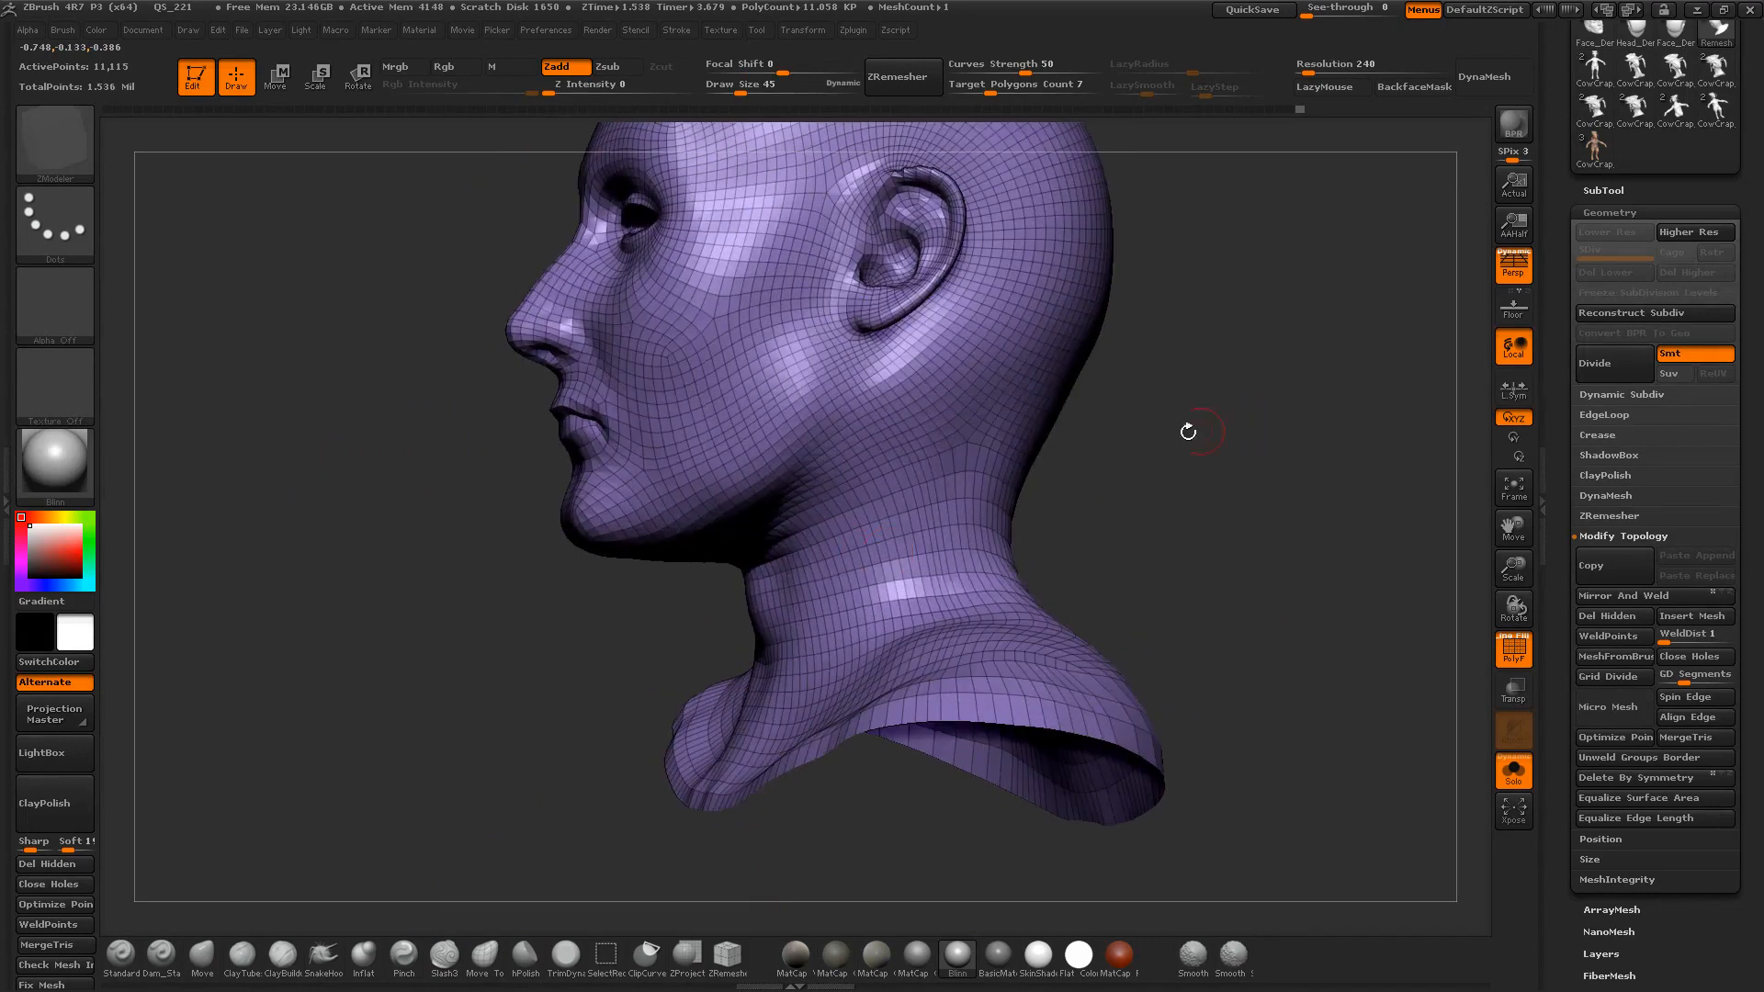
{"action": "left_click", "coordinate": [878, 541]}
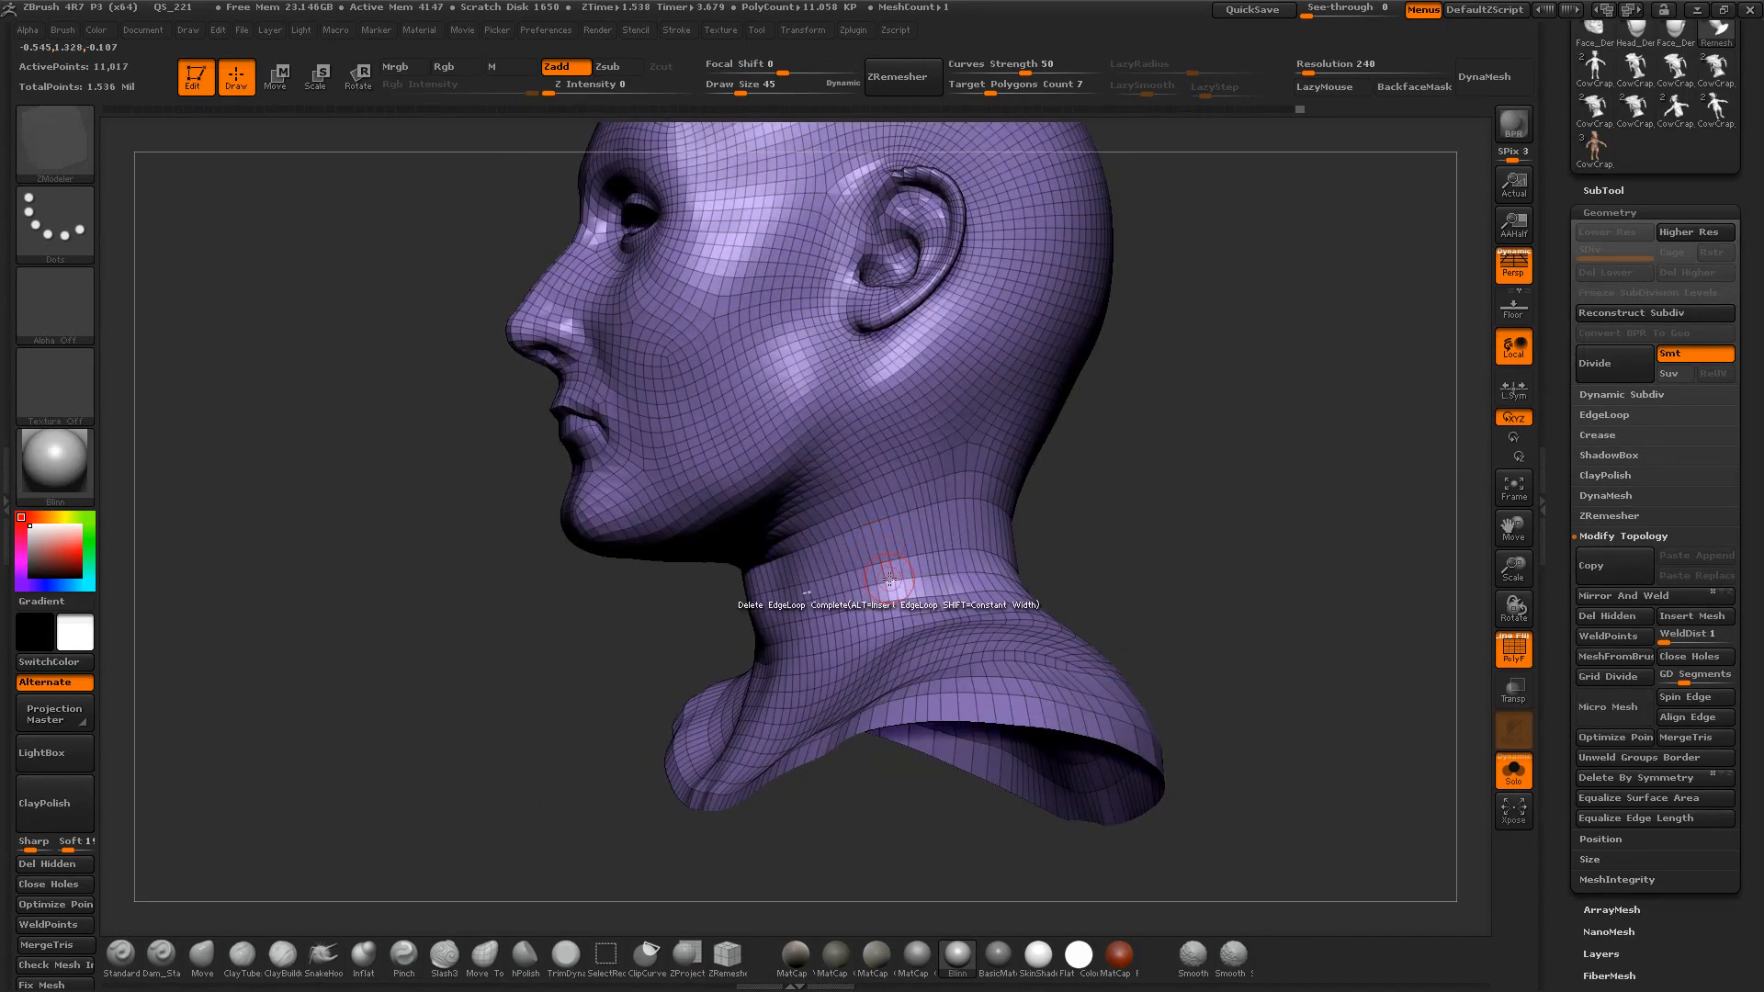
{"action": "left_click", "coordinate": [889, 579]}
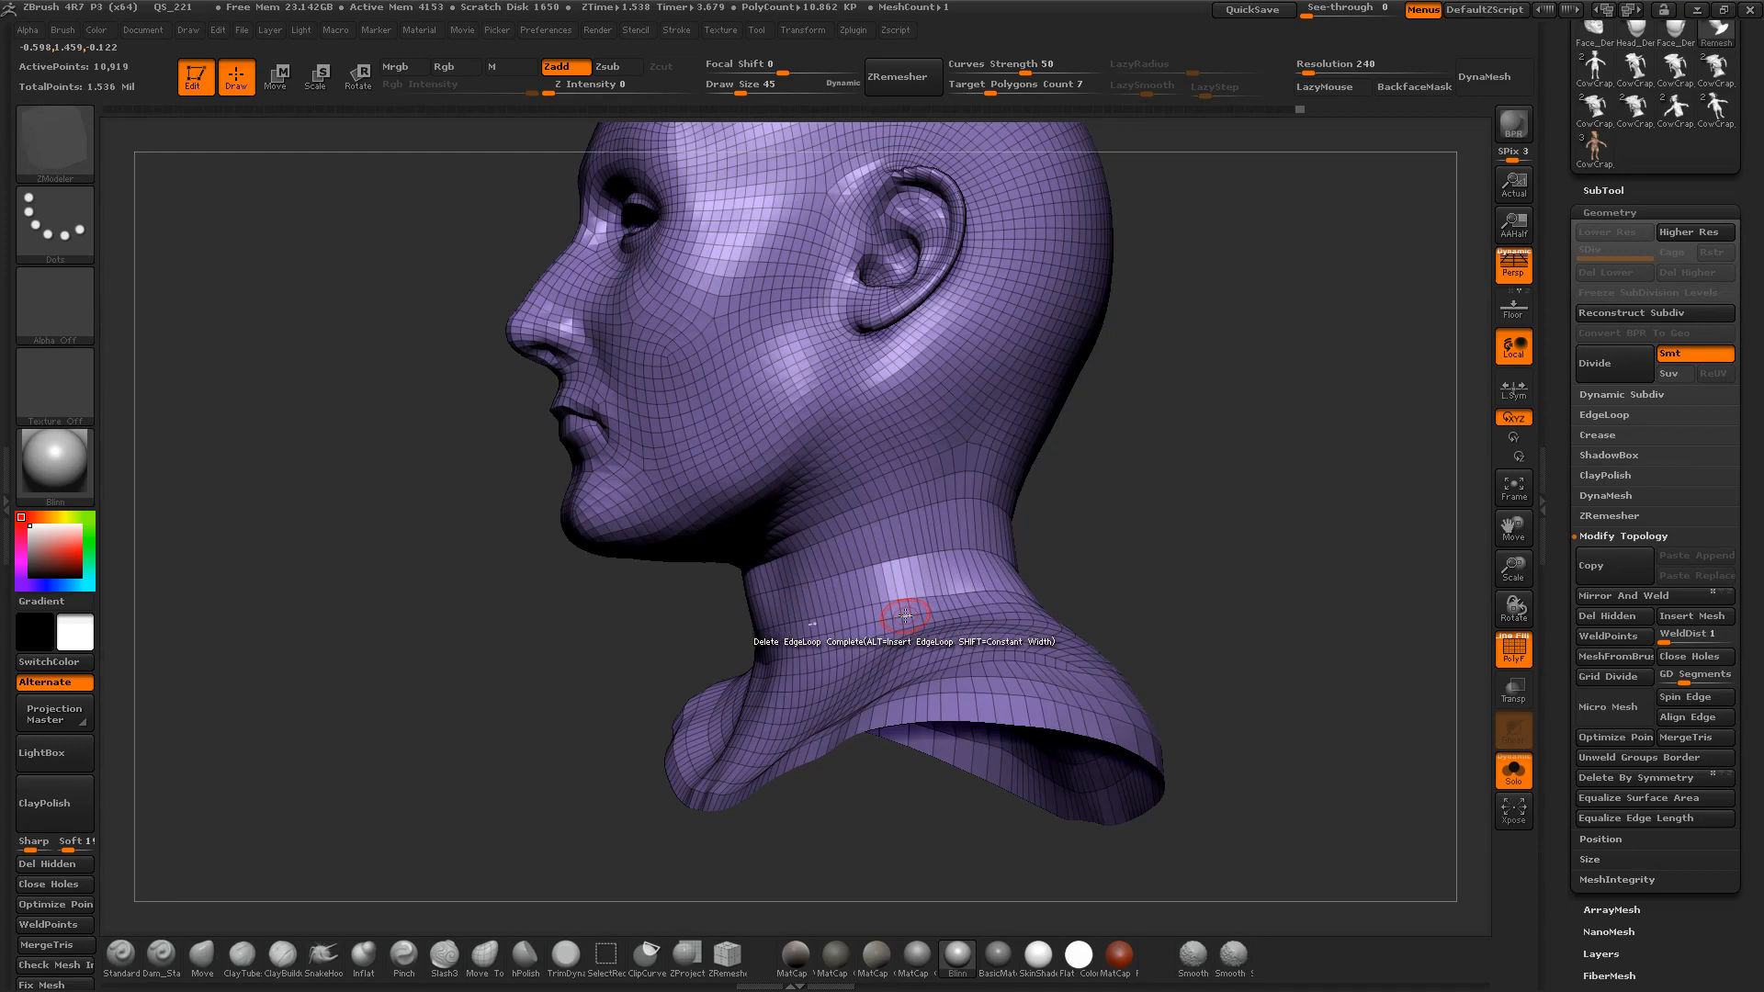
{"action": "left_click", "coordinate": [904, 611]}
Step: Delete alternate complete edge loops from the base of the neck across the shoulders to the bust's lower rim
{"action": "left_click_drag", "start_coordinate": [1165, 520], "coordinate": [1220, 498]}
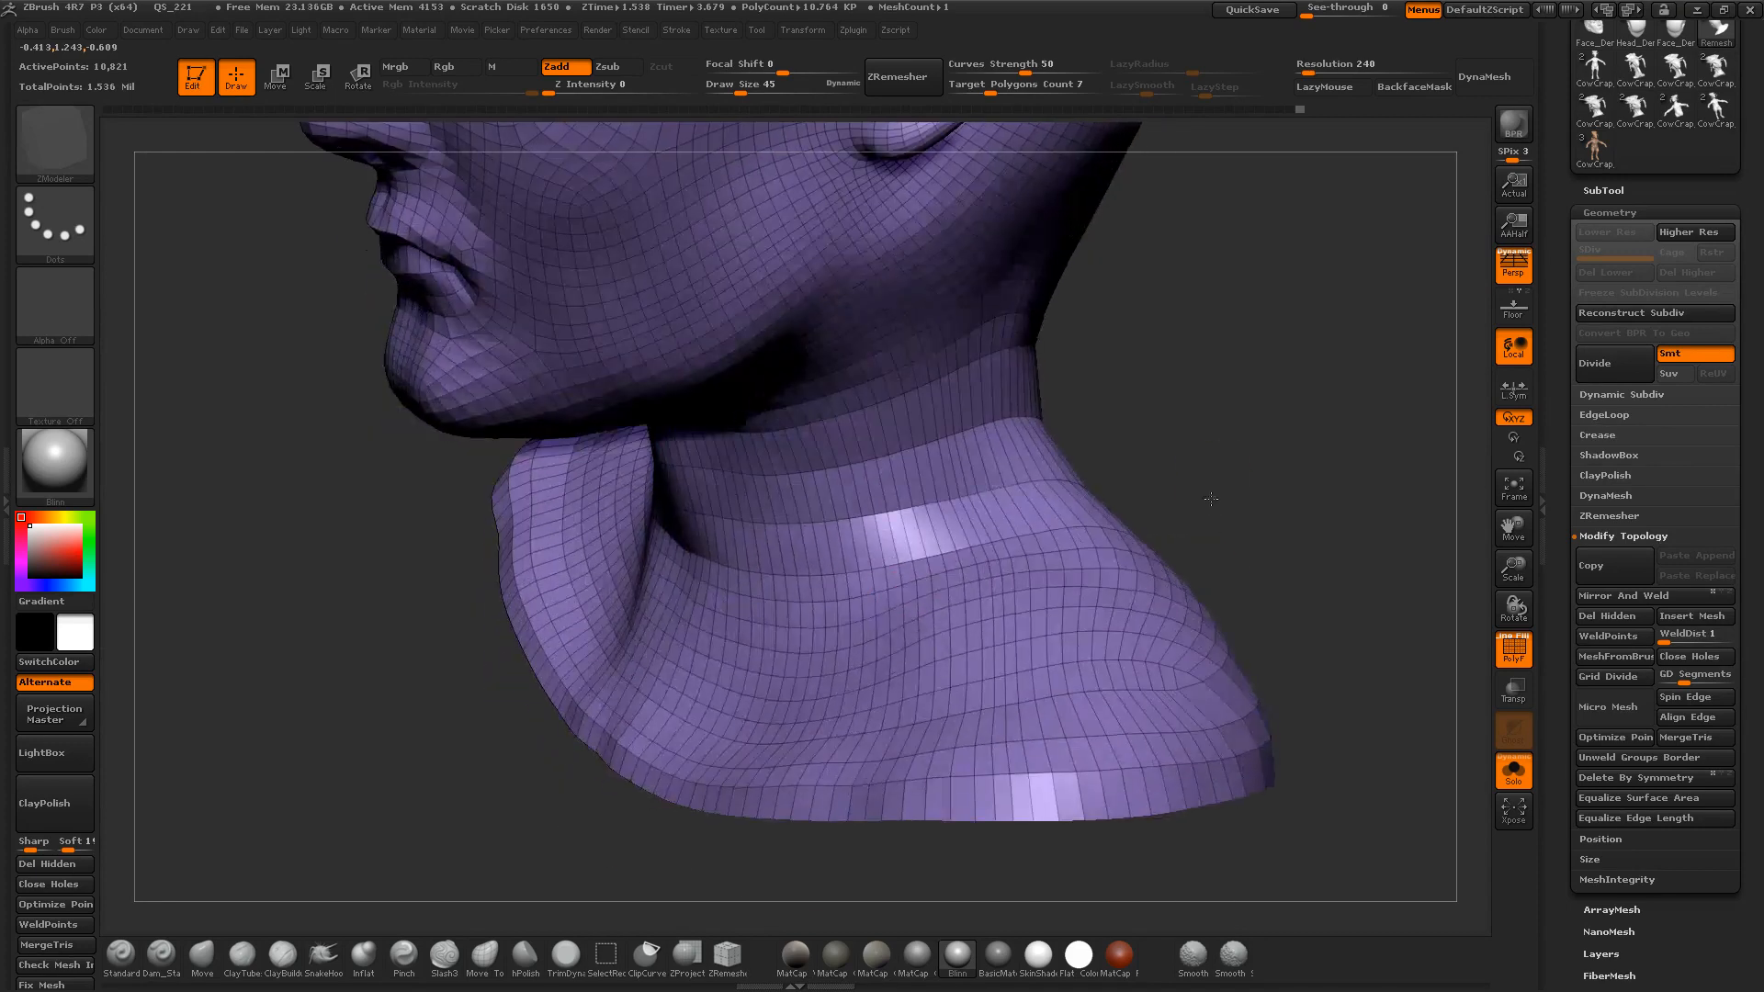
{"action": "left_click", "coordinate": [921, 580]}
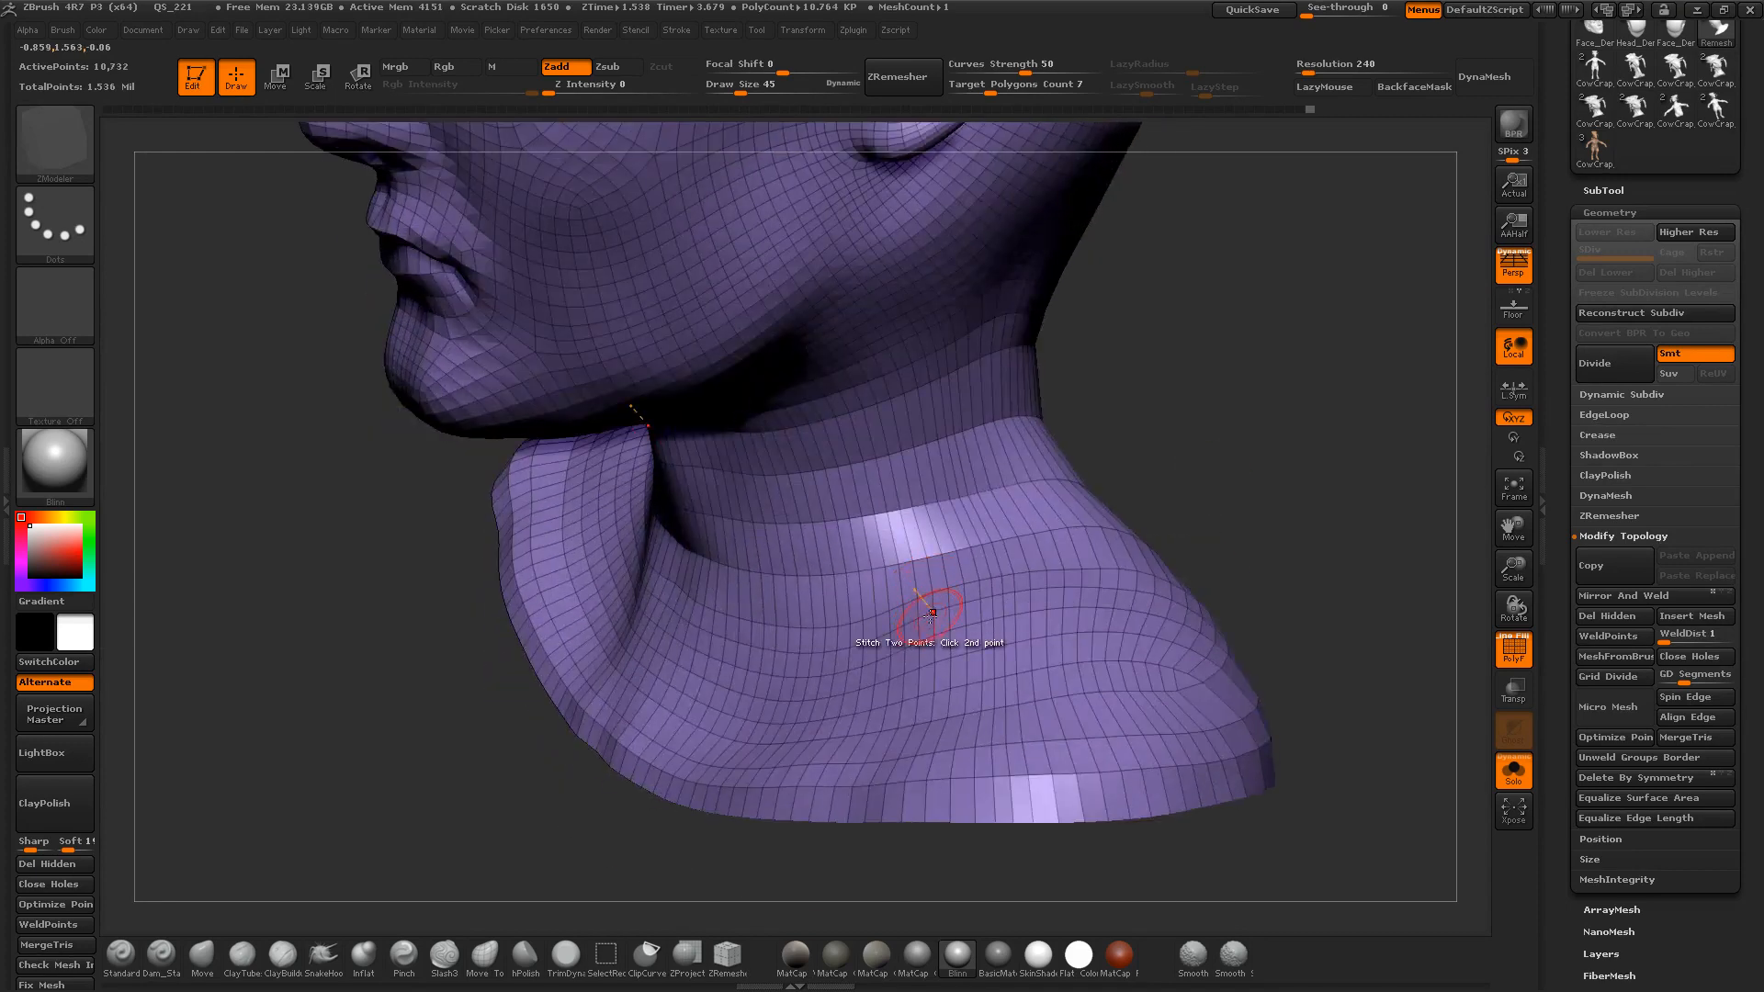
{"action": "left_click", "coordinate": [919, 616]}
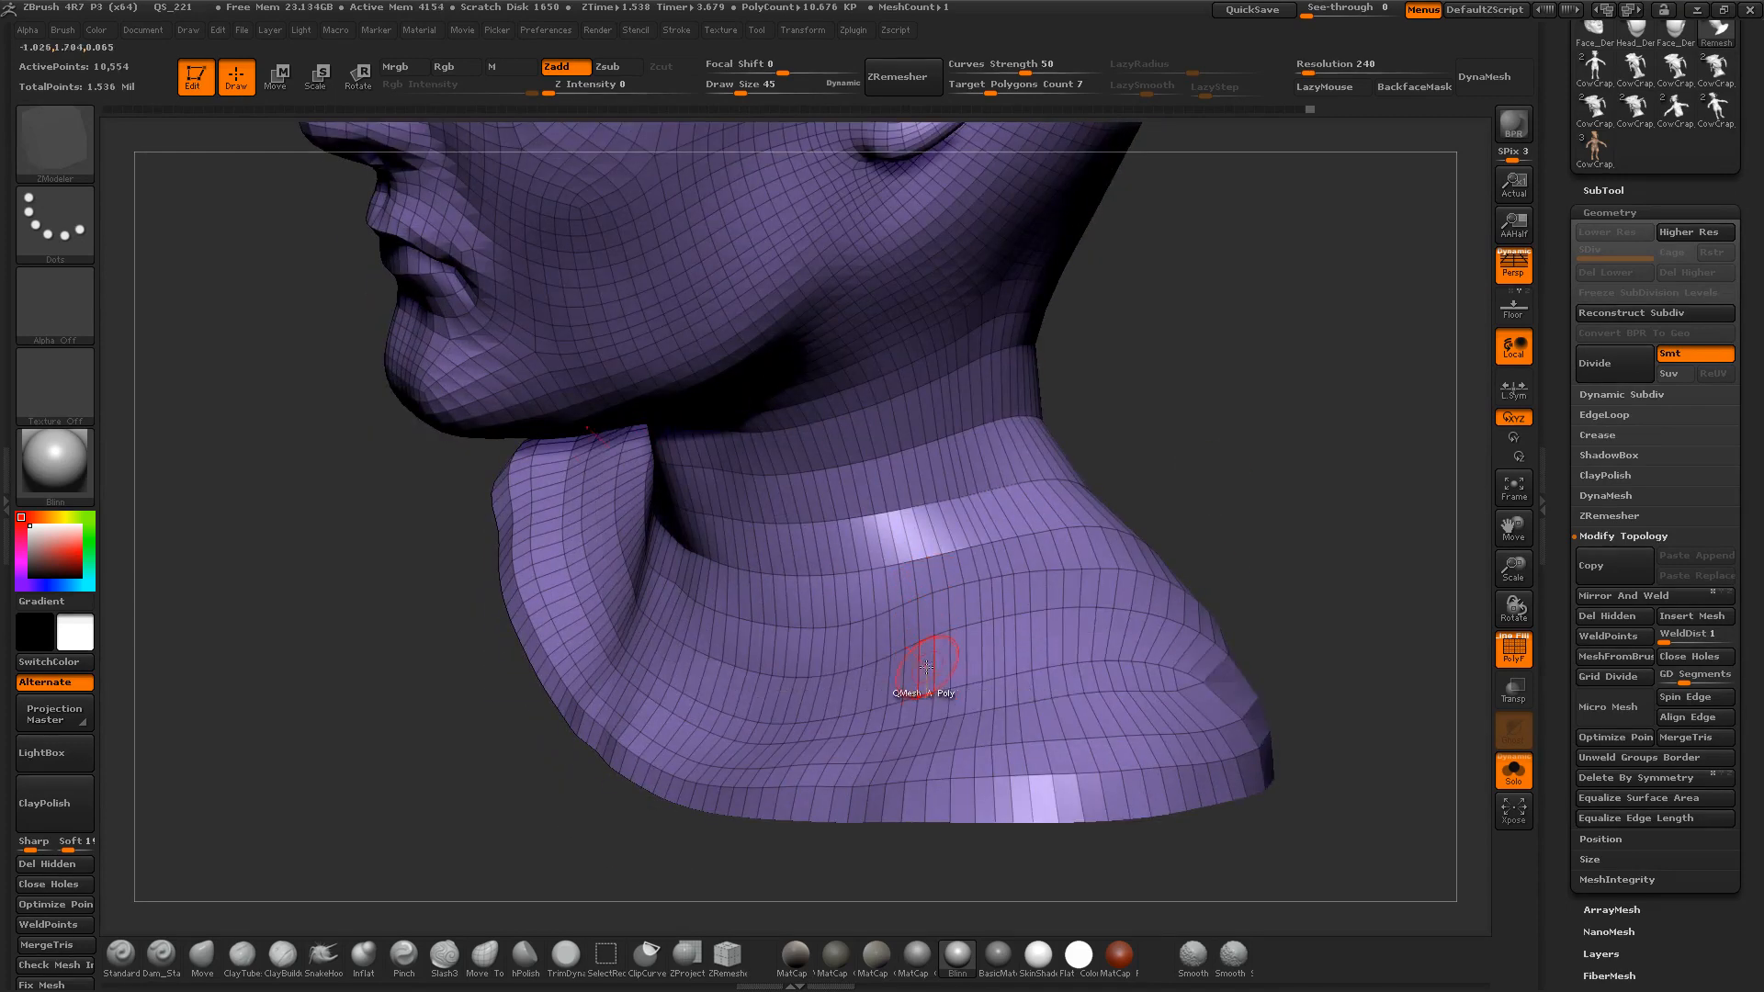
{"action": "left_click", "coordinate": [917, 732]}
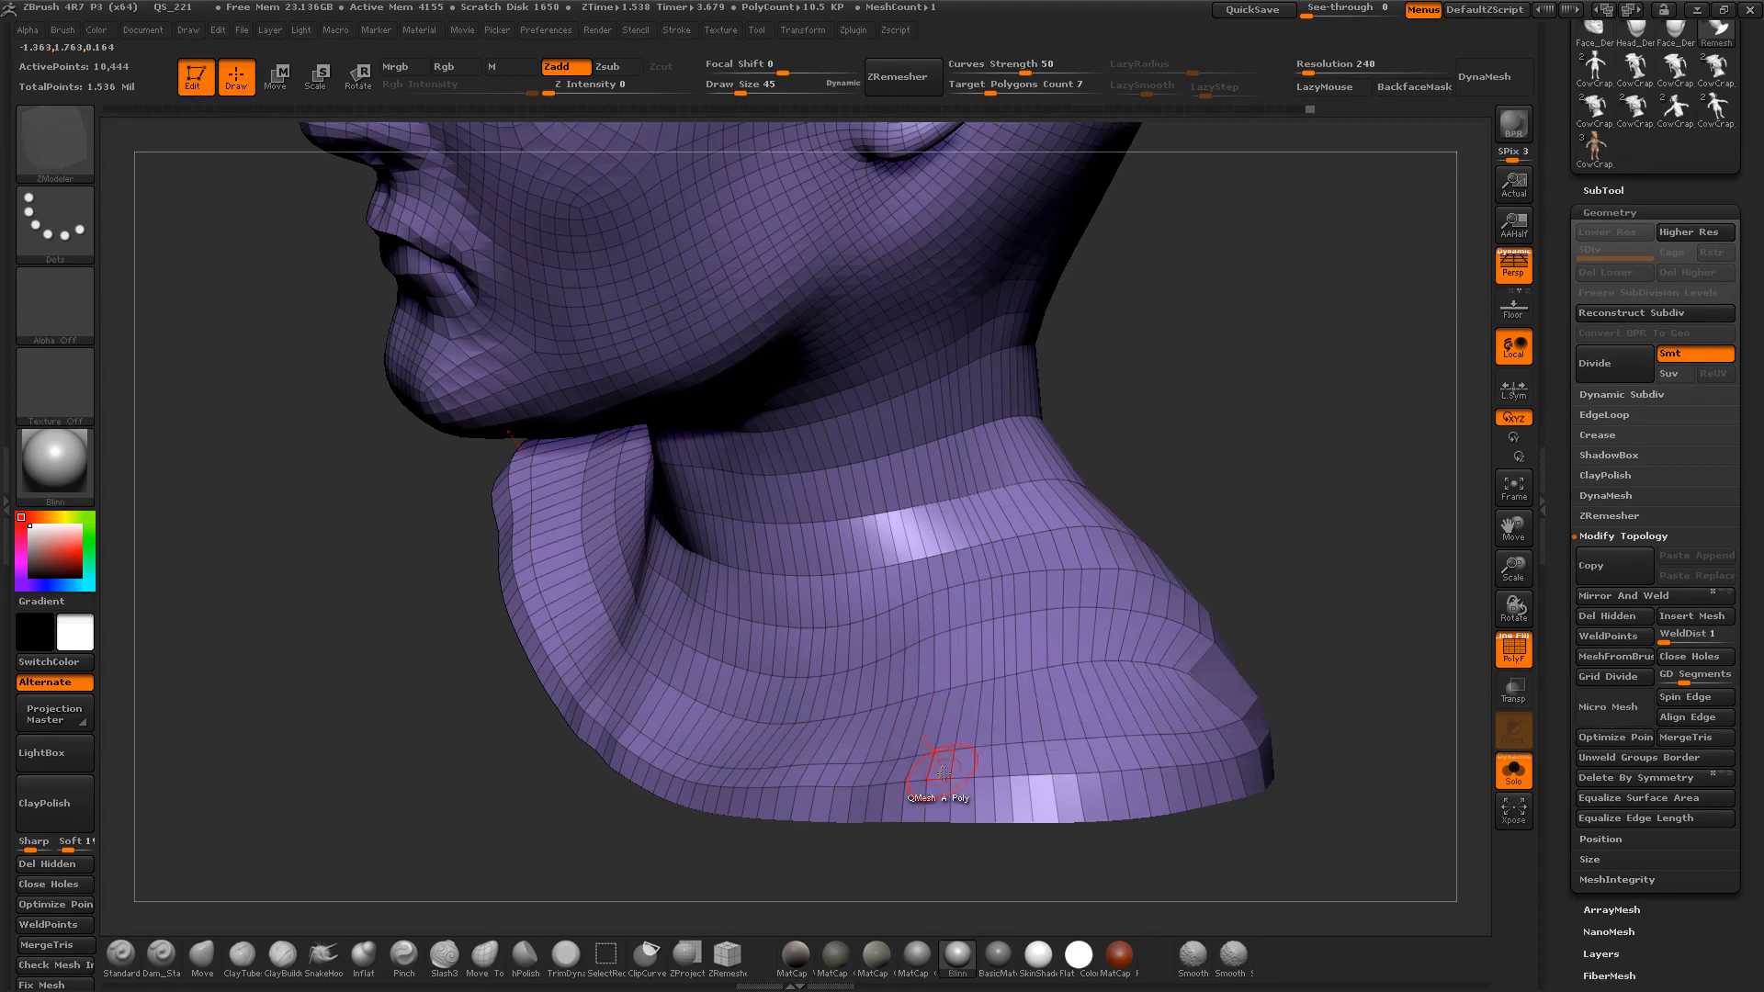
{"action": "left_click", "coordinate": [913, 763]}
Step: Set the draw size to 165 and smooth the reduced topology on the side of the shoulders
{"action": "mouse_move", "coordinate": [1343, 716]}
{"action": "left_mouse_down"}
{"action": "mouse_move", "coordinate": [1349, 638]}
{"action": "mouse_move", "coordinate": [1297, 677]}
{"action": "mouse_move", "coordinate": [1277, 544]}
{"action": "left_mouse_up"}
{"action": "key", "text": "s"}
{"action": "left_click", "coordinate": [1282, 681]}
{"action": "left_click_drag", "start_coordinate": [1277, 544], "coordinate": [1149, 542]}
{"action": "left_click_drag", "start_coordinate": [839, 531], "coordinate": [1153, 603], "text": "shift"}
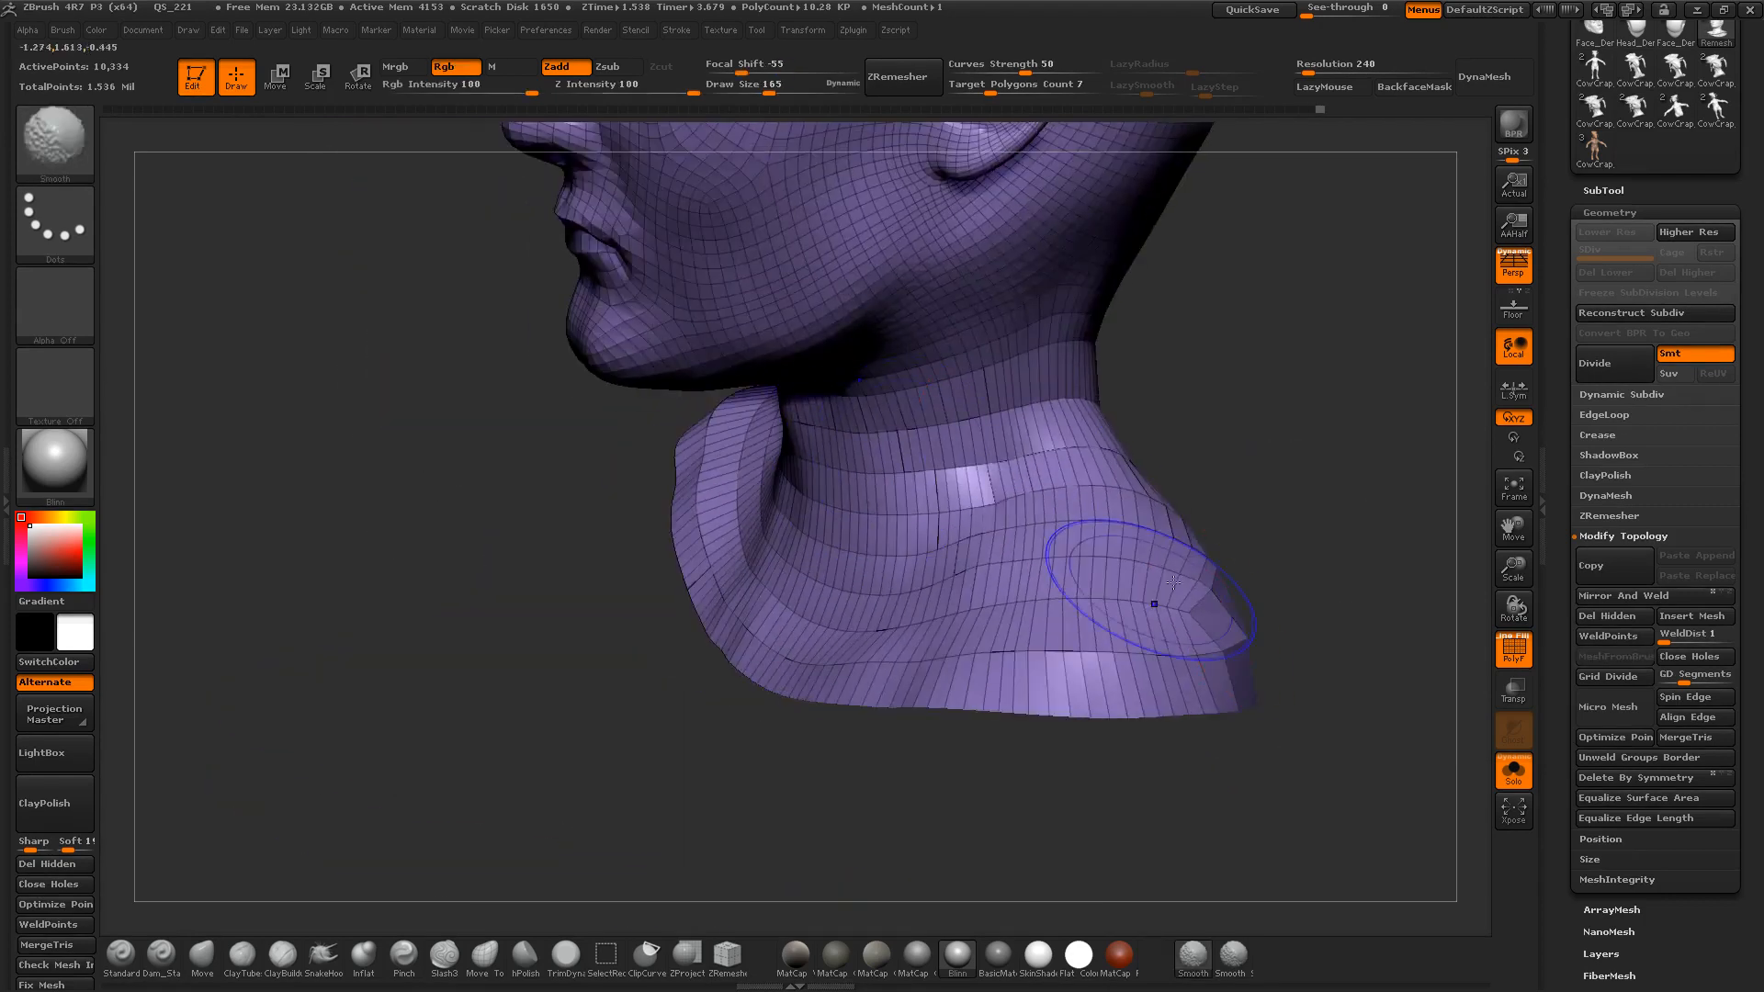
Step: Smooth the thinned-out topology across the back of the shoulders and the base of the neck
{"action": "mouse_move", "coordinate": [1332, 551]}
{"action": "left_mouse_down"}
{"action": "mouse_move", "coordinate": [1240, 548]}
{"action": "mouse_move", "coordinate": [1167, 633]}
{"action": "mouse_move", "coordinate": [1278, 561]}
{"action": "mouse_move", "coordinate": [1245, 591]}
{"action": "mouse_move", "coordinate": [1287, 607]}
{"action": "left_mouse_up"}
{"action": "mouse_move", "coordinate": [1135, 519]}
{"action": "left_mouse_down", "text": "shift"}
{"action": "mouse_move", "coordinate": [1208, 526]}
{"action": "mouse_move", "coordinate": [1267, 417]}
{"action": "mouse_move", "coordinate": [1260, 469]}
{"action": "left_mouse_up", "text": "shift"}
{"action": "left_click", "coordinate": [1614, 211]}
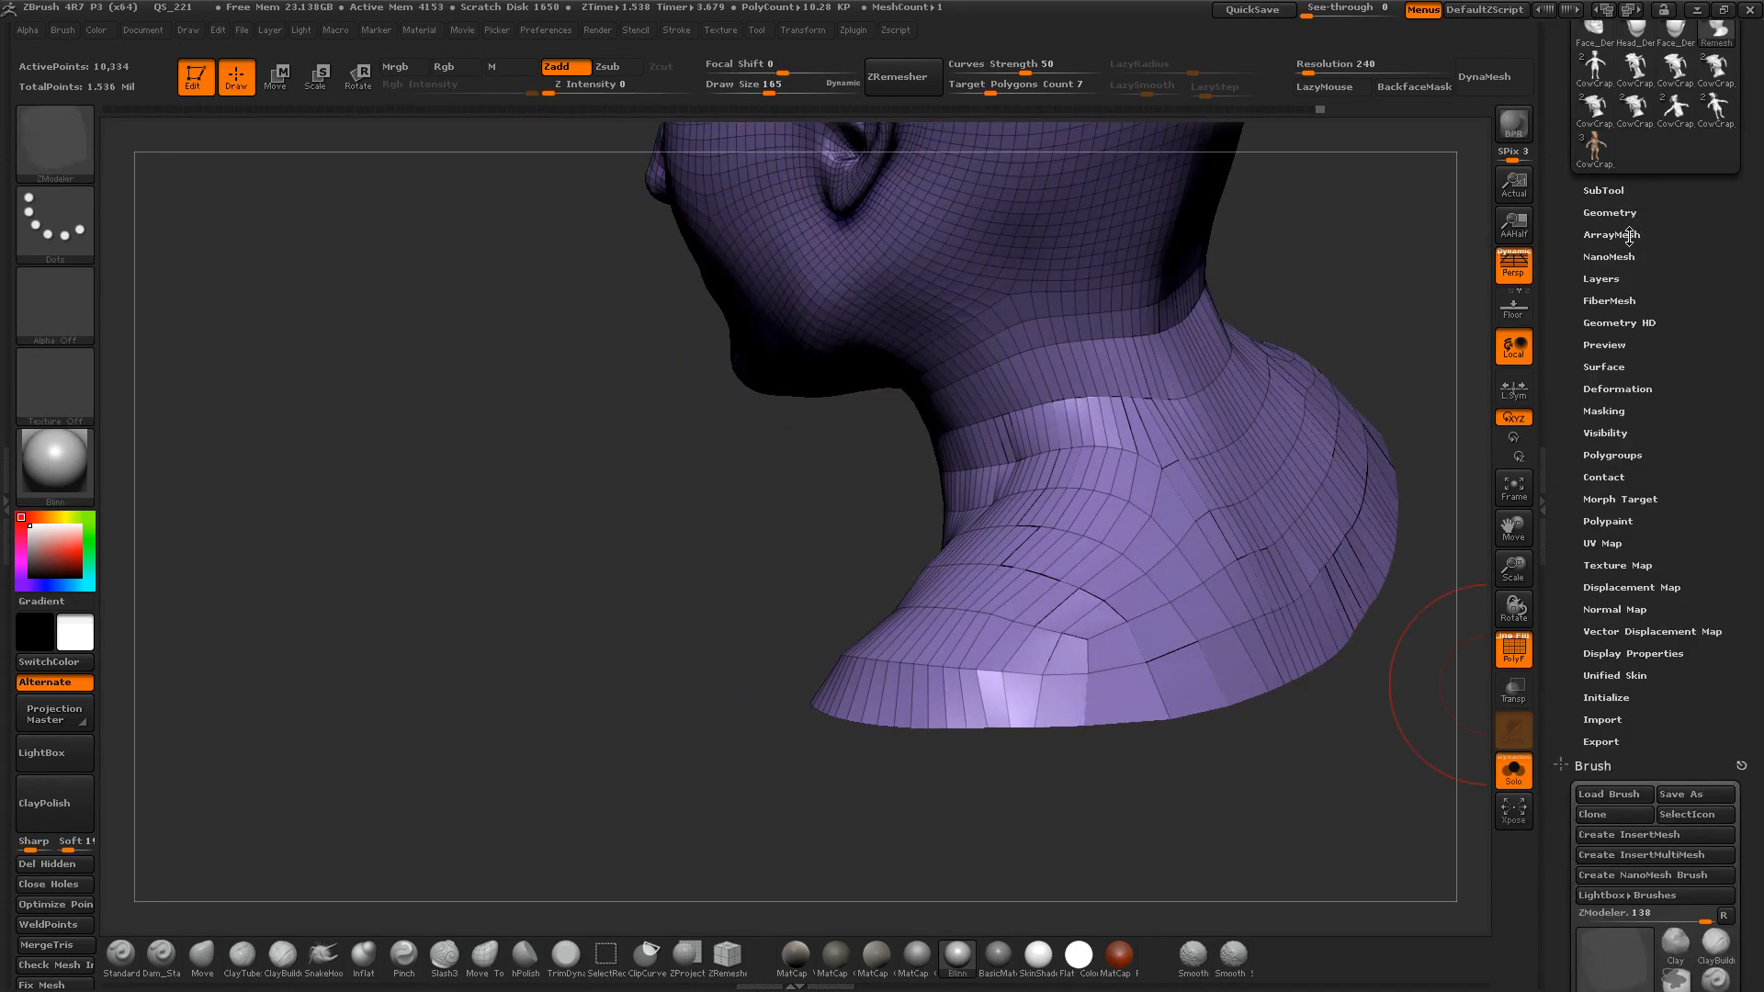
{"action": "left_click", "coordinate": [1614, 211]}
{"action": "left_click_drag", "start_coordinate": [1299, 756], "coordinate": [1158, 563]}
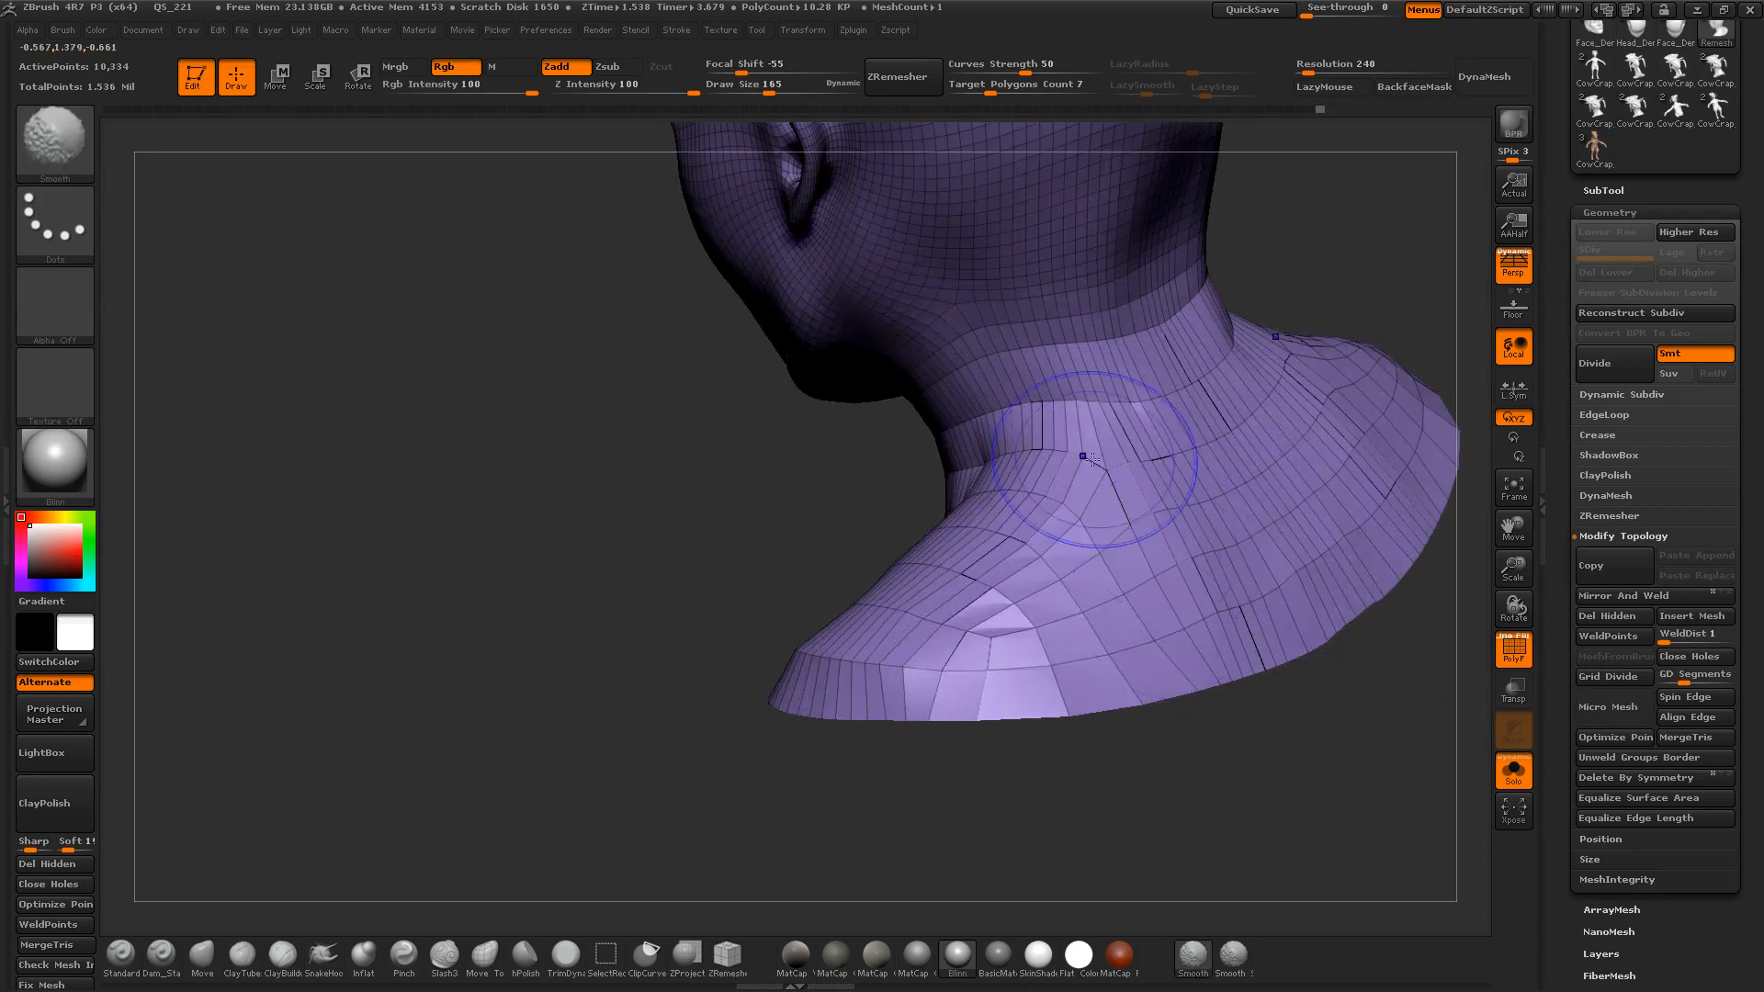
Step: Reproject the Remesh subtool onto the original head with ProjectAll, answering No to the additional projection question
{"action": "left_click_drag", "start_coordinate": [1388, 721], "coordinate": [1536, 621]}
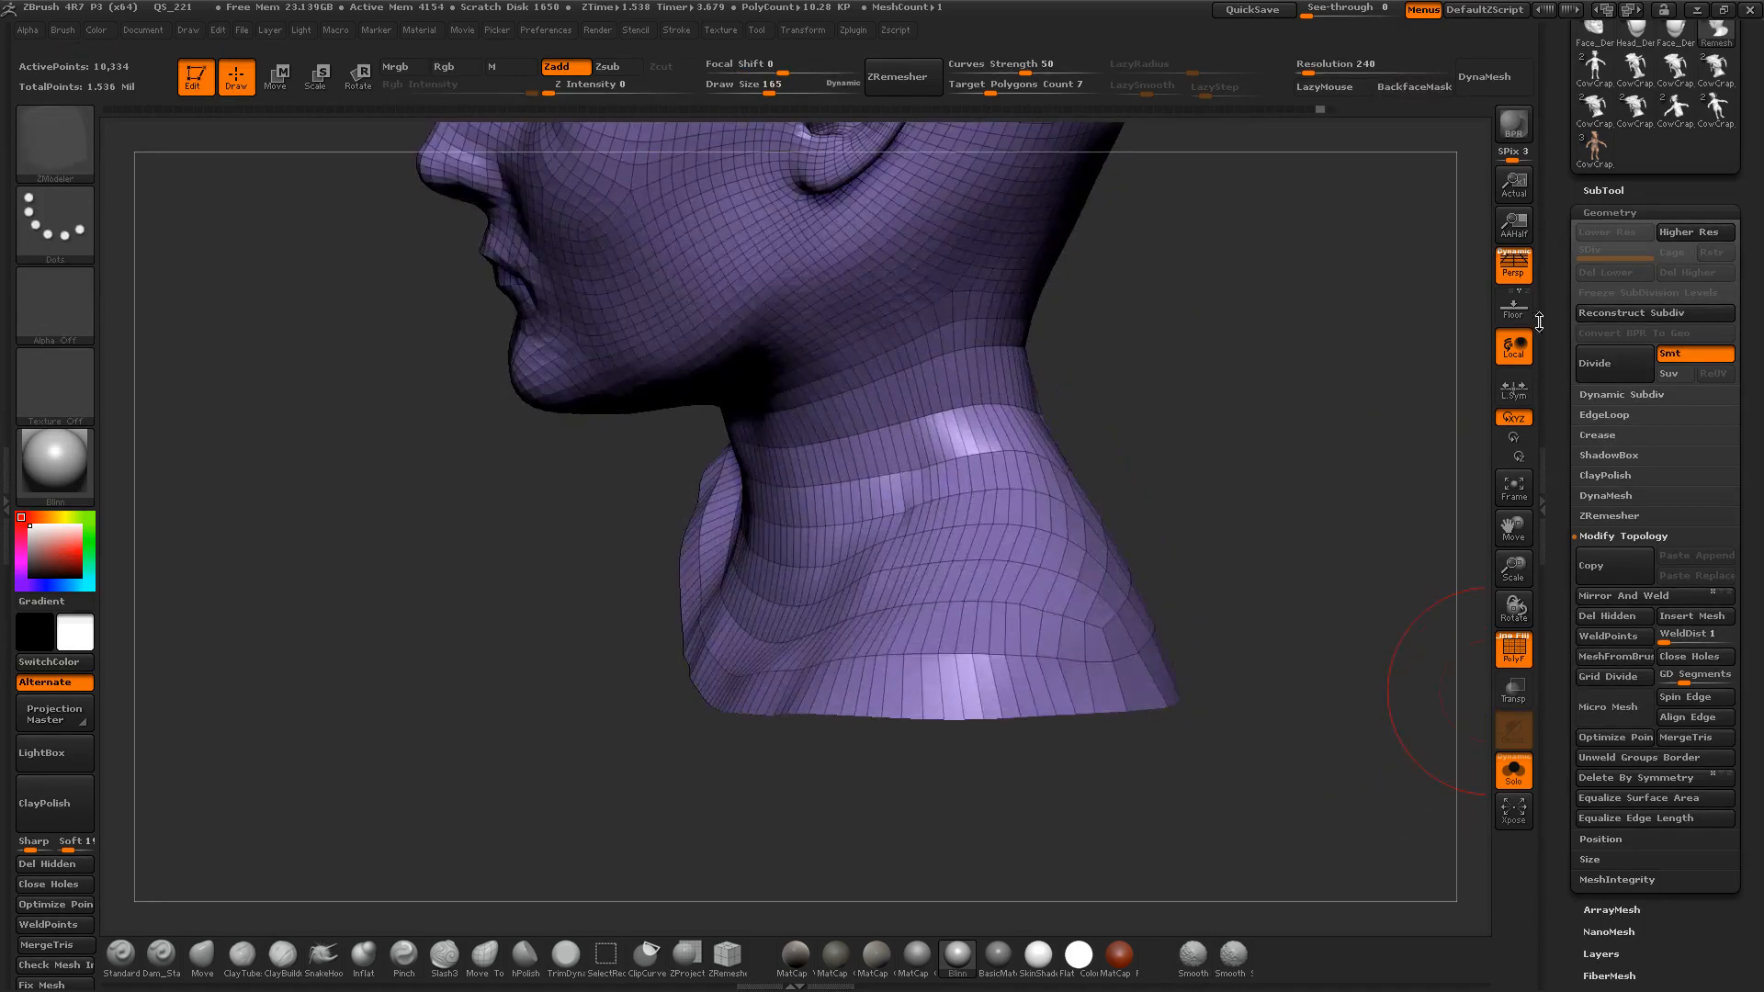
{"action": "left_click", "coordinate": [1603, 190]}
{"action": "left_click", "coordinate": [1604, 846]}
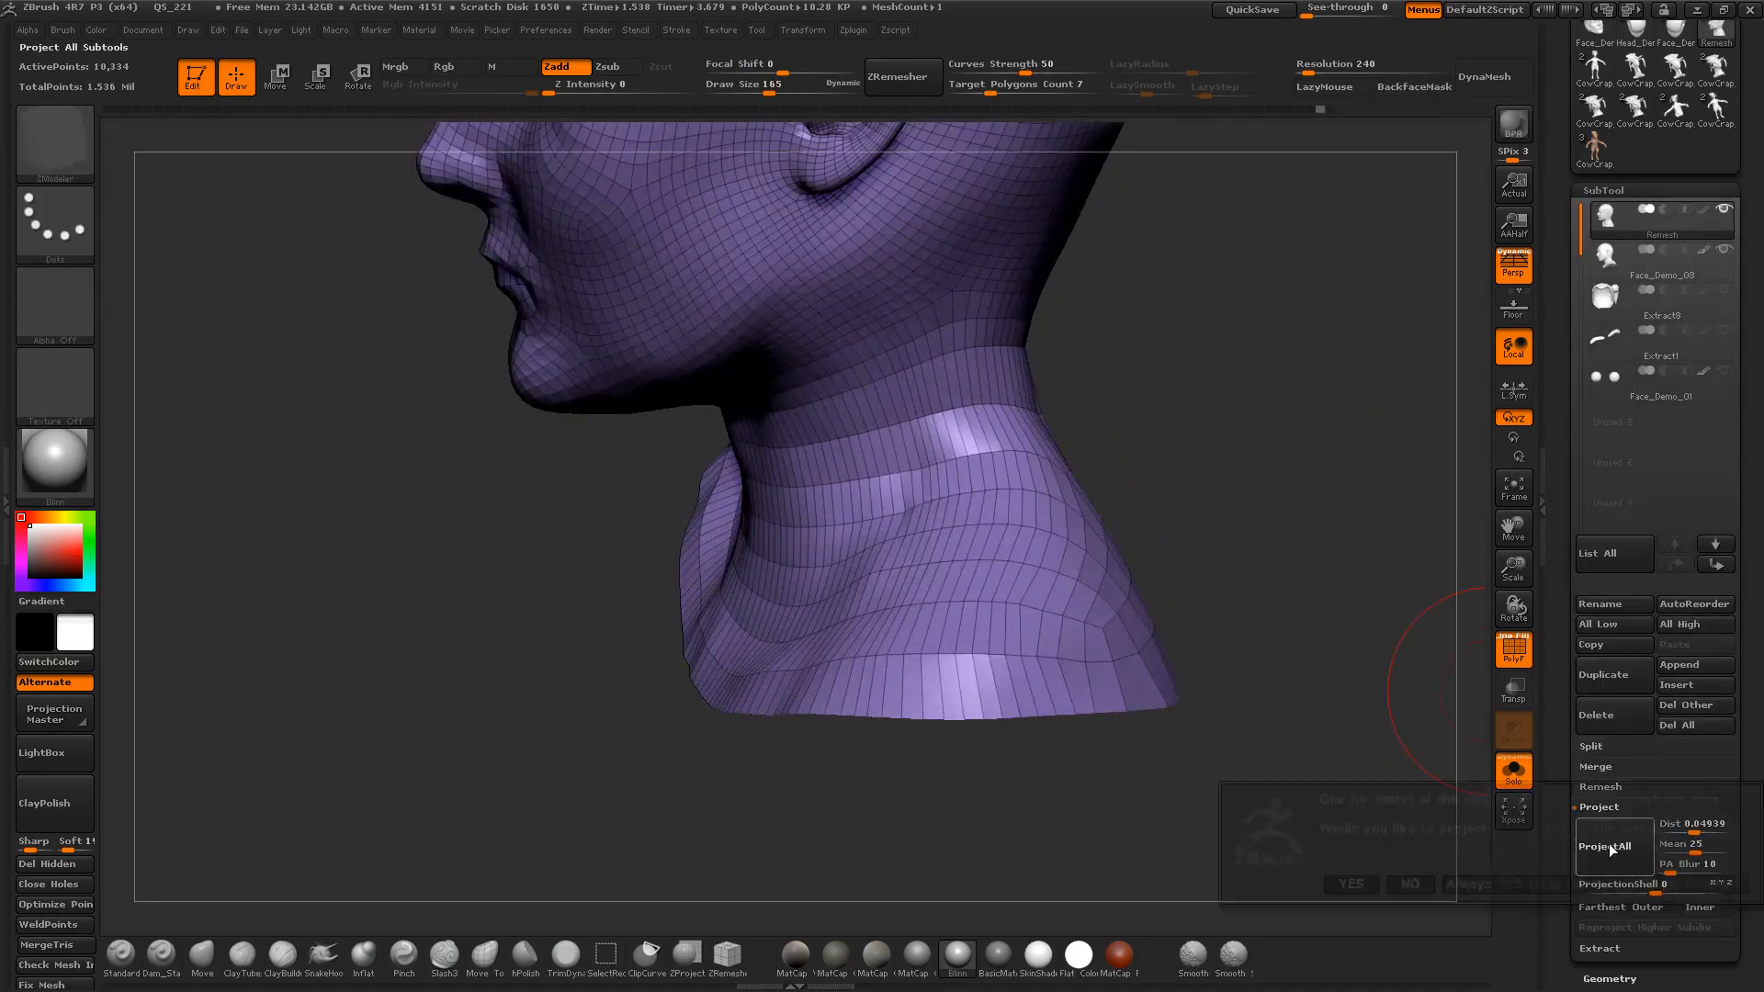
{"action": "left_click", "coordinate": [1410, 883]}
Step: Start GoZ for the Remesh subtool and set its introductory information not to show again
{"action": "left_click_drag", "start_coordinate": [1268, 605], "coordinate": [1301, 399]}
{"action": "scroll", "coordinate": [1585, 221], "scroll_direction": "up", "scroll_amount": 3}
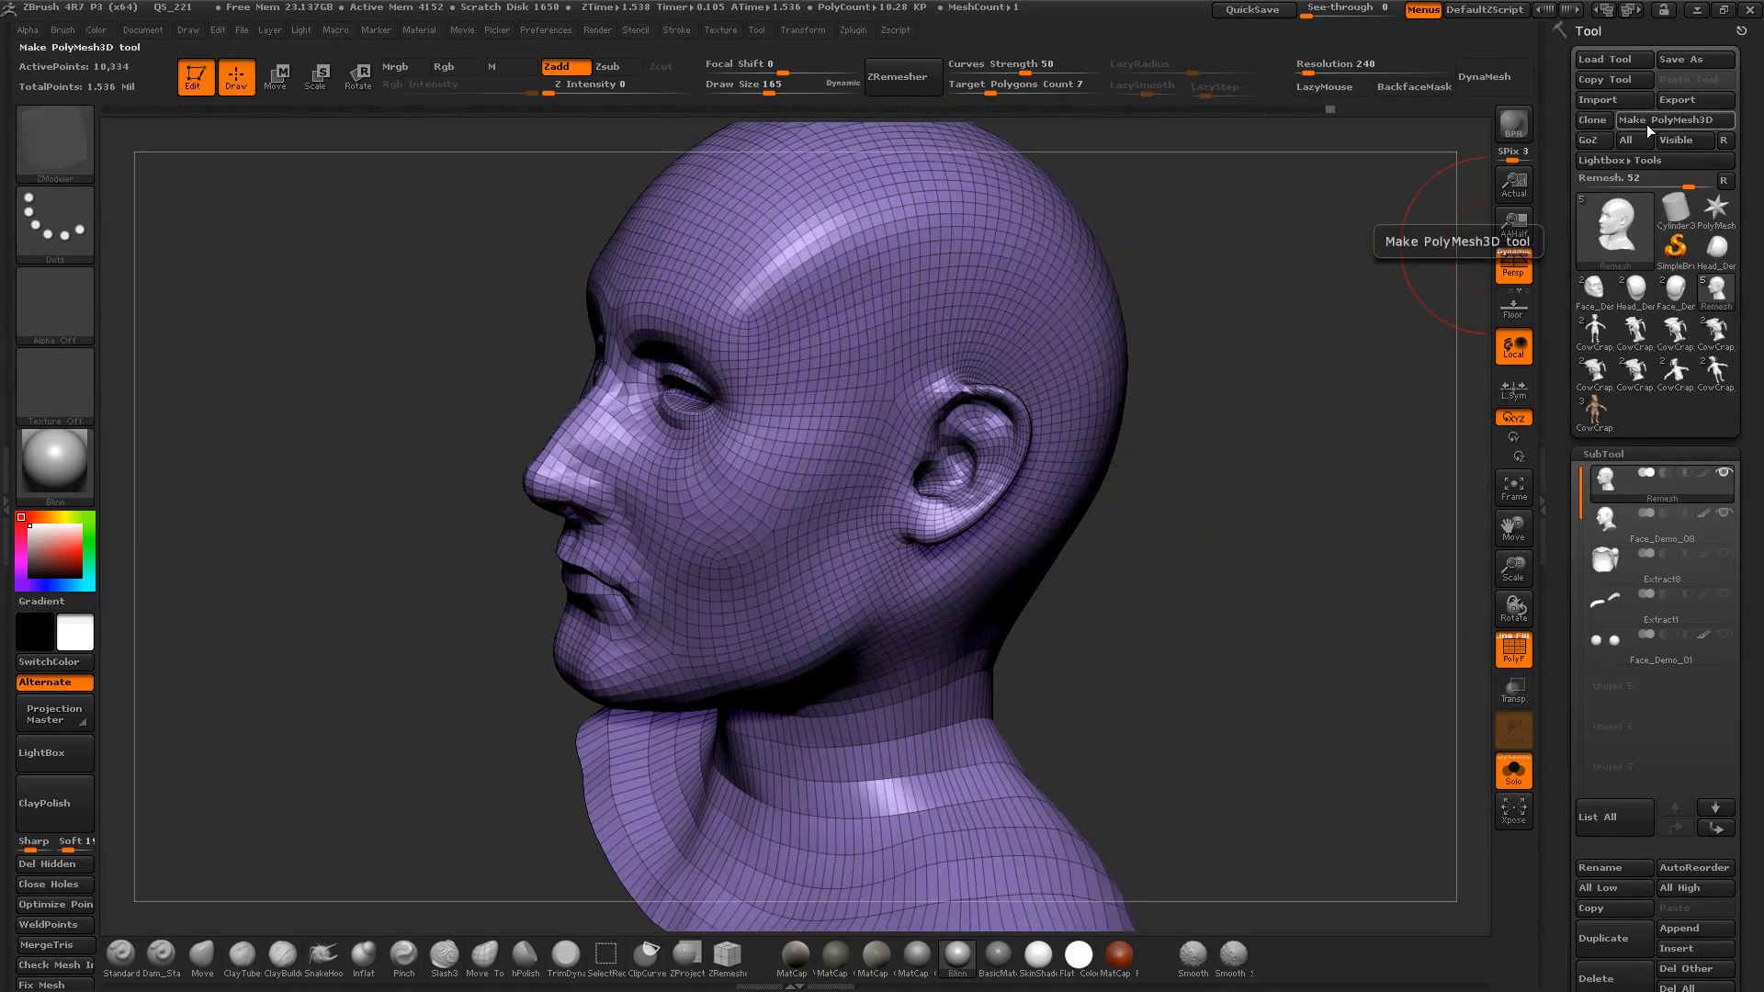
{"action": "left_click", "coordinate": [1592, 141]}
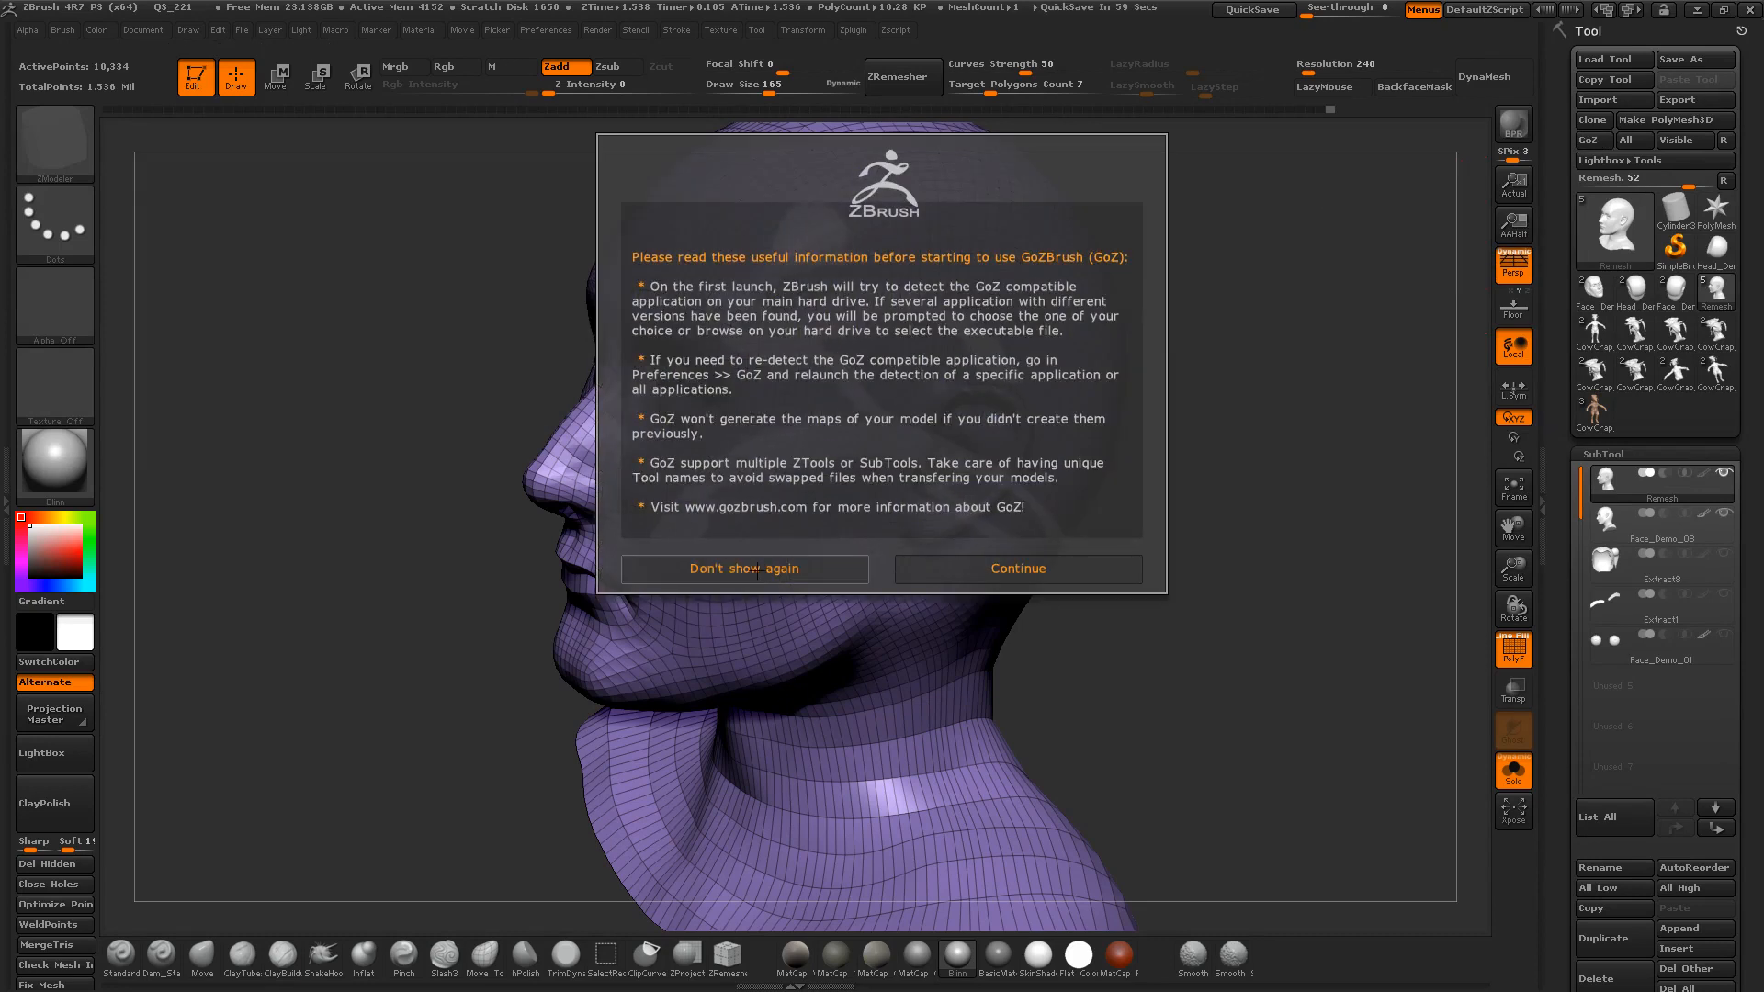
{"action": "left_click", "coordinate": [757, 571]}
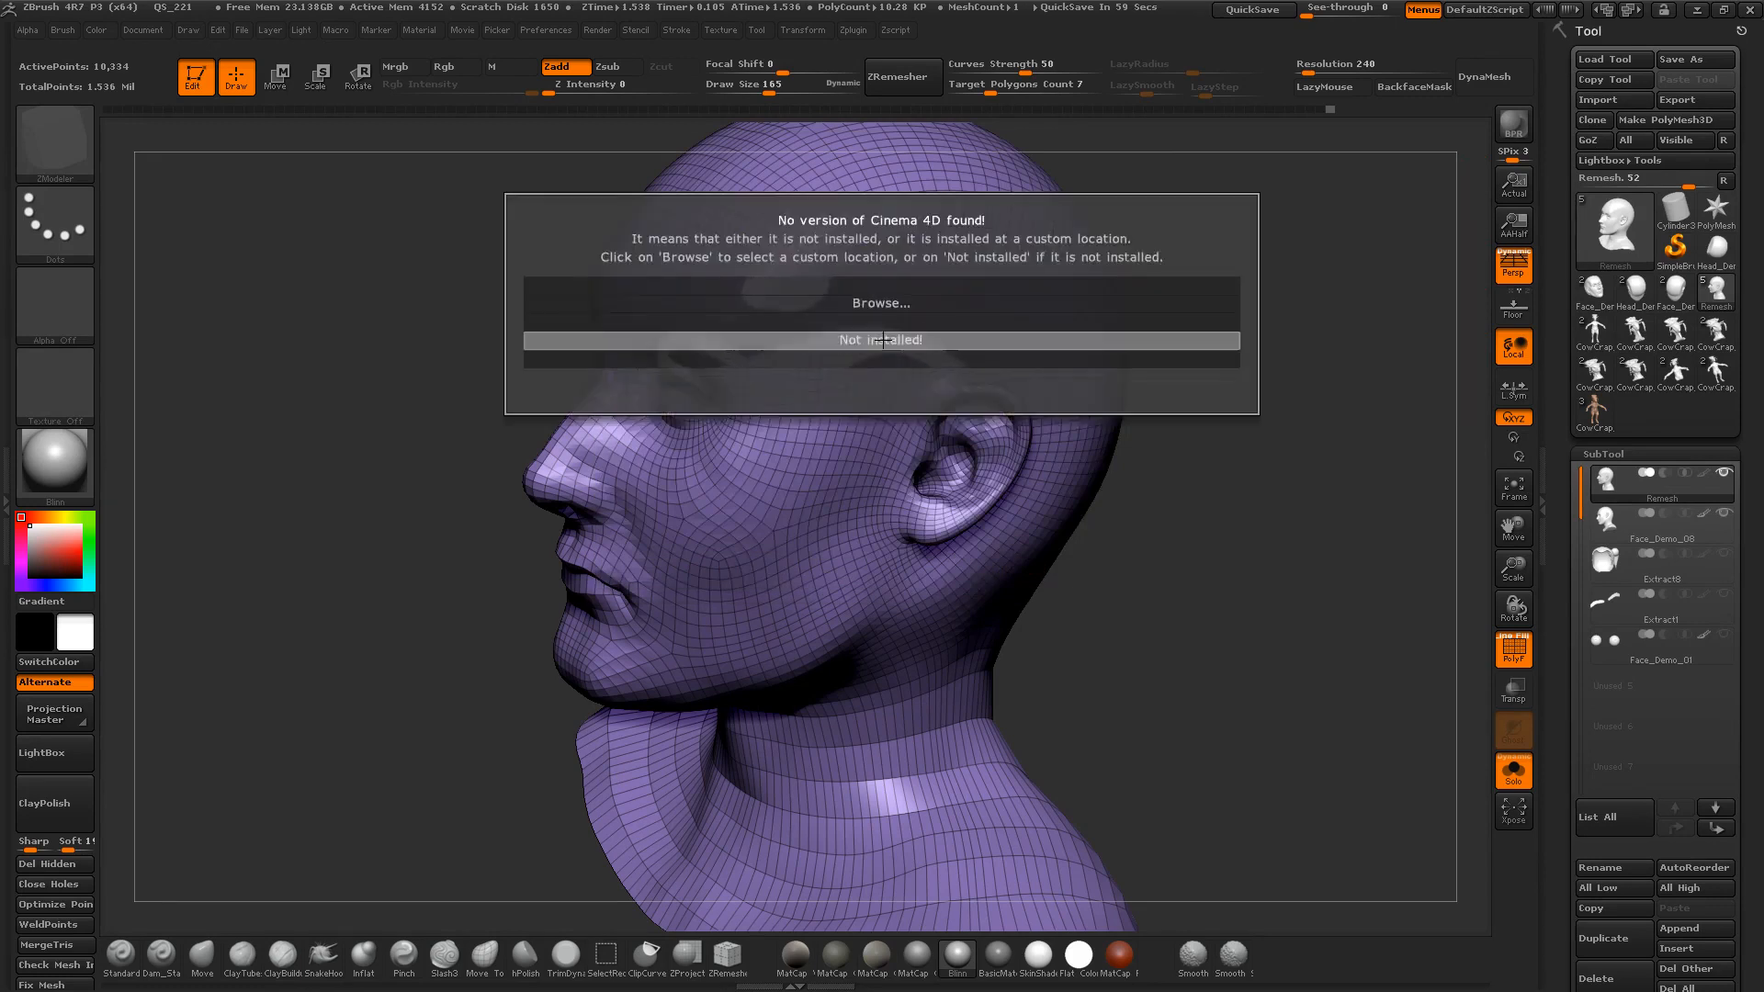
Step: Mark Cinema 4D and 3D Studio Max as not installed, and install the GoZ files for Maya 2017
{"action": "left_click", "coordinate": [896, 338]}
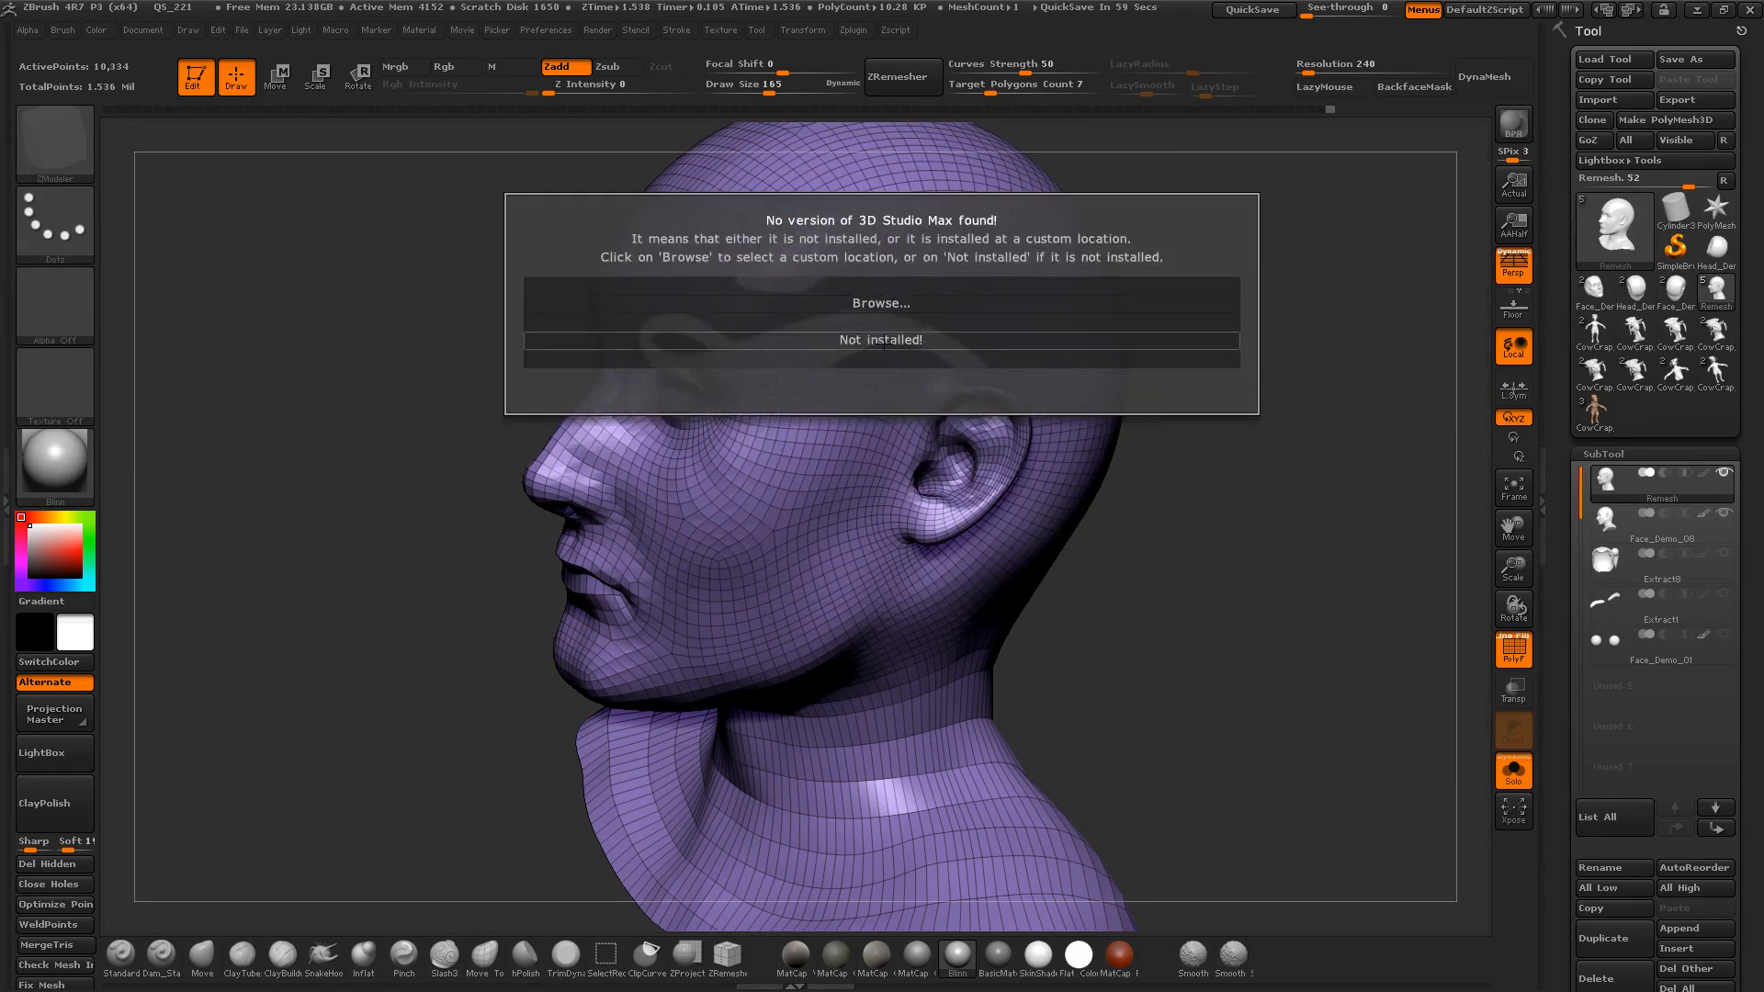
{"action": "left_click", "coordinate": [883, 339]}
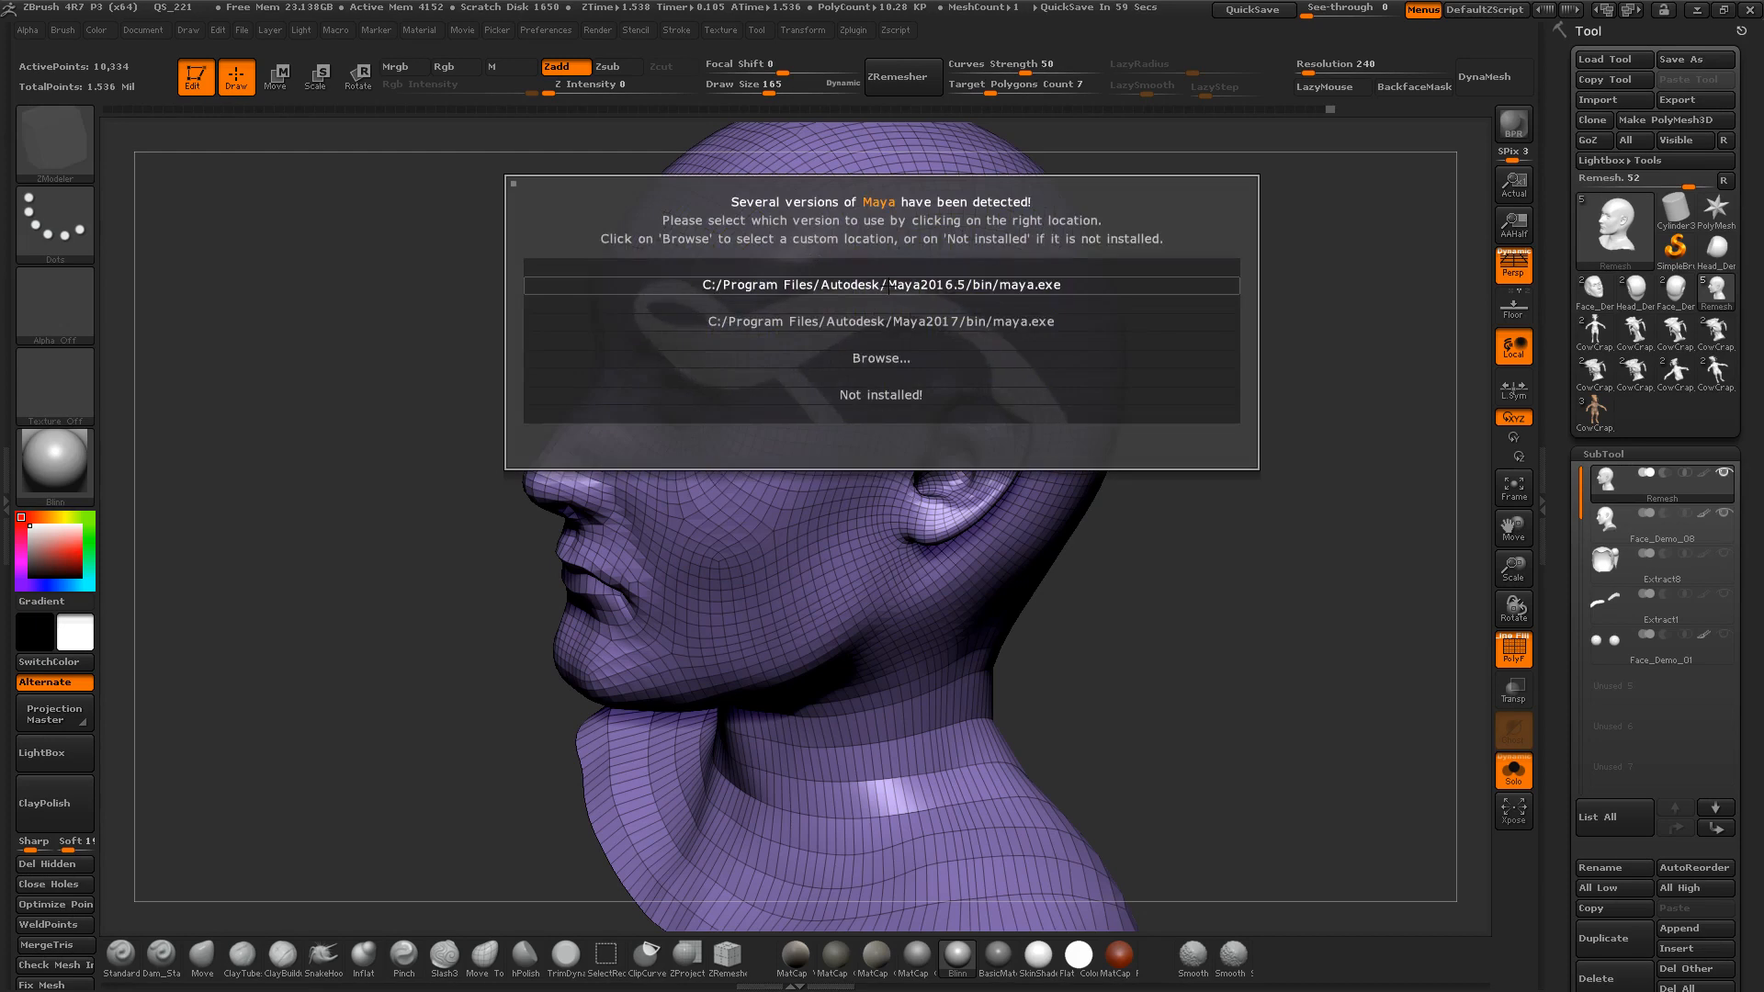
{"action": "left_click", "coordinate": [887, 321]}
{"action": "left_click", "coordinate": [741, 370]}
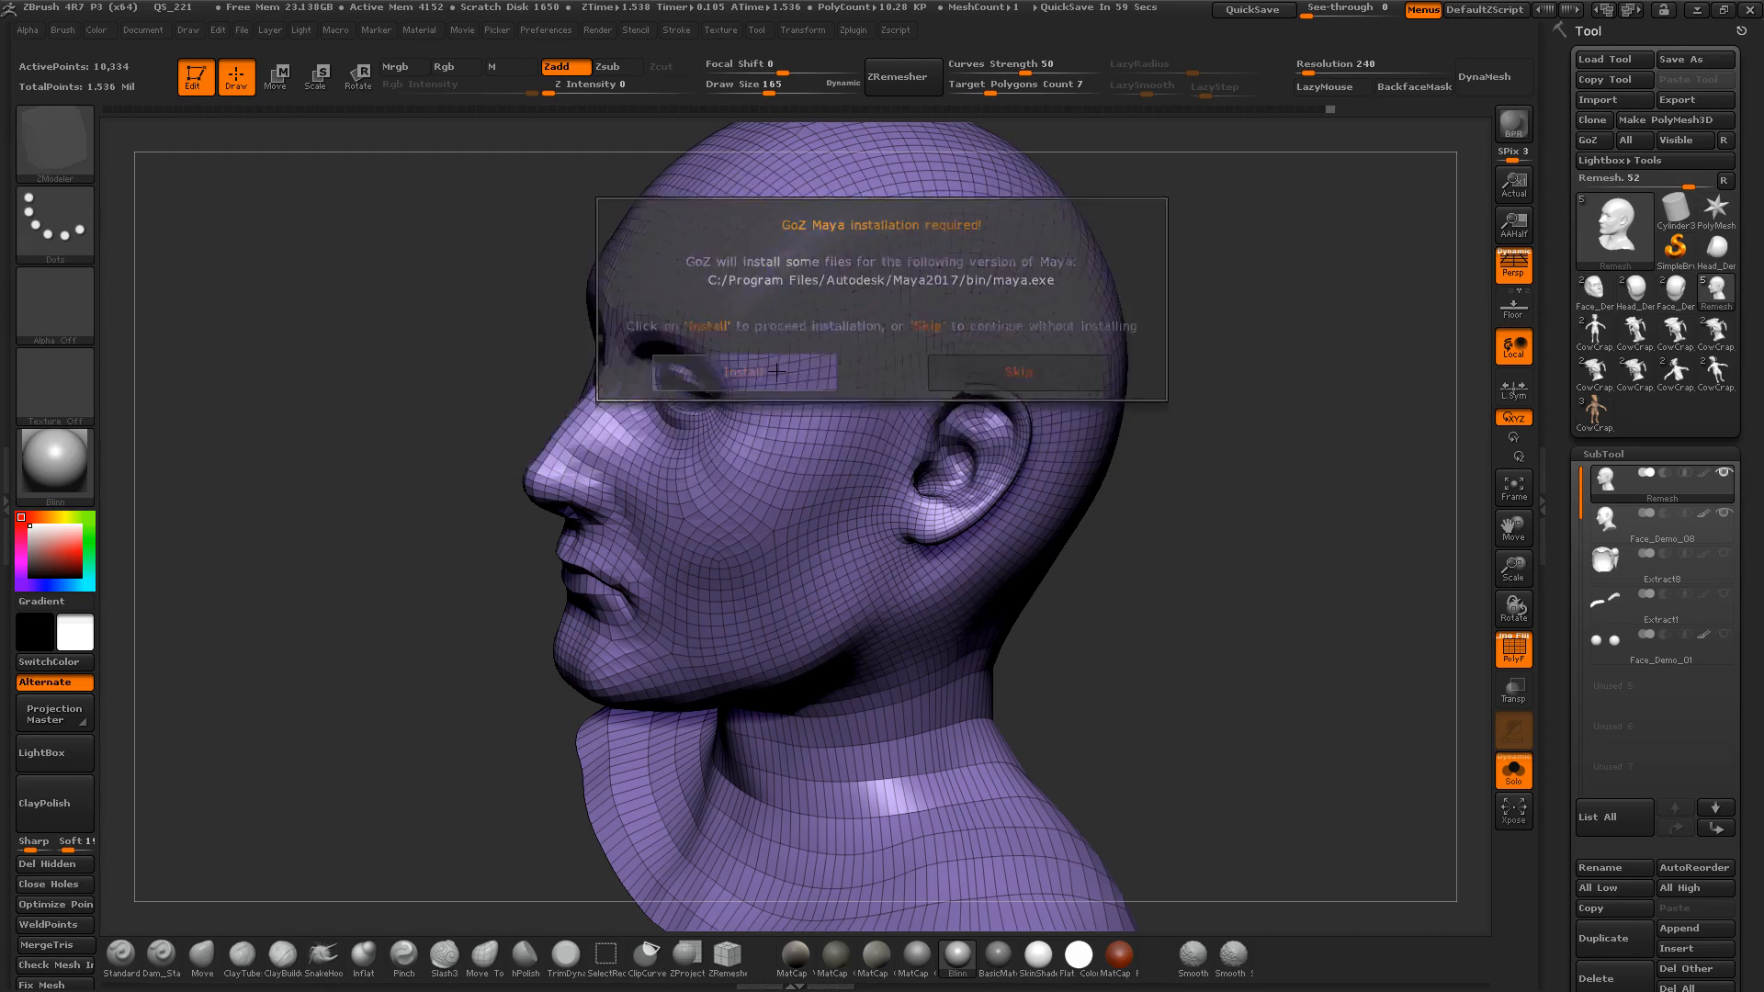
Step: Accept the detected Modo and Photoshop CC 2018 locations for GoZ, cancelling the Photoshop installation
{"action": "left_click", "coordinate": [849, 297]}
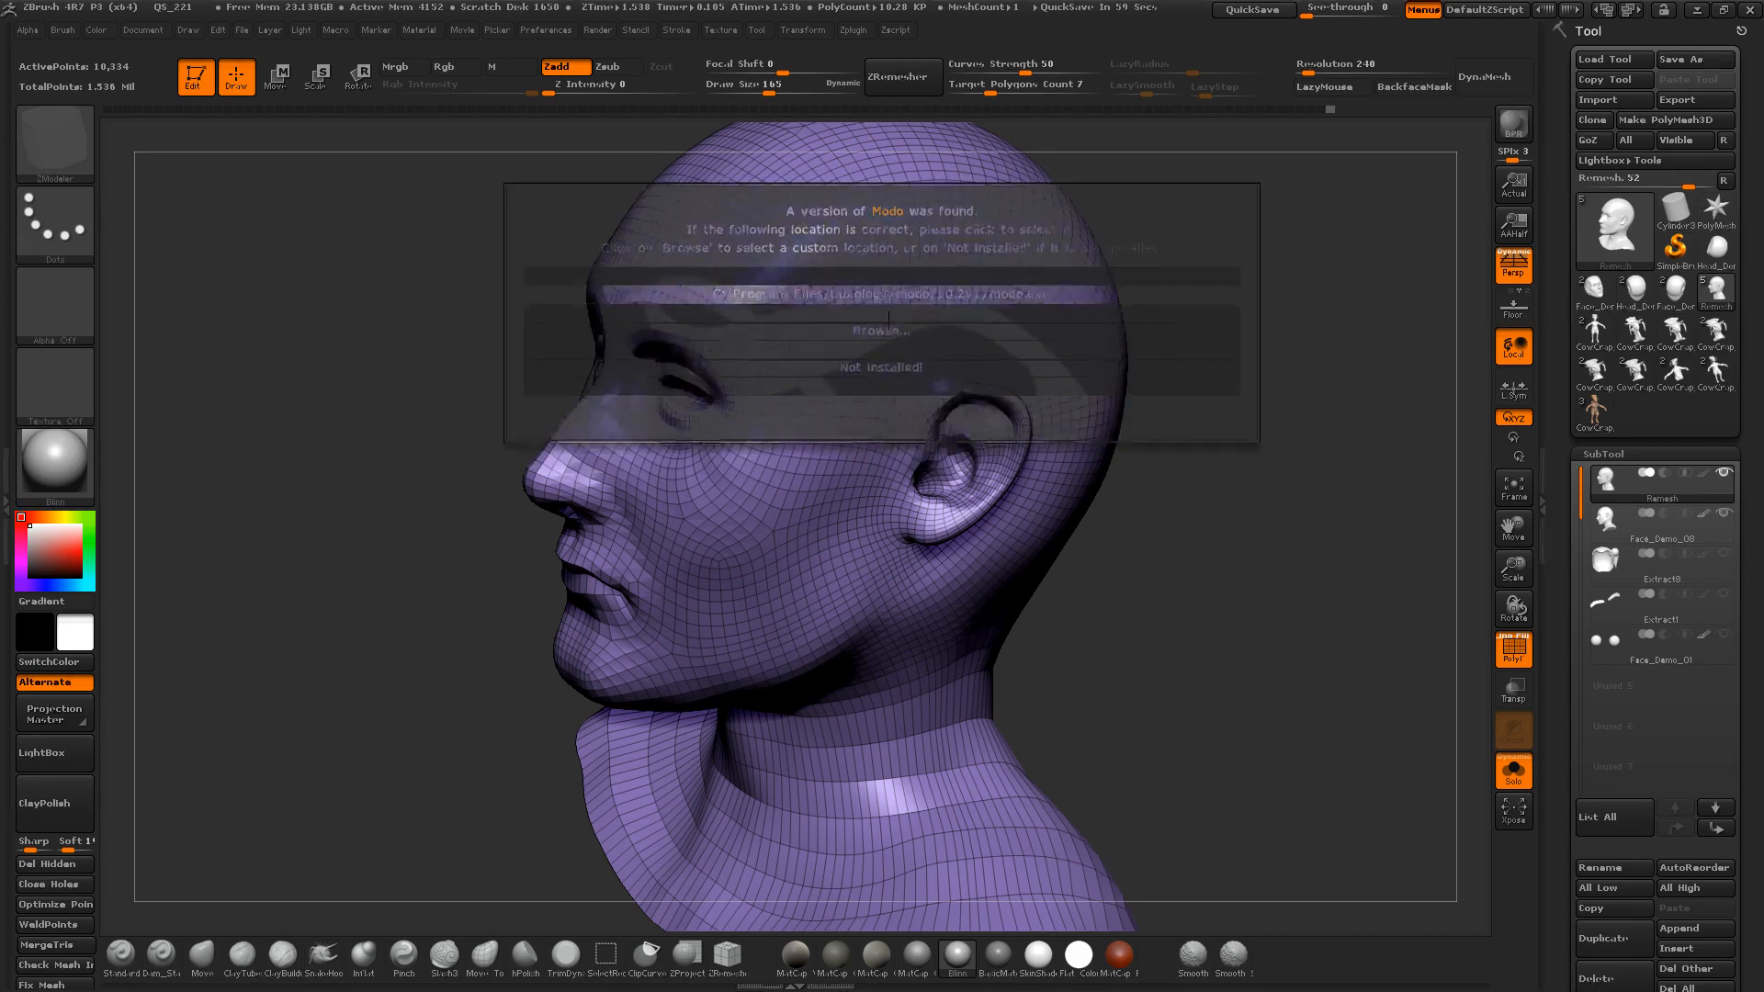
{"action": "left_click", "coordinate": [831, 368]}
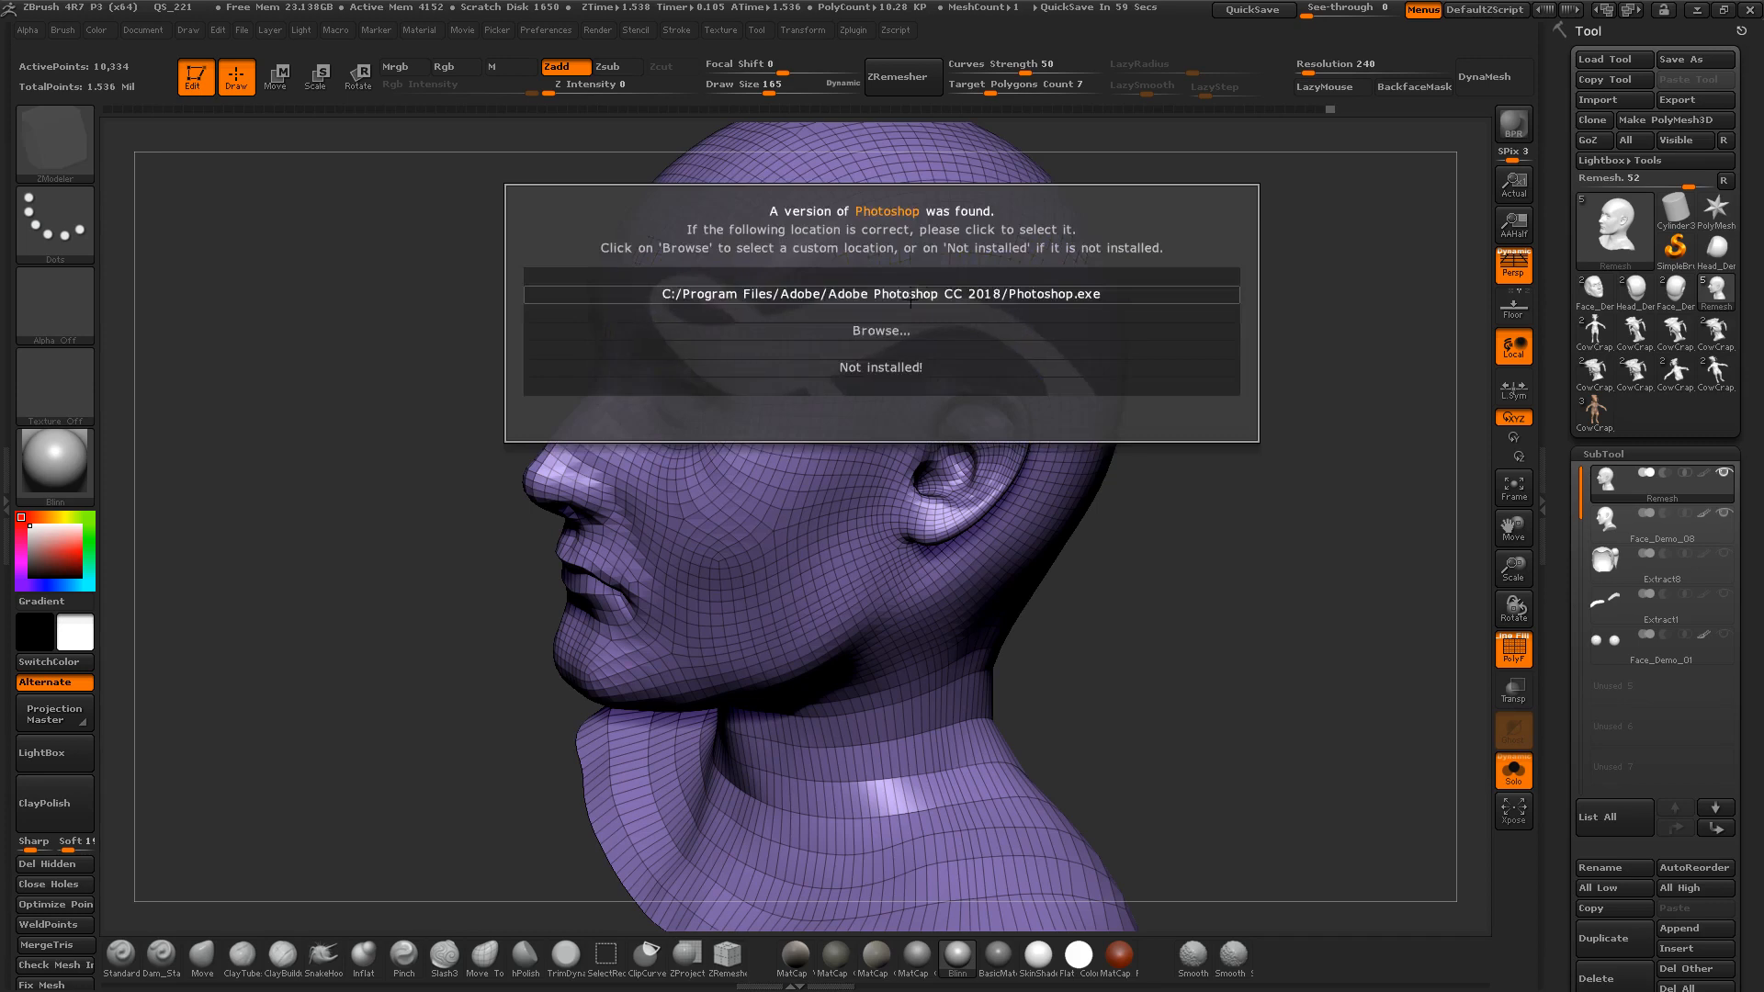
{"action": "left_click", "coordinate": [902, 295]}
{"action": "left_click", "coordinate": [808, 372]}
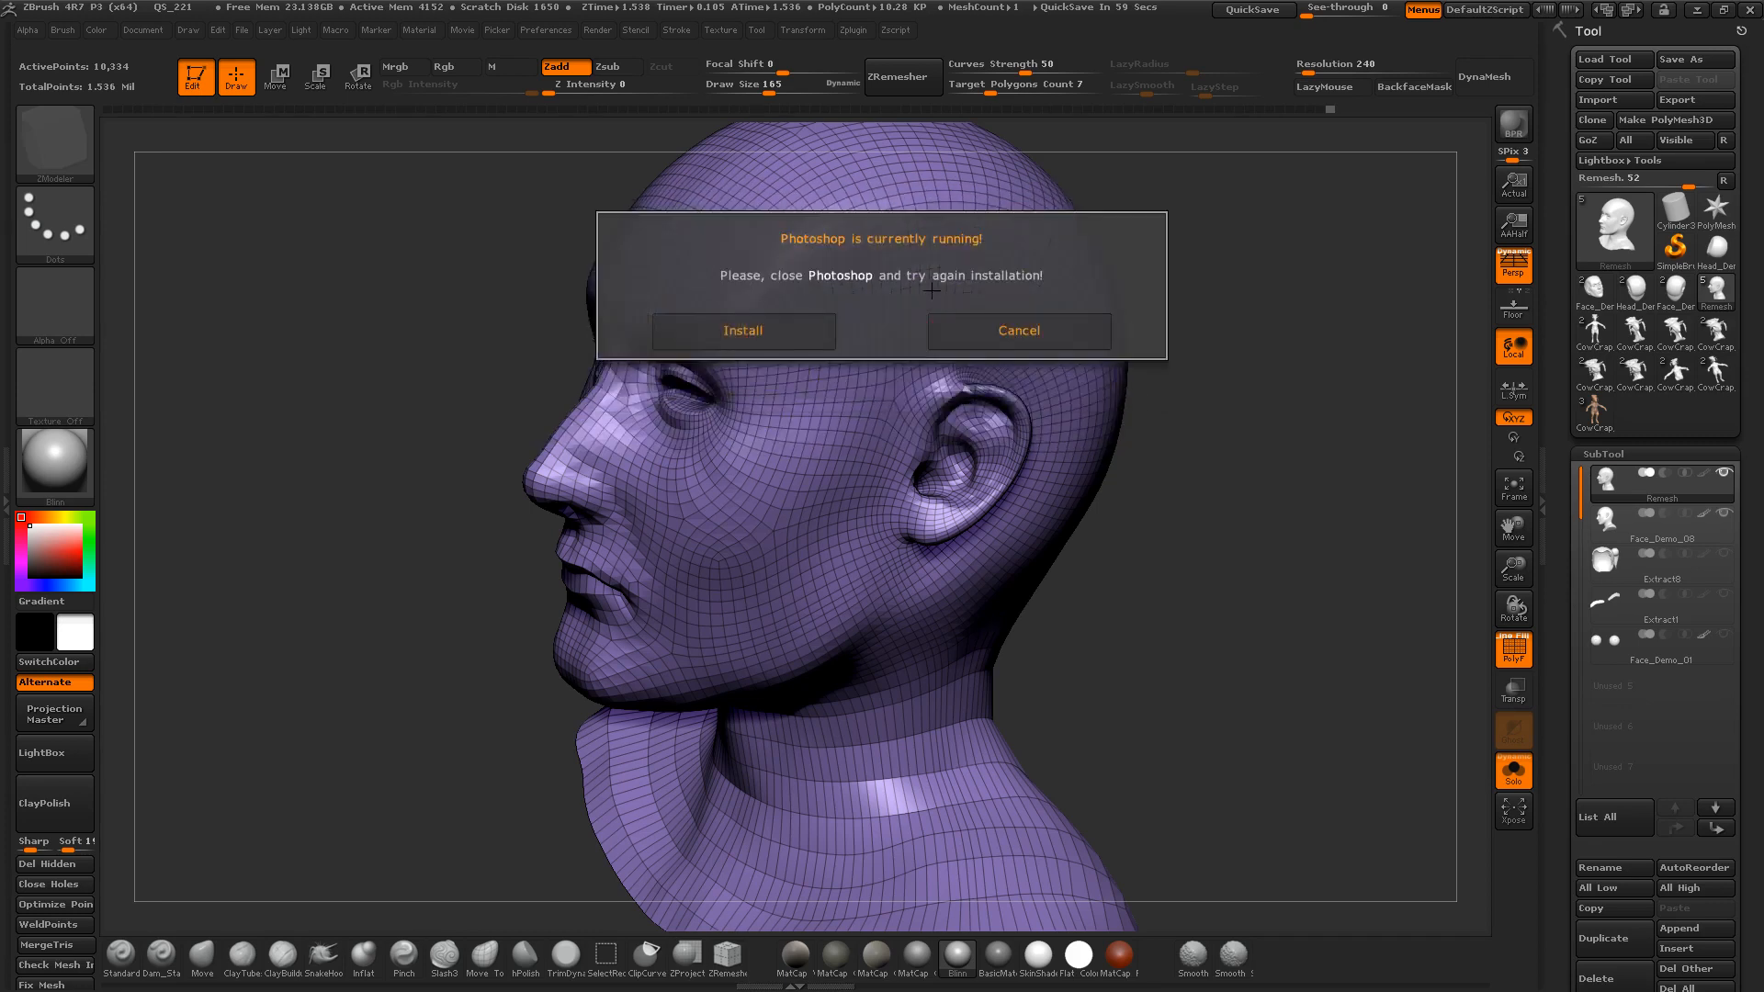
{"action": "left_click", "coordinate": [959, 329]}
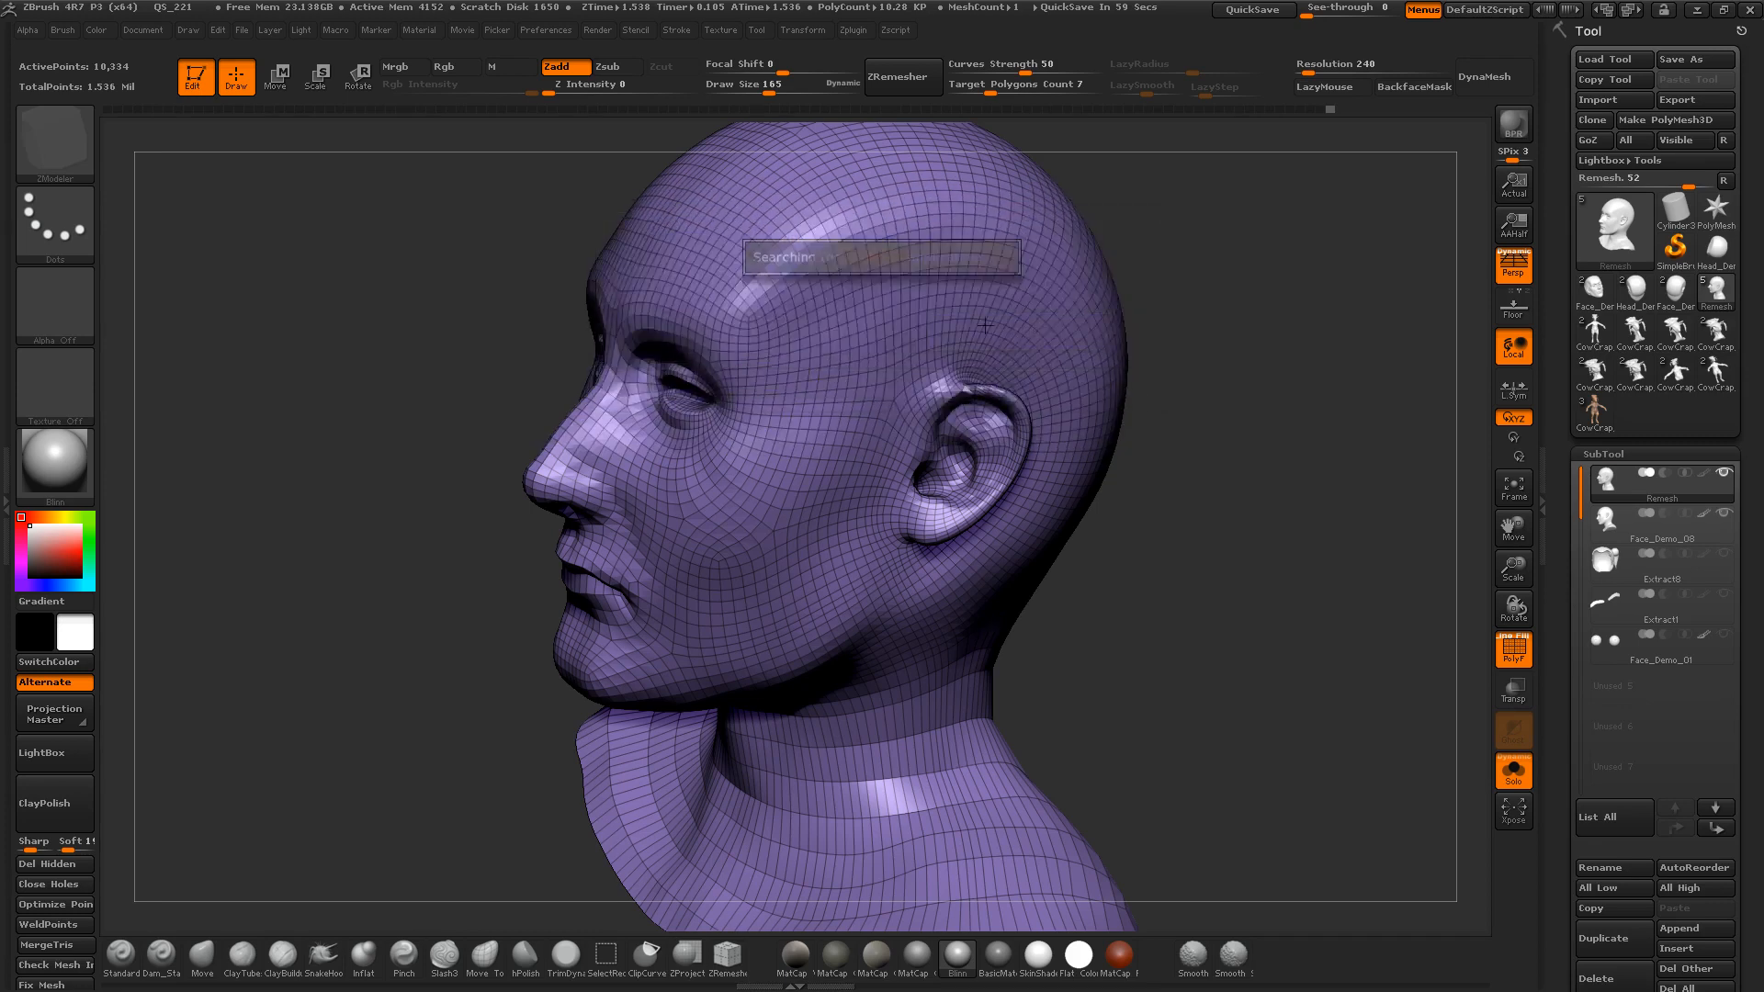
Step: Choose Maya as the GoZ target application and send it the Remesh head
{"action": "left_click", "coordinate": [930, 303]}
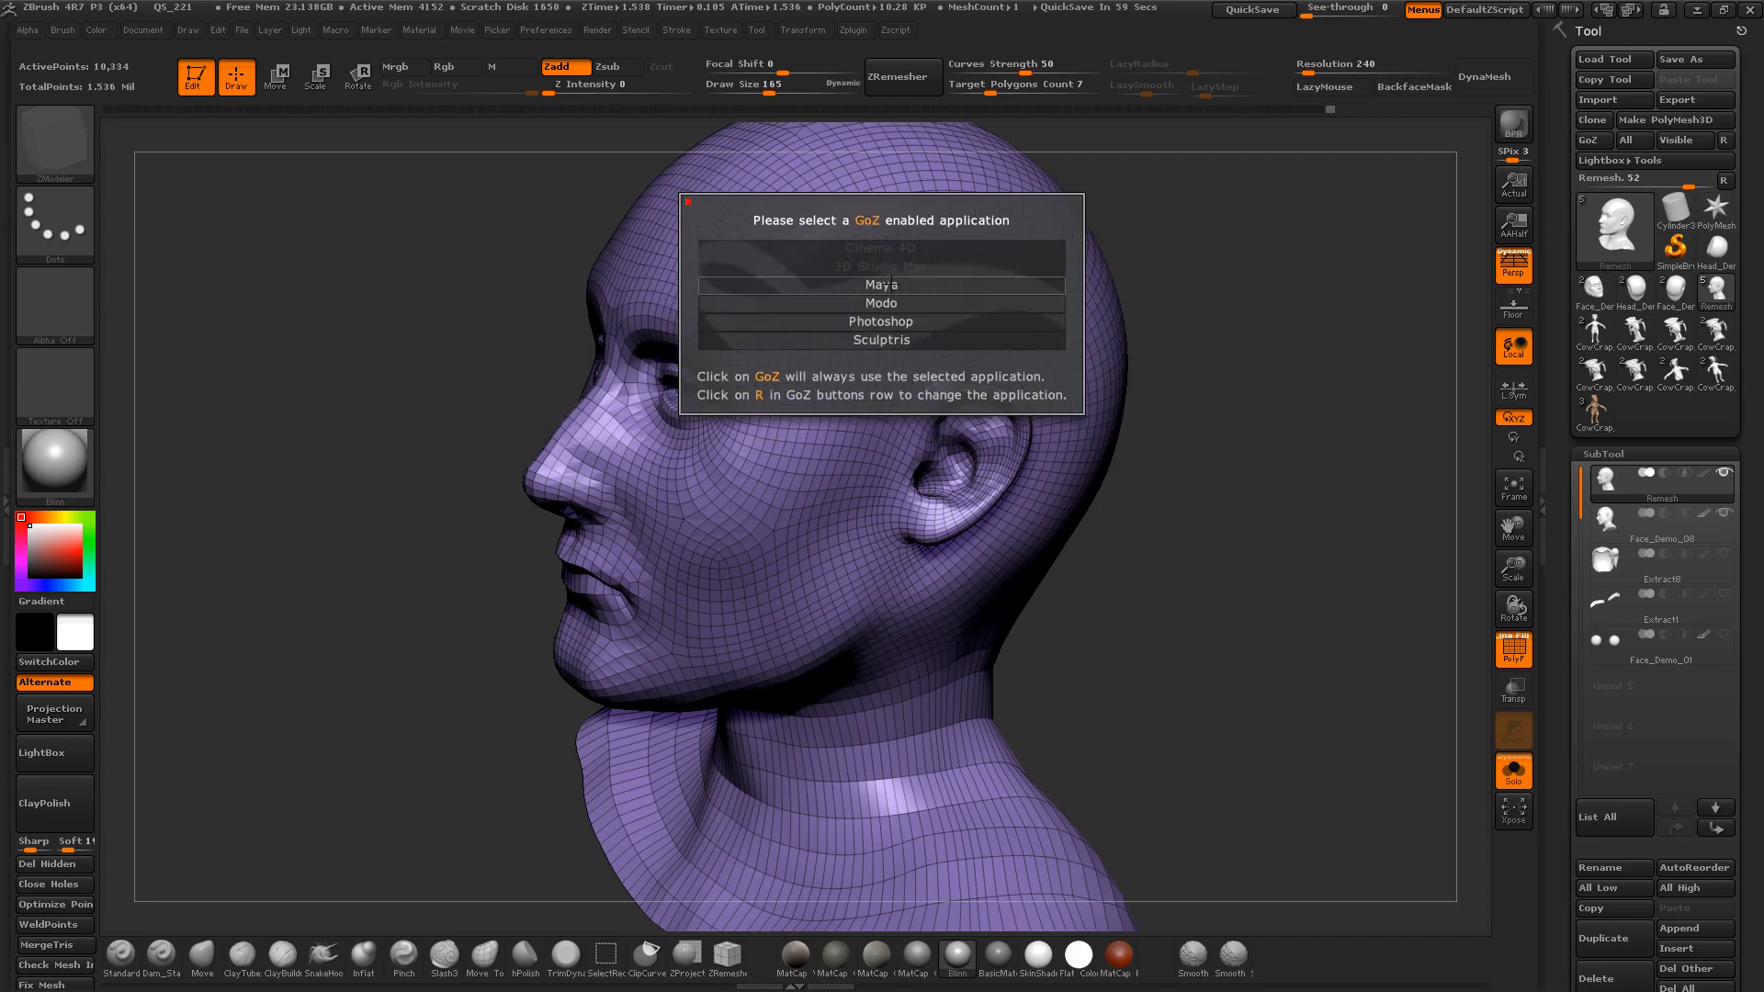
{"action": "left_click", "coordinate": [893, 285]}
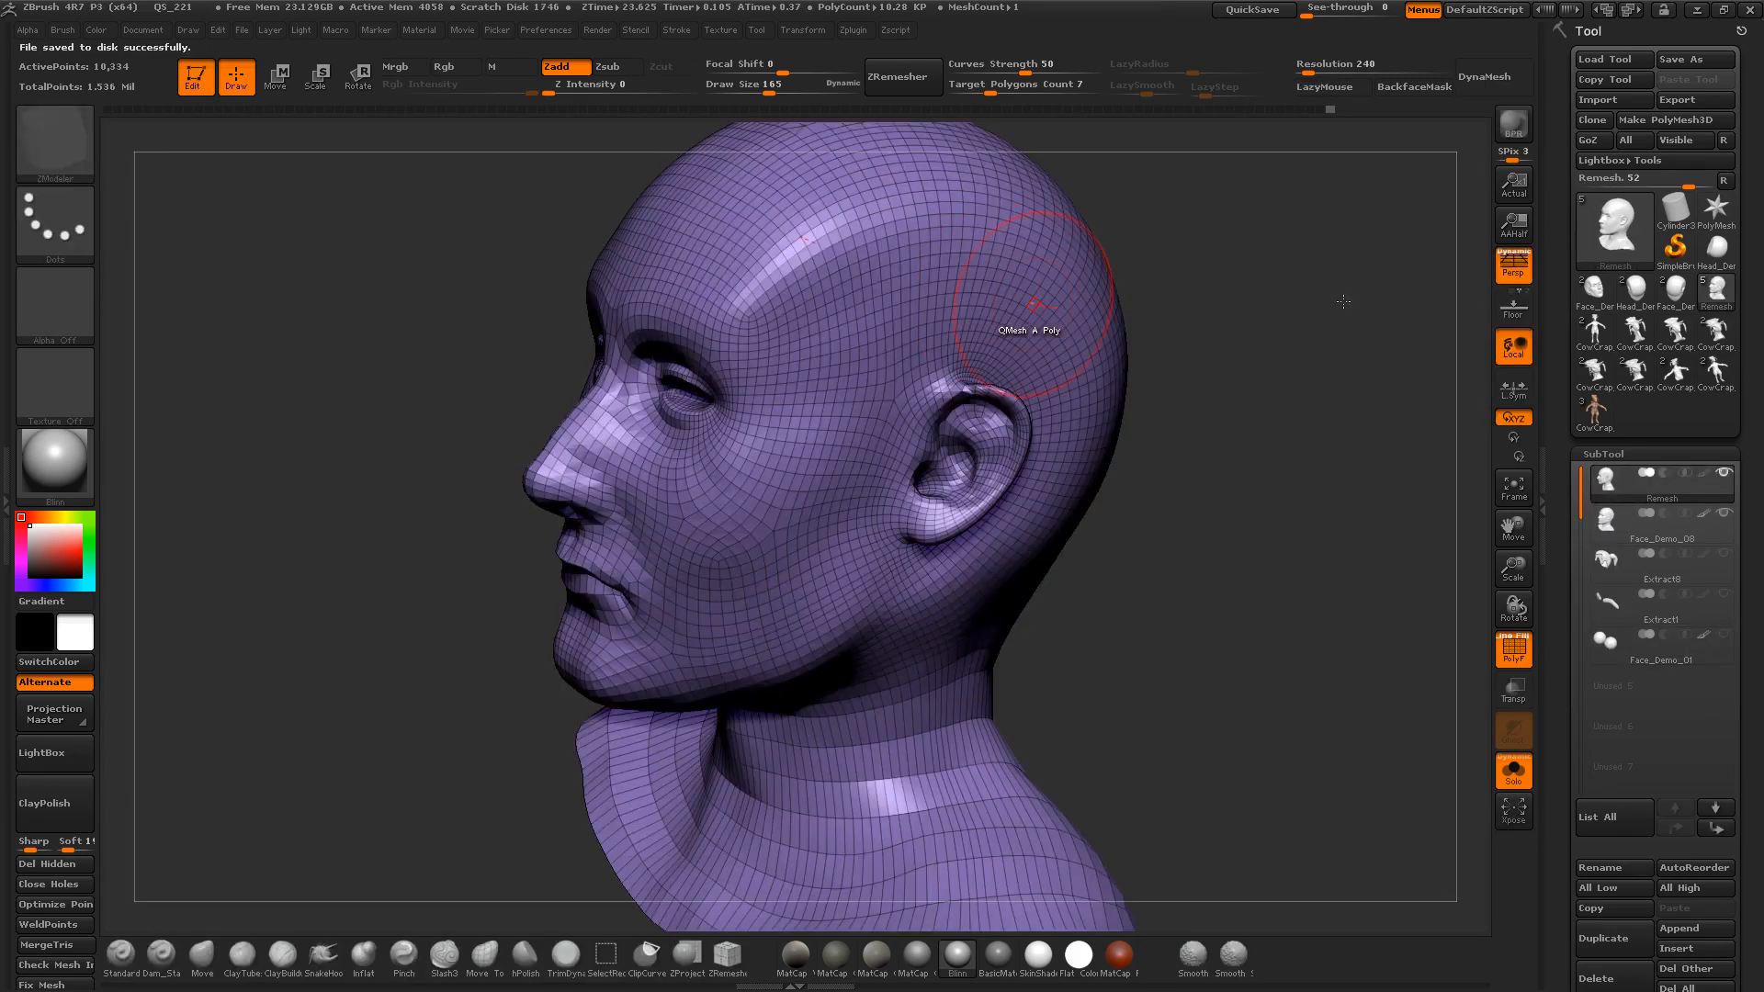
{"action": "left_click_drag", "start_coordinate": [1286, 299], "coordinate": [1448, 170]}
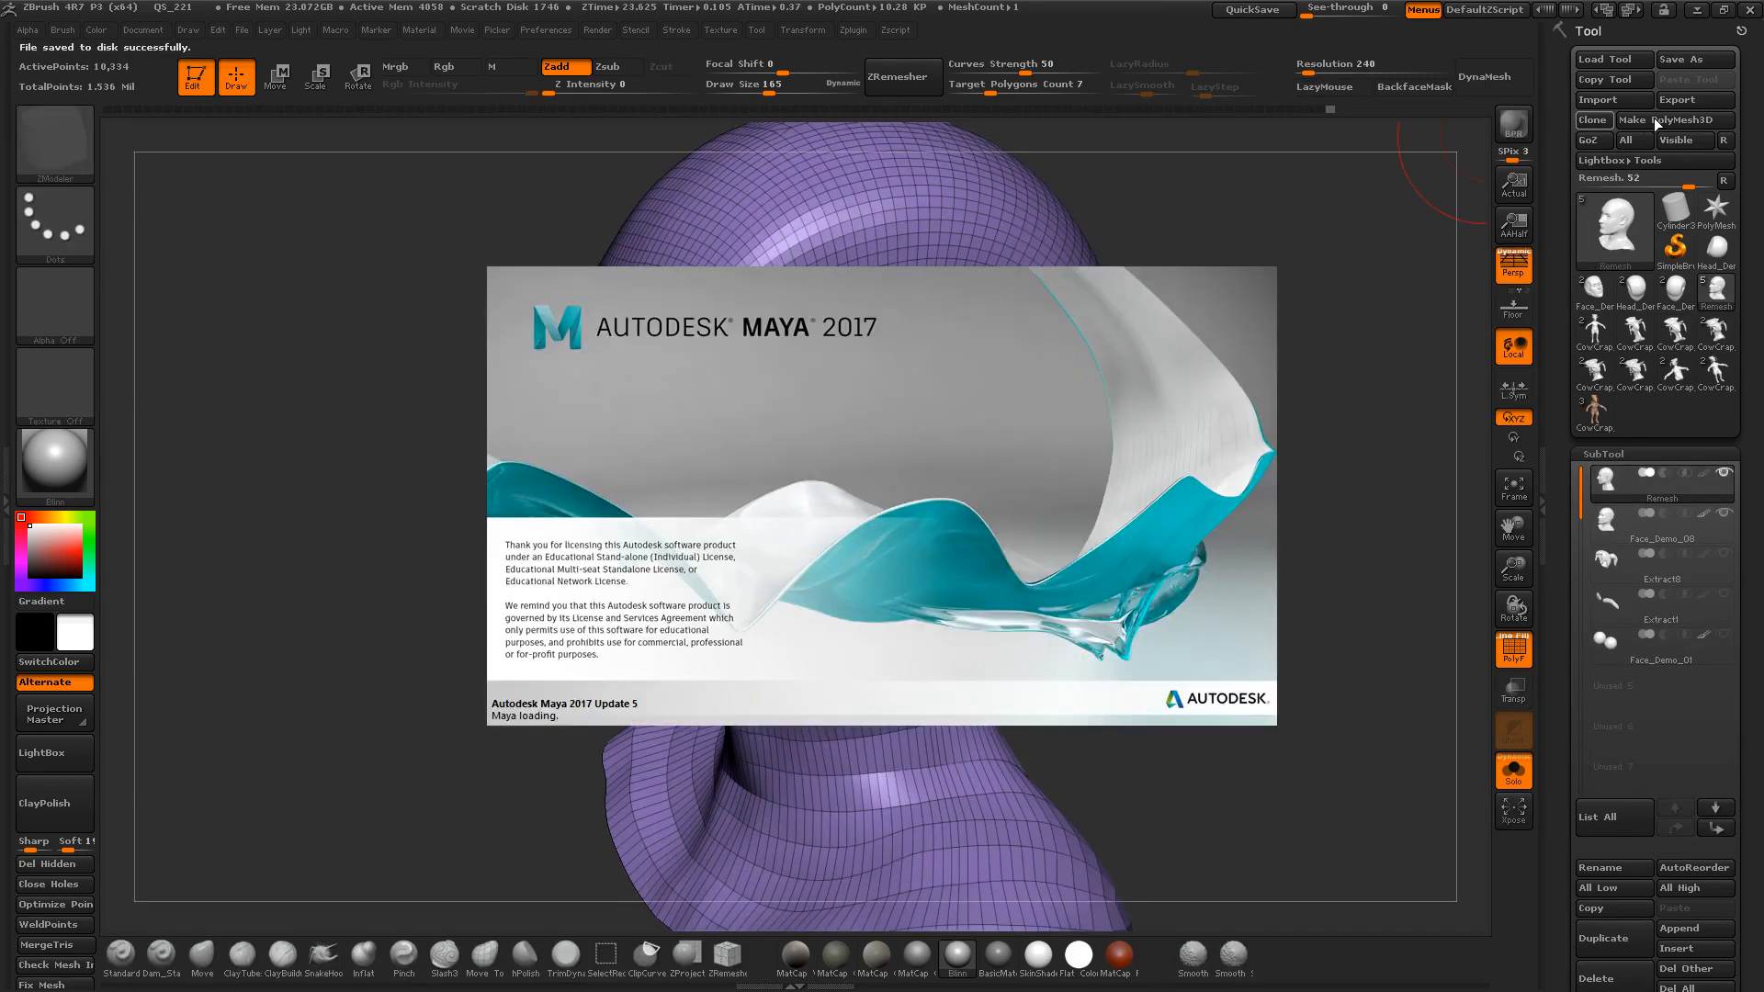
Step: Export the reduced head mesh as Remesh.obj in OBJ format to the Data (D:) drive
{"action": "left_click", "coordinate": [1686, 102]}
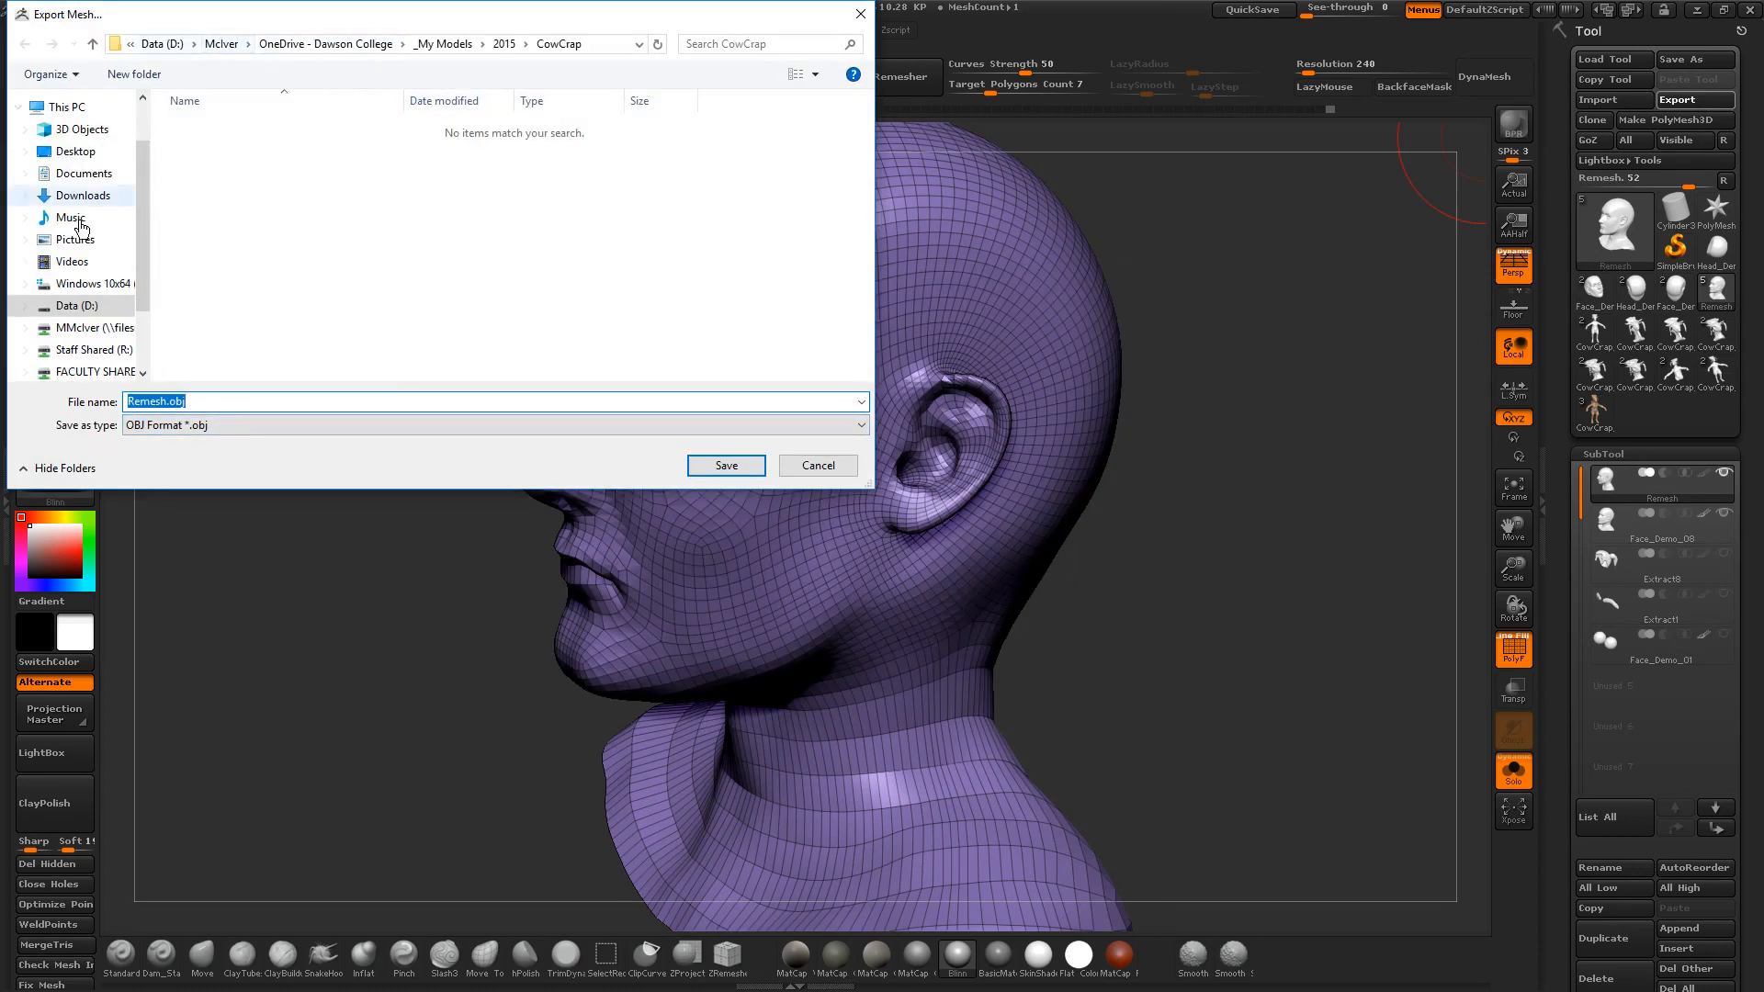
{"action": "left_click", "coordinate": [76, 306]}
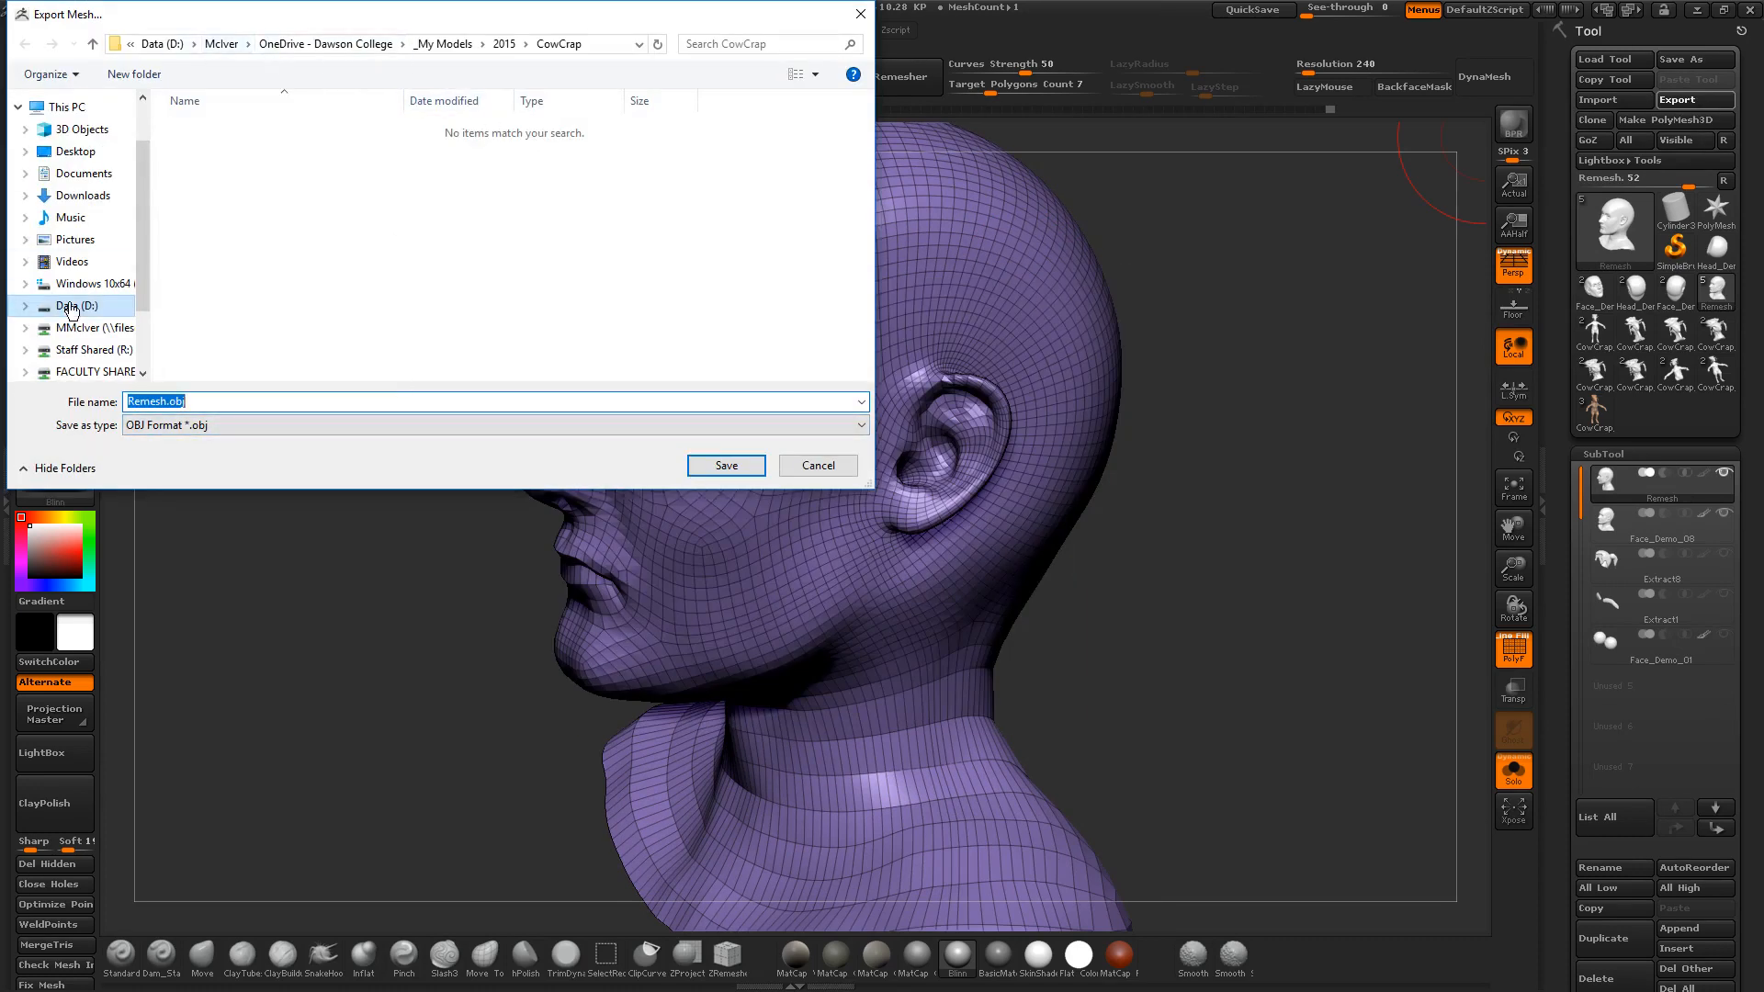
{"action": "left_click", "coordinate": [726, 465]}
Step: Switch to Maya 2017 as it loads and acknowledge the GoZBrush shelf installation notice
{"action": "key", "text": "super"}
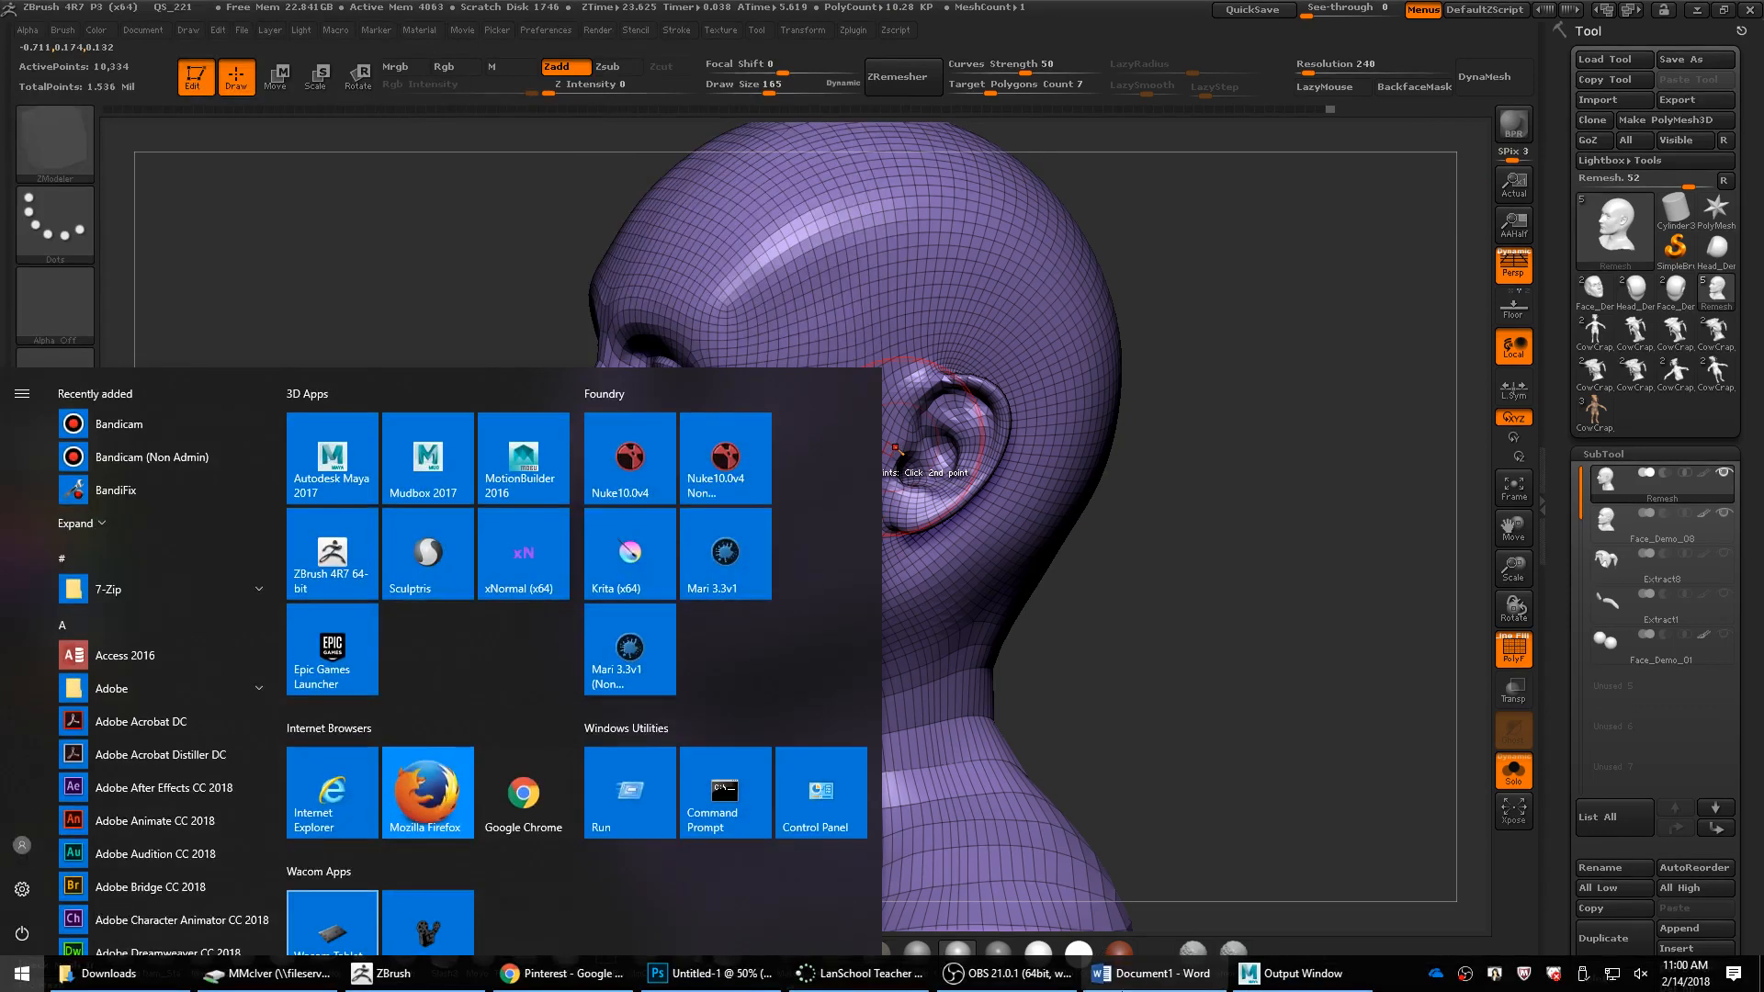
{"action": "left_click", "coordinate": [1292, 983]}
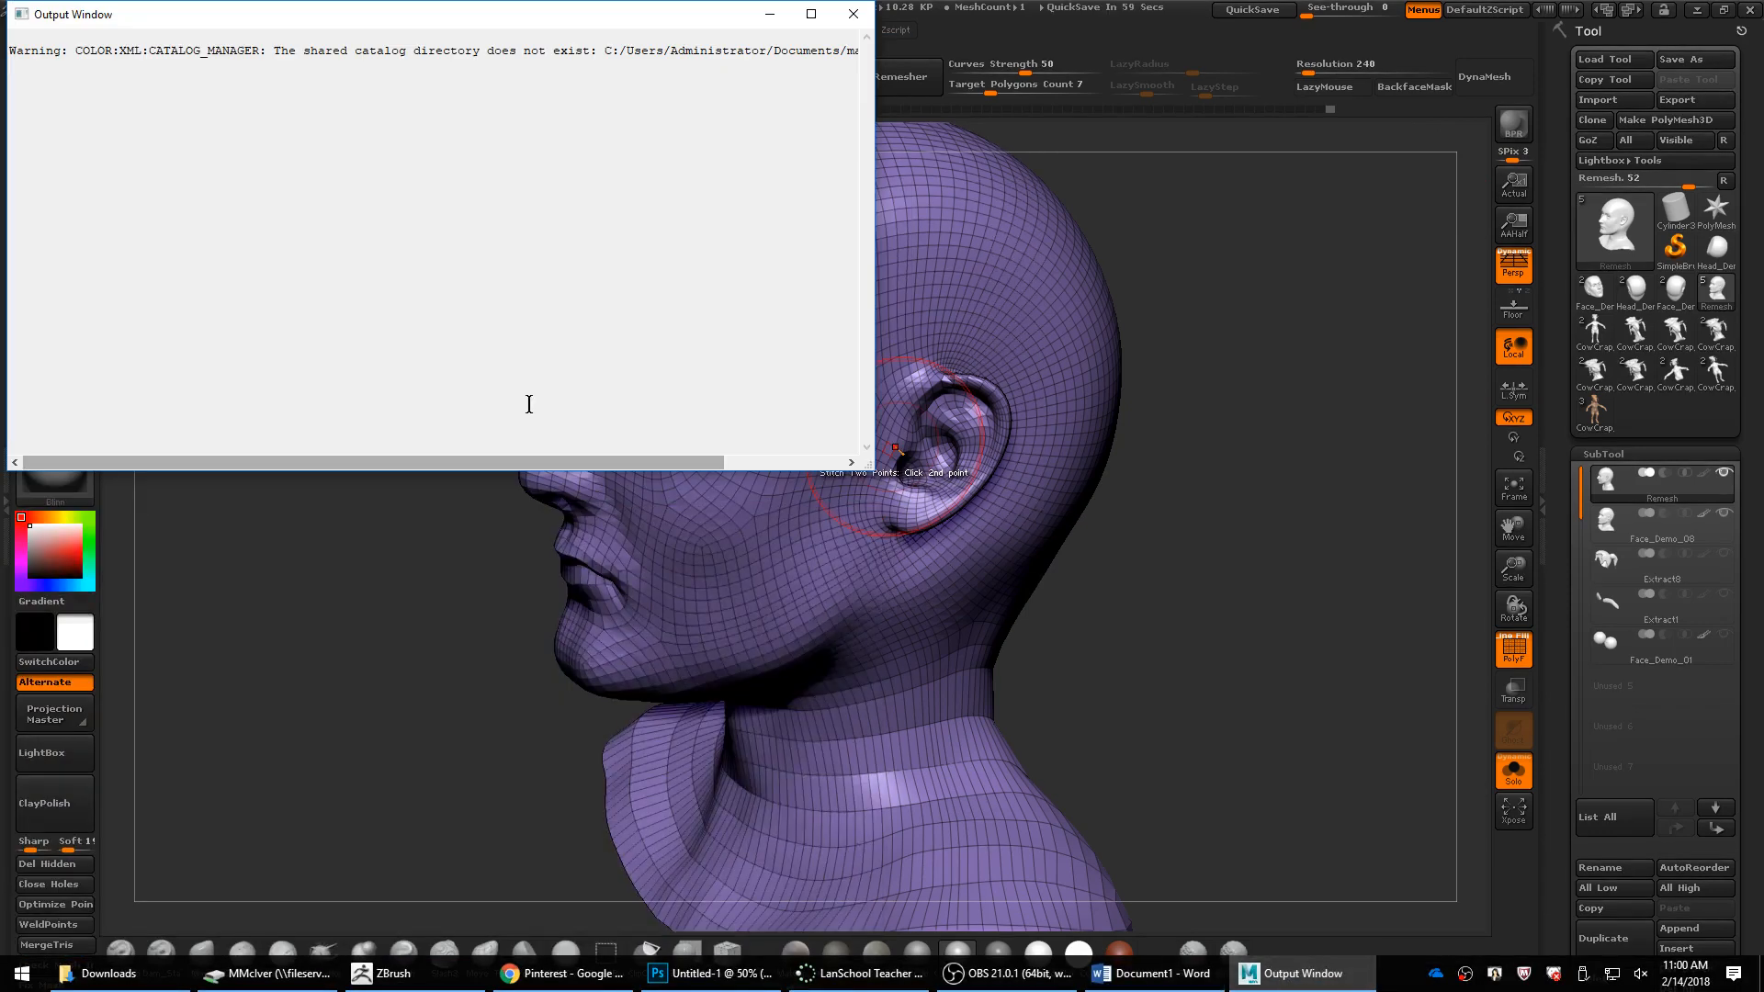
{"action": "mouse_move", "coordinate": [1009, 986]}
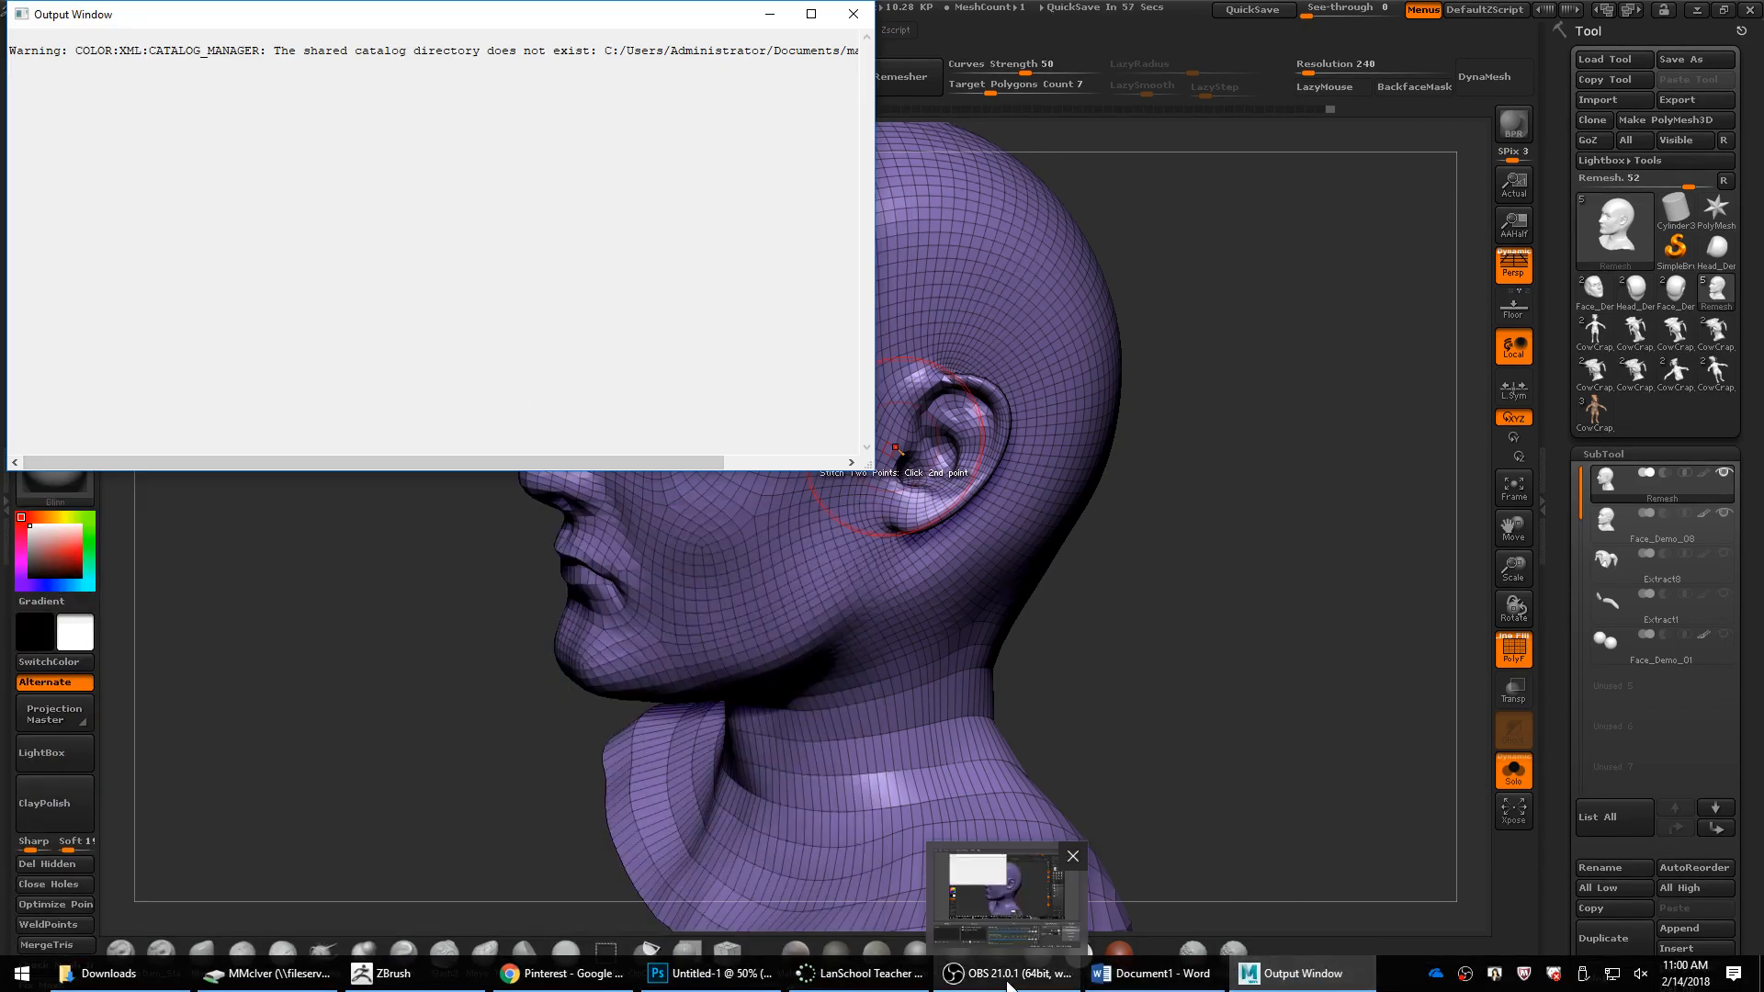
{"action": "mouse_move", "coordinate": [1114, 983]}
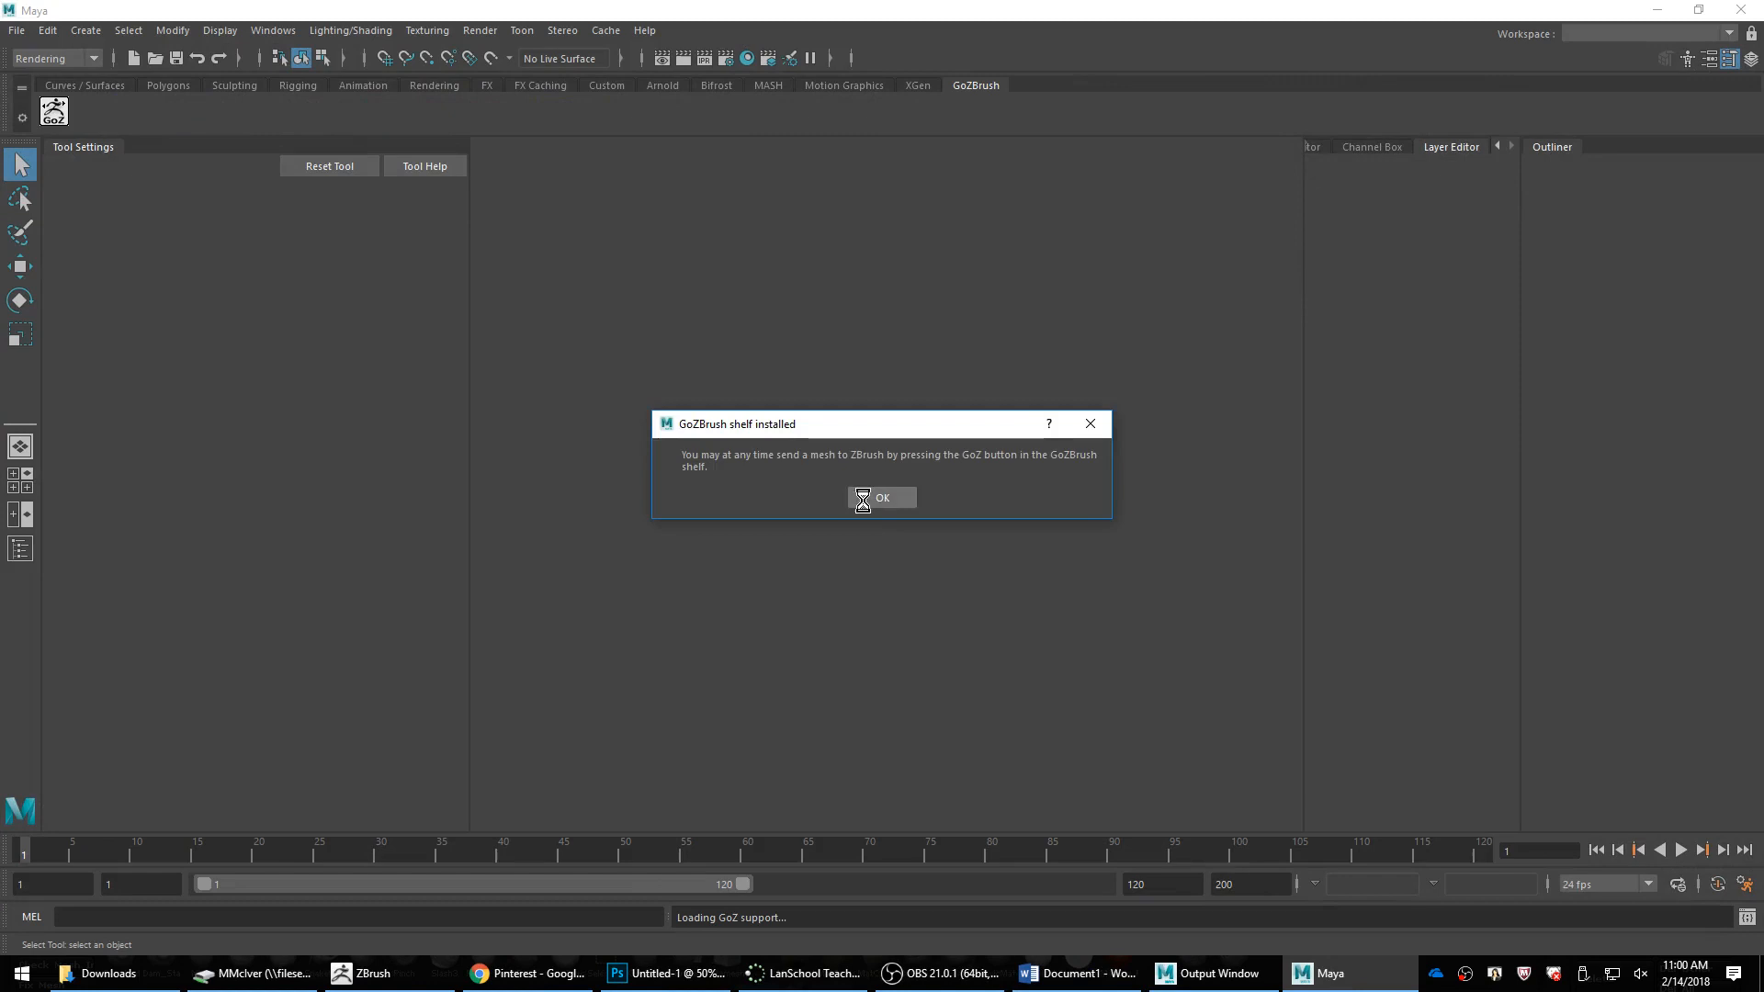
{"action": "left_click", "coordinate": [862, 499]}
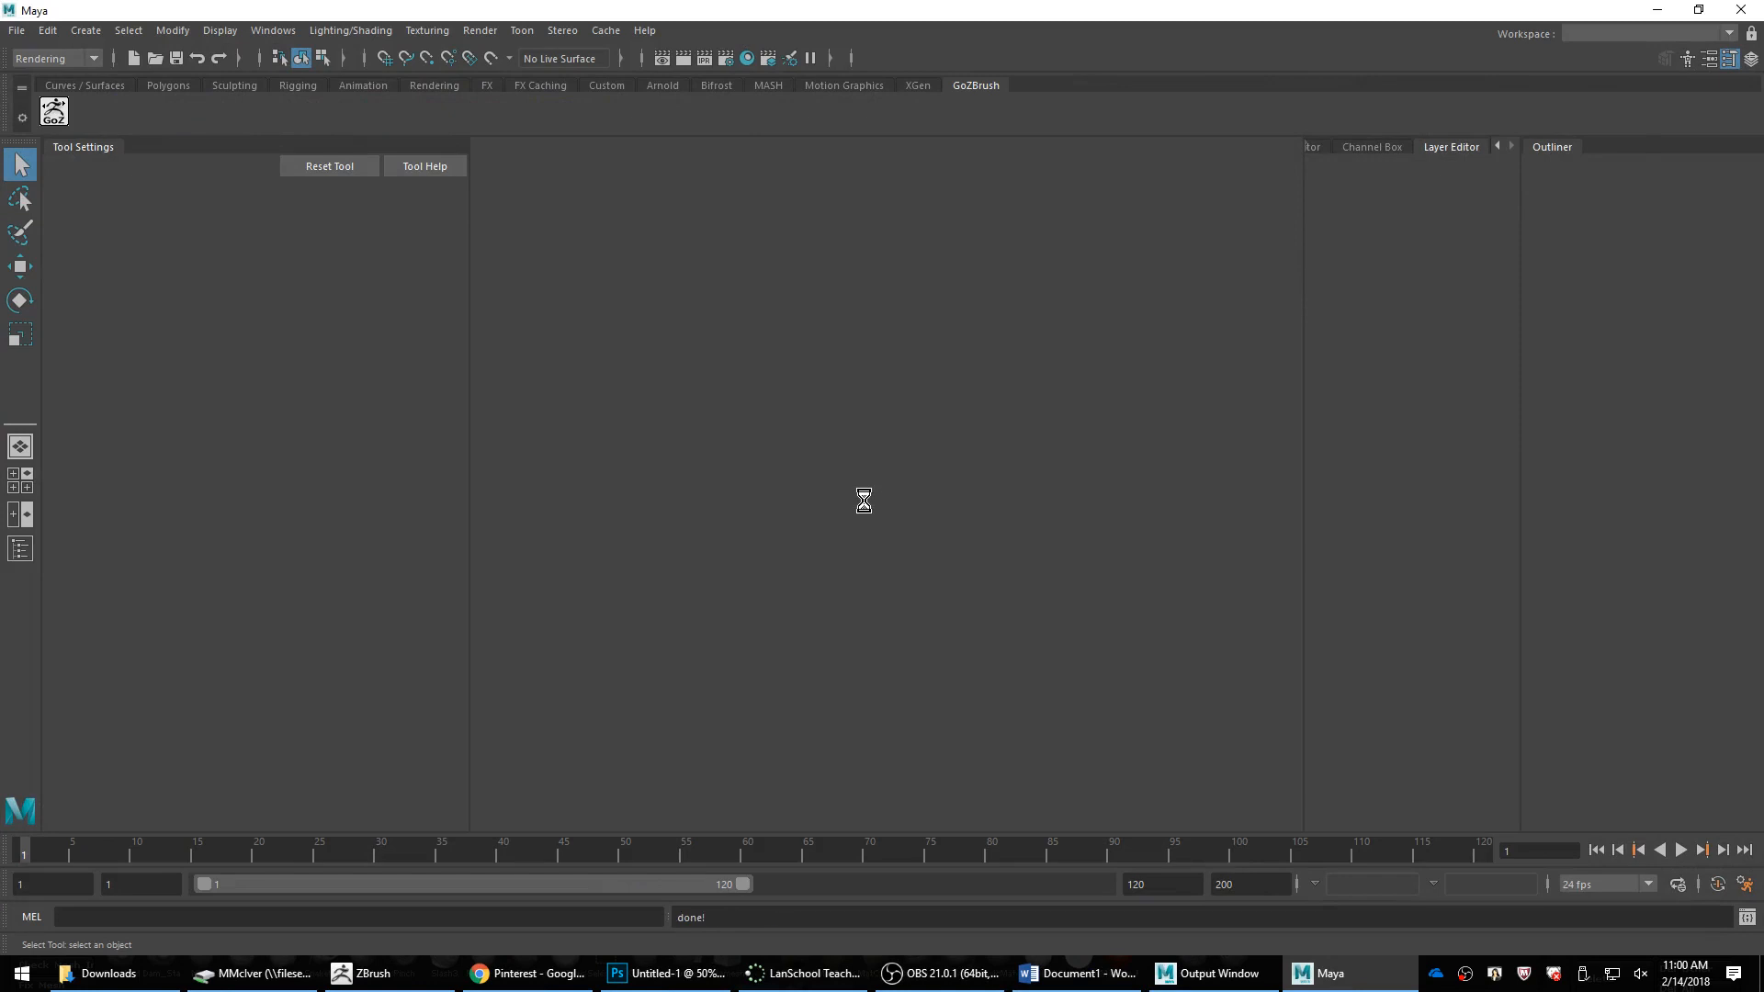
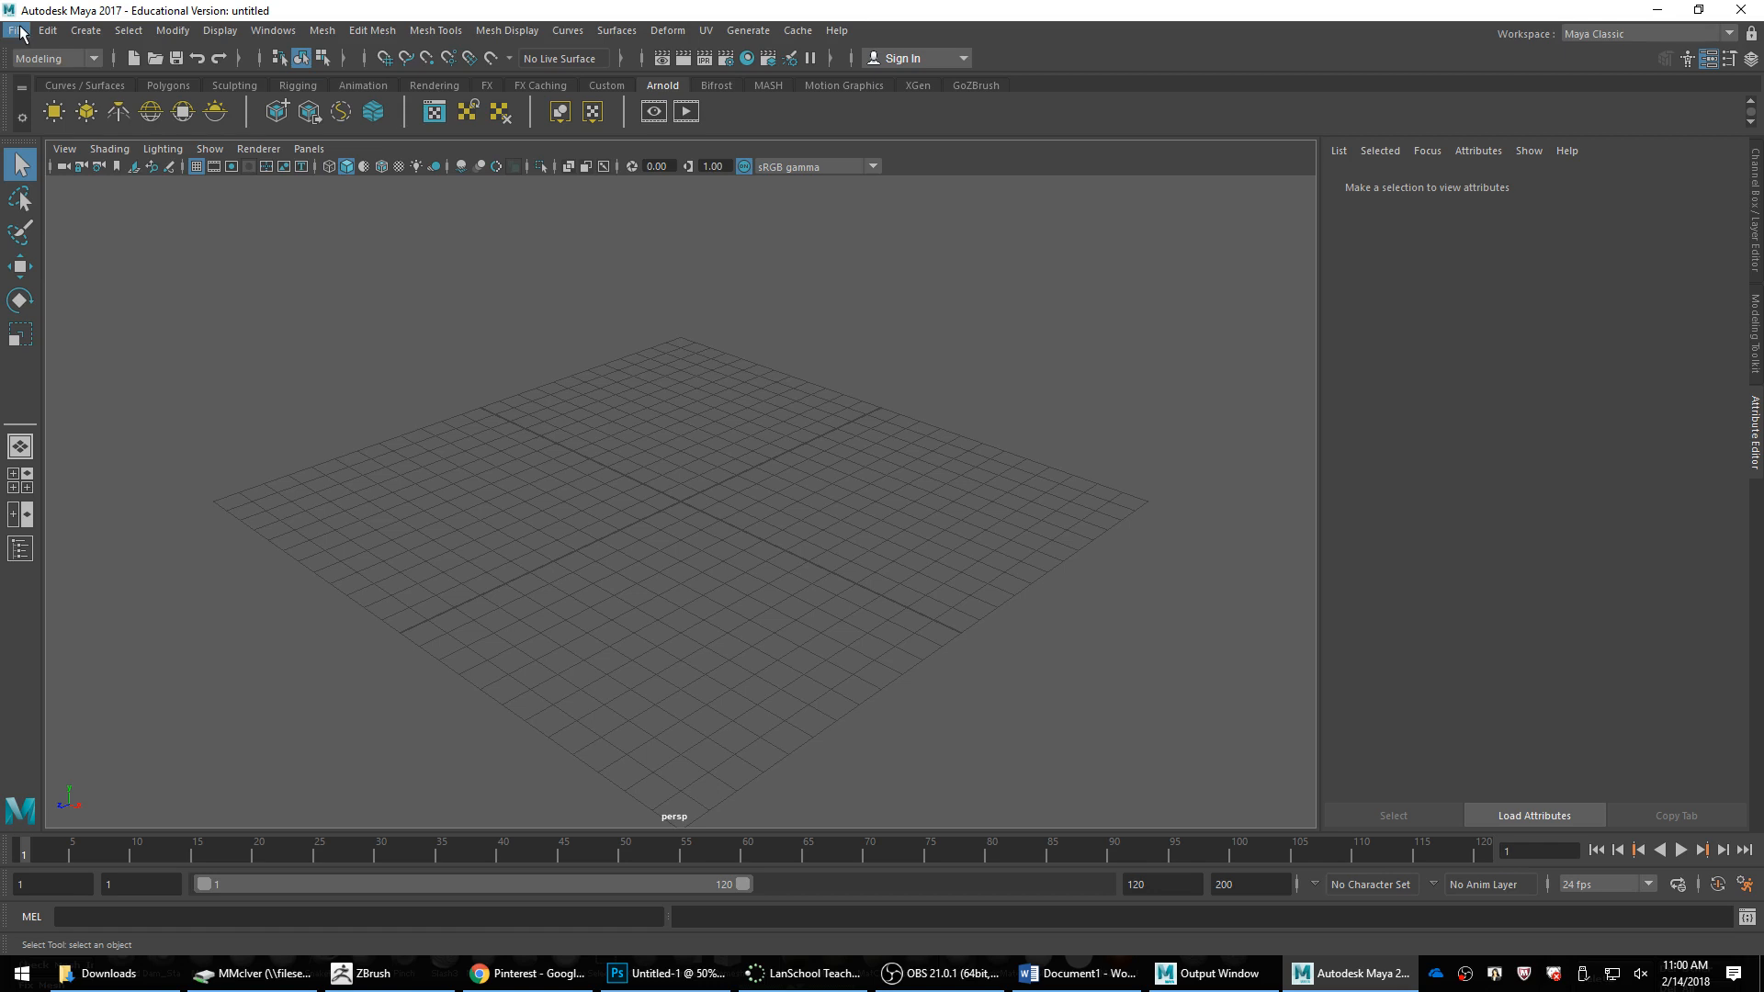
Step: Import Remesh.OBJ from the Data (D:) drive into the empty scene
{"action": "left_click", "coordinate": [18, 31]}
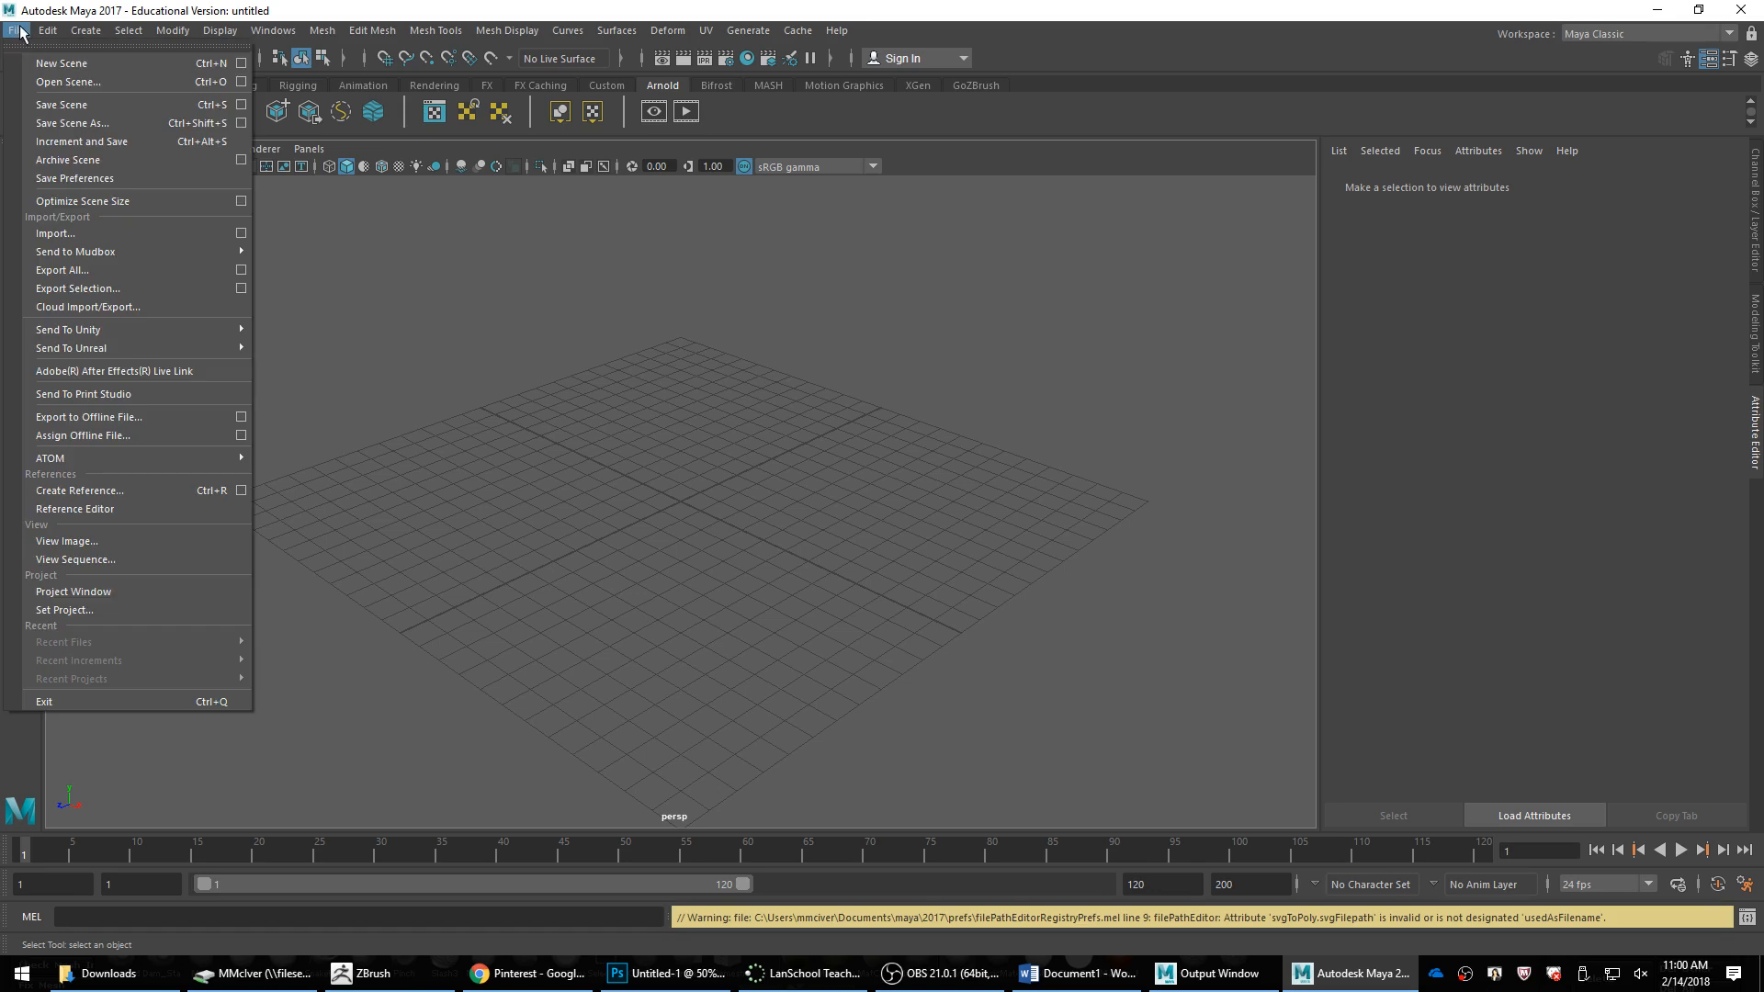
{"action": "left_click", "coordinate": [64, 234]}
{"action": "left_click", "coordinate": [244, 274]}
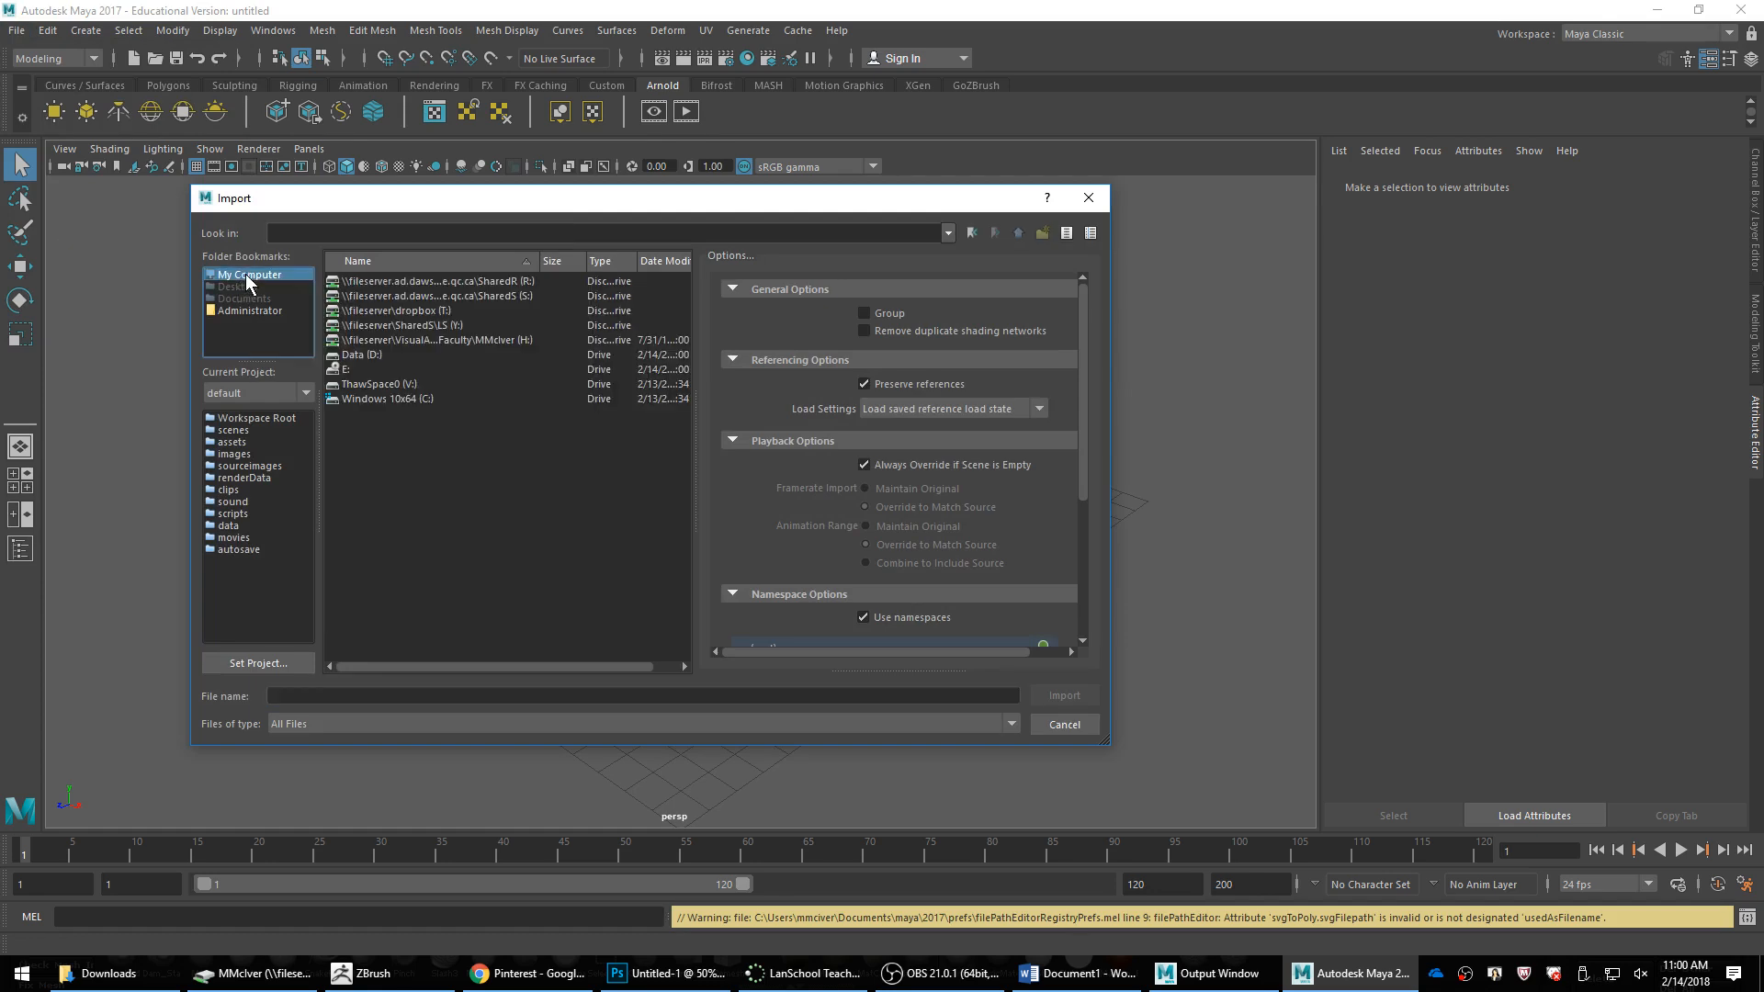
{"action": "double_click", "coordinate": [356, 356]}
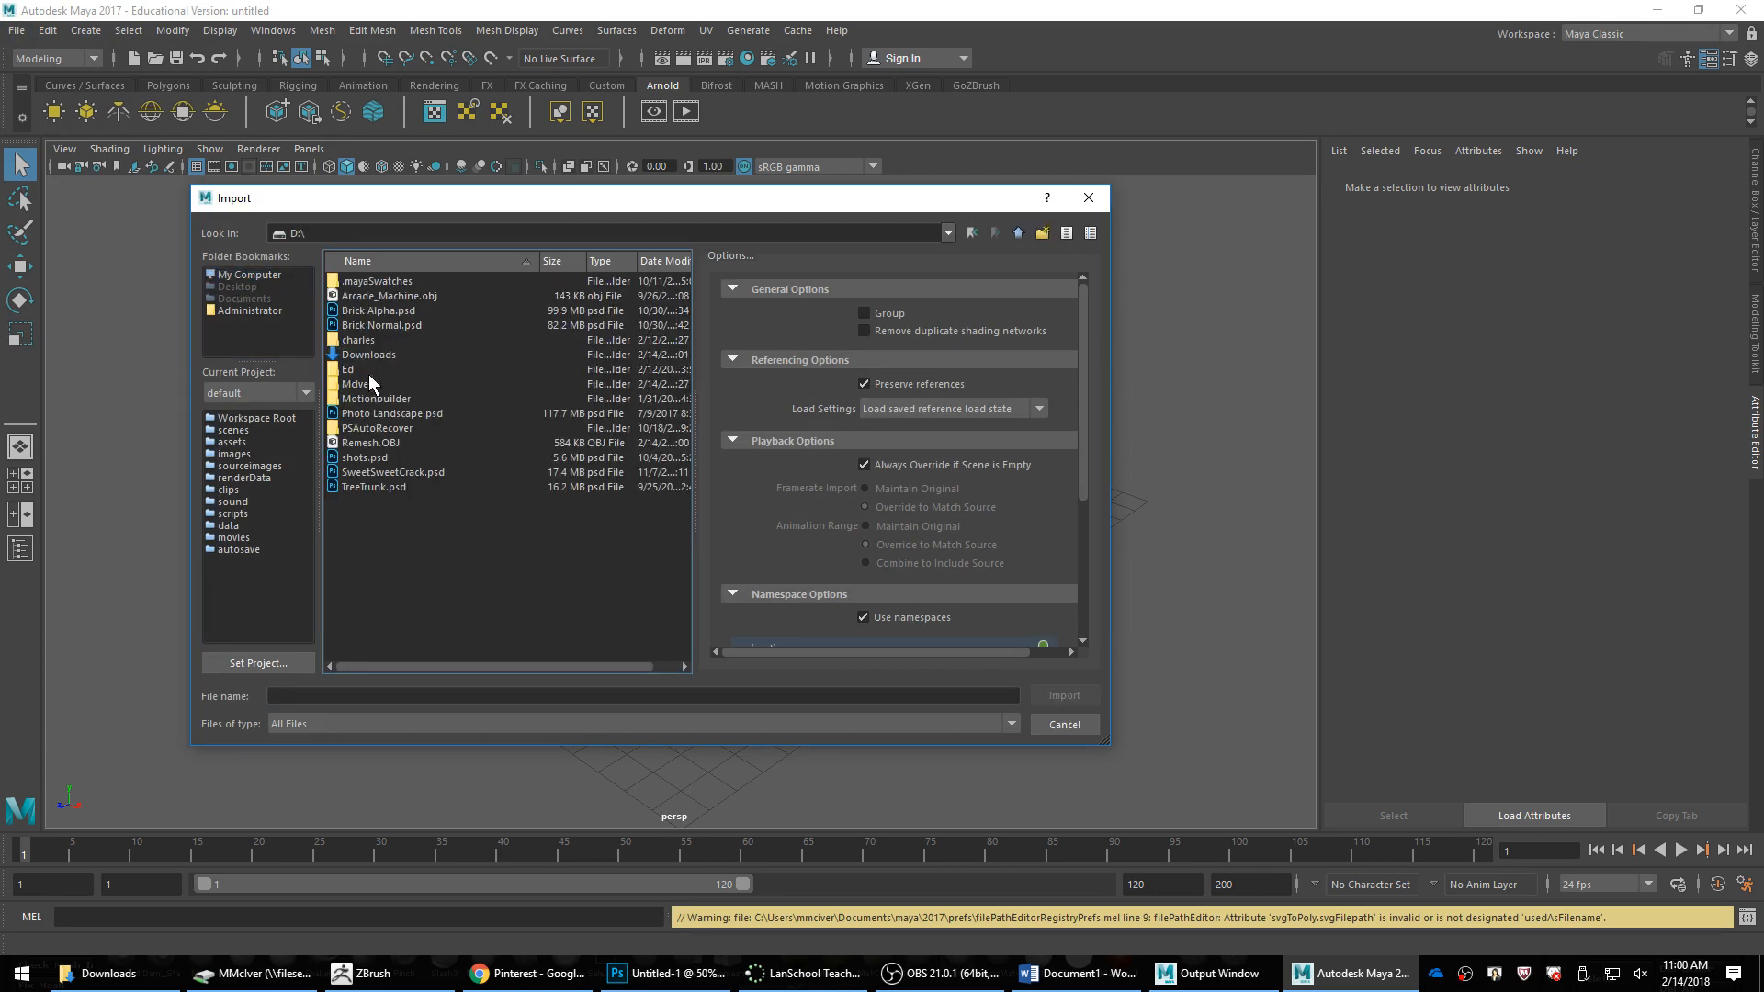
{"action": "double_click", "coordinate": [372, 442]}
{"action": "scroll", "coordinate": [717, 517], "scroll_direction": "up", "scroll_amount": 5}
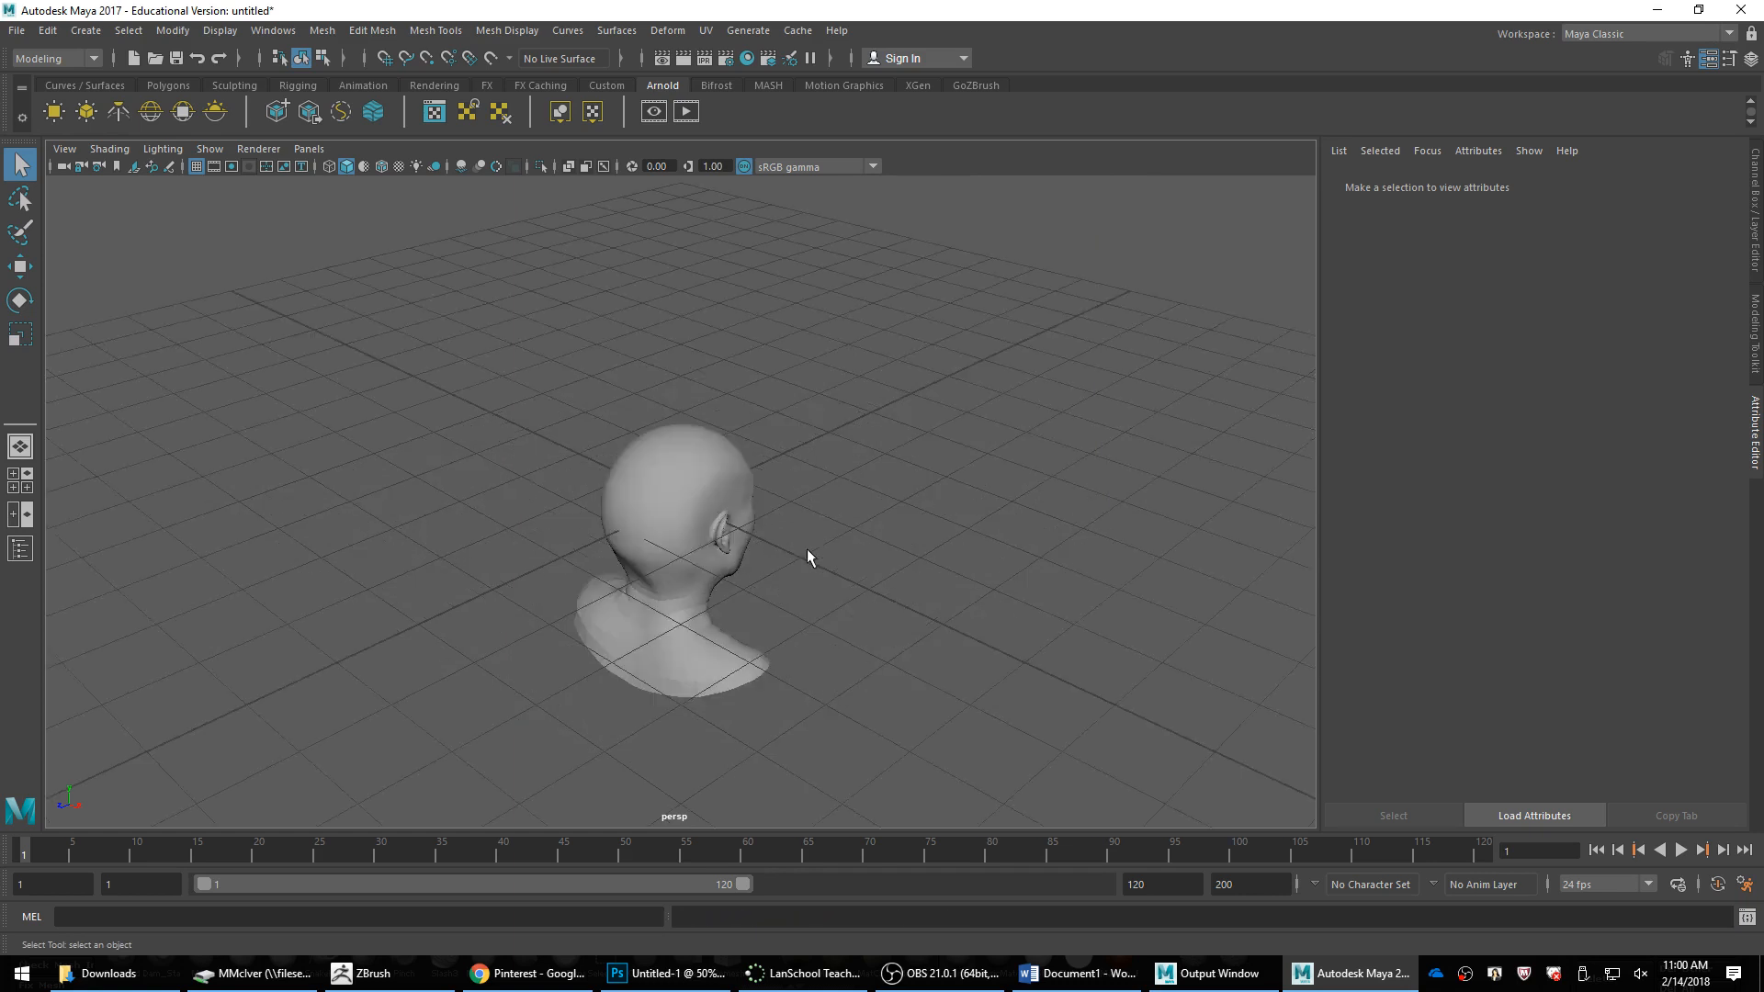
Step: Select the imported head and set the Select Tool's symmetry to Object X
{"action": "left_click_drag", "start_coordinate": [713, 530], "coordinate": [695, 507], "text": "alt"}
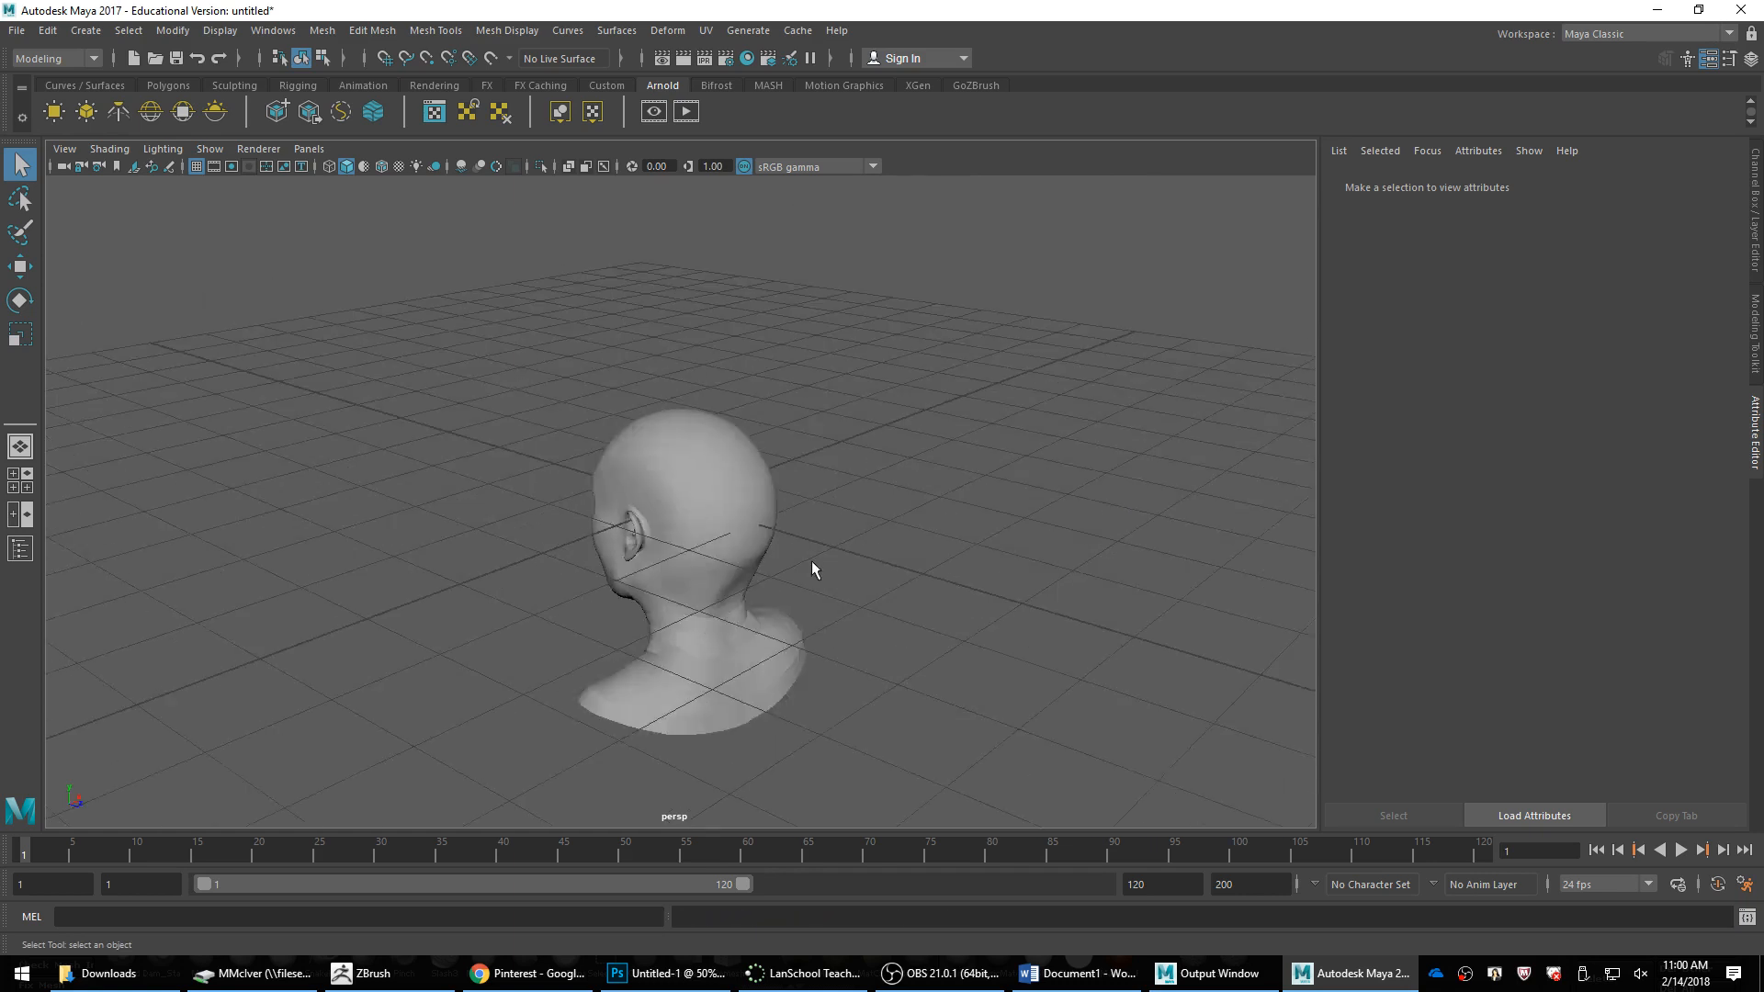
{"action": "left_click", "coordinate": [656, 521]}
{"action": "scroll", "coordinate": [827, 536], "scroll_direction": "up", "scroll_amount": 5}
{"action": "left_click_drag", "start_coordinate": [843, 541], "coordinate": [817, 588], "text": "alt"}
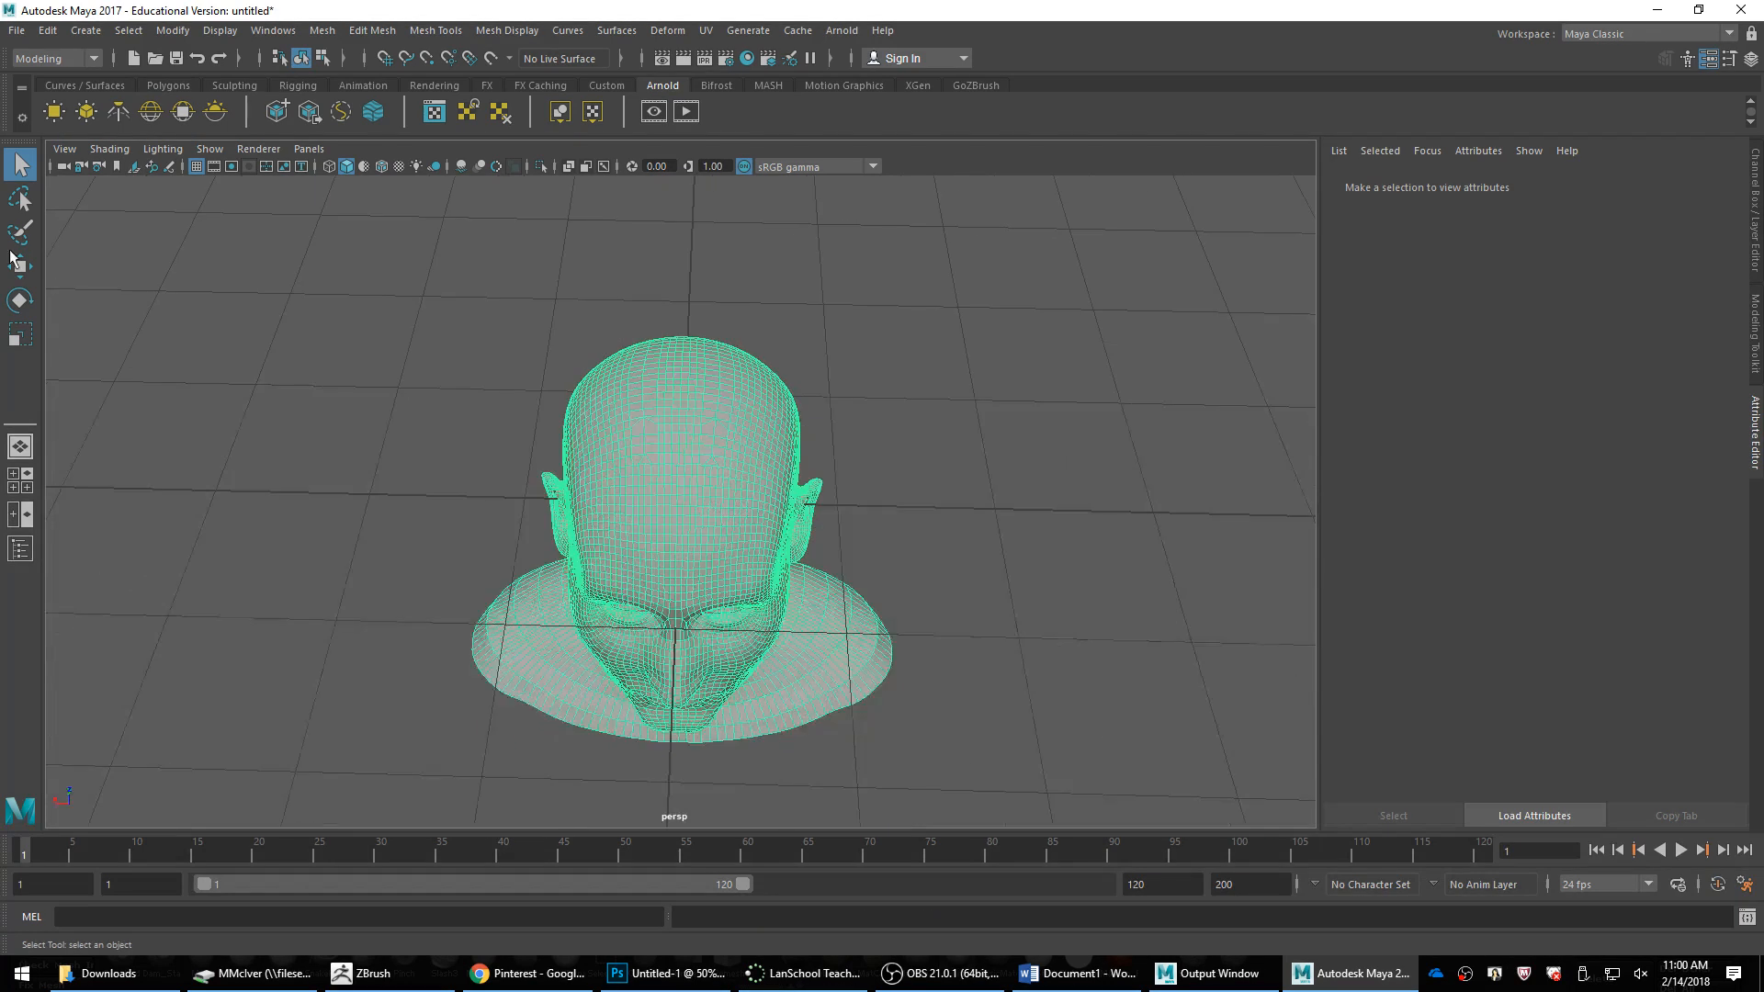
{"action": "double_click", "coordinate": [20, 167]}
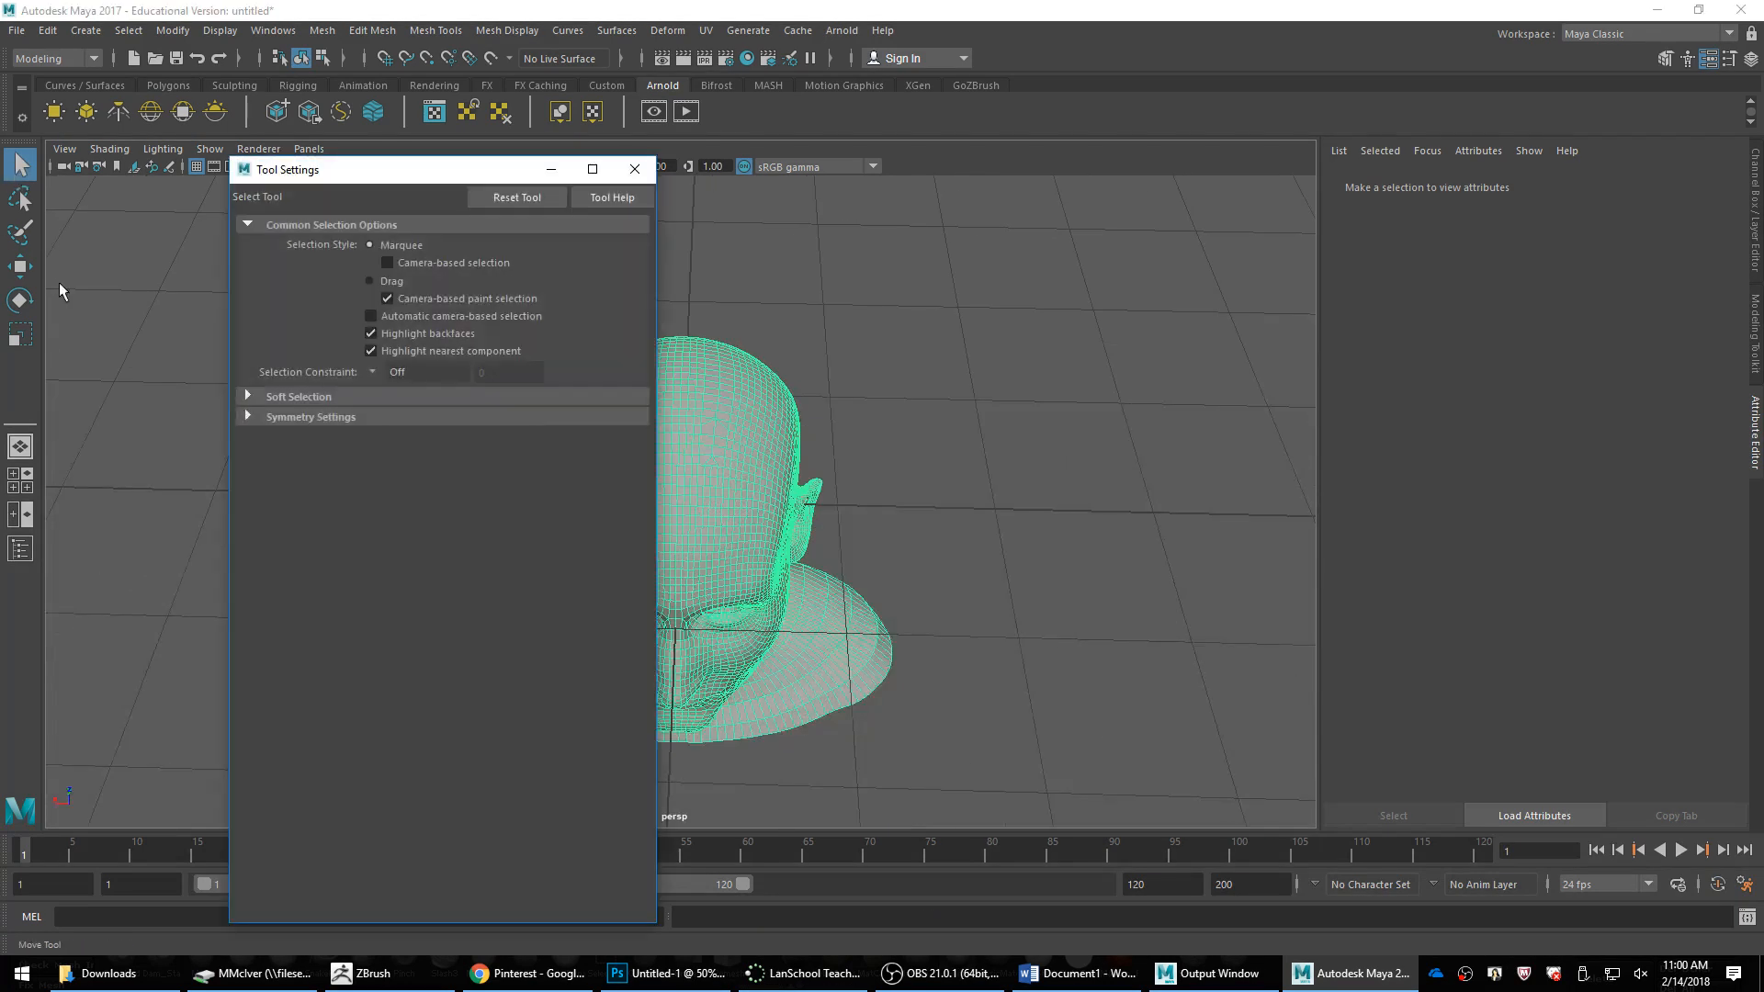
{"action": "left_click", "coordinate": [313, 416]}
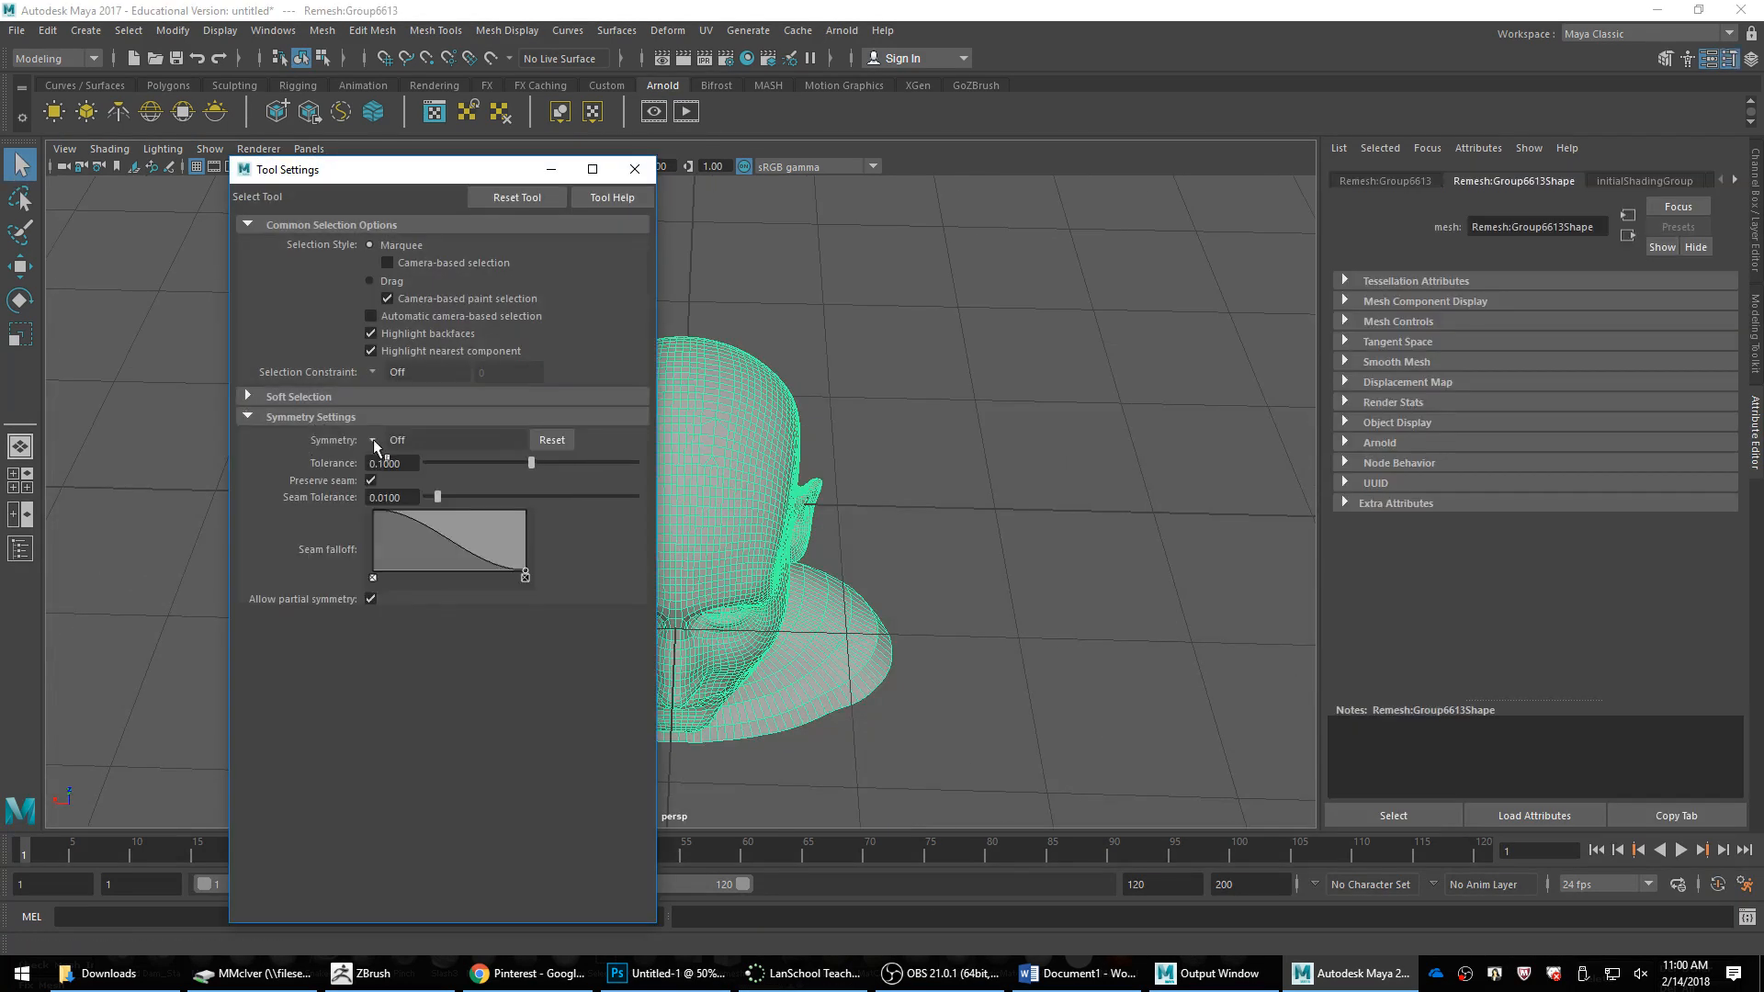
{"action": "left_click", "coordinate": [373, 442]}
{"action": "left_click", "coordinate": [383, 466]}
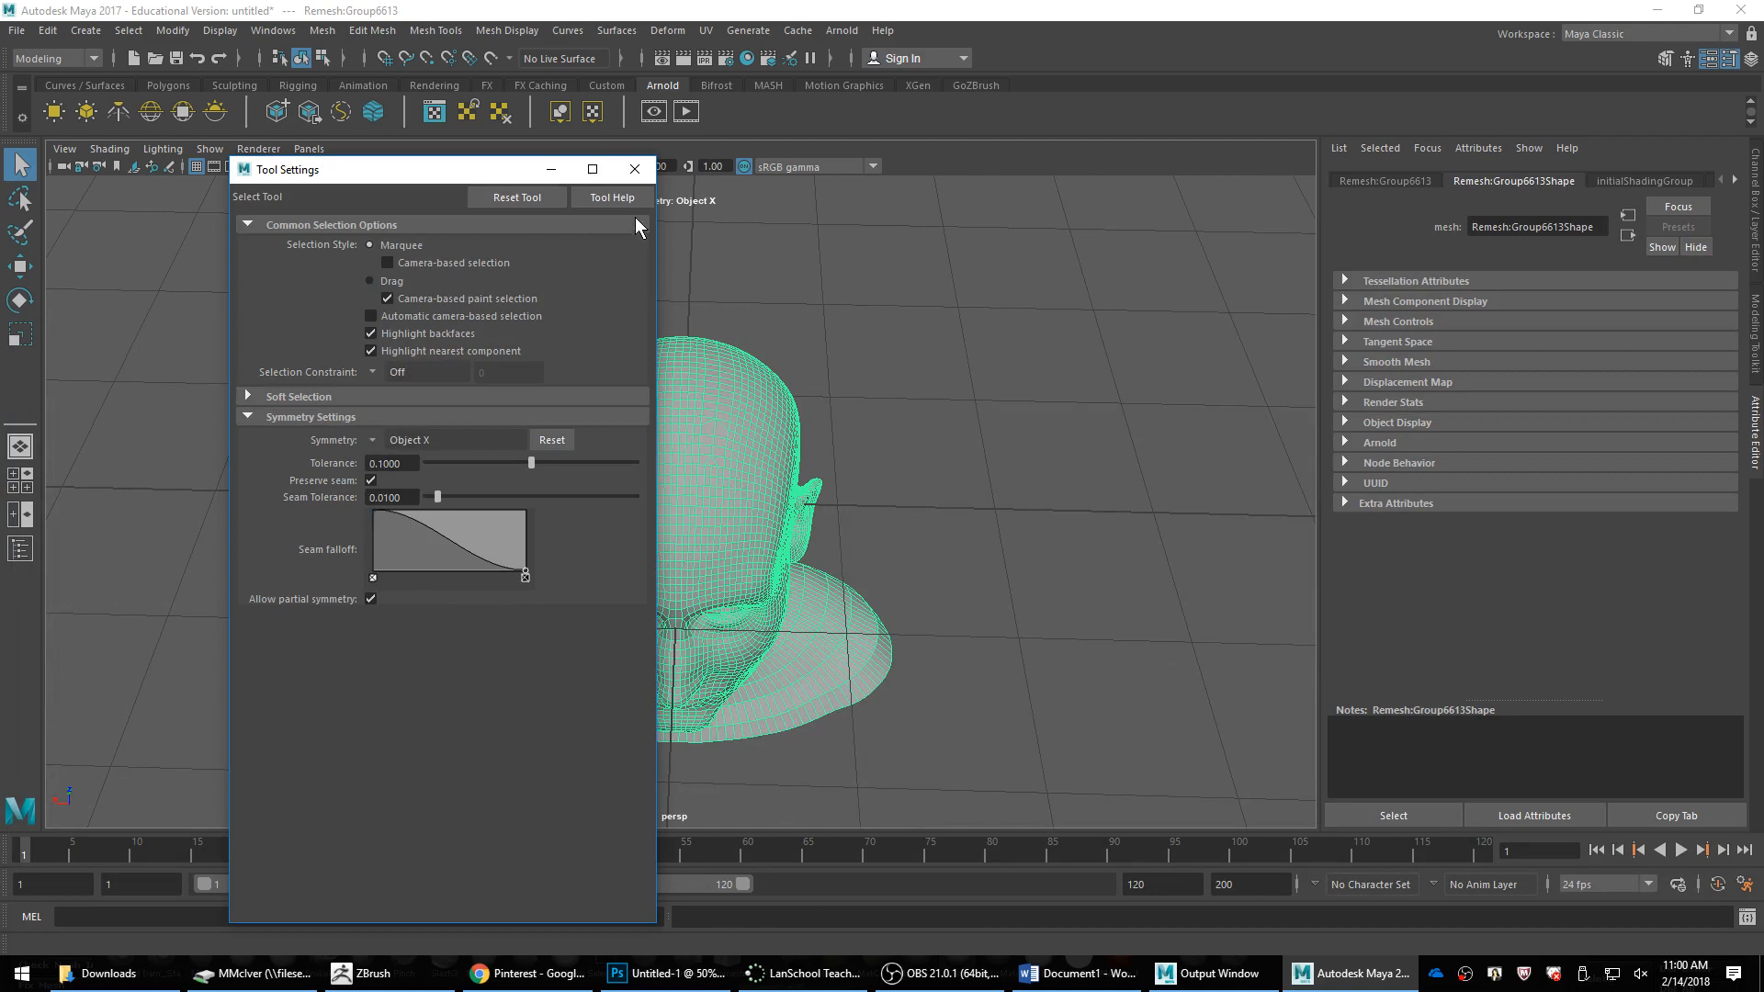
{"action": "left_click", "coordinate": [635, 170]}
Step: Switch the head to edge editing and use Multi-Cut to cut a new edge beside the irregular vertex on top of the skull
{"action": "right_click_drag", "start_coordinate": [735, 450], "coordinate": [732, 393]}
{"action": "scroll", "coordinate": [819, 425], "scroll_direction": "up", "scroll_amount": 3}
{"action": "left_click_drag", "start_coordinate": [1020, 457], "coordinate": [976, 444], "text": "alt"}
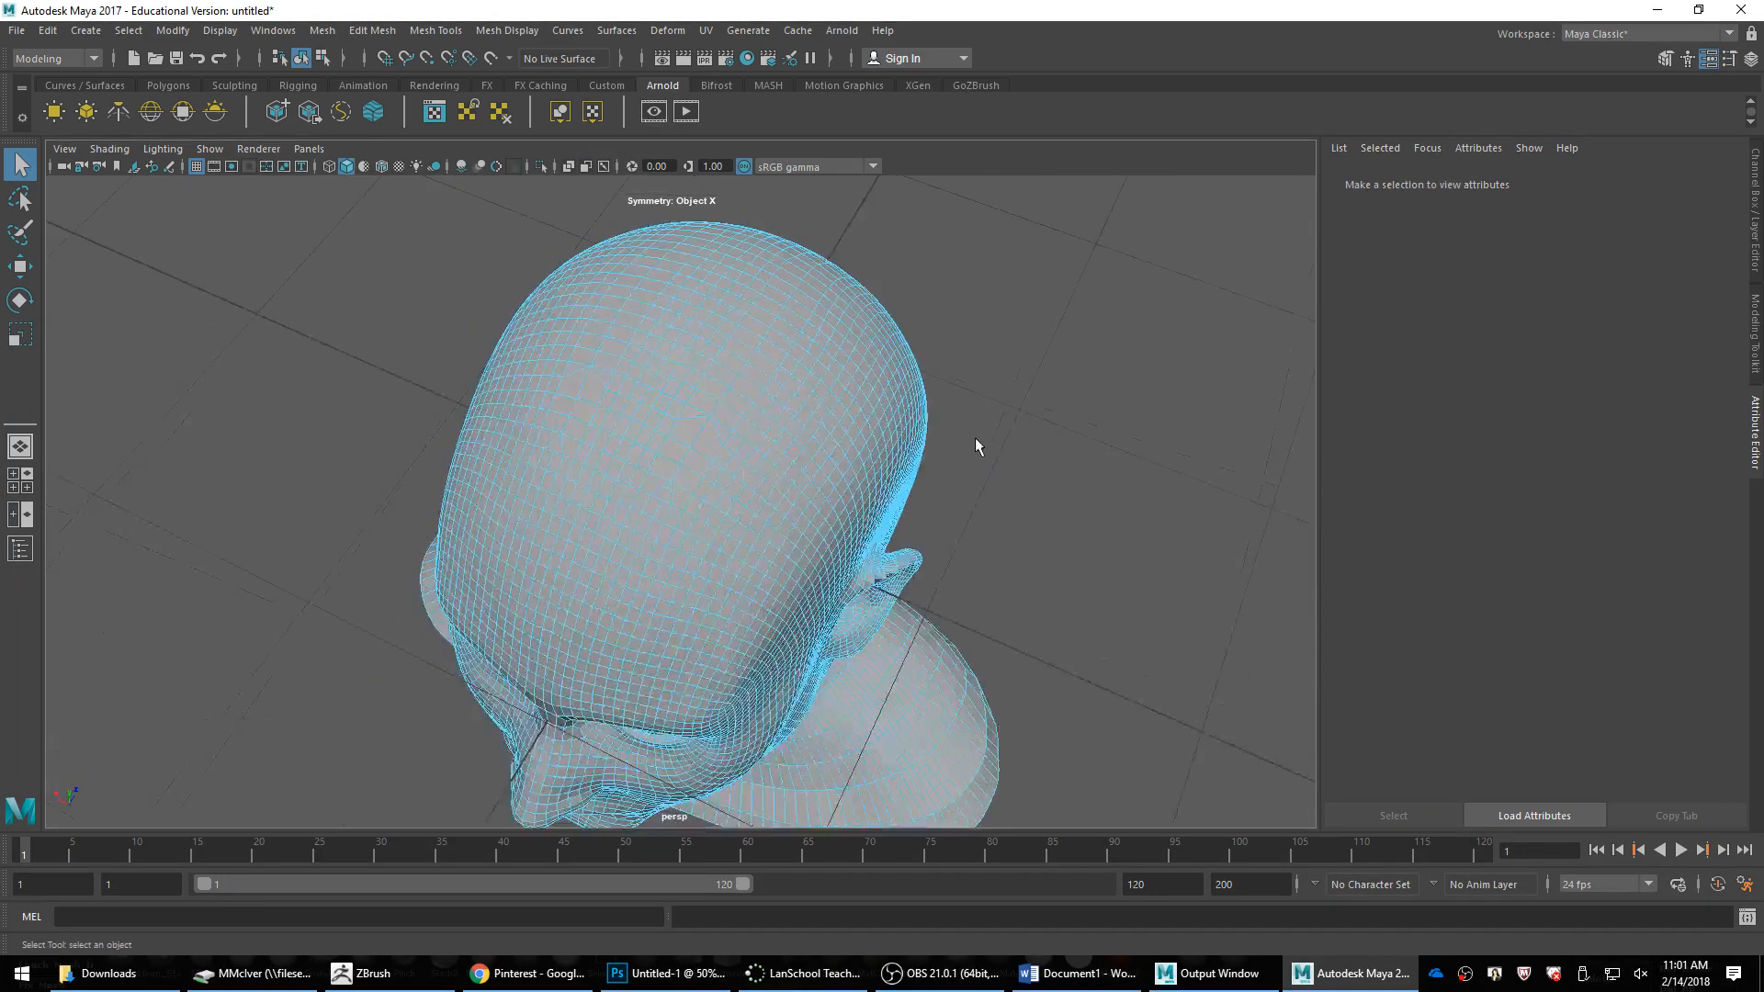
{"action": "scroll", "coordinate": [976, 444], "scroll_direction": "up", "scroll_amount": 5}
{"action": "middle_click_drag", "start_coordinate": [791, 446], "coordinate": [888, 526], "text": "alt"}
{"action": "right_click_drag", "start_coordinate": [834, 448], "coordinate": [798, 449], "text": "shift"}
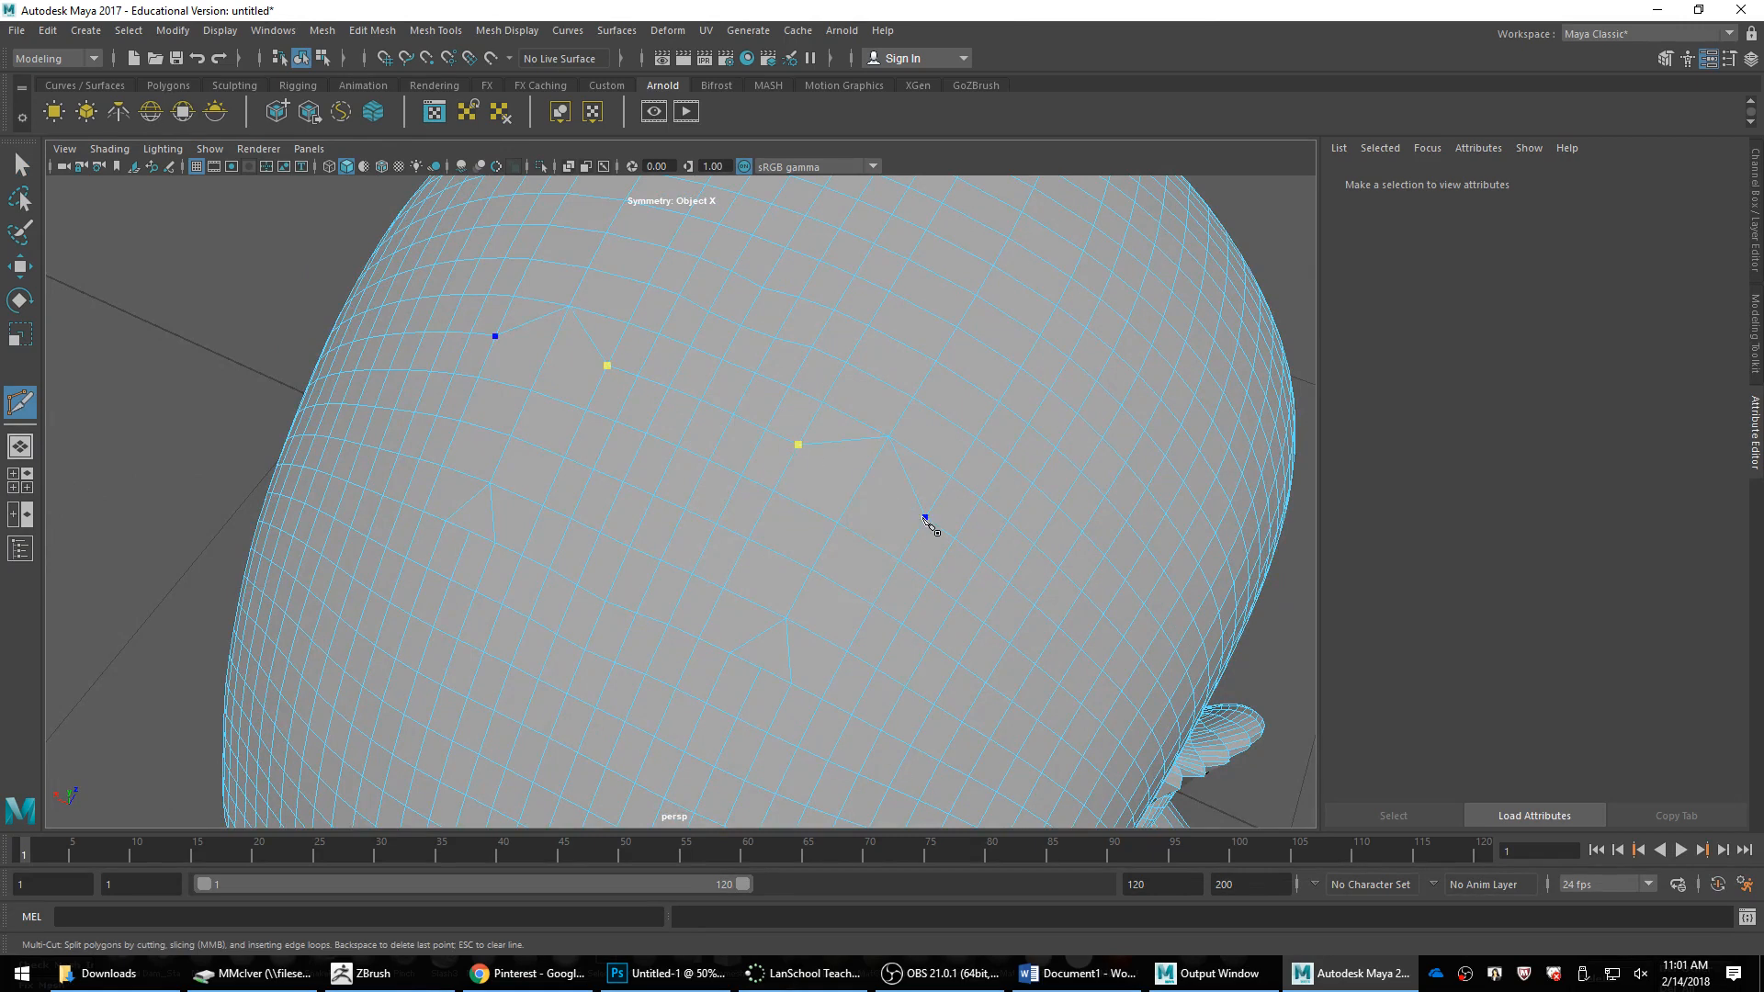
{"action": "key", "text": "e"}
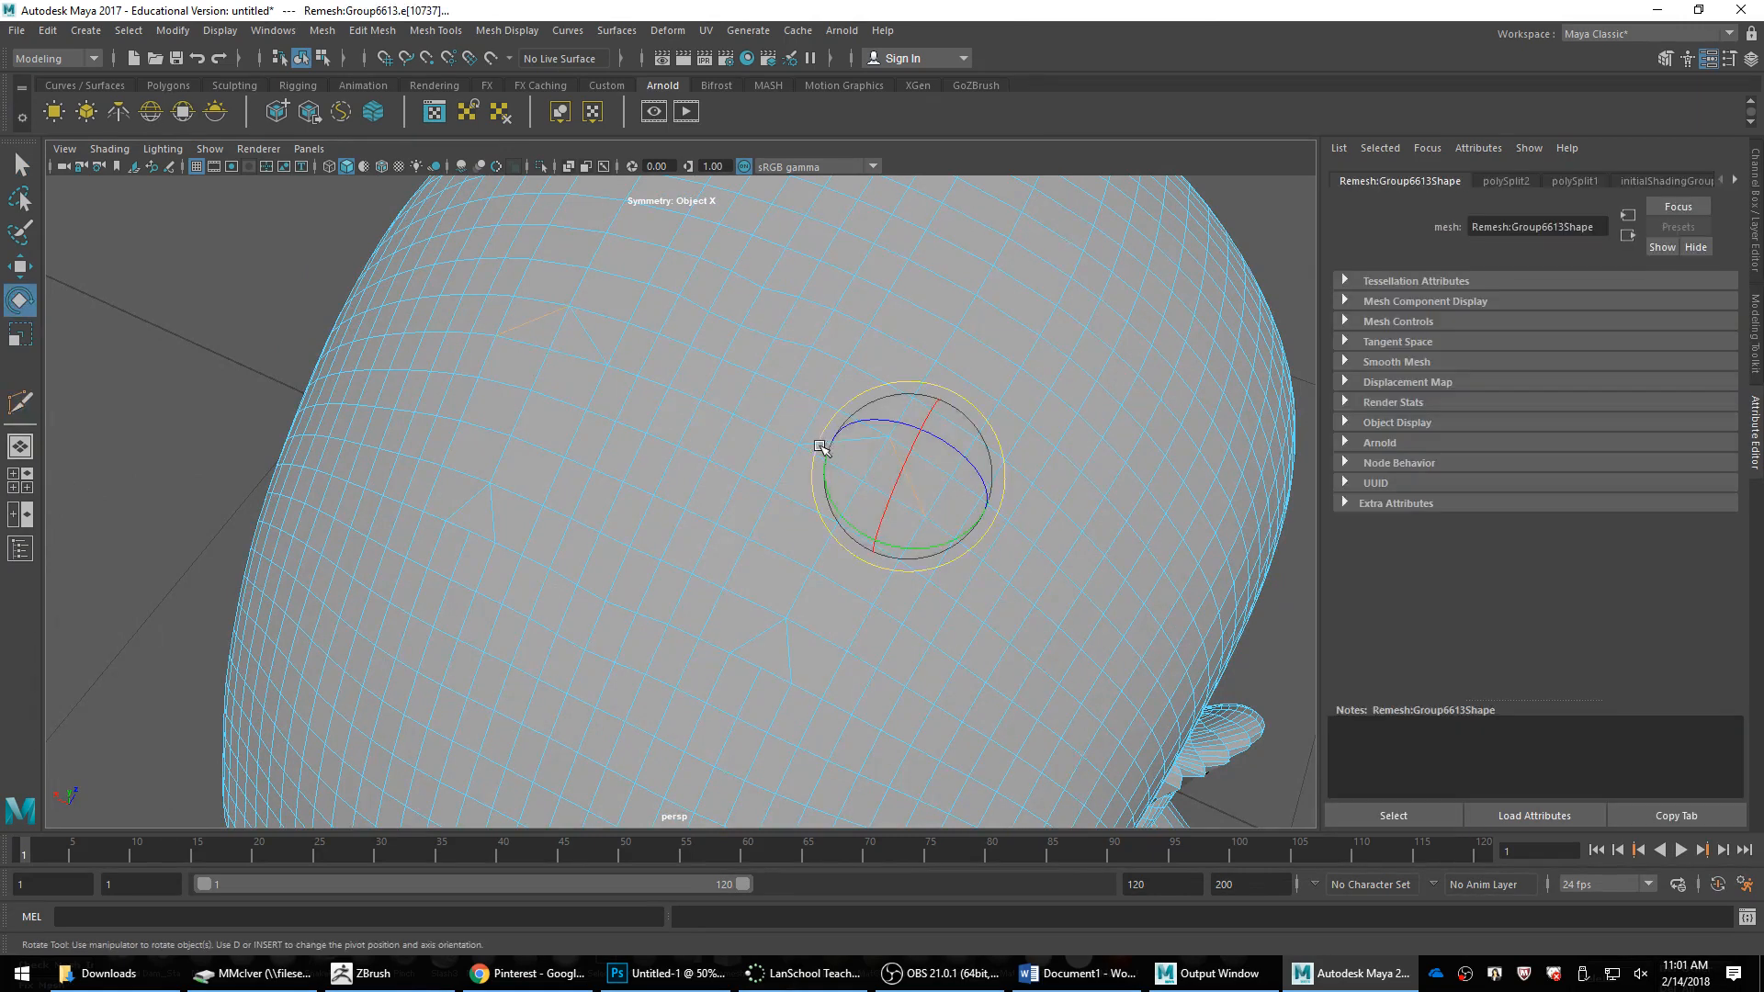
Step: Delete the old edge next to the new cut on top of the skull, symmetrically on both sides
{"action": "key", "text": "w"}
{"action": "left_click", "coordinate": [854, 432]}
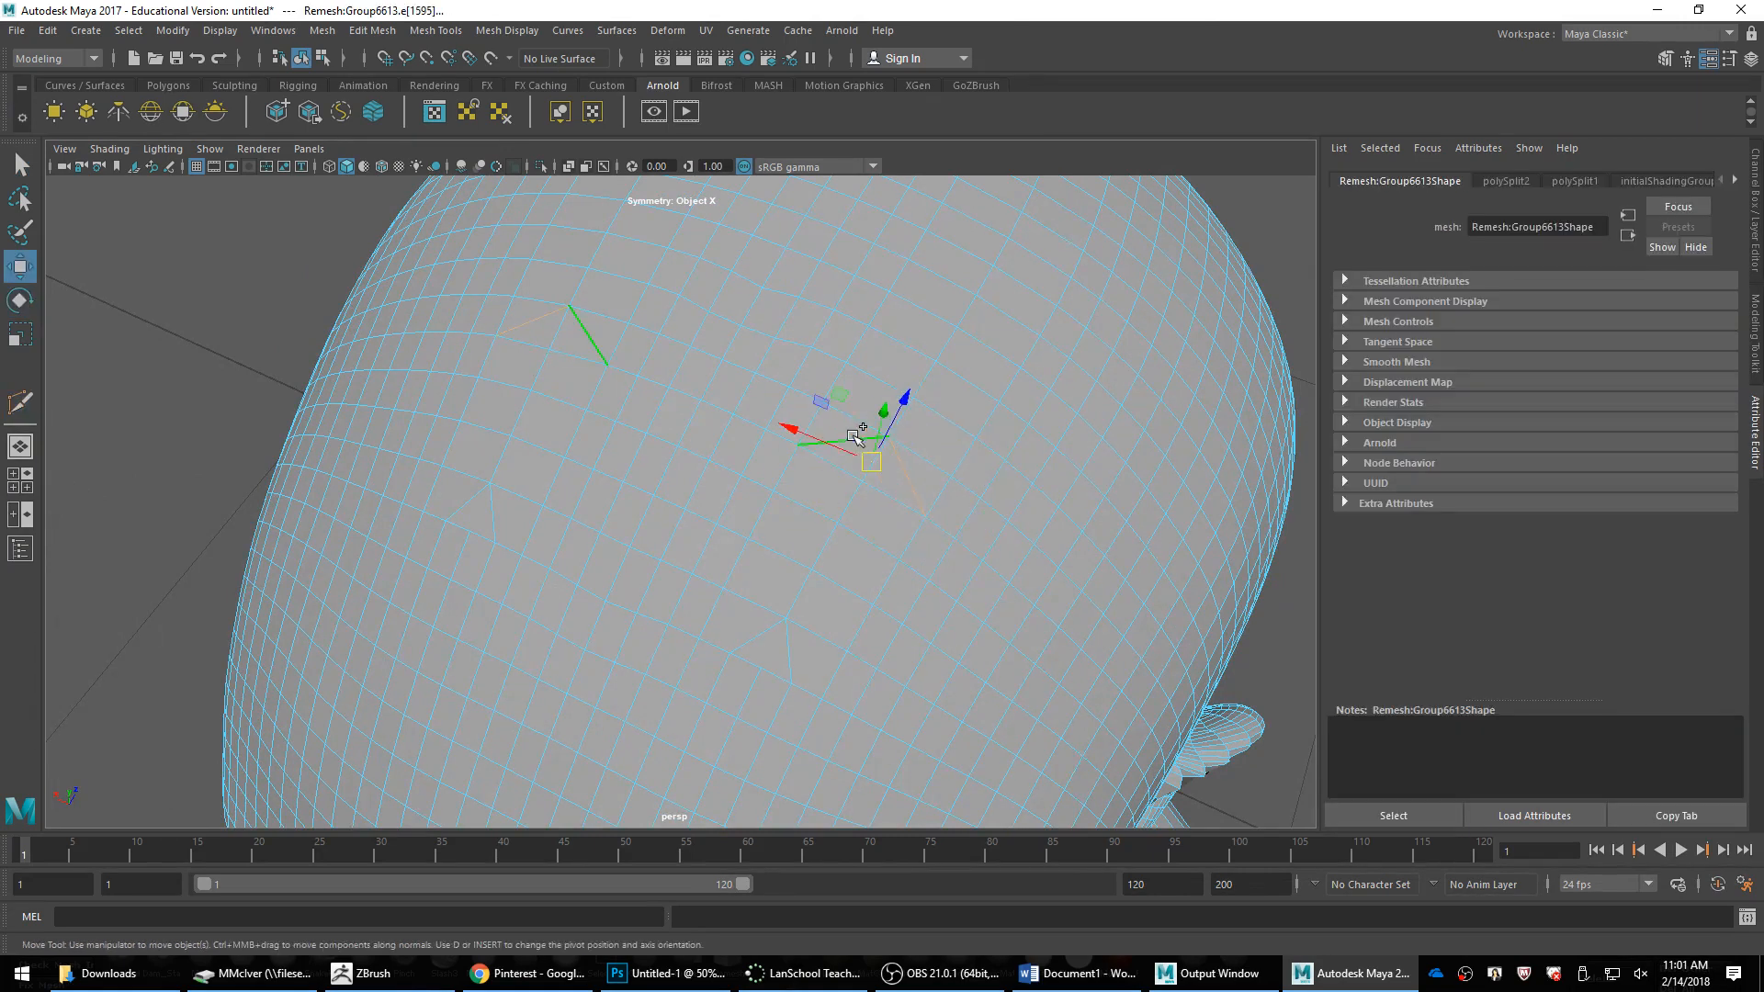
{"action": "key", "text": "Delete"}
{"action": "scroll", "coordinate": [951, 432], "scroll_direction": "down", "scroll_amount": 2}
{"action": "left_click_drag", "start_coordinate": [956, 445], "coordinate": [913, 460], "text": "alt"}
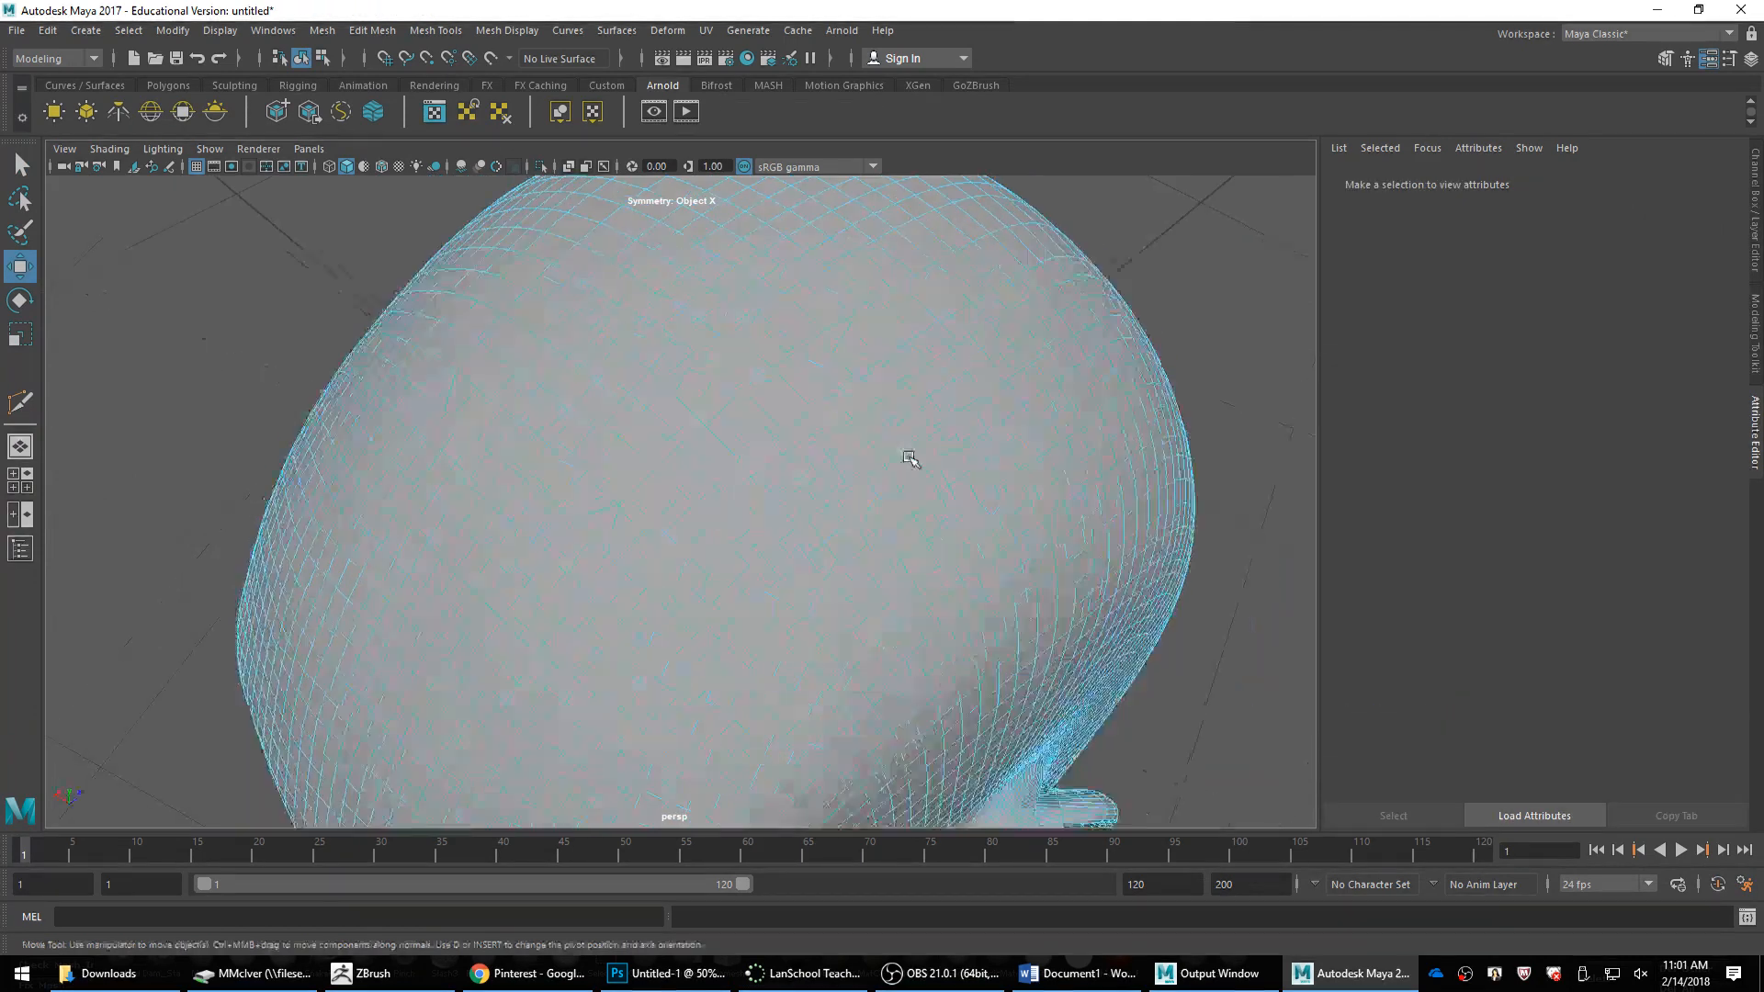
Step: Collapse the short edge beside the irregular vertex on top of the skull and delete the adjoining edge, symmetrically on both sides
{"action": "scroll", "coordinate": [817, 449], "scroll_direction": "down", "scroll_amount": 2}
{"action": "scroll", "coordinate": [818, 451], "scroll_direction": "up", "scroll_amount": 4}
{"action": "scroll", "coordinate": [879, 367], "scroll_direction": "down", "scroll_amount": 3}
{"action": "left_click", "coordinate": [713, 450]}
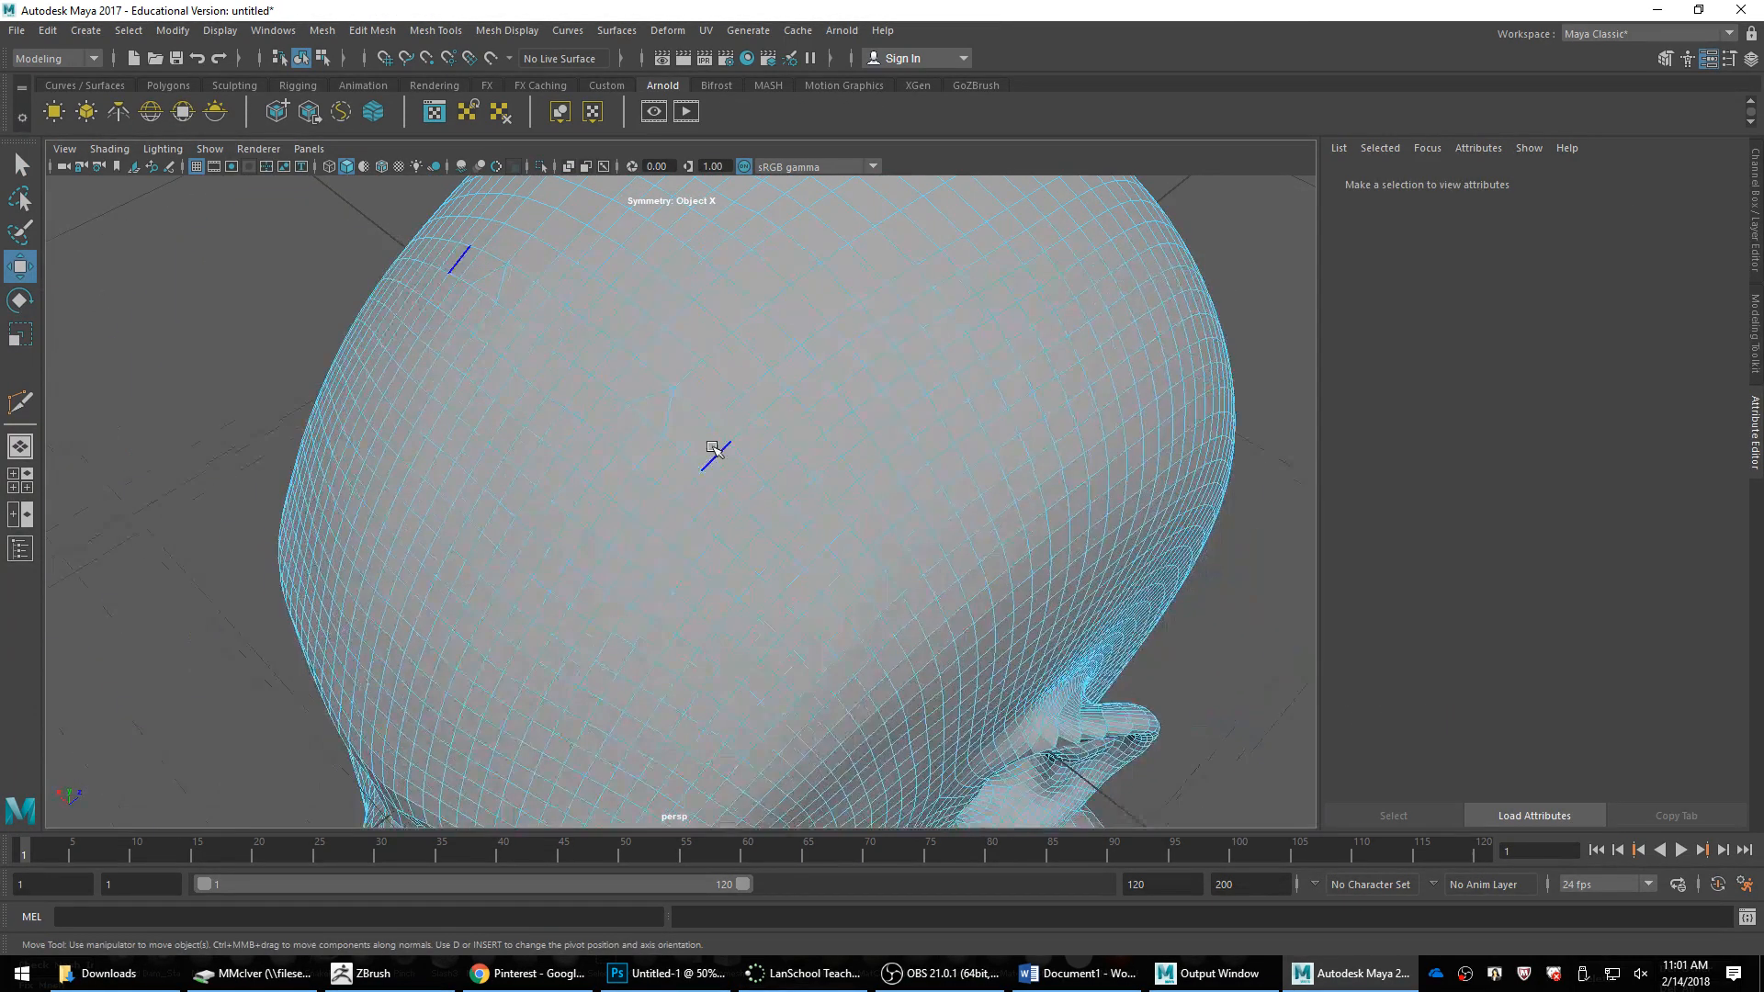
{"action": "right_click_drag", "start_coordinate": [747, 460], "coordinate": [810, 405], "text": "shift"}
{"action": "left_click", "coordinate": [713, 457]}
{"action": "key", "text": "ctrl+Delete"}
Step: Select the two adjacent edge loops leading away from the cleaned-up crown spot and delete them together with their vertices on both sides
{"action": "double_click", "coordinate": [791, 424]}
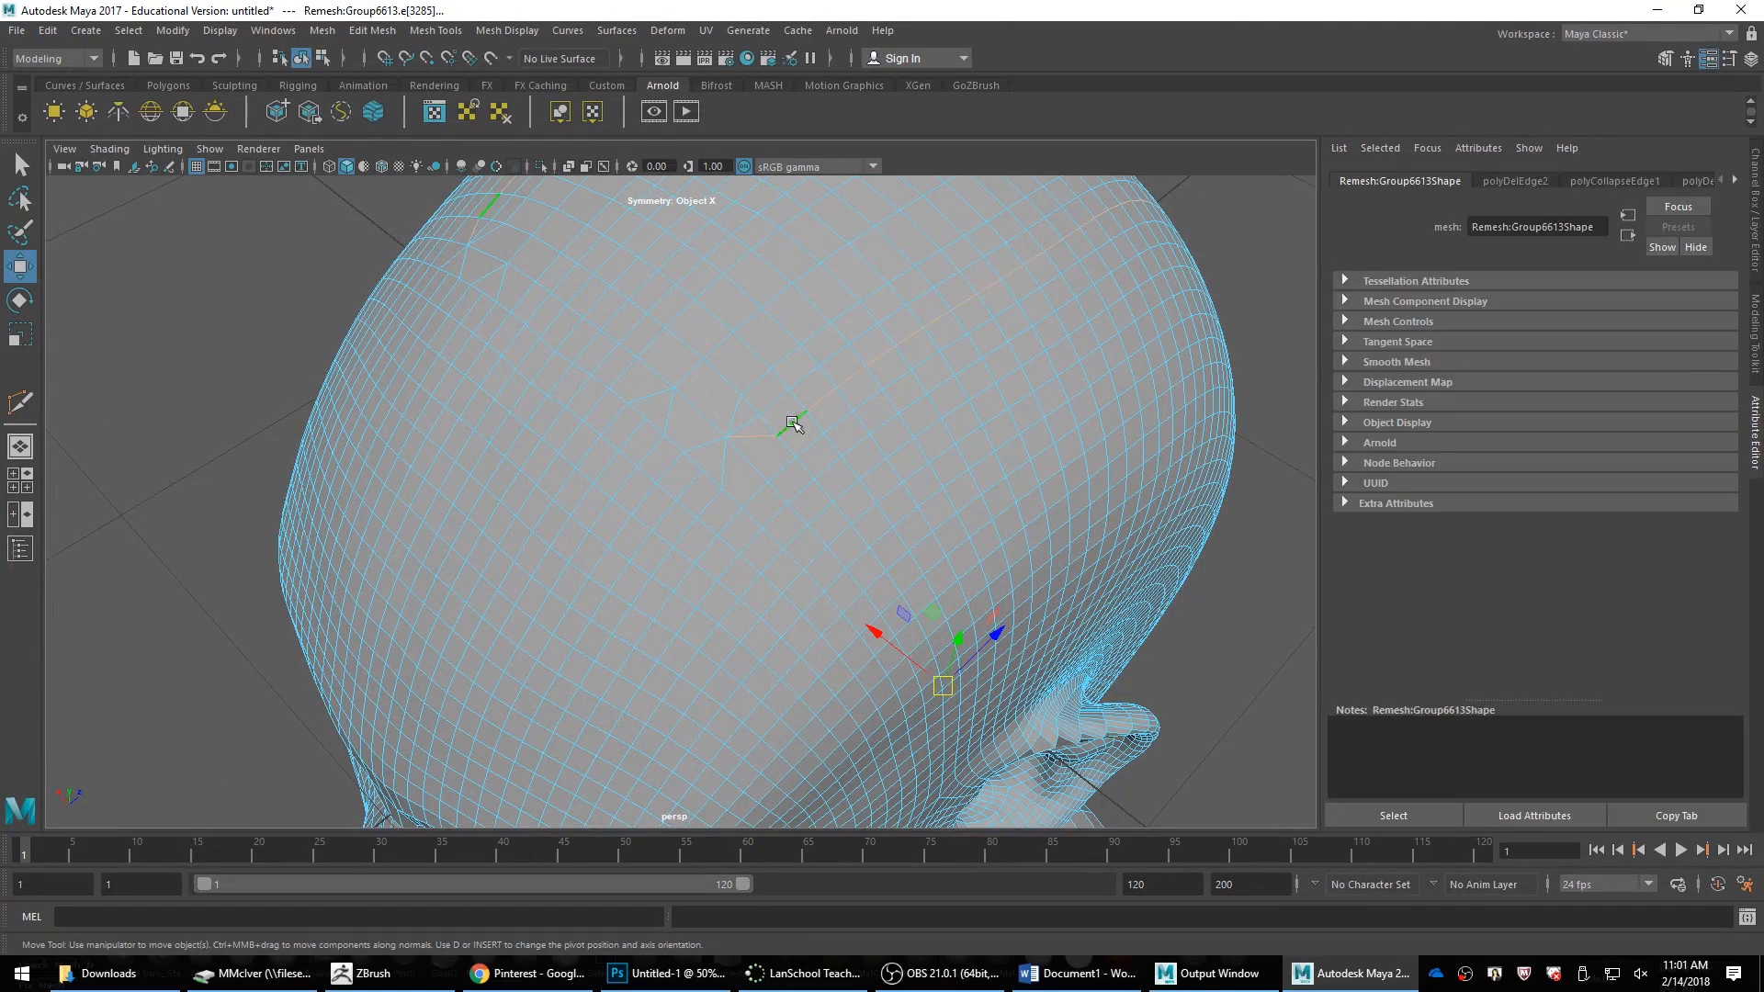
{"action": "double_click", "coordinate": [755, 384], "text": "shift"}
{"action": "scroll", "coordinate": [889, 417], "scroll_direction": "down", "scroll_amount": 5}
{"action": "left_click_drag", "start_coordinate": [890, 418], "coordinate": [823, 481], "text": "alt"}
{"action": "middle_click_drag", "start_coordinate": [823, 480], "coordinate": [834, 378], "text": "alt"}
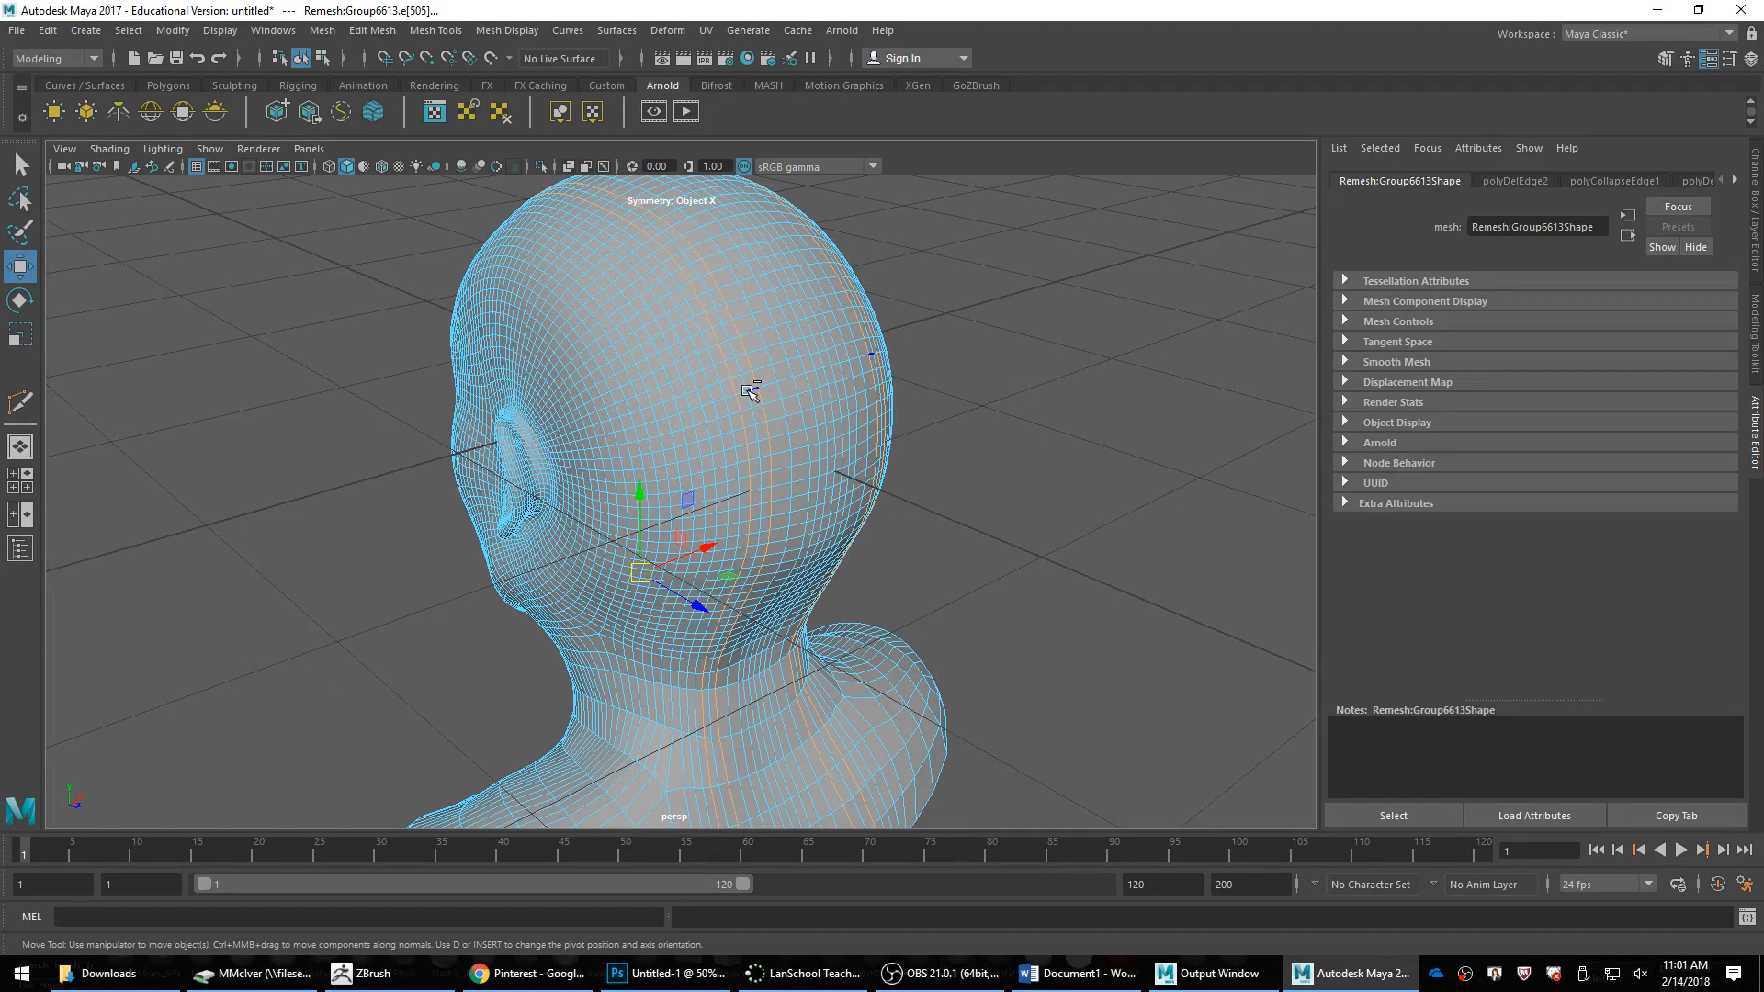
{"action": "key", "text": "ctrl+Delete"}
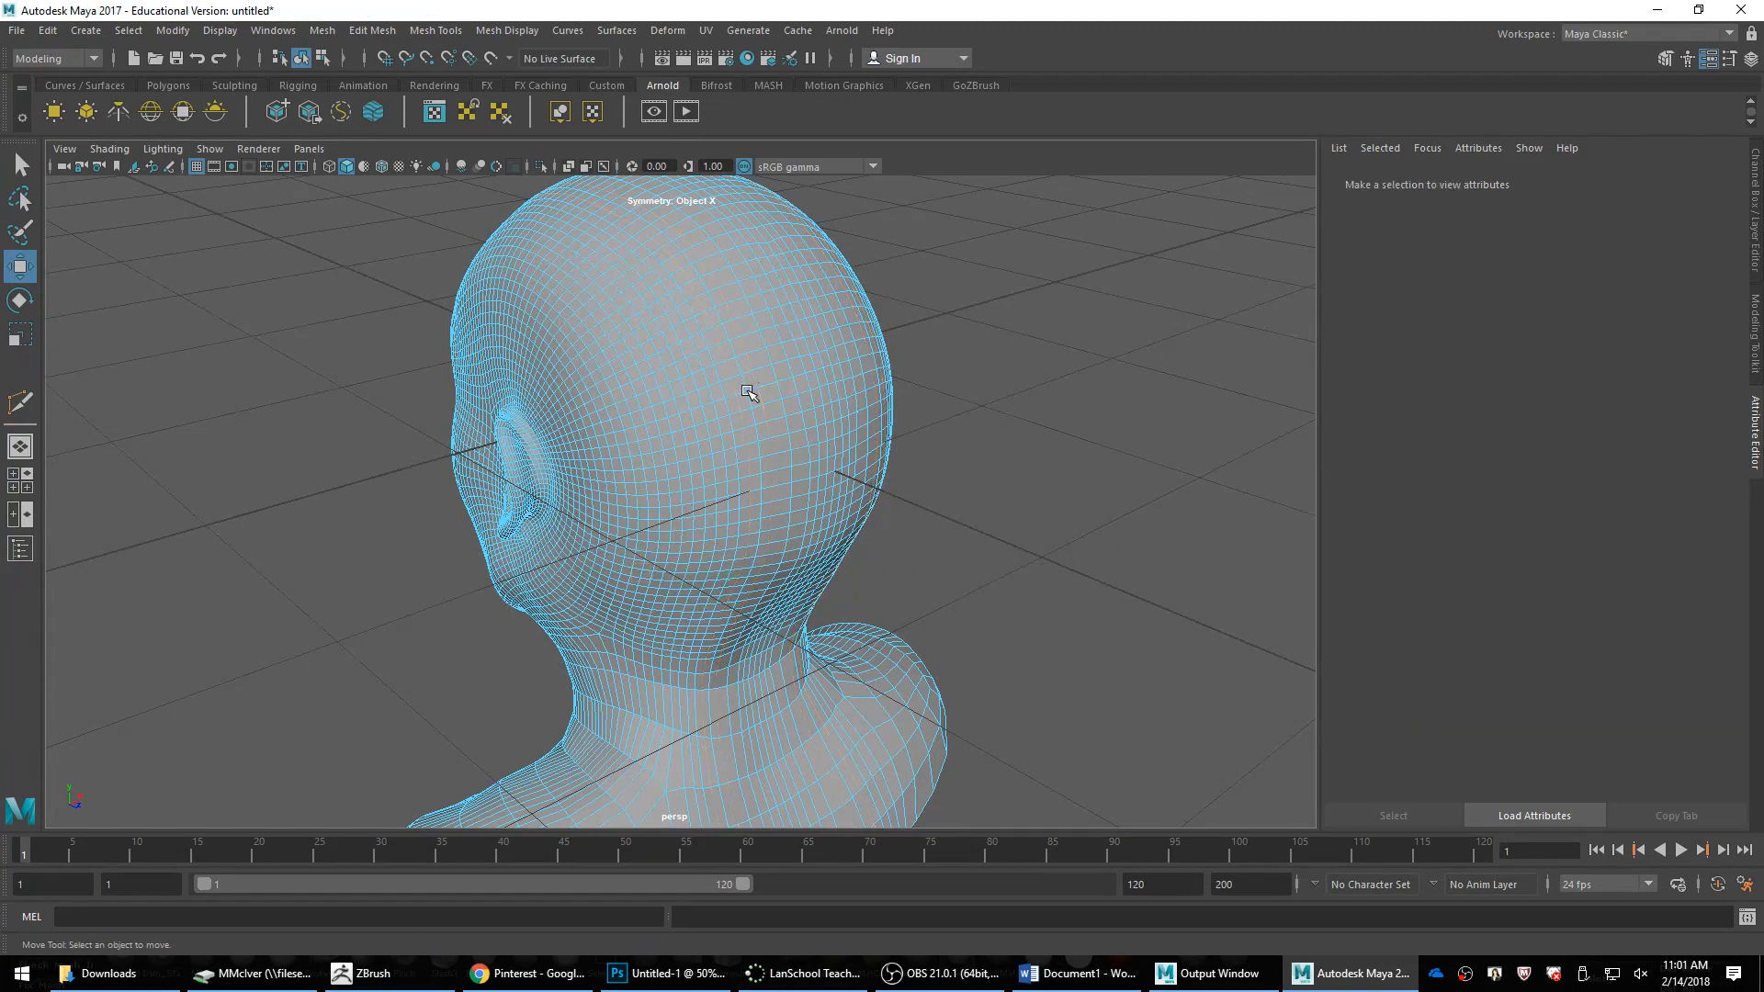
{"action": "right_click_drag", "start_coordinate": [741, 384], "coordinate": [751, 368]}
{"action": "scroll", "coordinate": [750, 368], "scroll_direction": "up", "scroll_amount": 10}
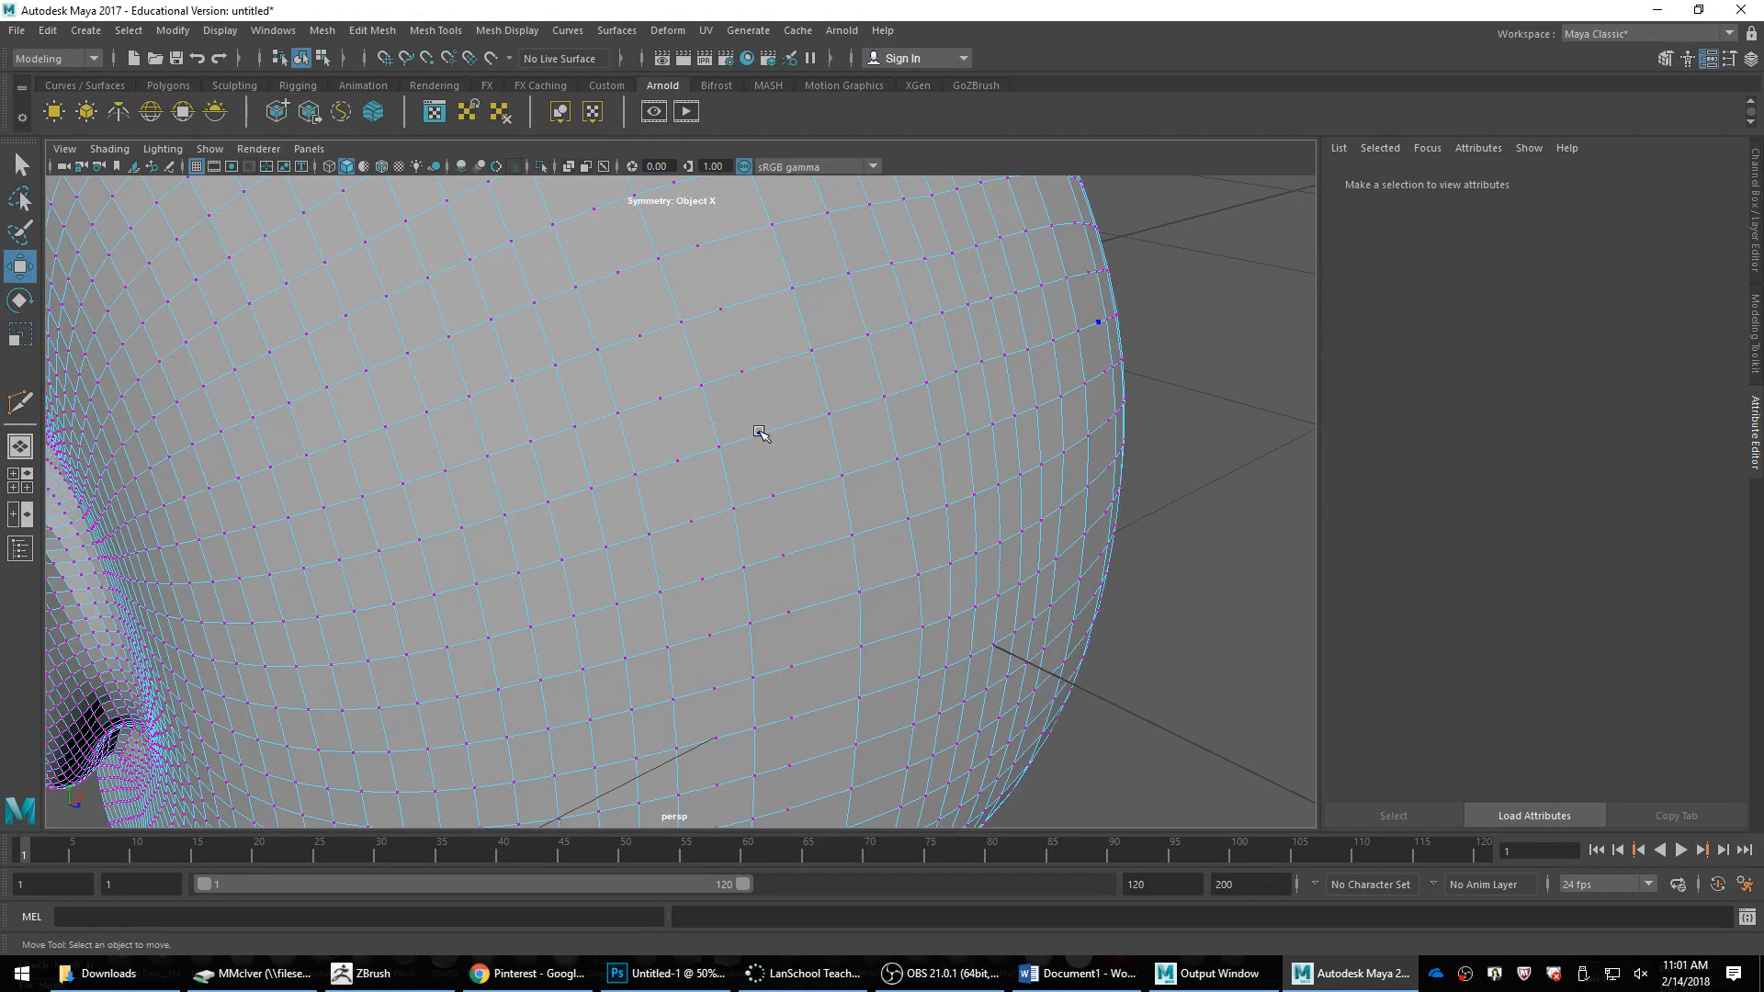
{"action": "key", "text": "ctrl+z"}
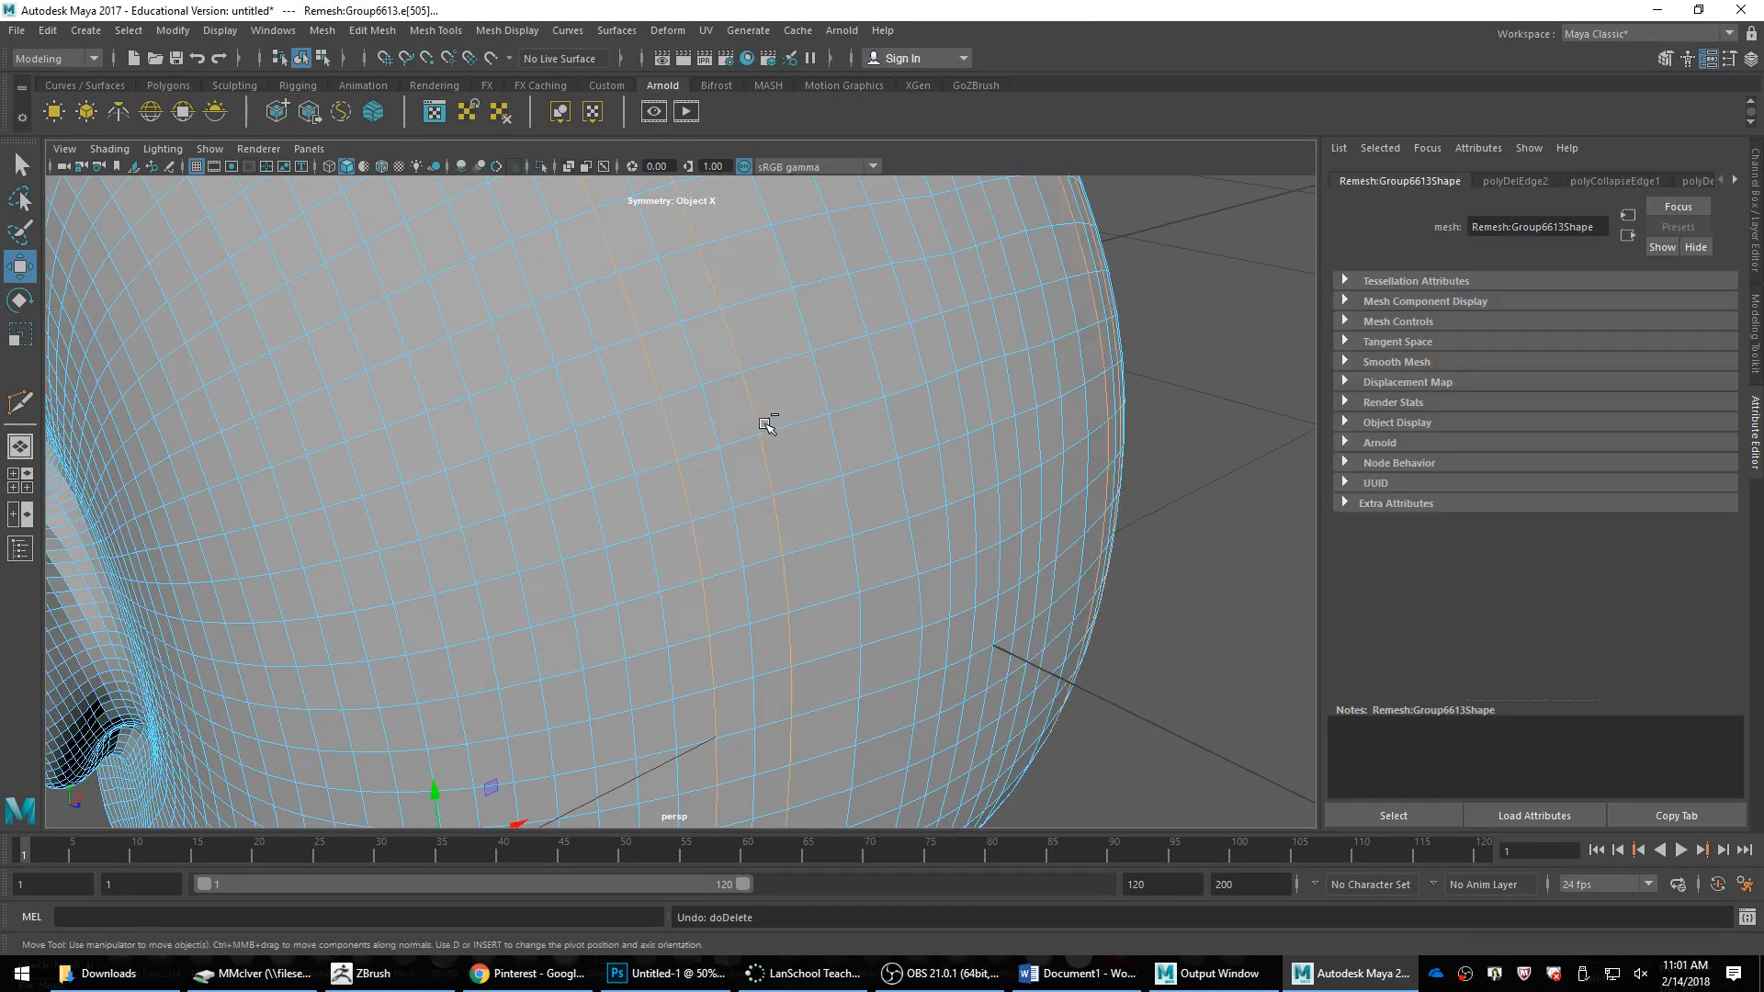
{"action": "key", "text": "ctrl+Delete"}
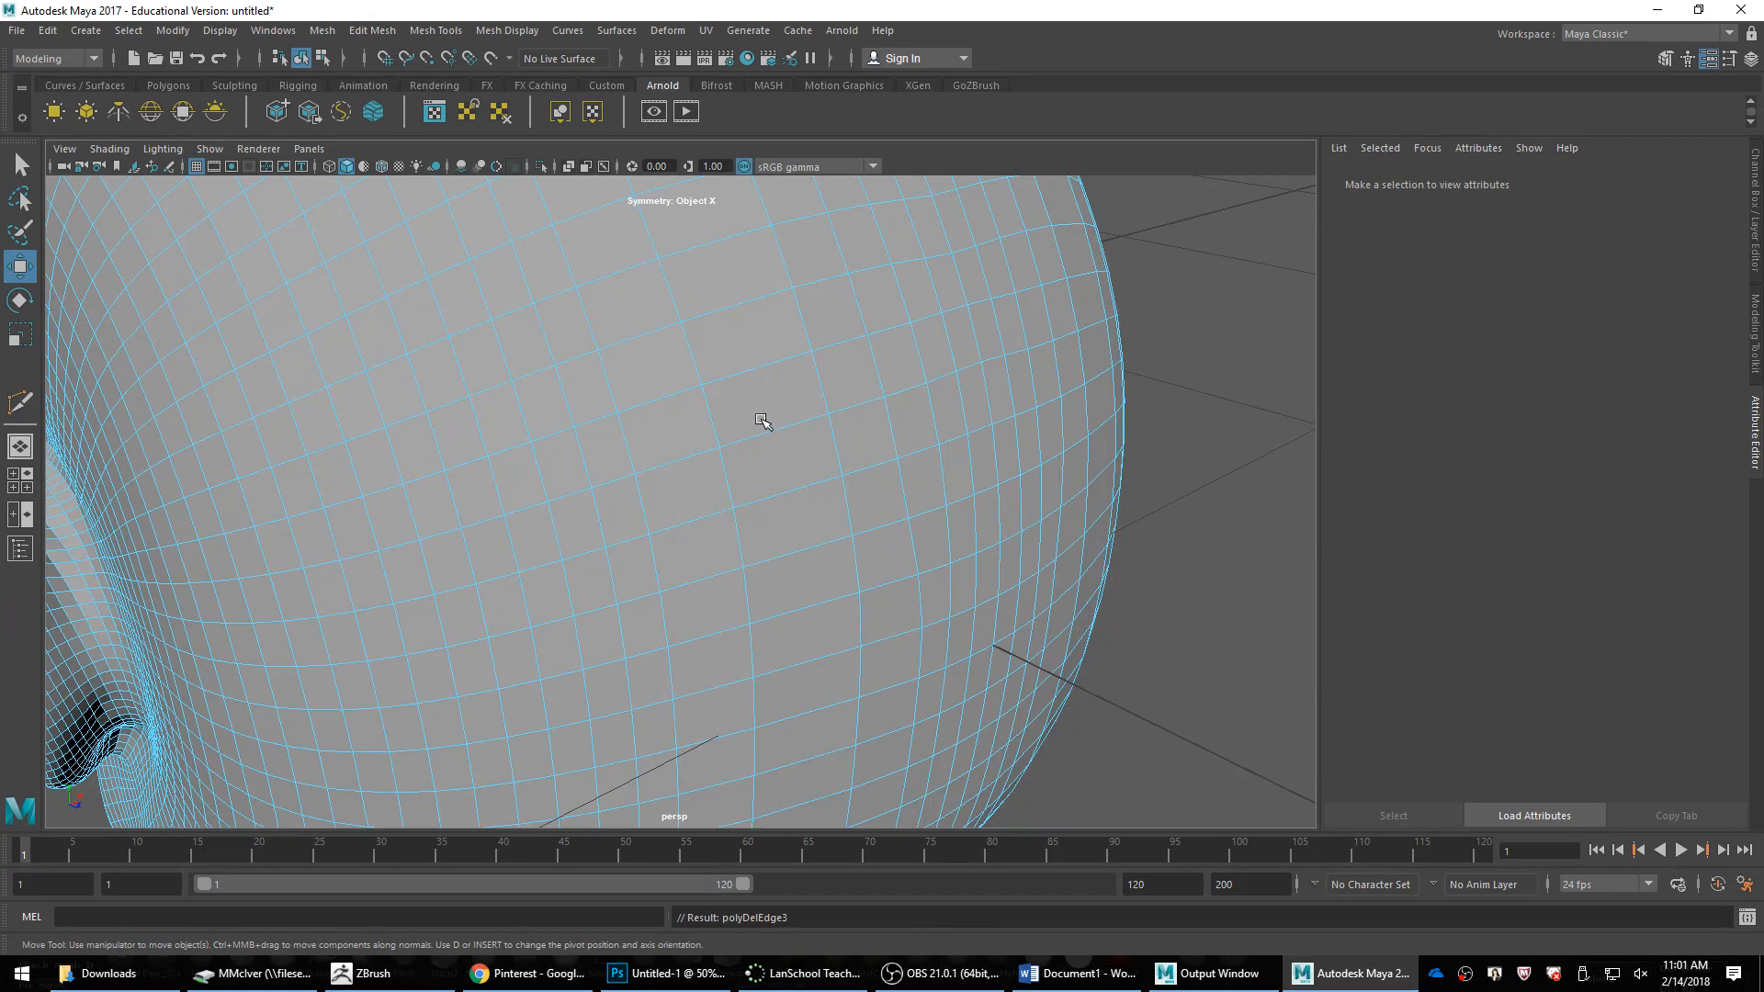
Step: Switch the mesh to vertices and examine the vertex layout across the crown, chin, neck and side of the head
{"action": "right_click_drag", "start_coordinate": [763, 420], "coordinate": [710, 384]}
{"action": "scroll", "coordinate": [776, 448], "scroll_direction": "down", "scroll_amount": 8}
{"action": "left_click_drag", "start_coordinate": [771, 472], "coordinate": [814, 575], "text": "alt"}
{"action": "scroll", "coordinate": [815, 575], "scroll_direction": "up", "scroll_amount": 8}
{"action": "scroll", "coordinate": [720, 493], "scroll_direction": "down", "scroll_amount": 2}
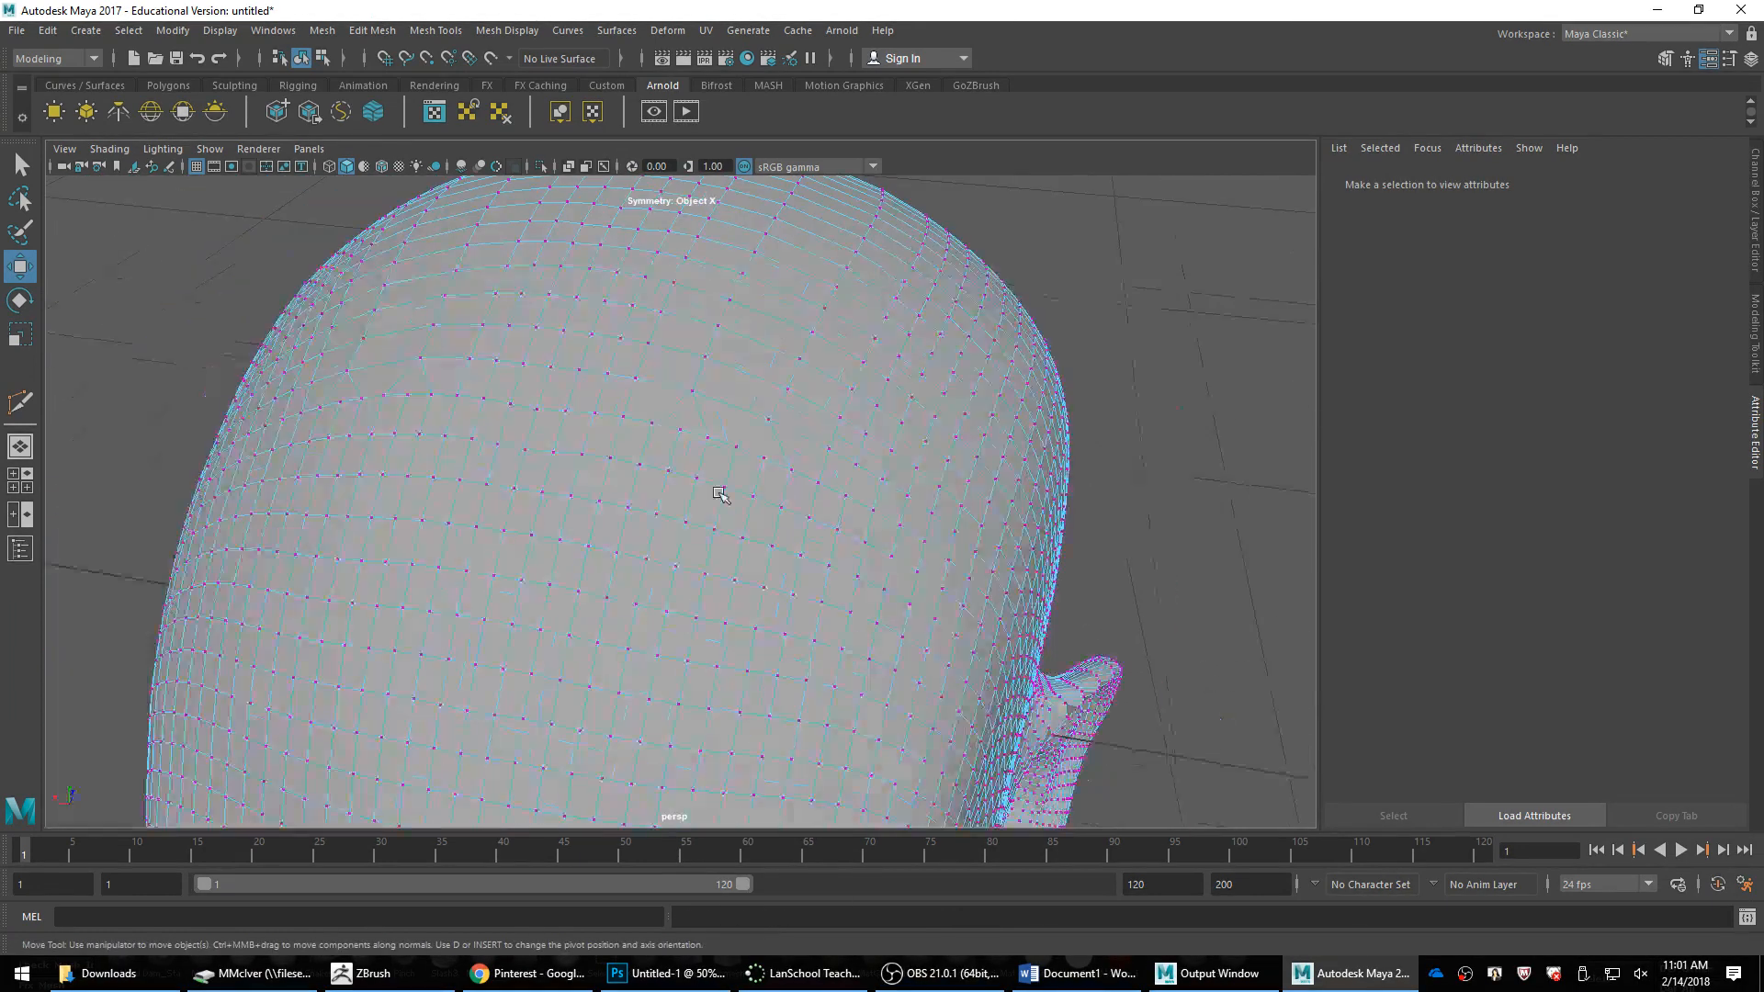
{"action": "left_click", "coordinate": [736, 445]}
{"action": "scroll", "coordinate": [831, 432], "scroll_direction": "down", "scroll_amount": 8}
{"action": "left_click_drag", "start_coordinate": [704, 427], "coordinate": [511, 446], "text": "alt"}
{"action": "scroll", "coordinate": [630, 497], "scroll_direction": "up", "scroll_amount": 6}
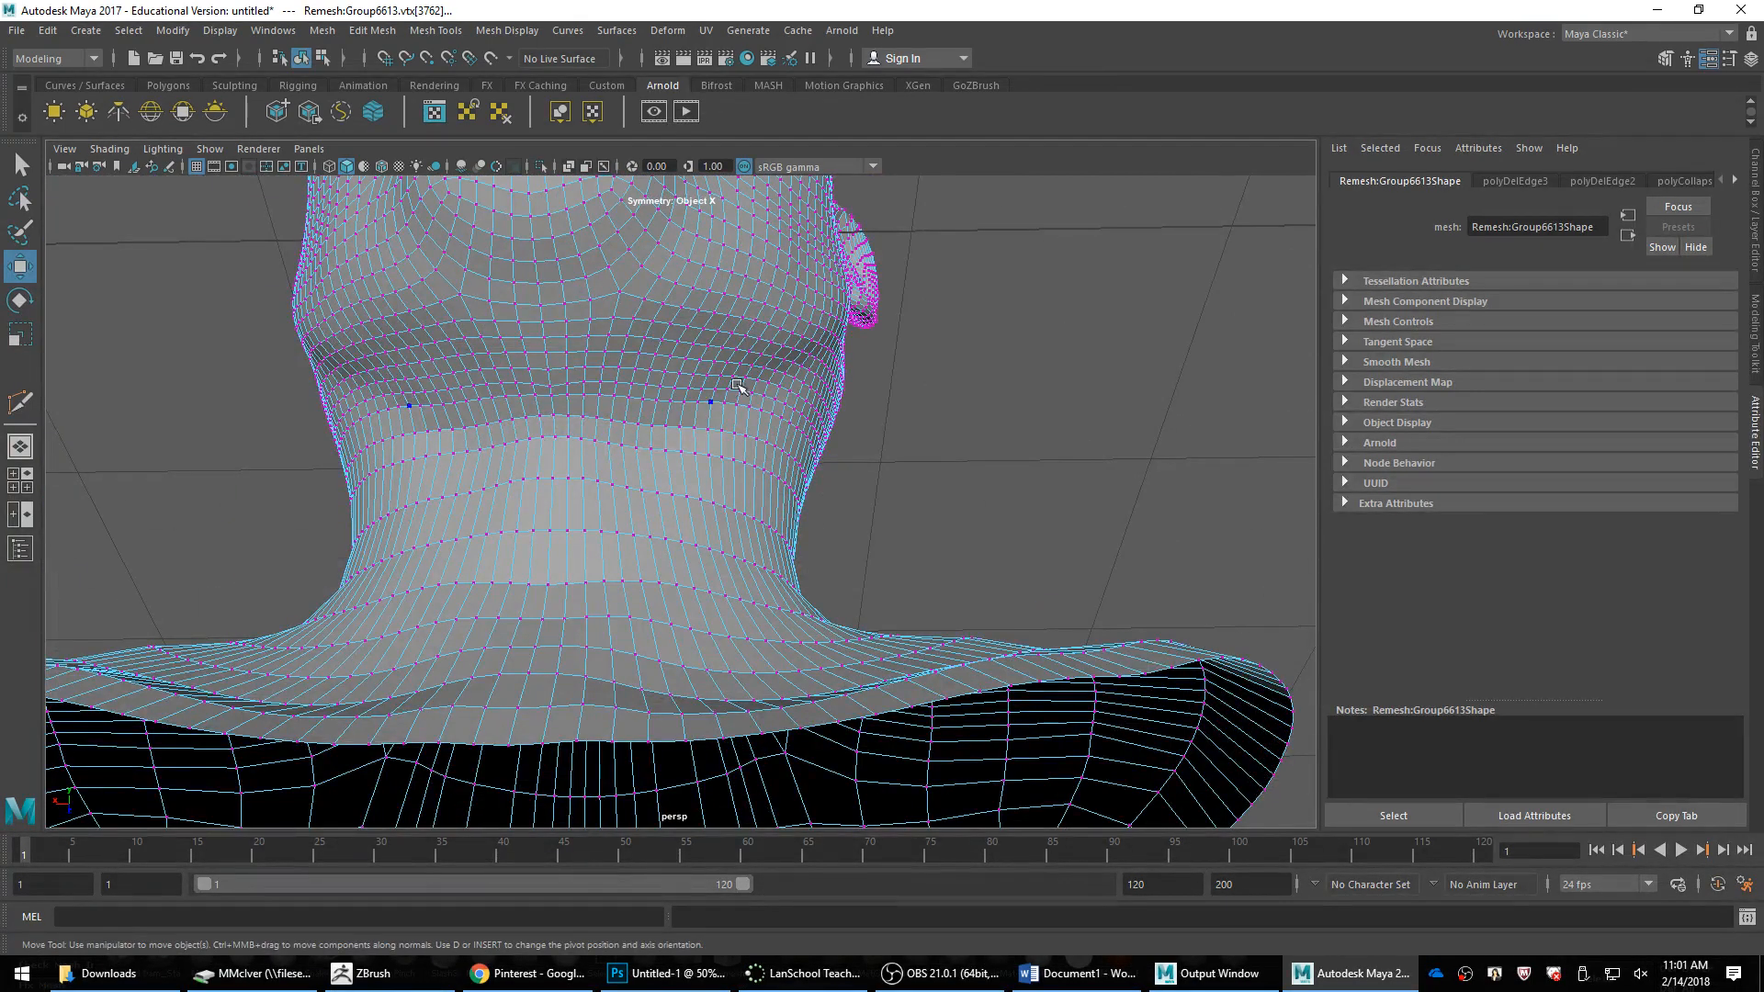
{"action": "left_click_drag", "start_coordinate": [737, 386], "coordinate": [728, 505], "text": "alt"}
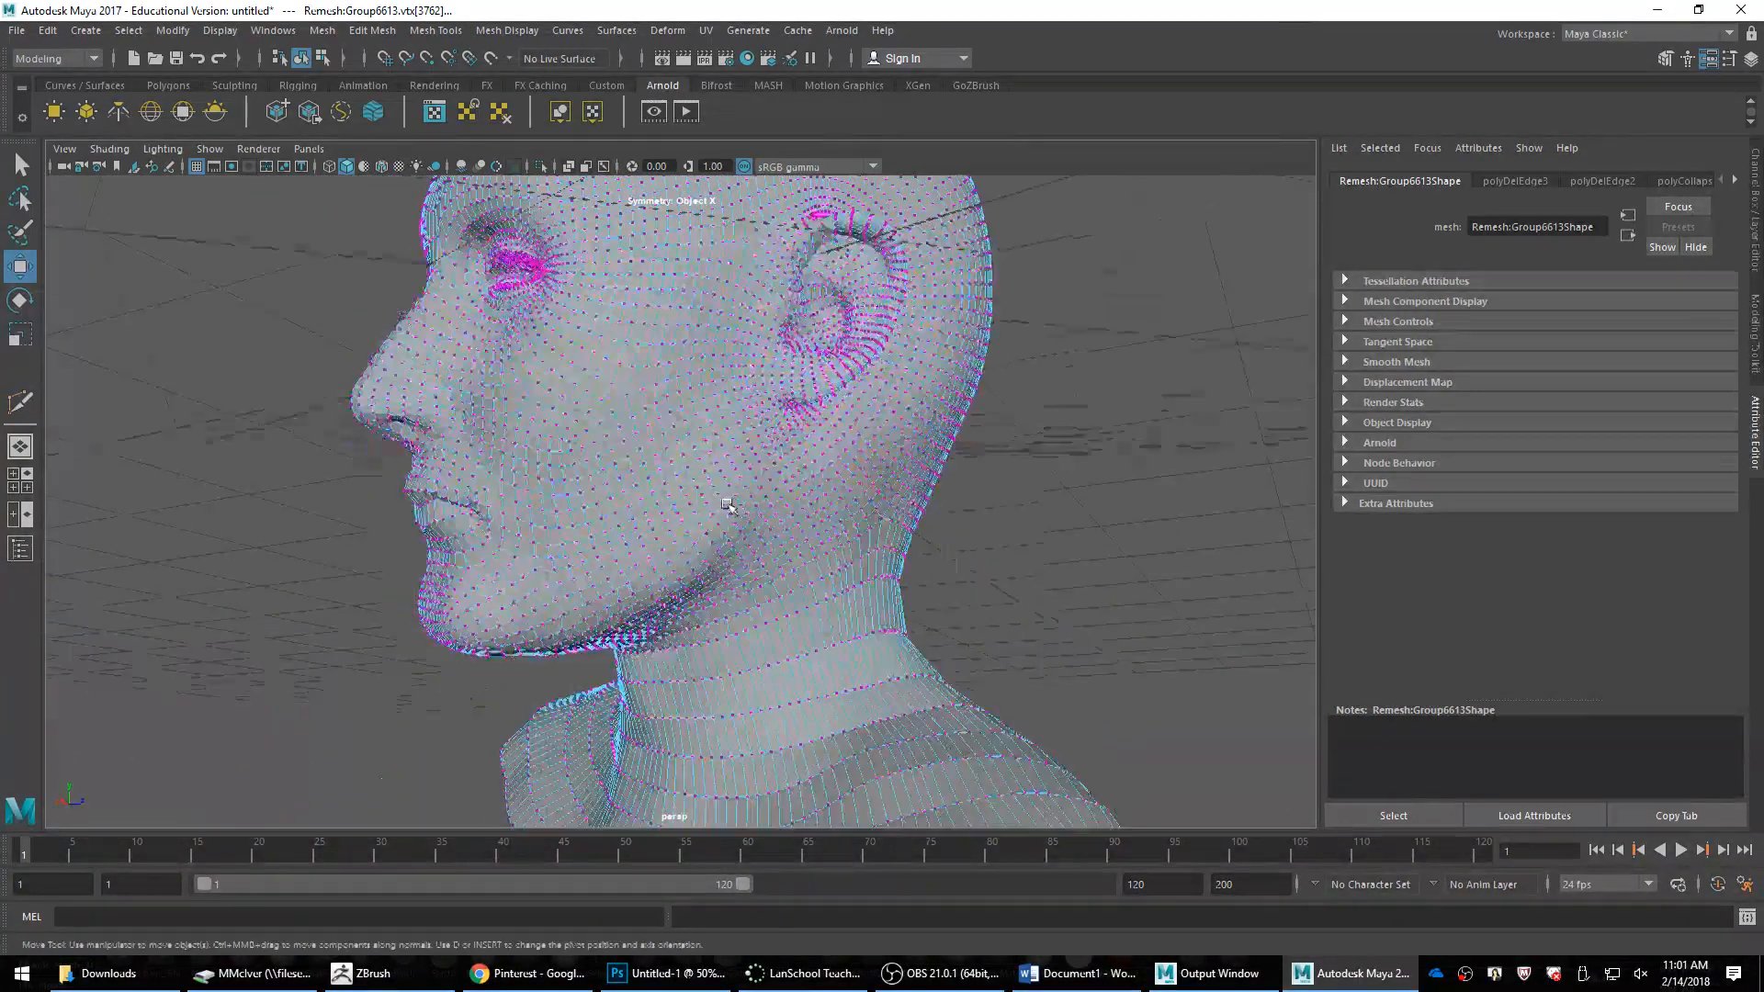
{"action": "middle_click_drag", "start_coordinate": [727, 504], "coordinate": [741, 555], "text": "alt"}
{"action": "left_click_drag", "start_coordinate": [741, 555], "coordinate": [827, 625], "text": "alt"}
{"action": "middle_click_drag", "start_coordinate": [835, 441], "coordinate": [835, 594], "text": "alt"}
{"action": "scroll", "coordinate": [835, 595], "scroll_direction": "up", "scroll_amount": 3}
{"action": "middle_click_drag", "start_coordinate": [727, 487], "coordinate": [754, 557], "text": "alt"}
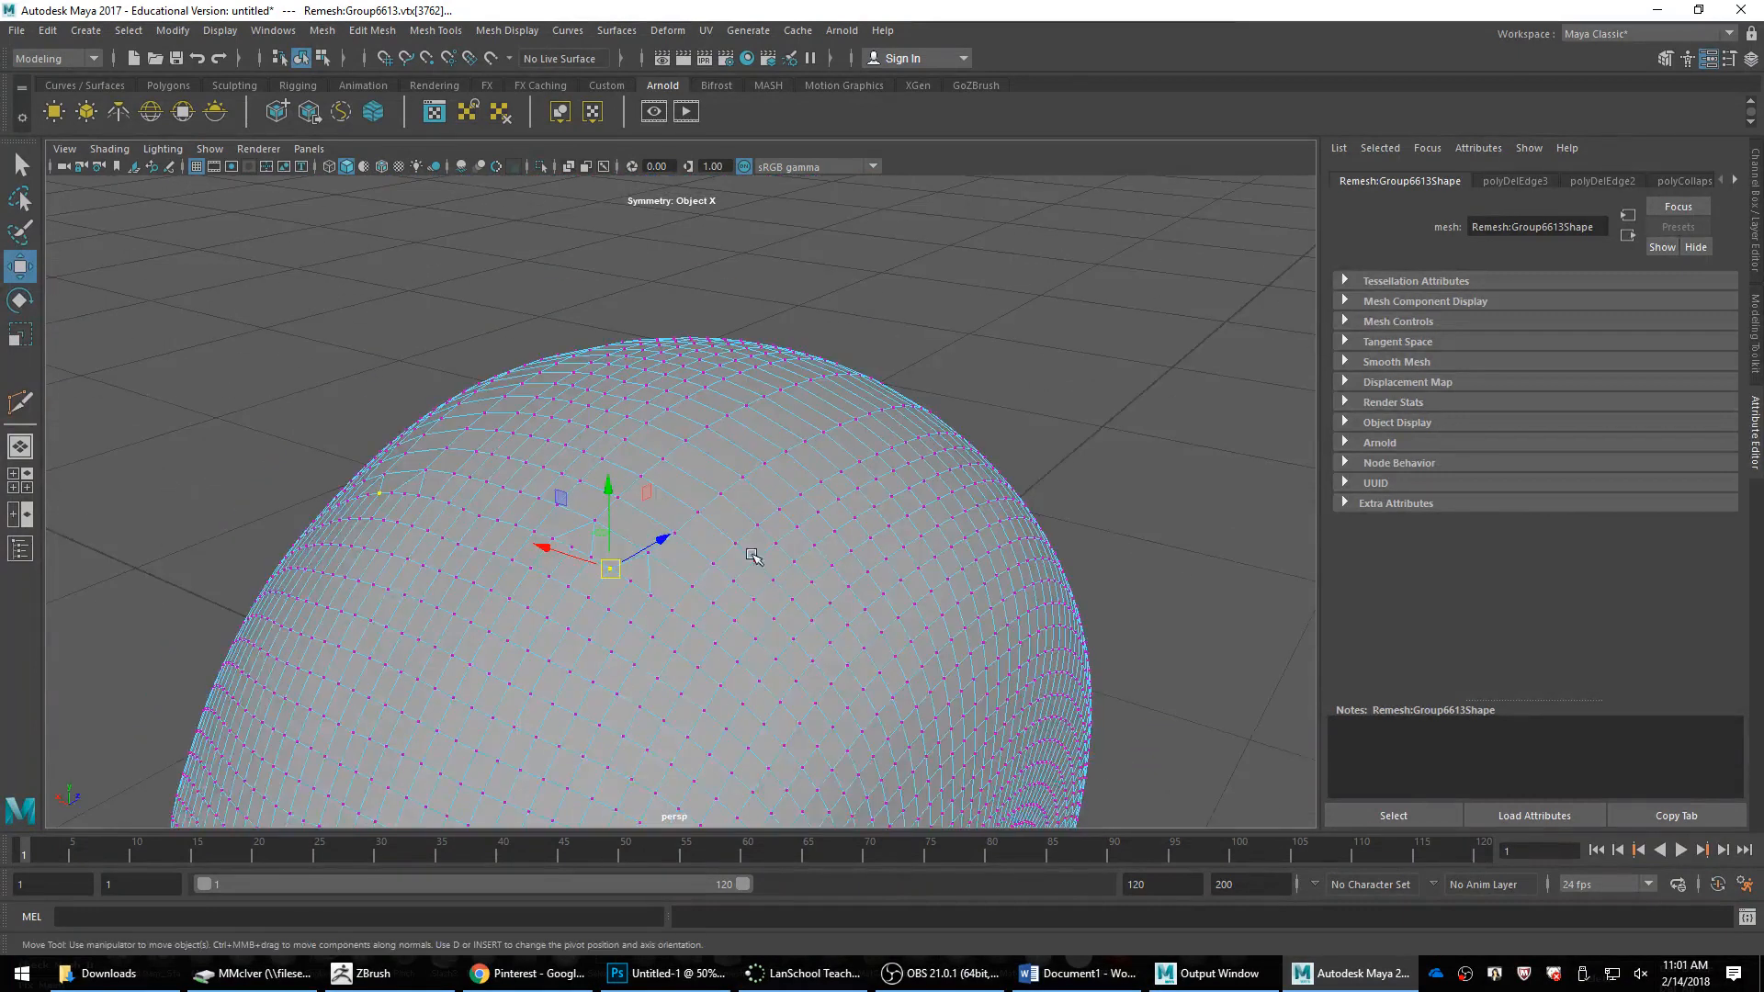
{"action": "left_click_drag", "start_coordinate": [753, 556], "coordinate": [787, 527], "text": "alt"}
{"action": "scroll", "coordinate": [725, 487], "scroll_direction": "up", "scroll_amount": 2}
{"action": "middle_click_drag", "start_coordinate": [787, 527], "coordinate": [661, 441], "text": "alt"}
{"action": "left_click", "coordinate": [630, 432]}
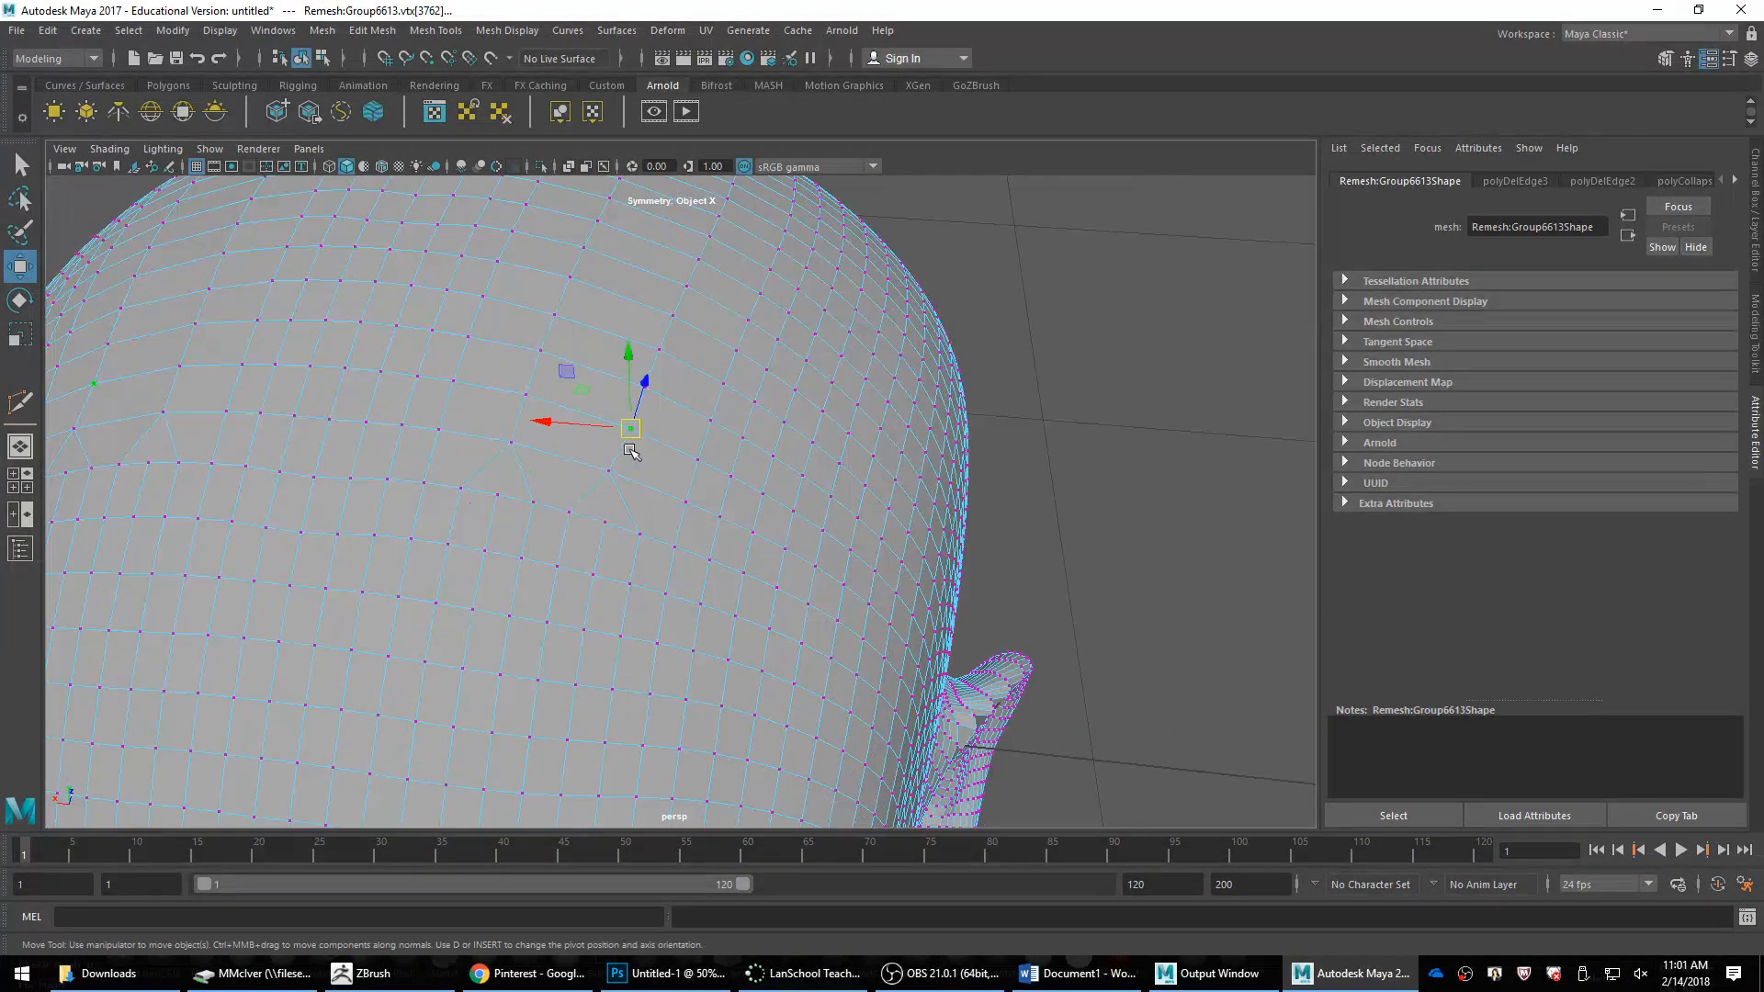
{"action": "left_click_drag", "start_coordinate": [795, 469], "coordinate": [740, 488], "text": "alt"}
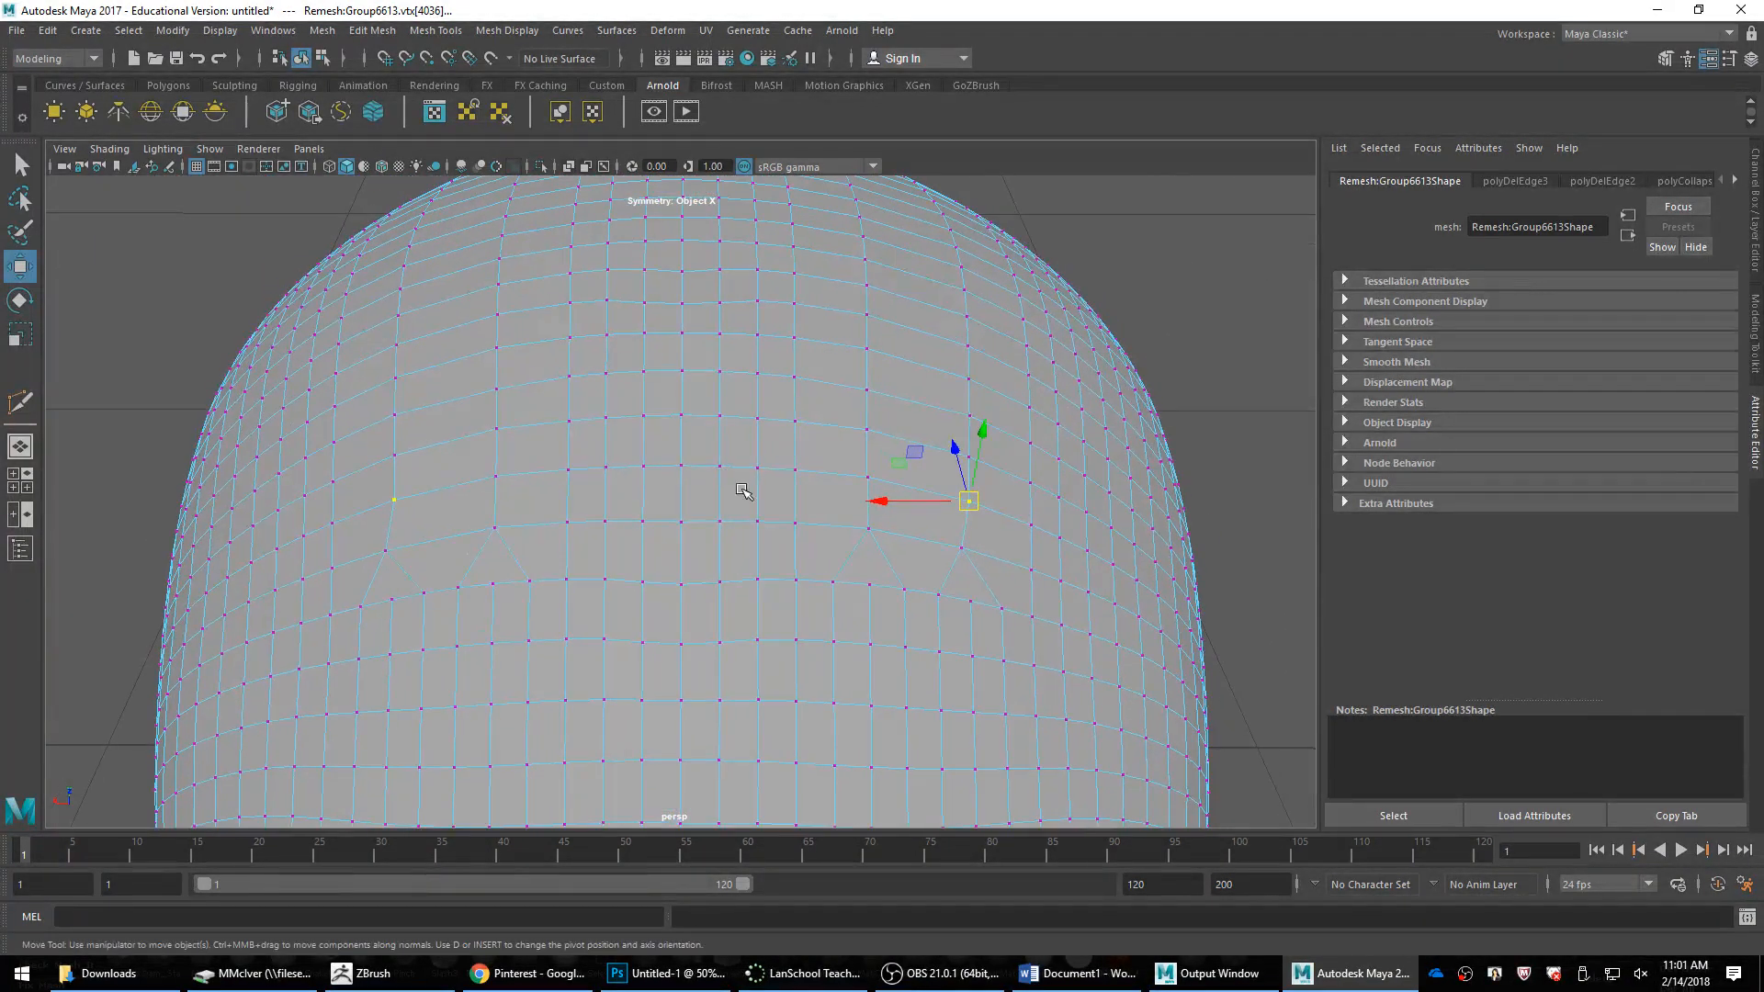
Step: Switch back to edges and select loops around the uneven row on top of the skull to trace the edge flow
{"action": "right_click_drag", "start_coordinate": [754, 503], "coordinate": [756, 395]}
{"action": "scroll", "coordinate": [959, 505], "scroll_direction": "down", "scroll_amount": 1}
{"action": "middle_click_drag", "start_coordinate": [959, 505], "coordinate": [921, 476], "text": "alt"}
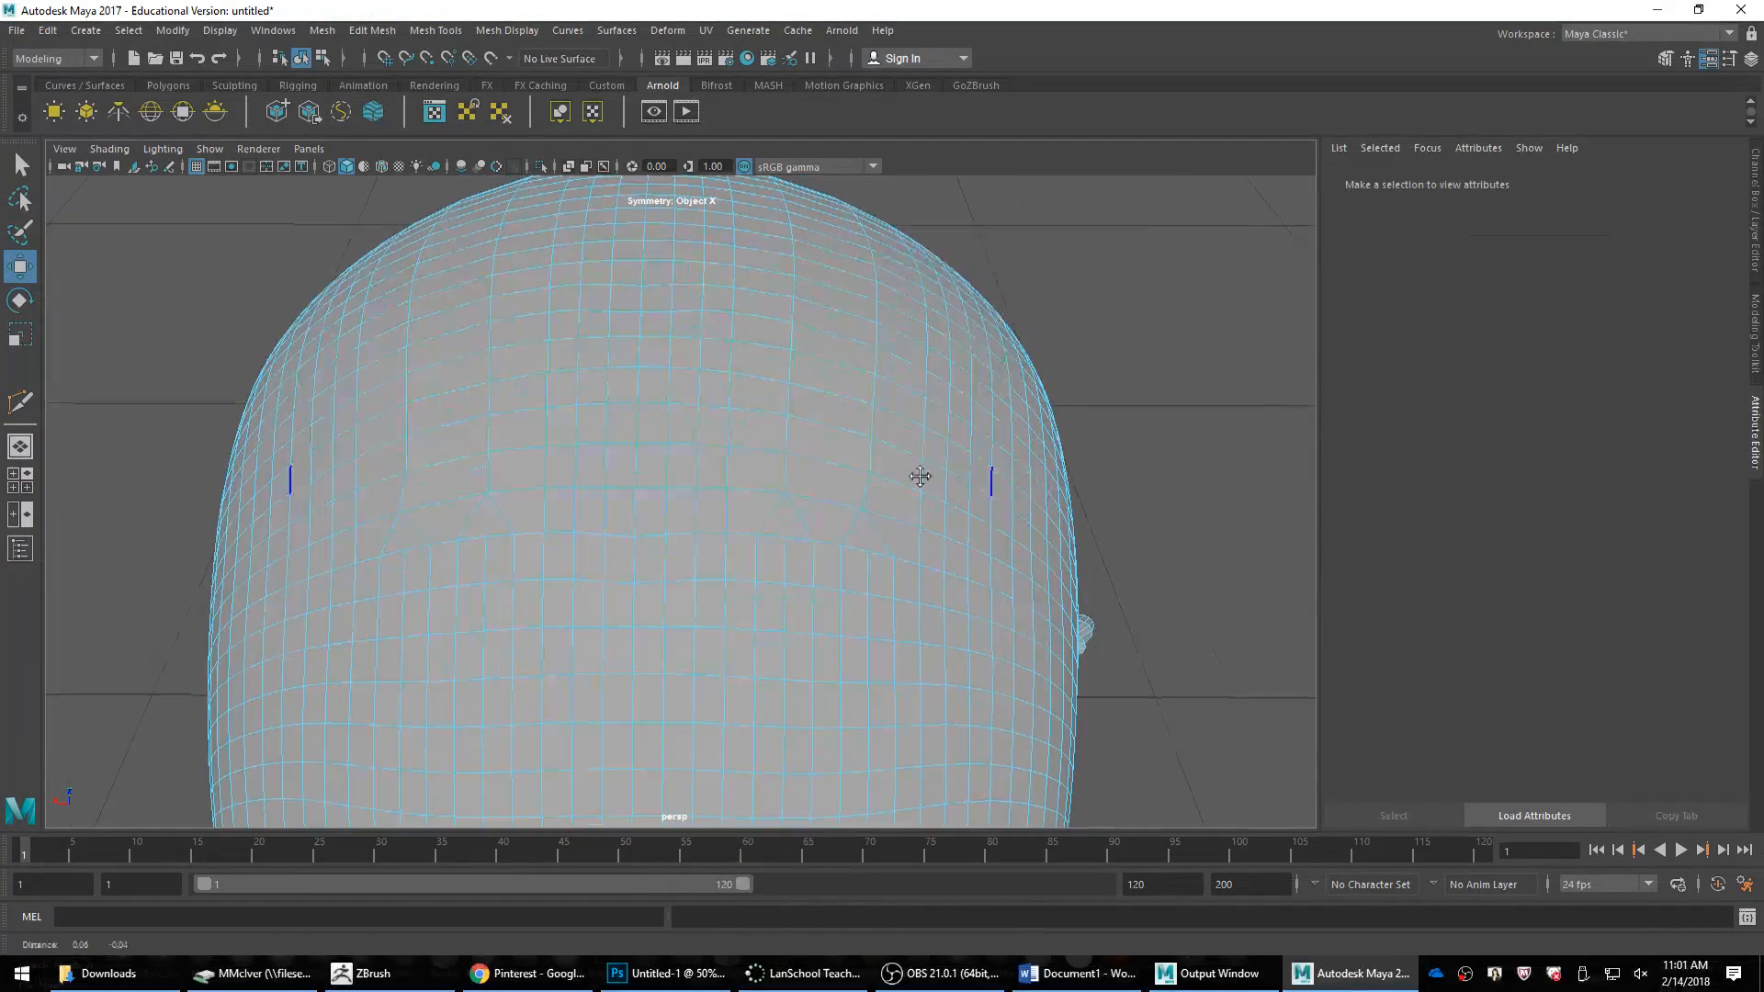
{"action": "right_click_drag", "start_coordinate": [802, 497], "coordinate": [800, 395]}
{"action": "left_click", "coordinate": [812, 565]}
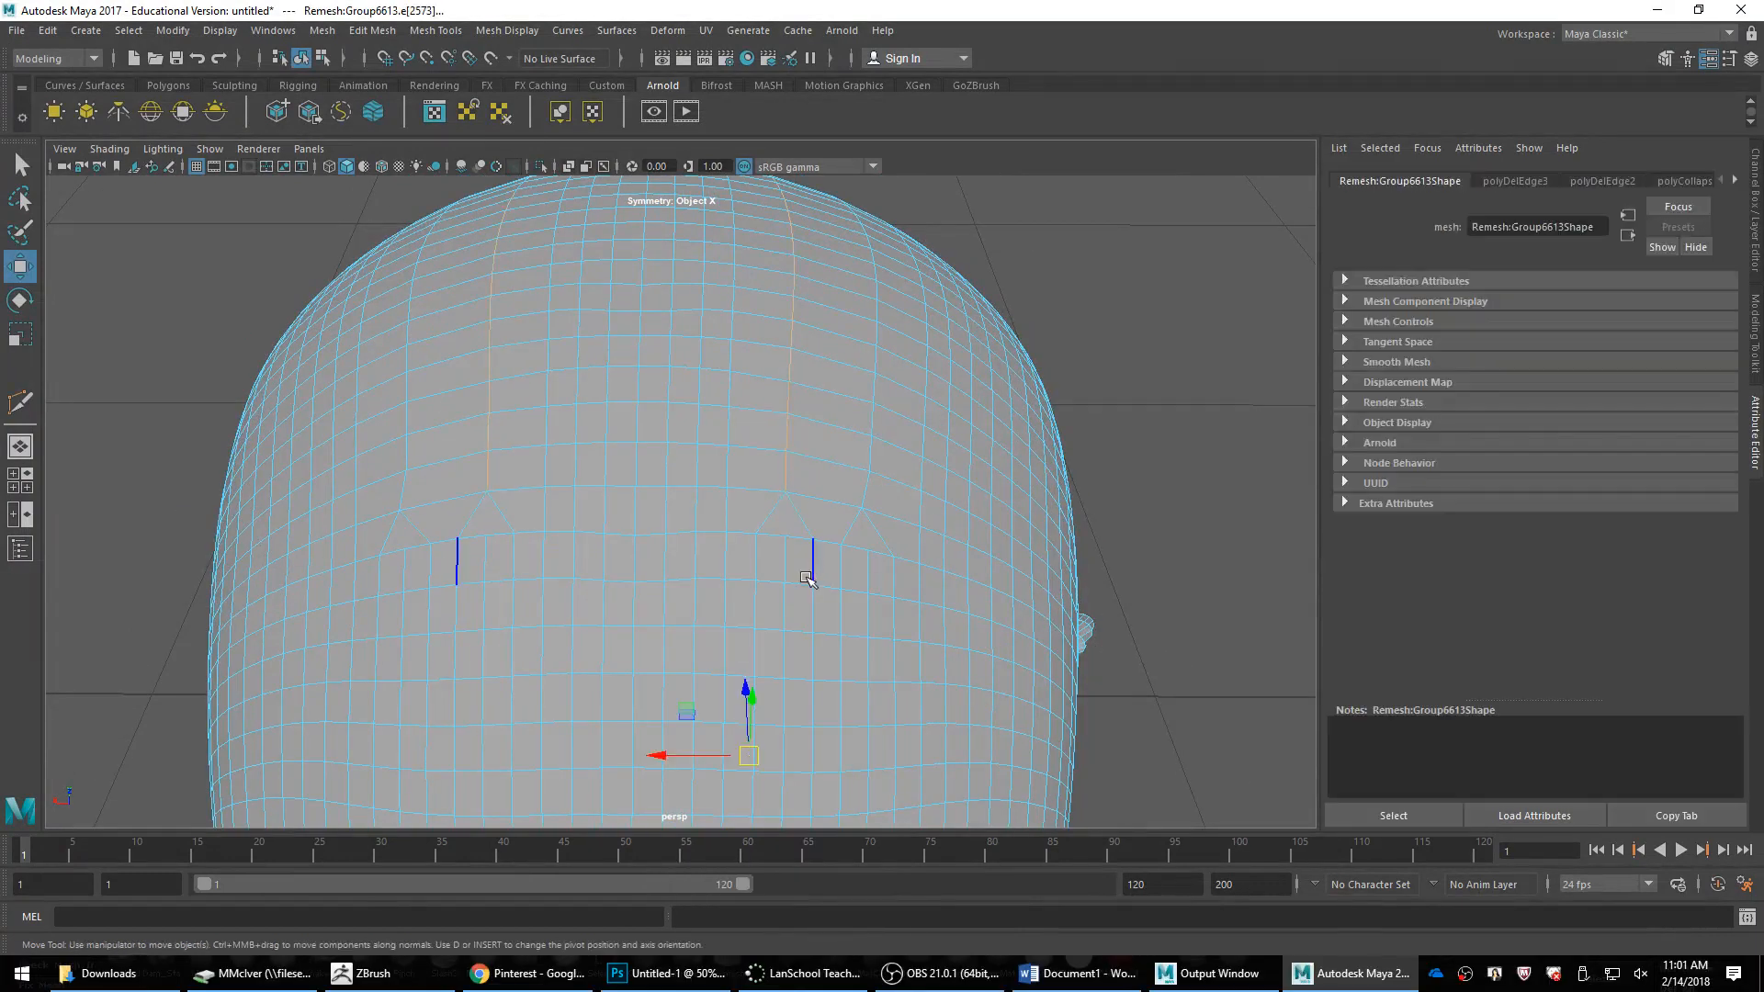
{"action": "left_click", "coordinate": [782, 557]}
{"action": "left_click", "coordinate": [783, 466]}
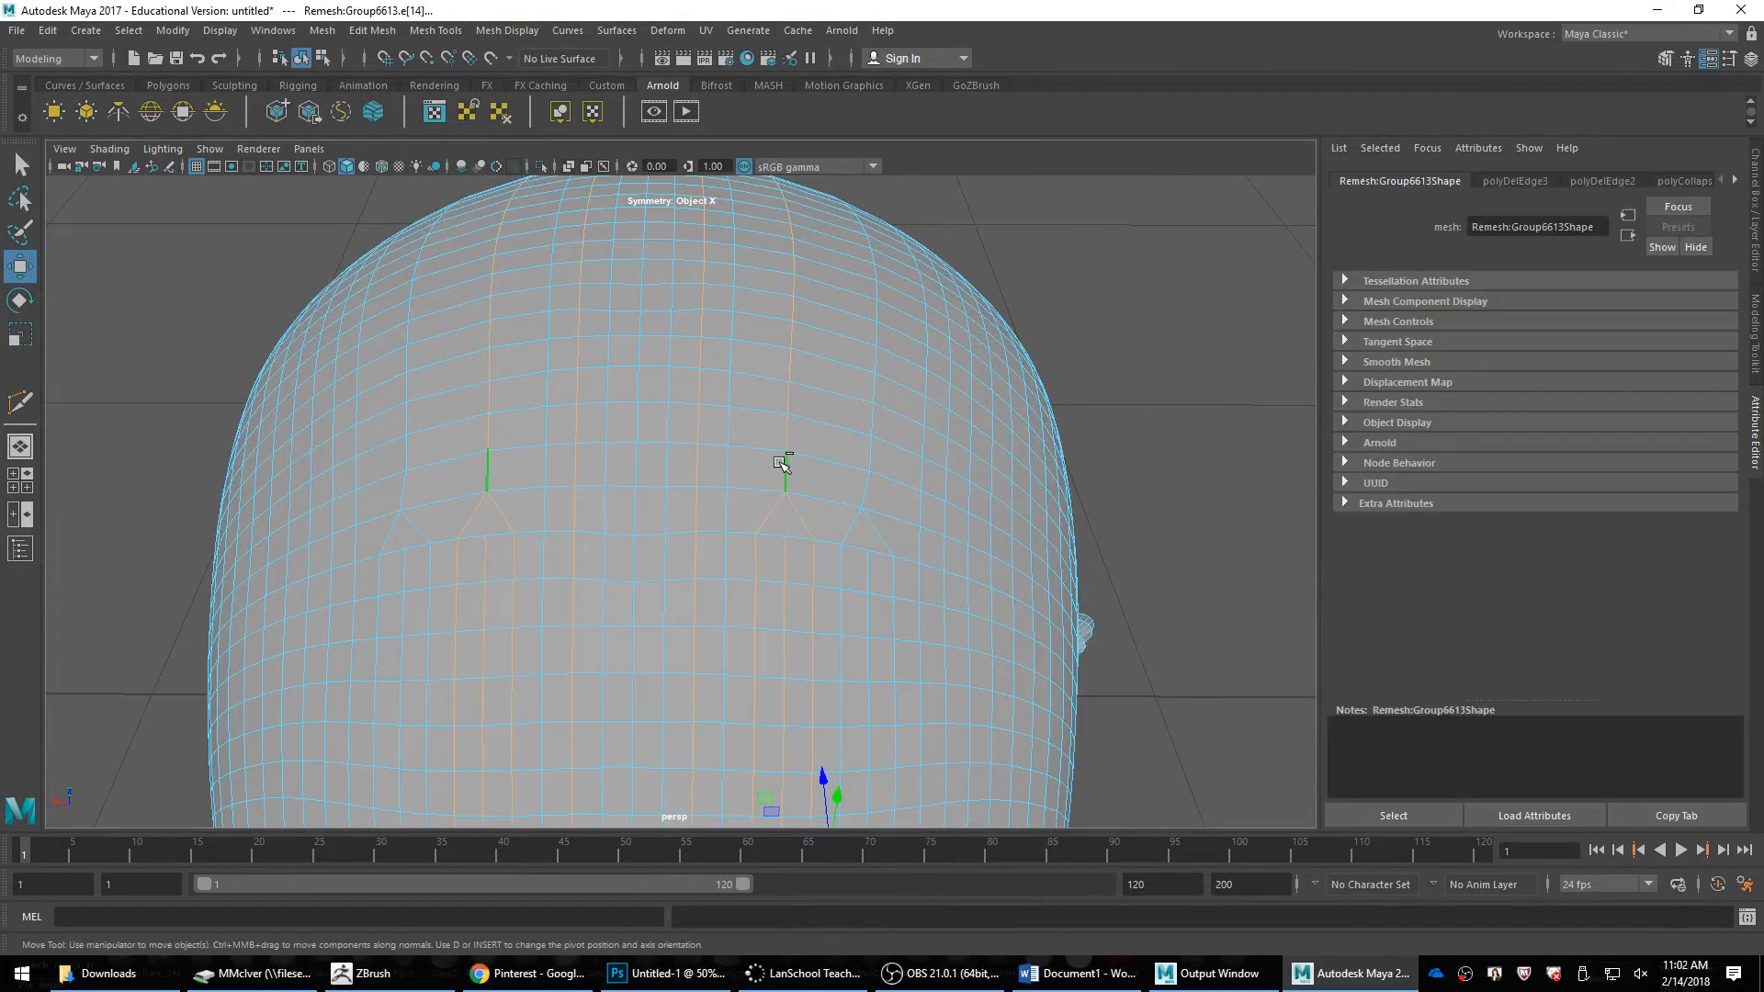
{"action": "left_click", "coordinate": [691, 512]}
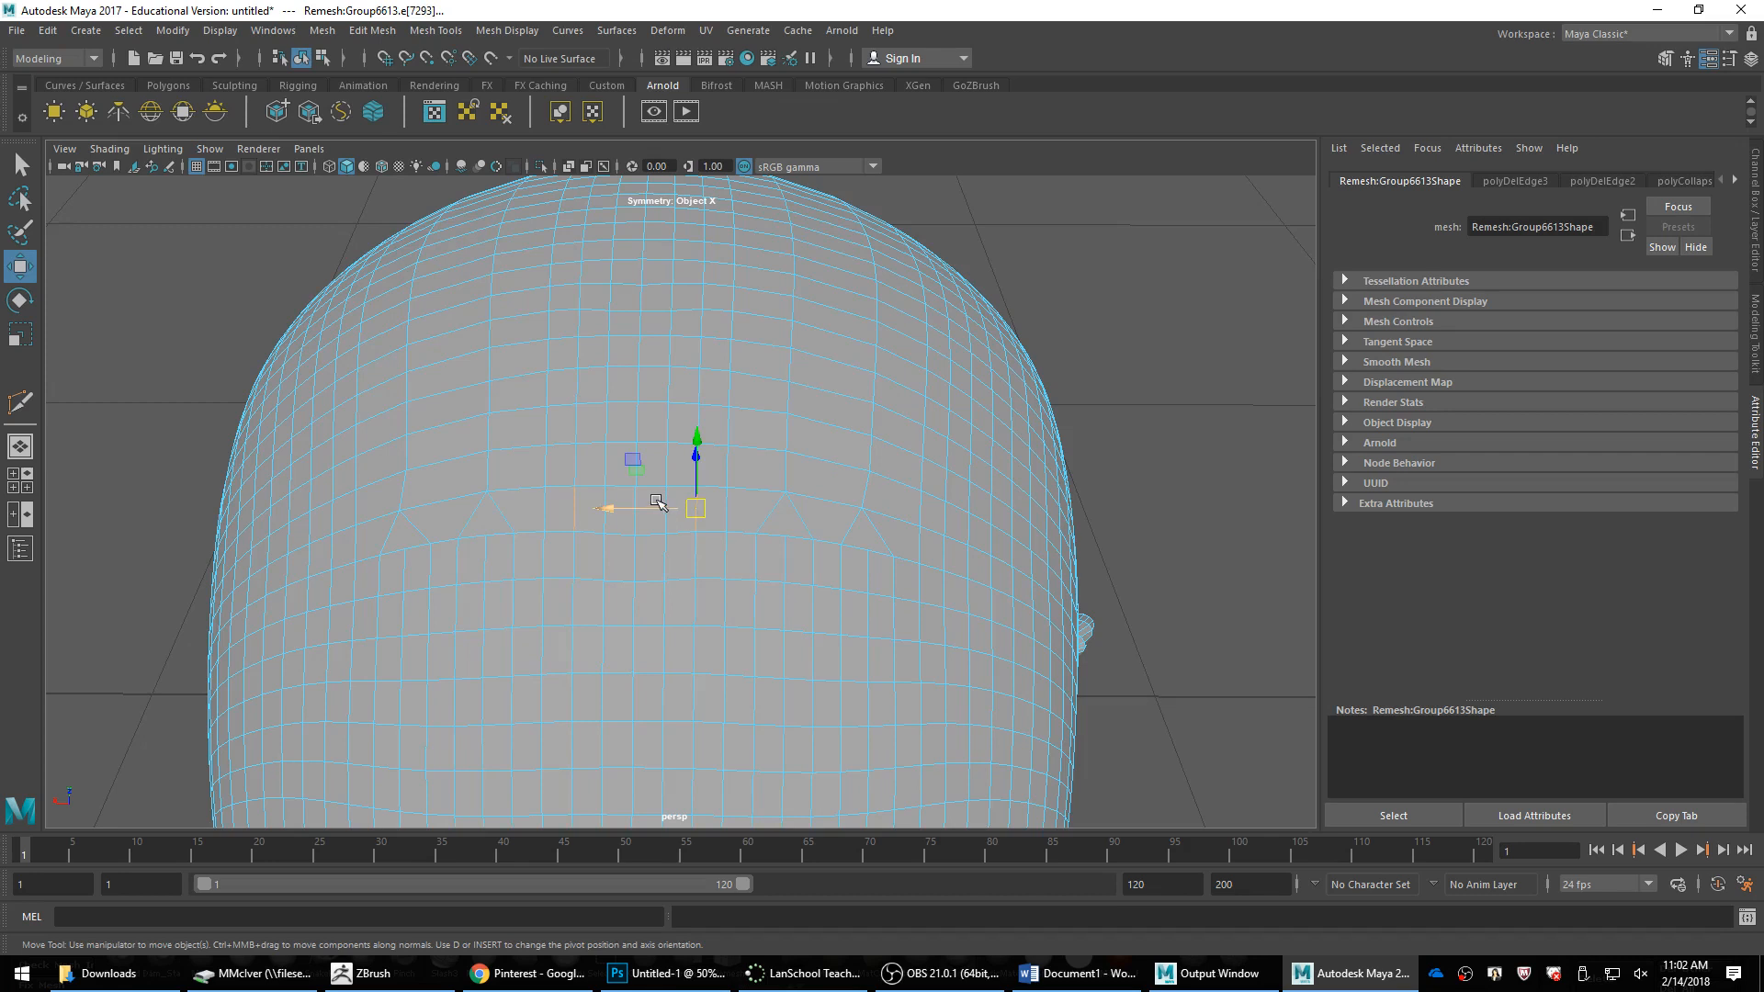
{"action": "scroll", "coordinate": [708, 512], "scroll_direction": "up", "scroll_amount": 4}
{"action": "left_click", "coordinate": [709, 493]}
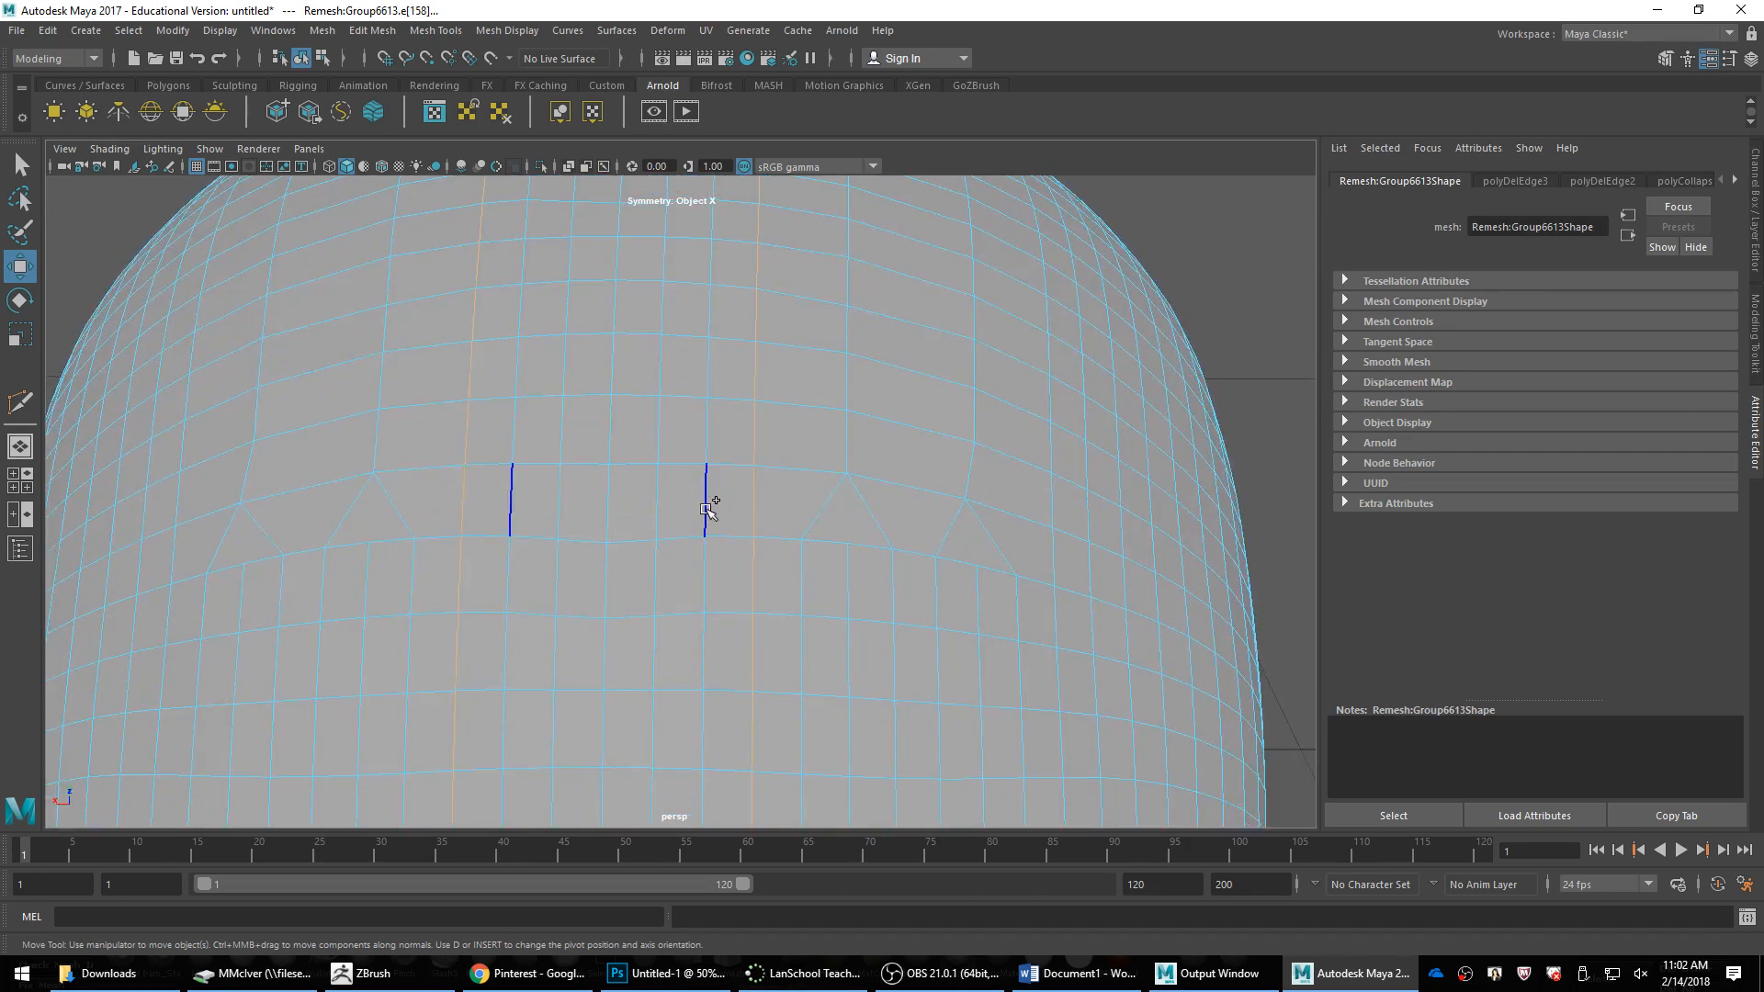
{"action": "left_click", "coordinate": [678, 501]}
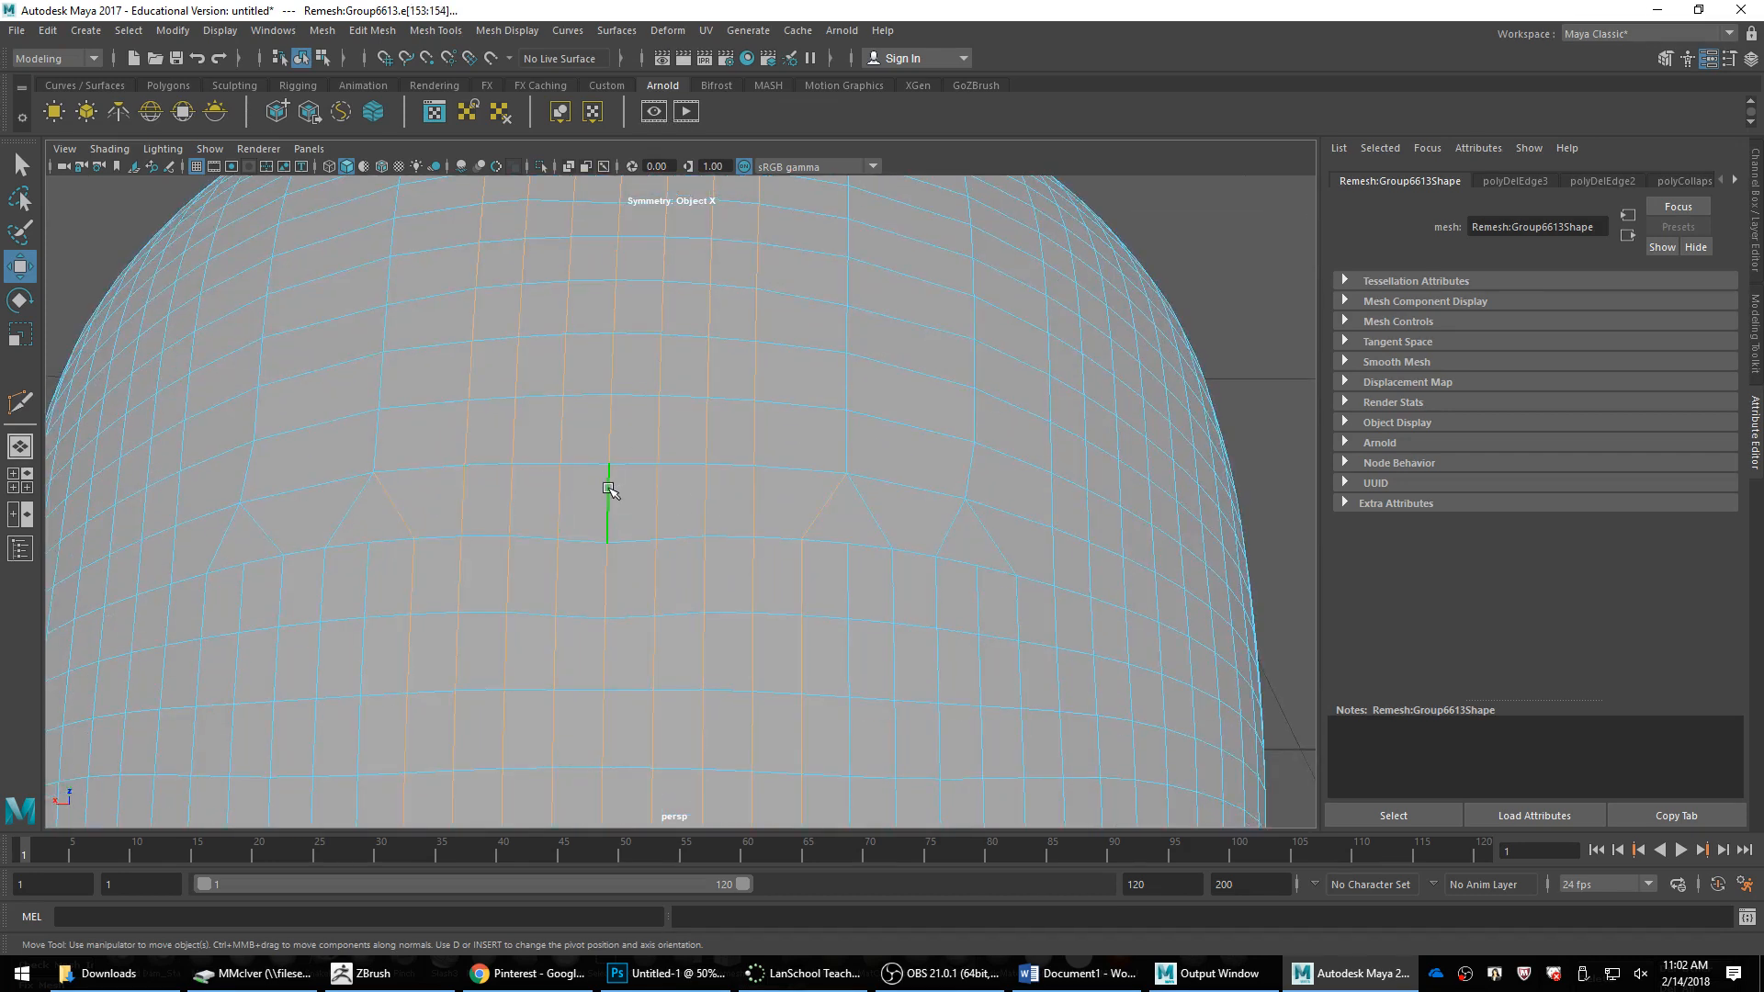
{"action": "right_click_drag", "start_coordinate": [609, 491], "coordinate": [595, 491], "text": "shift"}
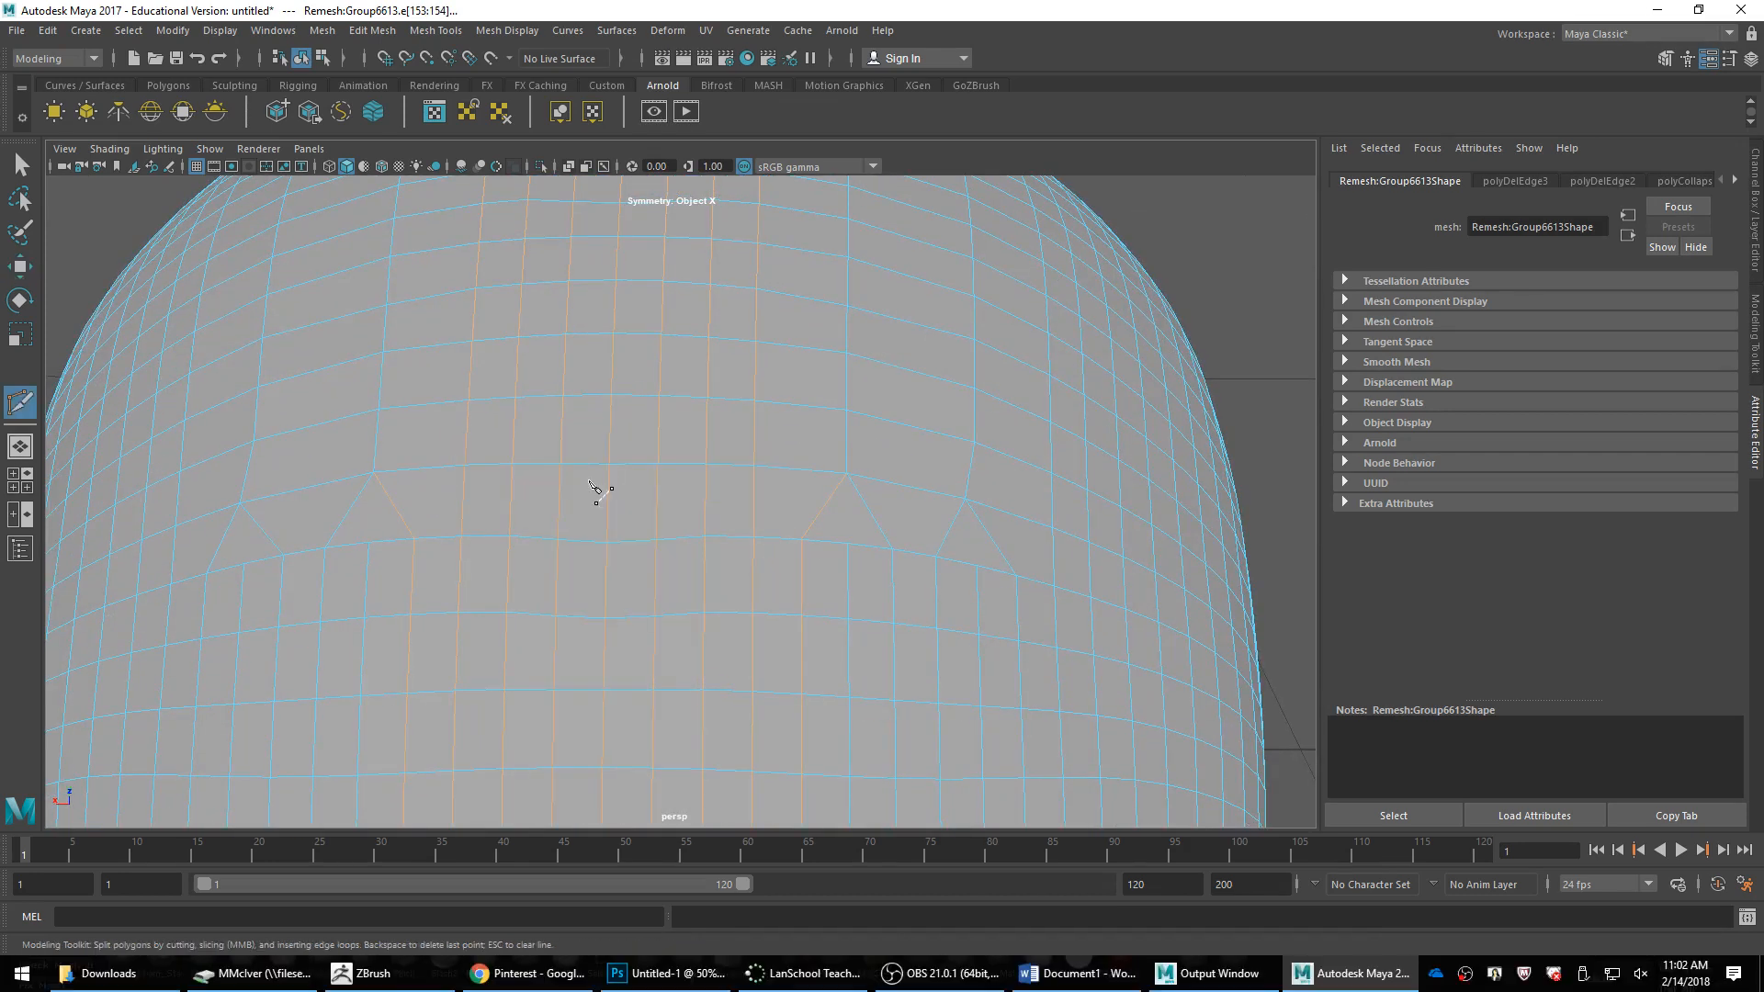
{"action": "key", "text": "w"}
{"action": "left_click", "coordinate": [642, 466]}
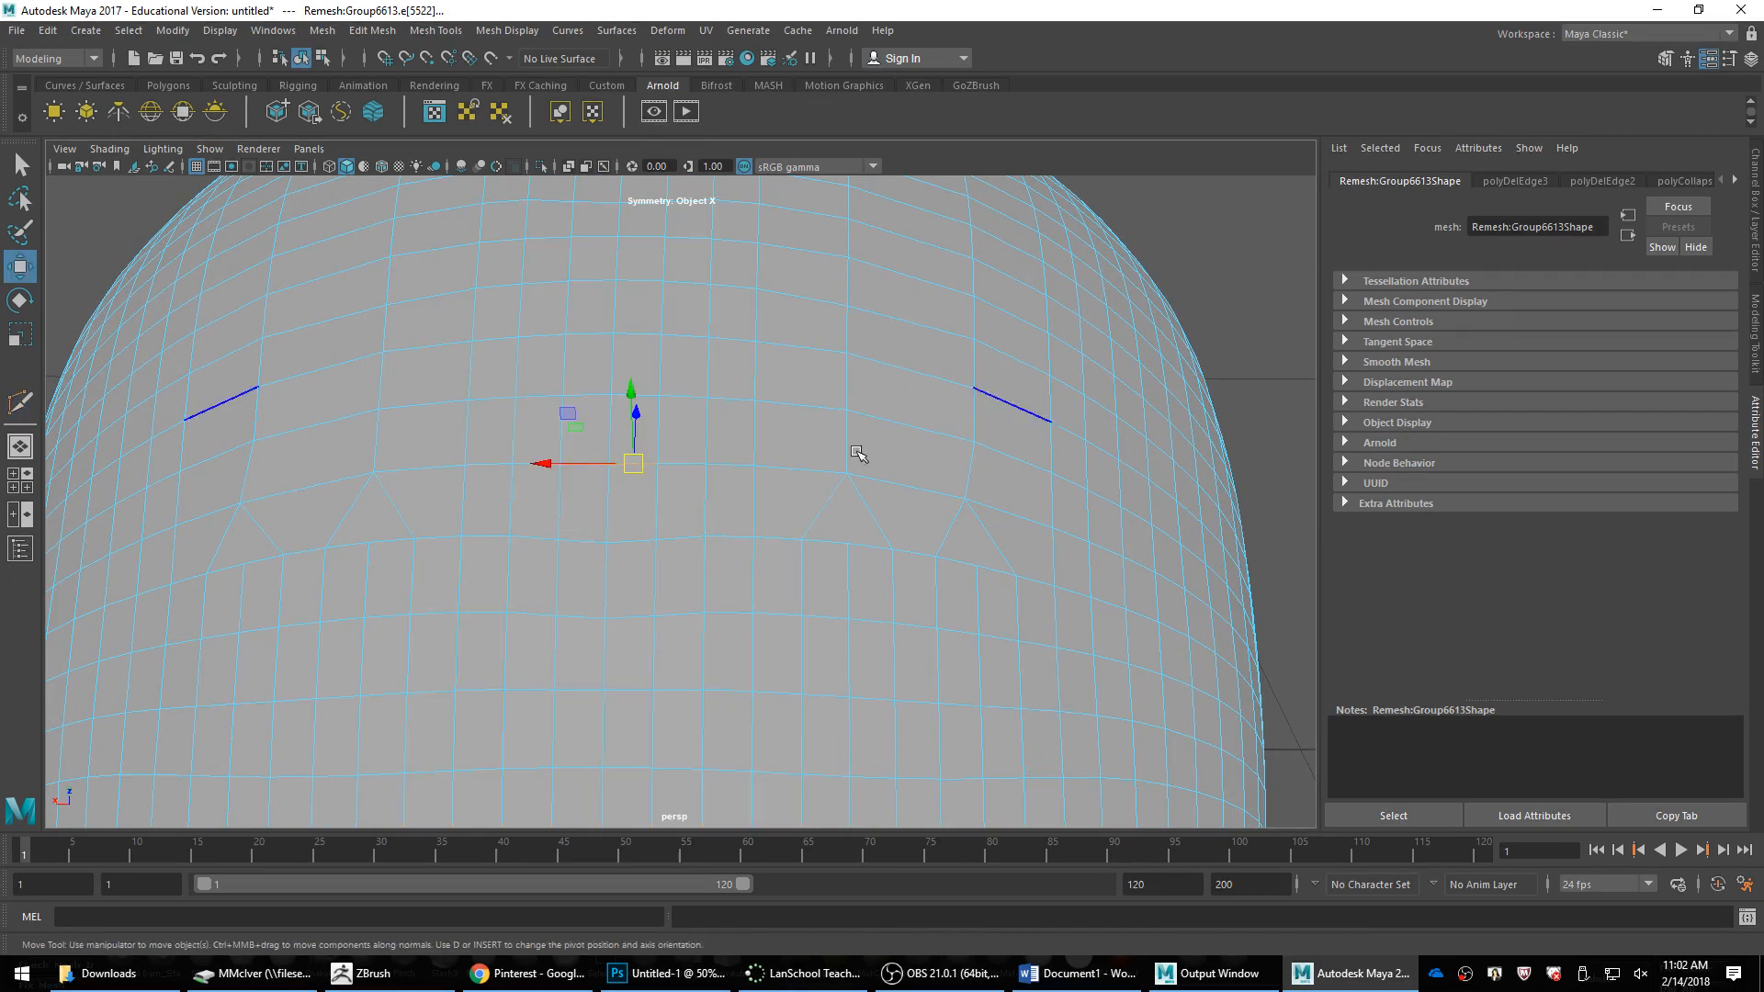
Step: Use Multi-Cut to cut a symmetrical edge path from the crown's centre-line vertex through the midpoints of the two neighbouring lengthwise edges
{"action": "right_click_drag", "start_coordinate": [496, 469], "coordinate": [464, 483], "text": "shift"}
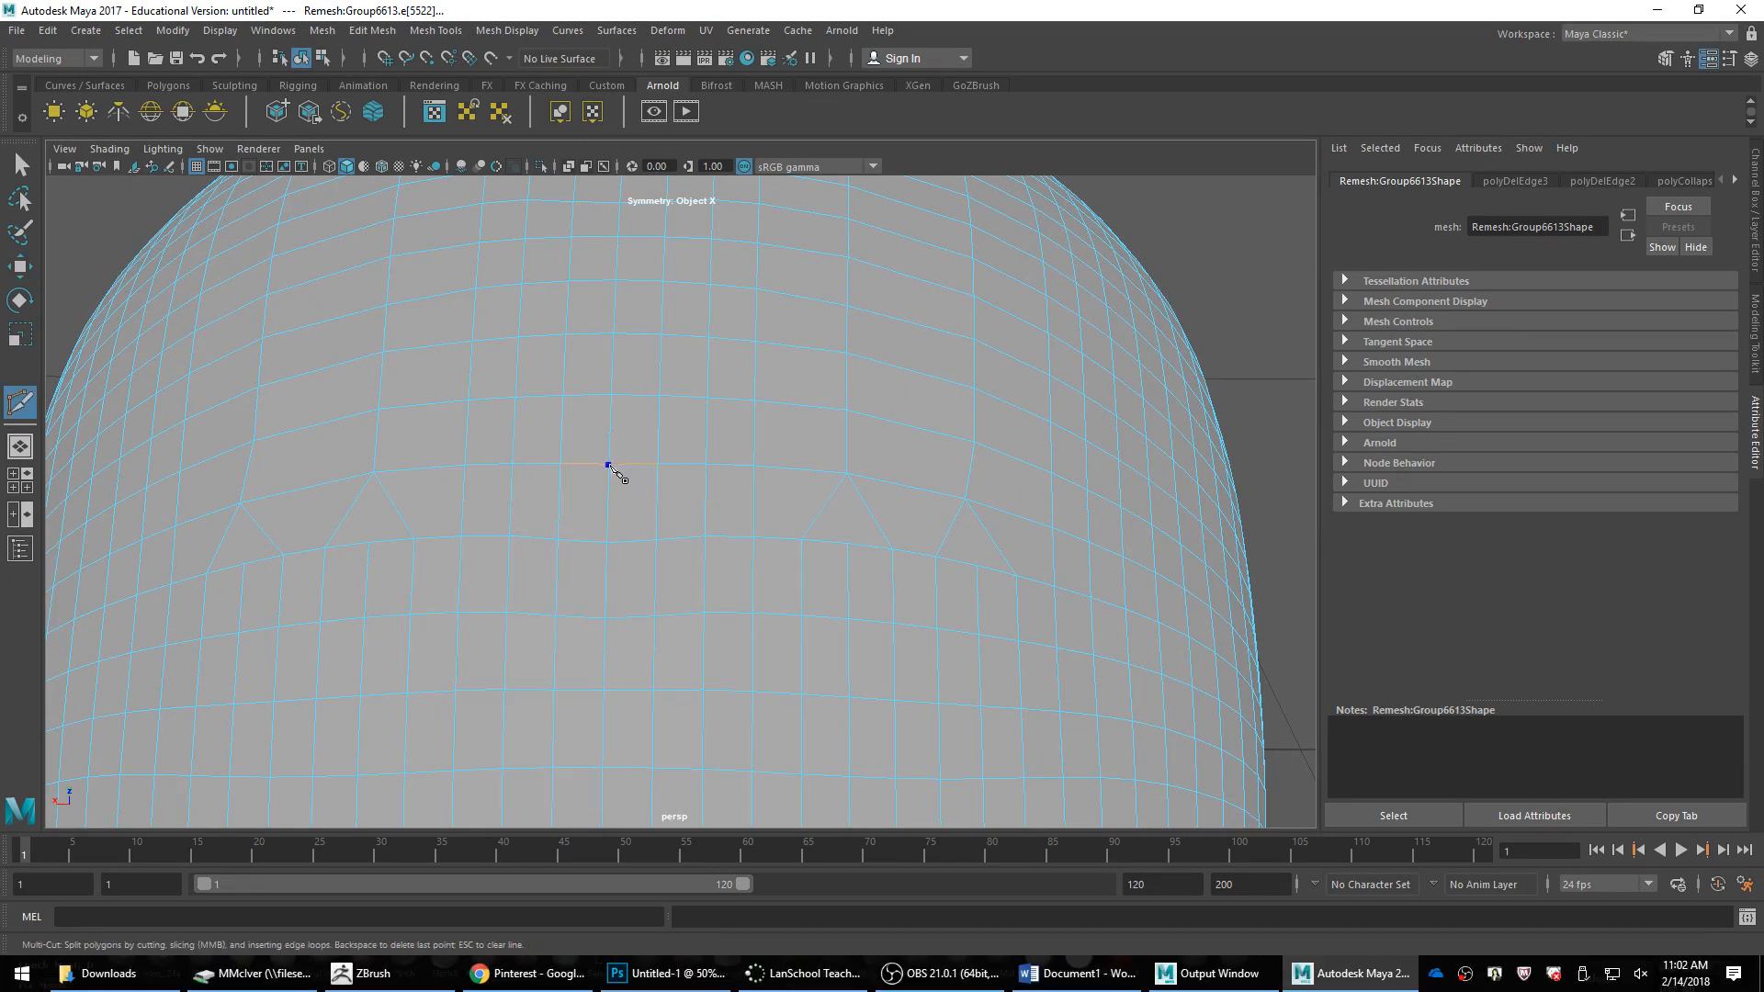
{"action": "left_click", "coordinate": [608, 465]}
{"action": "left_click", "coordinate": [656, 505]}
{"action": "key", "text": "w"}
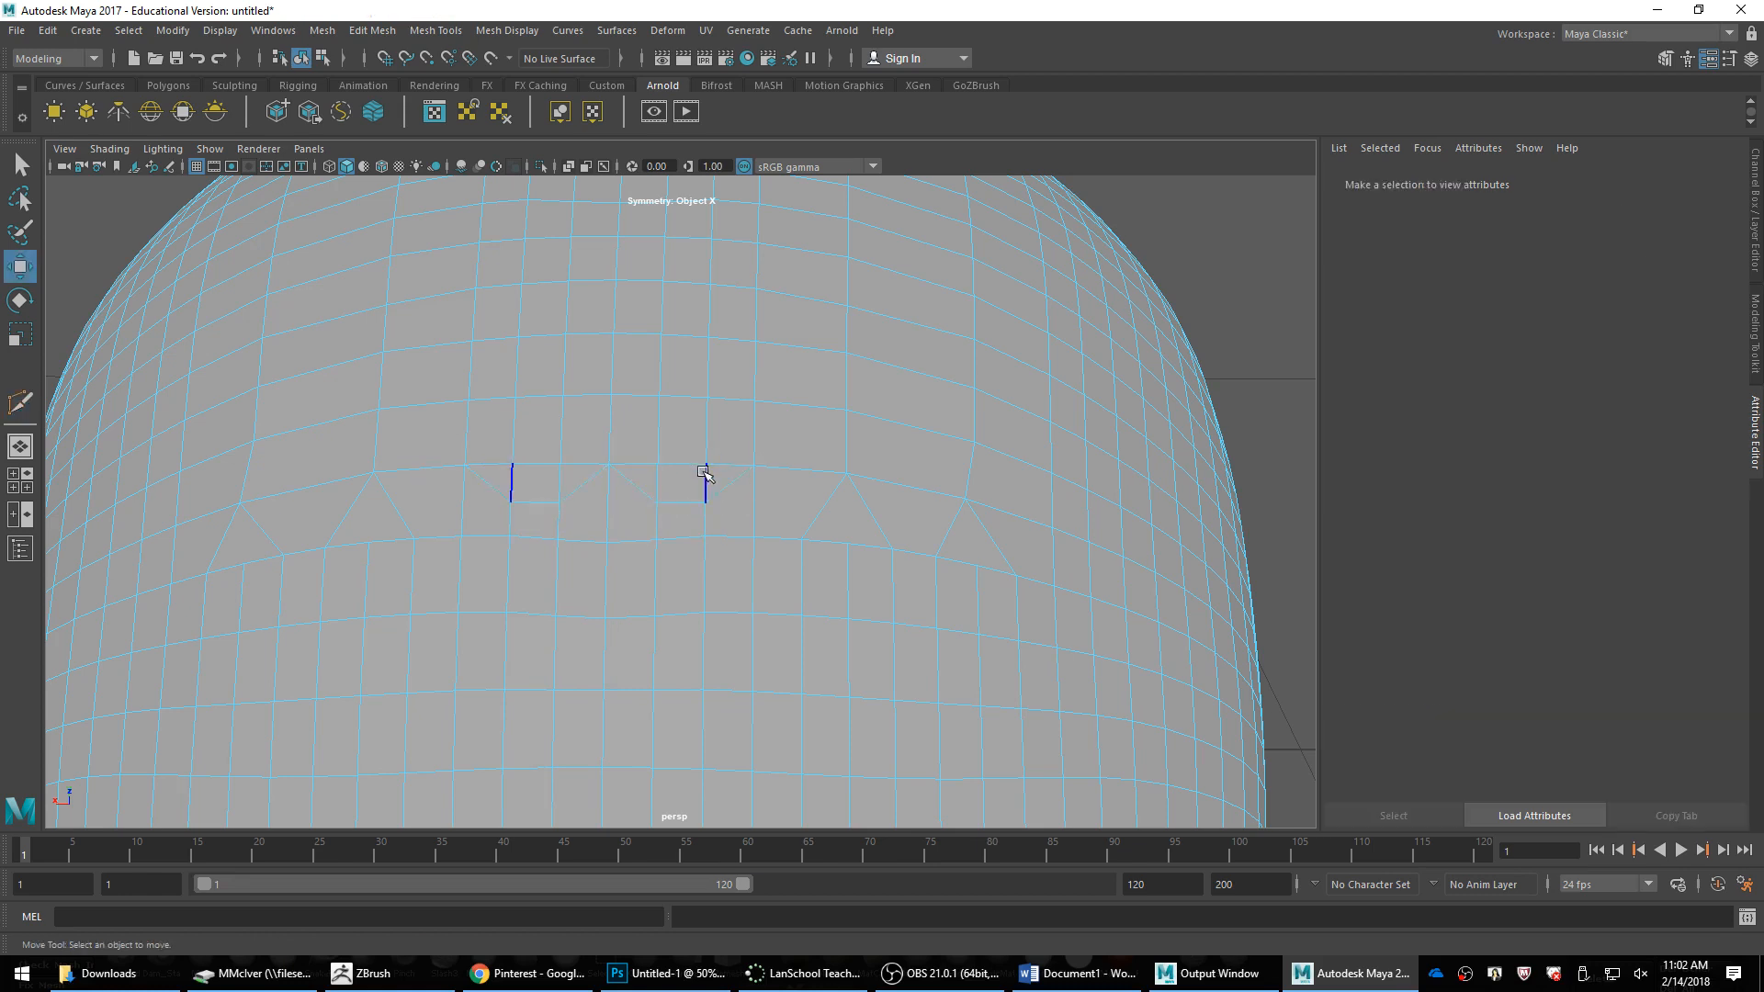
Step: Delete the two short edges above the new cut and the two edge loops continuing from them over the head, symmetrically
{"action": "left_click", "coordinate": [656, 492], "text": "shift"}
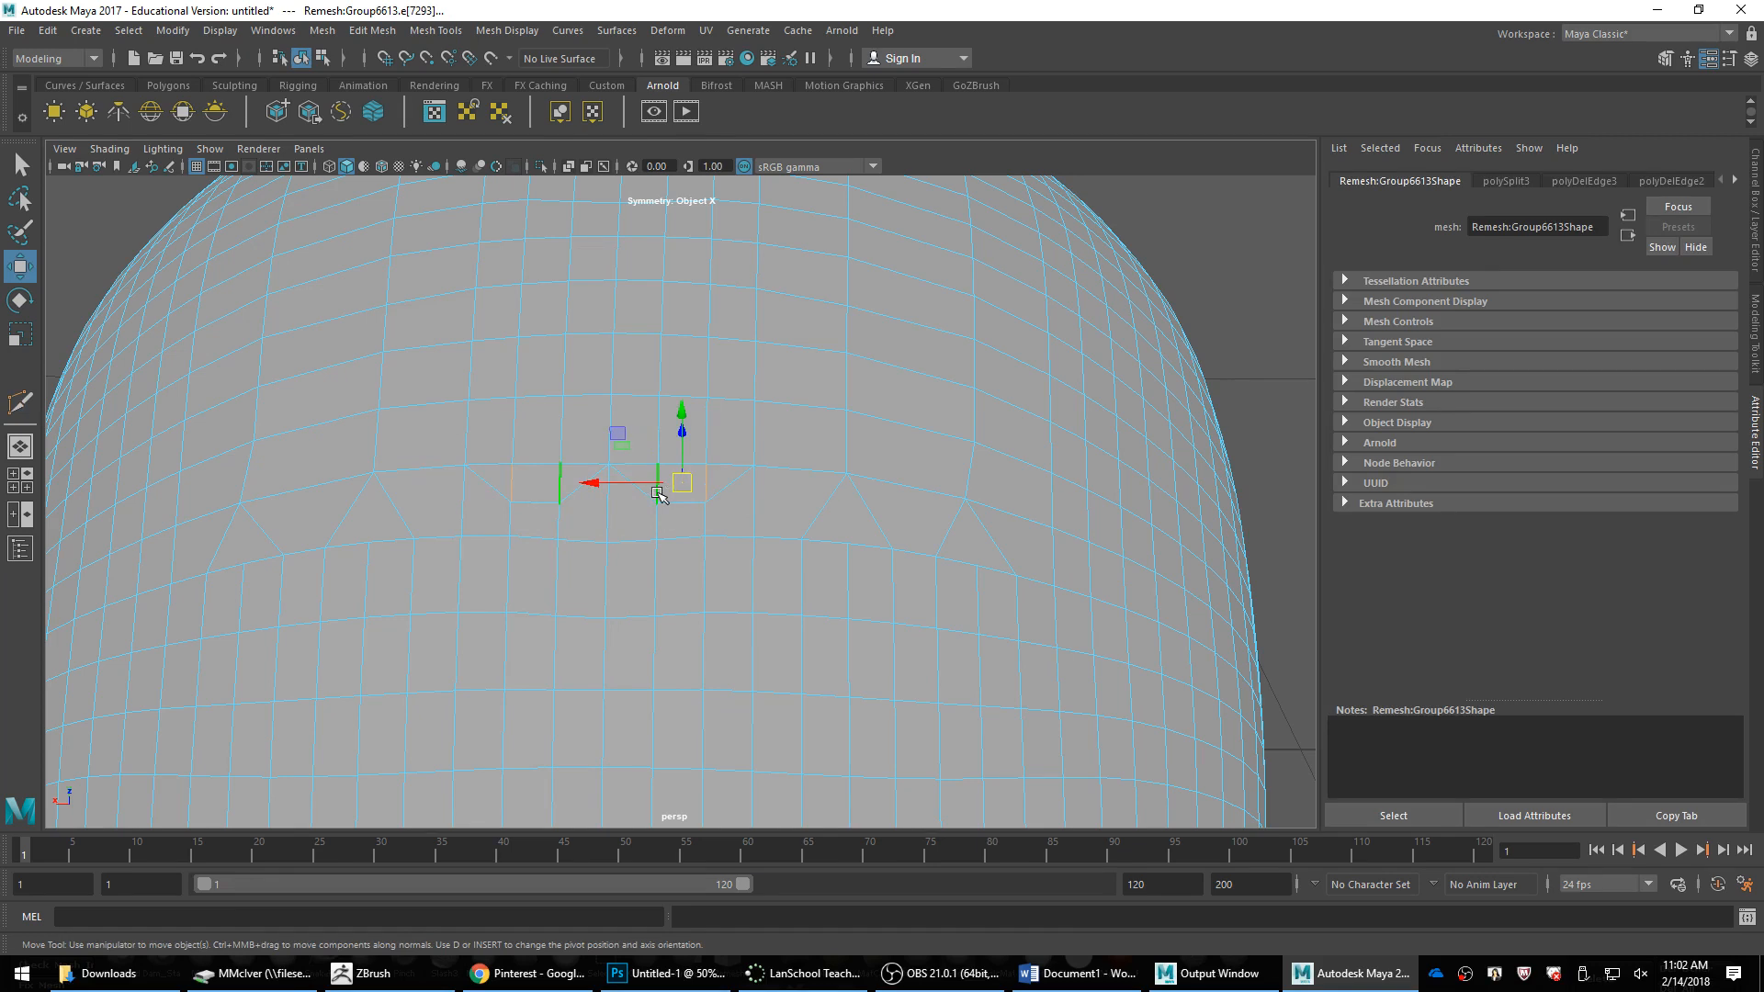
{"action": "key", "text": "Delete"}
{"action": "double_click", "coordinate": [706, 417]}
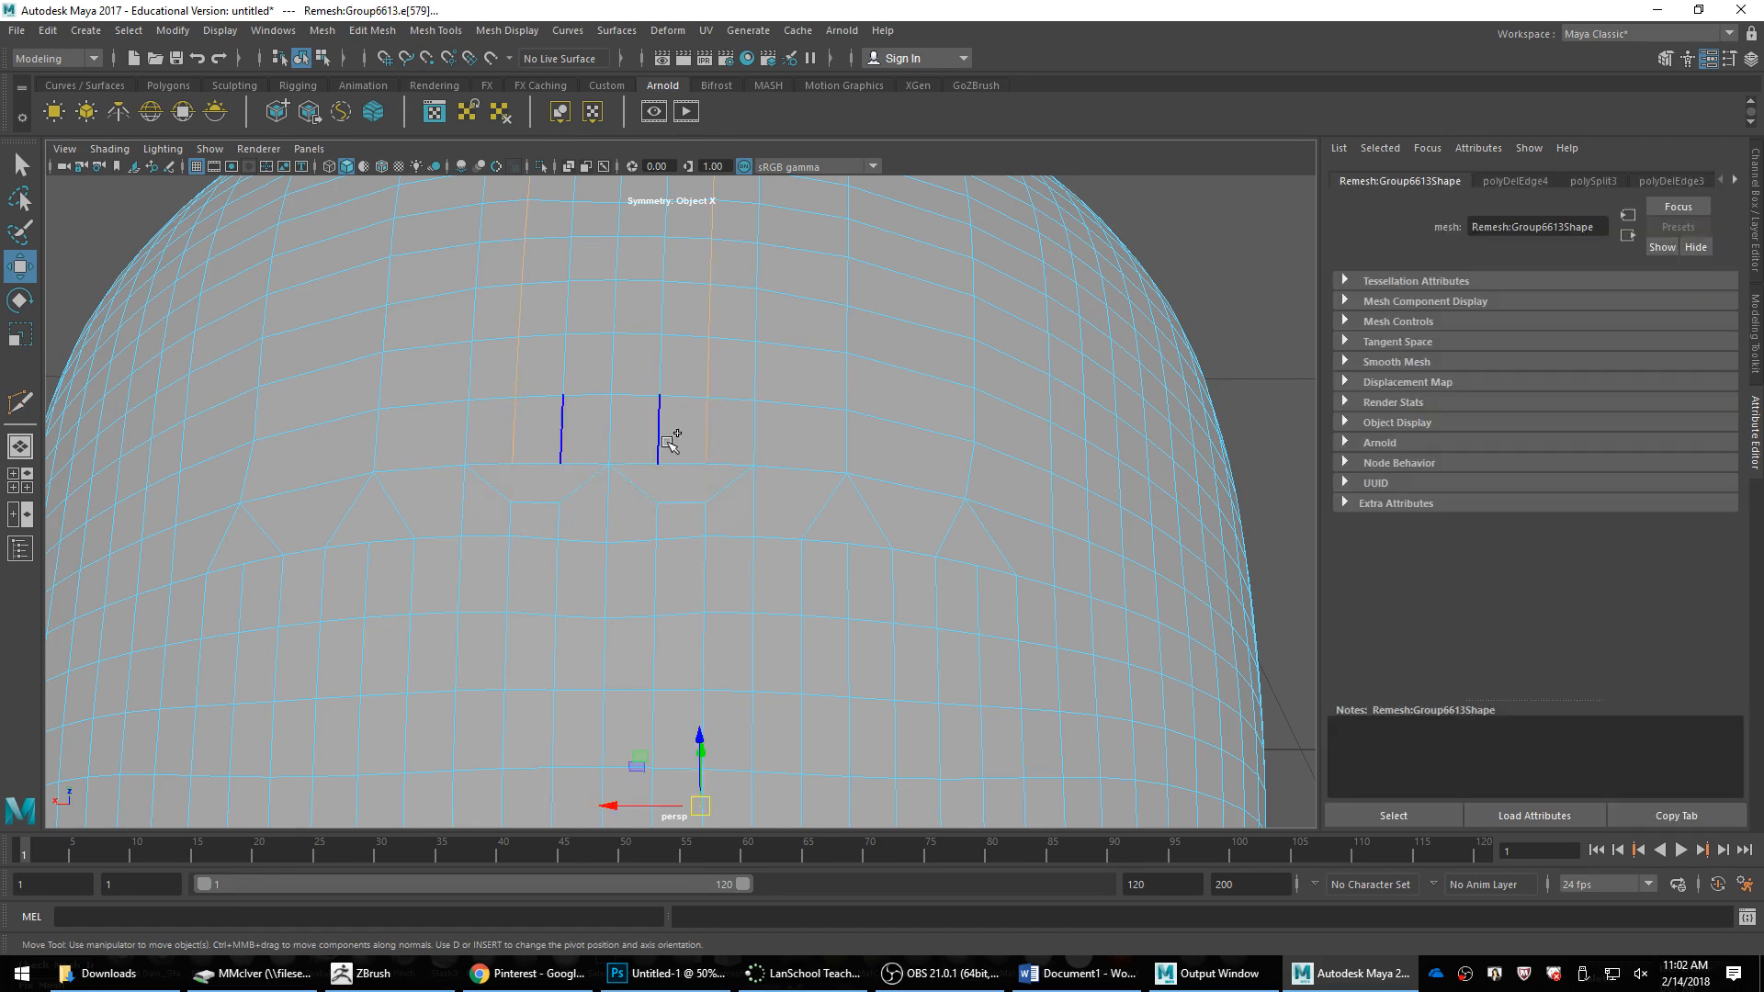
{"action": "double_click", "coordinate": [663, 433], "text": "shift"}
{"action": "scroll", "coordinate": [669, 432], "scroll_direction": "down", "scroll_amount": 6}
{"action": "left_click_drag", "start_coordinate": [862, 551], "coordinate": [870, 417], "text": "alt"}
{"action": "key", "text": "Delete"}
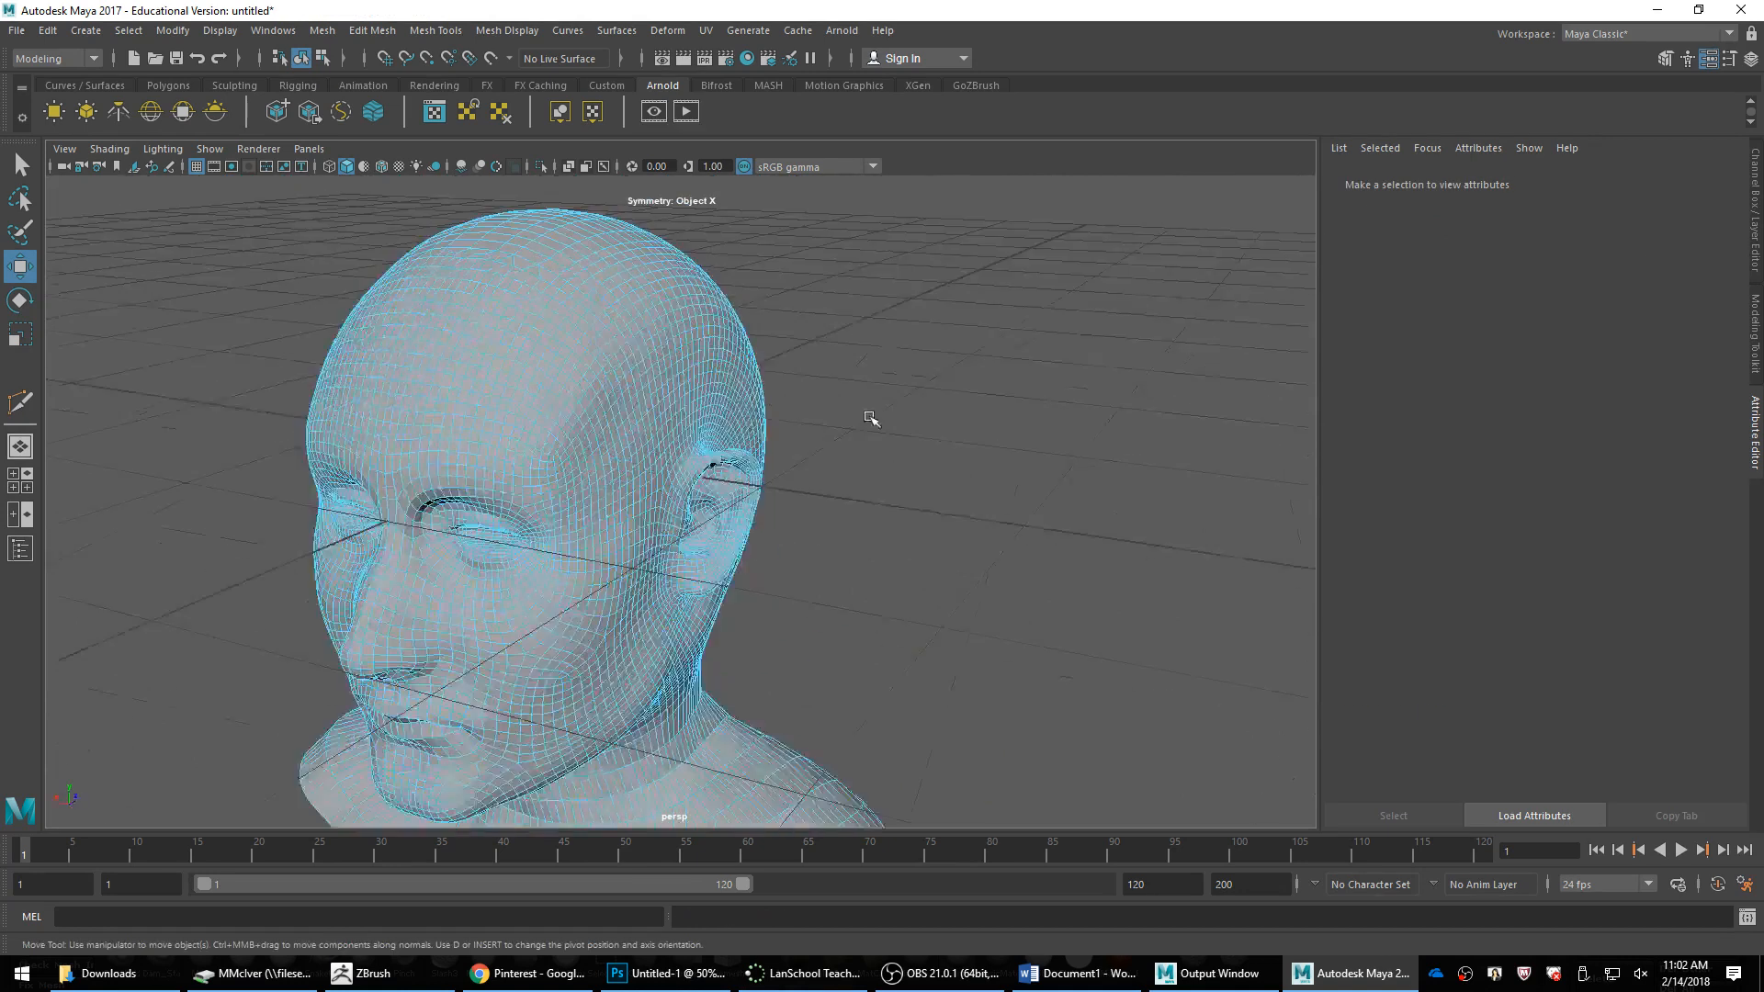
Step: Examine the edited crown up close and the whole head from the side for remaining irregular edge flow
{"action": "scroll", "coordinate": [869, 417], "scroll_direction": "up", "scroll_amount": 5}
{"action": "middle_click_drag", "start_coordinate": [689, 414], "coordinate": [1039, 760], "text": "alt"}
{"action": "left_click_drag", "start_coordinate": [1039, 760], "coordinate": [964, 673], "text": "alt"}
{"action": "middle_click_drag", "start_coordinate": [963, 625], "coordinate": [918, 571], "text": "alt"}
{"action": "scroll", "coordinate": [918, 570], "scroll_direction": "up", "scroll_amount": 8}
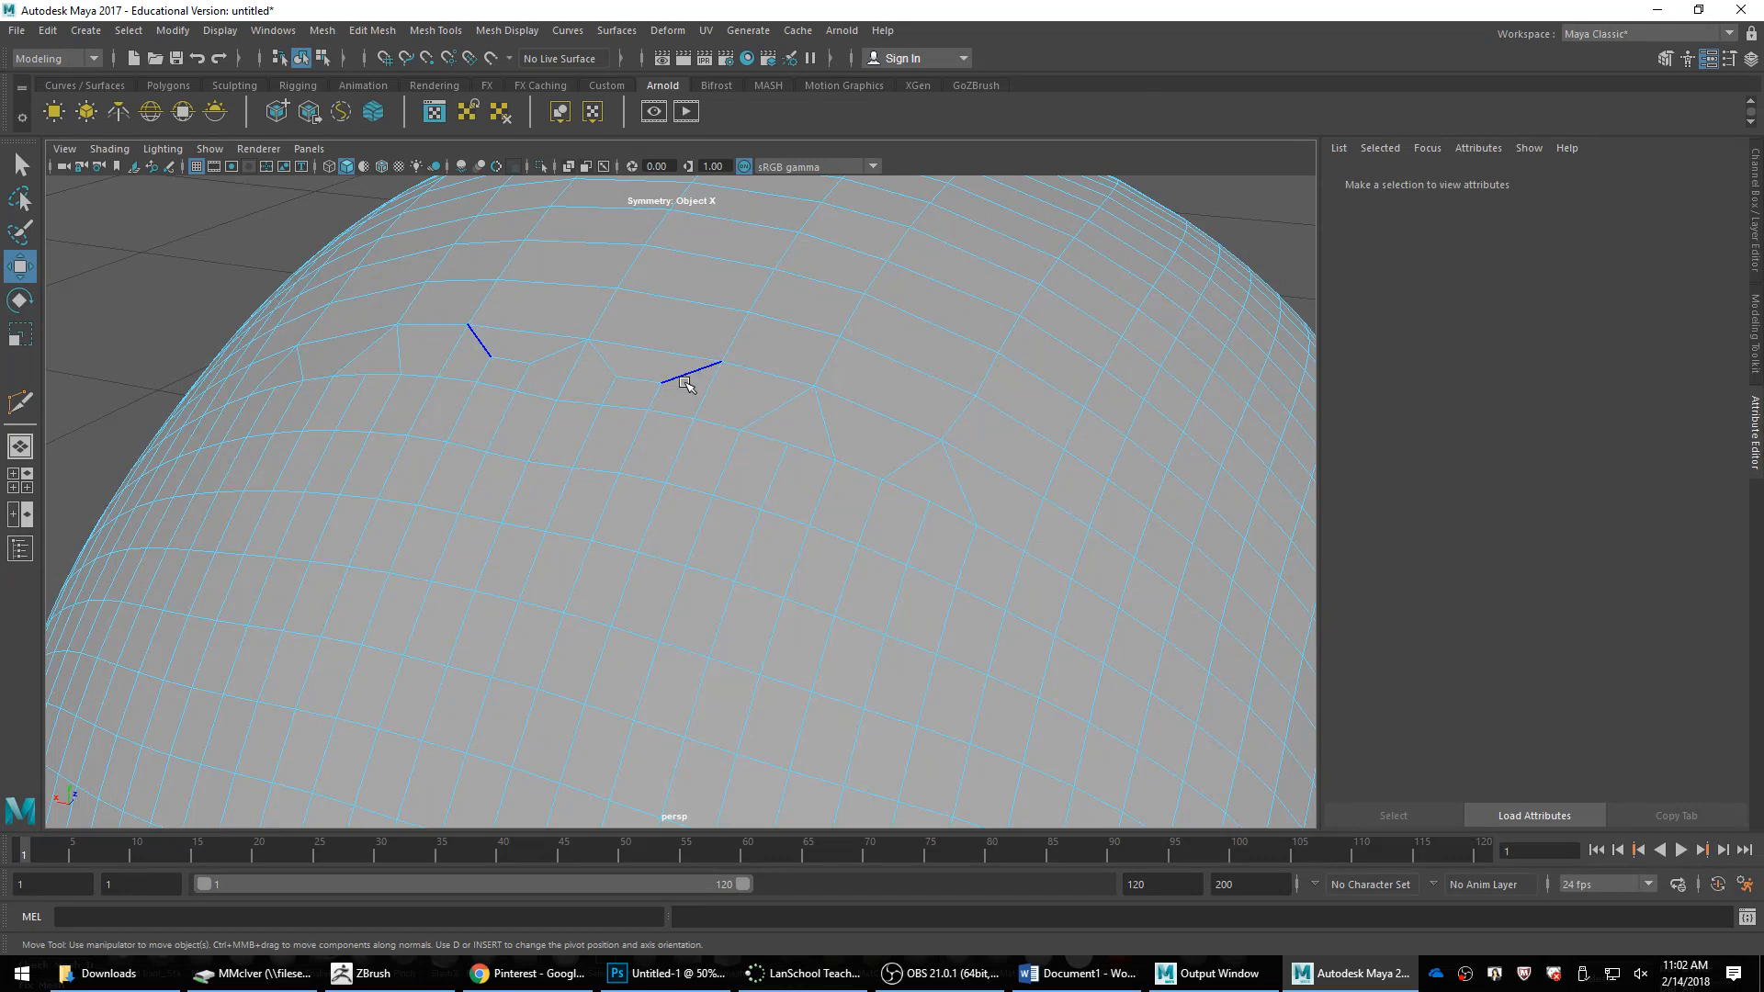
{"action": "scroll", "coordinate": [685, 383], "scroll_direction": "down", "scroll_amount": 6}
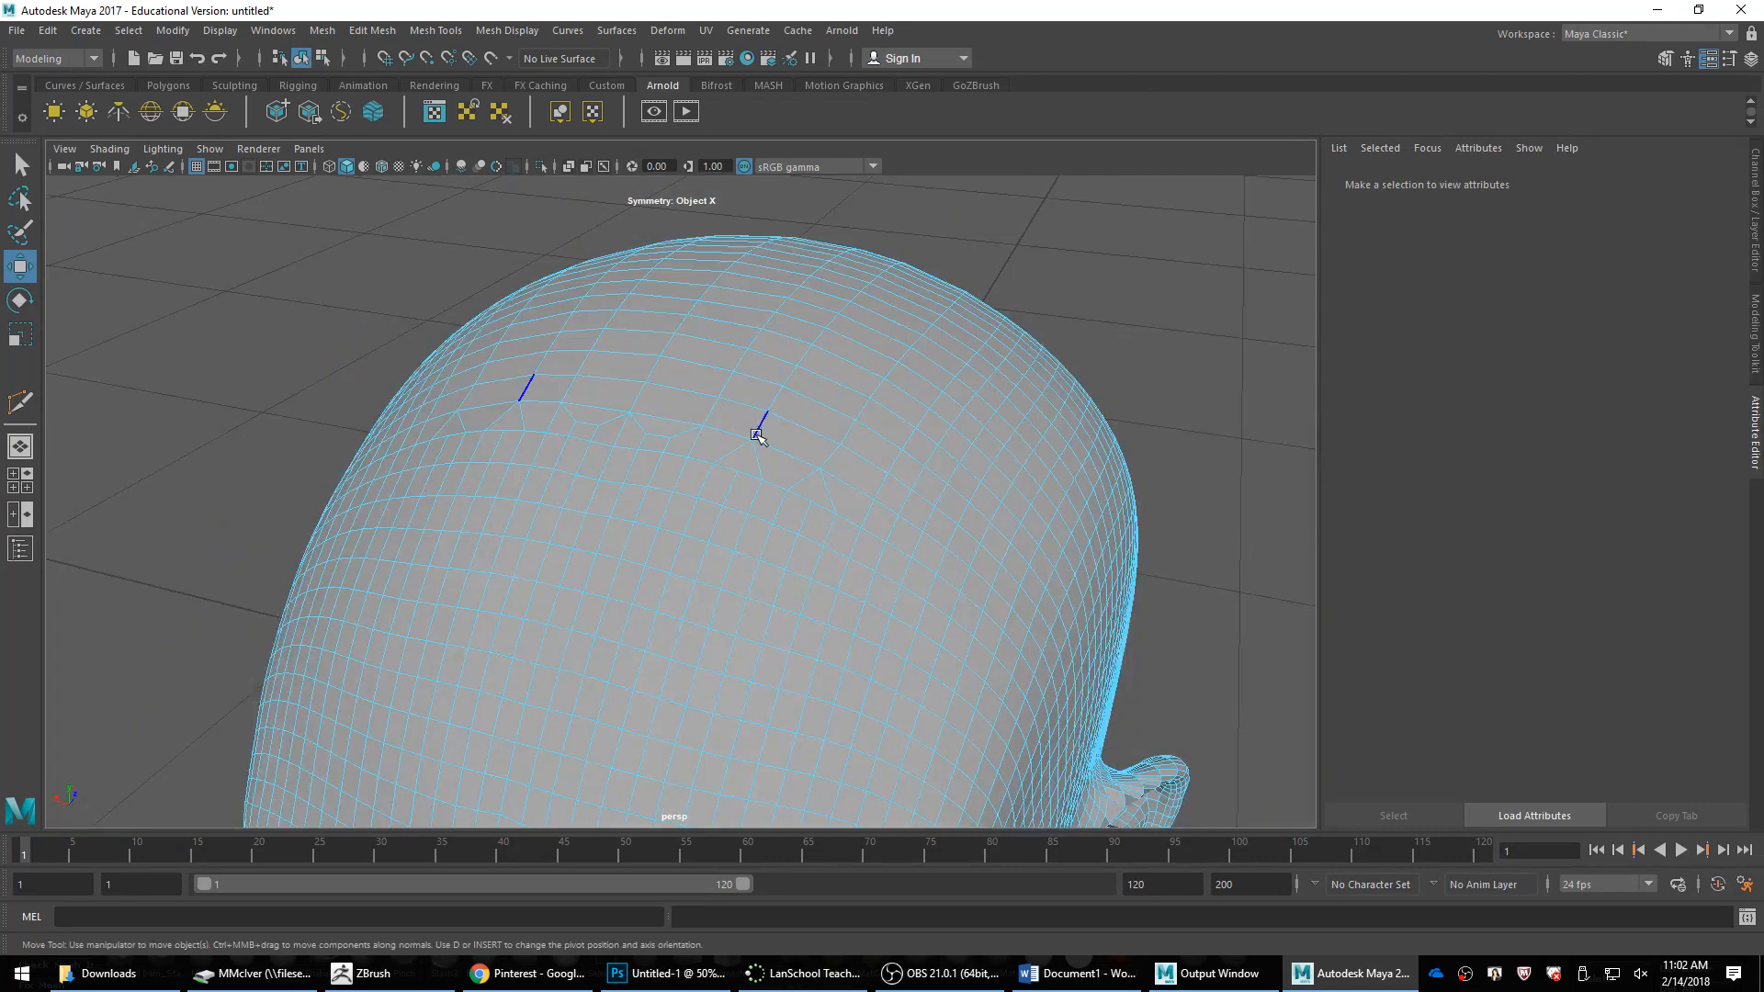
{"action": "scroll", "coordinate": [757, 436], "scroll_direction": "down", "scroll_amount": 5}
{"action": "left_click_drag", "start_coordinate": [757, 436], "coordinate": [868, 500], "text": "alt"}
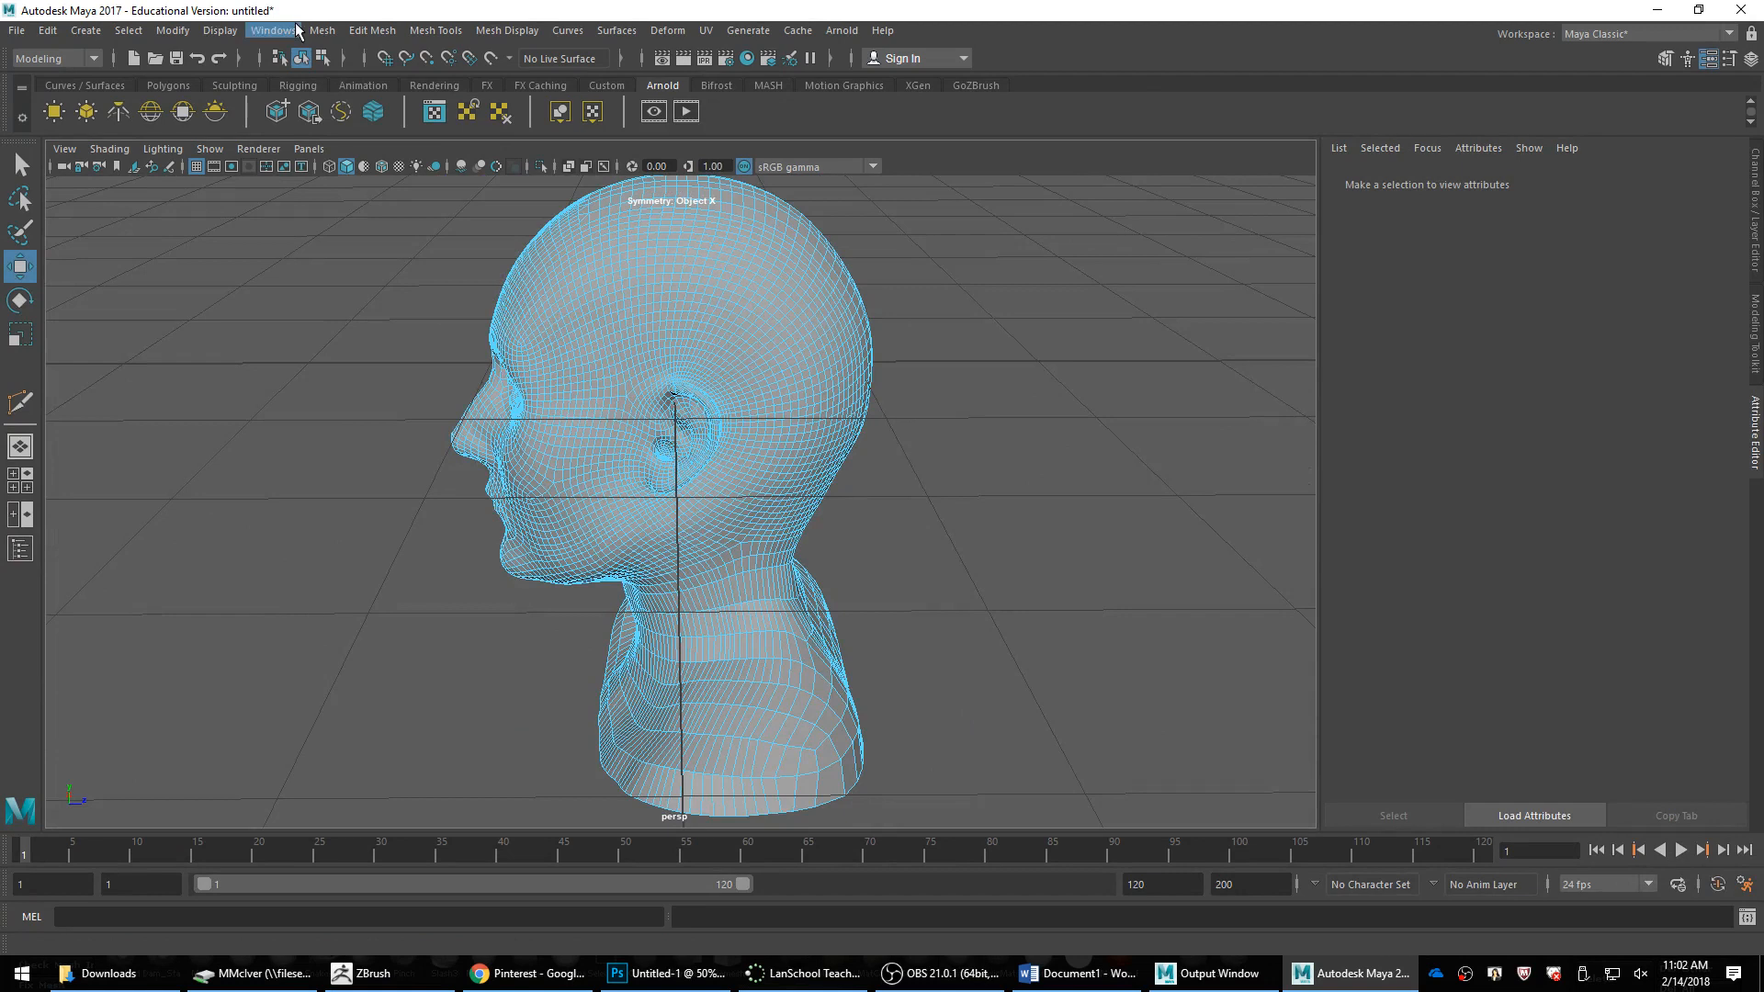
Step: Turn on the Poly Count heads-up display in the viewport
{"action": "left_click", "coordinate": [221, 30]}
{"action": "mouse_move", "coordinate": [272, 95]}
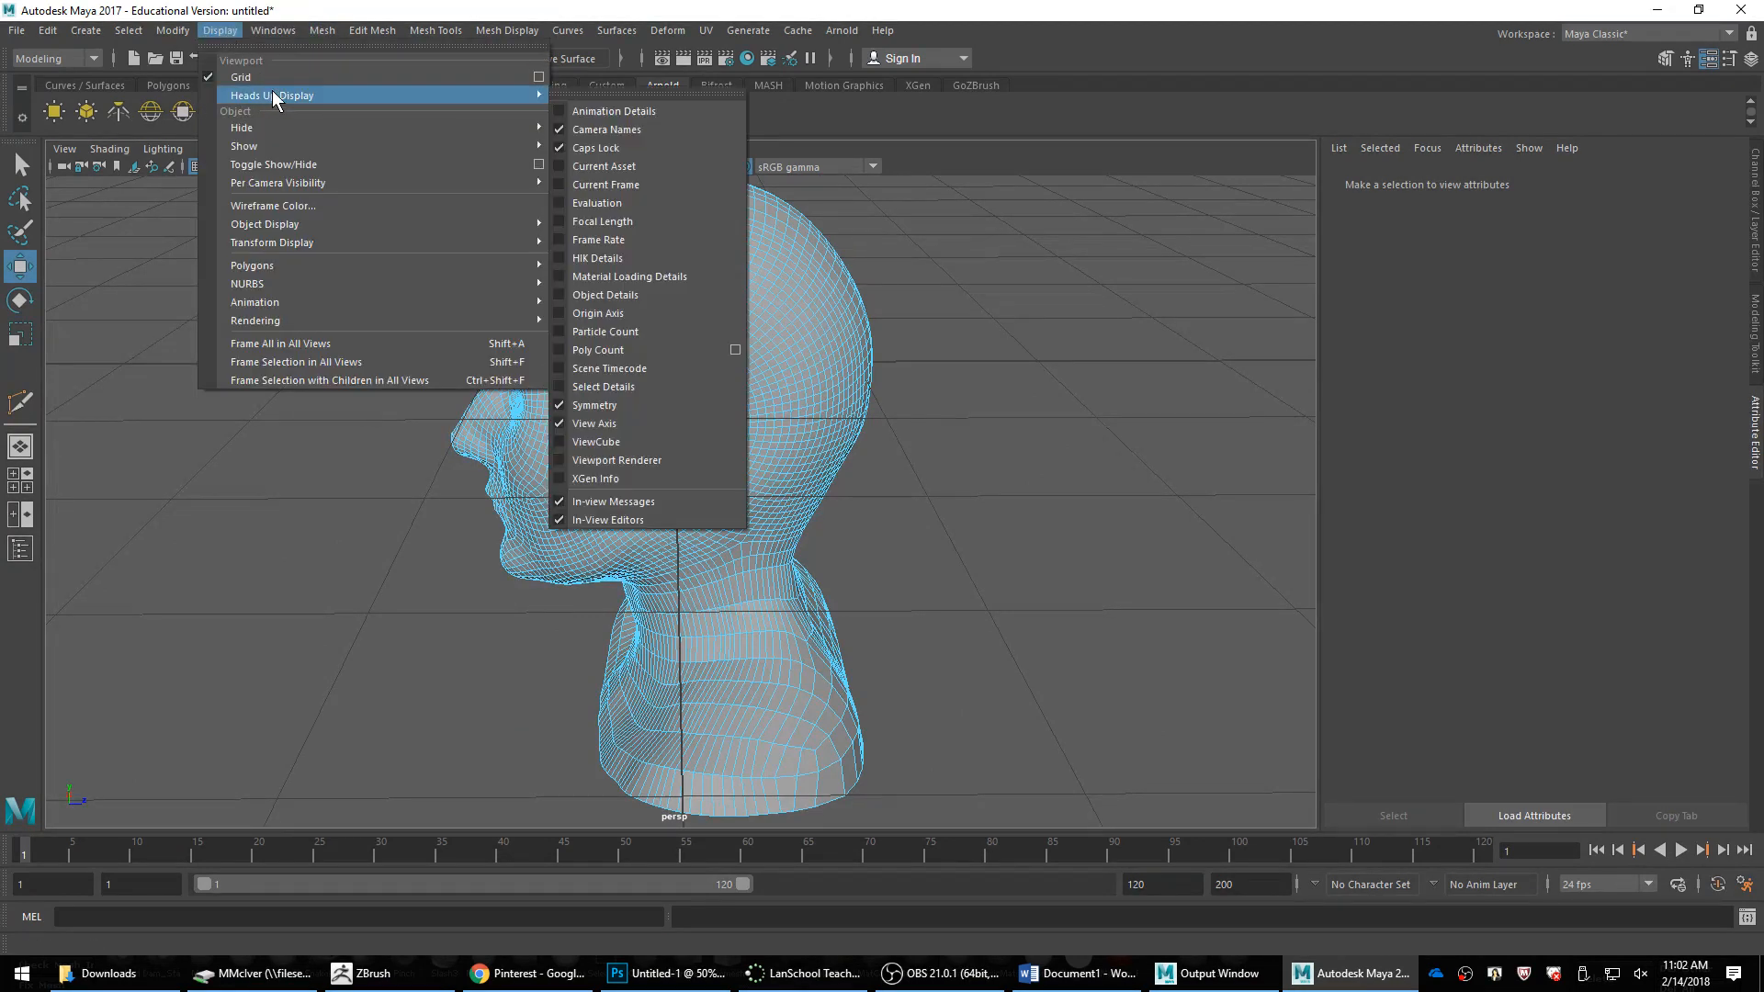
{"action": "left_click", "coordinate": [624, 351]}
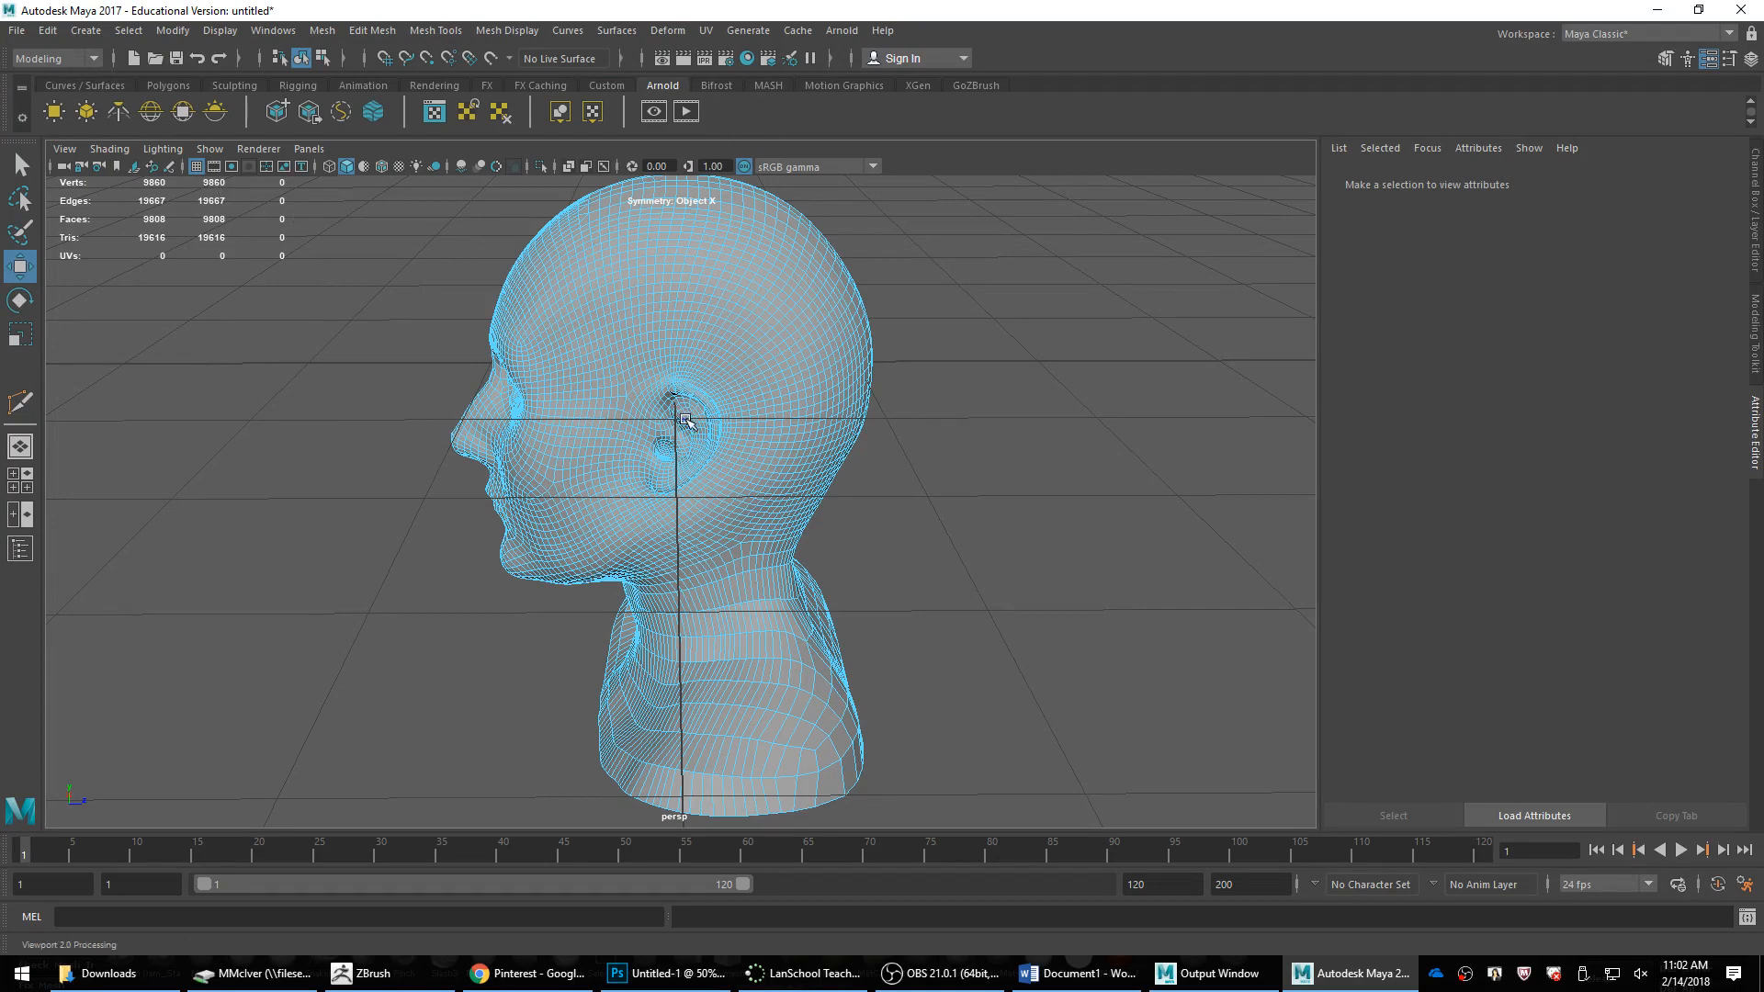
Step: Examine the mesh density around the ear, cheek, jaw and neck from several angles
{"action": "left_click_drag", "start_coordinate": [702, 444], "coordinate": [735, 432], "text": "alt"}
{"action": "right_click_drag", "start_coordinate": [735, 432], "coordinate": [786, 404], "text": "alt"}
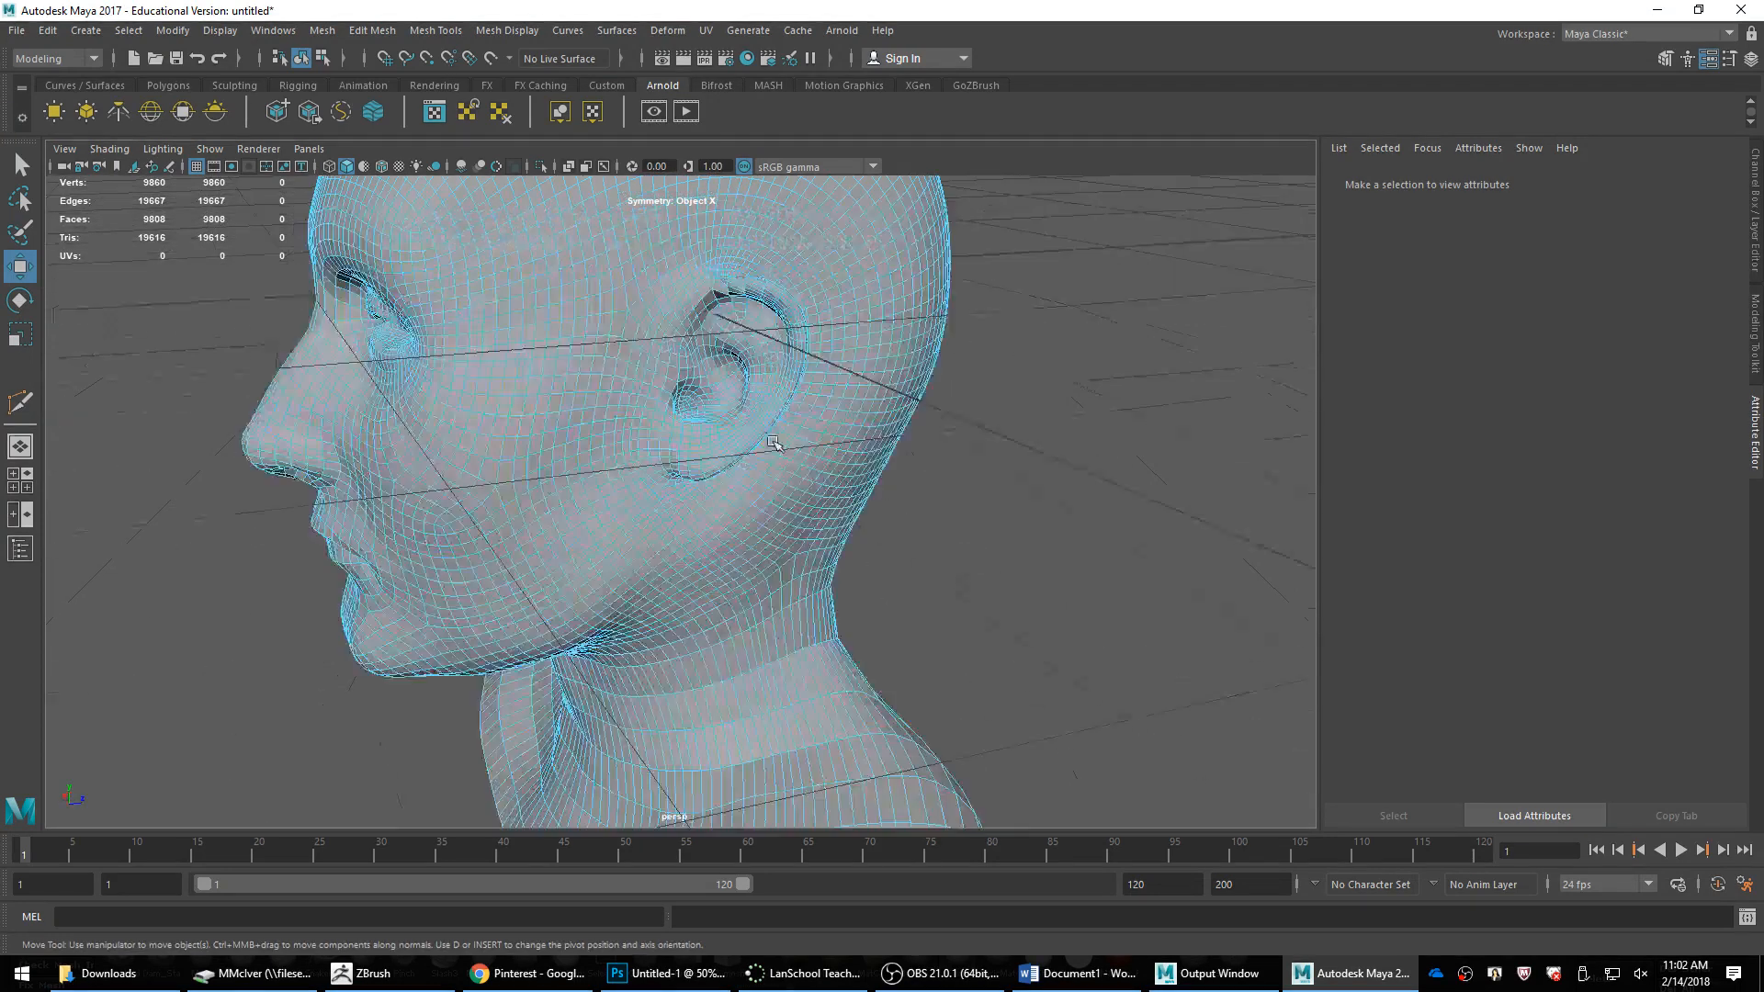
{"action": "mouse_move", "coordinate": [786, 404]}
{"action": "left_mouse_down", "text": "alt"}
{"action": "mouse_move", "coordinate": [789, 492]}
{"action": "mouse_move", "coordinate": [788, 384]}
{"action": "left_mouse_up", "text": "alt"}
{"action": "right_click_drag", "start_coordinate": [788, 384], "coordinate": [735, 414], "text": "alt"}
{"action": "left_click_drag", "start_coordinate": [734, 413], "coordinate": [695, 508], "text": "alt"}
{"action": "right_click_drag", "start_coordinate": [695, 508], "coordinate": [764, 484], "text": "alt"}
{"action": "left_click_drag", "start_coordinate": [764, 484], "coordinate": [703, 496], "text": "alt"}
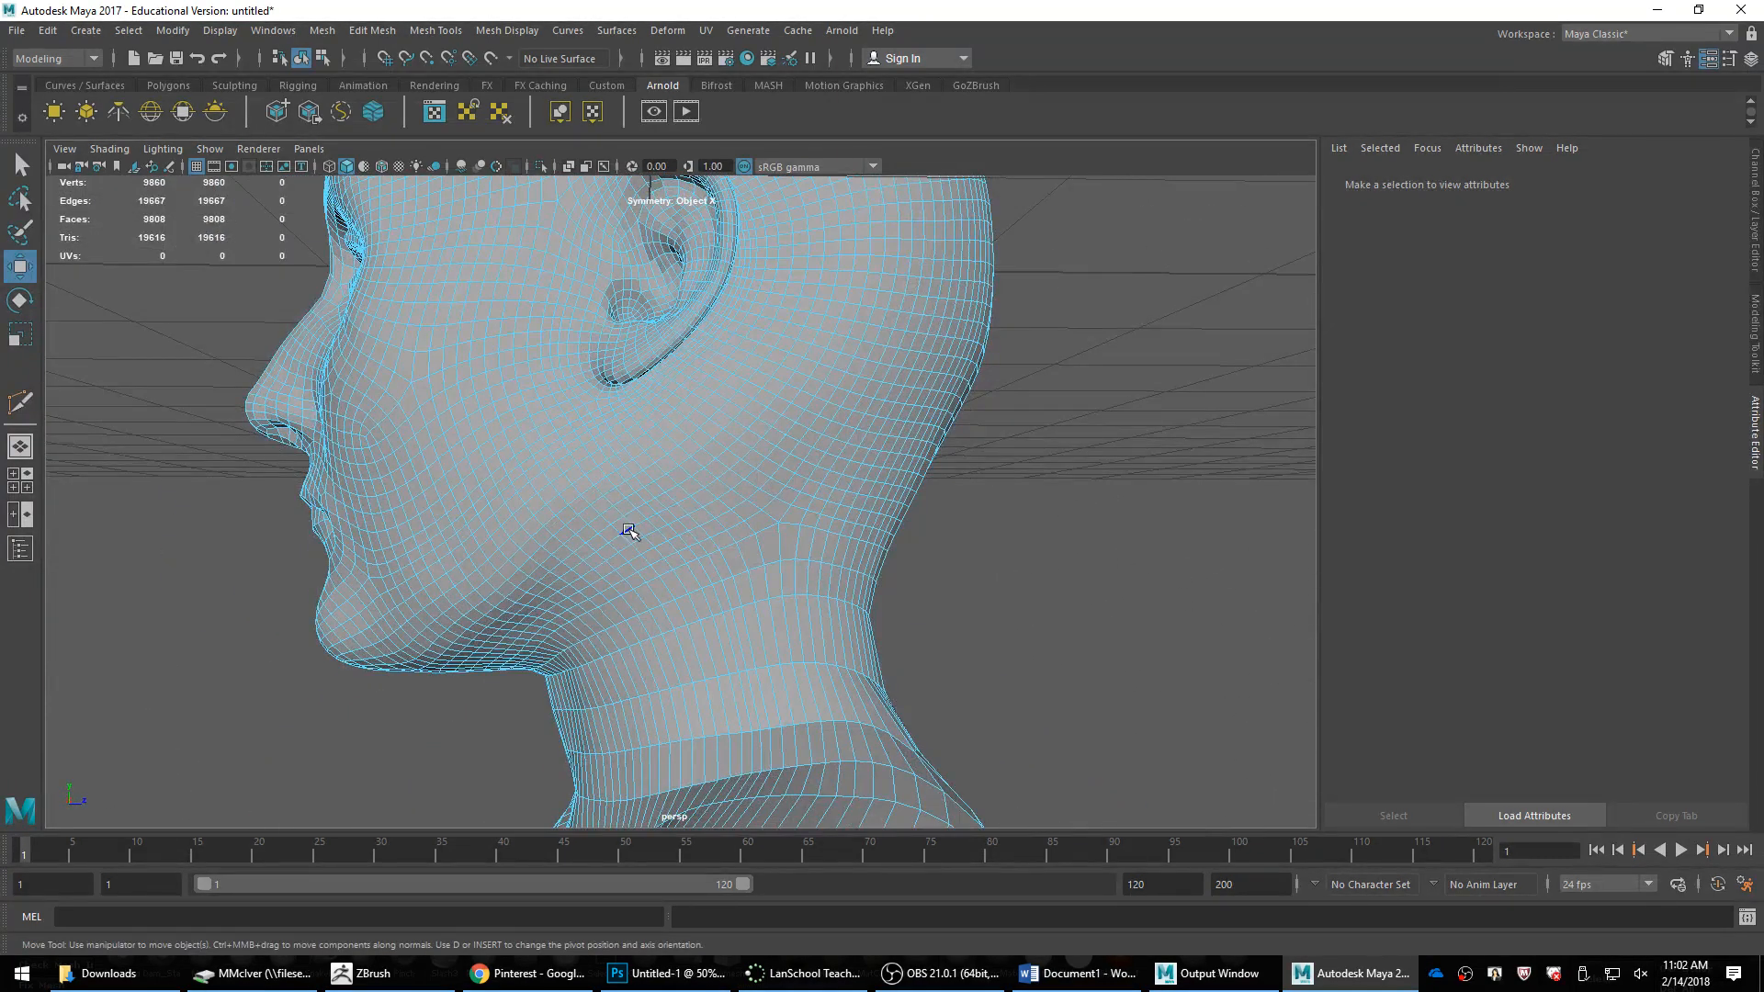
Step: Select the edge loop crossing the jaw below the ear and trace its path around the back of the head and over the brow
{"action": "double_click", "coordinate": [613, 561]}
{"action": "scroll", "coordinate": [732, 508], "scroll_direction": "down", "scroll_amount": 3}
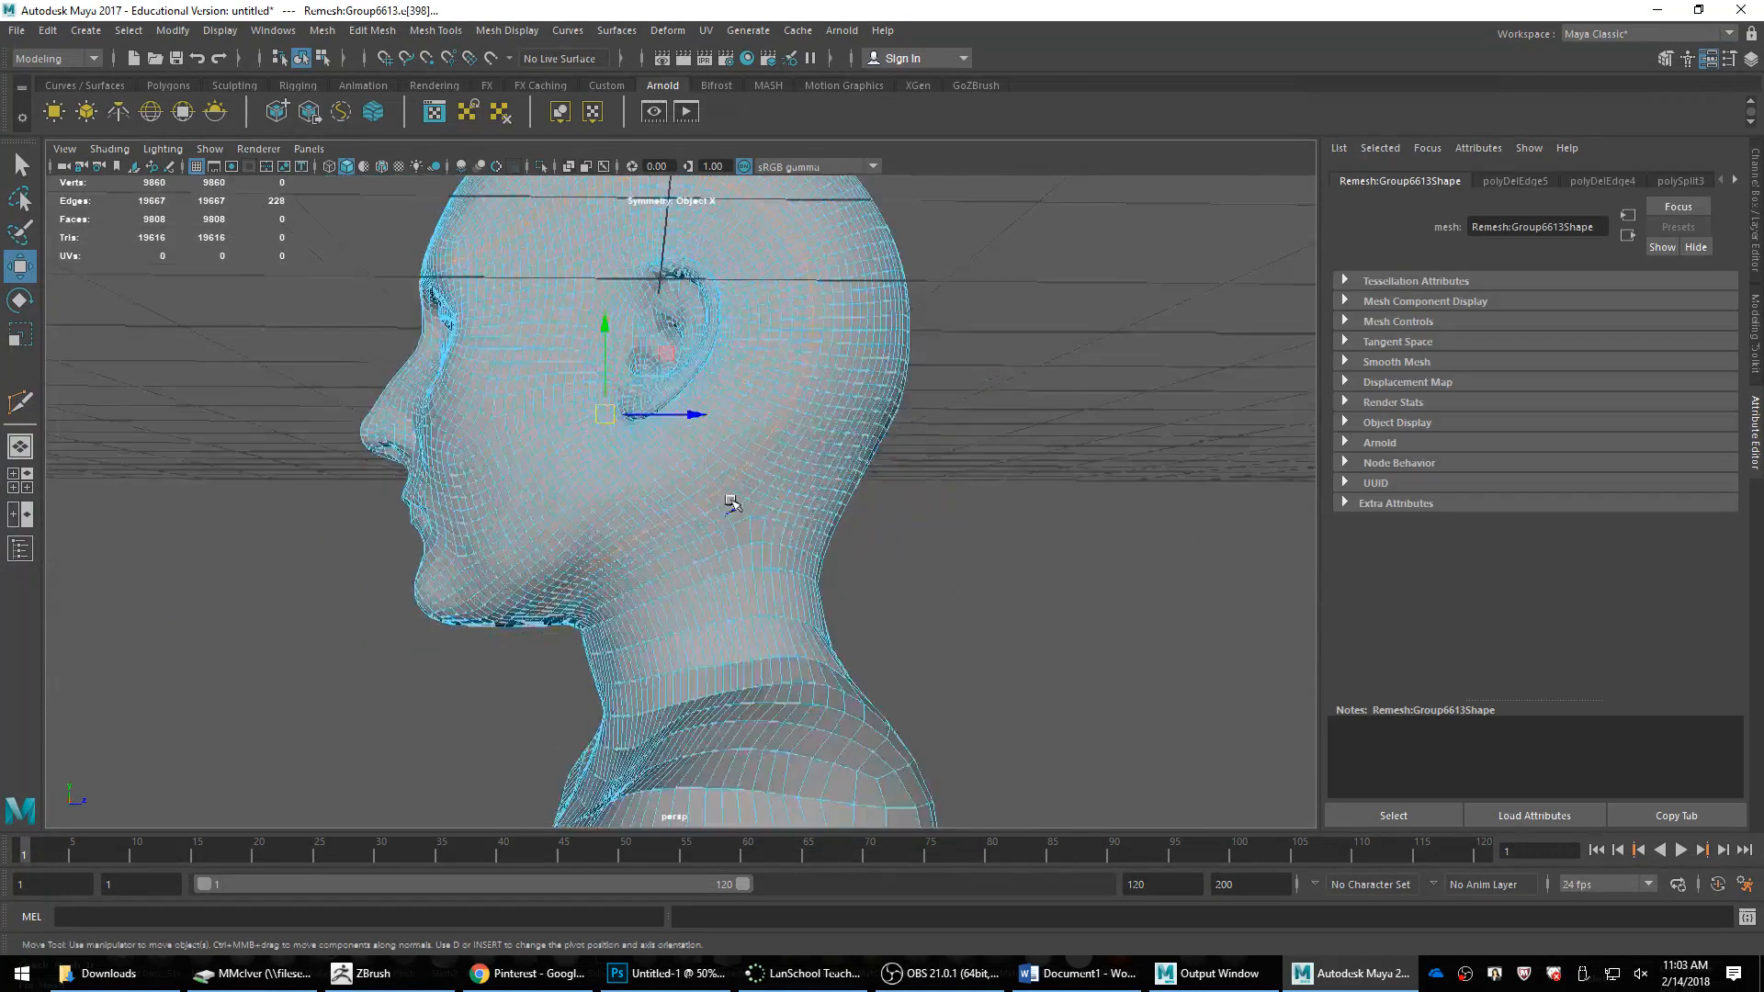
{"action": "left_click_drag", "start_coordinate": [732, 508], "coordinate": [724, 542], "text": "alt"}
{"action": "middle_click_drag", "start_coordinate": [724, 542], "coordinate": [754, 592], "text": "alt"}
{"action": "left_click_drag", "start_coordinate": [754, 592], "coordinate": [781, 551], "text": "alt"}
{"action": "middle_click_drag", "start_coordinate": [689, 373], "coordinate": [728, 483], "text": "alt"}
{"action": "scroll", "coordinate": [701, 449], "scroll_direction": "up", "scroll_amount": 3}
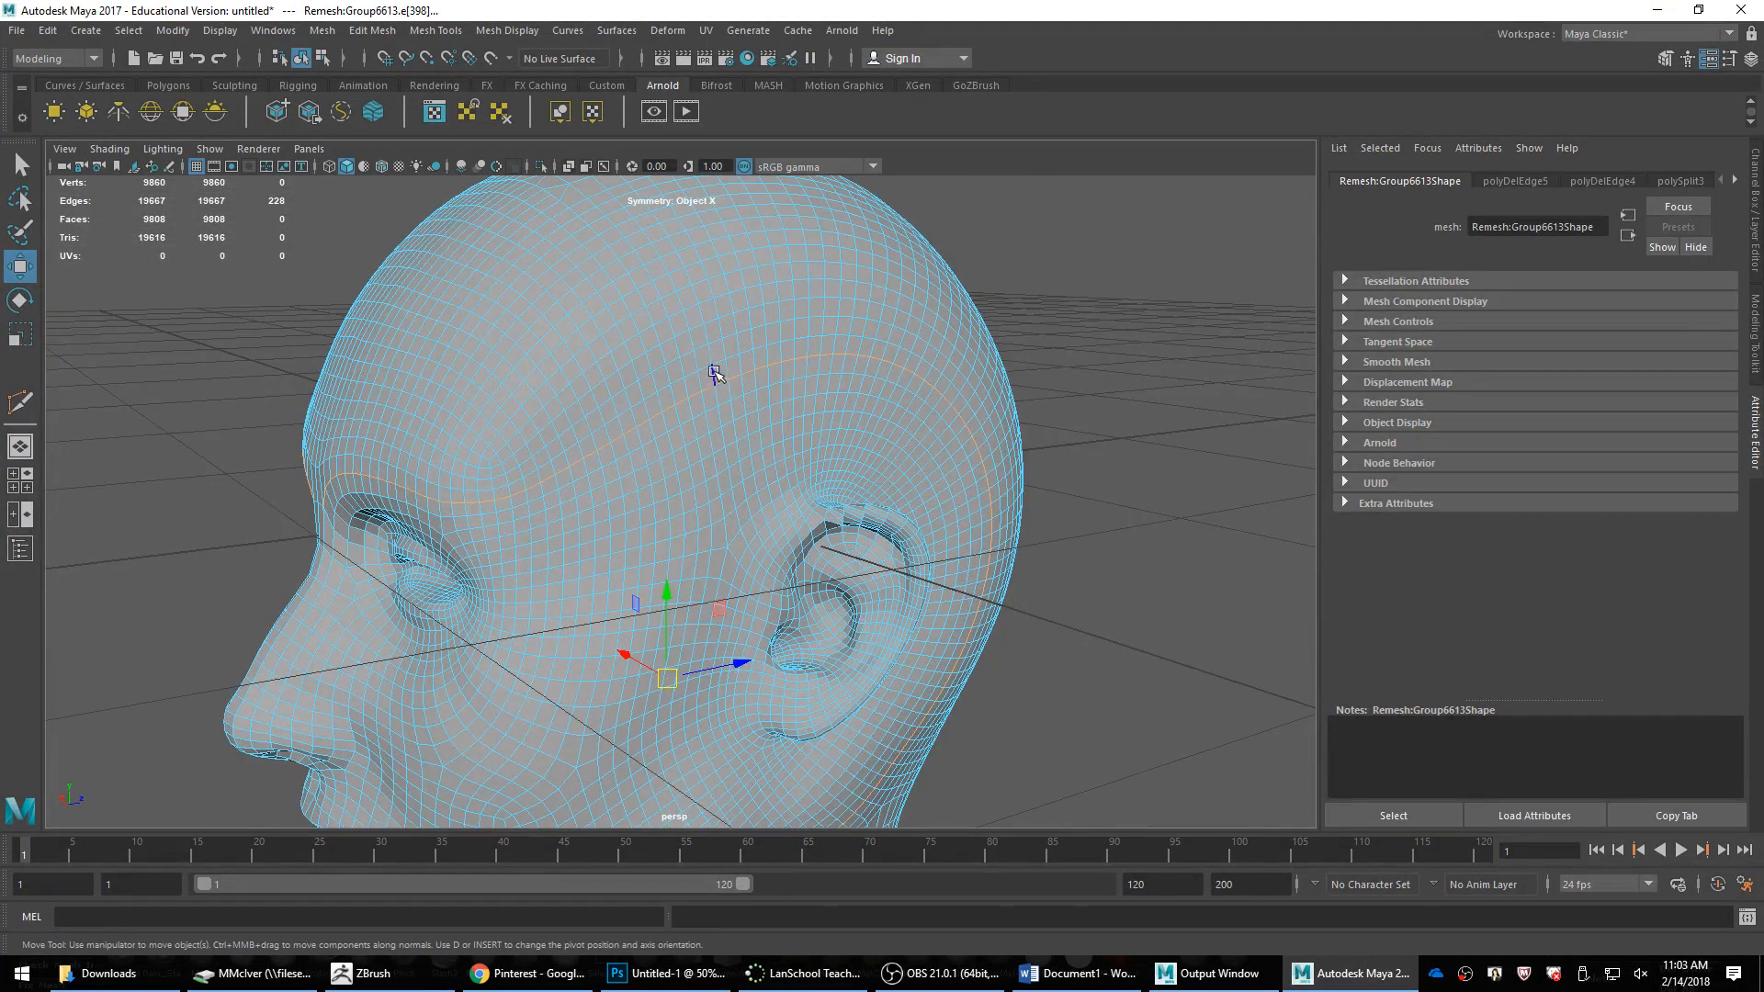
Step: Collapse two adjacent edges on the side of the head above the temple and delete the leftover edge beside them
{"action": "left_click", "coordinate": [726, 369]}
{"action": "left_click", "coordinate": [728, 392], "text": "shift"}
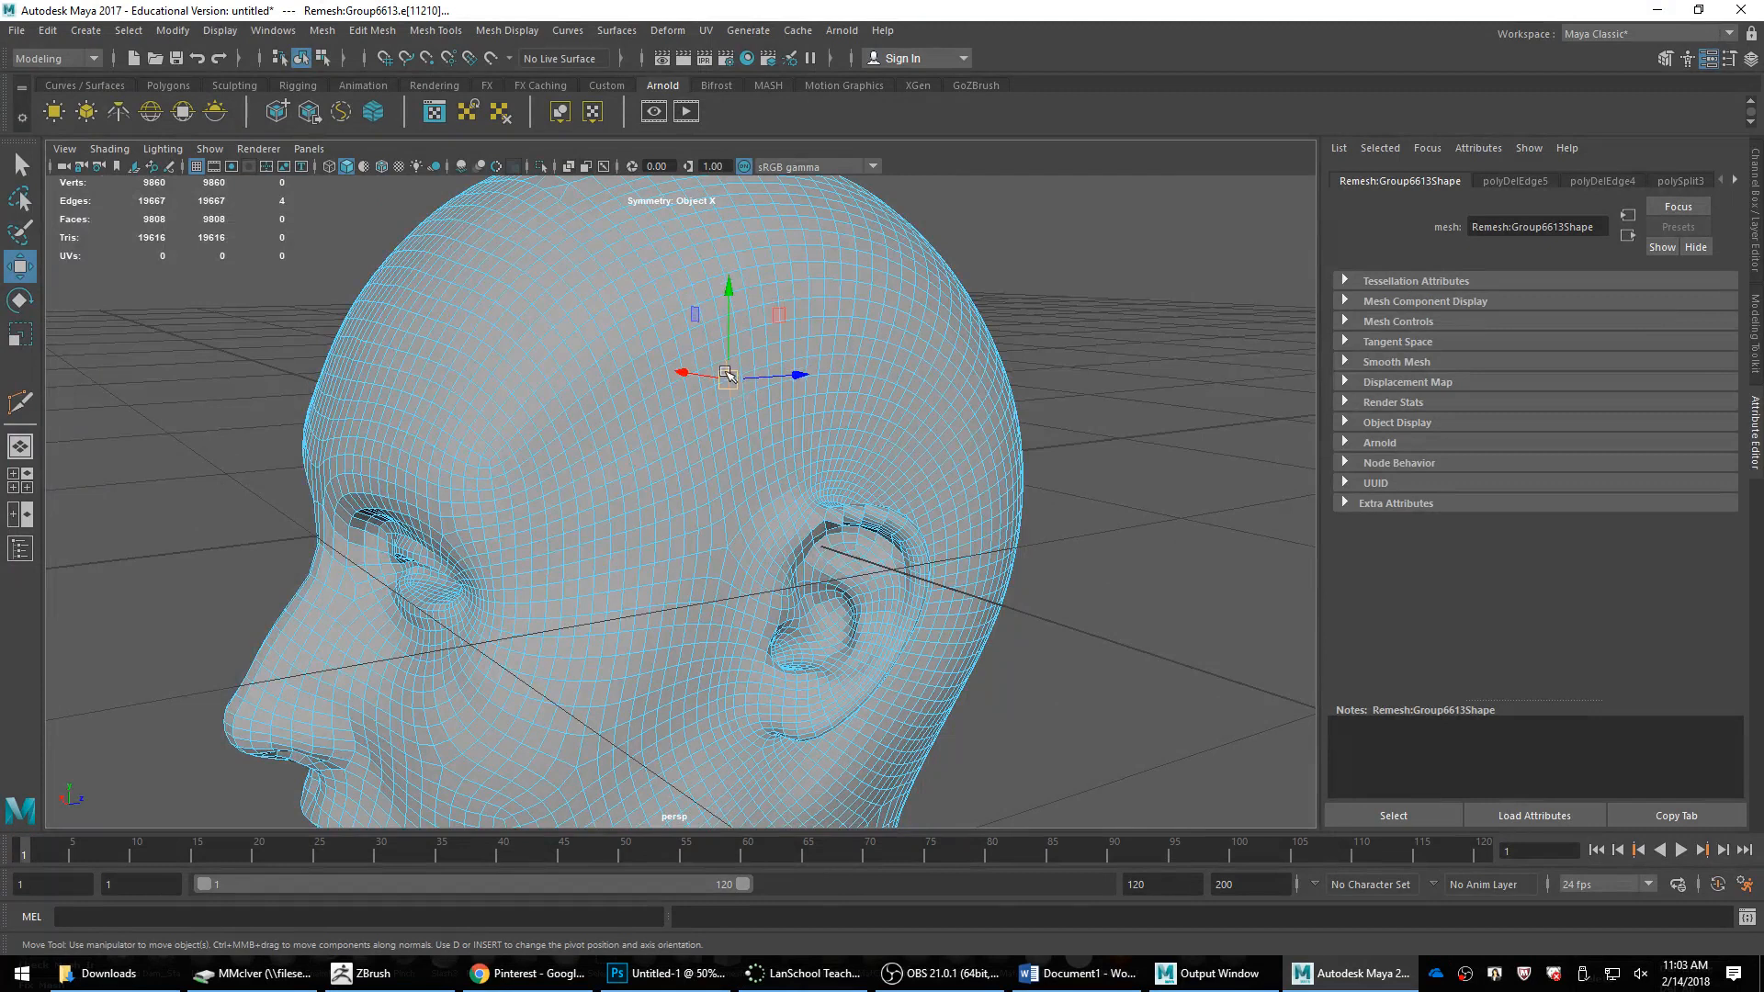
{"action": "scroll", "coordinate": [733, 388], "scroll_direction": "up", "scroll_amount": 3}
{"action": "middle_click_drag", "start_coordinate": [756, 384], "coordinate": [751, 419], "text": "alt"}
{"action": "right_click", "coordinate": [739, 408], "text": "shift"}
{"action": "right_click_drag", "start_coordinate": [740, 413], "coordinate": [817, 354], "text": "shift"}
{"action": "left_click", "coordinate": [742, 431]}
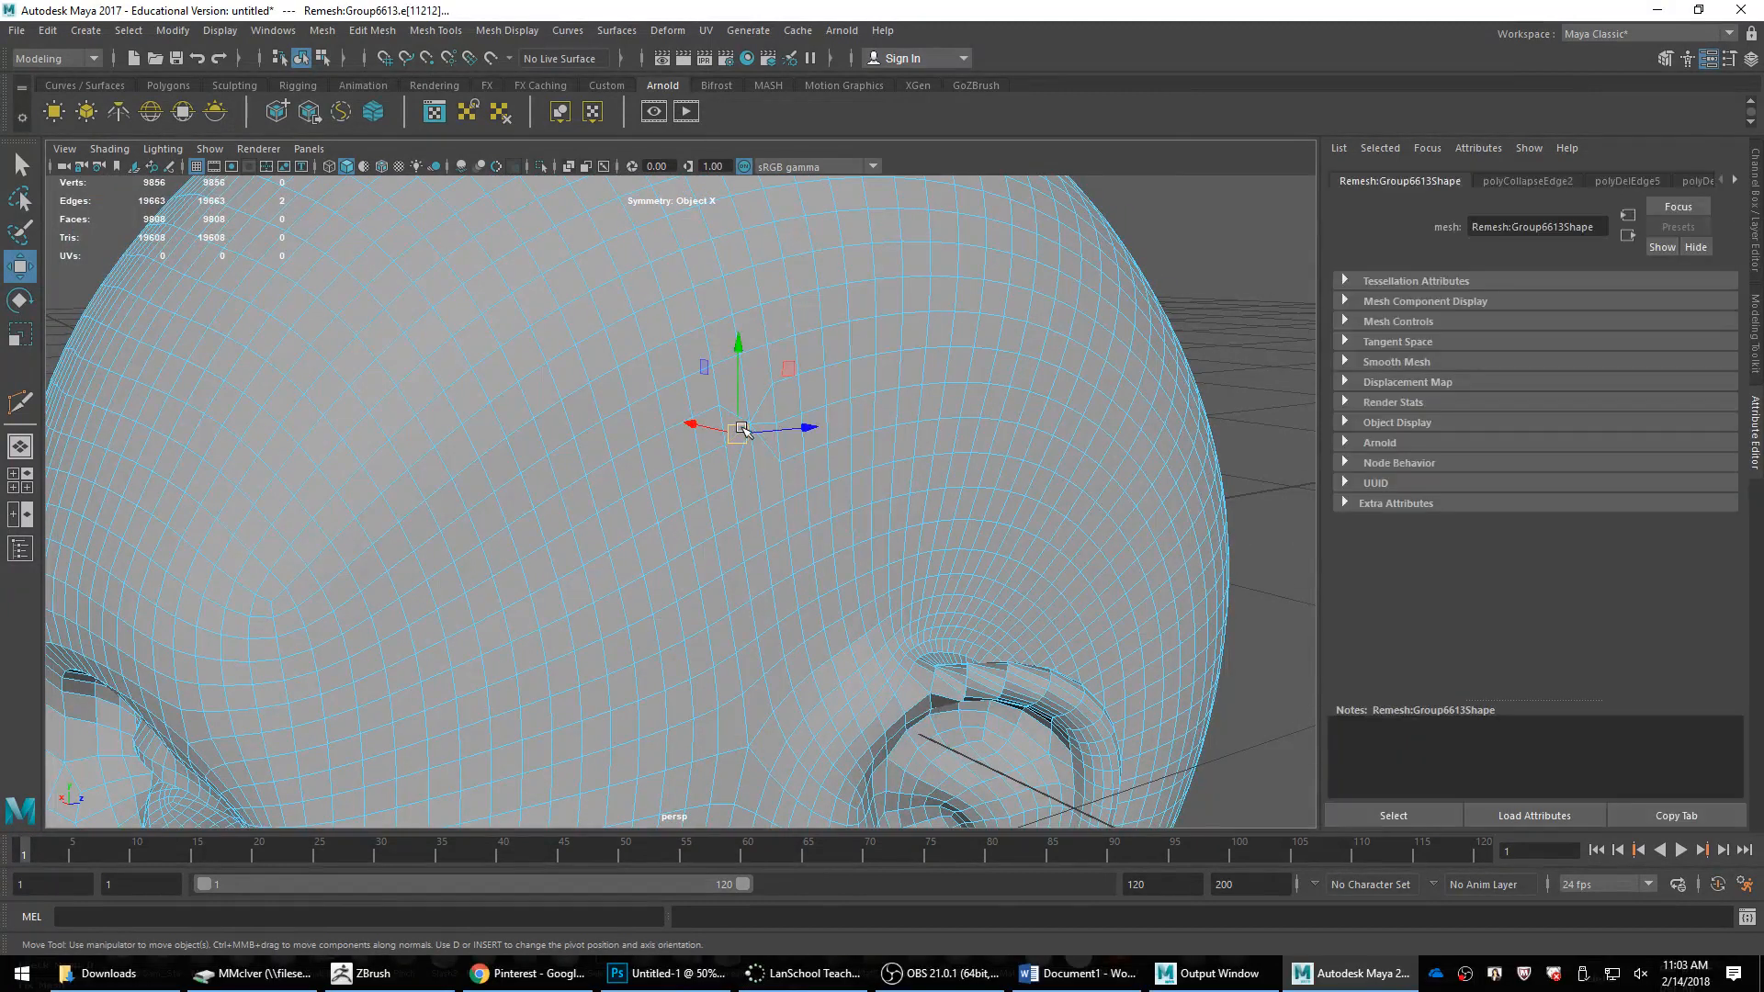
{"action": "key", "text": "Delete"}
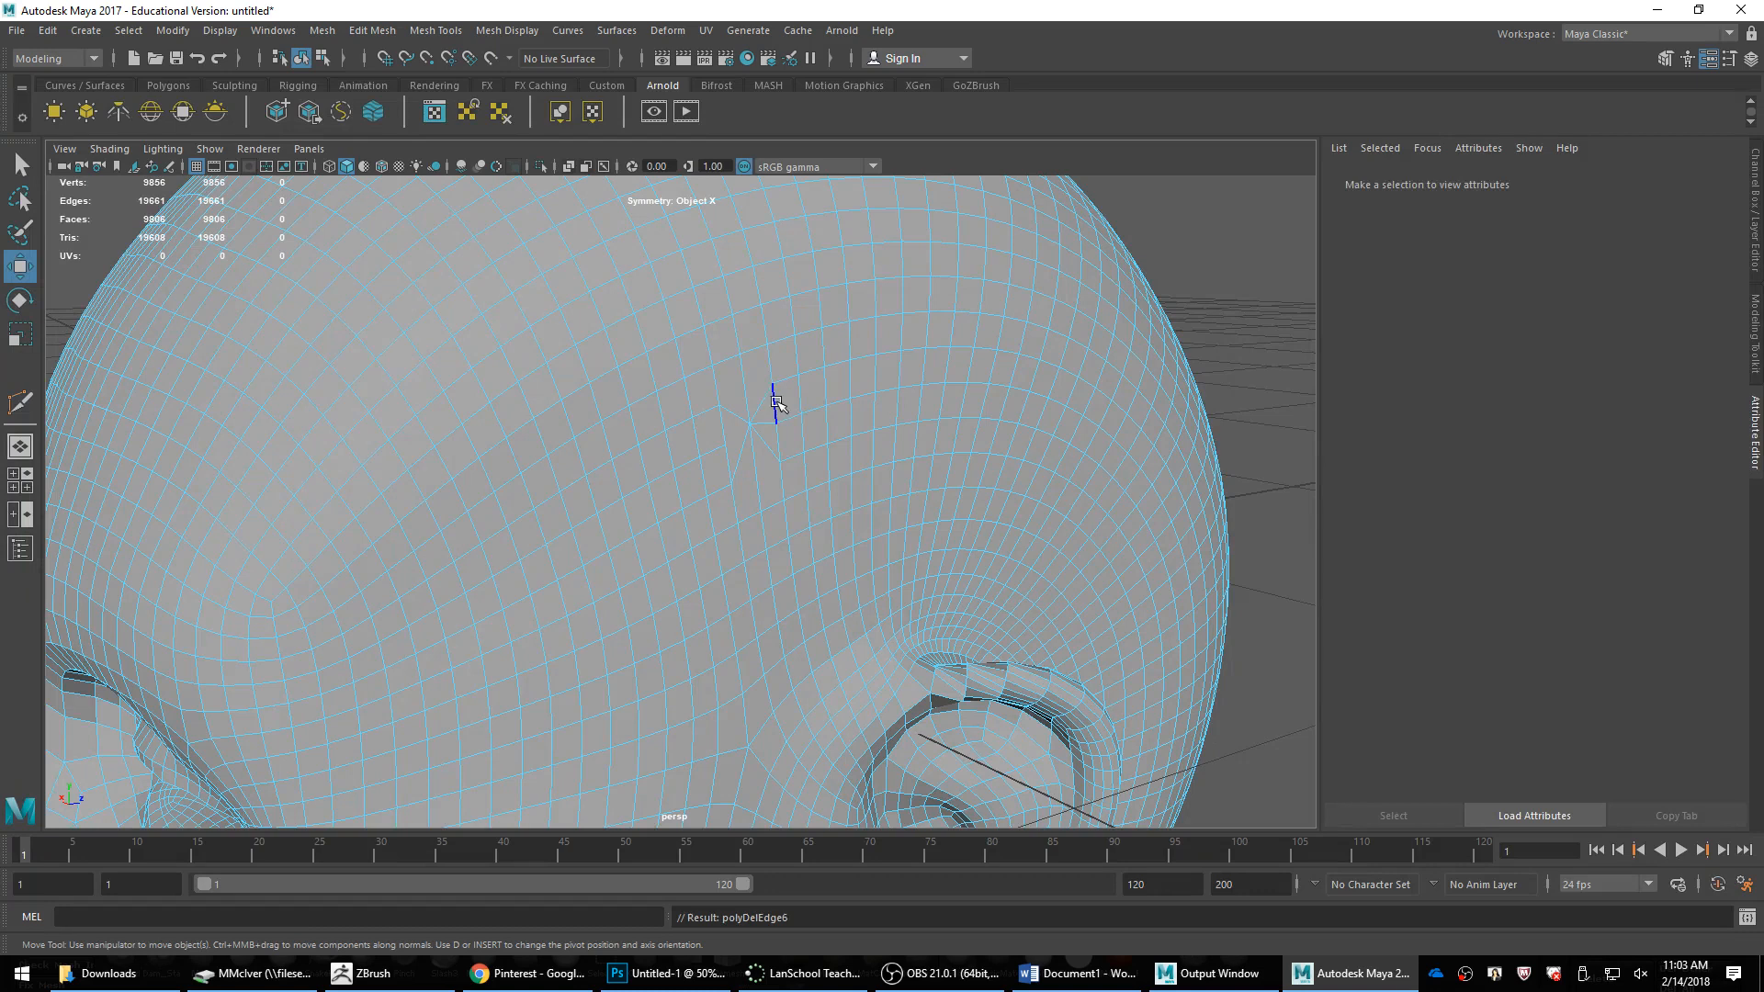
Step: Try to collapse the edge loops running from the temple around the back of the head
{"action": "double_click", "coordinate": [774, 402]}
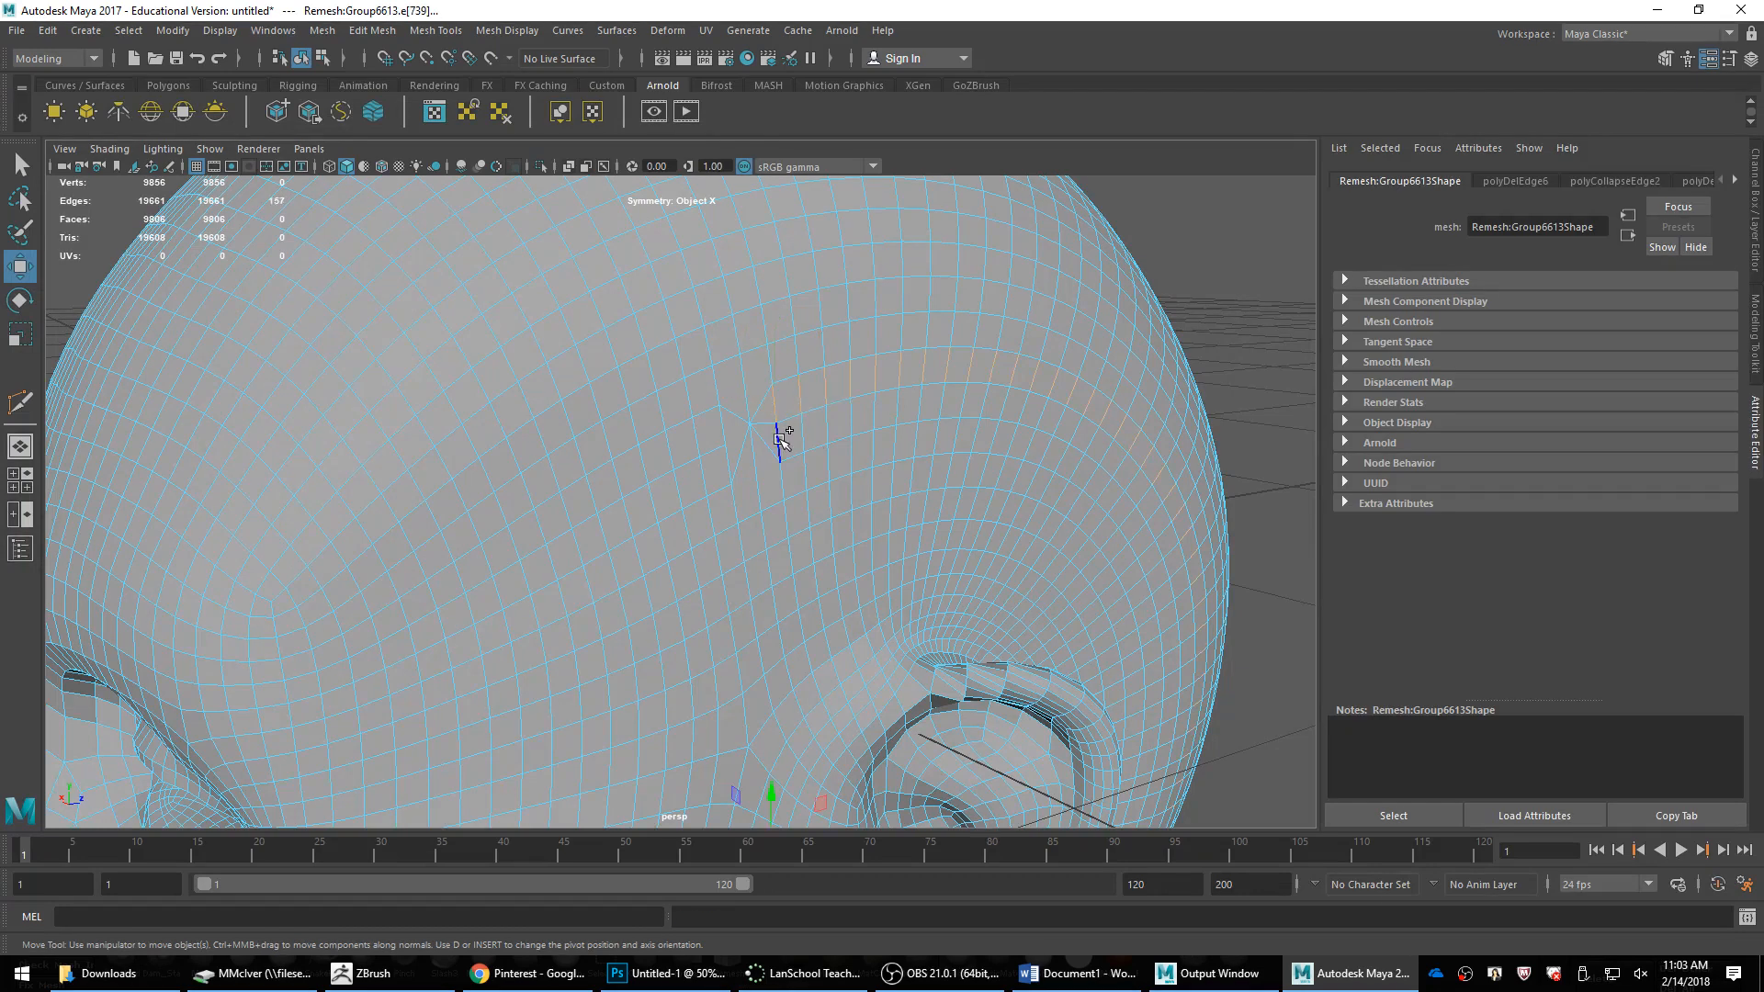
{"action": "right_click_drag", "start_coordinate": [807, 432], "coordinate": [899, 393], "text": "shift"}
{"action": "scroll", "coordinate": [961, 474], "scroll_direction": "down", "scroll_amount": 5}
{"action": "left_click_drag", "start_coordinate": [966, 486], "coordinate": [866, 539], "text": "alt"}
{"action": "middle_click_drag", "start_coordinate": [866, 539], "coordinate": [874, 496], "text": "alt"}
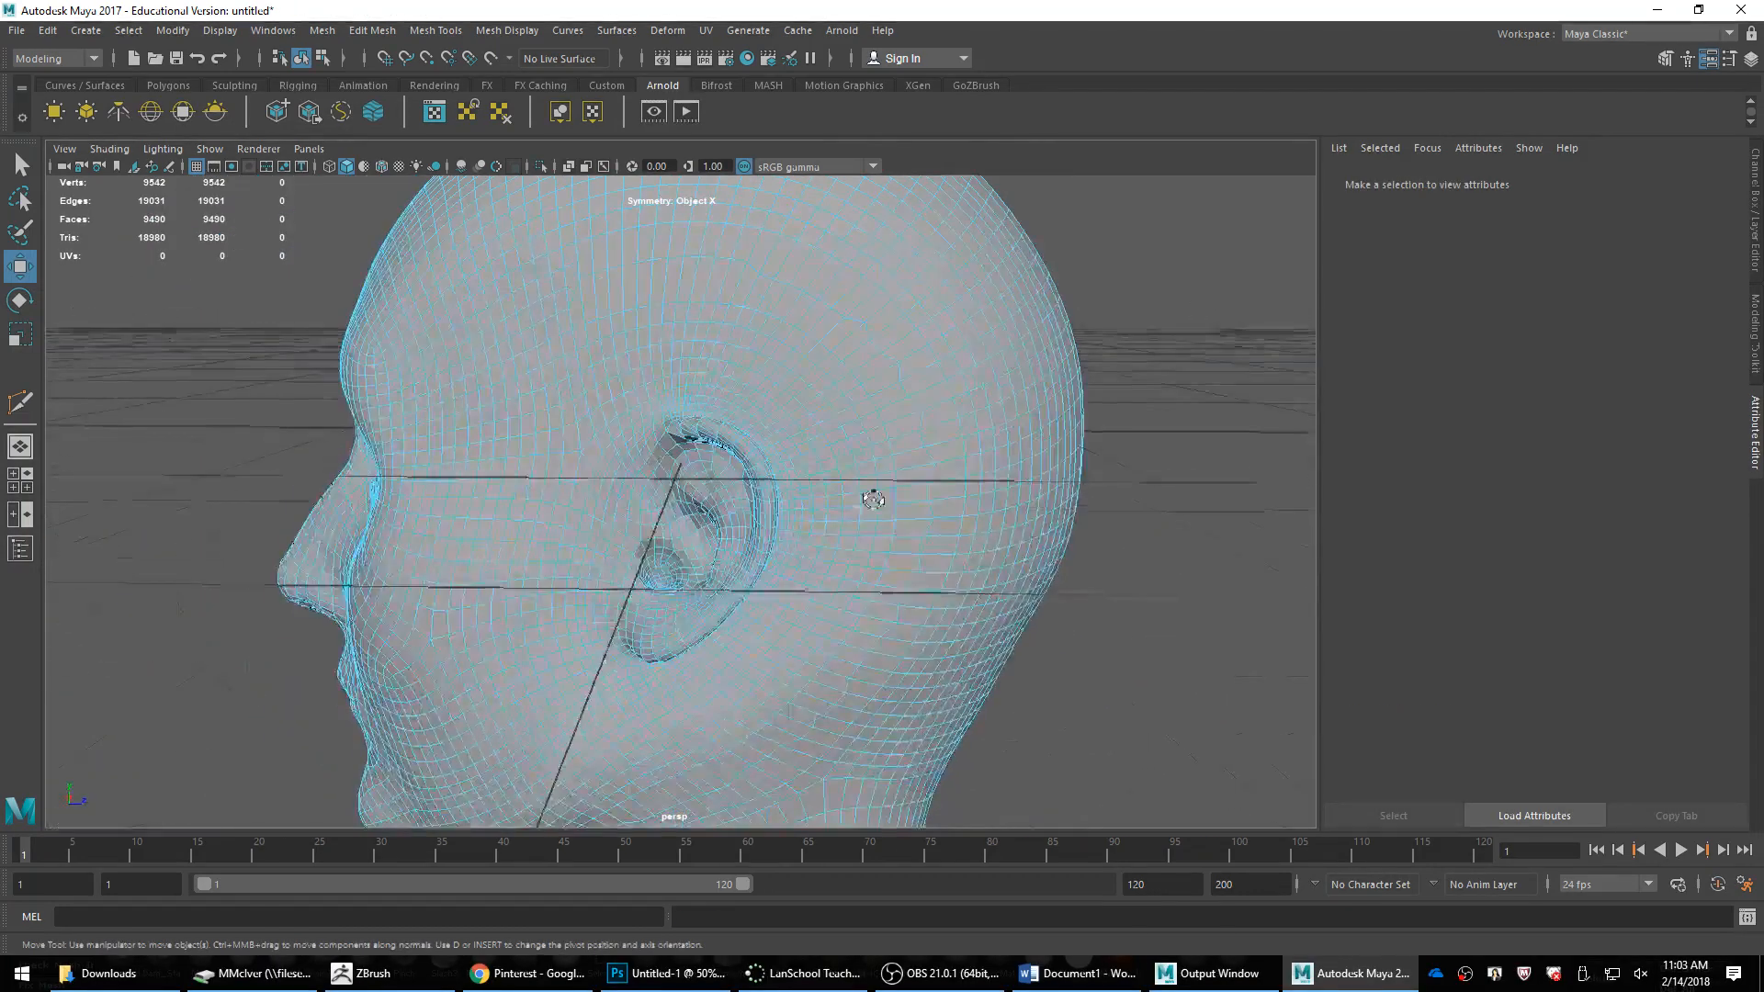
{"action": "left_click_drag", "start_coordinate": [873, 496], "coordinate": [876, 543], "text": "alt"}
{"action": "middle_click_drag", "start_coordinate": [876, 543], "coordinate": [835, 614], "text": "alt"}
{"action": "key", "text": "ctrl+z"}
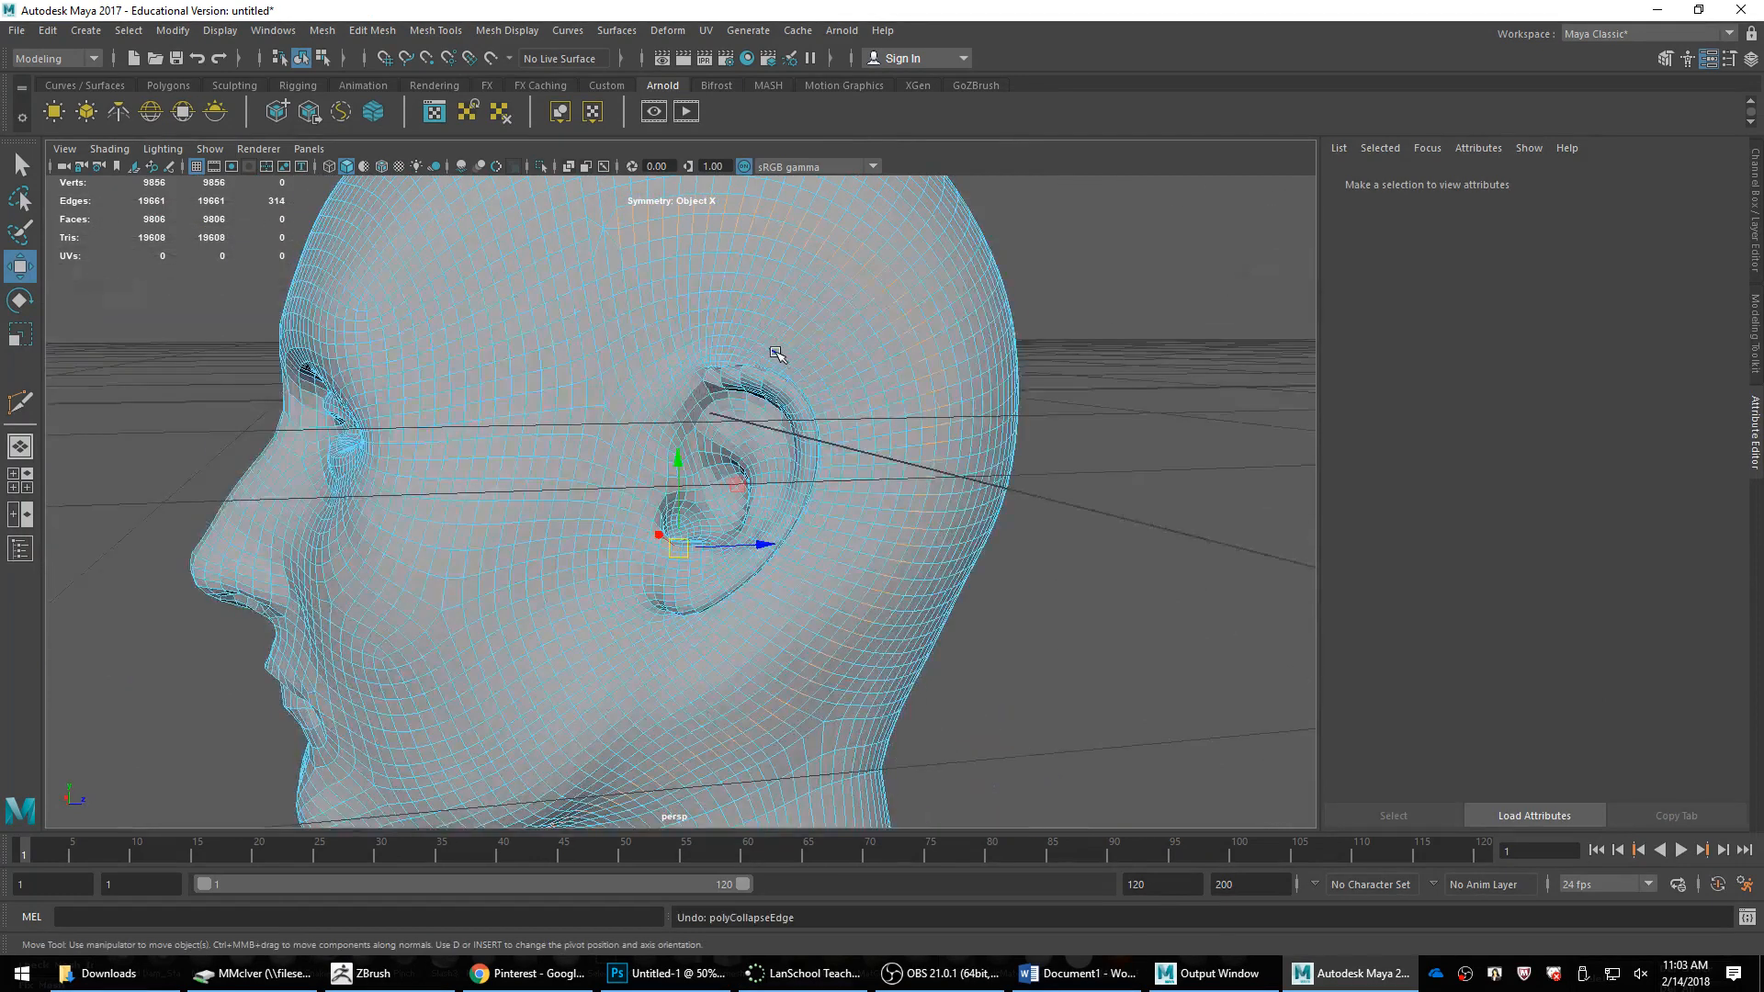
Step: Delete the mirrored edge loops running from above the temple around the back of the head, including their vertices
{"action": "scroll", "coordinate": [775, 355], "scroll_direction": "up", "scroll_amount": 2}
{"action": "middle_click_drag", "start_coordinate": [775, 355], "coordinate": [788, 528], "text": "alt"}
{"action": "left_click_drag", "start_coordinate": [788, 528], "coordinate": [709, 425], "text": "alt"}
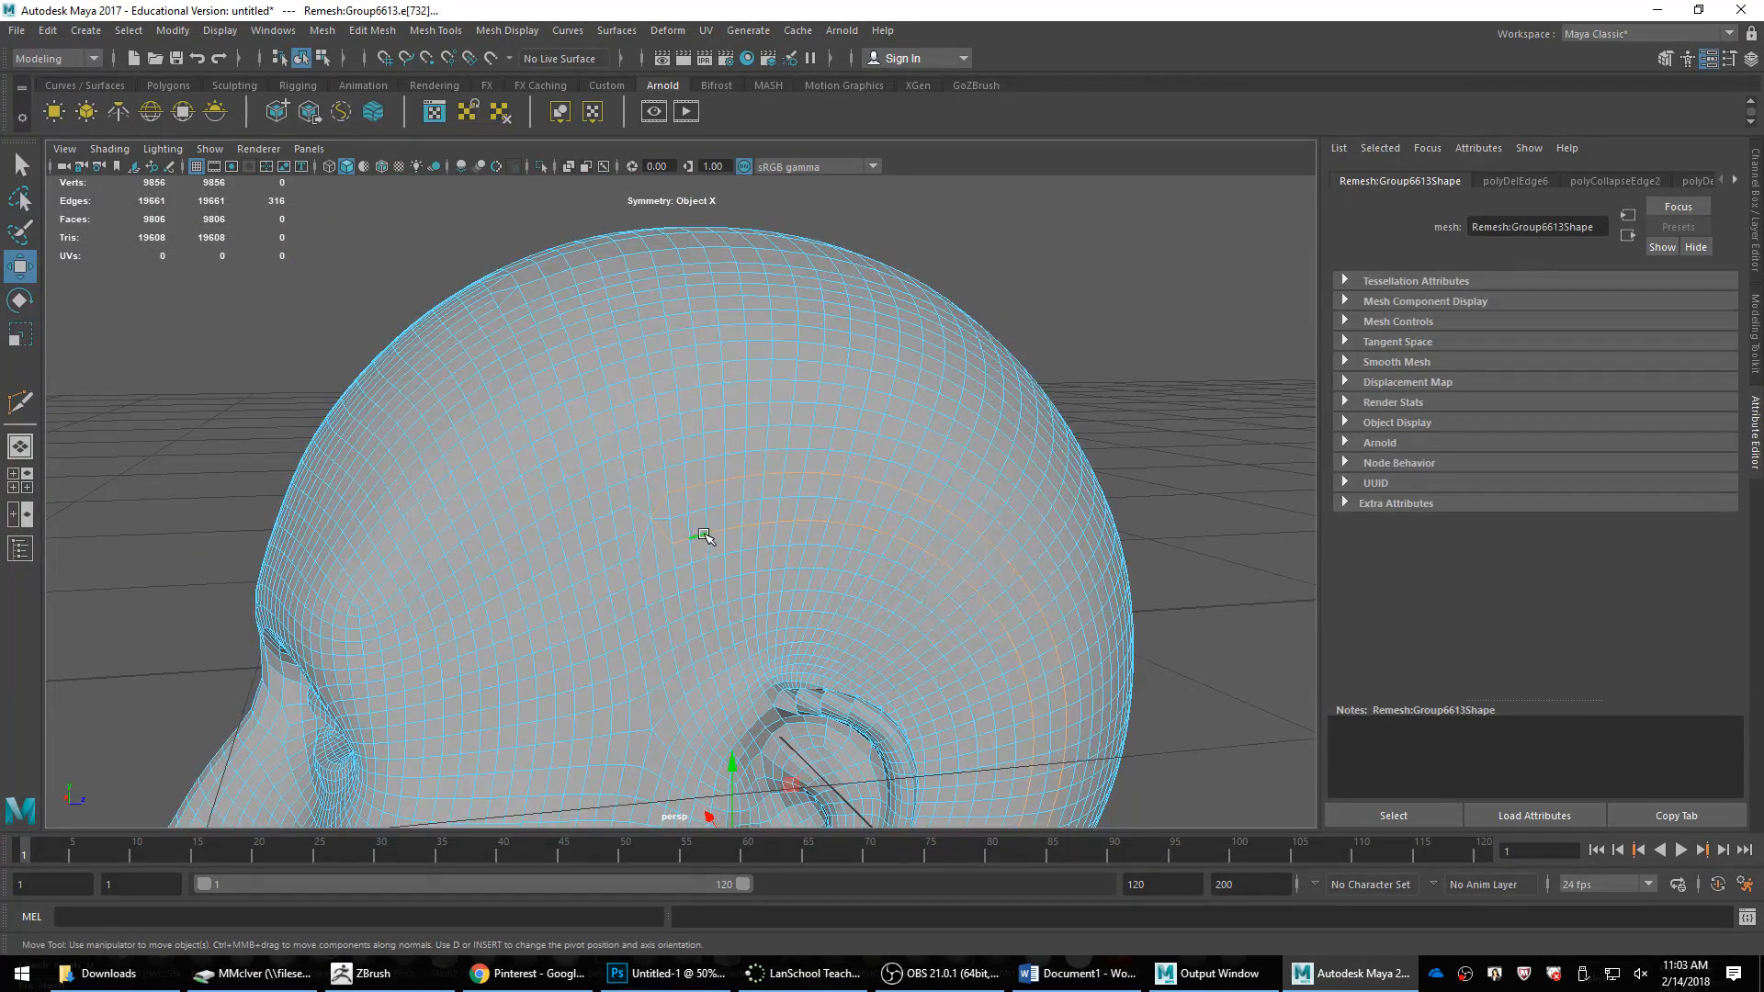
{"action": "key", "text": "ctrl+Delete"}
Step: Collapse the mirrored edge loop that passes under the jaw corner, around above the ear and across the forehead
{"action": "scroll", "coordinate": [854, 562], "scroll_direction": "down", "scroll_amount": 5}
{"action": "middle_click_drag", "start_coordinate": [855, 565], "coordinate": [898, 355], "text": "alt"}
{"action": "left_click_drag", "start_coordinate": [818, 515], "coordinate": [862, 457], "text": "alt"}
{"action": "middle_click_drag", "start_coordinate": [861, 457], "coordinate": [852, 490], "text": "alt"}
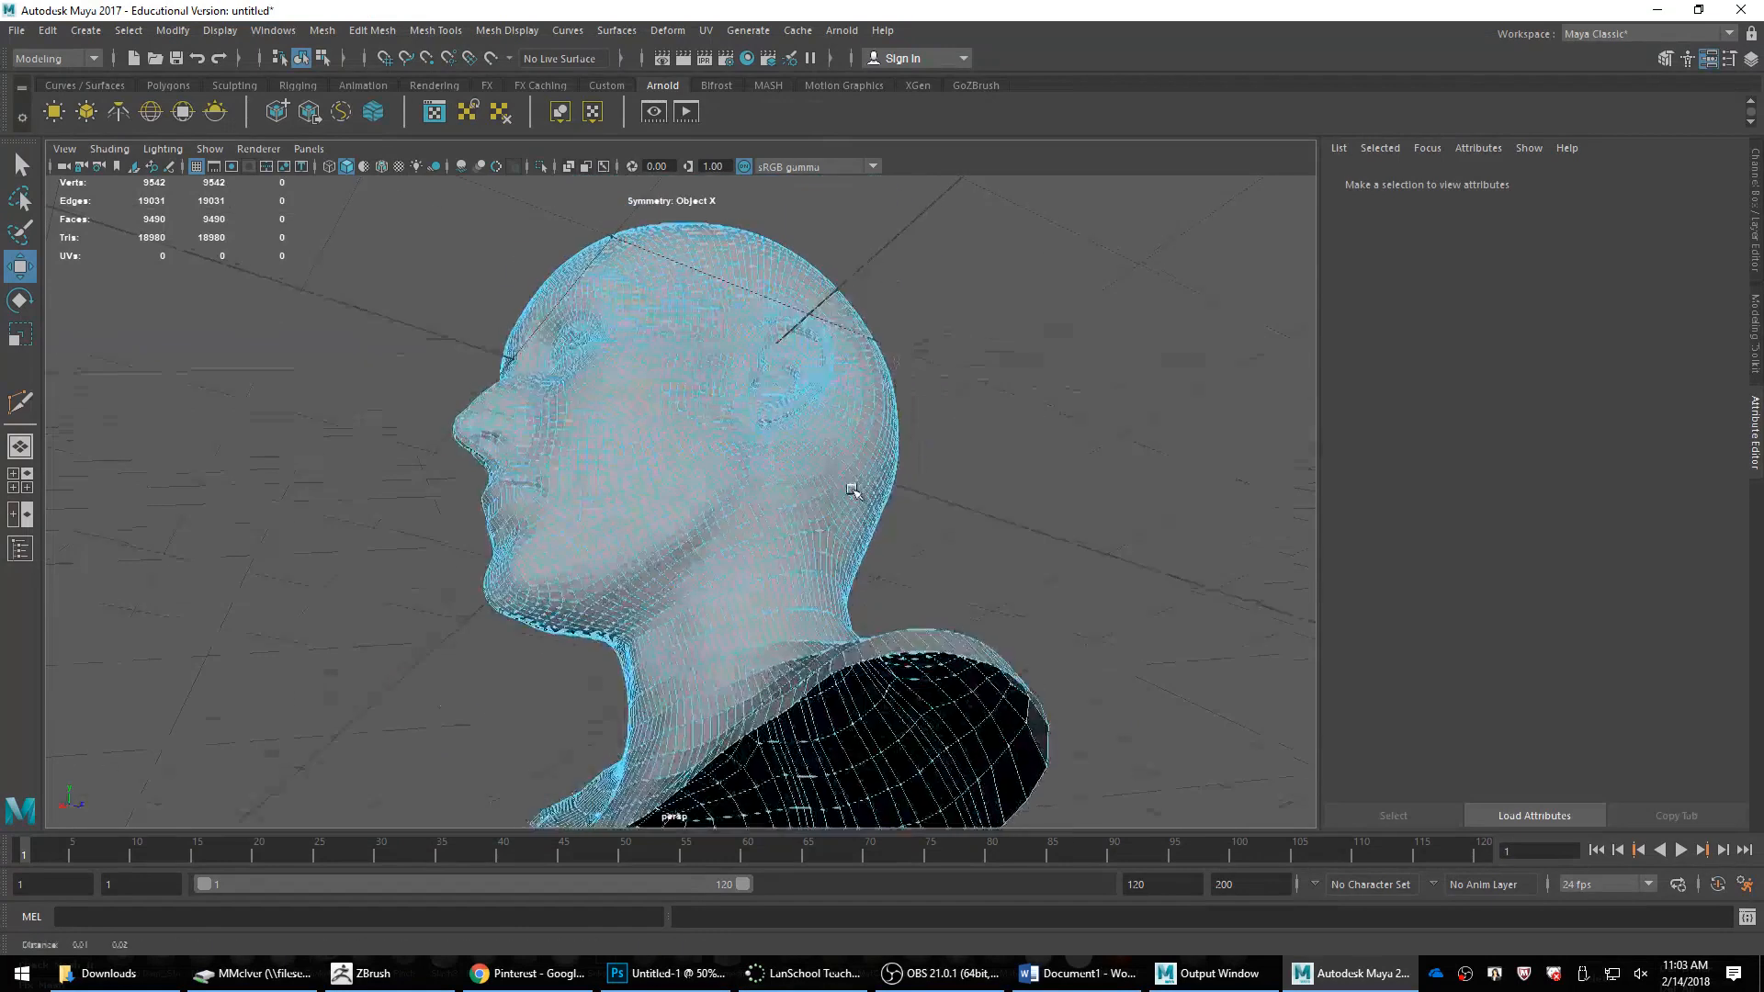
{"action": "scroll", "coordinate": [852, 490], "scroll_direction": "up", "scroll_amount": 4}
{"action": "left_click_drag", "start_coordinate": [852, 489], "coordinate": [873, 557], "text": "alt"}
{"action": "left_click", "coordinate": [871, 555]}
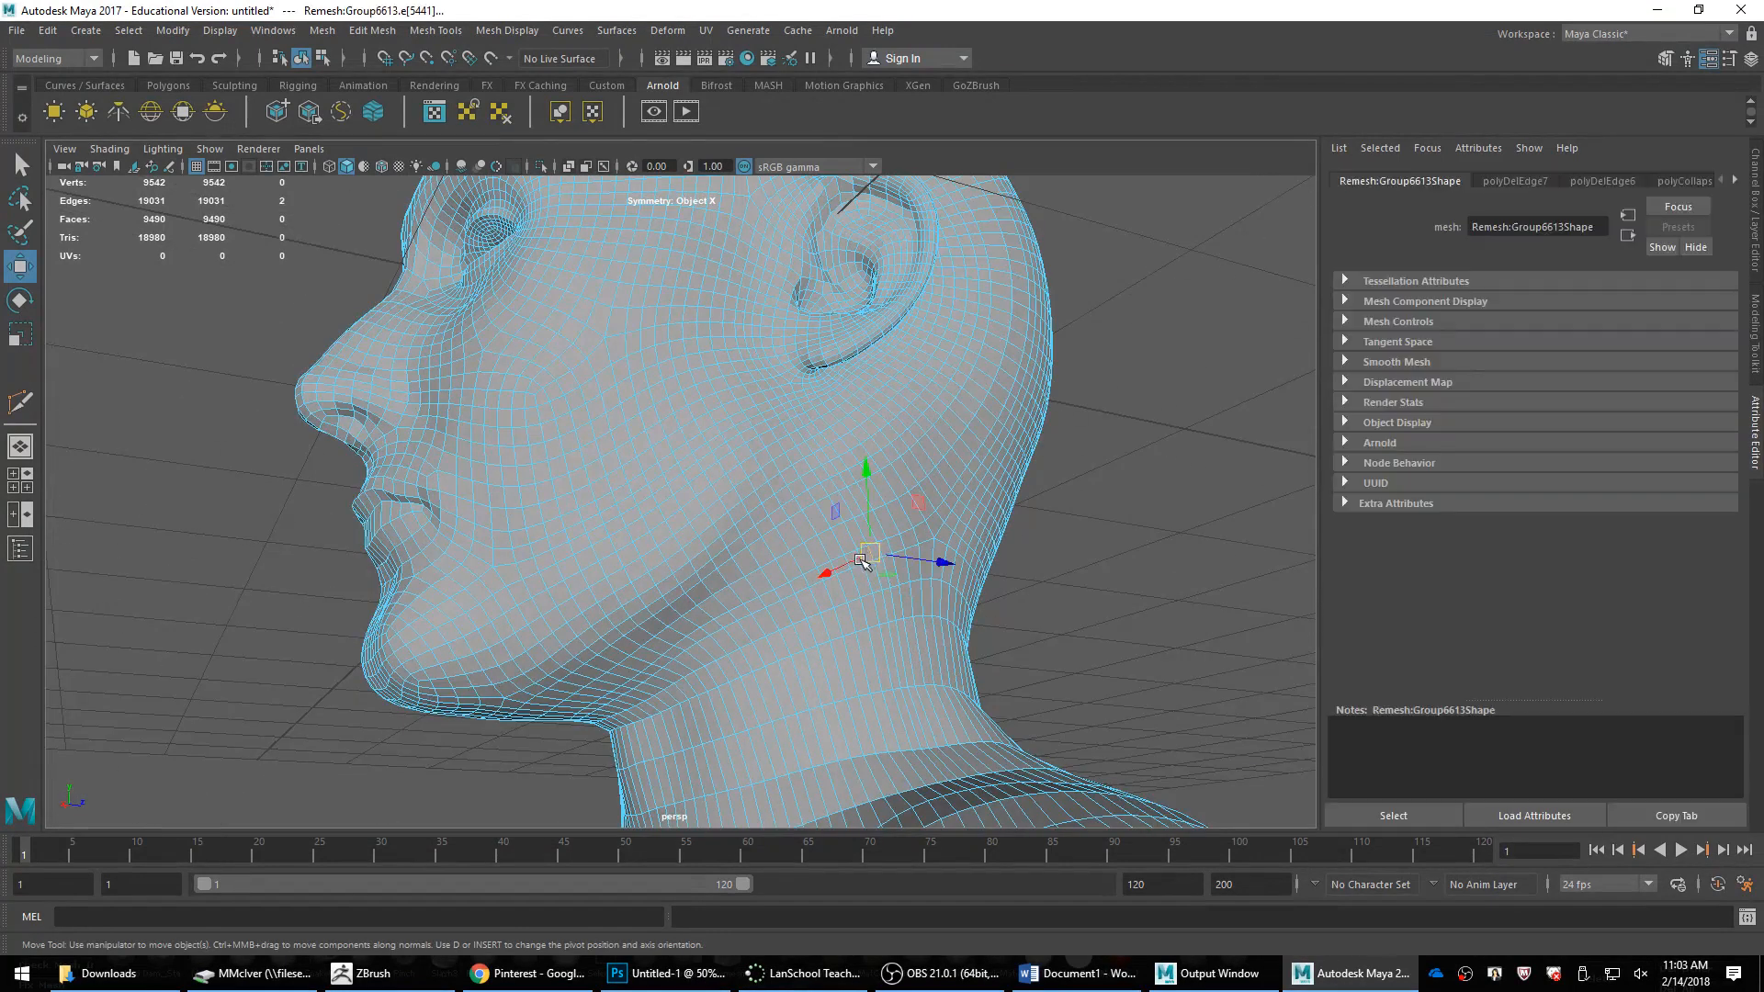
{"action": "key", "text": "q"}
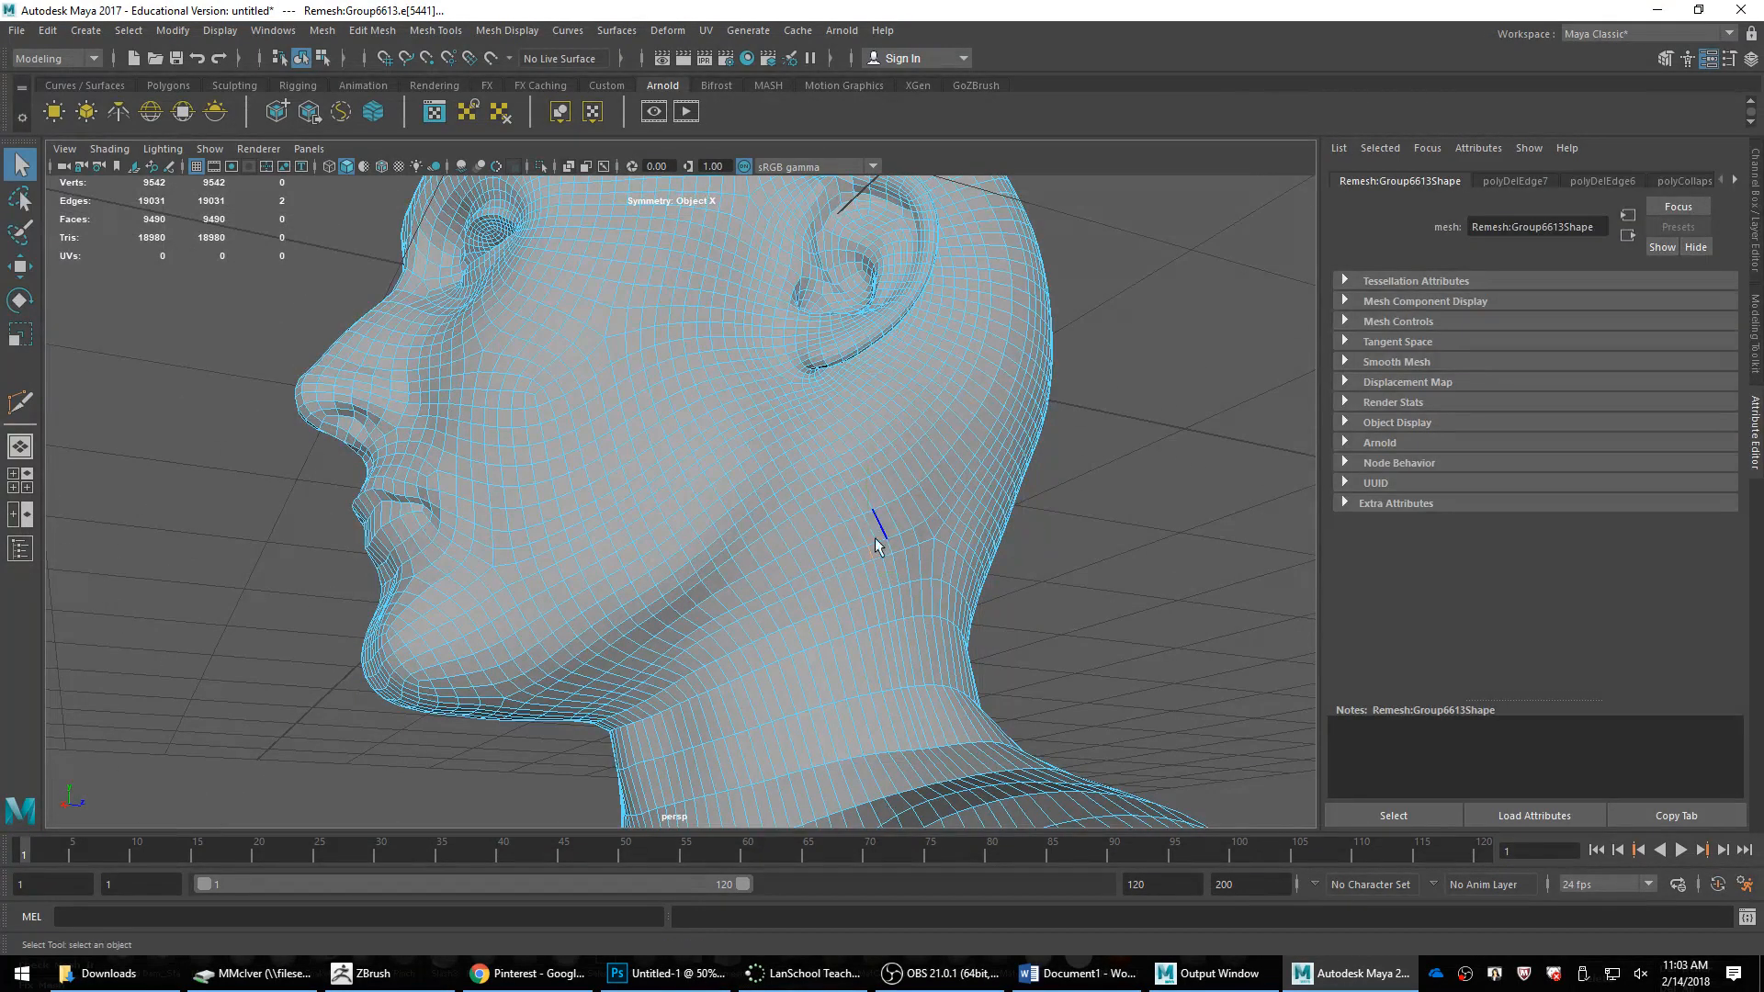
{"action": "left_click", "coordinate": [856, 560]}
{"action": "scroll", "coordinate": [861, 555], "scroll_direction": "down", "scroll_amount": 5}
{"action": "left_click_drag", "start_coordinate": [858, 500], "coordinate": [713, 402], "text": "alt"}
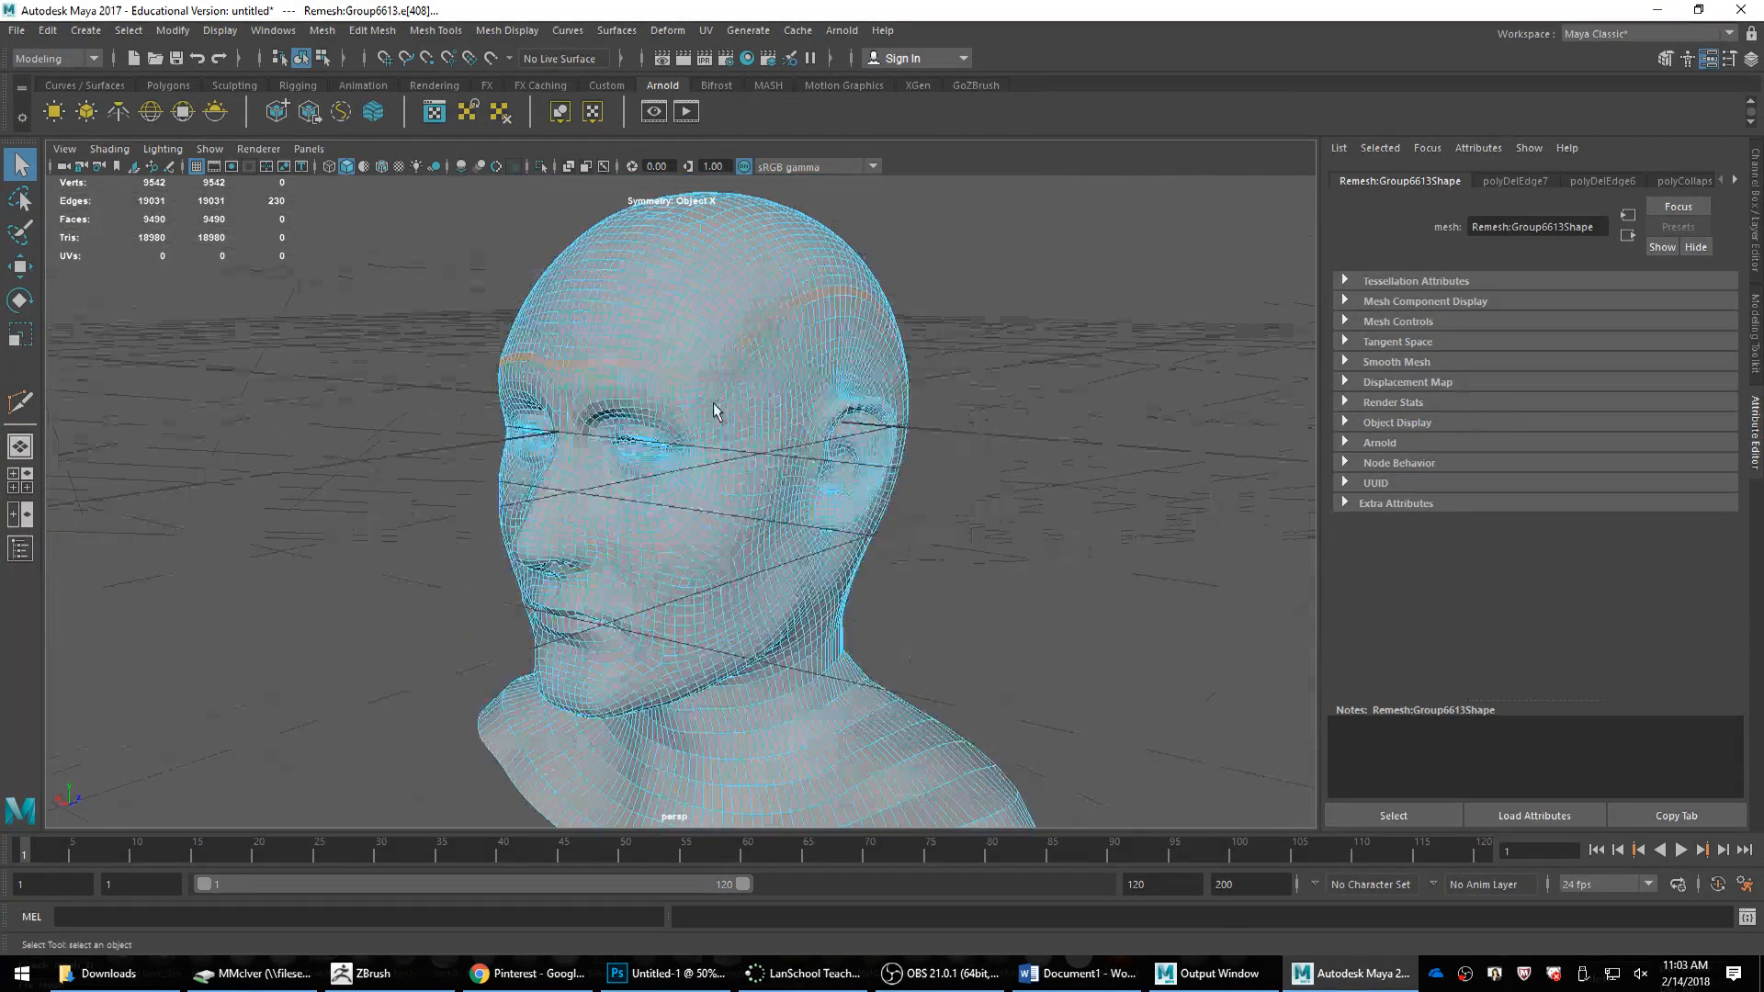
{"action": "right_click_drag", "start_coordinate": [702, 371], "coordinate": [841, 344], "text": "shift"}
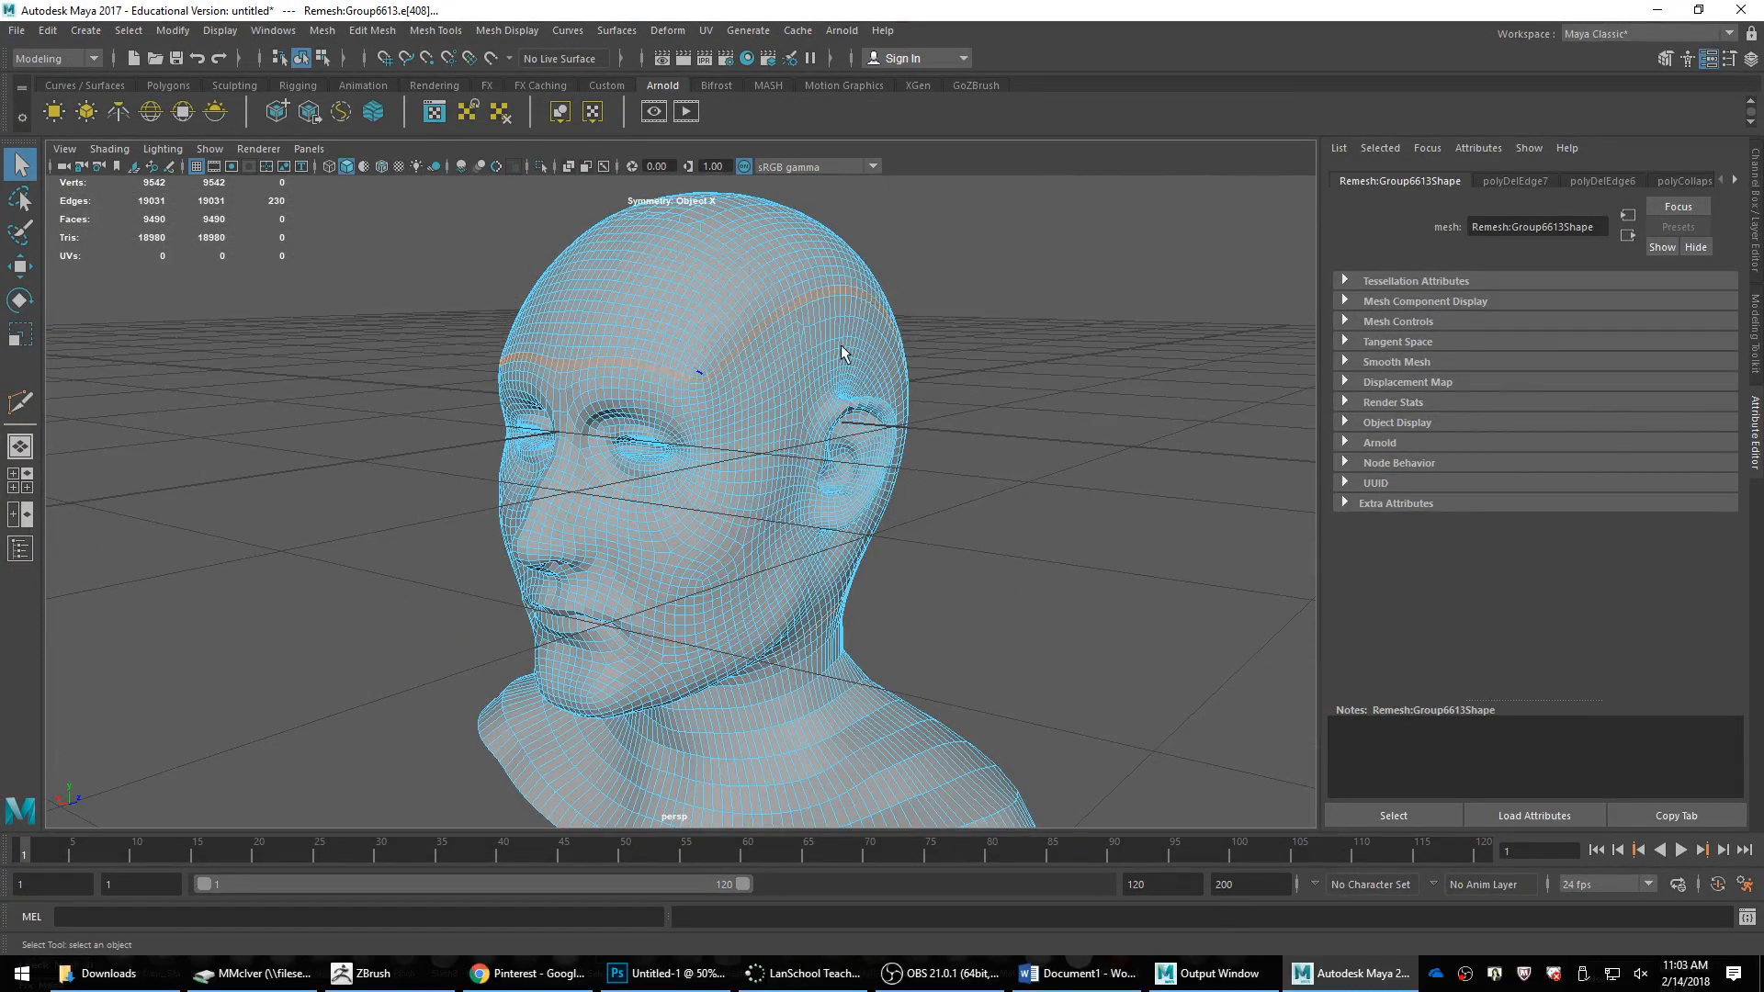
{"action": "left_click_drag", "start_coordinate": [841, 344], "coordinate": [790, 416], "text": "alt"}
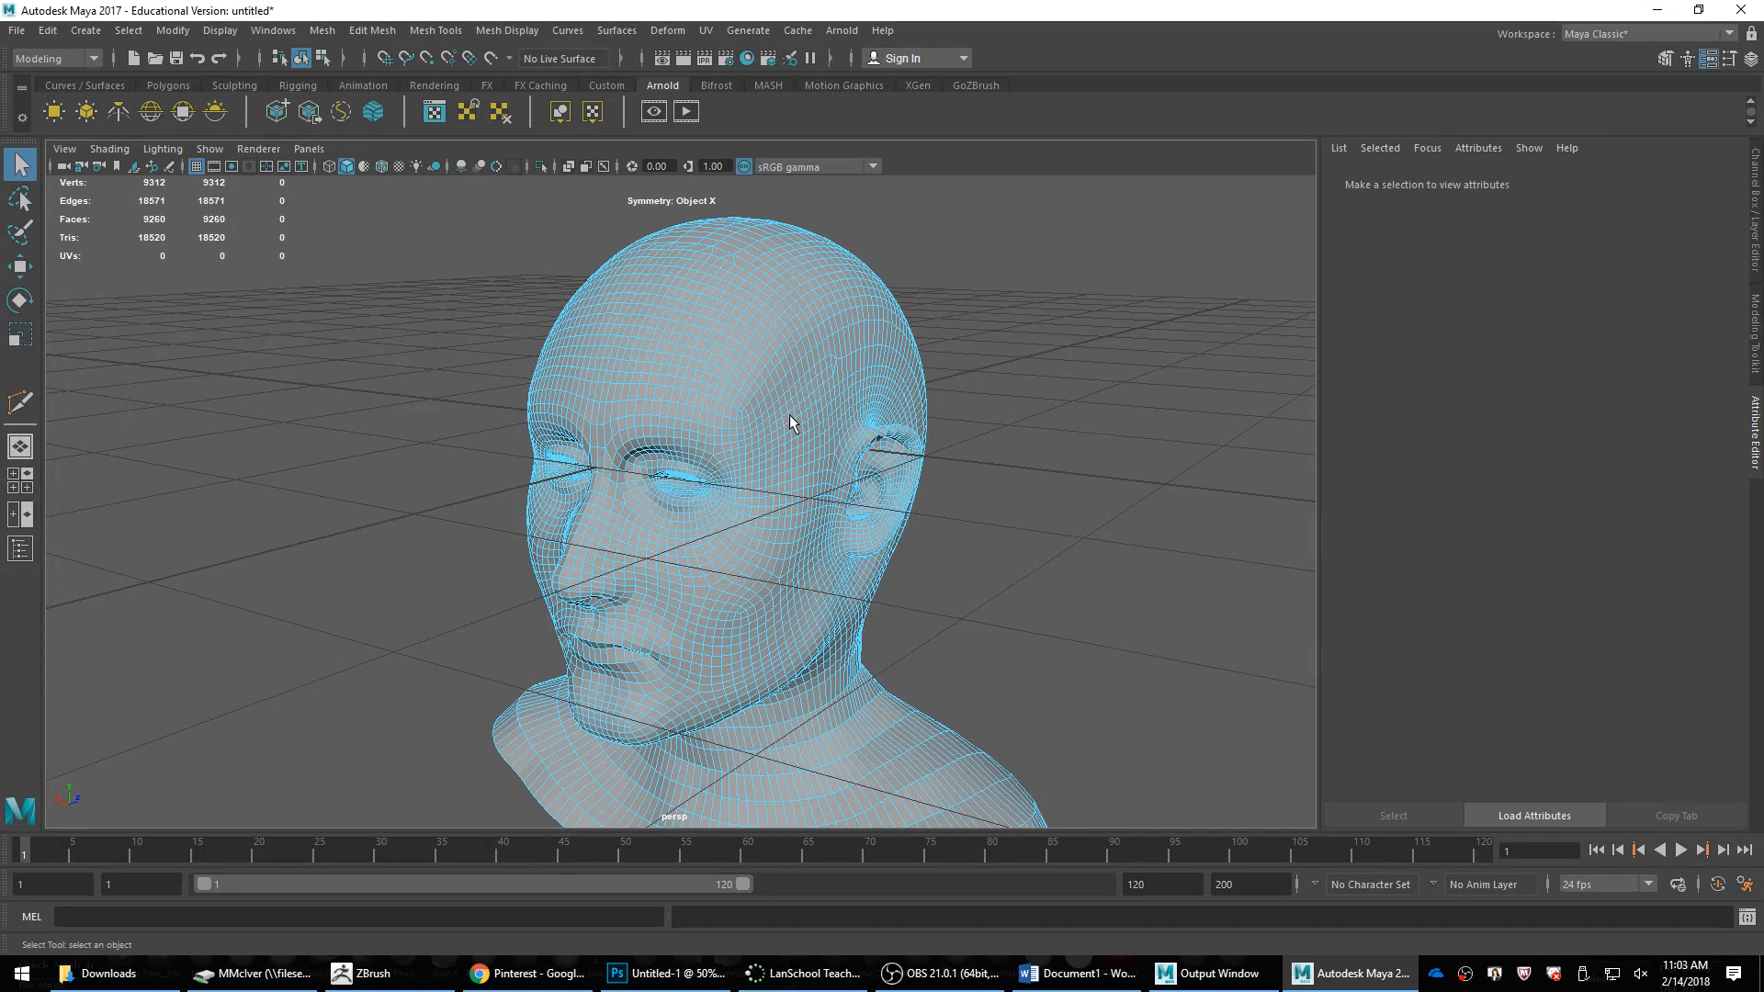
Step: Select the closely spaced vertical edge loops on the side of the neck and trace their path up the head
{"action": "left_click_drag", "start_coordinate": [790, 415], "coordinate": [681, 488], "text": "alt"}
{"action": "scroll", "coordinate": [735, 565], "scroll_direction": "up", "scroll_amount": 4}
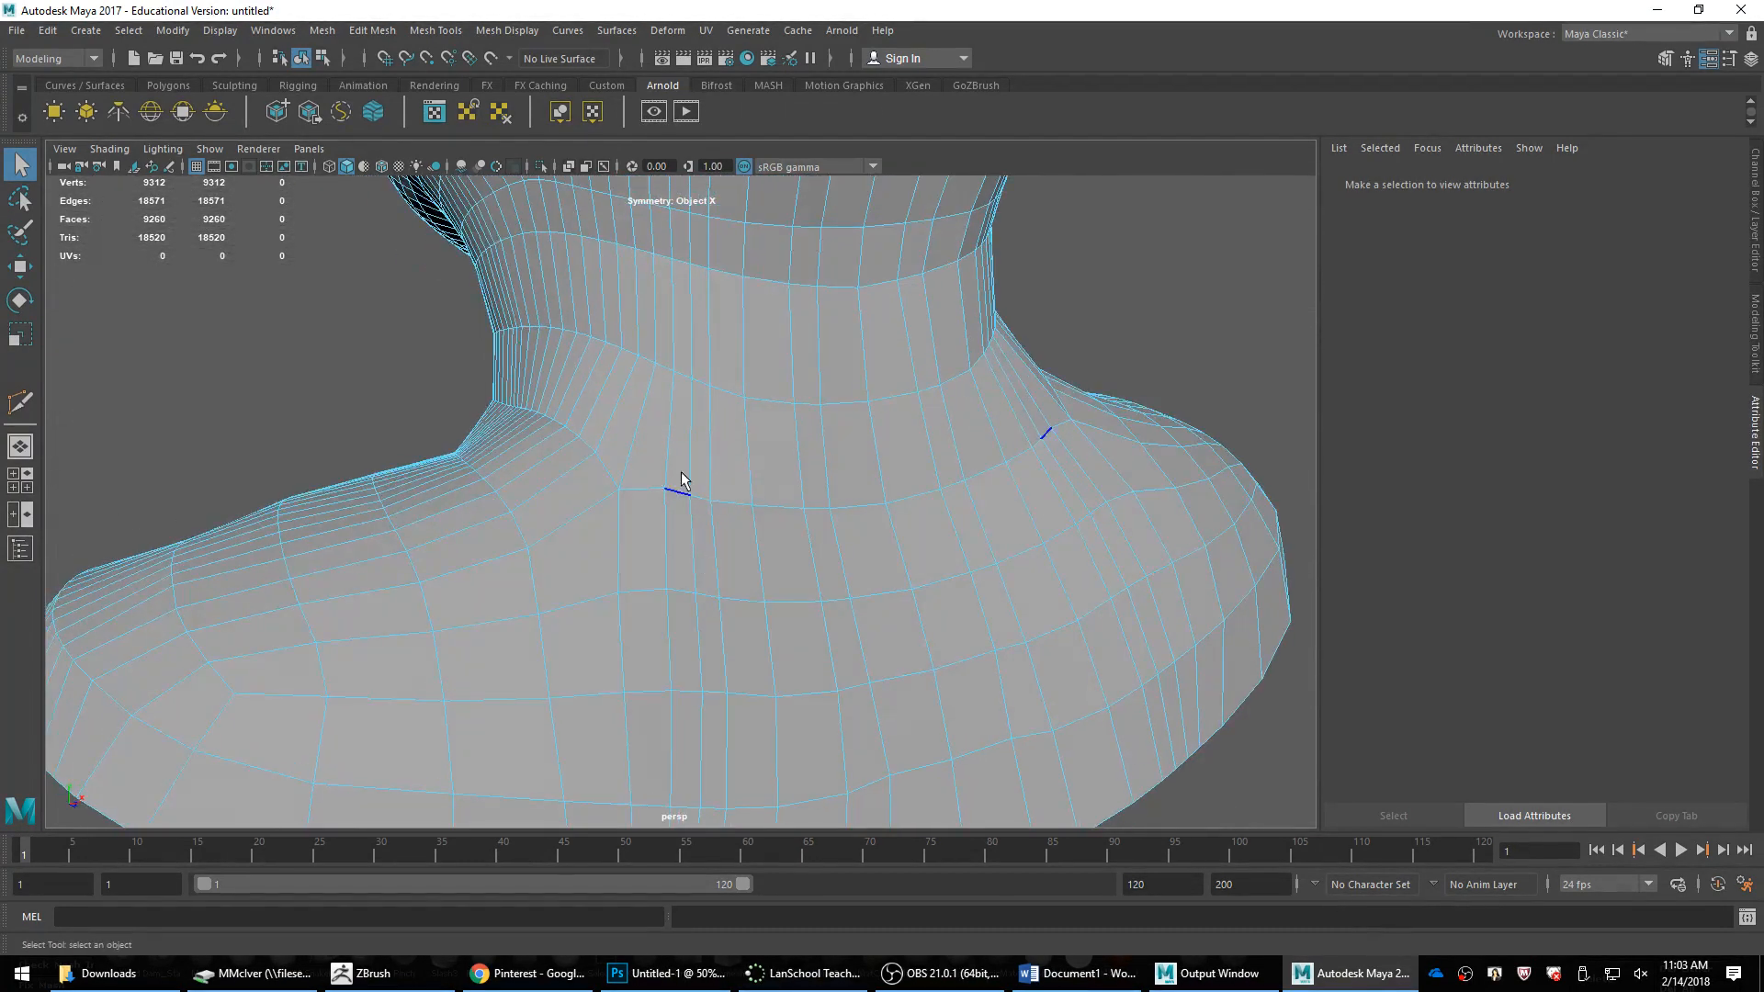
{"action": "double_click", "coordinate": [691, 528]}
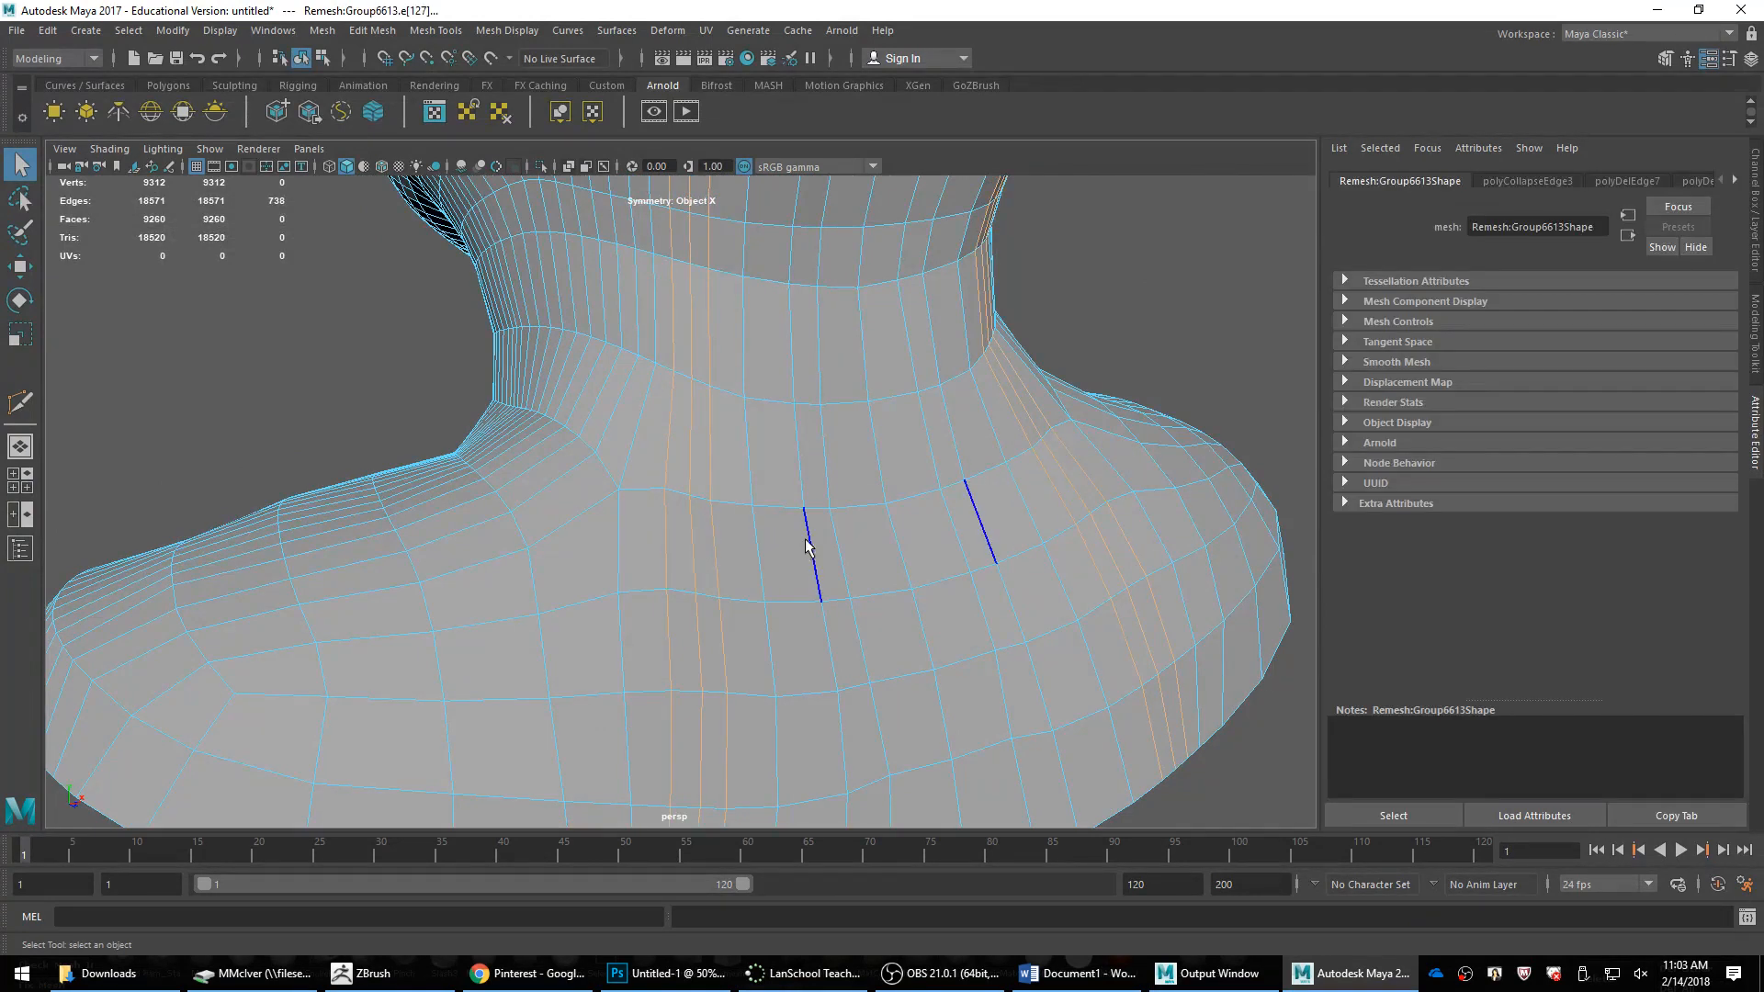
{"action": "scroll", "coordinate": [806, 546], "scroll_direction": "down", "scroll_amount": 5}
{"action": "left_click_drag", "start_coordinate": [808, 533], "coordinate": [768, 406], "text": "alt"}
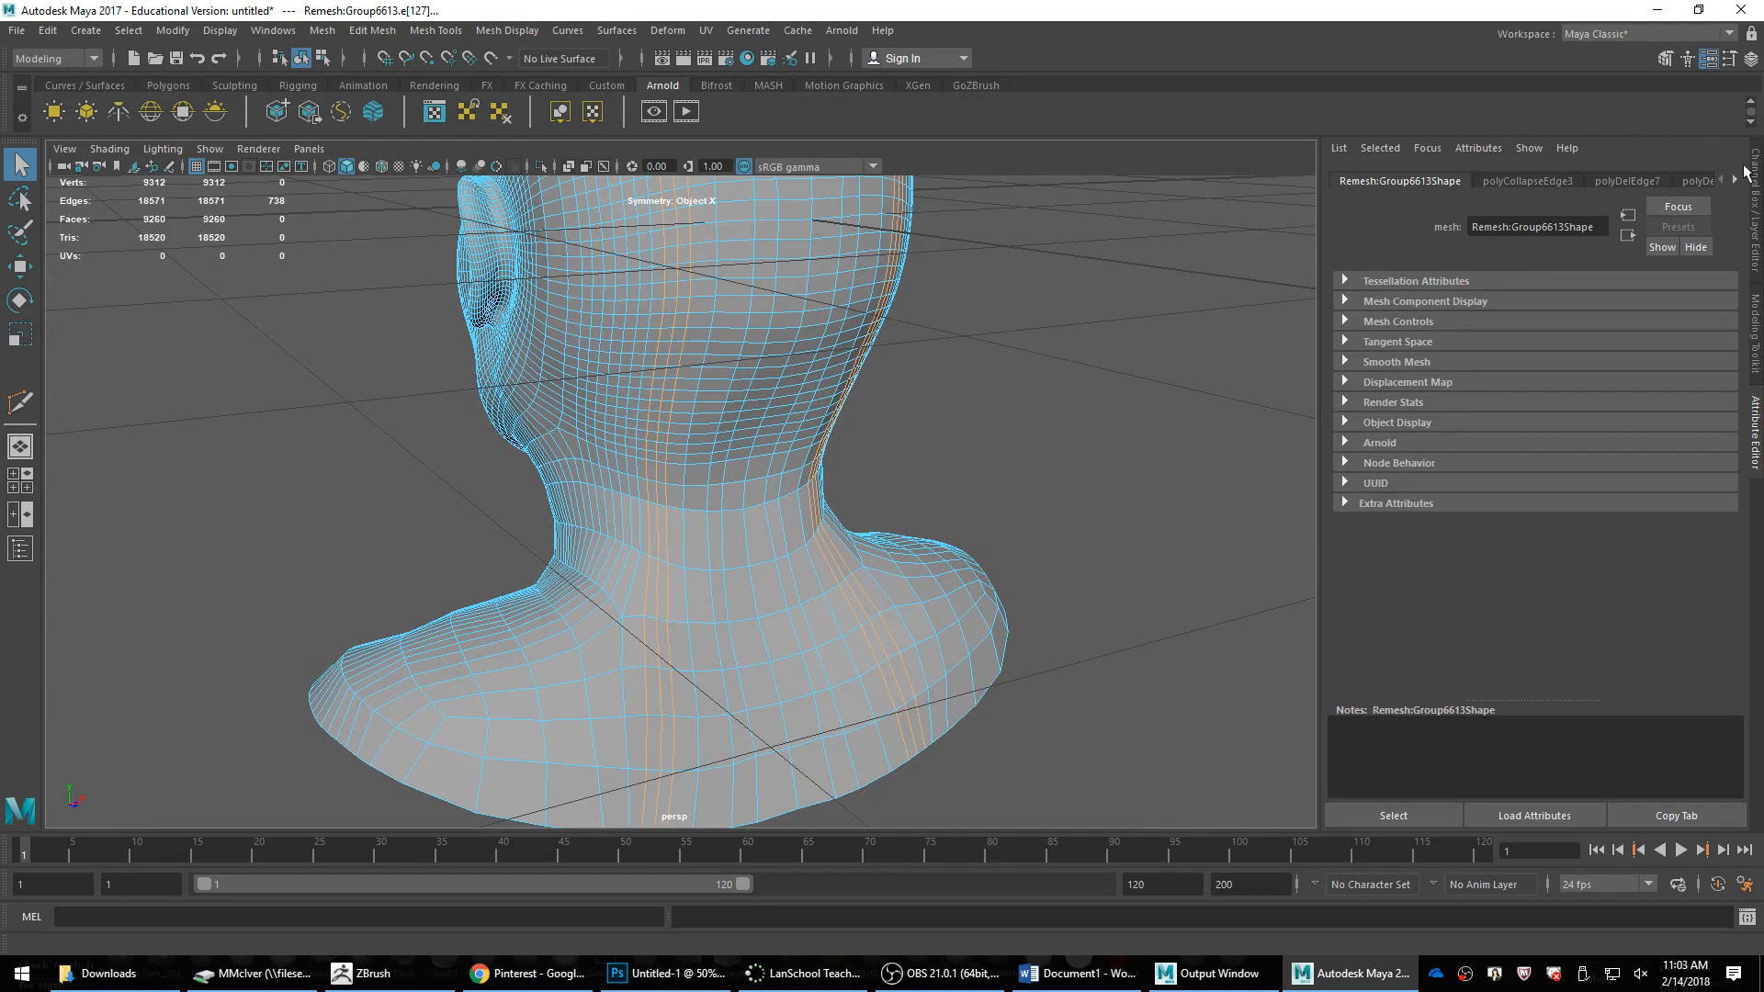
Step: Open the Modeling Toolkit and set the transform constraint to Edge Slide
{"action": "left_click", "coordinate": [1664, 58]}
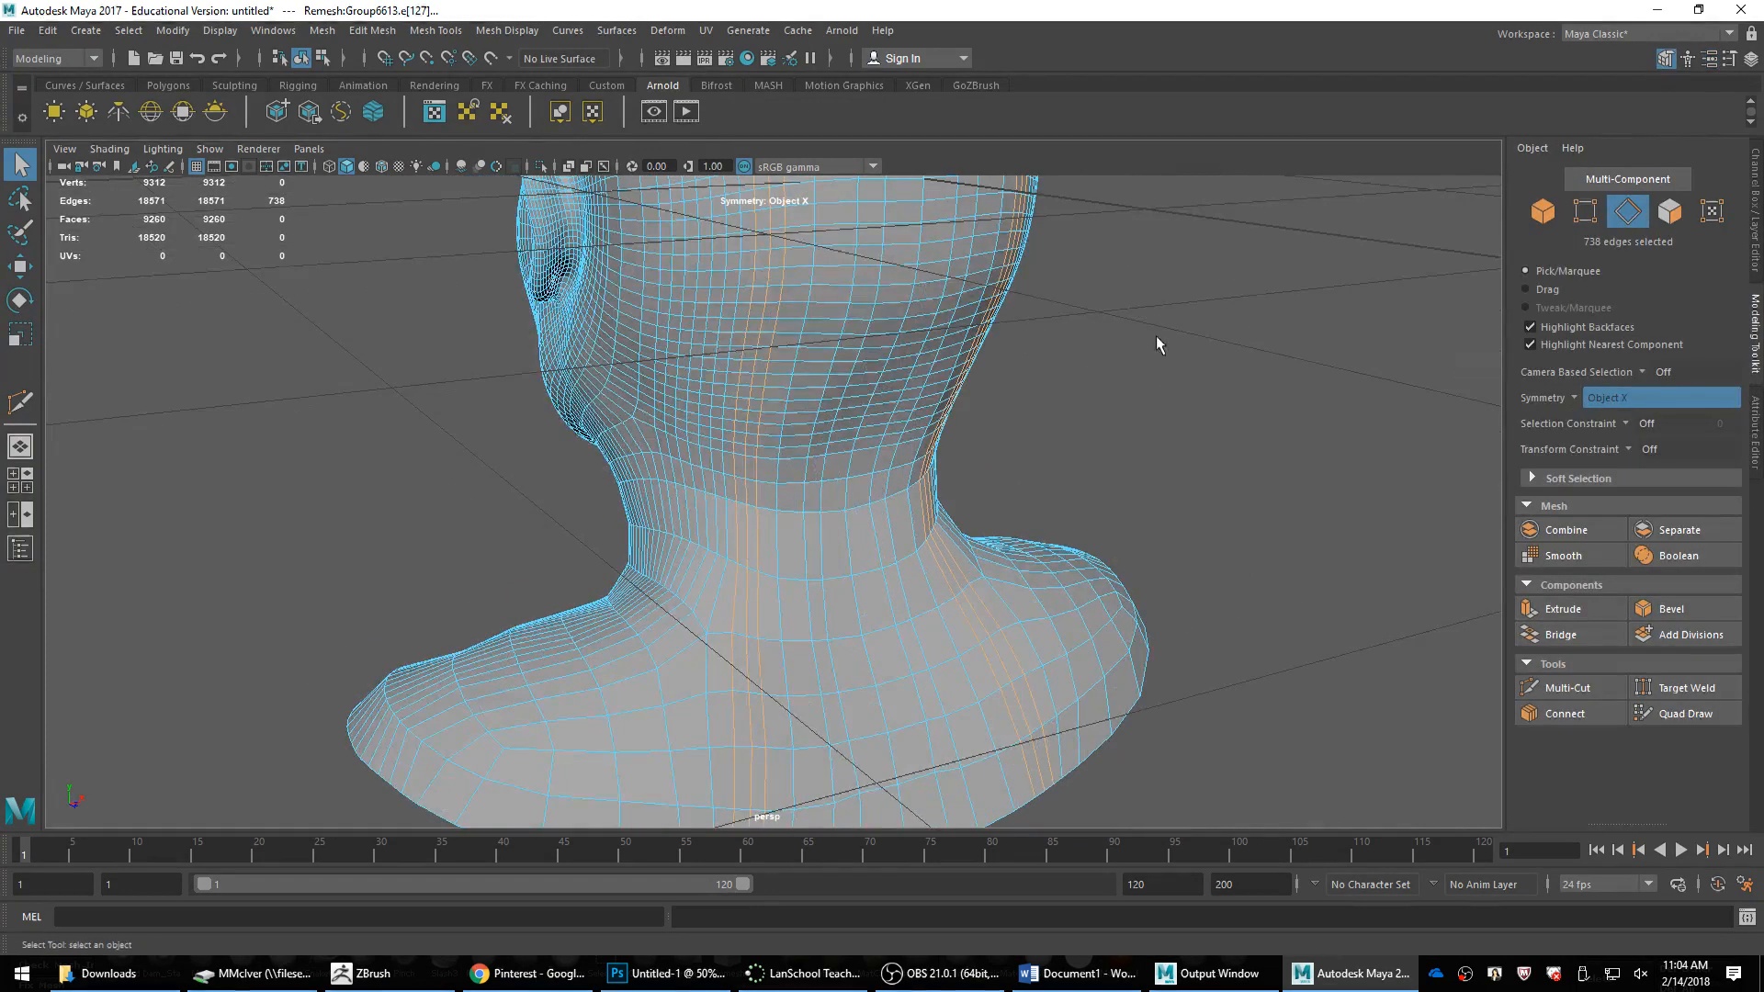
{"action": "left_click_drag", "start_coordinate": [1155, 335], "coordinate": [1317, 356], "text": "alt"}
{"action": "middle_click_drag", "start_coordinate": [911, 413], "coordinate": [1083, 443], "text": "alt"}
{"action": "left_click_drag", "start_coordinate": [1049, 392], "coordinate": [748, 346], "text": "alt"}
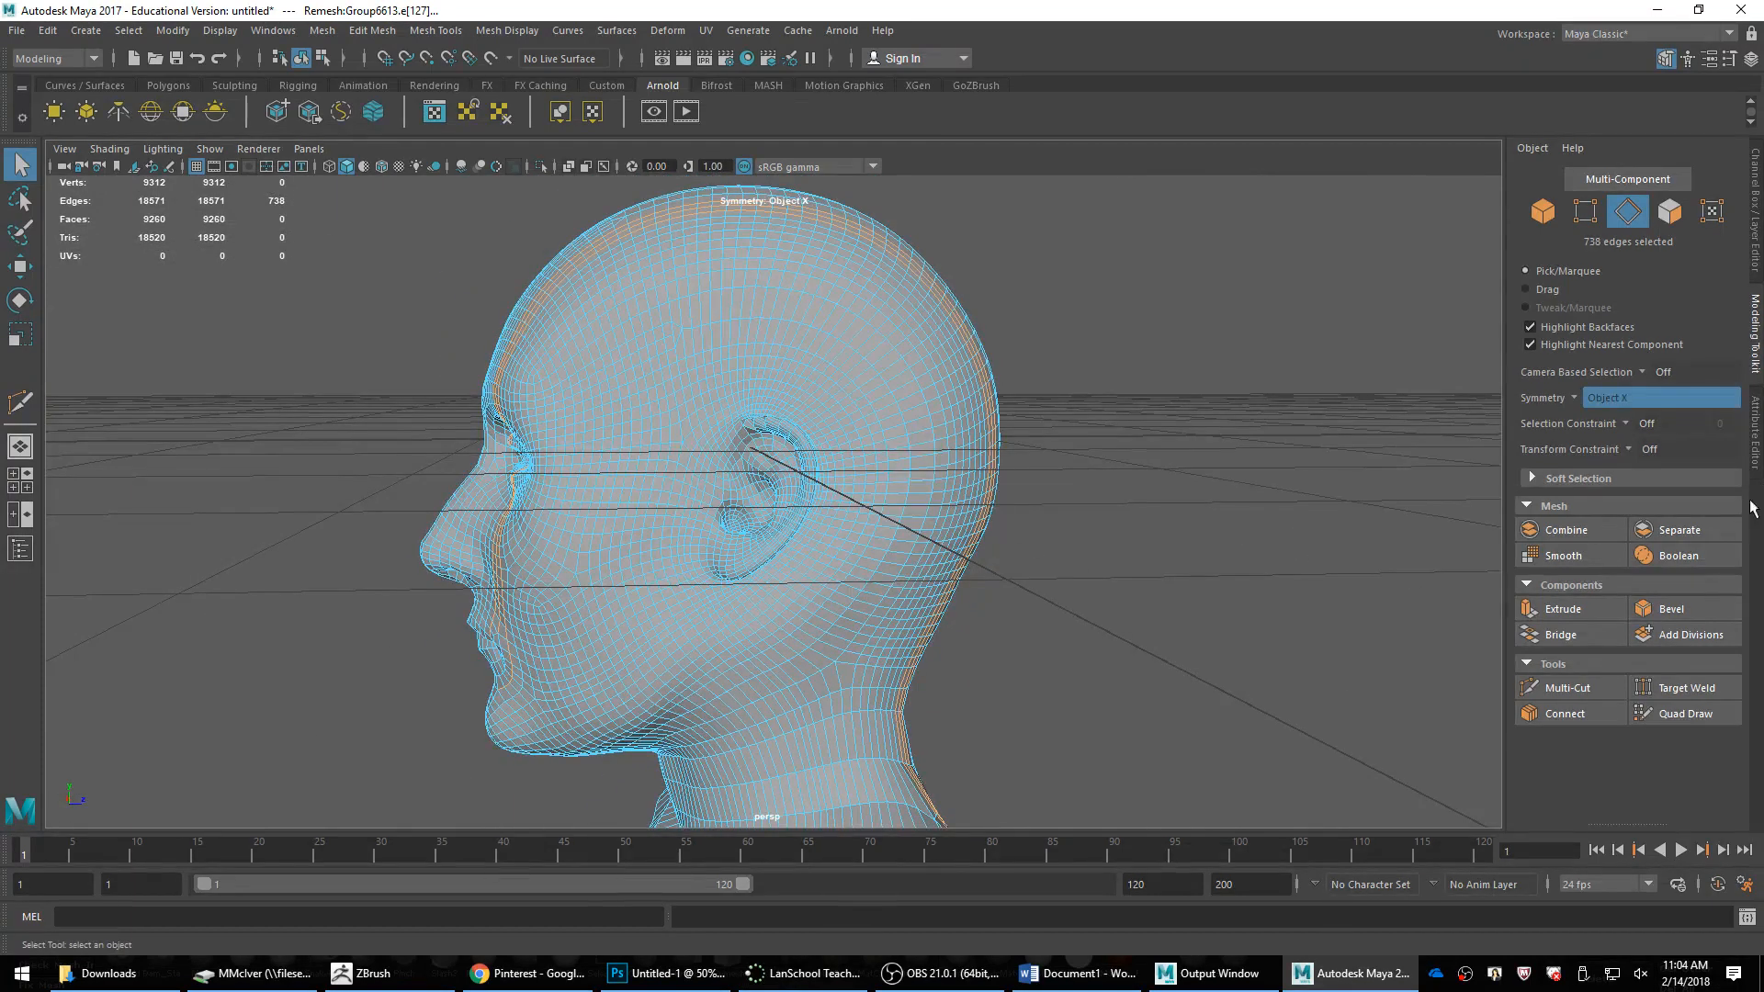
{"action": "left_click", "coordinate": [1625, 423]}
{"action": "left_click", "coordinate": [1582, 423]}
{"action": "left_click", "coordinate": [1628, 449]}
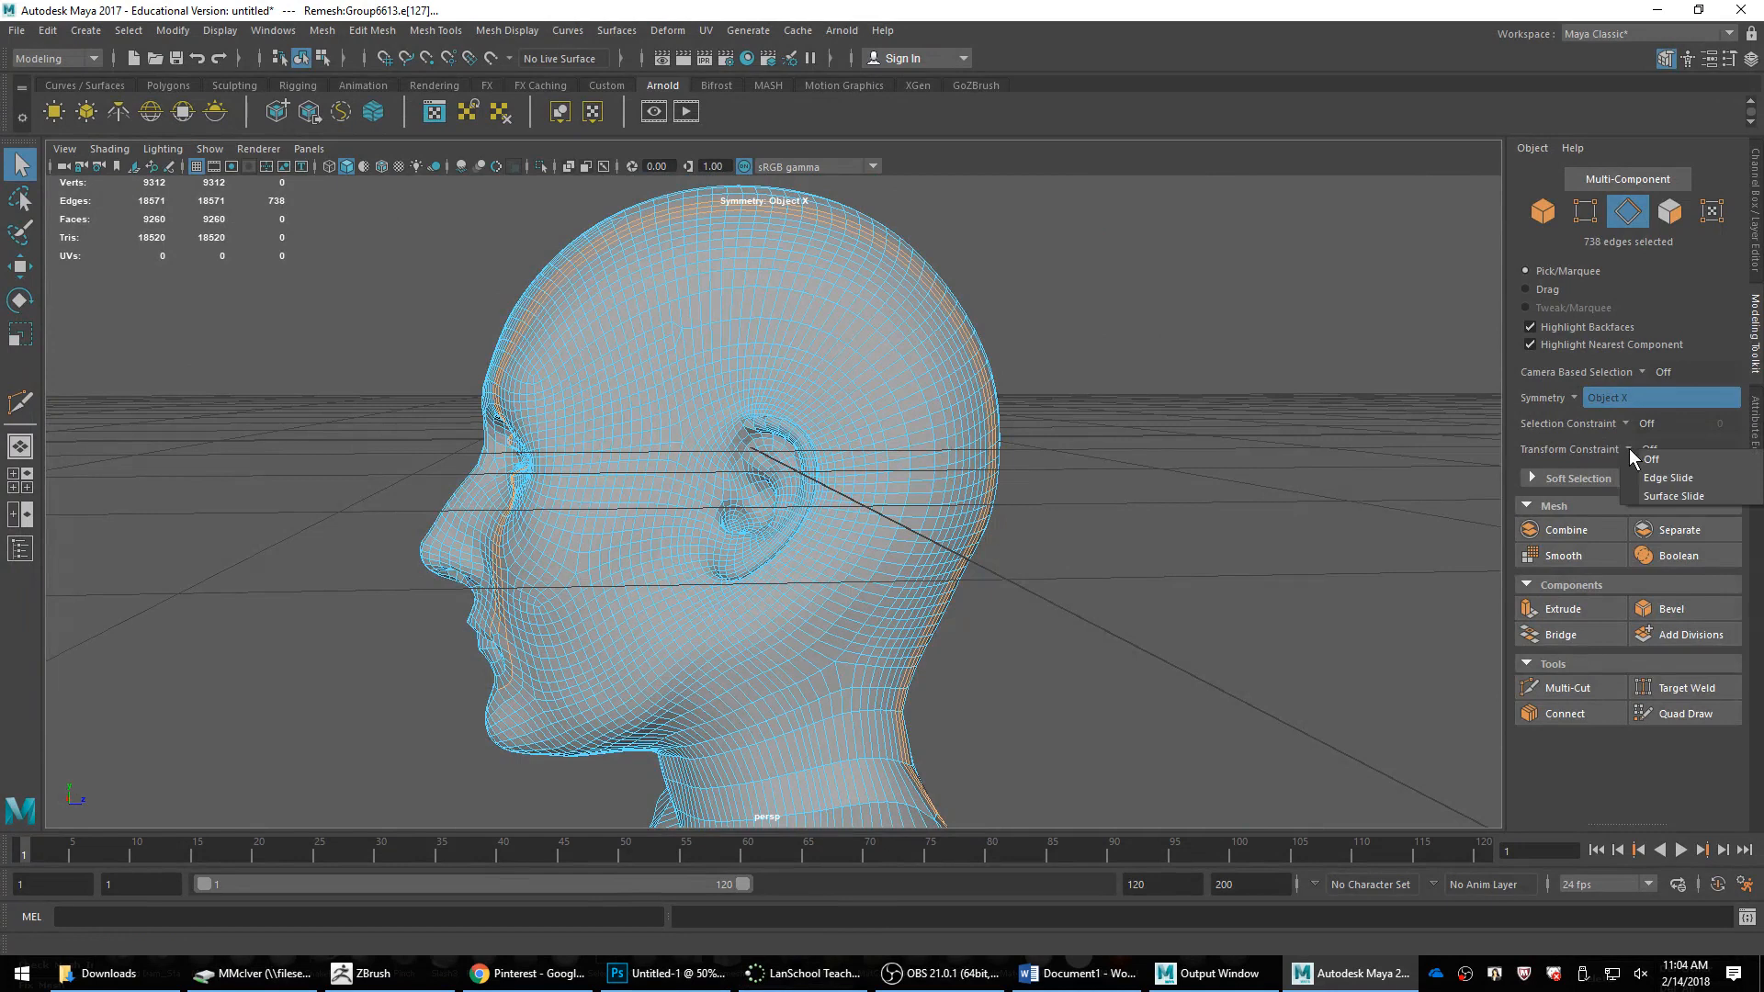
{"action": "left_click", "coordinate": [1655, 478]}
Step: Slide selected mirrored edges around the neck and shoulder area along the surface with the Move tool
{"action": "left_click_drag", "start_coordinate": [1244, 523], "coordinate": [905, 445], "text": "alt"}
{"action": "left_click_drag", "start_coordinate": [915, 260], "coordinate": [965, 388], "text": "alt"}
{"action": "key", "text": "w"}
{"action": "left_click", "coordinate": [946, 588]}
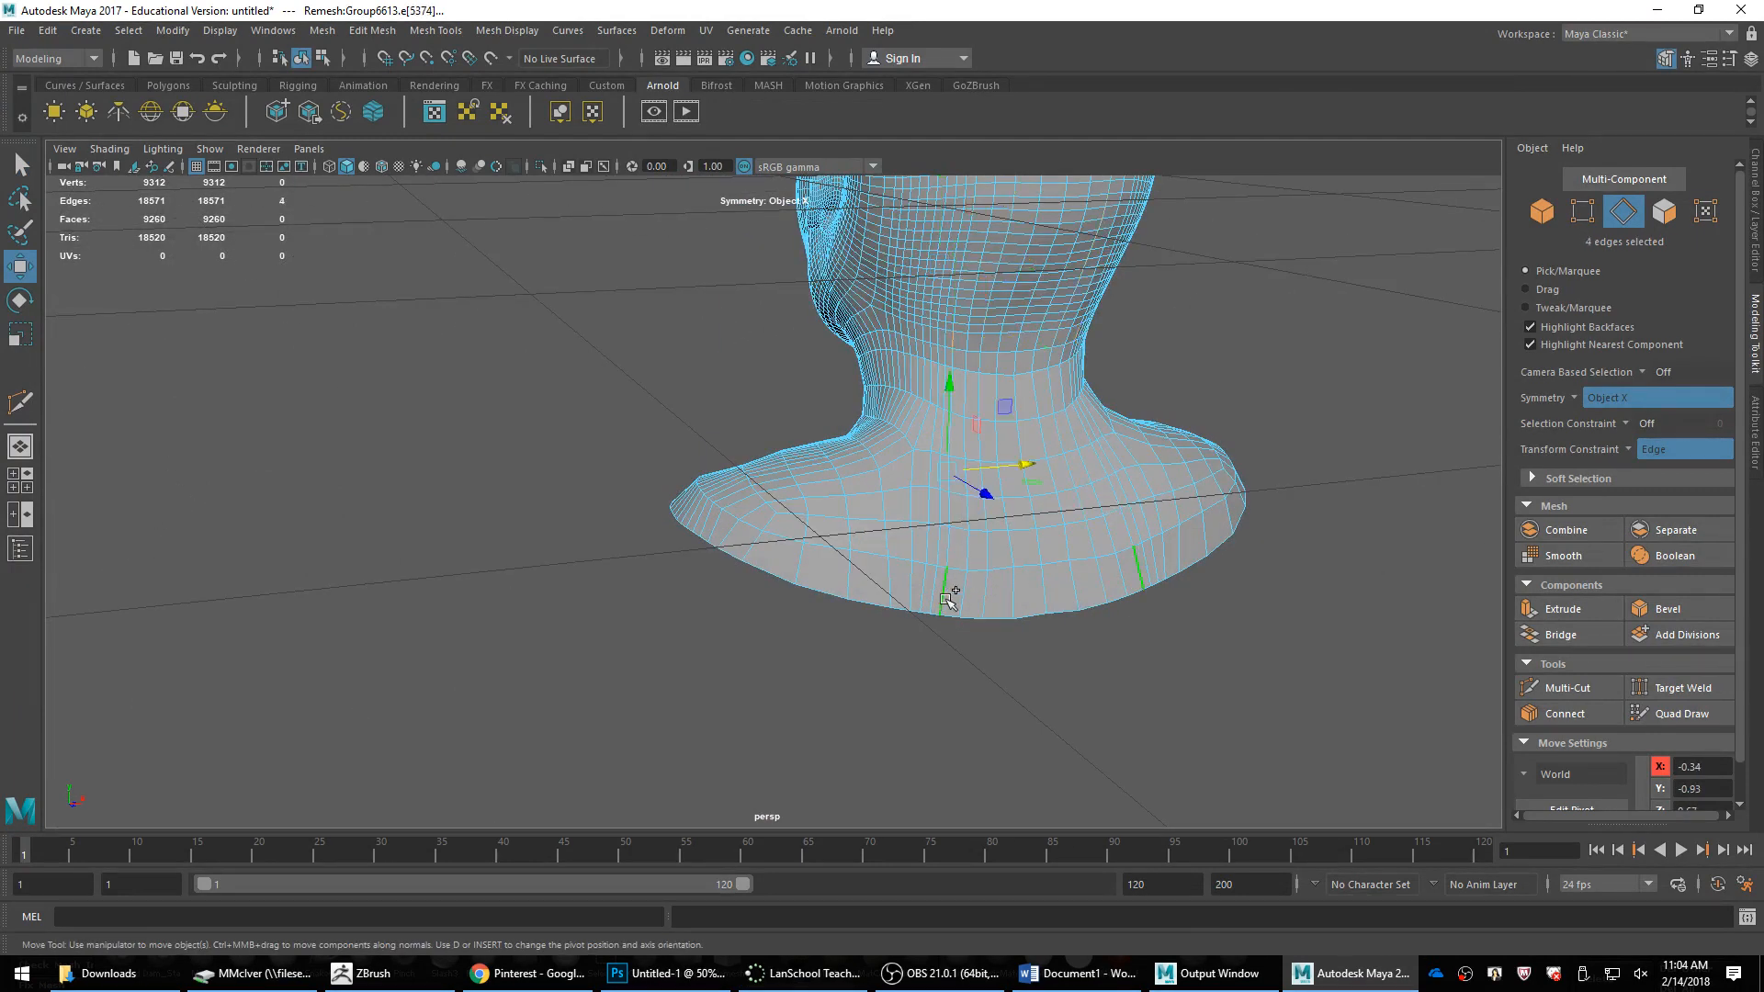
{"action": "left_click_drag", "start_coordinate": [1004, 470], "coordinate": [983, 500]}
Step: Collapse two adjacent edges at the loop junction on the upper side of the head and delete the leftover edge
{"action": "left_click_drag", "start_coordinate": [983, 501], "coordinate": [1027, 559], "text": "alt"}
{"action": "scroll", "coordinate": [863, 405], "scroll_direction": "up", "scroll_amount": 4}
{"action": "left_click_drag", "start_coordinate": [862, 405], "coordinate": [897, 448], "text": "alt"}
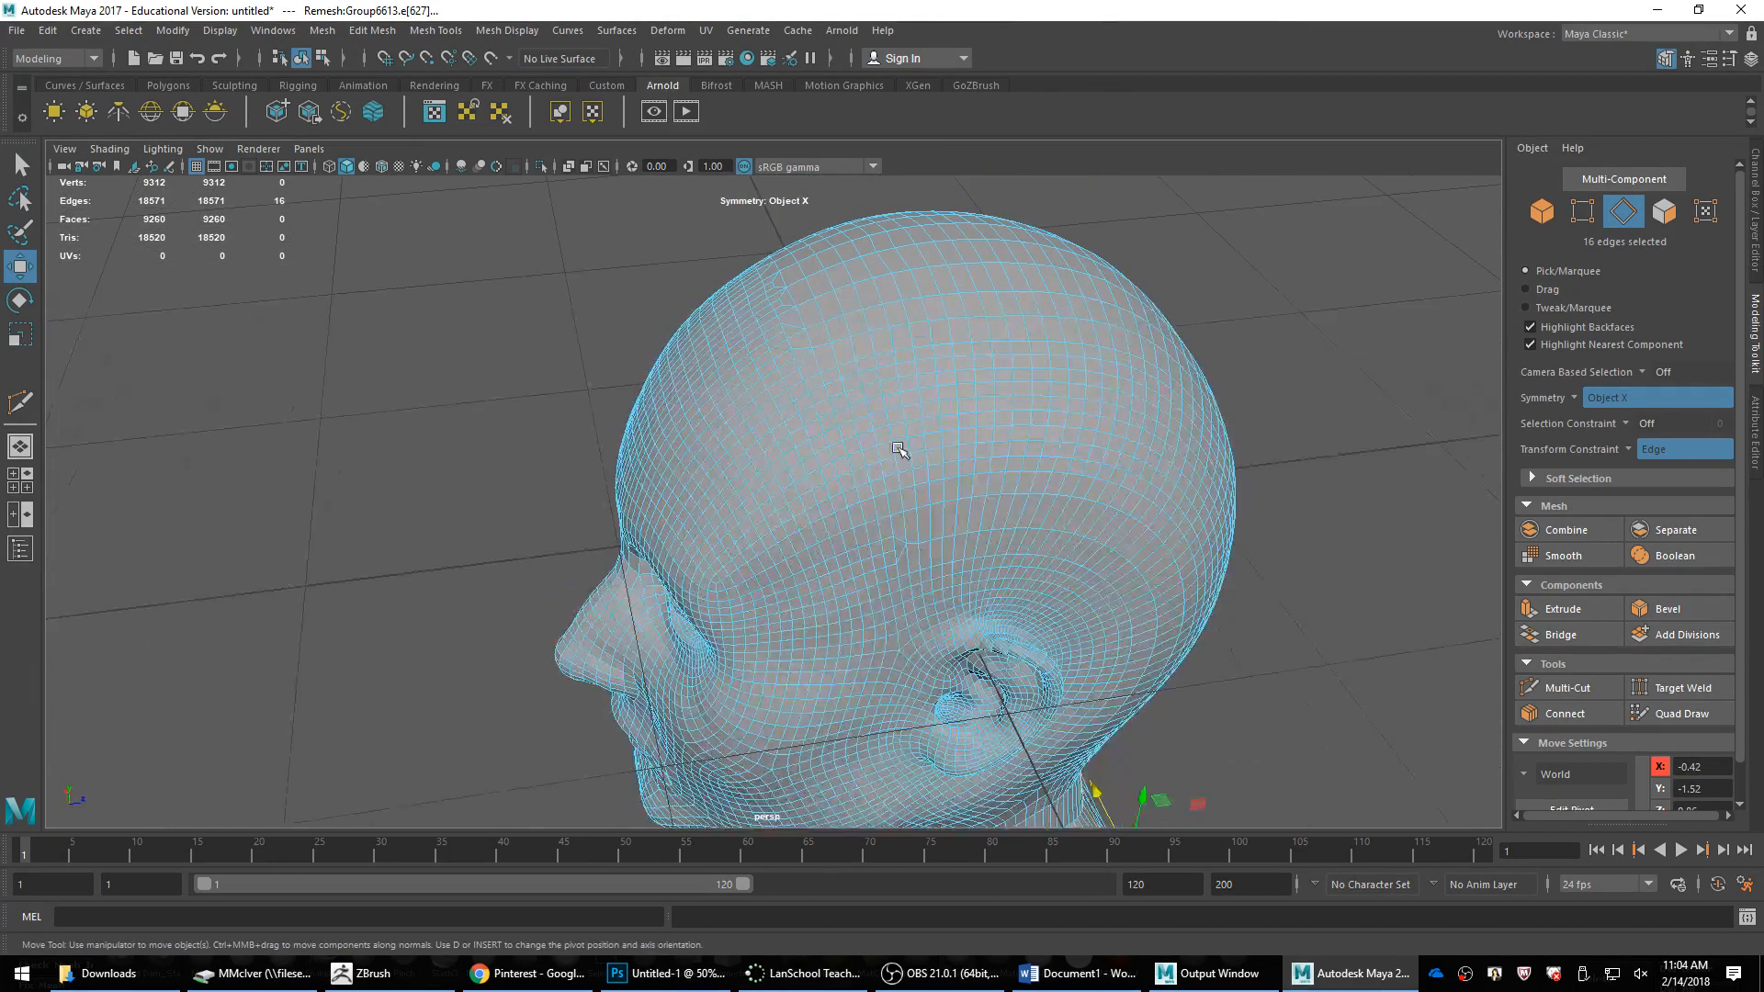
{"action": "left_click", "coordinate": [824, 384]}
{"action": "scroll", "coordinate": [841, 473], "scroll_direction": "up", "scroll_amount": 3}
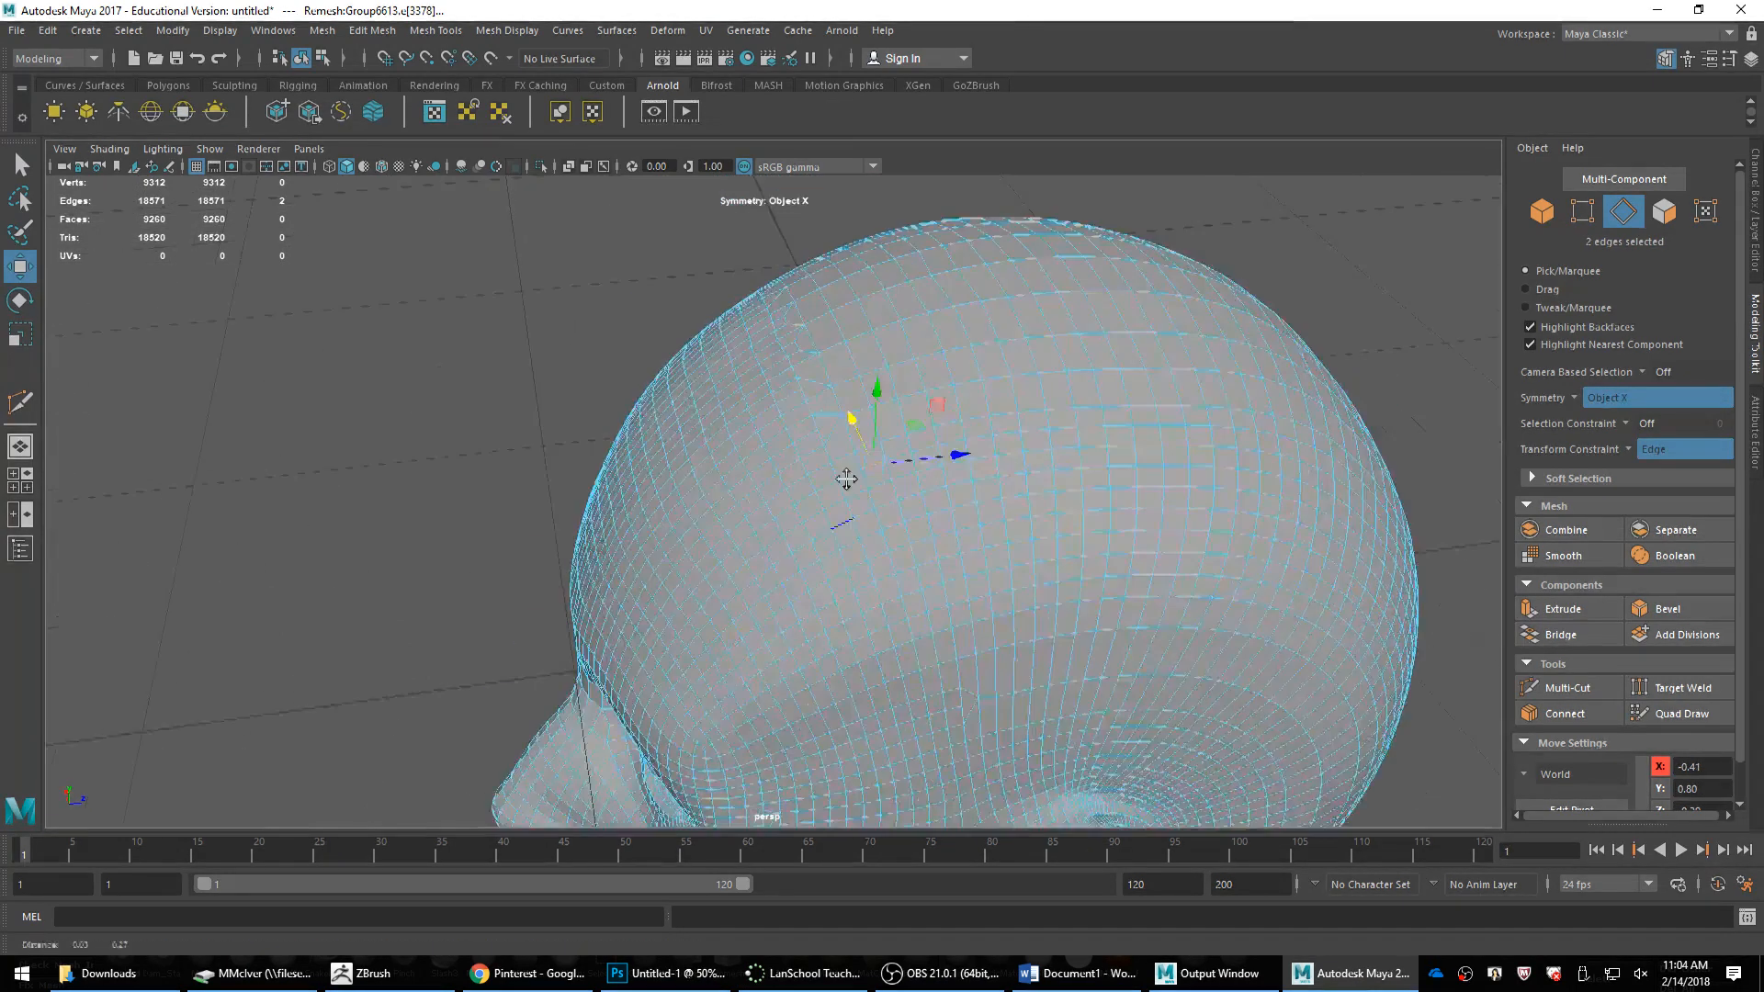
{"action": "left_click", "coordinate": [903, 463]}
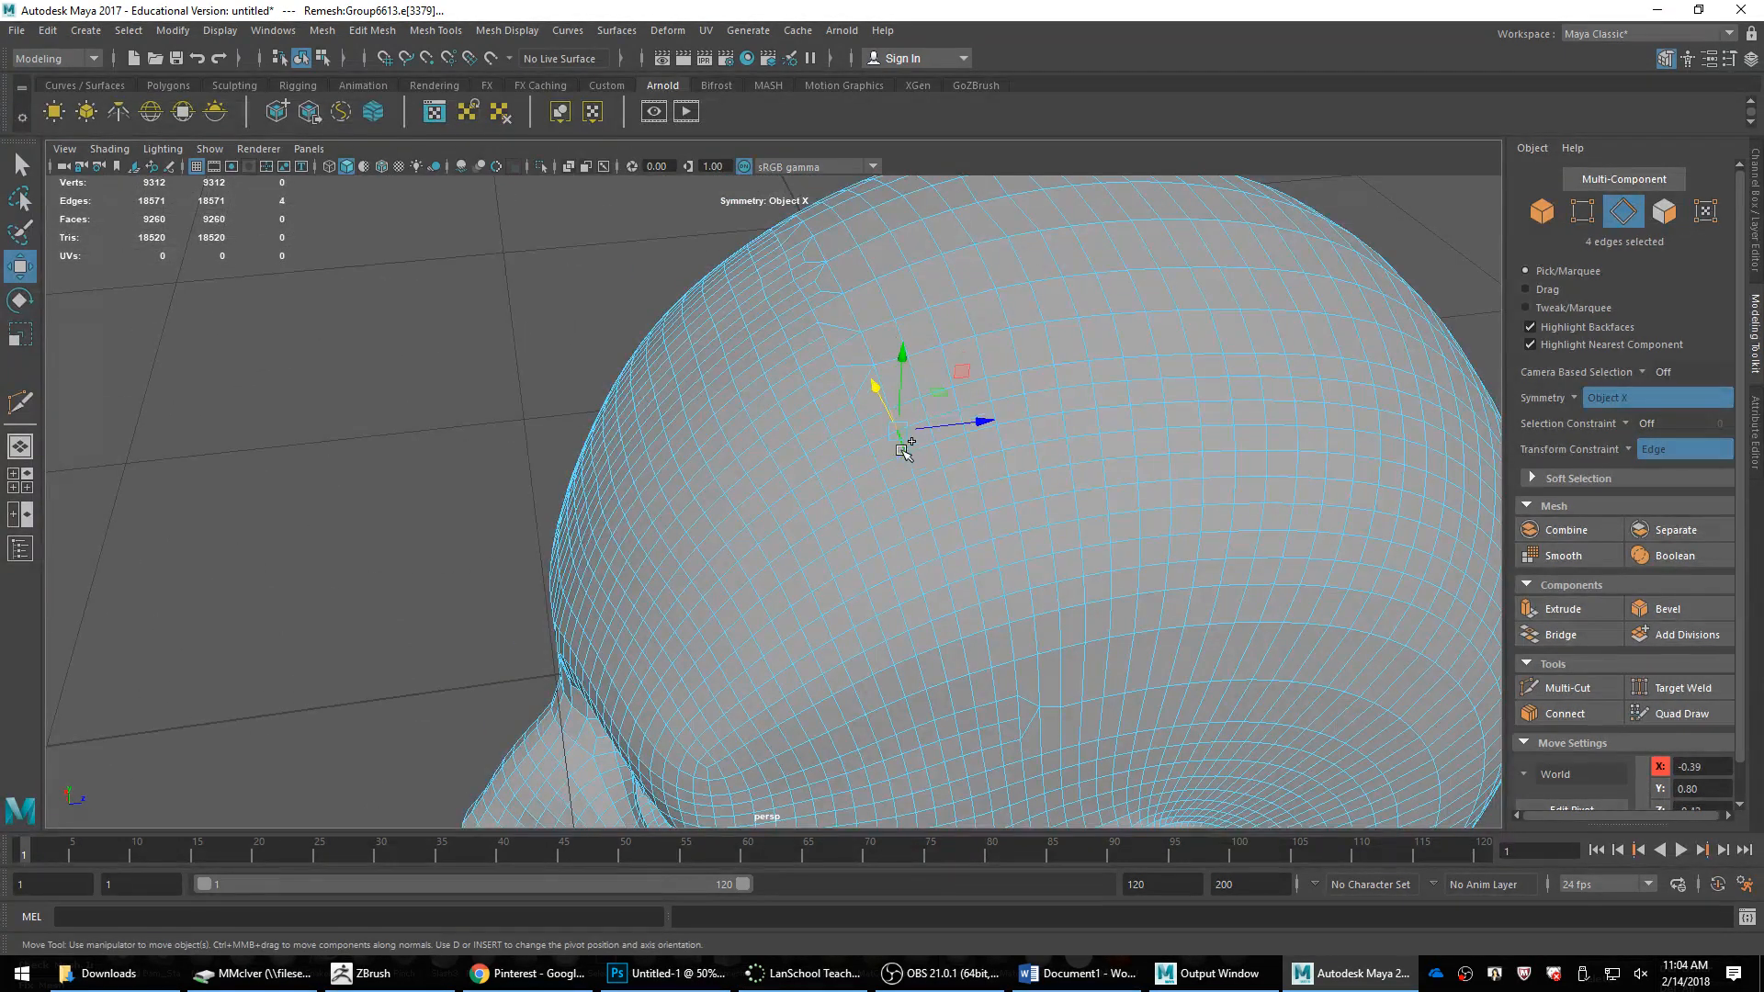
{"action": "right_click_drag", "start_coordinate": [903, 449], "coordinate": [963, 393], "text": "shift"}
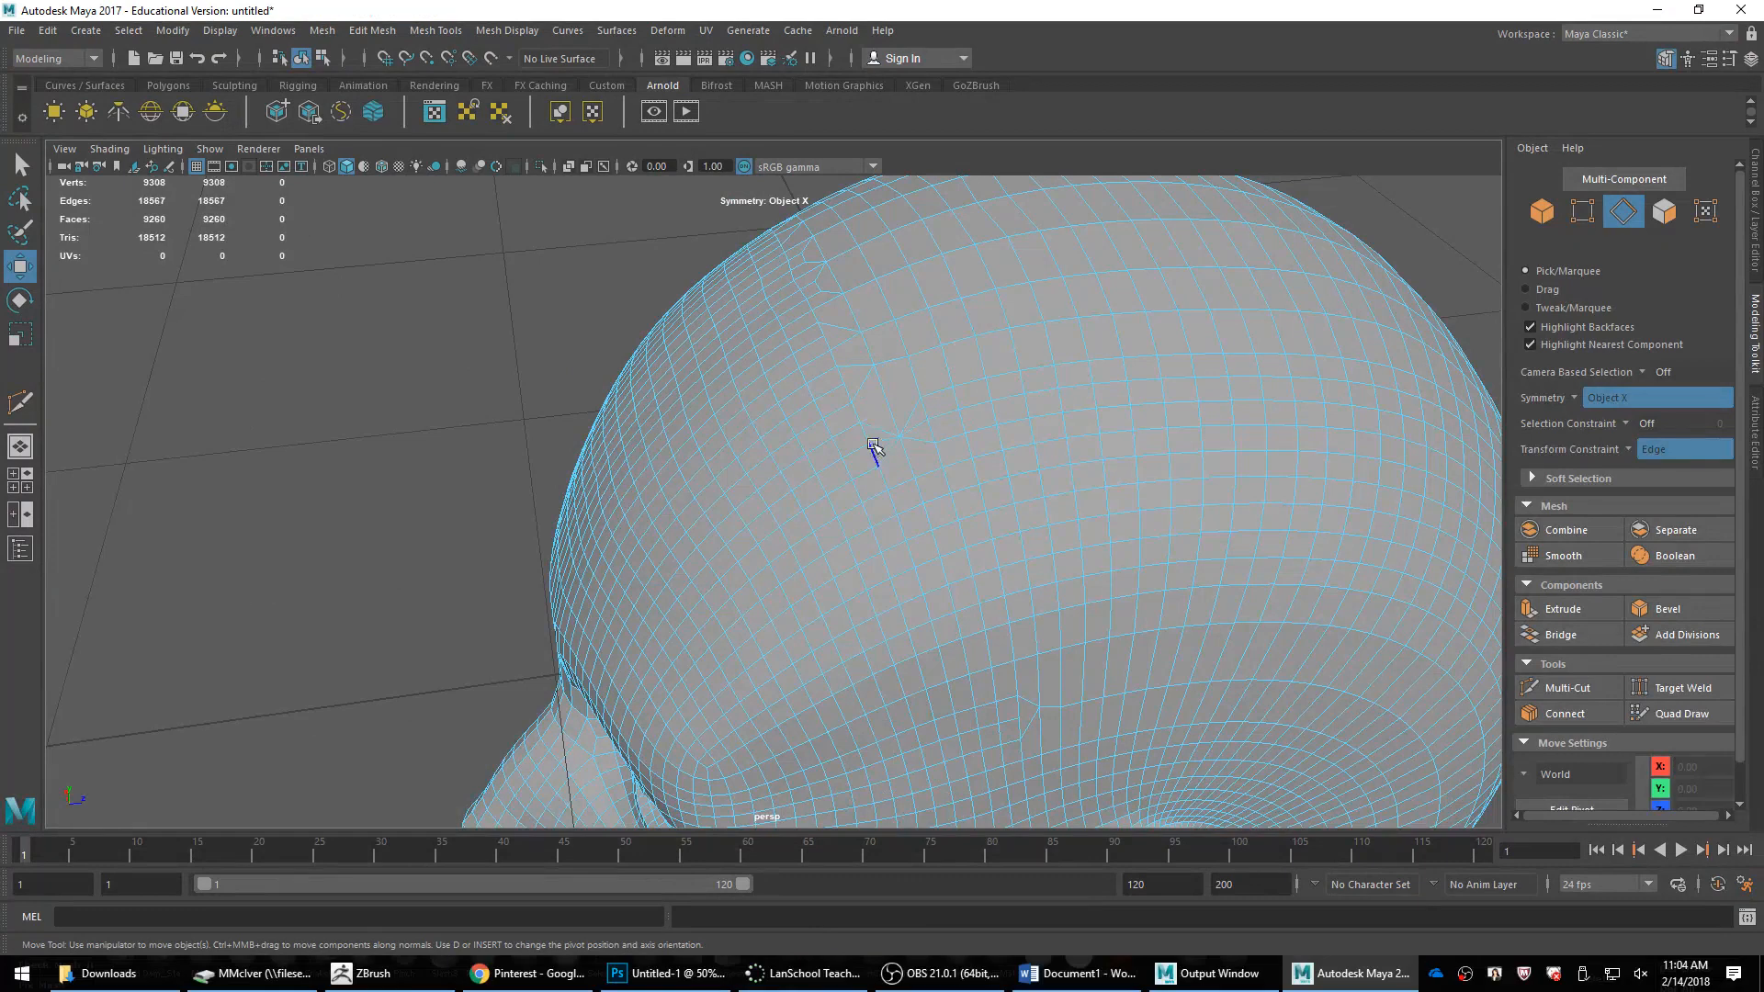
{"action": "left_click", "coordinate": [877, 444]}
{"action": "key", "text": "Delete"}
Step: Delete the two mirrored edge loops running back from that junction over the crown, including their vertices
{"action": "double_click", "coordinate": [945, 388]}
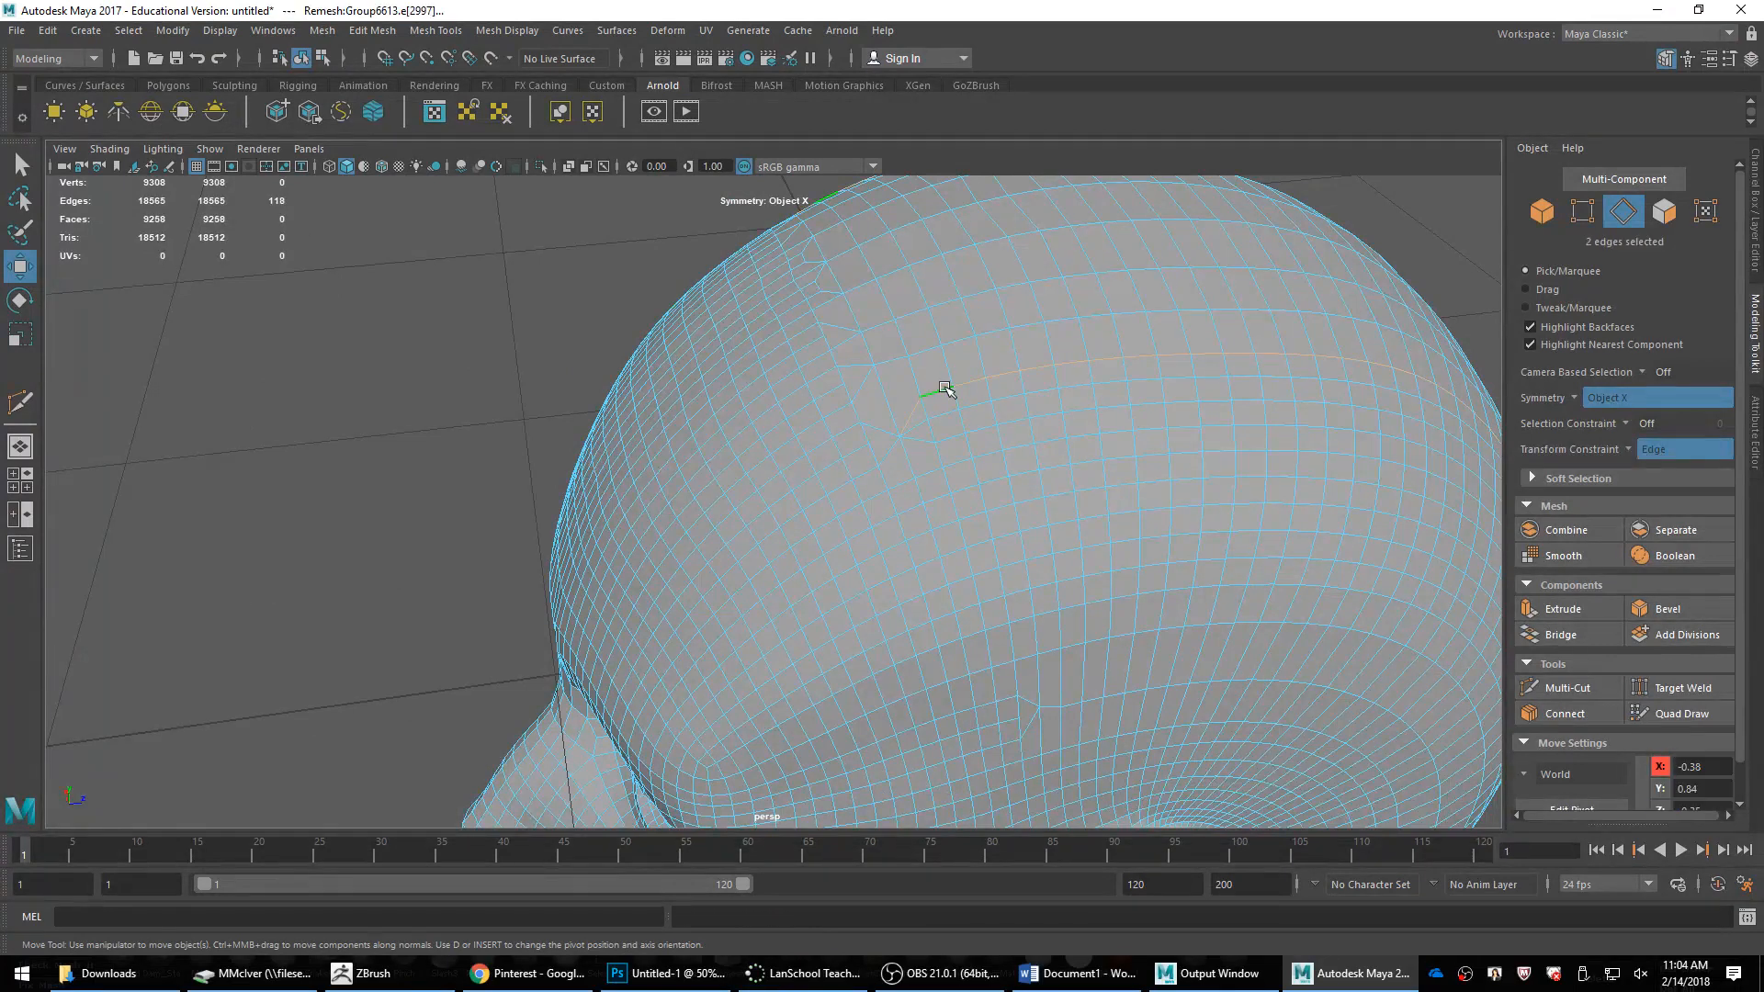
{"action": "double_click", "coordinate": [949, 441], "text": "shift"}
{"action": "key", "text": "ctrl+Delete"}
{"action": "scroll", "coordinate": [953, 441], "scroll_direction": "down", "scroll_amount": 5}
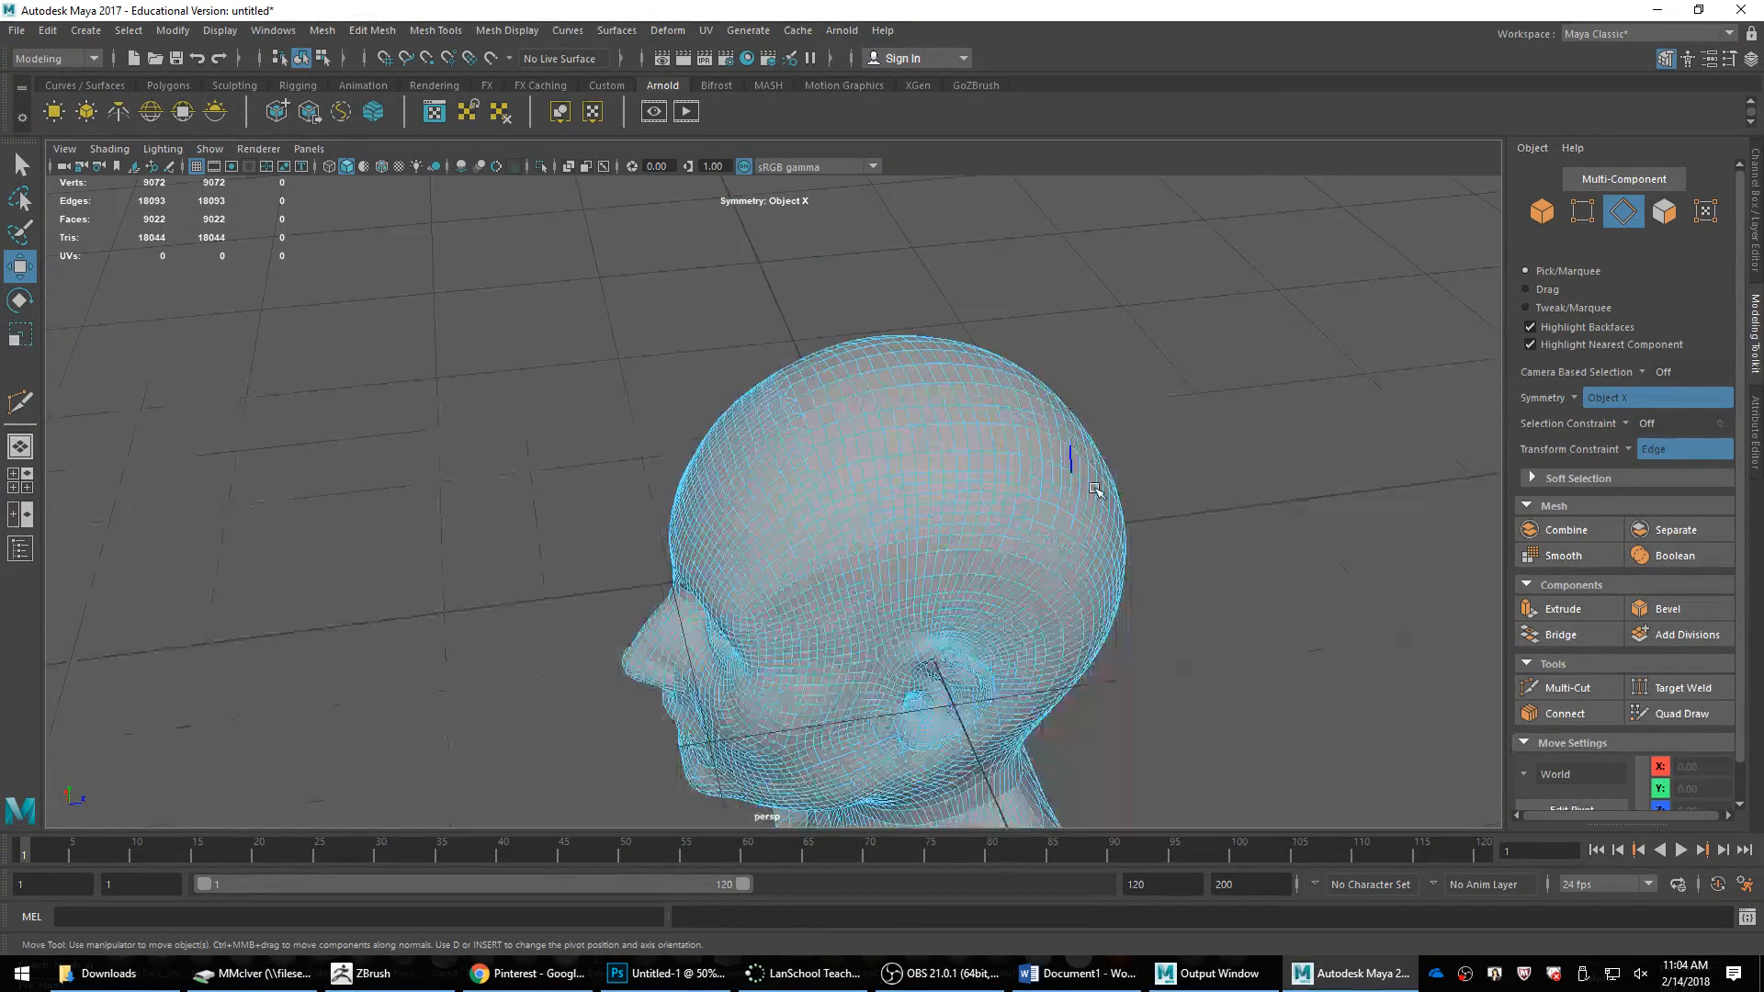
Step: Collapse the short mirrored edges on the upper eyelid near the inner corner of each eye
{"action": "left_click_drag", "start_coordinate": [1052, 536], "coordinate": [909, 500], "text": "alt"}
{"action": "middle_click_drag", "start_coordinate": [909, 500], "coordinate": [944, 448], "text": "alt"}
{"action": "left_click_drag", "start_coordinate": [945, 448], "coordinate": [1041, 497], "text": "alt"}
{"action": "middle_click_drag", "start_coordinate": [970, 455], "coordinate": [945, 484], "text": "alt"}
{"action": "scroll", "coordinate": [945, 484], "scroll_direction": "up", "scroll_amount": 5}
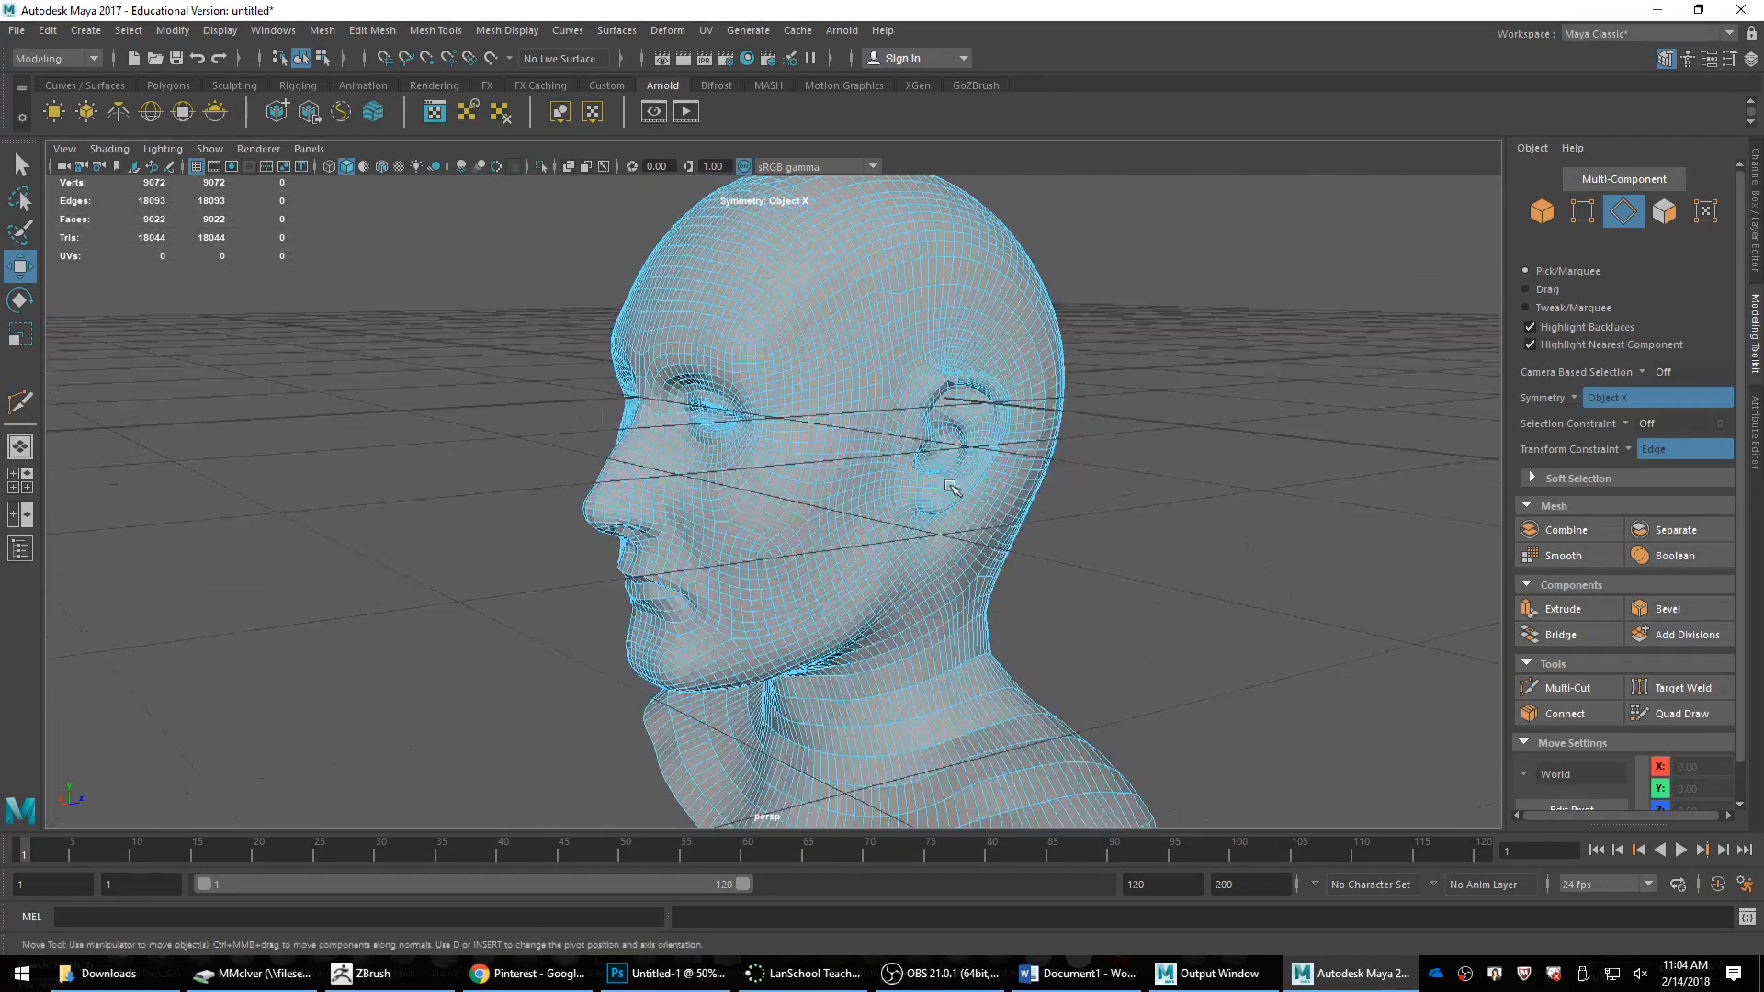
{"action": "left_click_drag", "start_coordinate": [884, 415], "coordinate": [972, 429], "text": "alt"}
{"action": "middle_click_drag", "start_coordinate": [972, 429], "coordinate": [911, 525], "text": "alt"}
{"action": "scroll", "coordinate": [912, 525], "scroll_direction": "up", "scroll_amount": 3}
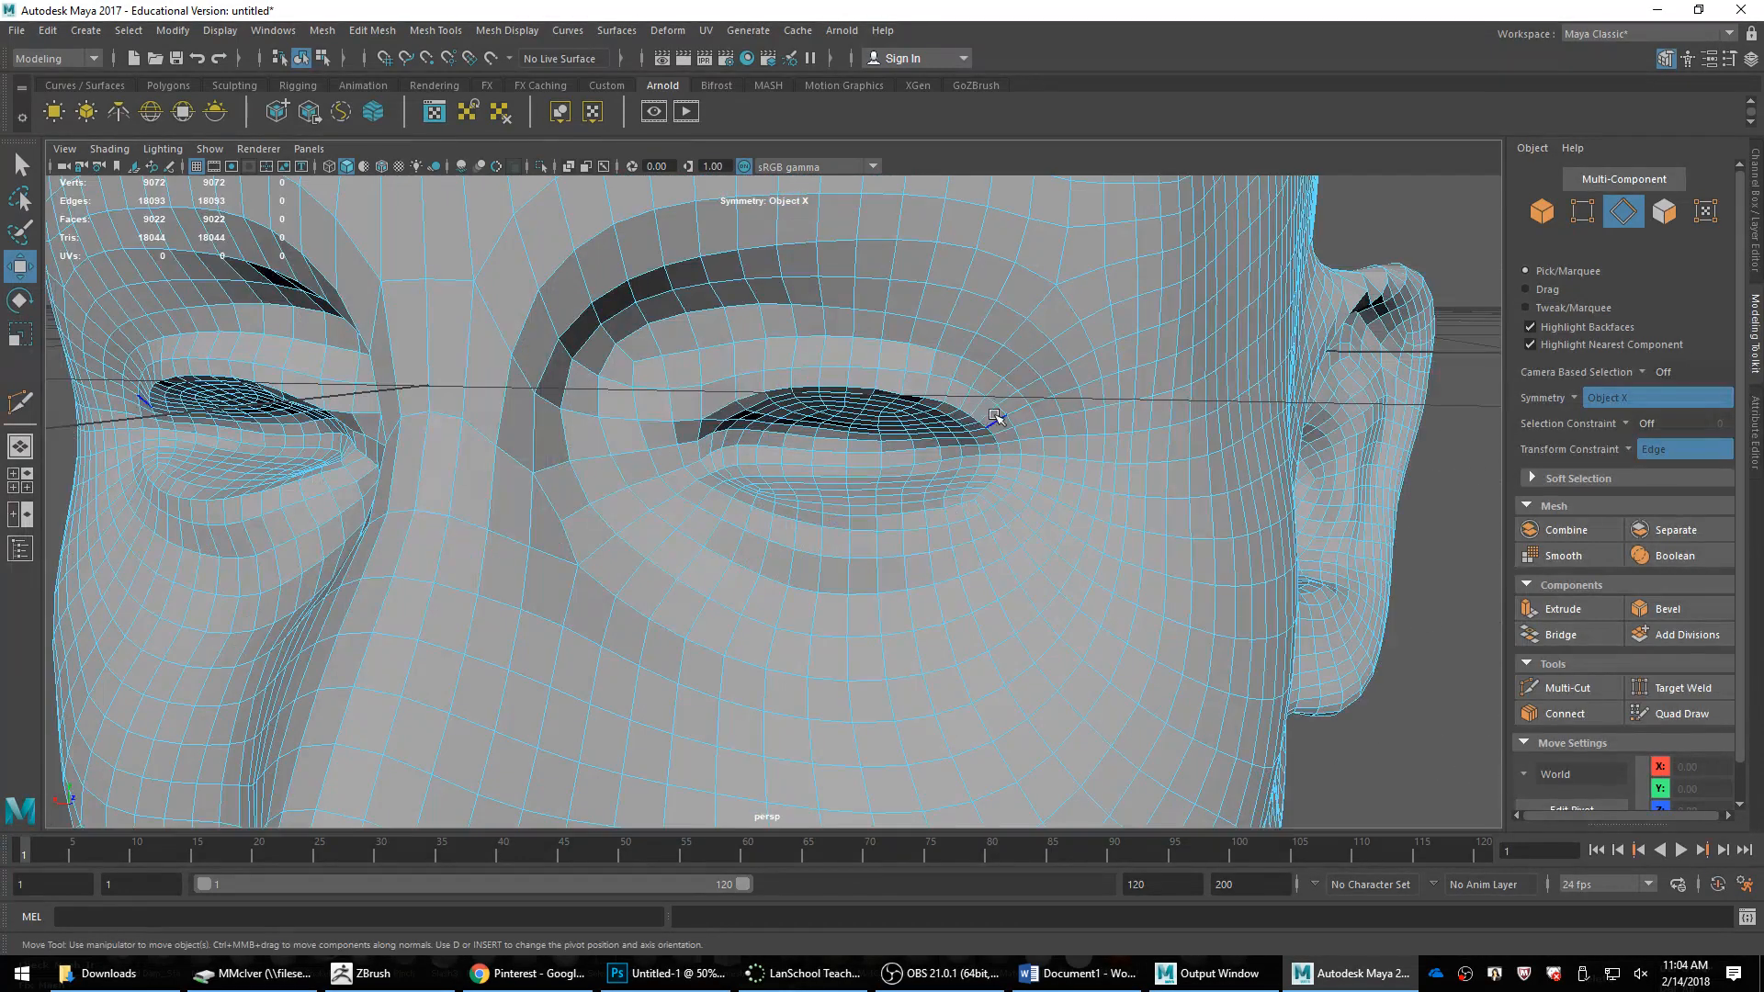
{"action": "left_click", "coordinate": [686, 415]}
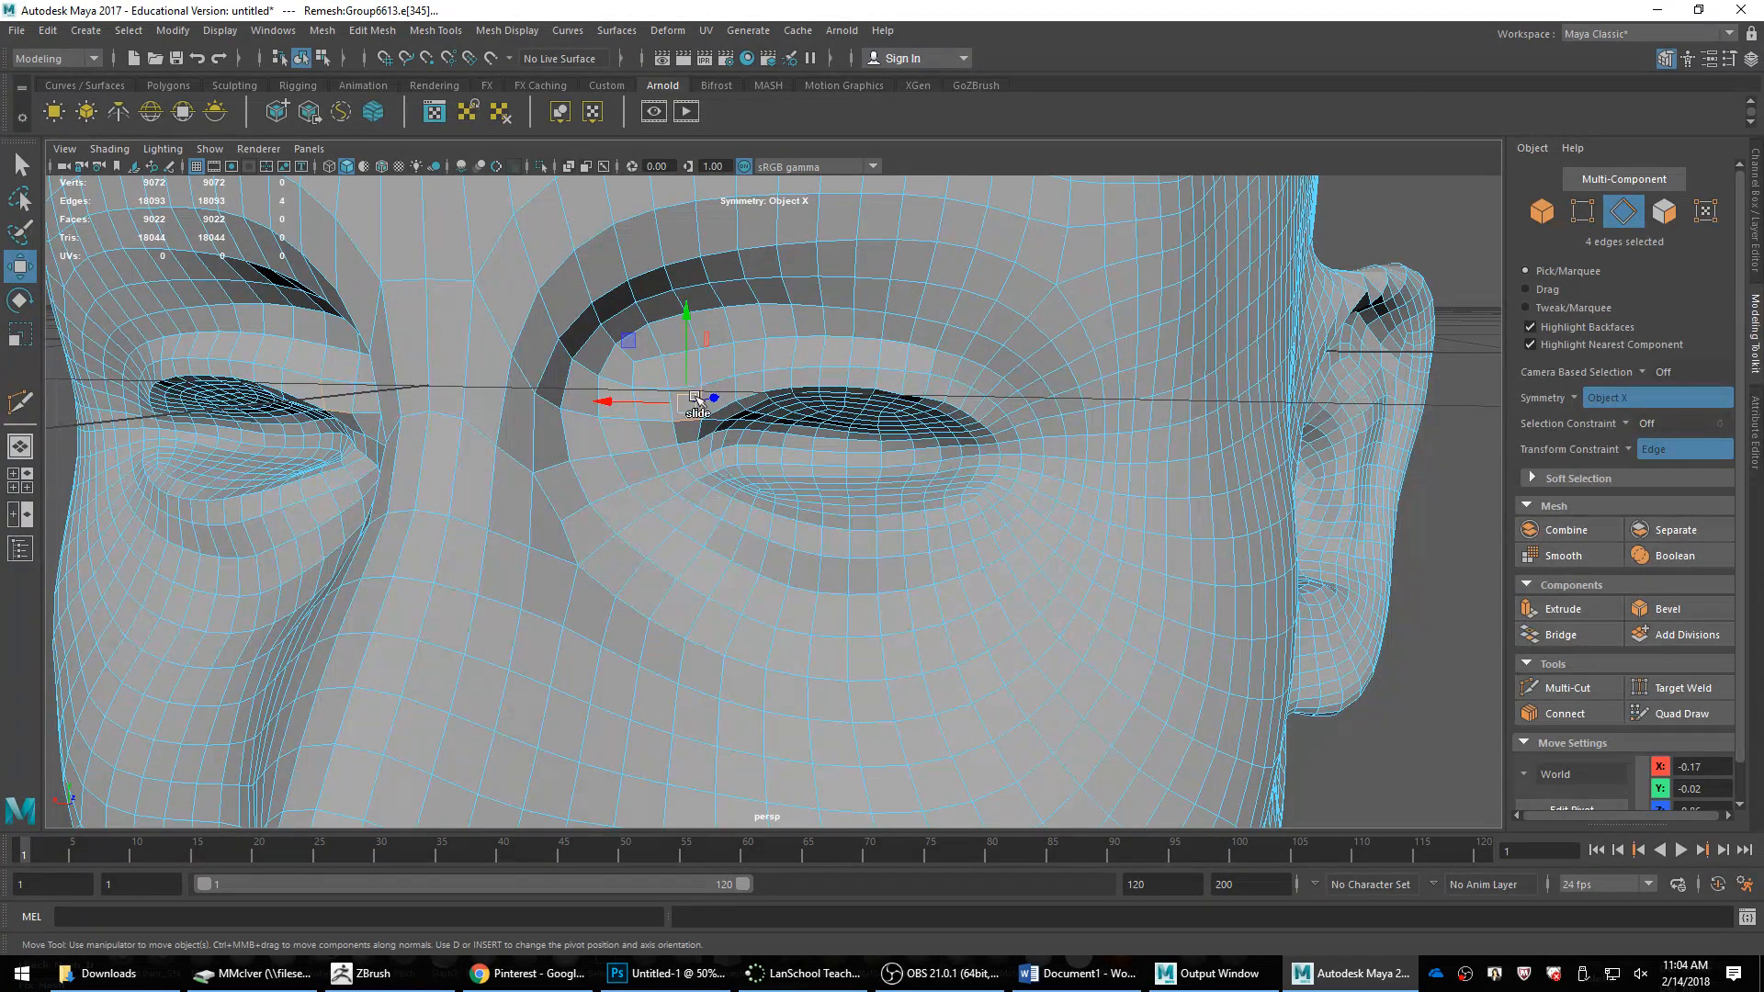
{"action": "left_click", "coordinate": [690, 392]}
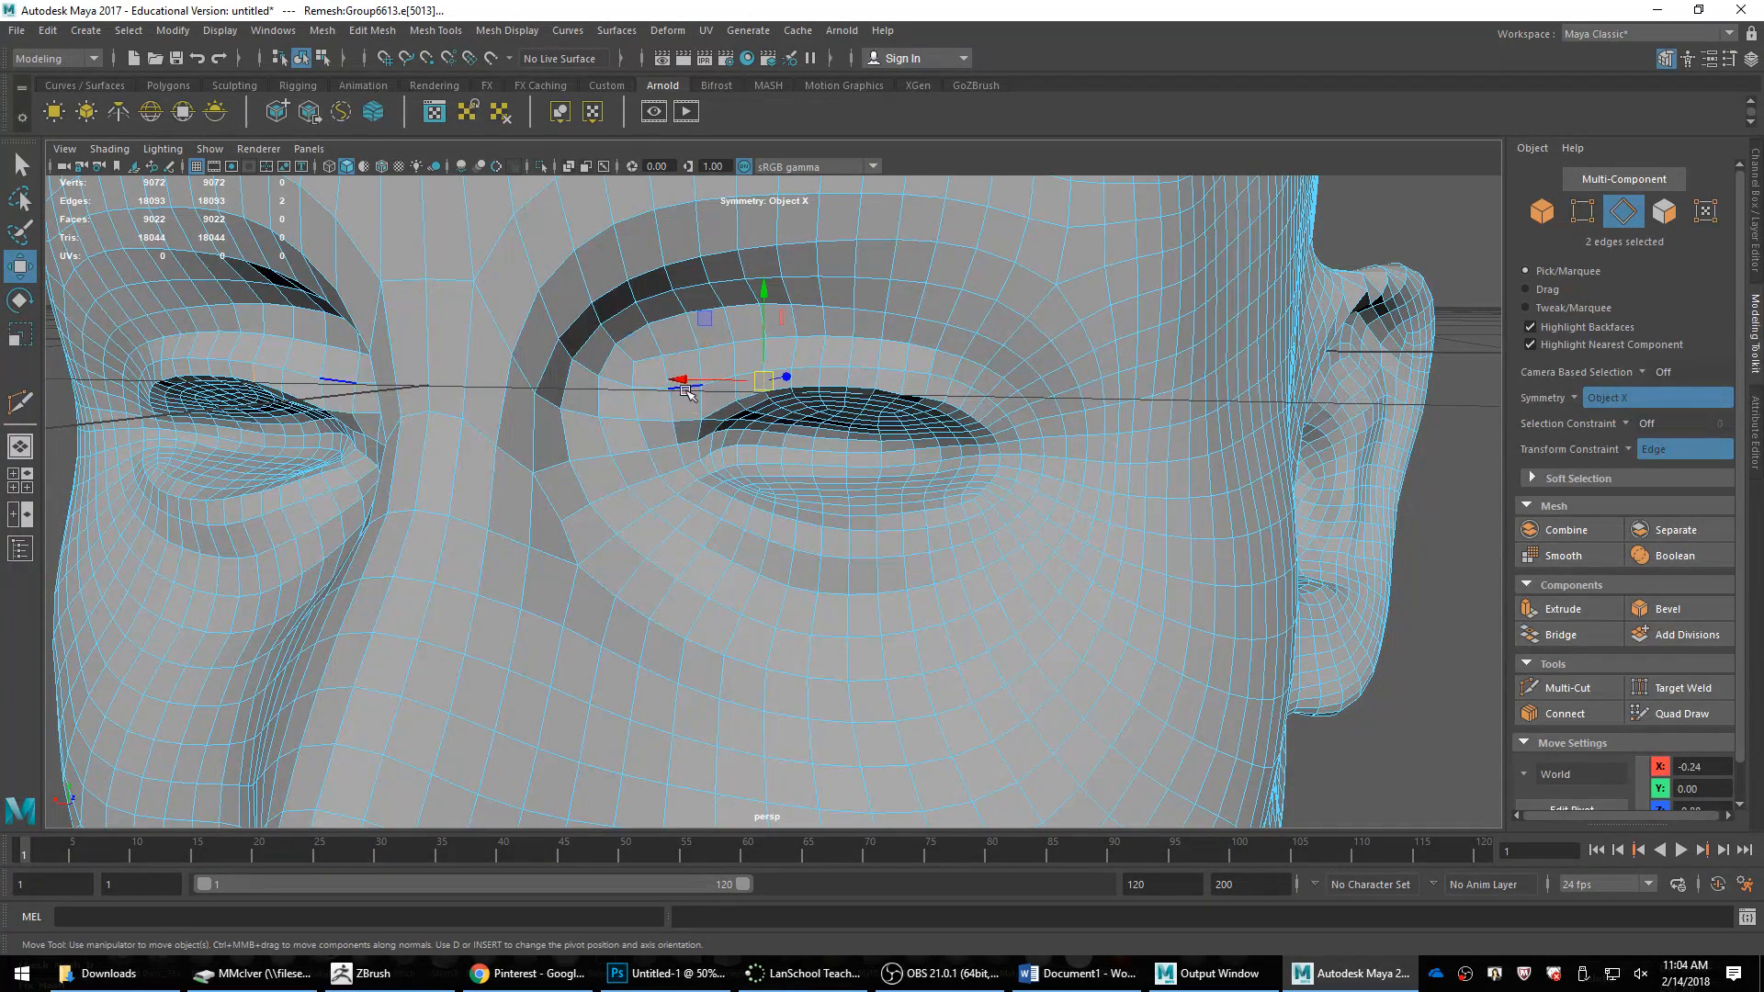
{"action": "left_click", "coordinate": [686, 390]}
{"action": "right_click", "coordinate": [691, 360], "text": "shift"}
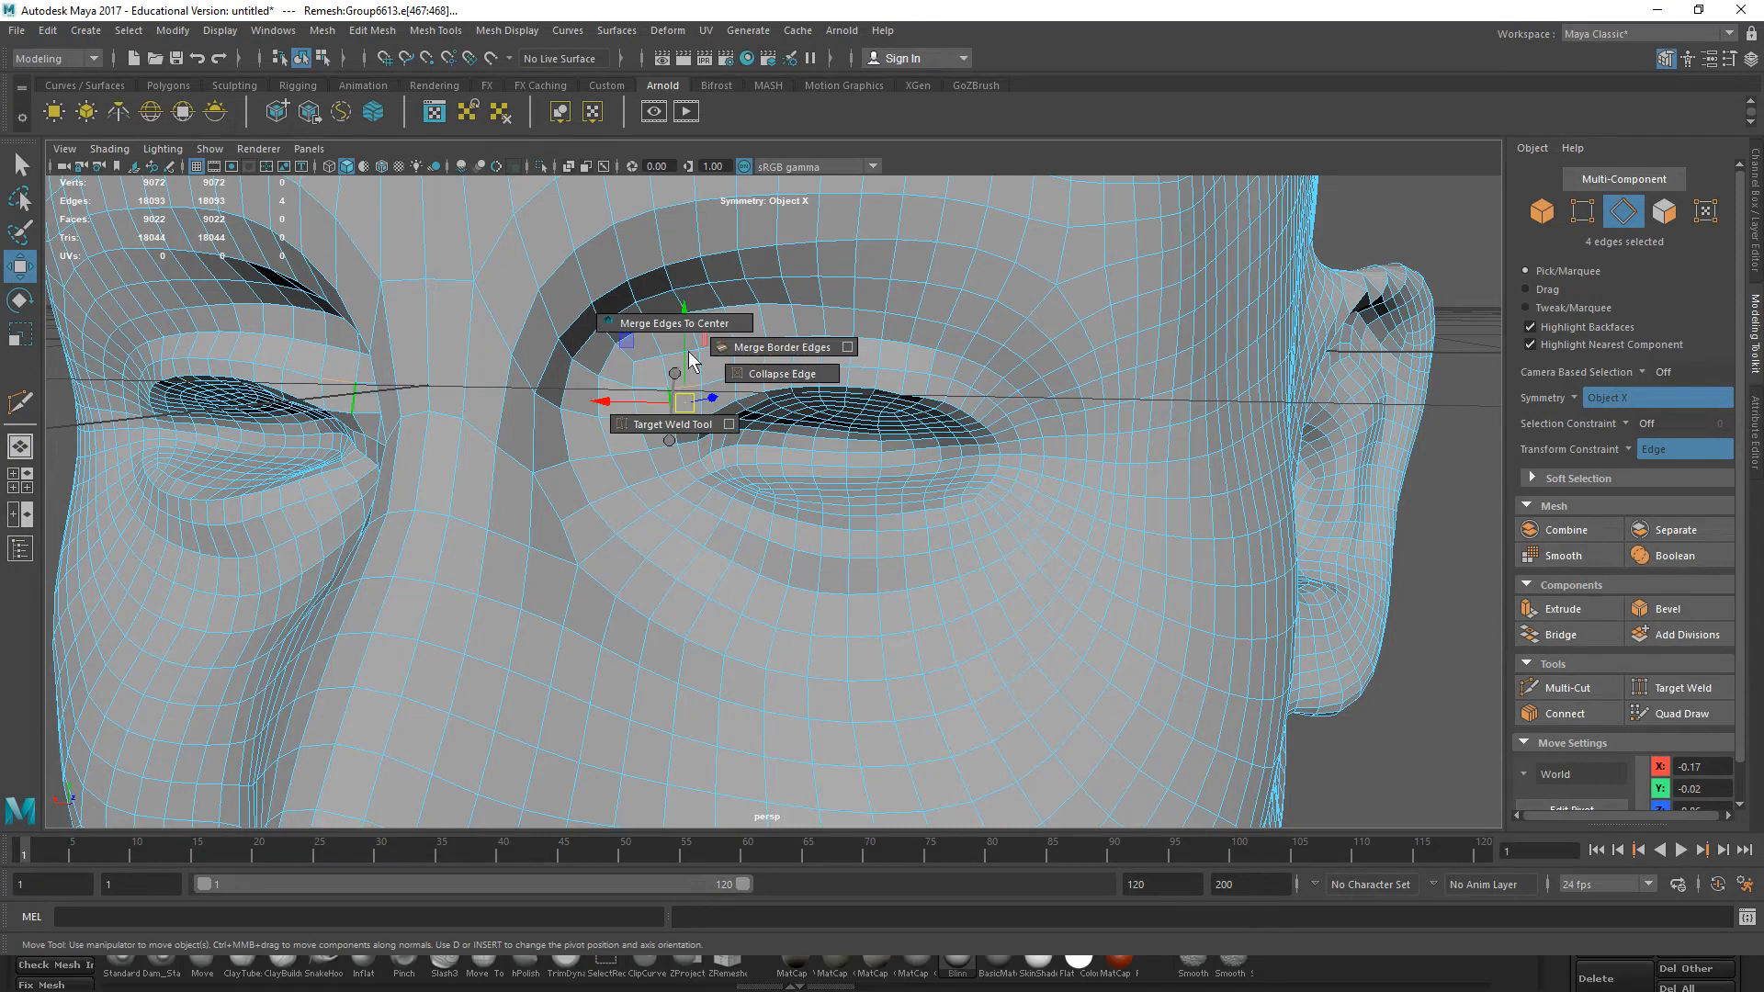
{"action": "right_click_drag", "start_coordinate": [689, 352], "coordinate": [763, 375], "text": "shift"}
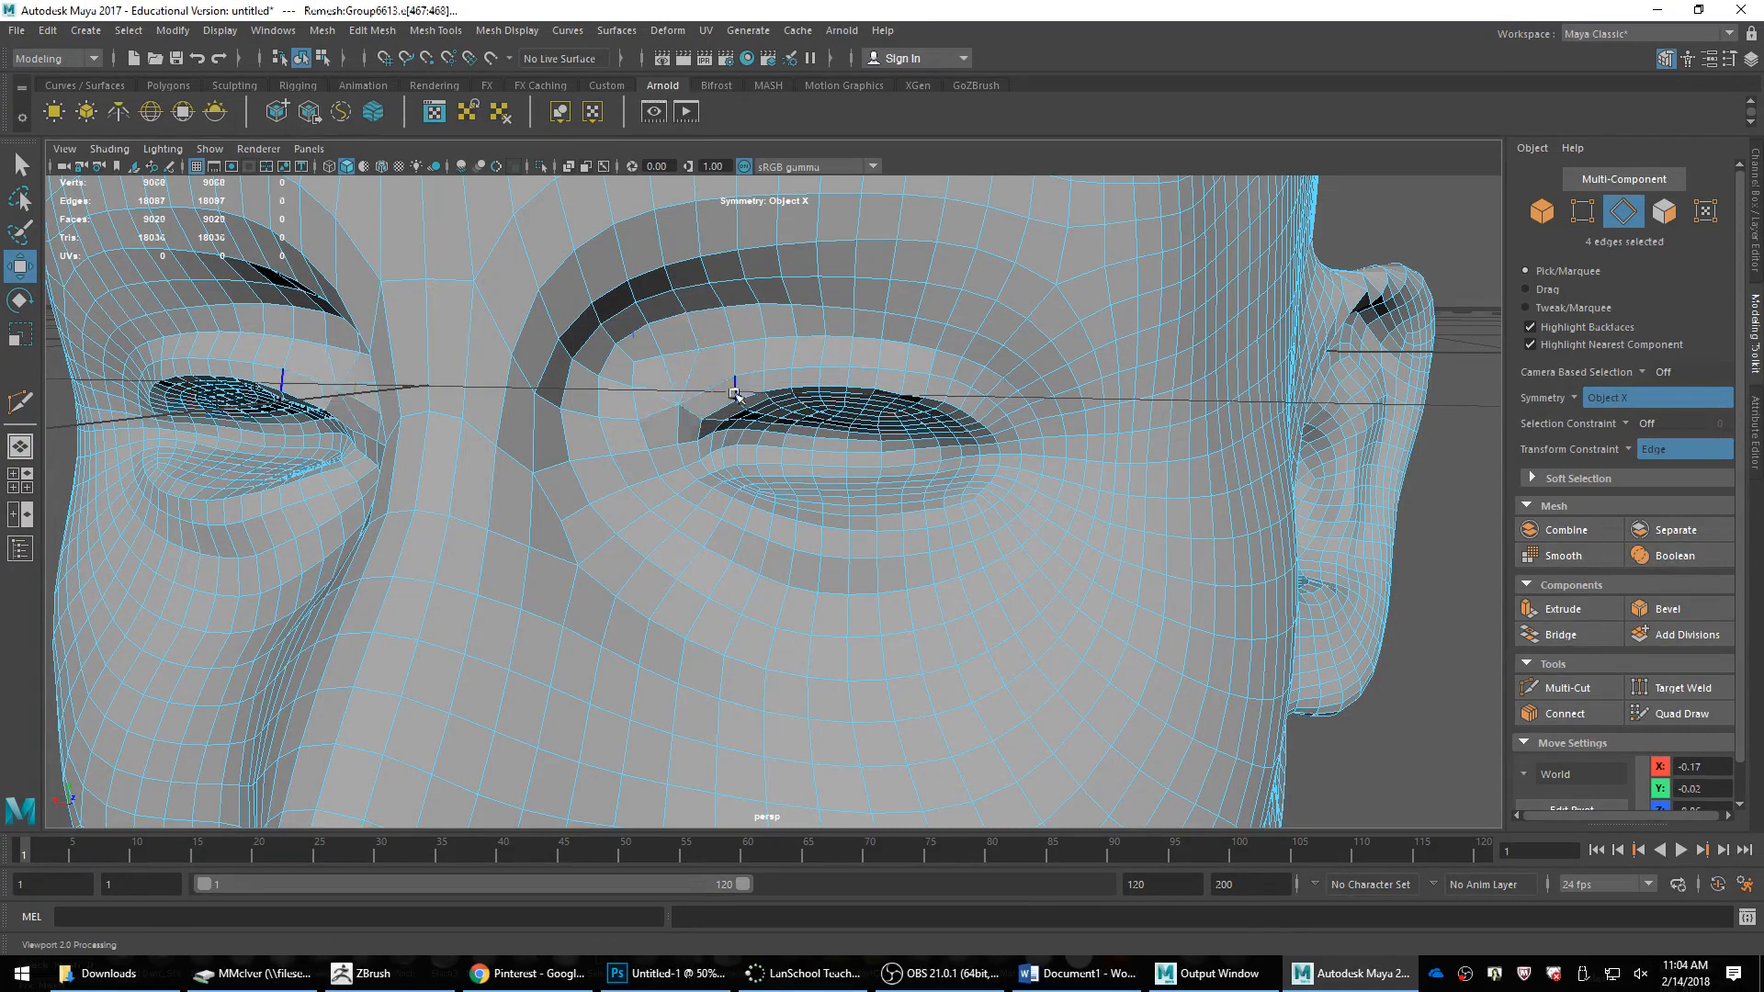
Step: Check the edge loops around the eye and collapse two adjacent mirrored edges above the inner corner of each eye
{"action": "double_click", "coordinate": [719, 410]}
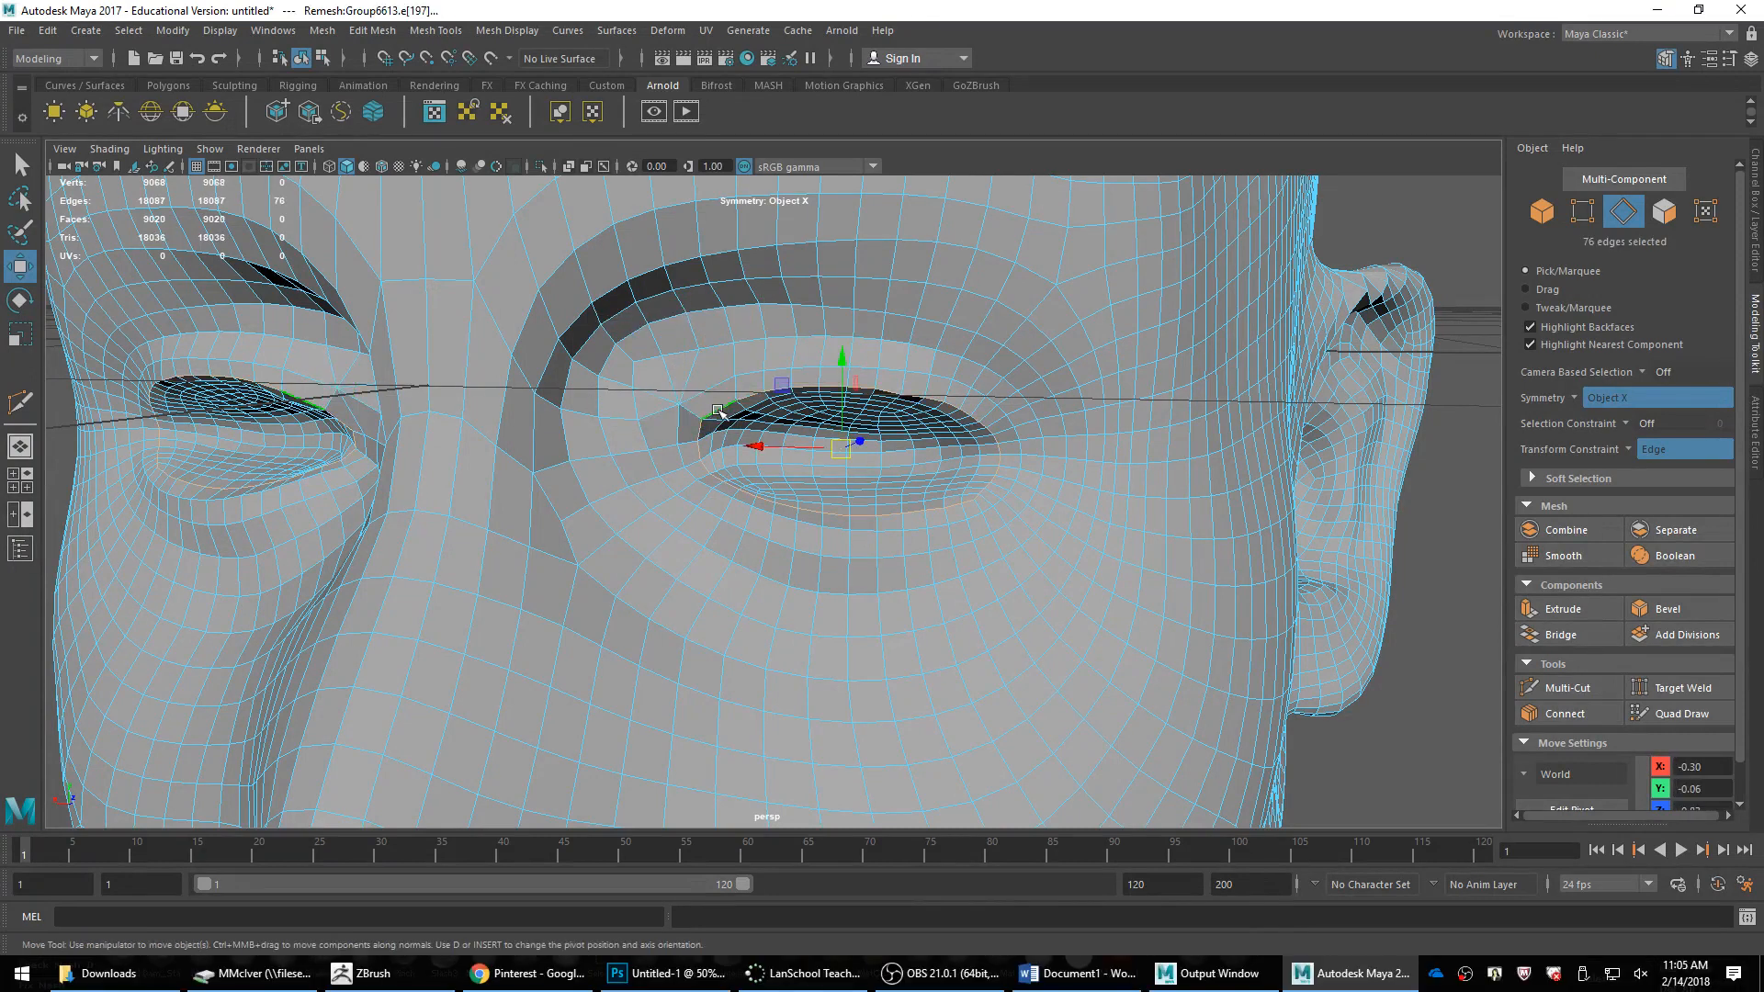
{"action": "double_click", "coordinate": [726, 522]}
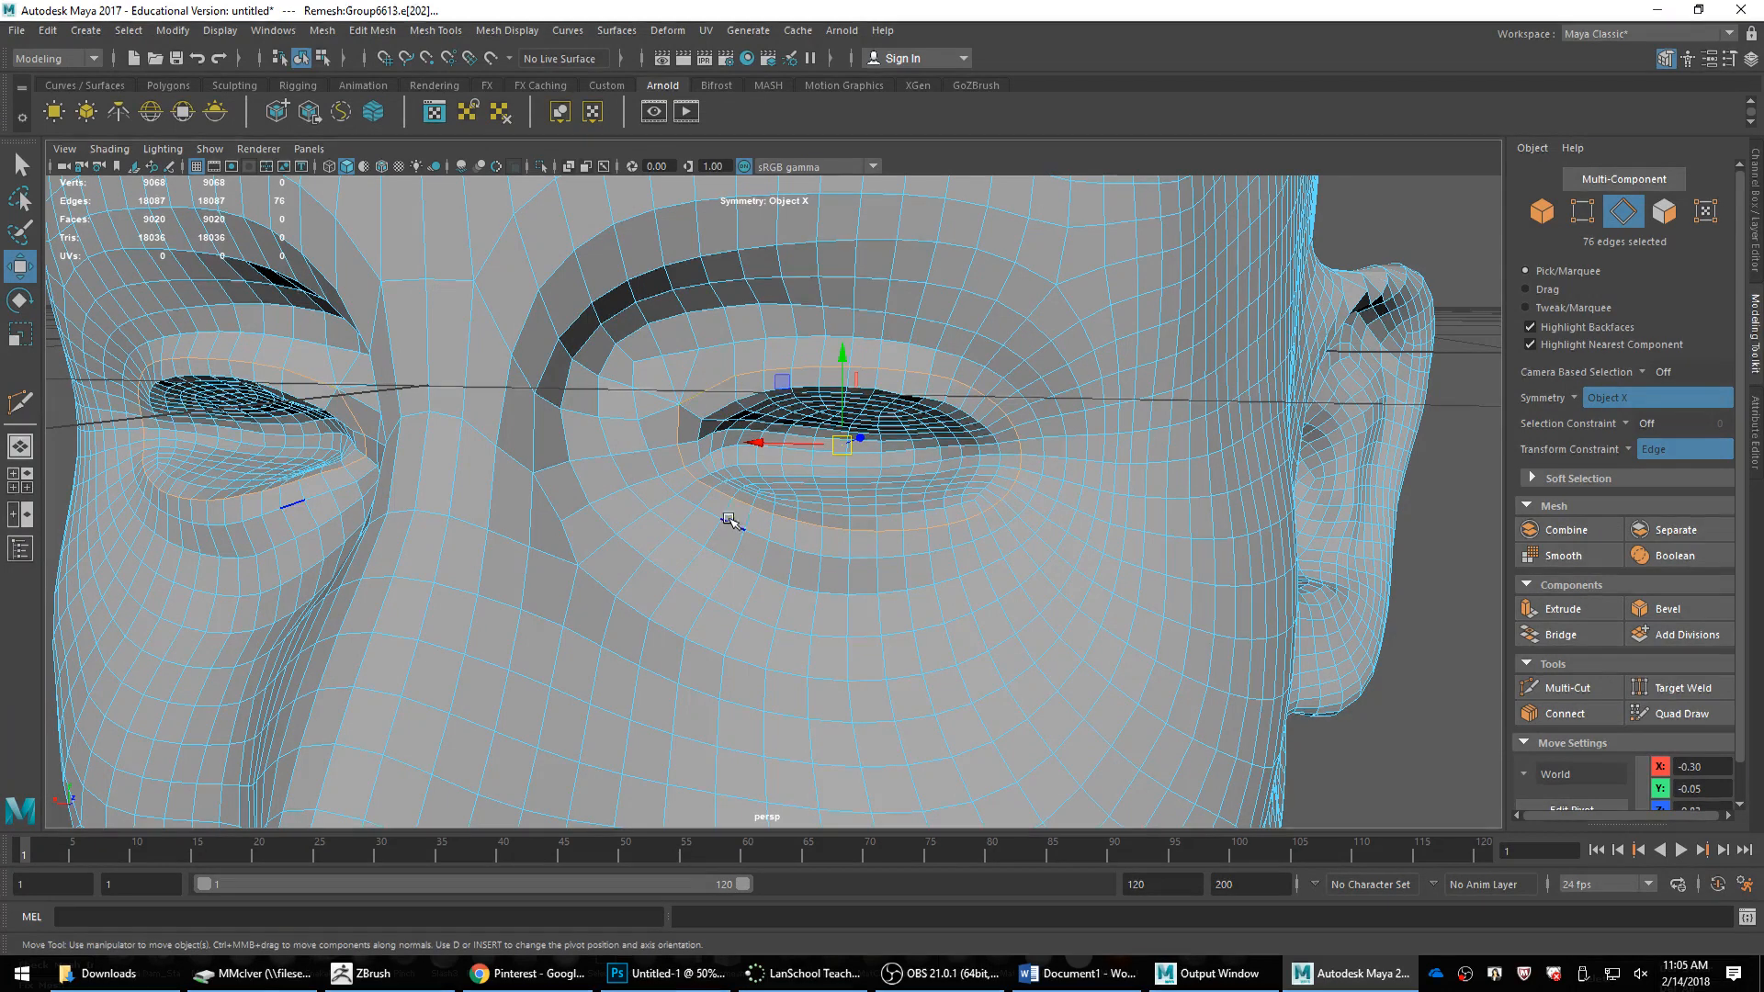
{"action": "double_click", "coordinate": [726, 503]}
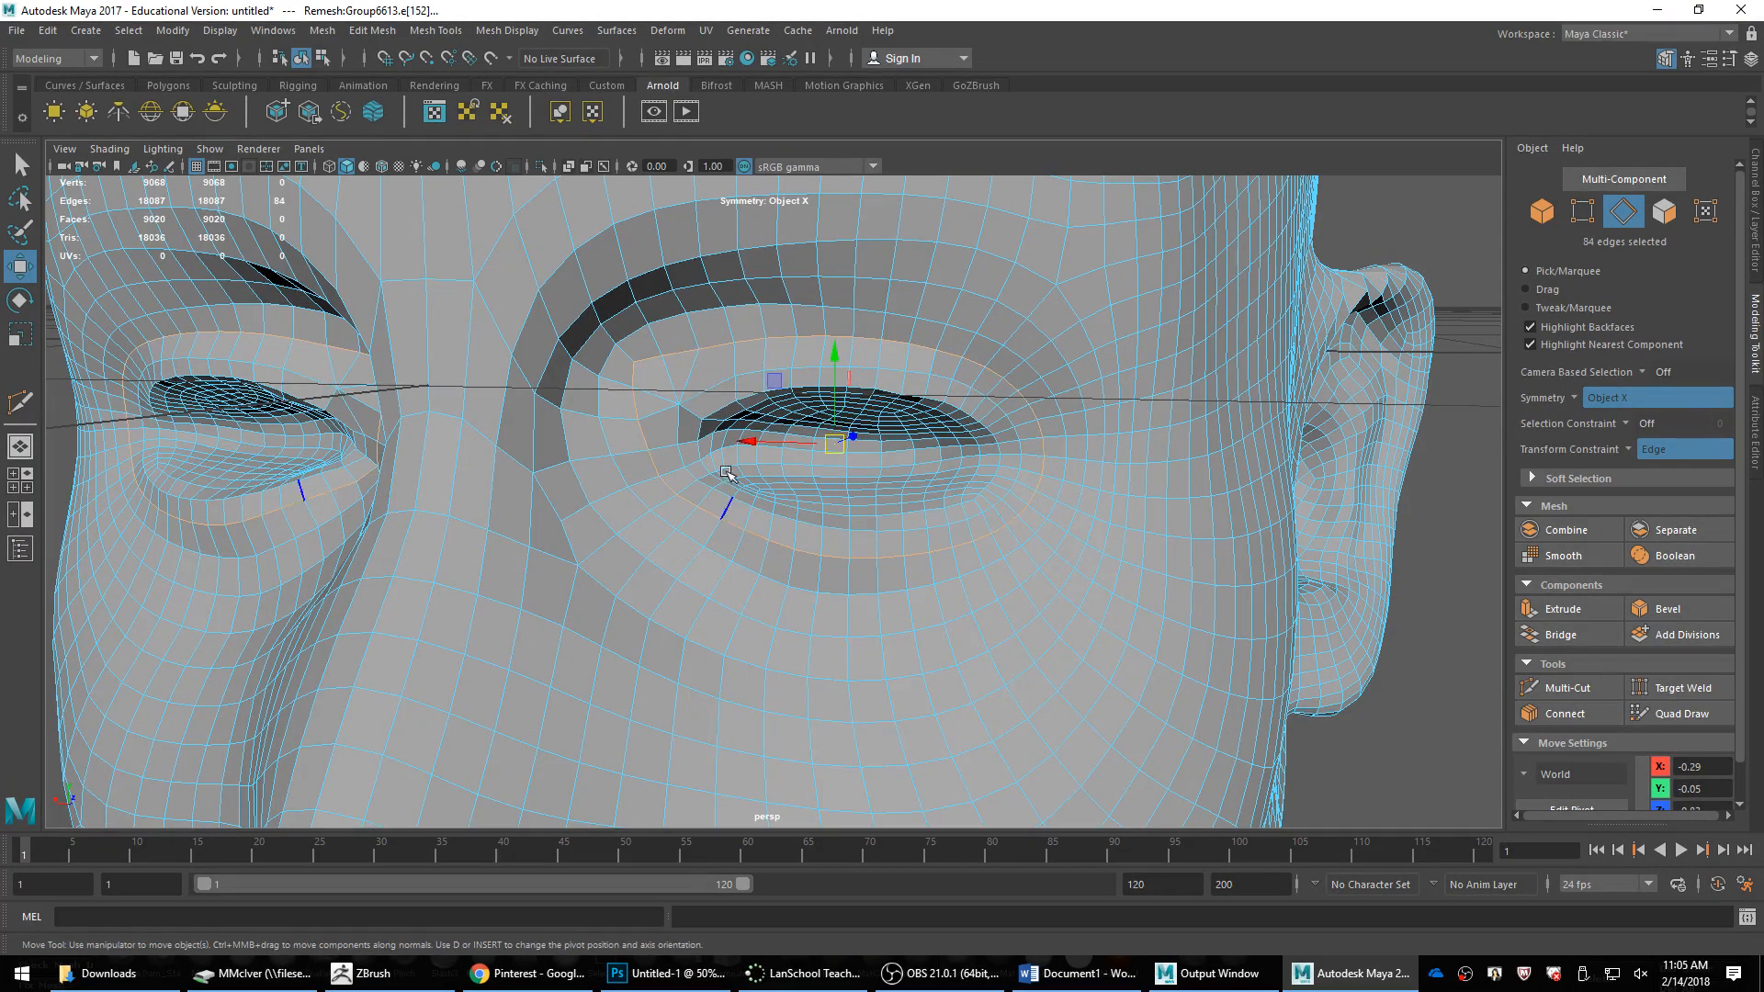
{"action": "left_click", "coordinate": [656, 361]}
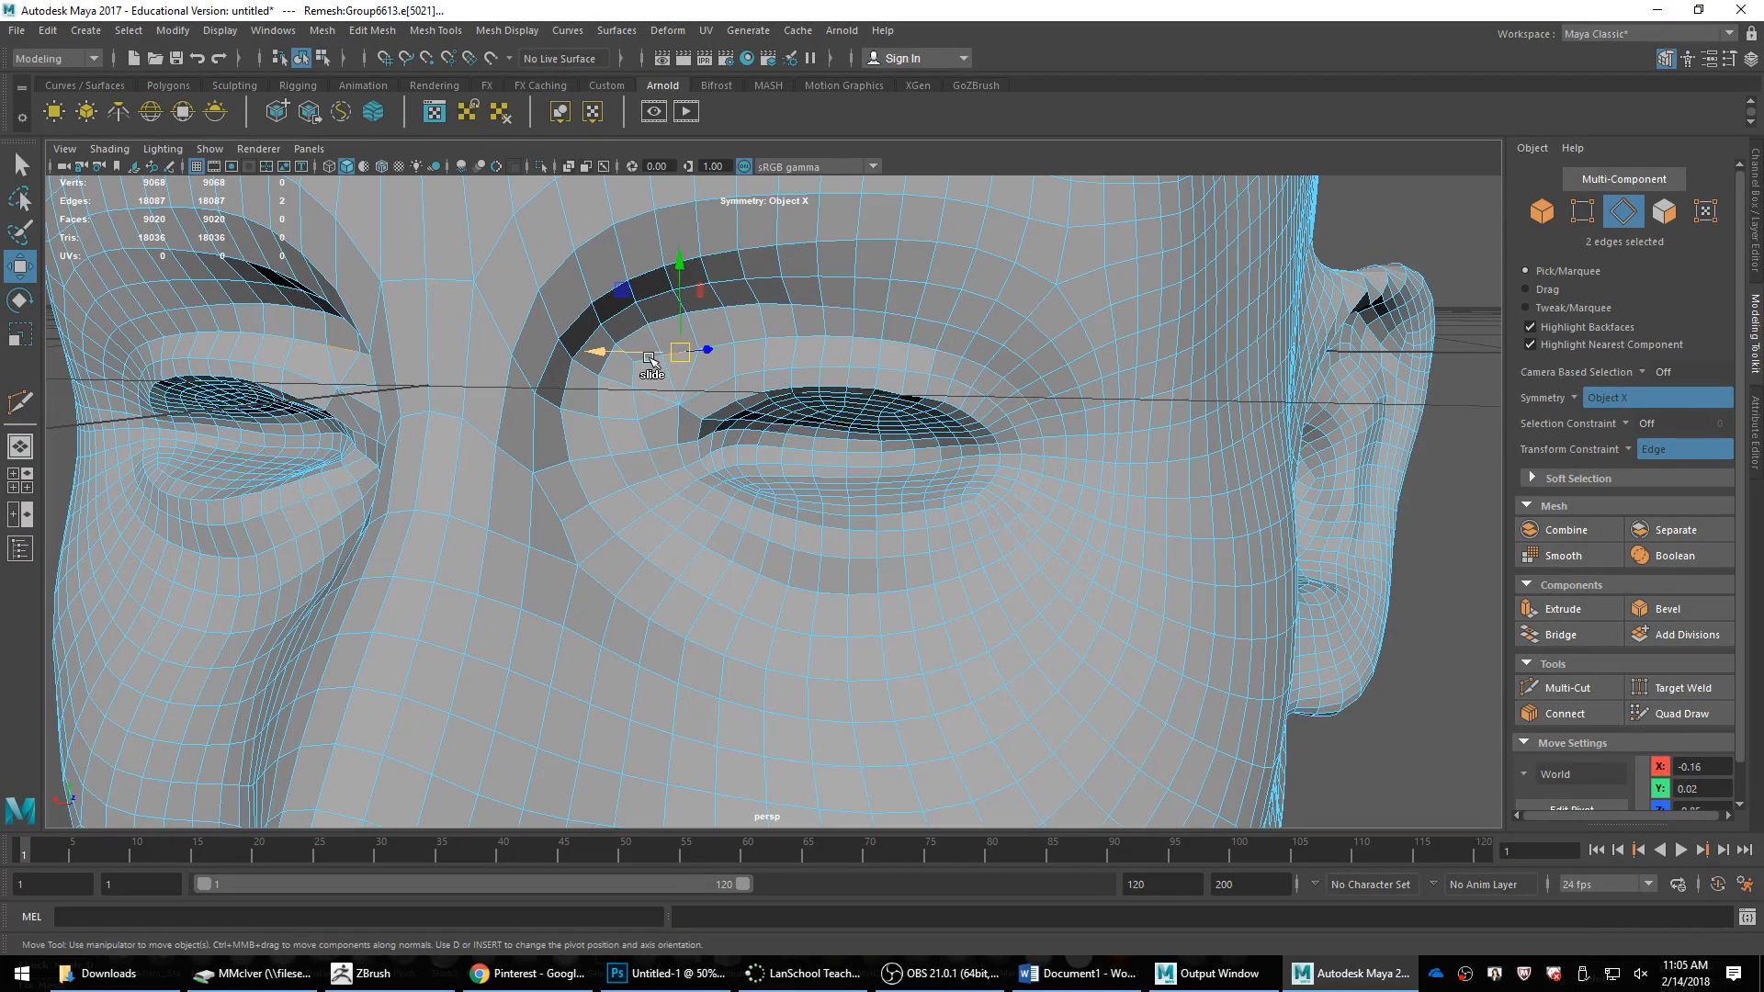
{"action": "left_click", "coordinate": [640, 372], "text": "shift"}
{"action": "right_click_drag", "start_coordinate": [640, 401], "coordinate": [692, 368], "text": "shift"}
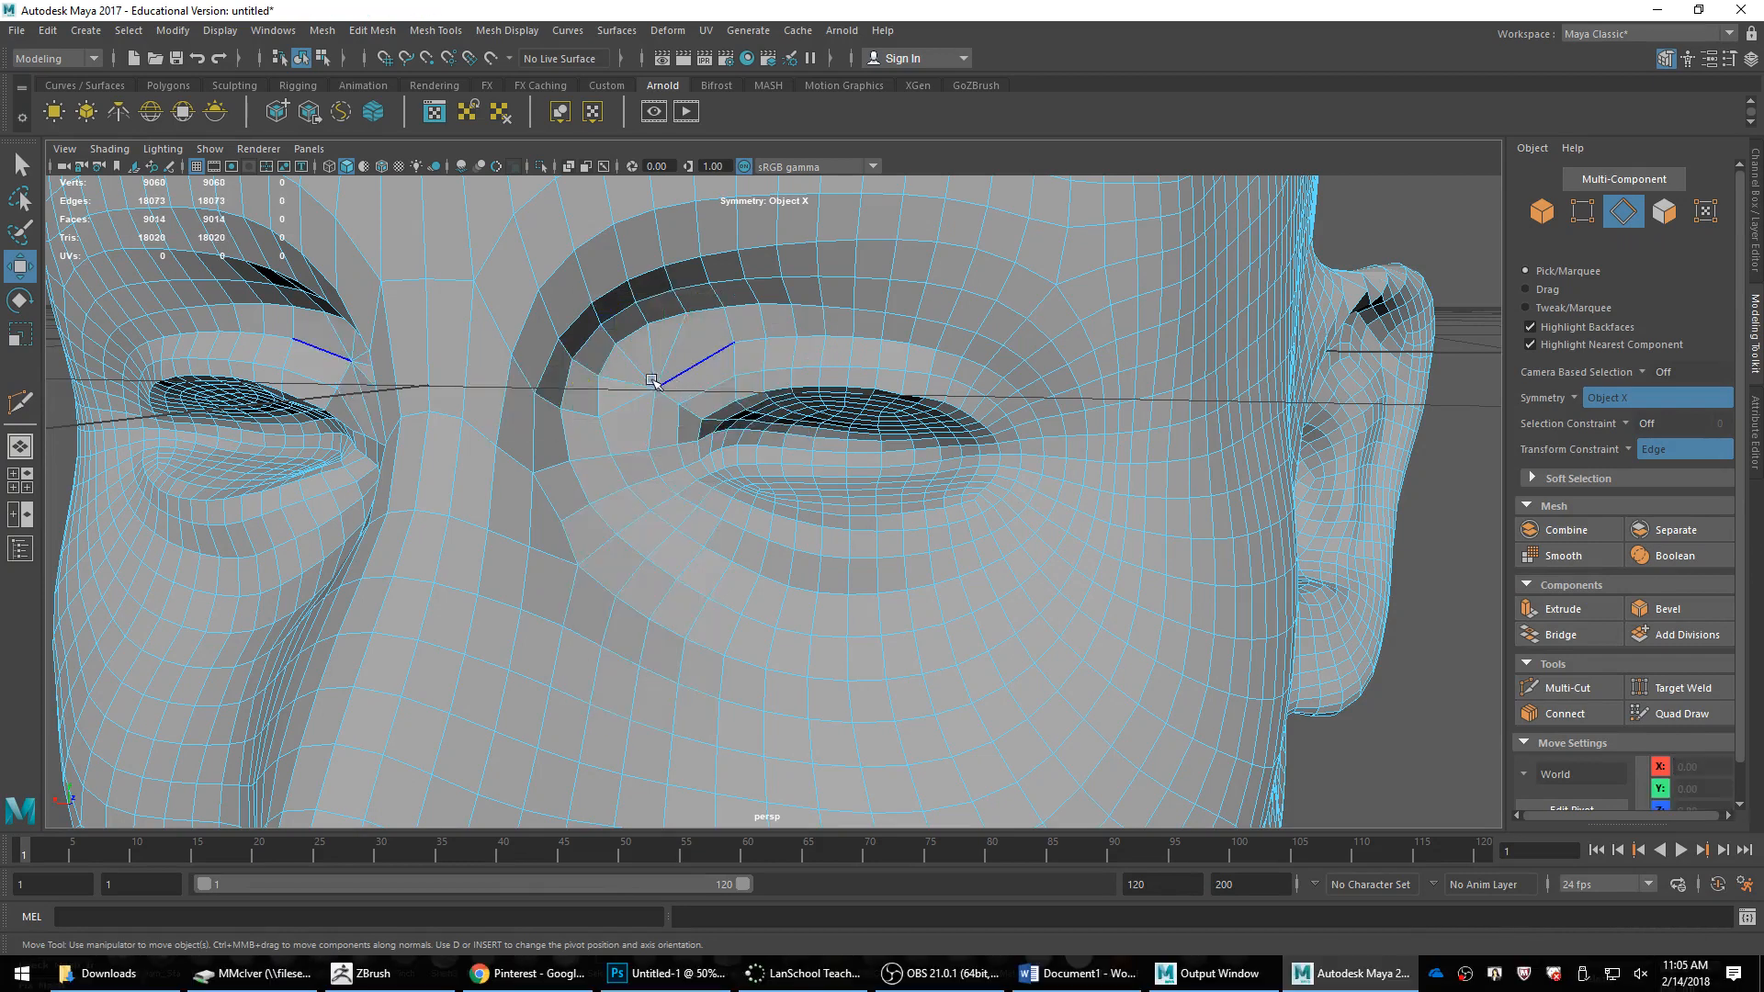
Step: Delete the mirrored leftover edges between the inner end of each brow crease and the inner eye corner
{"action": "left_click_drag", "start_coordinate": [643, 402], "coordinate": [660, 397], "text": "alt"}
{"action": "left_click", "coordinate": [656, 386]}
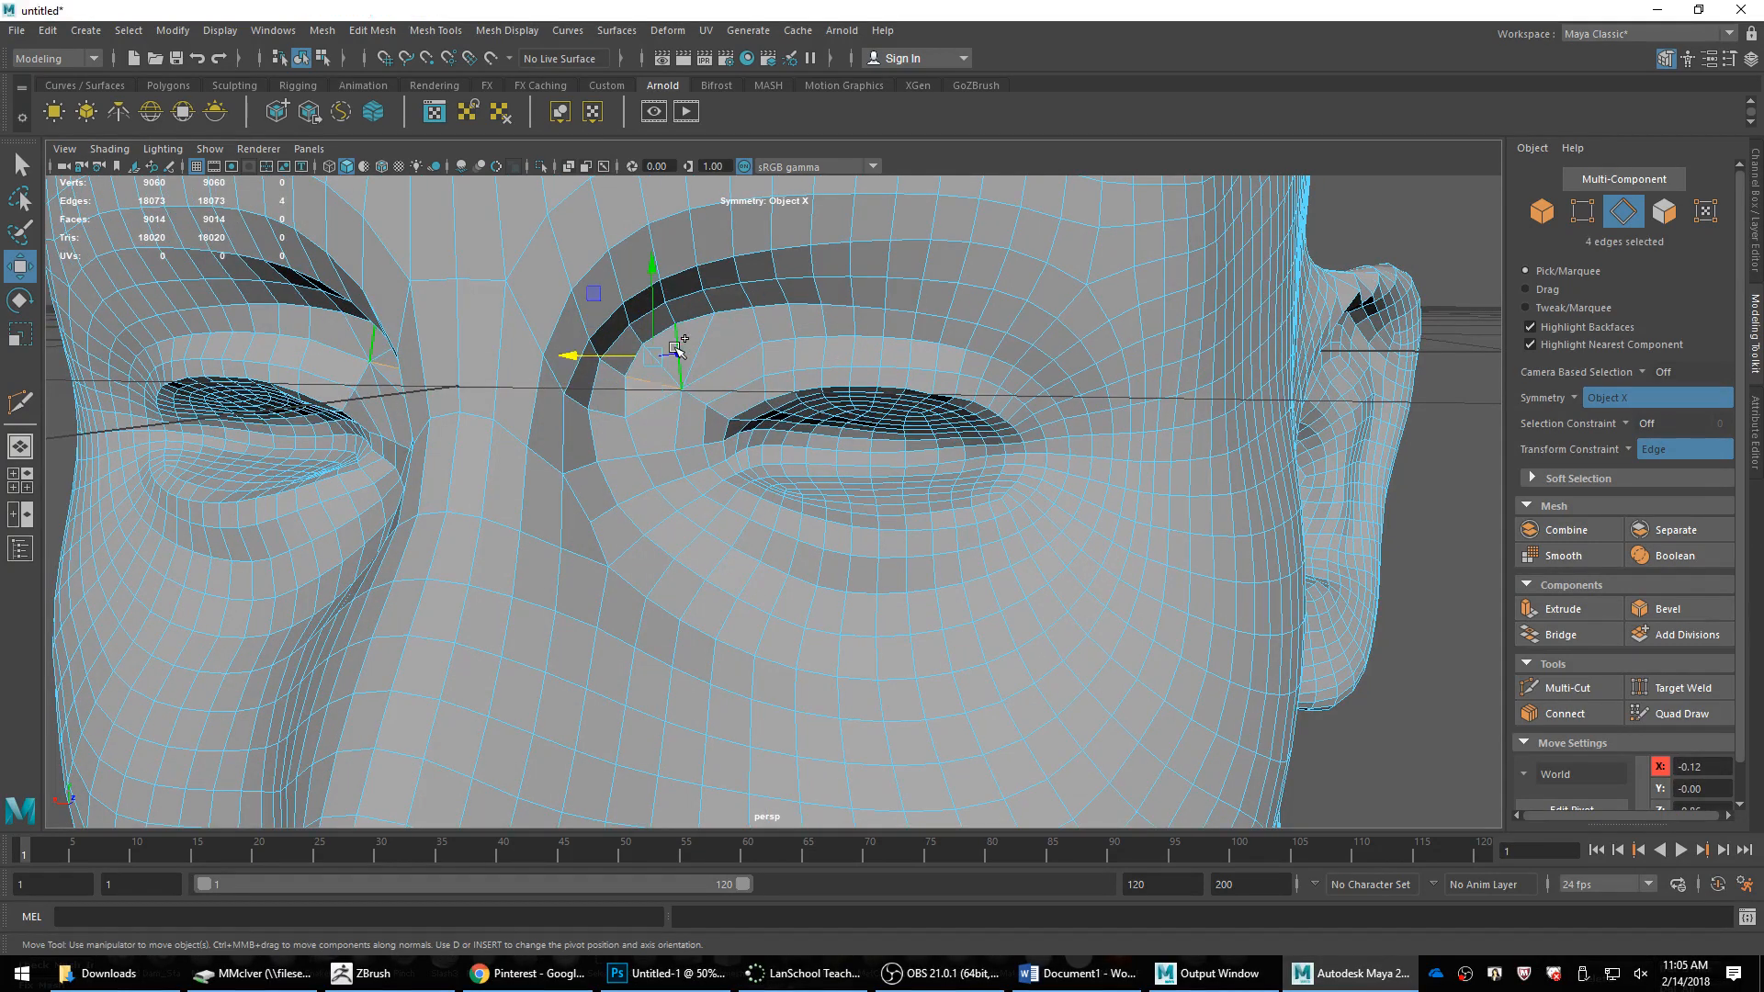
{"action": "key", "text": "Delete"}
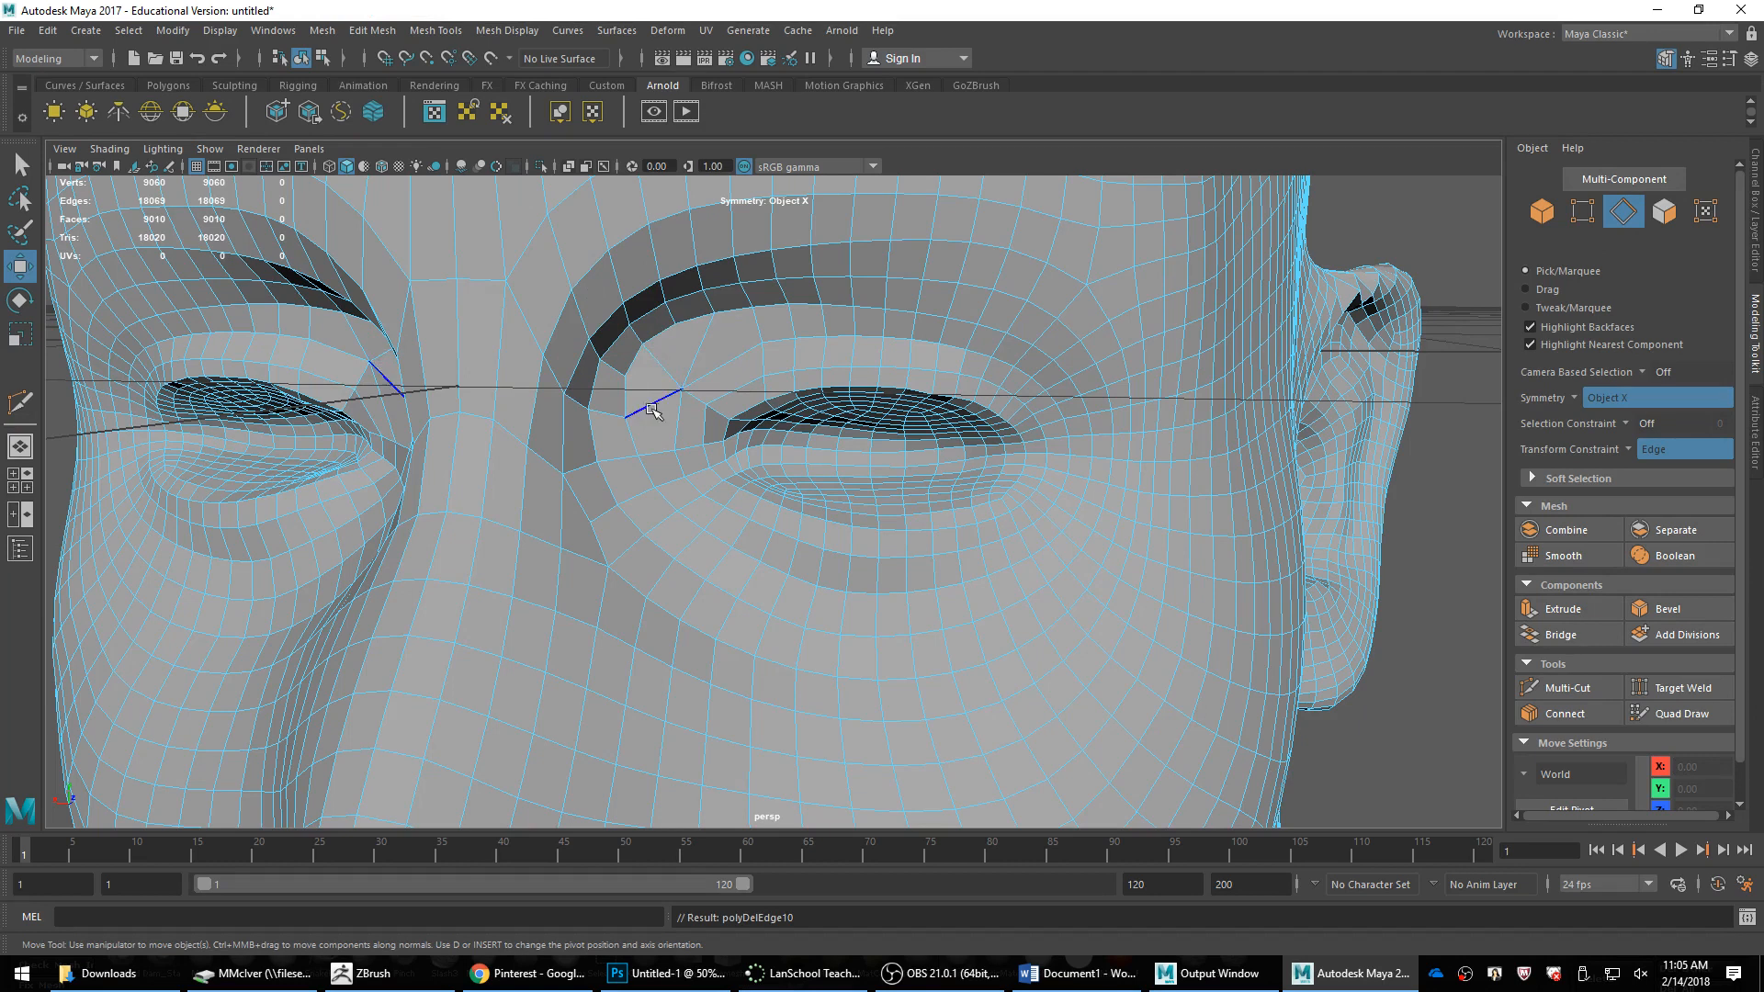
Step: Check the upper eyelid loops and cut a new mirrored edge just inside the inner end of each brow crease with Multi-Cut
{"action": "double_click", "coordinate": [721, 377]}
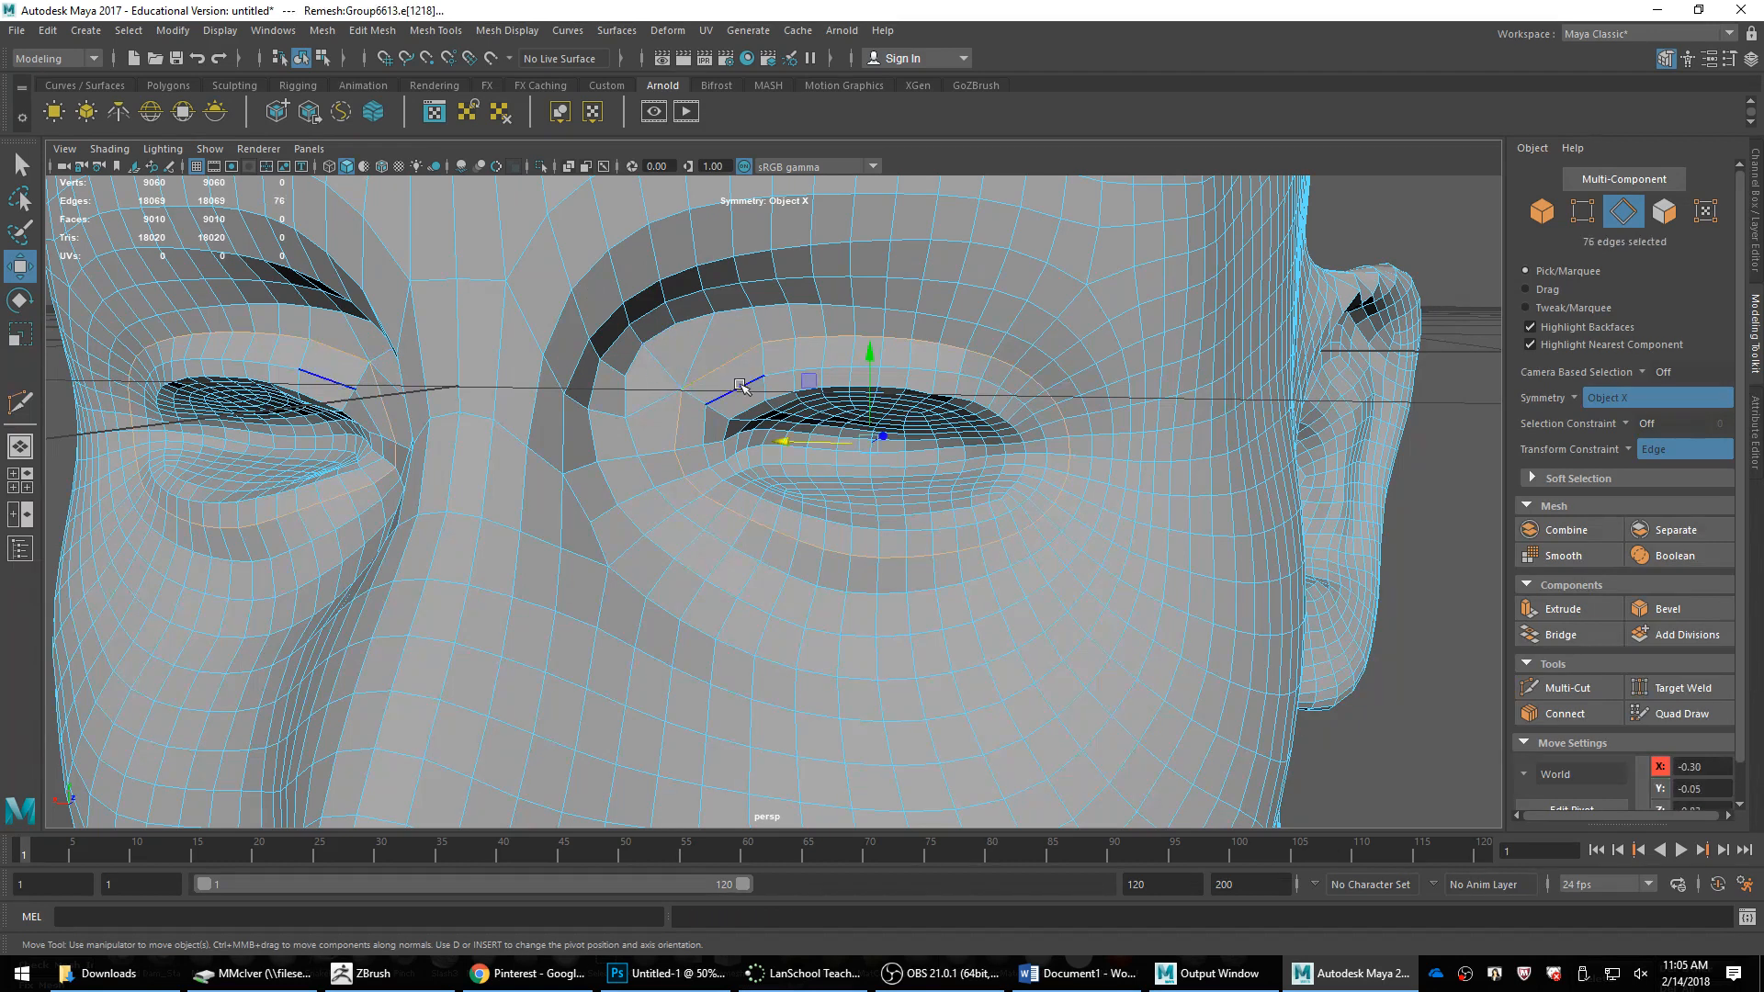
{"action": "double_click", "coordinate": [740, 388]}
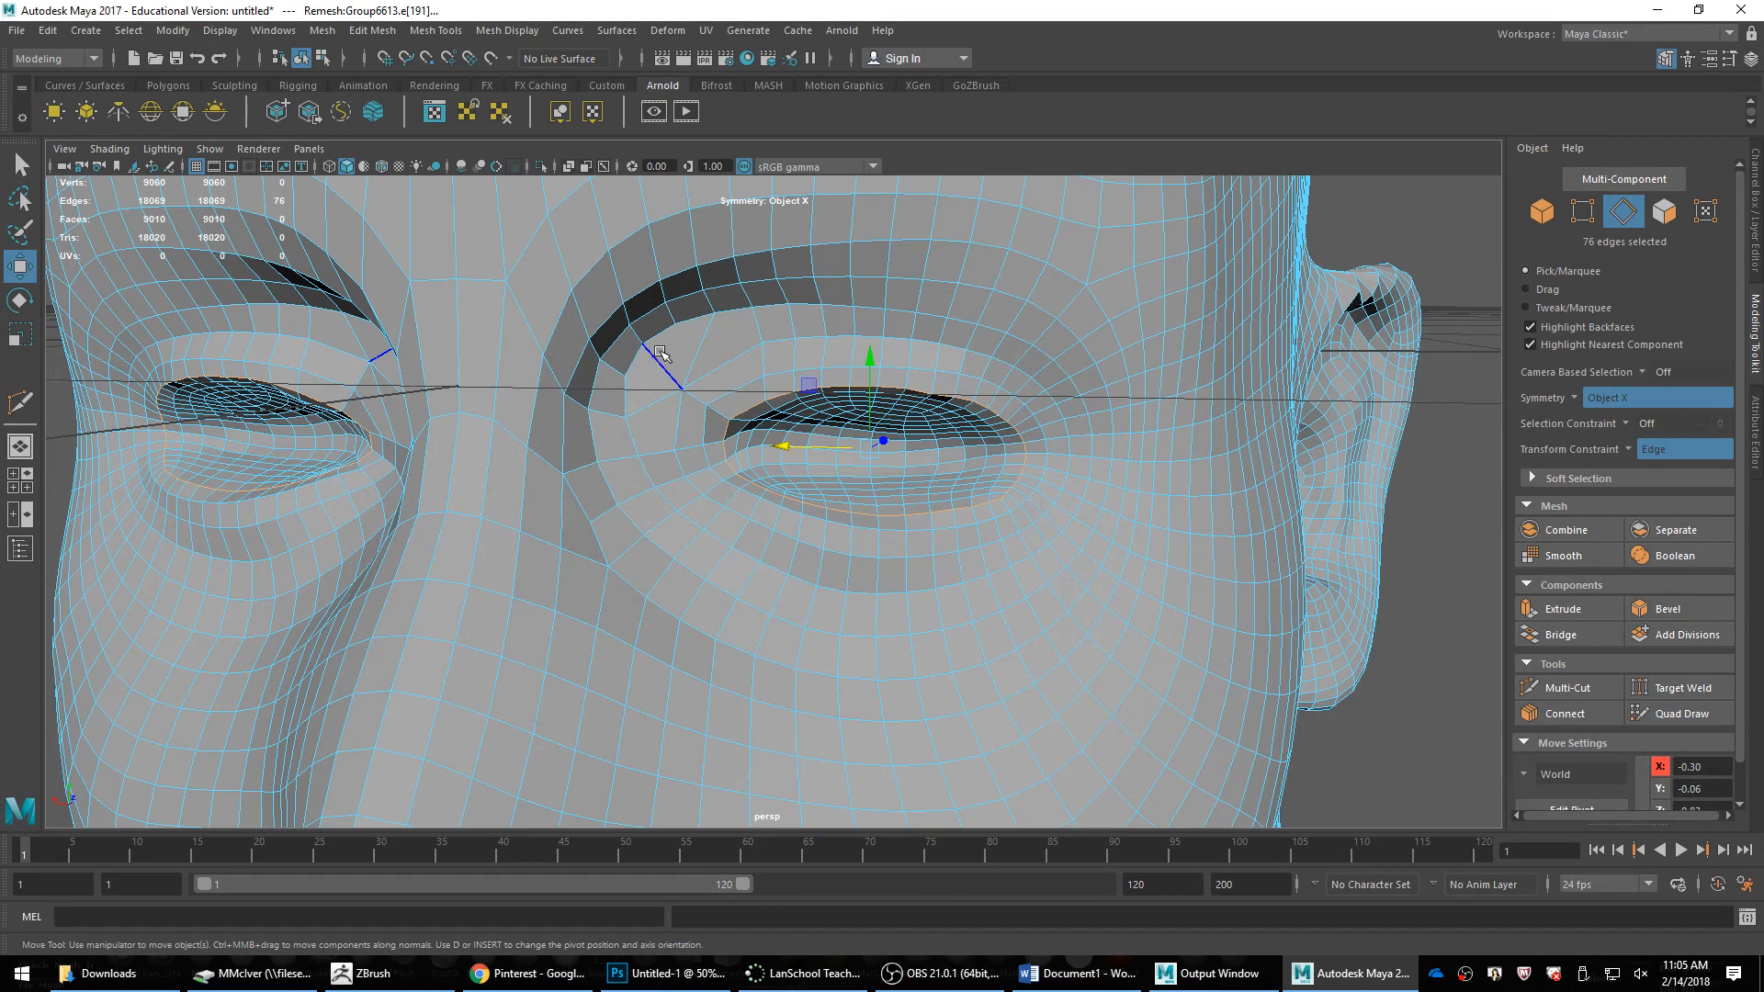
{"action": "right_click_drag", "start_coordinate": [653, 356], "coordinate": [561, 358], "text": "shift"}
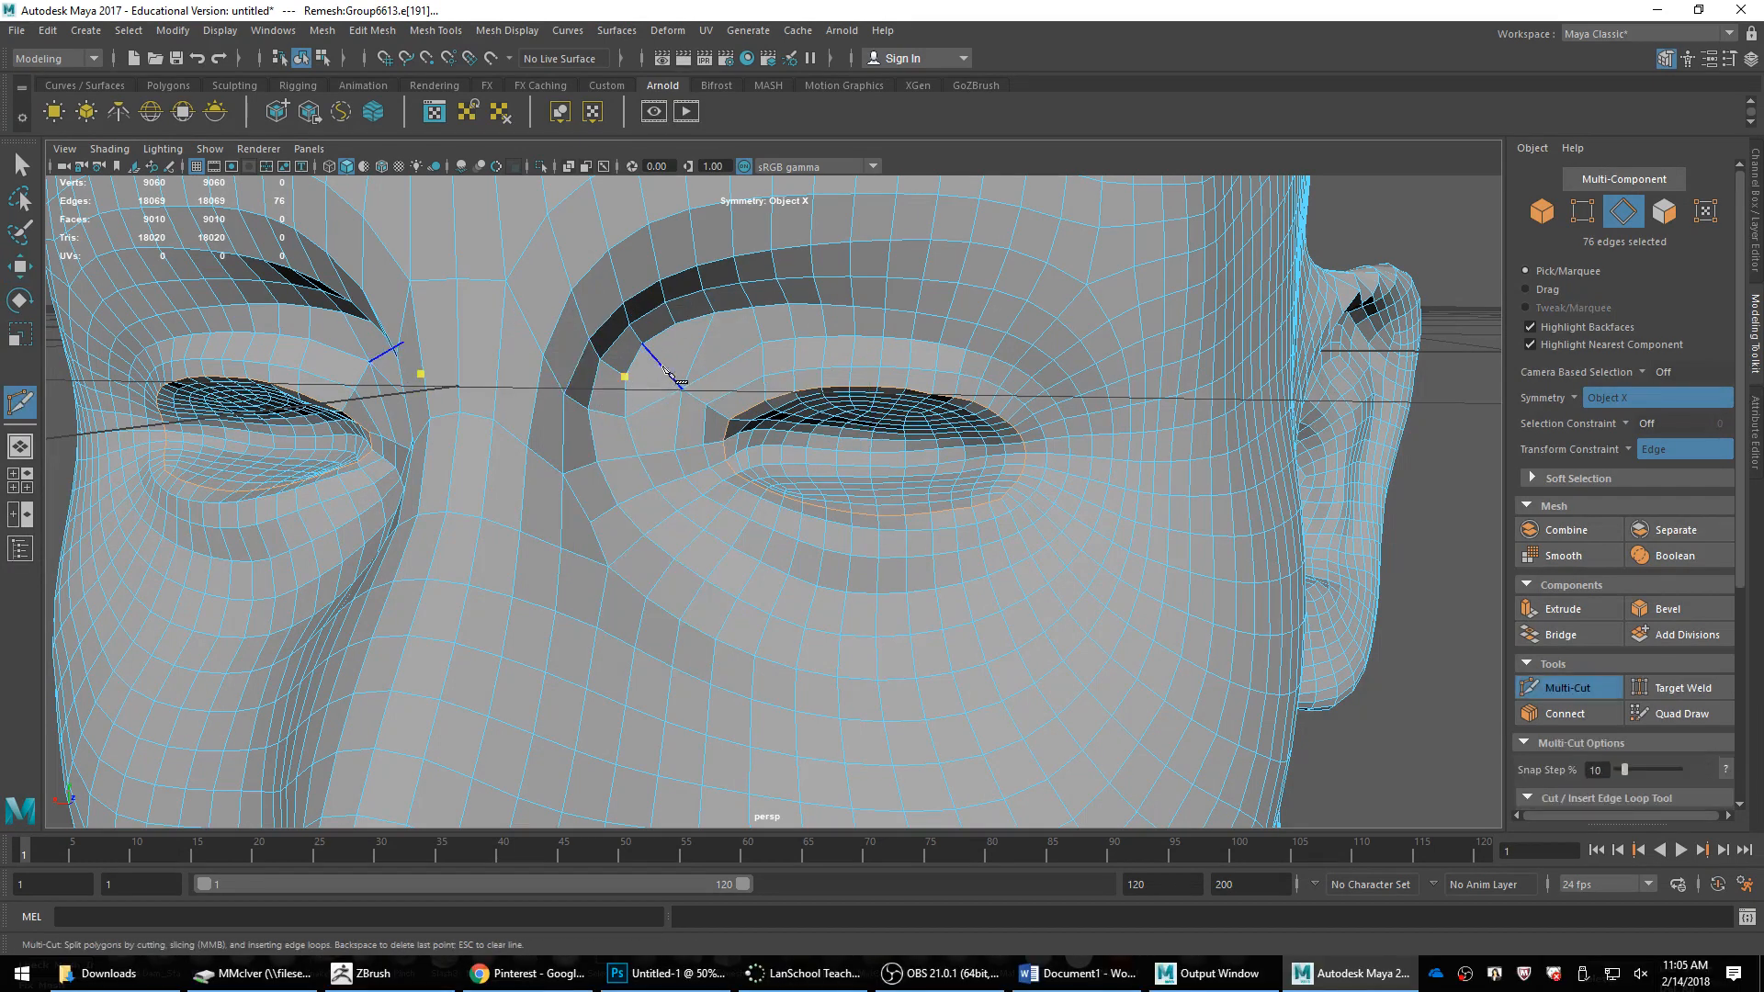
{"action": "left_click", "coordinate": [662, 366]}
{"action": "key", "text": "e"}
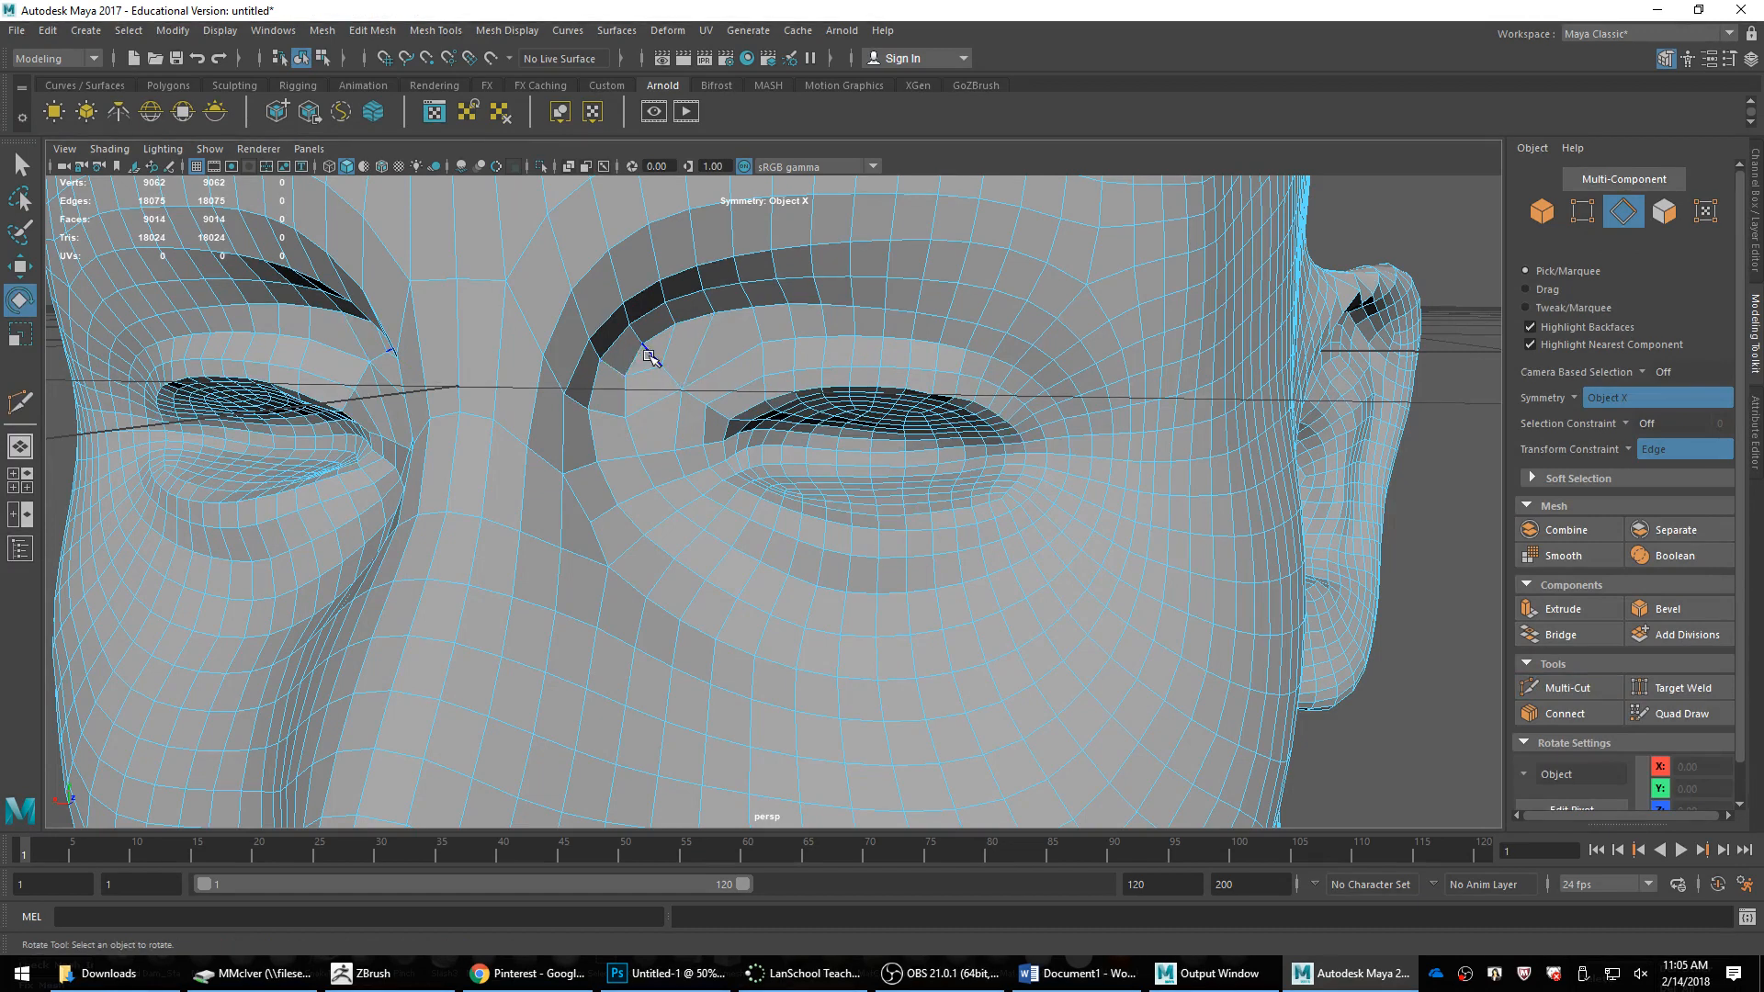
Step: Collapse the short mirrored edges at the inner end of each brow crease and delete the leftover edges beside them
{"action": "left_click", "coordinate": [649, 354]}
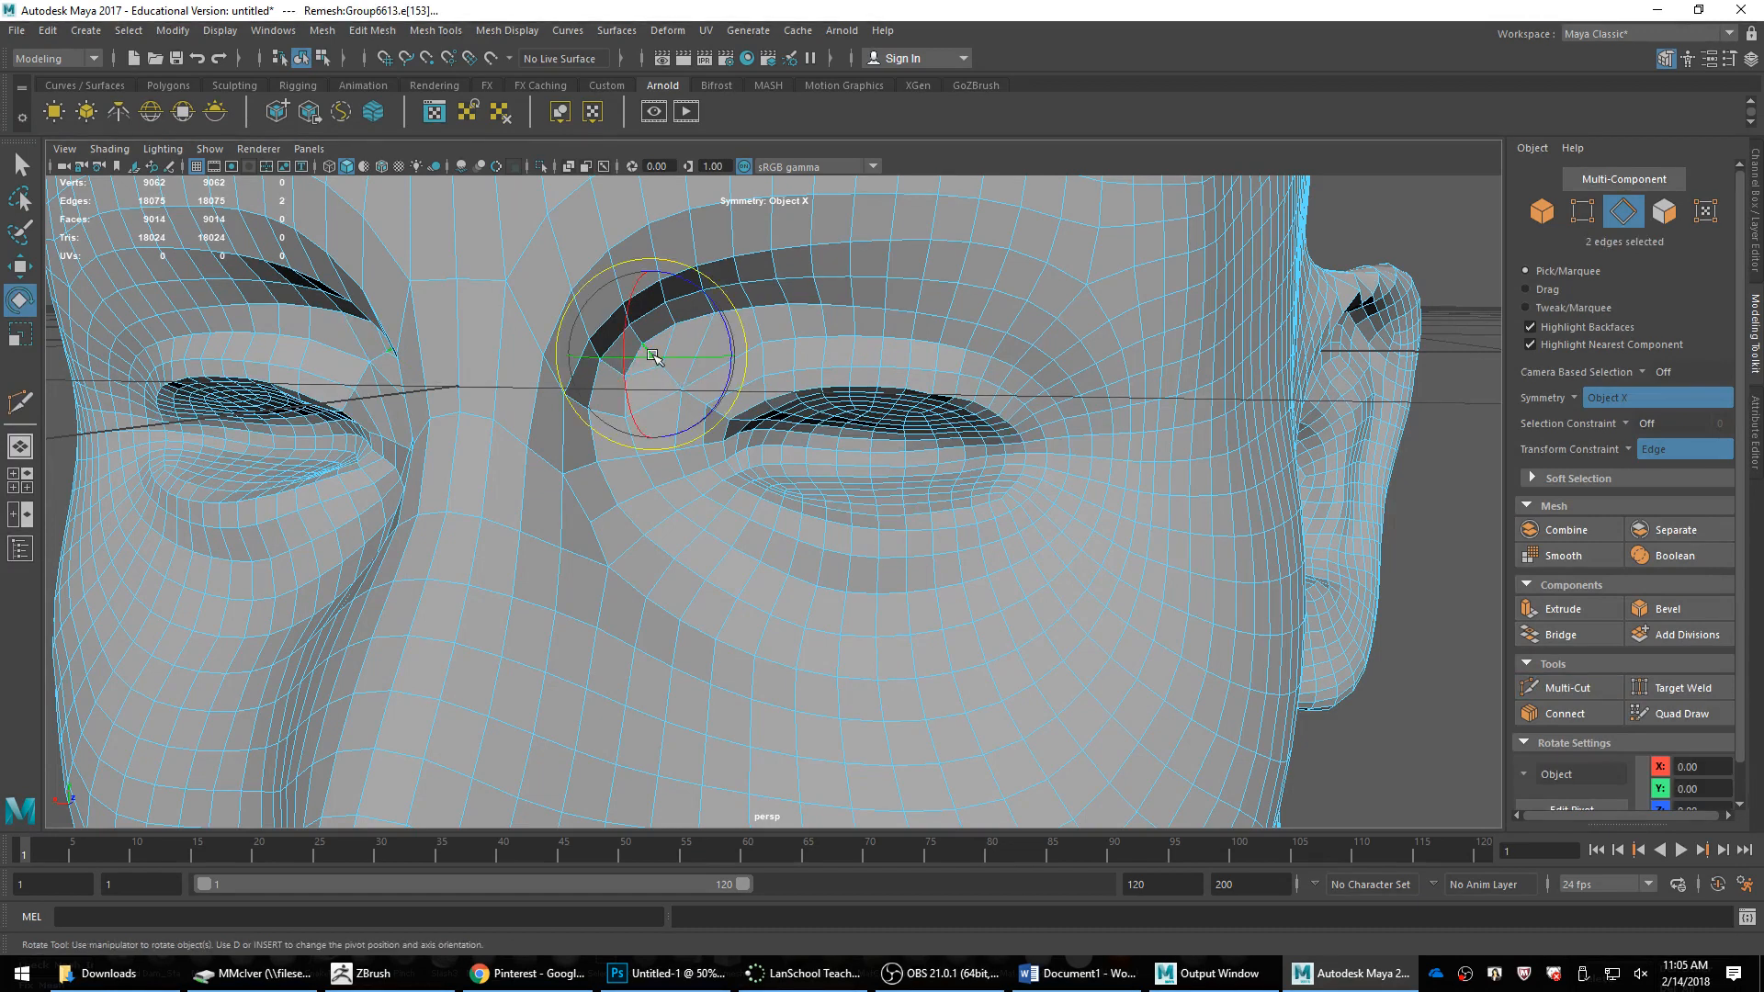
{"action": "key", "text": "q"}
{"action": "right_click_drag", "start_coordinate": [650, 355], "coordinate": [725, 299], "text": "shift"}
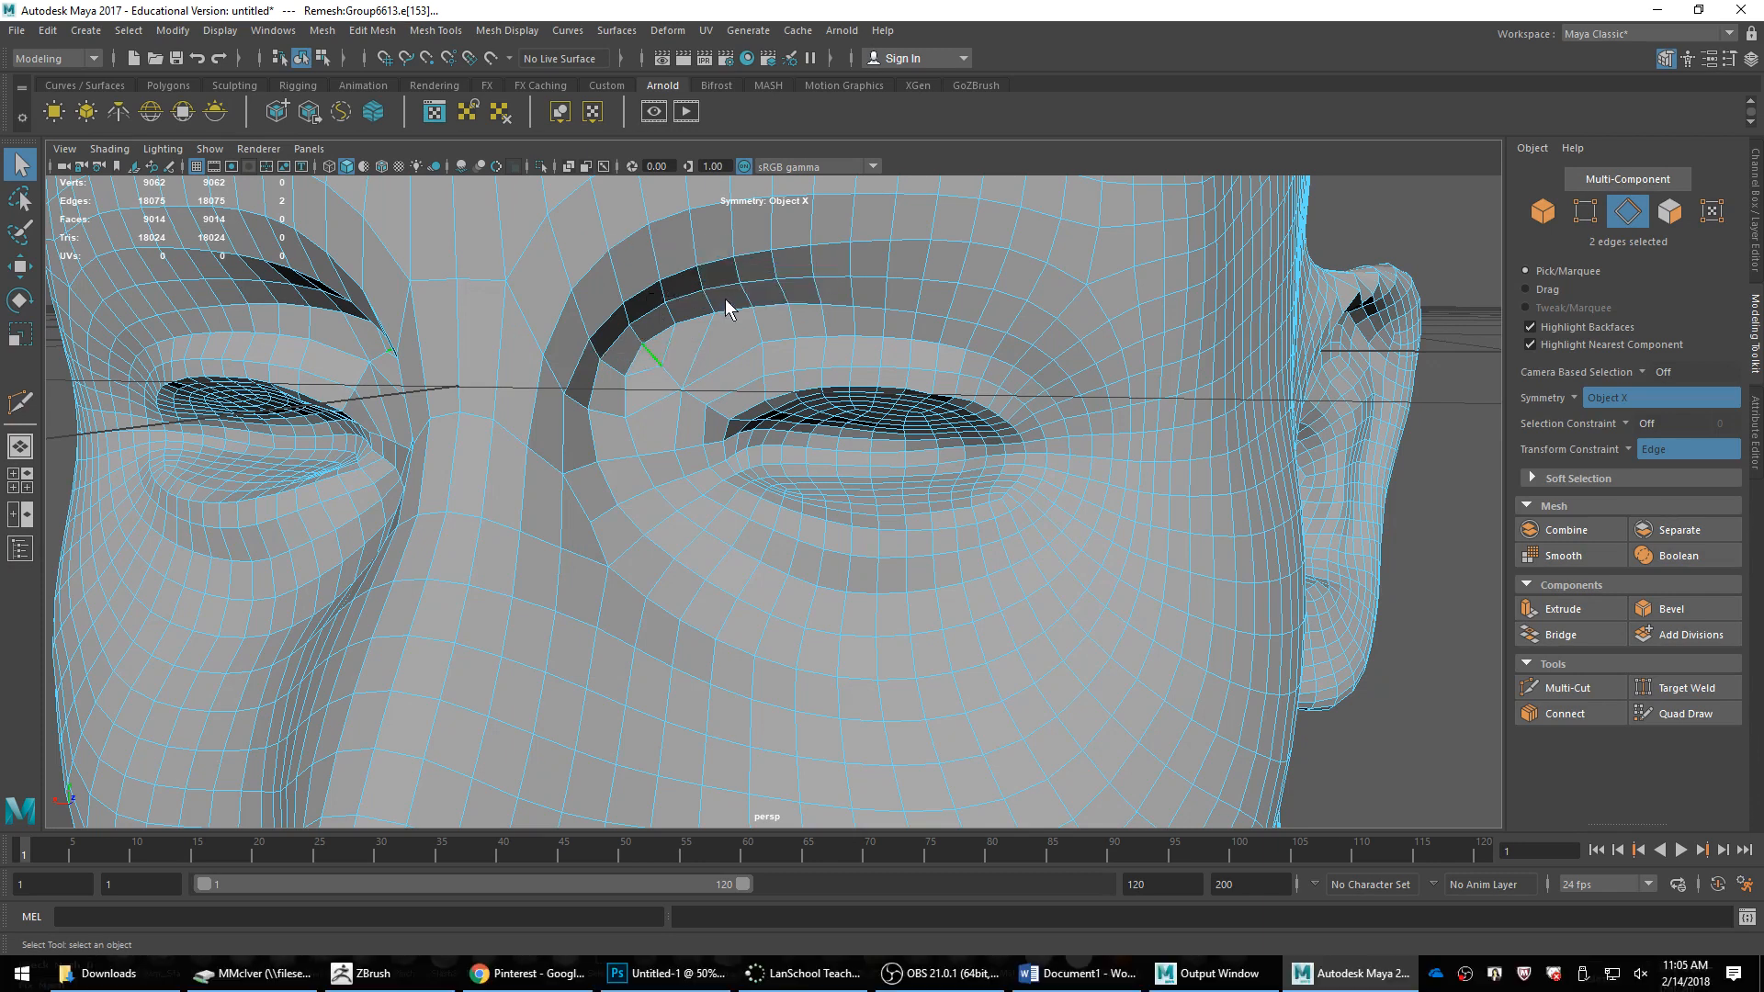
{"action": "left_click", "coordinate": [696, 356]}
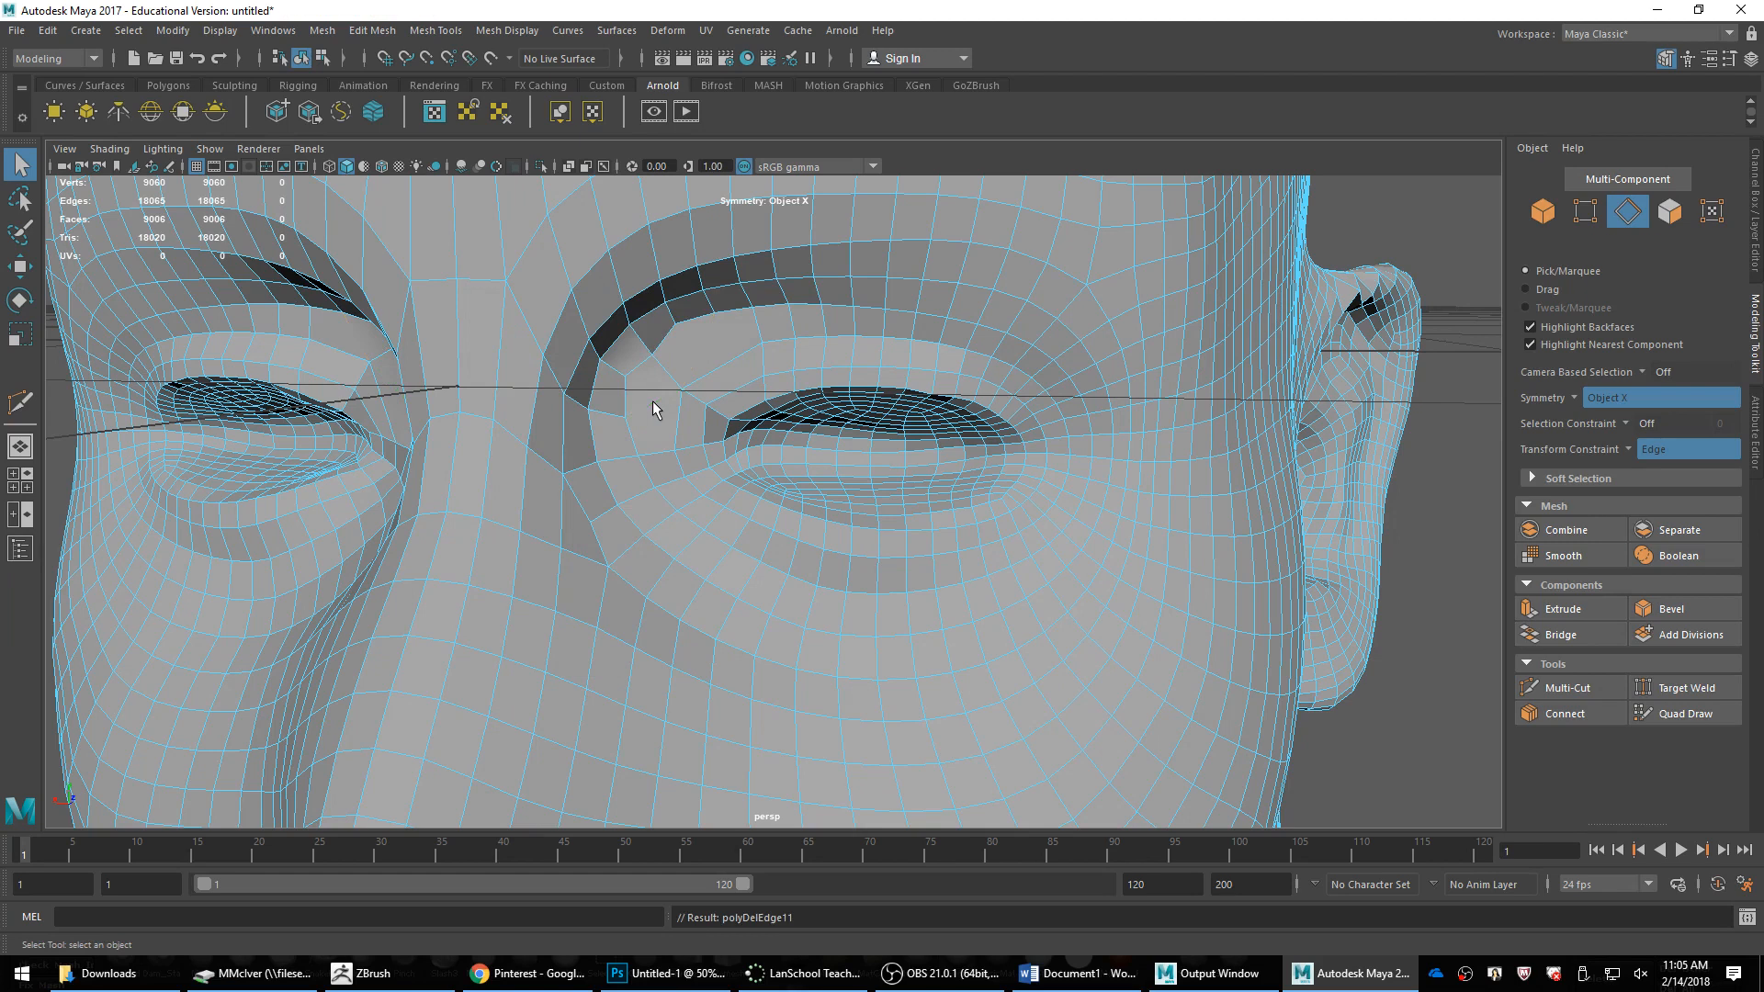
{"action": "double_click", "coordinate": [633, 368]}
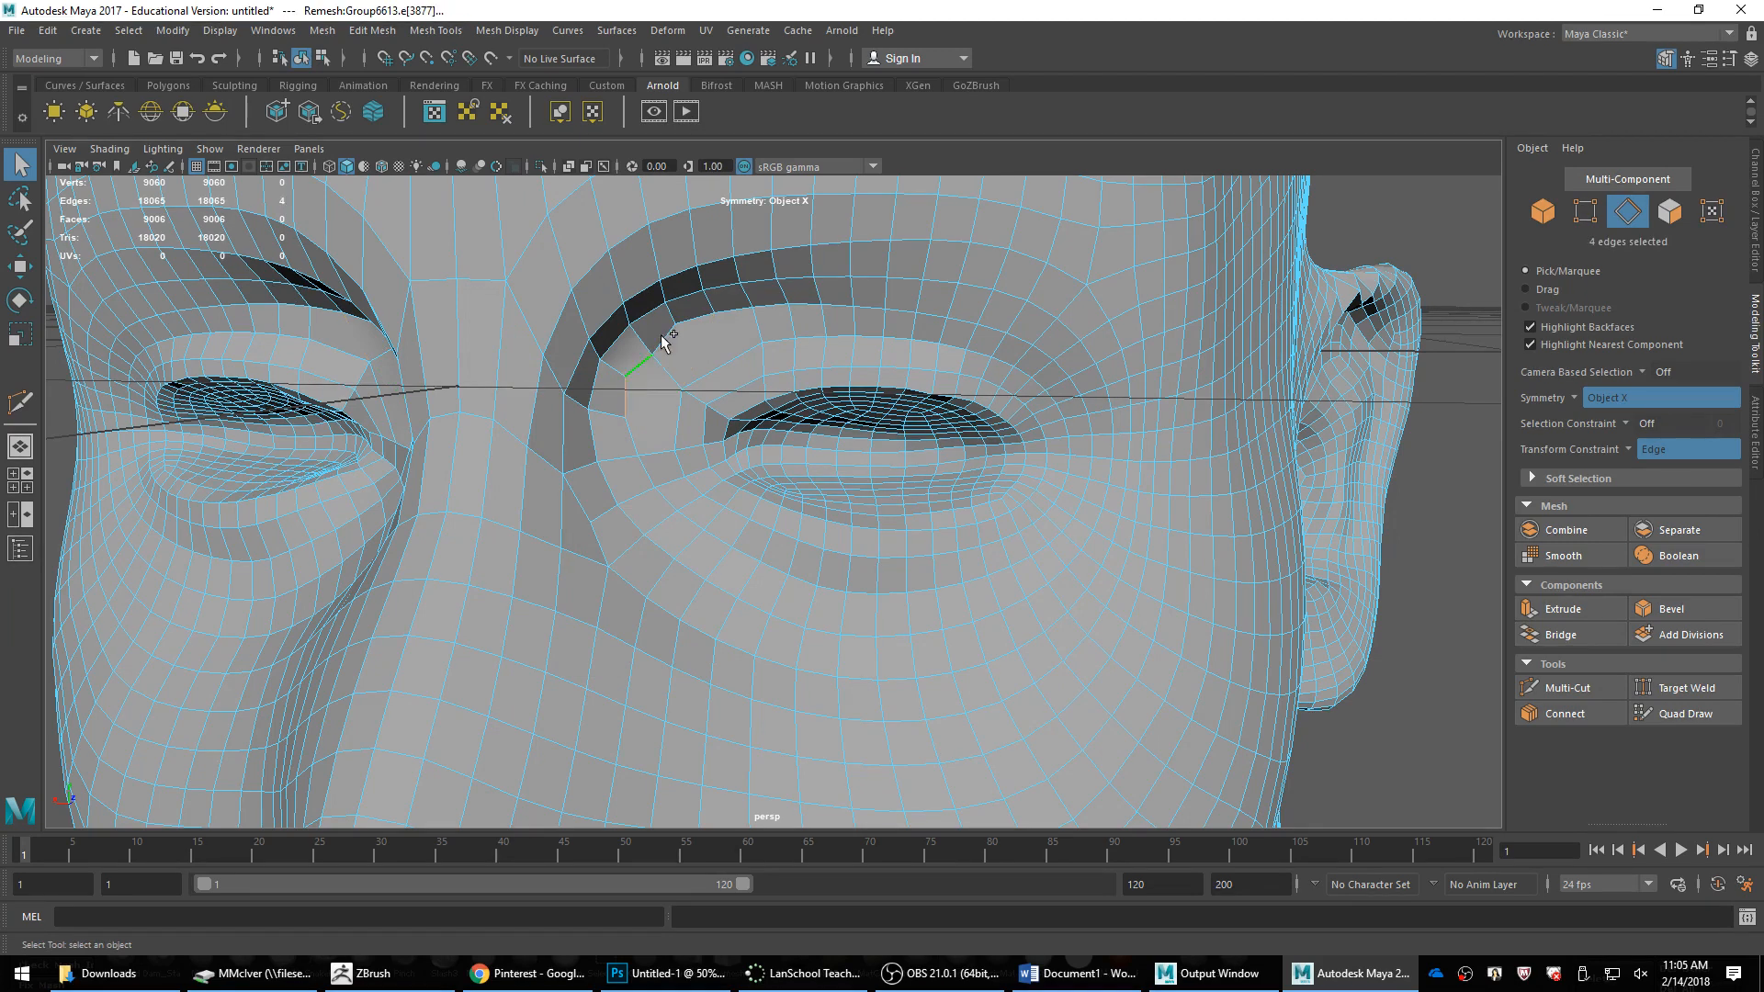
{"action": "right_click_drag", "start_coordinate": [637, 375], "coordinate": [665, 327], "text": "shift"}
{"action": "left_click", "coordinate": [689, 321]}
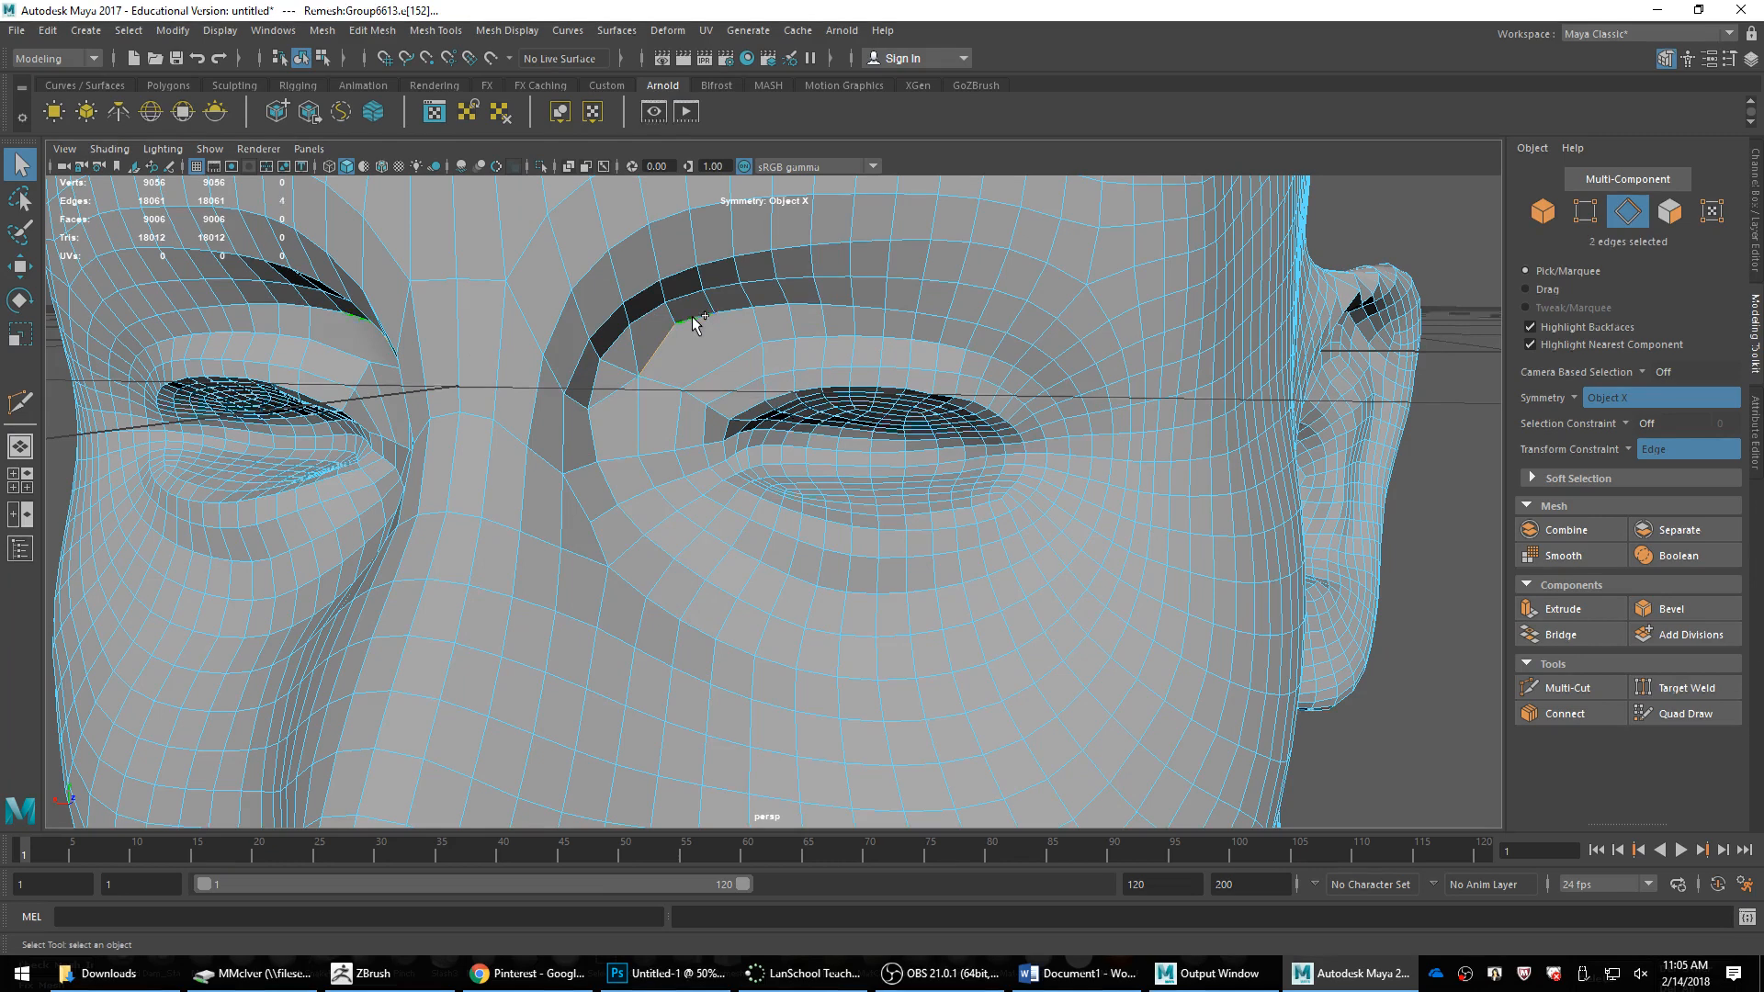
{"action": "key", "text": "g"}
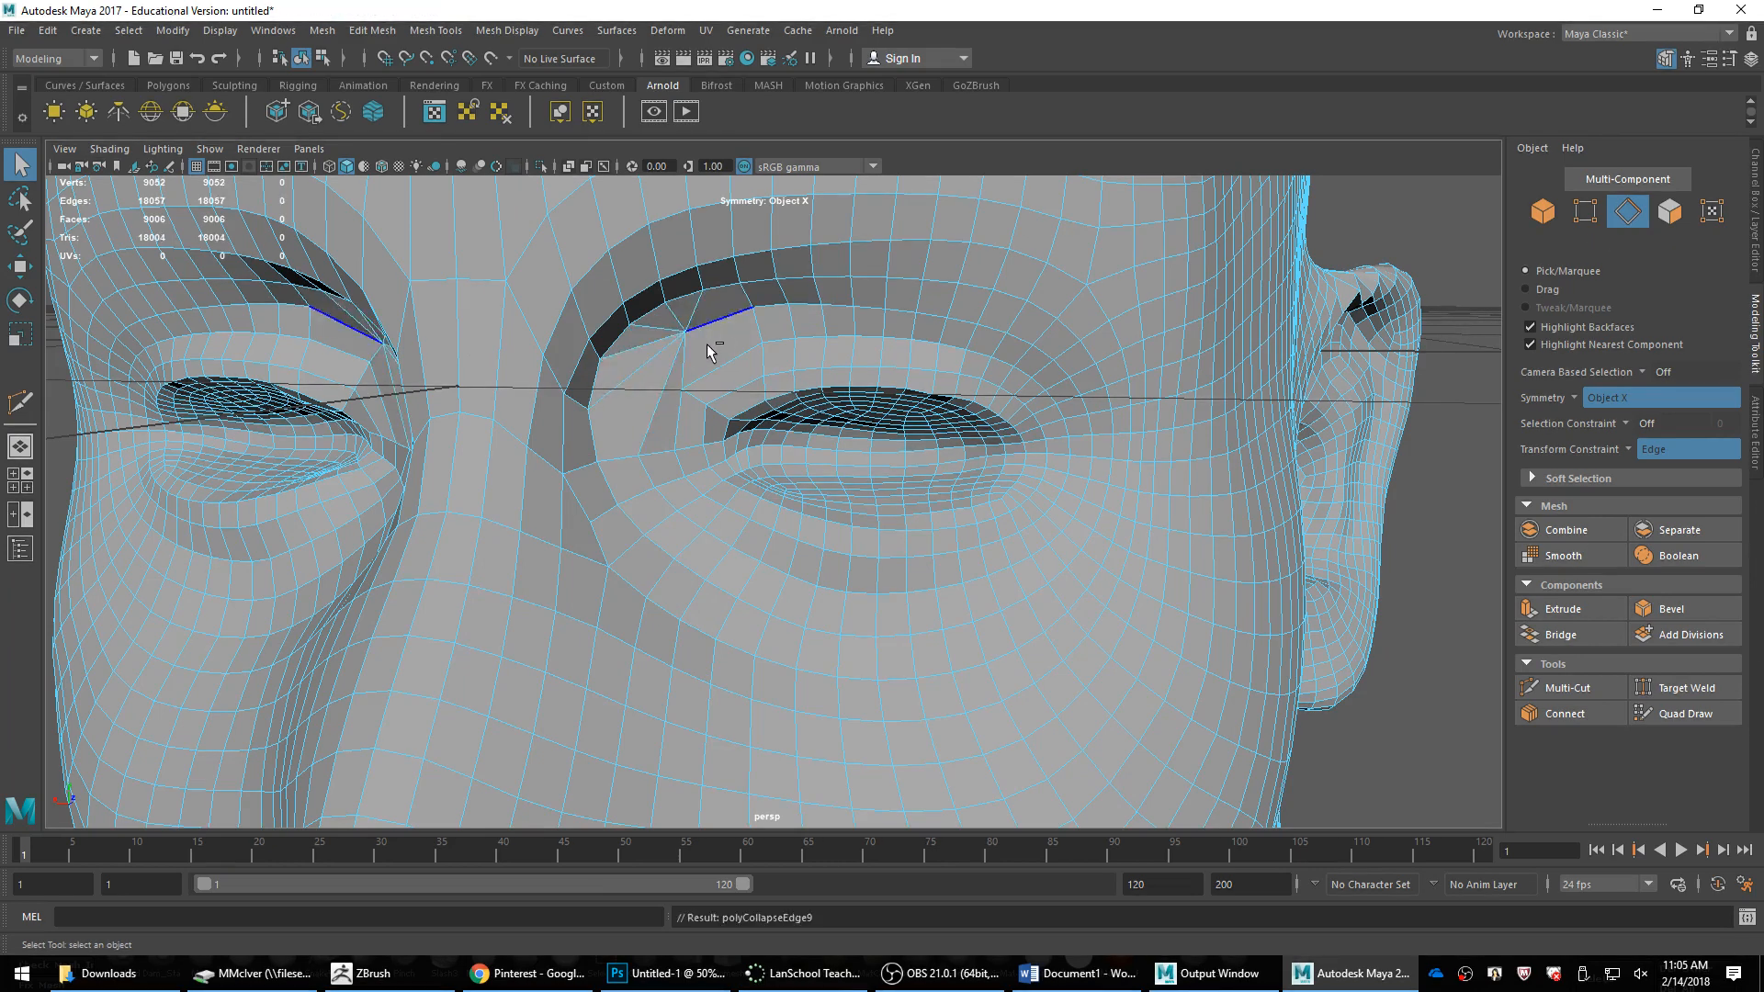
{"action": "key", "text": "ctrl+z"}
Step: Cut mirrored edges from the brow crease vertex across the upper eyelid toward the inner part of each eye with Multi-Cut
{"action": "left_click_drag", "start_coordinate": [759, 390], "coordinate": [768, 380], "text": "alt"}
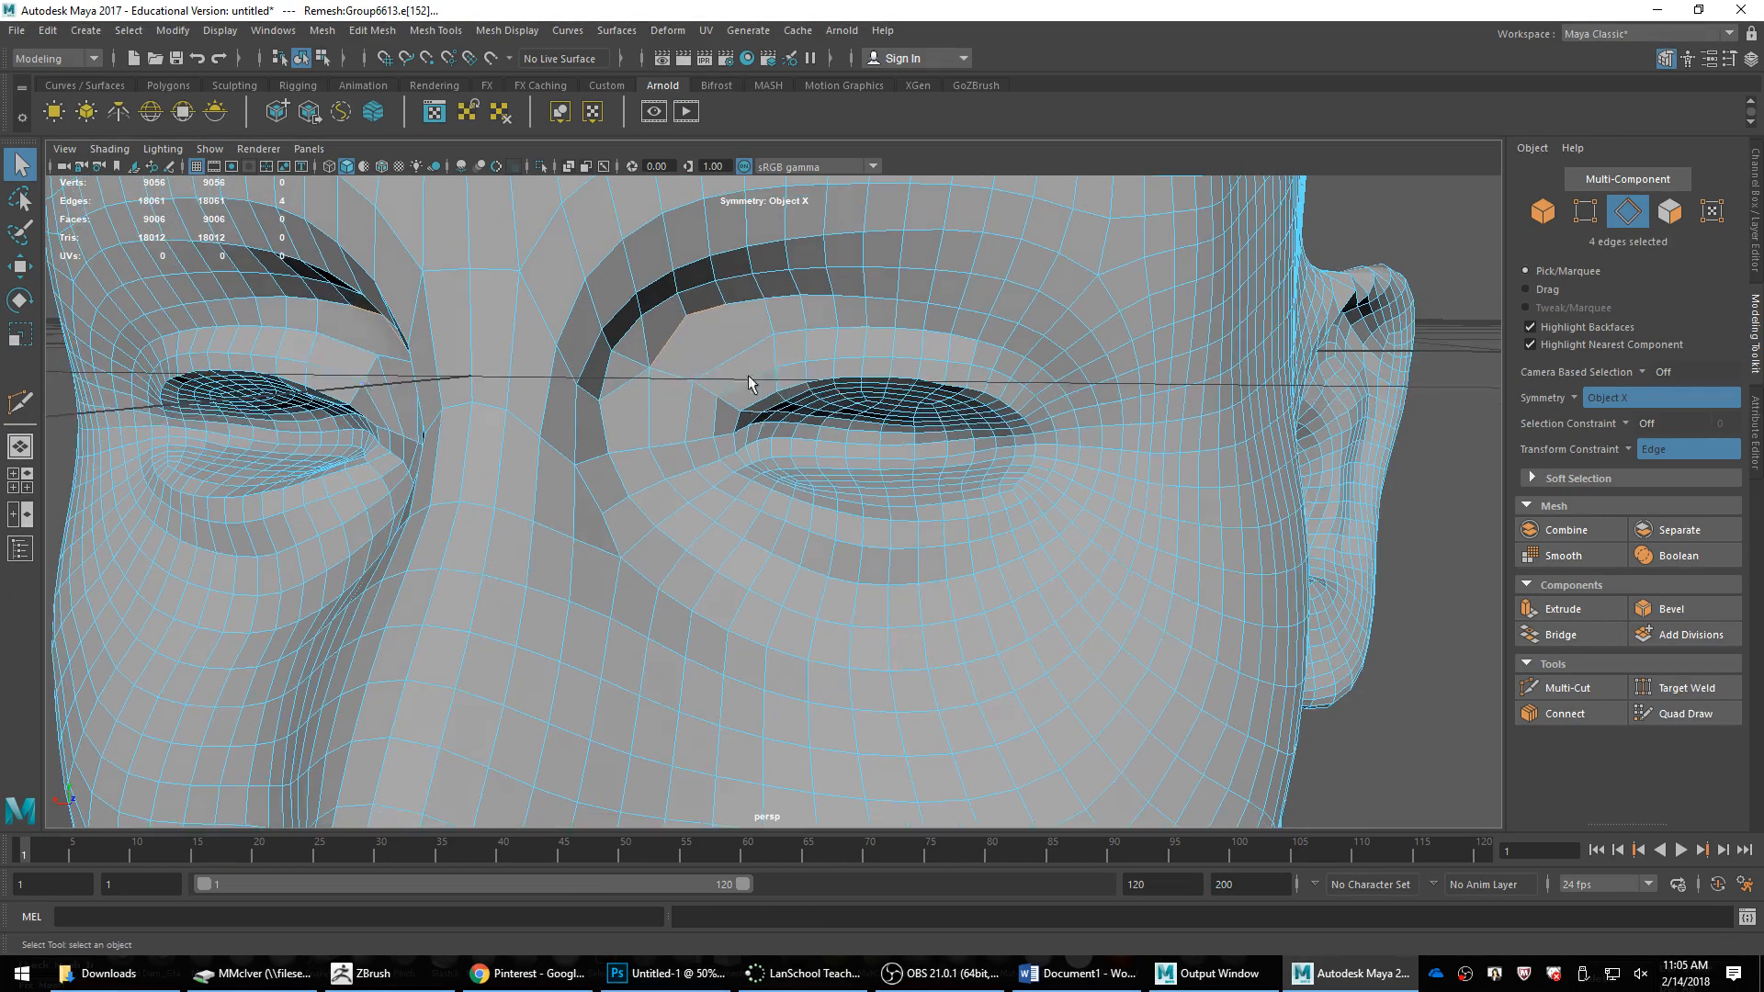
{"action": "right_click_drag", "start_coordinate": [735, 363], "coordinate": [643, 365], "text": "shift"}
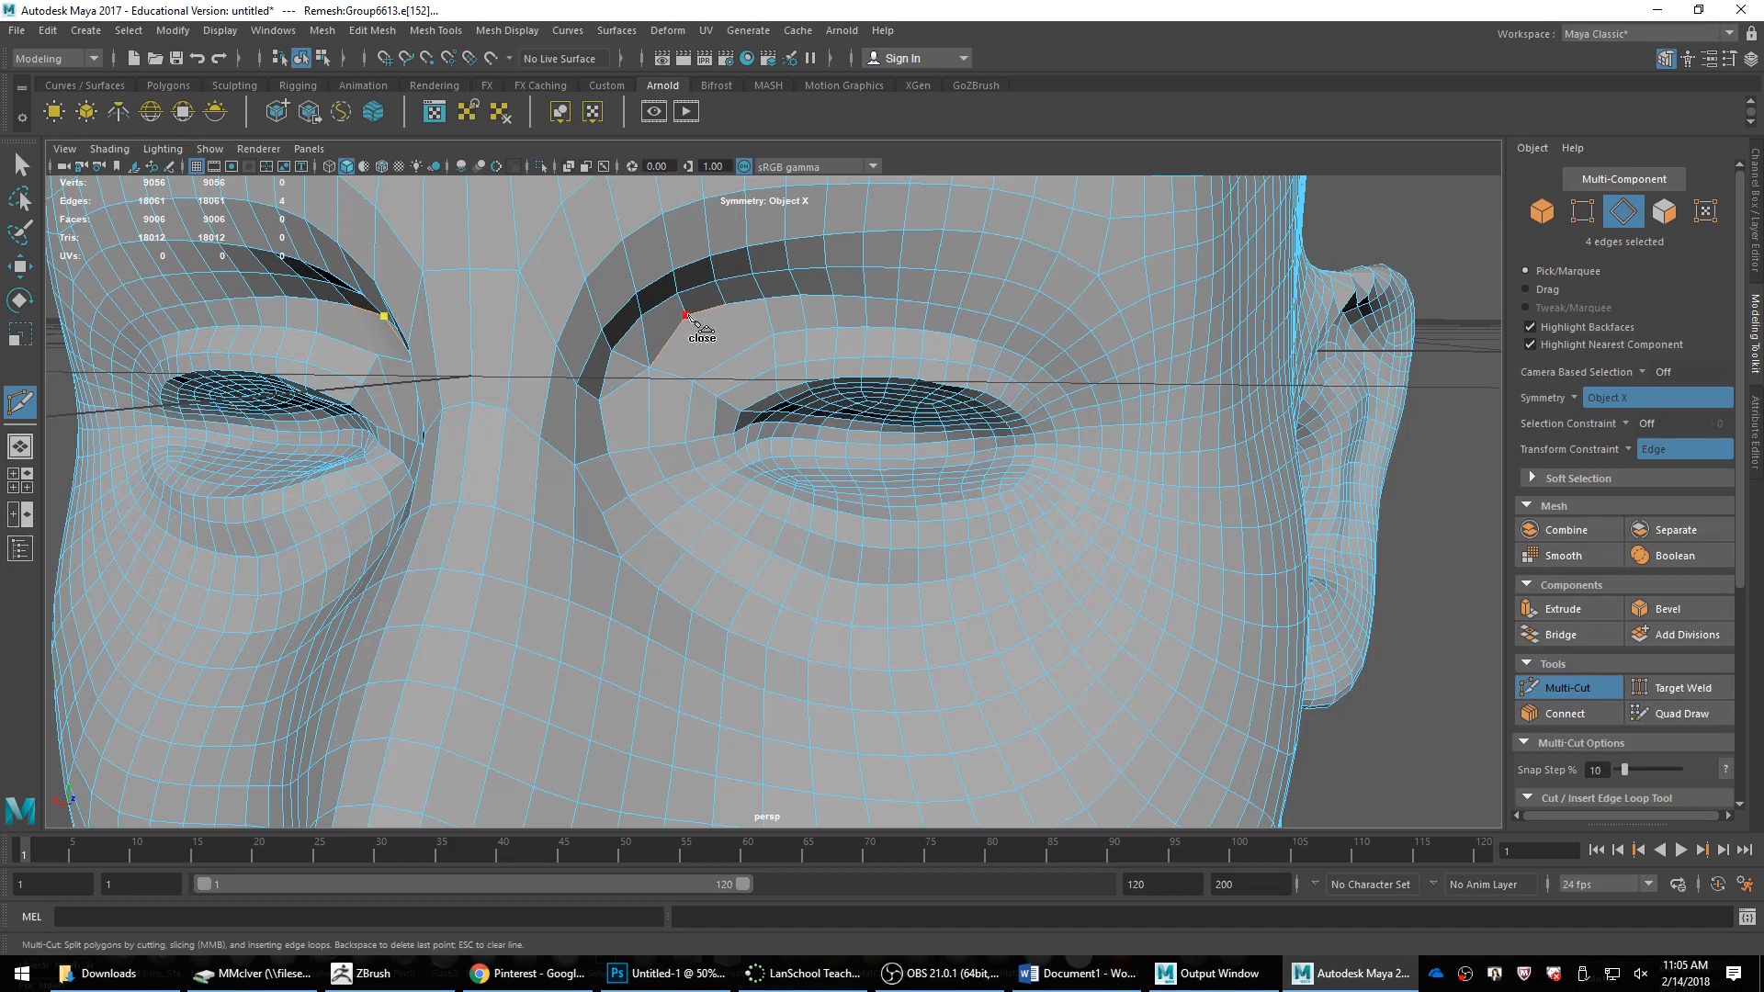
{"action": "left_click", "coordinate": [687, 317]}
{"action": "left_click", "coordinate": [774, 407]}
{"action": "key", "text": "e"}
Step: Examine the flow of the edge loops around the eyes, above the brows and across the temples by selecting them
{"action": "left_click_drag", "start_coordinate": [775, 359], "coordinate": [791, 338], "text": "alt"}
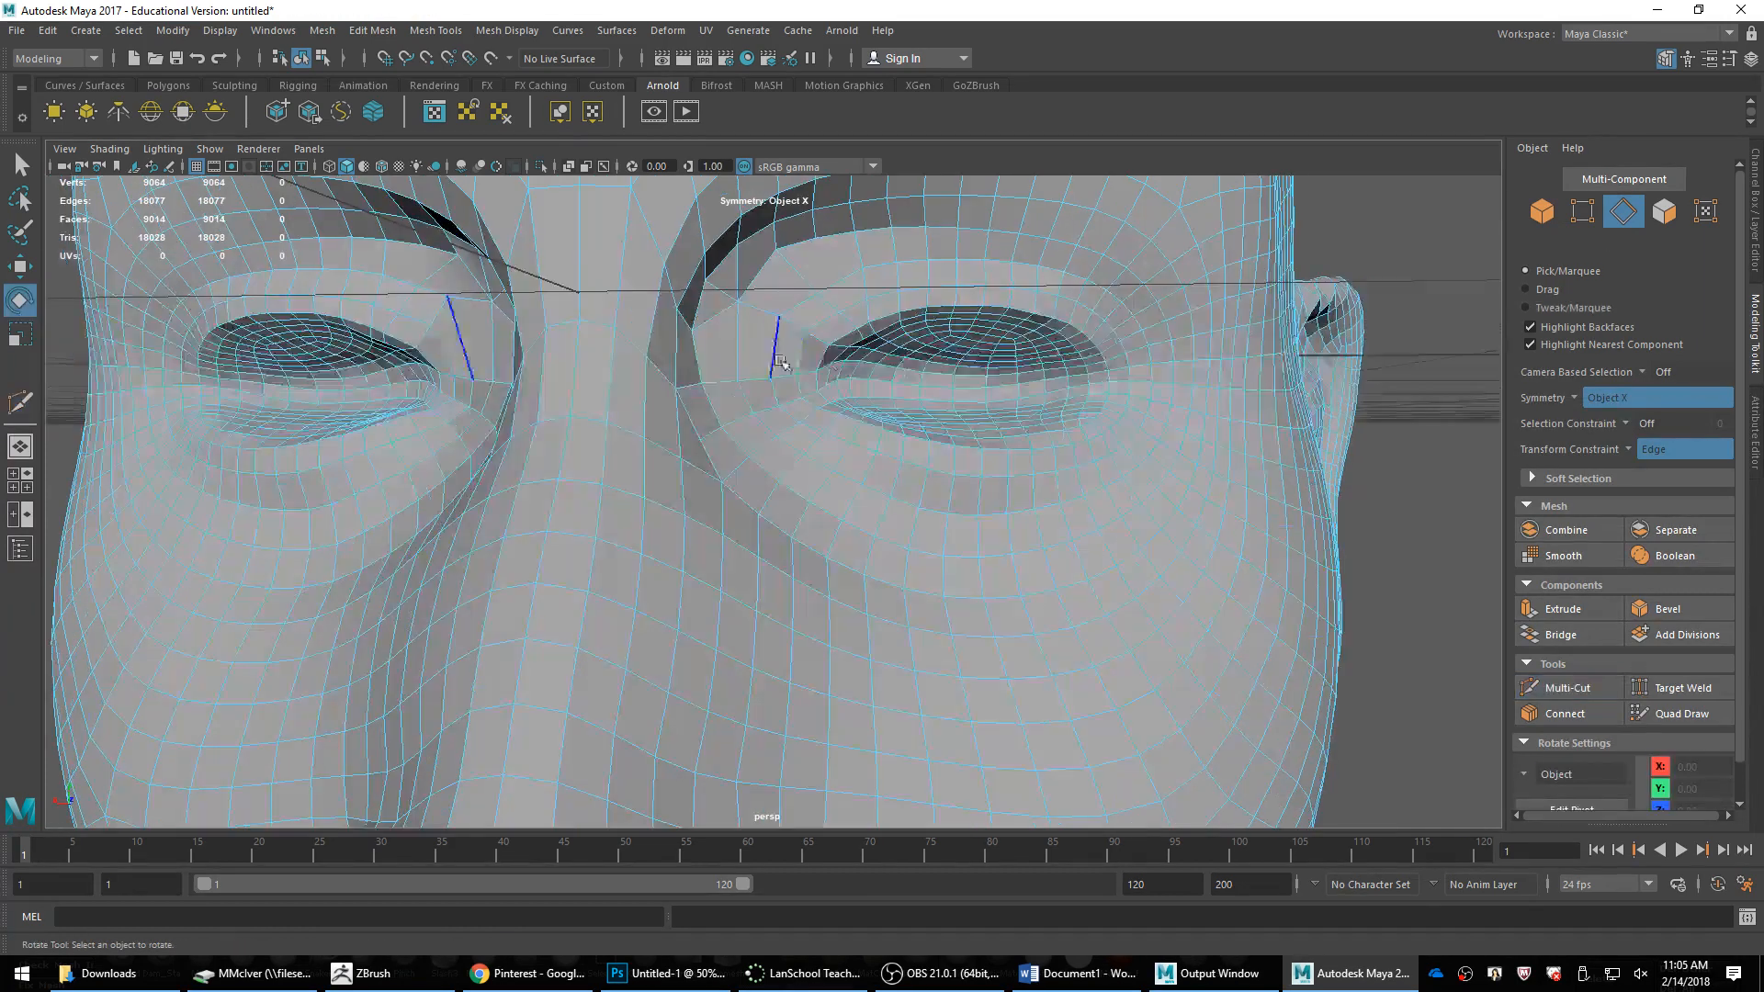
{"action": "middle_click_drag", "start_coordinate": [872, 305], "coordinate": [776, 386], "text": "alt"}
{"action": "double_click", "coordinate": [767, 384]}
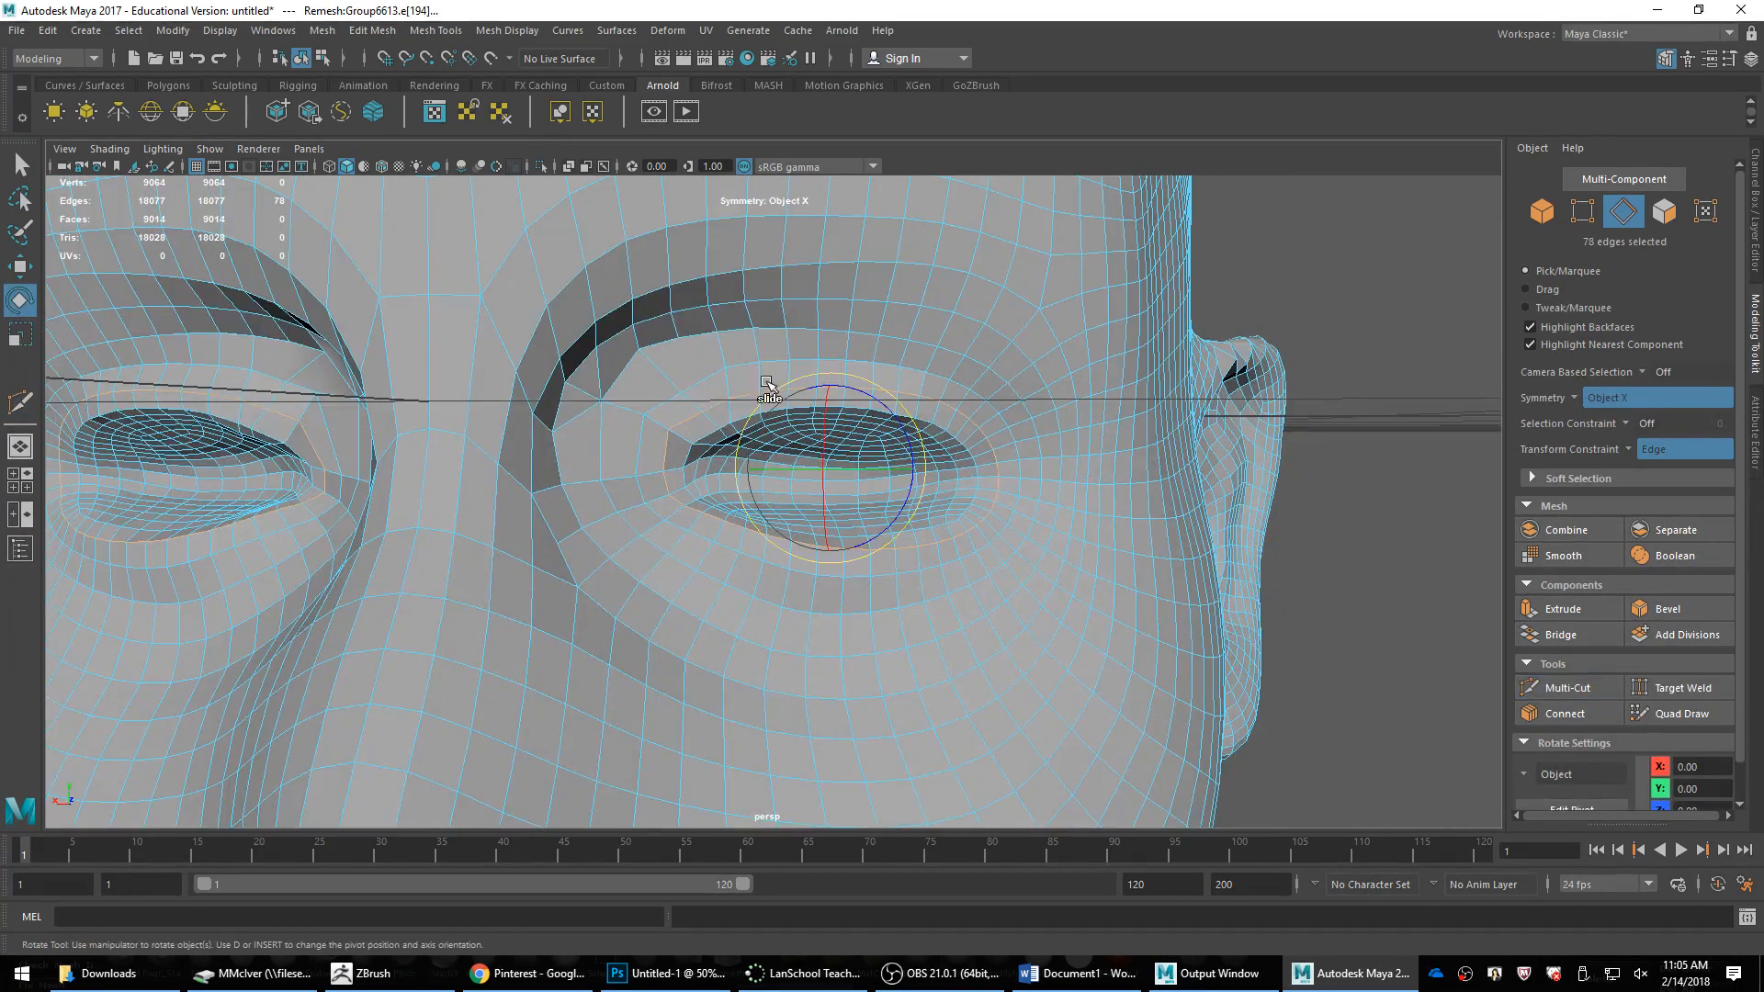
{"action": "double_click", "coordinate": [754, 367]}
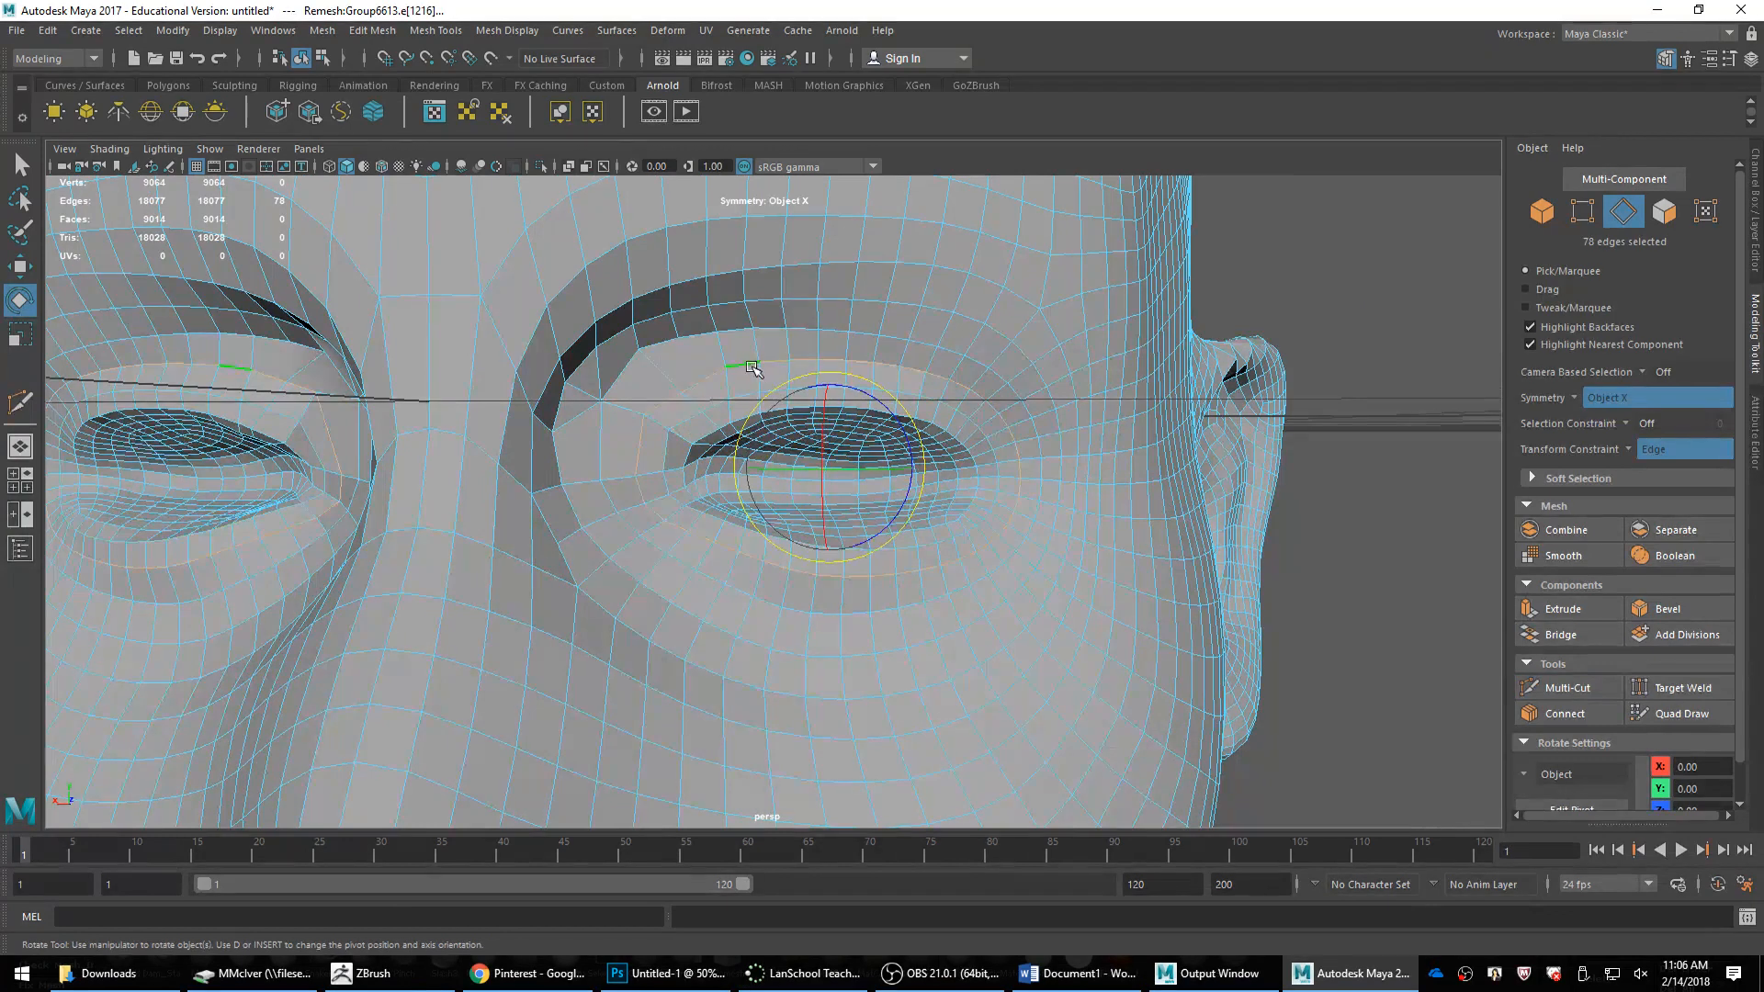
{"action": "left_click", "coordinate": [698, 338]}
{"action": "scroll", "coordinate": [708, 317], "scroll_direction": "down", "scroll_amount": 5}
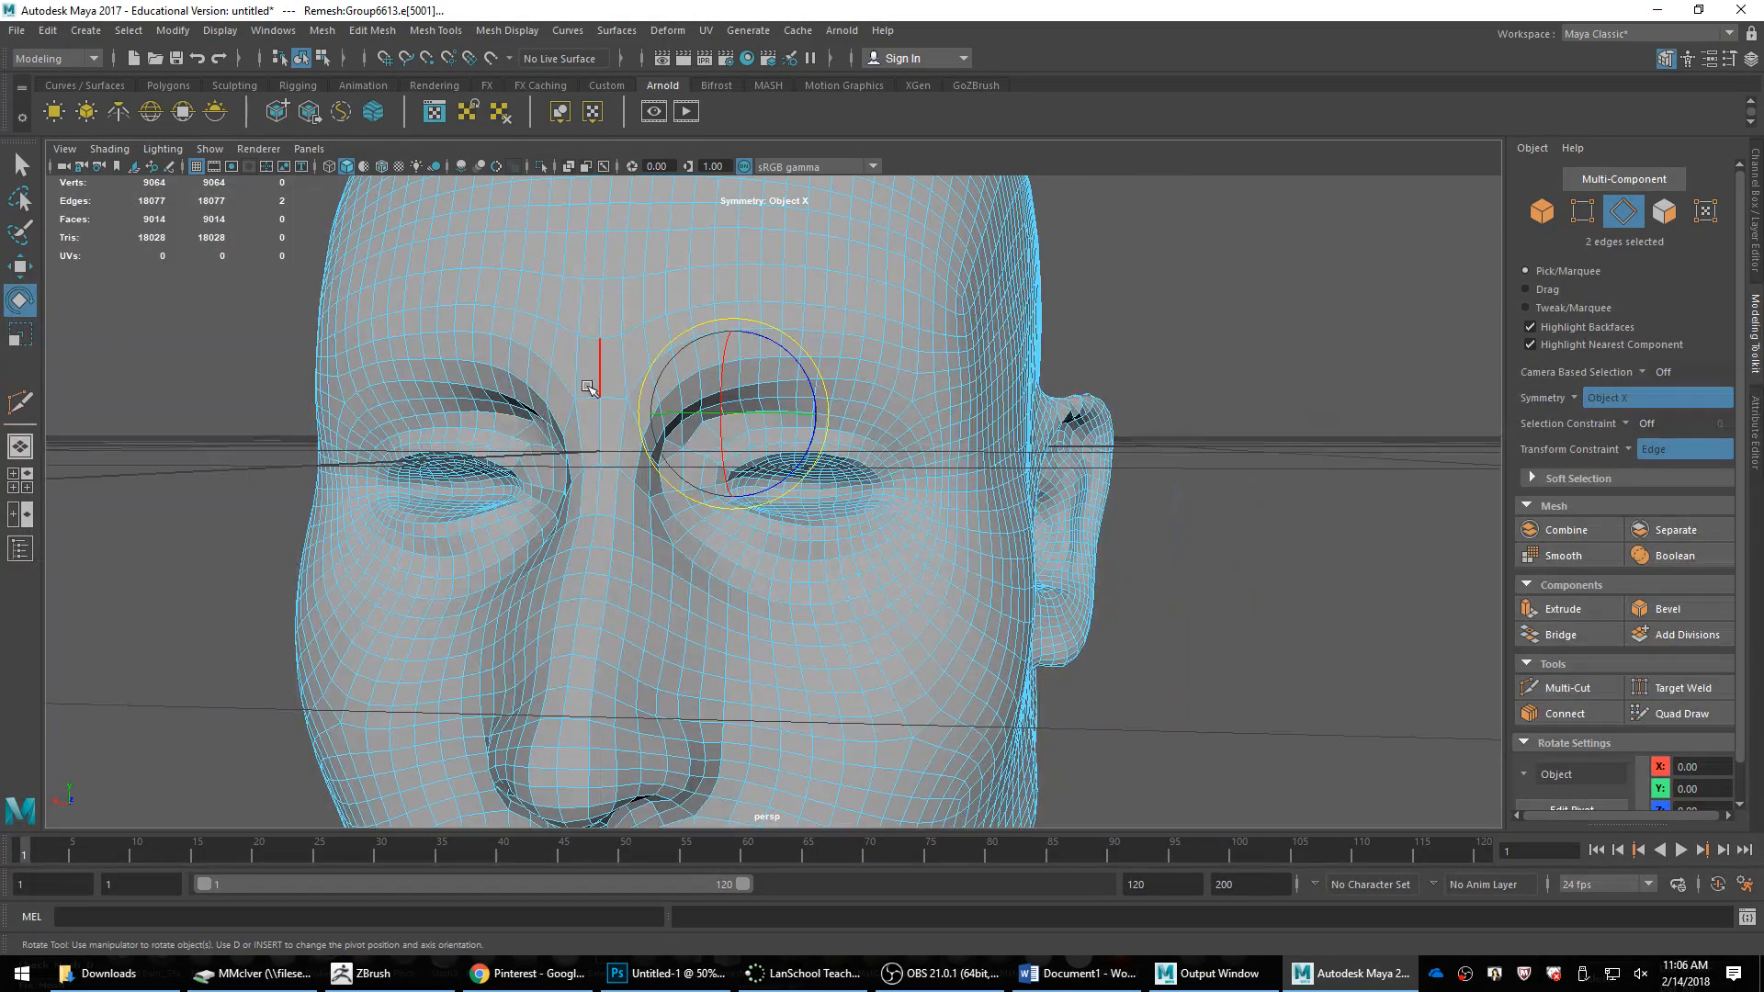
{"action": "double_click", "coordinate": [522, 346]}
{"action": "left_click_drag", "start_coordinate": [524, 348], "coordinate": [708, 388], "text": "alt"}
{"action": "key", "text": "w"}
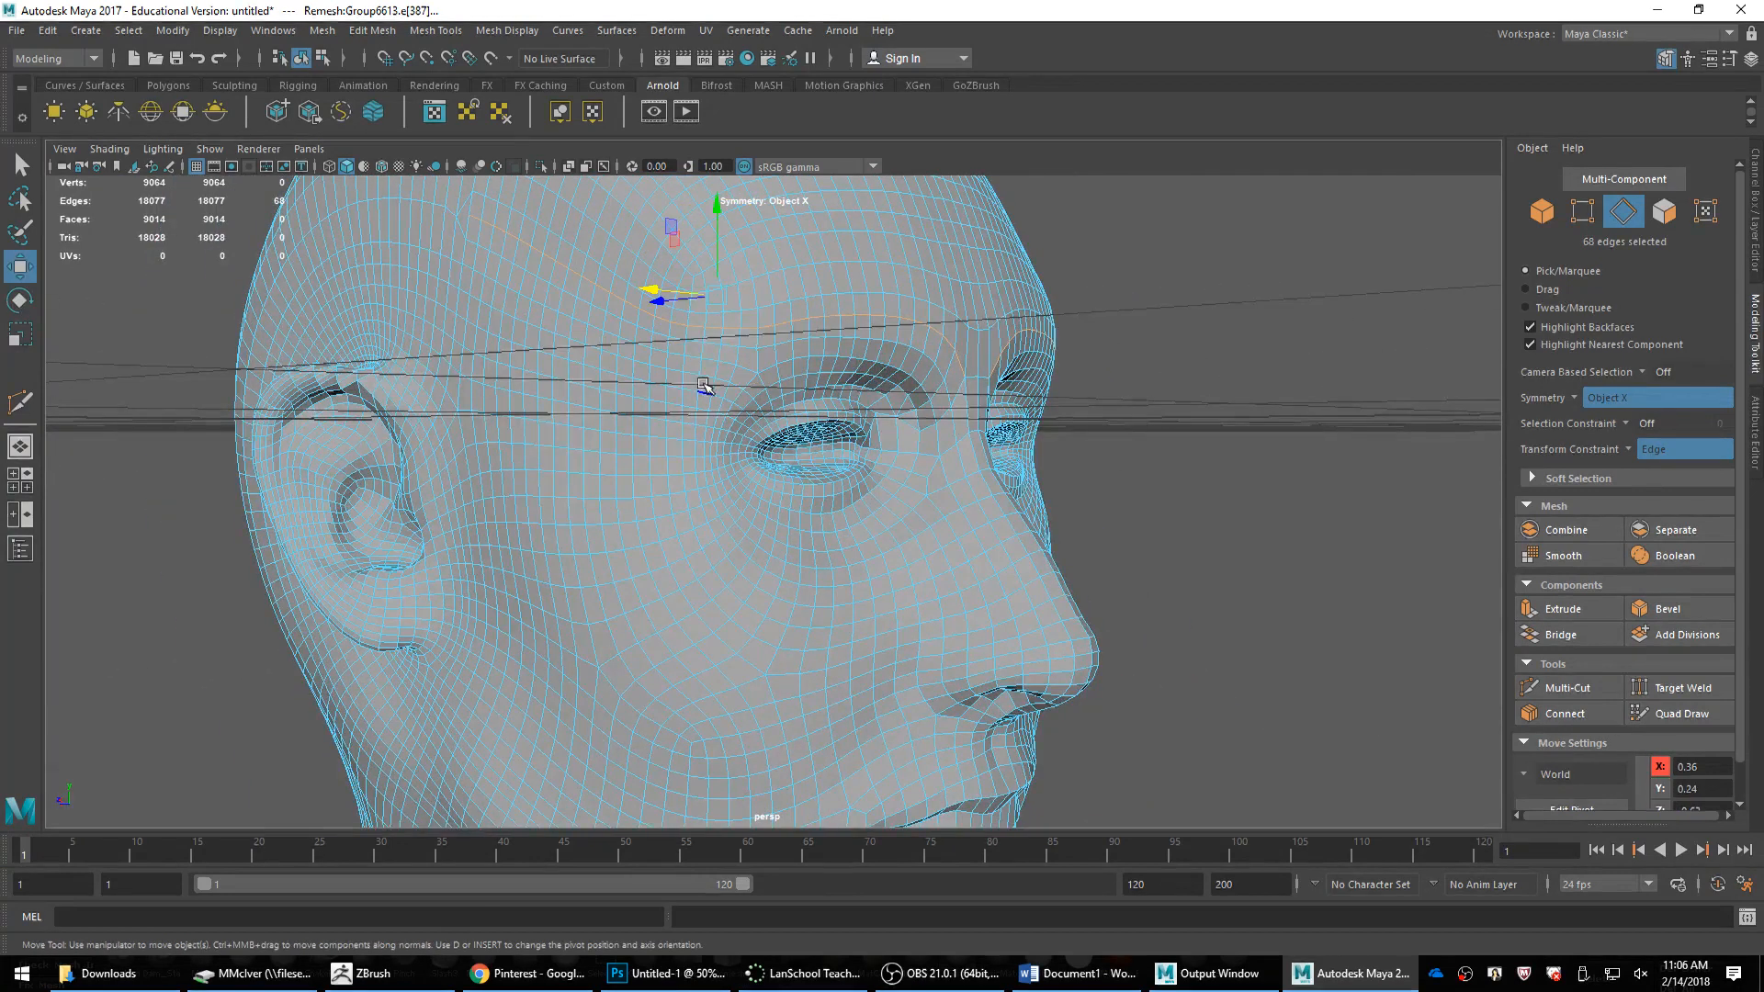
{"action": "double_click", "coordinate": [718, 397], "text": "shift"}
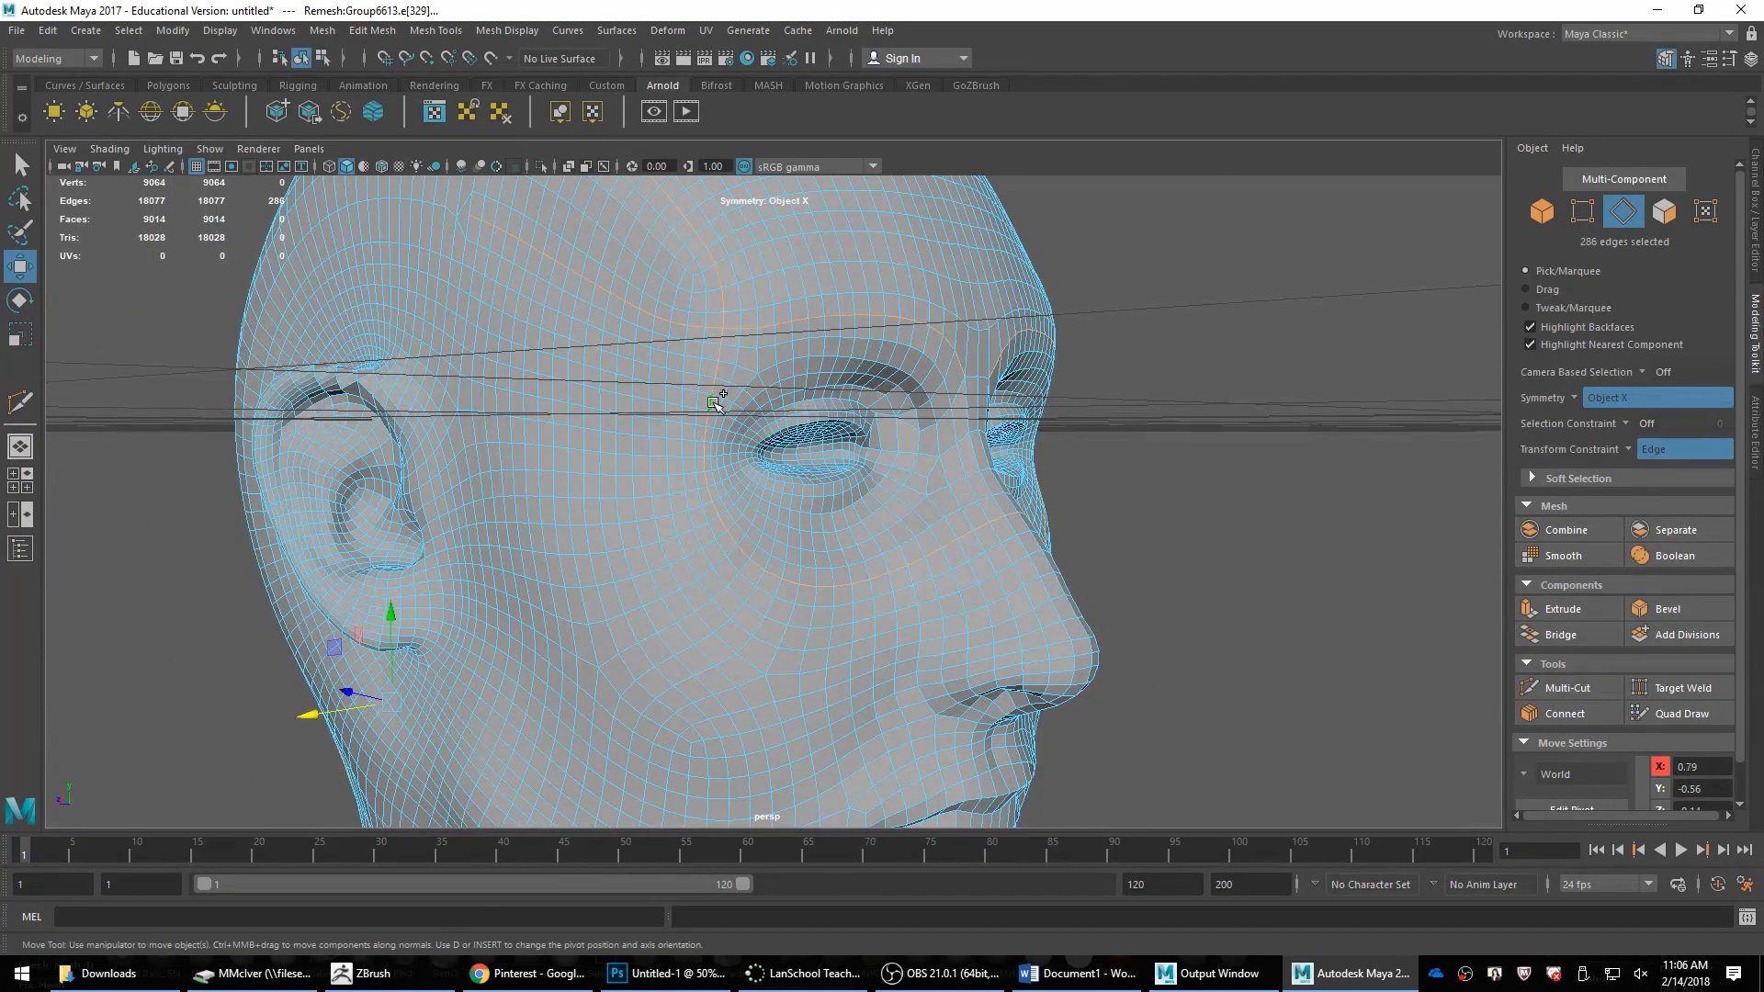
{"action": "left_click_drag", "start_coordinate": [943, 472], "coordinate": [761, 477], "text": "alt"}
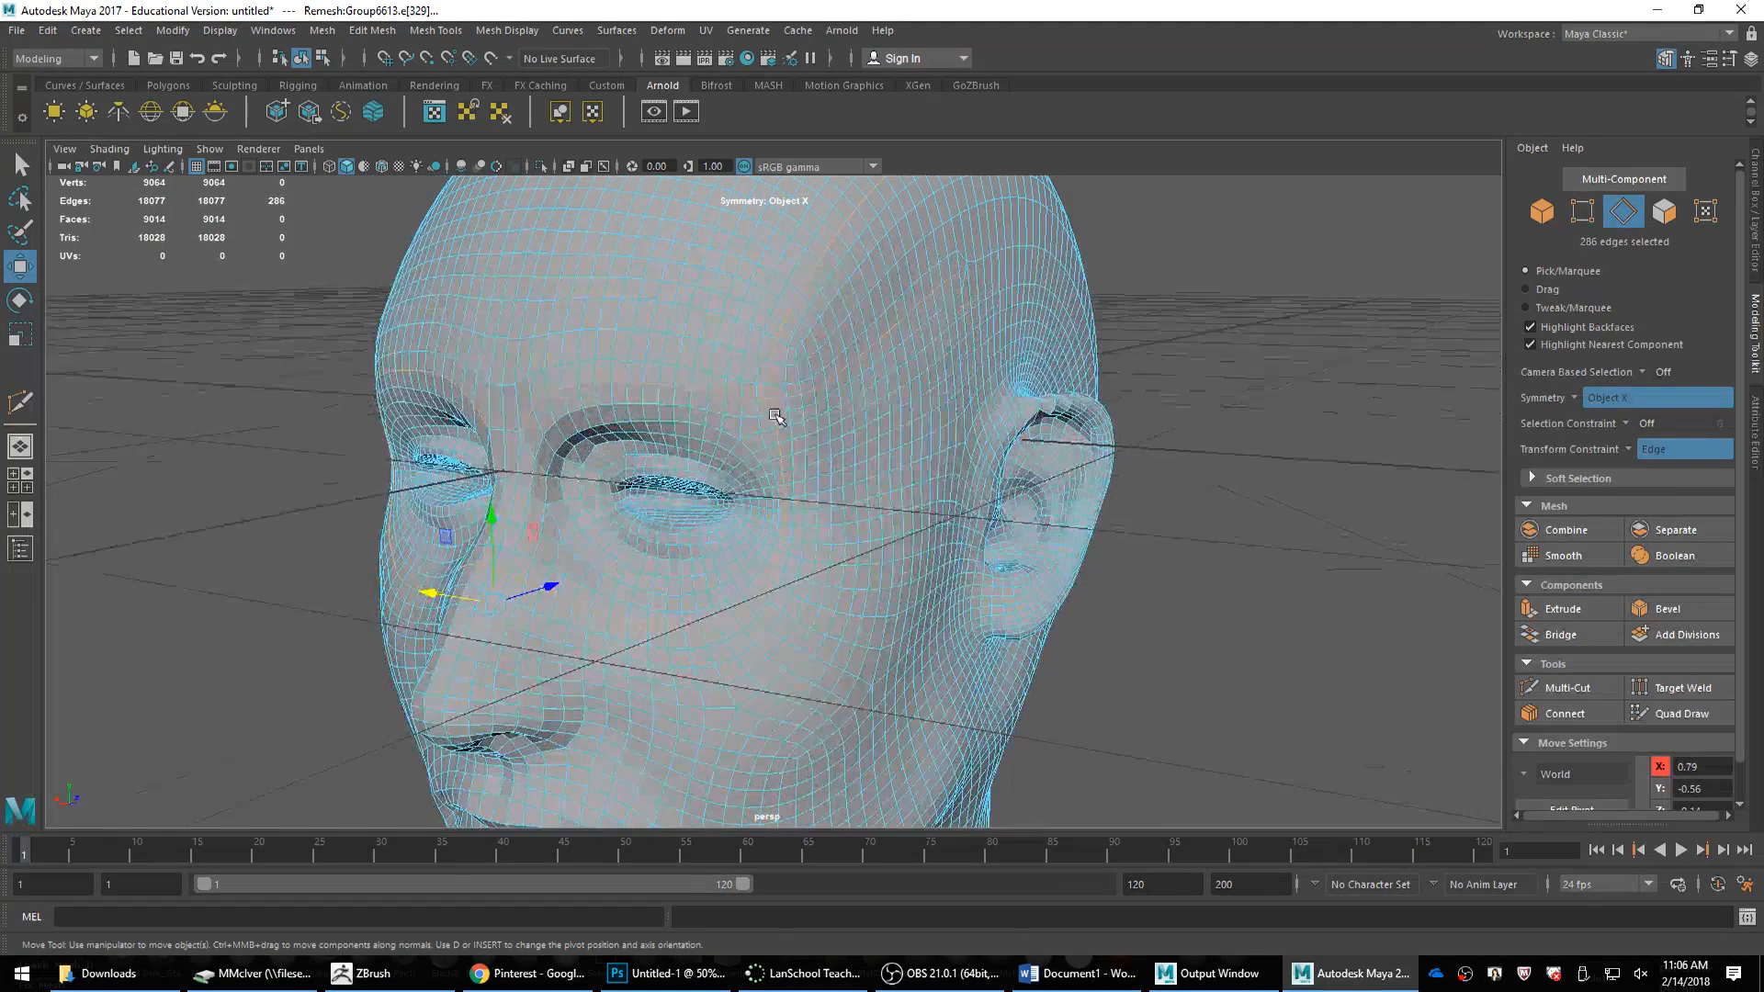
{"action": "scroll", "coordinate": [779, 403], "scroll_direction": "up", "scroll_amount": 2}
{"action": "left_click_drag", "start_coordinate": [780, 405], "coordinate": [788, 421], "text": "alt"}
{"action": "scroll", "coordinate": [787, 415], "scroll_direction": "up", "scroll_amount": 2}
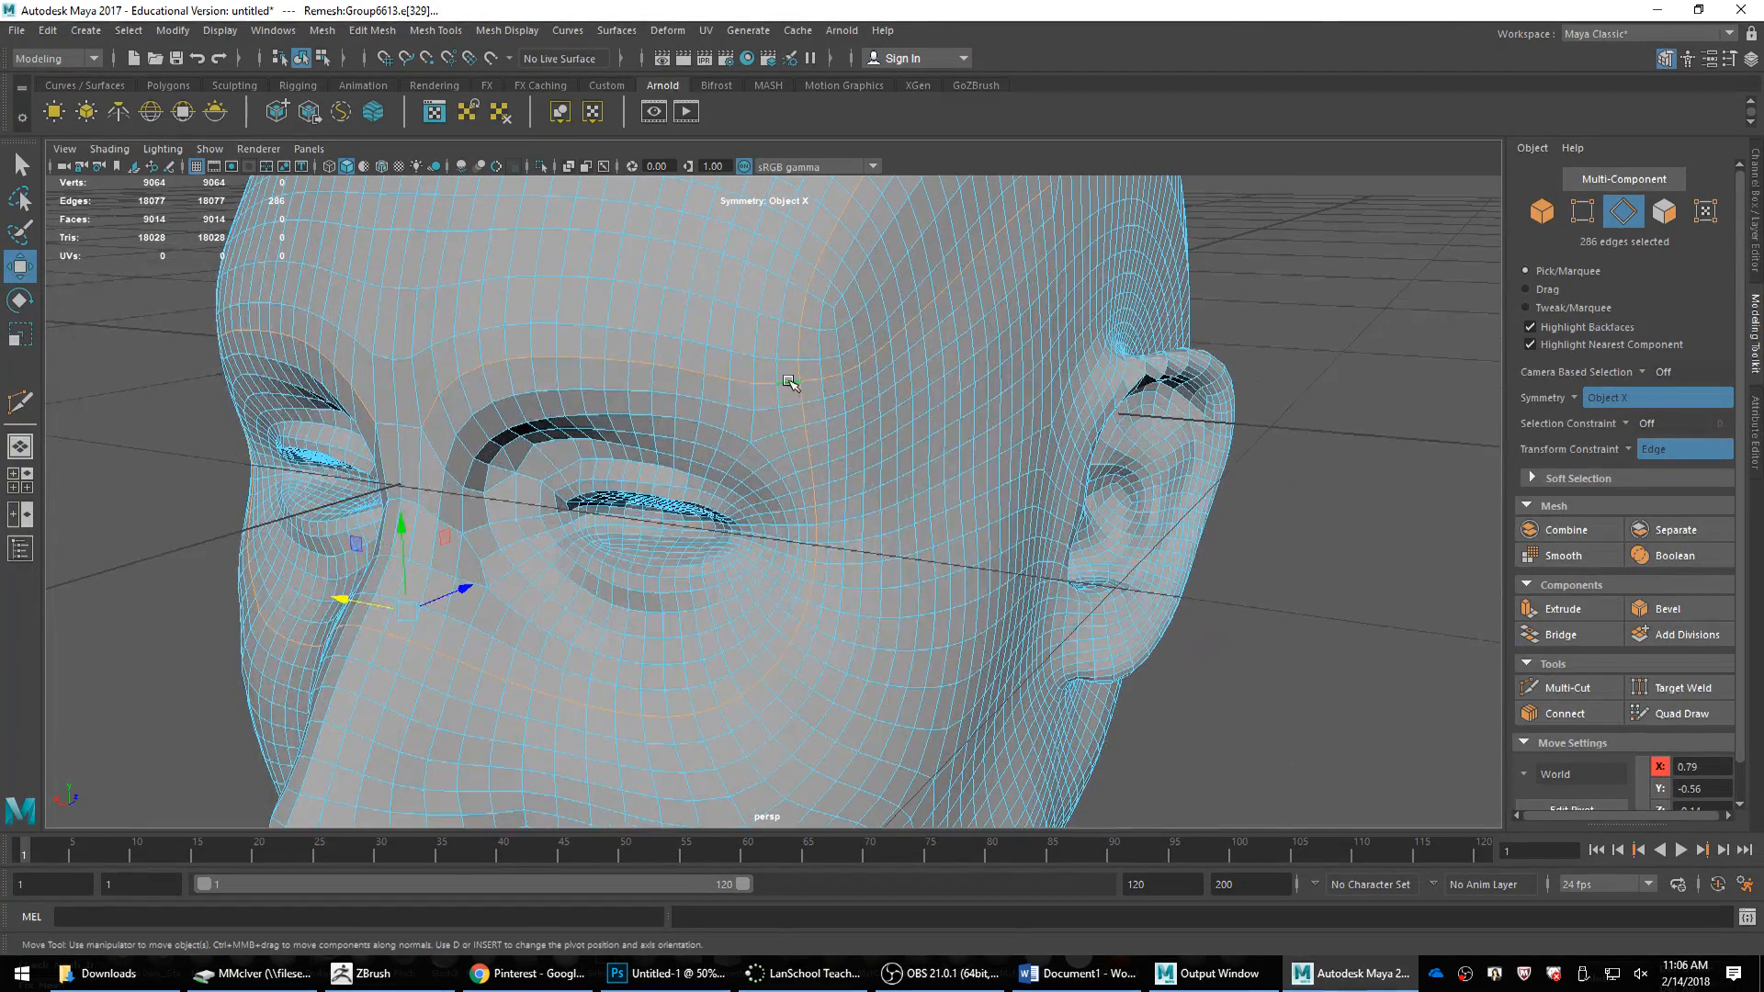
Step: Collapse the short mirrored edges at the loop junction above the outer end of each brow
{"action": "left_click", "coordinate": [770, 416]}
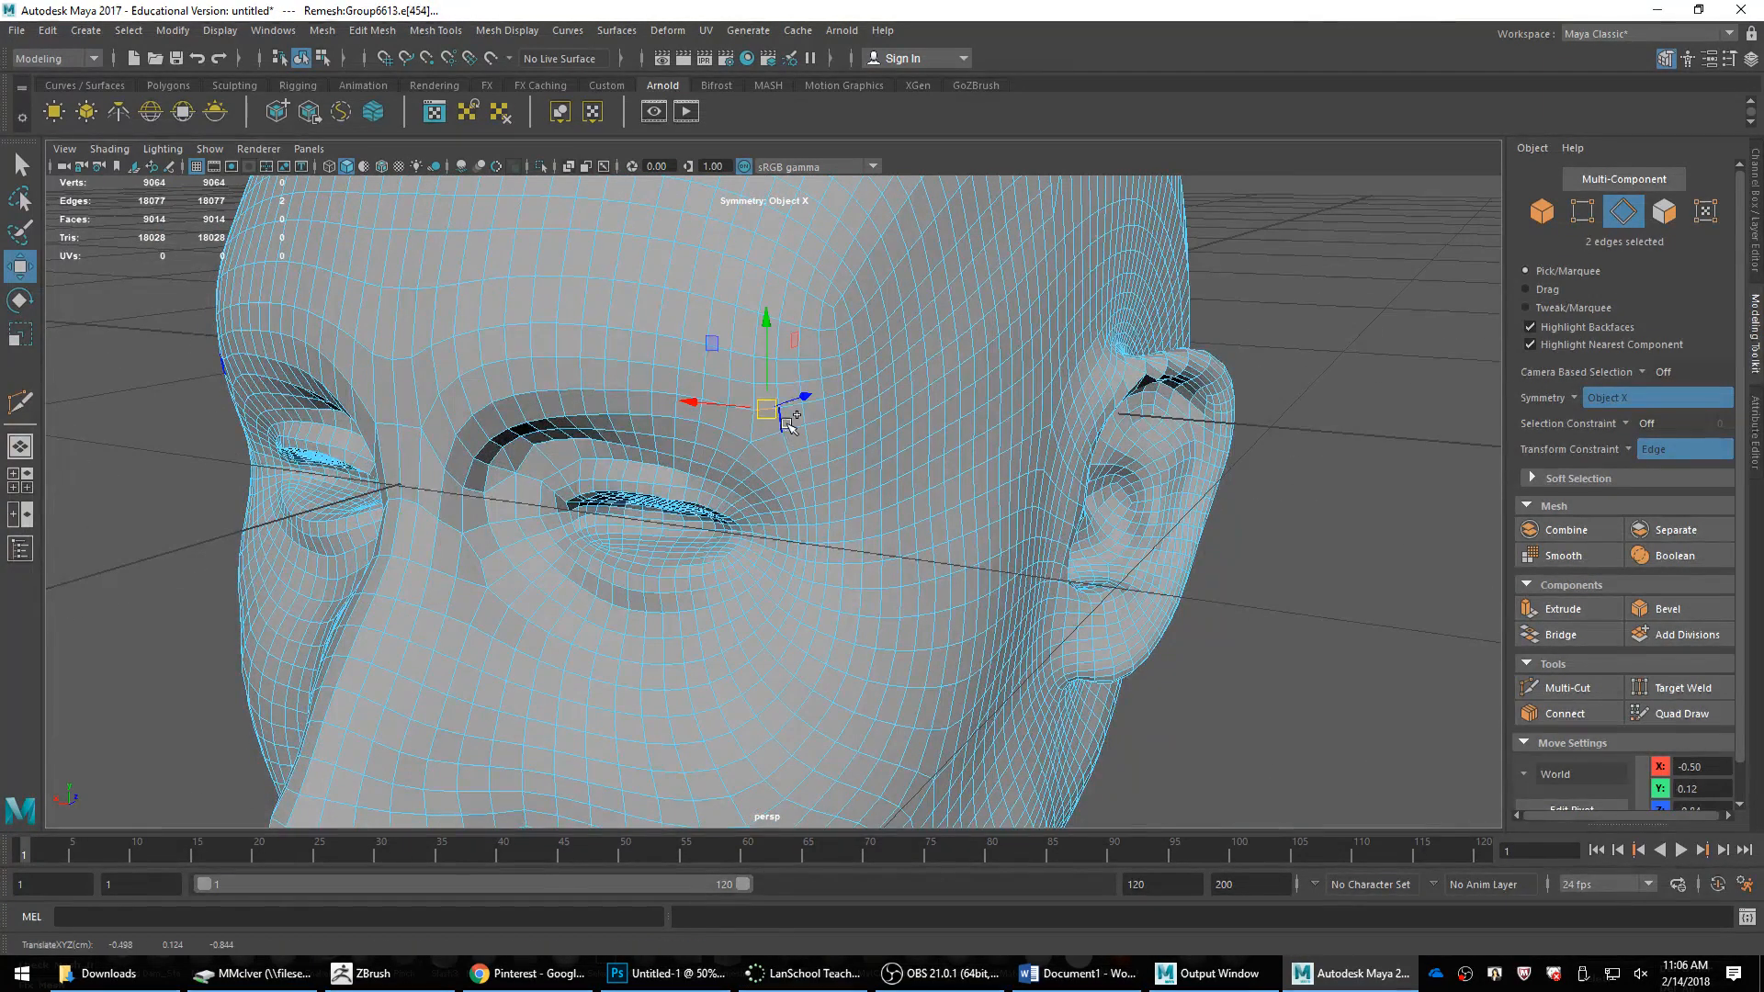
{"action": "right_click", "coordinate": [782, 421], "text": "shift"}
{"action": "right_click_drag", "start_coordinate": [783, 418], "coordinate": [850, 368], "text": "shift"}
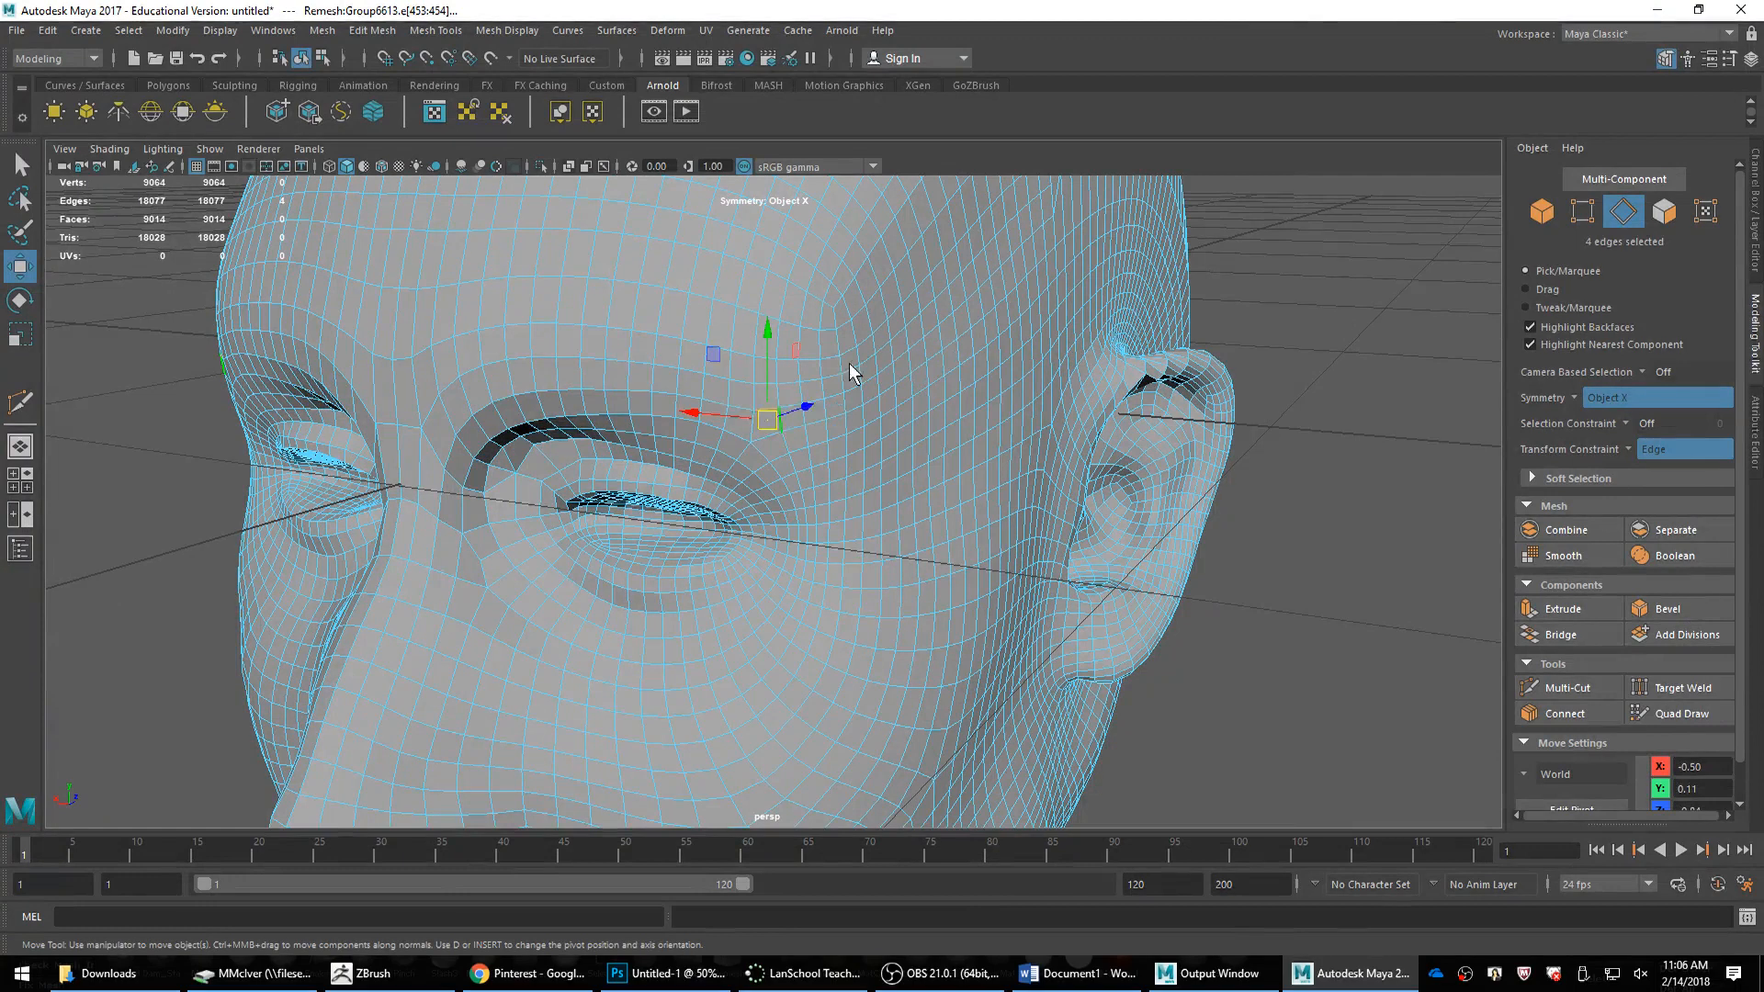
{"action": "left_click", "coordinate": [800, 392]}
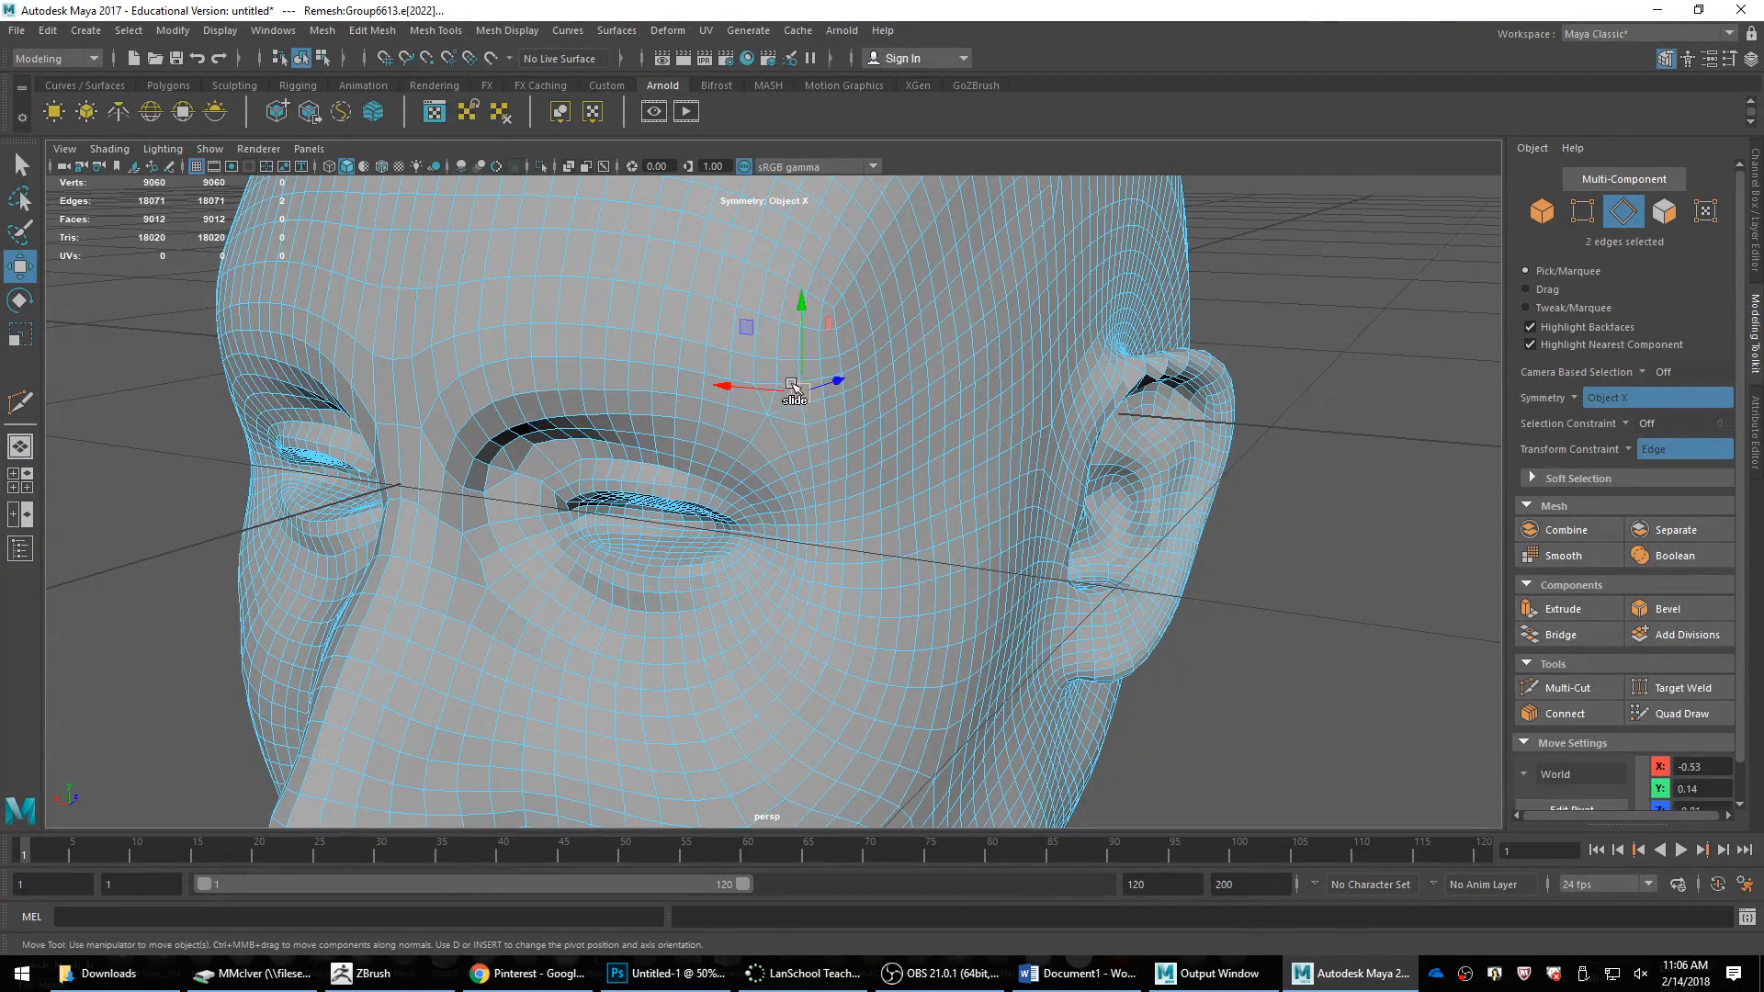
{"action": "key", "text": "q"}
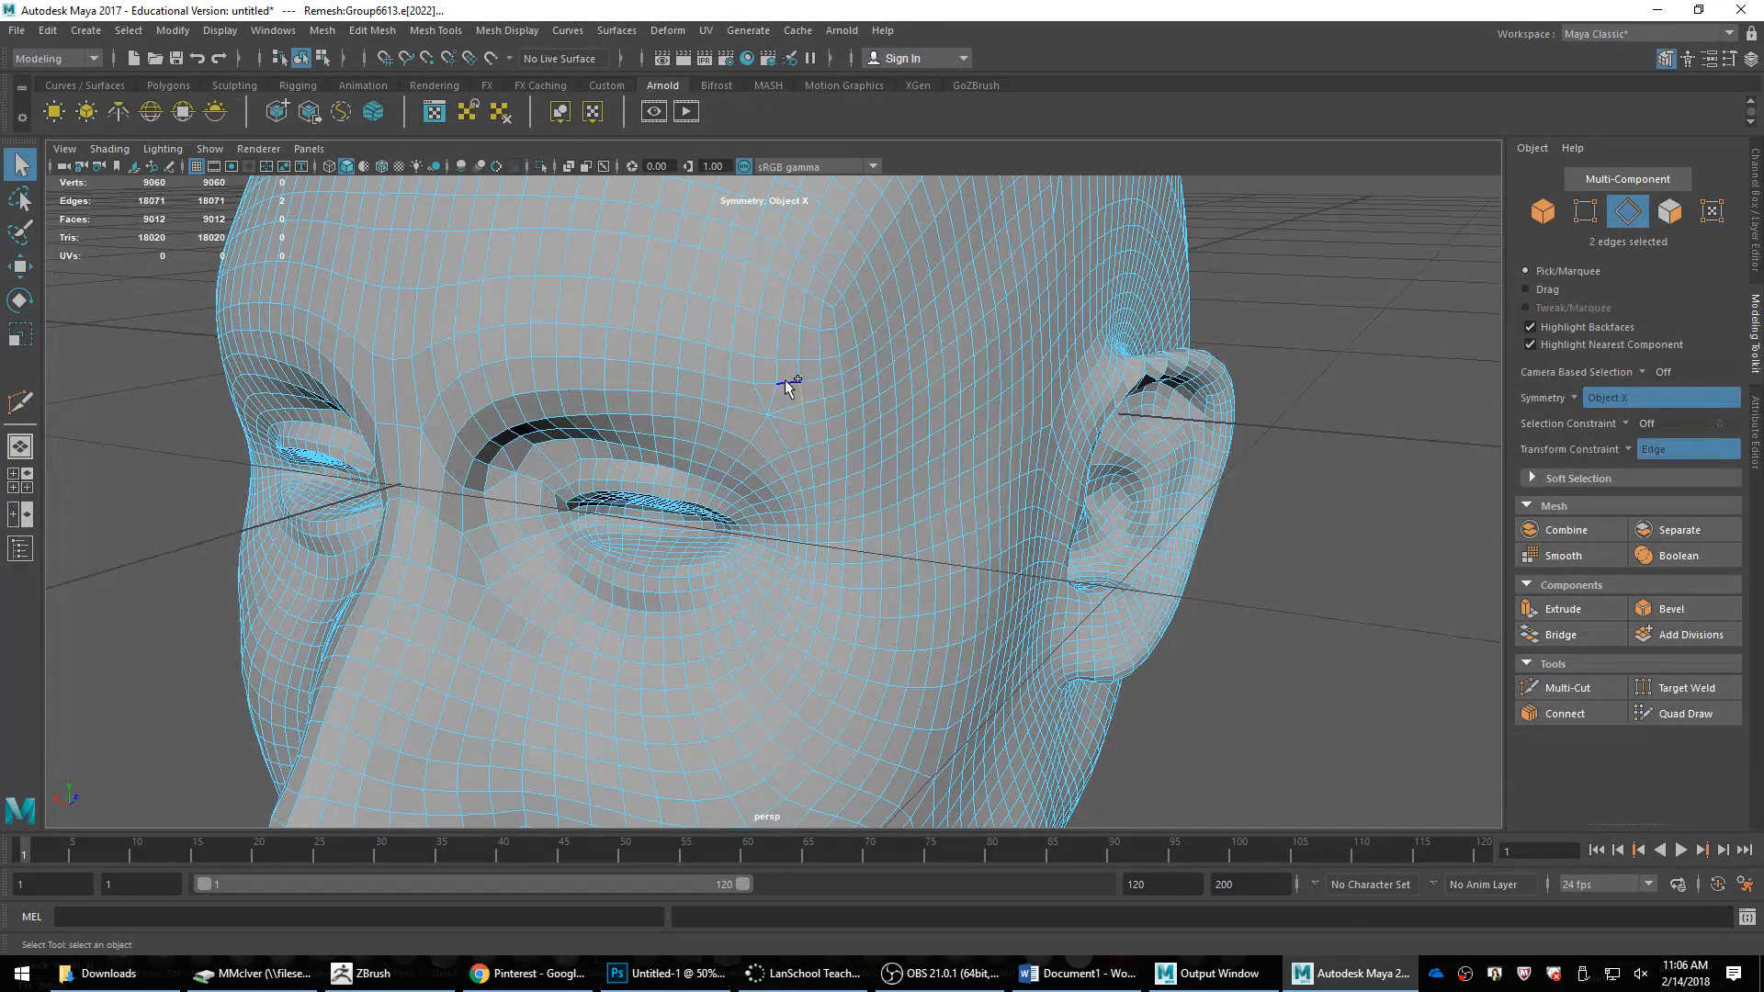
{"action": "right_click_drag", "start_coordinate": [788, 386], "coordinate": [795, 407], "text": "shift"}
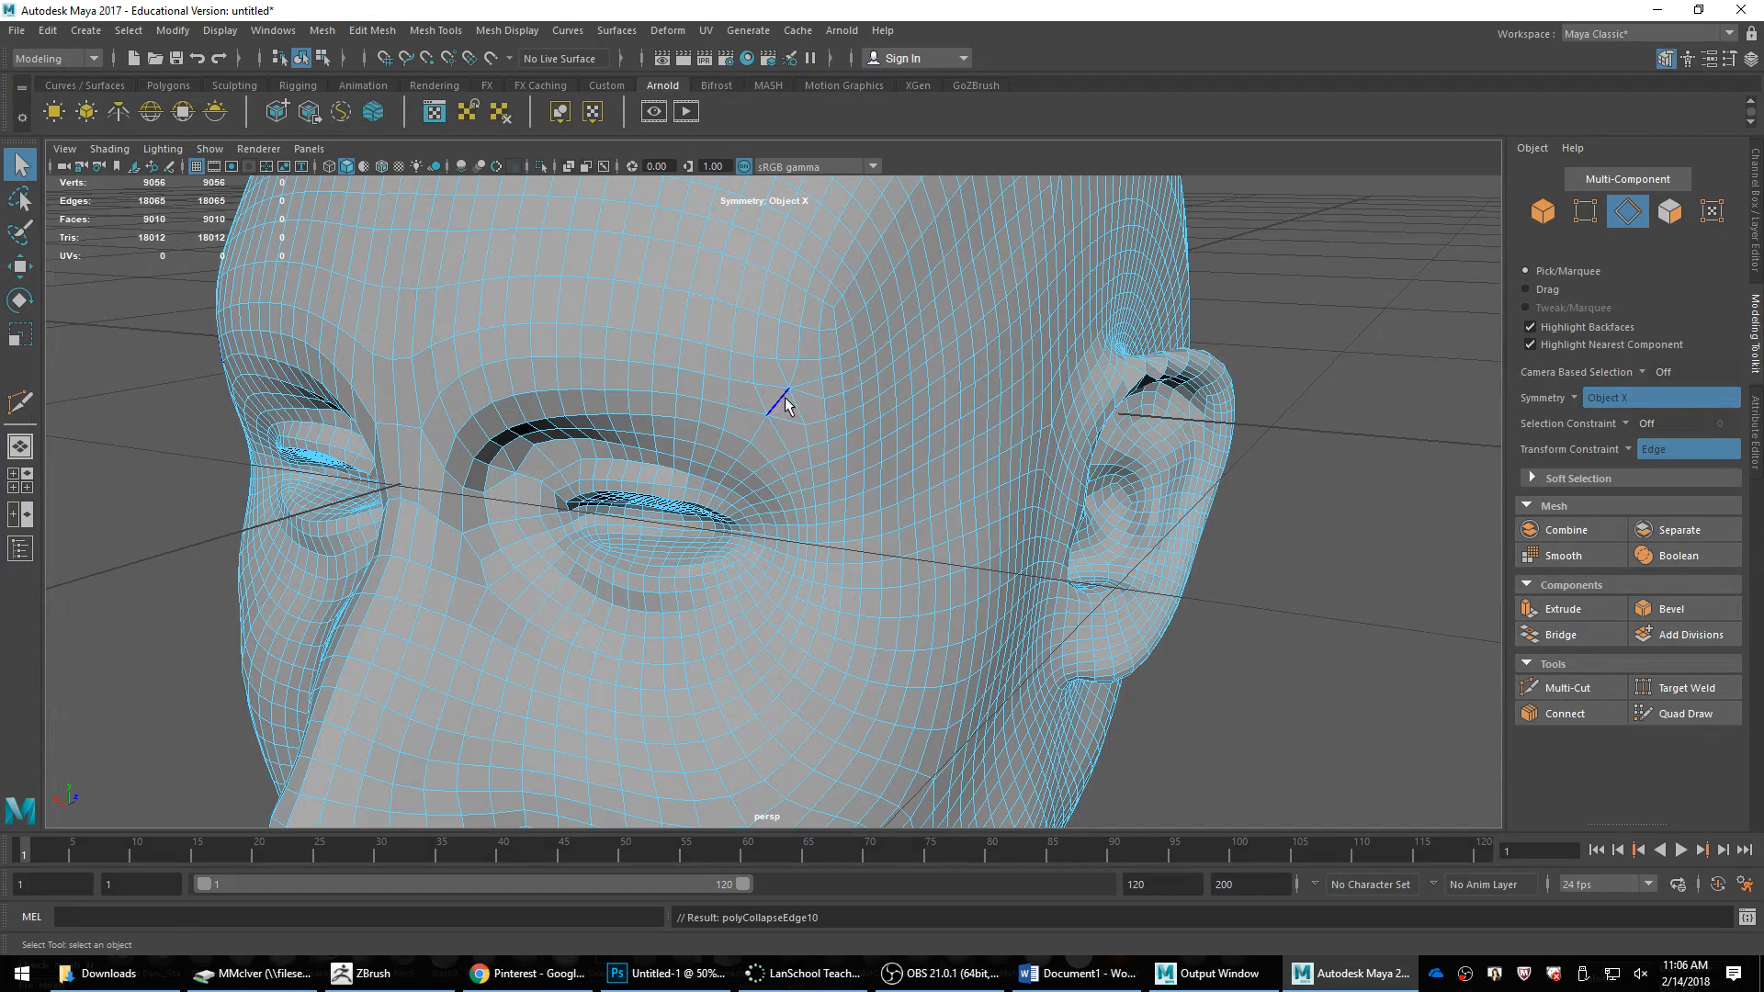
{"action": "left_click", "coordinate": [785, 398]}
{"action": "key", "text": "g"}
{"action": "key", "text": "ctrl+z"}
Step: Cut new mirrored edges through the faces above the outer end of each brow with Multi-Cut
{"action": "right_click_drag", "start_coordinate": [767, 404], "coordinate": [689, 397], "text": "shift"}
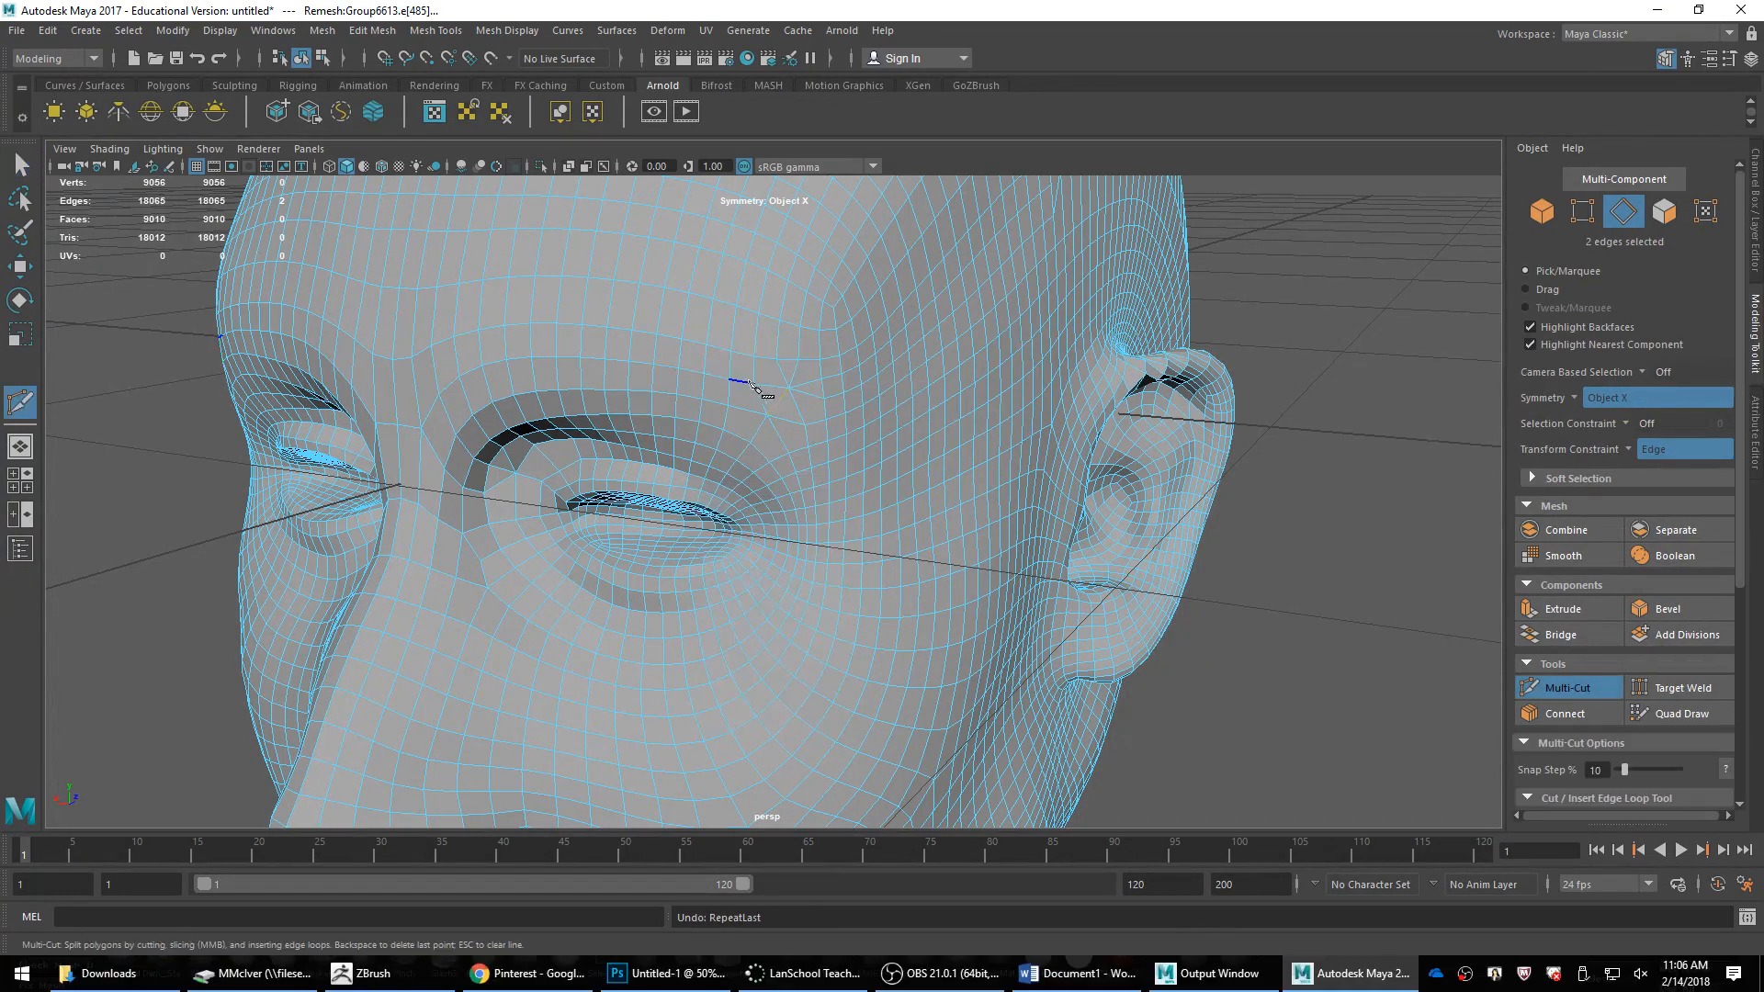
{"action": "left_click", "coordinate": [805, 424]}
{"action": "left_click", "coordinate": [752, 387]}
{"action": "key", "text": "e"}
Step: Delete the two leftover mirrored edges beside the new cut above the outer end of each brow
{"action": "left_click", "coordinate": [760, 399]}
{"action": "key", "text": "w"}
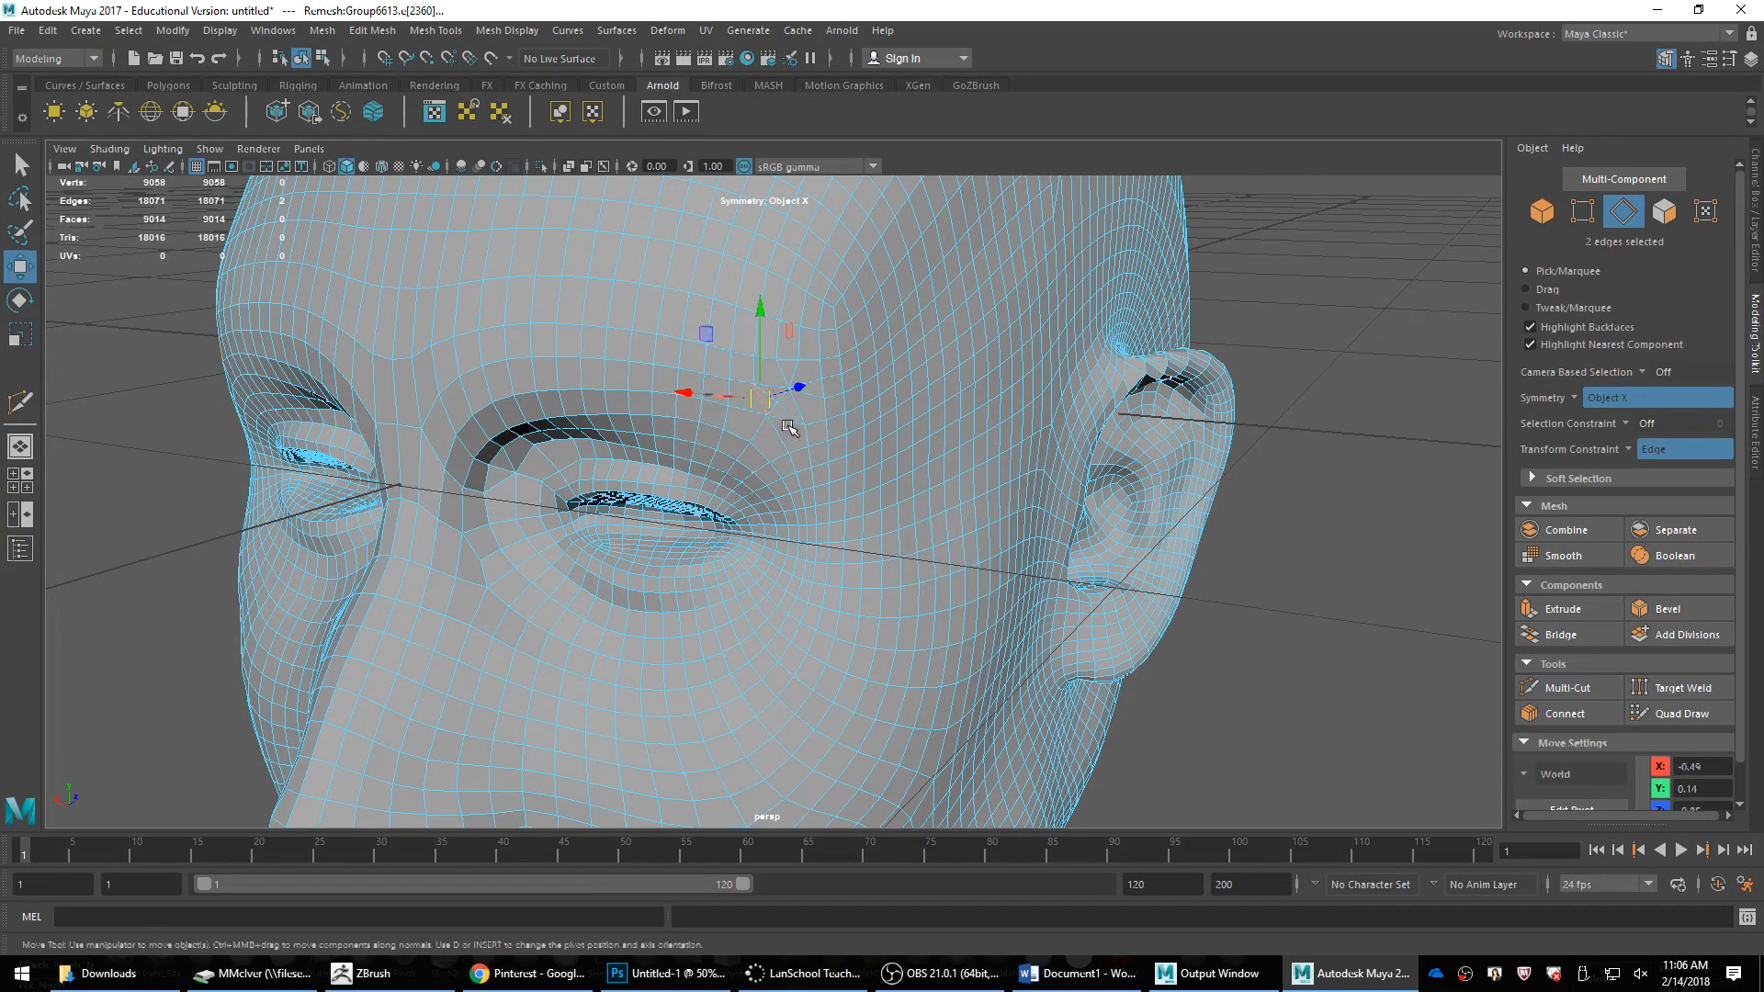
{"action": "left_click", "coordinate": [787, 419], "text": "shift"}
{"action": "key", "text": "Delete"}
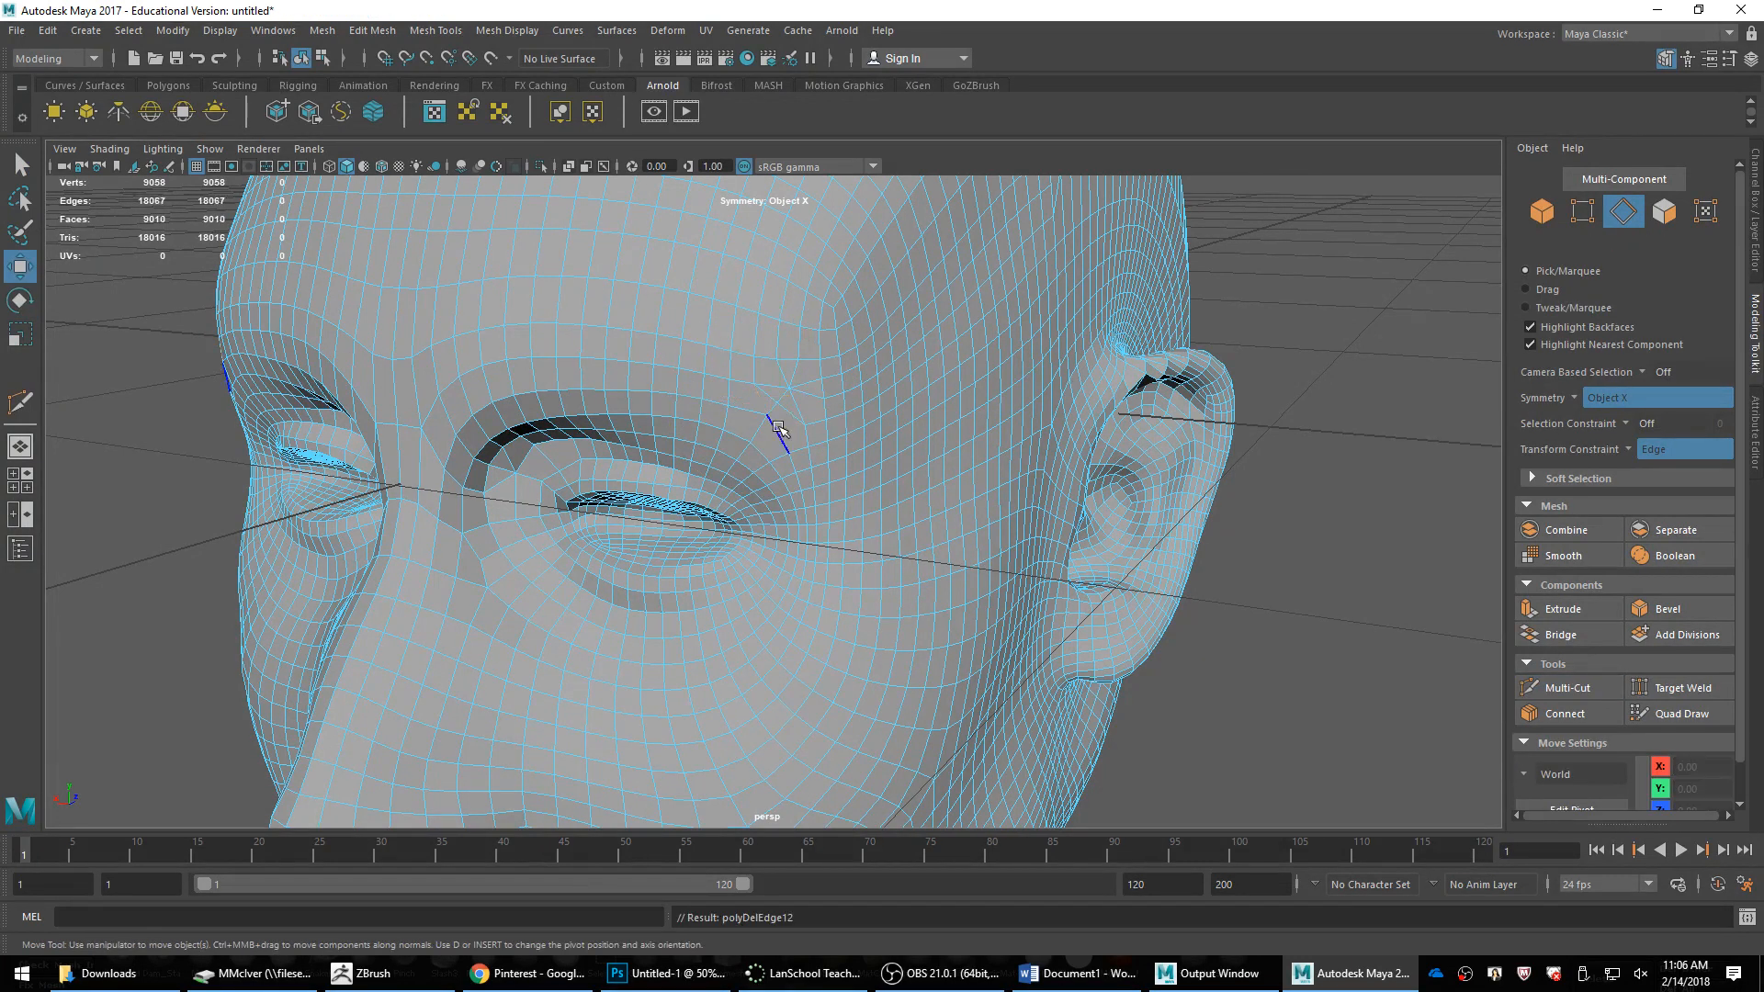
Step: Collapse the short mirrored edges where the loops meet above the outer end of each brow
{"action": "double_click", "coordinate": [780, 432]}
{"action": "left_click_drag", "start_coordinate": [780, 432], "coordinate": [783, 372], "text": "alt"}
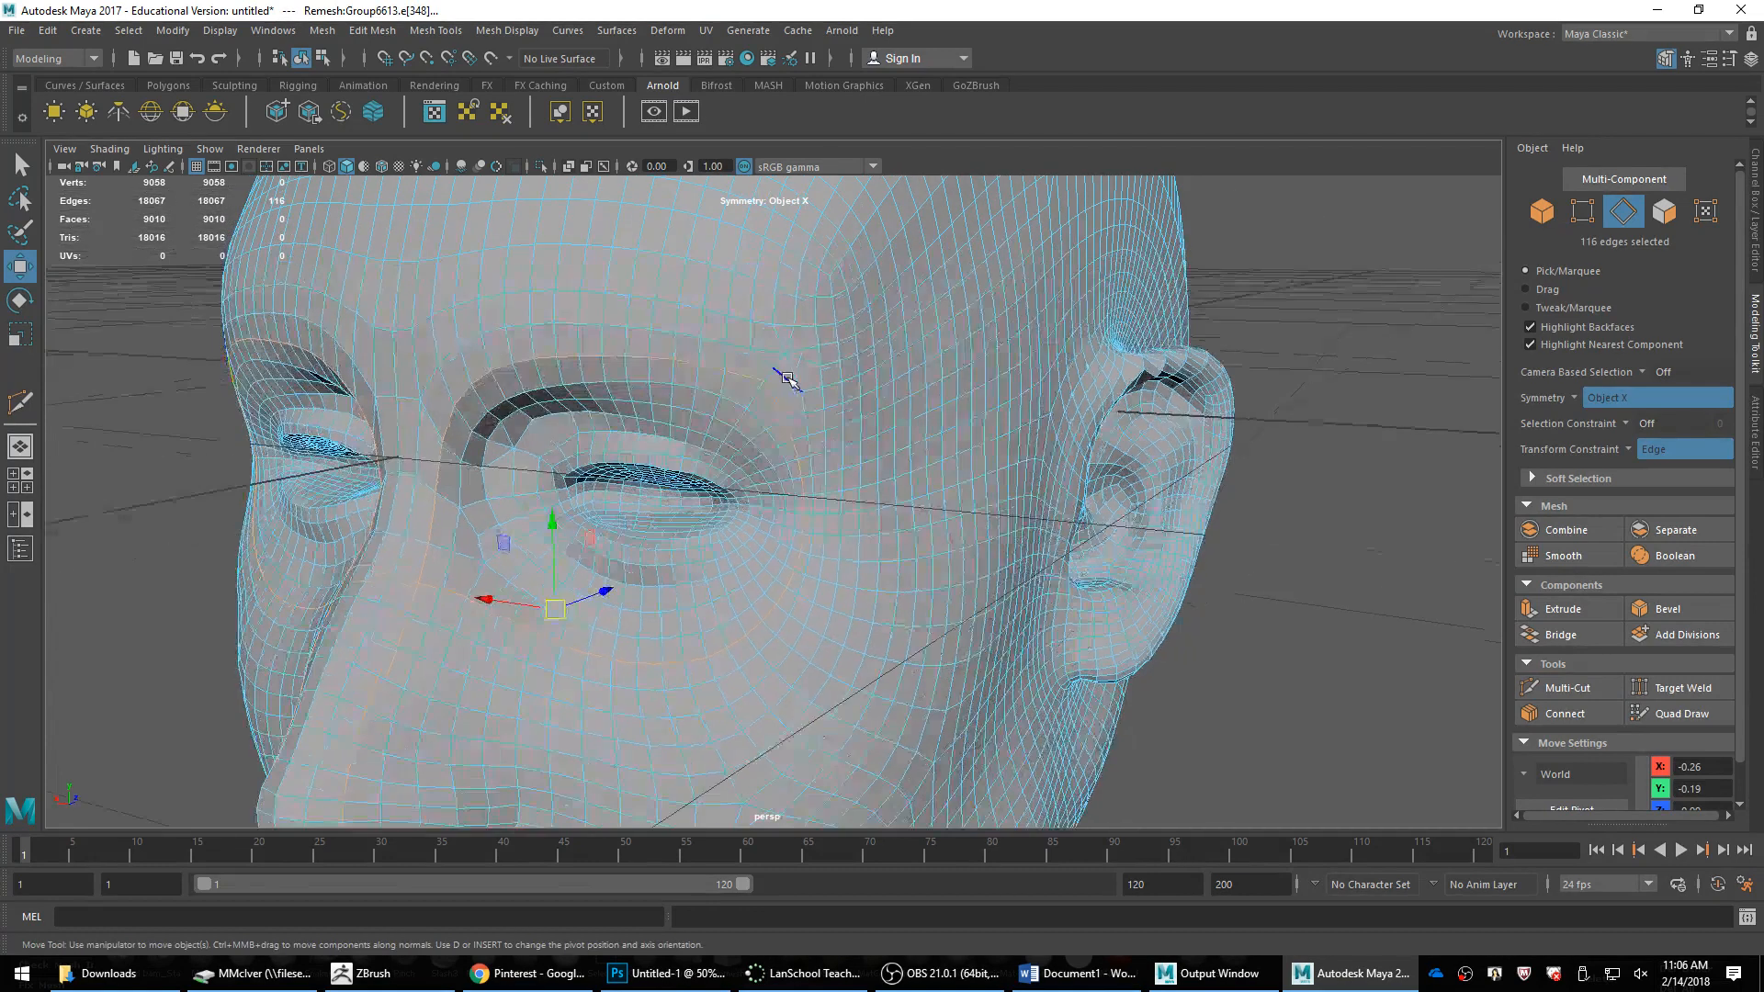
{"action": "double_click", "coordinate": [780, 360], "text": "shift"}
{"action": "left_click", "coordinate": [778, 354]}
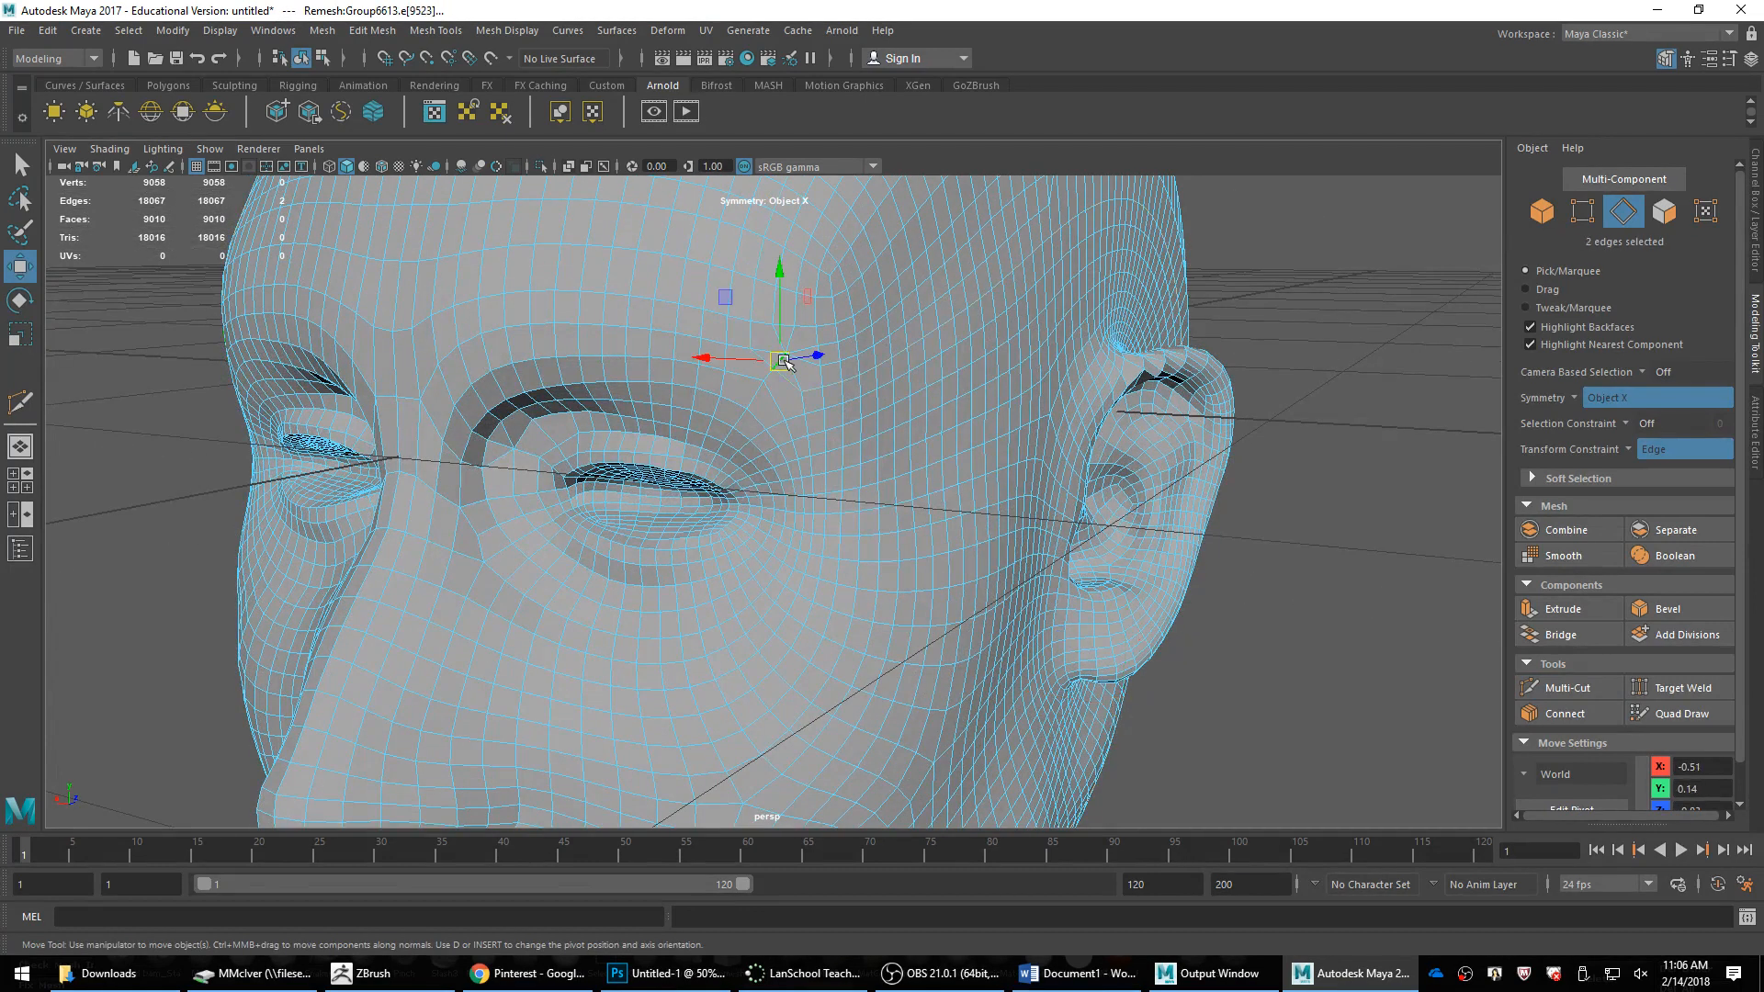
{"action": "right_click_drag", "start_coordinate": [778, 354], "coordinate": [840, 300], "text": "shift"}
Step: Delete the leftover mirrored edges beside the collapsed points above the outer end of each brow
{"action": "left_click", "coordinate": [804, 353]}
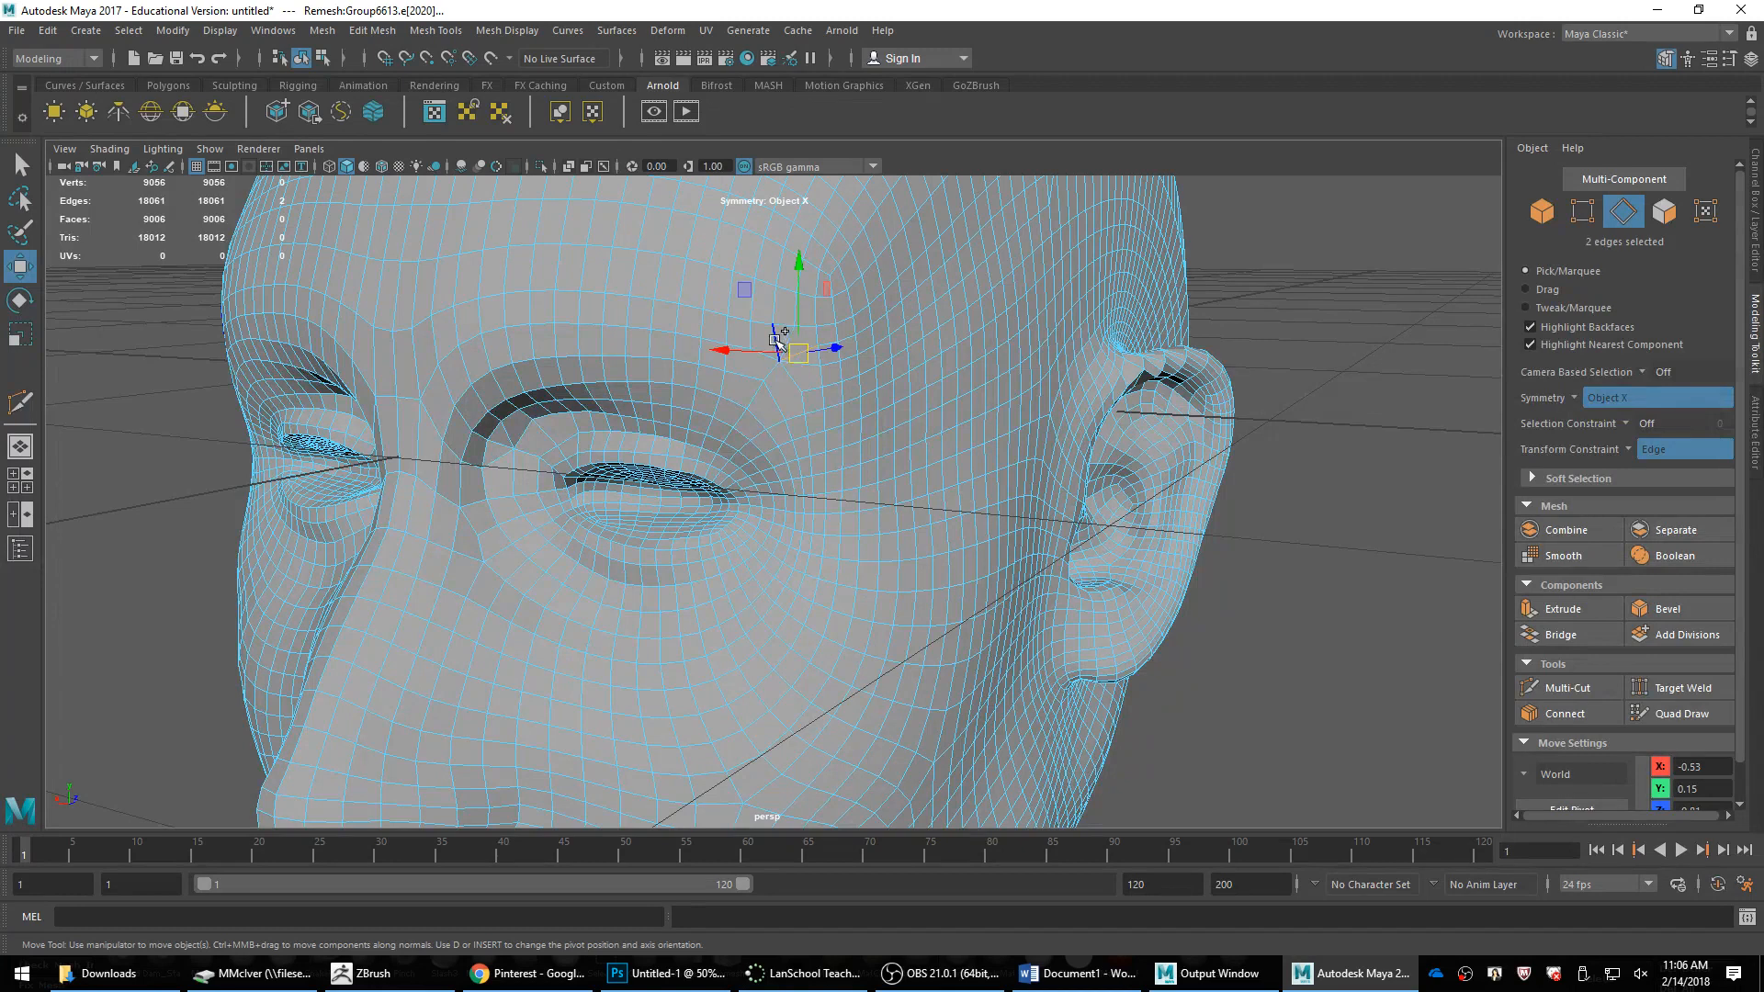
{"action": "key", "text": "Delete"}
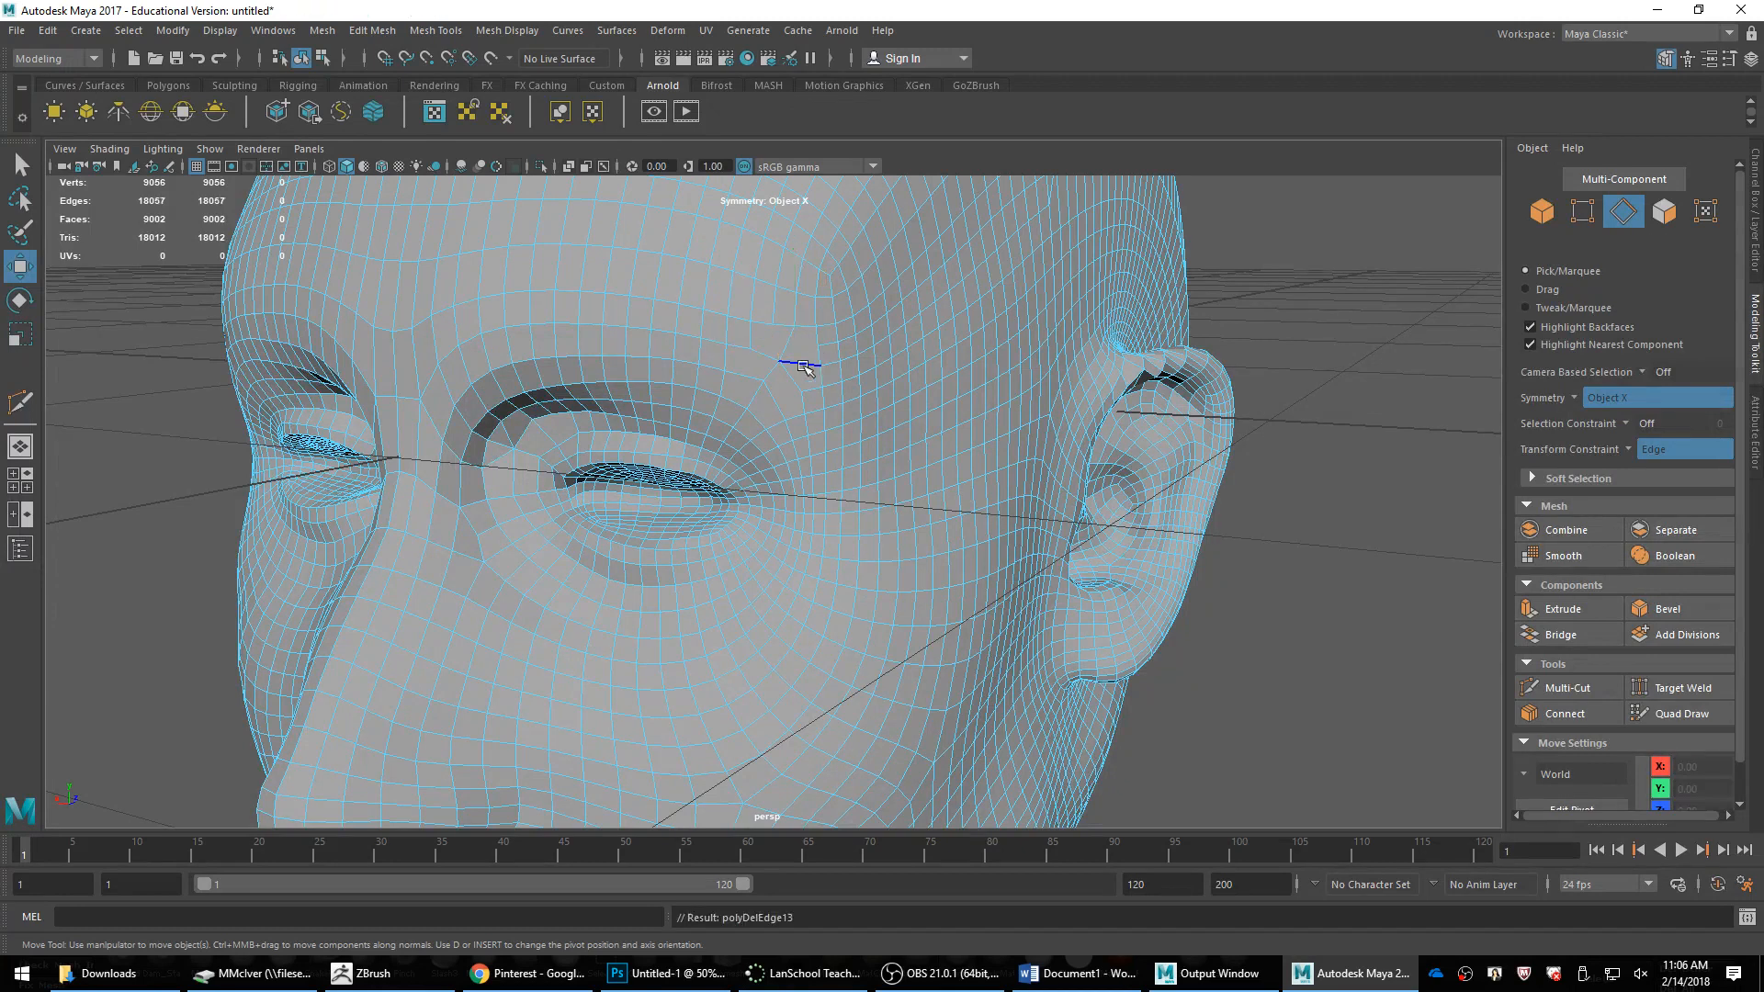
{"action": "left_click", "coordinate": [812, 367]}
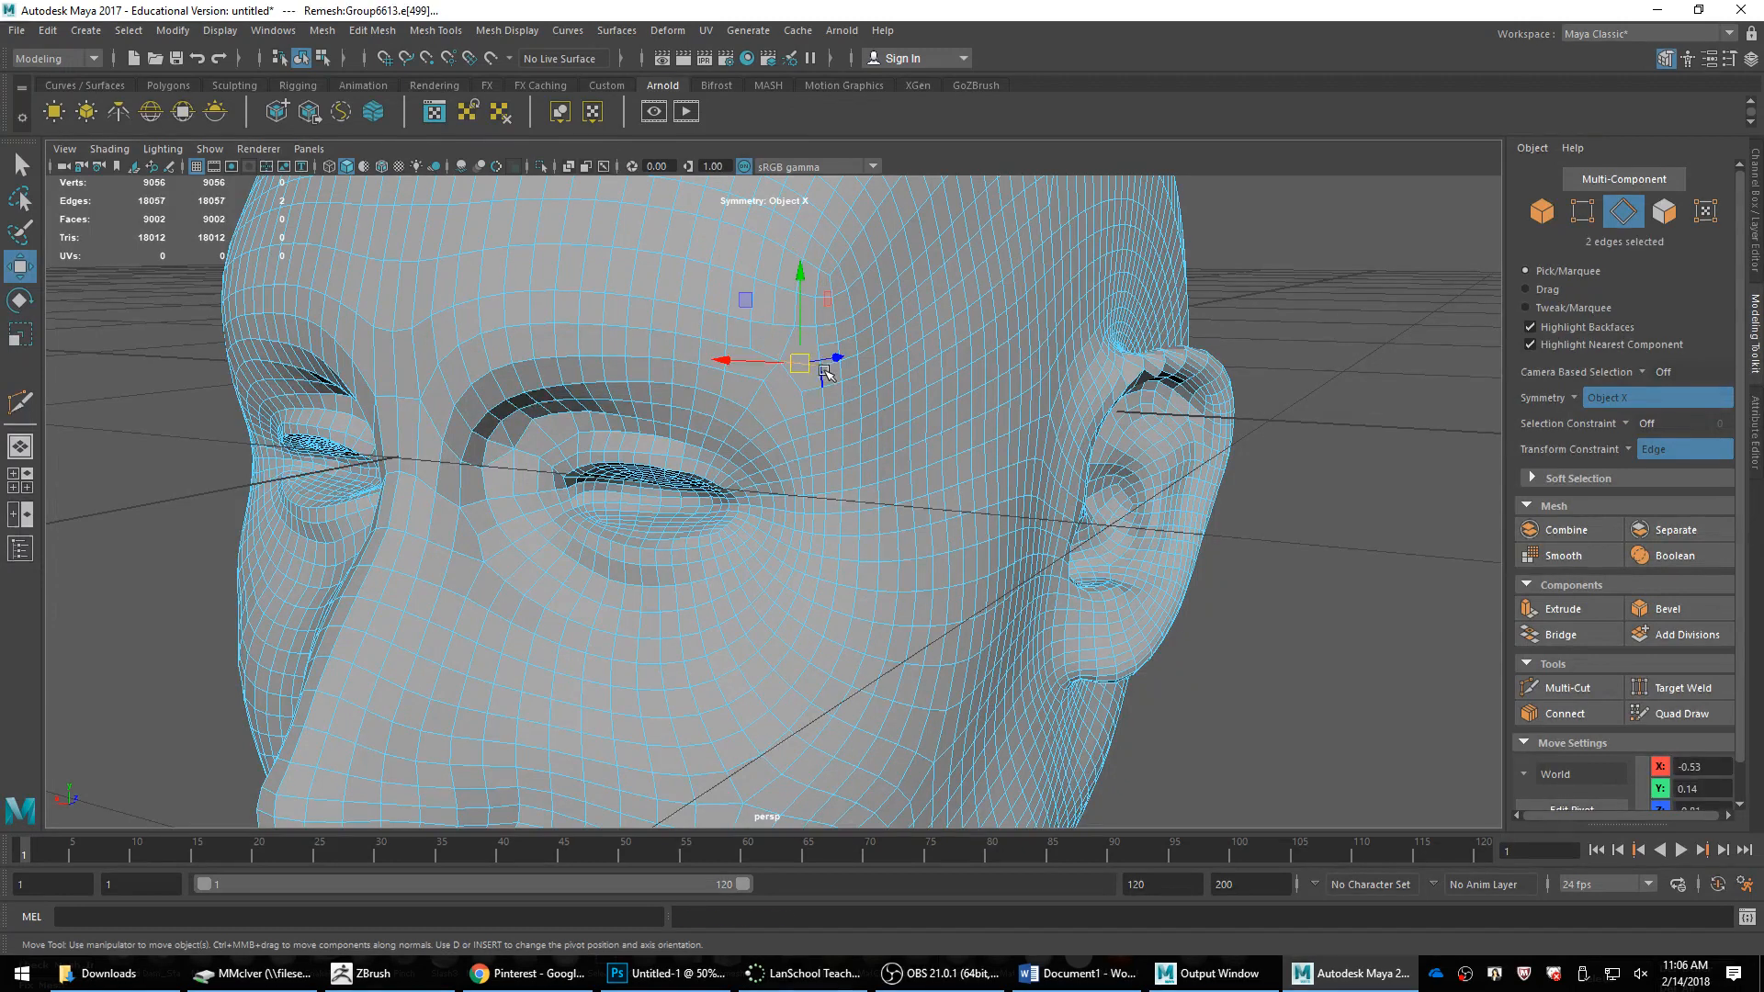
{"action": "key", "text": "Delete"}
Step: Examine the edge loops running over the brows and around the eyes by selecting them, and inspect the inner eye area
{"action": "double_click", "coordinate": [785, 369]}
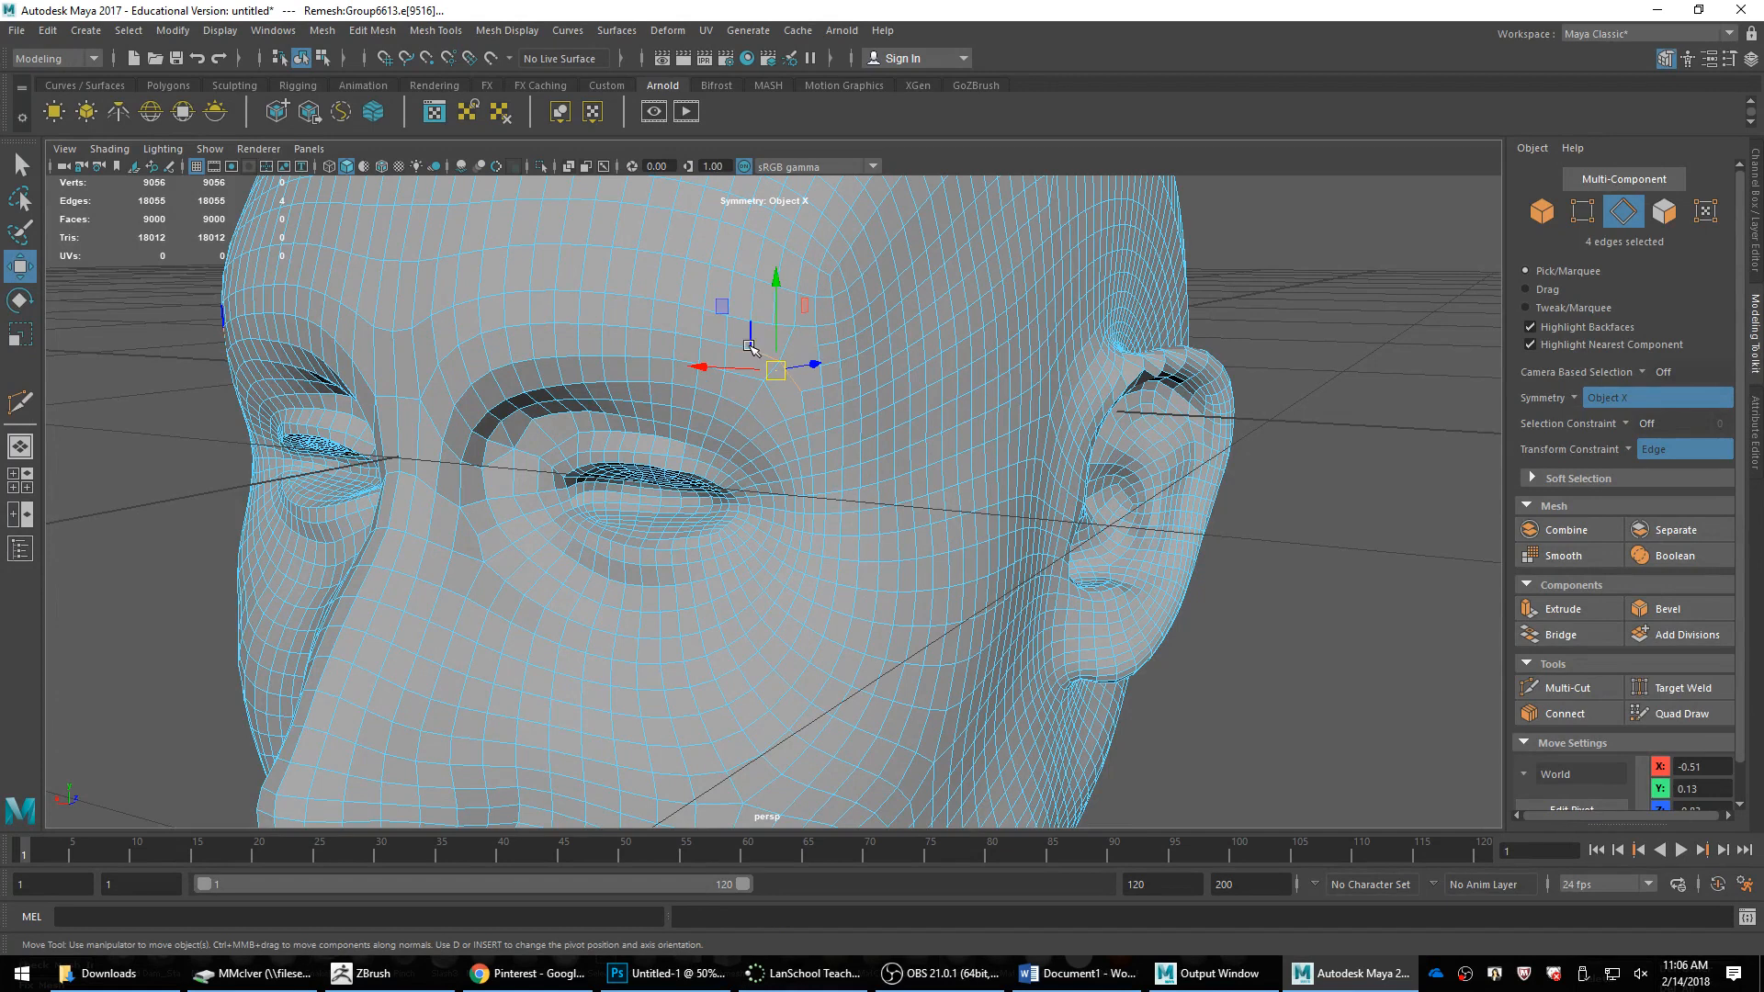
{"action": "double_click", "coordinate": [743, 347]}
{"action": "double_click", "coordinate": [799, 405], "text": "shift"}
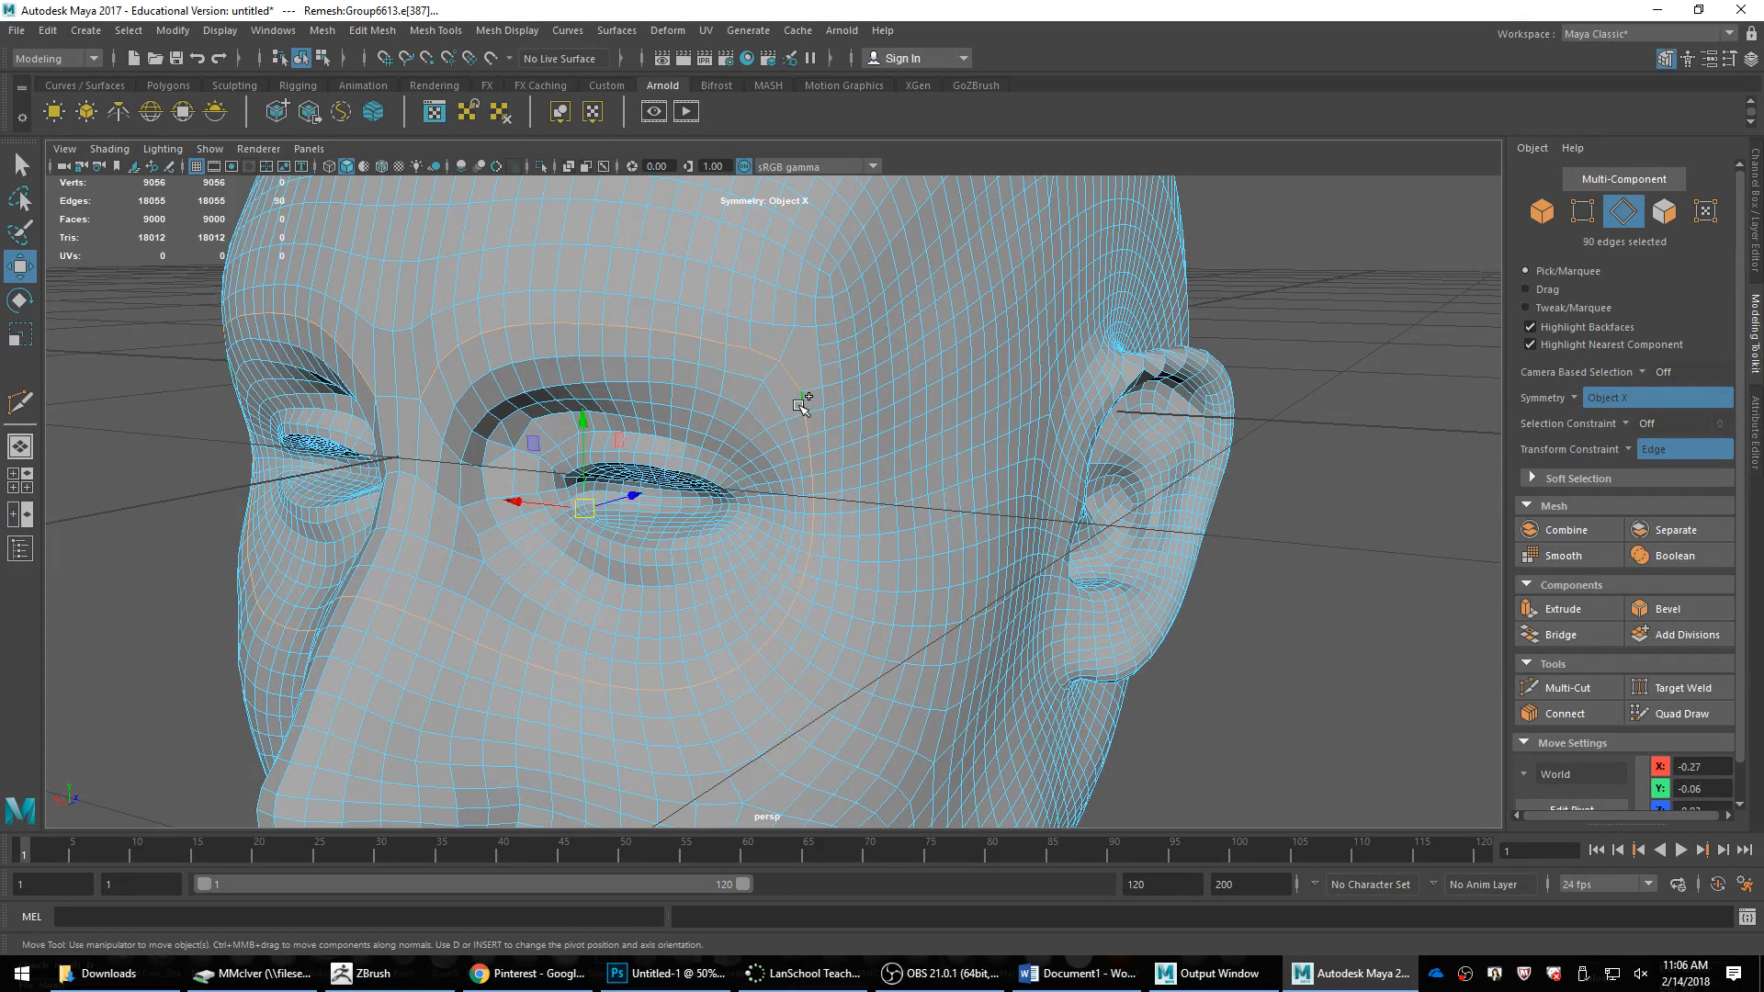
{"action": "scroll", "coordinate": [717, 483], "scroll_direction": "down", "scroll_amount": 5}
{"action": "mouse_move", "coordinate": [716, 483]}
{"action": "left_mouse_down", "text": "alt"}
{"action": "mouse_move", "coordinate": [806, 488]}
{"action": "mouse_move", "coordinate": [733, 482]}
{"action": "left_mouse_up", "text": "alt"}
{"action": "scroll", "coordinate": [733, 481], "scroll_direction": "up", "scroll_amount": 4}
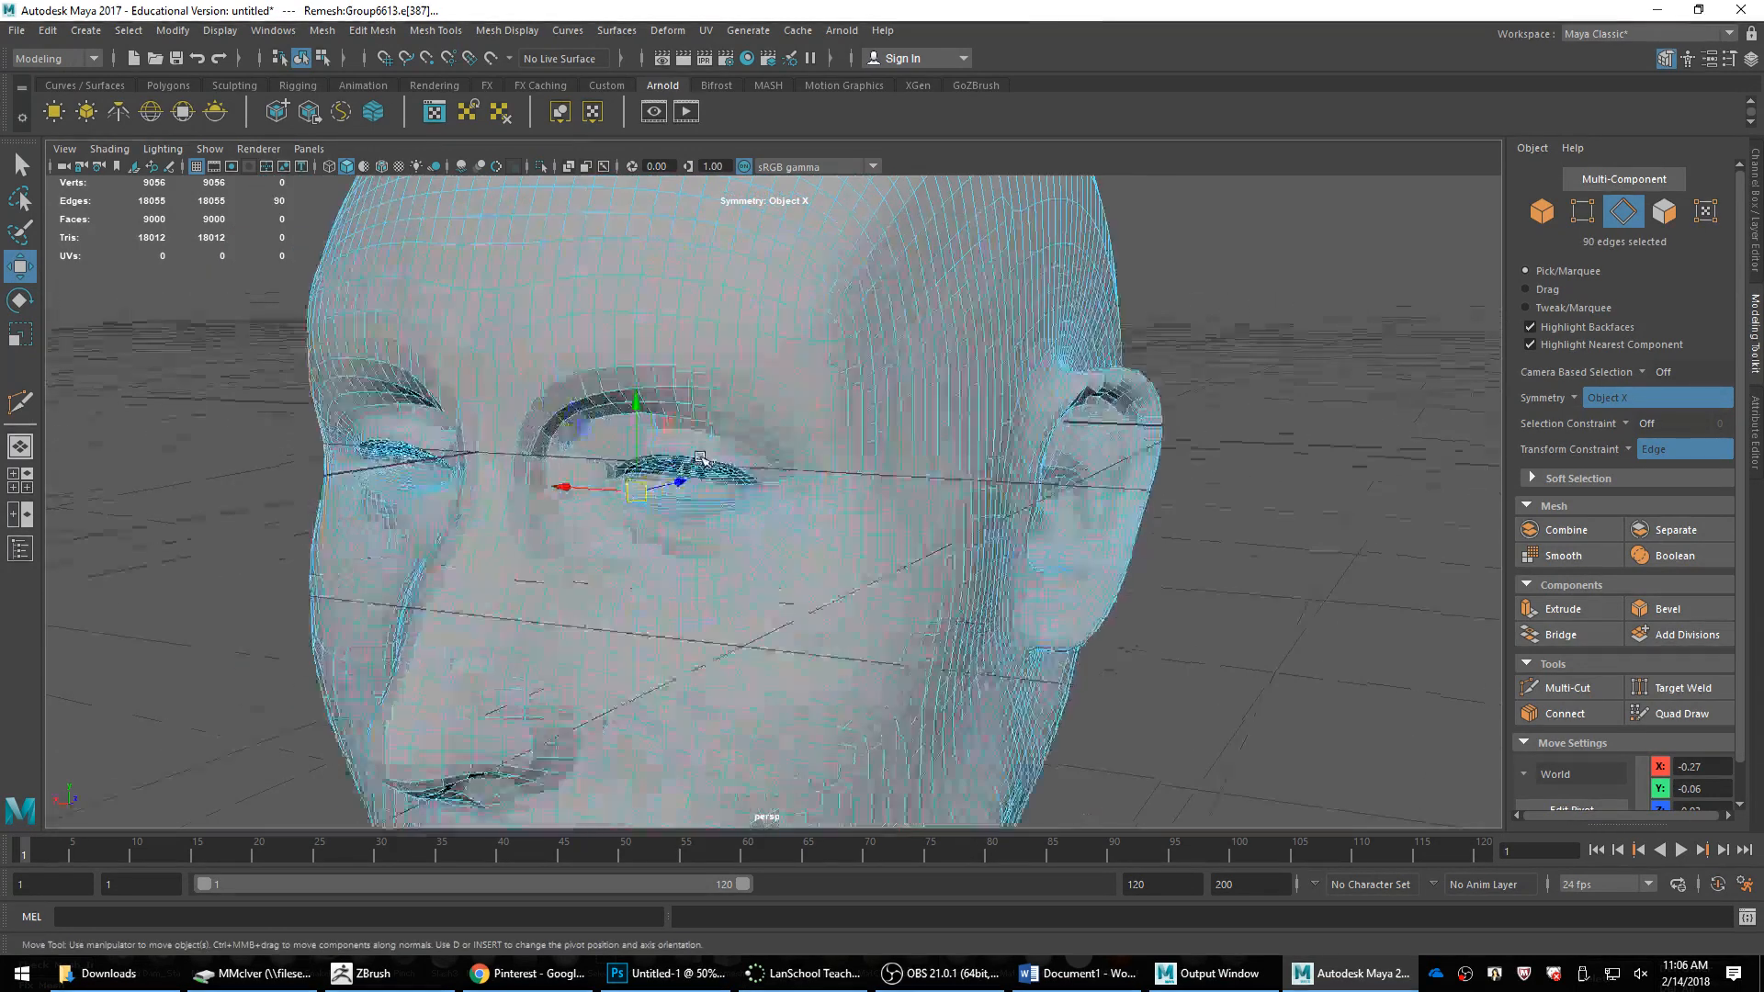
{"action": "middle_click_drag", "start_coordinate": [685, 477], "coordinate": [792, 512], "text": "alt"}
{"action": "mouse_move", "coordinate": [712, 449]}
{"action": "left_mouse_down", "text": "alt"}
{"action": "mouse_move", "coordinate": [946, 452]}
{"action": "mouse_move", "coordinate": [716, 479]}
{"action": "left_mouse_up", "text": "alt"}
{"action": "scroll", "coordinate": [763, 450], "scroll_direction": "up", "scroll_amount": 3}
{"action": "middle_click_drag", "start_coordinate": [717, 480], "coordinate": [782, 492], "text": "alt"}
{"action": "scroll", "coordinate": [782, 492], "scroll_direction": "up", "scroll_amount": 3}
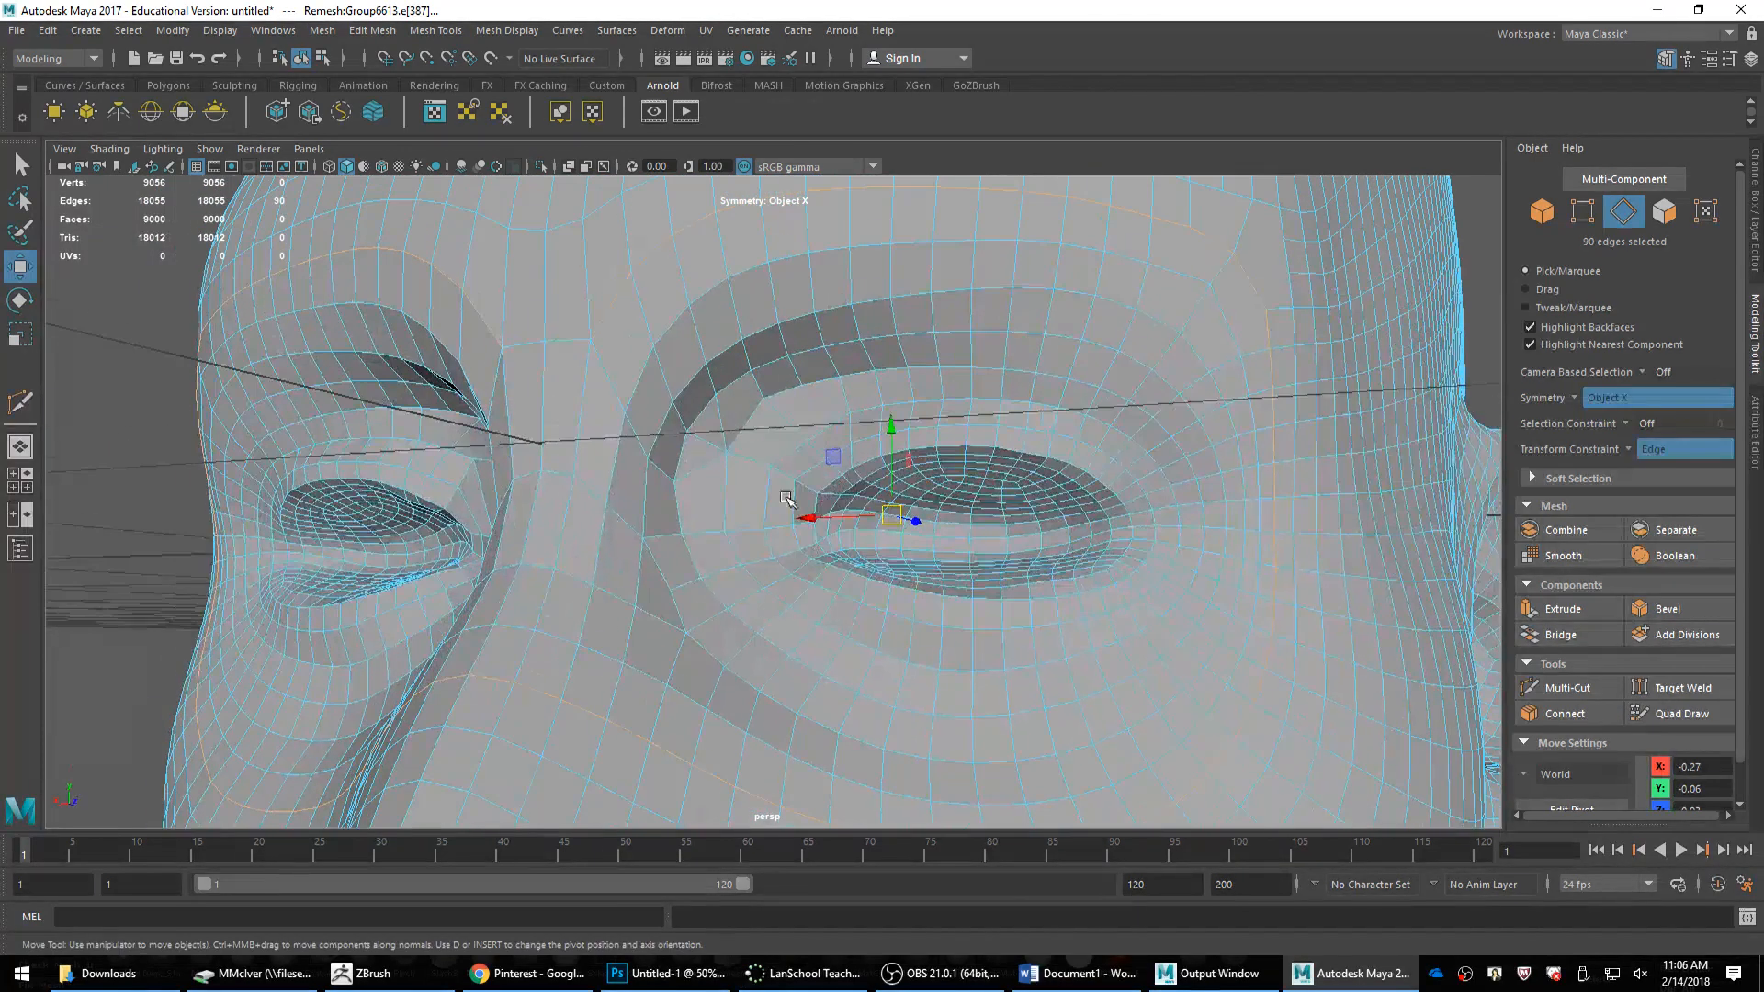
Step: Cut a mirrored edge line across the bridge of the nose between the inner sides of the eye sockets with Multi-Cut
{"action": "right_click_drag", "start_coordinate": [738, 444], "coordinate": [643, 450], "text": "shift"}
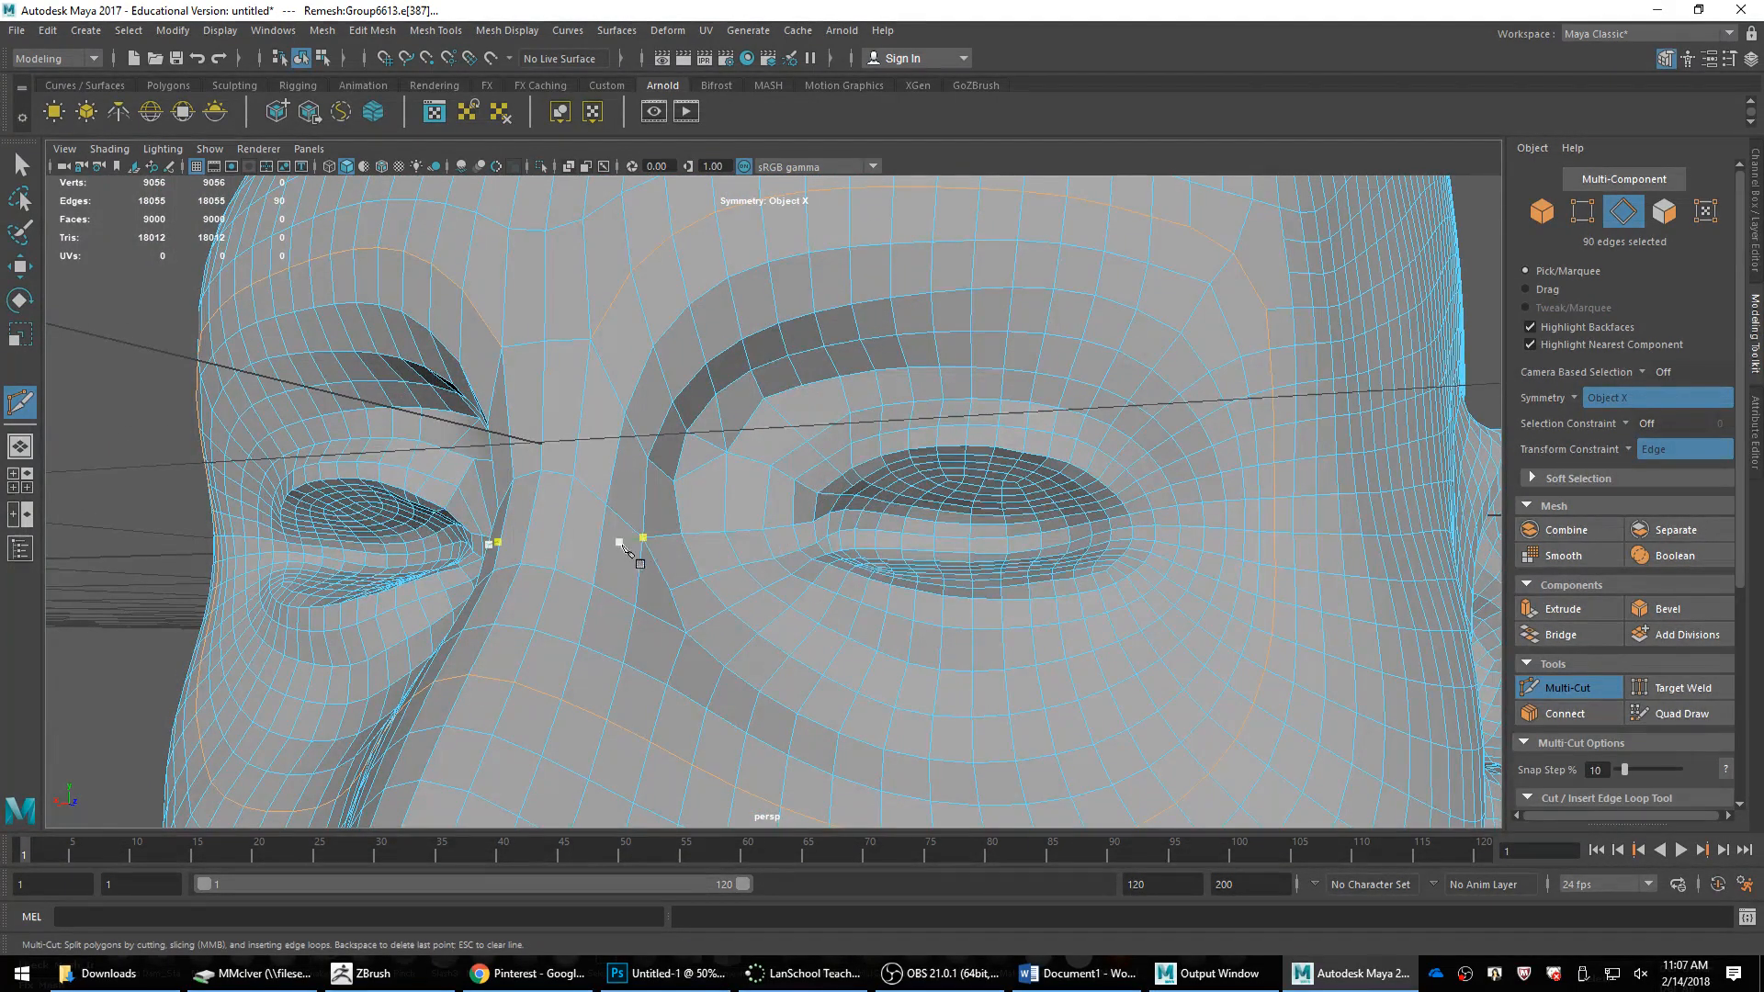
{"action": "middle_click_drag", "start_coordinate": [658, 580], "coordinate": [703, 585], "text": "alt"}
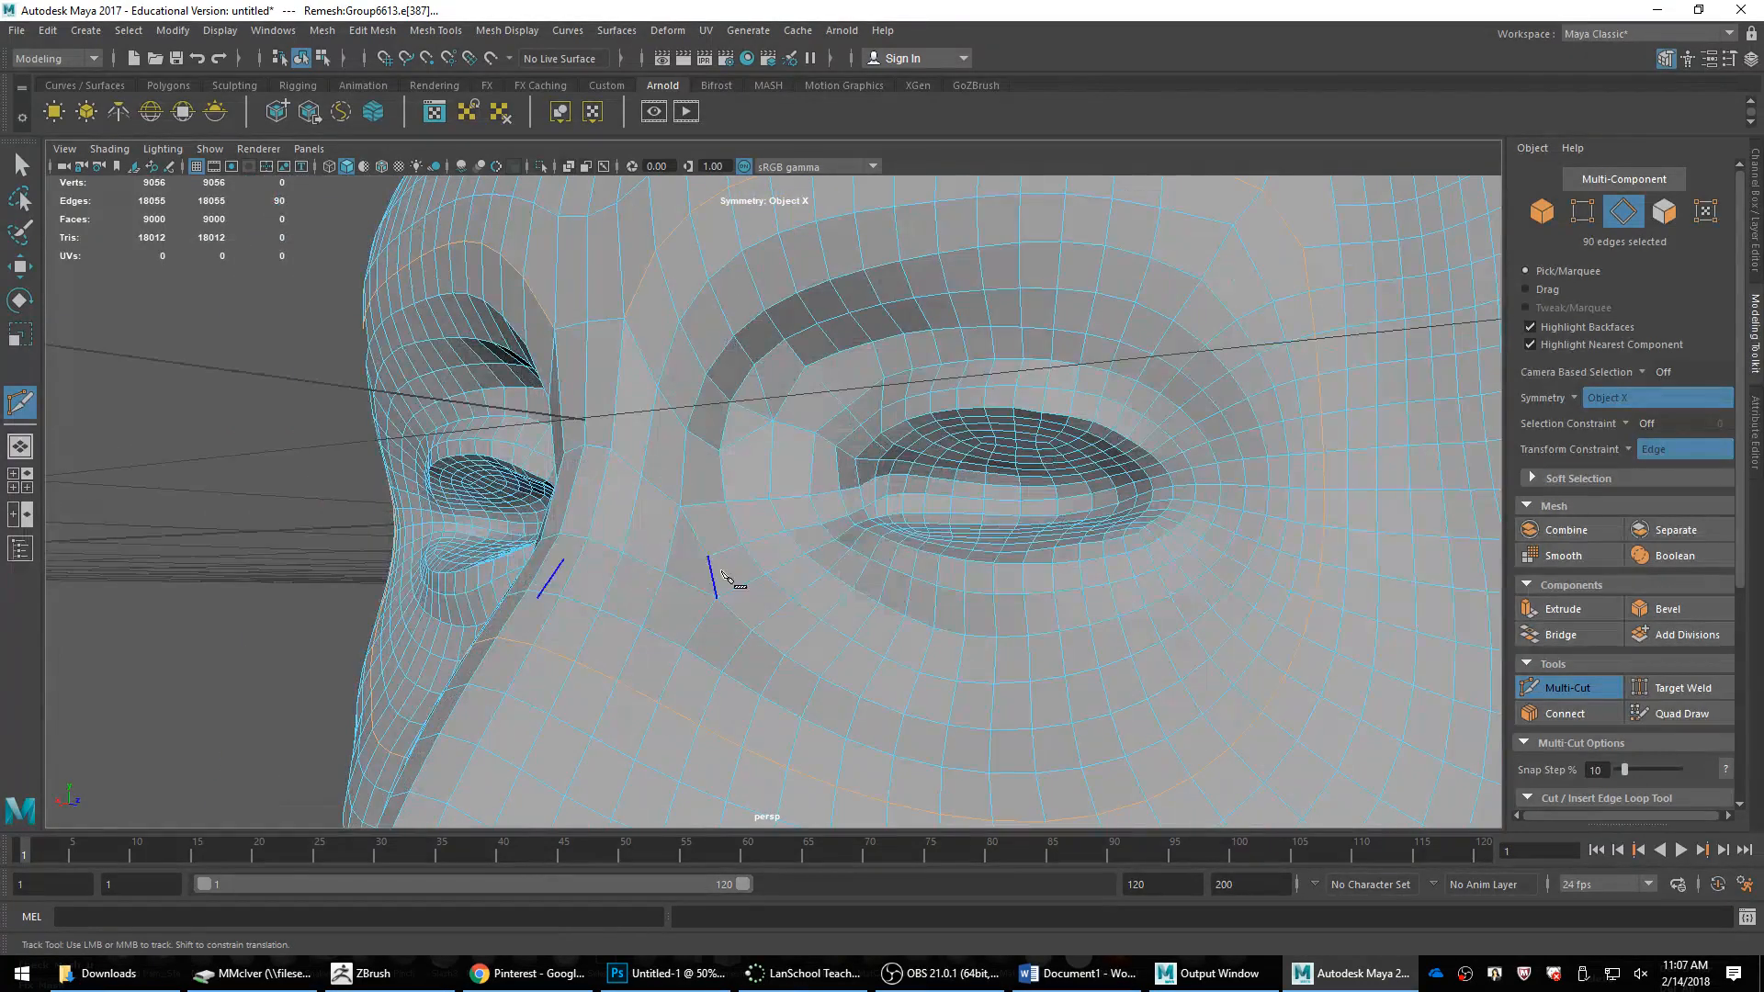
{"action": "left_click_drag", "start_coordinate": [726, 577], "coordinate": [765, 519], "text": "alt"}
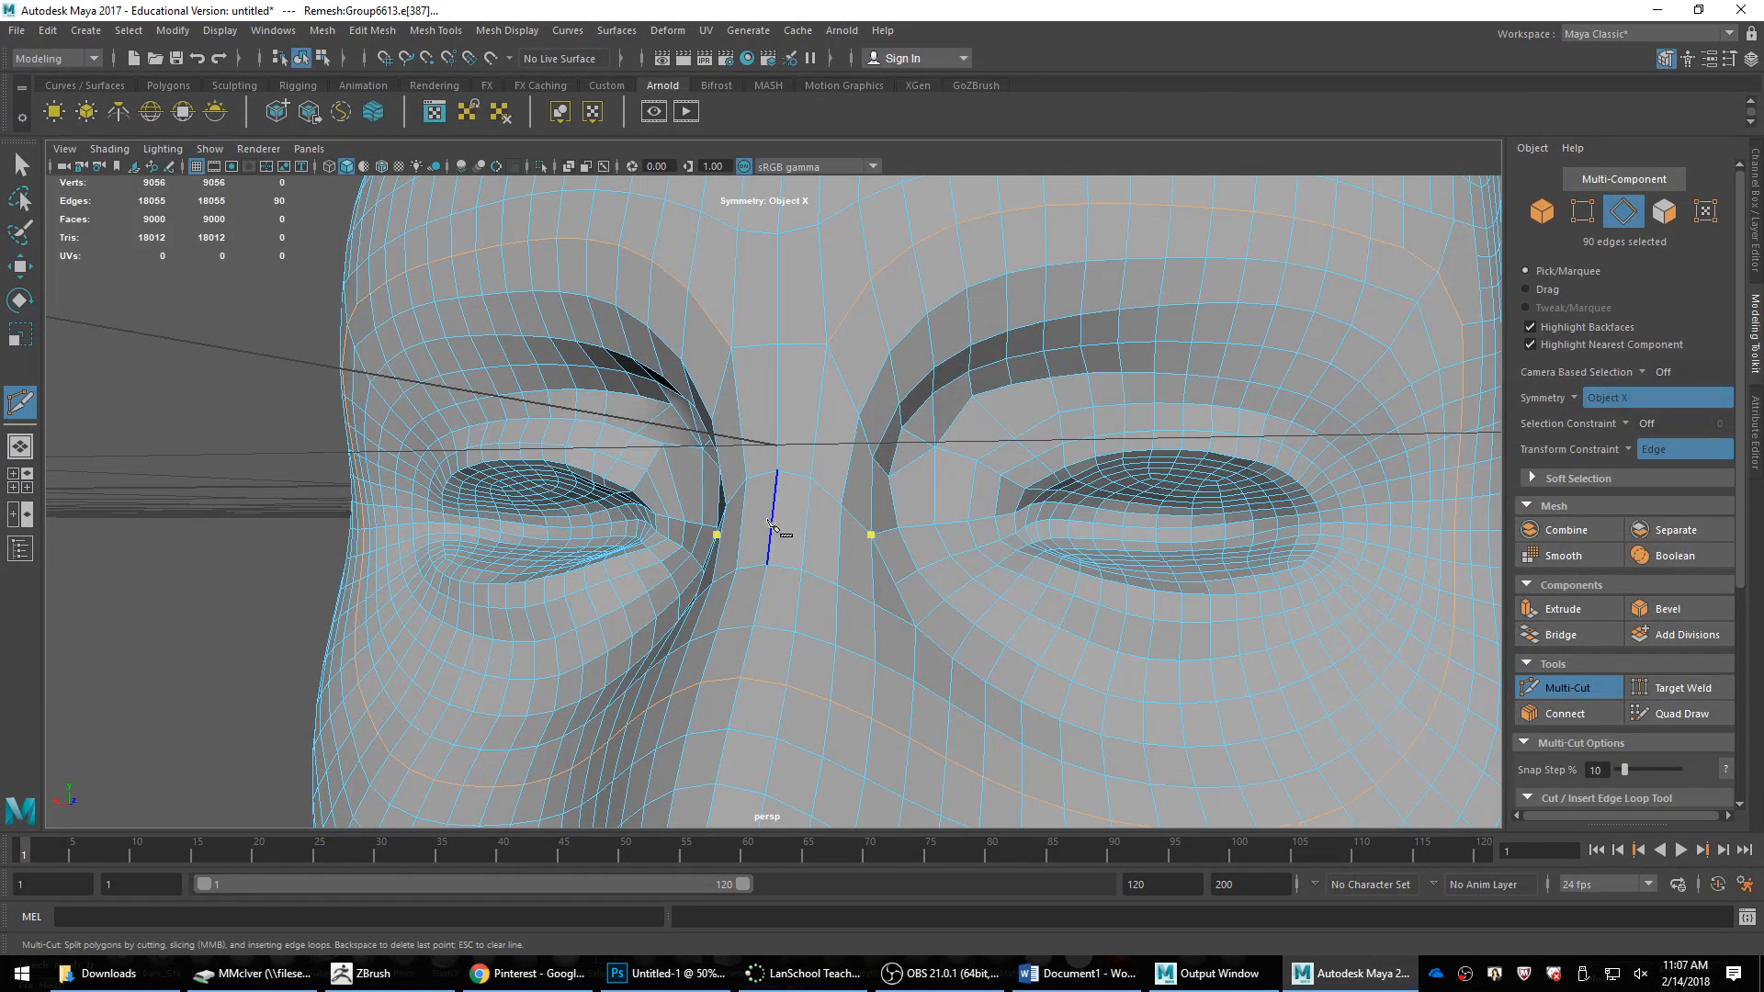
{"action": "left_click_drag", "start_coordinate": [820, 526], "coordinate": [988, 503], "text": "alt"}
{"action": "key", "text": "Return"}
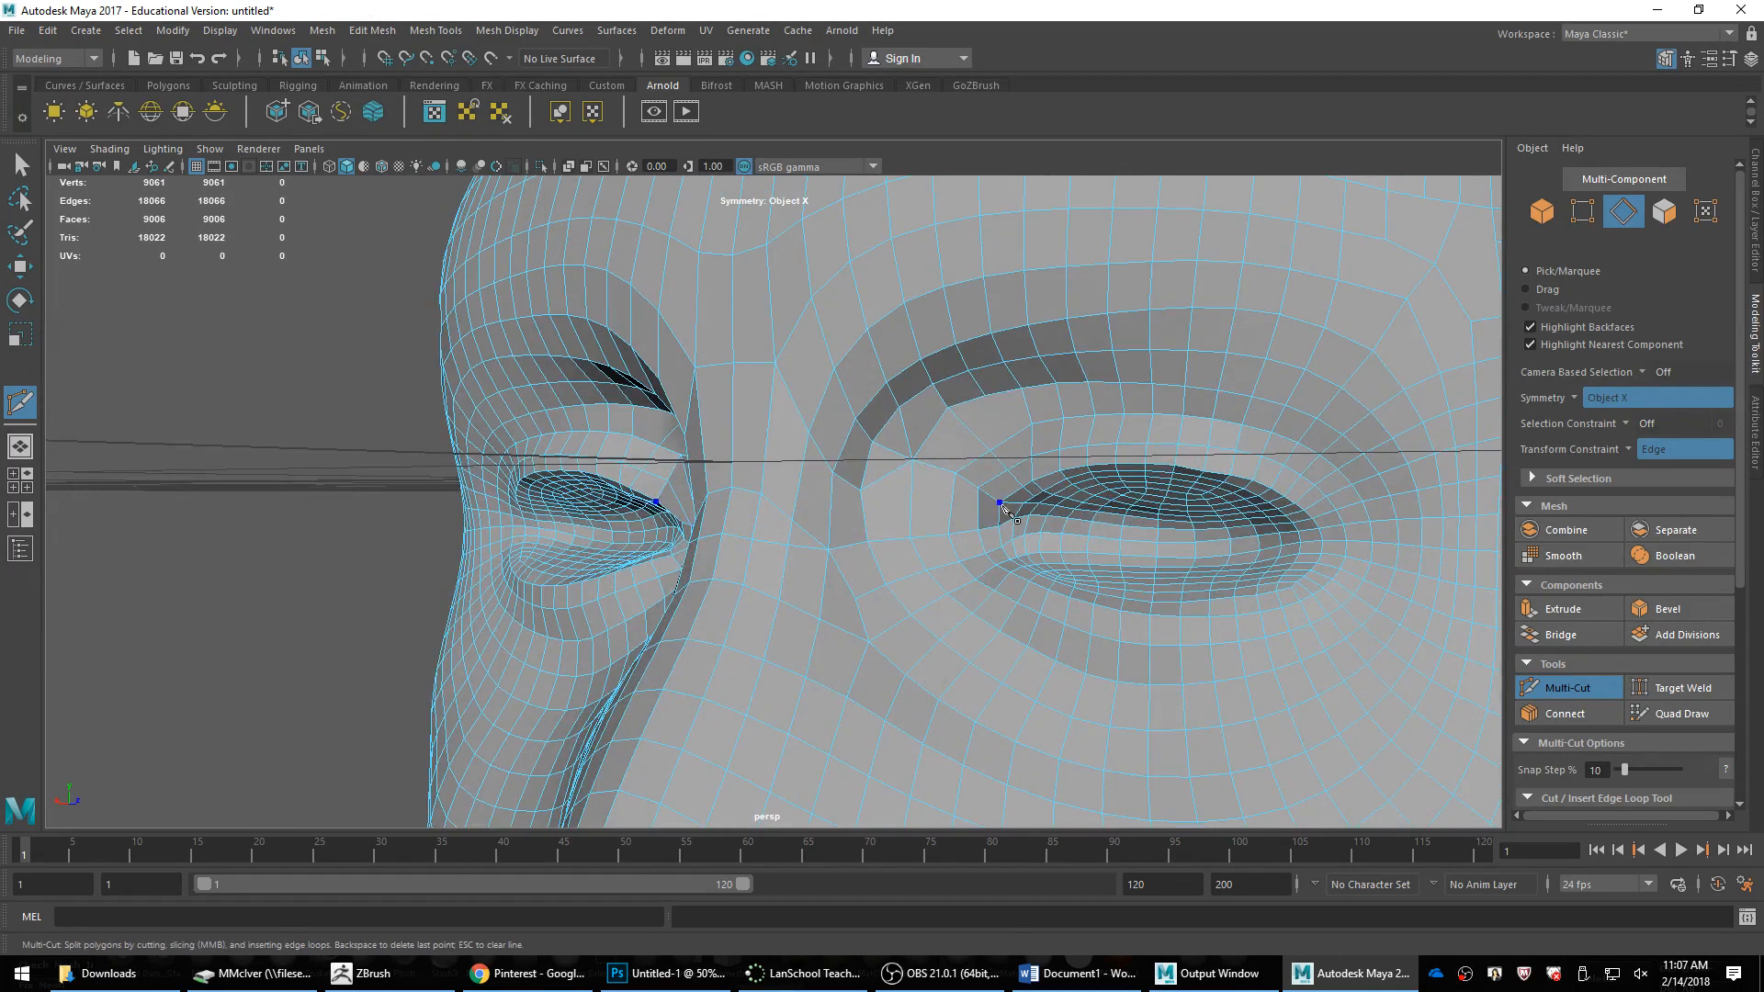
Step: Cut a mirrored line from each inner eye corner across the nose bridge, and delete the old edges crossing the bridge below it
{"action": "left_click", "coordinate": [999, 504]}
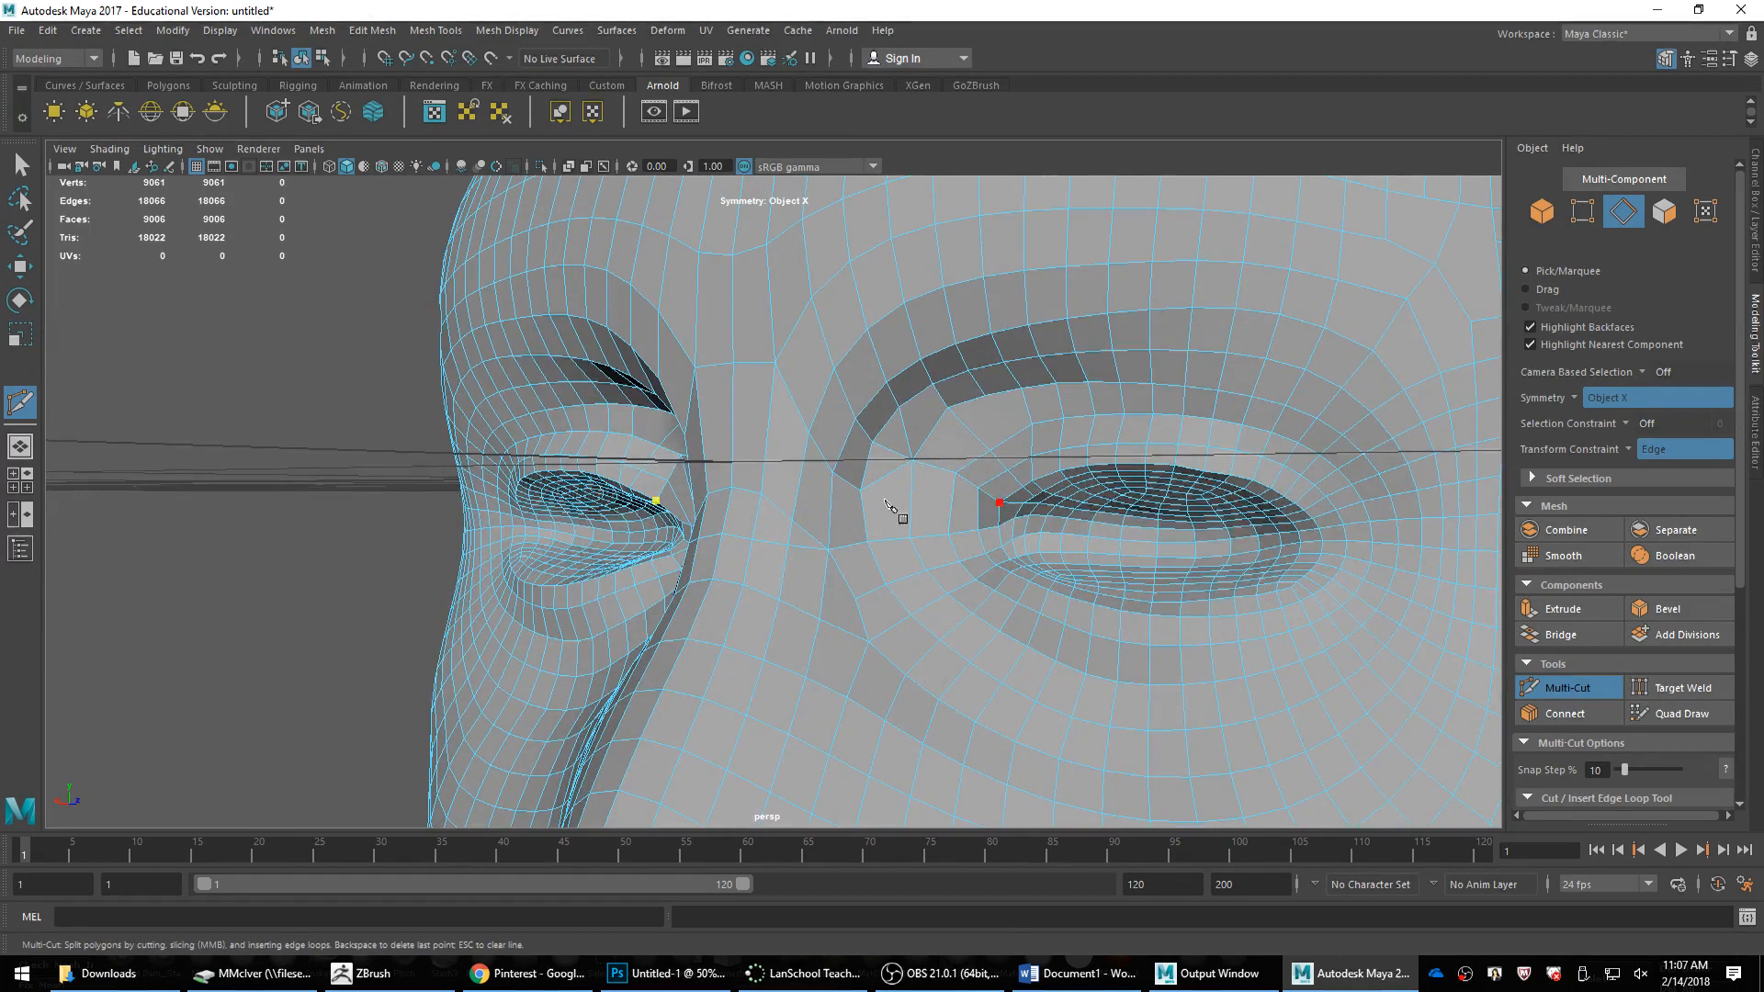
{"action": "left_click", "coordinate": [732, 478]}
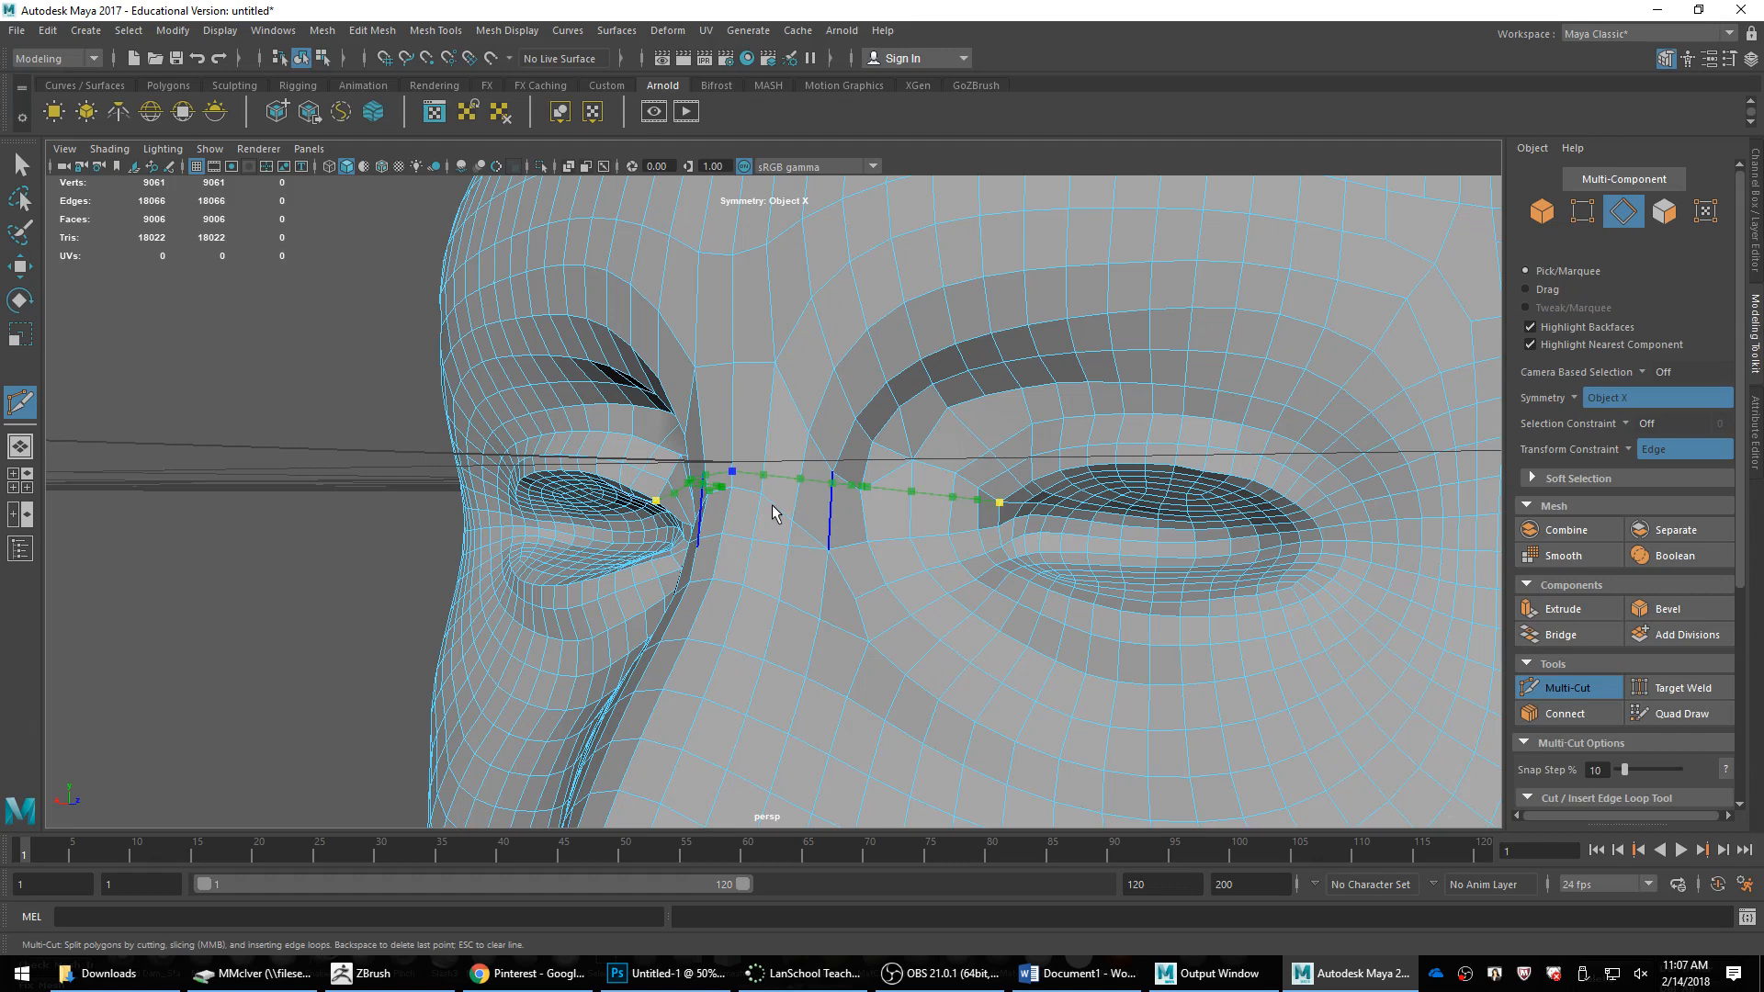
{"action": "key", "text": "Return"}
{"action": "key", "text": "e"}
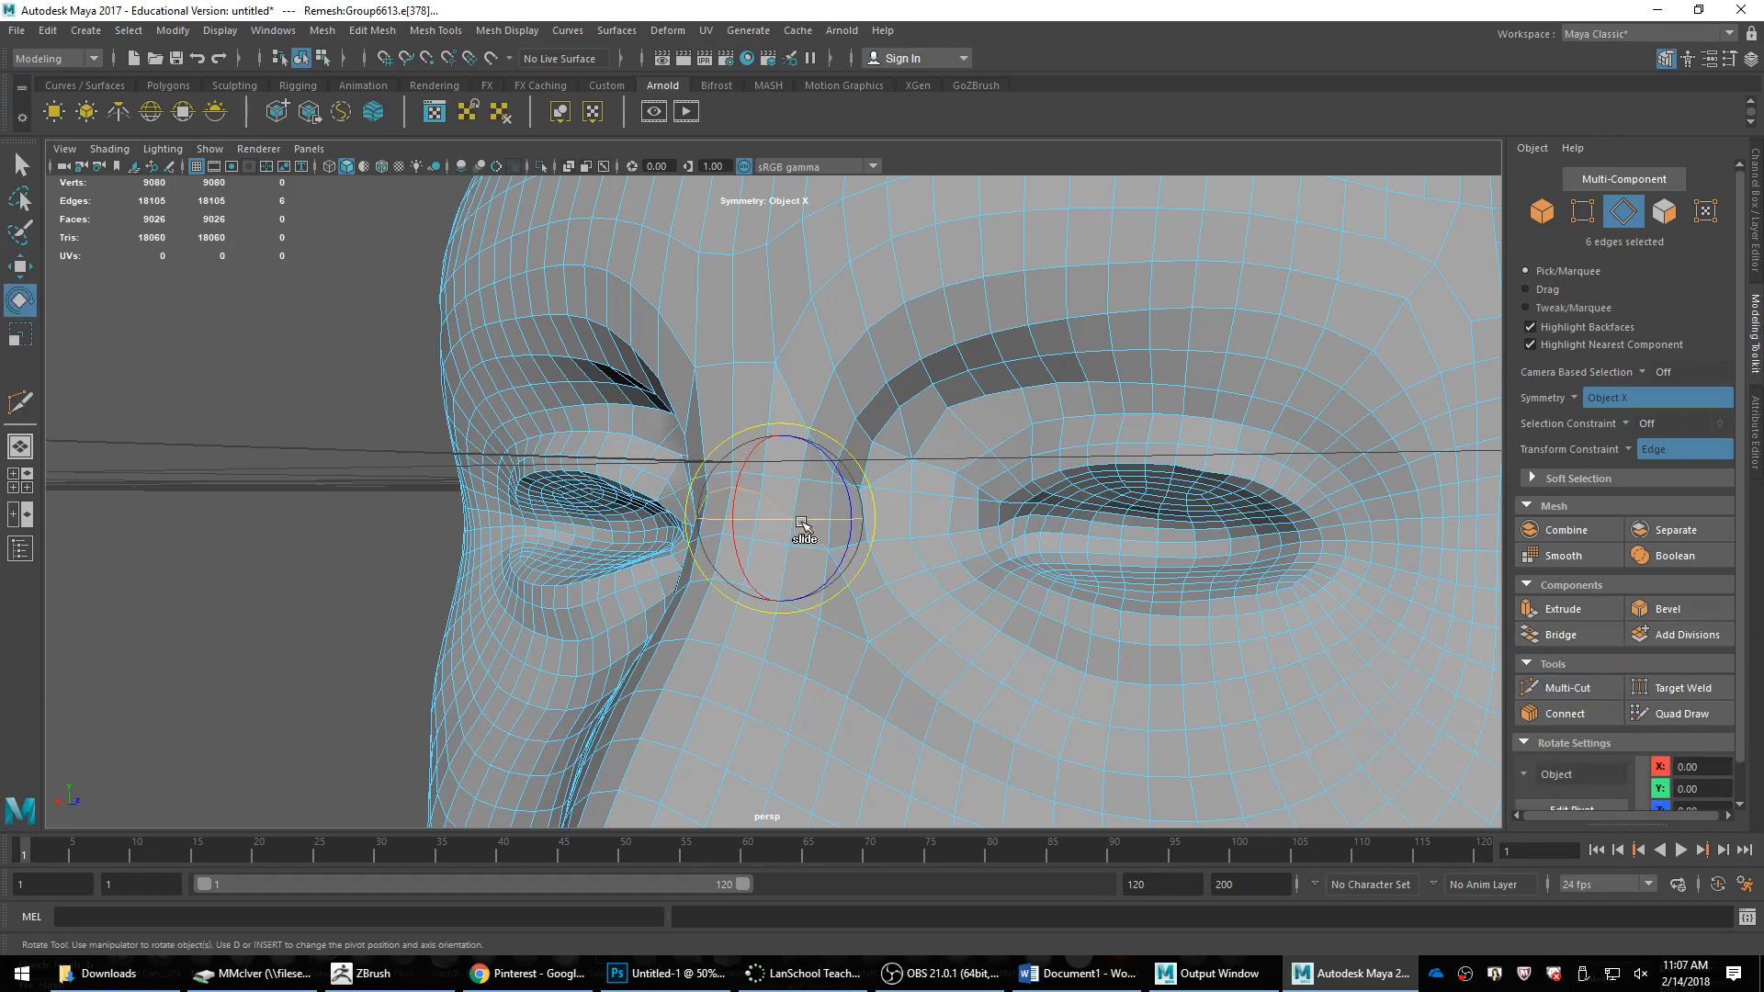
{"action": "key", "text": "Delete"}
Step: Cut a higher mirrored edge line across the nose bridge, starting from the inner end of each eyelid crease, with Multi-Cut
{"action": "left_click_drag", "start_coordinate": [871, 505], "coordinate": [816, 512], "text": "alt"}
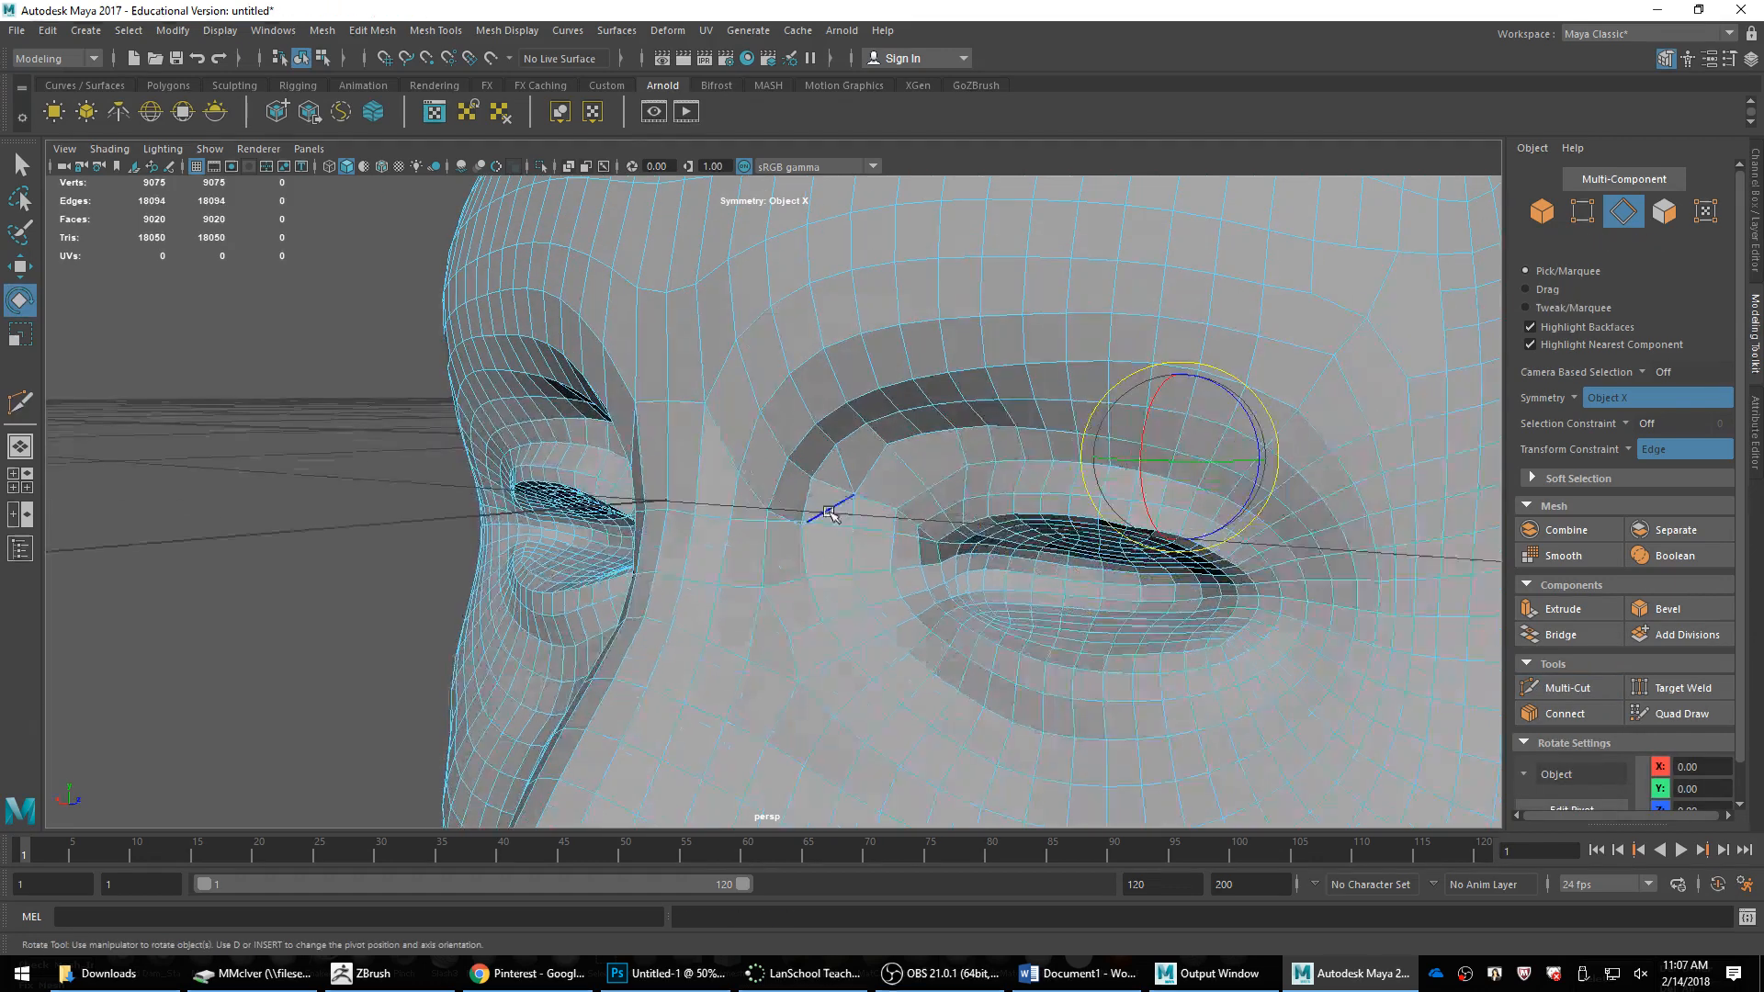
{"action": "right_click_drag", "start_coordinate": [808, 488], "coordinate": [780, 496], "text": "shift"}
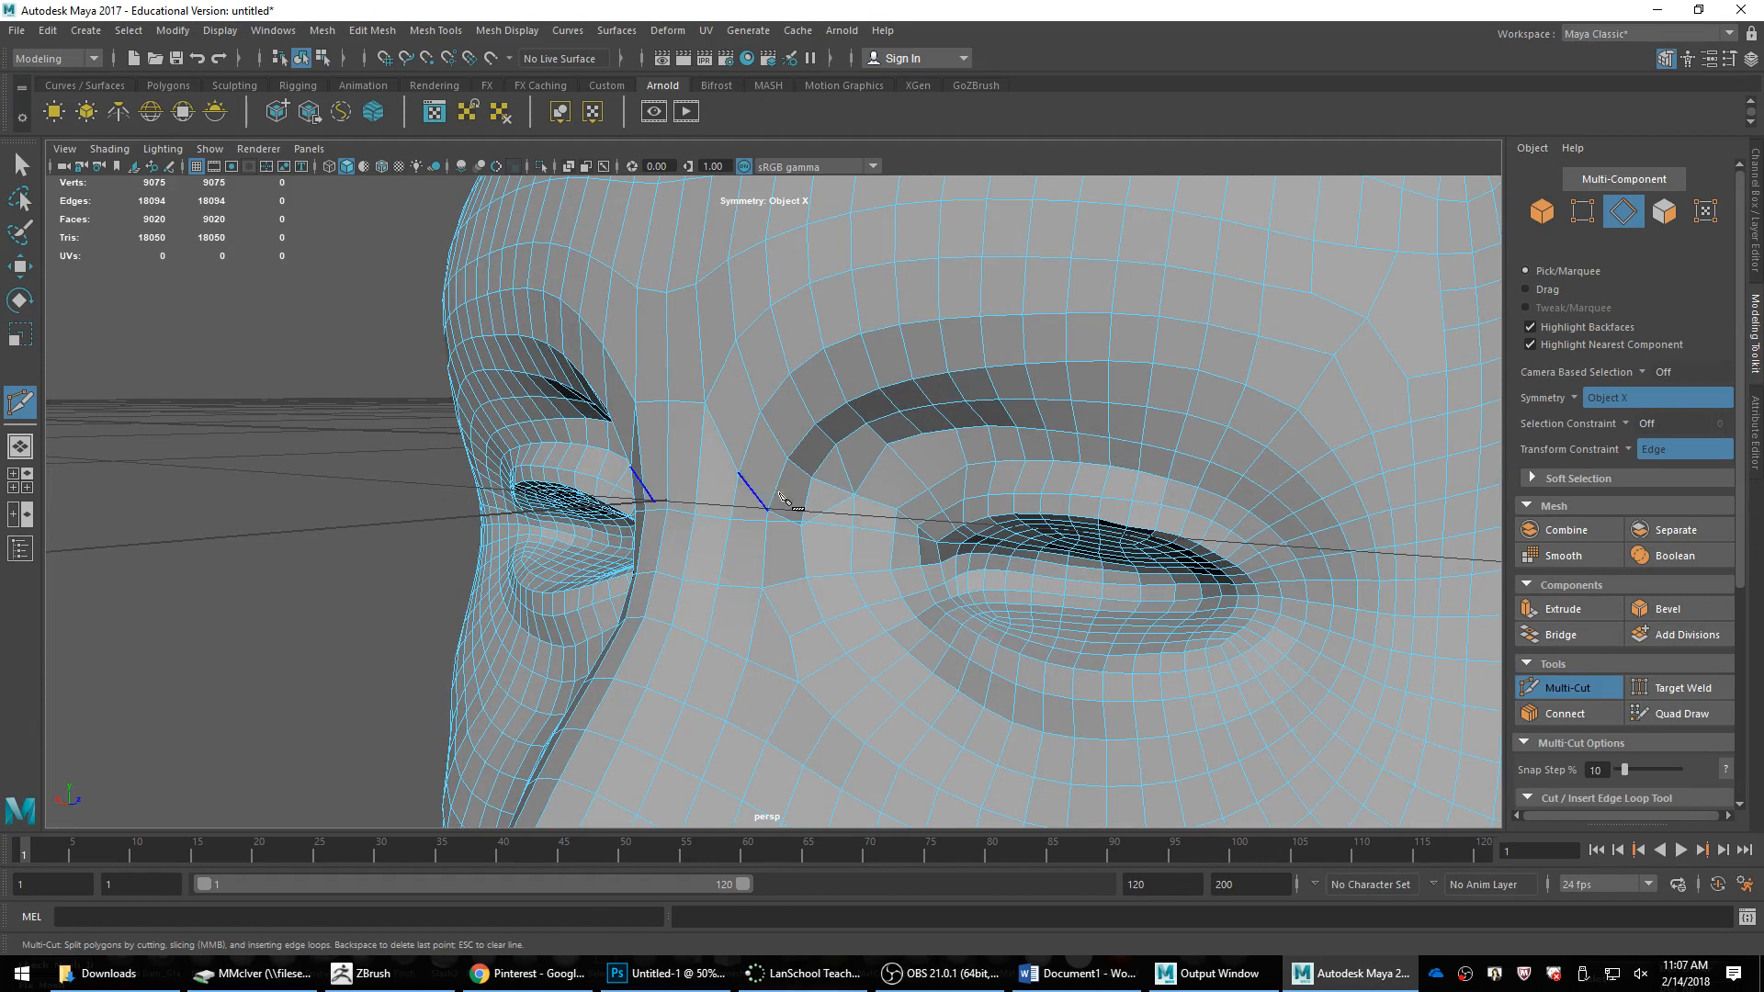
{"action": "left_click", "coordinate": [854, 495]}
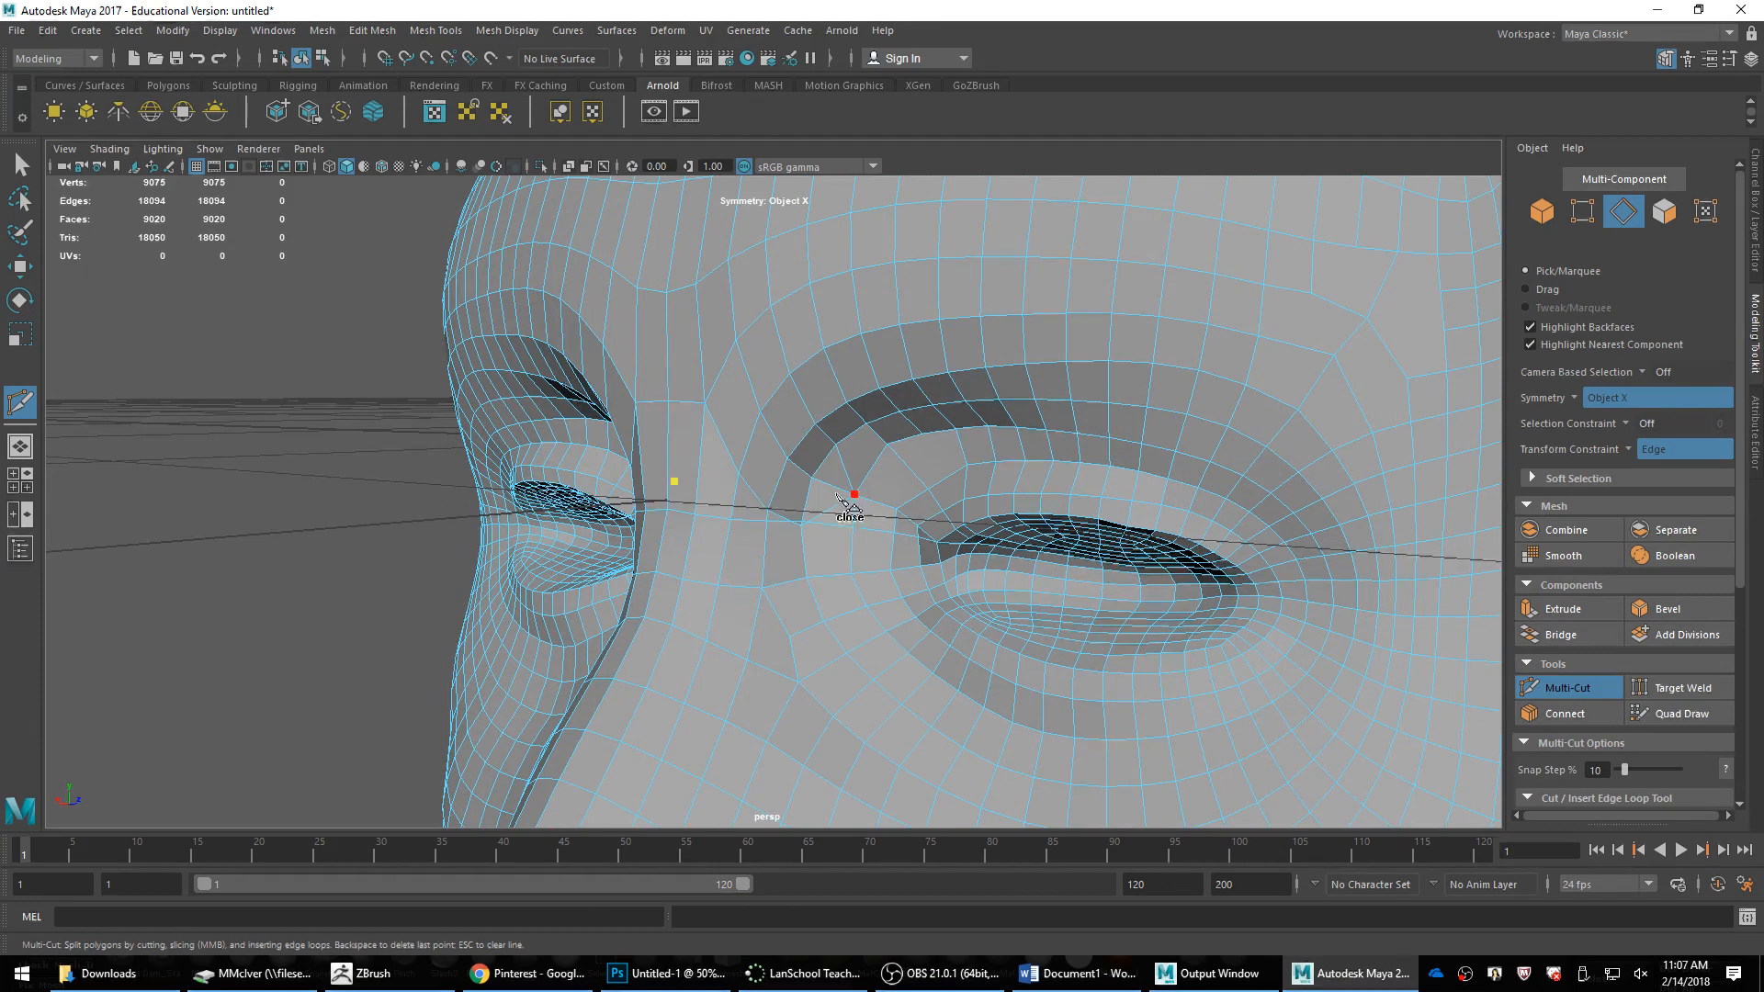
{"action": "left_click", "coordinate": [669, 464]}
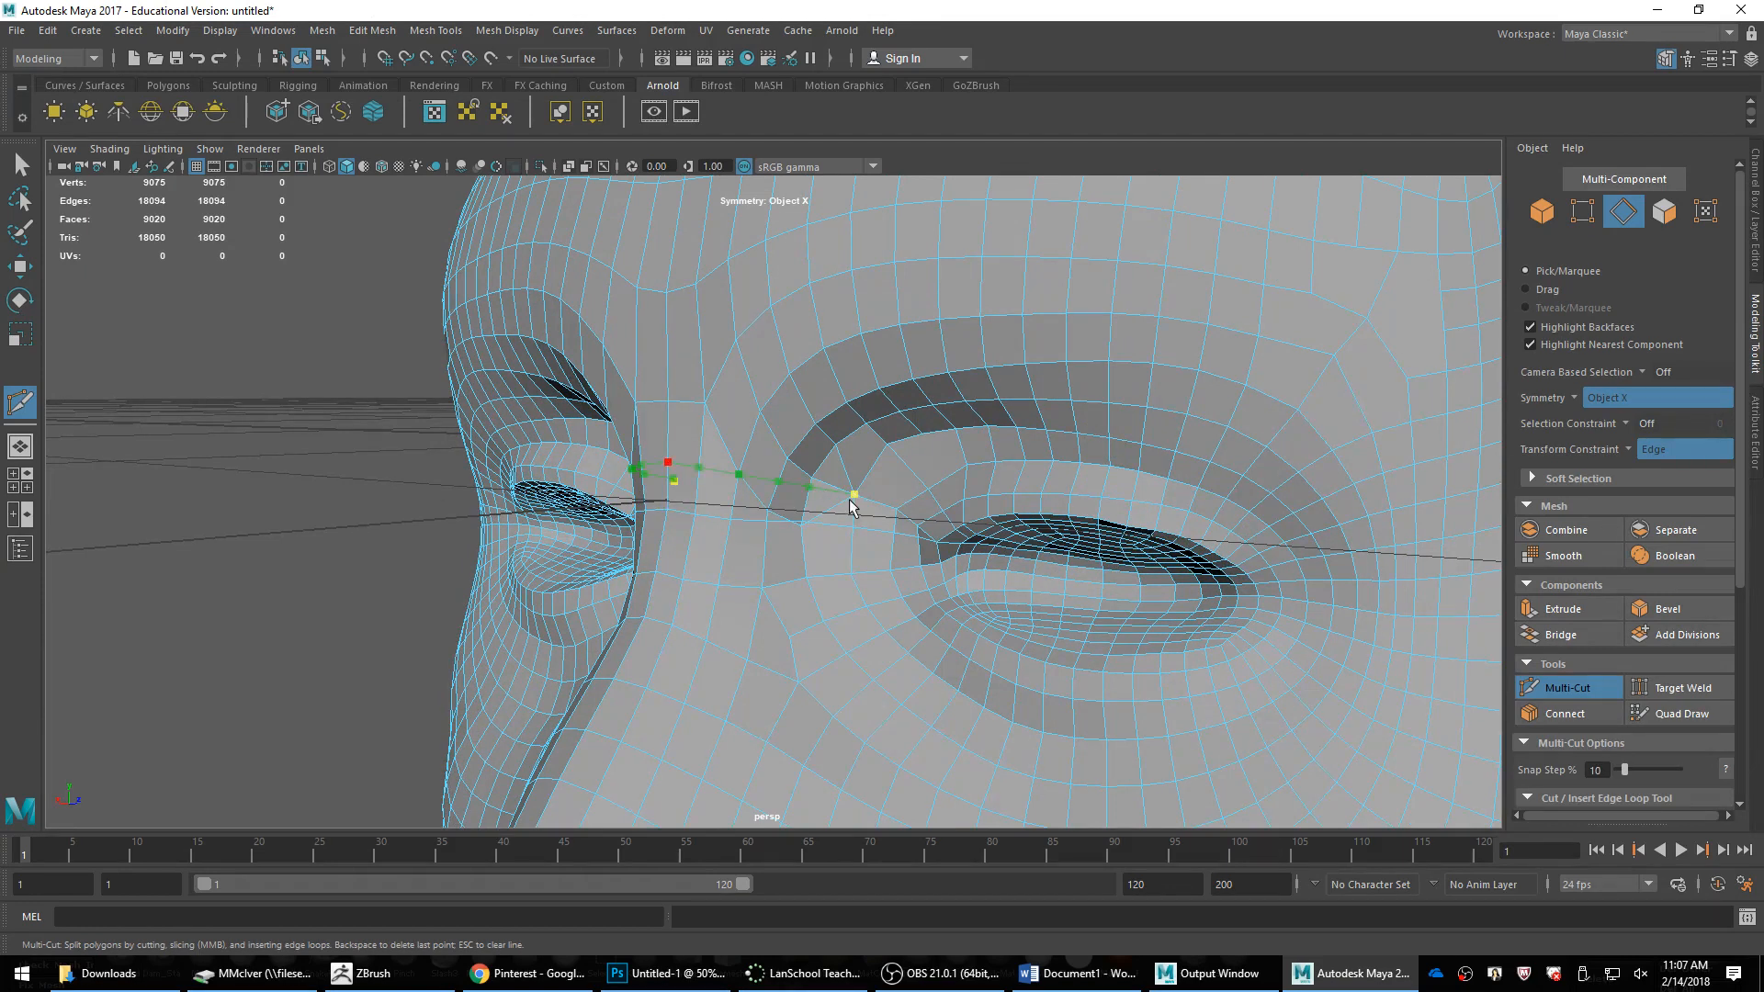
{"action": "key", "text": "e"}
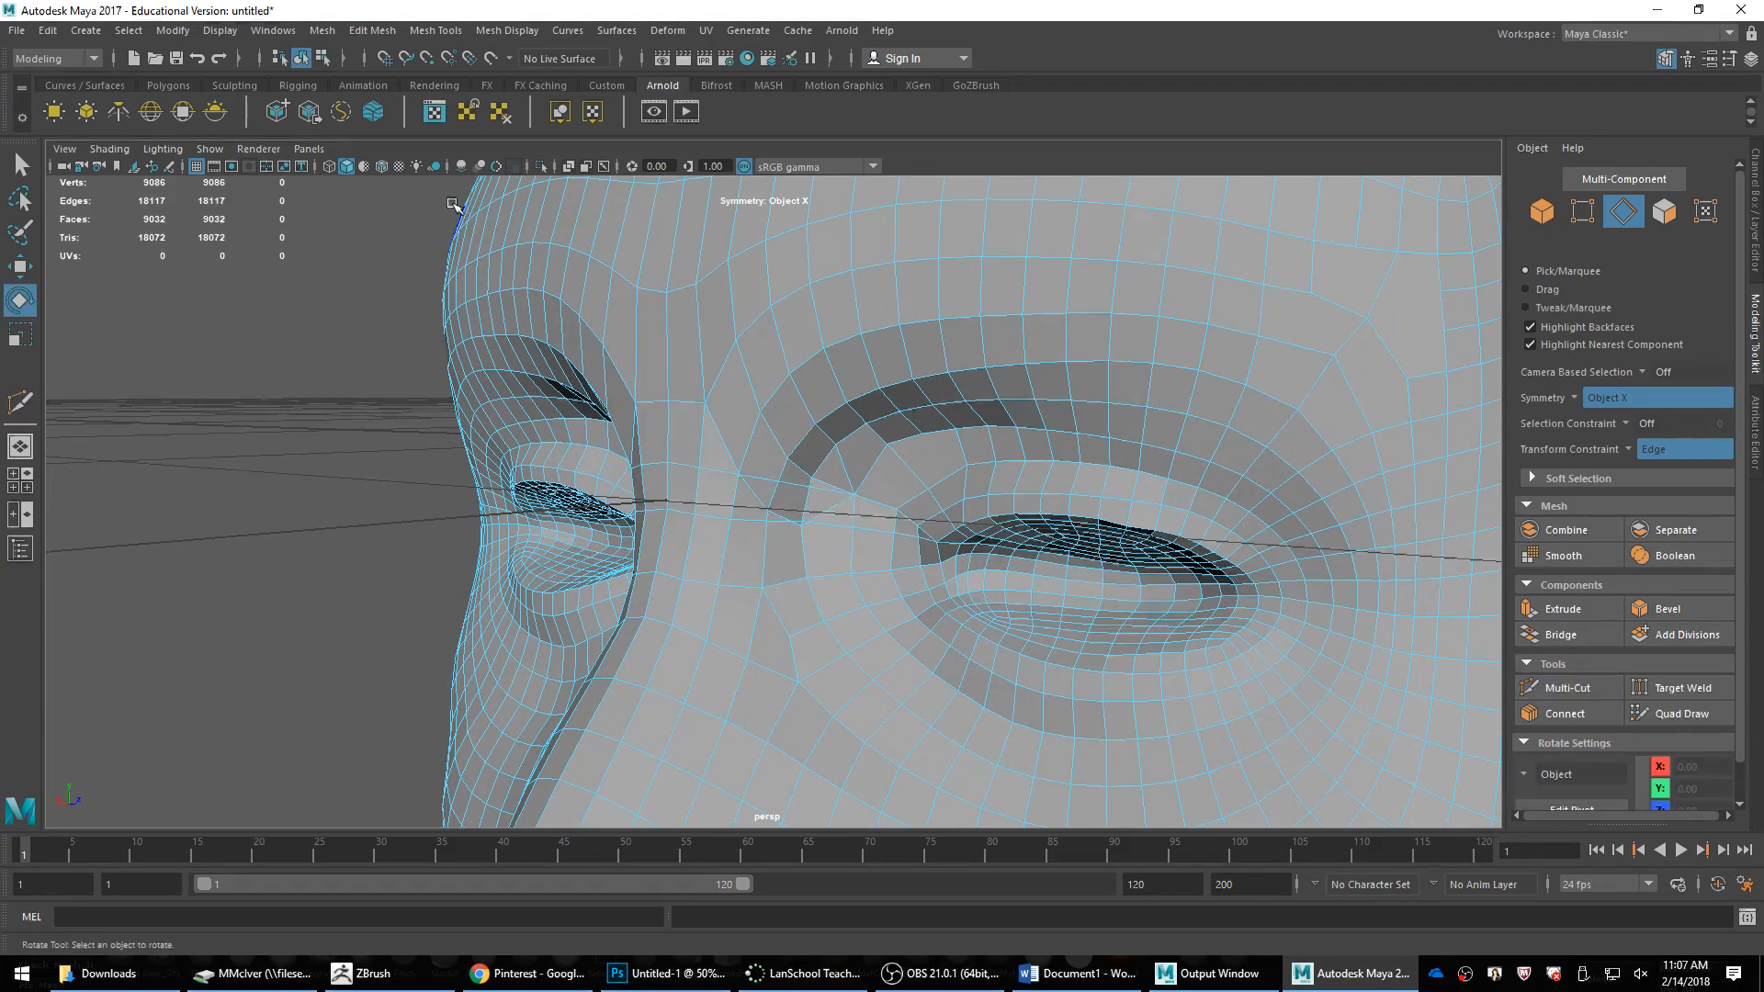
Step: Hide the viewport grid and delete the old edge line across the nose bridge together with its vertices
{"action": "left_click", "coordinate": [196, 167]}
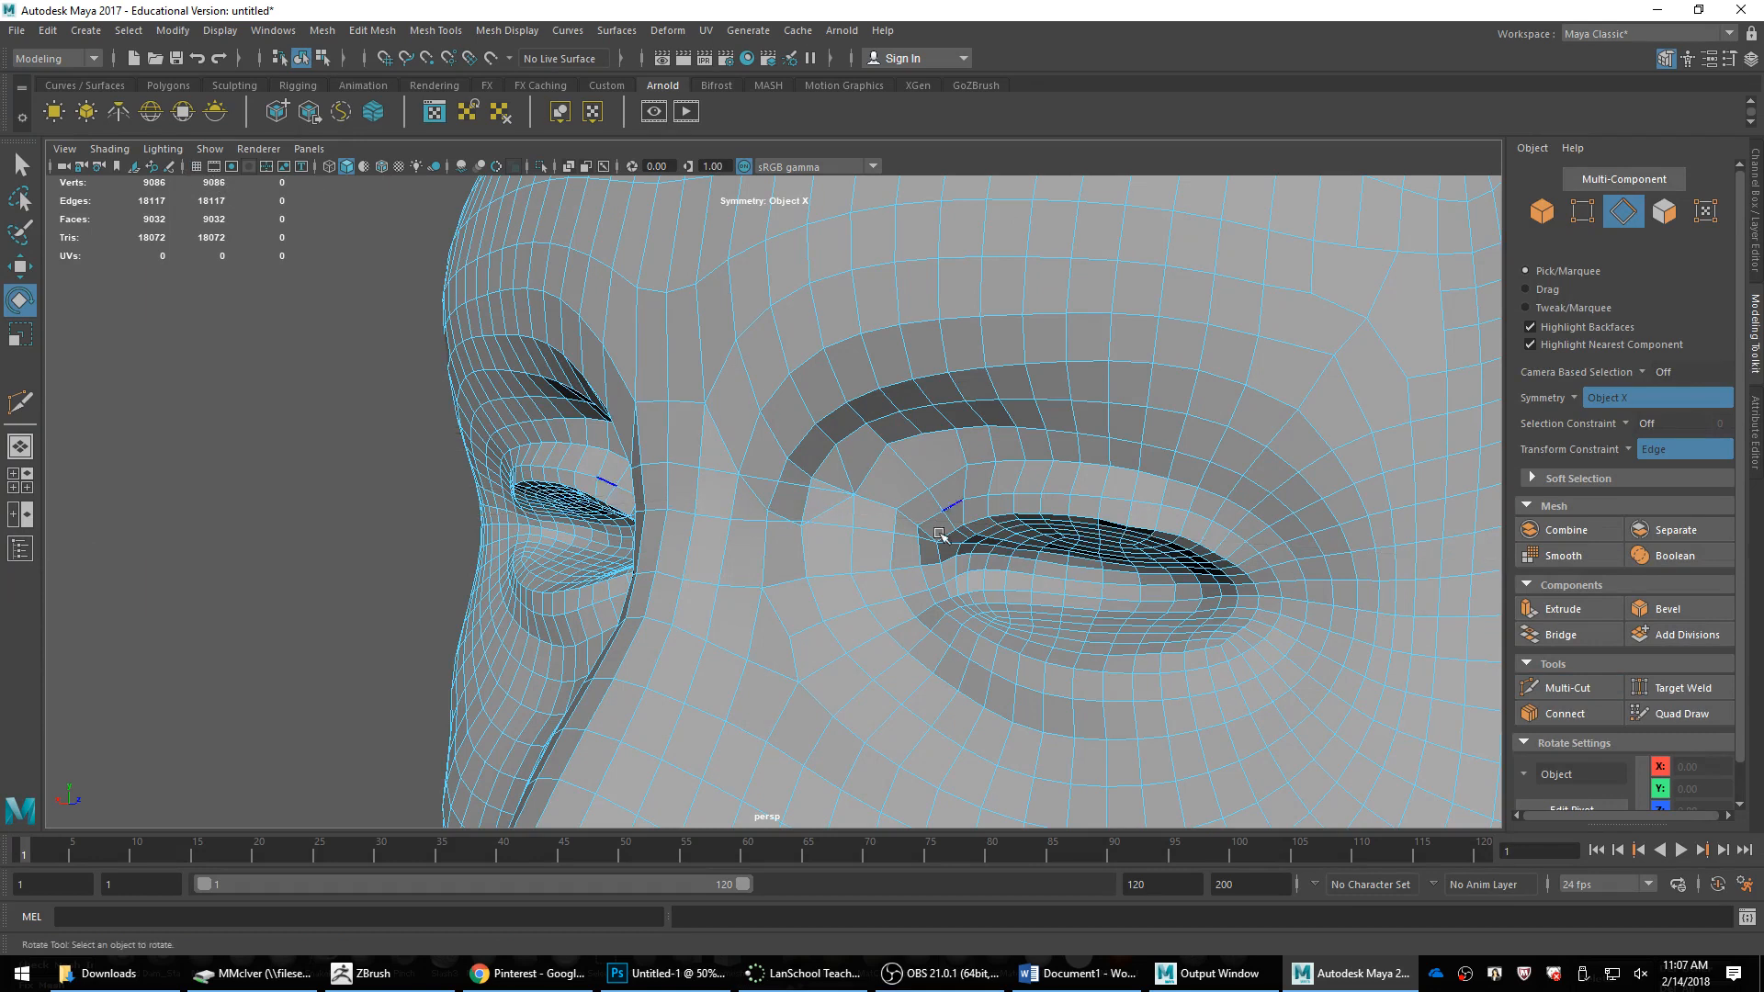
{"action": "double_click", "coordinate": [823, 514]}
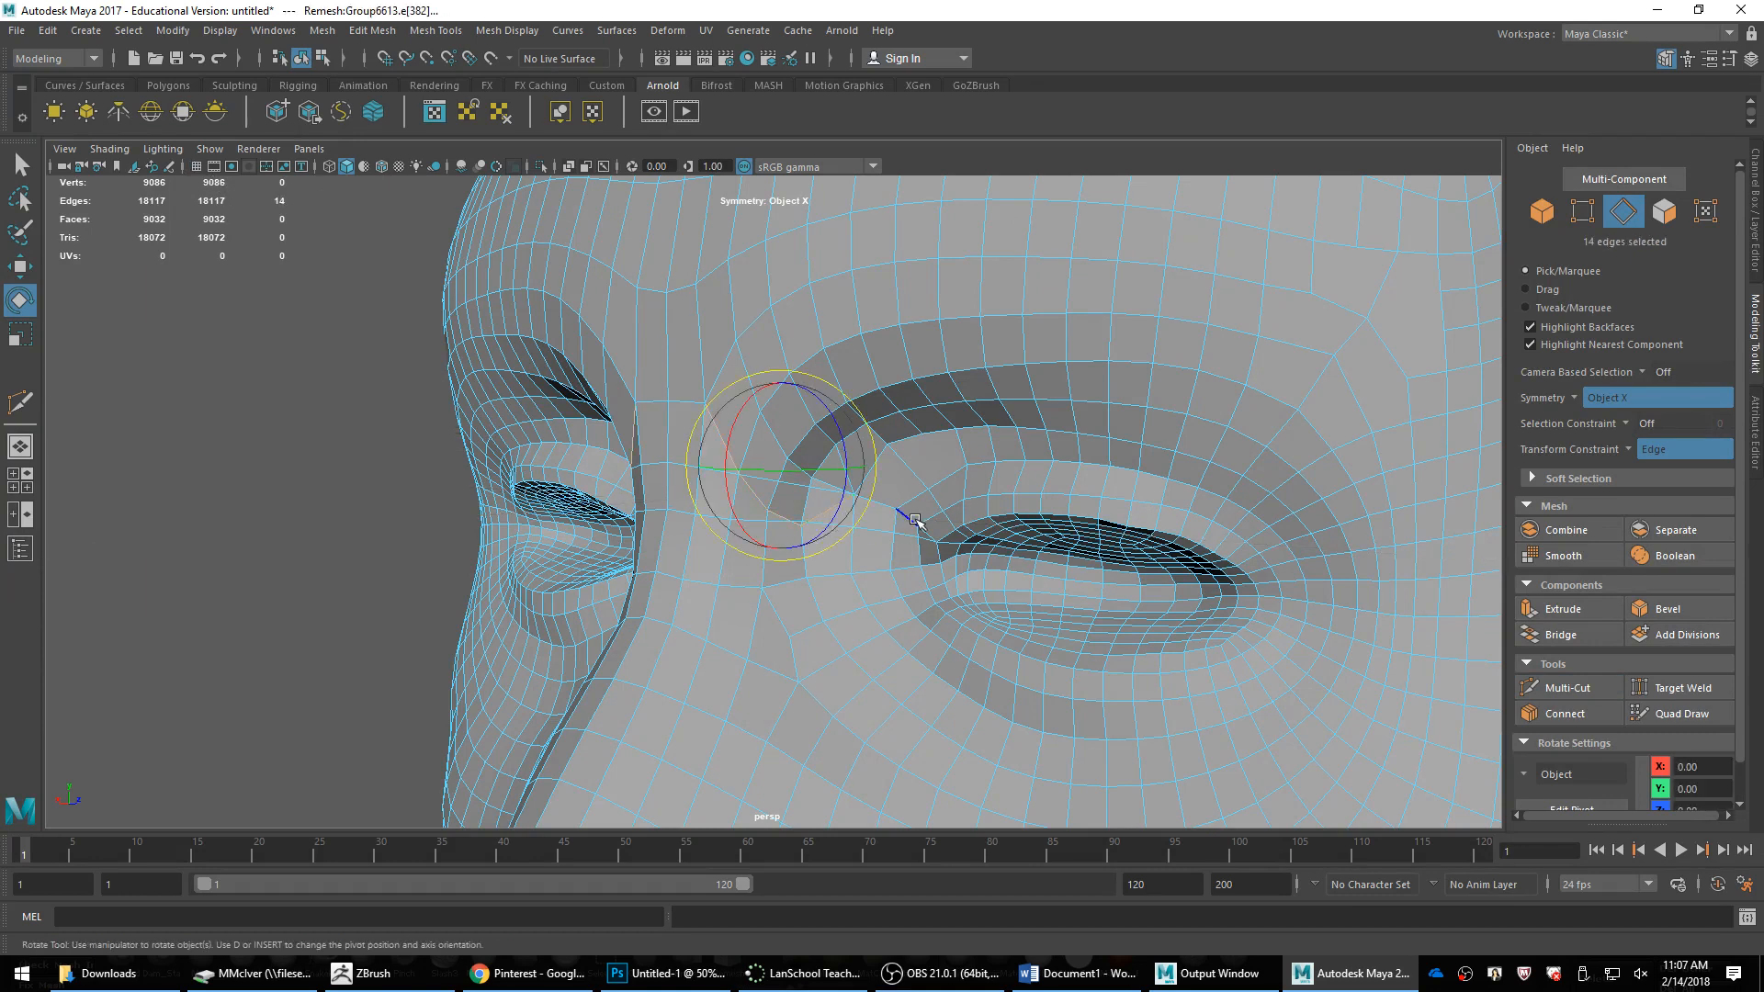
{"action": "key", "text": "ctrl+Delete"}
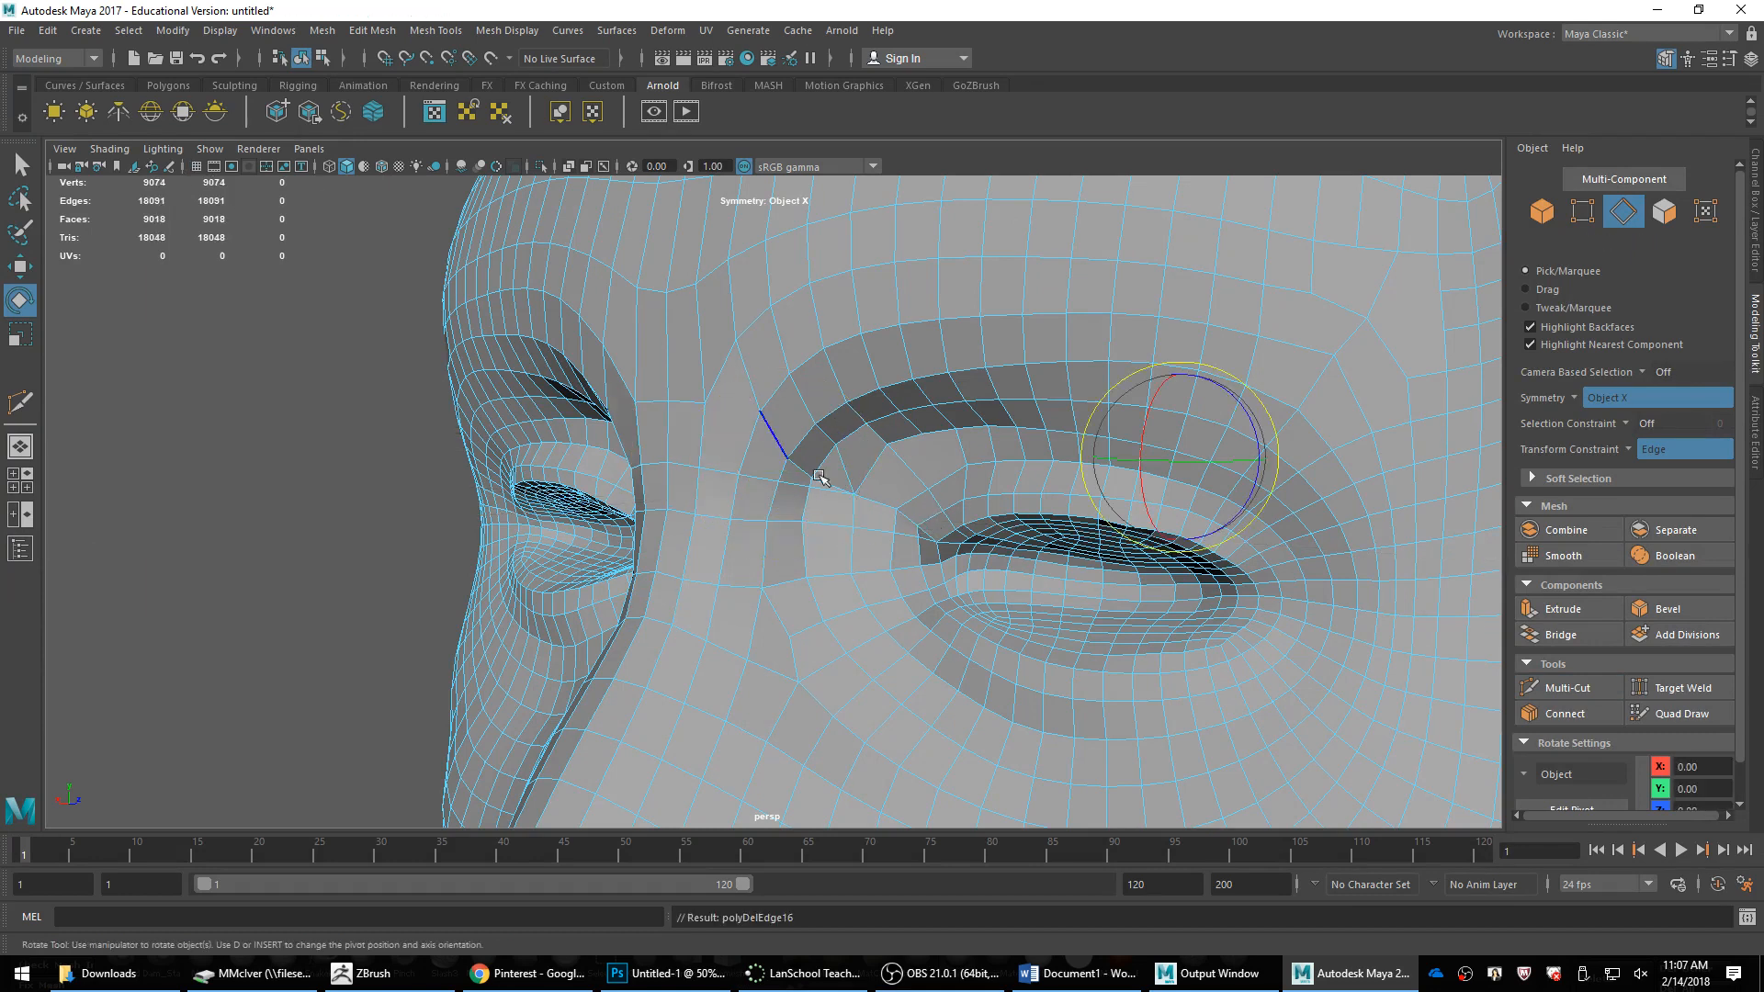
Step: Cut a mirrored edge line between the brows across the top of the nose bridge with Multi-Cut
{"action": "middle_click_drag", "start_coordinate": [861, 499], "coordinate": [873, 531], "text": "alt"}
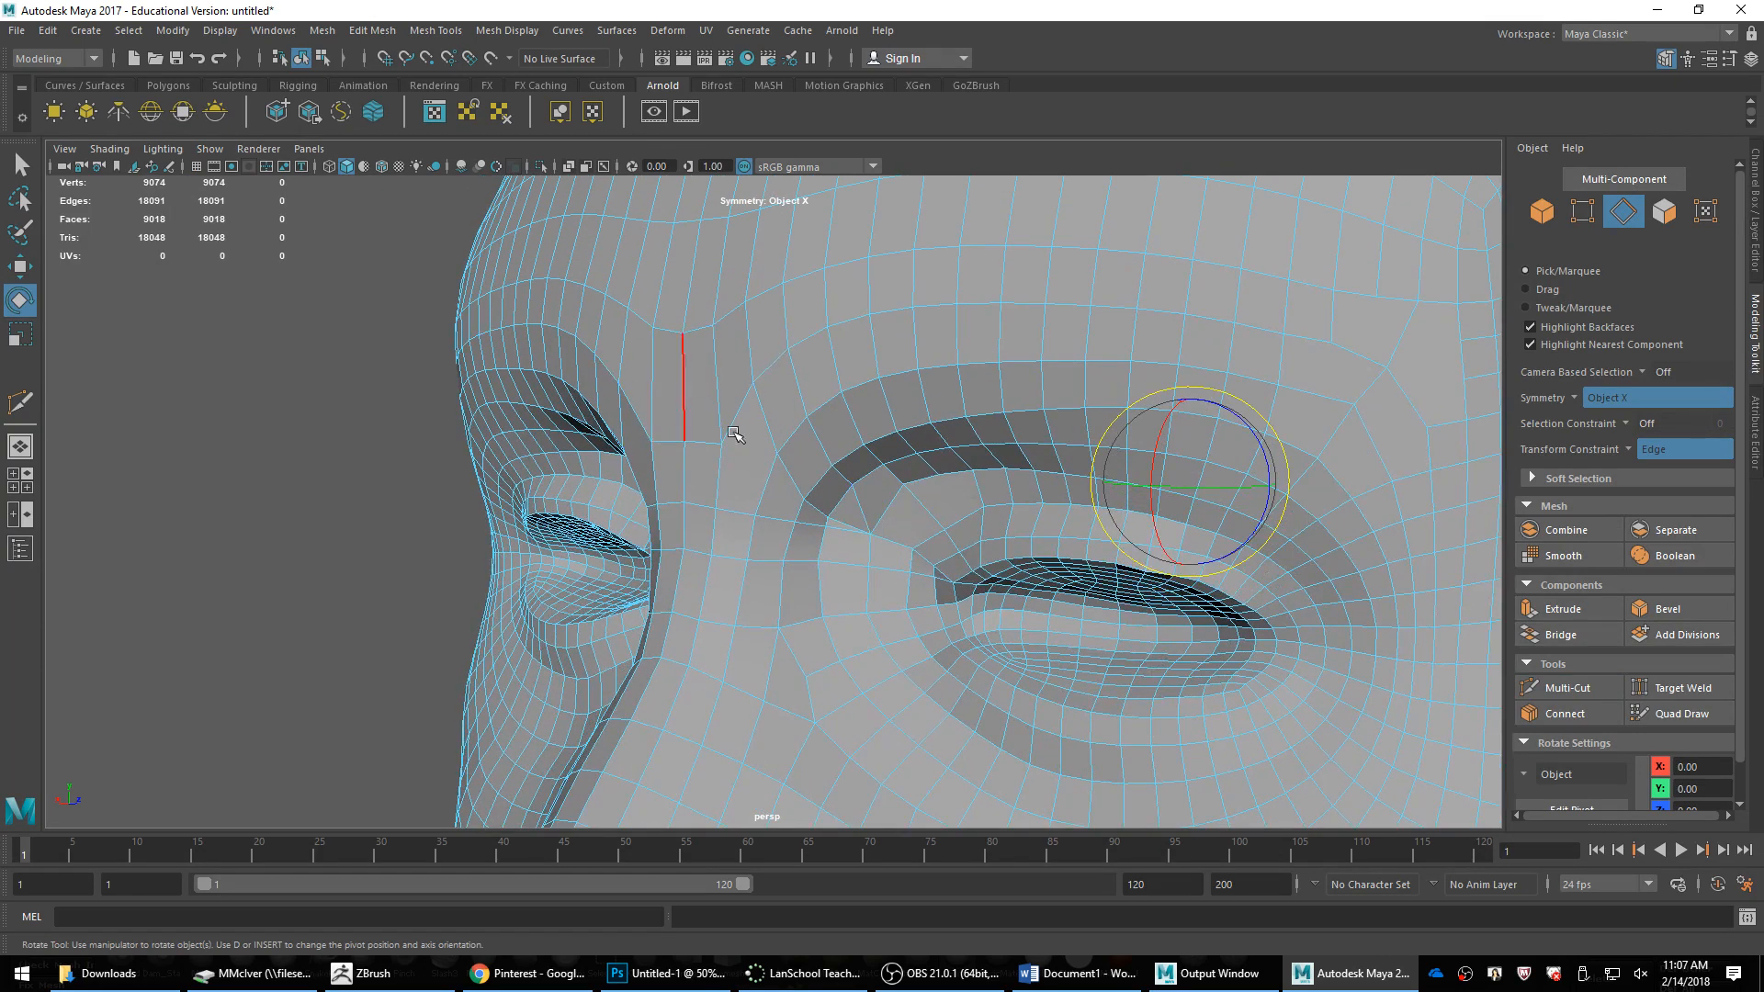
{"action": "right_click_drag", "start_coordinate": [765, 381], "coordinate": [376, 382], "text": "shift"}
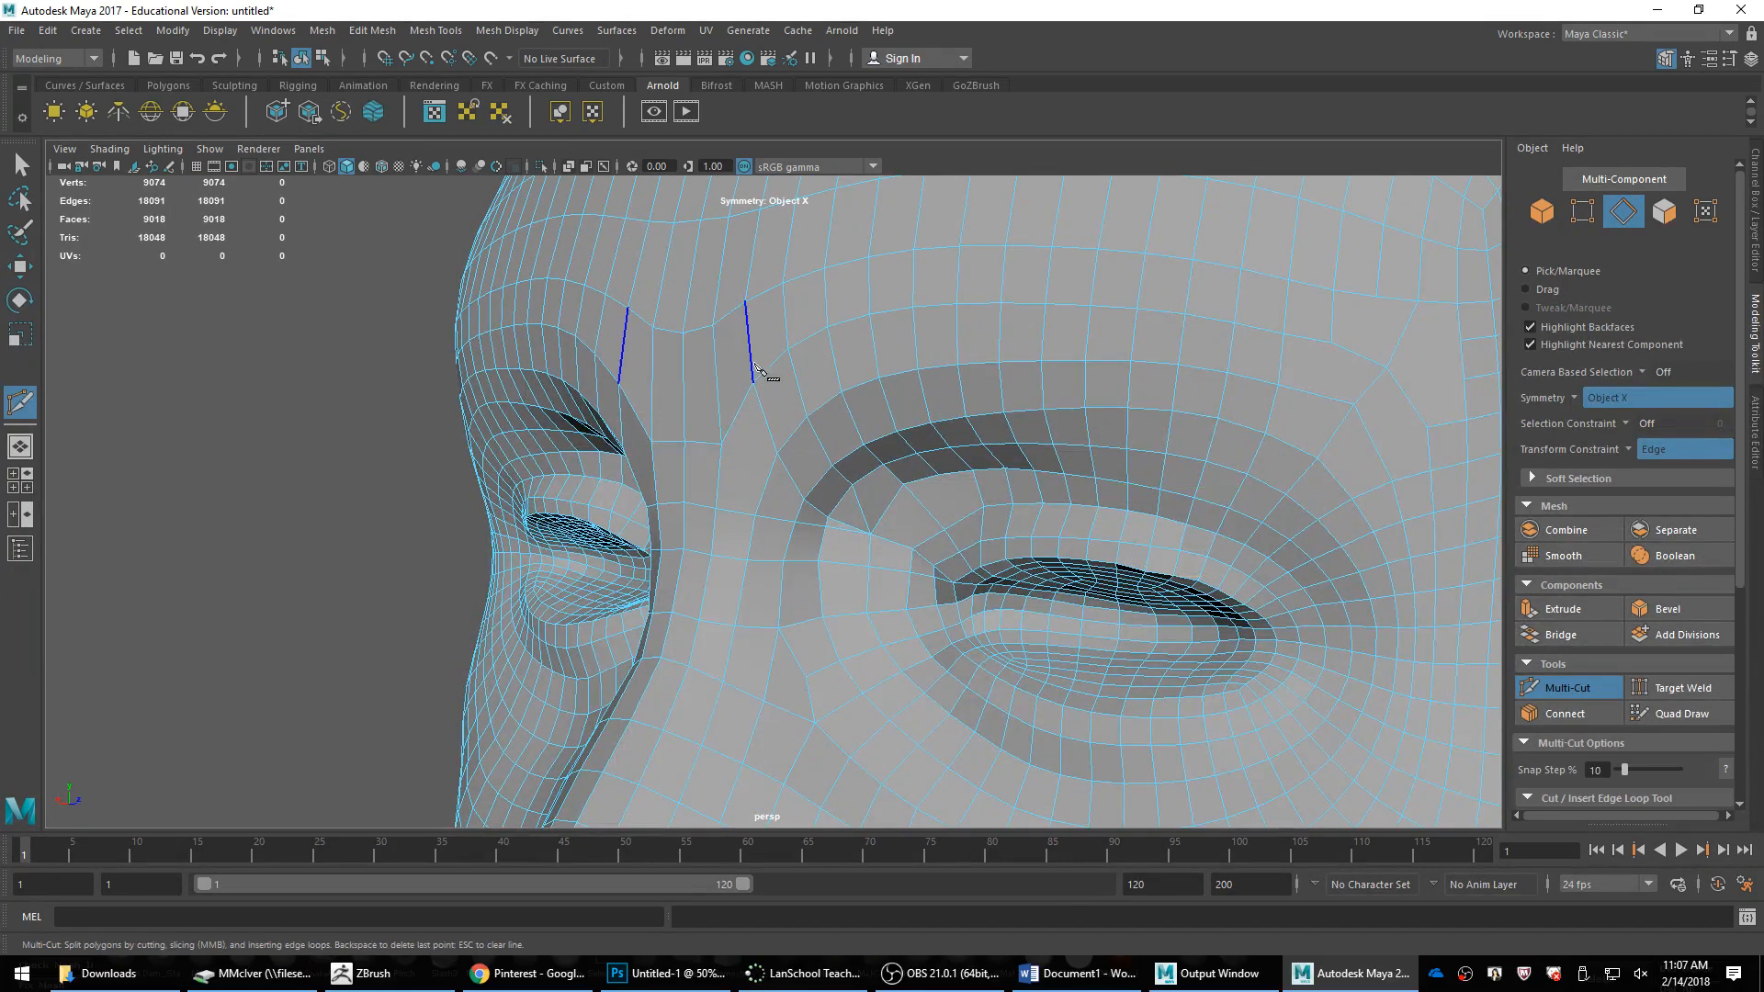
{"action": "left_click", "coordinate": [827, 327]}
{"action": "left_click", "coordinate": [683, 365]}
{"action": "mouse_move", "coordinate": [824, 394]}
{"action": "right_mouse_down"}
{"action": "mouse_move", "coordinate": [758, 400]}
{"action": "mouse_move", "coordinate": [847, 402]}
{"action": "right_mouse_up"}
Step: Cut a second mirrored line between the inner brow ends, and delete the old angled edge line with its vertices
{"action": "left_click", "coordinate": [816, 393]}
{"action": "left_click", "coordinate": [687, 415]}
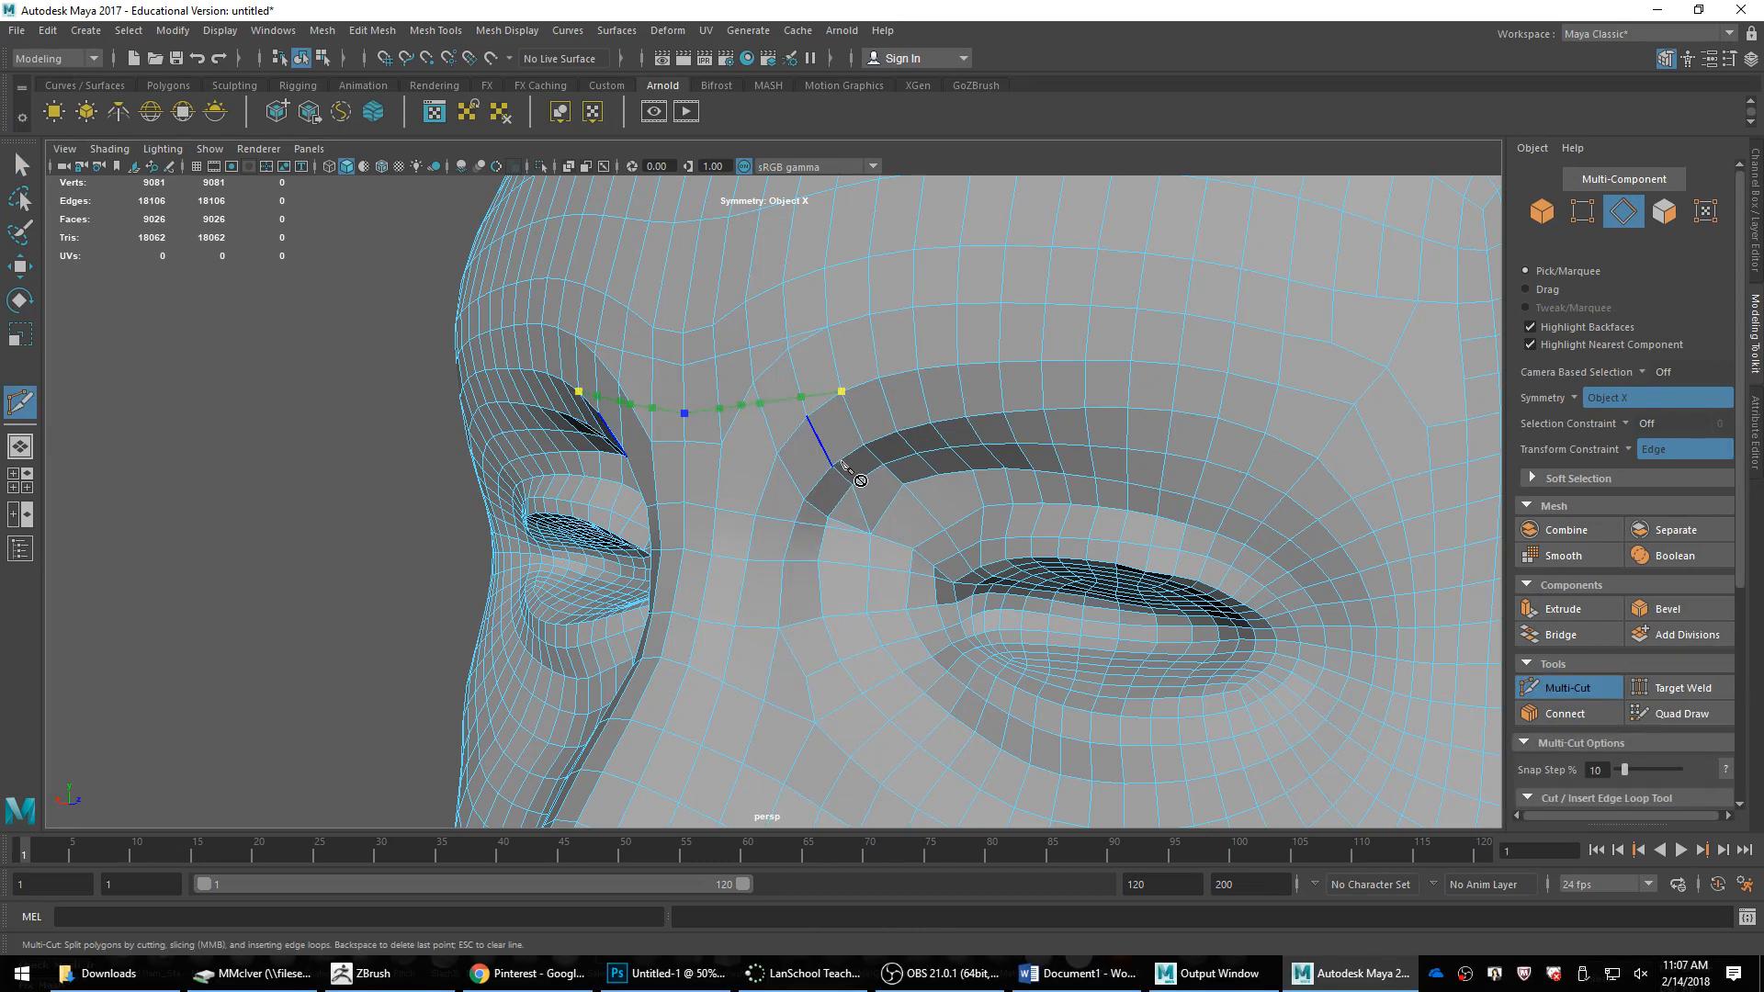
{"action": "key", "text": "Return"}
{"action": "key", "text": "w"}
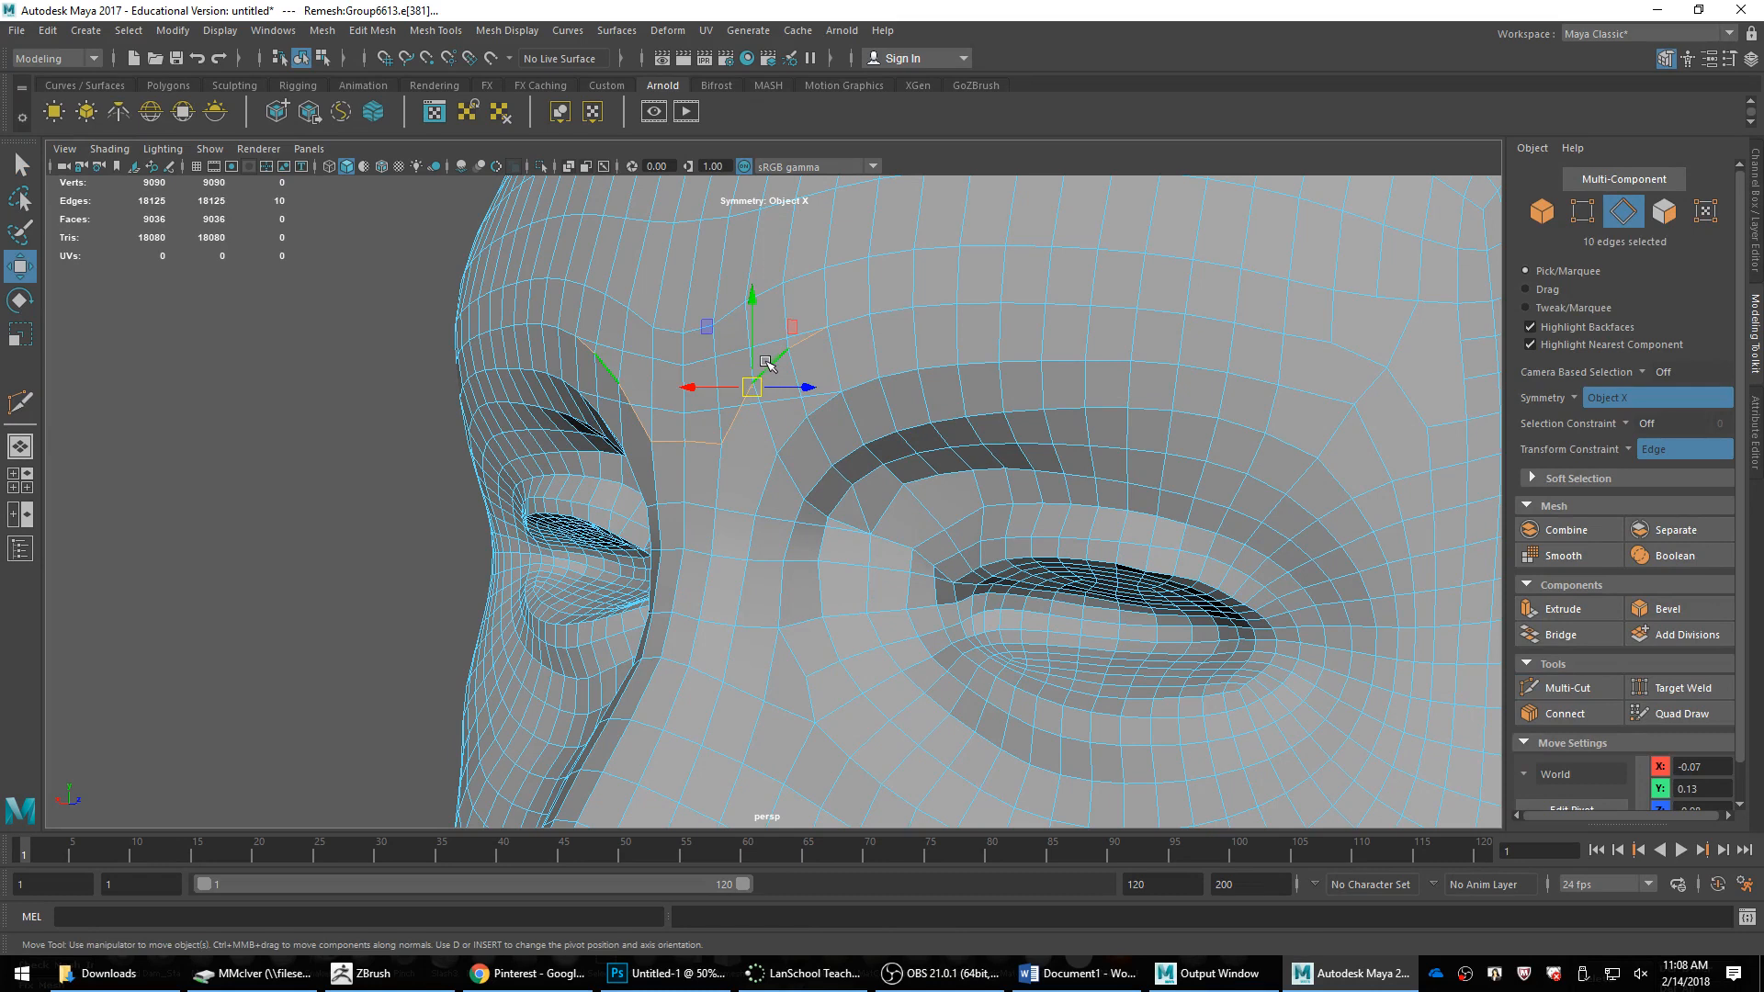
{"action": "key", "text": "ctrl+Delete"}
Step: Cut another mirrored edge line from the inner end of each eye socket crease across the upper nose bridge with Multi-Cut
{"action": "right_click_drag", "start_coordinate": [698, 461], "coordinate": [648, 464], "text": "shift"}
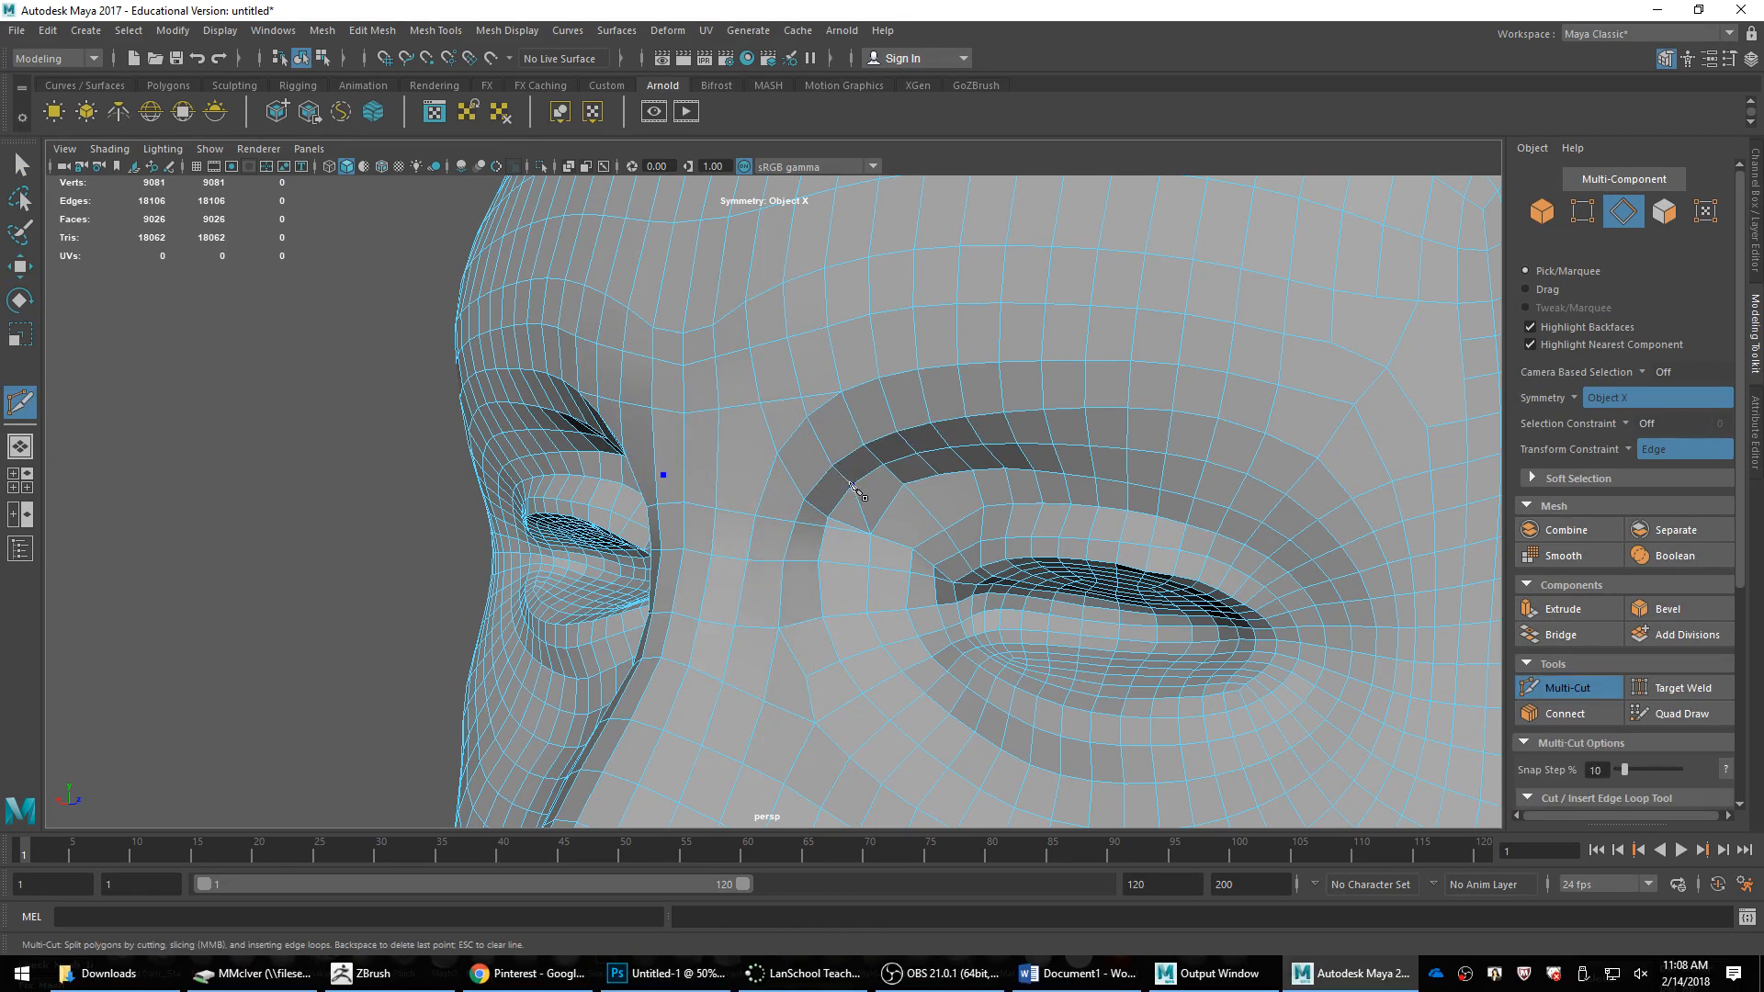
{"action": "key", "text": "BackSpace"}
{"action": "left_click", "coordinate": [856, 490]}
{"action": "mouse_move", "coordinate": [797, 473]}
{"action": "left_mouse_down", "text": "alt"}
{"action": "mouse_move", "coordinate": [858, 488]}
{"action": "mouse_move", "coordinate": [800, 457]}
{"action": "mouse_move", "coordinate": [846, 453]}
{"action": "mouse_move", "coordinate": [821, 484]}
{"action": "left_mouse_up", "text": "alt"}
Step: Delete the redundant mirrored edges and their vertices along the inner end of each eye socket crease
{"action": "key", "text": "w"}
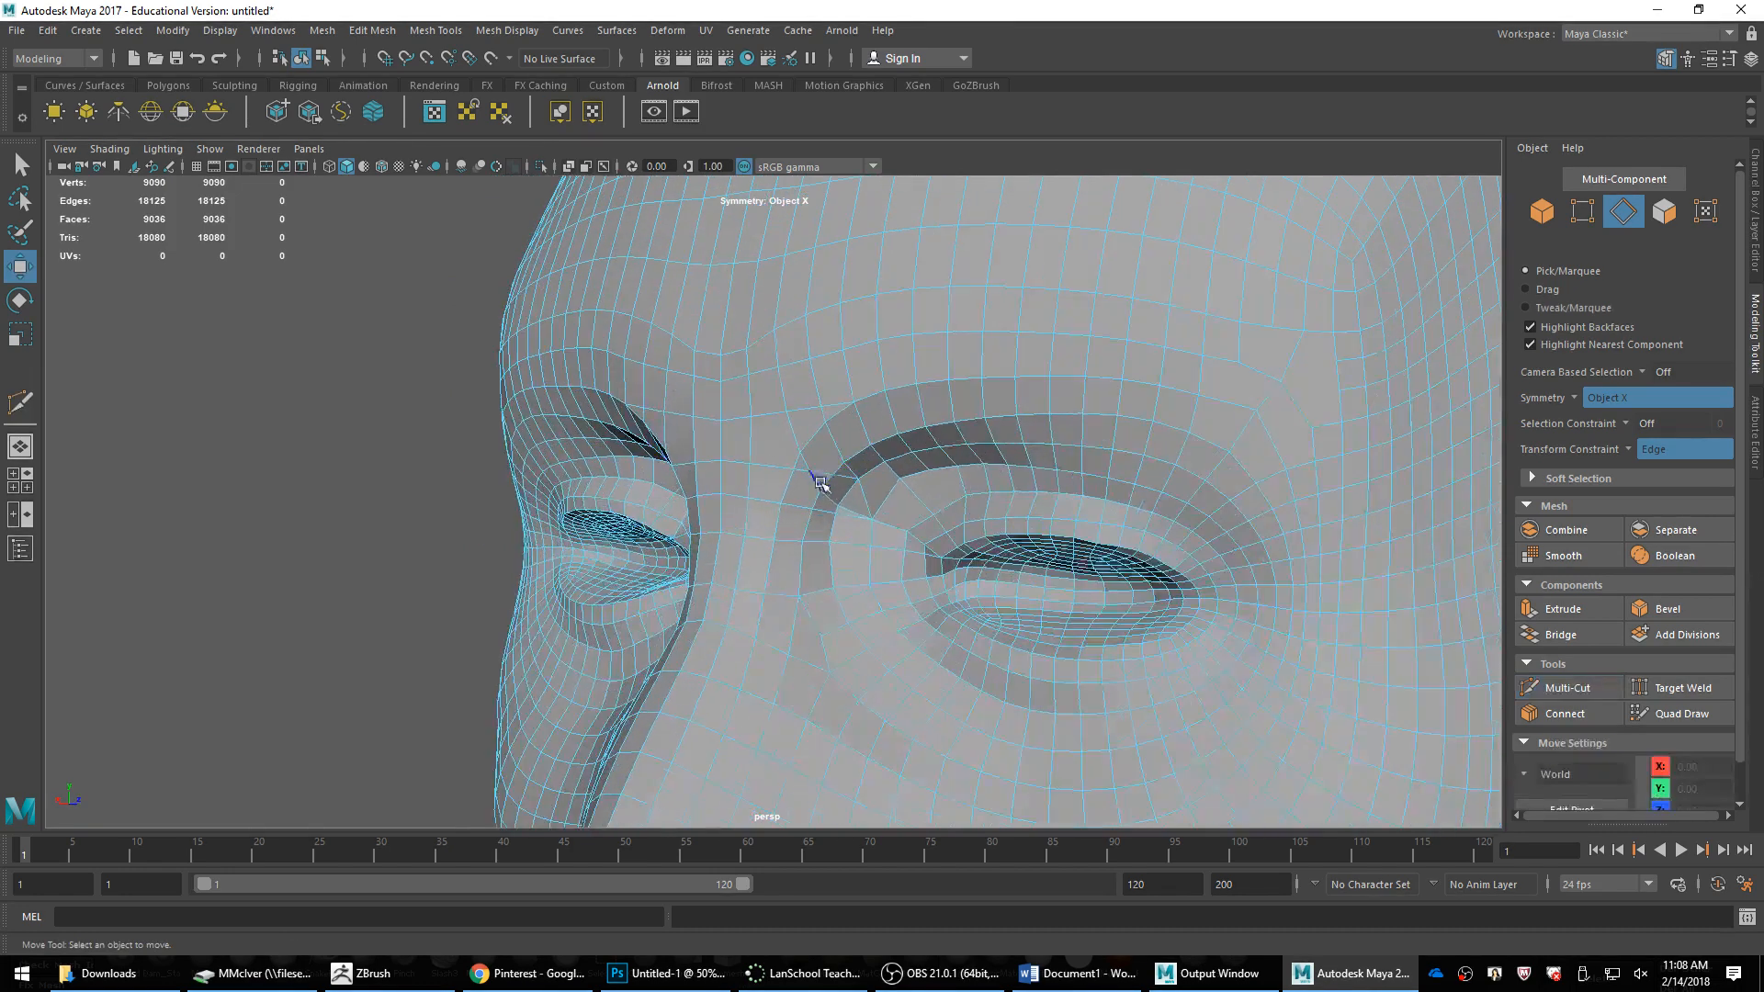
{"action": "double_click", "coordinate": [847, 511]}
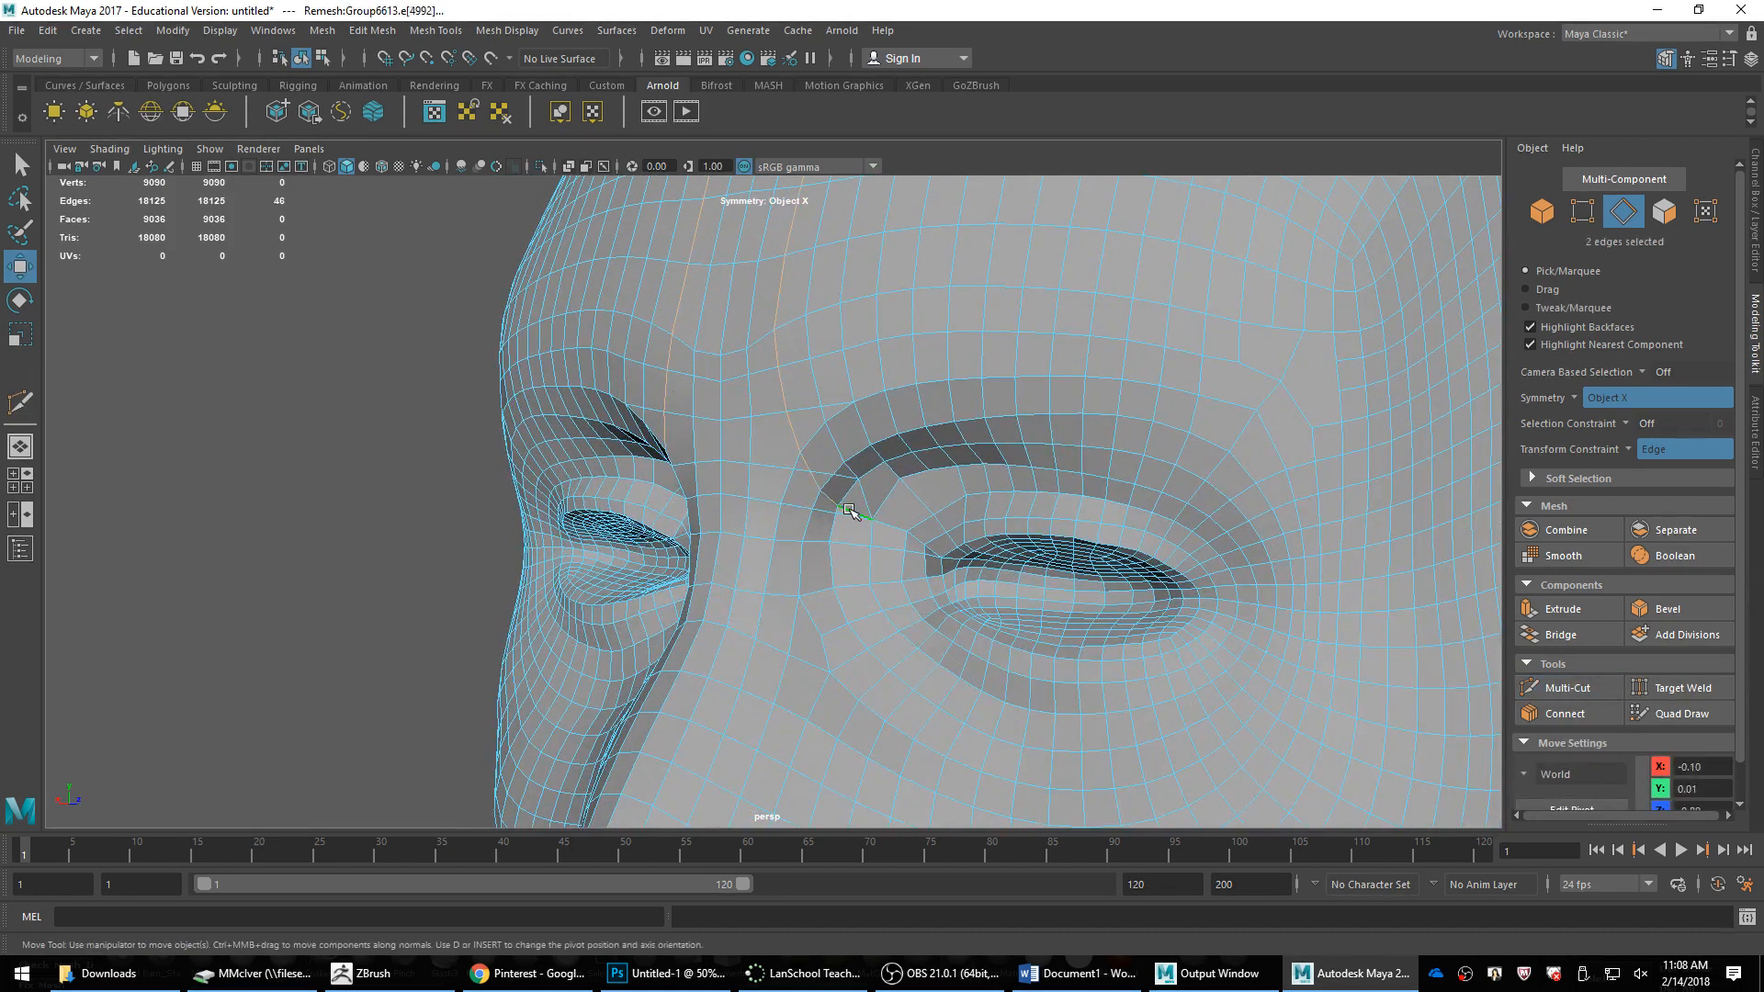
{"action": "left_click", "coordinate": [816, 462]}
{"action": "left_click", "coordinate": [830, 496], "text": "shift"}
{"action": "left_click", "coordinate": [856, 513], "text": "shift"}
{"action": "key", "text": "ctrl+Delete"}
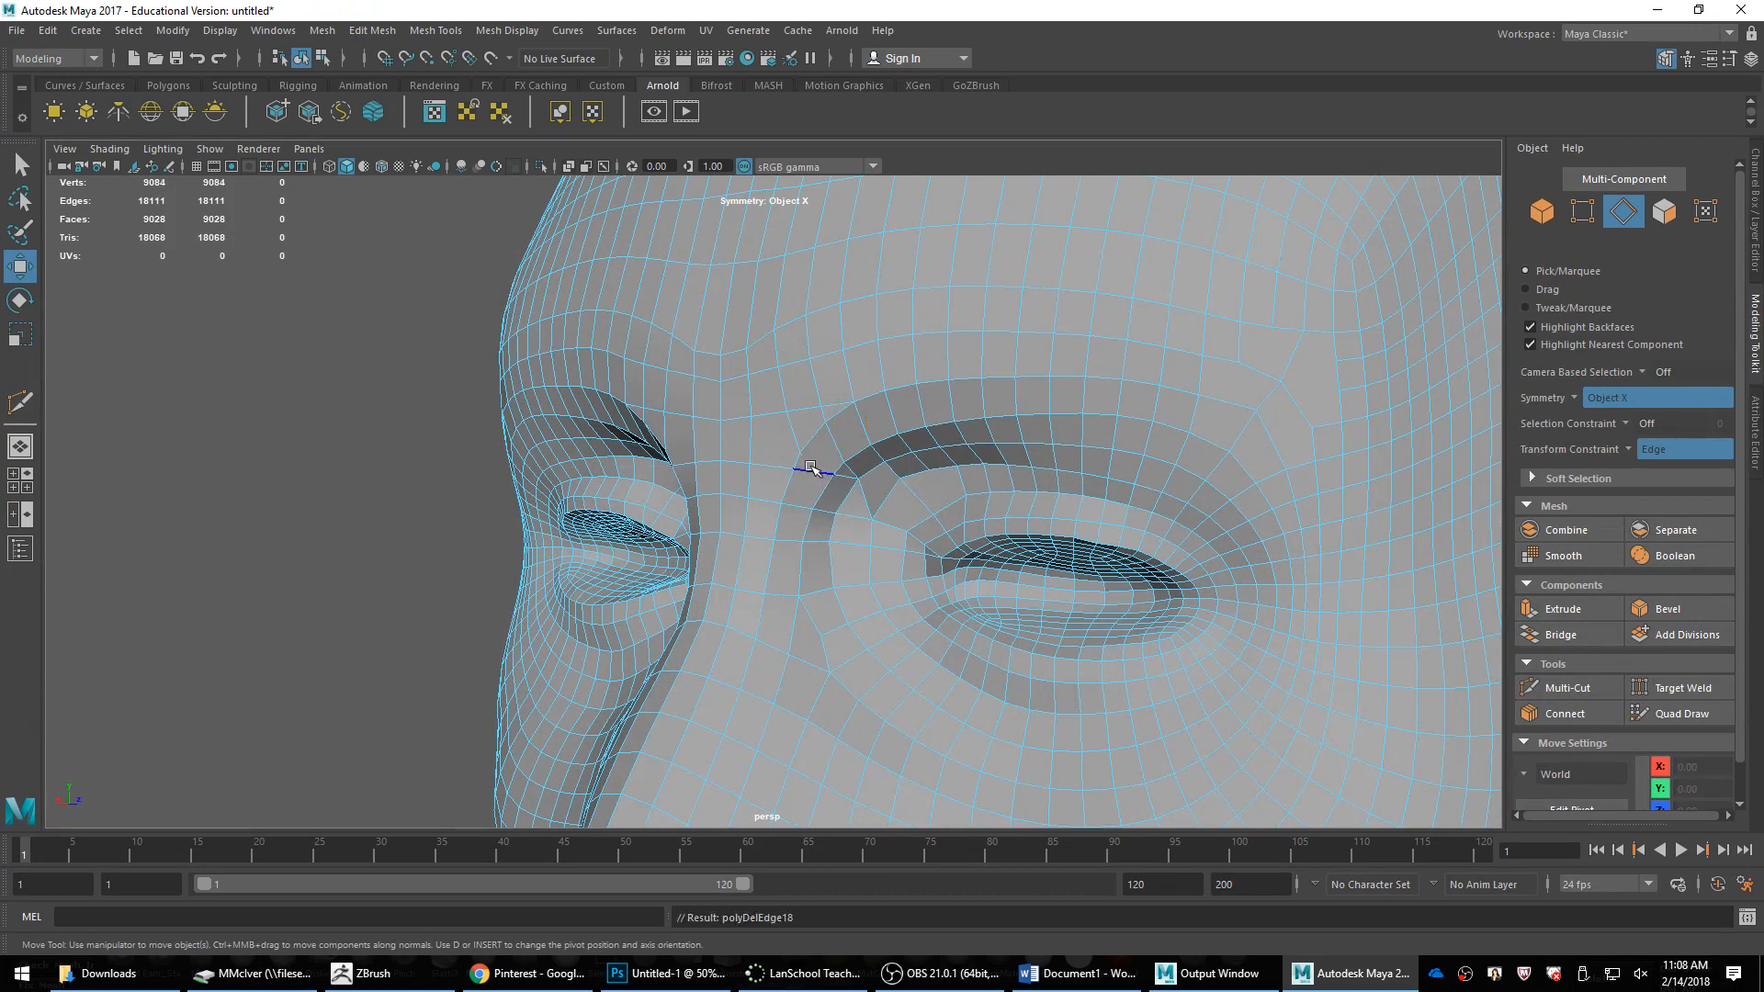
Step: Collapse the short mirrored edges at the loop junction beside the inner end of each brow
{"action": "scroll", "coordinate": [807, 465], "scroll_direction": "up", "scroll_amount": 2}
{"action": "left_click", "coordinate": [802, 449]}
{"action": "right_click_drag", "start_coordinate": [802, 449], "coordinate": [915, 343], "text": "shift"}
{"action": "left_click", "coordinate": [836, 393]}
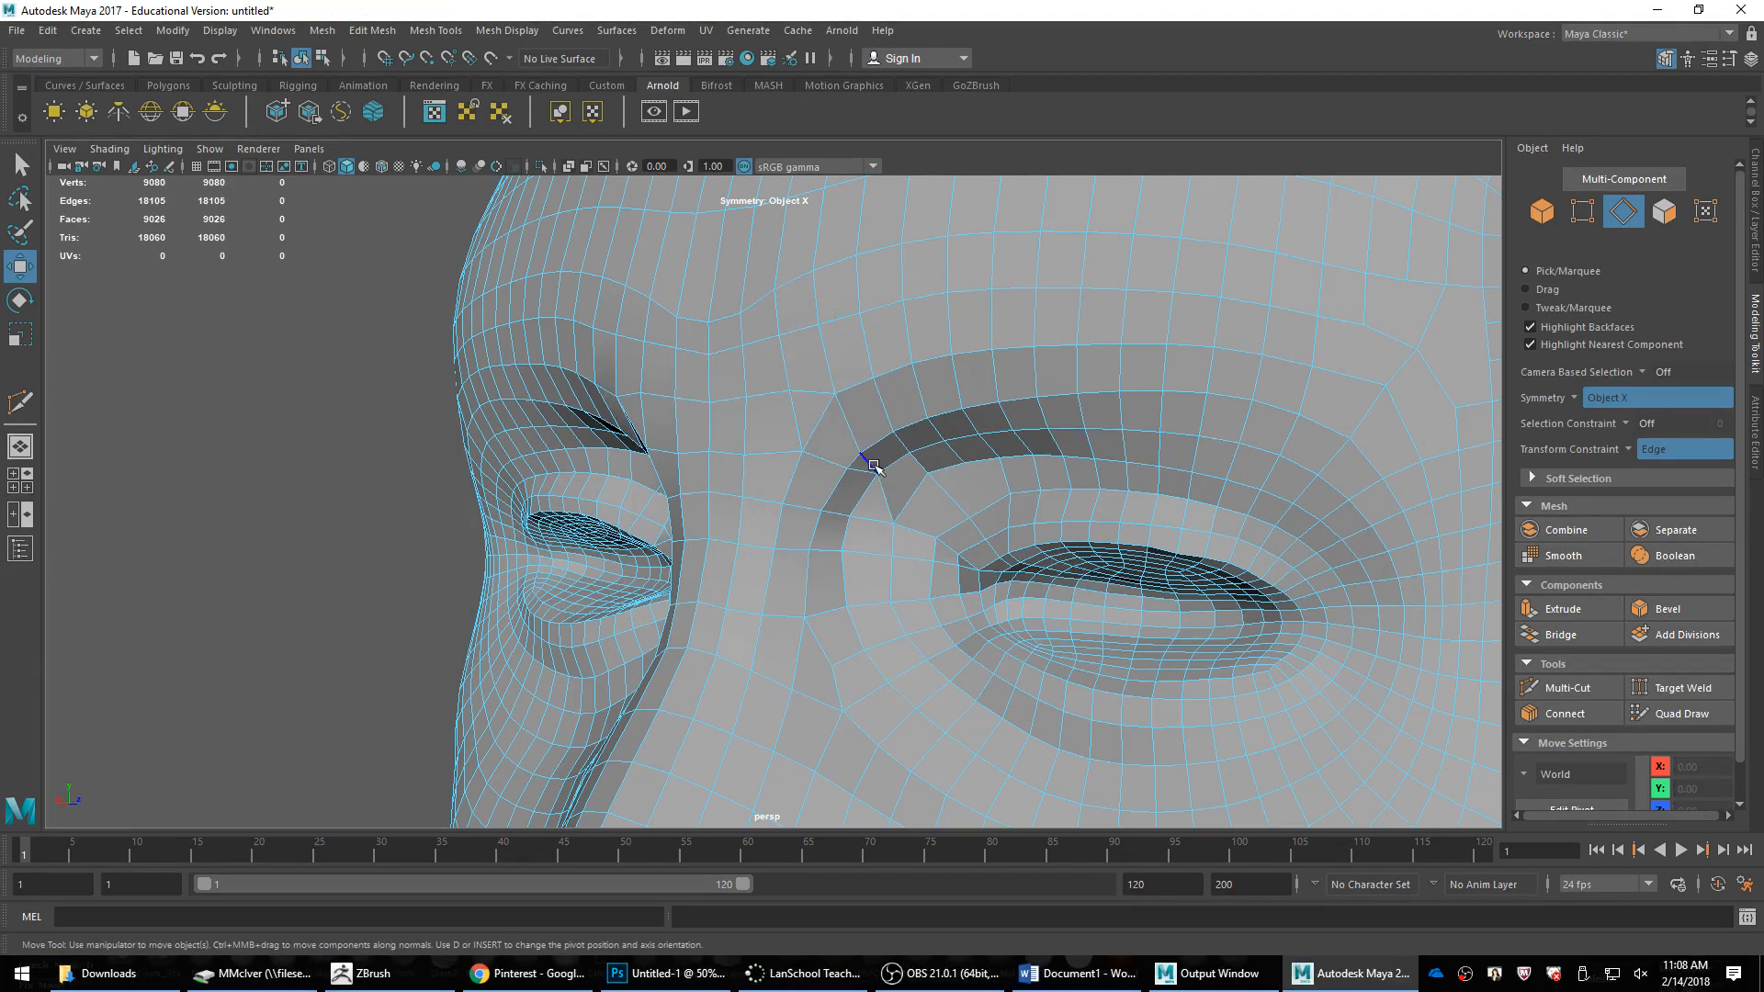
Step: Delete the mirrored redundant edge crossing the inner end of each eye socket crease
{"action": "left_click", "coordinate": [884, 497]}
{"action": "key", "text": "Delete"}
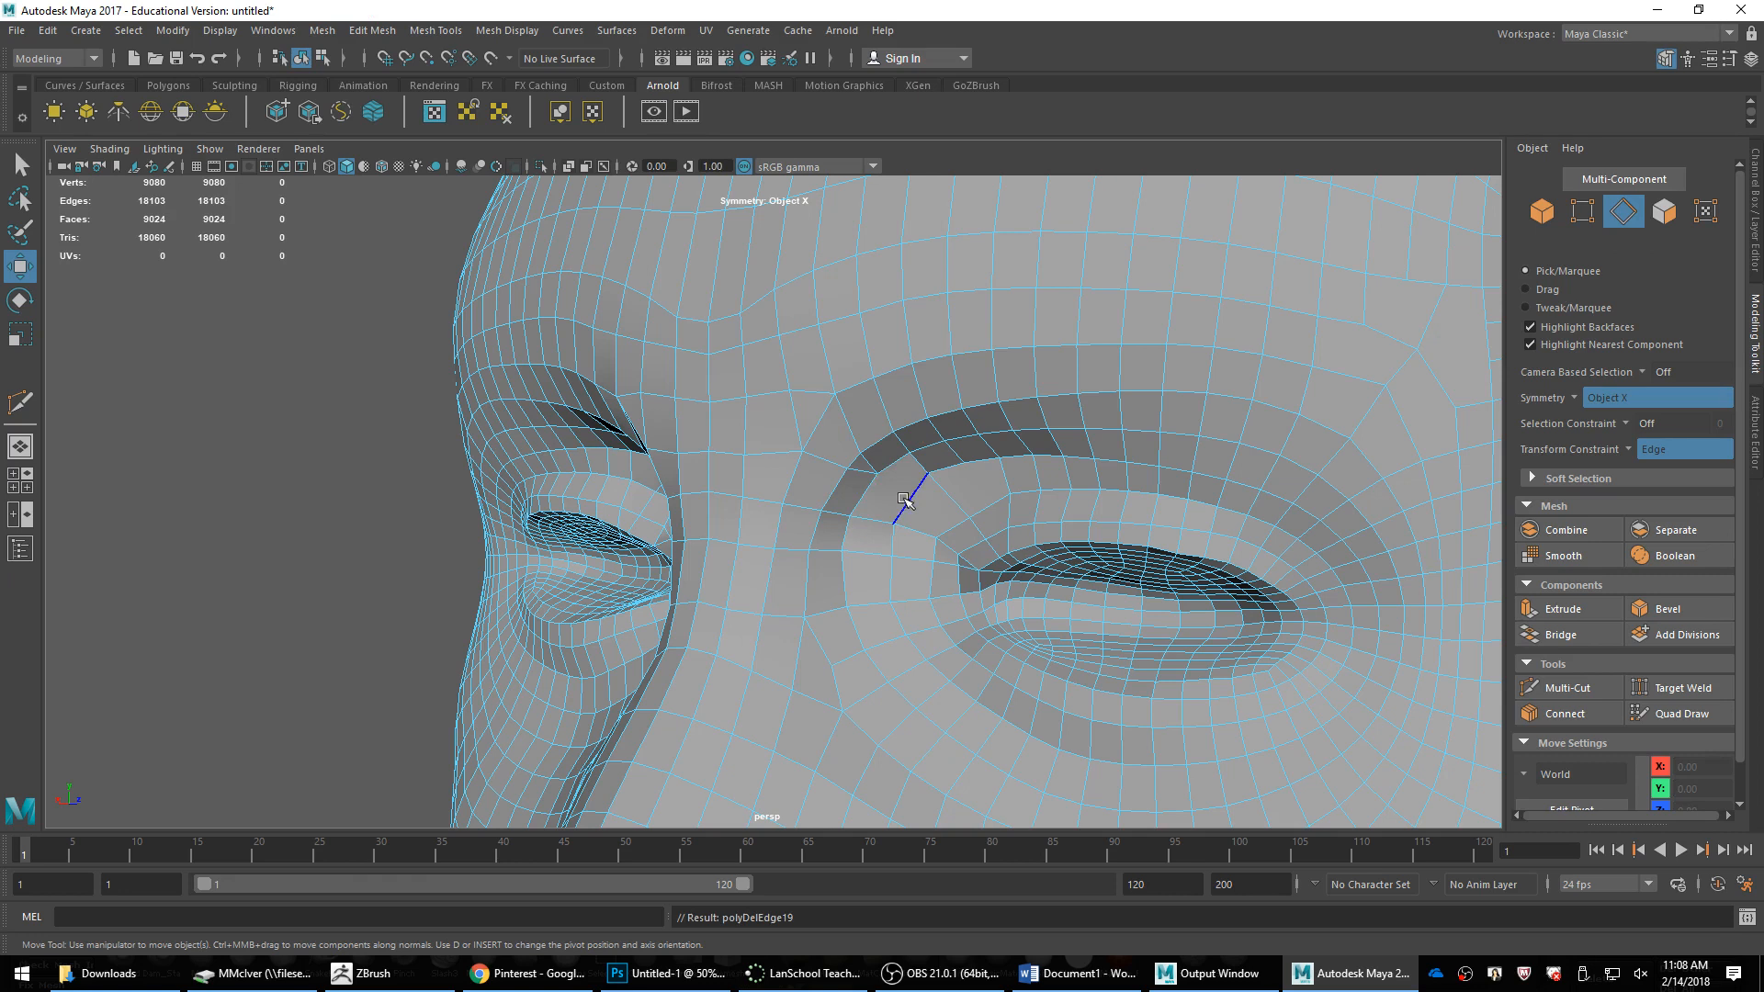
Step: Try collapsing the short mirrored edges left at the inner end of each upper eye socket crease
{"action": "left_click", "coordinate": [882, 470]}
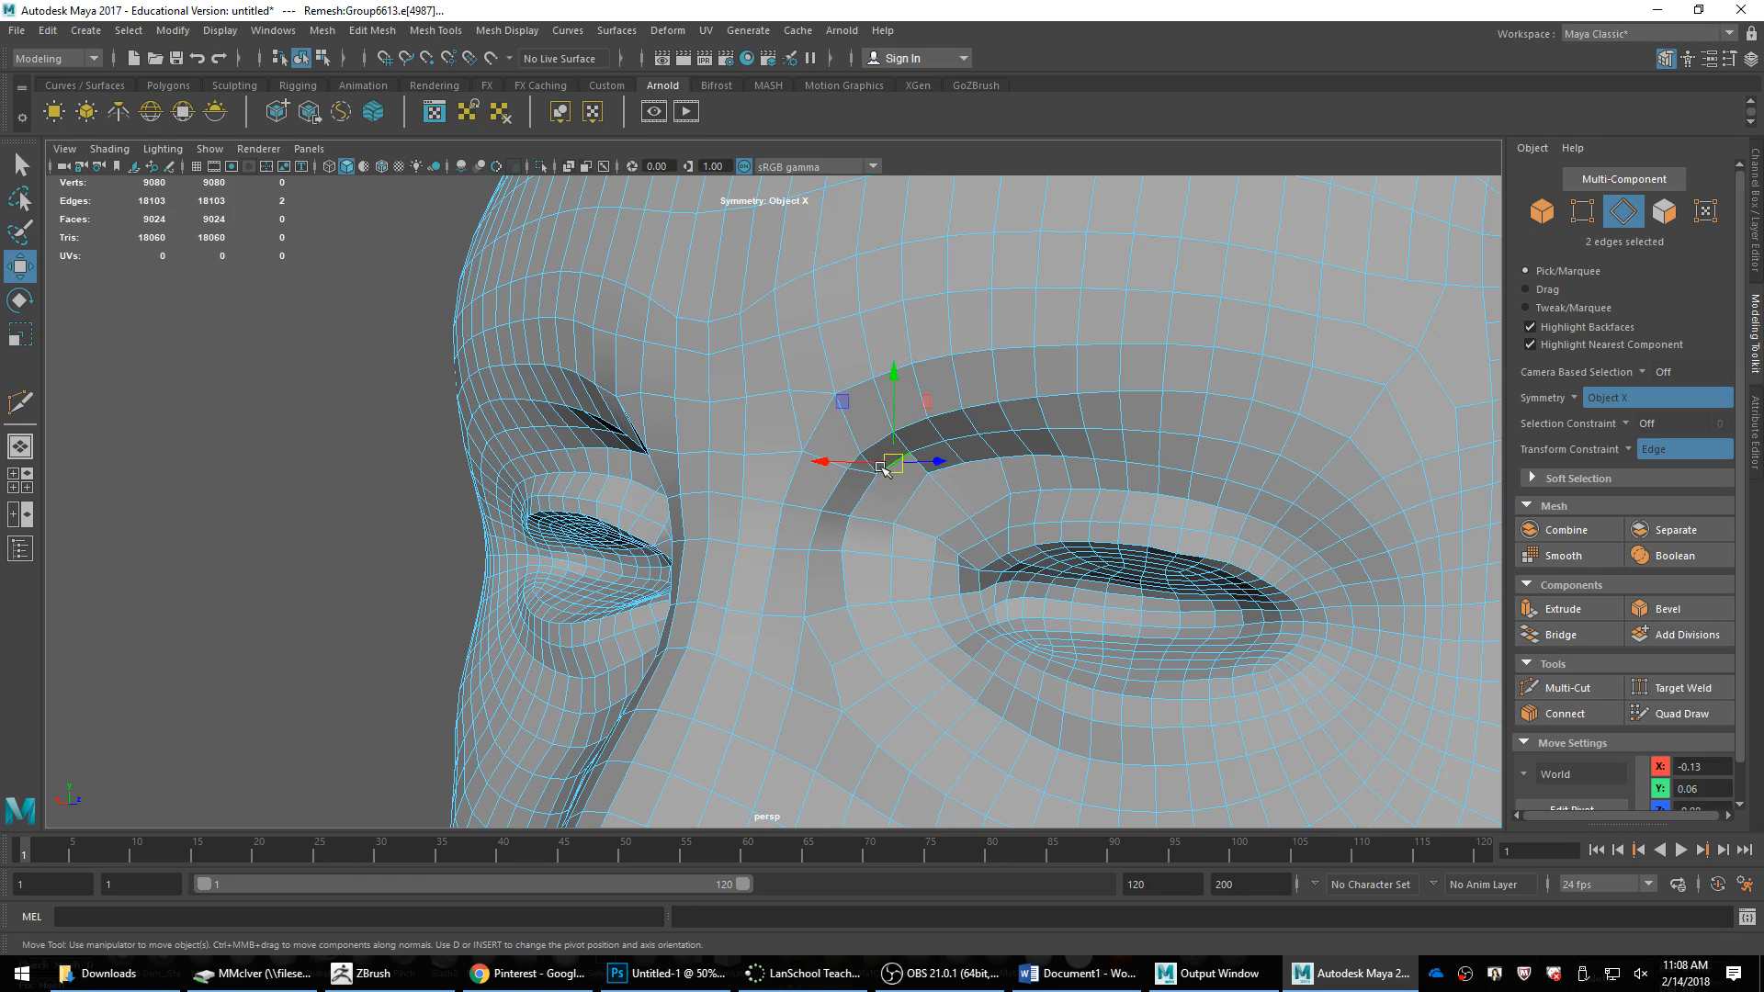
{"action": "right_click_drag", "start_coordinate": [884, 476], "coordinate": [968, 416], "text": "shift"}
{"action": "left_click", "coordinate": [877, 457]}
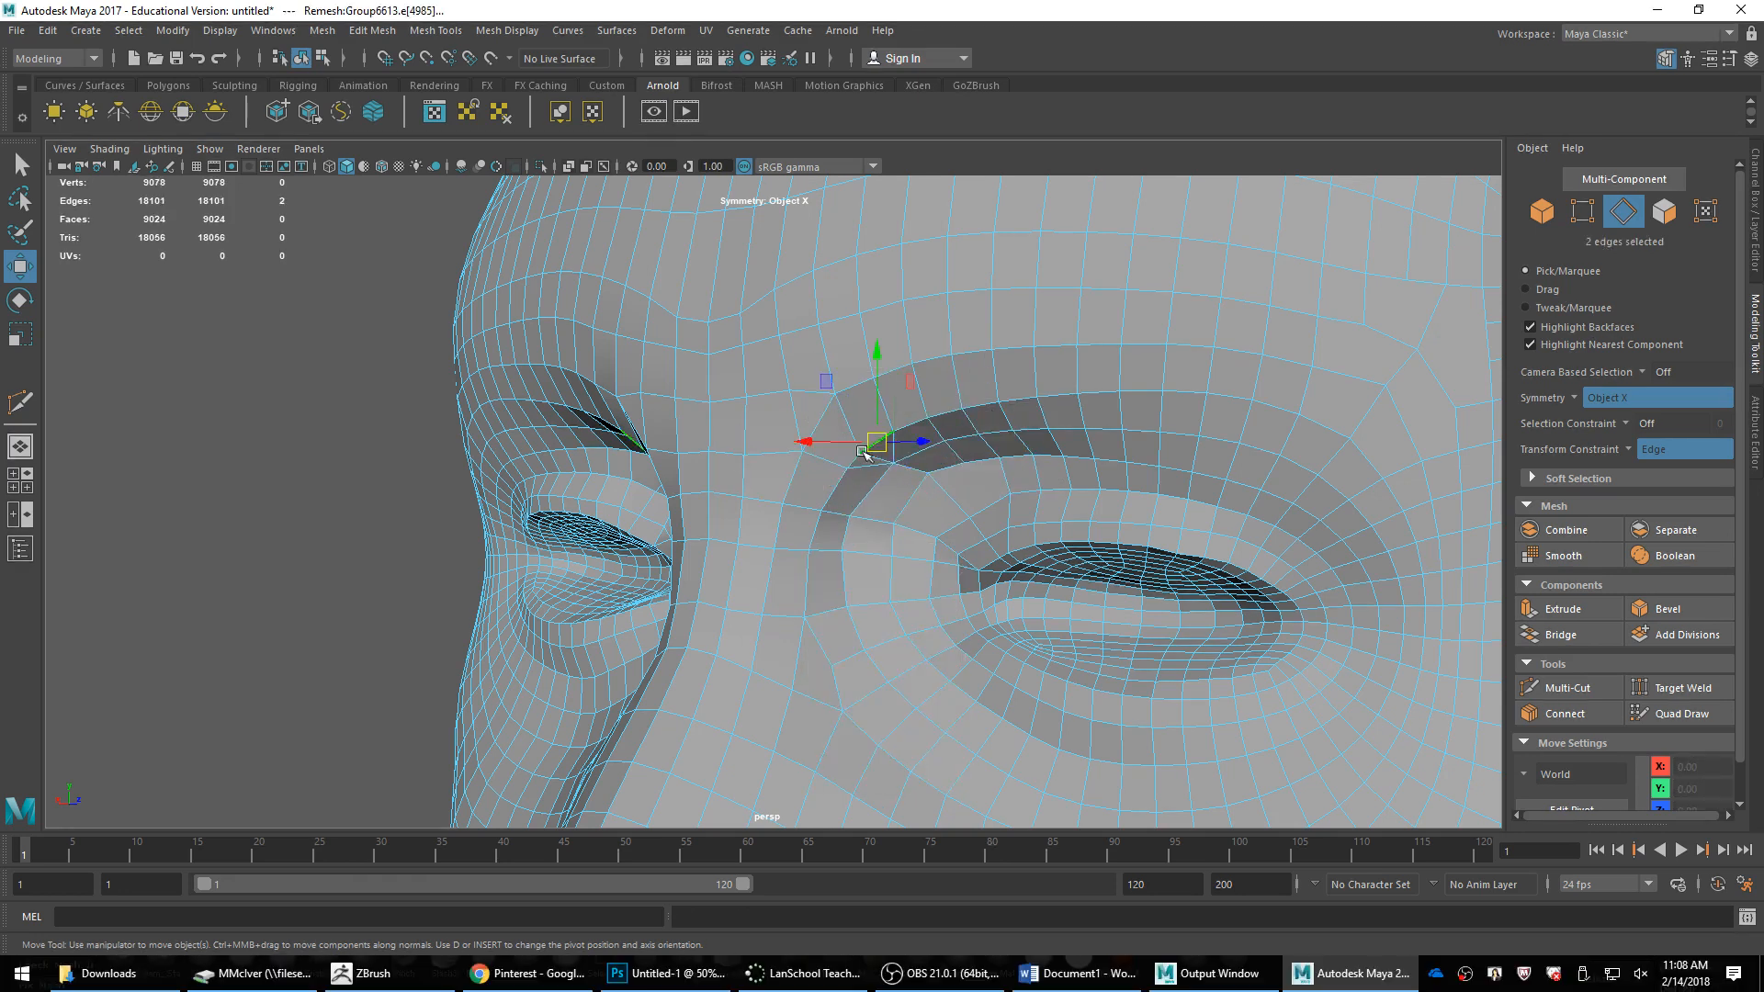
{"action": "left_click", "coordinate": [854, 464], "text": "shift"}
{"action": "key", "text": "g"}
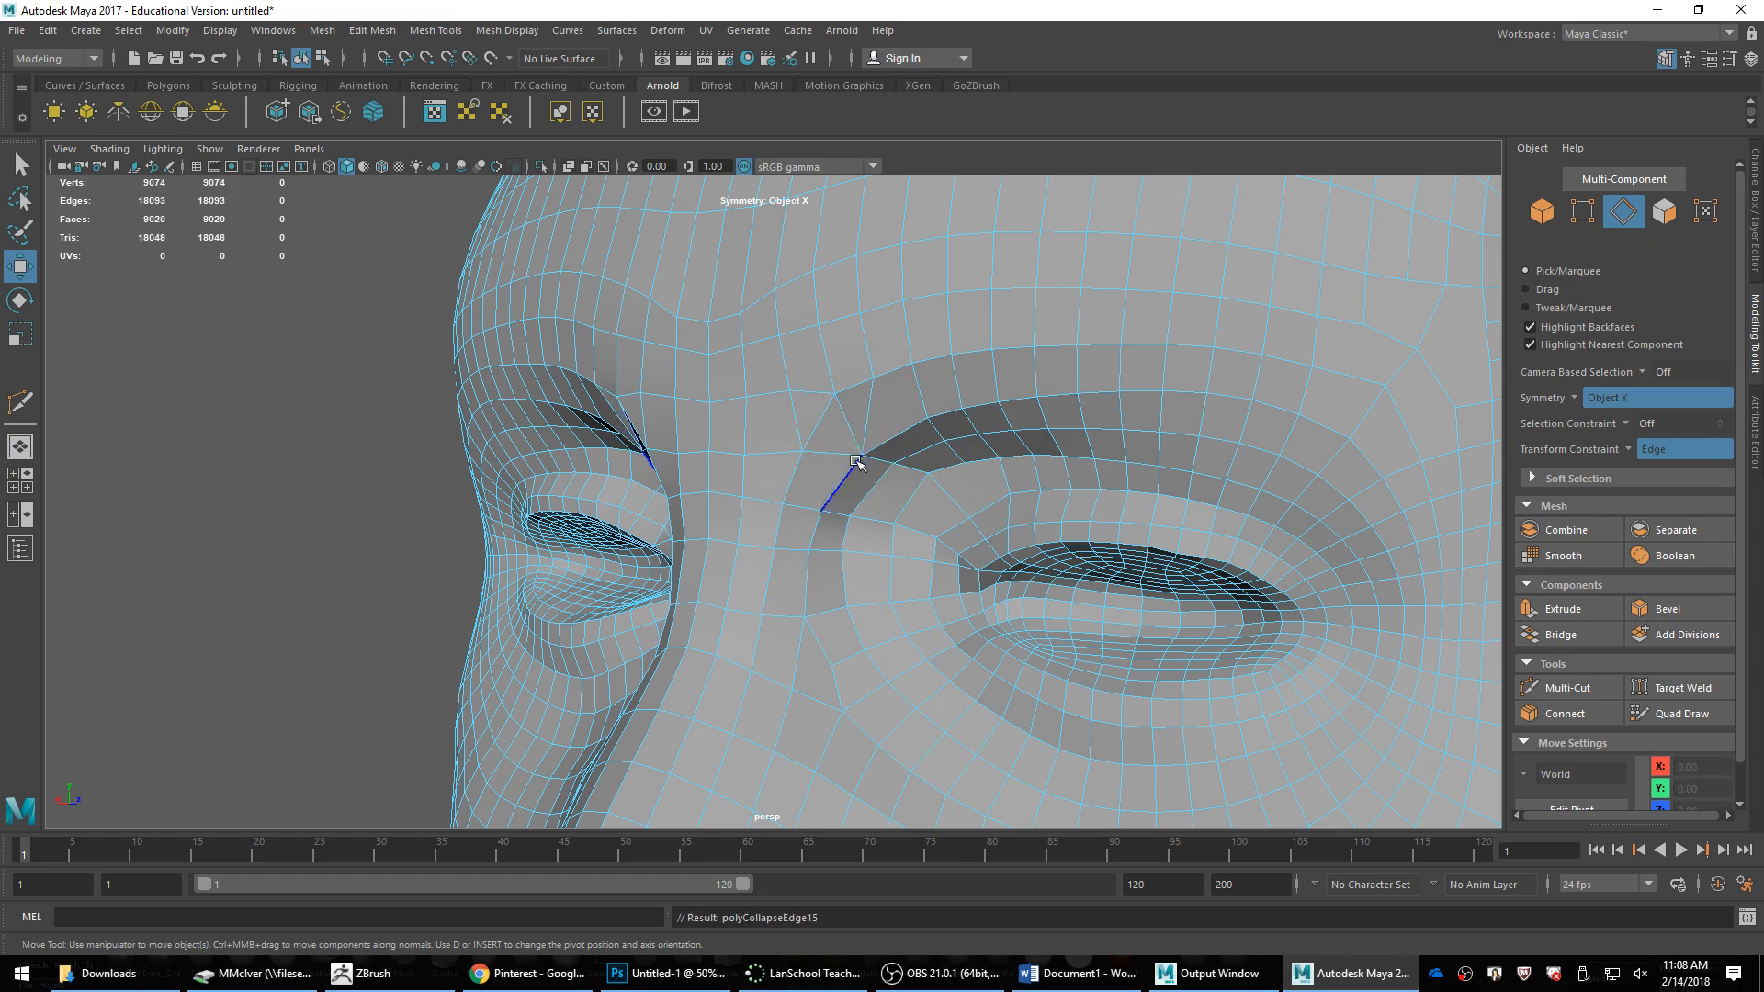
Step: Try cutting a mirrored edge line across the nose bridge between the inner brow ends, and delete the redundant edge beside it
{"action": "middle_click_drag", "start_coordinate": [855, 434], "coordinate": [942, 501], "text": "alt"}
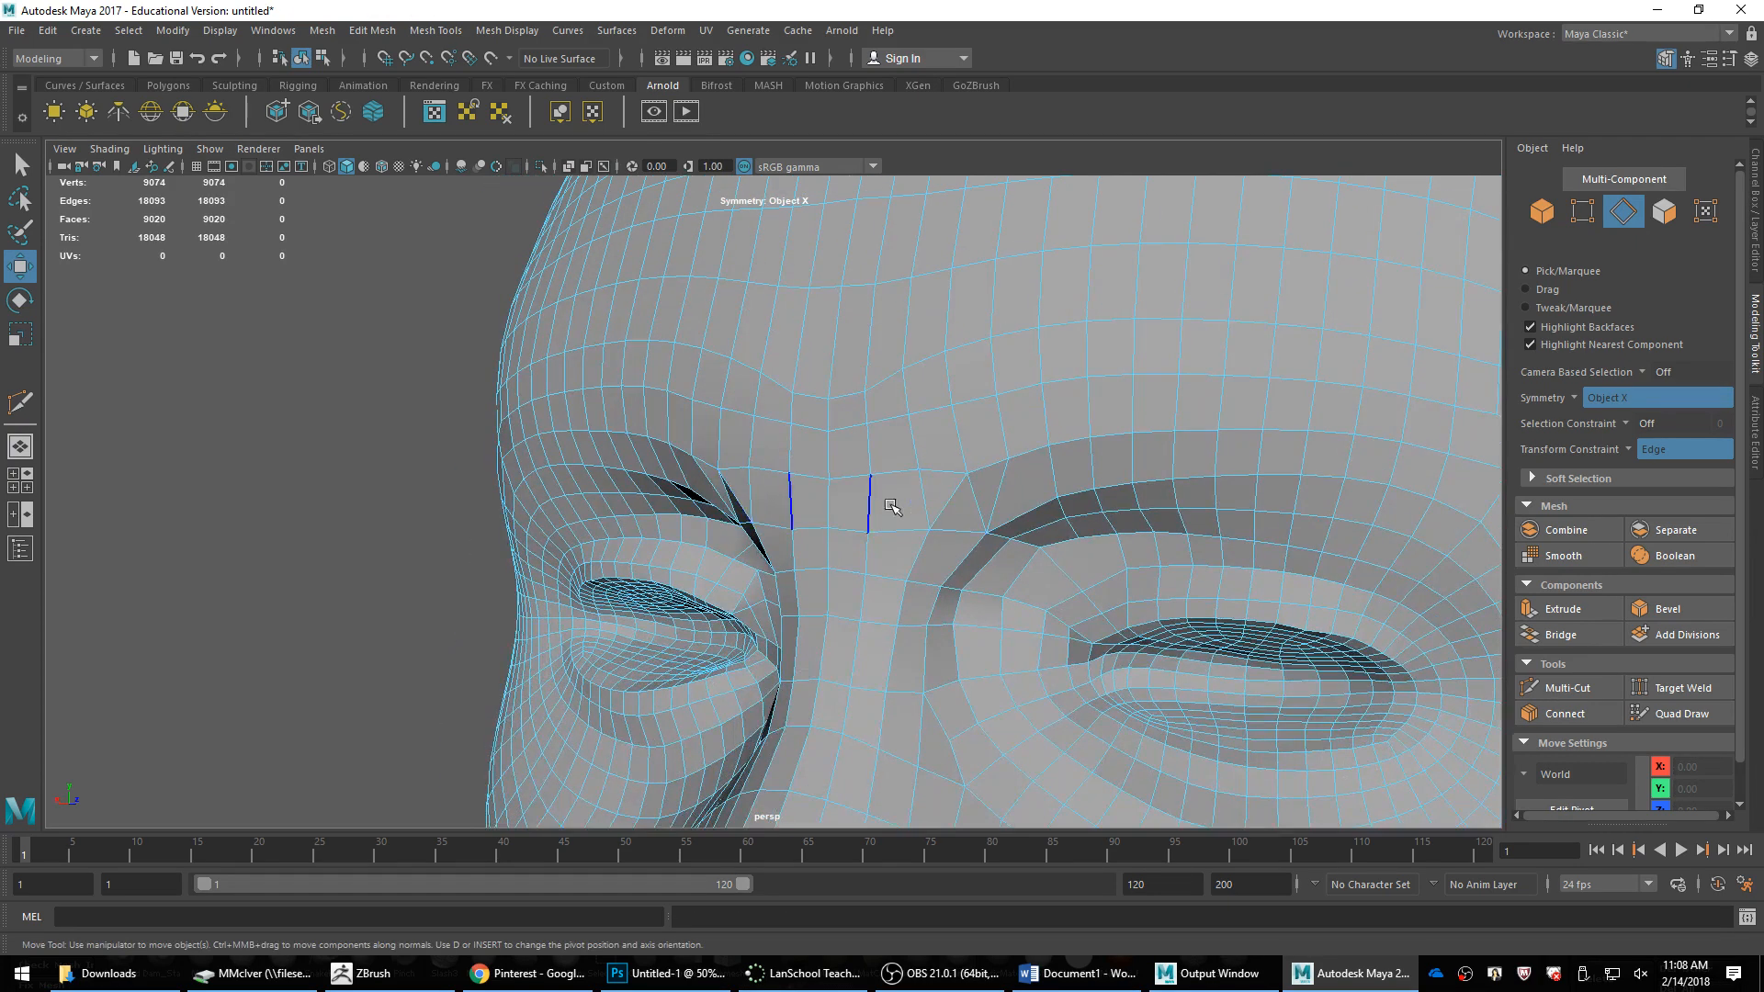
{"action": "right_click_drag", "start_coordinate": [875, 488], "coordinate": [776, 493], "text": "shift"}
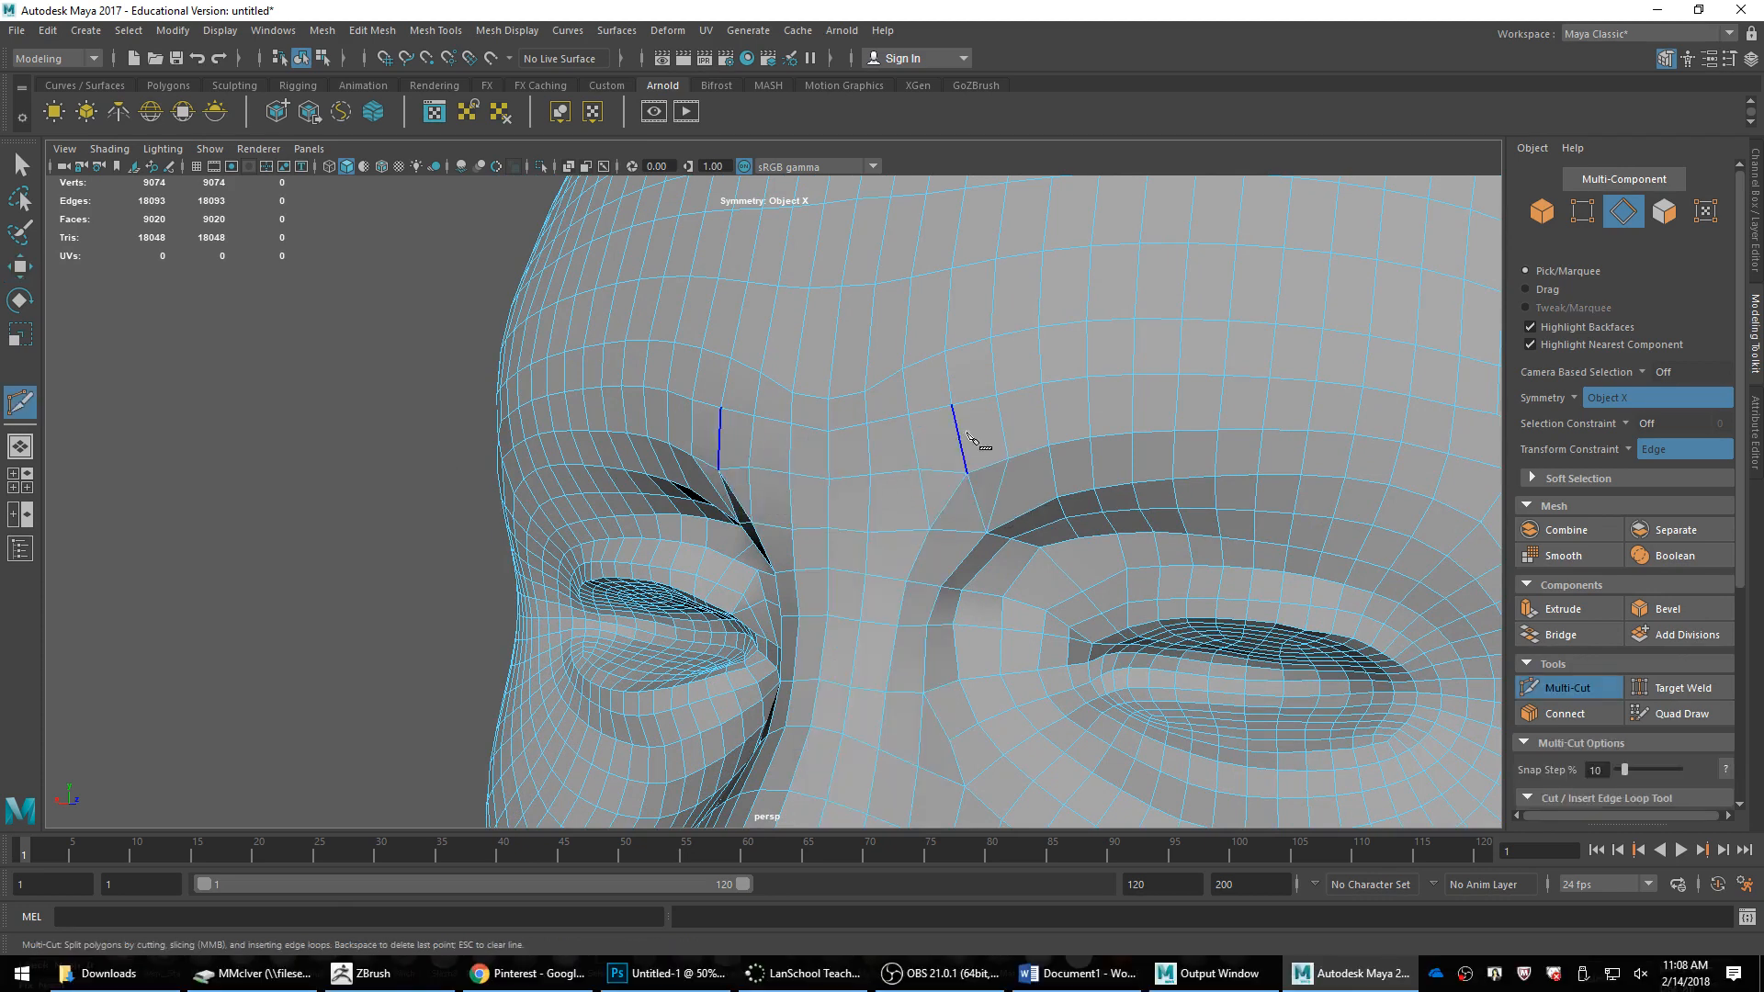
{"action": "left_click", "coordinate": [973, 502]}
{"action": "key", "text": "Return"}
{"action": "key", "text": "q"}
{"action": "left_click", "coordinate": [938, 514]}
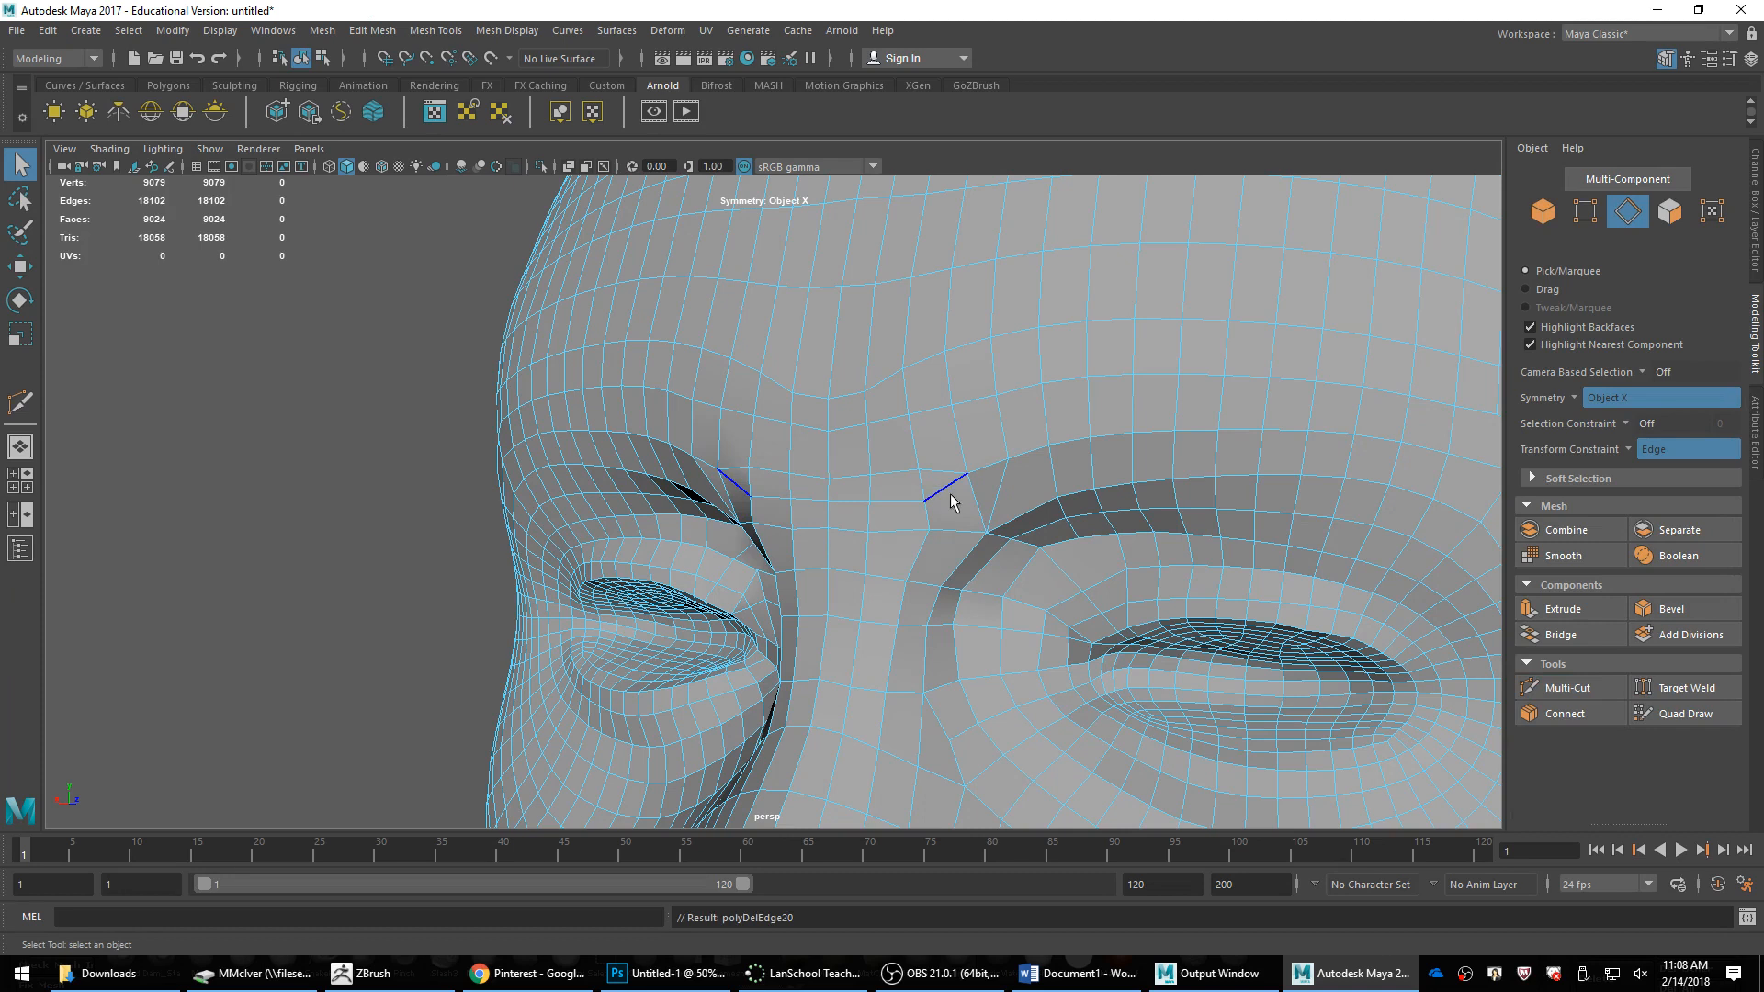
Step: Try adding a second mirrored Multi-Cut line across the nose bridge just above the previous cut
{"action": "left_click_drag", "start_coordinate": [951, 501], "coordinate": [996, 488], "text": "alt"}
{"action": "right_click_drag", "start_coordinate": [998, 481], "coordinate": [887, 476], "text": "shift"}
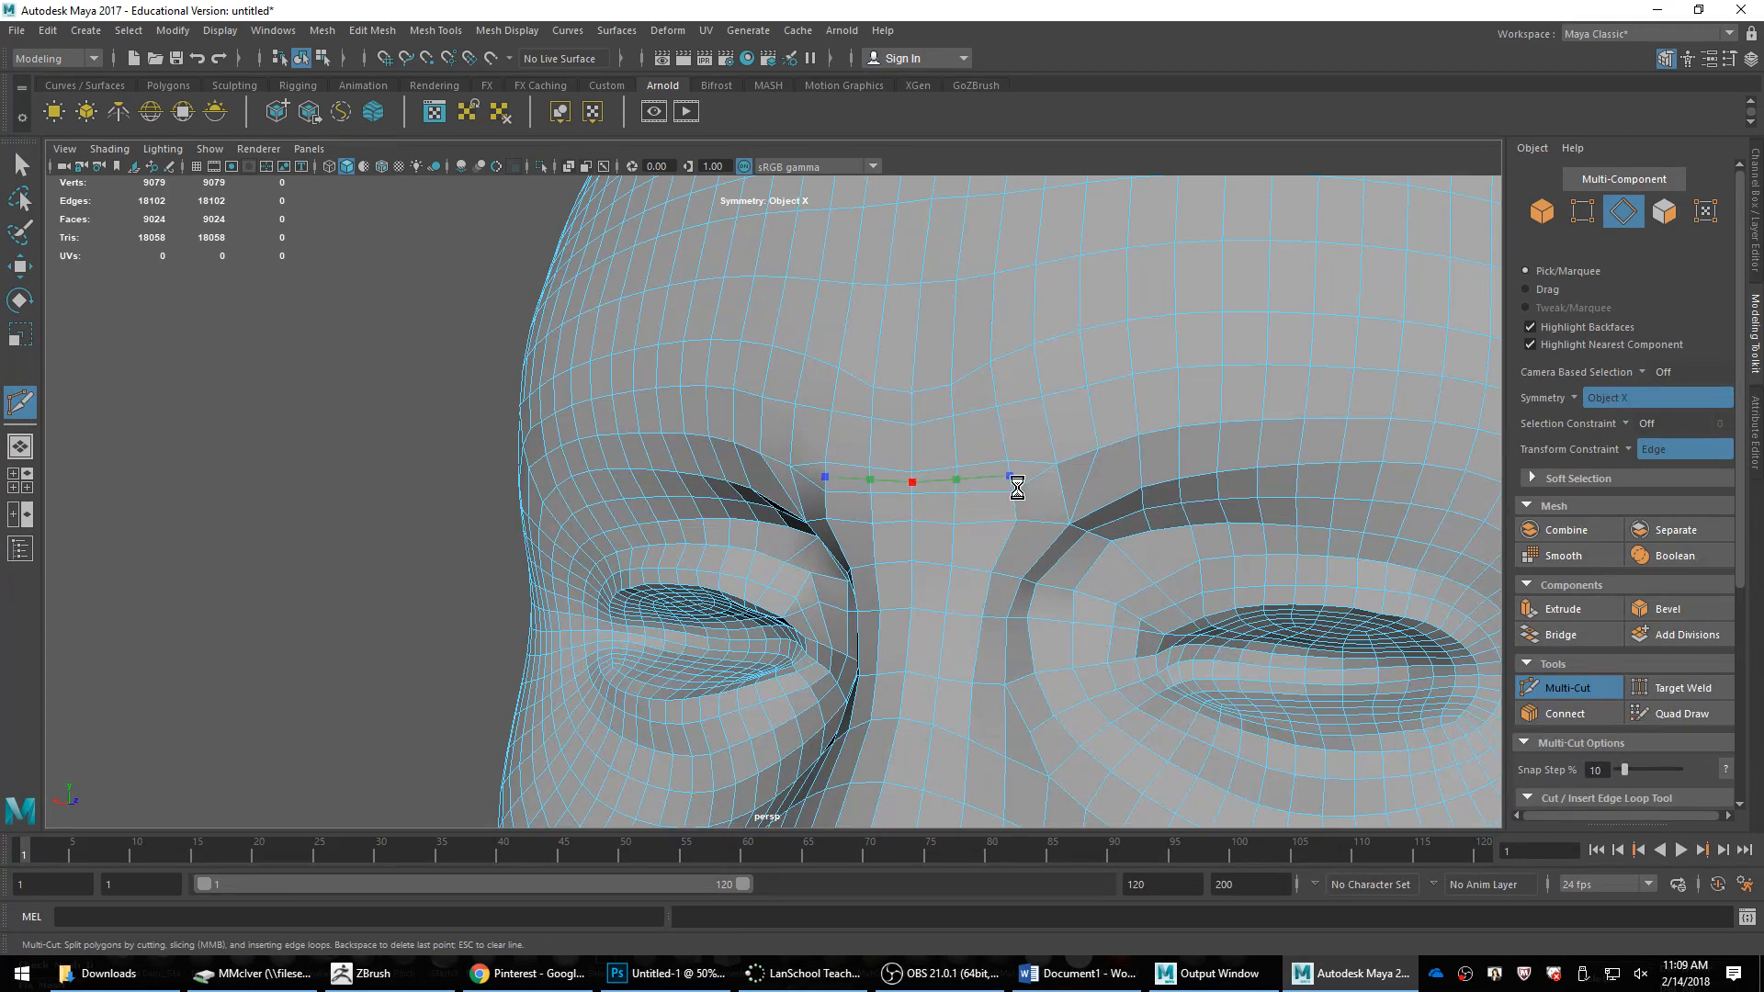
{"action": "key", "text": "w"}
Step: Try repositioning the four new edges across the nose bridge with the transform constraint set to Off
{"action": "left_click_drag", "start_coordinate": [1046, 537], "coordinate": [890, 506], "text": "alt"}
{"action": "left_click", "coordinate": [946, 505]}
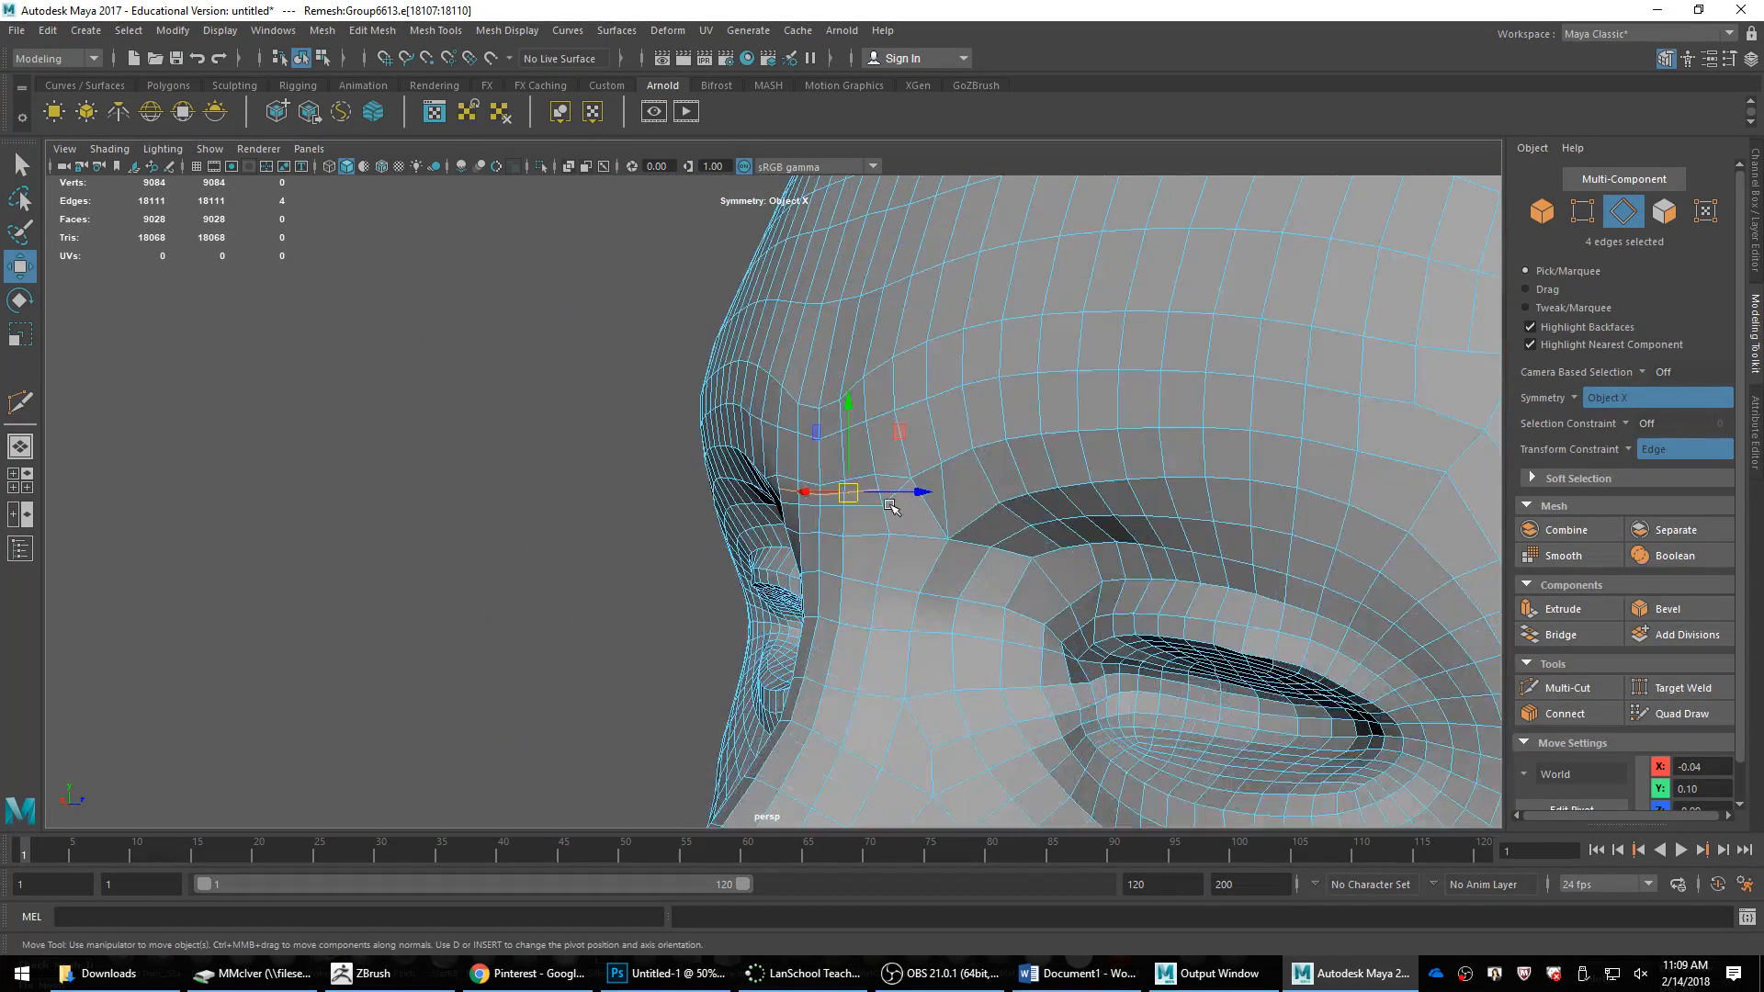
{"action": "scroll", "coordinate": [889, 504], "scroll_direction": "up", "scroll_amount": 3}
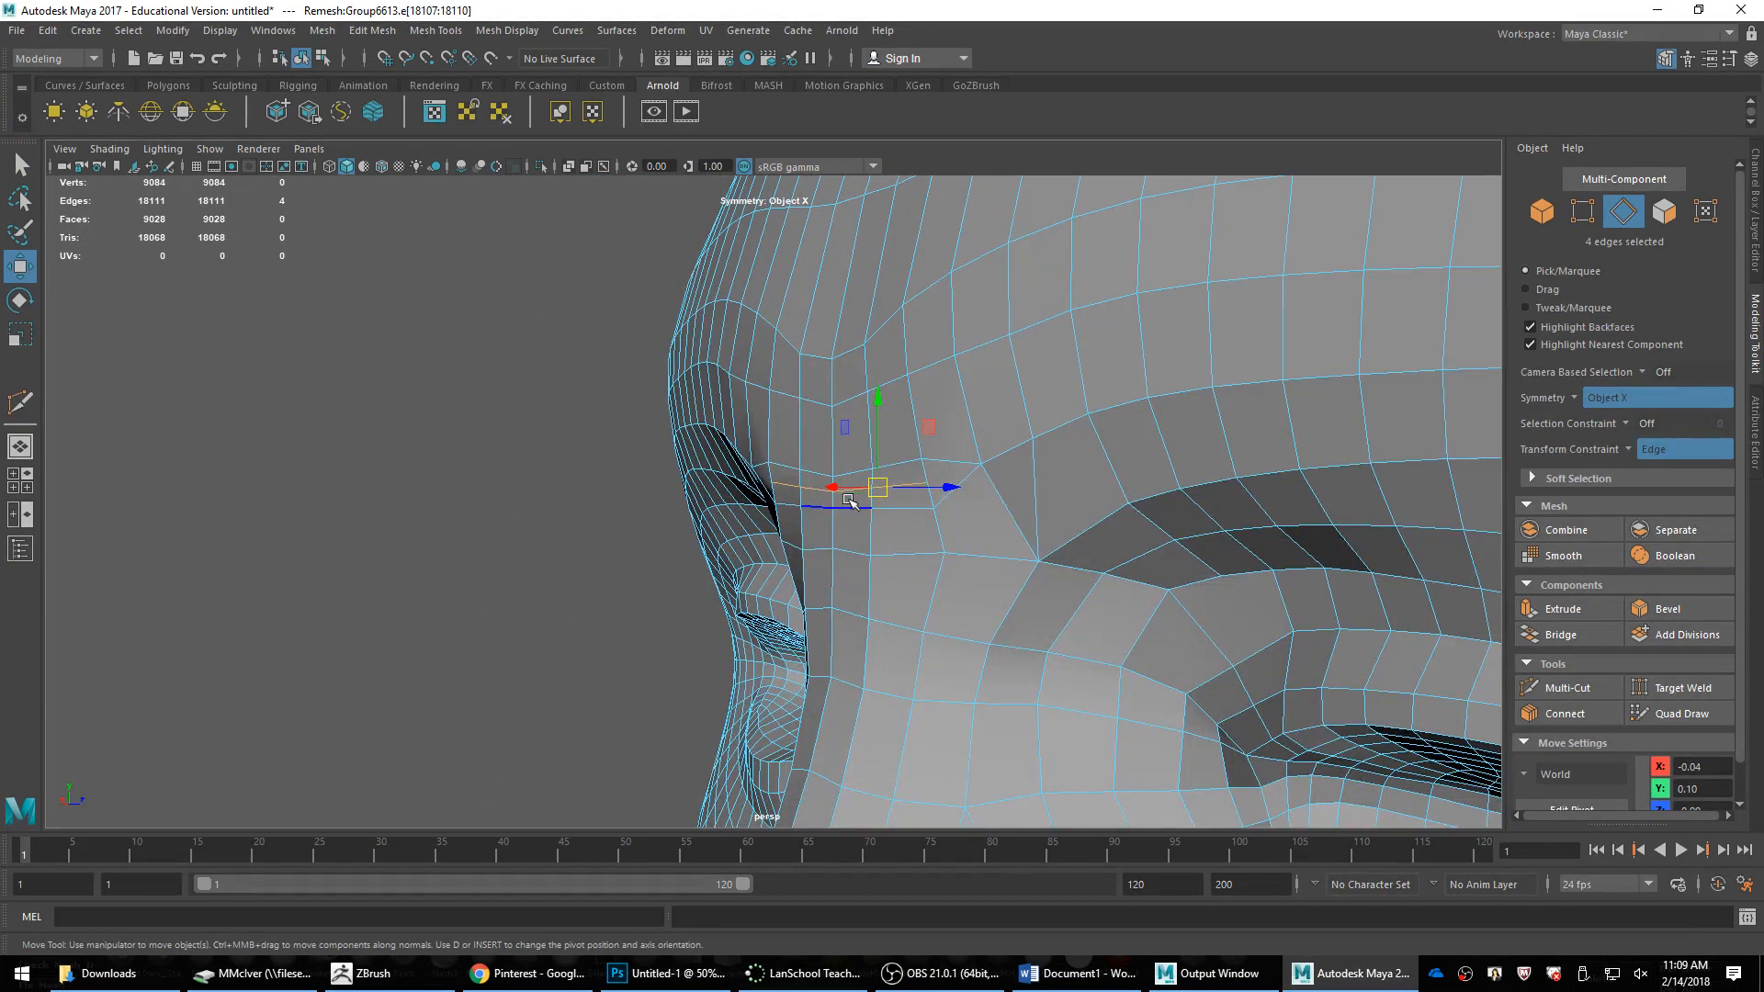
{"action": "middle_click_drag", "start_coordinate": [850, 501], "coordinate": [838, 487], "text": "shift"}
{"action": "key", "text": "ctrl+z"}
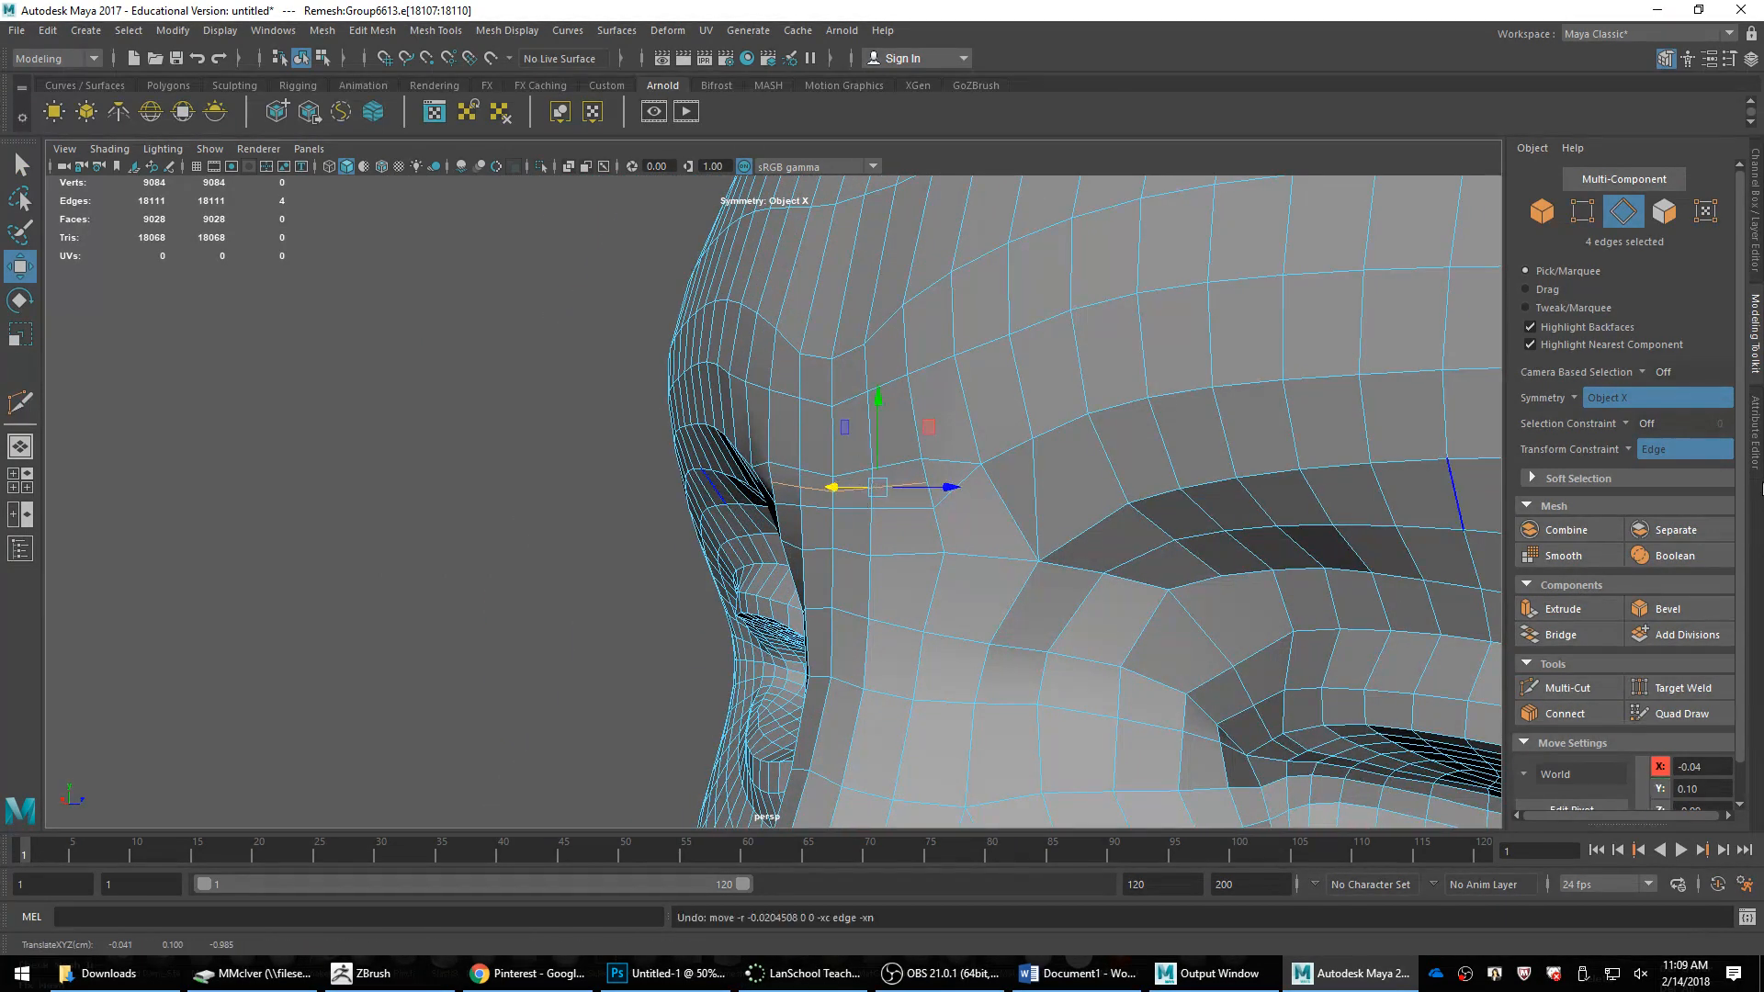
{"action": "left_click", "coordinate": [1628, 449]}
{"action": "left_click", "coordinate": [1644, 459]}
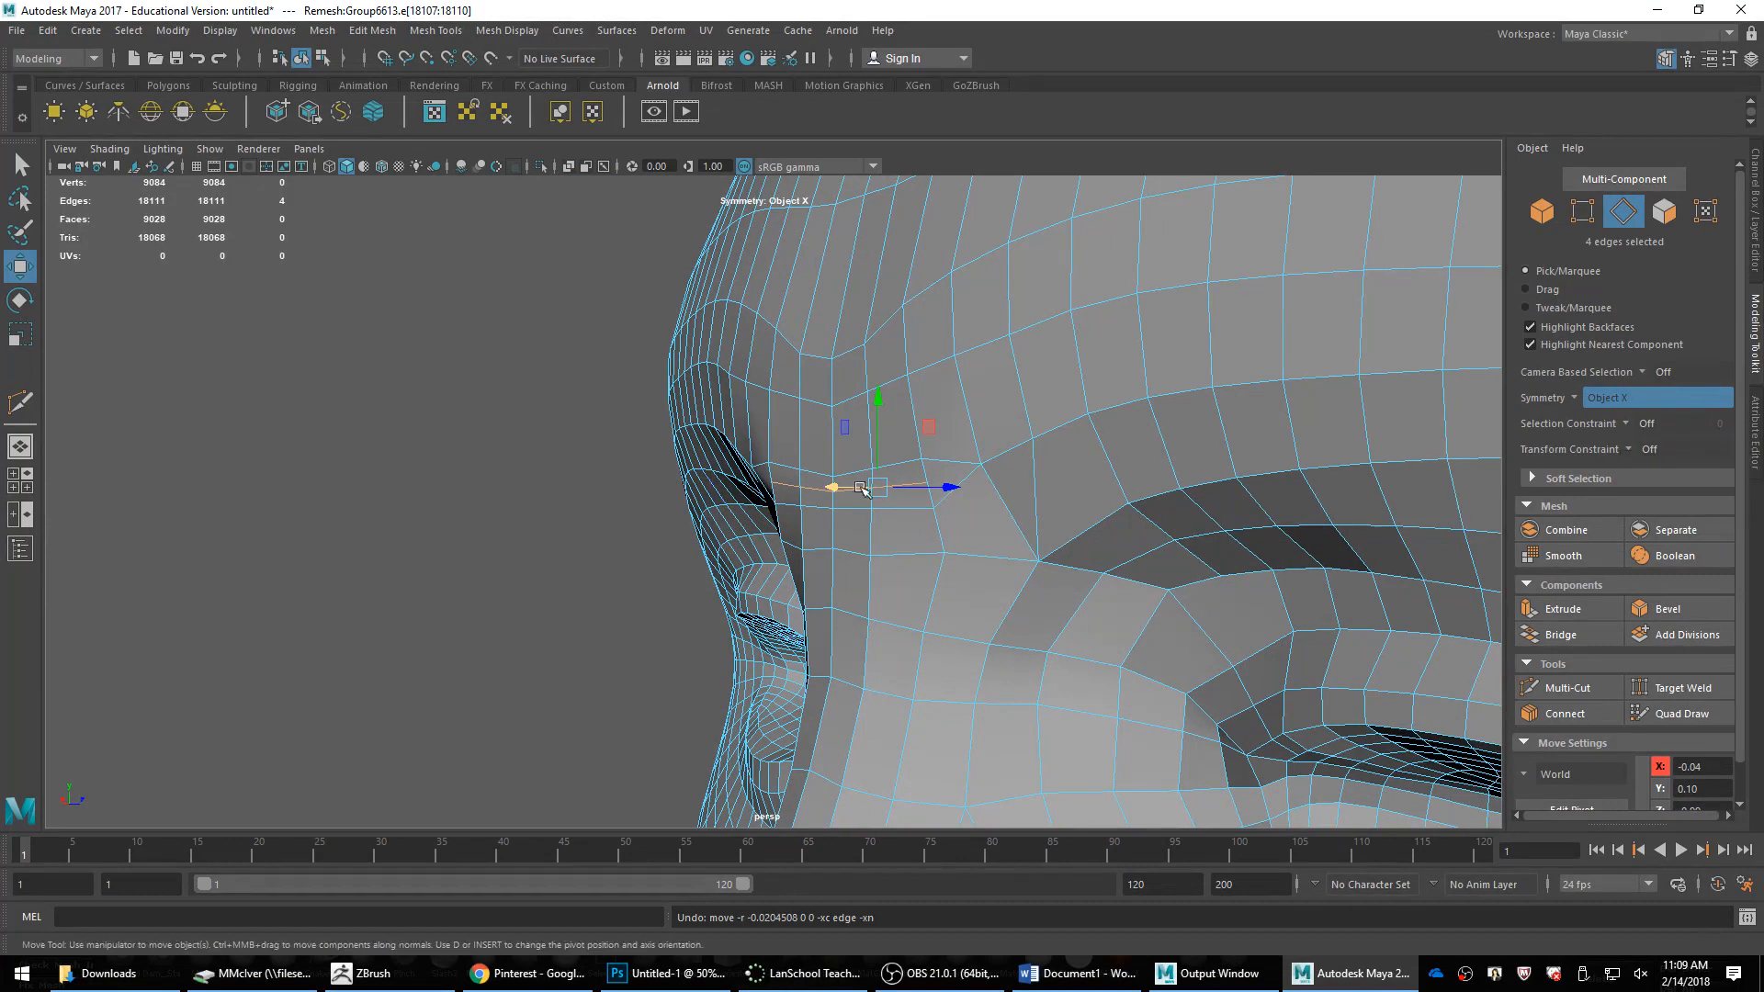
{"action": "middle_click_drag", "start_coordinate": [862, 489], "coordinate": [846, 492], "text": "shift"}
{"action": "left_click_drag", "start_coordinate": [1038, 516], "coordinate": [960, 520], "text": "alt"}
{"action": "middle_click_drag", "start_coordinate": [961, 520], "coordinate": [1016, 515], "text": "alt"}
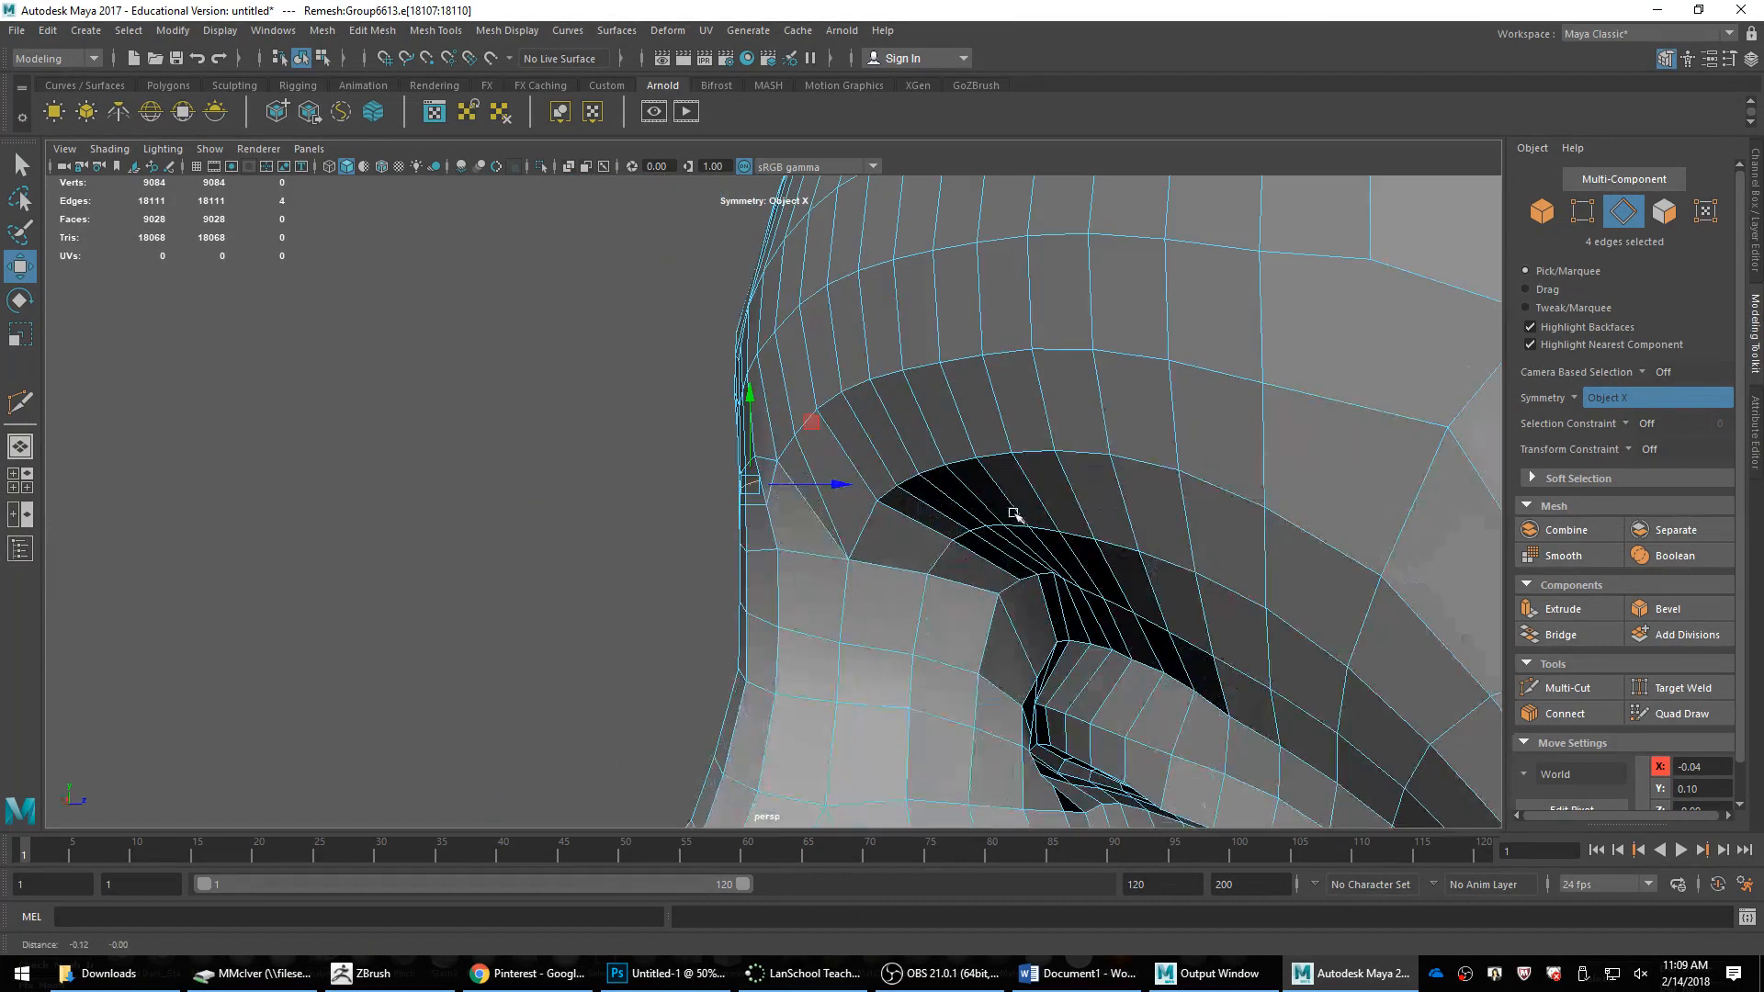
{"action": "left_click_drag", "start_coordinate": [819, 487], "coordinate": [832, 486]}
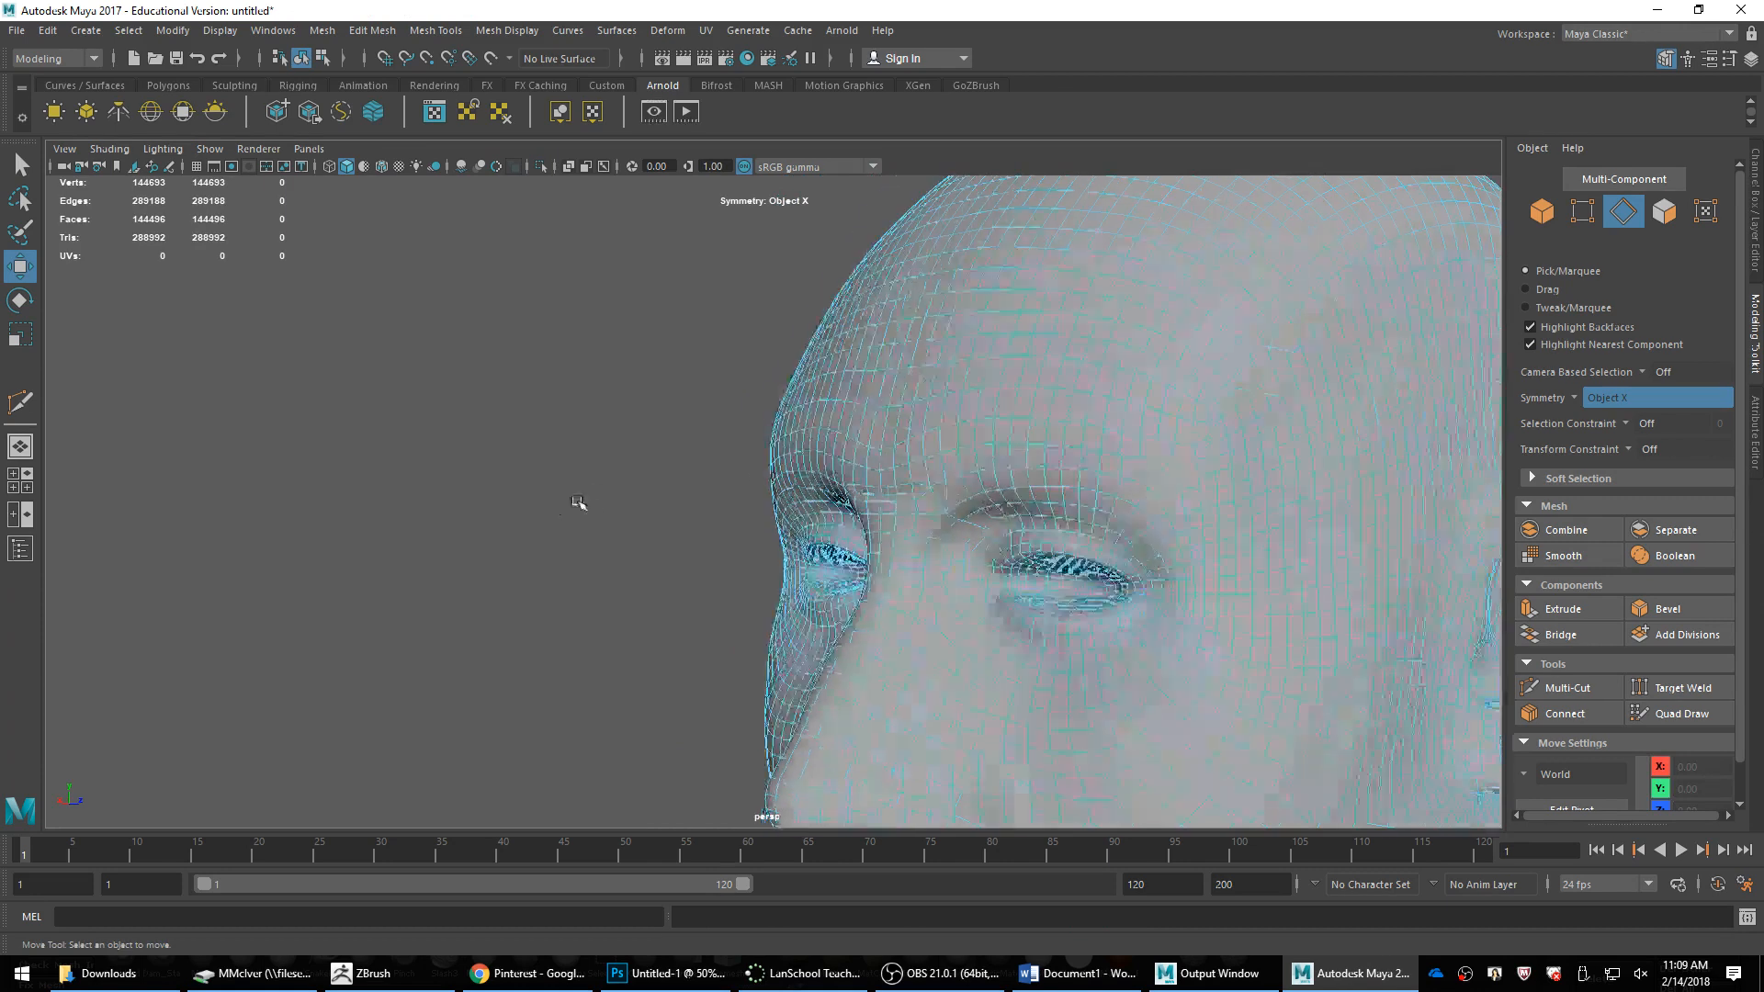
Step: Switch to object mode and examine the smoothed surface between the brows for creasing
{"action": "right_click_drag", "start_coordinate": [597, 496], "coordinate": [660, 404]}
{"action": "left_click", "coordinate": [643, 460]}
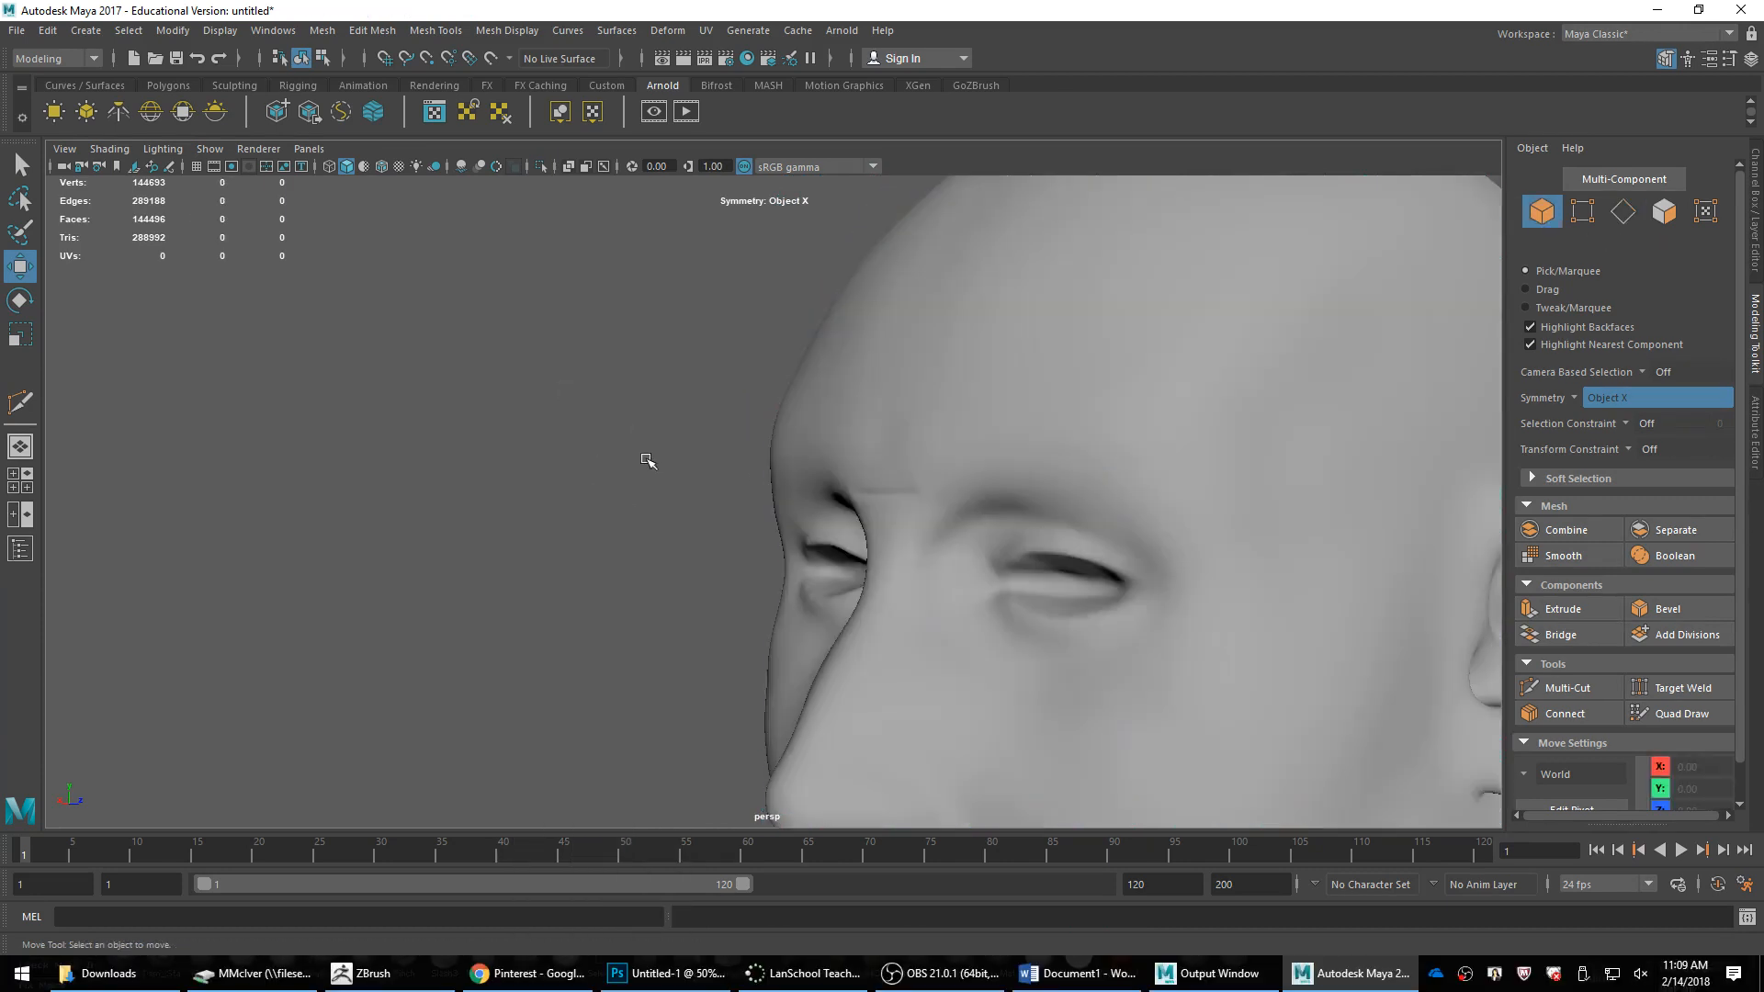
{"action": "left_click_drag", "start_coordinate": [648, 460], "coordinate": [740, 472], "text": "alt"}
{"action": "right_click_drag", "start_coordinate": [740, 472], "coordinate": [1043, 484], "text": "alt"}
{"action": "left_click", "coordinate": [1046, 482]}
Step: Undo the edge moves, the cuts across the nose bridge and the collapses at the inner eye socket creases
{"action": "key", "text": "ctrl+z"}
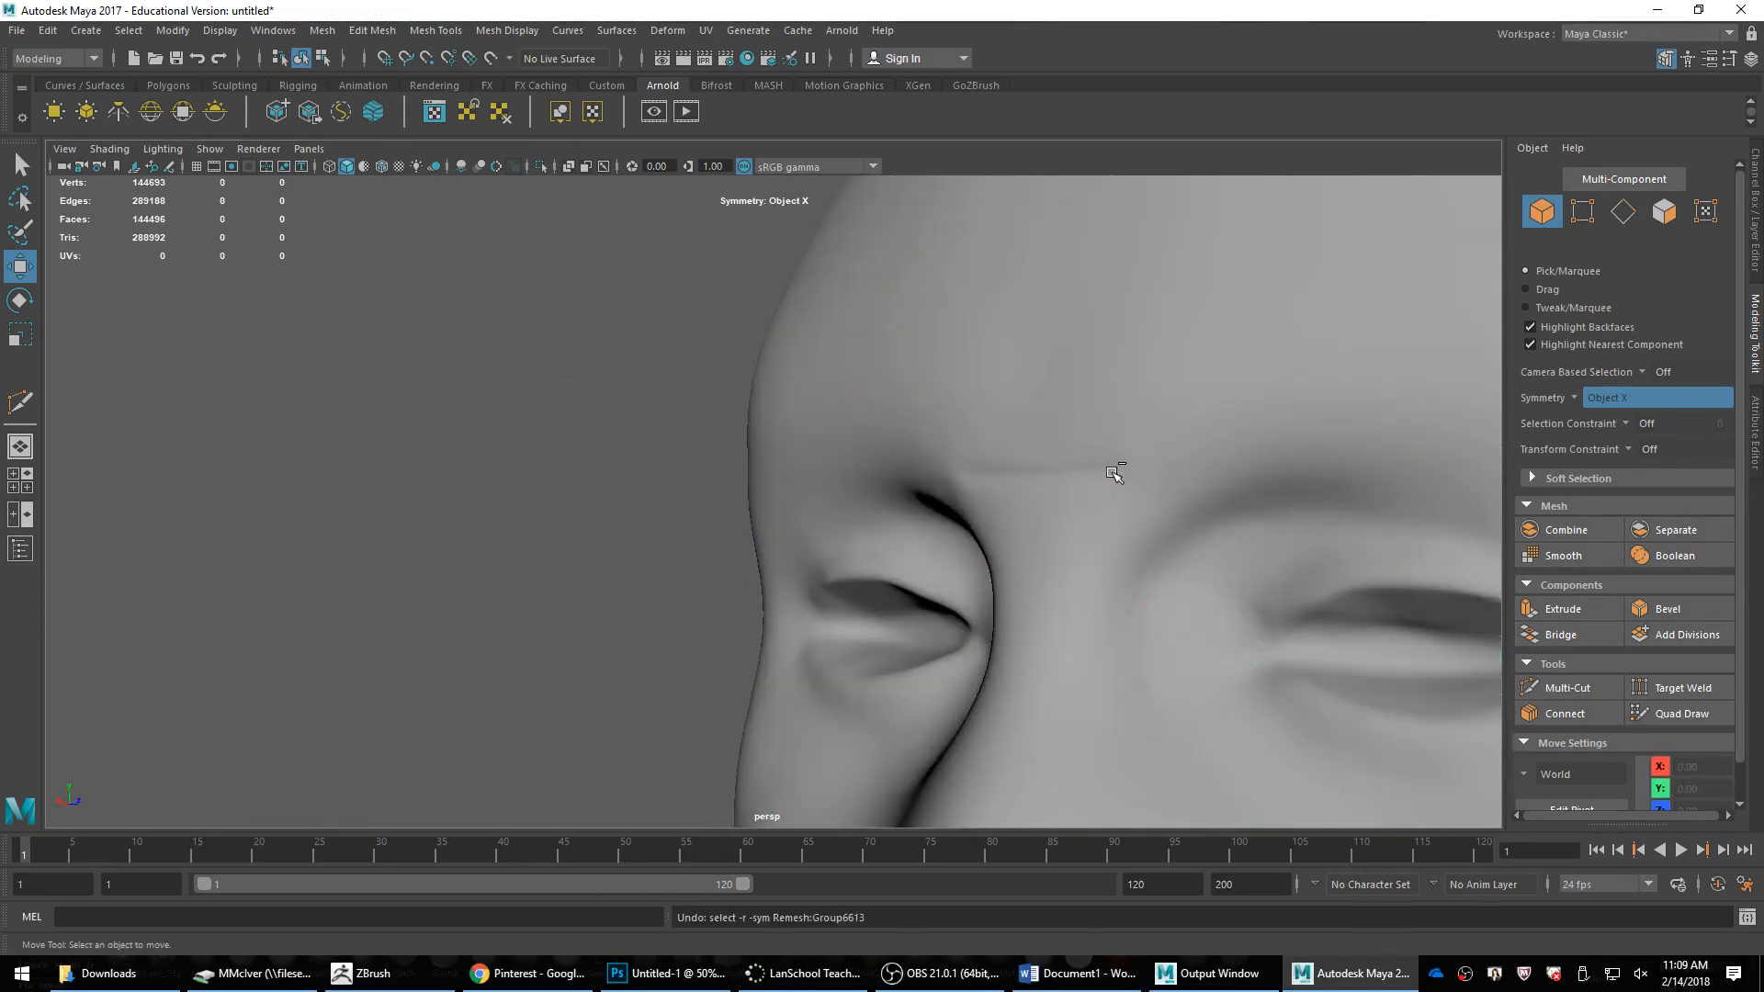
{"action": "key", "text": "ctrl+z"}
{"action": "key", "text": "ctrl+z"}
{"action": "key", "text": "ctrl+z"}
{"action": "key", "text": "ctrl+z"}
{"action": "key", "text": "ctrl+z"}
{"action": "key", "text": "ctrl+z"}
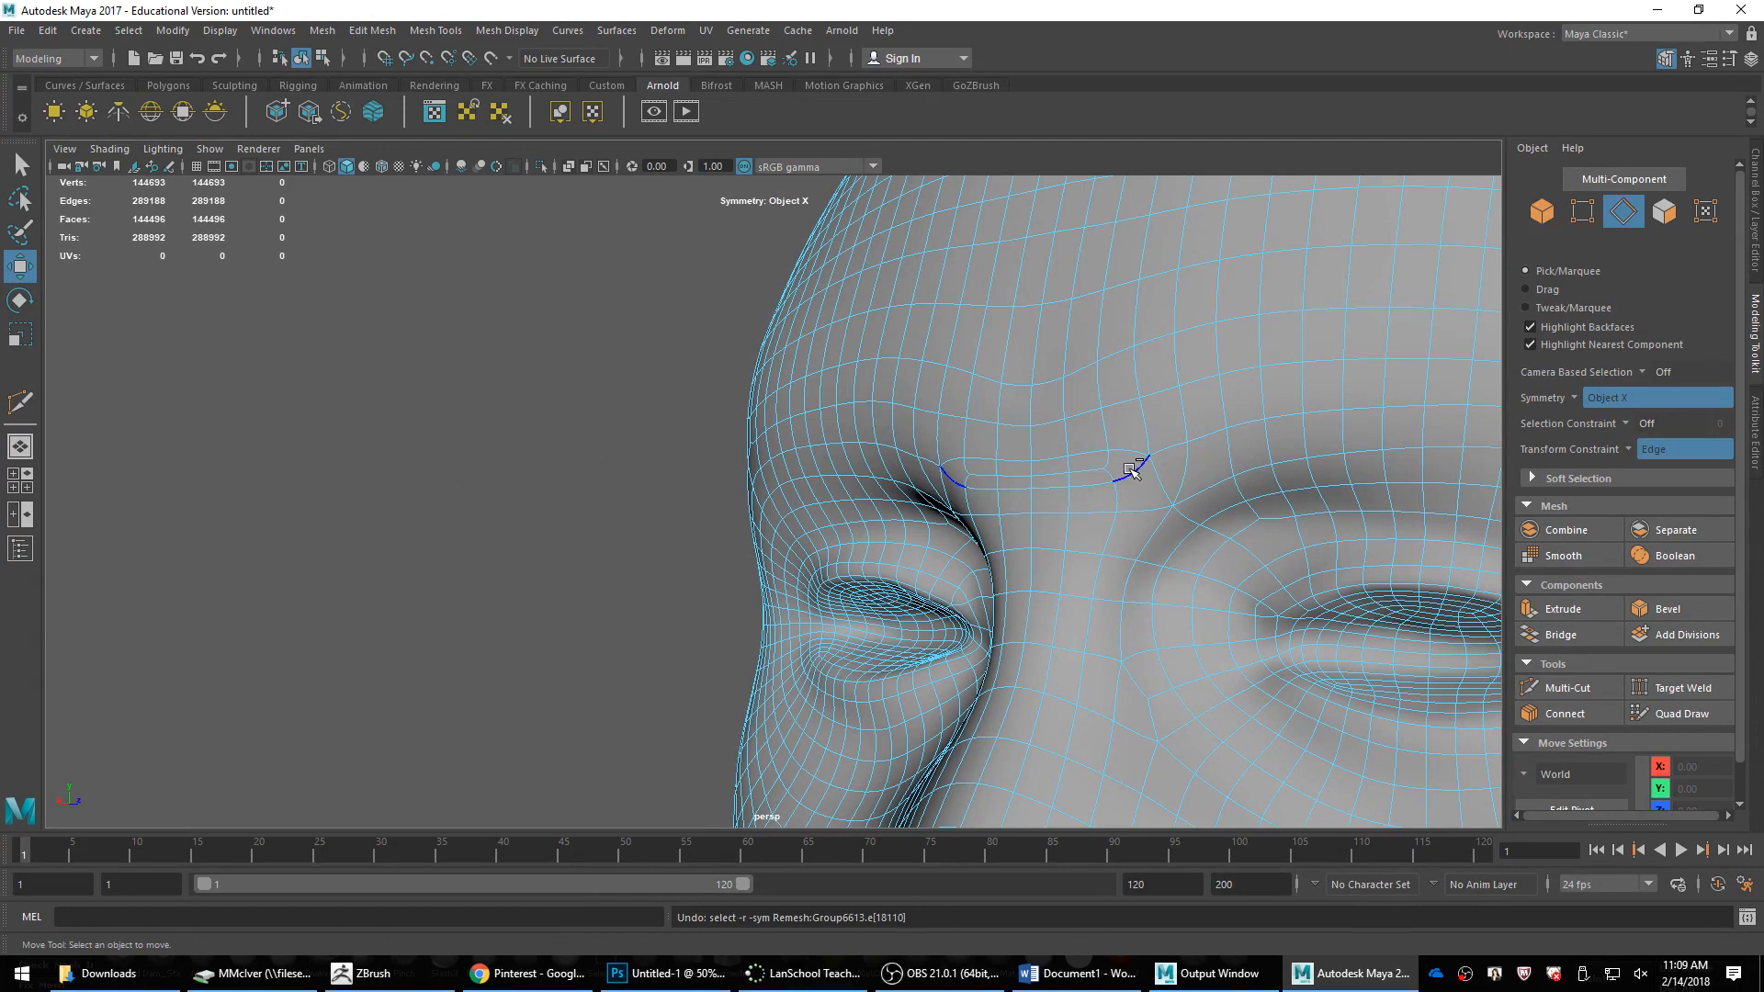
{"action": "key", "text": "ctrl+z"}
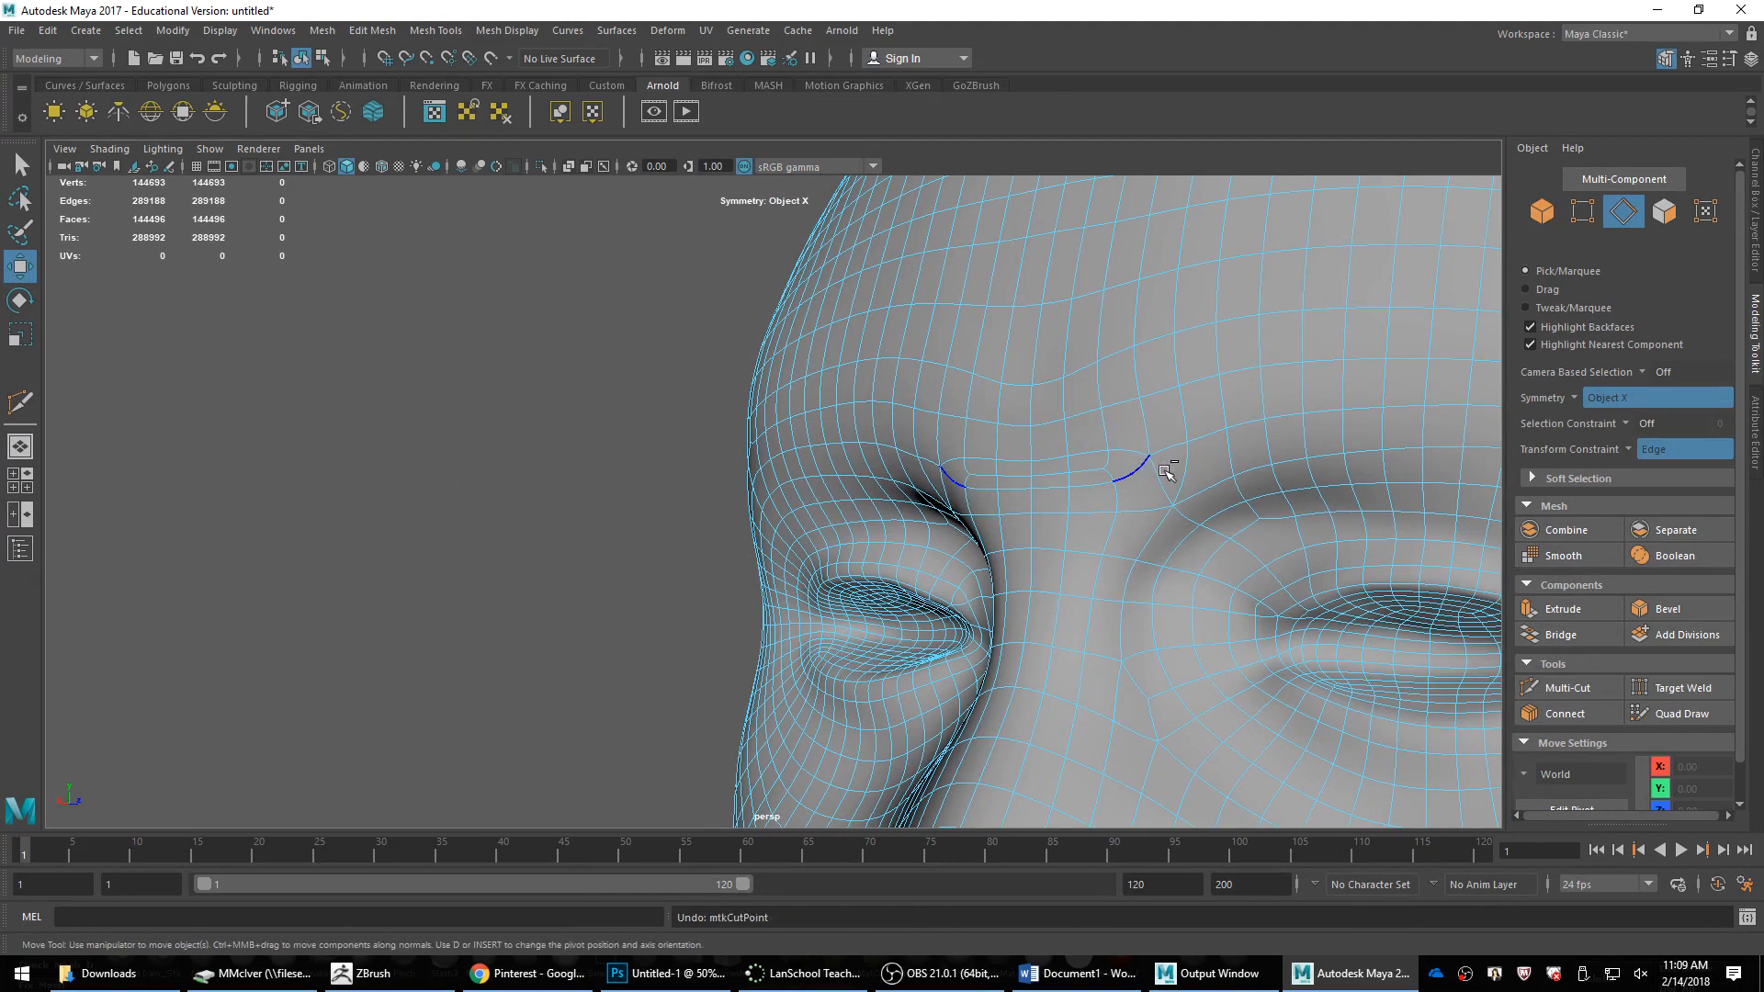
{"action": "key", "text": "ctrl+z"}
{"action": "key", "text": "ctrl+z"}
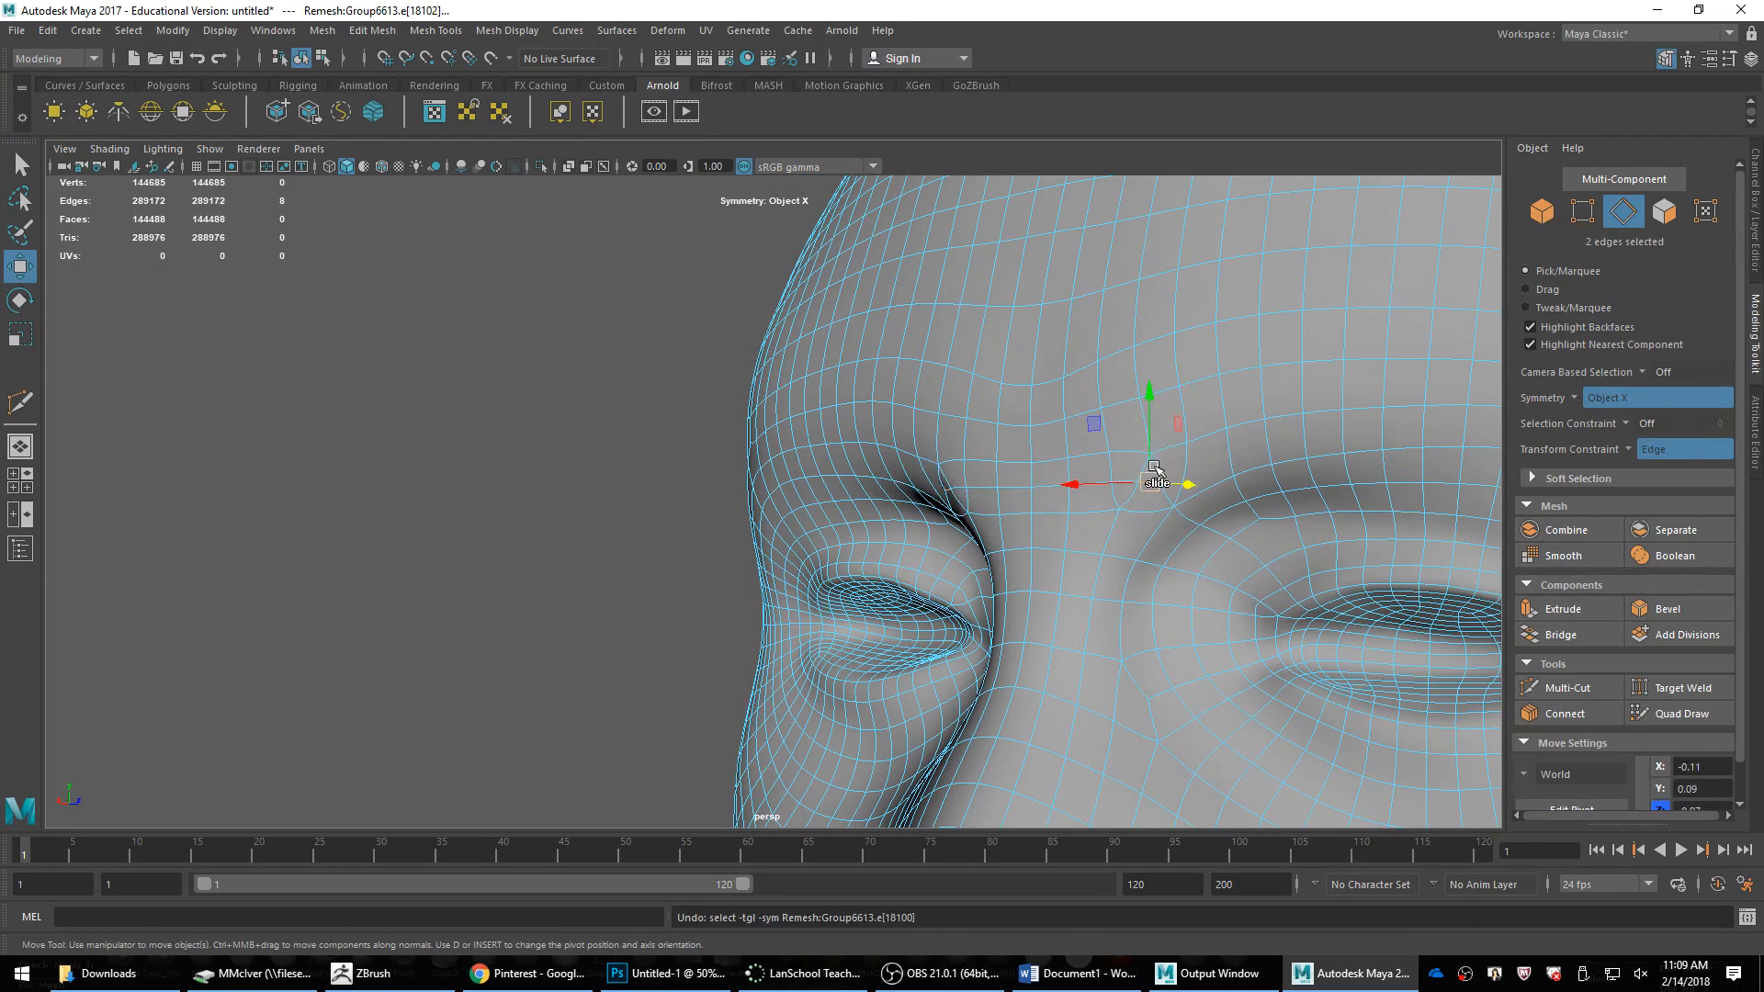
{"action": "key", "text": "ctrl+z"}
{"action": "key", "text": "ctrl+z"}
{"action": "key", "text": "ctrl+z"}
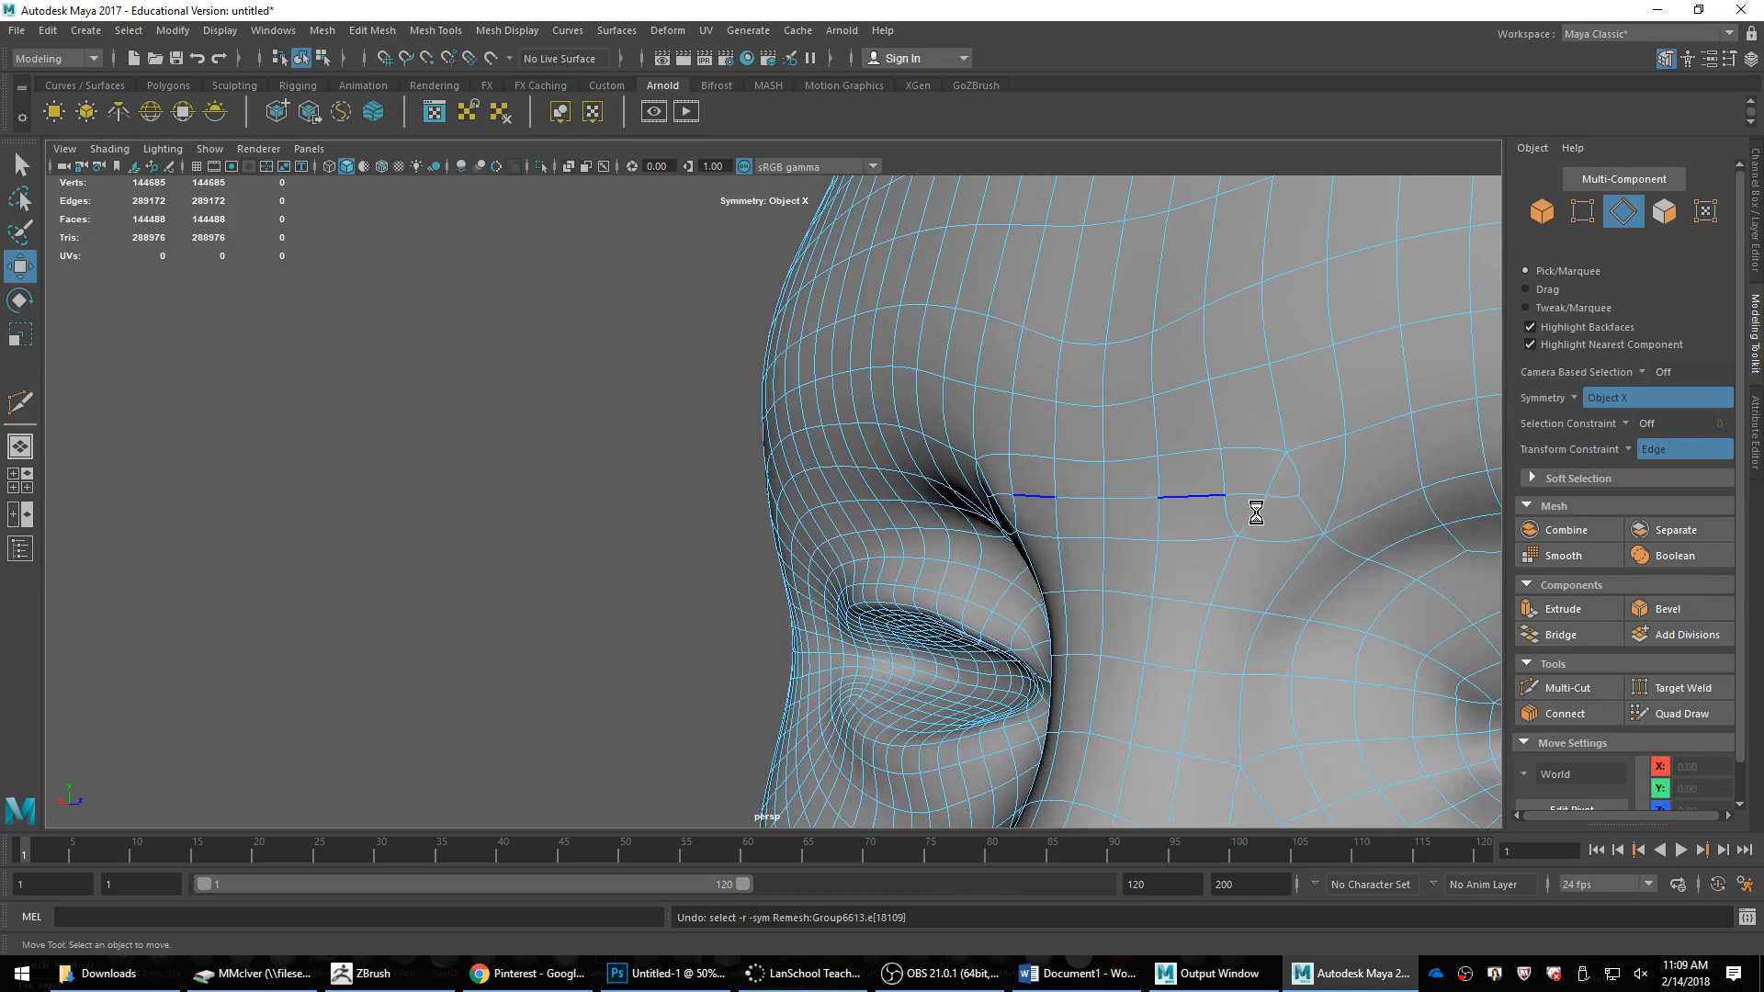
{"action": "key", "text": "ctrl+z"}
{"action": "key", "text": "ctrl+z"}
{"action": "key", "text": "ctrl+z"}
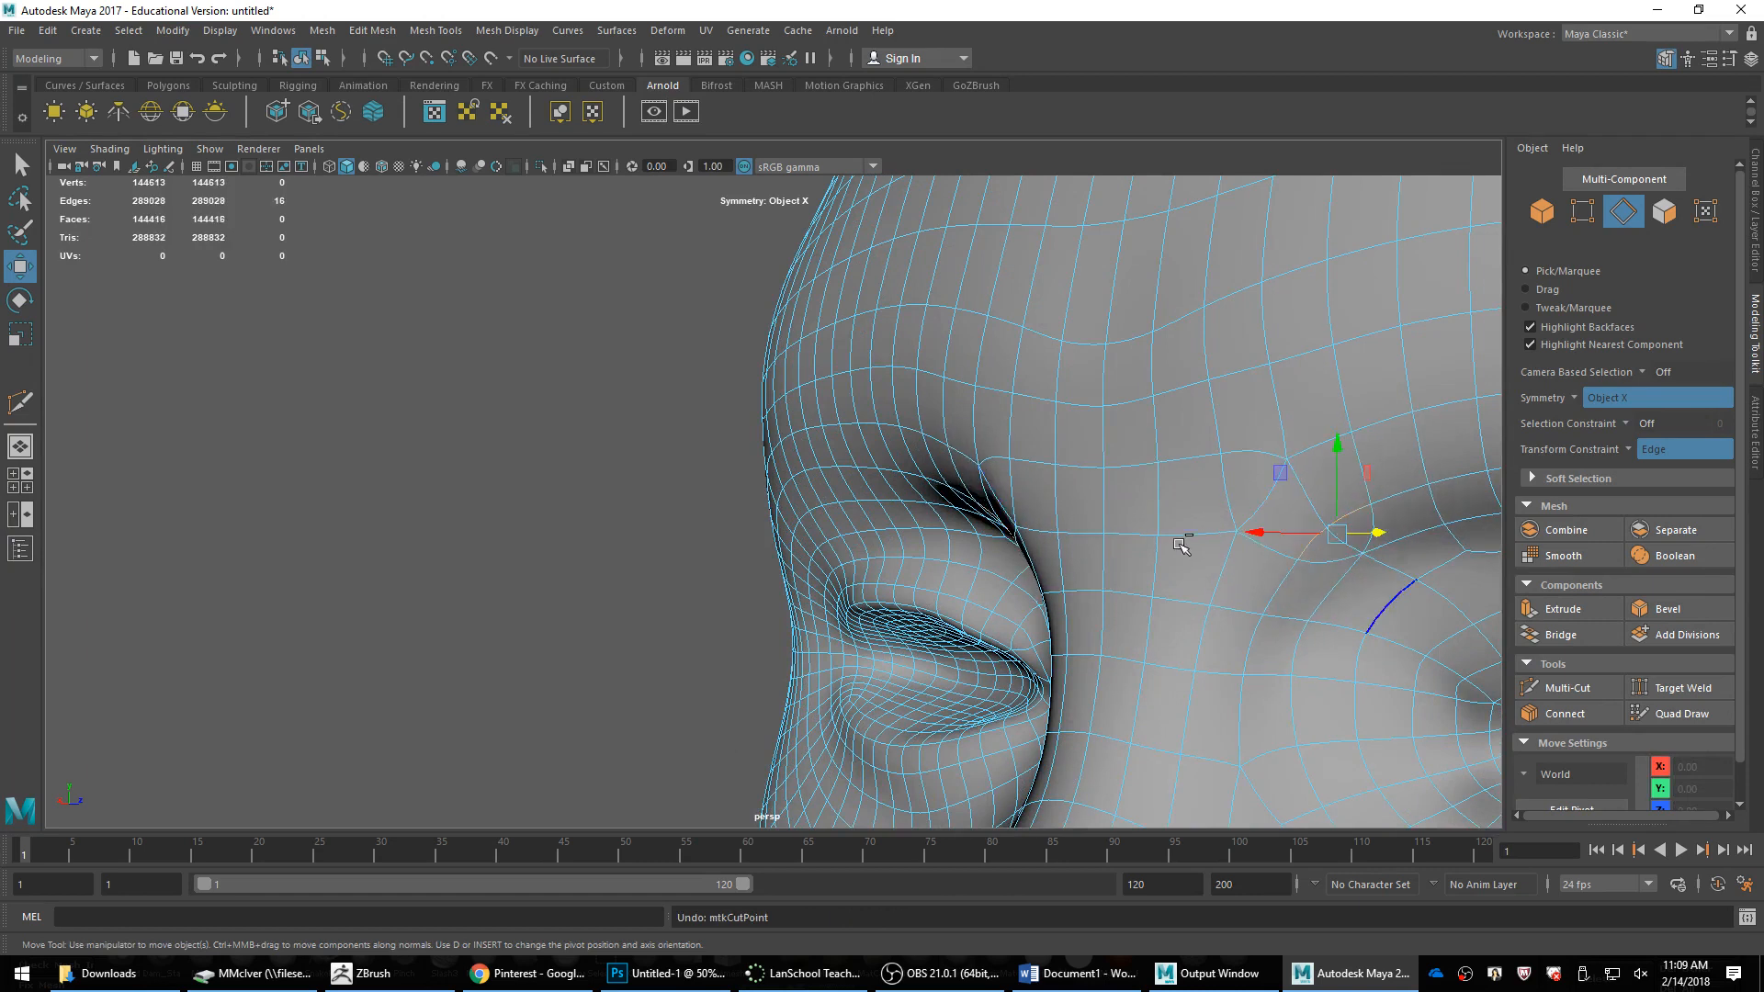
{"action": "key", "text": "ctrl+z"}
{"action": "key", "text": "ctrl+z"}
{"action": "key", "text": "ctrl+z"}
{"action": "key", "text": "ctrl+z"}
{"action": "key", "text": "ctrl+z"}
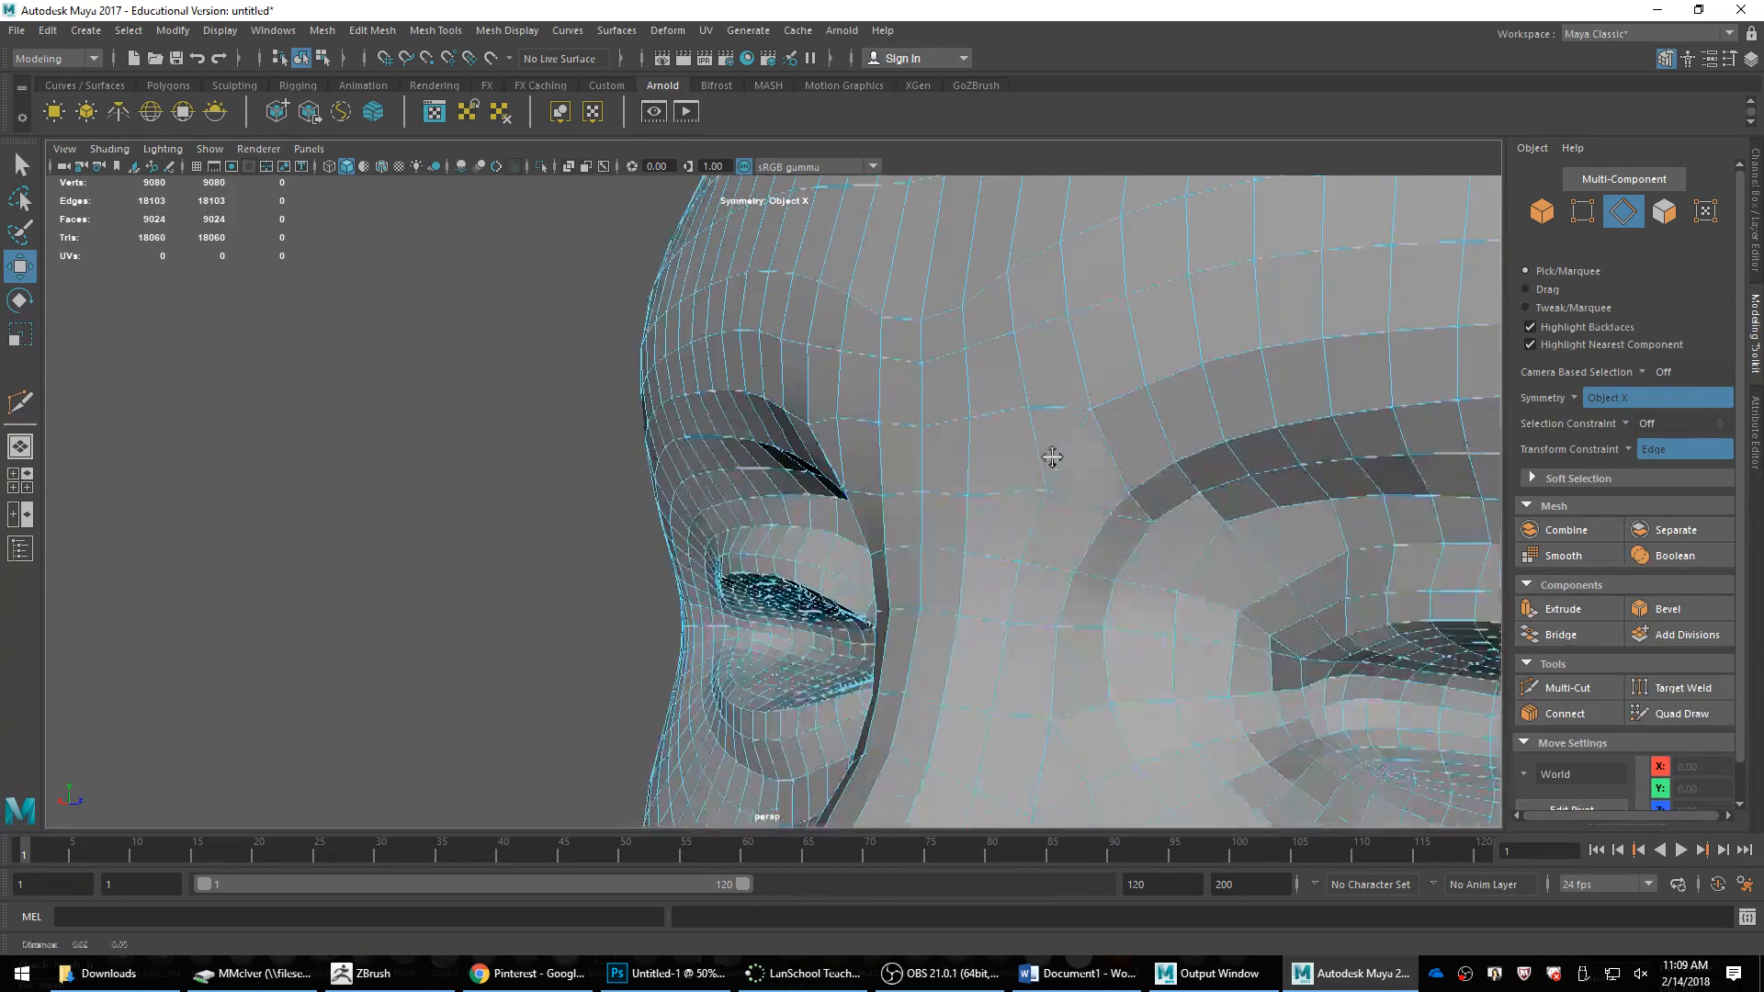
Step: Collapse the mirrored edge beside the inner end of each brow where it meets the eye socket crease
{"action": "left_click", "coordinate": [1125, 503]}
{"action": "right_click_drag", "start_coordinate": [1116, 441], "coordinate": [1207, 442], "text": "shift"}
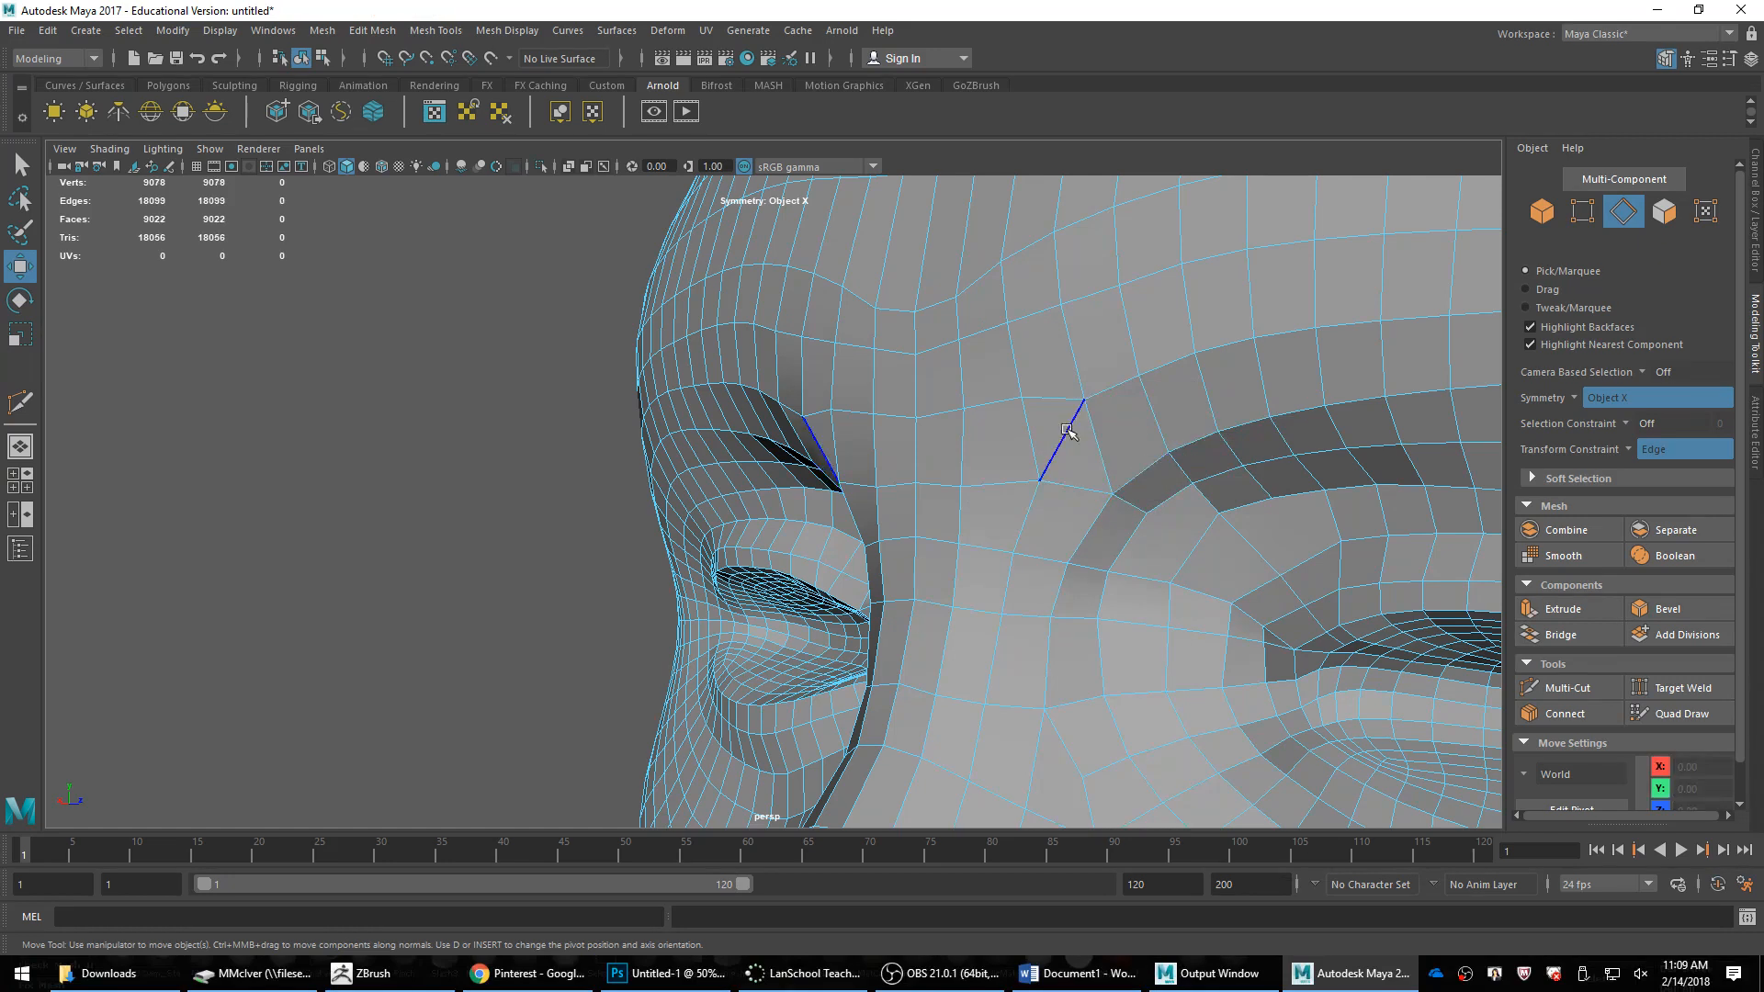
{"action": "scroll", "coordinate": [1068, 430], "scroll_direction": "down", "scroll_amount": 3}
{"action": "left_click_drag", "start_coordinate": [1067, 430], "coordinate": [1112, 511], "text": "alt"}
Step: Select the six faces between the brows at the top of the nose bridge and extrude them
{"action": "right_click_drag", "start_coordinate": [1010, 478], "coordinate": [1135, 512], "text": "shift"}
{"action": "left_click", "coordinate": [990, 534]}
{"action": "left_click", "coordinate": [979, 487], "text": "shift"}
{"action": "left_click", "coordinate": [988, 456], "text": "shift"}
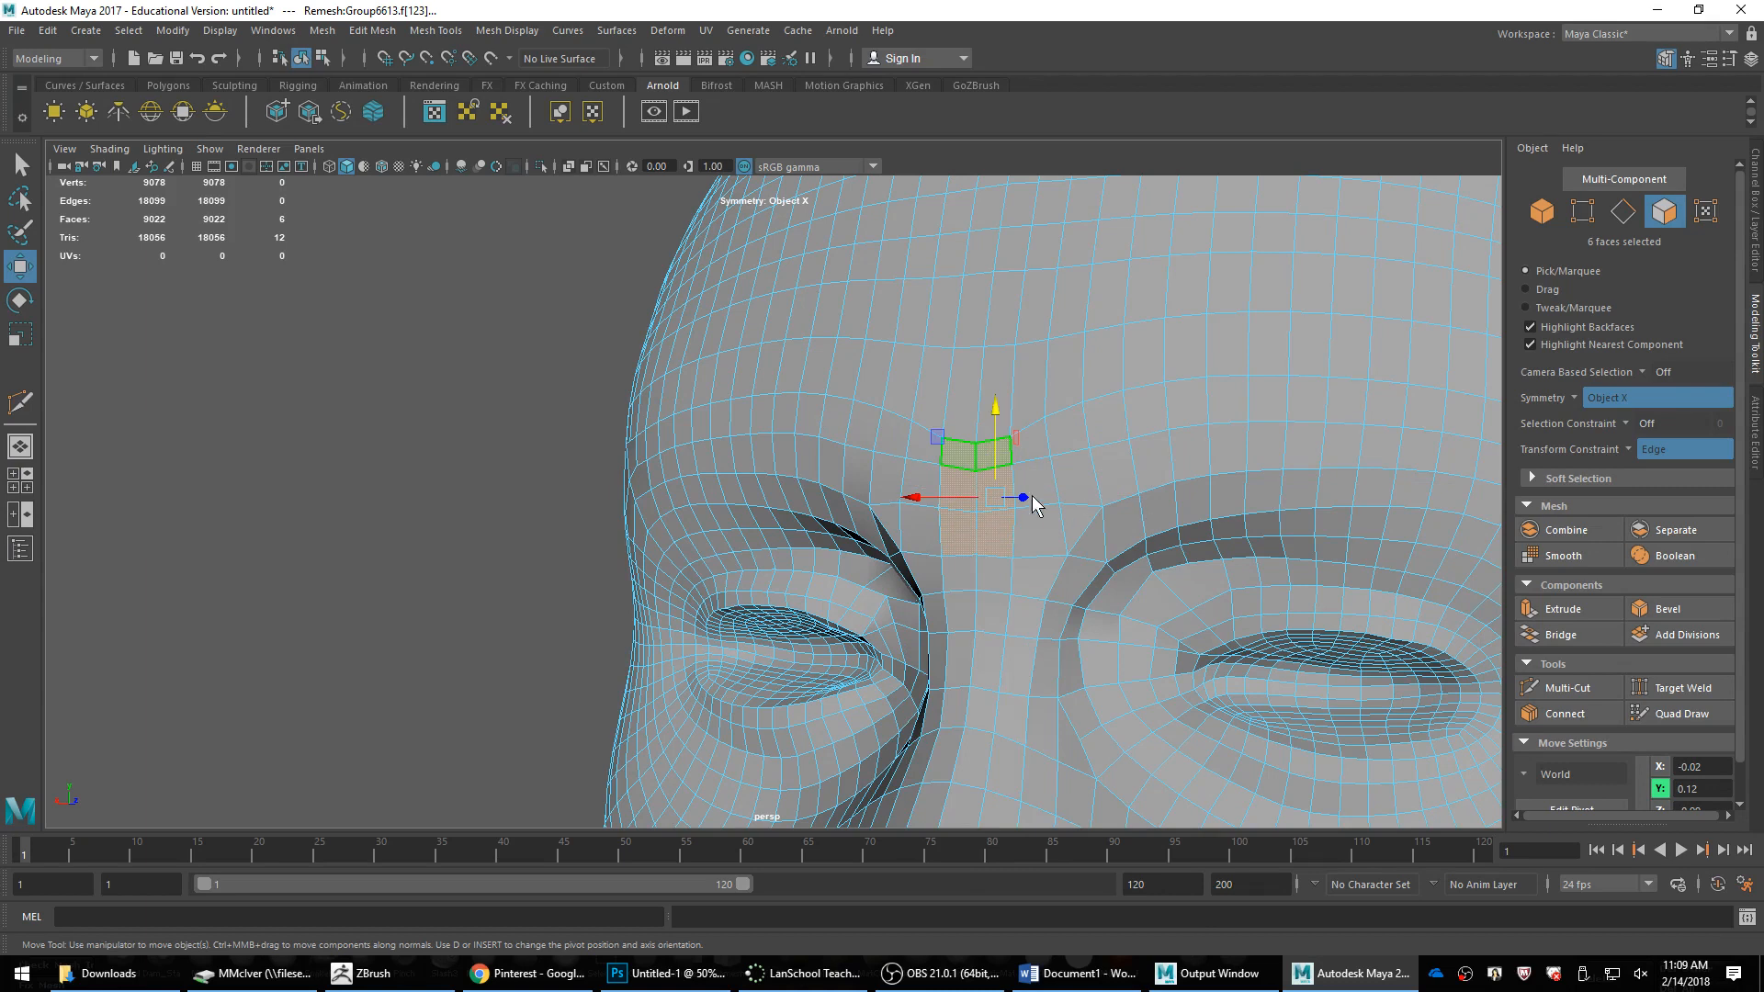
{"action": "scroll", "coordinate": [1114, 497], "scroll_direction": "down", "scroll_amount": 1}
{"action": "key", "text": "ctrl+e"}
{"action": "scroll", "coordinate": [1177, 555], "scroll_direction": "up", "scroll_amount": 2}
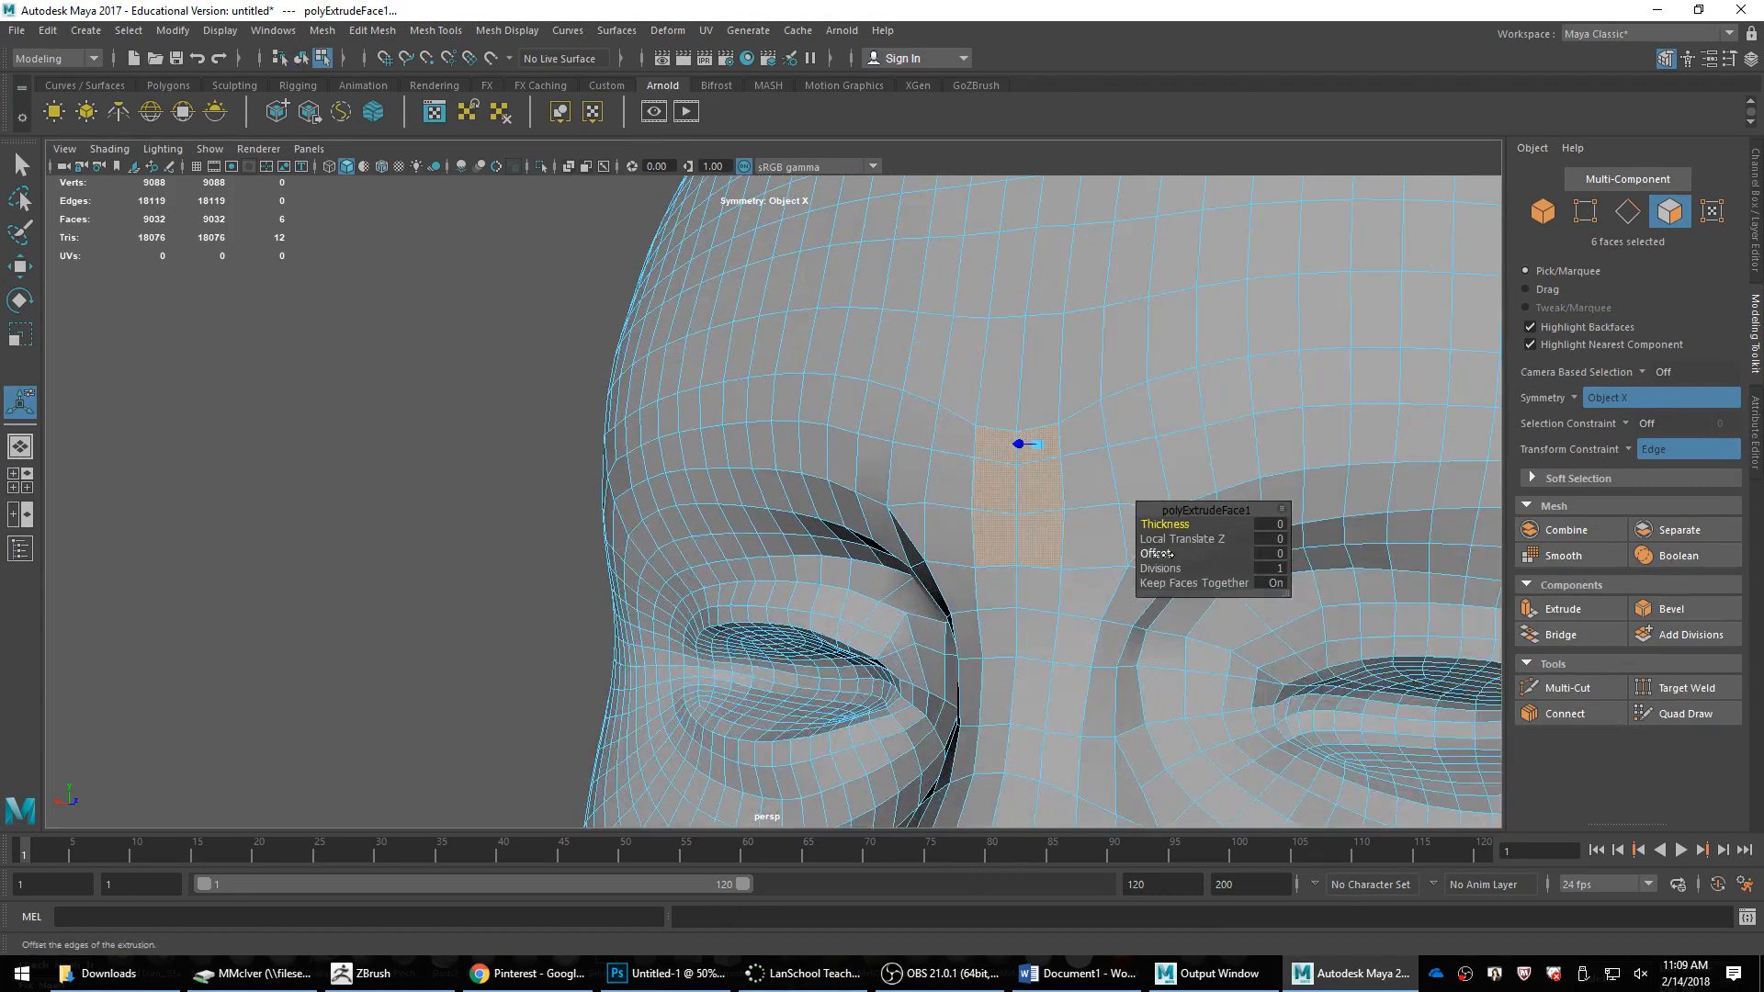
Step: Try an offset of -0.01 on the extruded faces between the brows
{"action": "mouse_move", "coordinate": [1149, 554]}
{"action": "left_mouse_down"}
{"action": "mouse_move", "coordinate": [1116, 554]}
{"action": "mouse_move", "coordinate": [1163, 551]}
{"action": "left_mouse_up"}
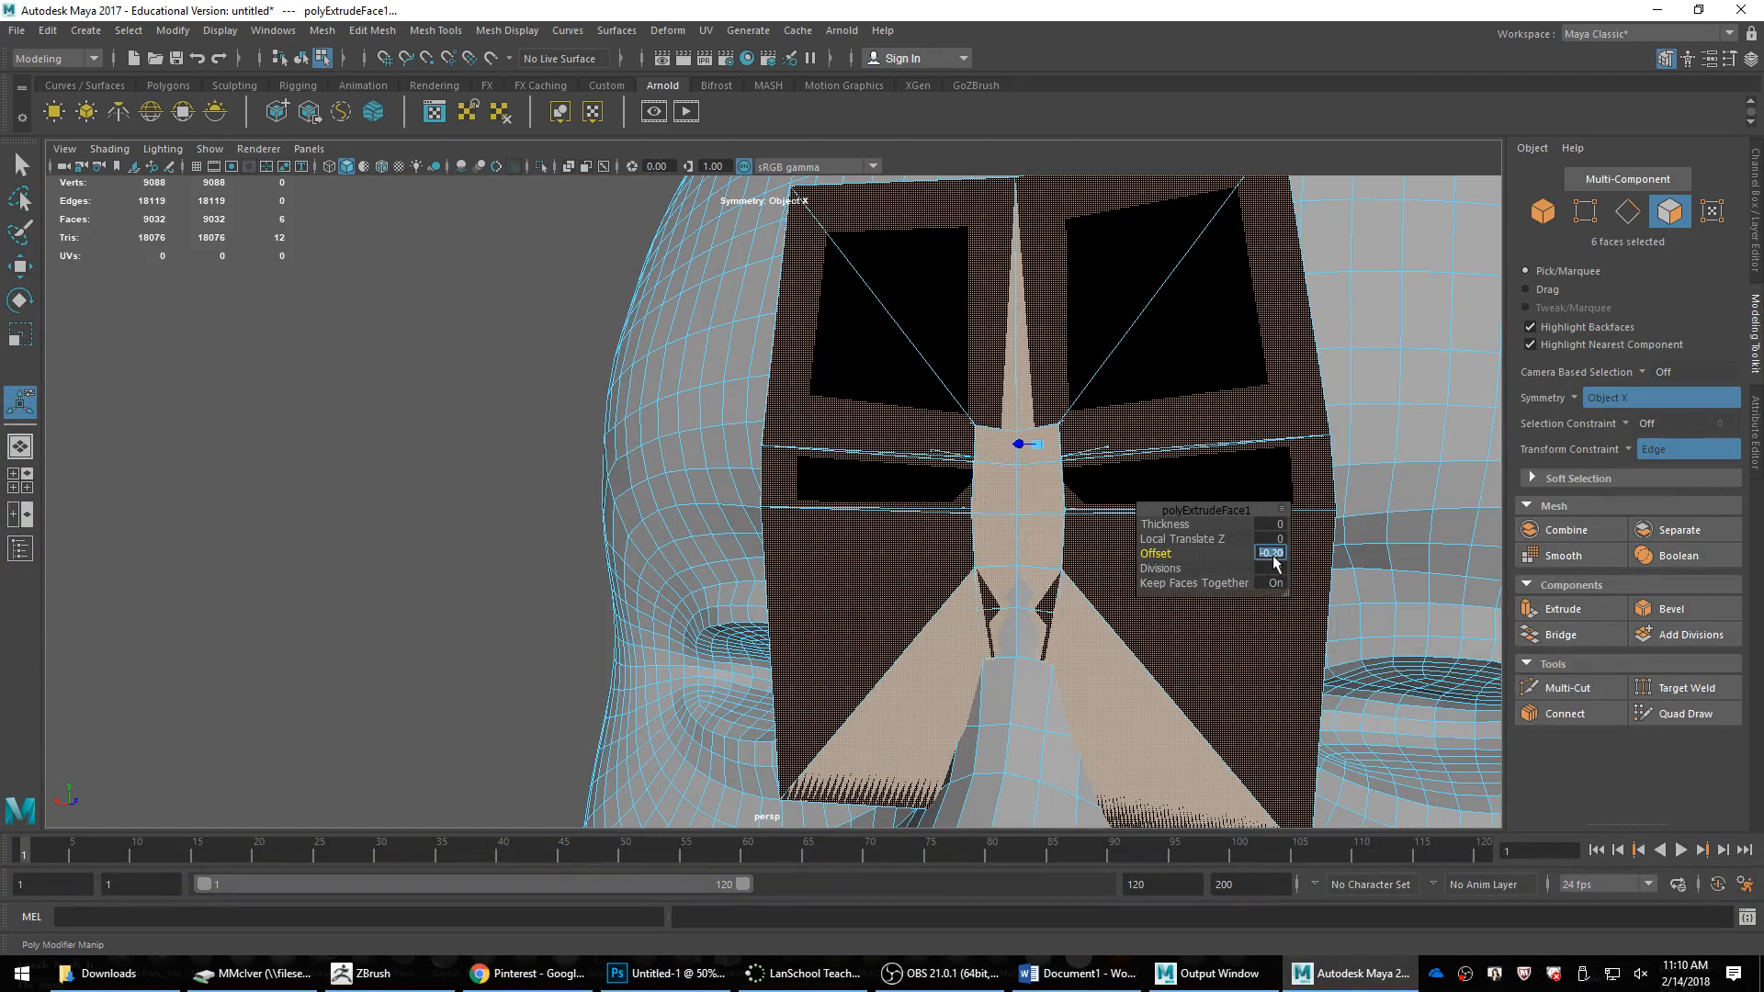
{"action": "left_click", "coordinate": [1273, 557]}
{"action": "type", "text": "-0.01"}
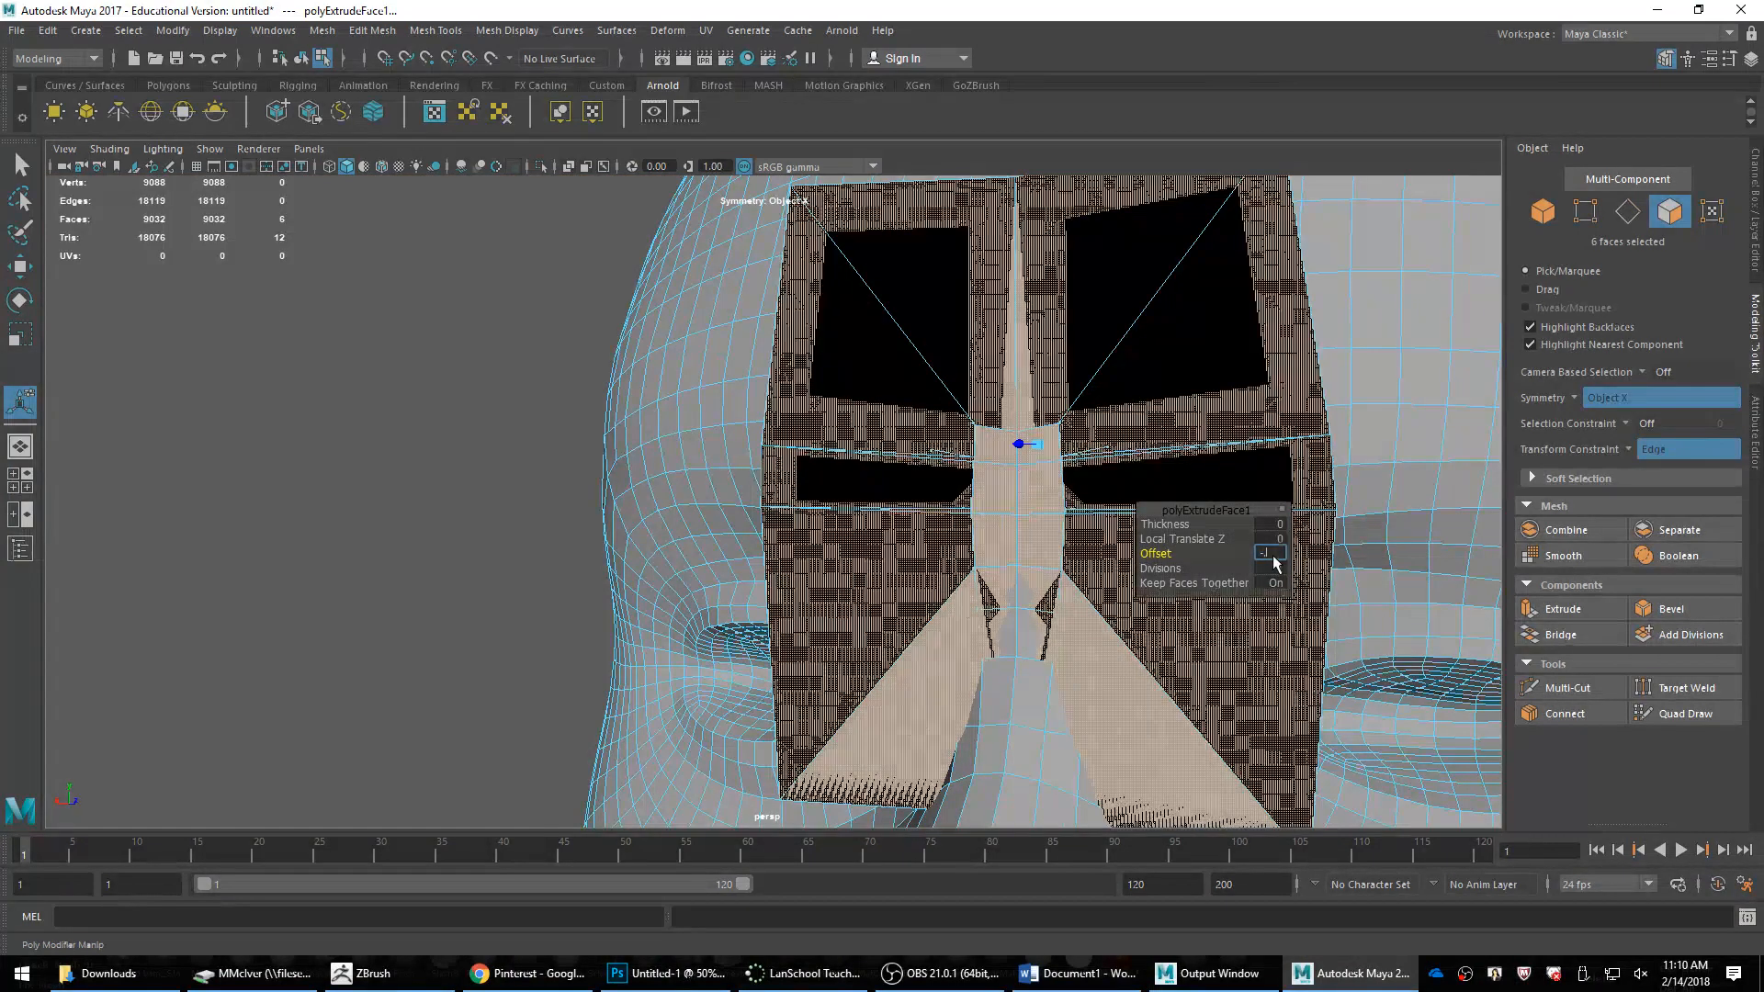
{"action": "key", "text": "Tab"}
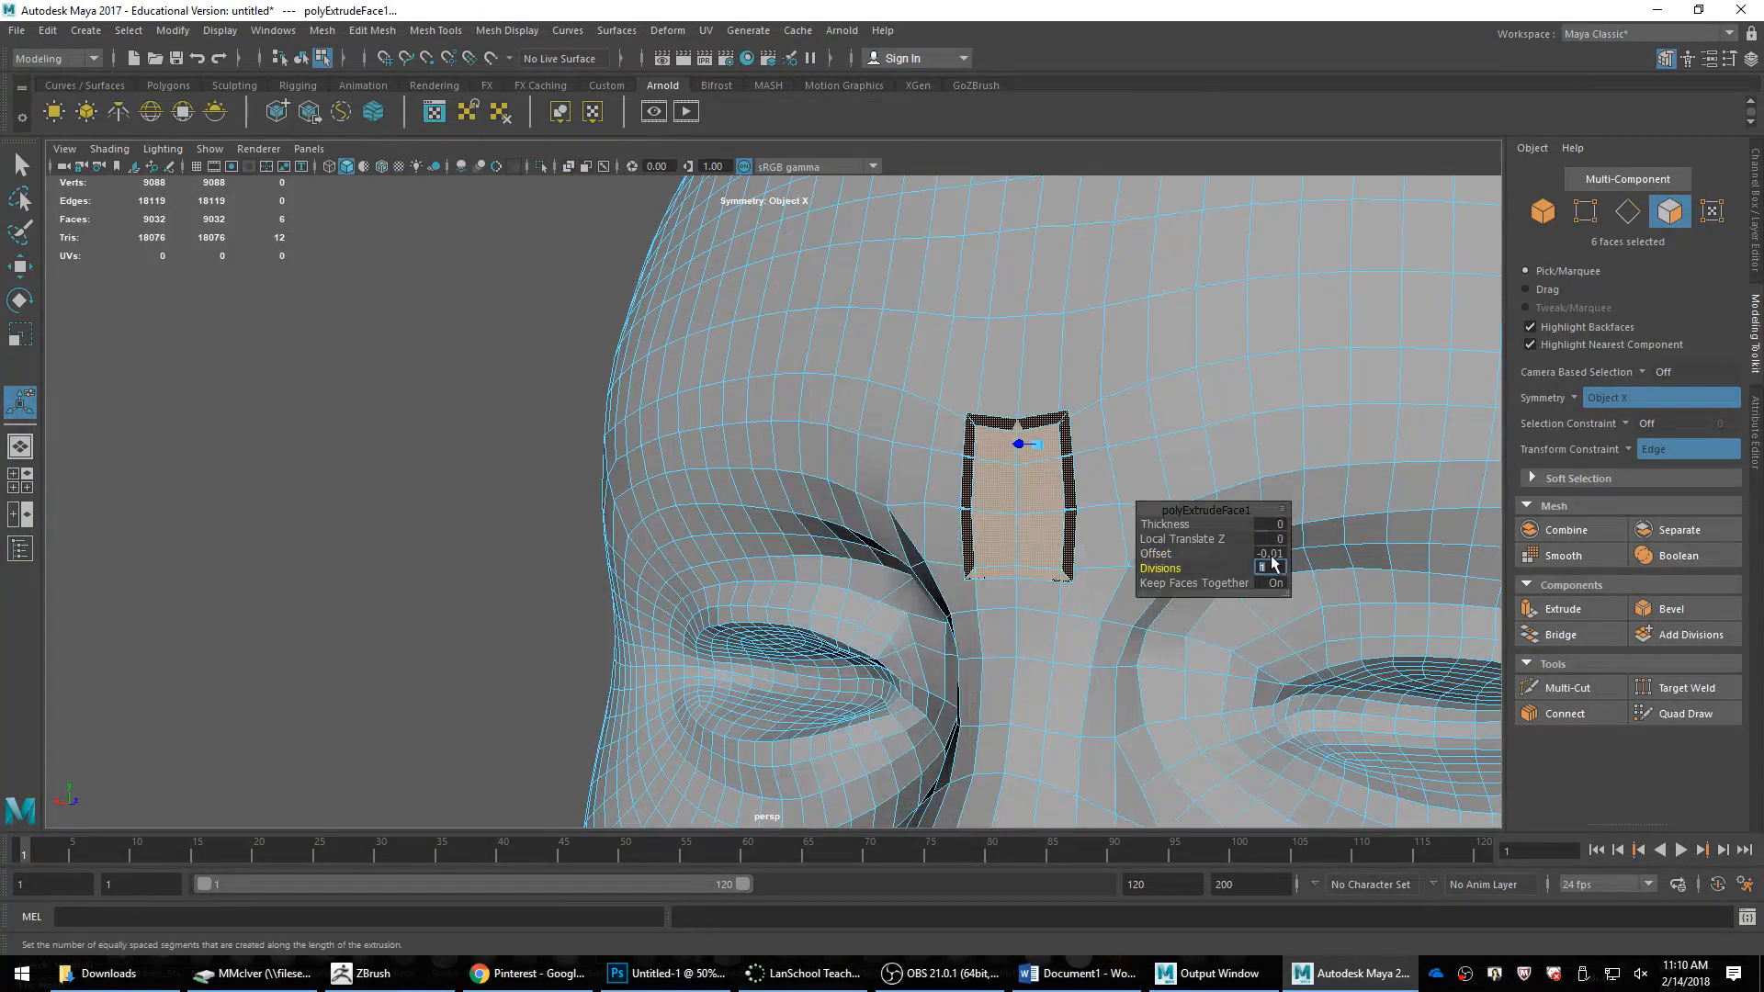
{"action": "type", "text": "0"}
{"action": "key", "text": "Tab"}
Step: Set the face extrusion's offset to 0.01 so the faces are inset
{"action": "left_click", "coordinate": [1271, 554]}
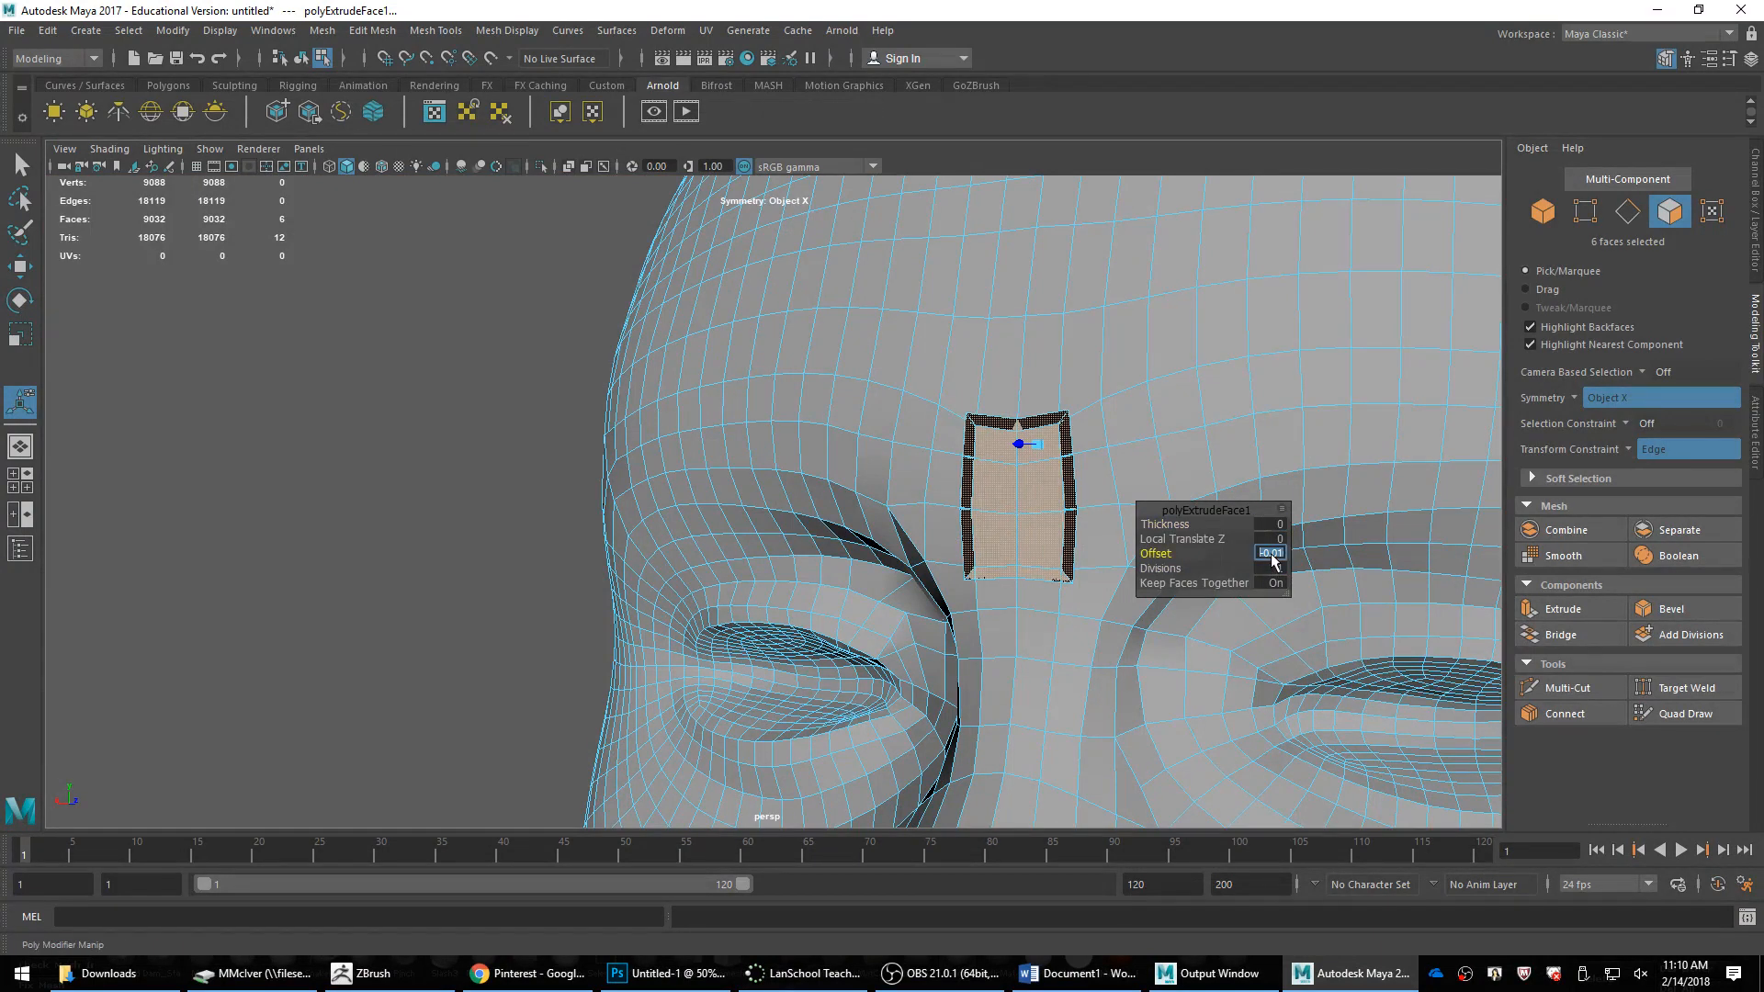
{"action": "key", "text": "Tab"}
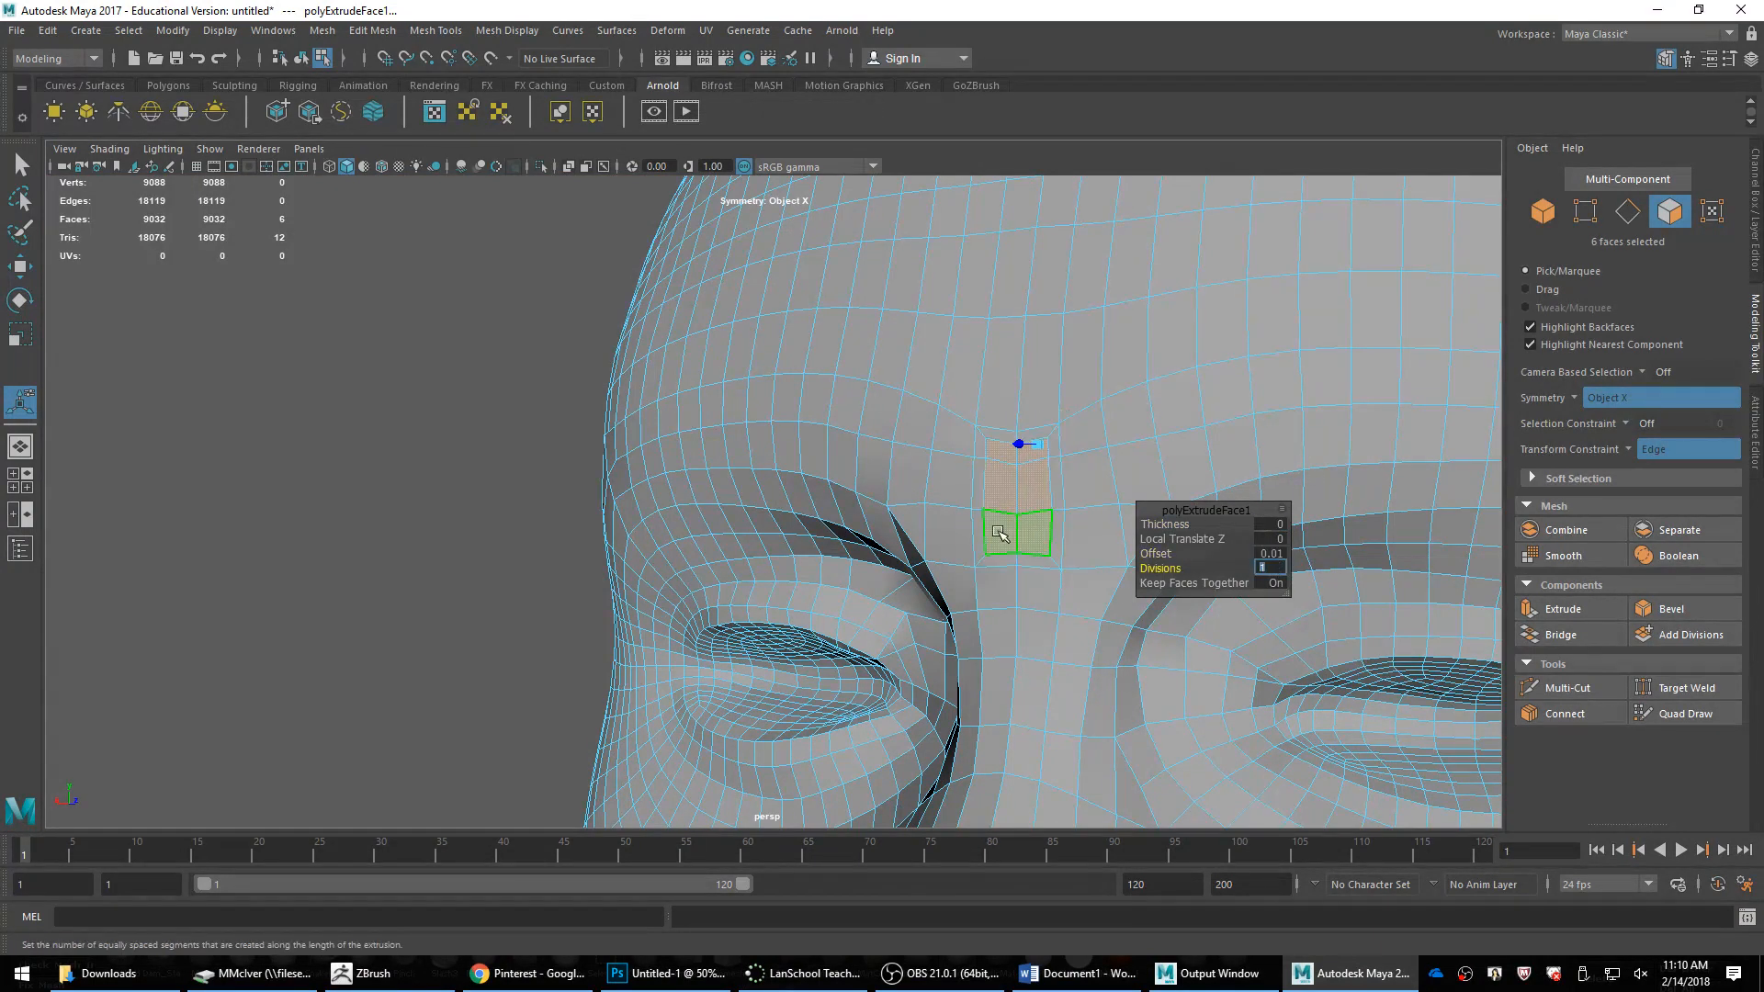
Step: Examine the inset faces and the surrounding edge flow between the brows from several angles and distances
{"action": "middle_click_drag", "start_coordinate": [1056, 484], "coordinate": [940, 512], "text": "alt"}
{"action": "scroll", "coordinate": [937, 479], "scroll_direction": "up", "scroll_amount": 2}
{"action": "scroll", "coordinate": [940, 513], "scroll_direction": "down", "scroll_amount": 2}
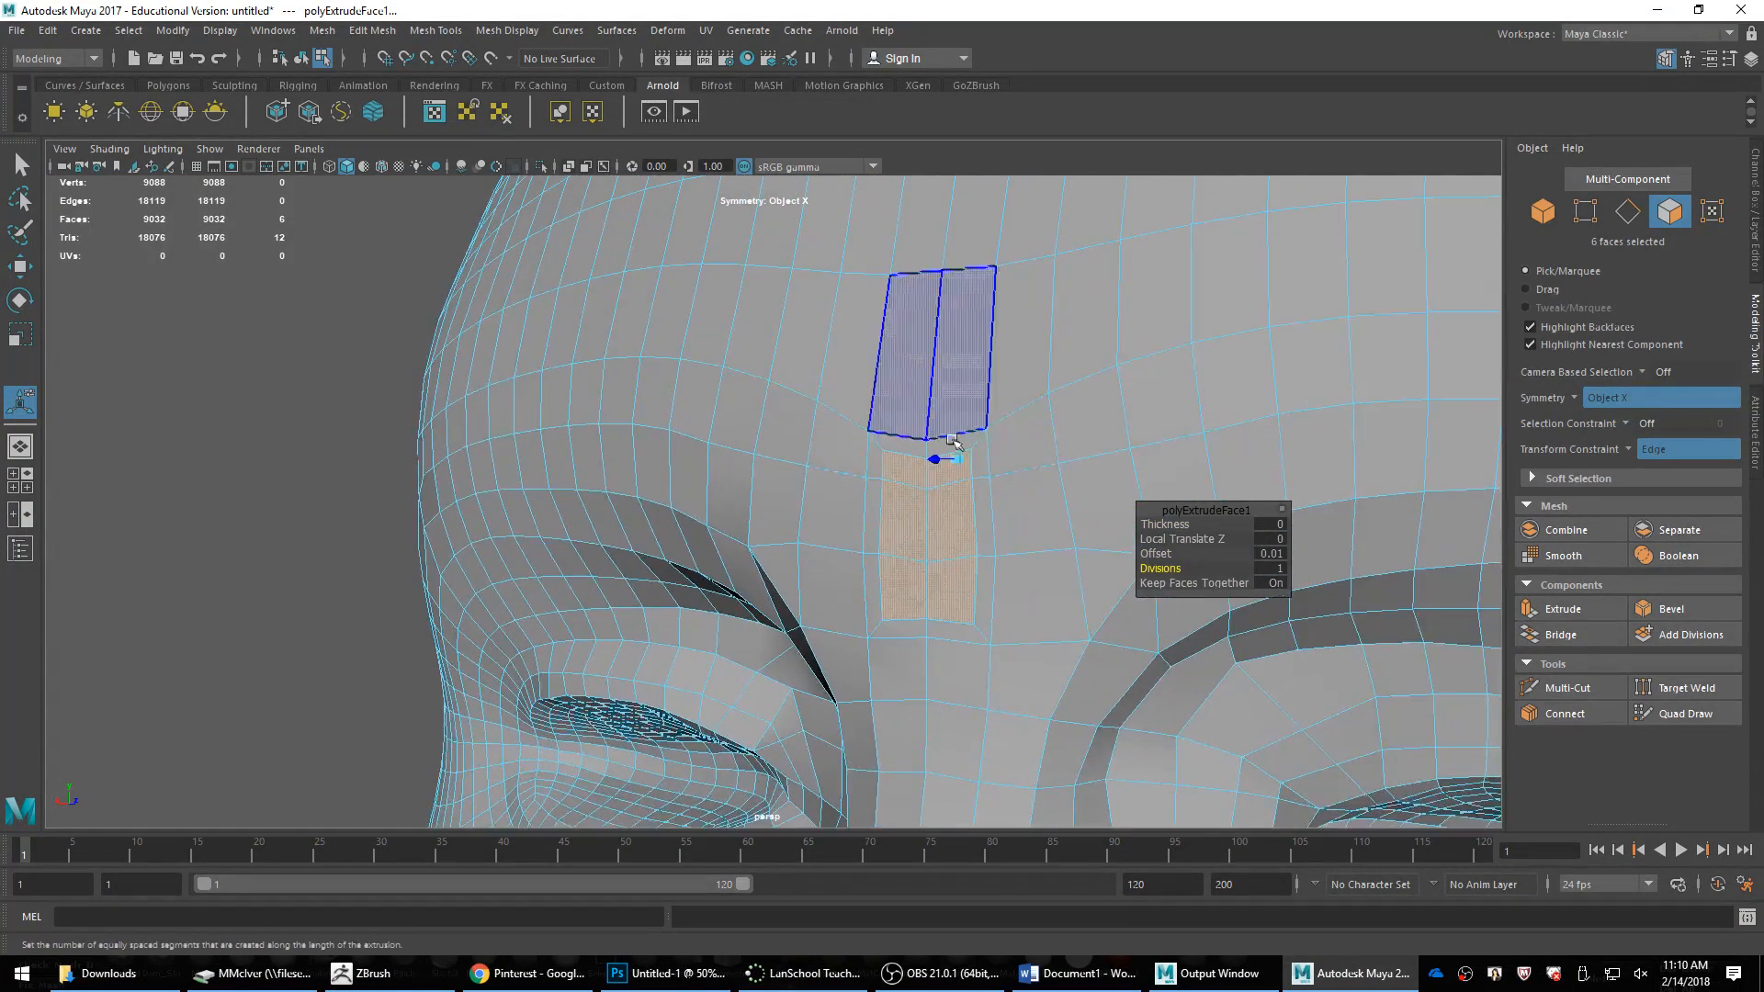
{"action": "scroll", "coordinate": [922, 538], "scroll_direction": "down", "scroll_amount": 1}
{"action": "left_click_drag", "start_coordinate": [922, 538], "coordinate": [921, 511], "text": "alt"}
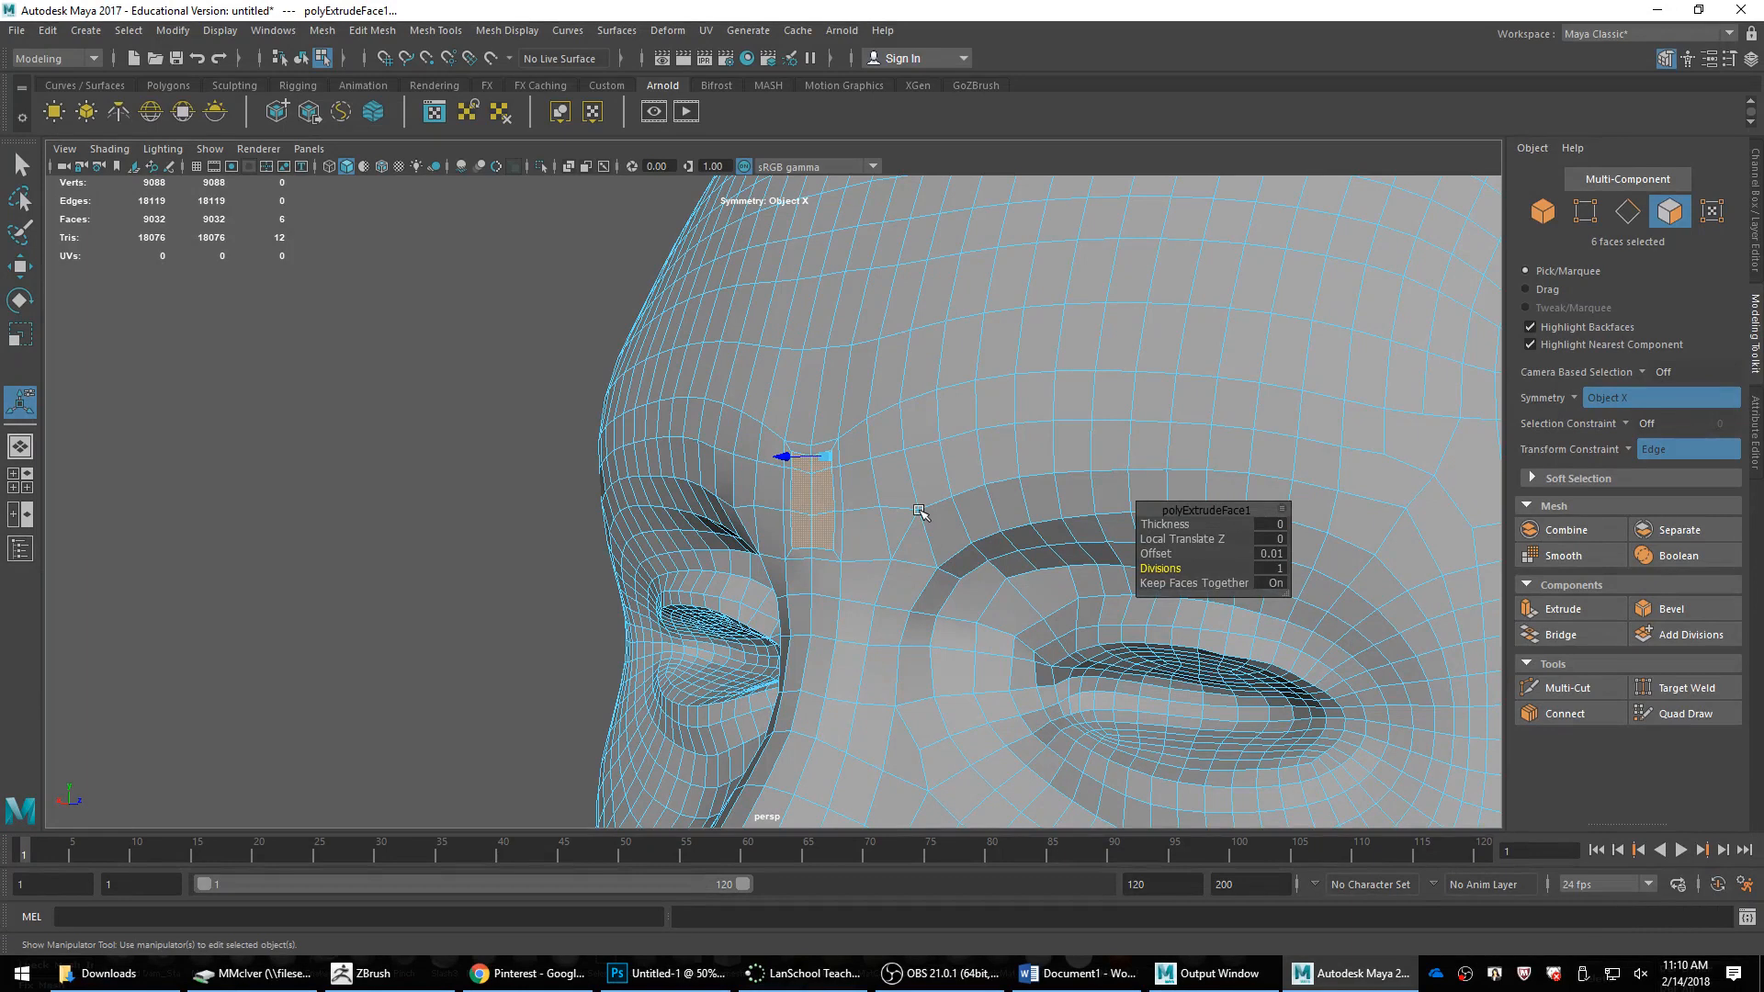
{"action": "left_click_drag", "start_coordinate": [914, 496], "coordinate": [919, 445], "text": "alt"}
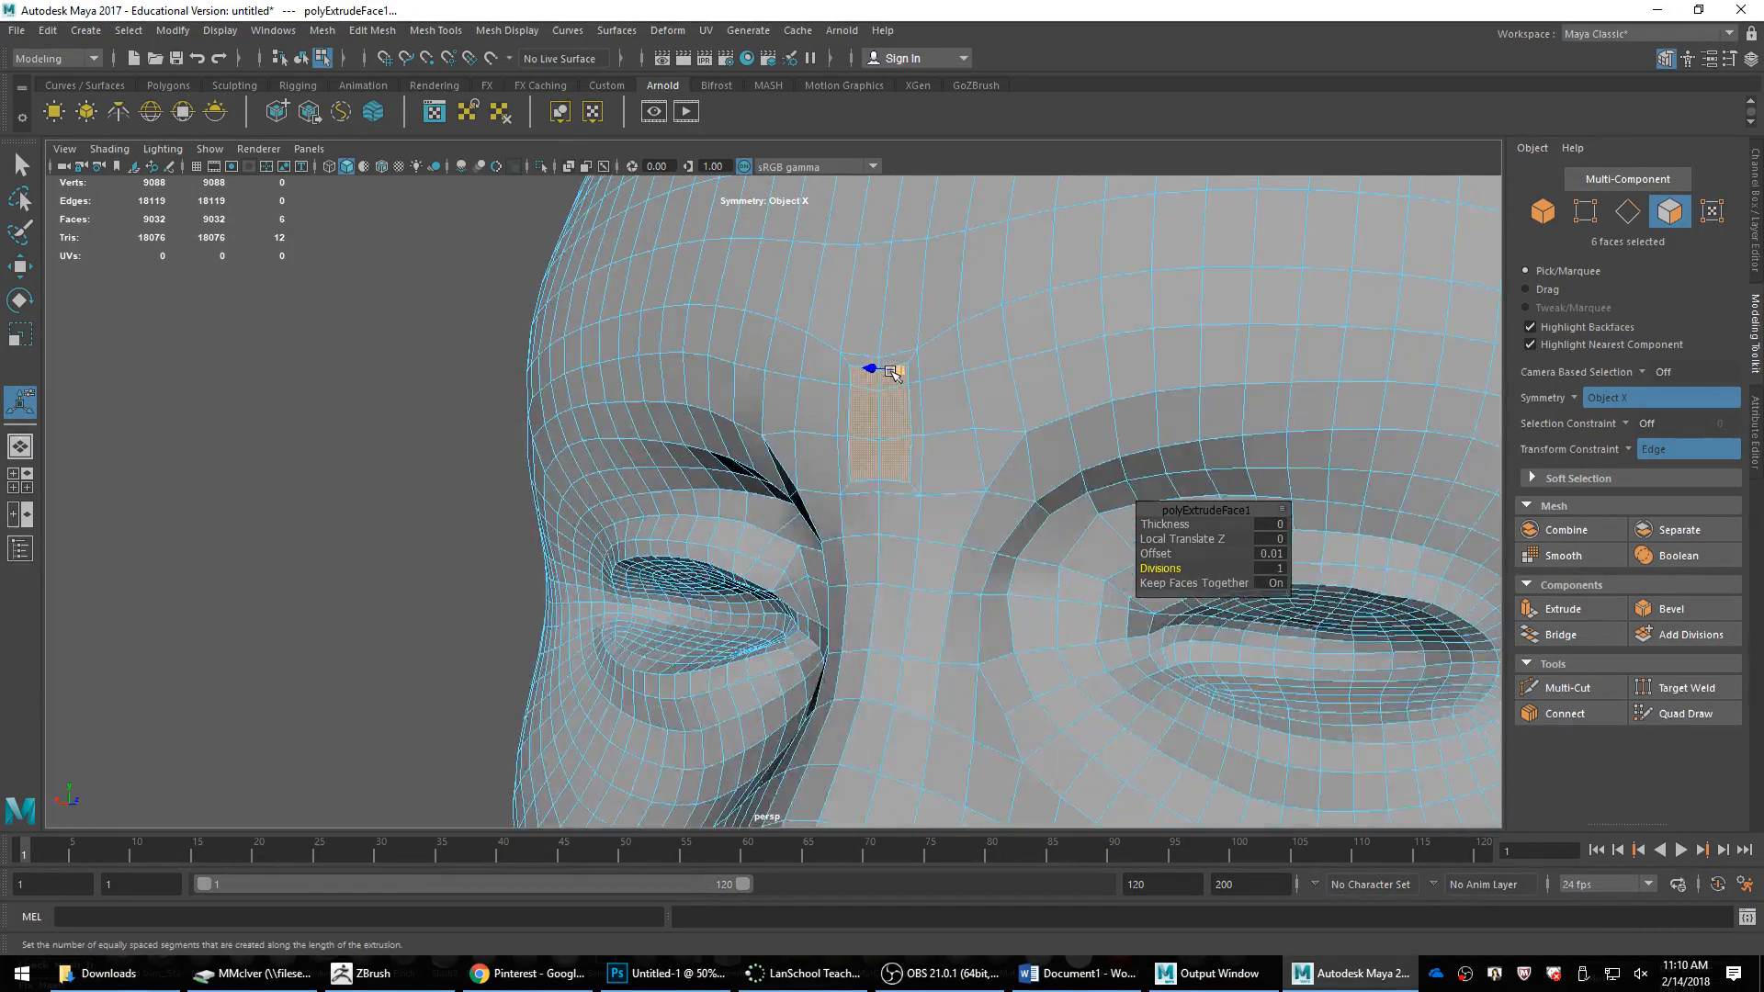
{"action": "middle_click_drag", "start_coordinate": [898, 370], "coordinate": [907, 447], "text": "alt"}
{"action": "scroll", "coordinate": [908, 446], "scroll_direction": "up", "scroll_amount": 3}
{"action": "left_click_drag", "start_coordinate": [908, 447], "coordinate": [891, 446], "text": "alt"}
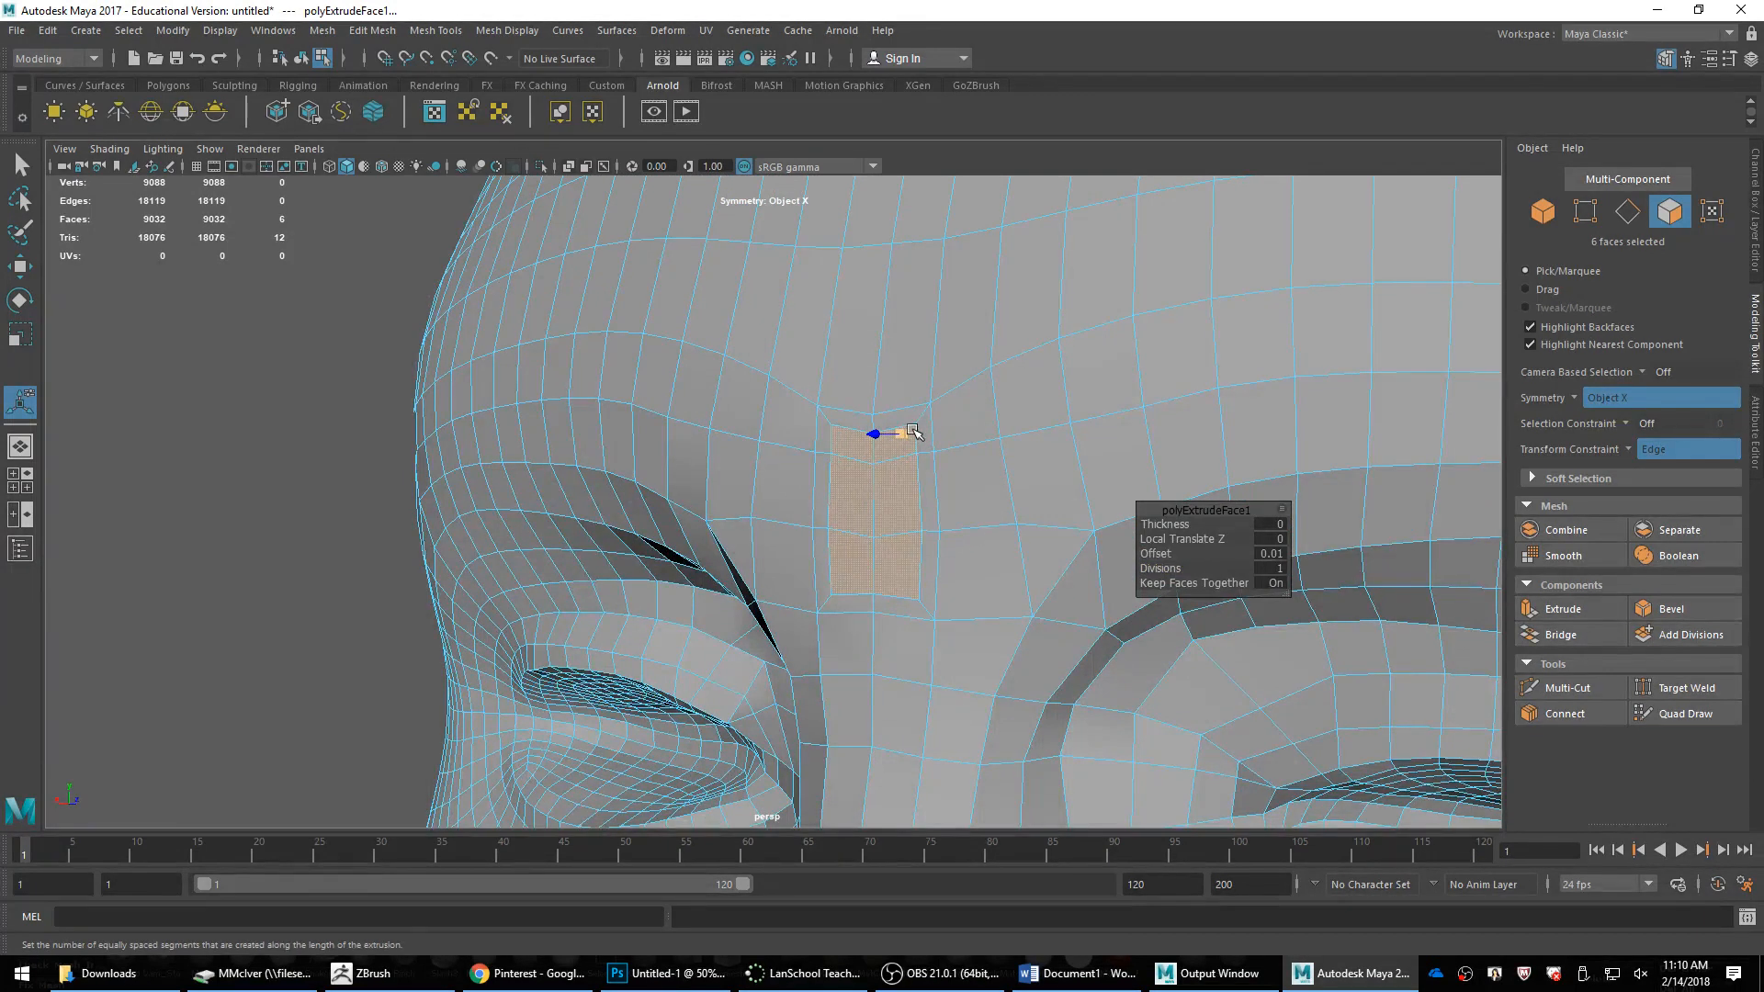
{"action": "scroll", "coordinate": [912, 433], "scroll_direction": "down", "scroll_amount": 2}
{"action": "scroll", "coordinate": [912, 464], "scroll_direction": "down", "scroll_amount": 4}
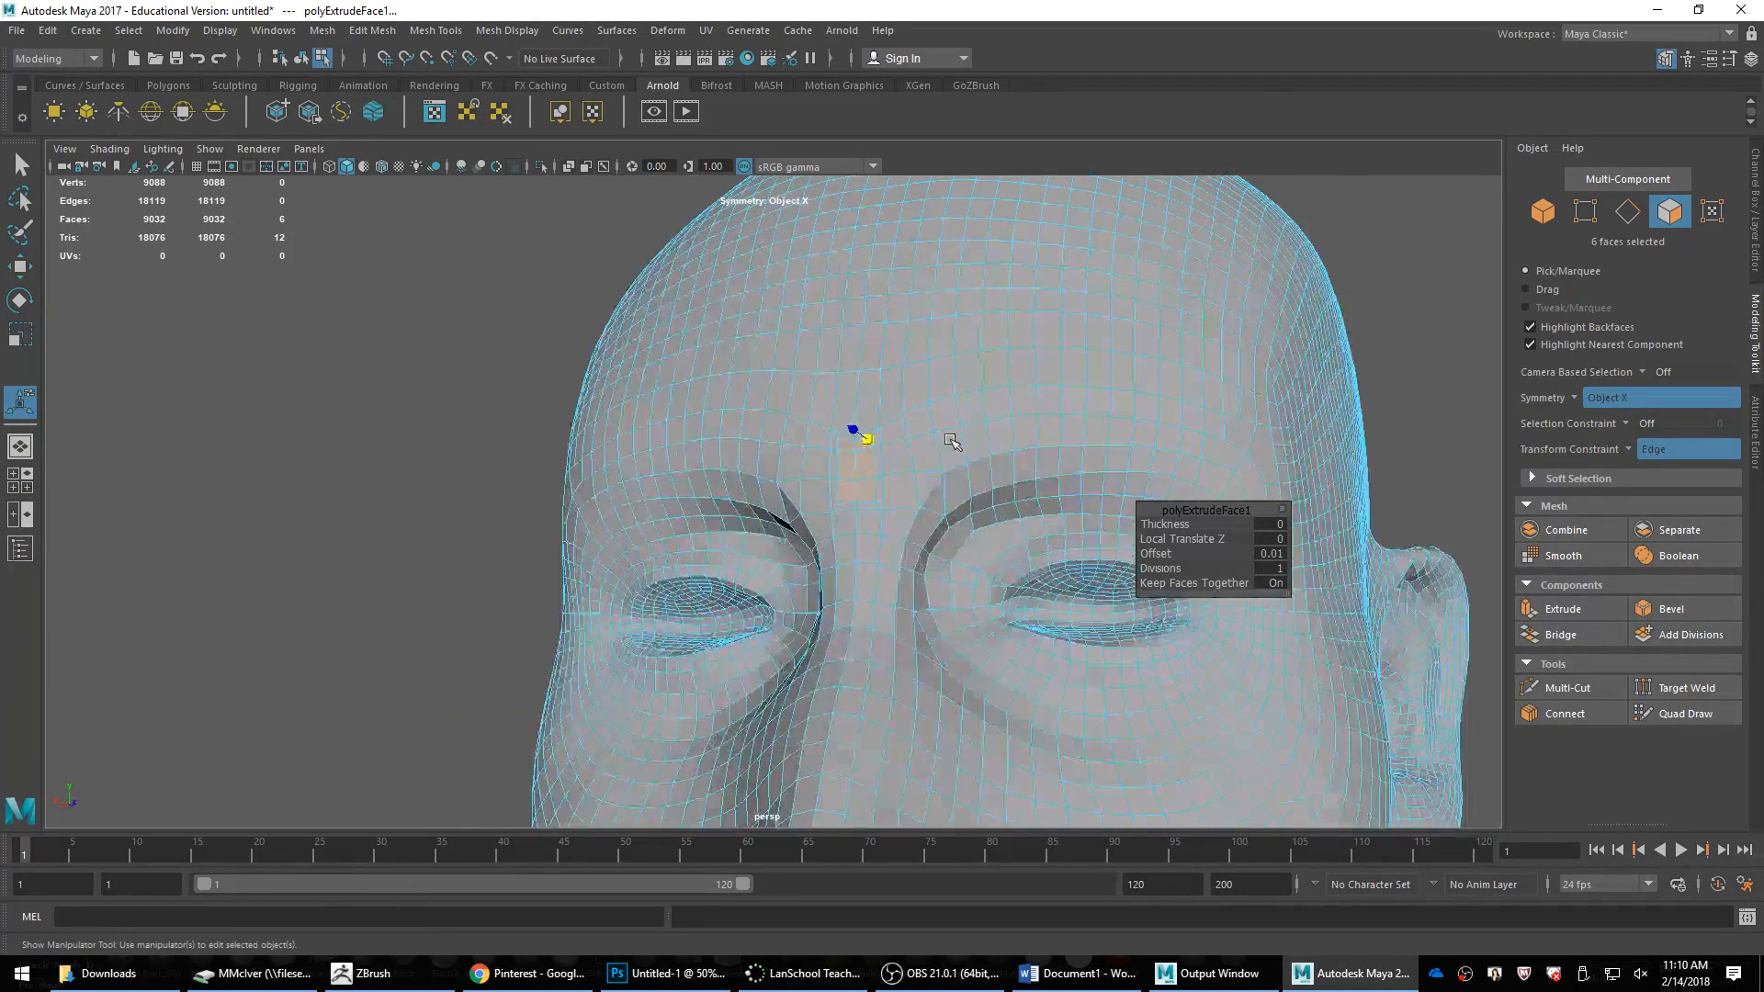
Step: Delete the diagonal edge at the inner end of each brow, symmetrically on both sides of the nose bridge
{"action": "left_click_drag", "start_coordinate": [953, 441], "coordinate": [939, 511], "text": "alt"}
{"action": "middle_click_drag", "start_coordinate": [876, 241], "coordinate": [870, 291], "text": "alt"}
{"action": "left_click_drag", "start_coordinate": [835, 384], "coordinate": [842, 469], "text": "alt"}
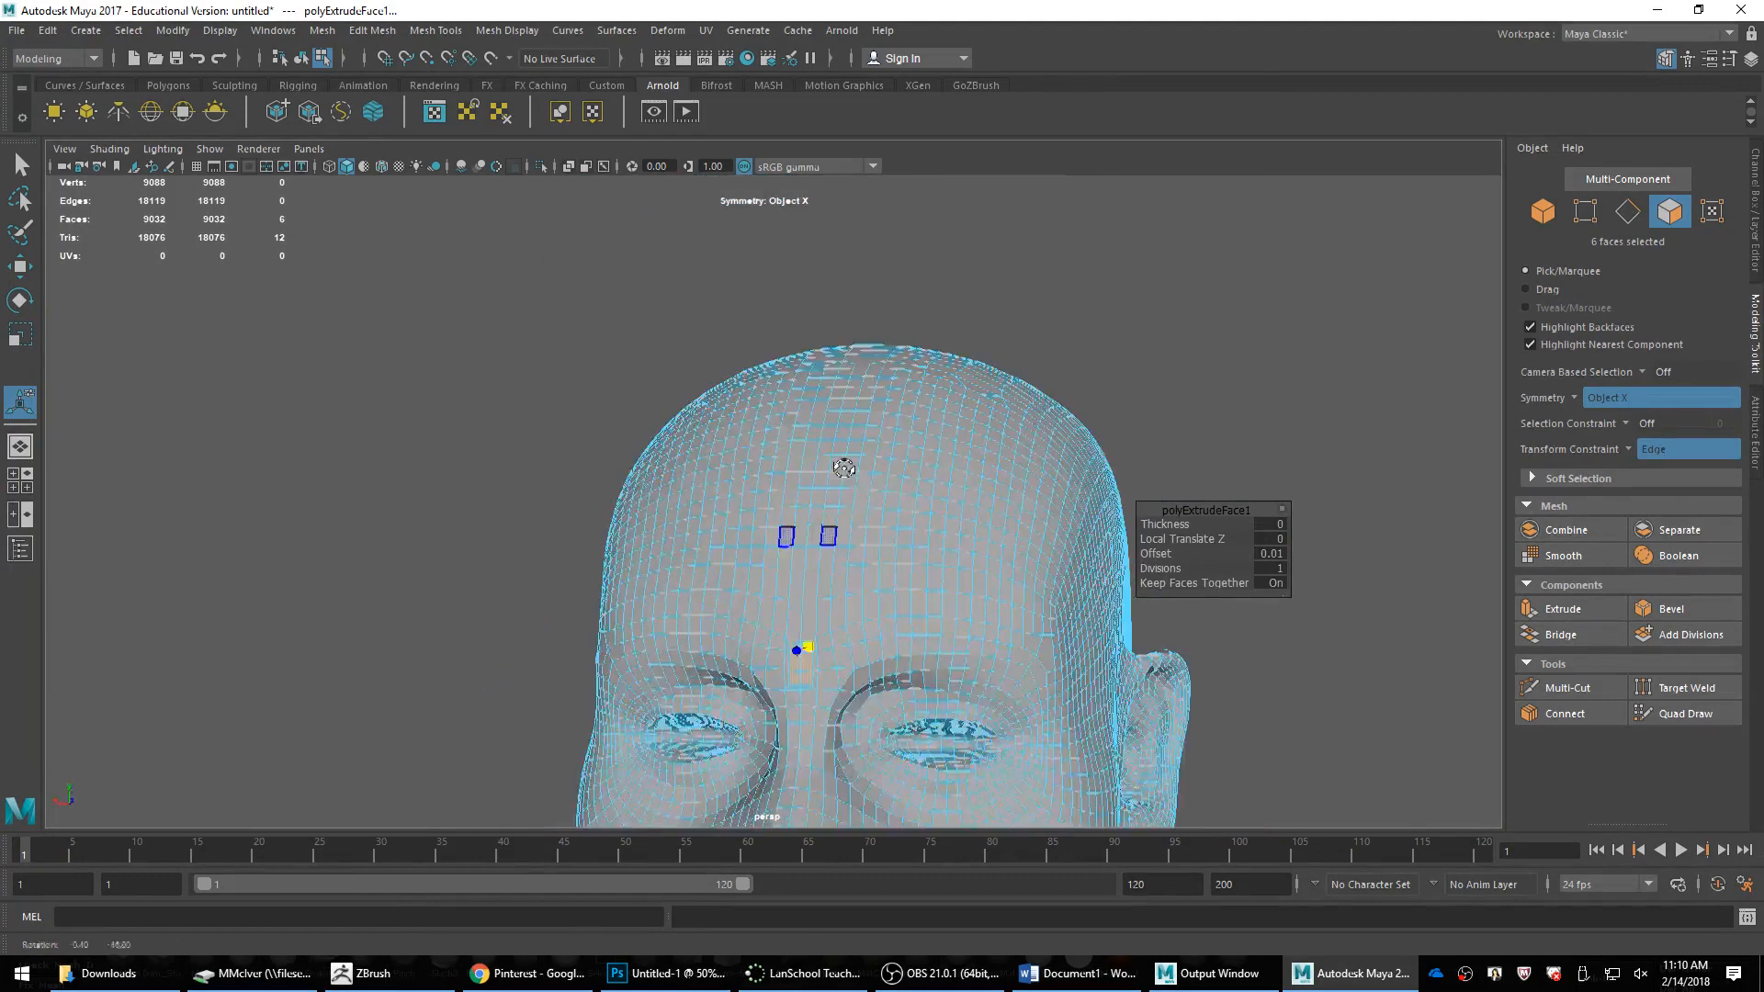
{"action": "scroll", "coordinate": [854, 515], "scroll_direction": "up", "scroll_amount": 2}
{"action": "middle_click_drag", "start_coordinate": [874, 595], "coordinate": [851, 498], "text": "alt"}
{"action": "scroll", "coordinate": [851, 498], "scroll_direction": "up", "scroll_amount": 4}
{"action": "scroll", "coordinate": [853, 498], "scroll_direction": "up", "scroll_amount": 3}
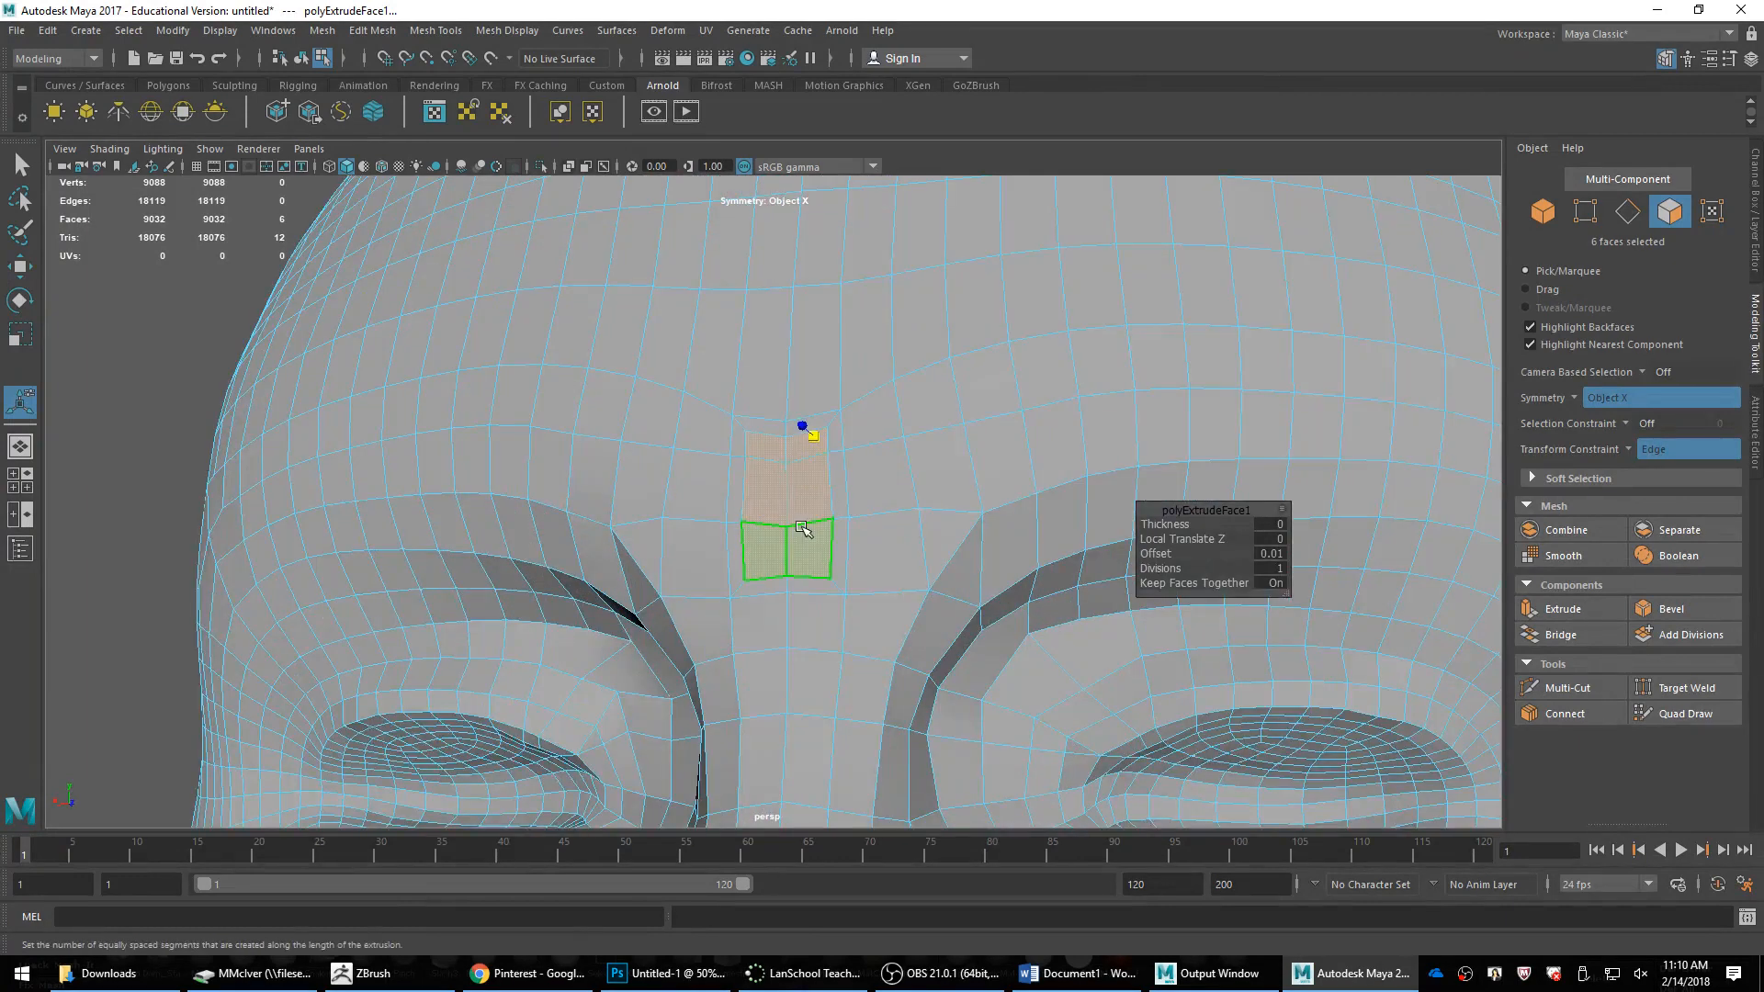
{"action": "key", "text": "w"}
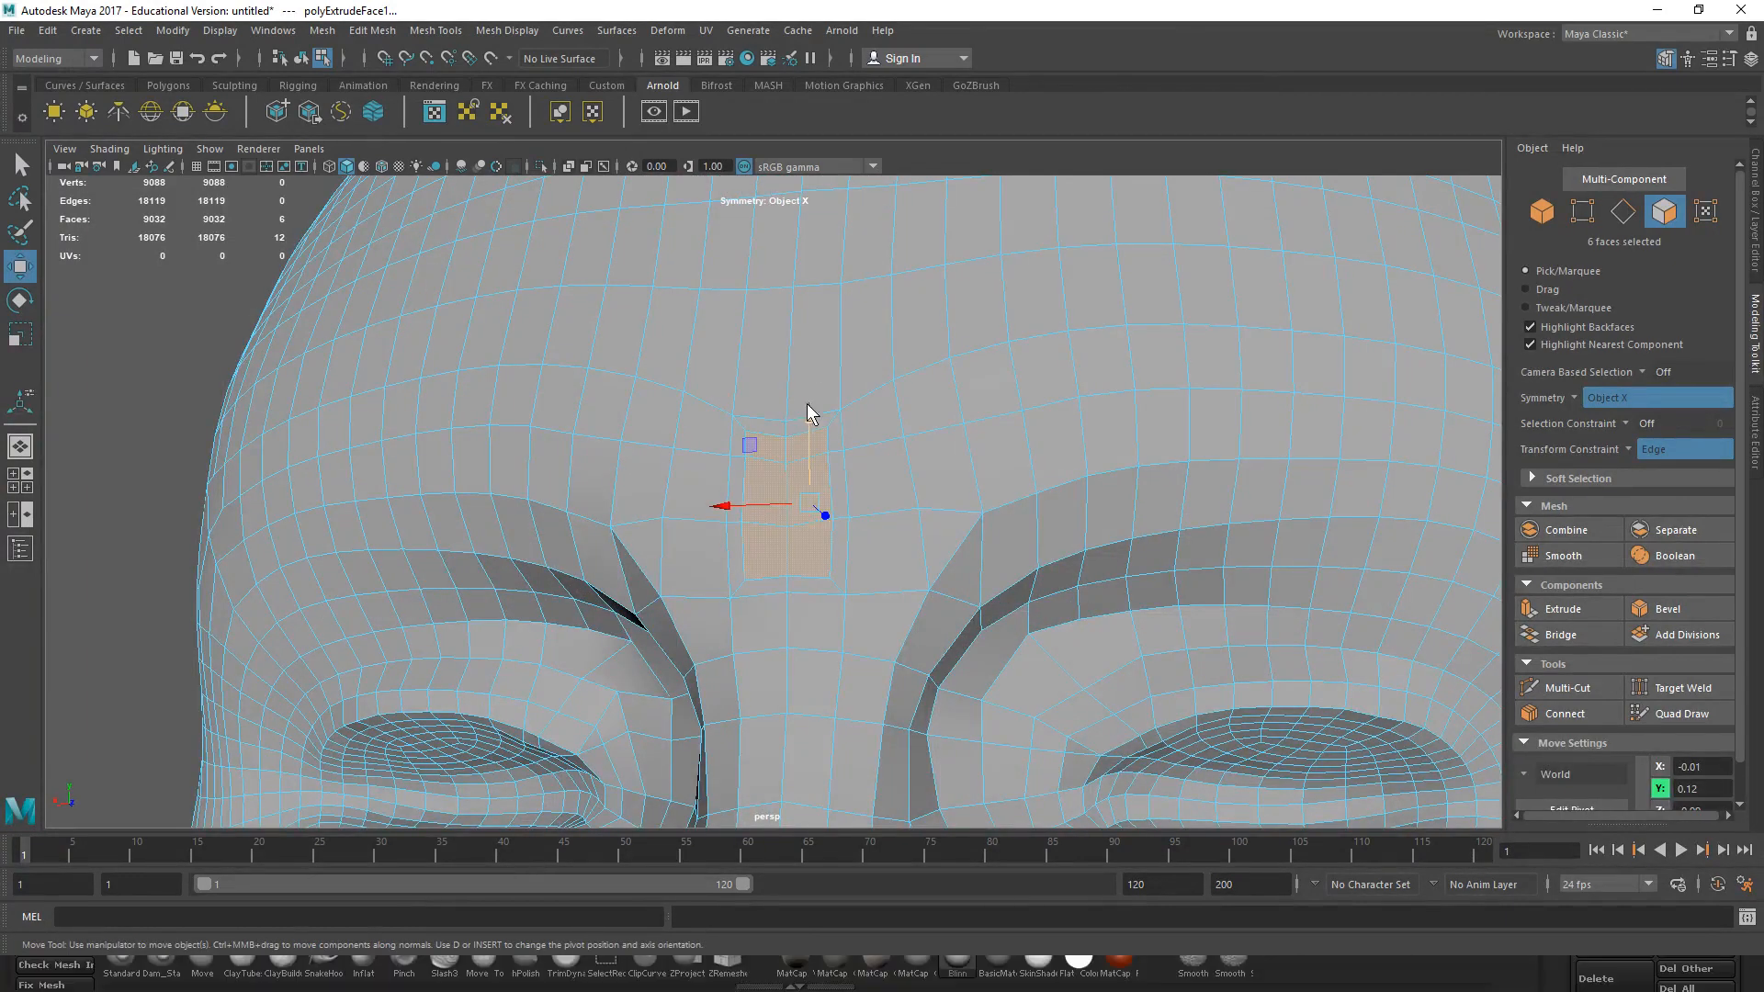
{"action": "mouse_move", "coordinate": [806, 404]}
{"action": "right_mouse_down", "text": "shift"}
{"action": "mouse_move", "coordinate": [711, 432]}
{"action": "mouse_move", "coordinate": [808, 414]}
{"action": "right_mouse_up", "text": "shift"}
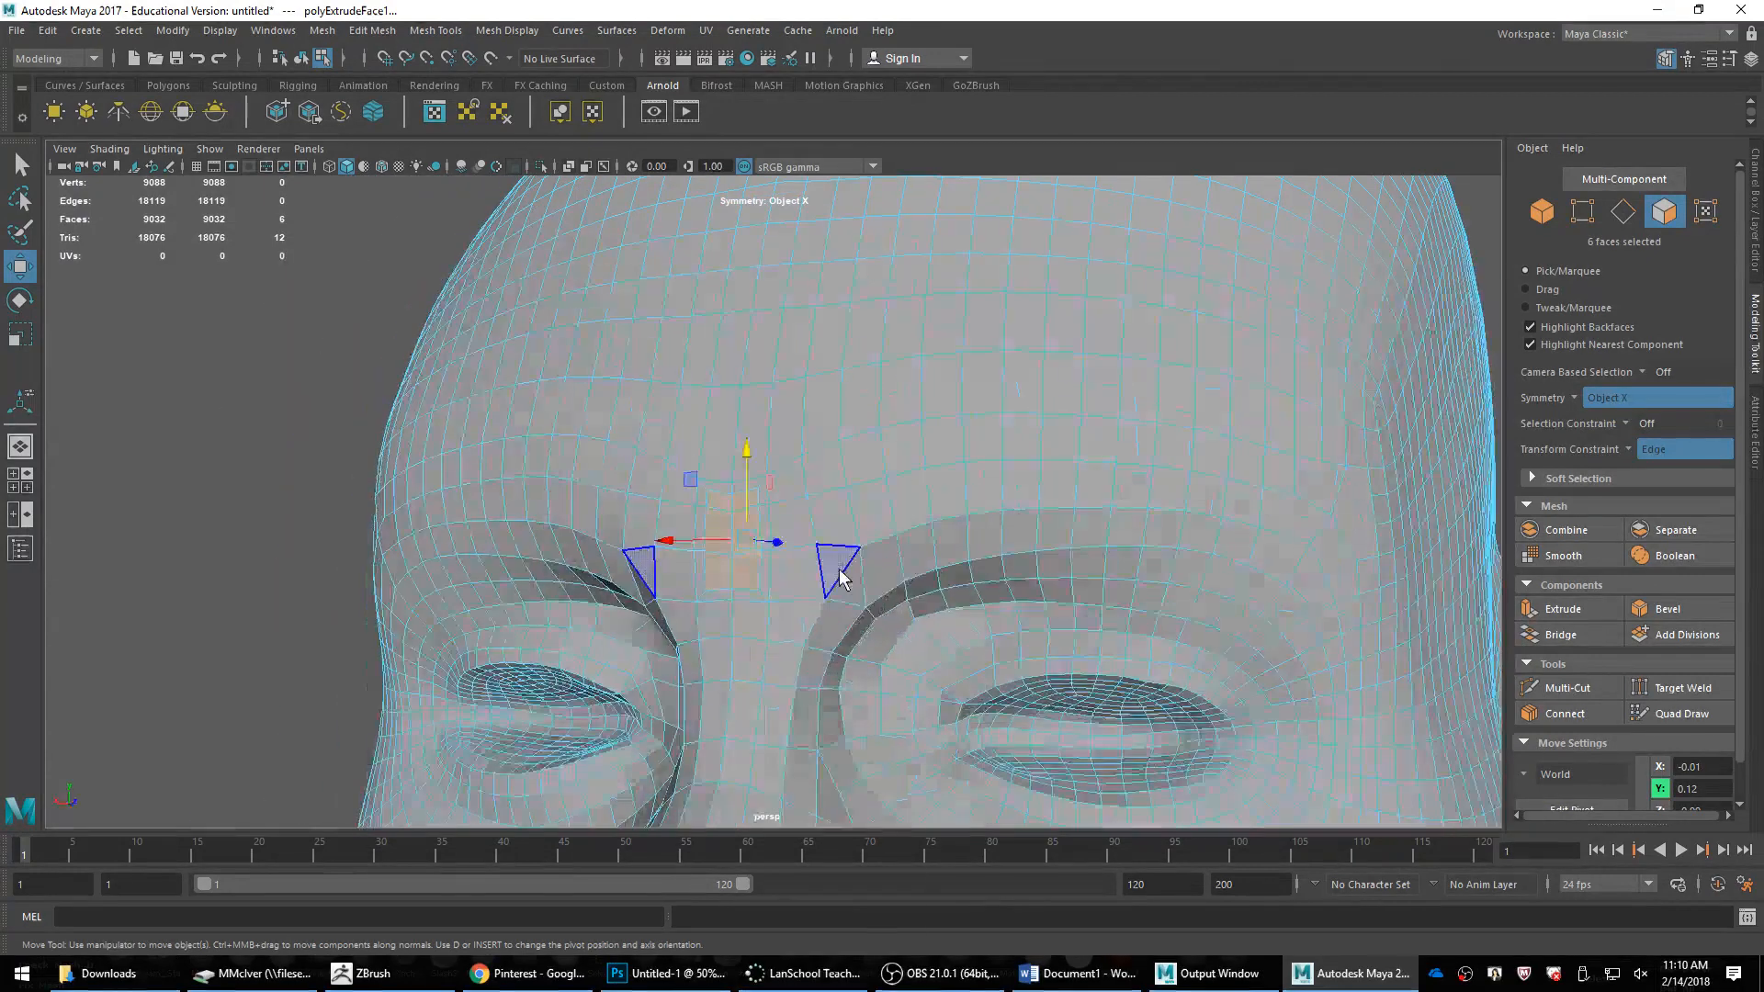
{"action": "right_click_drag", "start_coordinate": [836, 450], "coordinate": [835, 386]}
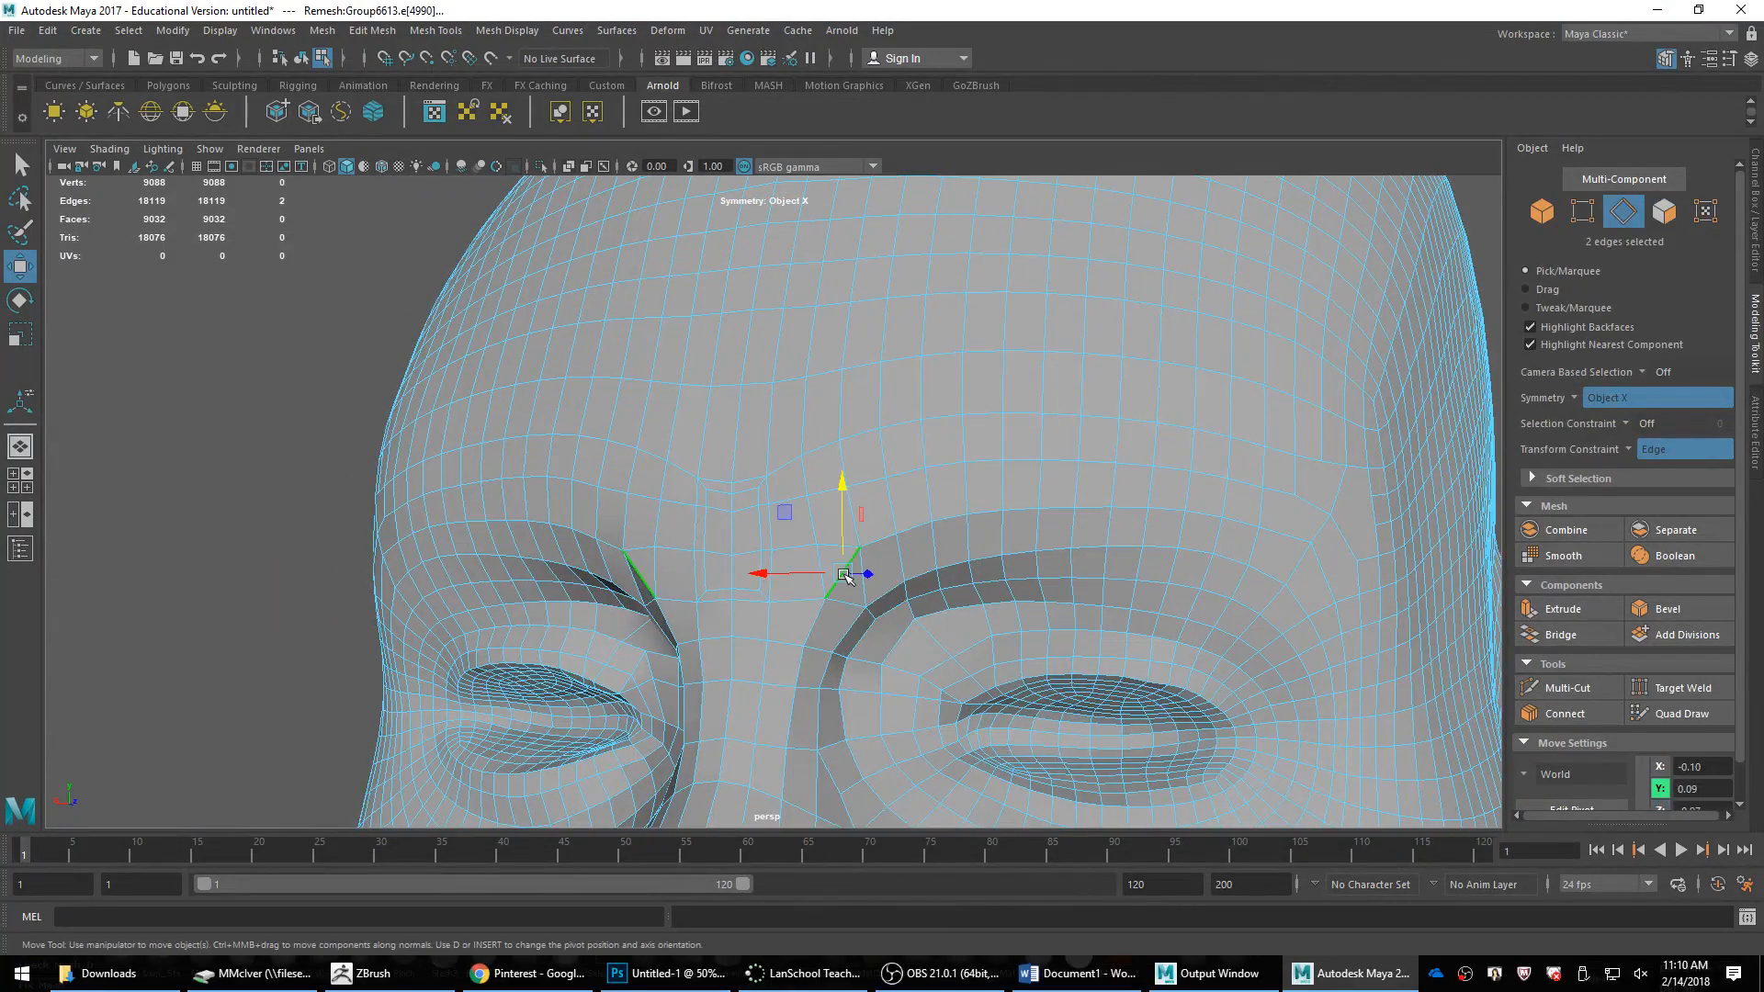
{"action": "key", "text": "Delete"}
{"action": "scroll", "coordinate": [870, 582], "scroll_direction": "down", "scroll_amount": 4}
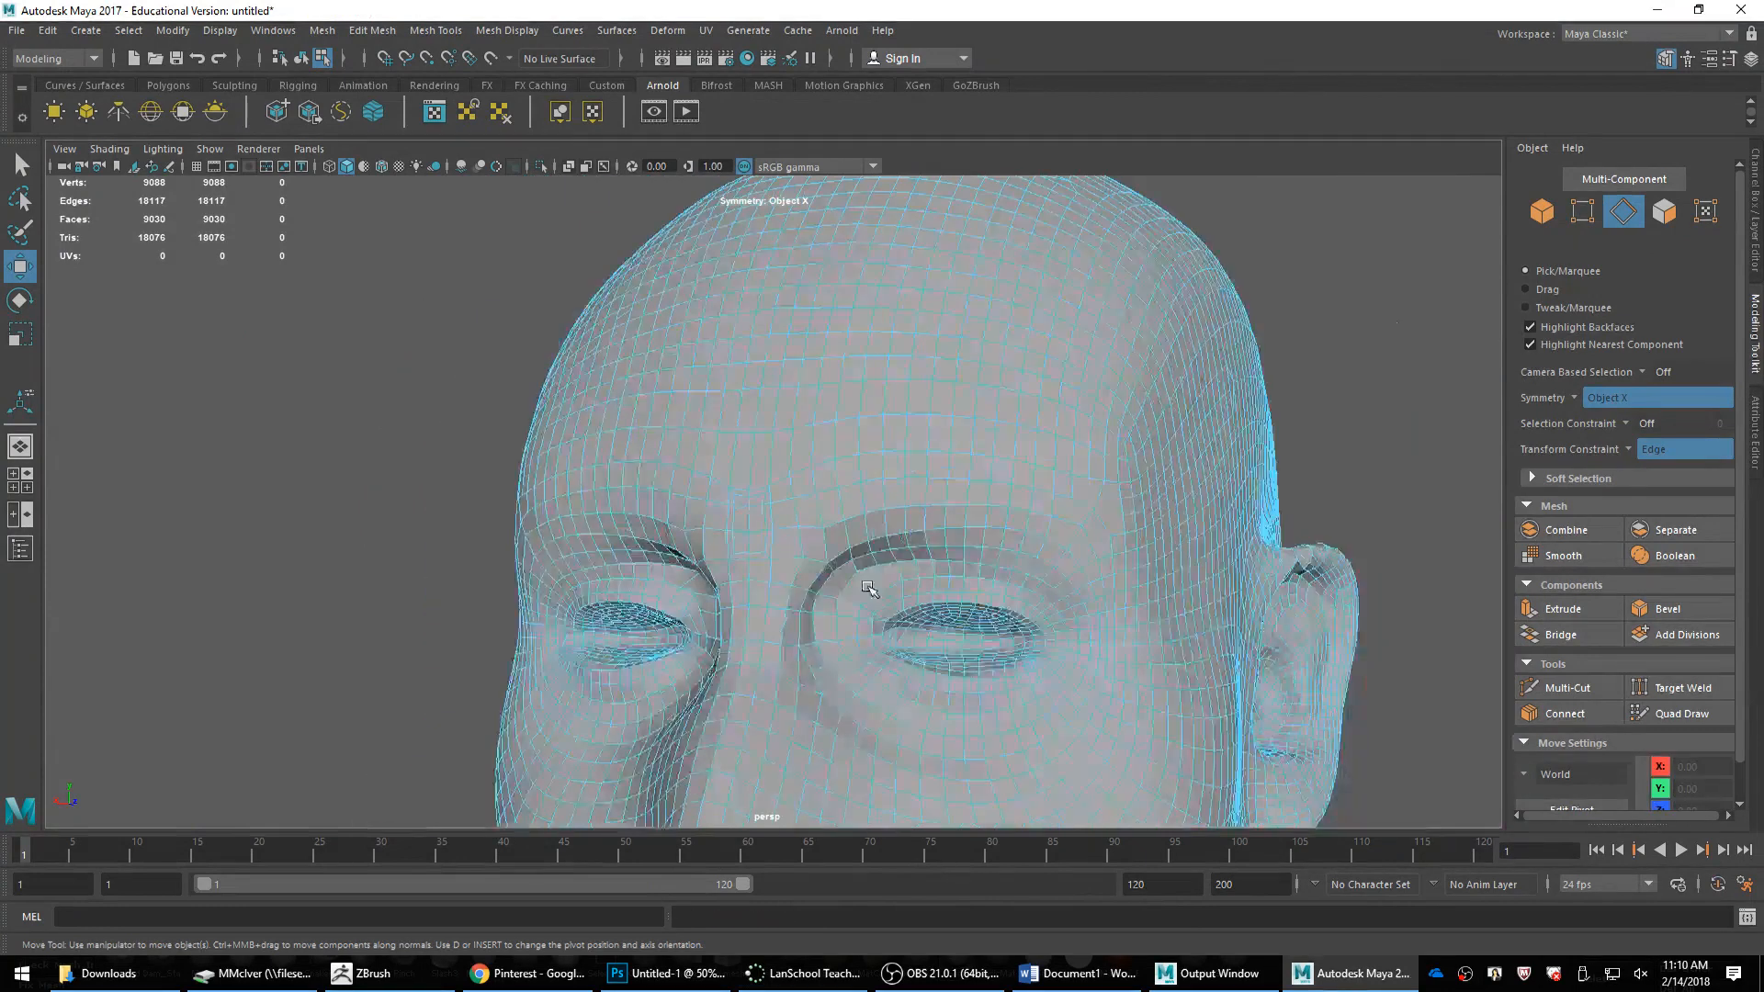
Step: Select the edge loops above the brow and around its outer end to trace the edge flow toward the temple
{"action": "left_click_drag", "start_coordinate": [870, 582], "coordinate": [823, 582], "text": "alt"}
{"action": "scroll", "coordinate": [824, 584], "scroll_direction": "down", "scroll_amount": 4}
{"action": "left_click_drag", "start_coordinate": [890, 492], "coordinate": [898, 472], "text": "alt"}
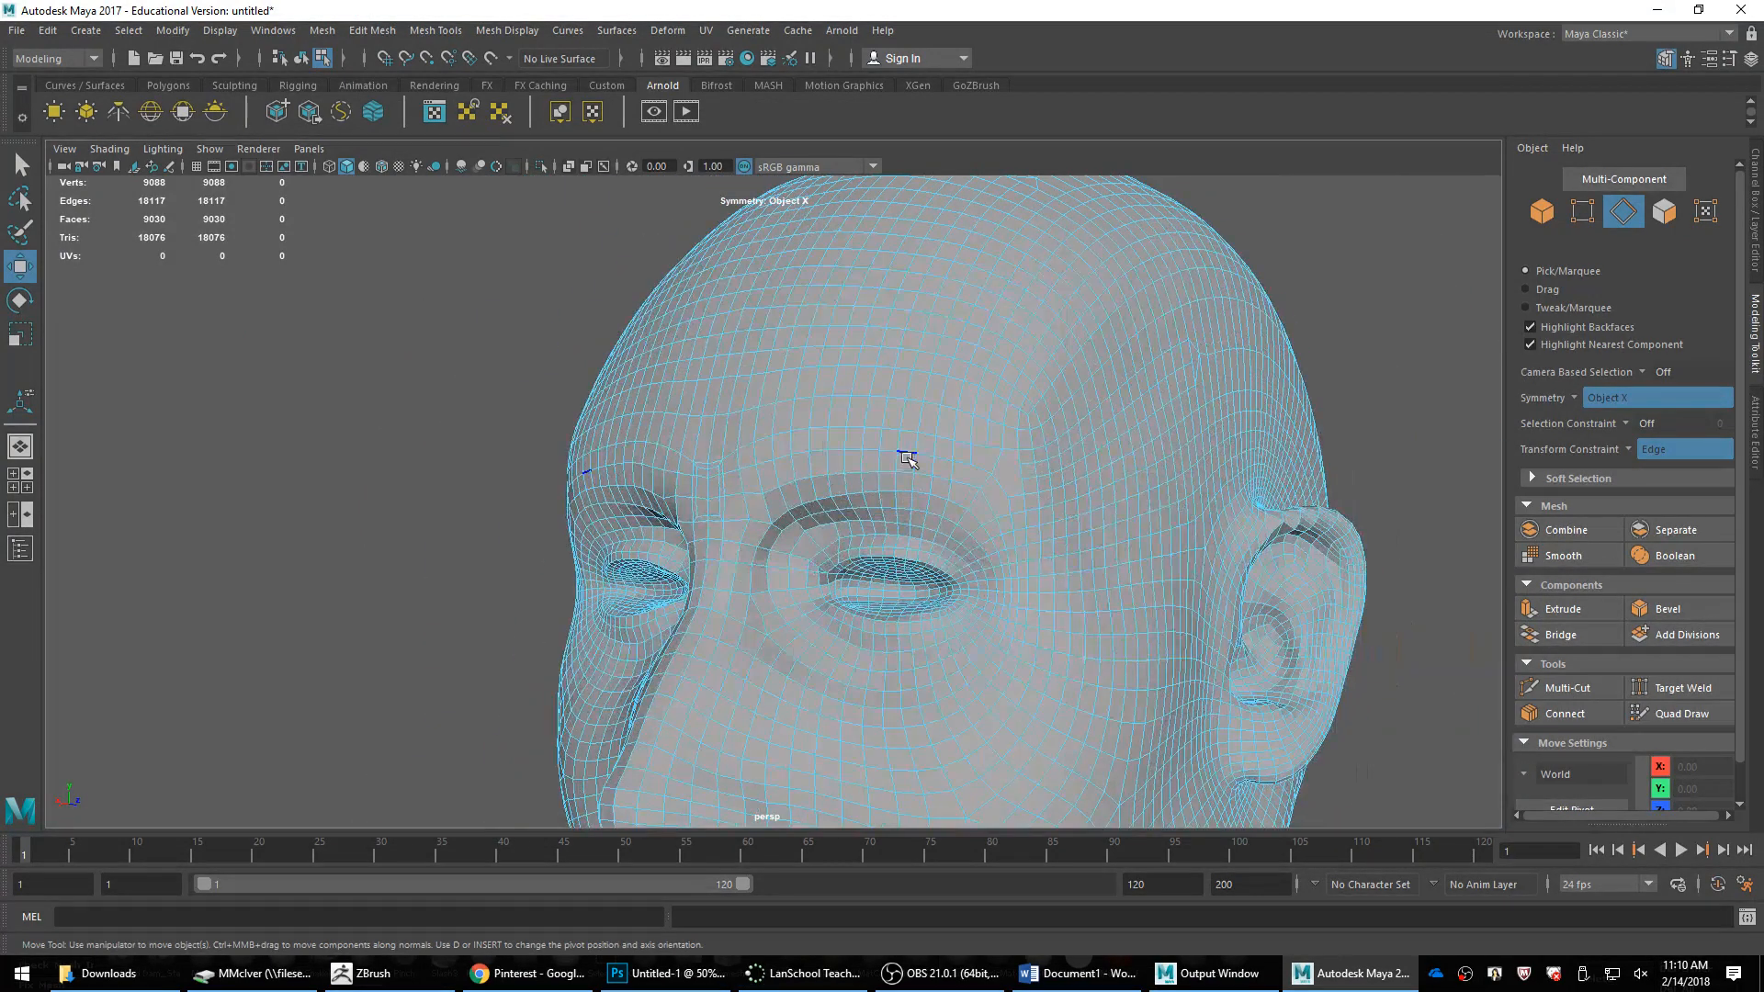
{"action": "double_click", "coordinate": [909, 461]}
{"action": "left_click", "coordinate": [1004, 483], "text": "shift"}
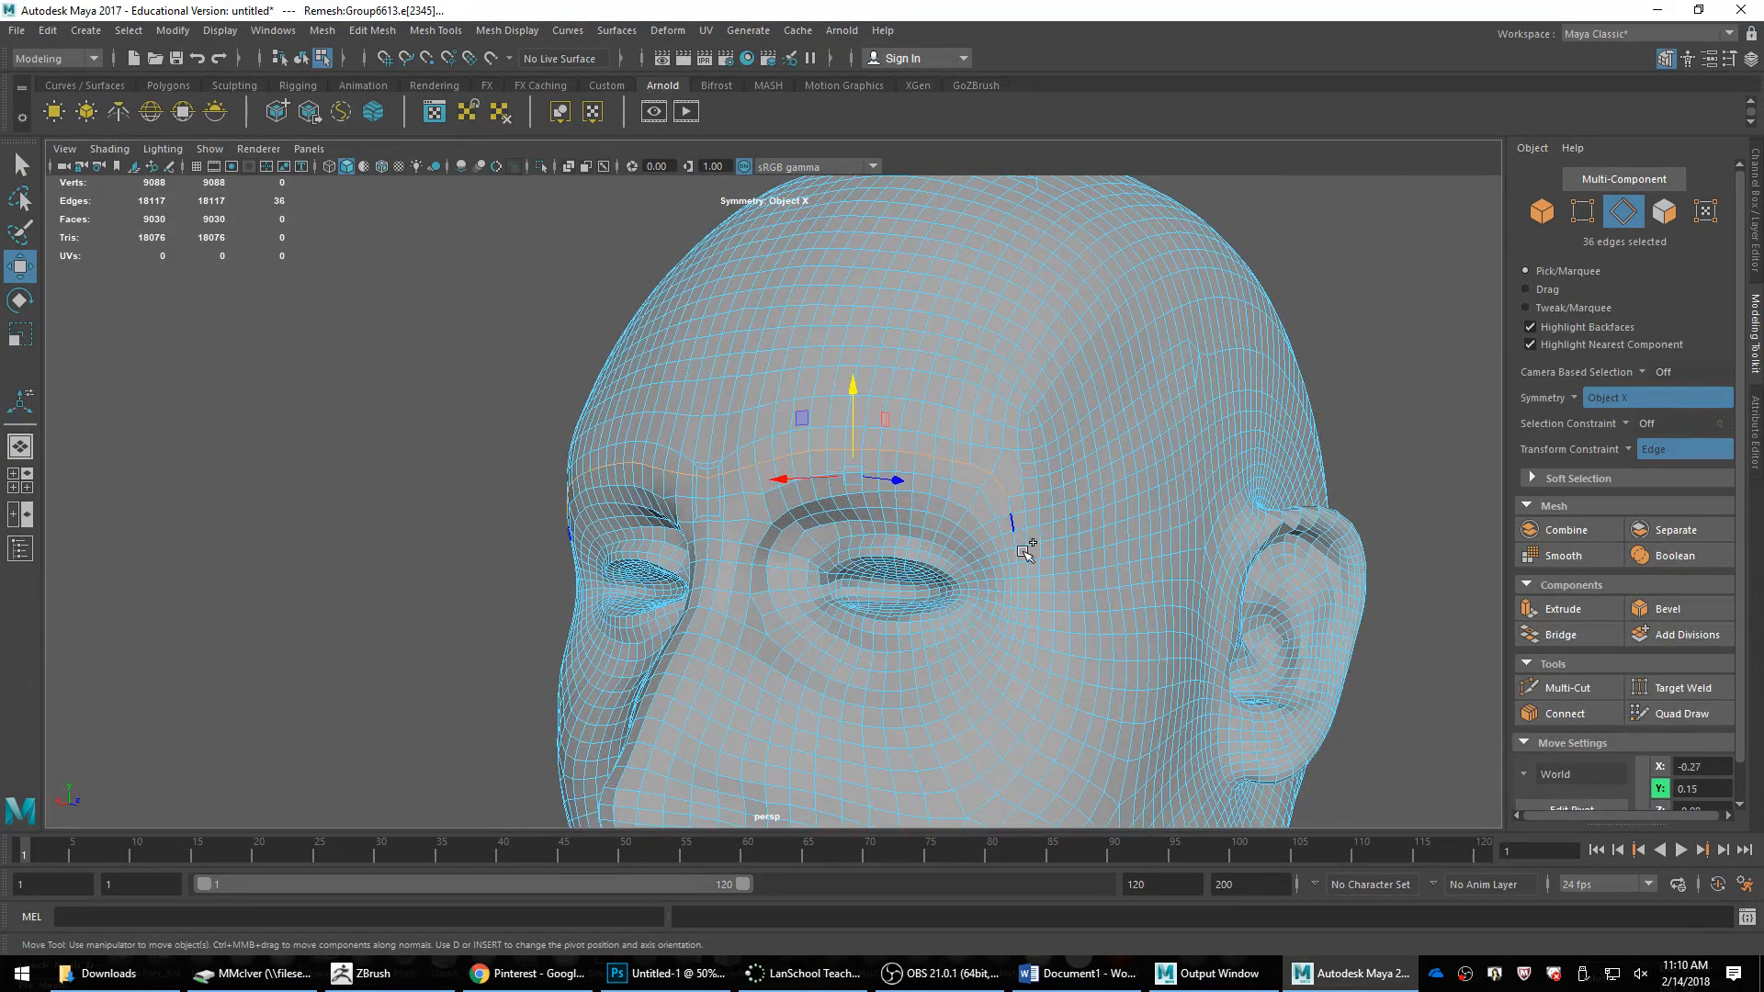
{"action": "double_click", "coordinate": [1015, 503]}
{"action": "left_click_drag", "start_coordinate": [1016, 500], "coordinate": [1029, 533], "text": "alt"}
Step: Try to delete a single edge beyond the outer end of each brow, symmetrically
{"action": "left_click", "coordinate": [955, 510]}
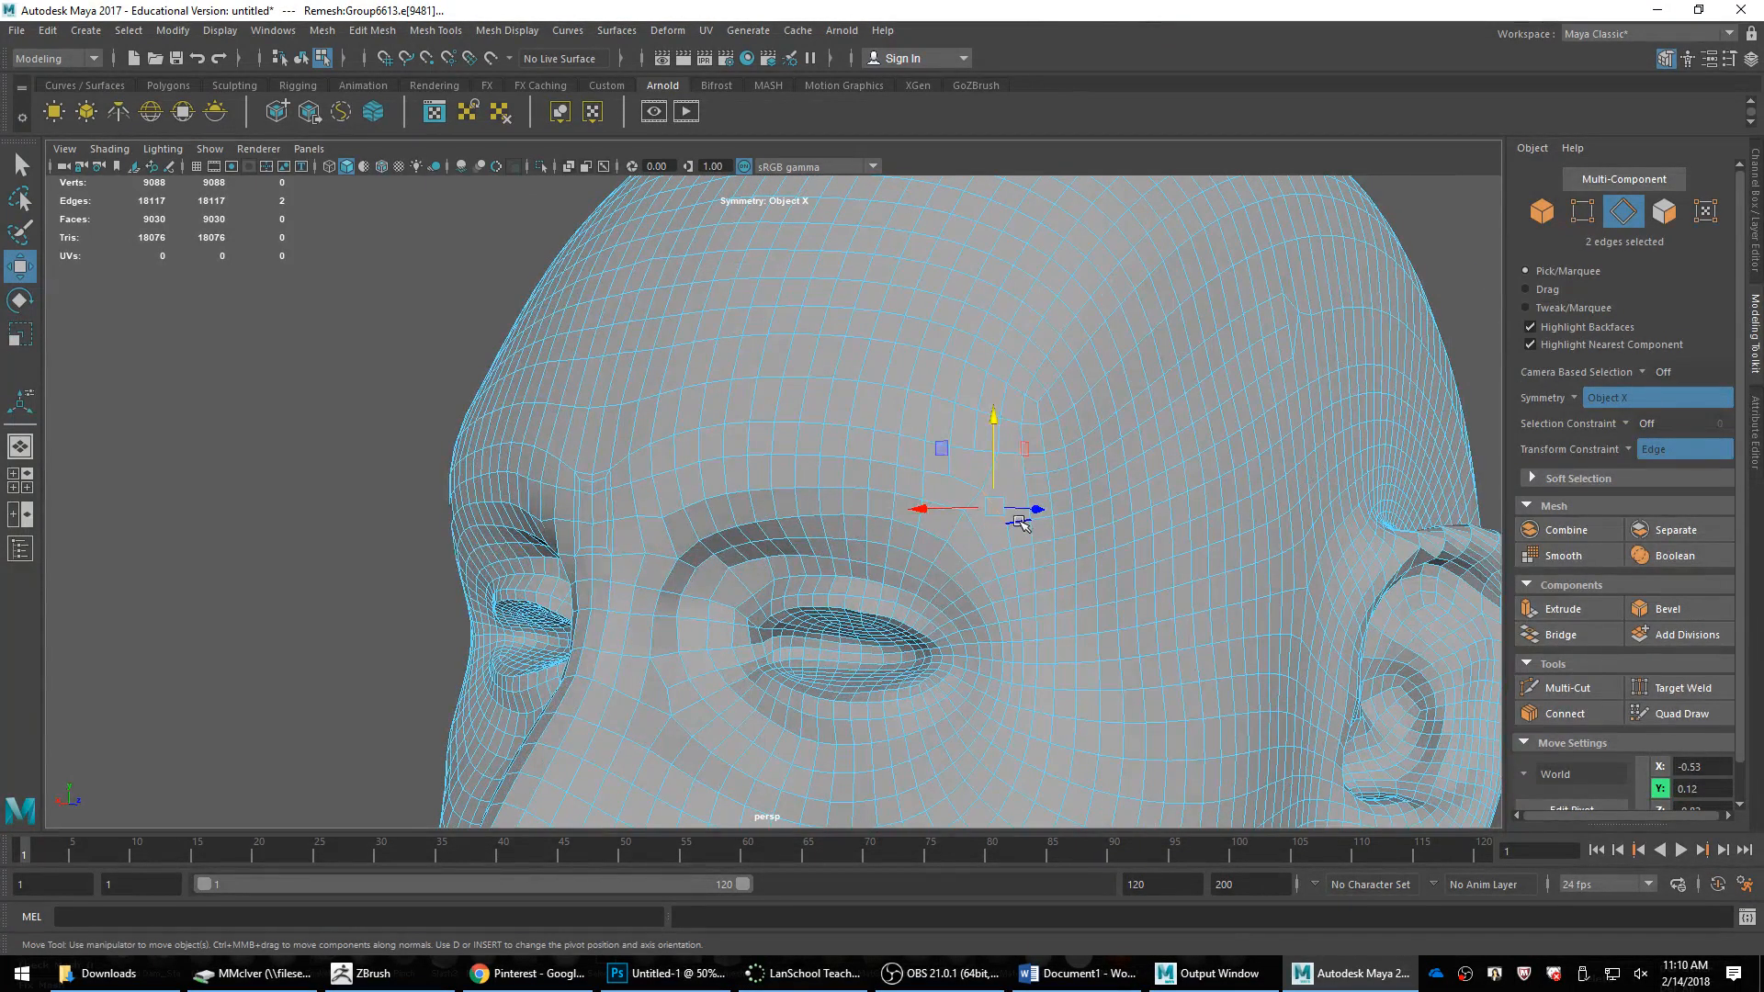
{"action": "left_click", "coordinate": [1050, 522]}
{"action": "key", "text": "ctrl+Delete"}
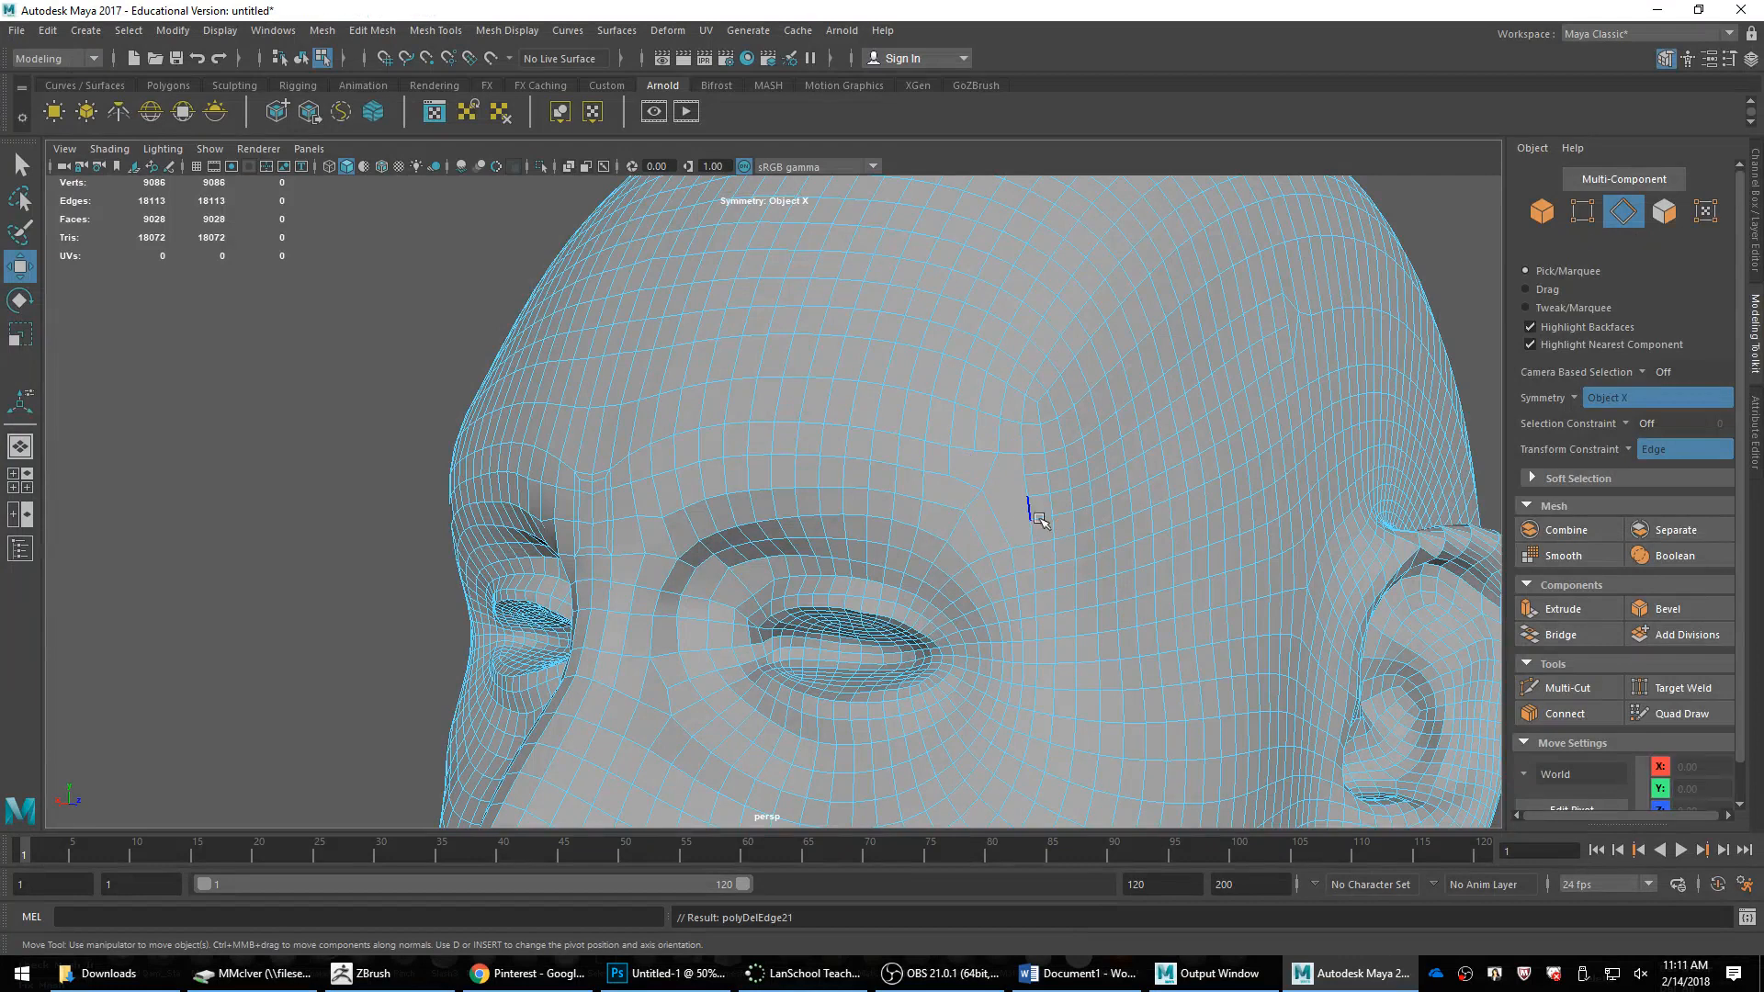
{"action": "key", "text": "ctrl+z"}
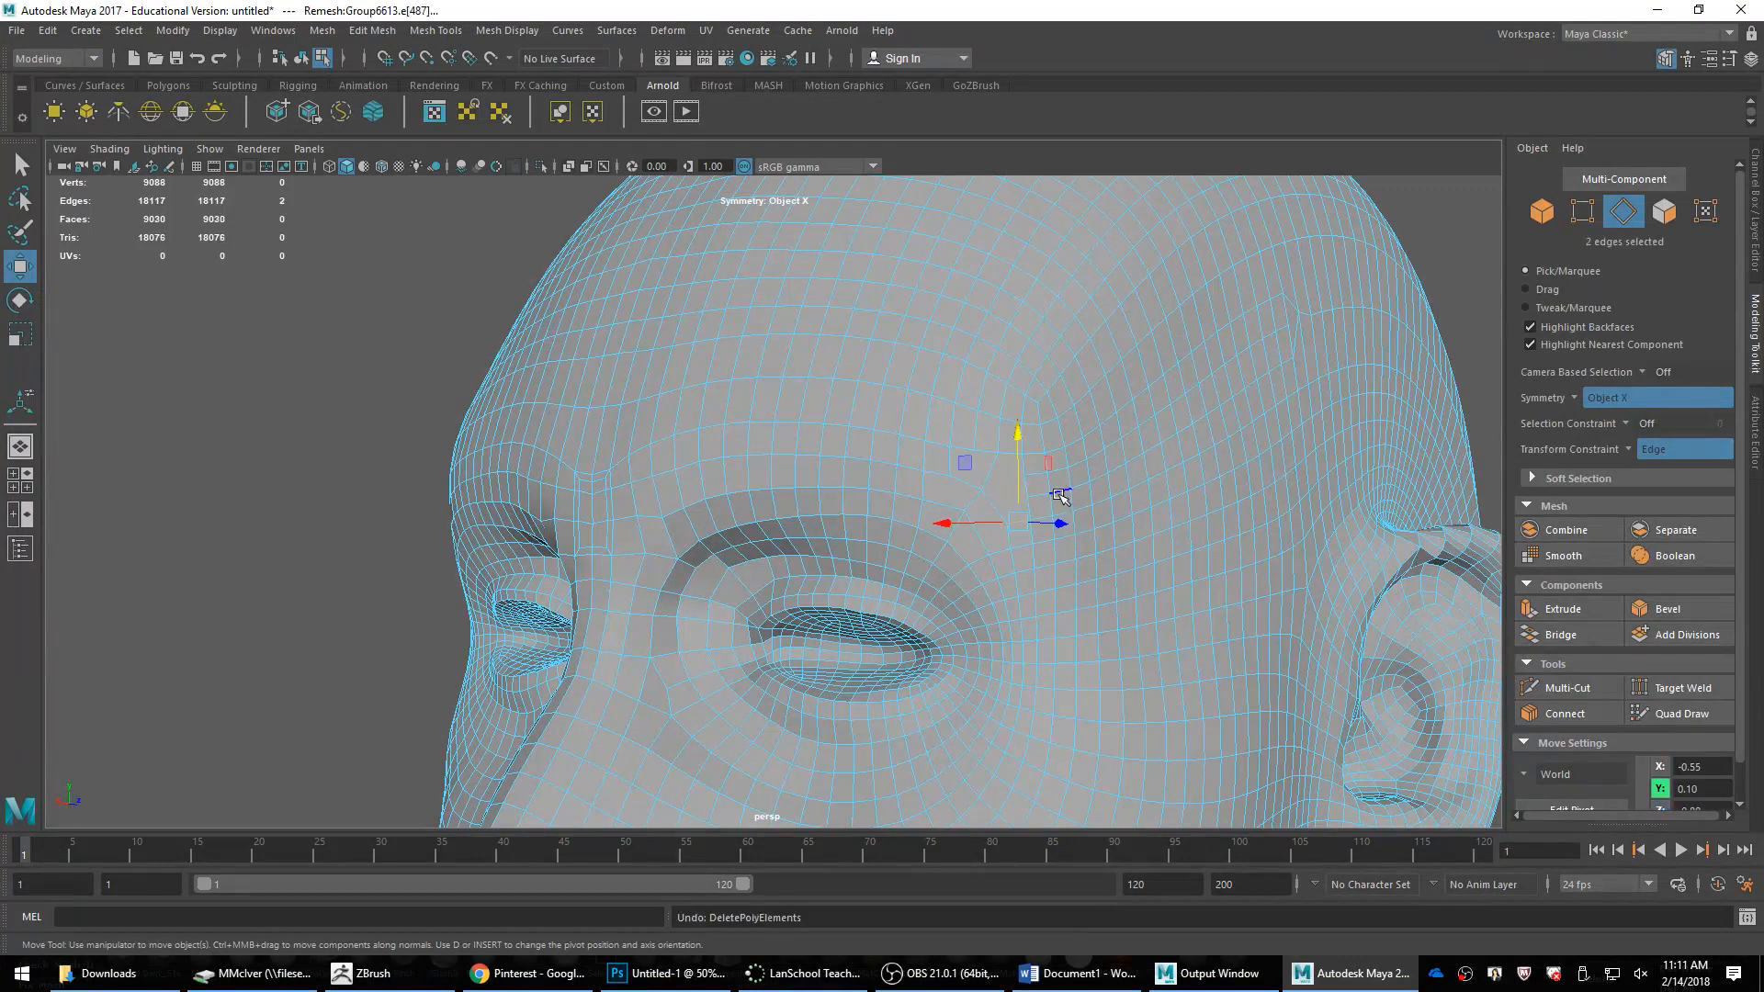
Step: Try to delete the whole edge loop running from the outer brow up the temple on both sides
{"action": "double_click", "coordinate": [1059, 494]}
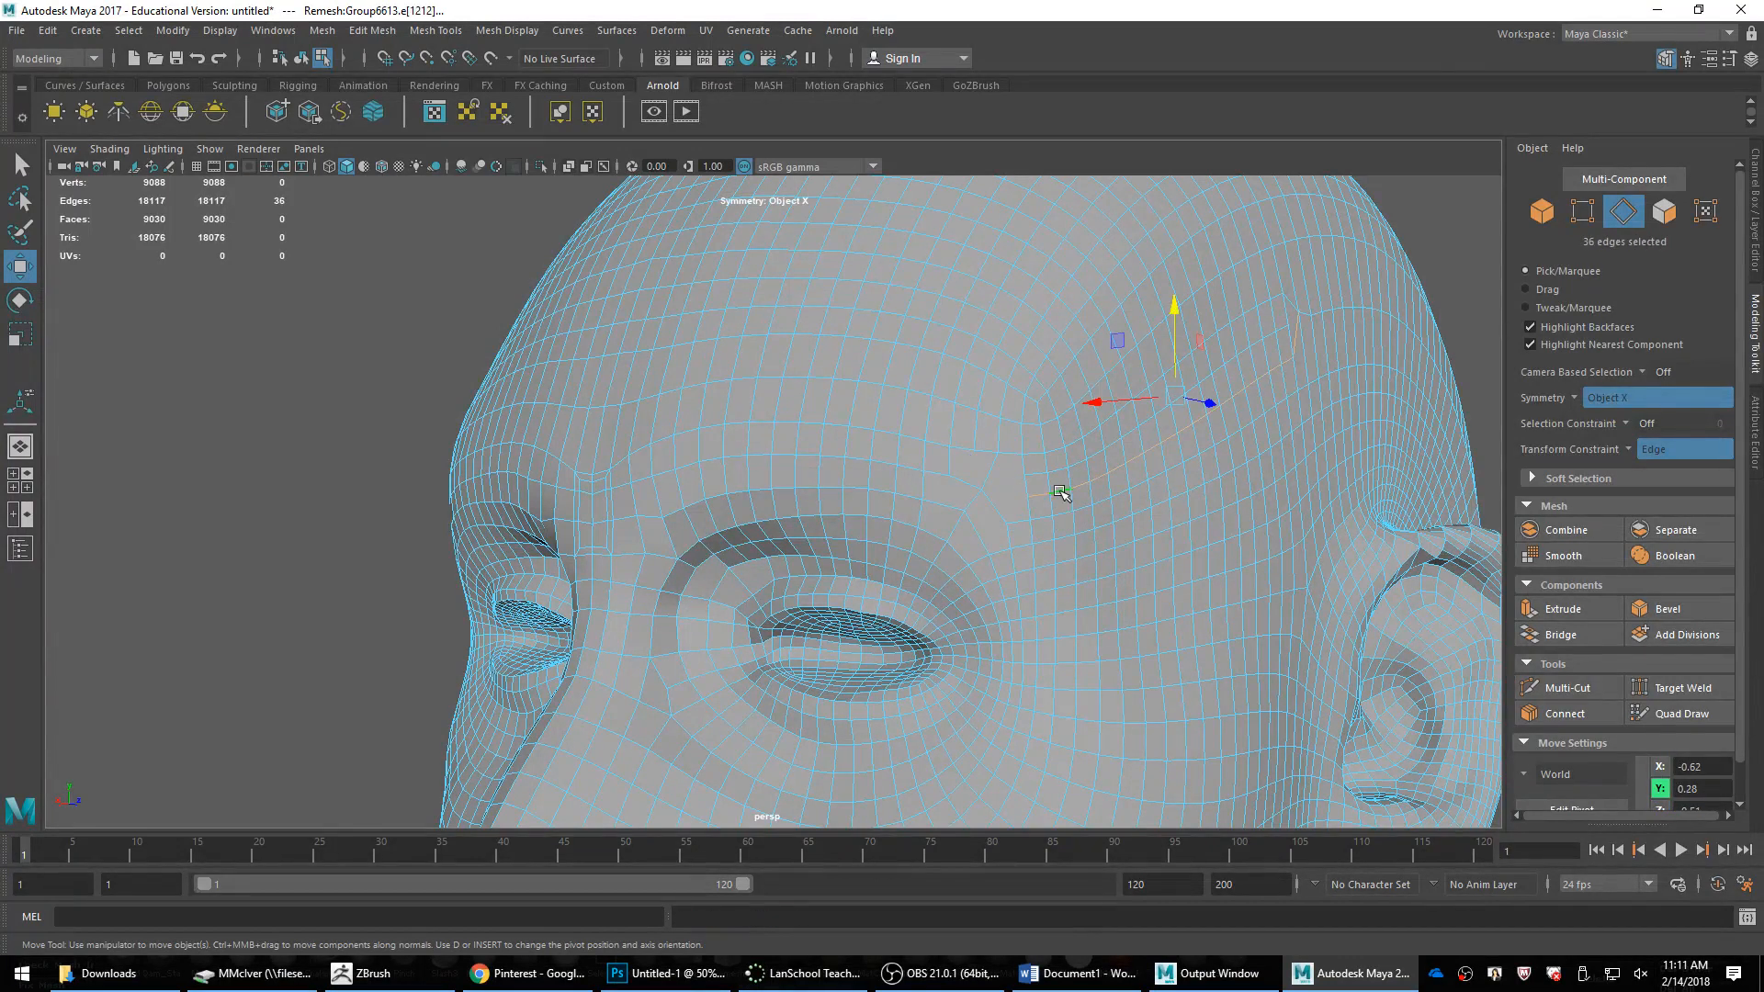
{"action": "key", "text": "ctrl+Delete"}
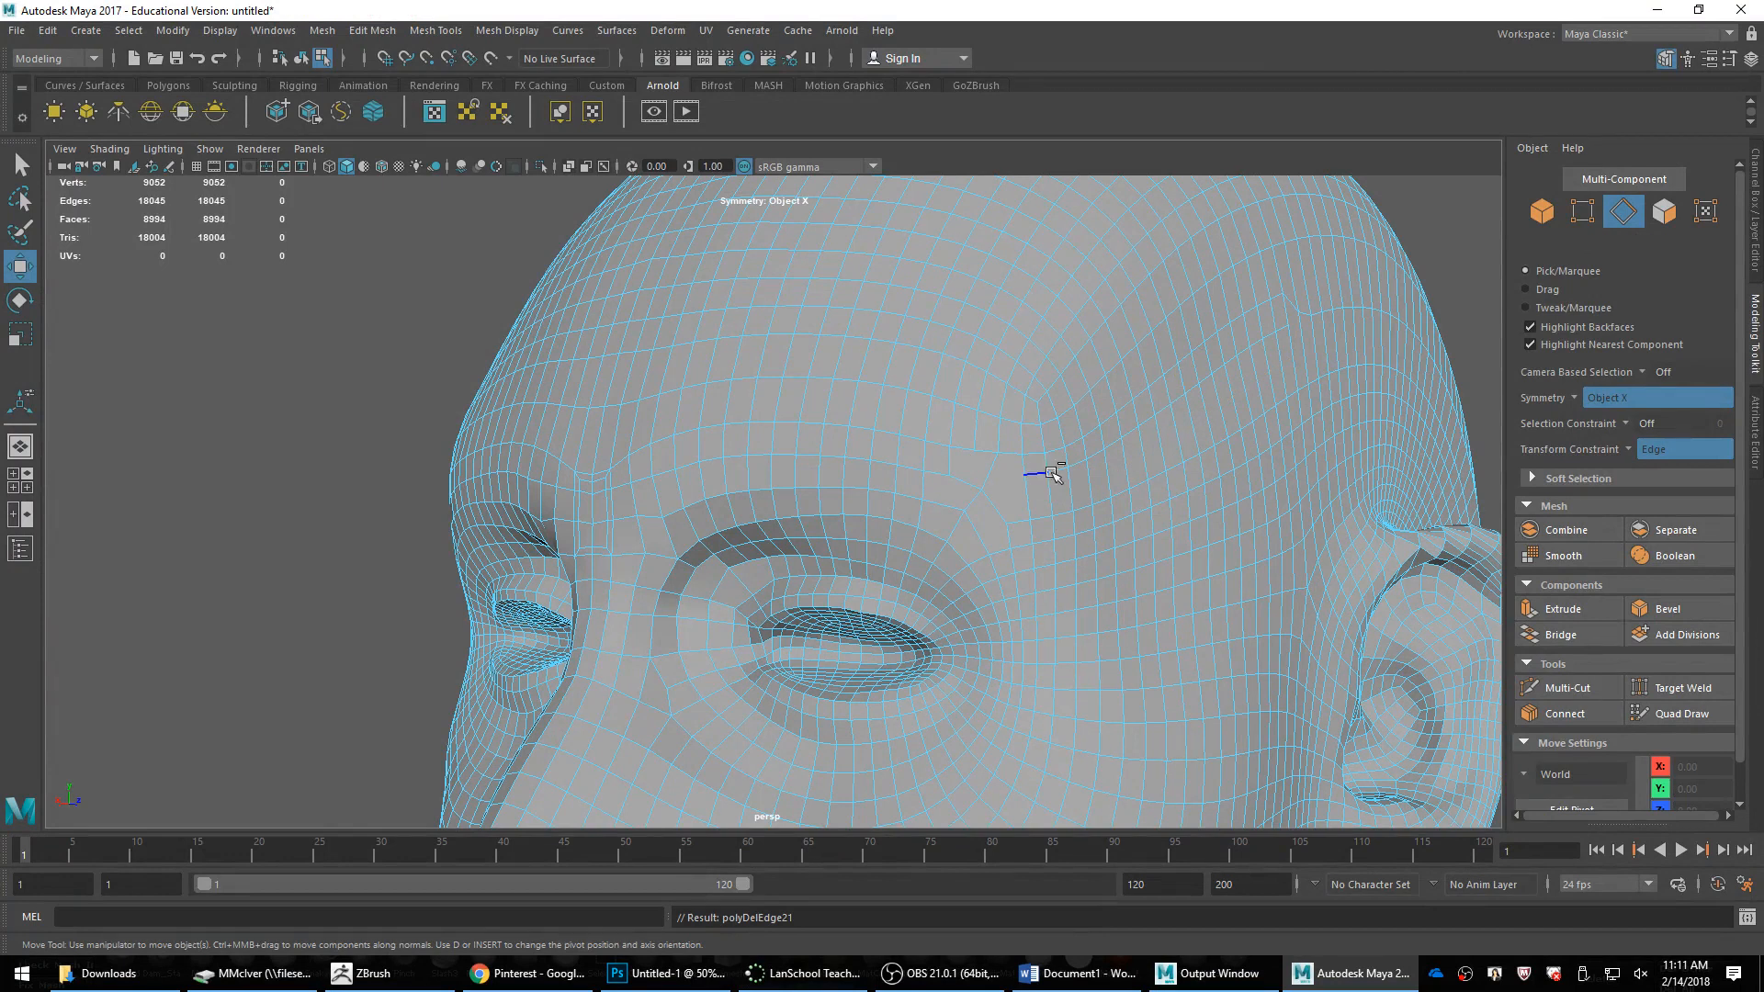
{"action": "key", "text": "ctrl+z"}
{"action": "key", "text": "ctrl+z"}
Step: Examine the edge flow of the ear, cheek, jaw, nose and mouth from several angles and distances
{"action": "left_click_drag", "start_coordinate": [1161, 457], "coordinate": [1087, 472], "text": "alt"}
{"action": "right_click_drag", "start_coordinate": [1087, 472], "coordinate": [976, 392], "text": "alt"}
{"action": "right_click_drag", "start_coordinate": [905, 441], "coordinate": [818, 441], "text": "alt"}
{"action": "middle_click_drag", "start_coordinate": [930, 542], "coordinate": [929, 385], "text": "alt"}
{"action": "left_click_drag", "start_coordinate": [978, 384], "coordinate": [800, 386], "text": "alt"}
{"action": "middle_click_drag", "start_coordinate": [992, 510], "coordinate": [909, 439], "text": "alt"}
{"action": "left_click_drag", "start_coordinate": [909, 439], "coordinate": [997, 474], "text": "alt"}
{"action": "middle_click_drag", "start_coordinate": [997, 474], "coordinate": [992, 484], "text": "alt"}
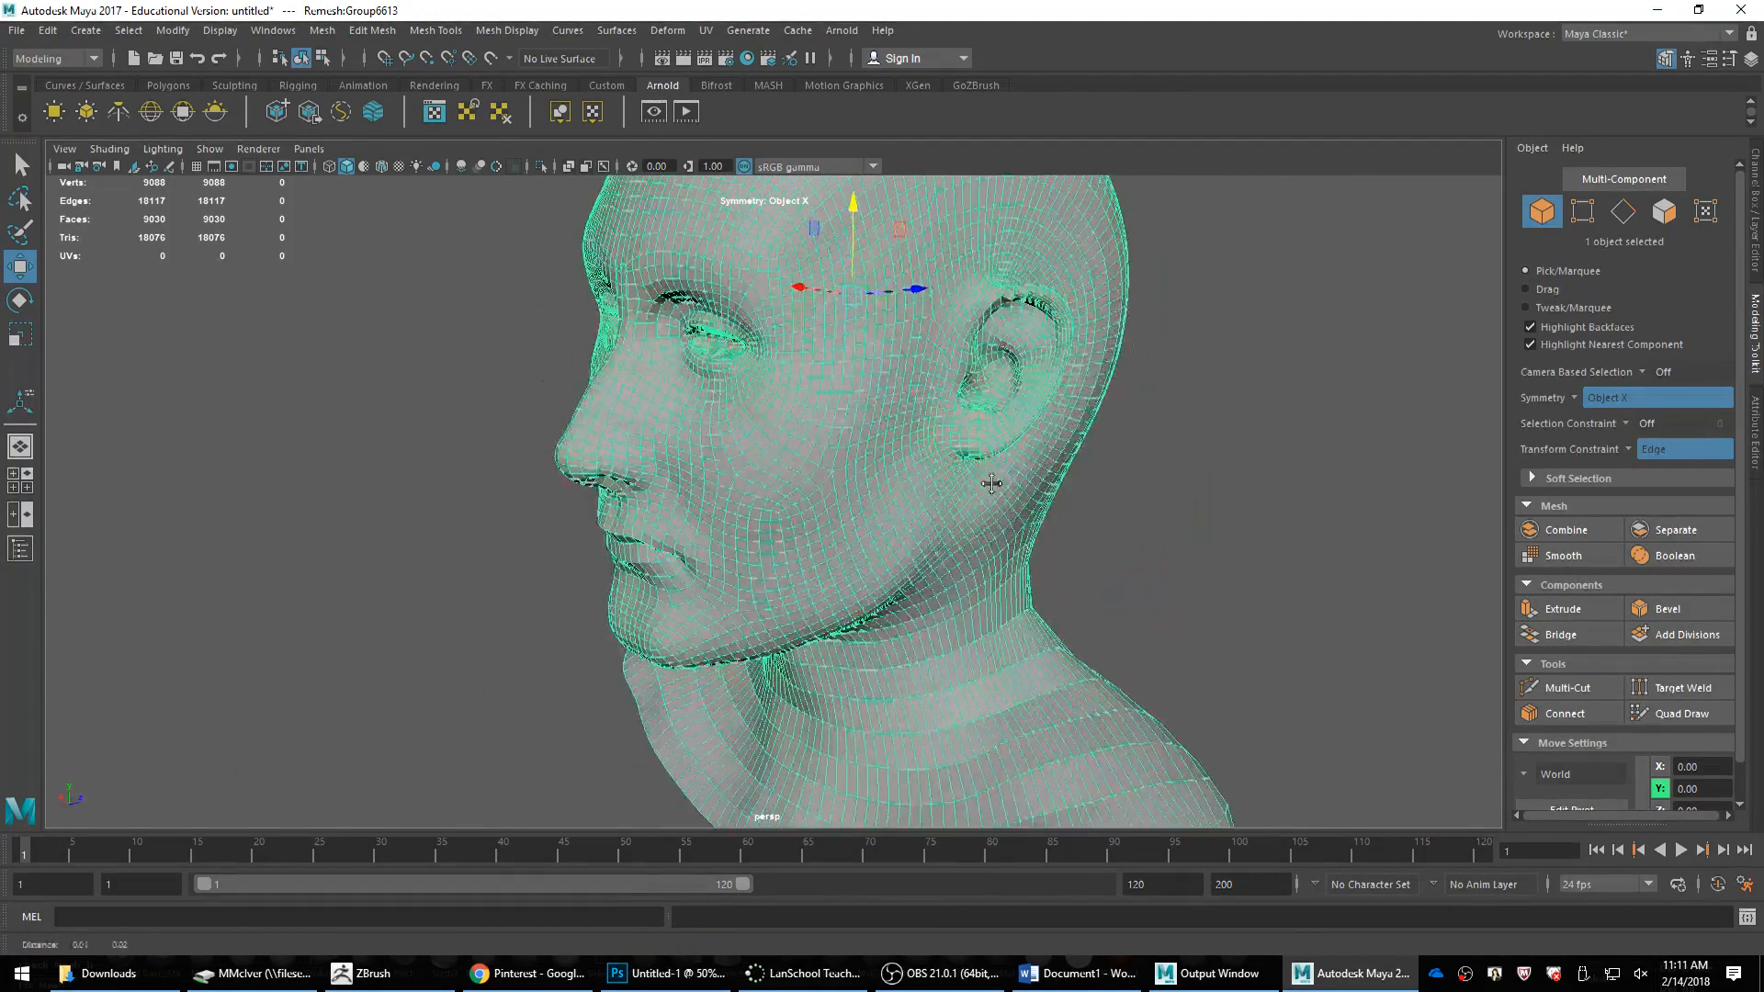
{"action": "left_click_drag", "start_coordinate": [991, 483], "coordinate": [1090, 488], "text": "alt"}
{"action": "right_click_drag", "start_coordinate": [1091, 488], "coordinate": [1140, 494], "text": "alt"}
{"action": "left_click_drag", "start_coordinate": [913, 527], "coordinate": [1002, 505], "text": "alt"}
{"action": "right_click_drag", "start_coordinate": [863, 459], "coordinate": [934, 449], "text": "alt"}
{"action": "middle_click_drag", "start_coordinate": [985, 500], "coordinate": [885, 404], "text": "alt"}
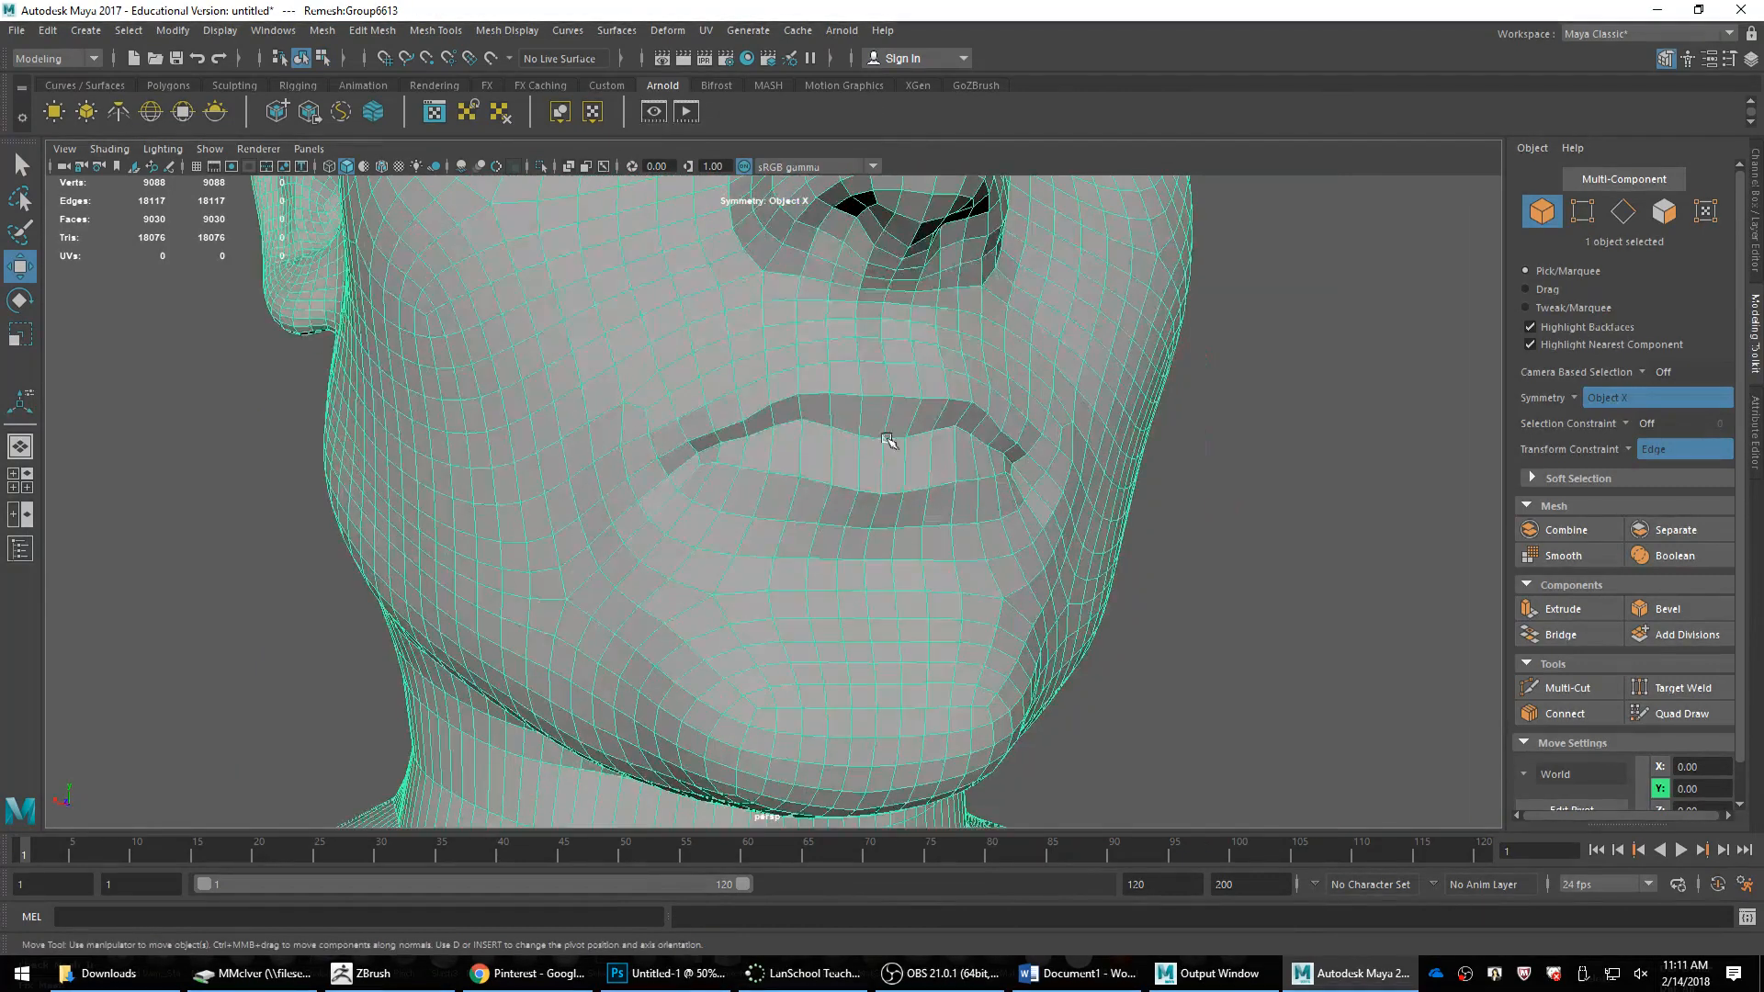
{"action": "left_click_drag", "start_coordinate": [888, 439], "coordinate": [882, 437], "text": "alt"}
{"action": "right_click_drag", "start_coordinate": [842, 405], "coordinate": [763, 376], "text": "alt"}
{"action": "middle_click_drag", "start_coordinate": [846, 354], "coordinate": [789, 570], "text": "alt"}
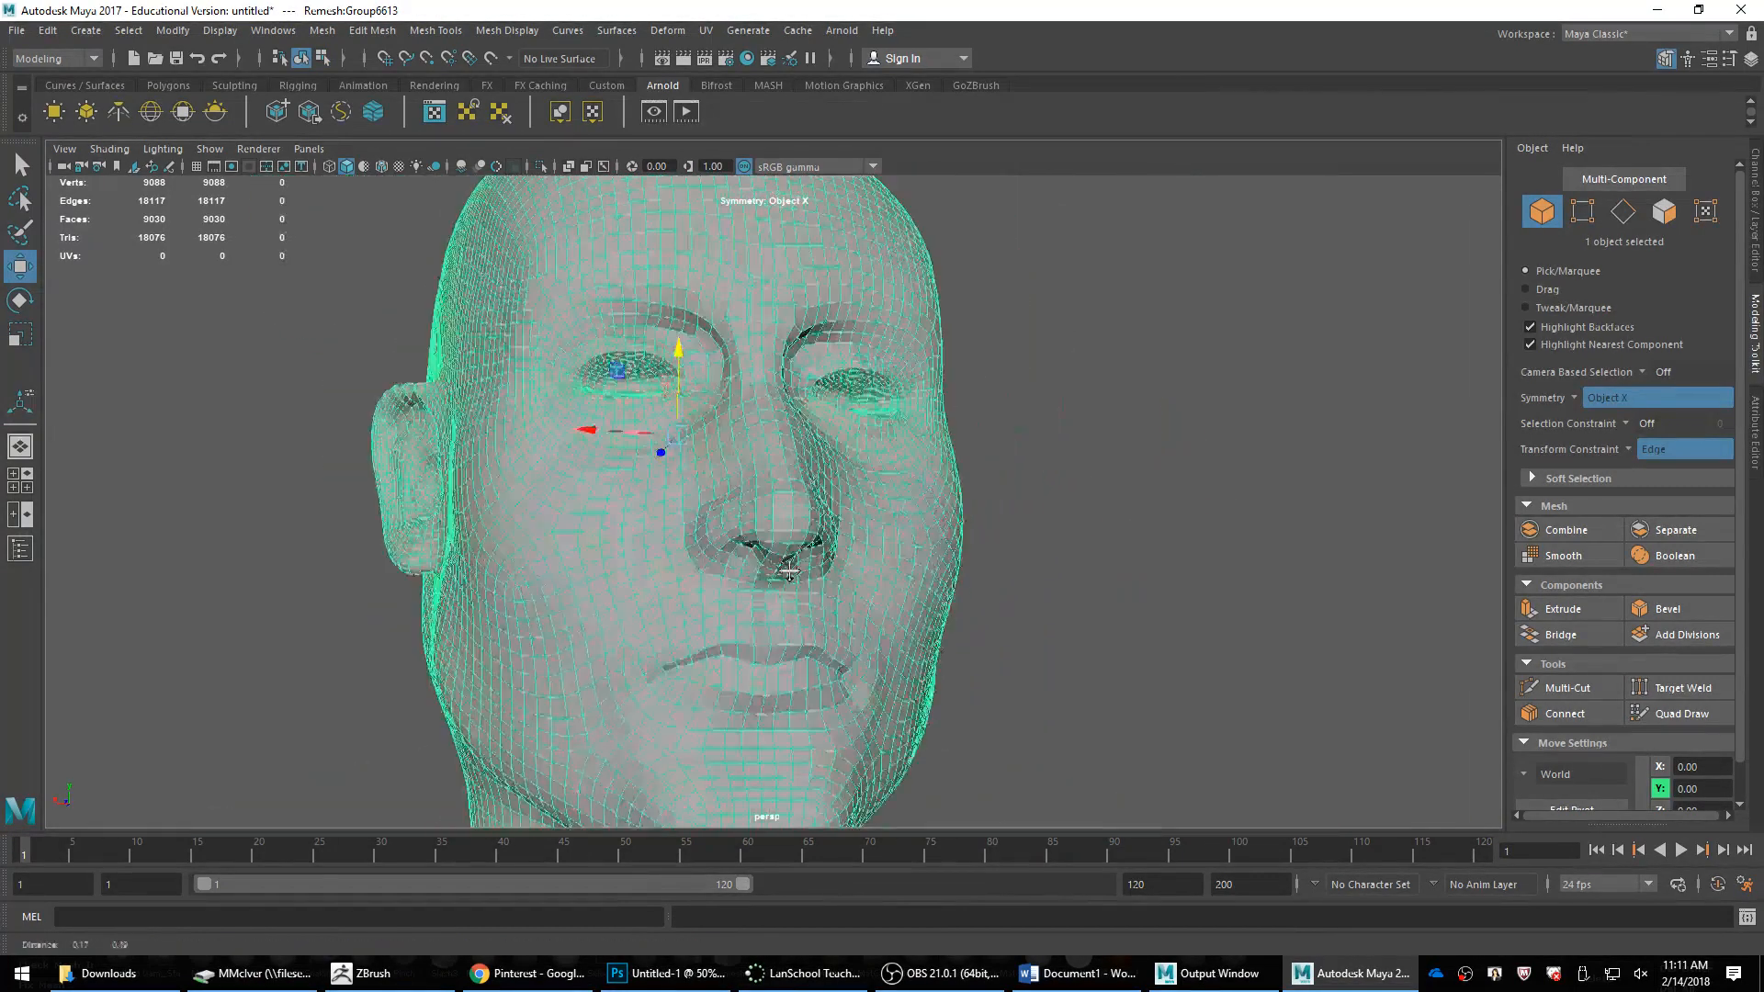
{"action": "left_click_drag", "start_coordinate": [896, 464], "coordinate": [807, 453], "text": "alt"}
{"action": "middle_click_drag", "start_coordinate": [762, 656], "coordinate": [824, 465], "text": "alt"}
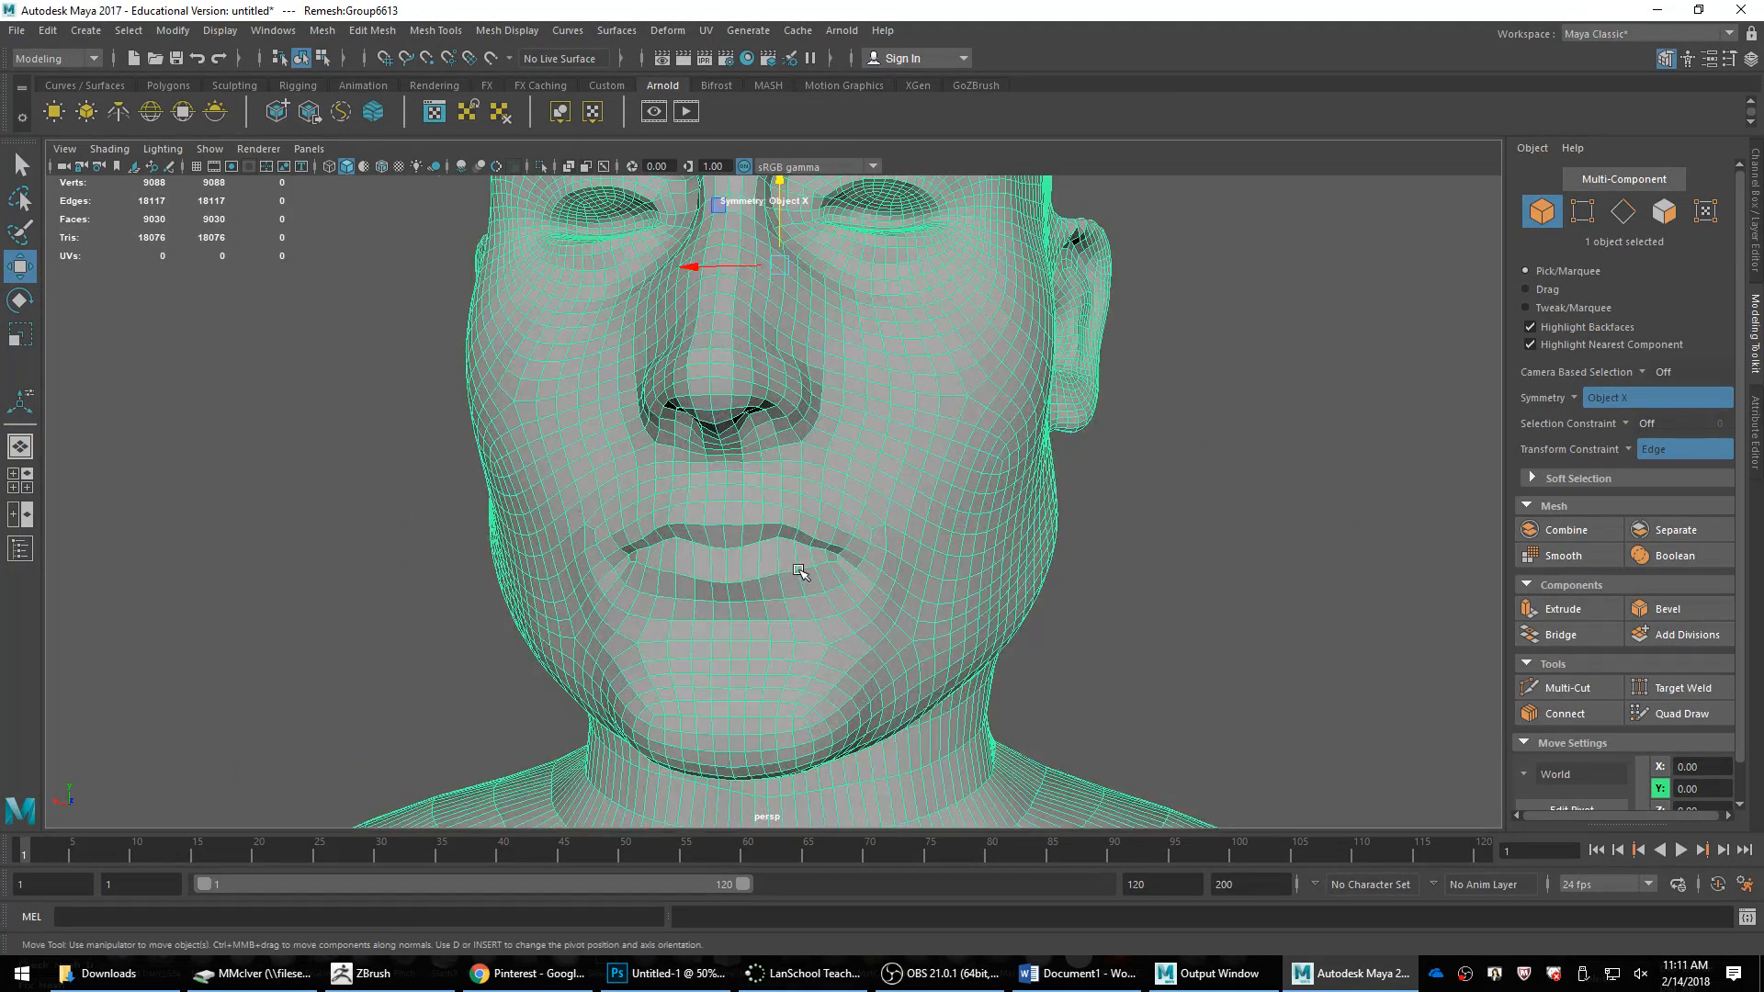
{"action": "left_click_drag", "start_coordinate": [799, 572], "coordinate": [742, 475], "text": "alt"}
Step: Collapse the two short edges just outside each mouth corner, symmetrically
{"action": "right_click_drag", "start_coordinate": [823, 444], "coordinate": [823, 393]}
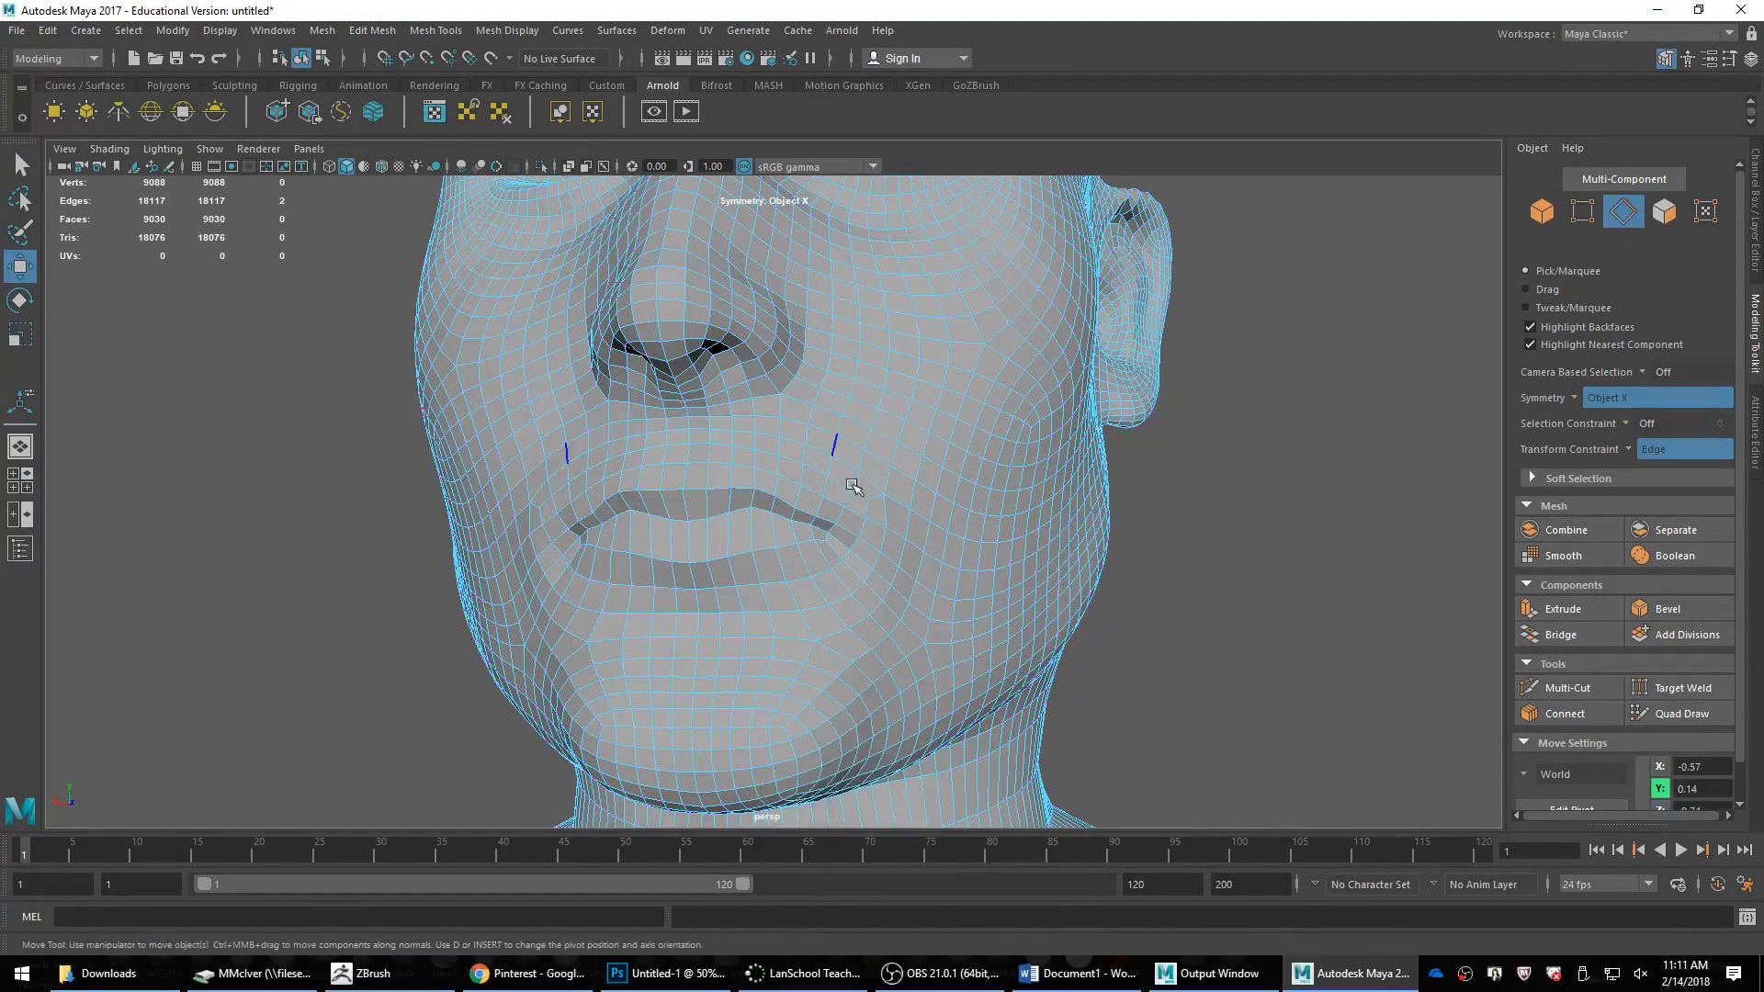
{"action": "left_click", "coordinate": [855, 491]}
{"action": "scroll", "coordinate": [863, 544], "scroll_direction": "up", "scroll_amount": 4}
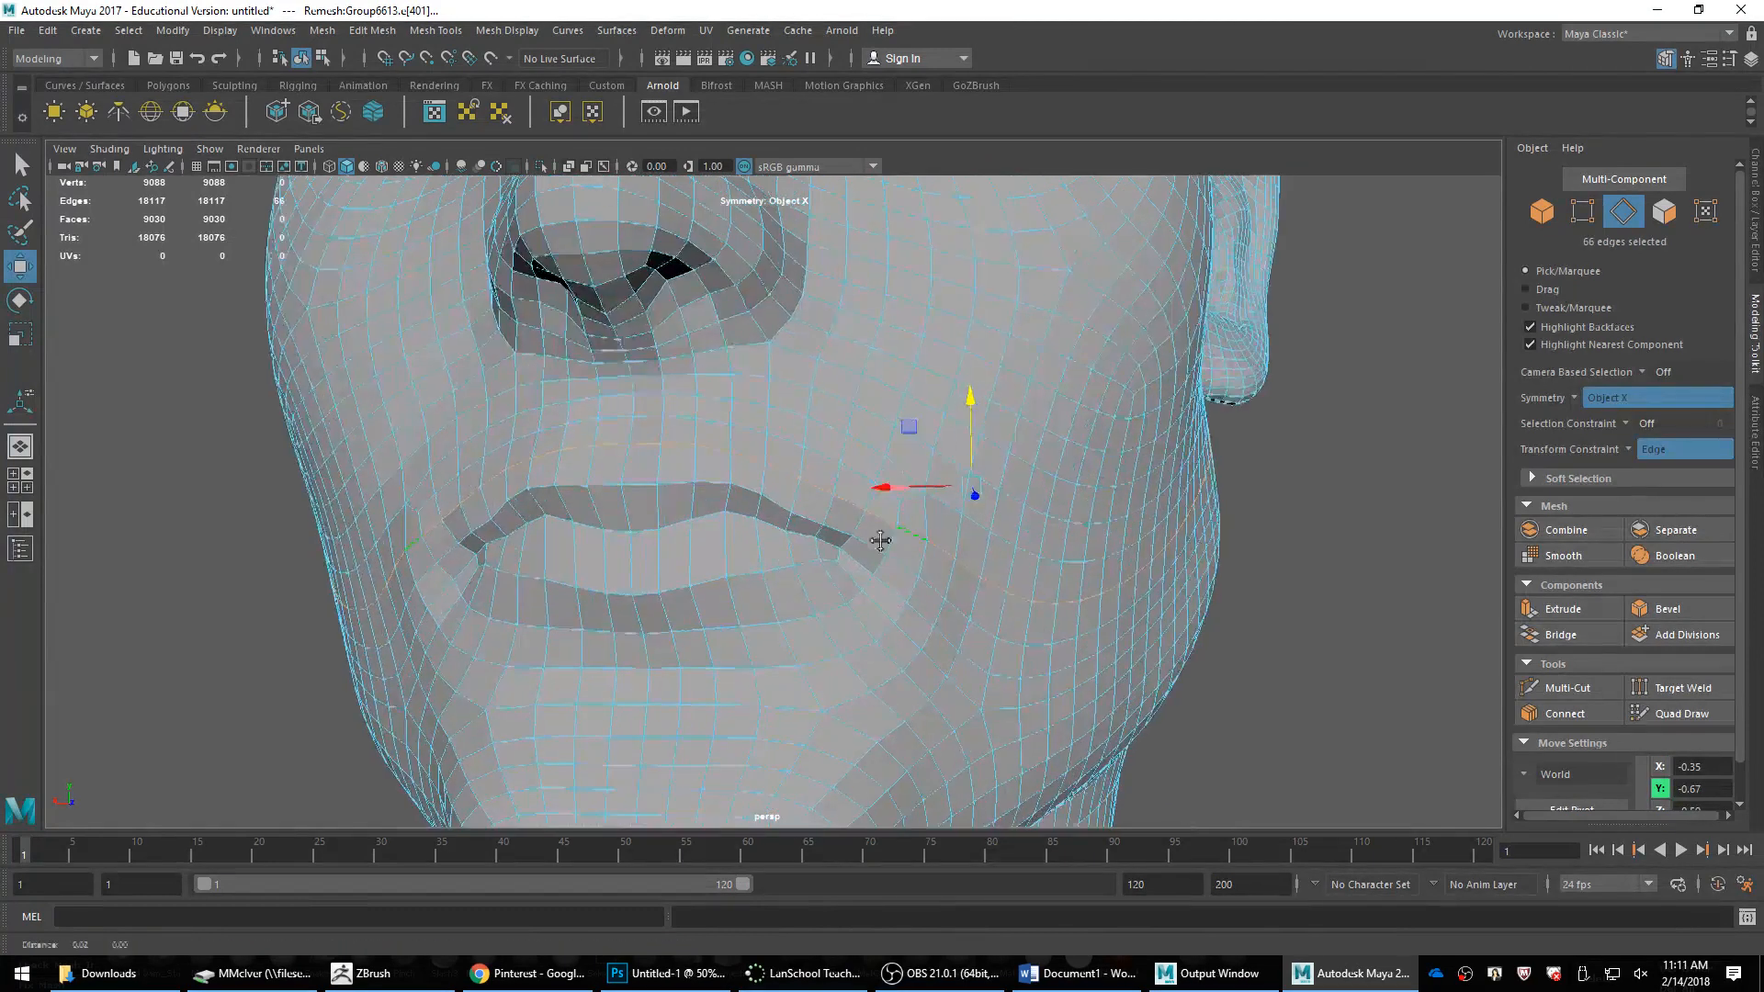
{"action": "left_click", "coordinate": [834, 519]}
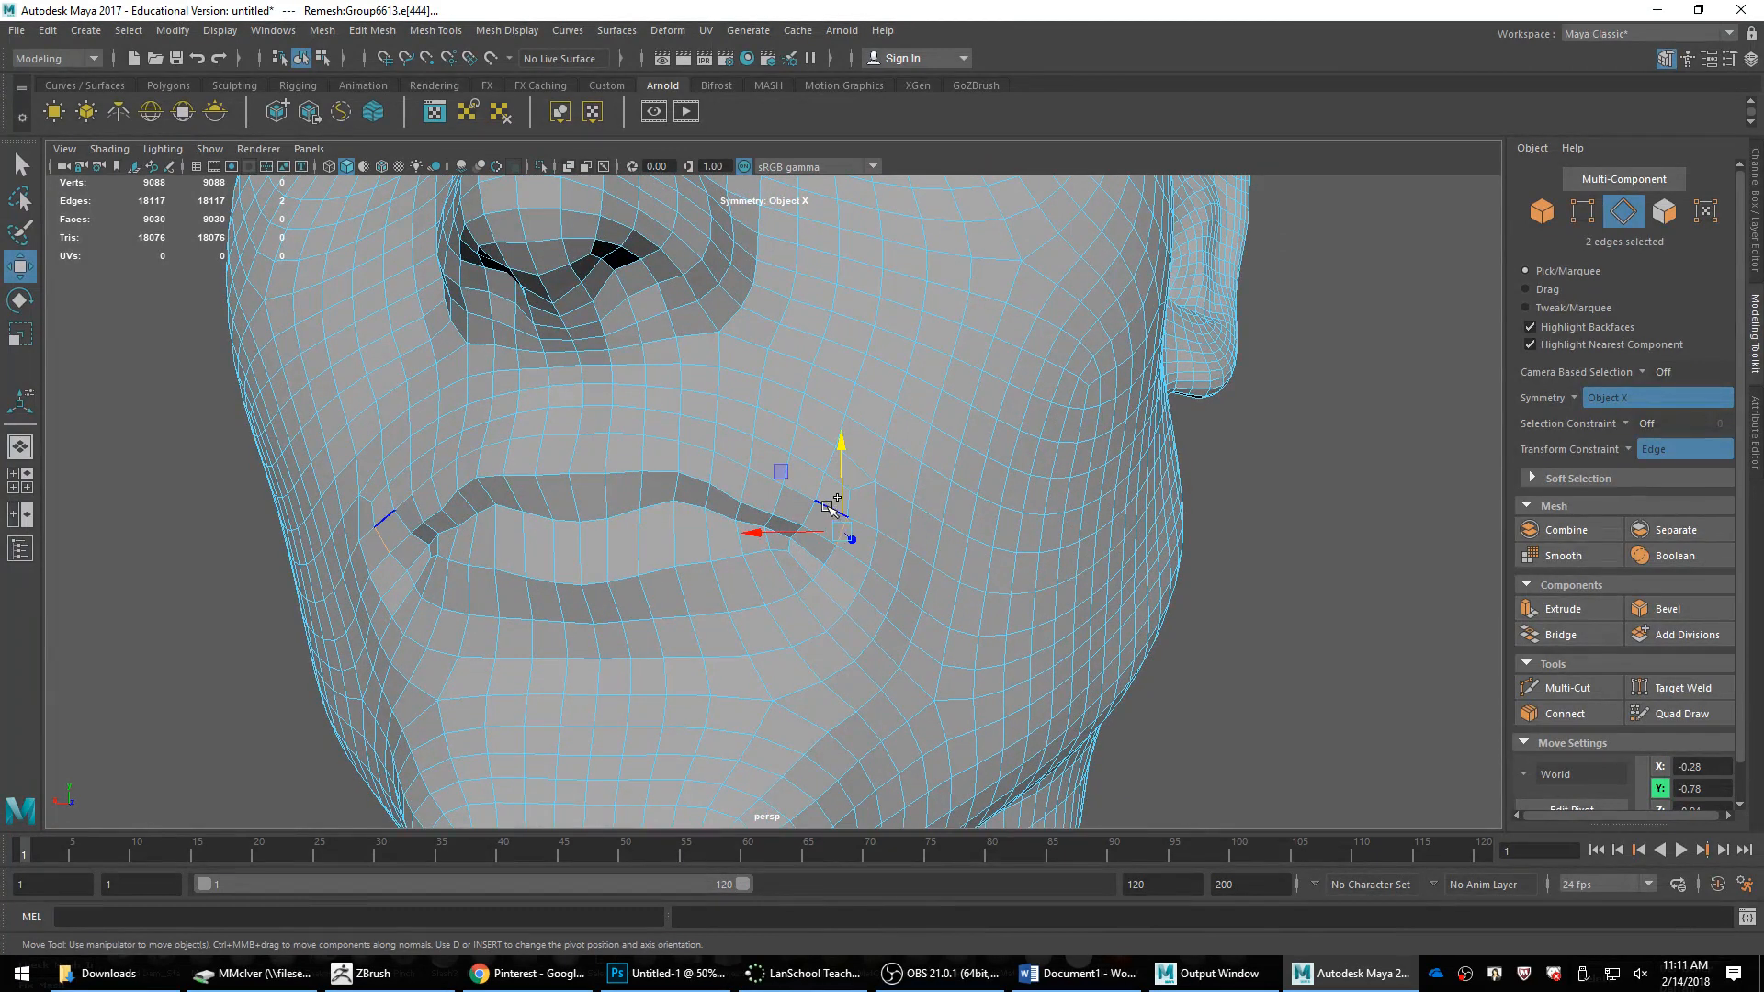
{"action": "right_click_drag", "start_coordinate": [830, 452], "coordinate": [924, 474], "text": "shift"}
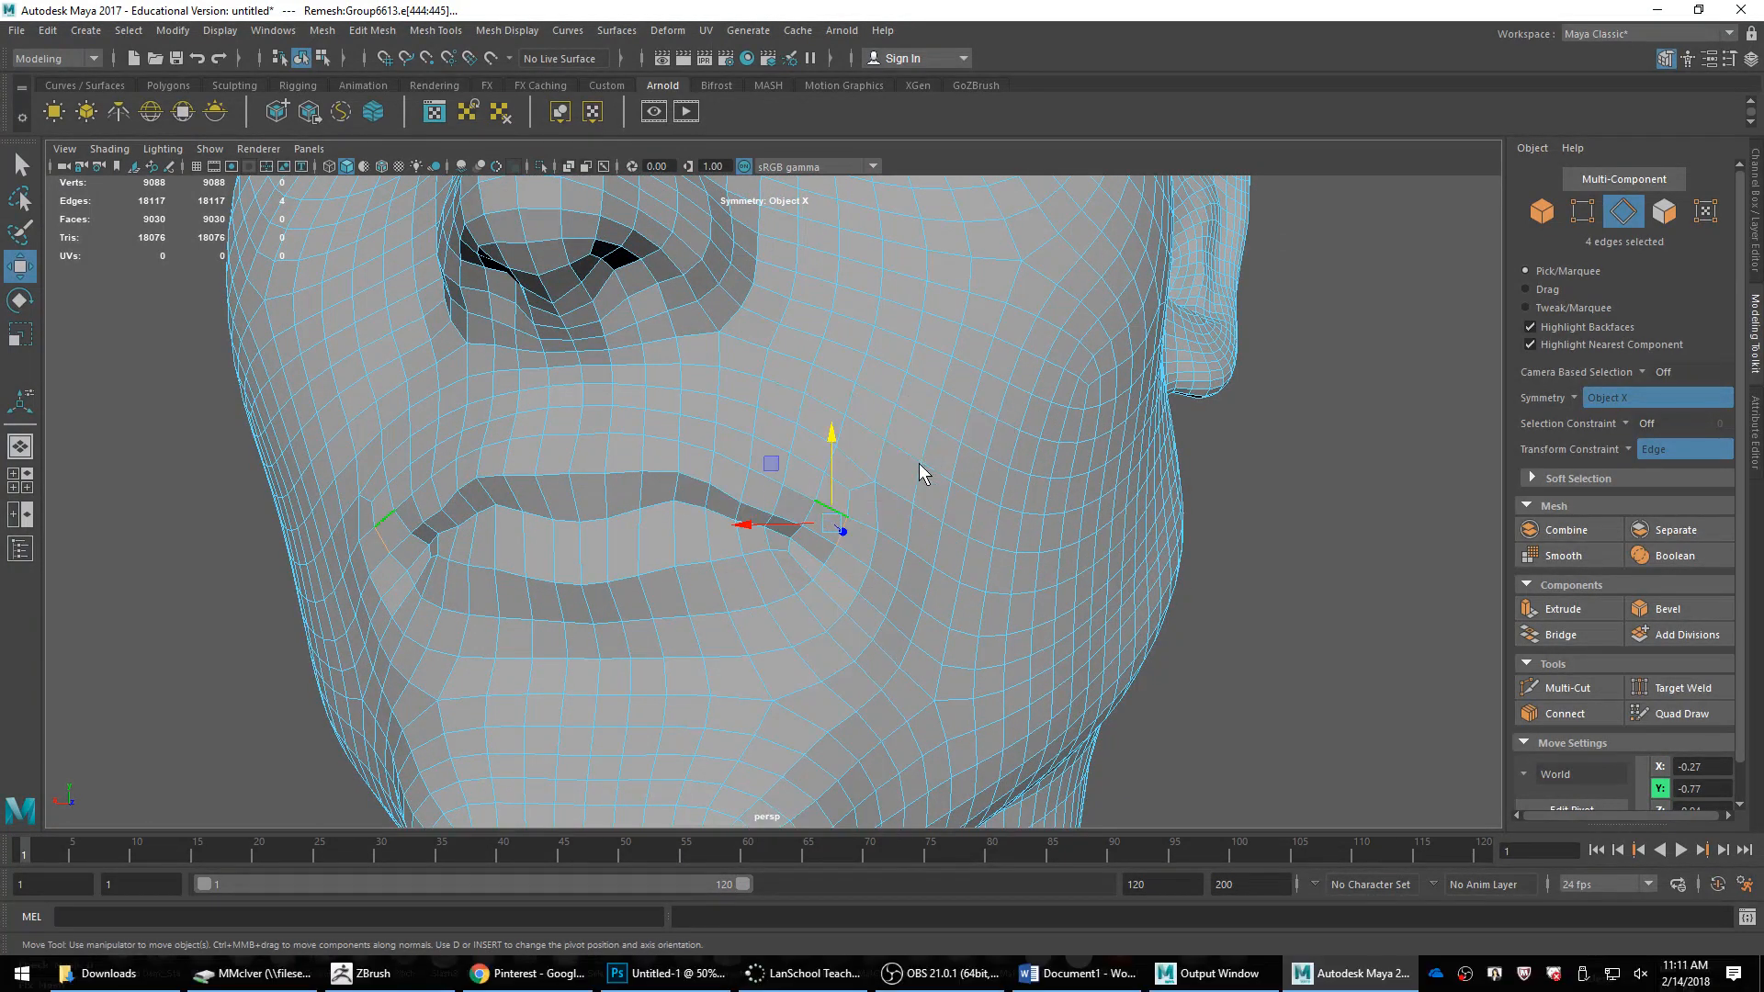
{"action": "key", "text": "Delete"}
Step: Select the edge loops of the upper lip, lower lip and outer mouth to trace how they meet at the corners
{"action": "double_click", "coordinate": [787, 524]}
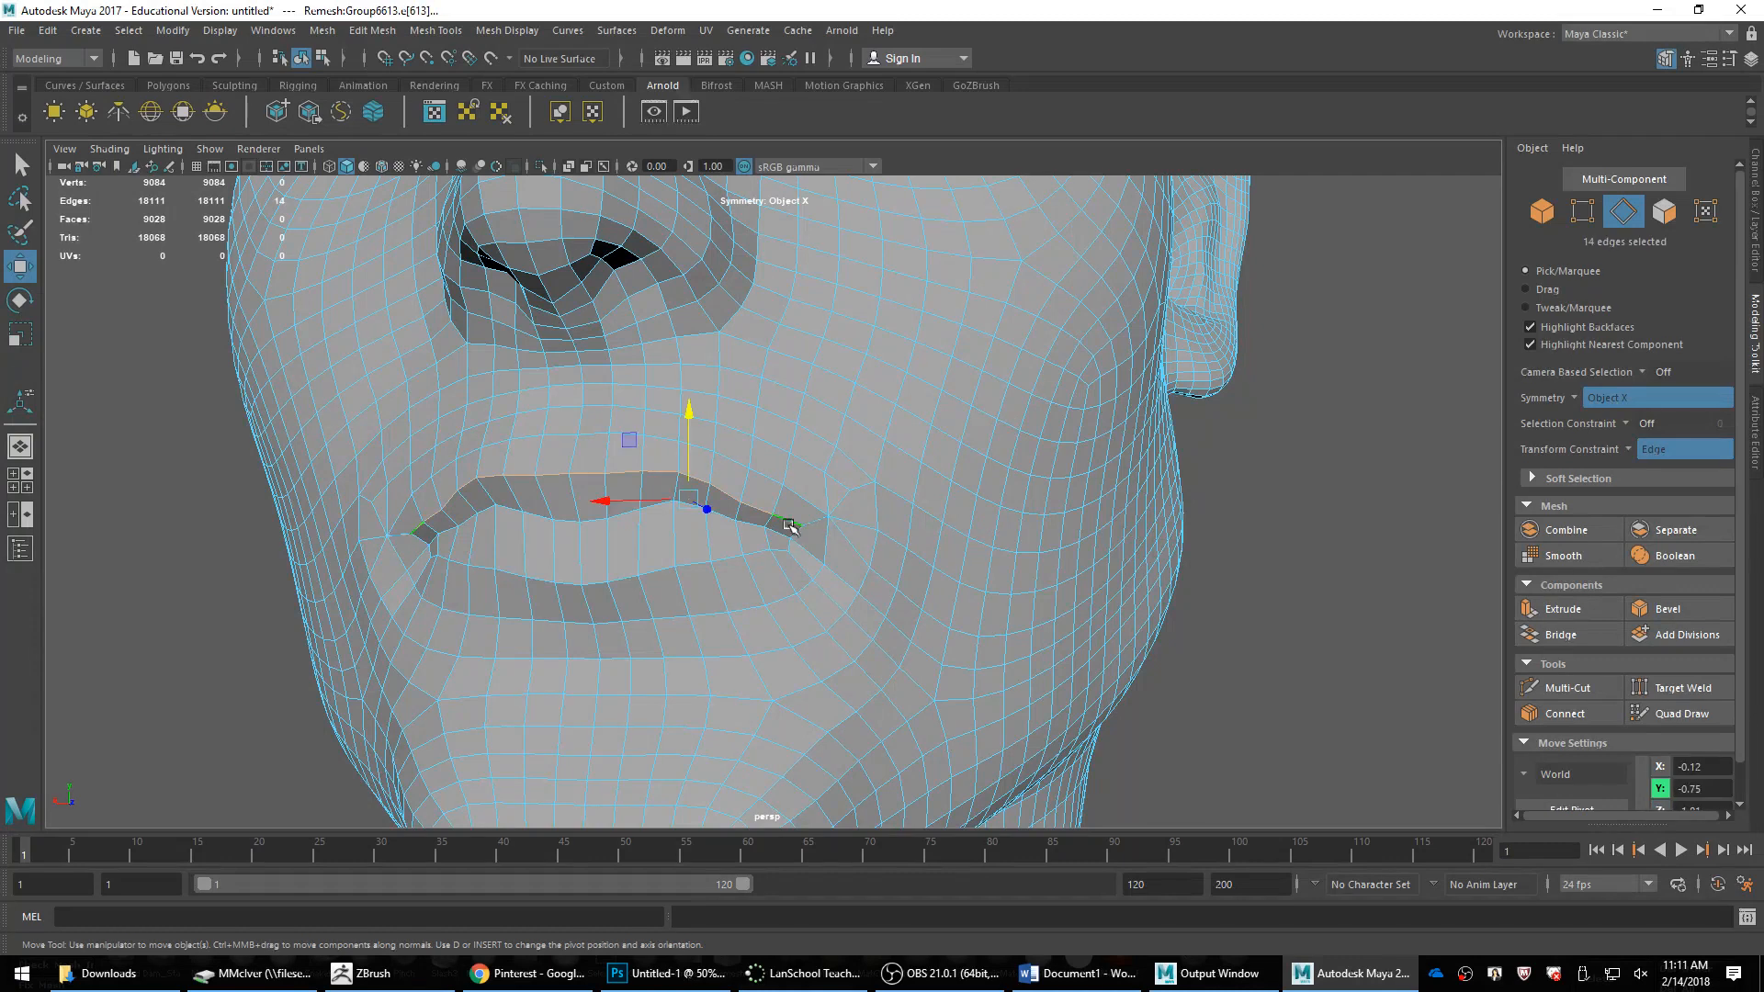
{"action": "left_click", "coordinate": [808, 534], "text": "shift"}
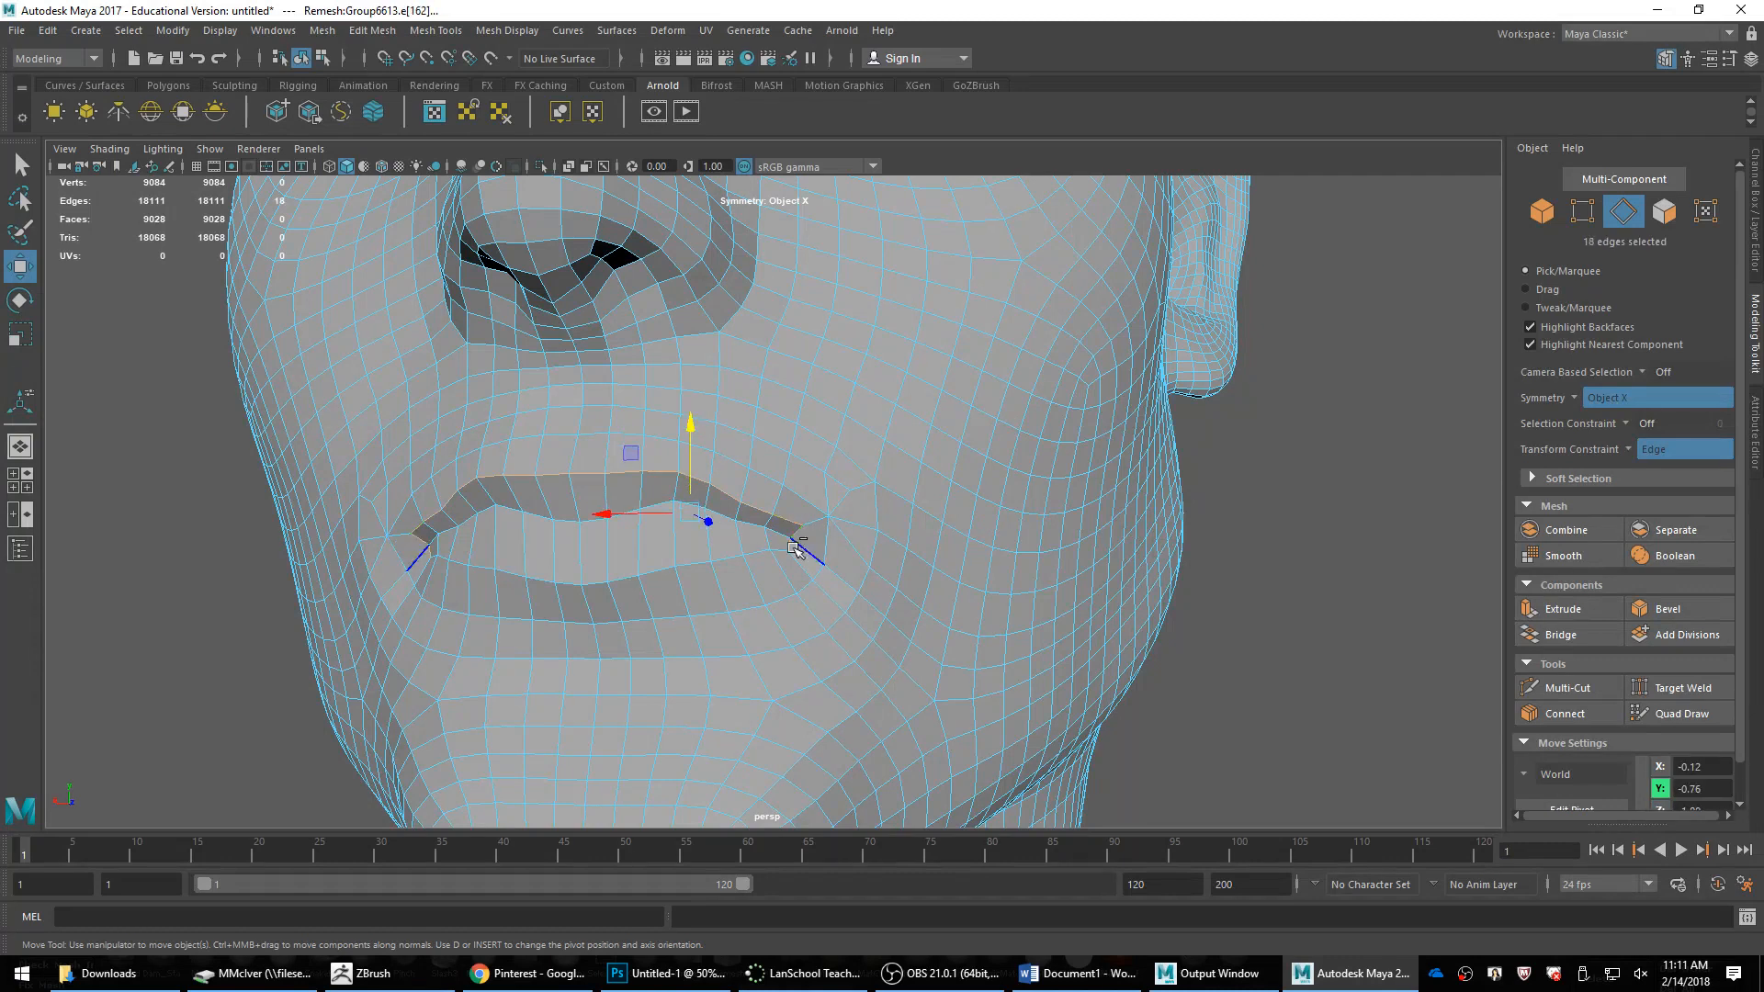
{"action": "double_click", "coordinate": [783, 550], "text": "shift"}
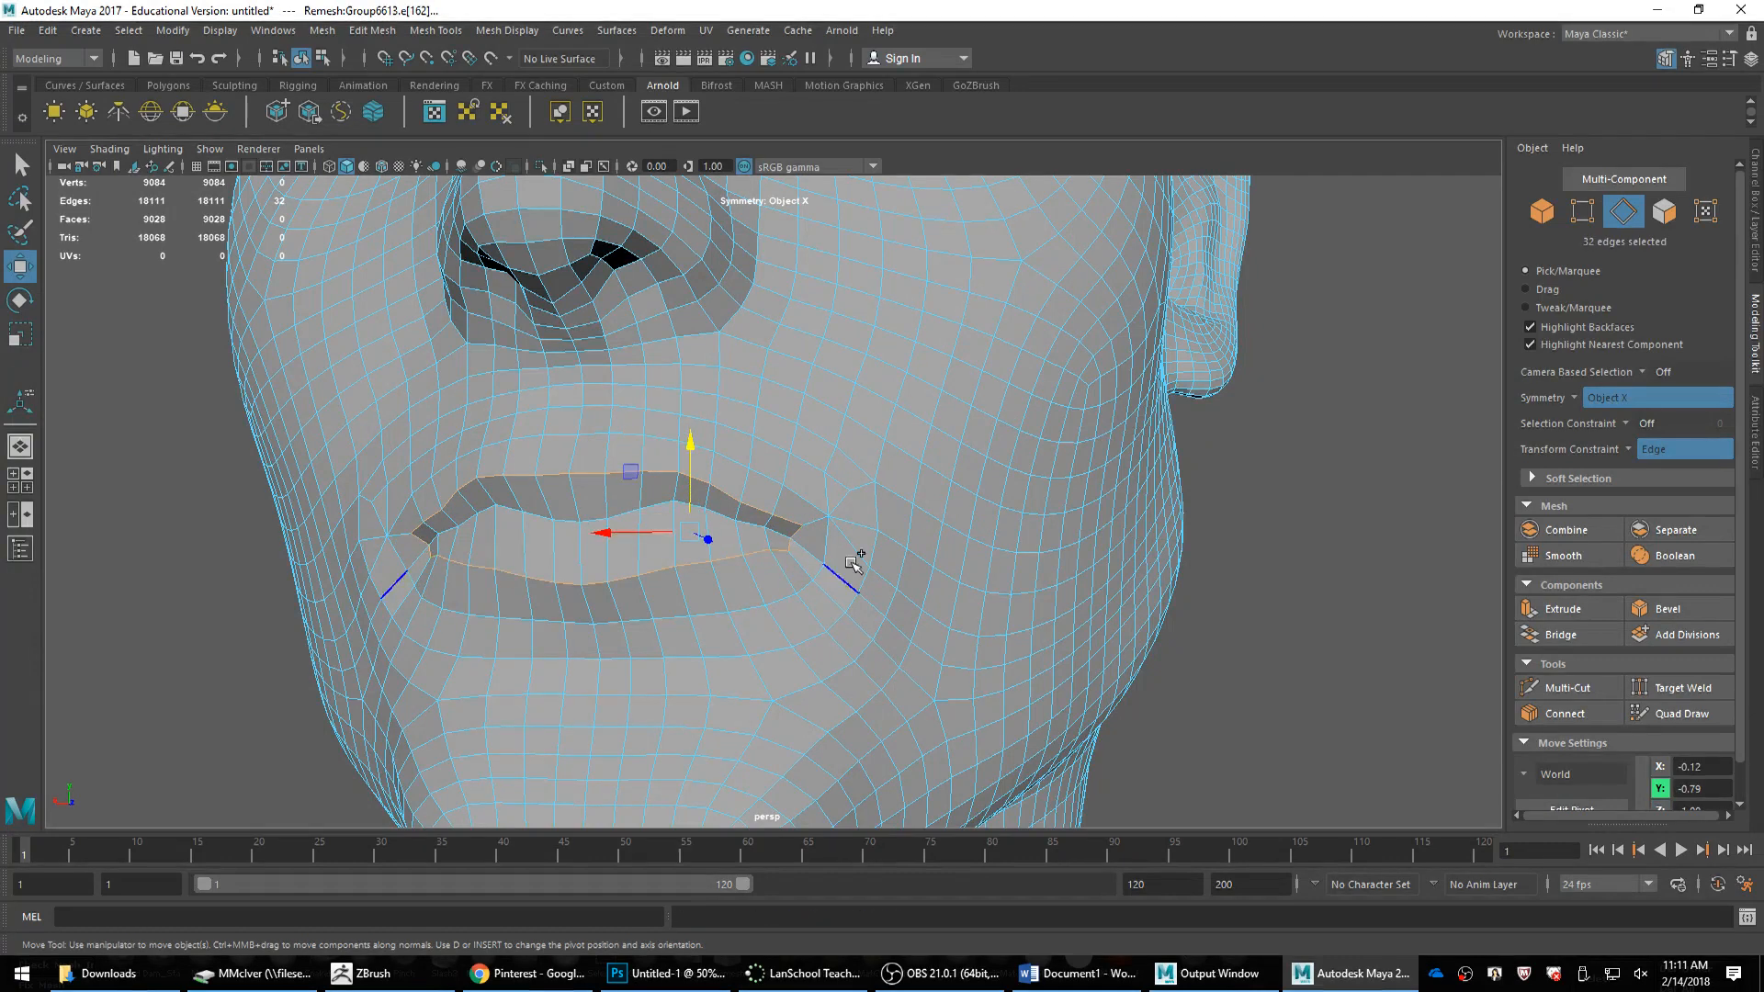
{"action": "double_click", "coordinate": [817, 498]}
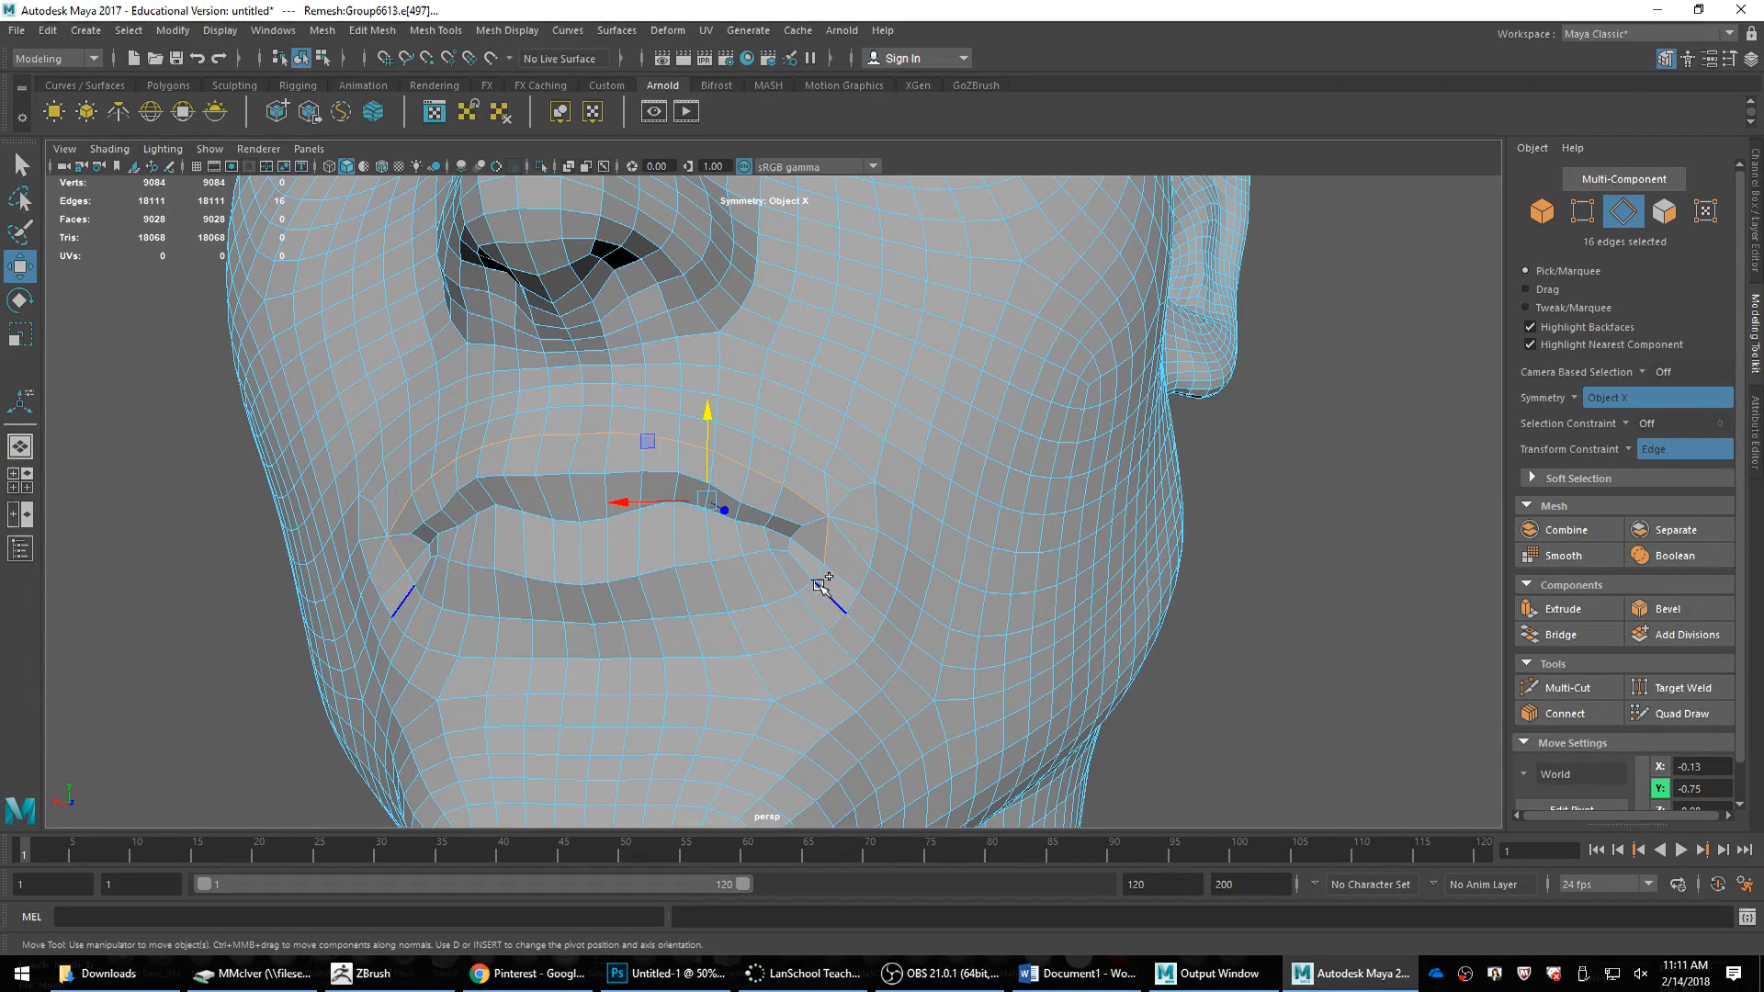
{"action": "double_click", "coordinate": [820, 573], "text": "shift"}
Step: Remove the long run of edges crossing the cheek beside the mouth corner, symmetrically on both sides
{"action": "mouse_move", "coordinate": [884, 561]}
{"action": "left_mouse_down", "text": "alt"}
{"action": "mouse_move", "coordinate": [827, 554]}
{"action": "mouse_move", "coordinate": [875, 533]}
{"action": "left_mouse_up", "text": "alt"}
{"action": "left_click", "coordinate": [843, 490]}
{"action": "double_click", "coordinate": [878, 517], "text": "shift"}
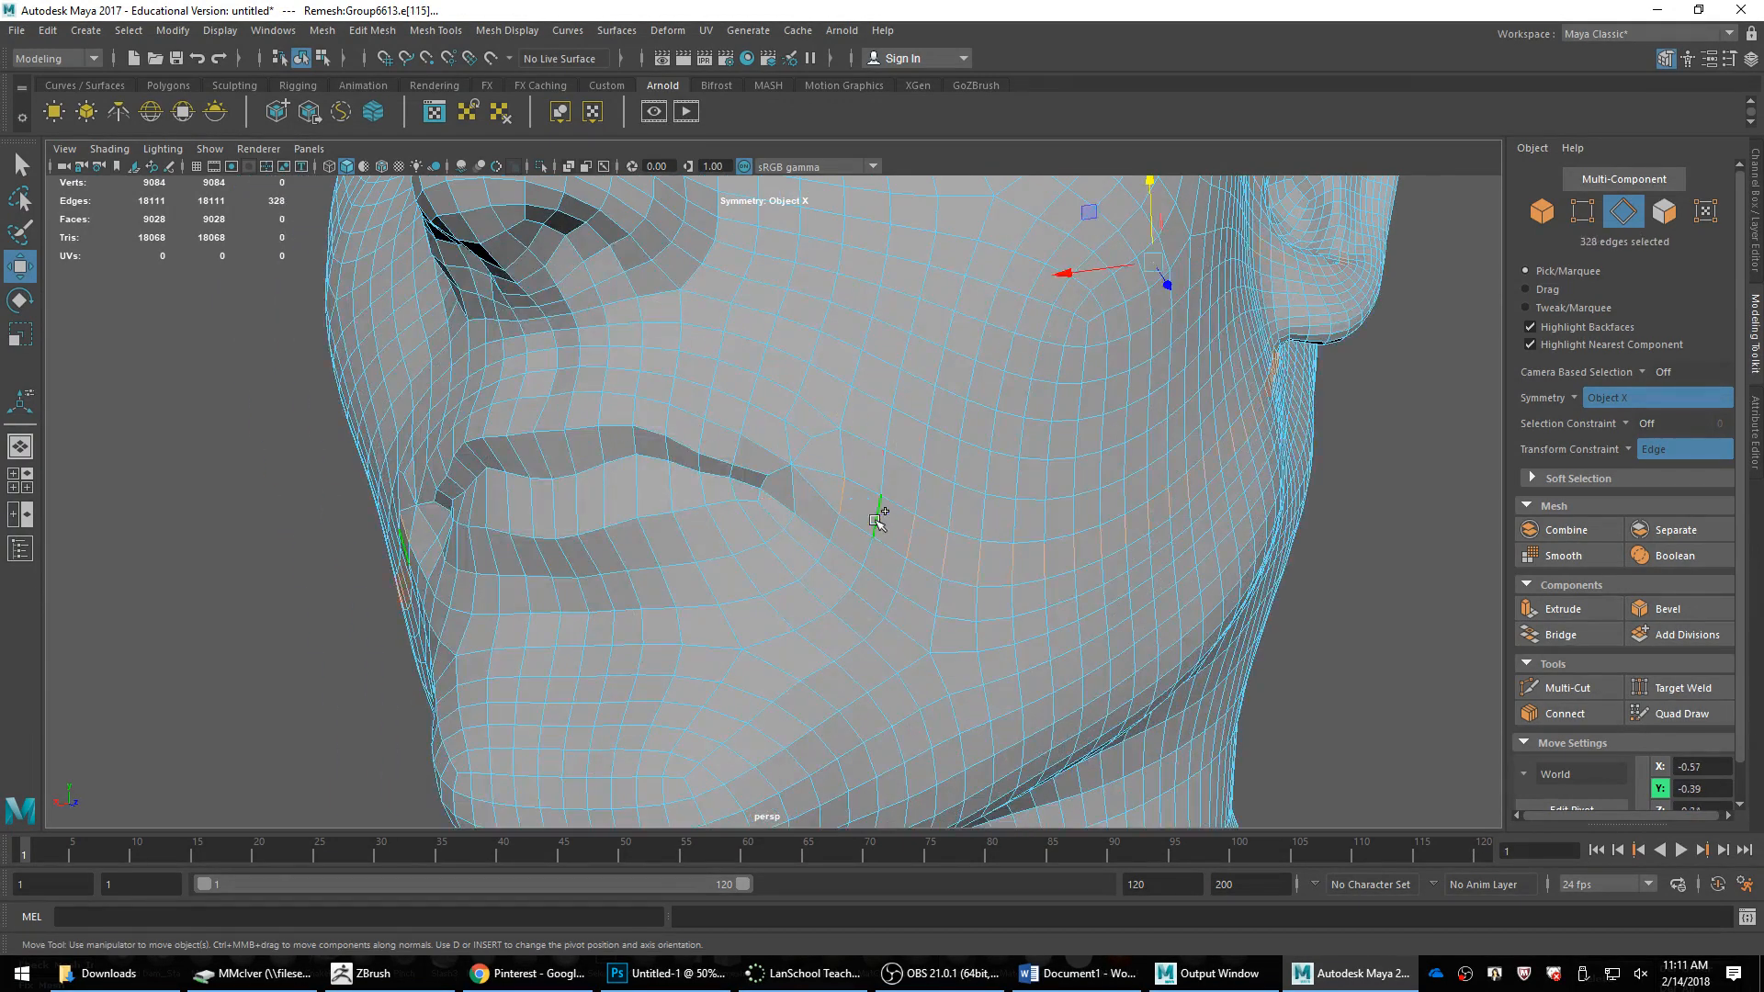
{"action": "scroll", "coordinate": [928, 524], "scroll_direction": "down", "scroll_amount": 5}
{"action": "middle_click_drag", "start_coordinate": [959, 496], "coordinate": [905, 628], "text": "alt"}
{"action": "left_click_drag", "start_coordinate": [904, 627], "coordinate": [871, 625], "text": "alt"}
{"action": "right_click_drag", "start_coordinate": [965, 465], "coordinate": [1031, 405], "text": "shift"}
Step: Remove the remaining short edge just outside each mouth corner, symmetrically
{"action": "middle_click_drag", "start_coordinate": [879, 593], "coordinate": [898, 520], "text": "alt"}
{"action": "left_click_drag", "start_coordinate": [898, 520], "coordinate": [945, 618], "text": "alt"}
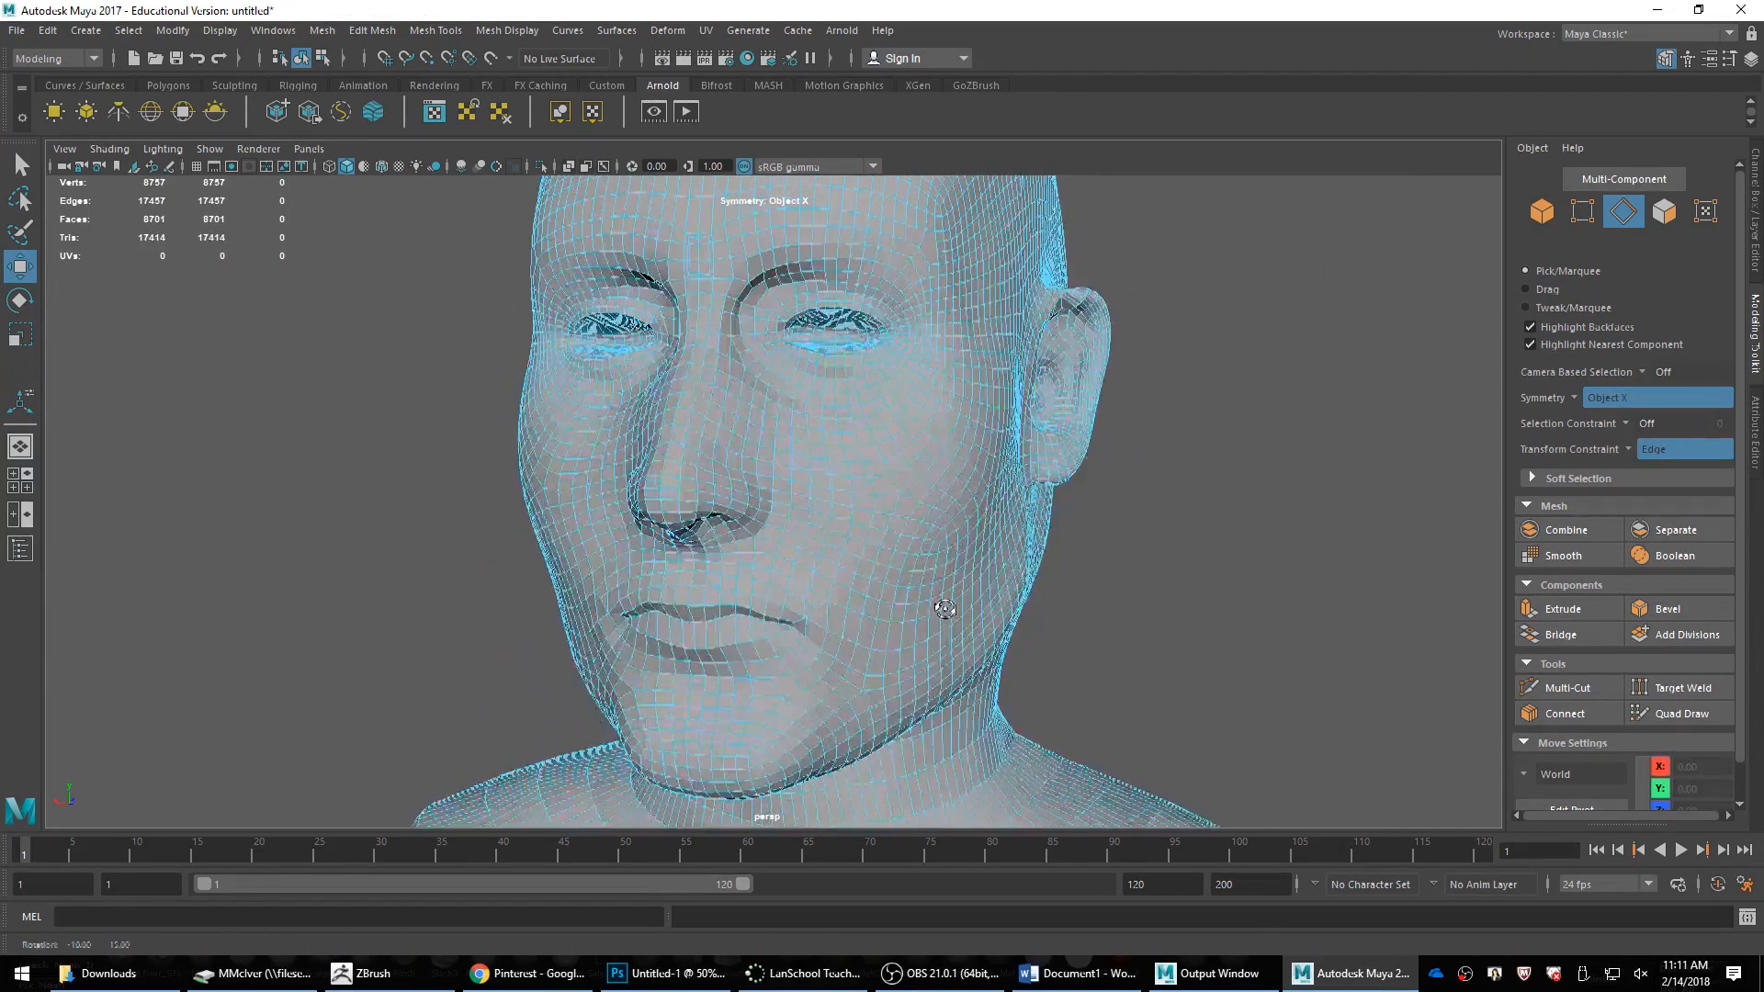
{"action": "scroll", "coordinate": [900, 643], "scroll_direction": "up", "scroll_amount": 5}
{"action": "middle_click_drag", "start_coordinate": [874, 649], "coordinate": [899, 555], "text": "alt"}
{"action": "left_click", "coordinate": [904, 555]}
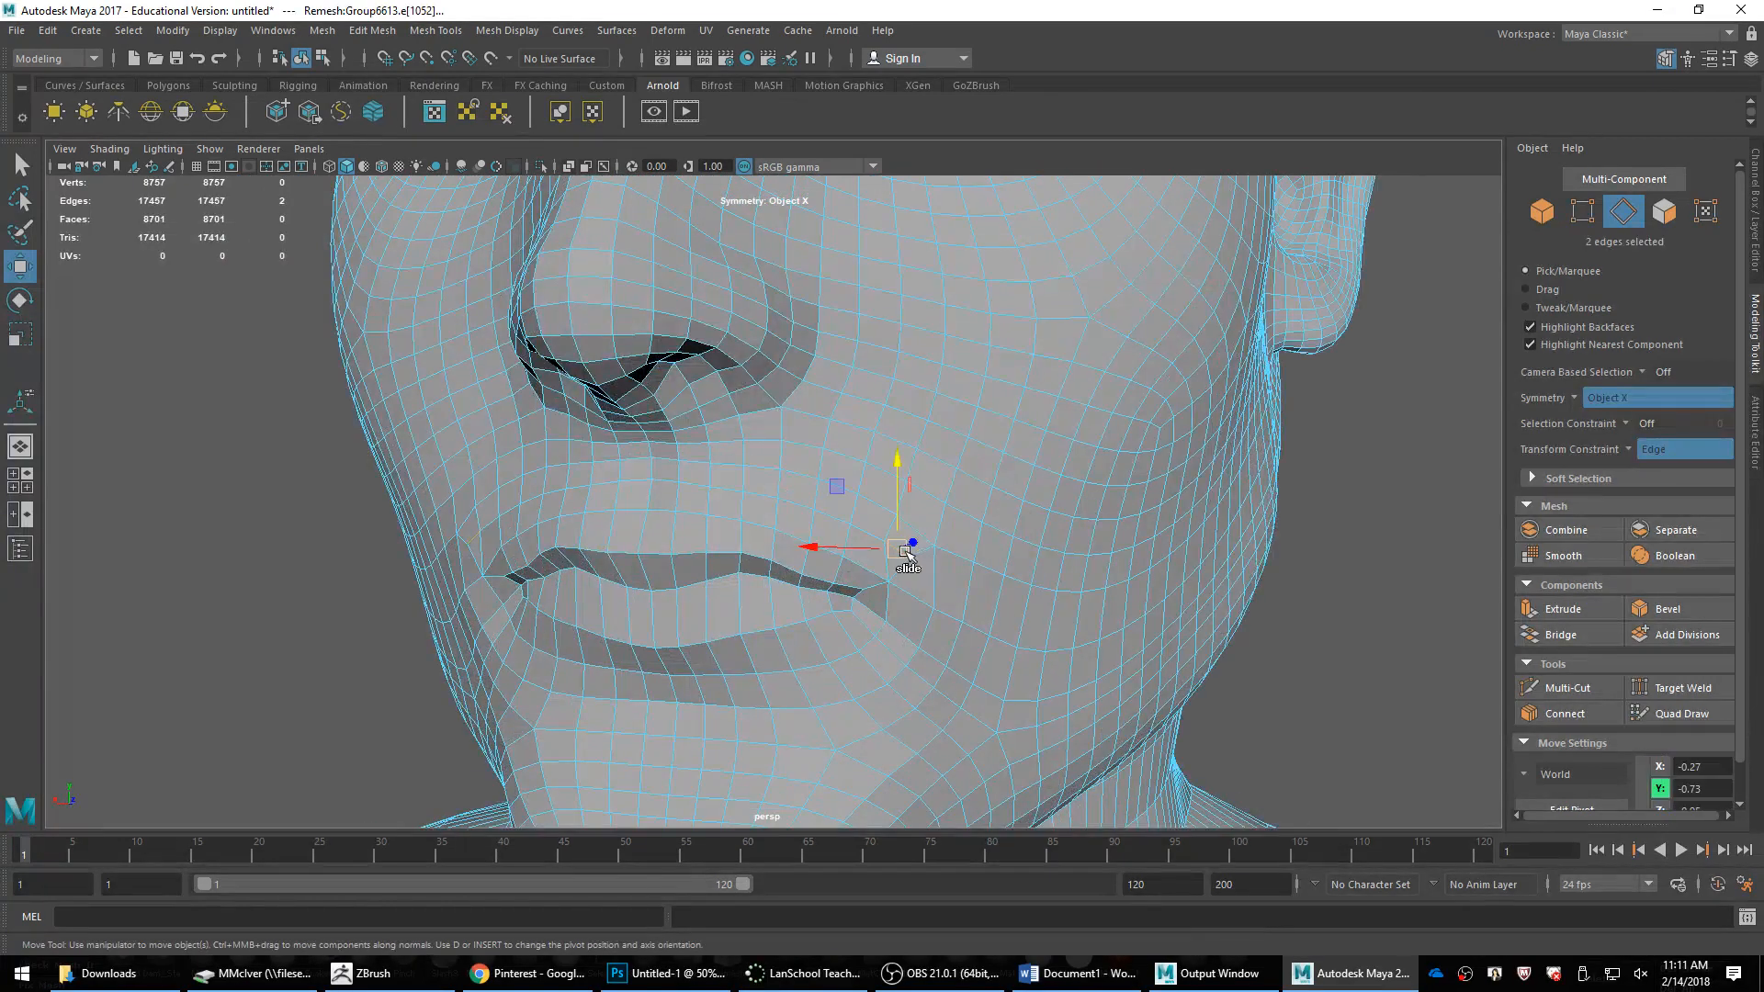
{"action": "key", "text": "g"}
{"action": "left_click_drag", "start_coordinate": [918, 588], "coordinate": [896, 574], "text": "alt"}
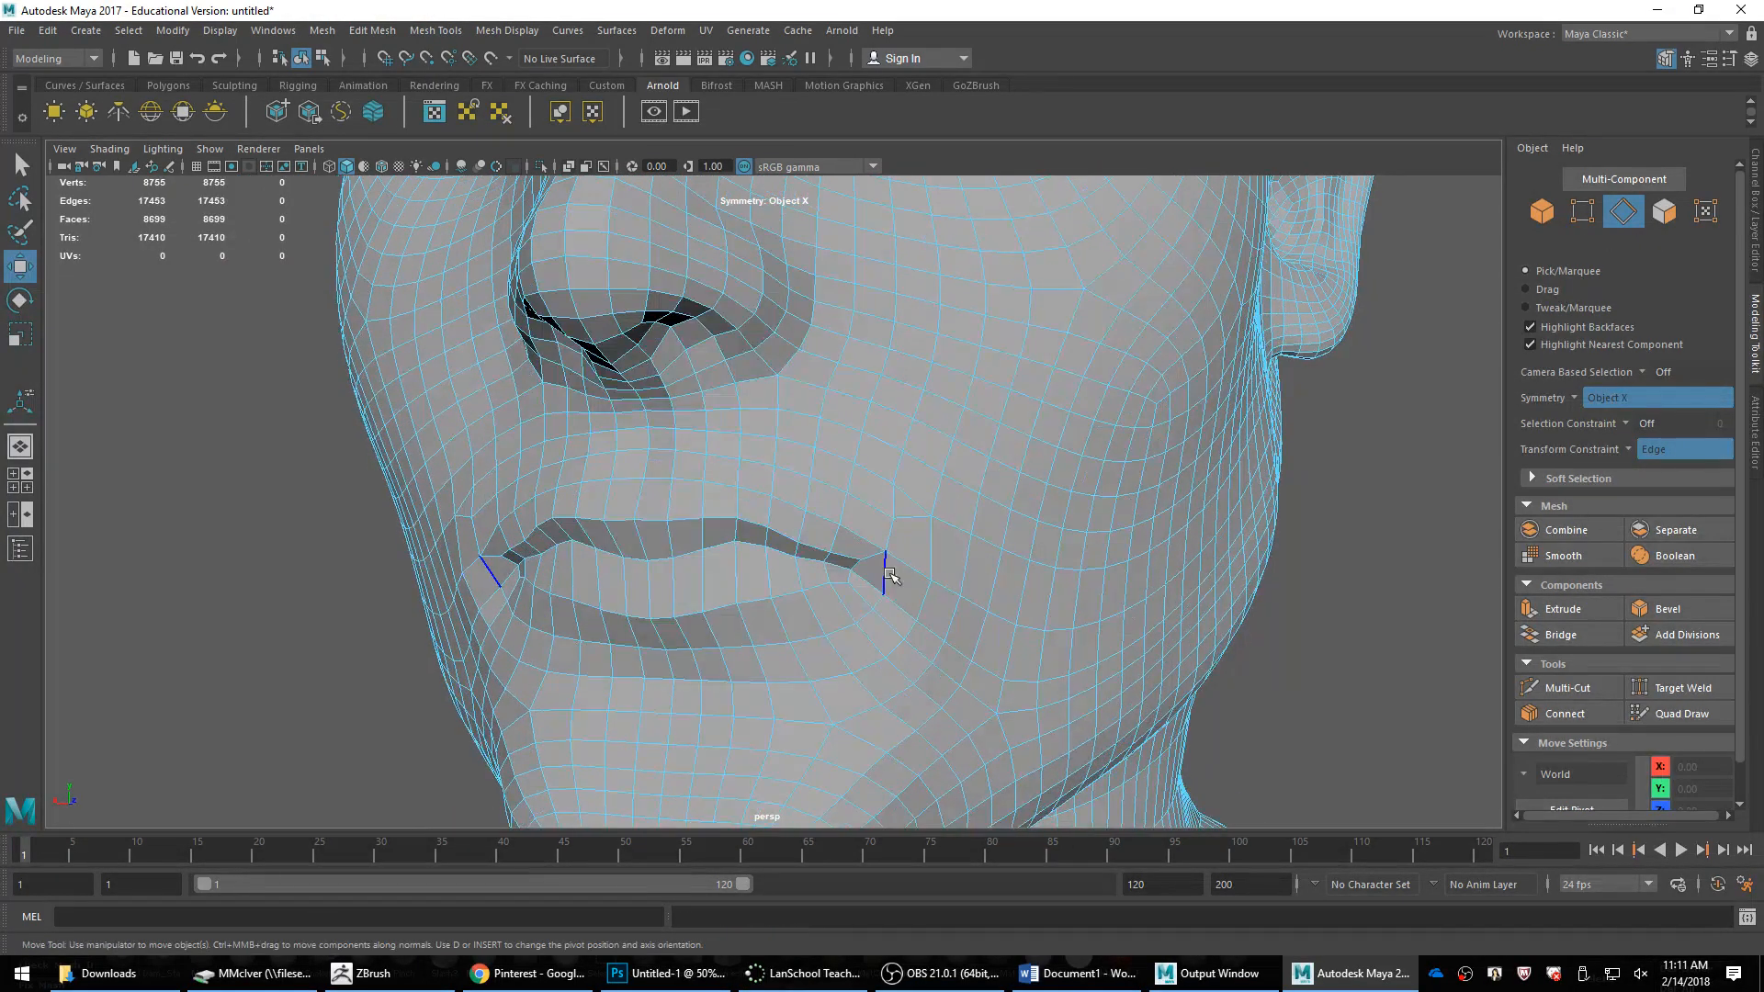
Step: Cut a diagonal across the face outside each mouth corner with Multi-Cut and collapse the new edge
{"action": "double_click", "coordinate": [849, 533]}
{"action": "double_click", "coordinate": [880, 537], "text": "shift"}
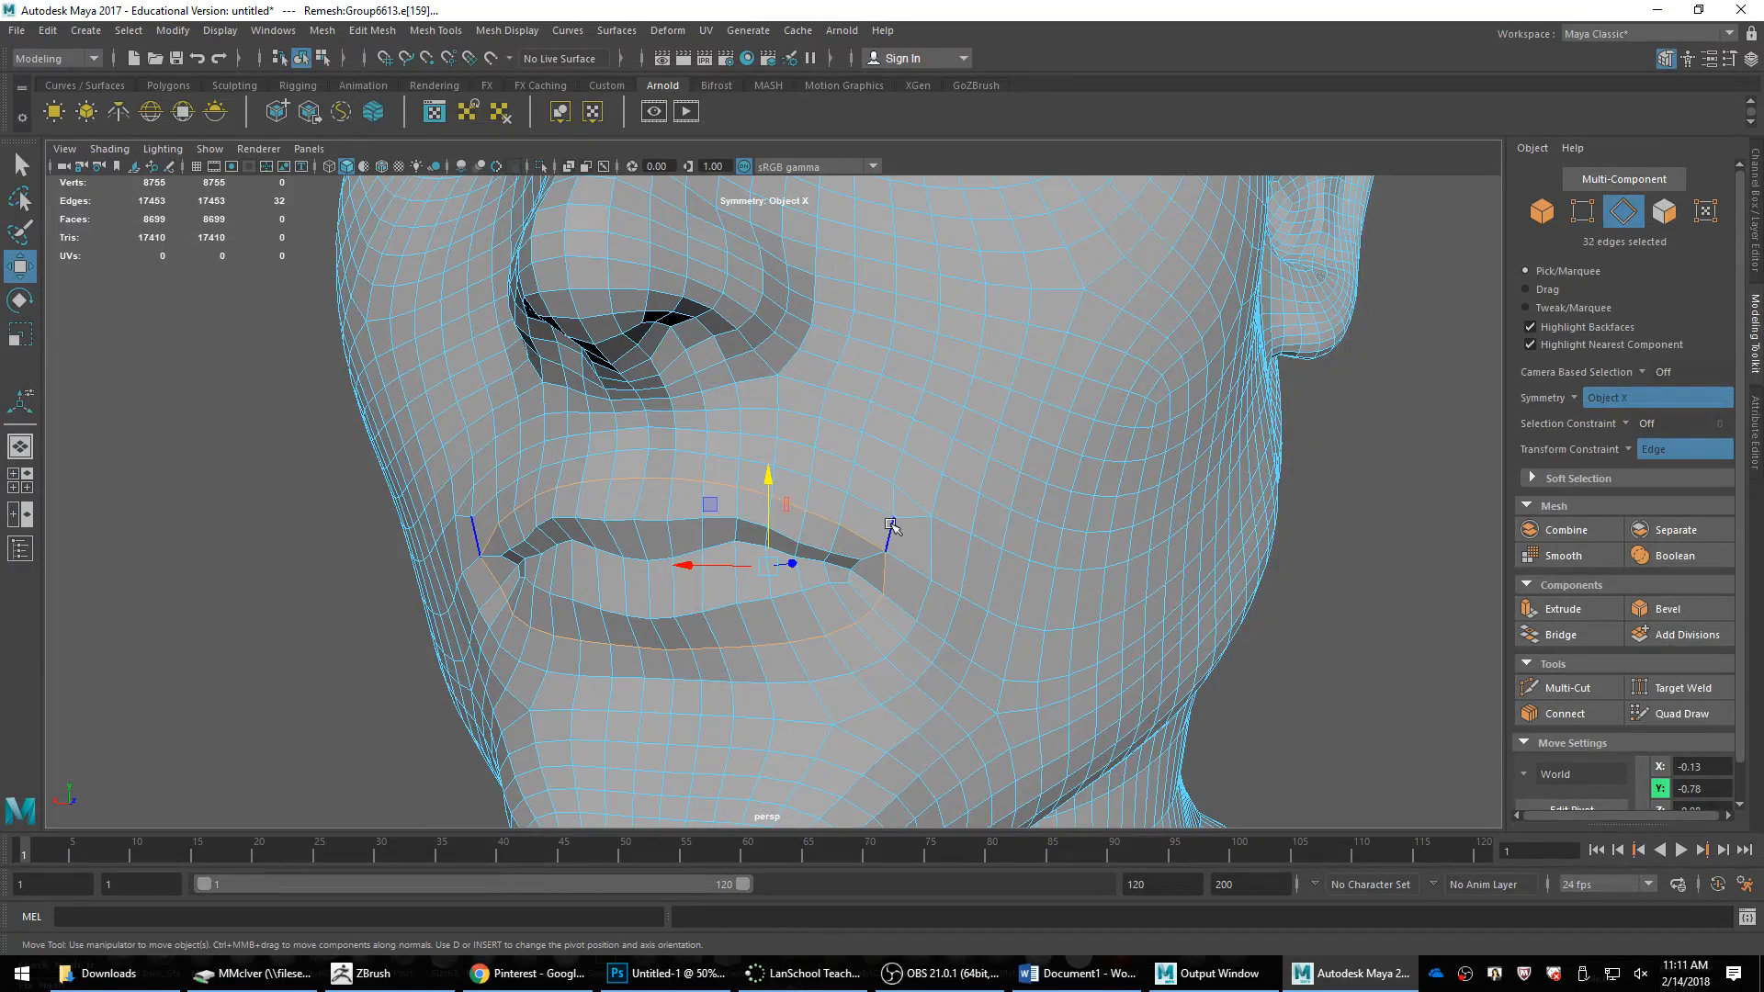
{"action": "right_click_drag", "start_coordinate": [850, 526], "coordinate": [781, 523], "text": "shift"}
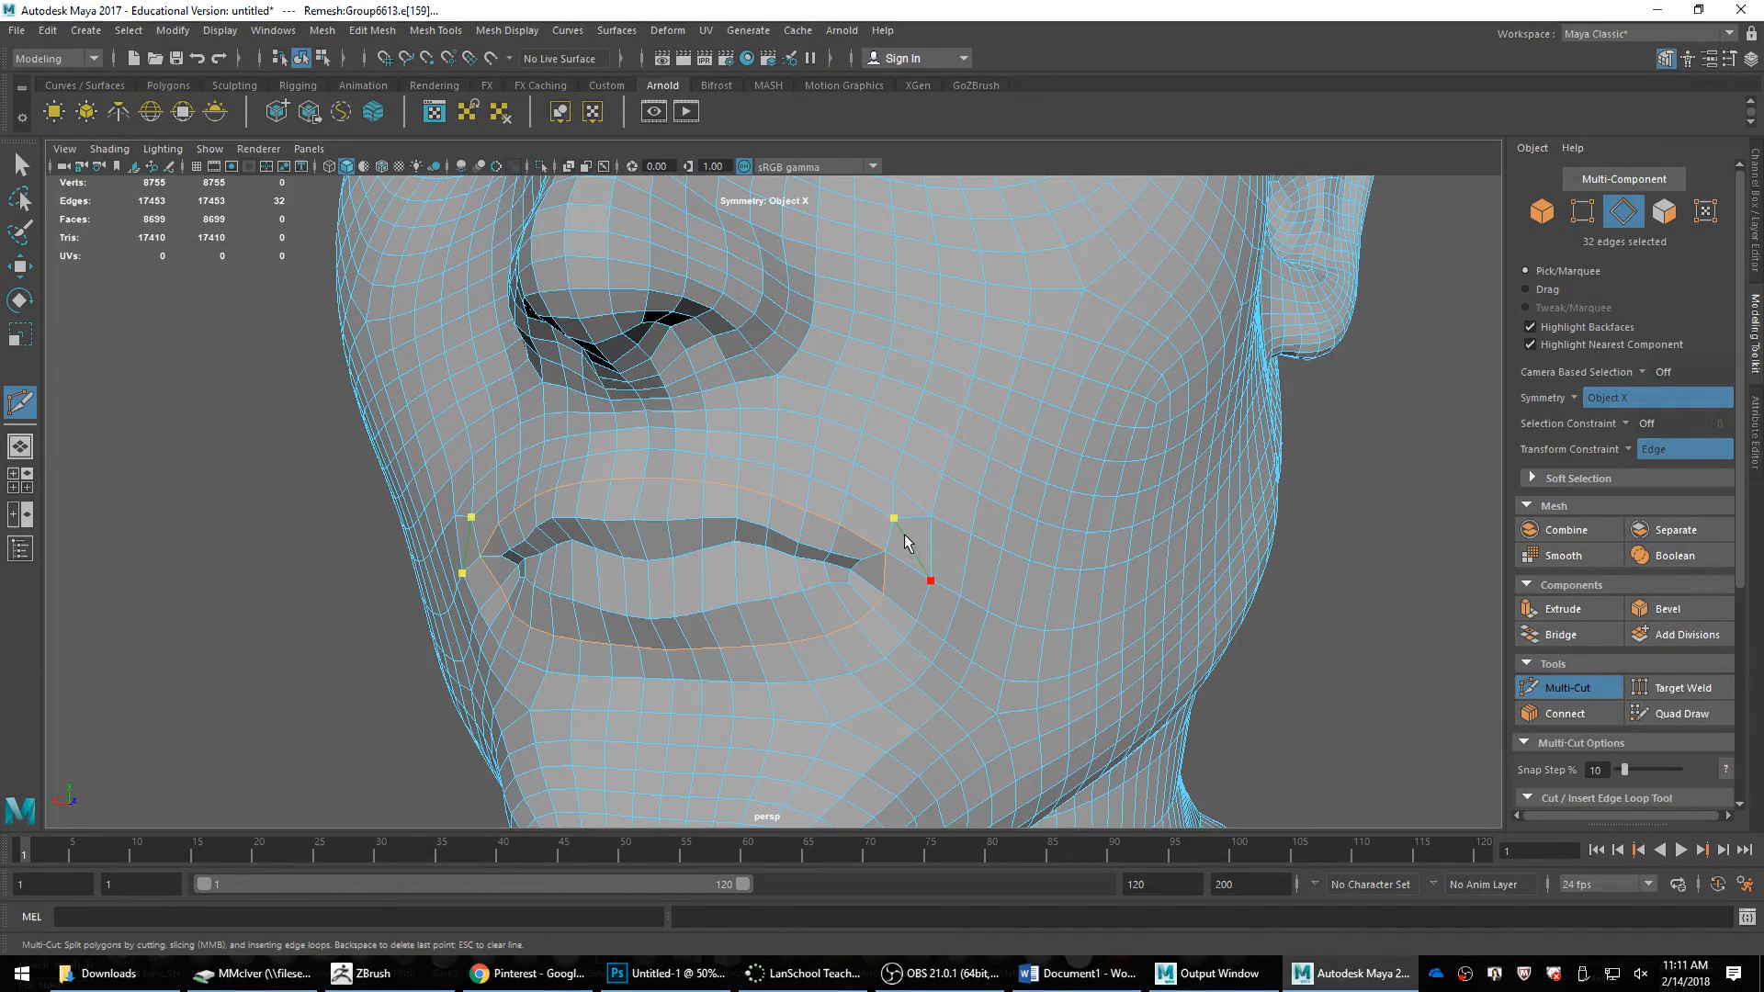
{"action": "key", "text": "Return"}
{"action": "key", "text": "w"}
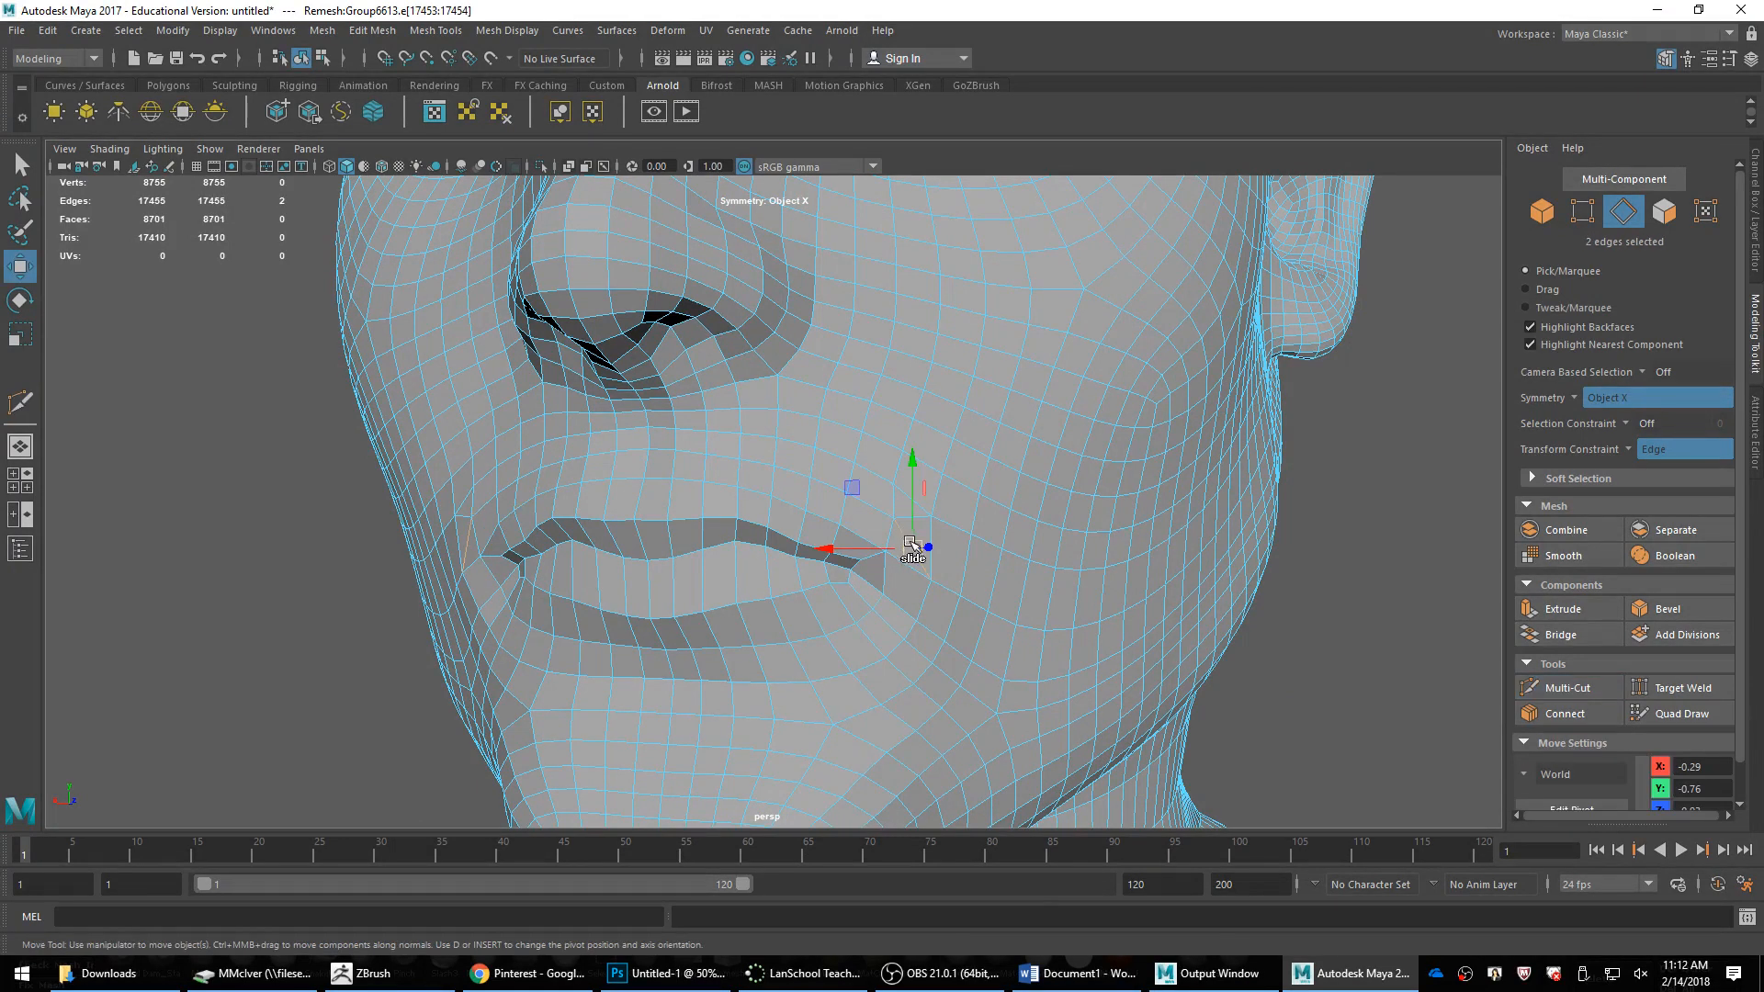
{"action": "right_click_drag", "start_coordinate": [911, 544], "coordinate": [1011, 504], "text": "shift"}
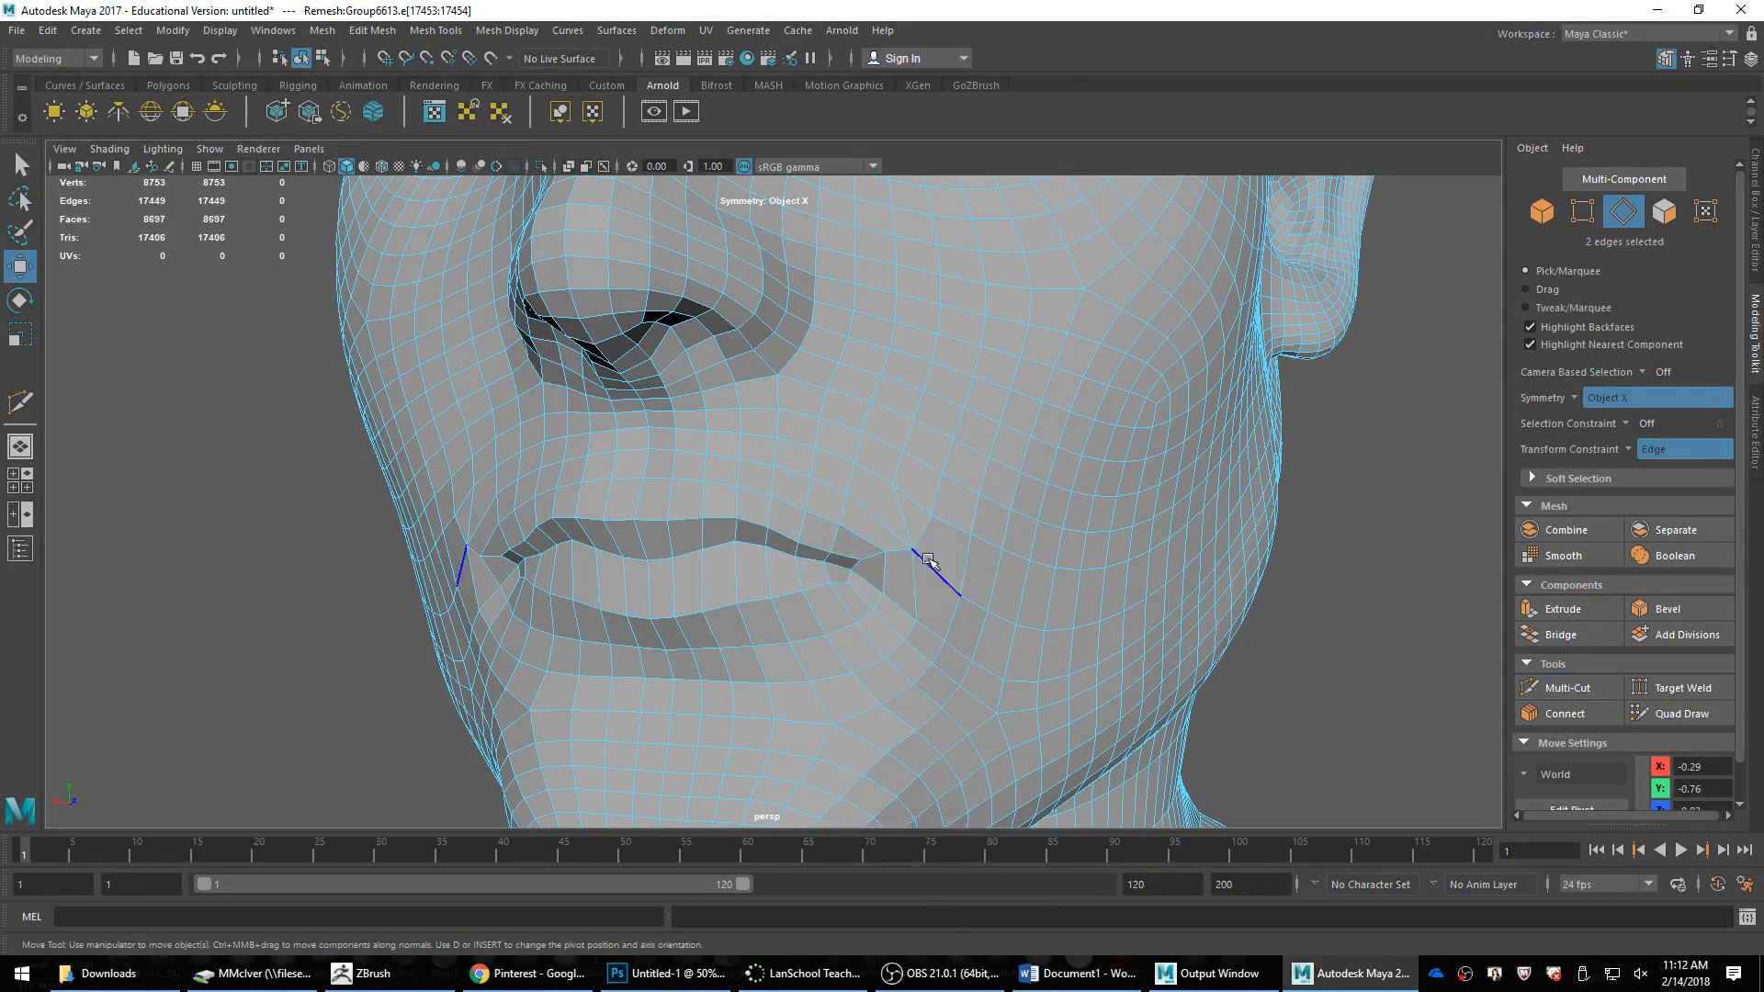
Step: Select the edge loops around the lips and the loop running through the mouth corners to examine their flow across the face
{"action": "double_click", "coordinate": [885, 569]}
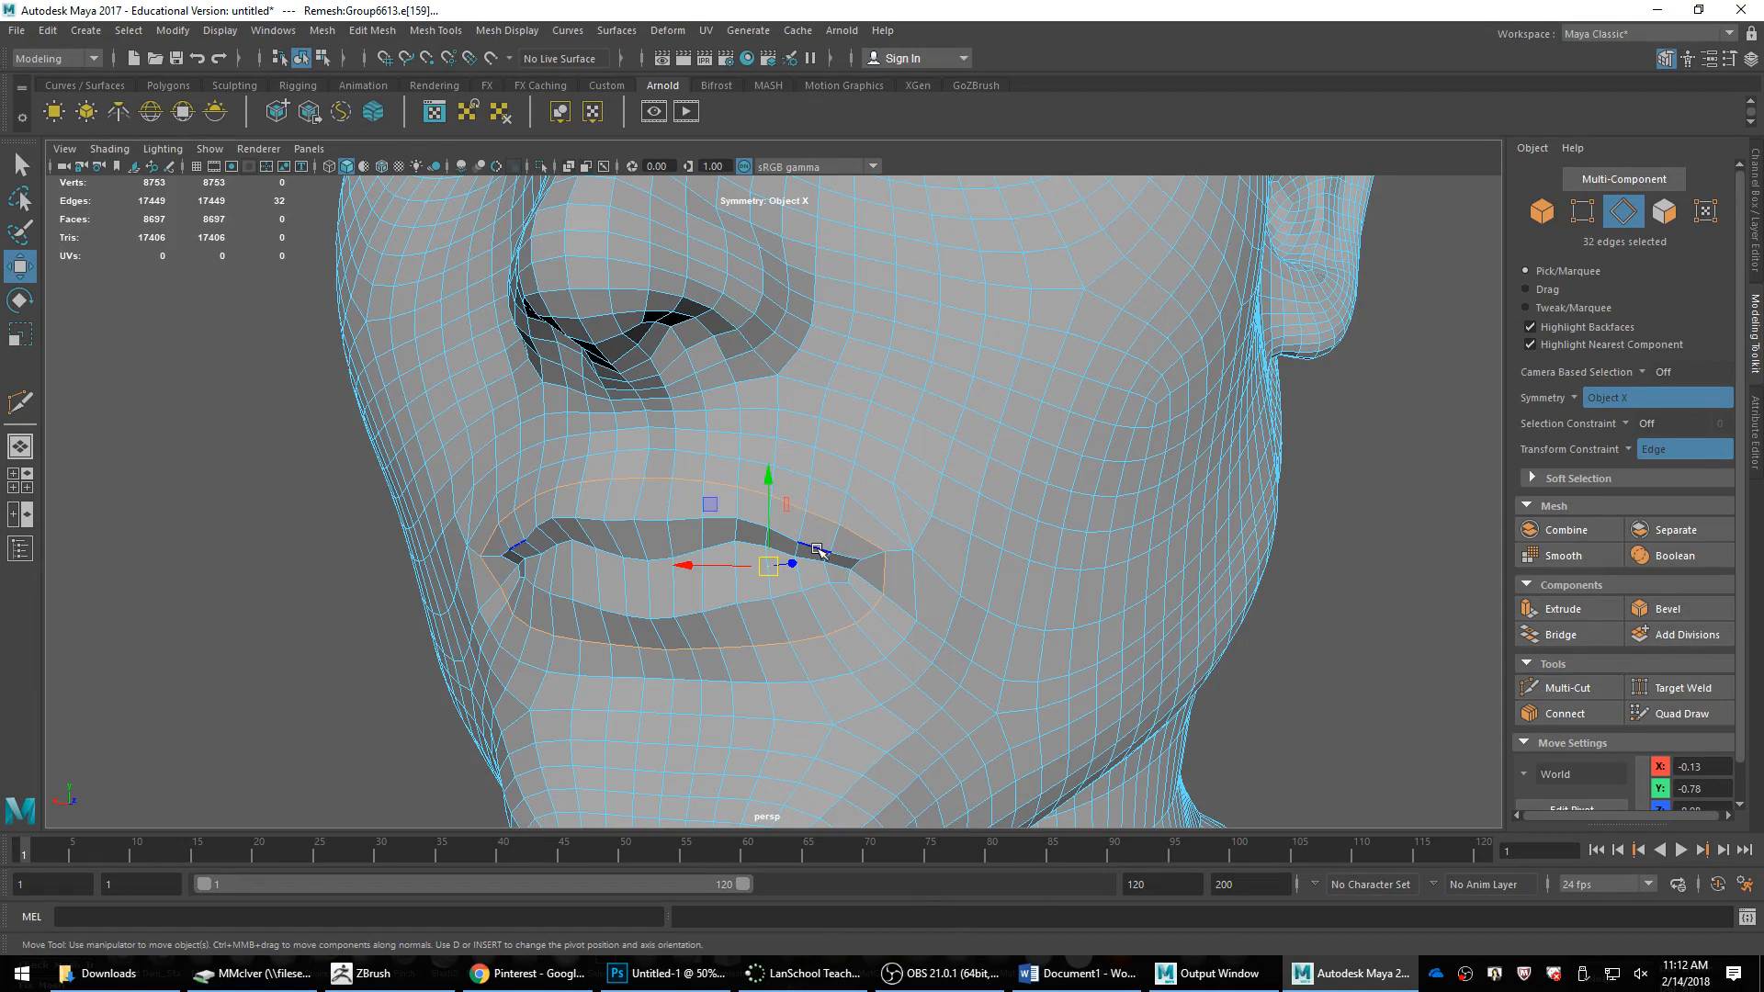
{"action": "double_click", "coordinate": [873, 519]}
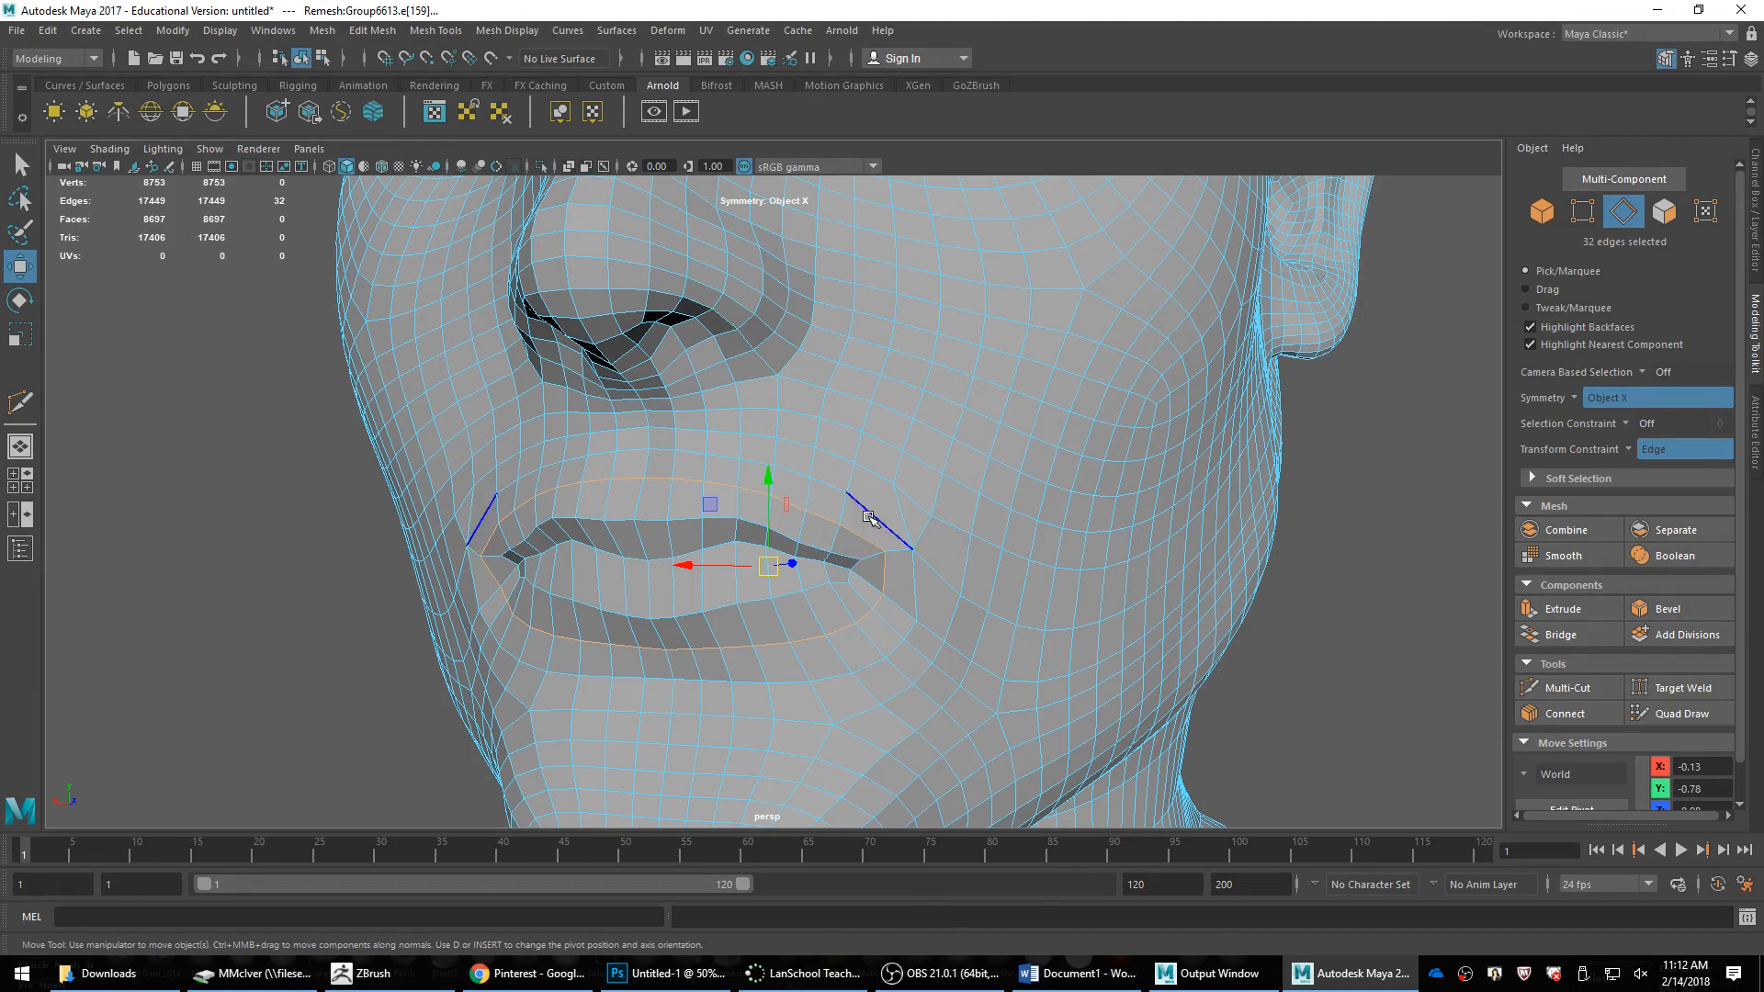
{"action": "double_click", "coordinate": [921, 561]}
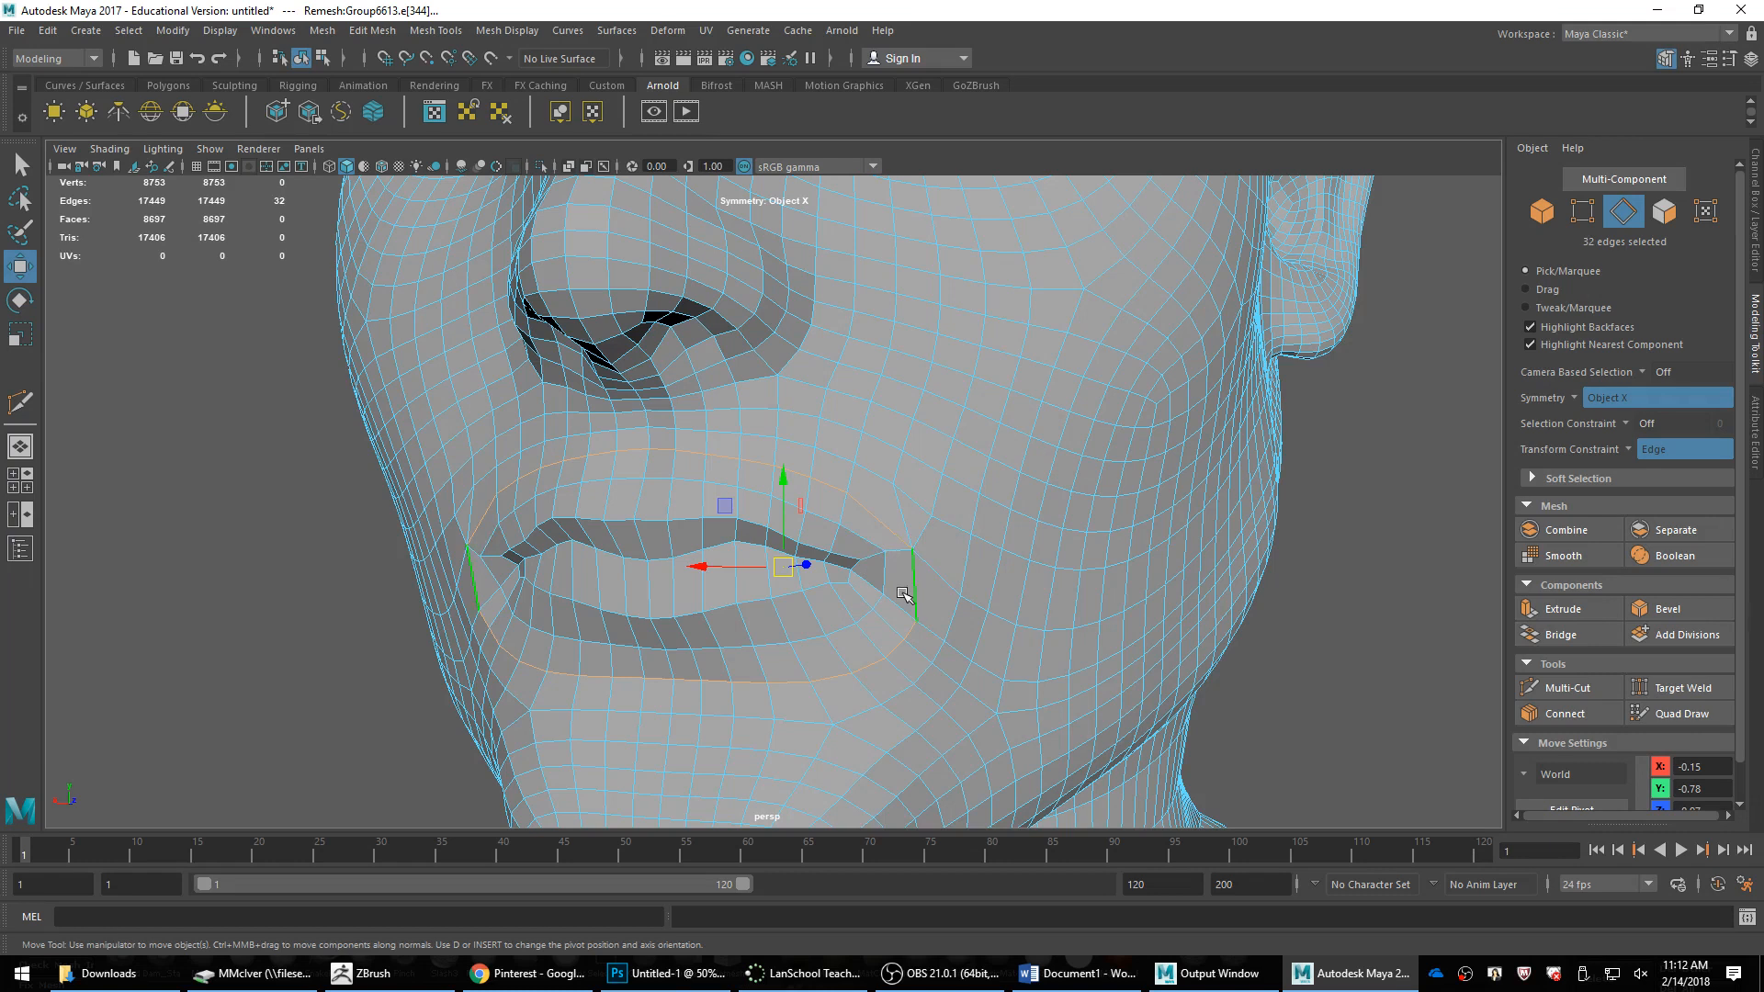
{"action": "left_click_drag", "start_coordinate": [902, 593], "coordinate": [978, 584], "text": "alt"}
{"action": "scroll", "coordinate": [978, 584], "scroll_direction": "down", "scroll_amount": 3}
{"action": "scroll", "coordinate": [978, 584], "scroll_direction": "up", "scroll_amount": 3}
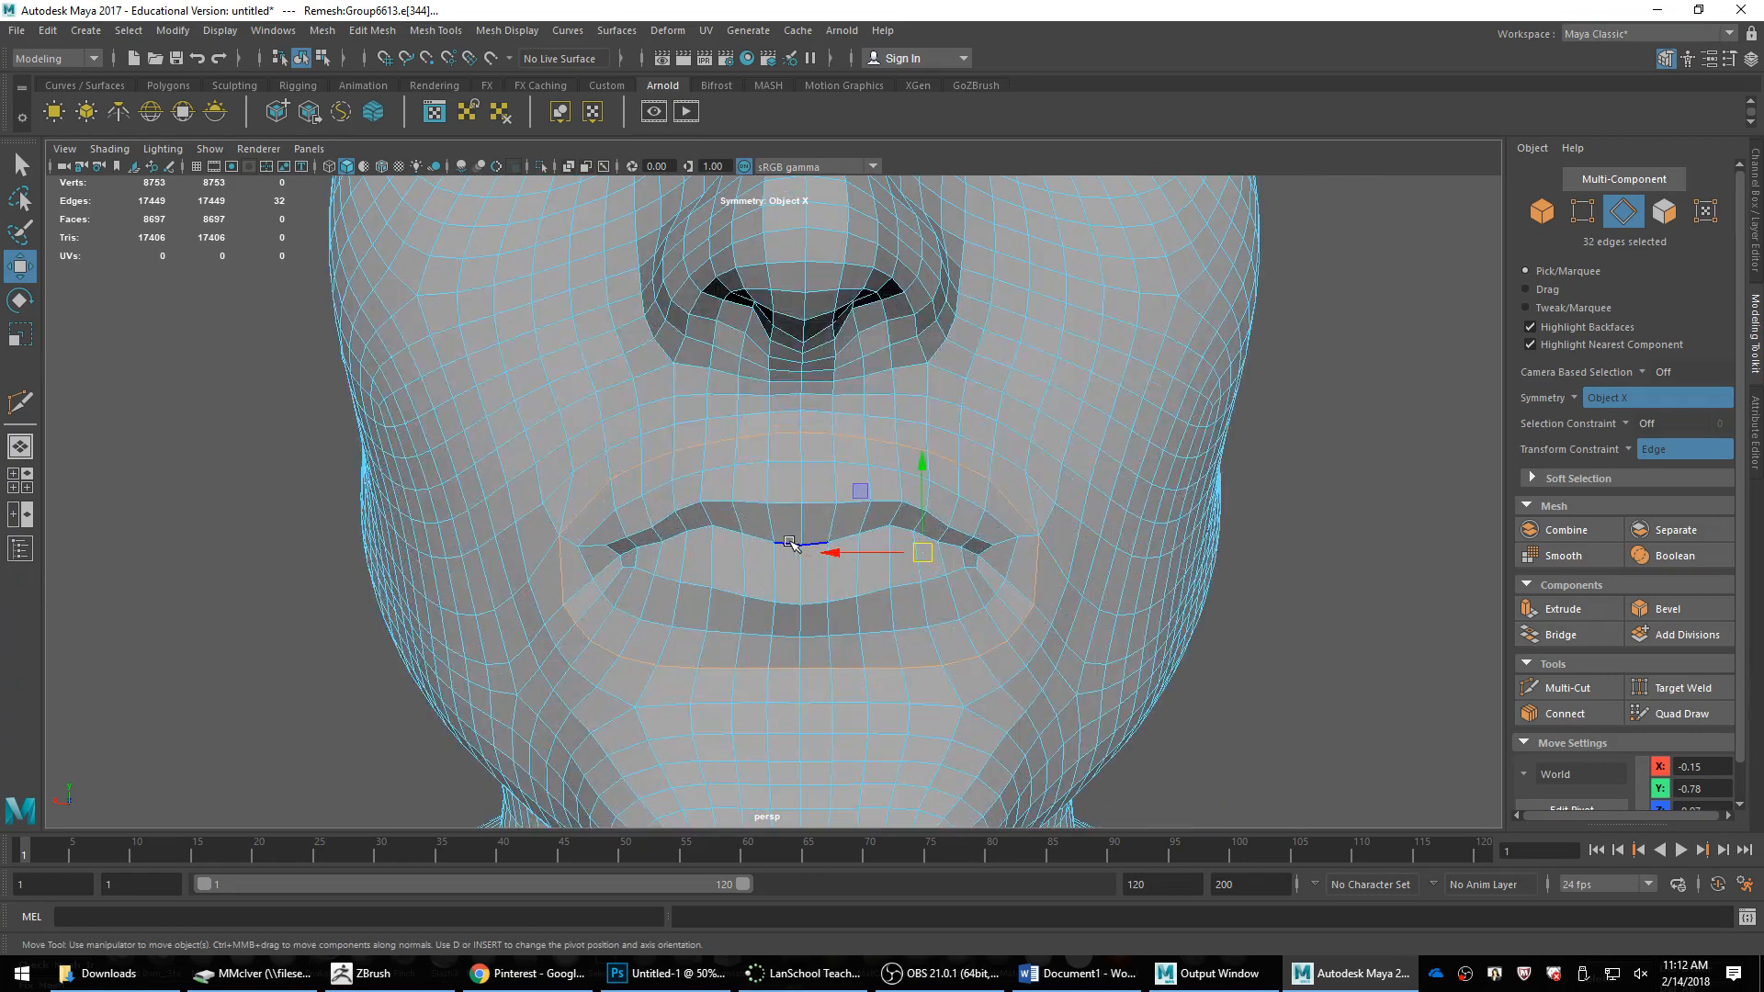
{"action": "double_click", "coordinate": [790, 543]}
{"action": "scroll", "coordinate": [790, 543], "scroll_direction": "down", "scroll_amount": 5}
{"action": "left_click_drag", "start_coordinate": [790, 543], "coordinate": [840, 536], "text": "alt"}
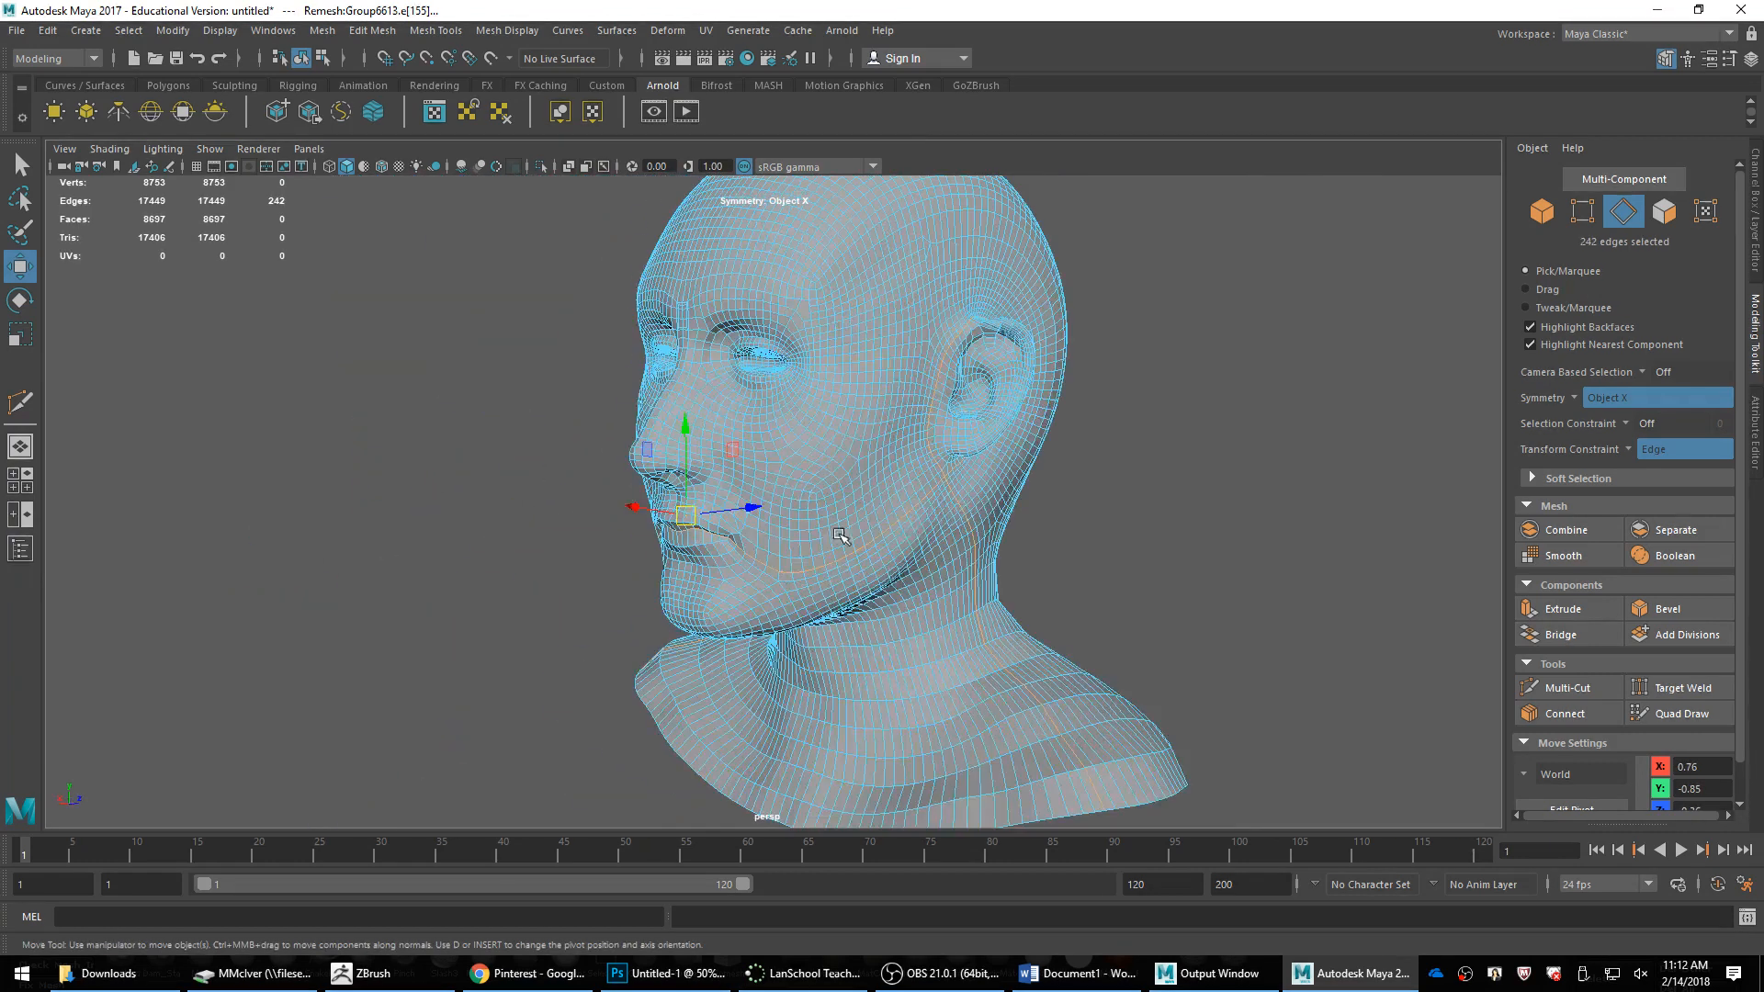
Step: Collapse the short diagonal edge on the temple above the outer end of the eyebrow, symmetrically on both sides
{"action": "right_click_drag", "start_coordinate": [920, 434], "coordinate": [1001, 405]}
{"action": "middle_click_drag", "start_coordinate": [863, 485], "coordinate": [846, 630], "text": "alt"}
{"action": "scroll", "coordinate": [846, 630], "scroll_direction": "up", "scroll_amount": 7}
{"action": "middle_click_drag", "start_coordinate": [911, 467], "coordinate": [885, 512], "text": "alt"}
{"action": "right_click_drag", "start_coordinate": [876, 505], "coordinate": [792, 504], "text": "shift"}
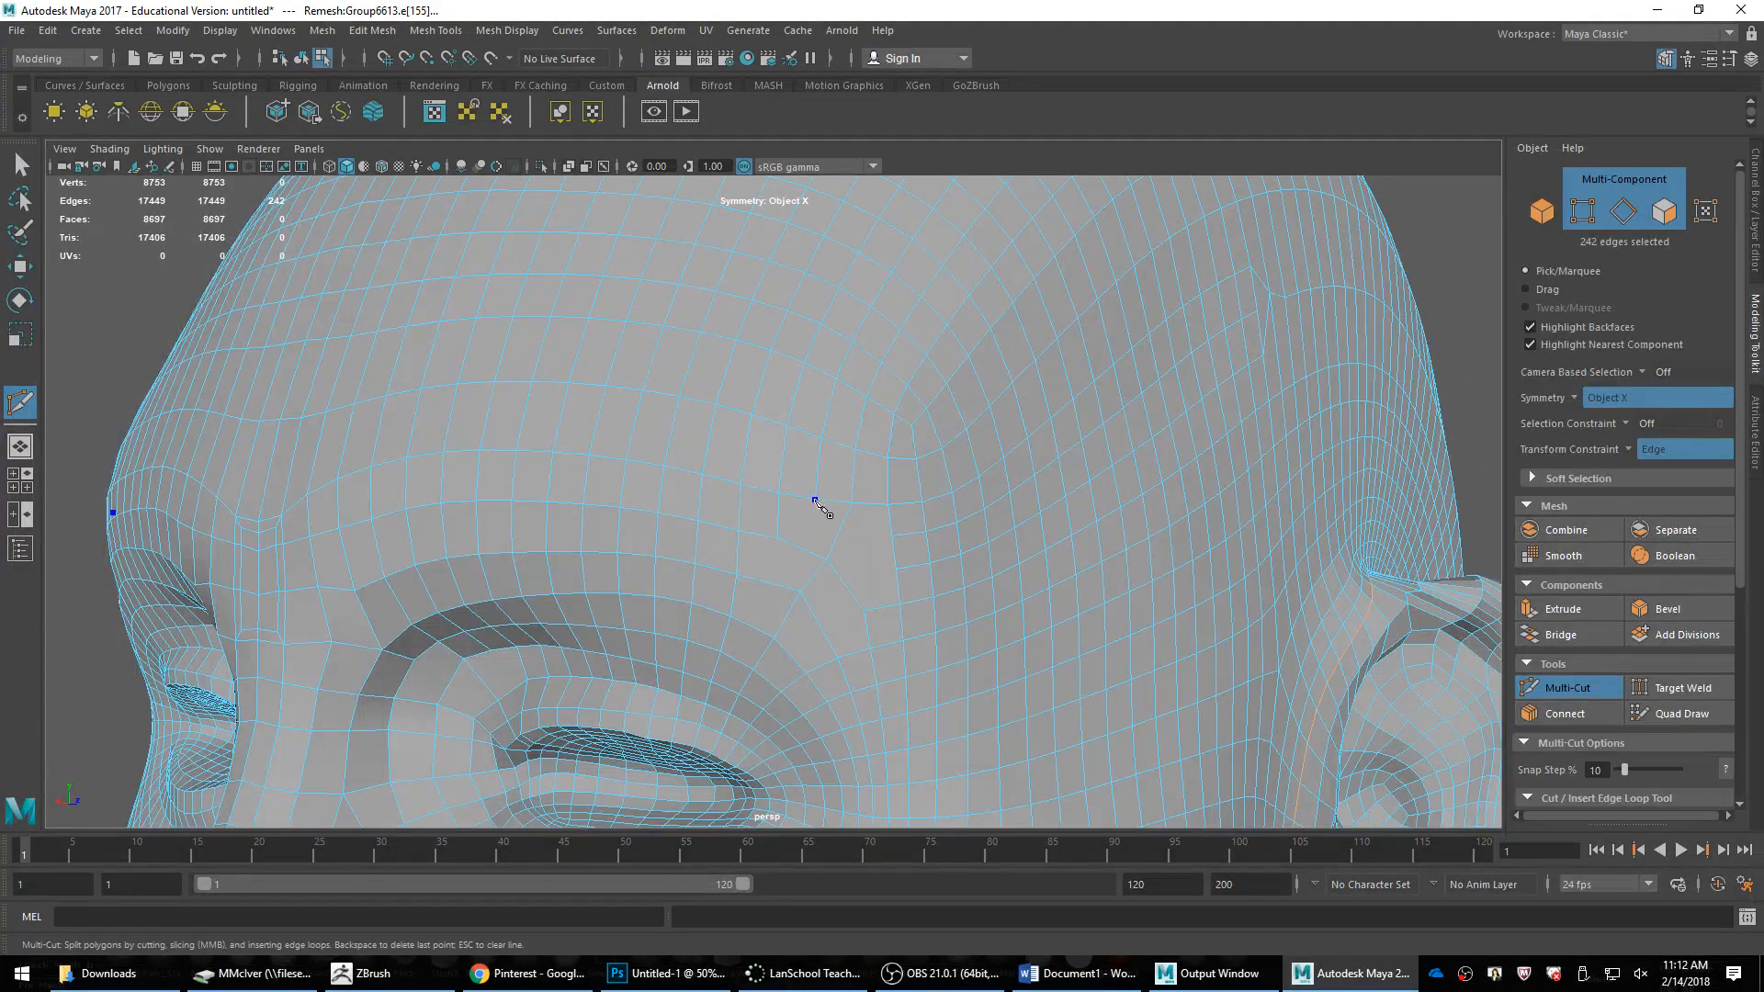
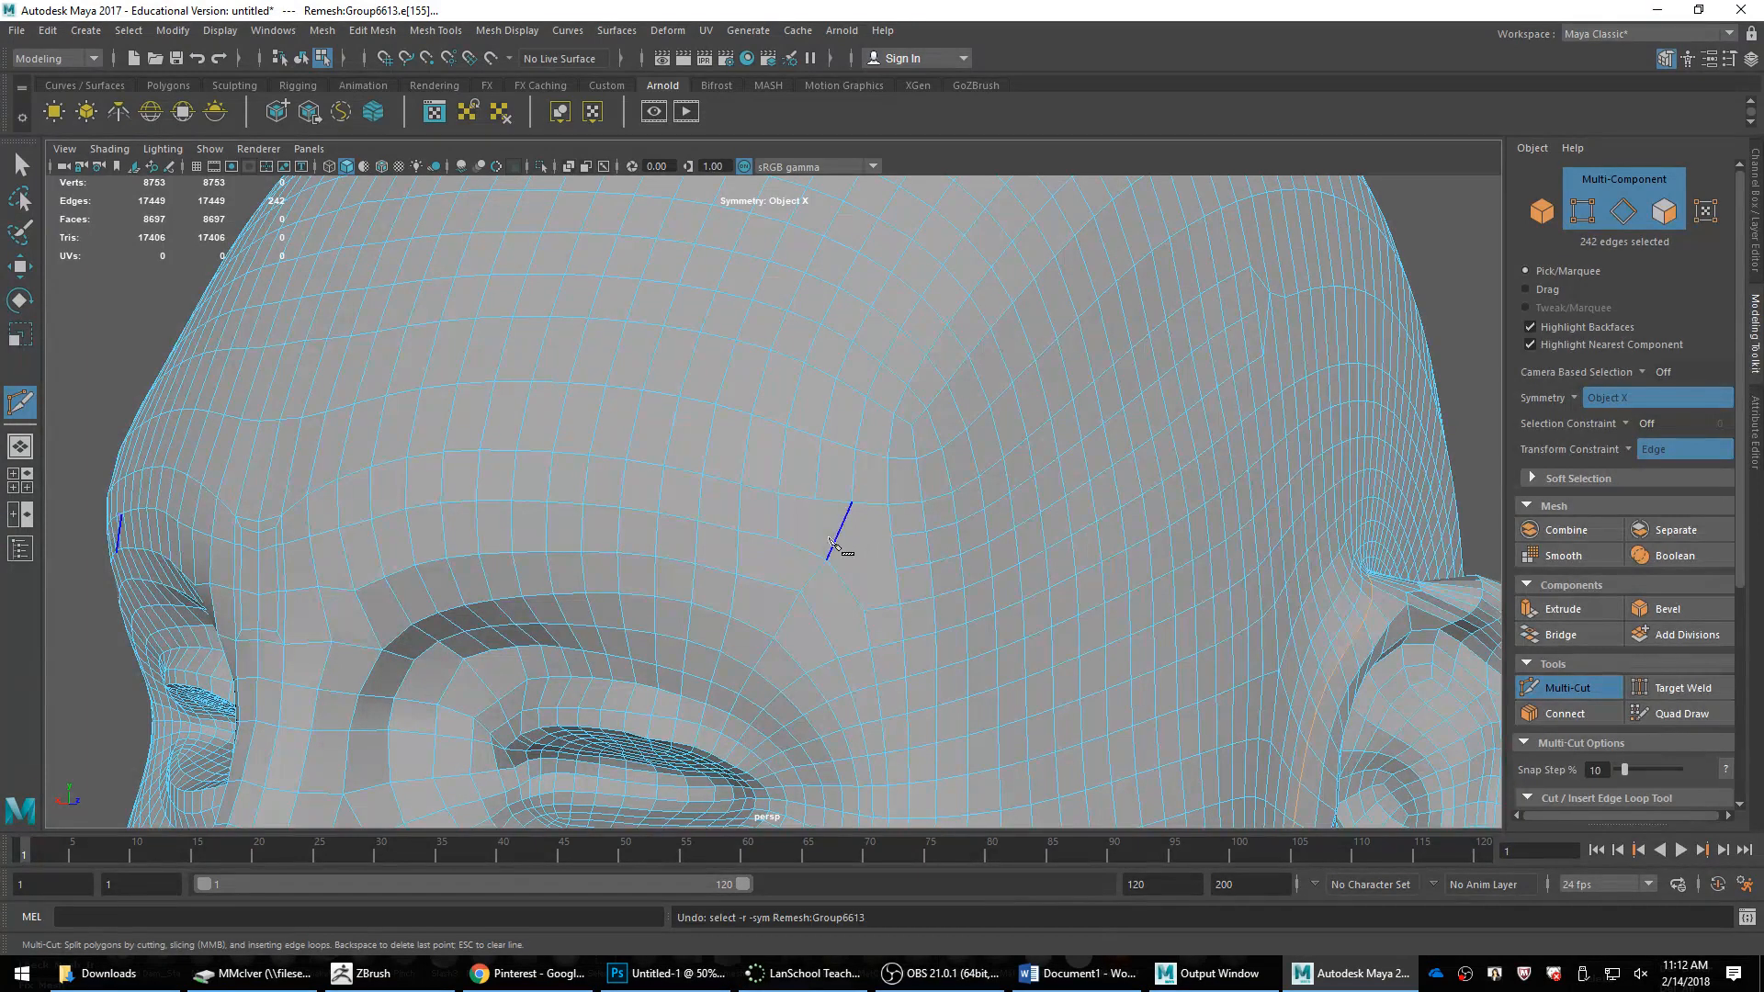
{"action": "key", "text": "w"}
{"action": "left_click", "coordinate": [805, 549]}
{"action": "right_click_drag", "start_coordinate": [806, 549], "coordinate": [909, 491], "text": "shift"}
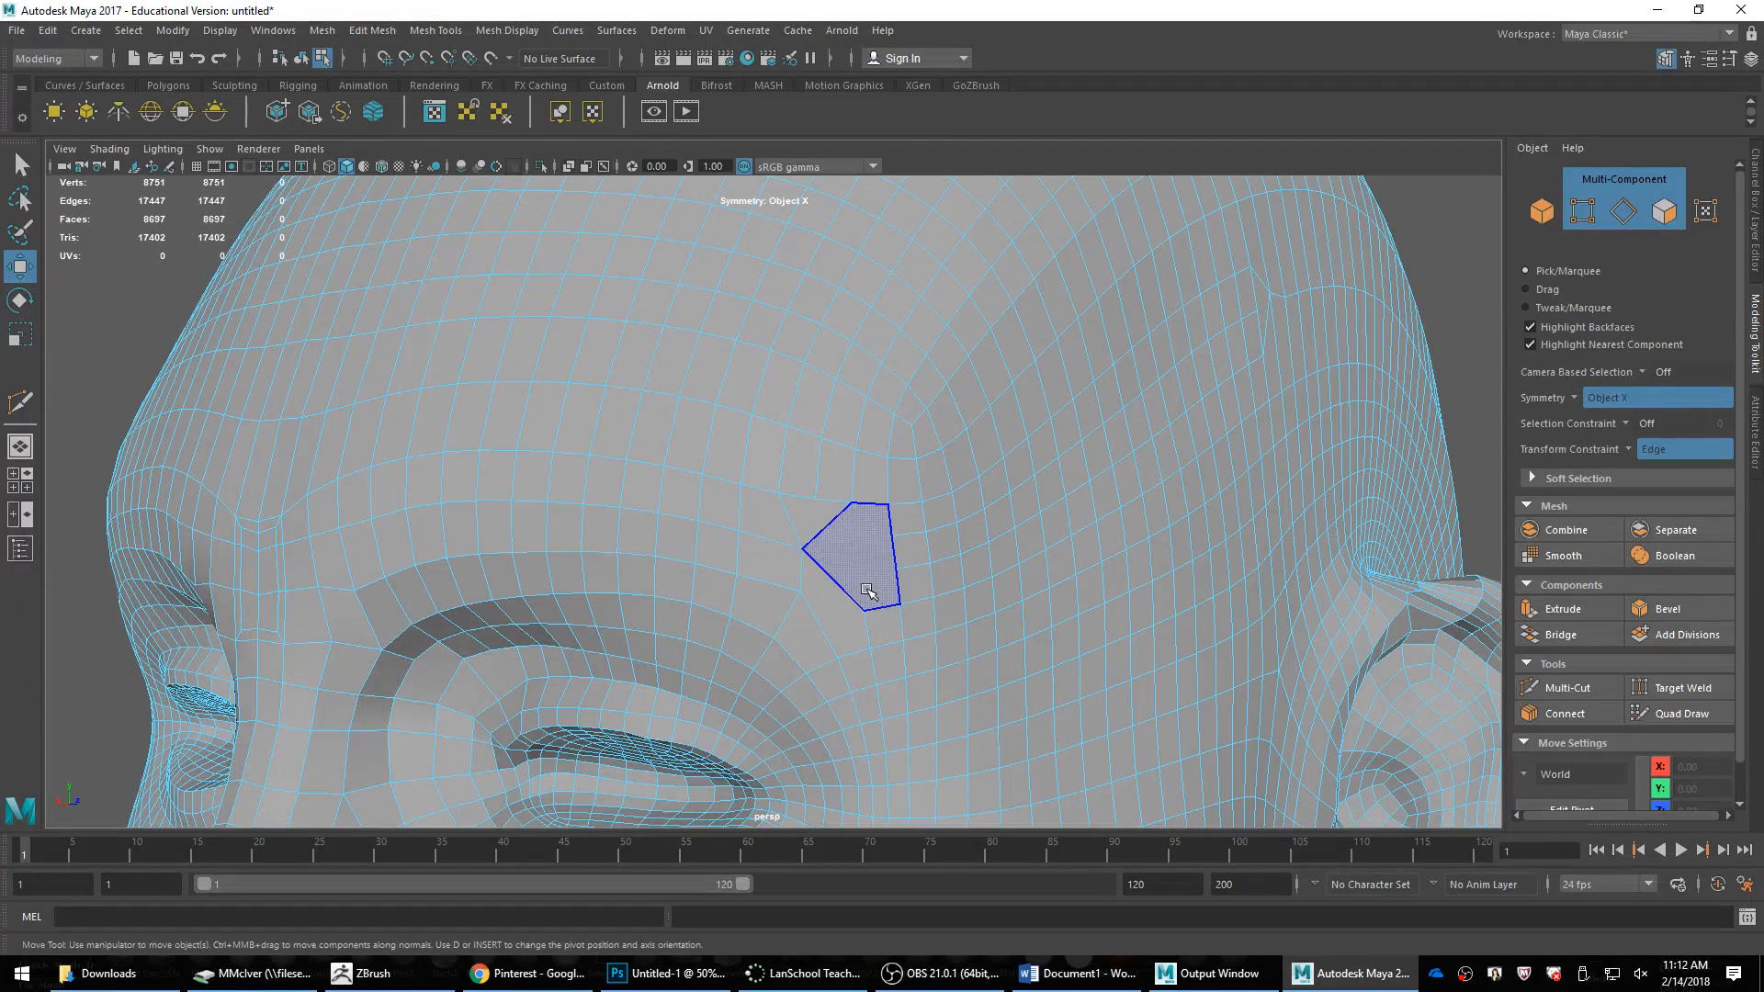
Step: Collapse the neighbouring short edges on the temple one after another to merge their vertices, symmetrically on both sides
{"action": "left_click", "coordinate": [895, 552]}
{"action": "key", "text": "g"}
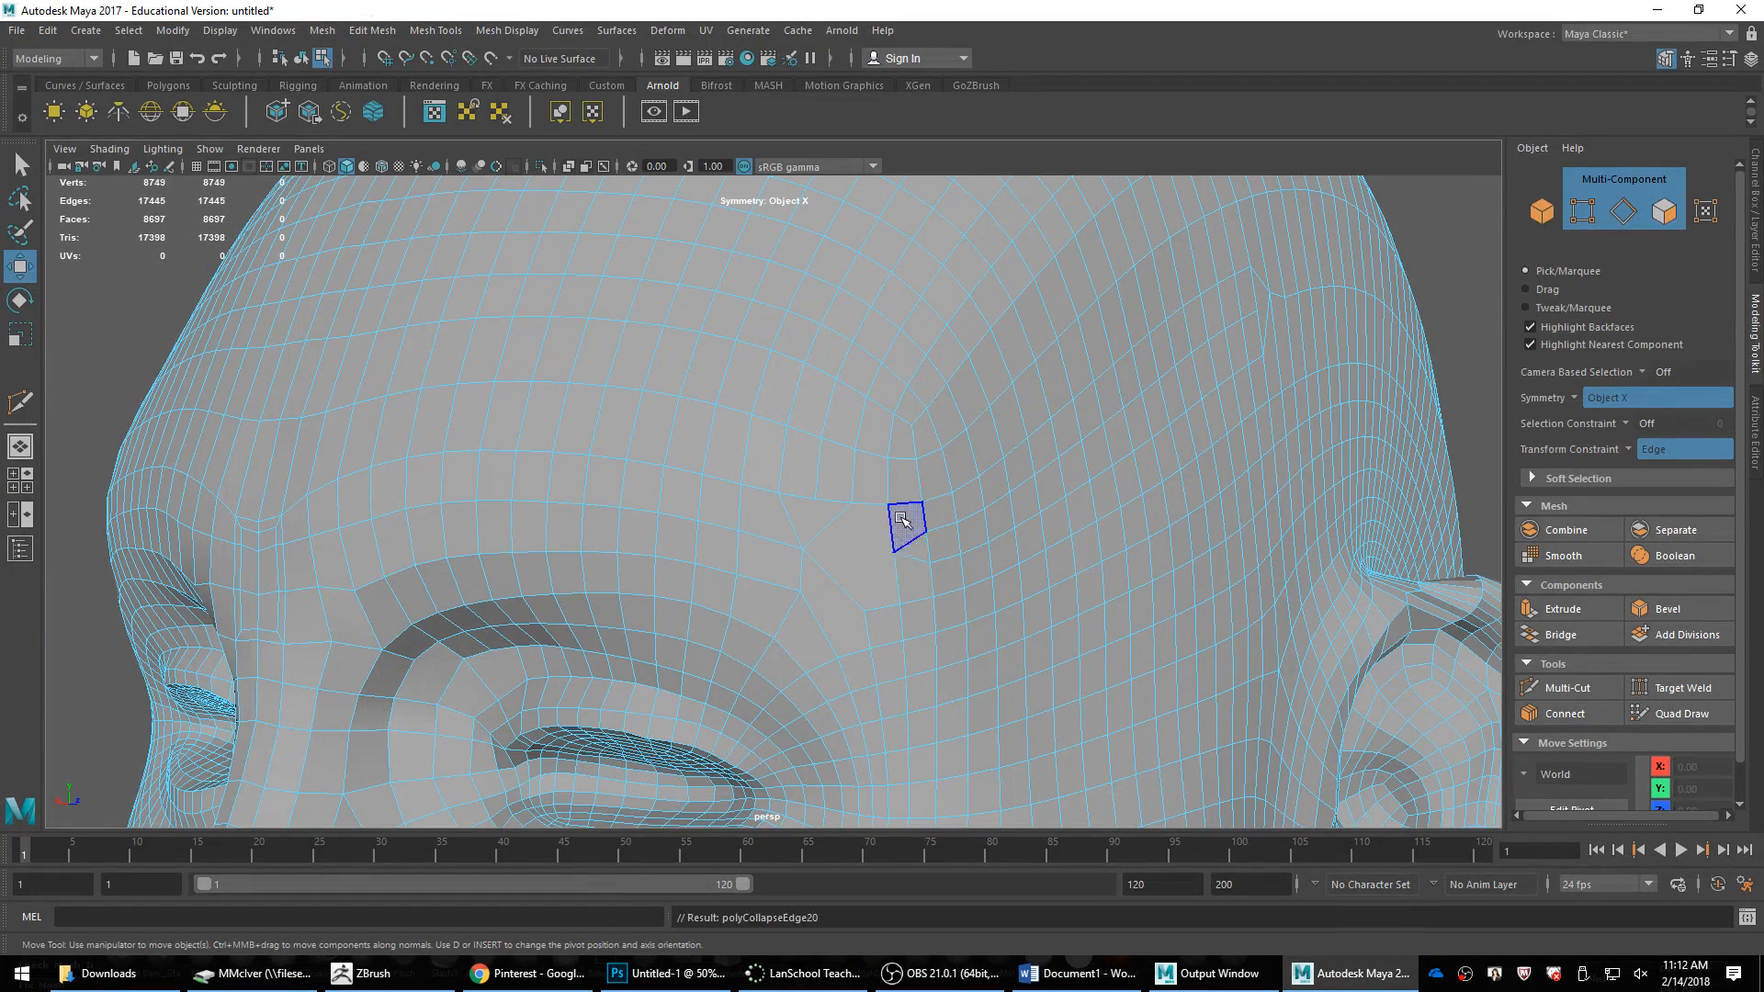
{"action": "left_click", "coordinate": [904, 572]}
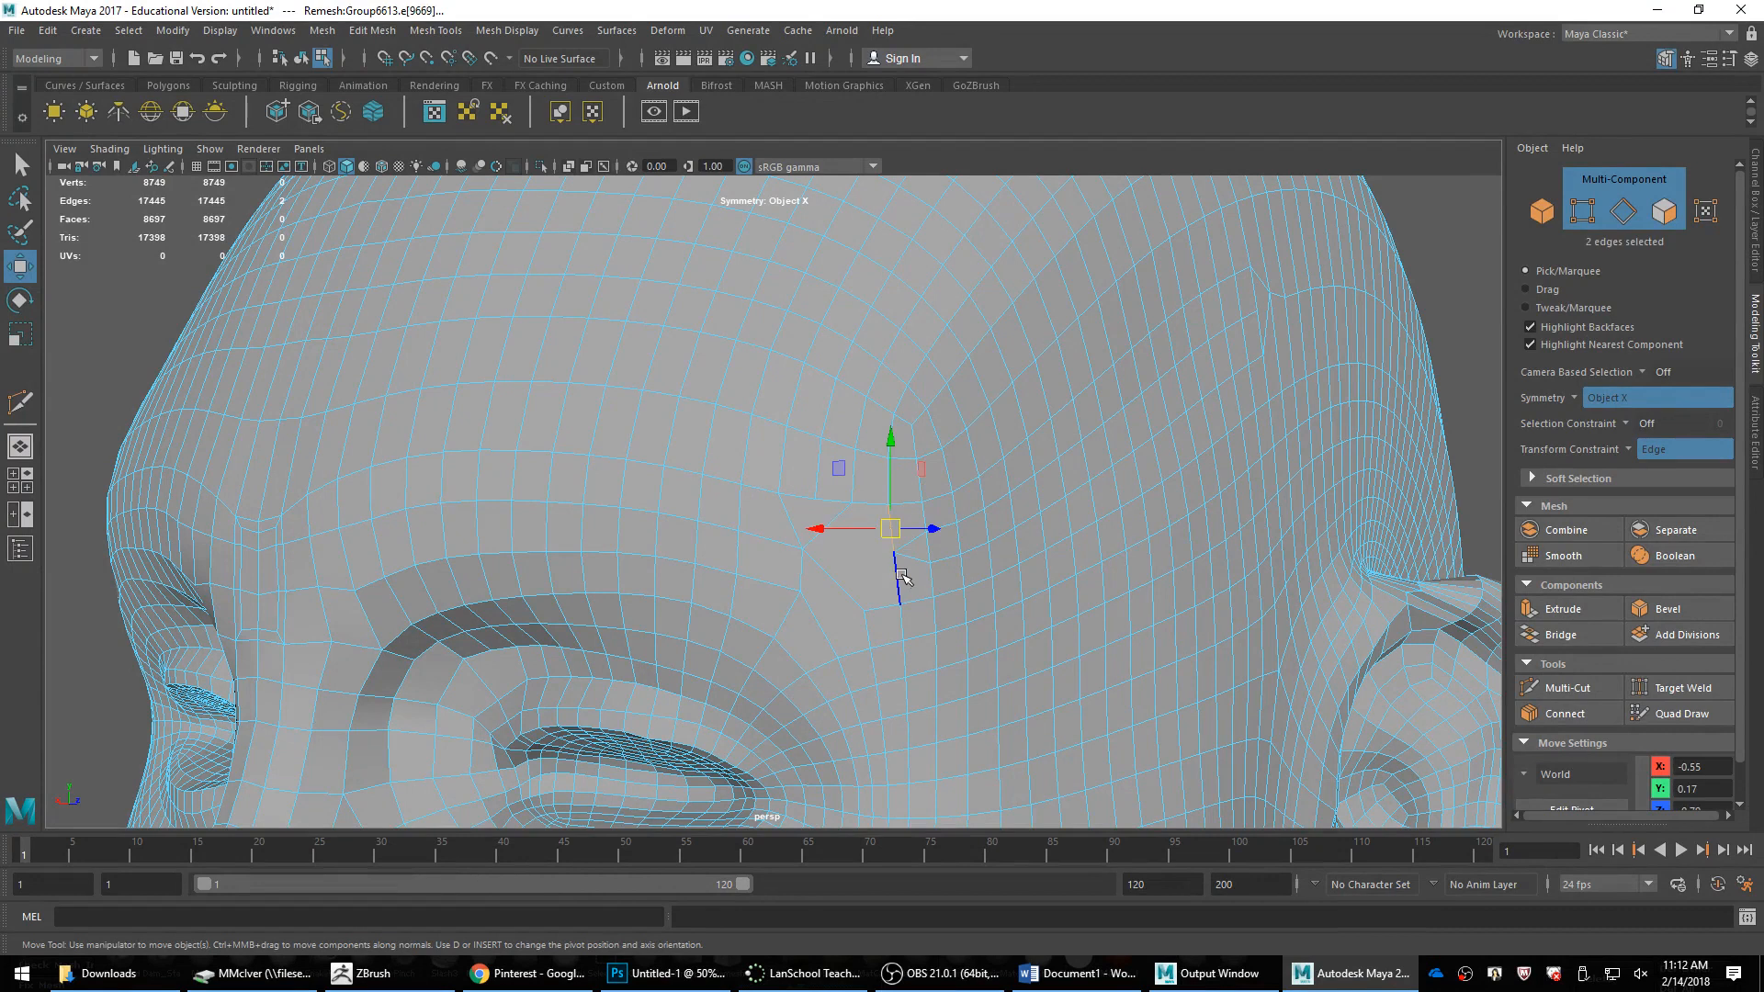
{"action": "key", "text": "g"}
{"action": "left_click", "coordinate": [900, 567]}
{"action": "key", "text": "g"}
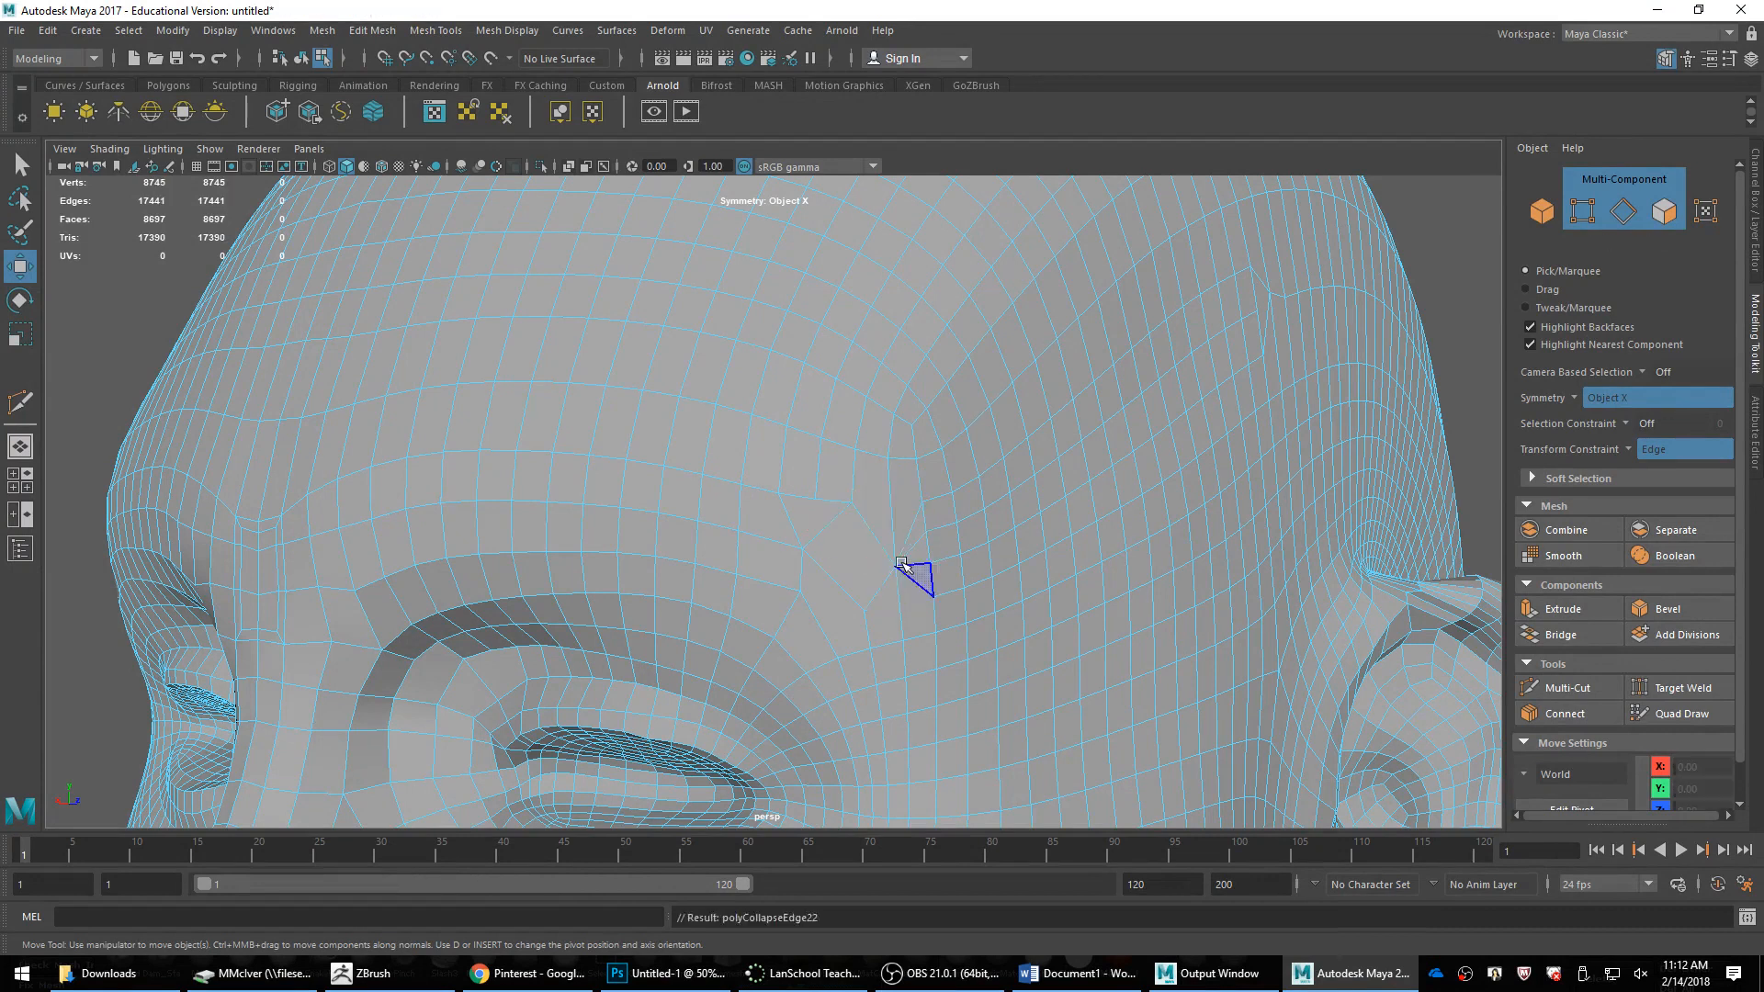
Step: Examine the edge flow across the temple, forehead and side of the head
{"action": "scroll", "coordinate": [907, 555], "scroll_direction": "down", "scroll_amount": 2}
{"action": "left_click_drag", "start_coordinate": [898, 557], "coordinate": [937, 570], "text": "alt"}
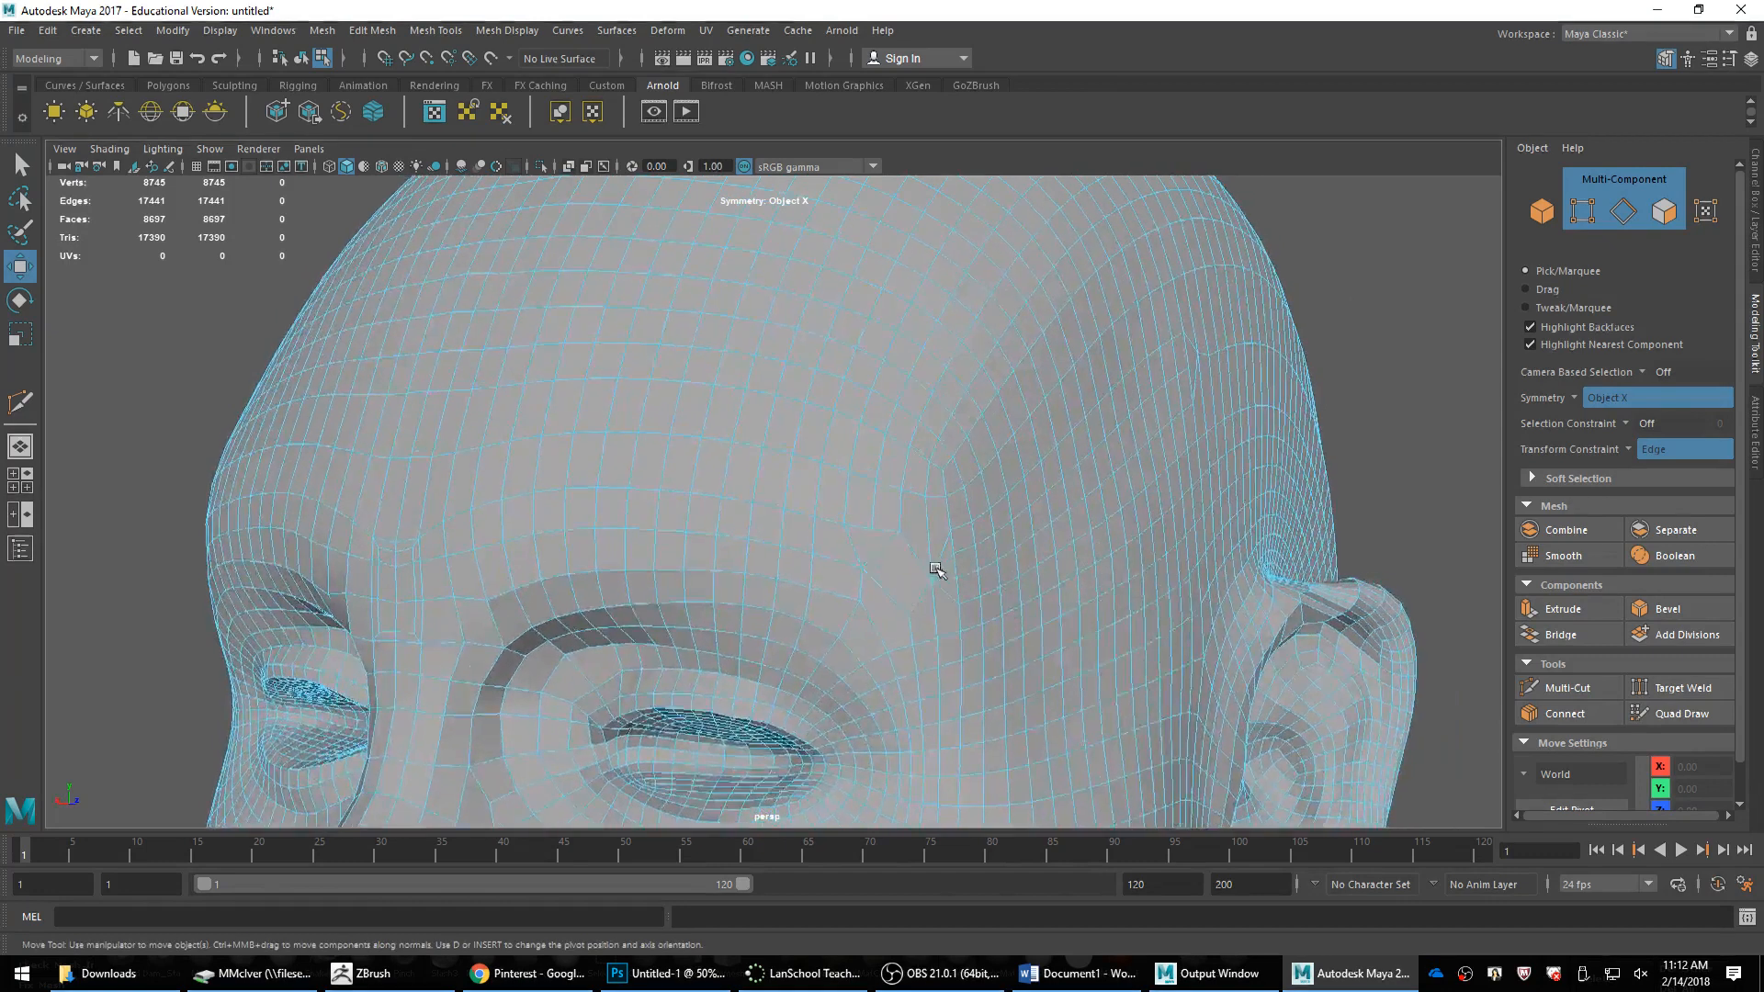
{"action": "scroll", "coordinate": [923, 574], "scroll_direction": "down", "scroll_amount": 2}
{"action": "scroll", "coordinate": [893, 581], "scroll_direction": "up", "scroll_amount": 2}
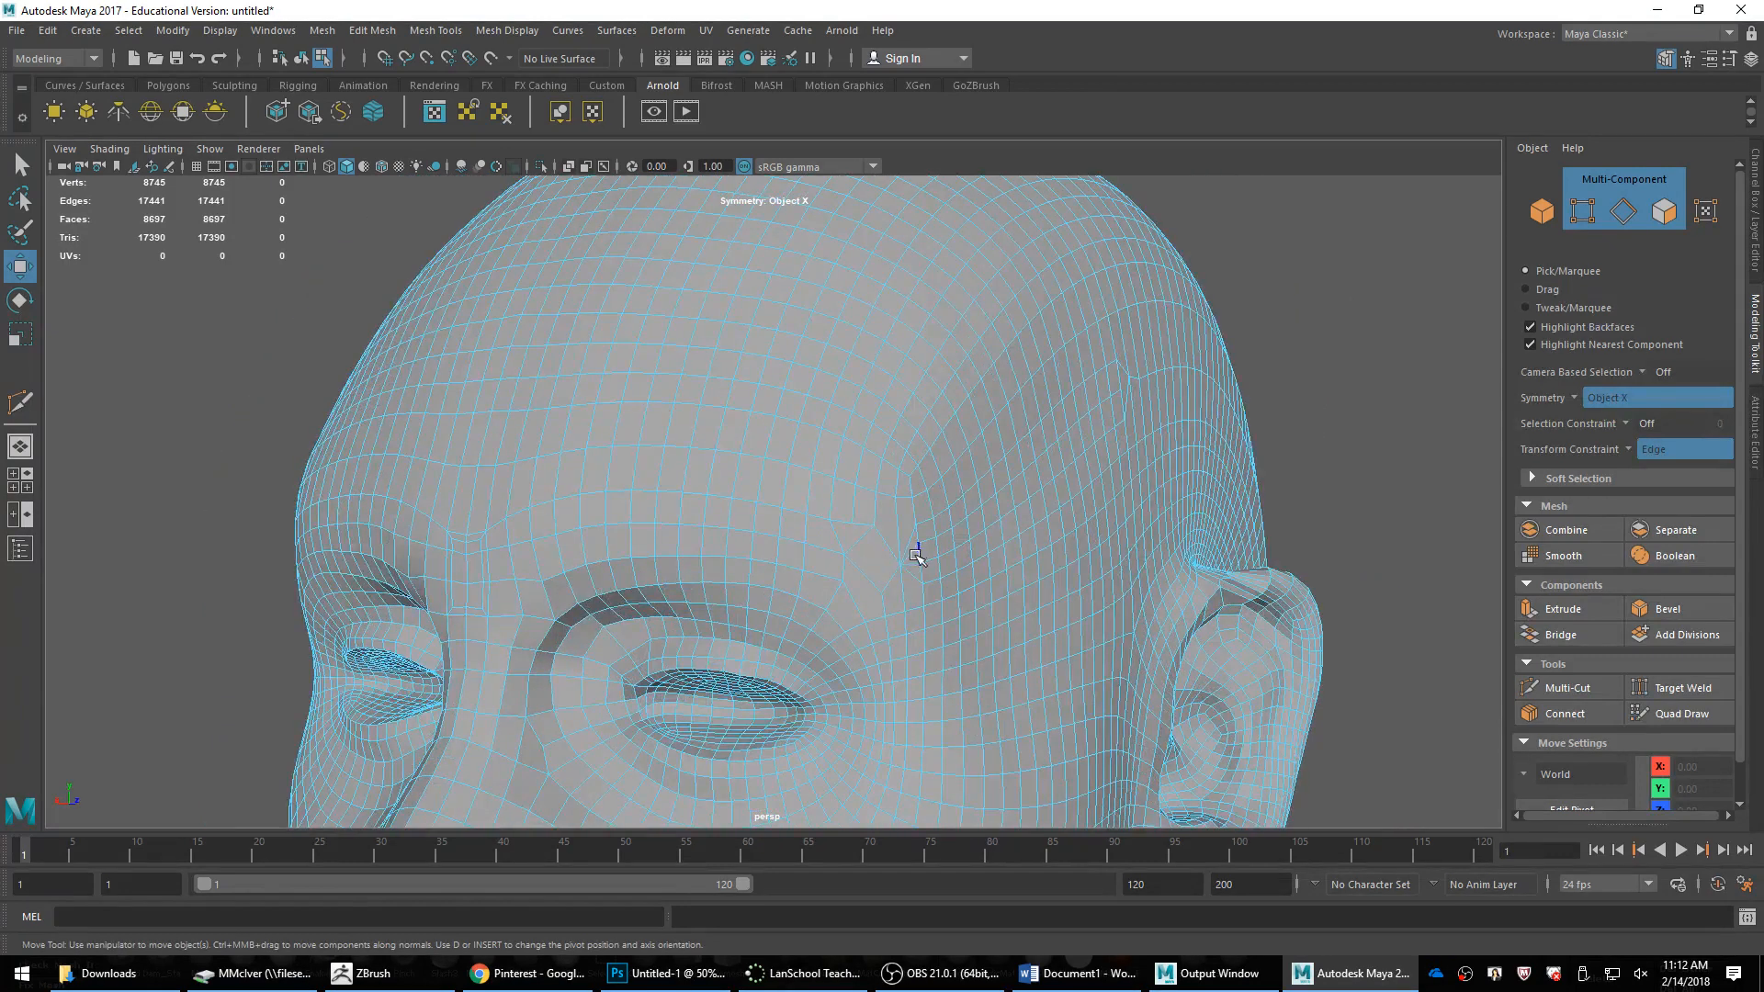
{"action": "scroll", "coordinate": [916, 555], "scroll_direction": "down", "scroll_amount": 3}
{"action": "middle_click_drag", "start_coordinate": [913, 560], "coordinate": [992, 385], "text": "alt"}
{"action": "left_click_drag", "start_coordinate": [992, 496], "coordinate": [924, 499], "text": "alt"}
{"action": "middle_click_drag", "start_coordinate": [988, 505], "coordinate": [930, 532], "text": "alt"}
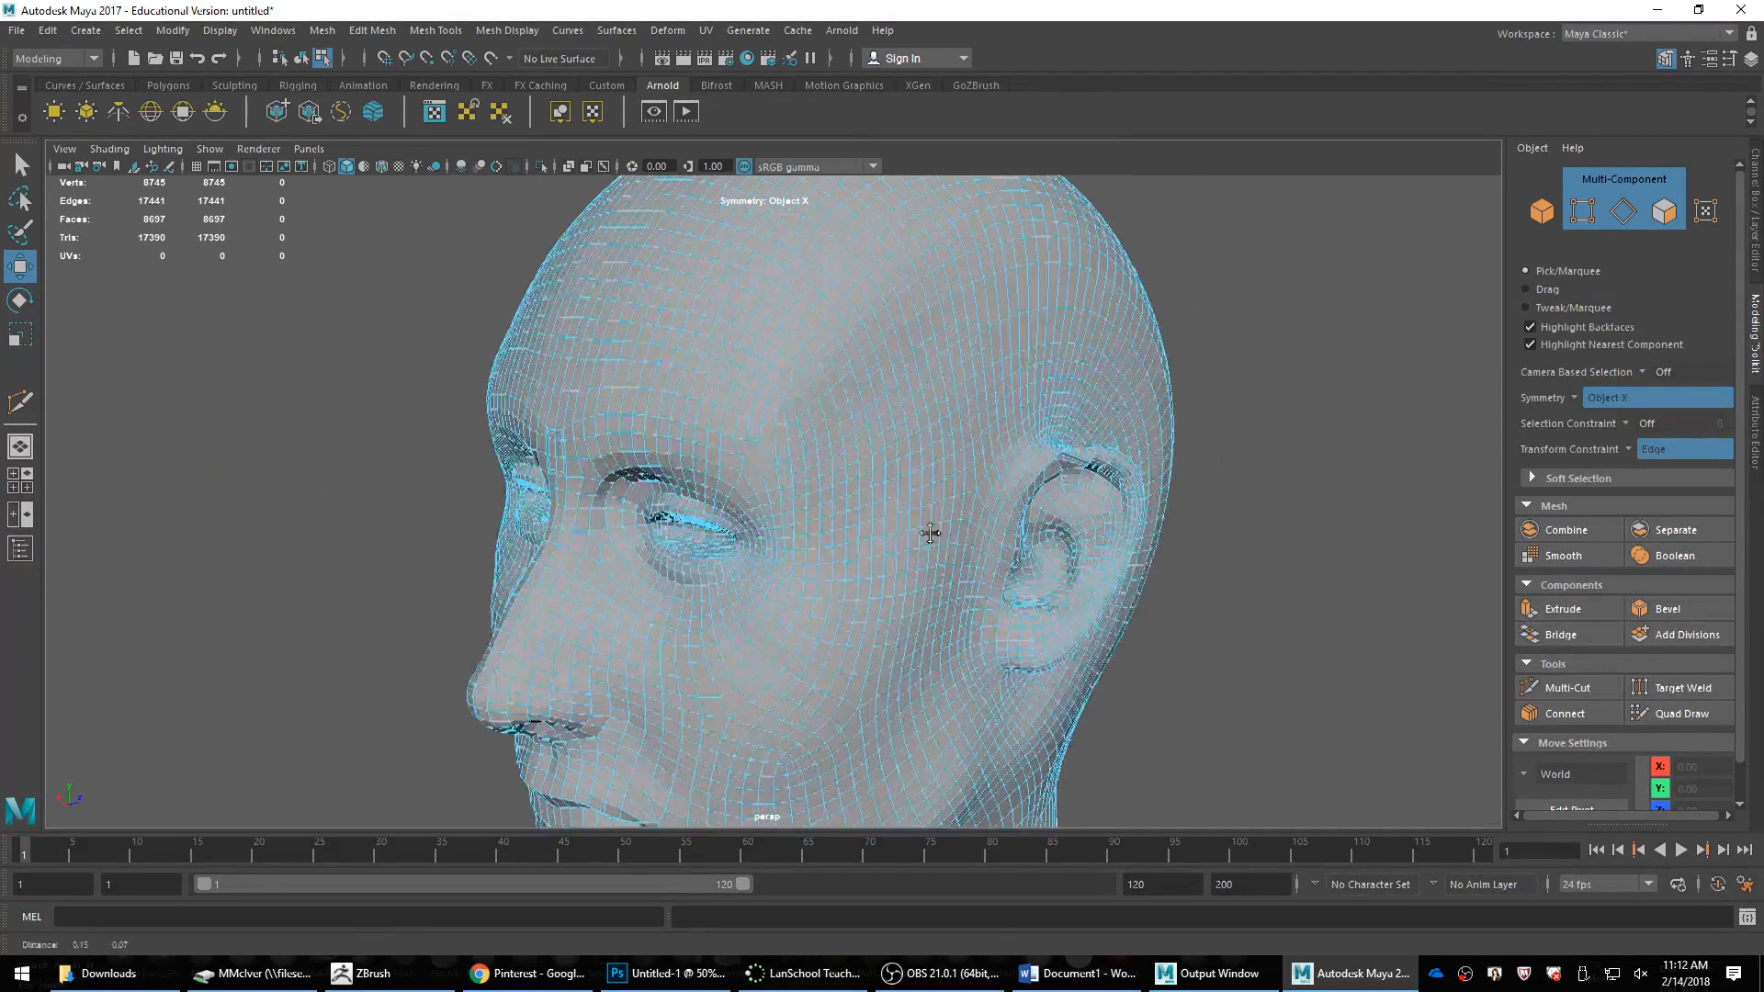
Step: Select the whole head mesh and open the export of the selection, checking the D: drive and the export options
{"action": "right_click_drag", "start_coordinate": [965, 376], "coordinate": [965, 312]}
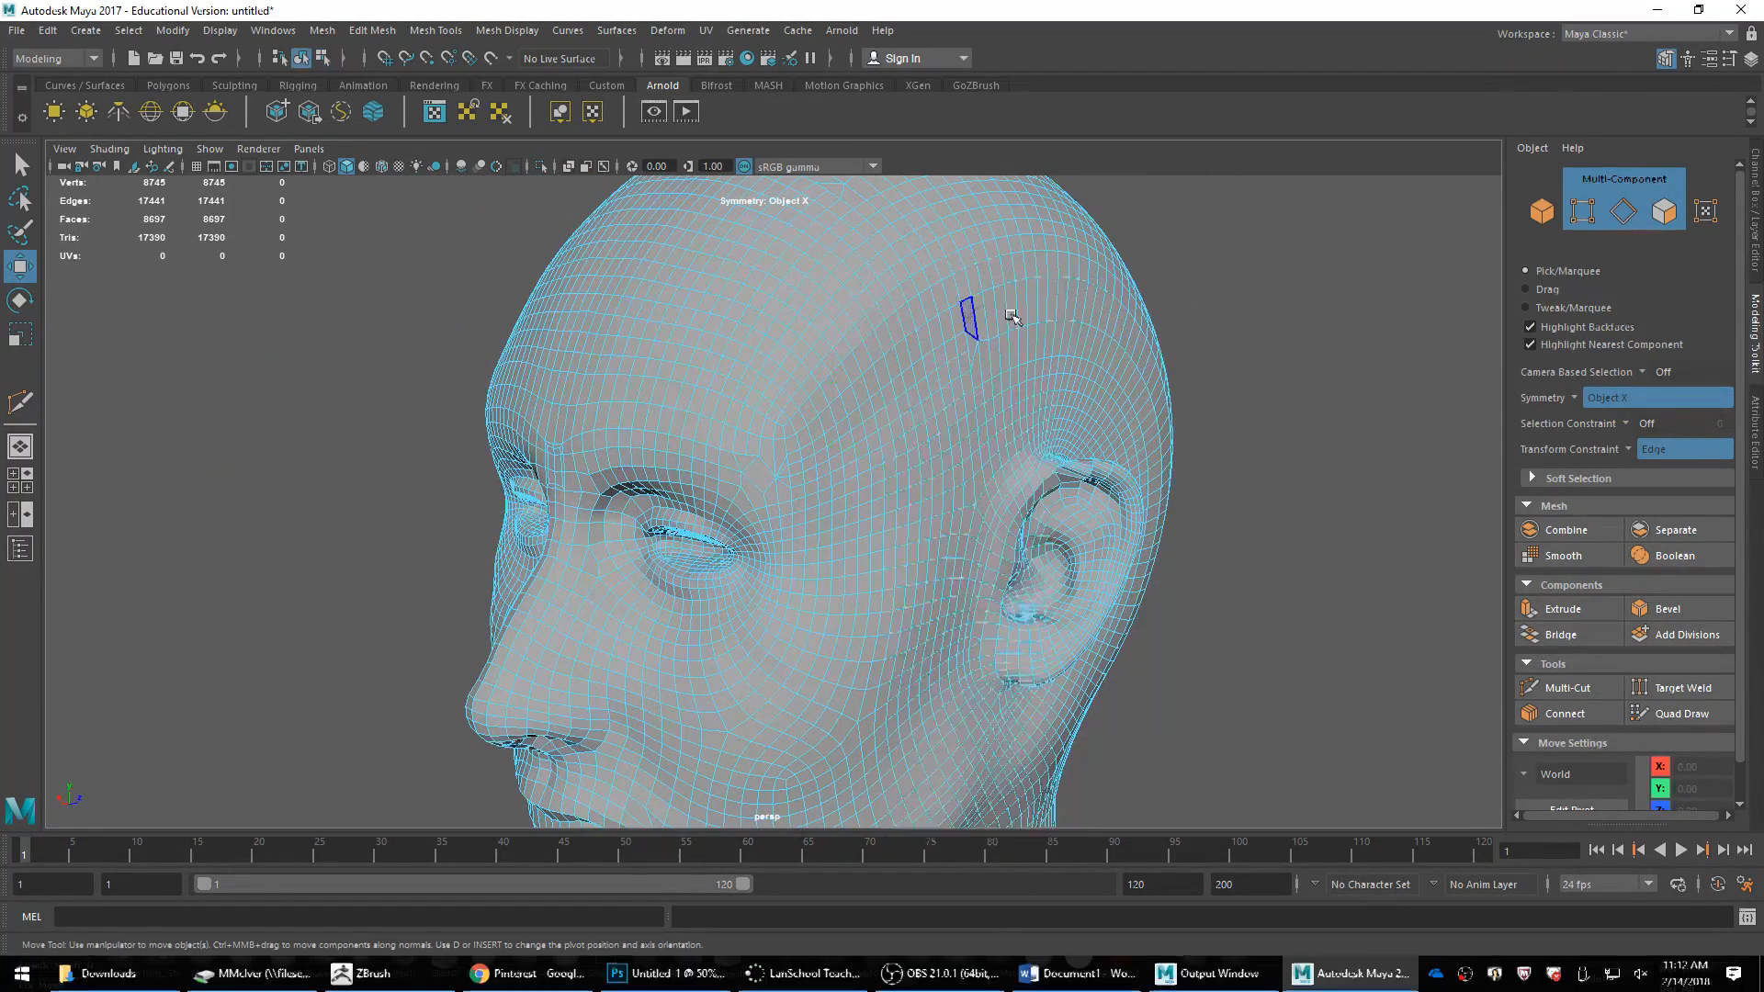
{"action": "left_click", "coordinate": [17, 31]}
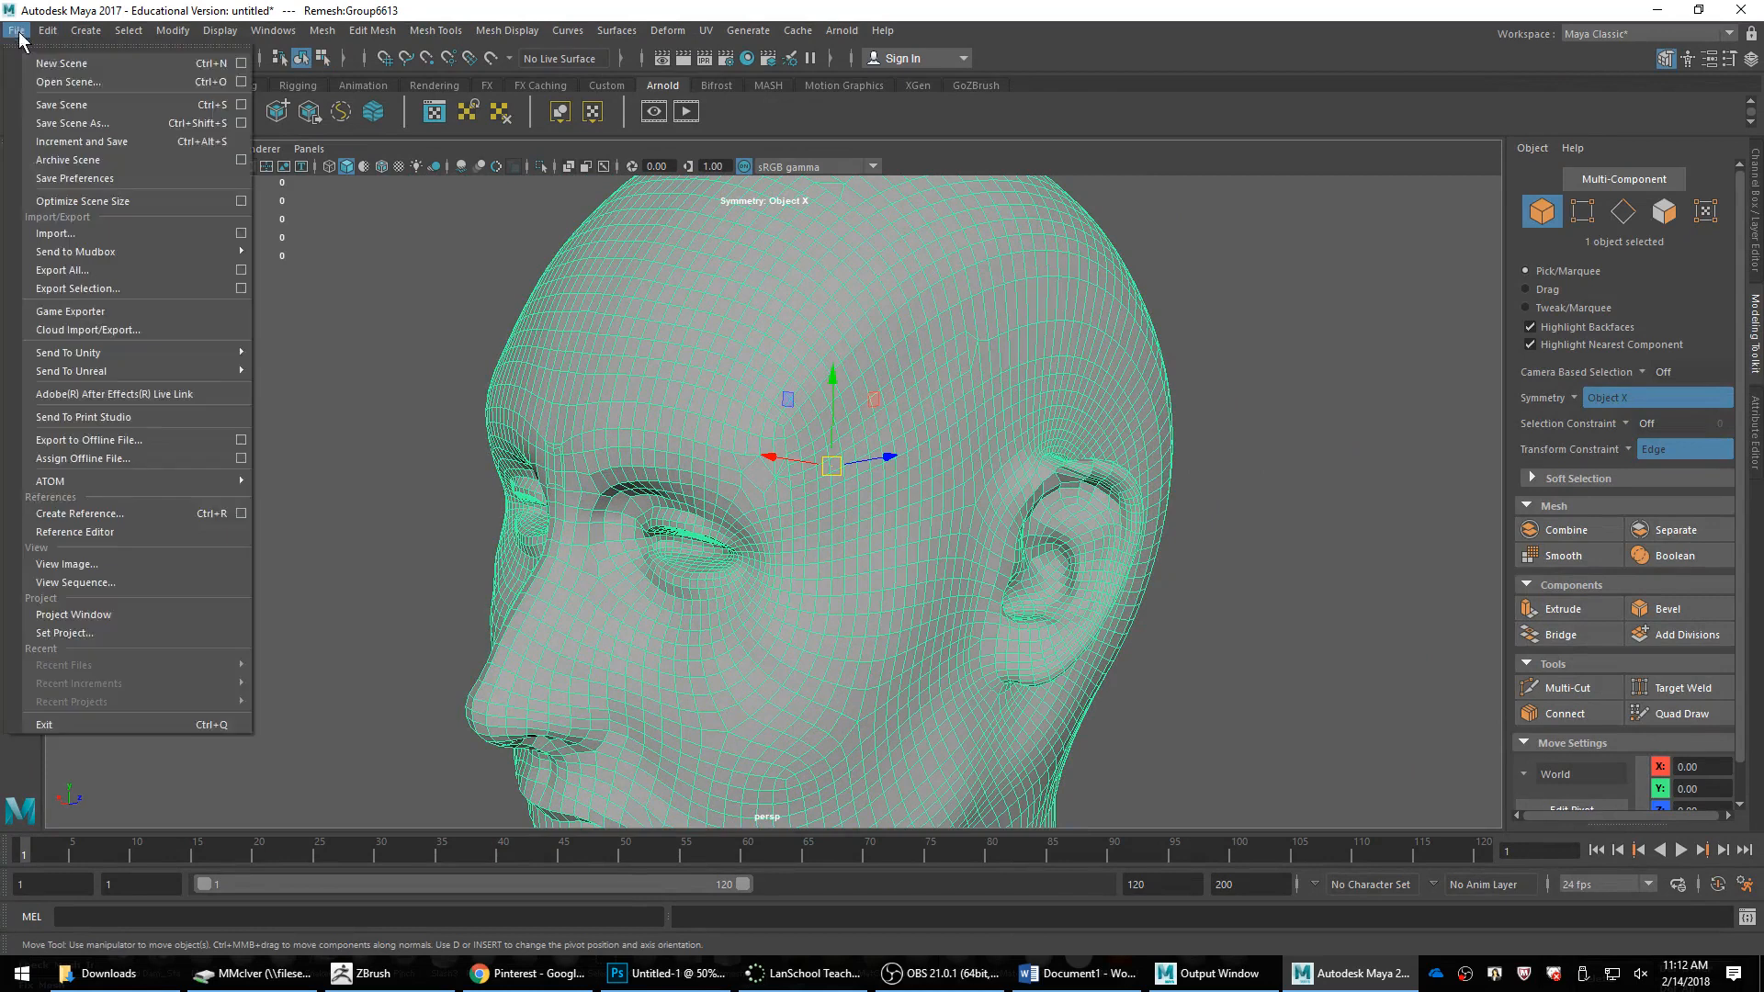
{"action": "left_click", "coordinate": [57, 288]}
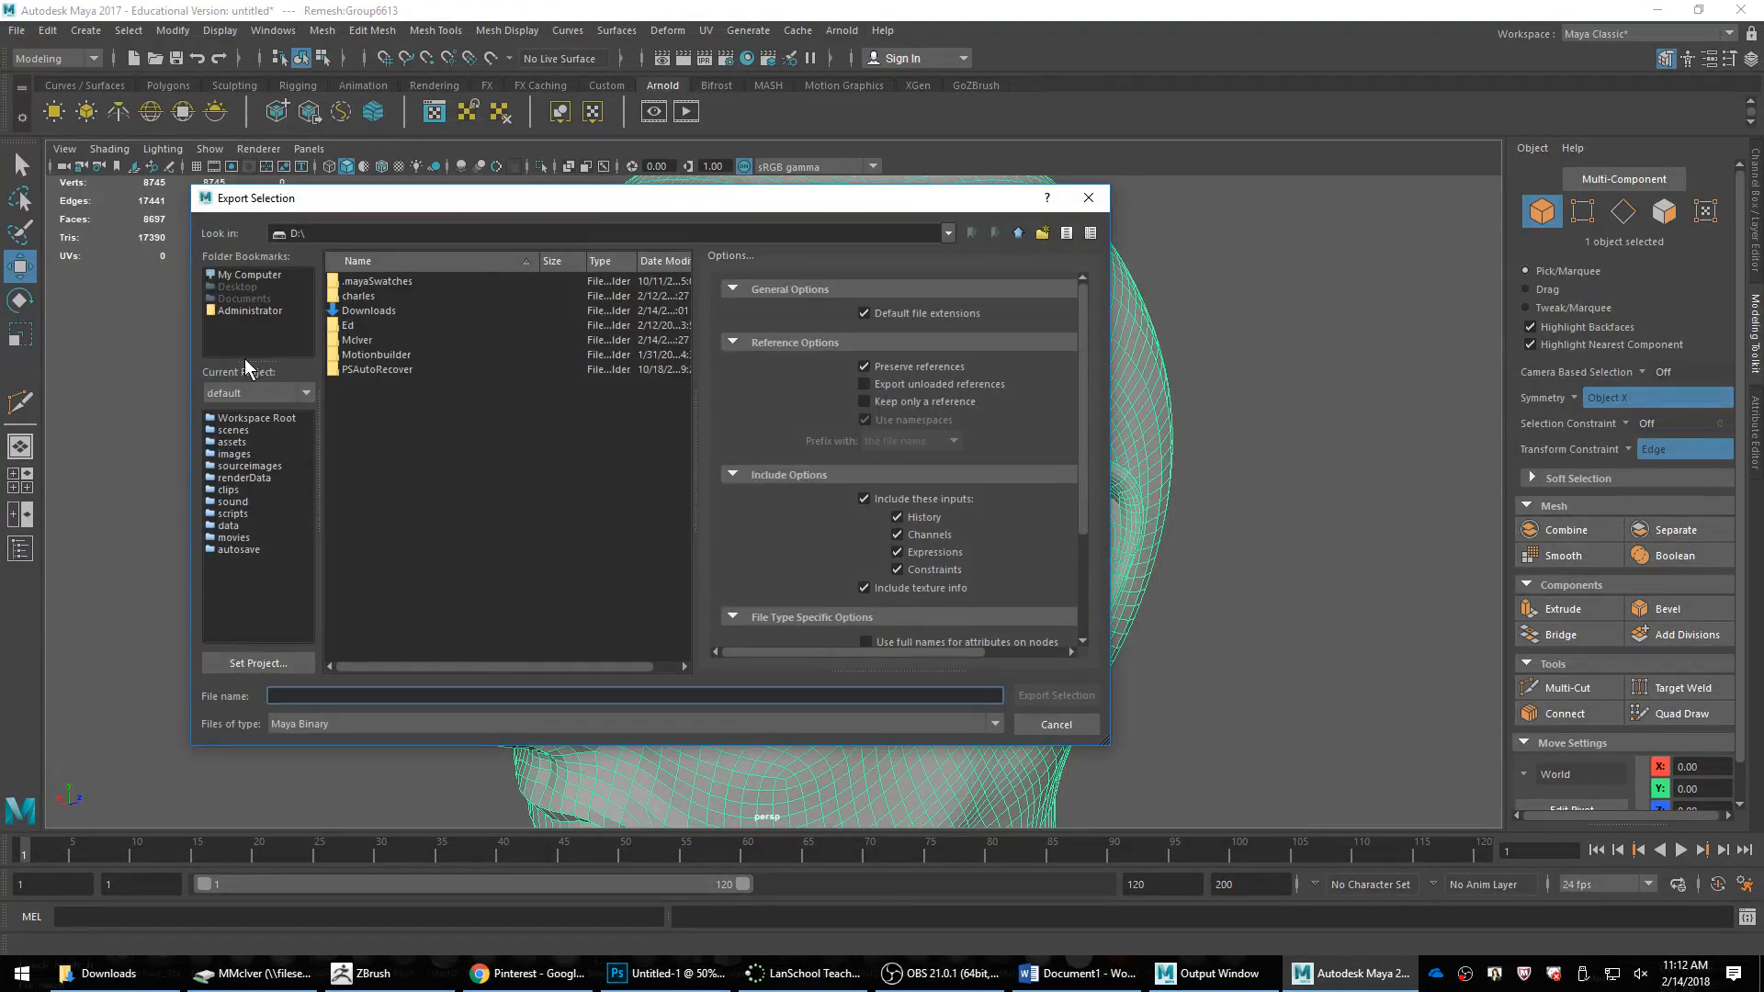
{"action": "left_click", "coordinate": [252, 276]}
{"action": "double_click", "coordinate": [356, 351]}
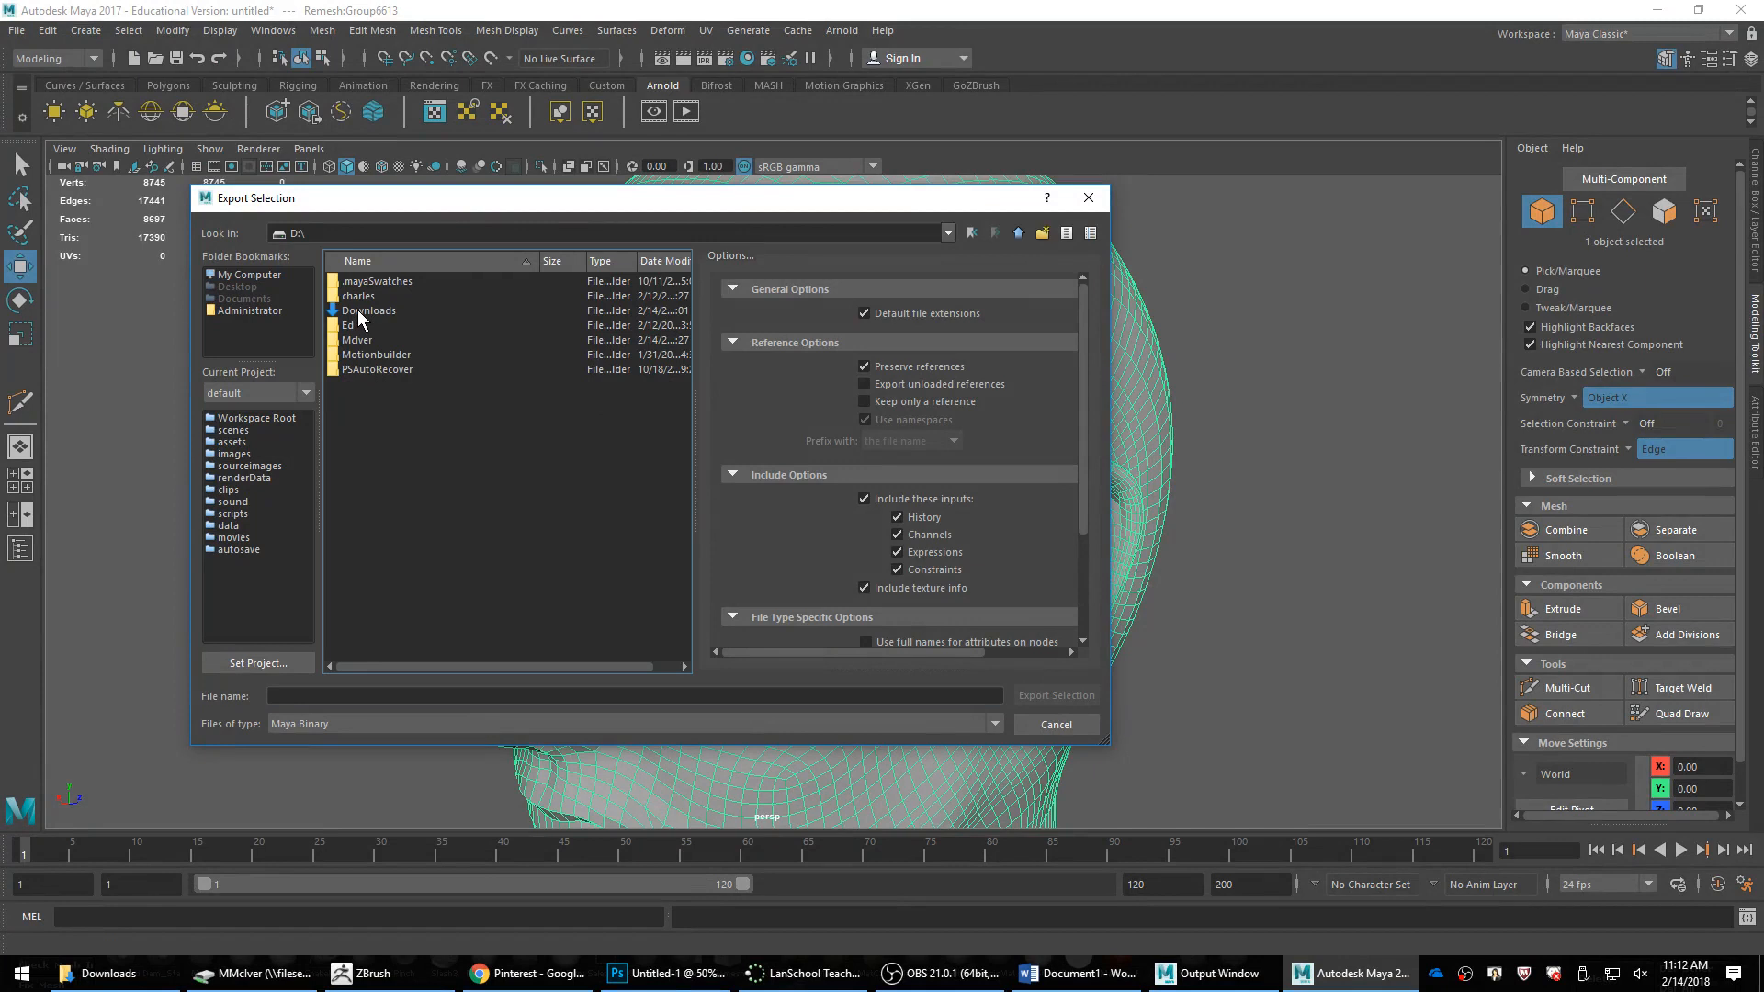
{"action": "scroll", "coordinate": [1072, 471], "scroll_direction": "down", "scroll_amount": 3}
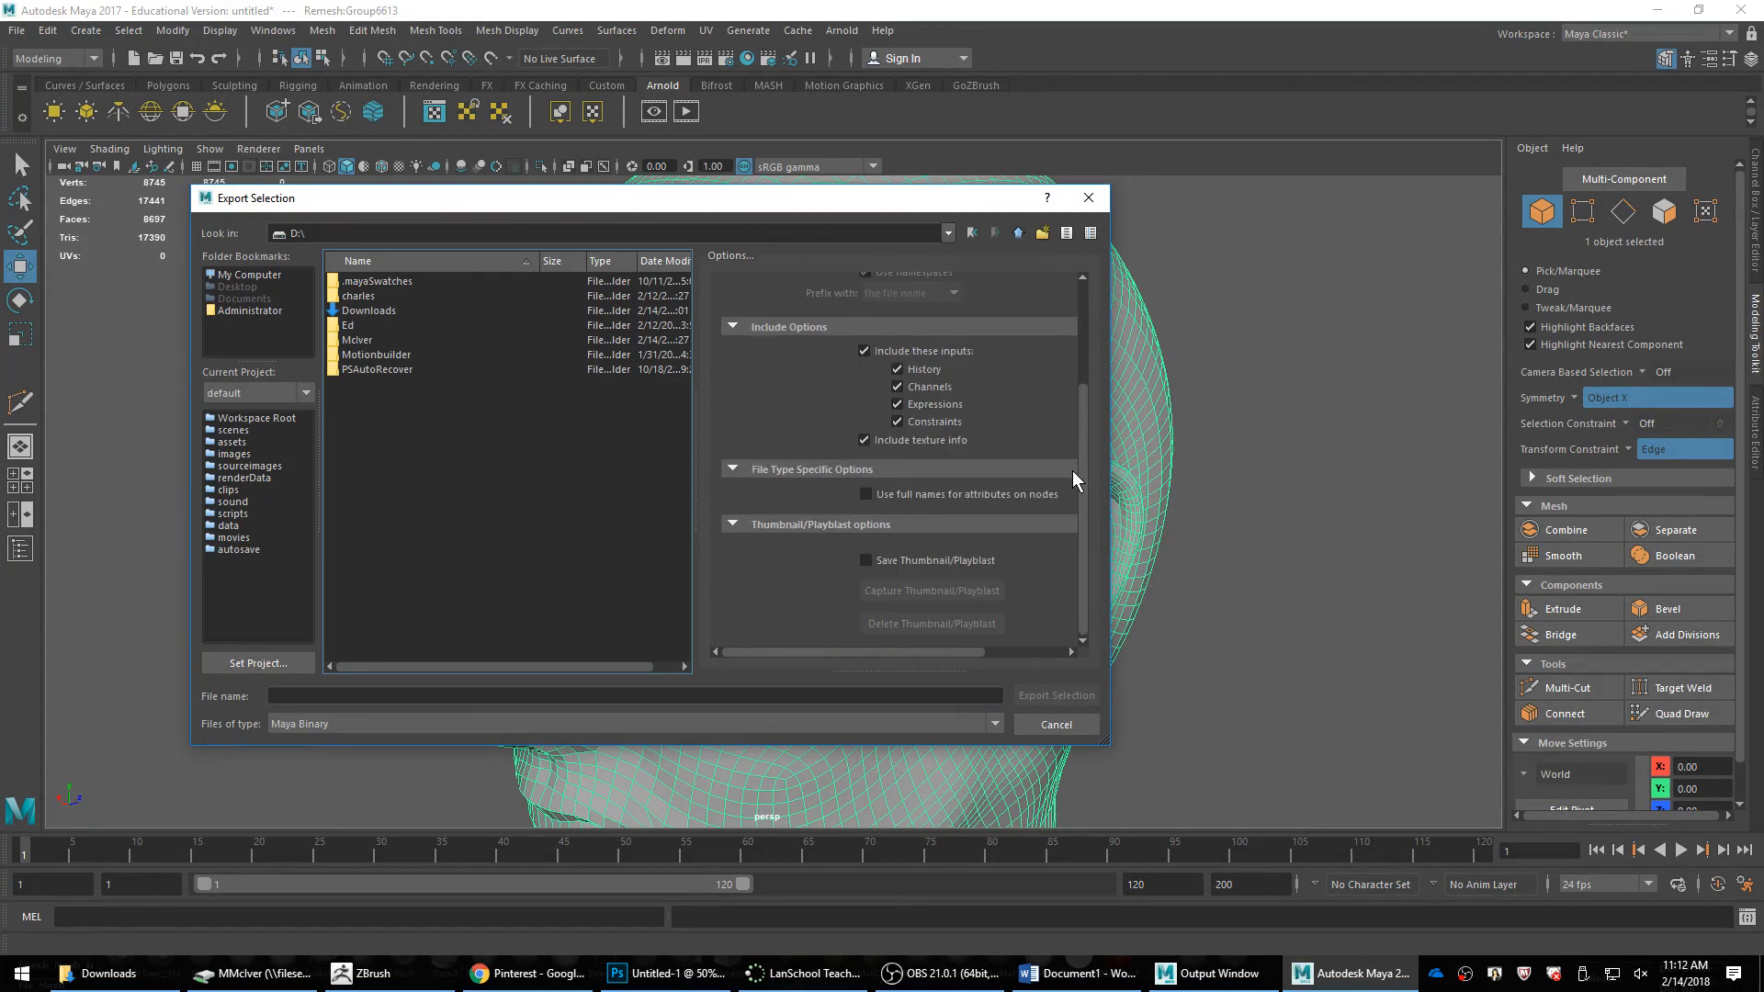
{"action": "scroll", "coordinate": [1033, 496], "scroll_direction": "up", "scroll_amount": 3}
Step: Export the selected head as OBJexport, overwriting the existing Remesh.OBJ on the D: drive
{"action": "left_click", "coordinate": [932, 728]}
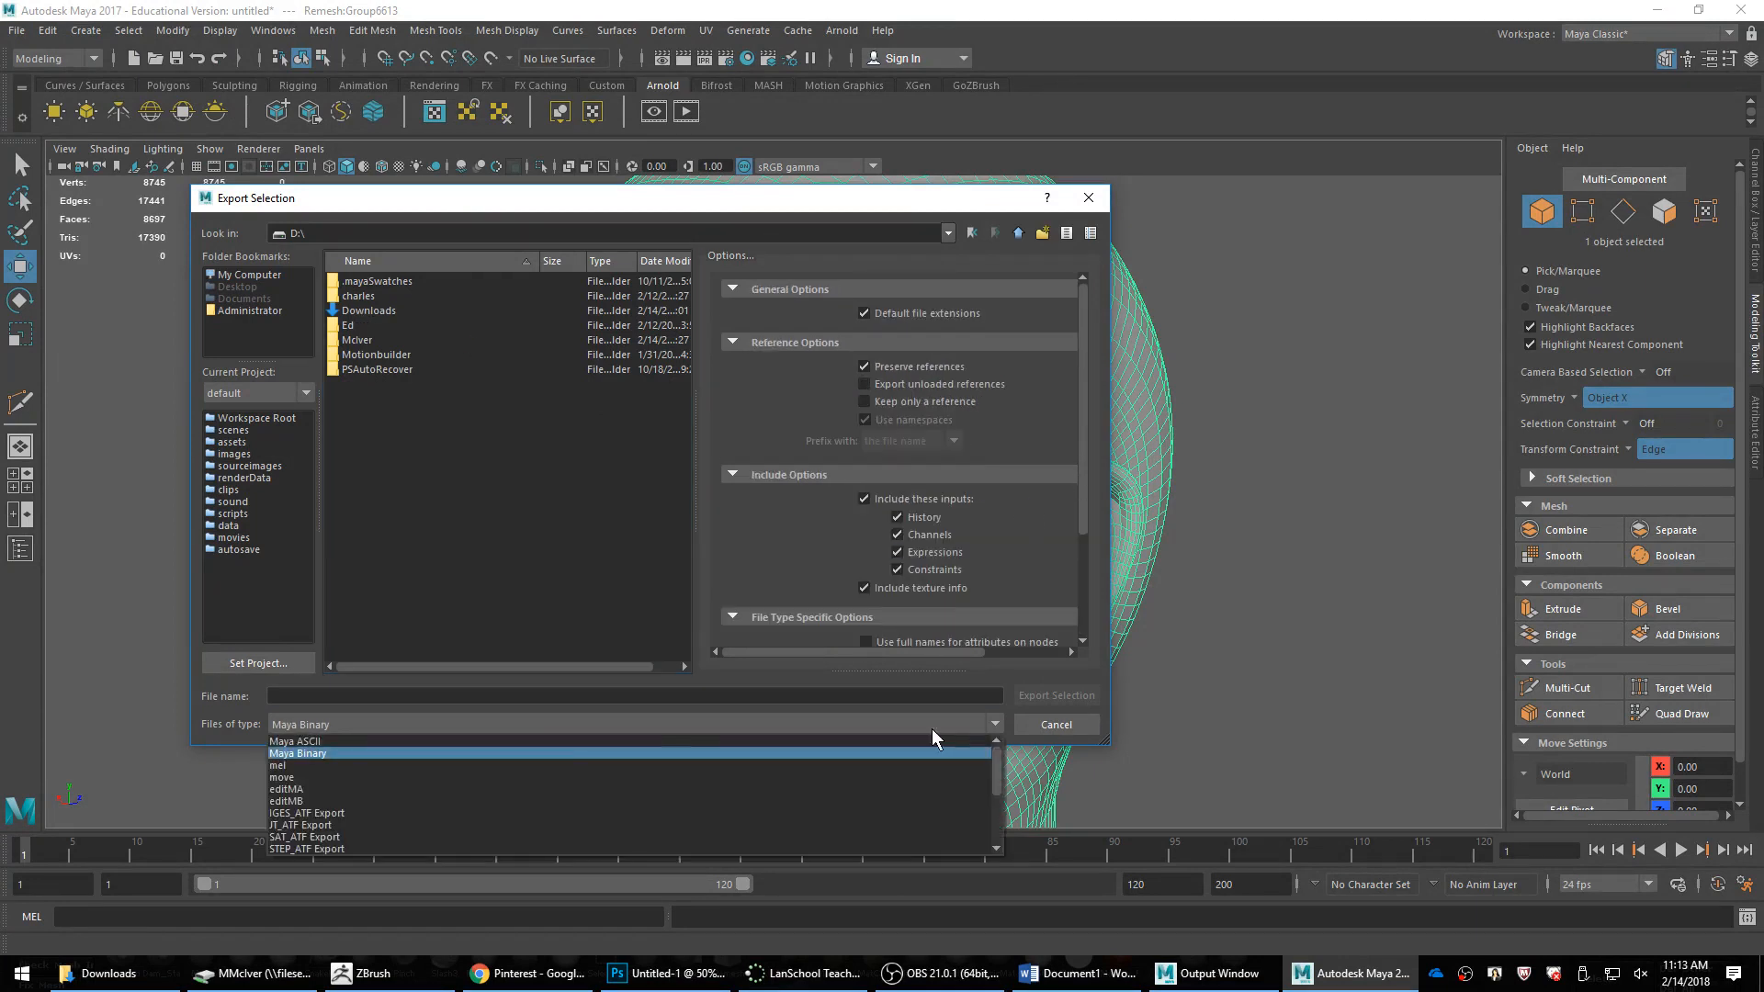
{"action": "scroll", "coordinate": [451, 822], "scroll_direction": "down", "scroll_amount": 5}
{"action": "left_click", "coordinate": [415, 847]}
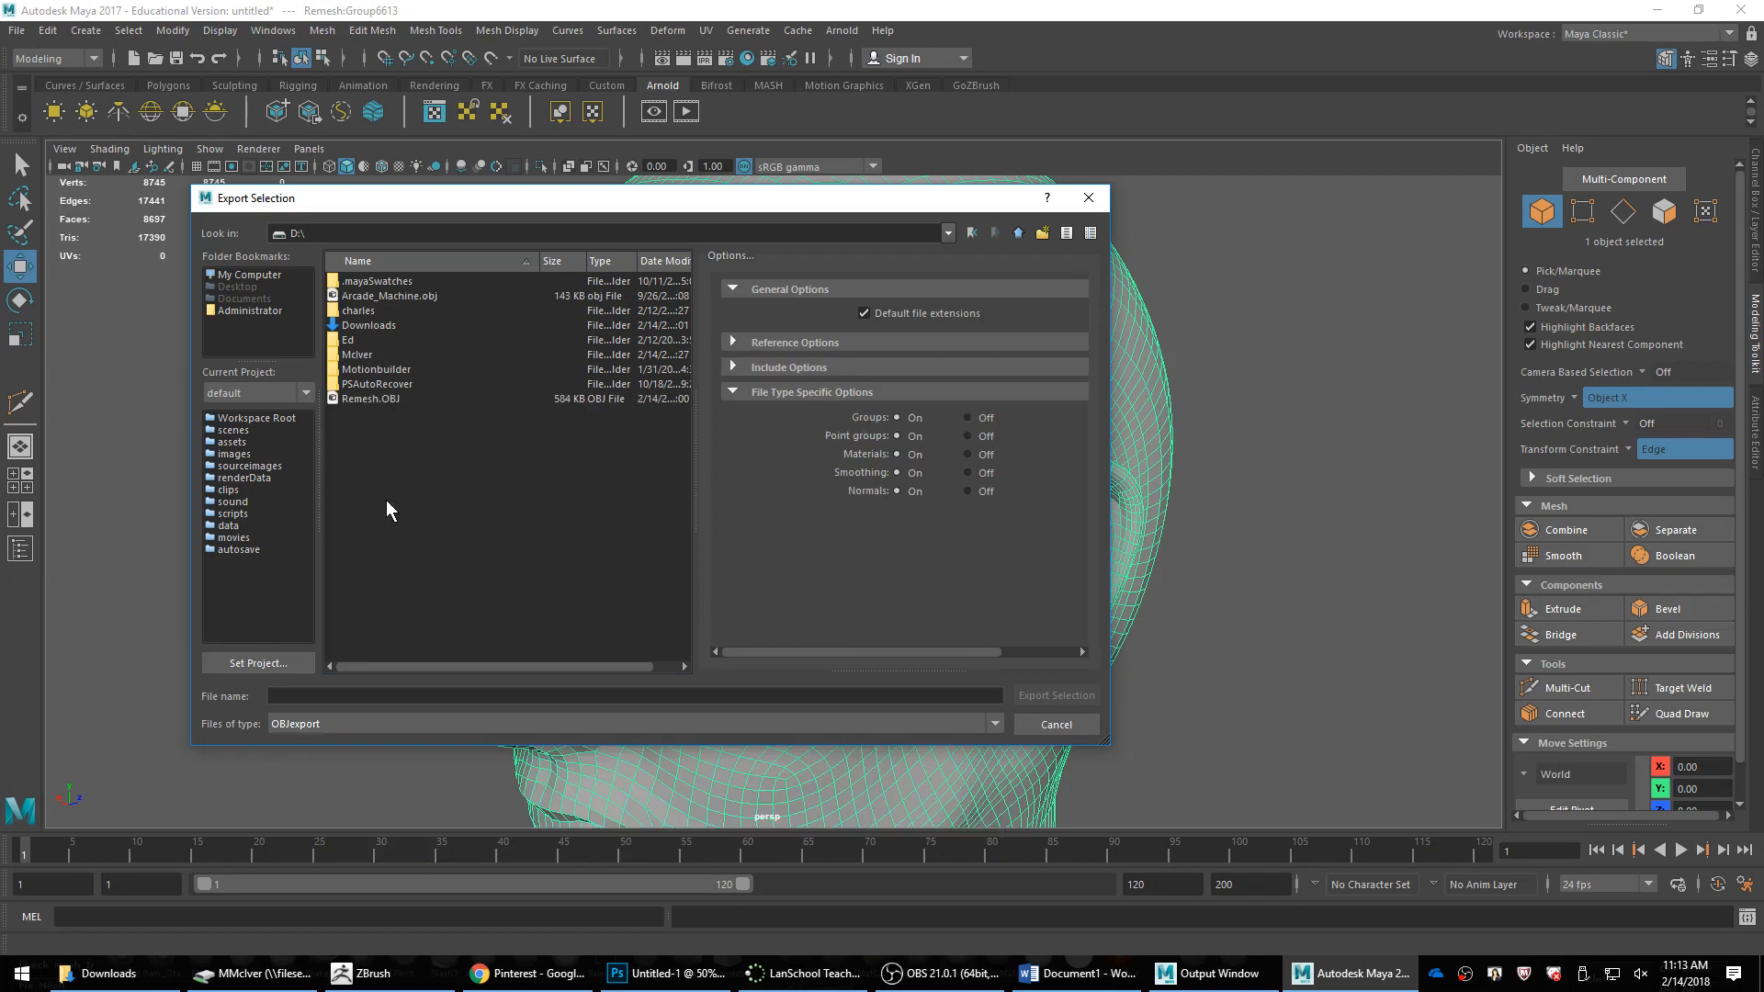
{"action": "double_click", "coordinate": [365, 399]}
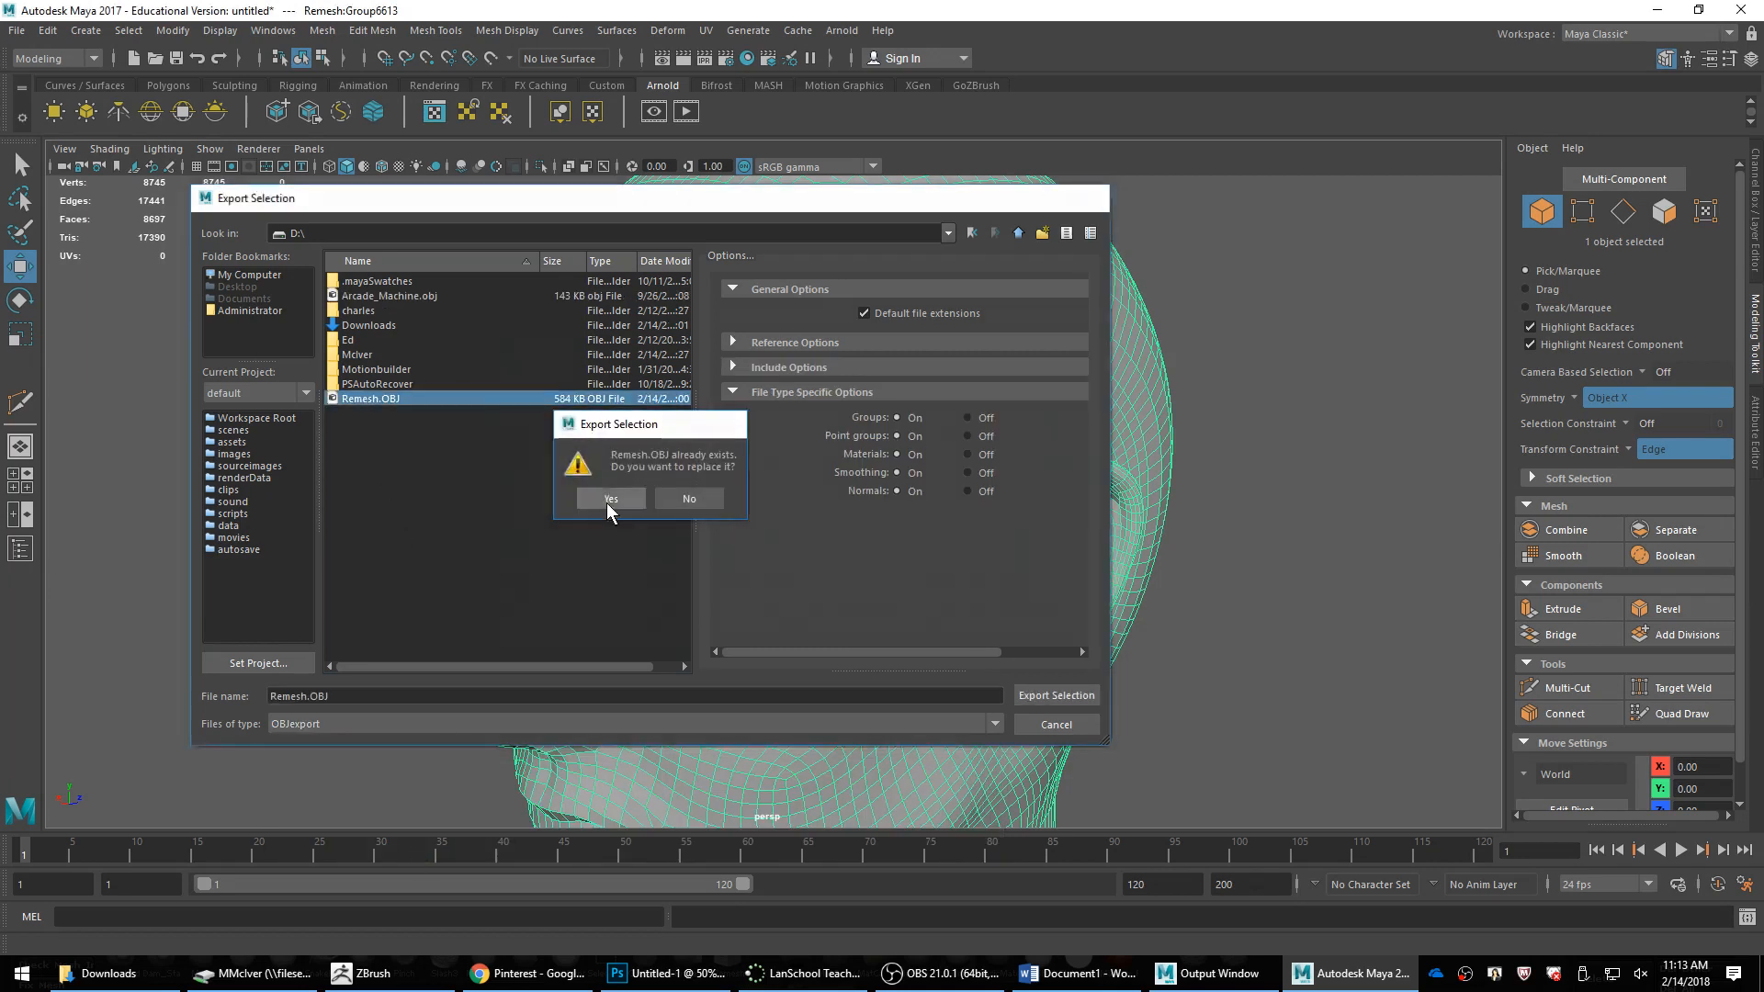
{"action": "left_click", "coordinate": [608, 503]}
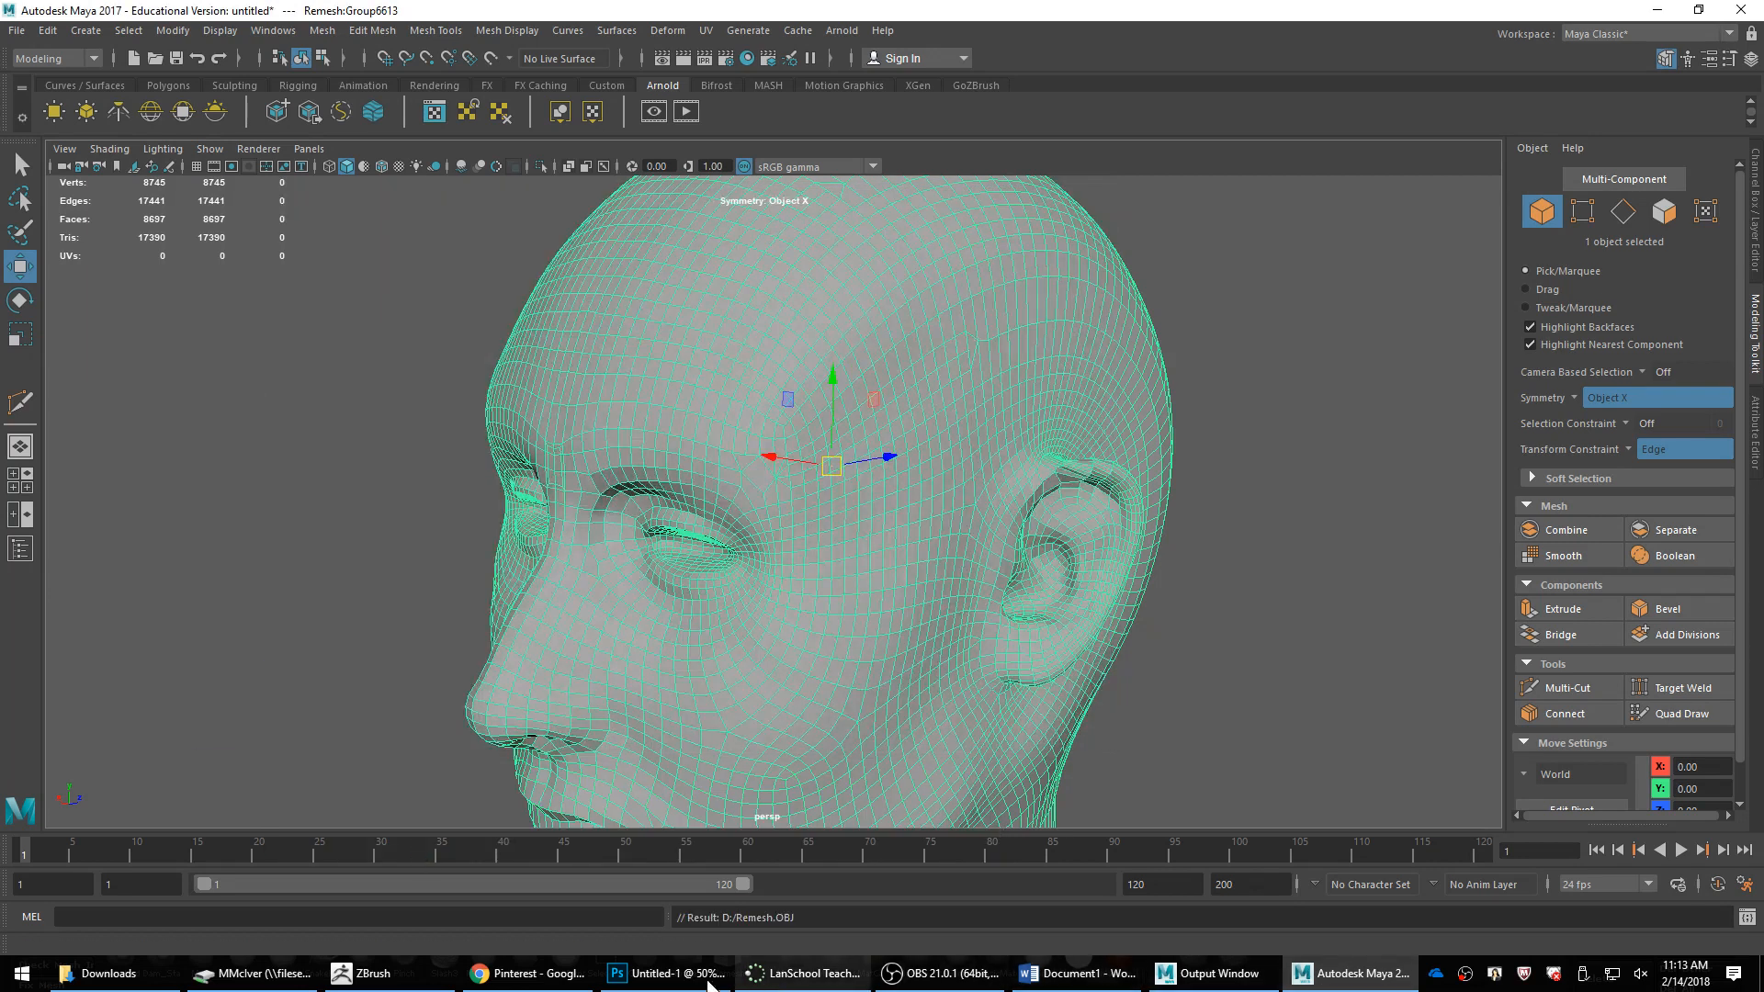
Step: Switch to ZBrush and bring the Remesh subtool up to subdivision level 3
{"action": "left_click", "coordinate": [415, 983]}
{"action": "mouse_move", "coordinate": [1213, 547]}
{"action": "left_mouse_down"}
{"action": "mouse_move", "coordinate": [1276, 610]}
{"action": "mouse_move", "coordinate": [1195, 575]}
{"action": "left_mouse_up"}
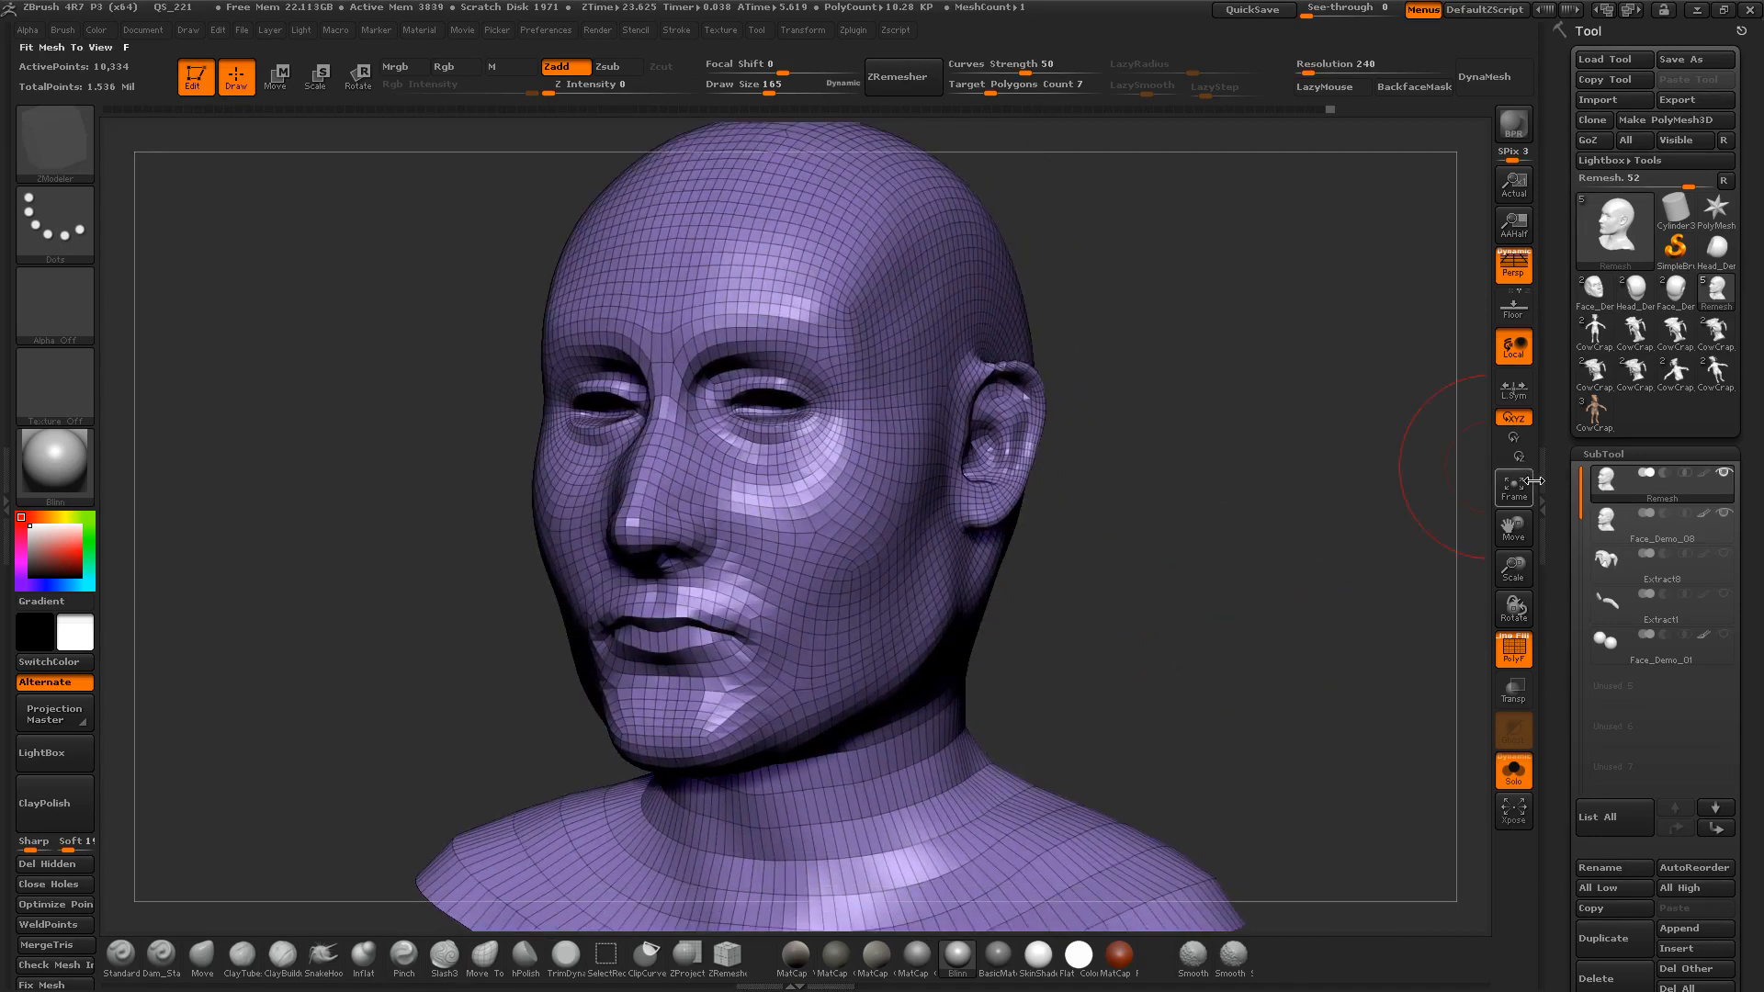
{"action": "key", "text": "ctrl"}
{"action": "left_click", "coordinate": [1603, 454]}
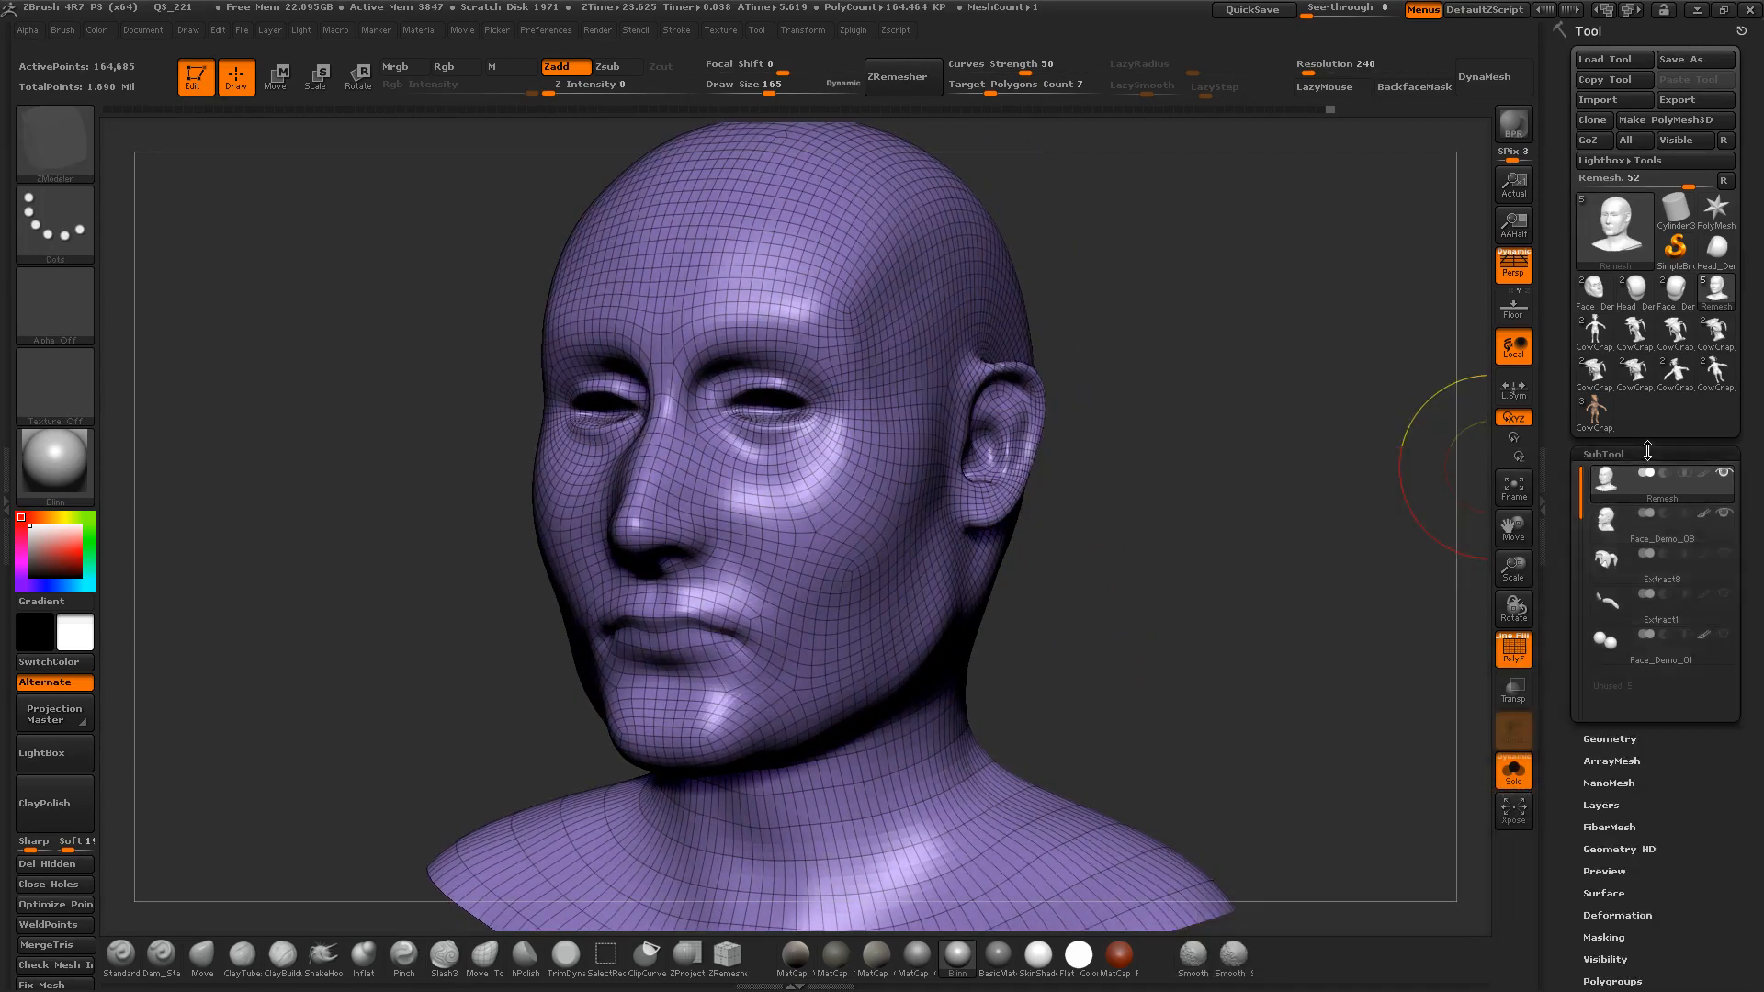
{"action": "left_click", "coordinate": [1604, 476]}
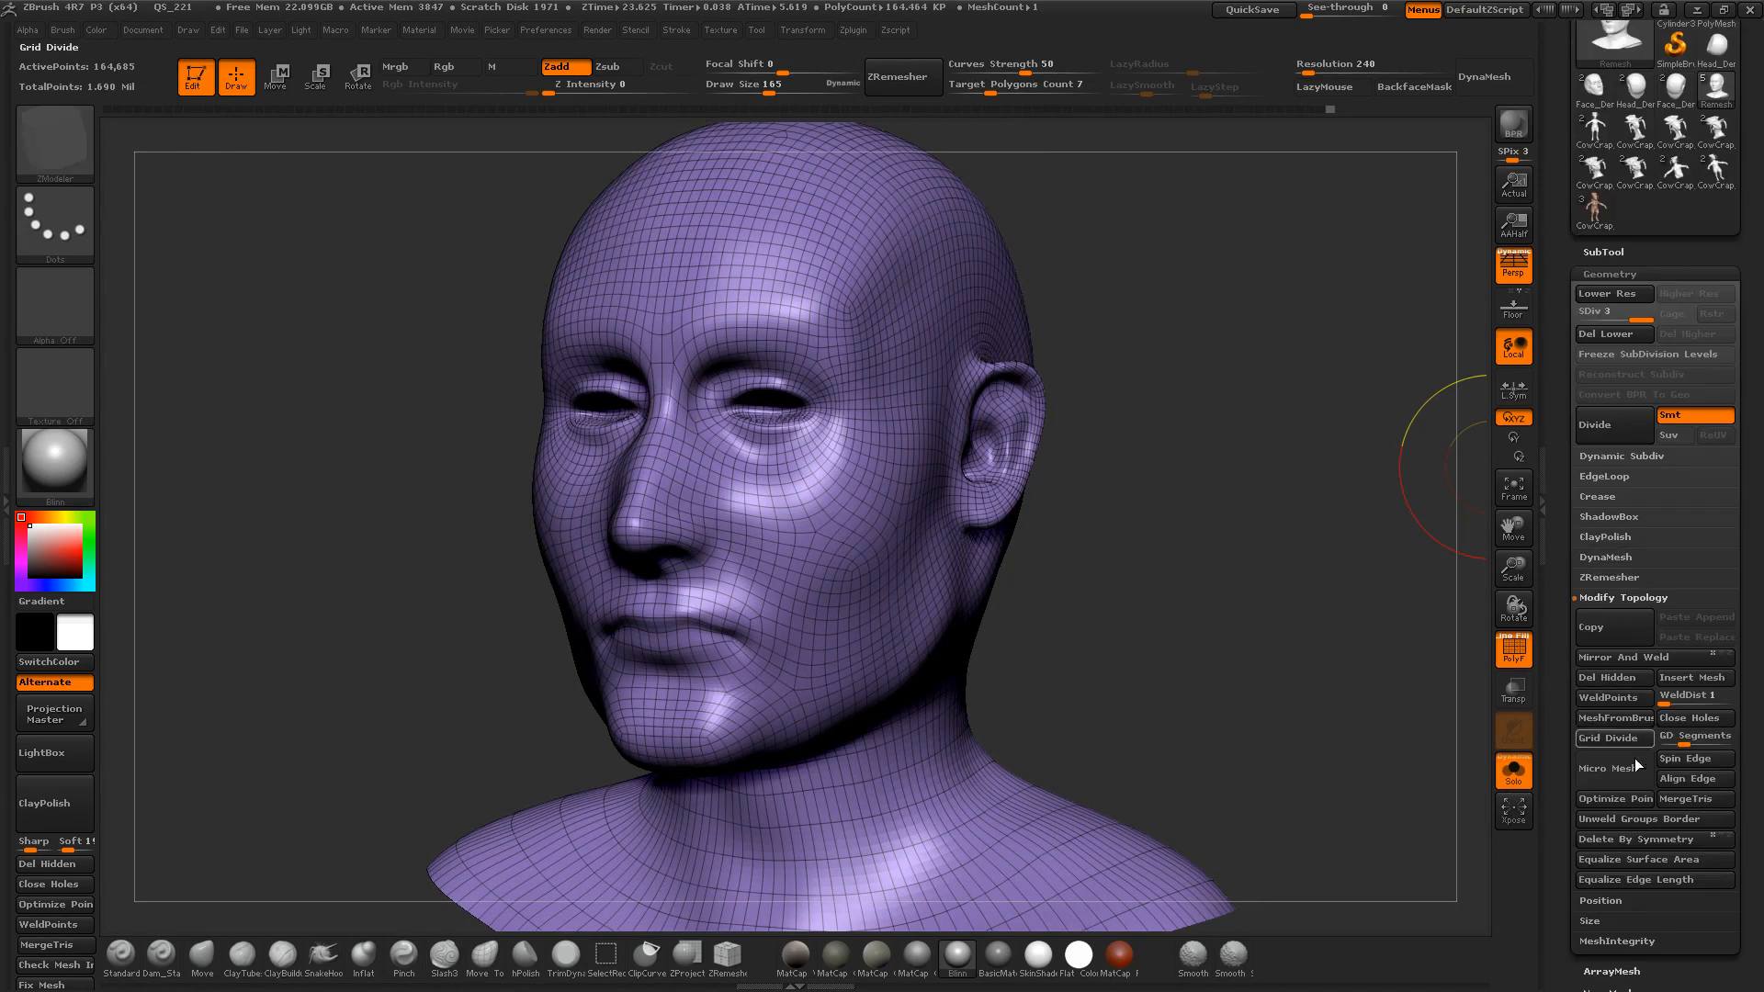
Step: Project all detail from the visible subtools onto the Remesh head, without projecting the polypaint
{"action": "left_click", "coordinate": [1613, 246]}
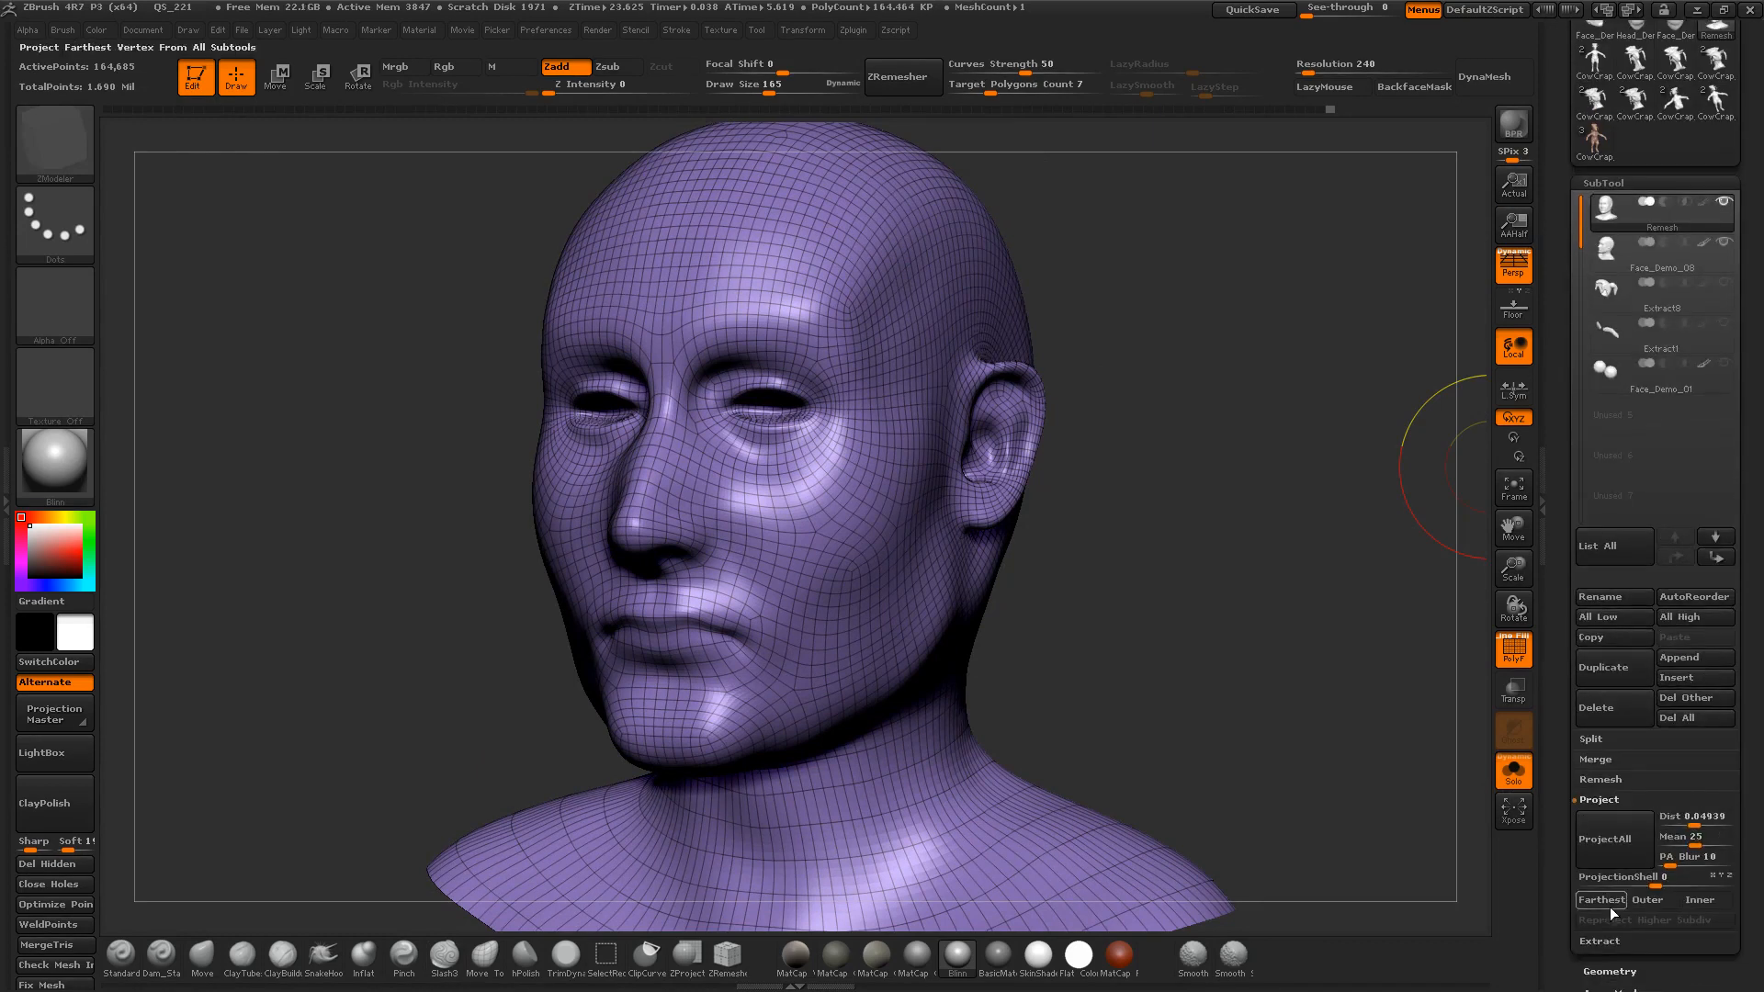
{"action": "left_click", "coordinate": [1604, 838]}
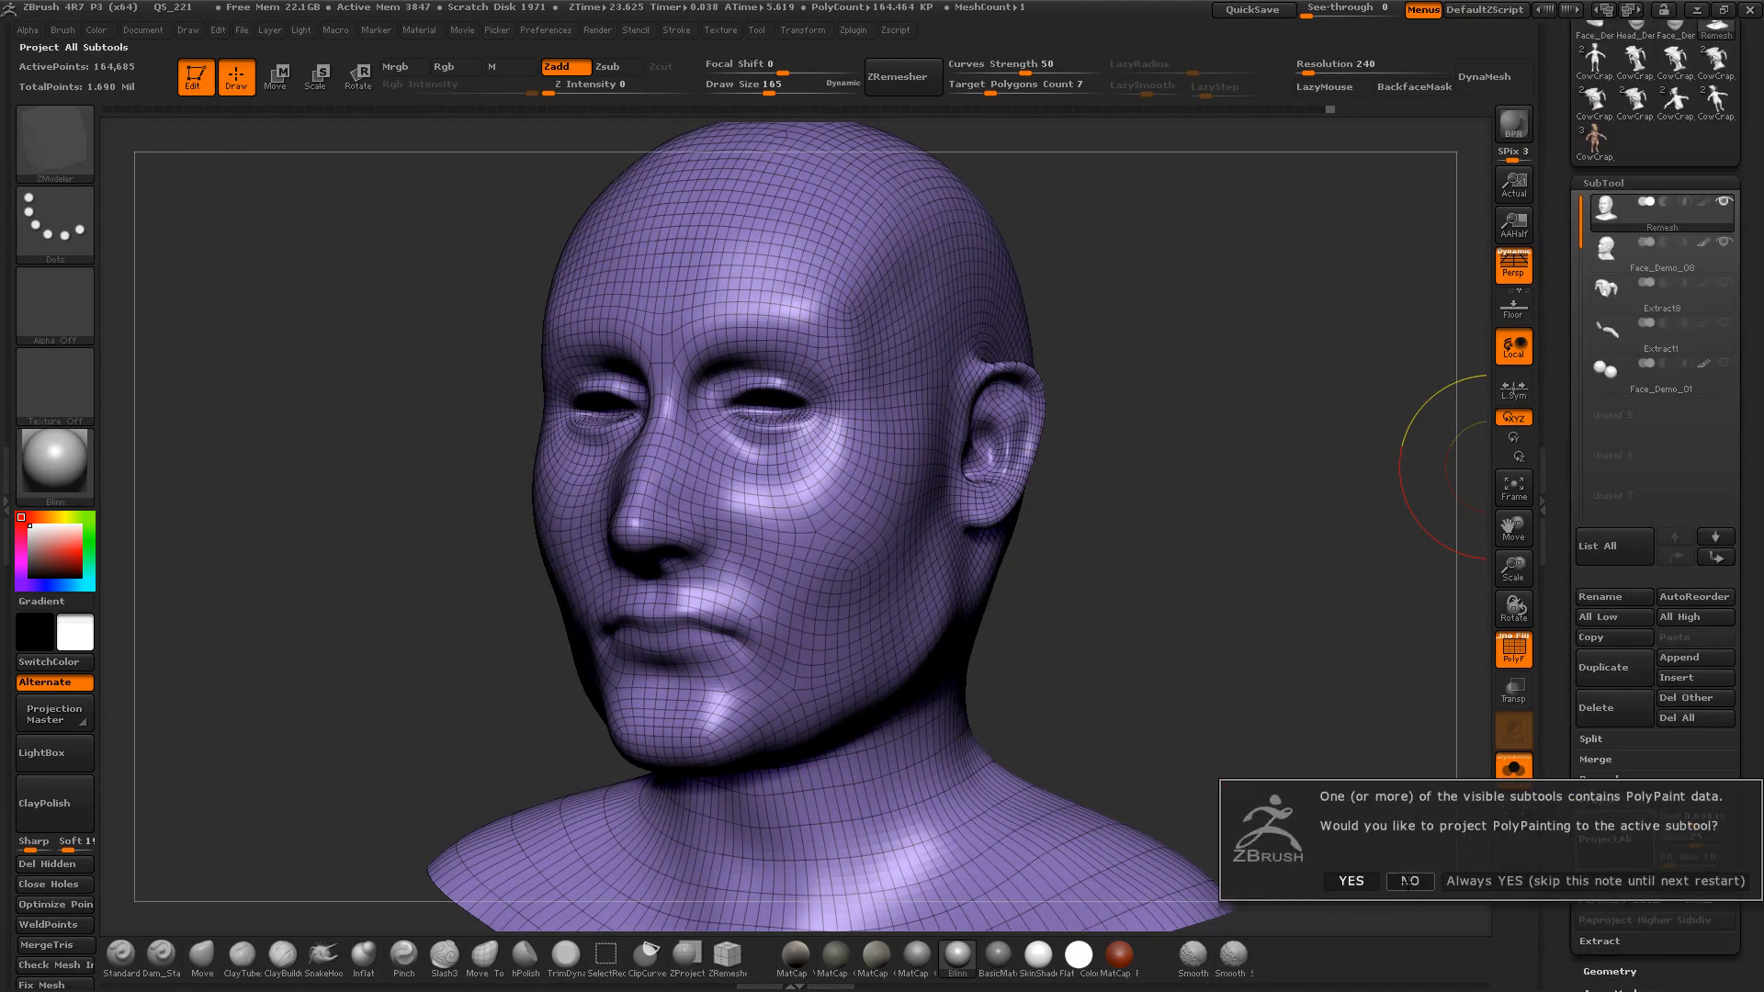
{"action": "left_click", "coordinate": [1408, 881]}
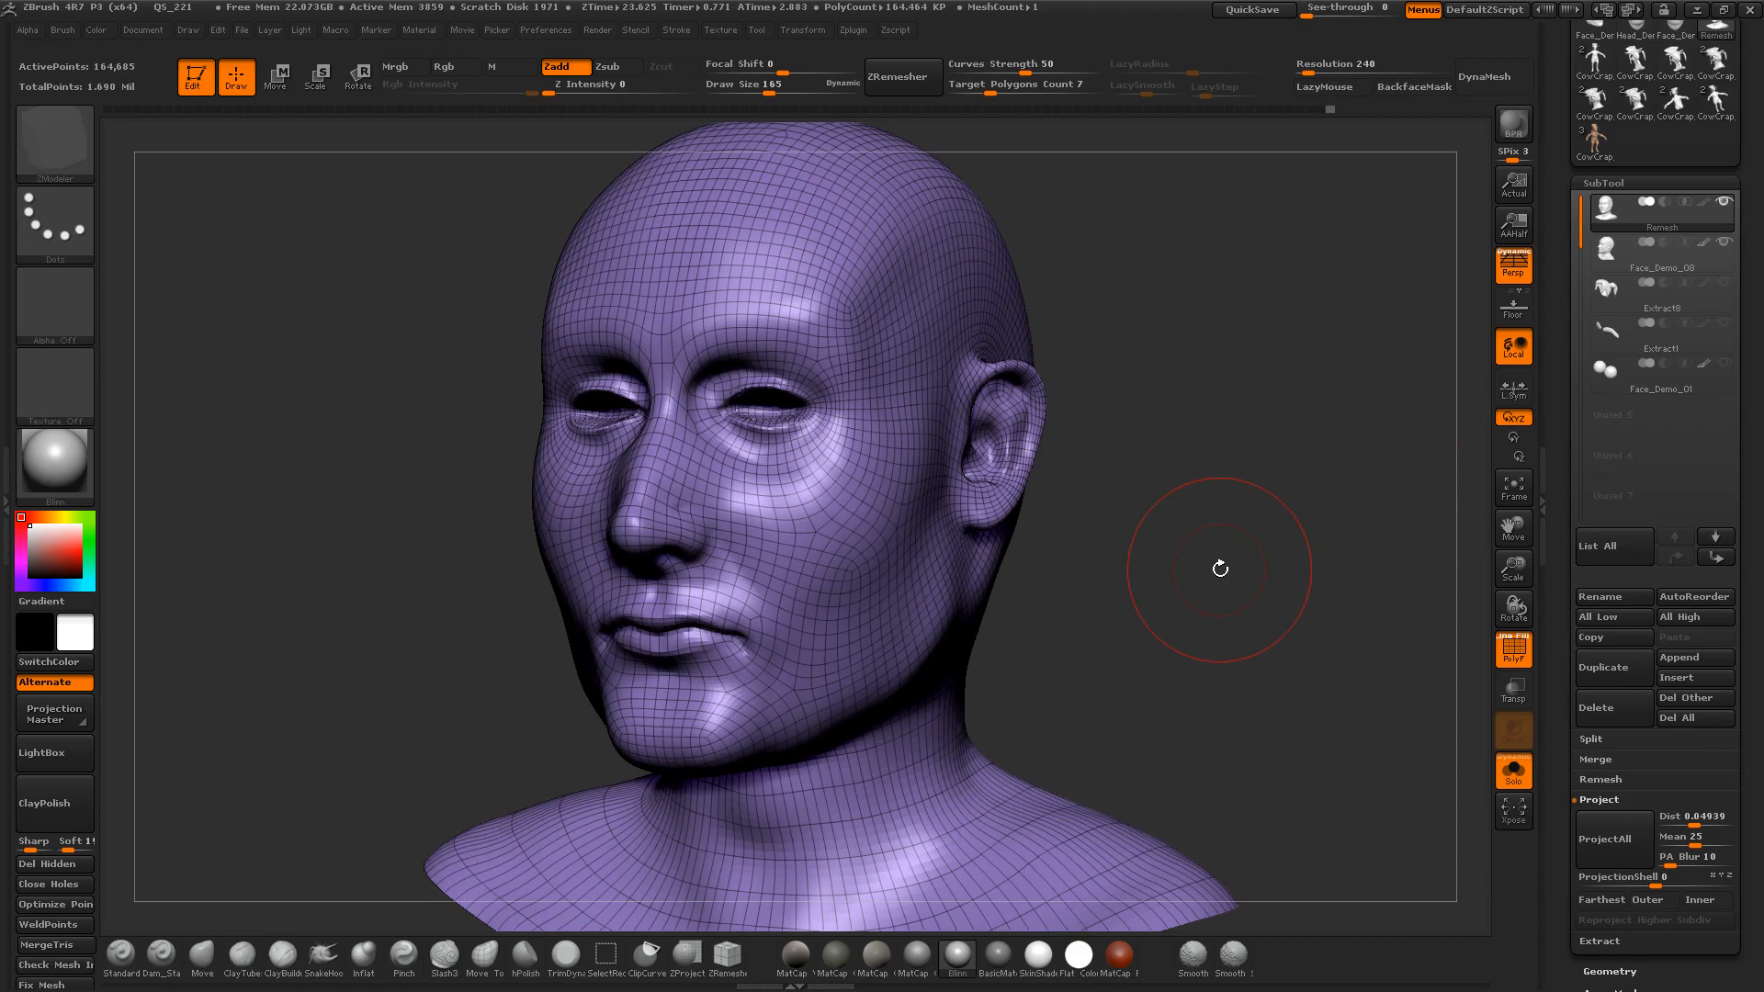
Step: Turn off the polyframe display, divide the Remesh head once more and project all detail onto it again without polypaint
{"action": "key", "text": "shift+f"}
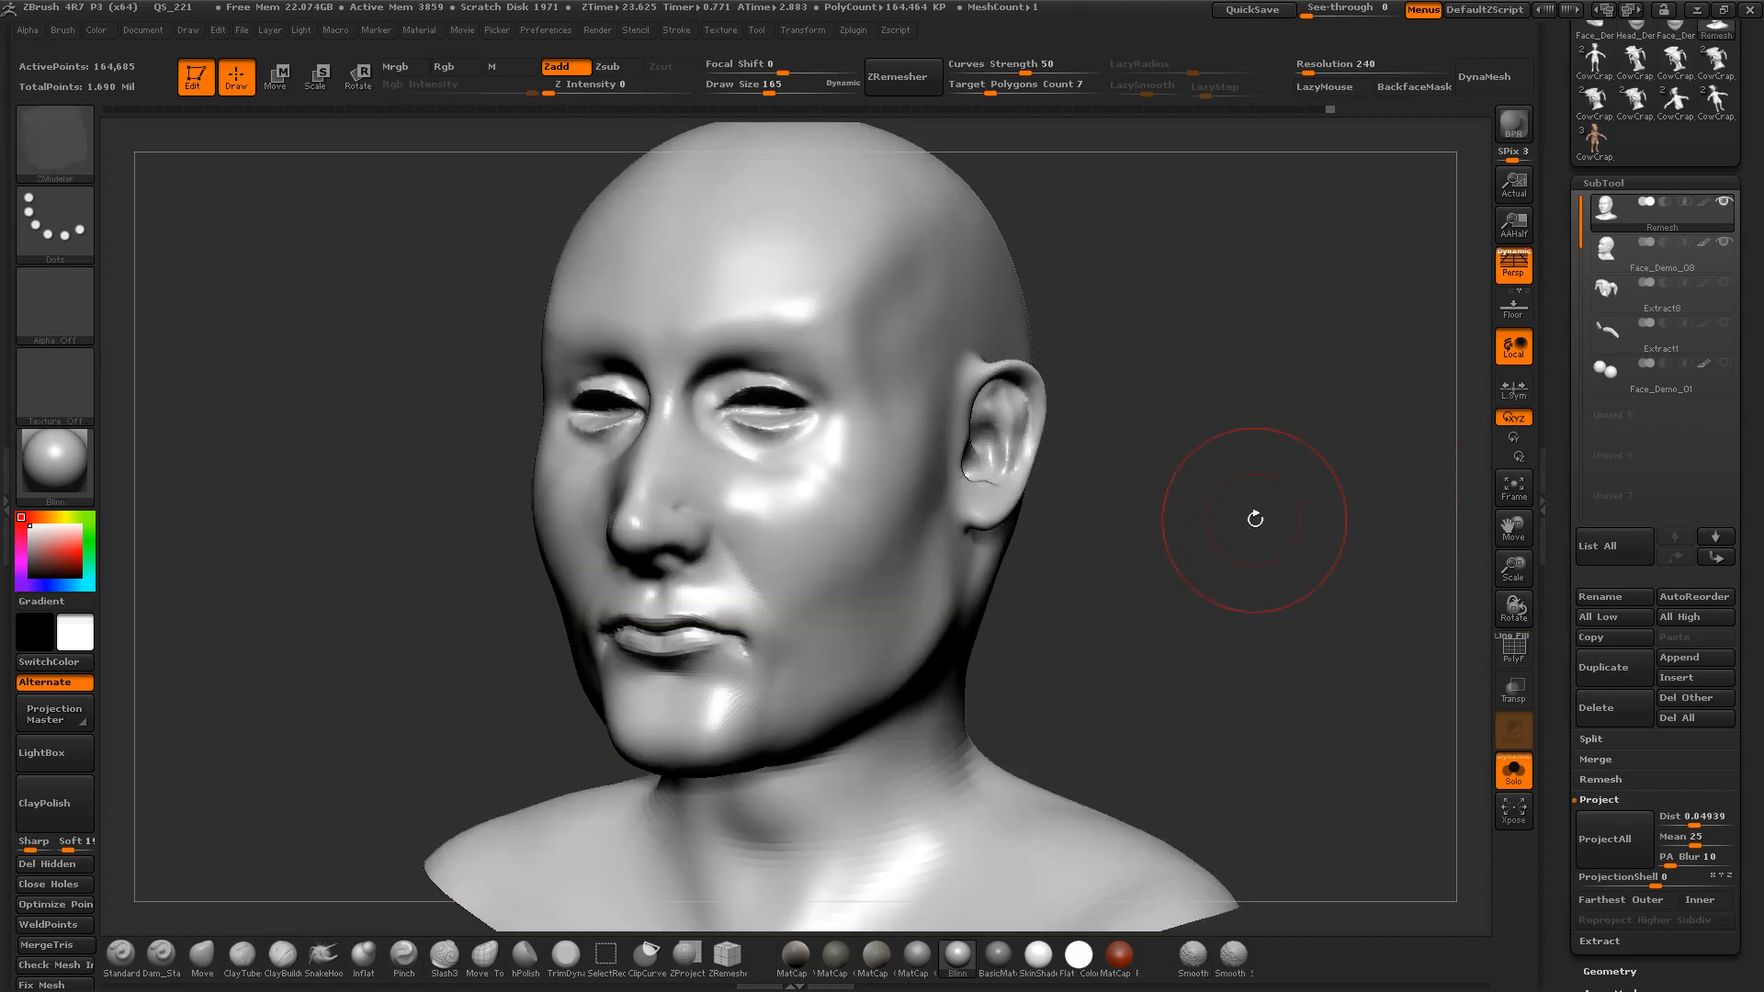
{"action": "left_click_drag", "start_coordinate": [1260, 507], "coordinate": [1271, 536], "text": "alt"}
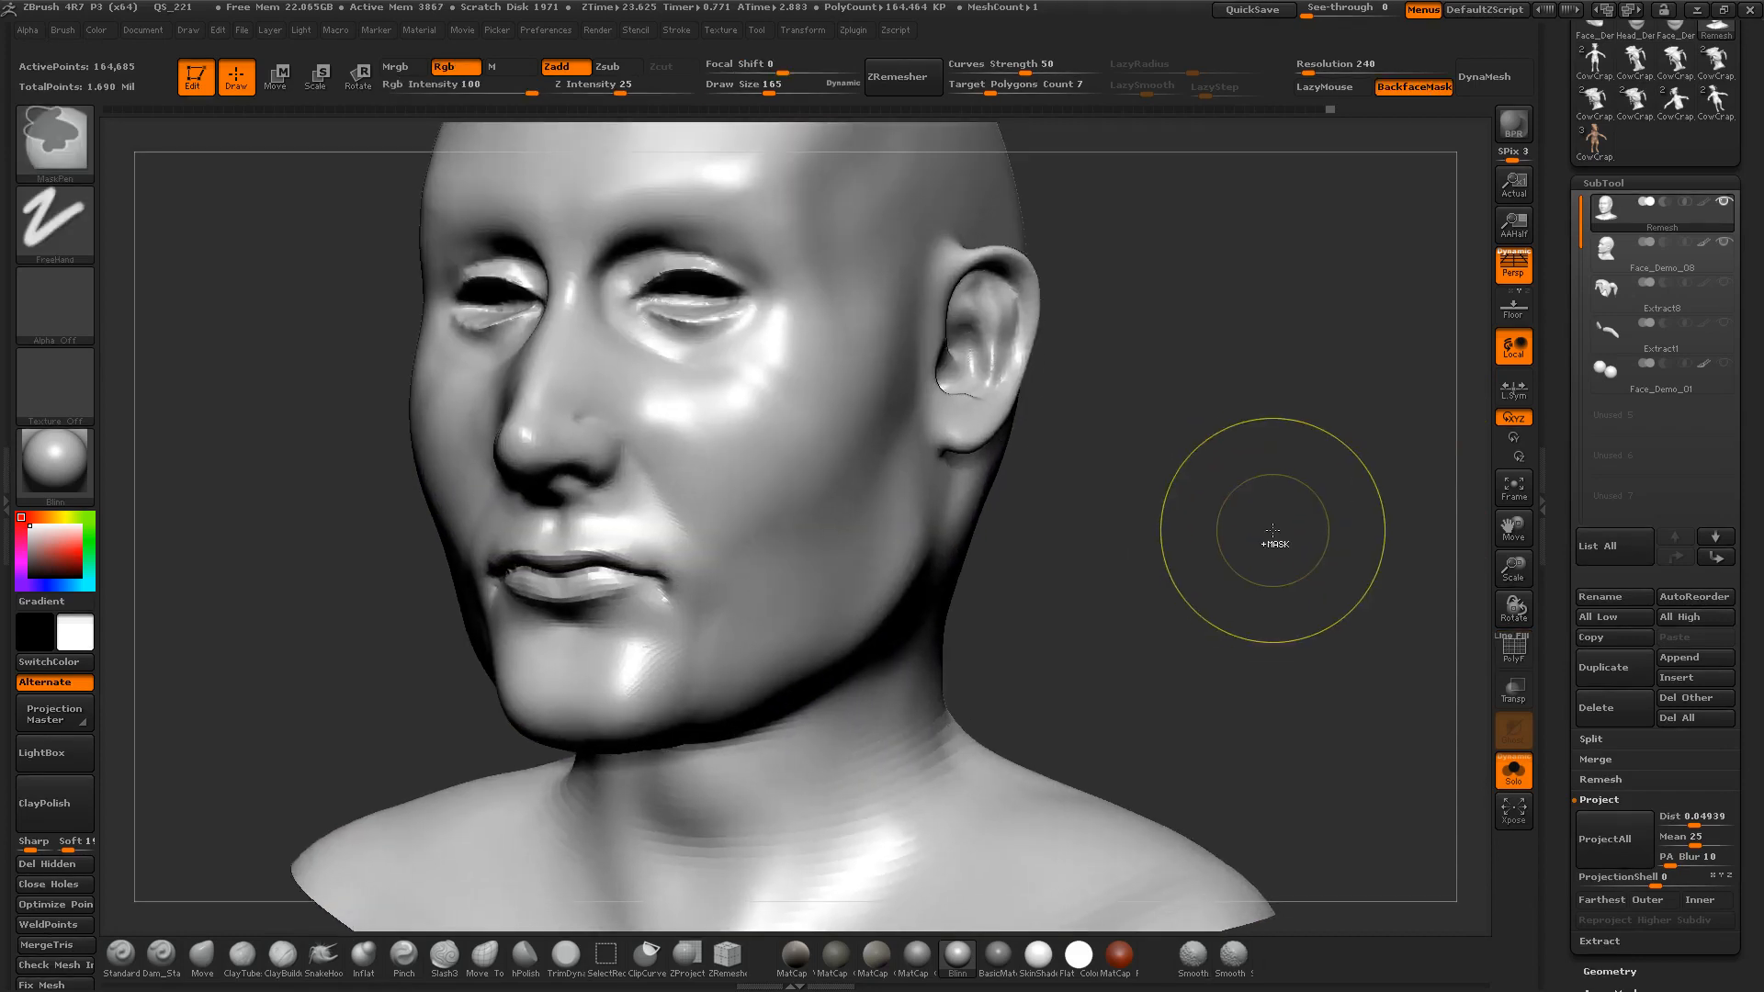
{"action": "key", "text": "ctrl+d"}
{"action": "left_click", "coordinate": [1614, 839]}
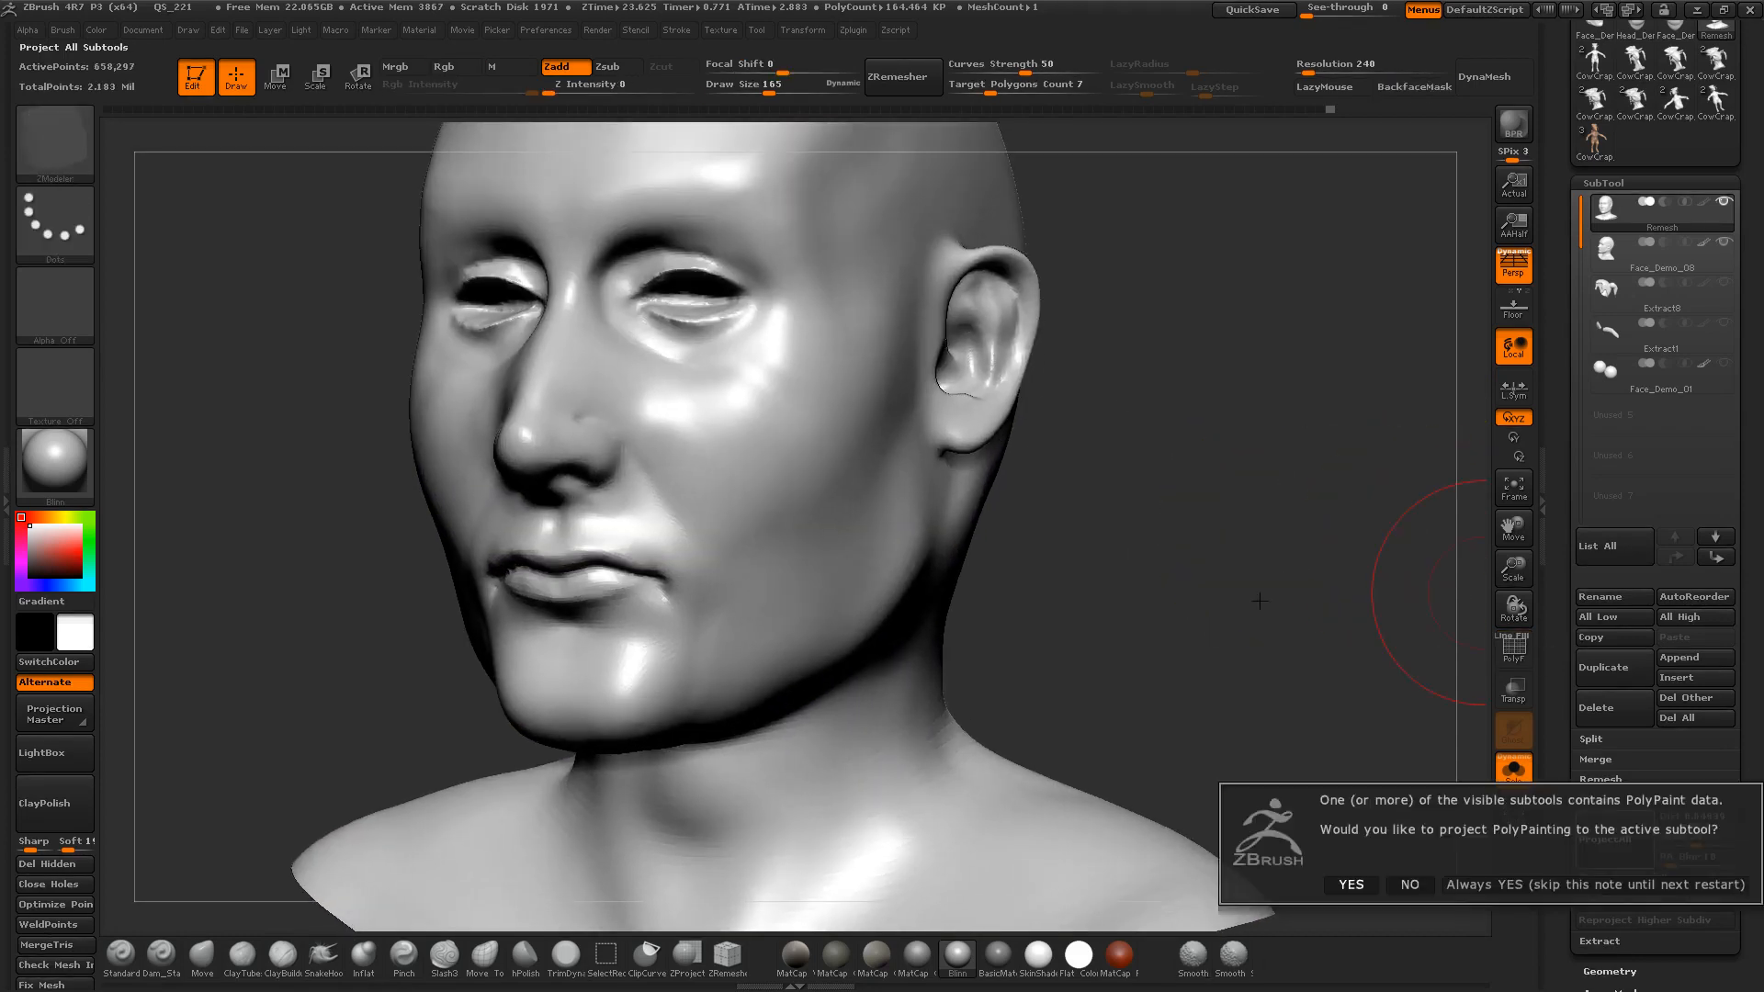
{"action": "left_click", "coordinate": [1409, 890]}
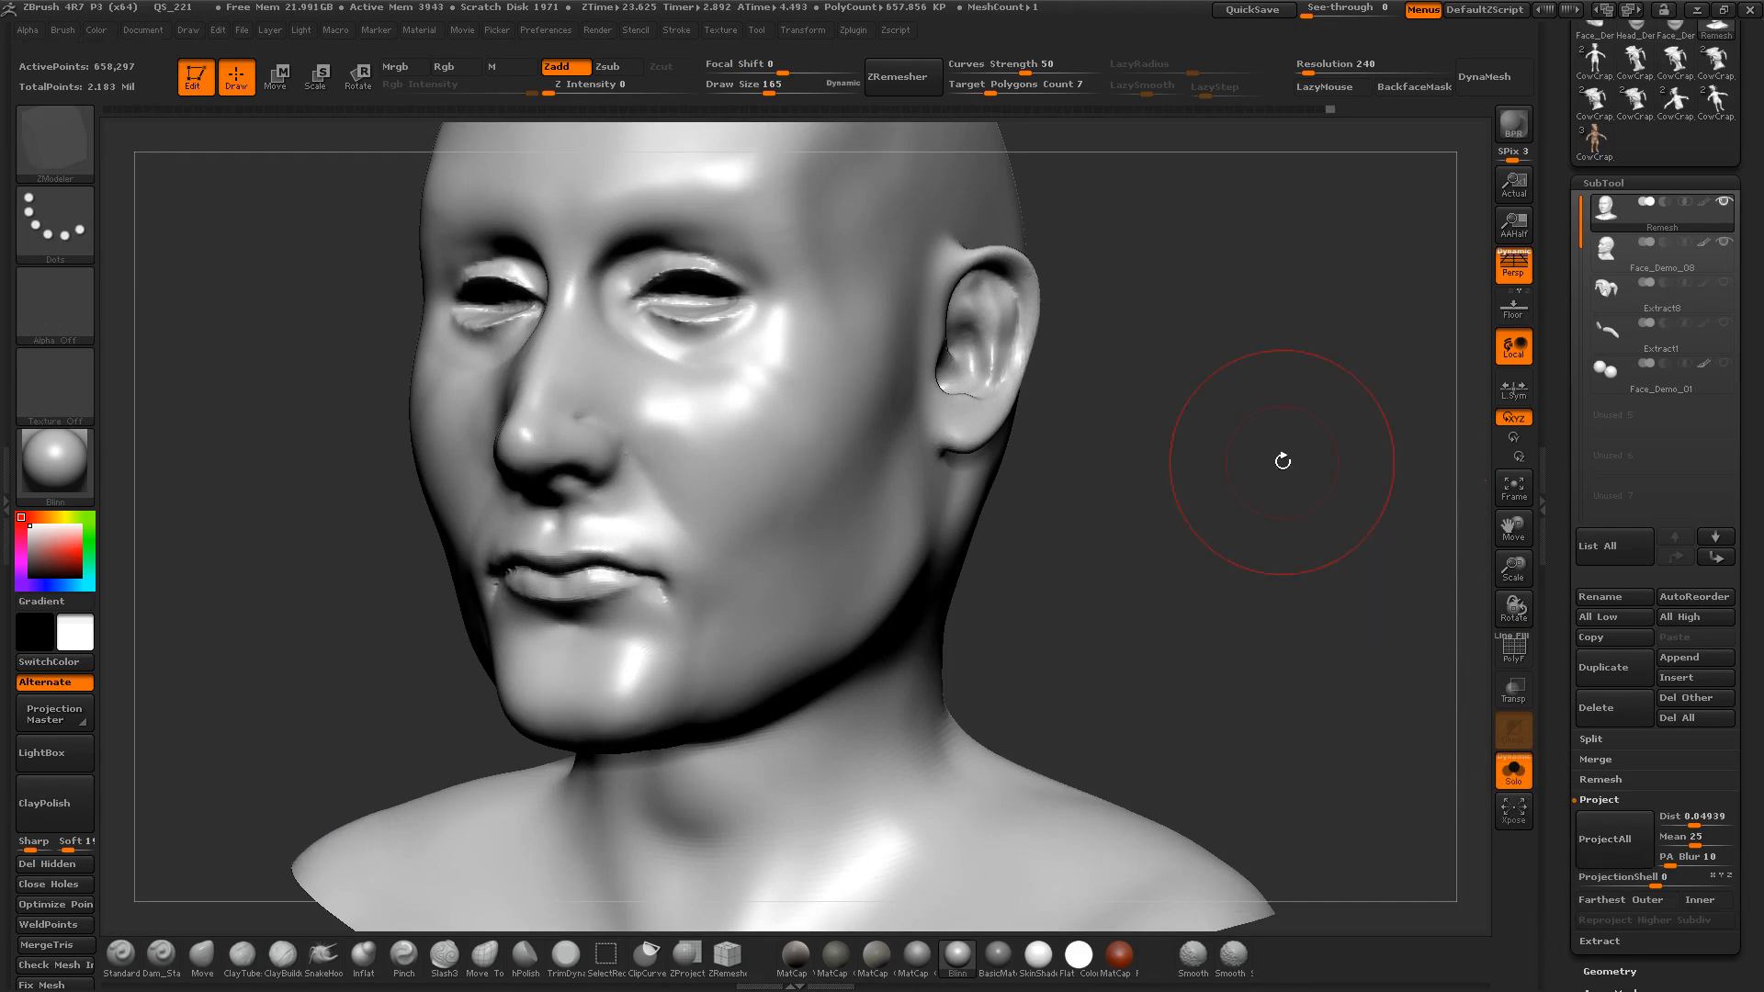
Step: Import Remesh.OBJ from the D: drive onto the Remesh subtool
{"action": "scroll", "coordinate": [1560, 143], "scroll_direction": "up", "scroll_amount": 5}
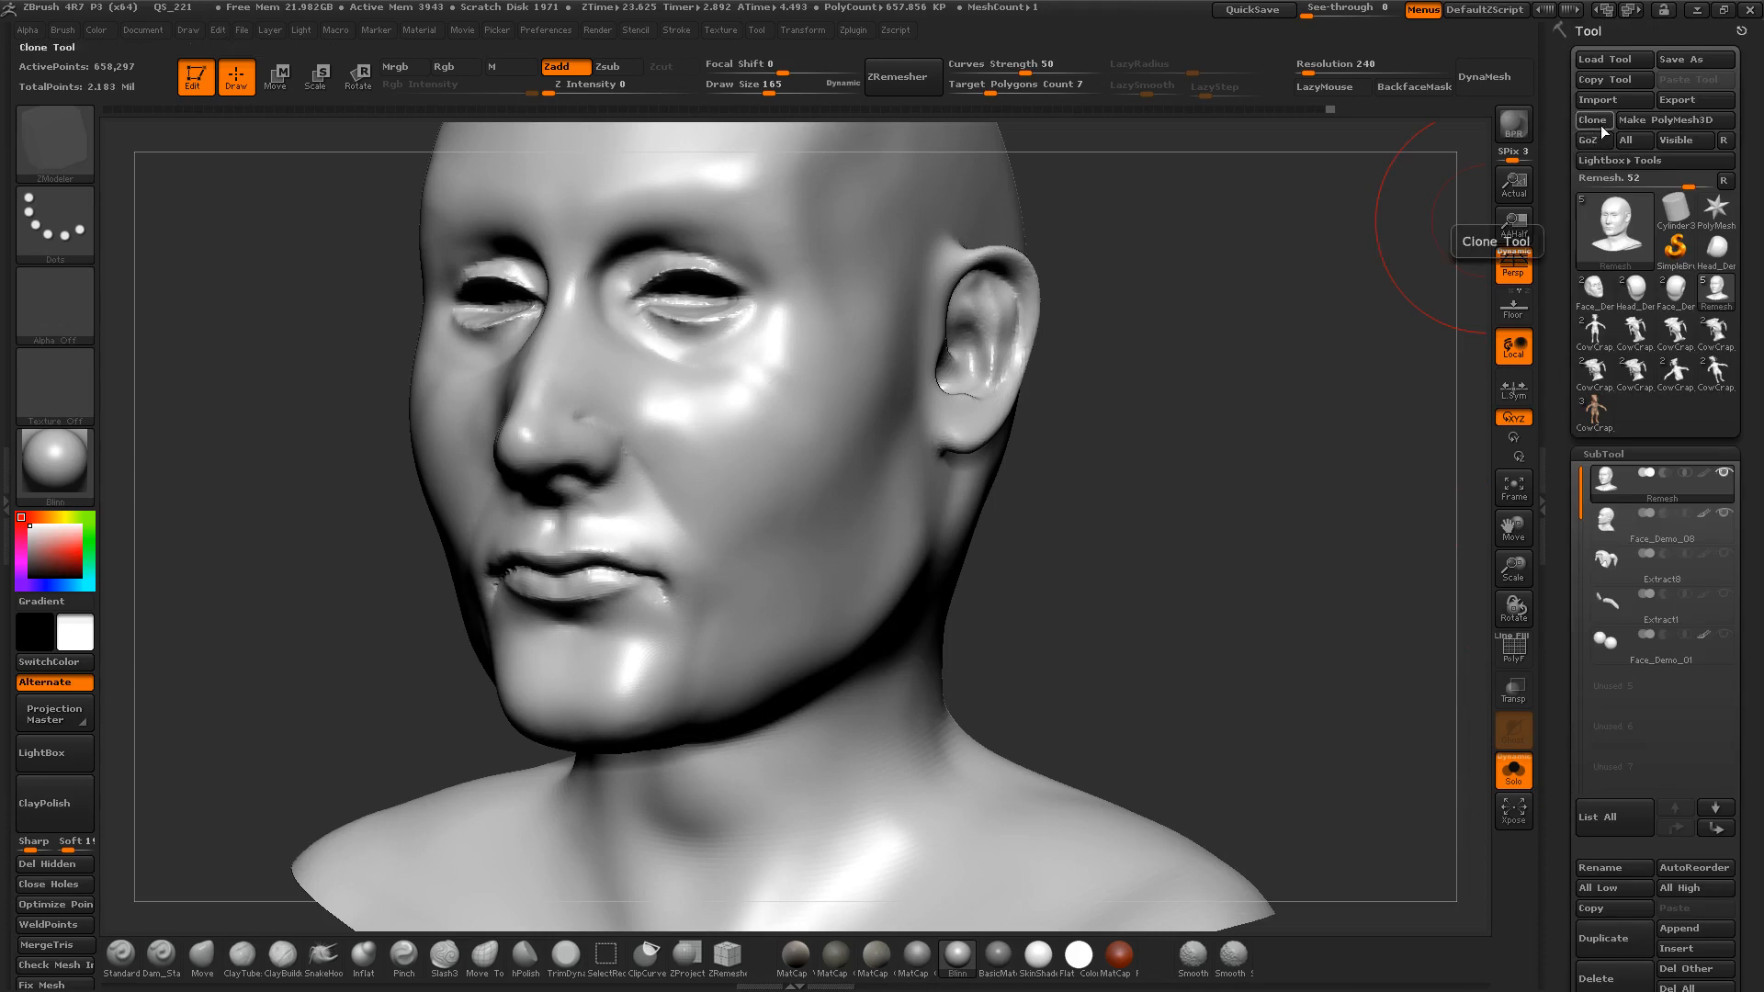
{"action": "mouse_move", "coordinate": [1668, 508]}
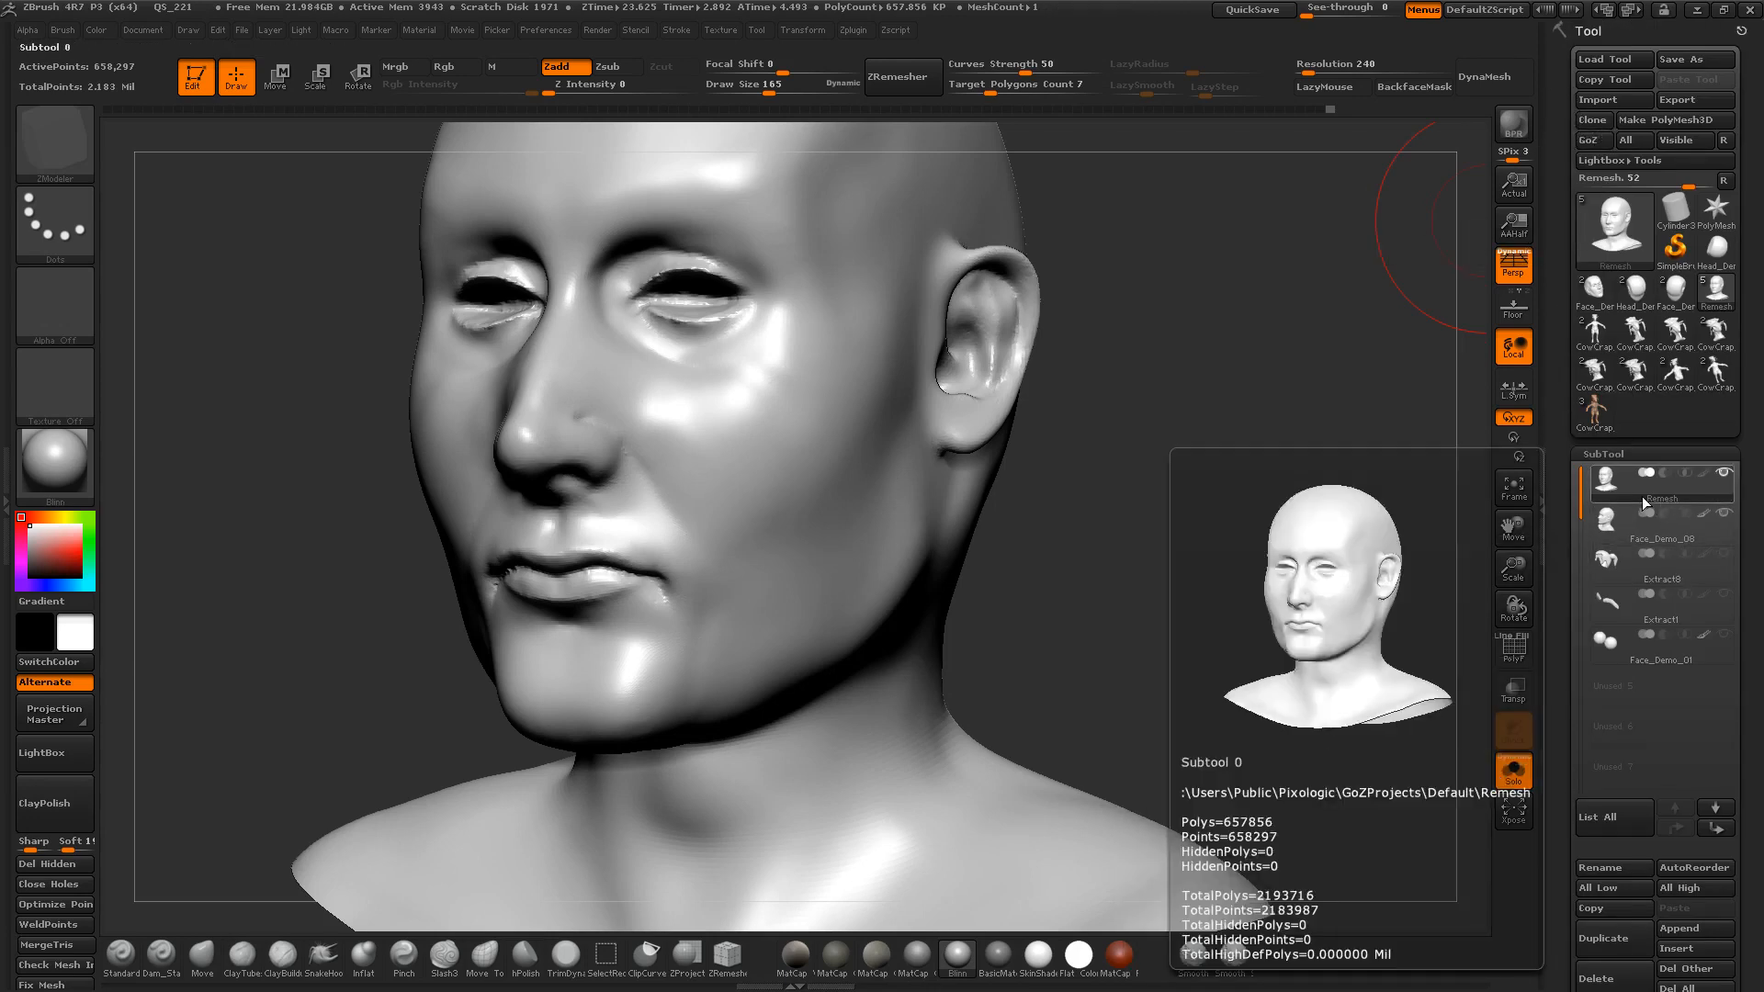
{"action": "left_click", "coordinate": [1599, 99]}
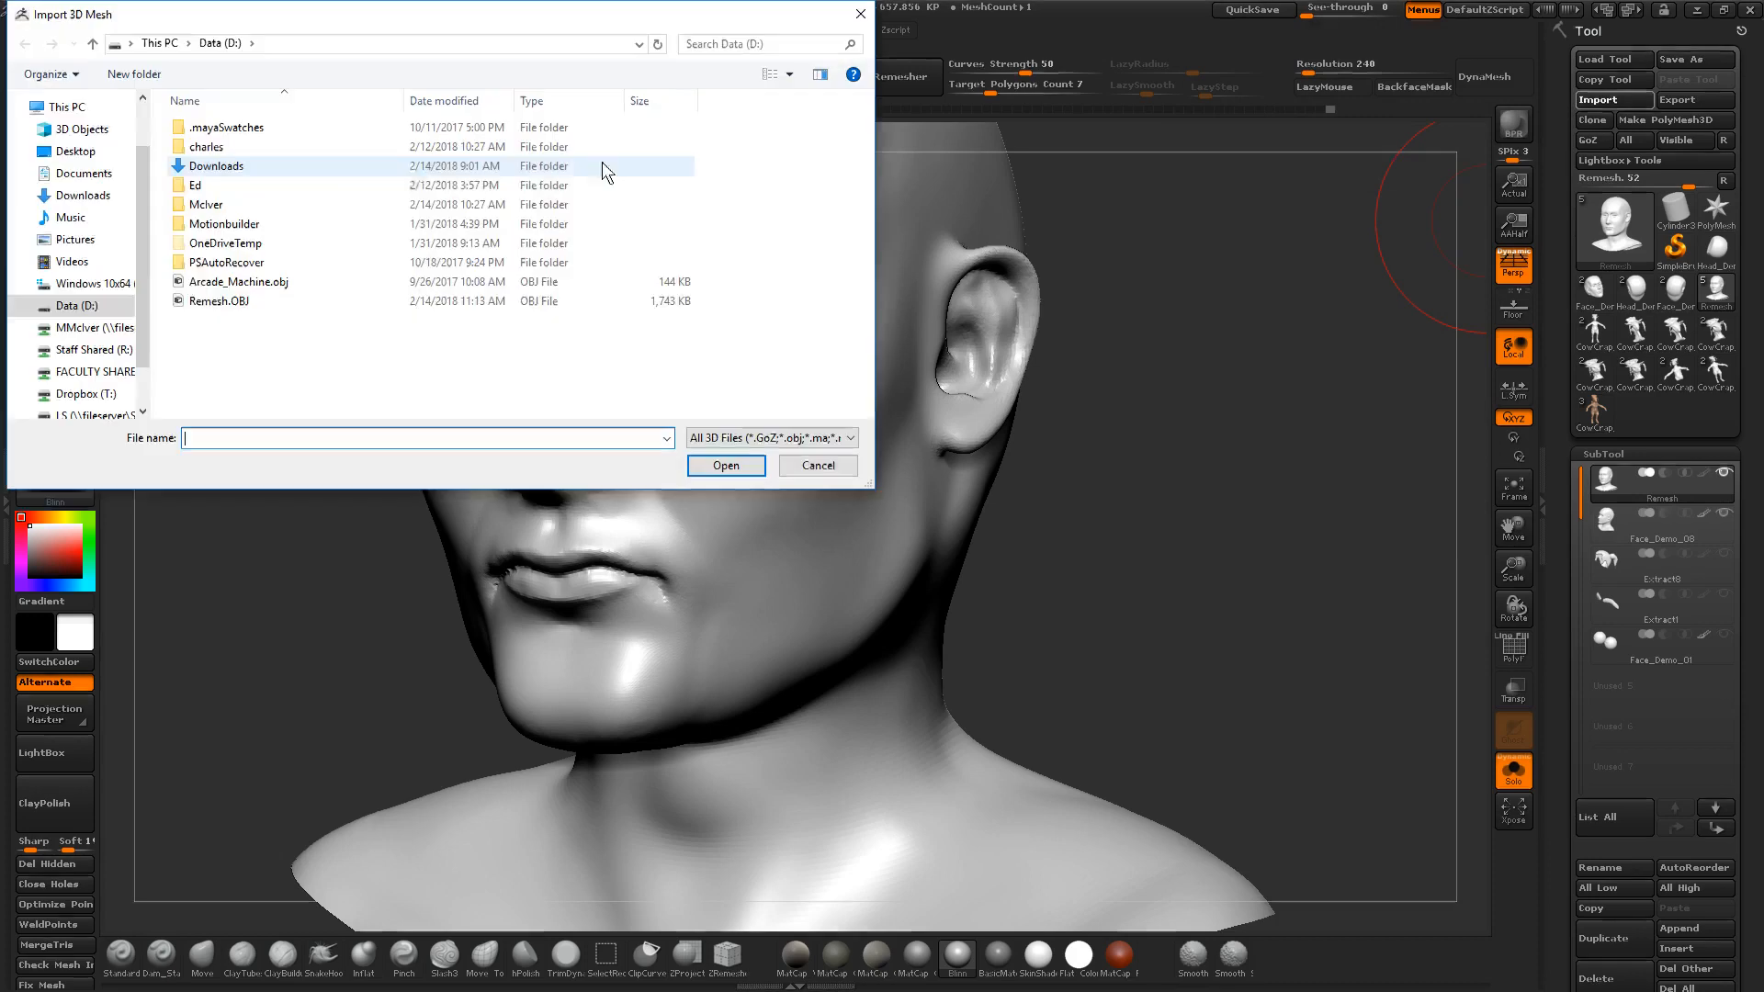
{"action": "double_click", "coordinate": [212, 301]}
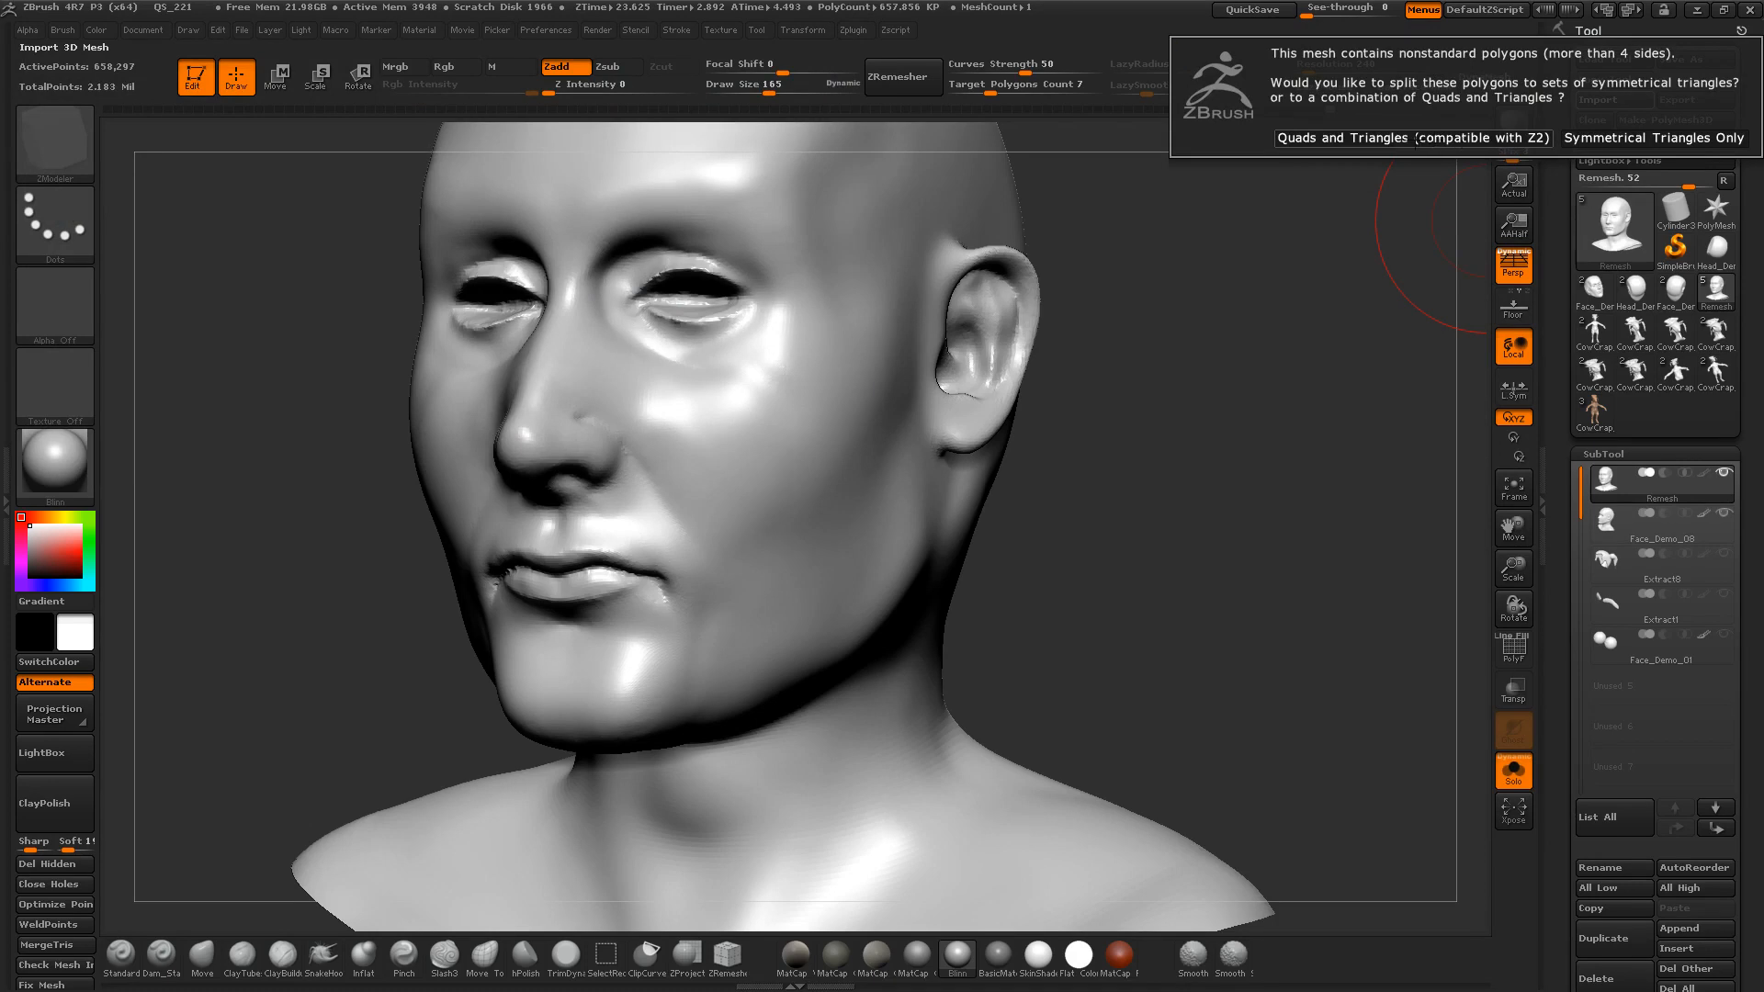
Step: Import the retopologized head into the Remesh subtool as quads and triangles, and show its polygon wireframe
{"action": "left_click", "coordinate": [1413, 138]}
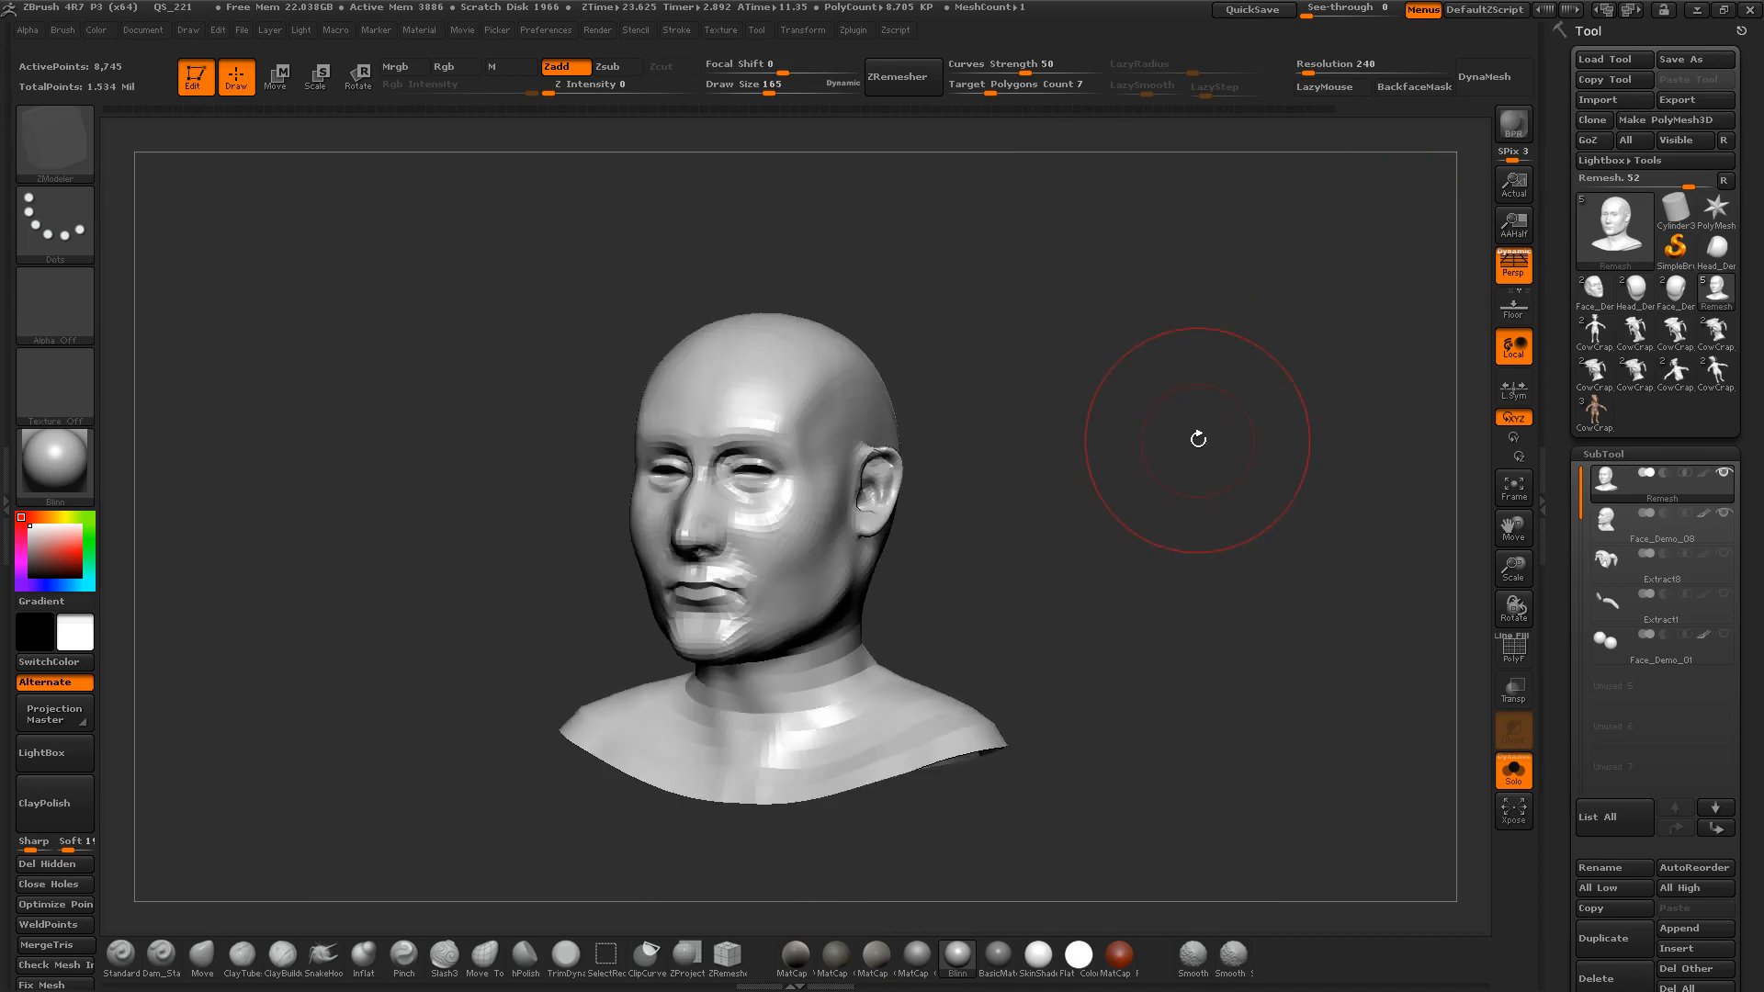
{"action": "key", "text": "shift"}
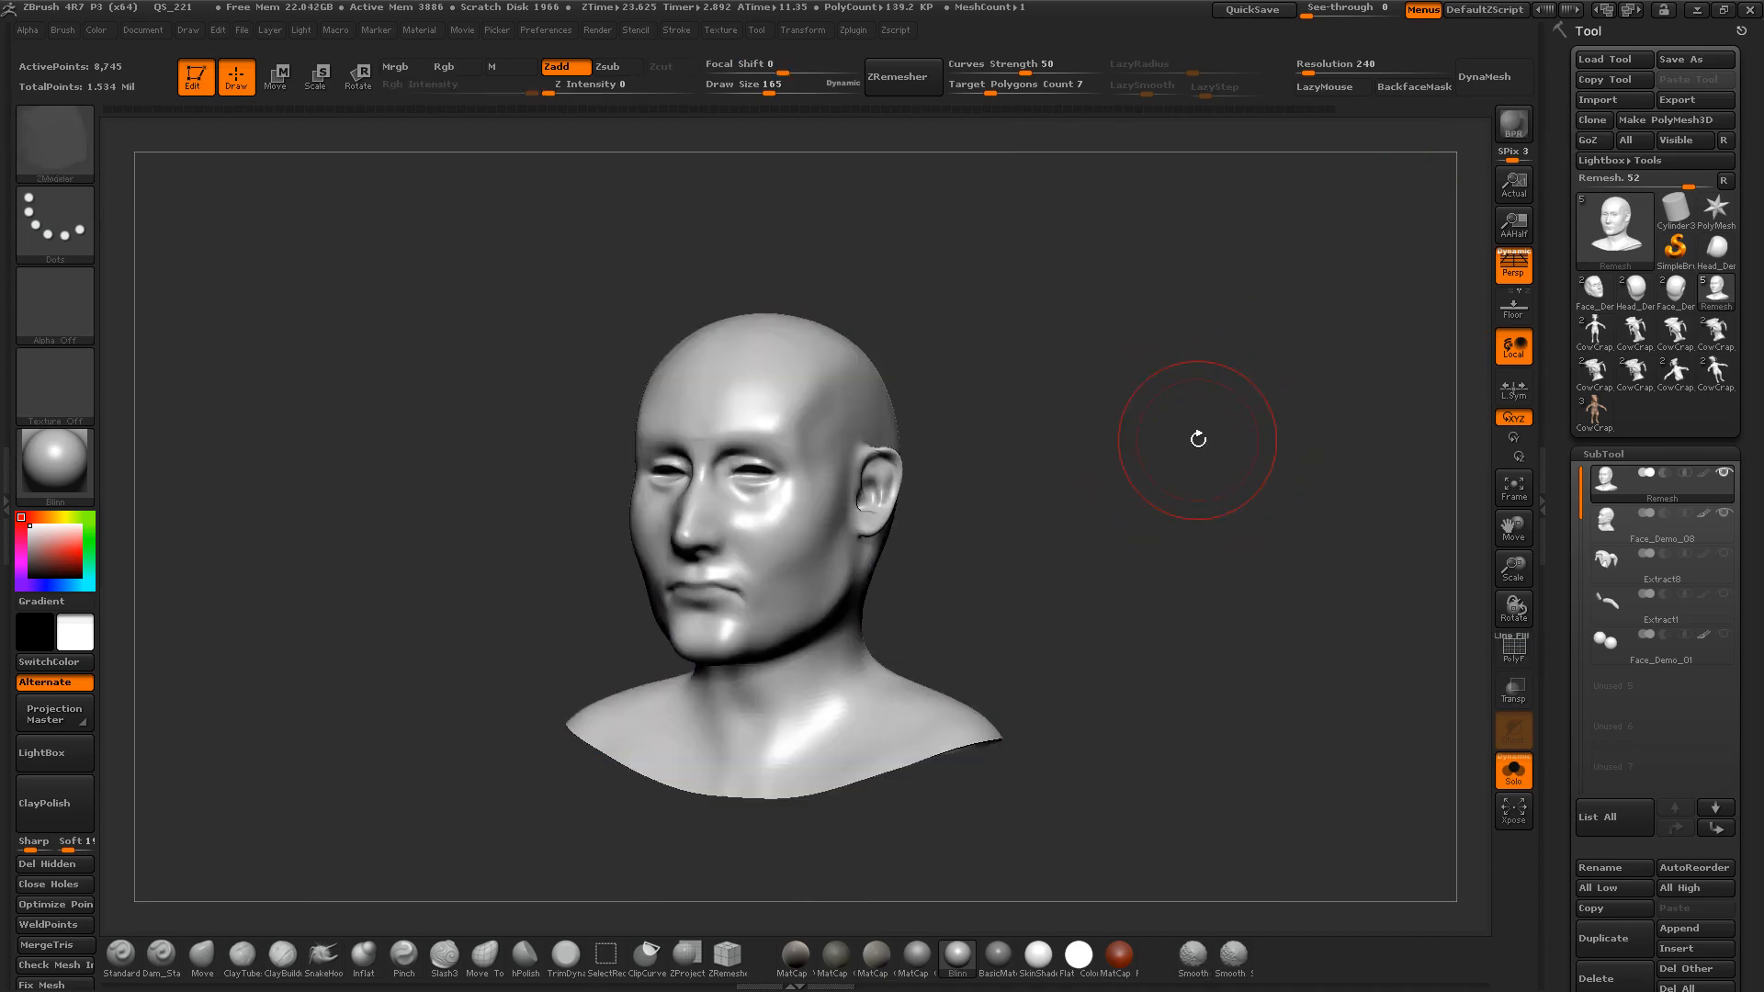
{"action": "key", "text": "shift+f"}
Step: Compare the imported Remesh head with the Face_Demo_08 subtool in size and position
{"action": "left_click", "coordinate": [1608, 522]}
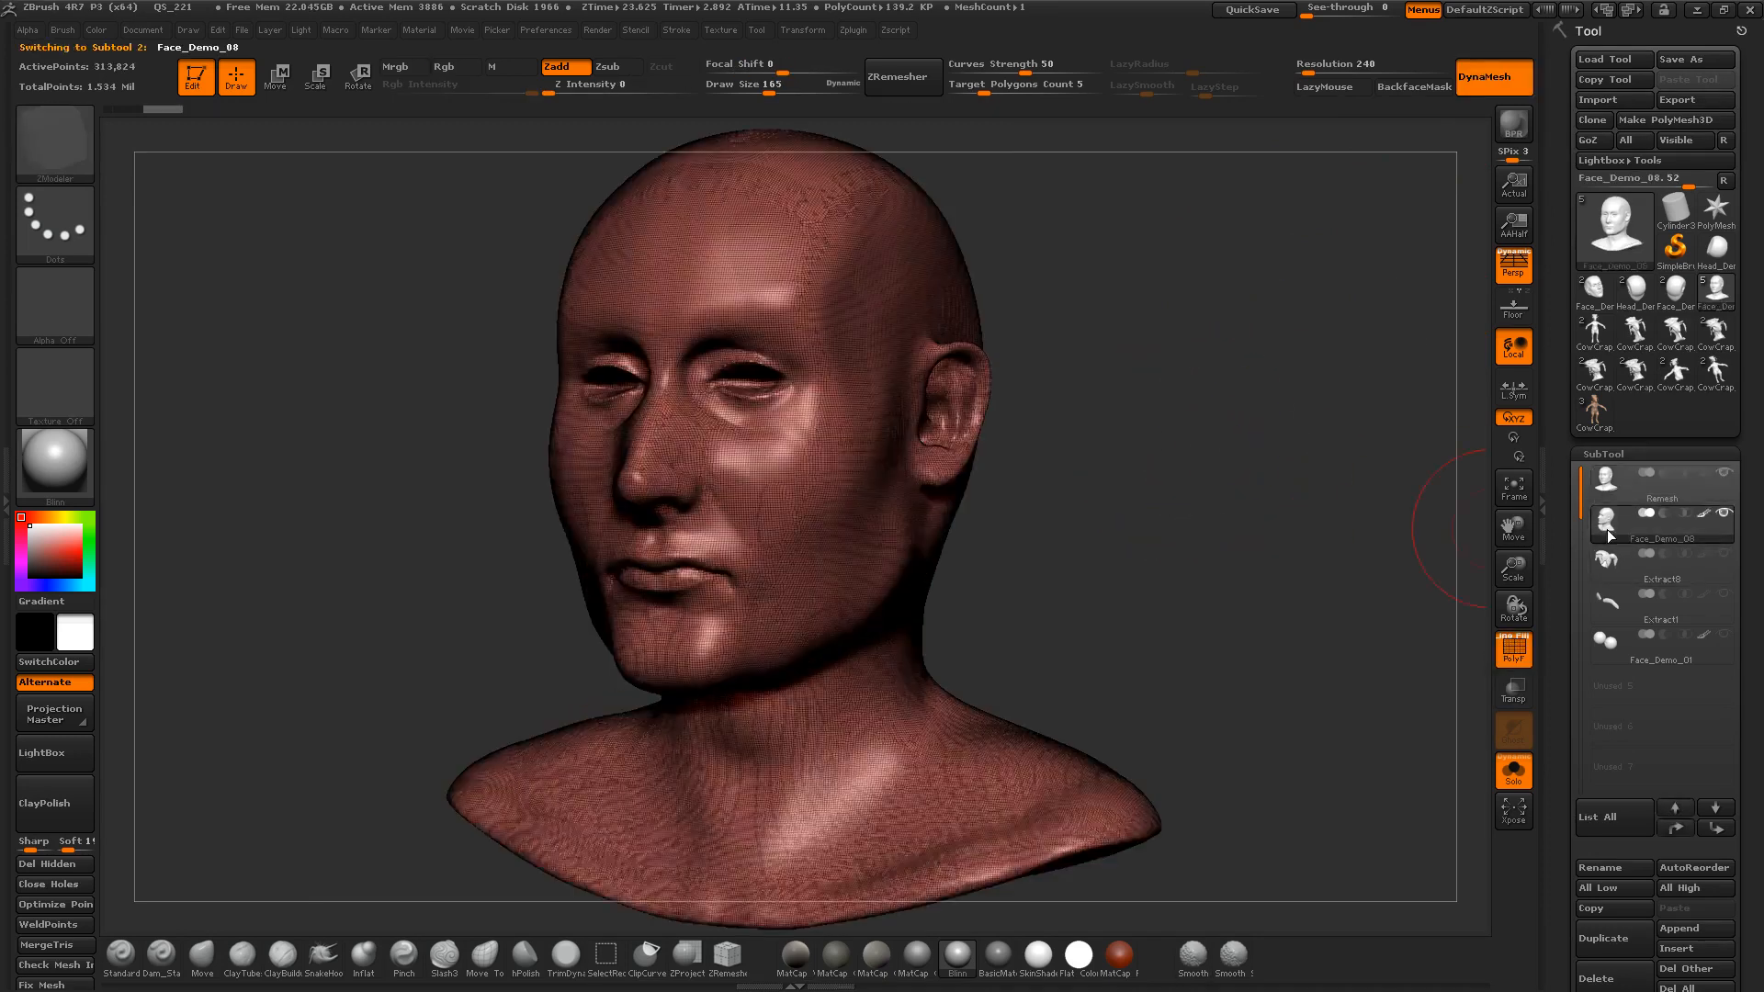
{"action": "left_click", "coordinate": [1603, 489]}
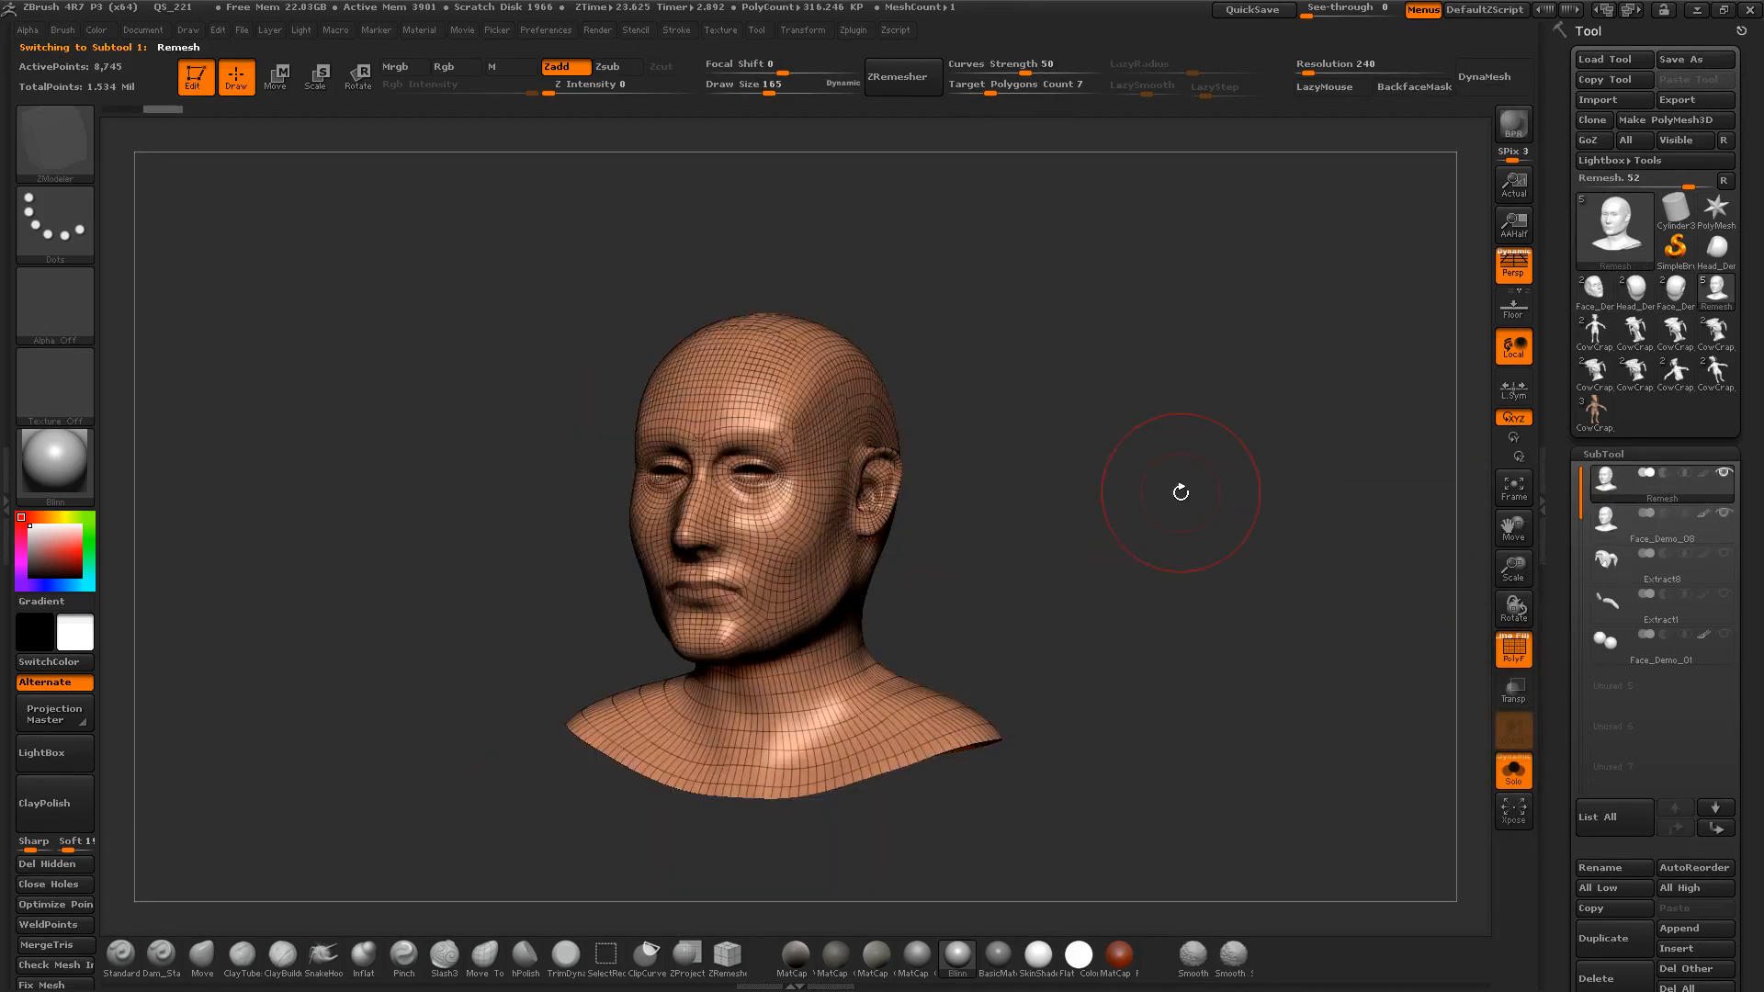
{"action": "left_click_drag", "start_coordinate": [1182, 492], "coordinate": [1318, 530]}
{"action": "mouse_move", "coordinate": [1300, 562]}
{"action": "left_mouse_down", "text": "alt"}
{"action": "mouse_move", "coordinate": [1153, 410]}
{"action": "mouse_move", "coordinate": [1338, 539]}
{"action": "mouse_move", "coordinate": [1256, 466]}
{"action": "mouse_move", "coordinate": [1193, 442]}
{"action": "mouse_move", "coordinate": [1255, 433]}
{"action": "mouse_move", "coordinate": [1330, 476]}
{"action": "left_mouse_up", "text": "alt"}
{"action": "key", "text": "shift+d"}
{"action": "key", "text": "s"}
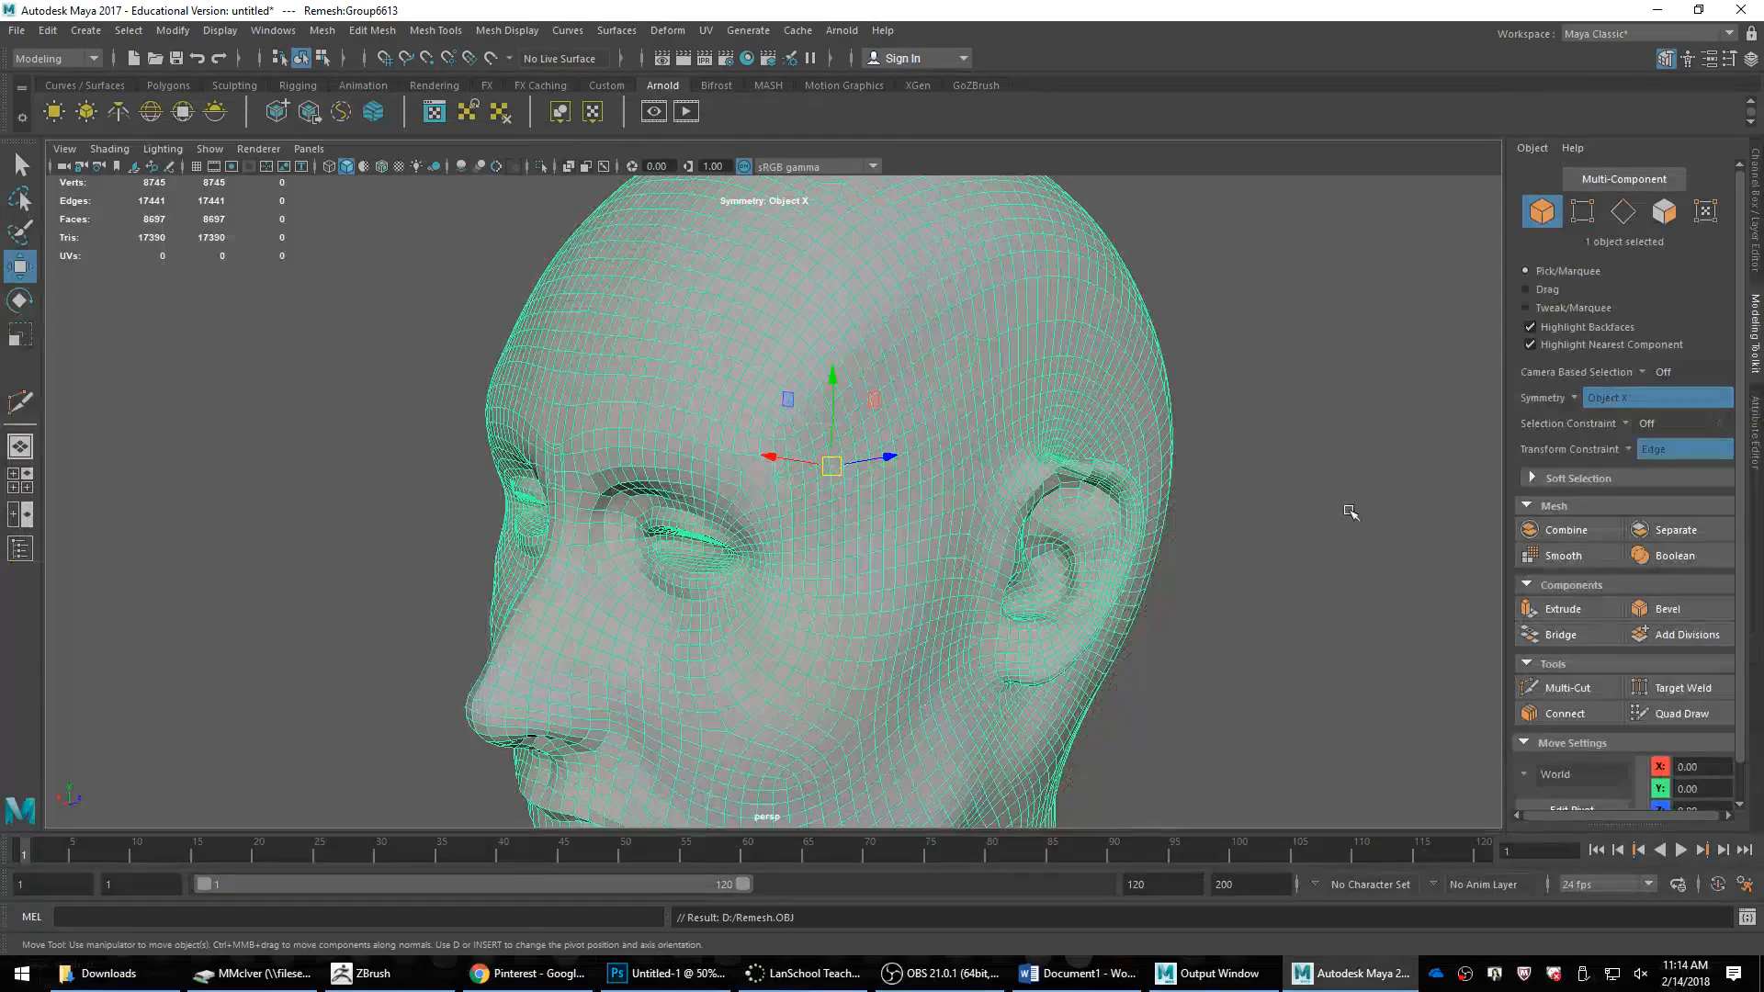
Step: Switch to Maya, check the working units in the general settings preferences, and close the preferences
{"action": "left_click", "coordinate": [1743, 883]}
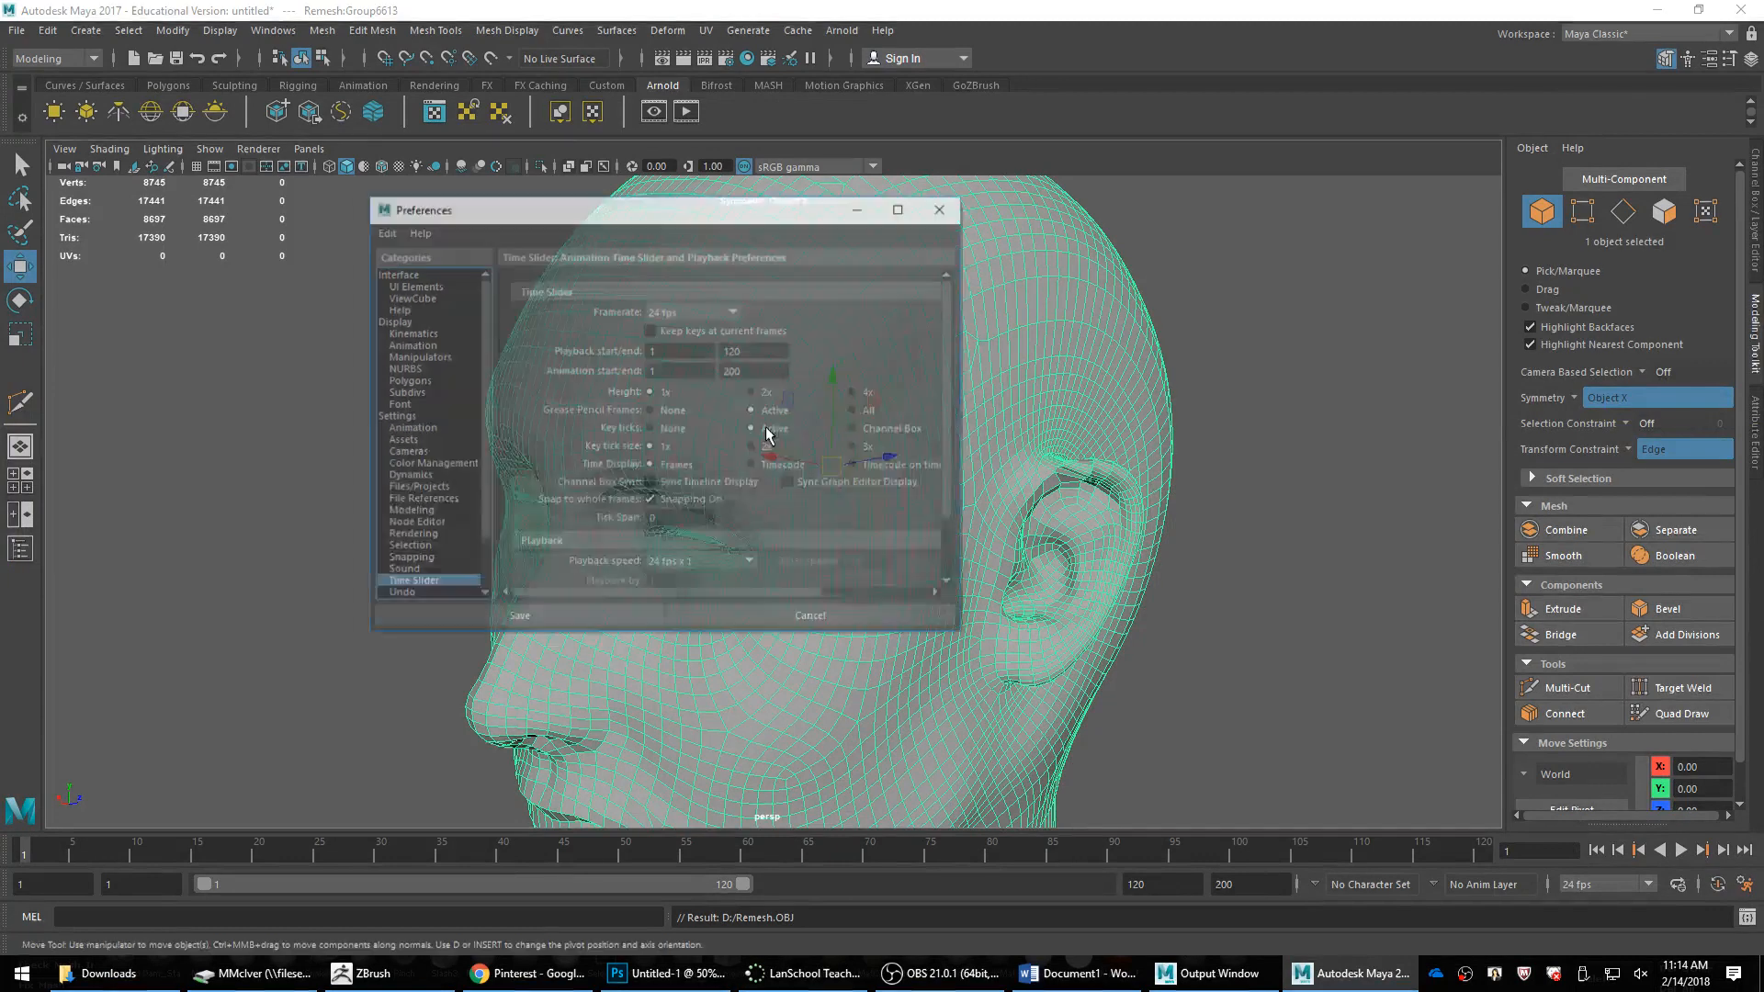
{"action": "left_click", "coordinate": [402, 417]}
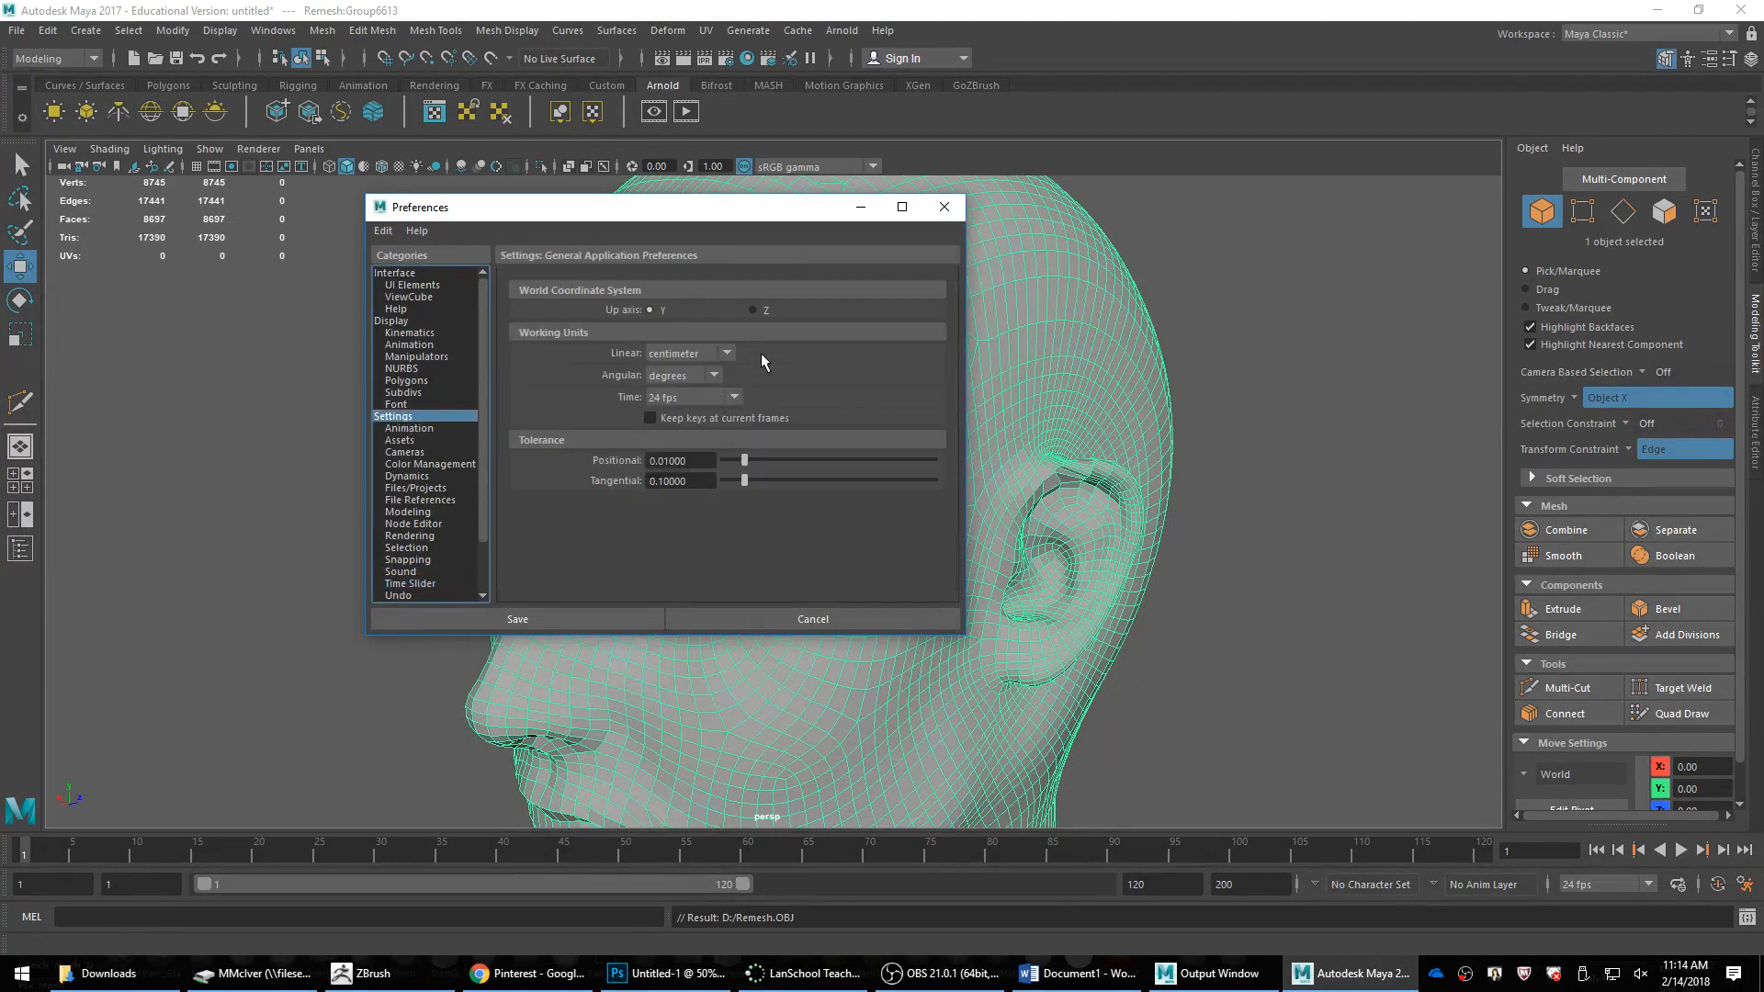
{"action": "left_click", "coordinate": [944, 207]}
Step: Try to send the head mesh from Maya to ZBrush with GoZ, and dismiss the import errors
{"action": "left_click_drag", "start_coordinate": [944, 276], "coordinate": [1314, 514], "text": "alt"}
{"action": "left_click_drag", "start_coordinate": [1343, 577], "coordinate": [1380, 654]}
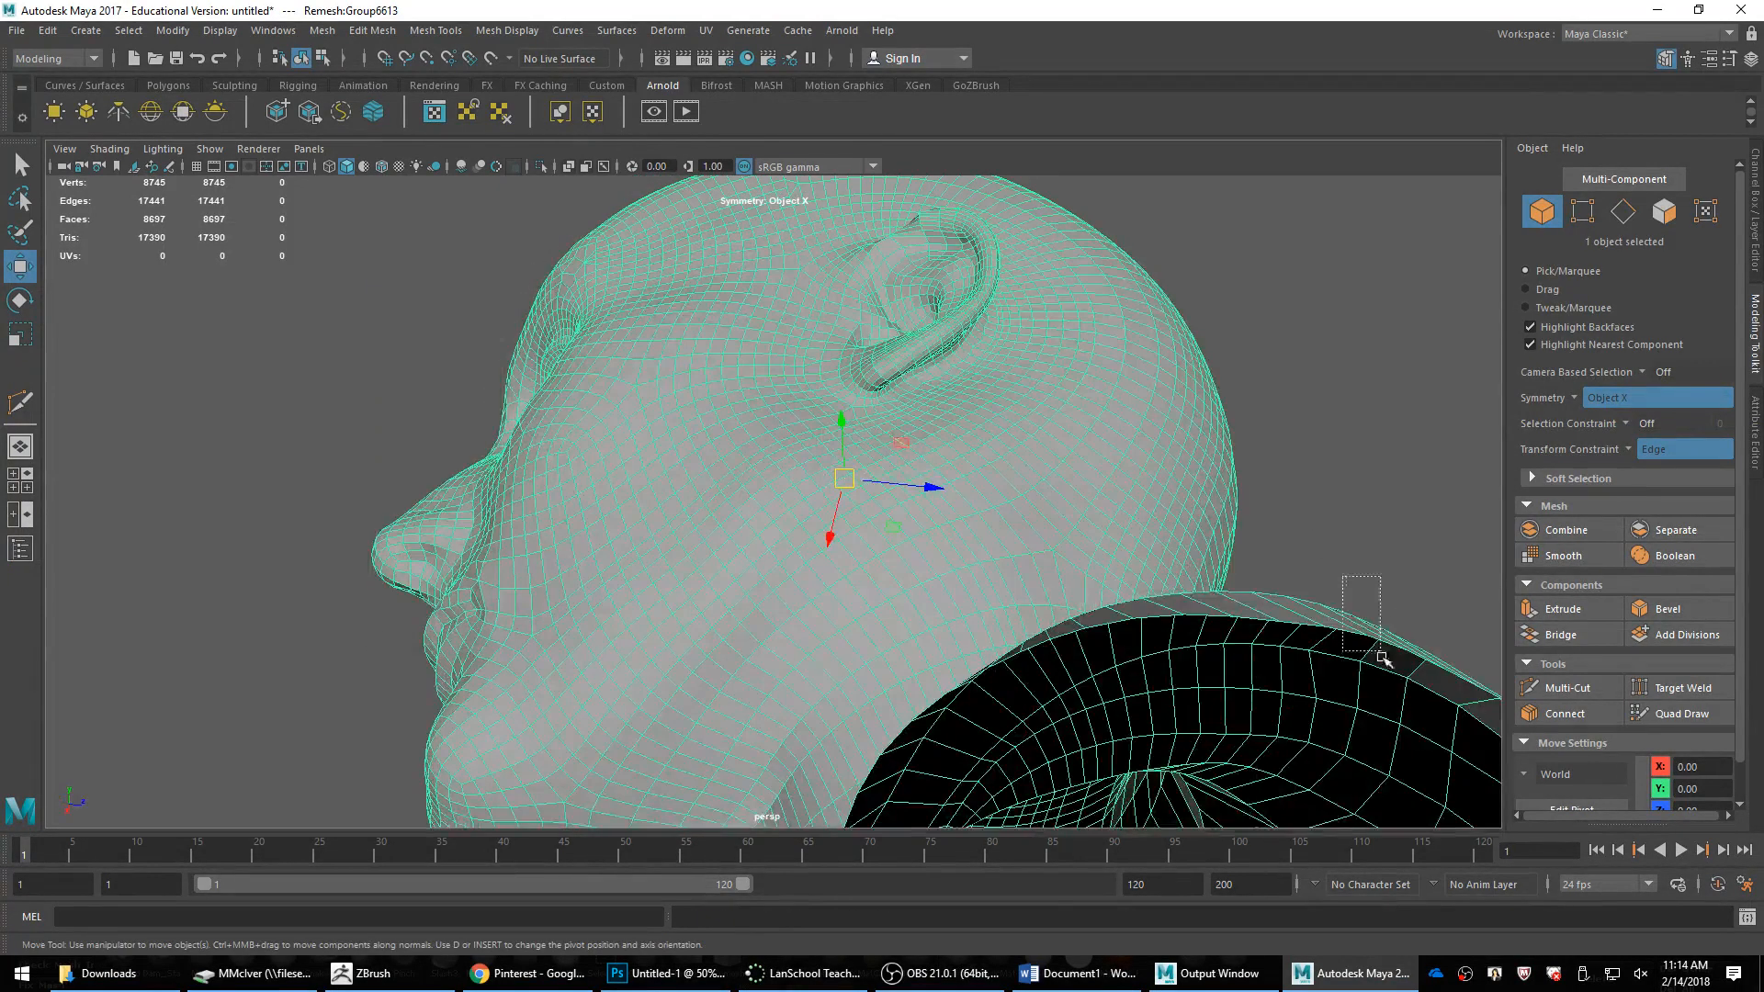
{"action": "left_click", "coordinate": [1267, 404]}
{"action": "left_click_drag", "start_coordinate": [1268, 404], "coordinate": [1351, 560], "text": "alt"}
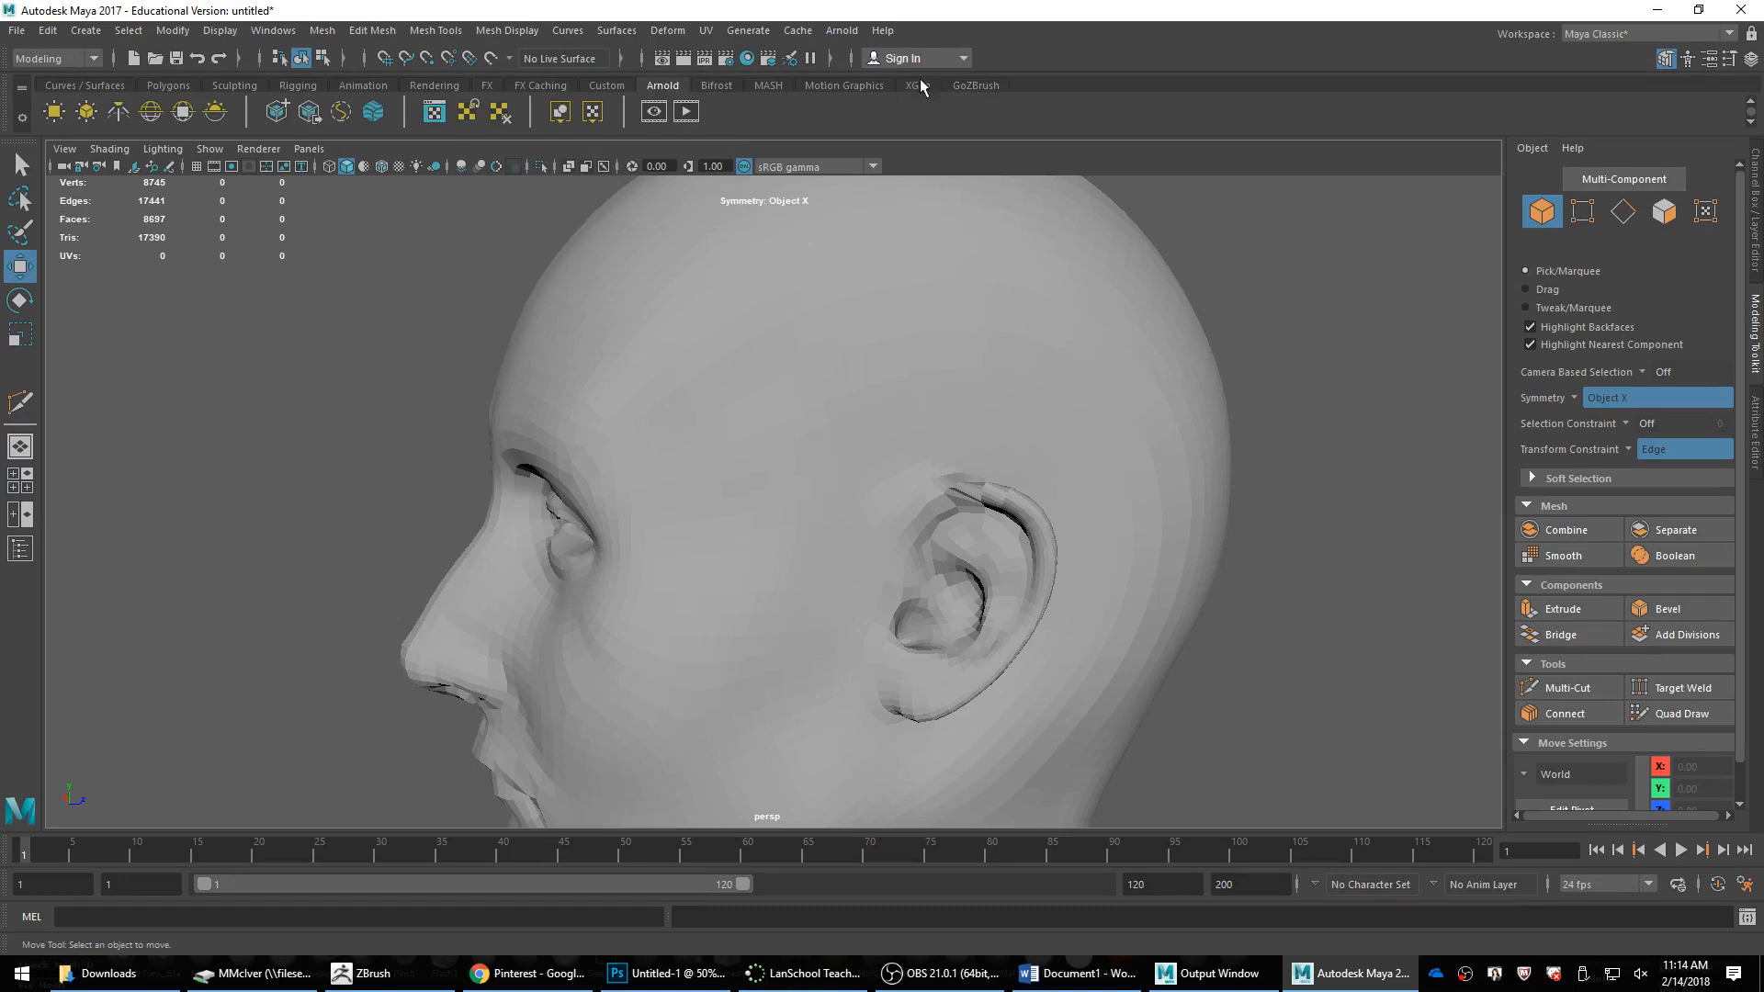
{"action": "left_click", "coordinate": [976, 86]}
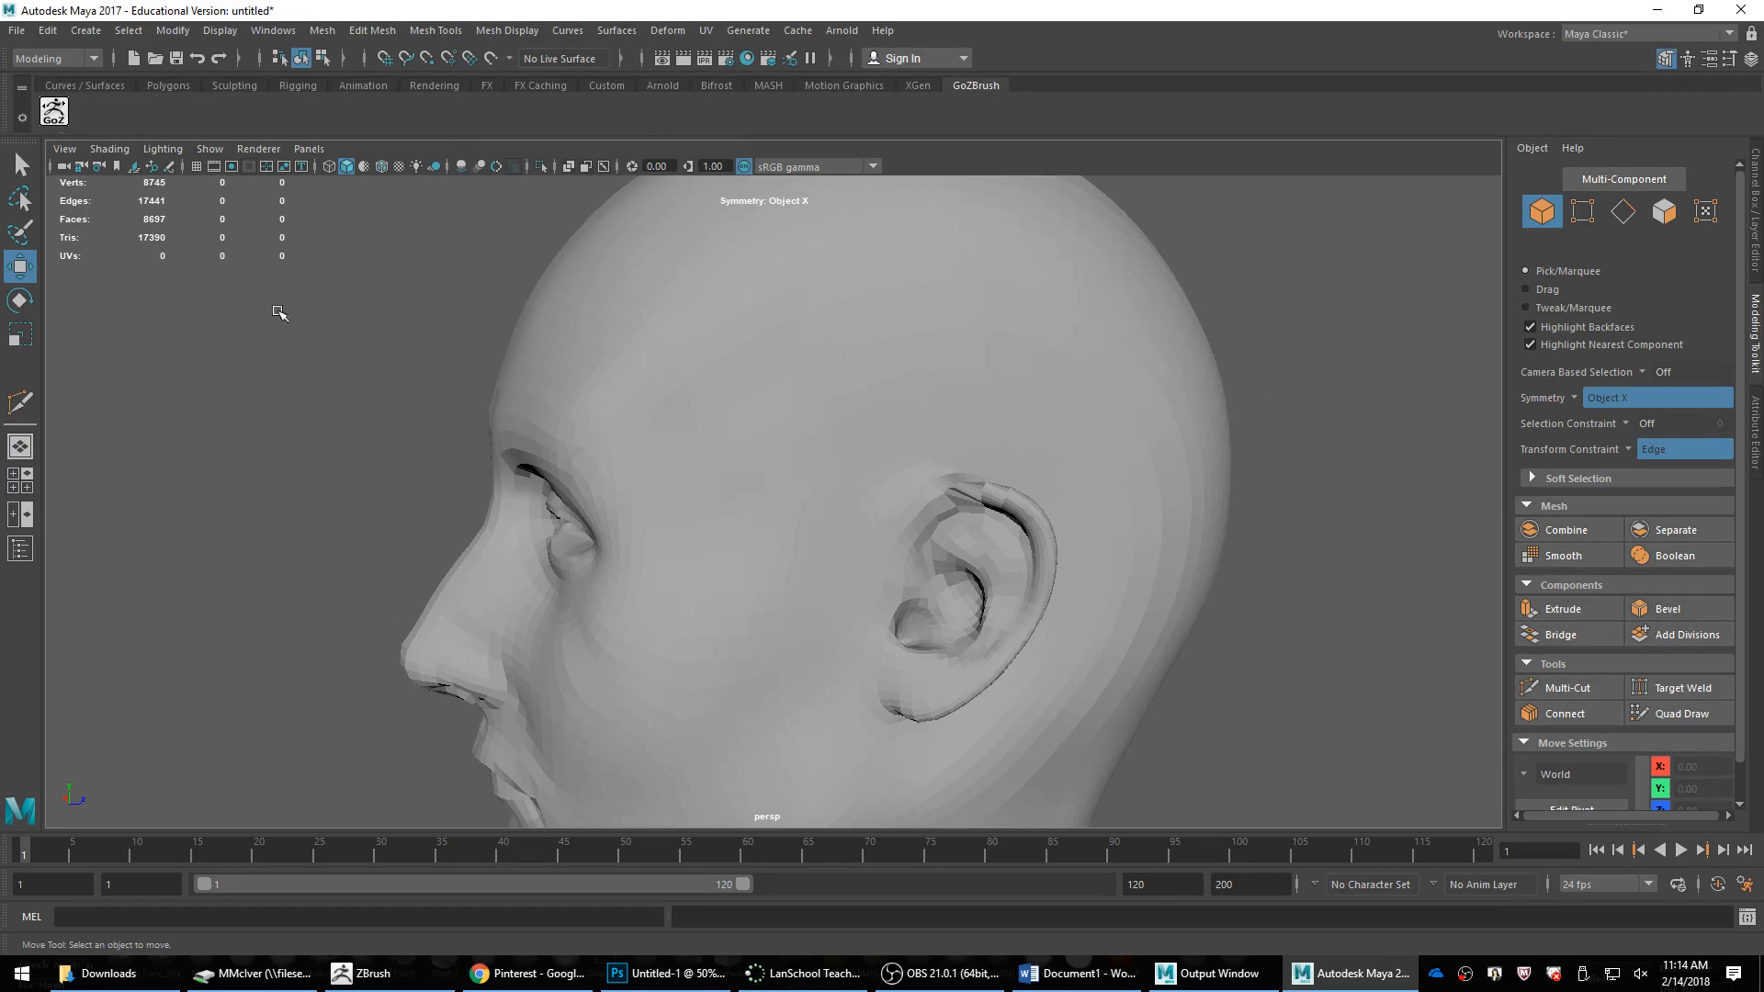
{"action": "left_click", "coordinate": [864, 444]}
{"action": "left_click", "coordinate": [55, 112]}
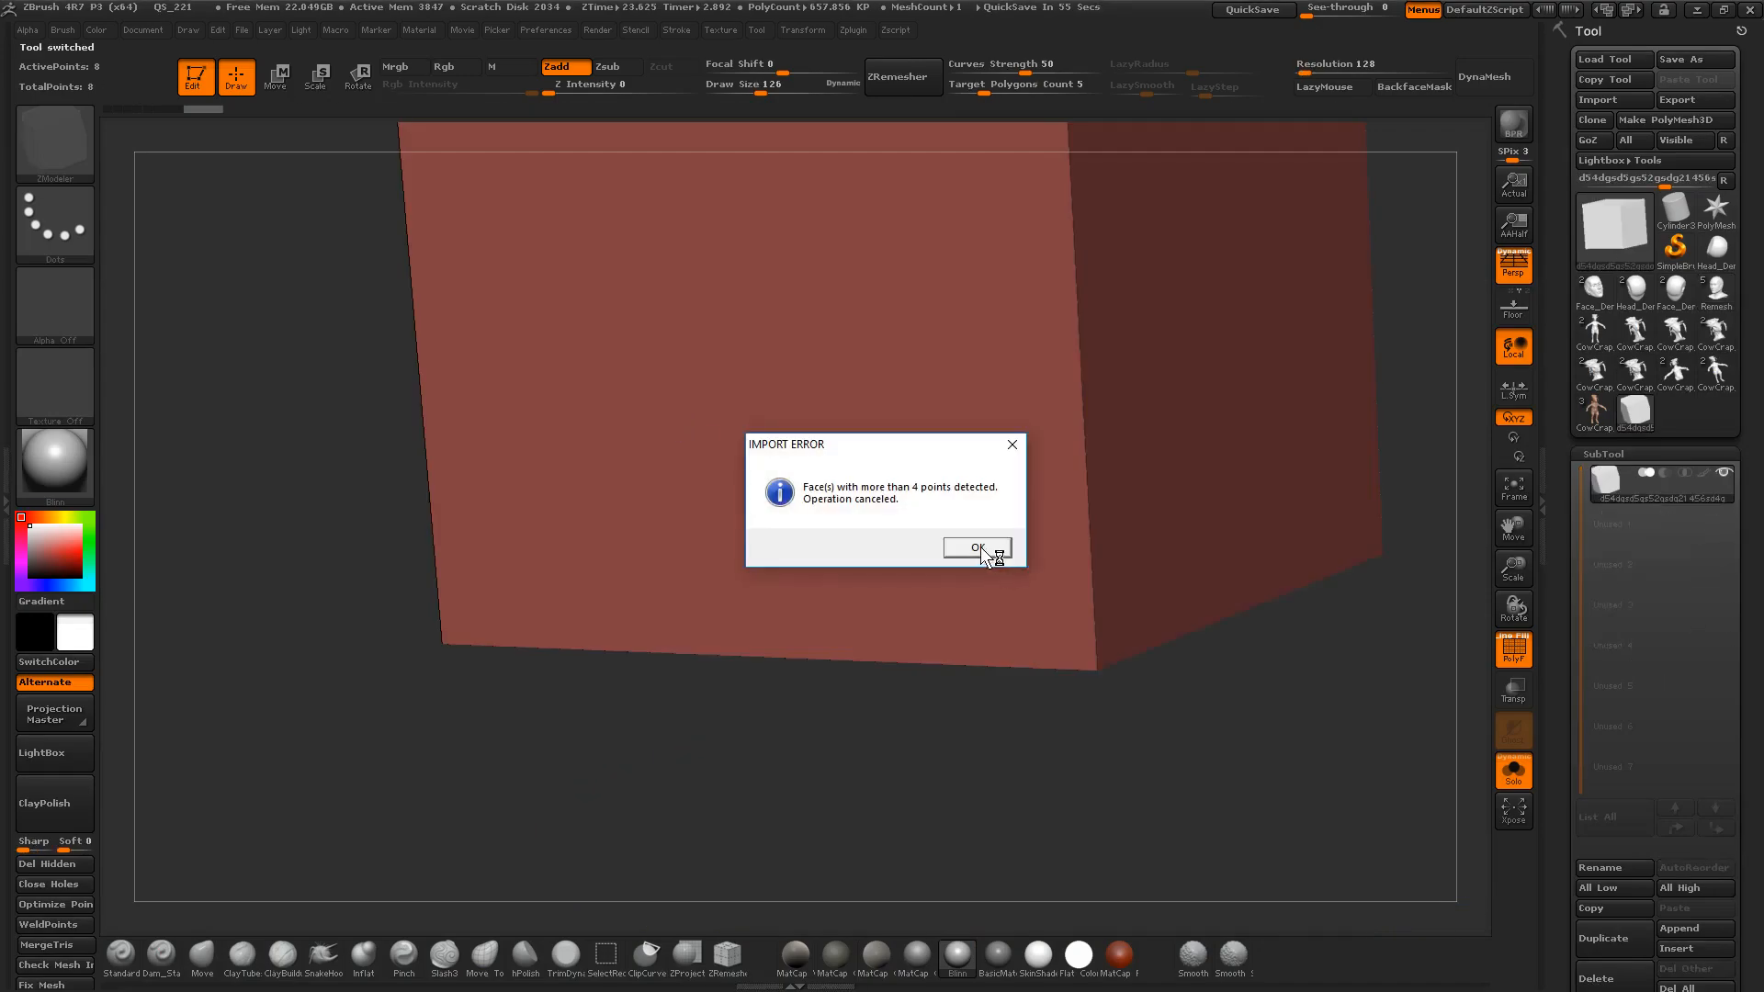
{"action": "left_click", "coordinate": [978, 547]}
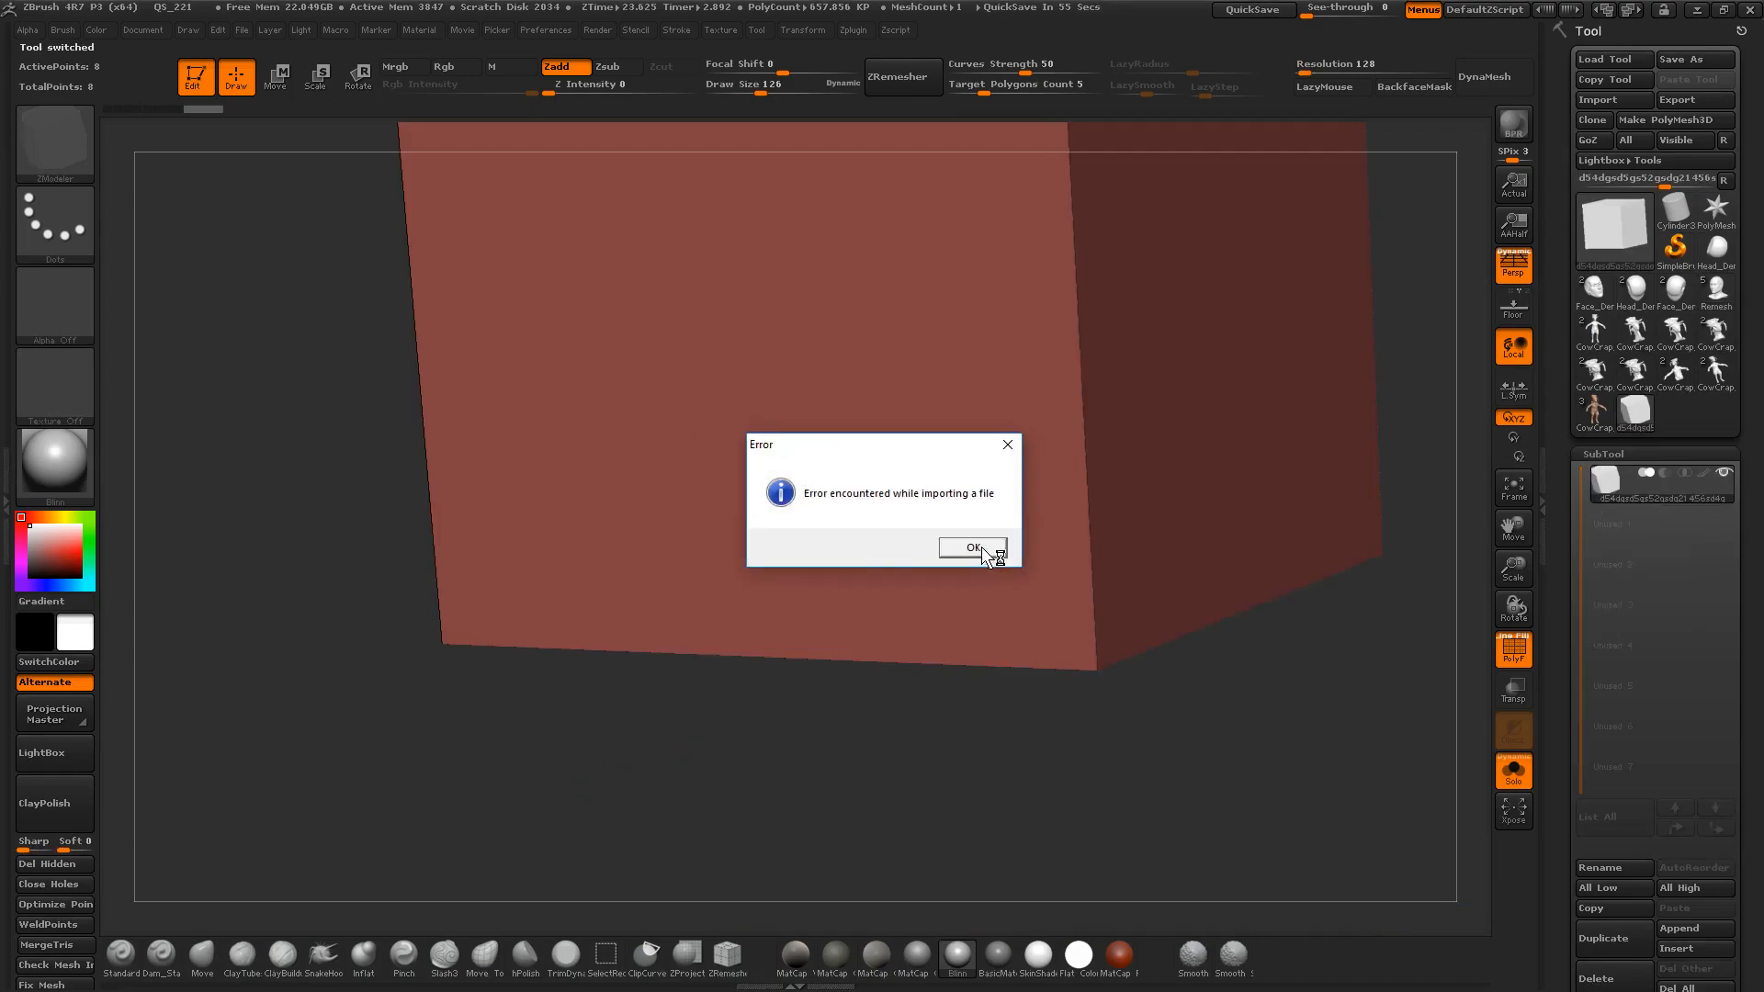
{"action": "left_click", "coordinate": [979, 547]}
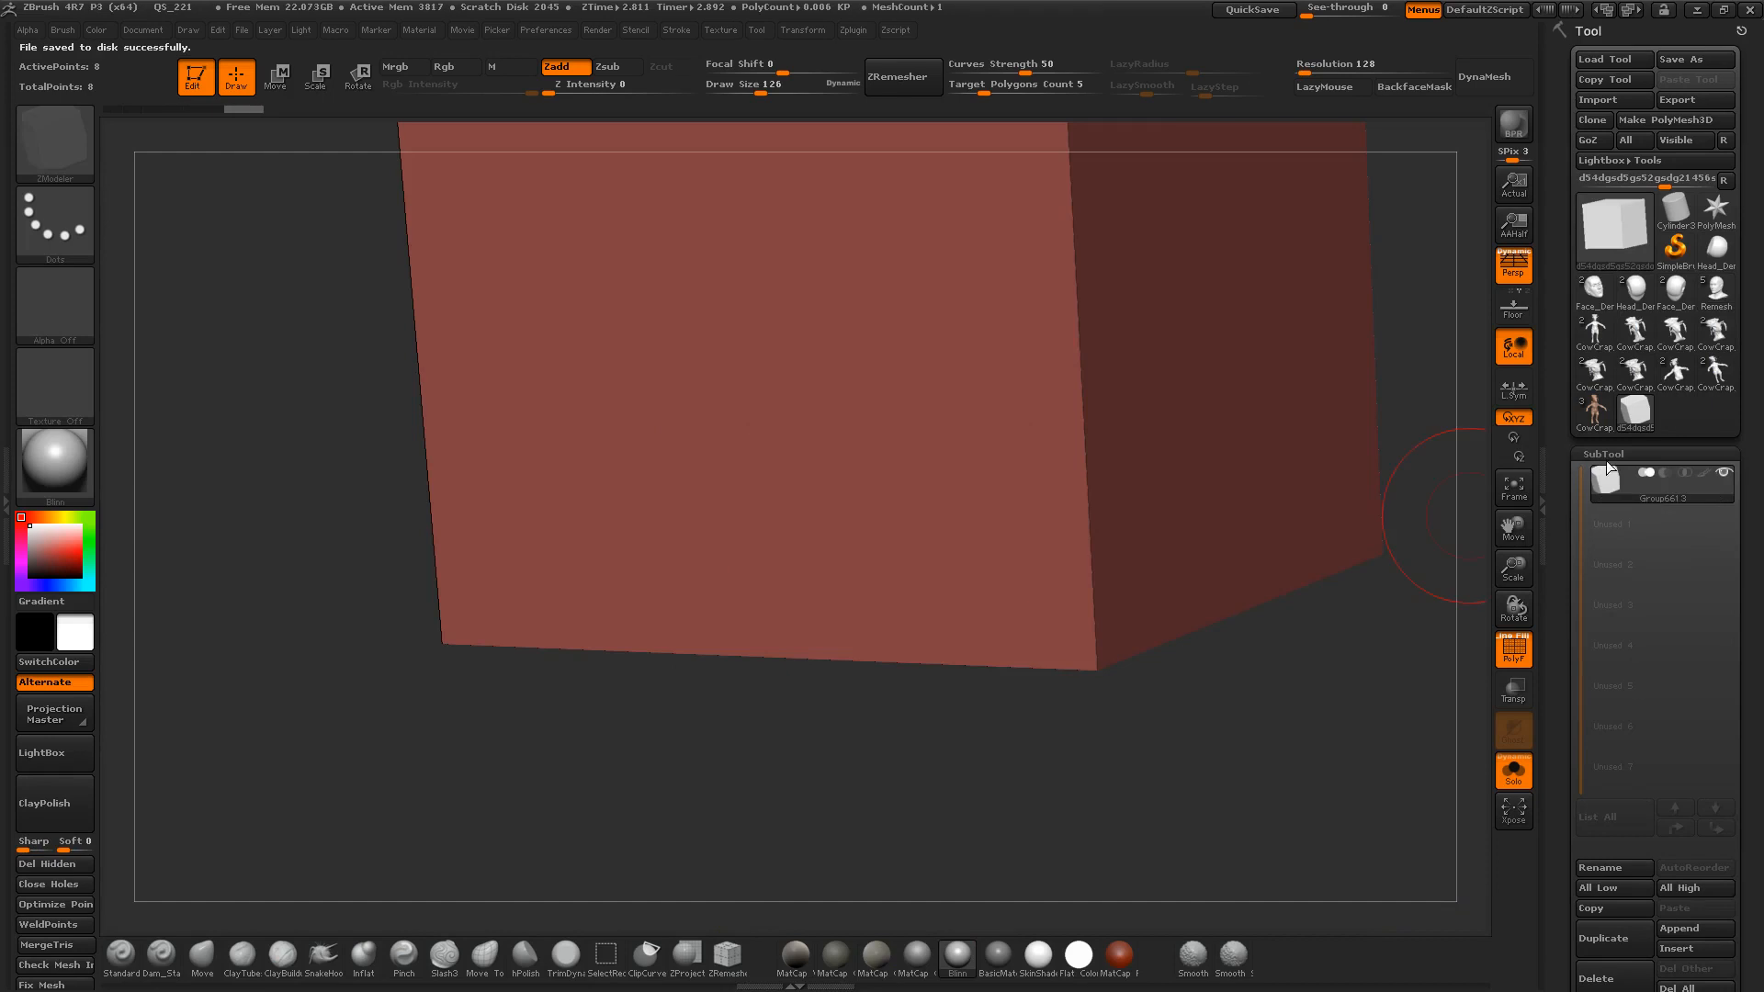
Step: Return to the Remesh tool and import the retopologized head again as quads and triangles
{"action": "left_click", "coordinate": [1716, 287]}
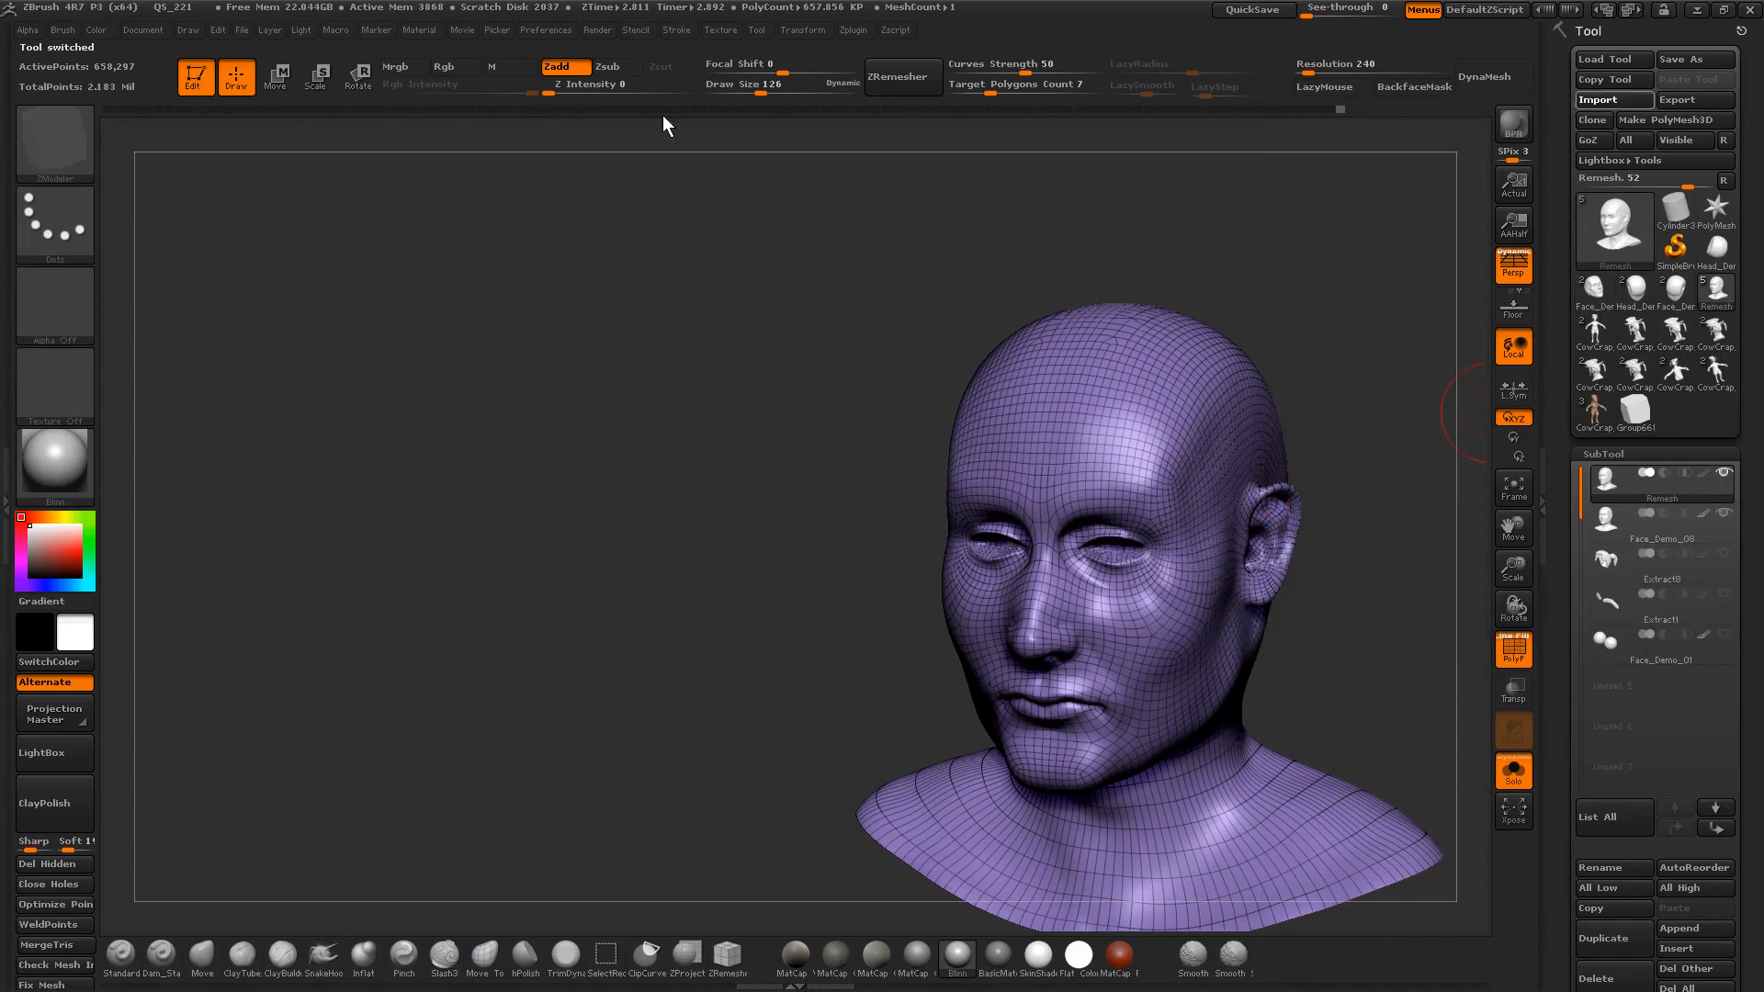
{"action": "double_click", "coordinate": [209, 303]}
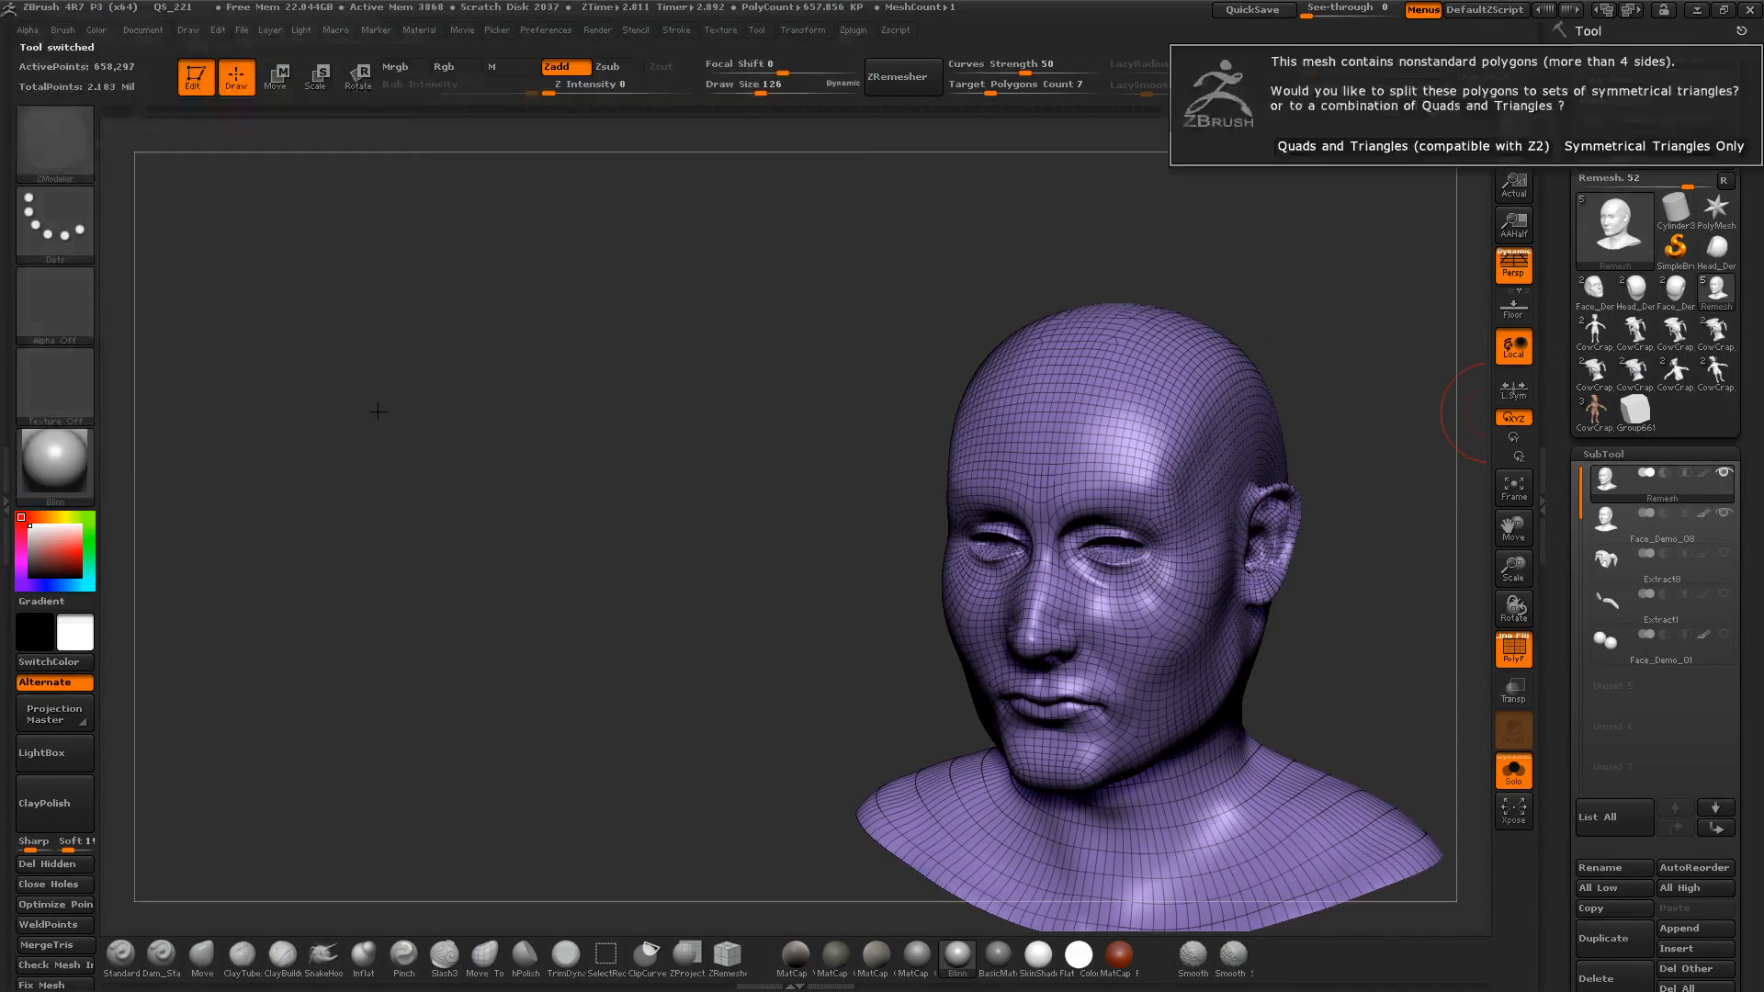
{"action": "left_click", "coordinate": [1414, 146]}
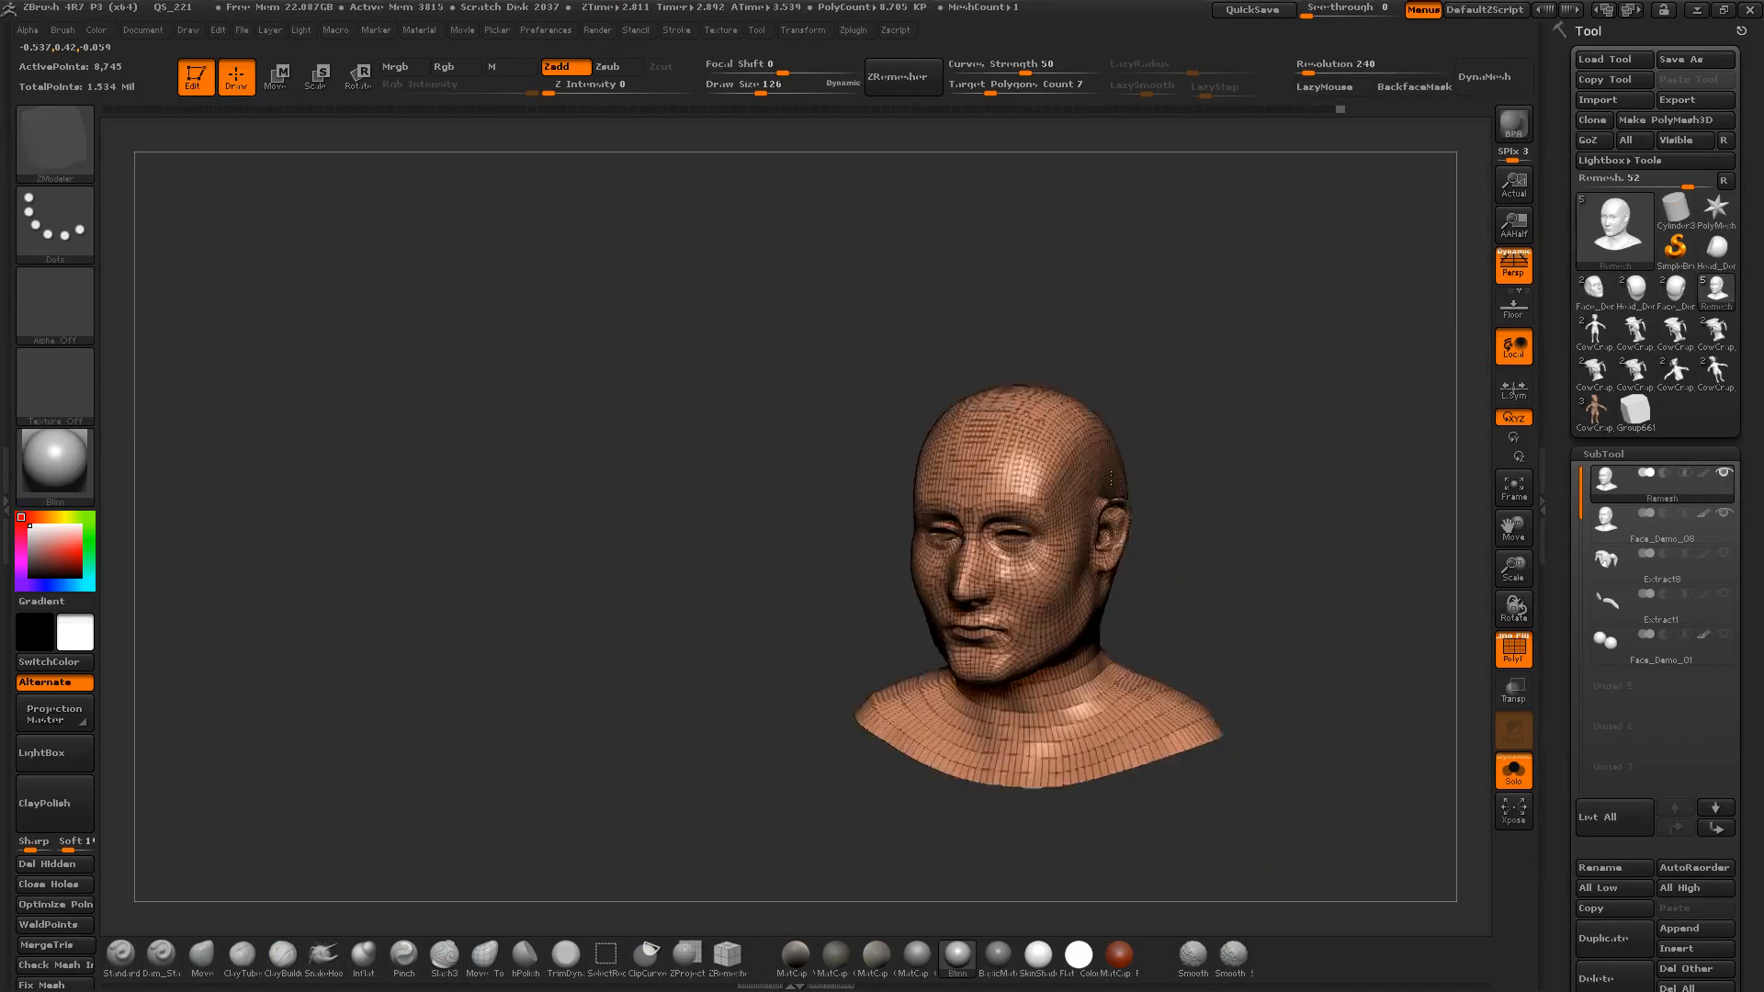
{"action": "left_click_drag", "start_coordinate": [1125, 568], "coordinate": [1279, 599], "text": "alt"}
{"action": "left_click_drag", "start_coordinate": [1141, 600], "coordinate": [1199, 701], "text": "alt"}
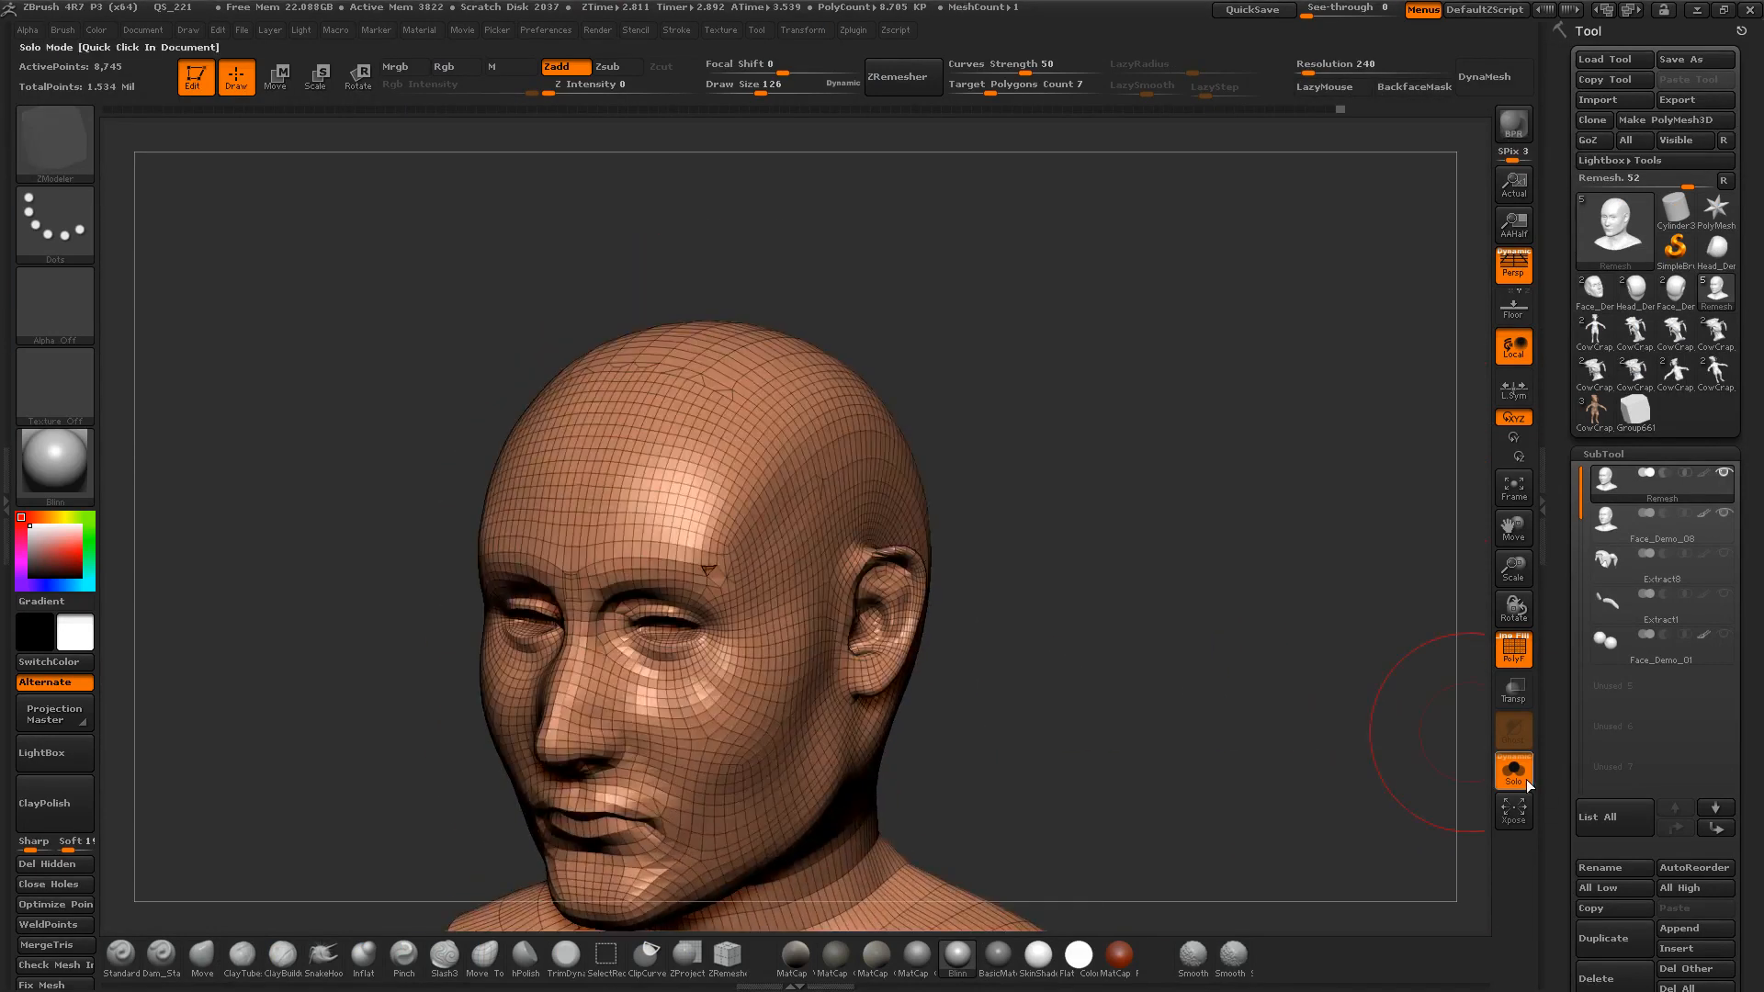
Step: Show the original head alongside the Remesh head in side view, and enlarge the Remesh head with the Size deformation
{"action": "left_click", "coordinate": [1525, 783]}
{"action": "left_click_drag", "start_coordinate": [1264, 611], "coordinate": [1221, 542], "text": "alt"}
{"action": "left_click_drag", "start_coordinate": [1254, 588], "coordinate": [1142, 591], "text": "shift"}
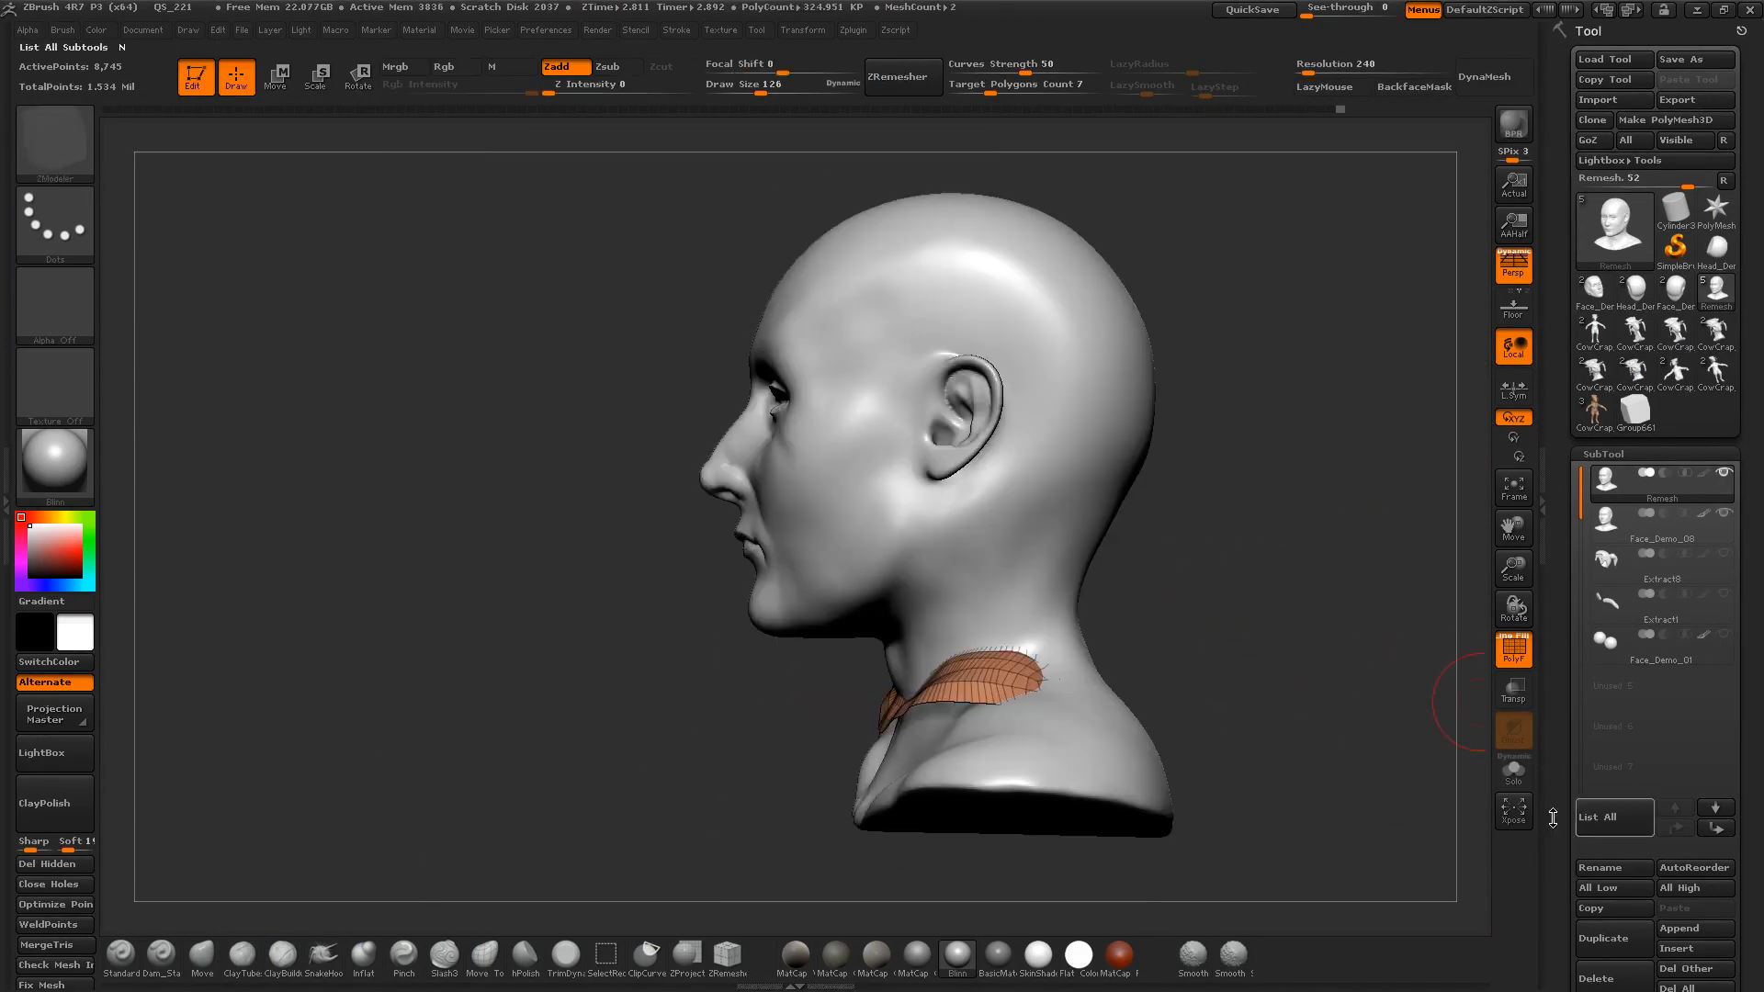
{"action": "left_click_drag", "start_coordinate": [1555, 817], "coordinate": [1582, 622]}
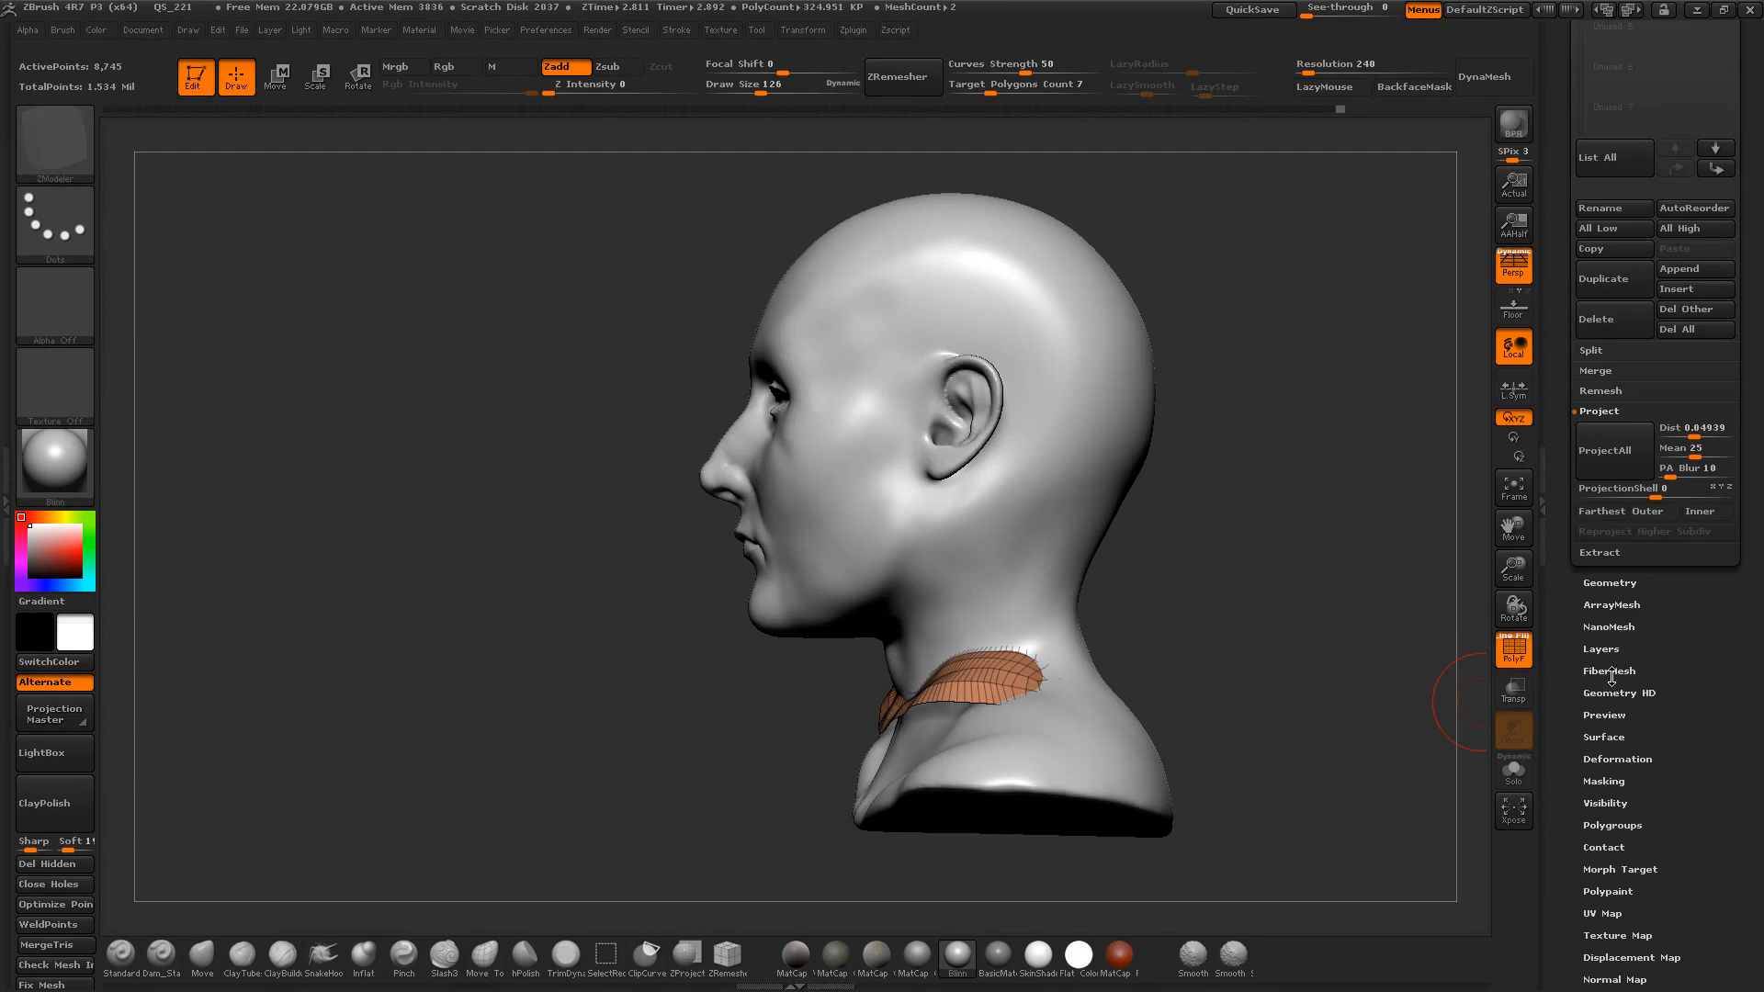
{"action": "left_click", "coordinate": [1633, 759]}
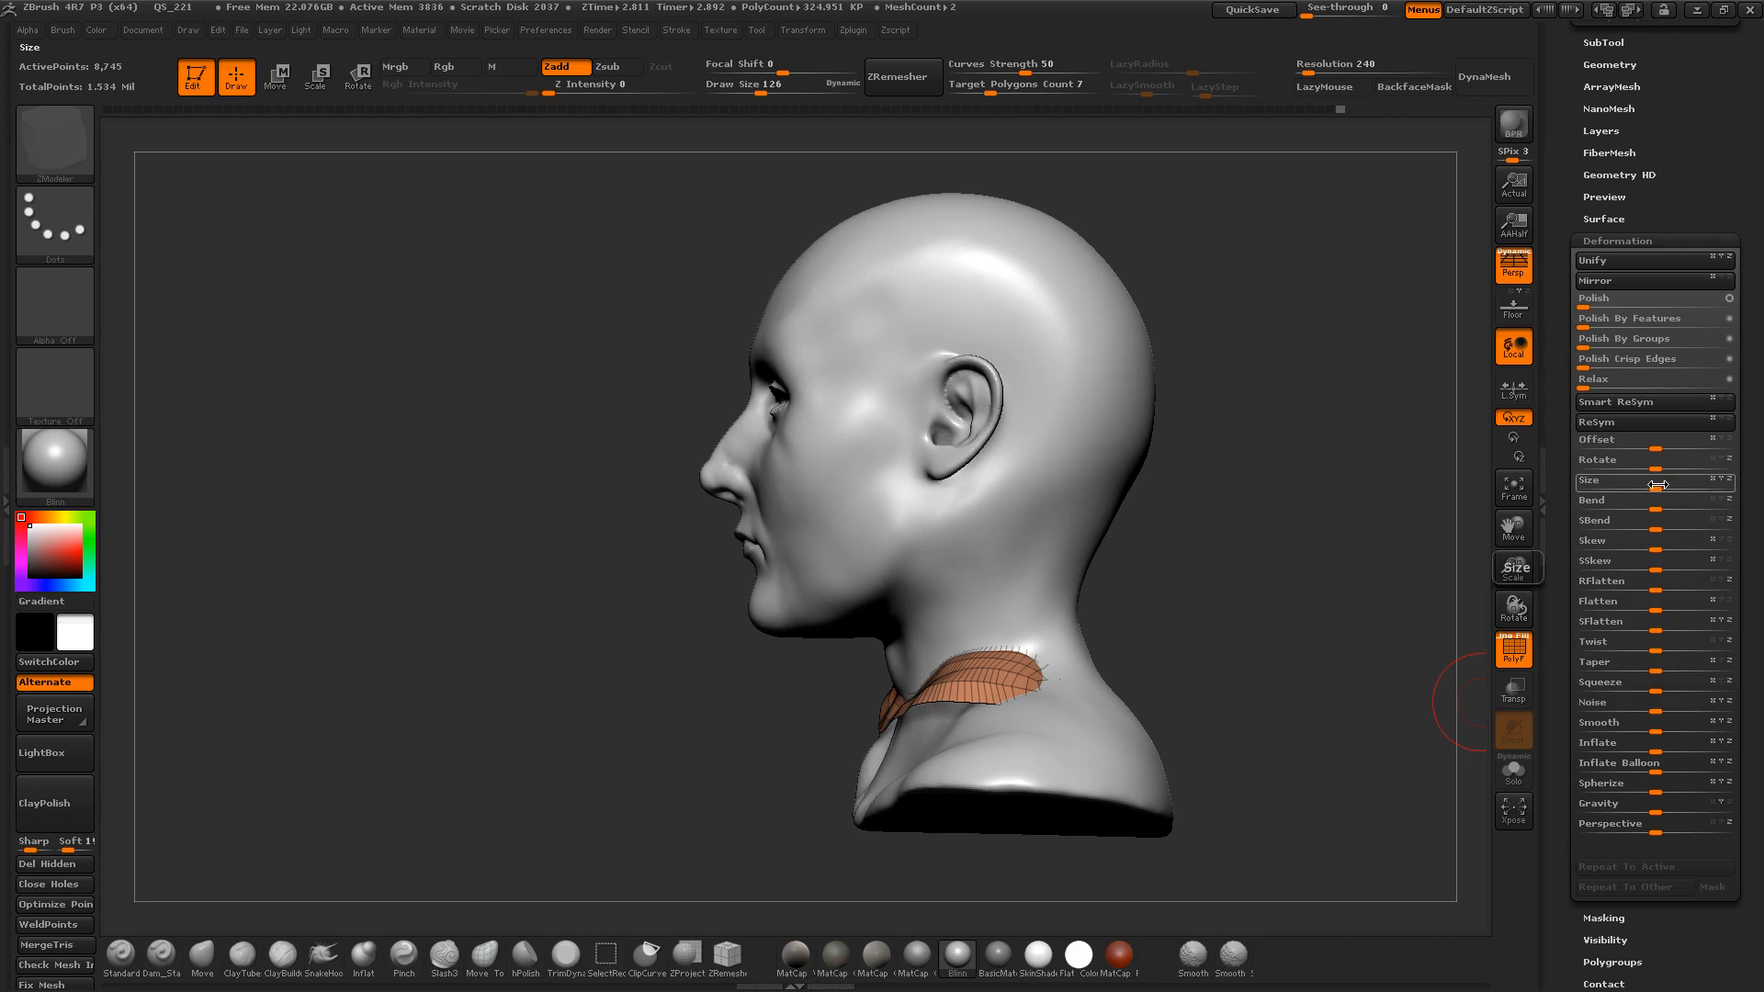
{"action": "left_click_drag", "start_coordinate": [1657, 484], "coordinate": [1695, 493]}
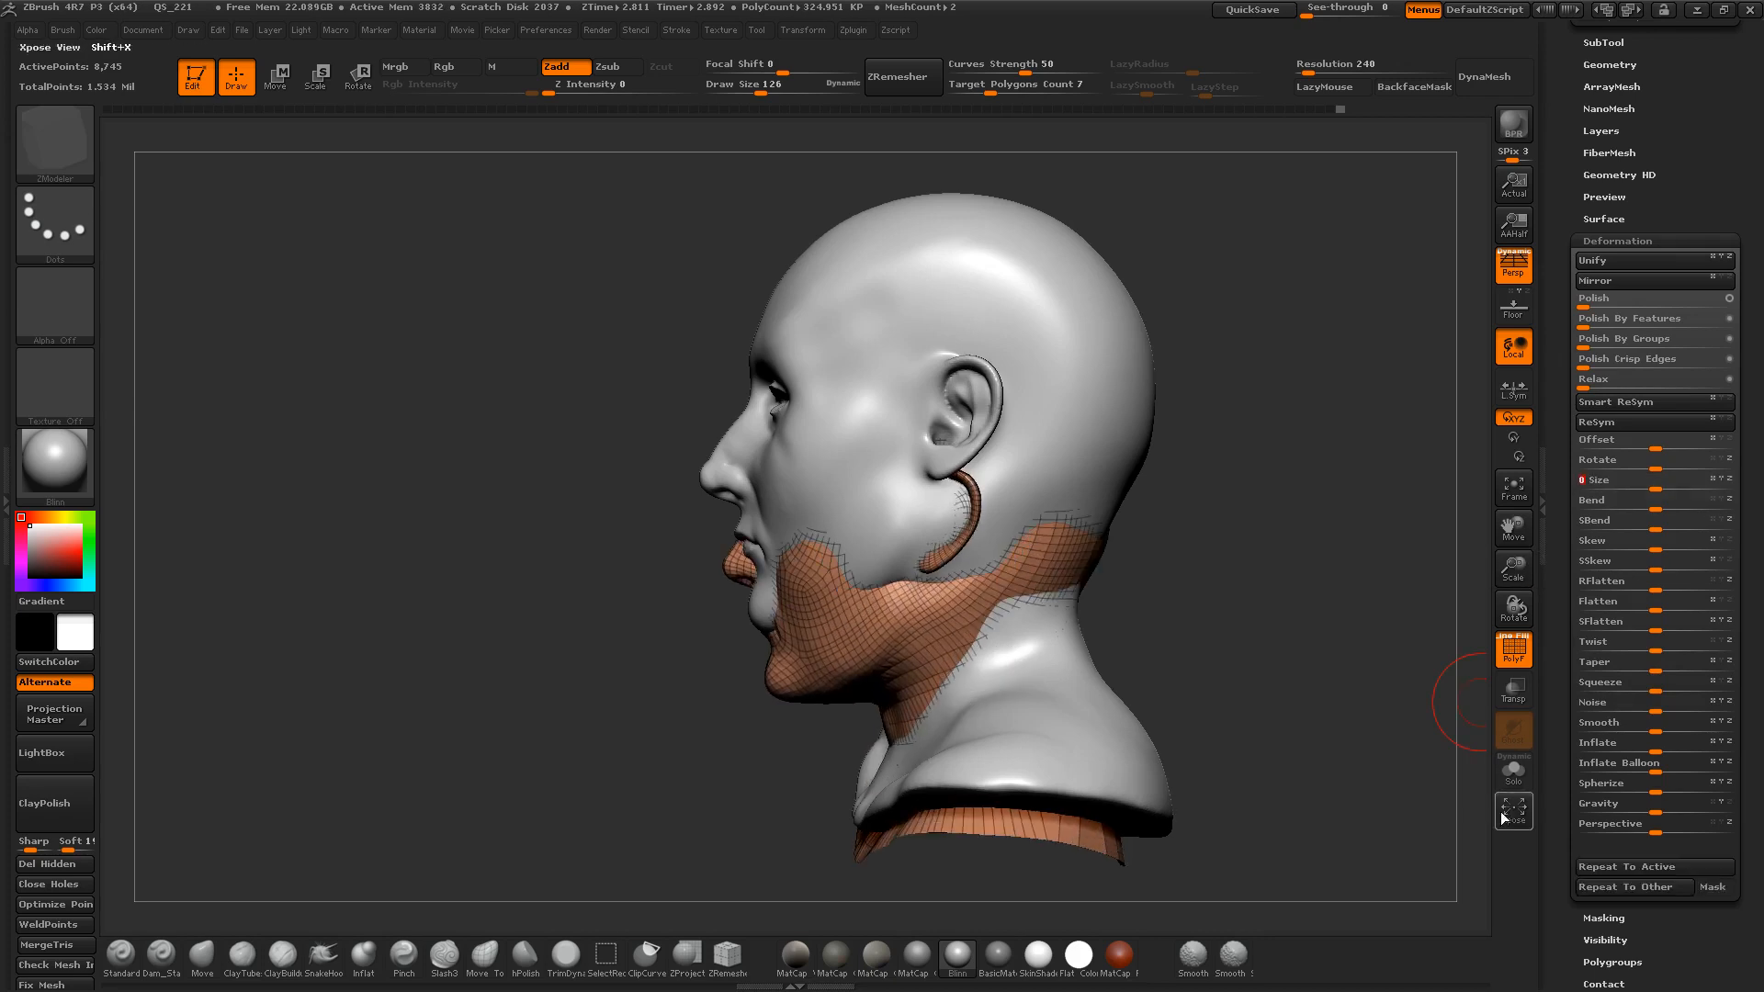
Step: Move the Remesh head upward with a transpose line to overlap the original head
{"action": "left_click", "coordinate": [281, 85]}
{"action": "left_click_drag", "start_coordinate": [883, 645], "coordinate": [1091, 437]}
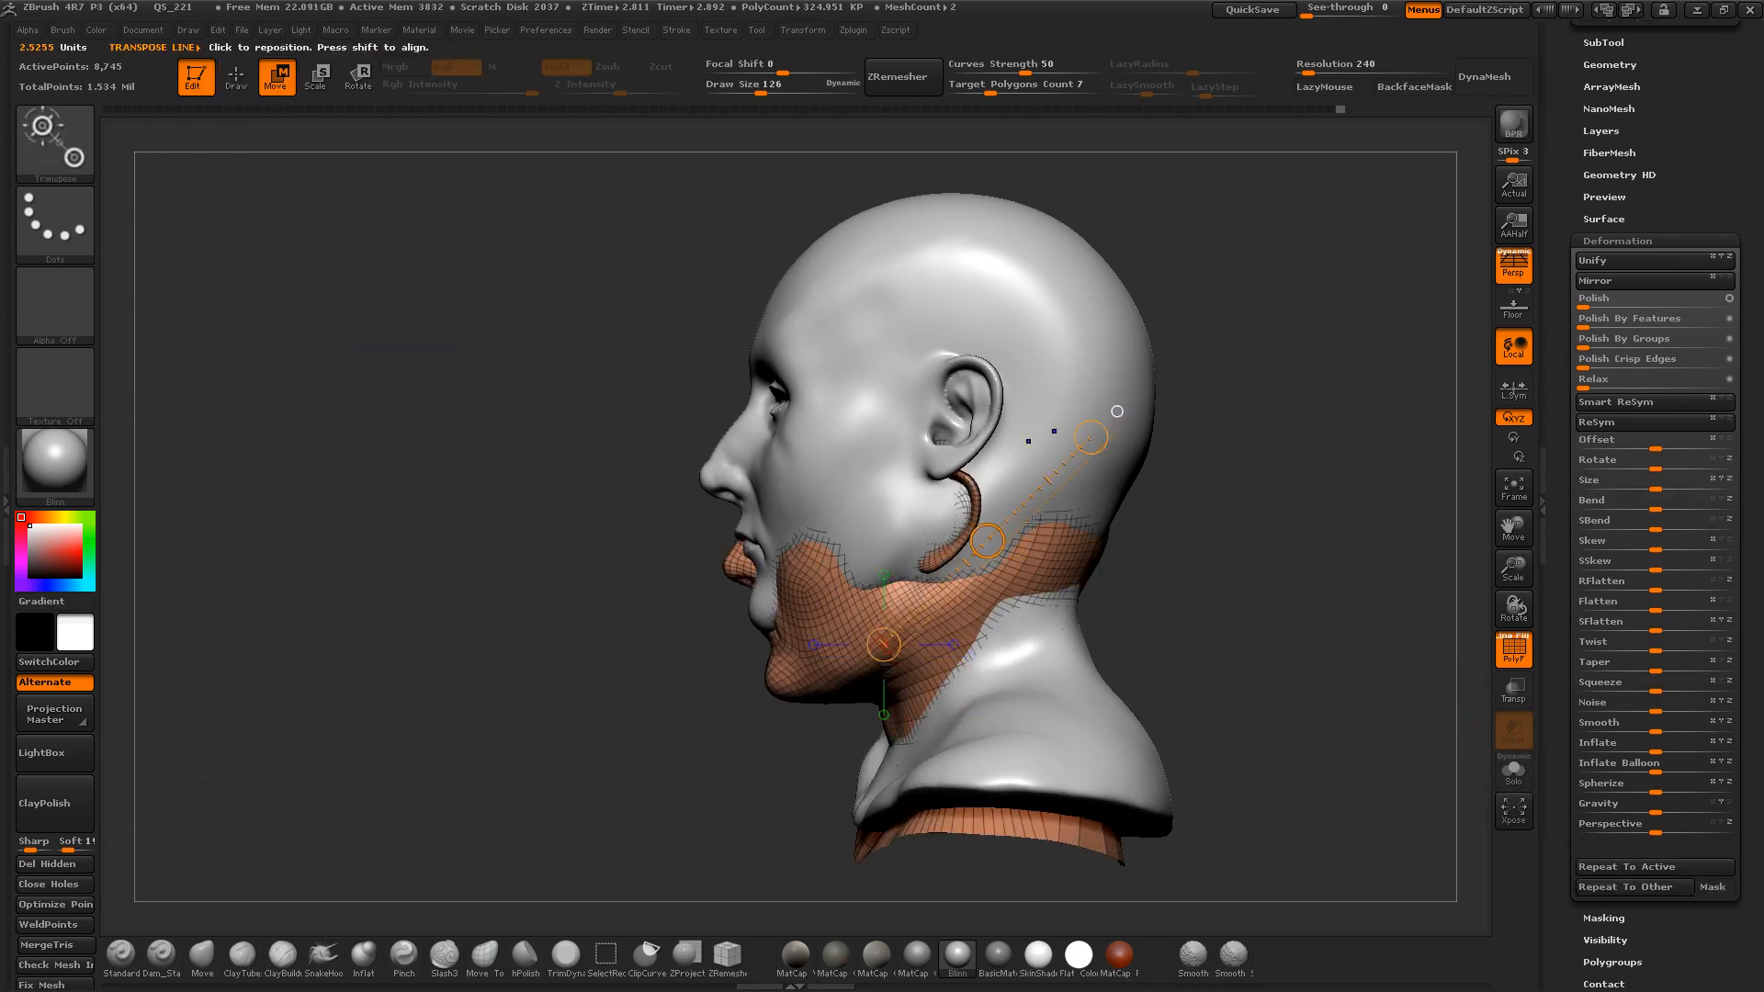
{"action": "left_click_drag", "start_coordinate": [987, 540], "coordinate": [1013, 462]}
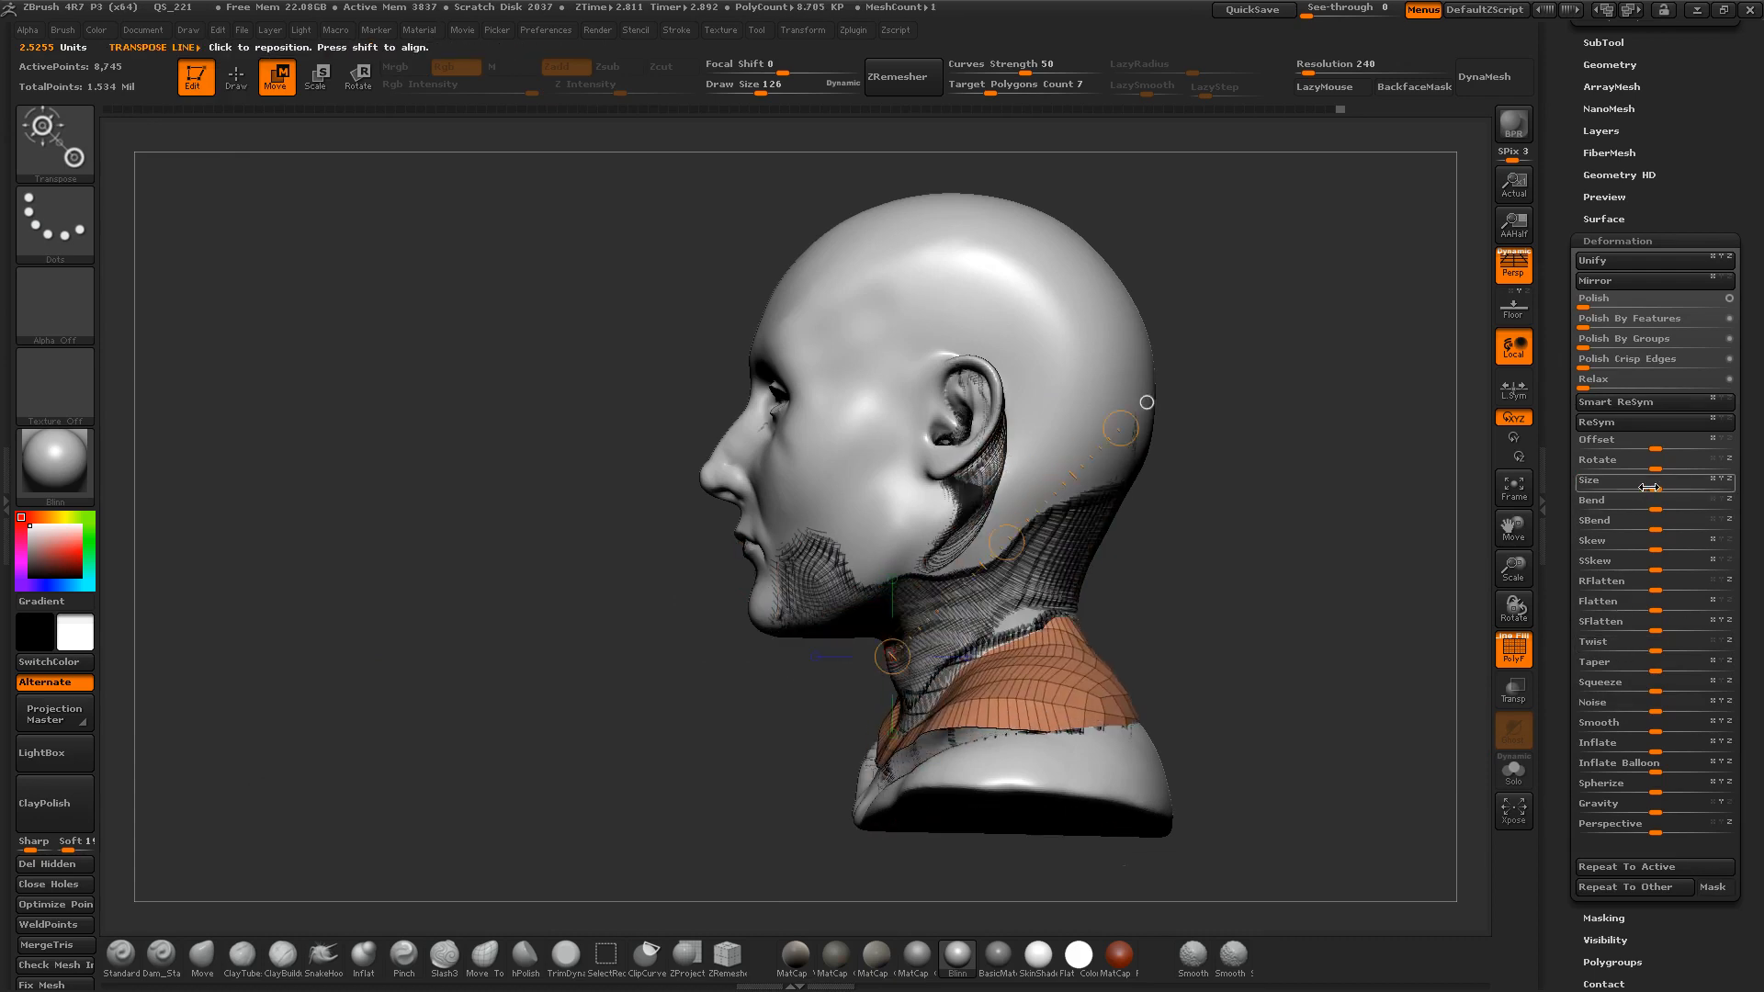
Step: Enlarge the Remesh head a little more and, with transparency on, nudge it into alignment with the original in profile
{"action": "left_click_drag", "start_coordinate": [1652, 486], "coordinate": [1671, 487]}
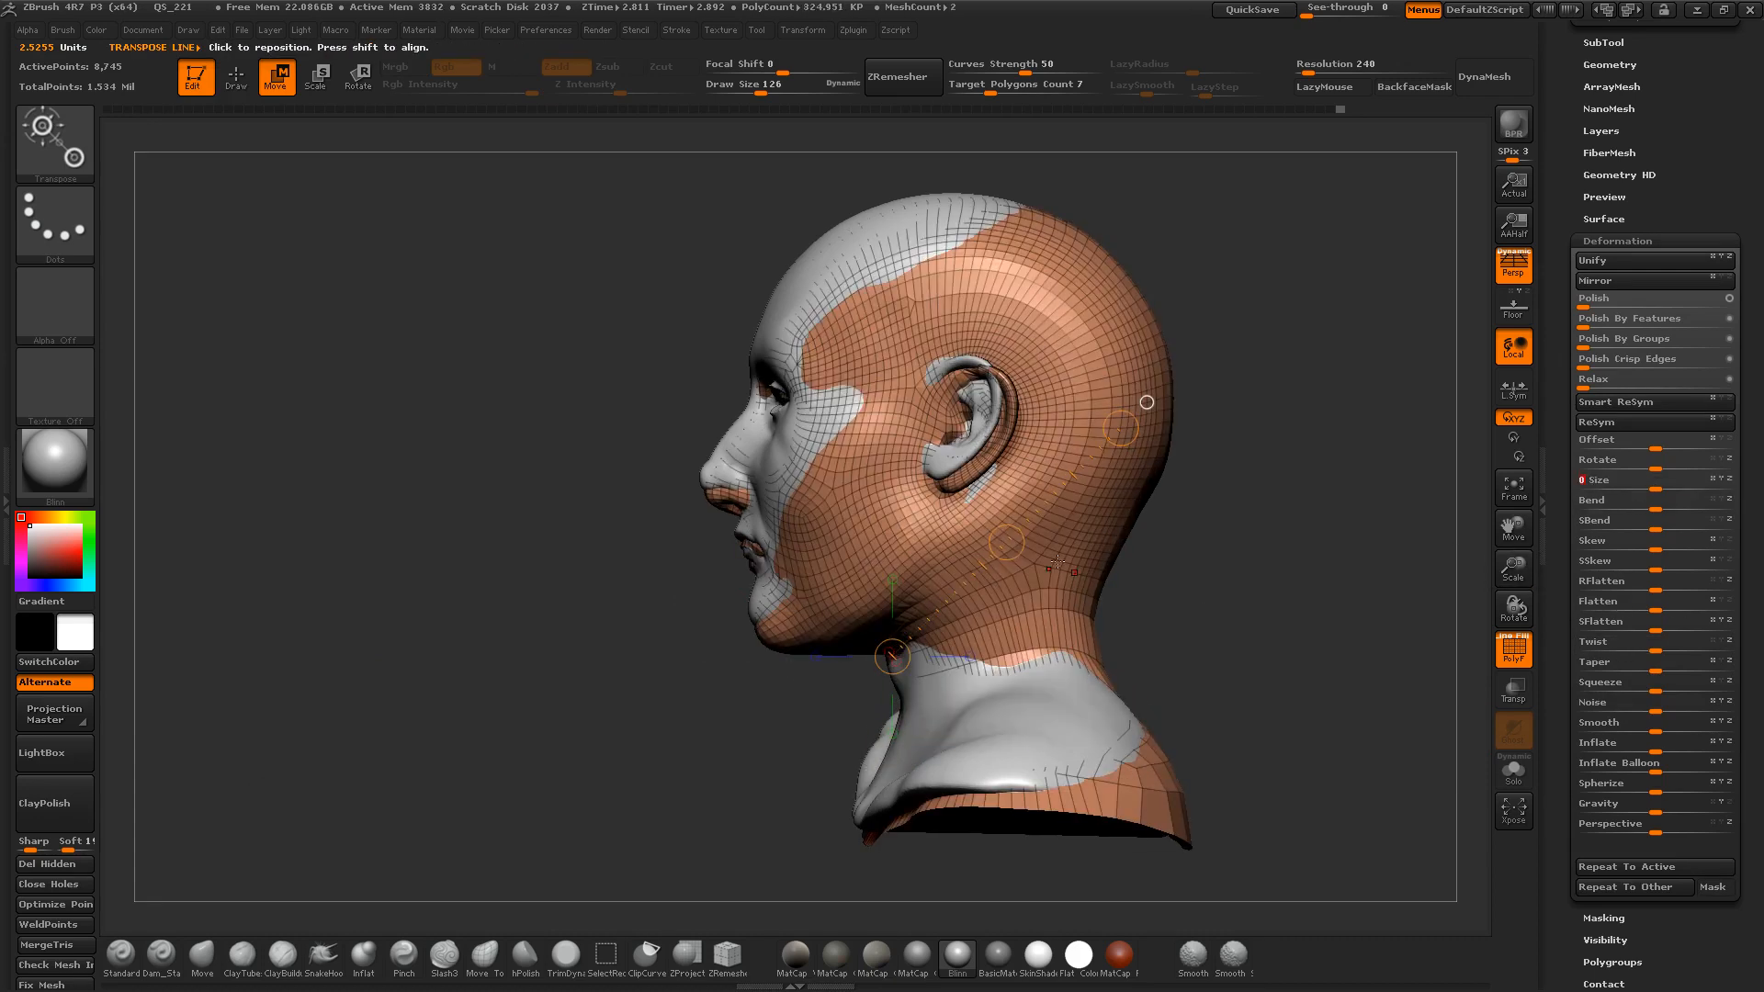
{"action": "left_click_drag", "start_coordinate": [1006, 541], "coordinate": [993, 531]}
{"action": "left_click", "coordinate": [1517, 702]}
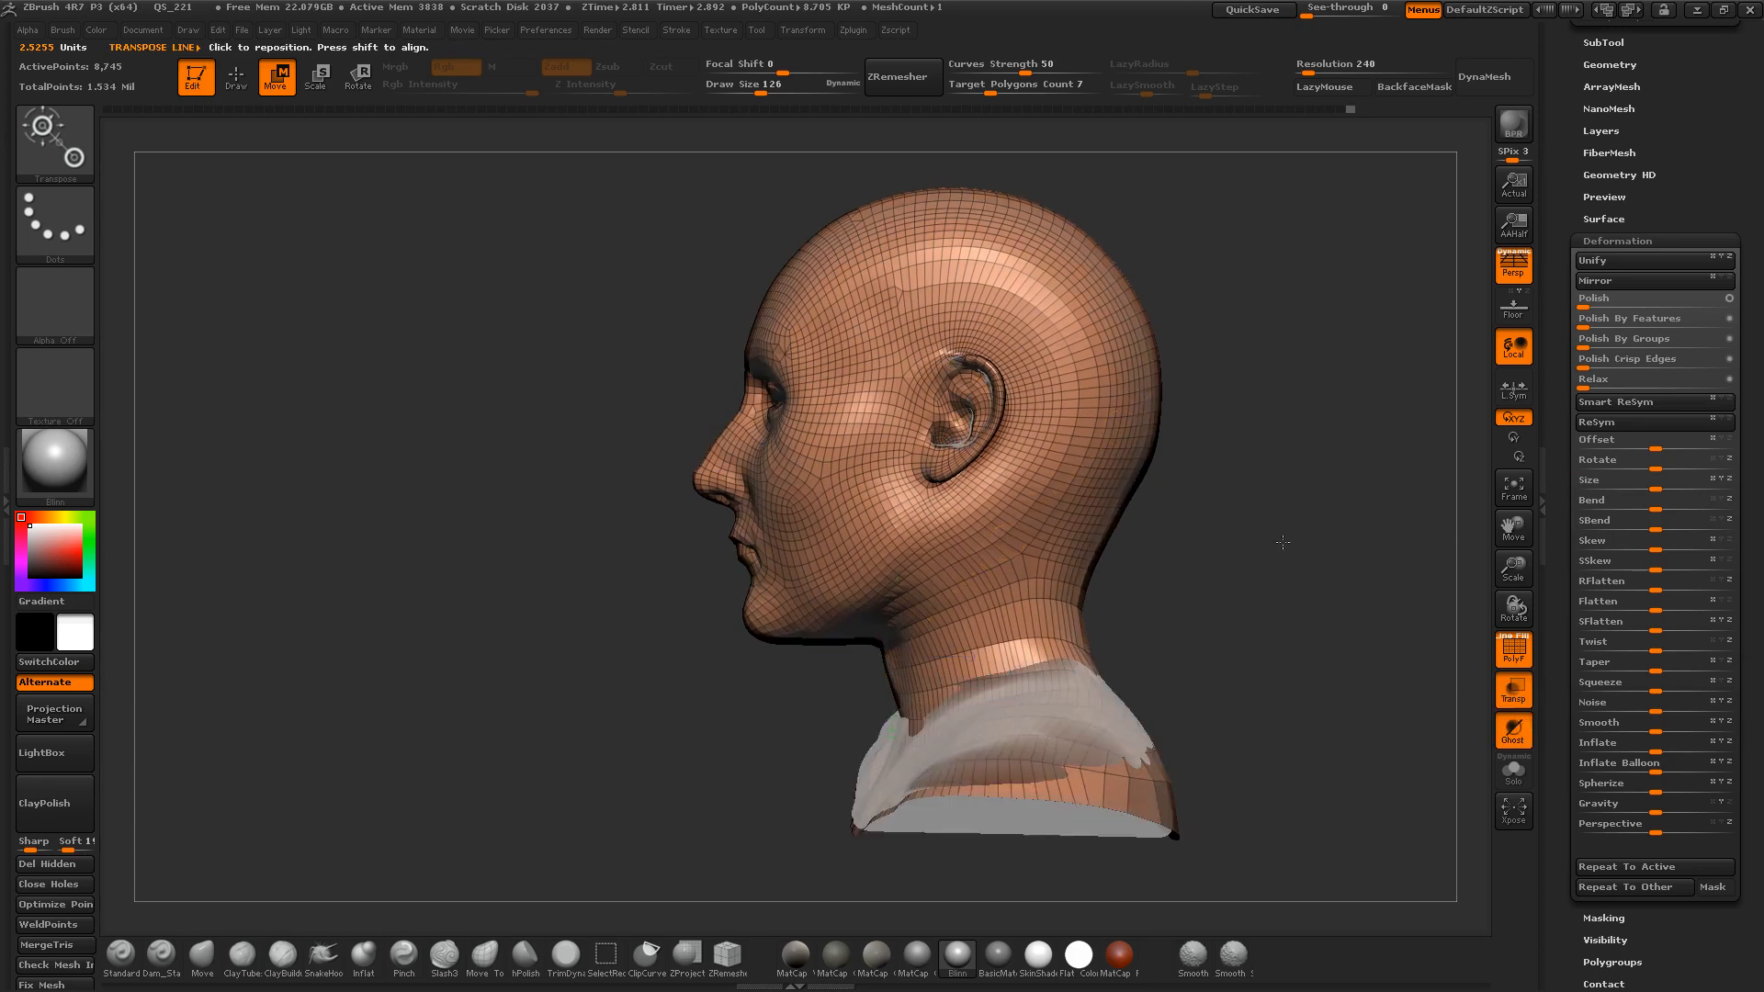
{"action": "right_click_drag", "start_coordinate": [1280, 539], "coordinate": [1252, 618], "text": "ctrl"}
{"action": "right_click_drag", "start_coordinate": [1031, 535], "coordinate": [1033, 546], "text": "alt"}
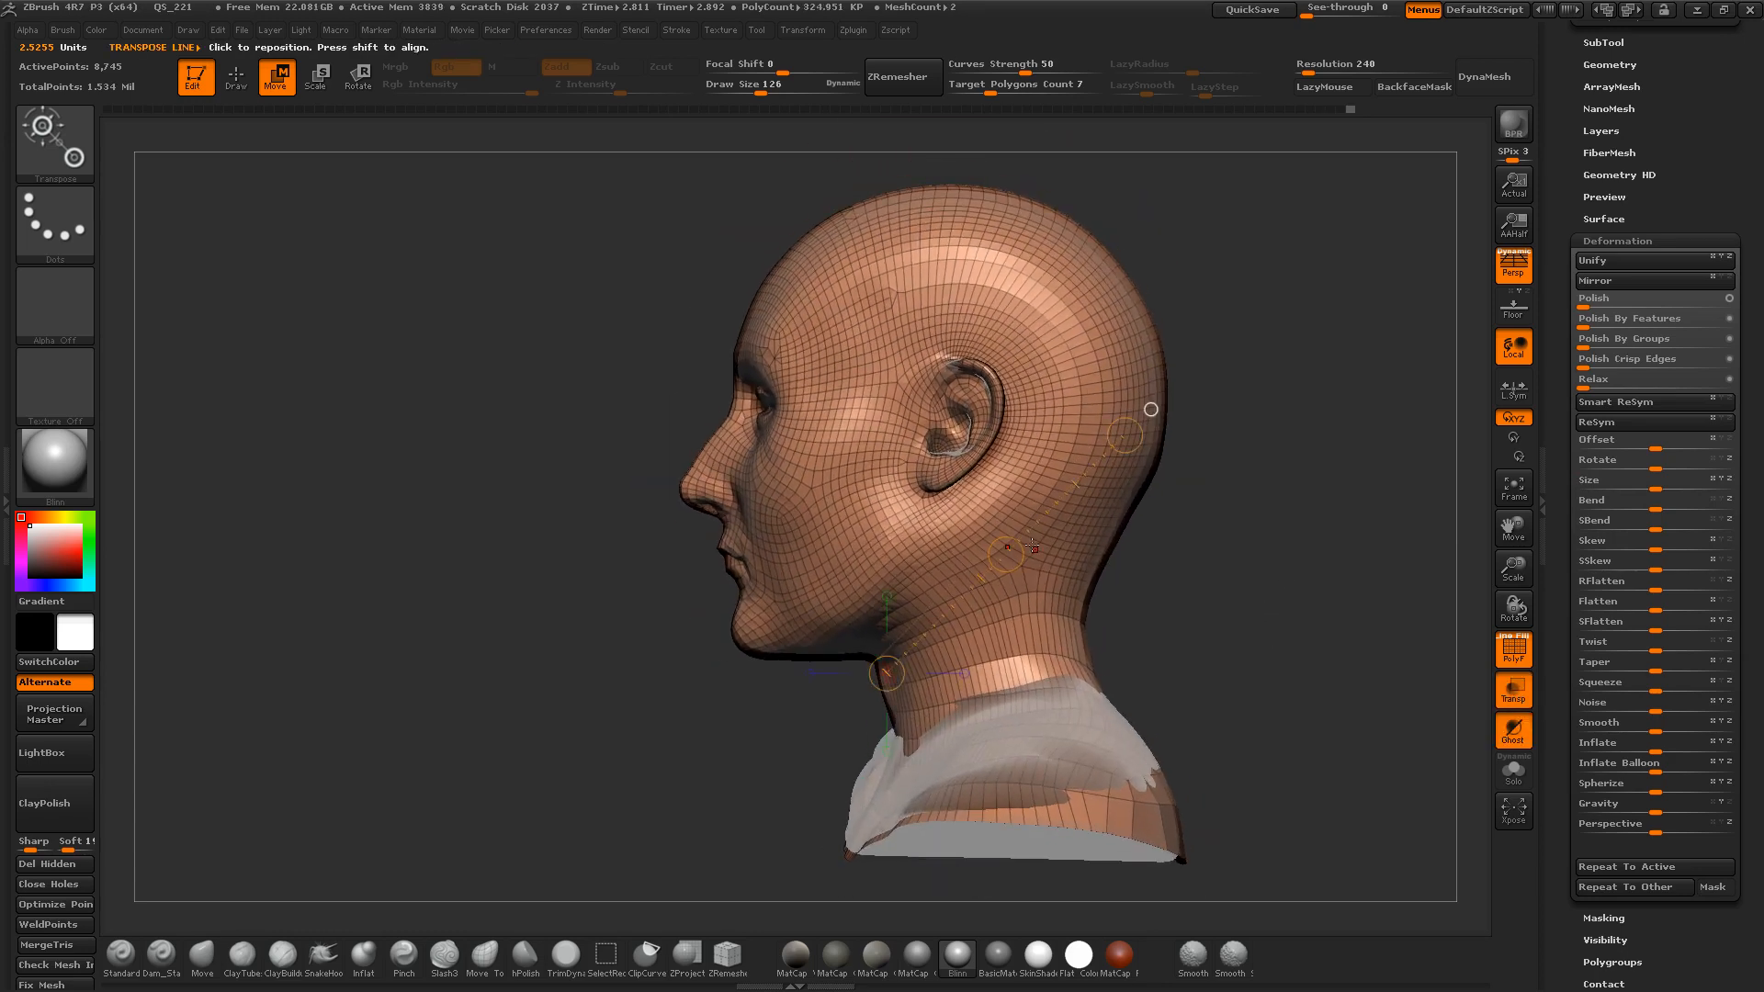
{"action": "left_click_drag", "start_coordinate": [1006, 554], "coordinate": [1009, 549]}
Step: Fine-tune the Remesh head's size and position against the original from the front, and turn transparency off
{"action": "left_click_drag", "start_coordinate": [1168, 628], "coordinate": [1274, 646]}
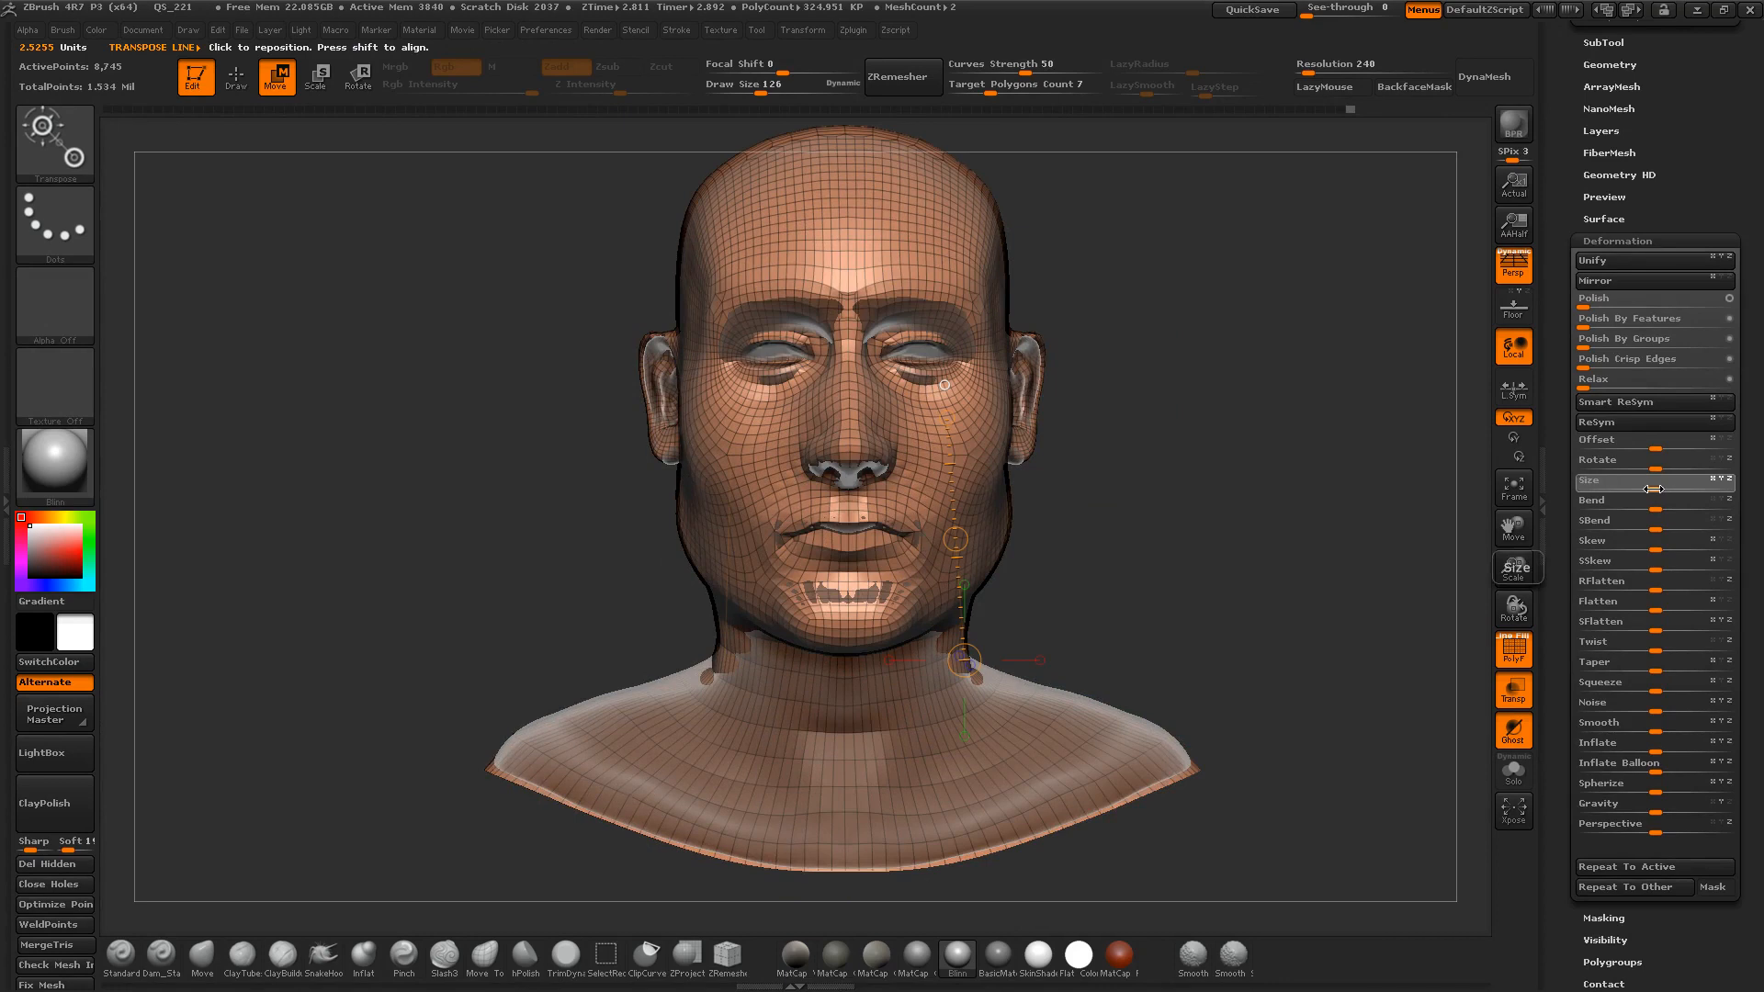
{"action": "left_click_drag", "start_coordinate": [1655, 488], "coordinate": [1651, 489]}
{"action": "left_click_drag", "start_coordinate": [1286, 478], "coordinate": [1160, 455]}
{"action": "mouse_move", "coordinate": [862, 476]}
{"action": "left_mouse_down", "text": "shift"}
{"action": "mouse_move", "coordinate": [1010, 476]}
{"action": "mouse_move", "coordinate": [932, 480]}
{"action": "left_mouse_up", "text": "shift"}
{"action": "left_click_drag", "start_coordinate": [1185, 550], "coordinate": [1293, 709]}
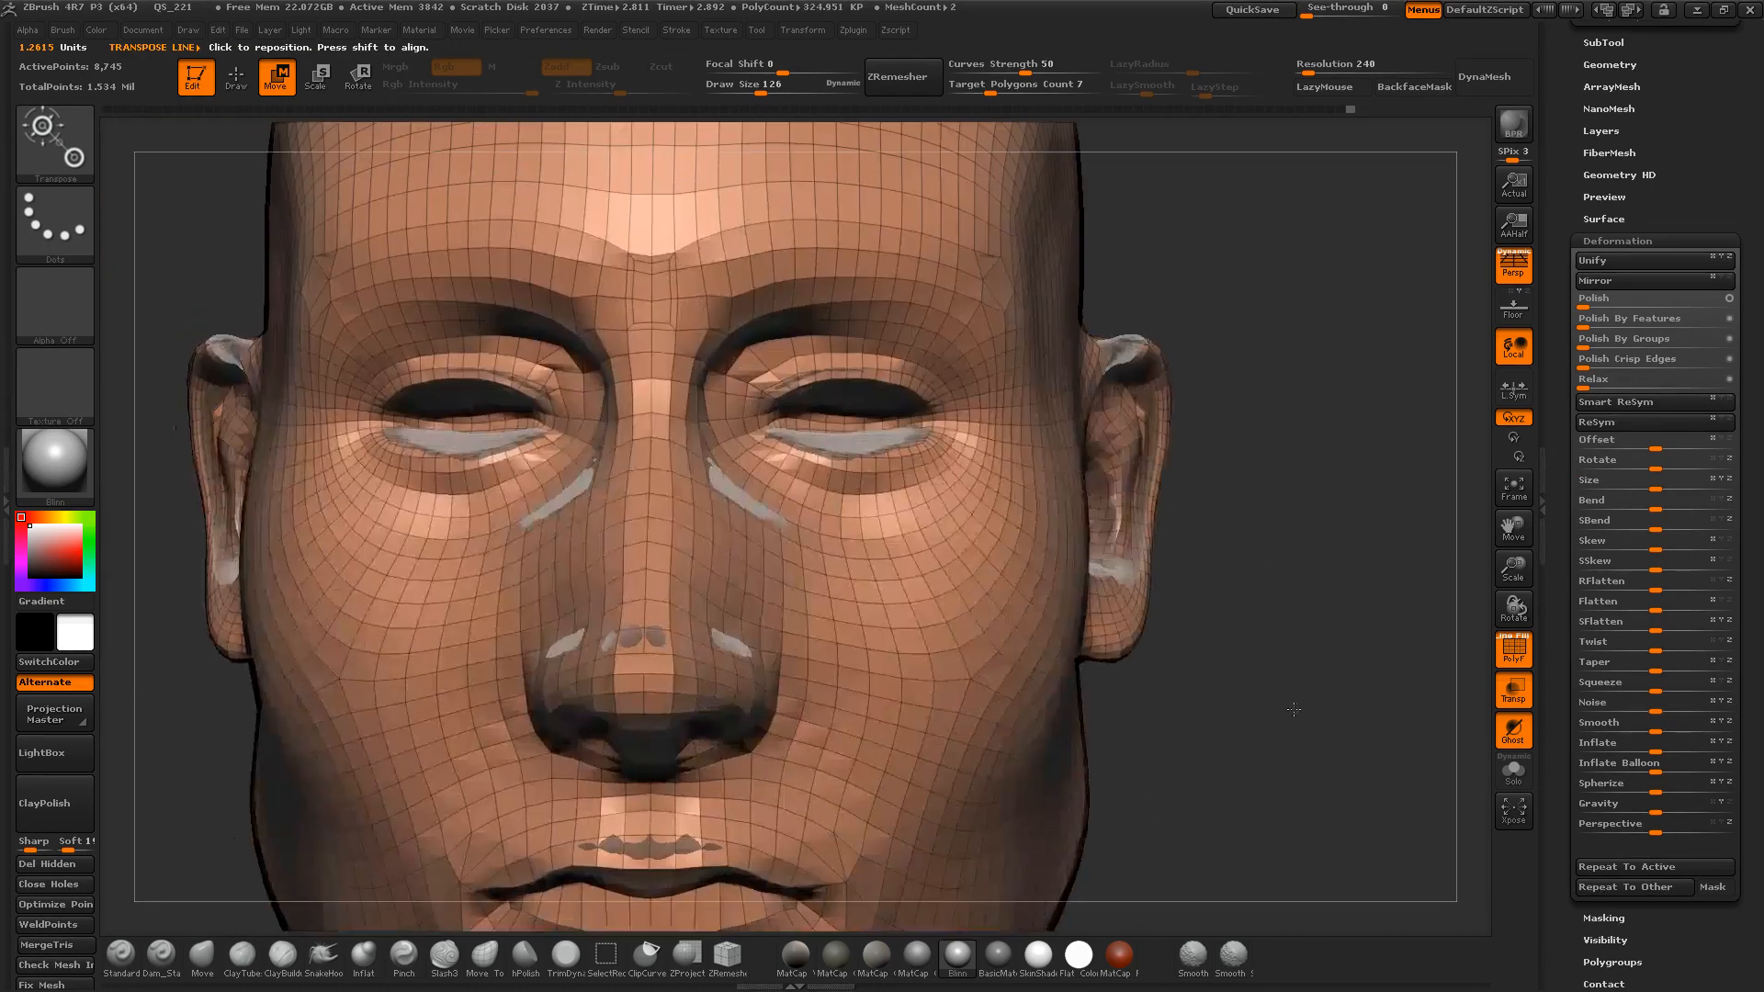
{"action": "left_click", "coordinate": [1513, 687]}
{"action": "left_click_drag", "start_coordinate": [1479, 685], "coordinate": [1456, 663]}
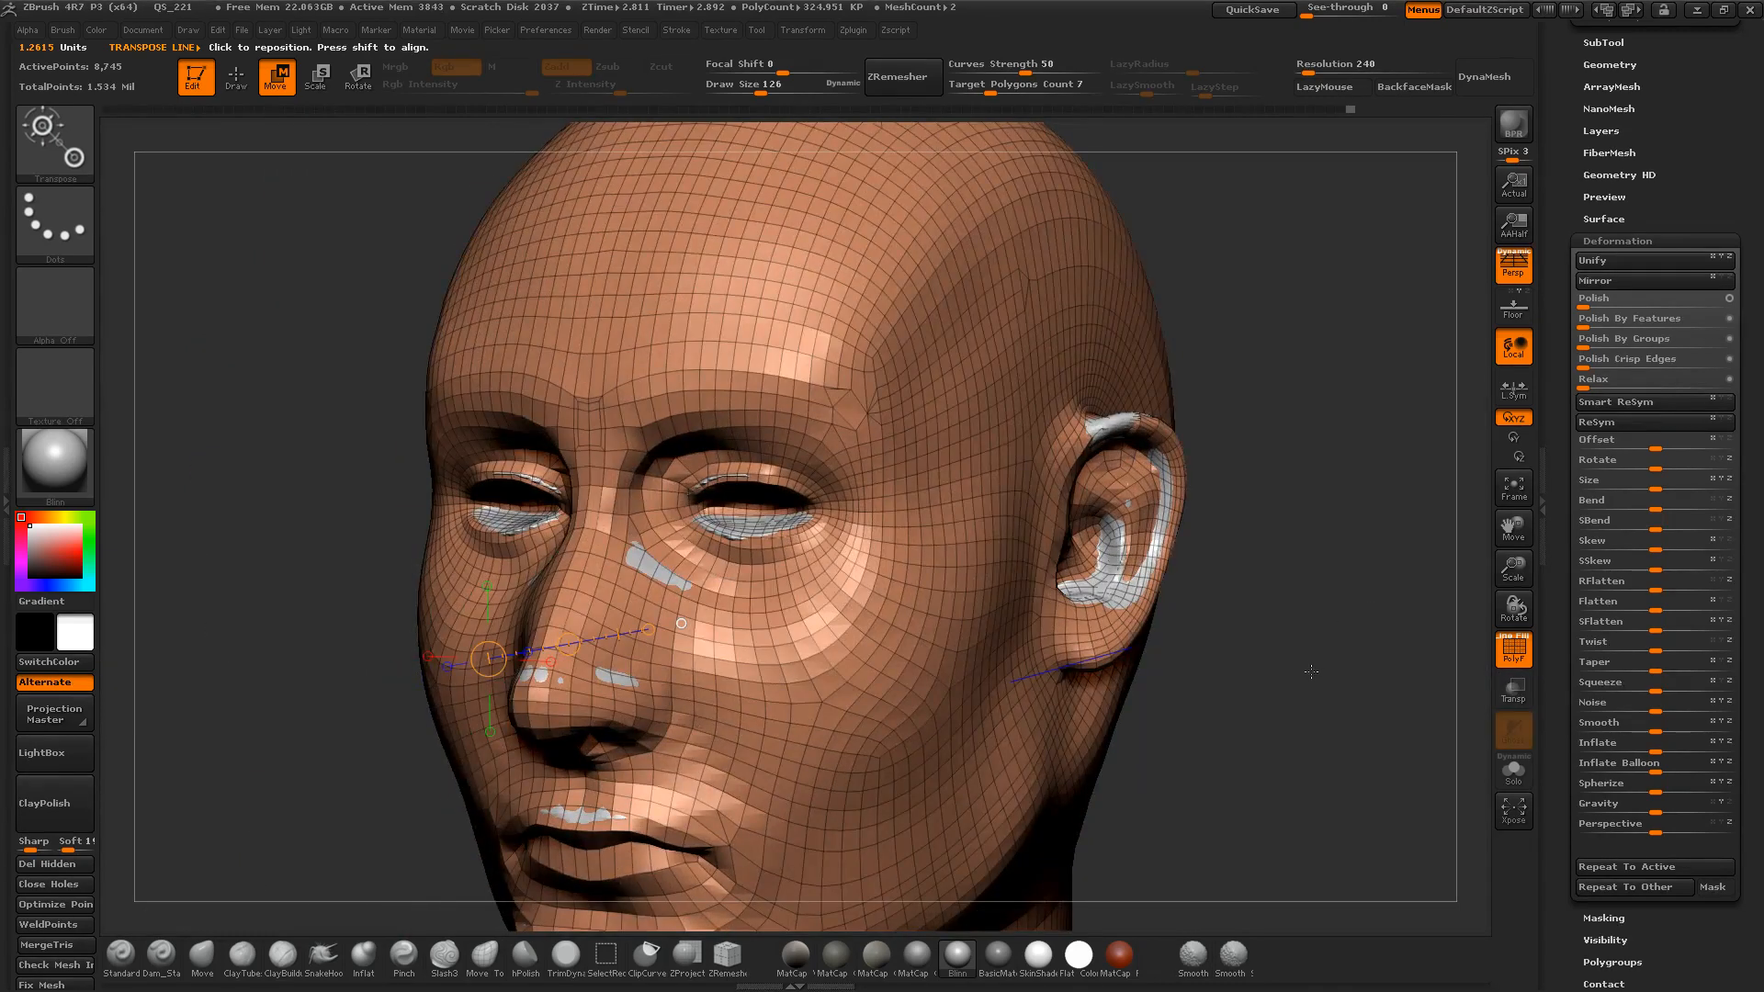
Step: Project the Face_Demo_08 sculpt onto the Remesh head with ProjectAll, without projecting polypaint
{"action": "left_click_drag", "start_coordinate": [1636, 163], "coordinate": [1604, 484]}
{"action": "left_click", "coordinate": [1606, 454]}
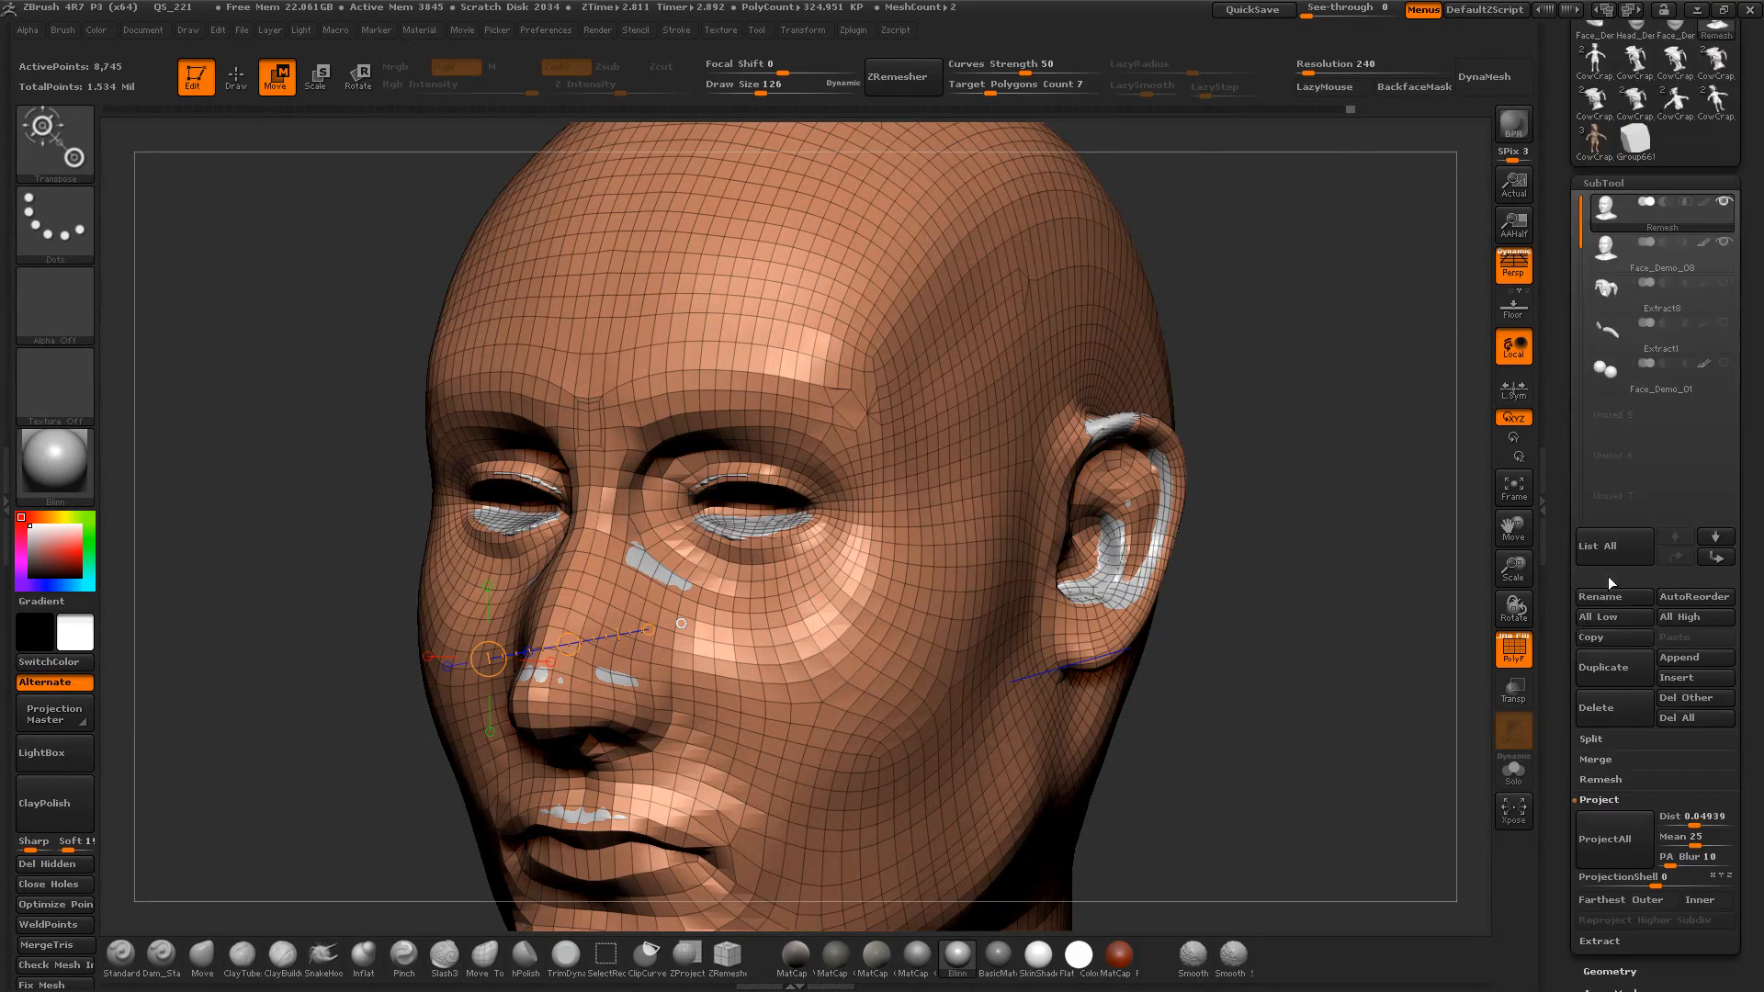
{"action": "left_click", "coordinate": [1619, 837]}
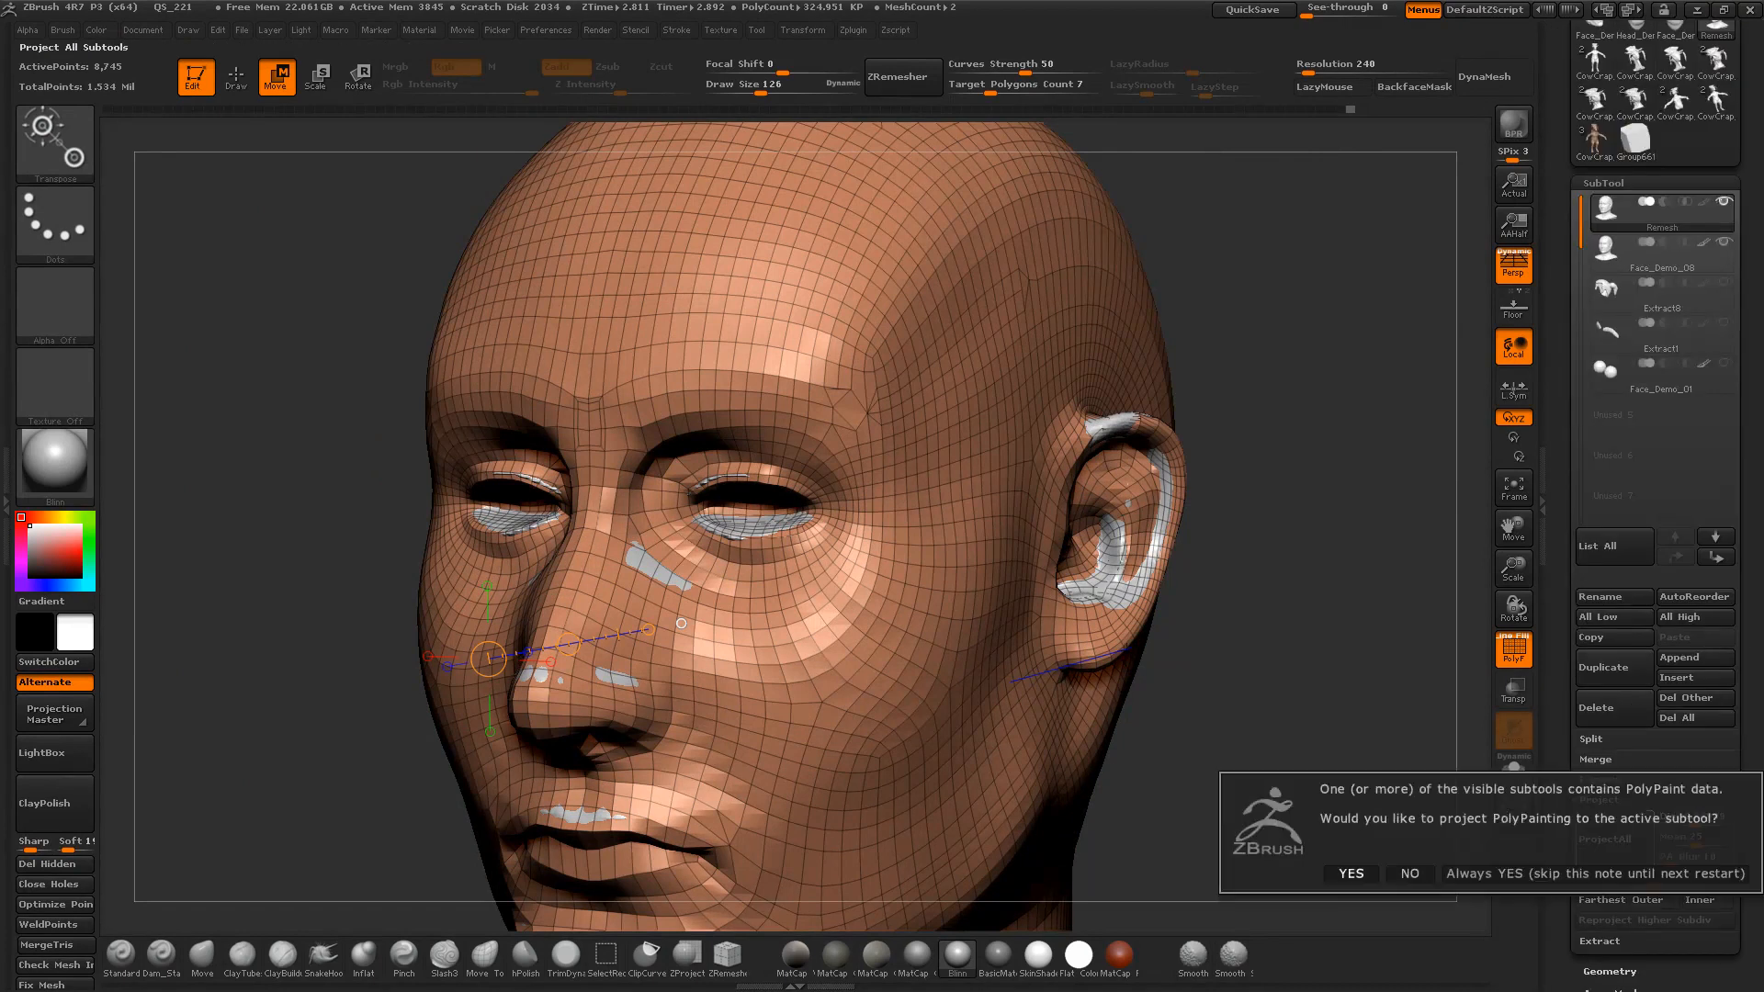
{"action": "left_click", "coordinate": [1415, 877]}
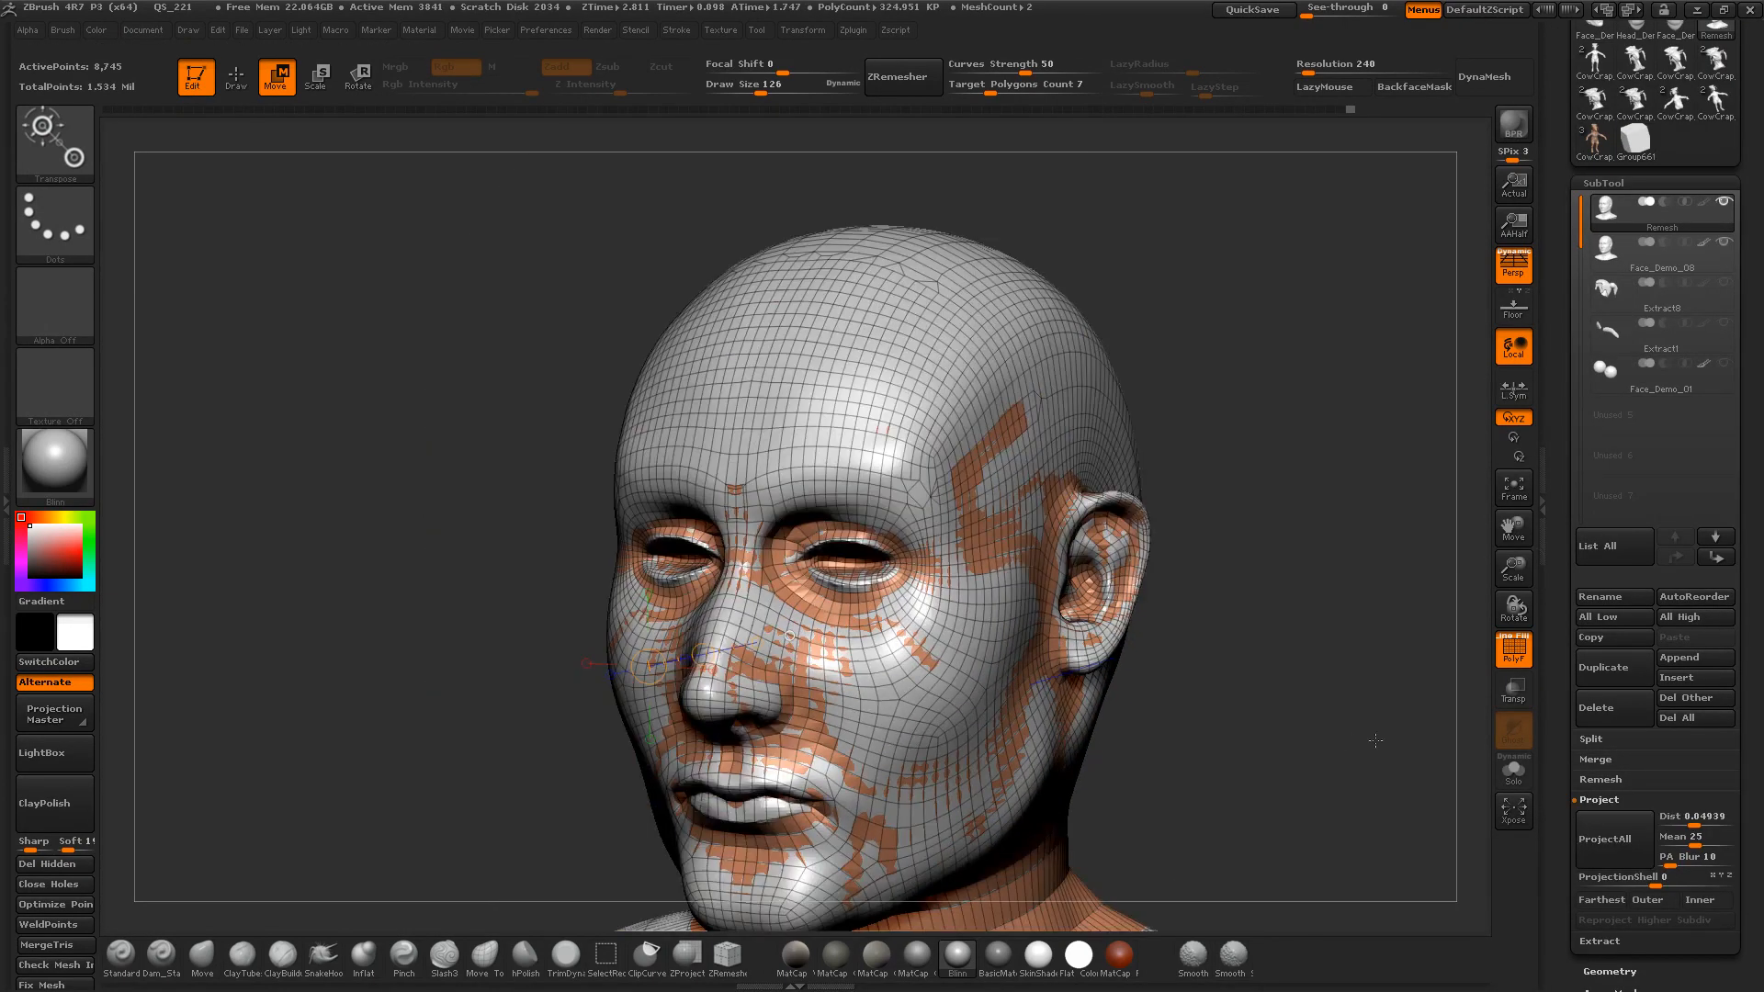
Step: Subdivide the isolated Remesh head and project the original sculpt's detail onto it again, without polypaint
{"action": "left_click", "coordinate": [1512, 772]}
{"action": "mouse_move", "coordinate": [1375, 741]}
{"action": "left_mouse_down", "text": "shift"}
{"action": "mouse_move", "coordinate": [1391, 660]}
{"action": "mouse_move", "coordinate": [1392, 719]}
{"action": "left_mouse_up", "text": "shift"}
{"action": "left_click_drag", "start_coordinate": [930, 578], "coordinate": [1218, 673]}
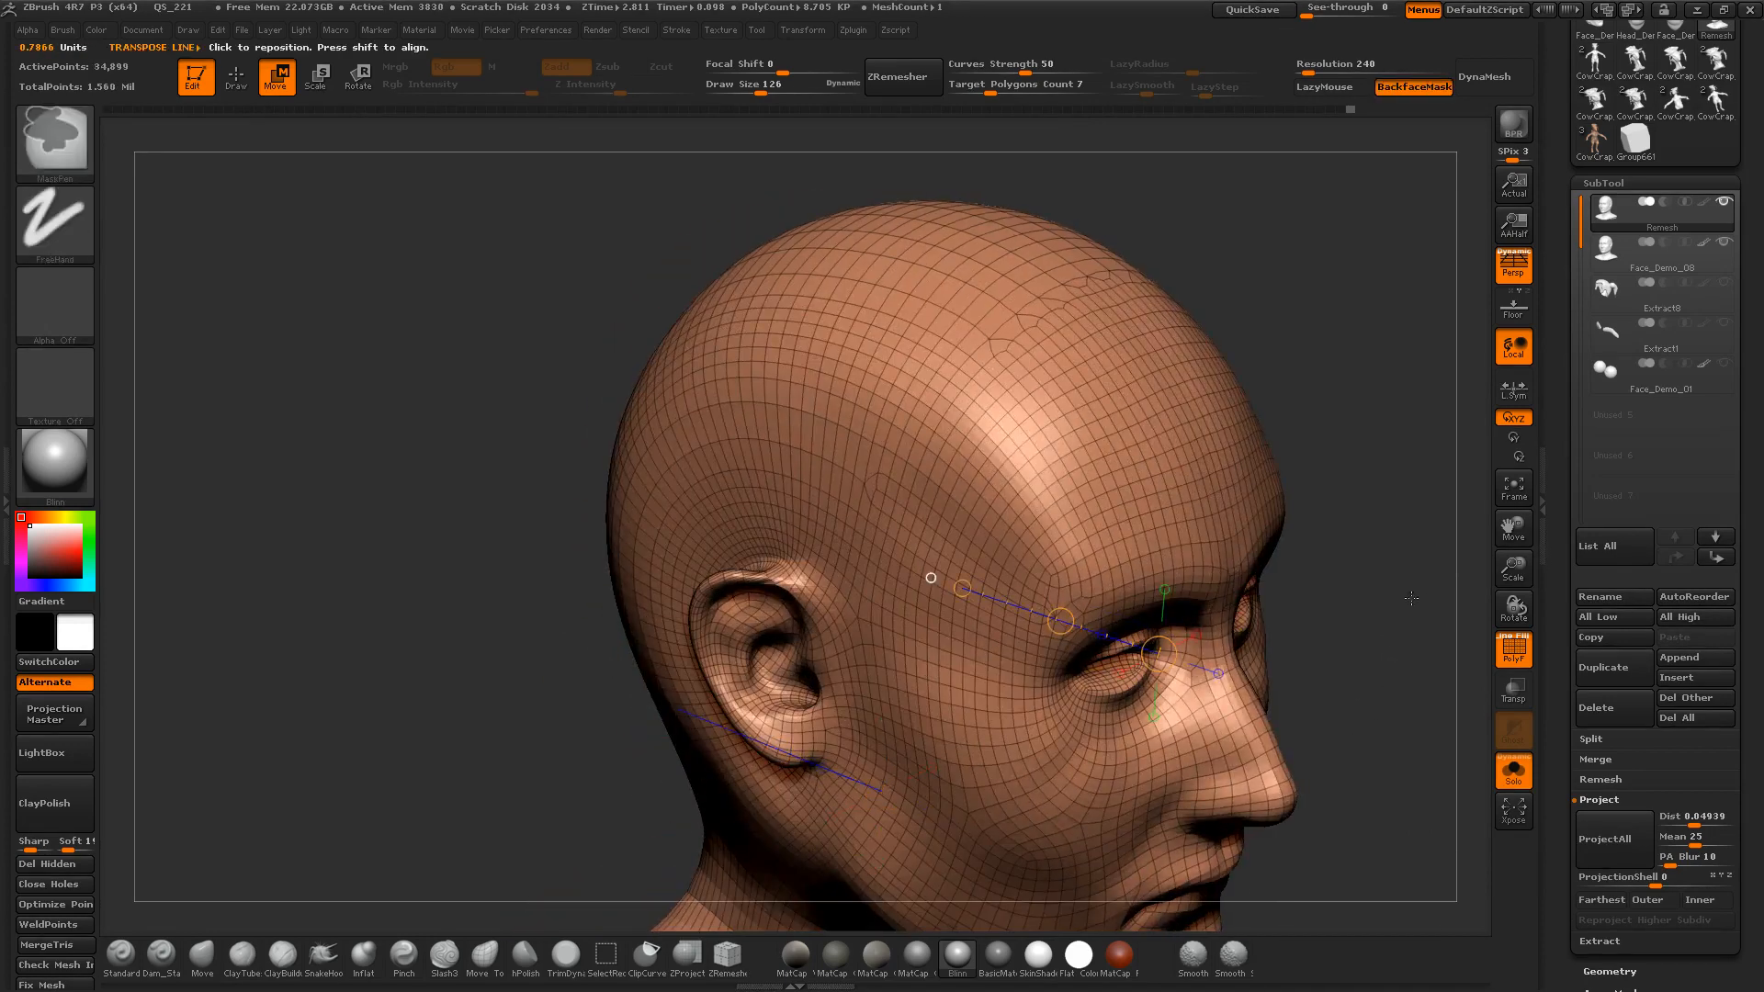
{"action": "key", "text": "ctrl+d"}
{"action": "left_click", "coordinate": [1617, 848]}
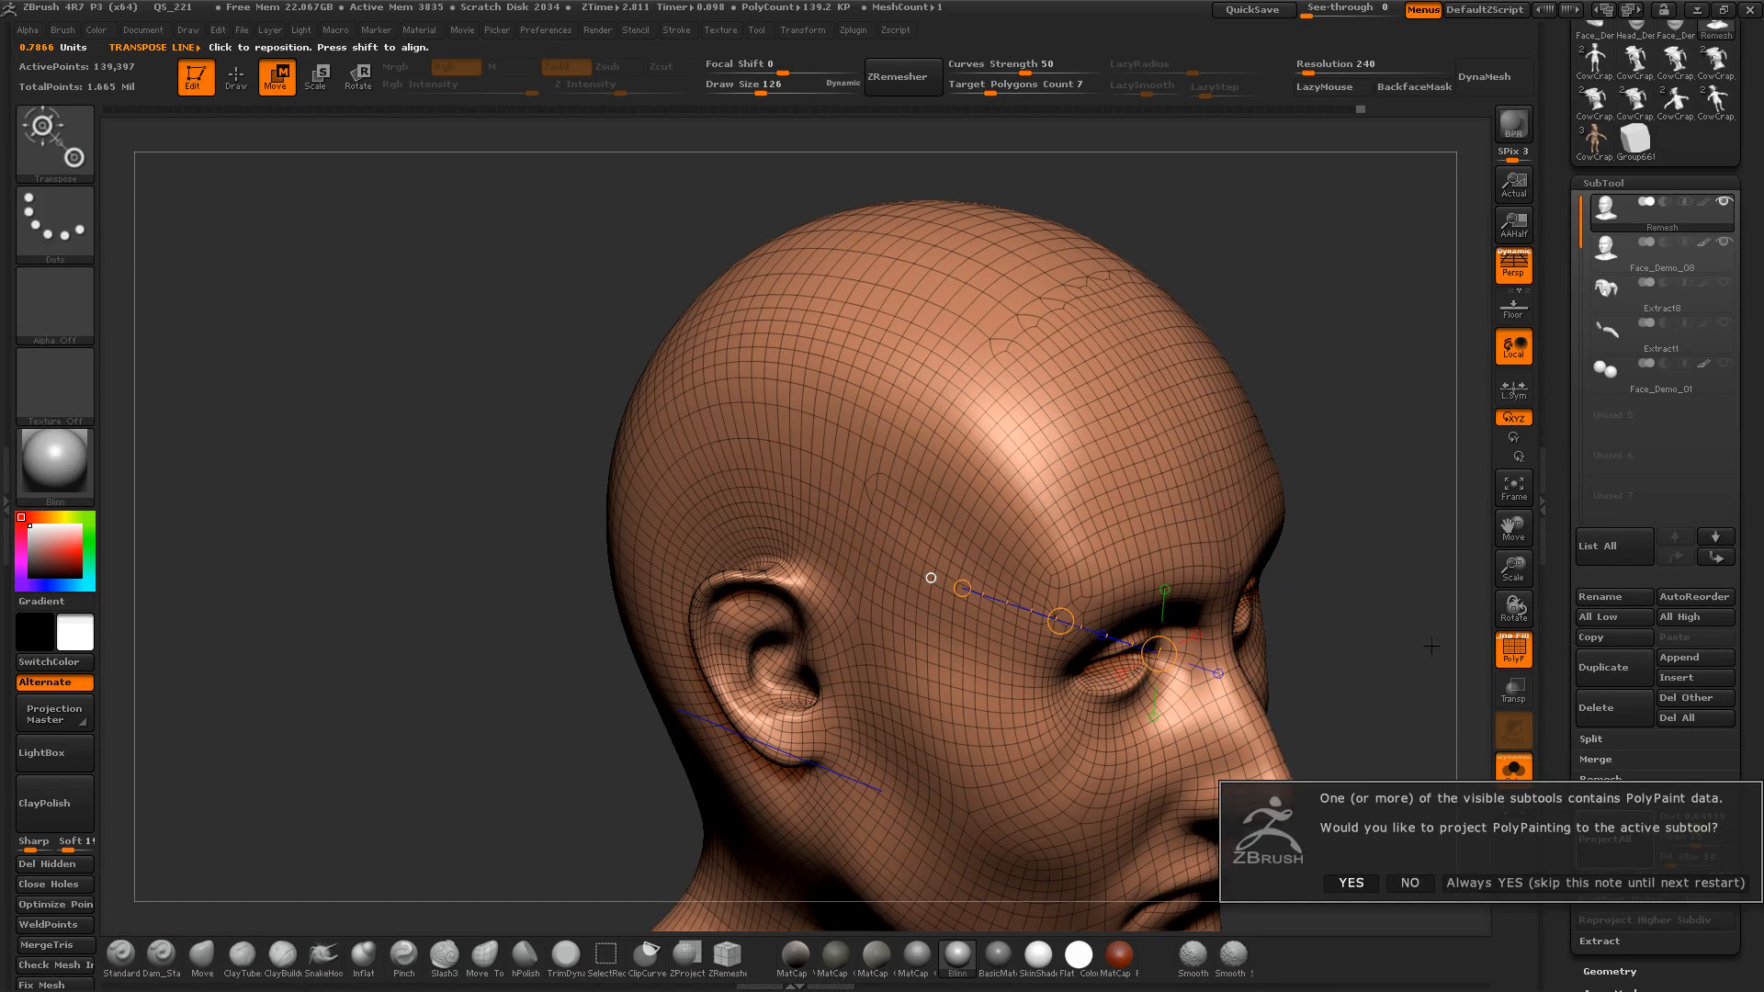
{"action": "left_click", "coordinate": [1407, 884]}
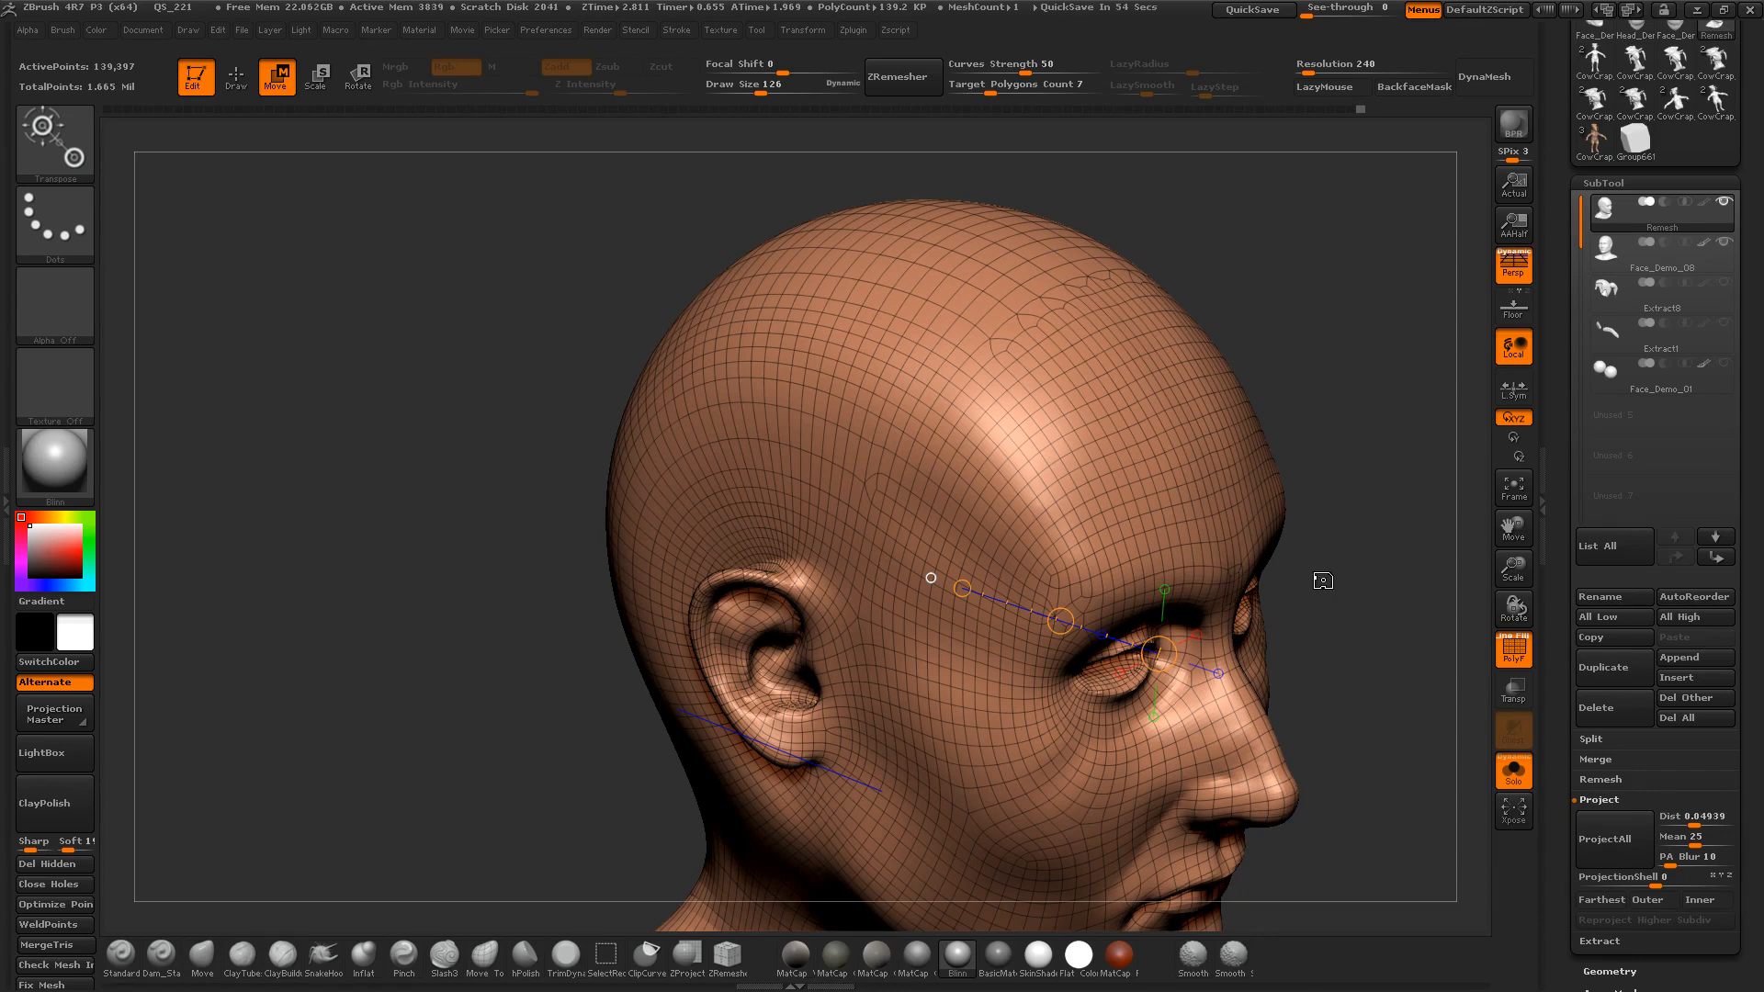
Step: Hide the wireframe, subdivide the Remesh head once more, and project the original sculpt's detail onto it without polypaint
{"action": "left_click_drag", "start_coordinate": [1347, 592], "coordinate": [1276, 578]}
{"action": "key", "text": "shift+f"}
{"action": "left_click_drag", "start_coordinate": [1276, 578], "coordinate": [1319, 579]}
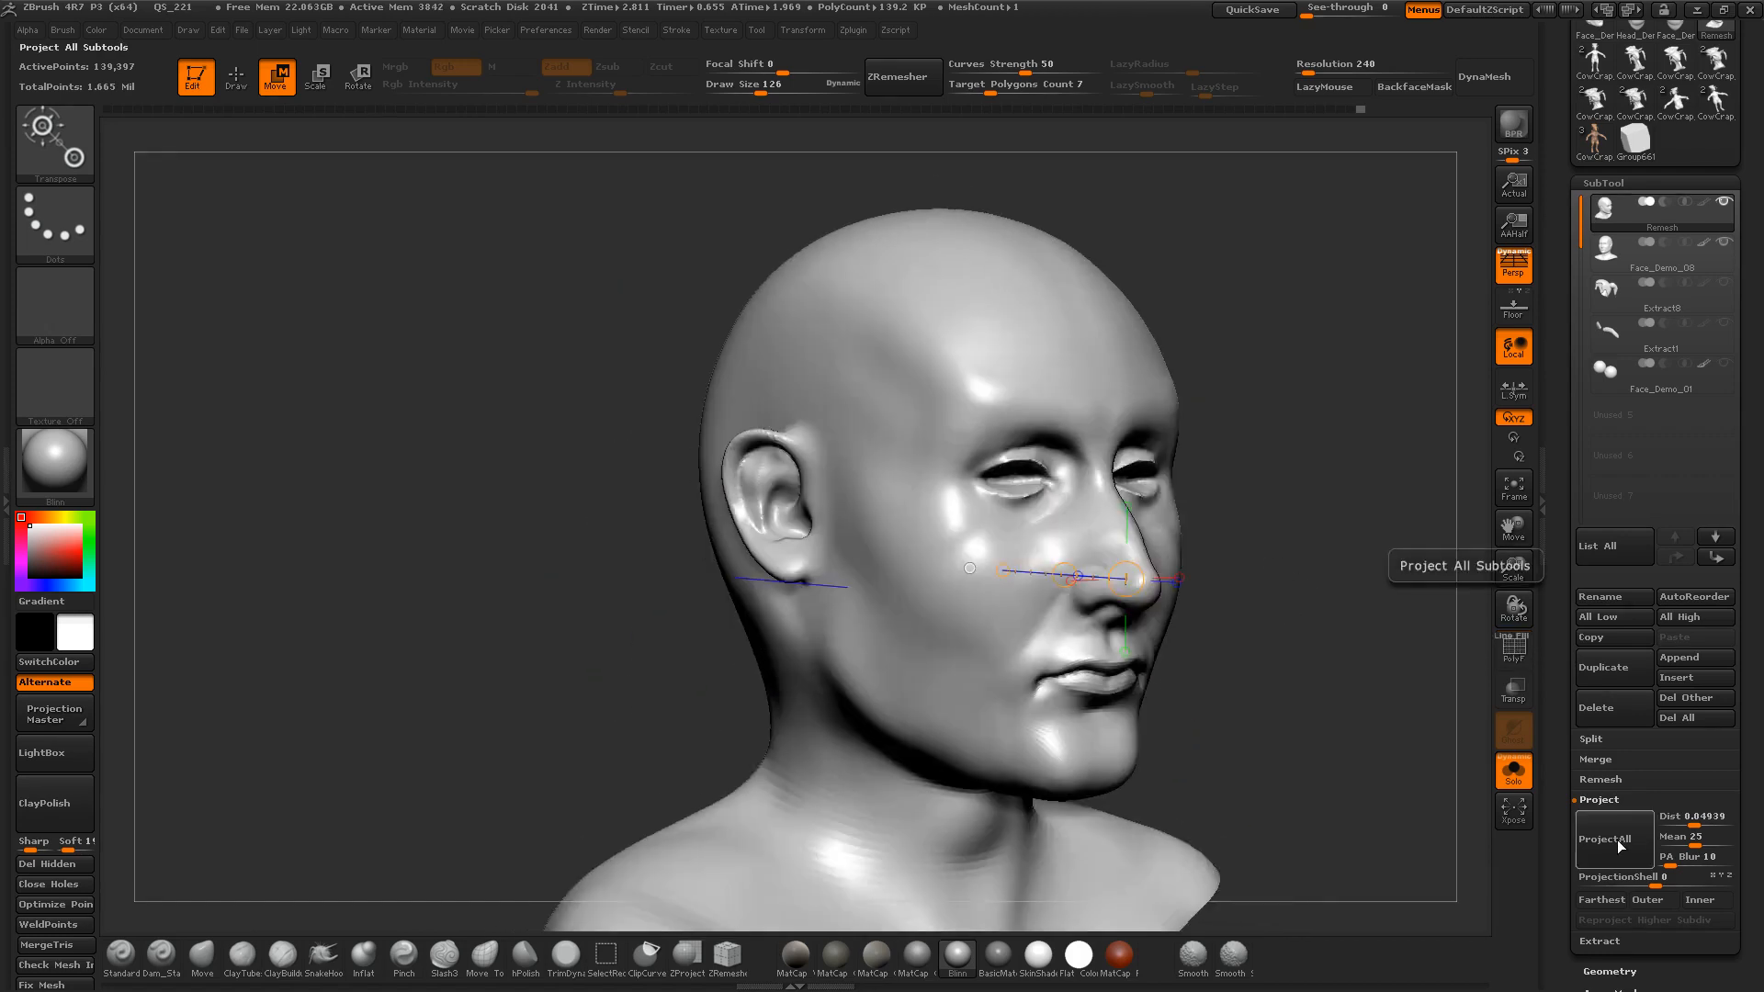
{"action": "key", "text": "ctrl+d"}
{"action": "left_click", "coordinate": [1619, 834]}
{"action": "left_click", "coordinate": [1411, 871]}
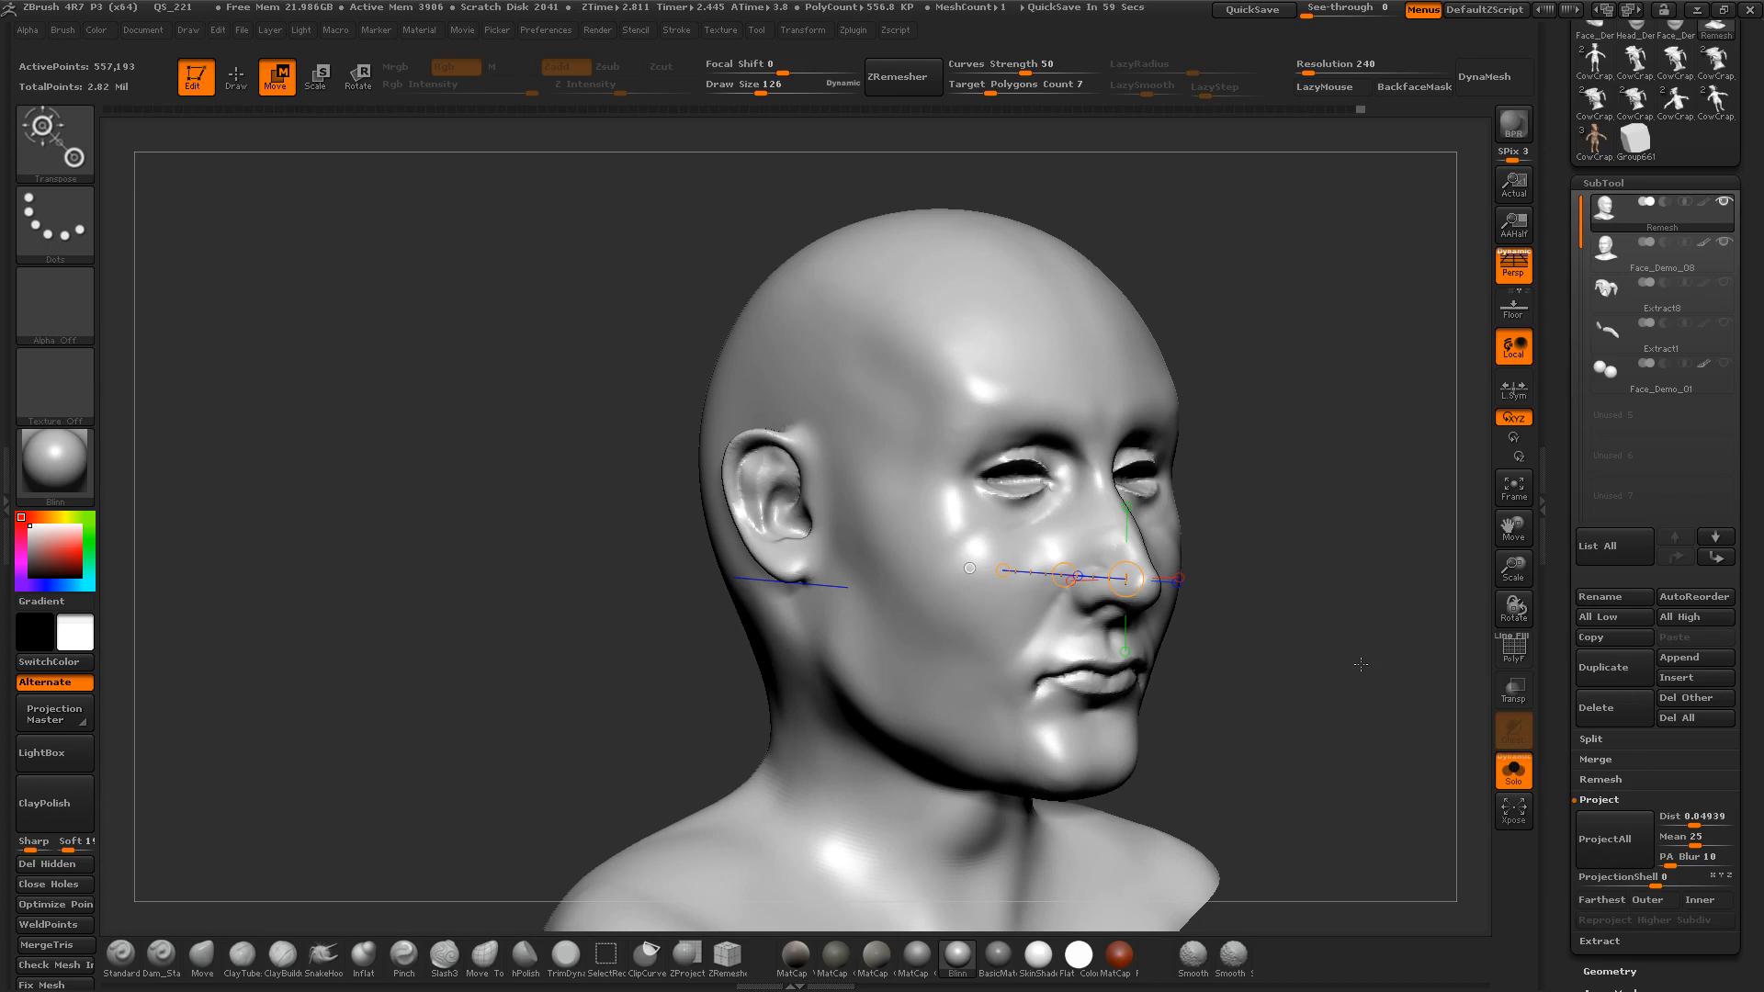
{"action": "left_click_drag", "start_coordinate": [1326, 637], "coordinate": [1303, 637], "text": "shift"}
{"action": "key", "text": "shift+f"}
{"action": "key", "text": "shift+f"}
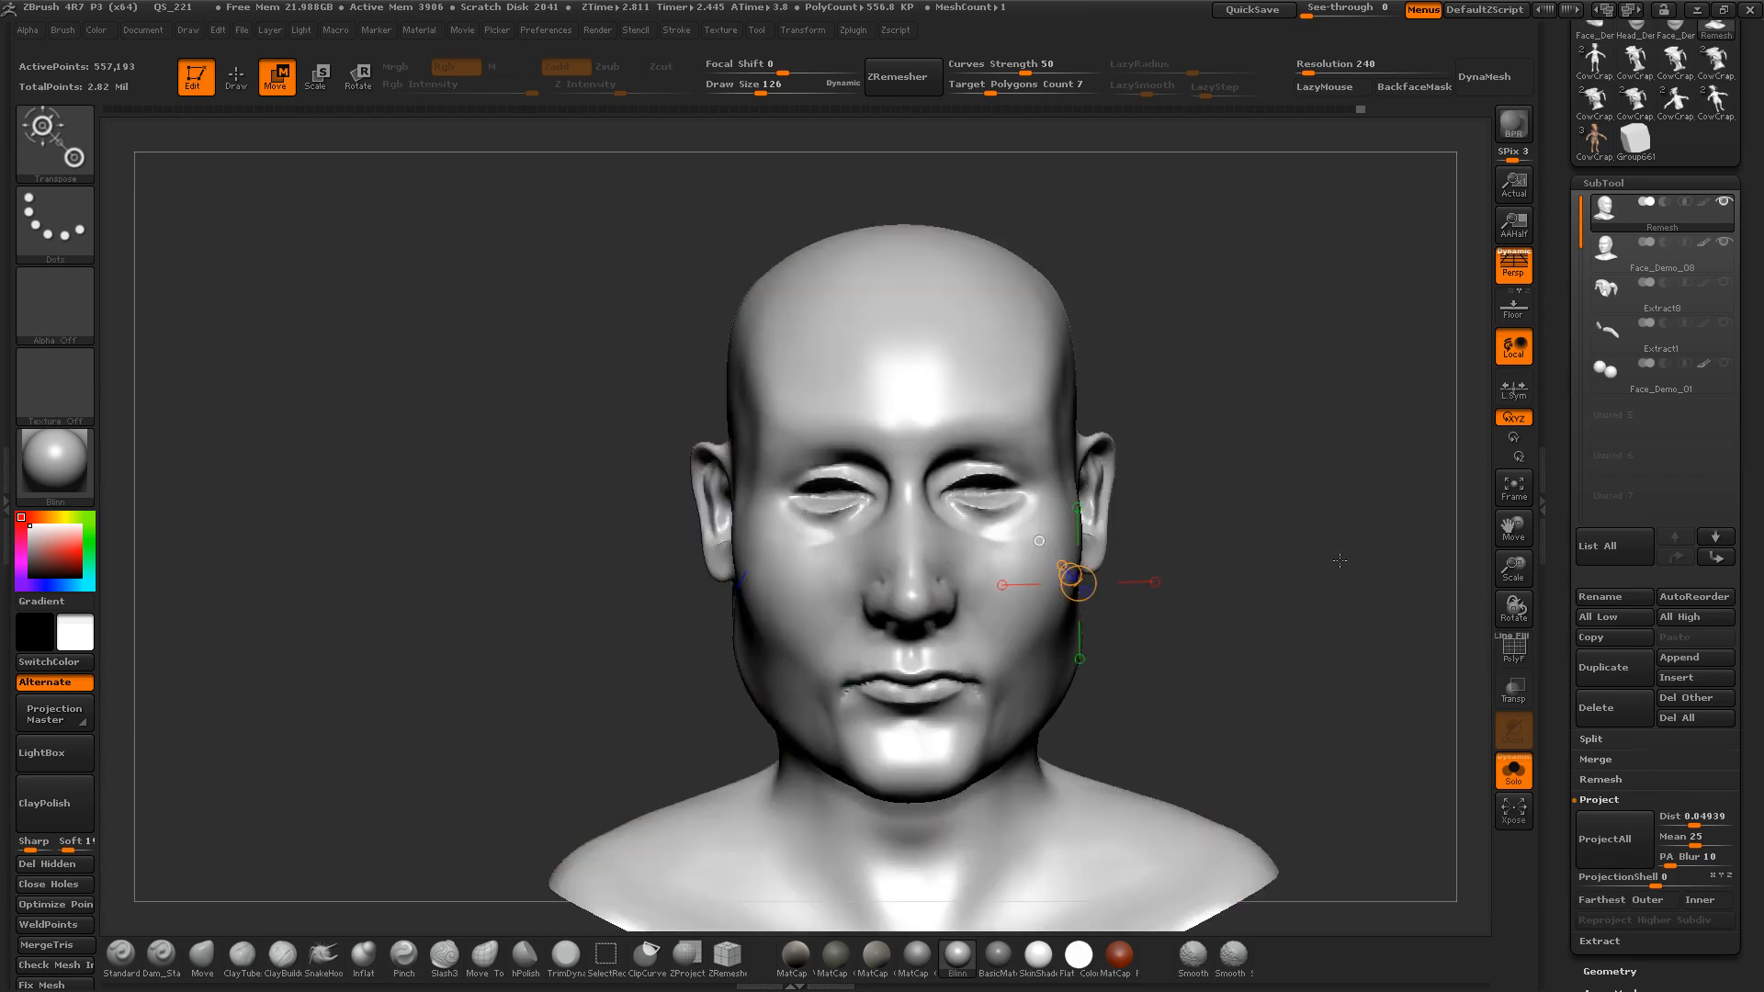
Step: Delete the original Face_Demo_08 subtool and select the Remesh head, framed without its wireframe
{"action": "left_click", "coordinate": [1634, 265]}
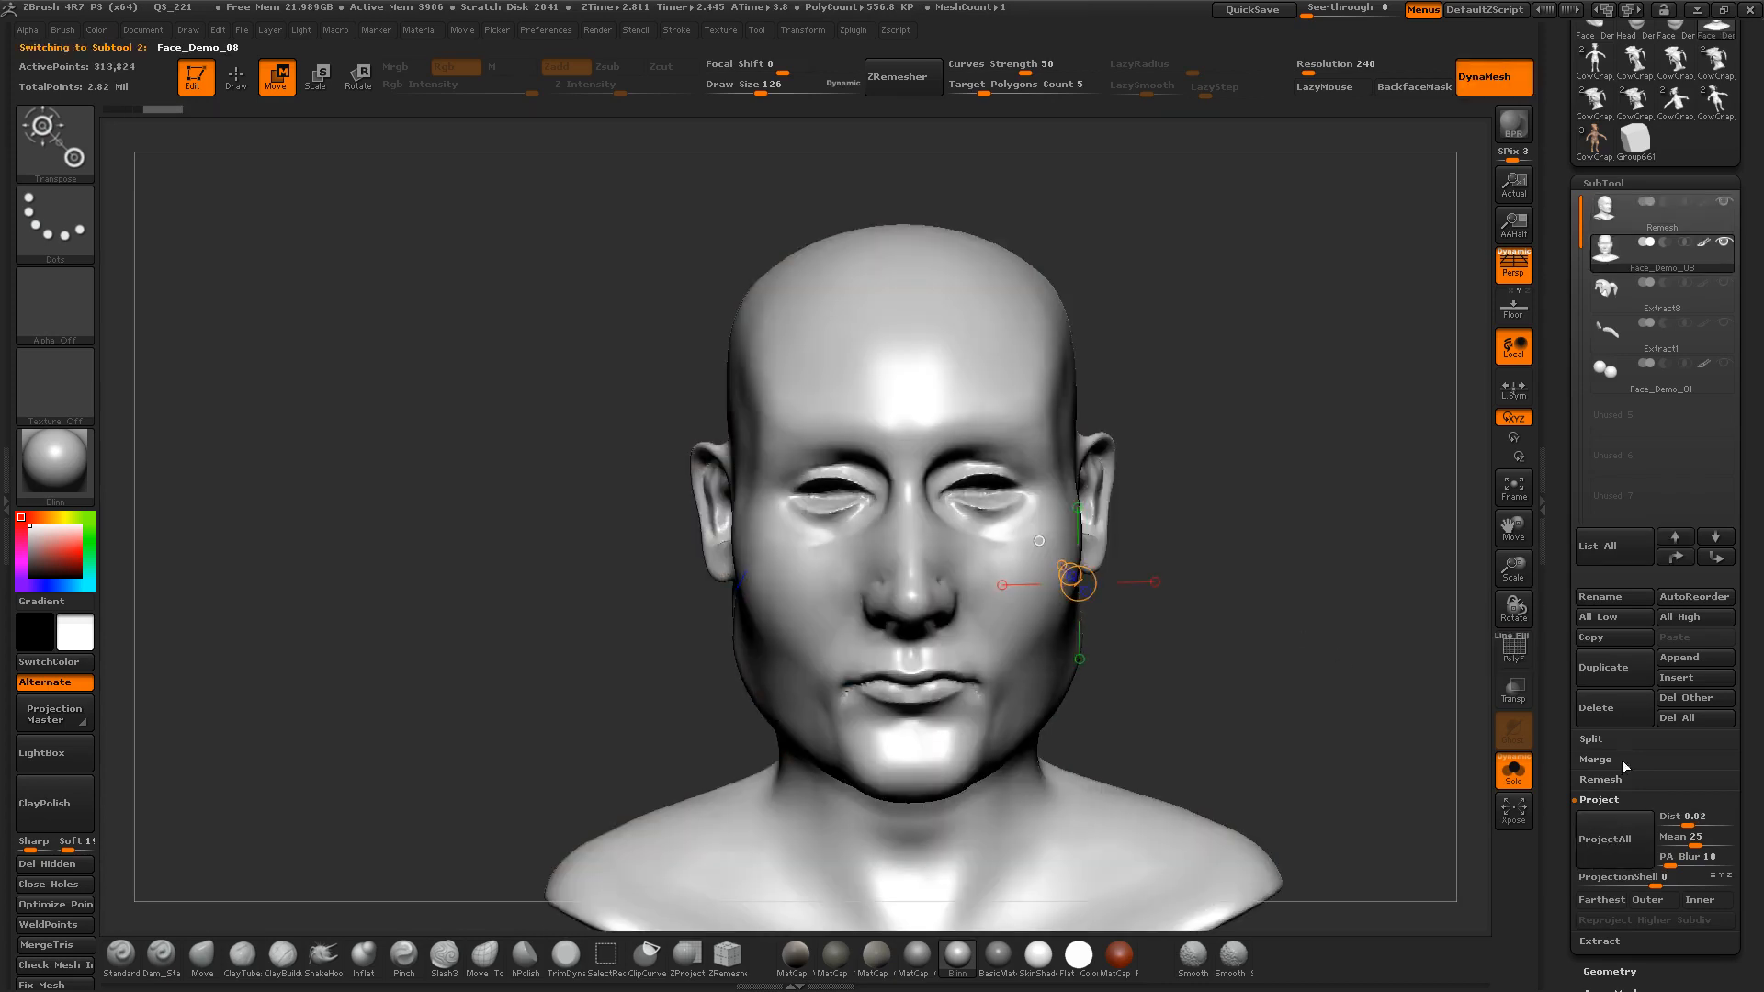
{"action": "left_click", "coordinate": [1624, 703]}
{"action": "left_click", "coordinate": [1417, 747]}
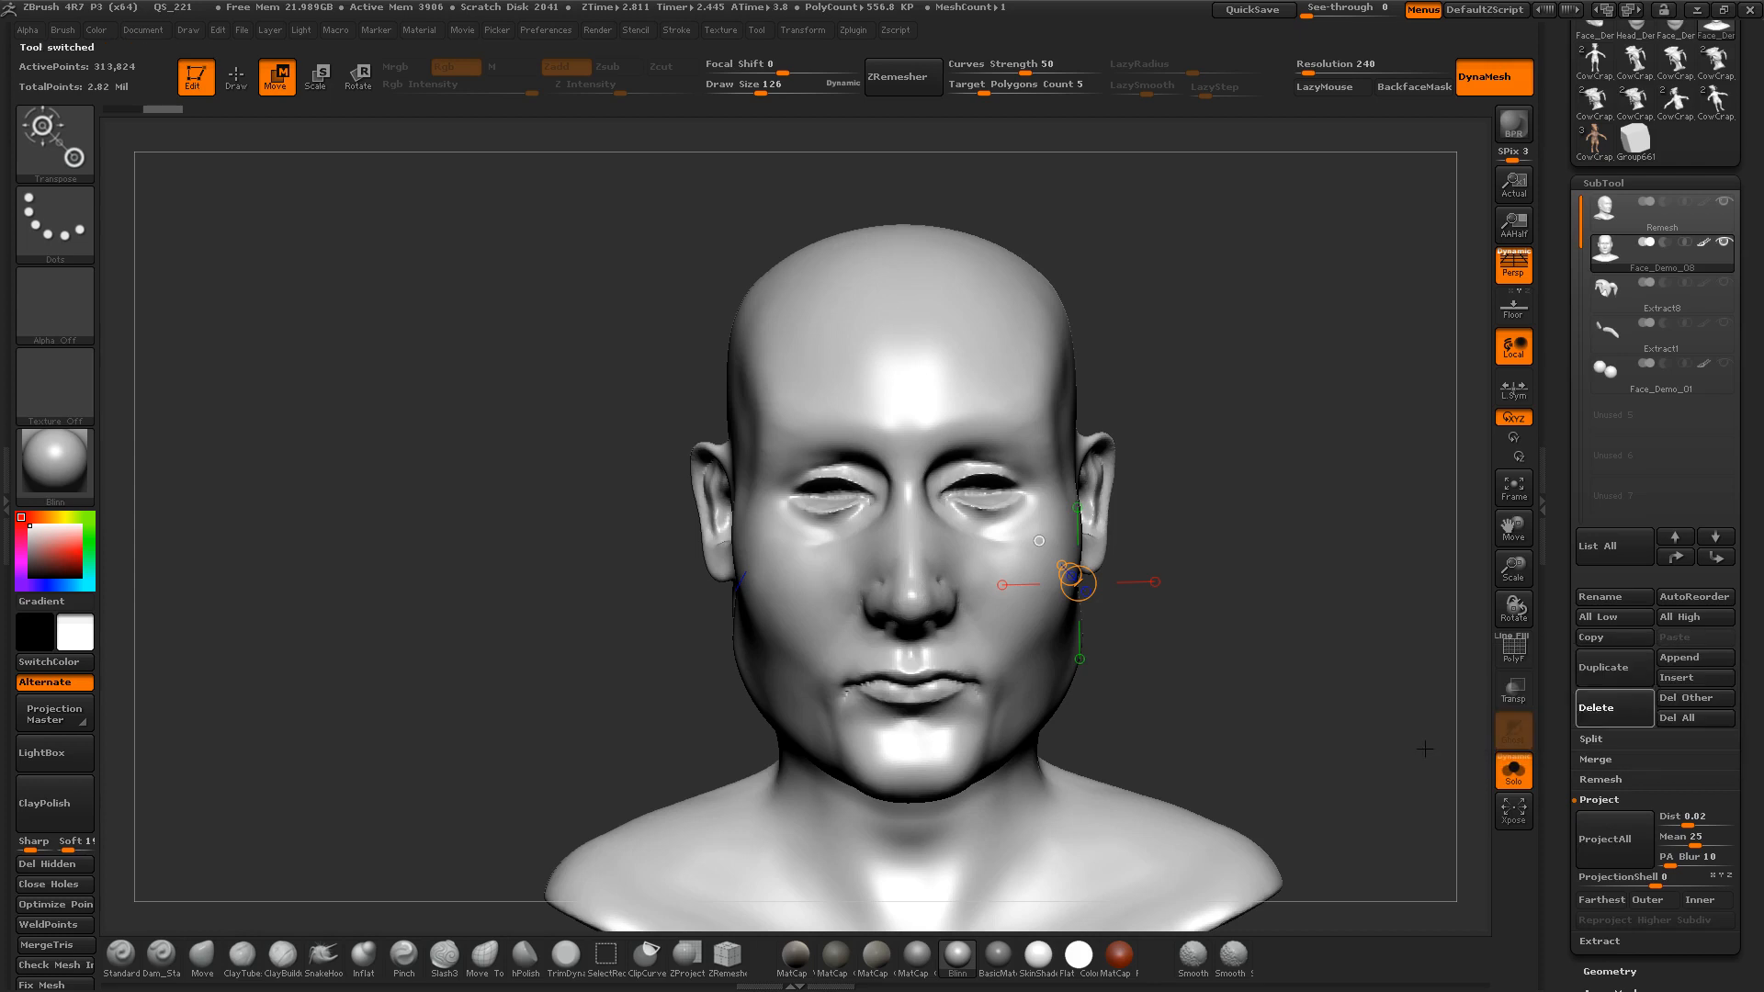
{"action": "left_click", "coordinate": [1644, 217]}
{"action": "key", "text": "f"}
{"action": "key", "text": "shift+f"}
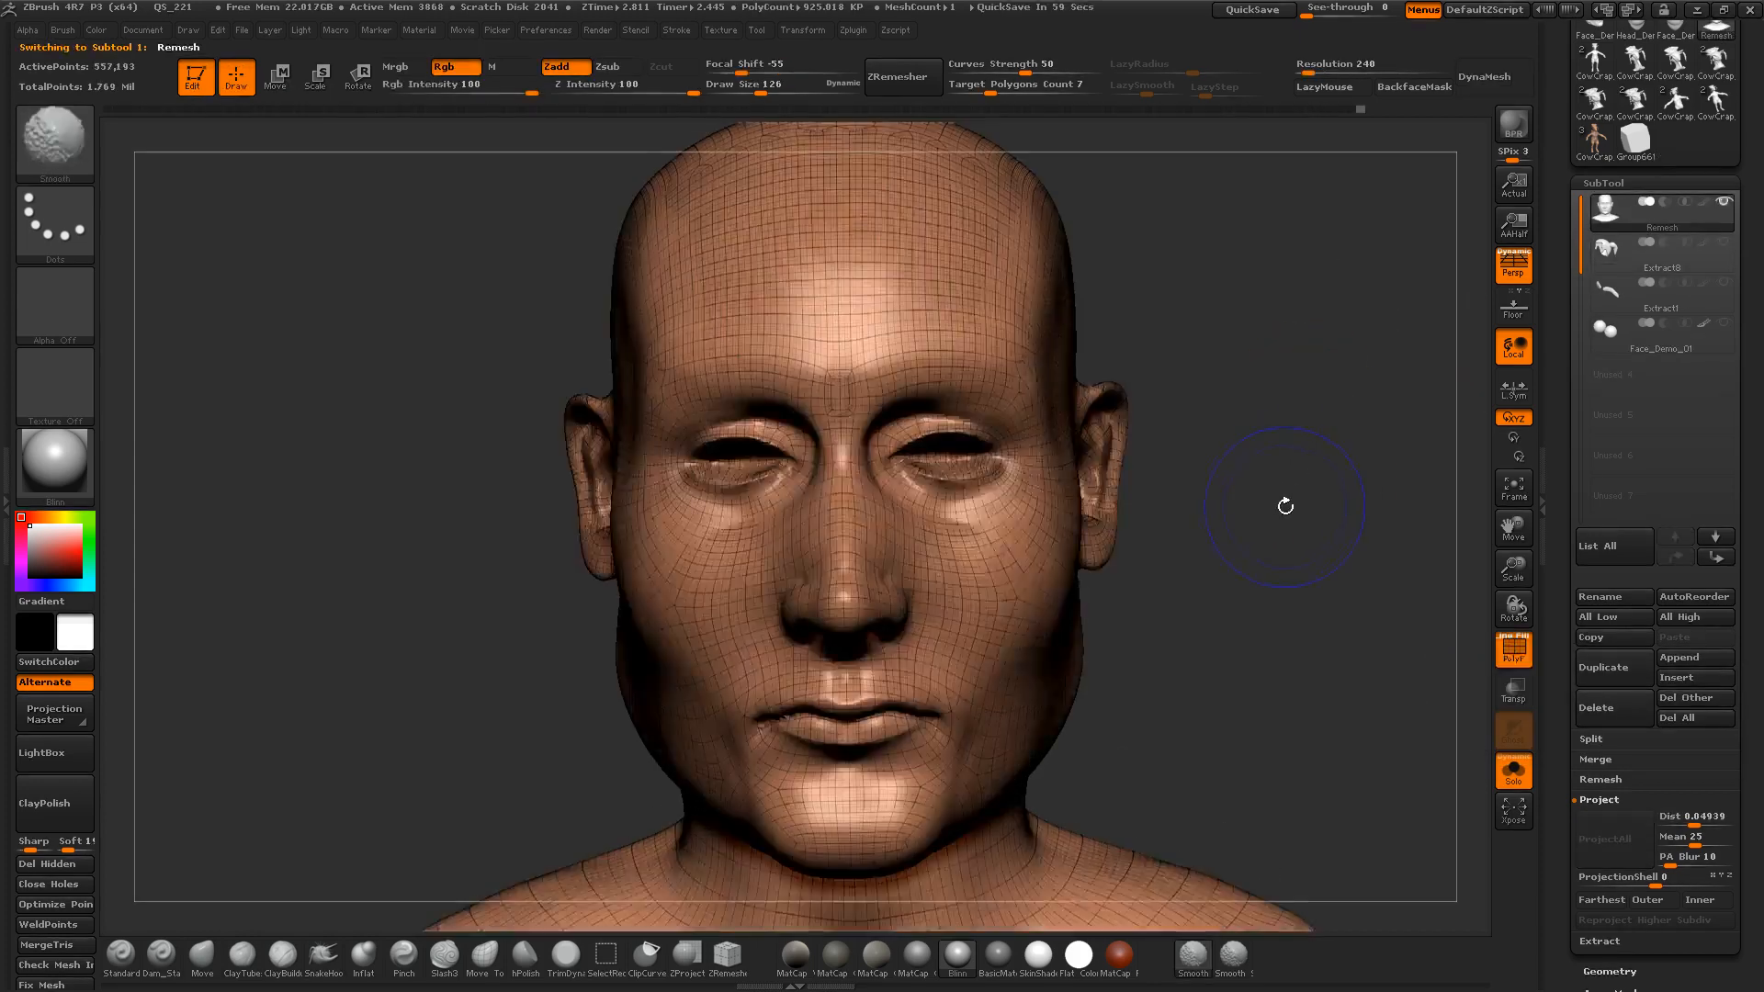
{"action": "key", "text": "shift+f"}
Step: Set the draw size to 42 and smooth the rough edges of the upper and lower eyelids
{"action": "left_click_drag", "start_coordinate": [1294, 493], "coordinate": [1142, 457], "text": "alt"}
{"action": "key", "text": "s"}
{"action": "left_click_drag", "start_coordinate": [858, 384], "coordinate": [824, 384]}
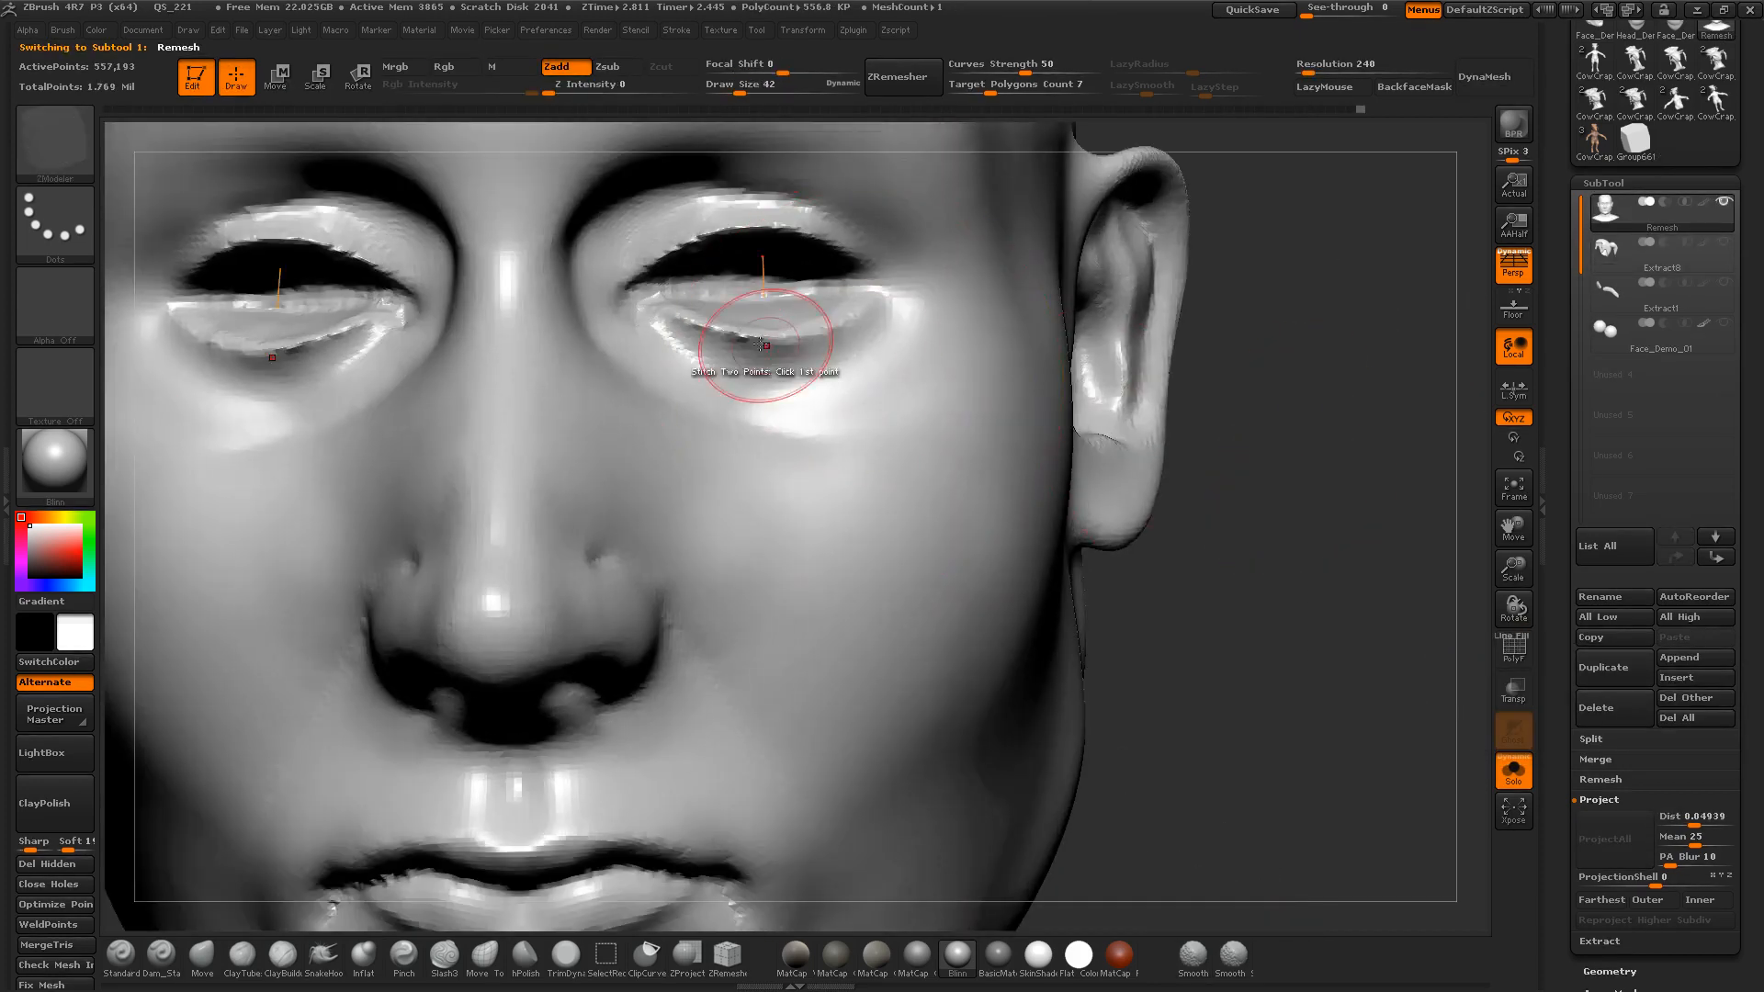
{"action": "left_click_drag", "start_coordinate": [703, 330], "coordinate": [705, 331], "text": "shift"}
{"action": "key", "text": "b"}
{"action": "key", "text": "z"}
{"action": "key", "text": "m"}
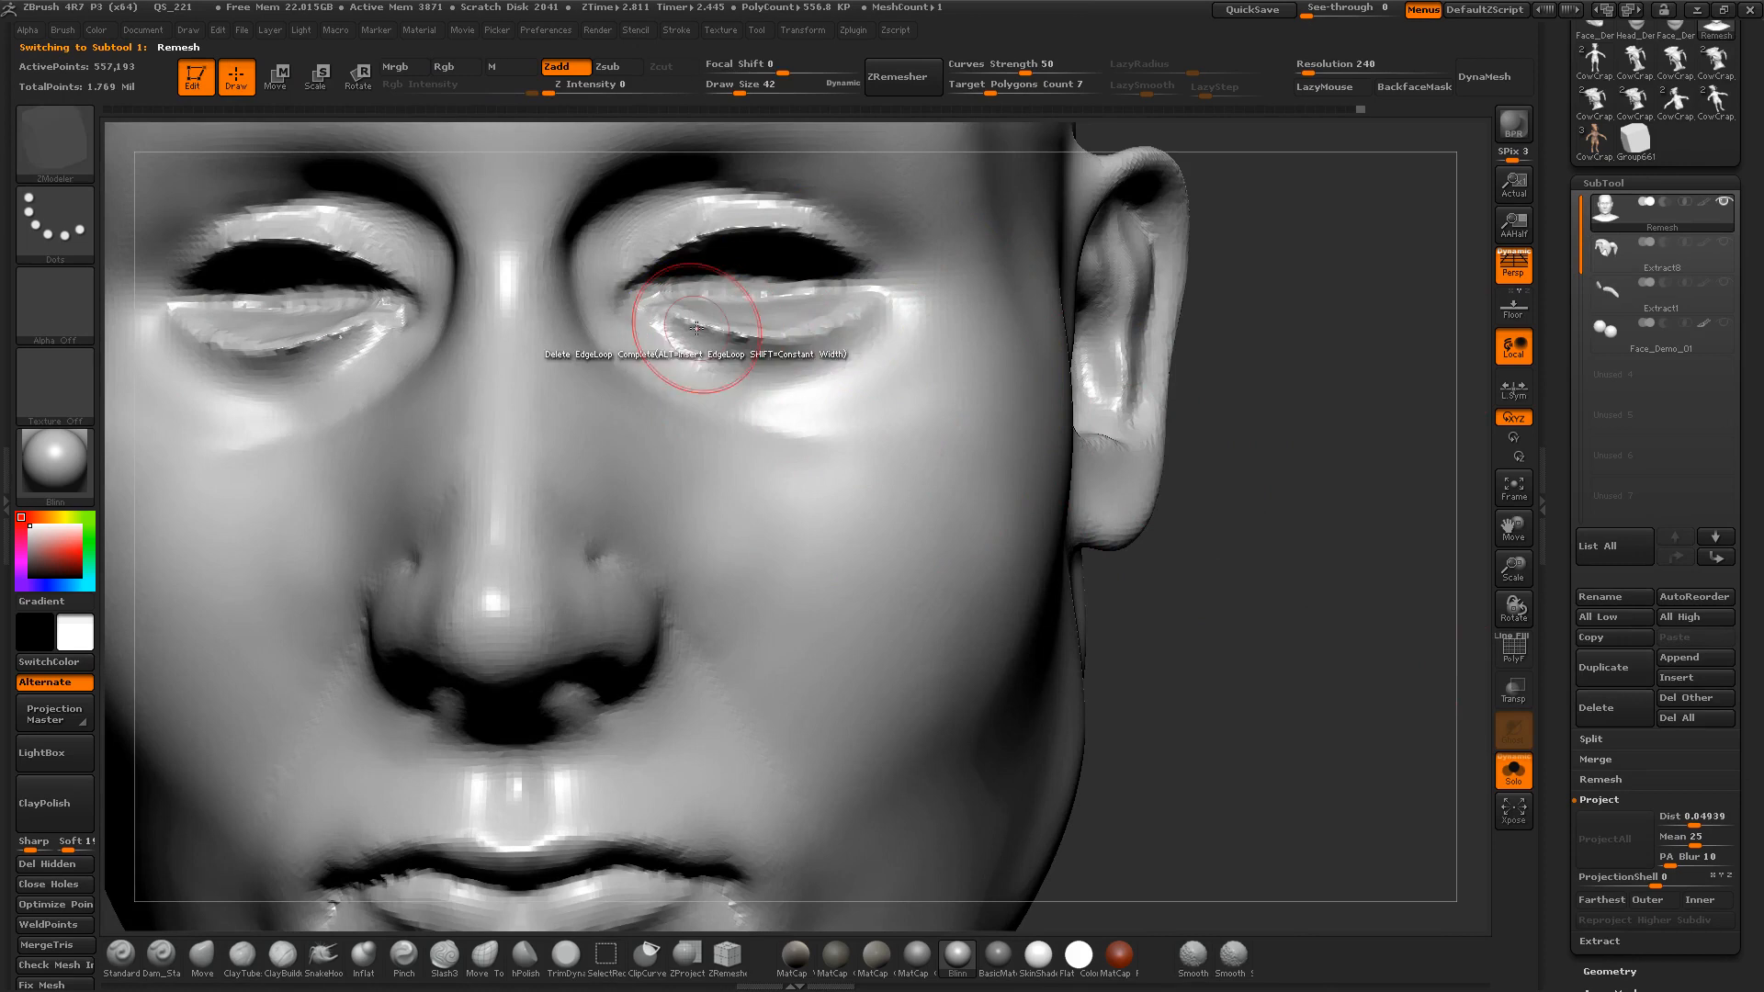
{"action": "mouse_move", "coordinate": [799, 331]}
{"action": "left_mouse_down", "text": "shift"}
{"action": "mouse_move", "coordinate": [705, 347]}
{"action": "mouse_move", "coordinate": [781, 337]}
{"action": "left_mouse_up", "text": "shift"}
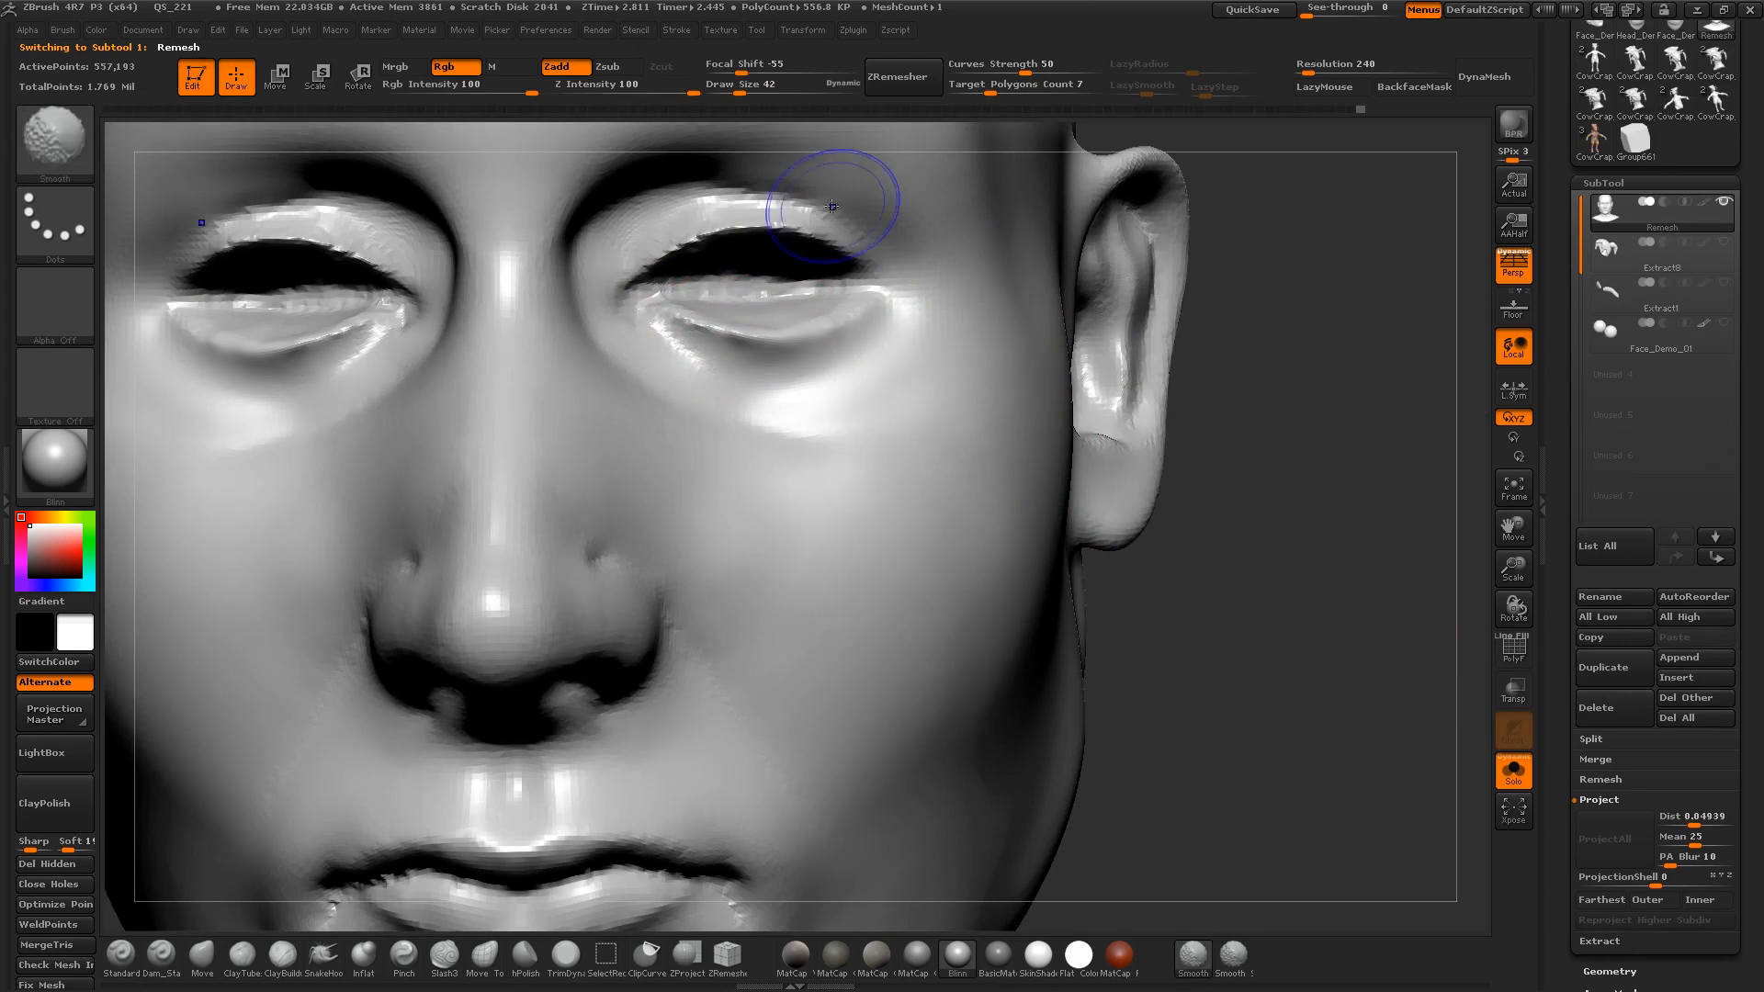
{"action": "left_click_drag", "start_coordinate": [822, 210], "coordinate": [691, 213], "text": "shift"}
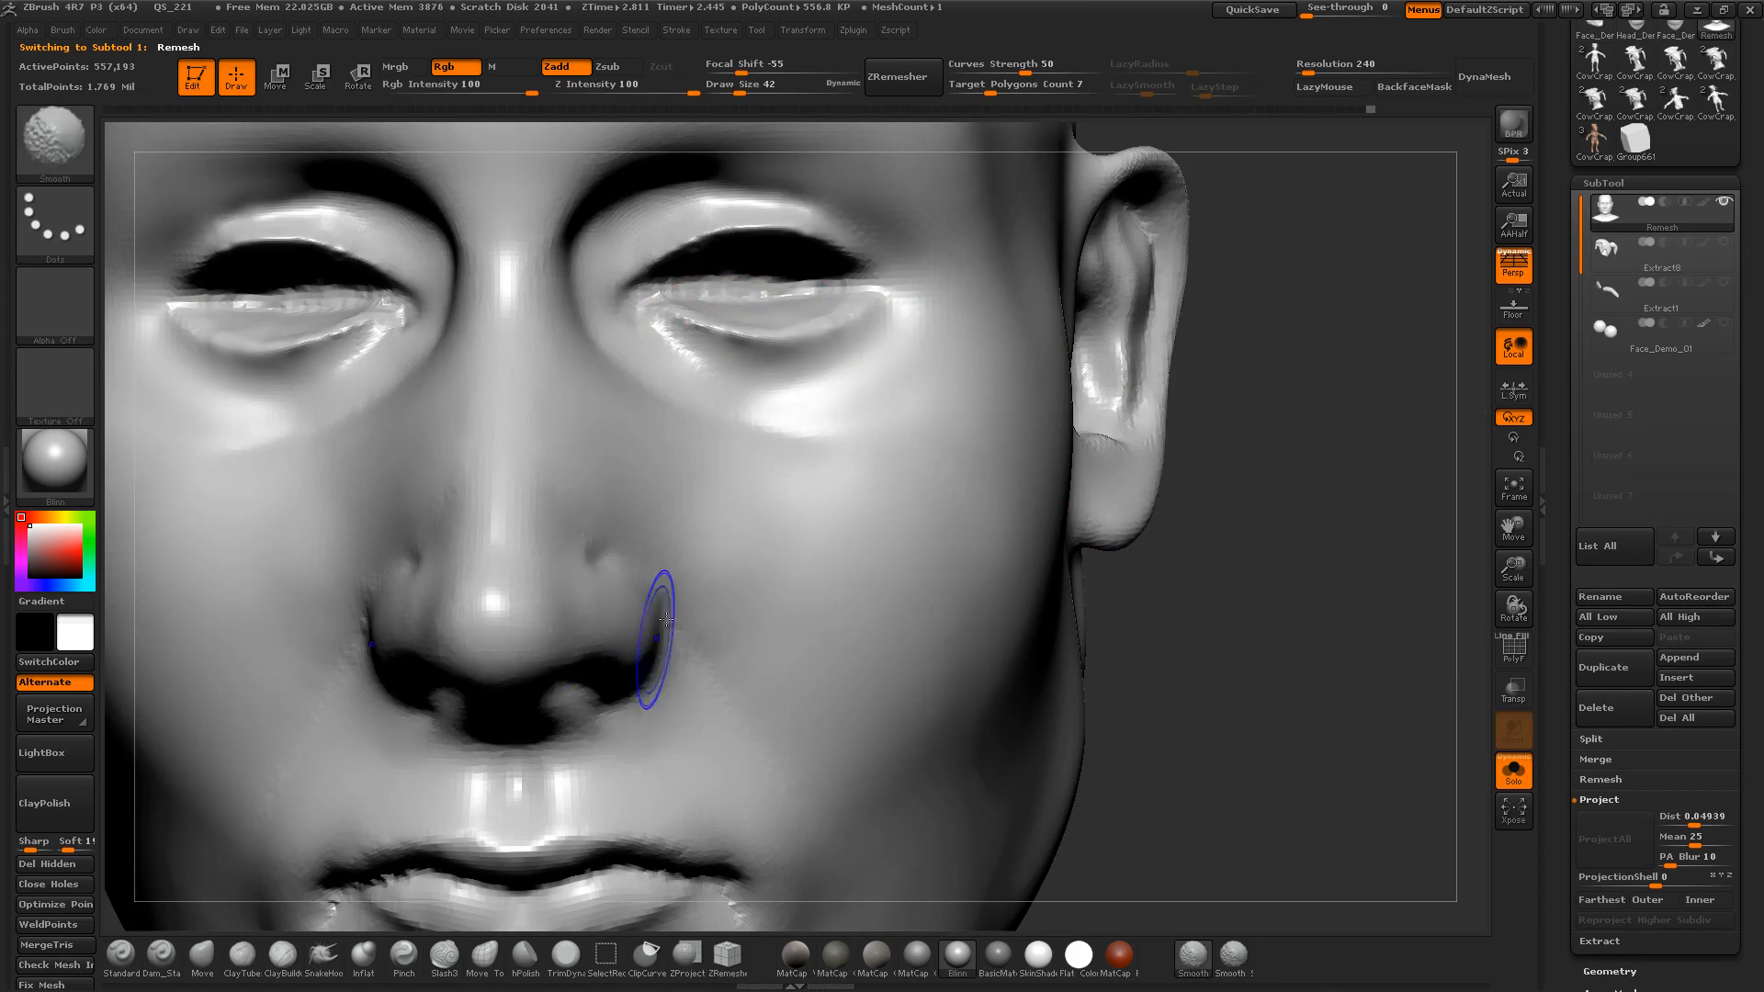
Step: Smooth the jagged surface beside the nostrils and around the corners of the mouth
{"action": "left_click_drag", "start_coordinate": [1436, 643], "coordinate": [1512, 445], "text": "alt"}
{"action": "left_click_drag", "start_coordinate": [653, 669], "coordinate": [735, 711], "text": "shift"}
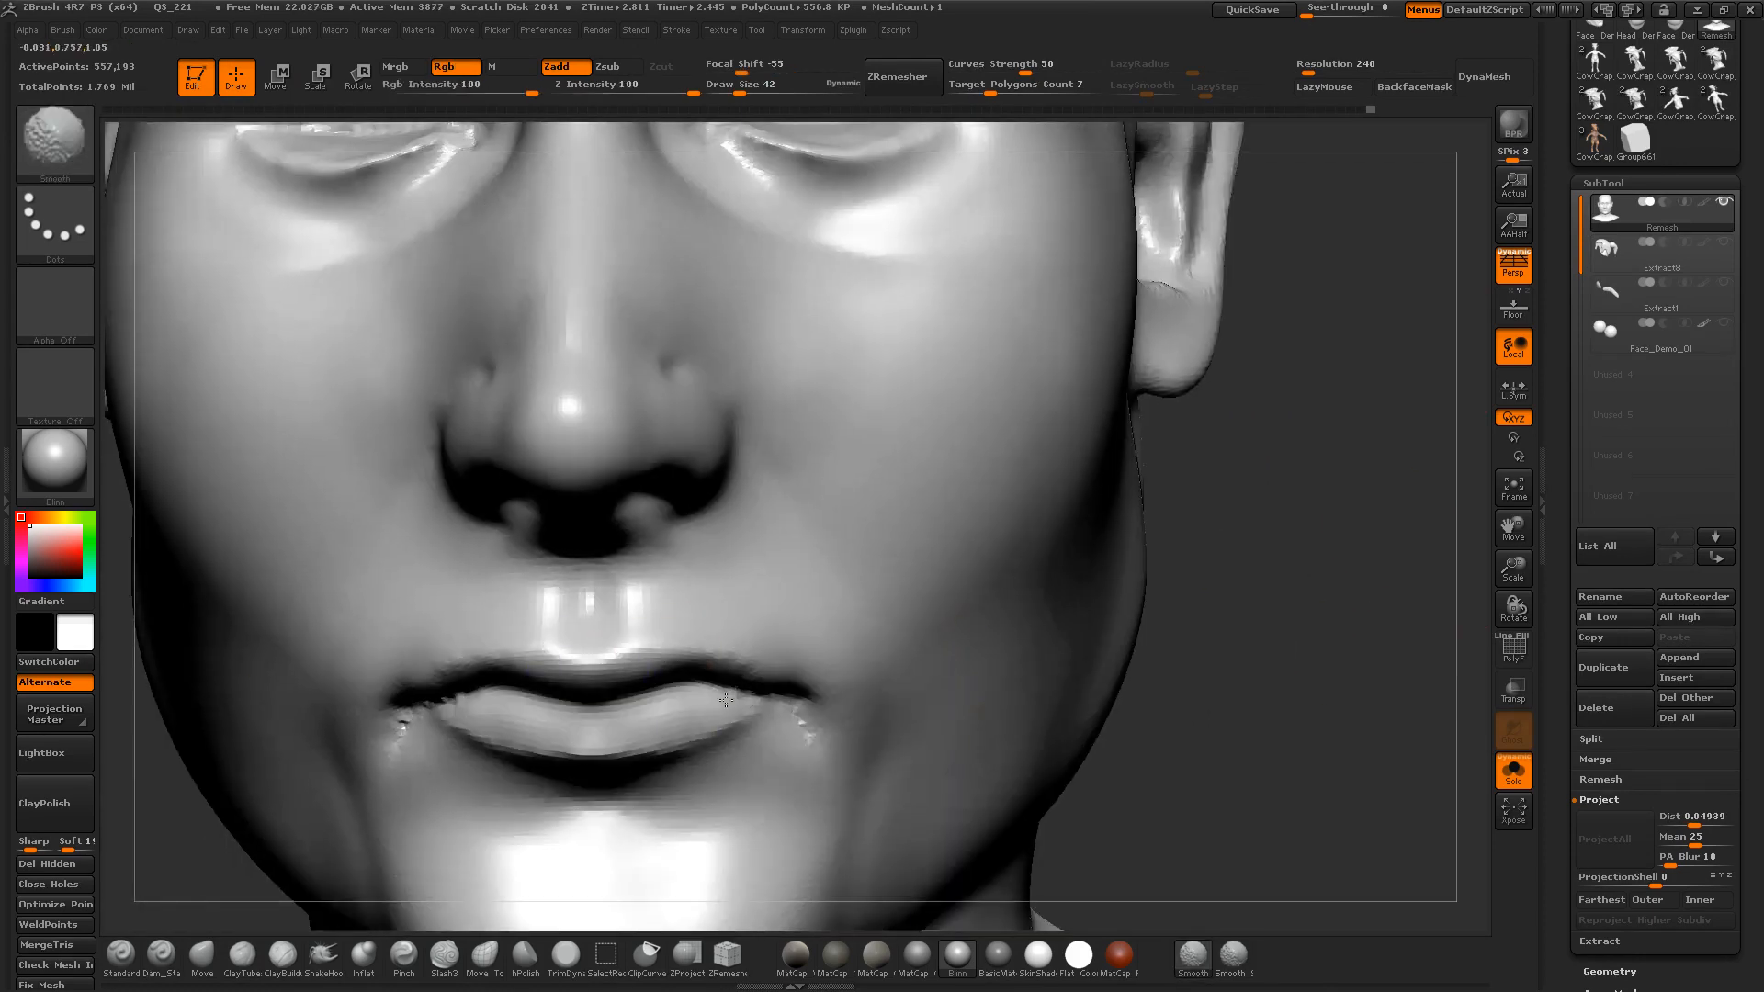
{"action": "left_click_drag", "start_coordinate": [779, 767], "coordinate": [843, 760], "text": "shift"}
{"action": "left_click_drag", "start_coordinate": [1281, 732], "coordinate": [1323, 677], "text": "alt"}
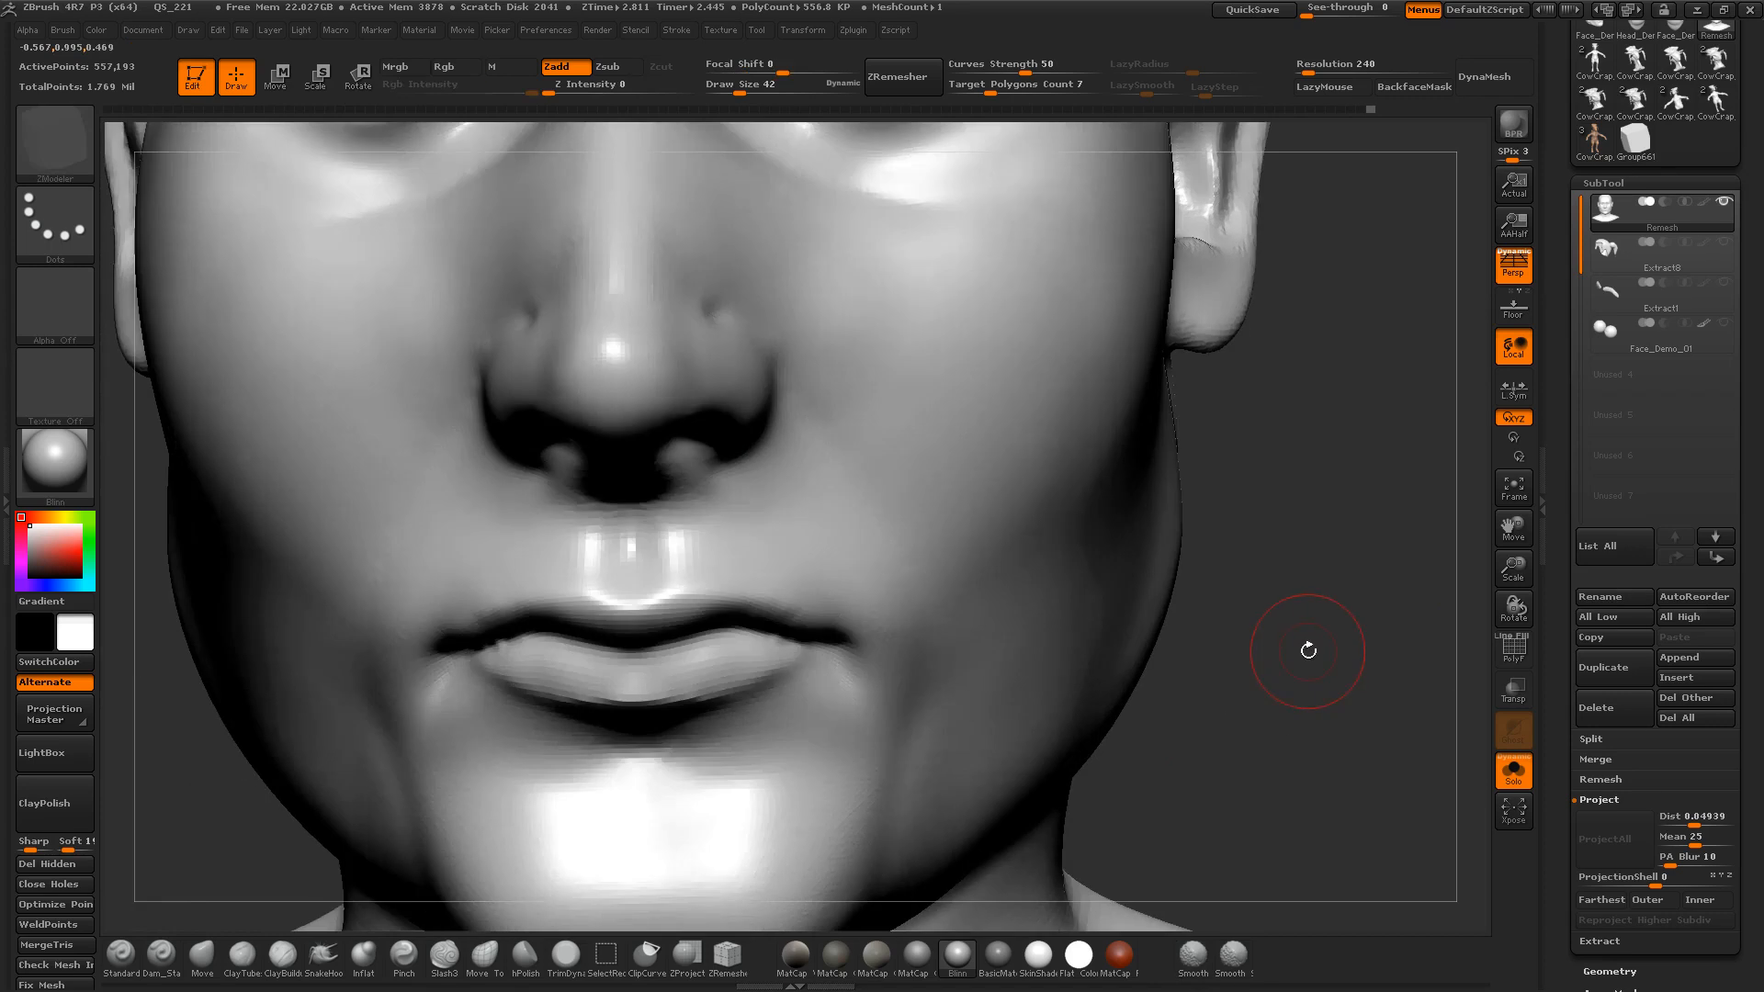
Step: Subdivide the Remesh head one more level and smooth the upper eyelids from the front
{"action": "key", "text": "ctrl+d"}
{"action": "mouse_move", "coordinate": [1225, 687]}
{"action": "left_mouse_down"}
{"action": "mouse_move", "coordinate": [1264, 634]}
{"action": "mouse_move", "coordinate": [1216, 630]}
{"action": "left_mouse_up"}
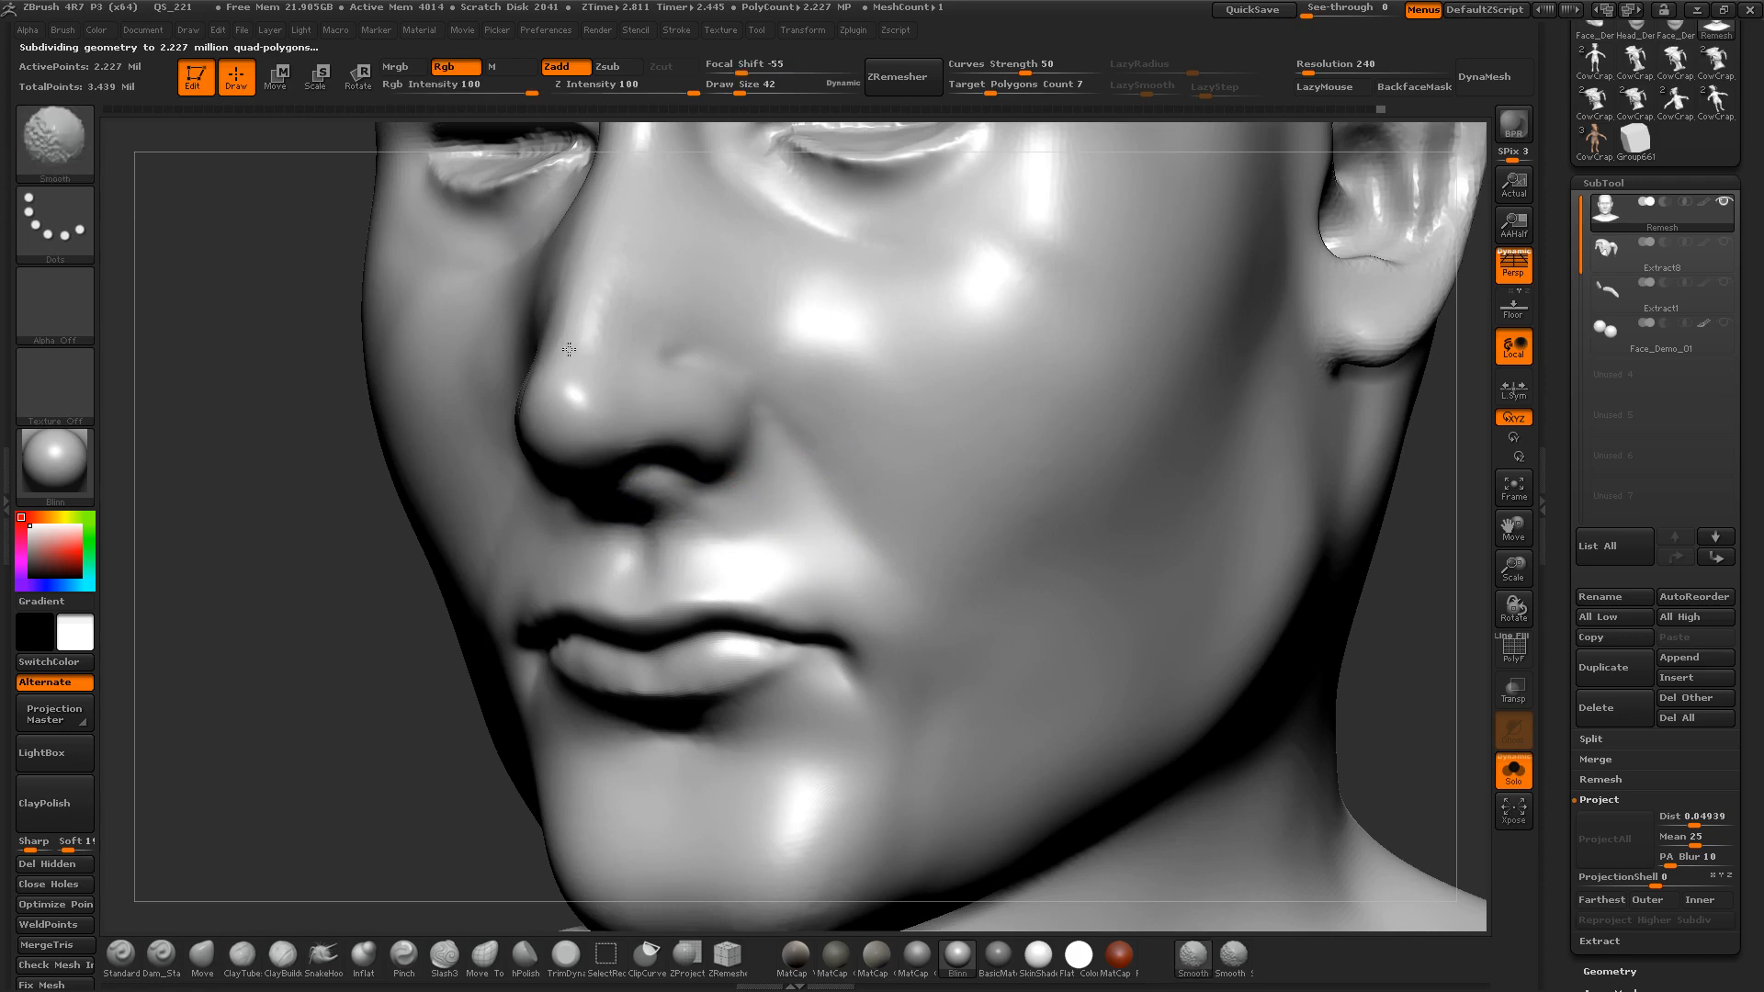
{"action": "left_click_drag", "start_coordinate": [208, 505], "coordinate": [290, 769], "text": "alt"}
{"action": "key", "text": "shift"}
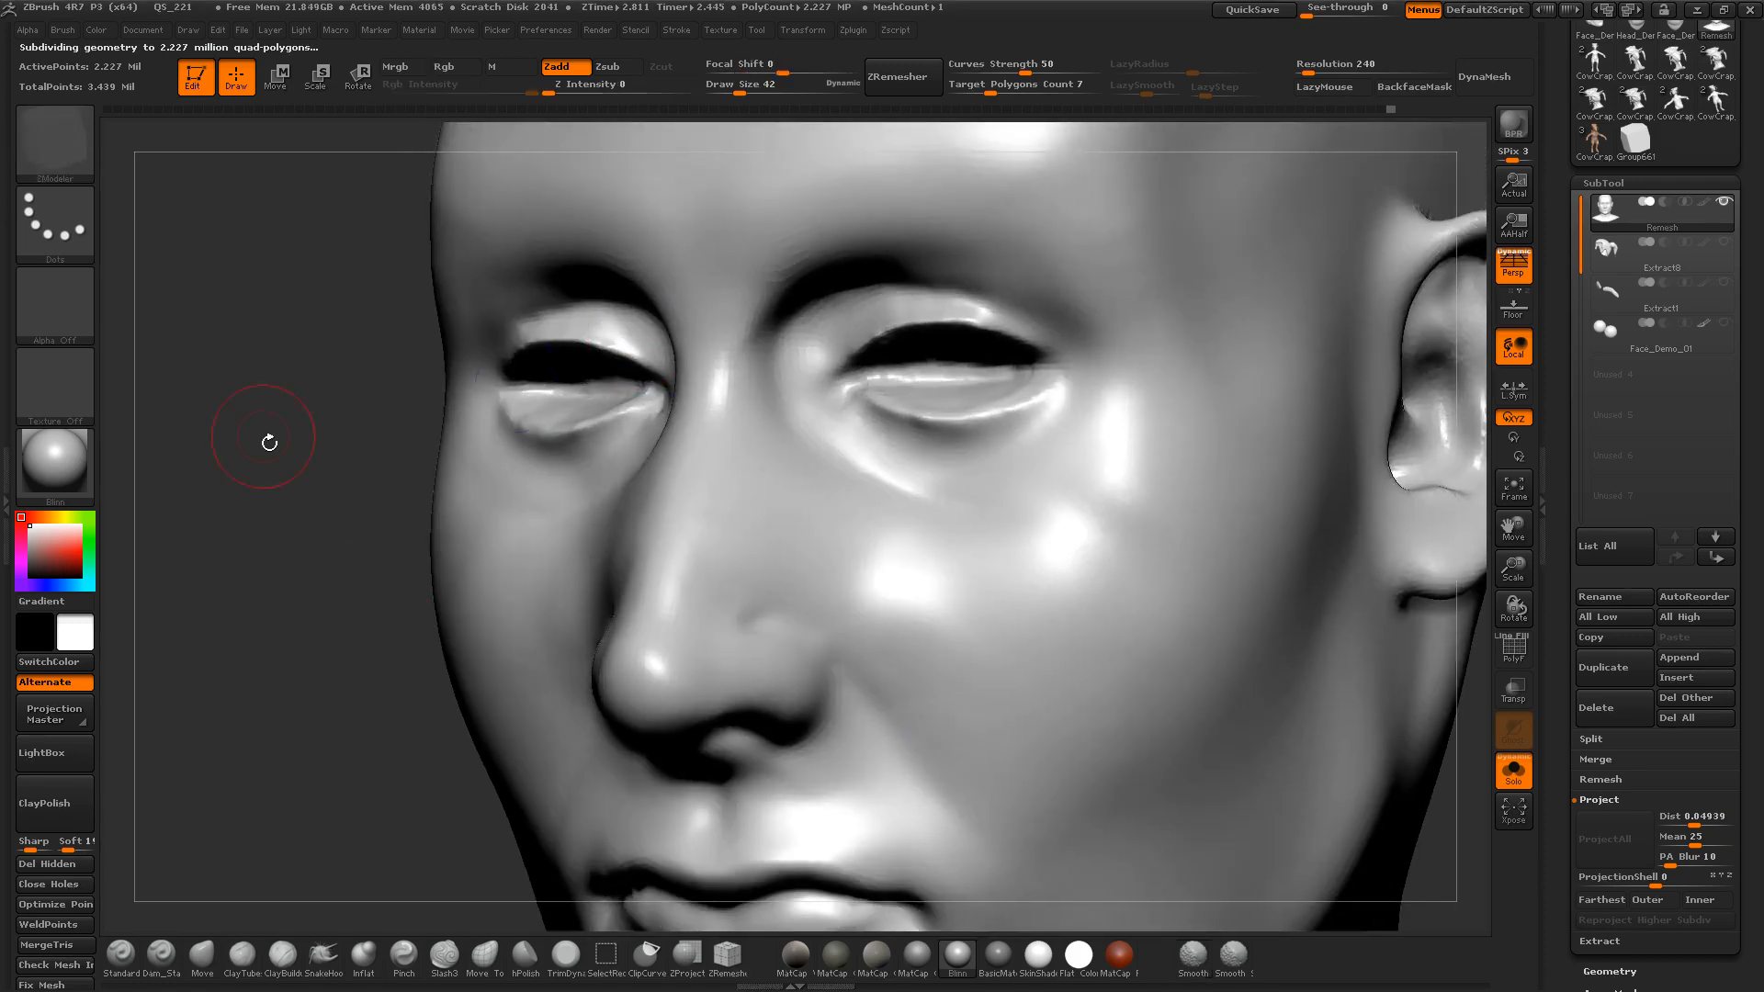
{"action": "left_click_drag", "start_coordinate": [268, 441], "coordinate": [540, 342], "text": "shift"}
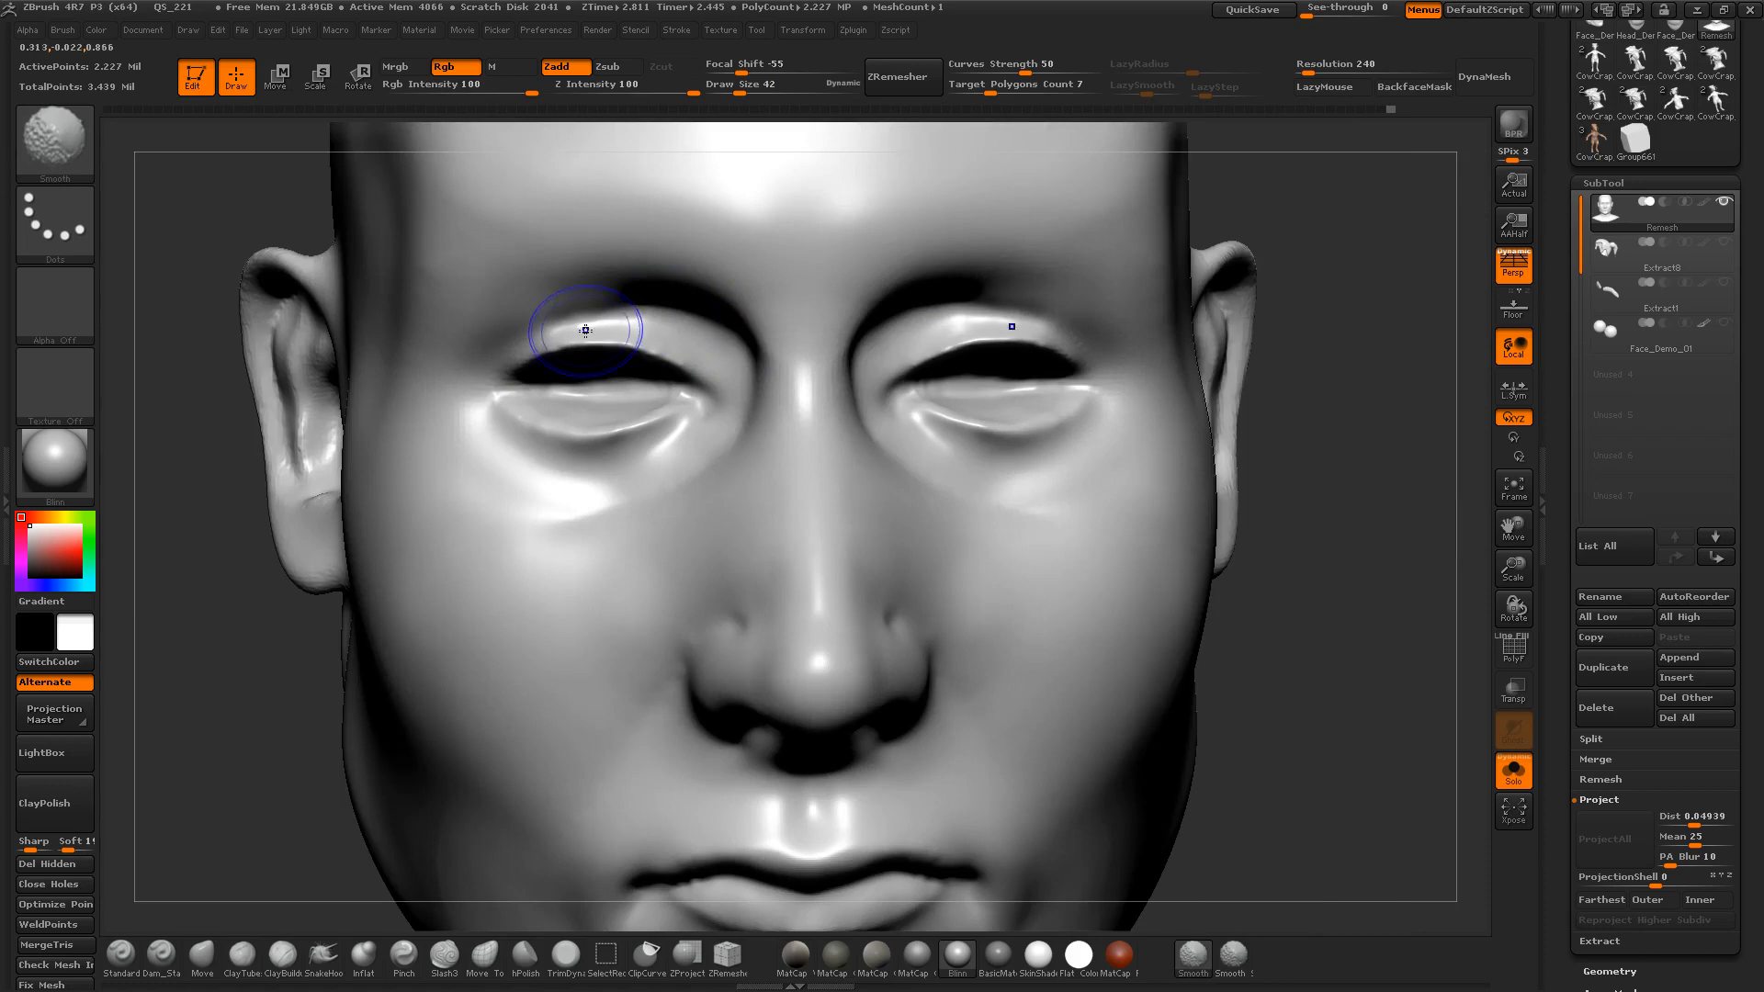
Step: Set the draw size to 97 and smooth the inner bowl of the ear around the canal
{"action": "mouse_move", "coordinate": [1309, 548]}
{"action": "left_mouse_down"}
{"action": "mouse_move", "coordinate": [1223, 570]}
{"action": "mouse_move", "coordinate": [1277, 560]}
{"action": "left_mouse_up"}
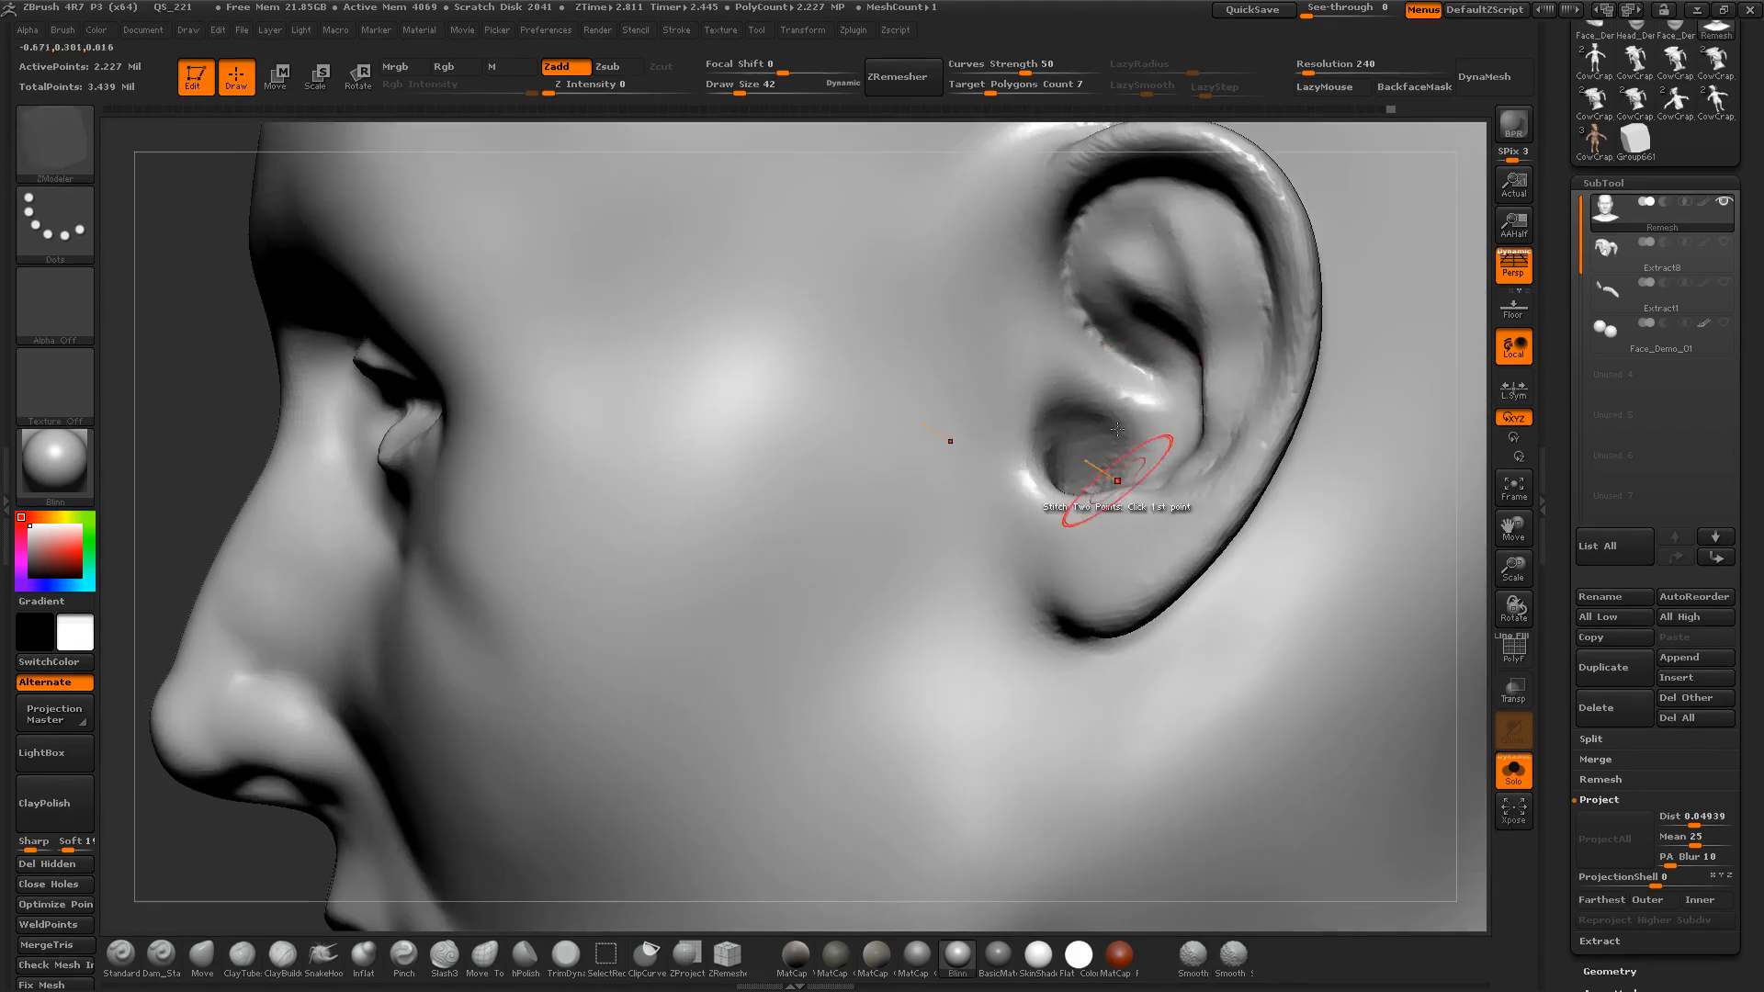
{"action": "key", "text": "s"}
{"action": "left_click_drag", "start_coordinate": [1160, 406], "coordinate": [1180, 406]}
{"action": "key", "text": "shift"}
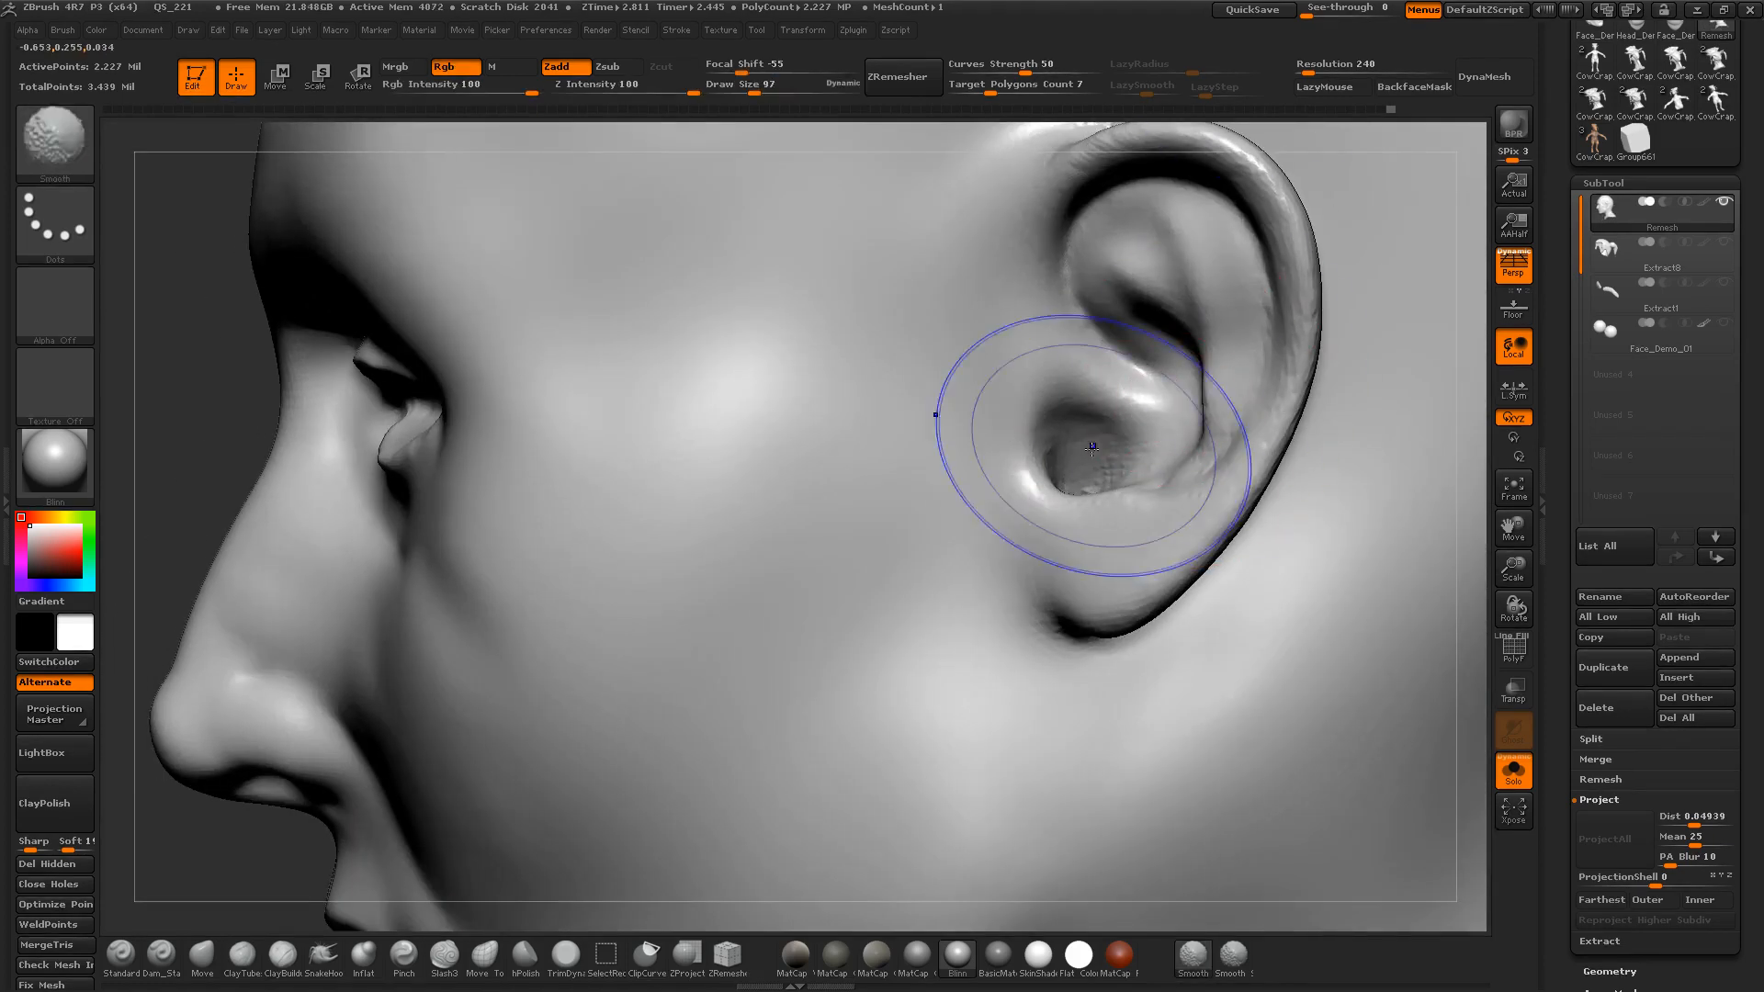
{"action": "key", "text": "shift+f"}
{"action": "key", "text": "shift+f"}
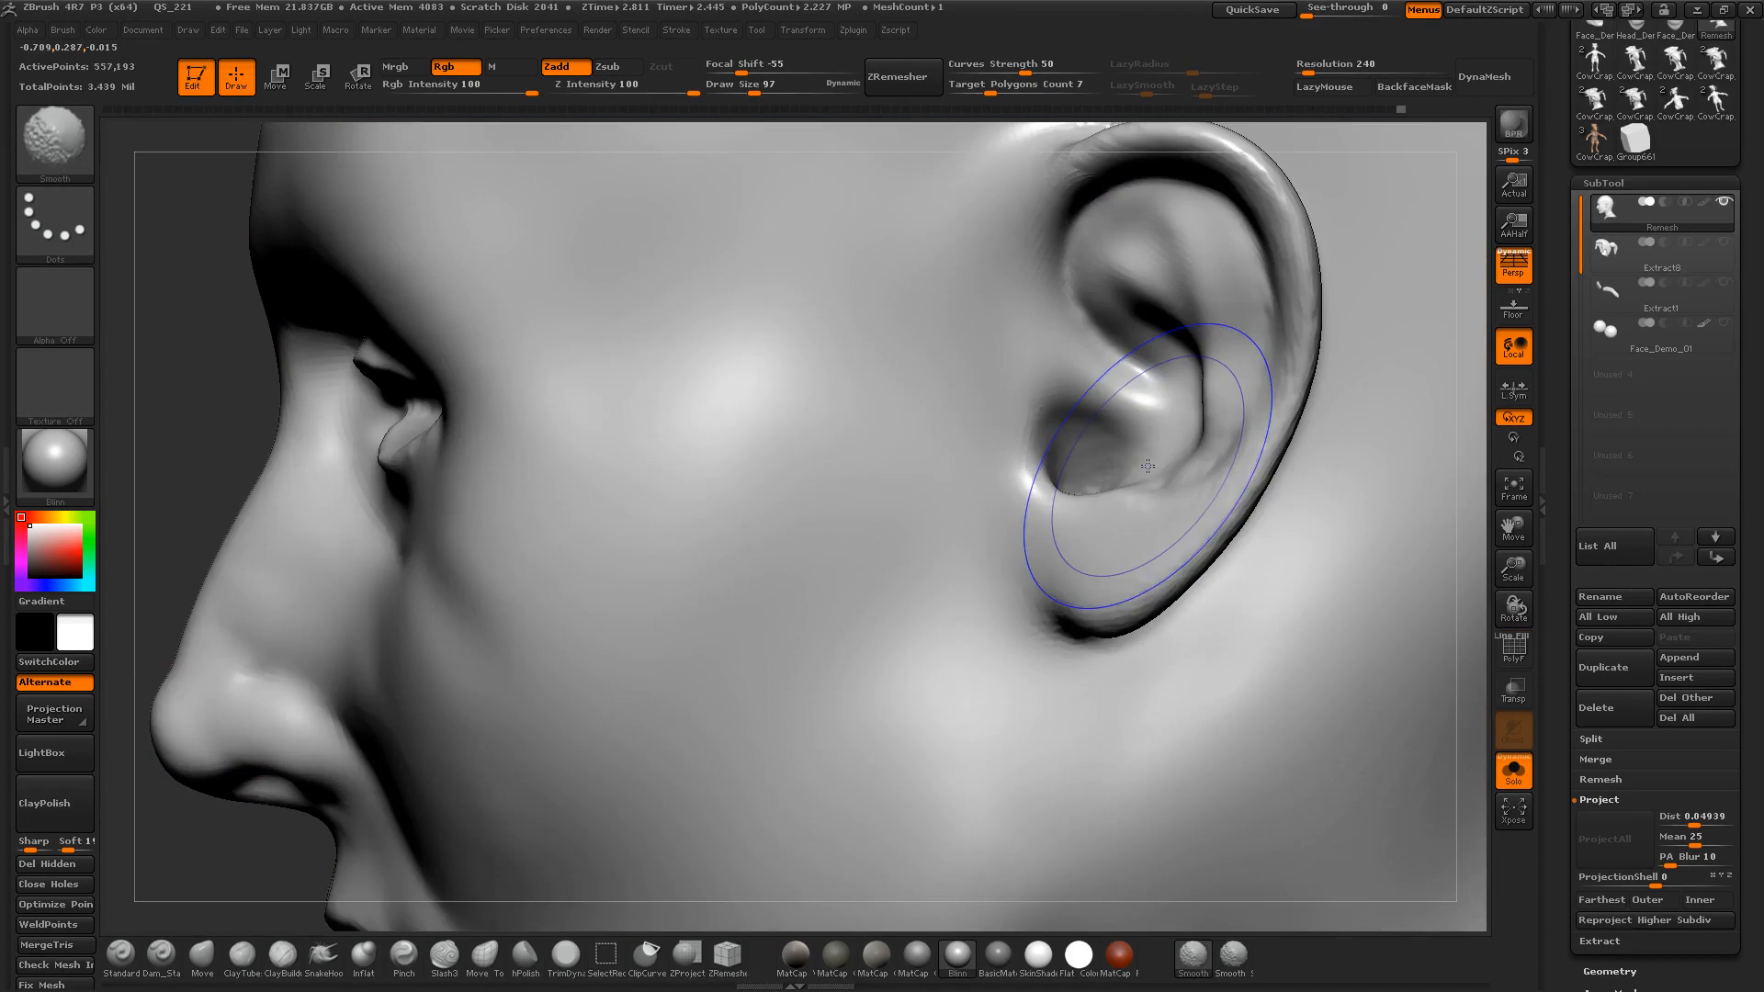
Step: Smooth the ear and the surface around it at a lower subdivision level
{"action": "left_click_drag", "start_coordinate": [138, 457], "coordinate": [142, 313]}
{"action": "left_click_drag", "start_coordinate": [221, 434], "coordinate": [257, 429]}
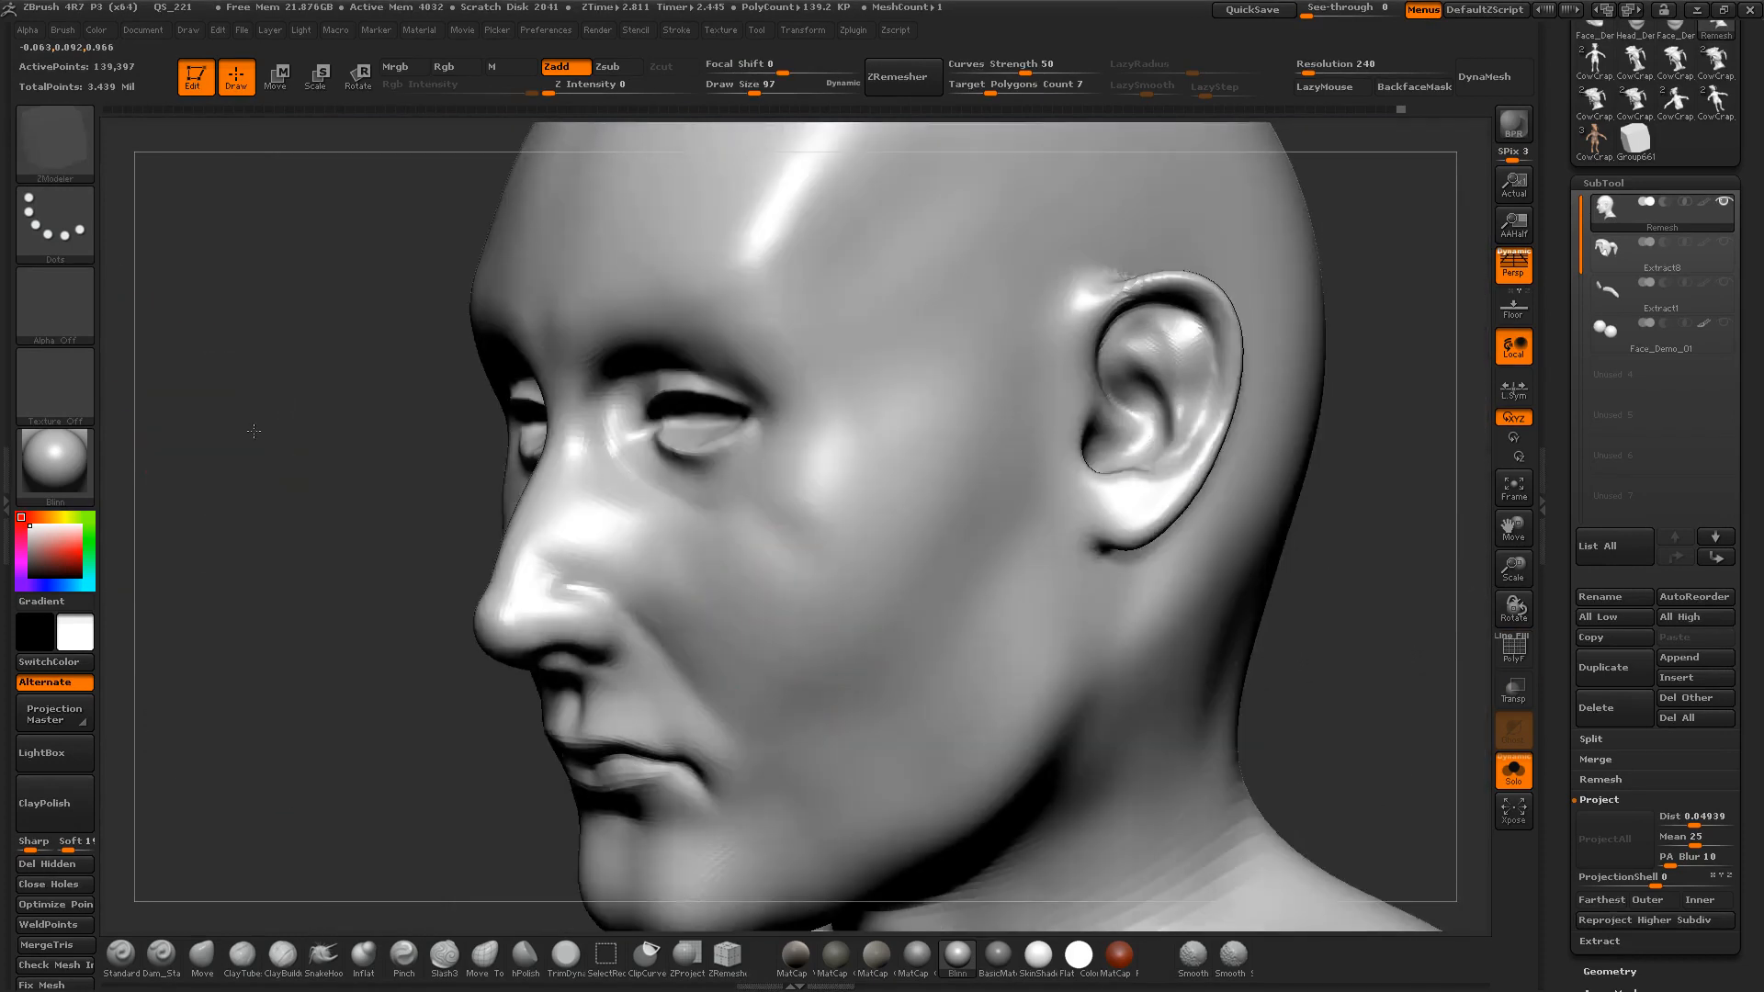
{"action": "key", "text": "shift+f"}
{"action": "key", "text": "shift+f"}
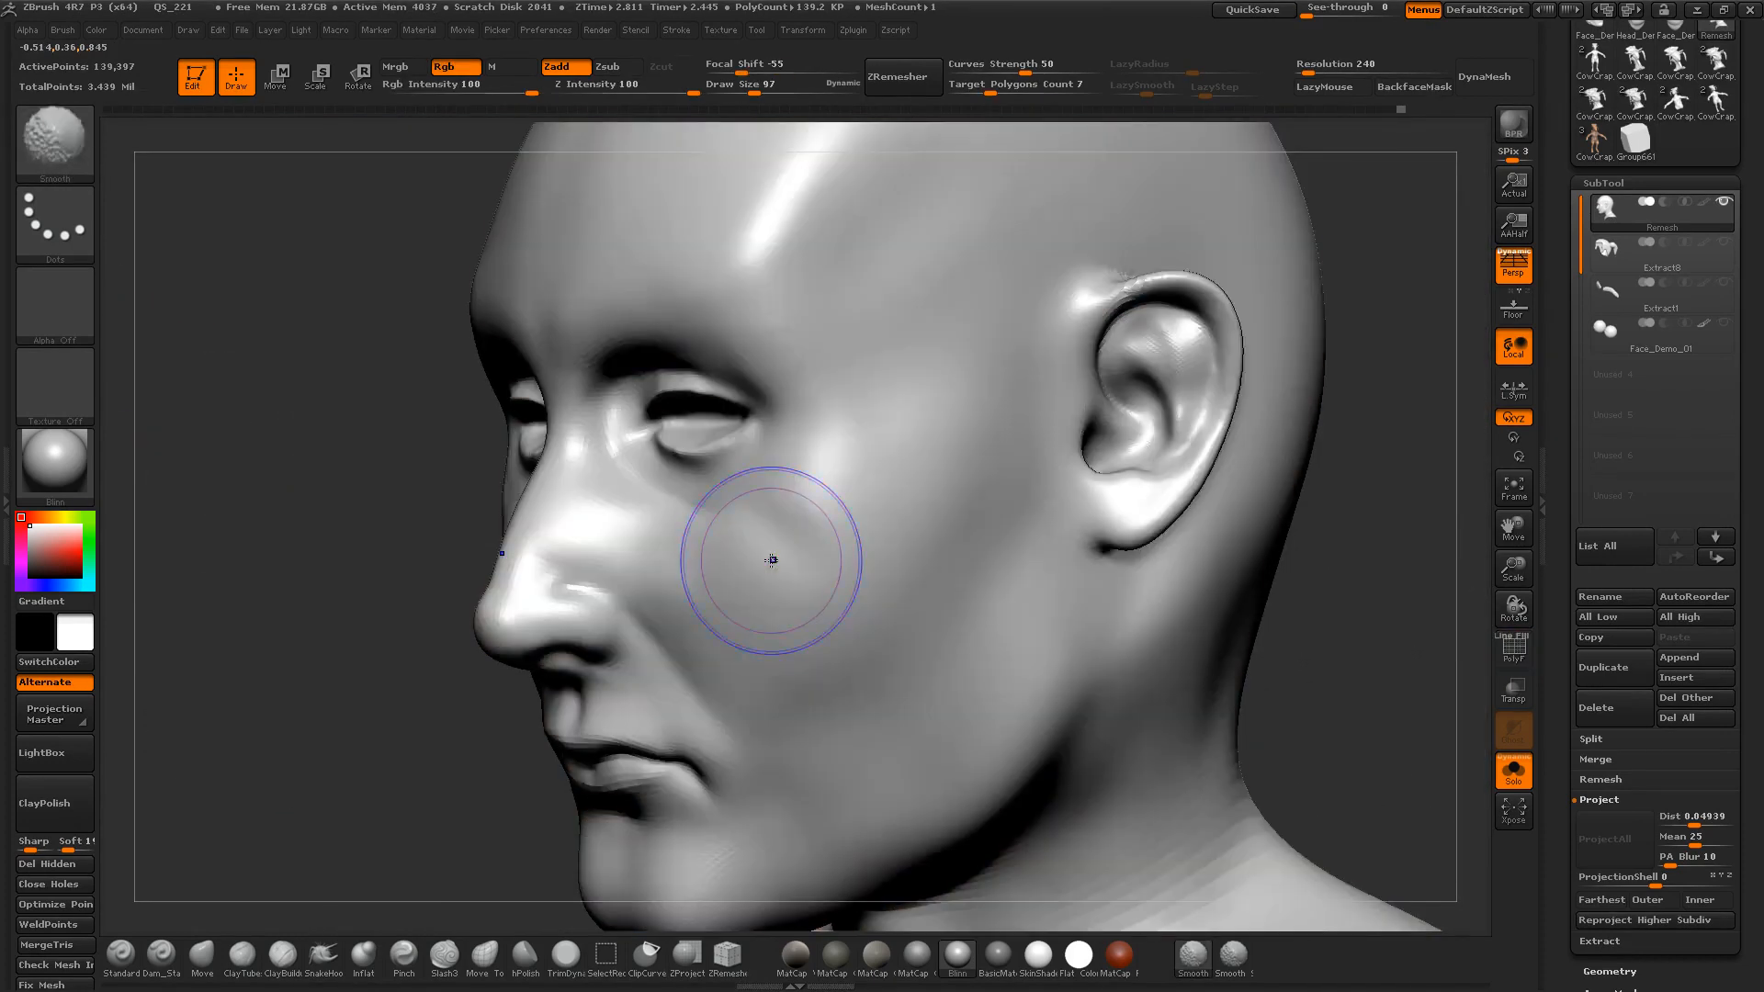
{"action": "mouse_move", "coordinate": [1388, 439]}
{"action": "left_mouse_down", "text": "alt"}
{"action": "mouse_move", "coordinate": [1331, 505]}
{"action": "mouse_move", "coordinate": [1197, 460]}
{"action": "left_mouse_up", "text": "alt"}
{"action": "key", "text": "shift+d"}
{"action": "mouse_move", "coordinate": [1100, 374]}
{"action": "left_mouse_down", "text": "shift"}
{"action": "mouse_move", "coordinate": [1145, 433]}
{"action": "mouse_move", "coordinate": [1098, 551]}
{"action": "left_mouse_up", "text": "shift"}
{"action": "left_click_drag", "start_coordinate": [1167, 459], "coordinate": [1099, 551], "text": "shift"}
{"action": "mouse_move", "coordinate": [1433, 659]}
{"action": "left_mouse_down"}
{"action": "mouse_move", "coordinate": [1311, 630]}
{"action": "mouse_move", "coordinate": [1344, 557]}
{"action": "left_mouse_up"}
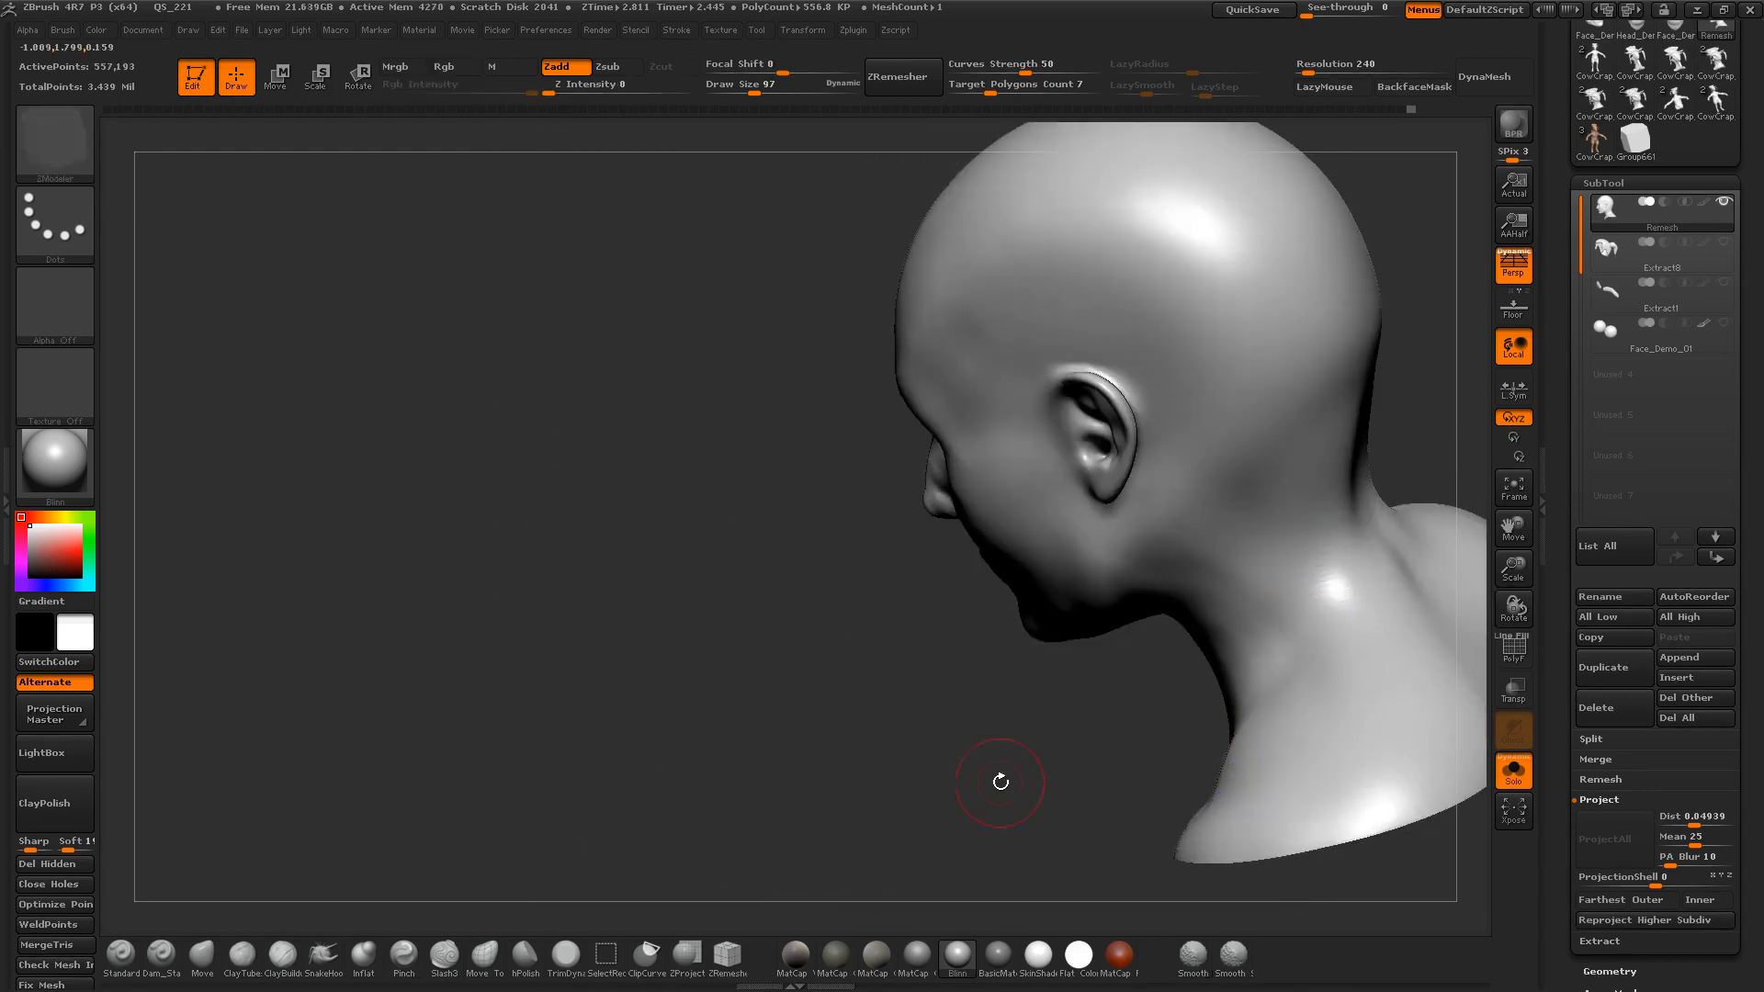
Step: Drop the head to its lowest subdivision level and examine its topology with the wireframe shown
{"action": "left_click_drag", "start_coordinate": [1001, 780], "coordinate": [1065, 726], "text": "shift"}
{"action": "key", "text": "shift+d"}
{"action": "key", "text": "shift+d"}
{"action": "key", "text": "shift+d"}
{"action": "key", "text": "shift+f"}
{"action": "left_click_drag", "start_coordinate": [708, 634], "coordinate": [808, 631]}
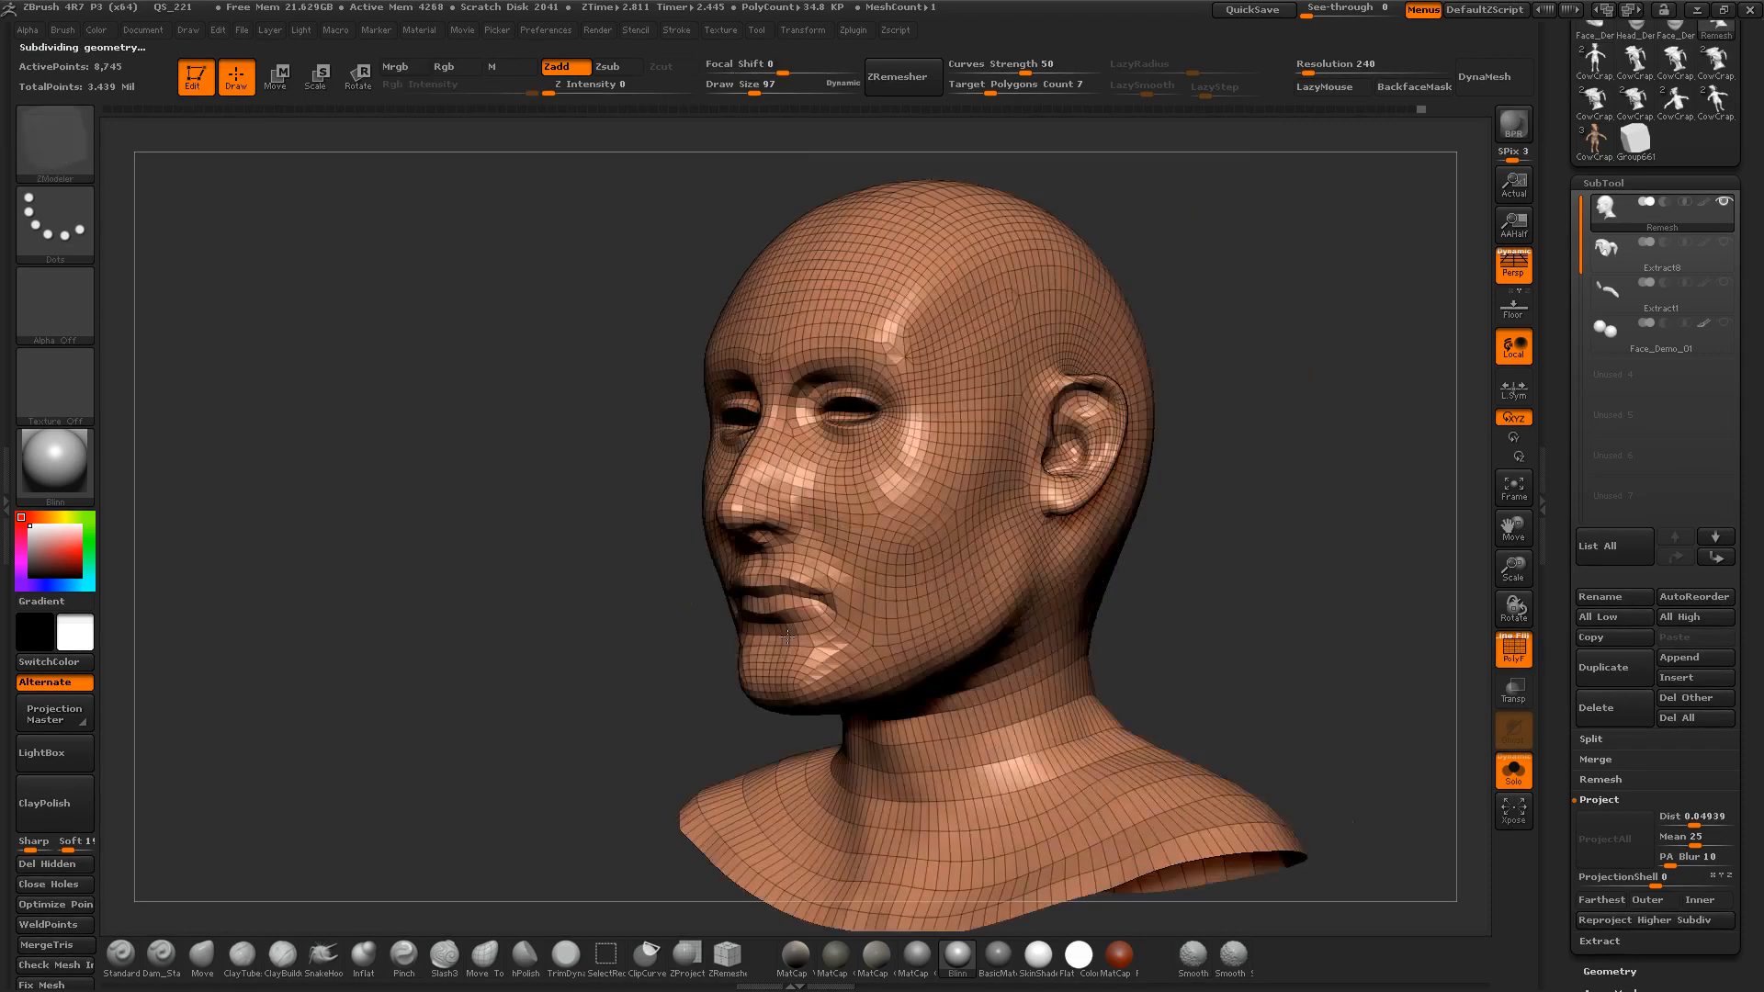
{"action": "key", "text": "shift+f"}
{"action": "key", "text": "shift+f"}
Step: Choose the Move brush with a draw size of 105 for the mouth area and hide the wireframe
{"action": "mouse_move", "coordinate": [1180, 604]}
{"action": "left_mouse_down", "text": "alt"}
{"action": "mouse_move", "coordinate": [1264, 539]}
{"action": "mouse_move", "coordinate": [1335, 527]}
{"action": "left_mouse_up", "text": "alt"}
{"action": "key", "text": "s"}
{"action": "left_click_drag", "start_coordinate": [960, 473], "coordinate": [952, 473]}
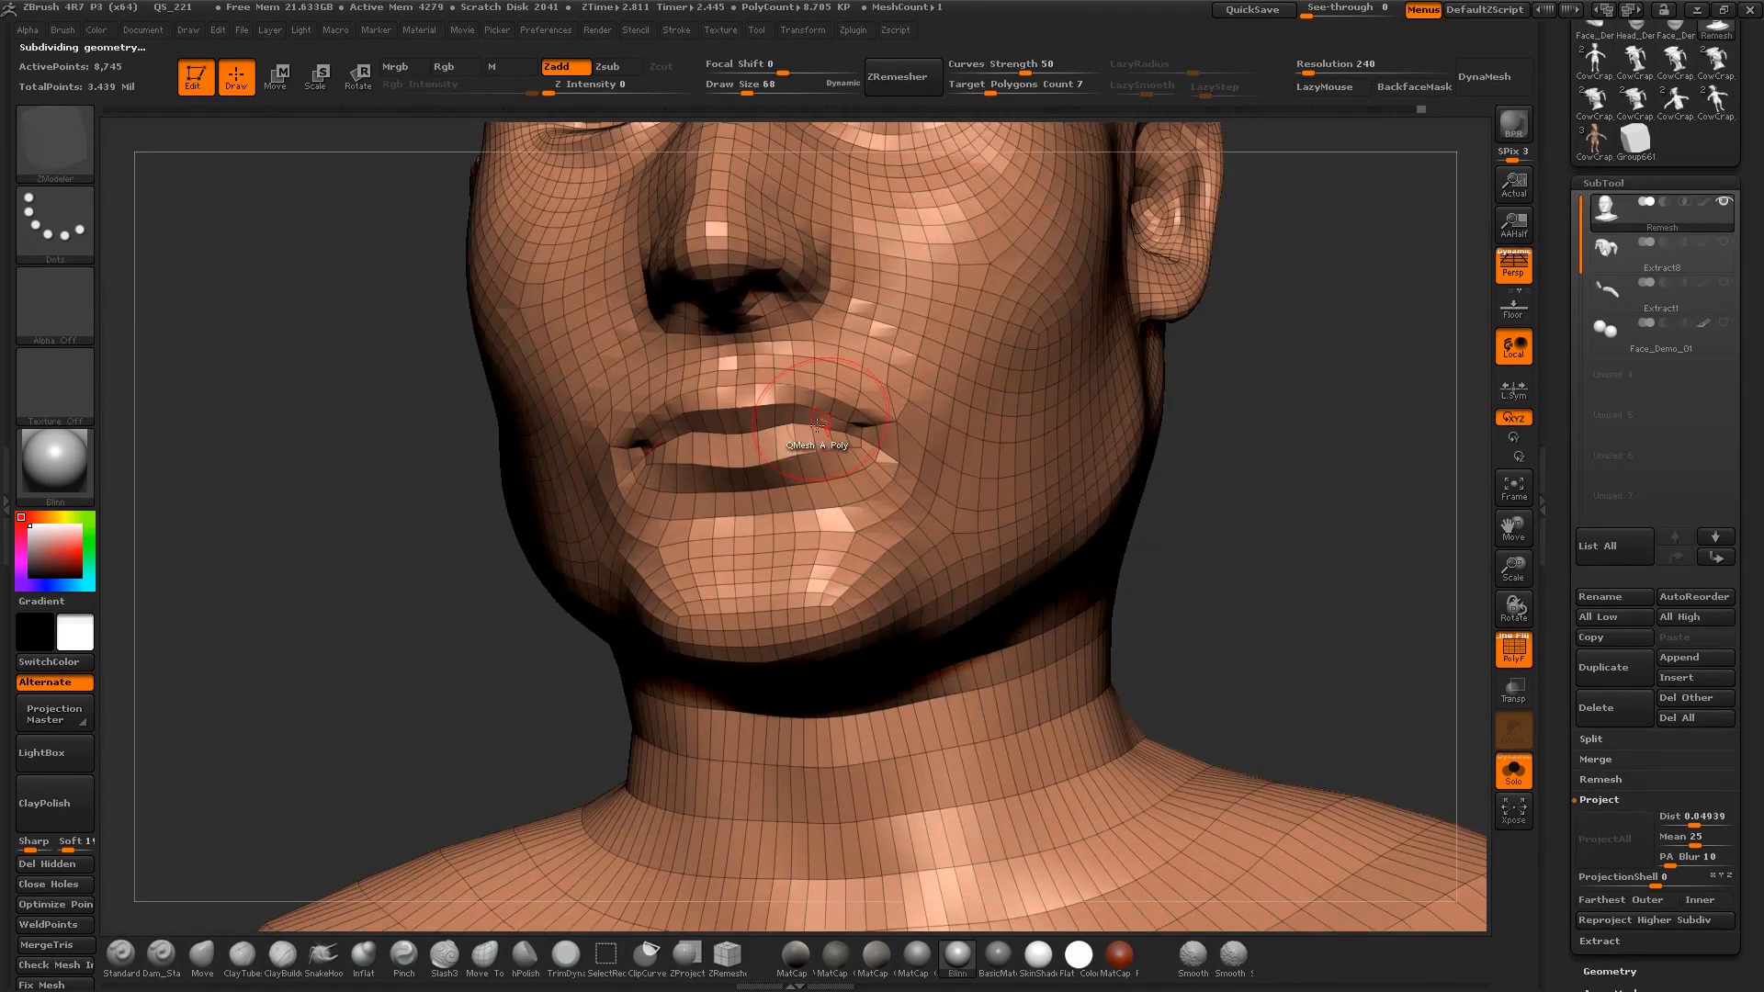
{"action": "left_click", "coordinate": [202, 955]}
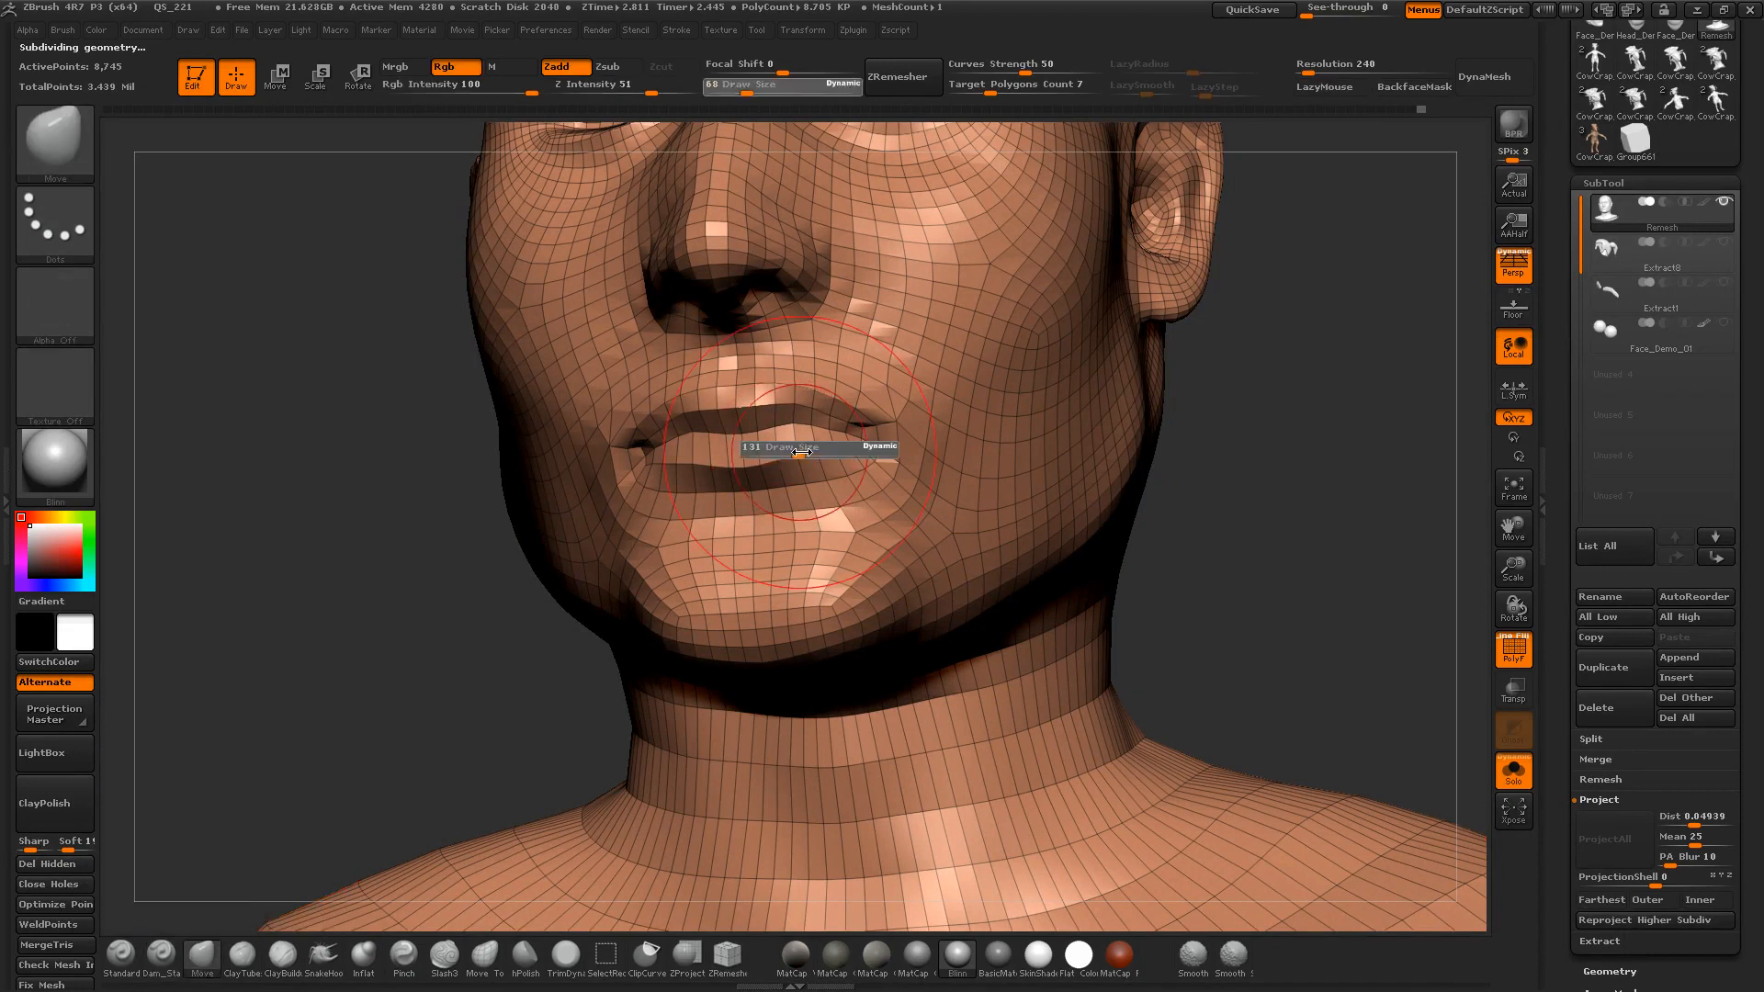
{"action": "mouse_move", "coordinate": [850, 427]}
{"action": "left_mouse_down"}
{"action": "mouse_move", "coordinate": [863, 412]}
{"action": "mouse_move", "coordinate": [834, 442]}
{"action": "mouse_move", "coordinate": [873, 417]}
{"action": "left_mouse_up"}
{"action": "key", "text": "s"}
{"action": "key", "text": "shift+f"}
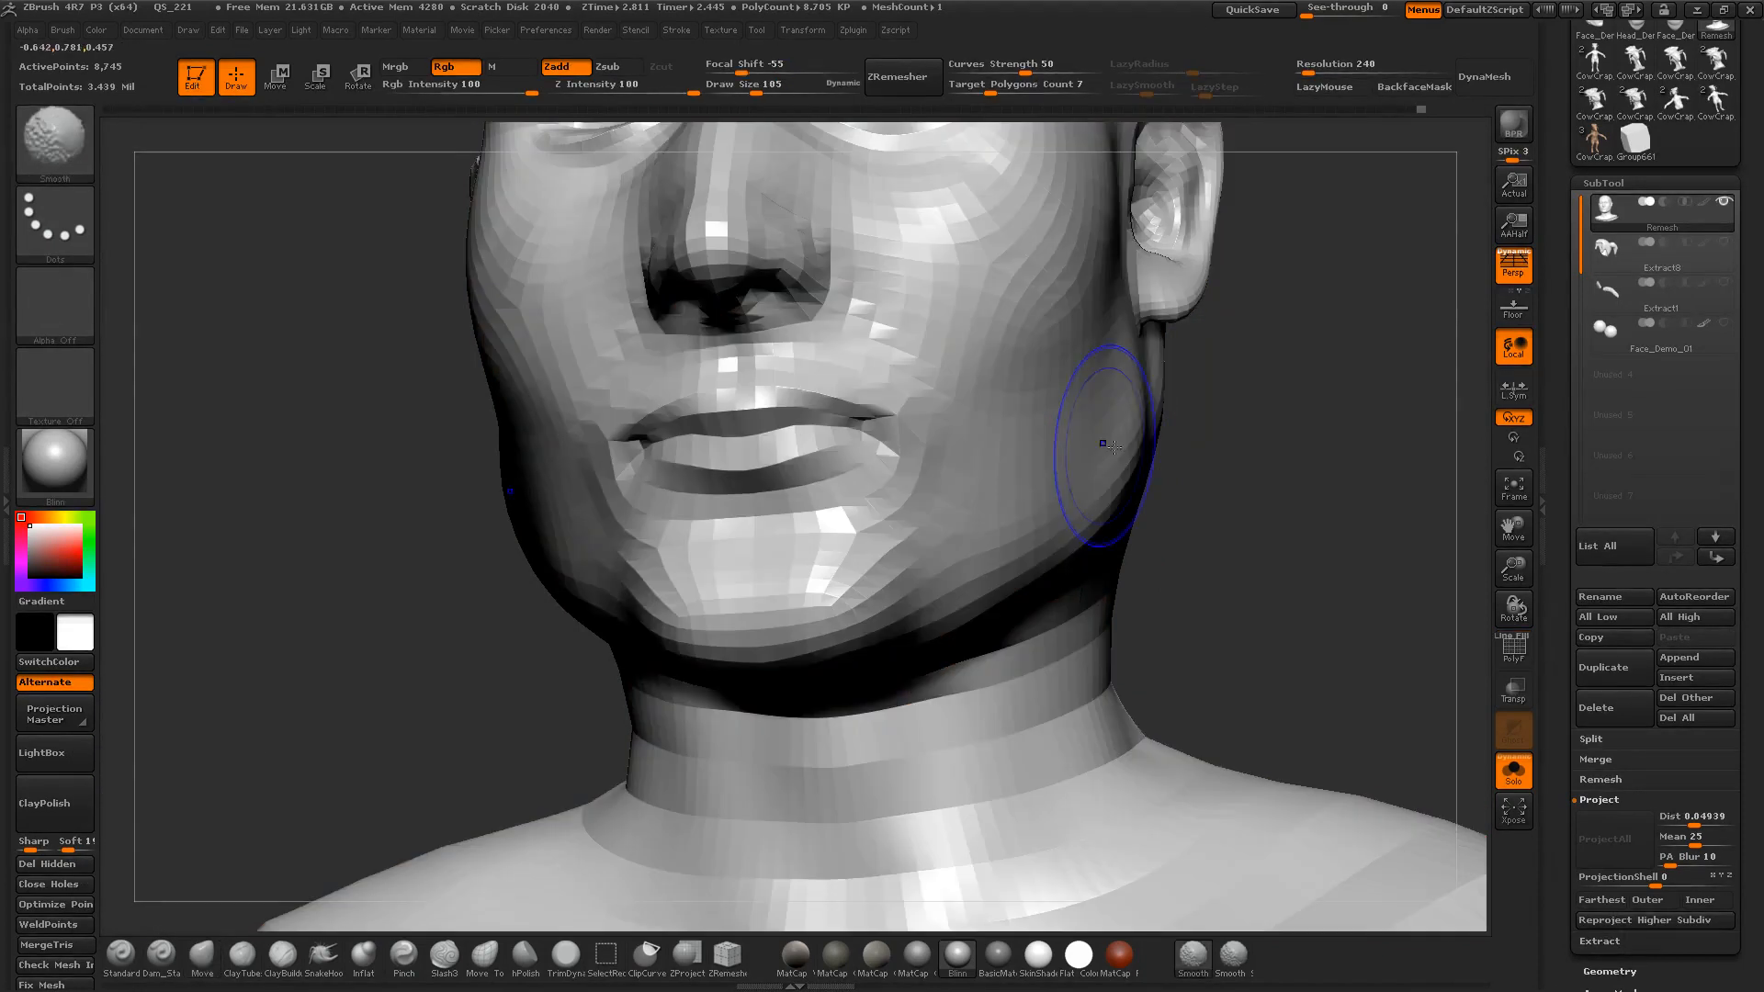
Step: Compare the mouth area at a high subdivision level and at the lowest one from the front
{"action": "key", "text": "ctrl+d"}
{"action": "key", "text": "d"}
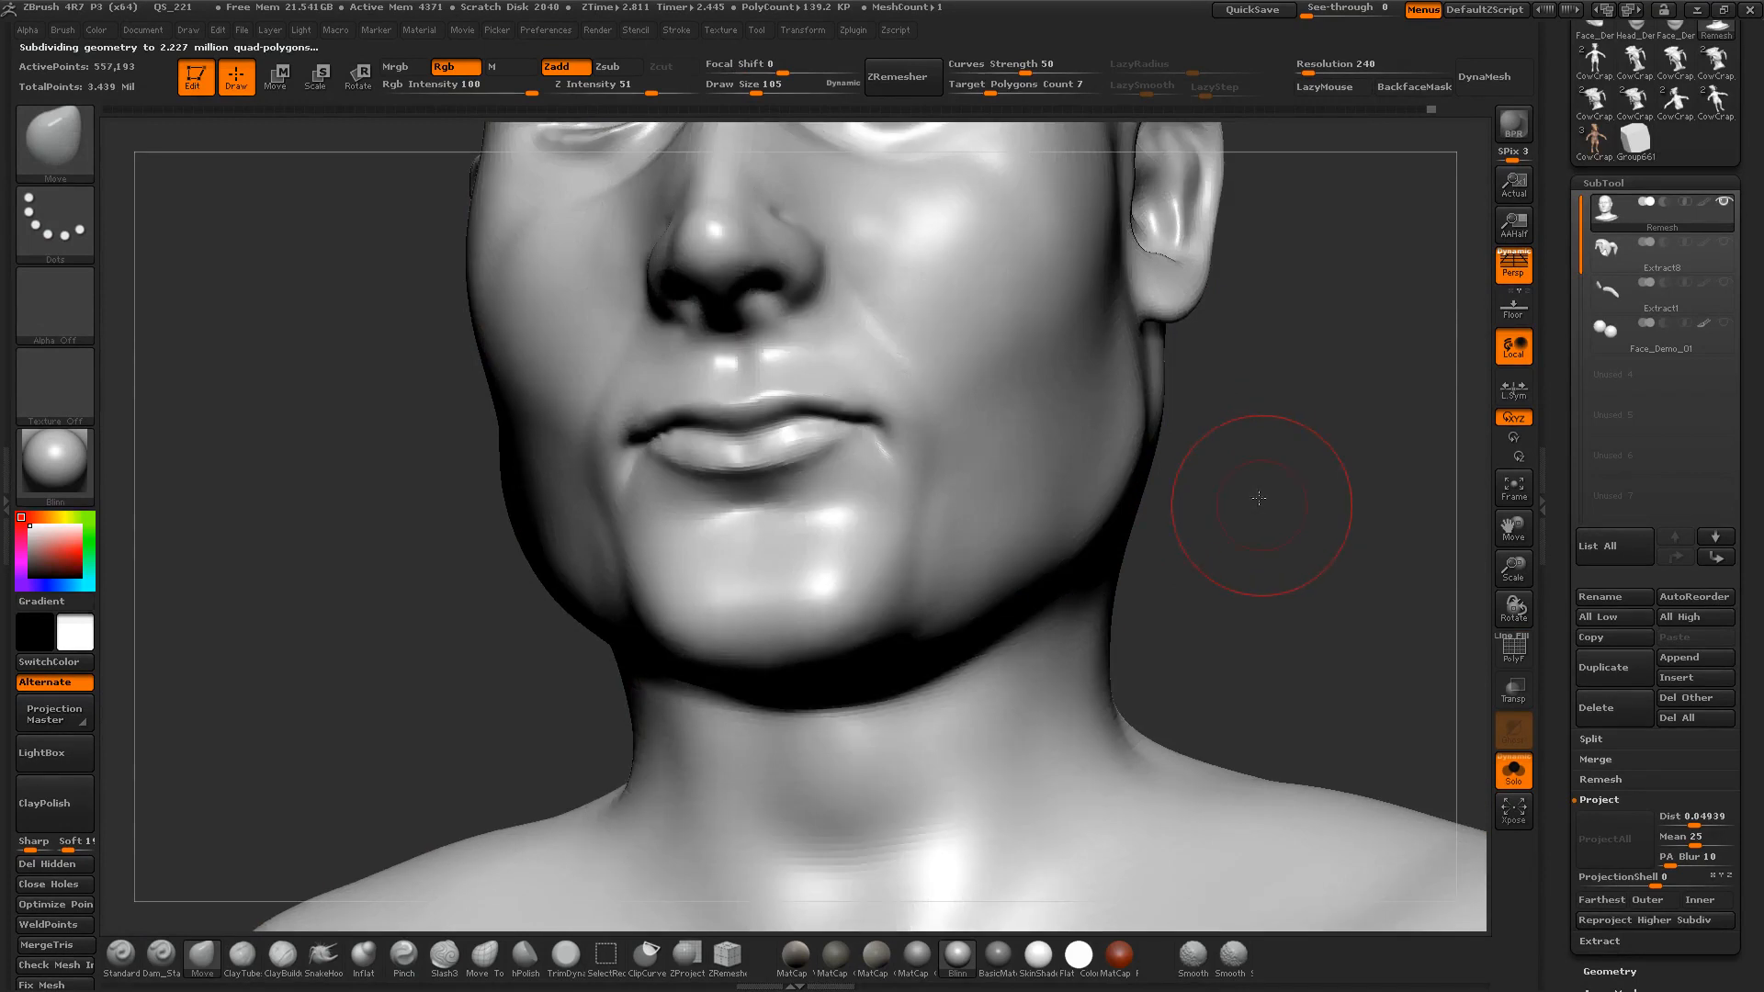
{"action": "mouse_move", "coordinate": [1258, 503]}
{"action": "left_mouse_down"}
{"action": "mouse_move", "coordinate": [1291, 516]}
{"action": "mouse_move", "coordinate": [1129, 577]}
{"action": "left_mouse_up"}
{"action": "key", "text": "shift+d"}
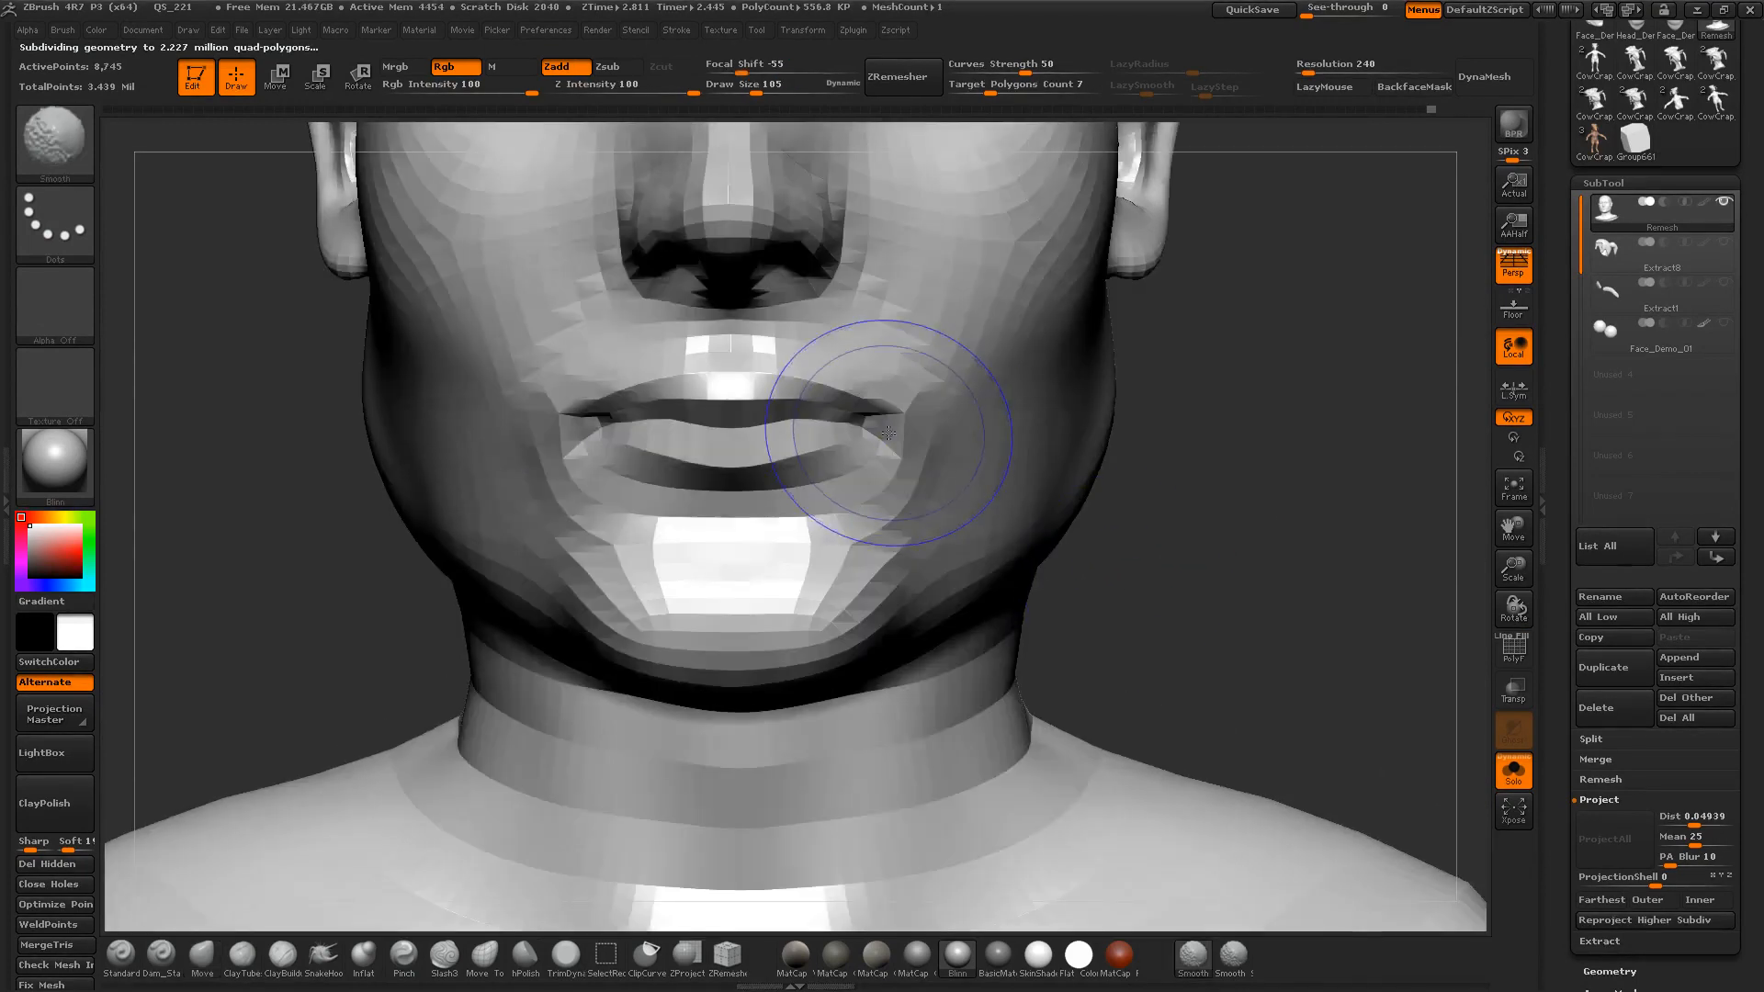
Step: Pull the mouth corners up into a smile with the Move brush at draw size 136, one level above the lowest
{"action": "key", "text": "b"}
{"action": "key", "text": "m"}
{"action": "key", "text": "v"}
{"action": "key", "text": "shift+d"}
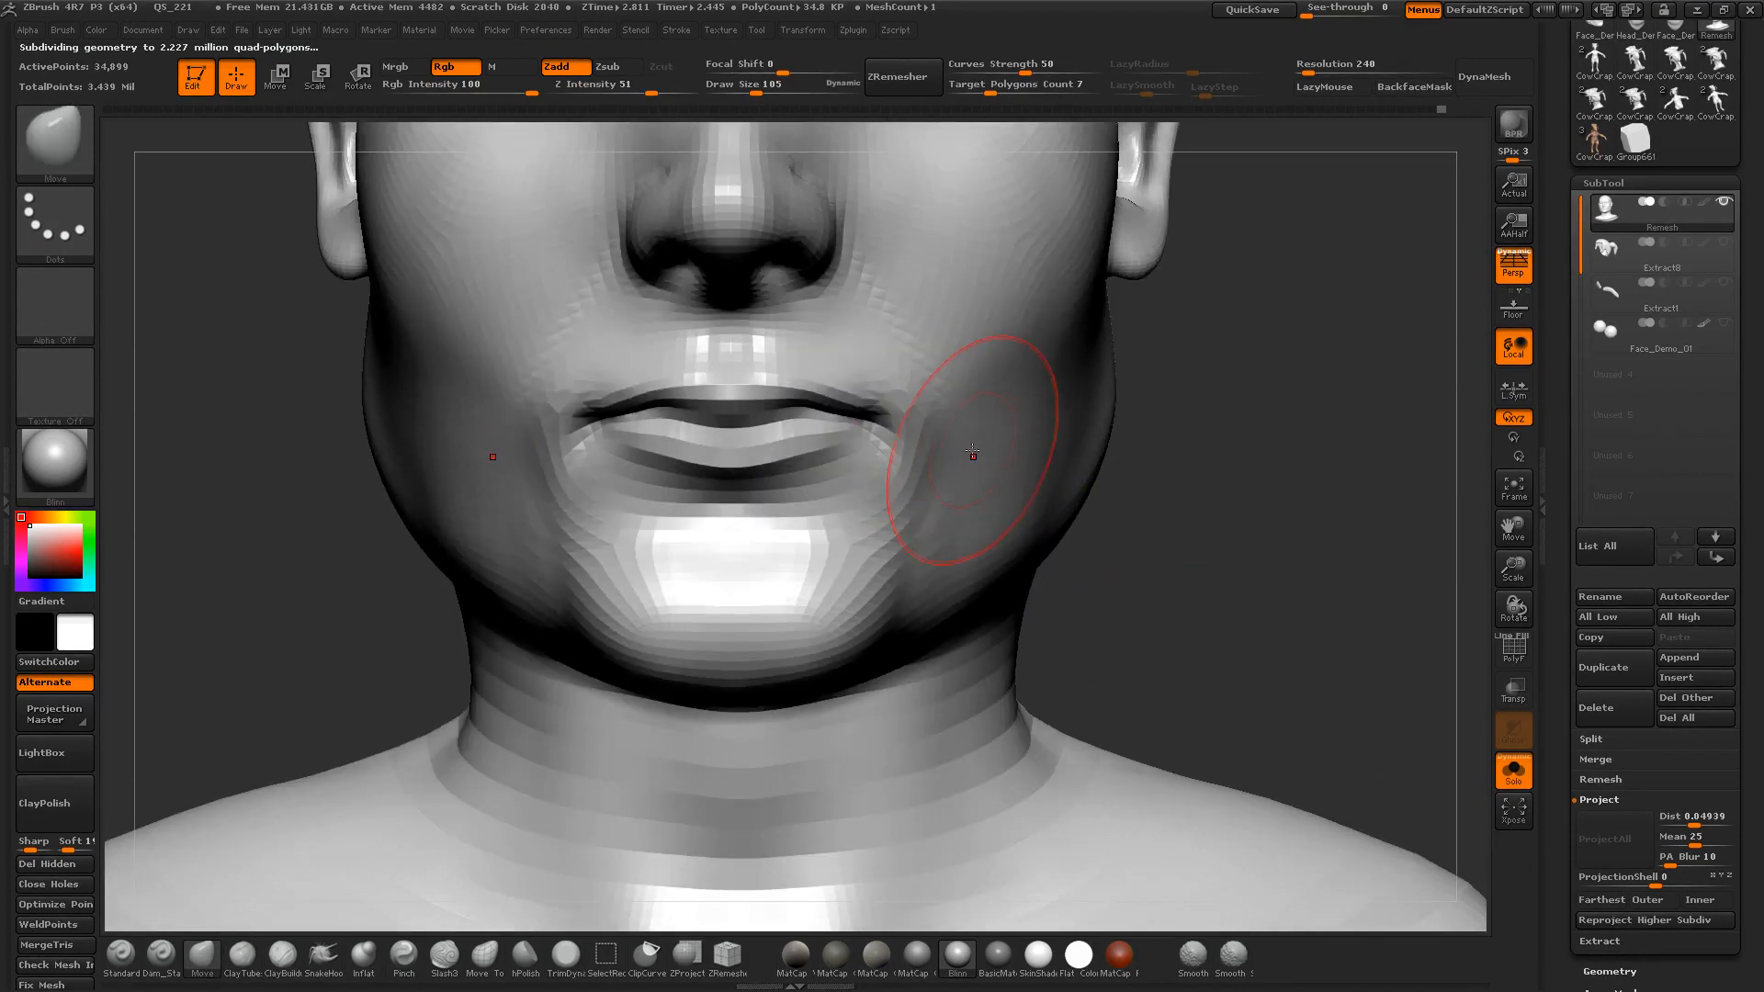
{"action": "key", "text": "s"}
{"action": "left_click_drag", "start_coordinate": [957, 448], "coordinate": [966, 448]}
{"action": "left_click_drag", "start_coordinate": [1130, 485], "coordinate": [1183, 689], "text": "alt"}
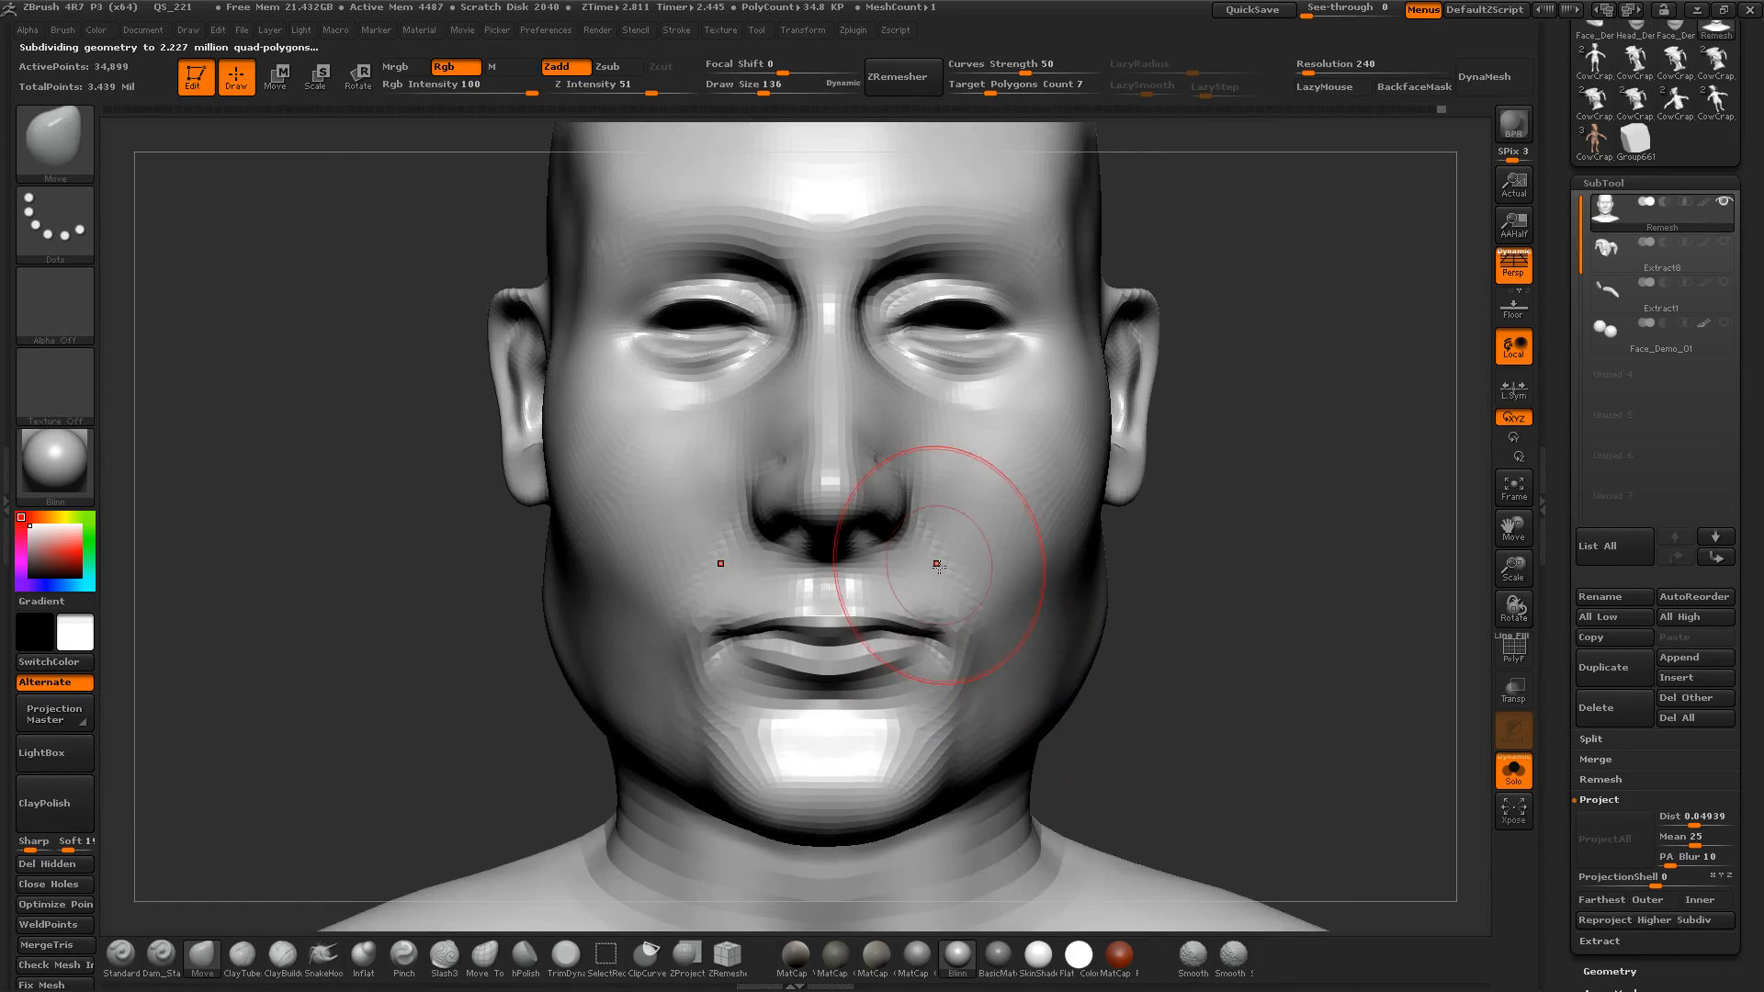
{"action": "left_click_drag", "start_coordinate": [951, 643], "coordinate": [973, 614]}
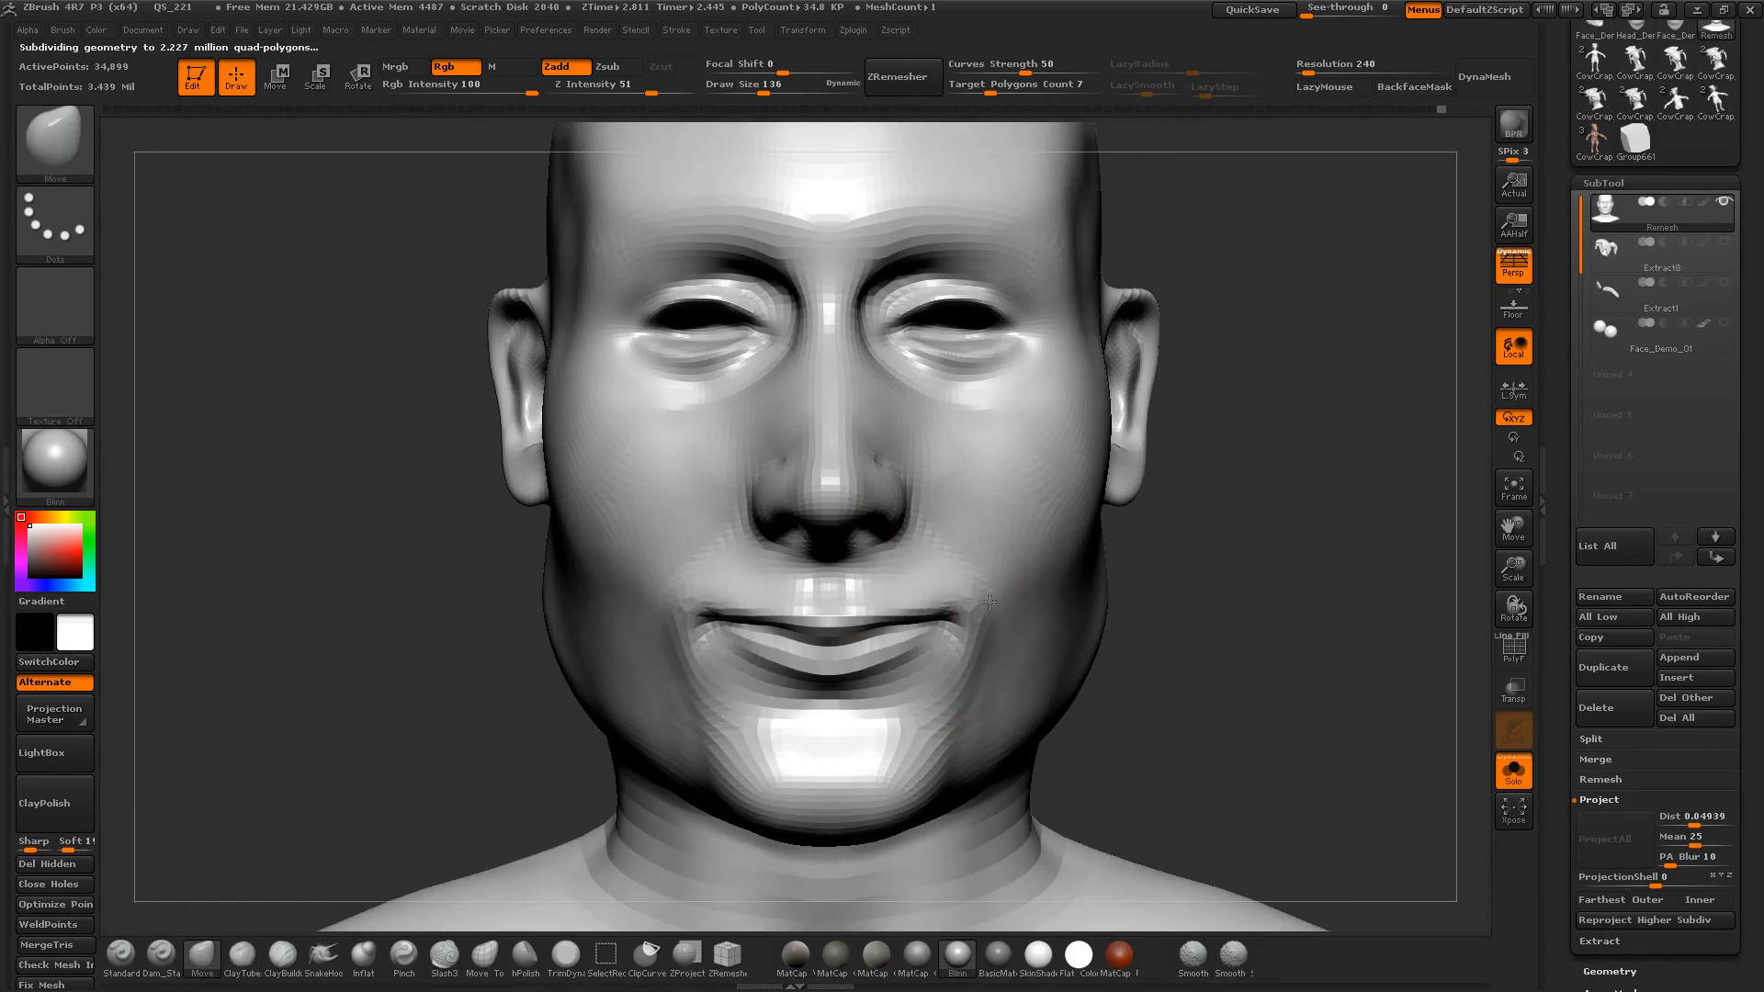
{"action": "left_click_drag", "start_coordinate": [877, 650], "coordinate": [878, 636]}
{"action": "left_click_drag", "start_coordinate": [963, 621], "coordinate": [970, 615]}
{"action": "left_click_drag", "start_coordinate": [1305, 613], "coordinate": [1151, 616]}
{"action": "left_click_drag", "start_coordinate": [980, 618], "coordinate": [997, 616]}
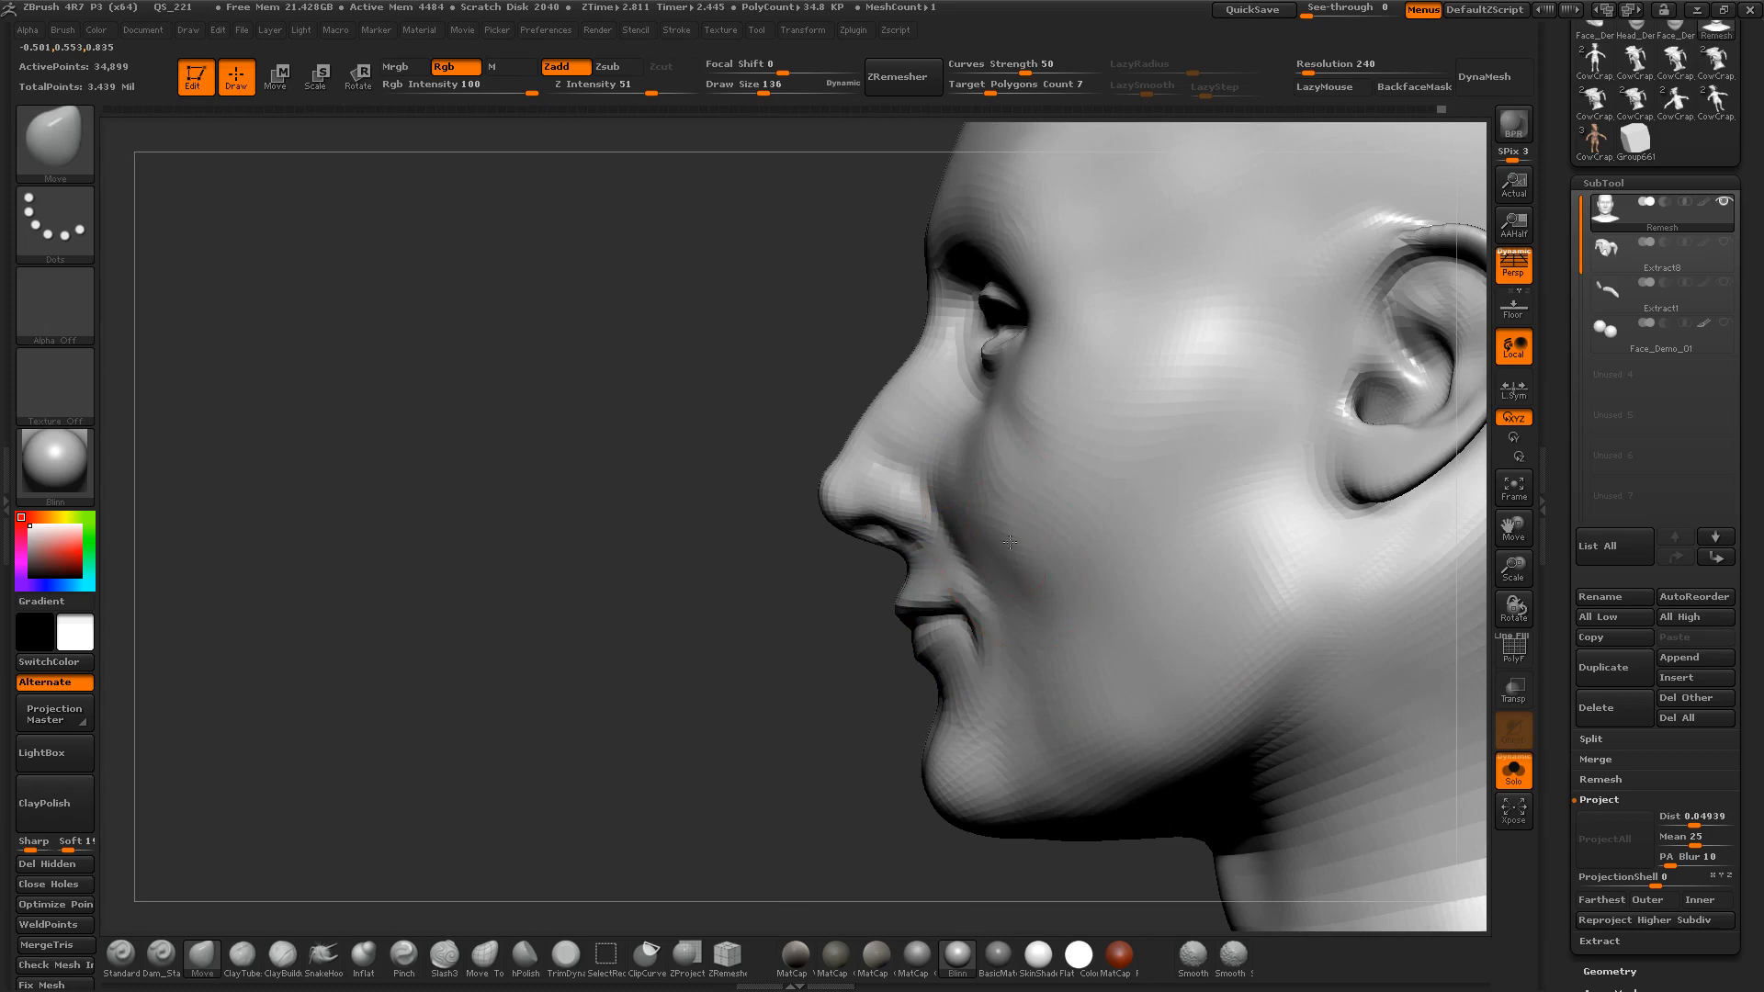
Step: Push the underside of the nose back toward the face in profile, using the Move brush at draw size 109
{"action": "left_click_drag", "start_coordinate": [870, 522], "coordinate": [904, 524]}
{"action": "key", "text": "s"}
{"action": "left_click_drag", "start_coordinate": [909, 534], "coordinate": [896, 538]}
{"action": "left_click_drag", "start_coordinate": [811, 599], "coordinate": [748, 619], "text": "alt"}
{"action": "mouse_move", "coordinate": [1380, 501]}
{"action": "left_mouse_down", "text": "alt"}
{"action": "mouse_move", "coordinate": [1367, 564]}
{"action": "mouse_move", "coordinate": [1311, 575]}
{"action": "left_mouse_up", "text": "alt"}
Step: Undo the trial Move brush changes to the nose and the smiling mouth
{"action": "key", "text": "ctrl+z"}
{"action": "key", "text": "ctrl+z"}
{"action": "key", "text": "ctrl+z"}
{"action": "key", "text": "ctrl+z"}
{"action": "key", "text": "ctrl+z"}
{"action": "key", "text": "ctrl+z"}
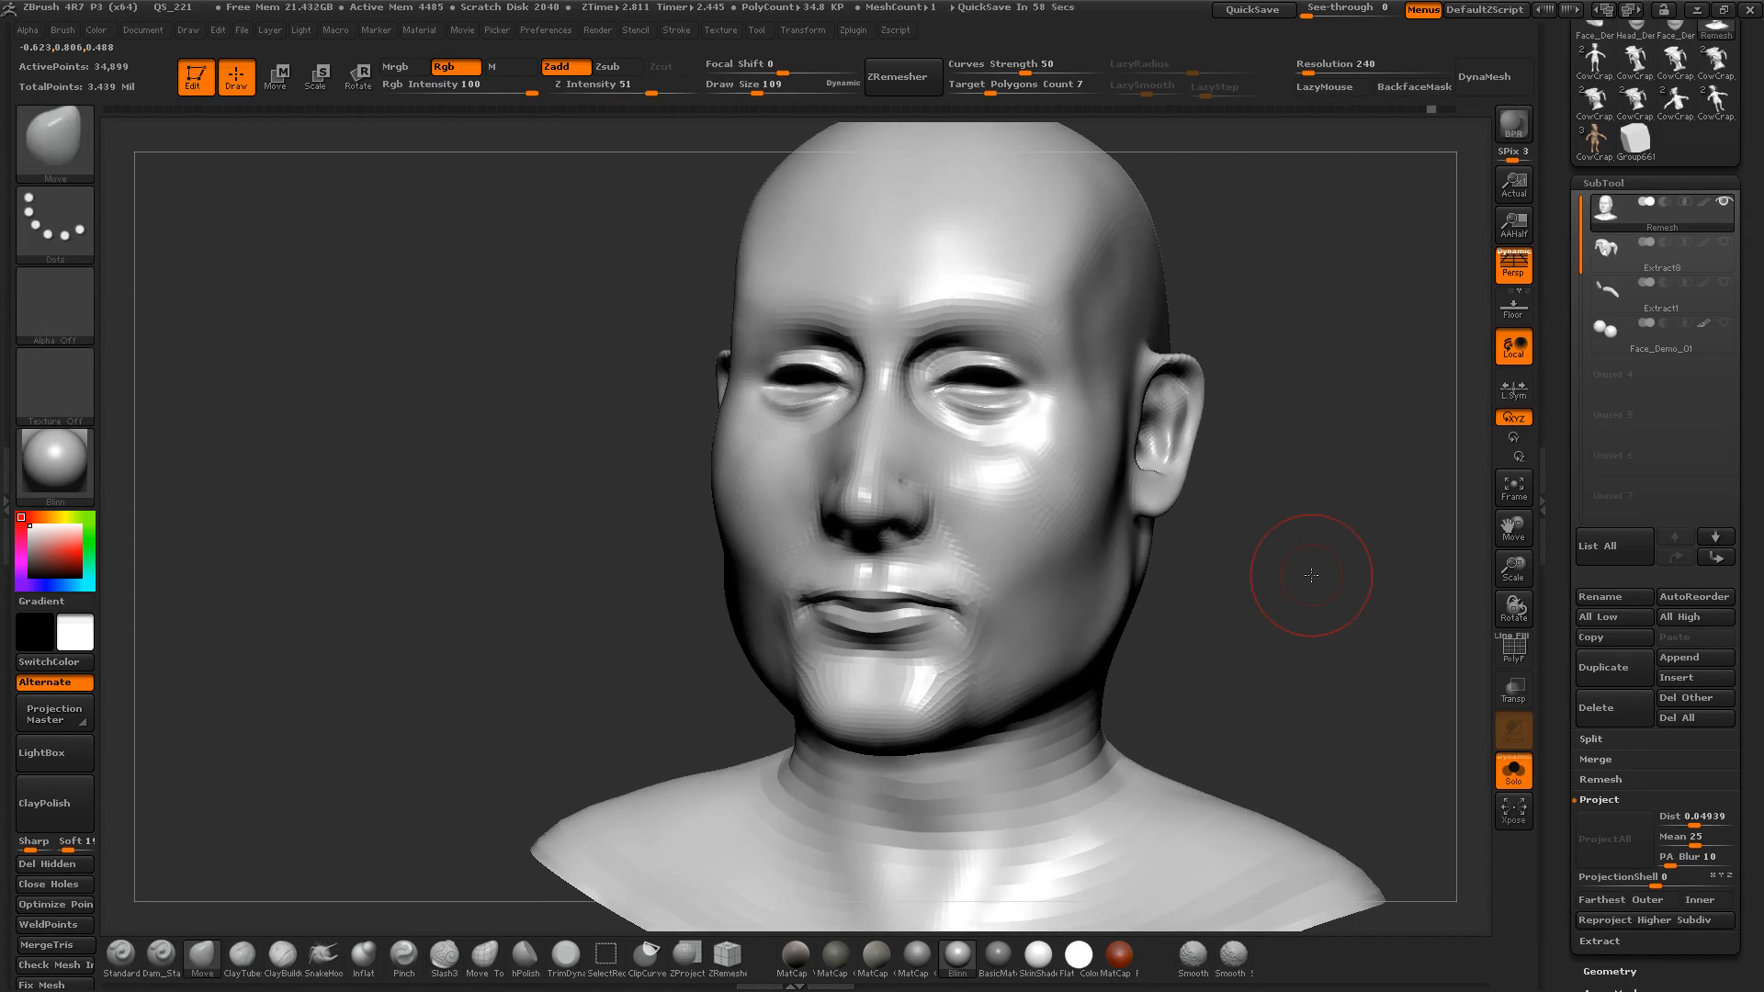
Step: Return the head to its highest subdivision level with the wireframe shown, and bring the tool's export options into view
{"action": "mouse_move", "coordinate": [1310, 575]}
{"action": "left_mouse_down"}
{"action": "mouse_move", "coordinate": [1270, 583]}
{"action": "mouse_move", "coordinate": [1347, 567]}
{"action": "left_mouse_up"}
{"action": "key", "text": "d"}
{"action": "key", "text": "shift+f"}
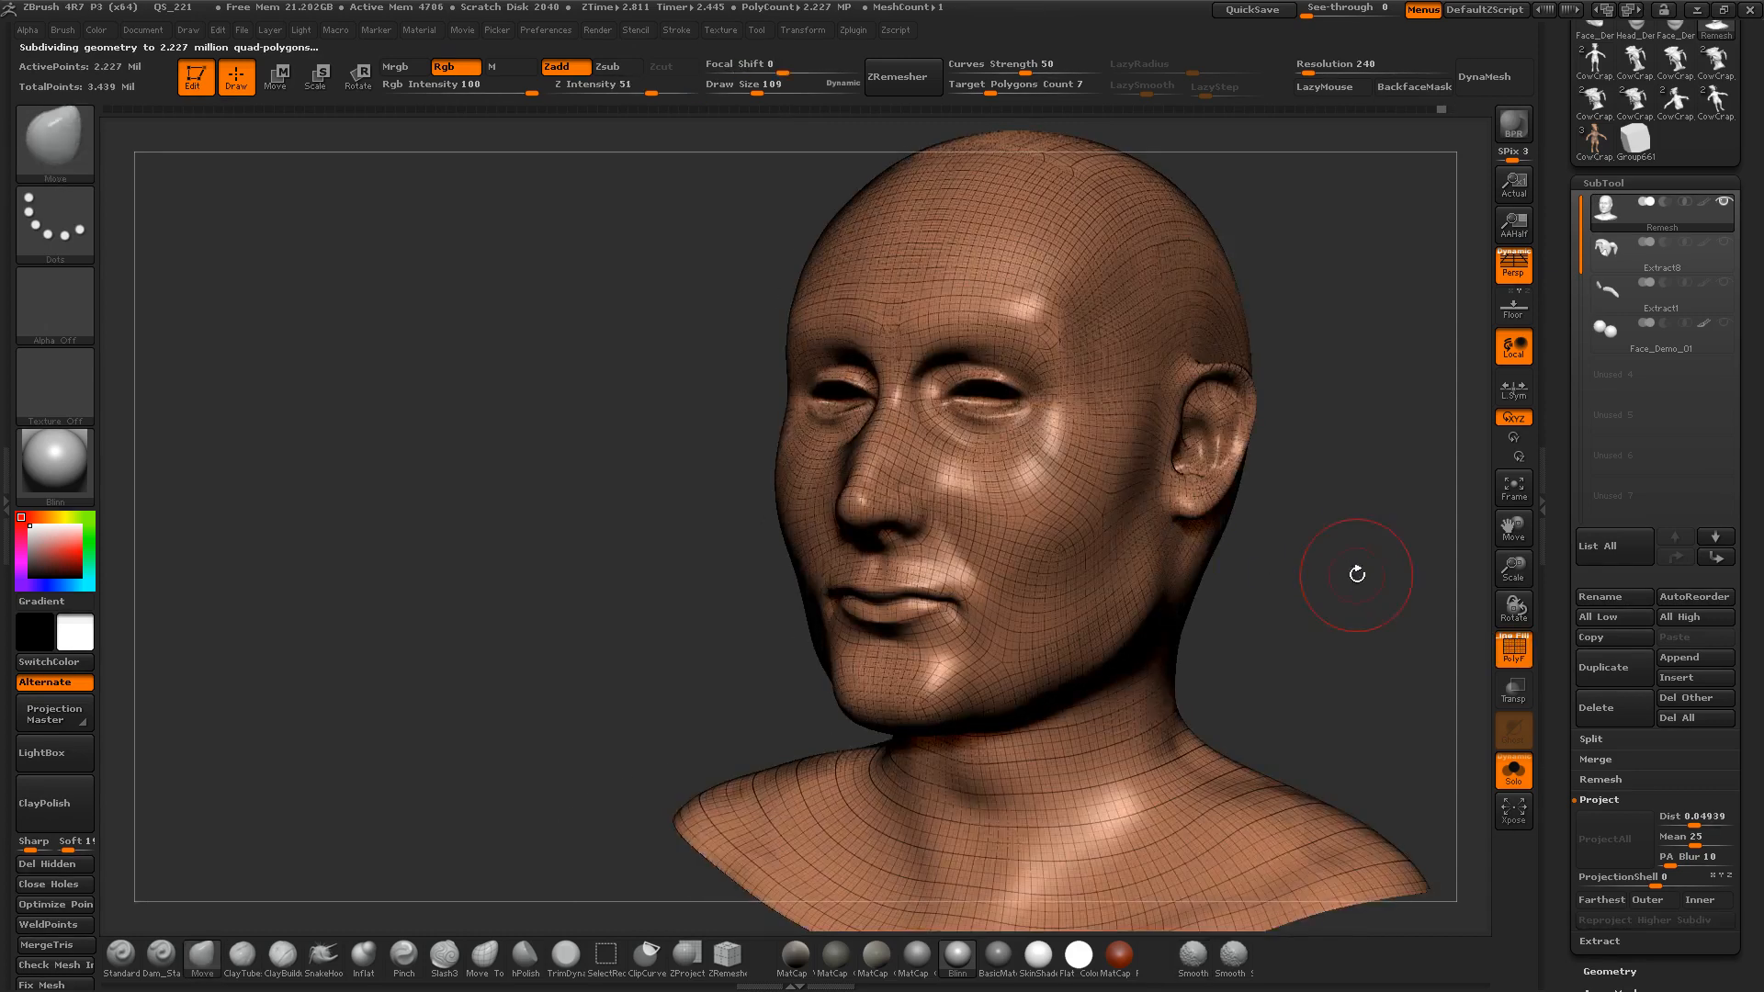
{"action": "mouse_move", "coordinate": [1398, 265]}
{"action": "left_mouse_down"}
{"action": "mouse_move", "coordinate": [1378, 236]}
{"action": "mouse_move", "coordinate": [1419, 235]}
{"action": "left_mouse_up"}
{"action": "key", "text": "super"}
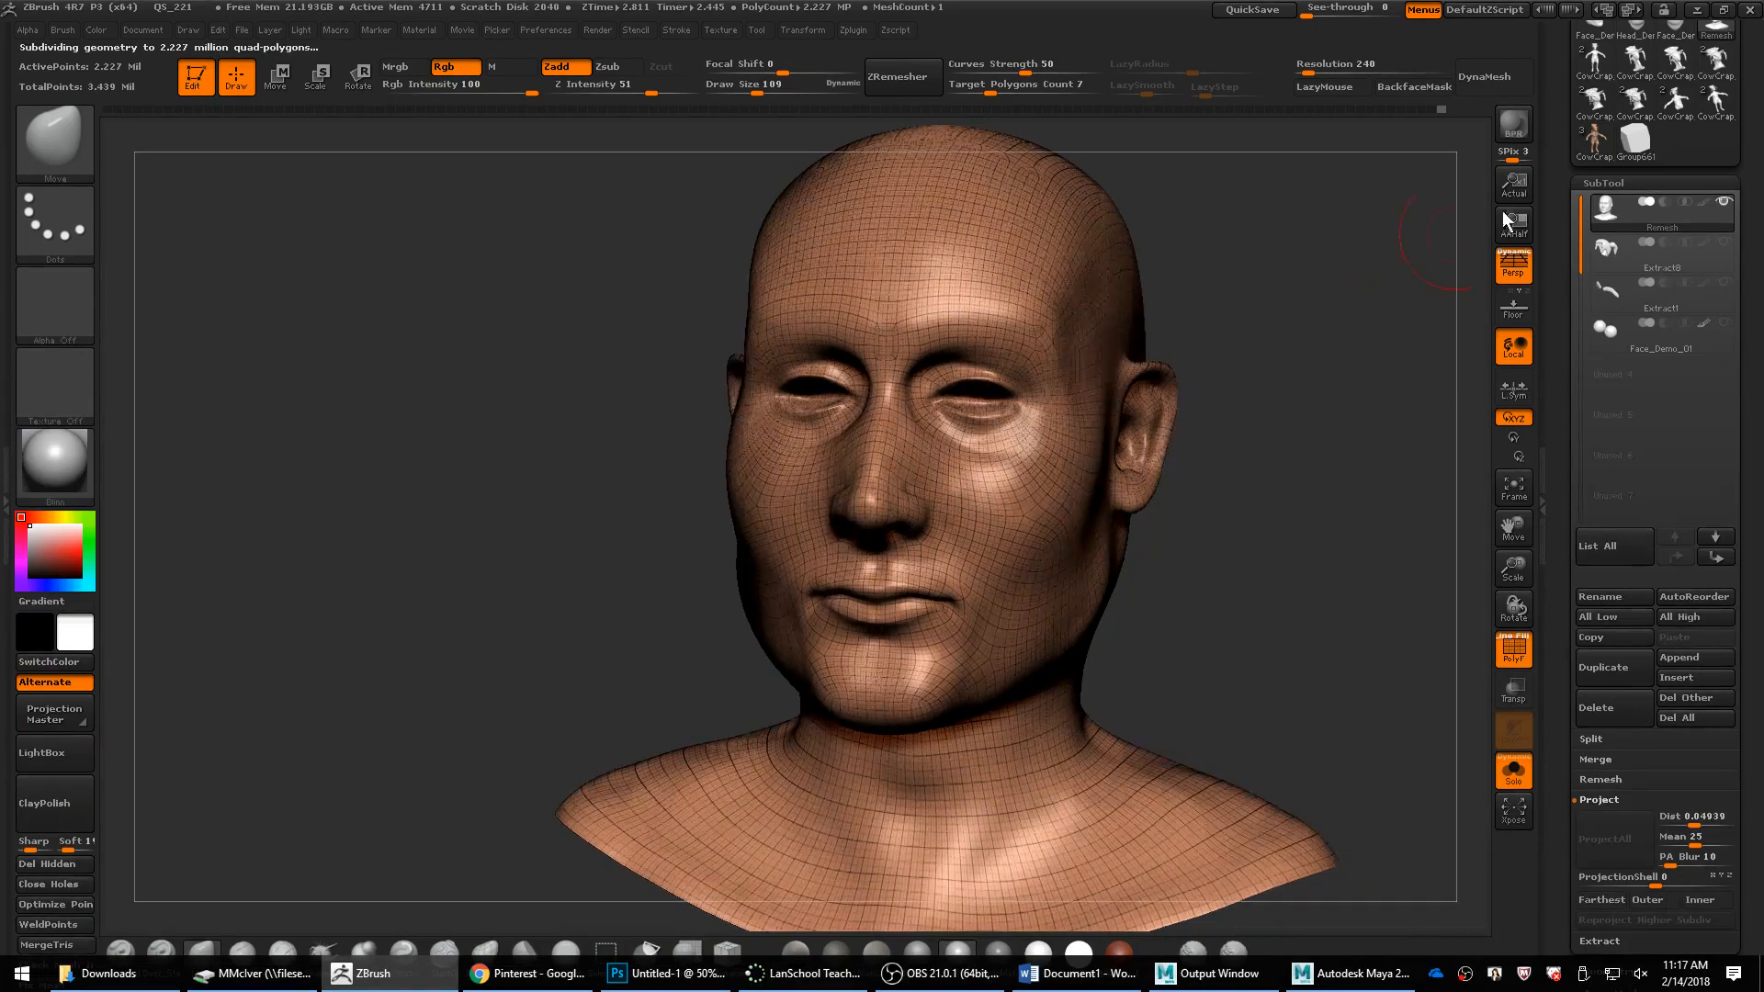
{"action": "left_click_drag", "start_coordinate": [1556, 135], "coordinate": [1560, 249]}
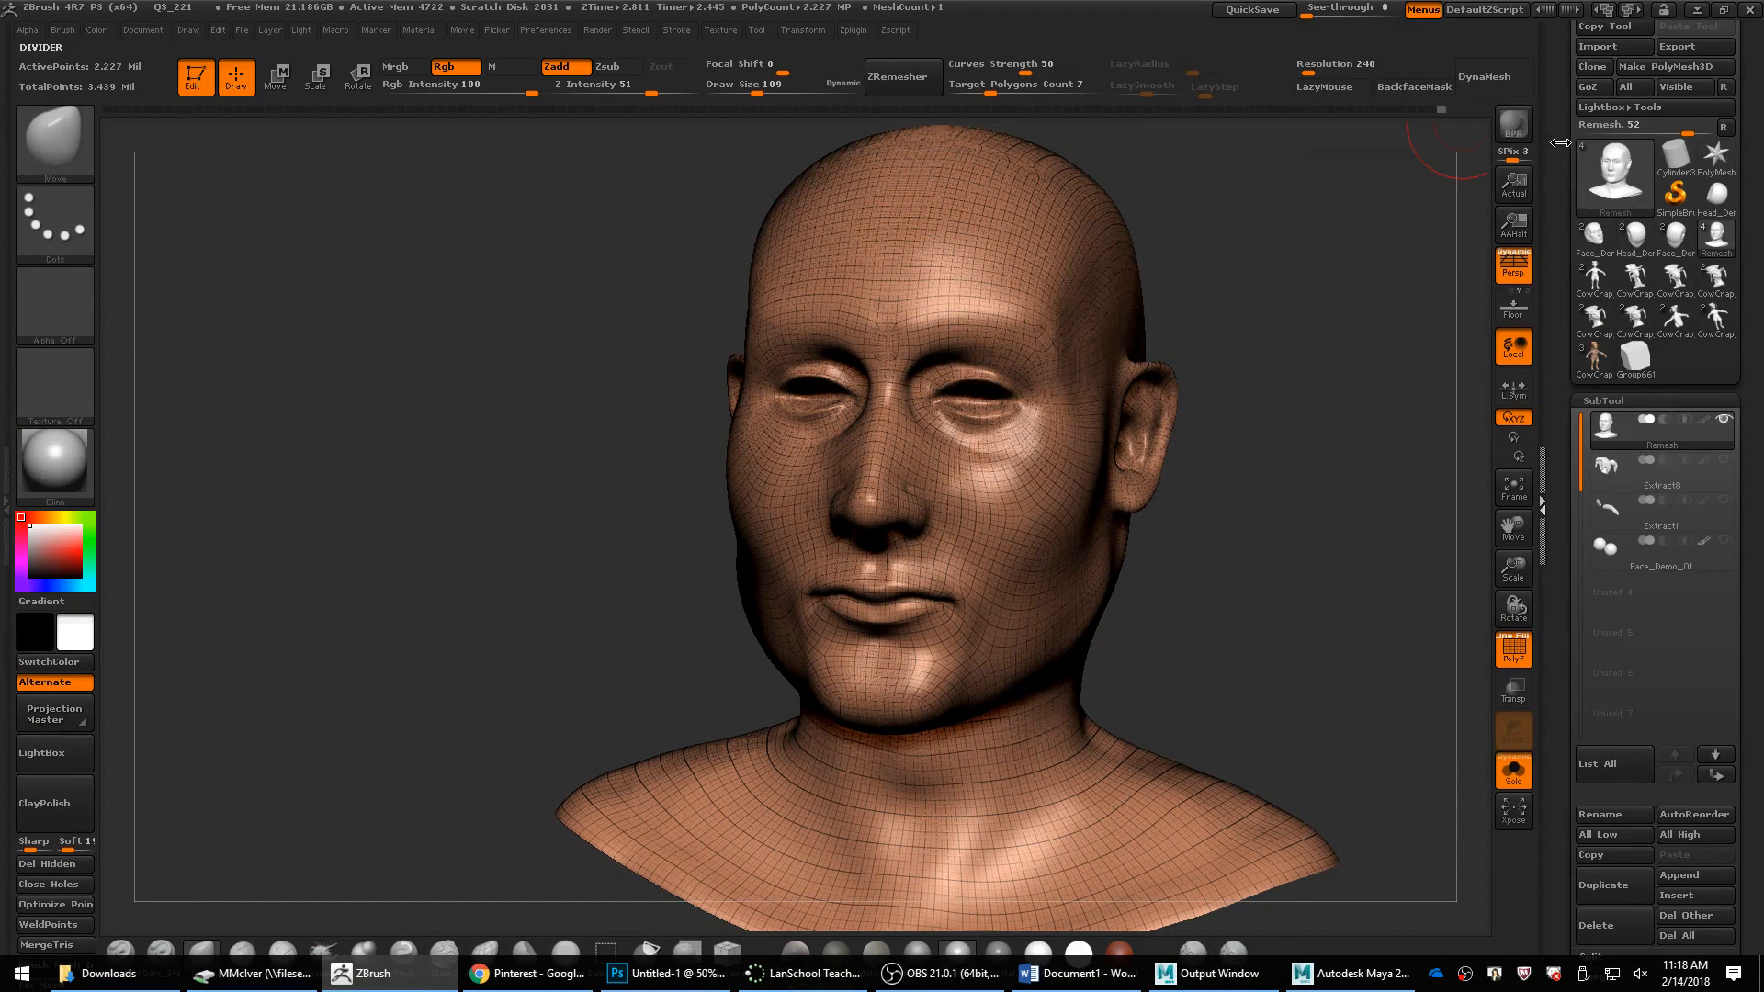
Step: Load the quick-saved project QS_227.ZPR from LightBox without saving the changes to the current project
{"action": "left_click", "coordinate": [1559, 142]}
{"action": "left_click", "coordinate": [1752, 116]}
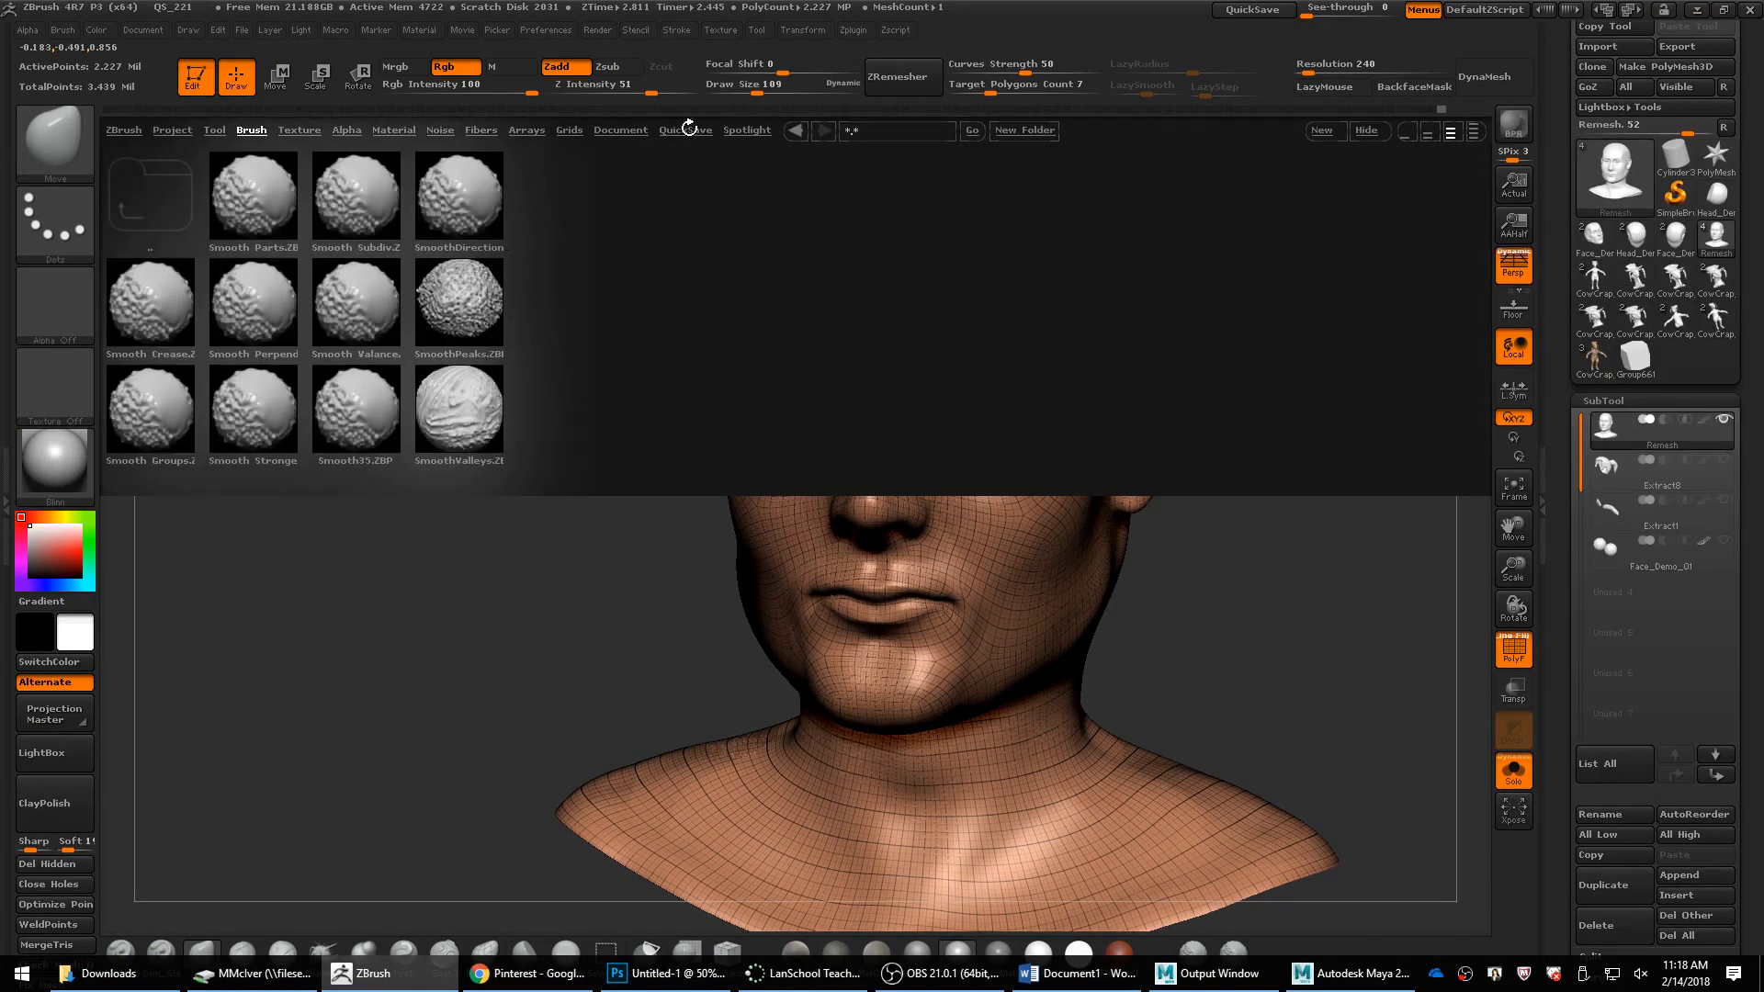
{"action": "left_click", "coordinate": [686, 130]}
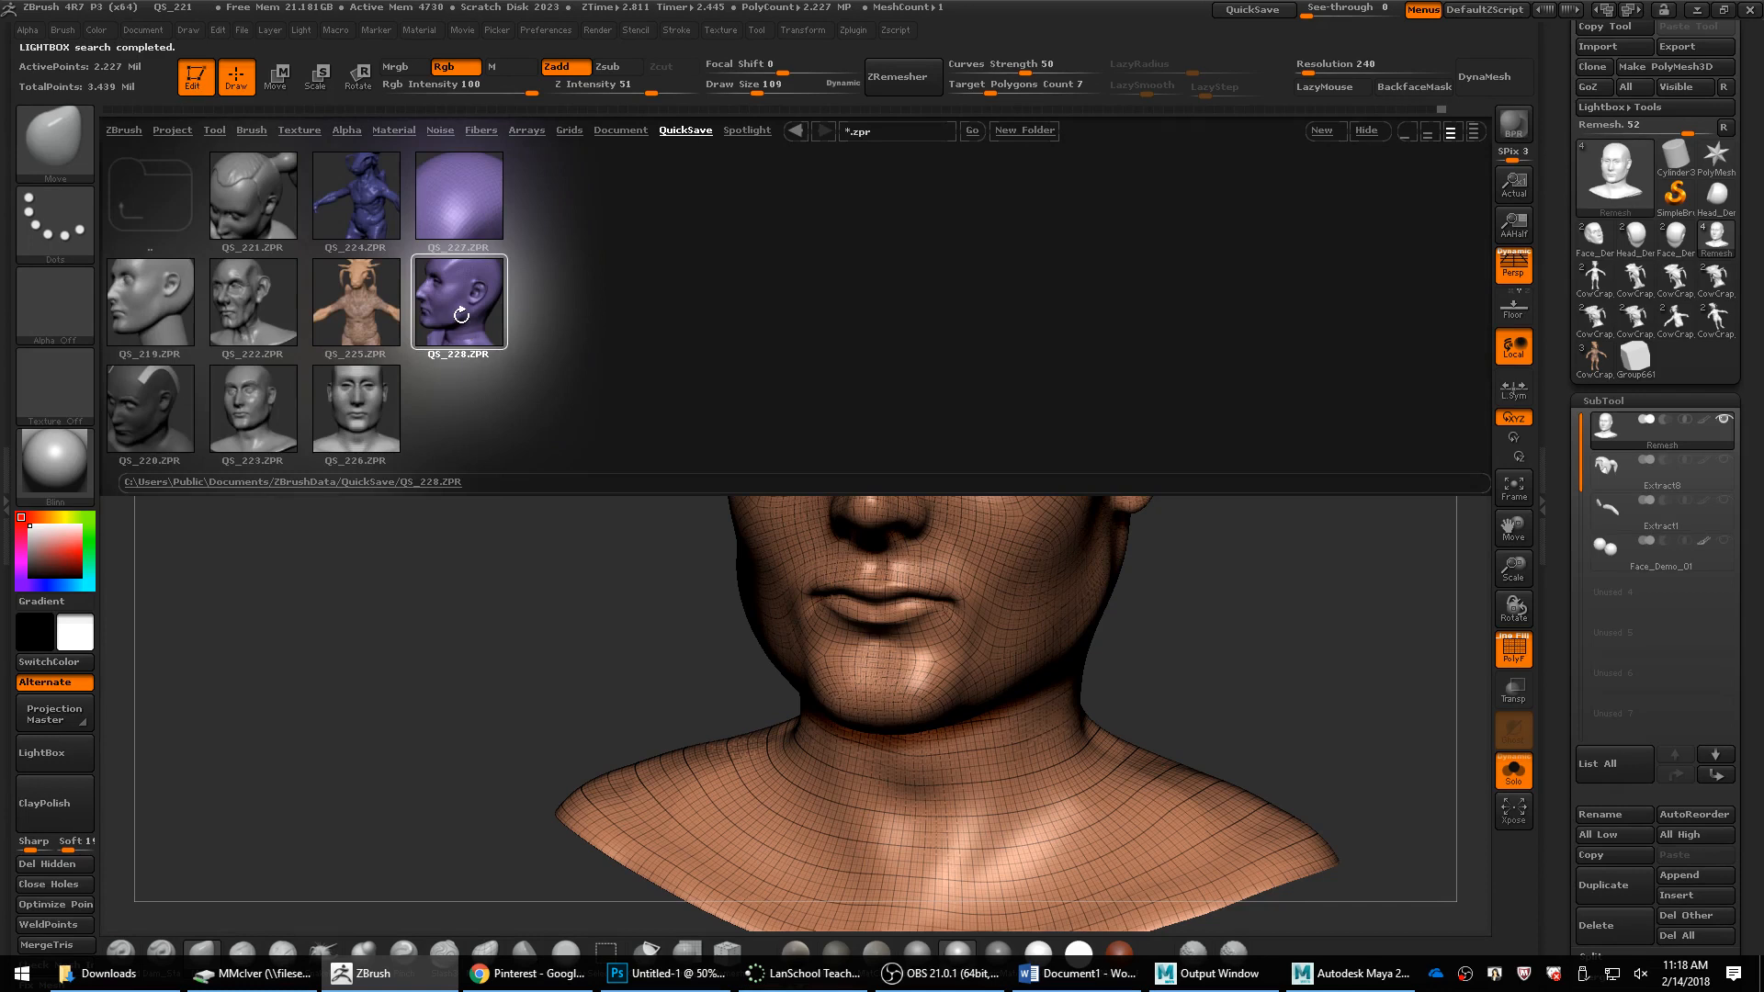
{"action": "double_click", "coordinate": [460, 200]}
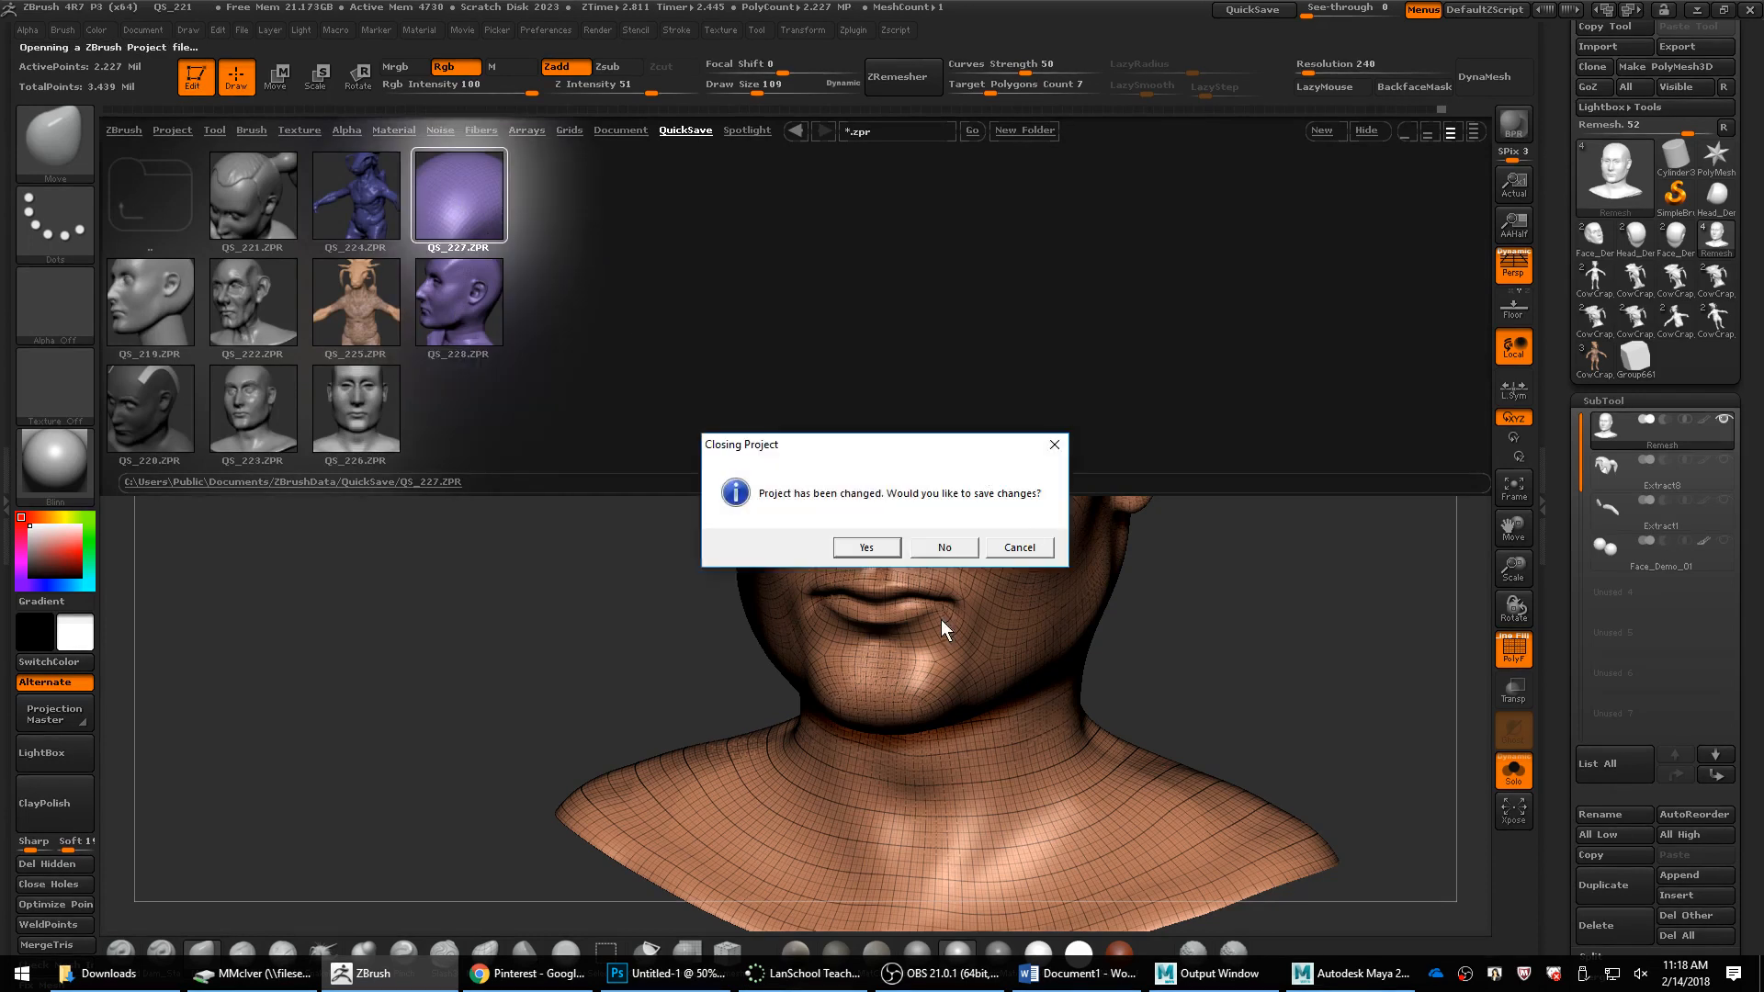
{"action": "left_click", "coordinate": [935, 547]}
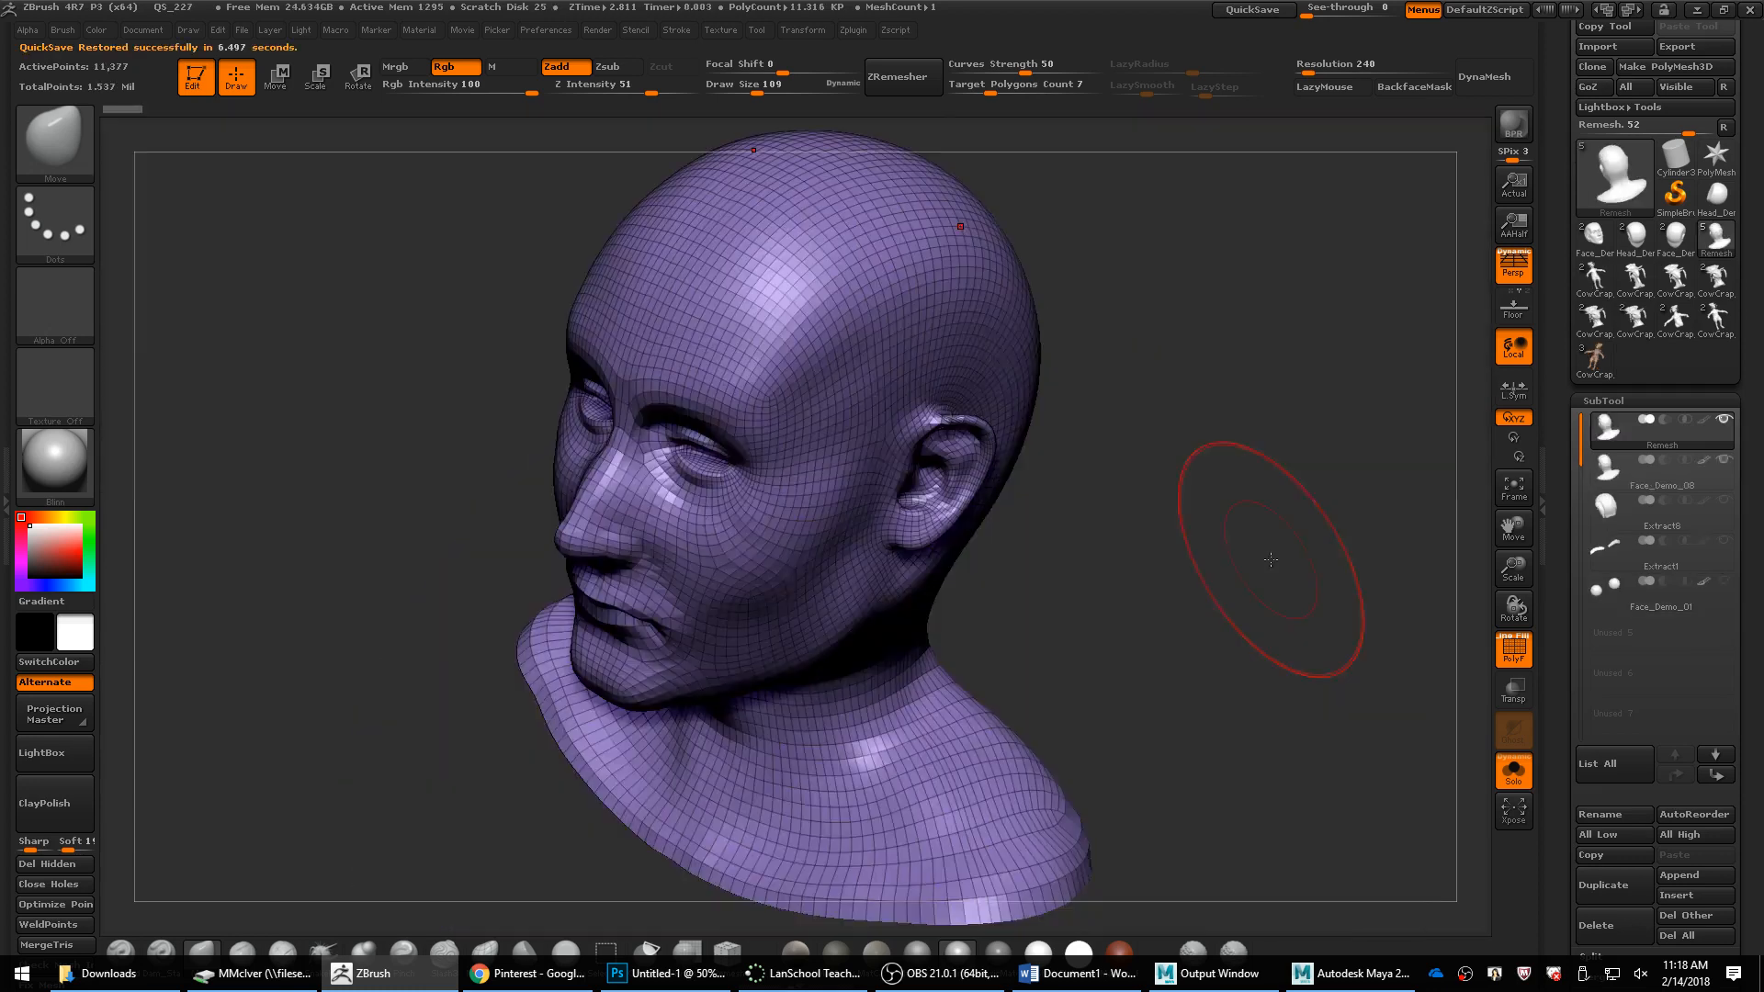
Step: Make the dense DynaMesh head directly below the Remesh subtool active, hide its wireframe, and face it to the front
{"action": "left_click_drag", "start_coordinate": [1171, 528], "coordinate": [1154, 512]}
{"action": "key", "text": "s"}
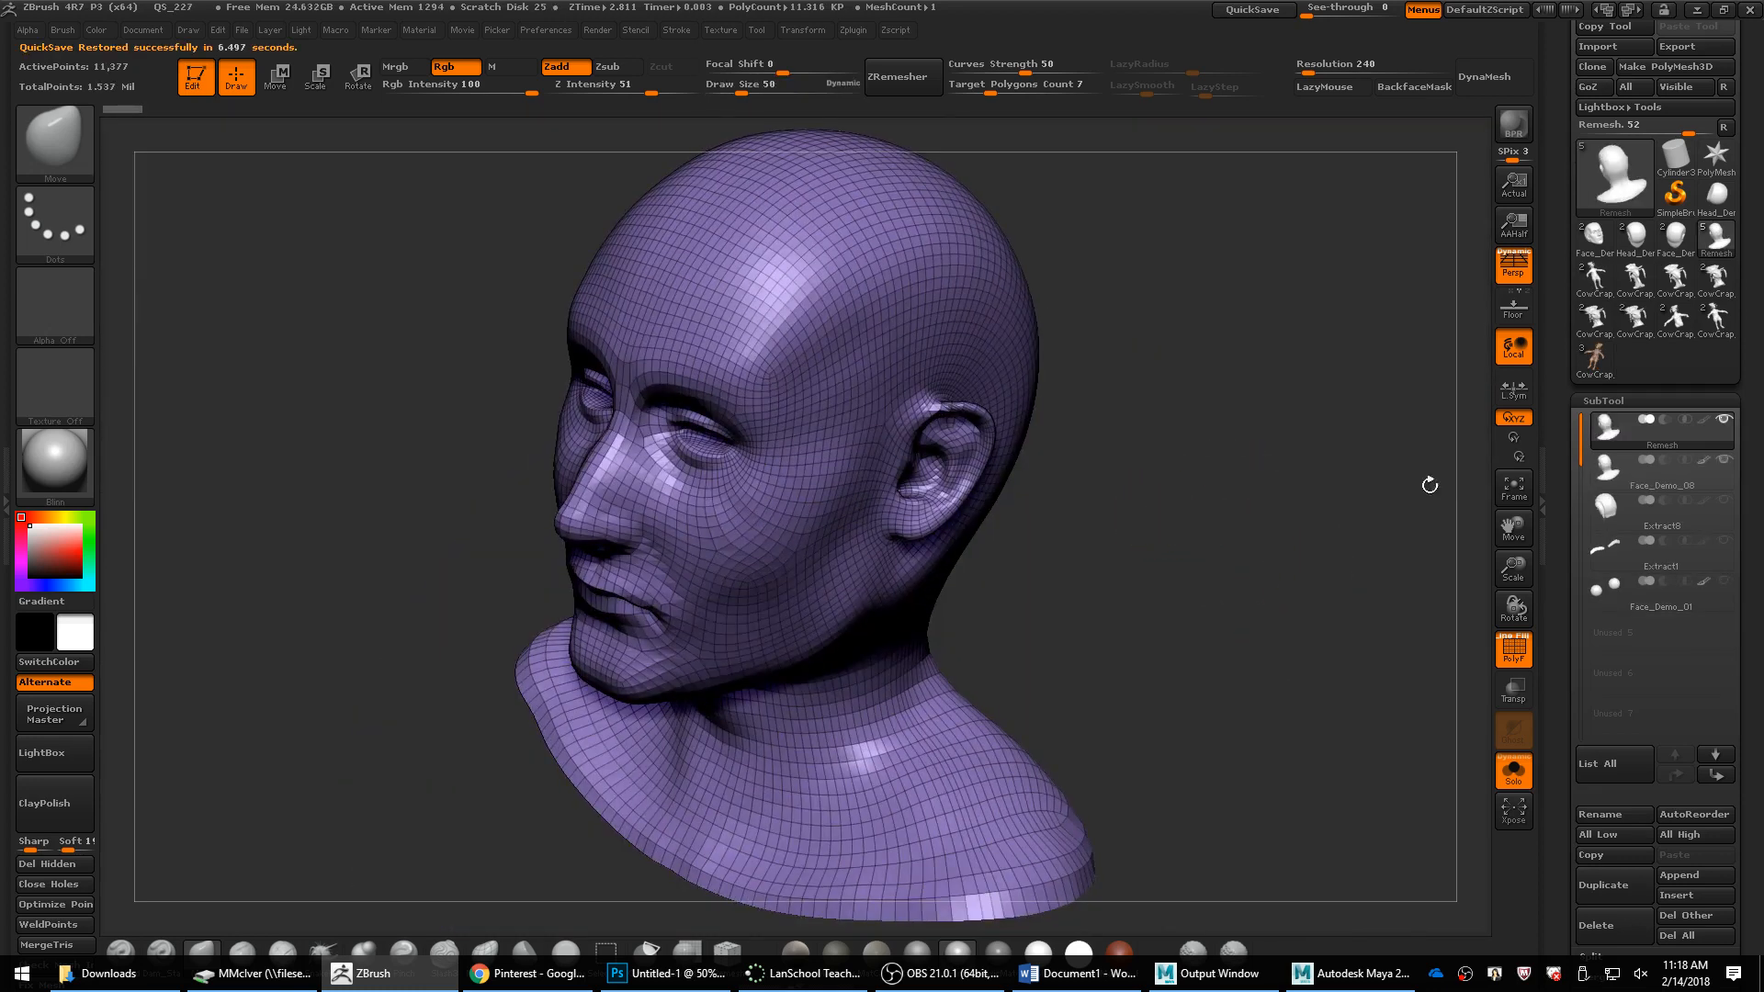
{"action": "left_click", "coordinate": [1652, 479]}
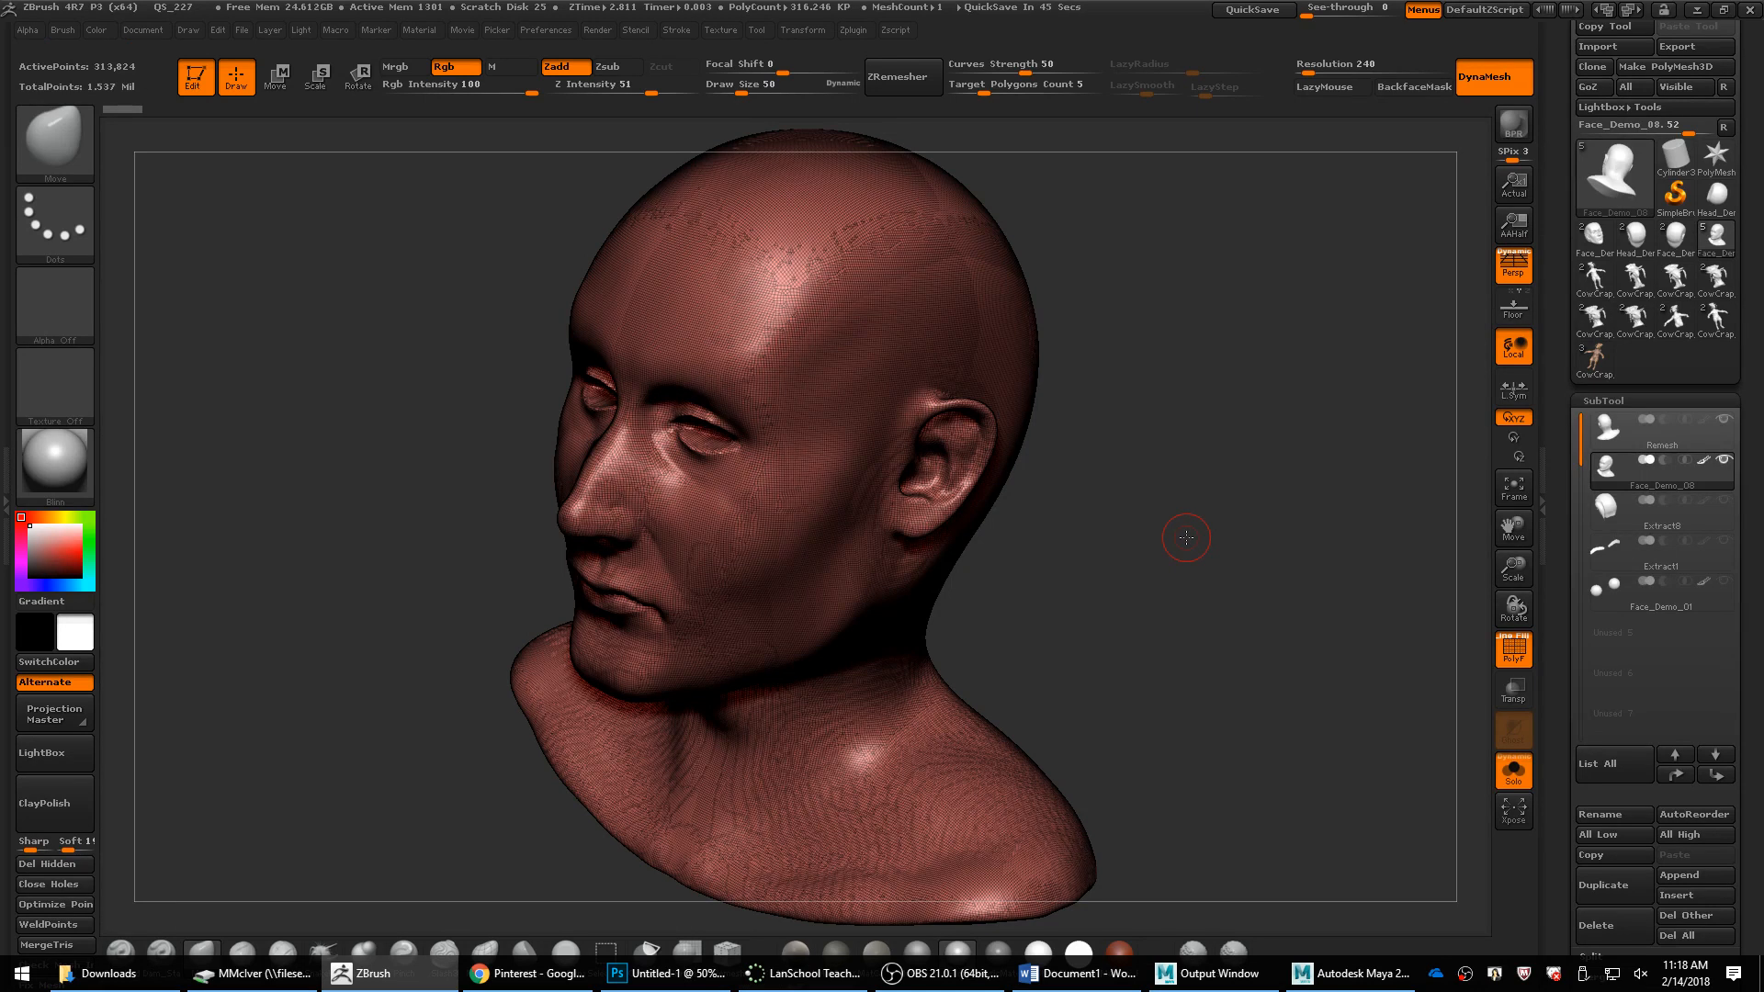
{"action": "mouse_move", "coordinate": [1186, 538]}
{"action": "left_mouse_down"}
{"action": "mouse_move", "coordinate": [1167, 532]}
{"action": "mouse_move", "coordinate": [1215, 553]}
{"action": "mouse_move", "coordinate": [1240, 598]}
{"action": "mouse_move", "coordinate": [1217, 575]}
{"action": "left_mouse_up"}
{"action": "key", "text": "s"}
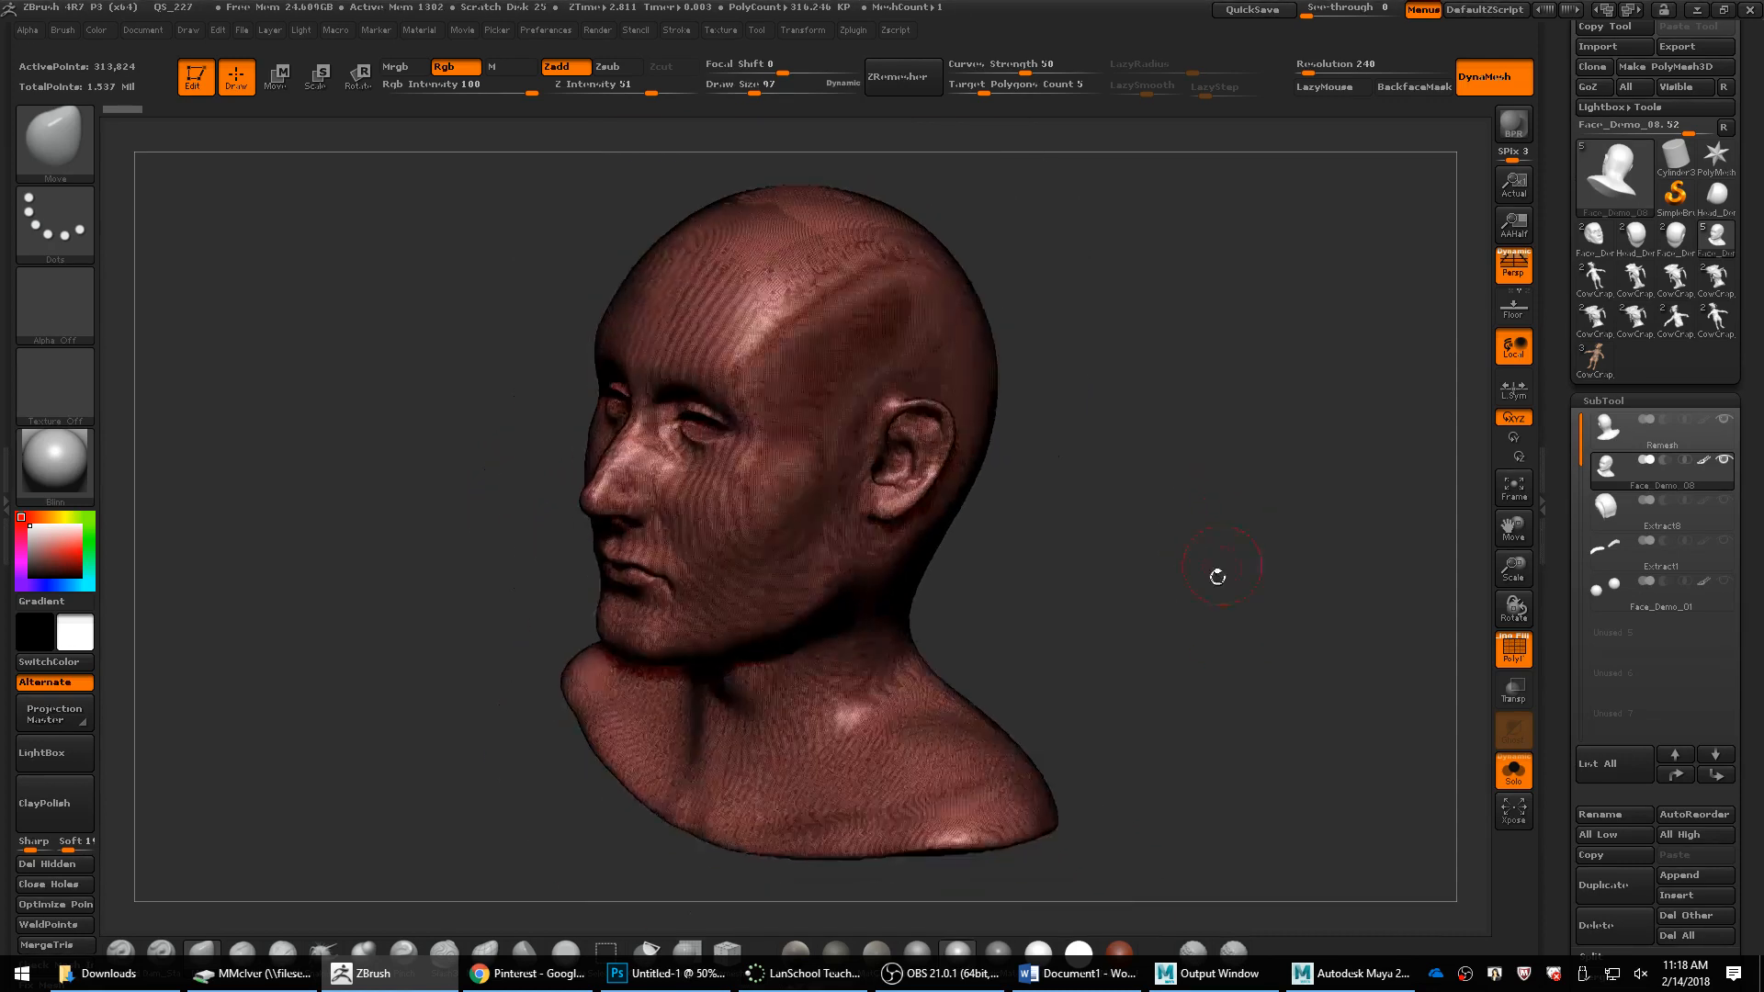
{"action": "left_click_drag", "start_coordinate": [1194, 633], "coordinate": [1196, 587], "text": "alt"}
{"action": "key", "text": "shift+f"}
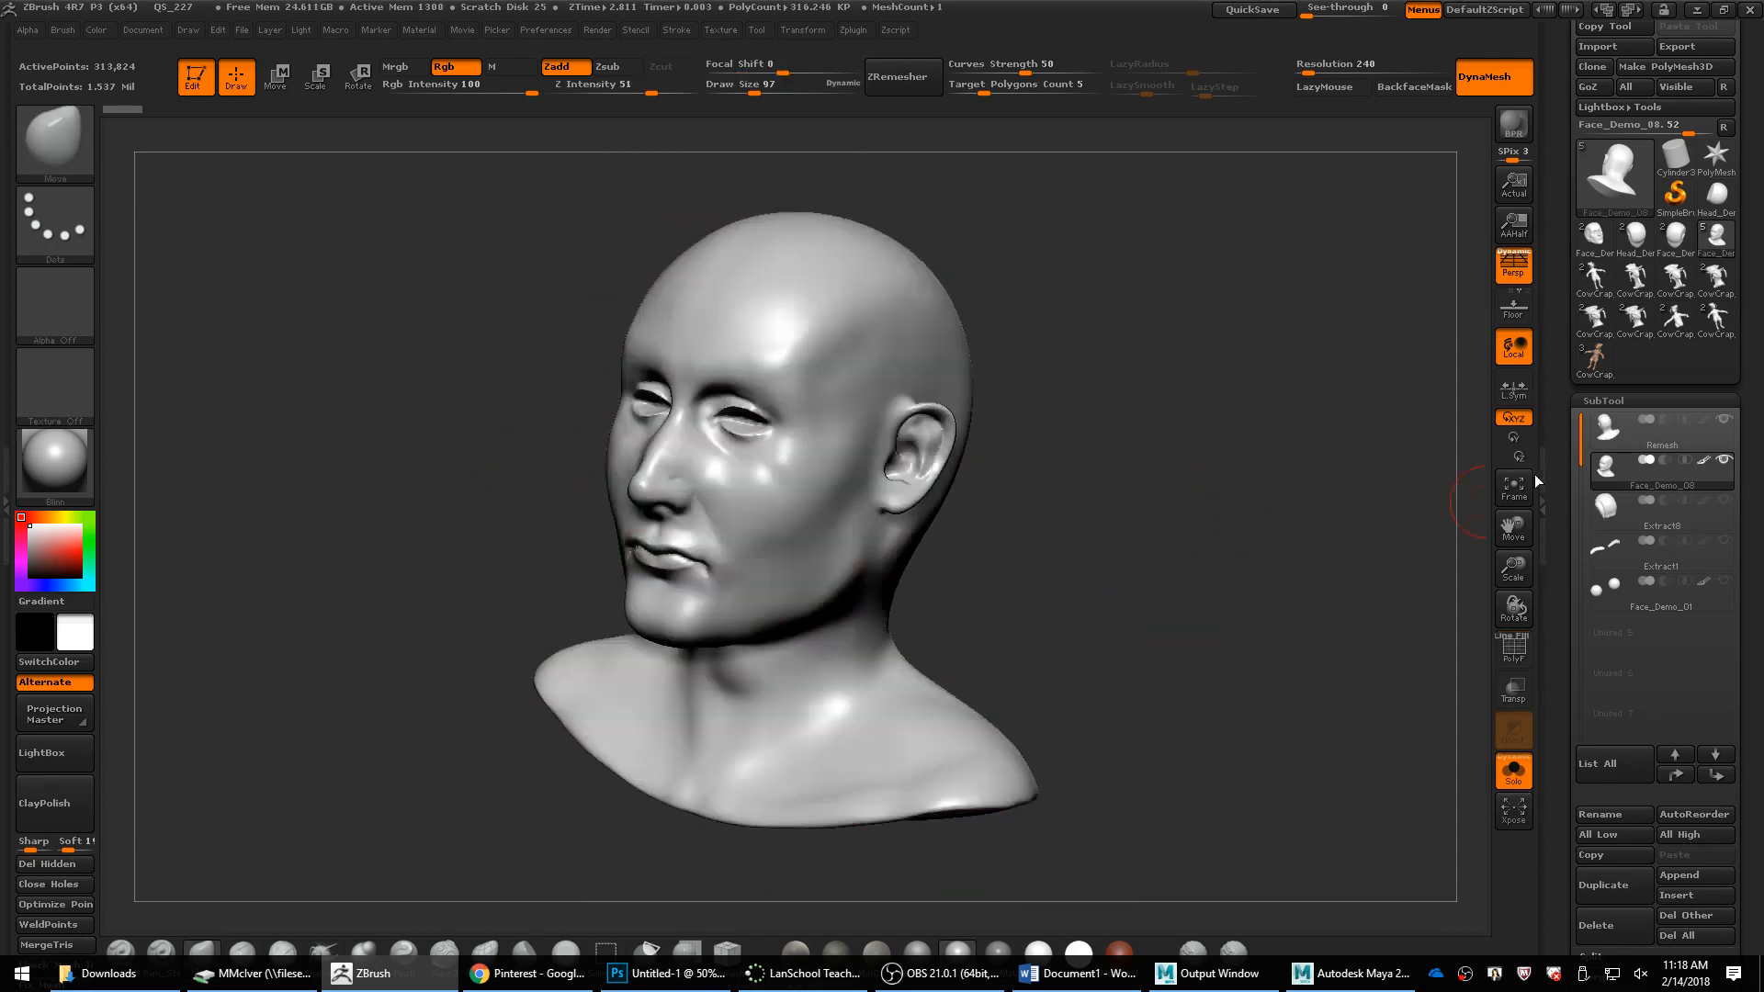
{"action": "left_click_drag", "start_coordinate": [1064, 591], "coordinate": [1106, 587], "text": "shift"}
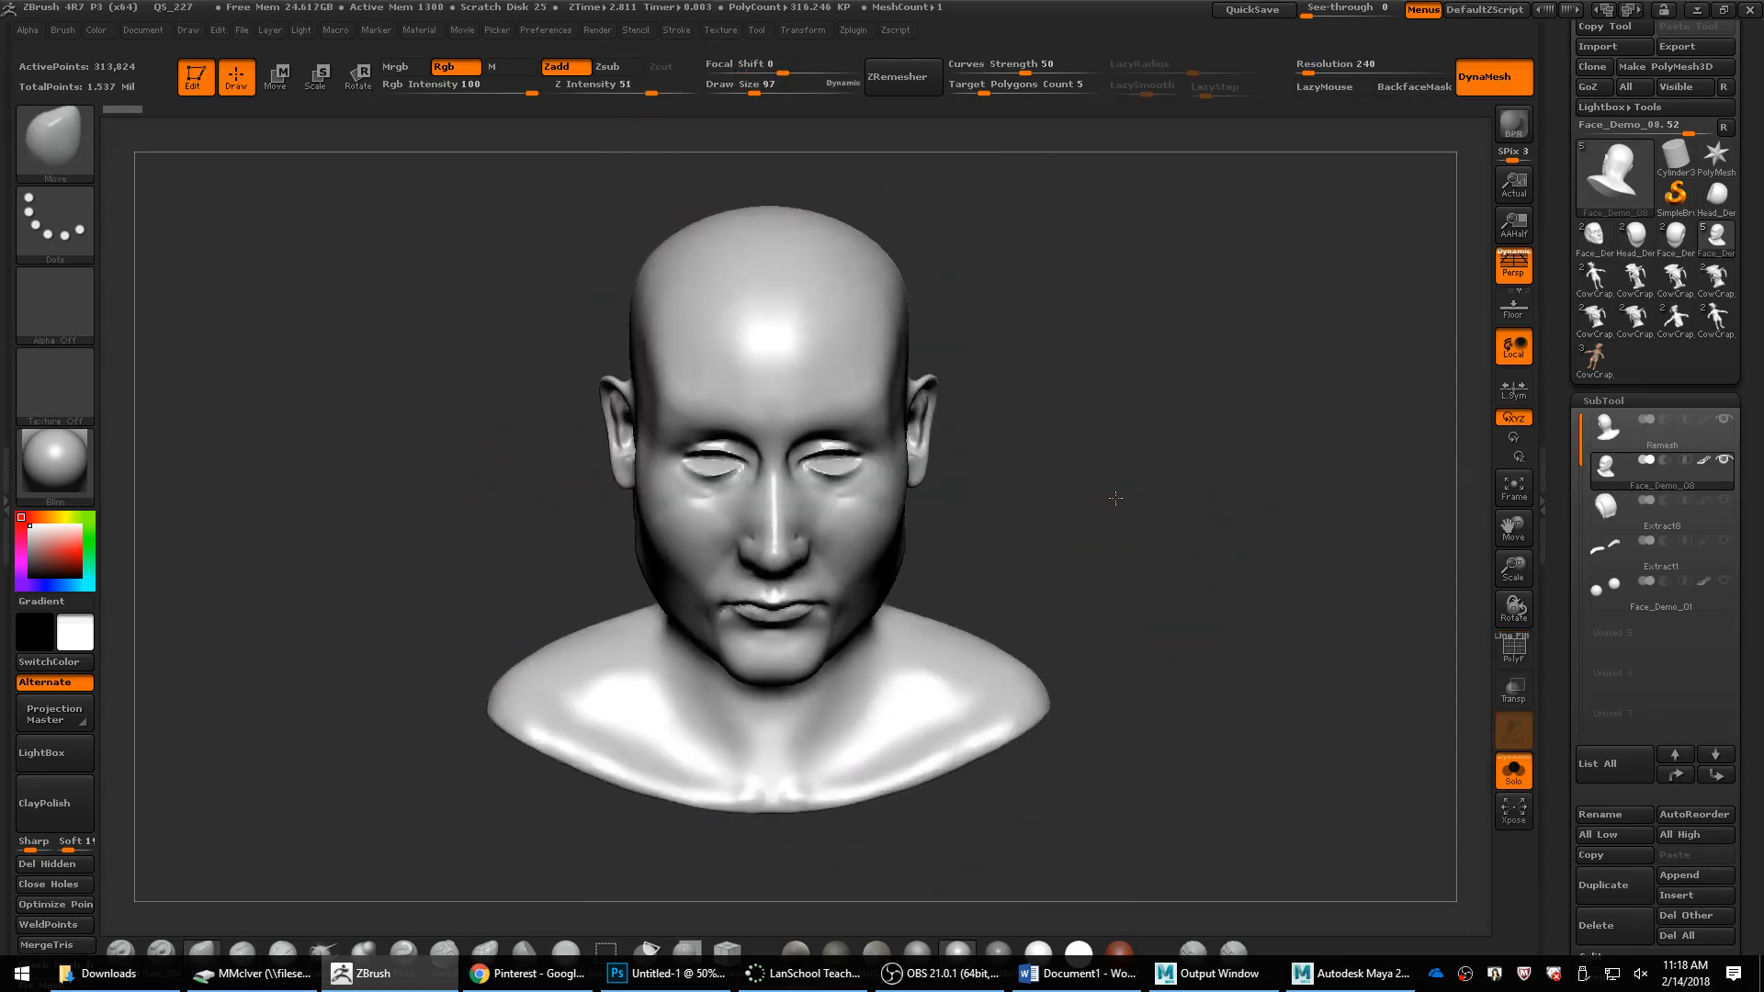
Step: Choose the Topology brush for the head and frame the eye area in a close-up
{"action": "left_click_drag", "start_coordinate": [1114, 496], "coordinate": [1215, 542], "text": "alt"}
{"action": "key", "text": "b"}
{"action": "key", "text": "t"}
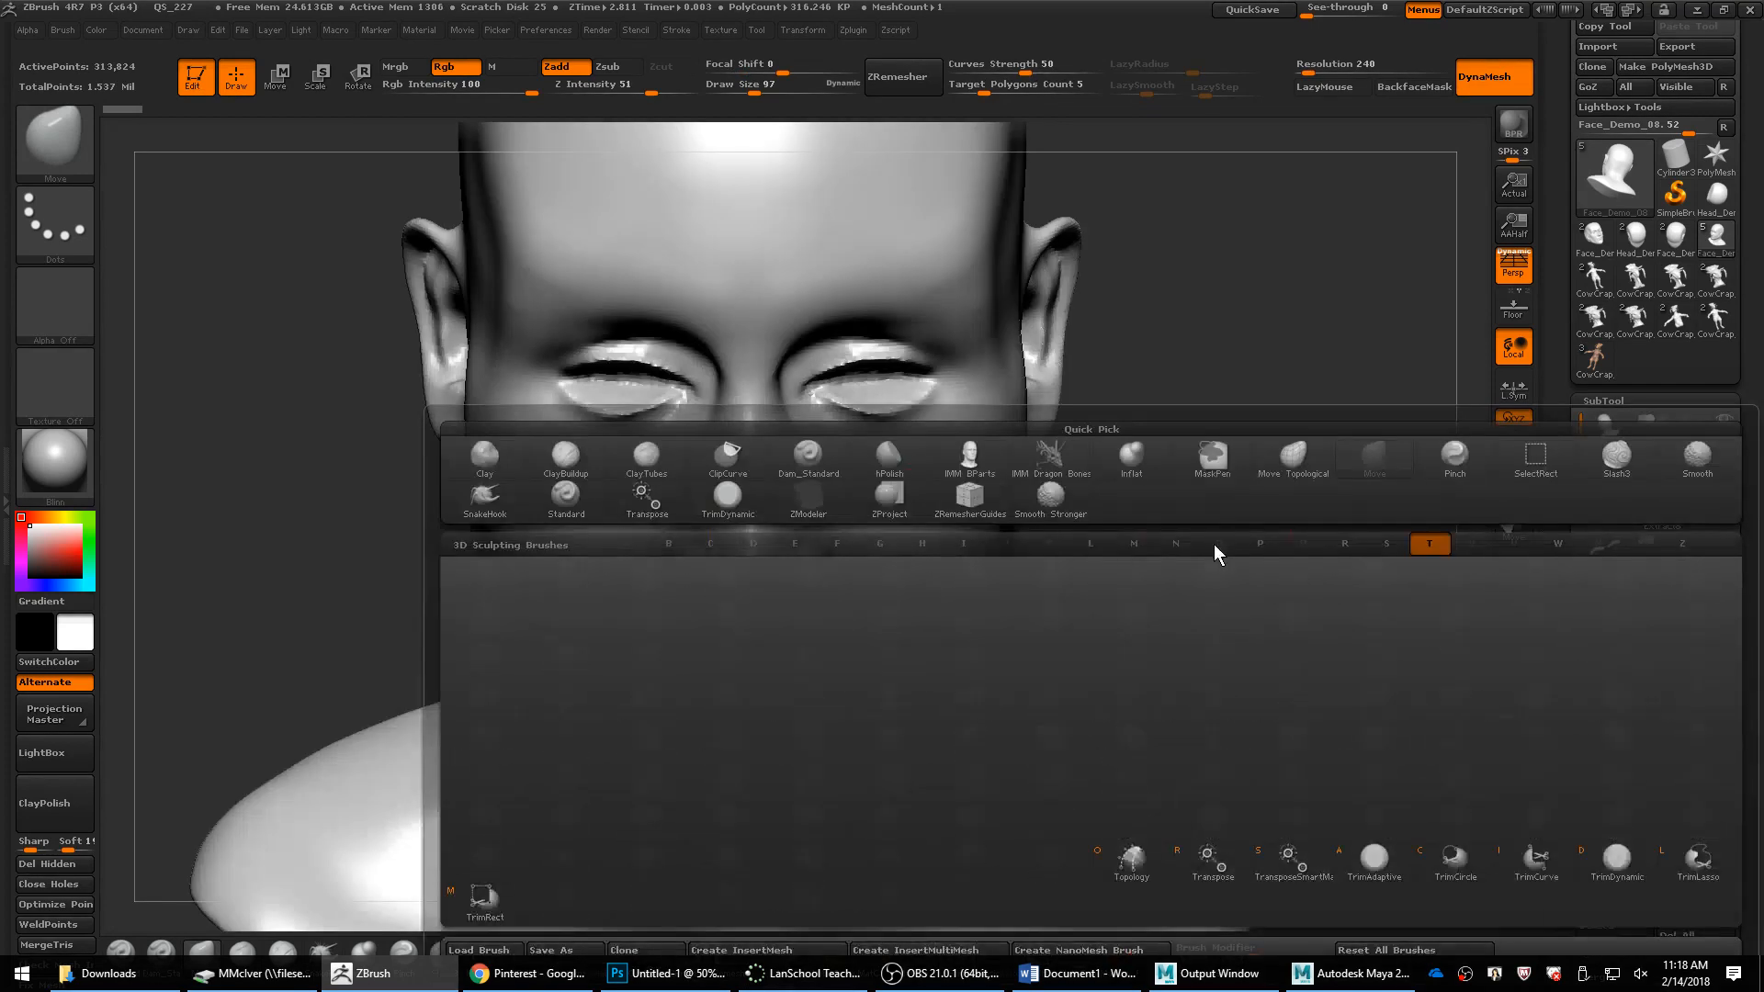
{"action": "left_click", "coordinate": [1131, 868]}
{"action": "mouse_move", "coordinate": [1020, 542]}
{"action": "left_mouse_down"}
{"action": "mouse_move", "coordinate": [1141, 487]}
{"action": "mouse_move", "coordinate": [1161, 662]}
{"action": "mouse_move", "coordinate": [1189, 658]}
{"action": "left_mouse_up"}
Step: Switch to the browser, examine the Pinterest face topology references, including the three-quarter wireframe head, and return to ZBrush
{"action": "key", "text": "alt+Tab"}
{"action": "key", "text": "alt+Tab"}
{"action": "key", "text": "alt+Tab"}
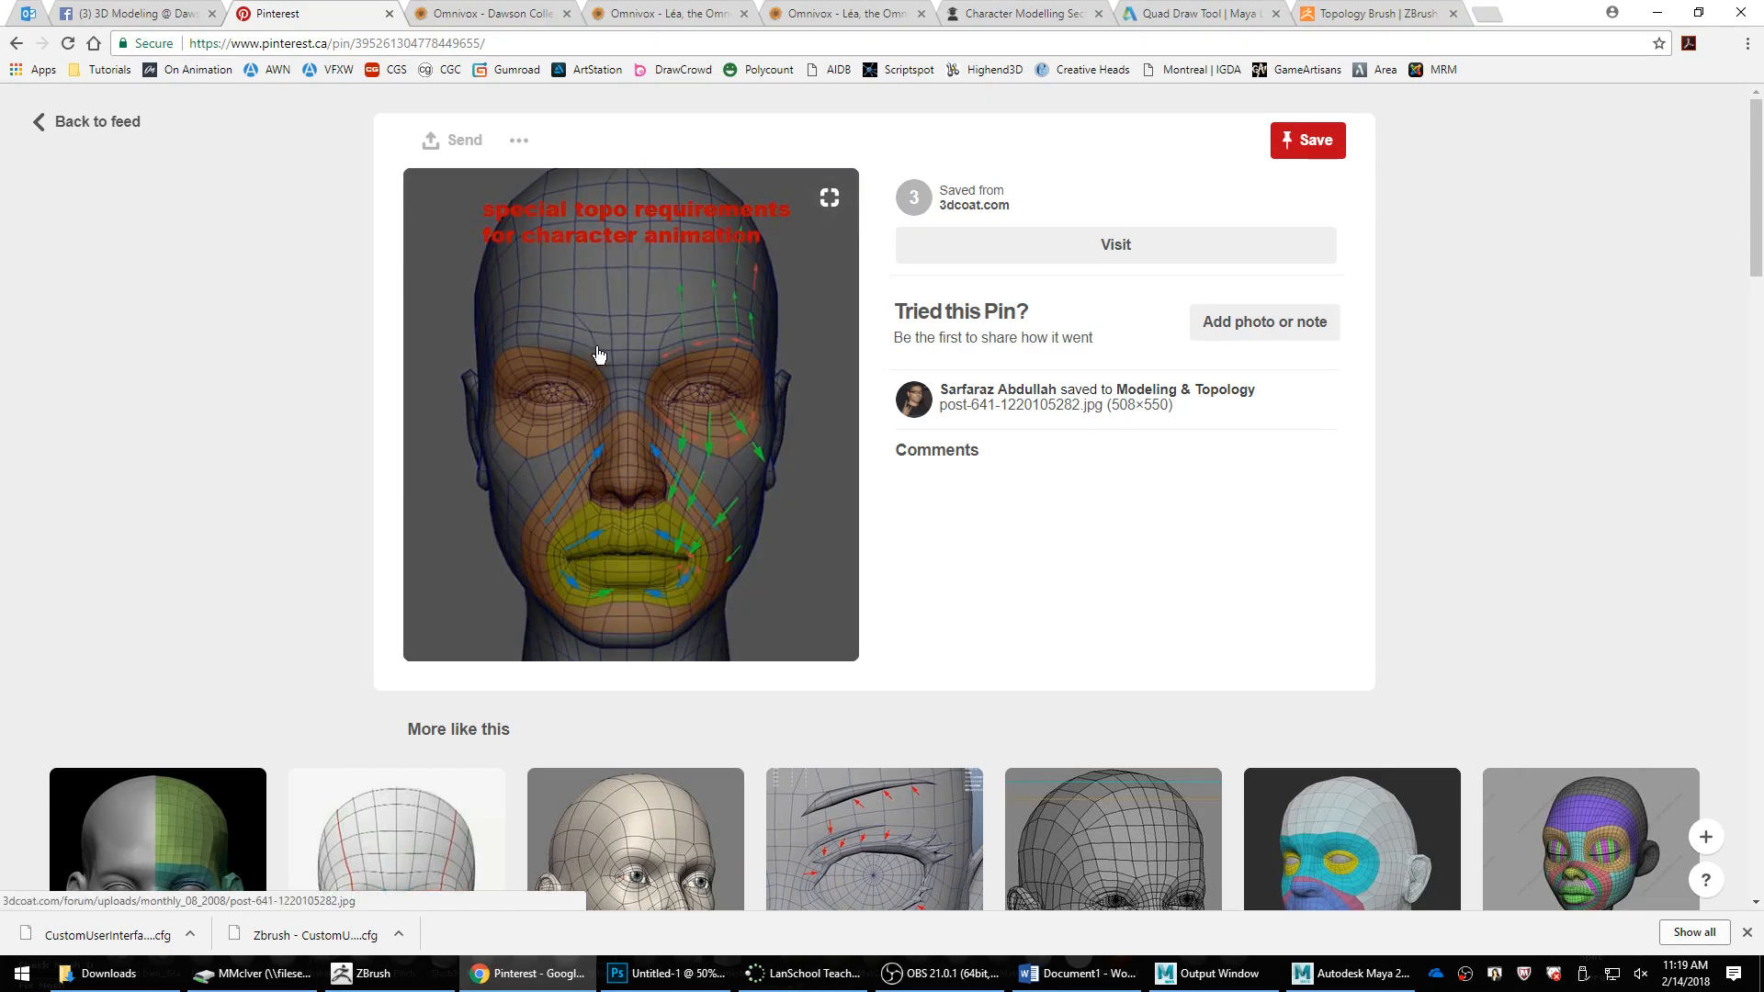
{"action": "scroll", "coordinate": [713, 456], "scroll_direction": "down", "scroll_amount": 3}
{"action": "left_click", "coordinate": [689, 551]}
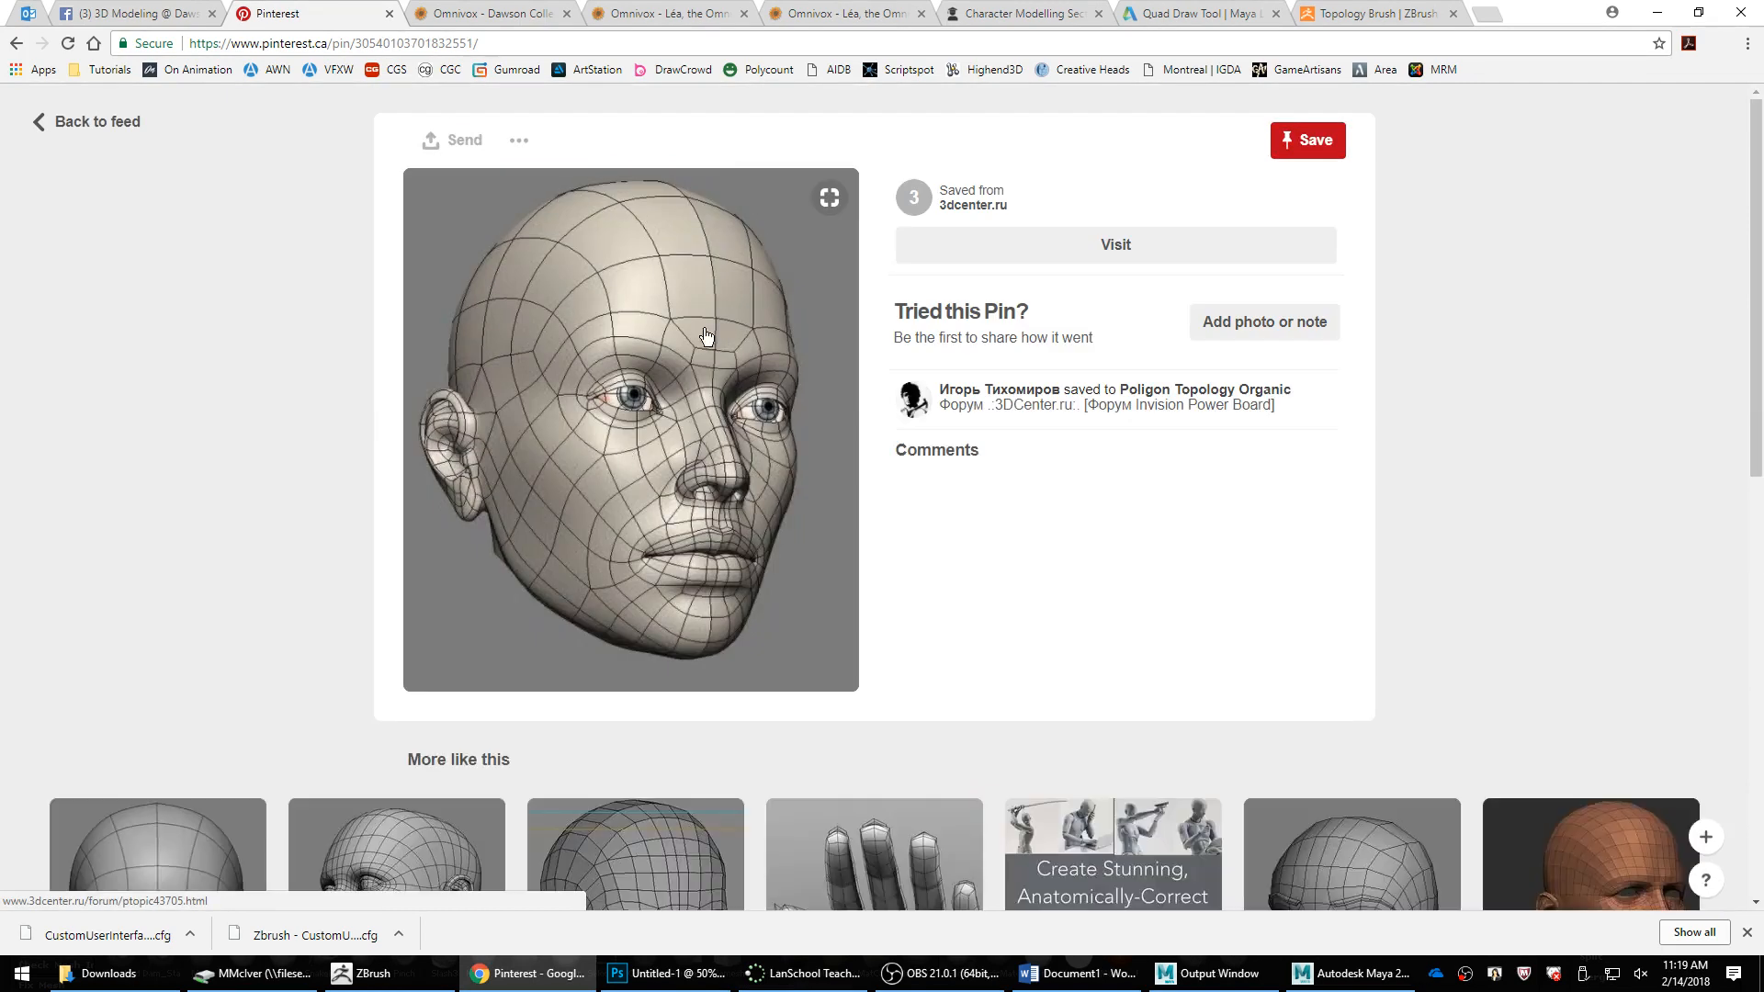
{"action": "key", "text": "alt+Tab"}
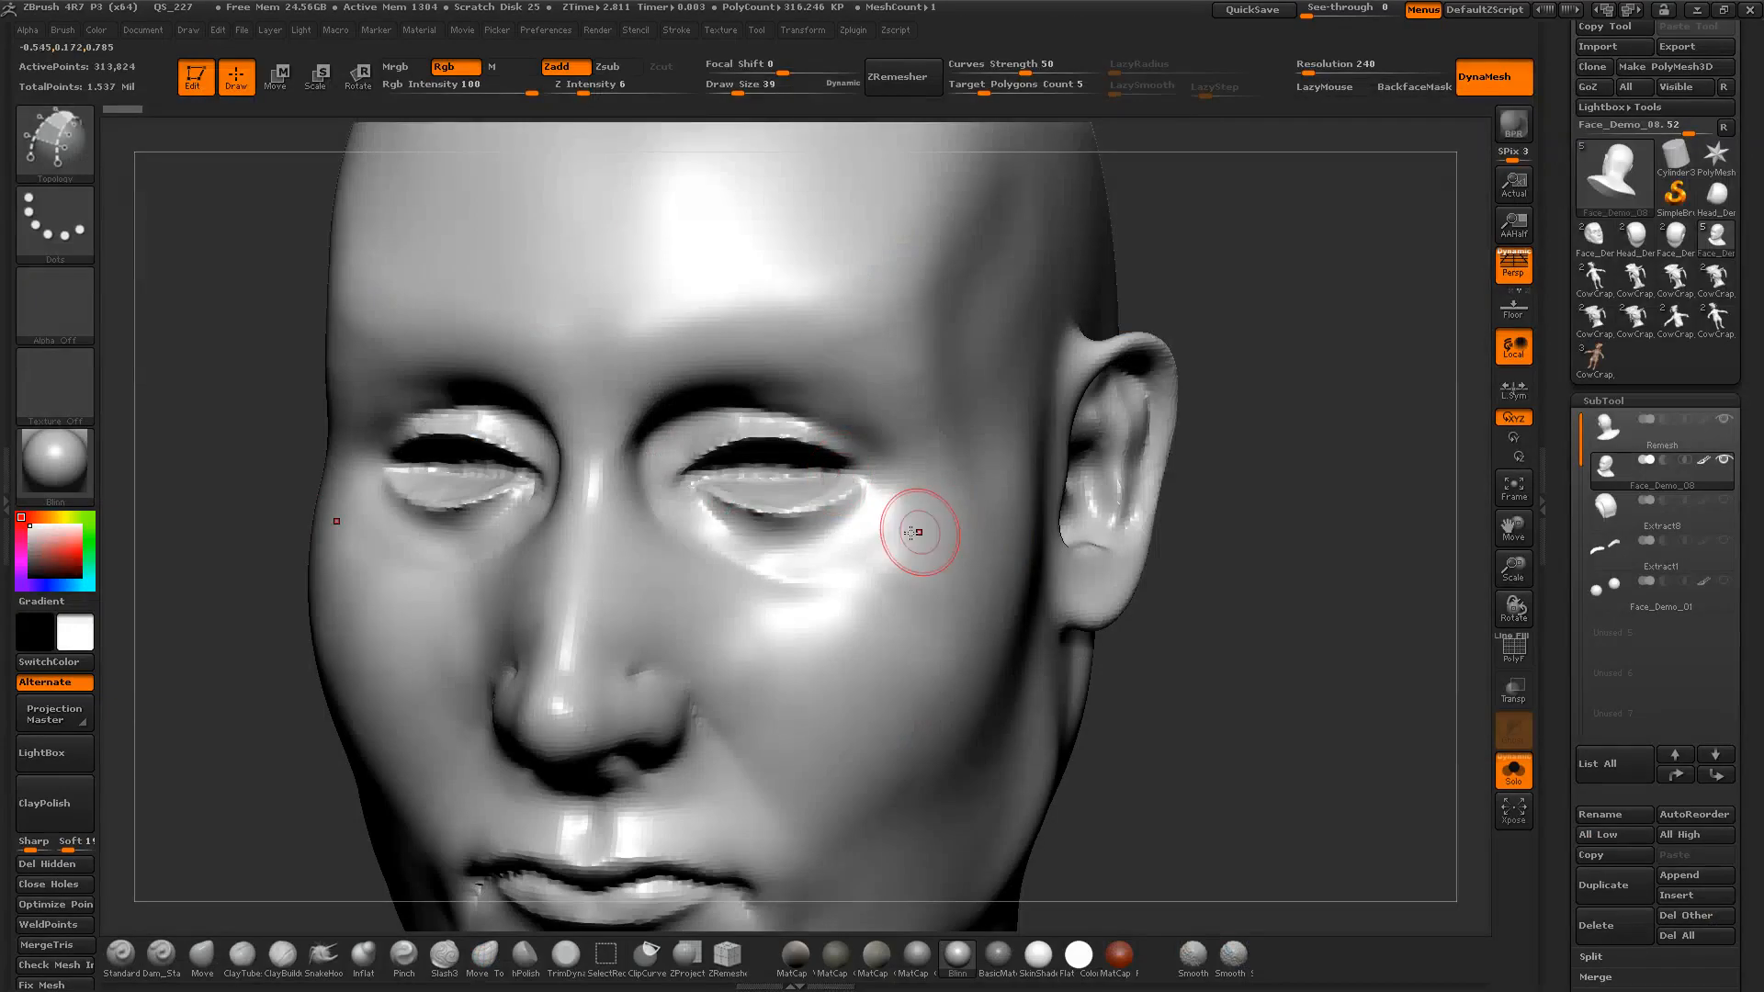
{"action": "left_click_drag", "start_coordinate": [689, 487], "coordinate": [861, 484]}
{"action": "left_click_drag", "start_coordinate": [1205, 522], "coordinate": [1166, 555]}
{"action": "key", "text": "ctrl+z"}
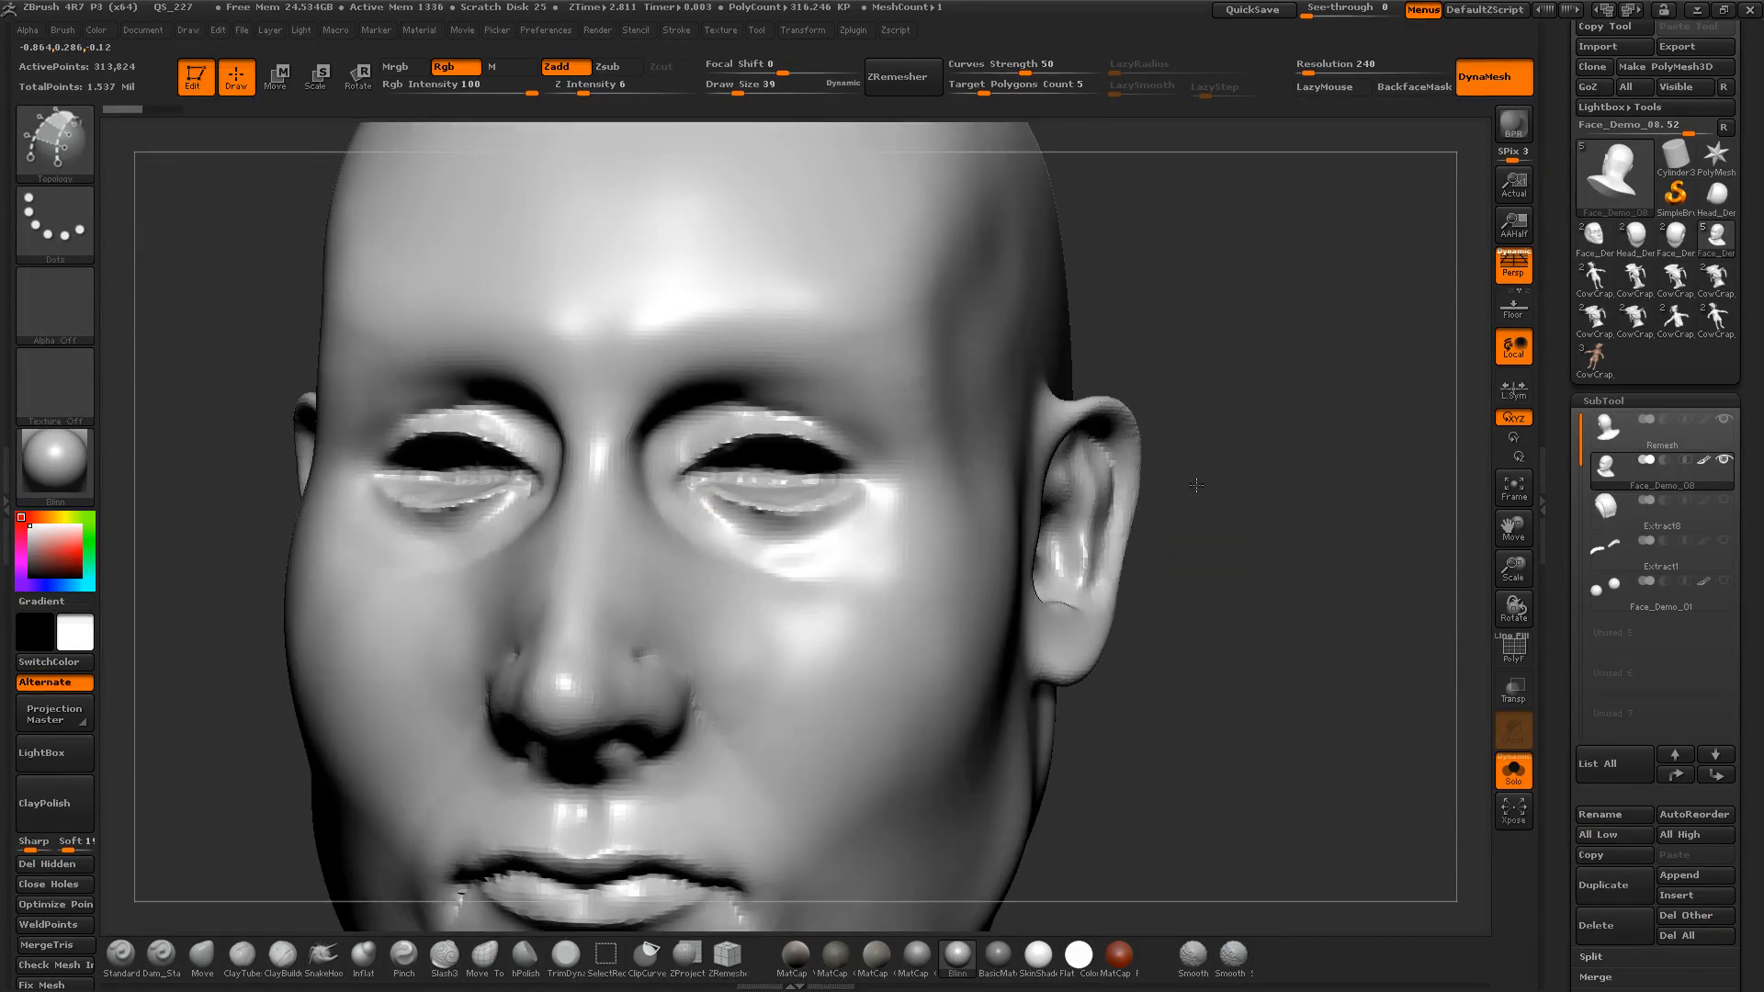
{"action": "key", "text": "s"}
{"action": "mouse_move", "coordinate": [774, 532]}
{"action": "left_mouse_down"}
{"action": "mouse_move", "coordinate": [755, 536]}
{"action": "mouse_move", "coordinate": [869, 570]}
{"action": "mouse_move", "coordinate": [768, 539]}
{"action": "mouse_move", "coordinate": [784, 545]}
{"action": "left_mouse_up"}
{"action": "key", "text": "ctrl+z"}
{"action": "key", "text": "s"}
{"action": "left_click_drag", "start_coordinate": [647, 523], "coordinate": [698, 559]}
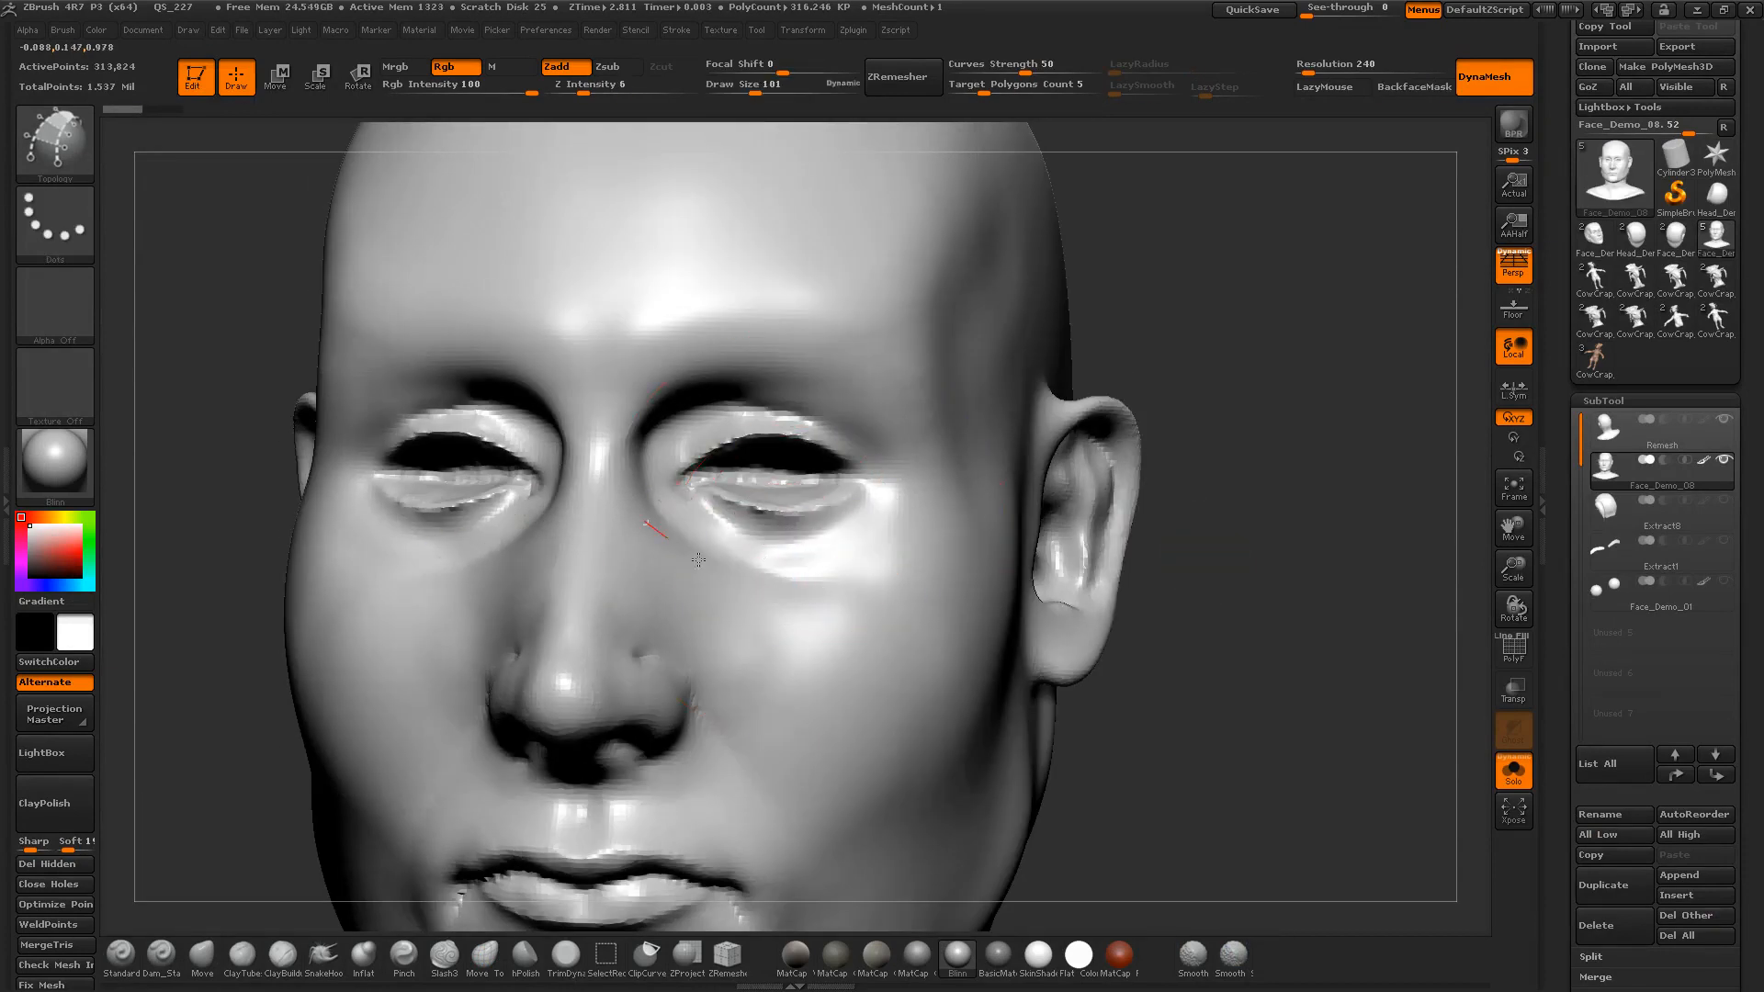
{"action": "left_click_drag", "start_coordinate": [895, 536], "coordinate": [887, 528]}
{"action": "key", "text": "ctrl+z"}
Step: Draw two closed Topology curves around the eye, one along the eyelid opening and one around the outer socket
{"action": "key", "text": "s"}
{"action": "left_click_drag", "start_coordinate": [720, 494], "coordinate": [701, 497]}
{"action": "left_click_drag", "start_coordinate": [691, 501], "coordinate": [686, 499]}
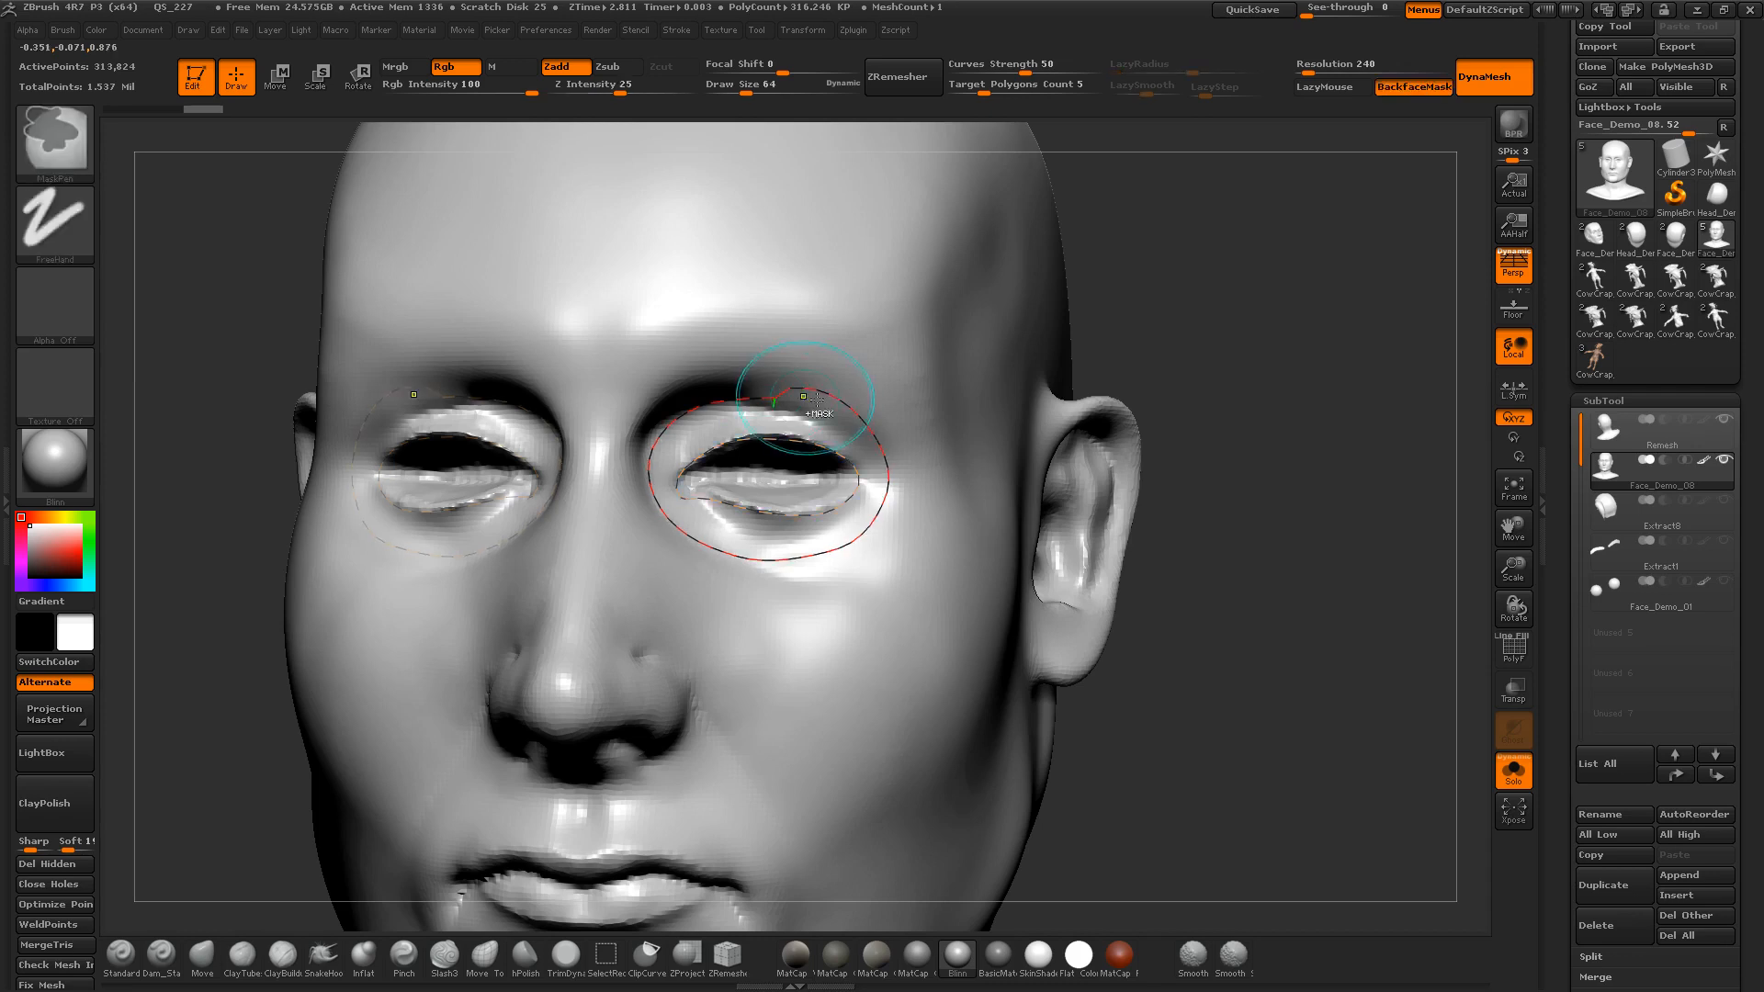
{"action": "left_click", "coordinate": [768, 397]}
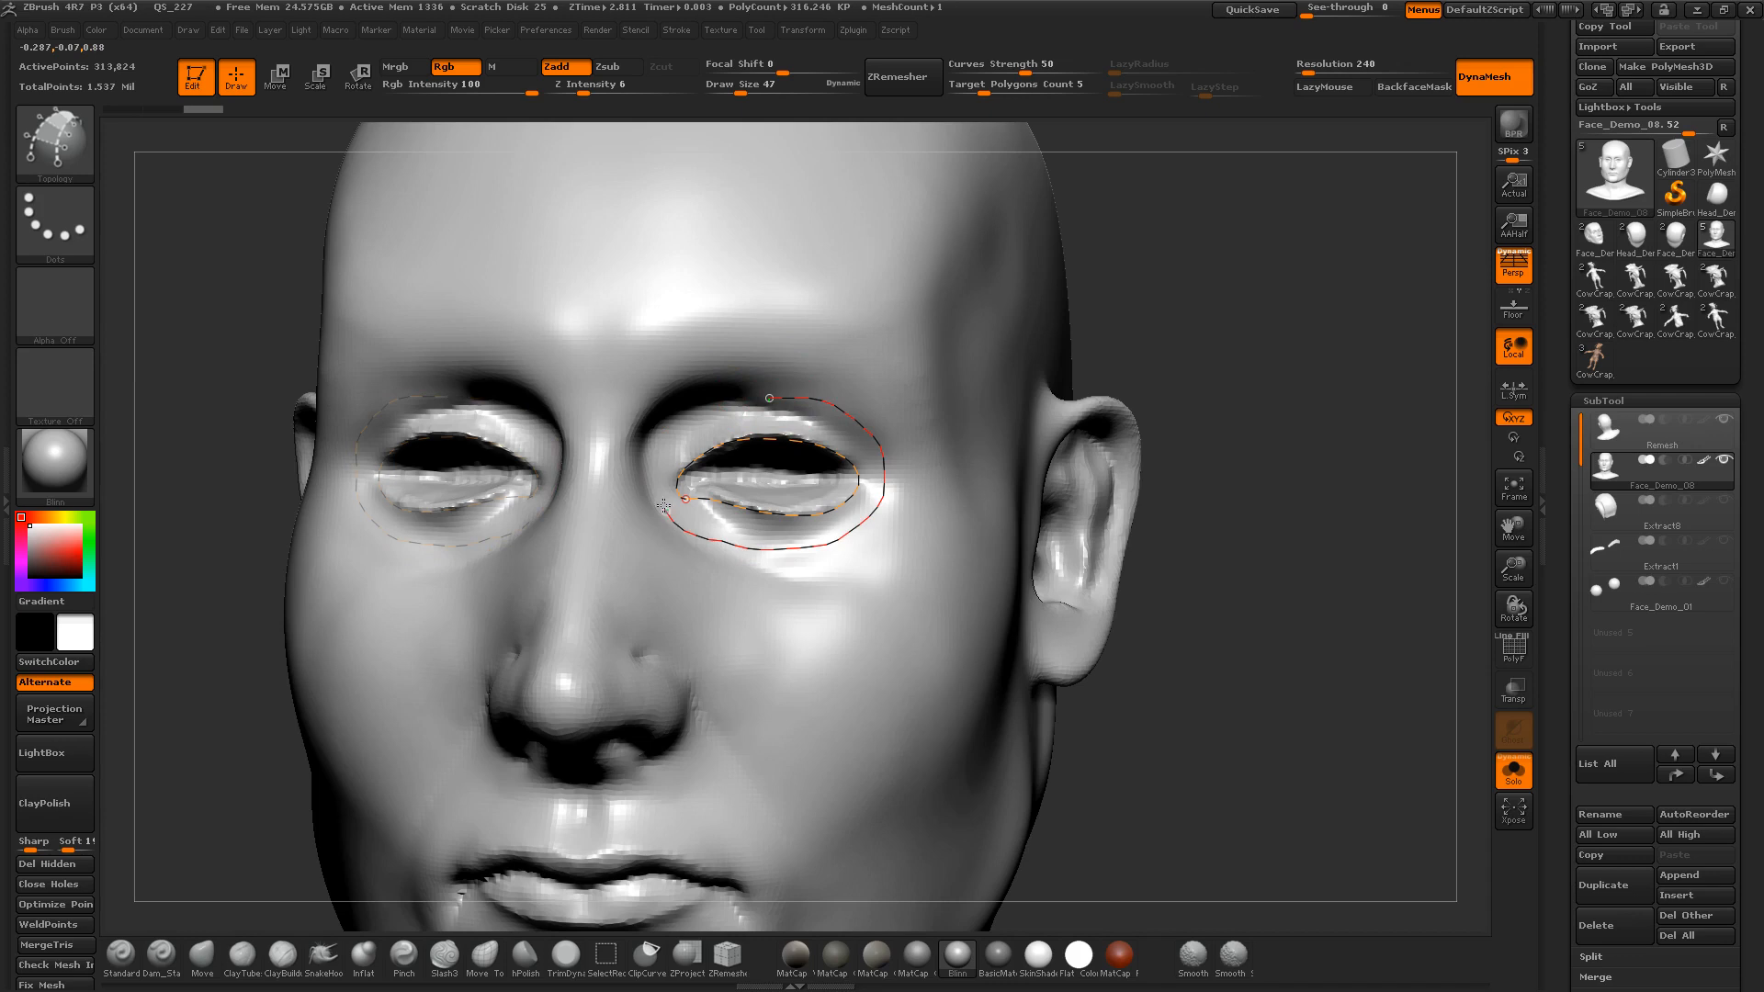
{"action": "left_click_drag", "start_coordinate": [774, 397], "coordinate": [770, 398]}
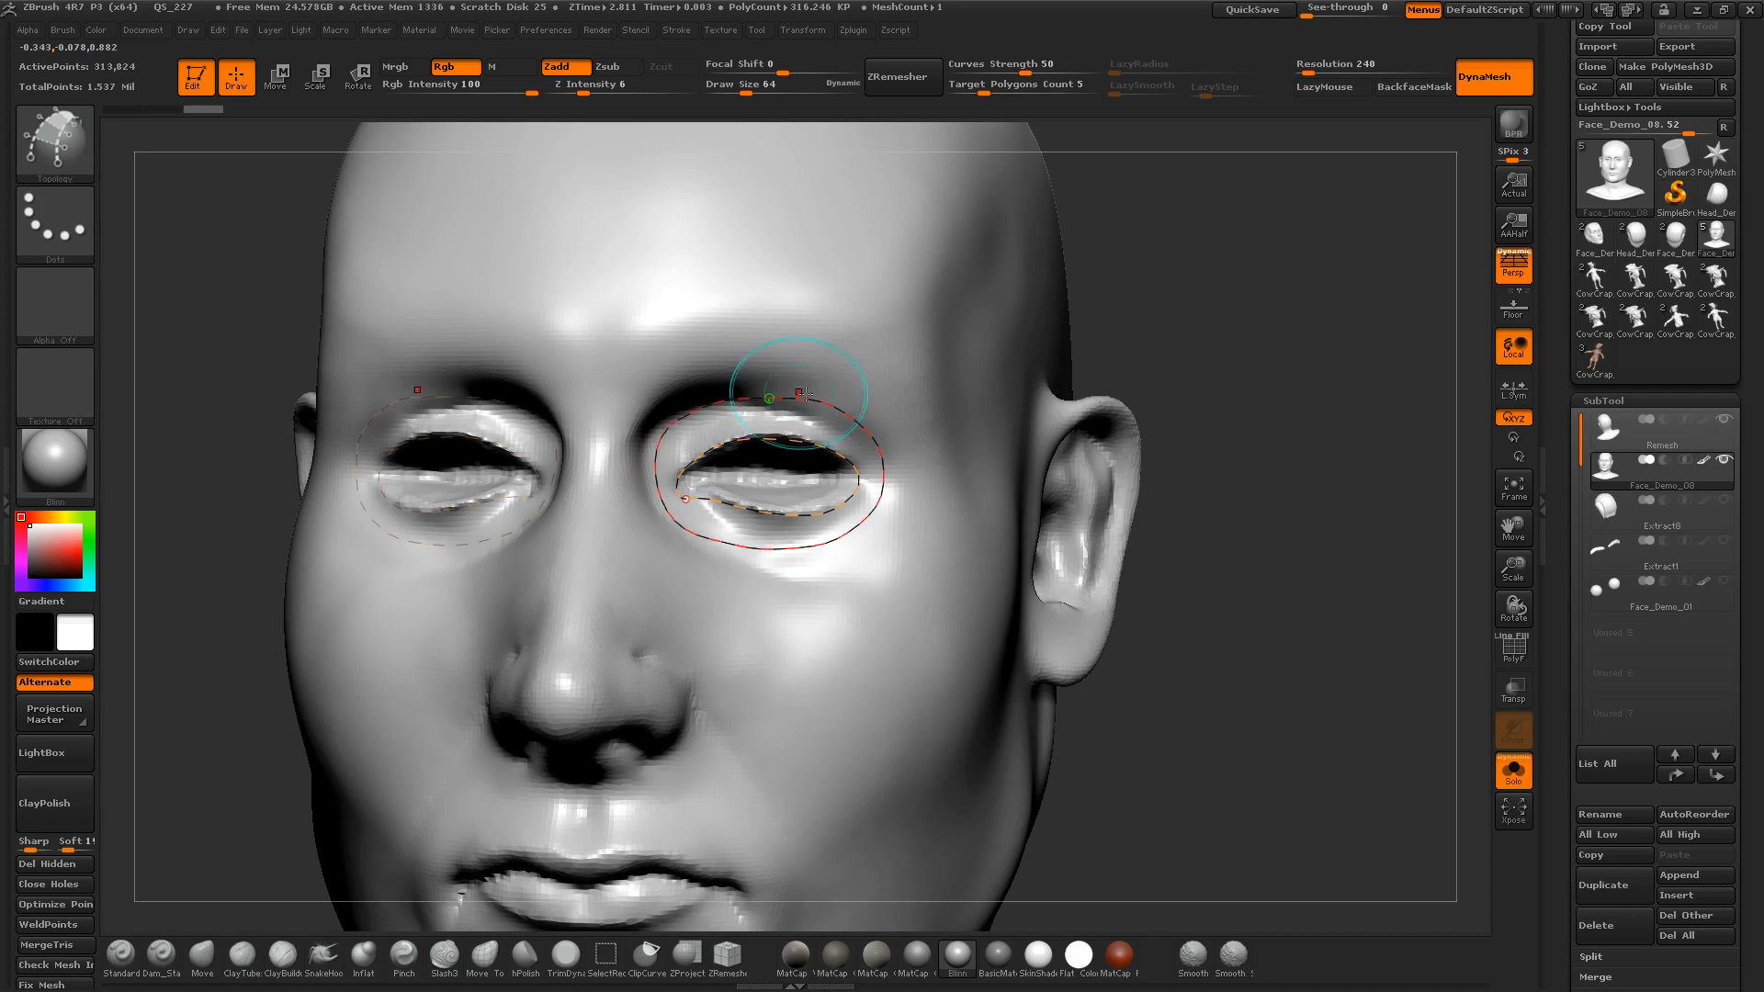
Step: Try to draw five radial Topology curves across both eye loops, from the upper lid round to the outer corner
{"action": "left_click_drag", "start_coordinate": [1173, 390], "coordinate": [946, 450], "text": "alt"}
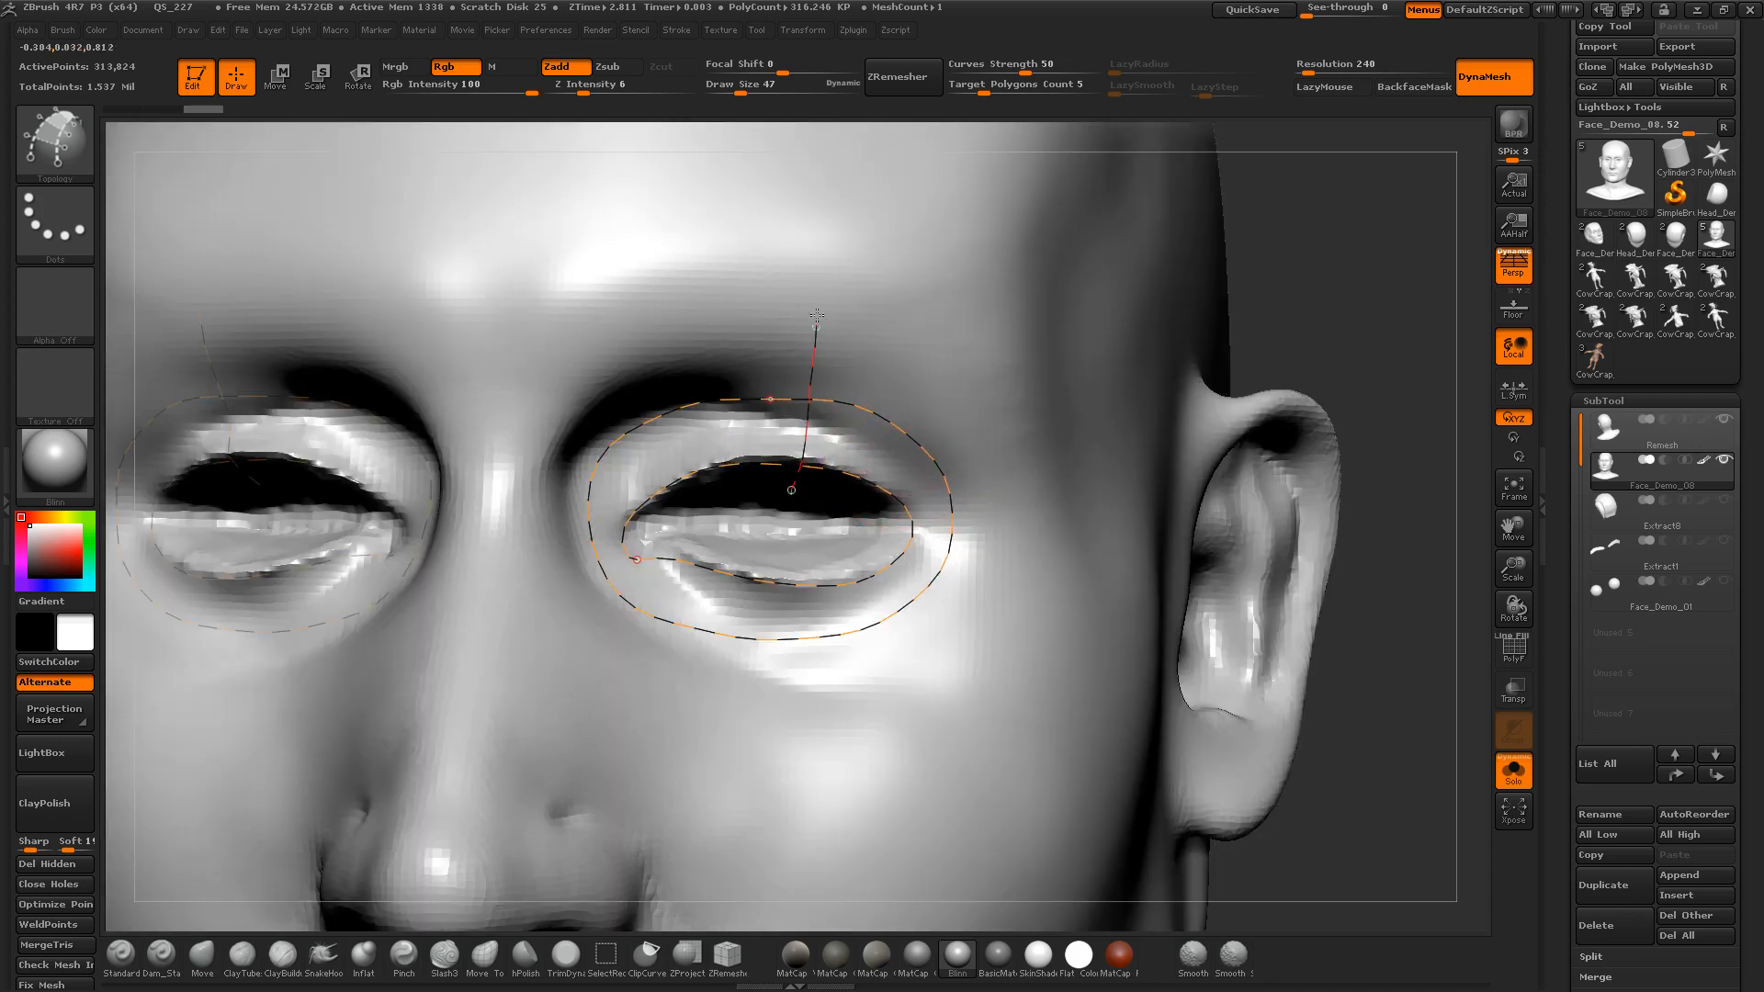
{"action": "left_click_drag", "start_coordinate": [817, 316], "coordinate": [817, 312]}
{"action": "left_click_drag", "start_coordinate": [846, 529], "coordinate": [912, 347]}
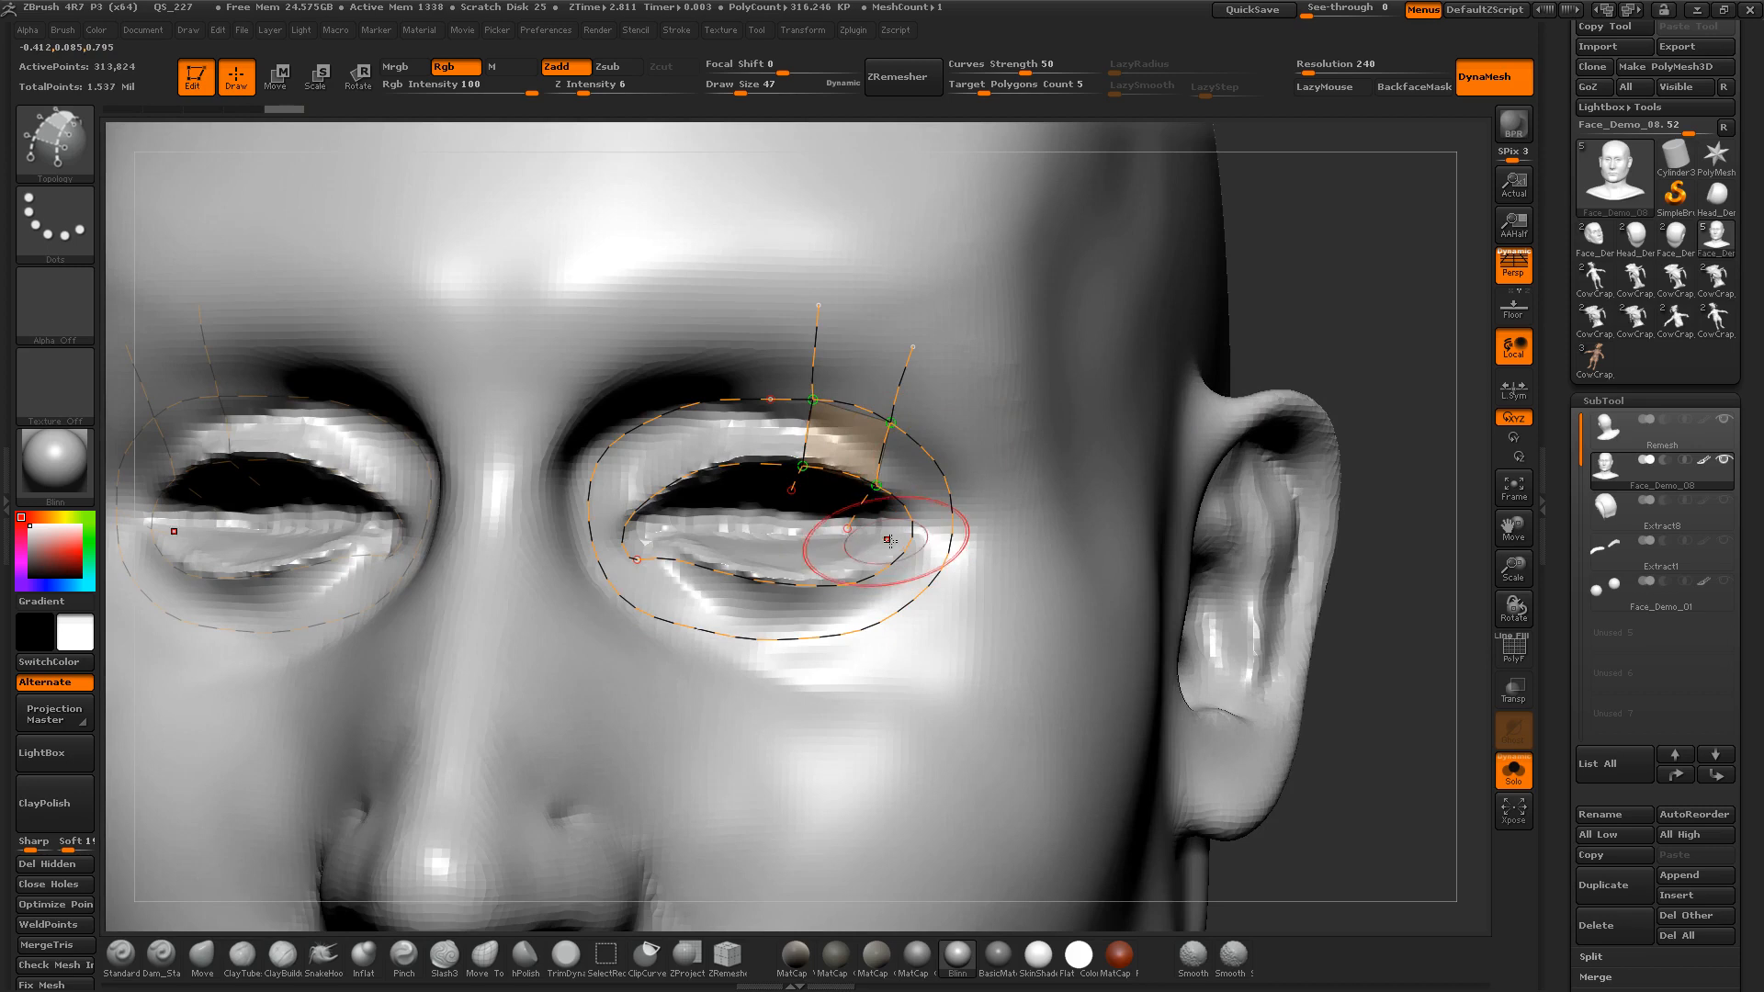
{"action": "left_click_drag", "start_coordinate": [888, 540], "coordinate": [1062, 473]}
{"action": "key", "text": "ctrl+z"}
{"action": "left_click_drag", "start_coordinate": [893, 518], "coordinate": [1010, 352]}
{"action": "key", "text": "ctrl+z"}
{"action": "key", "text": "s"}
{"action": "left_click_drag", "start_coordinate": [896, 513], "coordinate": [897, 513]}
{"action": "left_click_drag", "start_coordinate": [887, 516], "coordinate": [1009, 385]}
{"action": "left_click_drag", "start_coordinate": [887, 526], "coordinate": [1062, 508]}
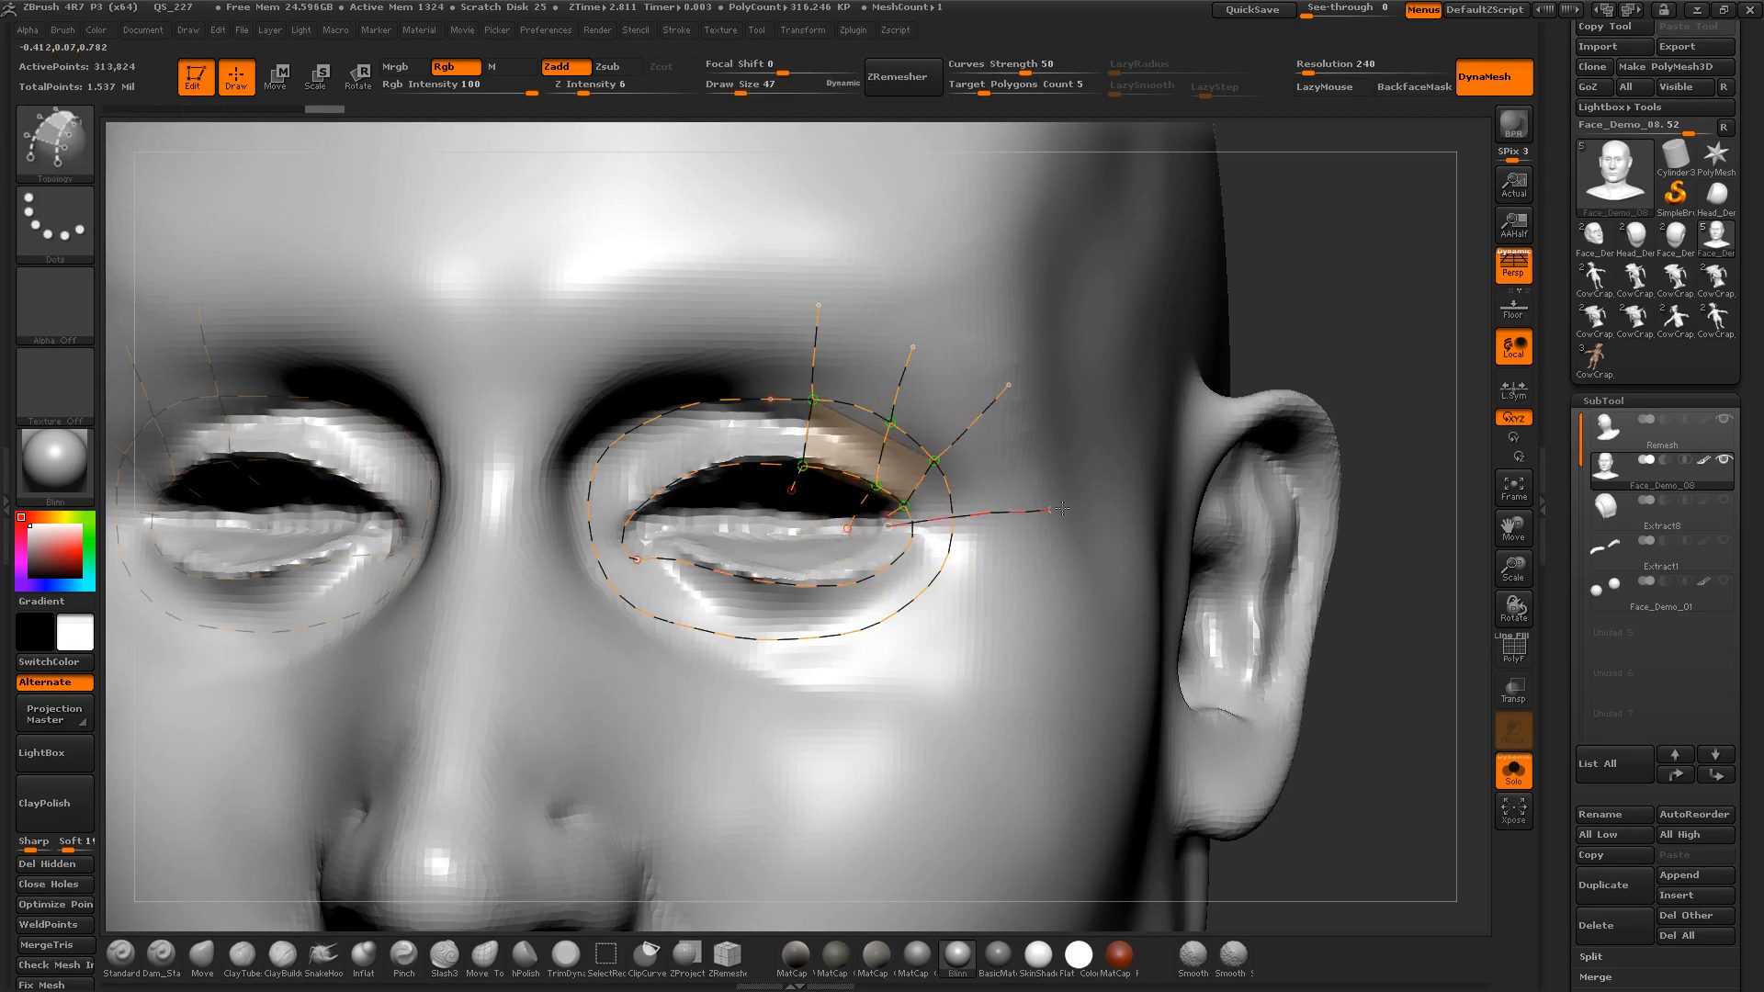
{"action": "left_click_drag", "start_coordinate": [894, 534], "coordinate": [1016, 570]}
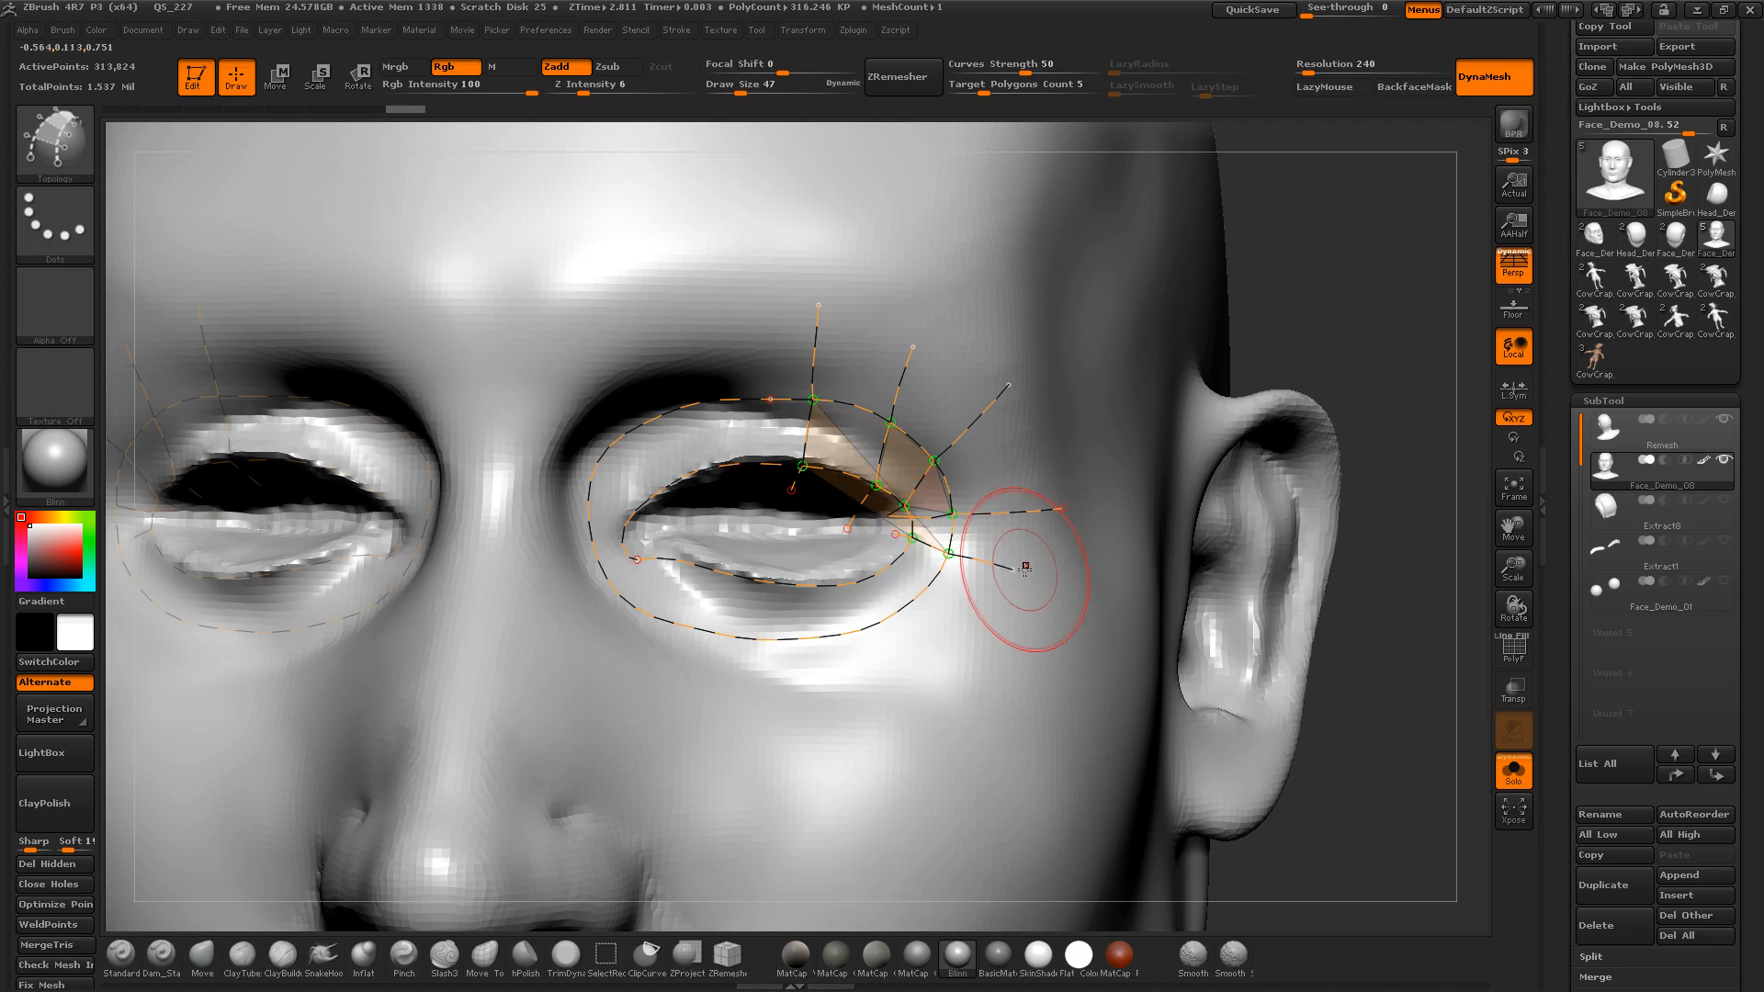
Step: Try to replace the outer-corner radial curves with one drawn at a smaller brush size, plus curves across the eye opening
{"action": "key", "text": "ctrl+z"}
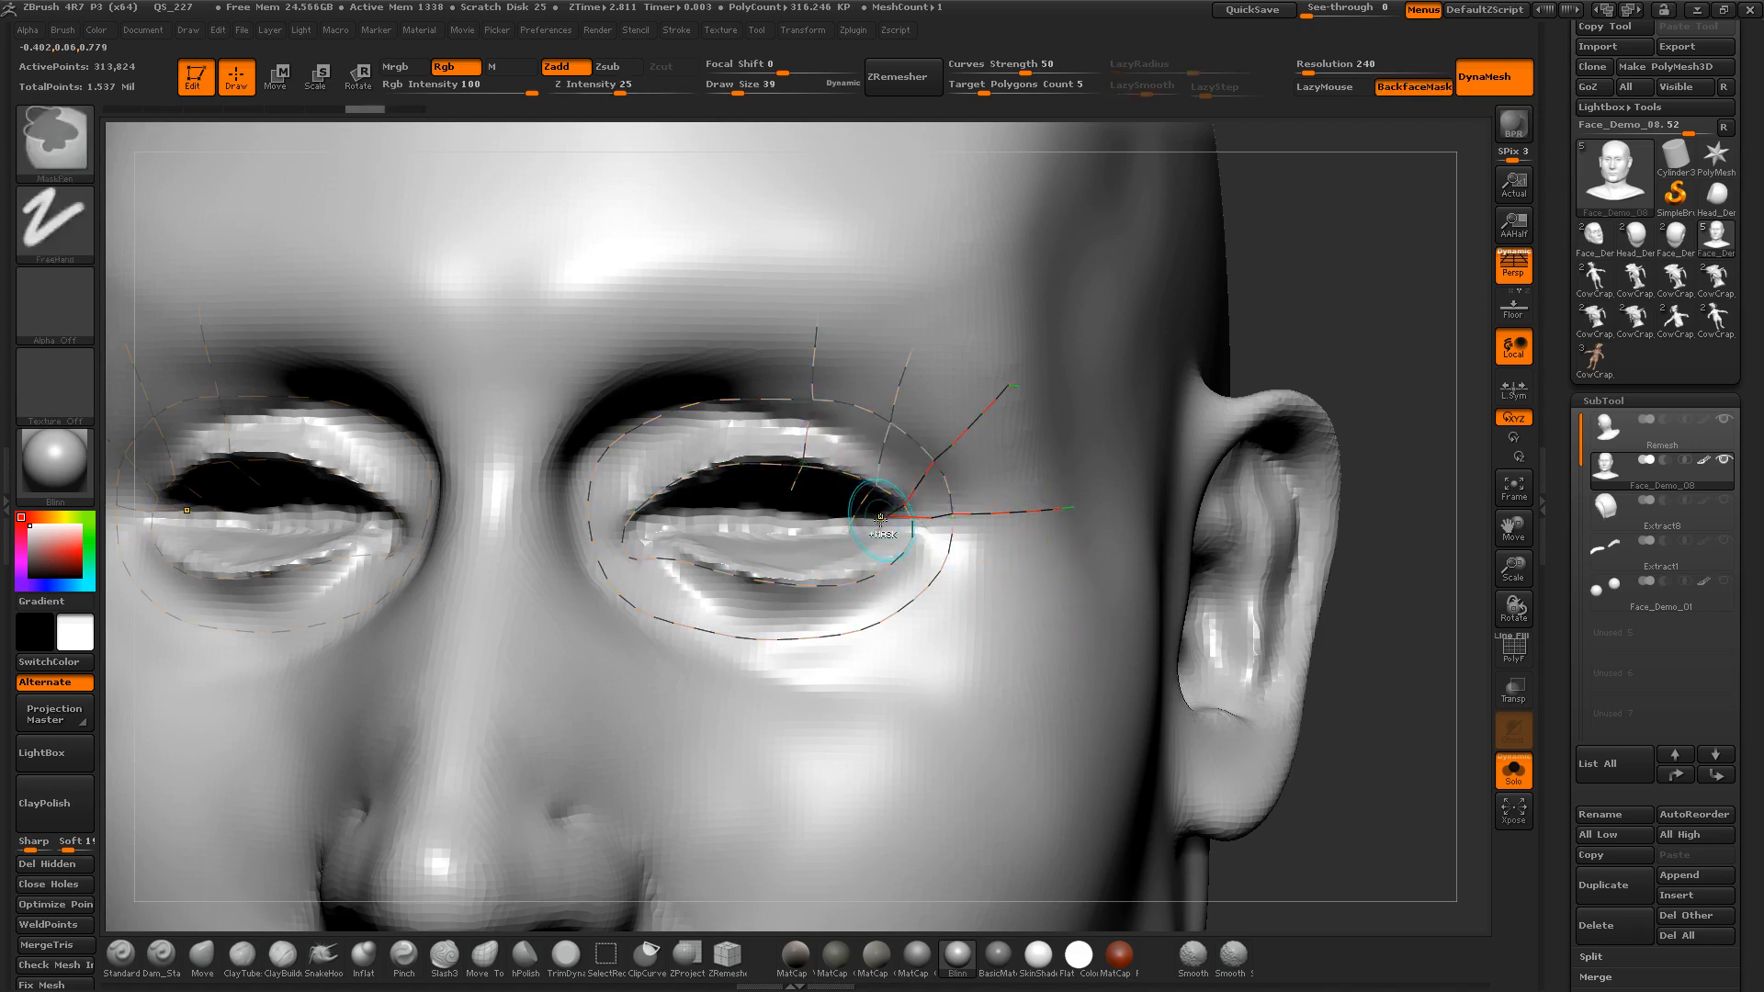
{"action": "key", "text": "ctrl+z"}
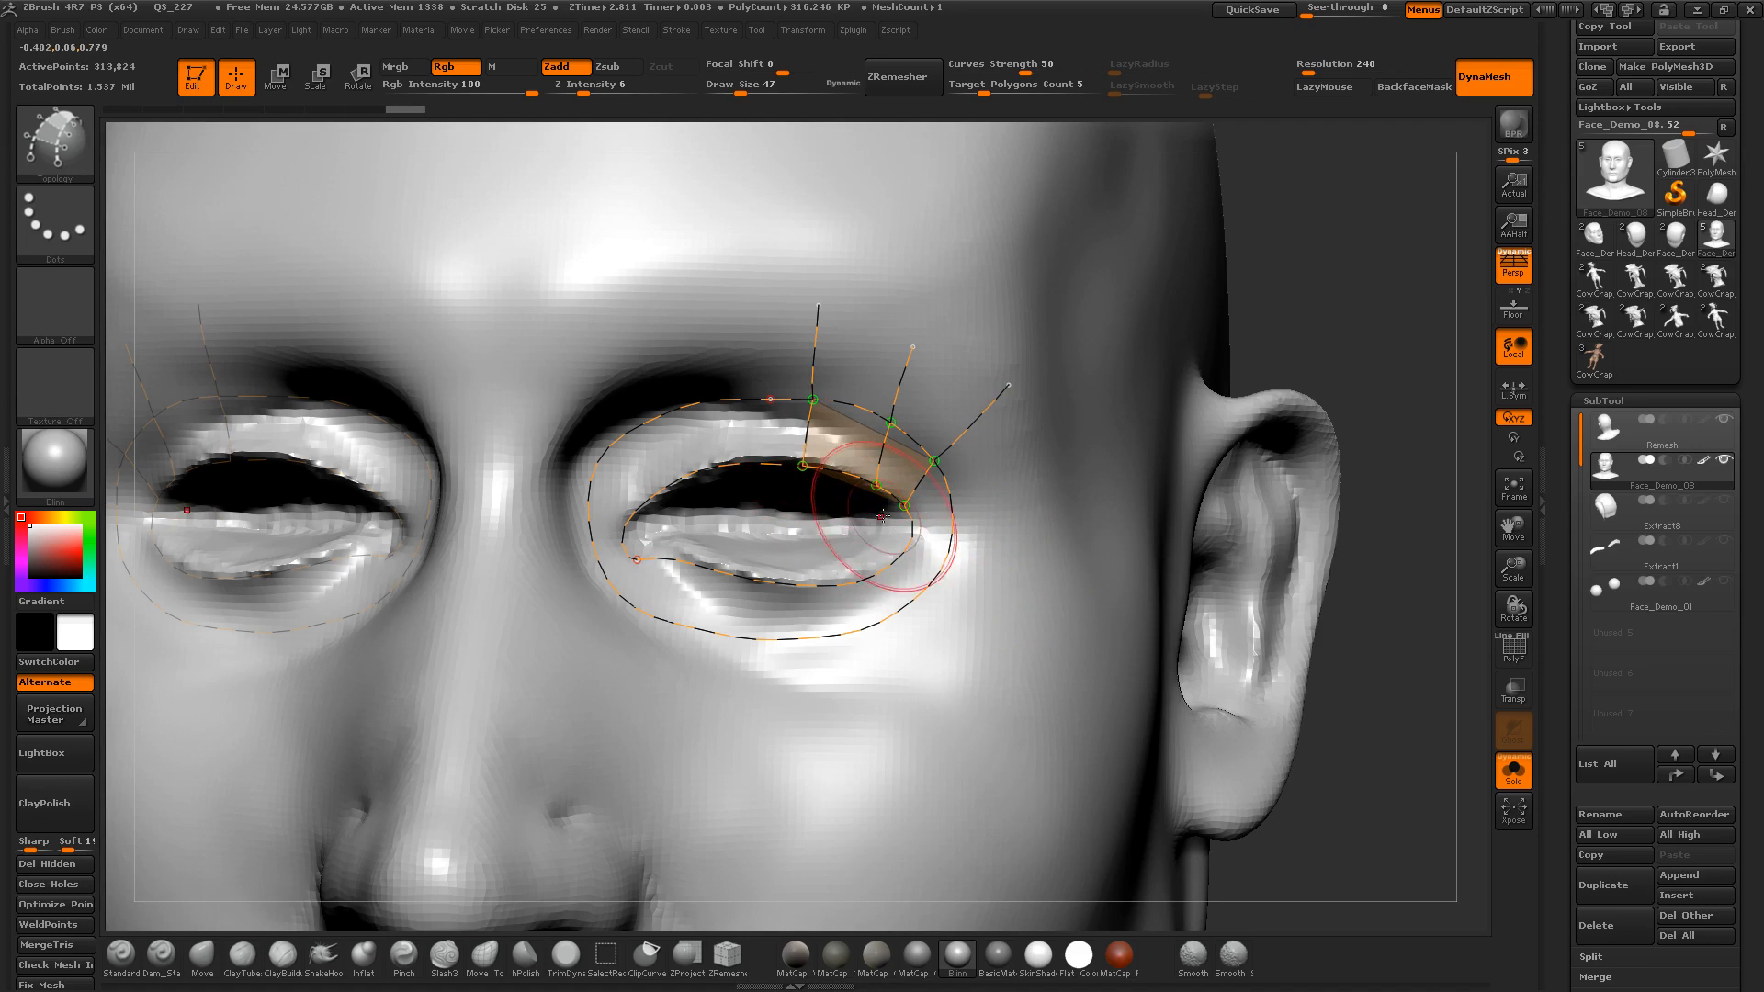
{"action": "key", "text": "s"}
{"action": "left_click_drag", "start_coordinate": [895, 531], "coordinate": [888, 530]}
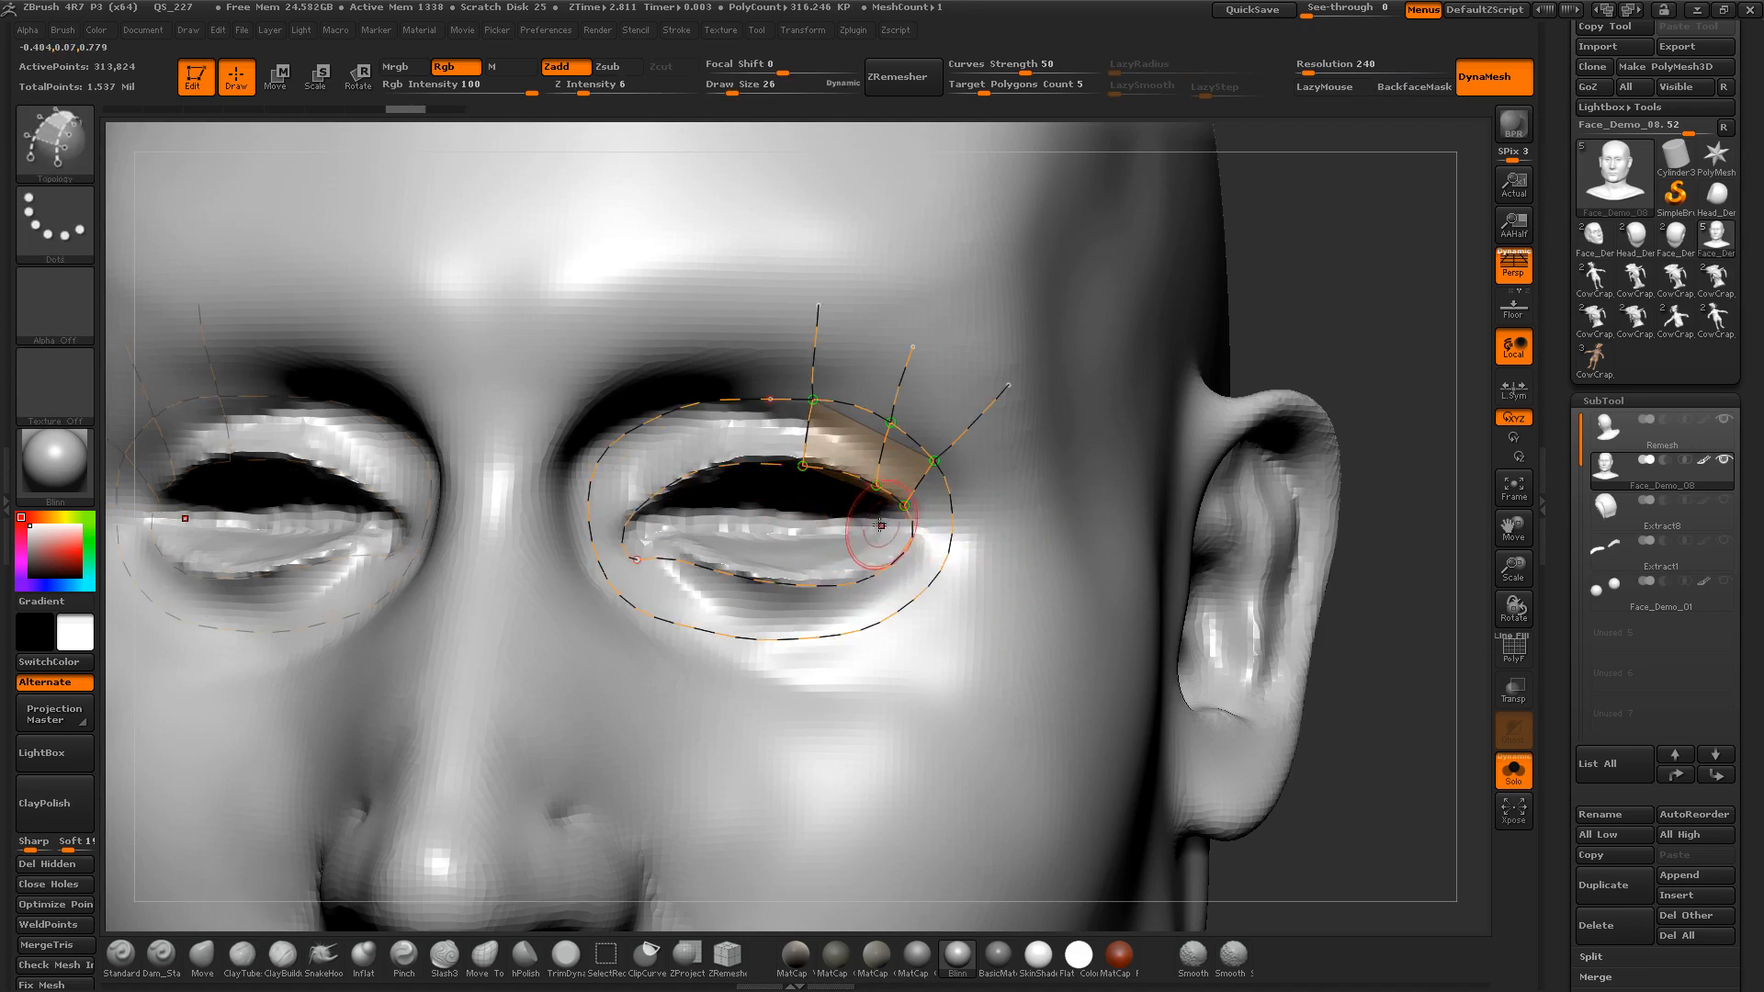
{"action": "left_click_drag", "start_coordinate": [1038, 542], "coordinate": [1065, 542]}
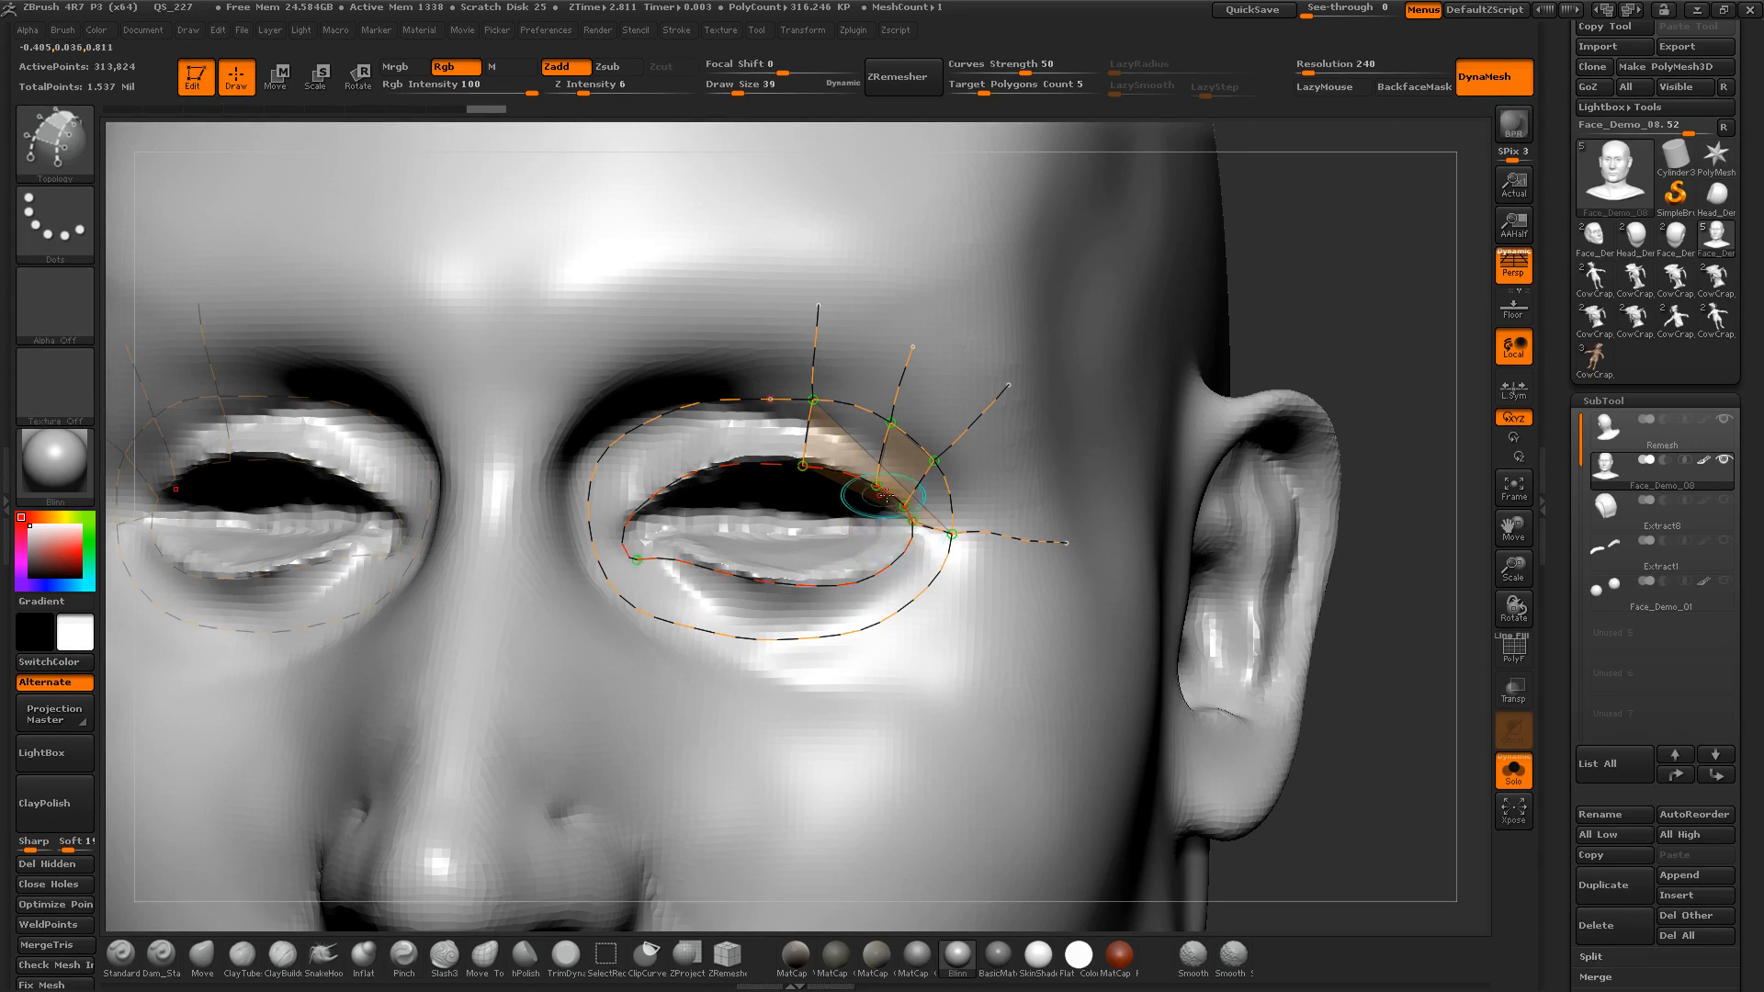
{"action": "mouse_move", "coordinate": [783, 524]}
{"action": "left_mouse_down"}
{"action": "mouse_move", "coordinate": [762, 528]}
{"action": "mouse_move", "coordinate": [924, 519]}
{"action": "mouse_move", "coordinate": [779, 547]}
{"action": "left_mouse_up"}
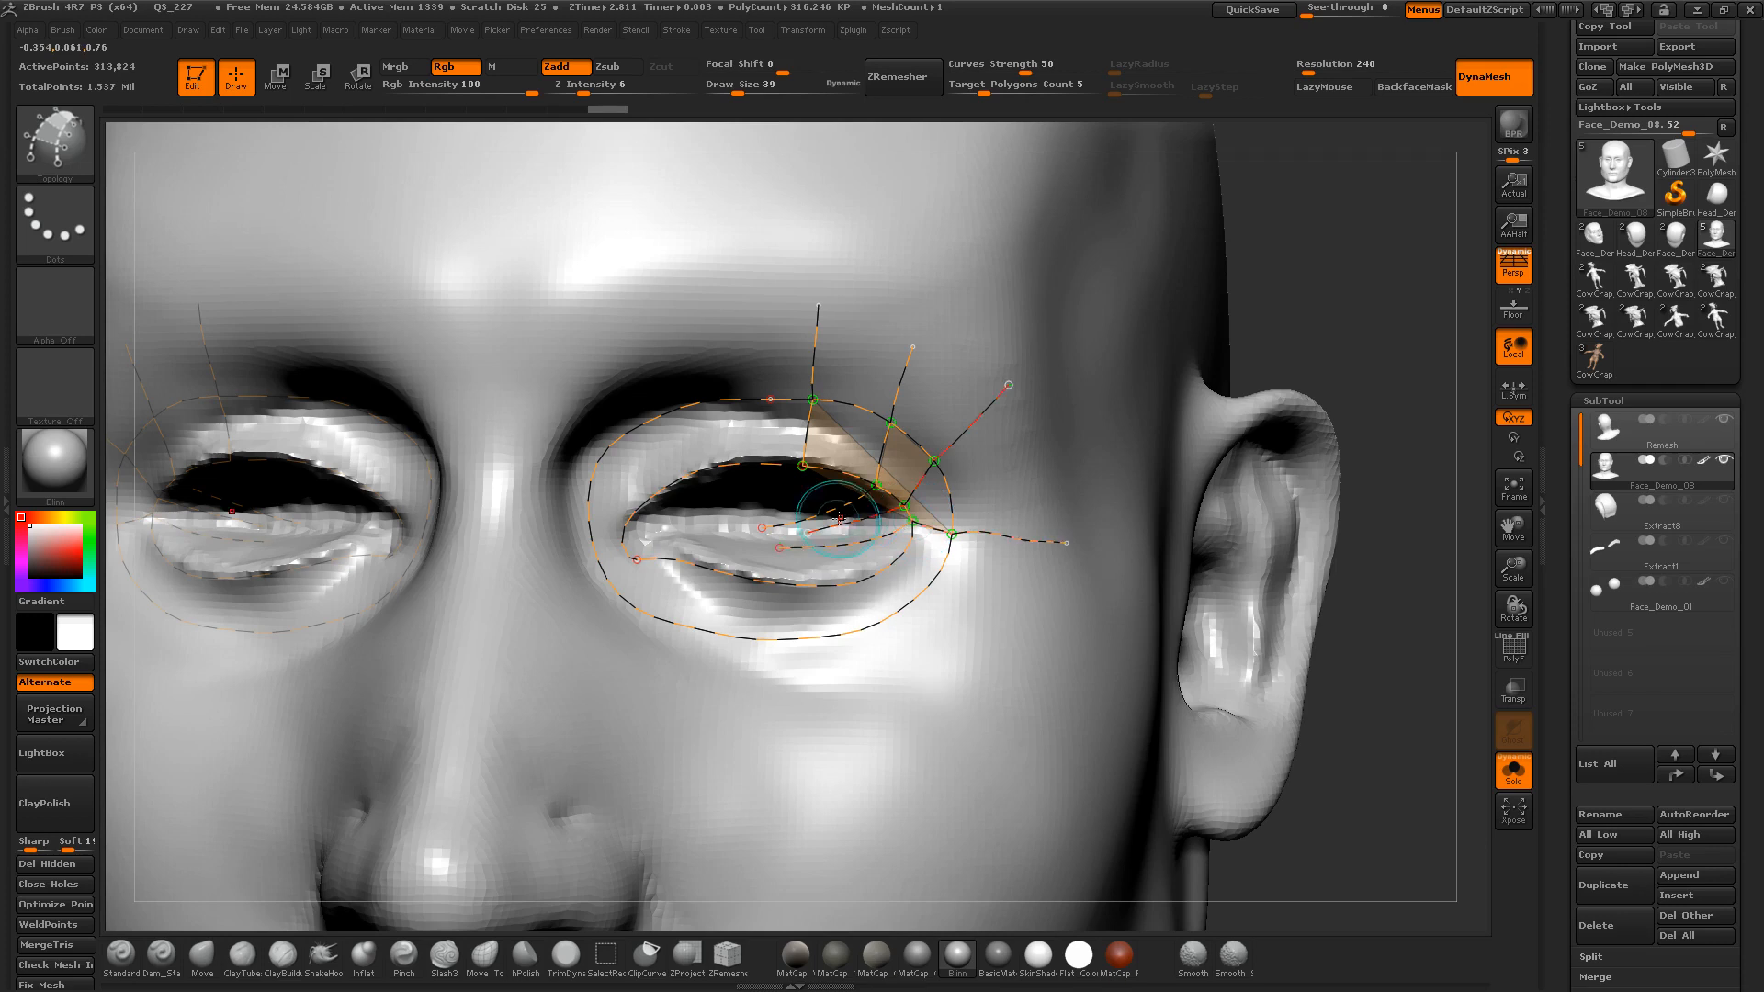
{"action": "left_click_drag", "start_coordinate": [839, 478], "coordinate": [879, 553]}
{"action": "key", "text": "ctrl+z"}
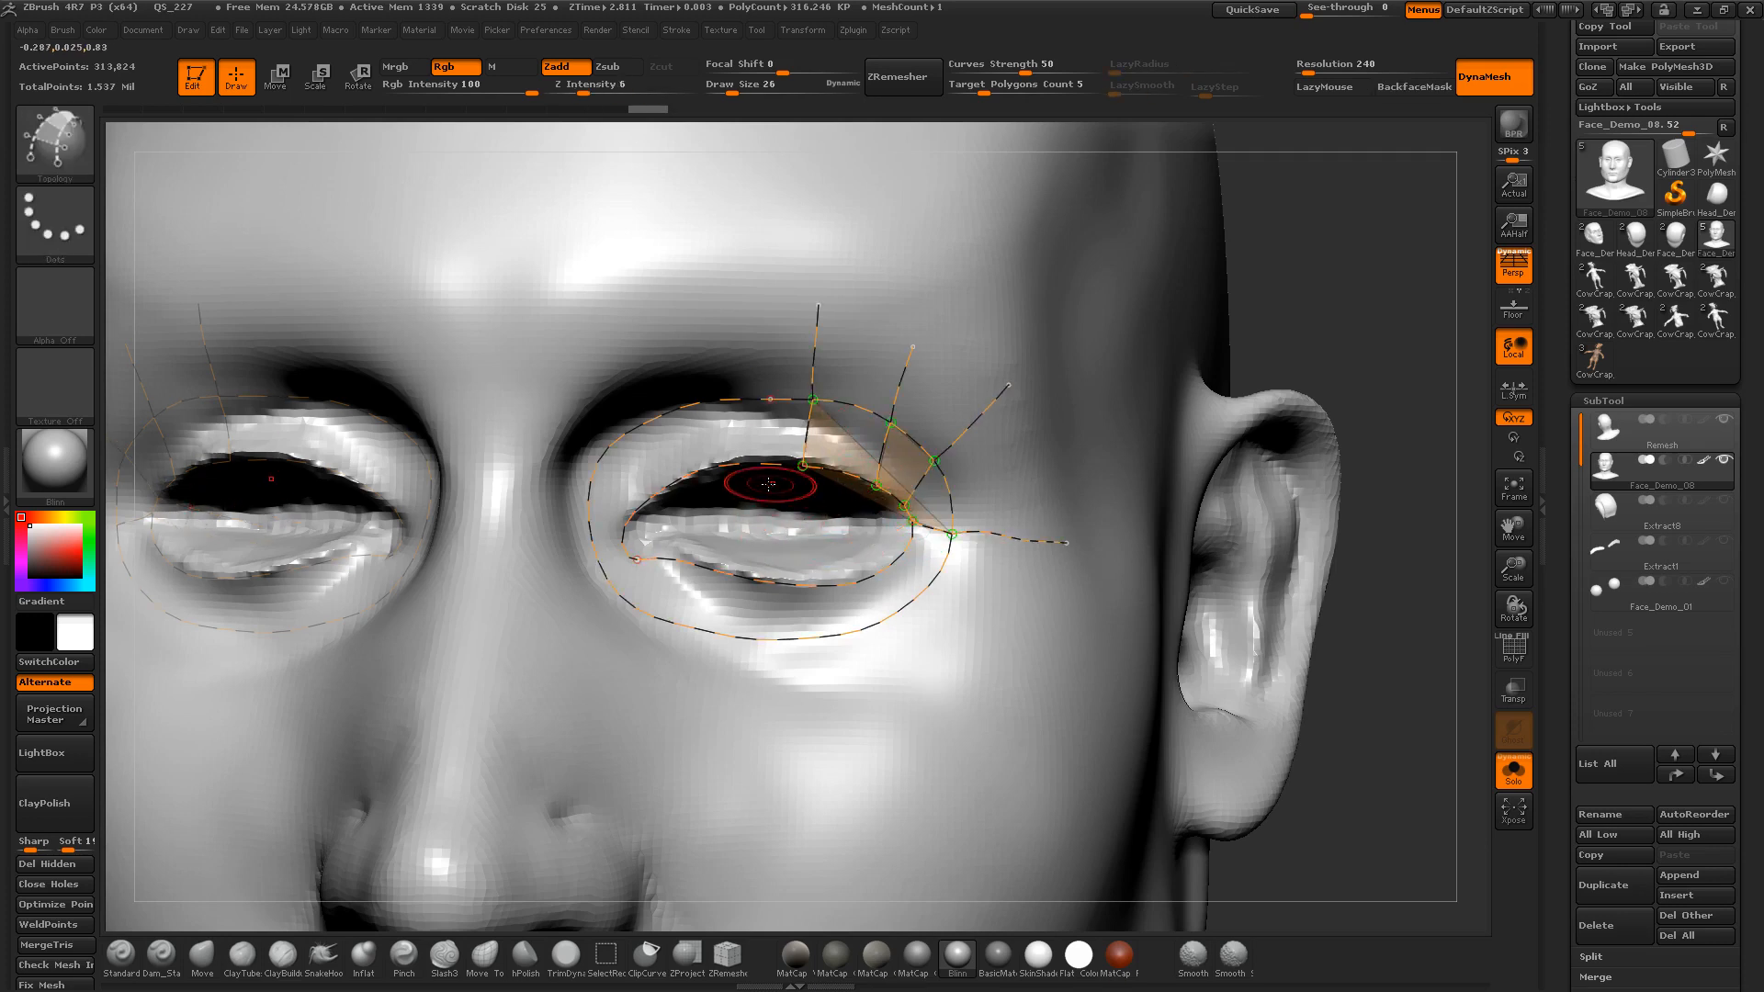
{"action": "left_click_drag", "start_coordinate": [761, 466], "coordinate": [740, 246]}
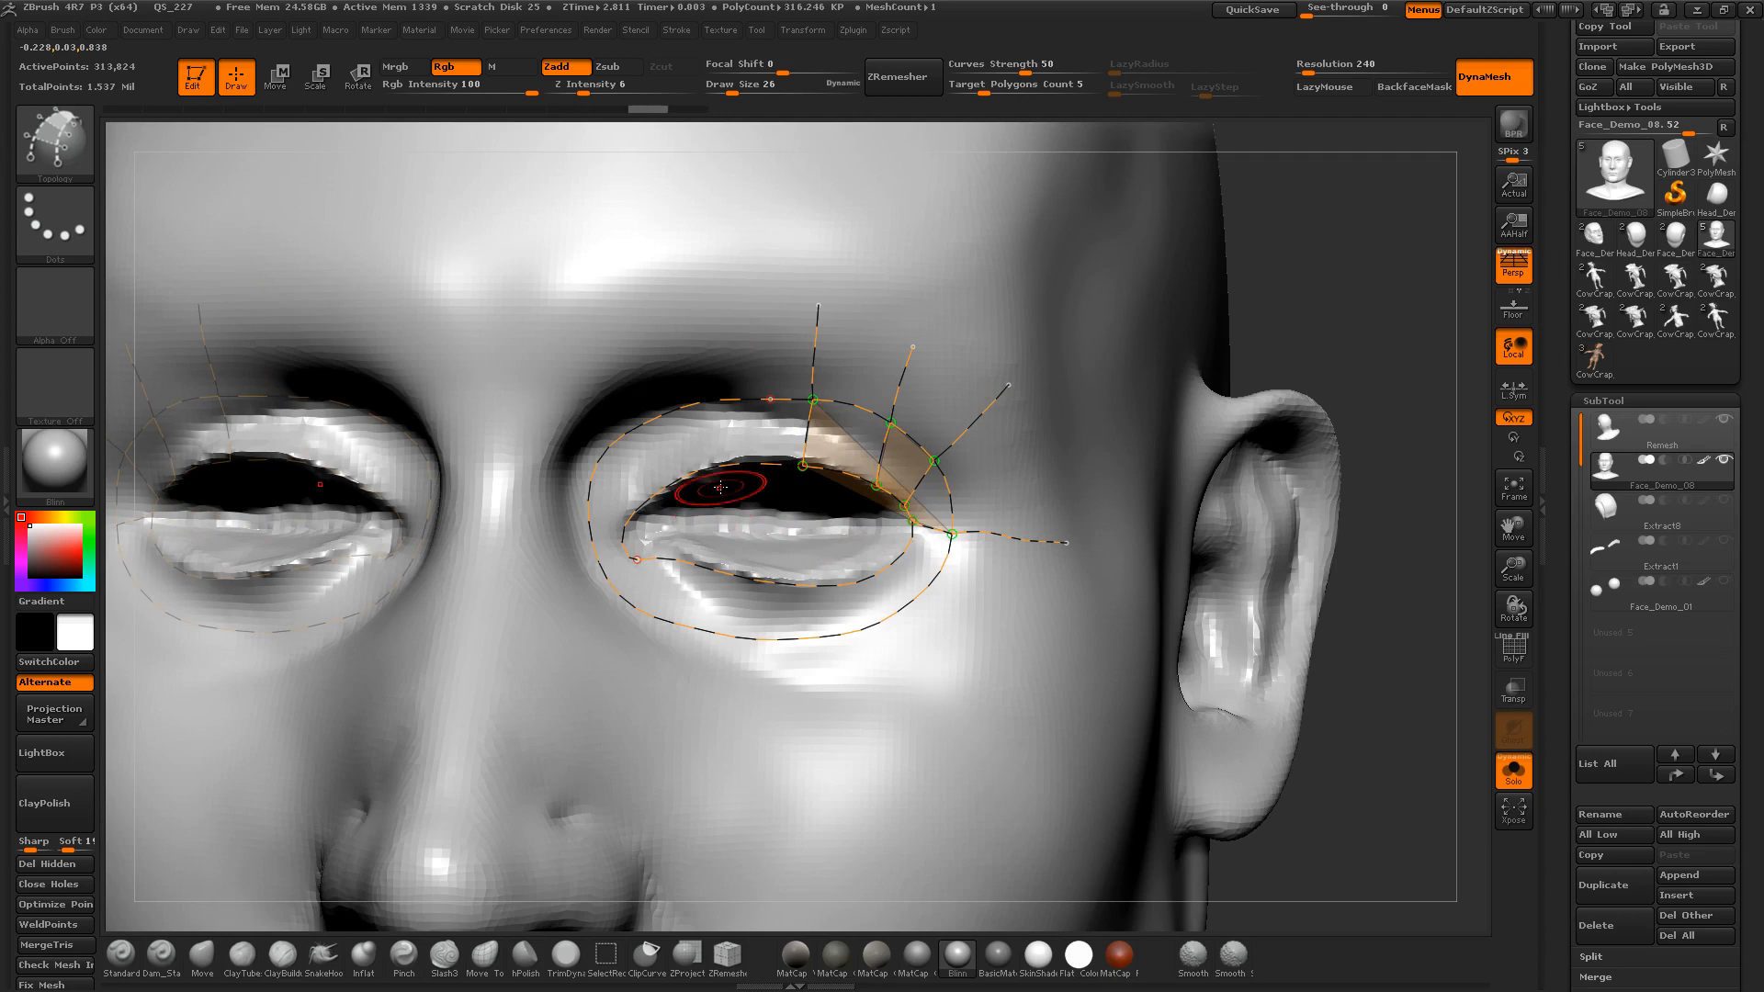
Step: Undo all the trial radial curves so that only the two loops around the eye remain
{"action": "key", "text": "ctrl"}
{"action": "key", "text": "ctrl+z"}
{"action": "key", "text": "ctrl+z"}
{"action": "key", "text": "ctrl+z"}
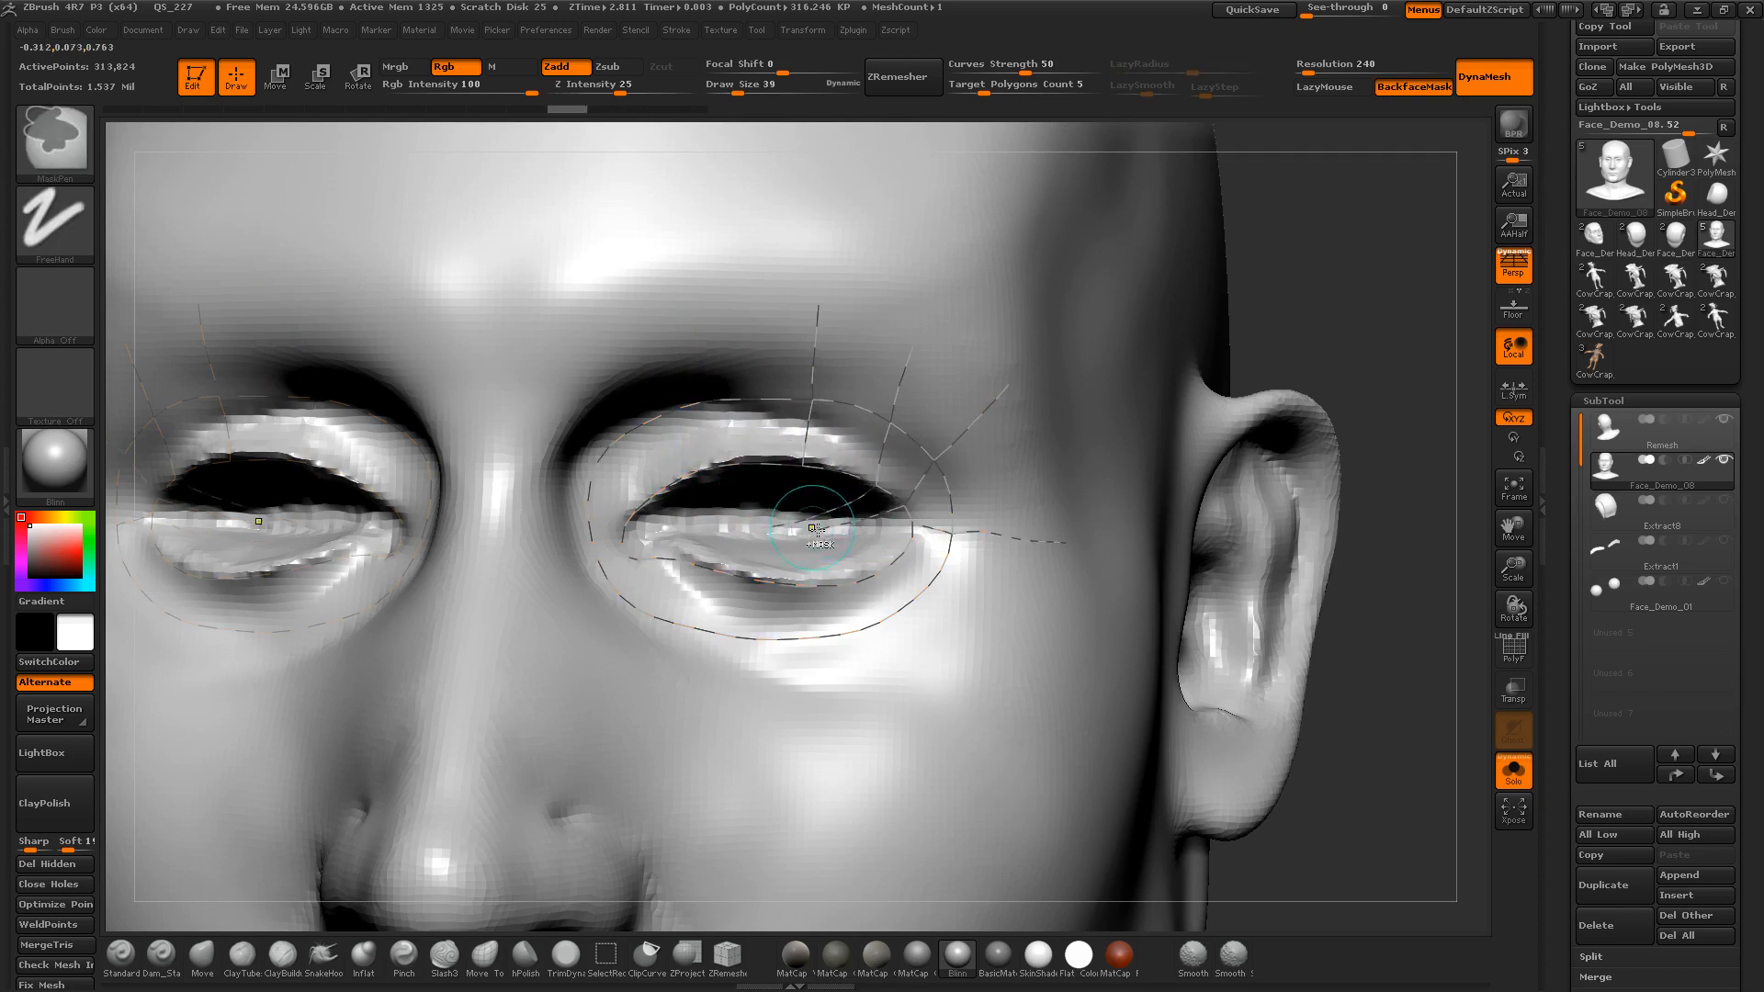
{"action": "key", "text": "ctrl+z"}
{"action": "key", "text": "ctrl+z"}
{"action": "key", "text": "ctrl+z"}
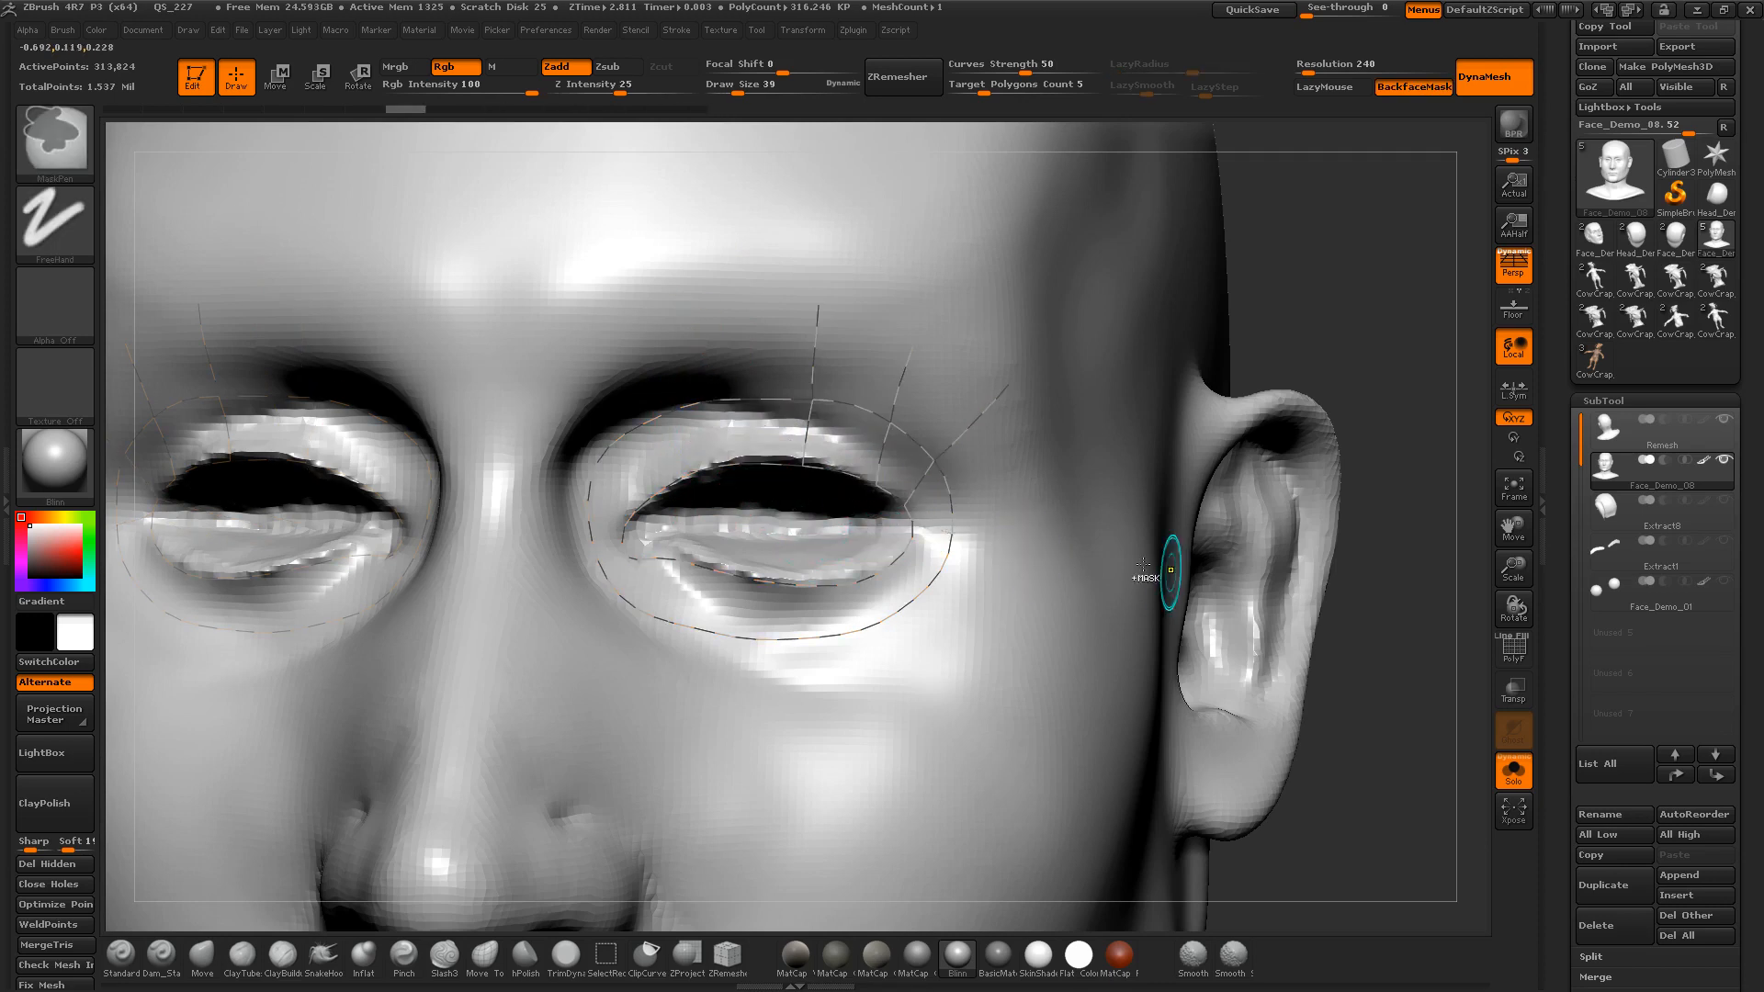
{"action": "key", "text": "ctrl+z"}
{"action": "key", "text": "ctrl+z"}
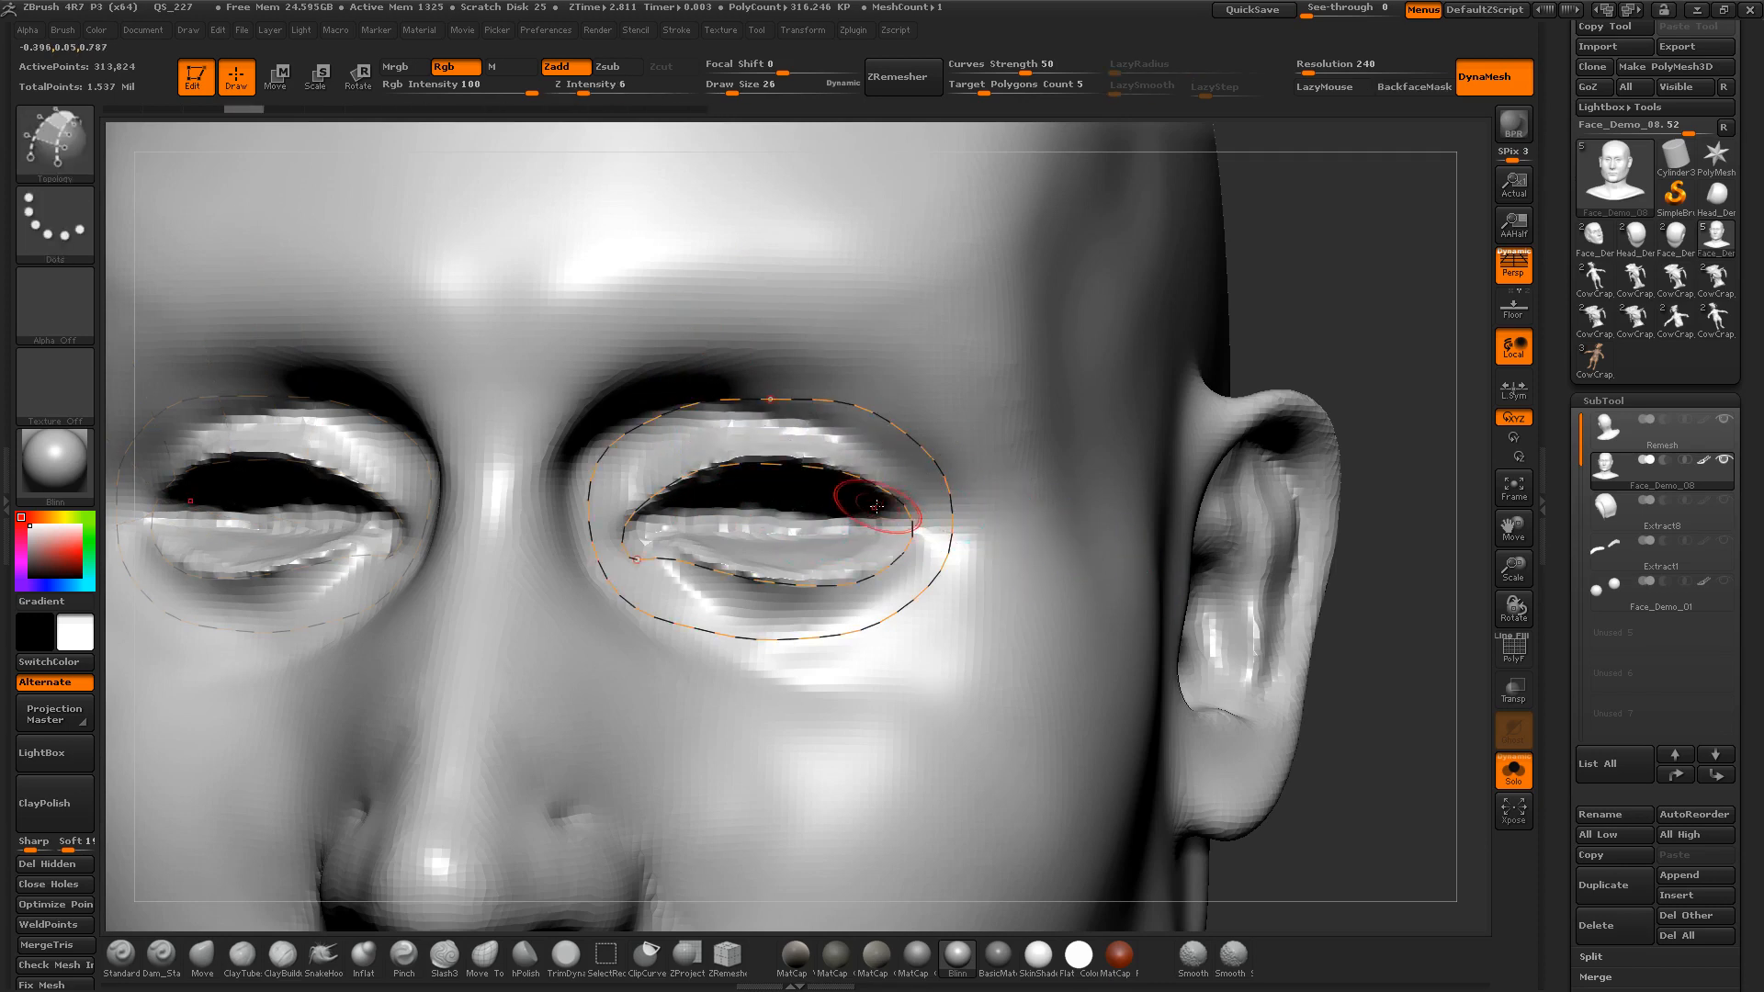
{"action": "key", "text": "ctrl+z"}
Step: Draw four radial Topology curves outward across the eye loops, fanning from the outer upper lid to below the outer corner
{"action": "left_click_drag", "start_coordinate": [858, 477], "coordinate": [932, 248]}
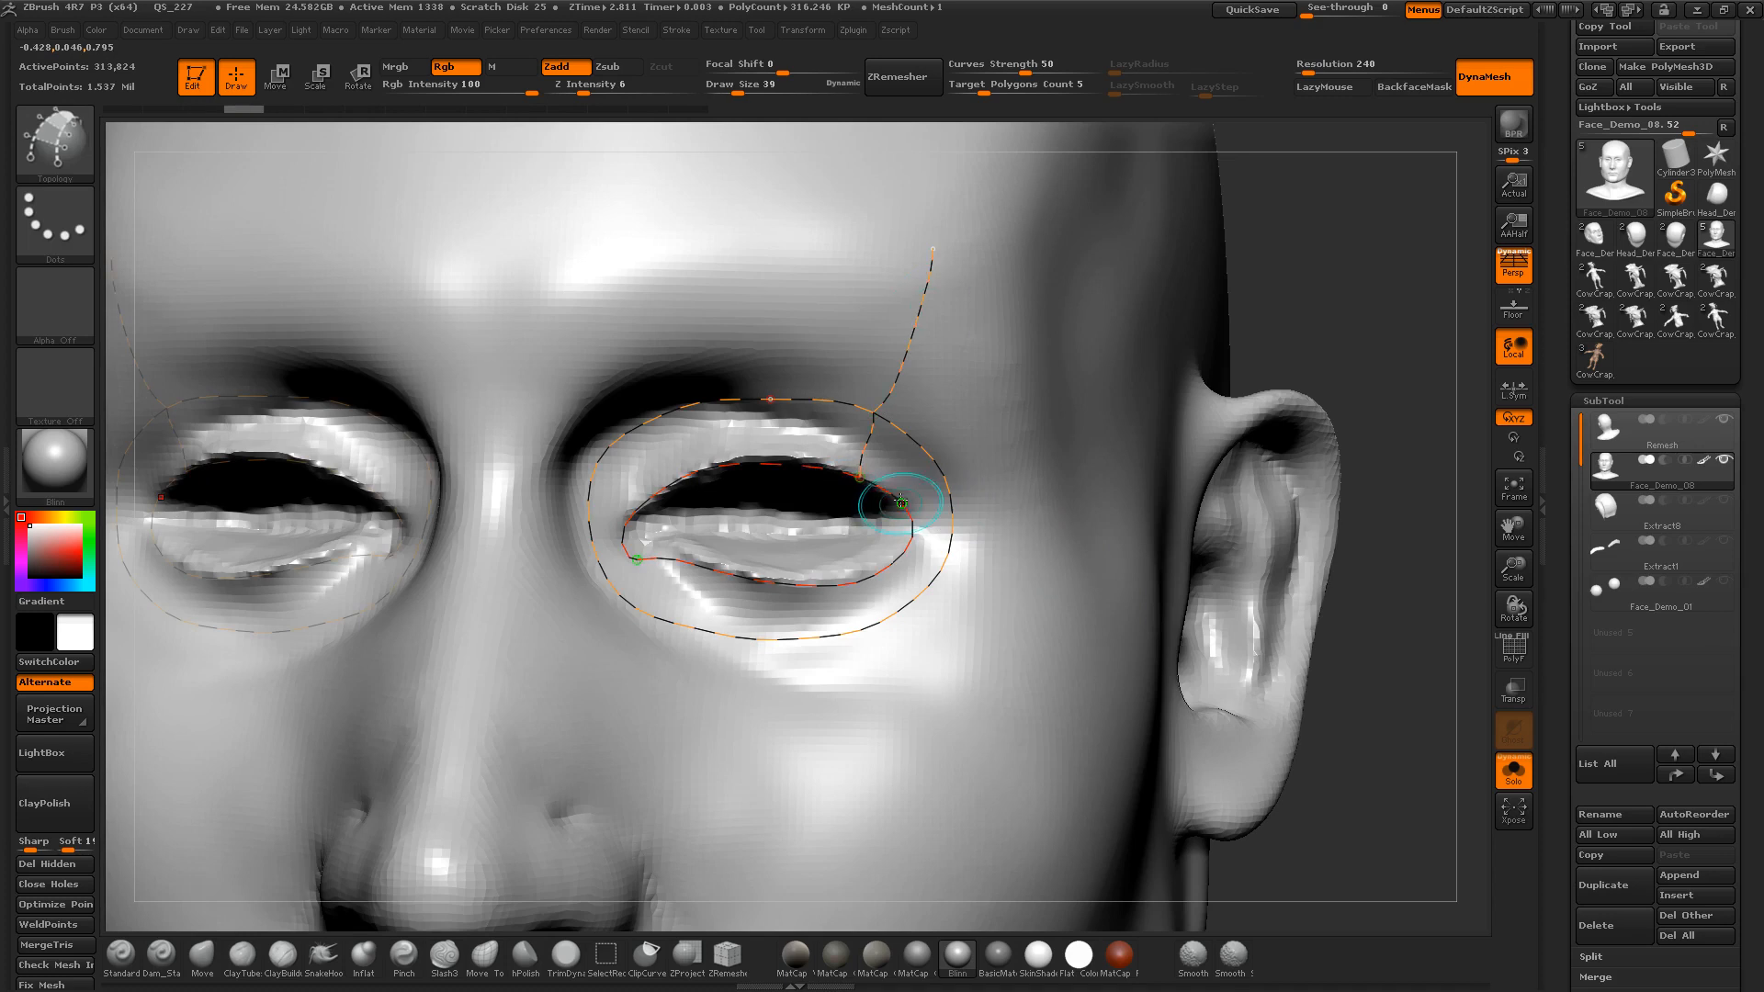
{"action": "left_click_drag", "start_coordinate": [890, 495], "coordinate": [1046, 332]}
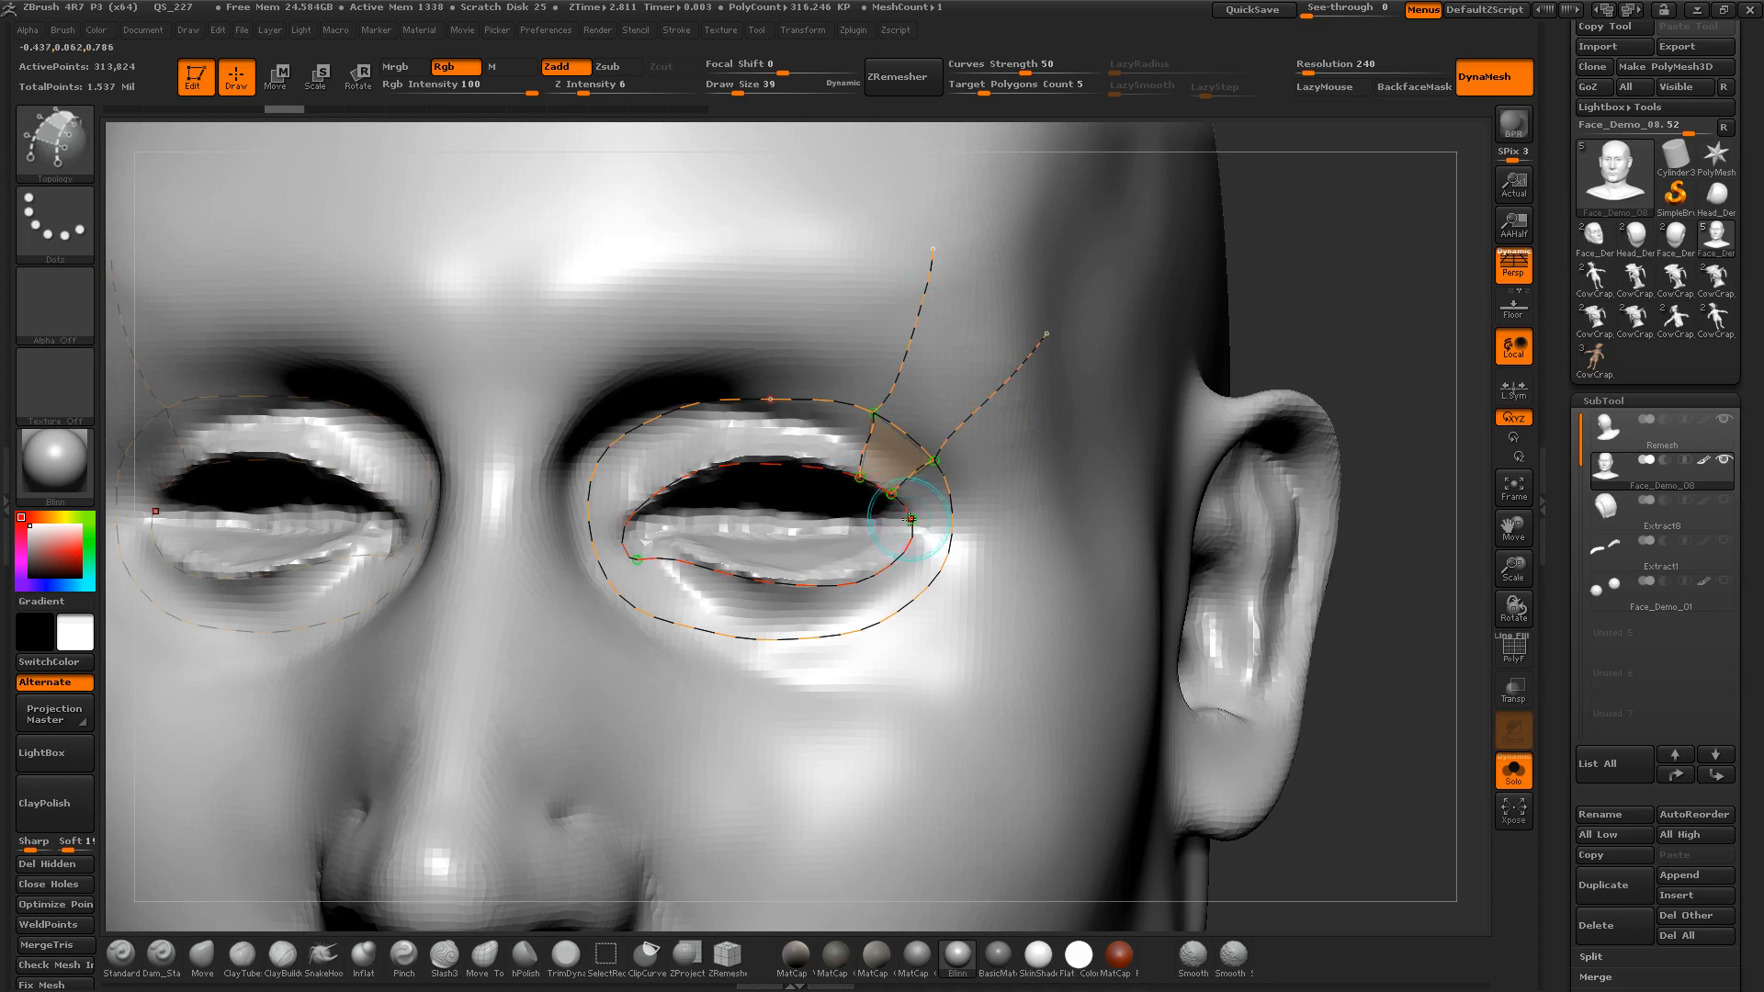
{"action": "left_click_drag", "start_coordinate": [912, 520], "coordinate": [1121, 496]}
{"action": "left_click_drag", "start_coordinate": [947, 553], "coordinate": [1095, 575]}
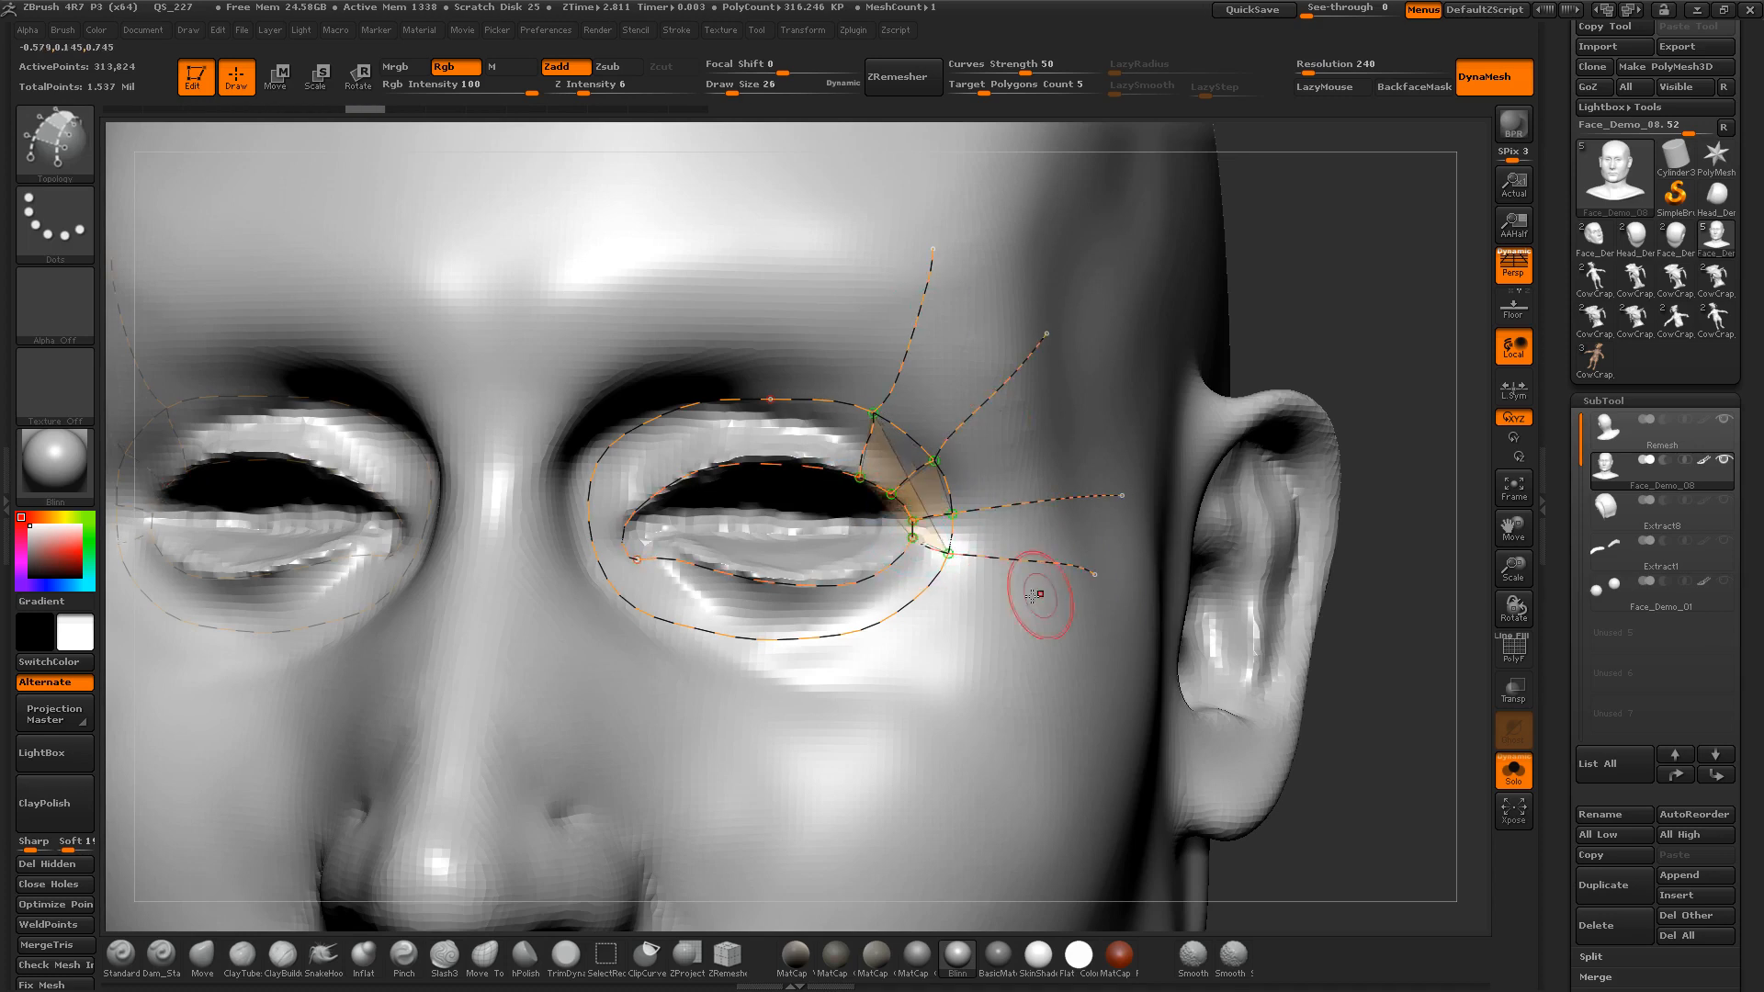
Step: Draw four radial Topology curves down across the lower-lid loops and a wider third loop sweeping from below the eye over the brow
{"action": "left_click_drag", "start_coordinate": [914, 600], "coordinate": [993, 704]}
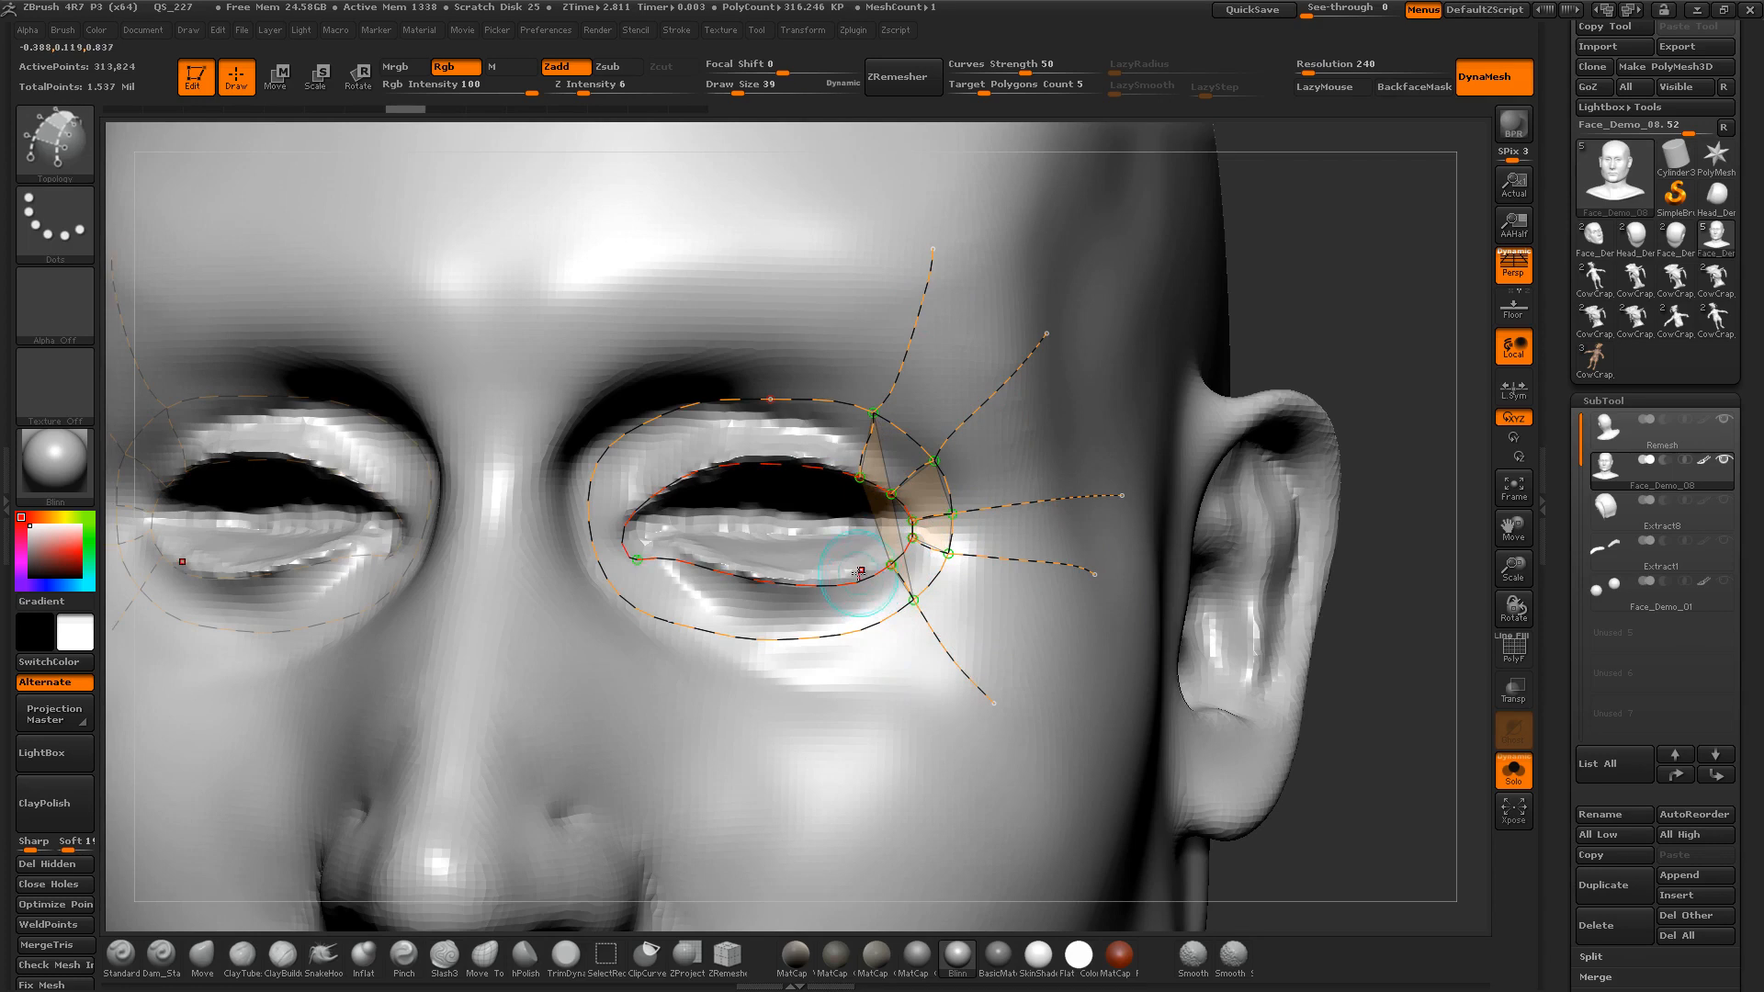
{"action": "left_click_drag", "start_coordinate": [862, 579], "coordinate": [885, 735]}
{"action": "left_click_drag", "start_coordinate": [815, 584], "coordinate": [814, 728]}
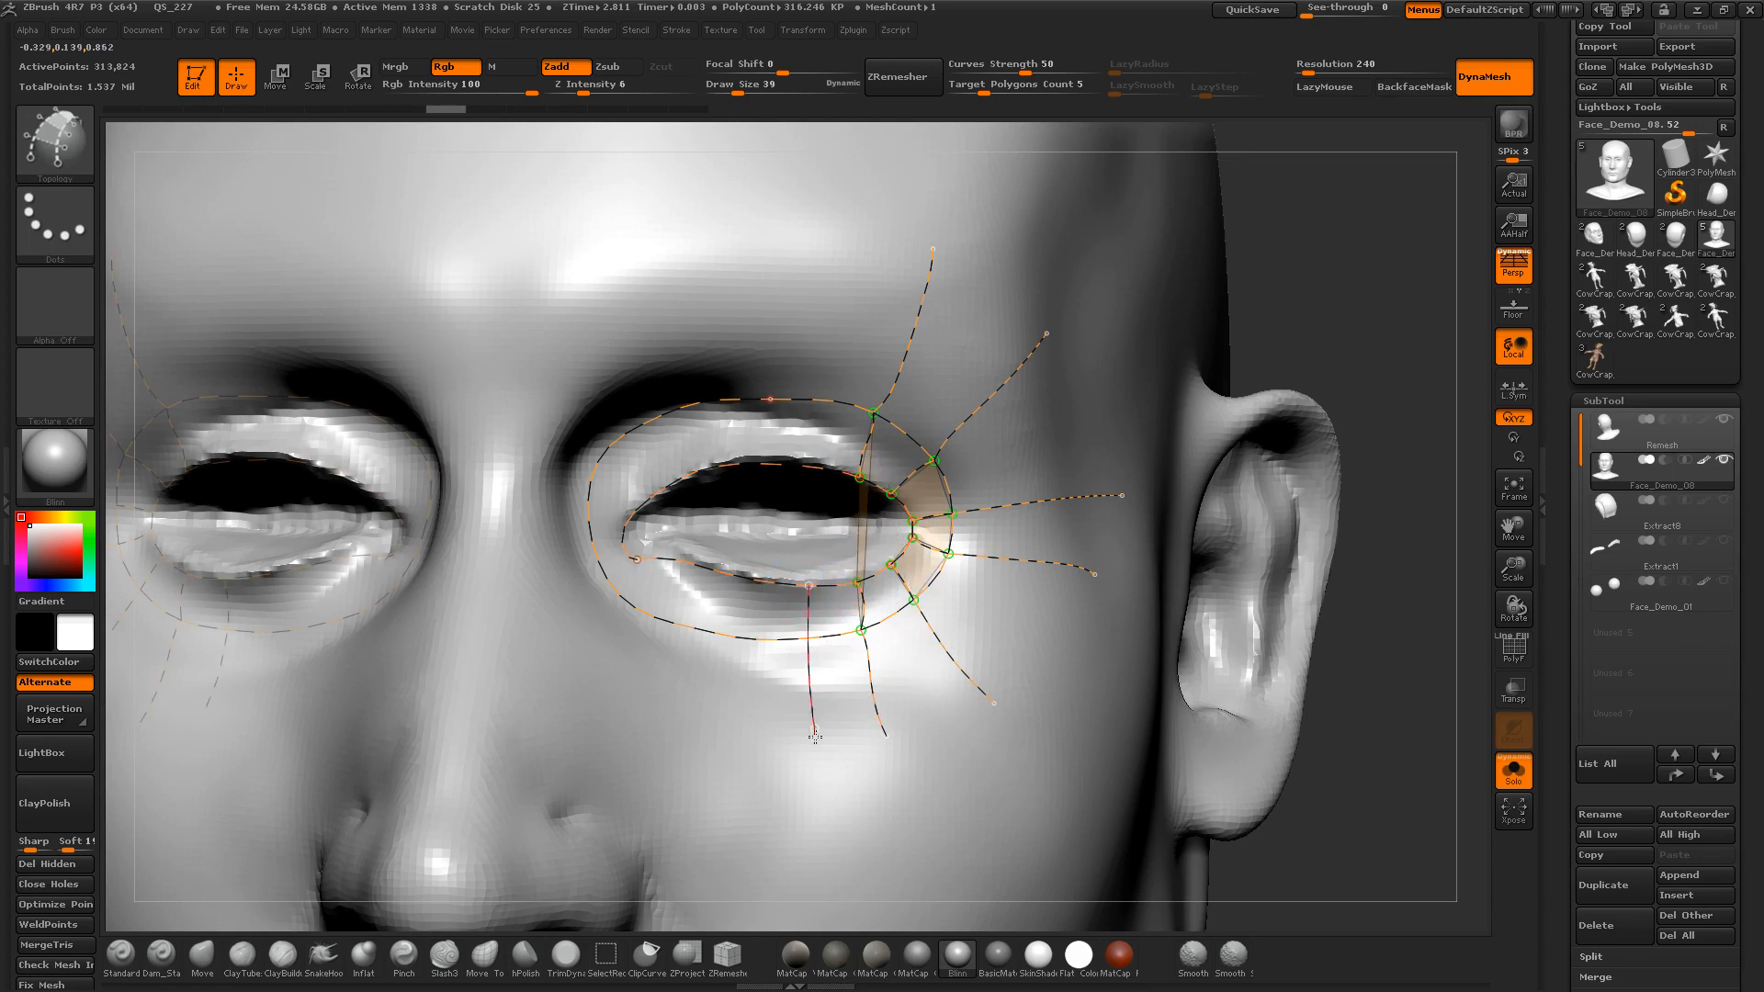
{"action": "left_click_drag", "start_coordinate": [755, 580], "coordinate": [747, 775]}
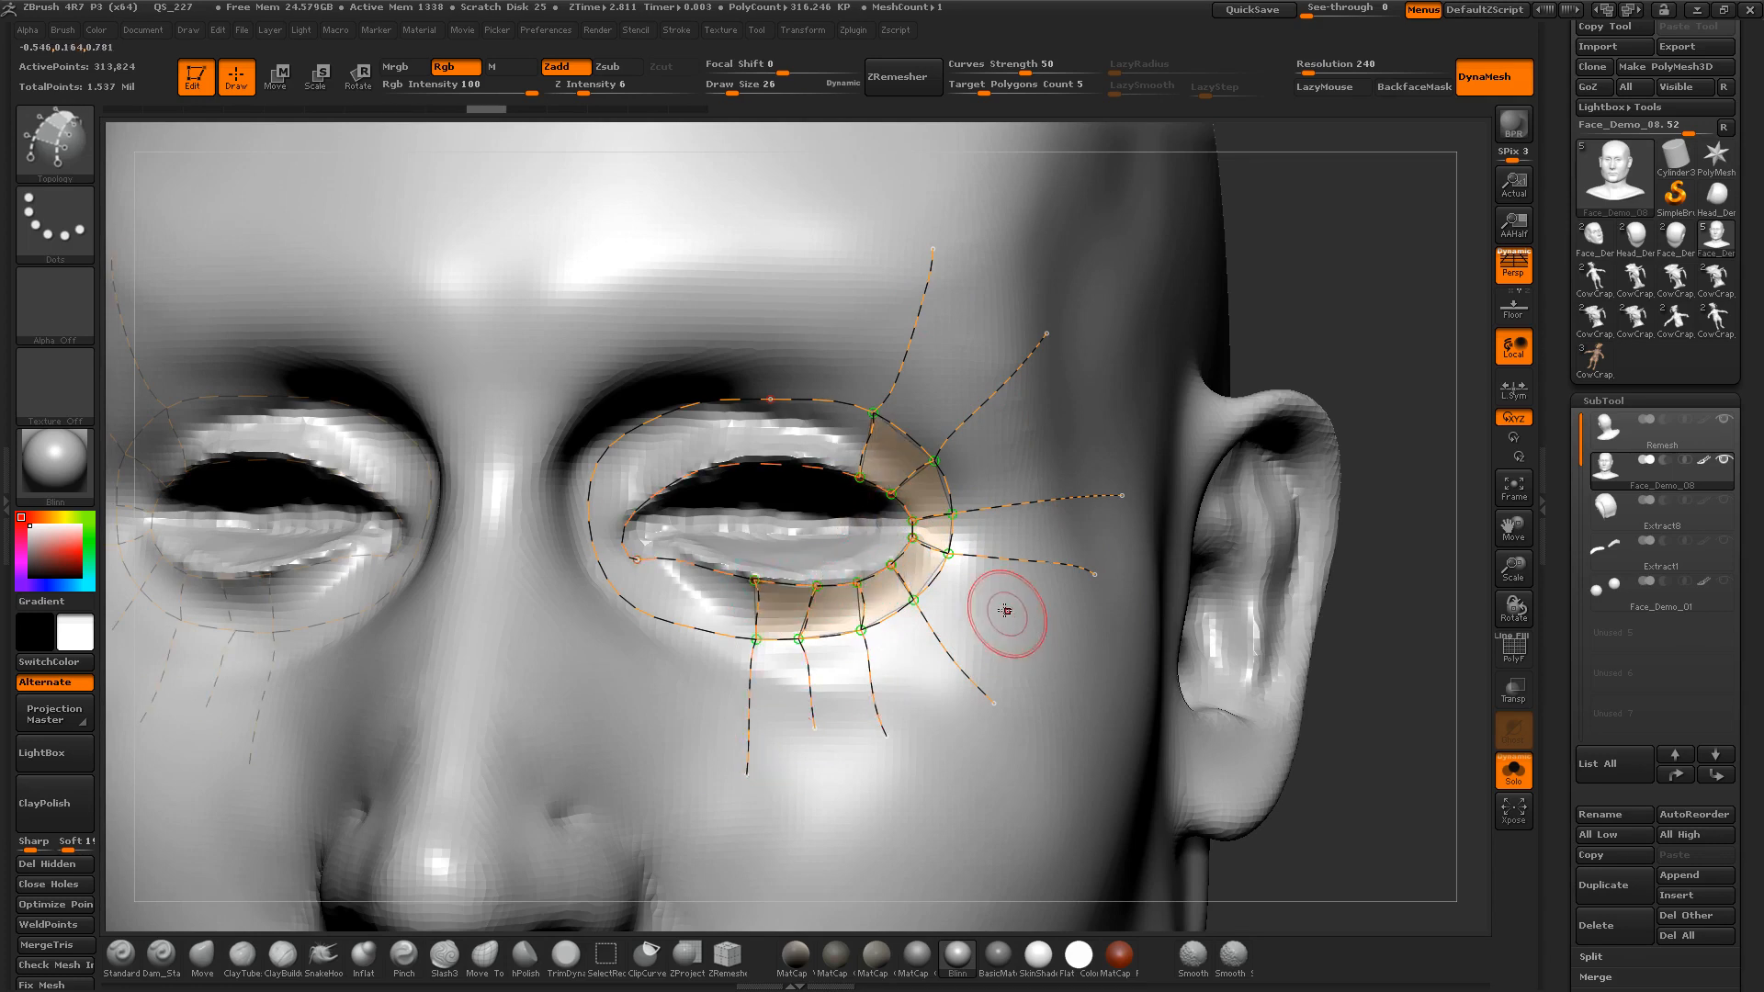
{"action": "left_click_drag", "start_coordinate": [717, 693], "coordinate": [863, 694]}
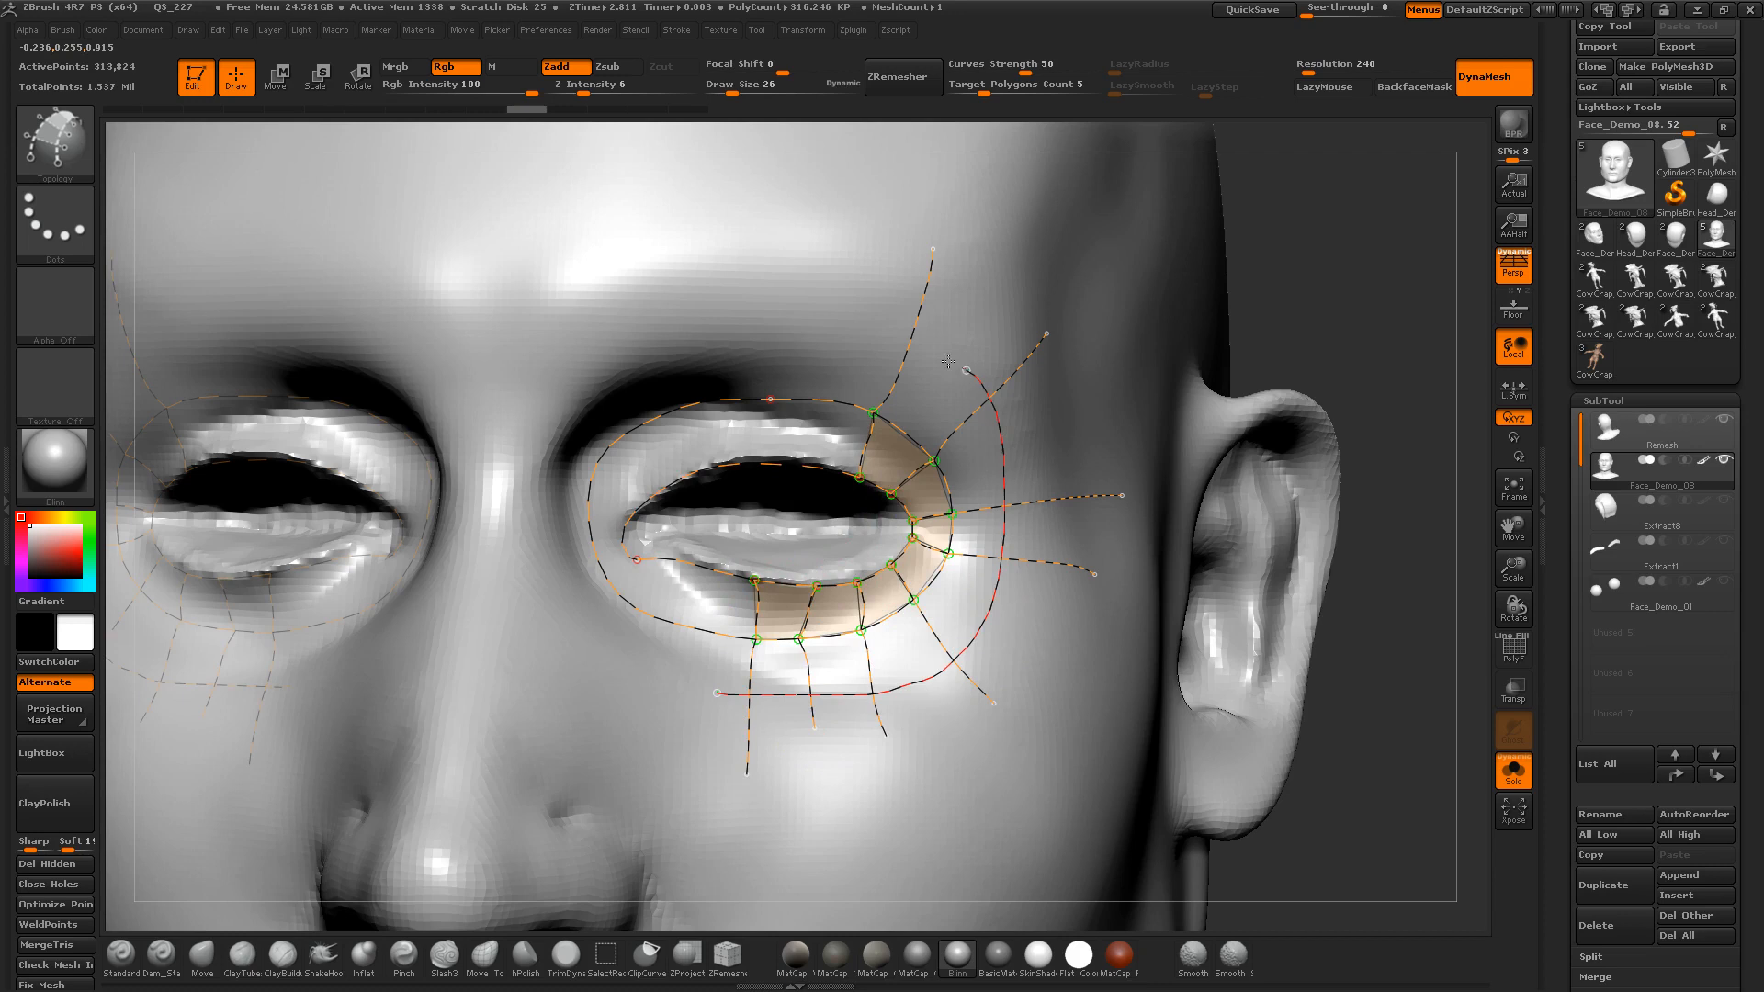
{"action": "left_click_drag", "start_coordinate": [486, 378], "coordinate": [490, 379]}
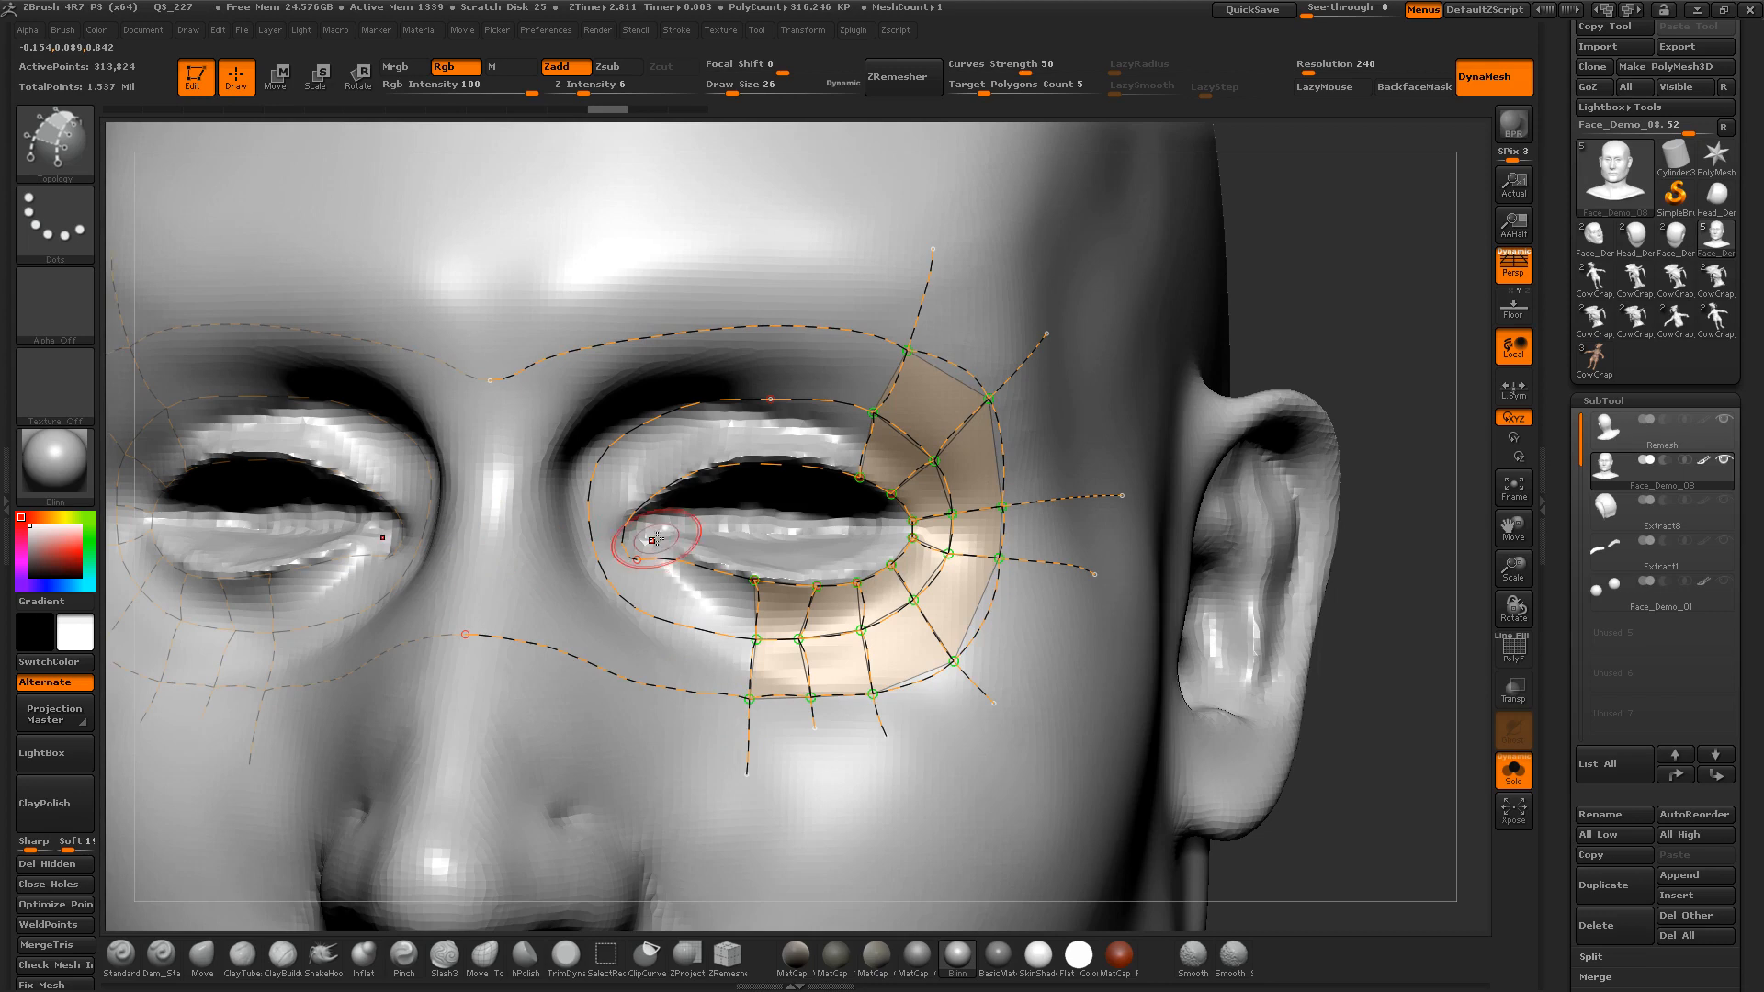
Step: Draw four radial Topology curves from the inner corner and upper lid outward to the nose bridge and the brow
{"action": "left_click_drag", "start_coordinate": [656, 533], "coordinate": [408, 487]}
{"action": "key", "text": "ctrl+z"}
{"action": "left_click_drag", "start_coordinate": [671, 522], "coordinate": [482, 508]}
{"action": "mouse_move", "coordinate": [678, 503]}
{"action": "left_mouse_down"}
{"action": "mouse_move", "coordinate": [490, 431]}
{"action": "mouse_move", "coordinate": [658, 415]}
{"action": "mouse_move", "coordinate": [575, 312]}
{"action": "left_mouse_up"}
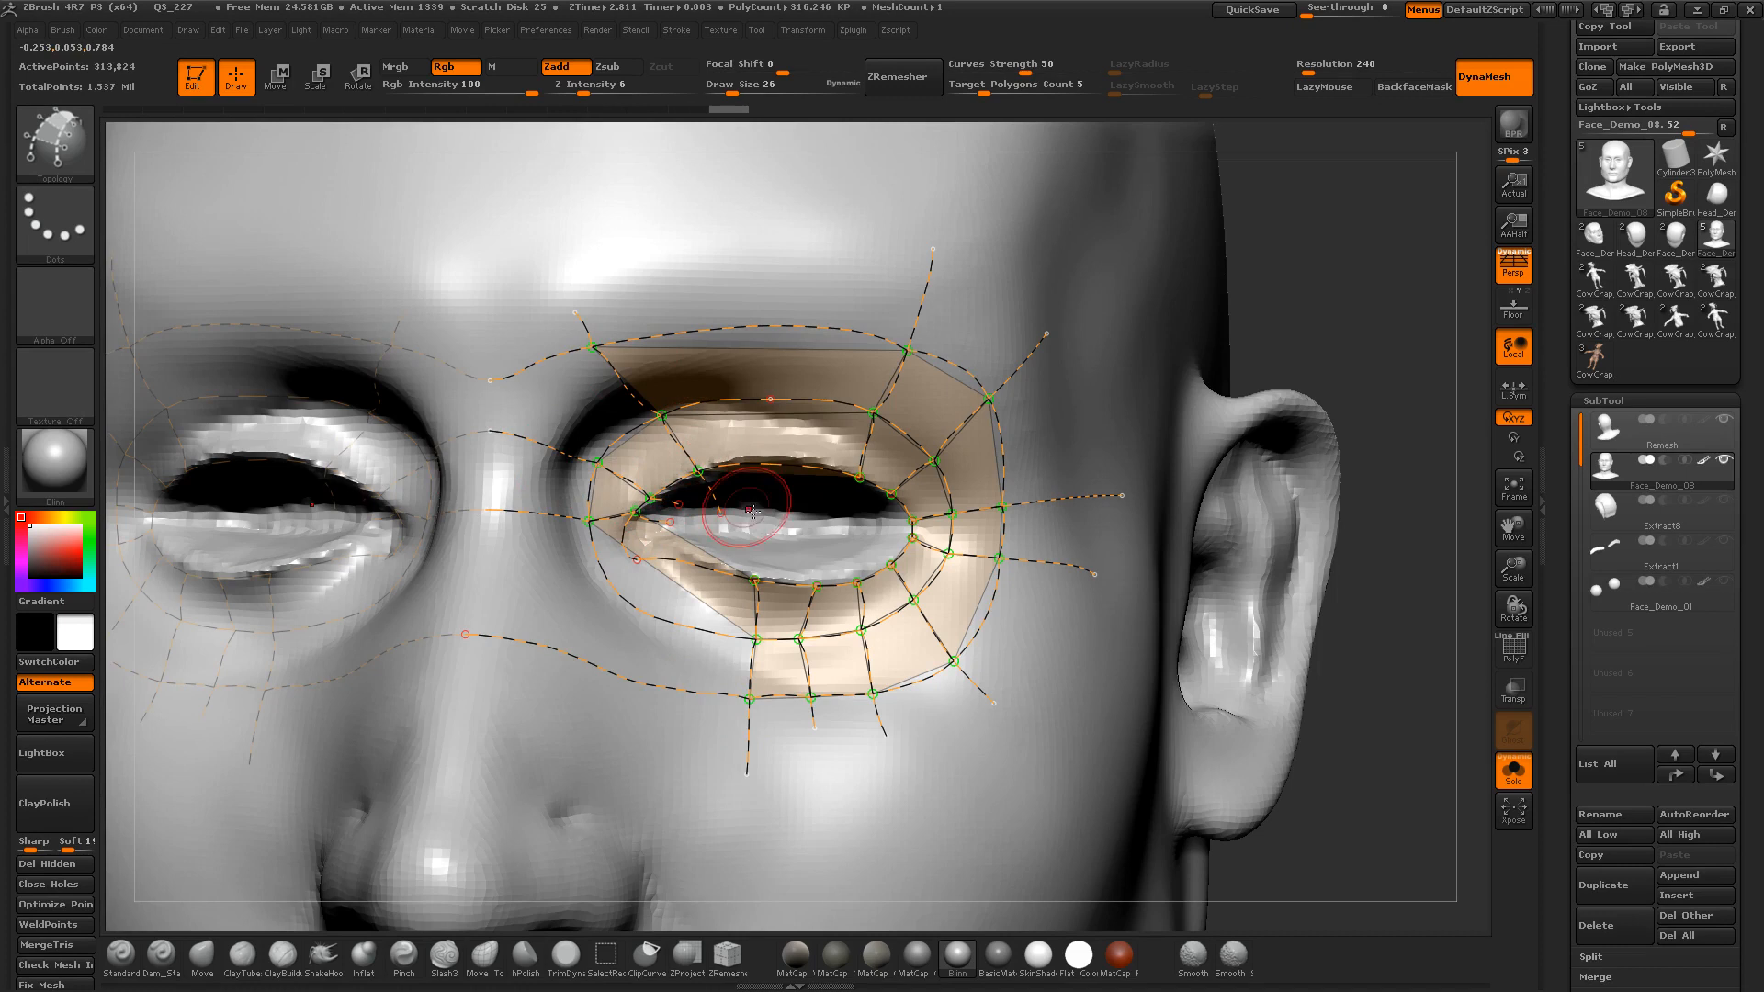
{"action": "left_click_drag", "start_coordinate": [772, 504], "coordinate": [775, 456]}
{"action": "left_click_drag", "start_coordinate": [745, 251], "coordinate": [745, 252]}
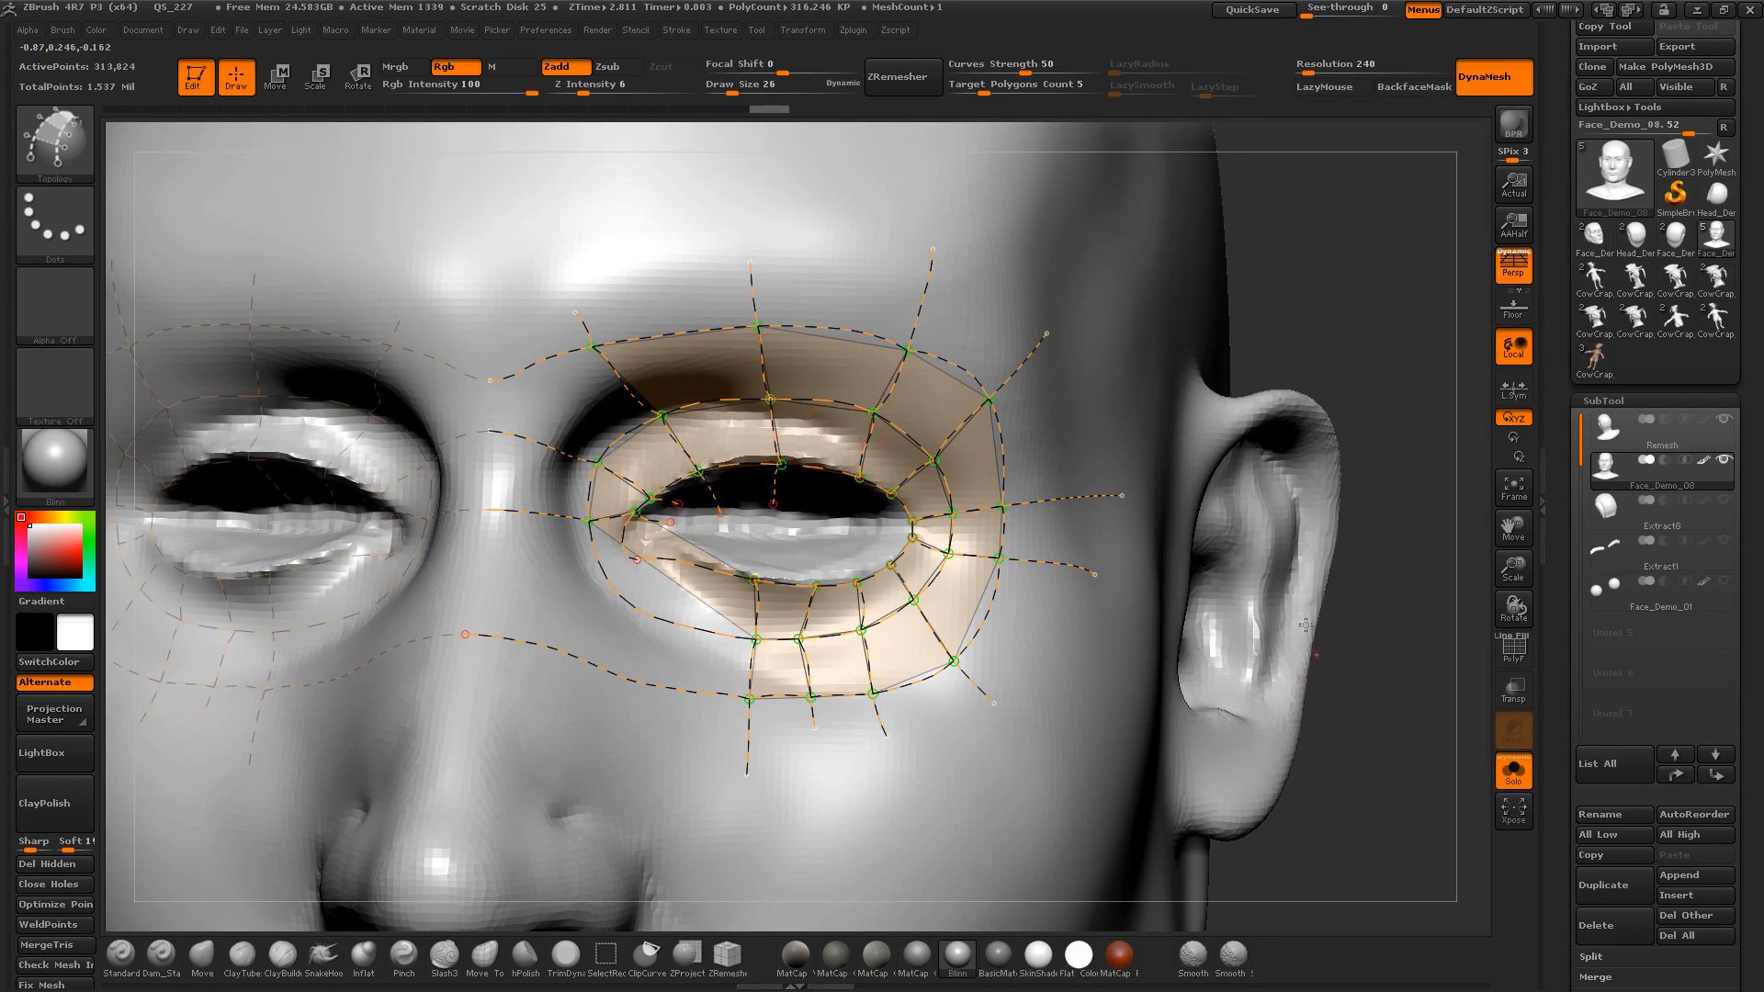
Step: Draw two radial Topology curves from the inner part of the lower lid, toward the side of the nose and the upper cheek
{"action": "left_click_drag", "start_coordinate": [1409, 713], "coordinate": [1212, 626]}
{"action": "left_click_drag", "start_coordinate": [347, 602], "coordinate": [344, 672], "text": "alt"}
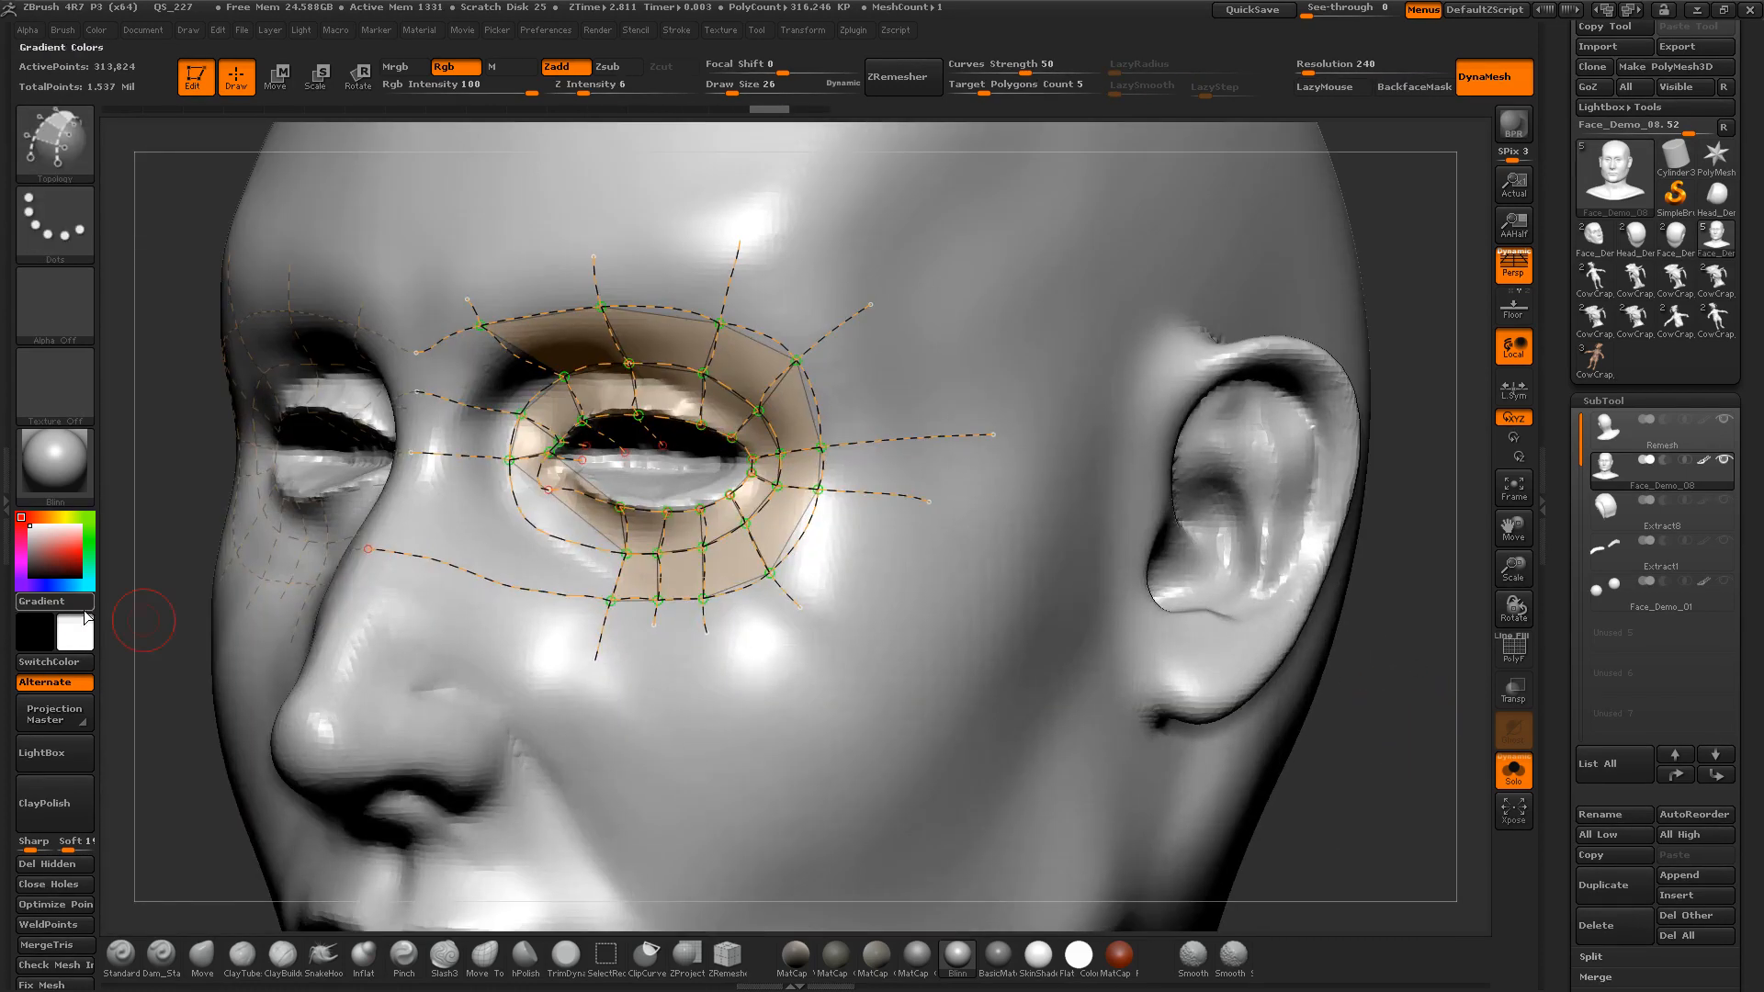
{"action": "left_click_drag", "start_coordinate": [121, 613], "coordinate": [299, 599], "text": "alt"}
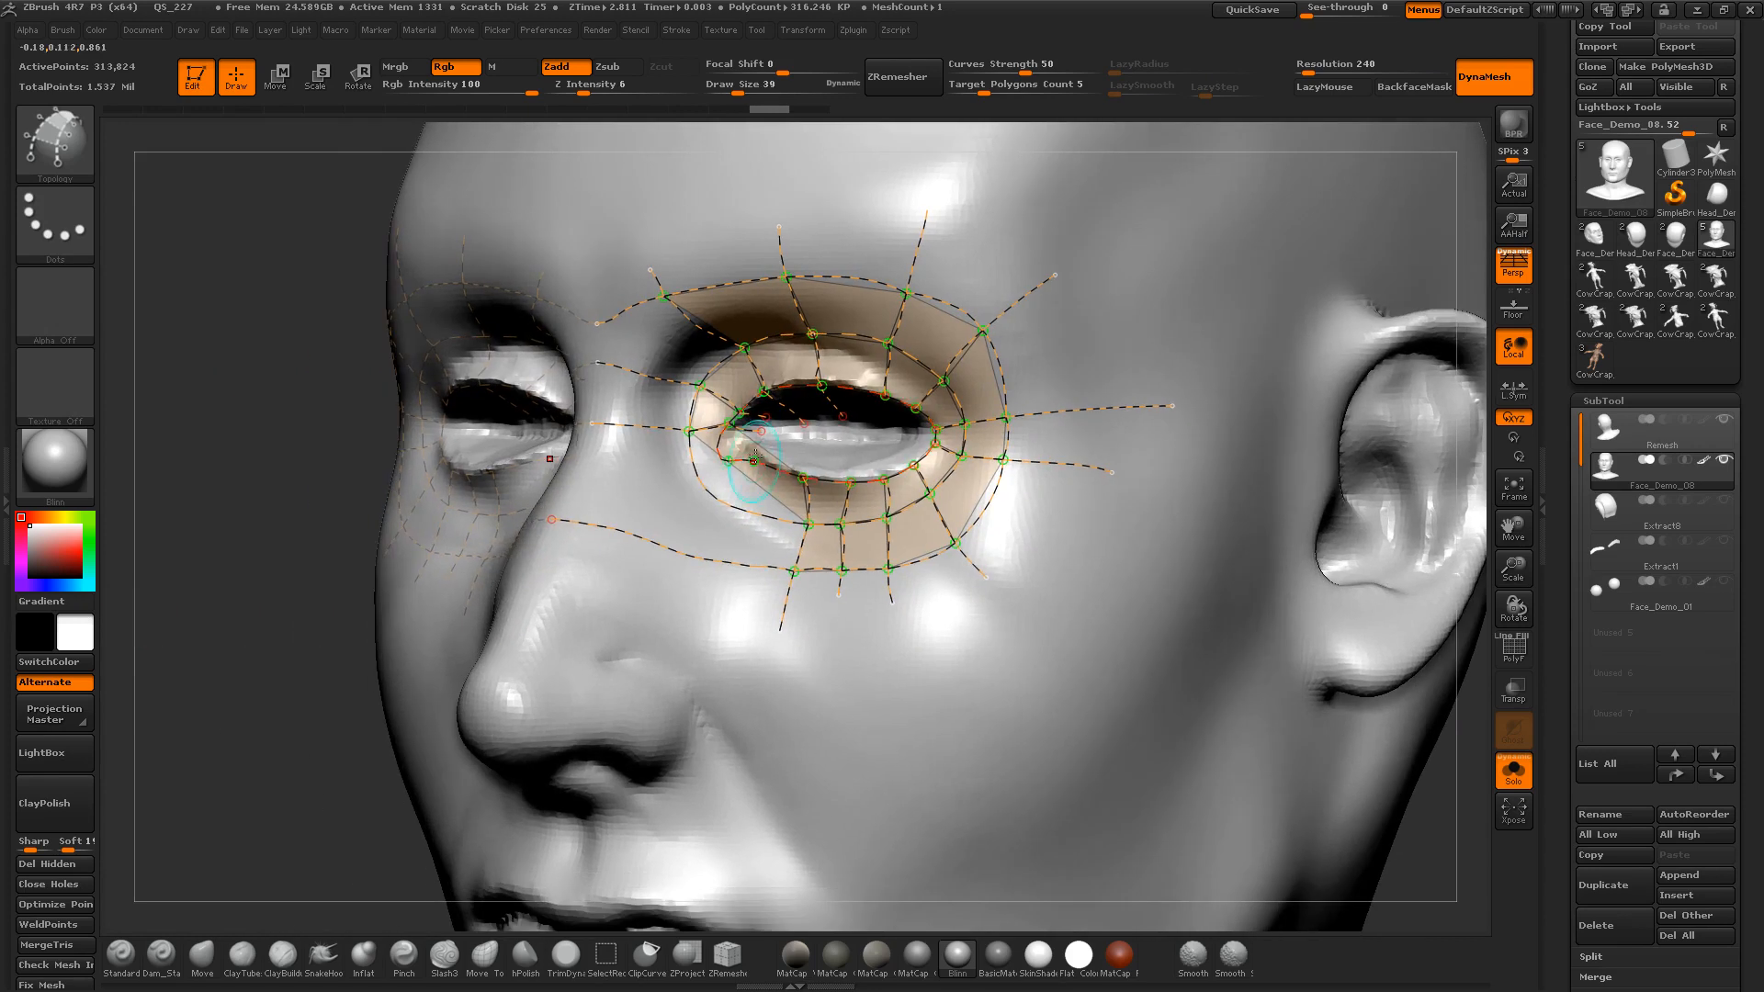
{"action": "left_click_drag", "start_coordinate": [568, 470], "coordinate": [570, 472]}
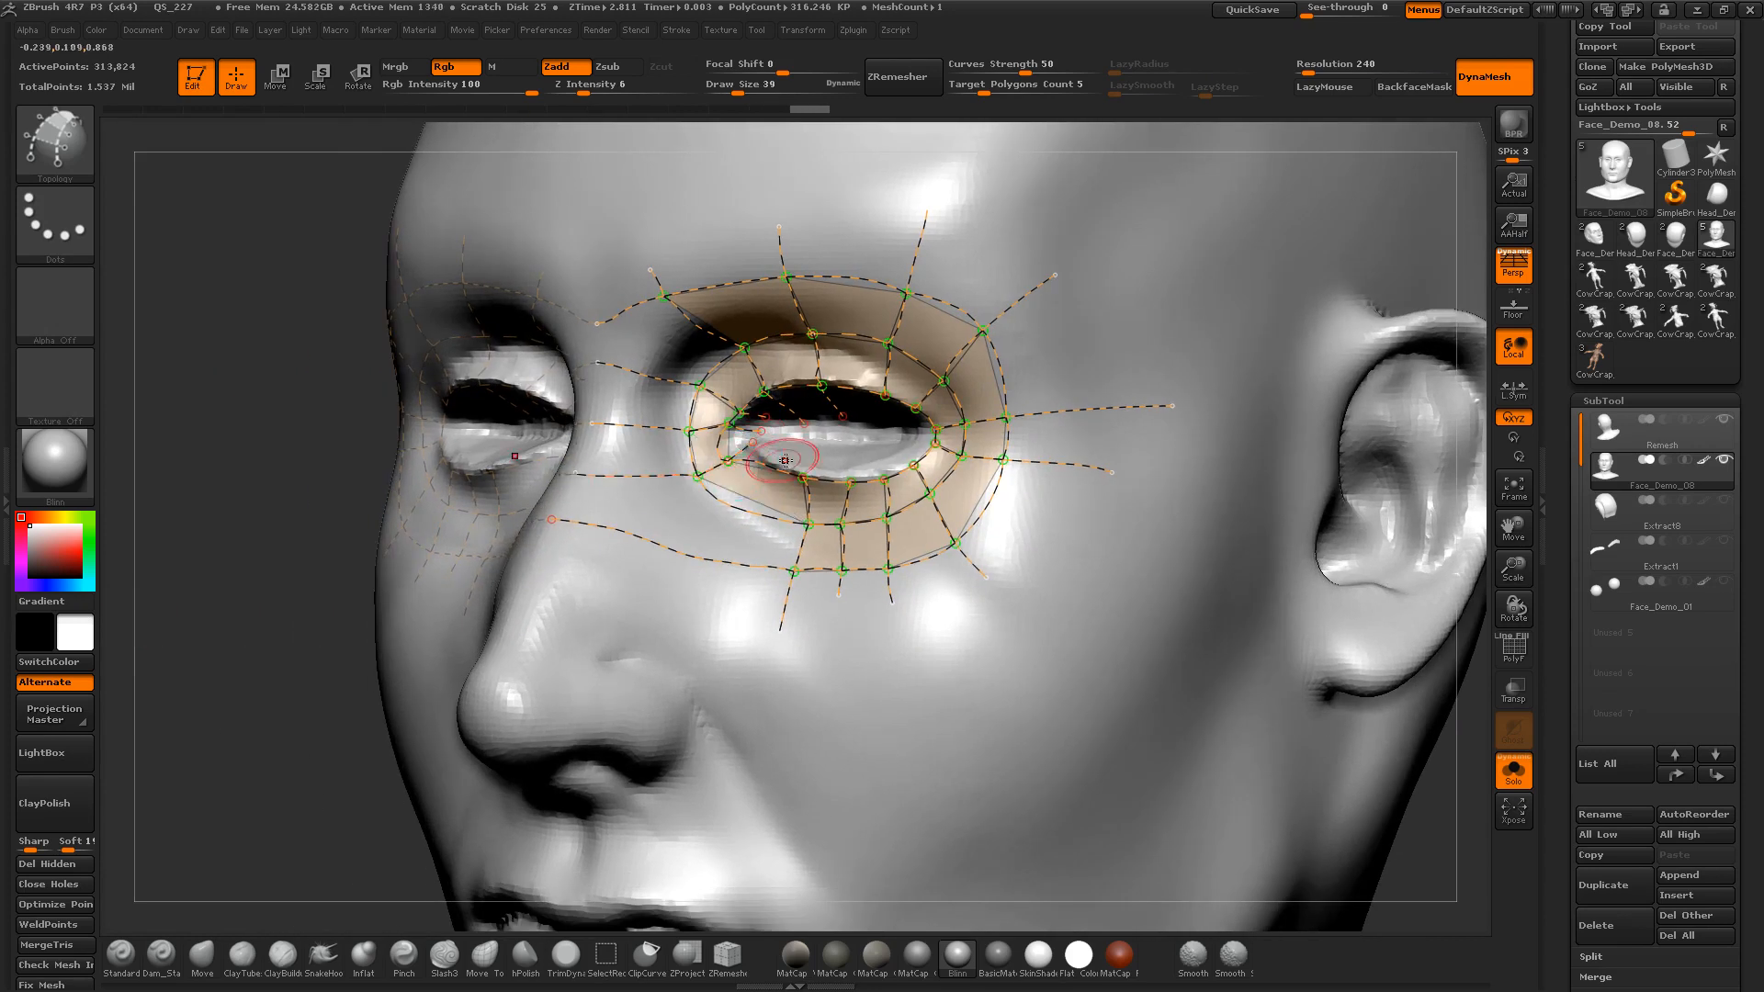
{"action": "left_click_drag", "start_coordinate": [799, 450], "coordinate": [656, 580]}
Step: Trim the loose ends of the radial curves that stick out beyond the third eye loop
{"action": "mouse_move", "coordinate": [654, 577]}
{"action": "left_mouse_down"}
{"action": "mouse_move", "coordinate": [795, 602]}
{"action": "mouse_move", "coordinate": [1072, 549]}
{"action": "mouse_move", "coordinate": [785, 590]}
{"action": "left_mouse_up"}
{"action": "mouse_move", "coordinate": [994, 261]}
{"action": "left_mouse_down", "text": "alt"}
{"action": "mouse_move", "coordinate": [1046, 347]}
{"action": "mouse_move", "coordinate": [1105, 538]}
{"action": "mouse_move", "coordinate": [792, 234]}
{"action": "left_mouse_up", "text": "alt"}
{"action": "left_click_drag", "start_coordinate": [607, 281], "coordinate": [607, 281], "text": "alt"}
{"action": "left_click_drag", "start_coordinate": [605, 287], "coordinate": [832, 223], "text": "alt"}
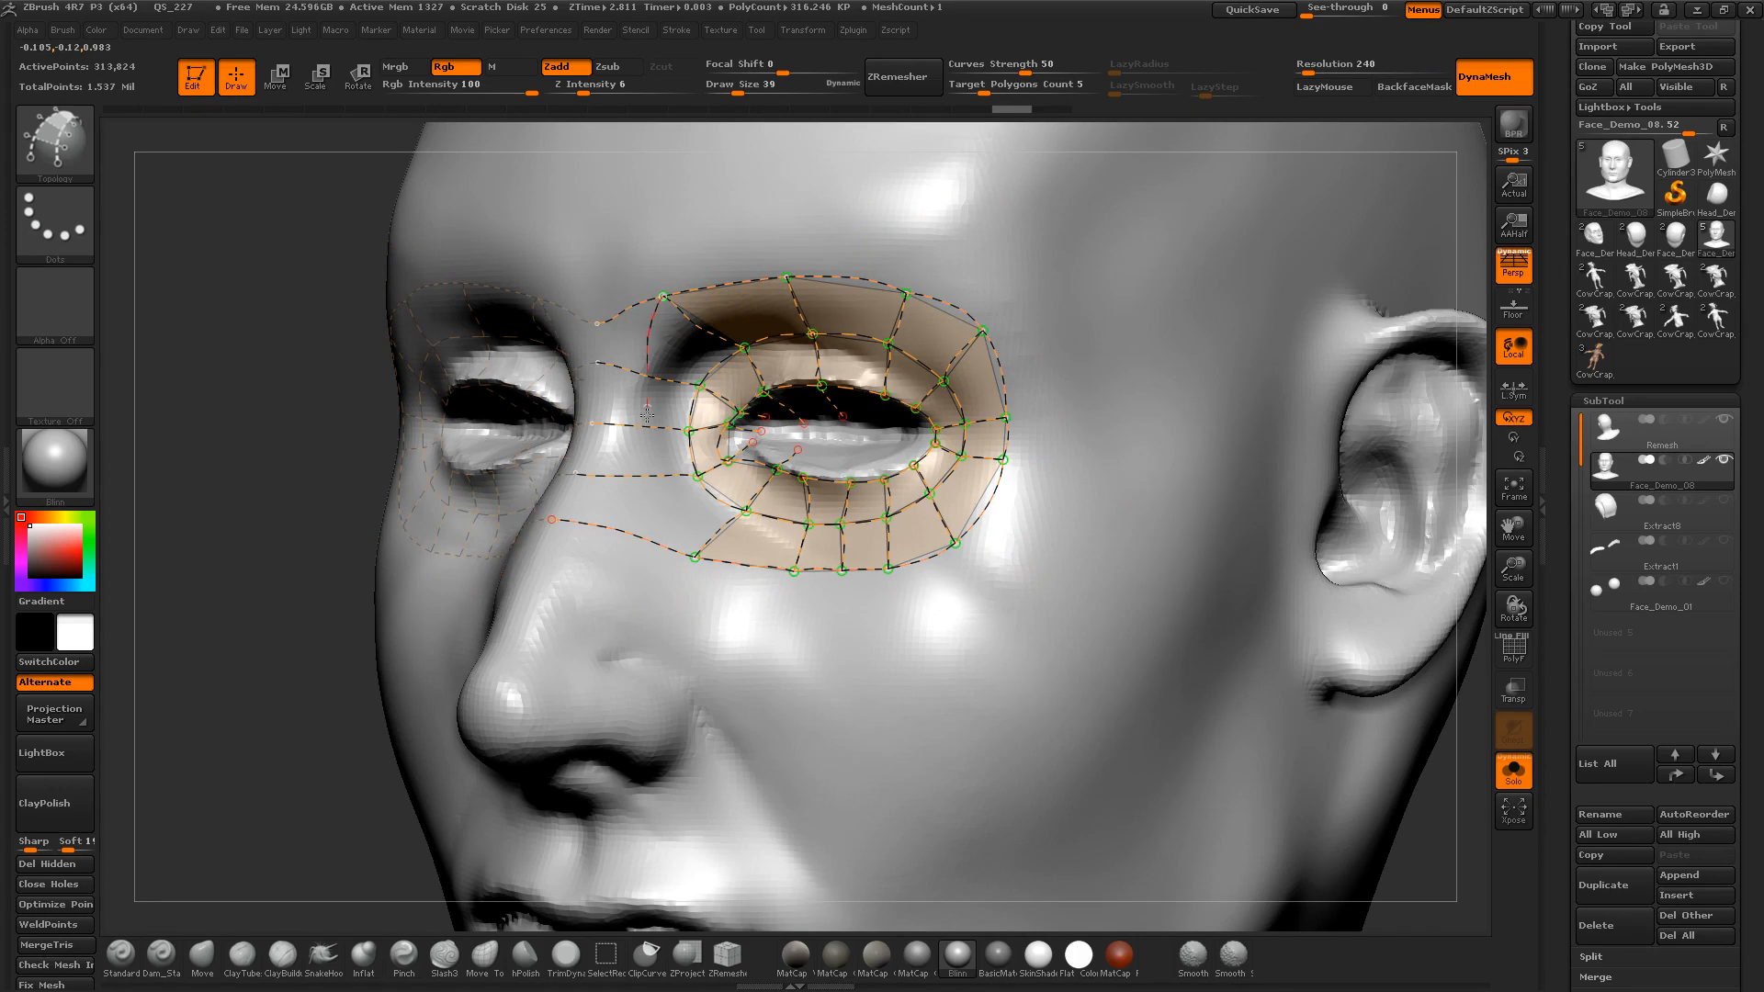
Step: Close the third eye loop beside the nose and draw a vertical Topology curve down the midline of the nose bridge
{"action": "left_click_drag", "start_coordinate": [691, 556], "coordinate": [694, 557]}
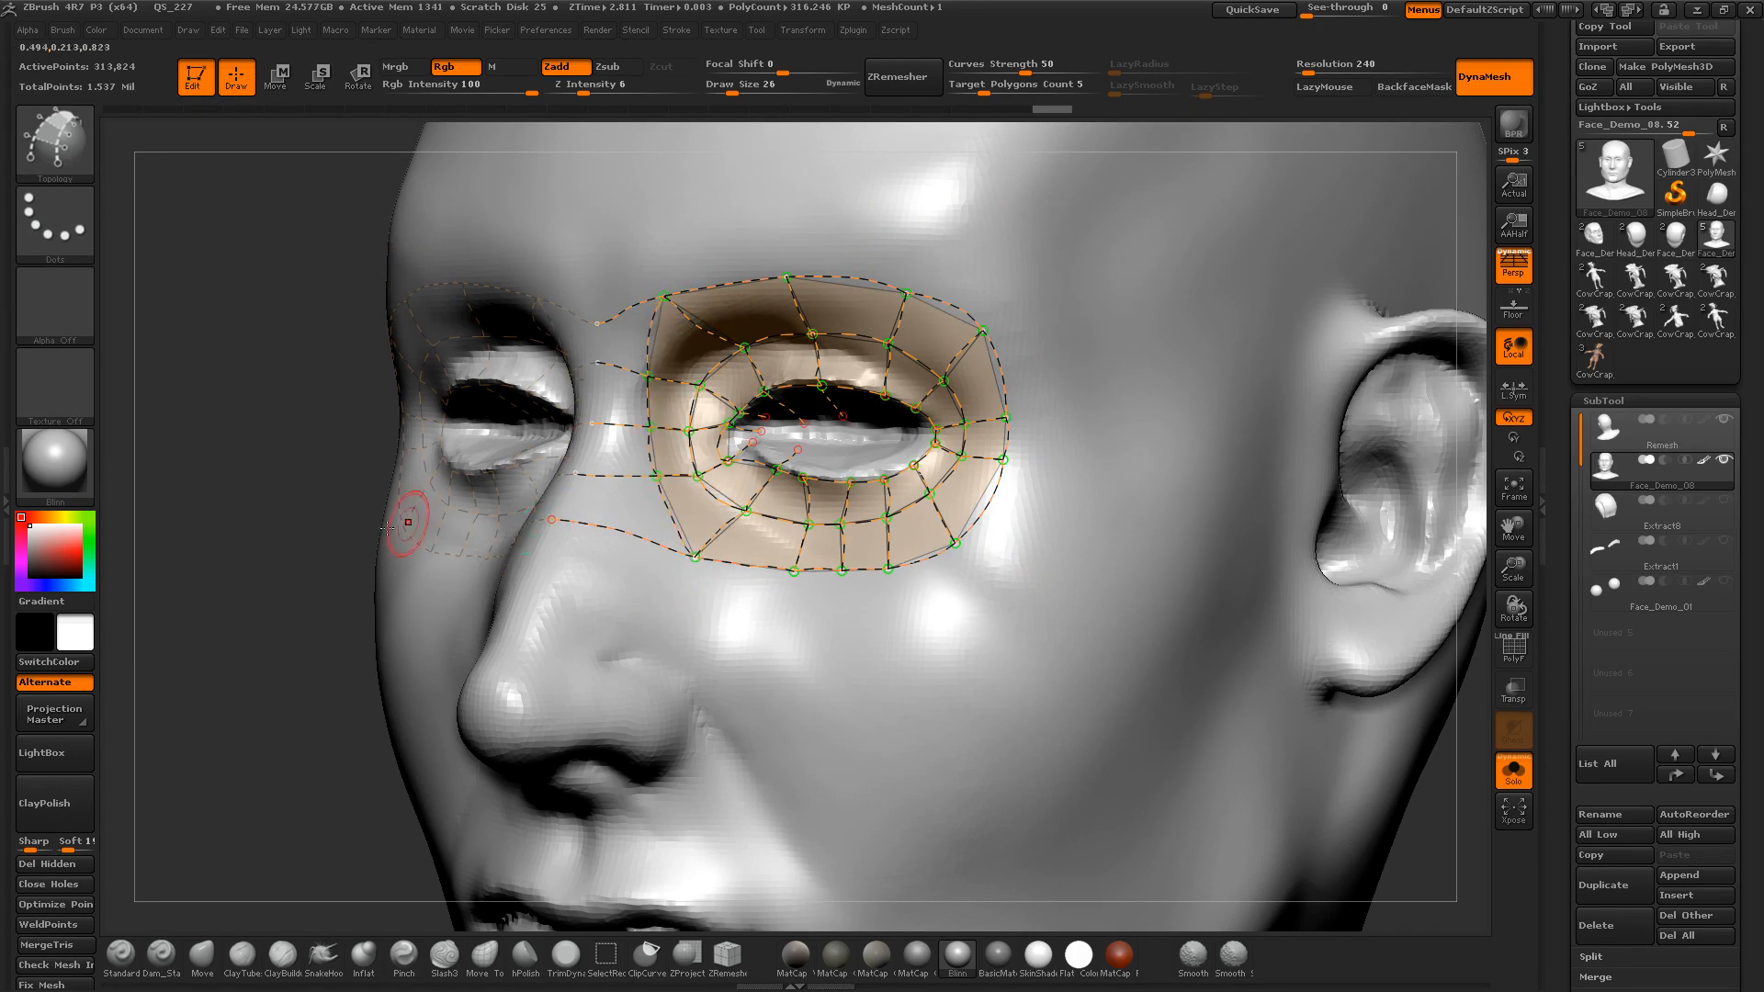
{"action": "left_click_drag", "start_coordinate": [227, 628], "coordinate": [349, 588]}
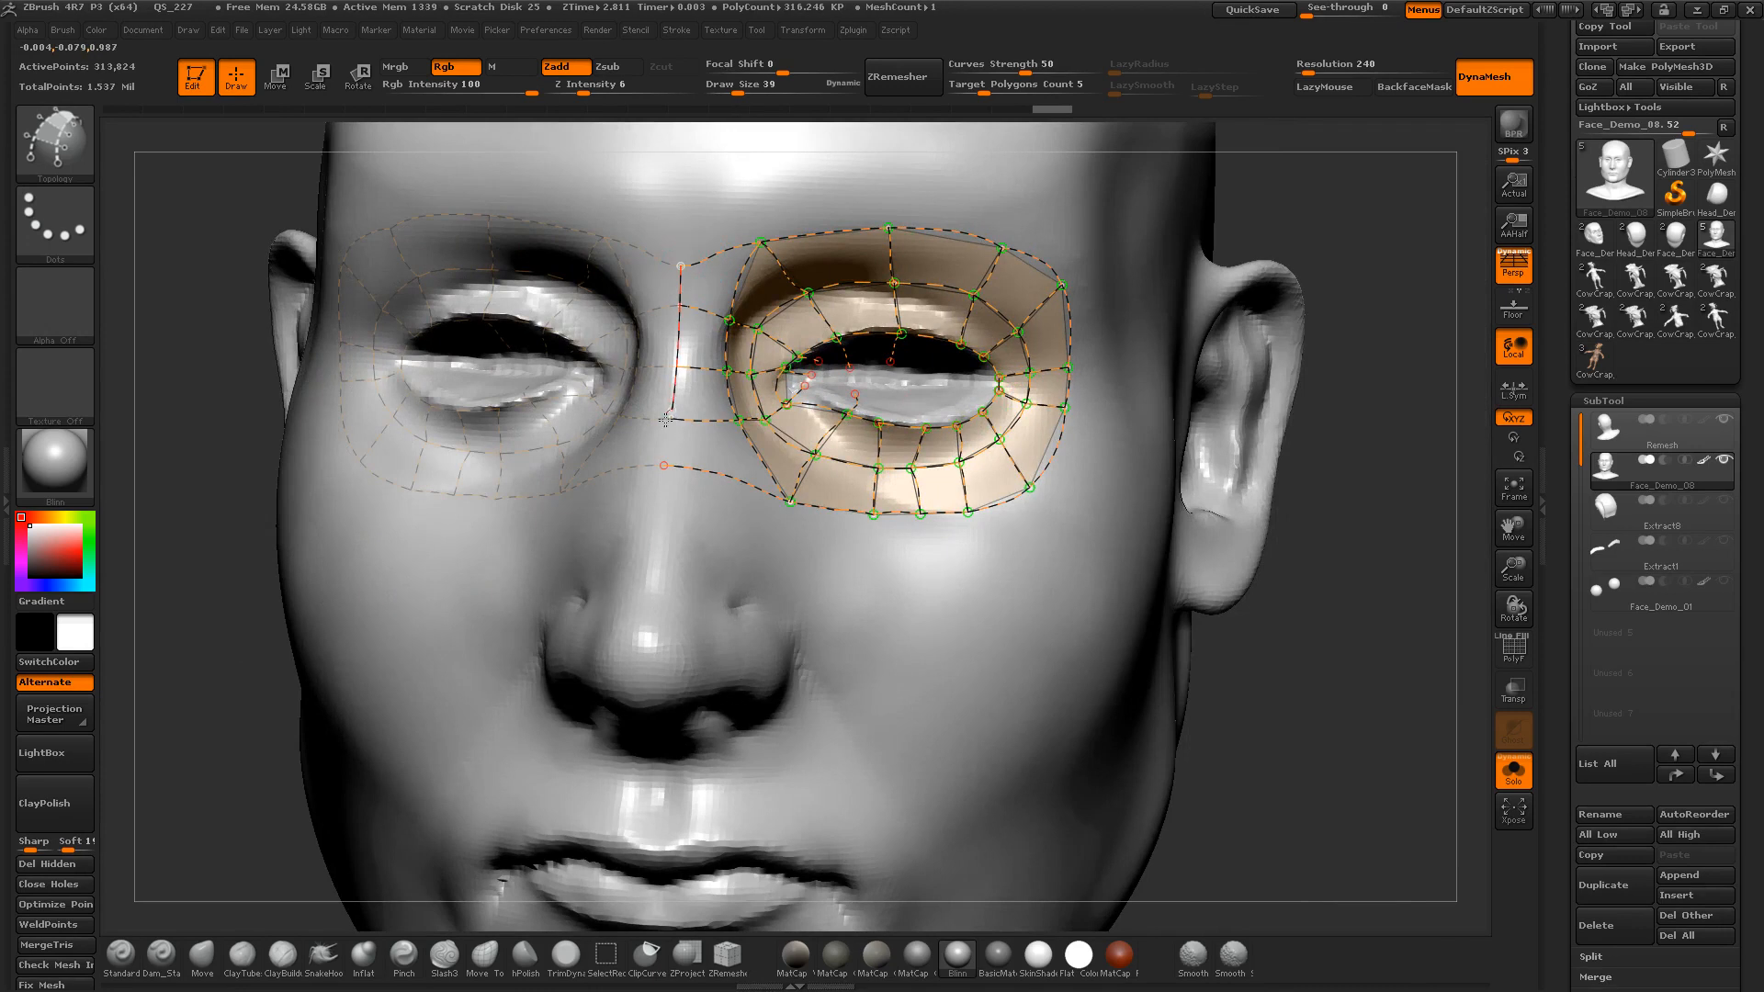
{"action": "left_click_drag", "start_coordinate": [657, 462], "coordinate": [665, 468]}
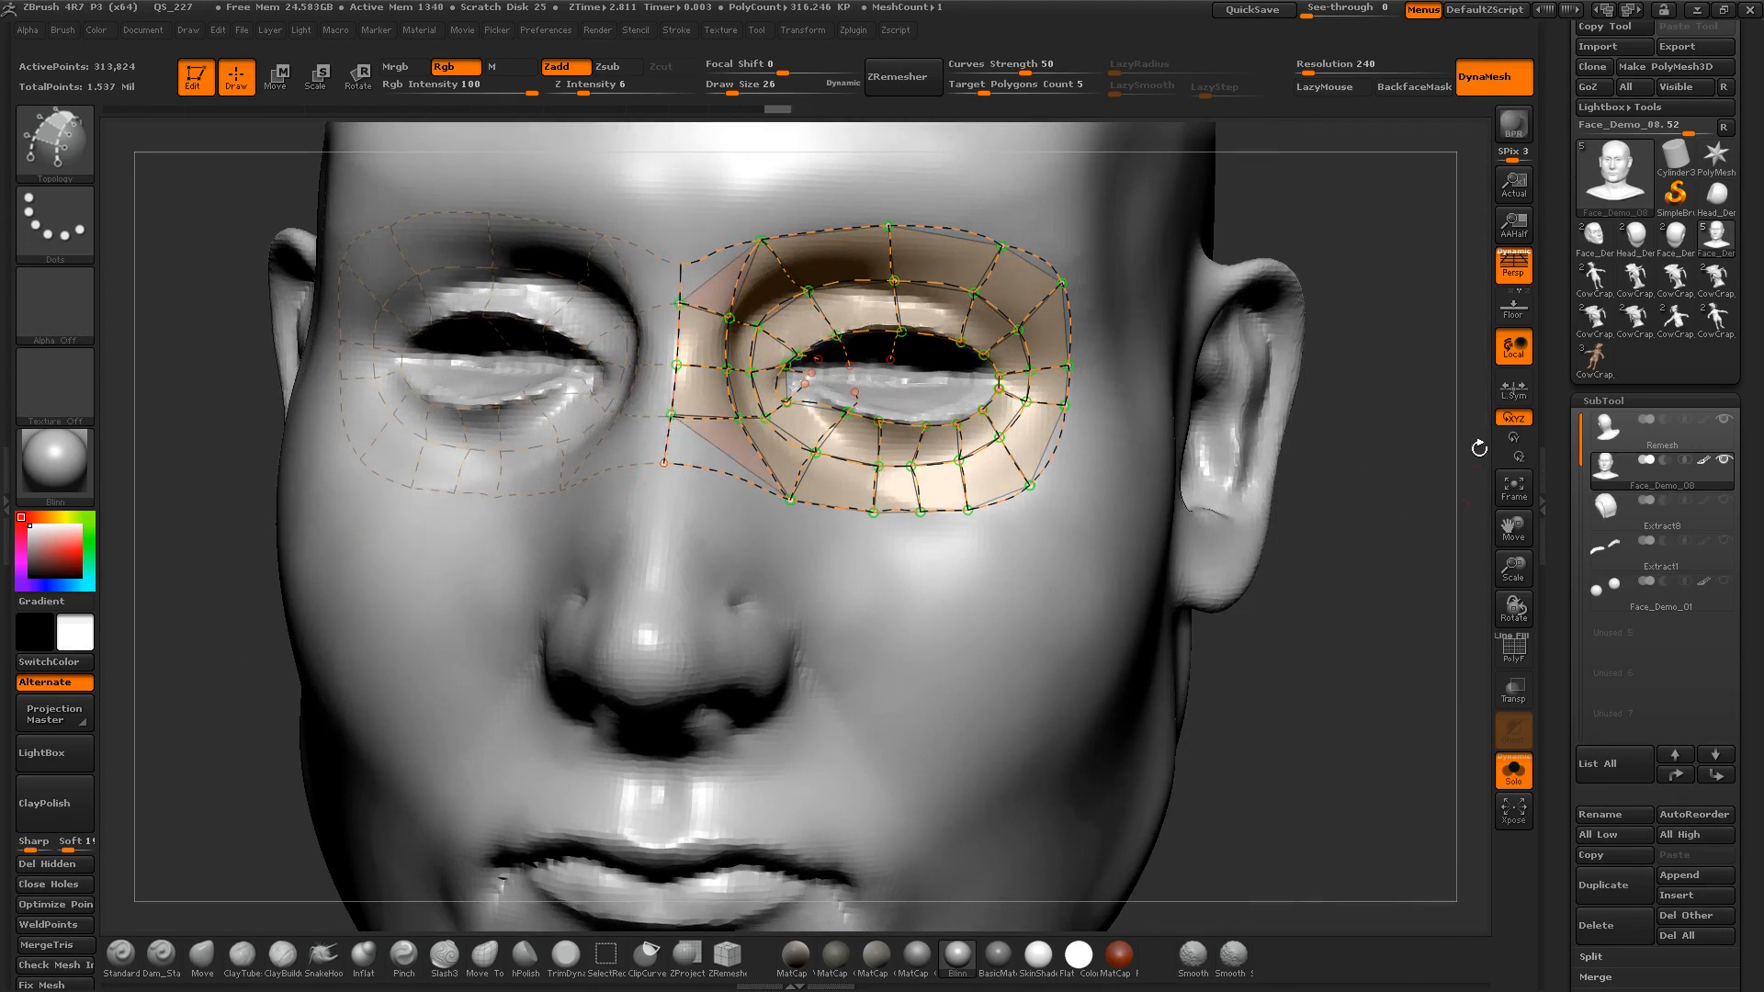
Step: Draw a Topology curve from the inner lower edge of the third eye loop down the side of the nose
{"action": "left_click_drag", "start_coordinate": [1476, 445], "coordinate": [1323, 511], "text": "alt"}
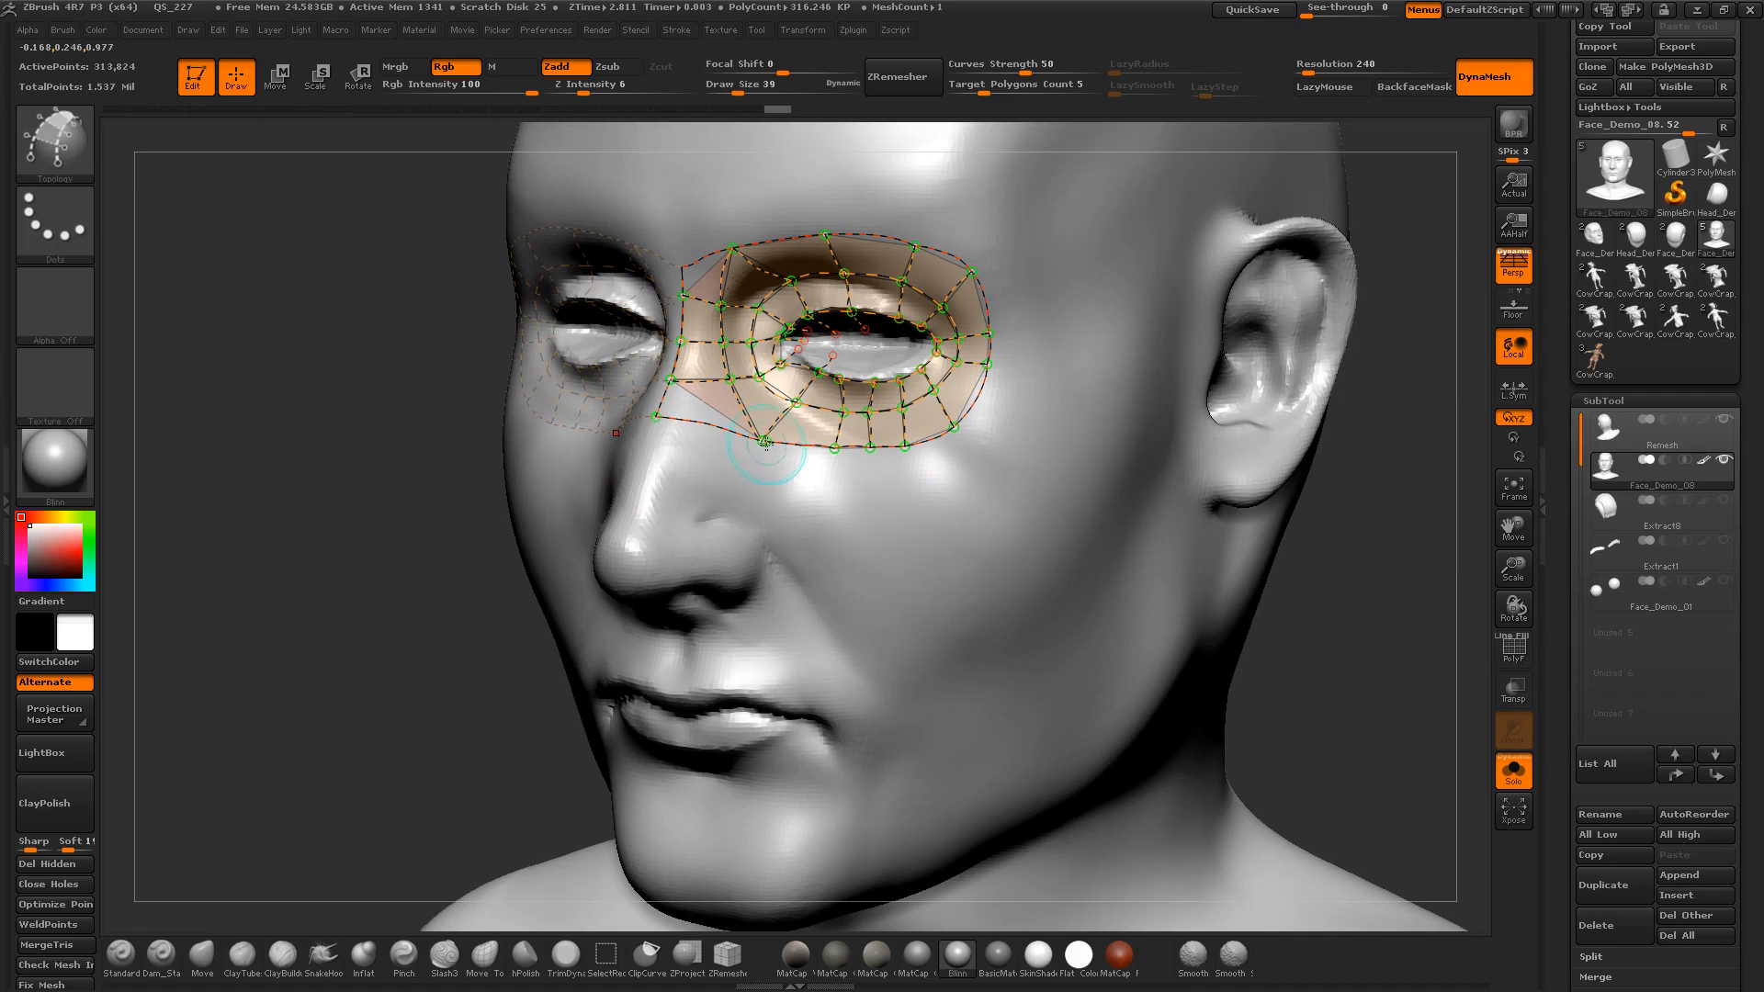
{"action": "left_click_drag", "start_coordinate": [747, 538], "coordinate": [750, 519]}
{"action": "key", "text": "ctrl+z"}
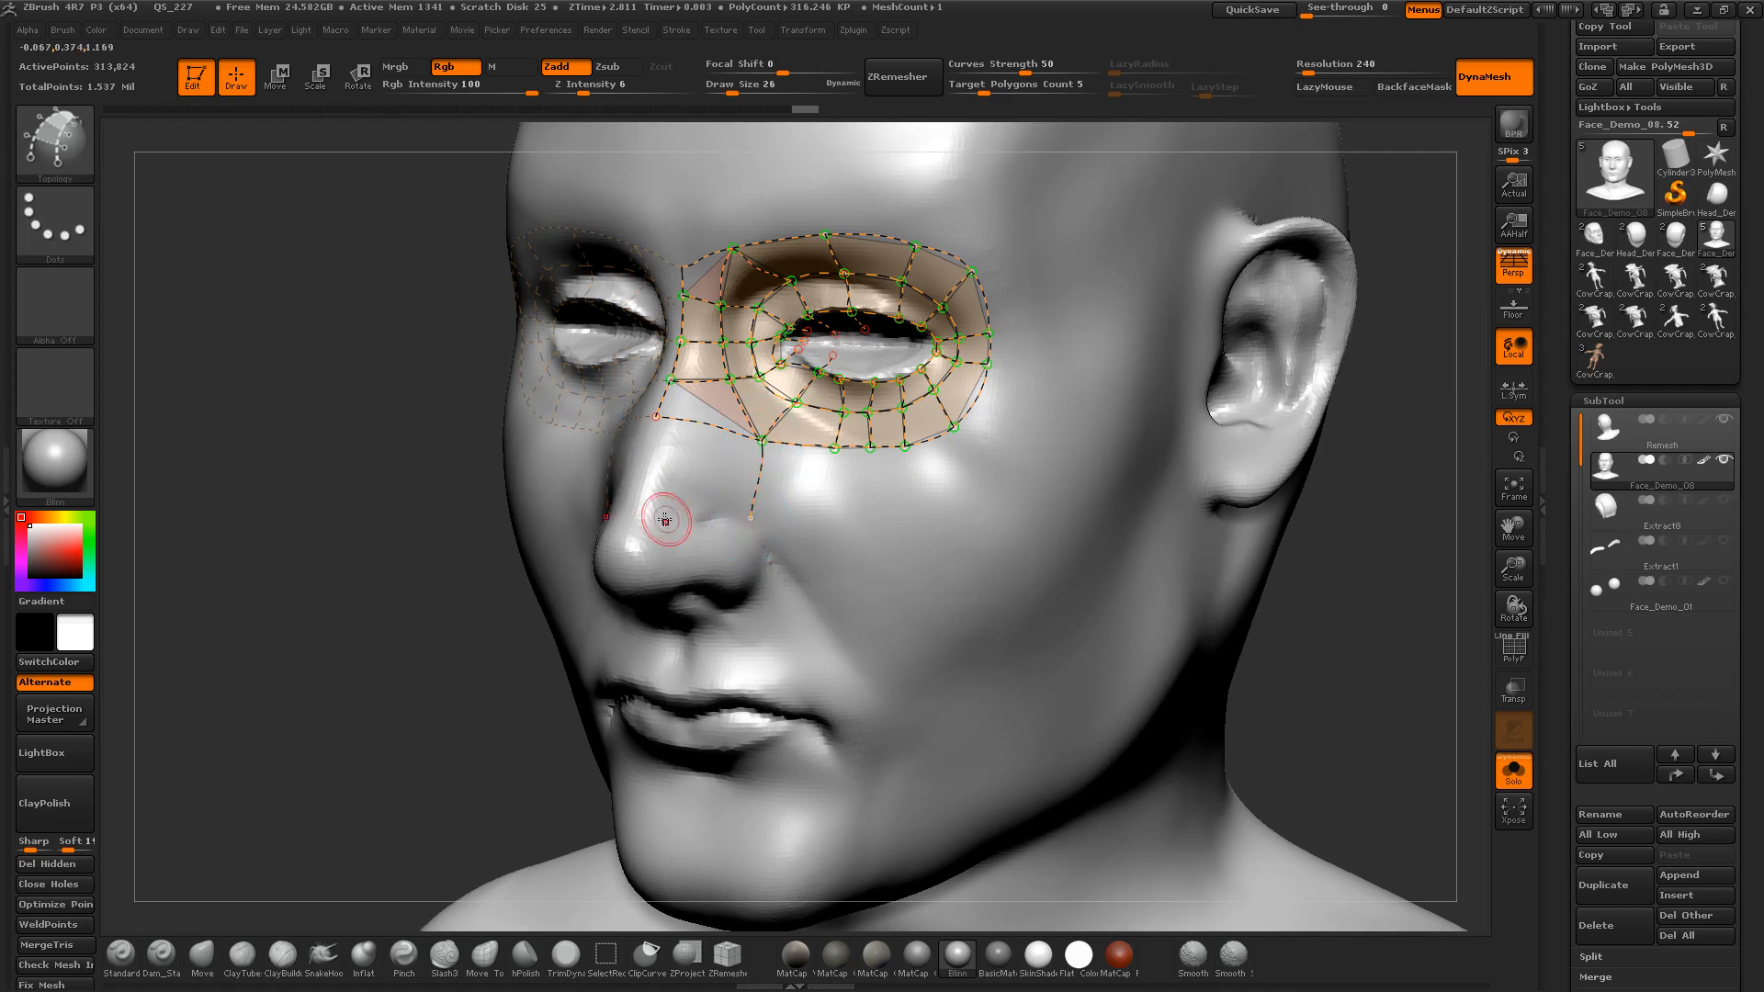
Step: Draw a long Topology curve from above the nose tip, over the nostril wing and around the mouth to the chin
{"action": "left_click_drag", "start_coordinate": [638, 514], "coordinate": [712, 517]}
{"action": "left_click_drag", "start_coordinate": [841, 877], "coordinate": [841, 875]}
{"action": "left_click_drag", "start_coordinate": [397, 644], "coordinate": [386, 321], "text": "alt"}
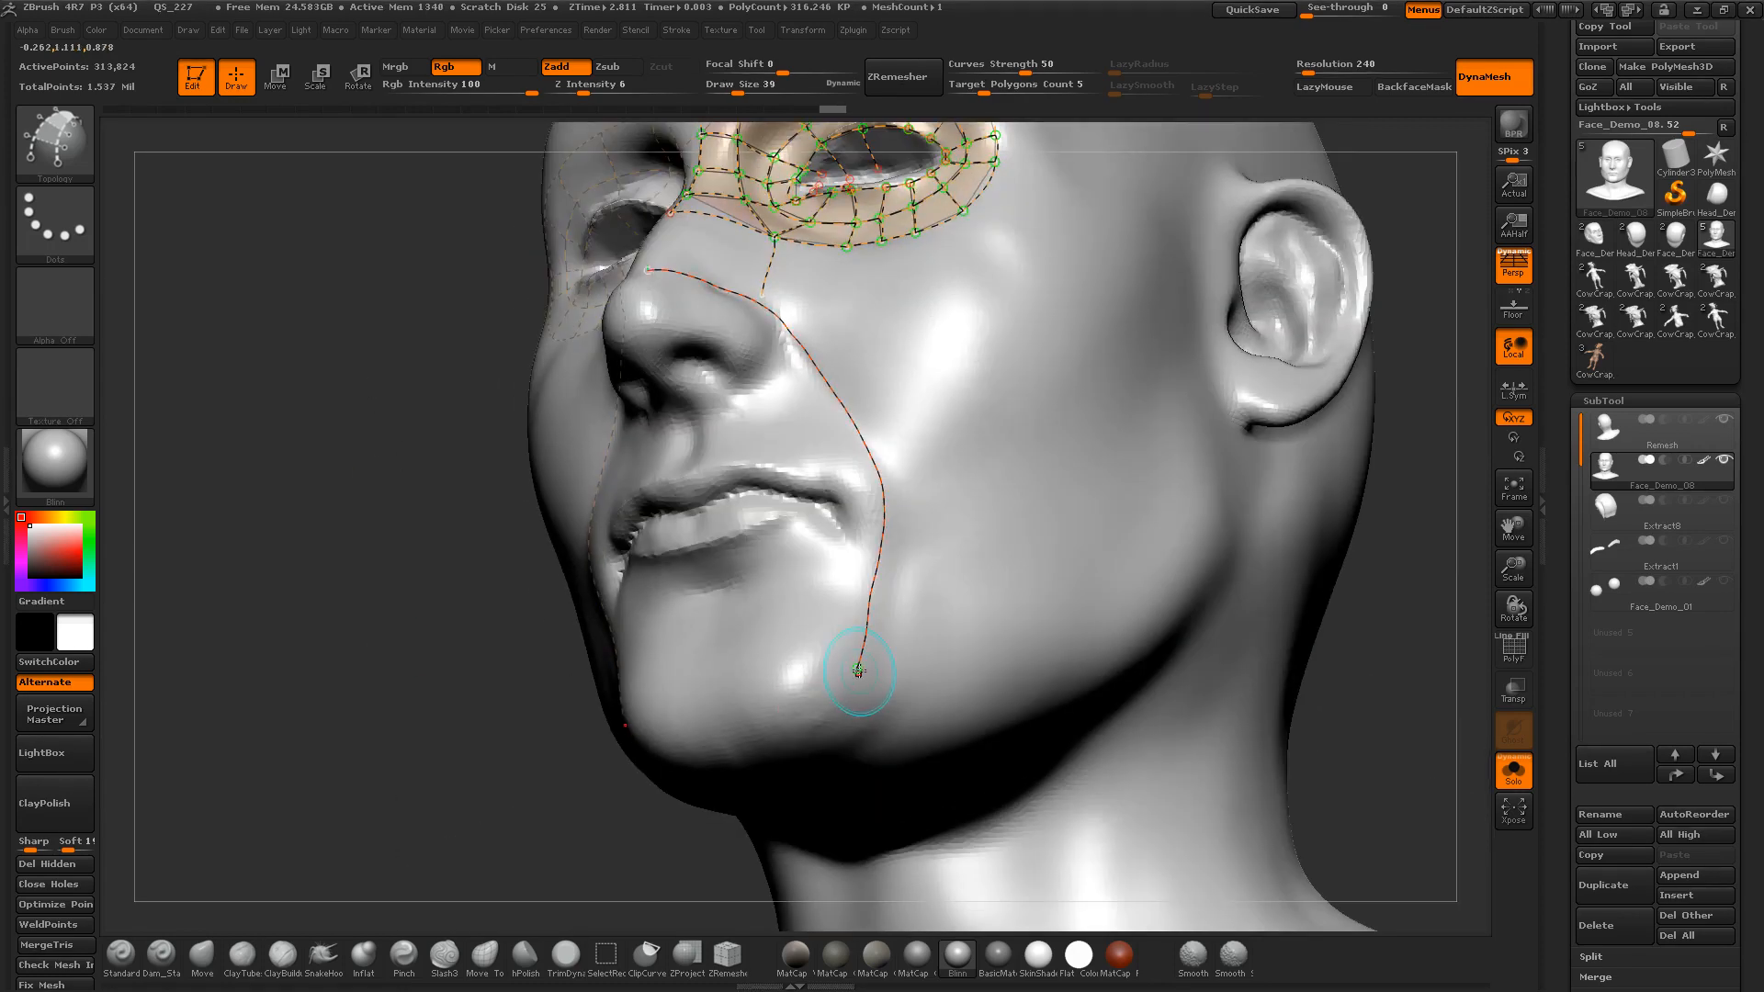
{"action": "left_click_drag", "start_coordinate": [712, 729], "coordinate": [710, 730]}
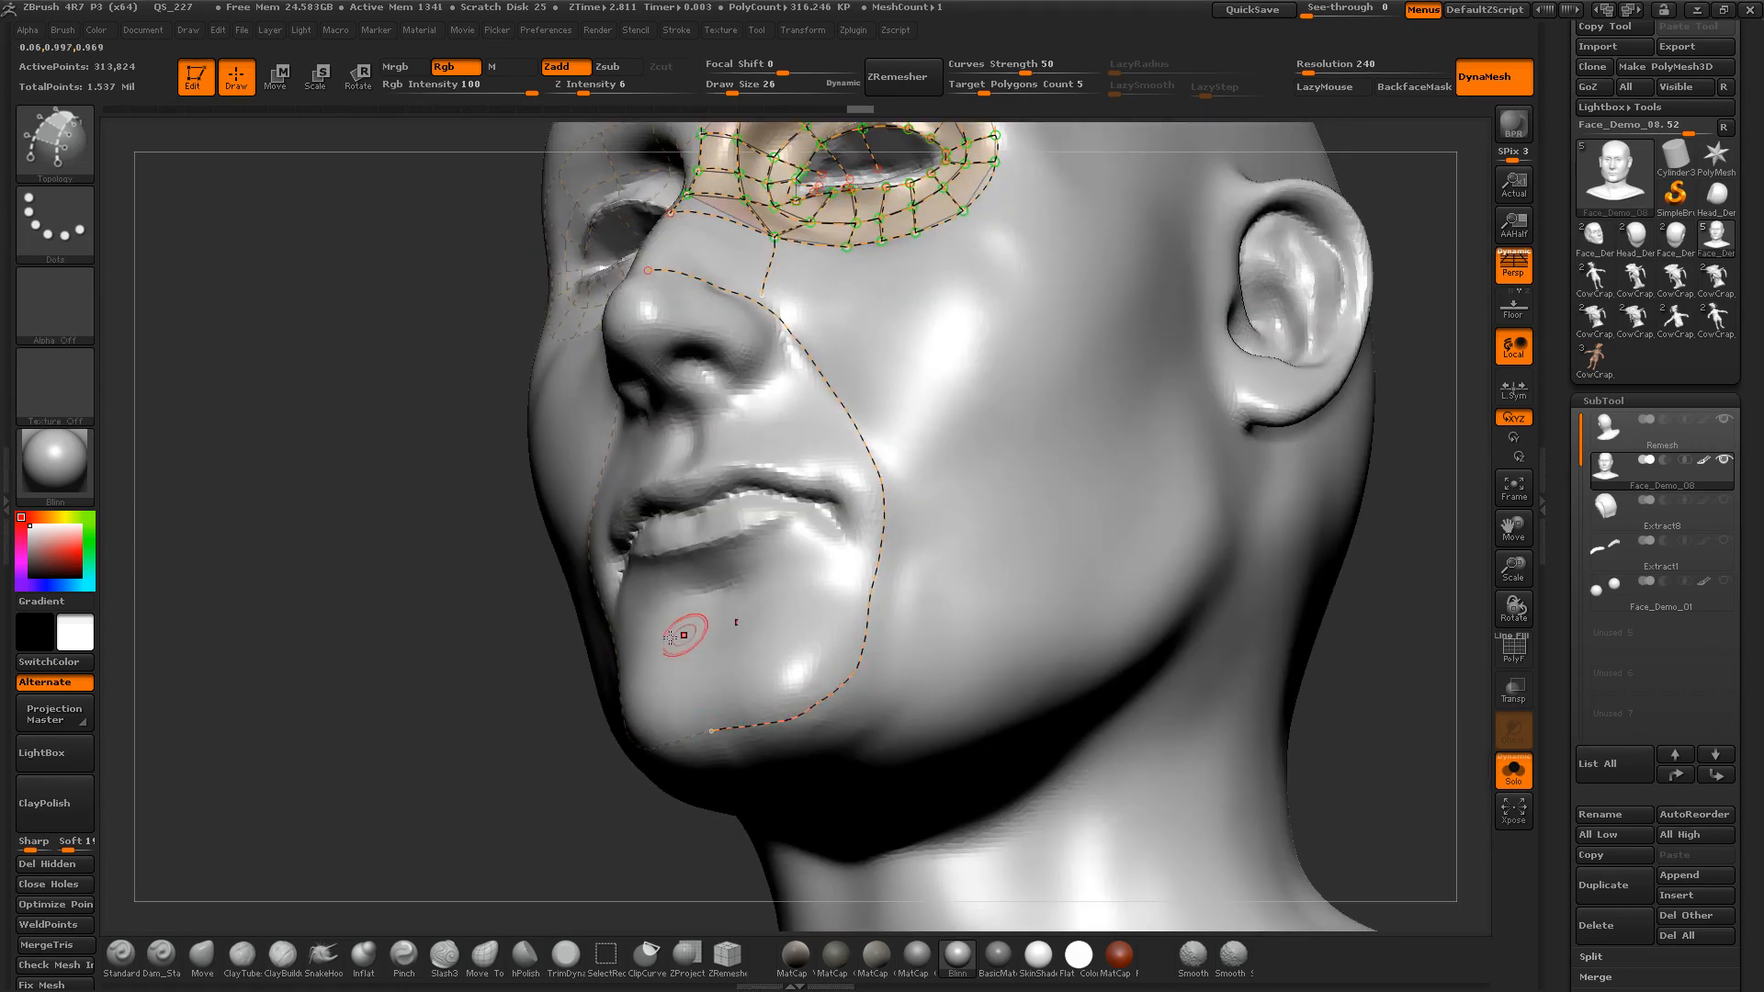
Step: Carry the nose-side curve down to the nostril and extend the midline curve down the nose to the start of the mouth loop
{"action": "left_click_drag", "start_coordinate": [401, 673], "coordinate": [425, 712]}
{"action": "mouse_move", "coordinate": [366, 487]}
{"action": "left_mouse_down", "text": "alt"}
{"action": "mouse_move", "coordinate": [304, 679]}
{"action": "mouse_move", "coordinate": [184, 671]}
{"action": "left_mouse_up", "text": "alt"}
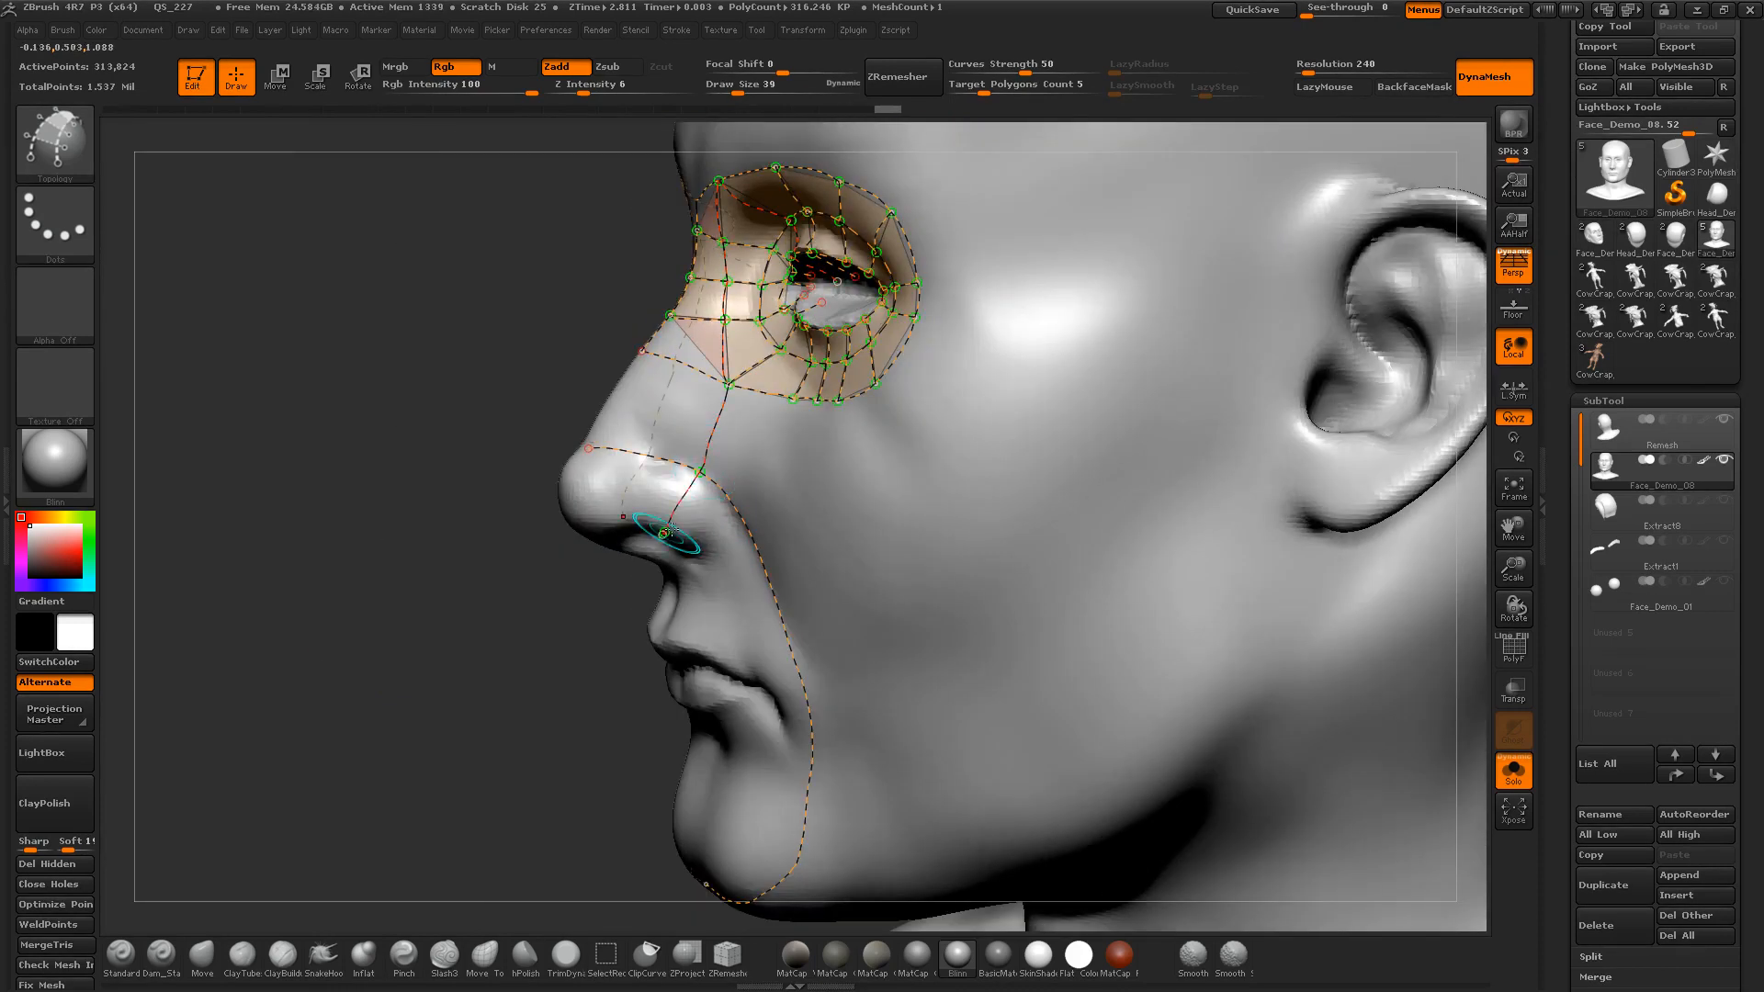
{"action": "left_click_drag", "start_coordinate": [386, 444], "coordinate": [657, 390]}
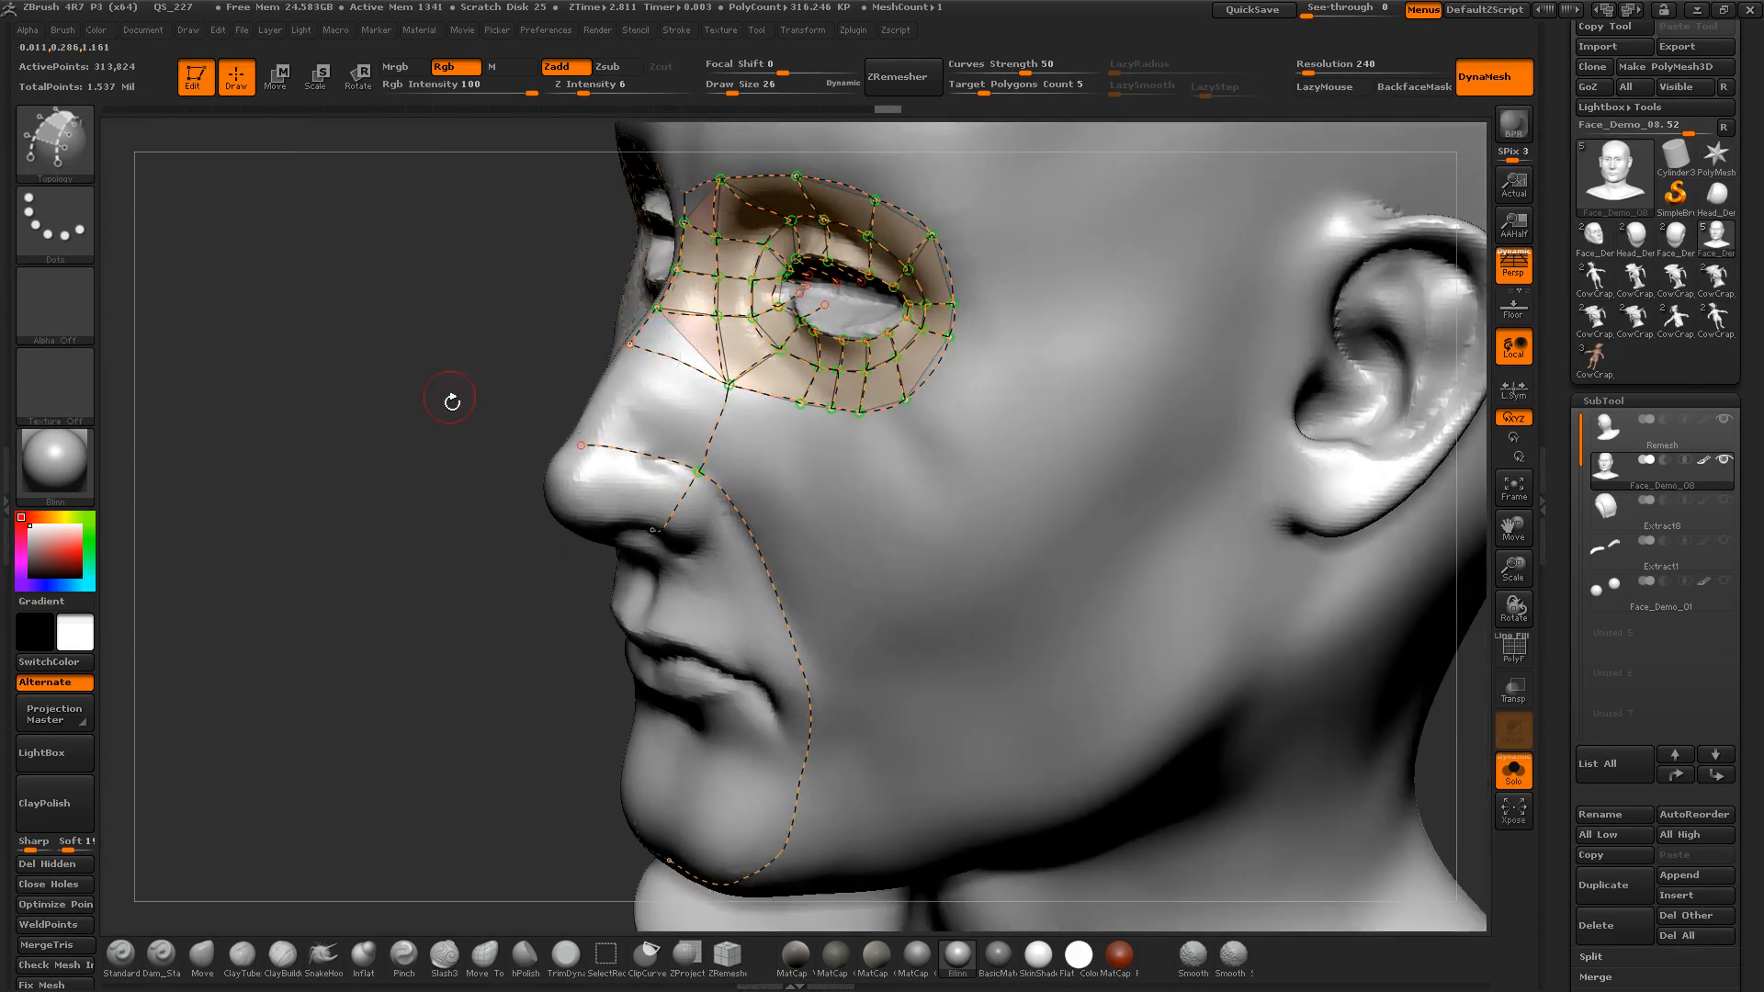
{"action": "left_click_drag", "start_coordinate": [452, 393], "coordinate": [523, 405], "text": "shift"}
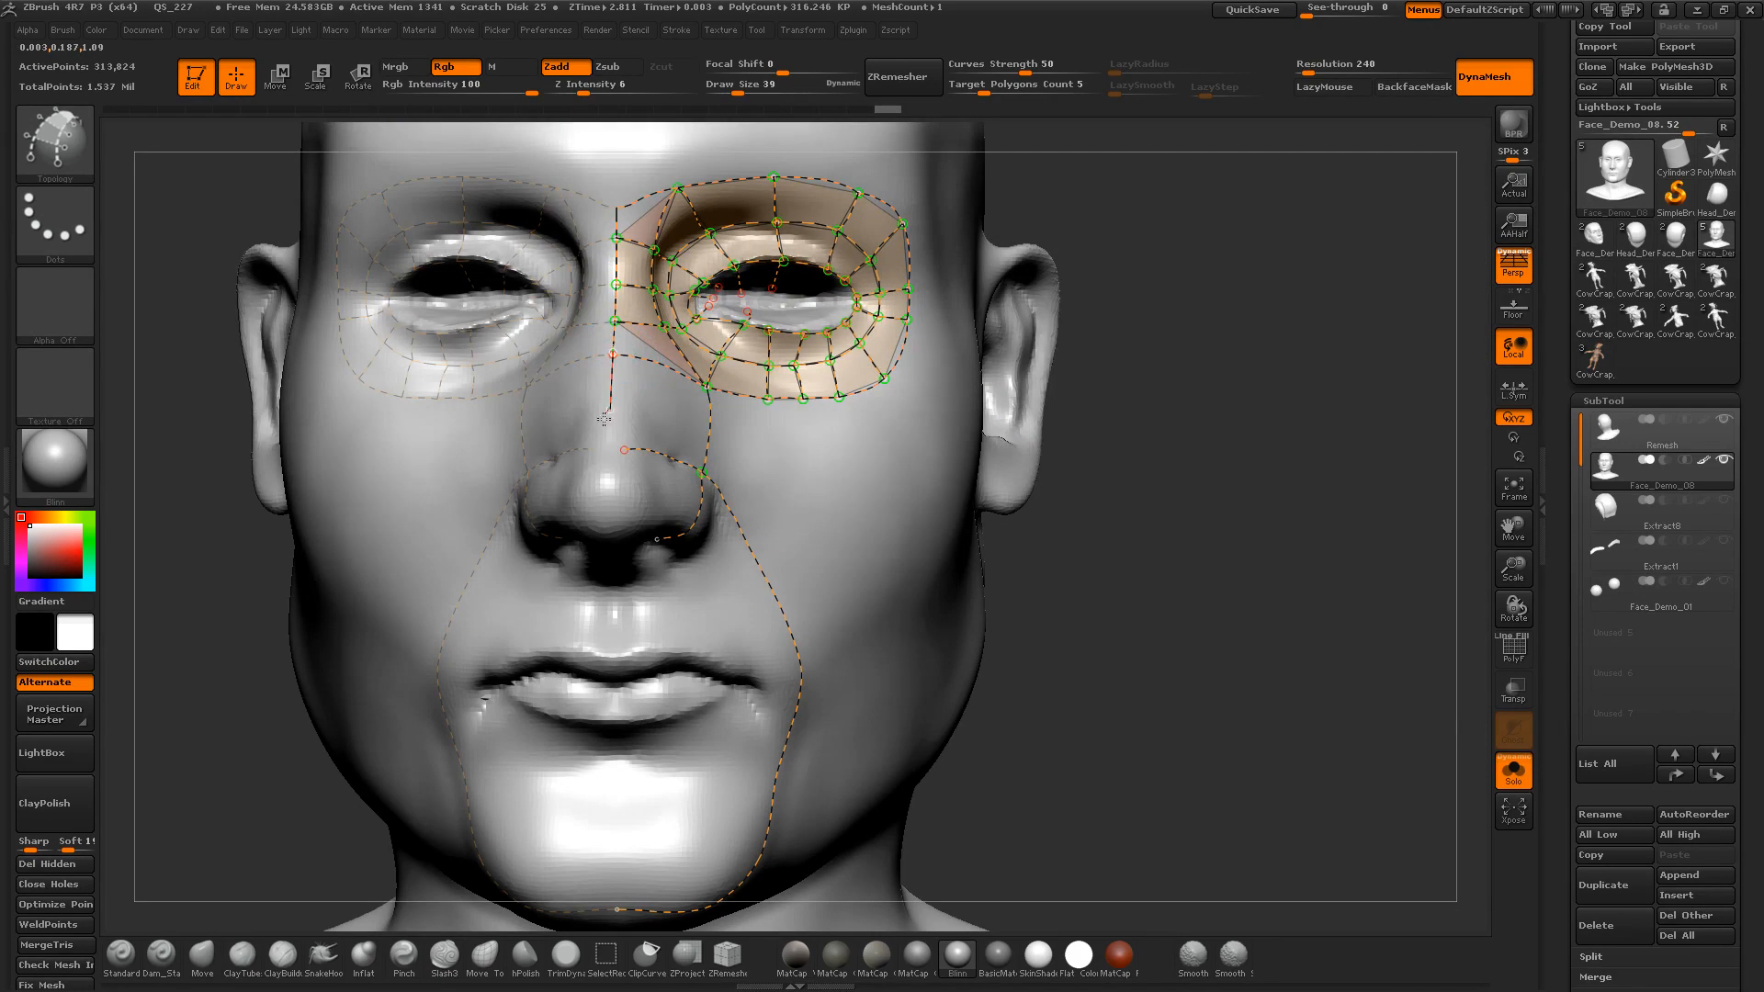
{"action": "key", "text": "ctrl+z"}
{"action": "left_click", "coordinate": [608, 450]}
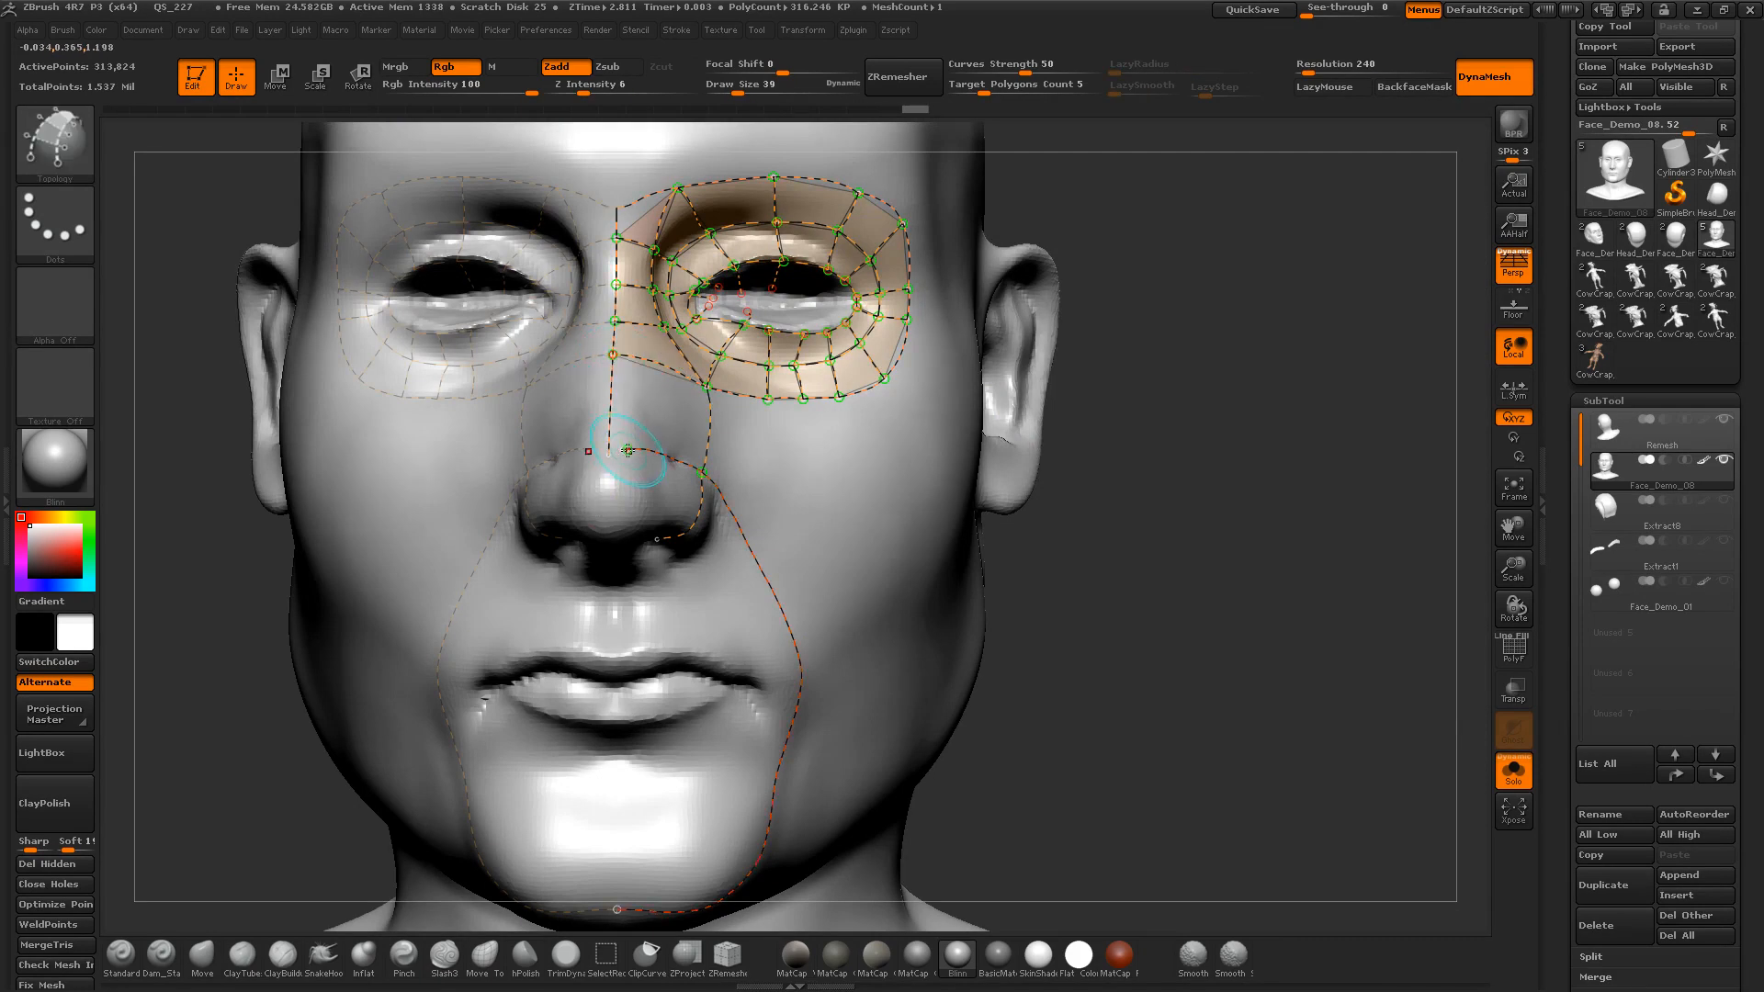
{"action": "left_click_drag", "start_coordinate": [606, 452], "coordinate": [603, 451]}
Step: Try to split the panel on the side of the nose with a crosswise Topology curve, and erase that curve
{"action": "left_click_drag", "start_coordinate": [1177, 520], "coordinate": [992, 505]}
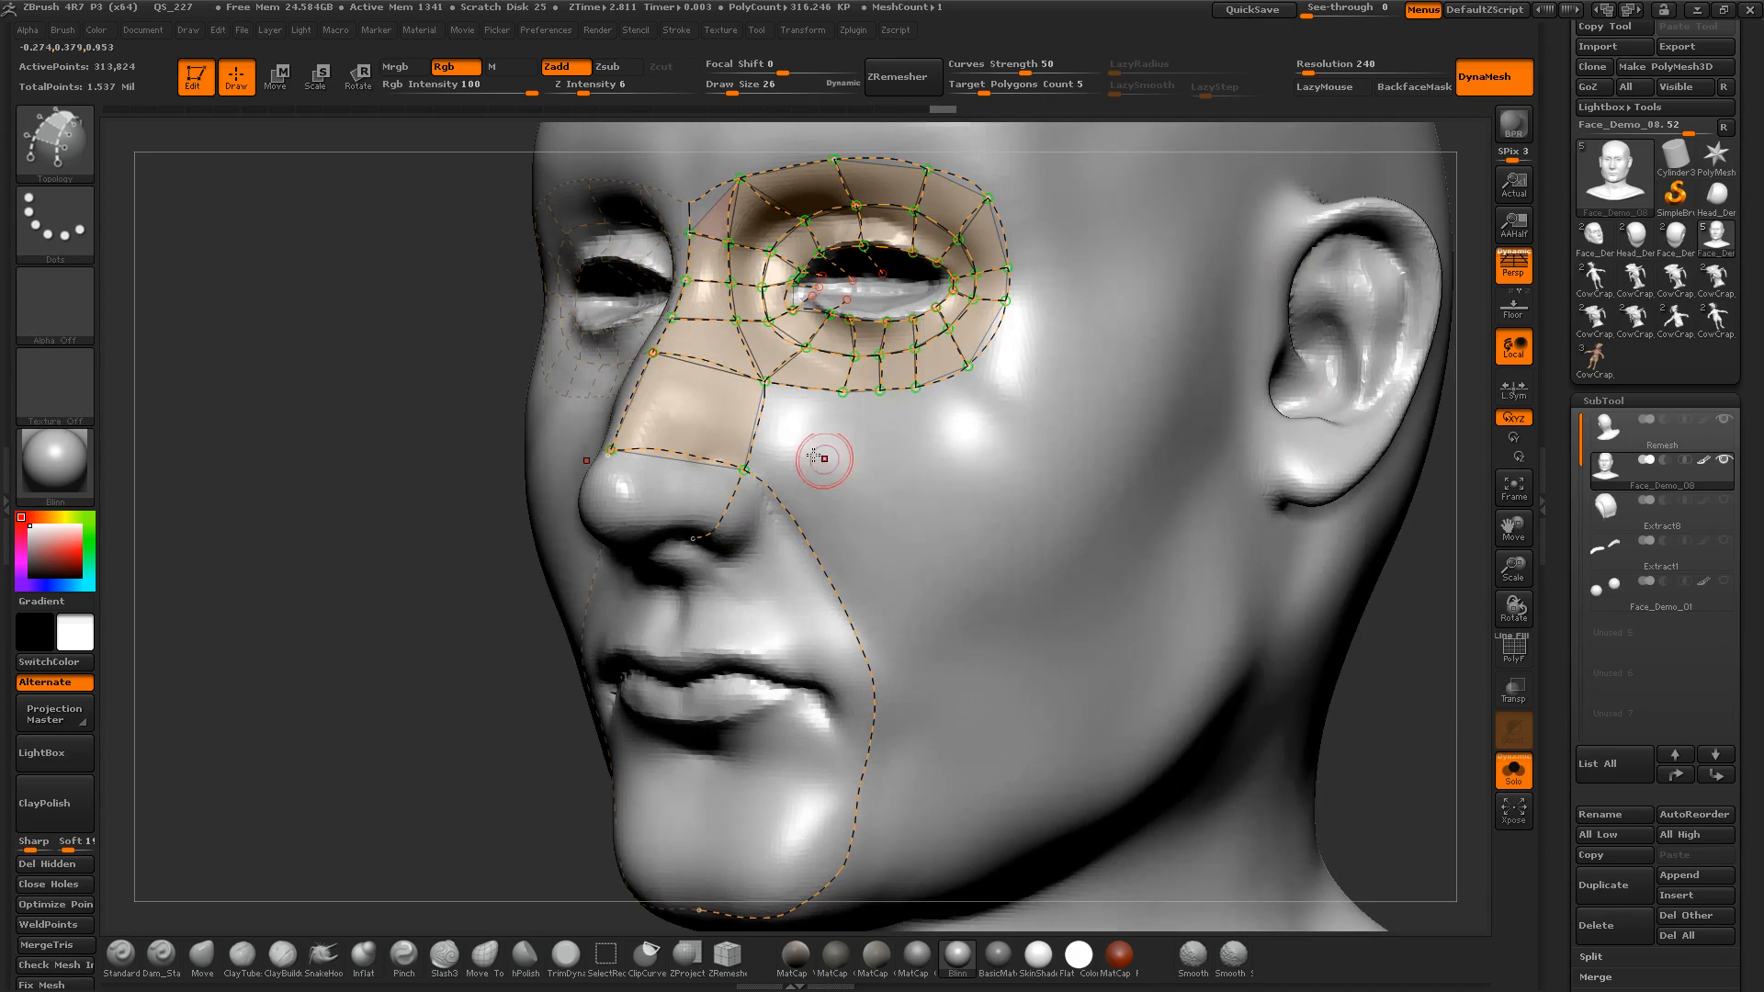
{"action": "key", "text": "bracketright"}
{"action": "mouse_move", "coordinate": [799, 447]}
{"action": "left_mouse_down"}
{"action": "mouse_move", "coordinate": [828, 462]}
{"action": "mouse_move", "coordinate": [794, 471]}
{"action": "left_mouse_up"}
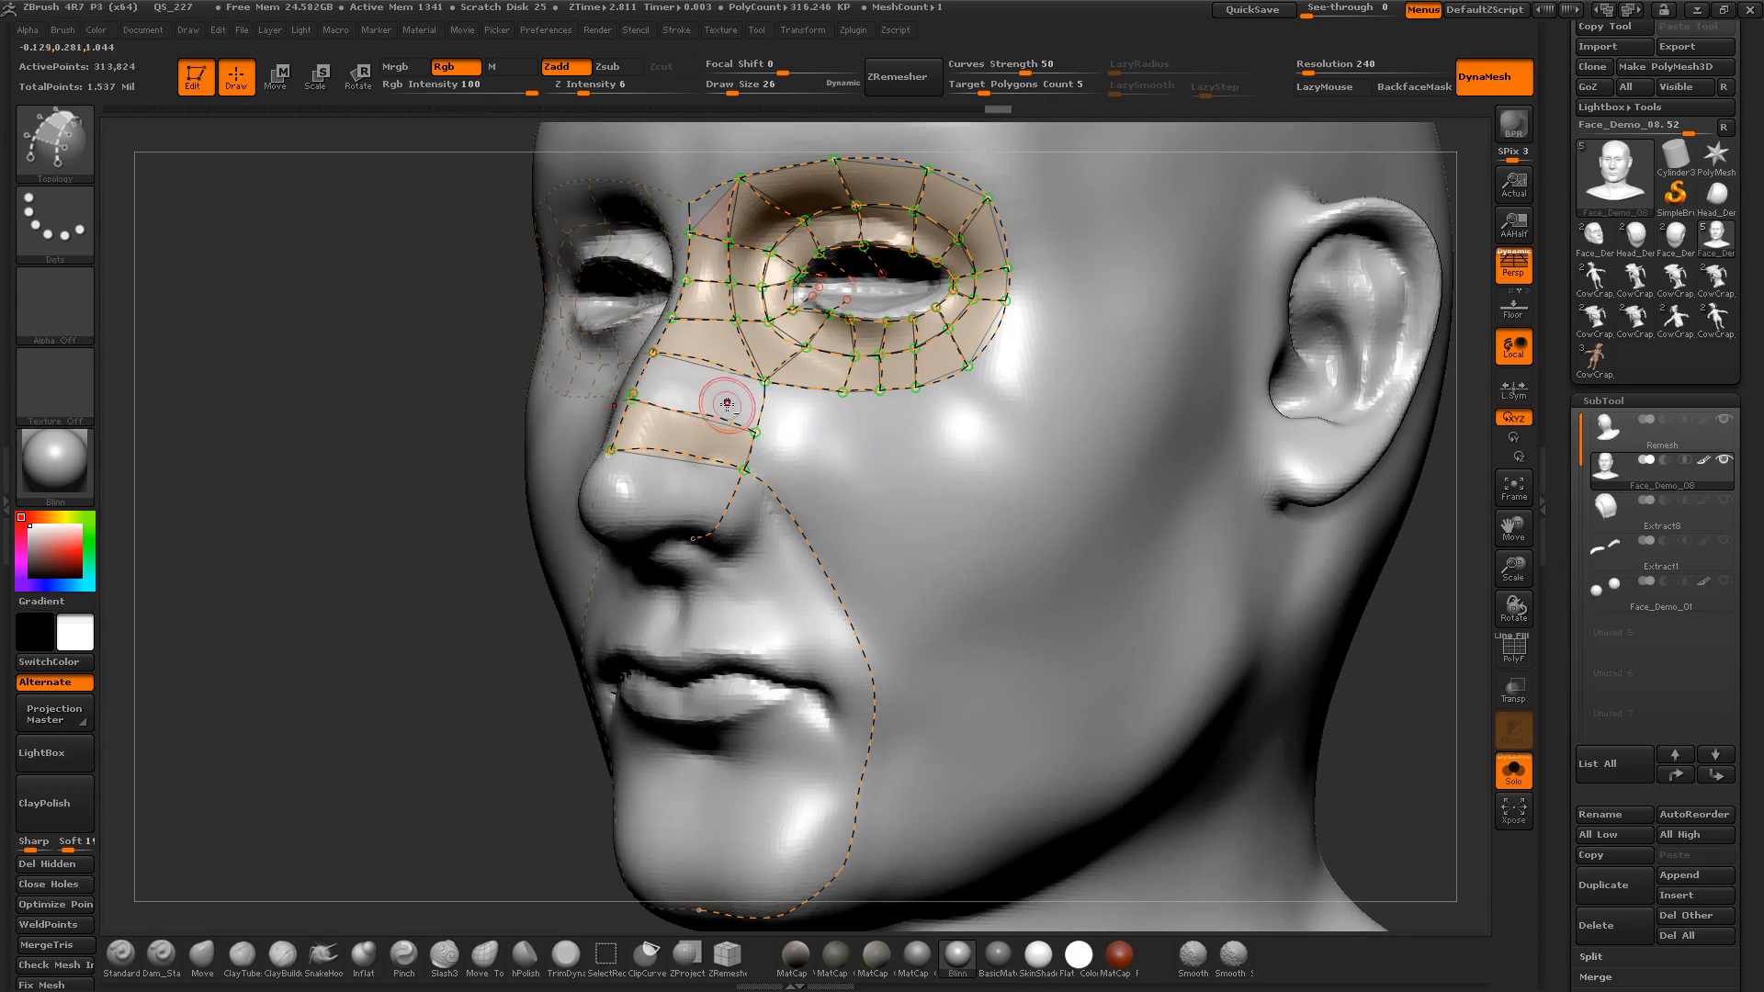
{"action": "key", "text": "ctrl"}
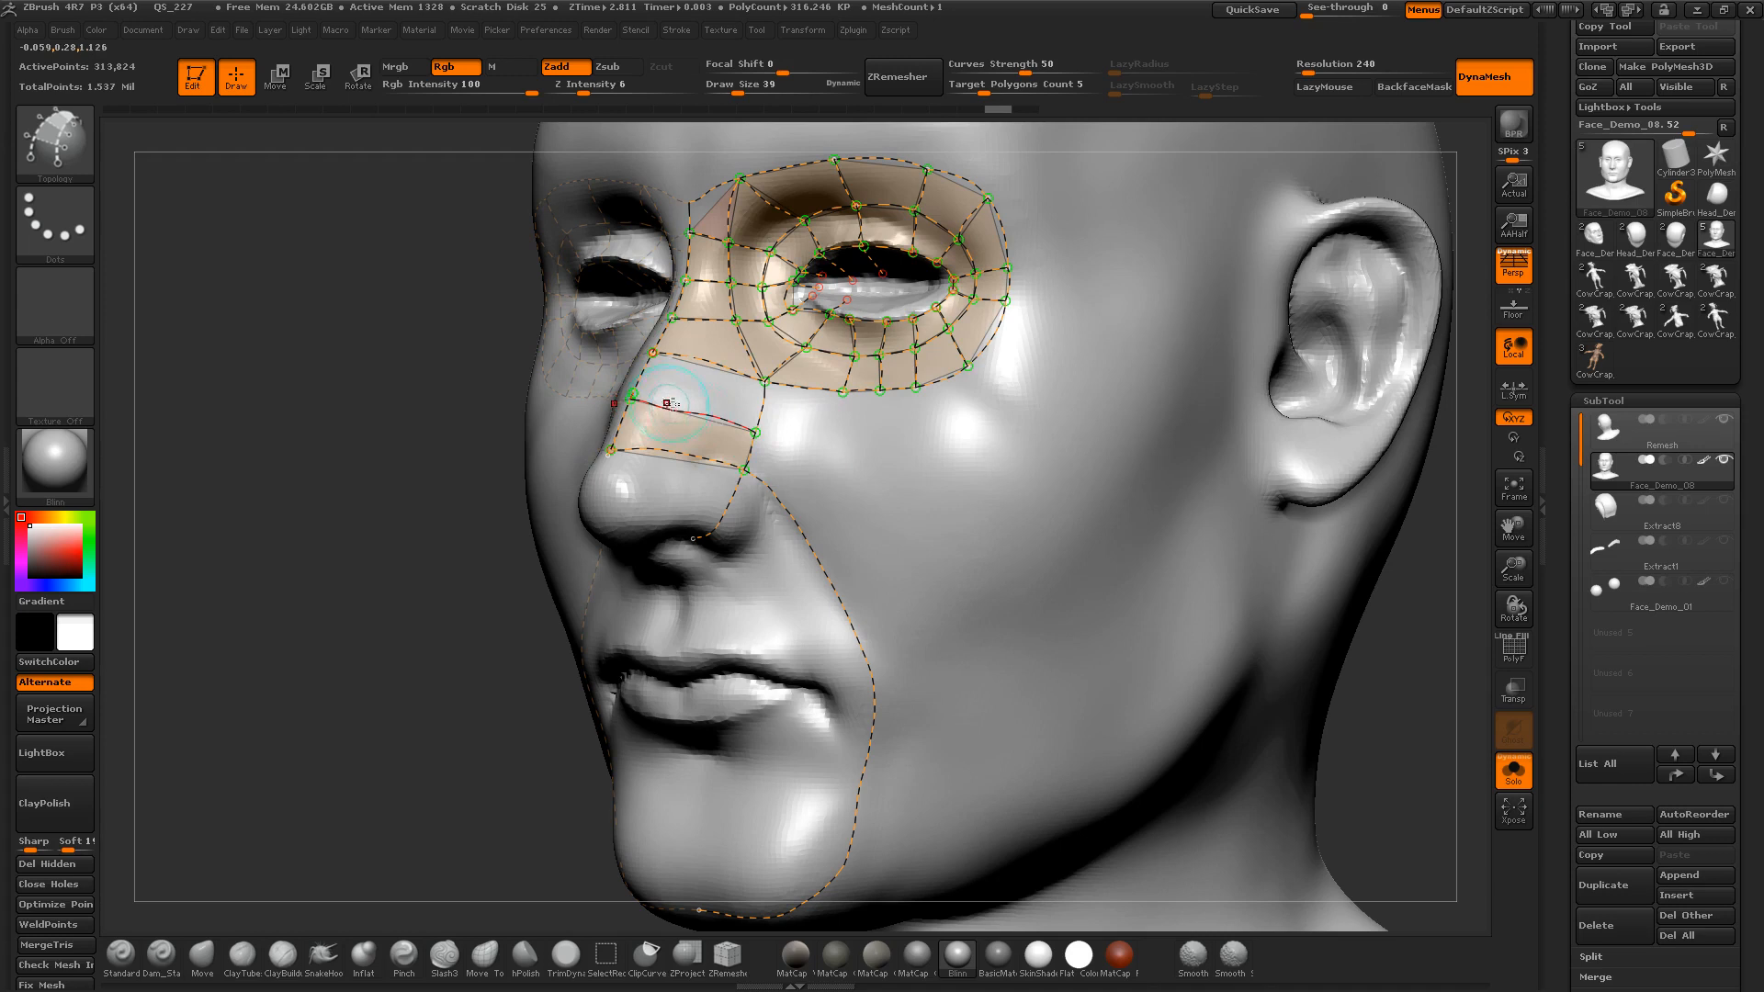
{"action": "left_click_drag", "start_coordinate": [729, 405], "coordinate": [721, 439], "text": "alt"}
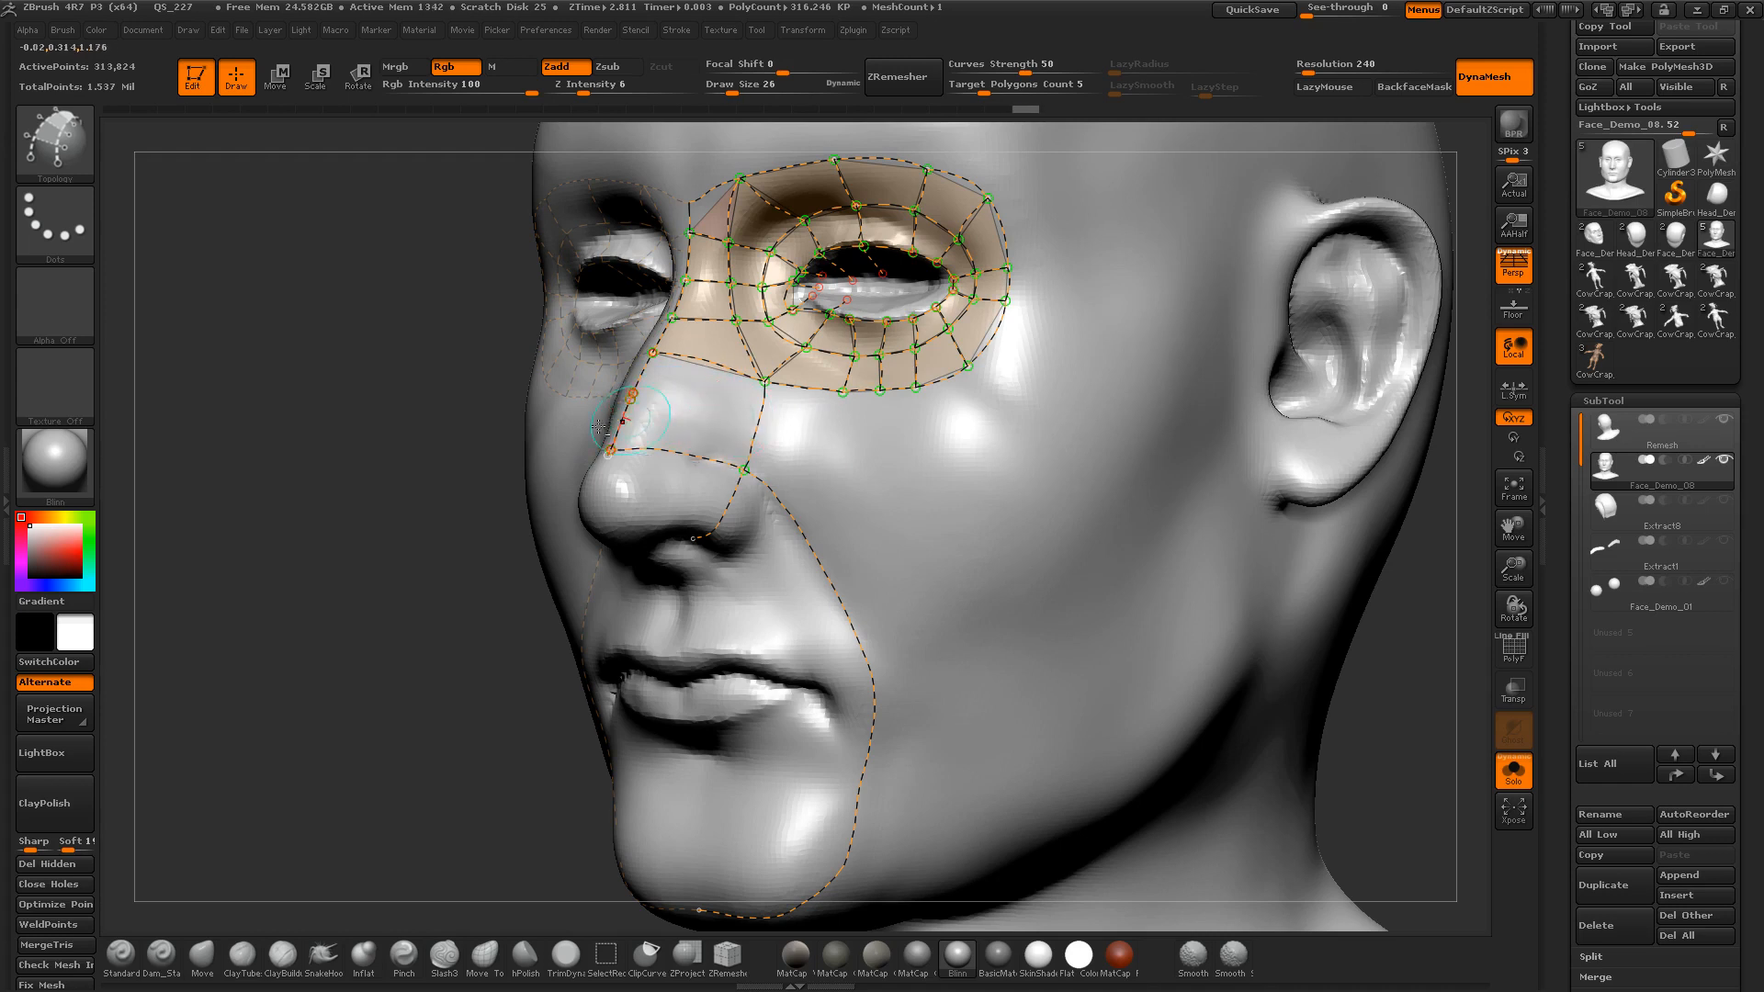
Step: Draw three Topology curves from the lower edge of the eye loops down the cheek to the loop around the mouth
{"action": "left_click_drag", "start_coordinate": [372, 450], "coordinate": [432, 451]}
{"action": "left_click_drag", "start_coordinate": [1158, 484], "coordinate": [937, 548]}
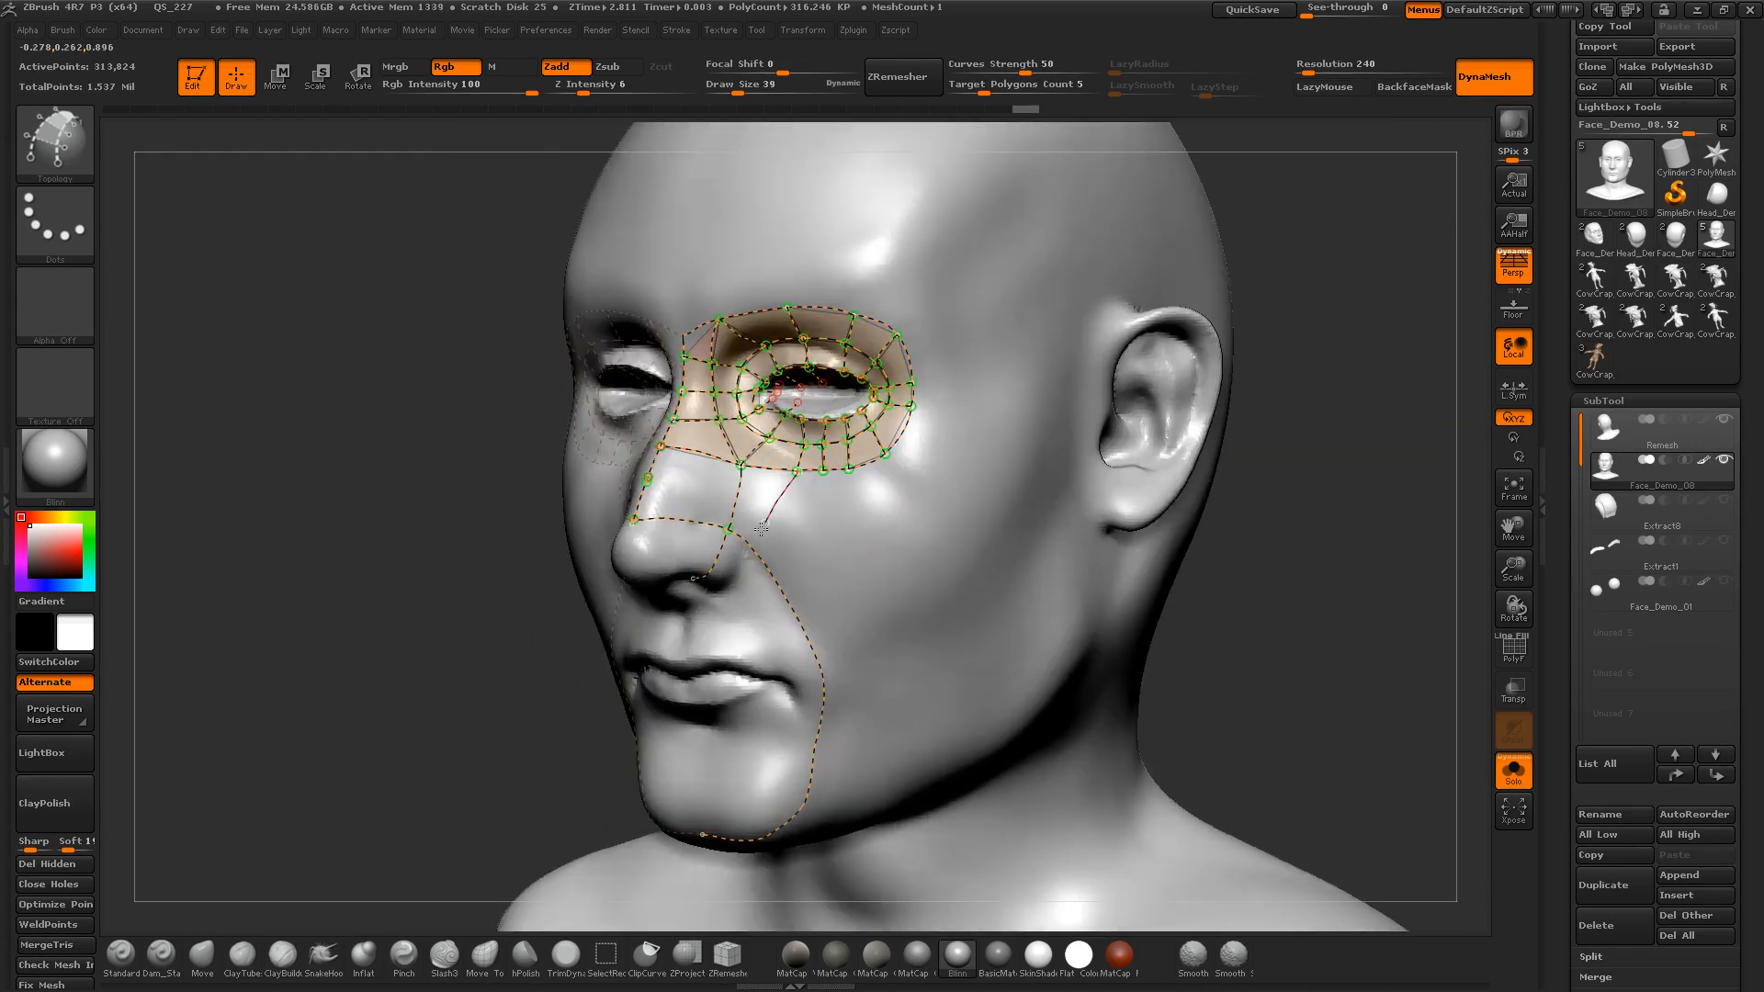
{"action": "left_click_drag", "start_coordinate": [749, 551], "coordinate": [791, 610]}
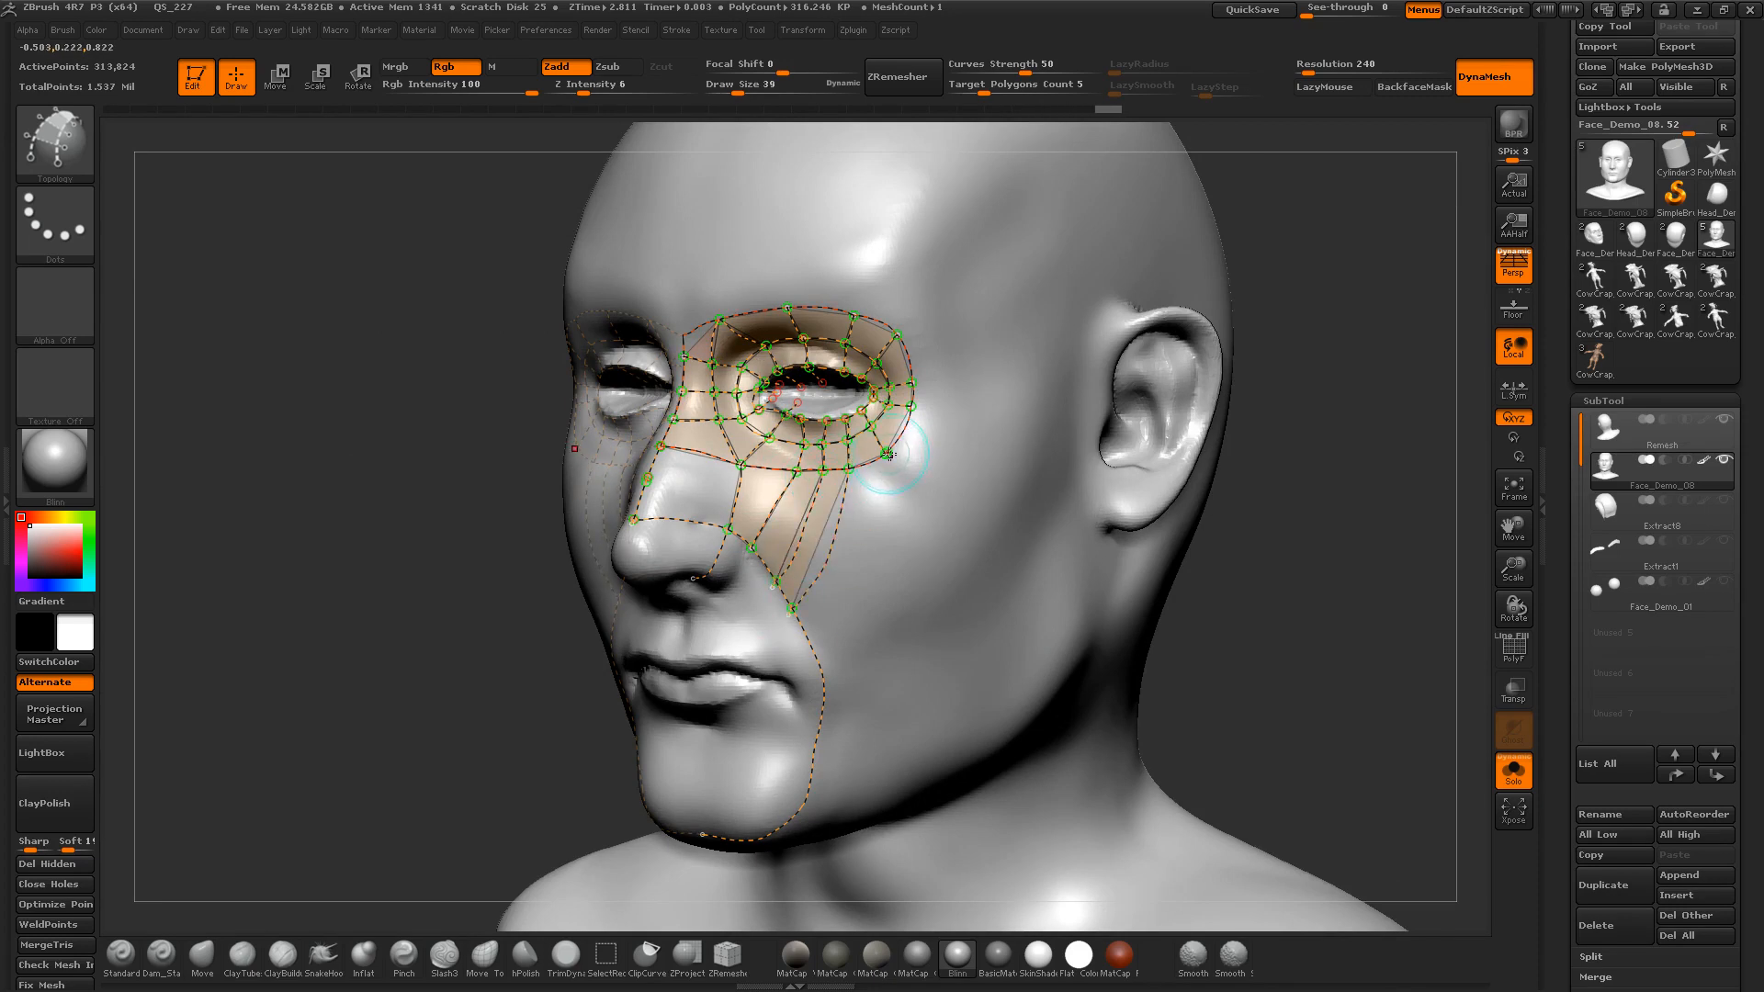
Step: Draw a long Topology curve from the outer lower edge of the eye loops down the cheek toward the jaw
{"action": "left_click_drag", "start_coordinate": [907, 744], "coordinate": [910, 781]}
{"action": "left_click_drag", "start_coordinate": [1374, 598], "coordinate": [955, 629], "text": "alt"}
{"action": "left_click_drag", "start_coordinate": [584, 719], "coordinate": [615, 611]}
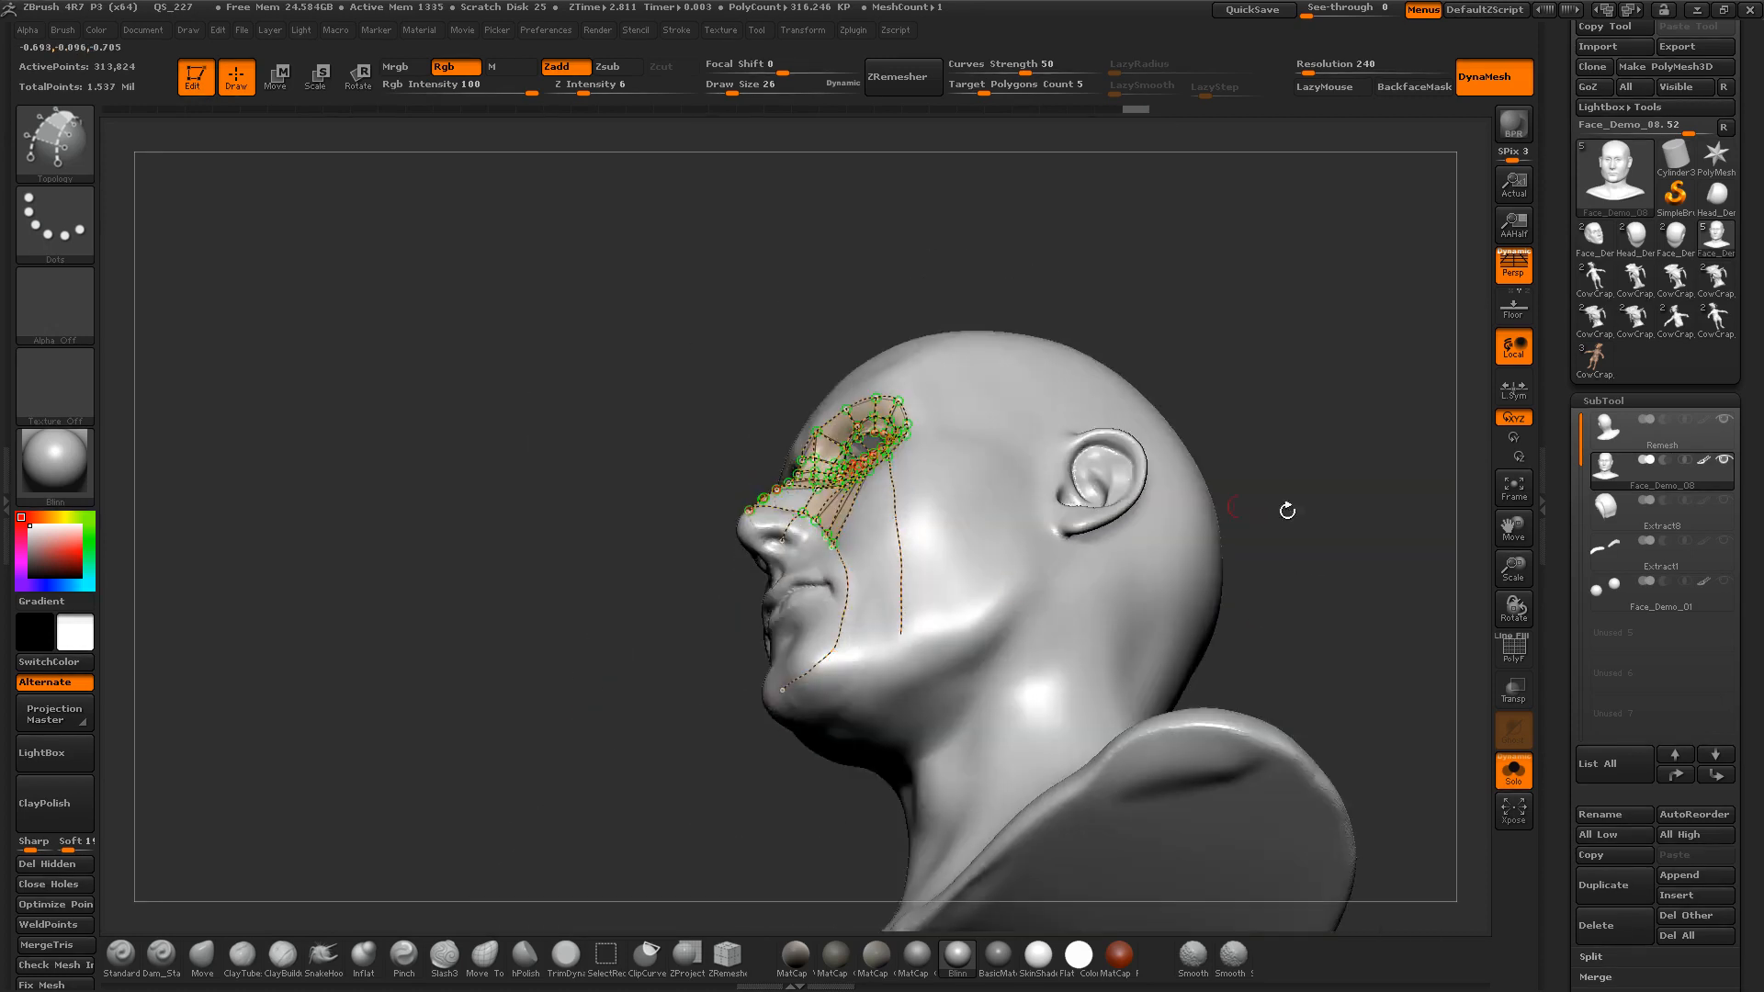
{"action": "left_click_drag", "start_coordinate": [1283, 512], "coordinate": [1297, 594]}
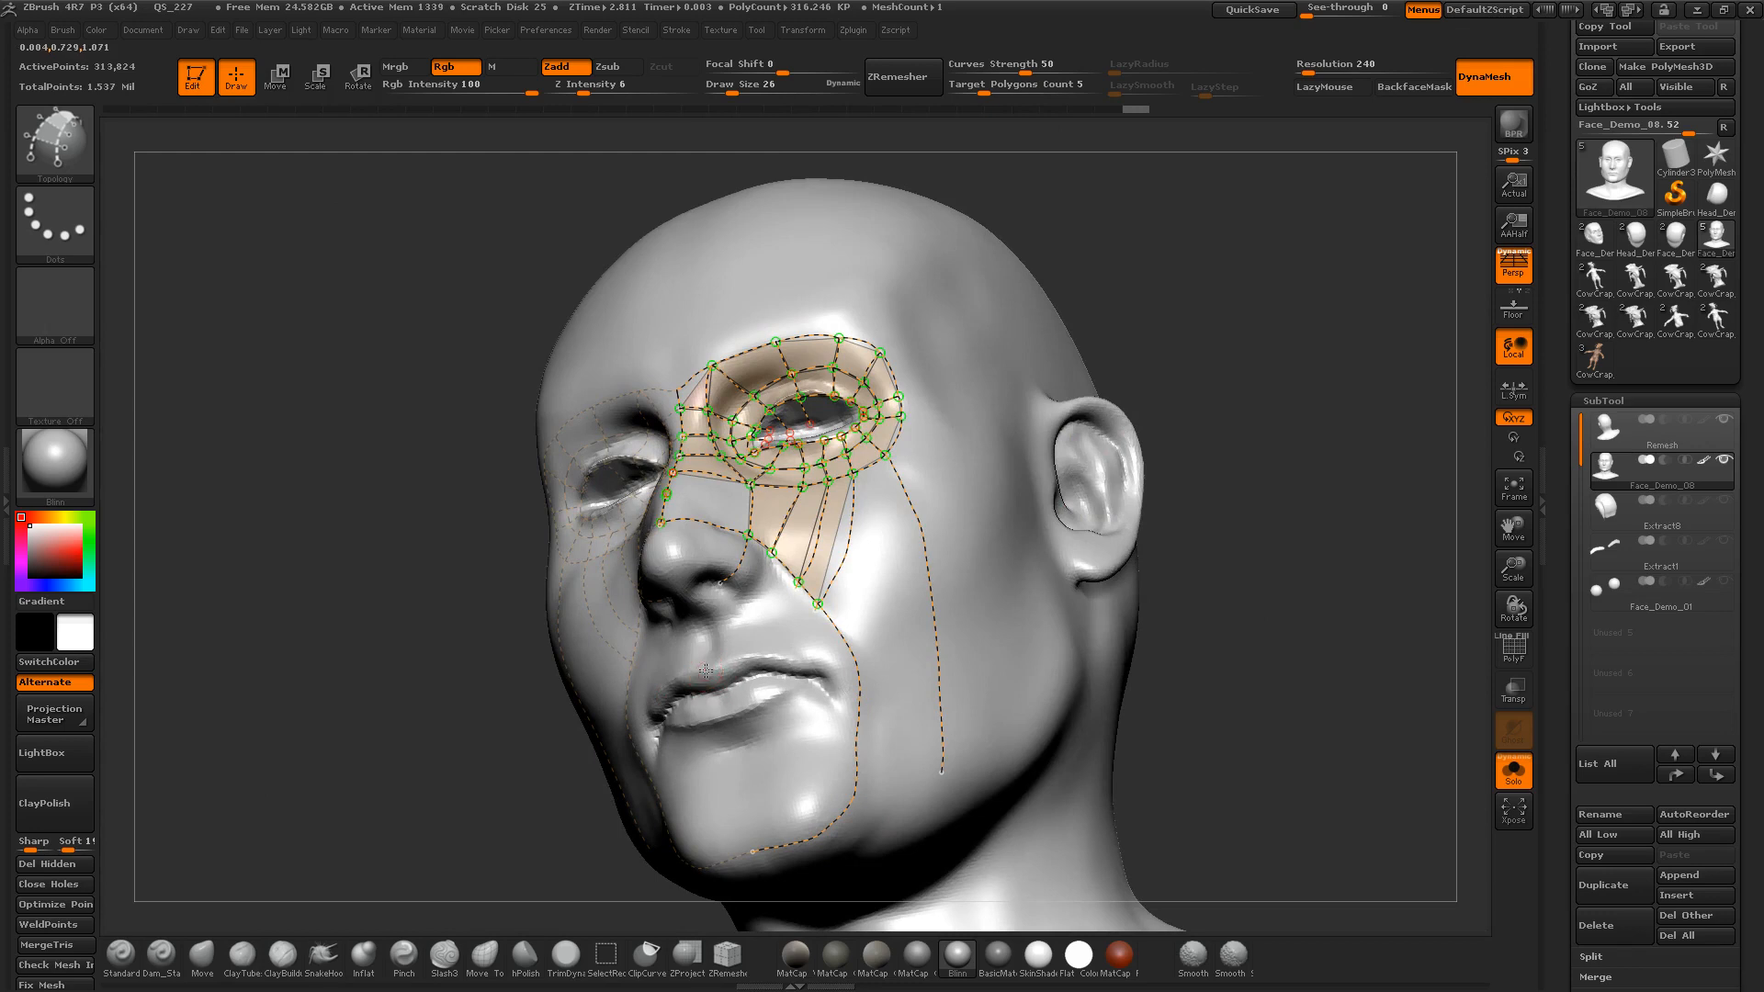
Step: Draw a Topology curve along the upper lip, round the mouth corner and back along the lower lip
{"action": "key", "text": "ctrl+z"}
{"action": "left_click_drag", "start_coordinate": [708, 668], "coordinate": [742, 658]}
{"action": "left_click_drag", "start_coordinate": [723, 714], "coordinate": [723, 715]}
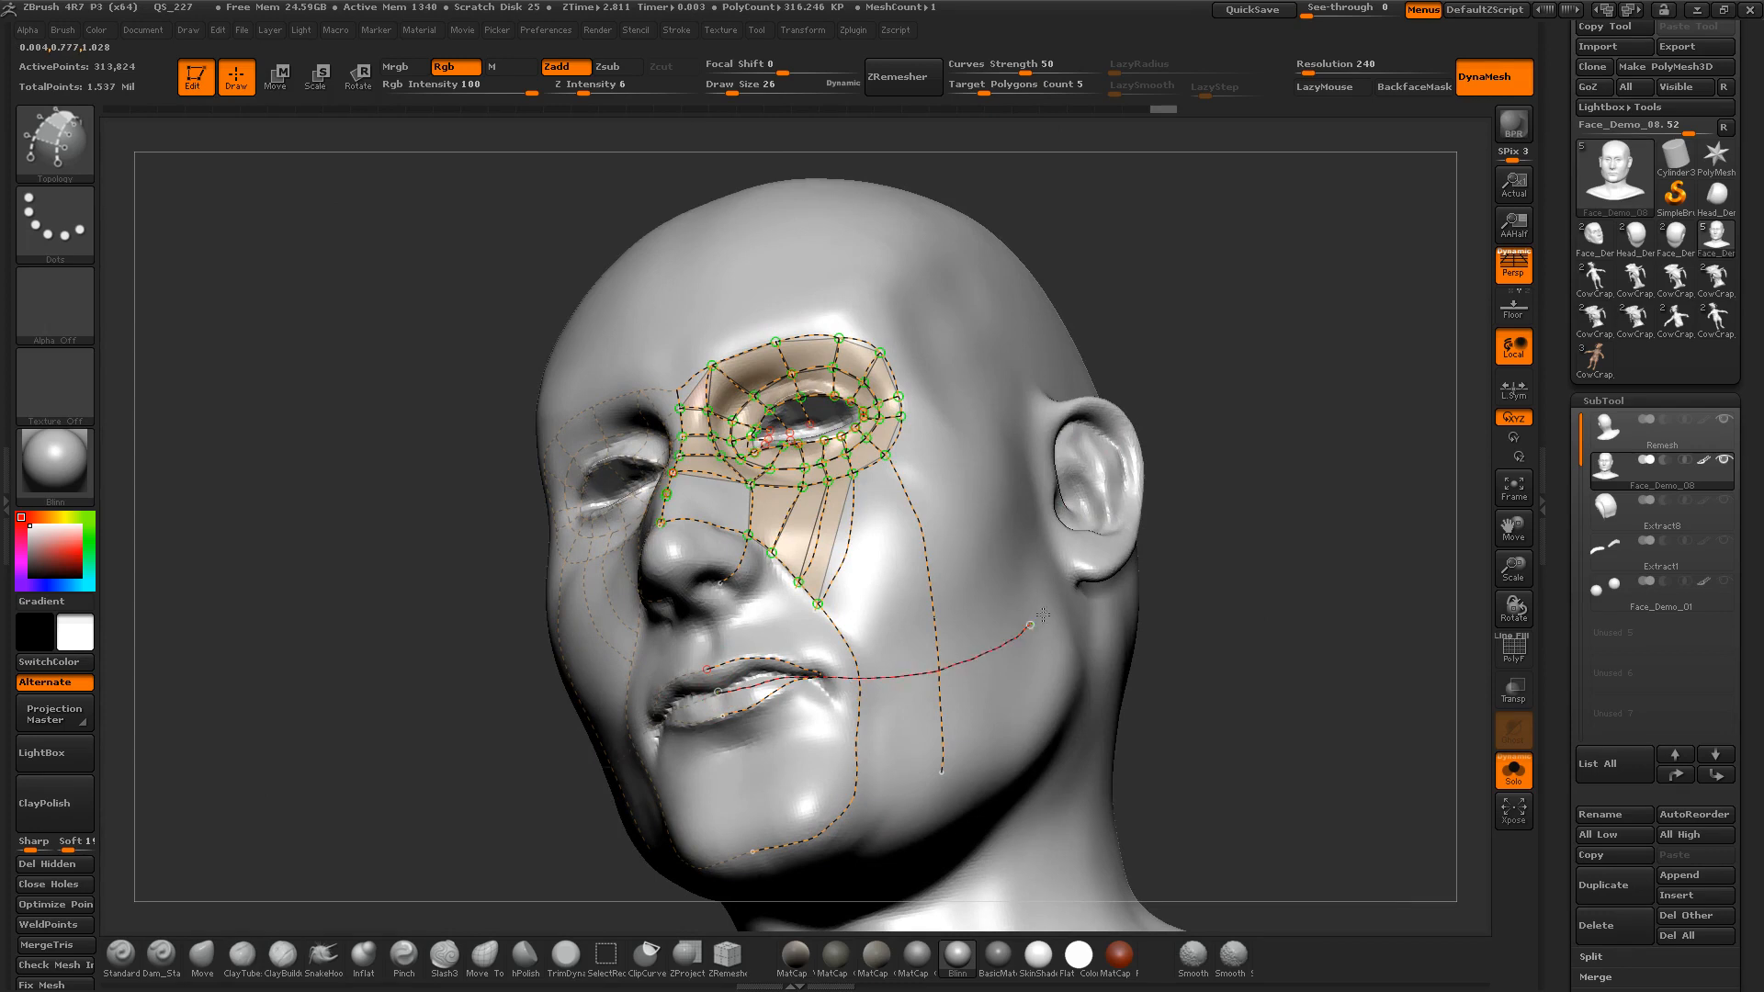
Step: Draw a Topology curve from the mouth opening through its corner and across the cheek curves toward the ear, undoing and redrawing it once
{"action": "left_click_drag", "start_coordinate": [1042, 615], "coordinate": [1054, 602]}
{"action": "left_click_drag", "start_coordinate": [1153, 642], "coordinate": [1159, 668]}
{"action": "left_click_drag", "start_coordinate": [326, 745], "coordinate": [476, 748], "text": "alt"}
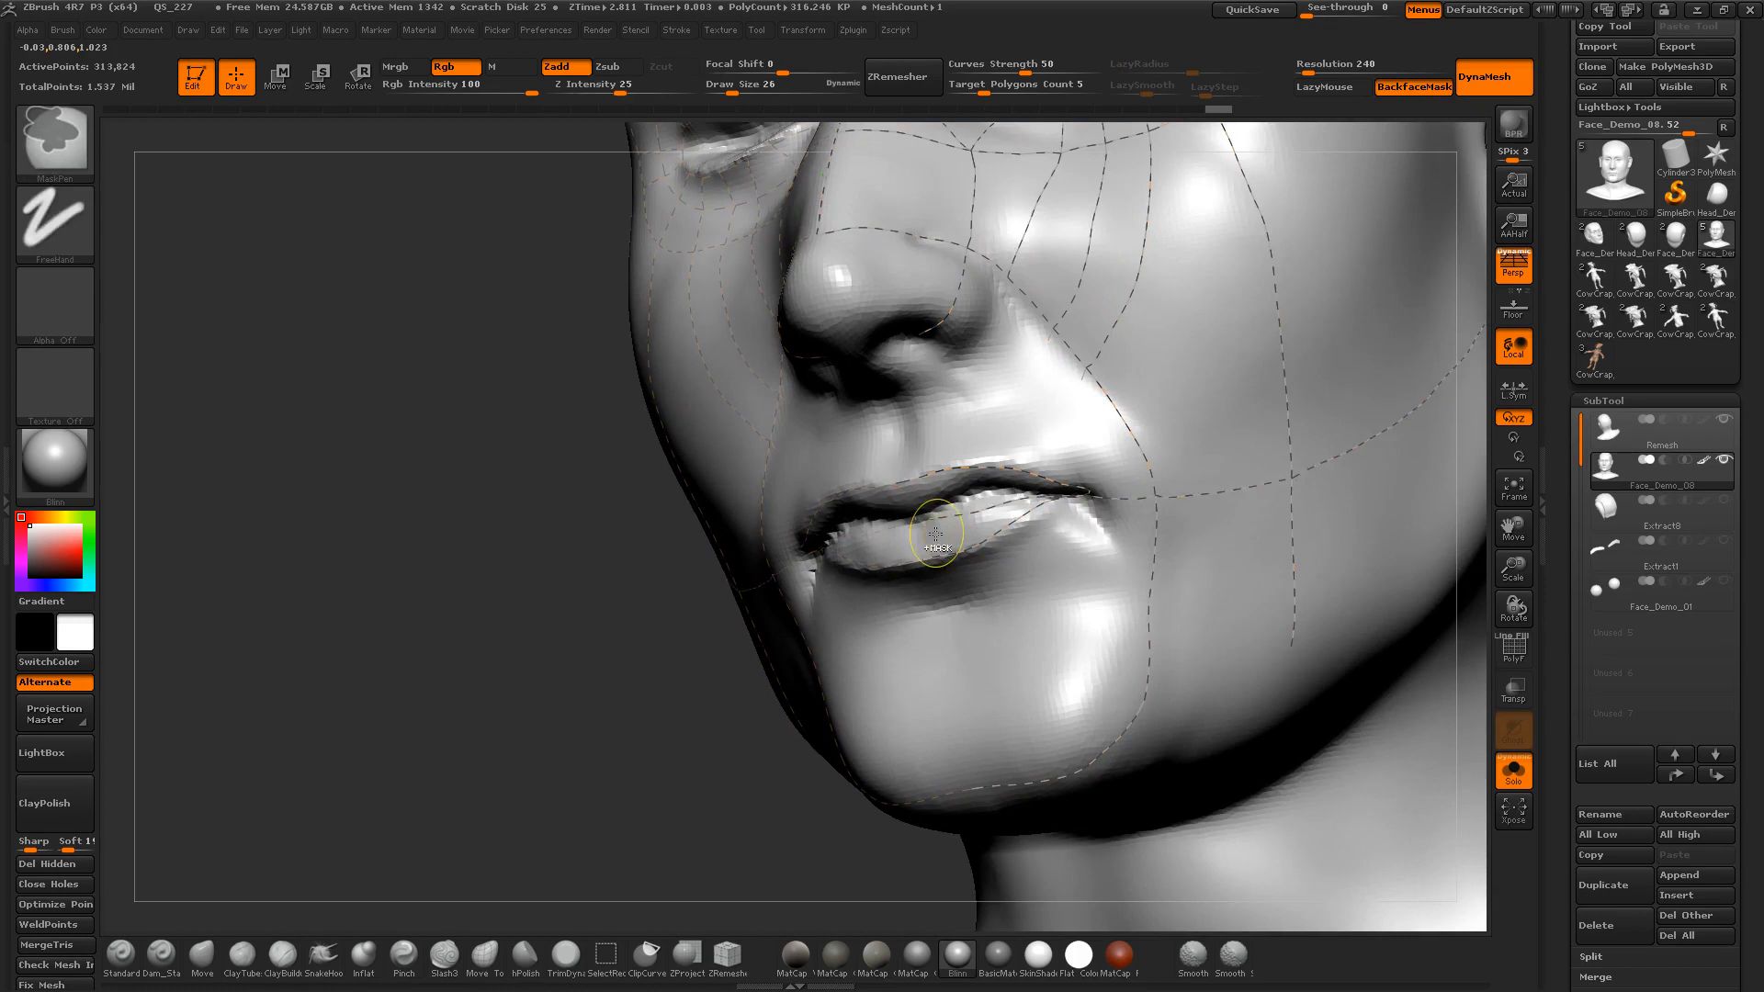
{"action": "key", "text": "ctrl+z"}
{"action": "left_click_drag", "start_coordinate": [988, 490], "coordinate": [965, 500]}
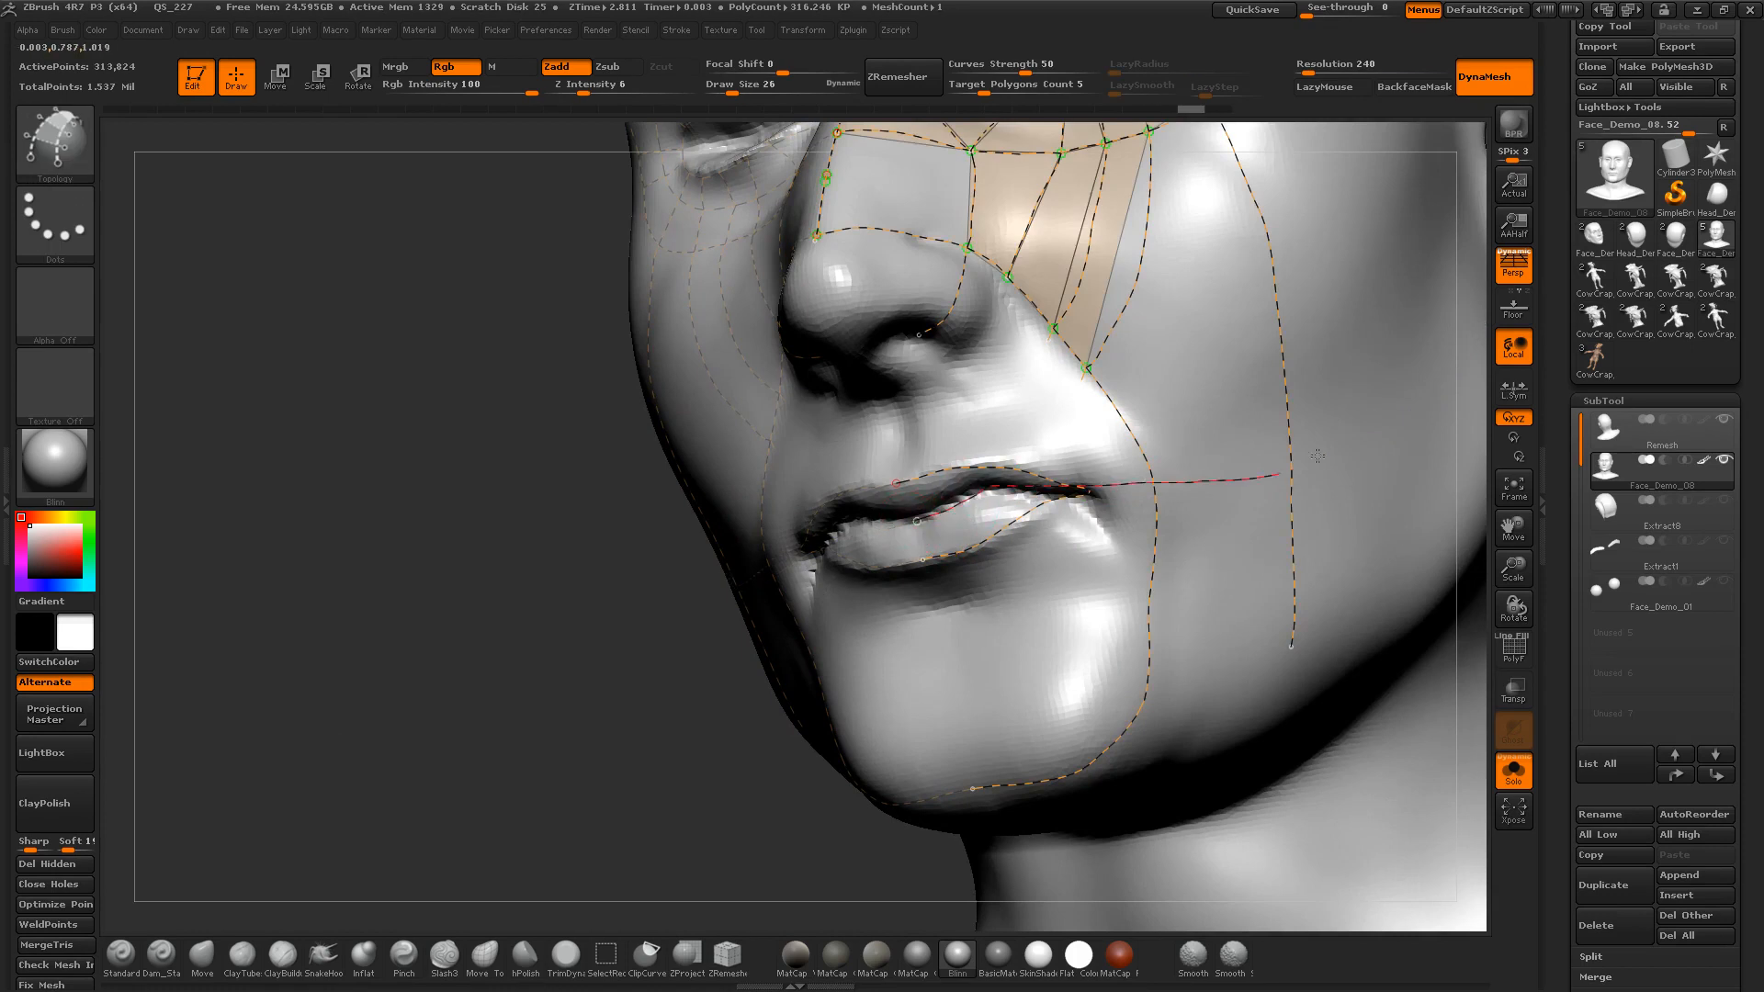
{"action": "left_click_drag", "start_coordinate": [1318, 456], "coordinate": [1360, 419]}
Step: Draw a midline Topology curve from between the lips up to the base of the nose, undoing and redrawing it once
{"action": "left_click_drag", "start_coordinate": [493, 750], "coordinate": [689, 717]}
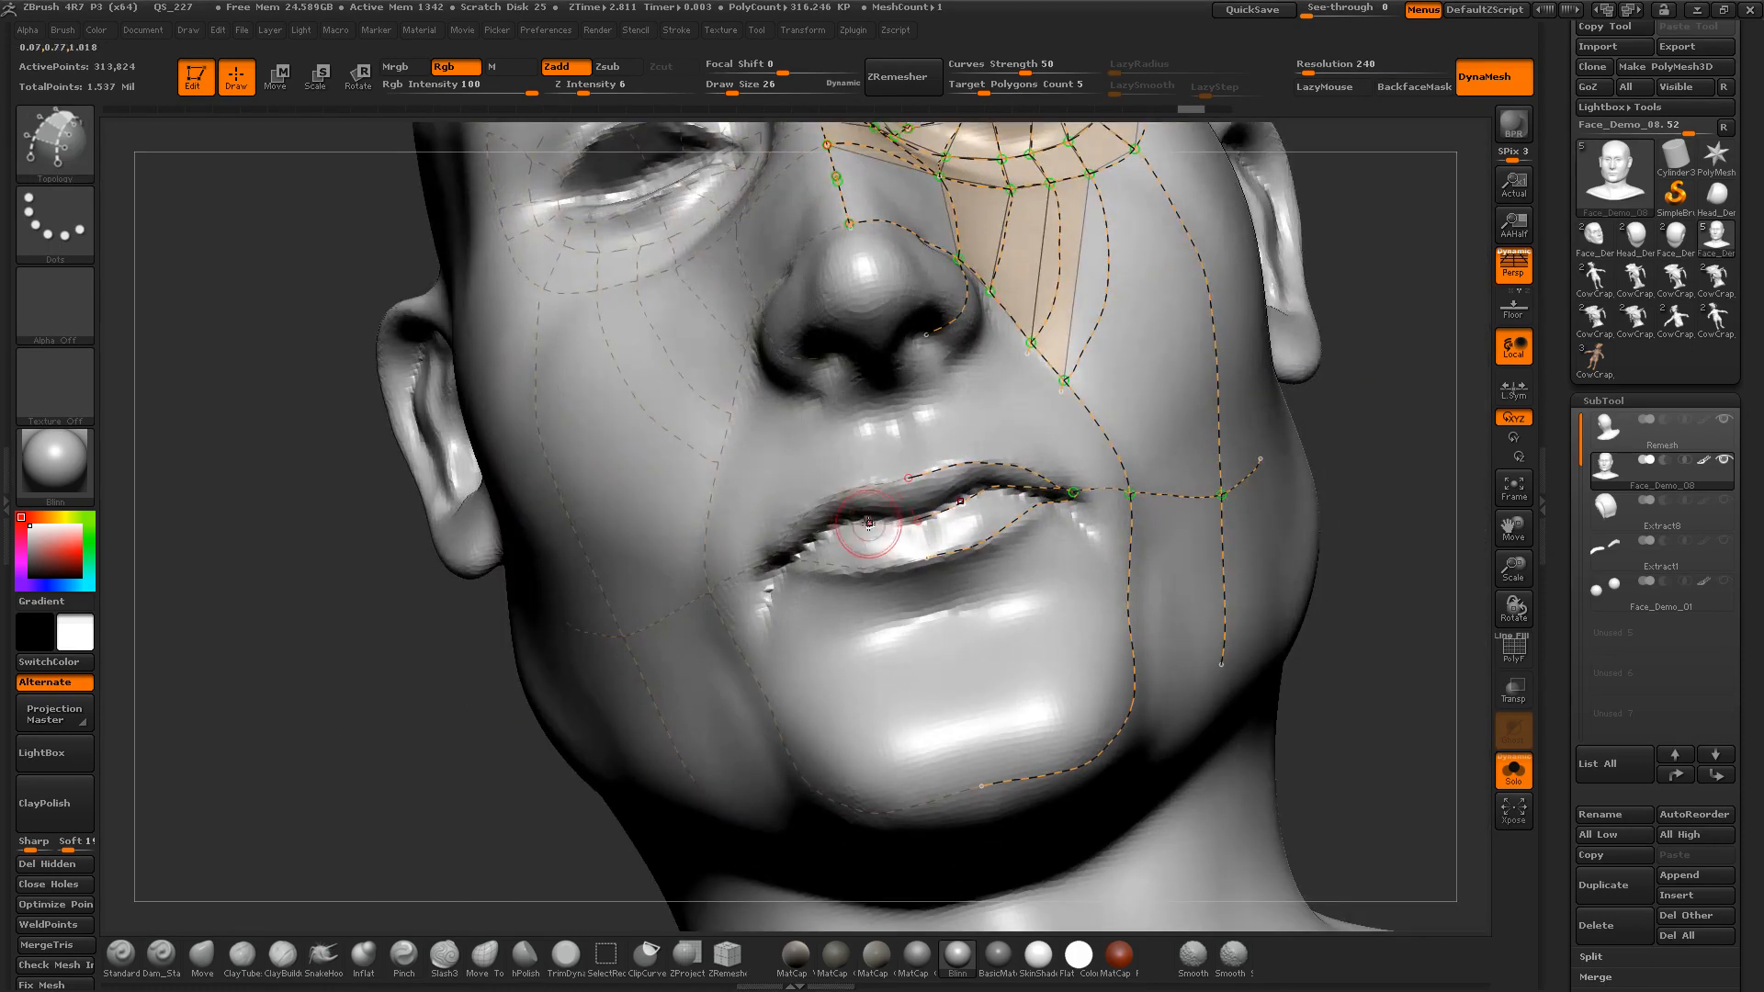
{"action": "key", "text": "]"}
{"action": "left_click_drag", "start_coordinate": [916, 520], "coordinate": [920, 487]}
{"action": "key", "text": "ctrl+z"}
{"action": "left_click_drag", "start_coordinate": [889, 419], "coordinate": [887, 390]}
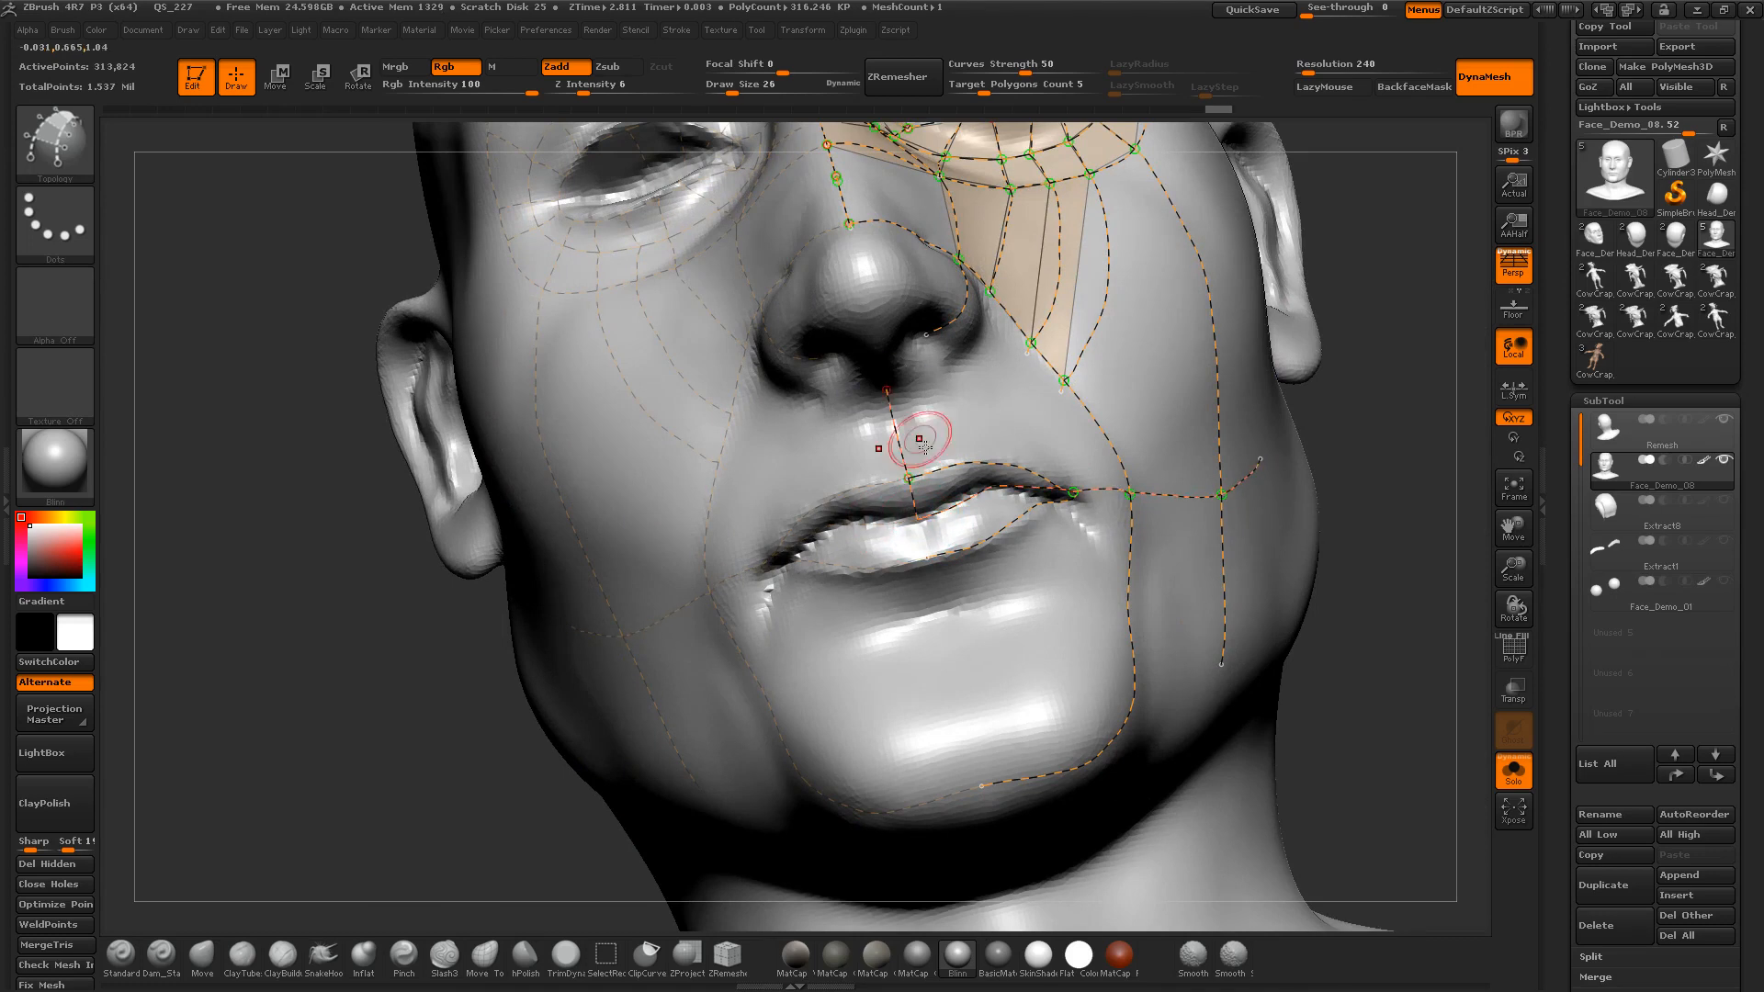
Step: Draw a vertical Topology curve beside the midline from under the nose across both lips onto the chin, and extend the midline curve down the chin
{"action": "key", "text": "["}
{"action": "left_click_drag", "start_coordinate": [935, 384], "coordinate": [958, 482]}
{"action": "left_click_drag", "start_coordinate": [1019, 678], "coordinate": [1020, 683]}
{"action": "key", "text": "]"}
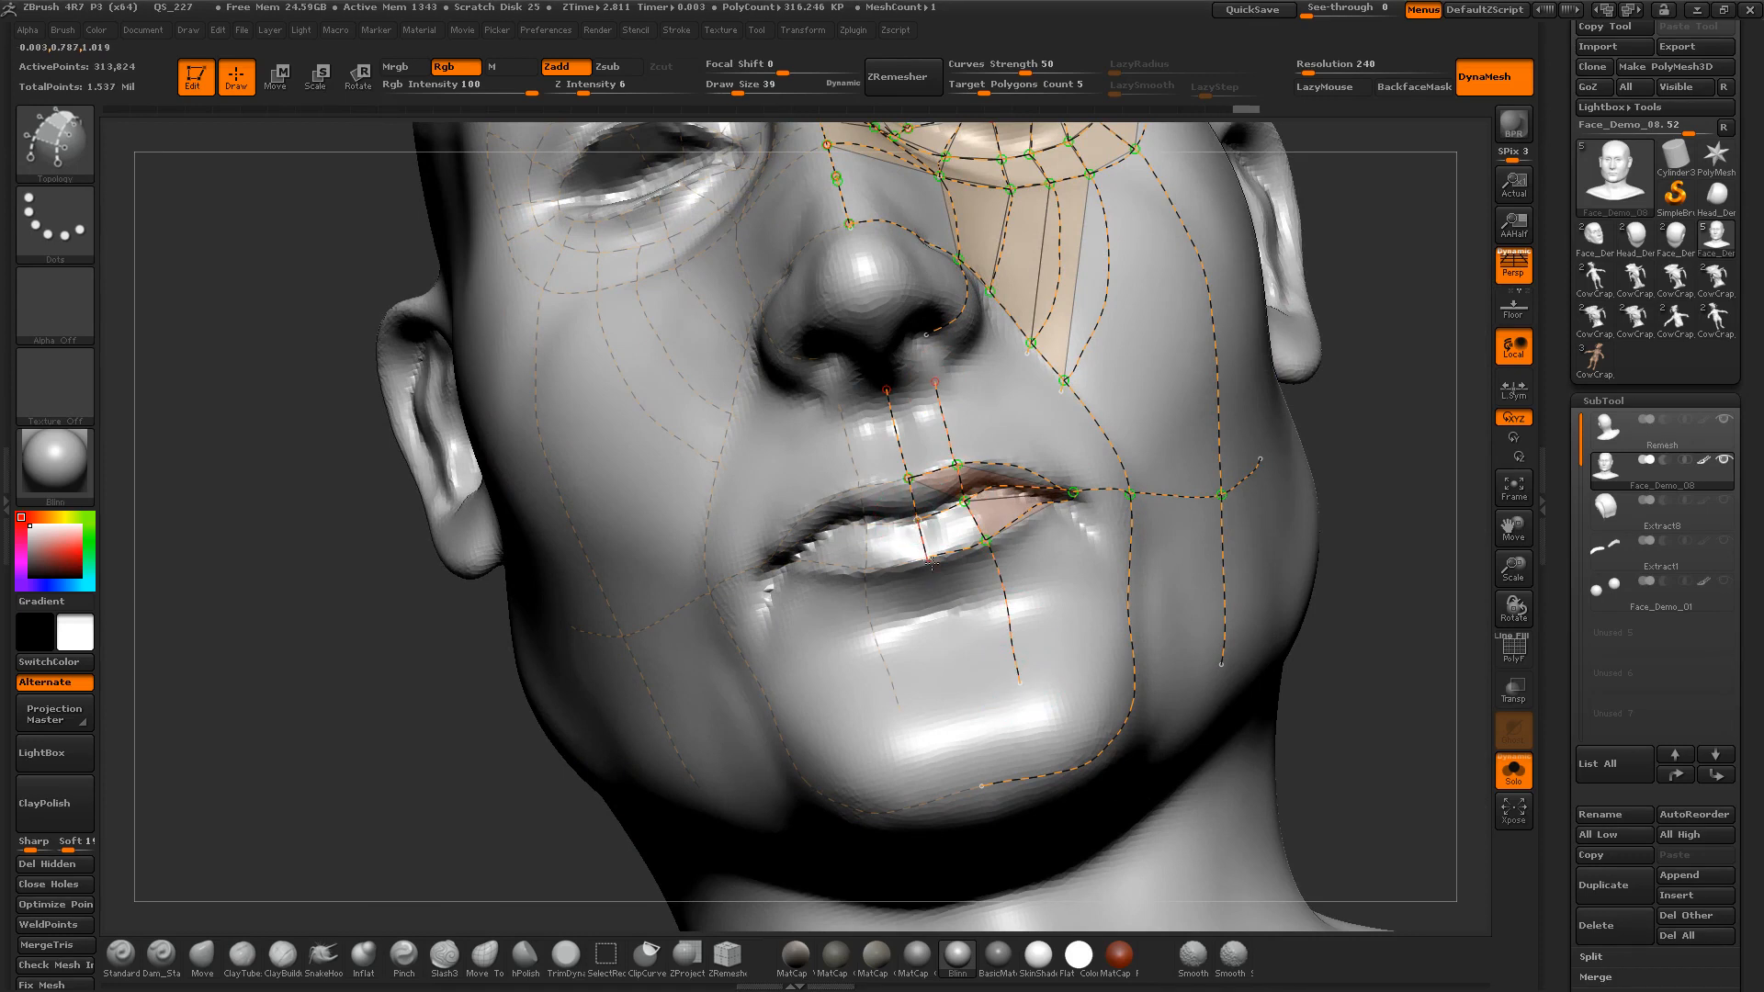
{"action": "left_click_drag", "start_coordinate": [950, 685], "coordinate": [958, 712]}
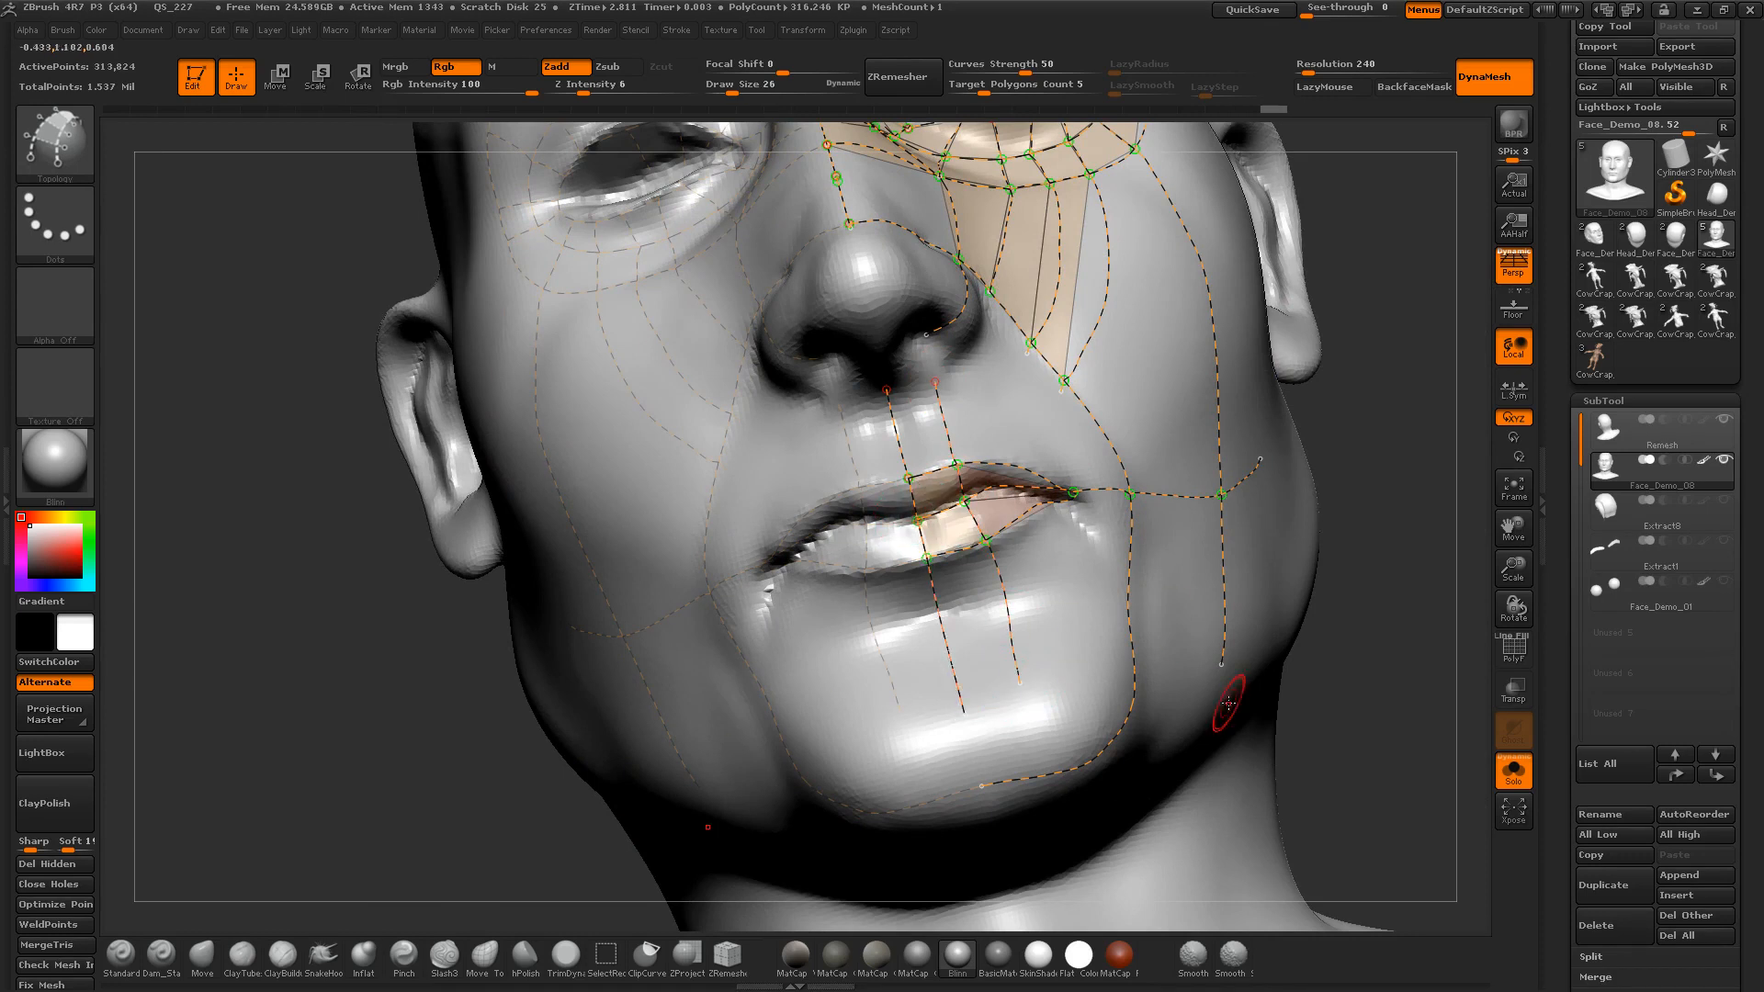
Step: Draw radial Topology curves from the outer lips and mouth corner, upward toward the nose and smile line and downward toward the chin
{"action": "left_click_drag", "start_coordinate": [1429, 771], "coordinate": [1322, 763]}
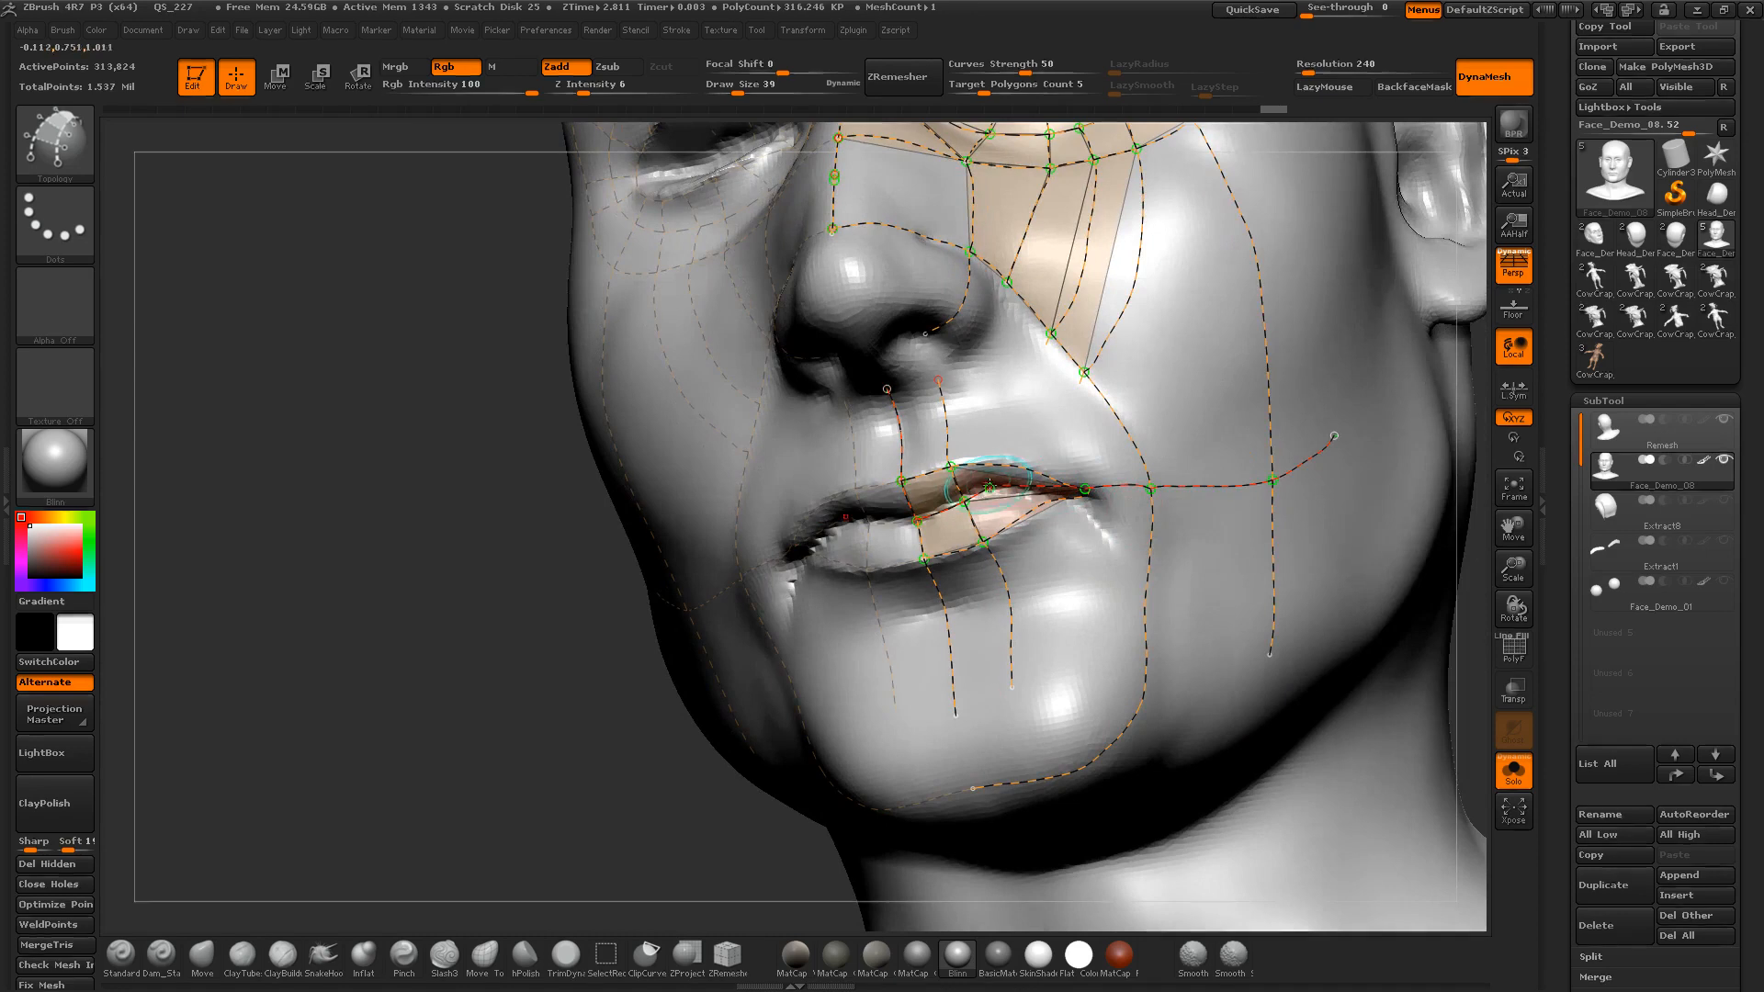
{"action": "left_click_drag", "start_coordinate": [993, 486], "coordinate": [1002, 448]}
{"action": "left_click_drag", "start_coordinate": [1015, 361], "coordinate": [1015, 362]}
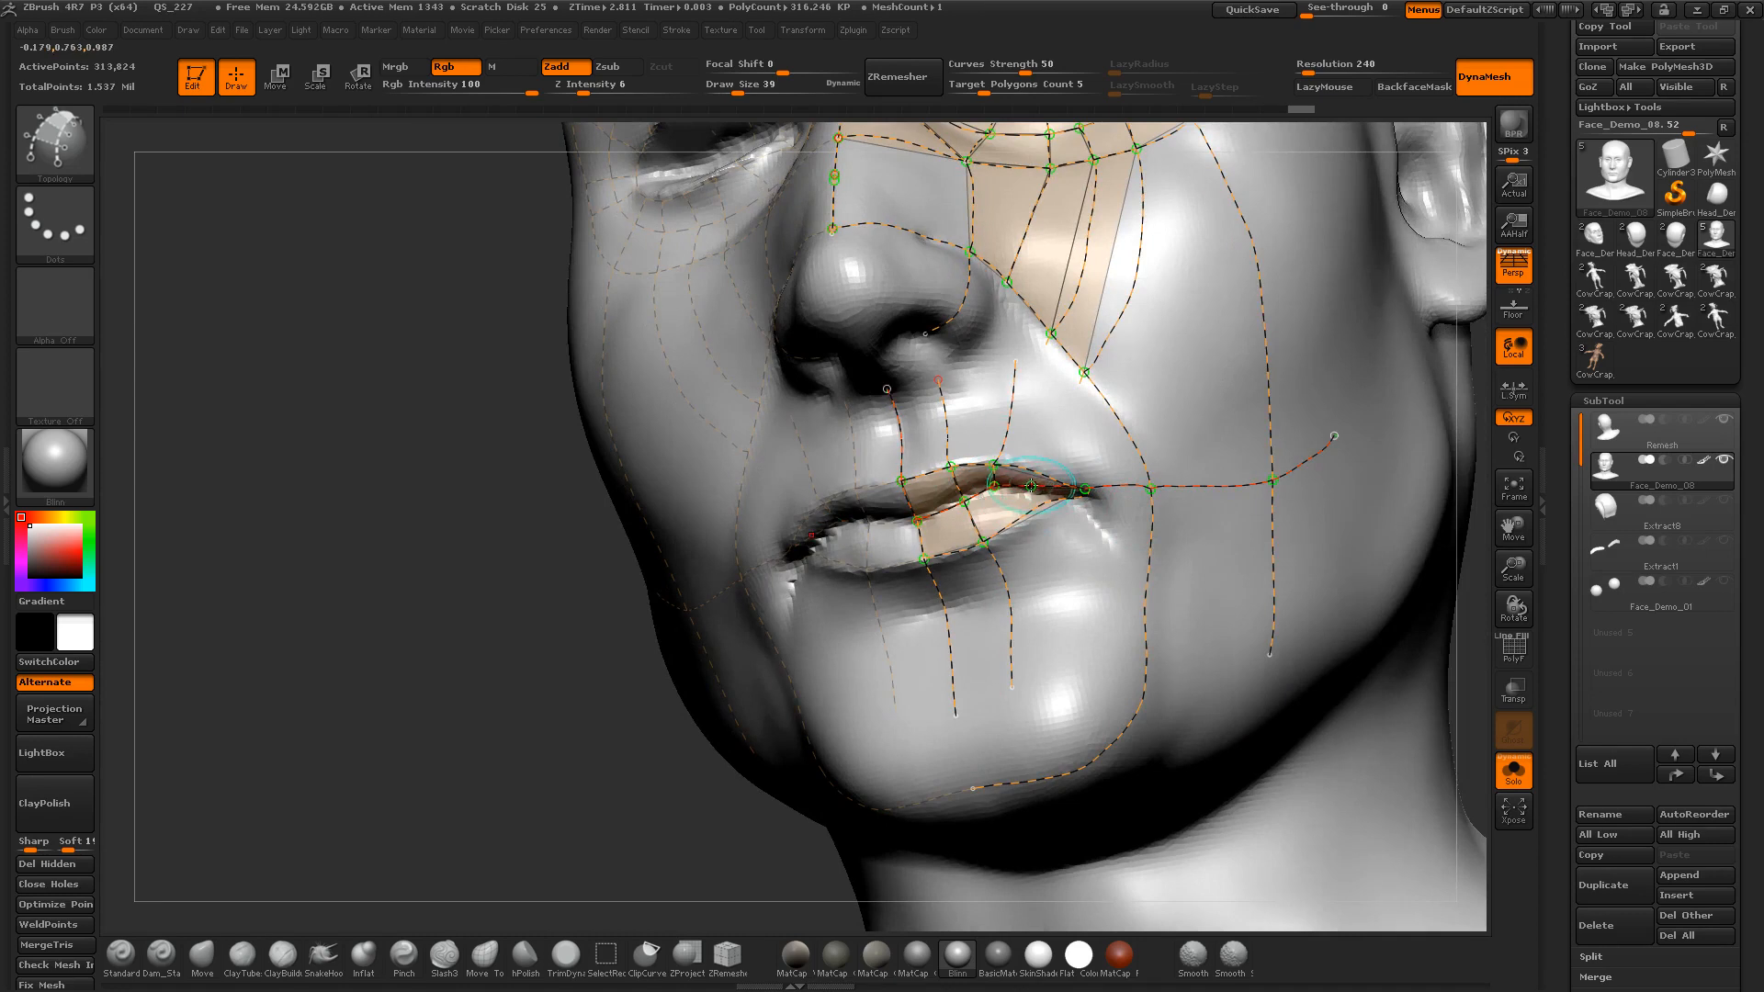
{"action": "mouse_move", "coordinate": [1031, 486]}
{"action": "left_mouse_down"}
{"action": "mouse_move", "coordinate": [1060, 418]}
{"action": "mouse_move", "coordinate": [1125, 408]}
{"action": "left_mouse_up"}
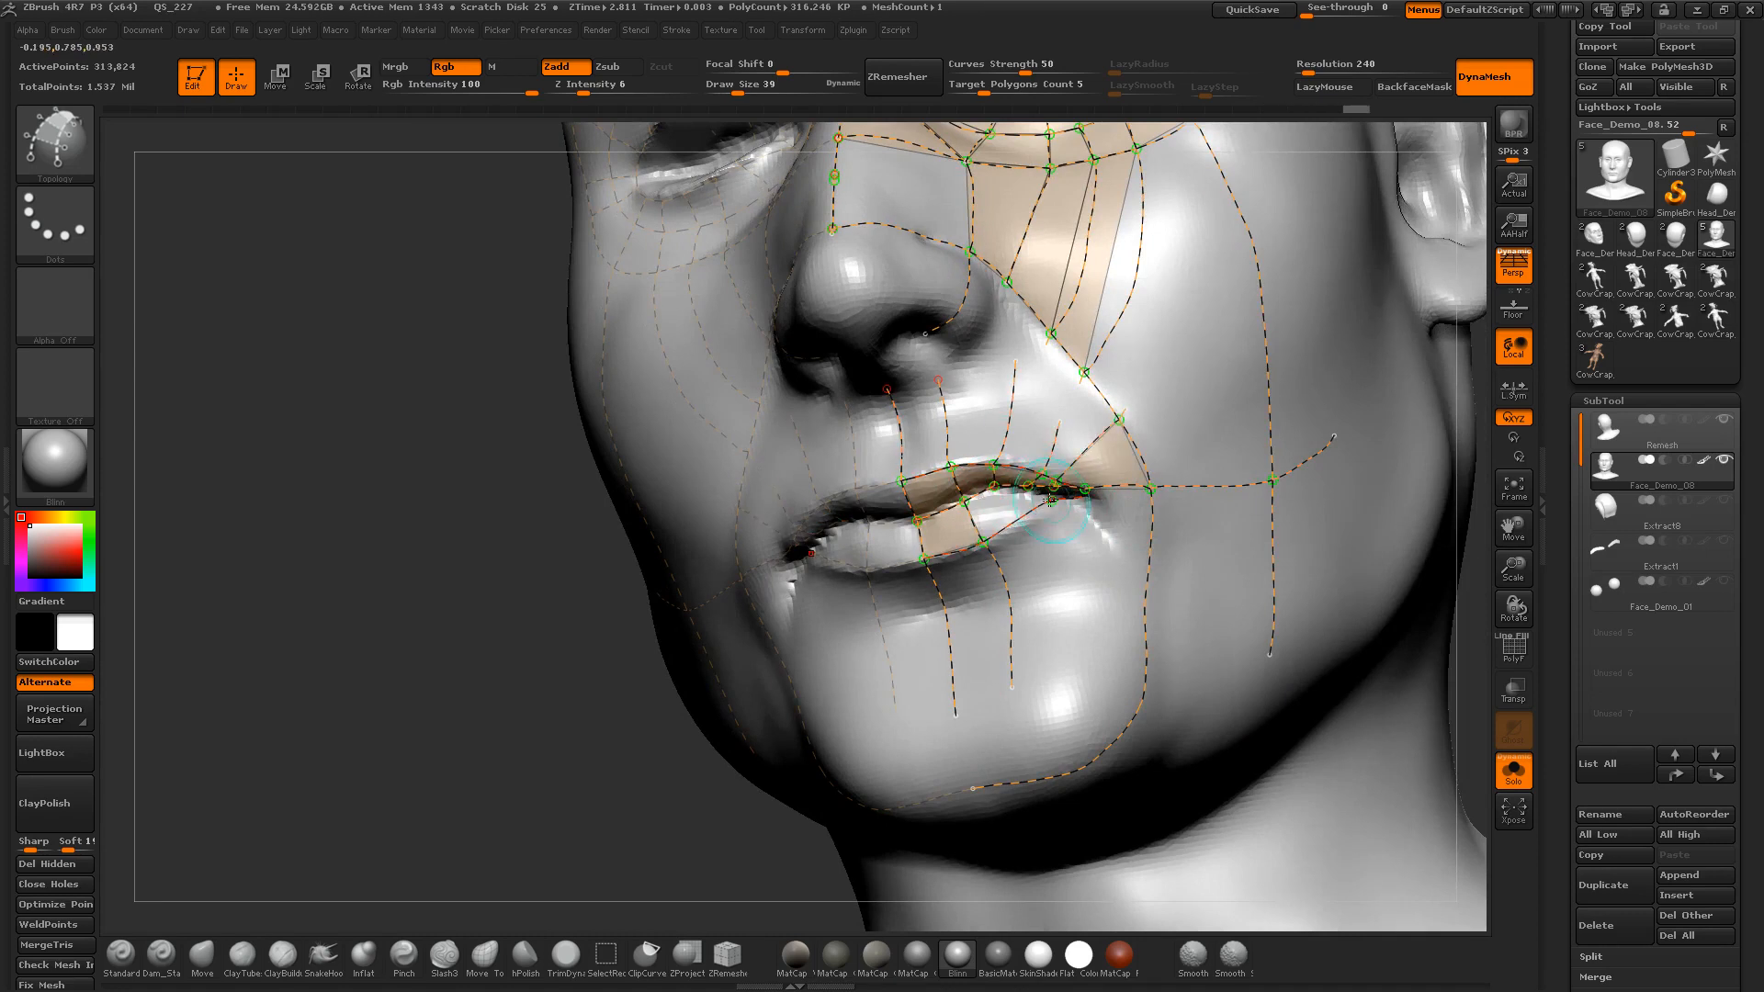
{"action": "left_click_drag", "start_coordinate": [1058, 592], "coordinate": [1068, 616]}
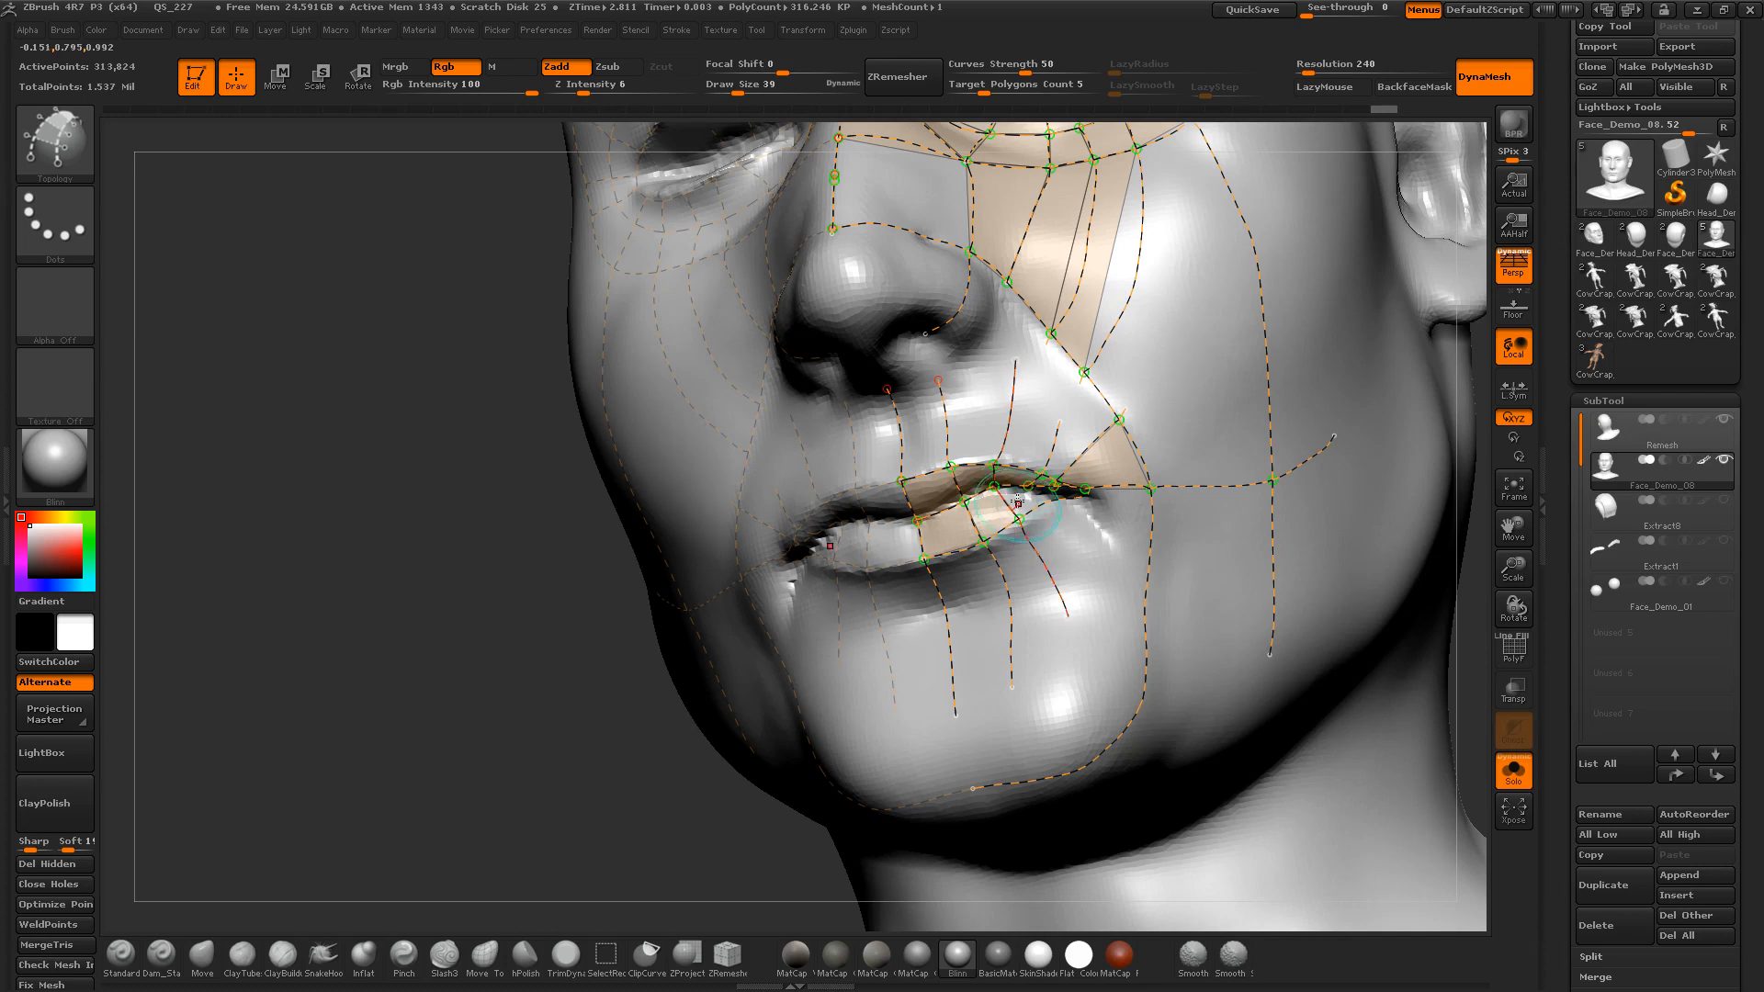
{"action": "left_click_drag", "start_coordinate": [1038, 487], "coordinate": [1082, 559]}
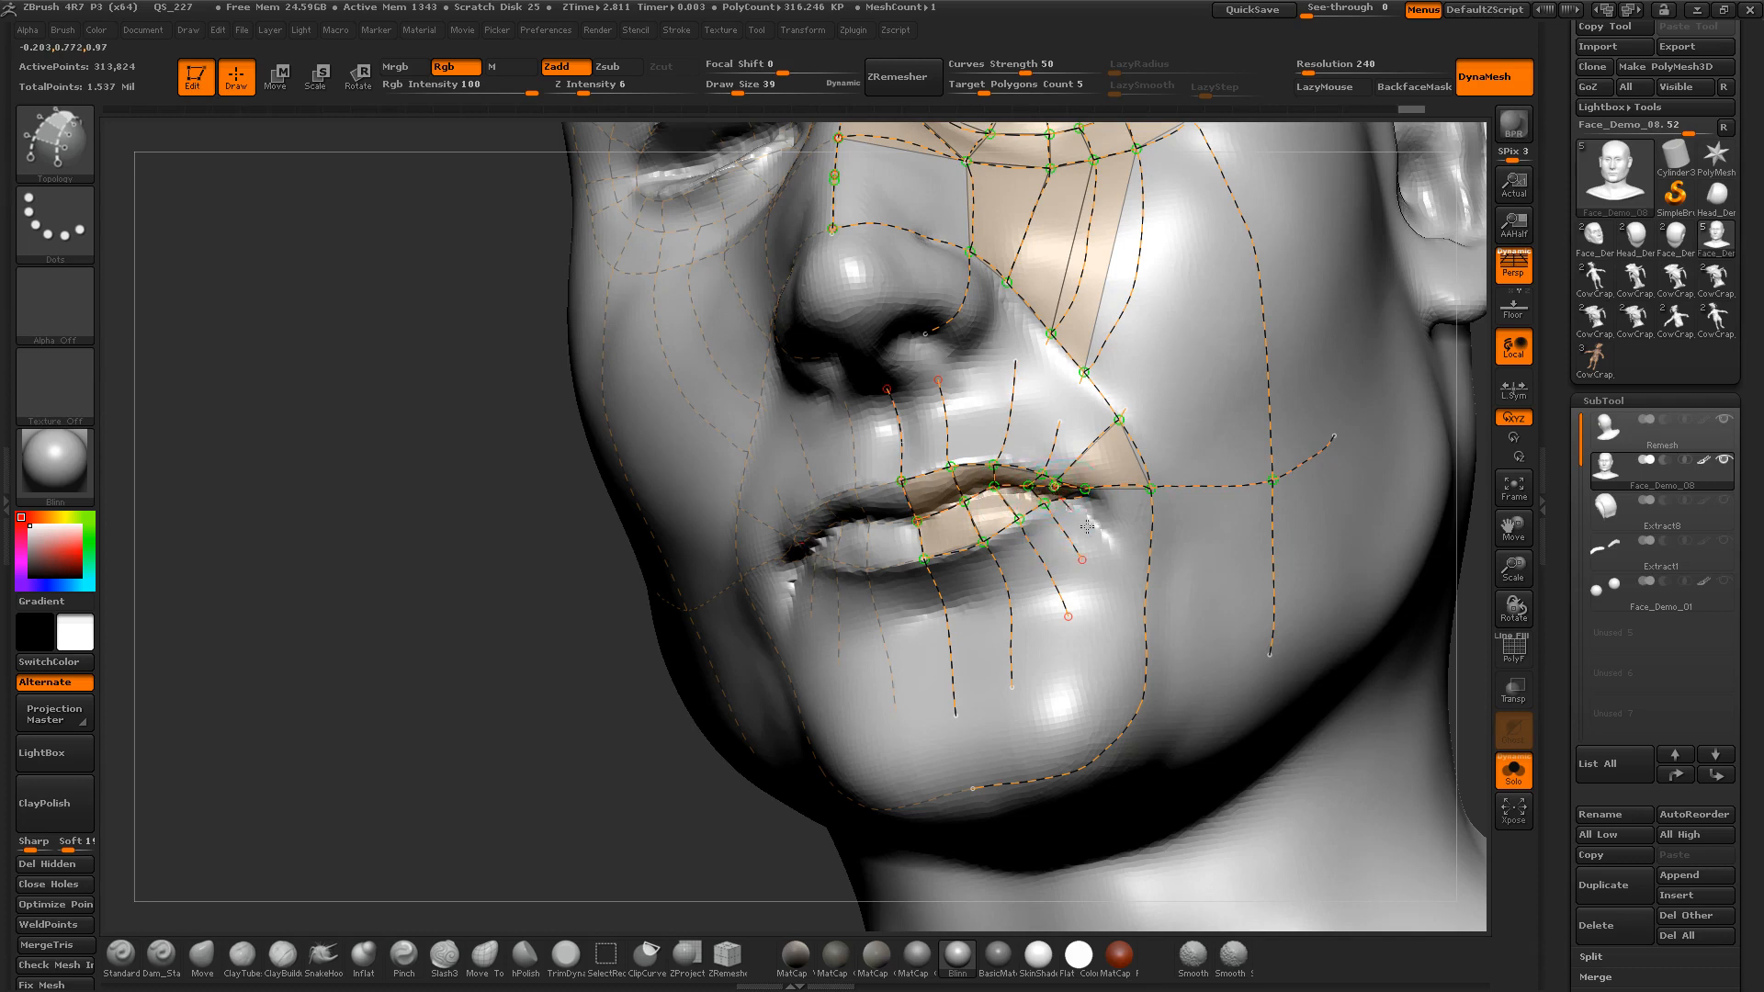
Step: Erase the short curve running backward below the mouth corner and trim the loose ends of the two cheek curves back to their intersection
{"action": "left_click_drag", "start_coordinate": [1210, 577], "coordinate": [1218, 577]}
{"action": "mouse_move", "coordinate": [441, 551]}
{"action": "left_mouse_down", "text": "alt"}
{"action": "mouse_move", "coordinate": [394, 603]}
{"action": "mouse_move", "coordinate": [229, 597]}
{"action": "left_mouse_up", "text": "alt"}
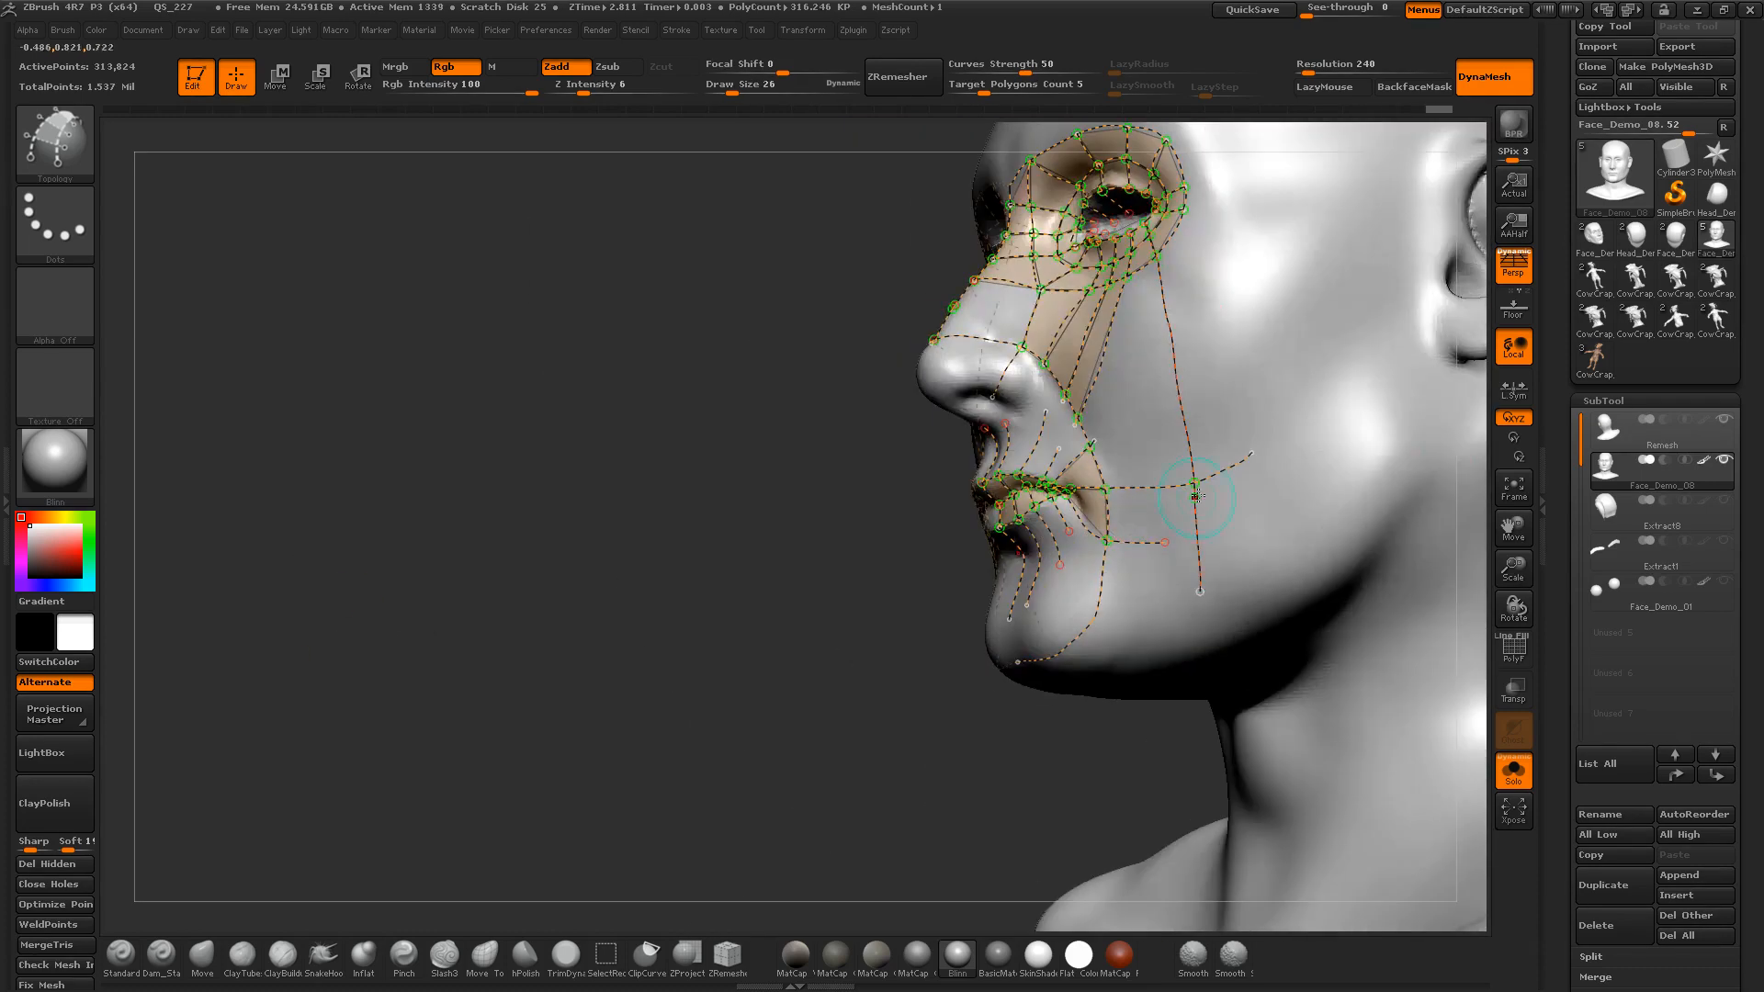
{"action": "left_click_drag", "start_coordinate": [1161, 535], "coordinate": [1149, 566], "text": "alt"}
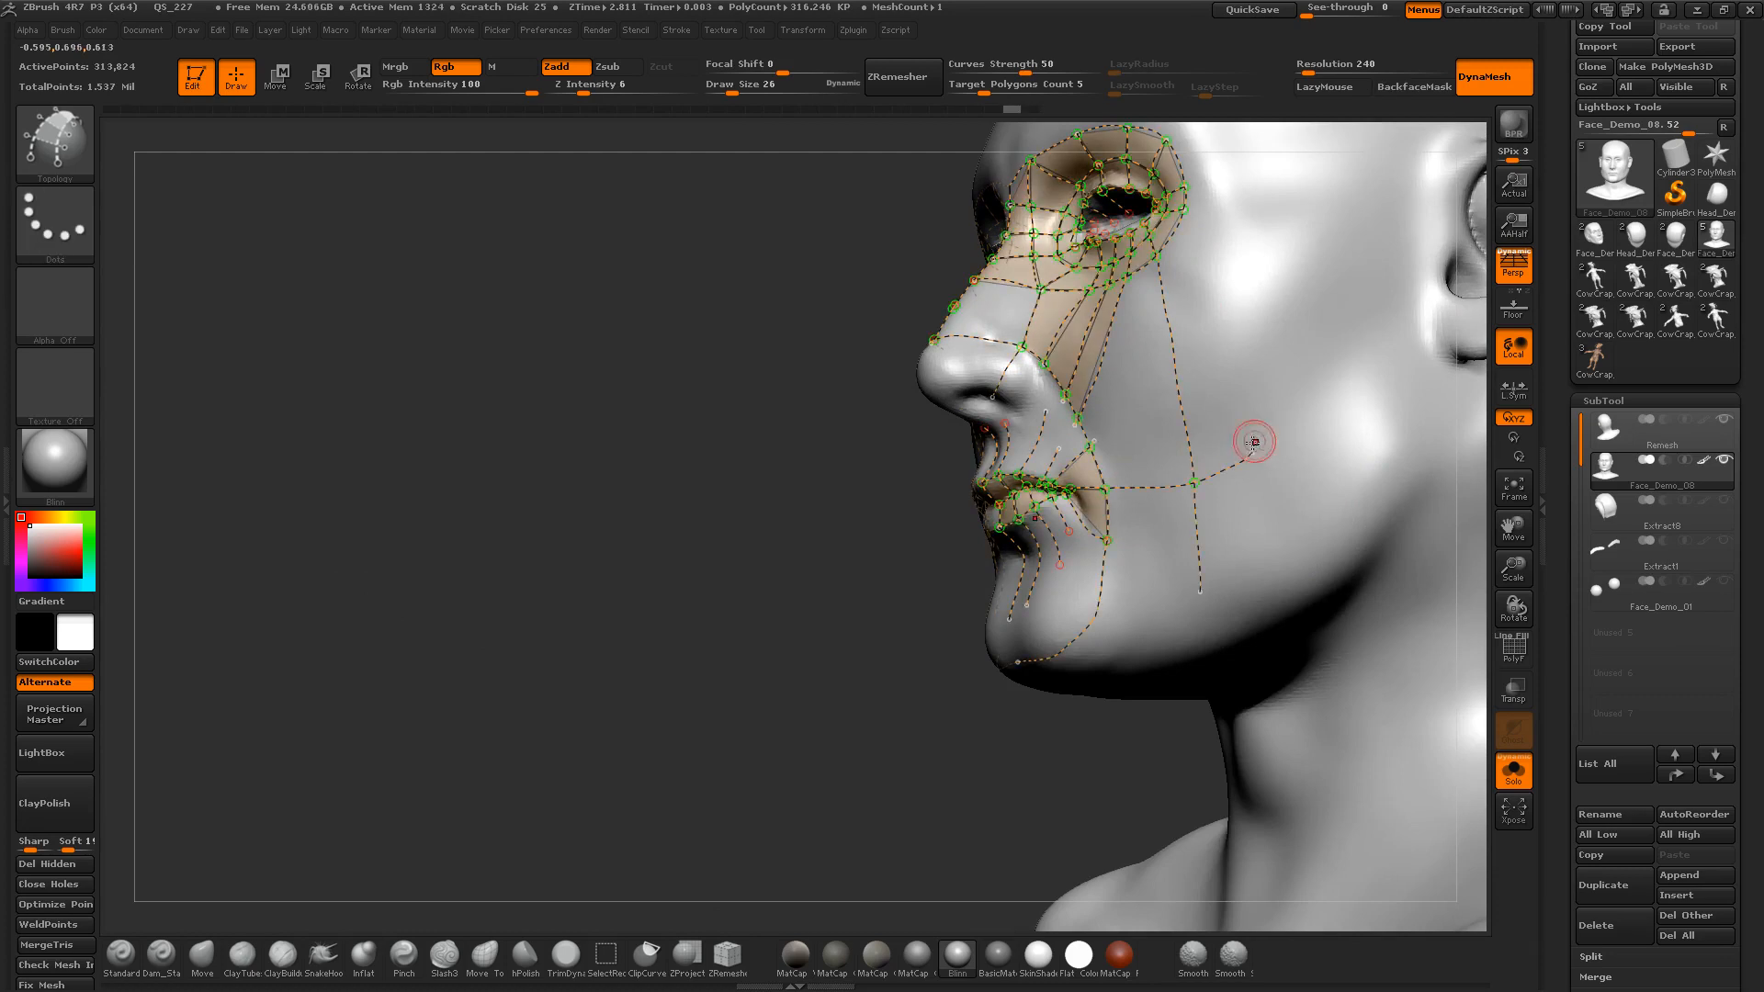
{"action": "mouse_move", "coordinate": [1246, 439]}
{"action": "left_mouse_down", "text": "alt"}
{"action": "mouse_move", "coordinate": [1239, 504]}
{"action": "mouse_move", "coordinate": [1181, 496]}
{"action": "left_mouse_up", "text": "alt"}
{"action": "left_click_drag", "start_coordinate": [824, 485], "coordinate": [831, 552], "text": "alt"}
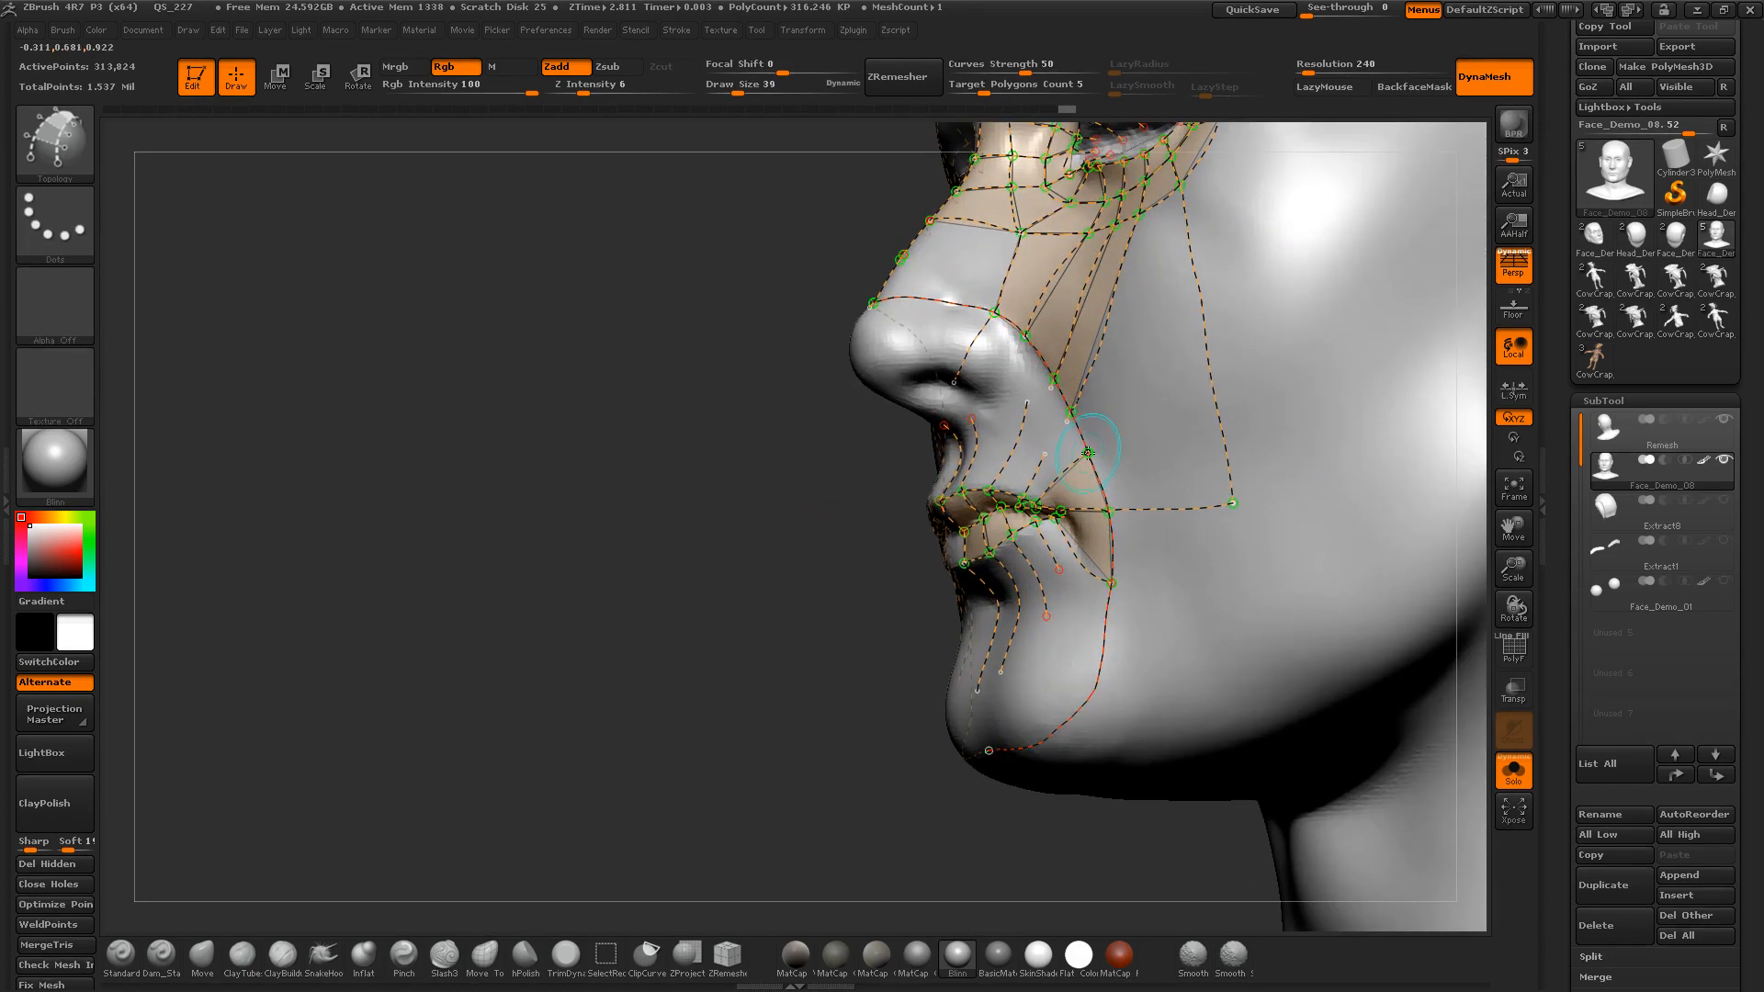
Step: Draw two Topology curves from the smile line across the cheek, redoing the lower one, and extend the vertical cheek curve down the jaw
{"action": "left_click_drag", "start_coordinate": [1088, 452], "coordinate": [1338, 362]}
{"action": "left_click_drag", "start_coordinate": [1111, 583], "coordinate": [1414, 471]}
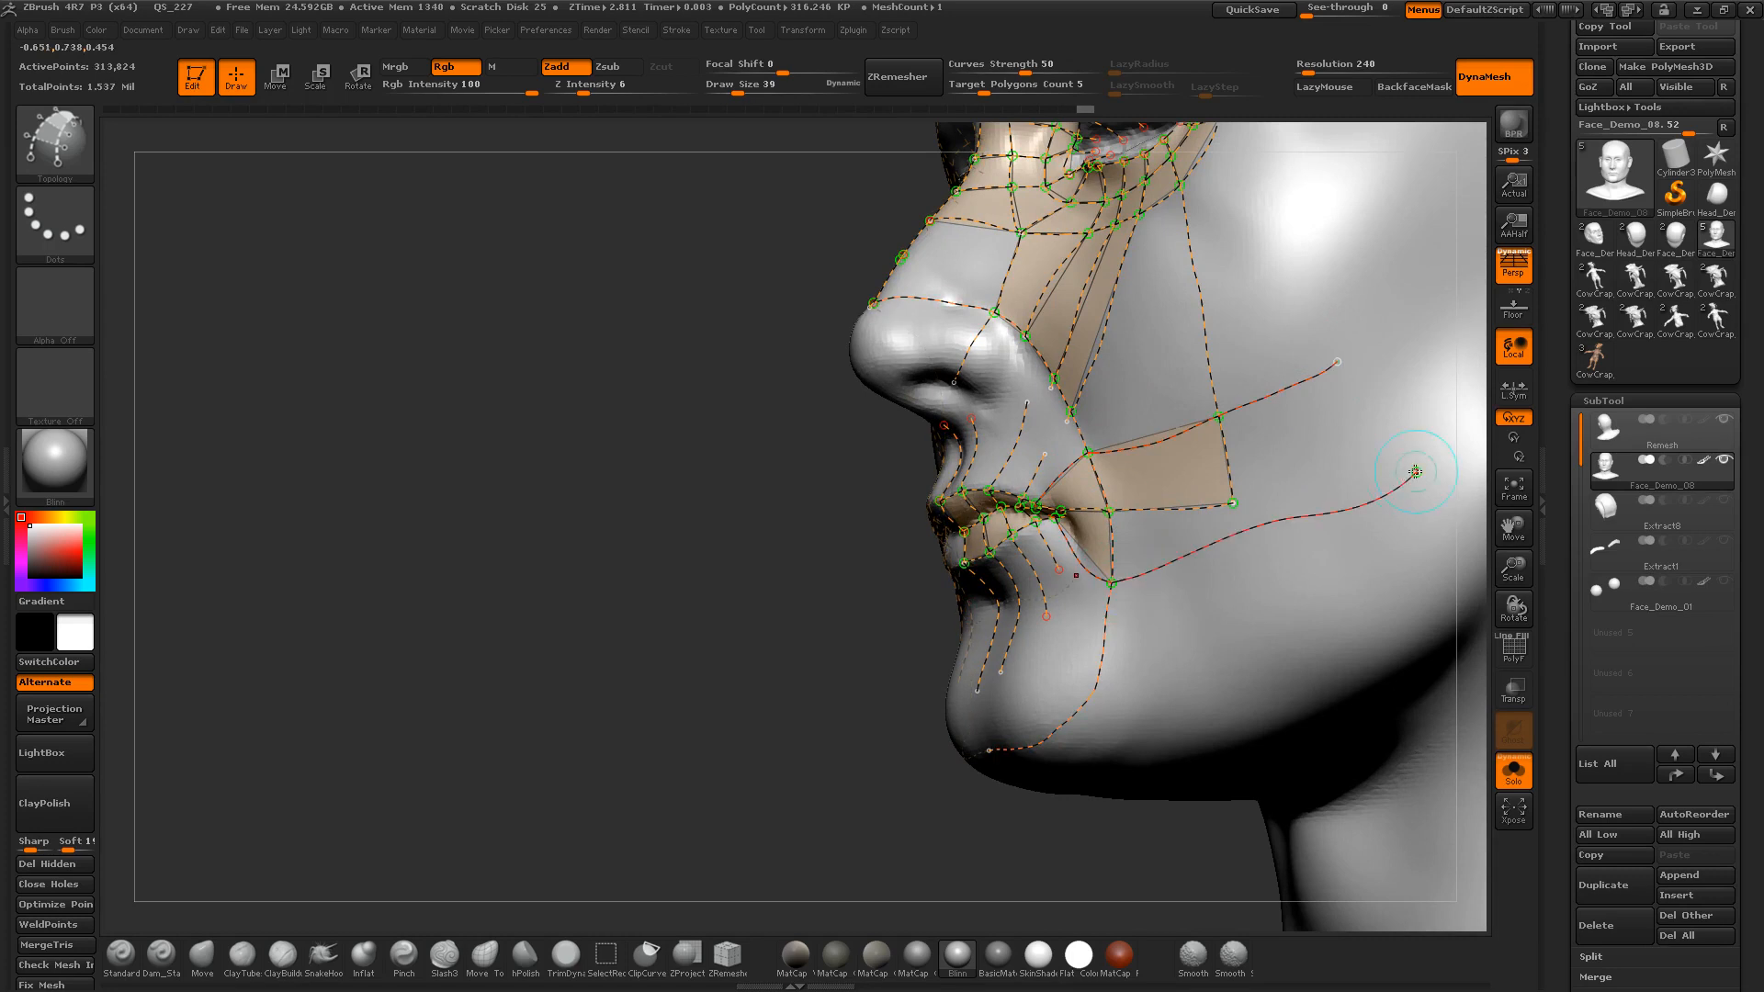
{"action": "key", "text": "ctrl+z"}
{"action": "left_click_drag", "start_coordinate": [1112, 583], "coordinate": [1341, 568]}
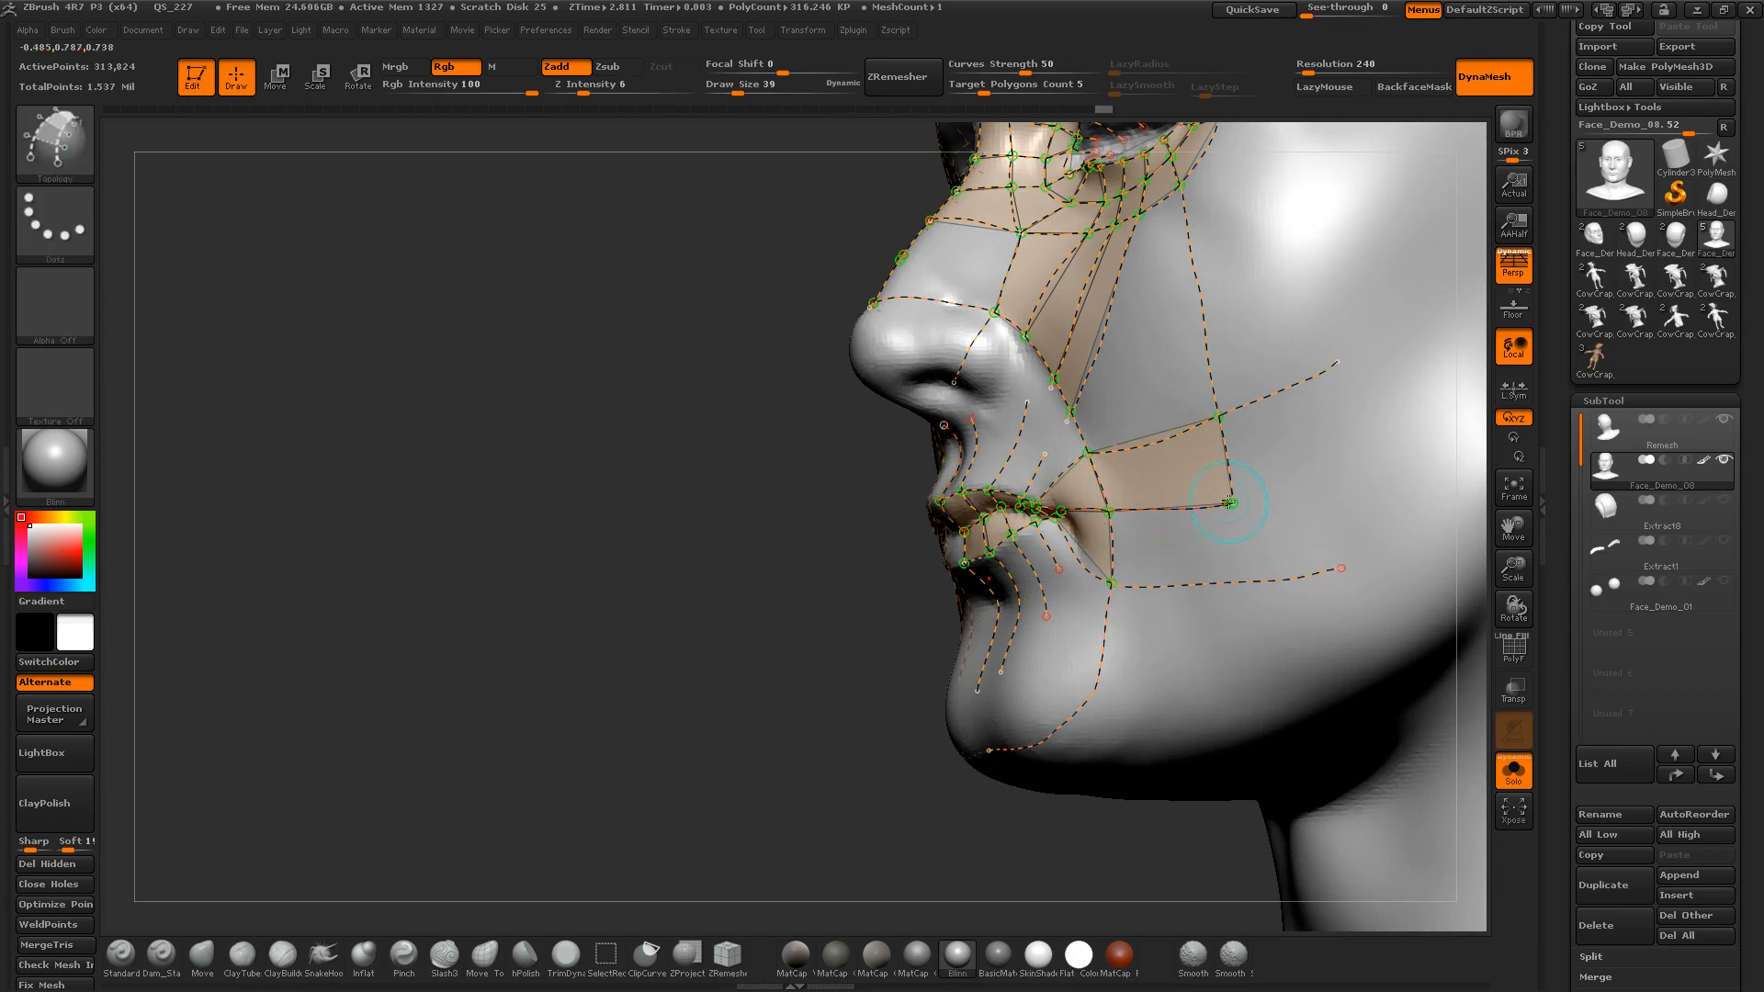
{"action": "left_click_drag", "start_coordinate": [1147, 722], "coordinate": [1149, 717]}
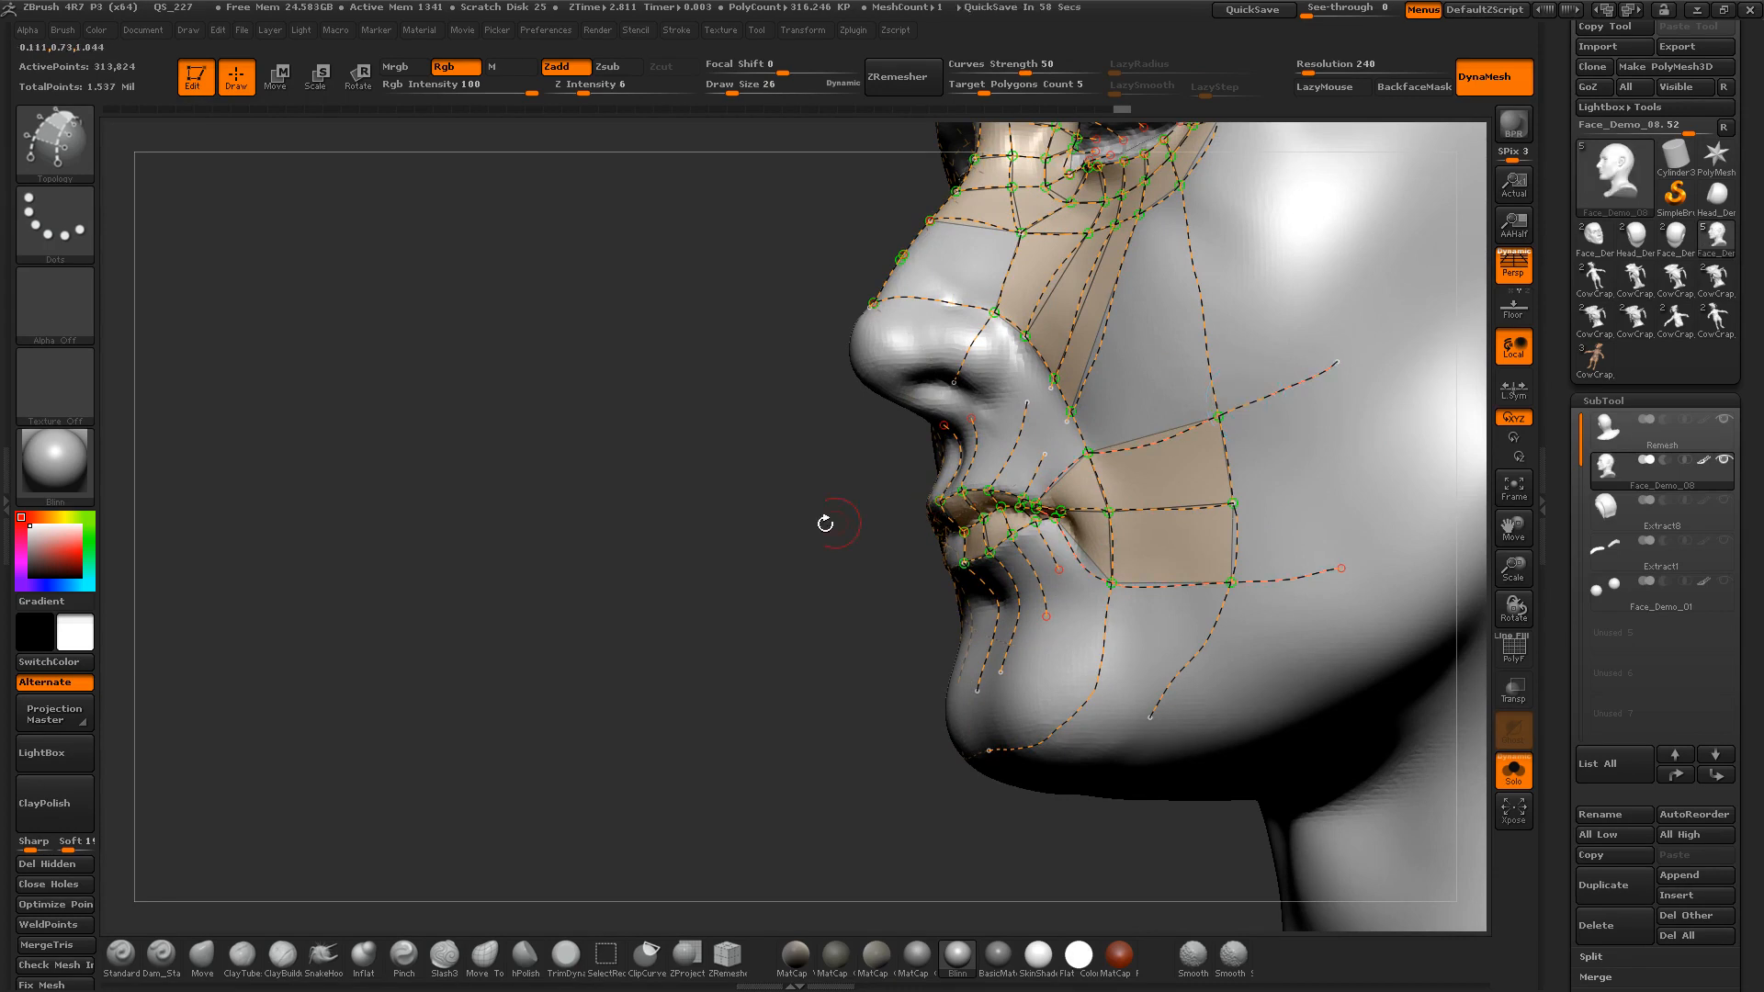
Step: Draw two concentric Topology loops around the mouth, the inner one close to the lips and the outer one from the nose base to the chin
{"action": "left_click_drag", "start_coordinate": [808, 524], "coordinate": [1066, 443]}
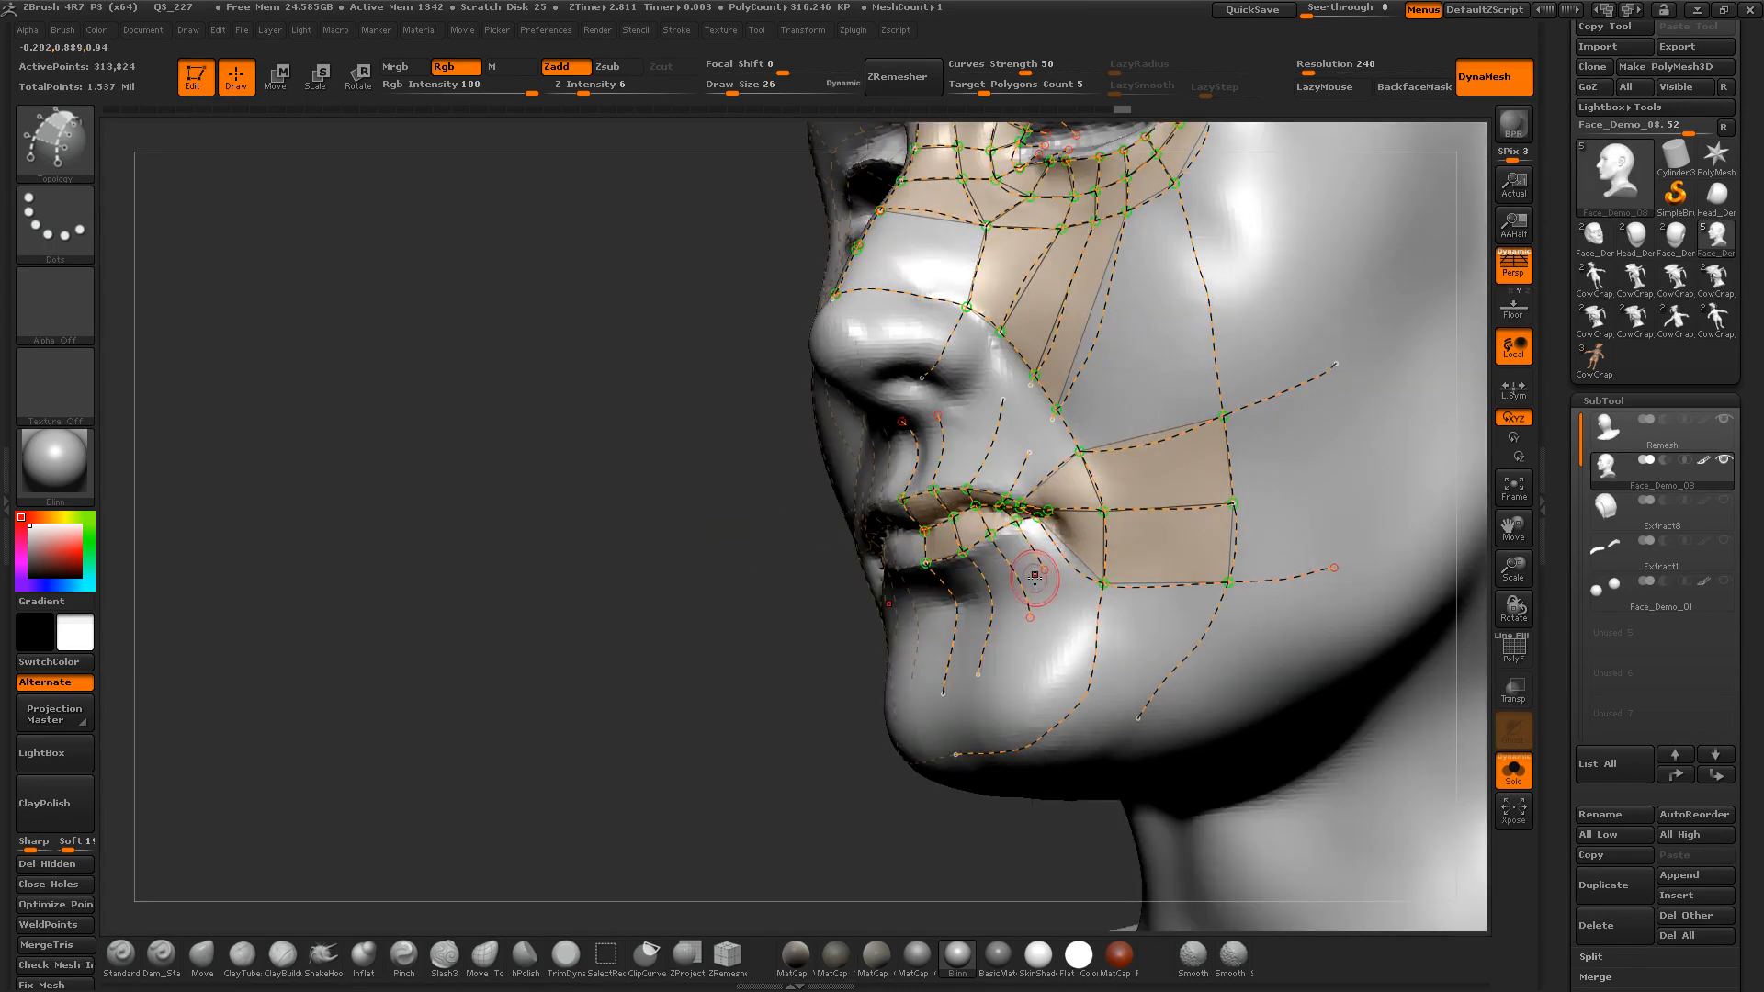
{"action": "left_click_drag", "start_coordinate": [796, 630], "coordinate": [955, 424]}
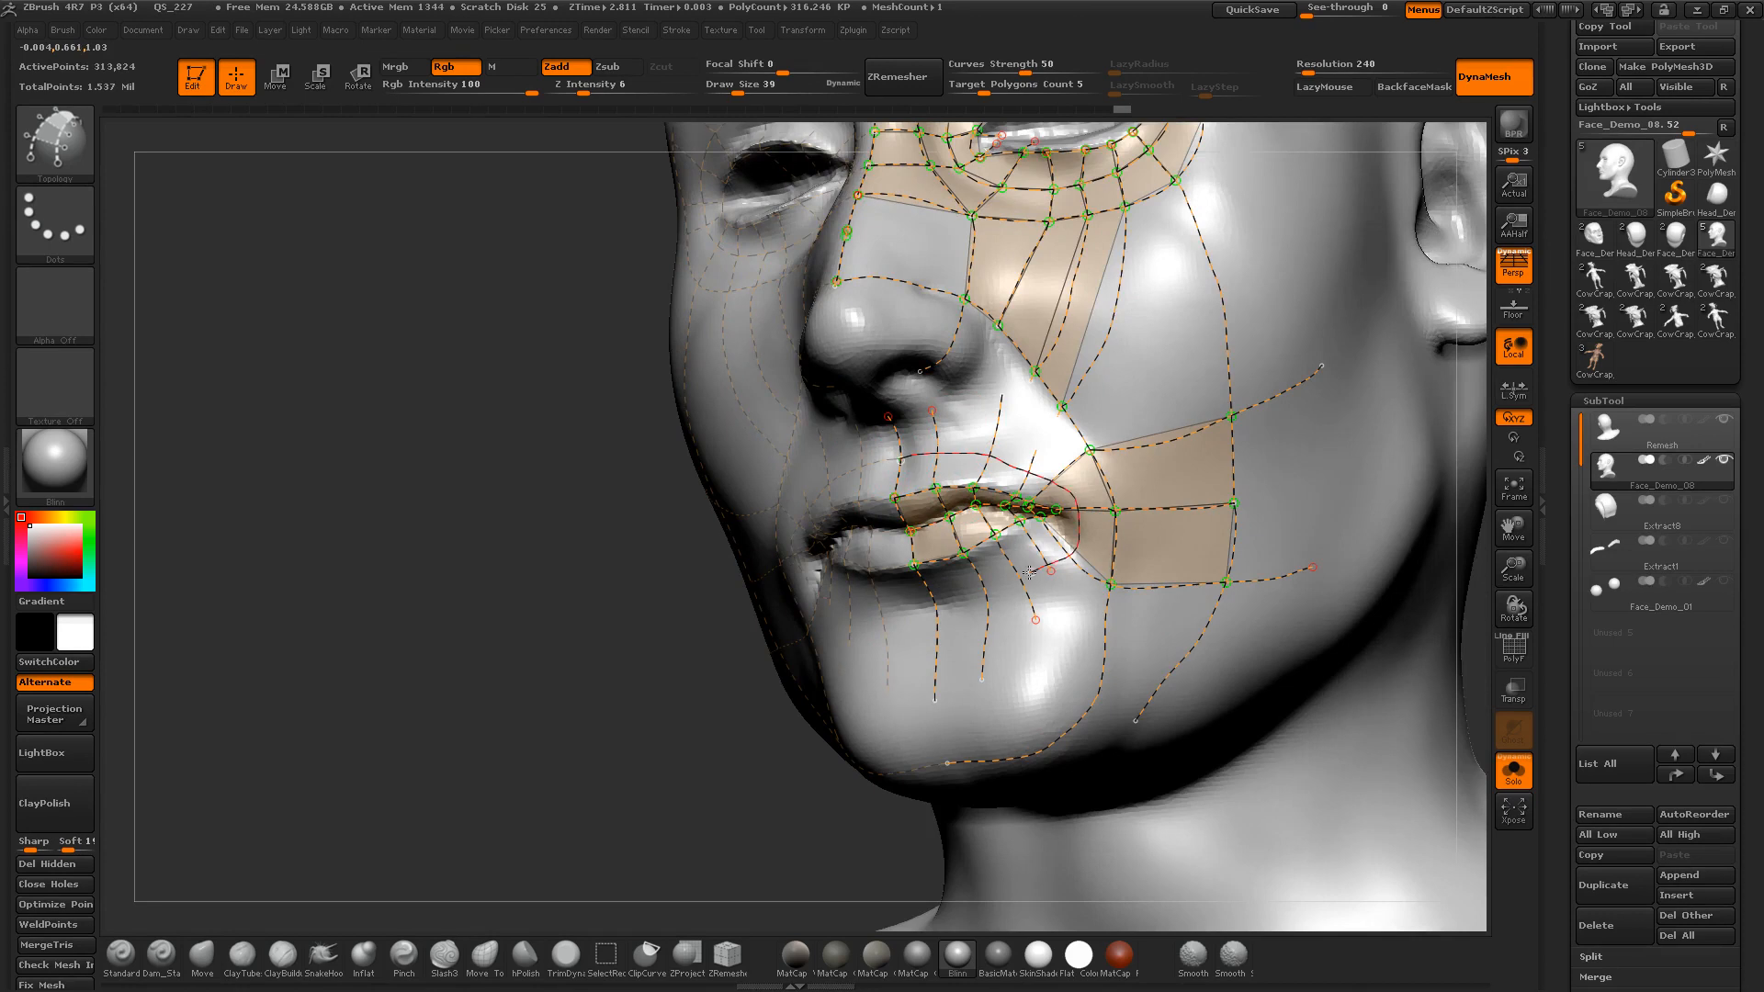
{"action": "left_click_drag", "start_coordinate": [946, 591], "coordinate": [930, 593]}
{"action": "left_click_drag", "start_coordinate": [638, 665], "coordinate": [528, 663]}
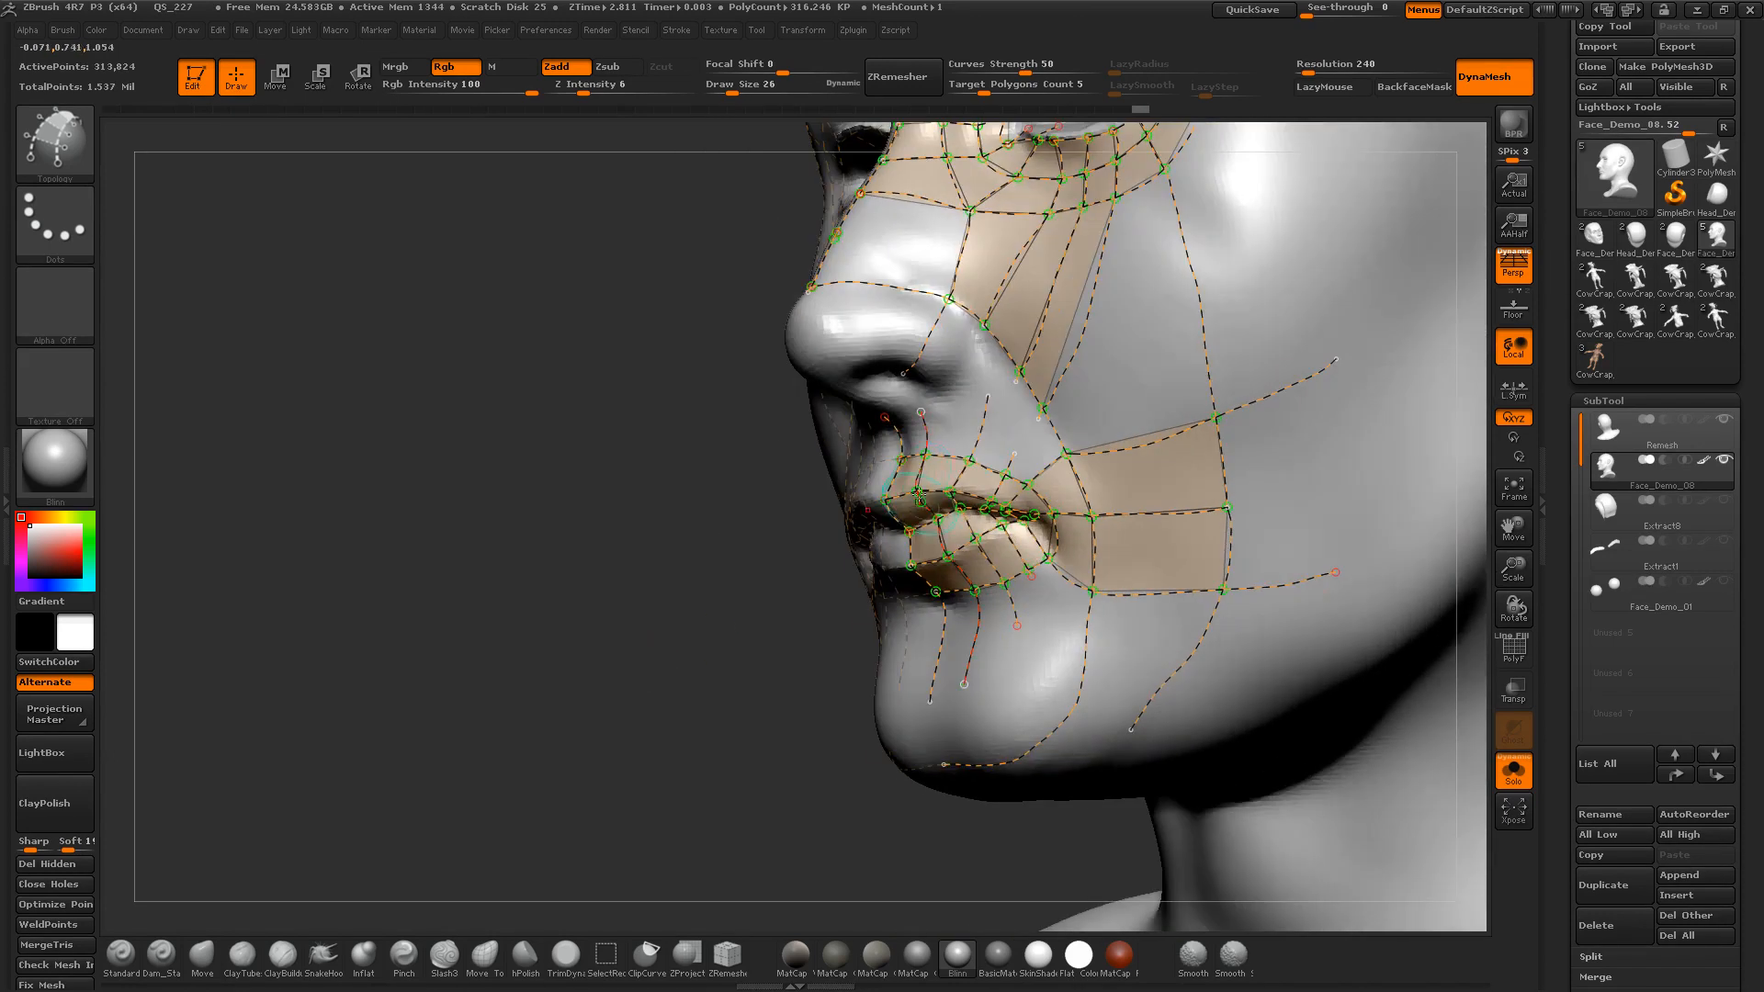
{"action": "left_click_drag", "start_coordinate": [890, 422], "coordinate": [933, 415]}
{"action": "left_click_drag", "start_coordinate": [922, 645], "coordinate": [923, 646]}
{"action": "left_click_drag", "start_coordinate": [717, 637], "coordinate": [786, 630]}
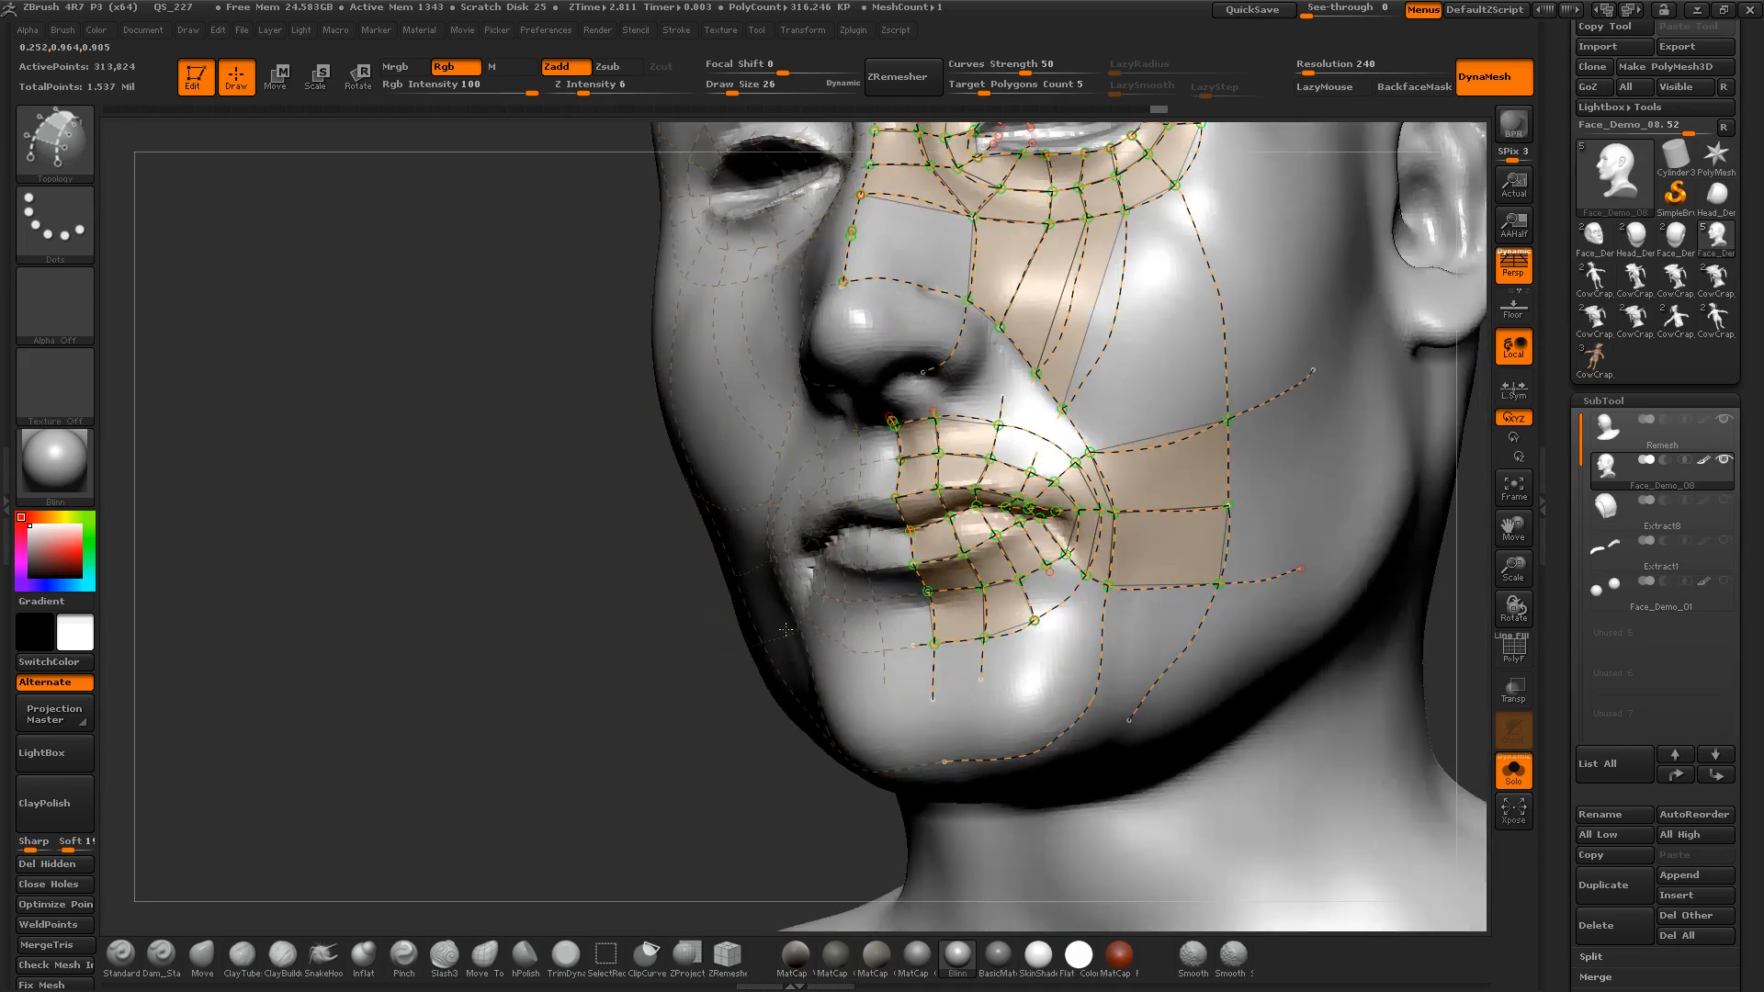
Step: Extend the radial curves above and below the mouth corner so that they cross the mouth loops
{"action": "mouse_move", "coordinate": [531, 603]}
{"action": "left_mouse_down", "text": "alt"}
{"action": "mouse_move", "coordinate": [496, 681]}
{"action": "mouse_move", "coordinate": [827, 719]}
{"action": "left_mouse_up", "text": "alt"}
{"action": "left_click_drag", "start_coordinate": [1081, 618], "coordinate": [1075, 613]}
{"action": "left_click_drag", "start_coordinate": [1096, 671], "coordinate": [1101, 687]}
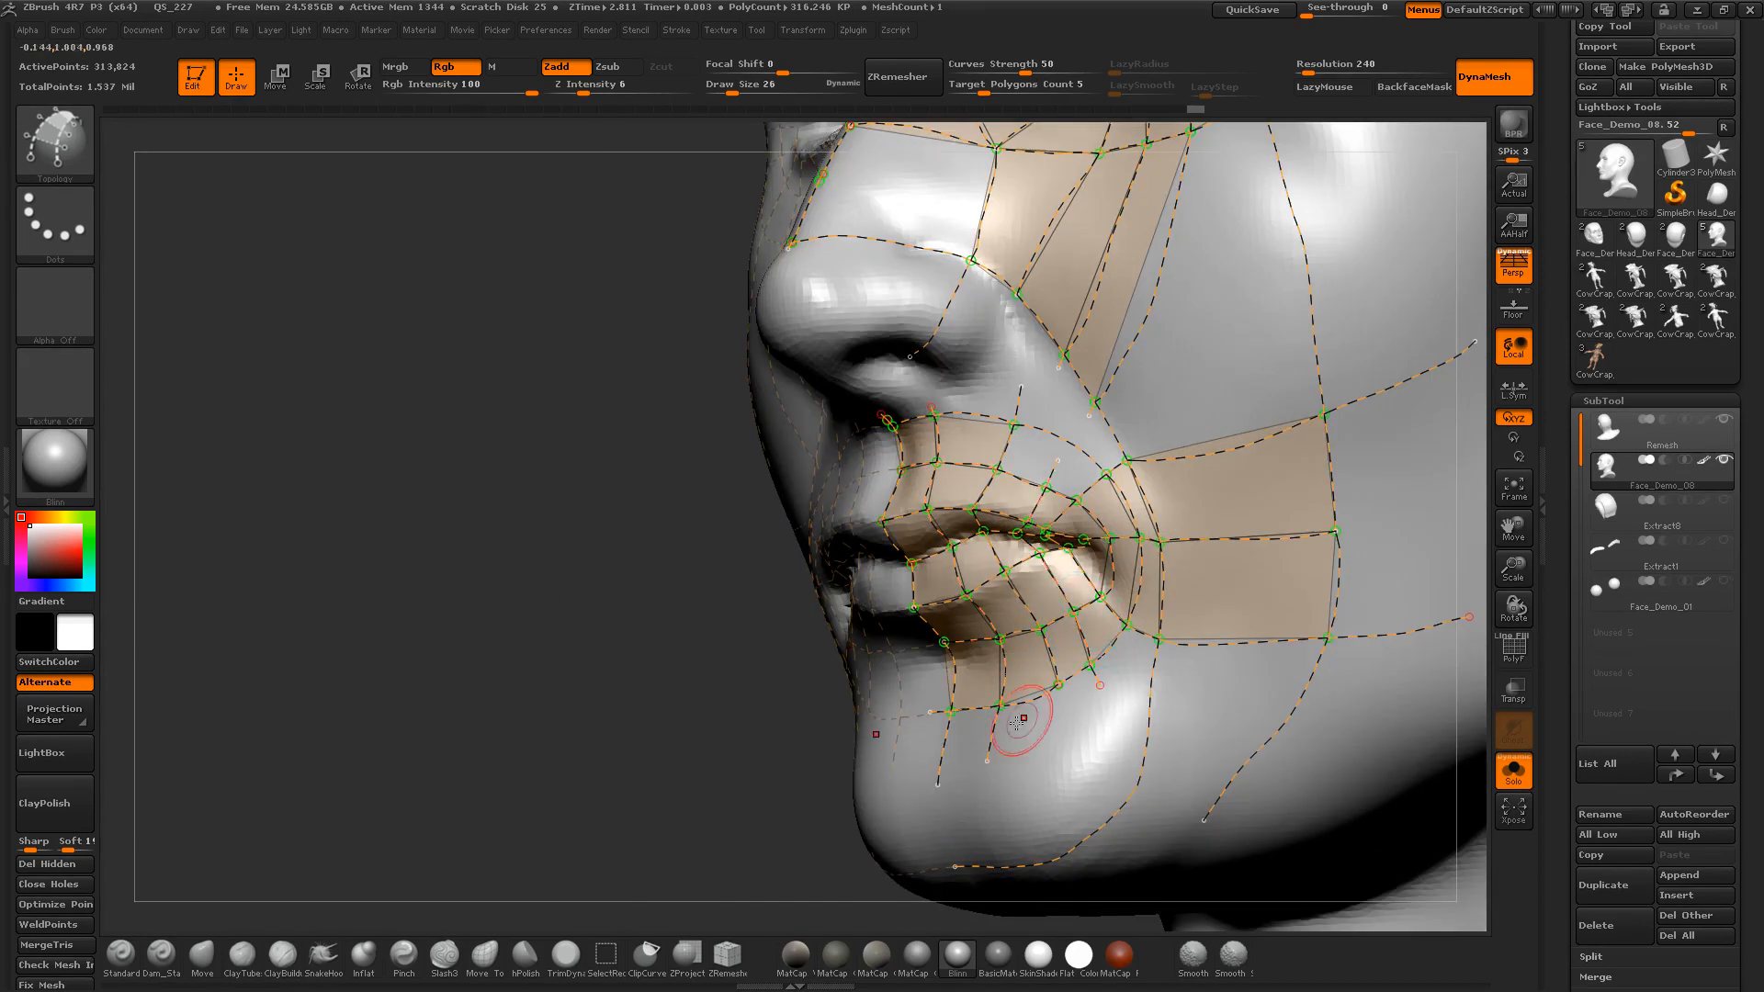
{"action": "left_click_drag", "start_coordinate": [584, 728], "coordinate": [456, 557], "text": "alt"}
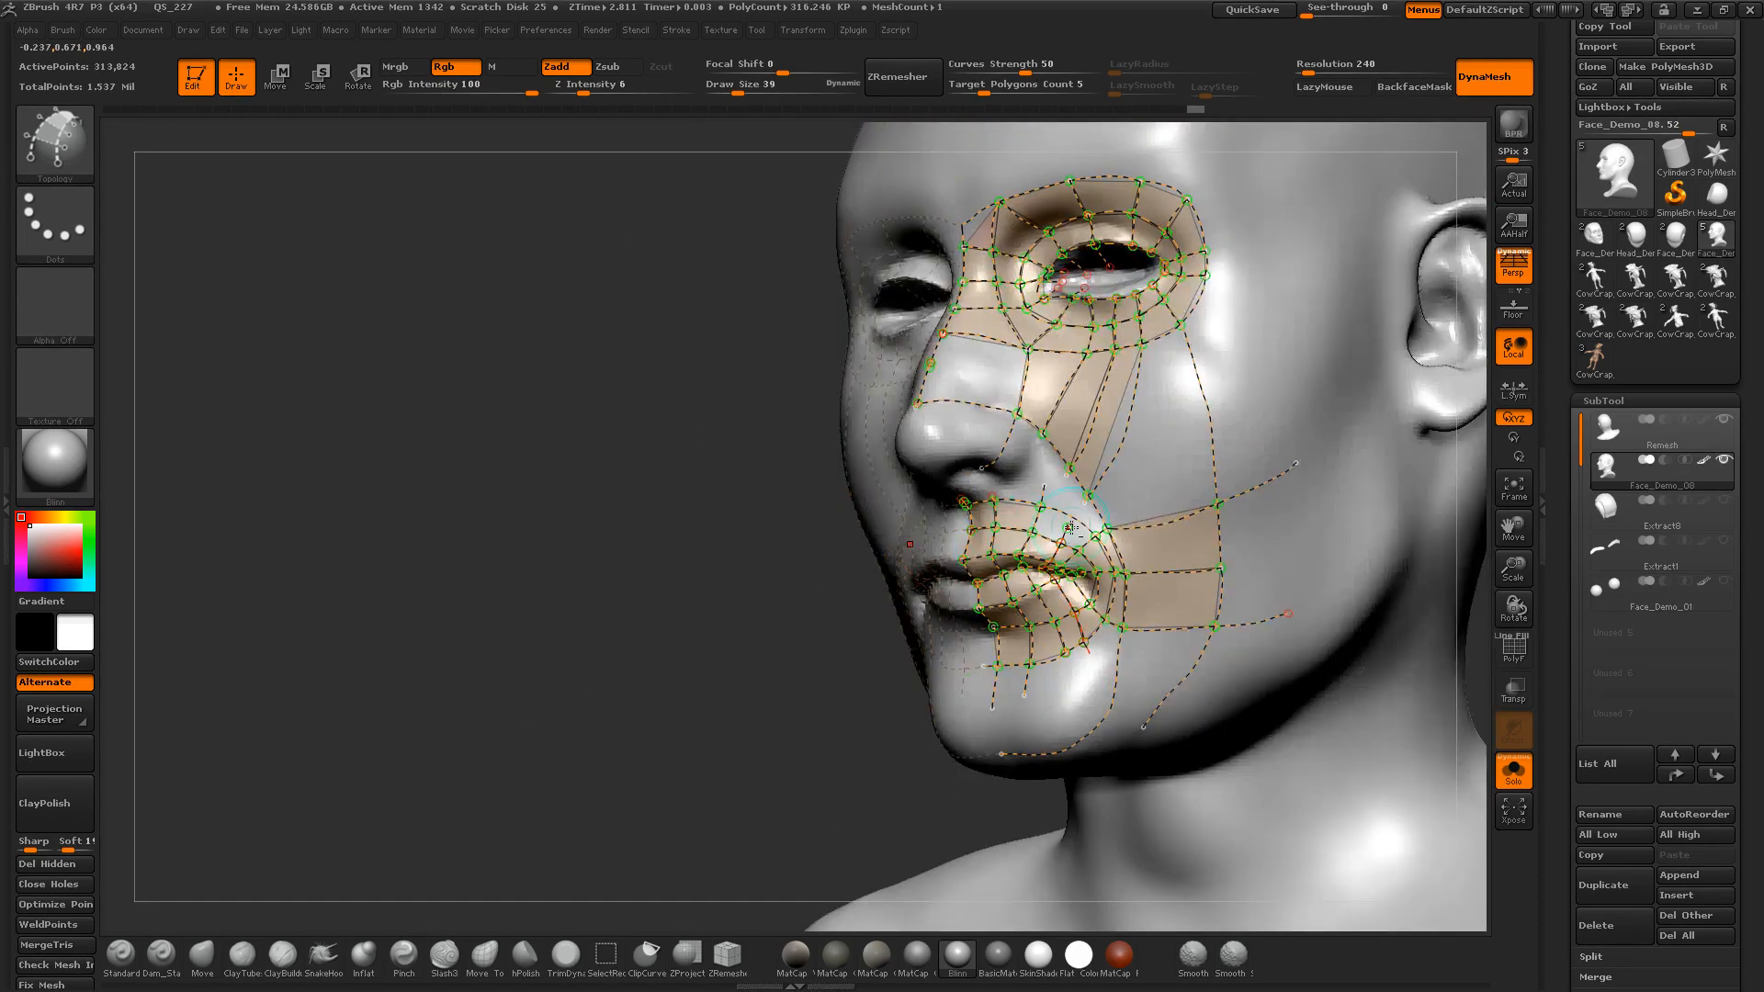
{"action": "left_click_drag", "start_coordinate": [1067, 530], "coordinate": [1061, 545]}
Step: Trim the loose curve ends along the smile line beside the nostril, undoing one deletion that removes whole curves
{"action": "left_click_drag", "start_coordinate": [691, 621], "coordinate": [781, 735], "text": "alt"}
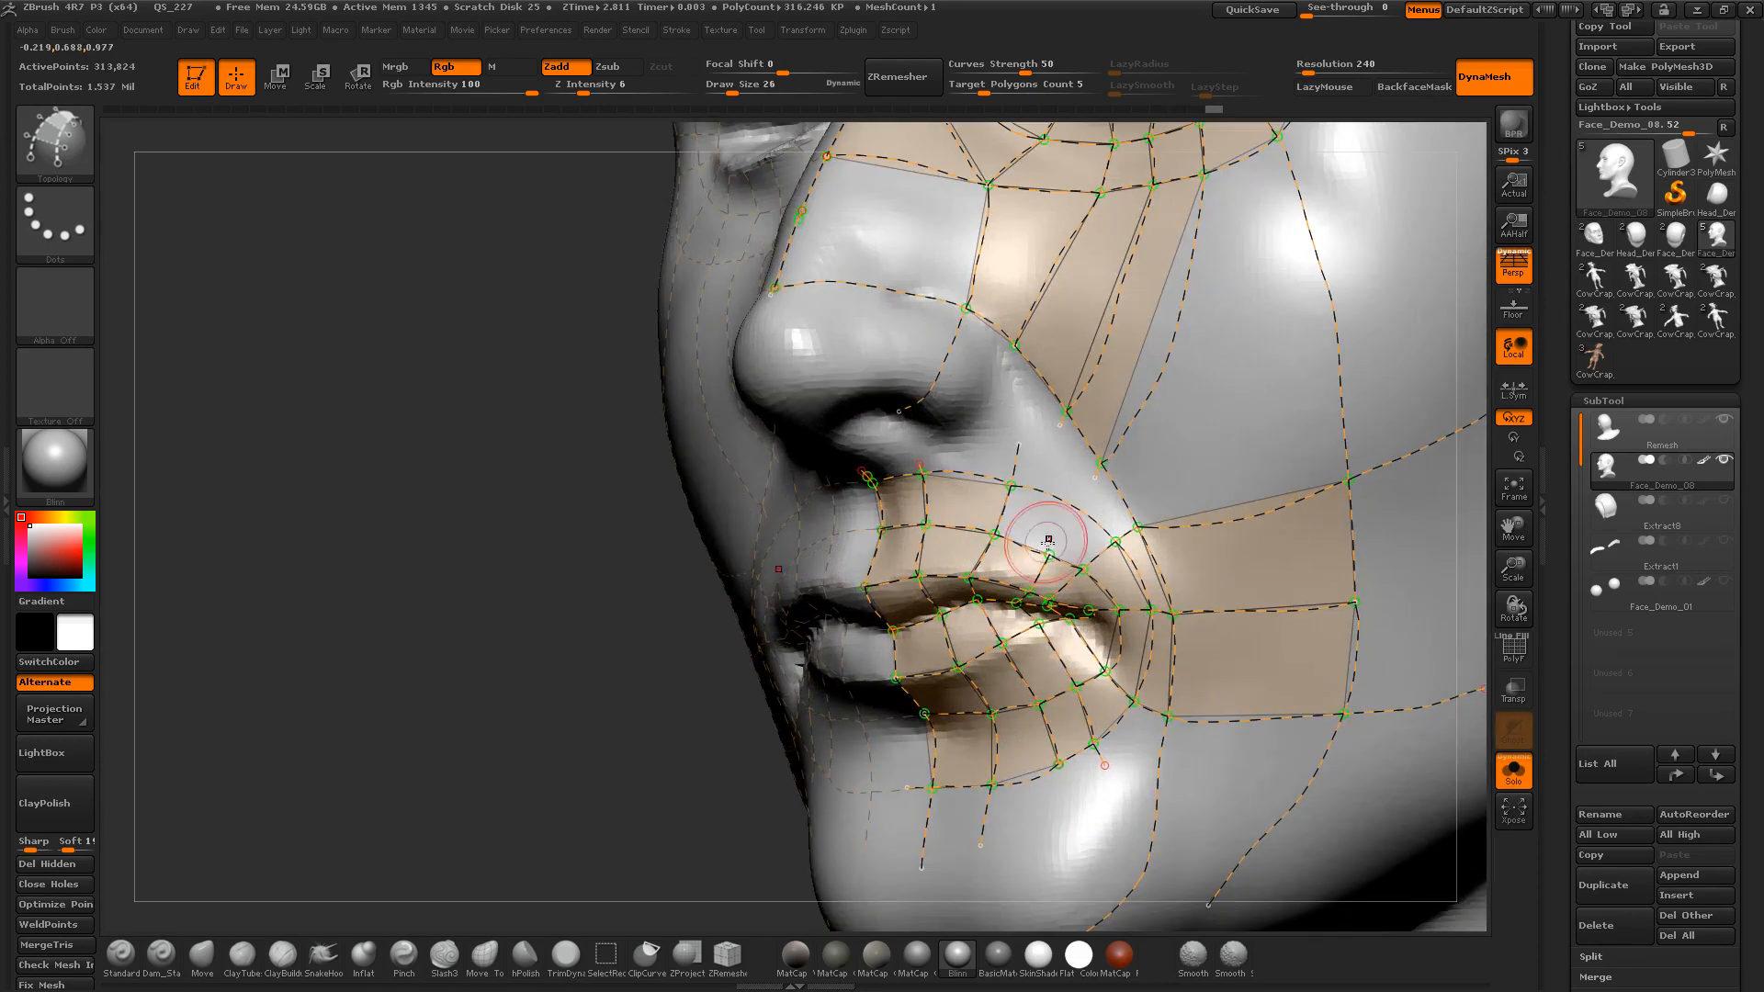
{"action": "left_click", "coordinate": [1102, 459], "text": "alt"}
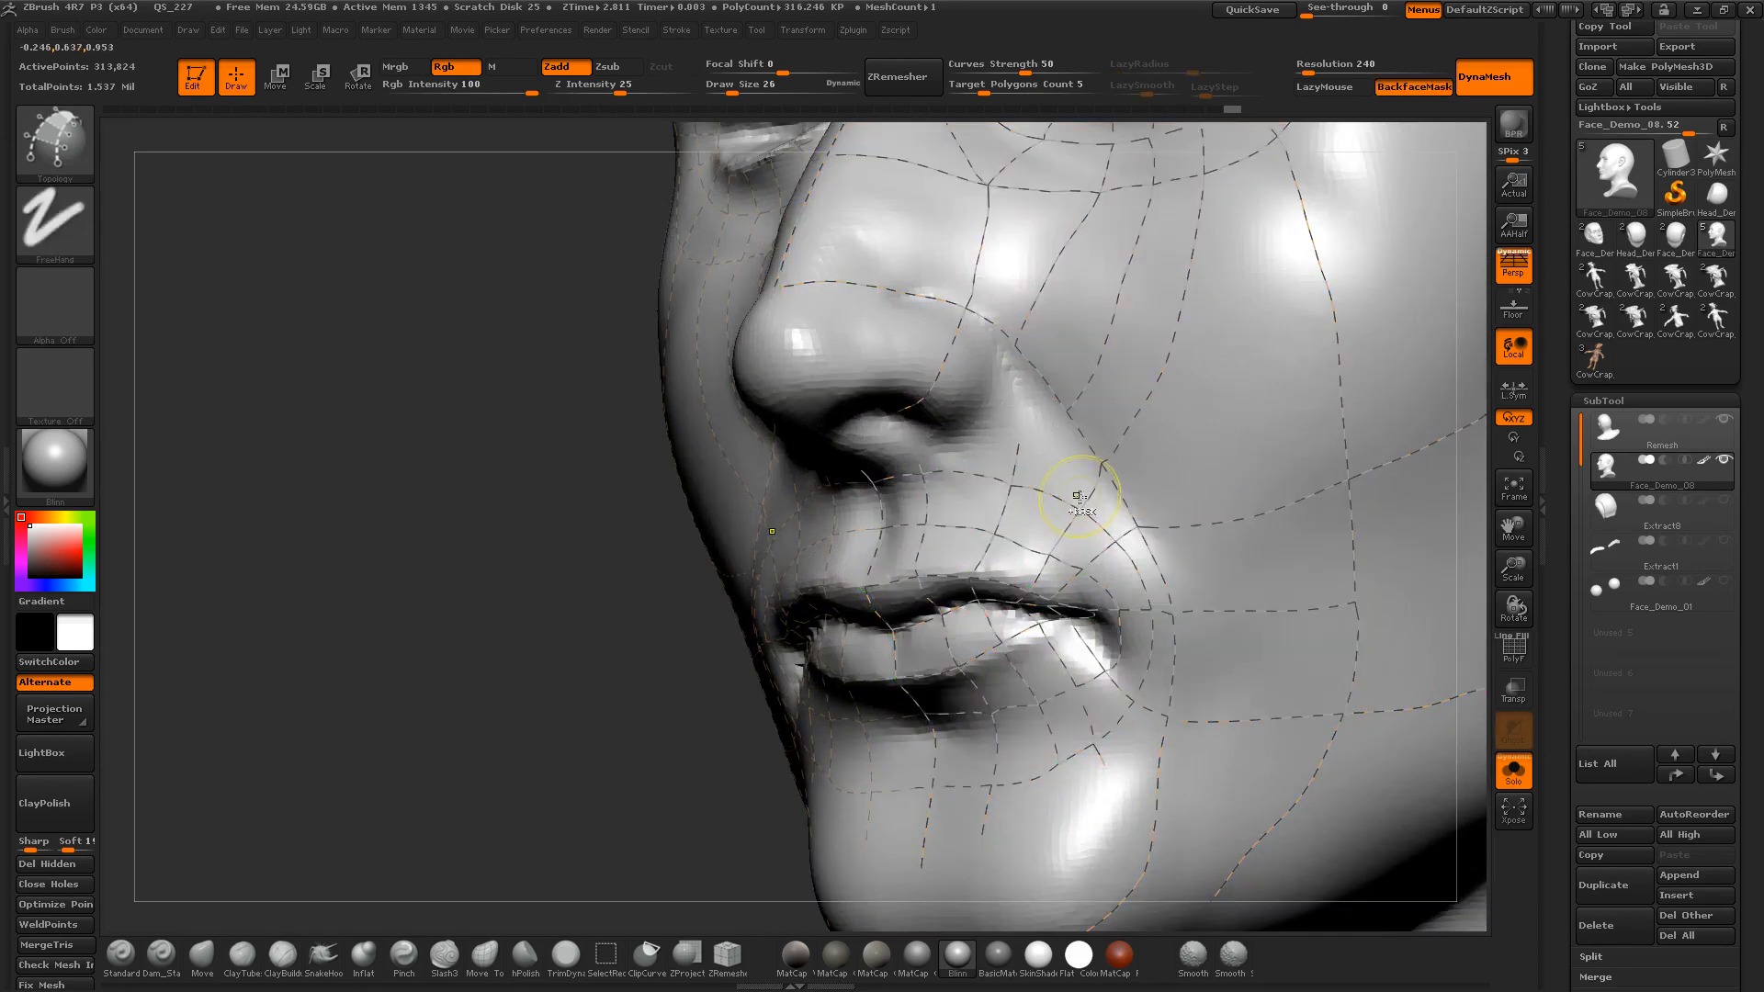
{"action": "left_click", "coordinate": [1066, 431], "text": "alt"}
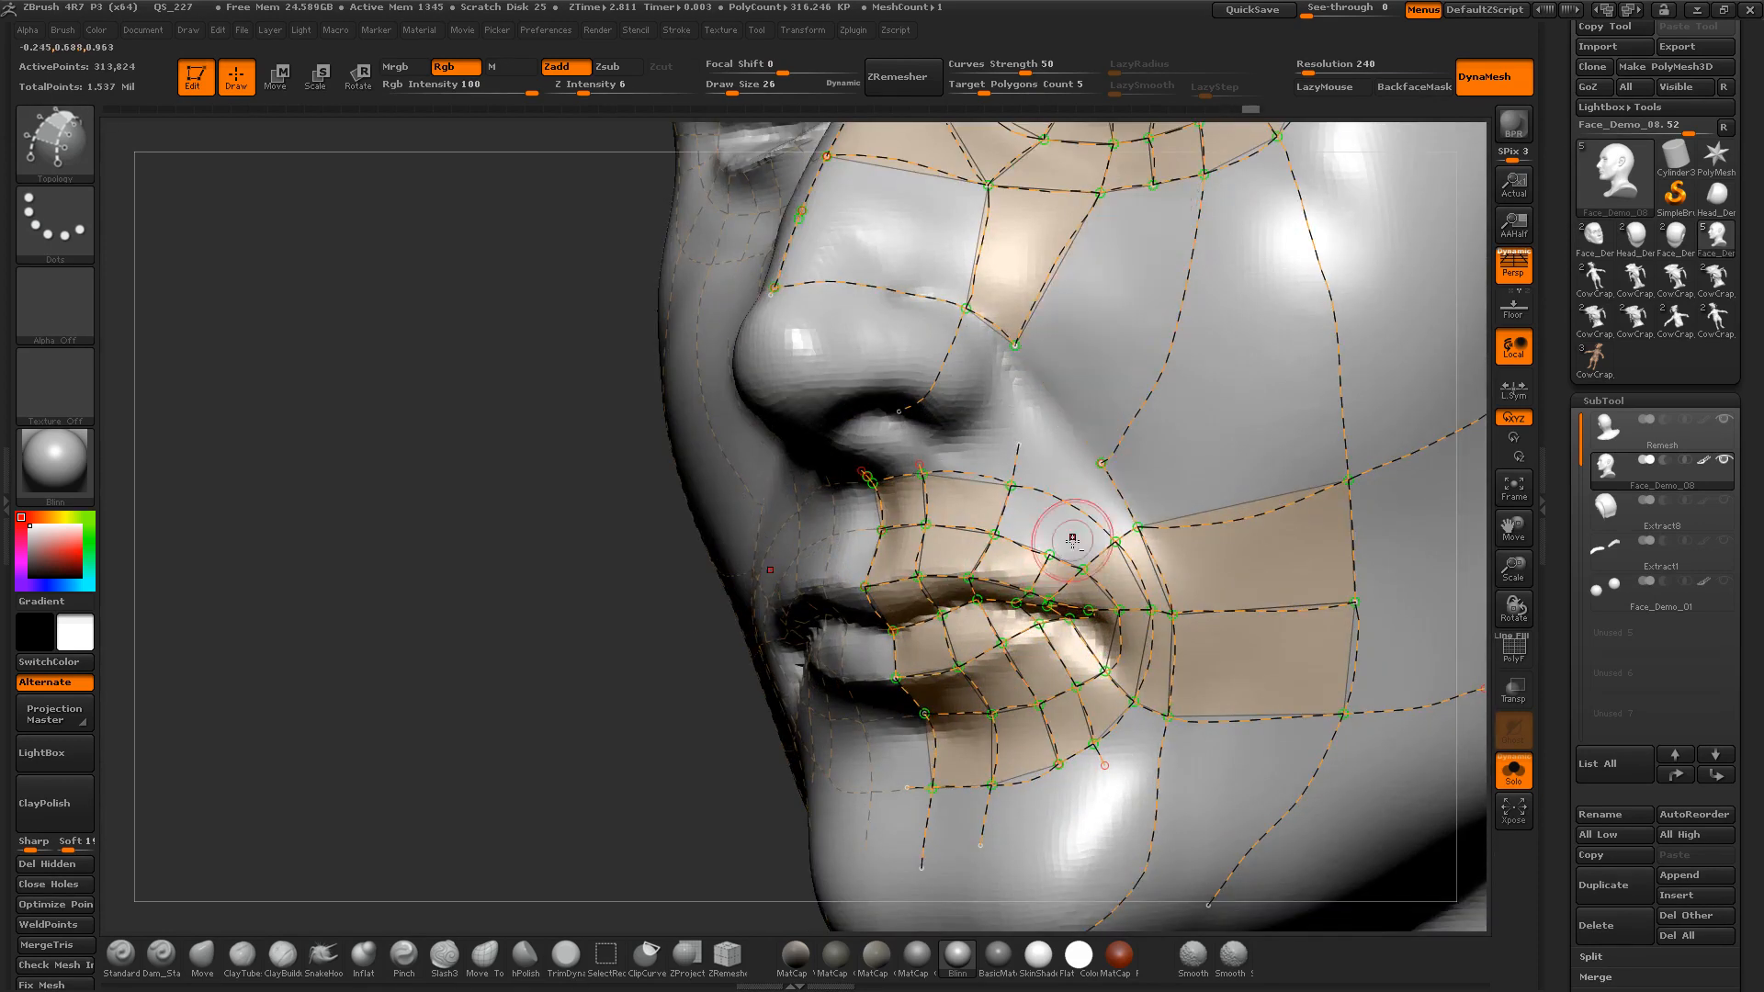
{"action": "key", "text": "ctrl+z"}
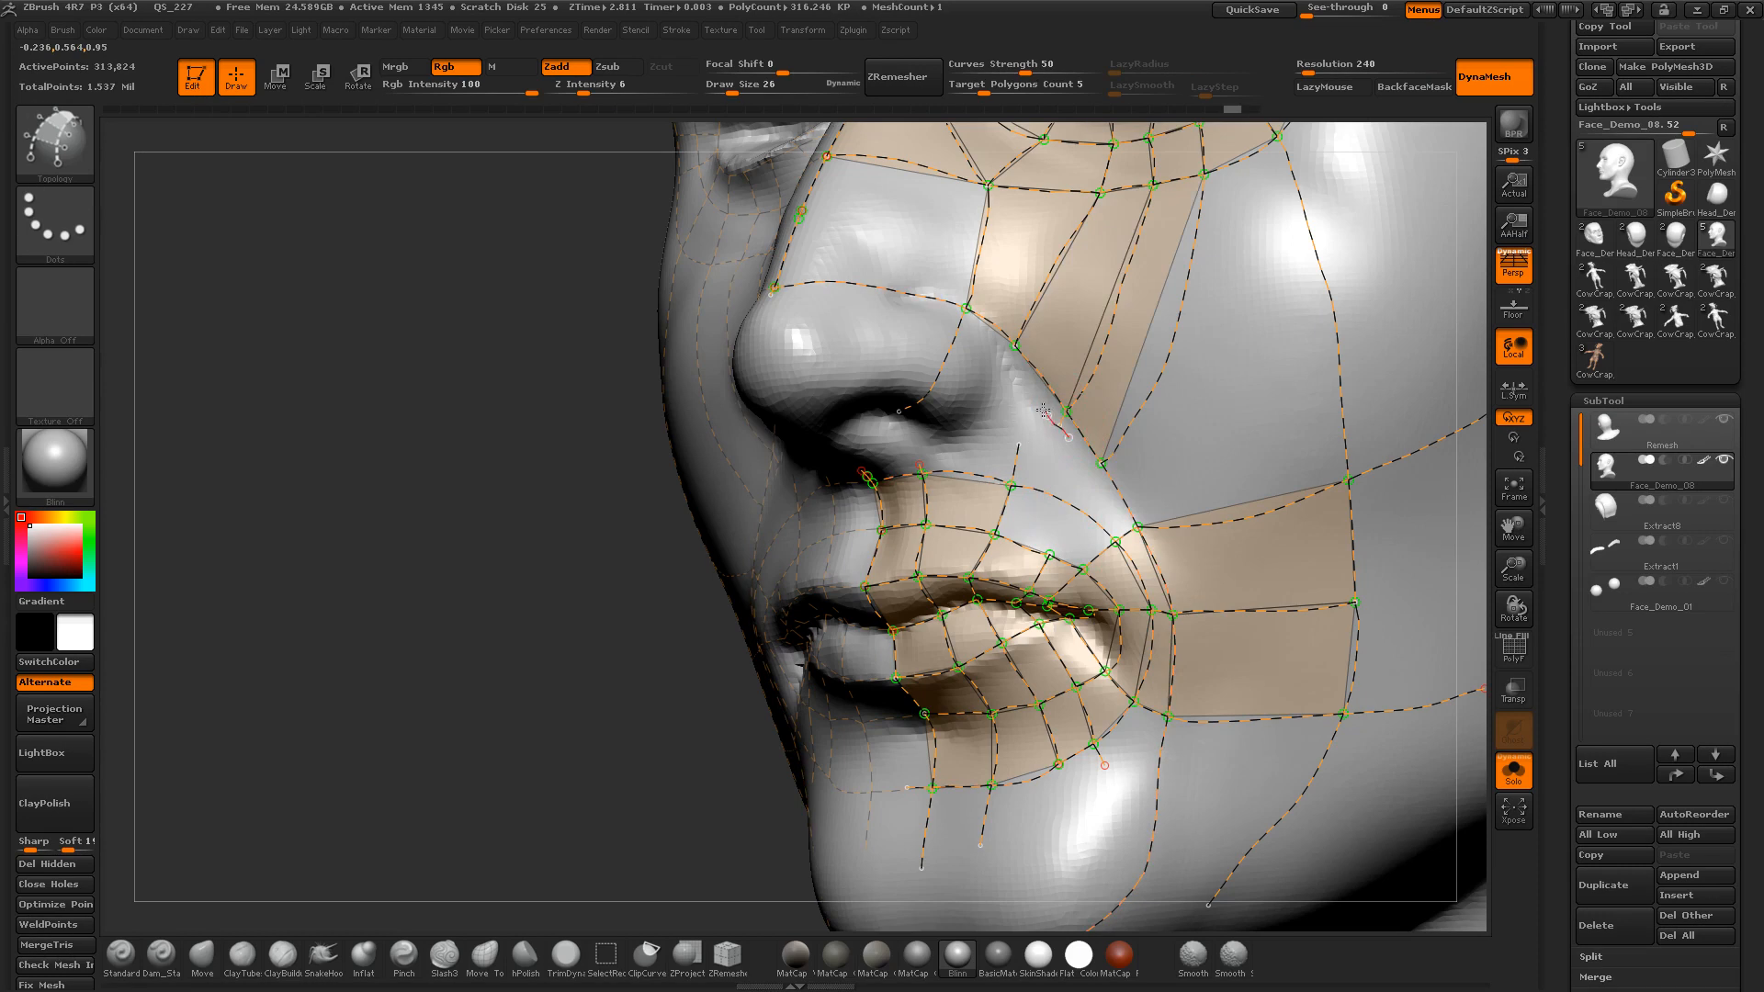
{"action": "mouse_move", "coordinate": [1043, 409]}
{"action": "left_mouse_down", "text": "alt"}
{"action": "mouse_move", "coordinate": [1102, 462]}
{"action": "mouse_move", "coordinate": [998, 452]}
{"action": "mouse_move", "coordinate": [1066, 423]}
{"action": "left_mouse_up", "text": "alt"}
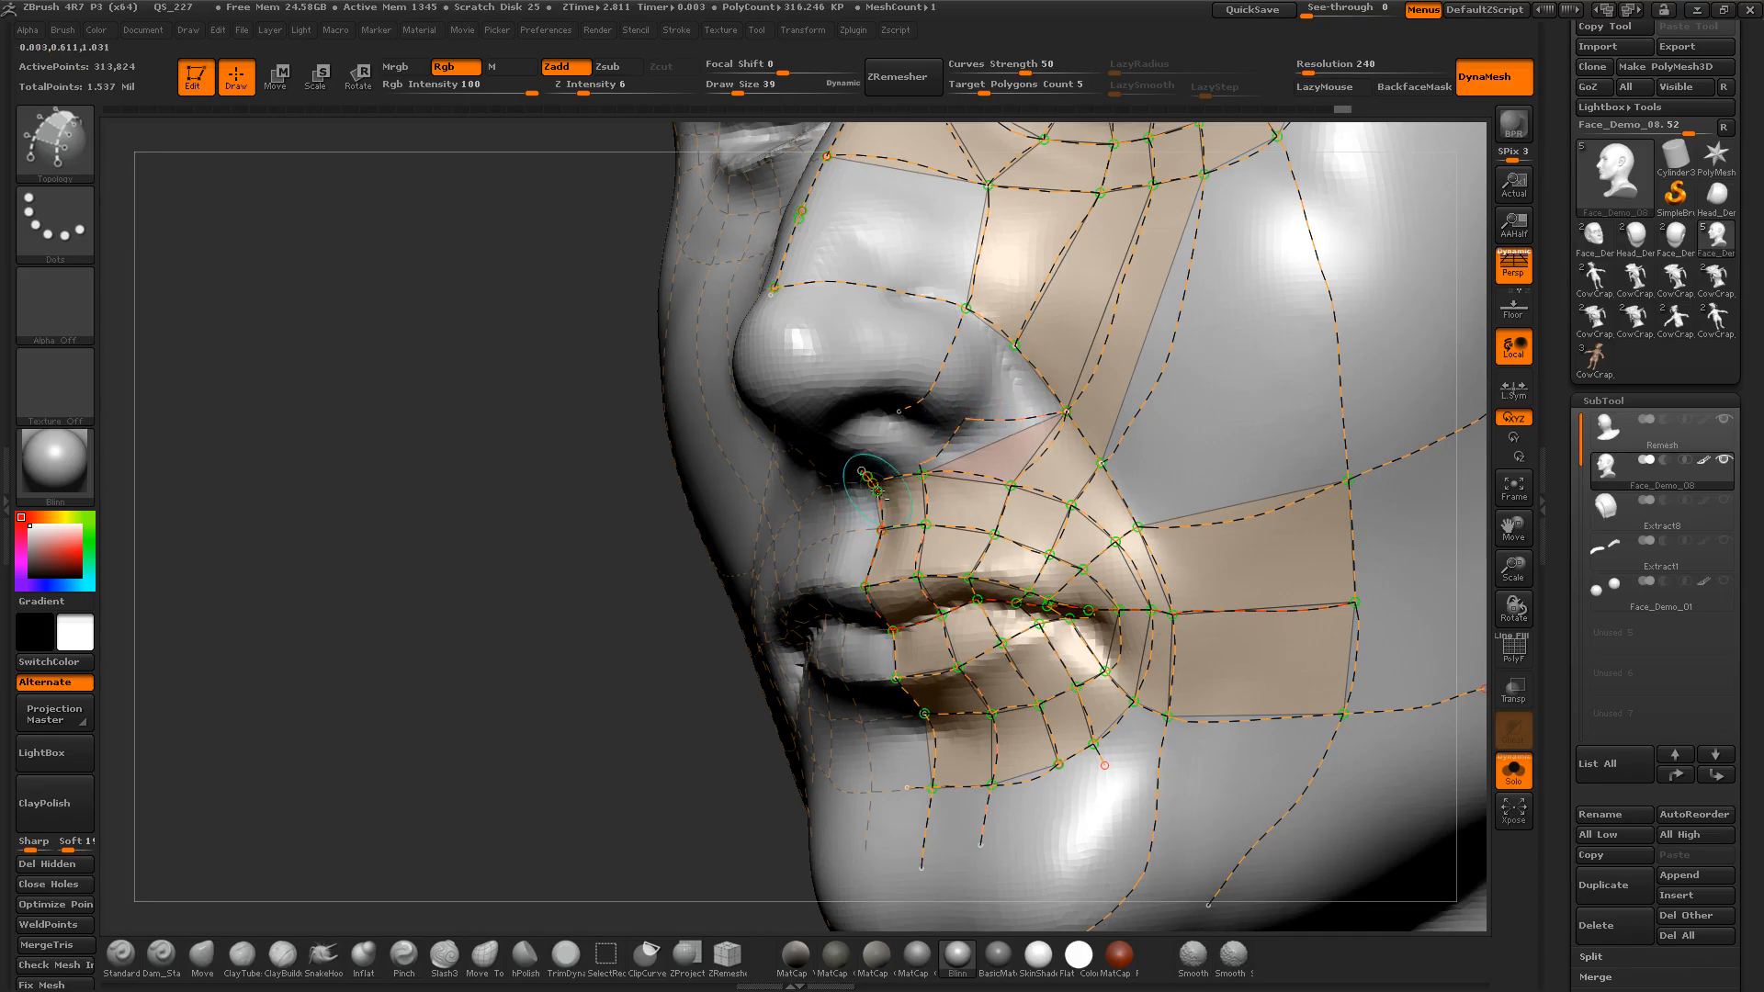
Step: Check the face wireframe reference in the browser and draw Topology curves along the nostril wing and under the nose tip in ZBrush
{"action": "key", "text": "alt+Tab"}
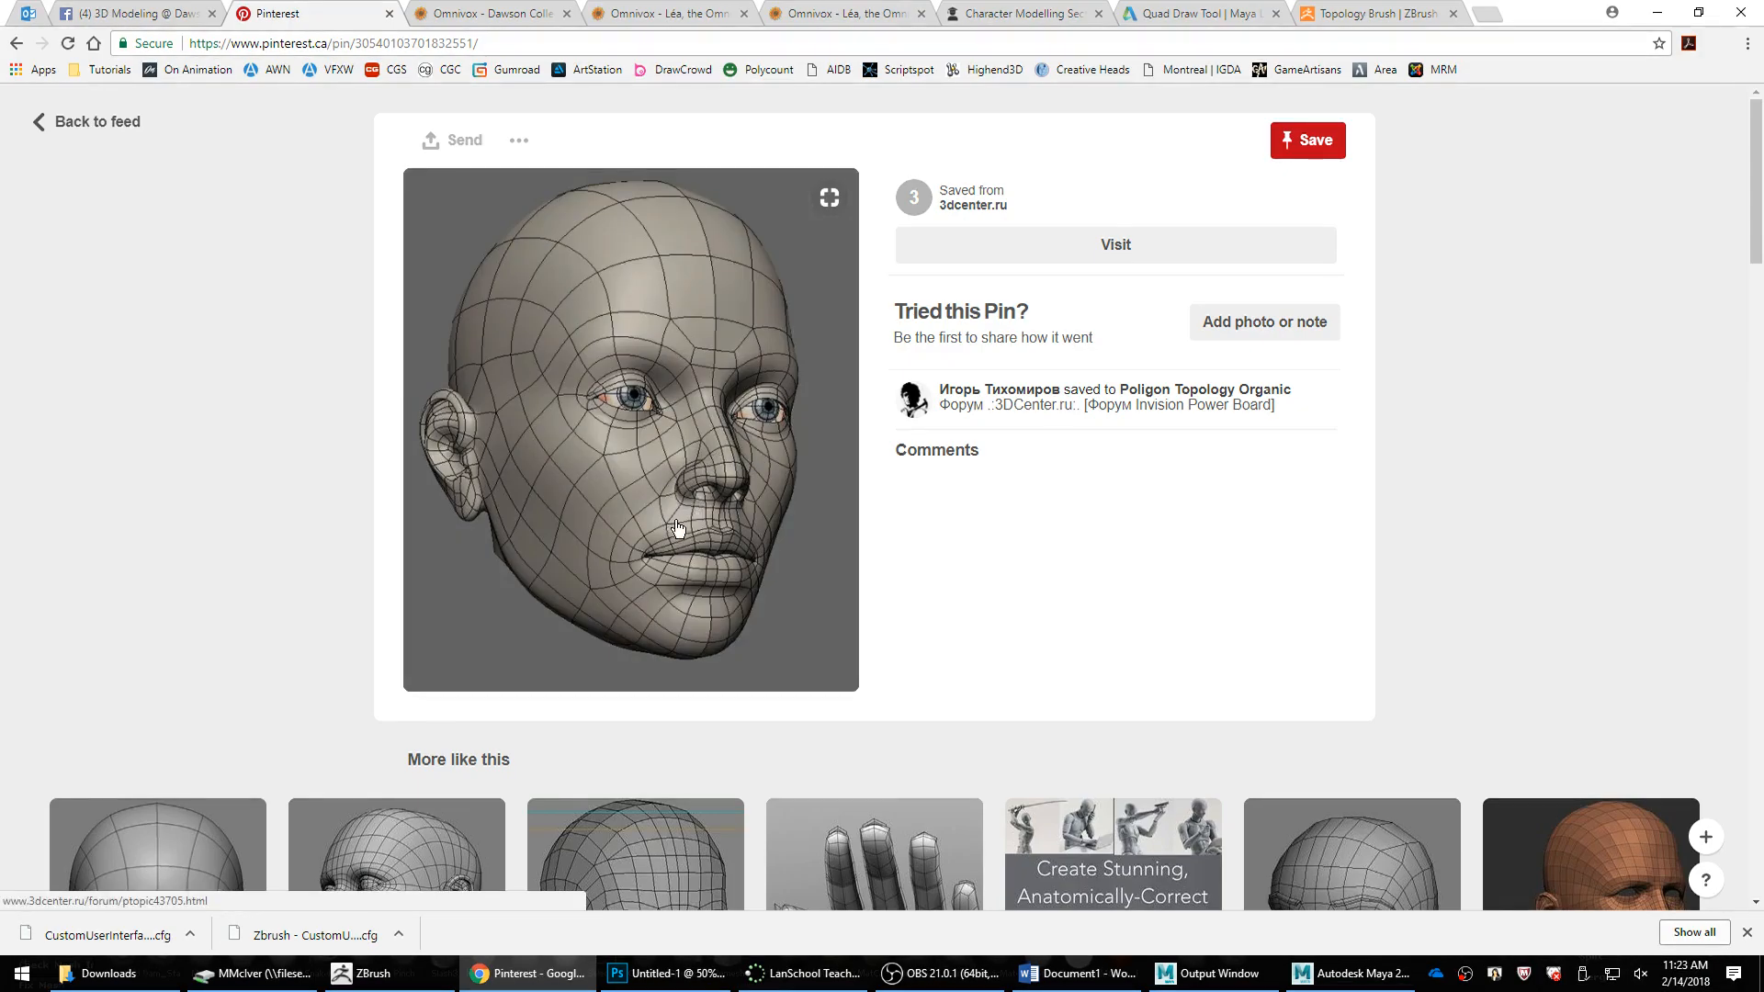
{"action": "key", "text": "alt+Tab"}
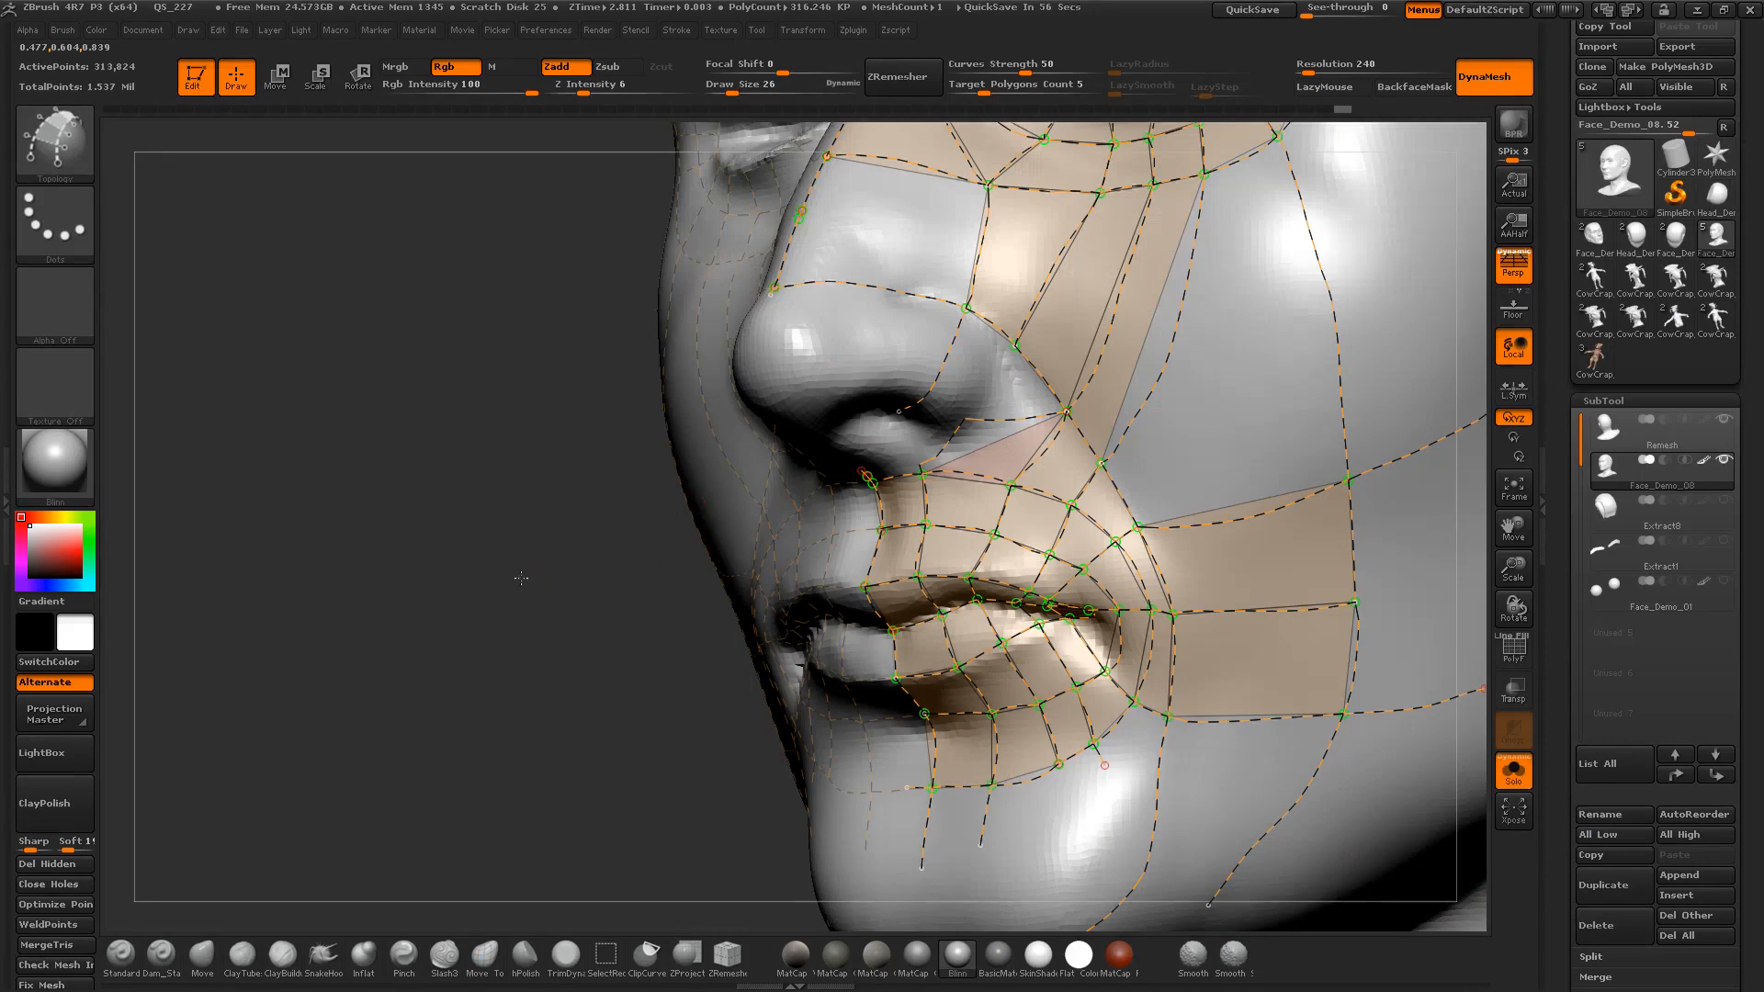
{"action": "mouse_move", "coordinate": [966, 419]}
{"action": "left_mouse_down"}
{"action": "mouse_move", "coordinate": [911, 403]}
{"action": "mouse_move", "coordinate": [1014, 345]}
{"action": "left_mouse_up"}
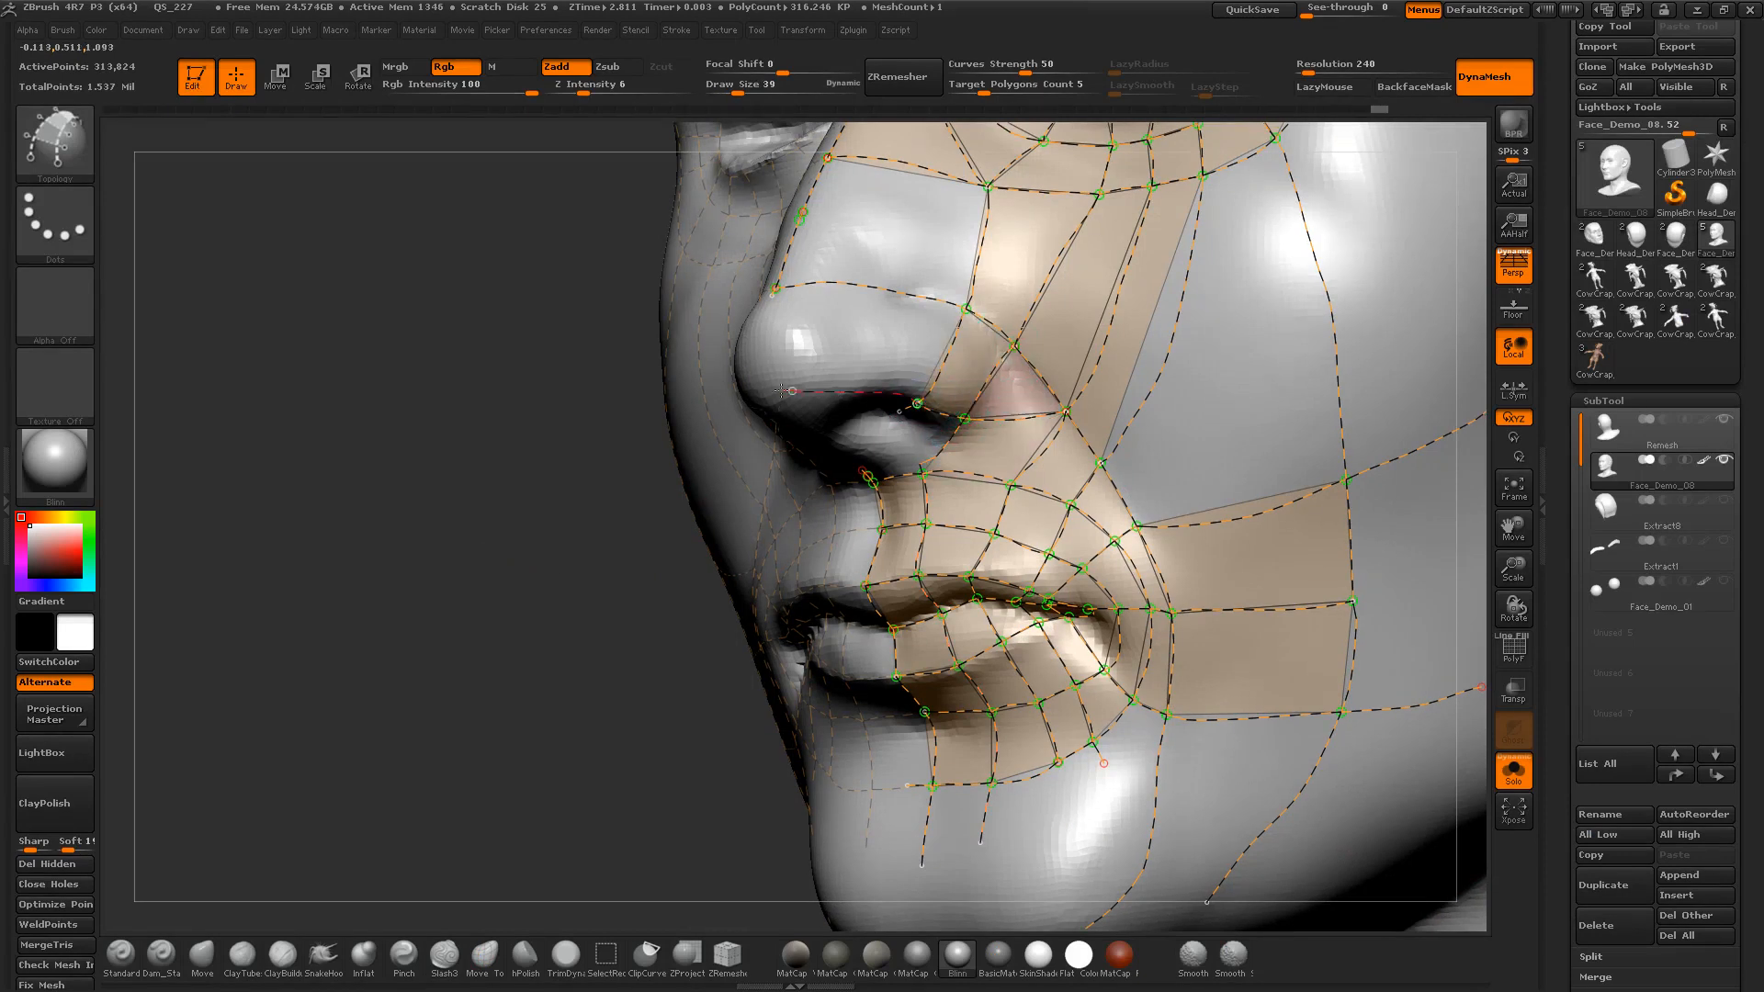
{"action": "left_click_drag", "start_coordinate": [780, 391], "coordinate": [762, 392]}
Step: Redraw the midline Topology curve down the nose bridge and extend it over the tip to the nose underside, undoing the faulty strokes
{"action": "left_click_drag", "start_coordinate": [404, 524], "coordinate": [493, 538]}
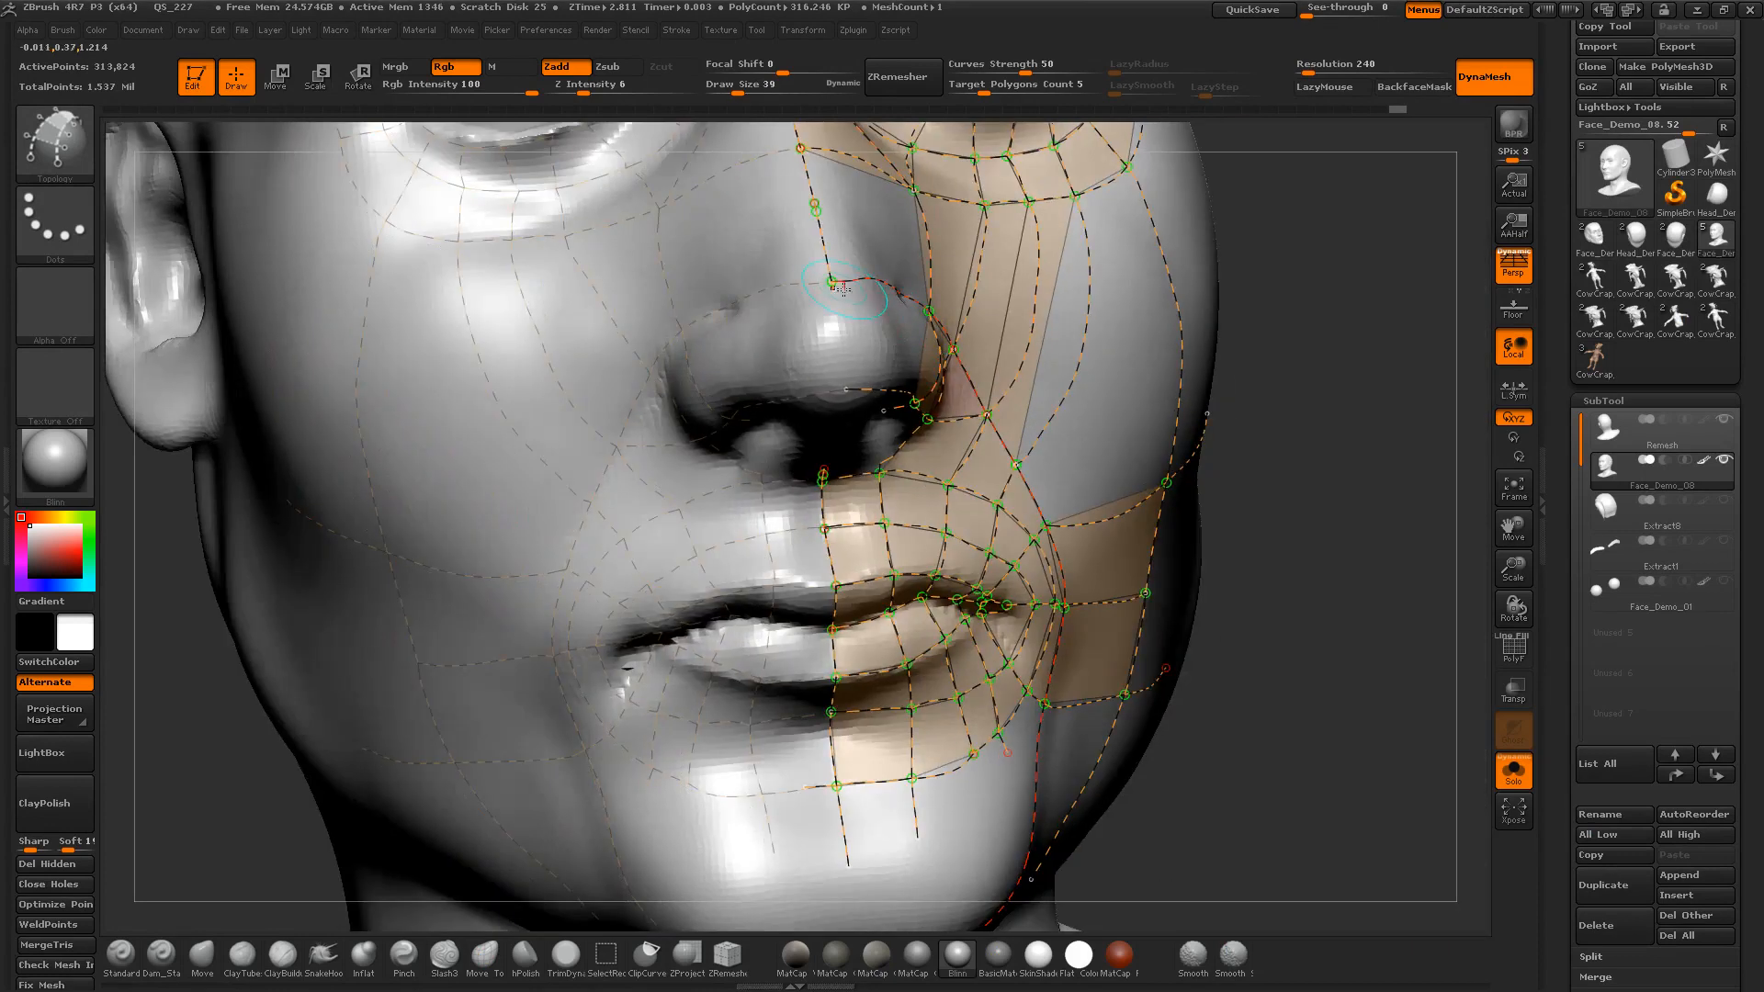
{"action": "left_click_drag", "start_coordinate": [831, 382], "coordinate": [842, 389]}
{"action": "key", "text": "ctrl+z"}
{"action": "left_click_drag", "start_coordinate": [838, 224], "coordinate": [801, 184], "text": "alt"}
{"action": "left_click_drag", "start_coordinate": [1350, 402], "coordinate": [1296, 598]}
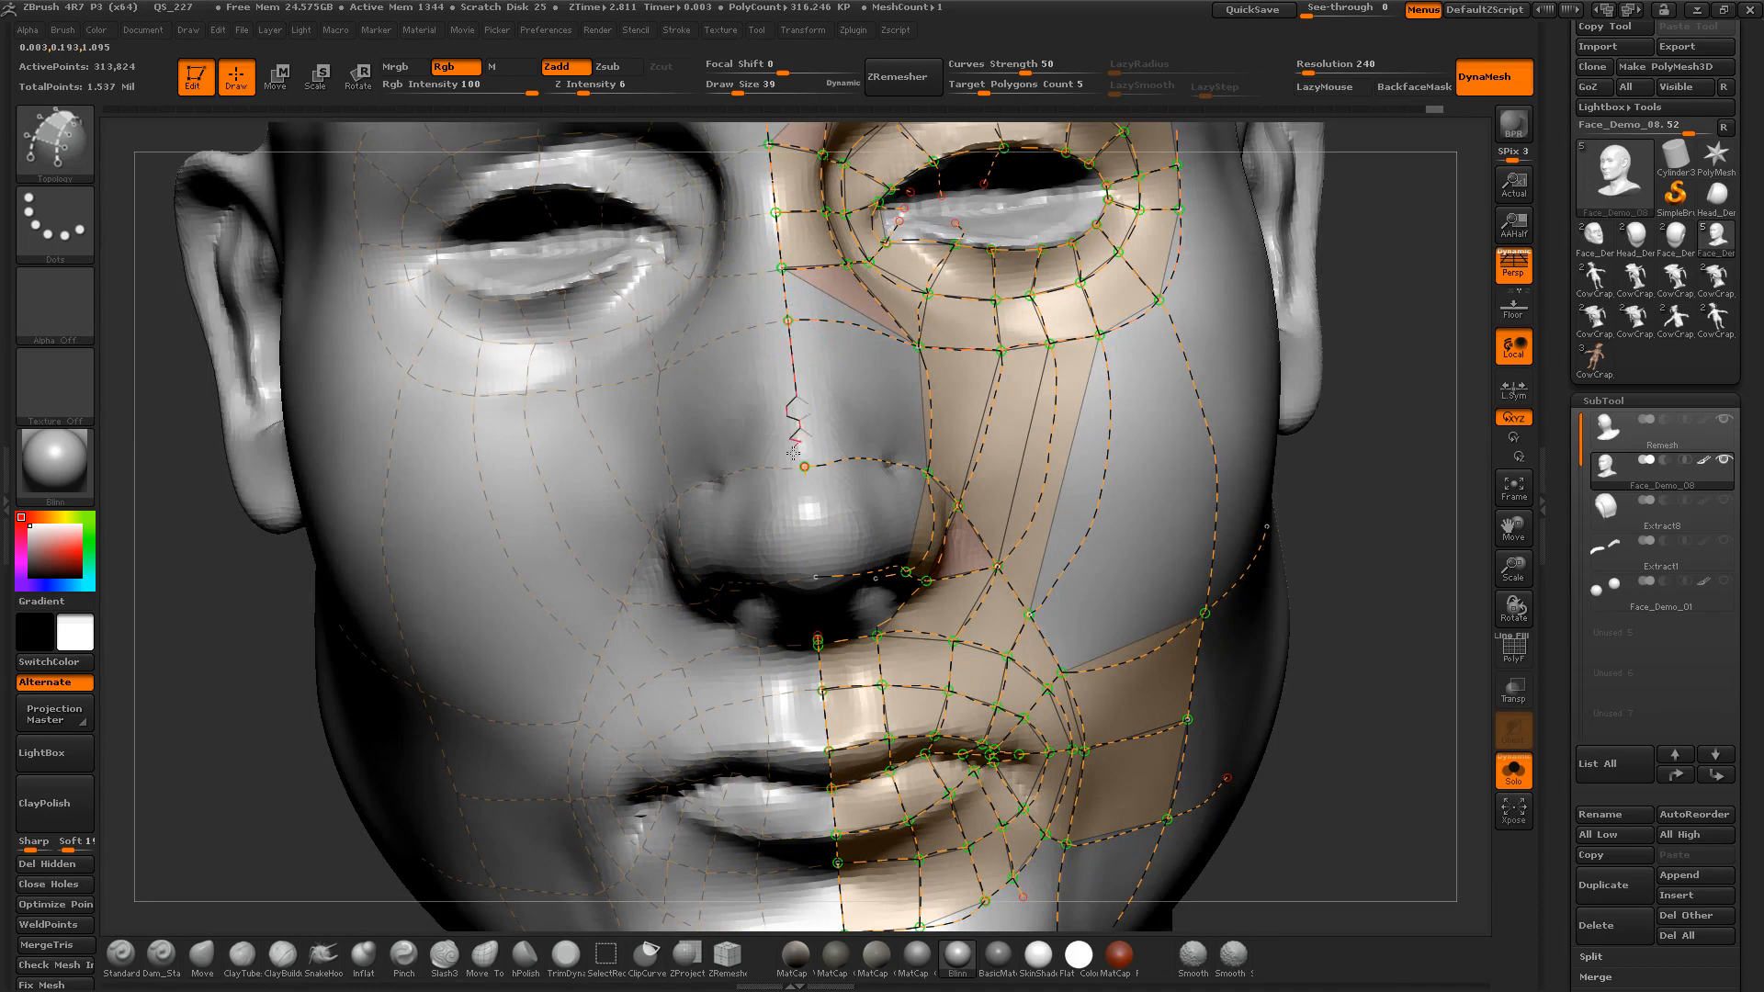
{"action": "key", "text": "ctrl+z"}
{"action": "left_click_drag", "start_coordinate": [803, 467], "coordinate": [808, 523]}
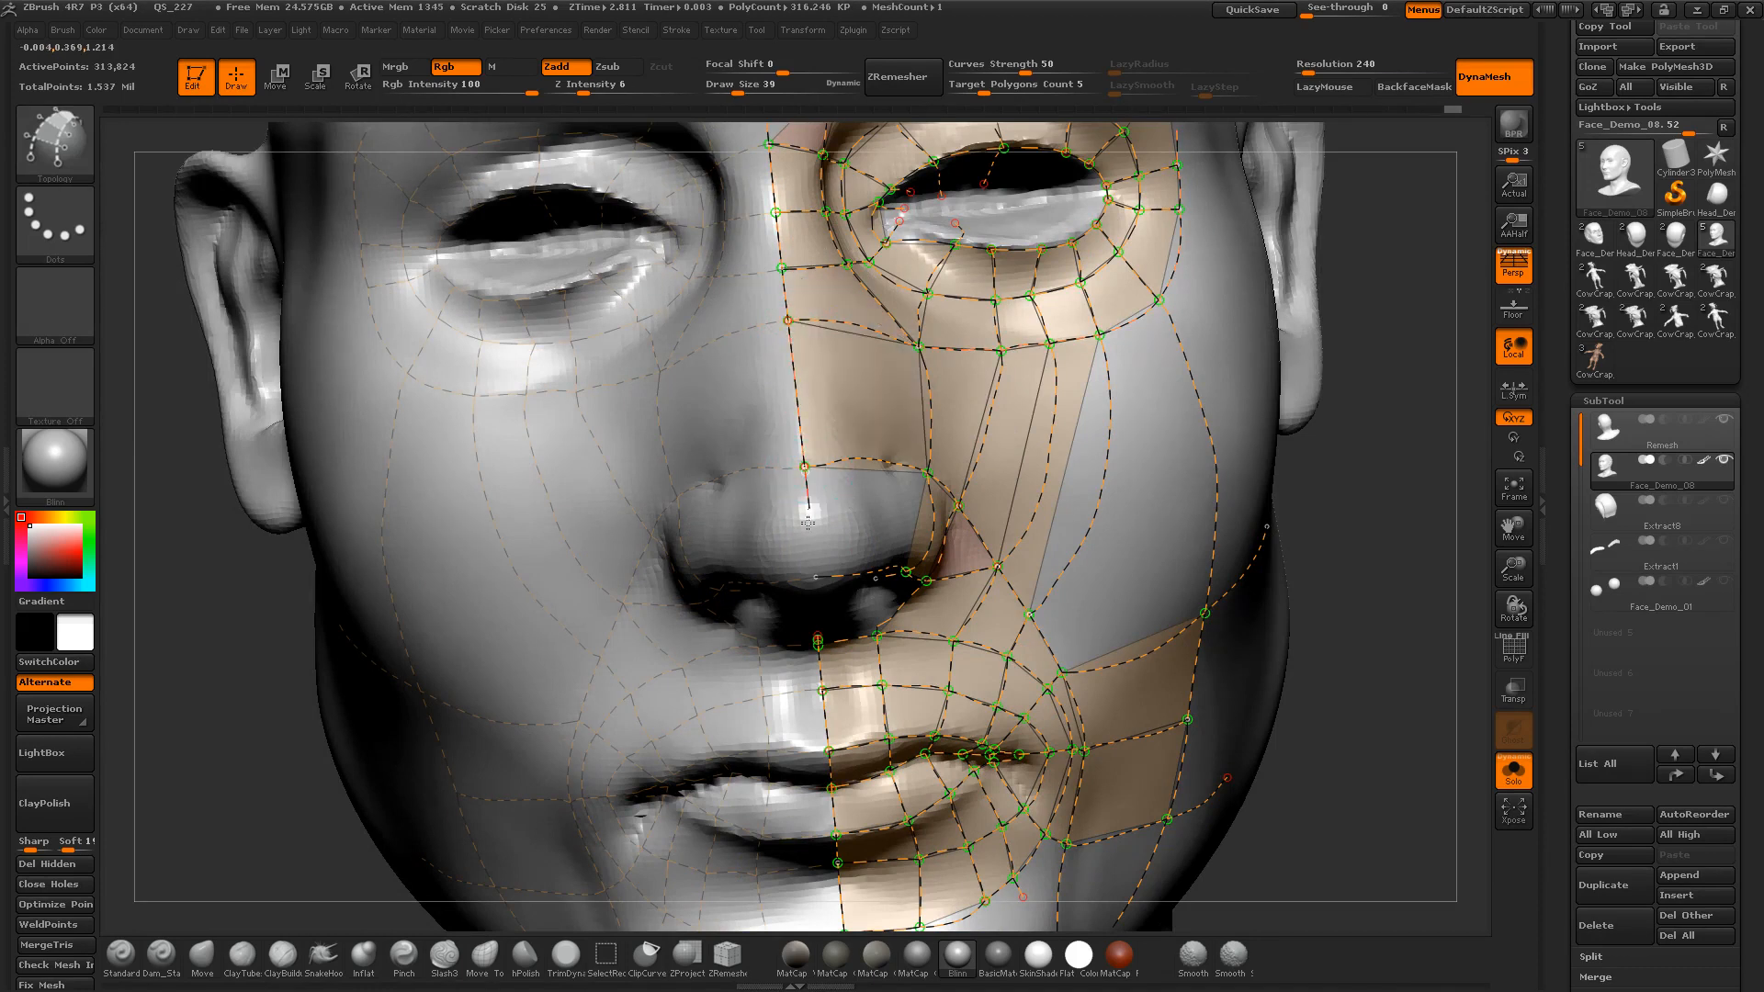
{"action": "left_click_drag", "start_coordinate": [814, 582], "coordinate": [814, 583]}
Step: Set the Draw Size to 53 and generate the mesh from the Topology curves, undoing and regenerating it once
{"action": "mouse_move", "coordinate": [1366, 552]}
{"action": "left_mouse_down"}
{"action": "mouse_move", "coordinate": [491, 636]}
{"action": "mouse_move", "coordinate": [474, 599]}
{"action": "mouse_move", "coordinate": [642, 551]}
{"action": "left_mouse_up"}
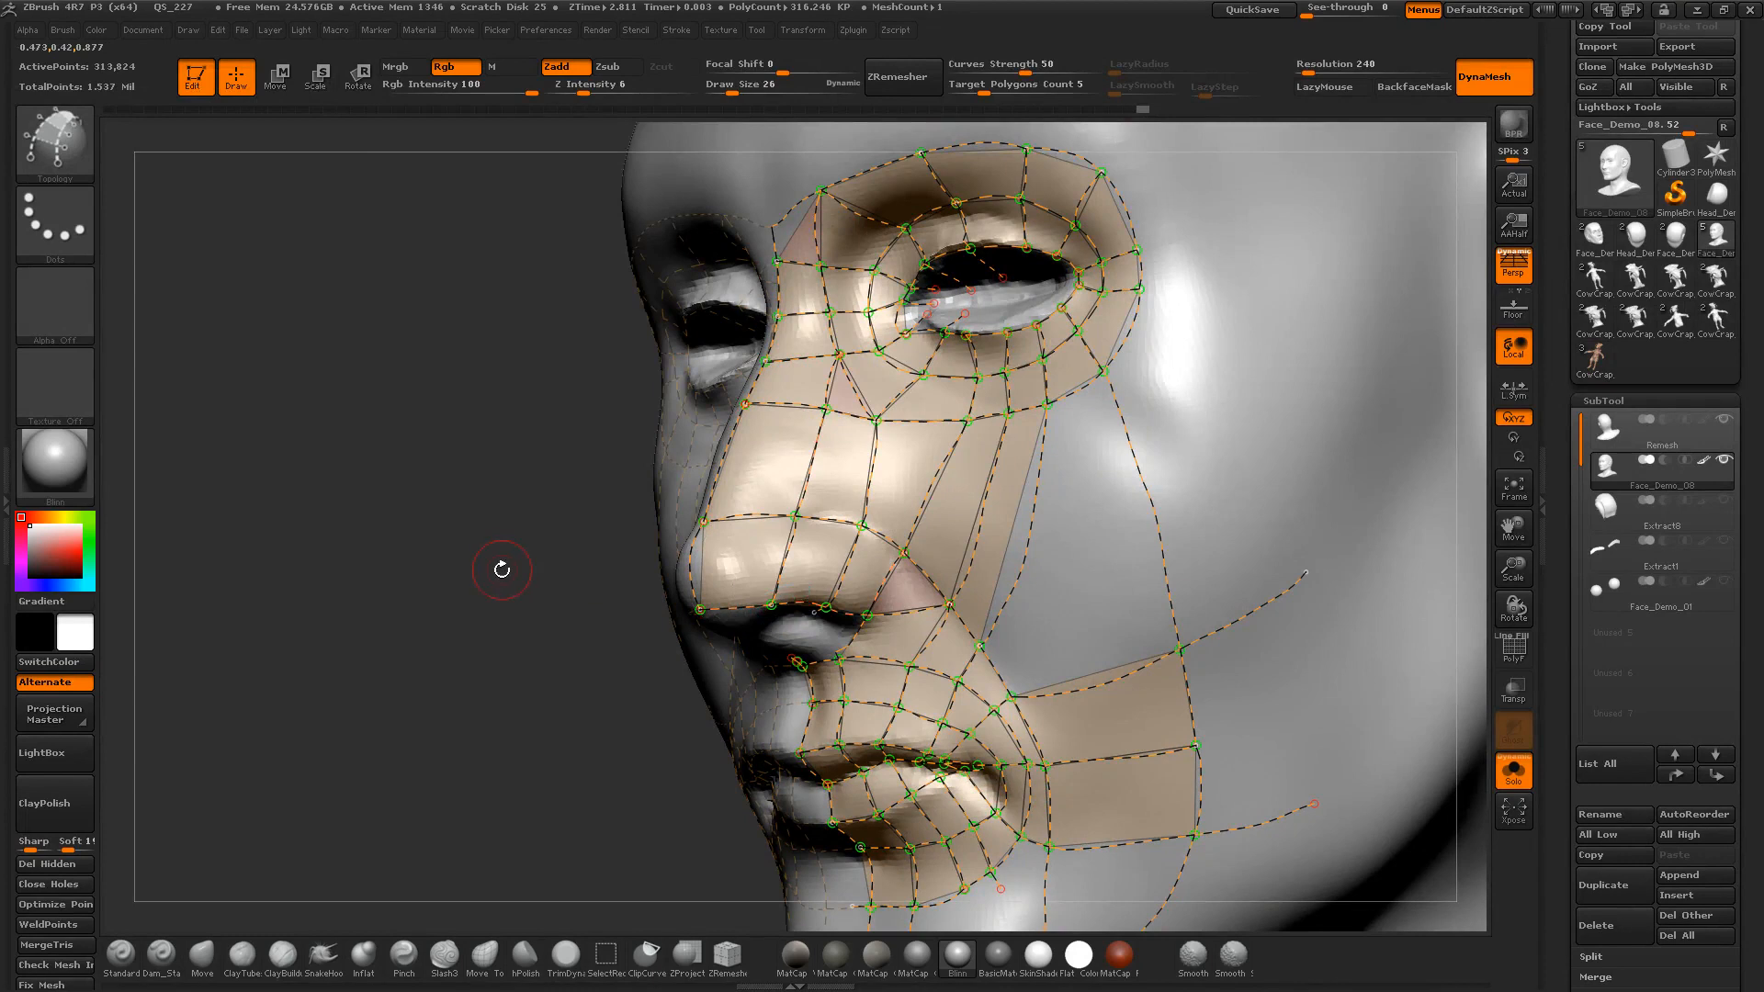
{"action": "left_click_drag", "start_coordinate": [500, 563], "coordinate": [472, 515]}
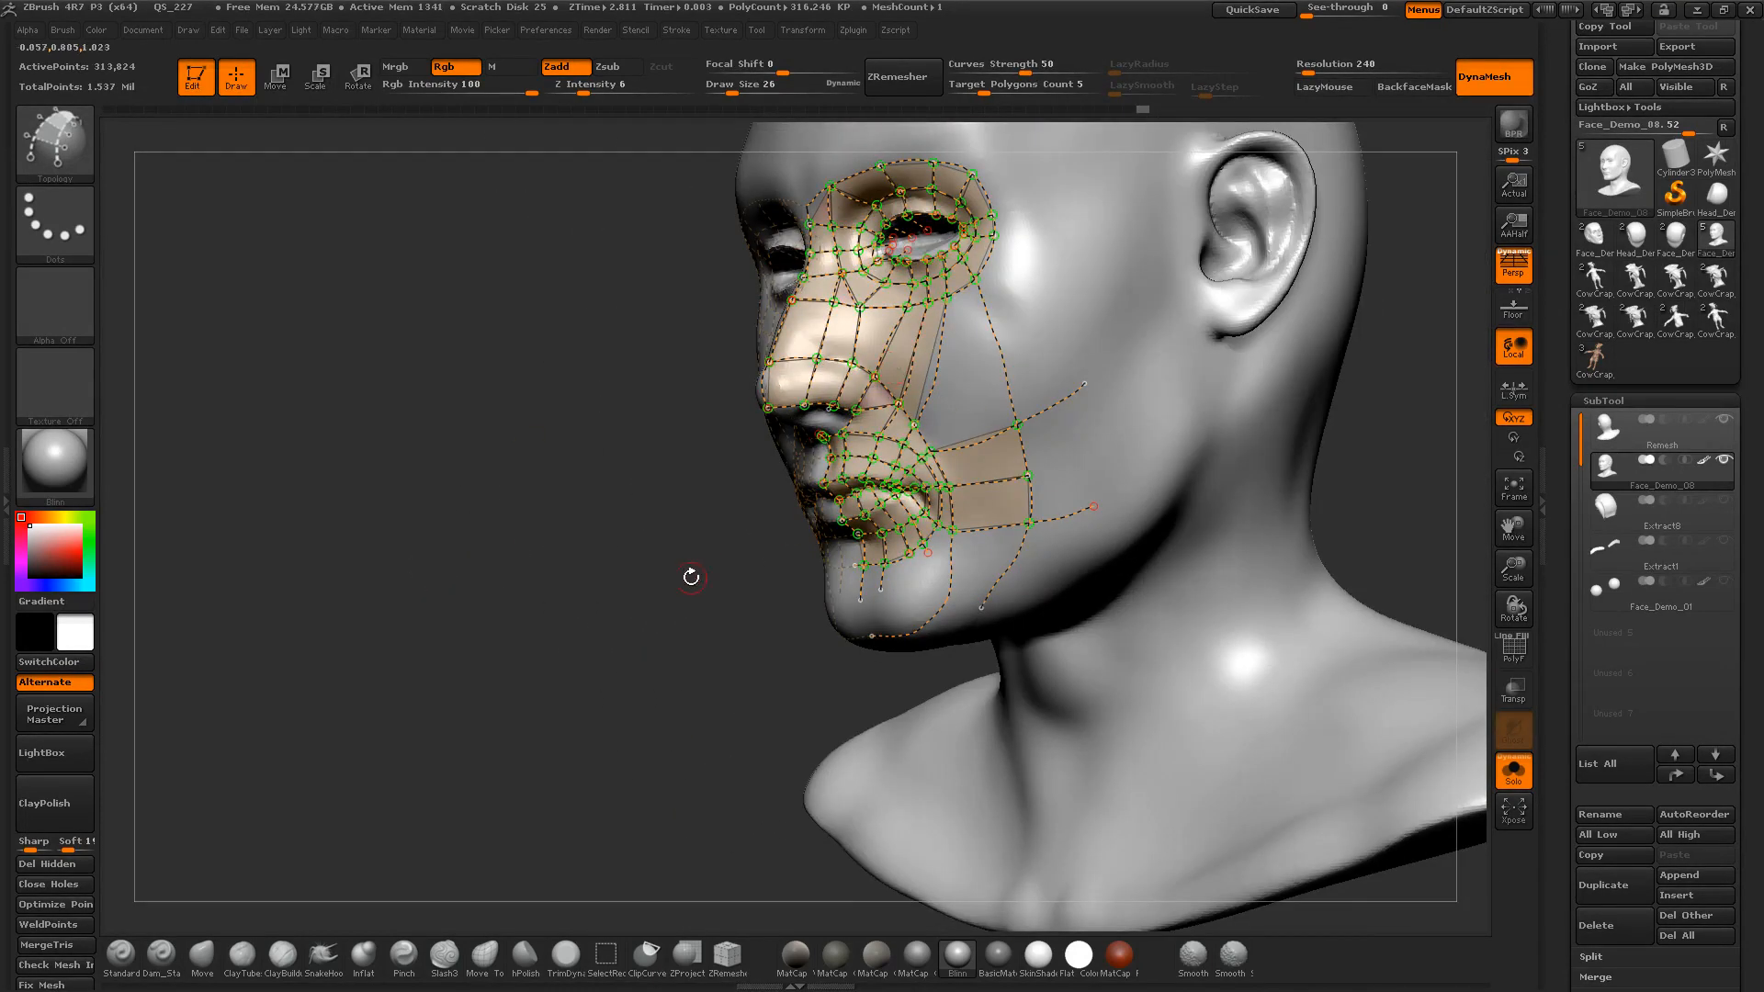
{"action": "mouse_move", "coordinate": [690, 576]}
{"action": "left_mouse_down"}
{"action": "mouse_move", "coordinate": [626, 649]}
{"action": "mouse_move", "coordinate": [1071, 511]}
{"action": "mouse_move", "coordinate": [1198, 528]}
{"action": "mouse_move", "coordinate": [1168, 518]}
{"action": "left_mouse_up"}
{"action": "key", "text": "s"}
{"action": "left_click_drag", "start_coordinate": [1039, 448], "coordinate": [1051, 448]}
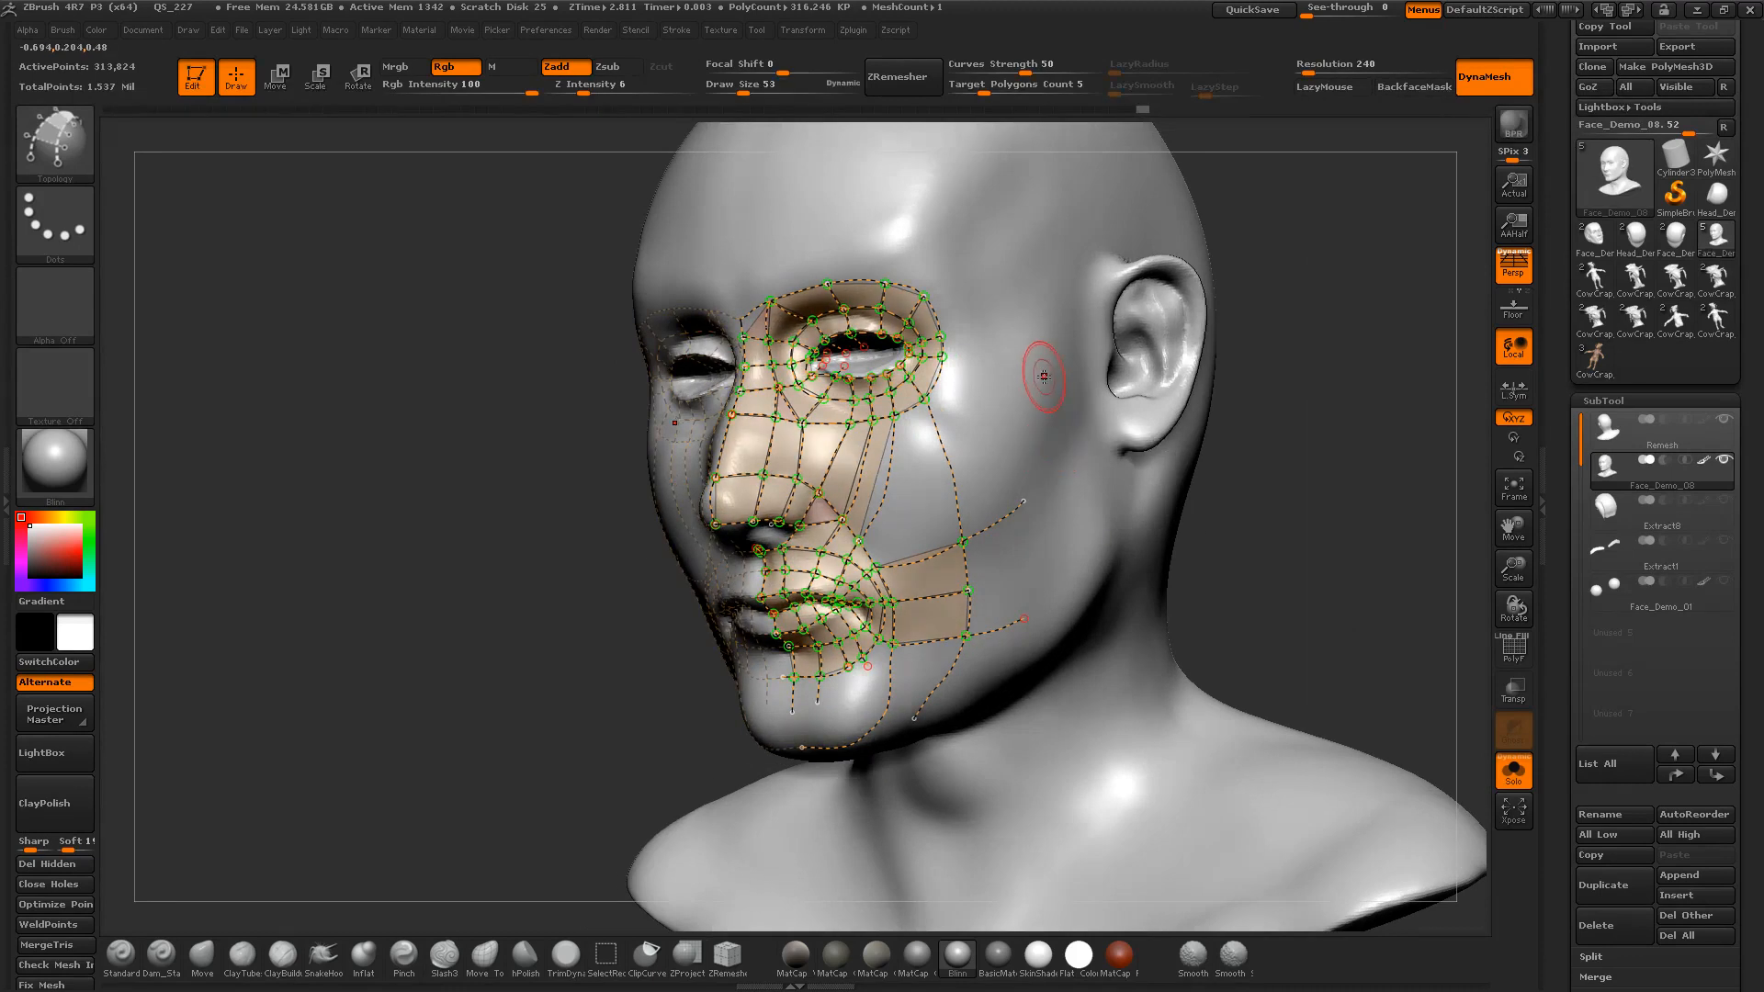
{"action": "left_click", "coordinate": [1044, 375]}
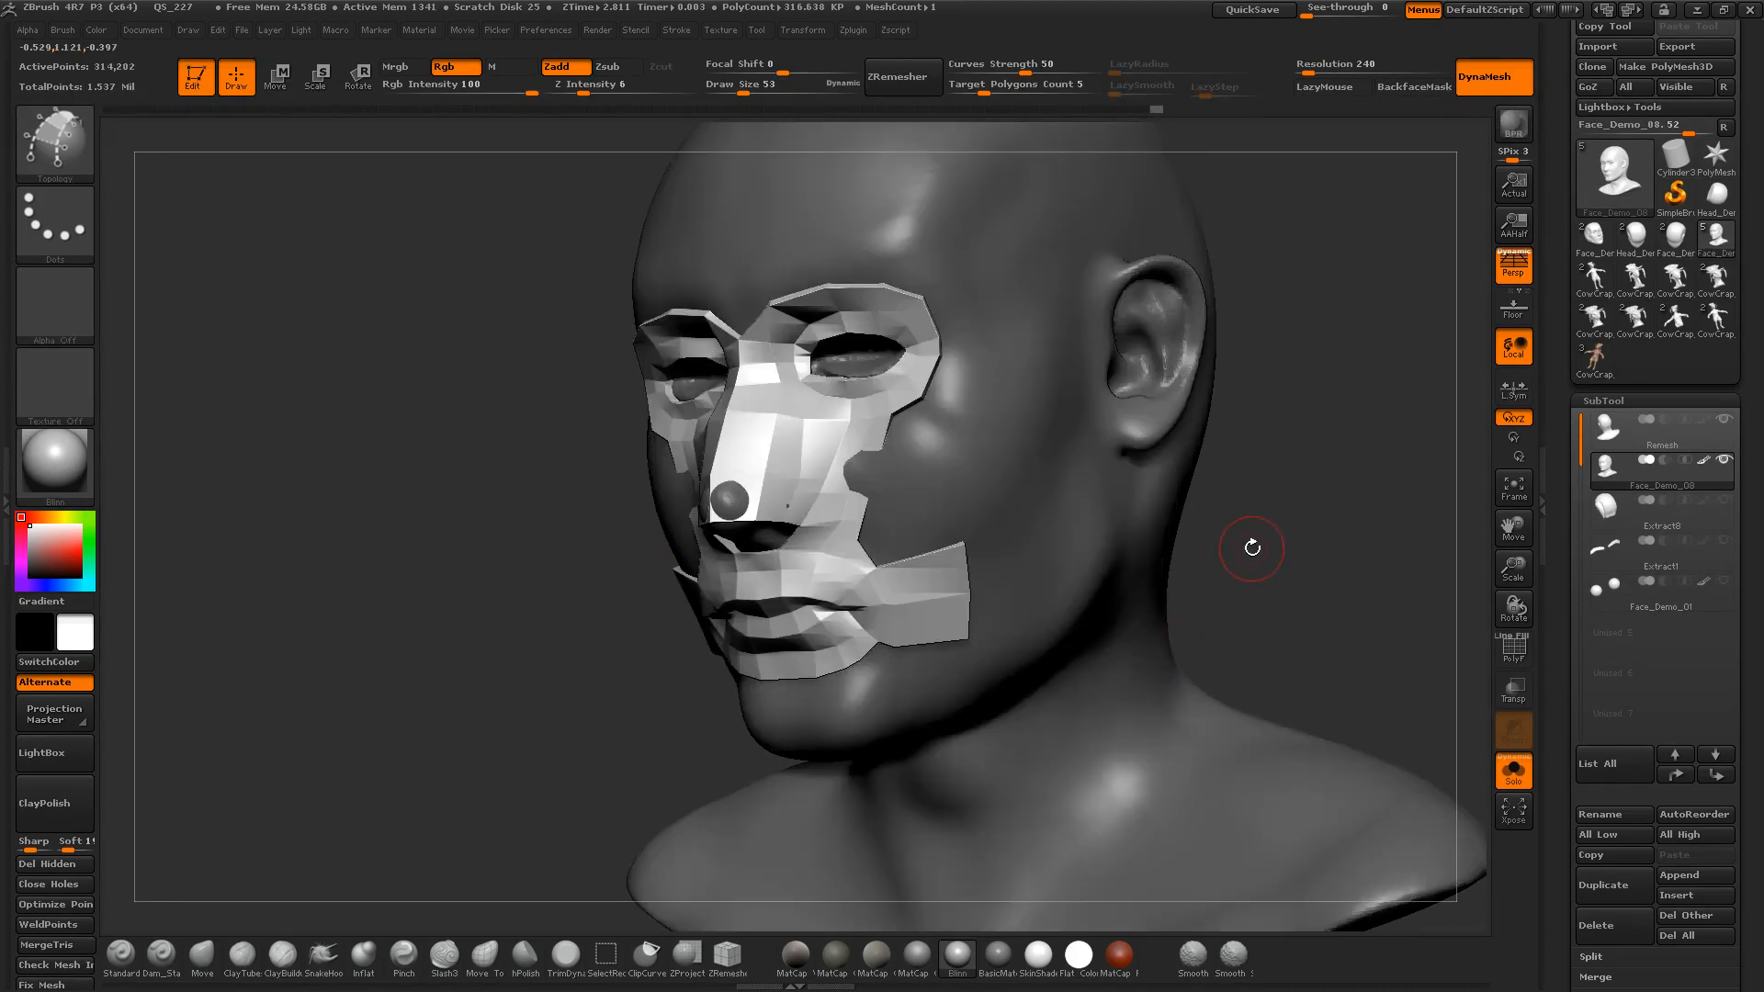
{"action": "key", "text": "ctrl+z"}
{"action": "left_click", "coordinate": [1047, 440]}
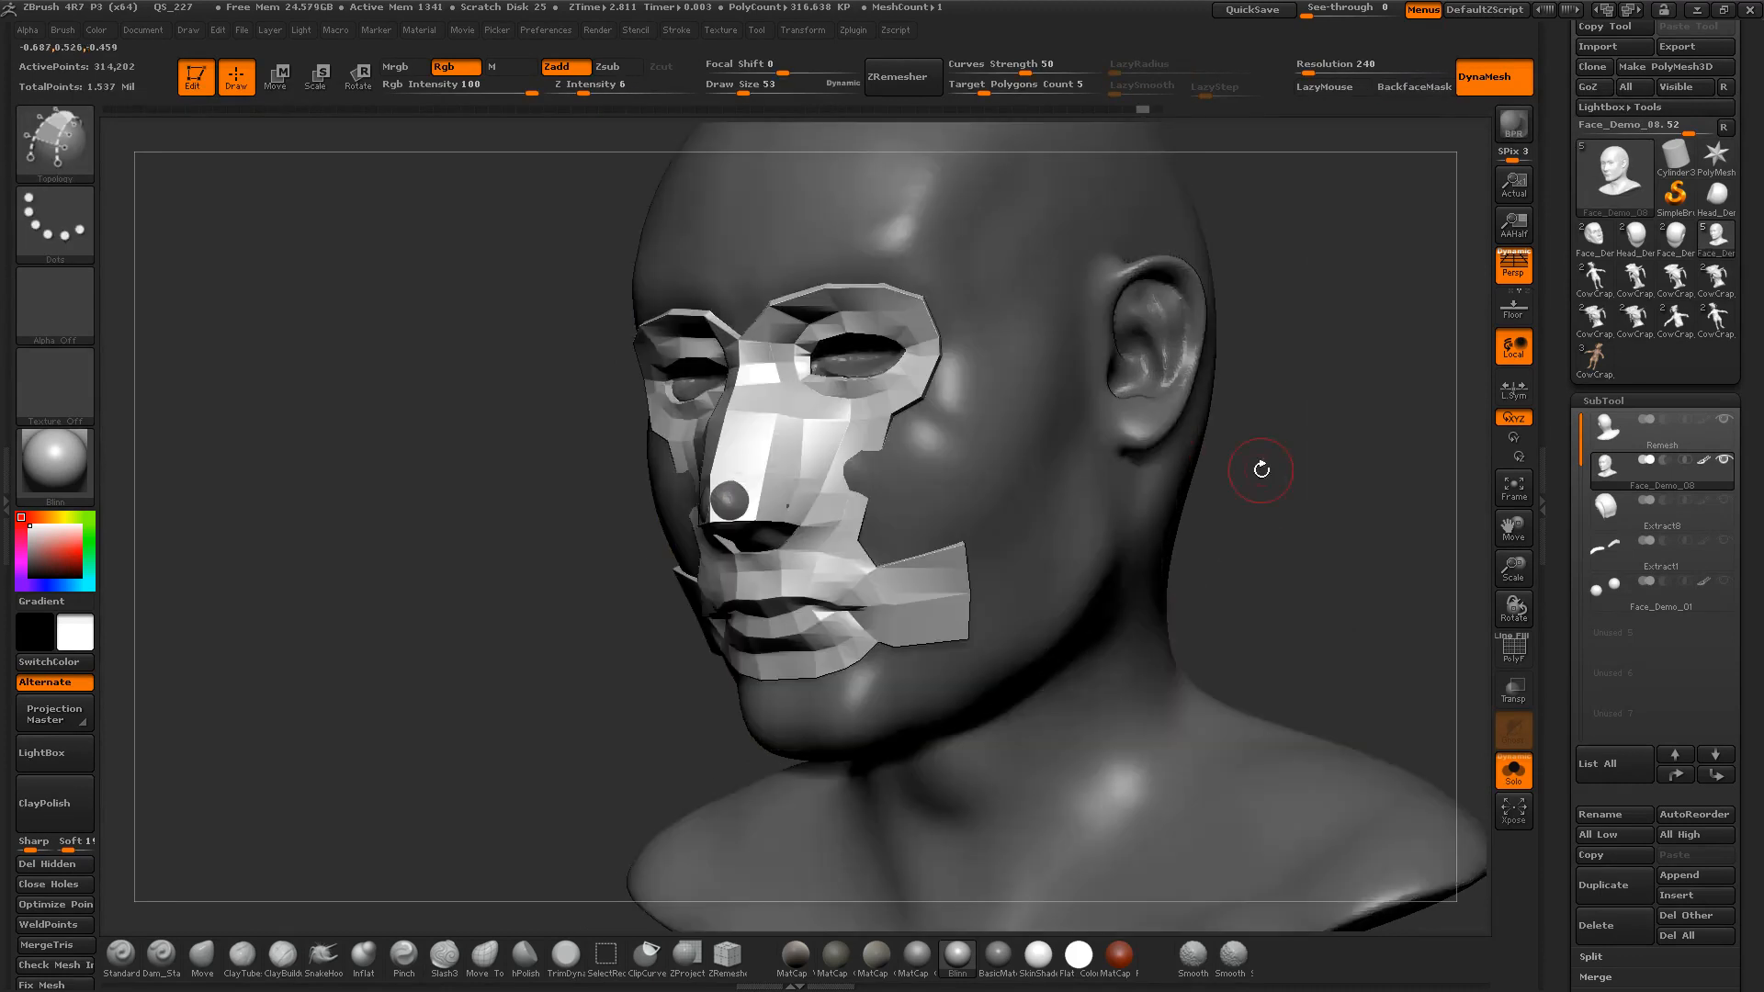
Step: Undo the generated mesh and regenerate it from the Topology curves with Draw Size 1
{"action": "left_click_drag", "start_coordinate": [1378, 428], "coordinate": [1356, 511], "text": "alt"}
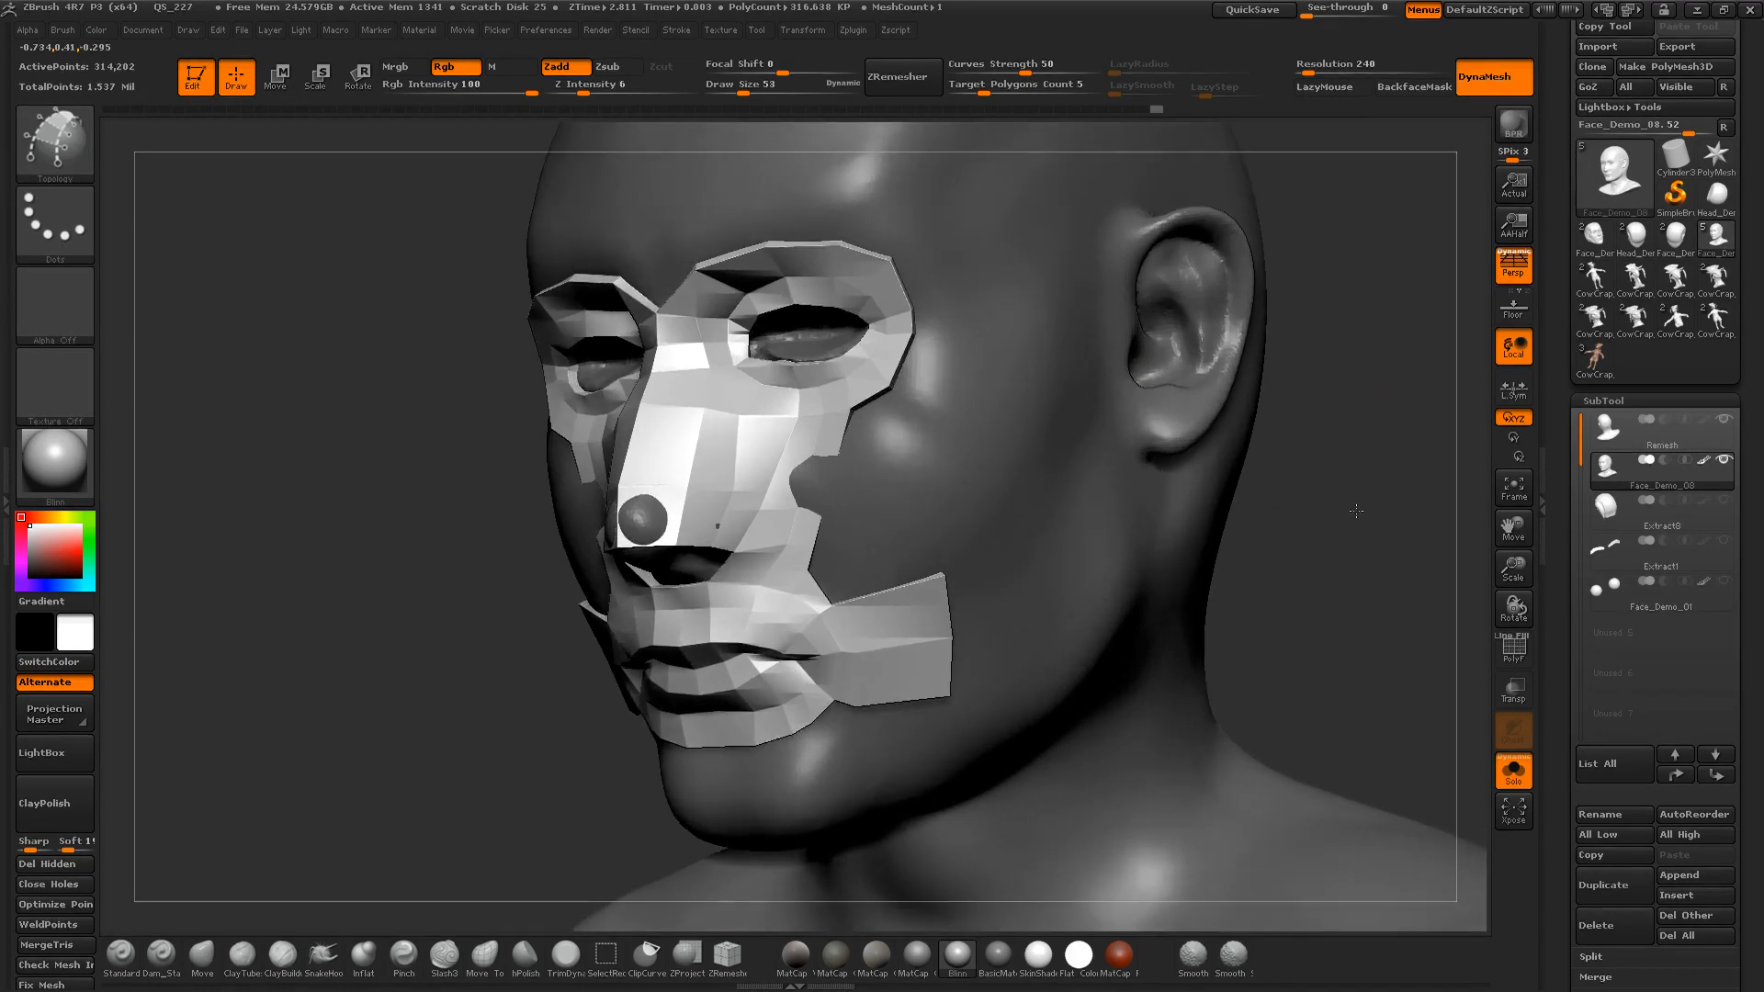
{"action": "key", "text": "ctrl+z"}
{"action": "key", "text": "s"}
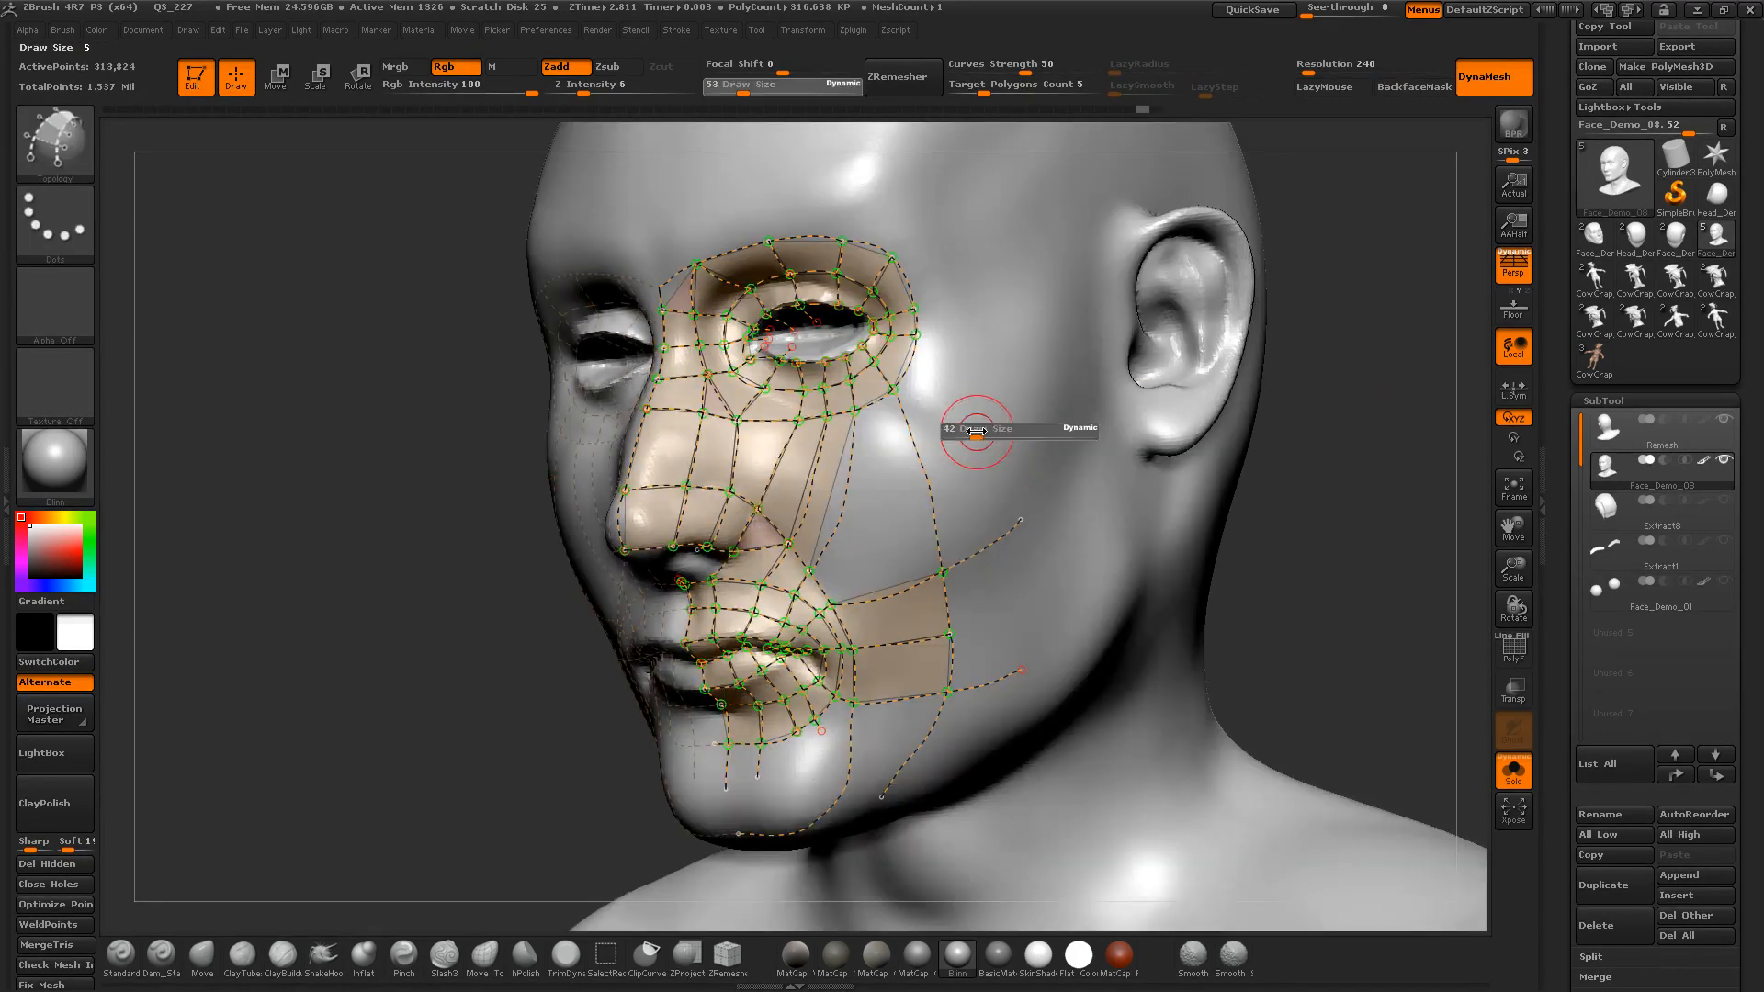
{"action": "left_click", "coordinate": [941, 429]}
{"action": "left_click", "coordinate": [909, 397]}
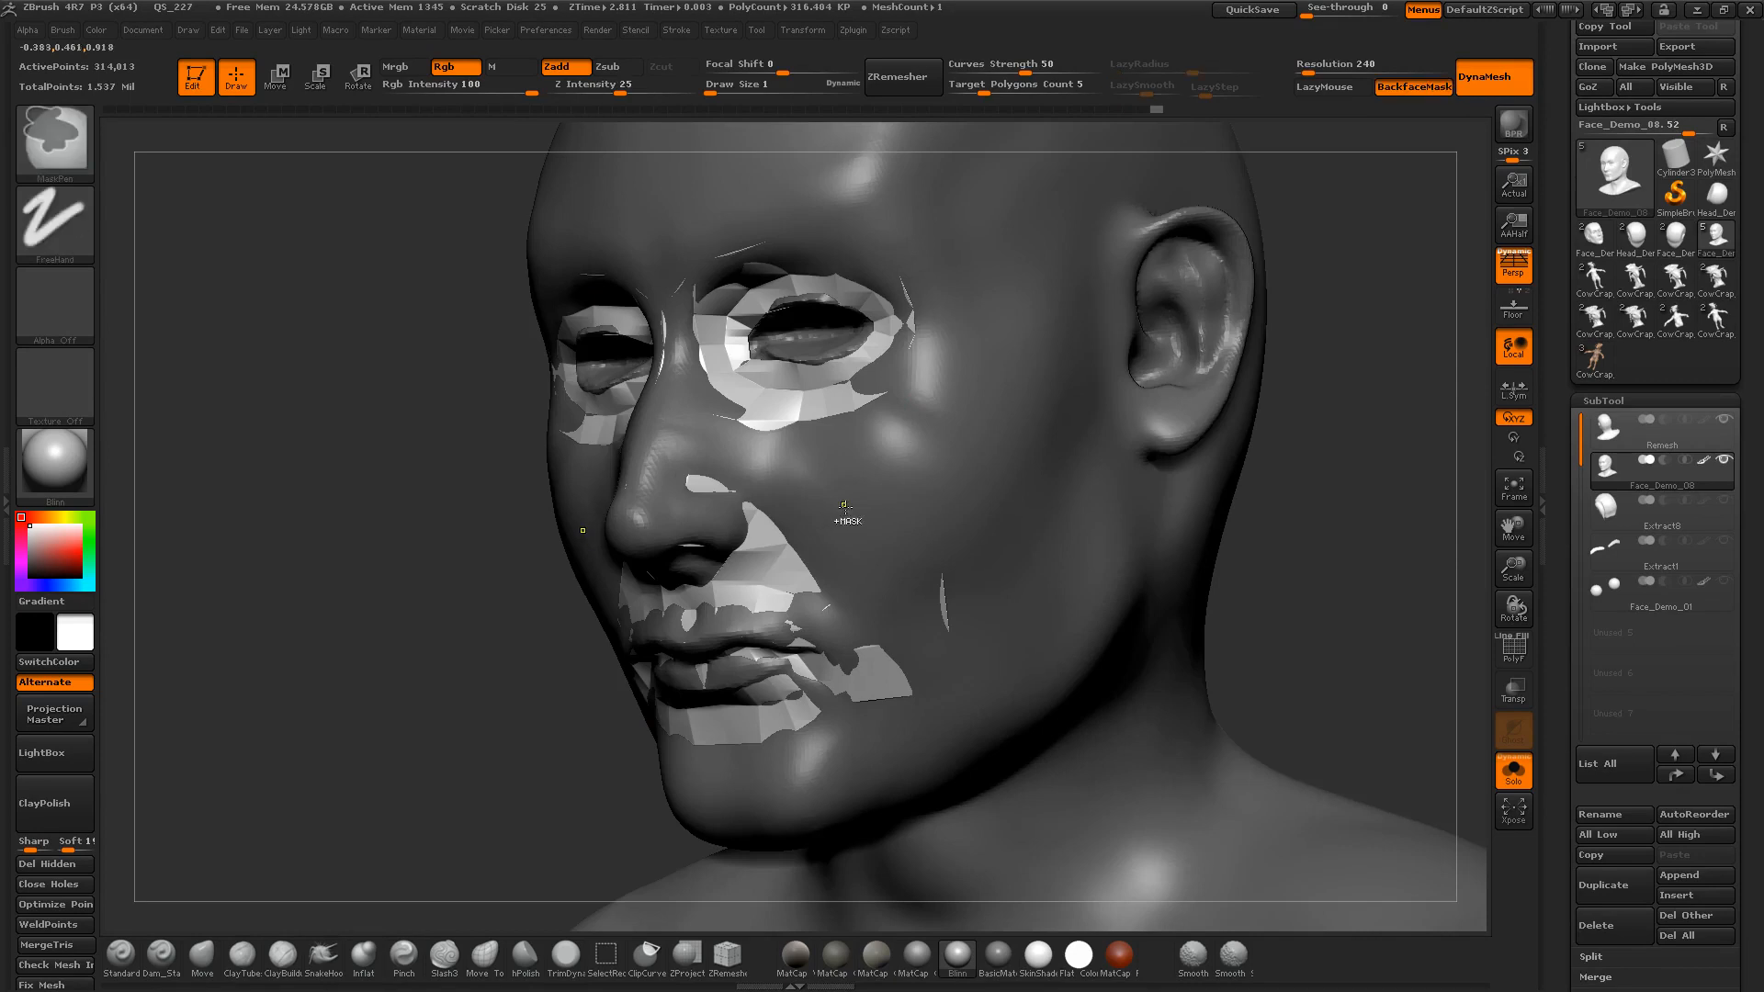
Step: Undo the thin mesh and regenerate it from the Topology curves with Draw Size 220
{"action": "key", "text": "ctrl+z"}
{"action": "key", "text": "s"}
{"action": "left_click", "coordinate": [956, 490]}
{"action": "left_click", "coordinate": [839, 489]}
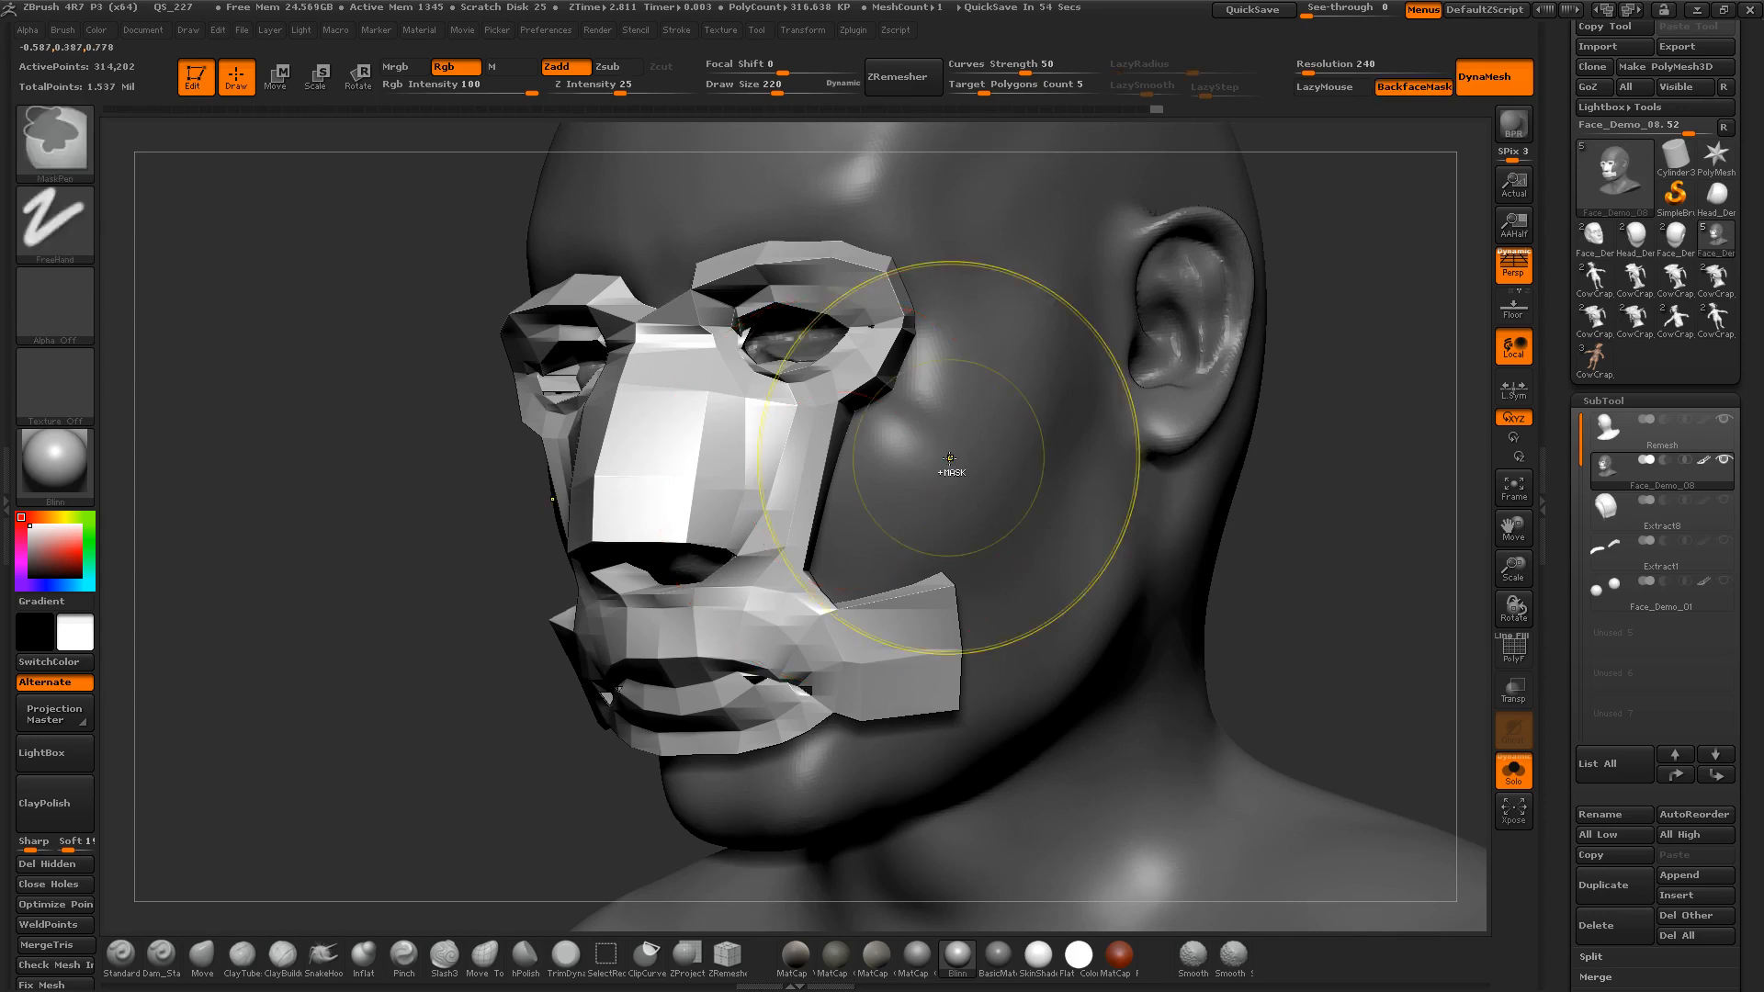
Step: Undo the thick mesh, reduce the Draw Size to 2 and regenerate the mesh from the Topology curves
{"action": "key", "text": "ctrl+z"}
{"action": "key", "text": "s"}
{"action": "left_click", "coordinate": [897, 454]}
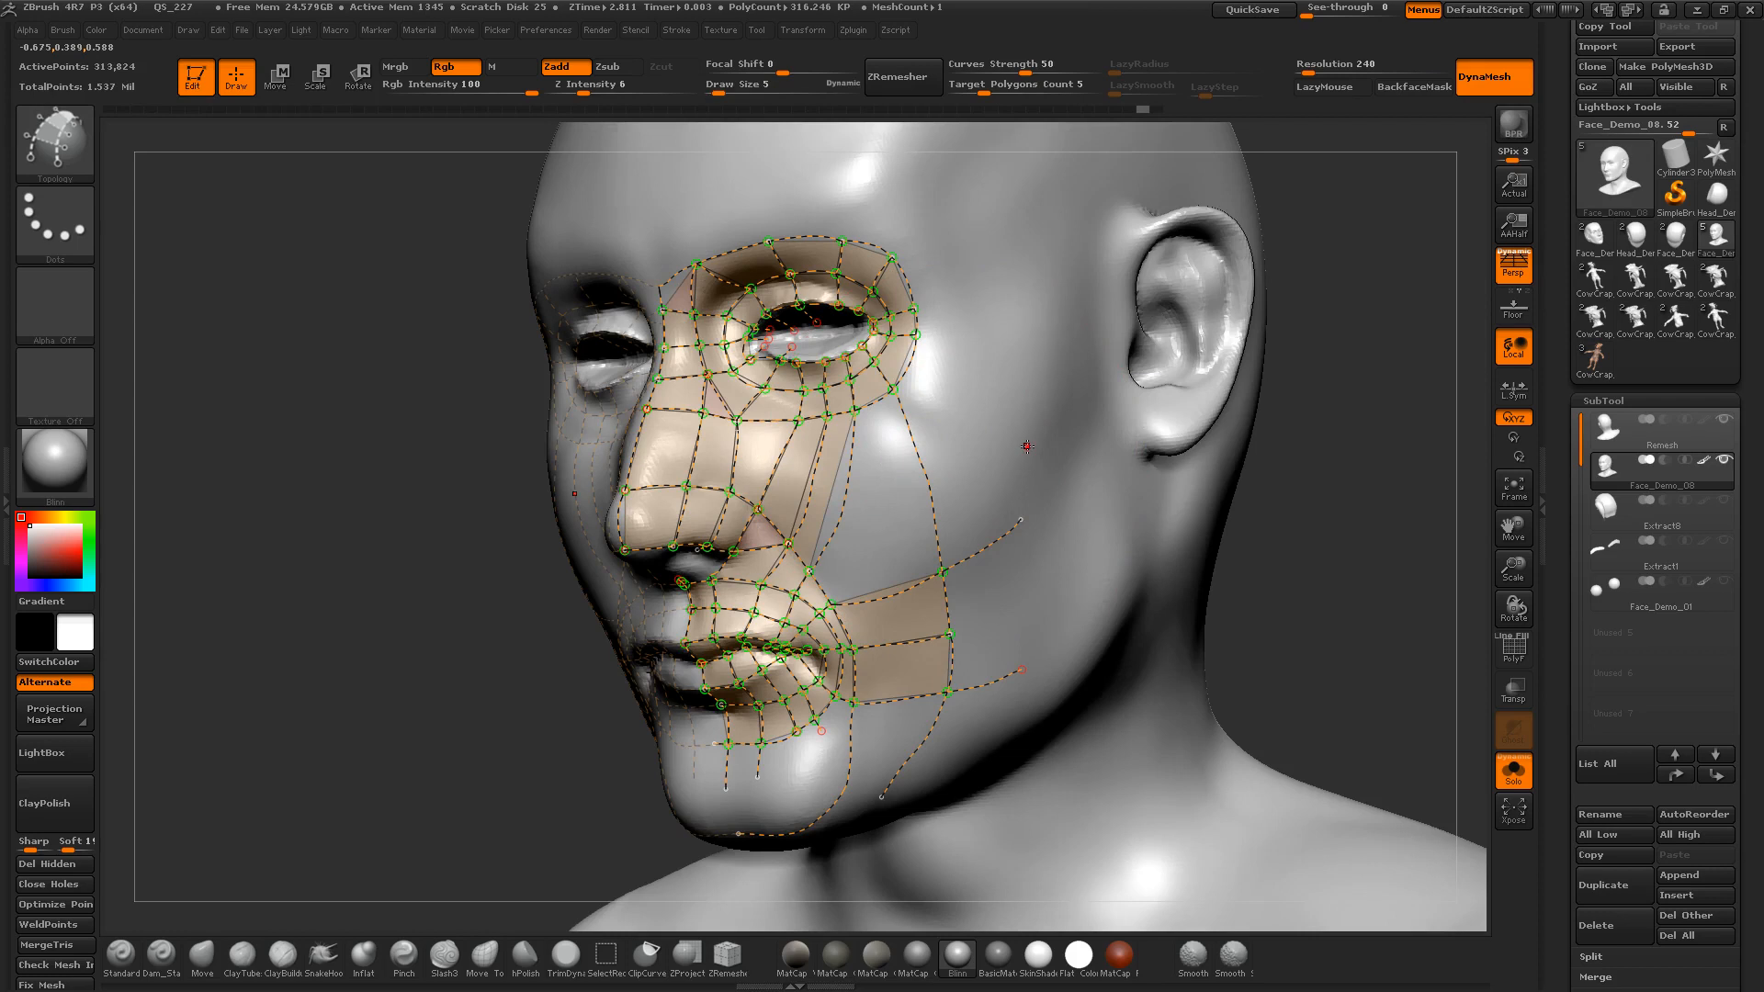
{"action": "key", "text": "s"}
{"action": "left_click", "coordinate": [1023, 445]}
{"action": "left_click", "coordinate": [1167, 450]}
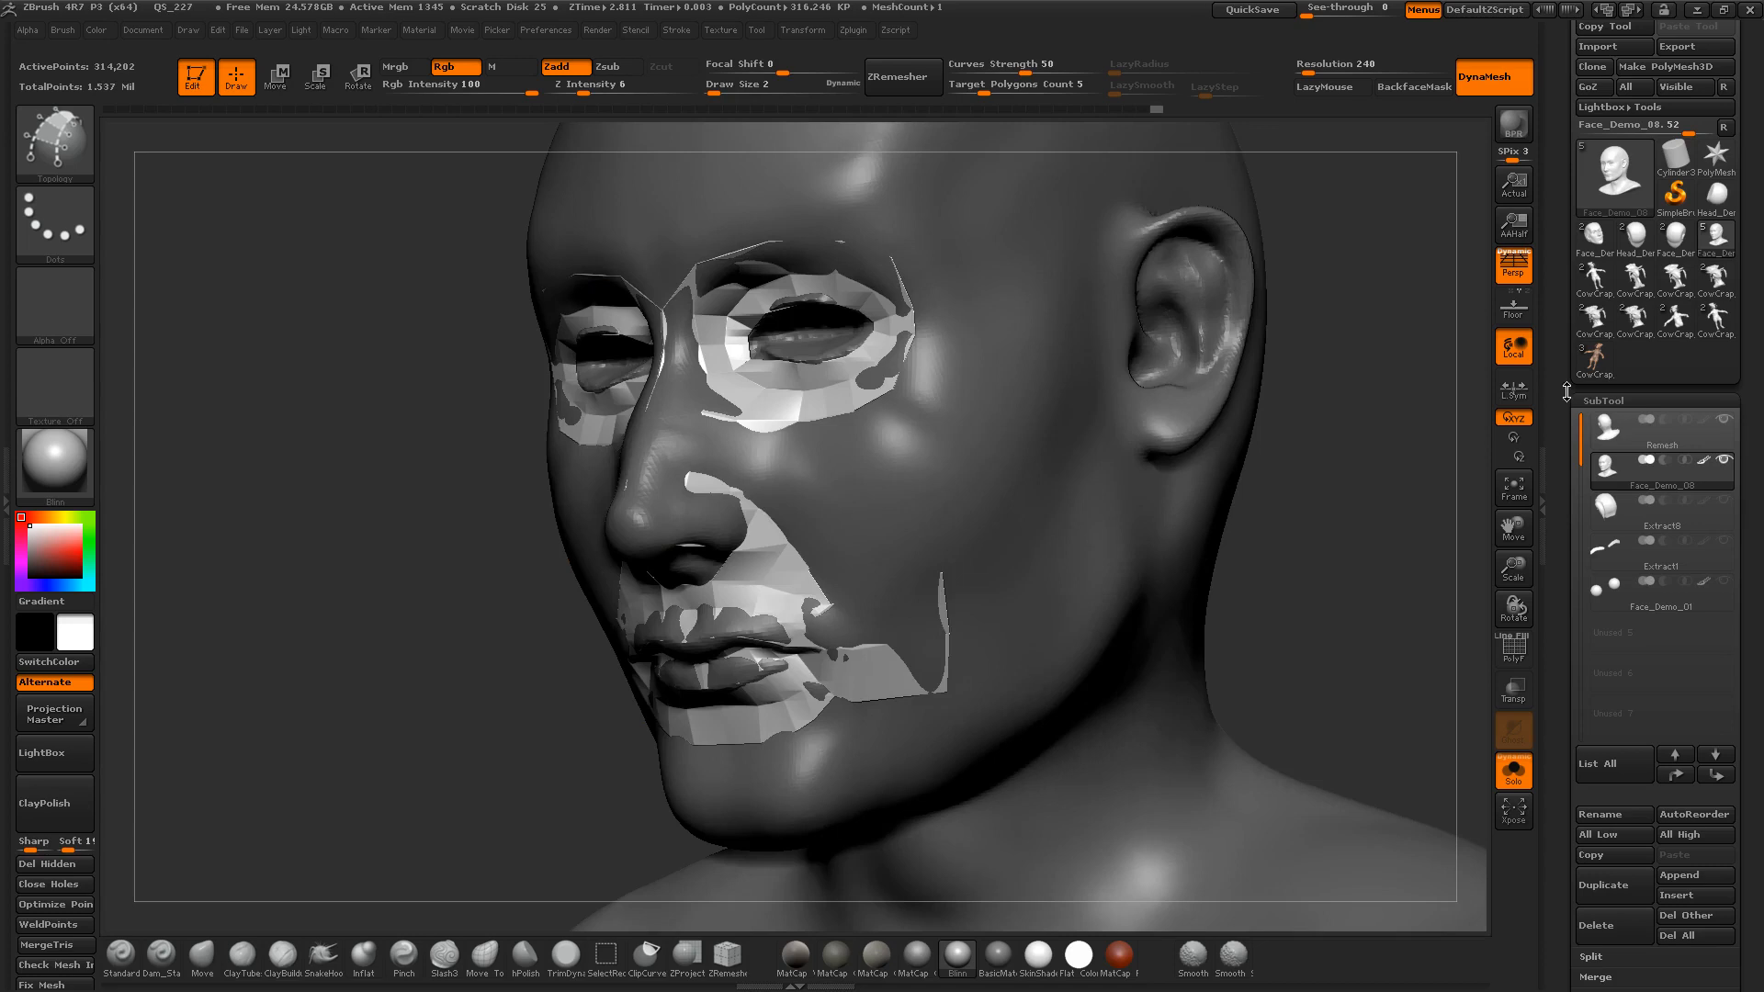
Step: Split the unmasked retopology mesh off the head into its own subtool and frame it with the polyframe shown
{"action": "left_click_drag", "start_coordinate": [1480, 551], "coordinate": [1130, 480]}
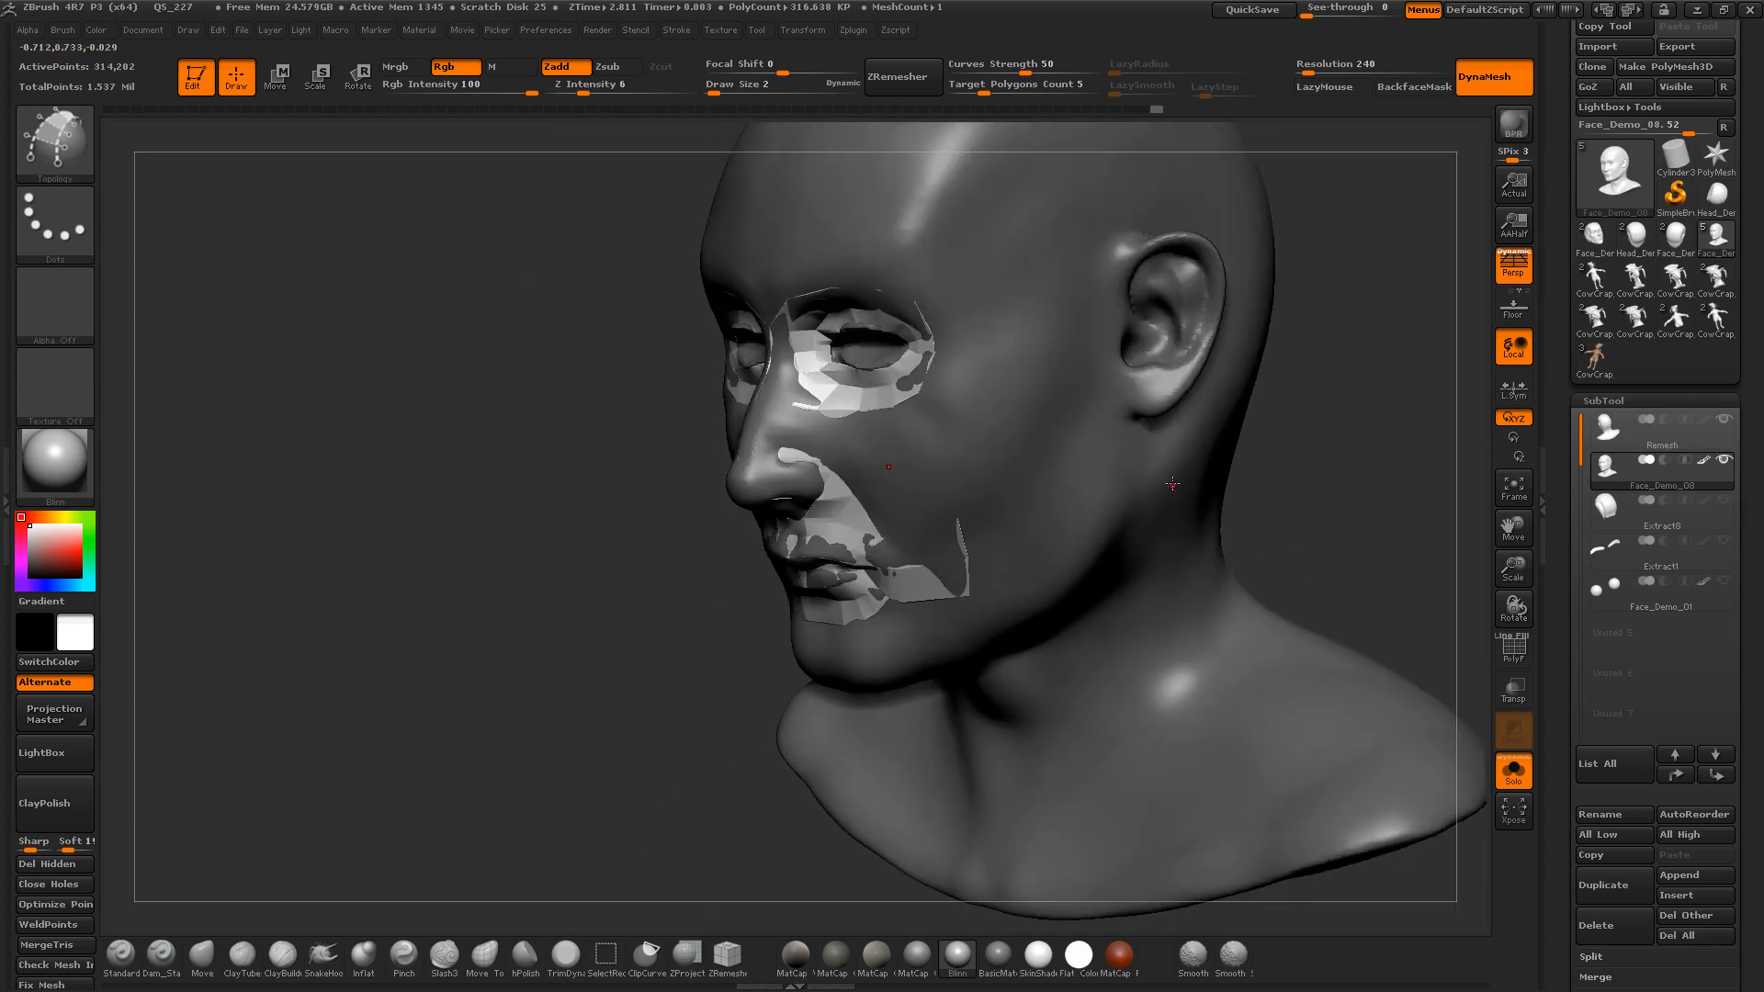
{"action": "key", "text": "ctrl"}
{"action": "left_click", "coordinate": [1591, 956]}
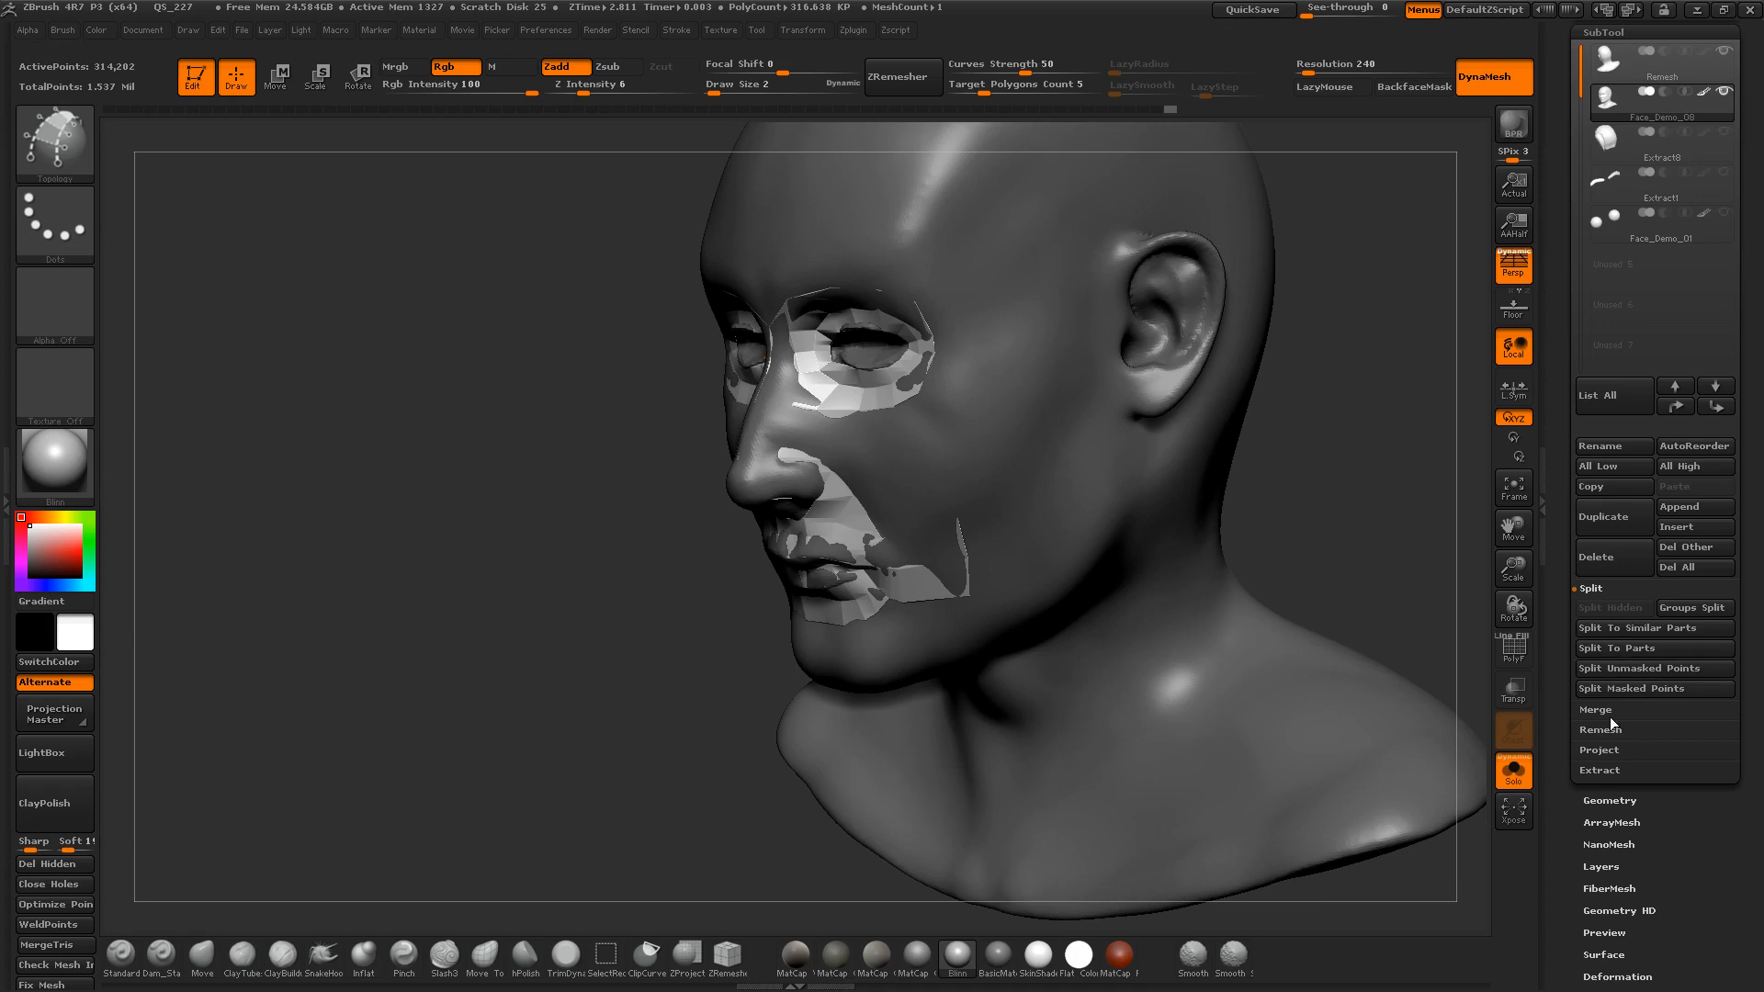
{"action": "left_click", "coordinate": [1629, 670]}
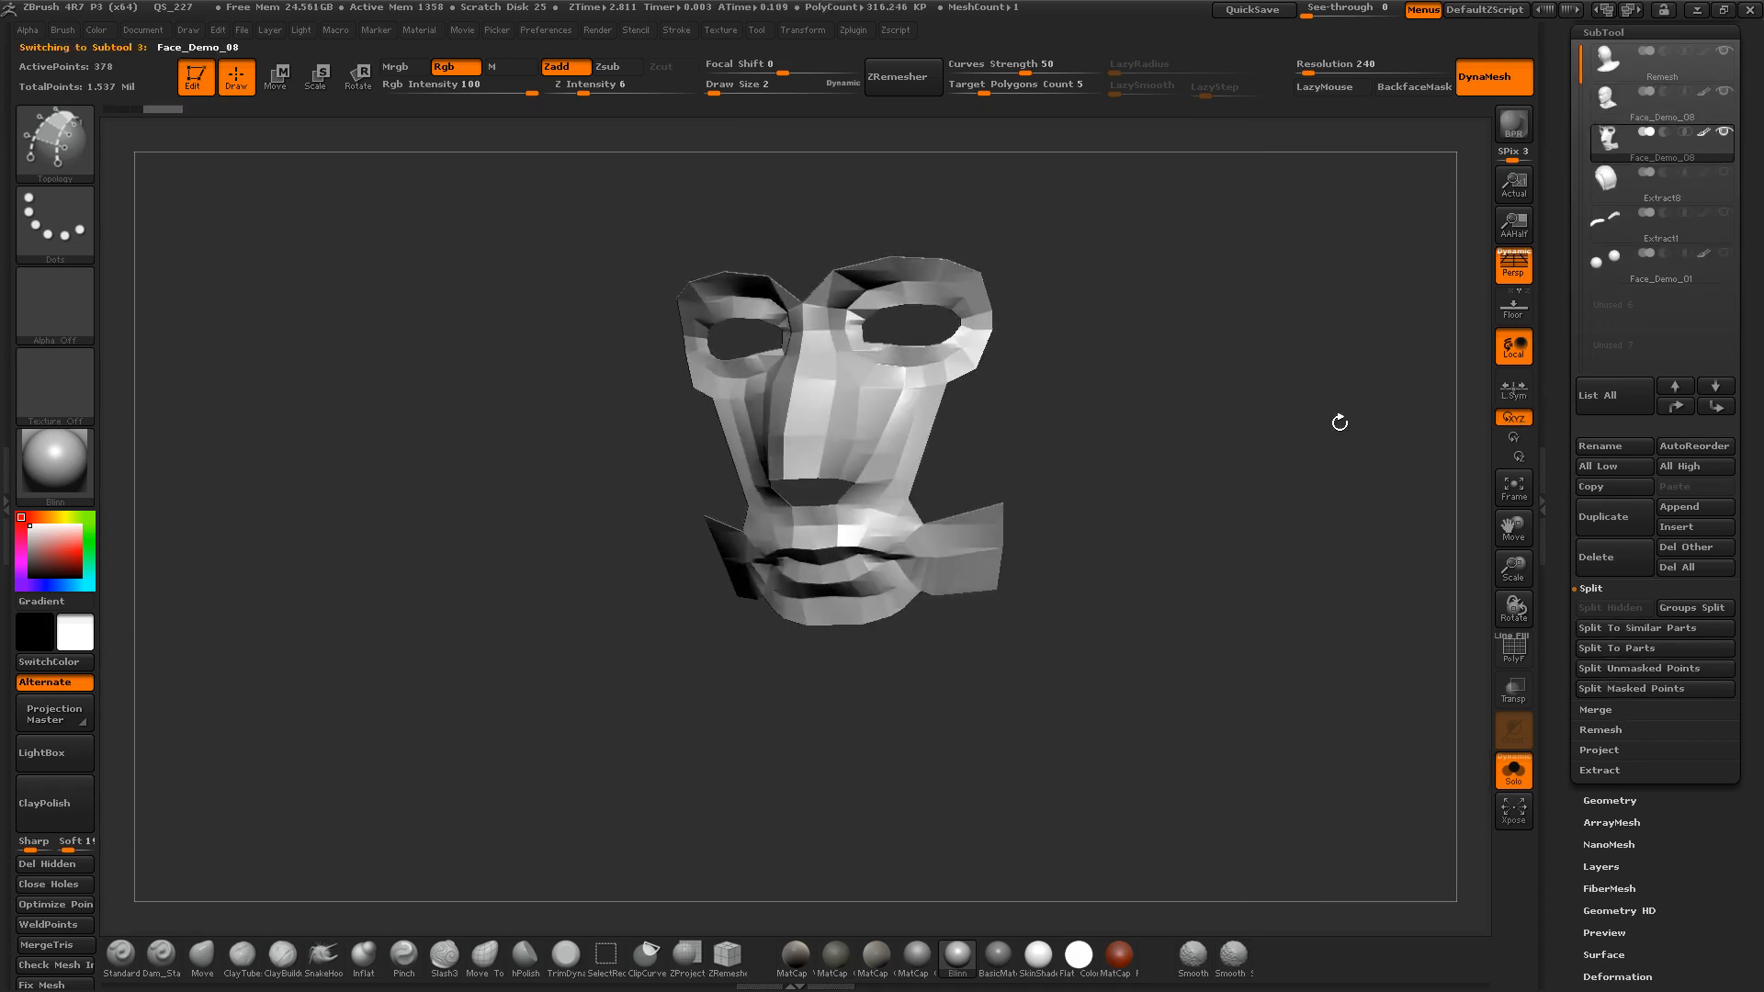
{"action": "key", "text": "shift+f"}
{"action": "key", "text": "f"}
{"action": "left_click_drag", "start_coordinate": [1333, 438], "coordinate": [1307, 467], "text": "alt"}
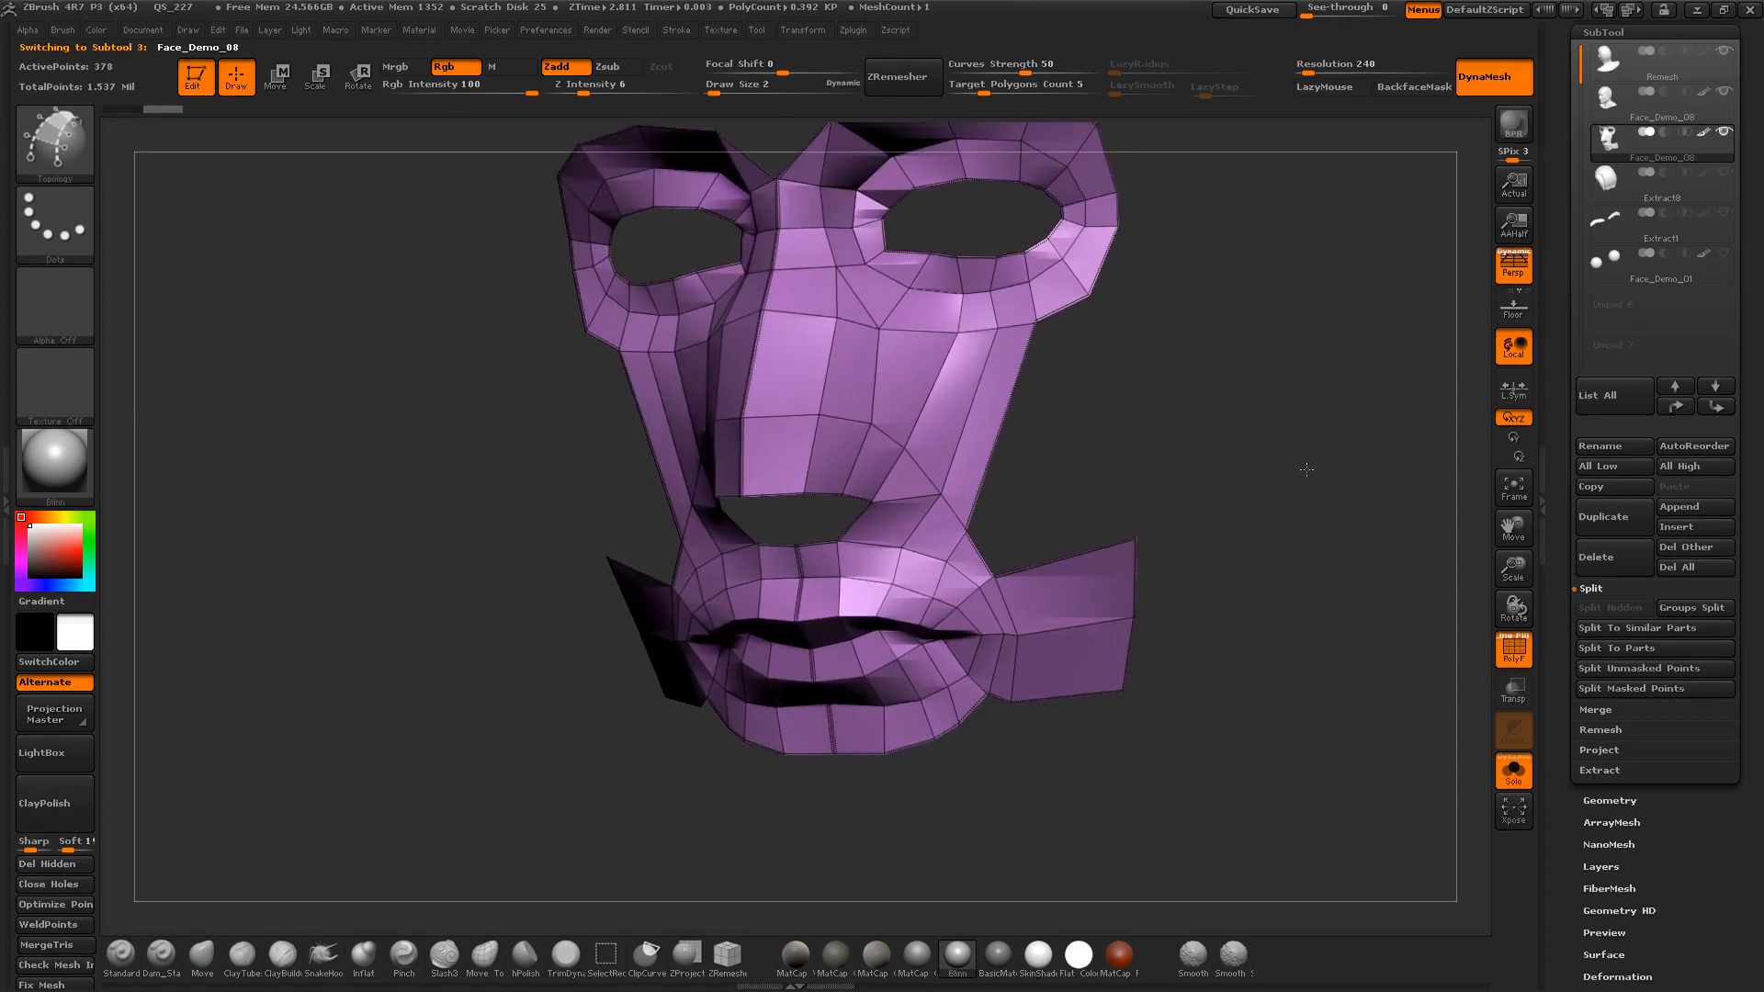
Step: Set the Draw Size to 35, then try subdividing the split face mesh once and undo the subdivision
{"action": "key", "text": "s"}
{"action": "left_click", "coordinate": [1275, 414]}
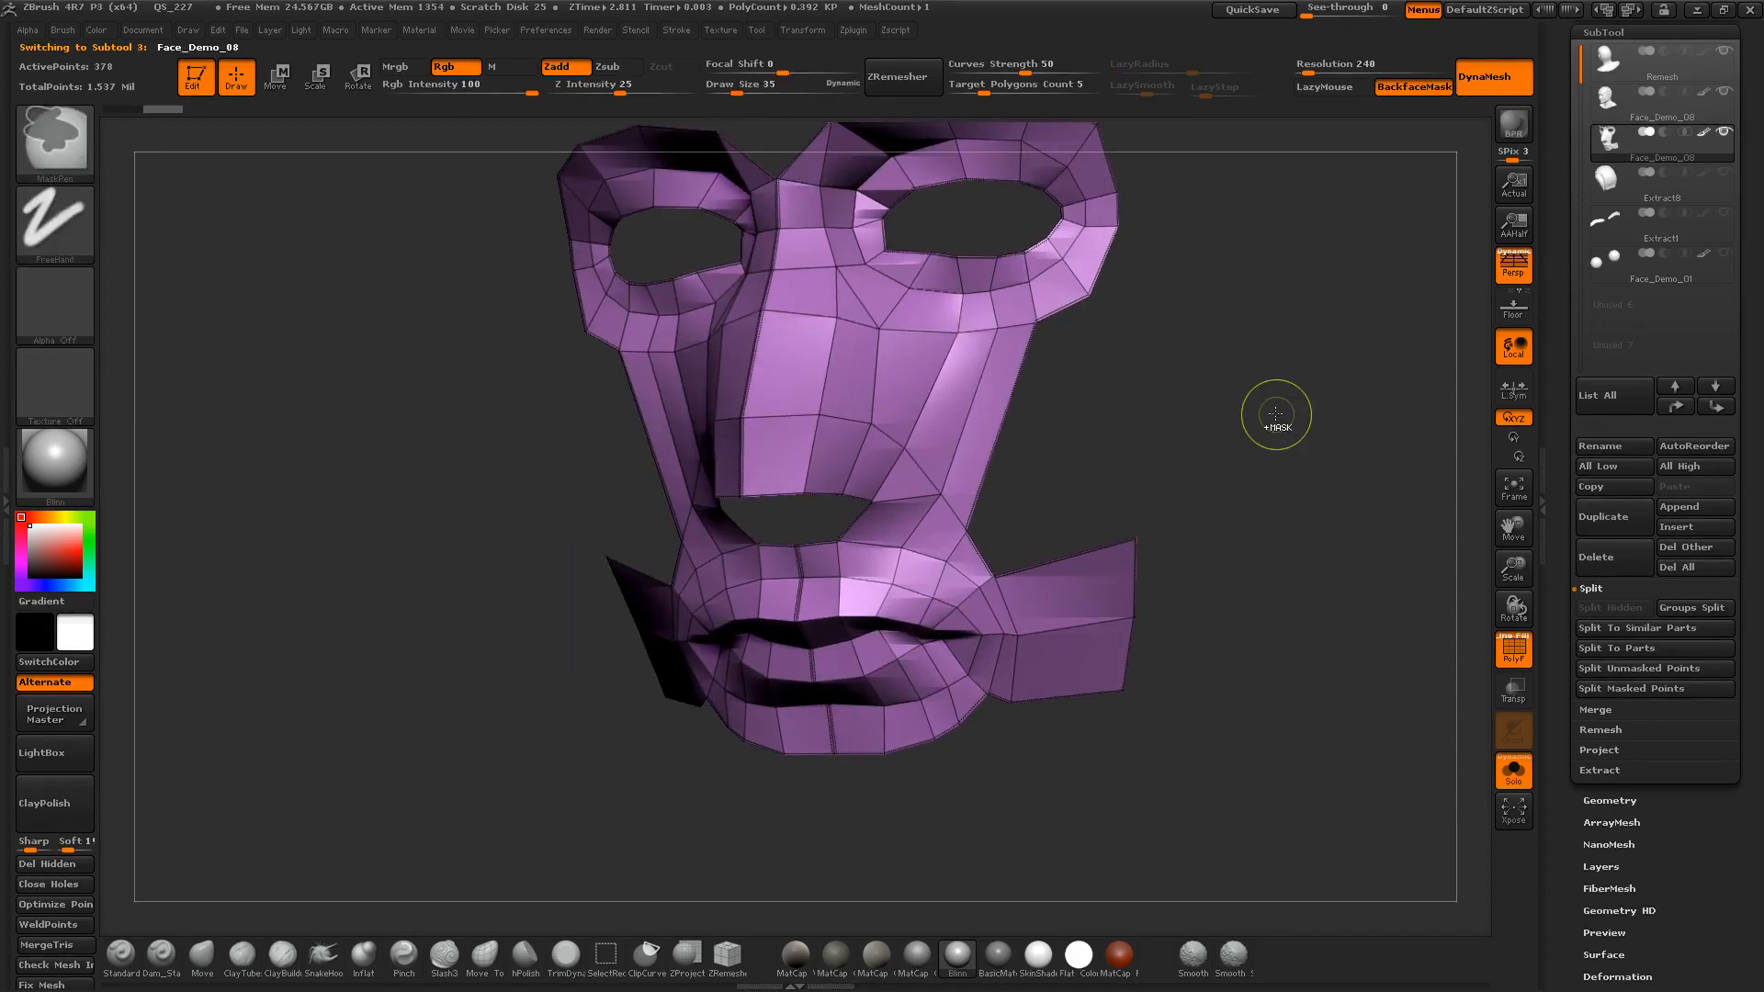
{"action": "key", "text": "ctrl+d"}
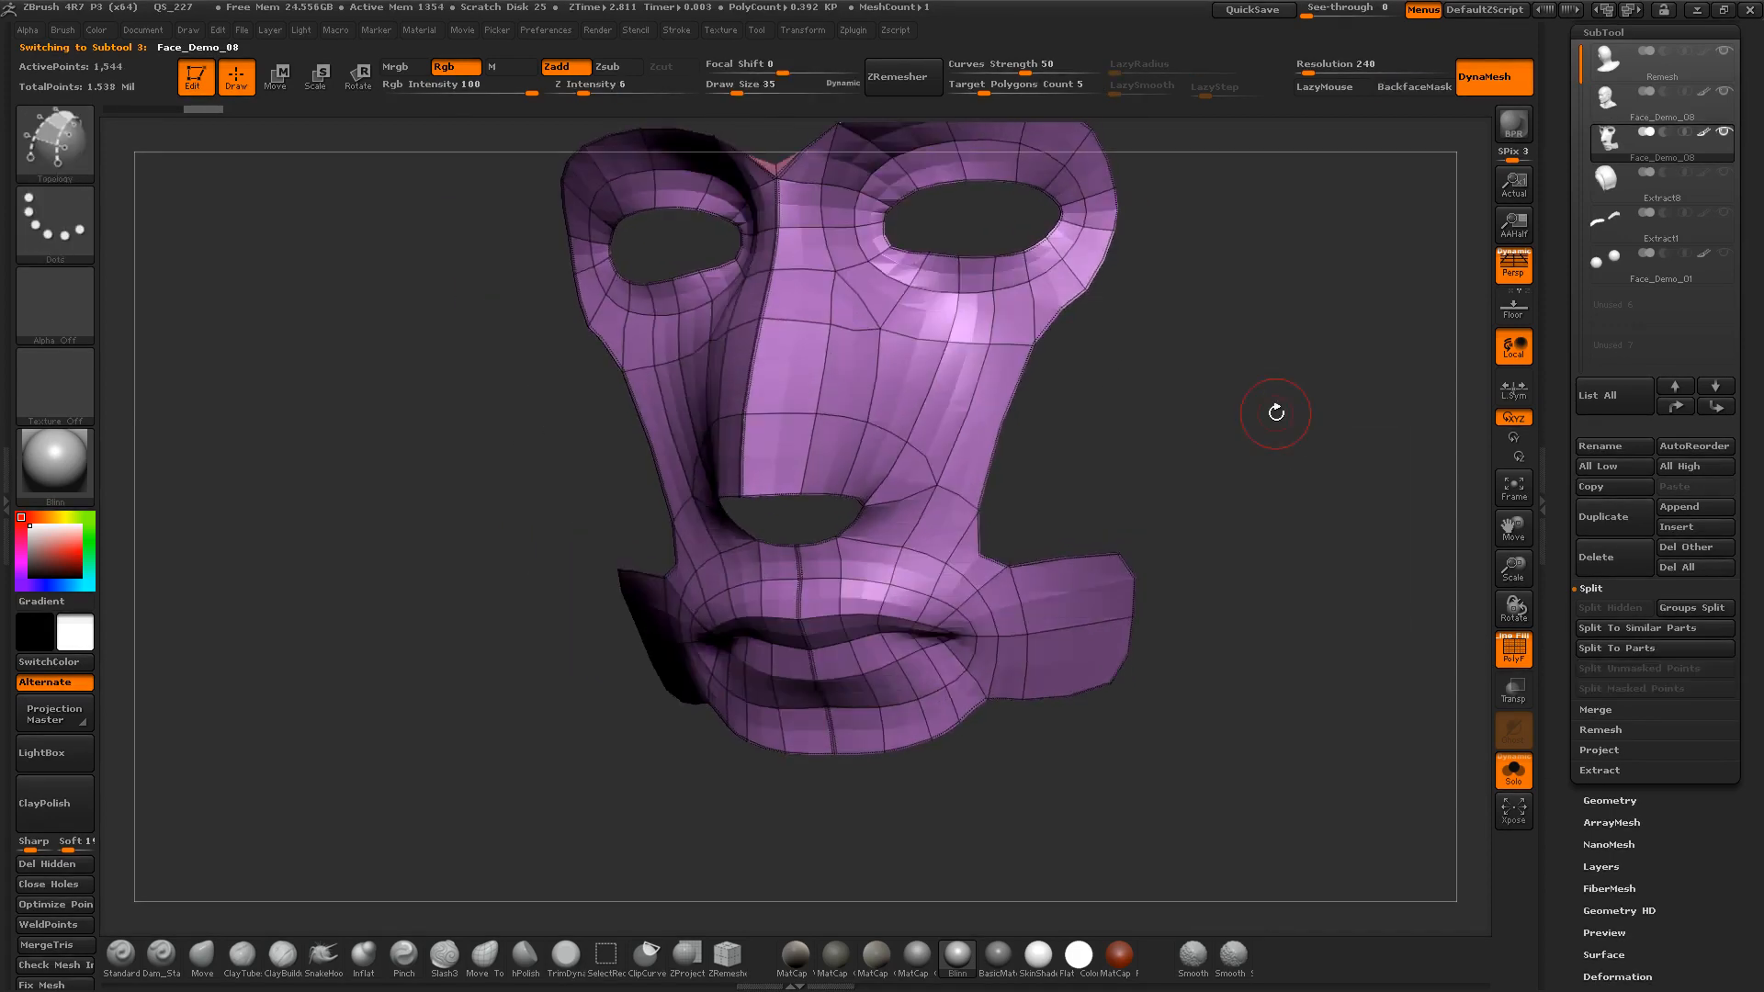
{"action": "key", "text": "ctrl+z"}
{"action": "left_click_drag", "start_coordinate": [1275, 411], "coordinate": [1219, 450]}
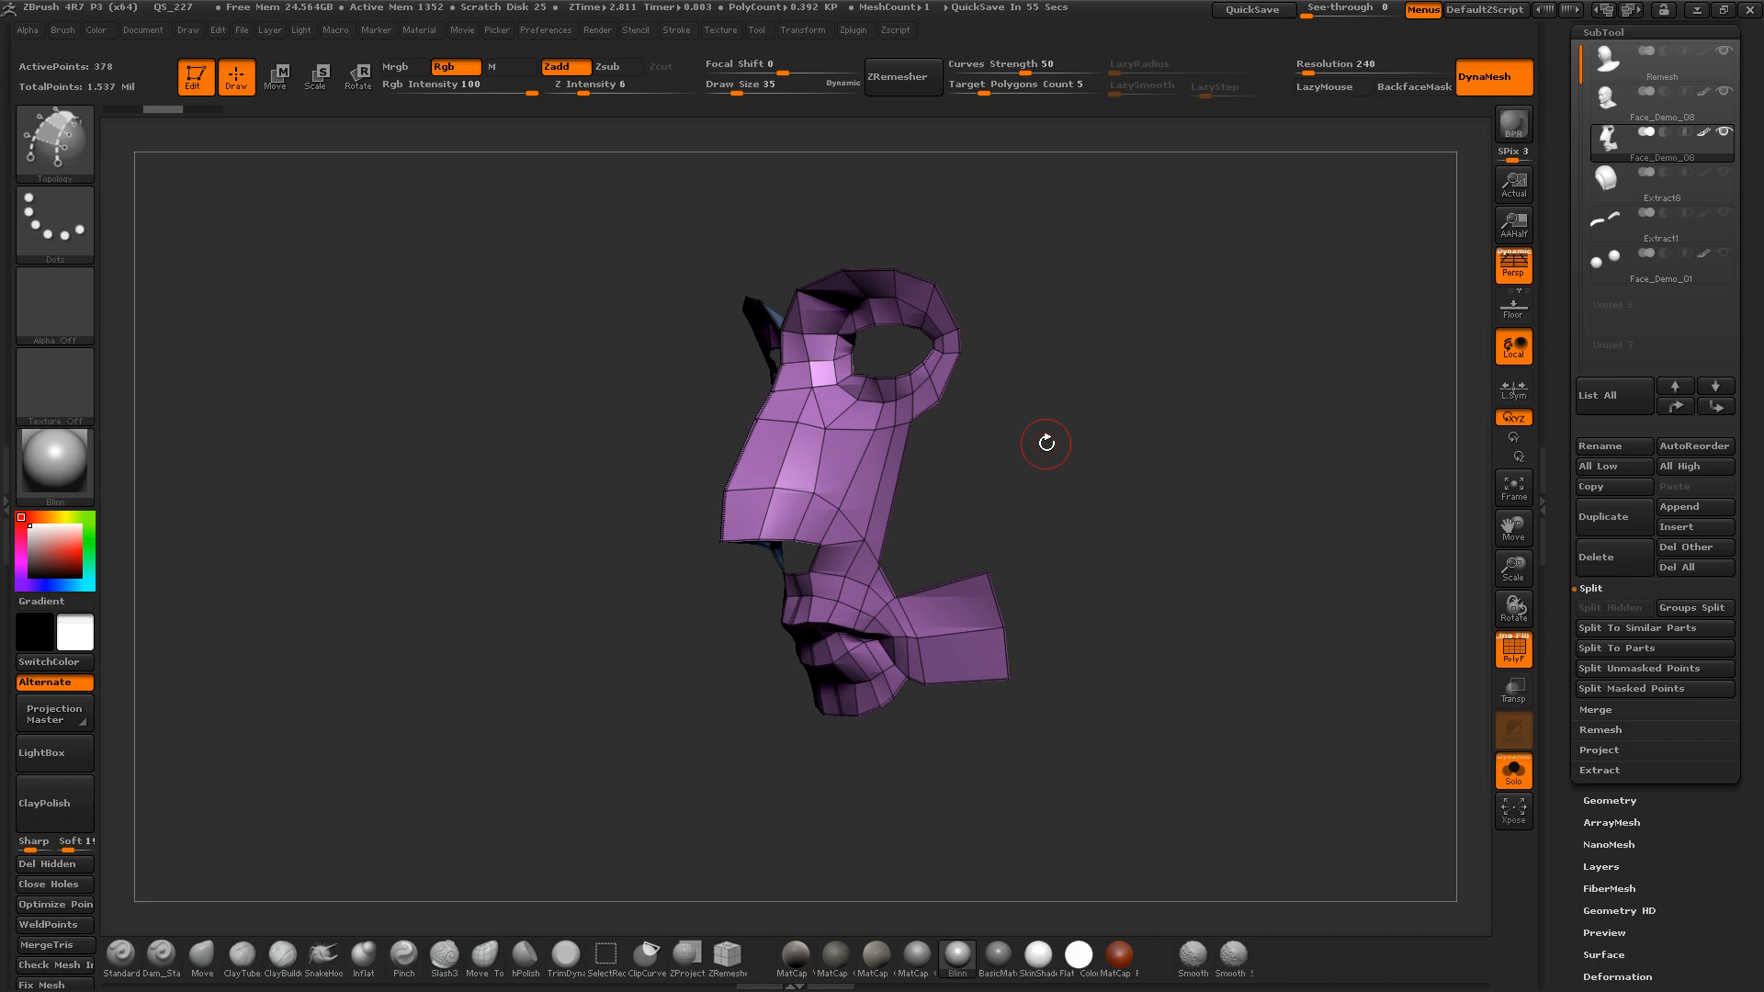
Step: Isolate the outer purple polygroup of the face mesh and delete the hidden inner layer
{"action": "left_click_drag", "start_coordinate": [1060, 443], "coordinate": [1150, 559]}
{"action": "left_click", "coordinate": [960, 519], "text": "ctrl+shift"}
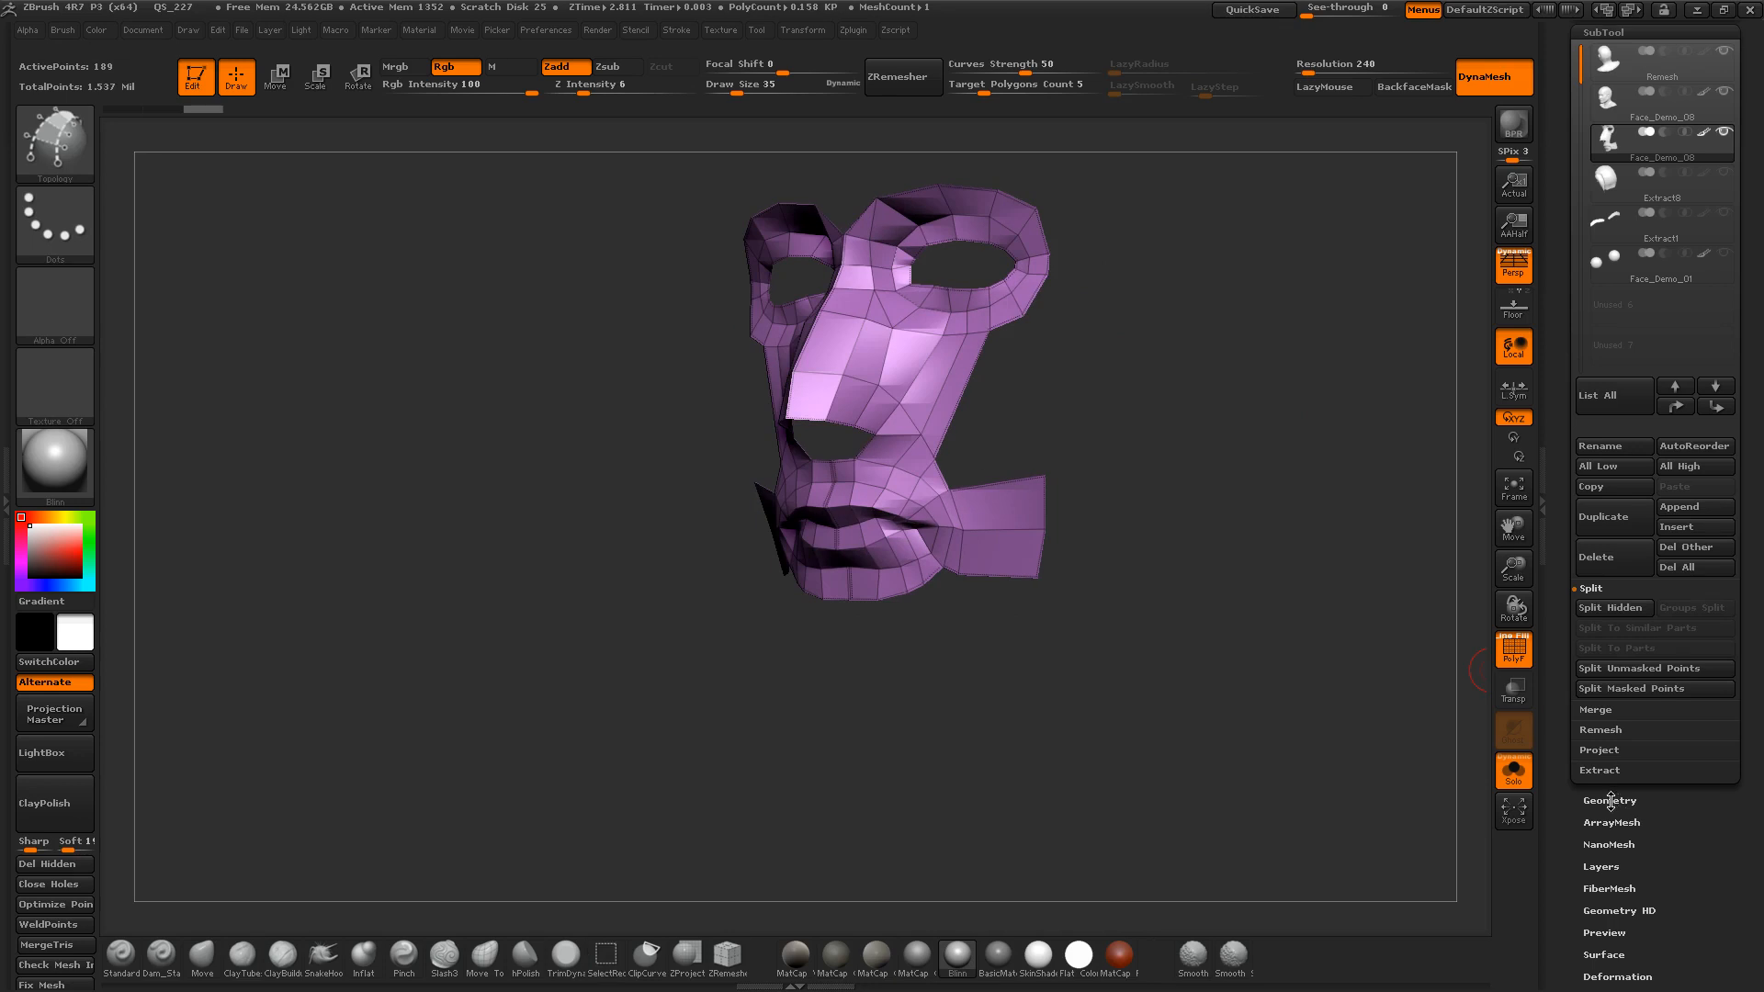
{"action": "left_click", "coordinate": [1609, 800]}
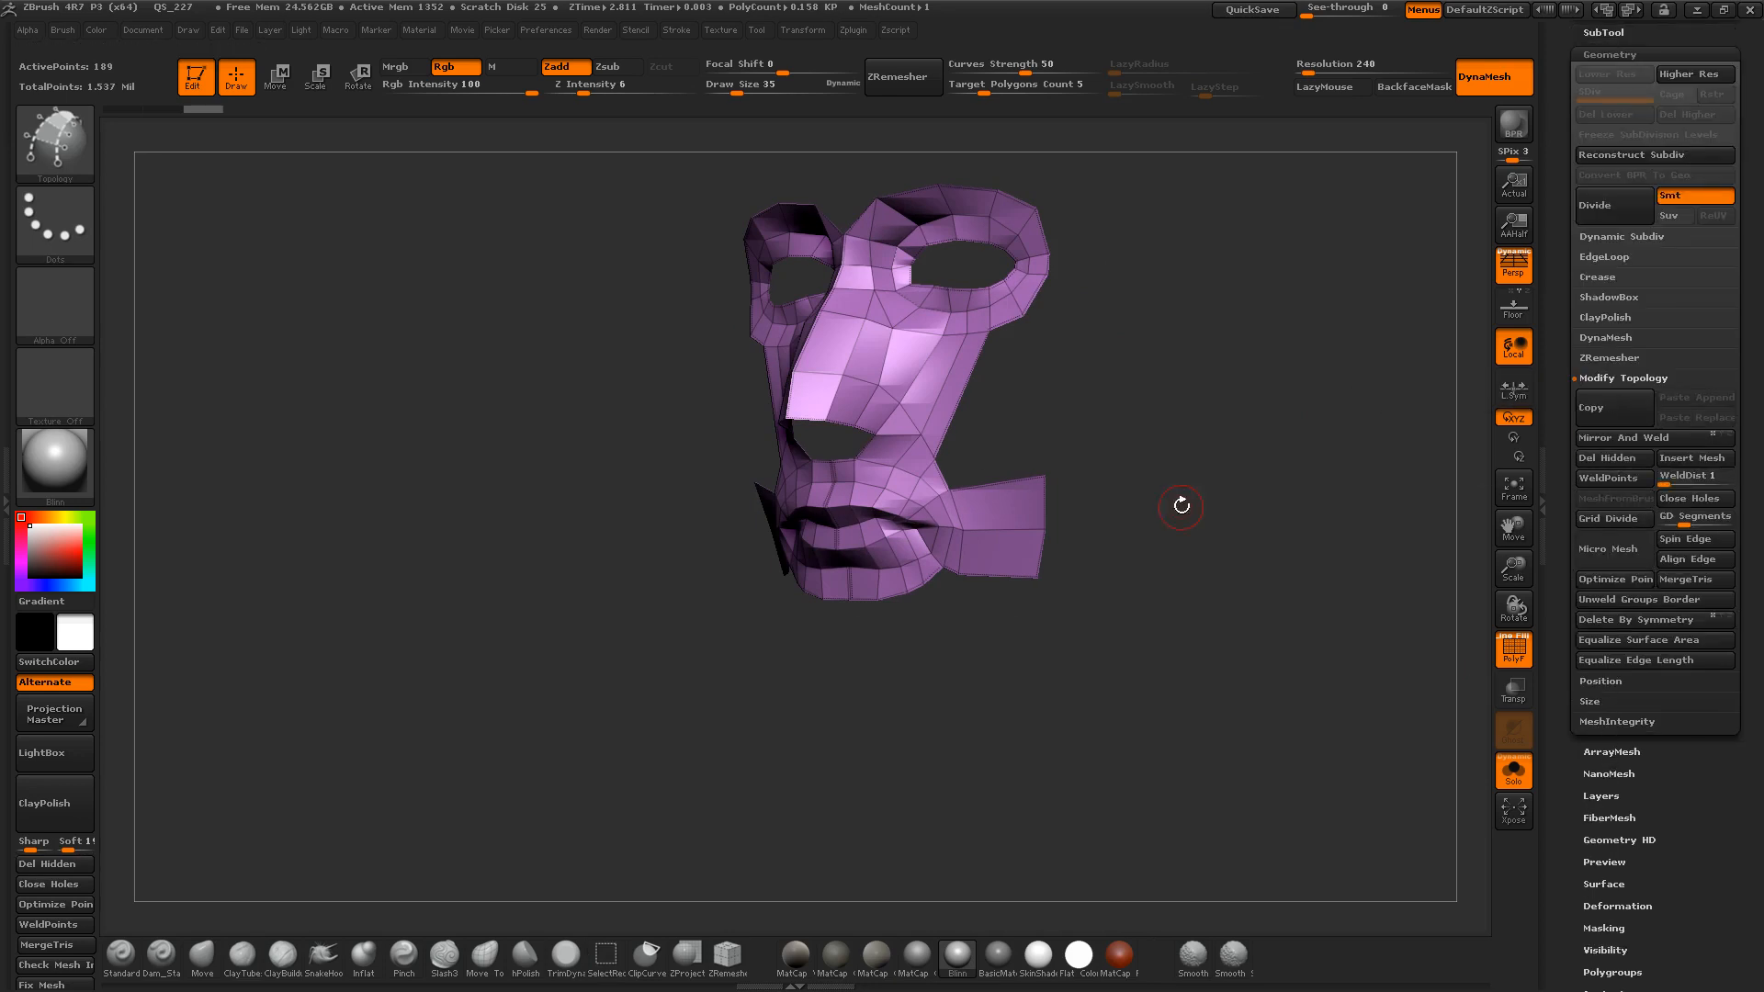
{"action": "left_click_drag", "start_coordinate": [1181, 505], "coordinate": [1200, 582], "text": "alt"}
{"action": "left_click_drag", "start_coordinate": [1108, 295], "coordinate": [1084, 457], "text": "alt"}
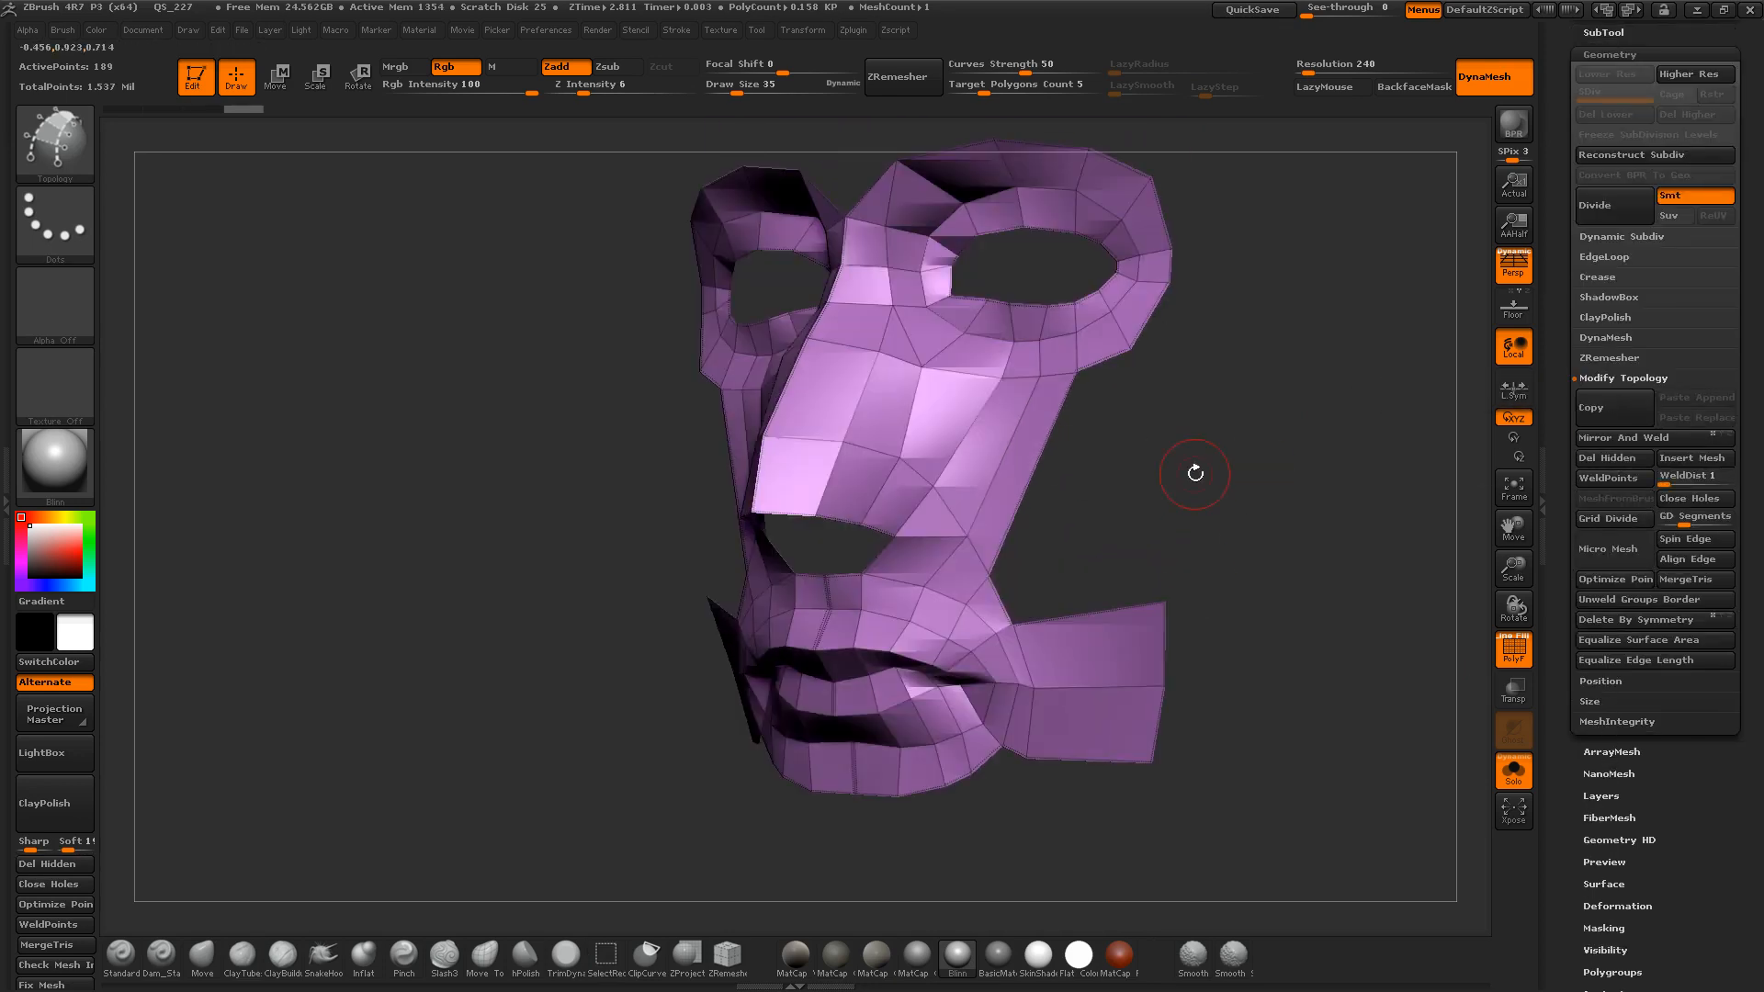
{"action": "left_click_drag", "start_coordinate": [1195, 473], "coordinate": [1107, 452]}
{"action": "left_click_drag", "start_coordinate": [1066, 470], "coordinate": [1124, 478]}
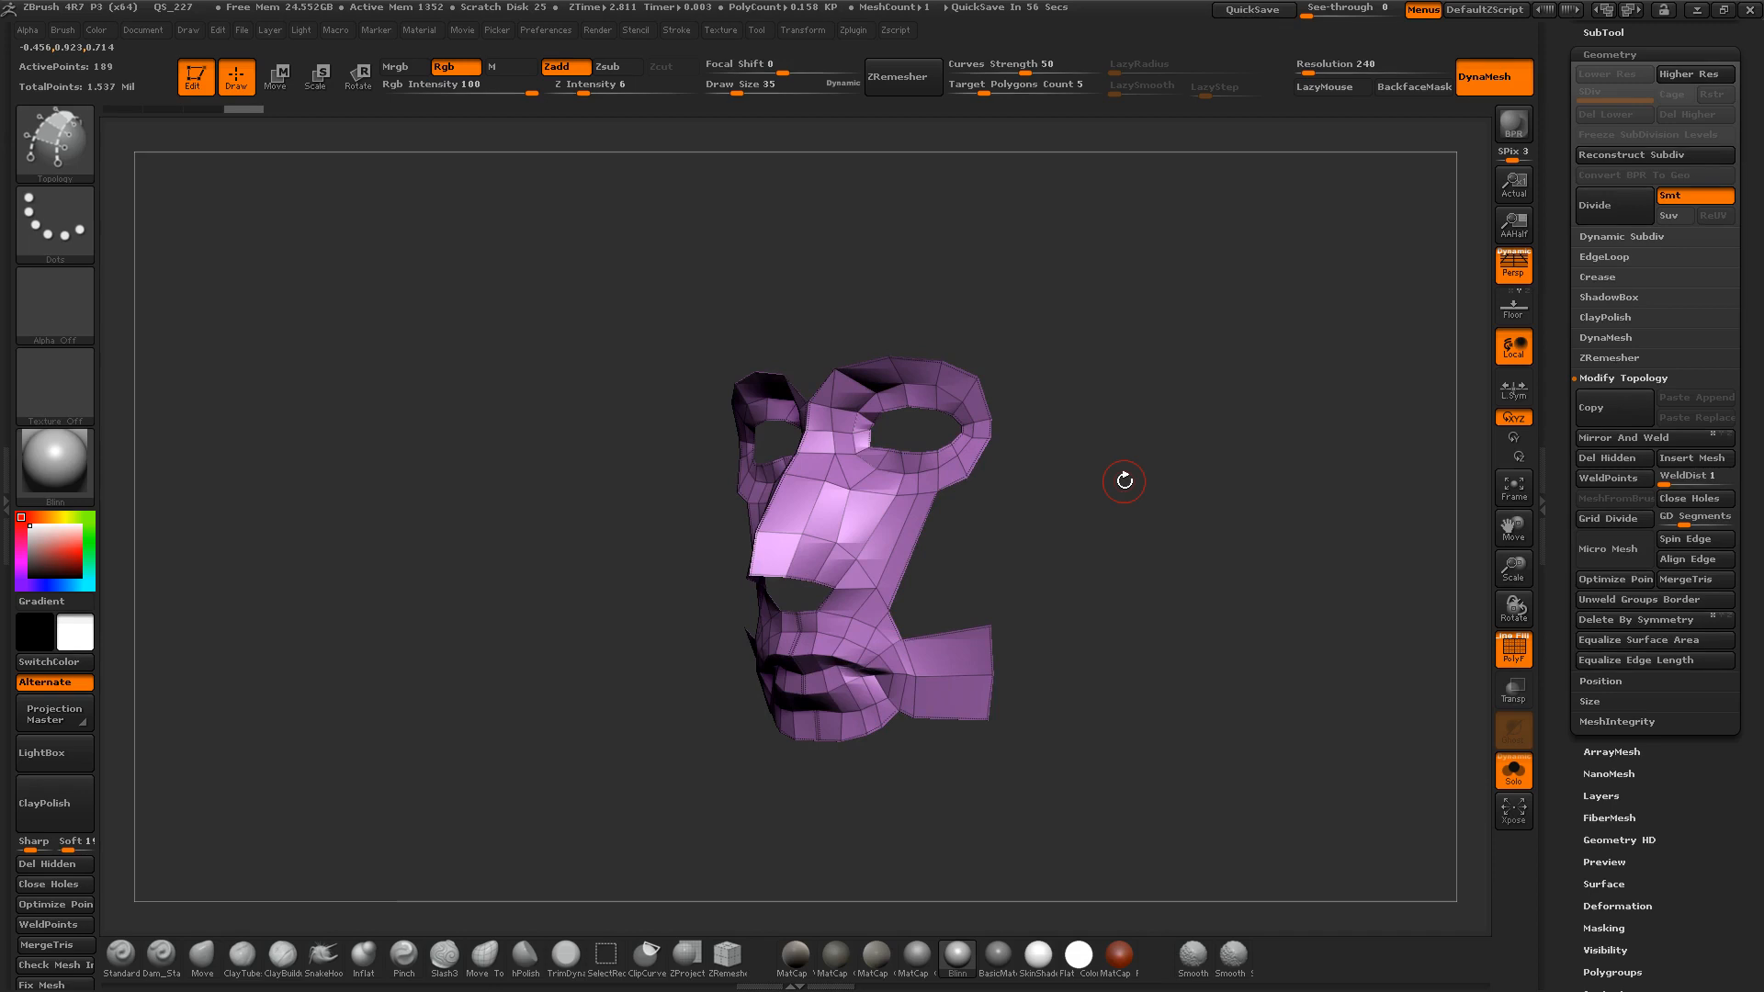
Step: Open Calculator, work out 800 × 4 and multiply the result by 4 again, then reset it to zero
{"action": "key", "text": "super+r"}
{"action": "type", "text": "calc"}
{"action": "key", "text": "Return"}
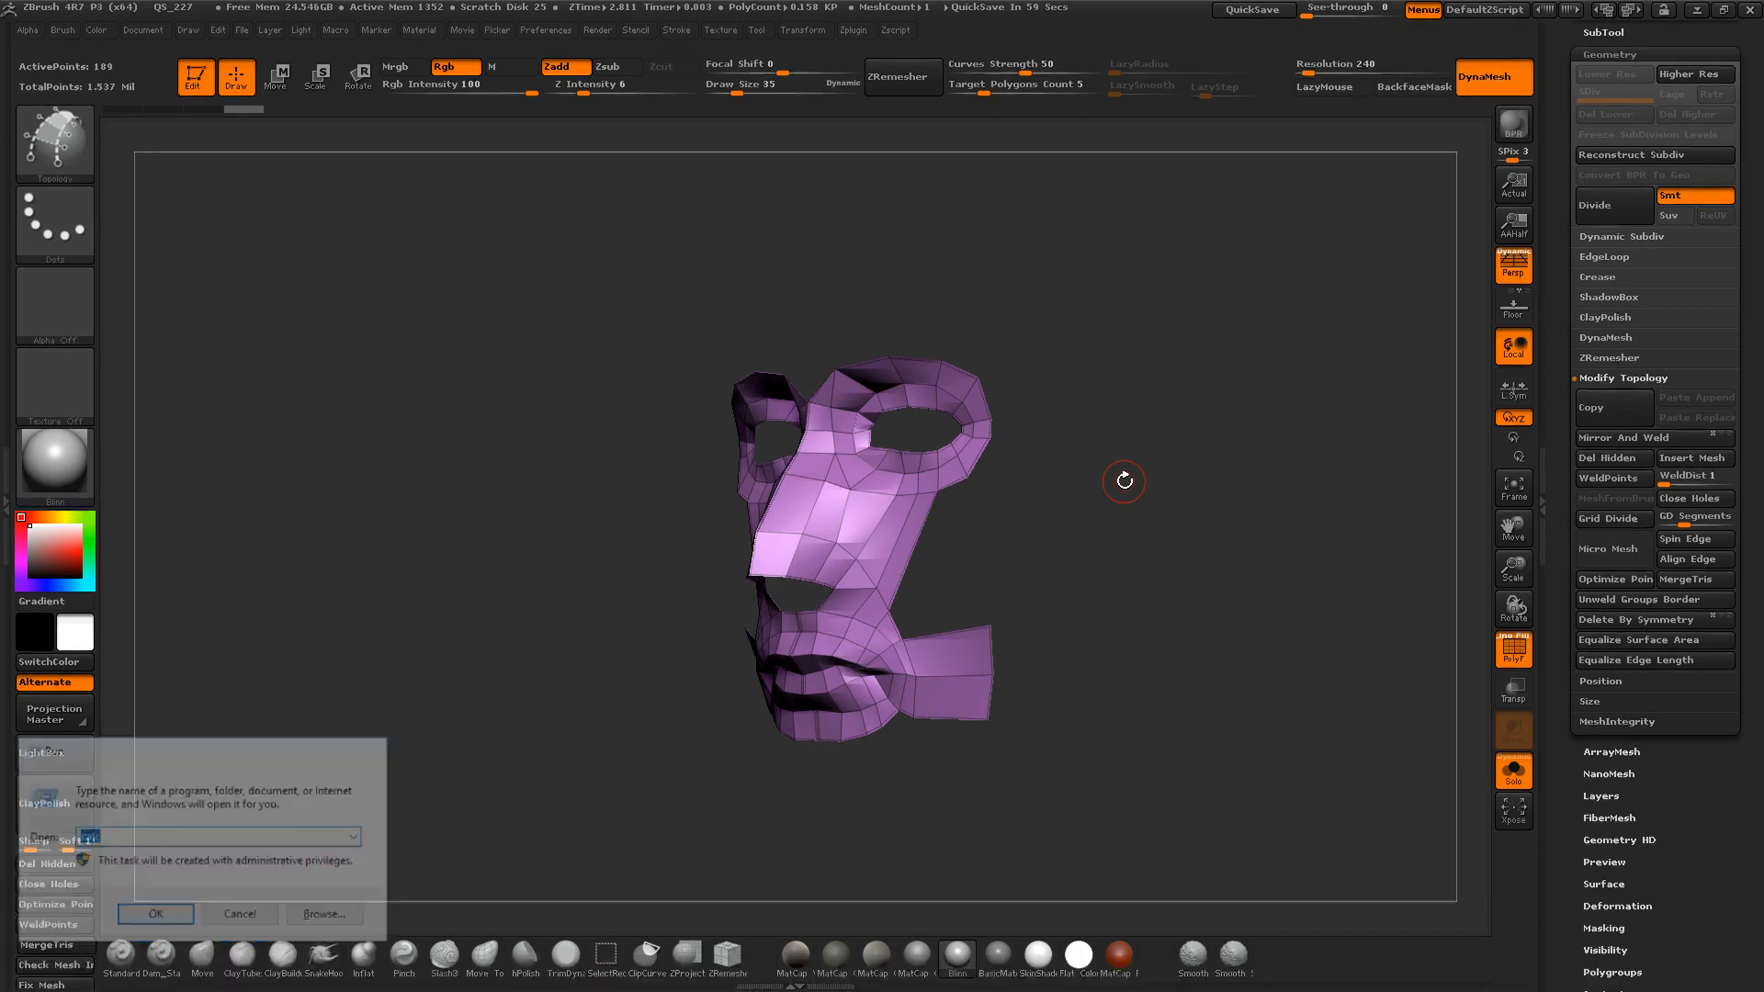
{"action": "type", "text": "80"}
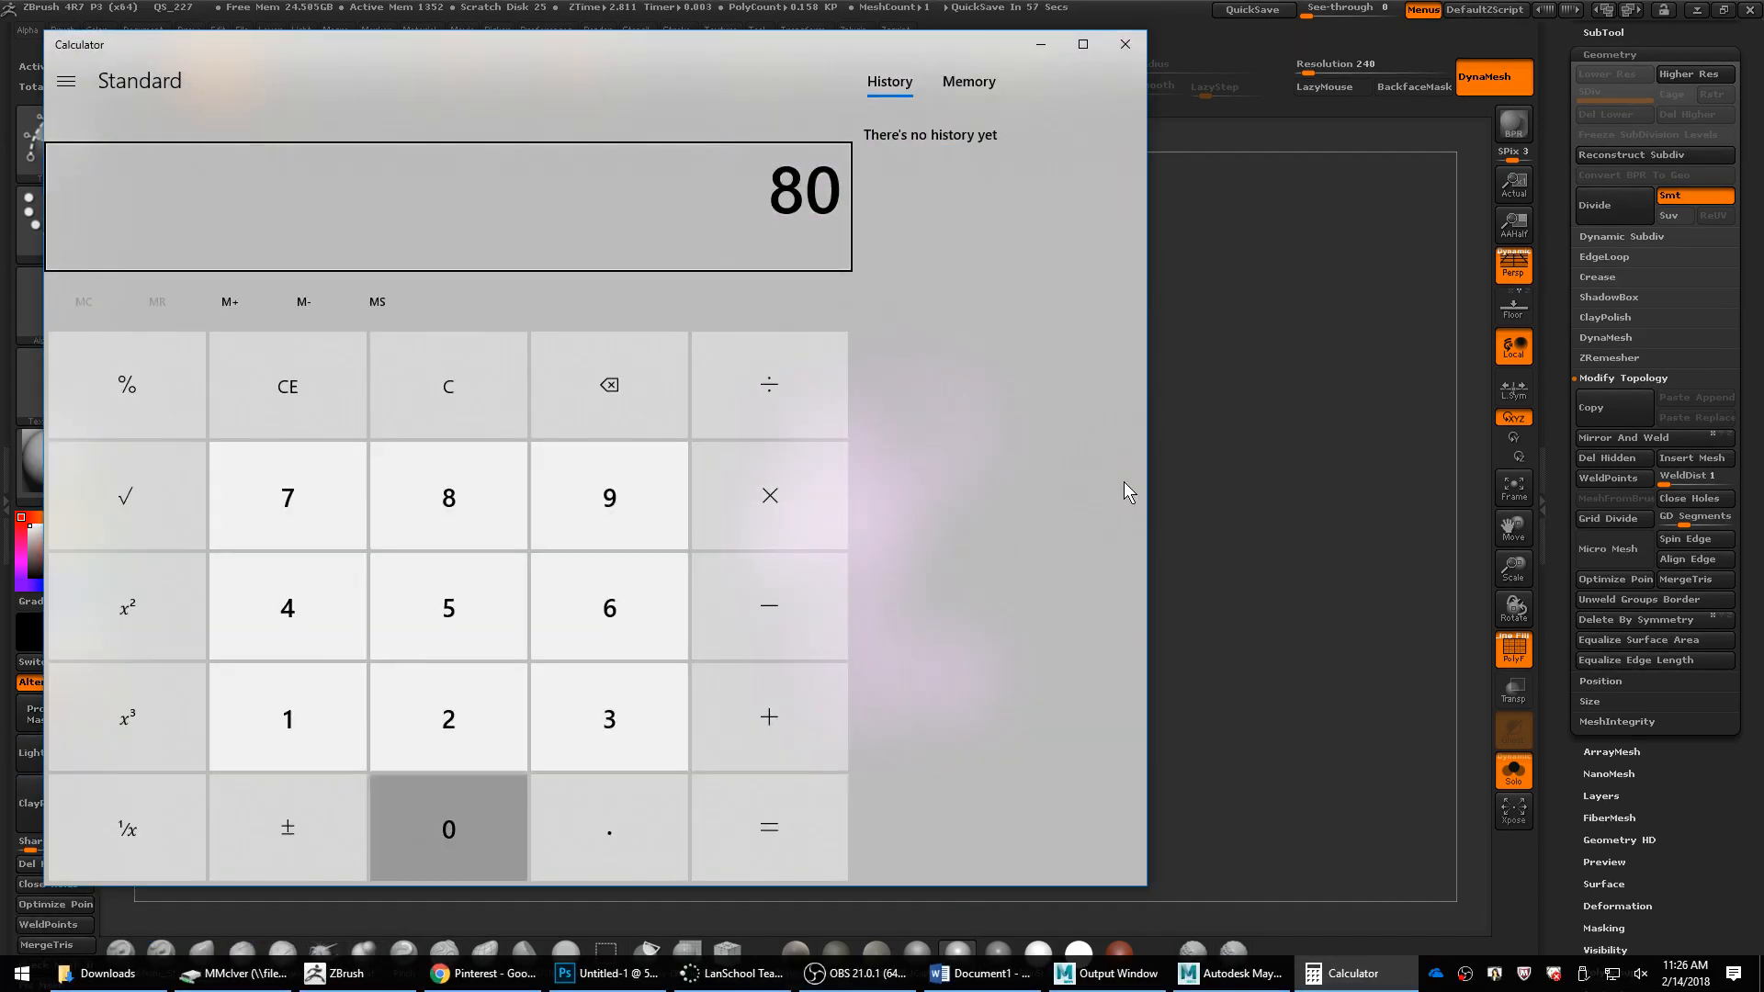
{"action": "type", "text": "0 × 4"}
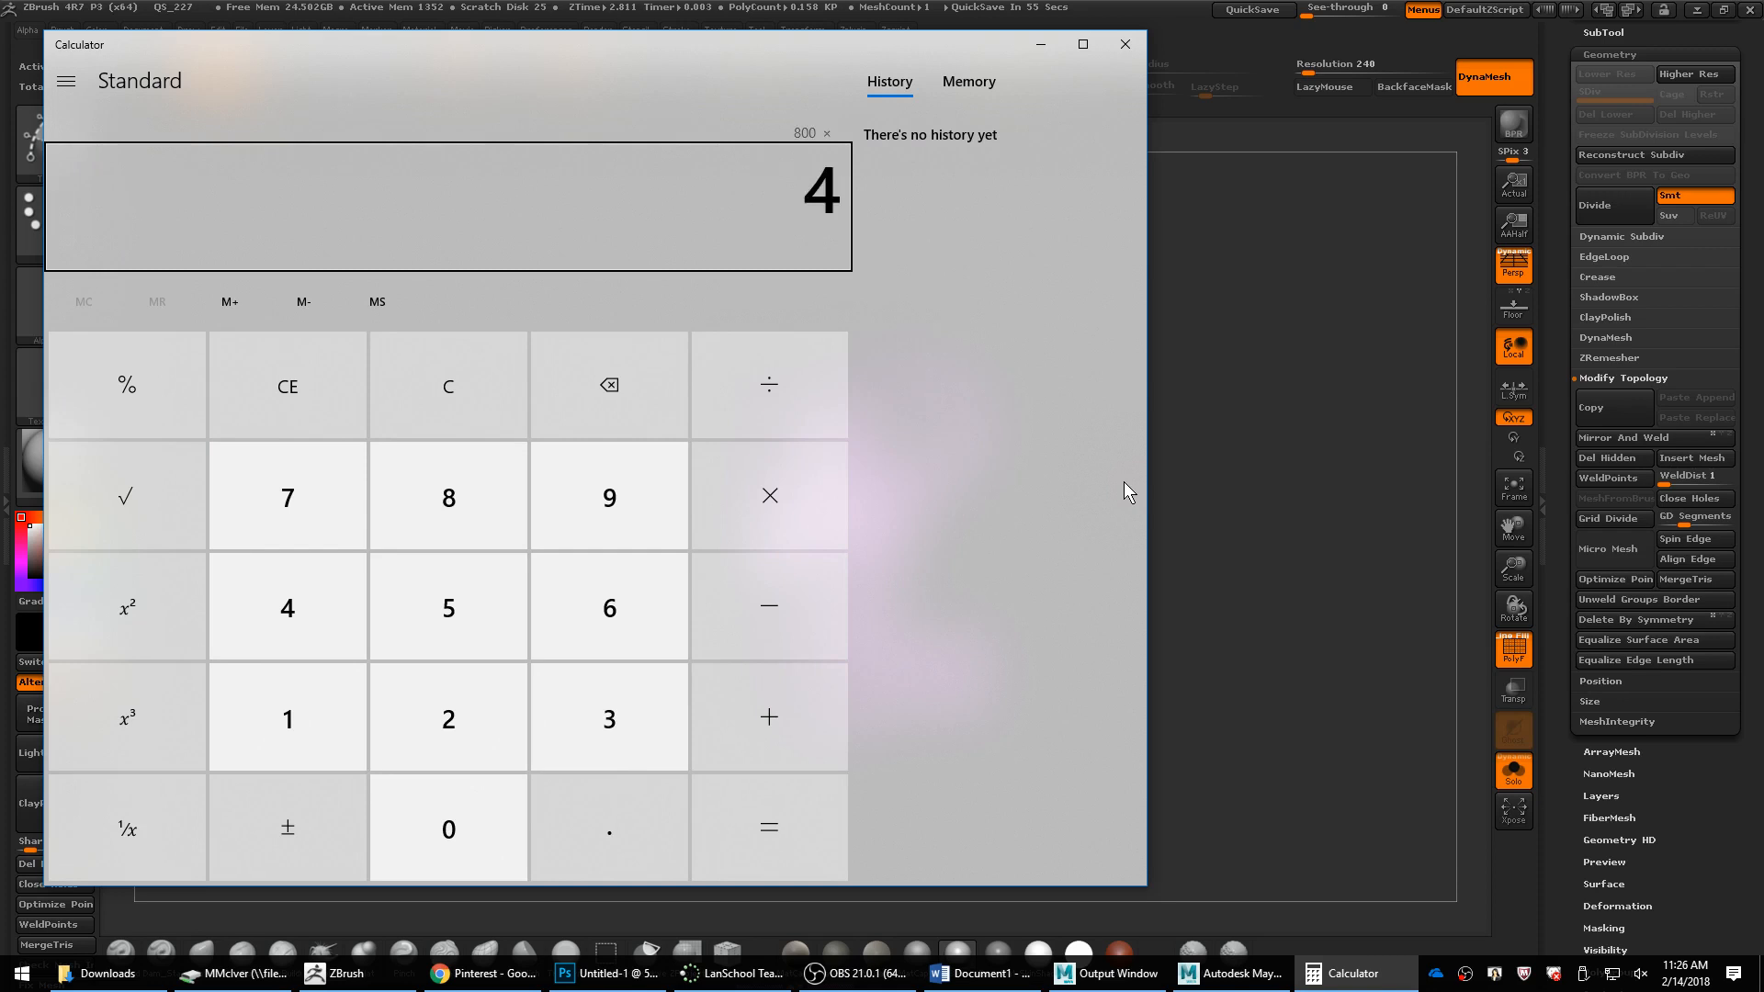
{"action": "key", "text": "Return"}
{"action": "type", "text": "4"}
{"action": "key", "text": "Return"}
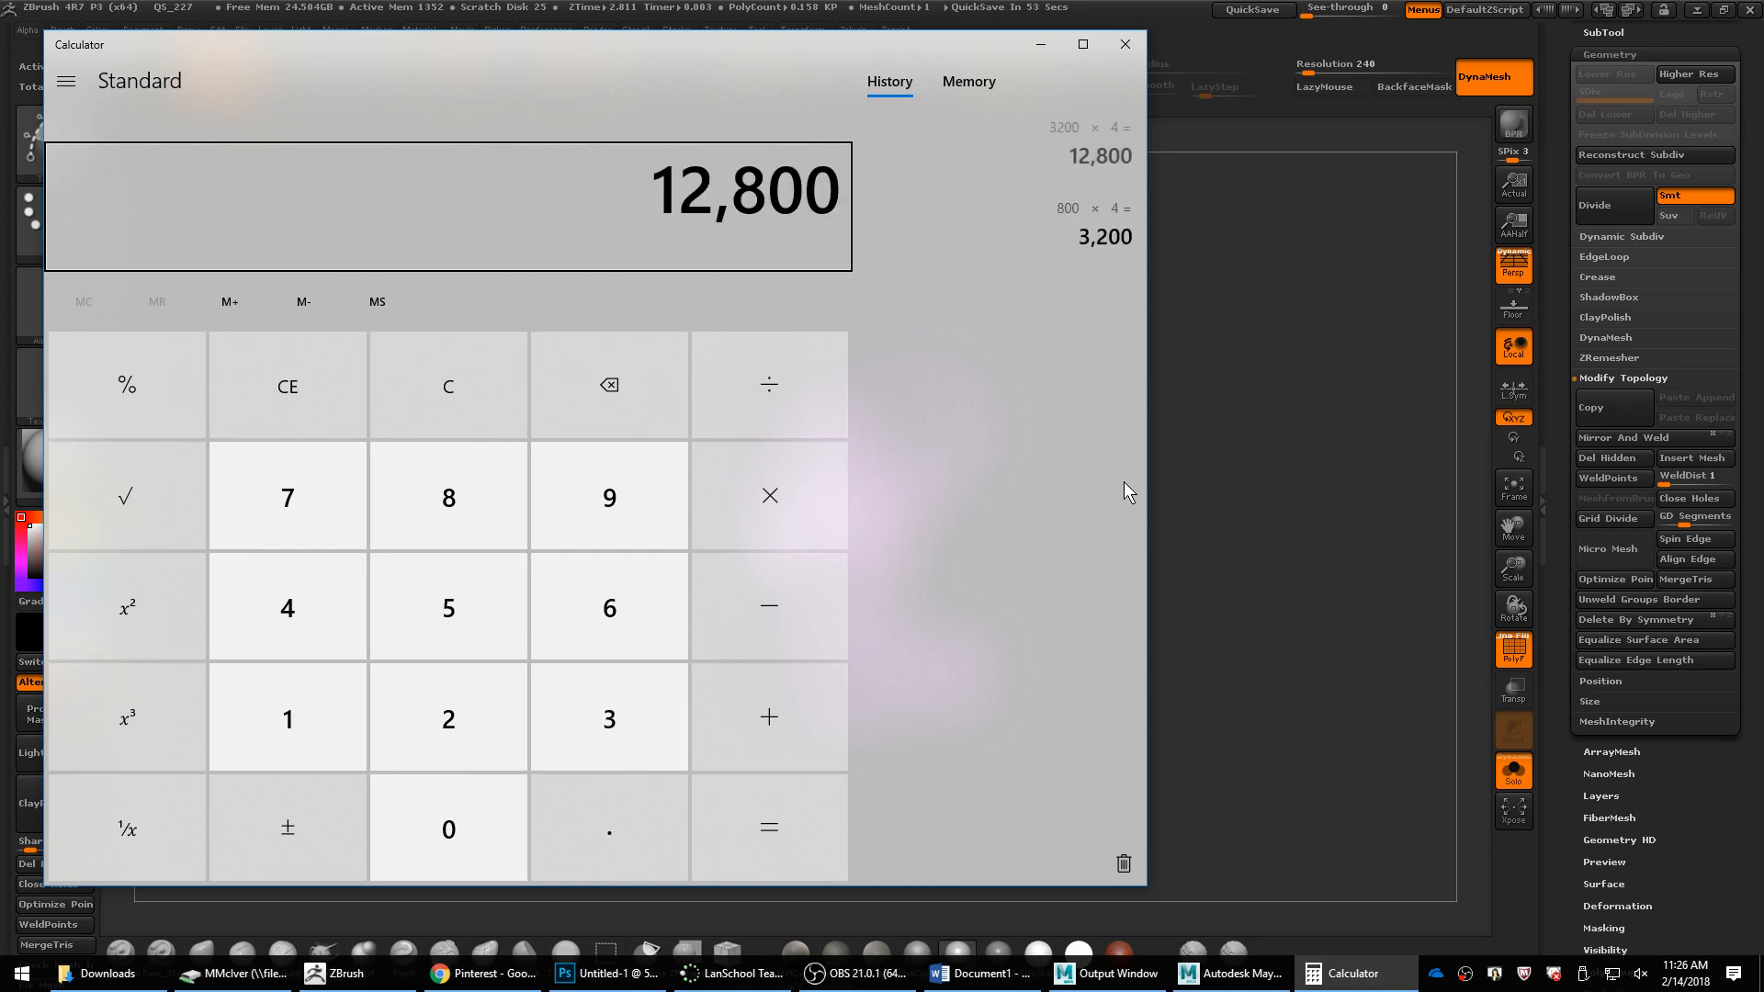
{"action": "type", "text": "*0"}
{"action": "key", "text": "Return"}
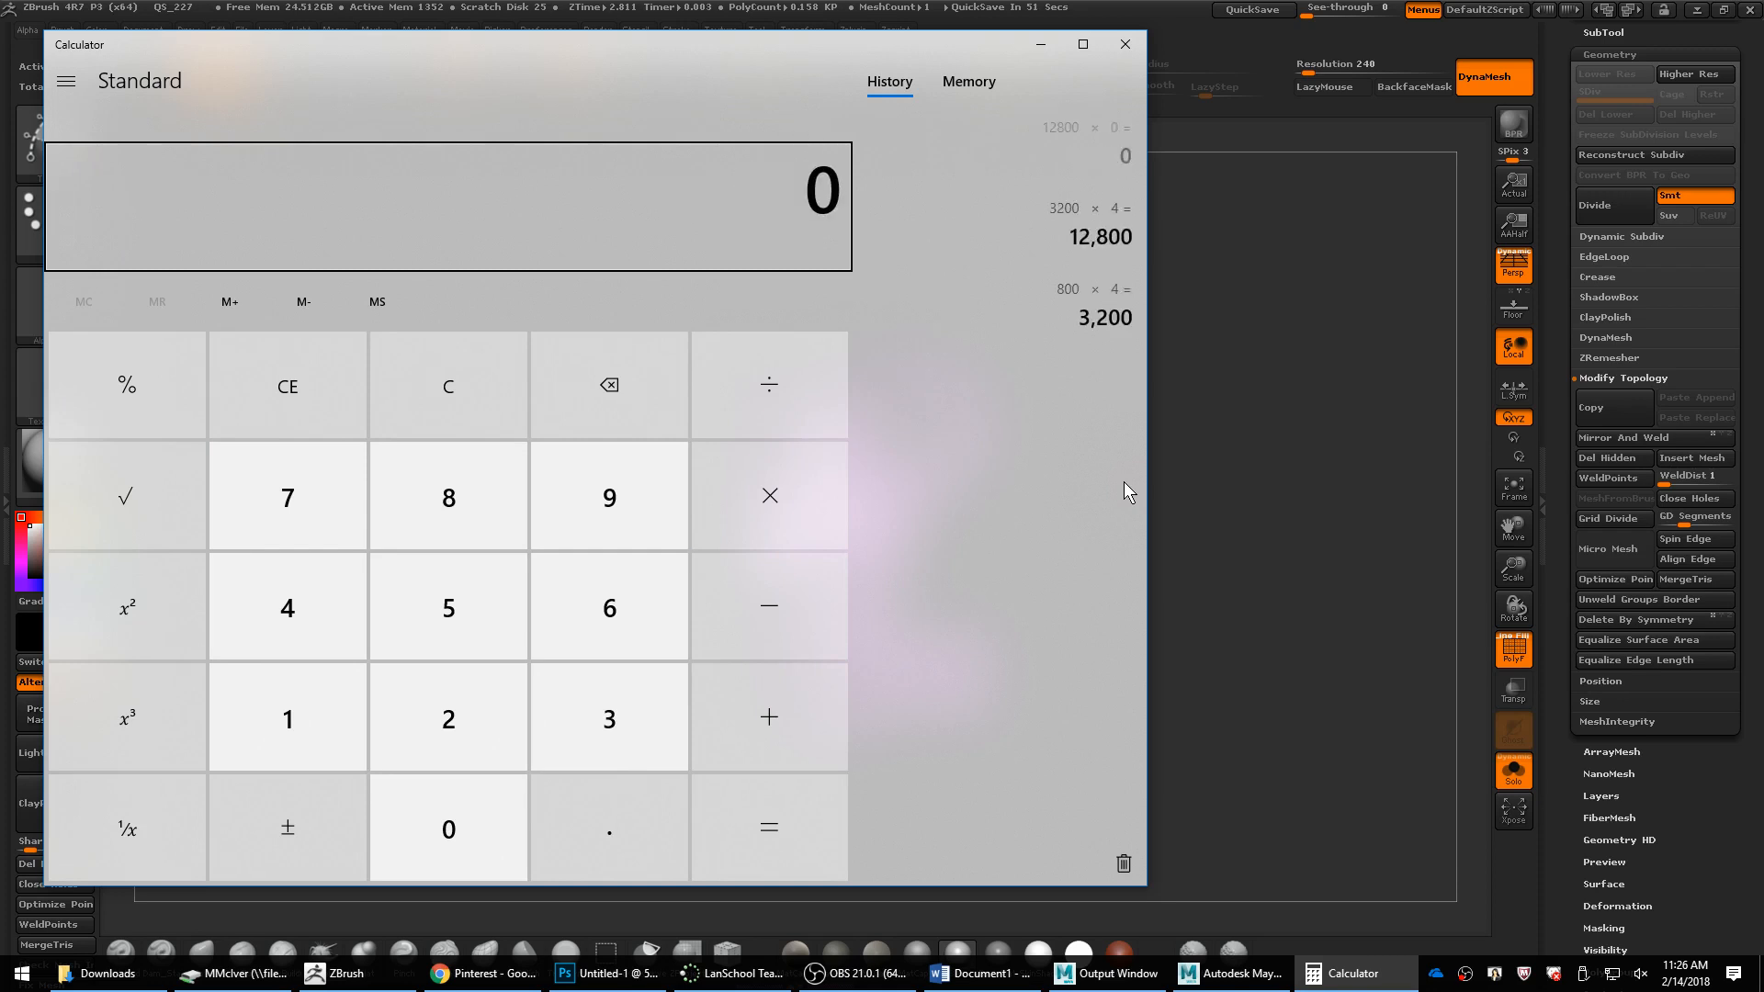
Step: Calculate 2000 × 4 and 2500 × 4, then return to ZBrush
{"action": "type", "text": "2000 × "}
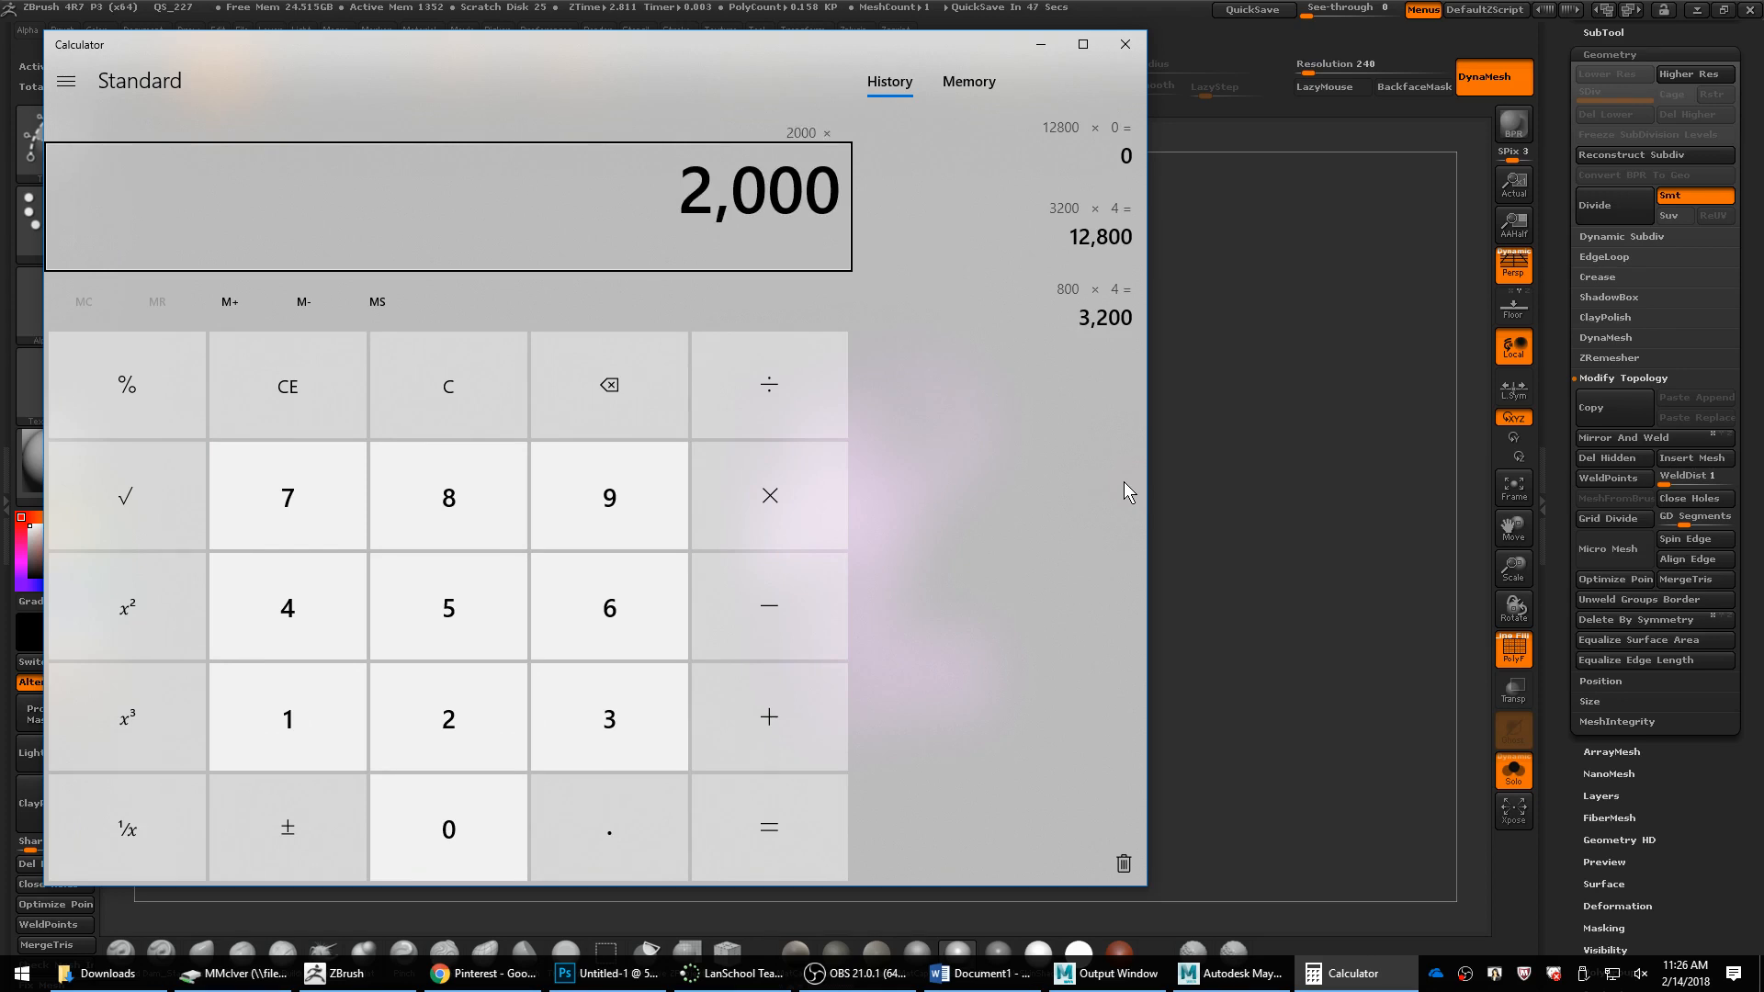
{"action": "type", "text": "4"}
{"action": "key", "text": "Return"}
{"action": "type", "text": "*0"}
{"action": "key", "text": "Return"}
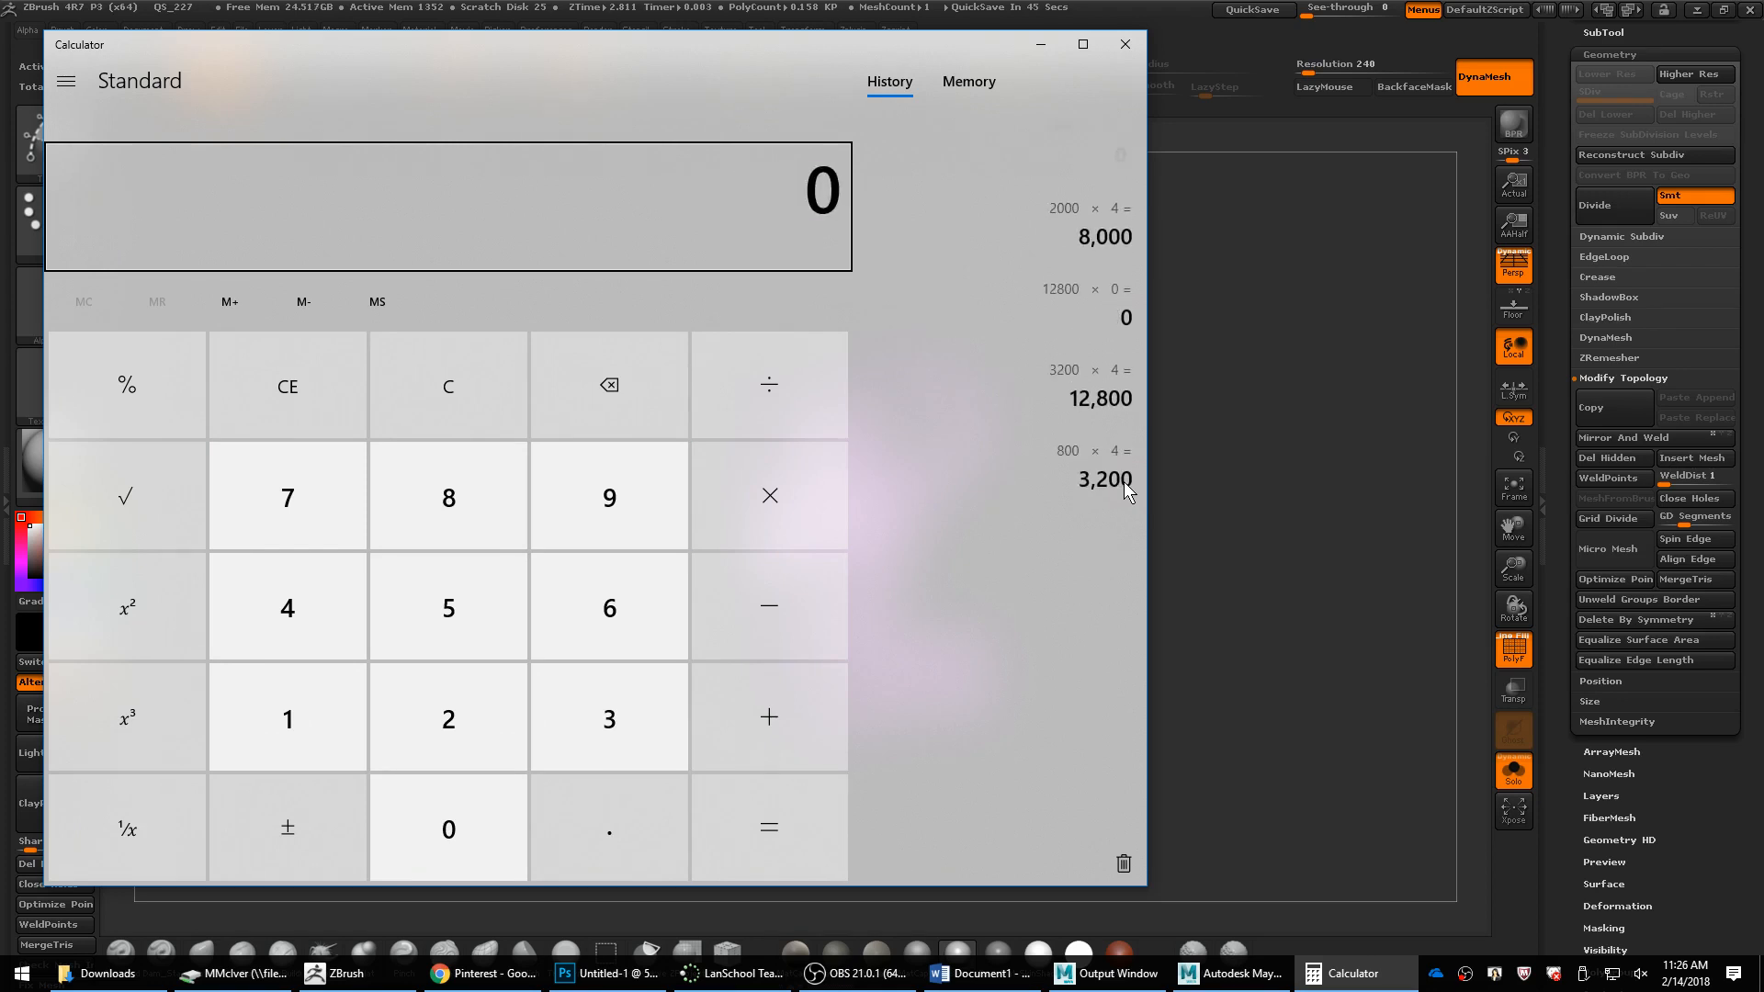
{"action": "type", "text": "2500*4"}
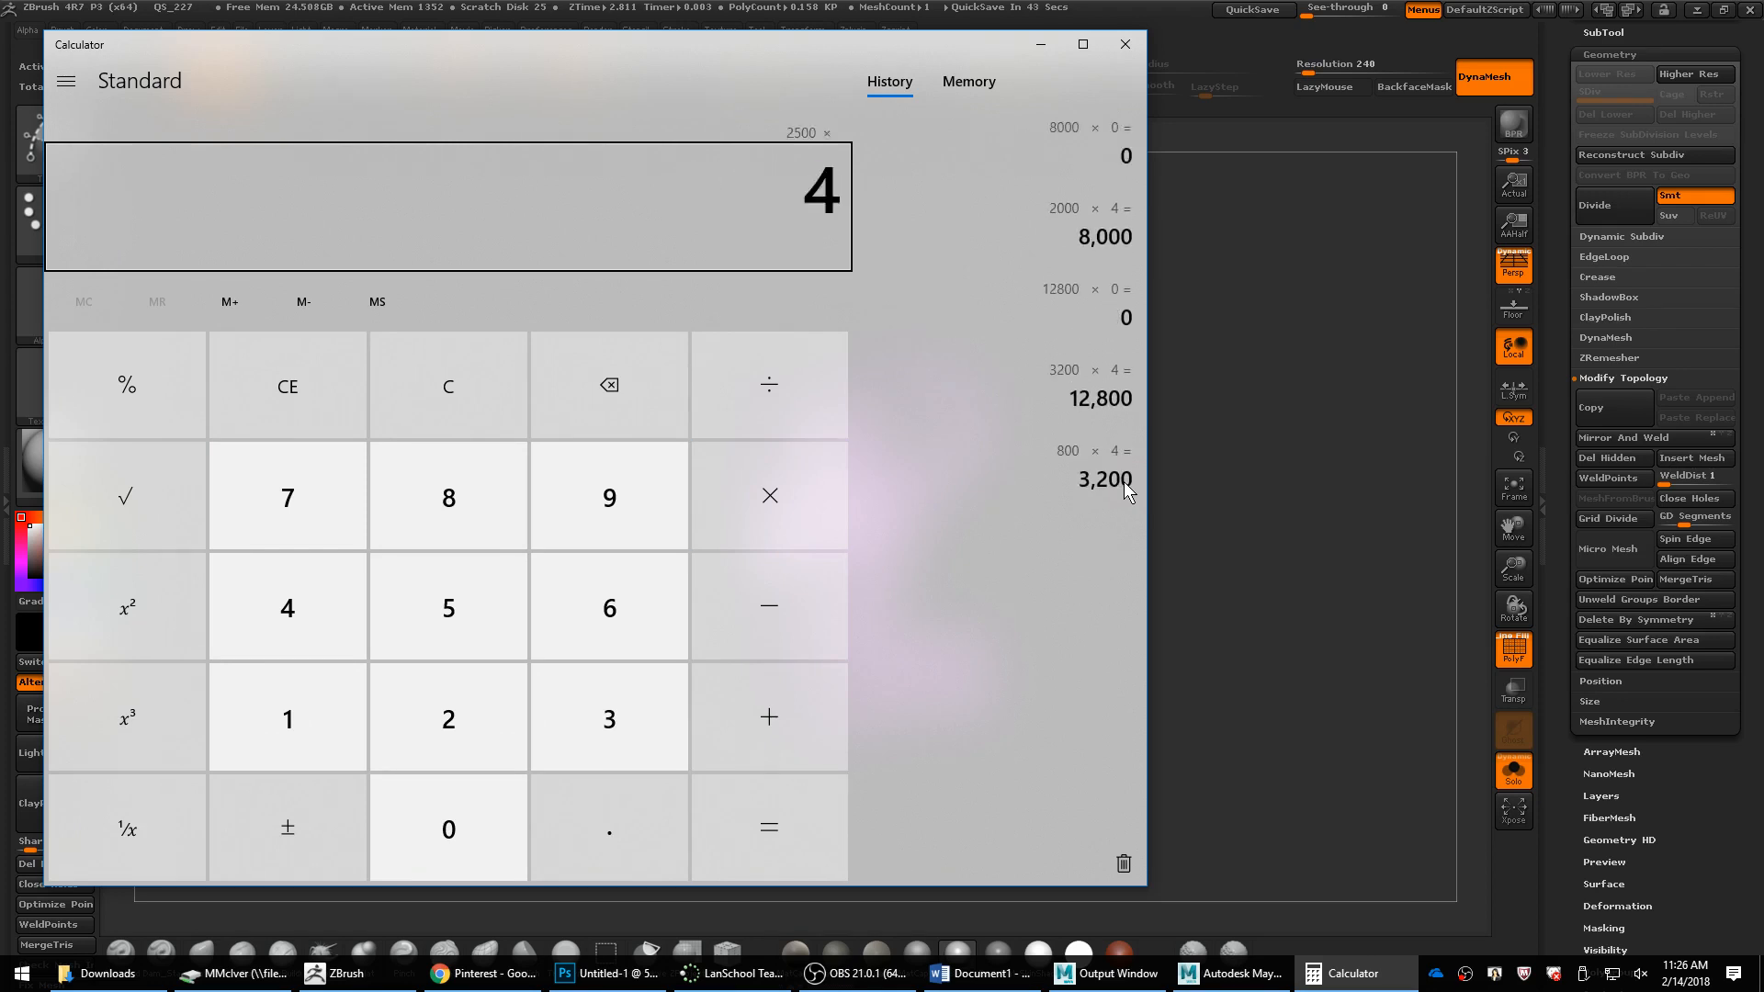
{"action": "key", "text": "Return"}
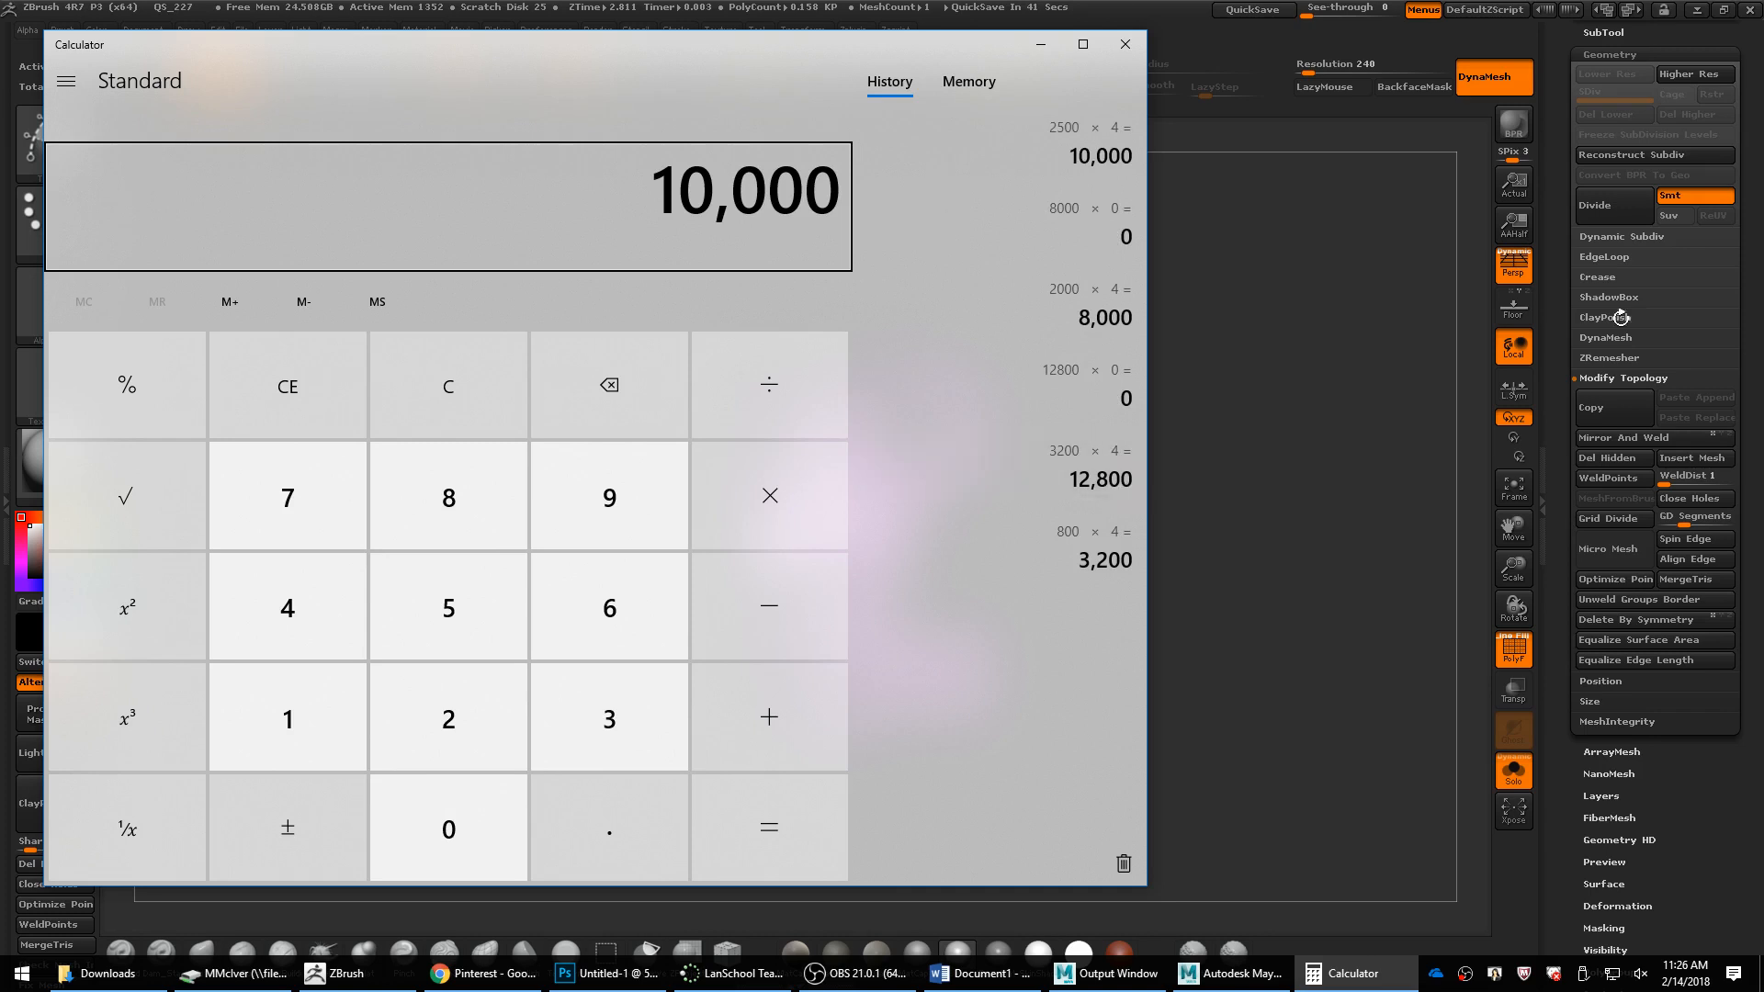
{"action": "left_click", "coordinate": [1384, 320]}
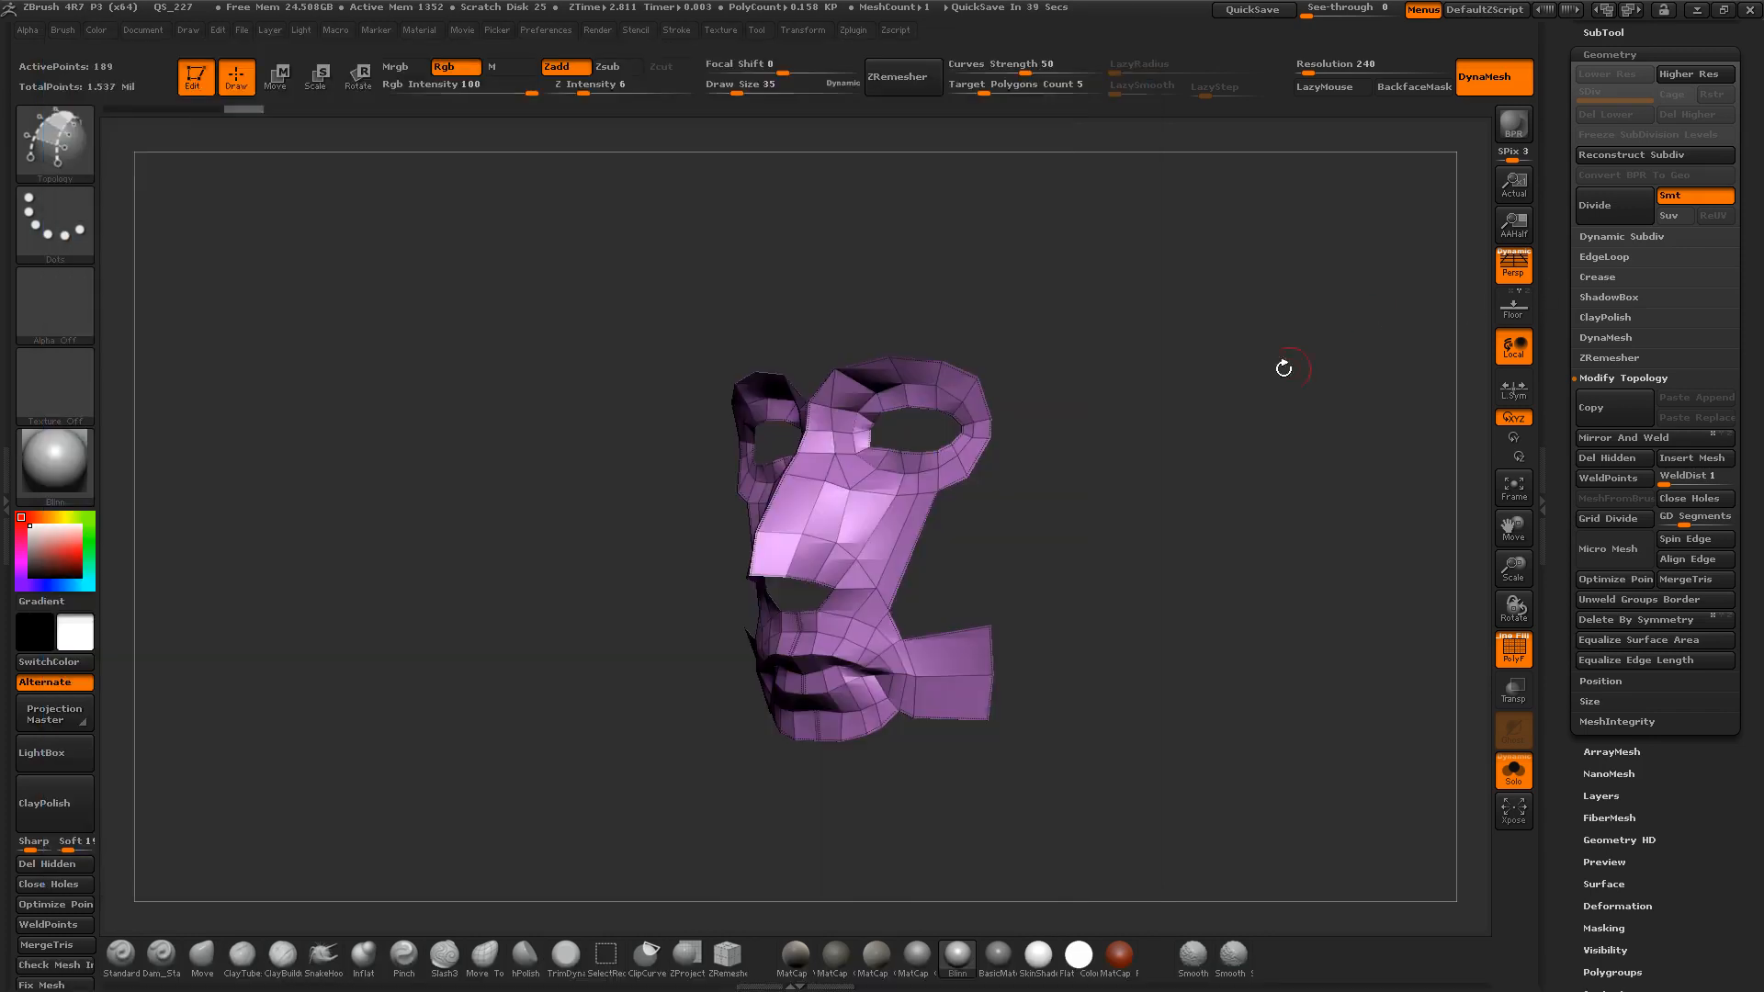
Step: Subdivide the face mesh up to subdivision level 3 and delete its lower subdivision levels
{"action": "left_click_drag", "start_coordinate": [1280, 362], "coordinate": [1277, 430]}
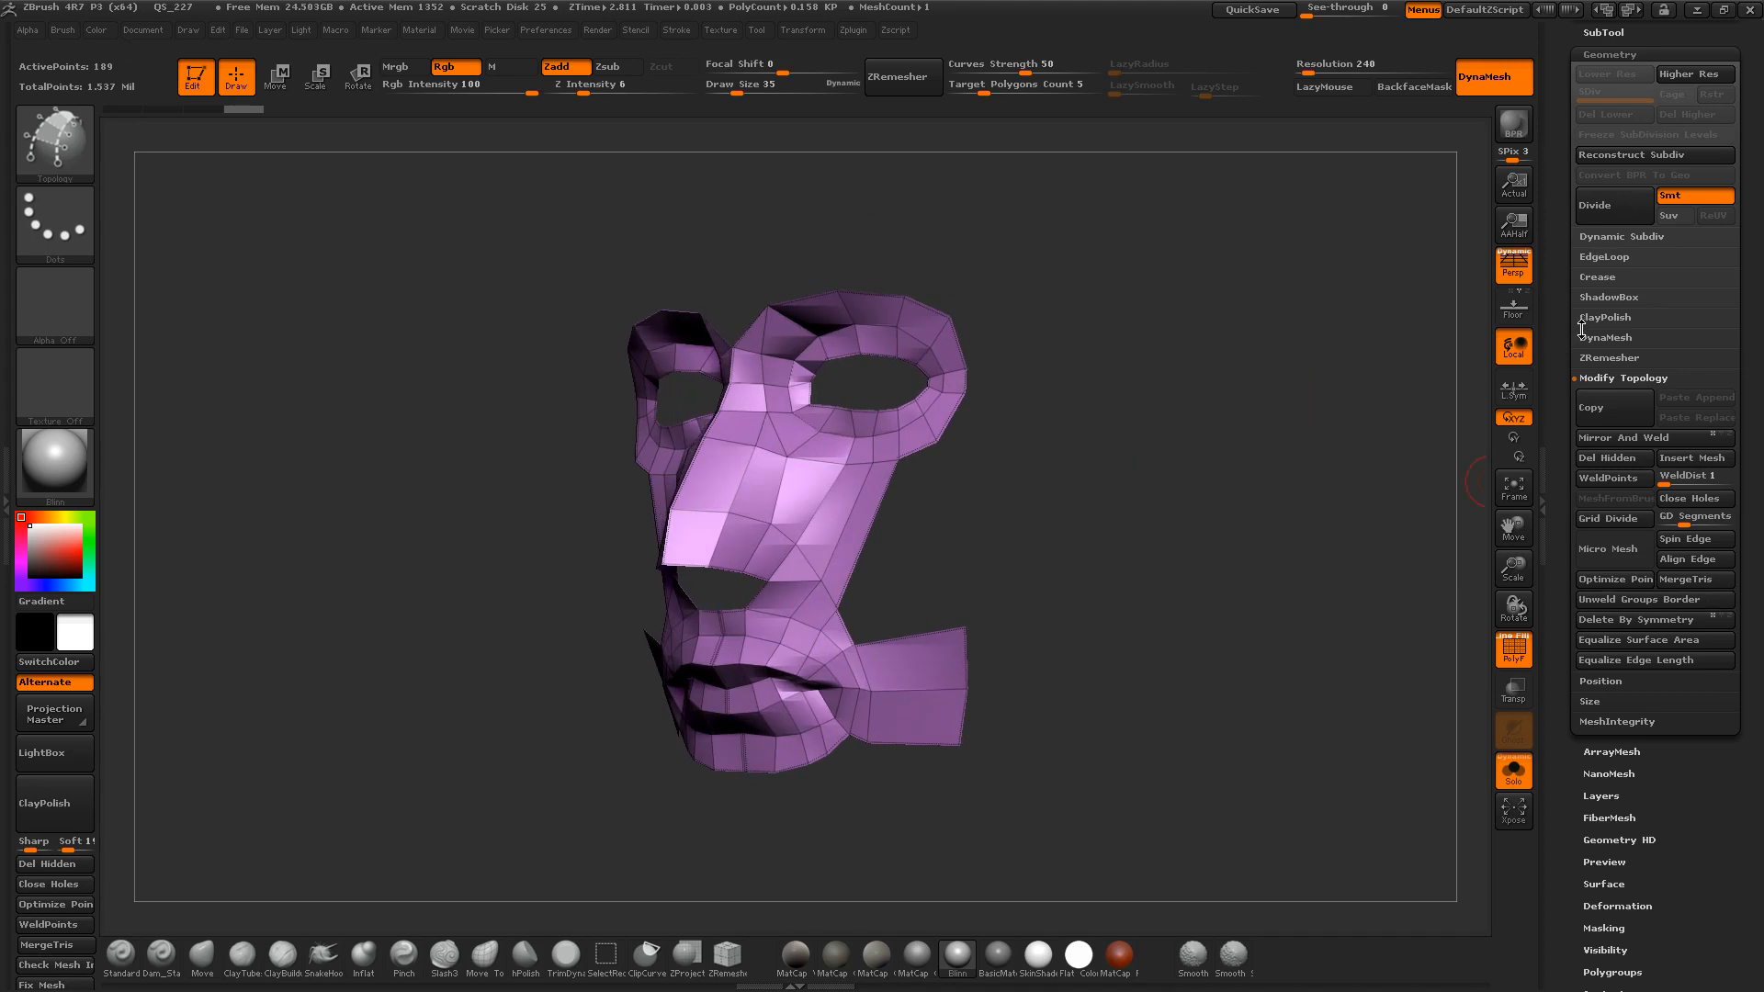
{"action": "key", "text": "ctrl+d"}
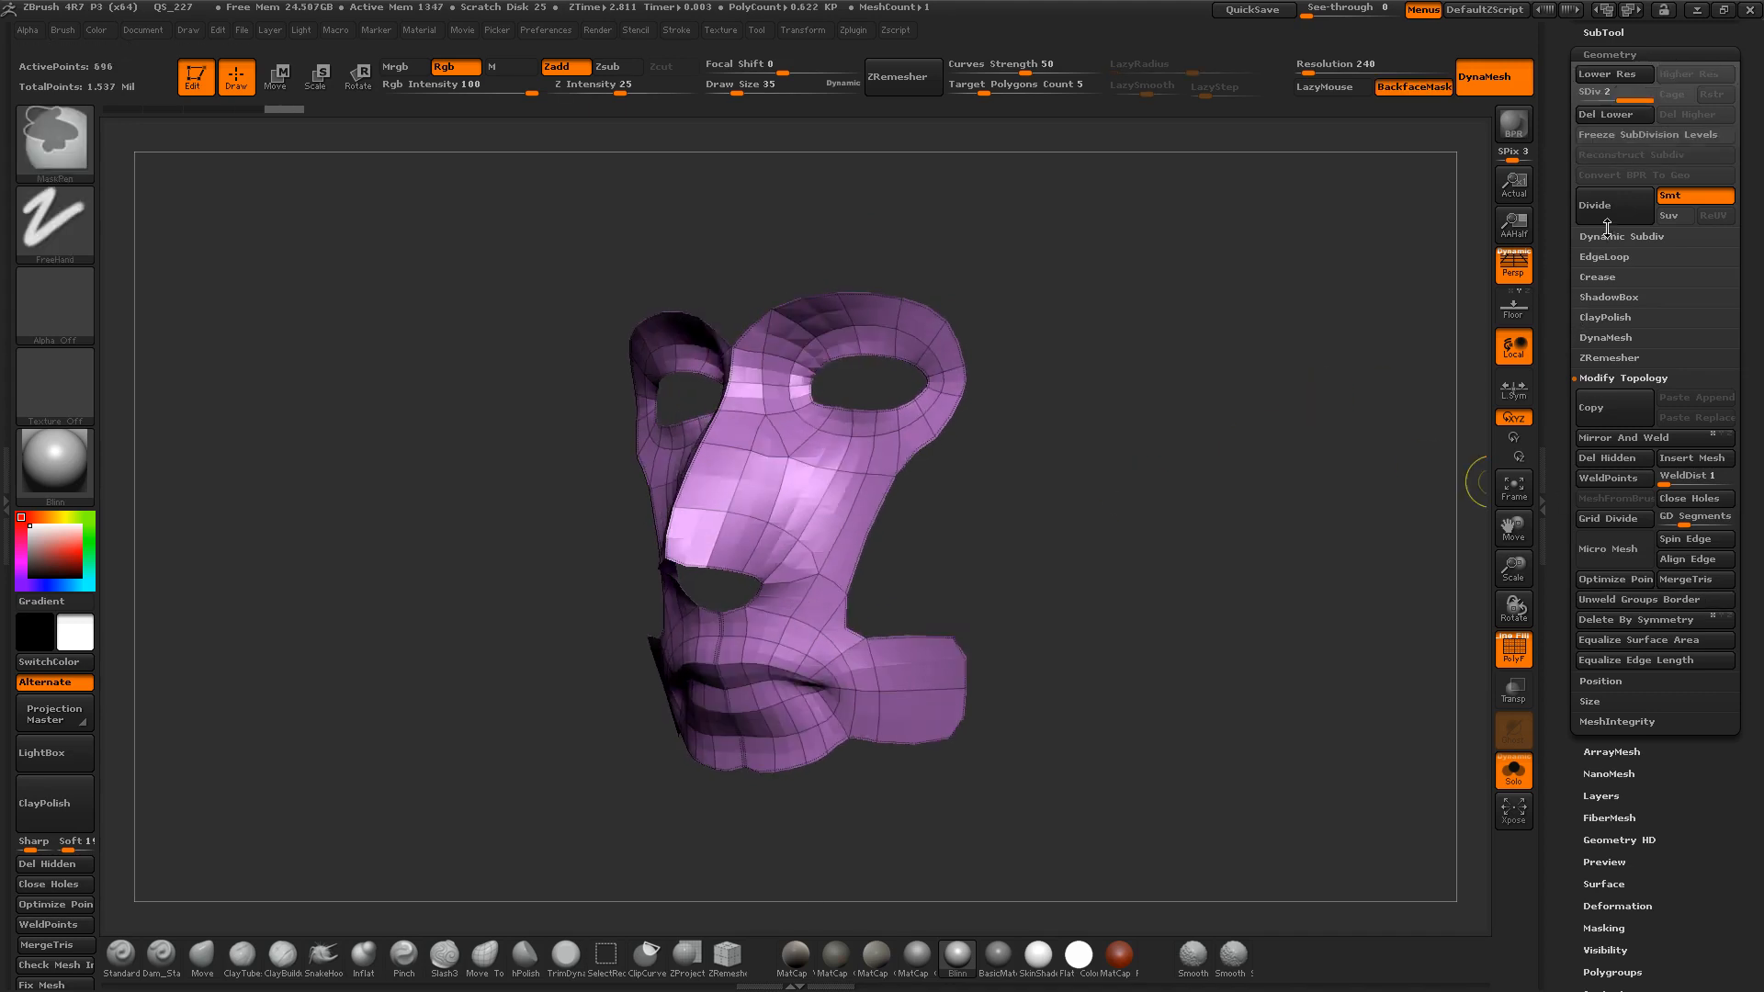
{"action": "left_click", "coordinate": [1607, 218]}
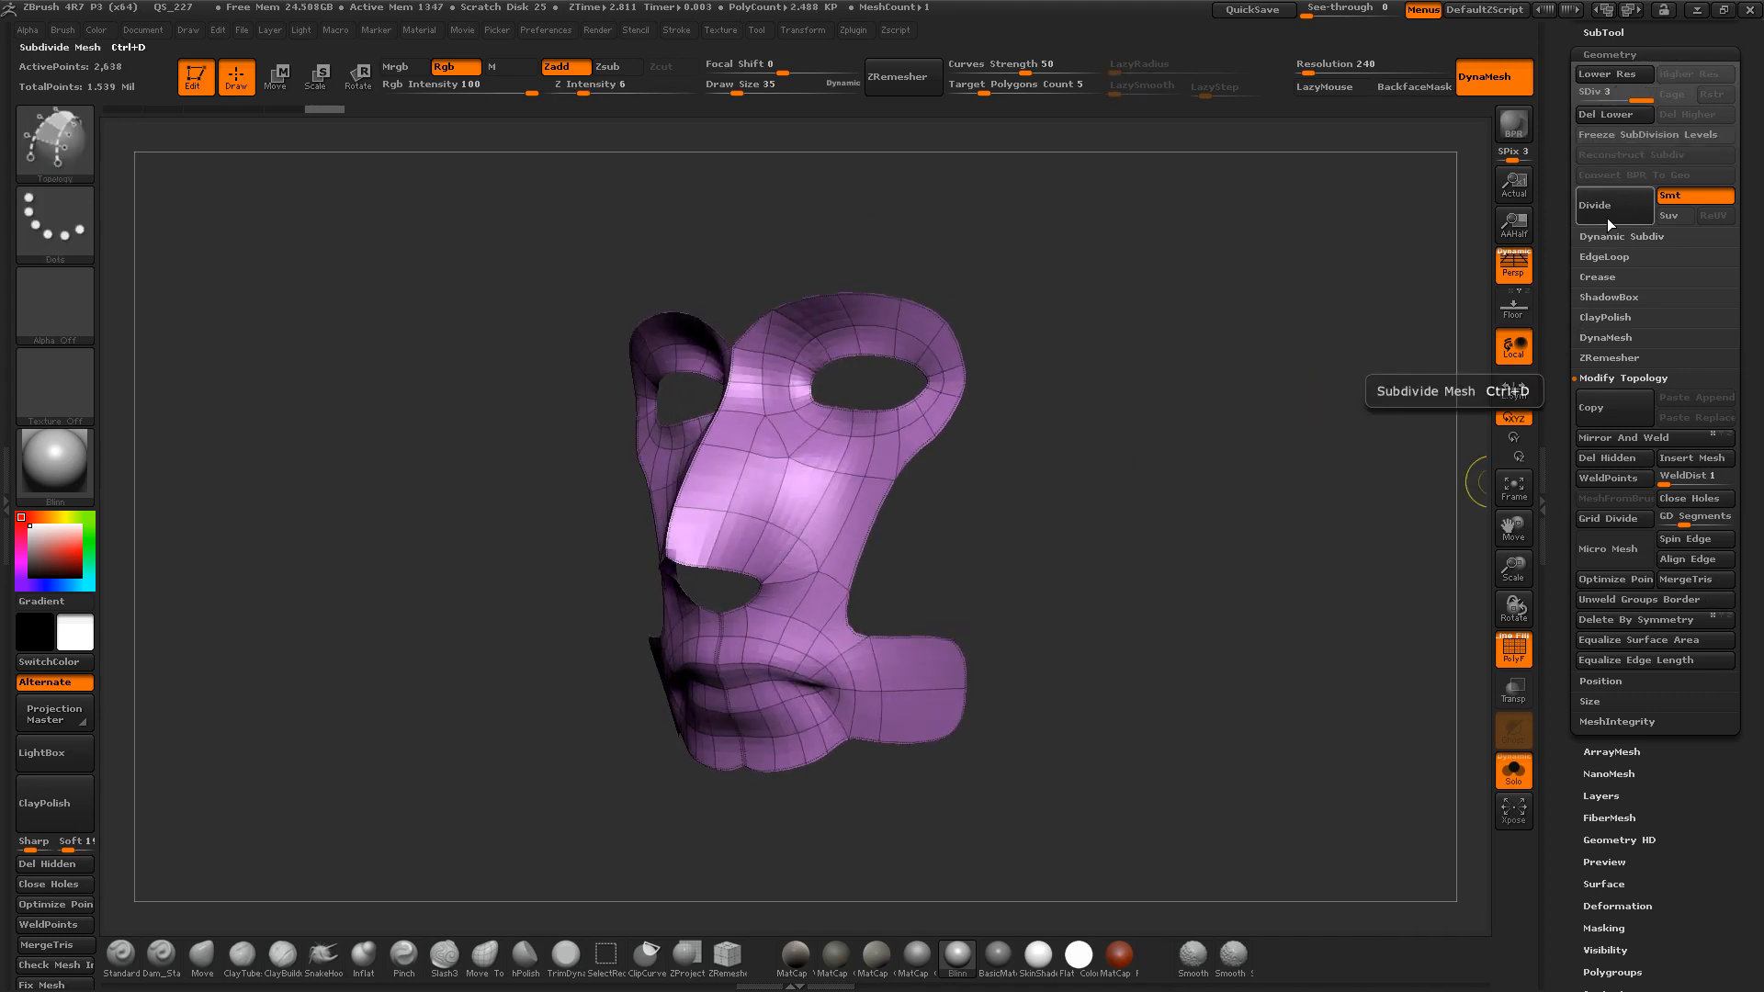
{"action": "left_click", "coordinate": [1603, 135]}
{"action": "left_click_drag", "start_coordinate": [1142, 476], "coordinate": [1133, 496], "text": "shift"}
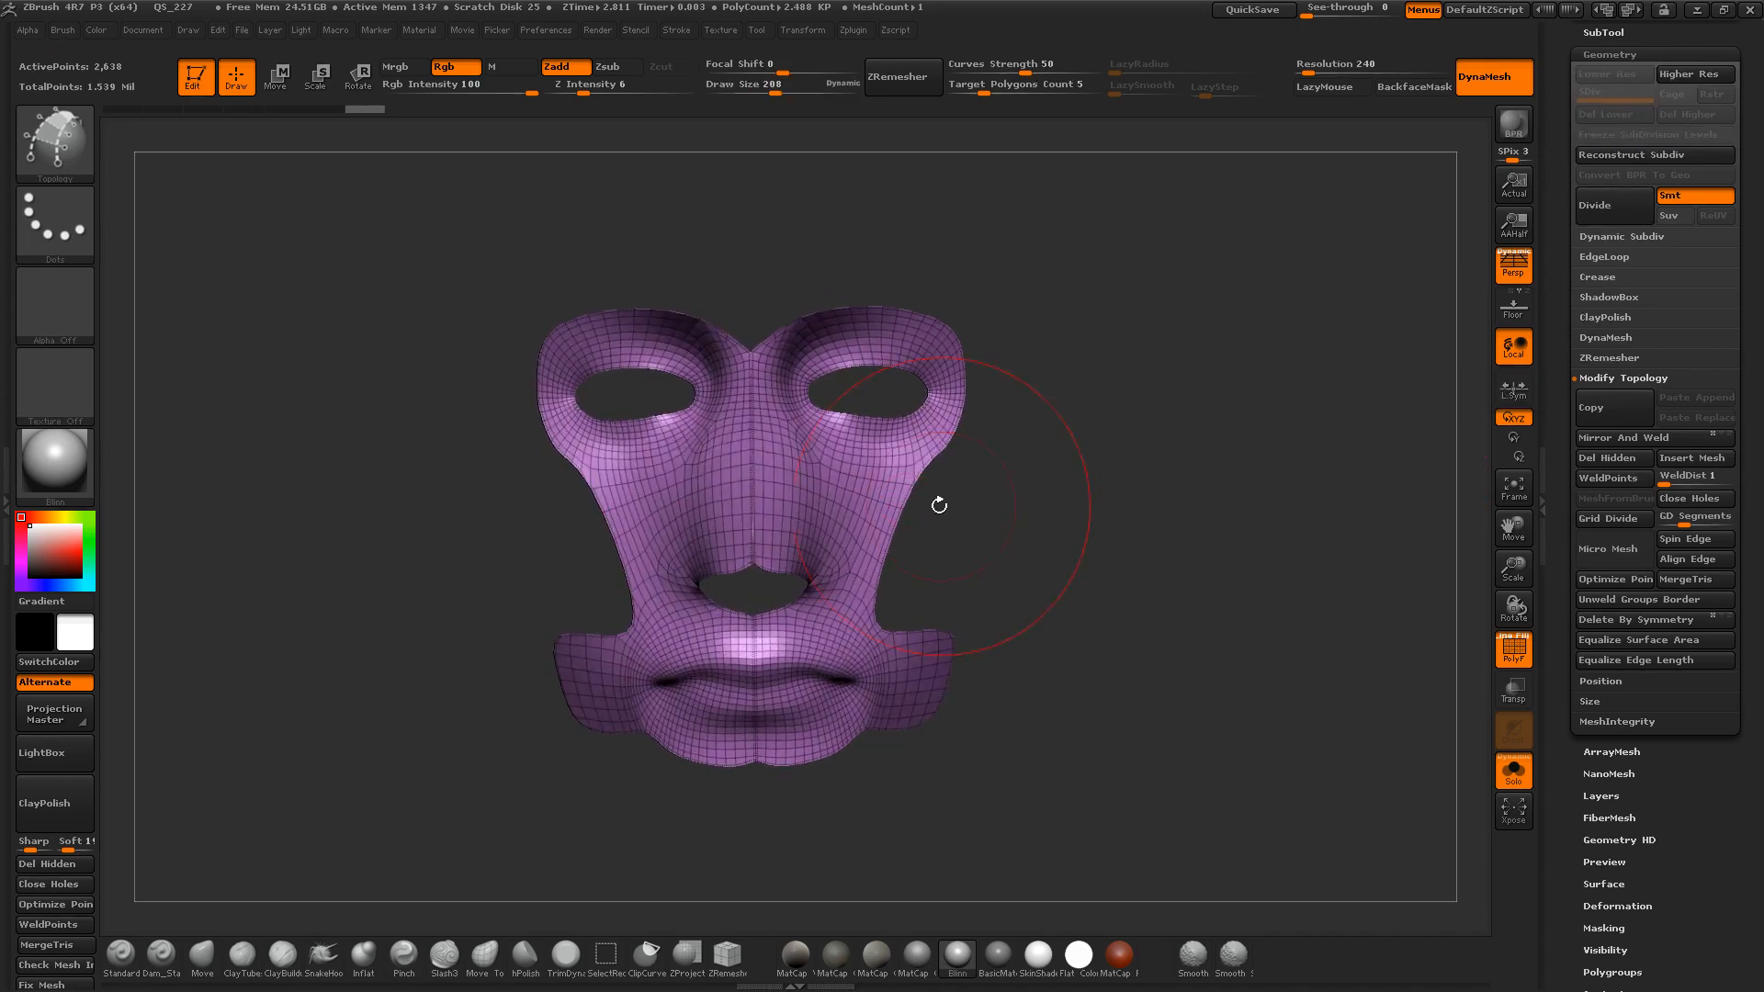
Step: Set the Draw Size to 97 and smooth the face mesh along the nose ridge down to the nostril opening
{"action": "key", "text": "s"}
{"action": "mouse_move", "coordinate": [755, 435]}
{"action": "left_mouse_down"}
{"action": "mouse_move", "coordinate": [734, 436]}
{"action": "mouse_move", "coordinate": [753, 556]}
{"action": "left_mouse_up"}
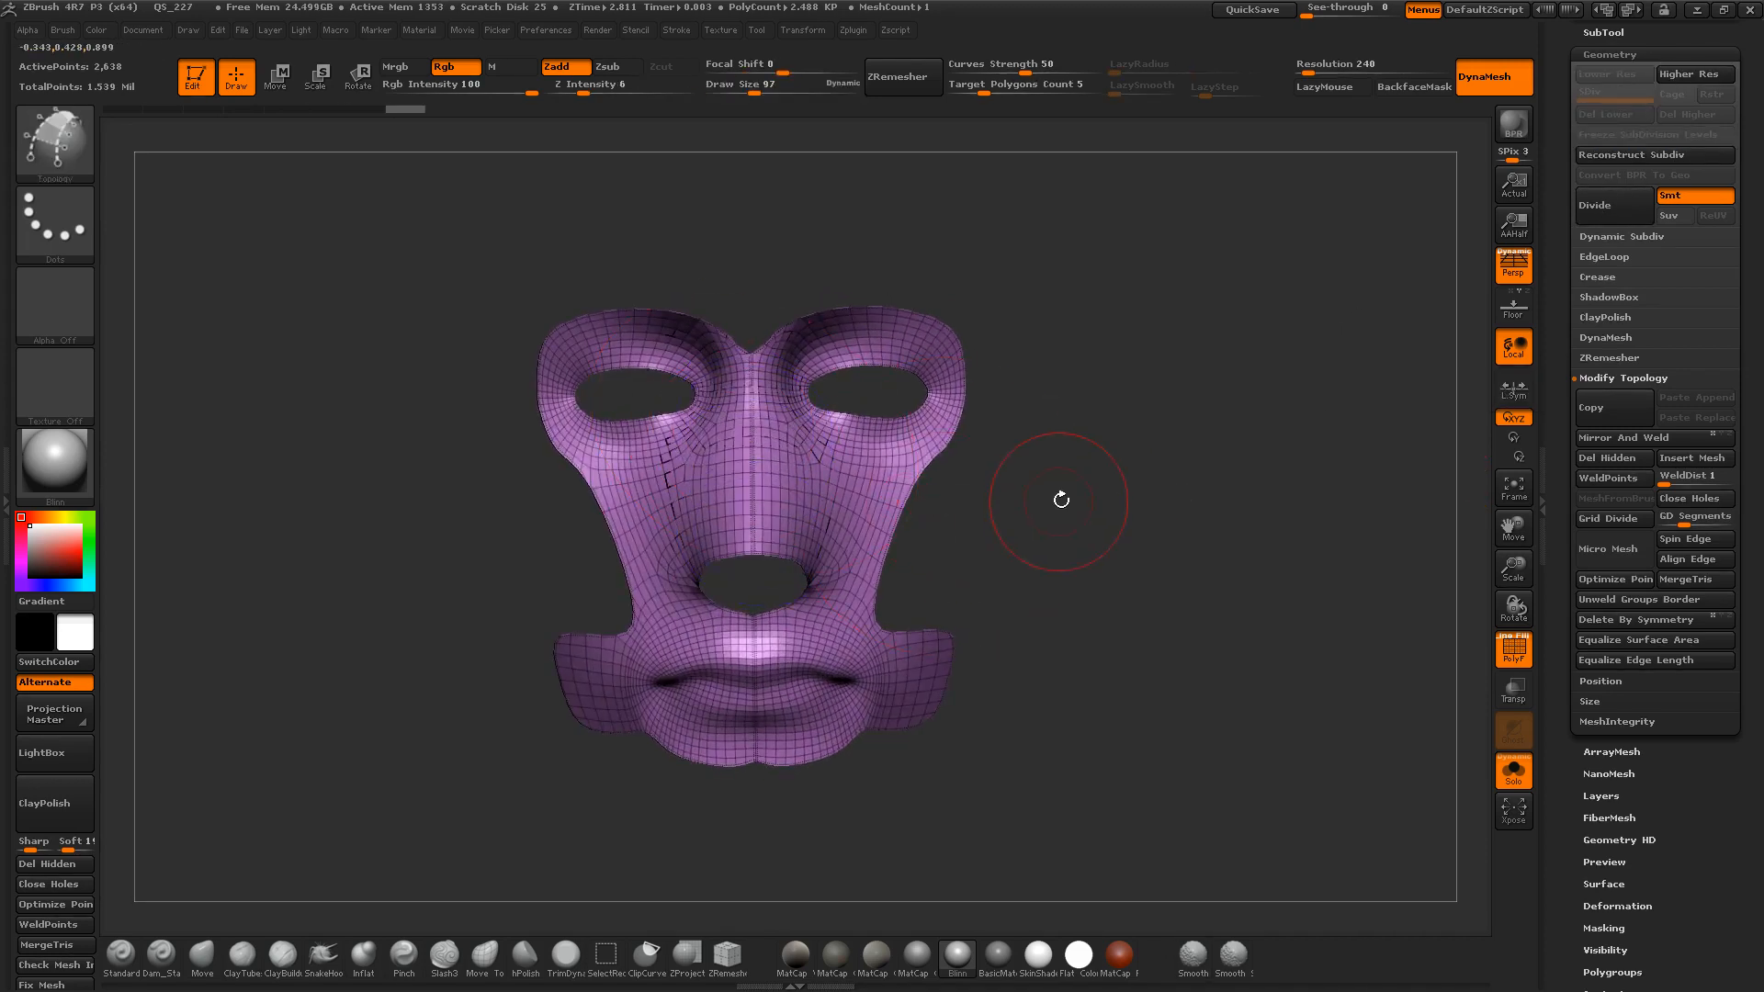
{"action": "left_click_drag", "start_coordinate": [1061, 499], "coordinate": [1295, 542]}
Step: Project the subdivided face mesh onto the sculpted head with ProjectAll at Dist 0.02, then turn off the polyframe
{"action": "left_click", "coordinate": [1609, 33]}
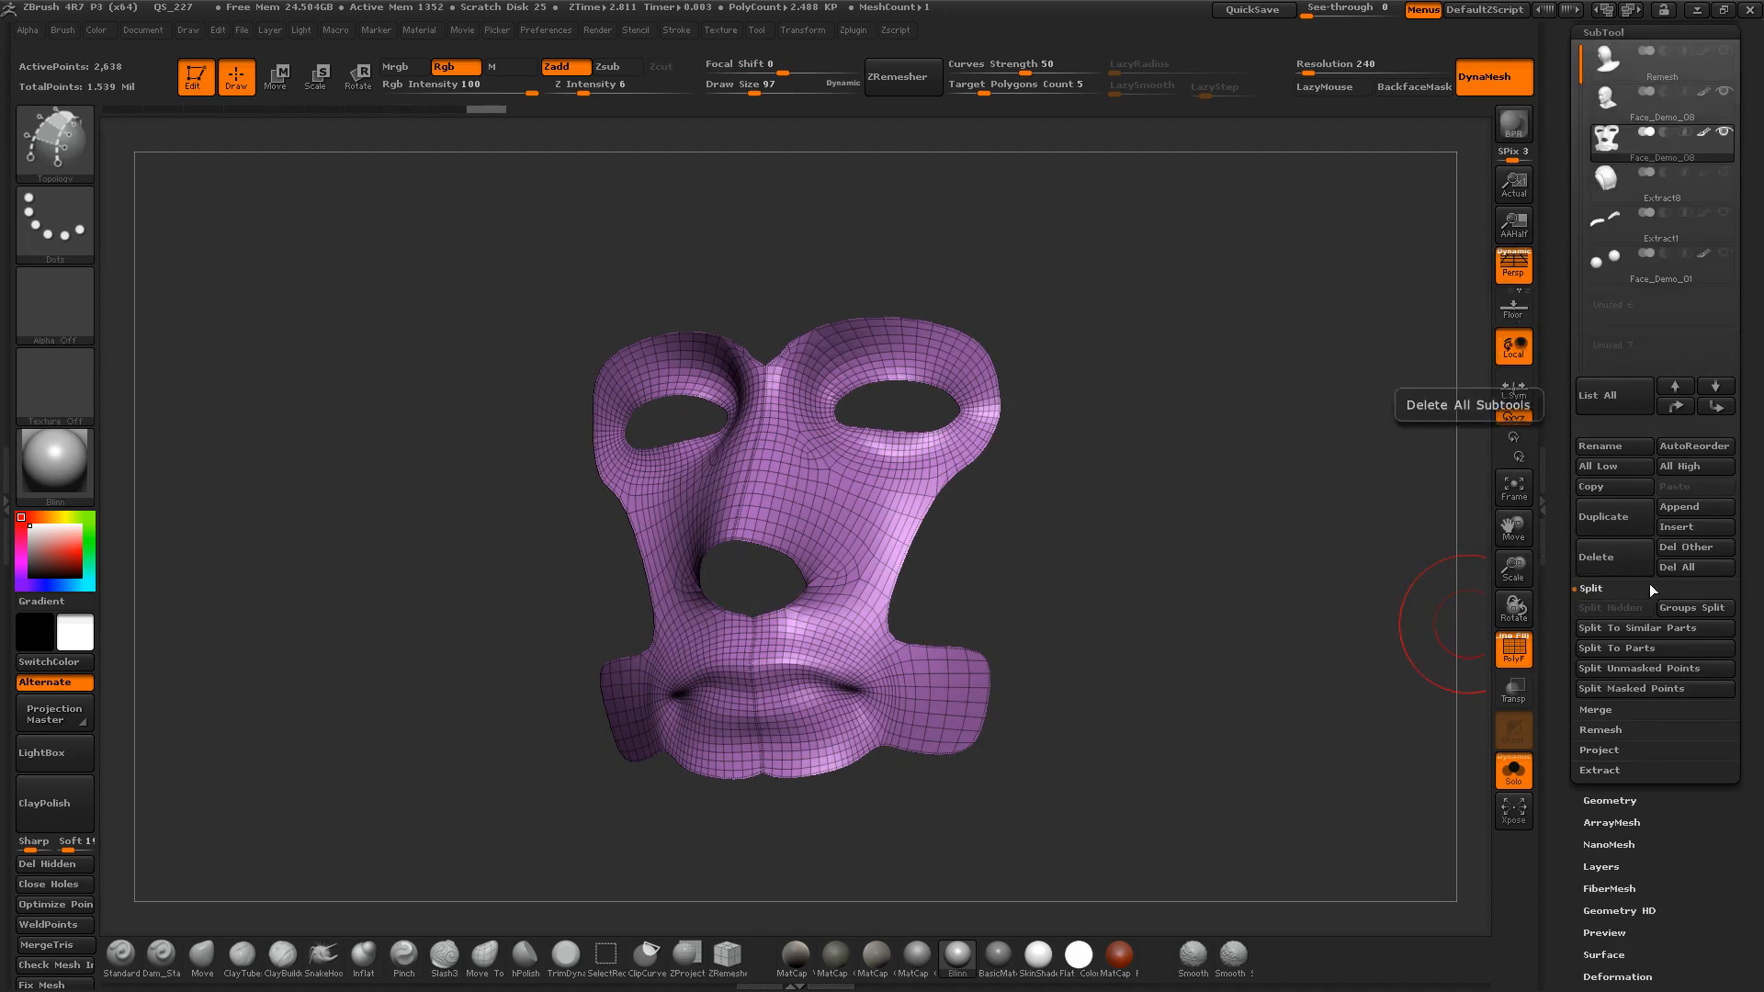
{"action": "left_click", "coordinate": [1604, 750]}
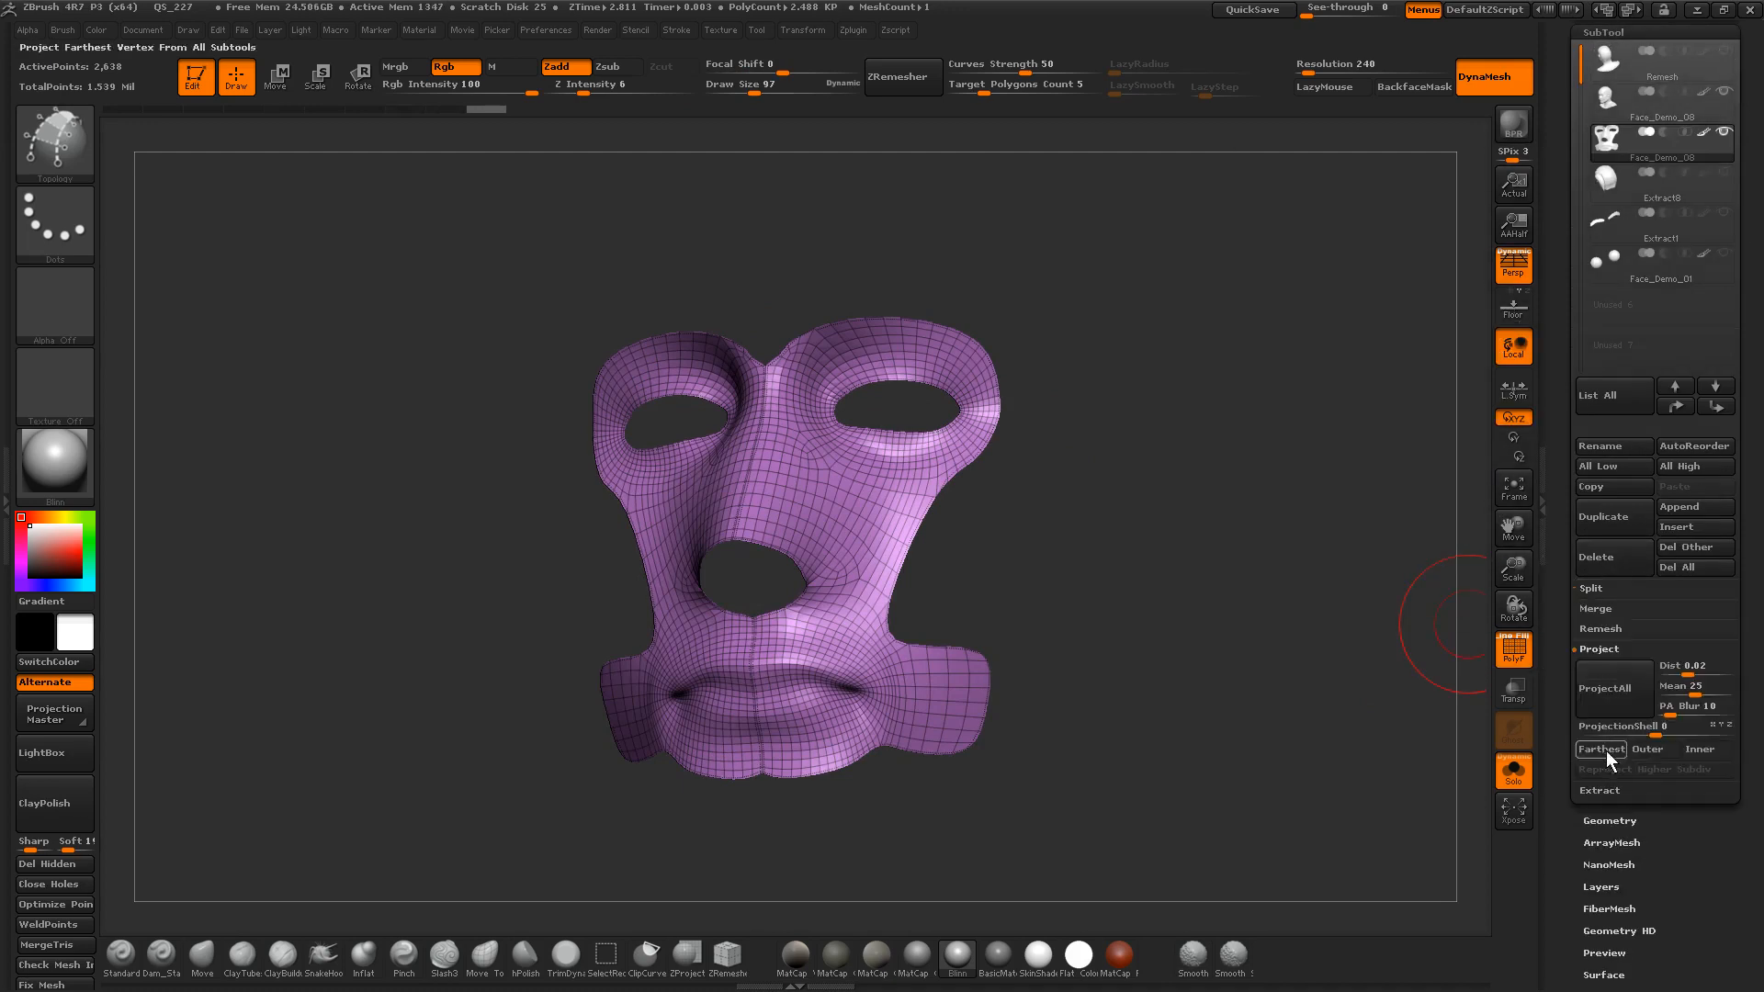
{"action": "left_click", "coordinate": [1606, 700]}
{"action": "left_click_drag", "start_coordinate": [1218, 560], "coordinate": [1000, 559]}
{"action": "key", "text": "shift+f"}
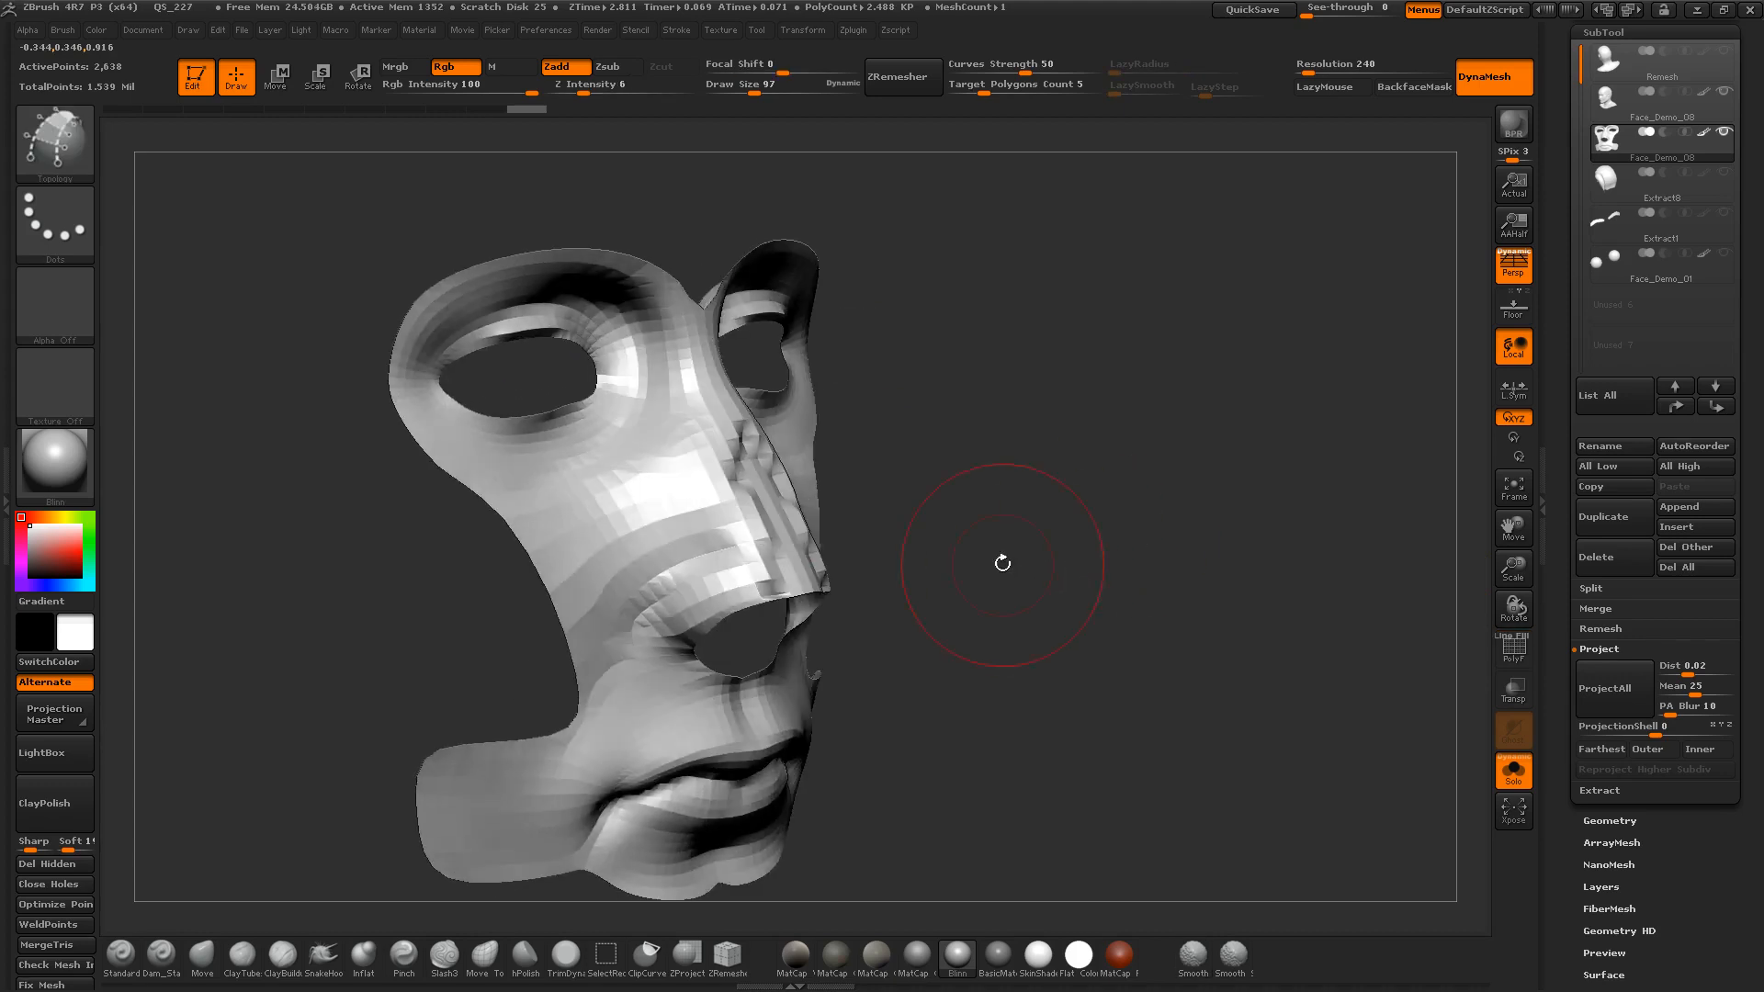
Step: Project the face mesh onto the sculpt twice with ProjectAll at Dist 0.0256, smoothing the nose ridge before each projection
{"action": "left_click_drag", "start_coordinate": [1686, 673], "coordinate": [1689, 674]}
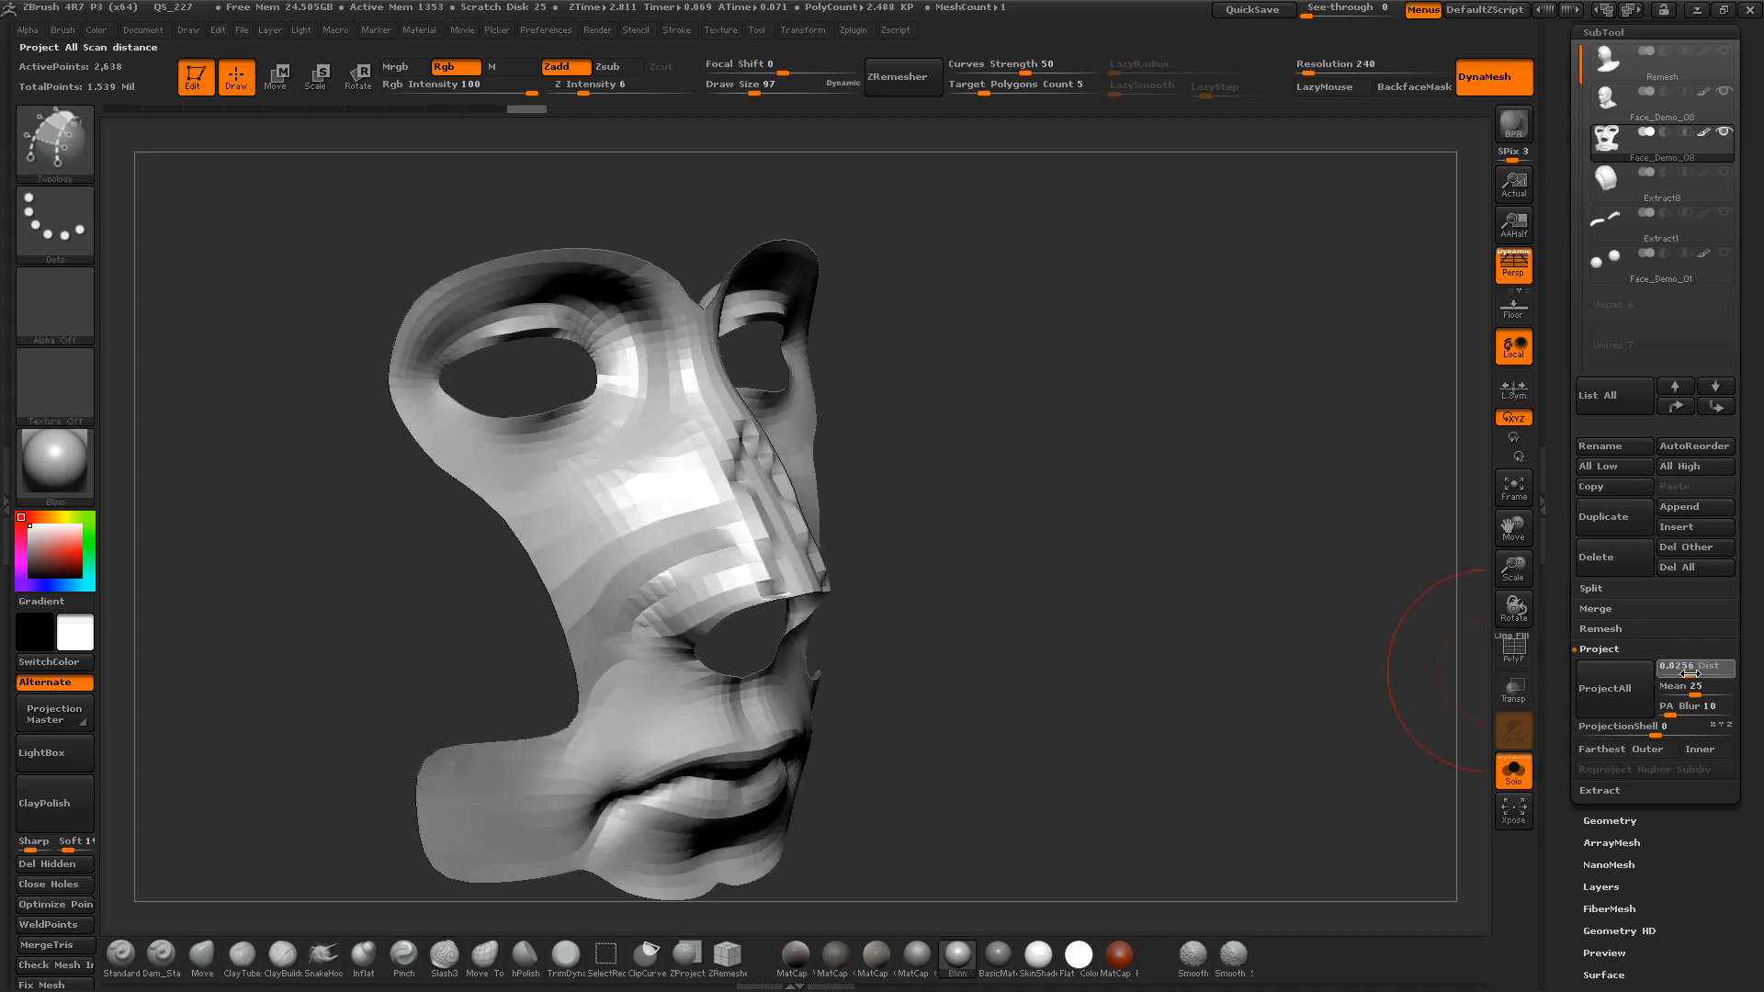
{"action": "left_click_drag", "start_coordinate": [634, 504], "coordinate": [720, 504], "text": "shift"}
{"action": "left_click_drag", "start_coordinate": [1084, 602], "coordinate": [1039, 604]}
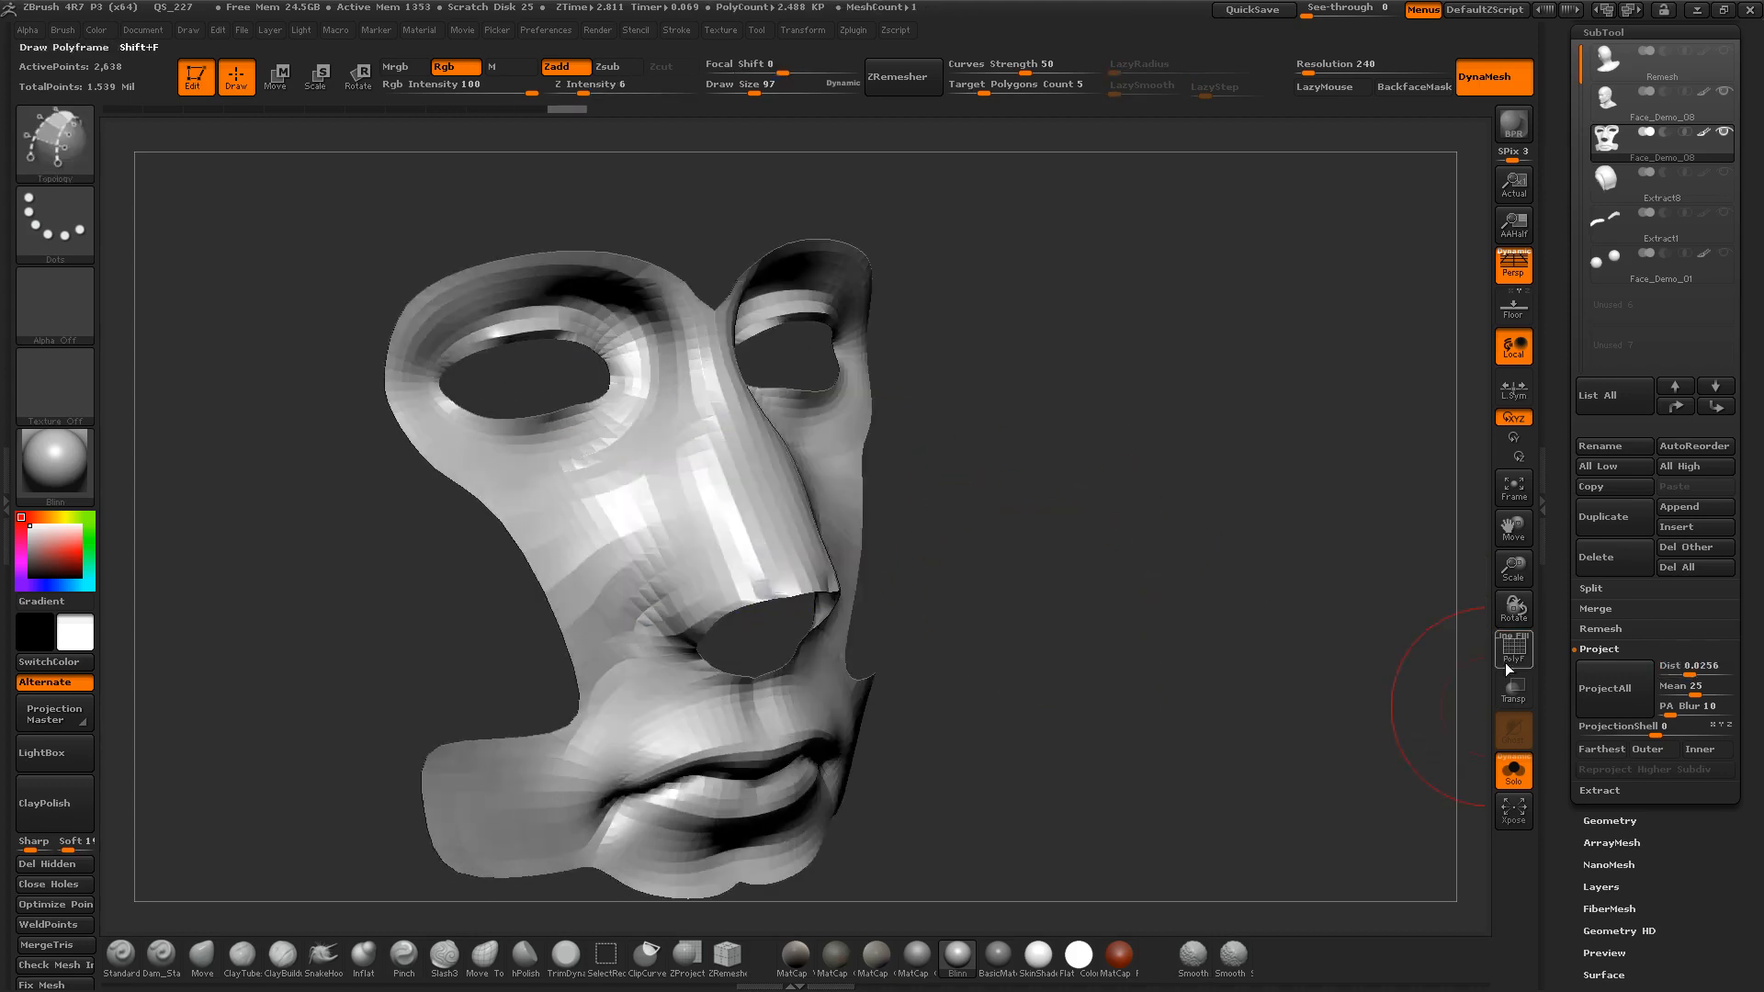
{"action": "left_click", "coordinate": [1619, 682]}
{"action": "left_click_drag", "start_coordinate": [730, 484], "coordinate": [820, 538], "text": "shift"}
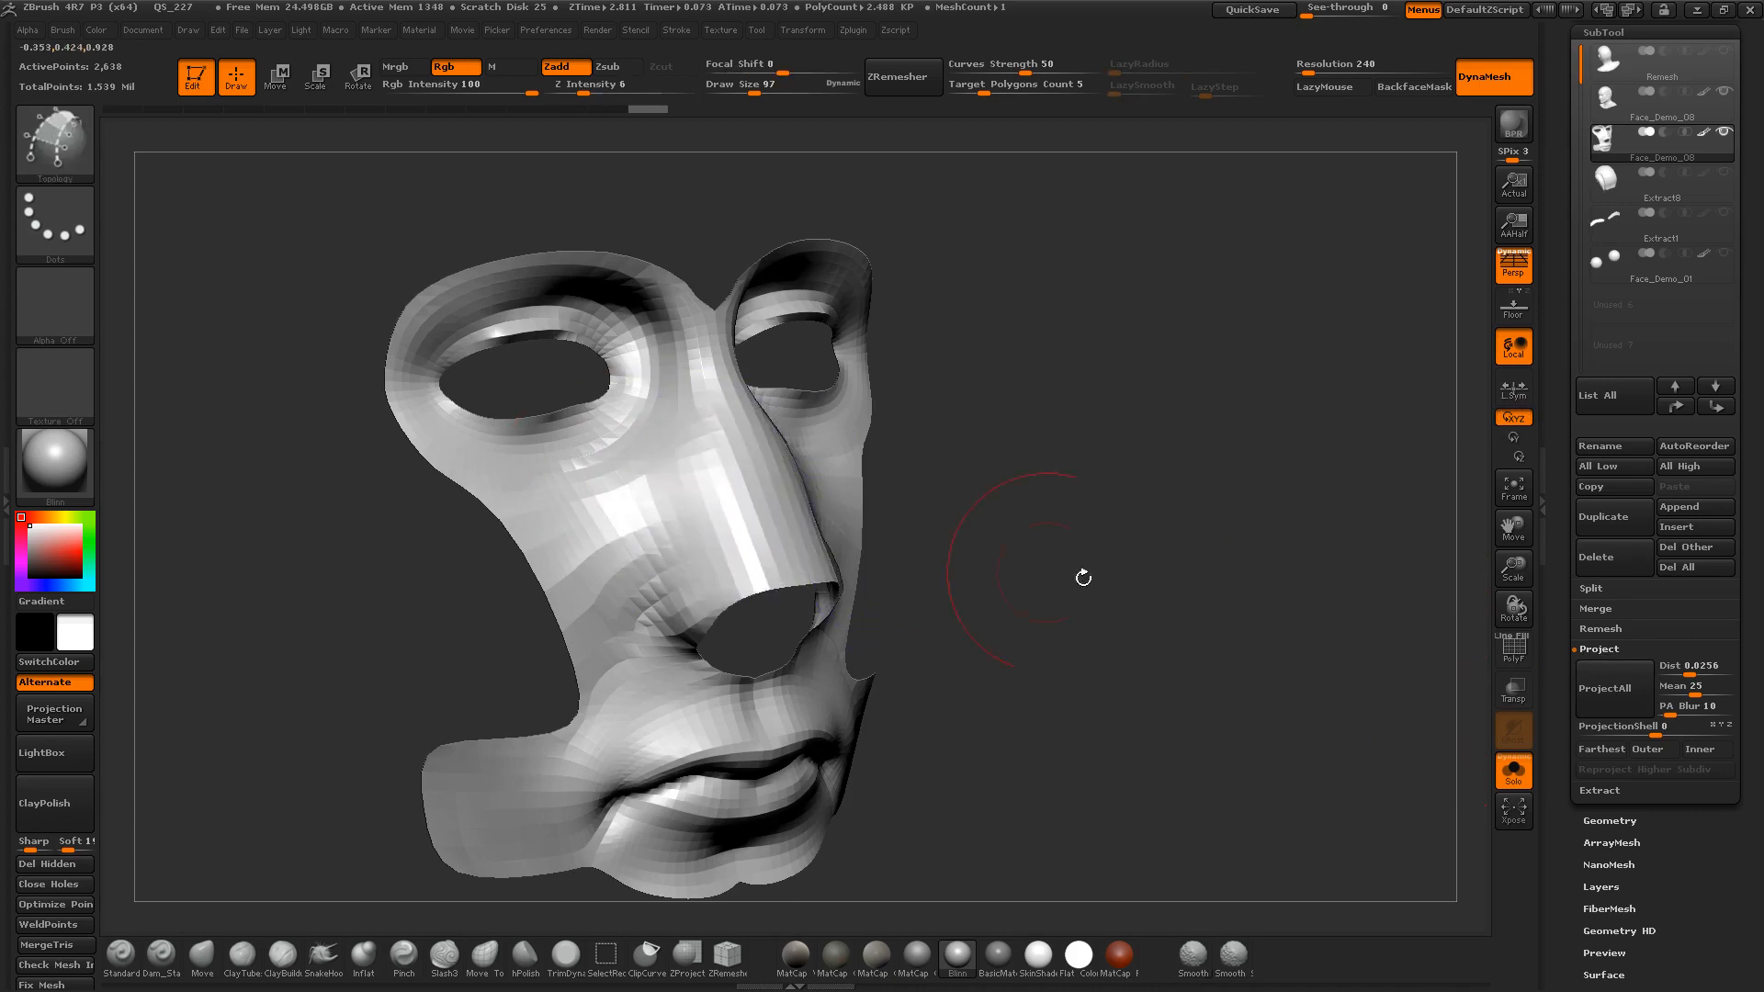
{"action": "left_click", "coordinate": [1623, 689]}
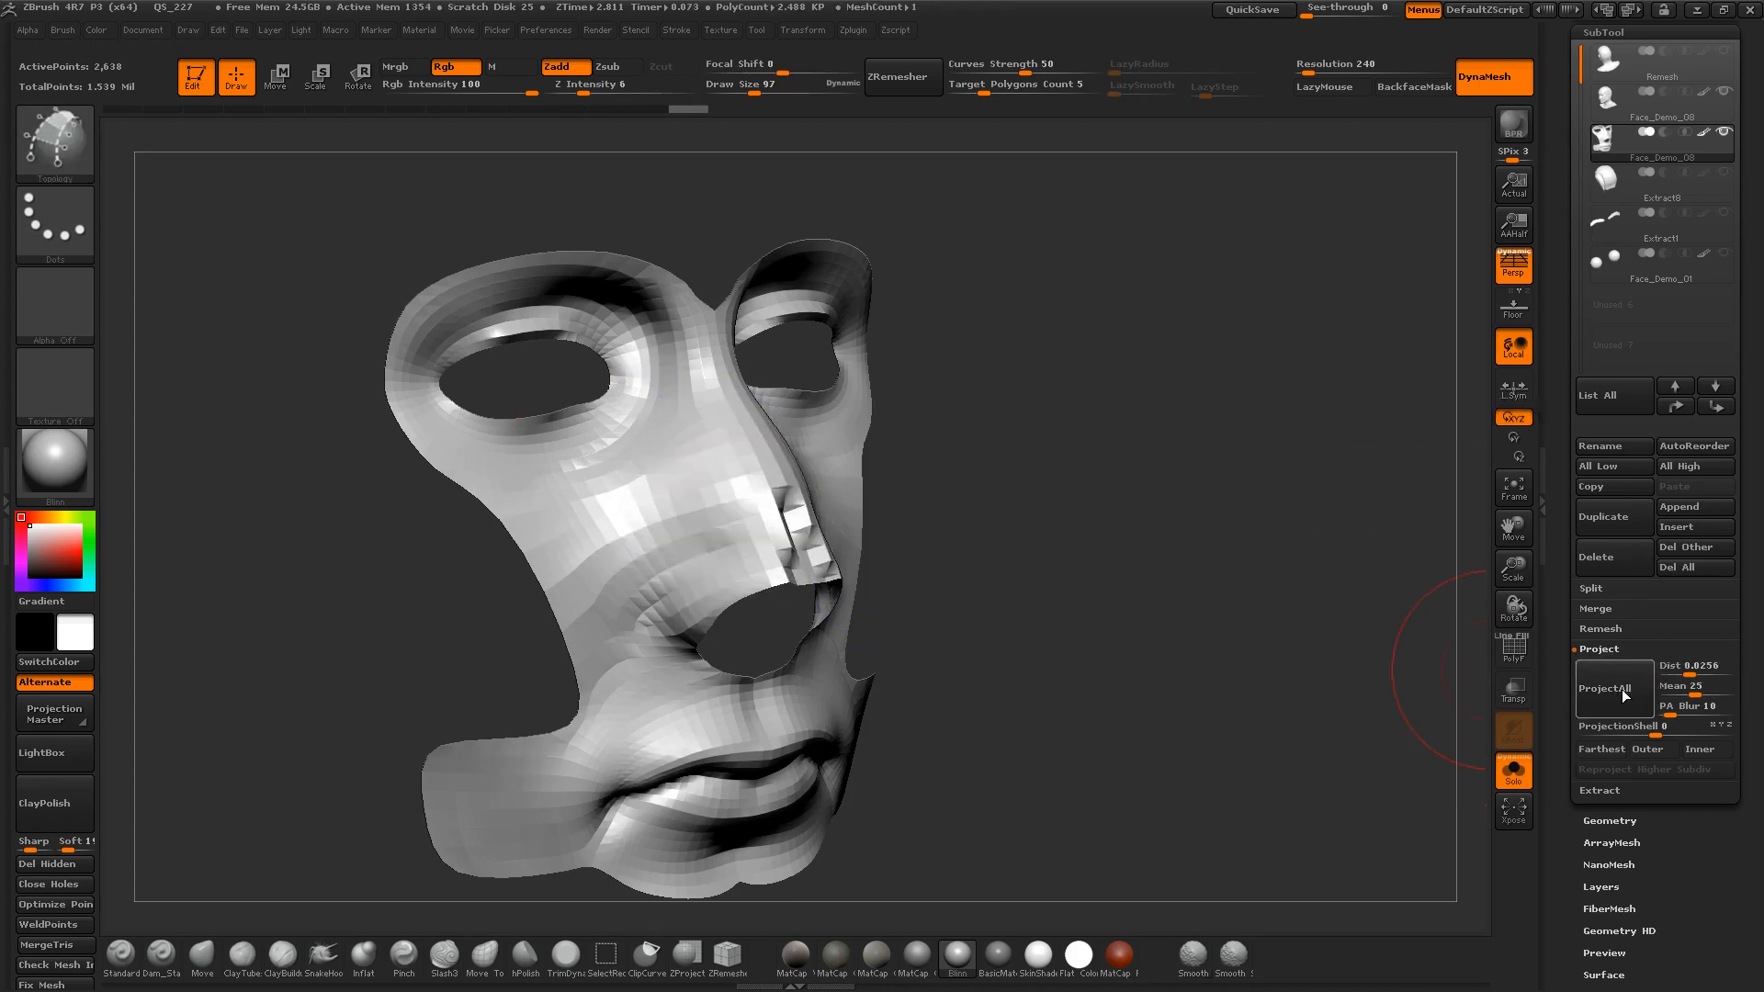
Step: Project the face mesh onto the sculpt with ProjectAll at Dist 0.06995 and turn on the polyframe
{"action": "left_click_drag", "start_coordinate": [1689, 671], "coordinate": [1697, 672]}
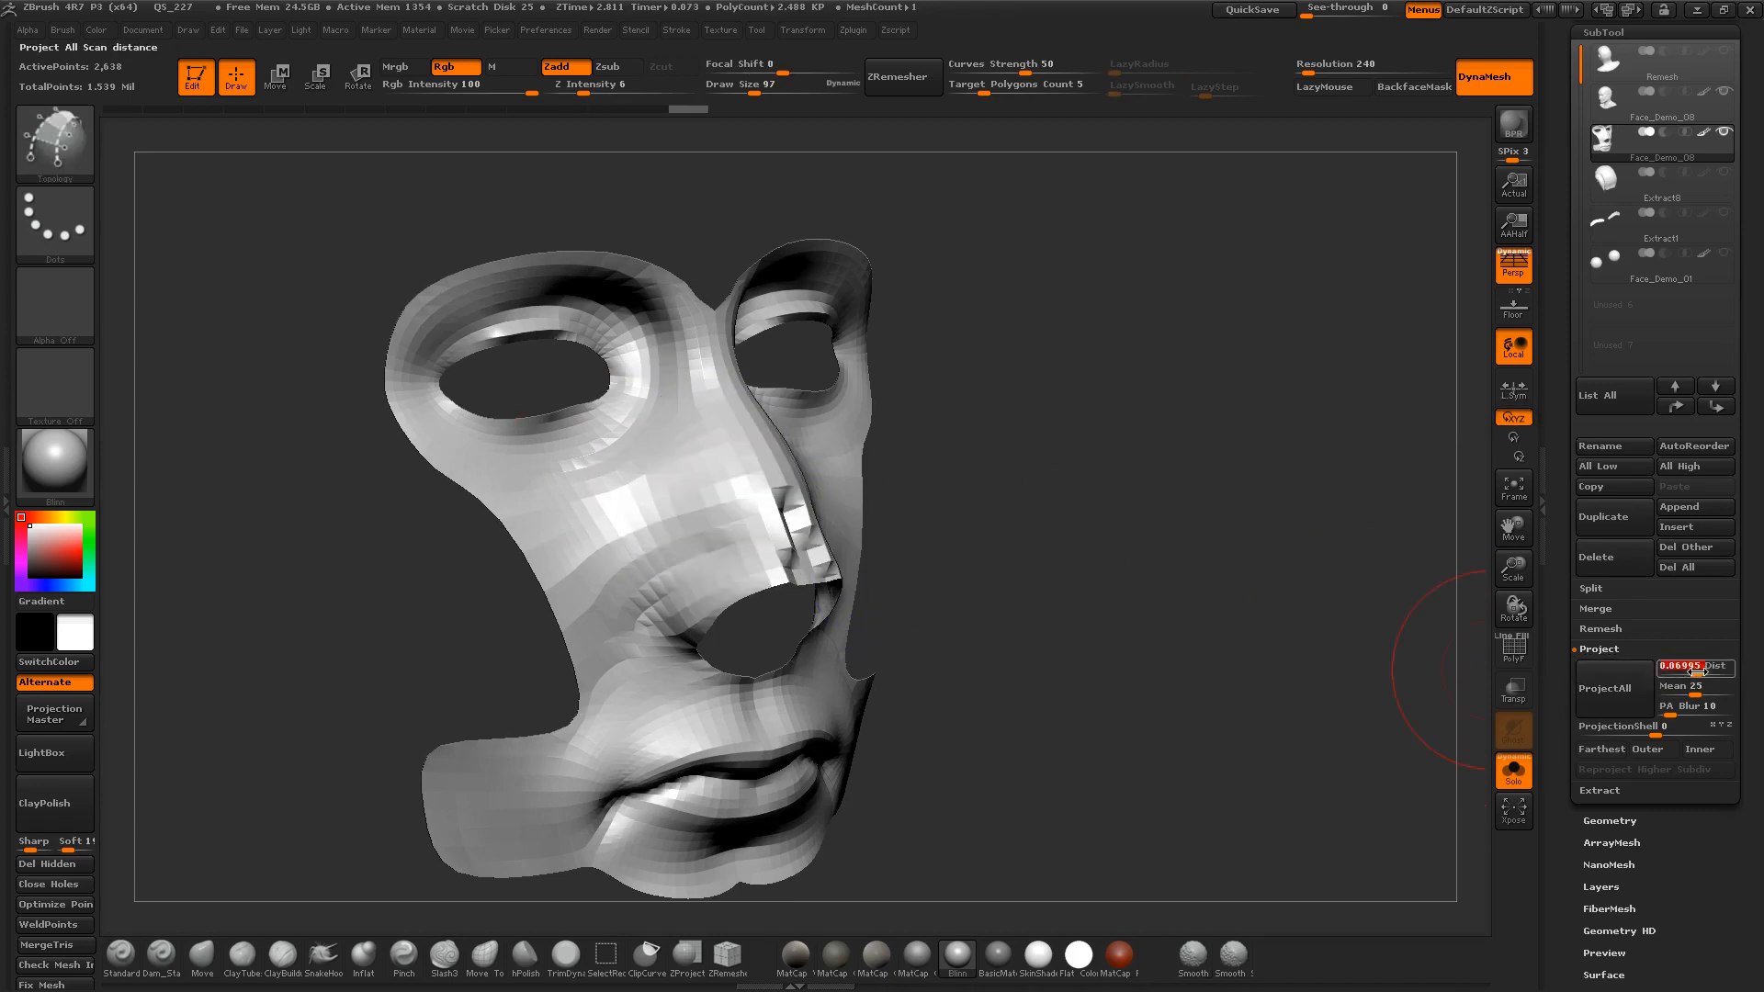
{"action": "left_click", "coordinate": [1614, 694]}
{"action": "left_click_drag", "start_coordinate": [1135, 589], "coordinate": [1114, 538]}
{"action": "key", "text": "shift+f"}
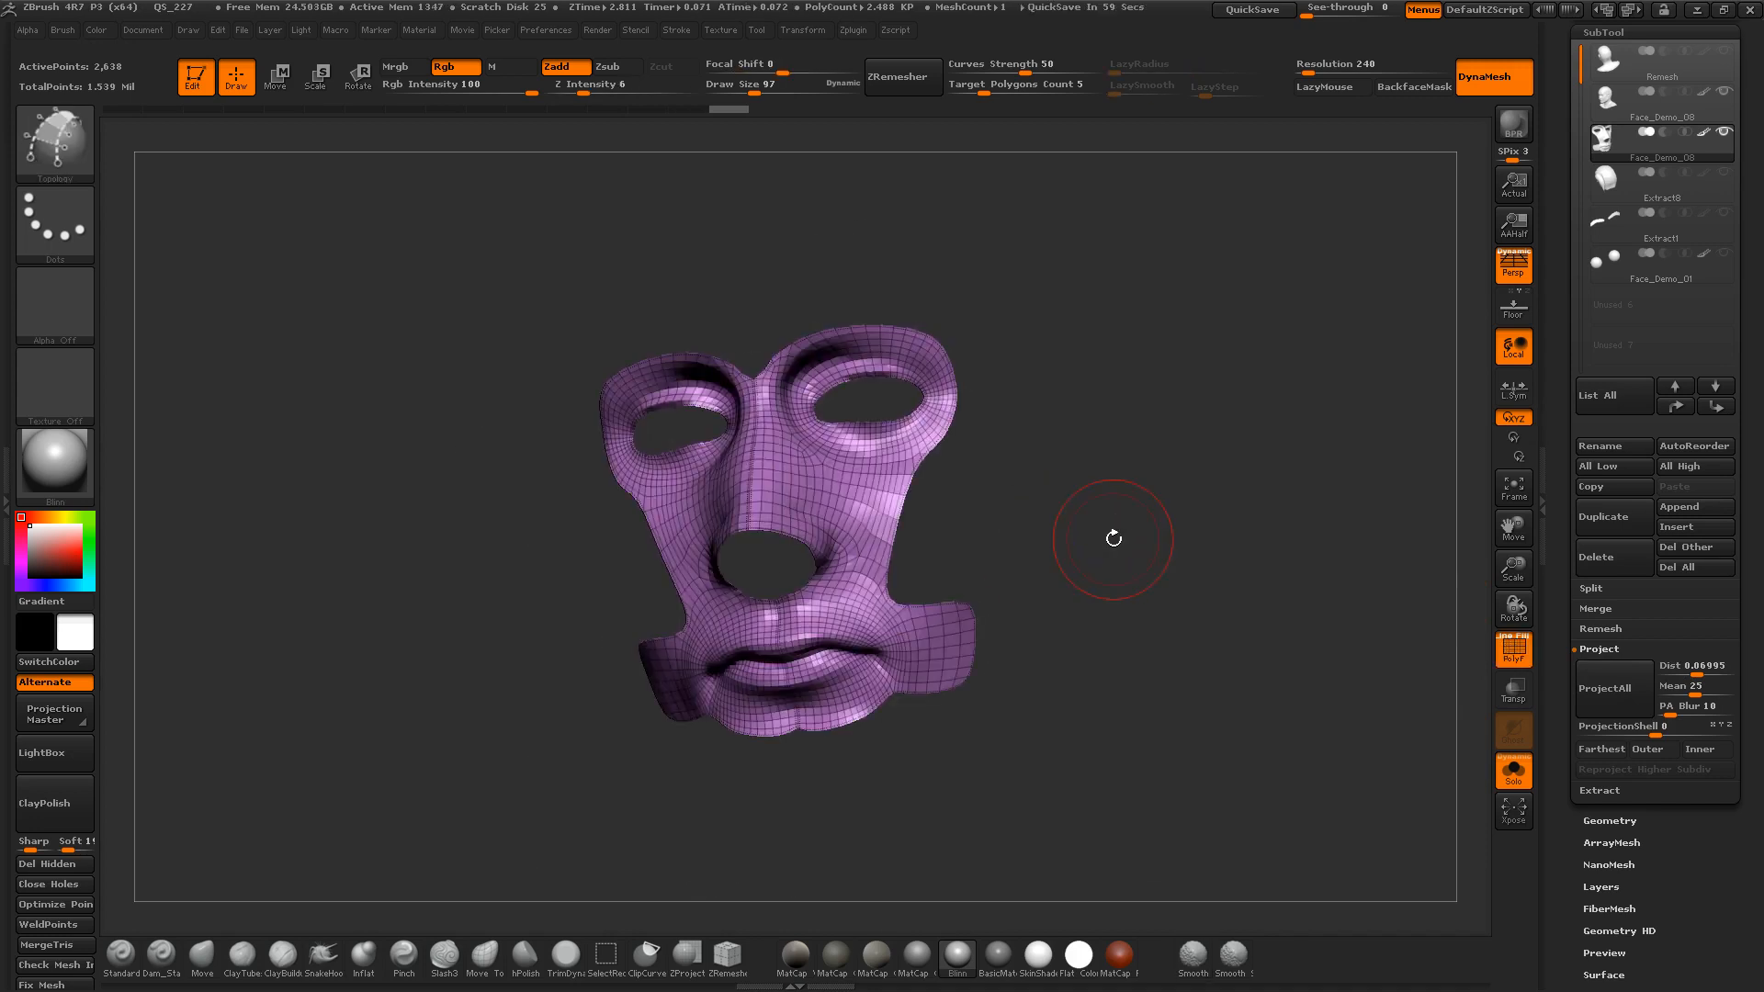
Step: Switch to the ZModeler brush at the nose ridge's centre seam and set the Draw Size to 7
{"action": "mouse_move", "coordinate": [1110, 533]}
{"action": "left_mouse_down", "text": "alt"}
{"action": "mouse_move", "coordinate": [1122, 595]}
{"action": "mouse_move", "coordinate": [1121, 480]}
{"action": "mouse_move", "coordinate": [1104, 481]}
{"action": "mouse_move", "coordinate": [1120, 464]}
{"action": "mouse_move", "coordinate": [1272, 570]}
{"action": "mouse_move", "coordinate": [1221, 441]}
{"action": "mouse_move", "coordinate": [988, 461]}
{"action": "left_mouse_up", "text": "alt"}
{"action": "key", "text": "s"}
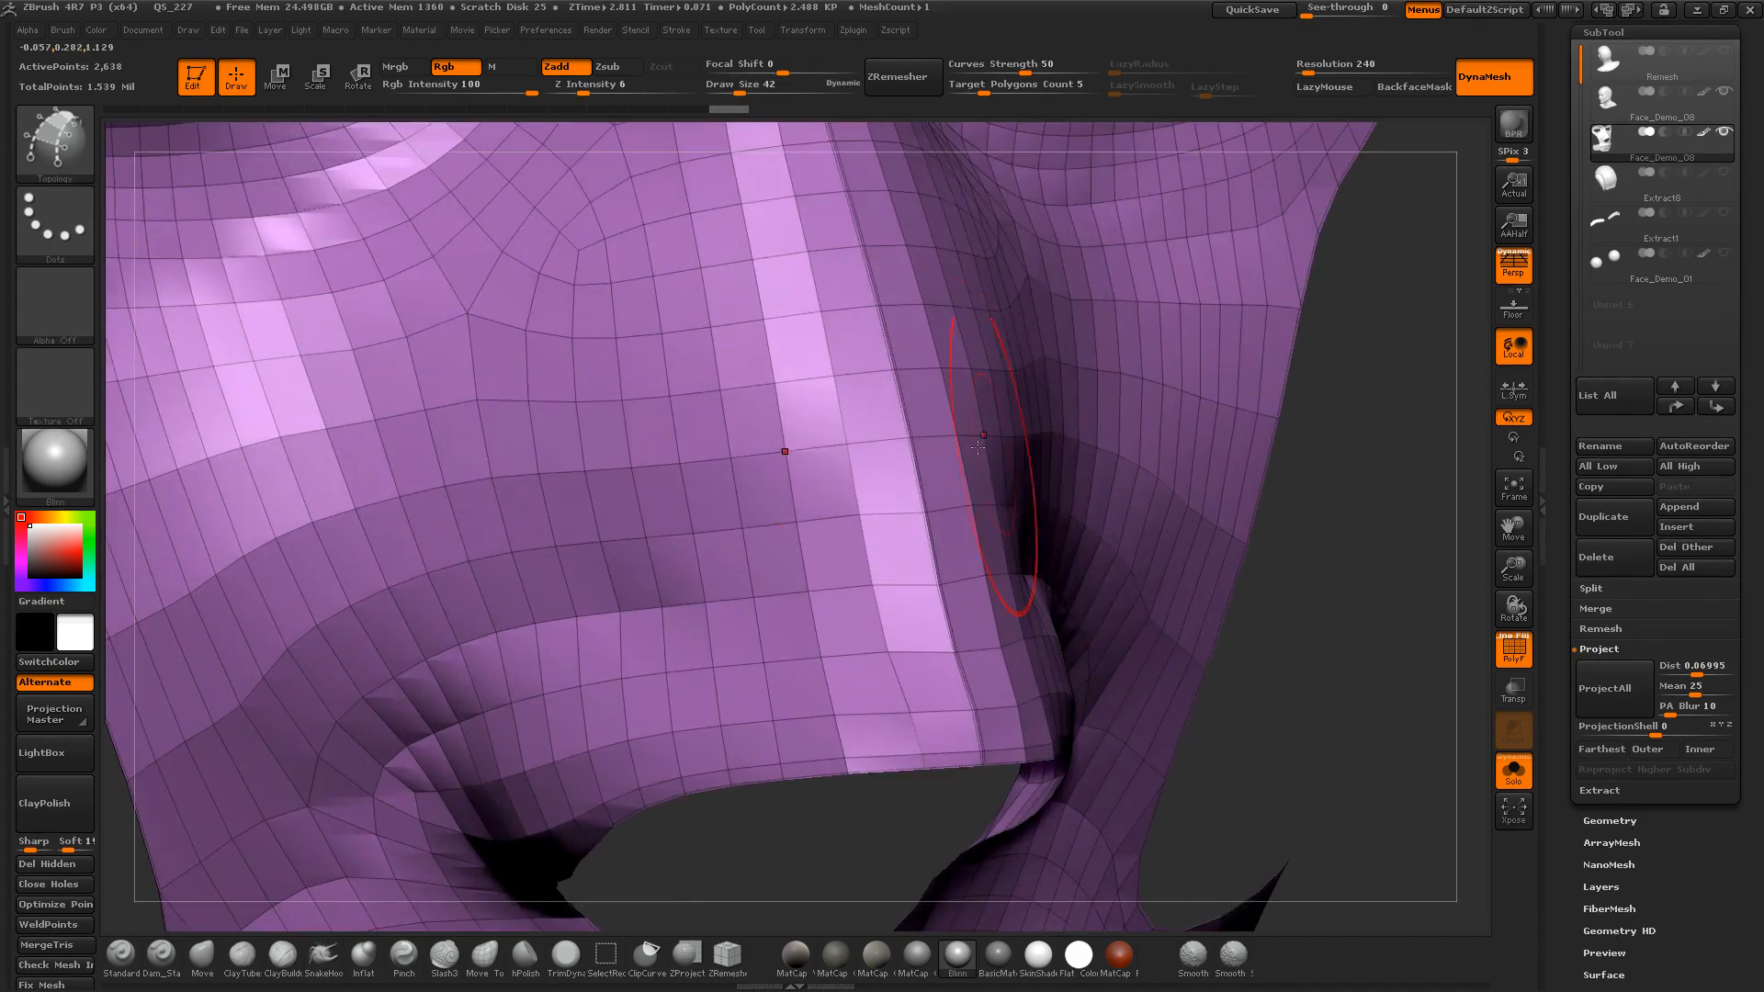
{"action": "key", "text": "s"}
{"action": "left_click_drag", "start_coordinate": [893, 412], "coordinate": [885, 413]}
{"action": "left_click_drag", "start_coordinate": [1334, 542], "coordinate": [1195, 529]}
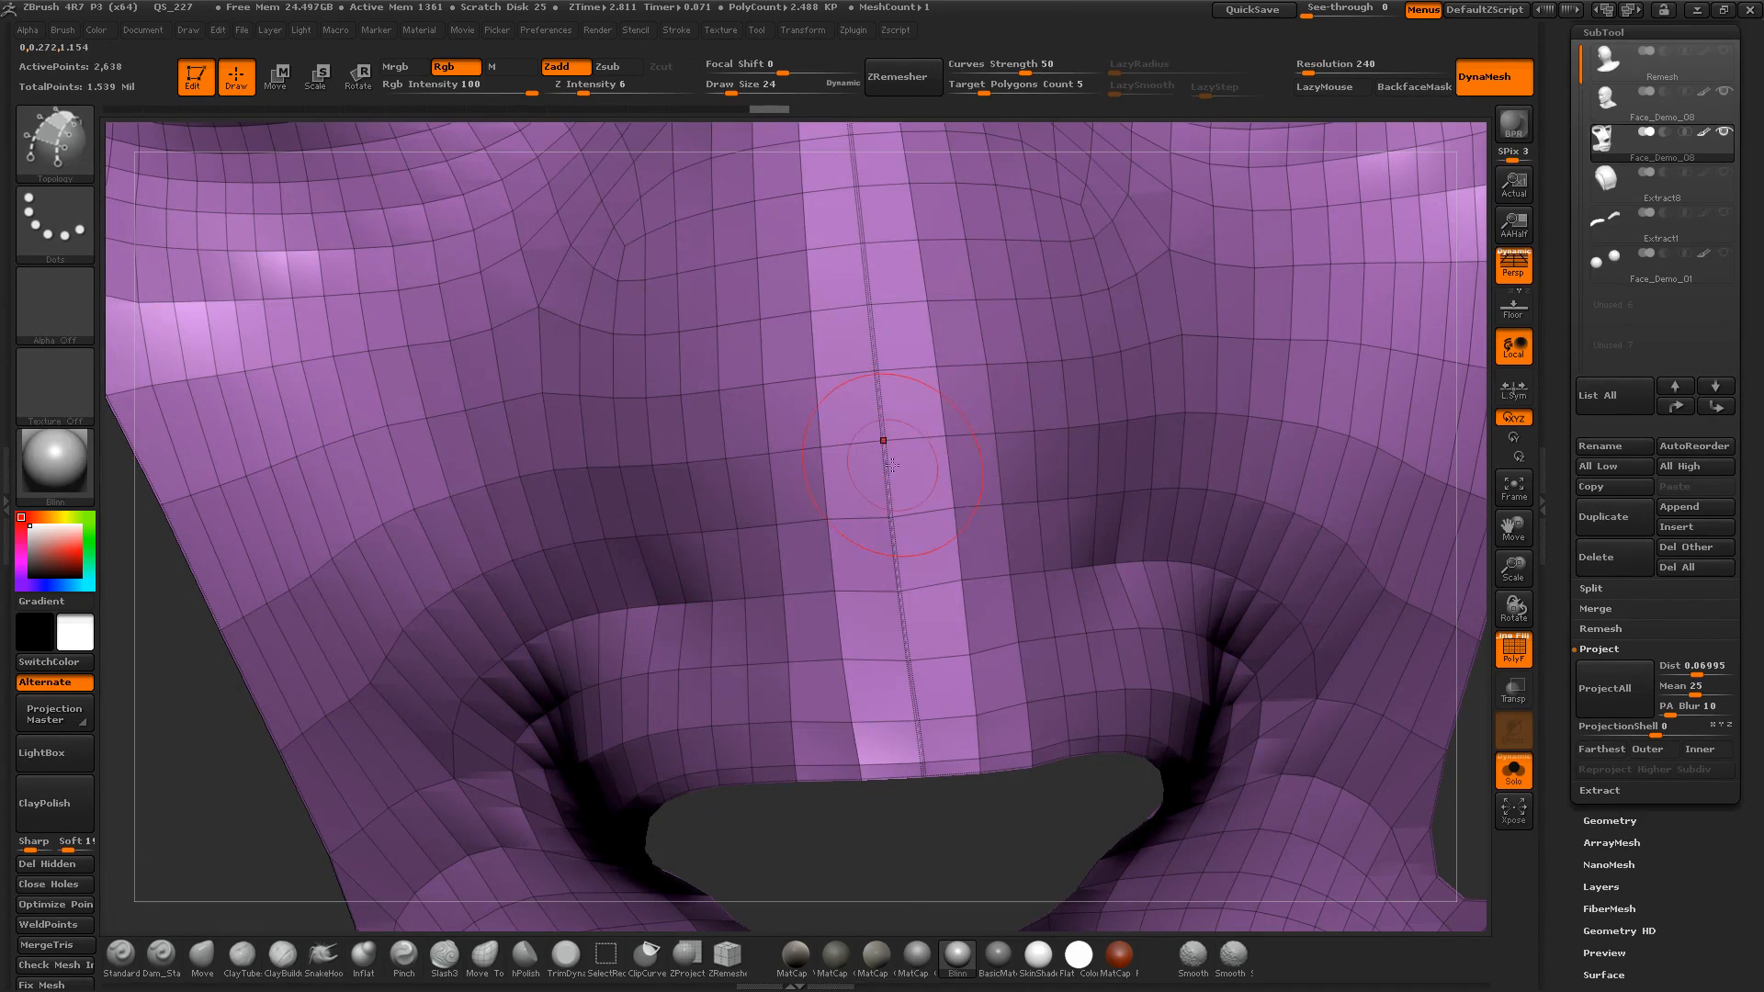
{"action": "key", "text": "b"}
{"action": "key", "text": "z"}
{"action": "key", "text": "m"}
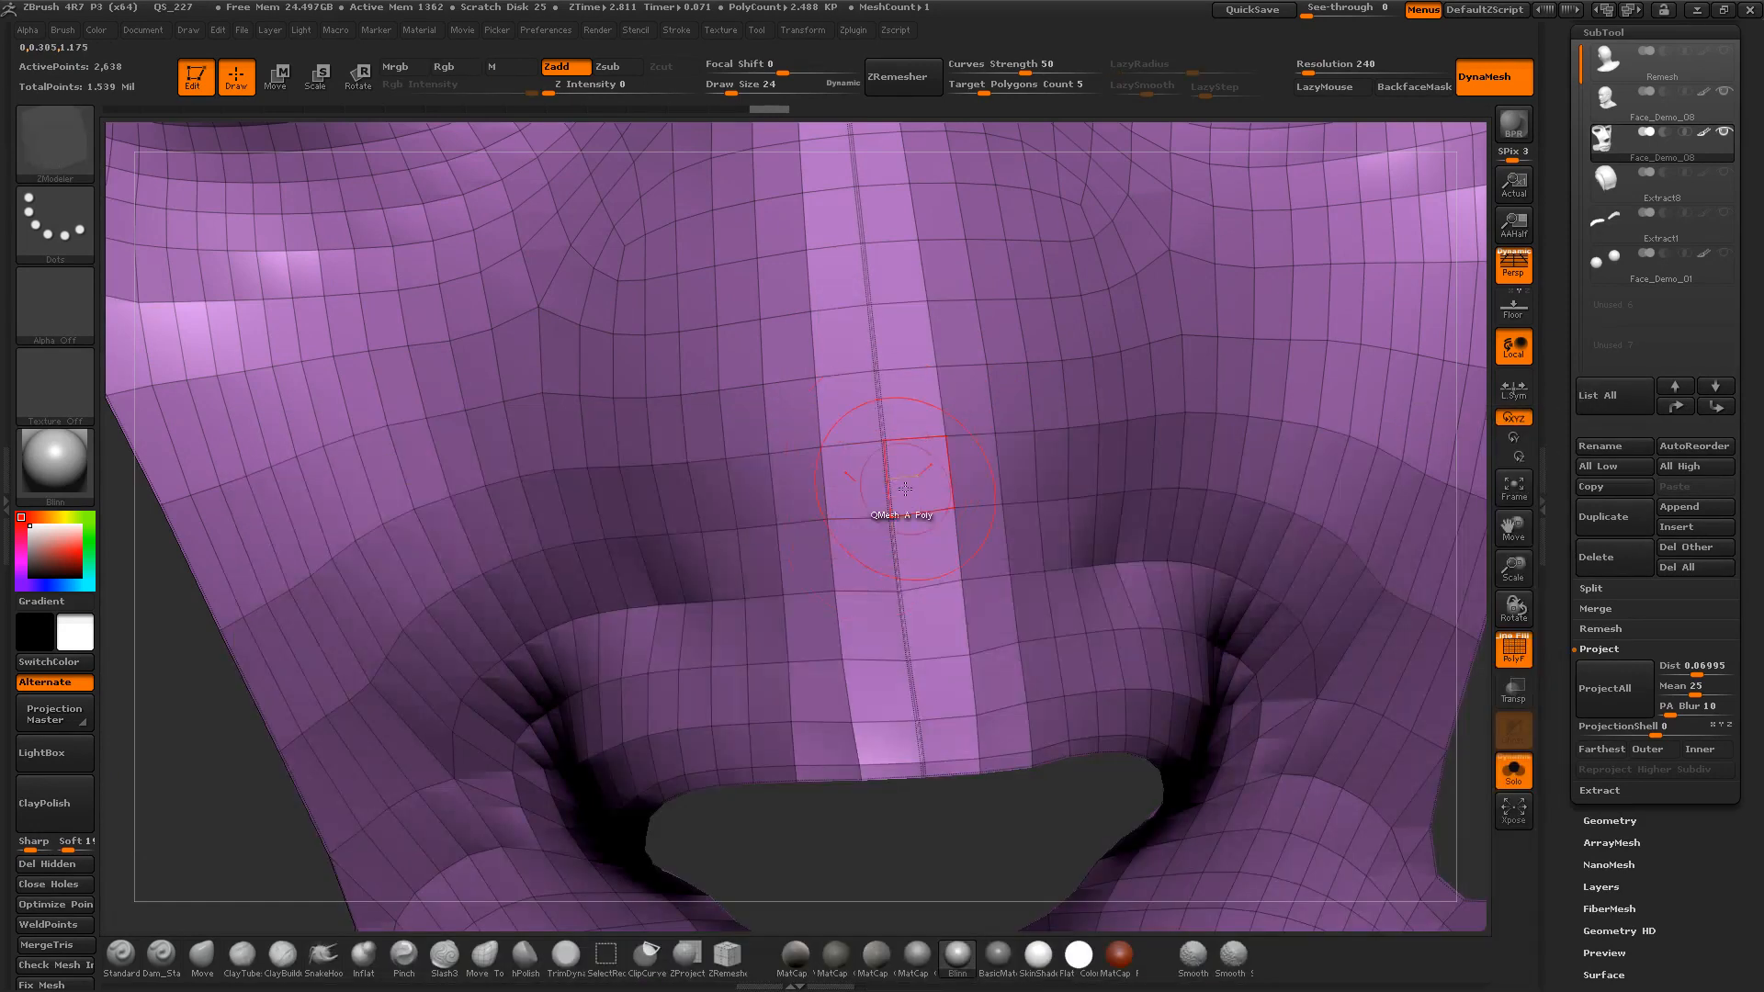
{"action": "key", "text": "s"}
{"action": "left_click_drag", "start_coordinate": [905, 489], "coordinate": [894, 488]}
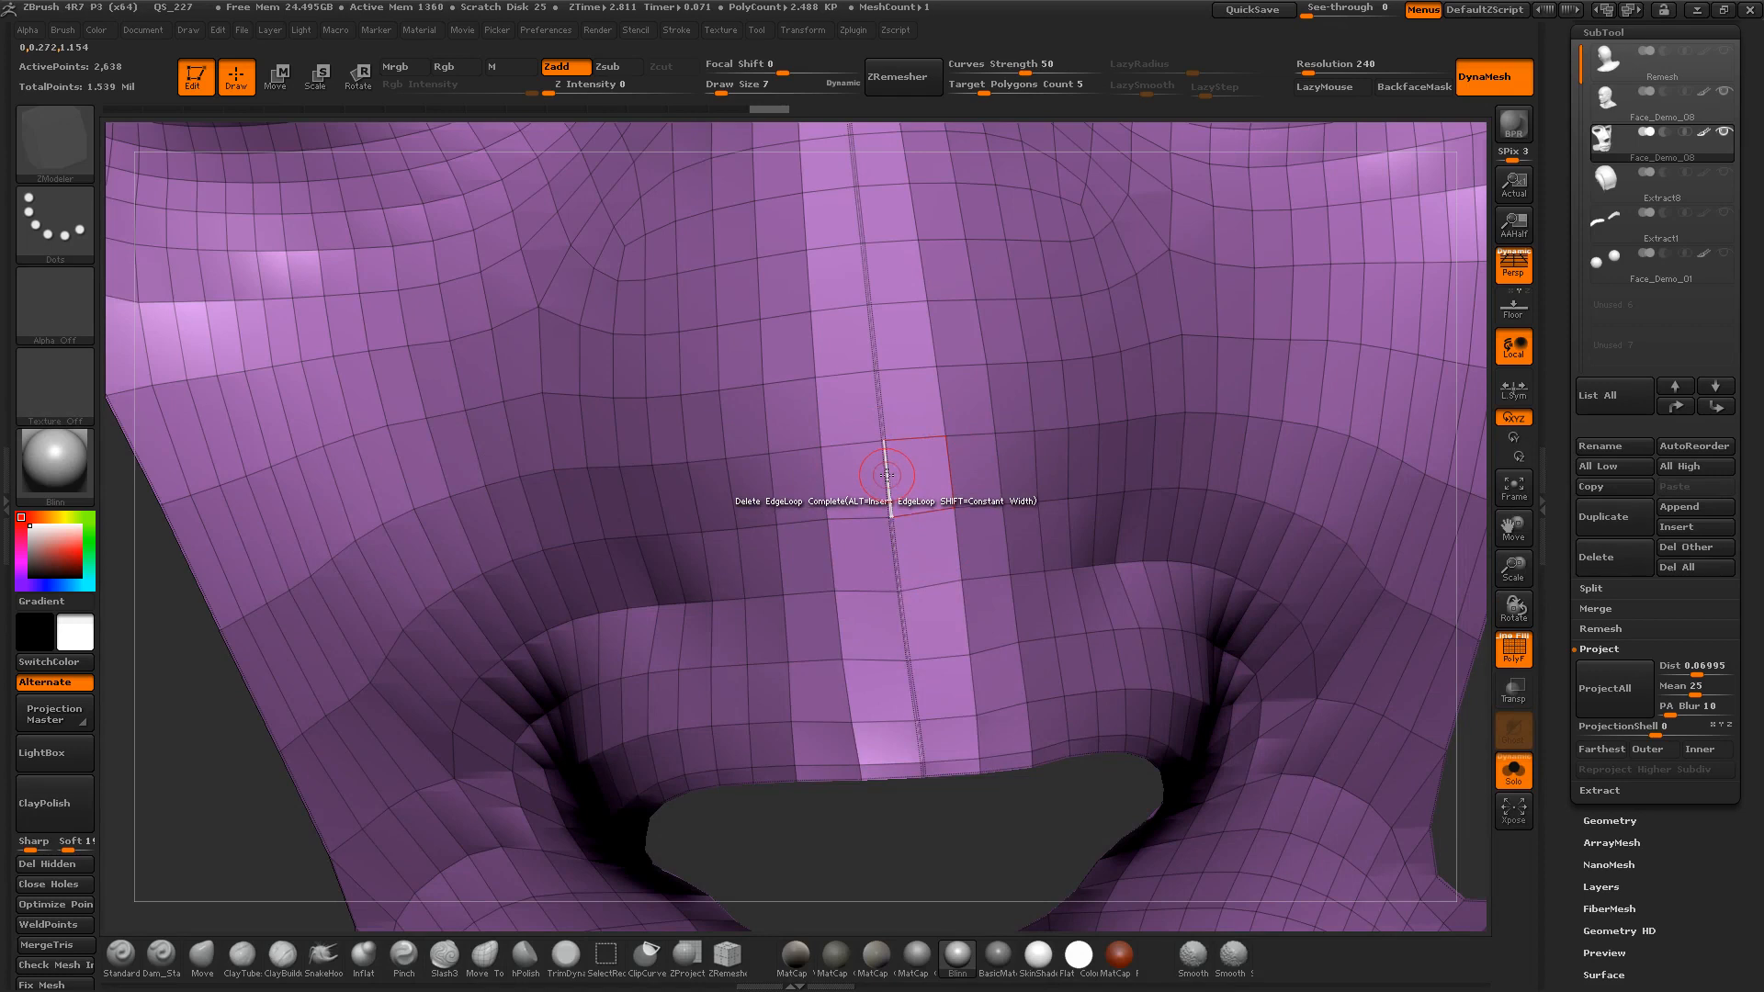
Step: Try to delete the centre edge loop along the nose ridge, undoing each attempt
{"action": "left_click", "coordinate": [886, 476]}
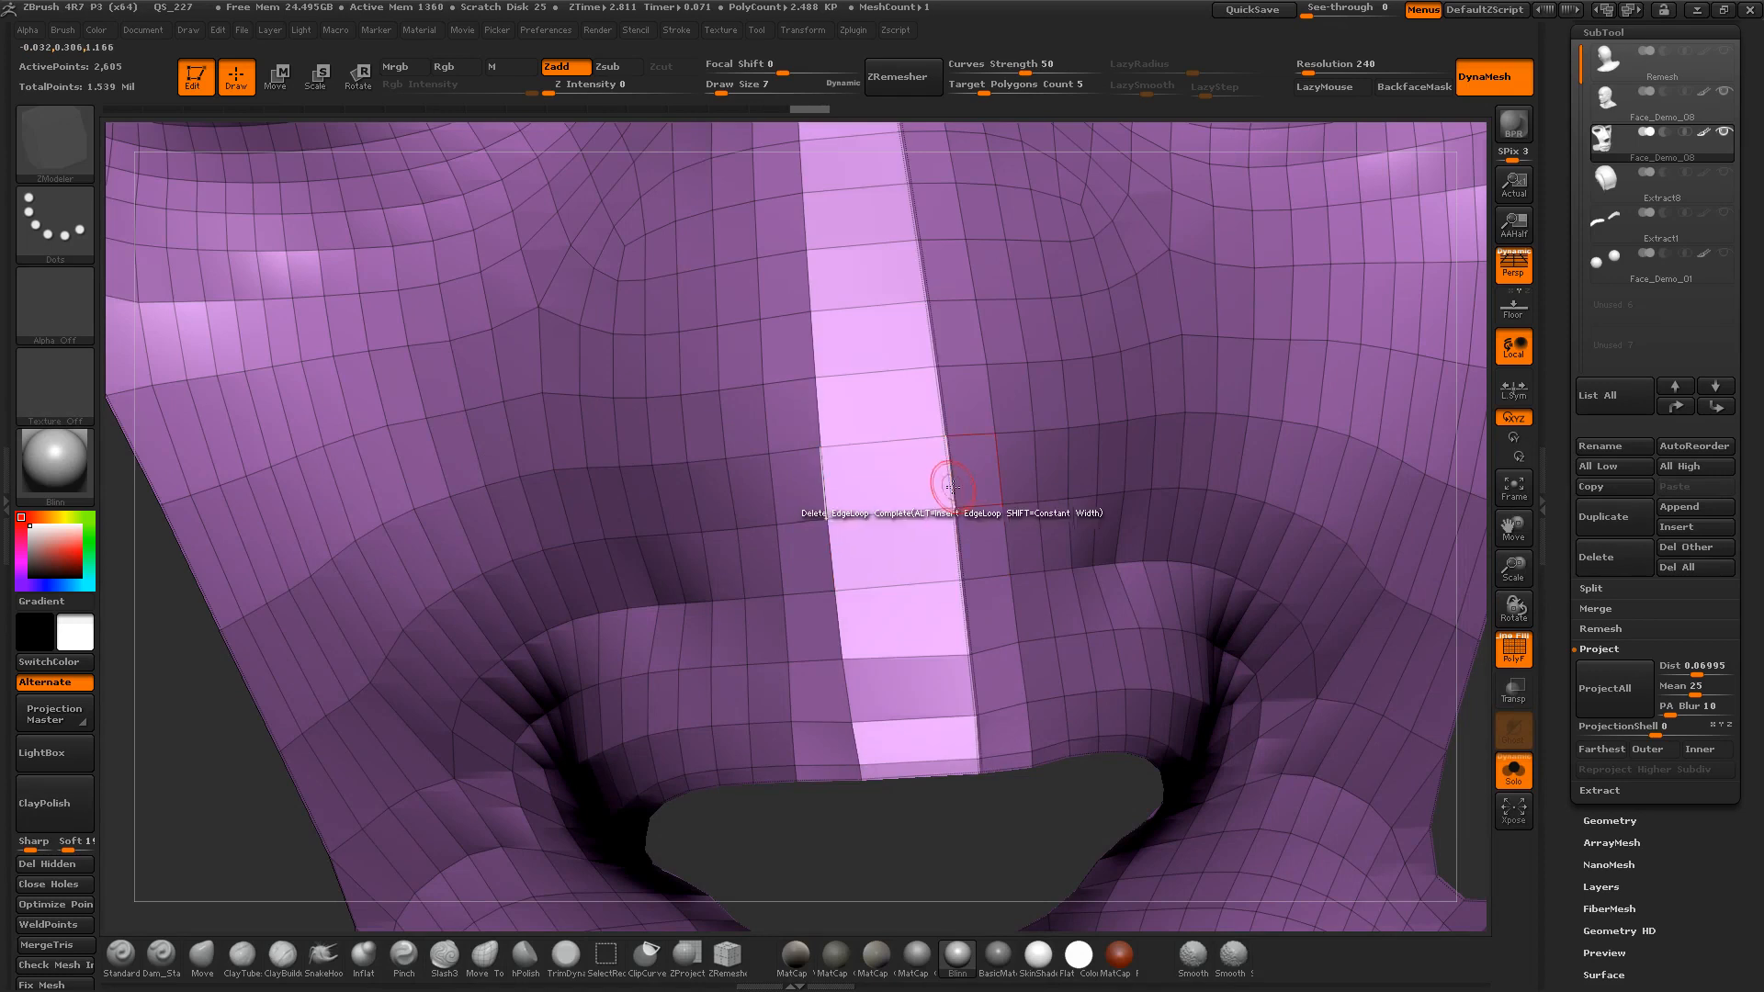
{"action": "key", "text": "ctrl+z"}
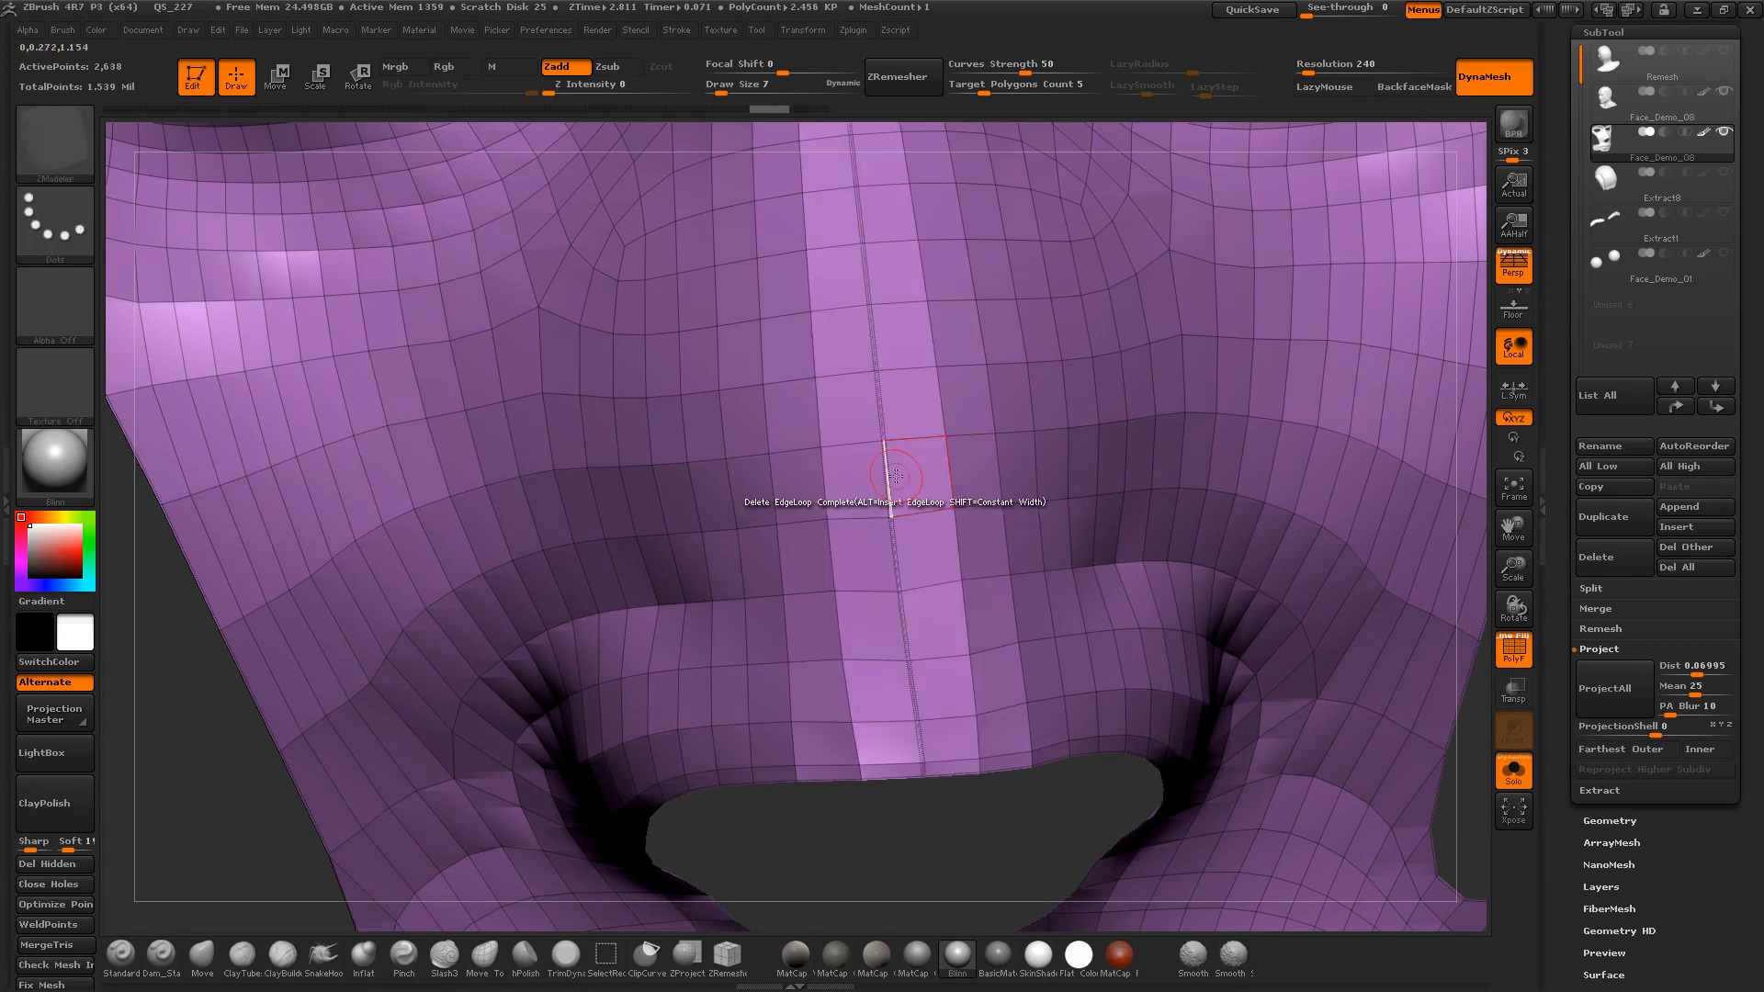
{"action": "left_click", "coordinate": [896, 476]}
{"action": "key", "text": "ctrl+z"}
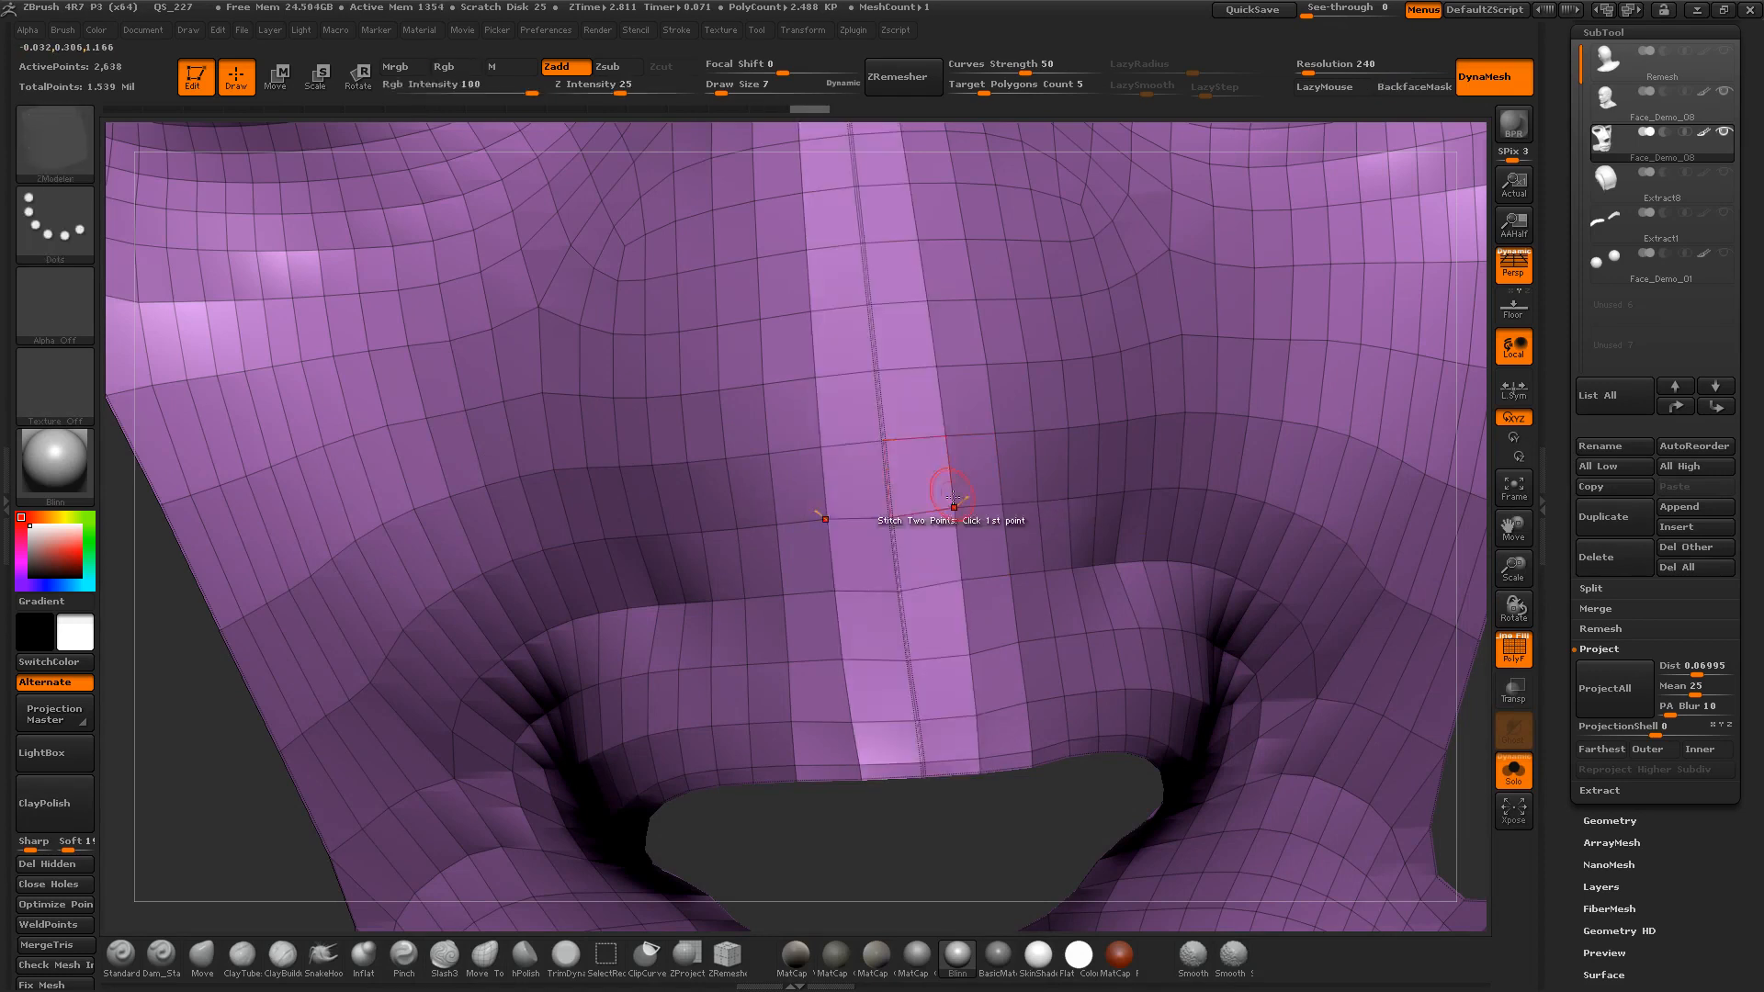
Step: Weld the identical points of the face mesh with WeldPoints
{"action": "left_click", "coordinate": [58, 926]}
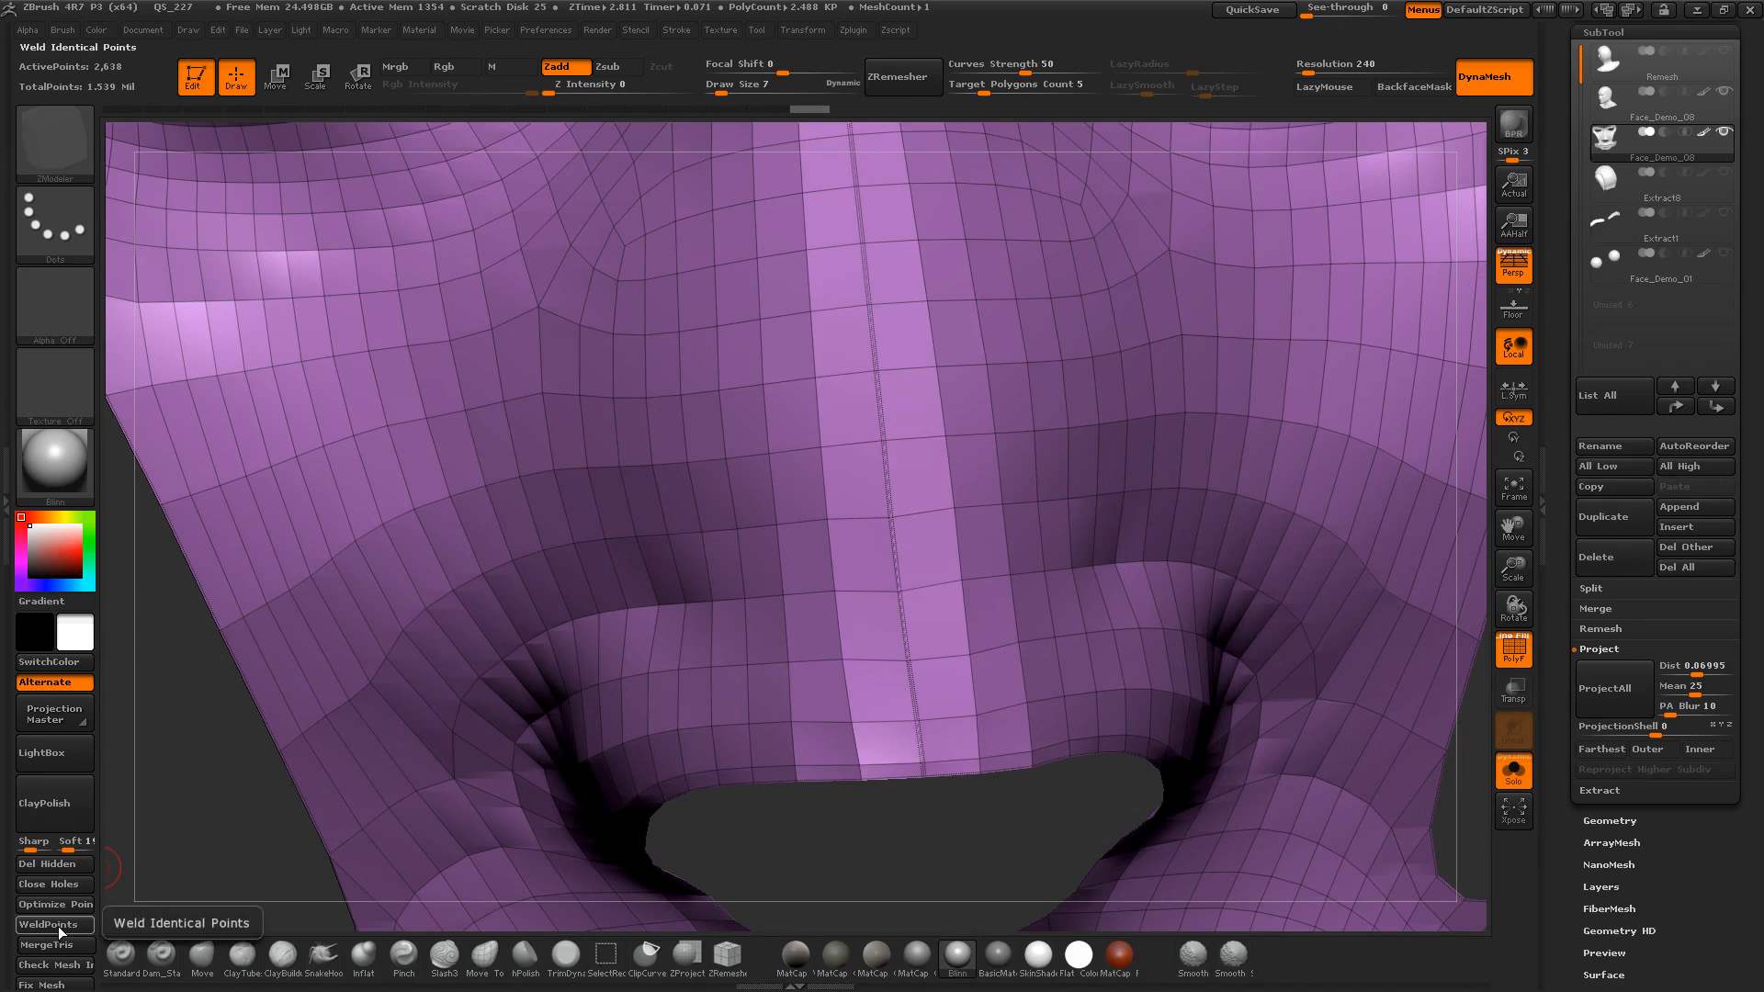
{"action": "left_click_drag", "start_coordinate": [978, 797], "coordinate": [955, 588], "text": "alt"}
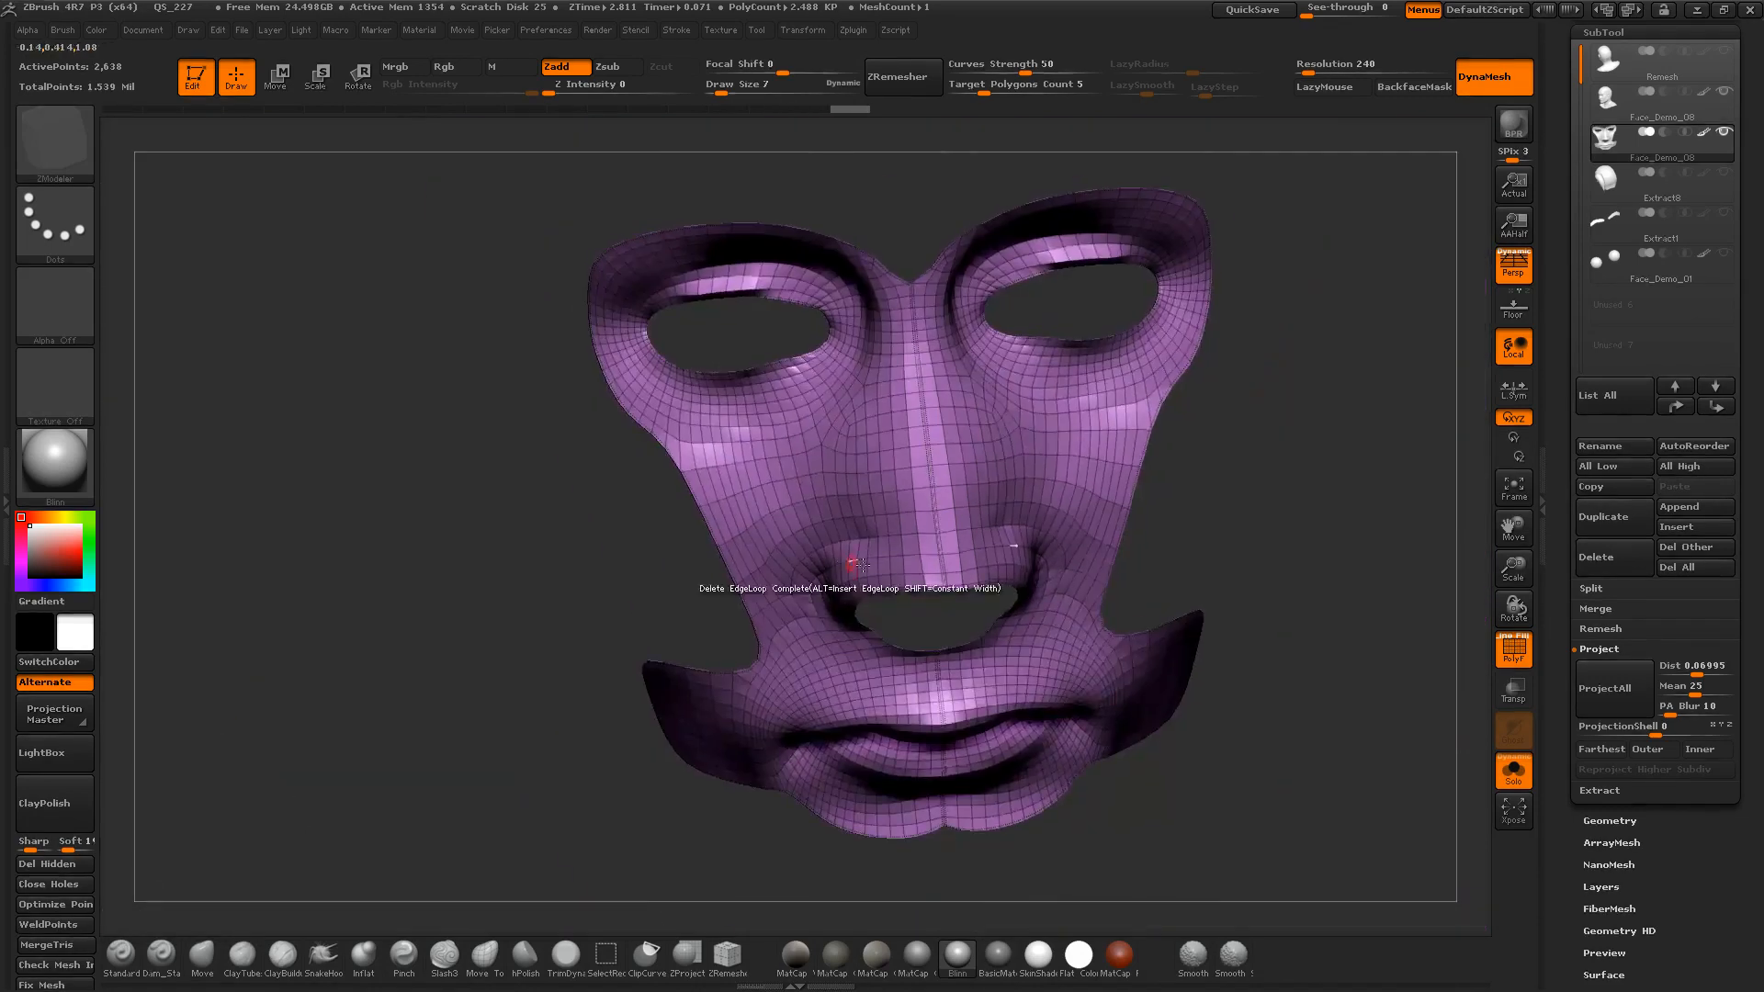
{"action": "left_click_drag", "start_coordinate": [1366, 608], "coordinate": [1170, 505]}
Step: View the sculpted head subtool, reselect the face mesh and turn off Solo to compare both around the nose
{"action": "left_click", "coordinate": [1614, 112]}
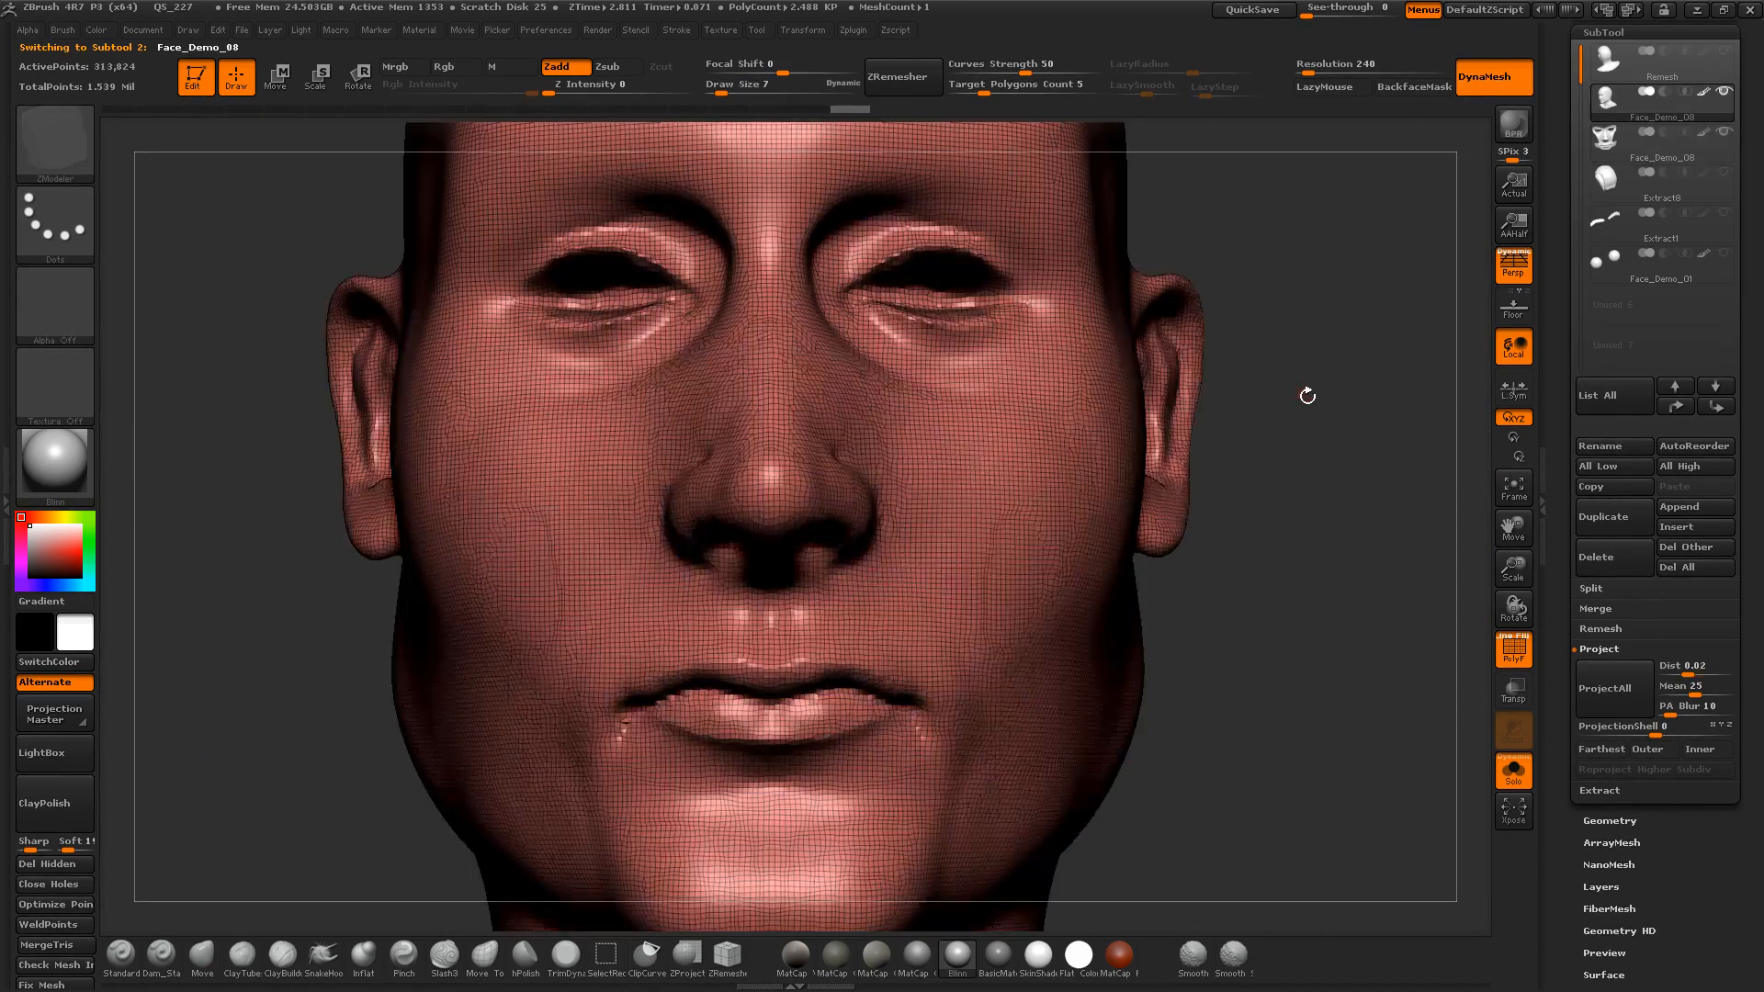
{"action": "left_click_drag", "start_coordinate": [1385, 408], "coordinate": [1295, 404]}
{"action": "left_click", "coordinate": [1619, 147]}
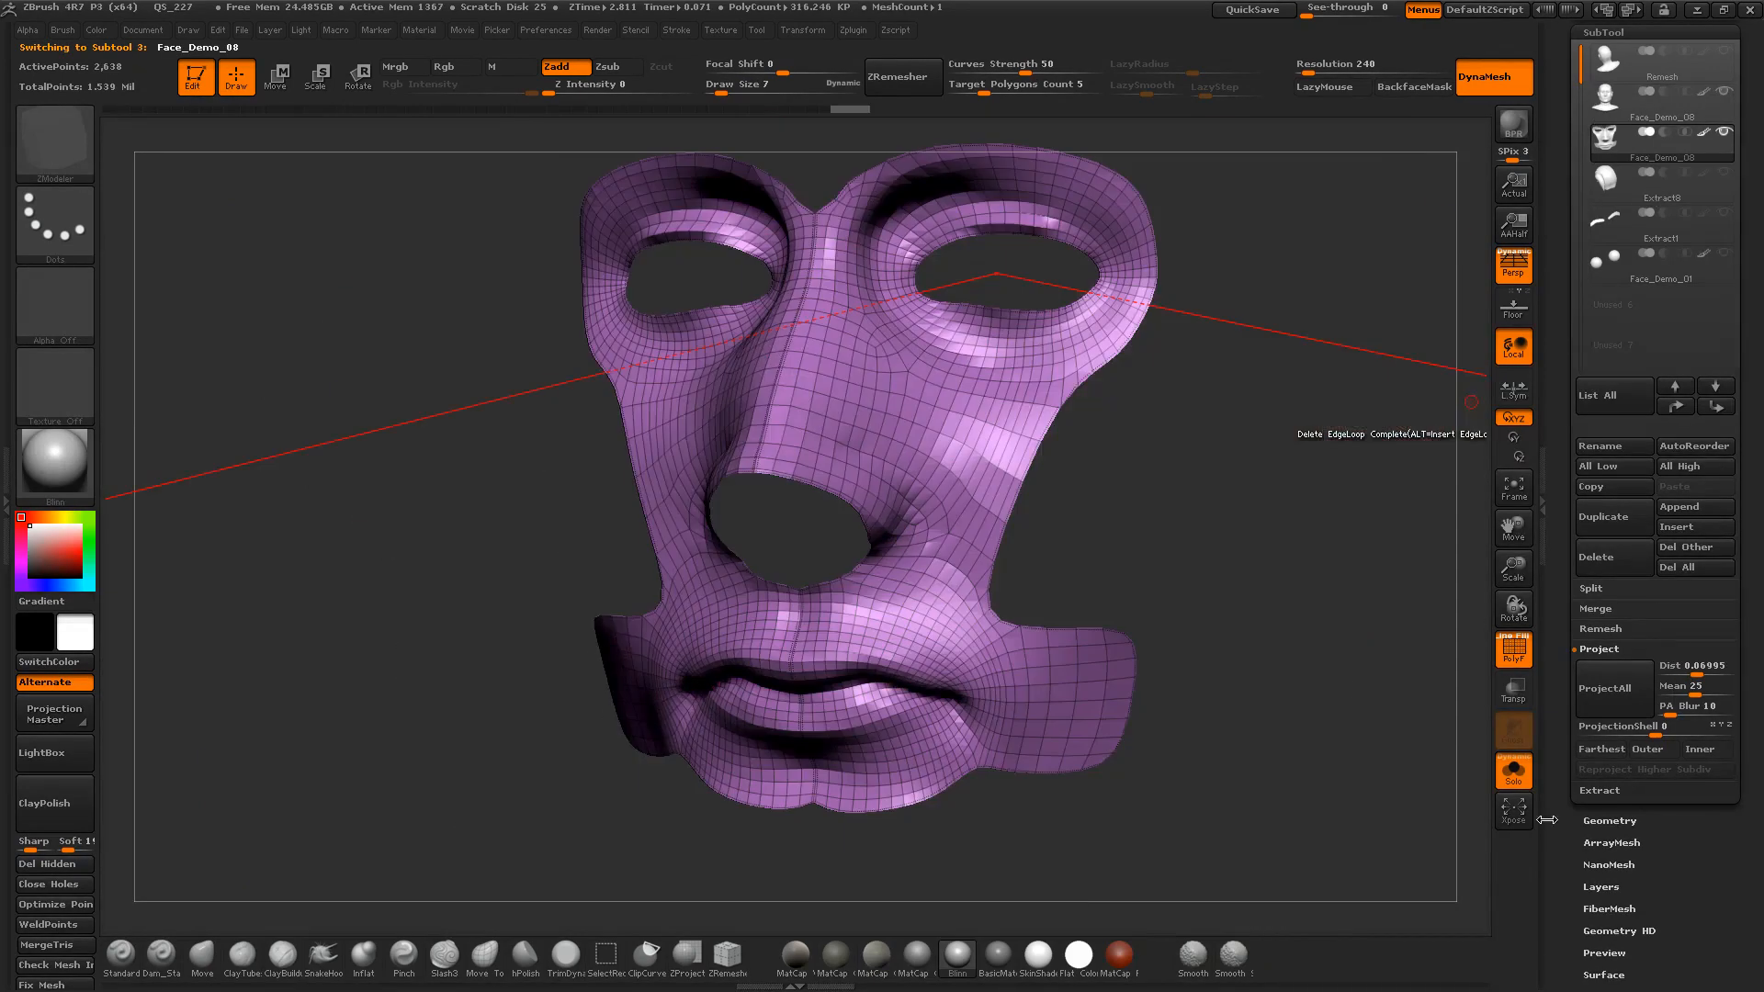
{"action": "left_click", "coordinate": [1513, 770]}
{"action": "left_click_drag", "start_coordinate": [1269, 691], "coordinate": [1247, 691]}
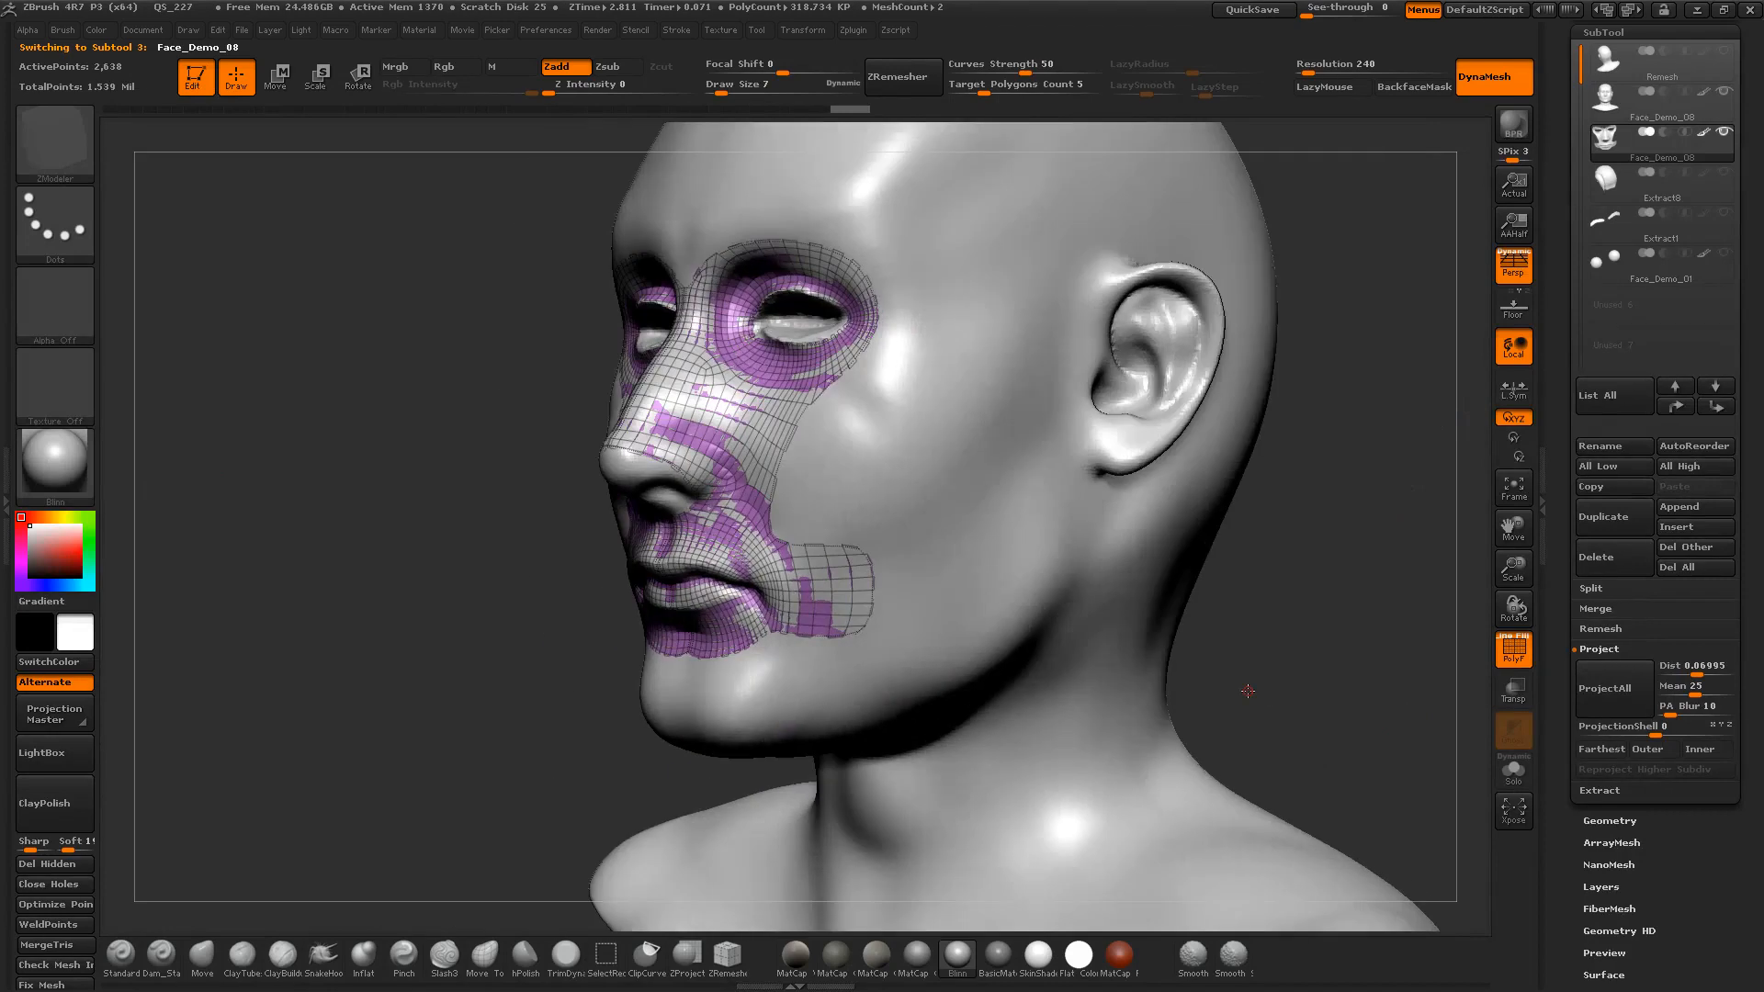
{"action": "left_click_drag", "start_coordinate": [1254, 626], "coordinate": [1383, 671], "text": "alt"}
{"action": "left_click_drag", "start_coordinate": [303, 581], "coordinate": [371, 576]}
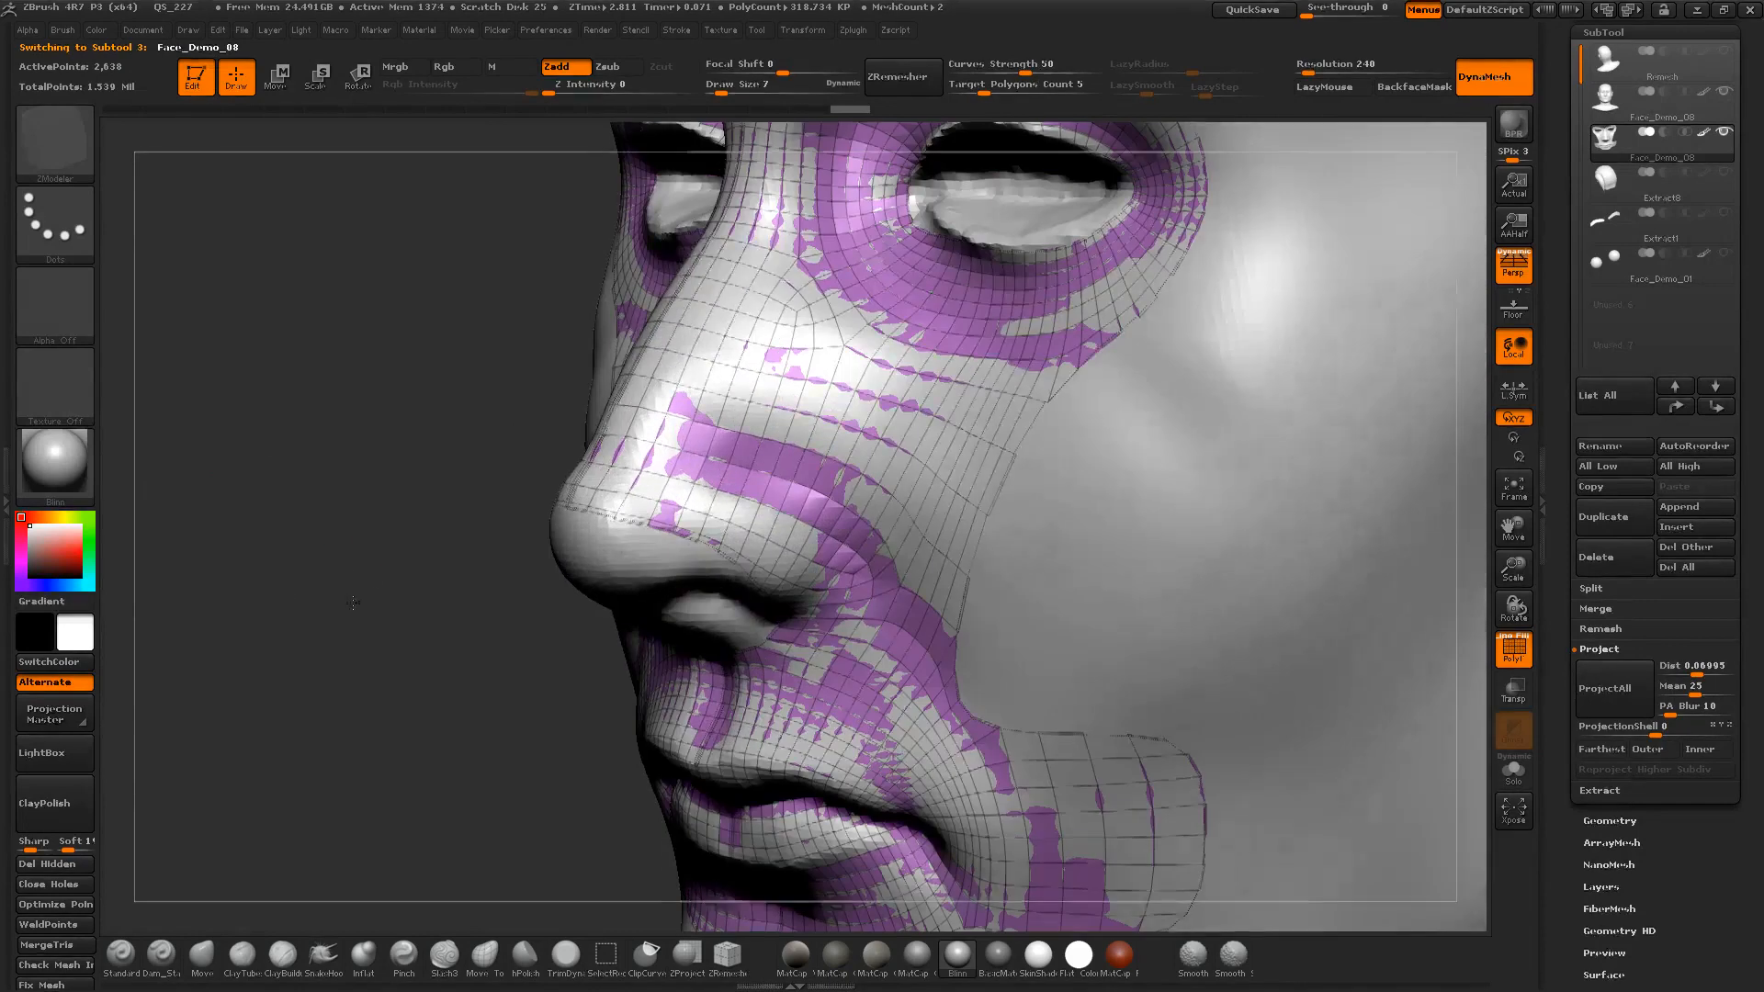
Step: Close the Calculator, switch to Pinterest in the browser and open a related head-and-neck wireframe pin
{"action": "key", "text": "alt+Tab"}
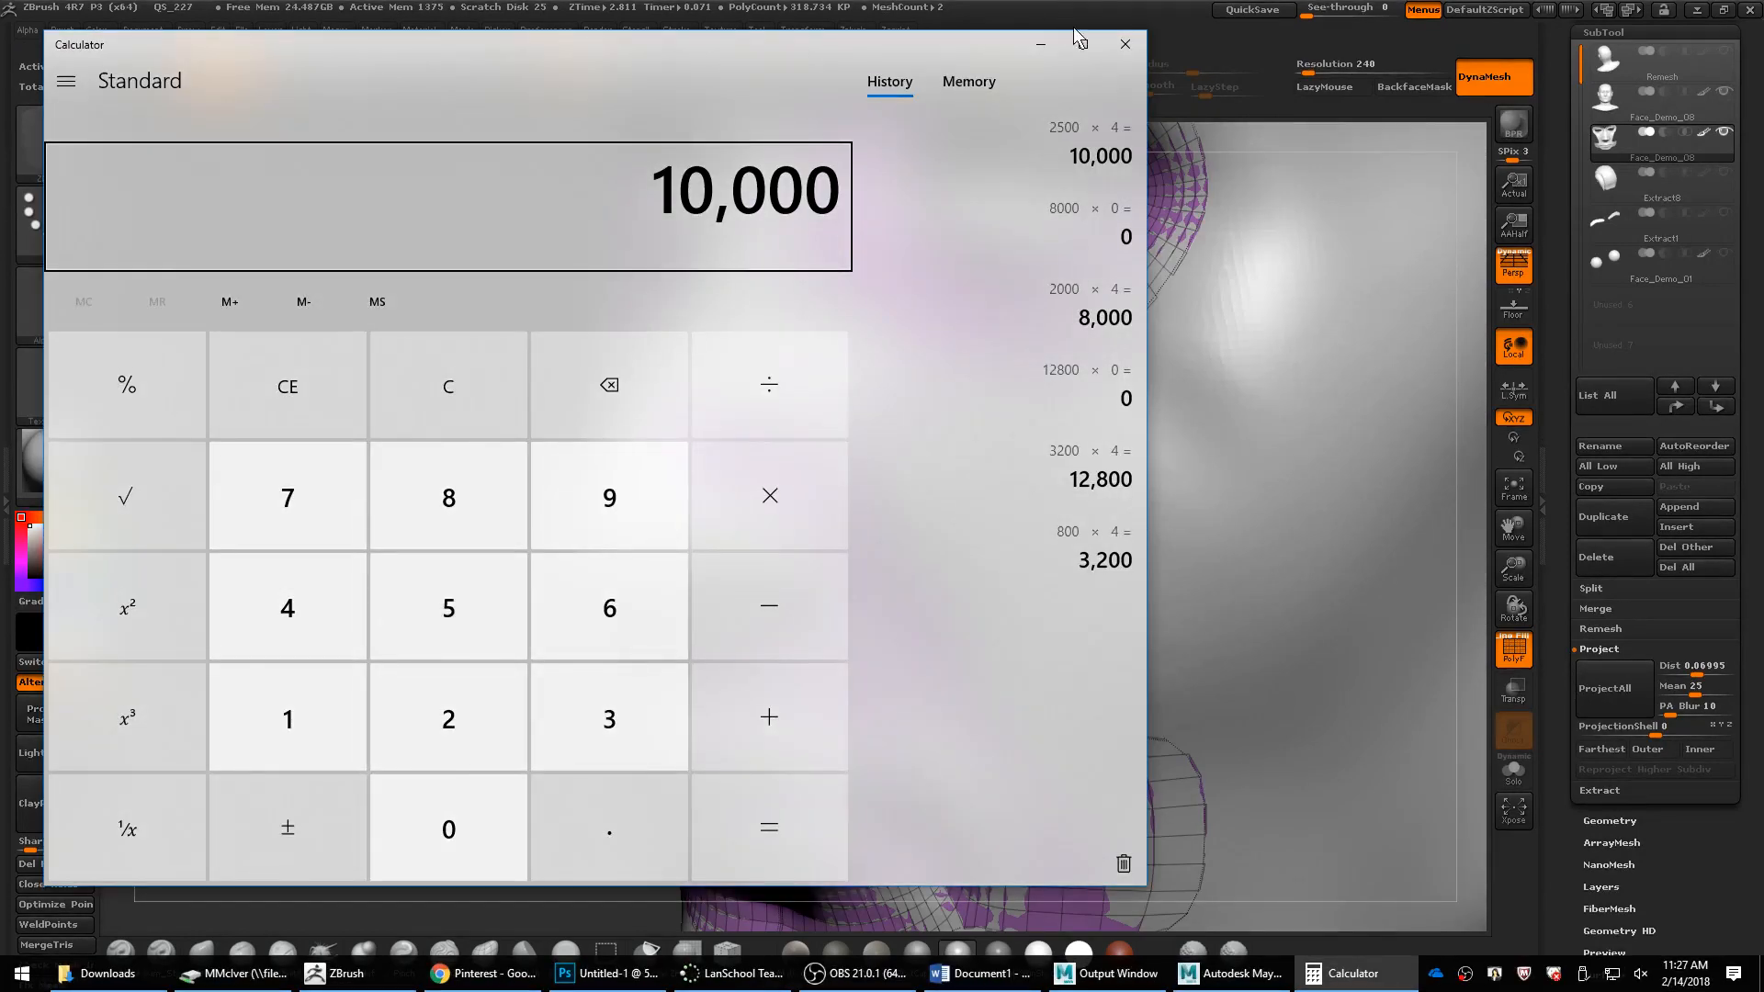
{"action": "left_click", "coordinate": [1123, 46]}
{"action": "key", "text": "alt+Tab"}
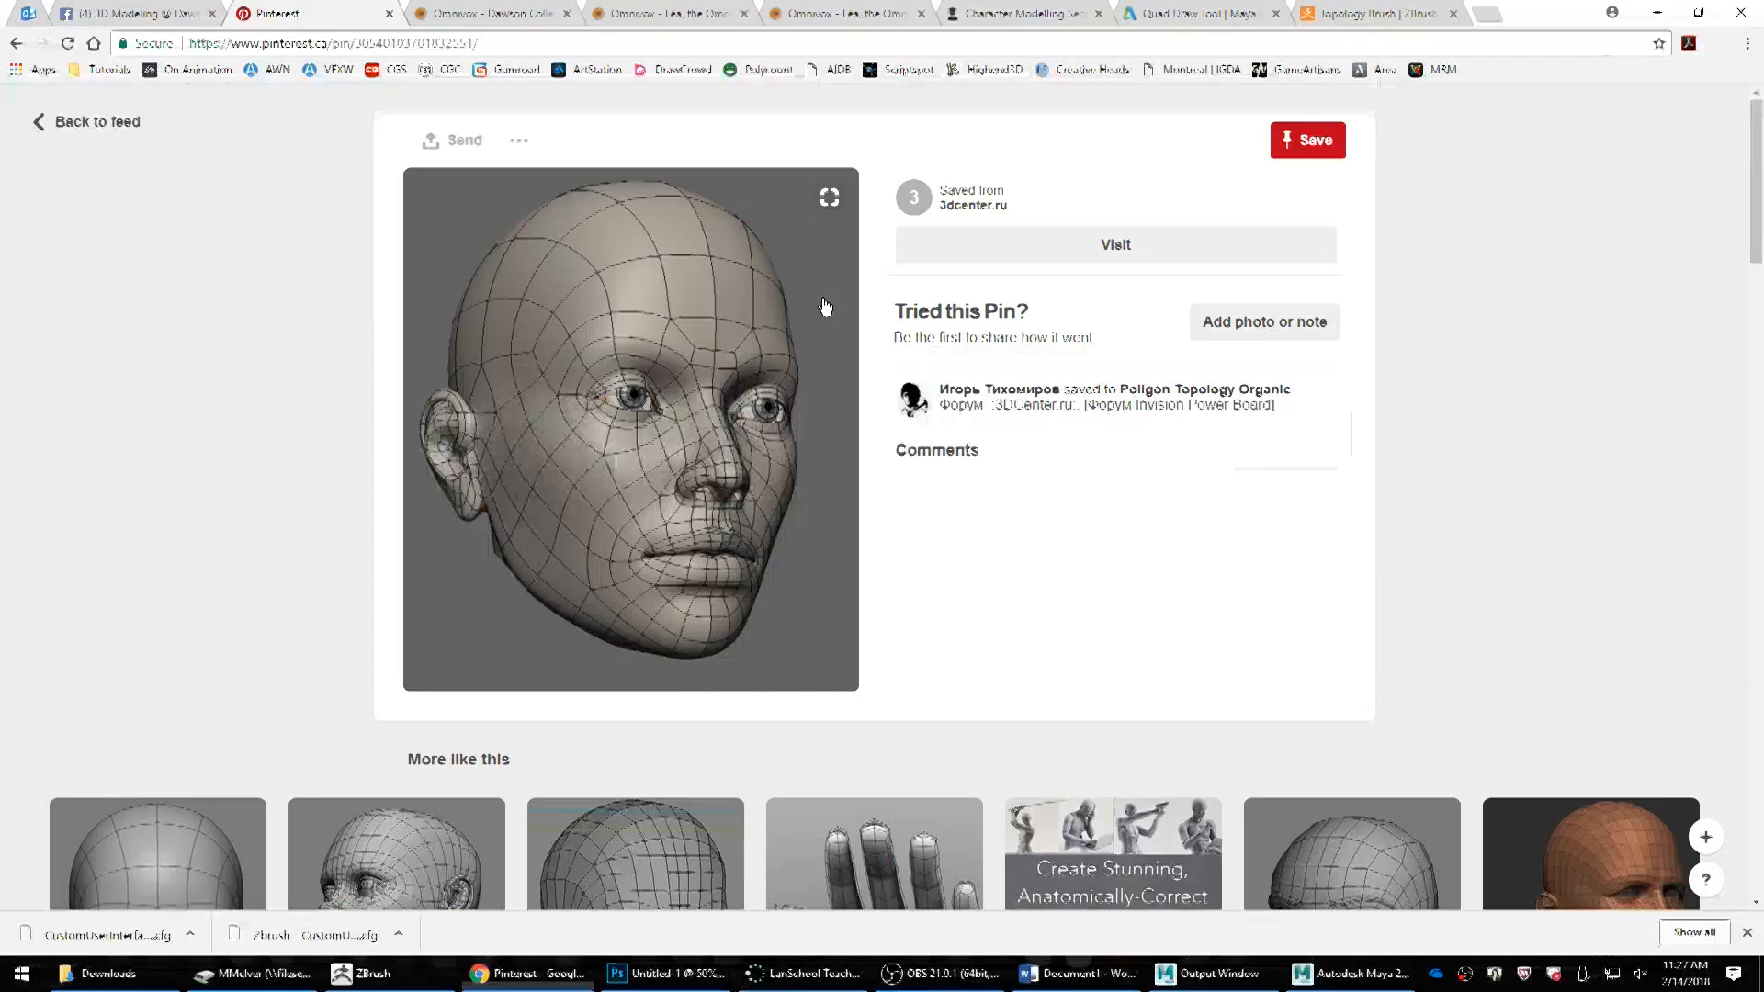
{"action": "scroll", "coordinate": [640, 533], "scroll_direction": "down", "scroll_amount": 4}
{"action": "left_click", "coordinate": [662, 542]}
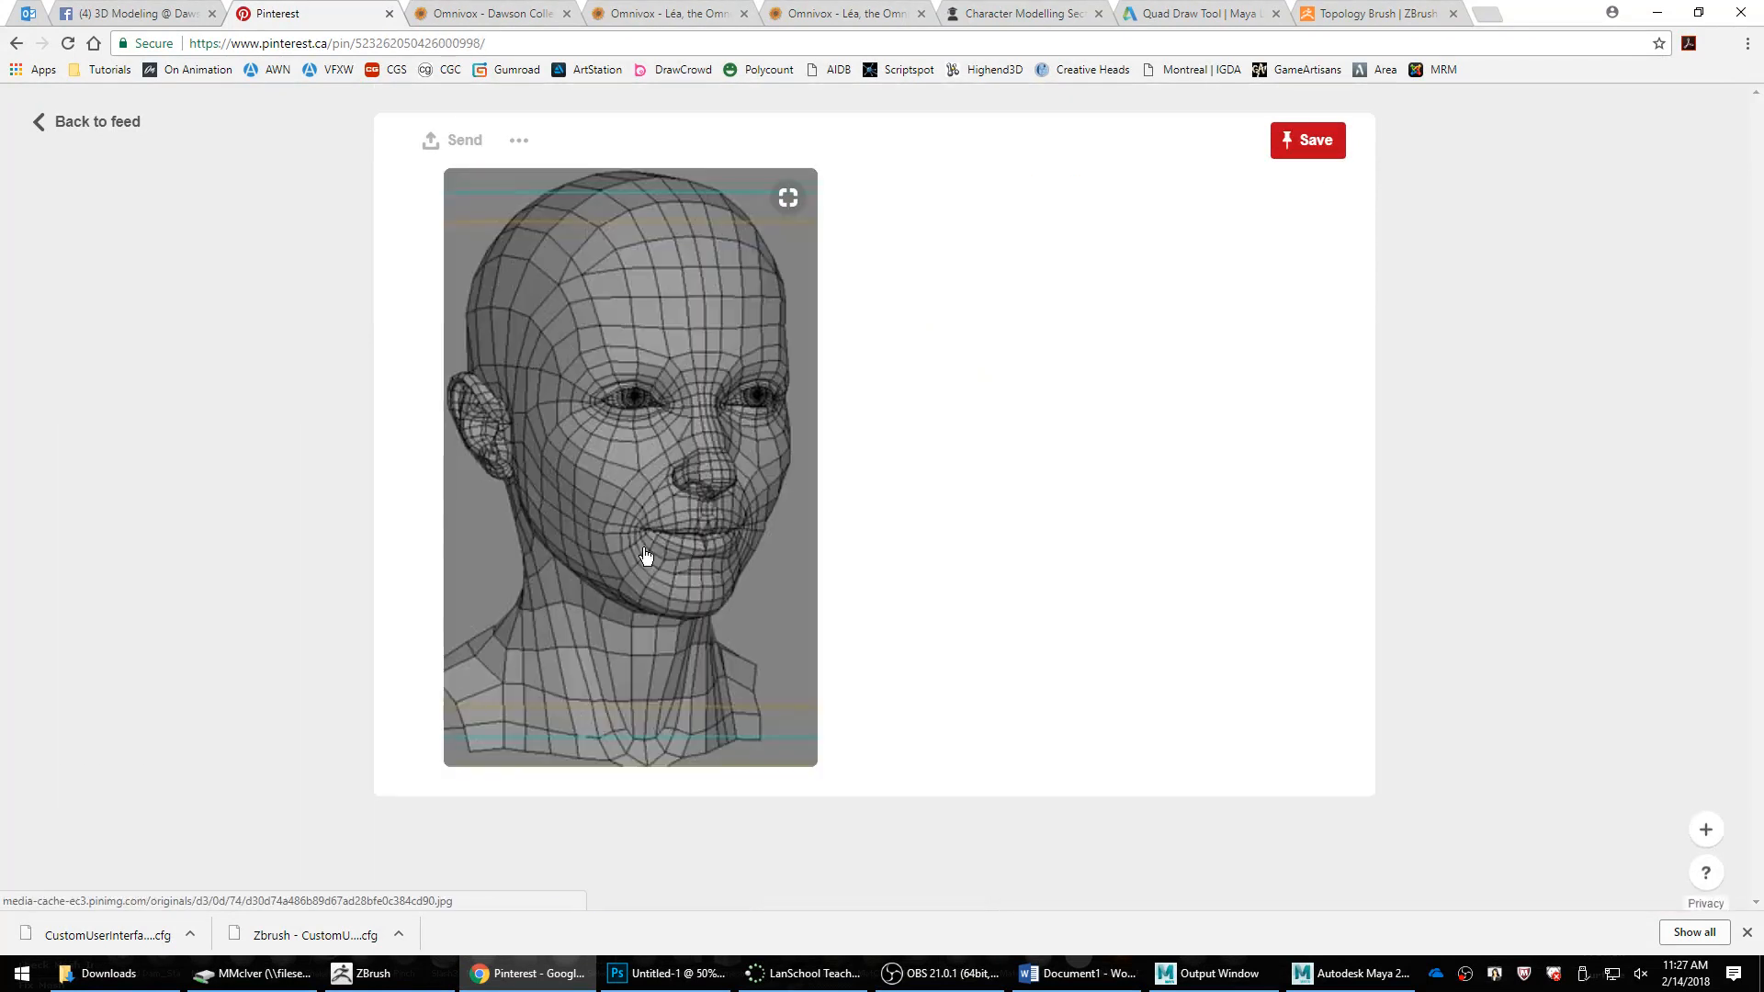
Step: Open the related Pinterest pin of the long-haired woman's wireframe and examine the facial edge flow
{"action": "key", "text": "alt+Tab"}
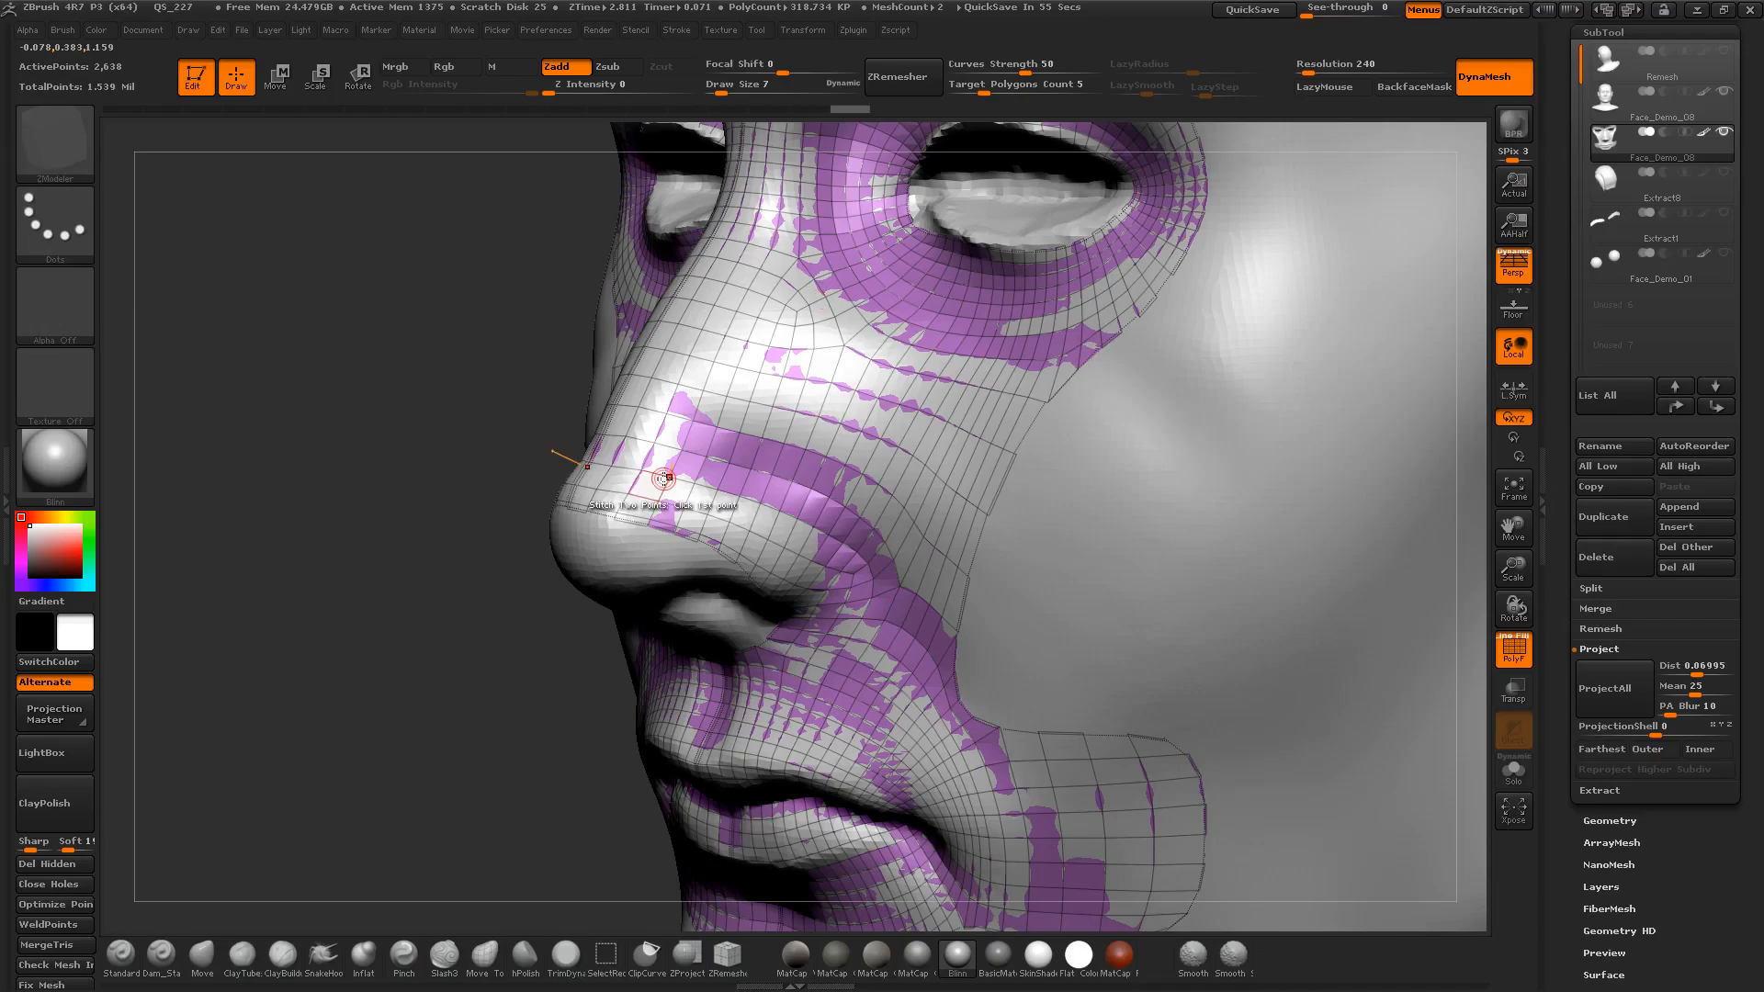
{"action": "key", "text": "alt+Tab"}
{"action": "scroll", "coordinate": [689, 512], "scroll_direction": "down", "scroll_amount": 5}
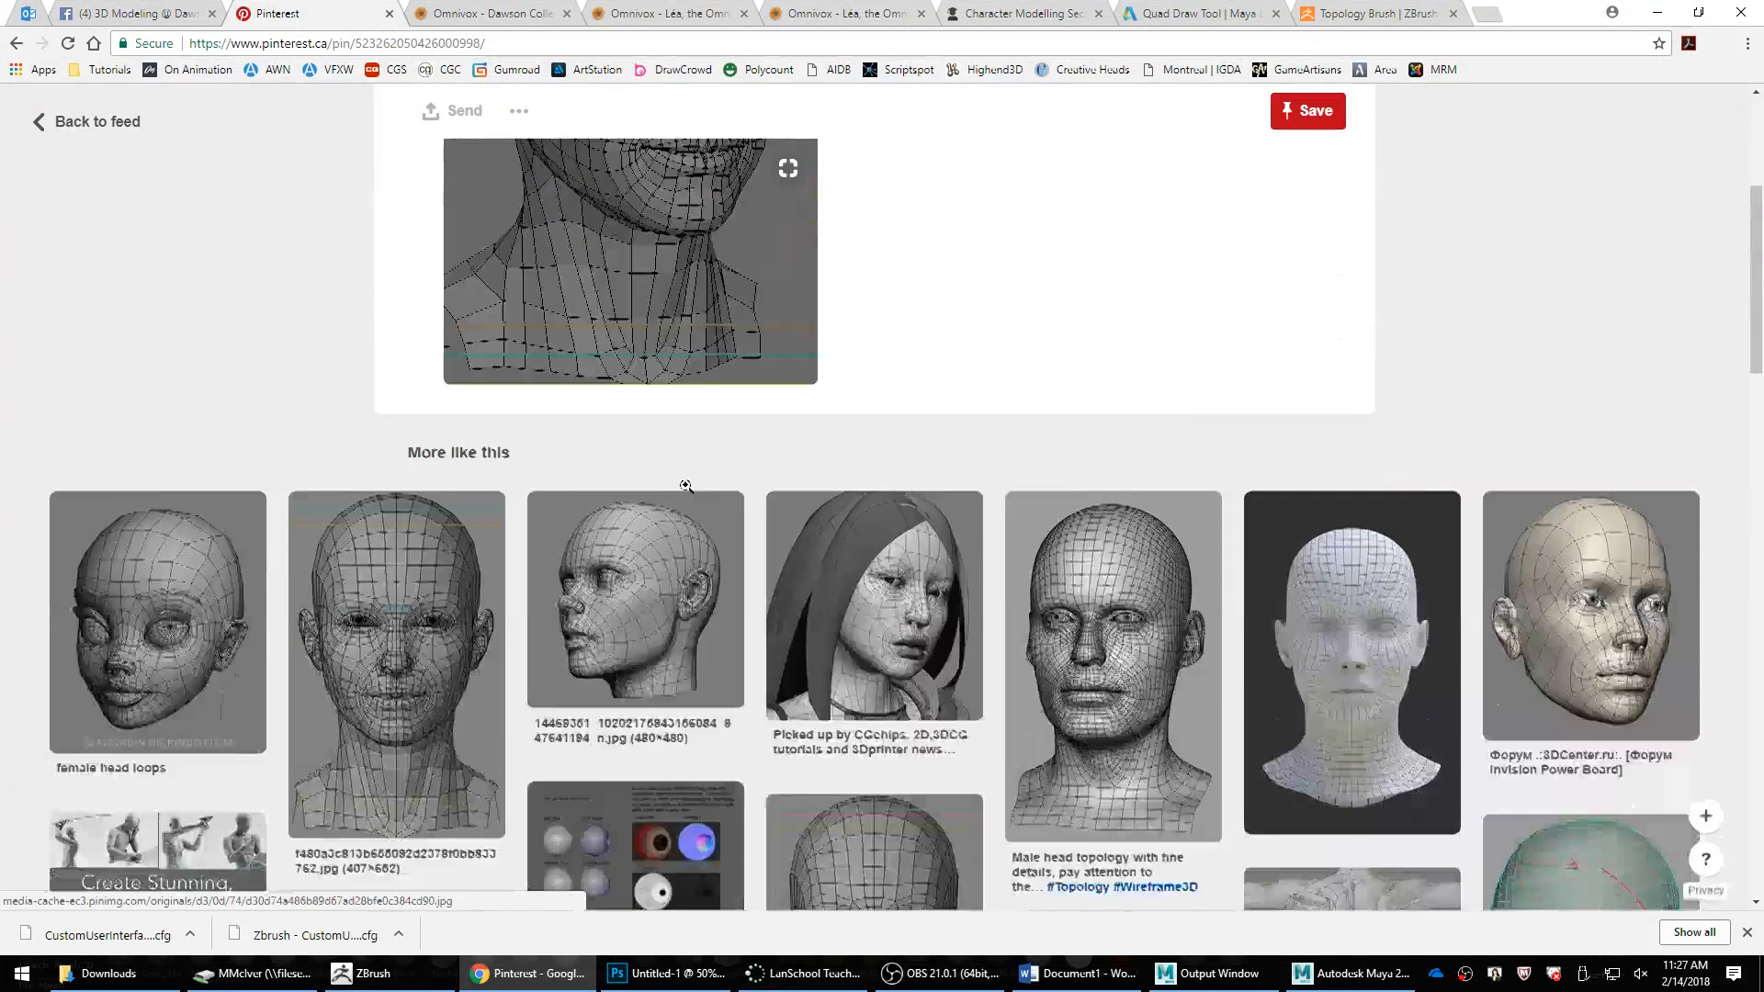
{"action": "left_click", "coordinate": [874, 443]}
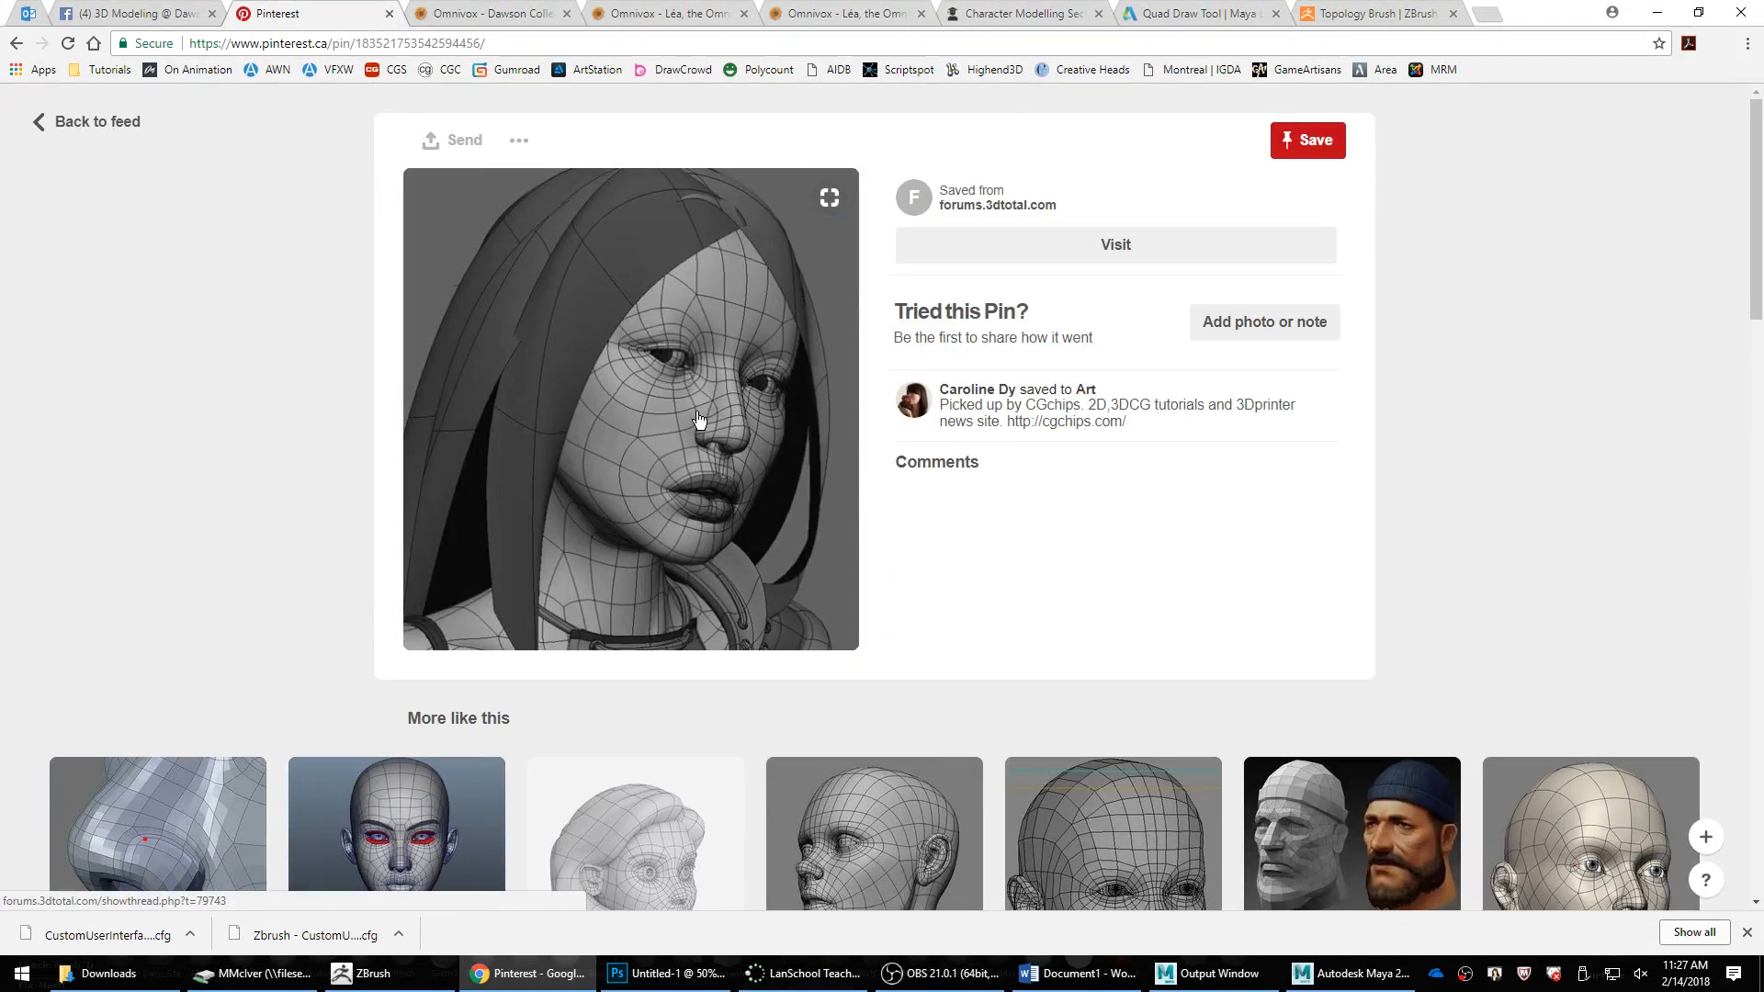
{"action": "scroll", "coordinate": [647, 477], "scroll_direction": "down", "scroll_amount": 2}
{"action": "scroll", "coordinate": [689, 441], "scroll_direction": "up", "scroll_amount": 1}
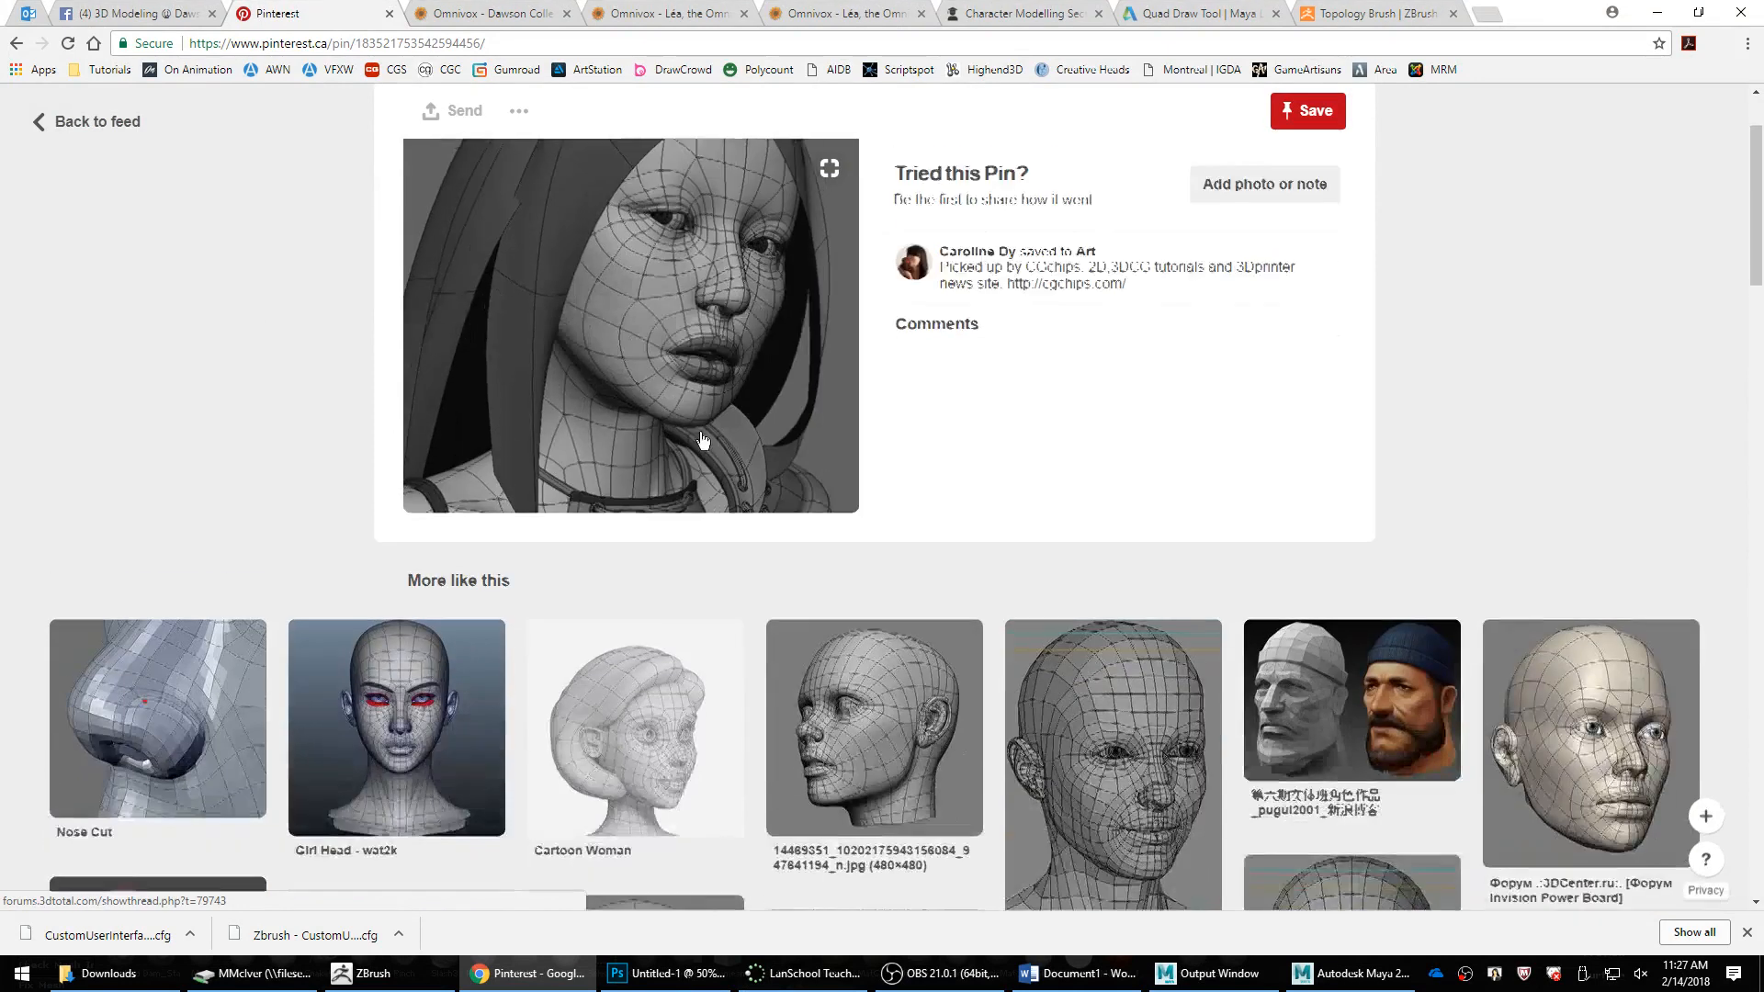
{"action": "scroll", "coordinate": [700, 438], "scroll_direction": "up", "scroll_amount": 1}
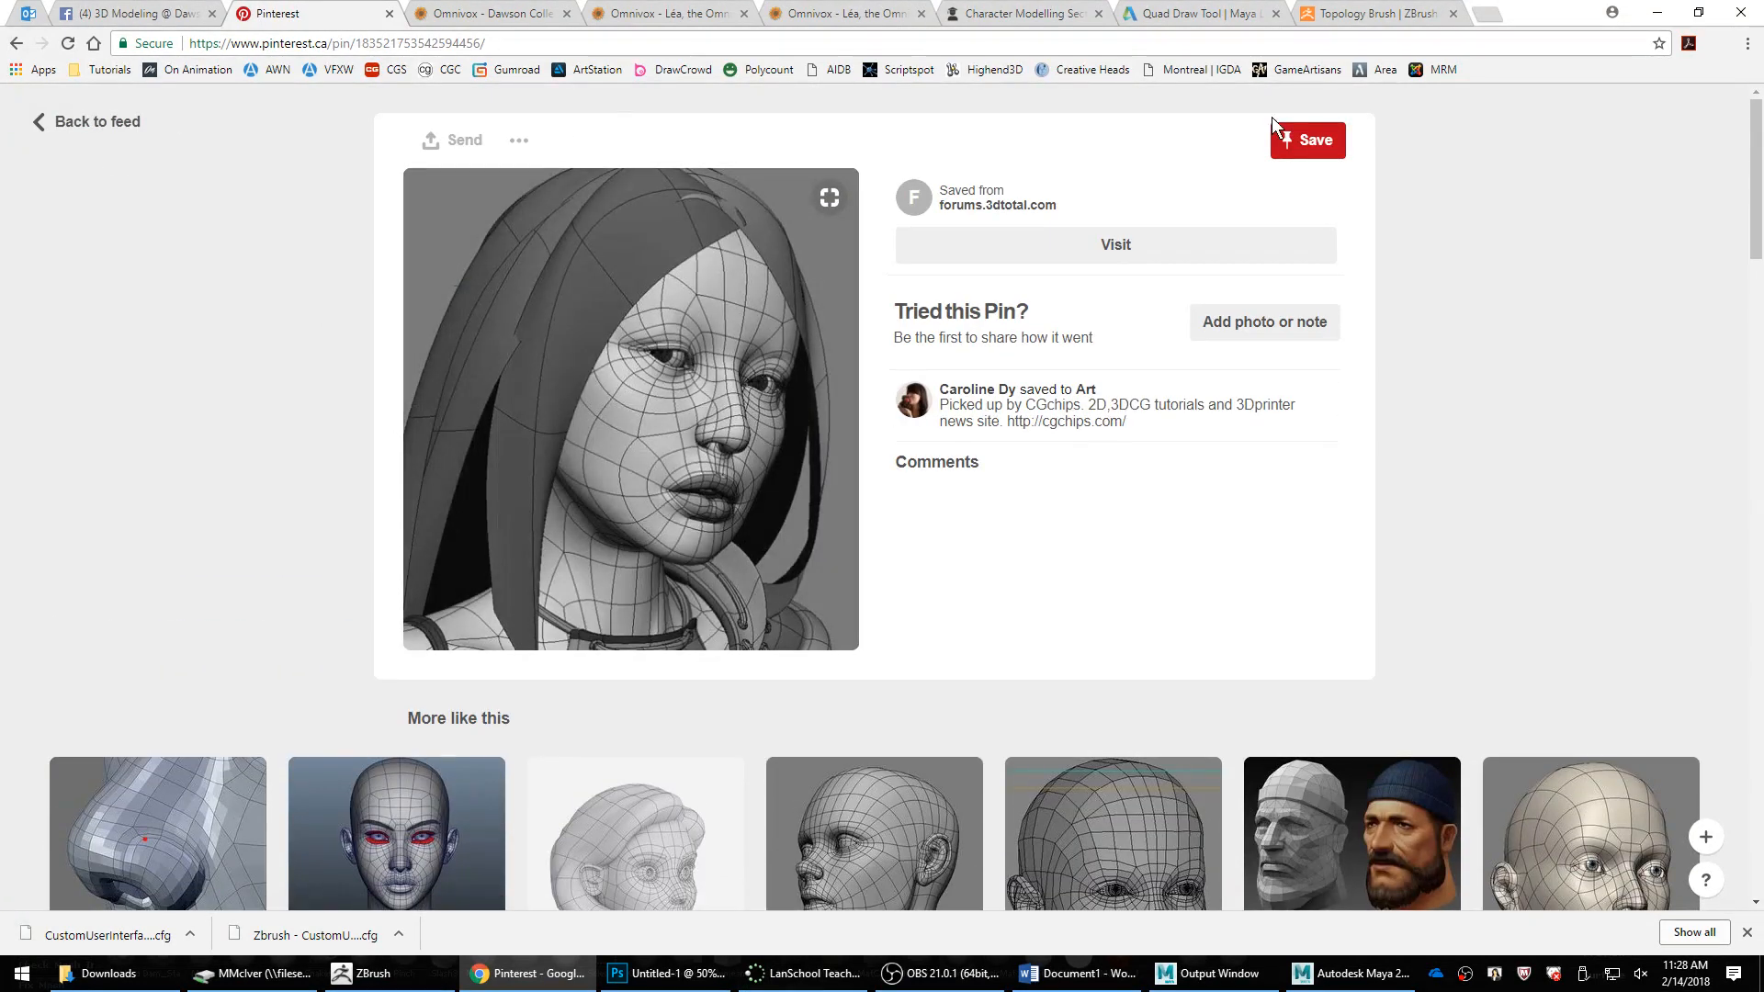
Step: Return to the 3D Mesh Topology & Edge Flow board and open the Head base mesh topology pin, then its three-quarter version
{"action": "left_click", "coordinate": [110, 129]}
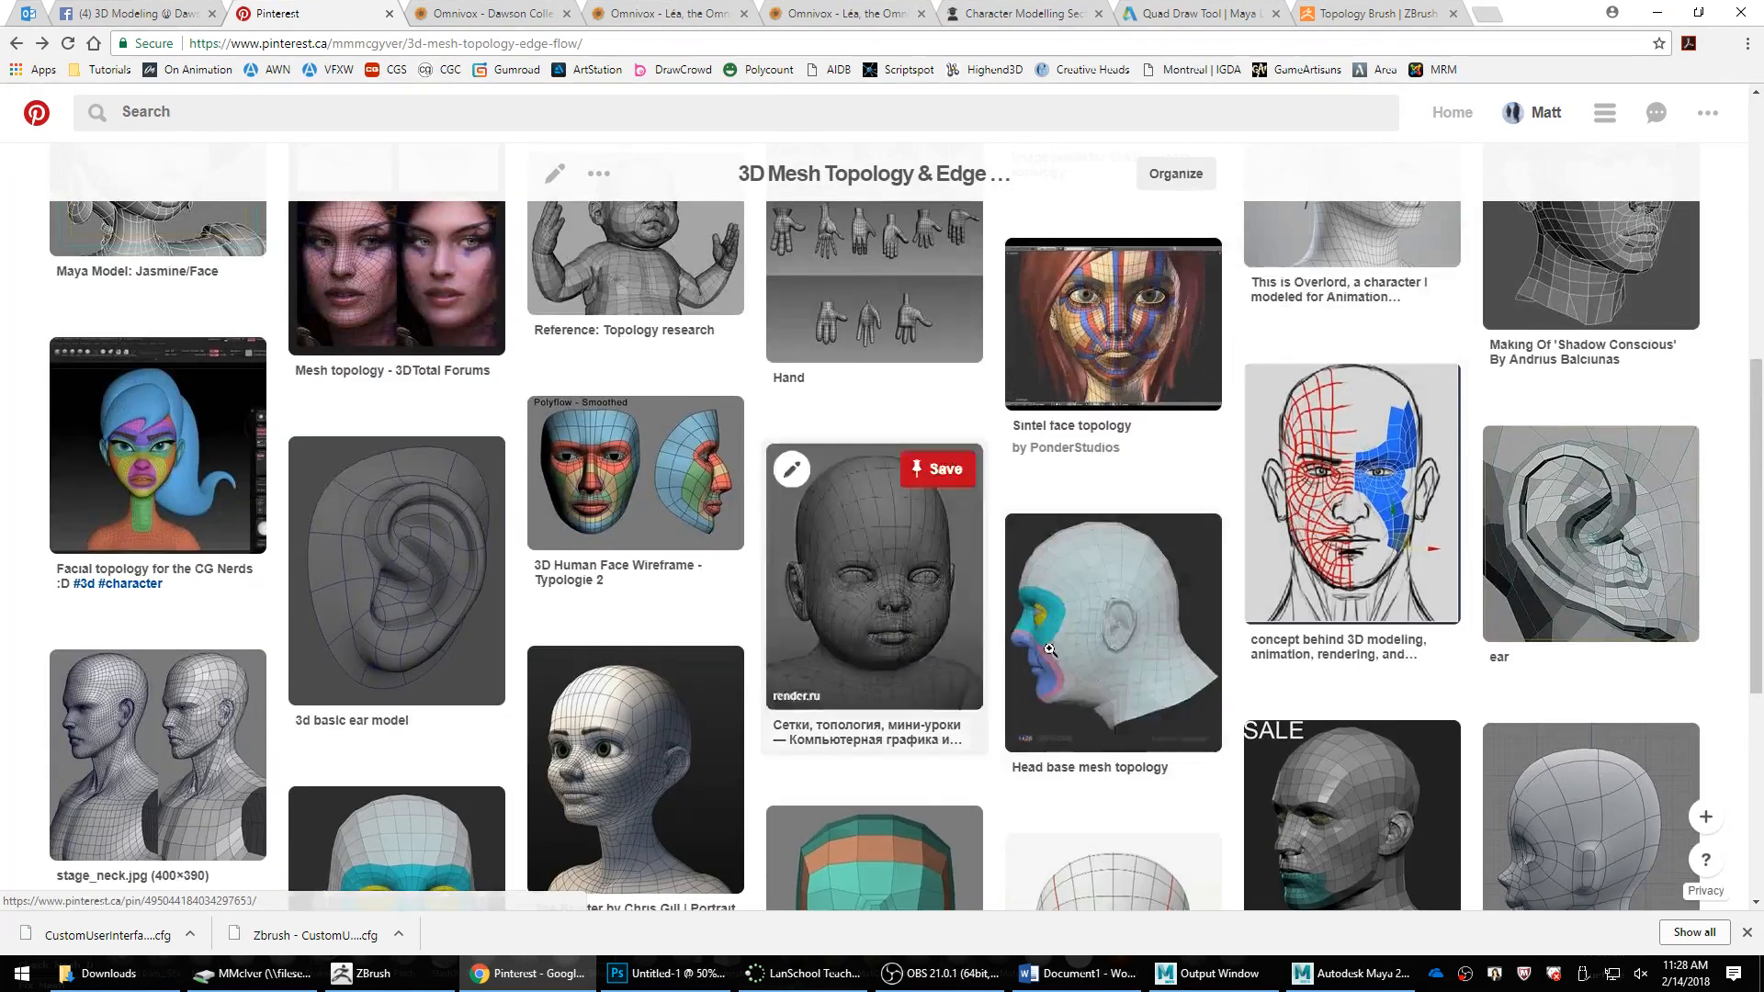
{"action": "left_click", "coordinate": [1112, 634]}
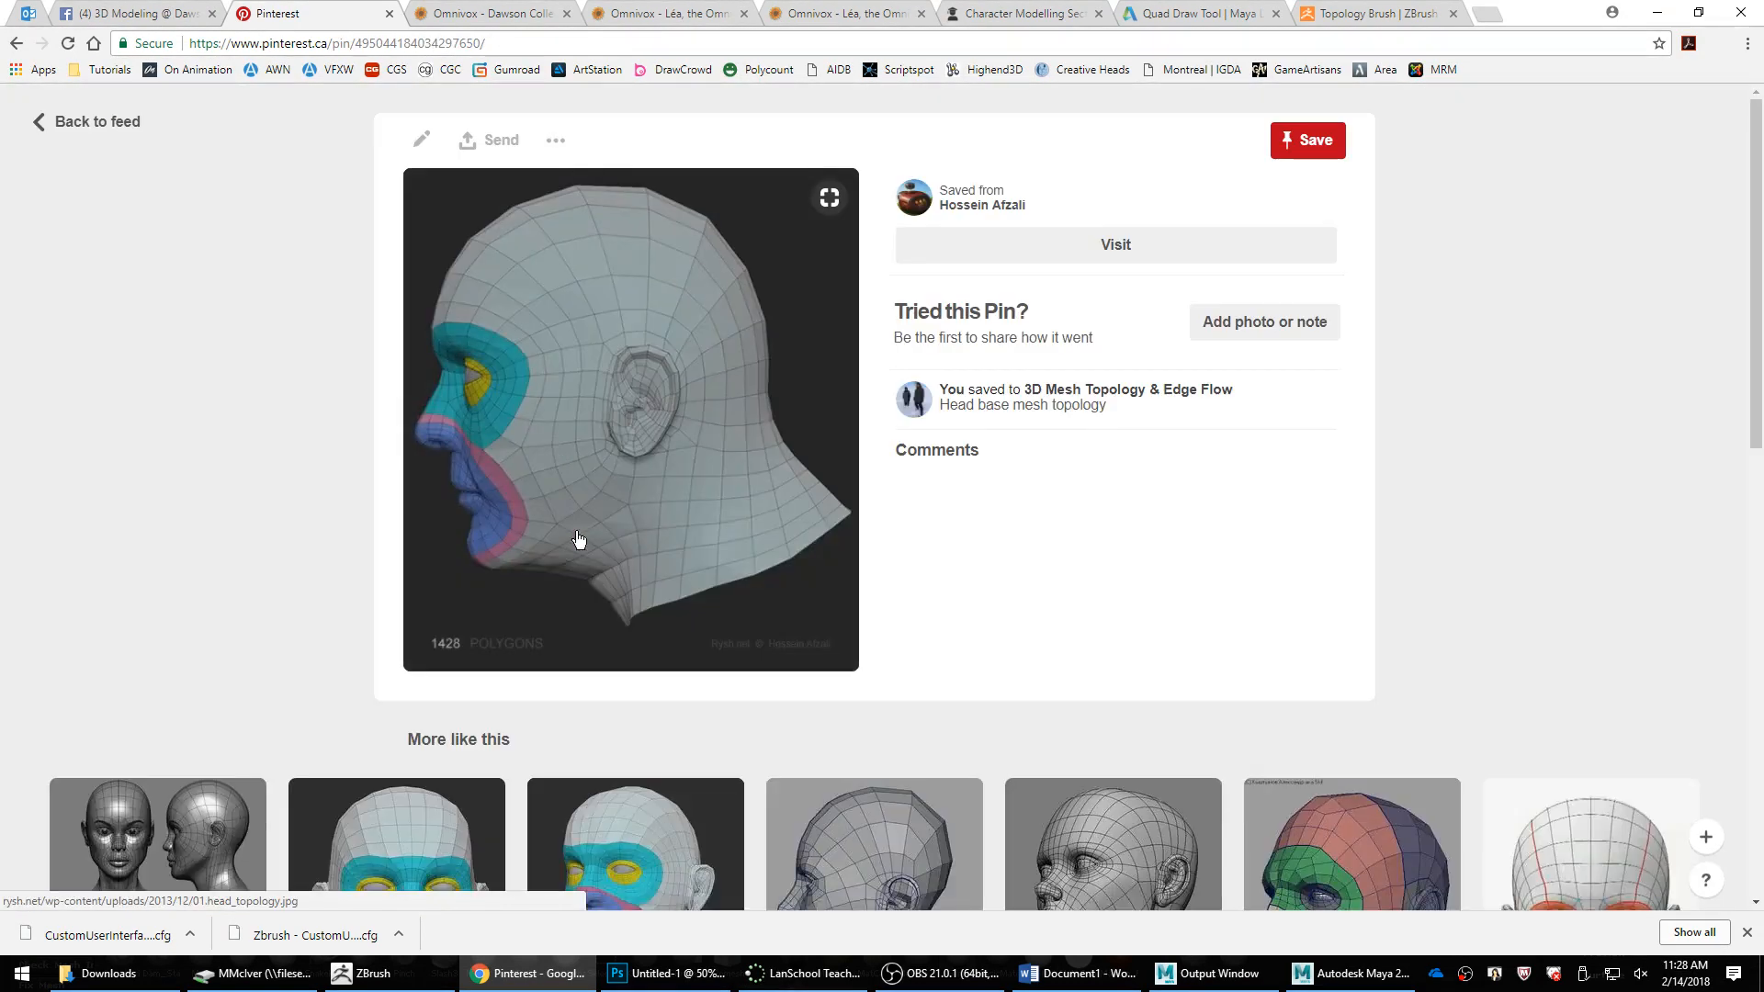
{"action": "scroll", "coordinate": [579, 543], "scroll_direction": "down", "scroll_amount": 3}
{"action": "left_click", "coordinate": [630, 616]}
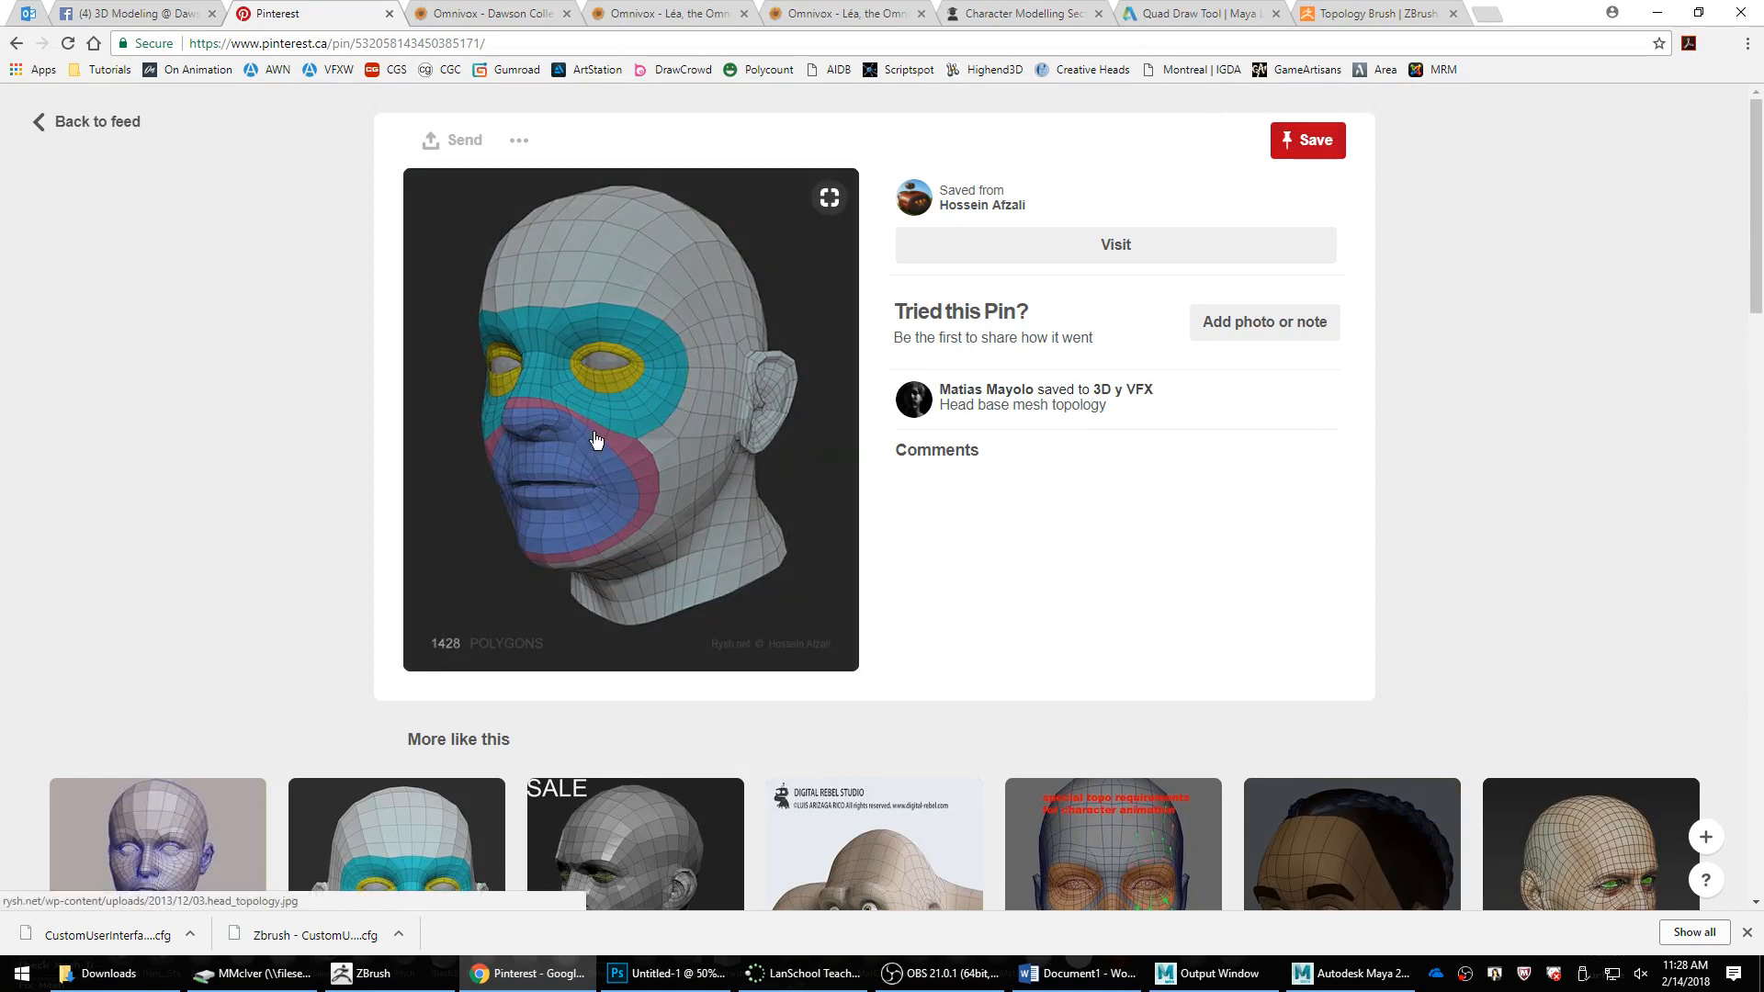
Step: Save the three-quarter Head base mesh topology pin to the 3D Mesh Topology & Edge Flow board and return to ZBrush
{"action": "left_click", "coordinate": [1337, 150]}
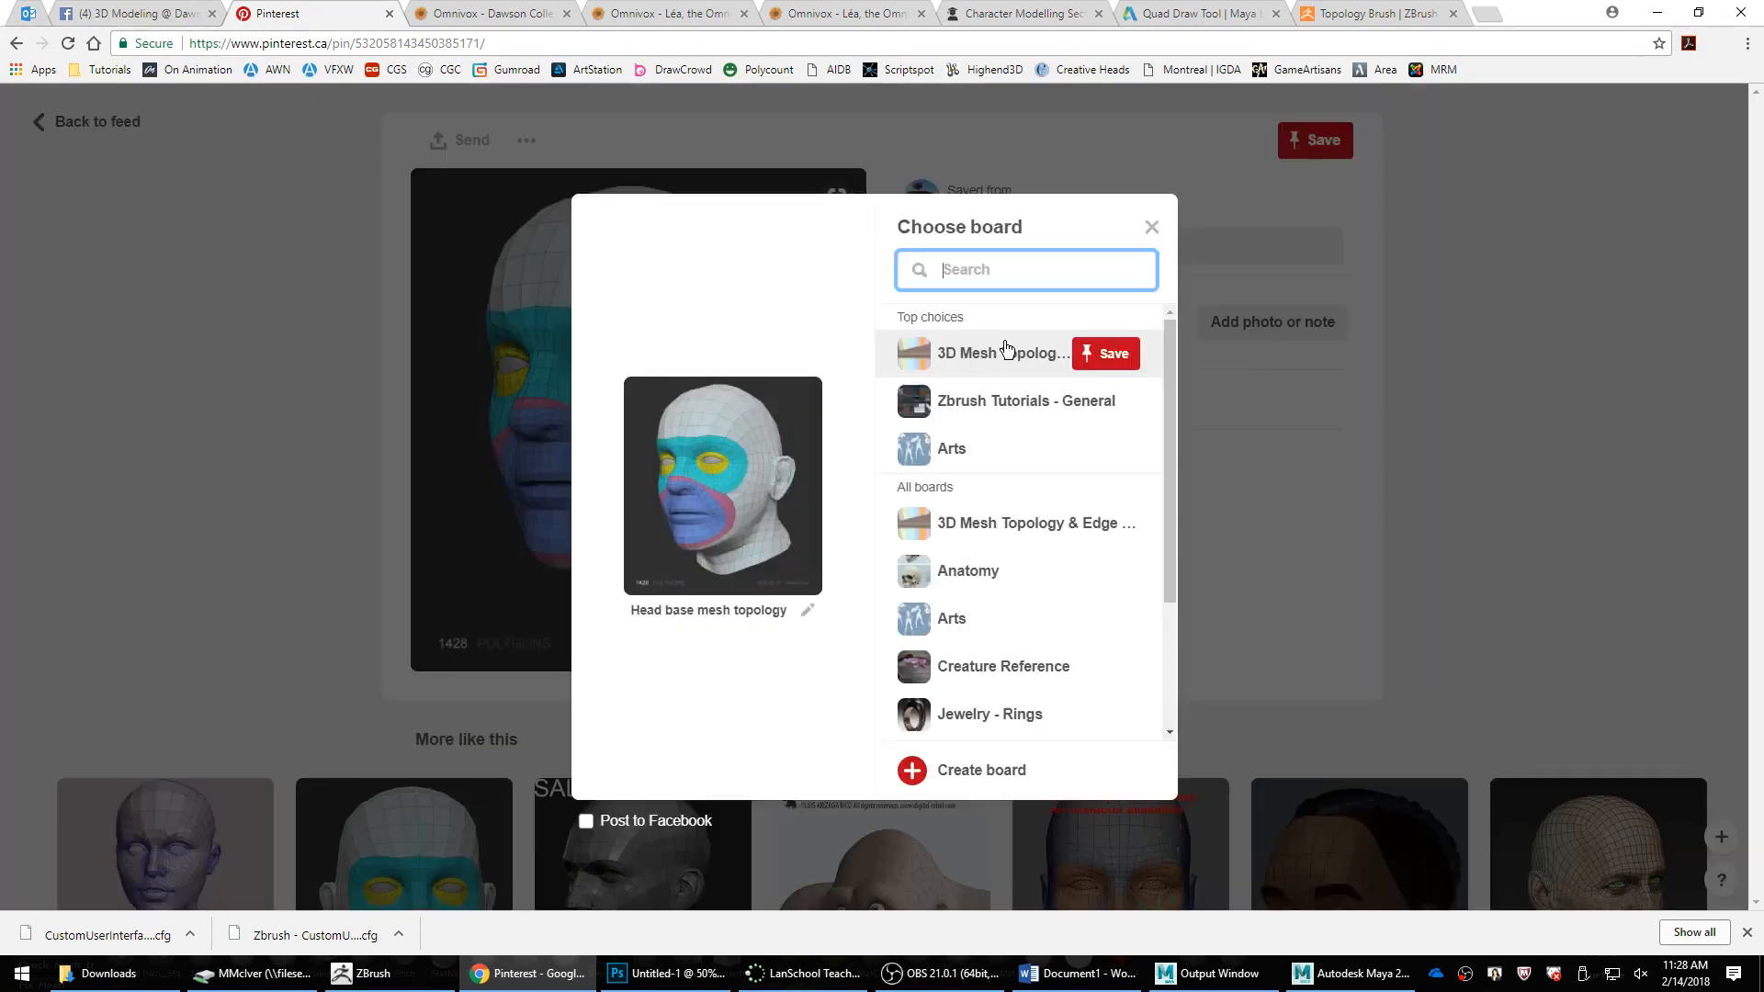
{"action": "left_click", "coordinate": [1080, 357]}
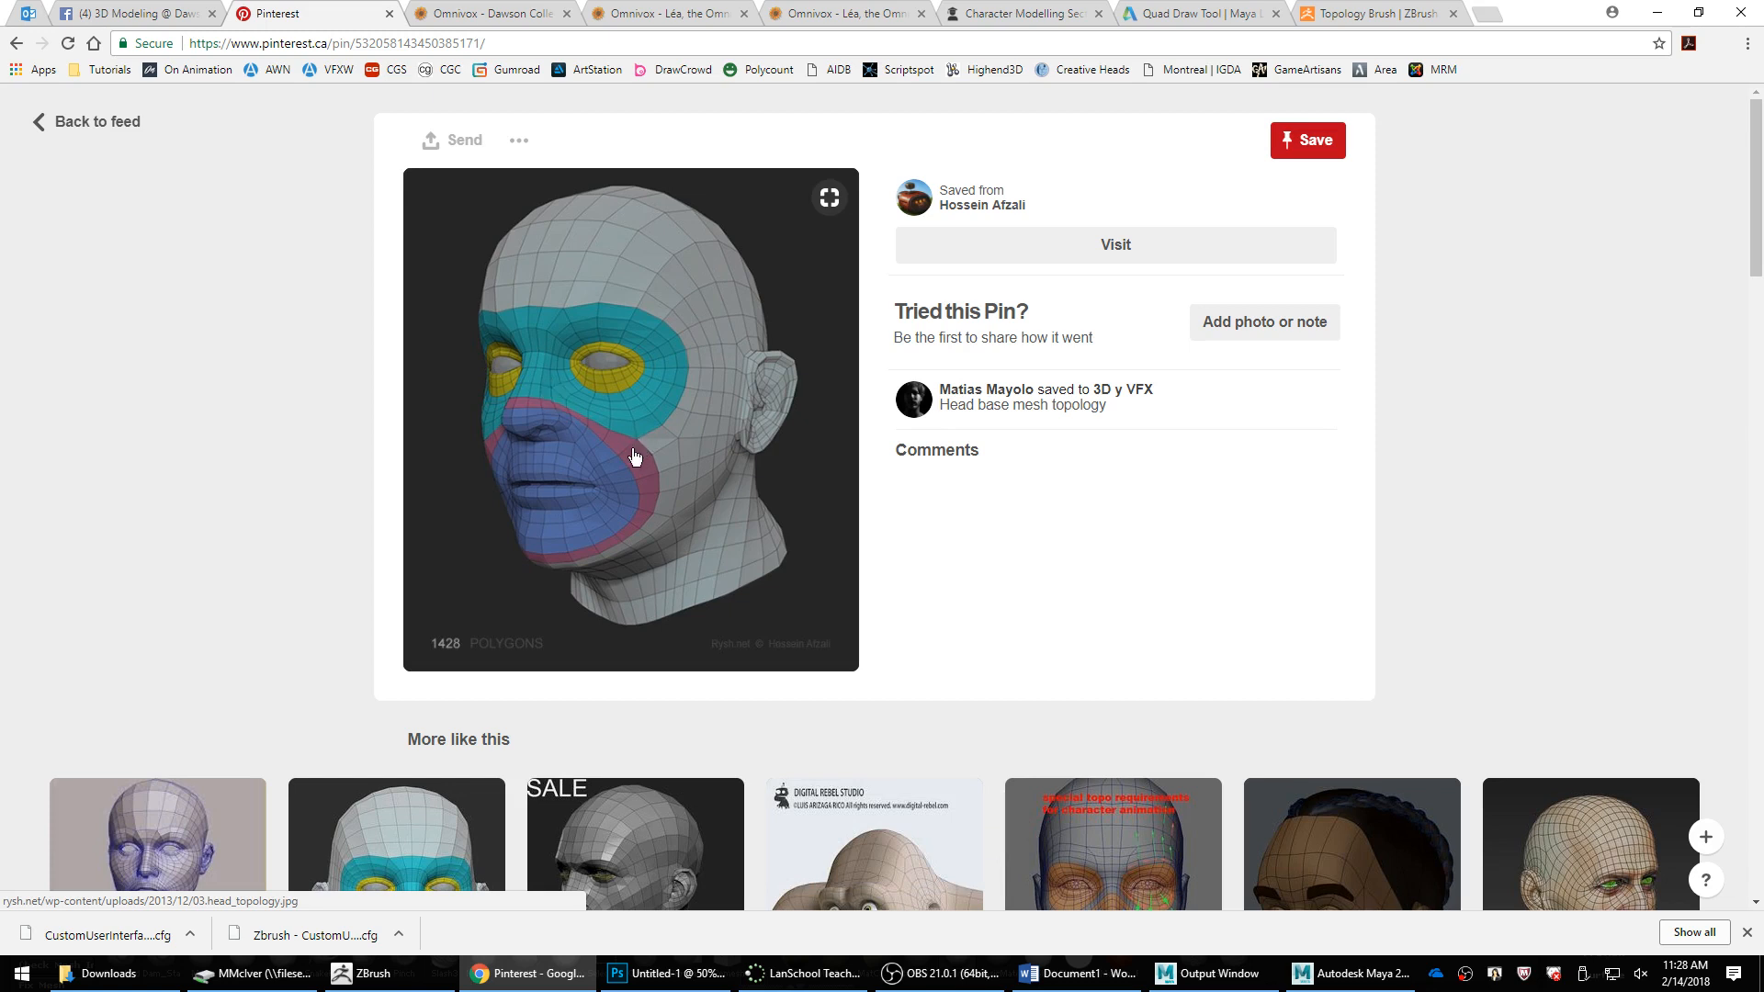
{"action": "key", "text": "alt+Tab"}
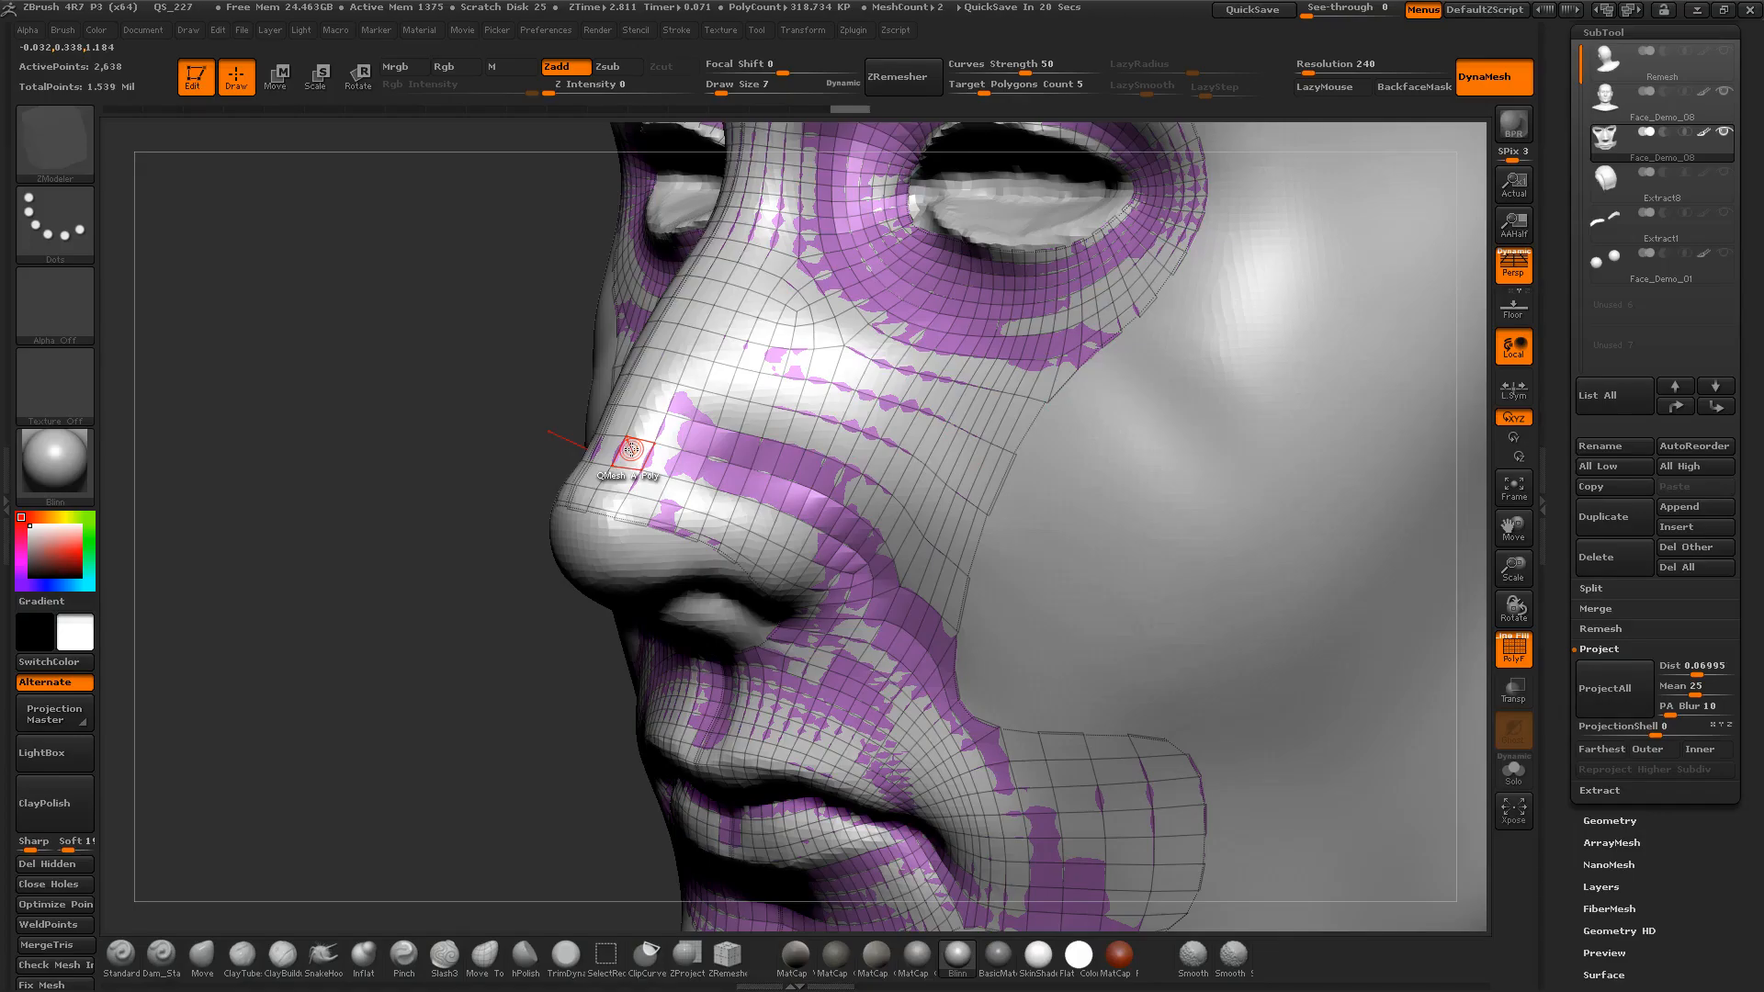
Step: Reselect the ZModeler brush and isolate the face mesh with Solo, keeping the polyframe on
{"action": "left_click_drag", "start_coordinate": [499, 562], "coordinate": [506, 512]}
{"action": "key", "text": "shift+f"}
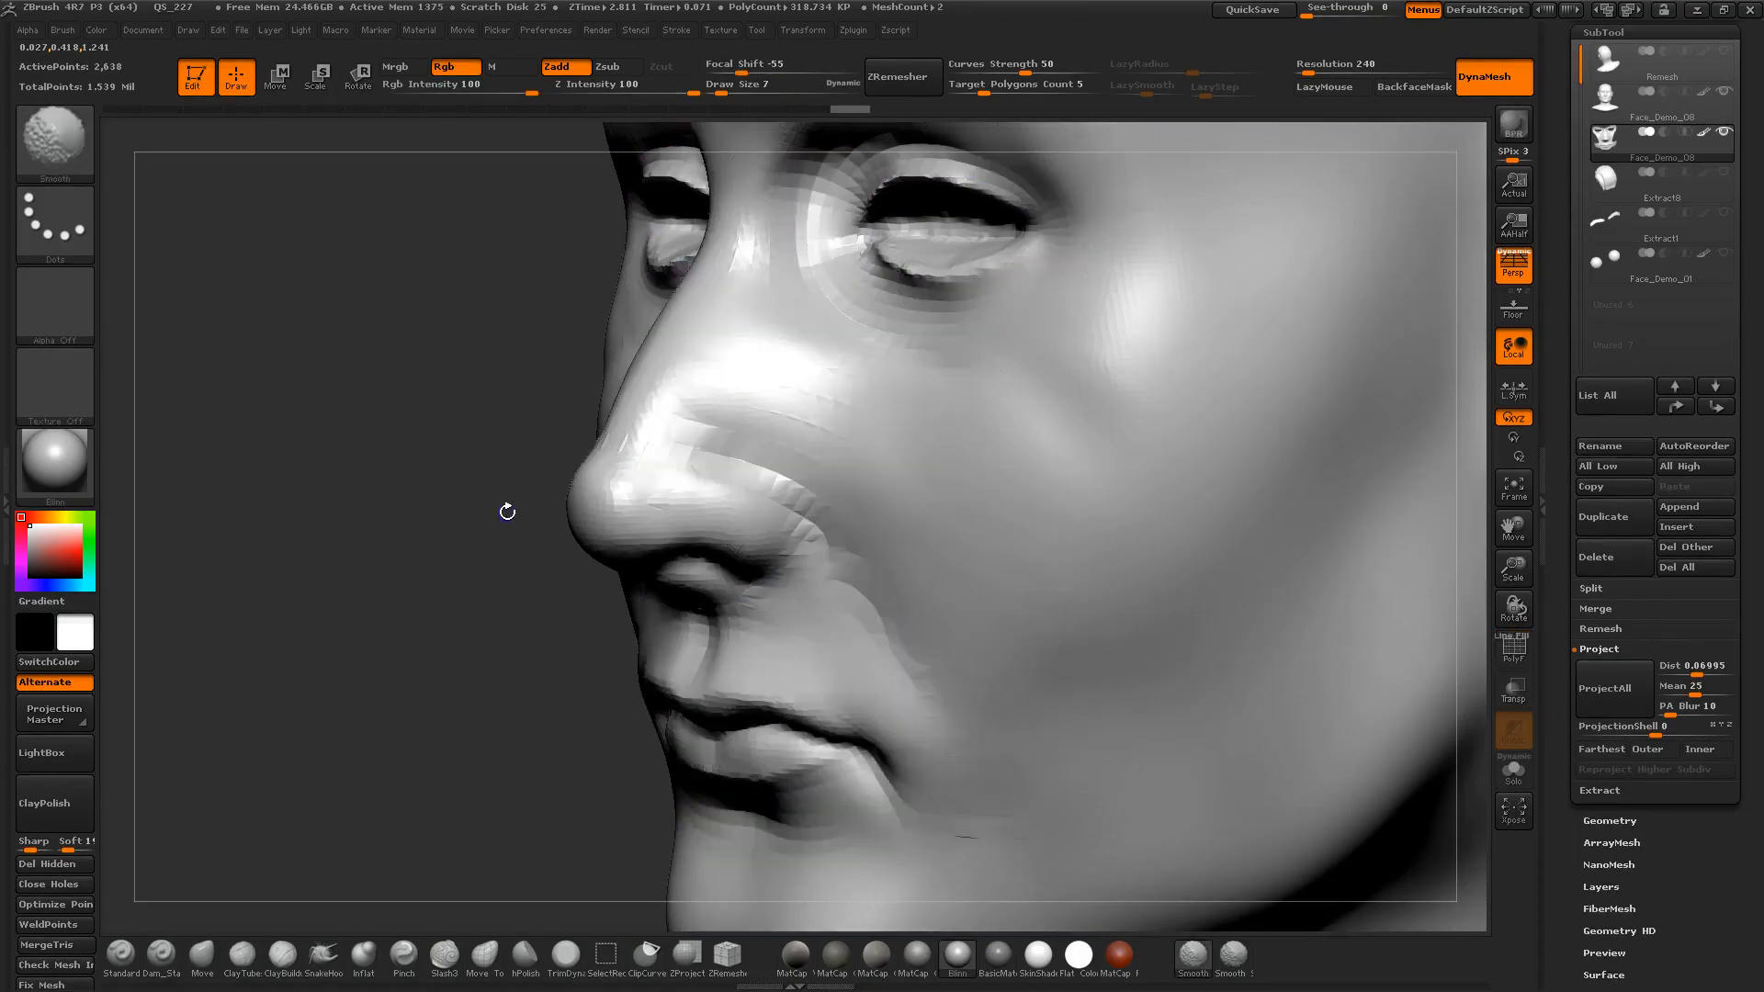
{"action": "key", "text": "shift+f"}
{"action": "key", "text": "b"}
{"action": "key", "text": "z"}
{"action": "key", "text": "m"}
{"action": "left_click", "coordinate": [1513, 771]}
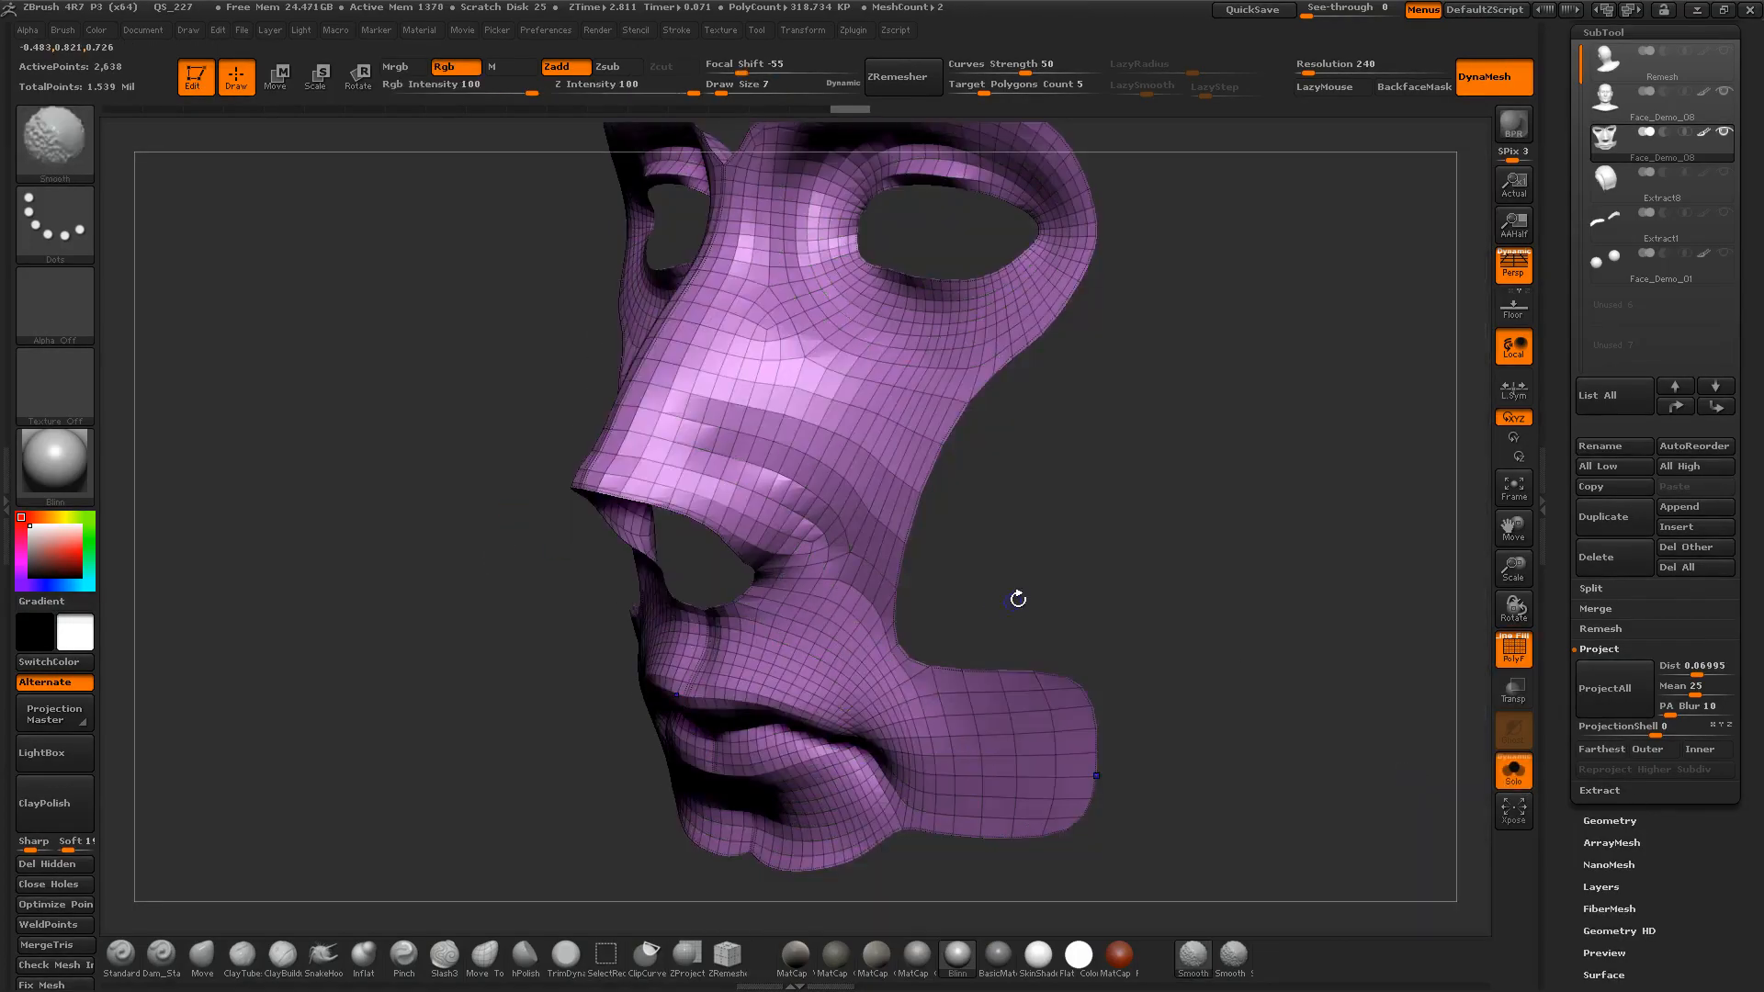
Step: Examine the edge flow around the nose and mouth of the face mesh, and compare it with the Head base mesh topology pin in Chrome
{"action": "key", "text": "shift+f"}
{"action": "key", "text": "shift+f"}
{"action": "left_click_drag", "start_coordinate": [1063, 560], "coordinate": [1103, 661]}
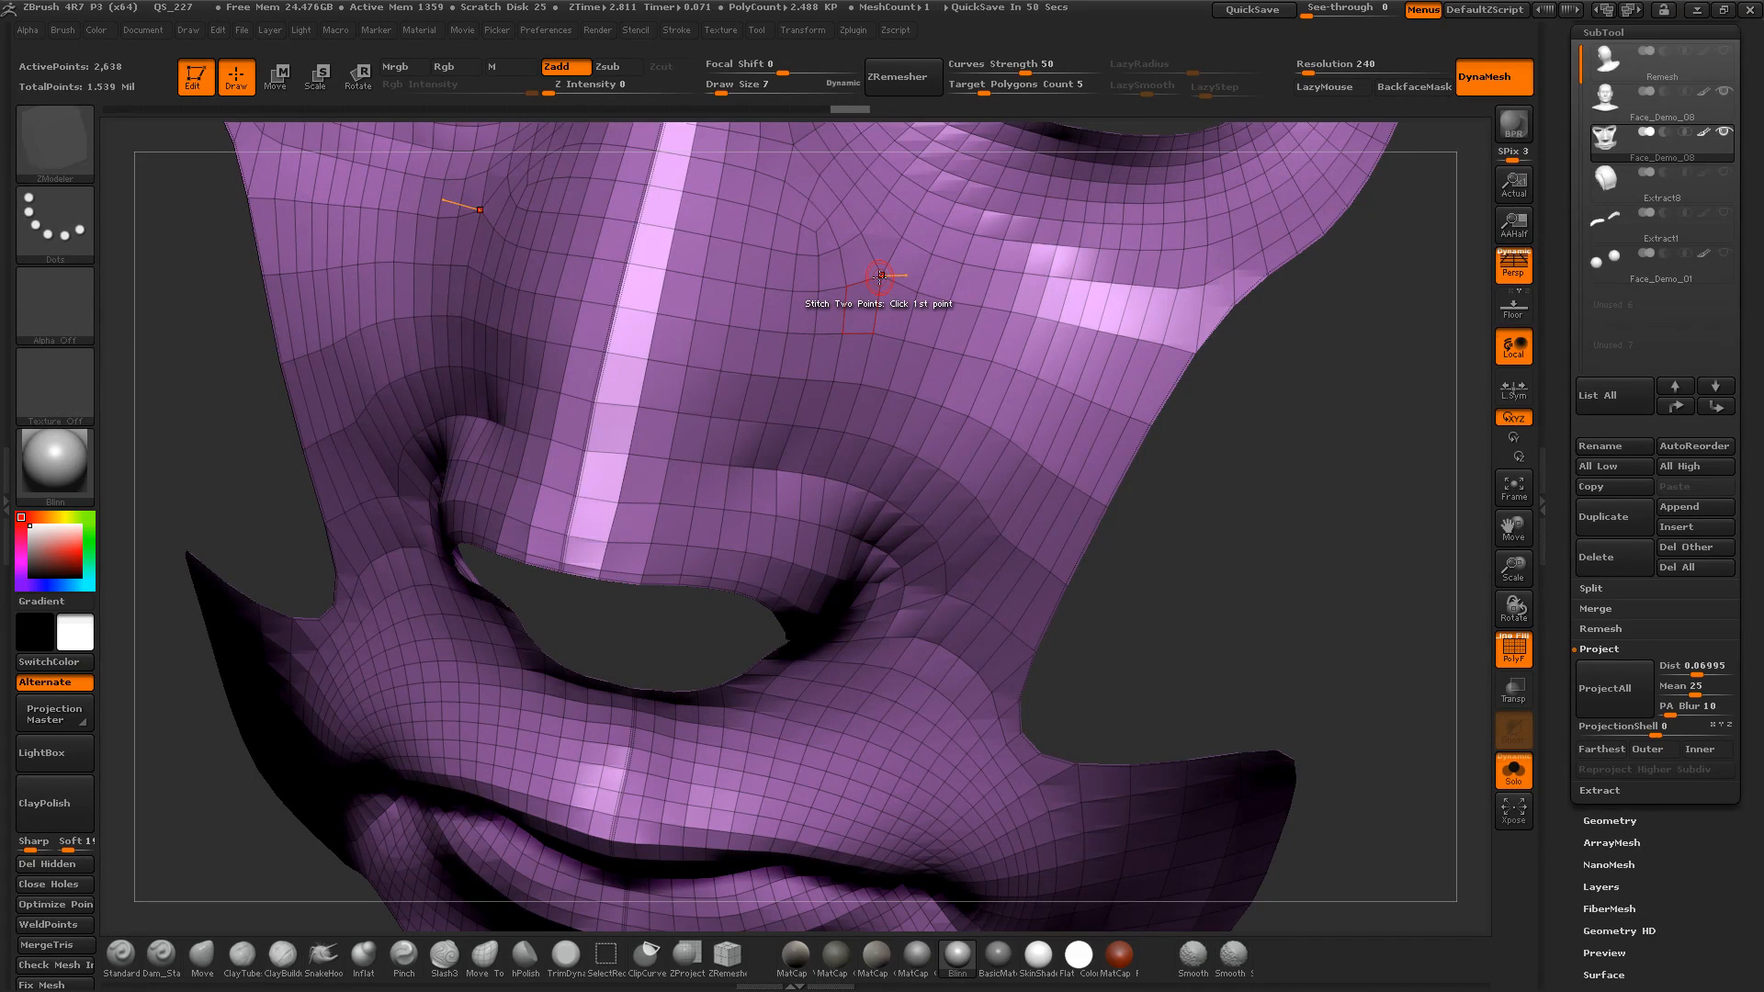
{"action": "key", "text": "f"}
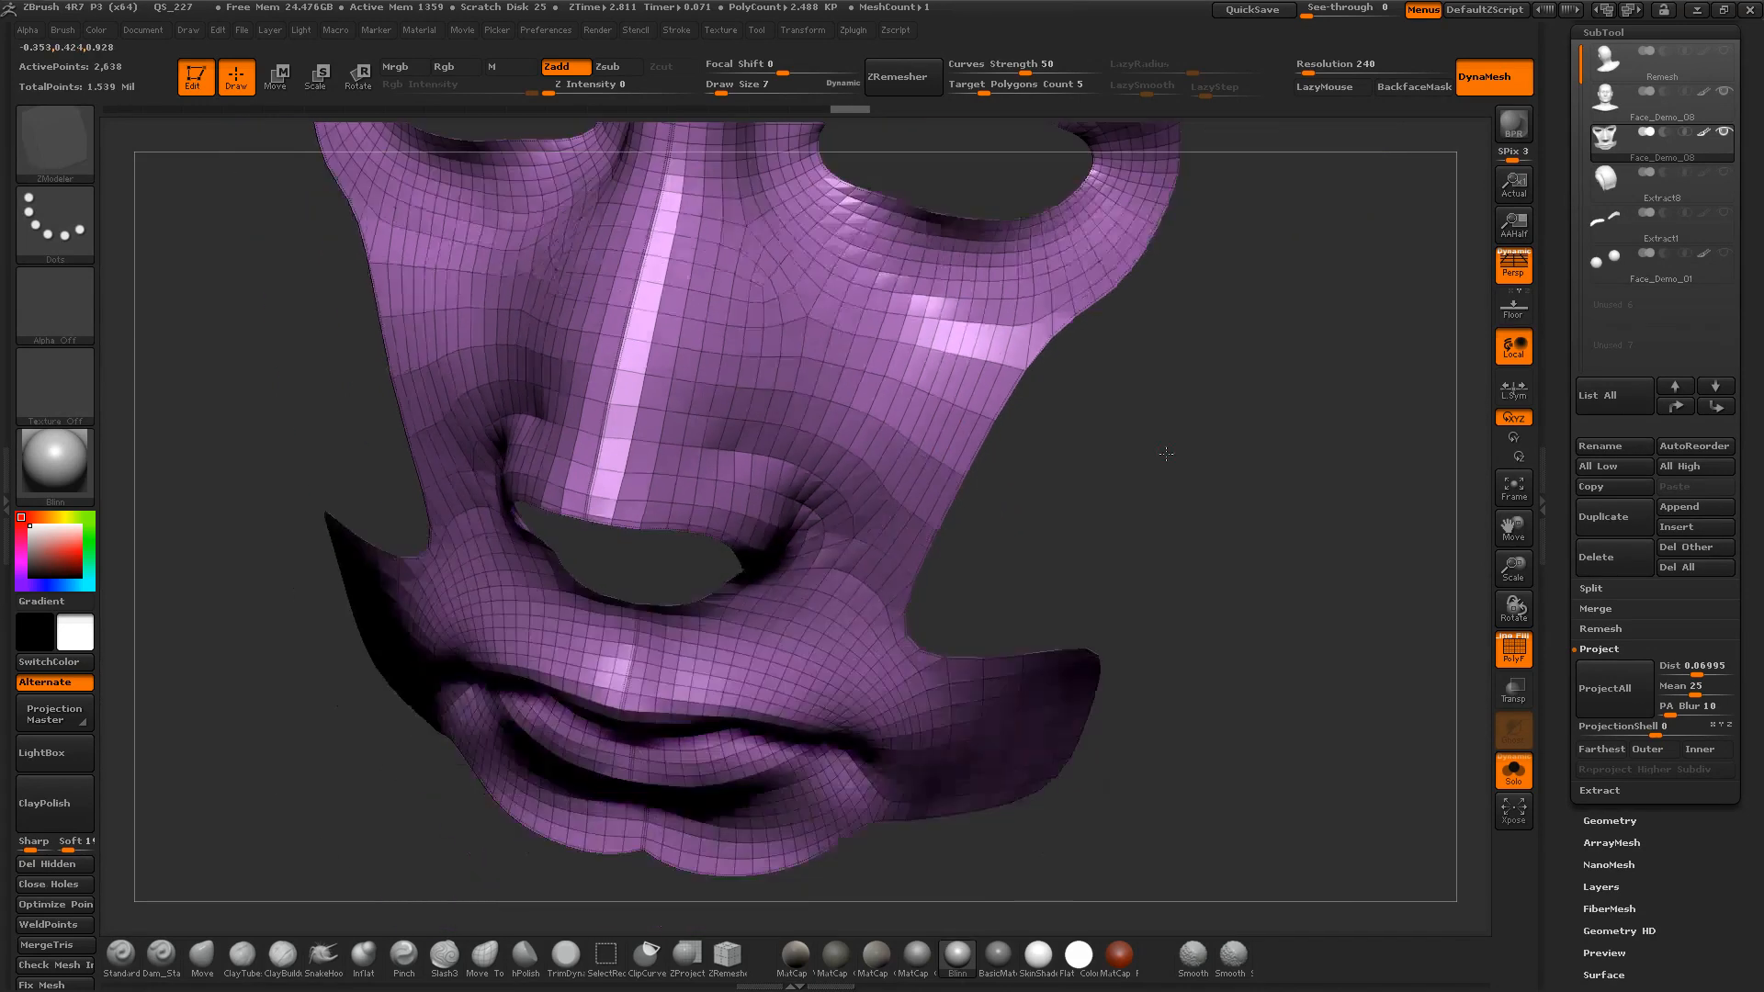
{"action": "key", "text": "alt+Tab"}
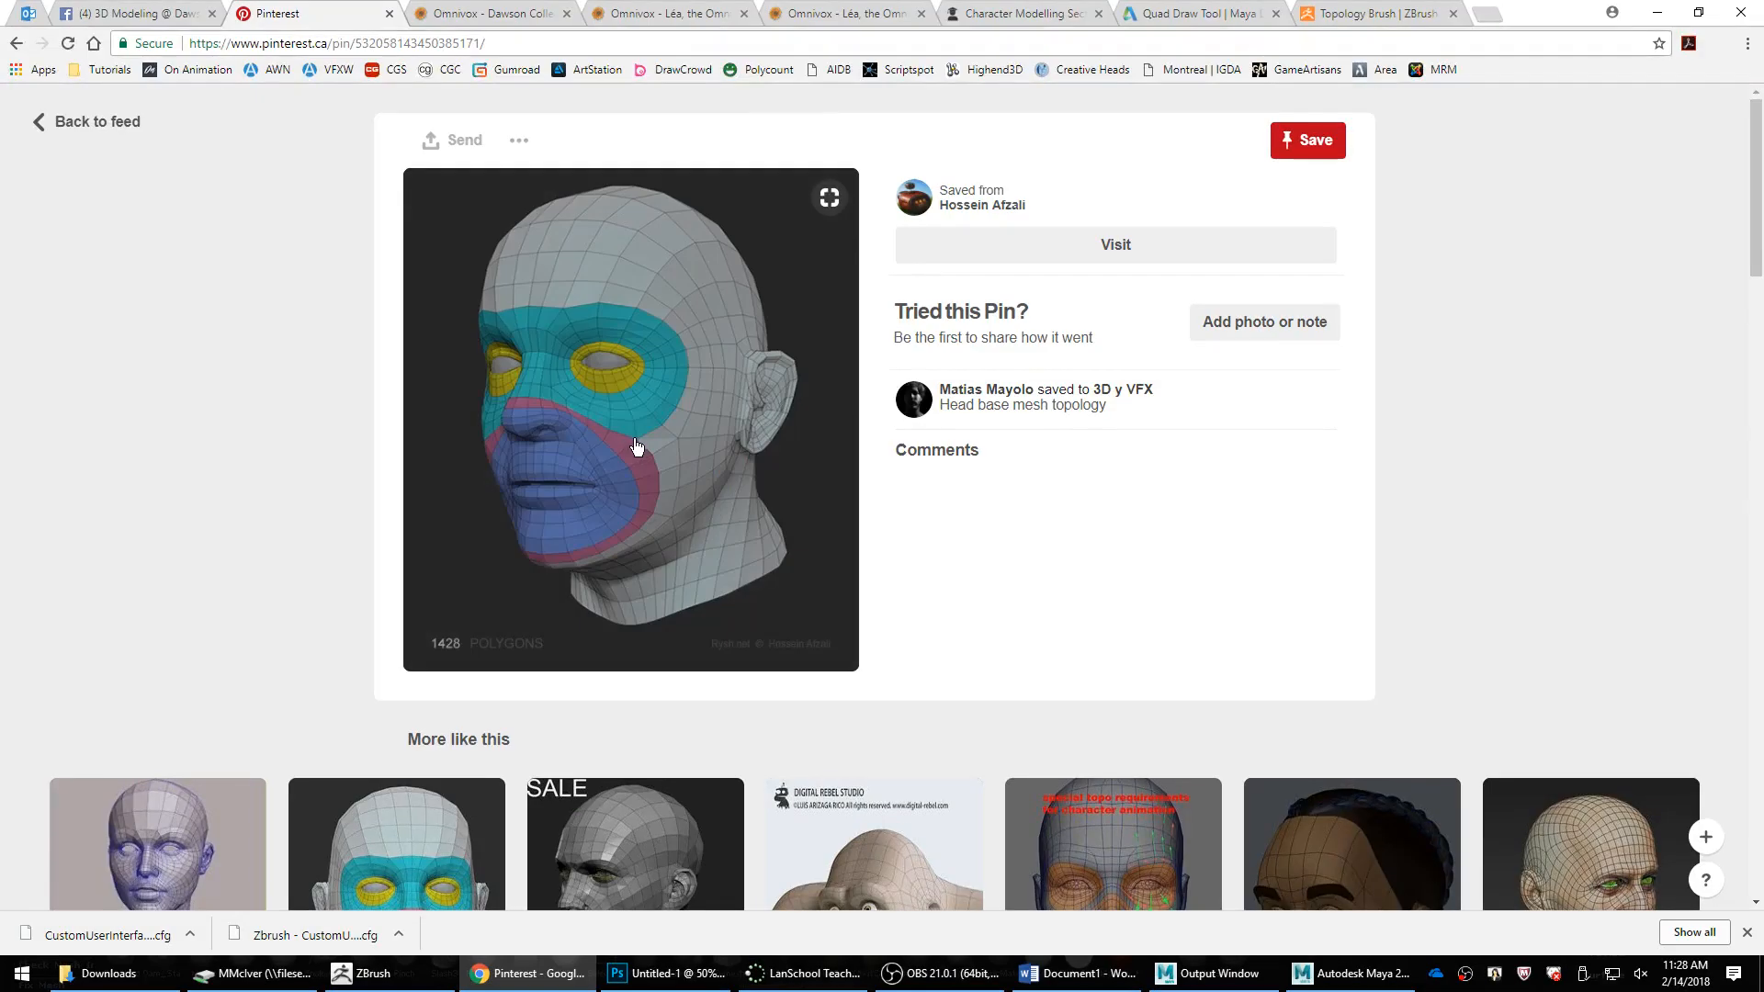
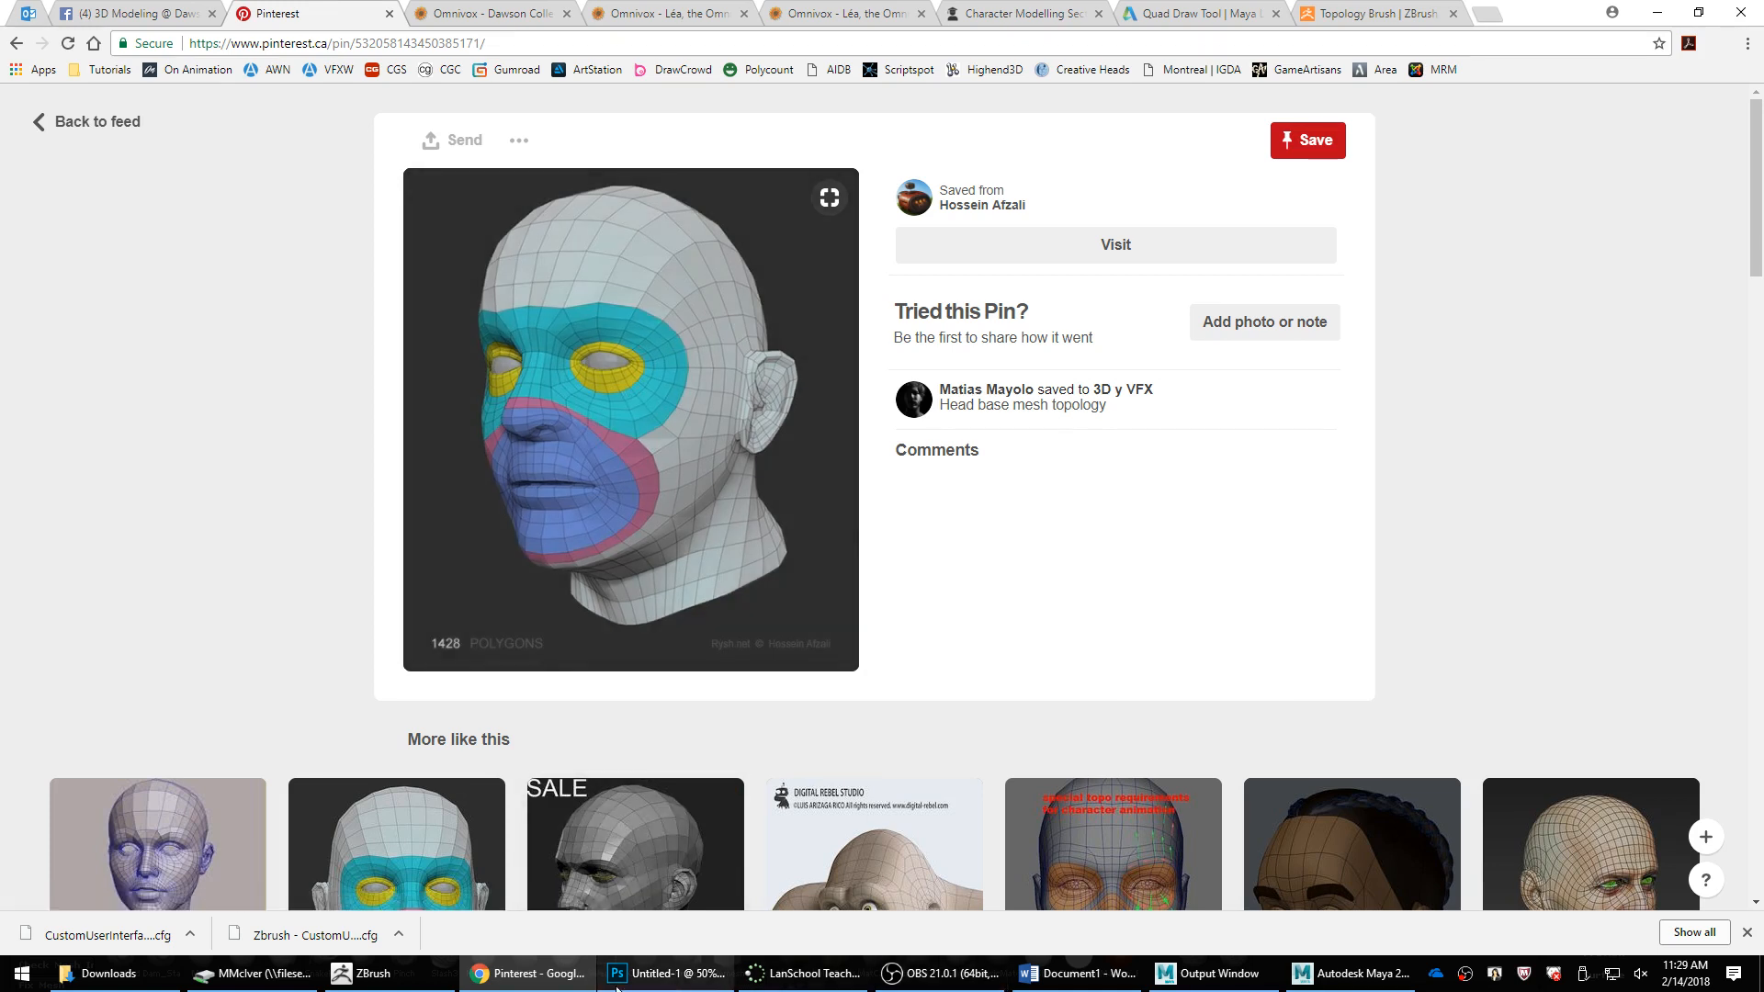
Step: Switch to Photoshop and clear the red eye and mouth sketch by filling the Untitled-1 canvas with white
{"action": "left_click", "coordinate": [668, 973]}
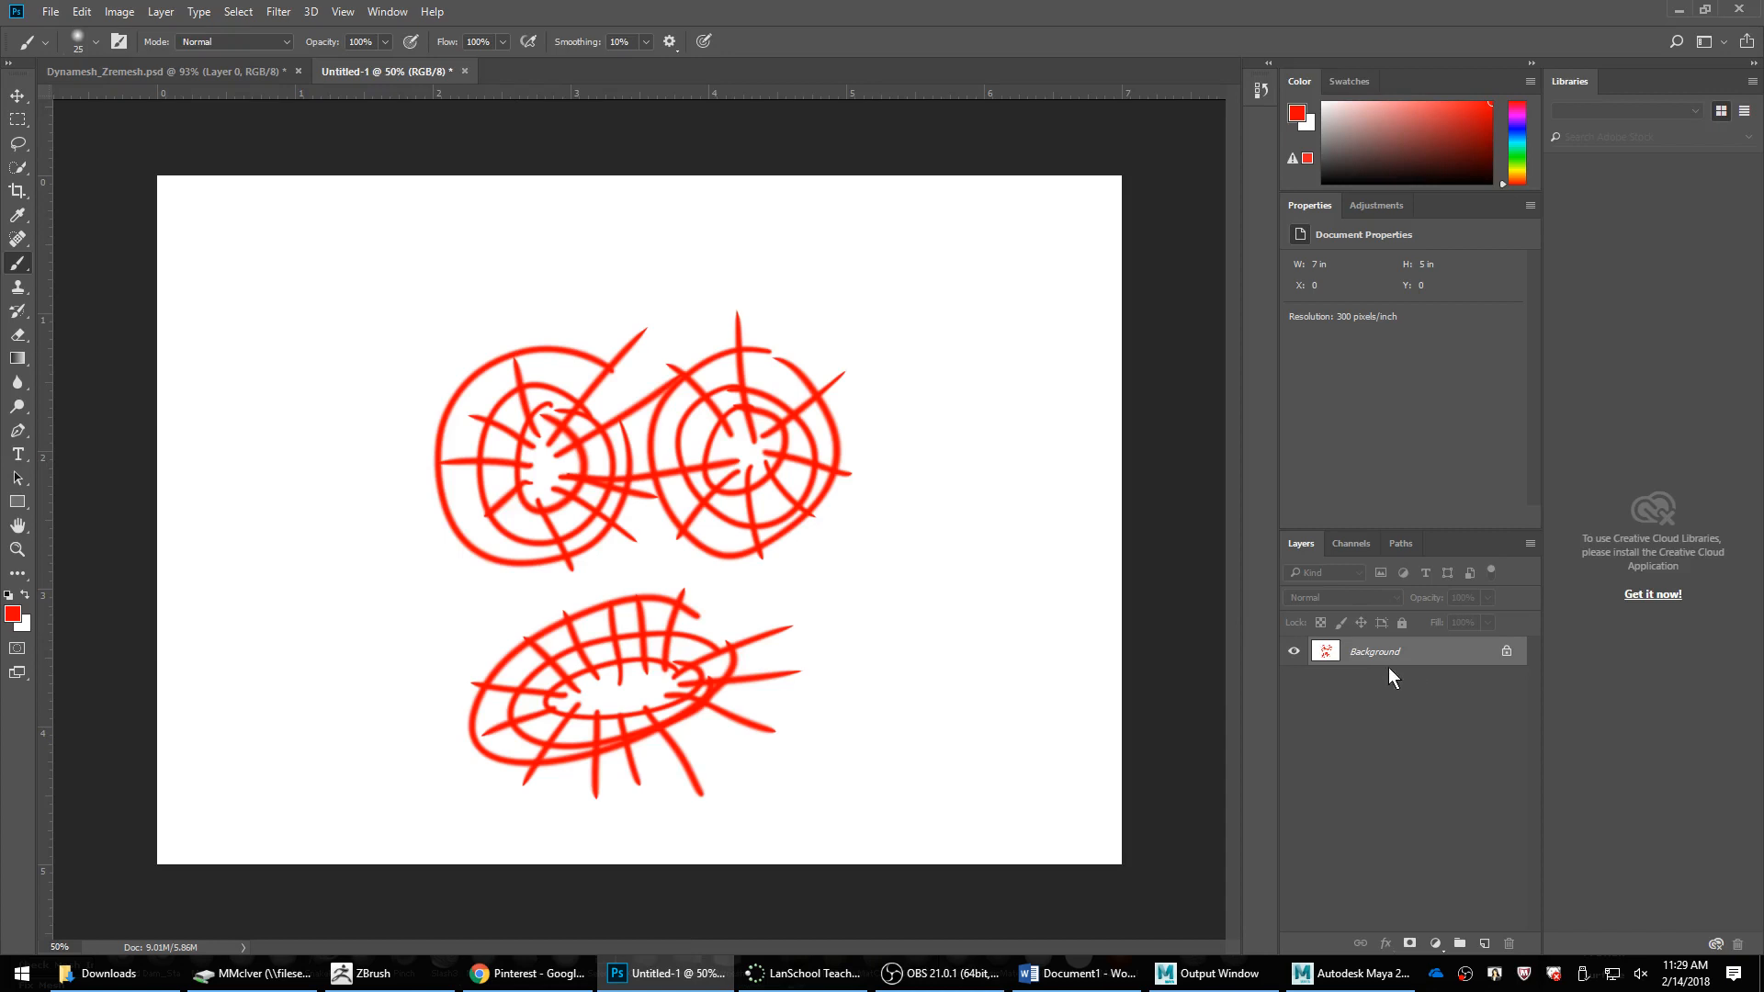
{"action": "key", "text": "ctrl+BackSpace"}
{"action": "mouse_move", "coordinate": [666, 490]}
{"action": "left_mouse_down"}
{"action": "mouse_move", "coordinate": [671, 560]}
{"action": "mouse_move", "coordinate": [742, 533]}
{"action": "left_mouse_up"}
{"action": "key", "text": "ctrl+z"}
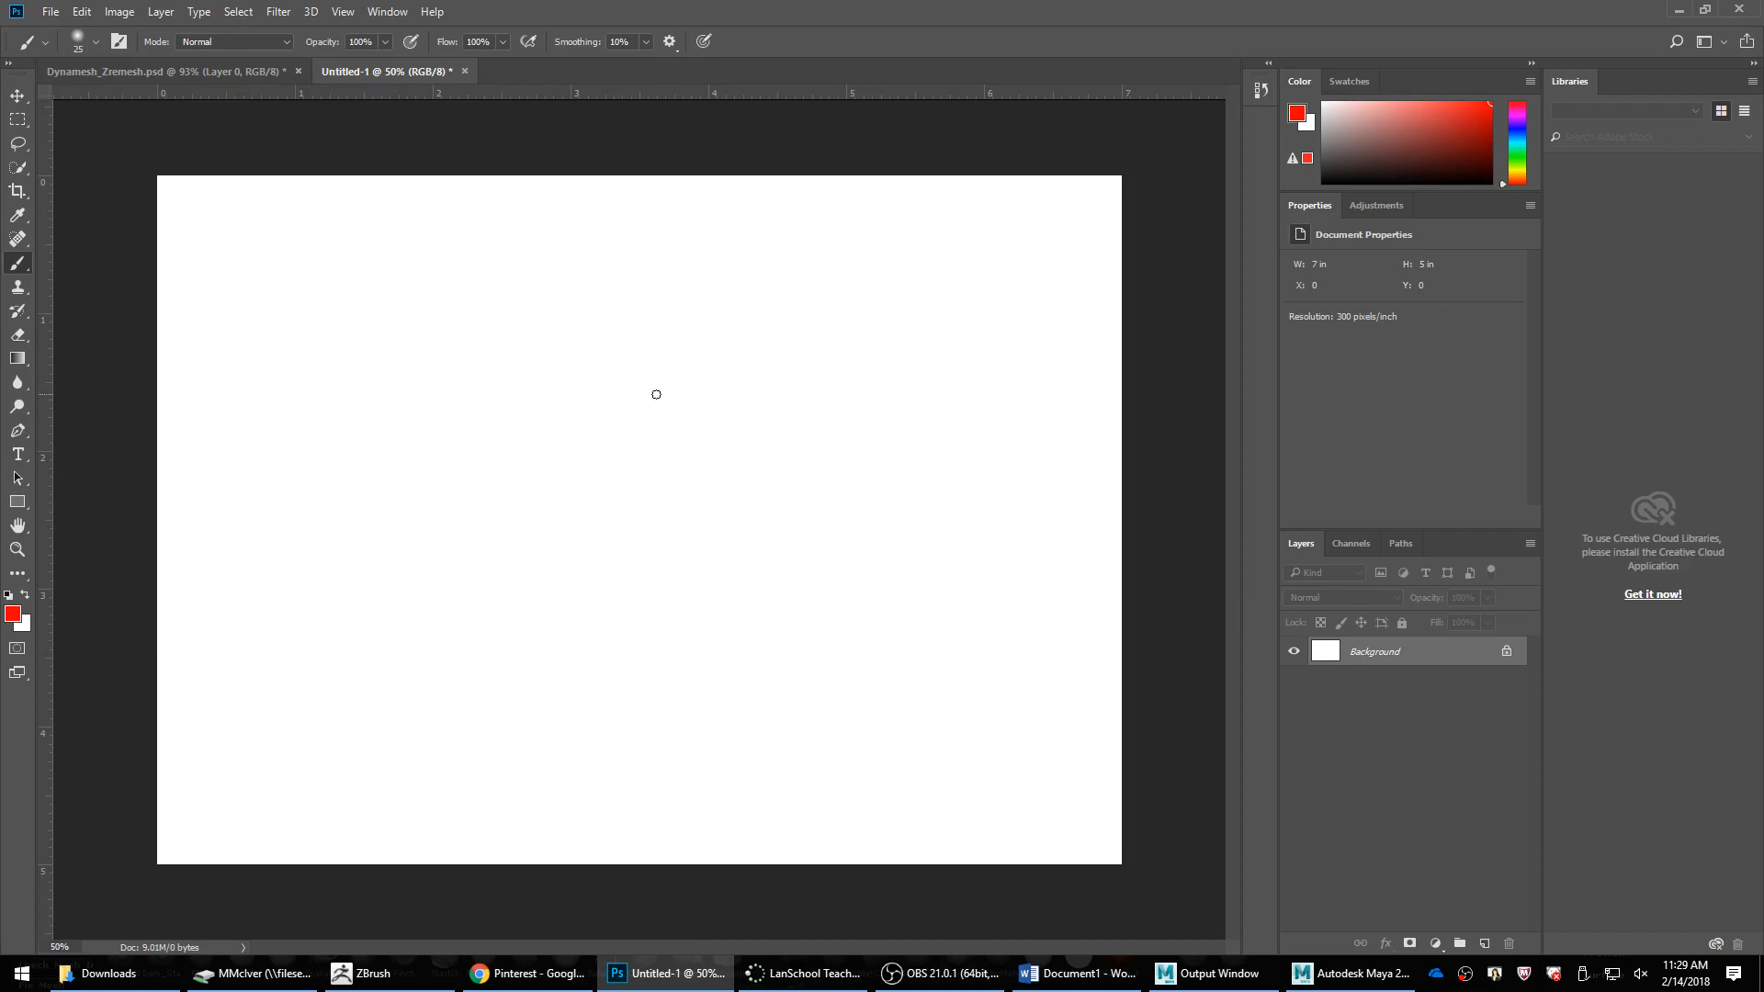
{"action": "key", "text": "s"}
{"action": "left_click", "coordinate": [658, 405]}
{"action": "left_click", "coordinate": [867, 372]}
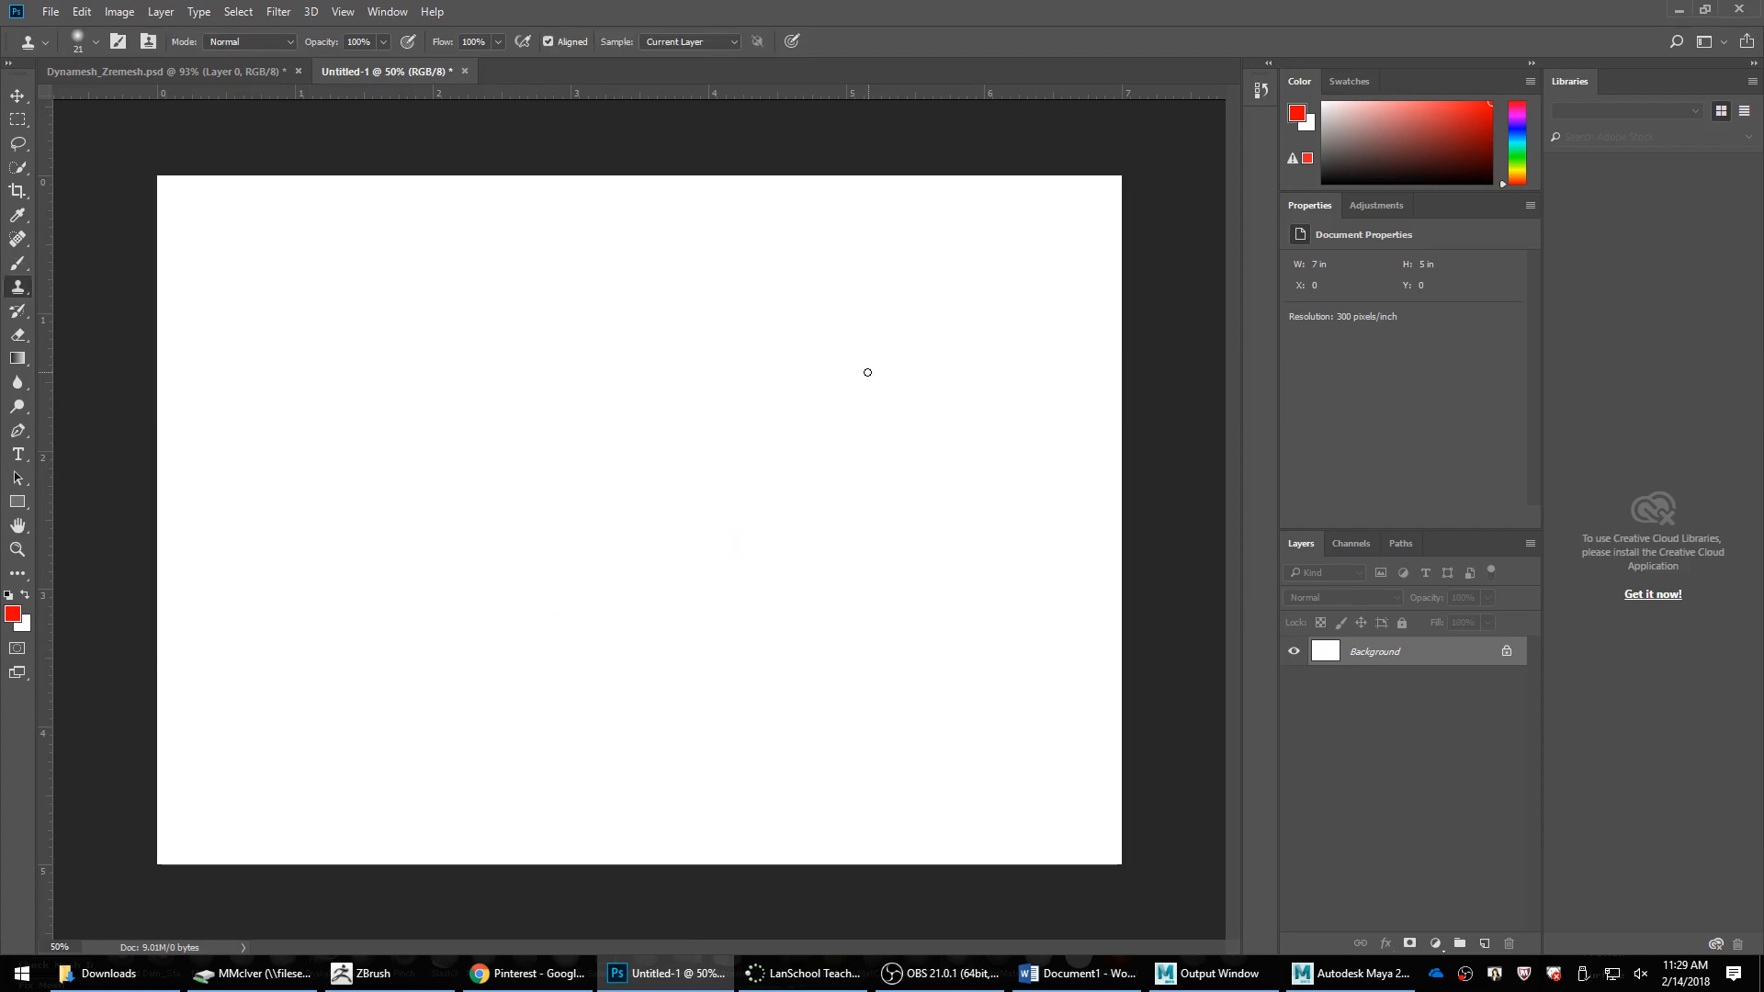
{"action": "right_click", "coordinate": [864, 364]}
{"action": "left_click_drag", "start_coordinate": [970, 412], "coordinate": [968, 413]}
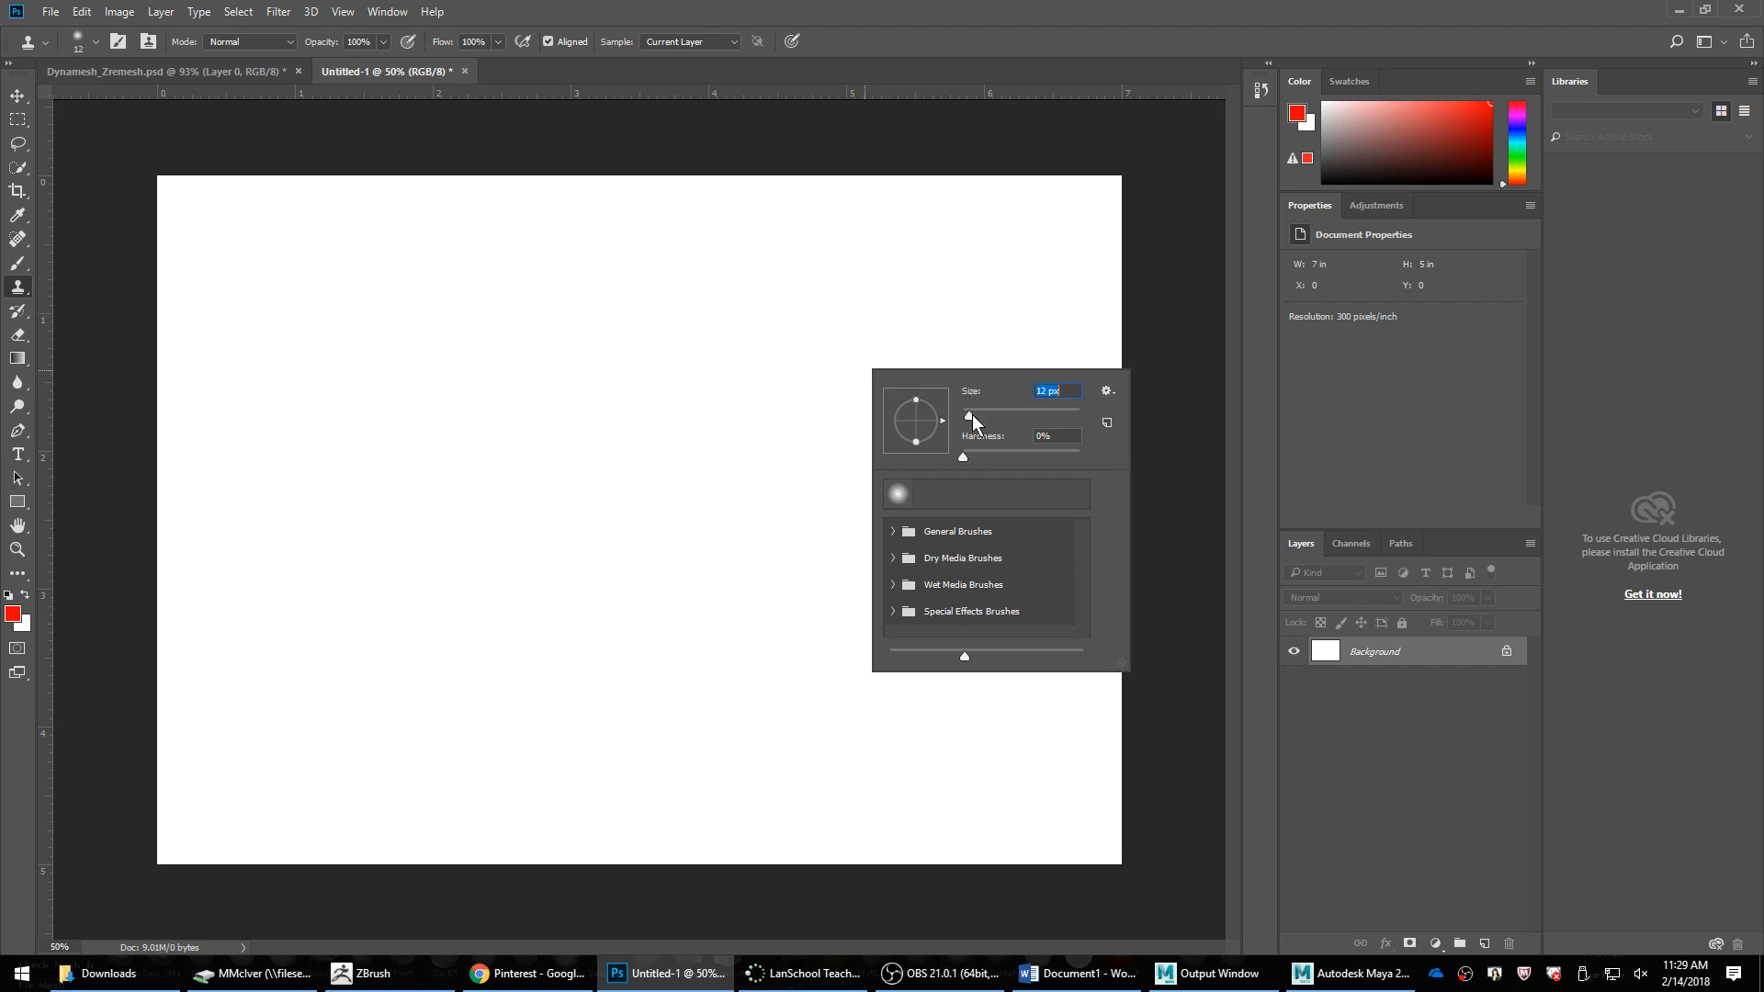
{"action": "left_click", "coordinate": [673, 405]}
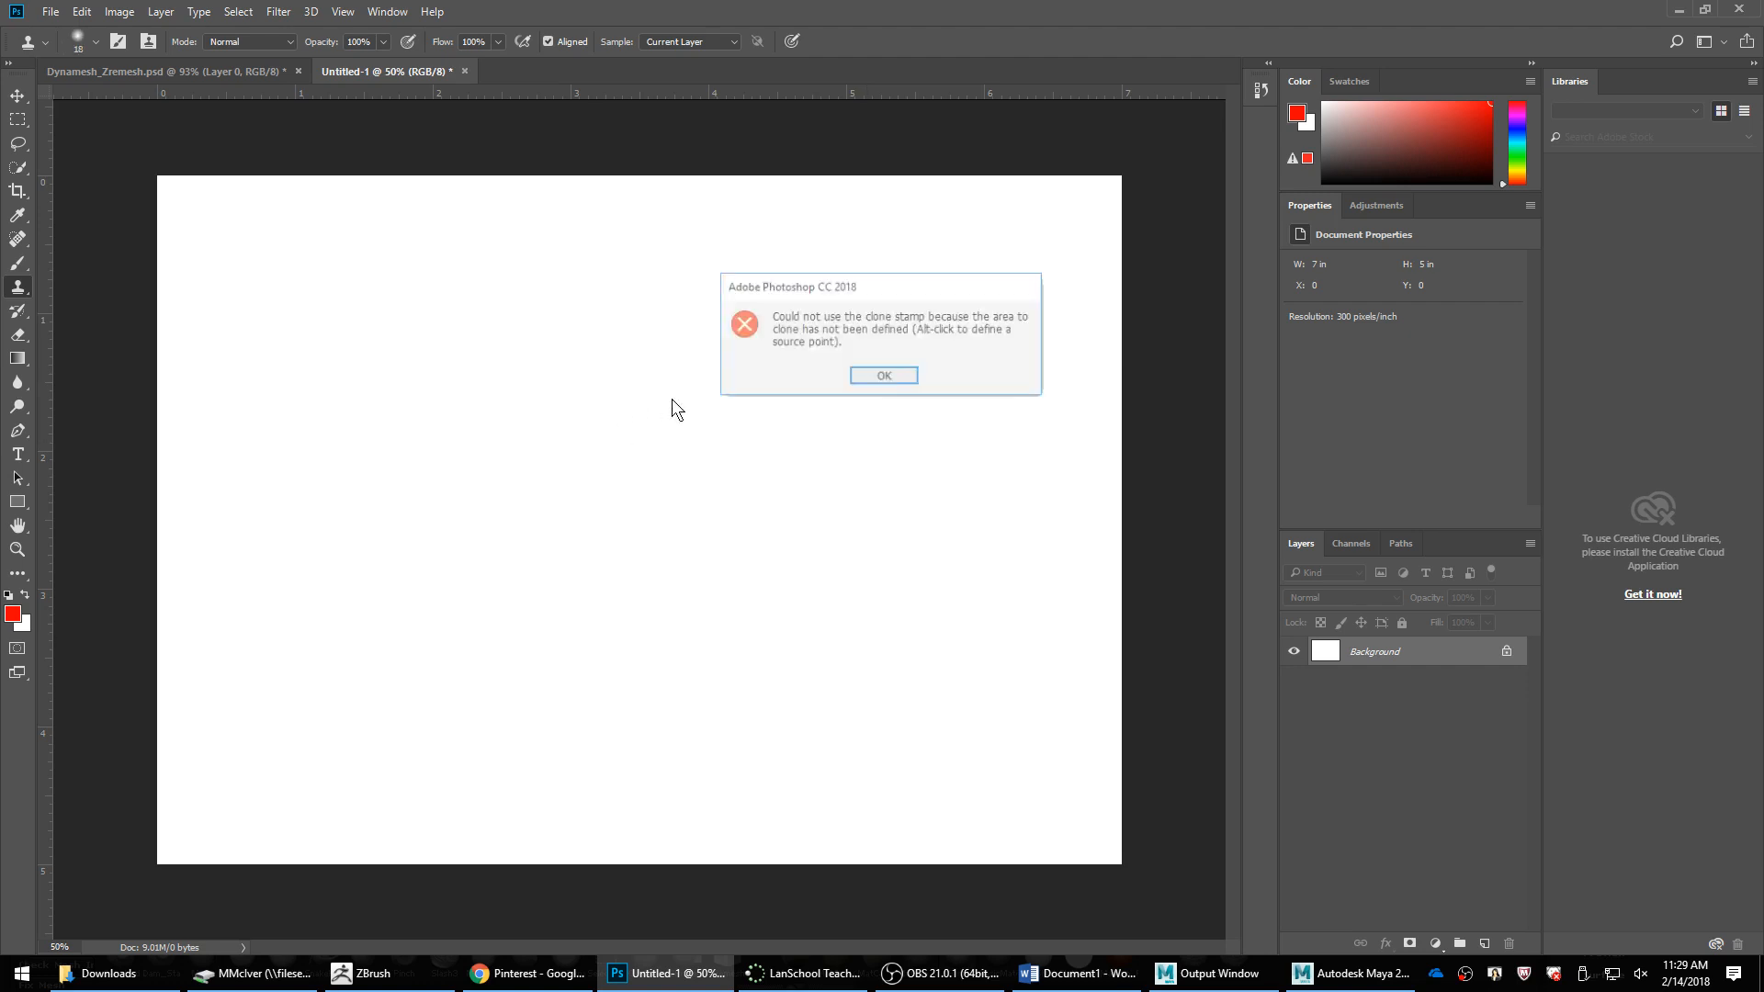
{"action": "left_click", "coordinate": [873, 379]}
Step: Unlock the Background so it becomes a regular layer, and switch to the Brush tool
{"action": "left_click", "coordinate": [1503, 651]}
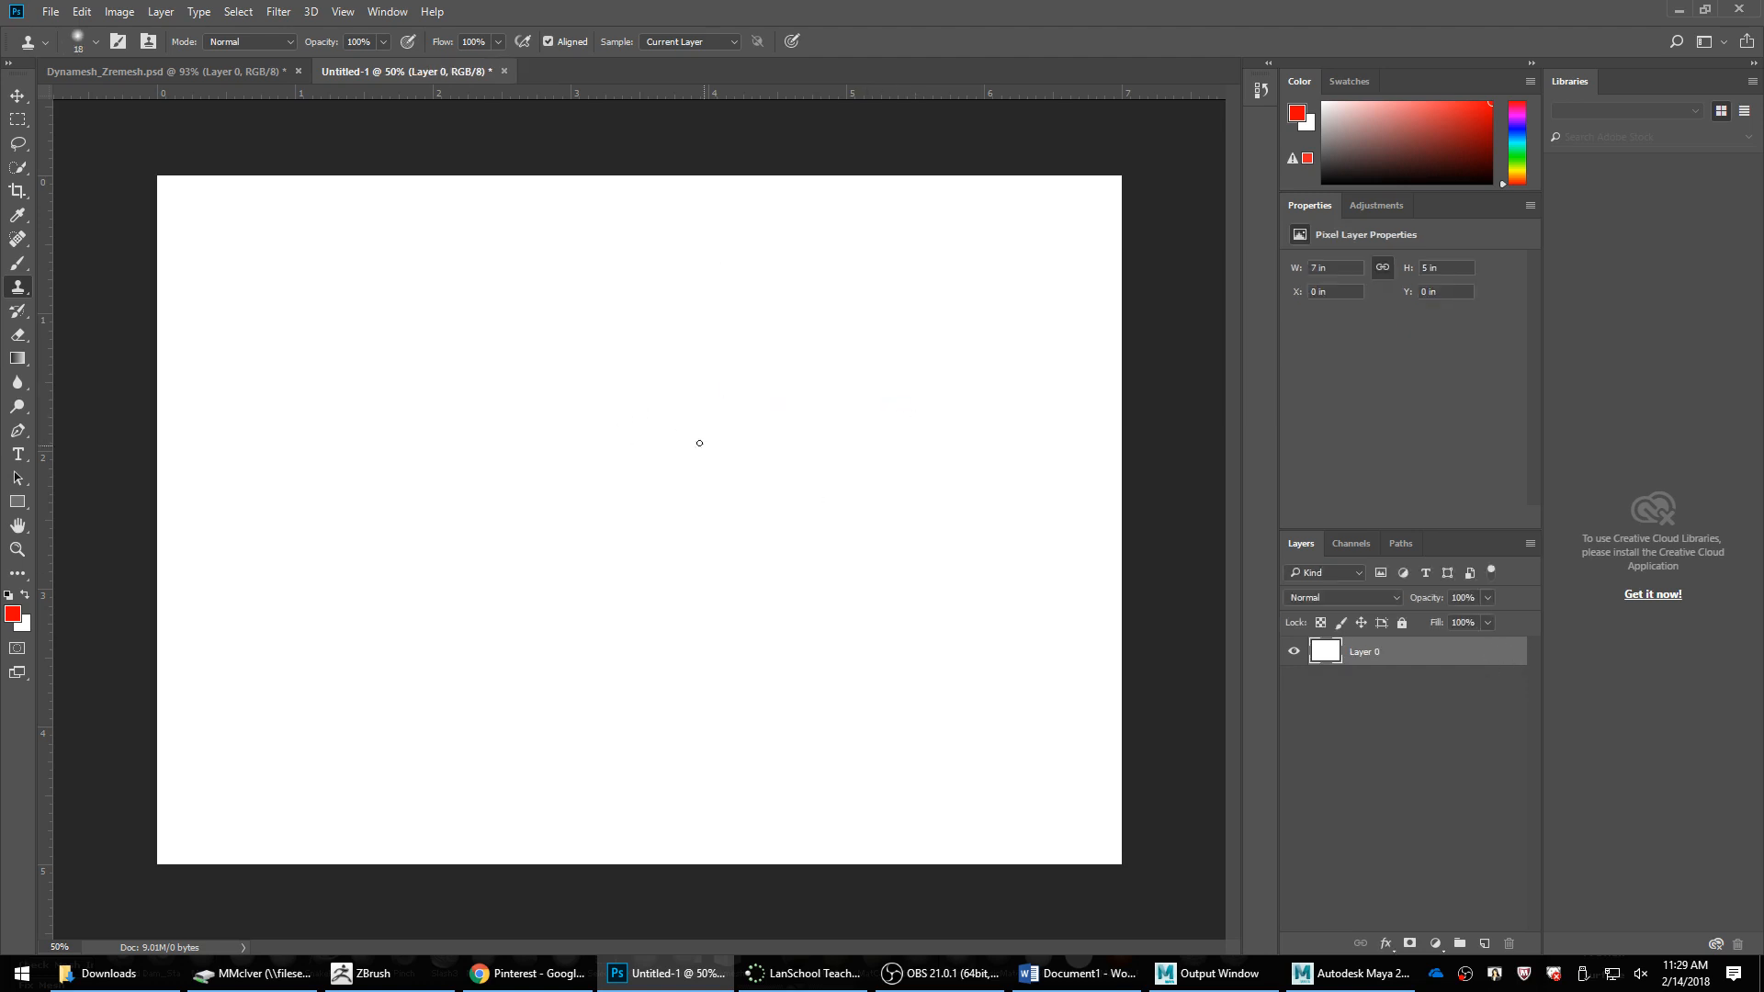
{"action": "left_click", "coordinate": [749, 412]}
{"action": "left_click", "coordinate": [882, 377]}
{"action": "key", "text": "b"}
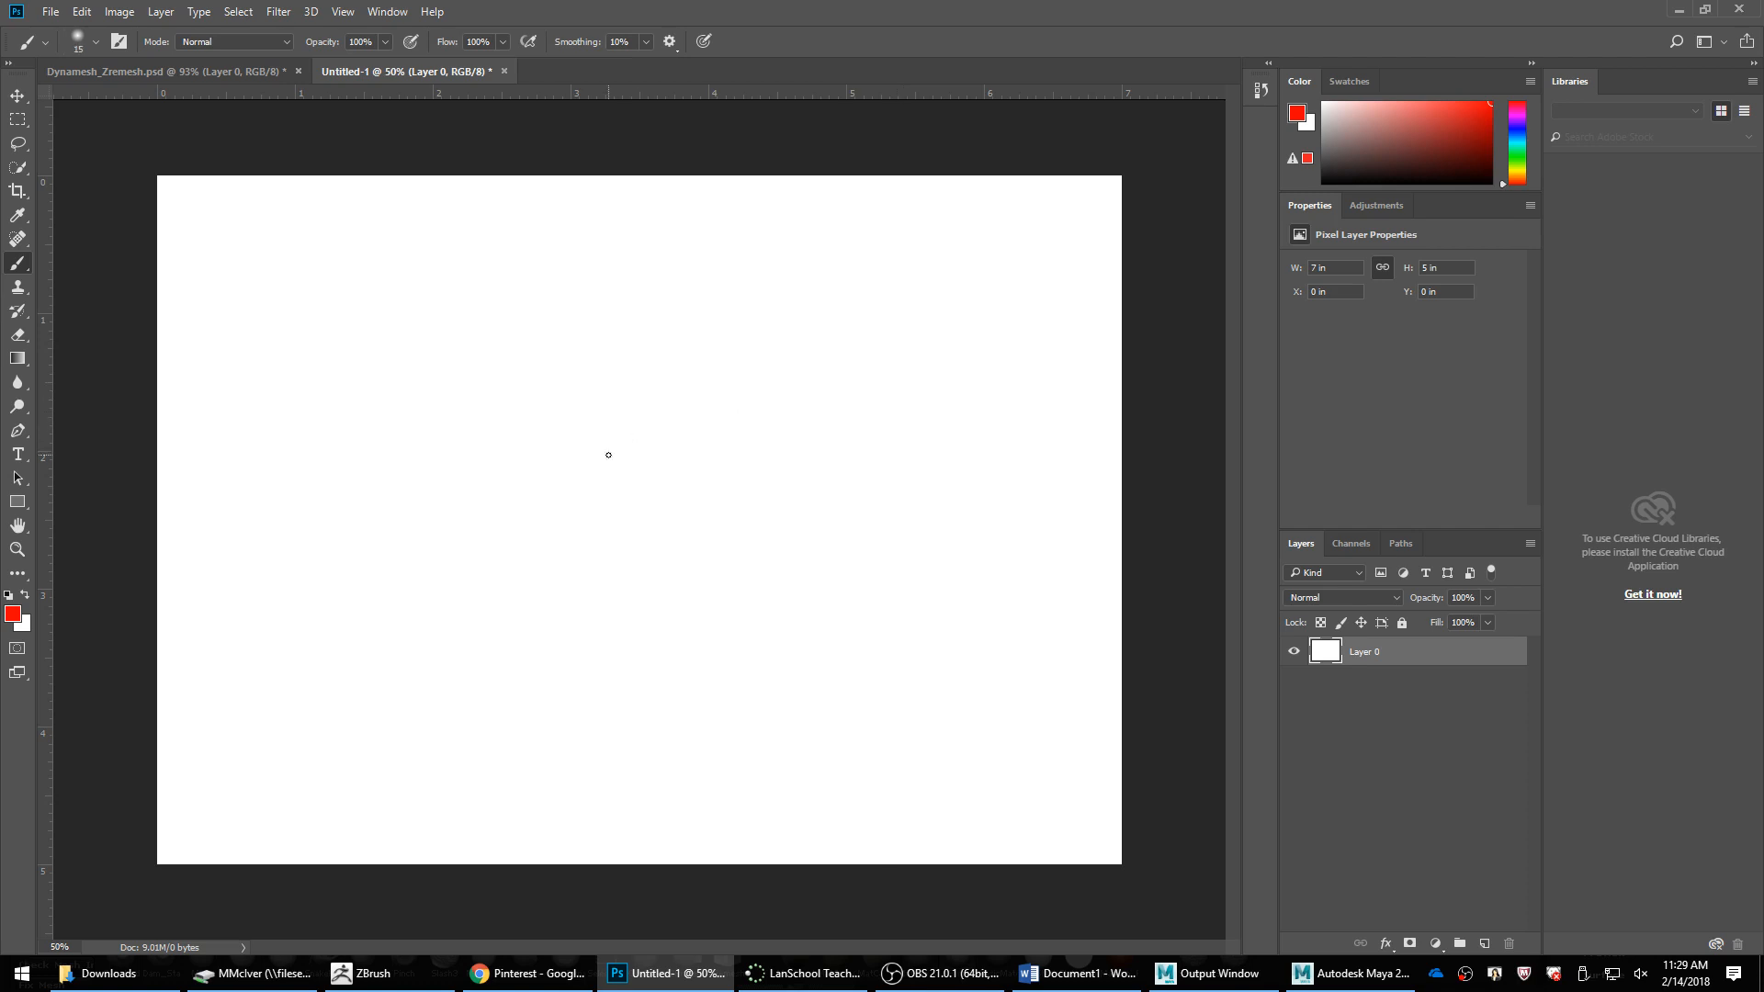
{"action": "mouse_move", "coordinate": [582, 464]}
{"action": "left_mouse_down"}
{"action": "mouse_move", "coordinate": [657, 418]}
{"action": "mouse_move", "coordinate": [786, 394]}
{"action": "mouse_move", "coordinate": [863, 446]}
{"action": "left_mouse_up"}
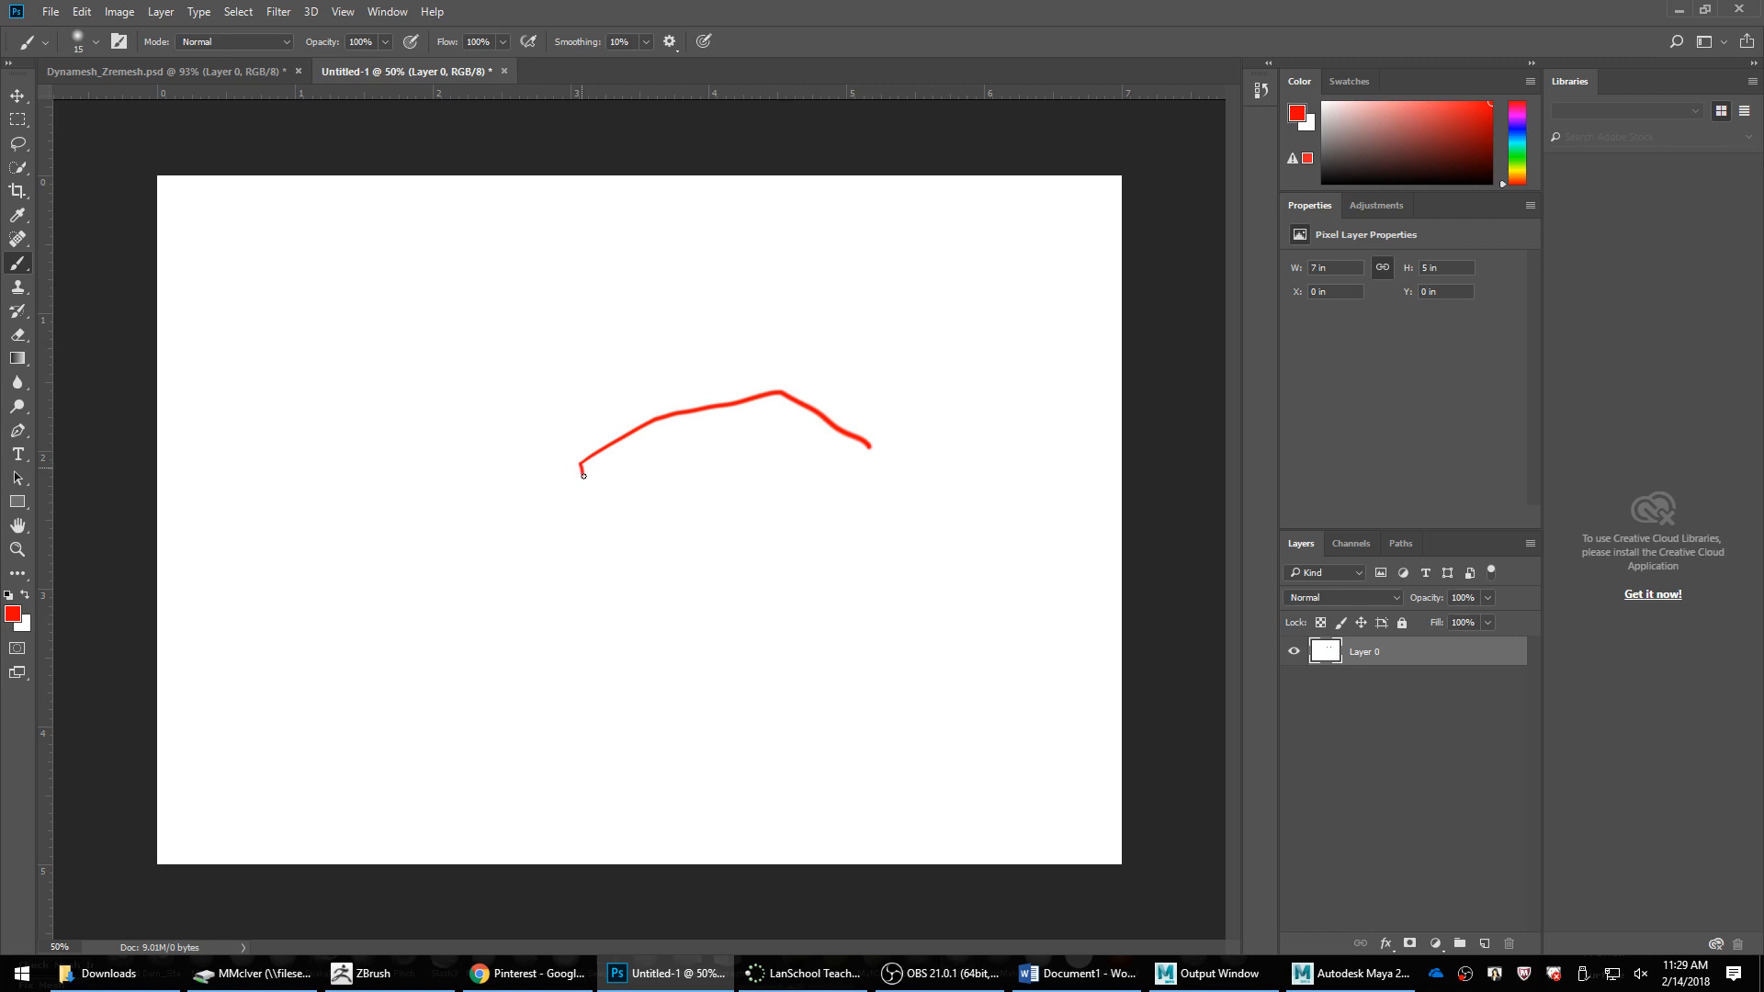
{"action": "key", "text": "ctrl+z"}
{"action": "mouse_move", "coordinate": [584, 481]}
{"action": "left_mouse_down"}
{"action": "mouse_move", "coordinate": [684, 512]}
{"action": "mouse_move", "coordinate": [805, 489]}
{"action": "mouse_move", "coordinate": [848, 447]}
{"action": "left_mouse_up"}
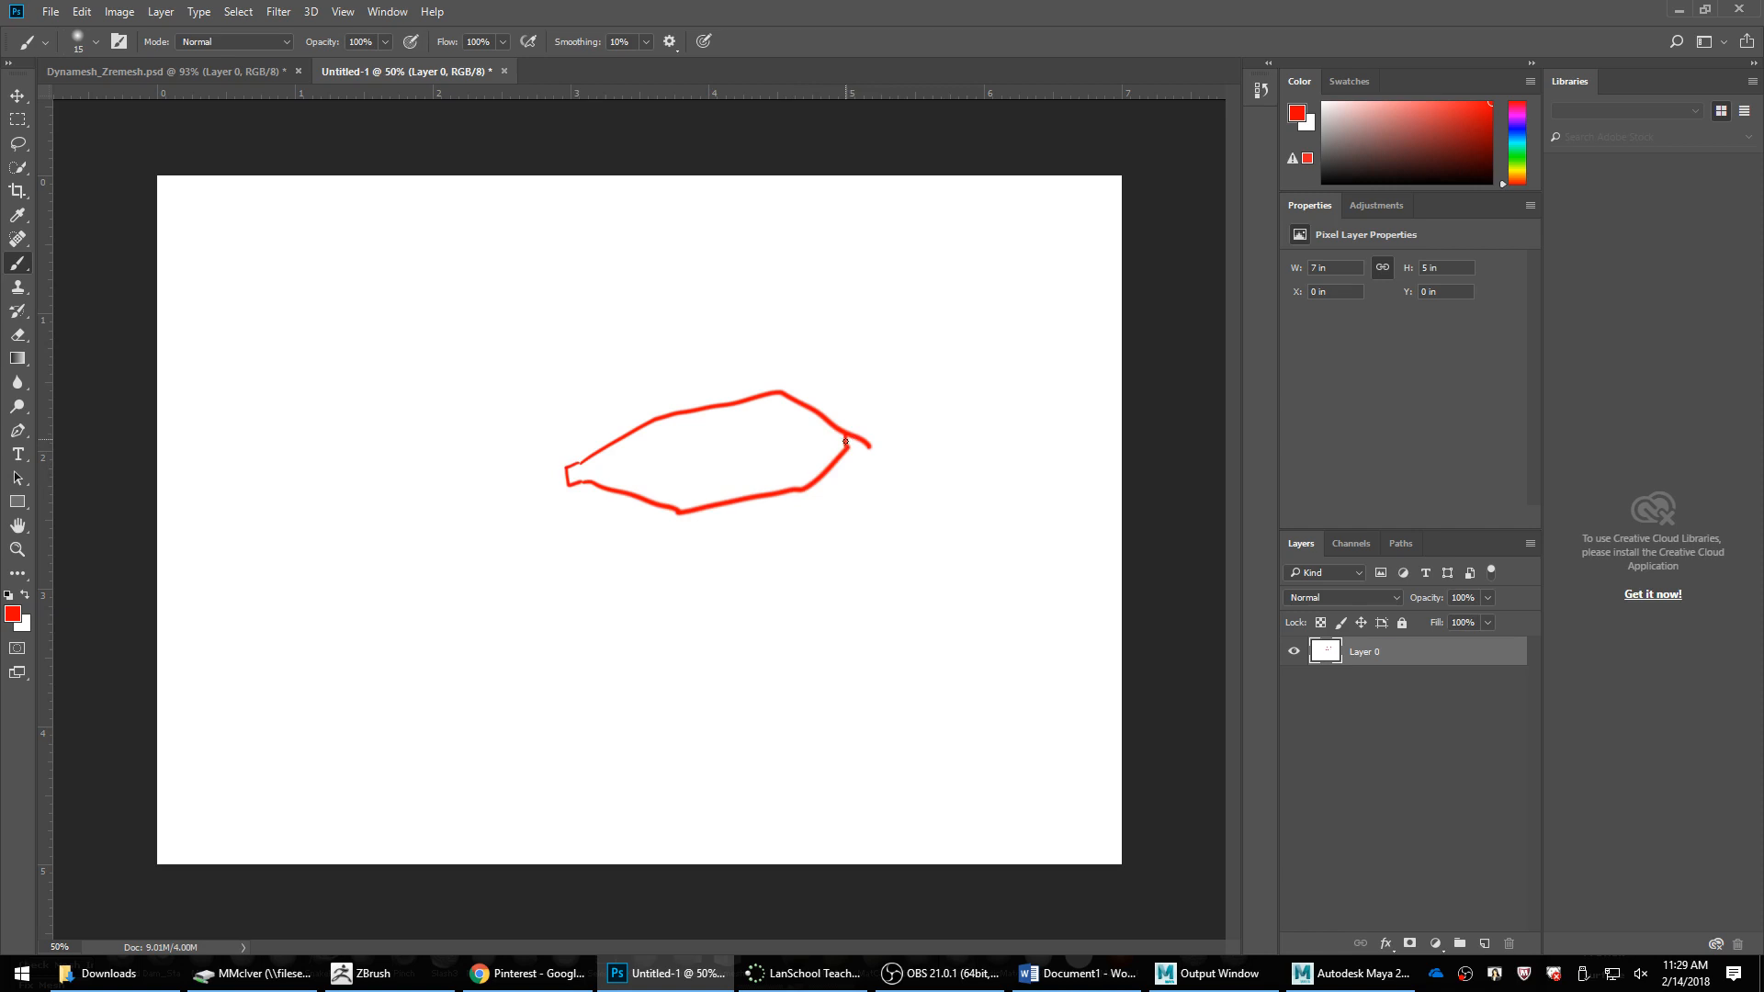
{"action": "key", "text": "e"}
{"action": "left_click_drag", "start_coordinate": [869, 441], "coordinate": [868, 450]}
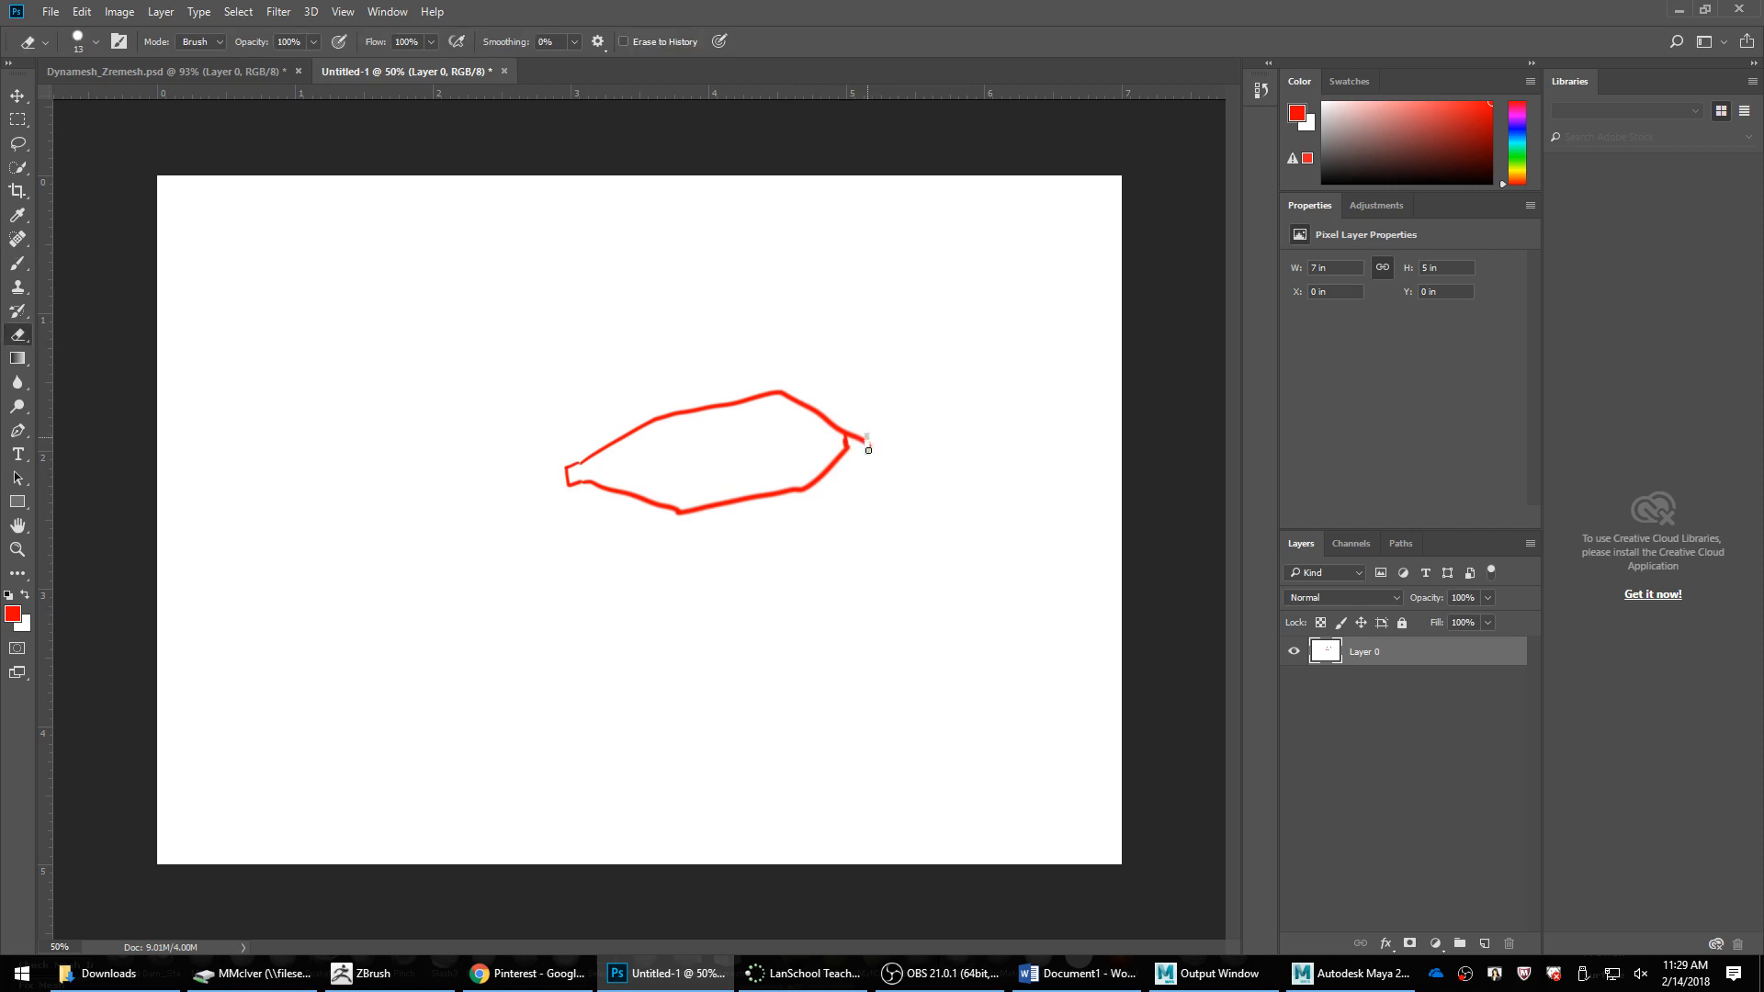
{"action": "key", "text": "ctrl+z"}
{"action": "left_click", "coordinate": [1483, 944]}
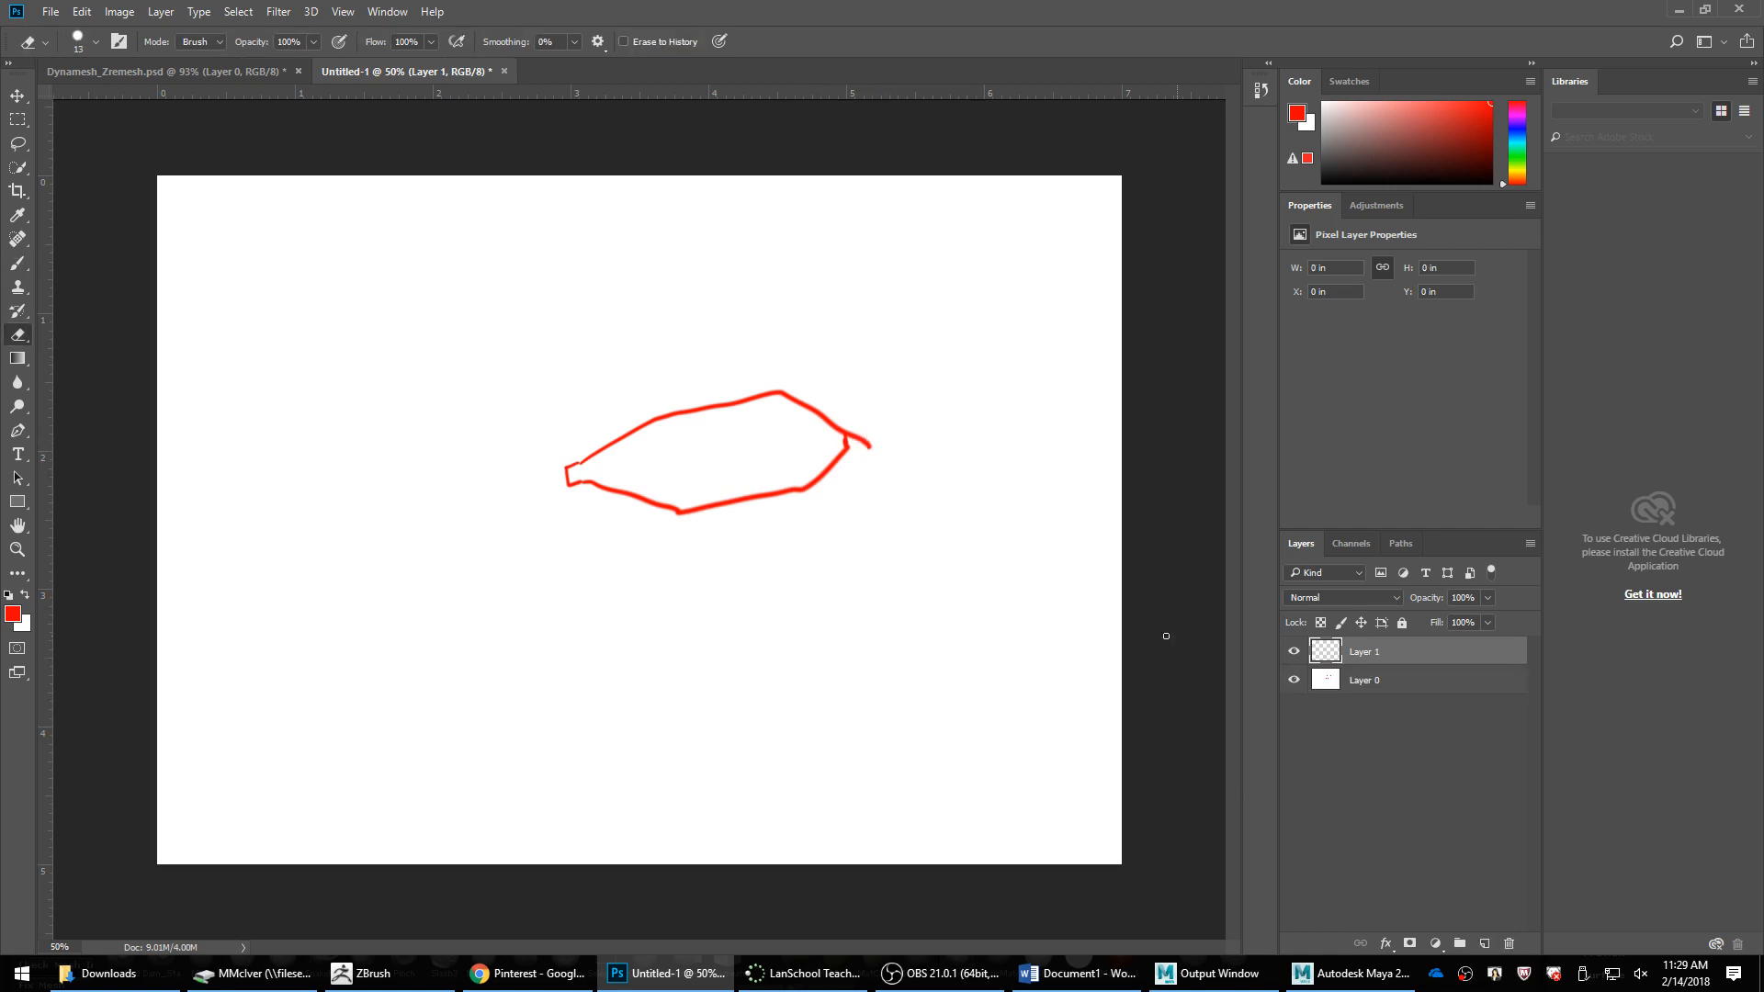
{"action": "left_click", "coordinate": [867, 440]}
{"action": "key", "text": "ctrl+alt+z"}
{"action": "key", "text": "ctrl+alt+z"}
{"action": "key", "text": "ctrl+alt+z"}
{"action": "key", "text": "ctrl+alt+z"}
{"action": "key", "text": "ctrl+alt+z"}
{"action": "key", "text": "ctrl+alt+z"}
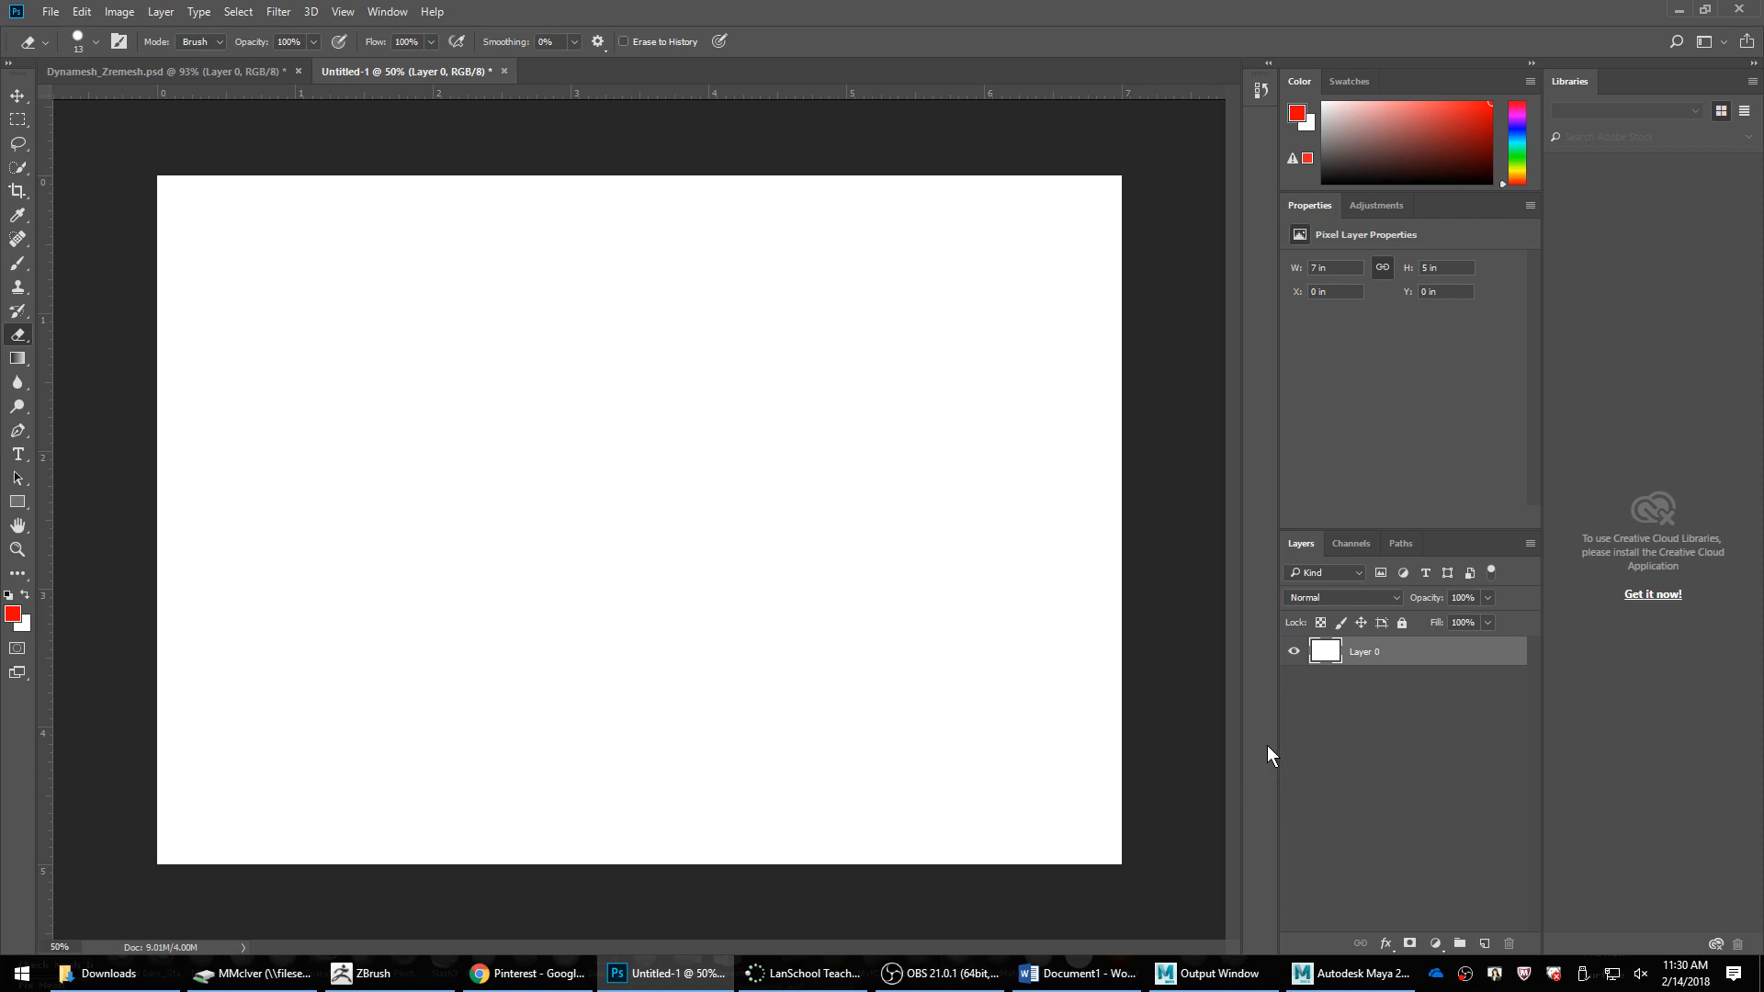
Step: Add a new layer and paint a red almond-shaped eye outline with small squared corners on it
{"action": "left_click", "coordinate": [1485, 941]}
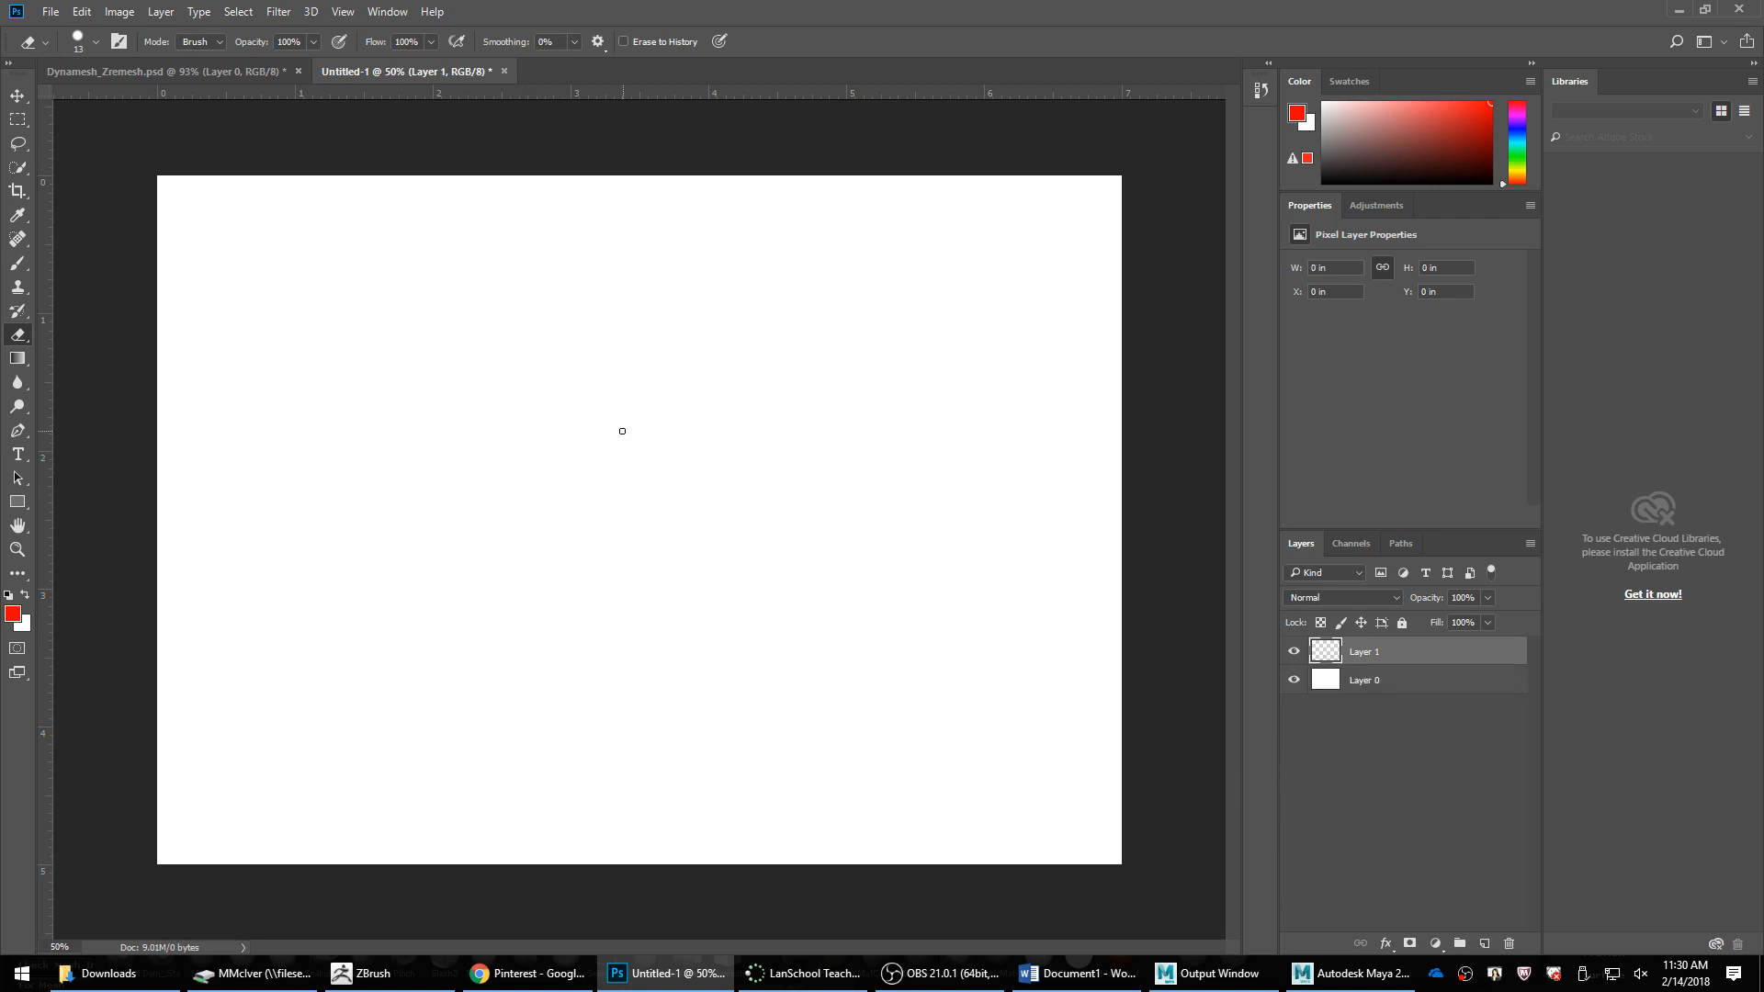
{"action": "key", "text": "b"}
{"action": "left_click_drag", "start_coordinate": [504, 496], "coordinate": [650, 411]}
{"action": "key", "text": "ctrl+z"}
{"action": "mouse_move", "coordinate": [482, 507]}
{"action": "left_mouse_down"}
{"action": "mouse_move", "coordinate": [627, 416]}
{"action": "mouse_move", "coordinate": [792, 441]}
{"action": "mouse_move", "coordinate": [881, 505]}
{"action": "left_mouse_up"}
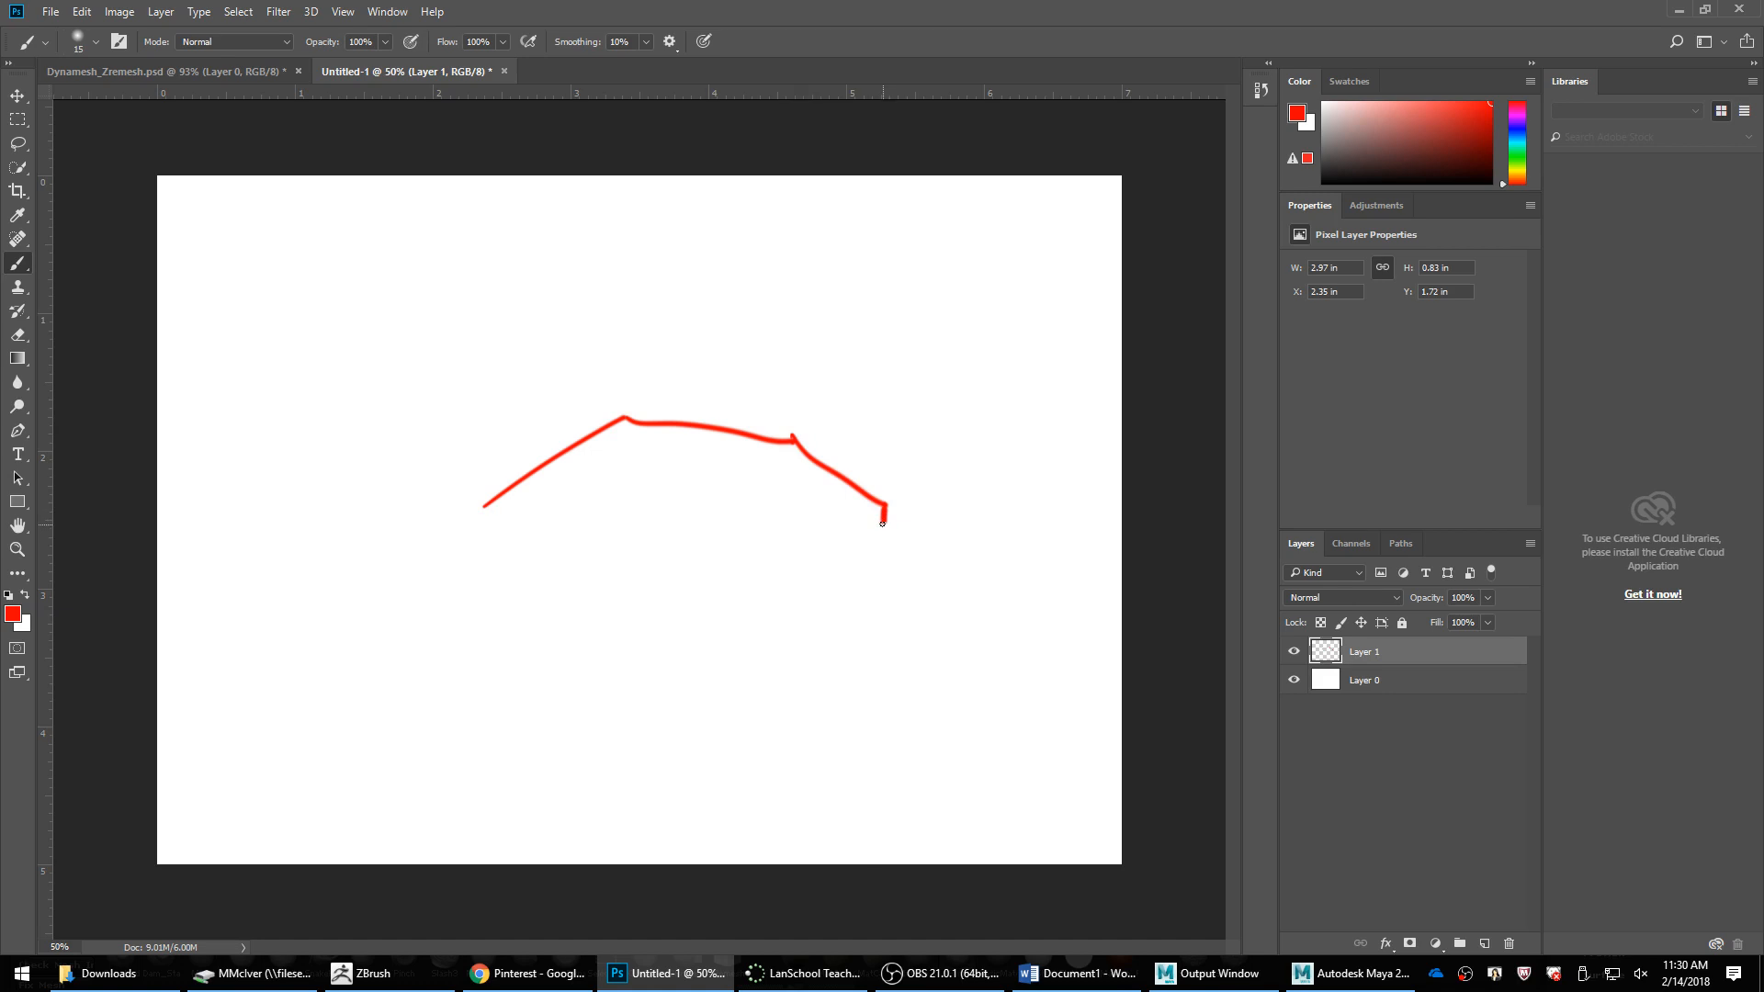
{"action": "mouse_move", "coordinate": [856, 528]}
{"action": "left_mouse_down"}
{"action": "mouse_move", "coordinate": [768, 556]}
{"action": "mouse_move", "coordinate": [581, 520]}
{"action": "mouse_move", "coordinate": [485, 527]}
{"action": "mouse_move", "coordinate": [359, 603]}
{"action": "left_mouse_up"}
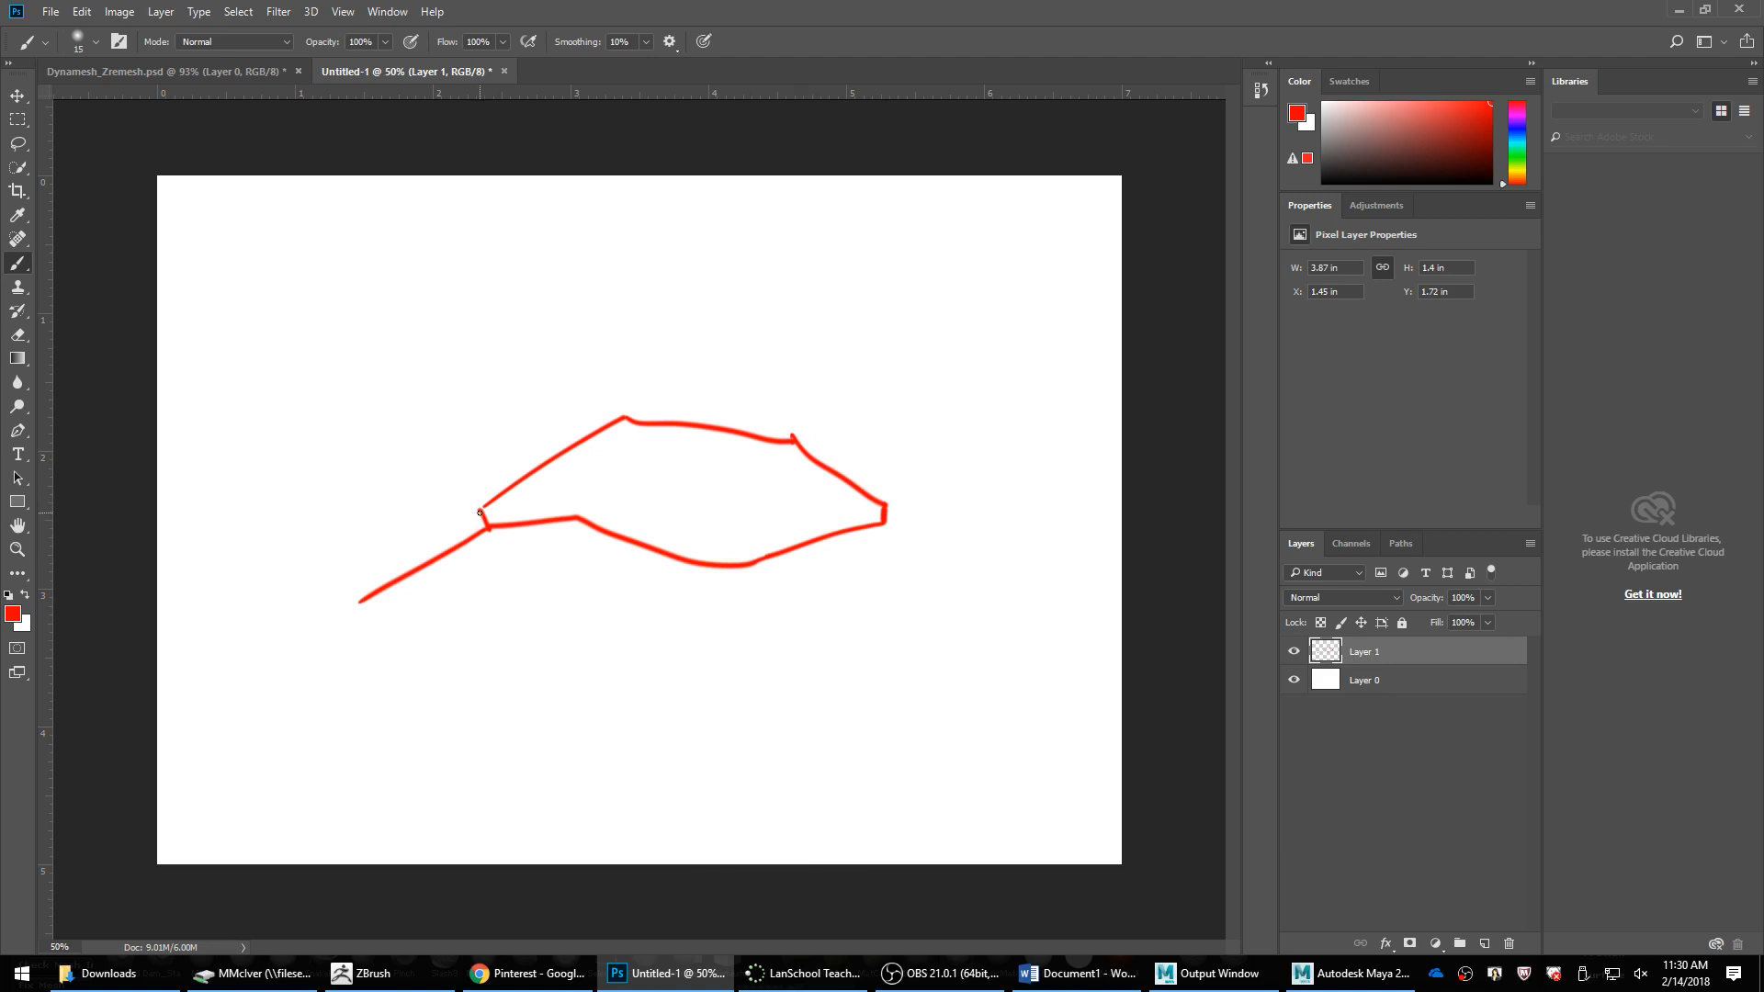
Step: Paint edge lines radiating outward from the eye outline's left corner and the start of its lower lid
{"action": "left_click_drag", "start_coordinate": [482, 507], "coordinate": [286, 531]}
{"action": "left_click_drag", "start_coordinate": [497, 496], "coordinate": [412, 405]}
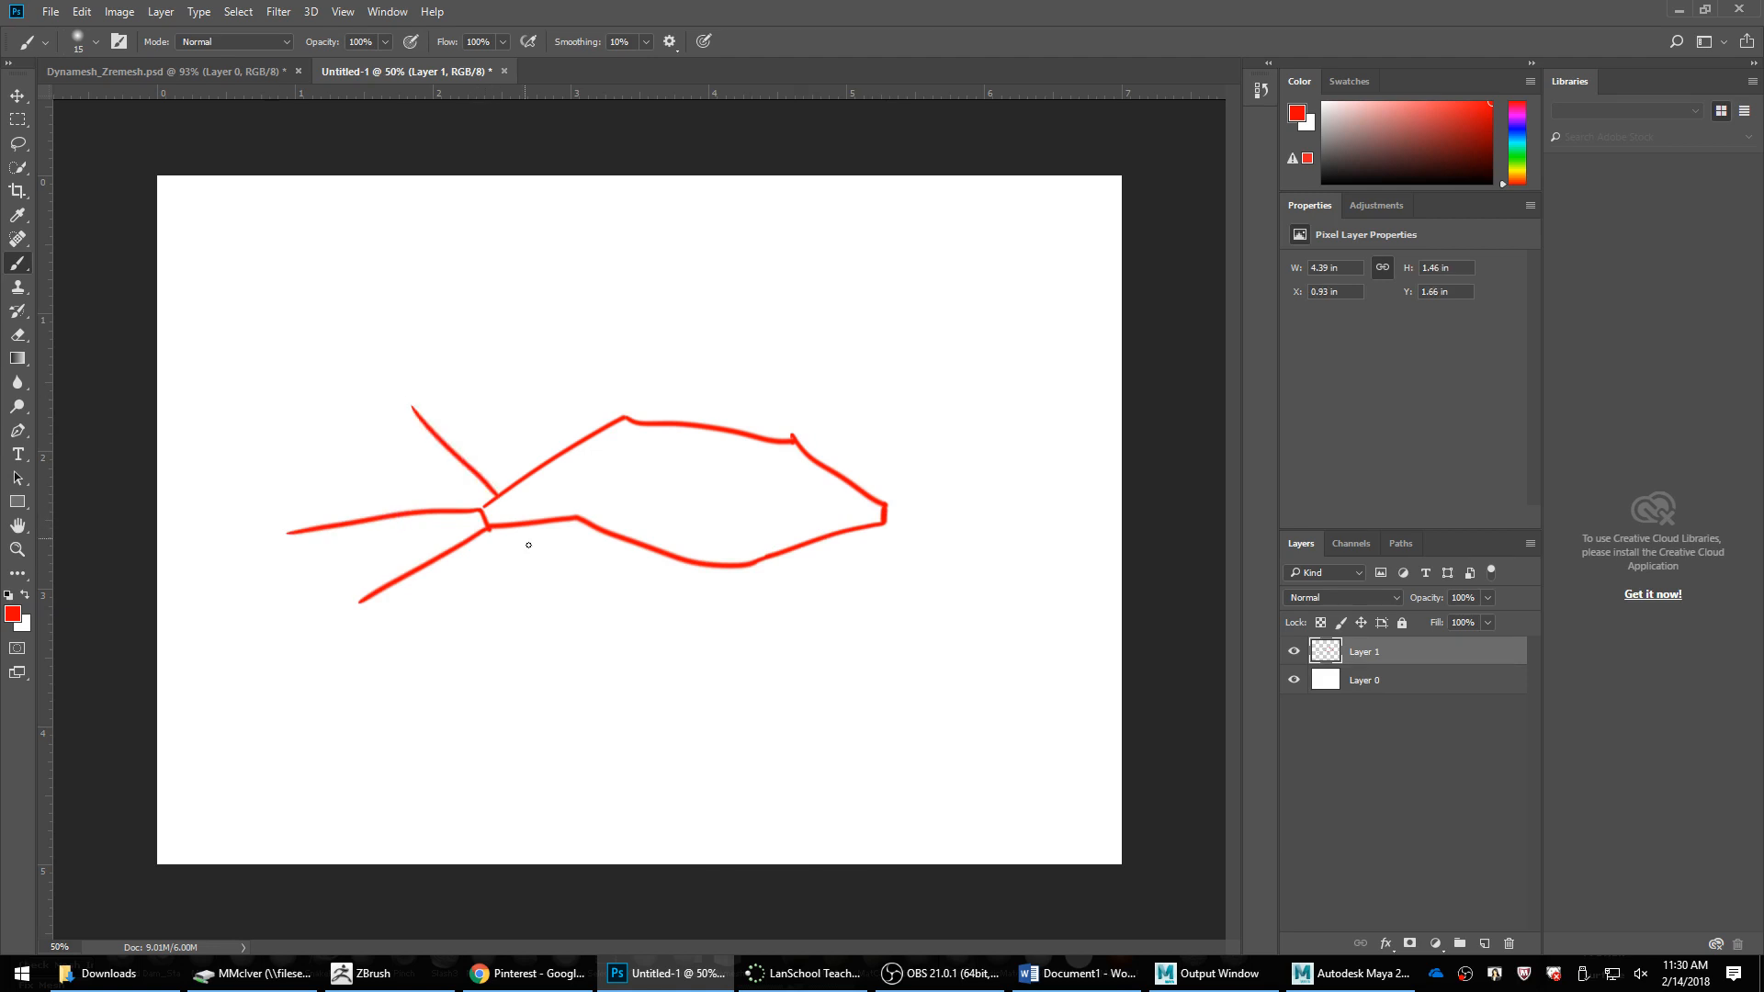
{"action": "left_click_drag", "start_coordinate": [491, 574], "coordinate": [465, 643]}
{"action": "left_click_drag", "start_coordinate": [497, 520], "coordinate": [497, 513]}
{"action": "key", "text": "ctrl+z"}
{"action": "left_click_drag", "start_coordinate": [573, 519], "coordinate": [589, 673]}
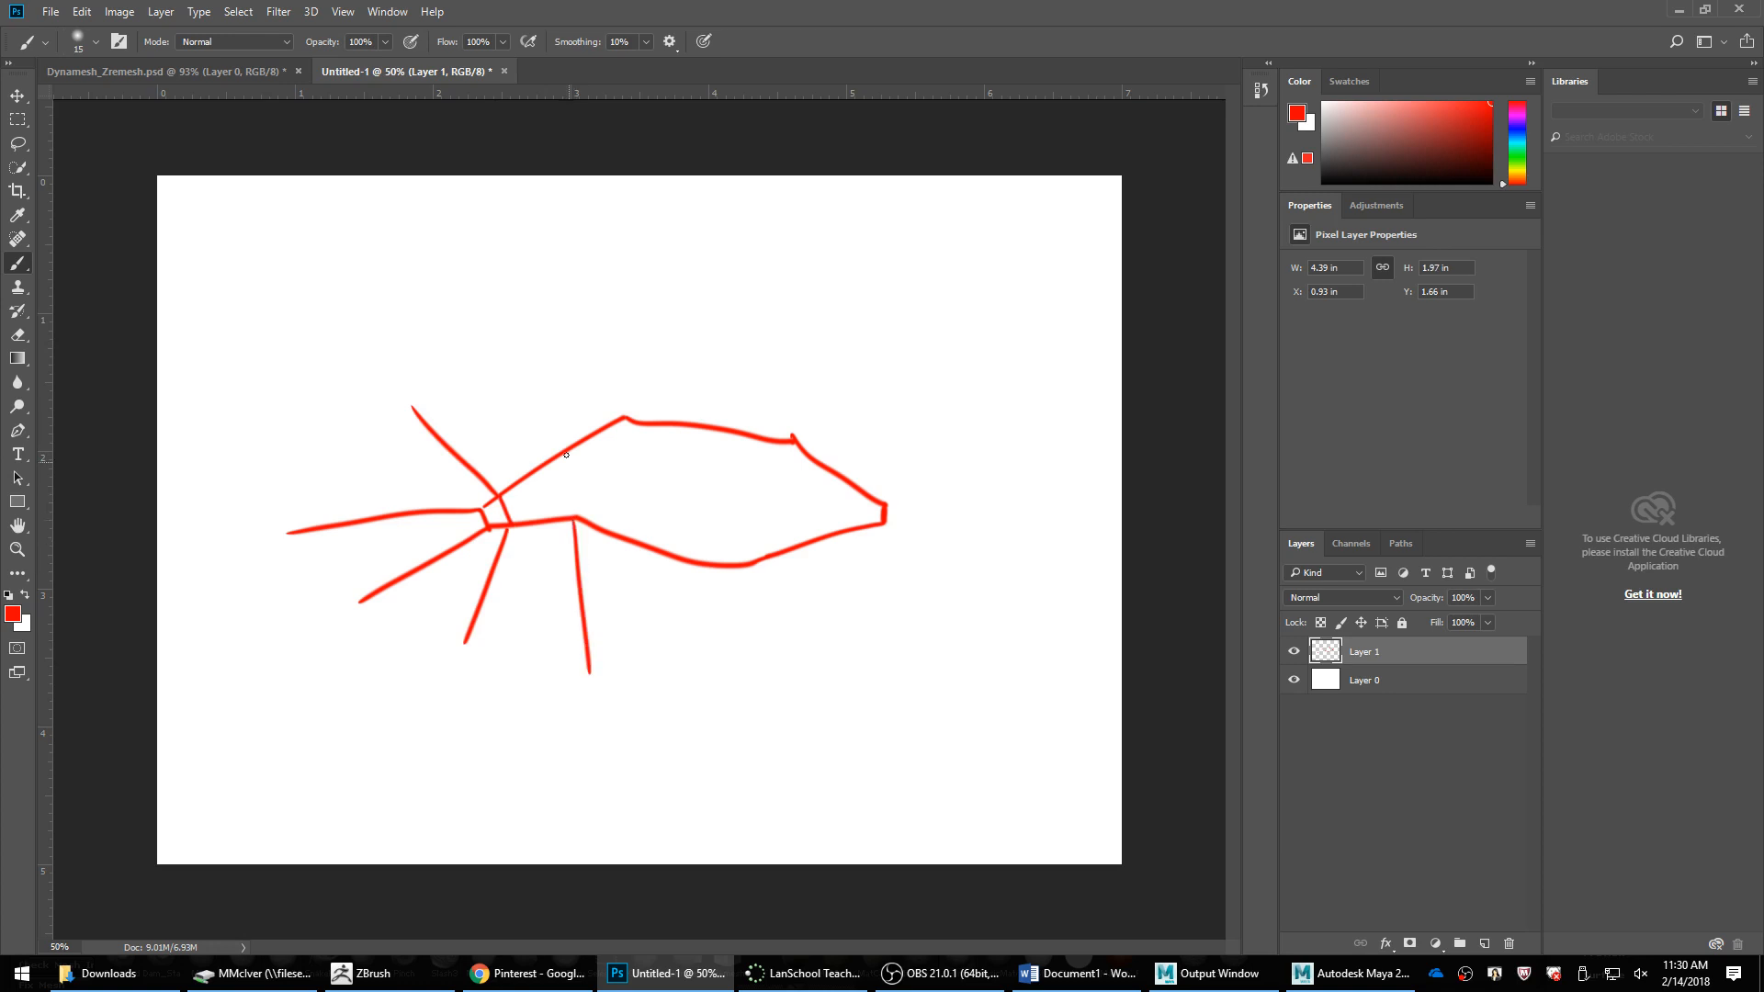
Step: Continue the radiating edge lines along the upper and lower lids towards the right corner of the eye
{"action": "left_click_drag", "start_coordinate": [534, 417], "coordinate": [474, 287]}
{"action": "left_click_drag", "start_coordinate": [626, 416], "coordinate": [585, 260]}
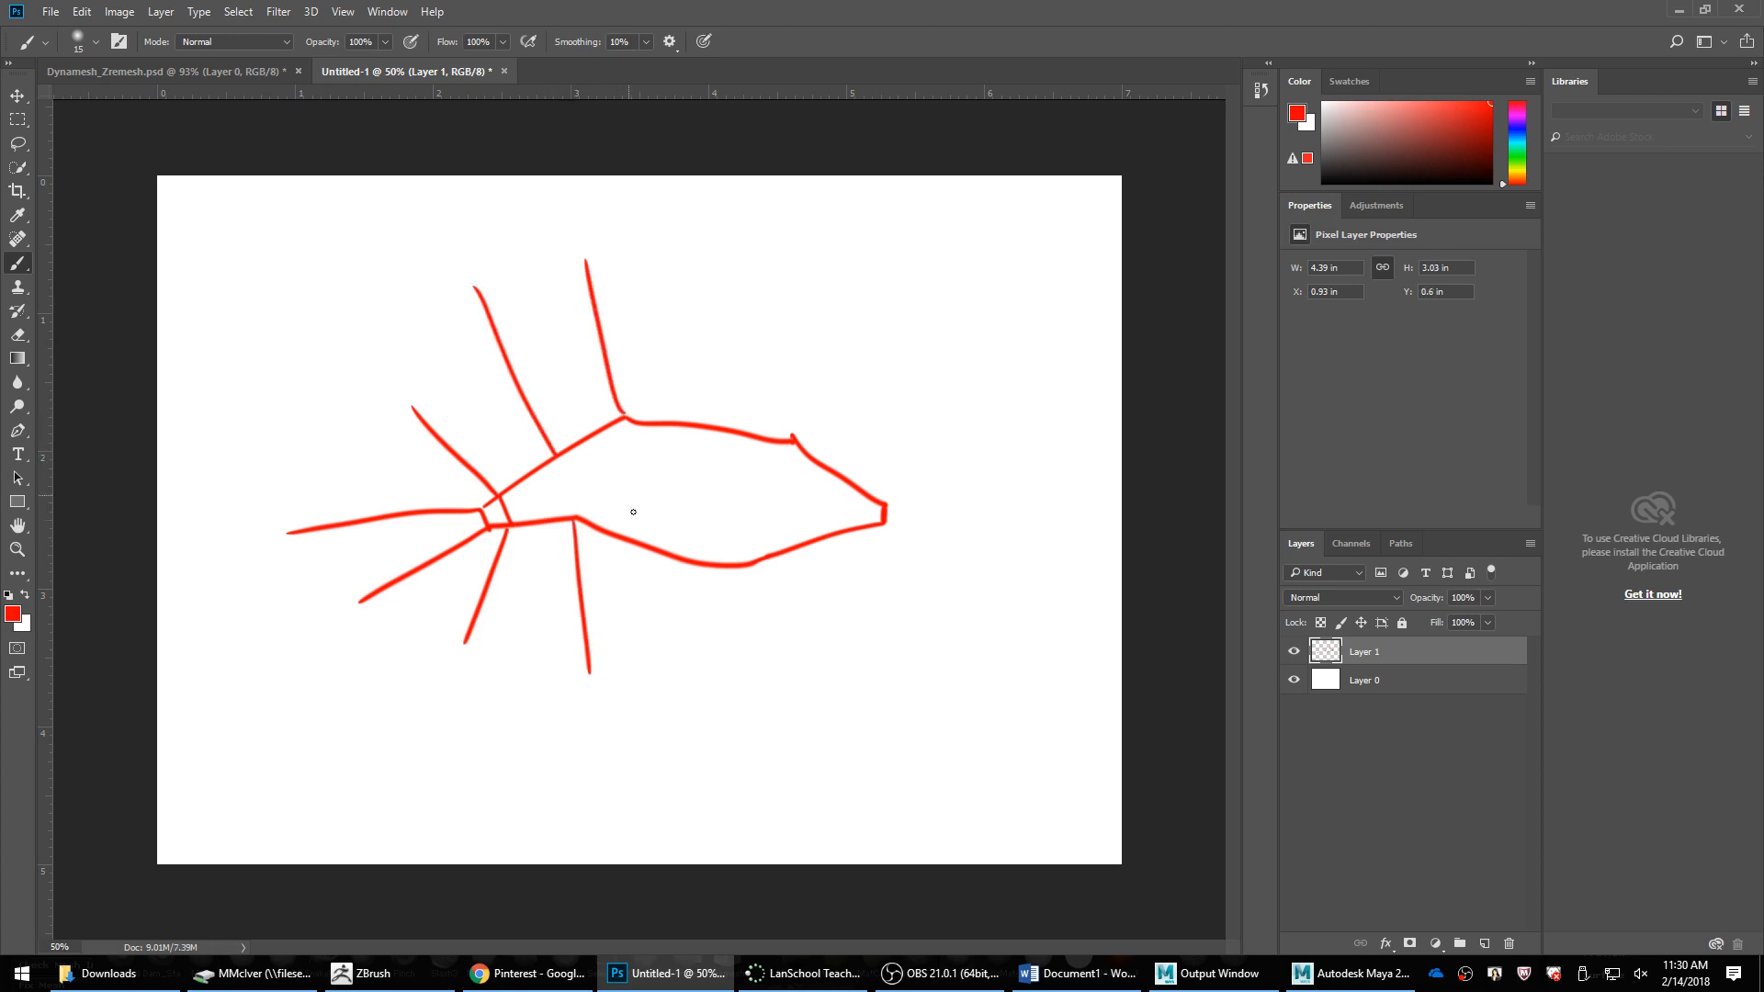
{"action": "left_click_drag", "start_coordinate": [648, 549], "coordinate": [667, 709]}
{"action": "left_click_drag", "start_coordinate": [704, 426], "coordinate": [735, 249]}
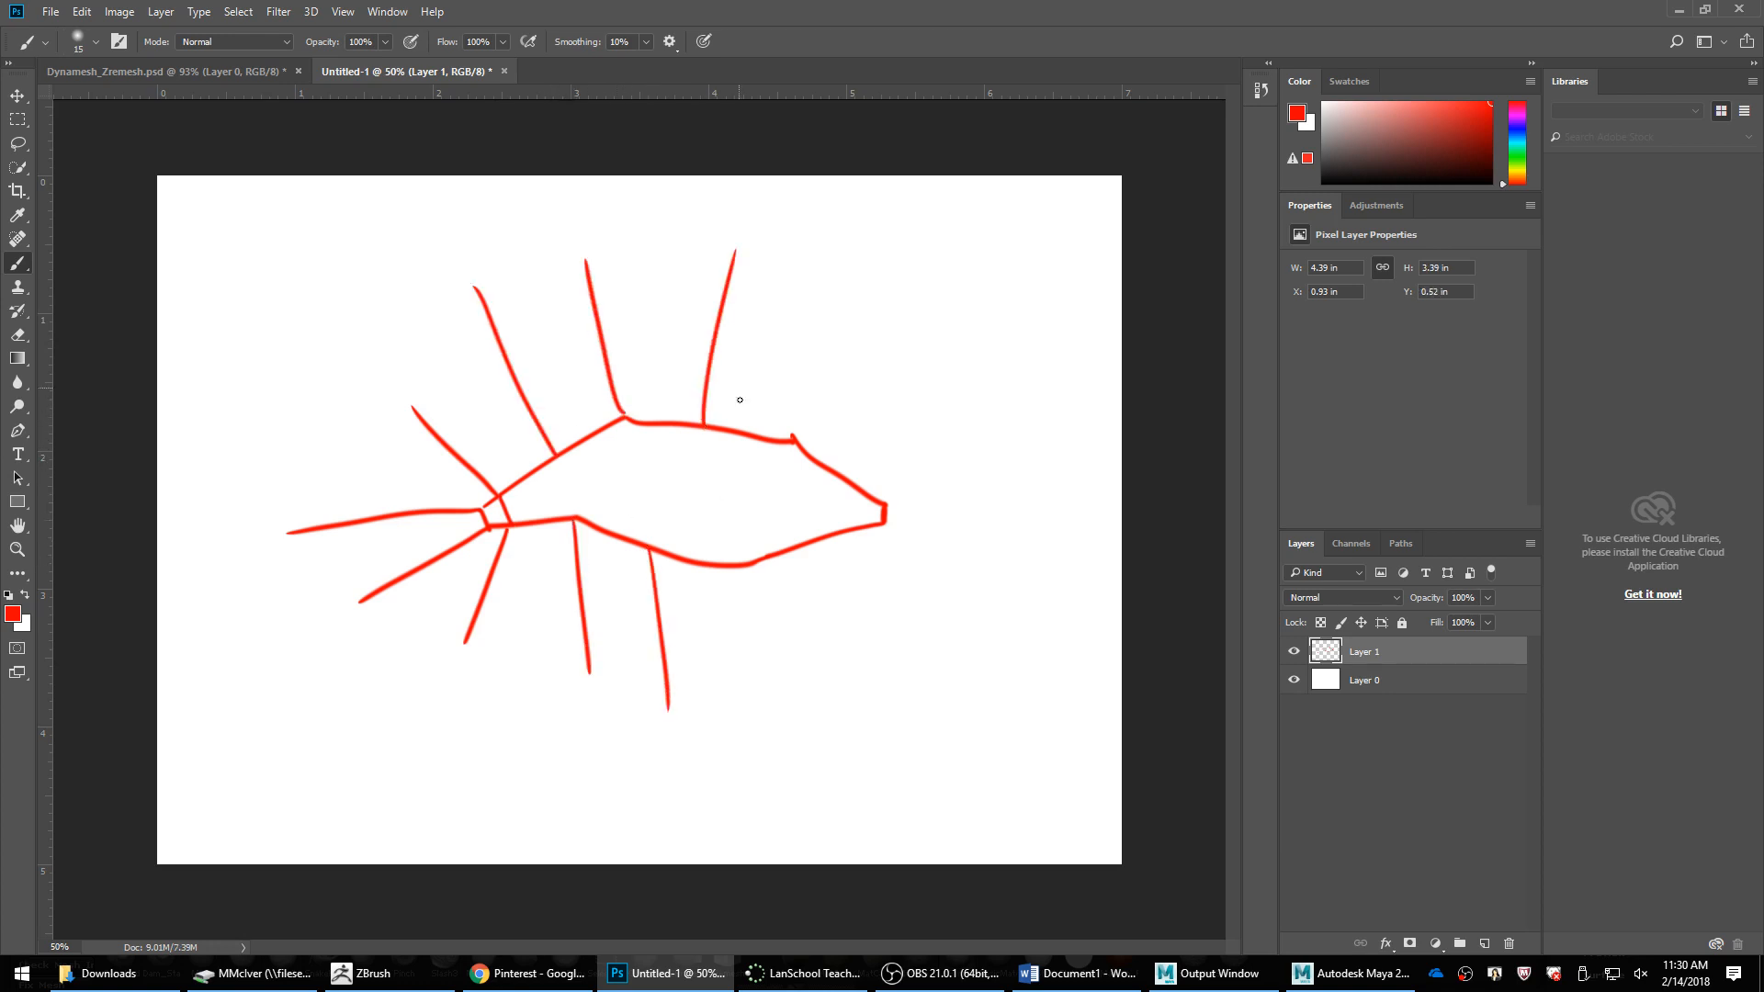
{"action": "left_click_drag", "start_coordinate": [790, 441], "coordinate": [884, 266]}
{"action": "left_click_drag", "start_coordinate": [726, 607], "coordinate": [740, 719]}
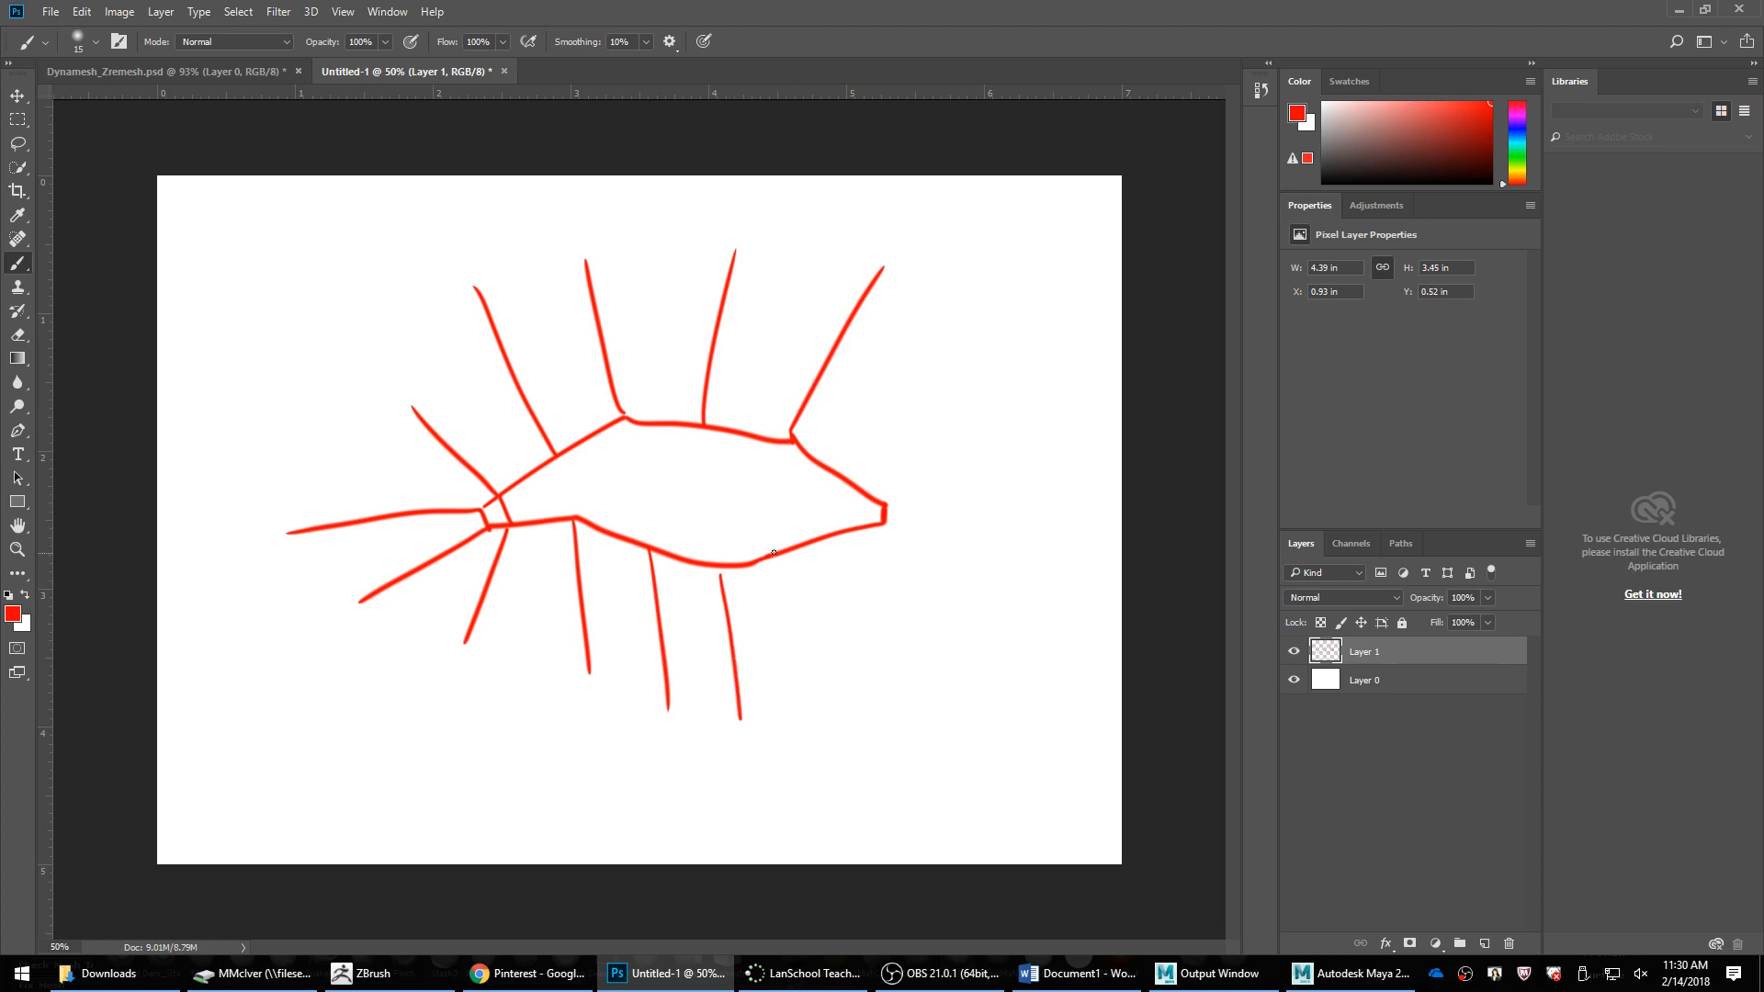
{"action": "left_click_drag", "start_coordinate": [776, 556], "coordinate": [865, 710]}
{"action": "left_click_drag", "start_coordinate": [838, 536], "coordinate": [941, 708]}
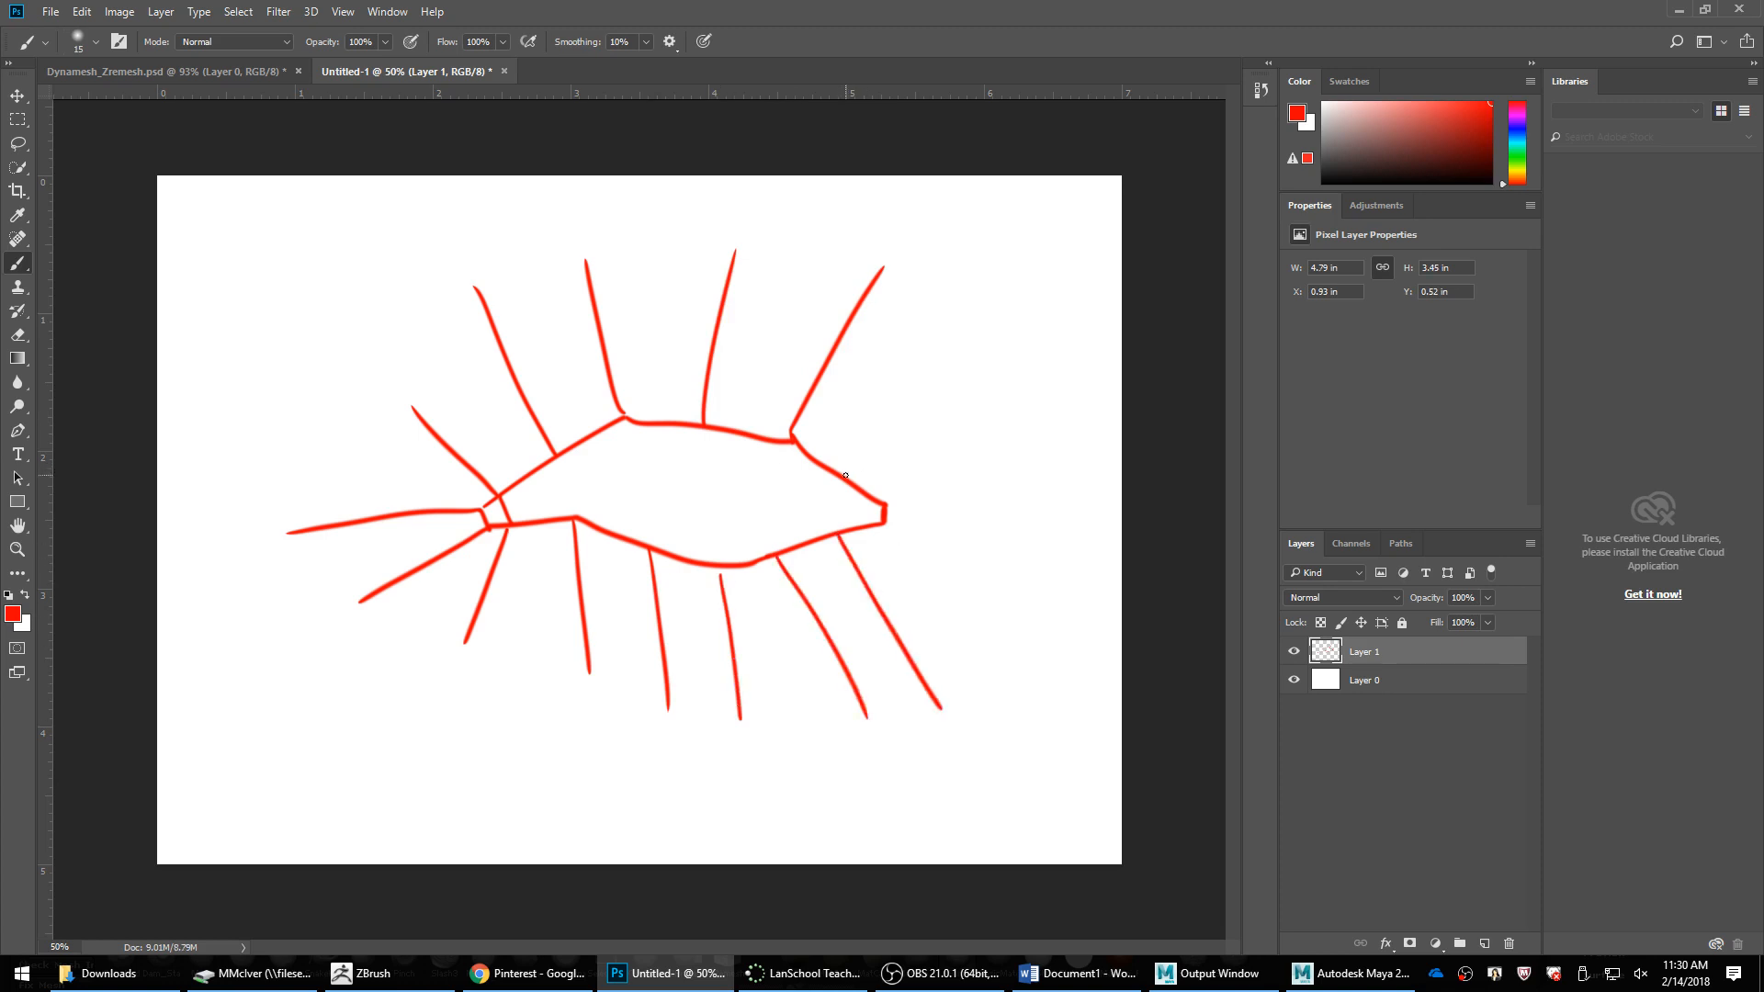
{"action": "left_click_drag", "start_coordinate": [845, 475], "coordinate": [1016, 300]}
{"action": "key", "text": "ctrl+z"}
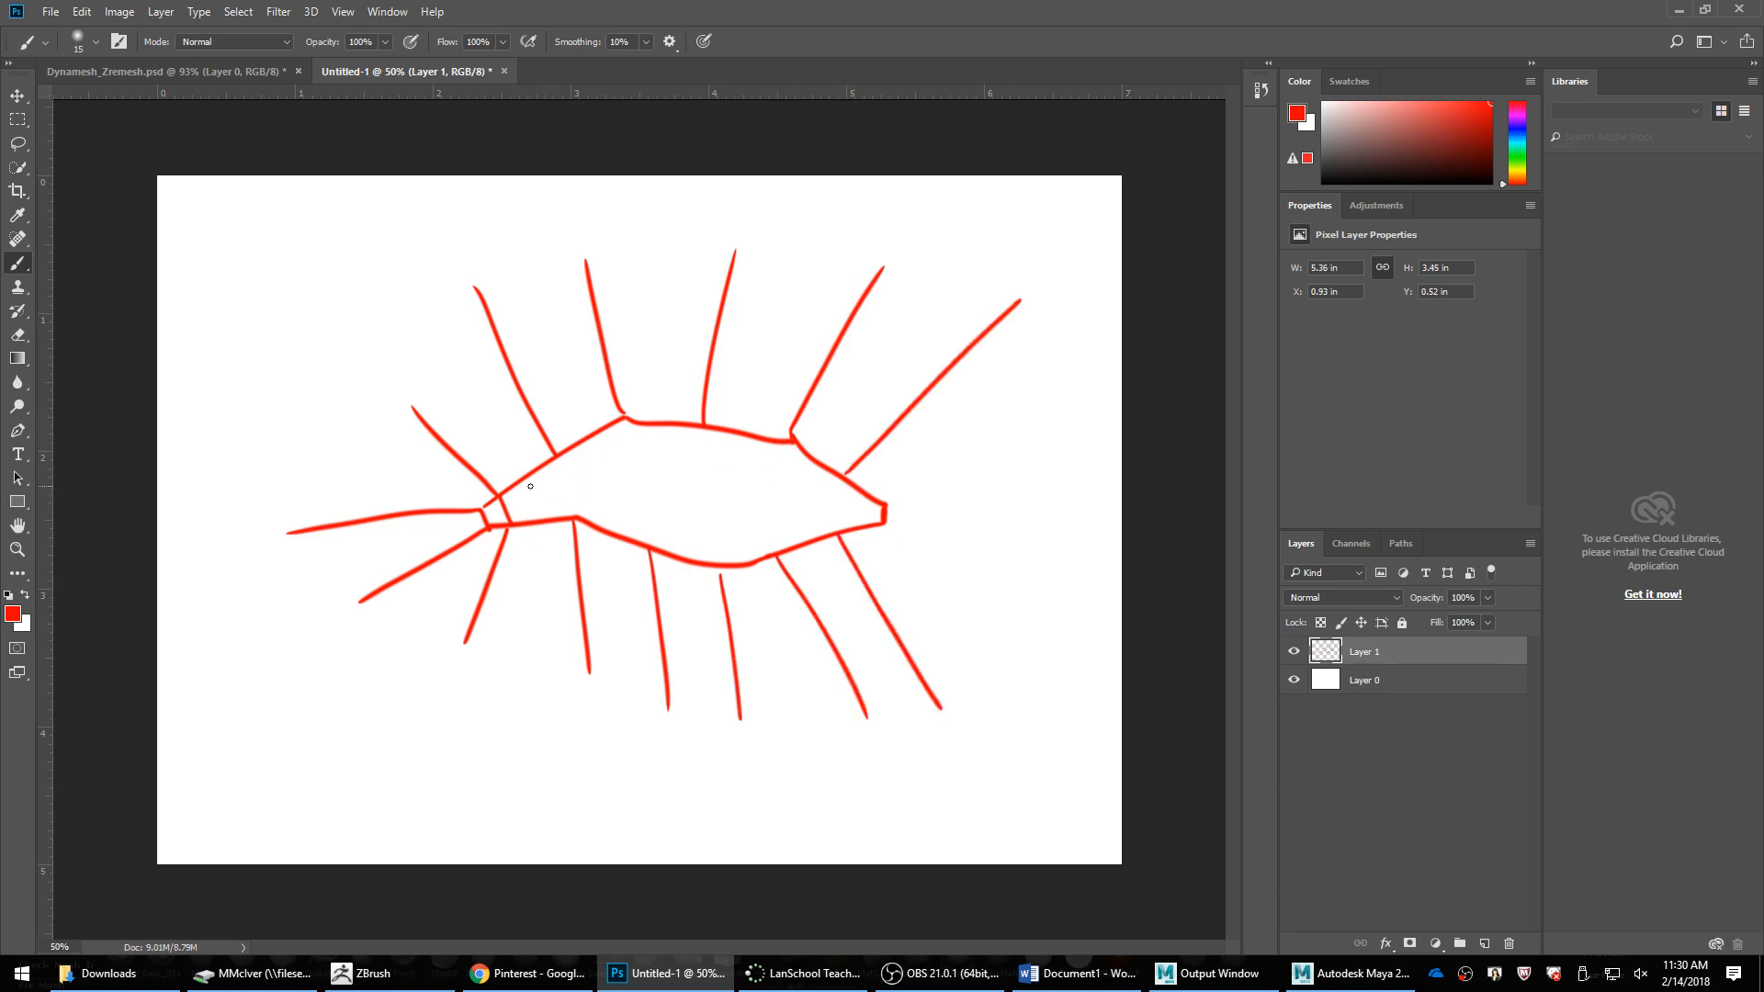
Step: Fill the inside of the eye outline with diagonal hatching to mark the opening
{"action": "mouse_move", "coordinate": [508, 503]}
{"action": "left_mouse_down"}
{"action": "mouse_move", "coordinate": [605, 436]}
{"action": "mouse_move", "coordinate": [640, 442]}
{"action": "left_mouse_up"}
{"action": "mouse_move", "coordinate": [593, 515]}
{"action": "left_mouse_down"}
{"action": "mouse_move", "coordinate": [674, 443]}
{"action": "mouse_move", "coordinate": [723, 453]}
{"action": "left_mouse_up"}
{"action": "left_click_drag", "start_coordinate": [655, 537], "coordinate": [747, 460]}
{"action": "left_click_drag", "start_coordinate": [682, 545], "coordinate": [784, 474]}
{"action": "left_click_drag", "start_coordinate": [727, 543], "coordinate": [812, 484]}
{"action": "left_click_drag", "start_coordinate": [762, 540], "coordinate": [875, 473]}
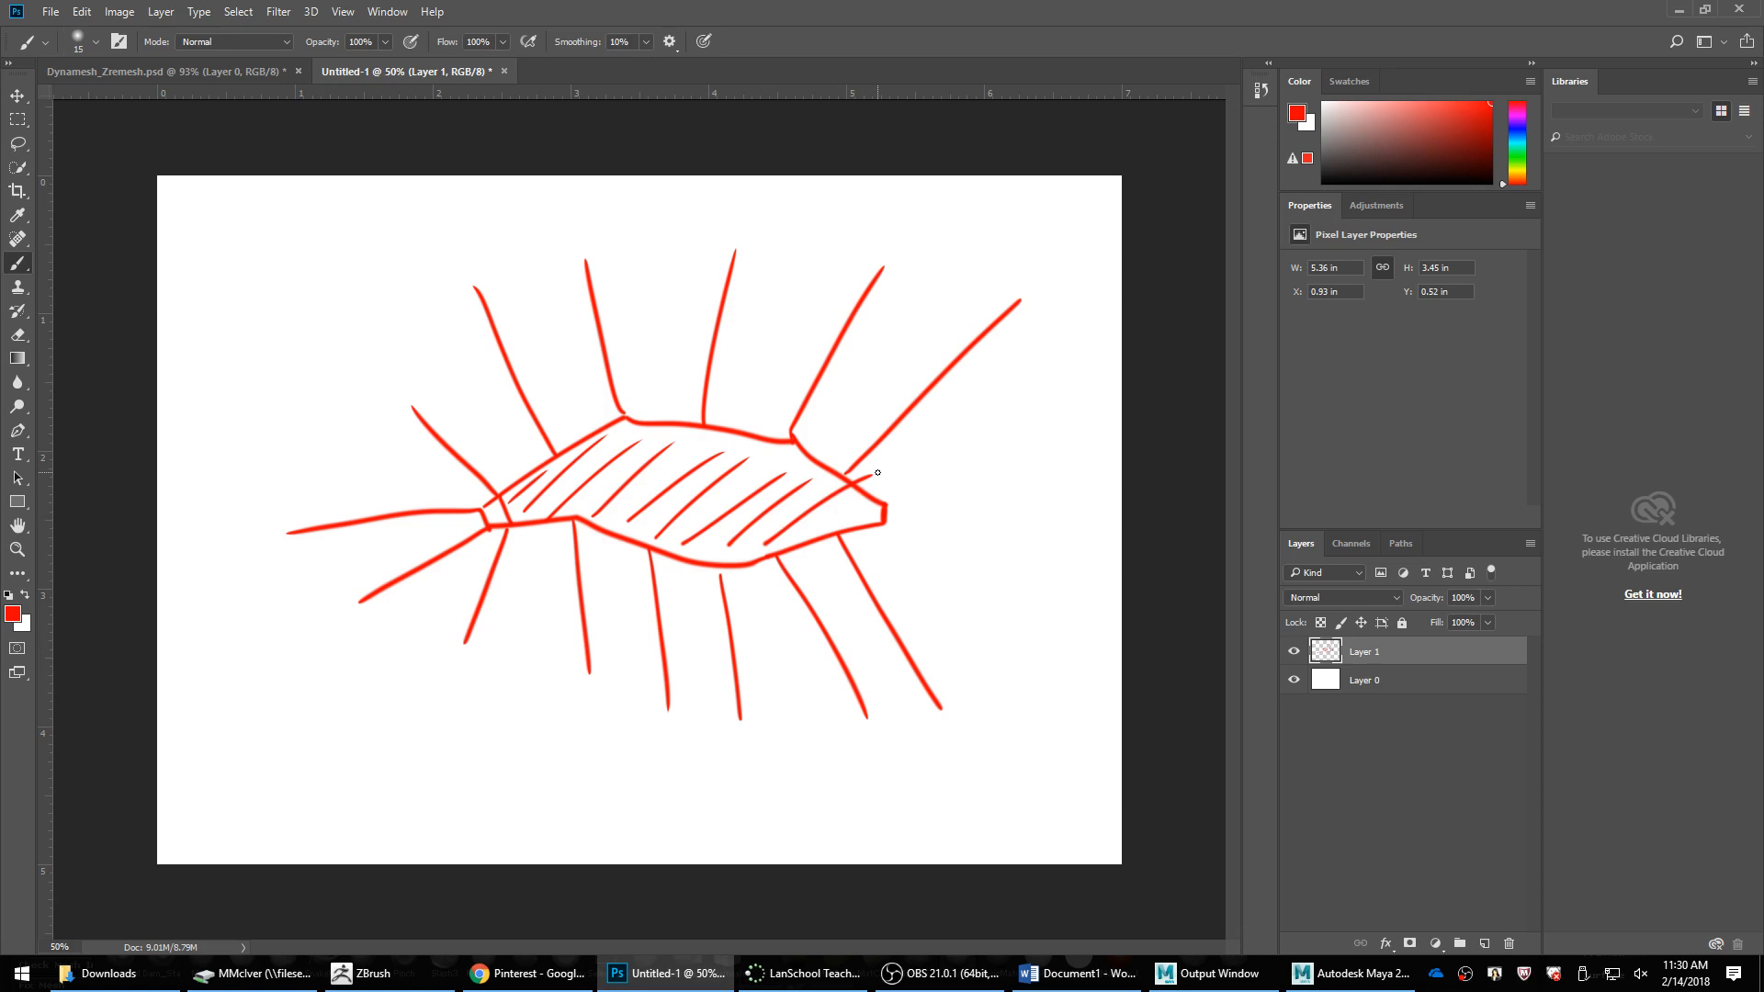
Step: Paint two edge lines out from the eye's right corner and two concentric loops crossing all the radiating lines
{"action": "left_click_drag", "start_coordinate": [885, 504], "coordinate": [1113, 424]}
{"action": "key", "text": "ctrl+z"}
{"action": "left_click_drag", "start_coordinate": [886, 505], "coordinate": [1088, 440]}
{"action": "left_click_drag", "start_coordinate": [884, 518], "coordinate": [1095, 612]}
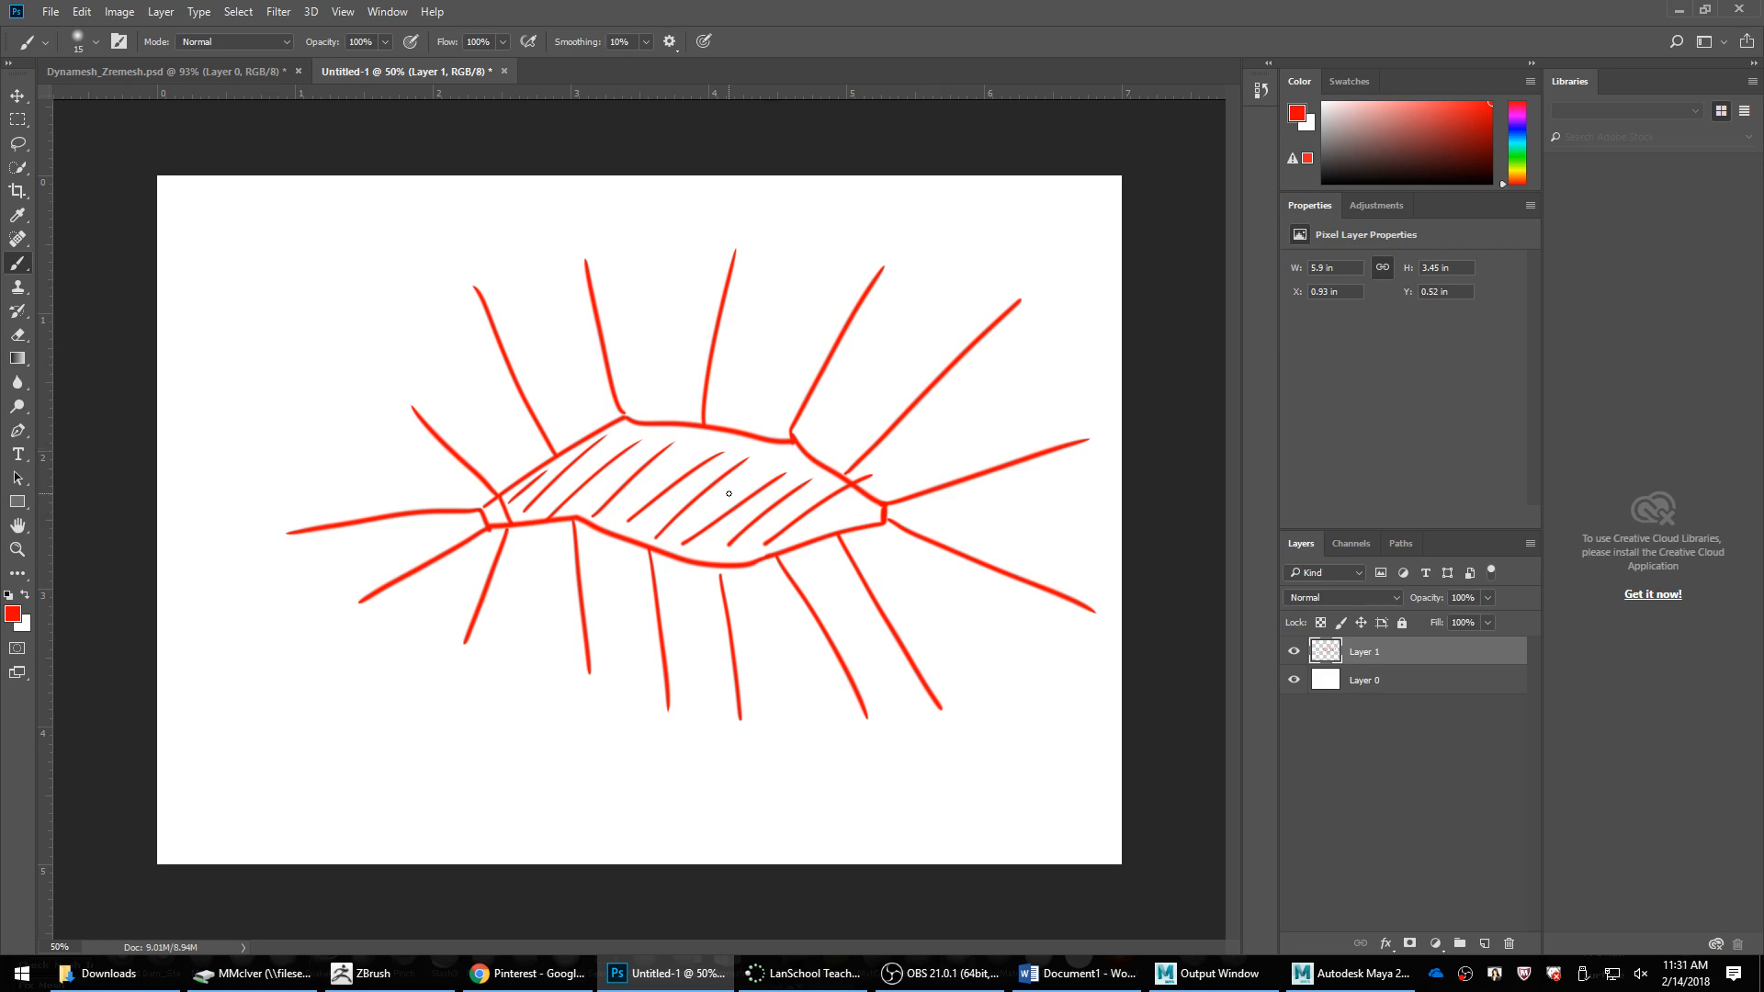
{"action": "mouse_move", "coordinate": [462, 459]}
{"action": "left_mouse_down"}
{"action": "mouse_move", "coordinate": [434, 523]}
{"action": "mouse_move", "coordinate": [698, 624]}
{"action": "mouse_move", "coordinate": [863, 405]}
{"action": "mouse_move", "coordinate": [468, 447]}
{"action": "left_mouse_up"}
{"action": "mouse_move", "coordinate": [568, 284]}
{"action": "left_mouse_down"}
{"action": "mouse_move", "coordinate": [432, 611]}
{"action": "mouse_move", "coordinate": [972, 395]}
{"action": "mouse_move", "coordinate": [593, 278]}
{"action": "left_mouse_up"}
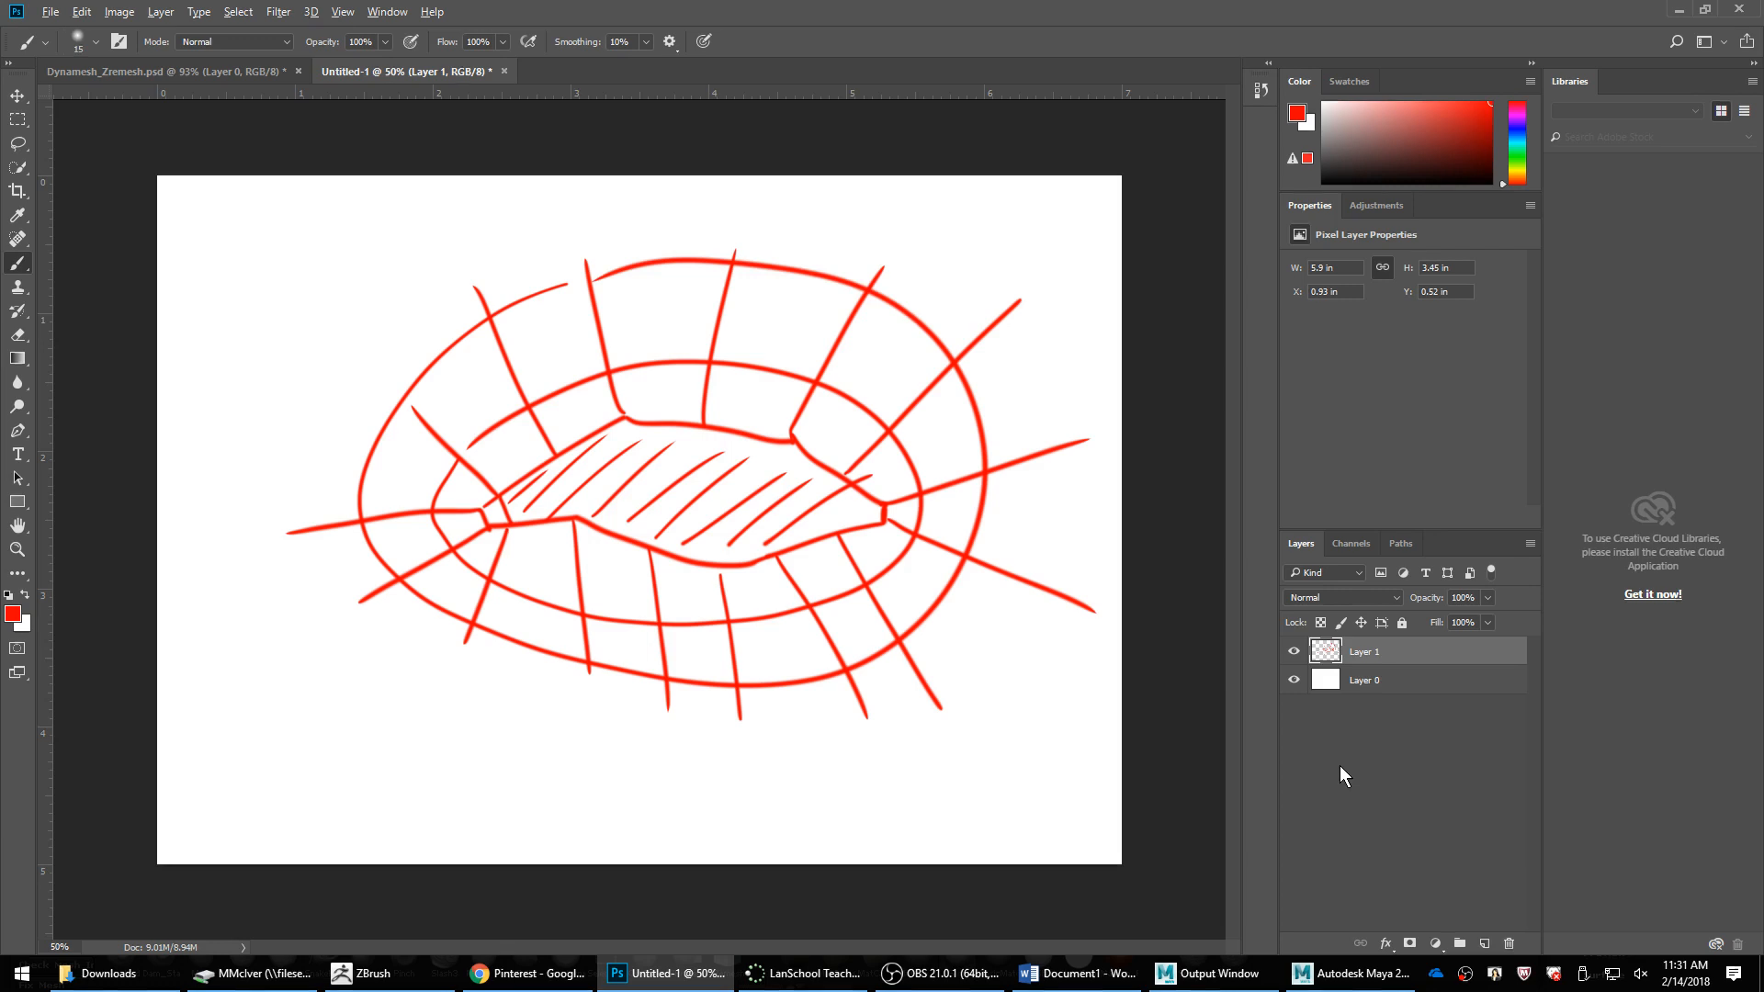
Step: Add another new layer and hide the eye sketch on Layer 1
{"action": "key", "text": "alt+Tab"}
{"action": "key", "text": "alt+Tab"}
{"action": "left_click", "coordinate": [1485, 945]}
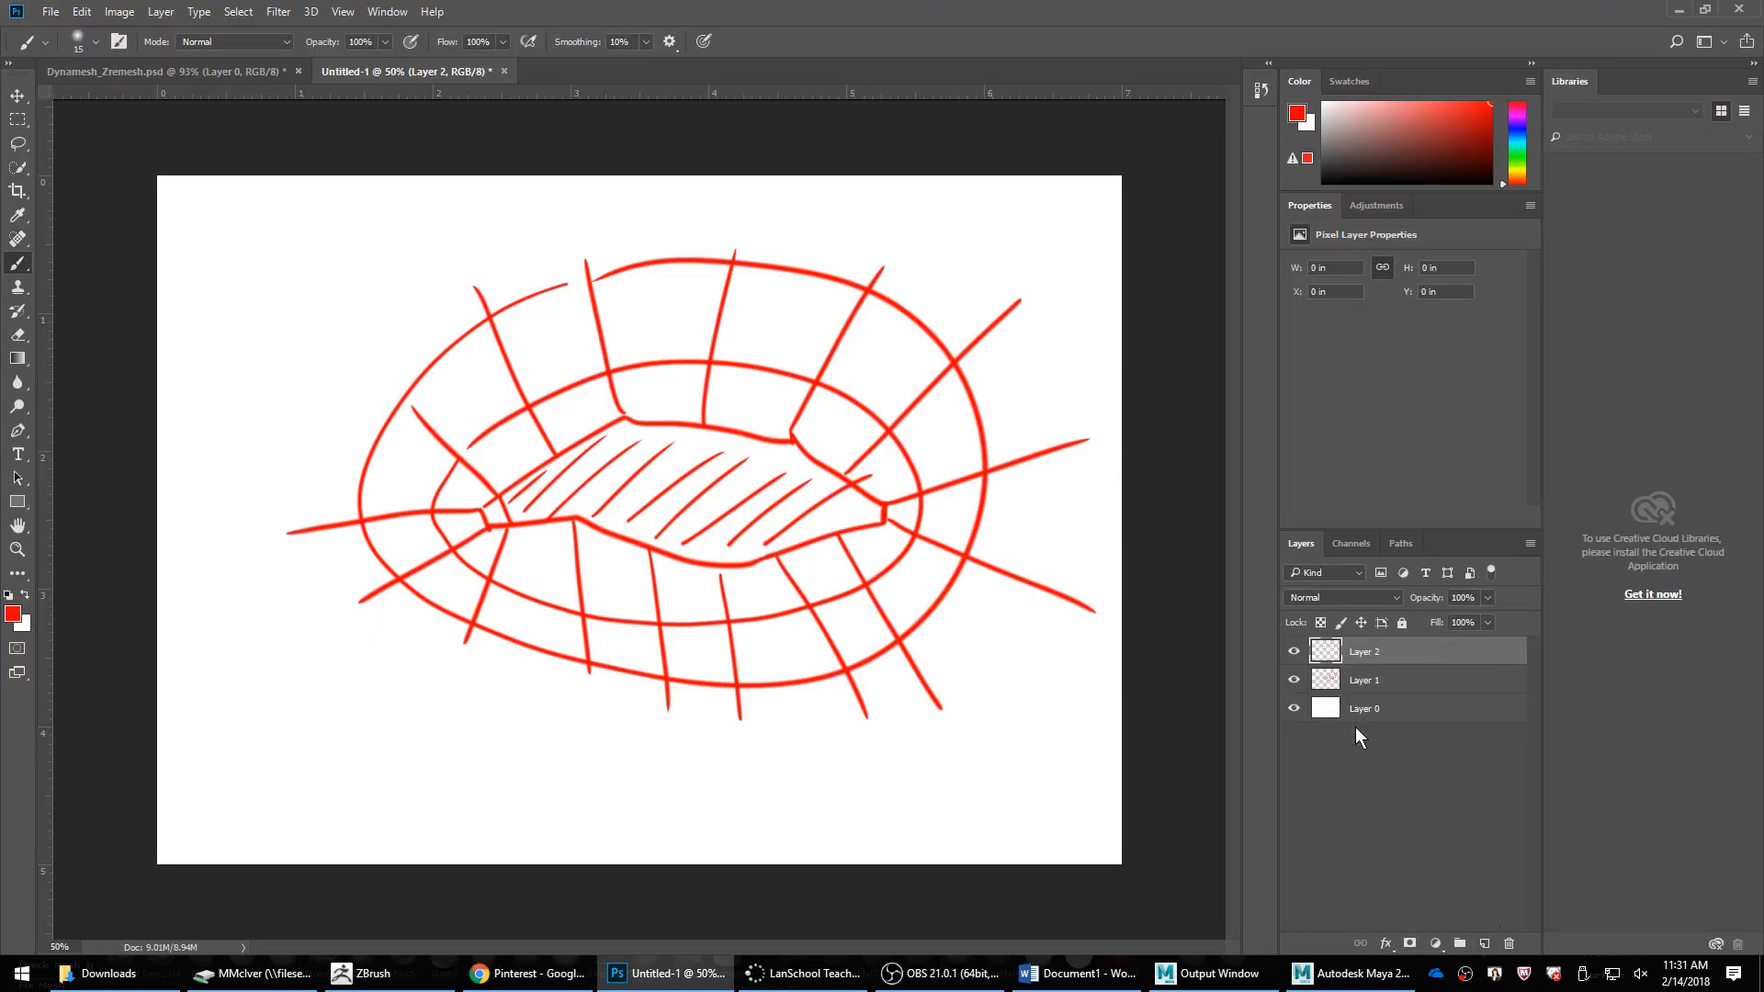
{"action": "left_click", "coordinate": [1294, 681]}
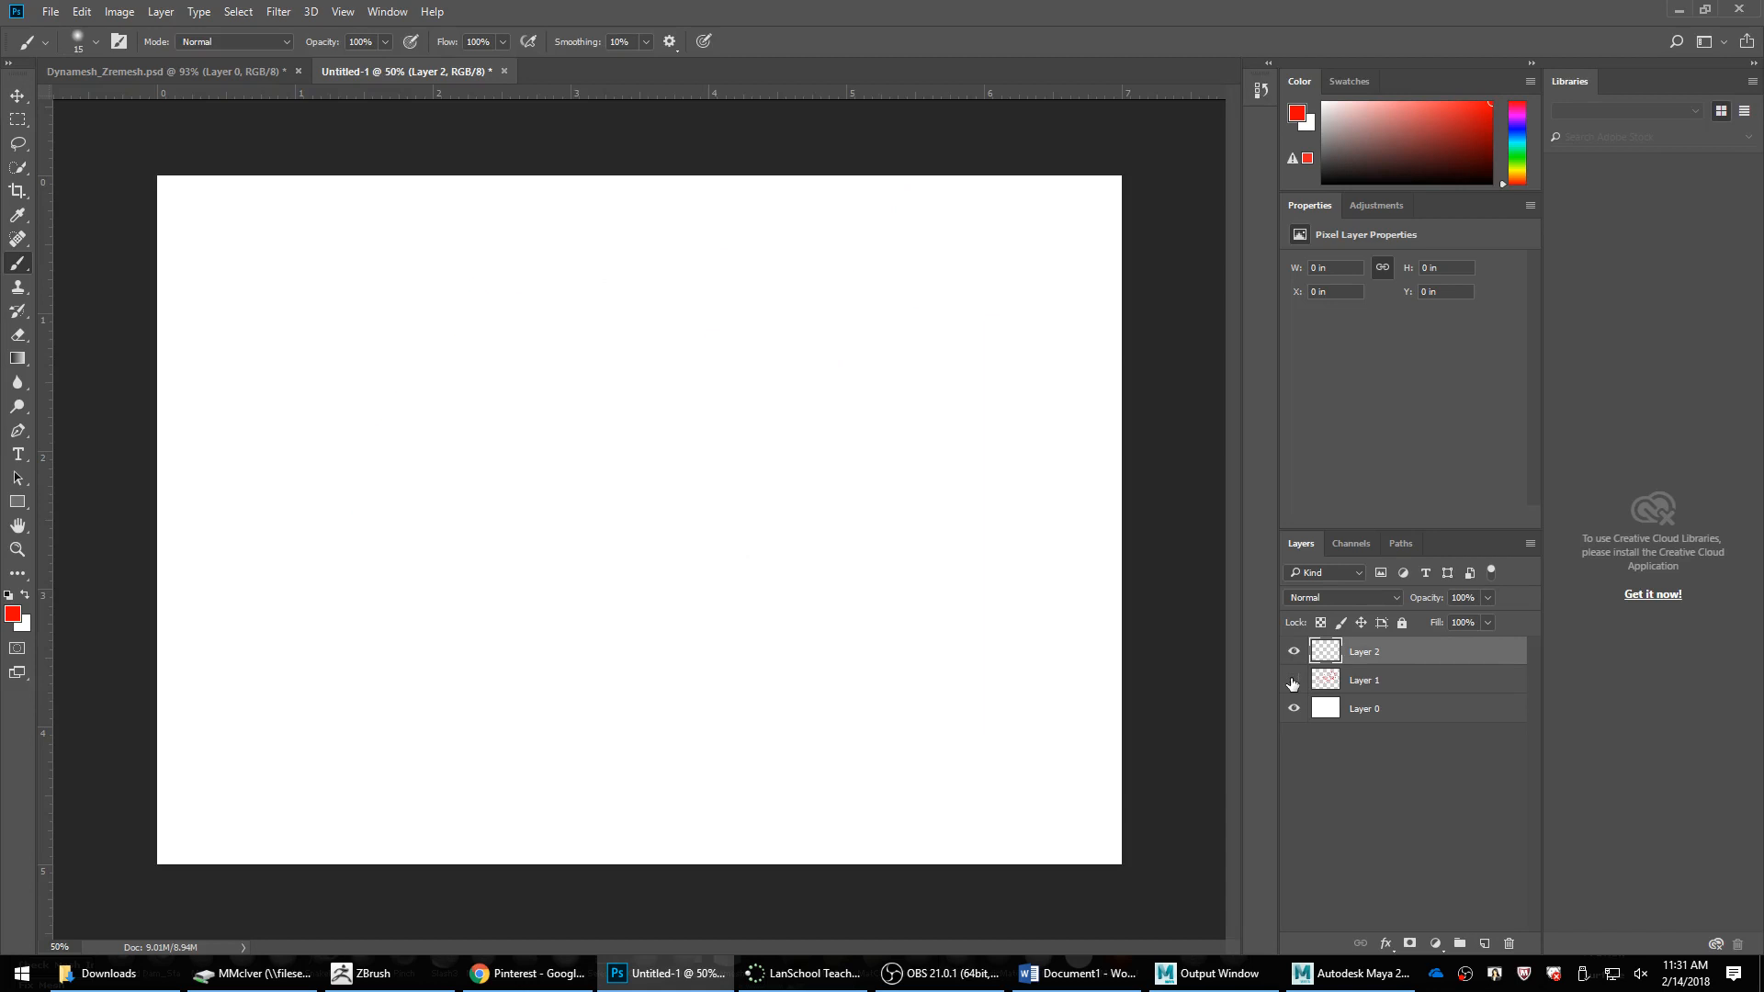
Step: Paint the upper lip's inner edge in red as a line with a central dip and angled ends
{"action": "mouse_move", "coordinate": [597, 530]}
{"action": "left_mouse_down"}
{"action": "mouse_move", "coordinate": [654, 506]}
{"action": "mouse_move", "coordinate": [860, 561]}
{"action": "mouse_move", "coordinate": [893, 550]}
{"action": "left_mouse_up"}
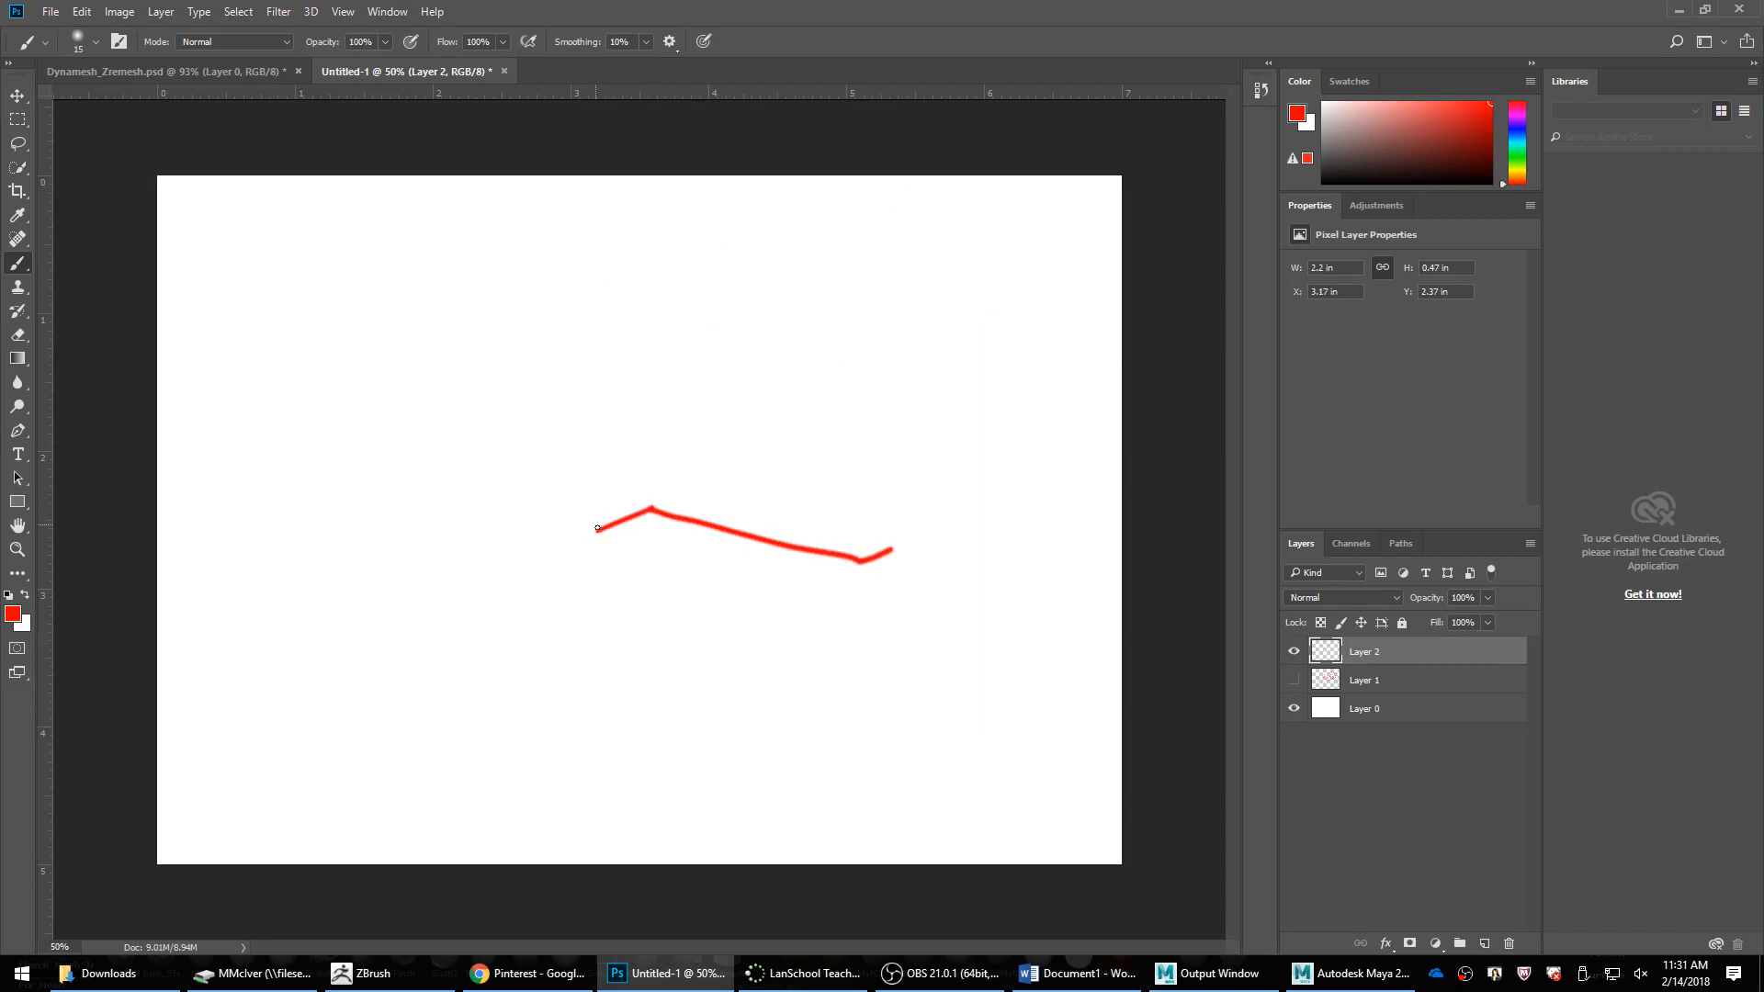
{"action": "mouse_move", "coordinate": [594, 533]}
{"action": "left_mouse_down"}
{"action": "mouse_move", "coordinate": [531, 498]}
{"action": "mouse_move", "coordinate": [384, 557]}
{"action": "mouse_move", "coordinate": [239, 570]}
{"action": "left_mouse_up"}
{"action": "key", "text": "ctrl+z"}
{"action": "mouse_move", "coordinate": [592, 530]}
{"action": "left_mouse_down"}
{"action": "mouse_move", "coordinate": [540, 501]}
{"action": "mouse_move", "coordinate": [323, 567]}
{"action": "mouse_move", "coordinate": [292, 547]}
{"action": "left_mouse_up"}
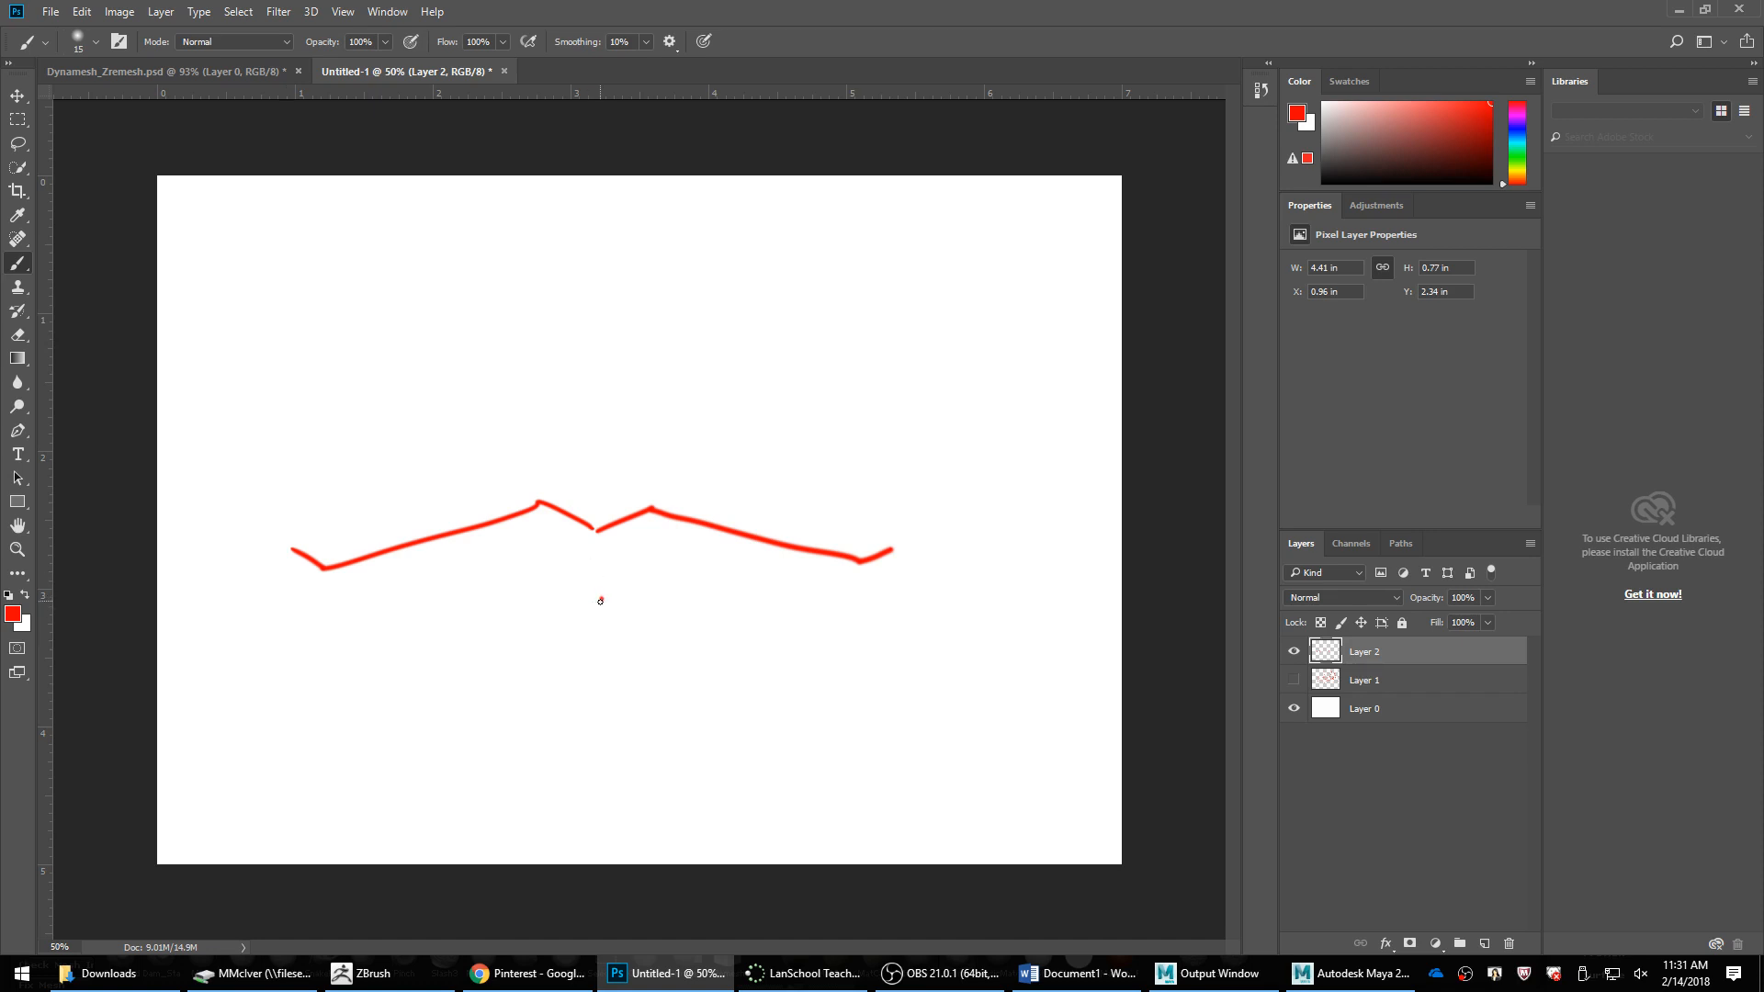
Step: Paint the lower edge of the mouth opening and the outer contour of the upper lip
{"action": "left_click_drag", "start_coordinate": [600, 600], "coordinate": [749, 605]}
{"action": "key", "text": "ctrl+z"}
{"action": "mouse_move", "coordinate": [602, 598]}
{"action": "left_mouse_down"}
{"action": "mouse_move", "coordinate": [435, 624]}
{"action": "mouse_move", "coordinate": [702, 611]}
{"action": "mouse_move", "coordinate": [883, 575]}
{"action": "left_mouse_up"}
{"action": "key", "text": "ctrl+z"}
{"action": "mouse_move", "coordinate": [500, 612]}
{"action": "left_mouse_down"}
{"action": "mouse_move", "coordinate": [291, 577]}
{"action": "mouse_move", "coordinate": [311, 527]}
{"action": "mouse_move", "coordinate": [526, 431]}
{"action": "mouse_move", "coordinate": [602, 459]}
{"action": "mouse_move", "coordinate": [649, 428]}
{"action": "mouse_move", "coordinate": [884, 561]}
{"action": "left_mouse_up"}
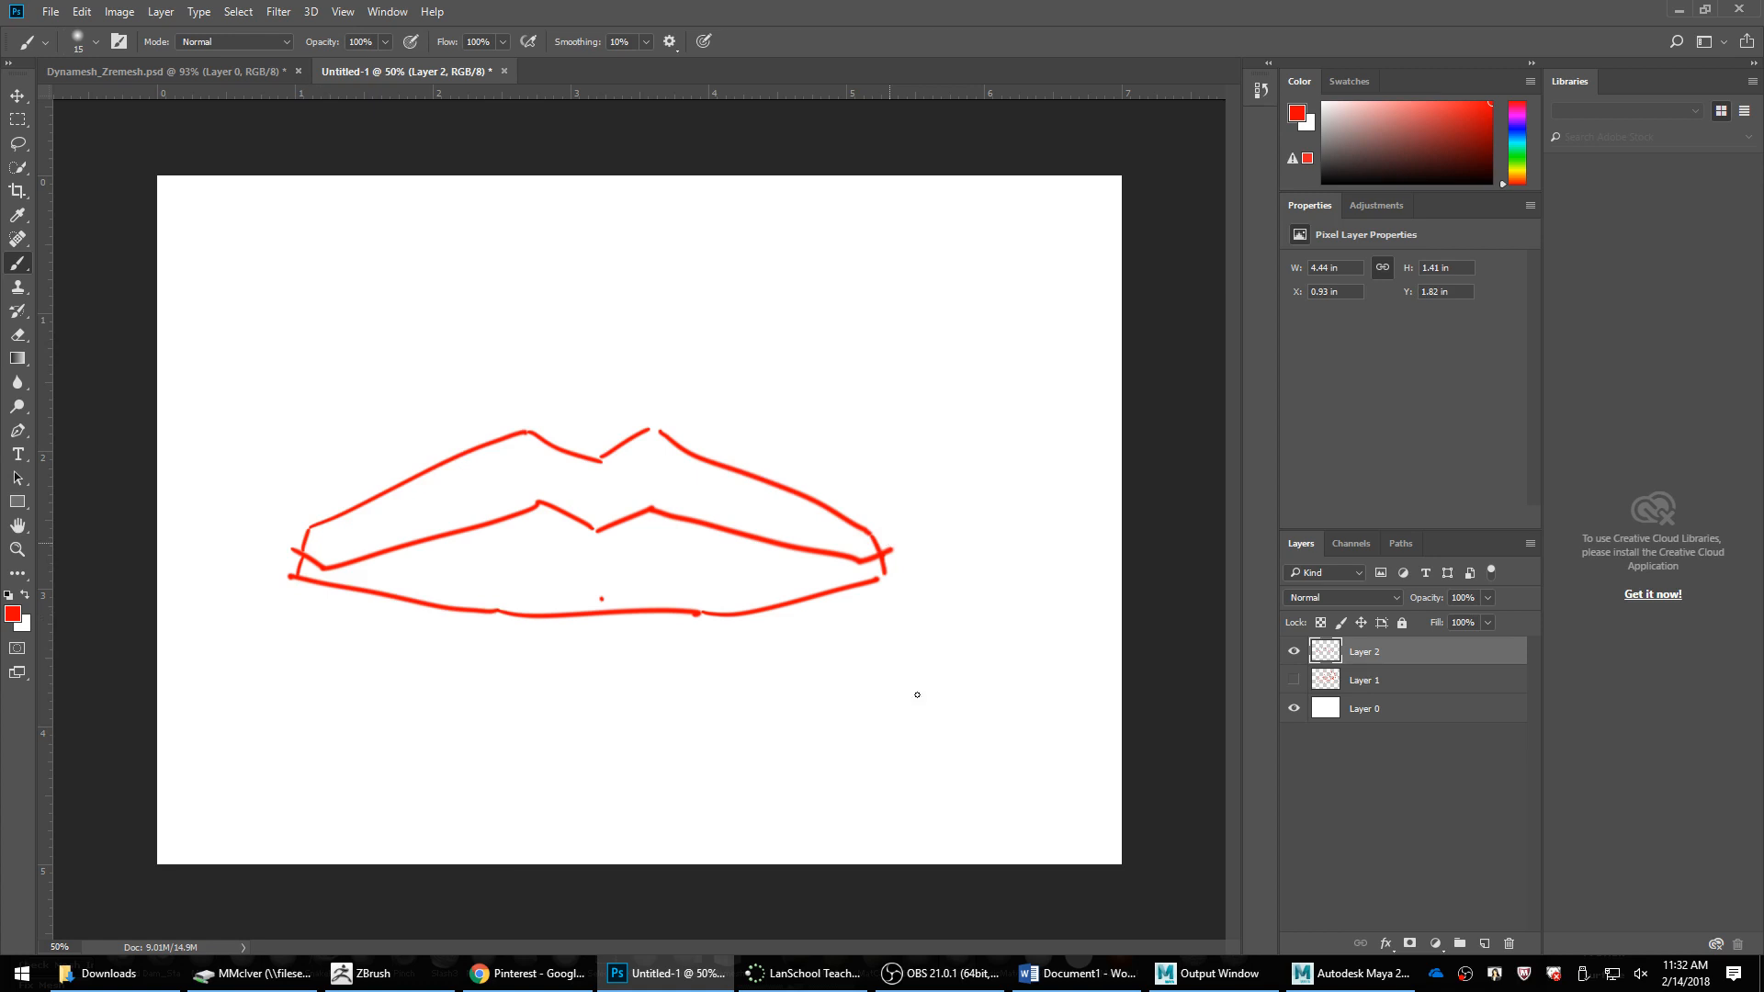
Step: Paint four edge lines upward and four downward from the middle of the upper lip's inner edge, across both lips
{"action": "left_click_drag", "start_coordinate": [596, 531], "coordinate": [623, 287]}
{"action": "left_click_drag", "start_coordinate": [648, 507], "coordinate": [688, 286]}
{"action": "left_click_drag", "start_coordinate": [530, 504], "coordinate": [490, 277]}
{"action": "left_click_drag", "start_coordinate": [701, 520], "coordinate": [834, 291]}
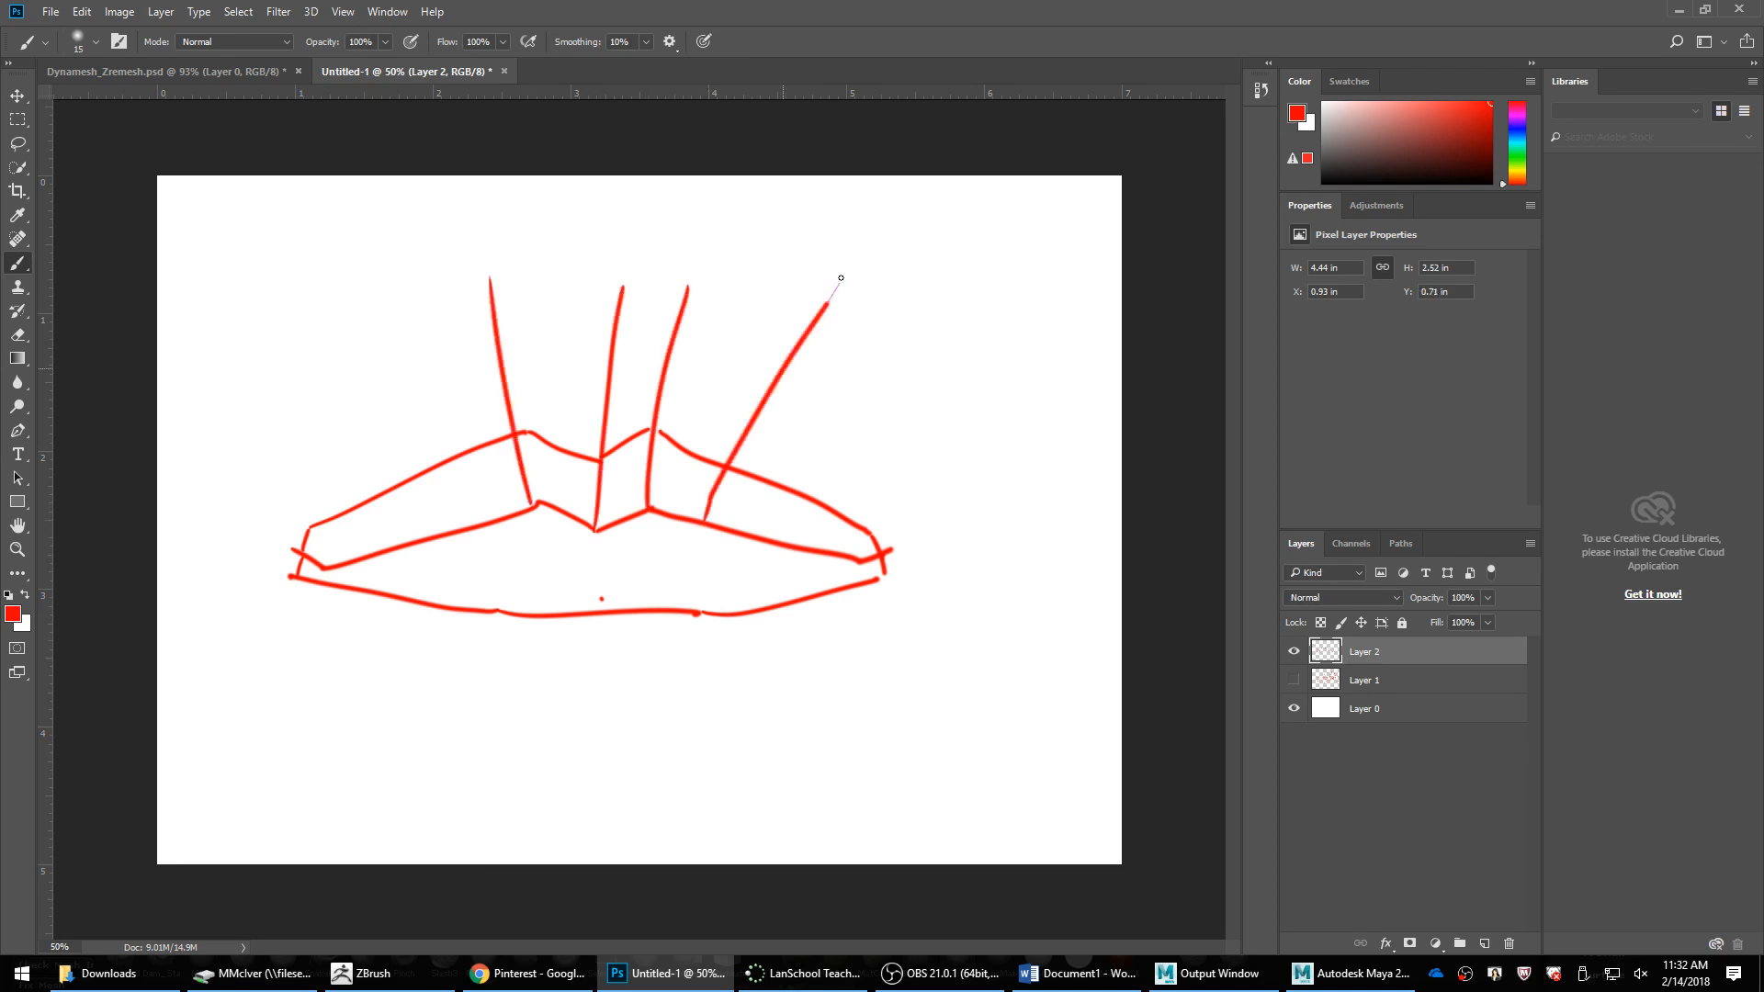
{"action": "left_click_drag", "start_coordinate": [700, 528], "coordinate": [751, 717]}
{"action": "left_click_drag", "start_coordinate": [648, 519], "coordinate": [703, 693]}
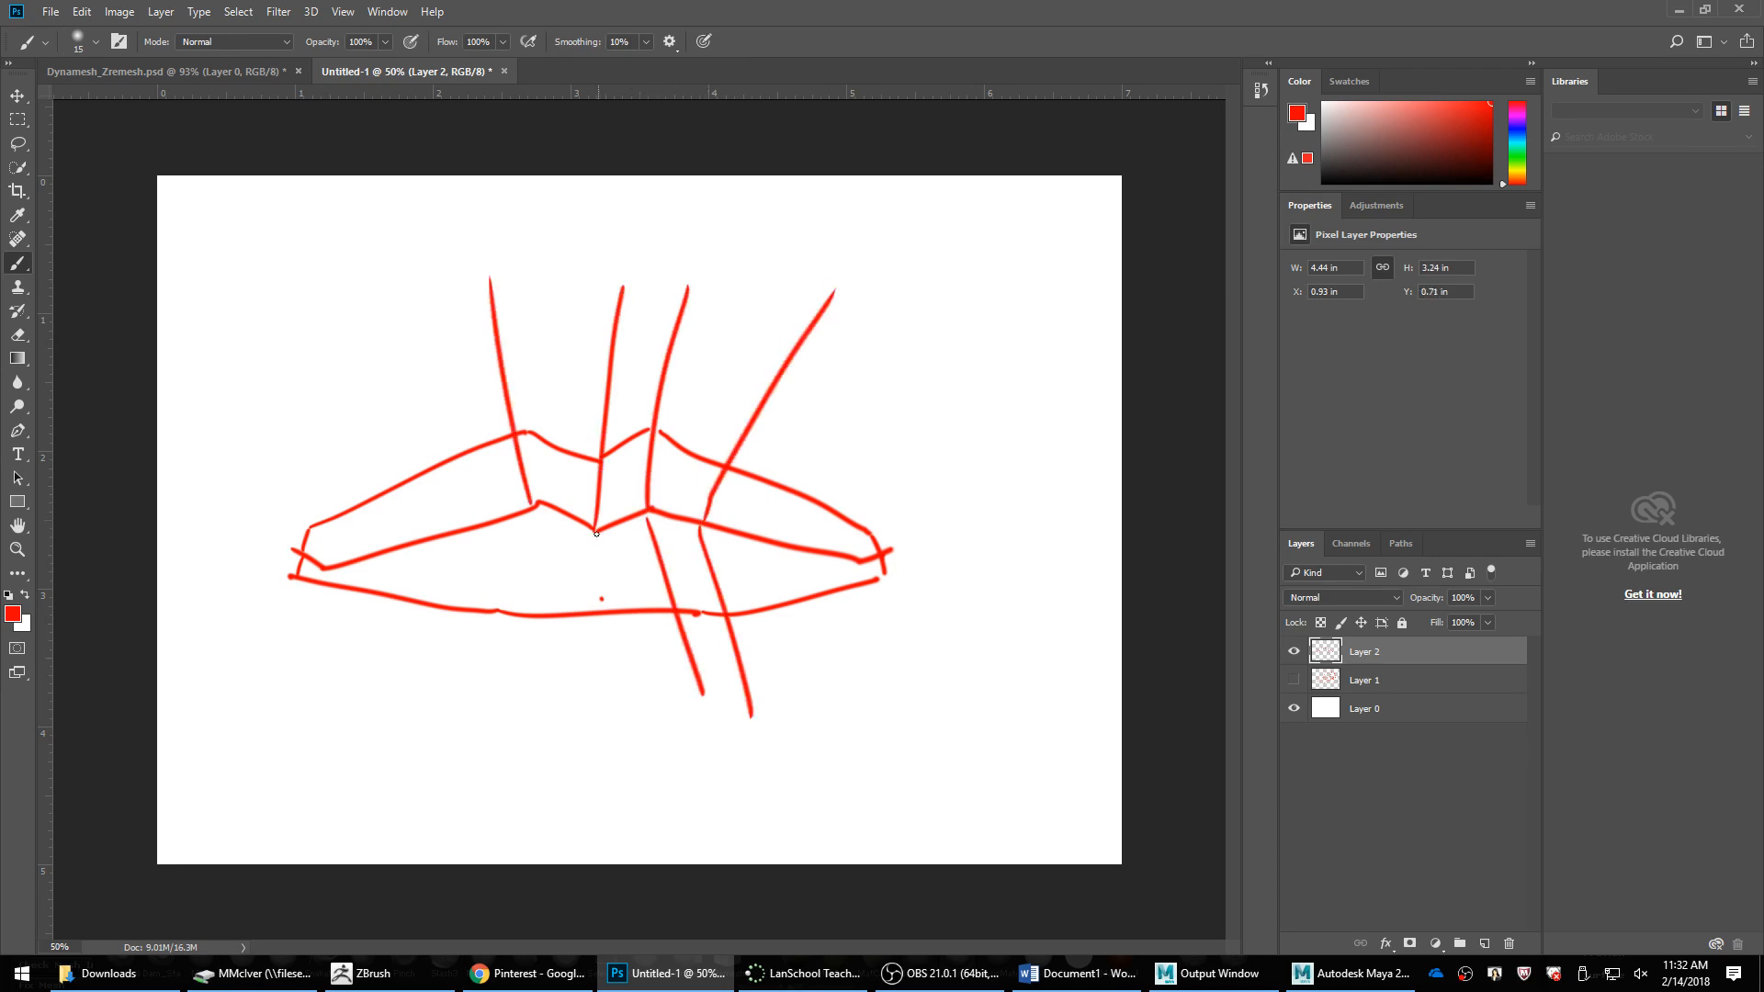
{"action": "left_click_drag", "start_coordinate": [596, 531], "coordinate": [598, 740]}
{"action": "left_click_drag", "start_coordinate": [533, 505], "coordinate": [457, 702]}
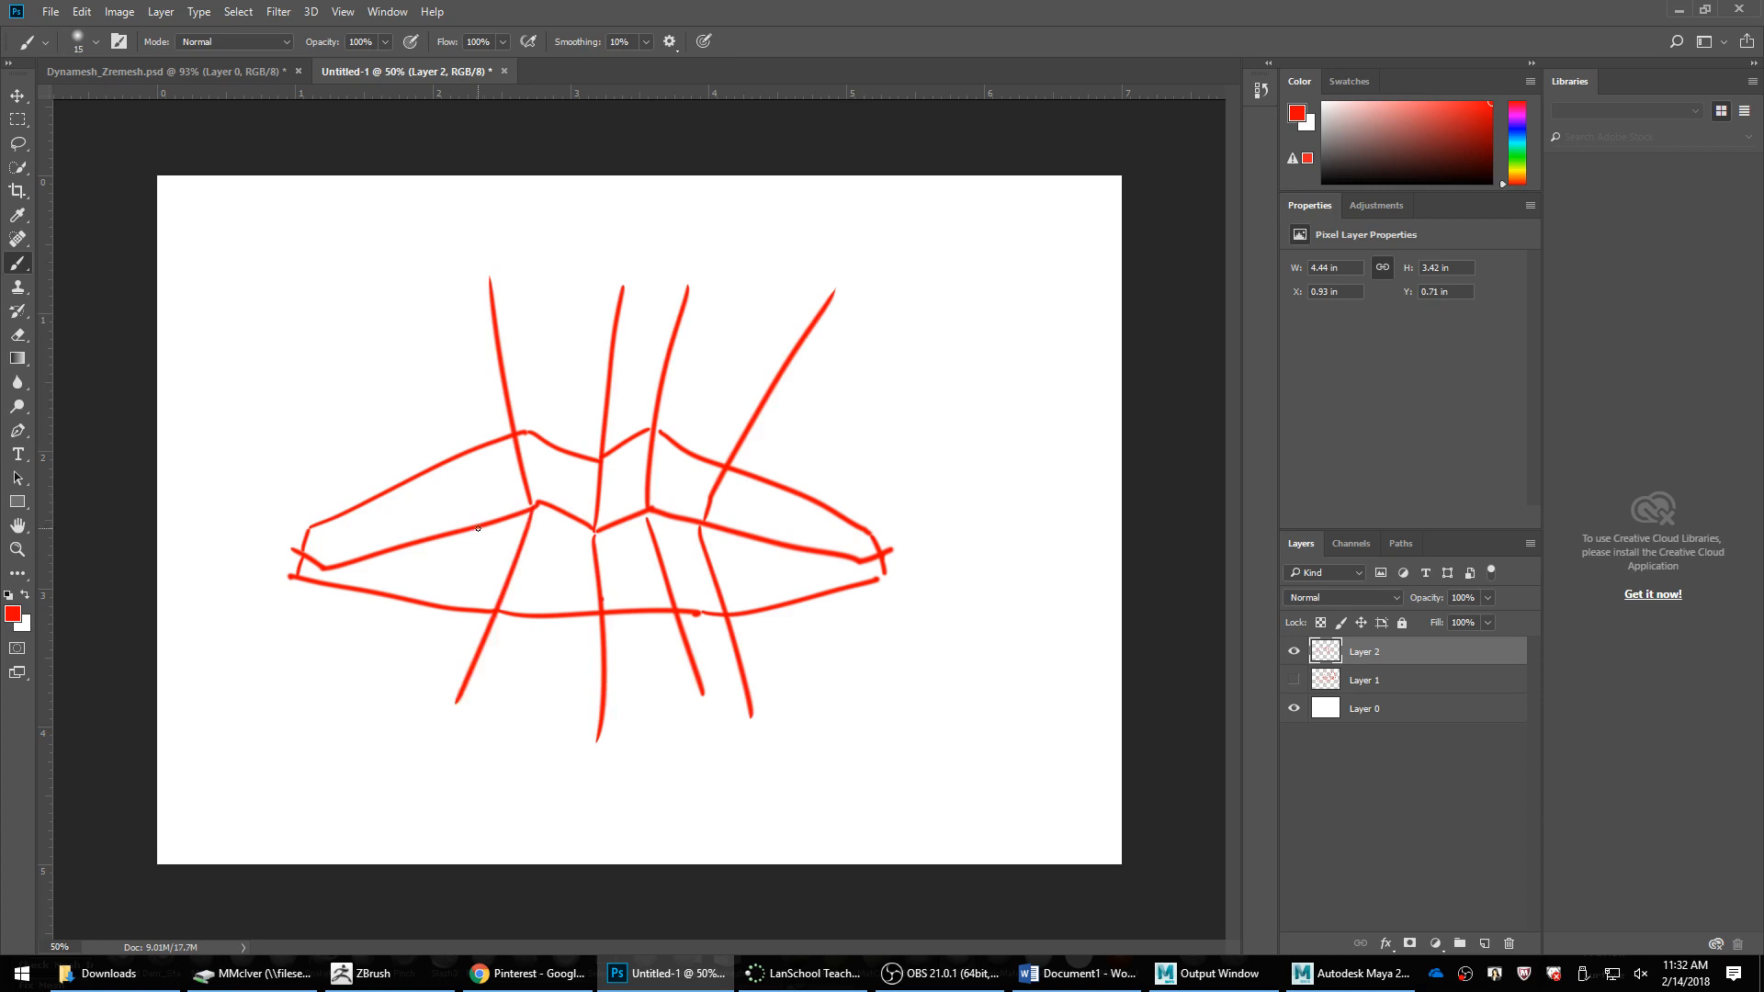
Step: Paint three more pairs of upward and downward edge lines along the left half of the lips and one pair on the right half
{"action": "left_click_drag", "start_coordinate": [474, 529], "coordinate": [365, 698]}
{"action": "left_click_drag", "start_coordinate": [472, 525], "coordinate": [373, 279]}
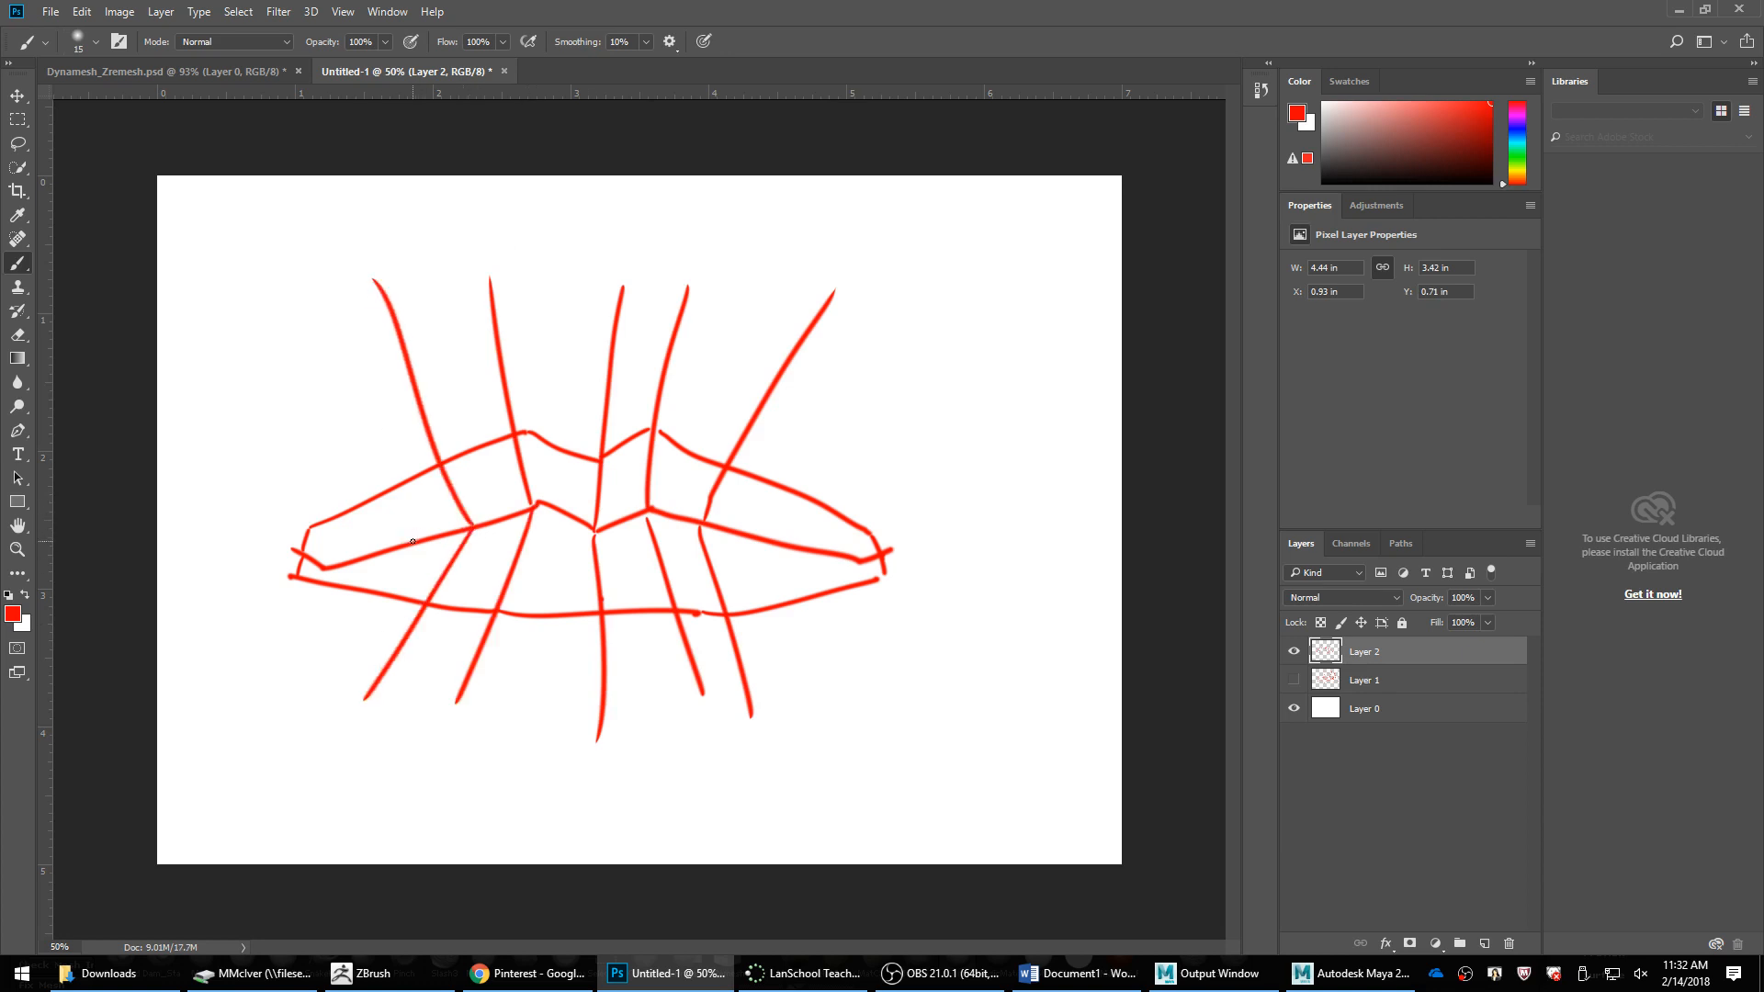
{"action": "left_click_drag", "start_coordinate": [411, 542], "coordinate": [298, 295]}
{"action": "left_click_drag", "start_coordinate": [407, 545], "coordinate": [314, 699]}
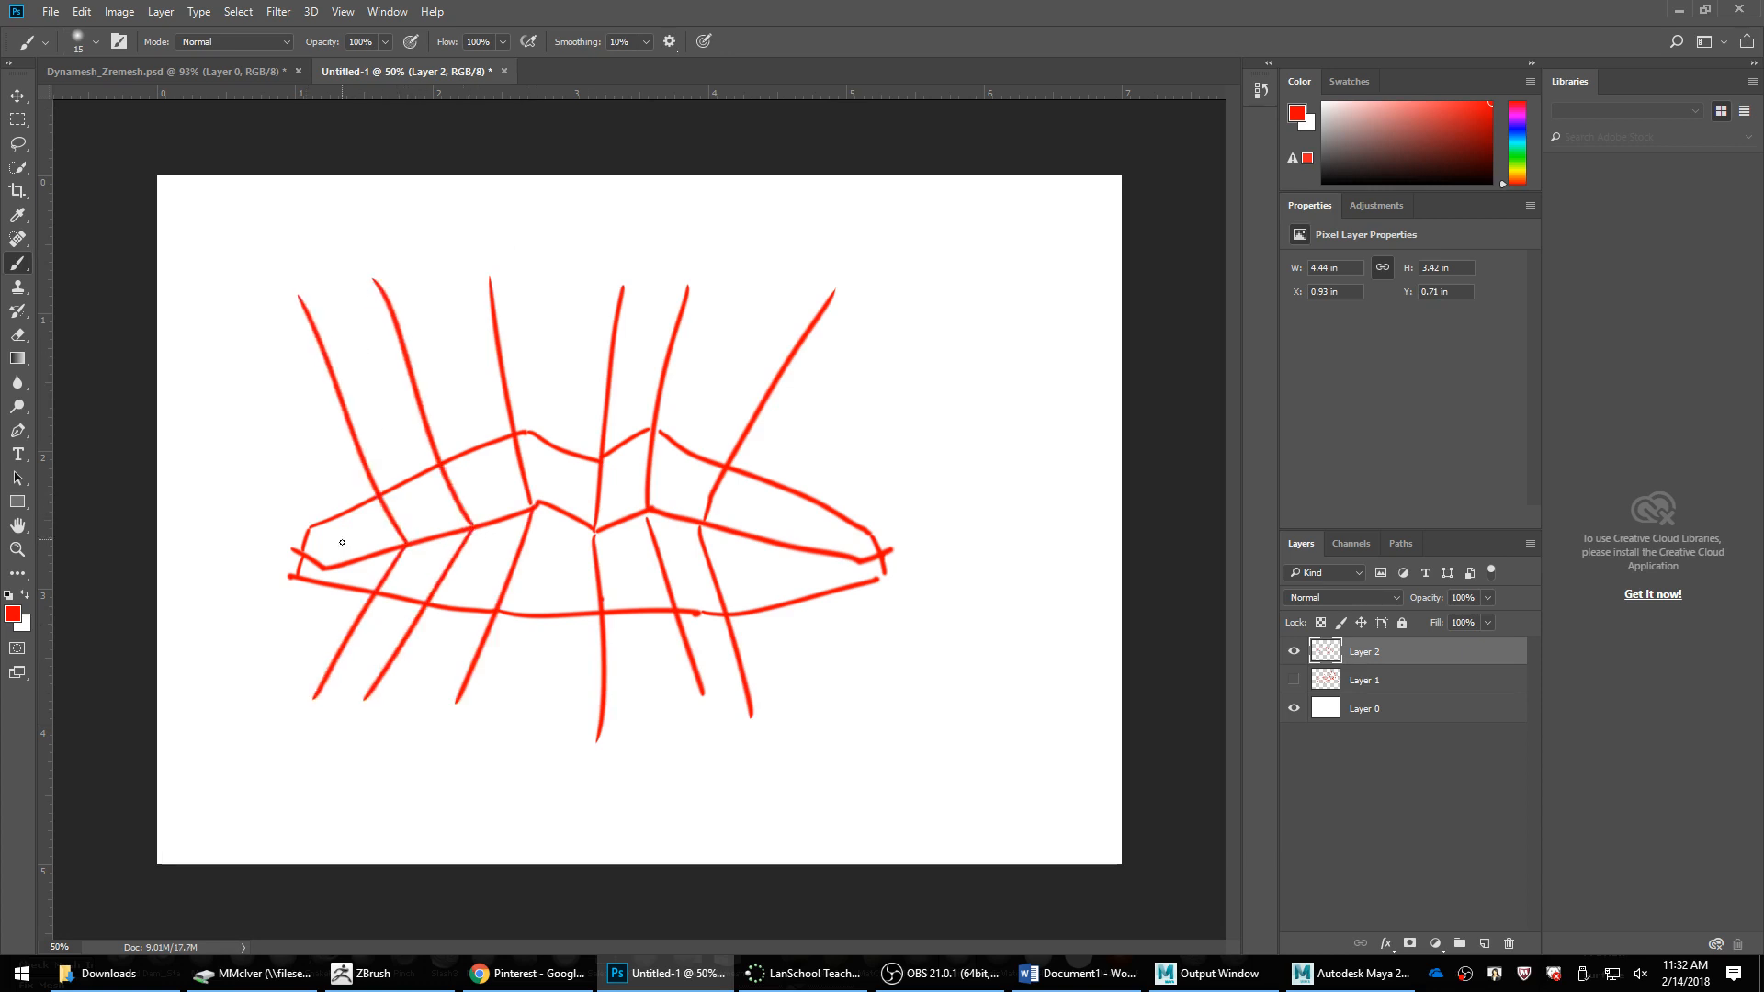
{"action": "left_click_drag", "start_coordinate": [340, 561], "coordinate": [255, 386]}
{"action": "left_click_drag", "start_coordinate": [341, 561], "coordinate": [254, 704]}
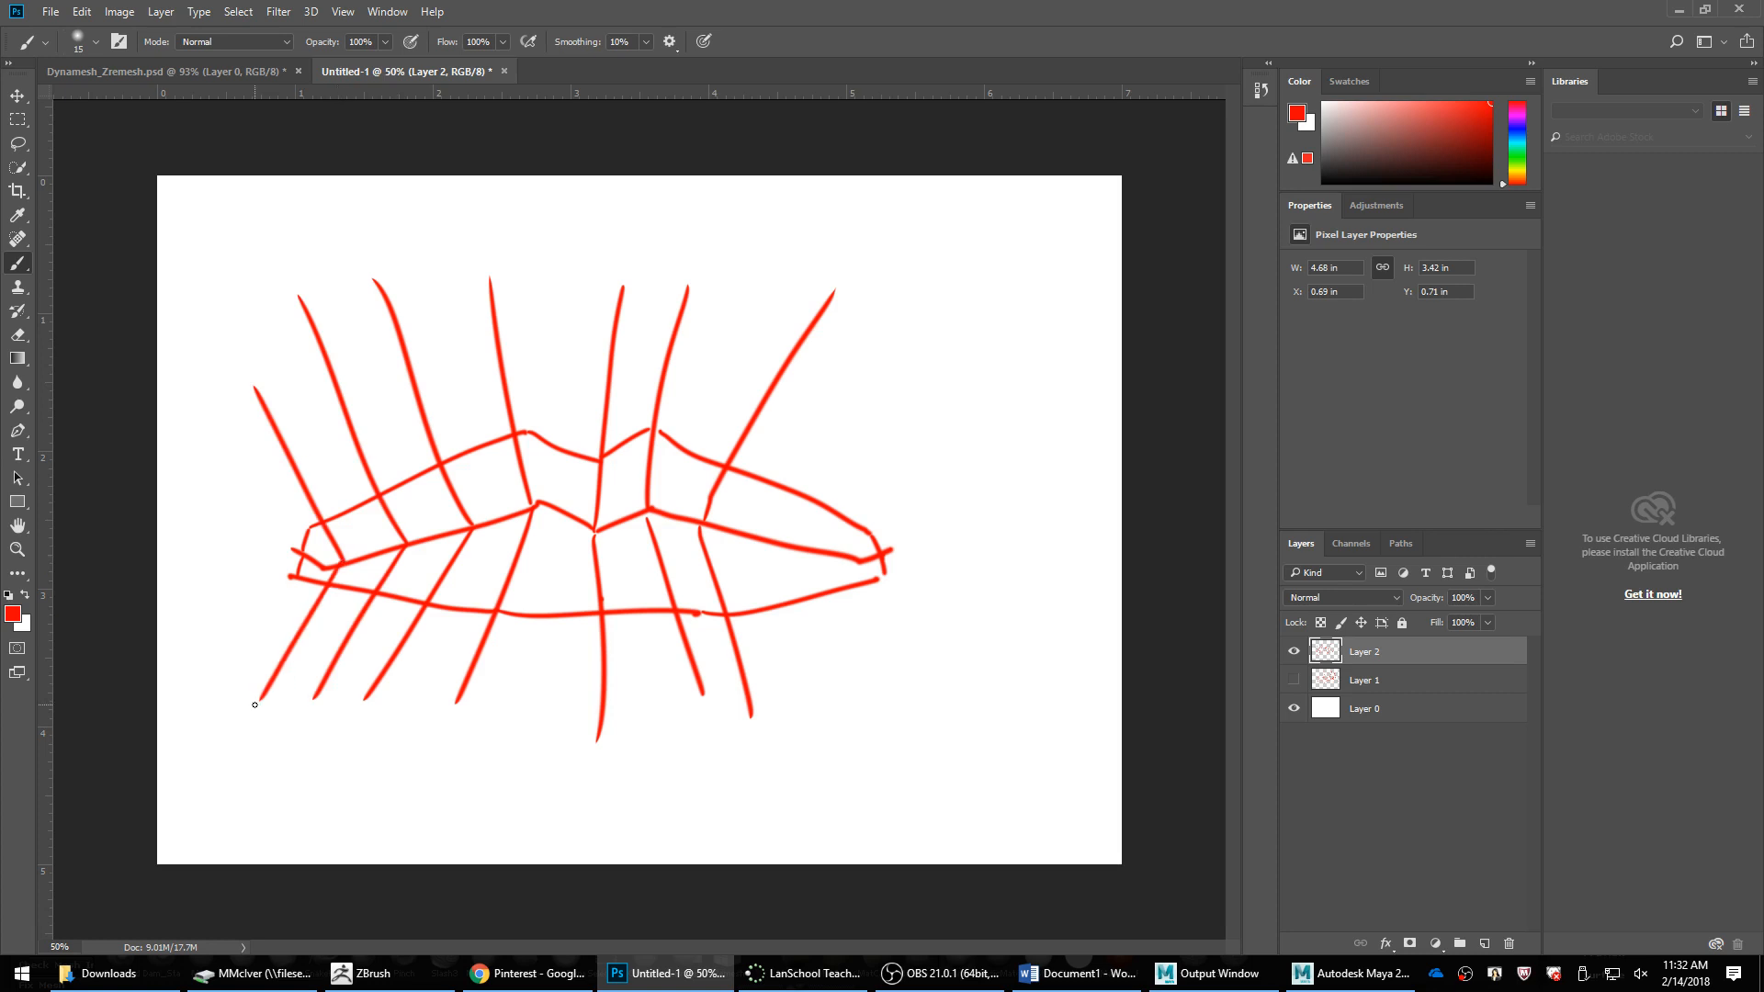
{"action": "left_click_drag", "start_coordinate": [770, 540], "coordinate": [916, 340]}
{"action": "left_click_drag", "start_coordinate": [770, 542], "coordinate": [819, 706]}
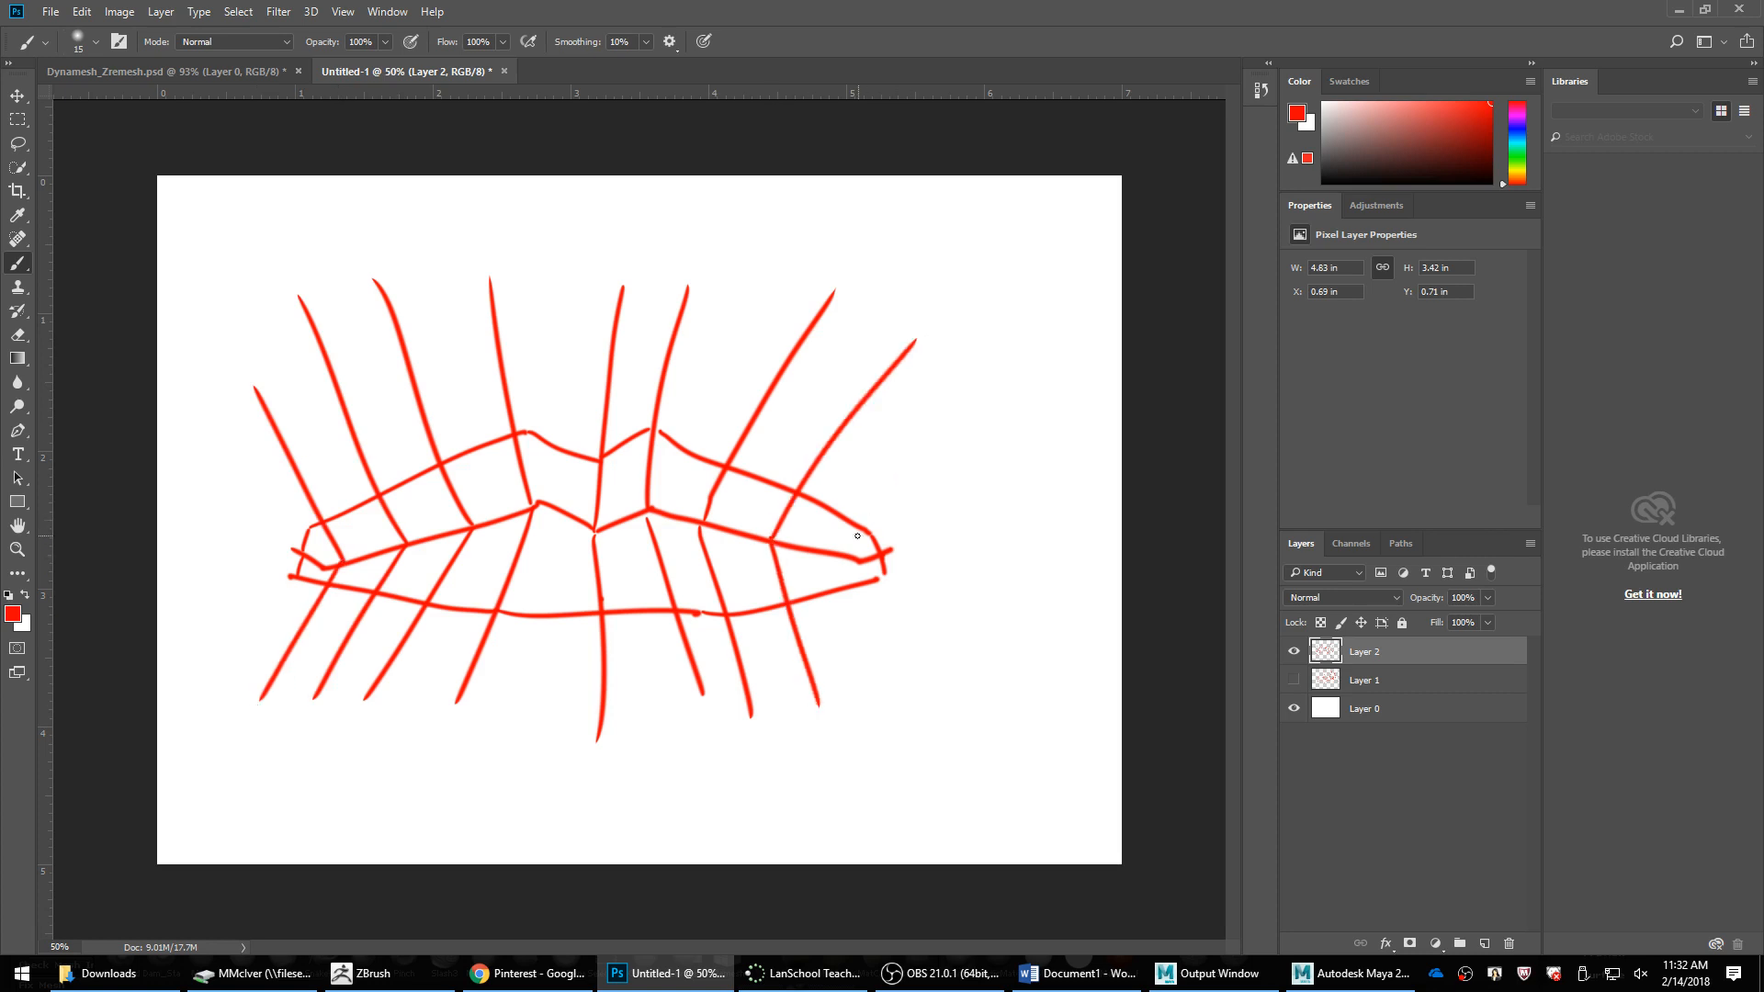
Step: Try edge lines at the right mouth corner, plus an example corner beside the lips with two curved loops and radiating lines
{"action": "mouse_move", "coordinate": [859, 553]}
{"action": "left_mouse_down"}
{"action": "mouse_move", "coordinate": [985, 393]}
{"action": "mouse_move", "coordinate": [886, 677]}
{"action": "left_mouse_up"}
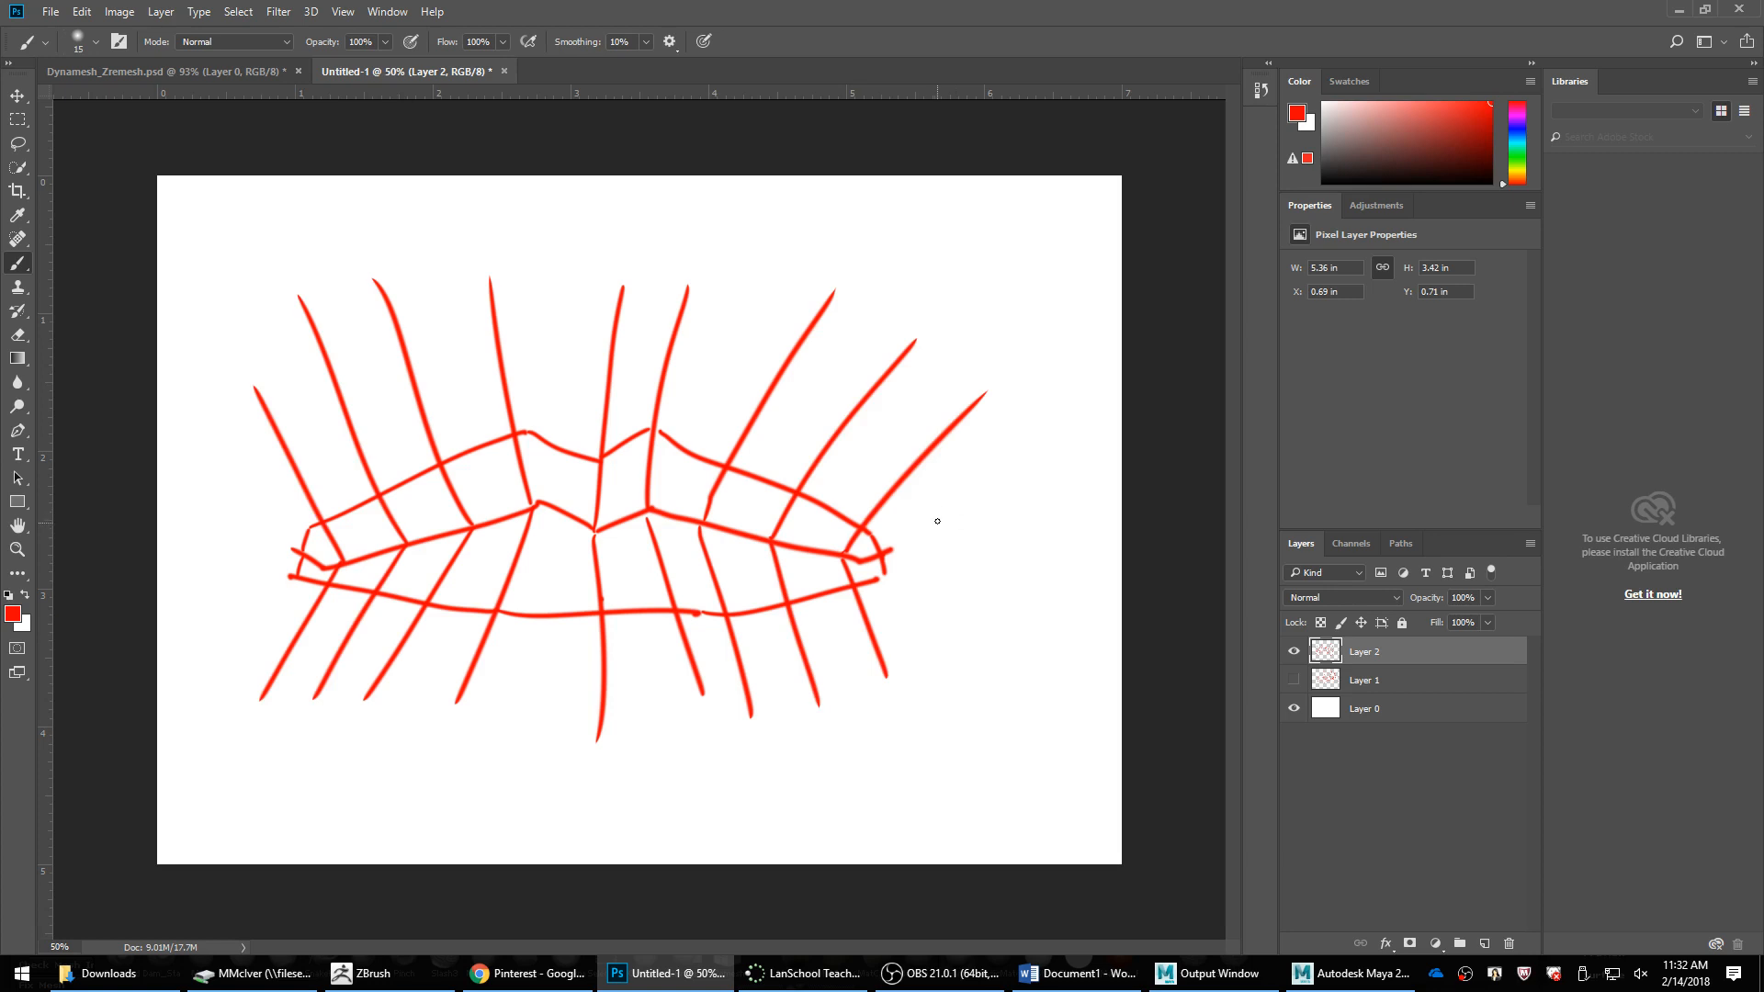
{"action": "mouse_move", "coordinate": [933, 519]}
{"action": "left_mouse_down"}
{"action": "mouse_move", "coordinate": [1007, 588]}
{"action": "mouse_move", "coordinate": [931, 666]}
{"action": "left_mouse_up"}
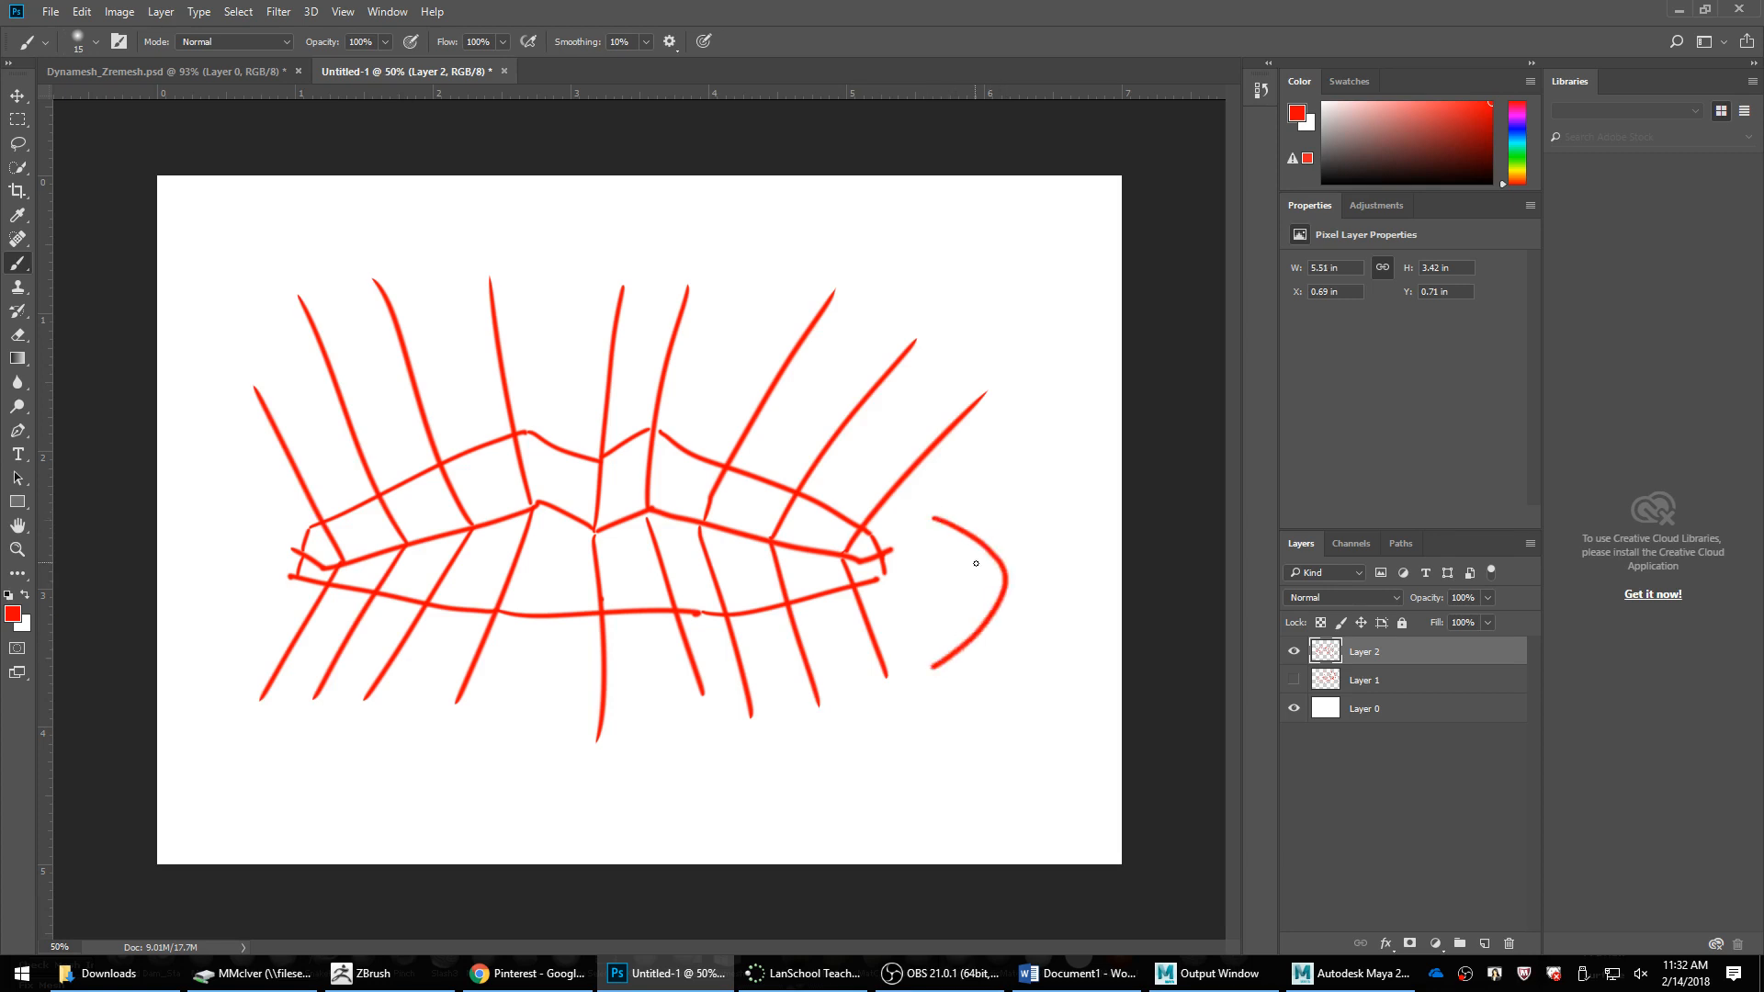
{"action": "mouse_move", "coordinate": [960, 476]}
{"action": "left_mouse_down"}
{"action": "mouse_move", "coordinate": [1036, 596]}
{"action": "mouse_move", "coordinate": [1019, 704]}
{"action": "left_mouse_up"}
{"action": "mouse_move", "coordinate": [994, 553]}
{"action": "left_mouse_down"}
{"action": "mouse_move", "coordinate": [1122, 487]}
{"action": "mouse_move", "coordinate": [1122, 554]}
{"action": "left_mouse_up"}
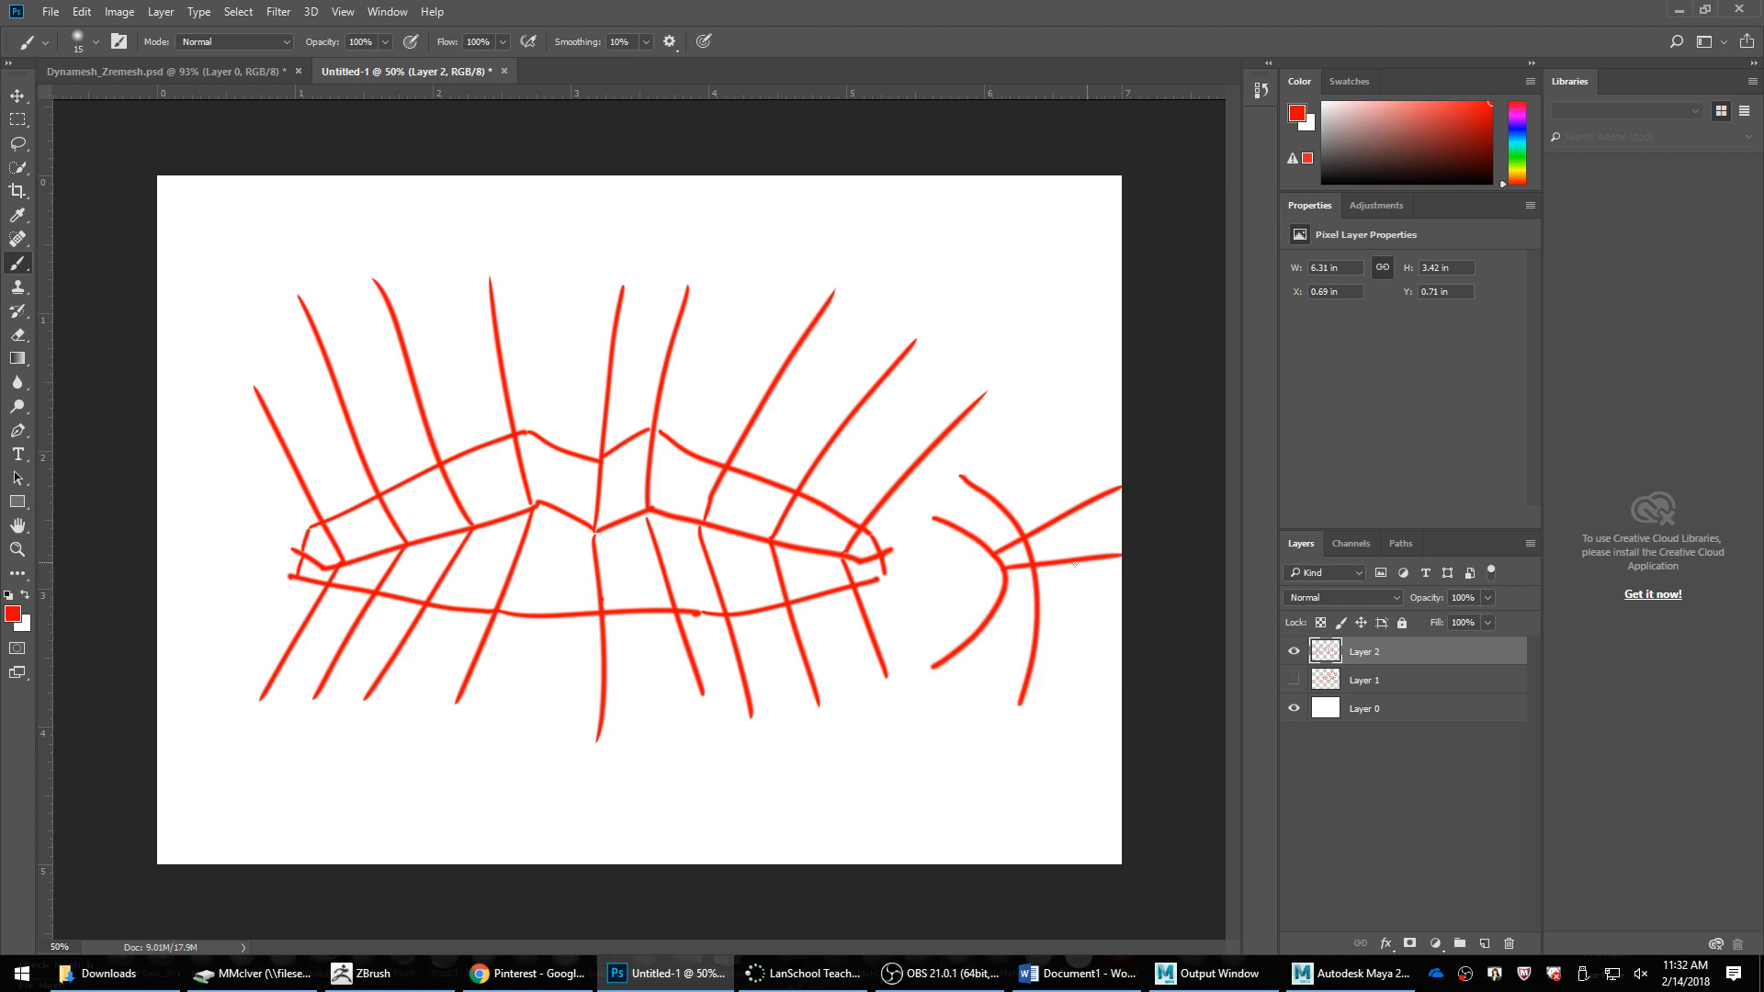
{"action": "left_click_drag", "start_coordinate": [1006, 584], "coordinate": [1121, 606]}
{"action": "left_click_drag", "start_coordinate": [1000, 599], "coordinate": [1118, 694]}
{"action": "left_click_drag", "start_coordinate": [976, 635], "coordinate": [1088, 725]}
{"action": "left_click_drag", "start_coordinate": [969, 530], "coordinate": [1093, 376]}
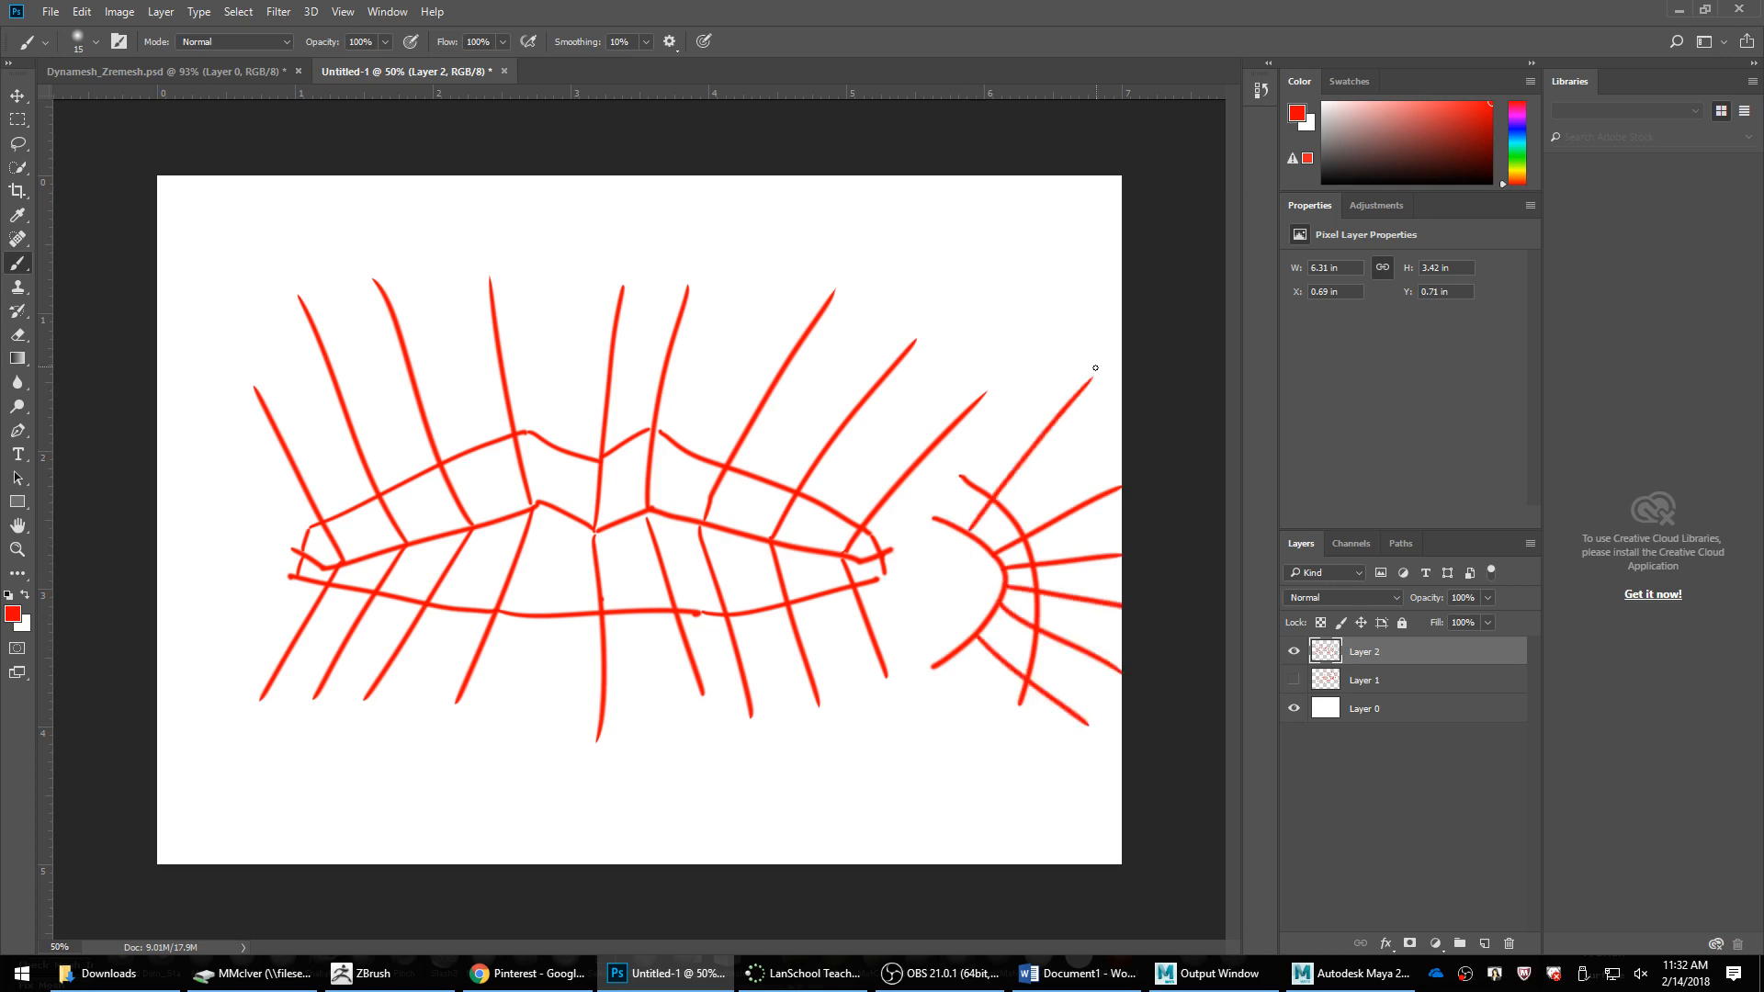
{"action": "left_click_drag", "start_coordinate": [941, 518], "coordinate": [1041, 336]}
{"action": "left_click_drag", "start_coordinate": [956, 652], "coordinate": [1072, 776]}
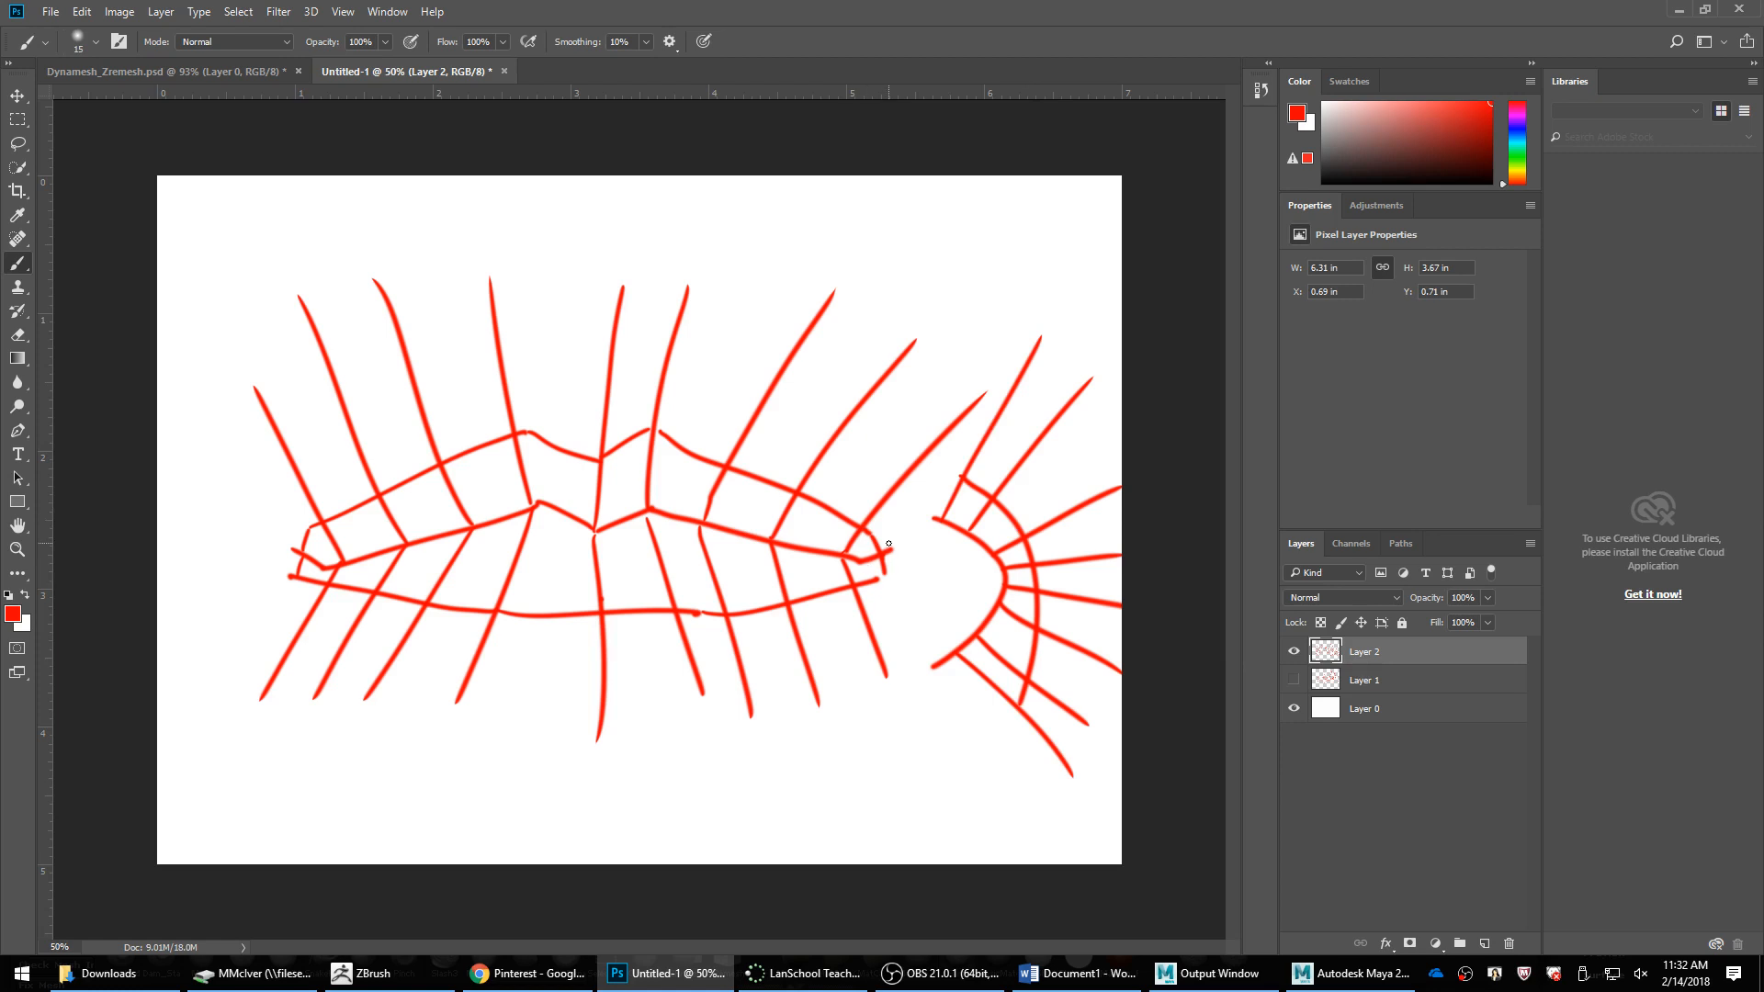
{"action": "left_click_drag", "start_coordinate": [883, 551], "coordinate": [1019, 562]}
Step: Undo the example corner sketch and the last edge lines at the right mouth corner
{"action": "key", "text": "ctrl+z"}
{"action": "key", "text": "ctrl+alt+z"}
{"action": "key", "text": "ctrl+alt+z"}
{"action": "key", "text": "ctrl+alt+z"}
{"action": "key", "text": "ctrl+alt+z"}
{"action": "key", "text": "ctrl+alt+z"}
{"action": "key", "text": "ctrl+alt+z"}
{"action": "key", "text": "ctrl+alt+z"}
{"action": "key", "text": "ctrl+alt+z"}
{"action": "key", "text": "ctrl+alt+z"}
{"action": "key", "text": "ctrl+alt+z"}
{"action": "key", "text": "ctrl+alt+z"}
{"action": "key", "text": "ctrl+alt+z"}
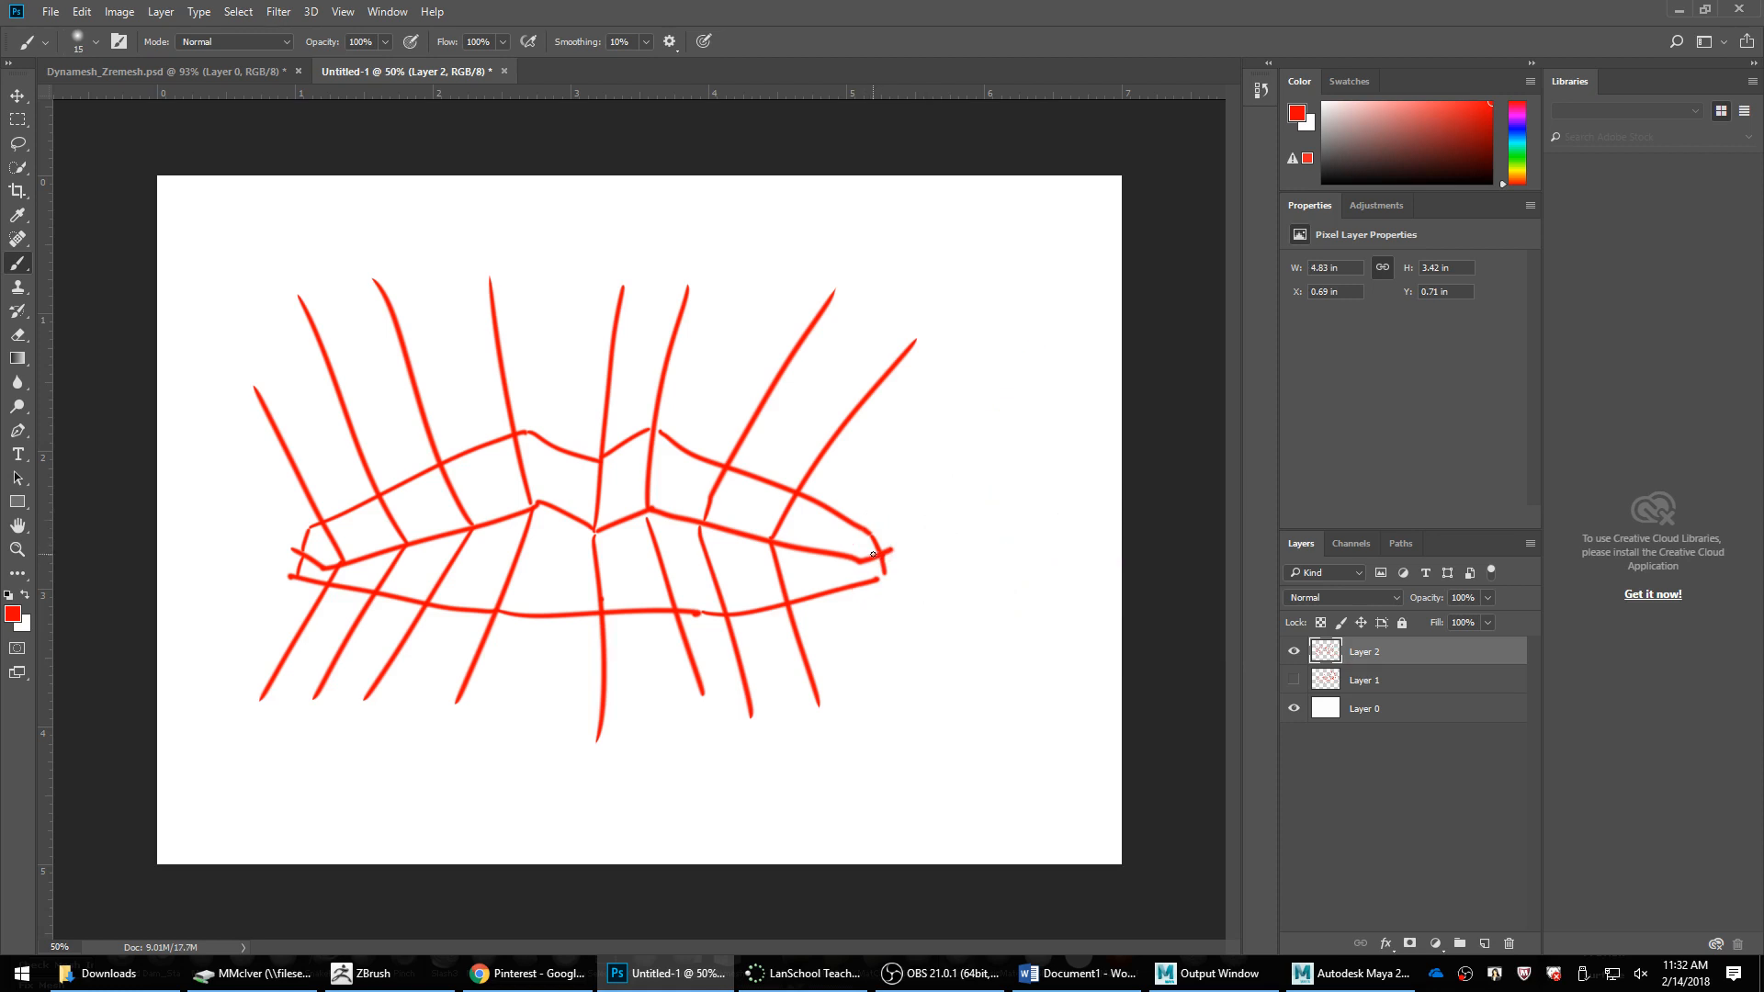
Step: Paint five edge lines fanning out from the right mouth corner and one straight out from the left corner
{"action": "mouse_move", "coordinate": [850, 554]}
{"action": "left_mouse_down"}
{"action": "mouse_move", "coordinate": [871, 564]}
{"action": "mouse_move", "coordinate": [934, 532]}
{"action": "mouse_move", "coordinate": [980, 582]}
{"action": "mouse_move", "coordinate": [933, 636]}
{"action": "left_mouse_up"}
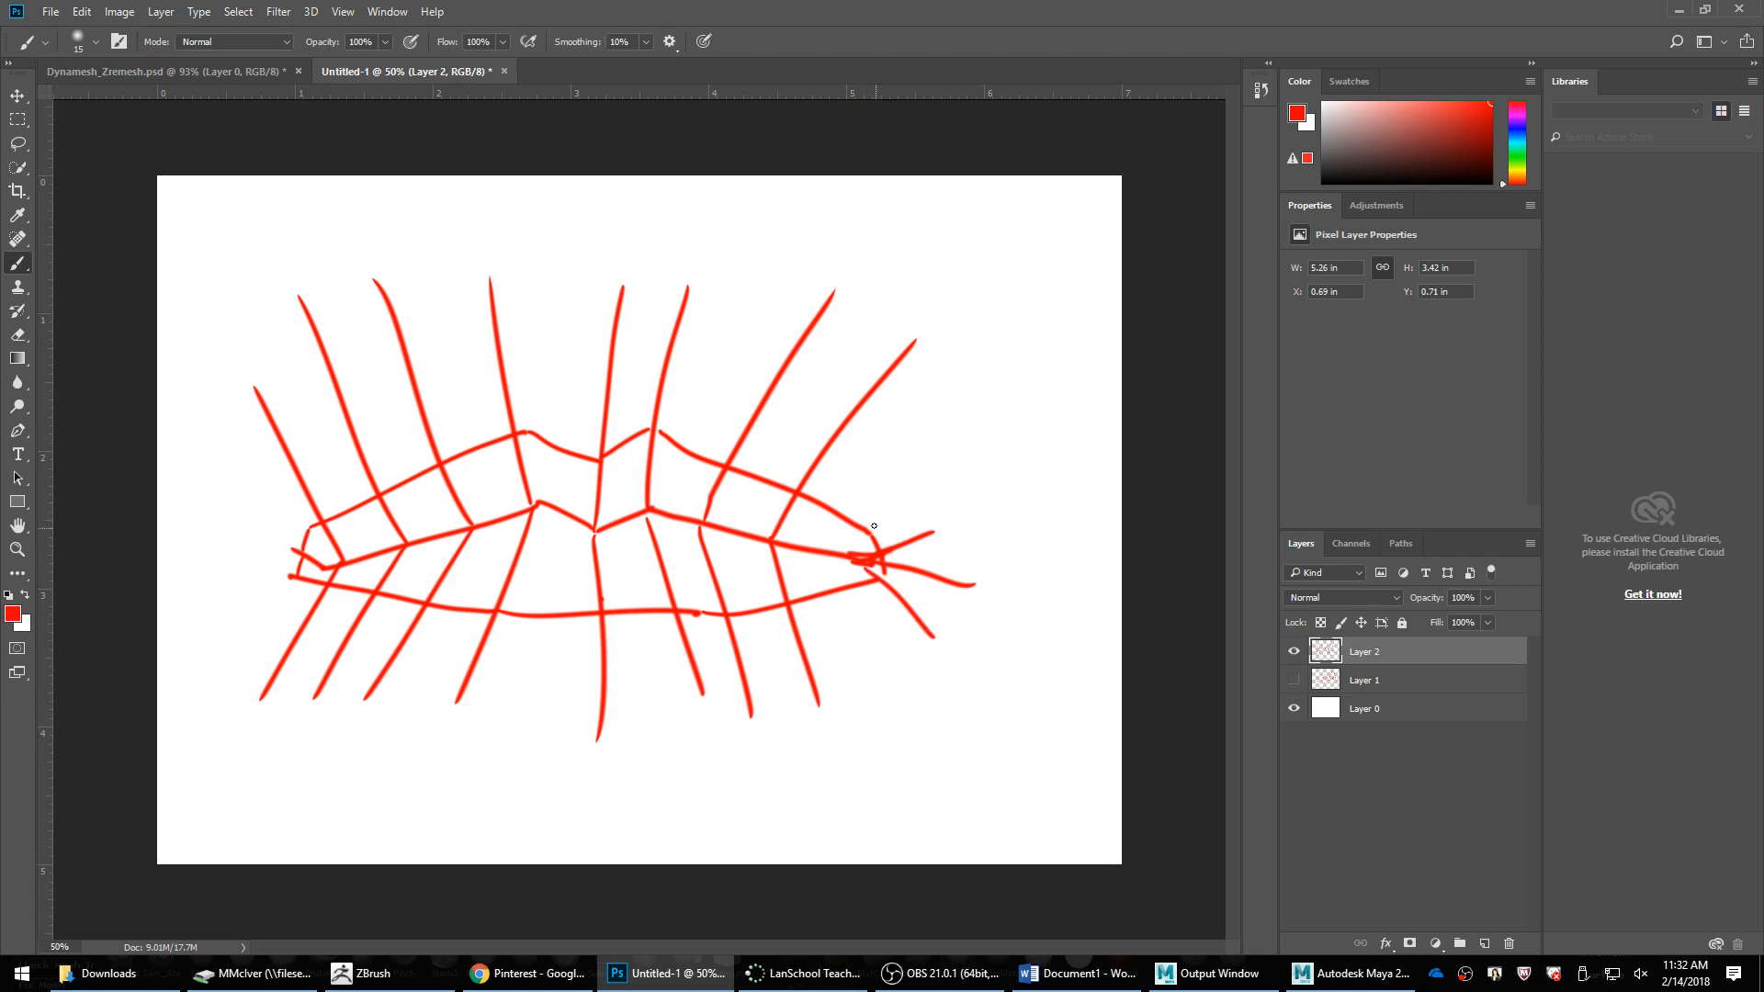
{"action": "mouse_move", "coordinate": [848, 544]}
{"action": "left_mouse_down"}
{"action": "mouse_move", "coordinate": [933, 453]}
{"action": "mouse_move", "coordinate": [874, 670]}
{"action": "left_mouse_up"}
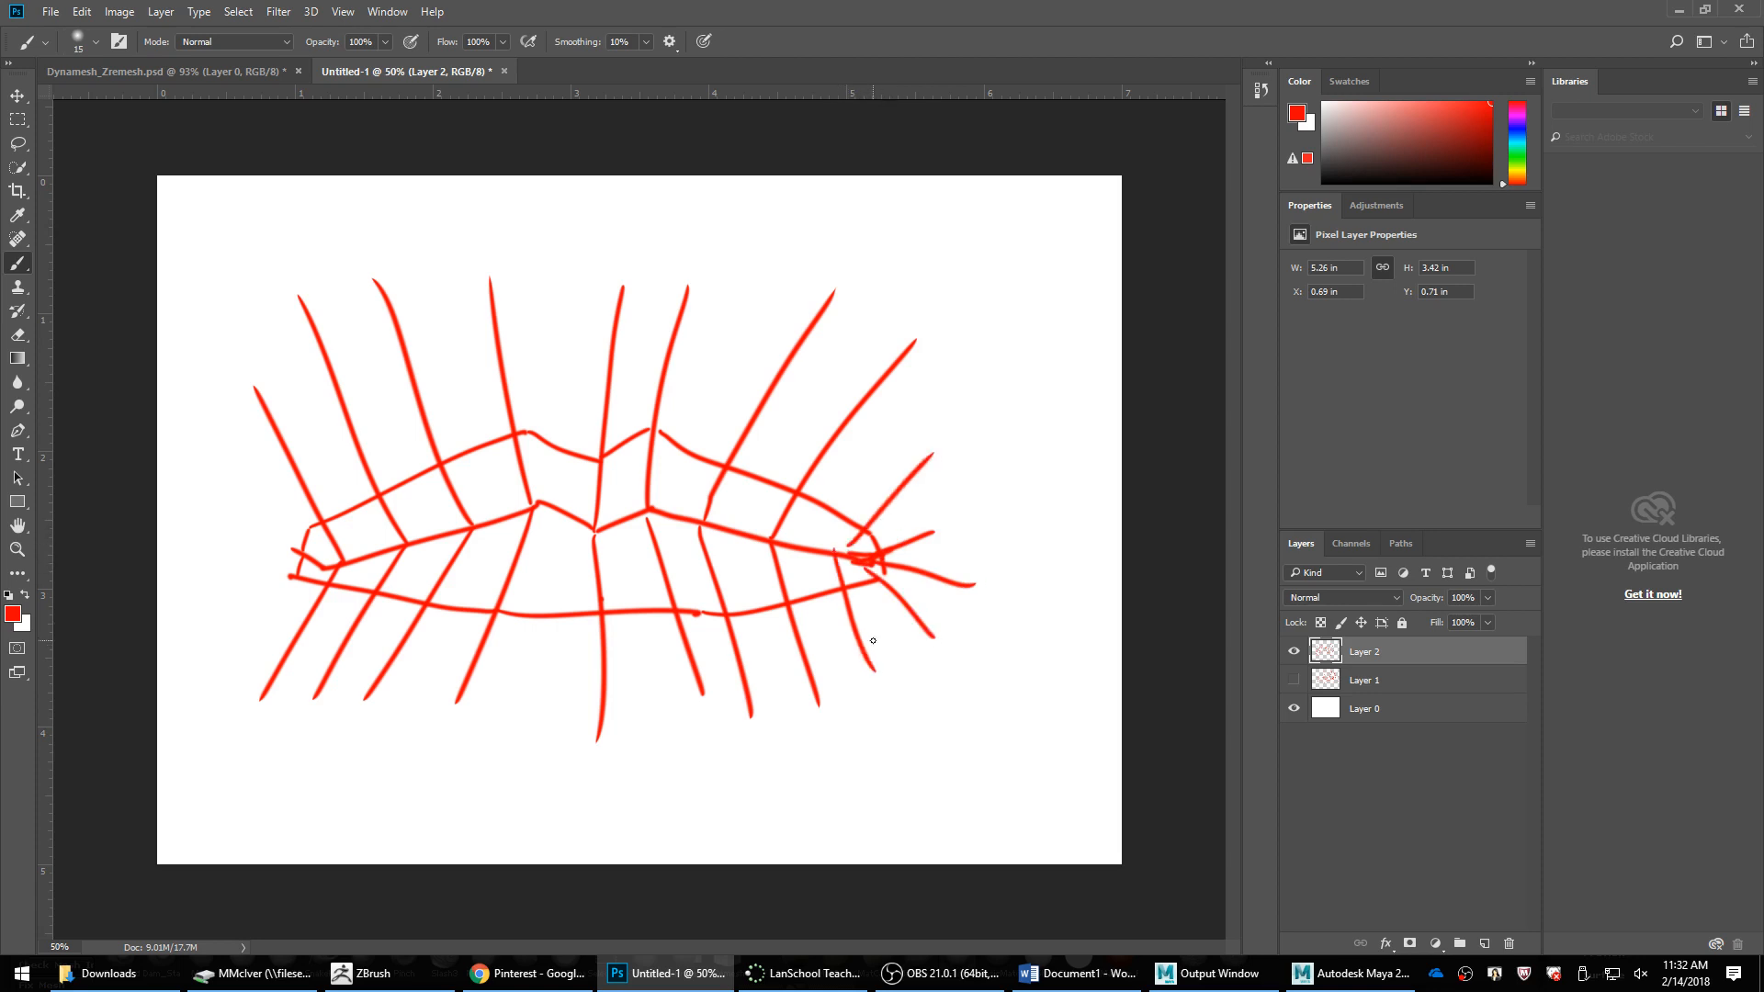
{"action": "left_click_drag", "start_coordinate": [303, 558], "coordinate": [136, 563]}
Step: Paint an inner and an outer loop around the lips, crossing the radiating edge lines
{"action": "mouse_move", "coordinate": [260, 555]}
{"action": "left_mouse_down"}
{"action": "mouse_move", "coordinate": [262, 527]}
{"action": "mouse_move", "coordinate": [875, 453]}
{"action": "mouse_move", "coordinate": [285, 621]}
{"action": "mouse_move", "coordinate": [243, 569]}
{"action": "mouse_move", "coordinate": [347, 421]}
{"action": "mouse_move", "coordinate": [935, 523]}
{"action": "mouse_move", "coordinate": [308, 654]}
{"action": "mouse_move", "coordinate": [214, 533]}
{"action": "left_mouse_up"}
{"action": "key", "text": "ctrl+z"}
{"action": "mouse_move", "coordinate": [232, 414]}
{"action": "left_mouse_down"}
{"action": "mouse_move", "coordinate": [501, 294]}
{"action": "mouse_move", "coordinate": [542, 752]}
{"action": "mouse_move", "coordinate": [183, 439]}
{"action": "left_mouse_up"}
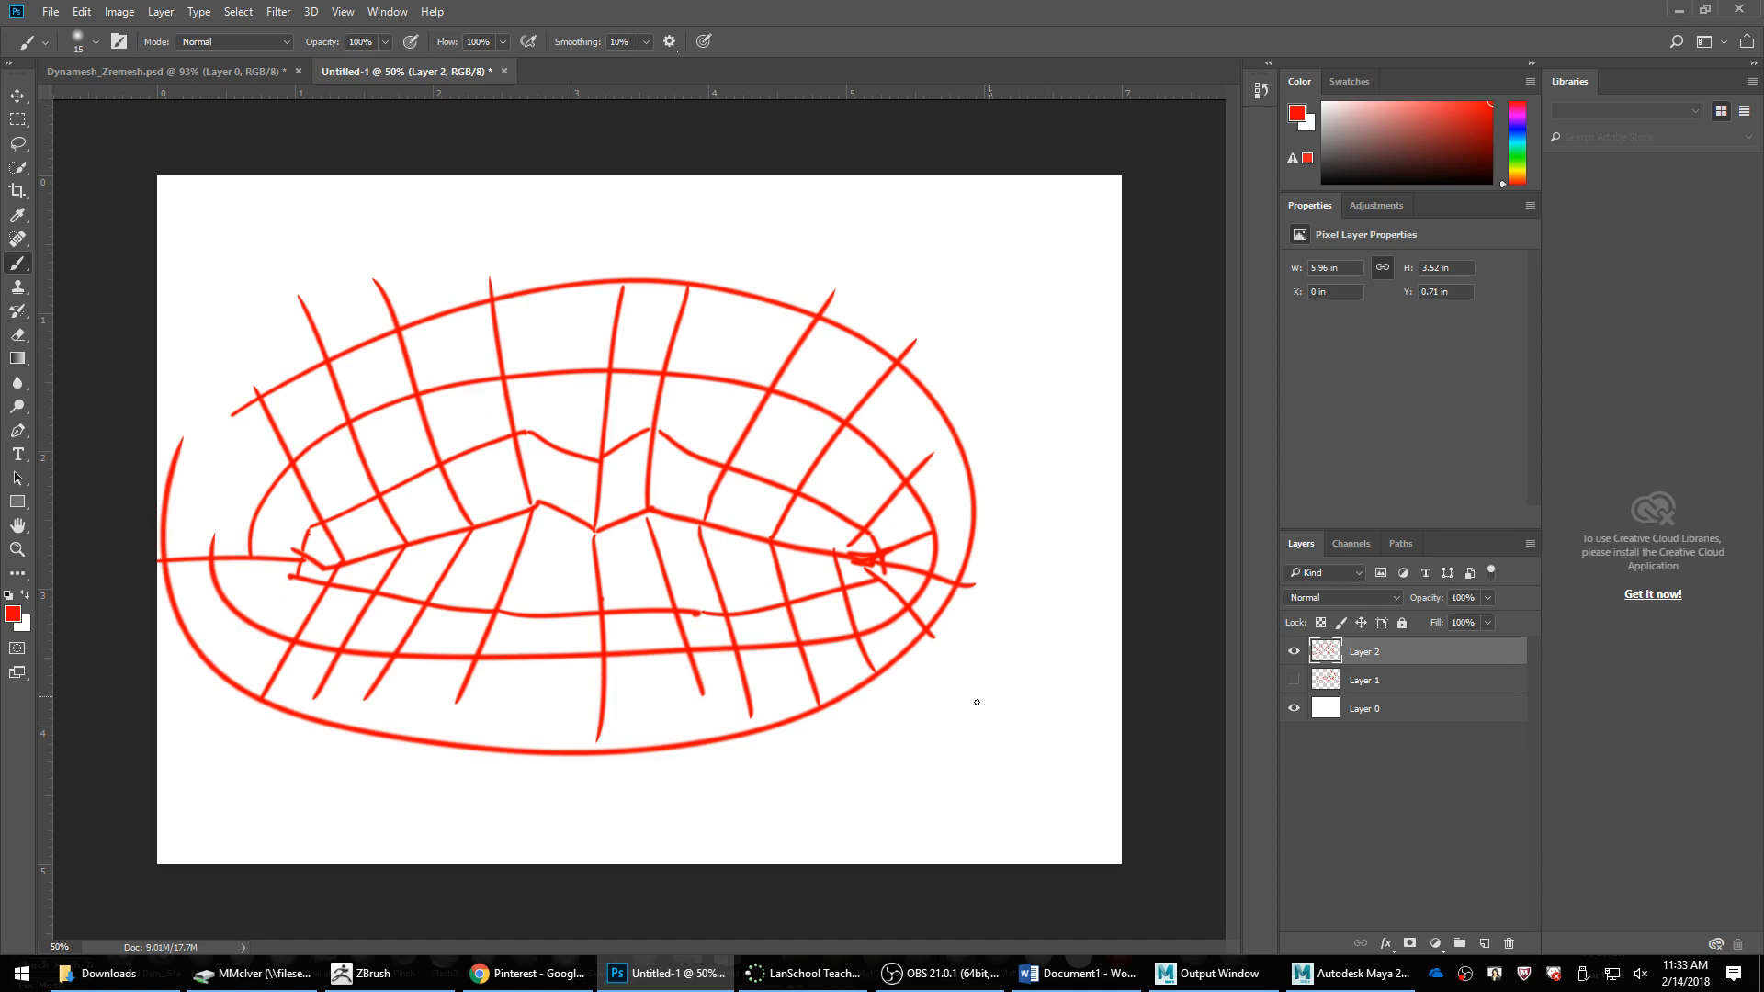
Step: Compare the mouth sketch on Layer 2 with the eye sketch on Layer 1, leaving only the mouth sketch visible over the background
{"action": "left_click", "coordinate": [1294, 651]}
{"action": "left_click", "coordinate": [1293, 680]}
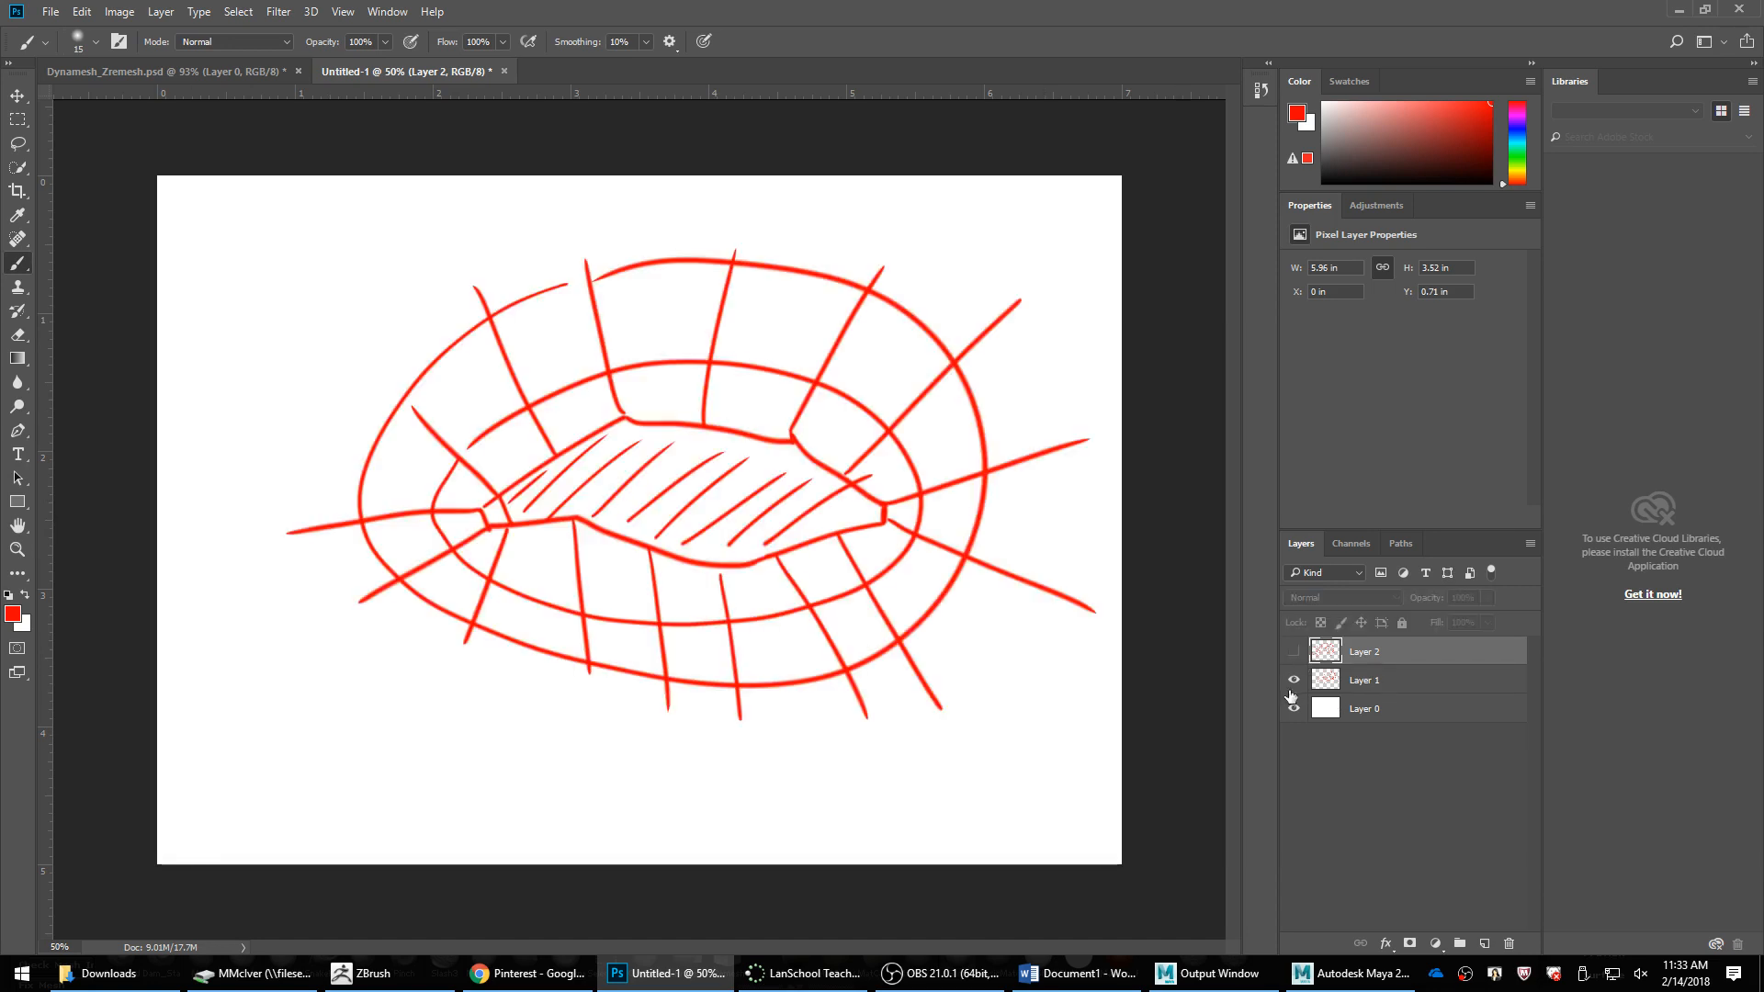
{"action": "left_click", "coordinate": [1294, 680]}
{"action": "left_click", "coordinate": [1294, 651]}
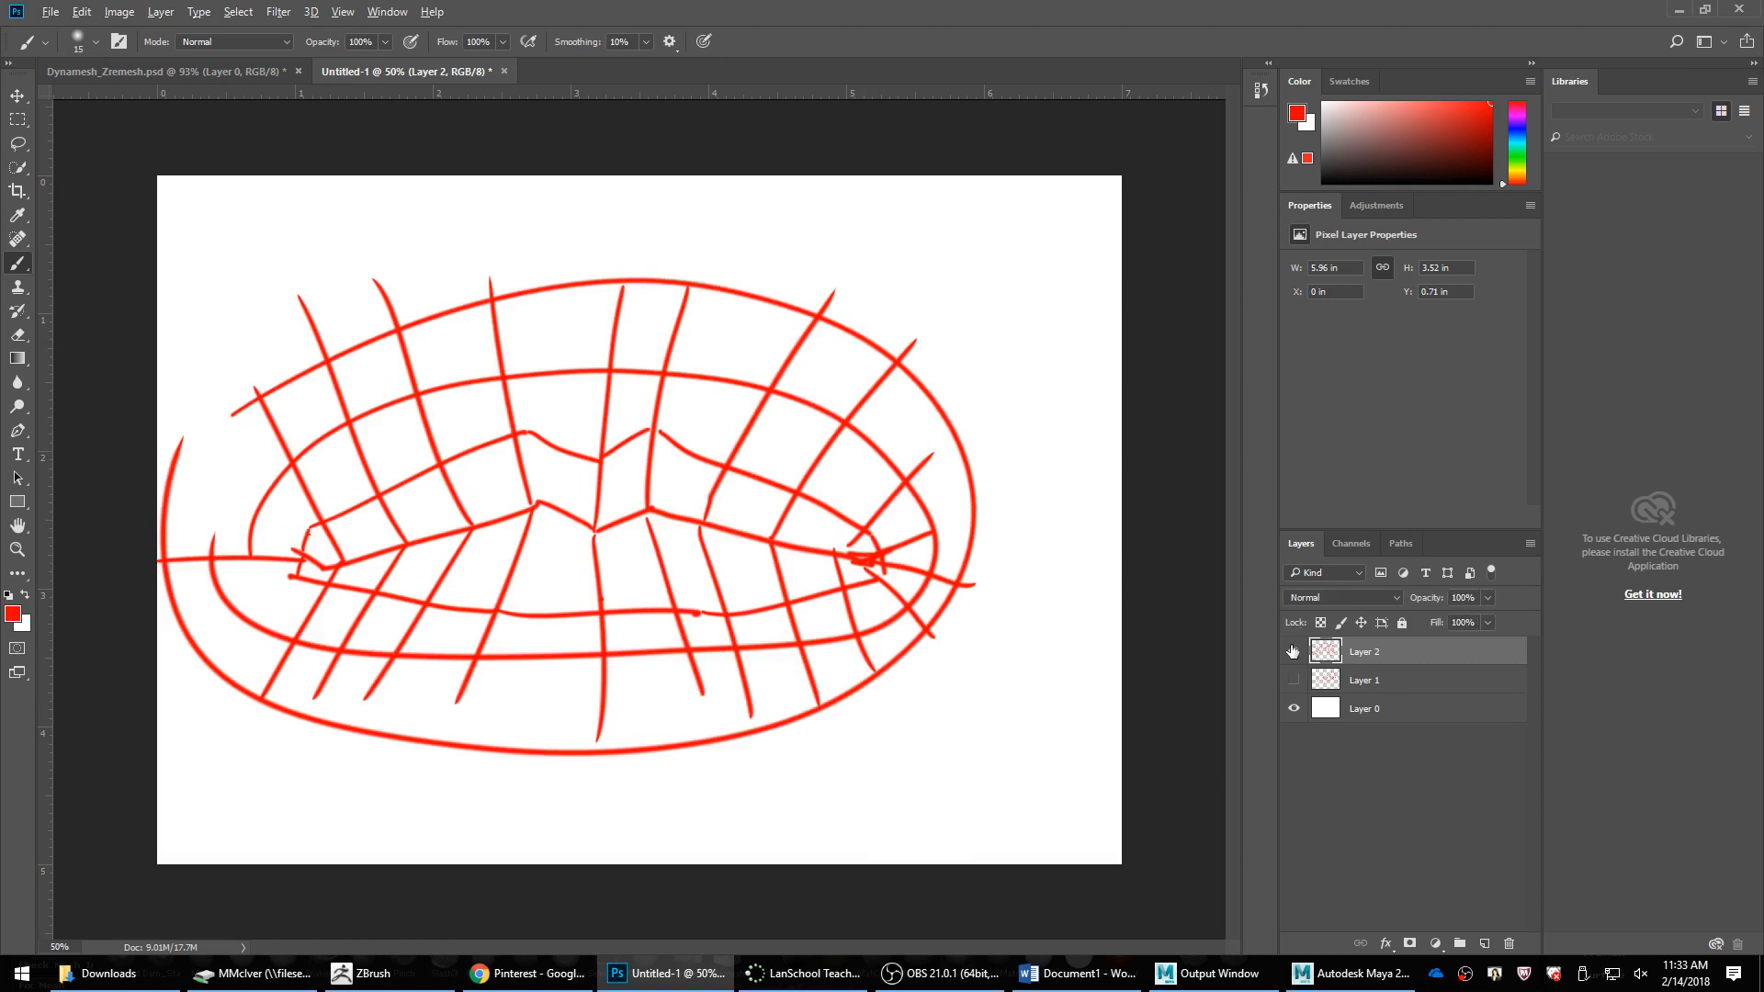
Step: Switch to Chrome, search for "spiderman mask" in a new tab, view the black mask with red webbing and close the tab
{"action": "key", "text": "alt+Tab"}
{"action": "key", "text": "ctrl+t"}
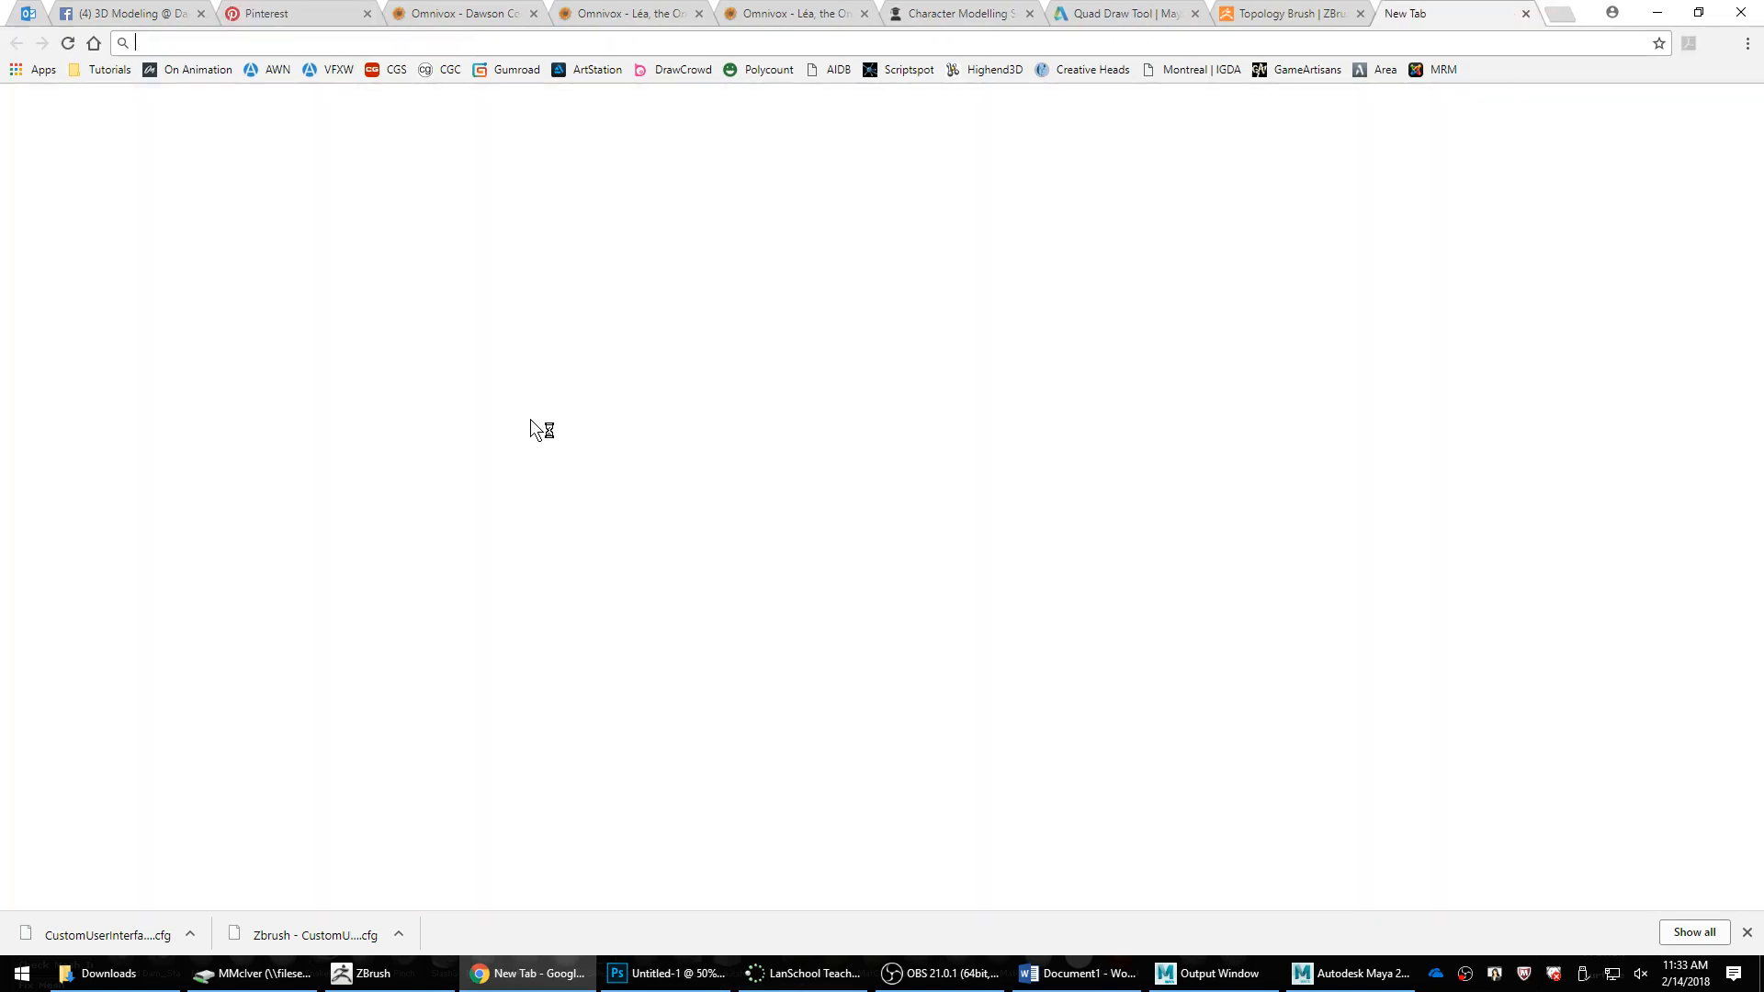
{"action": "type", "text": "spider"}
{"action": "type", "text": " am"}
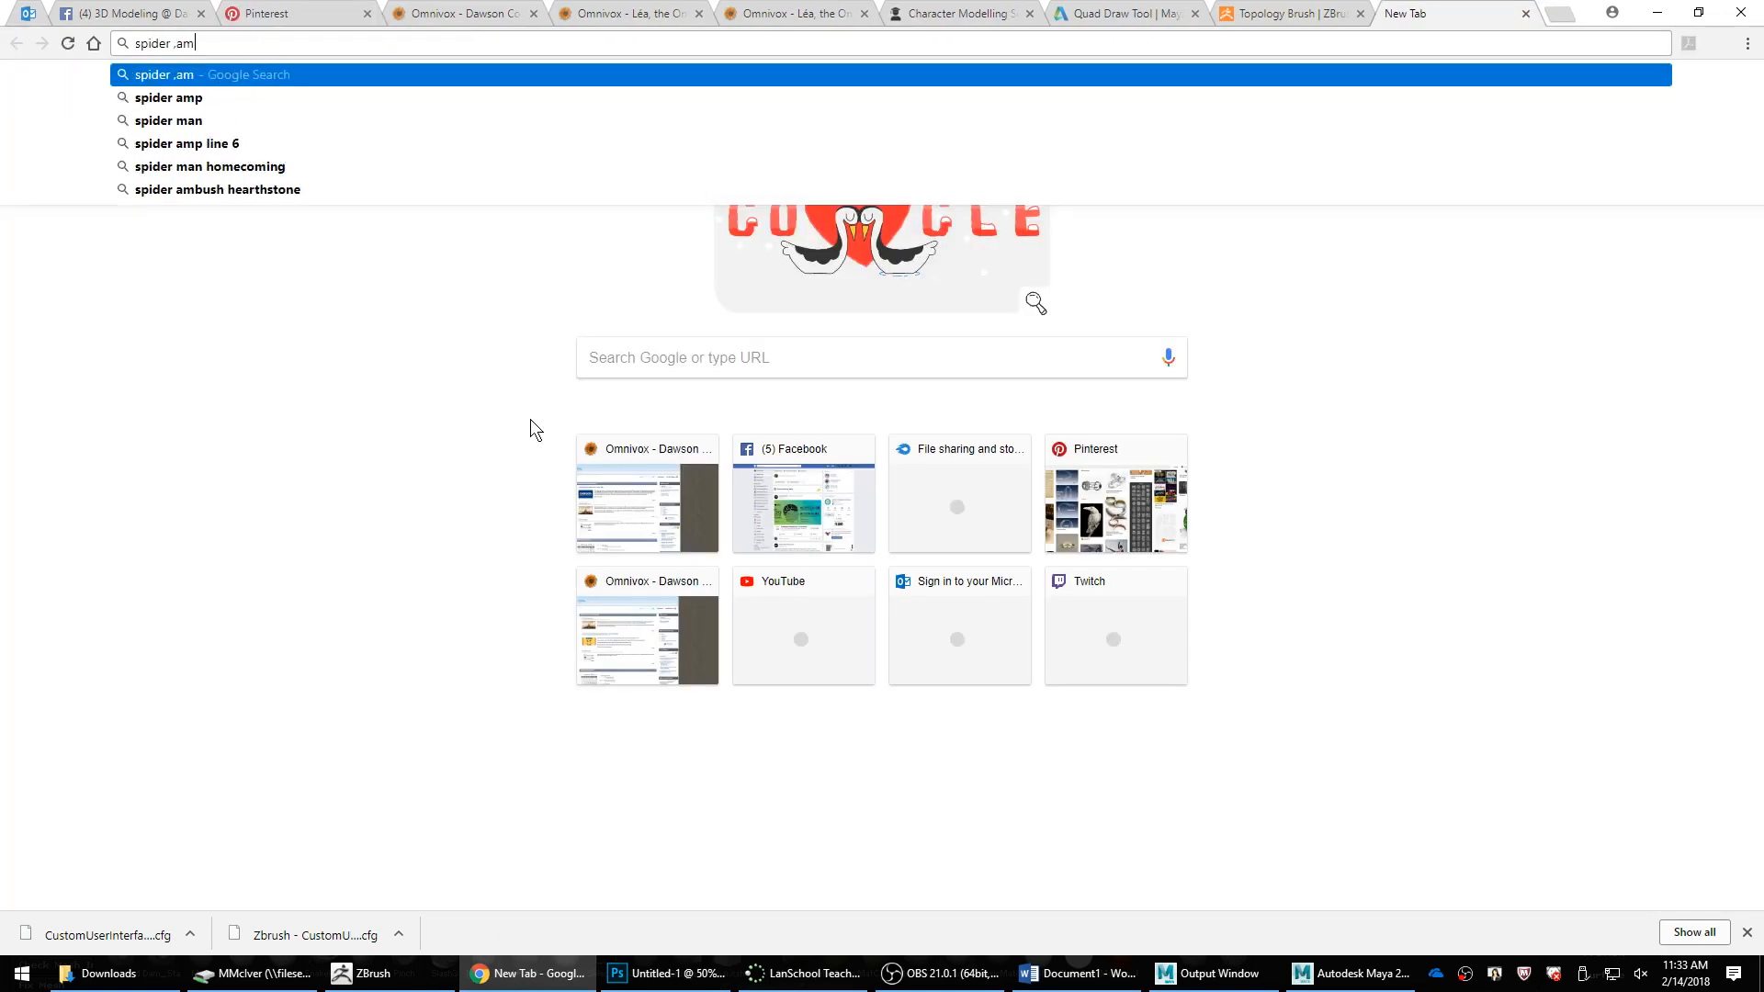
{"action": "key", "text": "BackSpace"}
{"action": "key", "text": "BackSpace"}
{"action": "type", "text": ","}
{"action": "key", "text": "BackSpace"}
{"action": "key", "text": "BackSpace"}
{"action": "type", "text": "man masl"}
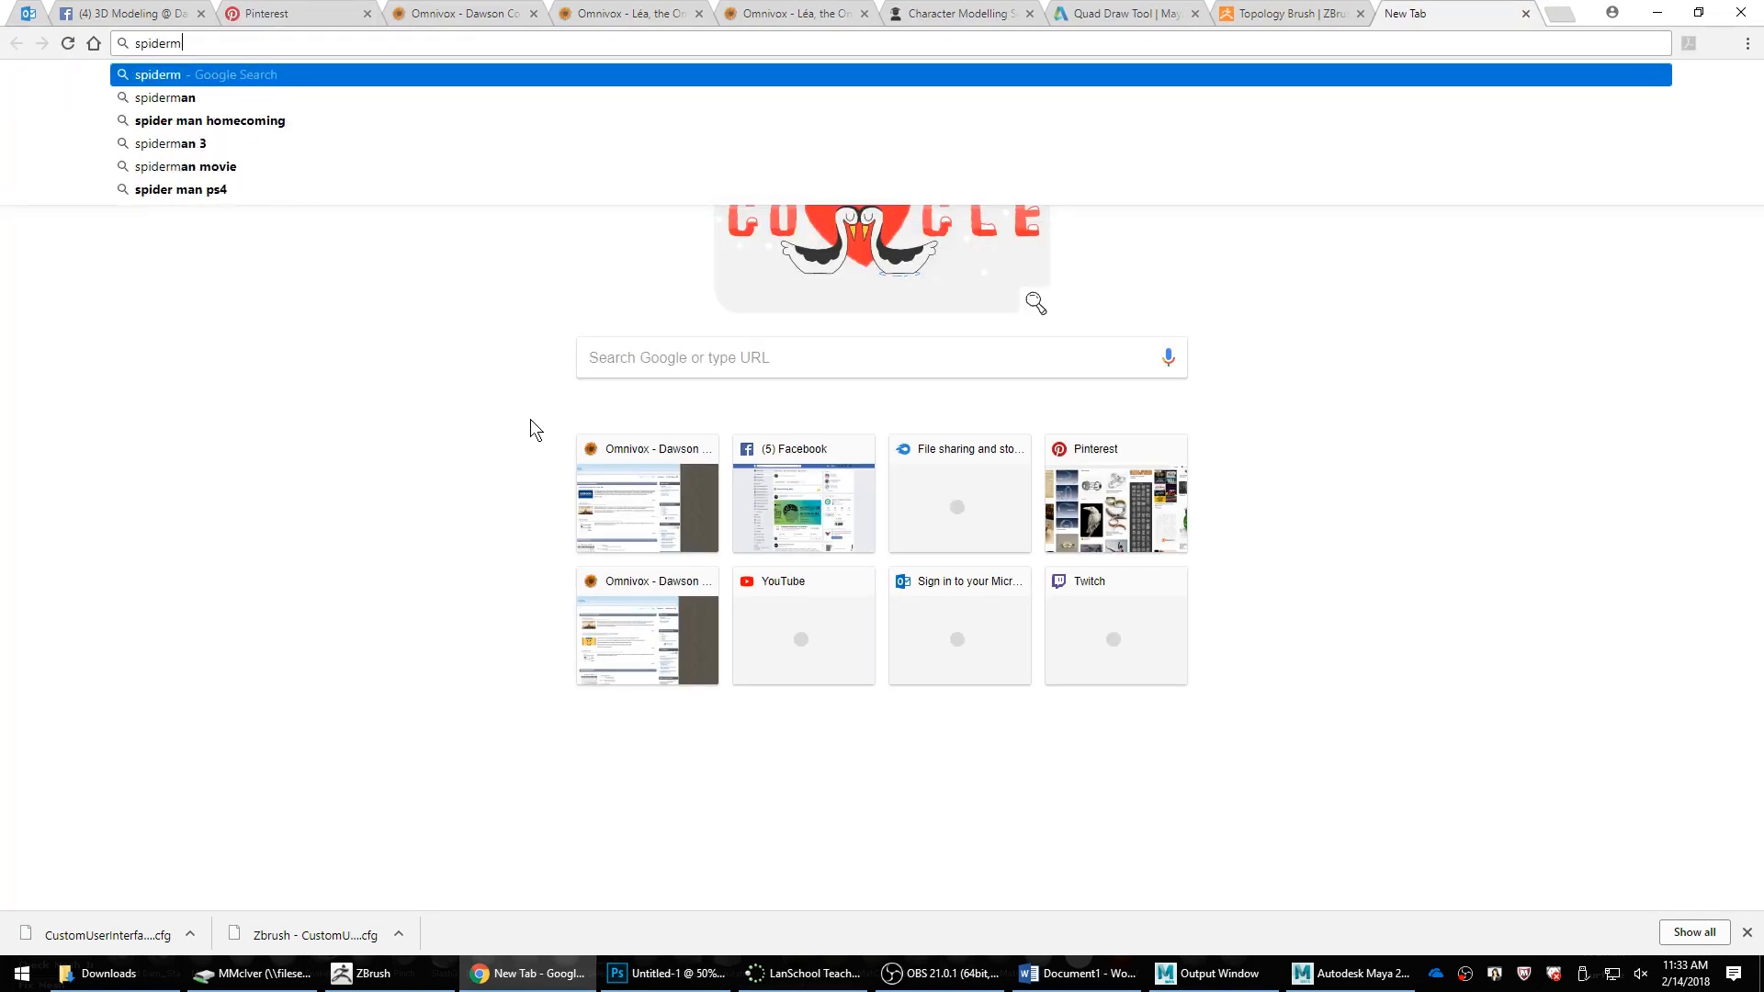
{"action": "key", "text": "BackSpace"}
{"action": "type", "text": "k"}
{"action": "key", "text": "Return"}
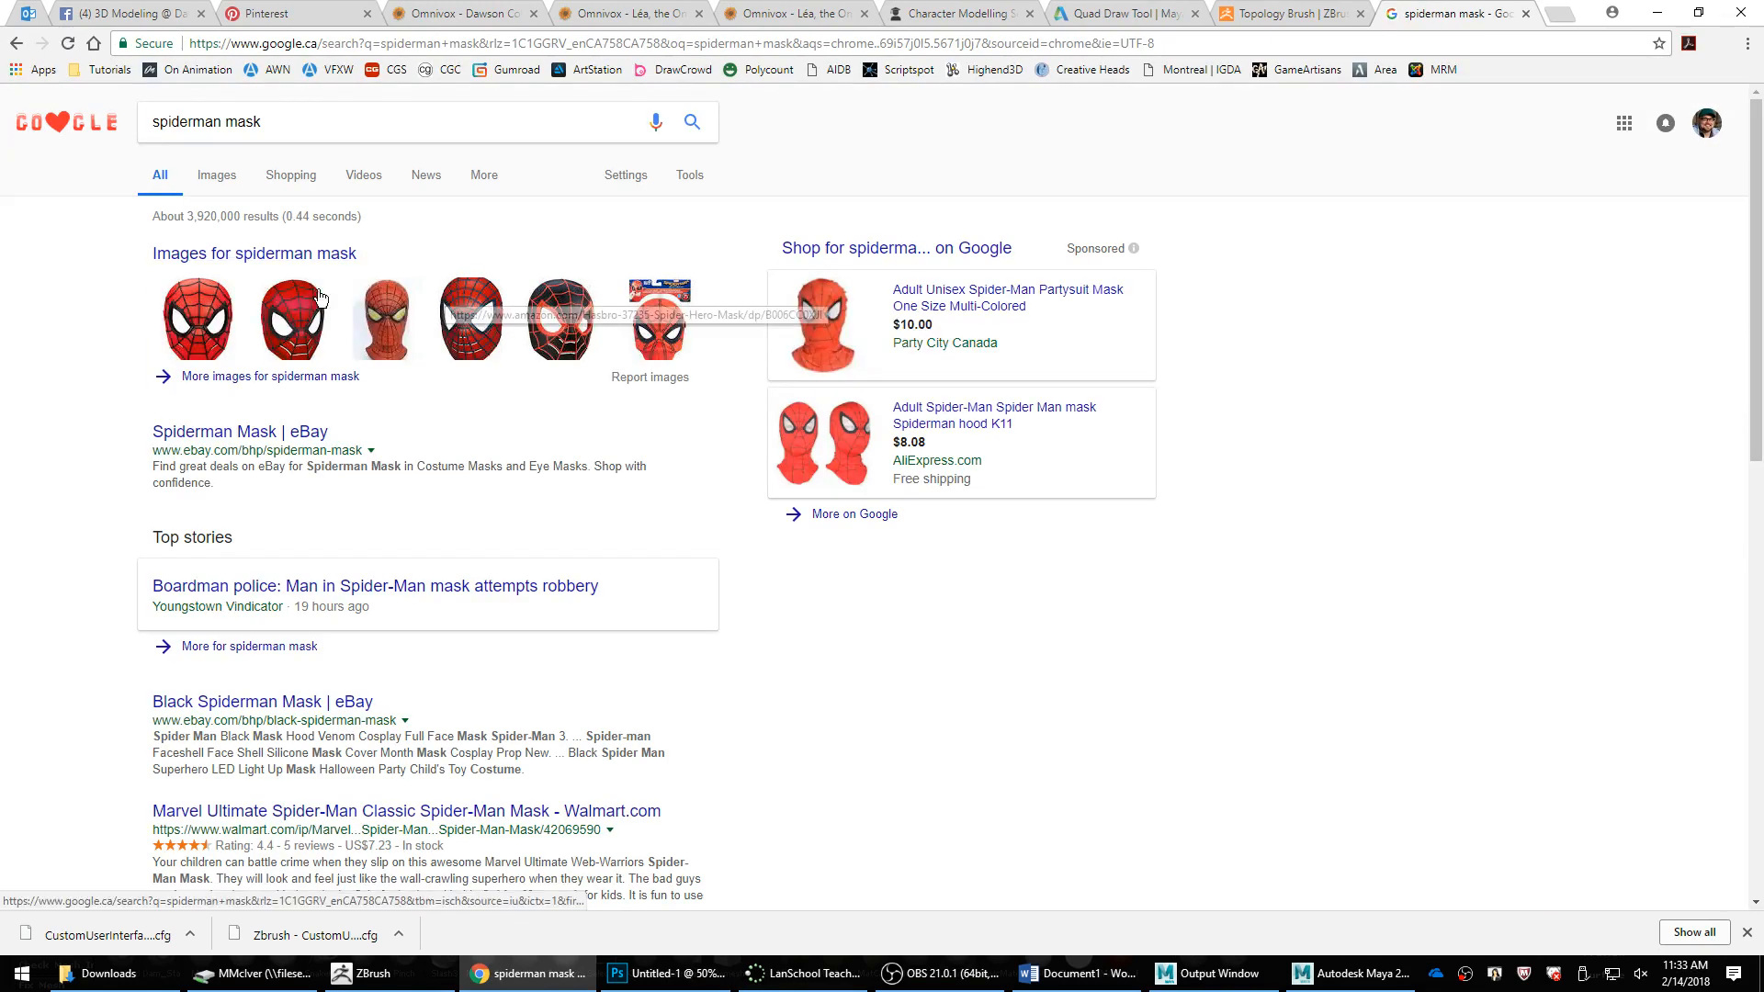
{"action": "left_click", "coordinate": [577, 336]}
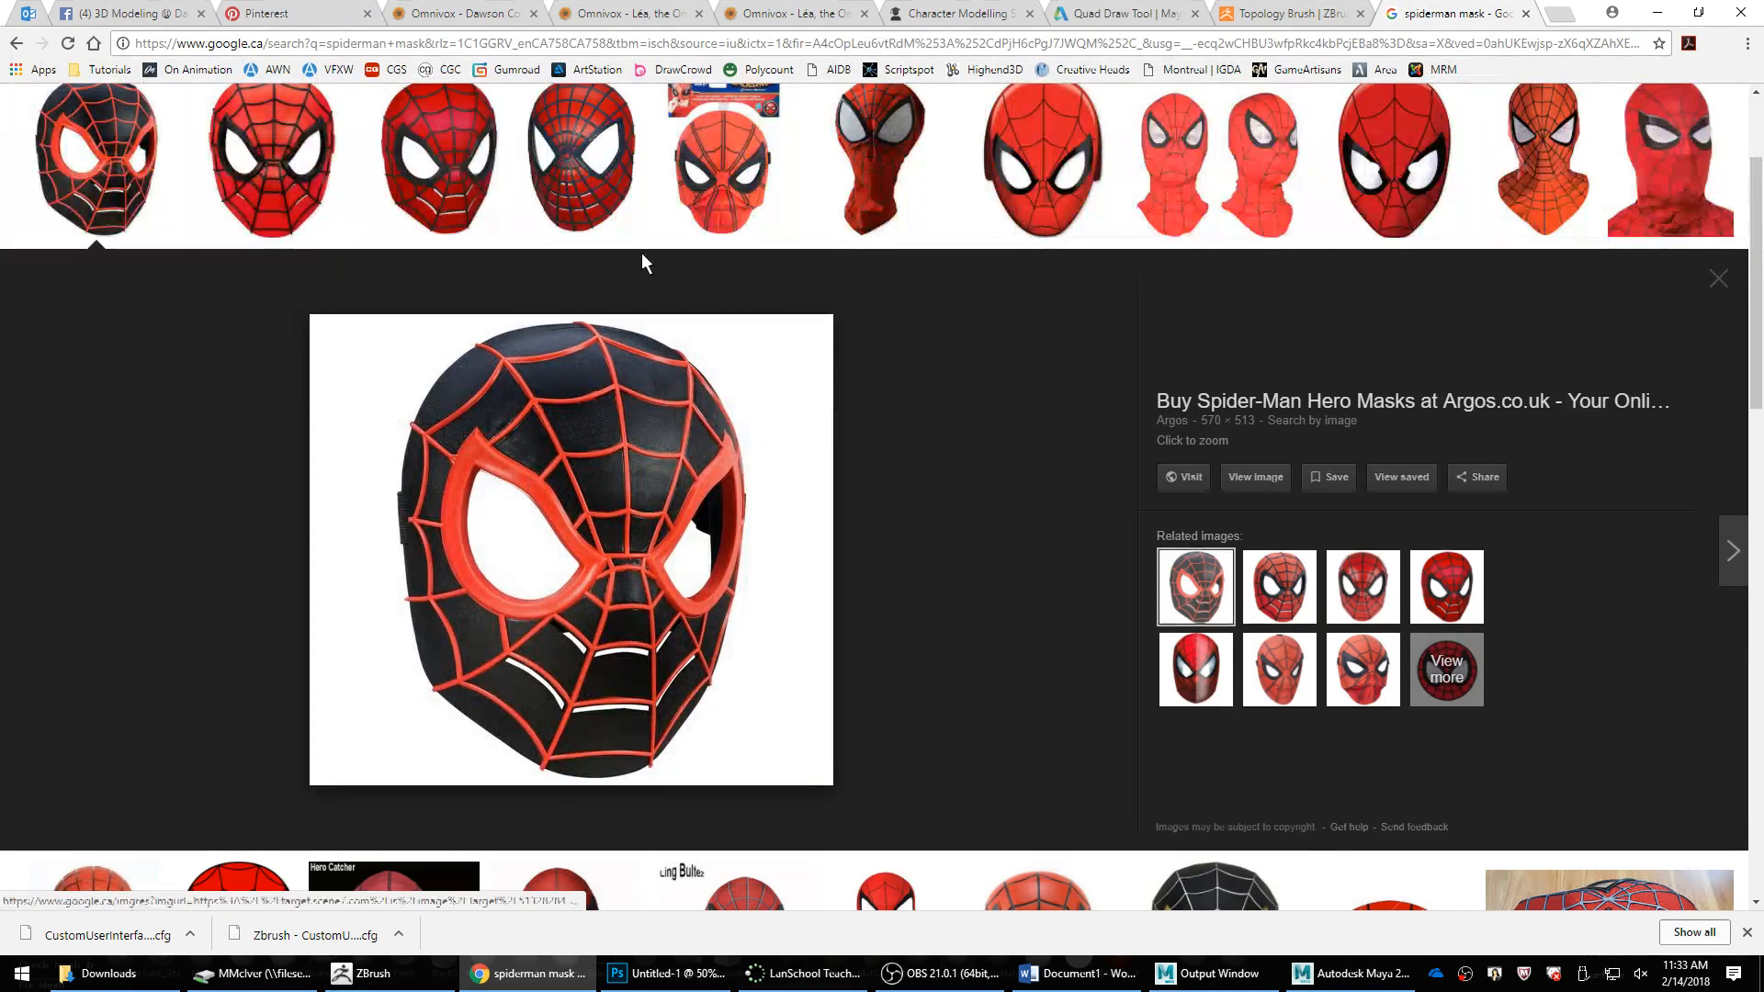
{"action": "key", "text": "ctrl+w"}
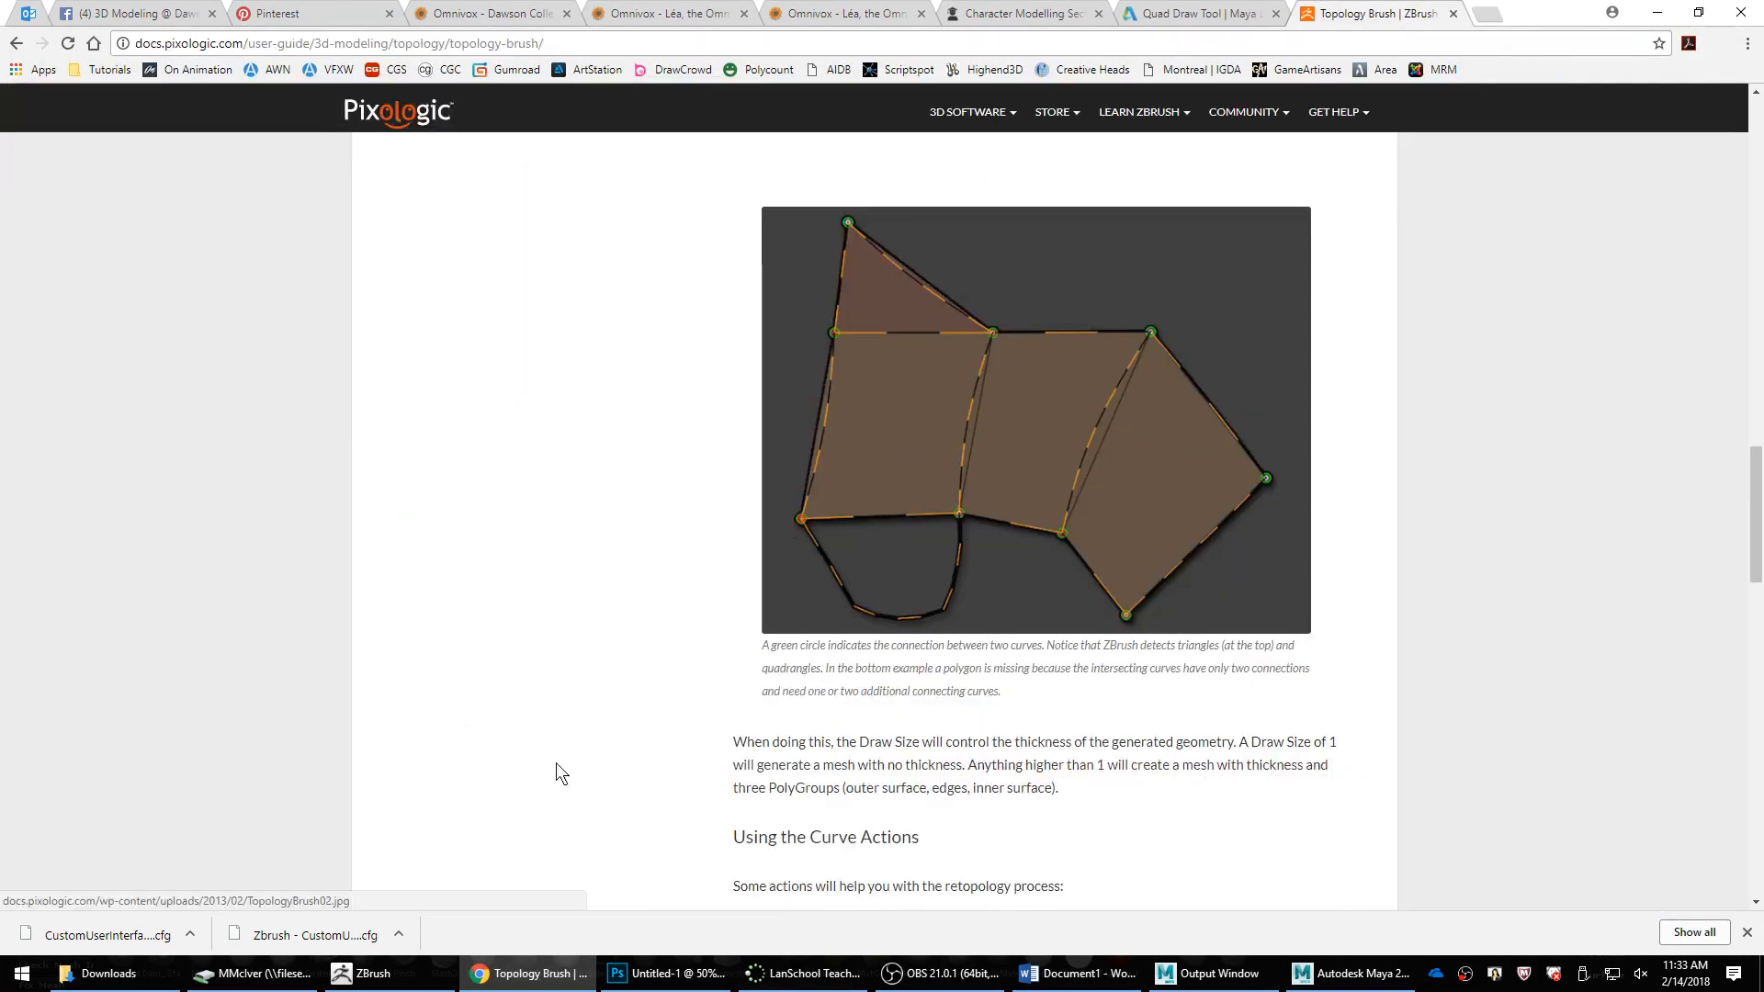
Step: Review the ZBrush Topology Brush documentation, from its overview to the section on generating the new mesh
{"action": "scroll", "coordinate": [1103, 607], "scroll_direction": "up", "scroll_amount": 20}
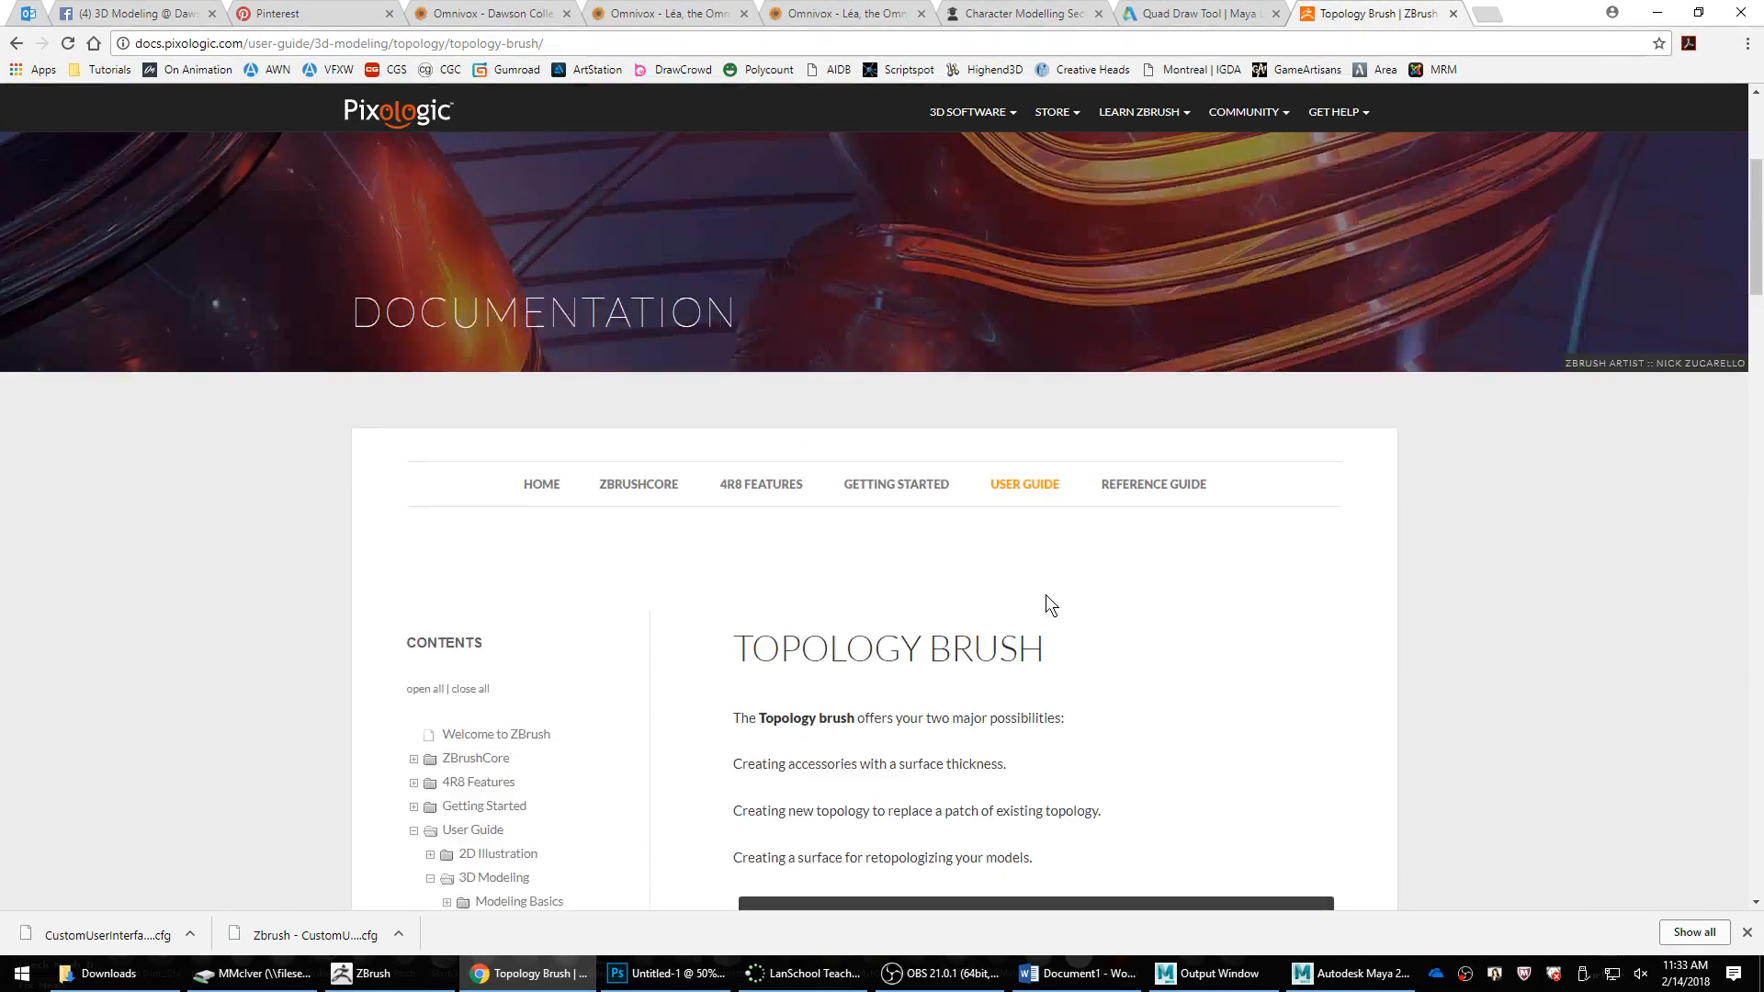
{"action": "scroll", "coordinate": [1045, 593], "scroll_direction": "down", "scroll_amount": 3}
{"action": "scroll", "coordinate": [1001, 412], "scroll_direction": "down", "scroll_amount": 4}
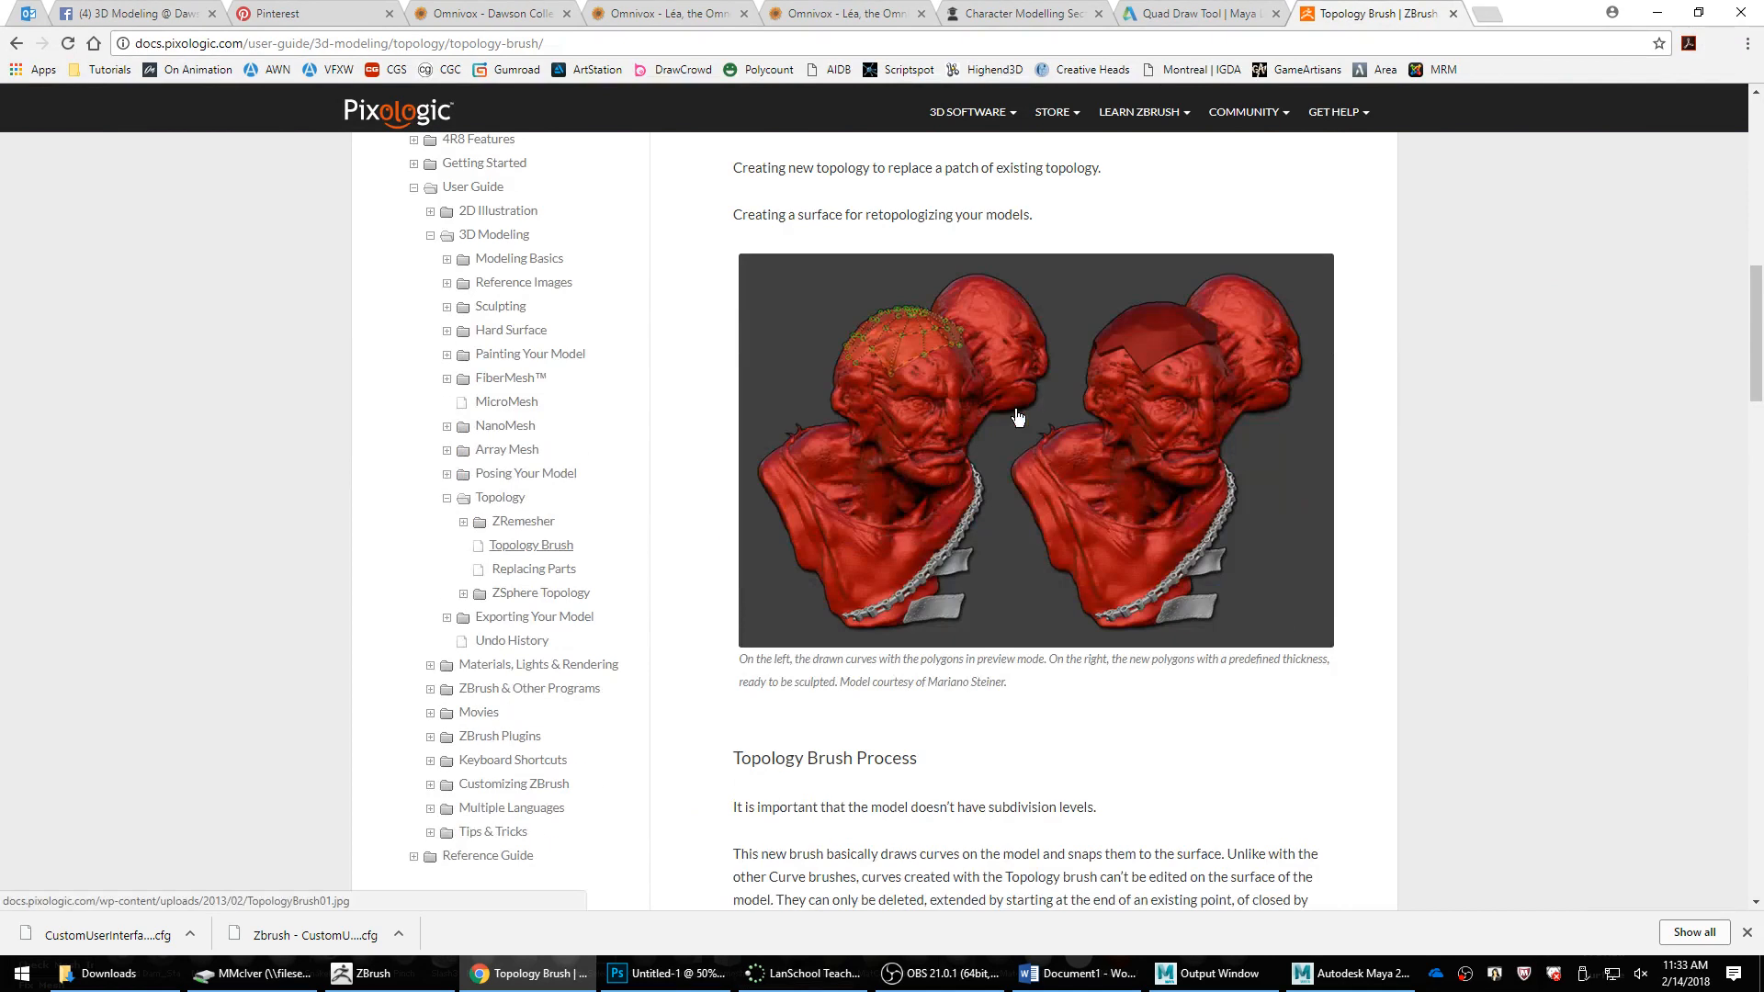
{"action": "scroll", "coordinate": [1020, 418], "scroll_direction": "down", "scroll_amount": 12}
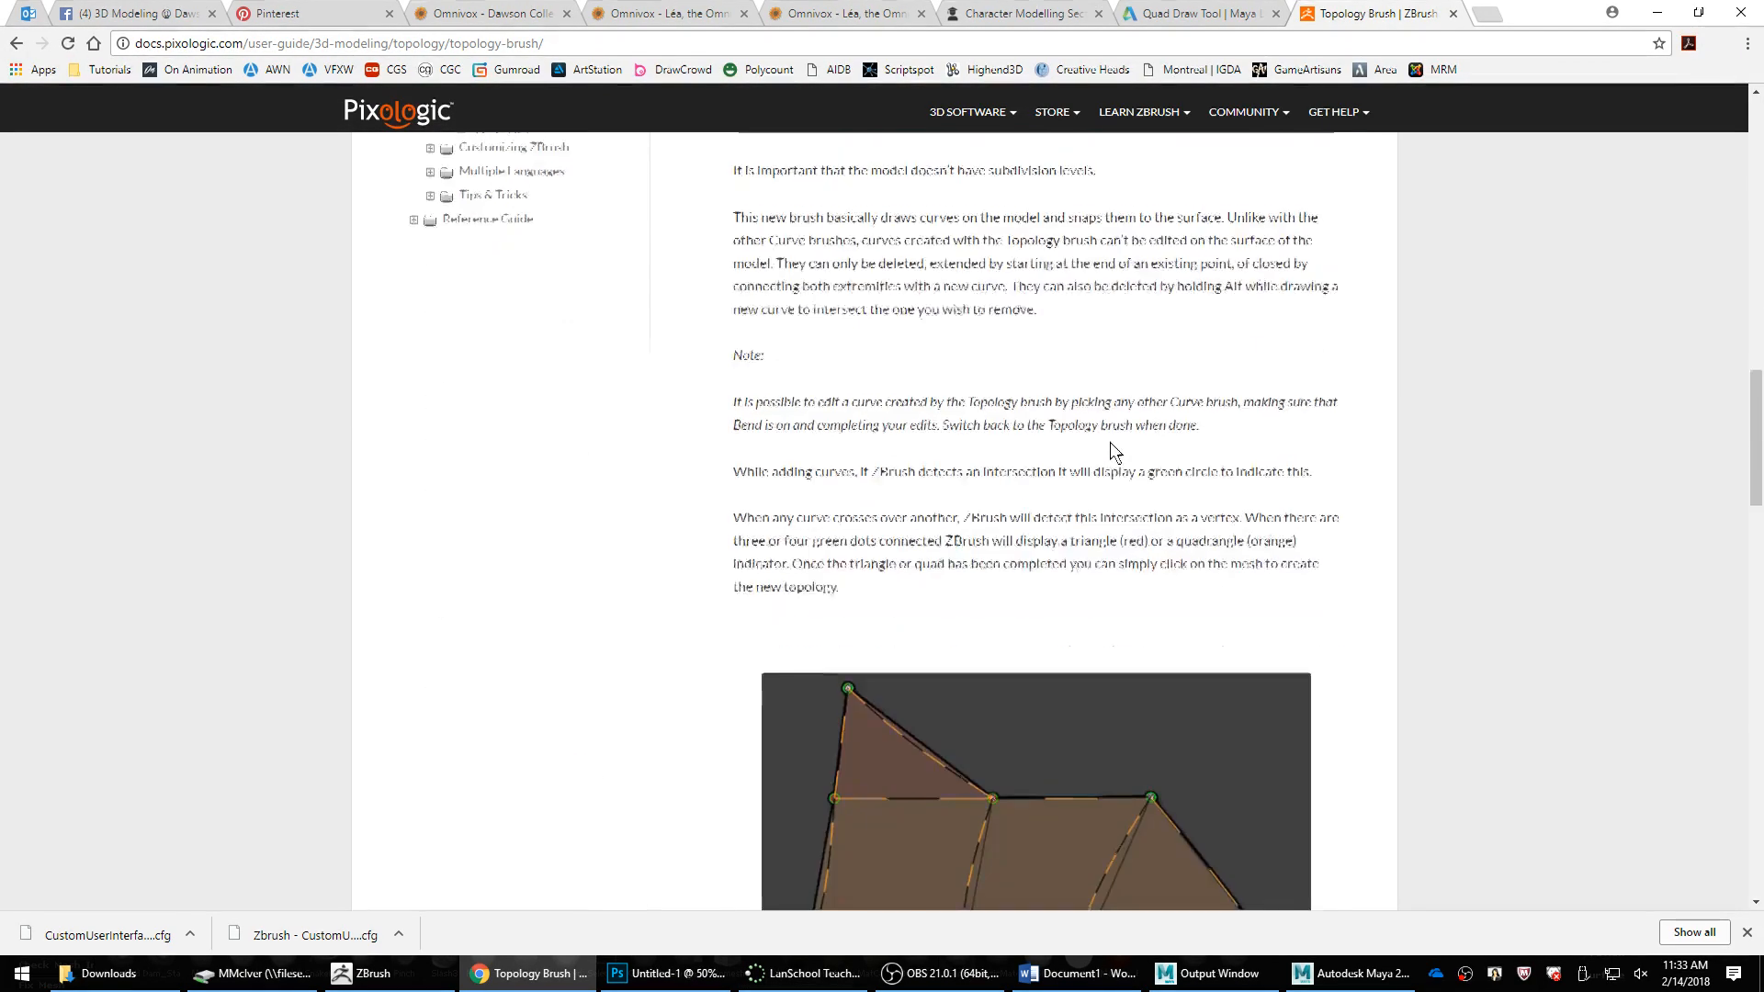
{"action": "scroll", "coordinate": [1119, 450], "scroll_direction": "down", "scroll_amount": 8}
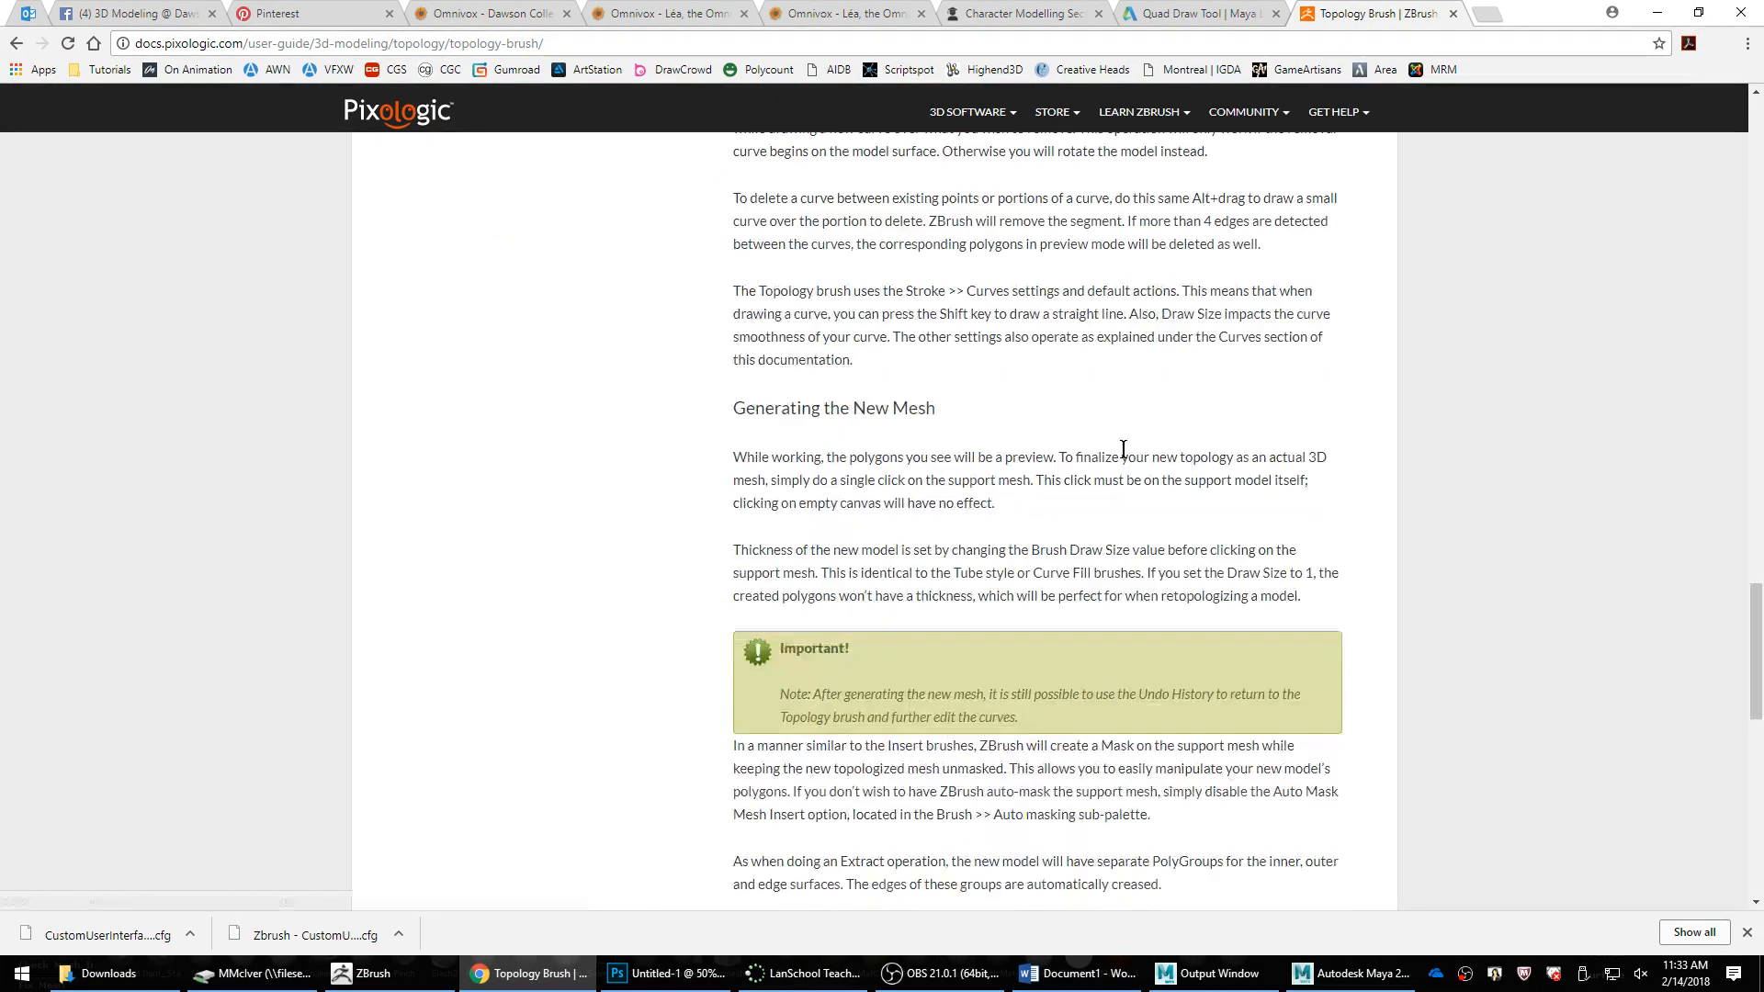
{"action": "scroll", "coordinate": [1126, 450], "scroll_direction": "up", "scroll_amount": 3}
{"action": "scroll", "coordinate": [1126, 448], "scroll_direction": "up", "scroll_amount": 15}
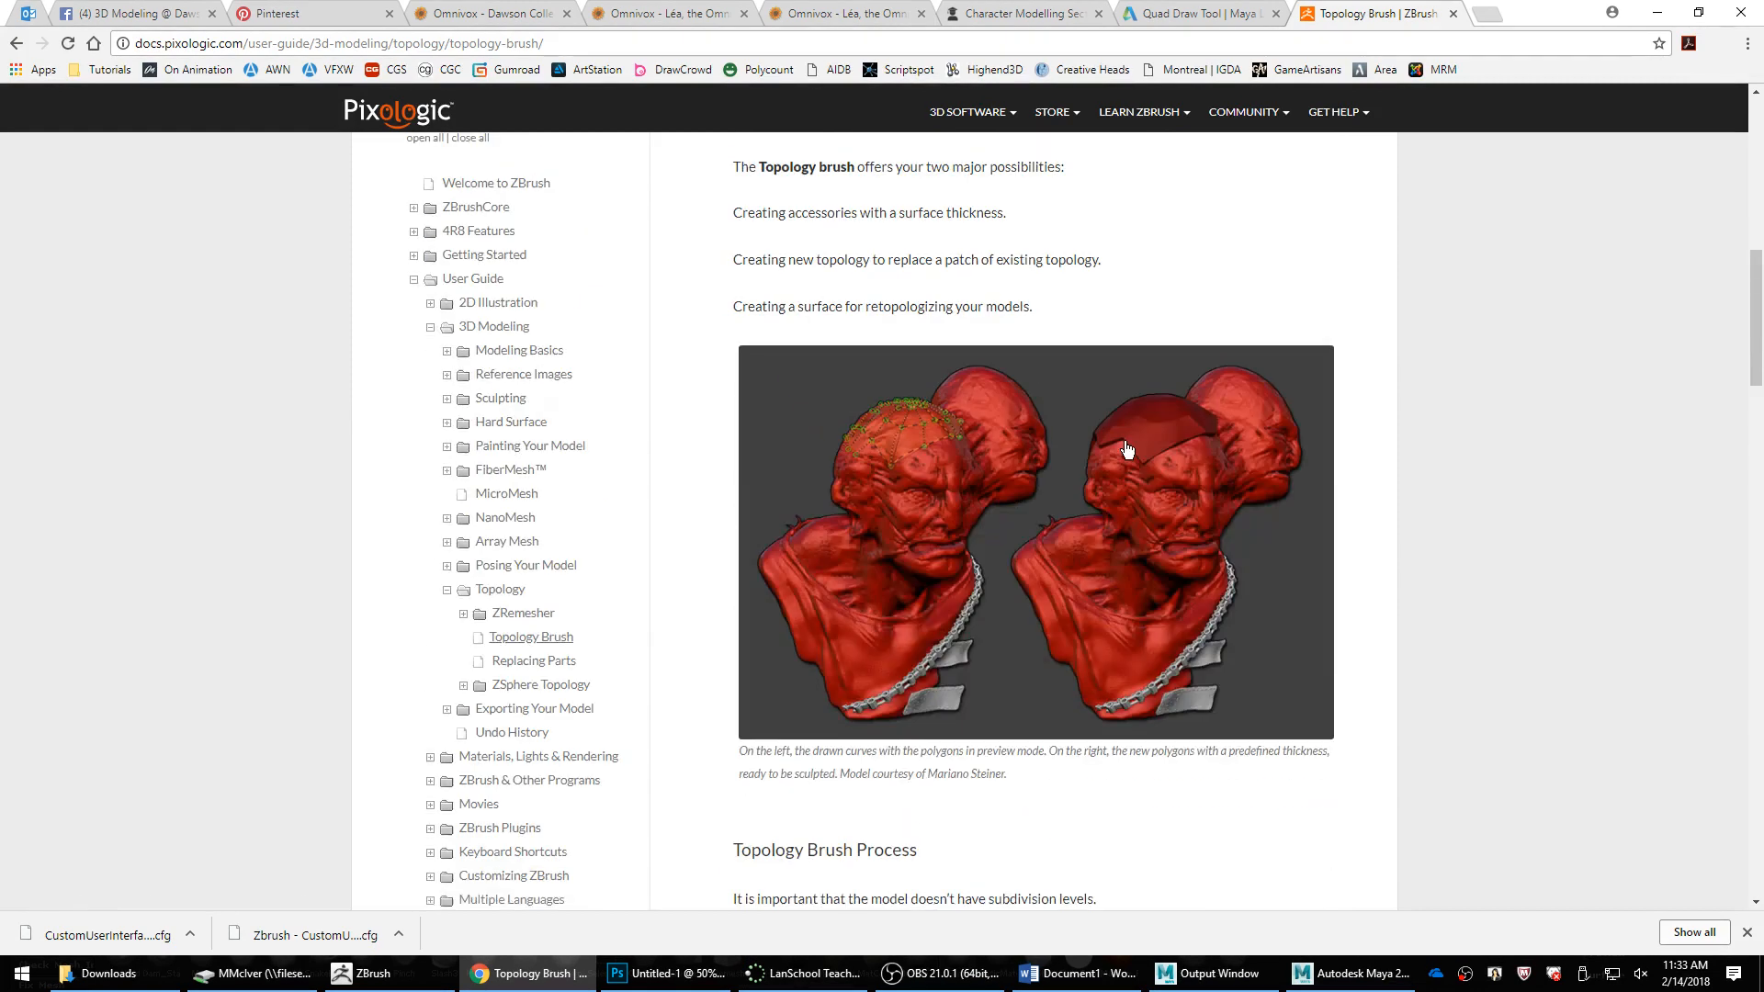
Step: Open the ZRemesher documentation page and look through its overview and topic list
{"action": "left_click", "coordinate": [505, 614]}
{"action": "scroll", "coordinate": [1174, 548], "scroll_direction": "down", "scroll_amount": 10}
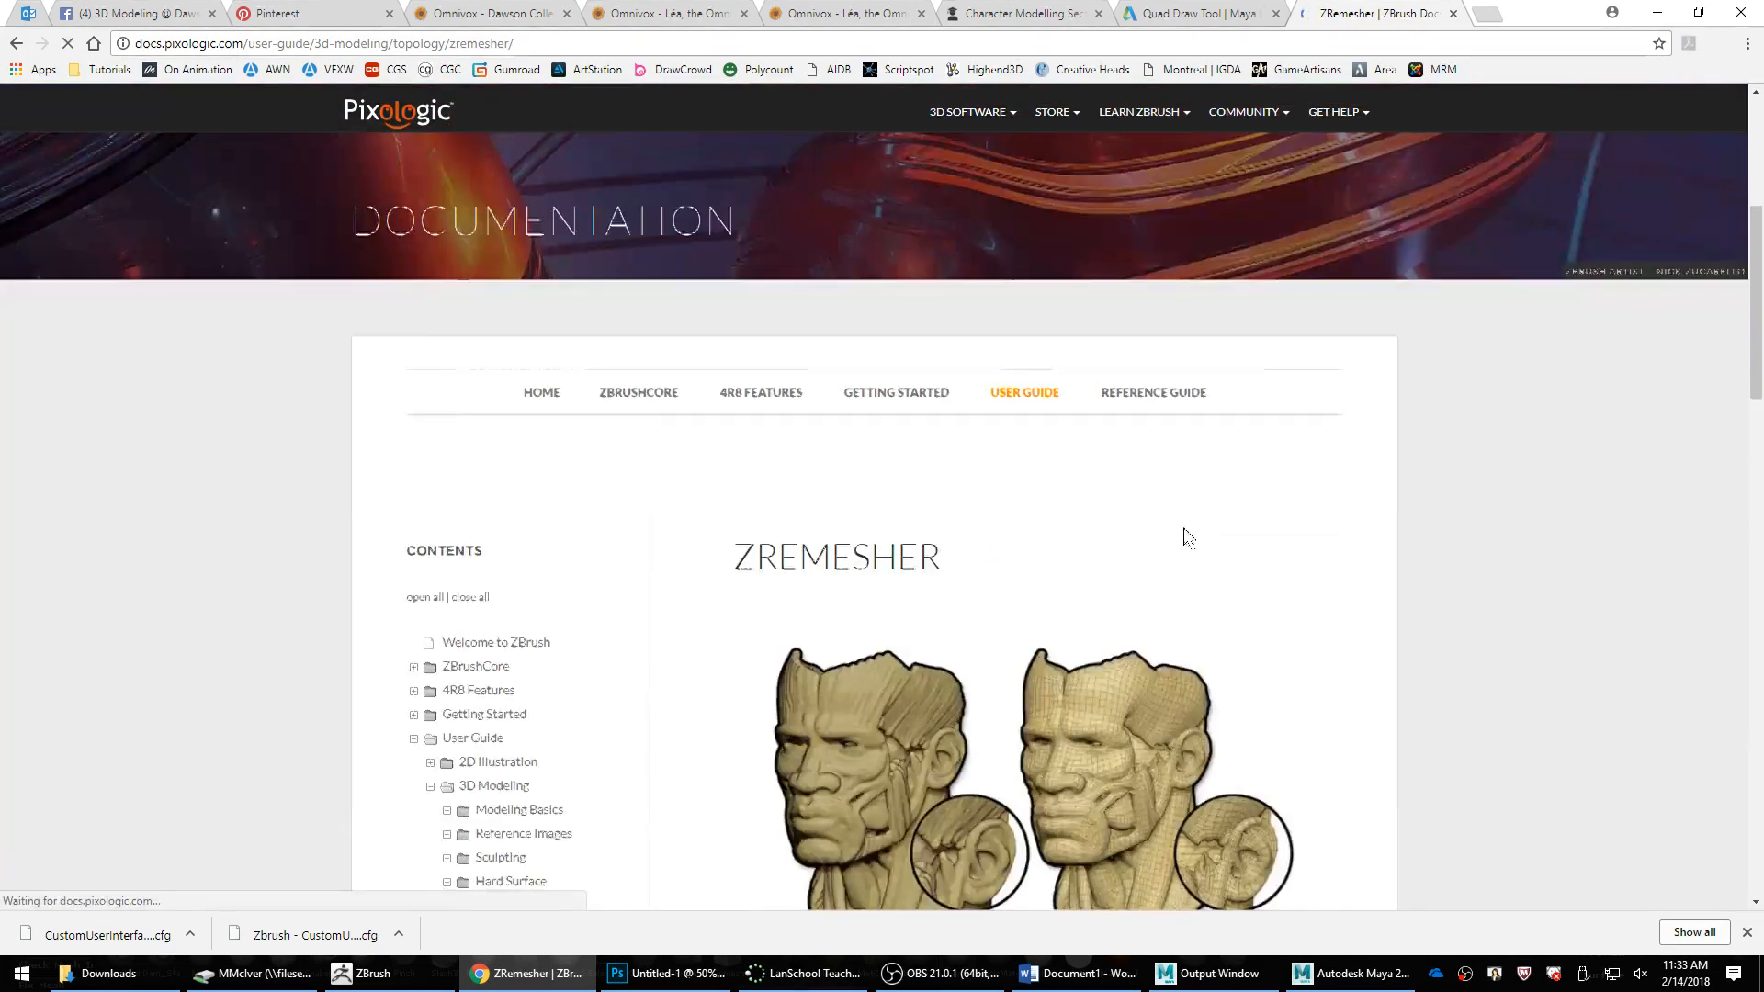
{"action": "scroll", "coordinate": [1181, 521], "scroll_direction": "up", "scroll_amount": 2}
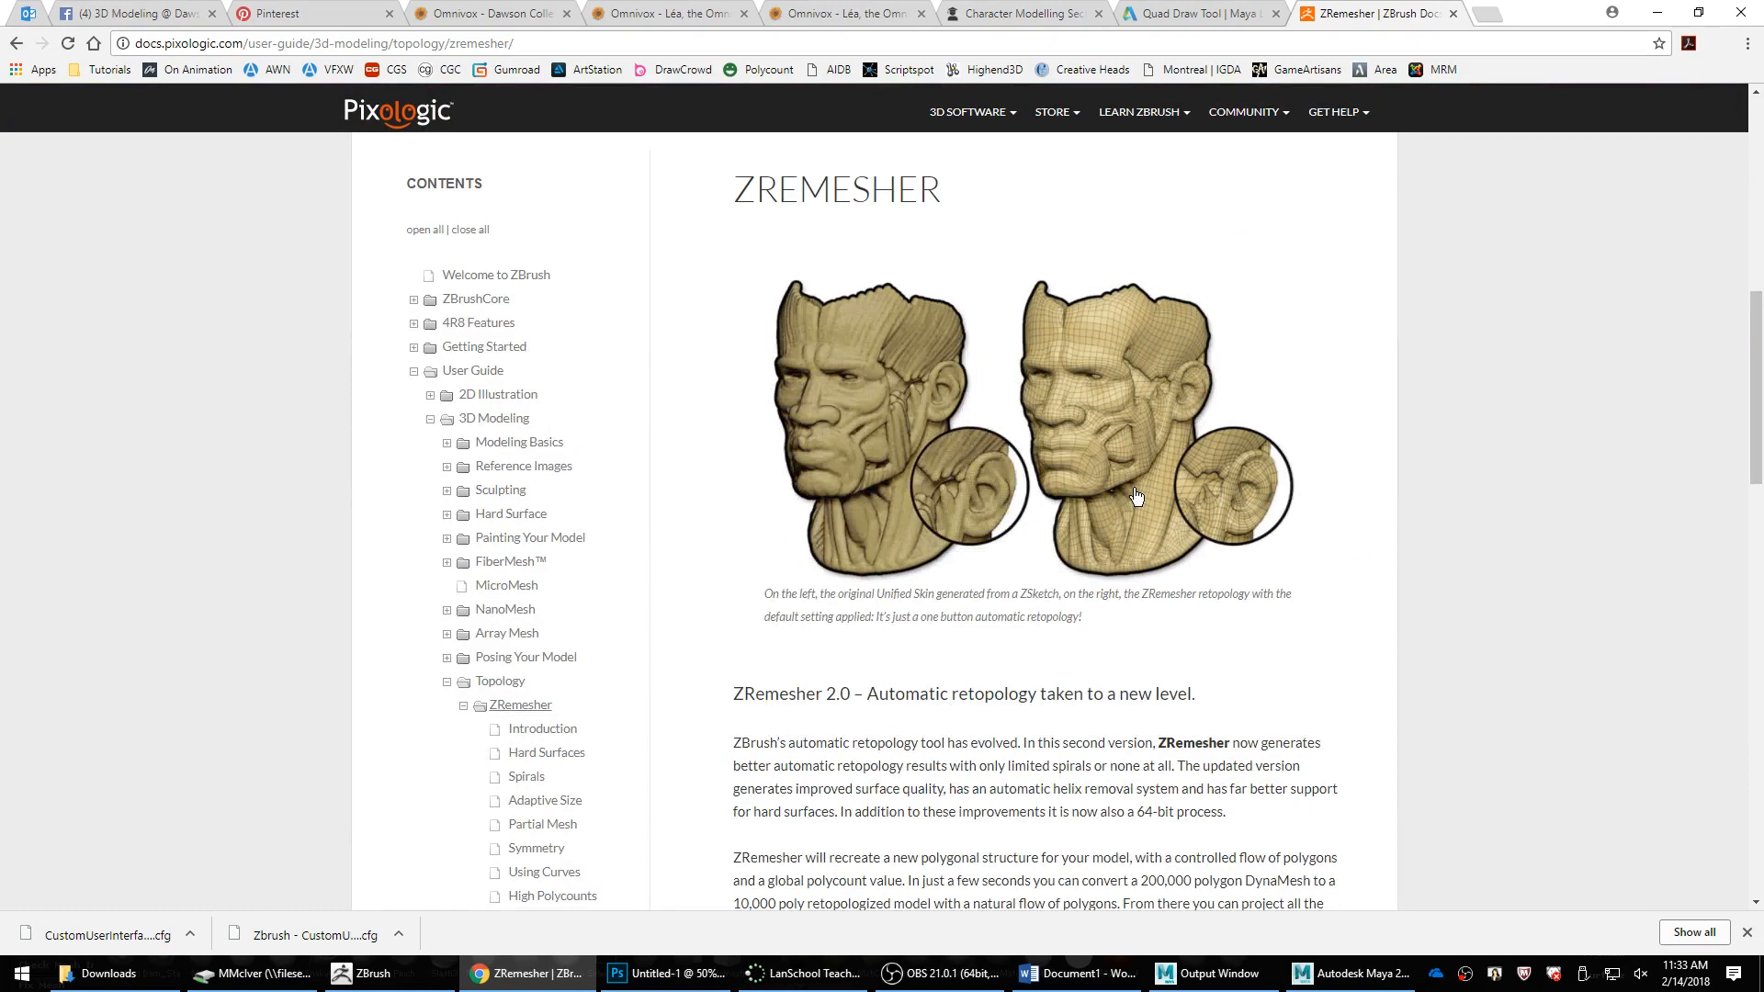
{"action": "scroll", "coordinate": [1144, 504], "scroll_direction": "down", "scroll_amount": 10}
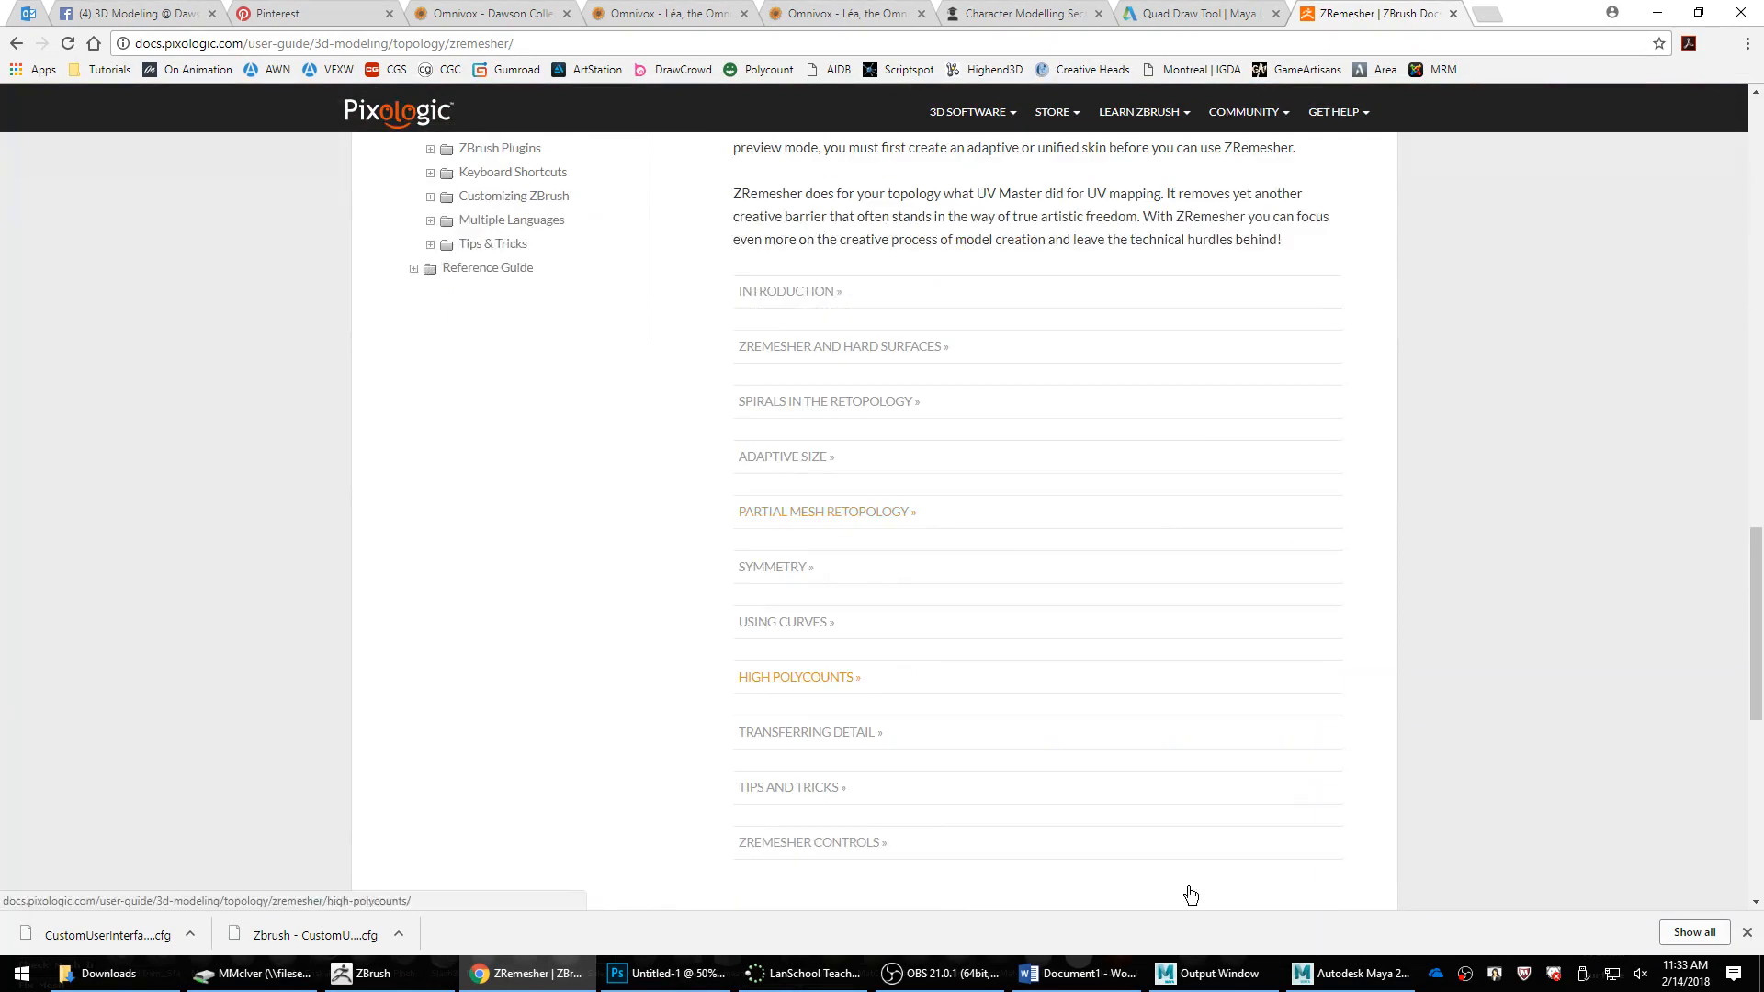
Step: Check the head mesh in Maya, return to Chrome and review the Autodesk Quad Draw Tool page
{"action": "left_click", "coordinate": [1329, 981]}
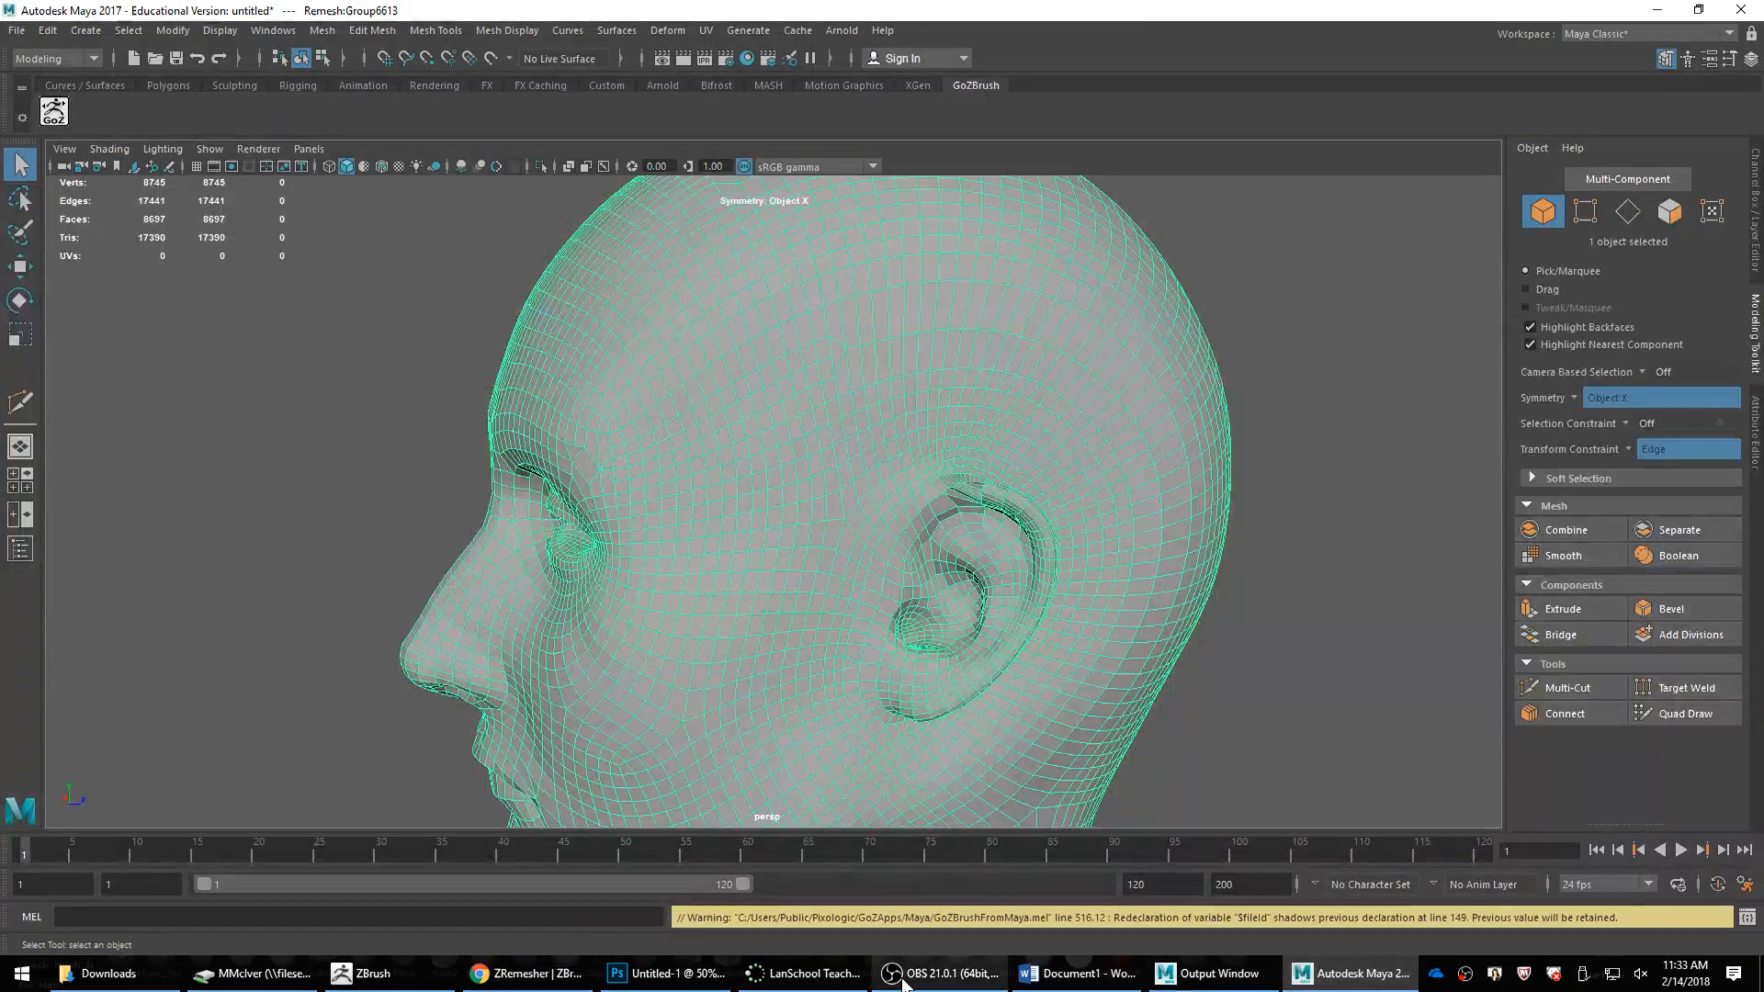
{"action": "left_click", "coordinate": [526, 974]}
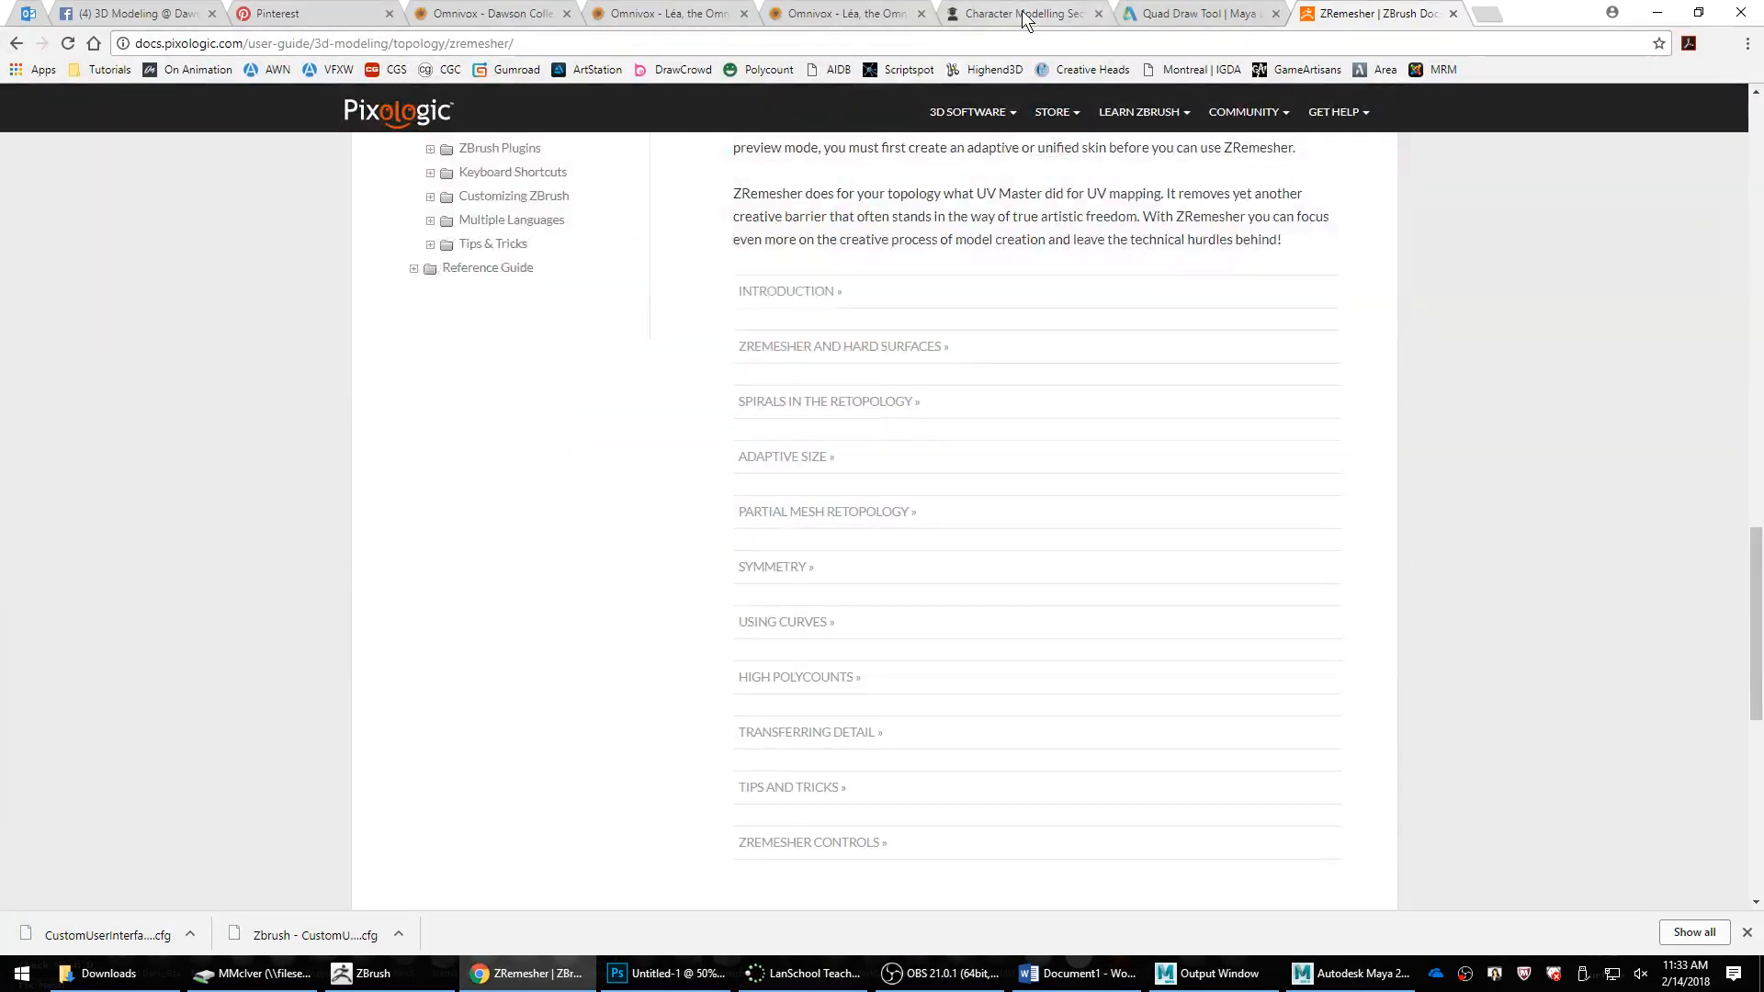
{"action": "left_click", "coordinate": [1155, 14]}
{"action": "scroll", "coordinate": [849, 427], "scroll_direction": "up", "scroll_amount": 4}
{"action": "scroll", "coordinate": [849, 427], "scroll_direction": "down", "scroll_amount": 2}
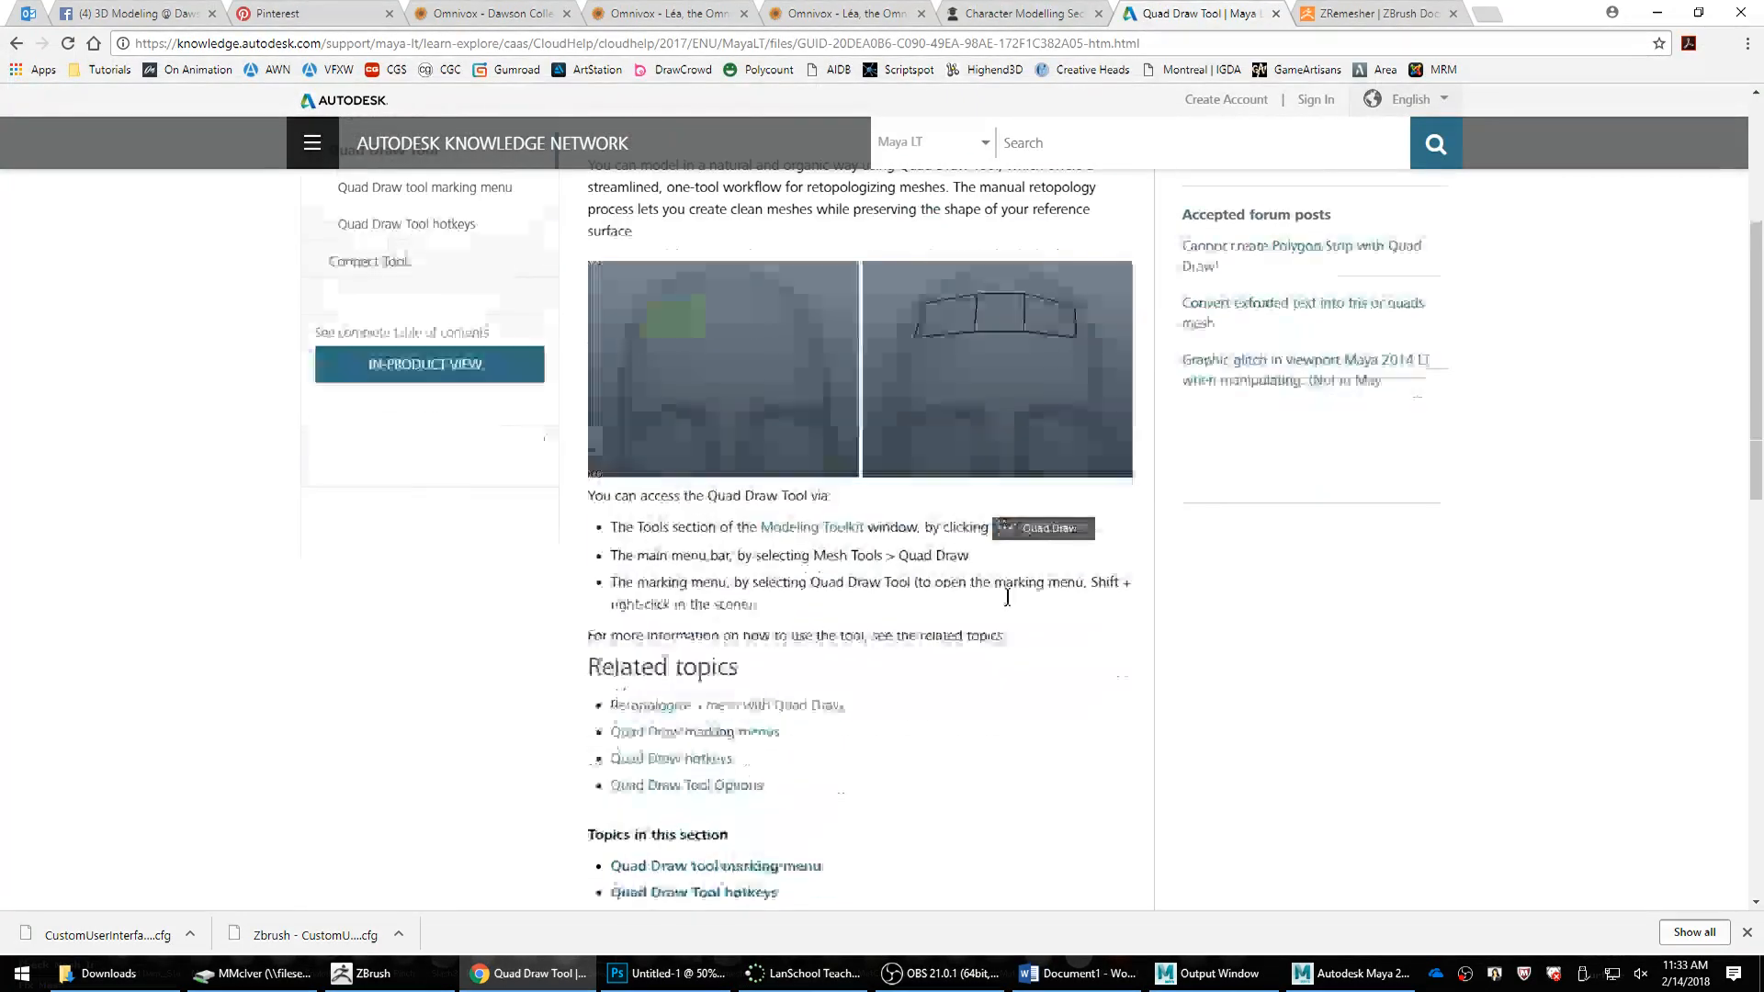
Step: Check the head in Maya, switch to ZBrush, select the full-head Face_Demo_08 subtool and show its polyframe
{"action": "left_click", "coordinate": [1346, 975]}
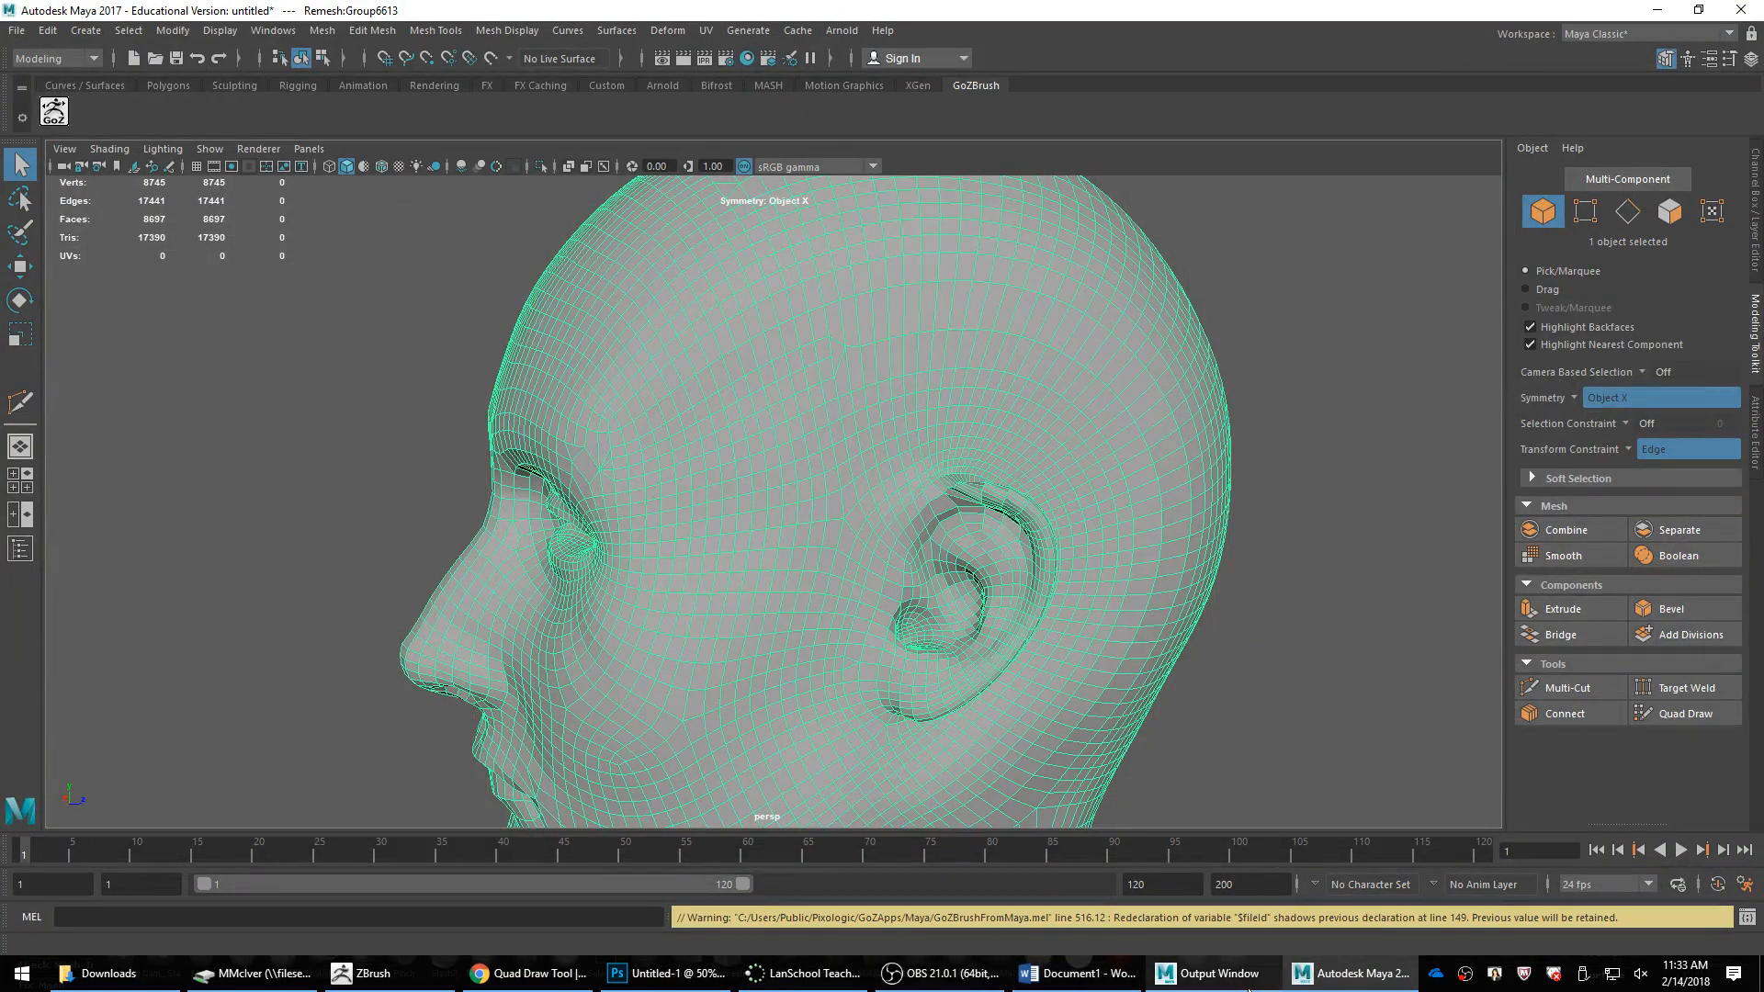
{"action": "left_click", "coordinate": [528, 974]}
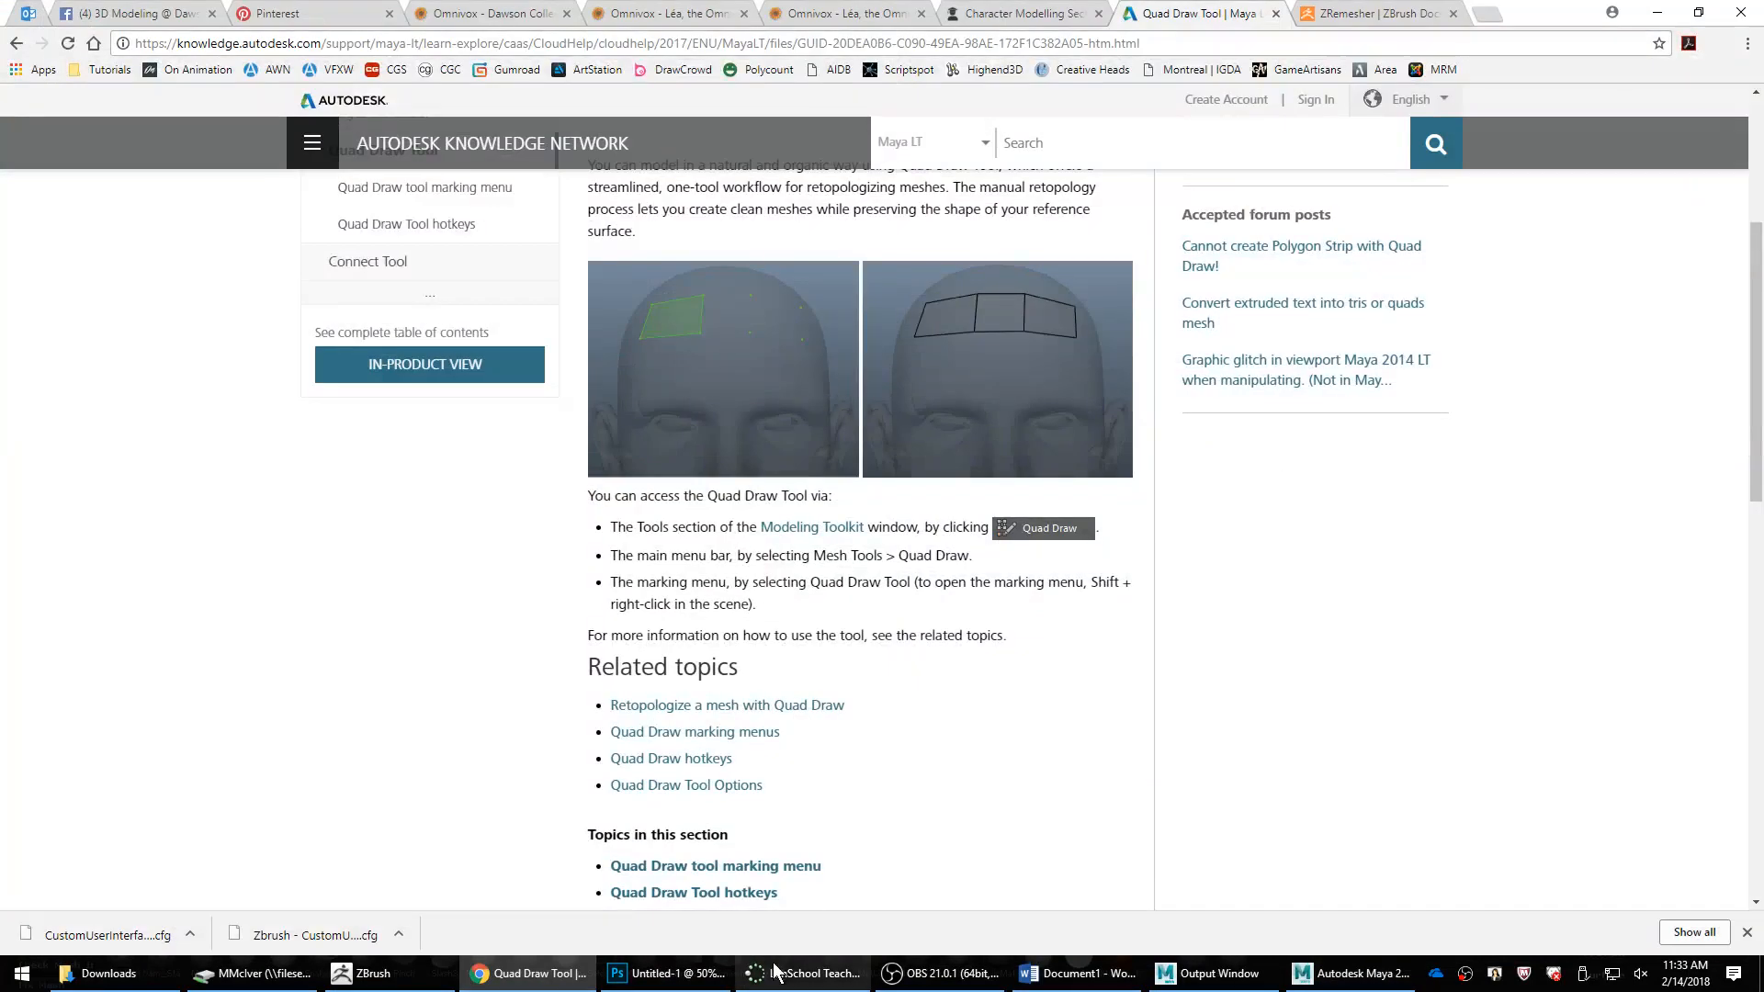
{"action": "left_click", "coordinate": [395, 974]}
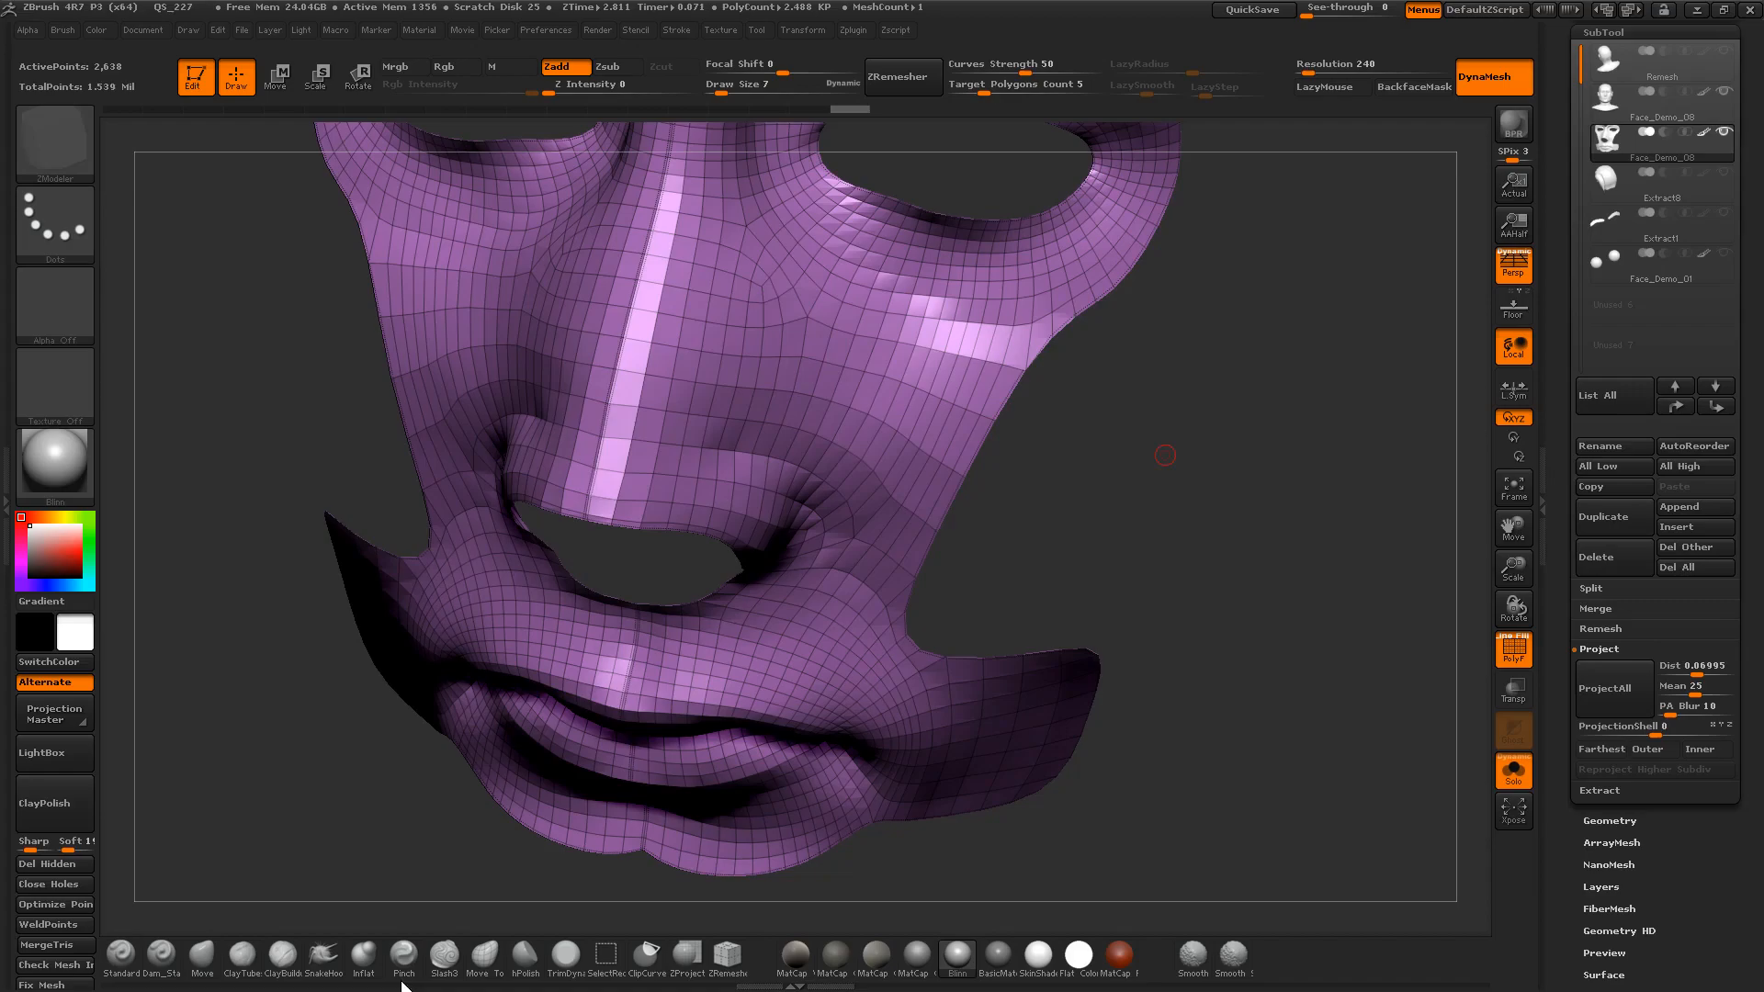
{"action": "left_click", "coordinate": [1633, 93]}
{"action": "key", "text": "shift+f"}
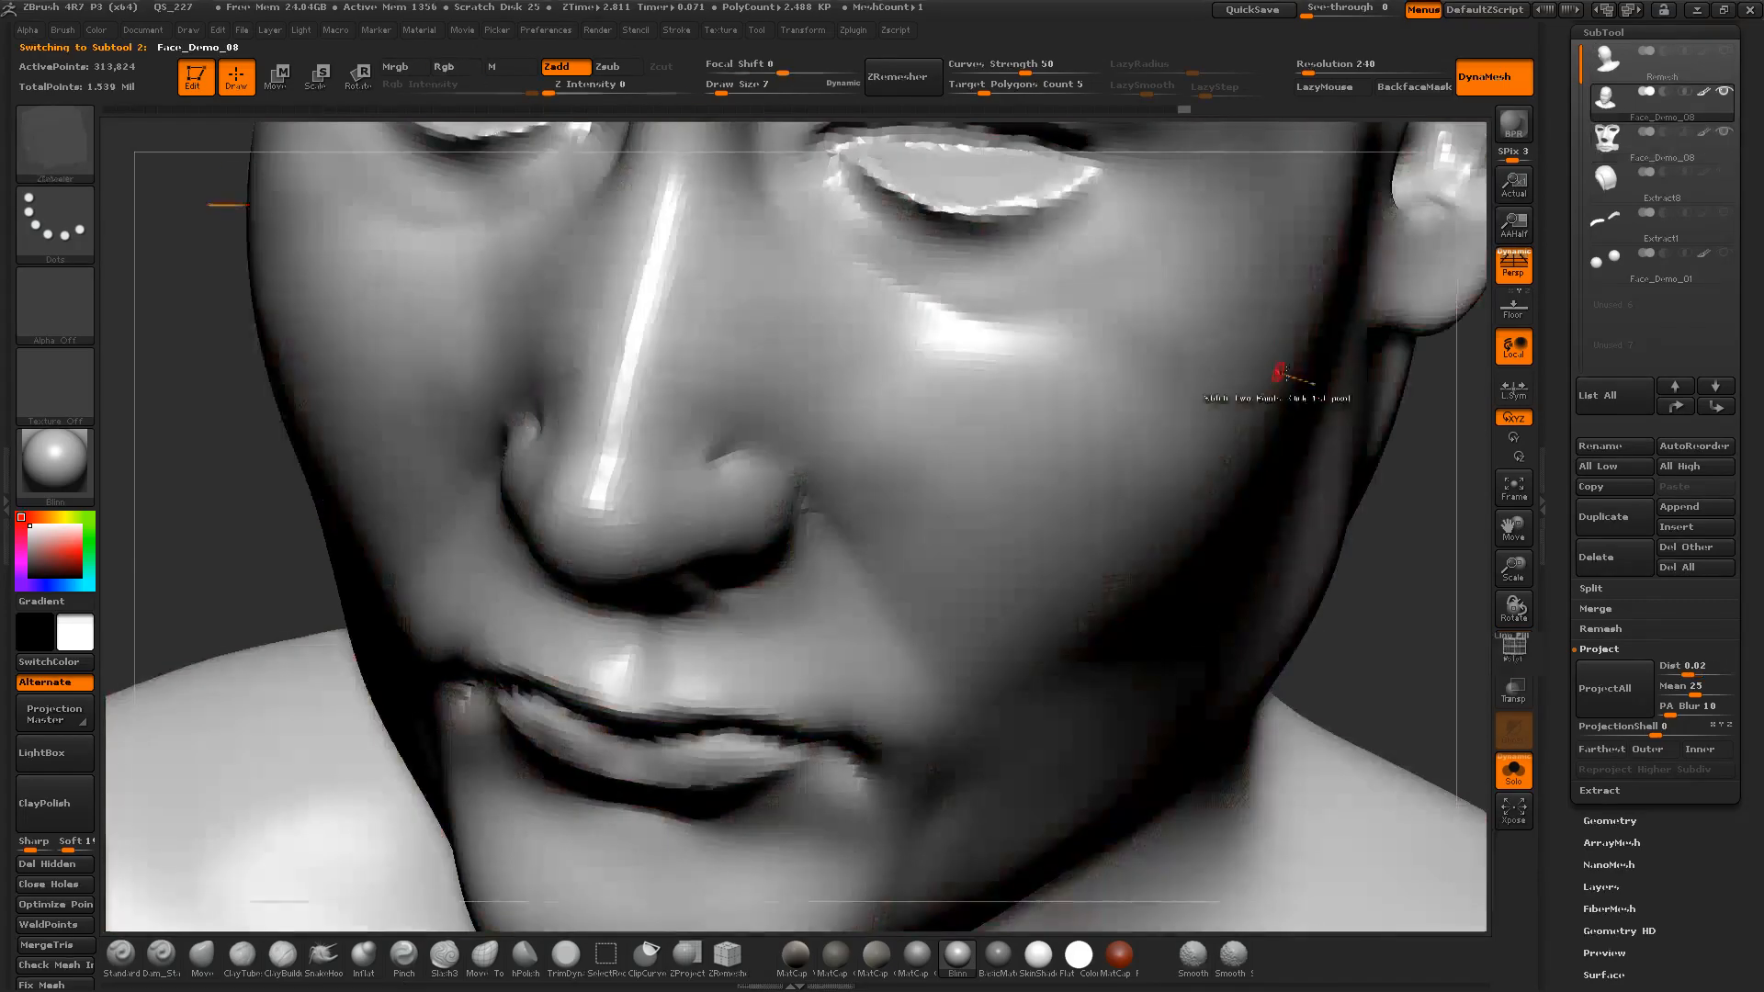
{"action": "key", "text": "shift+f"}
Step: Export the full-head subtool to the Data (D:) drive as Face_Demo_08.obj in OBJ format
{"action": "left_click_drag", "start_coordinate": [1571, 74], "coordinate": [1571, 290]}
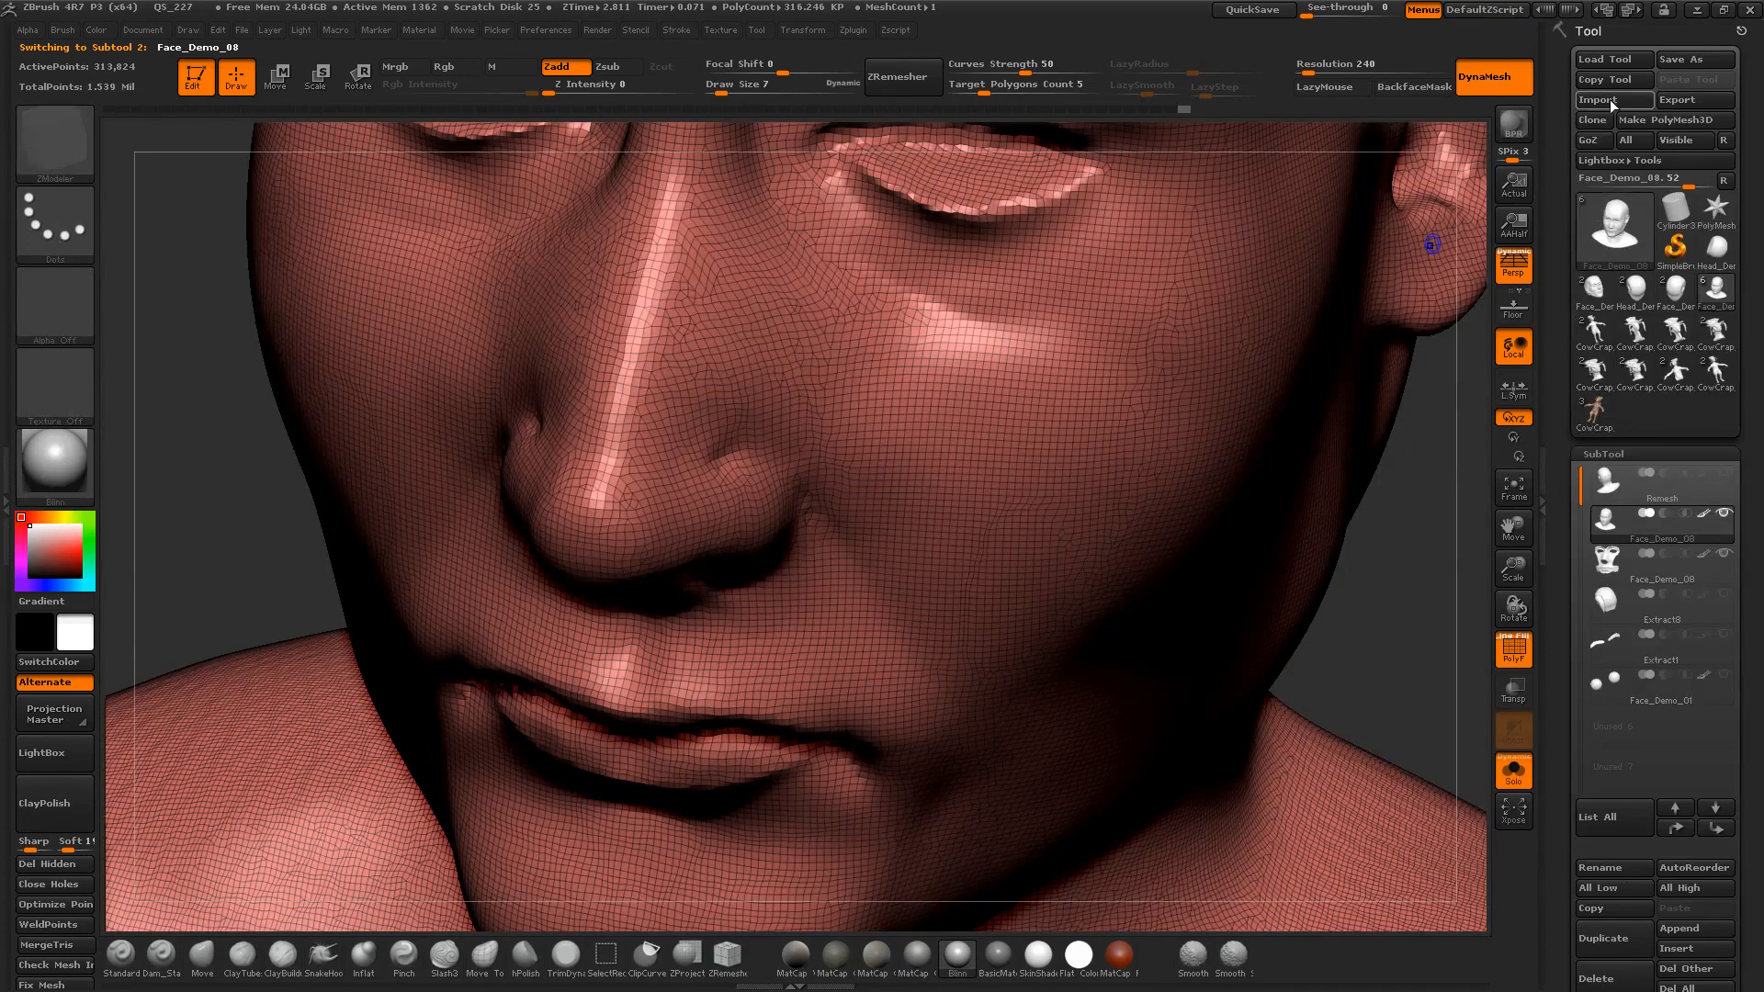
{"action": "left_click", "coordinate": [1673, 99]}
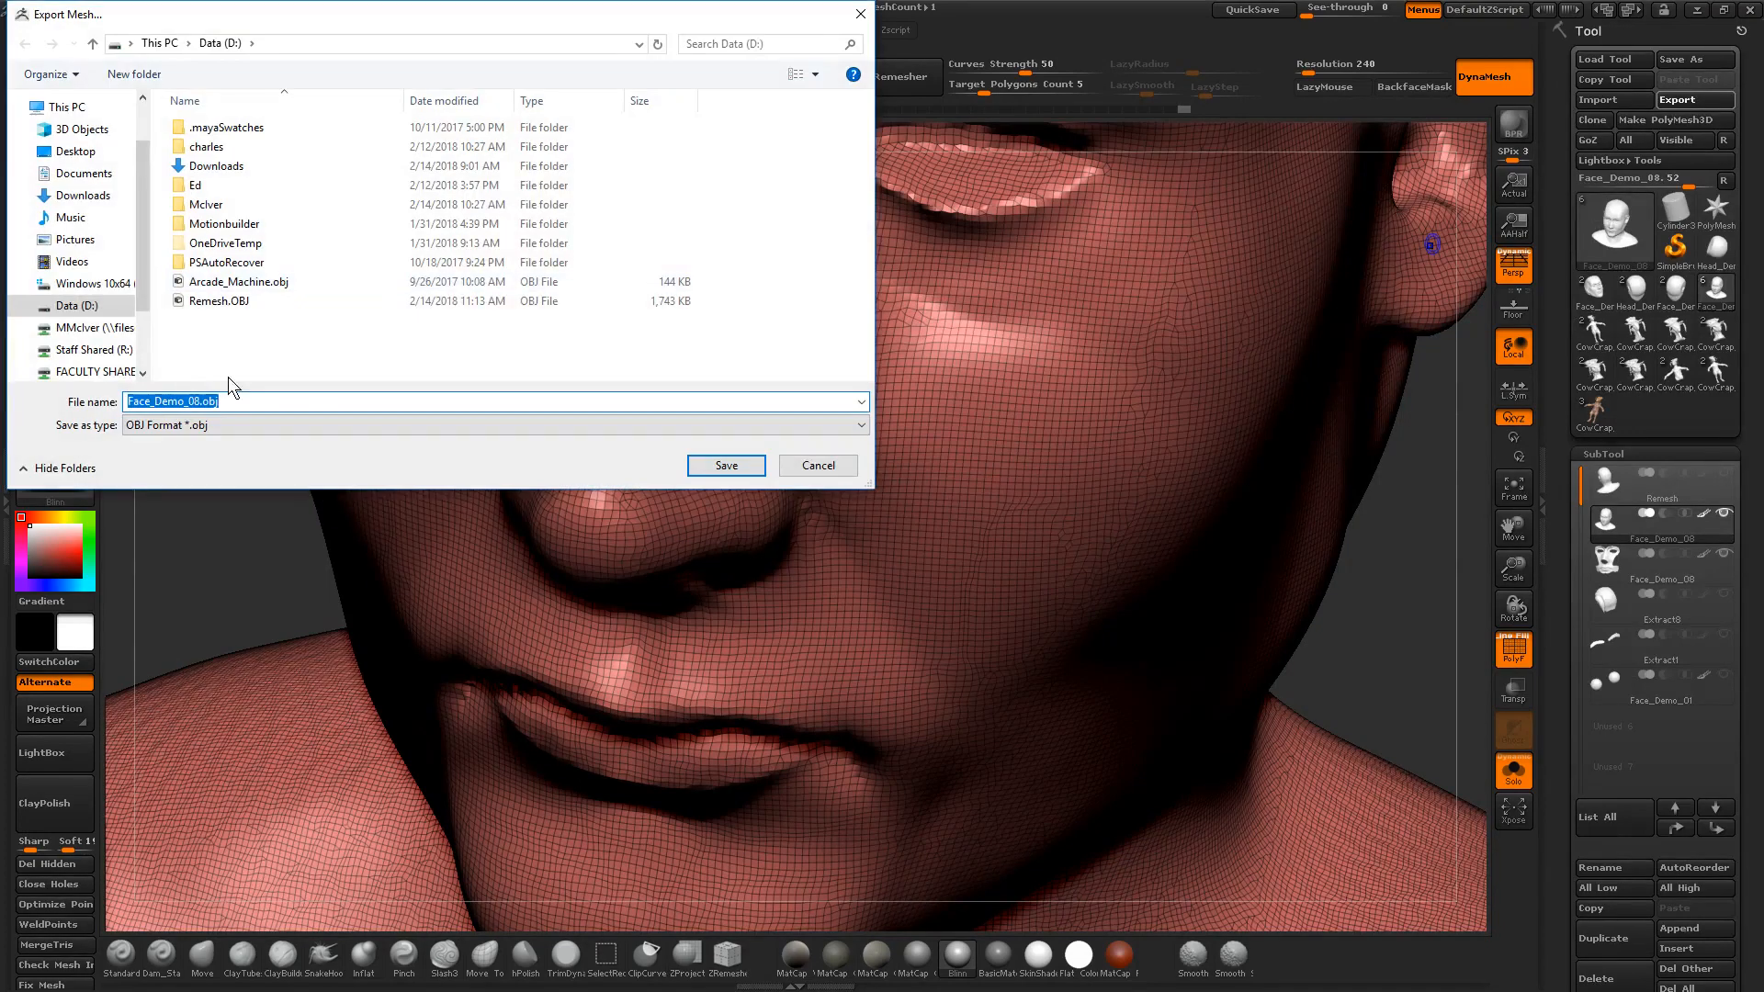
{"action": "left_click", "coordinate": [726, 464]}
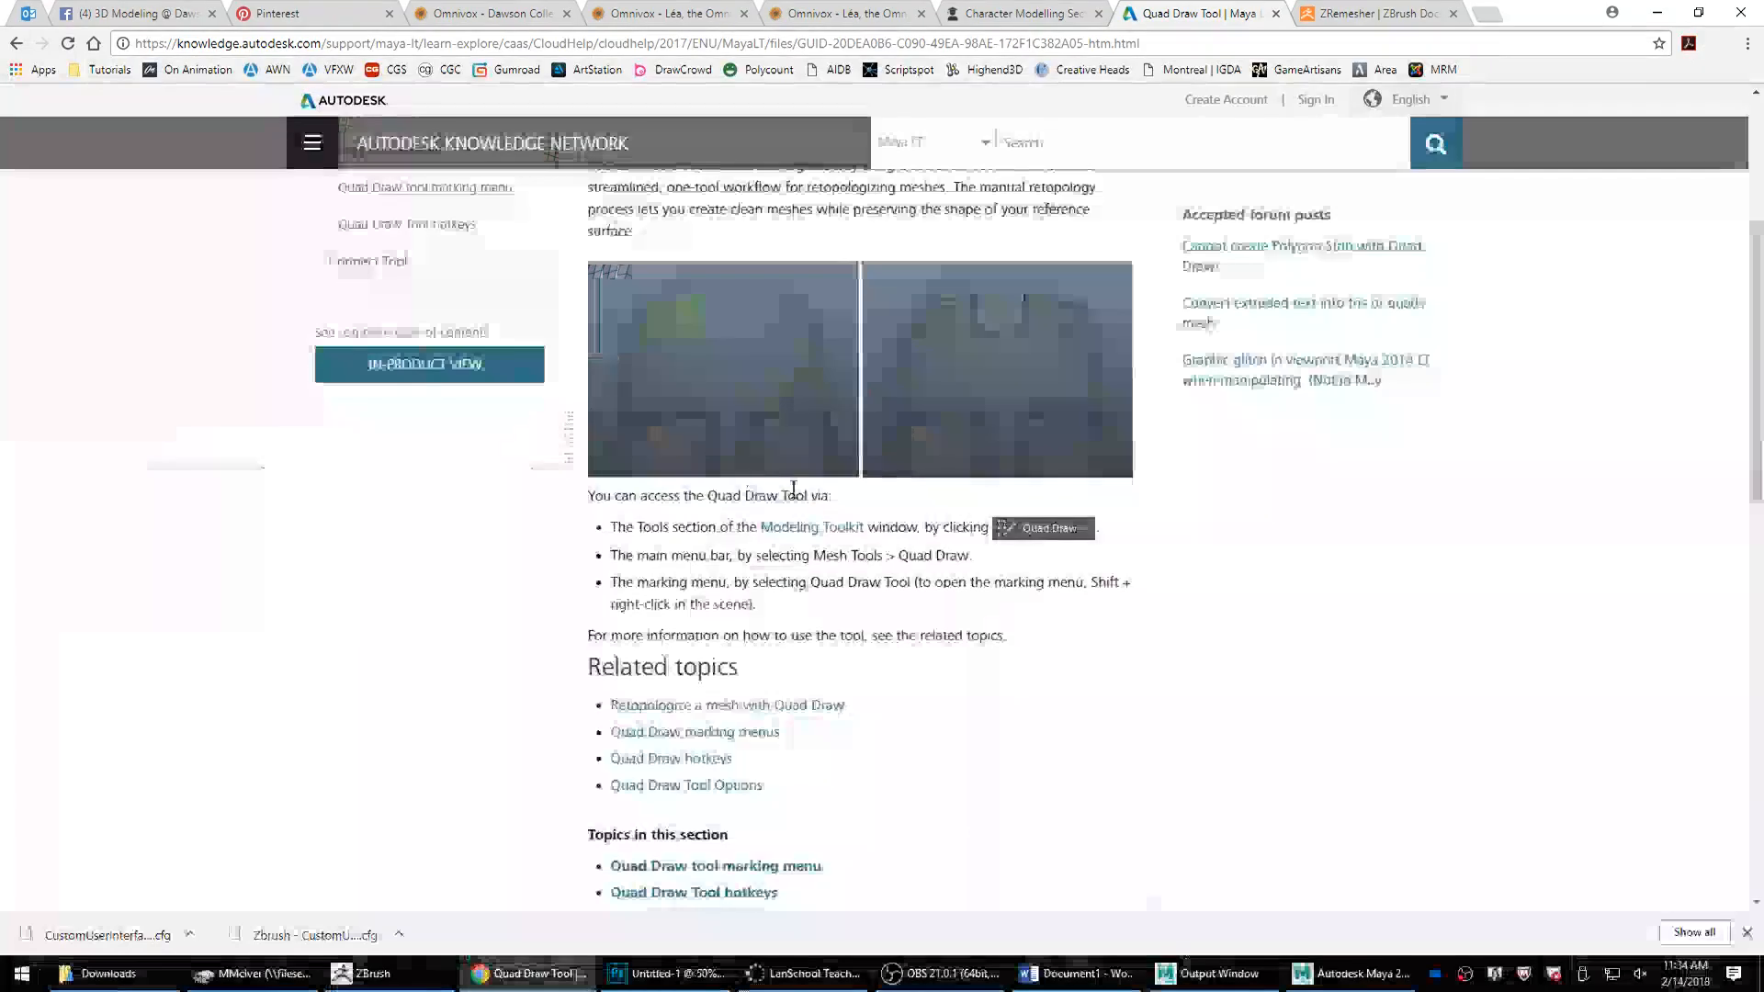
Step: Switch to Maya and start a new empty scene in place of the one with the remeshed head
{"action": "key", "text": "alt+Tab"}
{"action": "key", "text": "alt+Tab"}
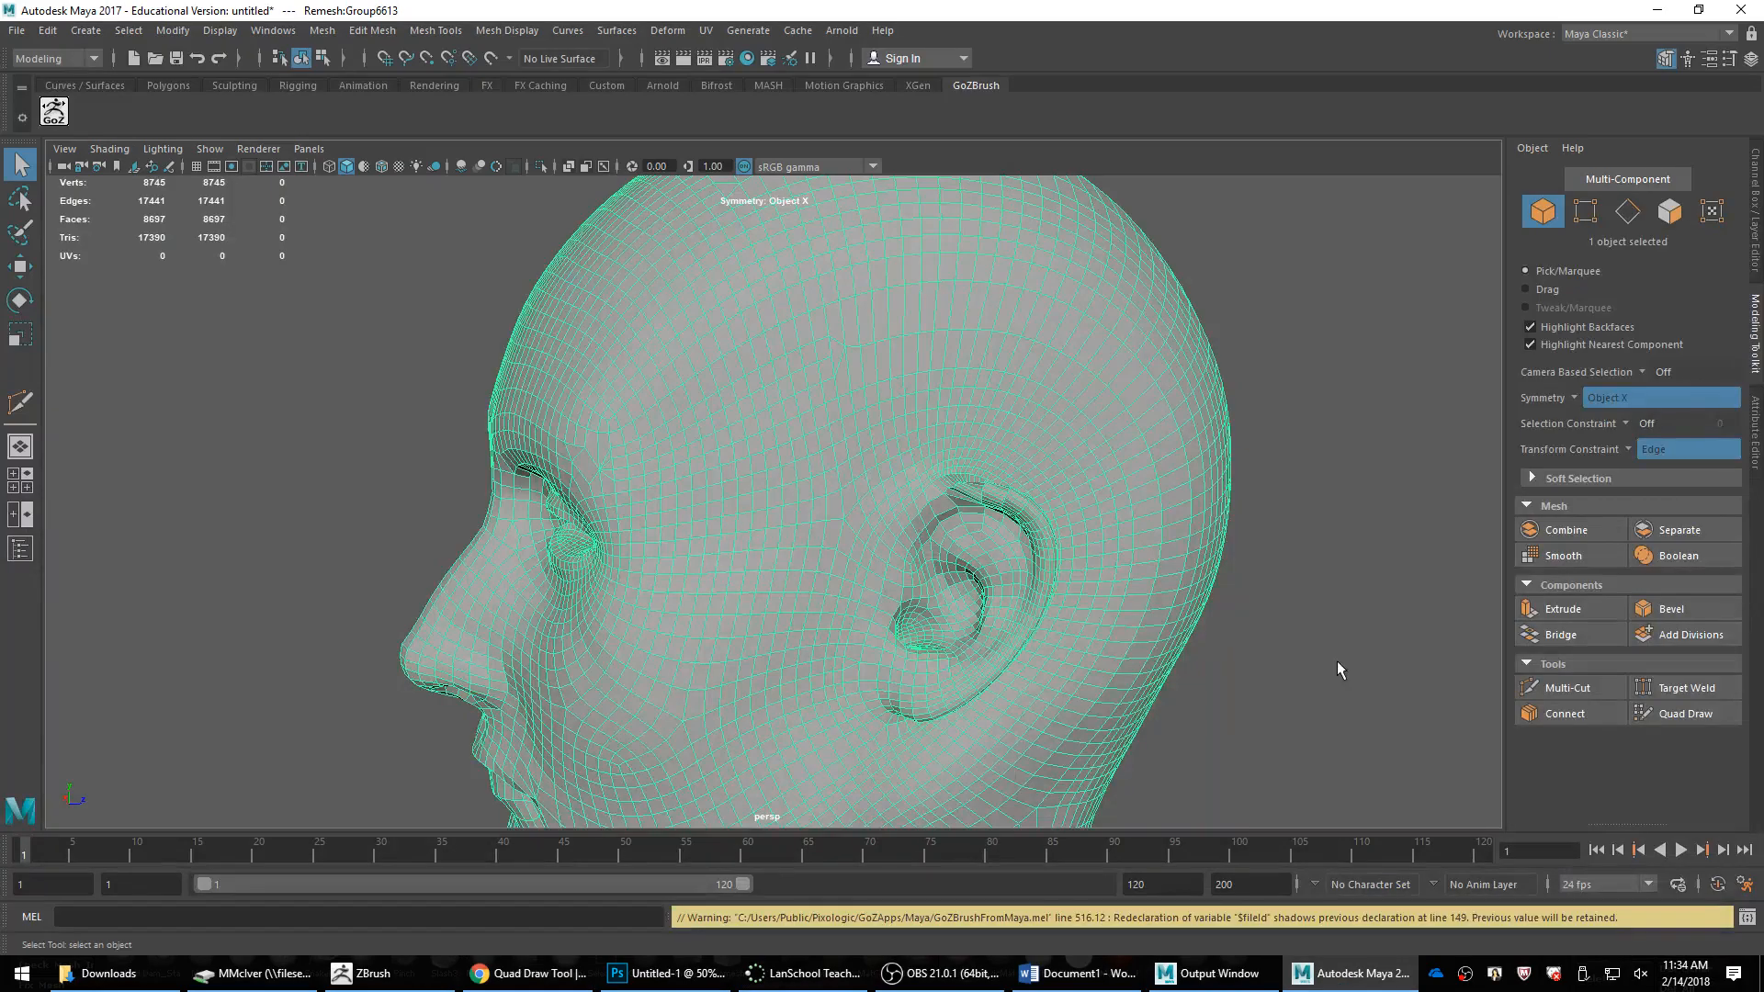
{"action": "scroll", "coordinate": [1337, 659], "scroll_direction": "down", "scroll_amount": 5}
{"action": "left_click", "coordinate": [17, 30]}
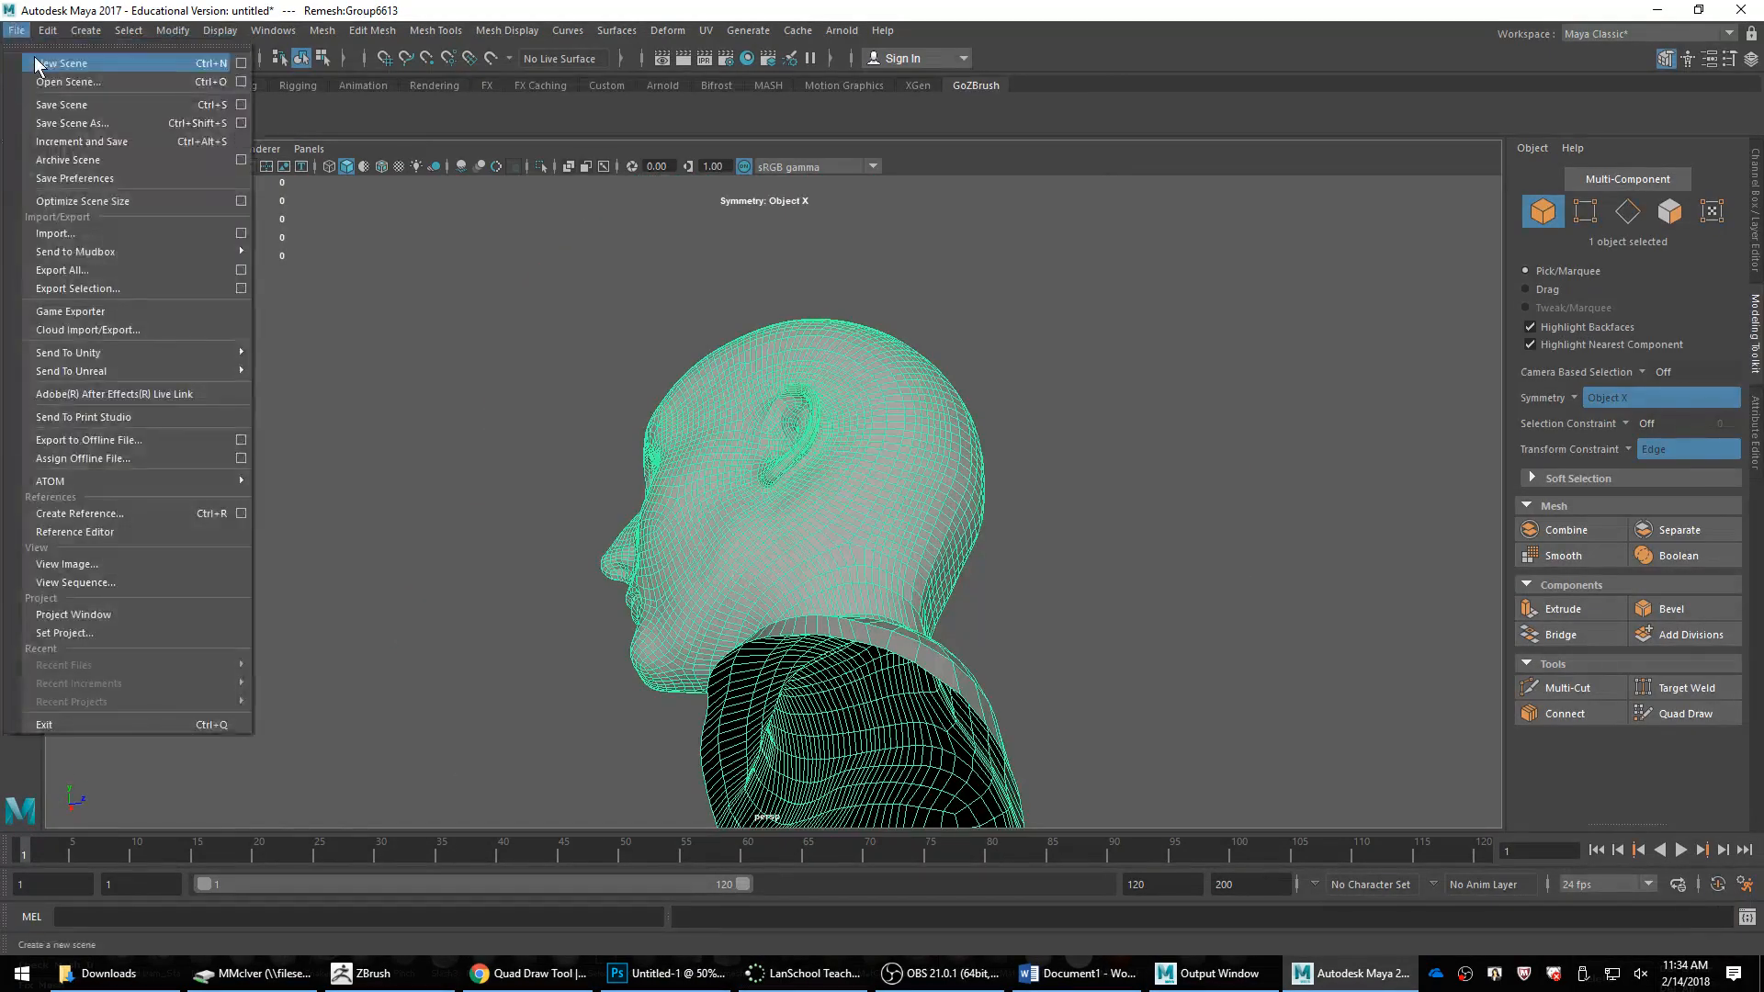
{"action": "left_click", "coordinate": [37, 63]}
{"action": "left_click", "coordinate": [869, 493]}
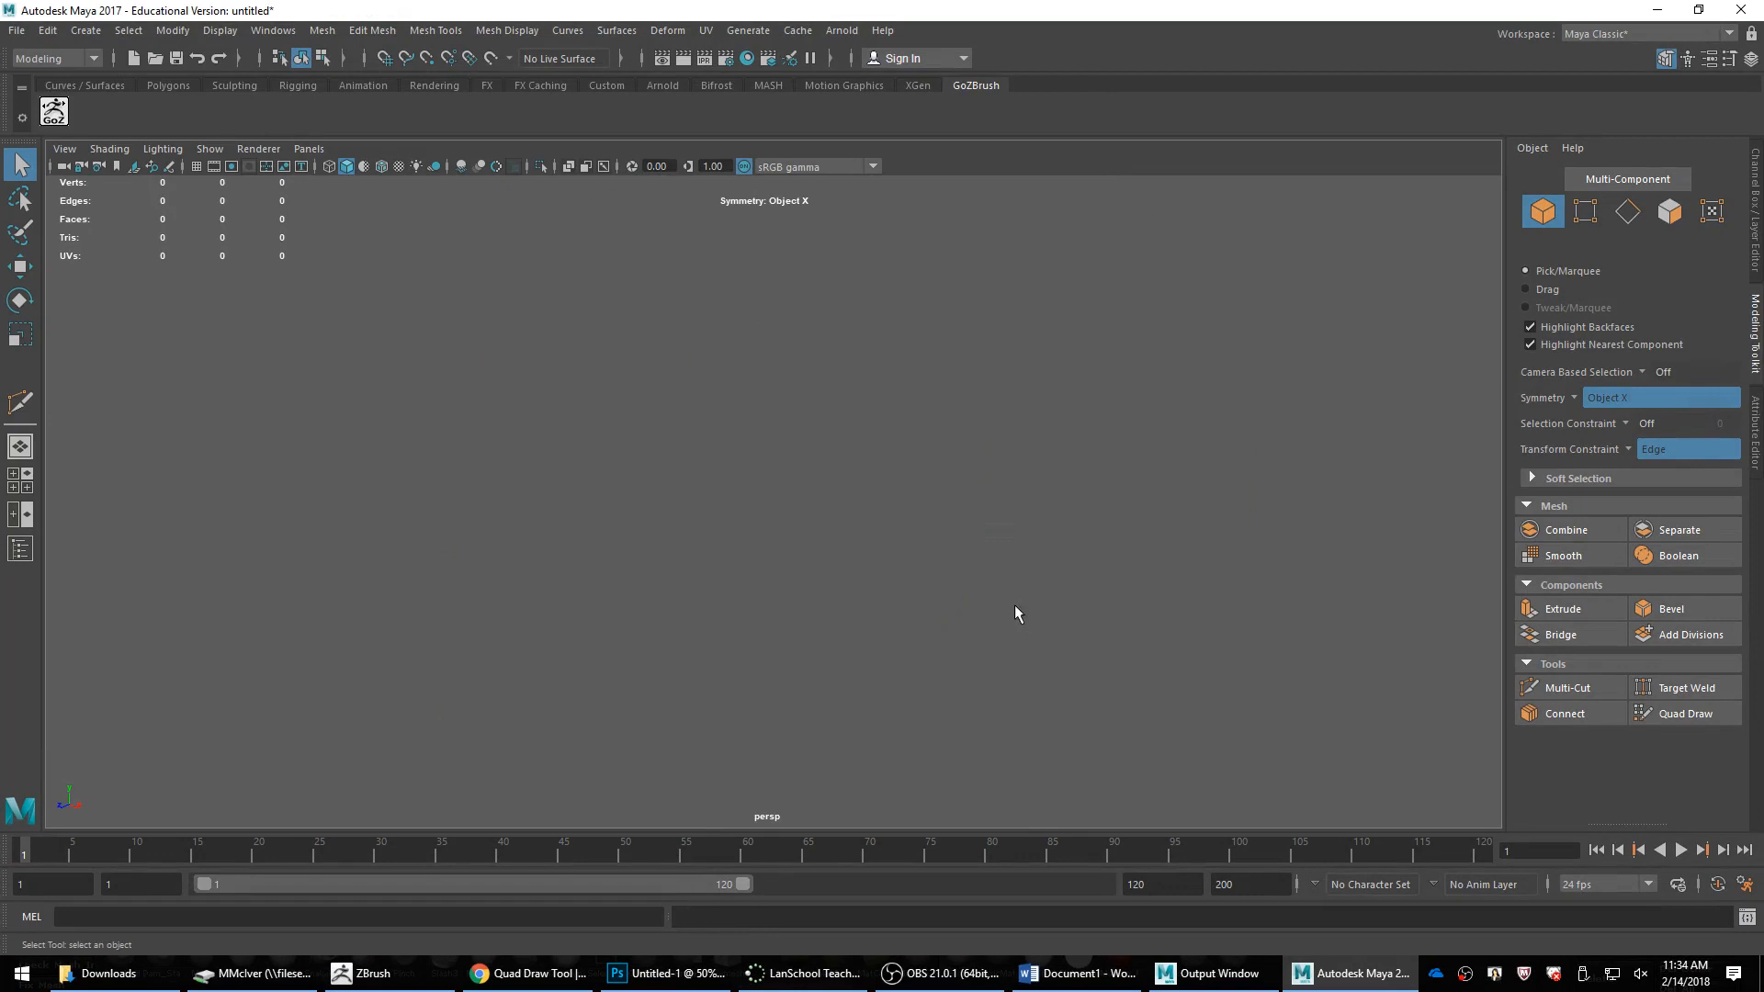
Step: Import Face_Demo_08.OBJ from the D: drive into the empty Maya scene
{"action": "left_click_drag", "start_coordinate": [964, 597], "coordinate": [1058, 723], "text": "alt"}
{"action": "left_click", "coordinate": [16, 30]}
{"action": "left_click", "coordinate": [37, 246]}
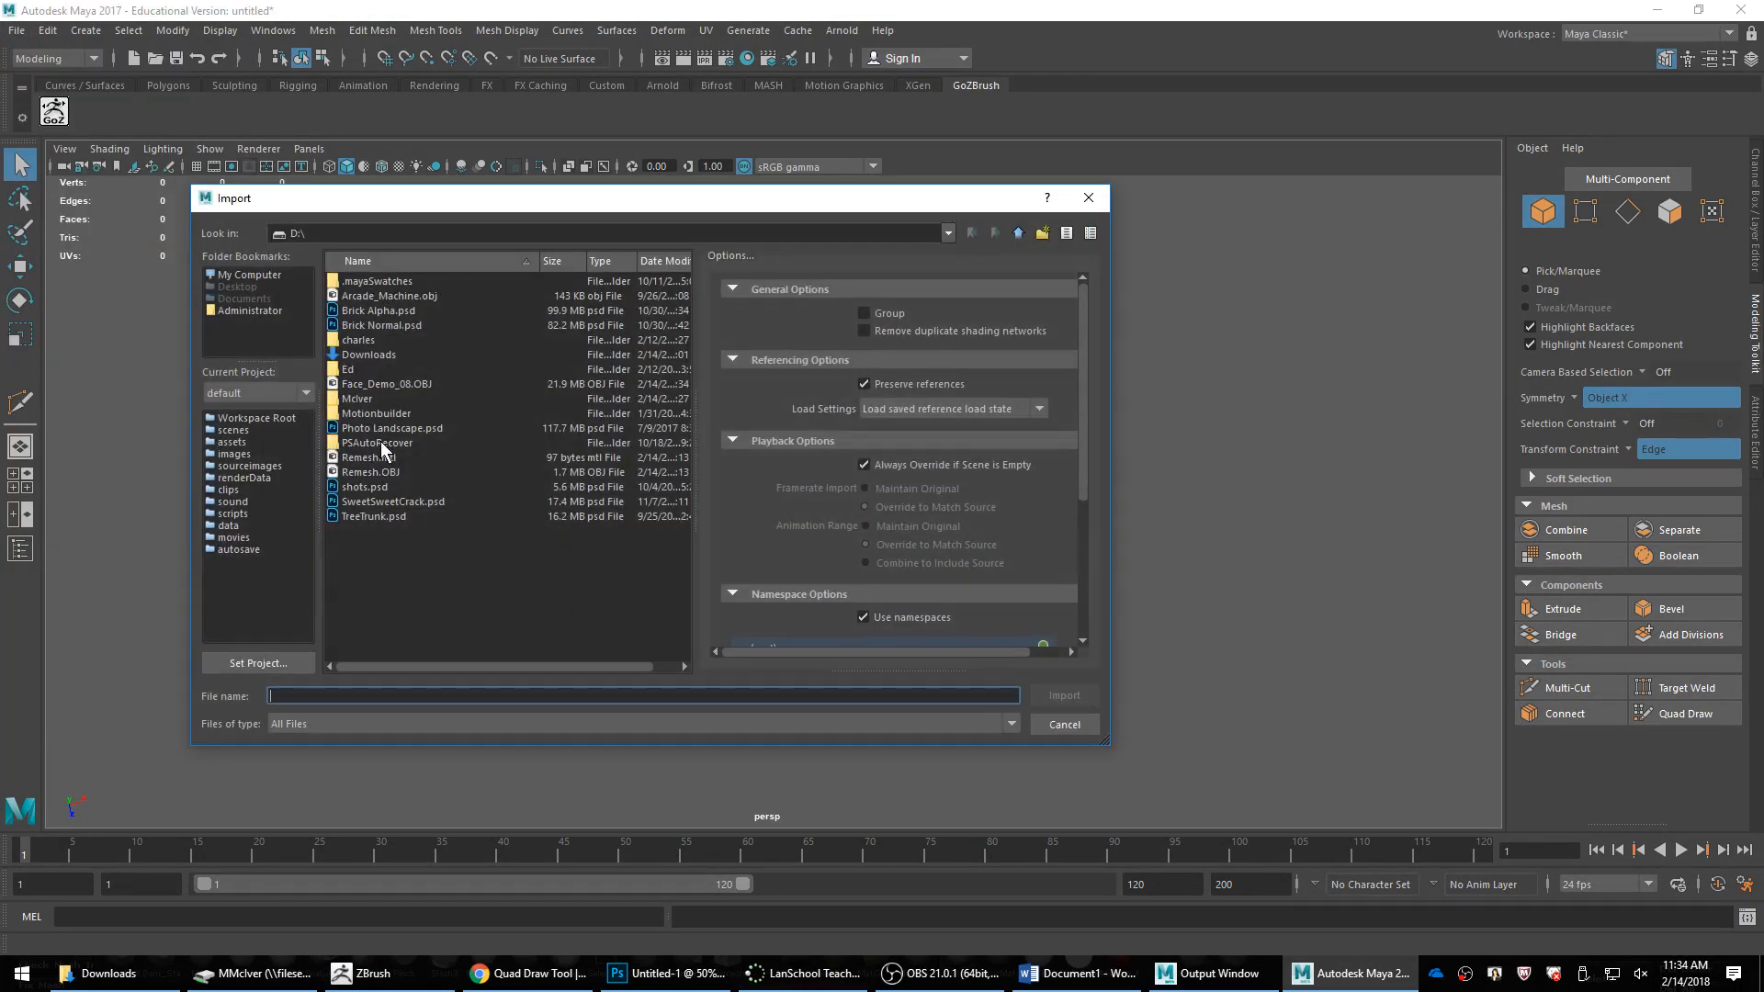
{"action": "left_click", "coordinate": [376, 471]}
{"action": "double_click", "coordinate": [379, 382]}
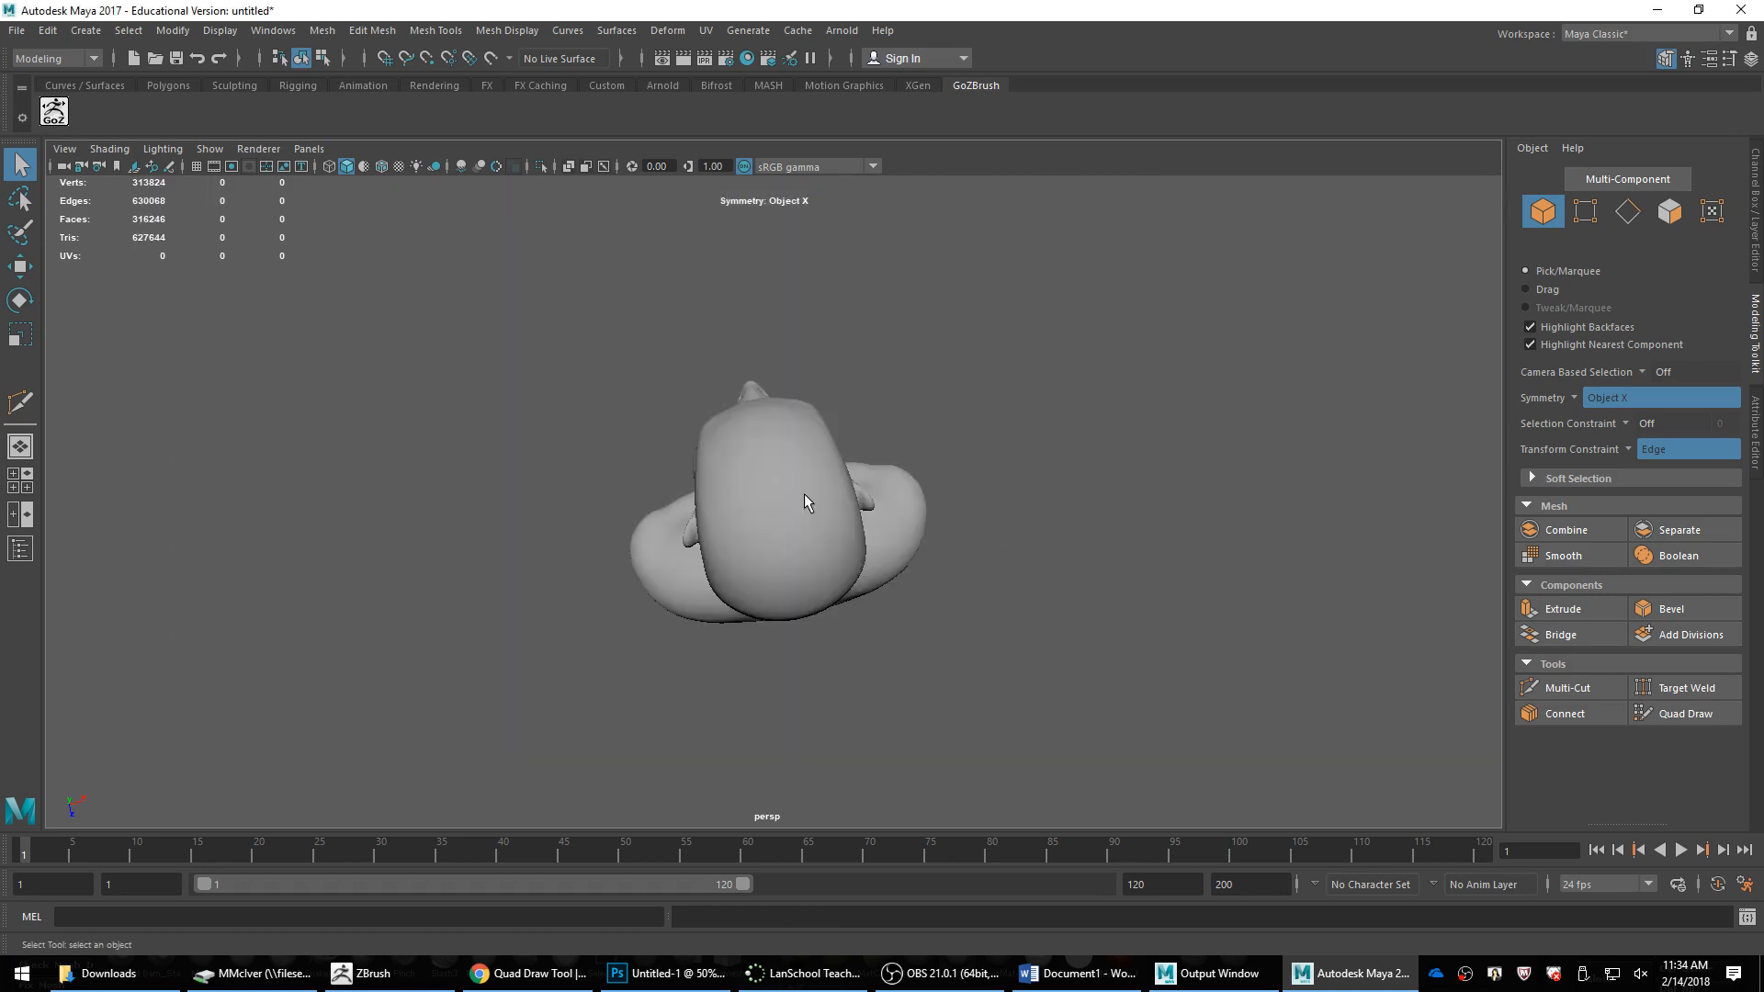
Step: Select the imported head mesh in object mode and activate the Quad Draw tool on it
{"action": "left_click_drag", "start_coordinate": [938, 566], "coordinate": [1287, 520], "text": "alt"}
{"action": "scroll", "coordinate": [1100, 527], "scroll_direction": "up", "scroll_amount": 5}
{"action": "left_click_drag", "start_coordinate": [886, 510], "coordinate": [897, 469], "text": "alt"}
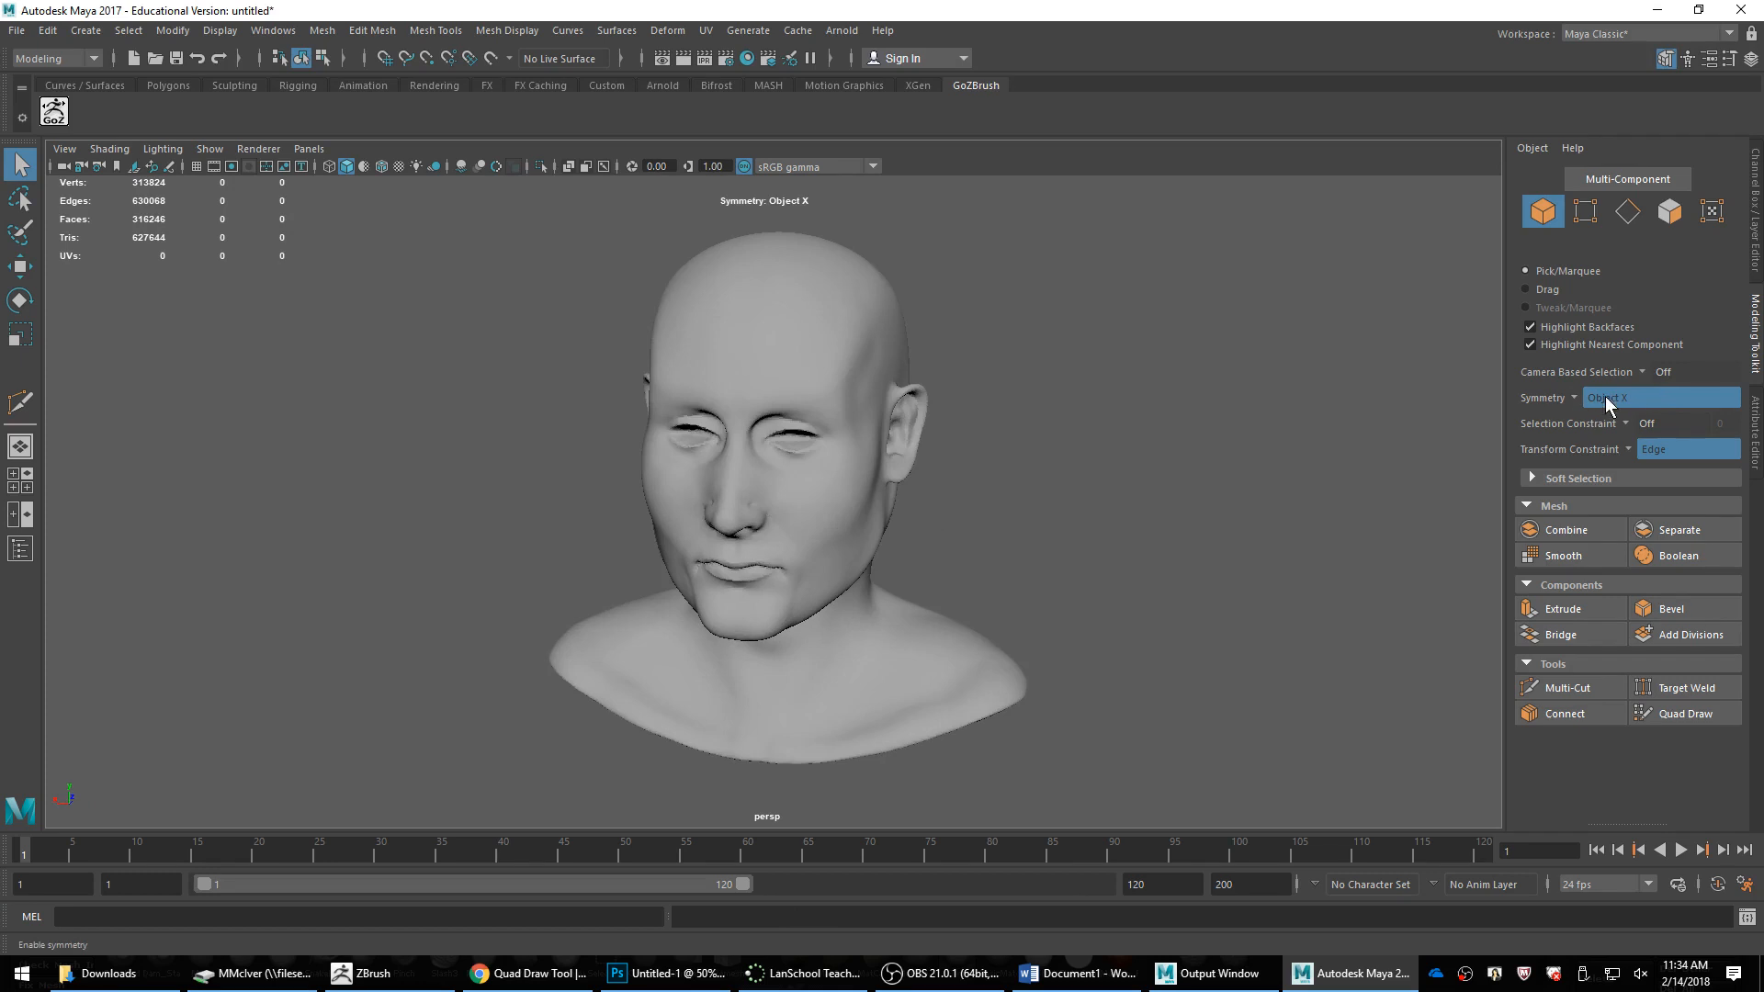
{"action": "left_click", "coordinate": [1688, 713]}
{"action": "mouse_move", "coordinate": [1135, 455]}
{"action": "left_mouse_down", "text": "alt"}
{"action": "mouse_move", "coordinate": [1158, 458]}
{"action": "mouse_move", "coordinate": [1156, 418]}
{"action": "left_mouse_up", "text": "alt"}
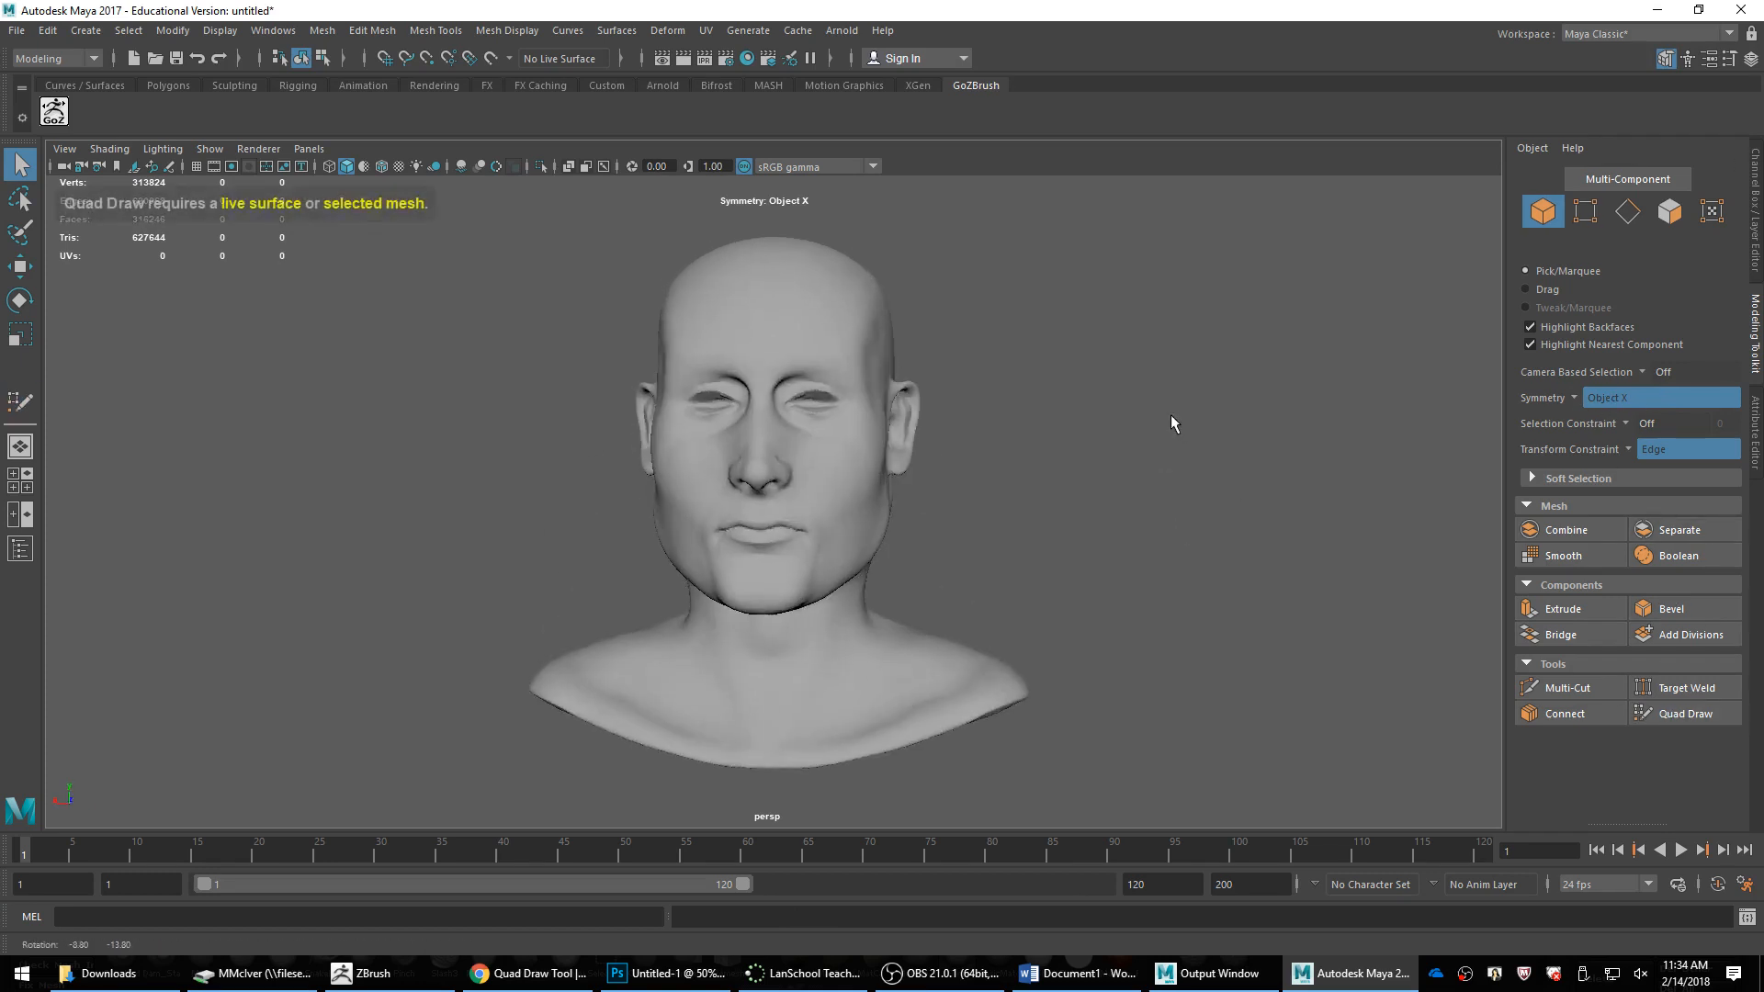
{"action": "left_click", "coordinate": [844, 401]}
{"action": "scroll", "coordinate": [1133, 472], "scroll_direction": "up", "scroll_amount": 5}
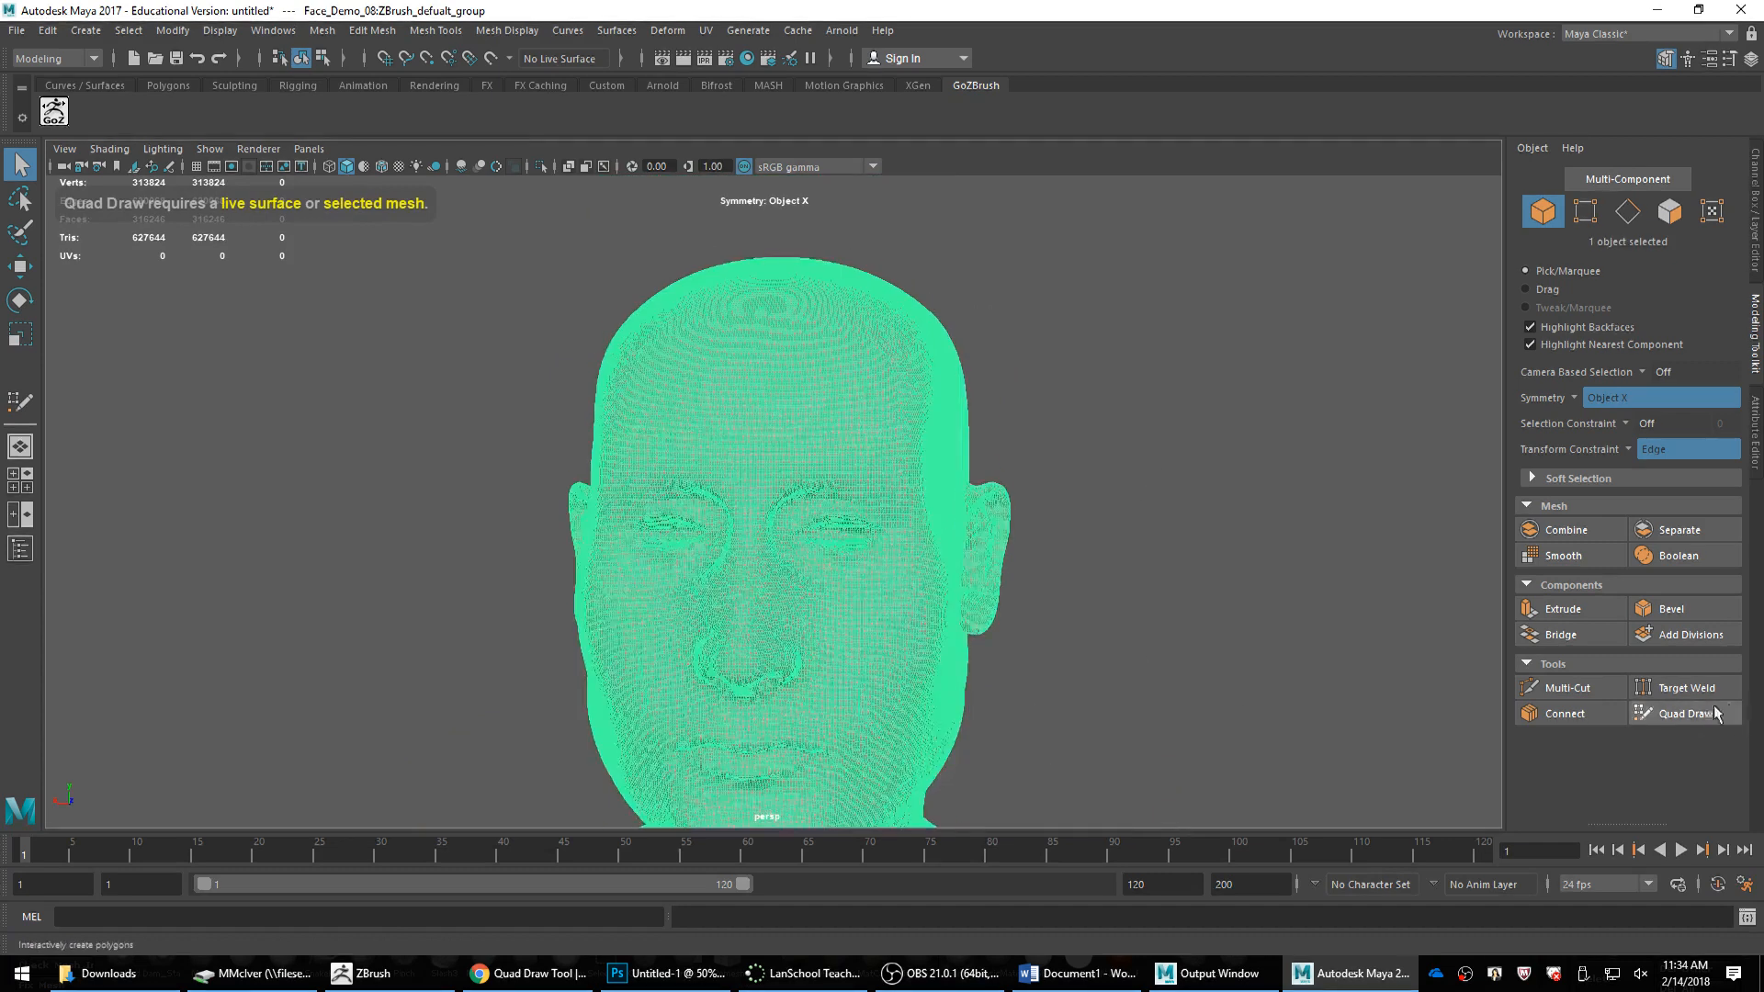
{"action": "left_click", "coordinate": [1714, 714]}
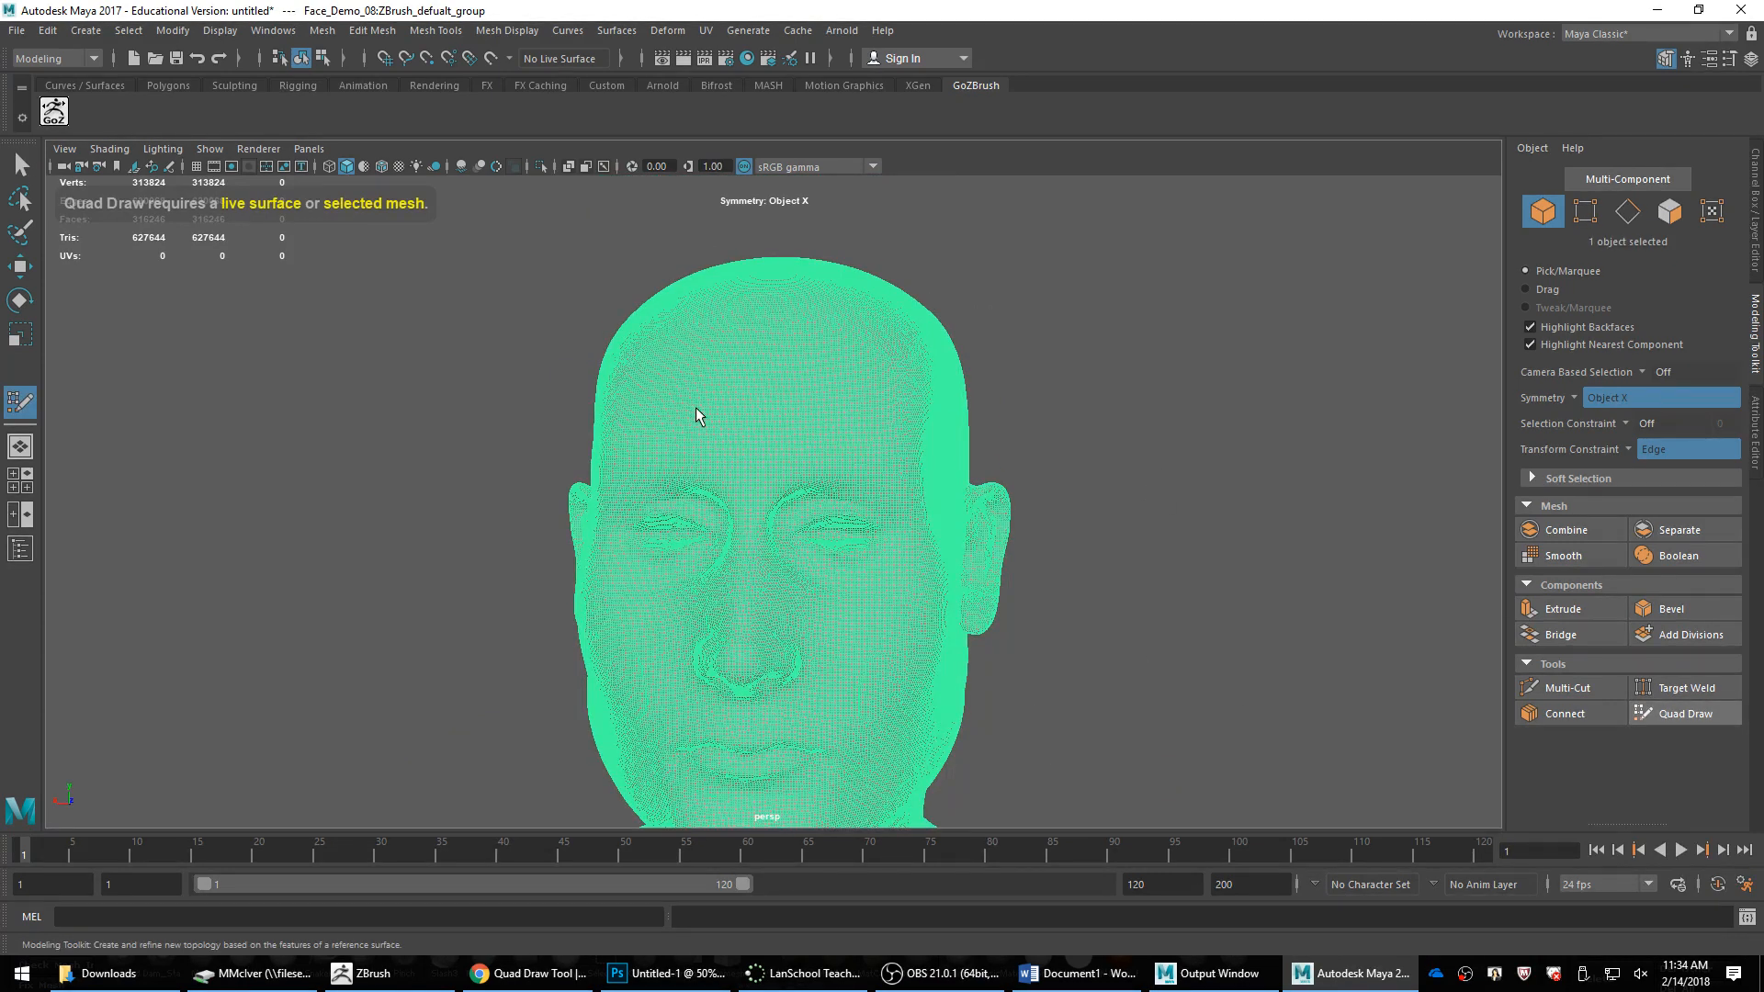
Step: Select a patch of faces on the forehead with Object X symmetry and reactivate the Quad Draw tool
{"action": "key", "text": "q"}
{"action": "left_click", "coordinate": [790, 411]}
{"action": "scroll", "coordinate": [1052, 426], "scroll_direction": "up", "scroll_amount": 5}
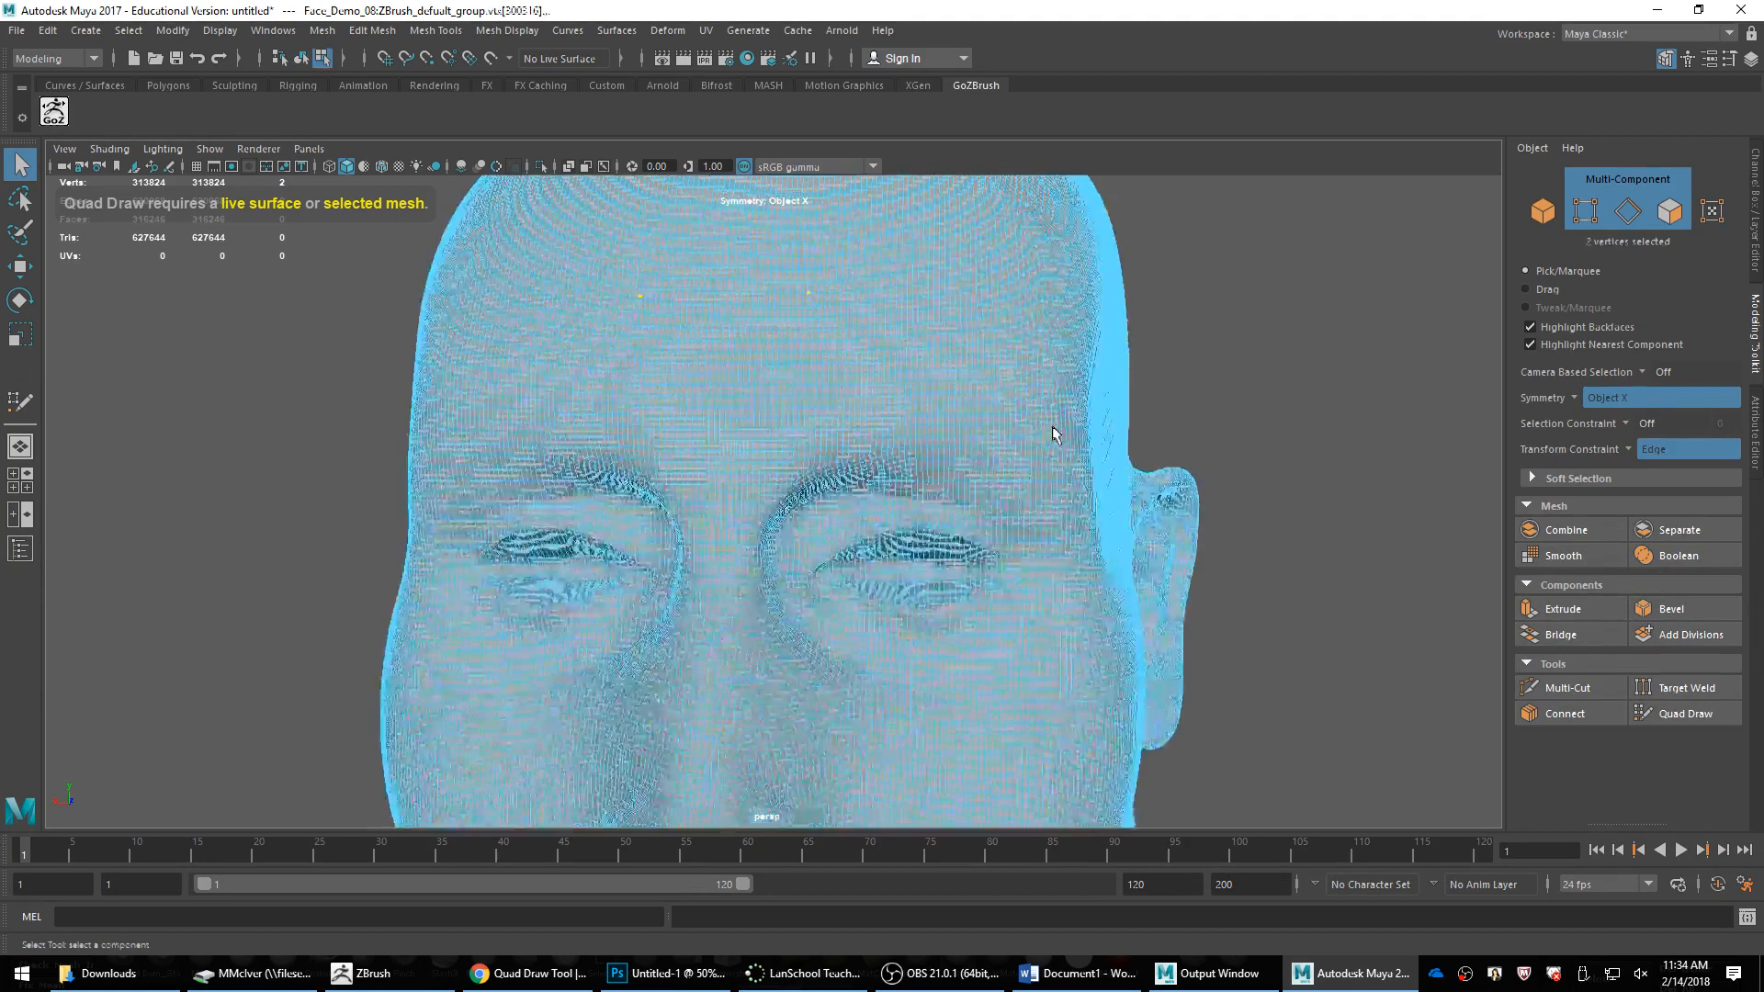
{"action": "scroll", "coordinate": [1054, 434], "scroll_direction": "down", "scroll_amount": 3}
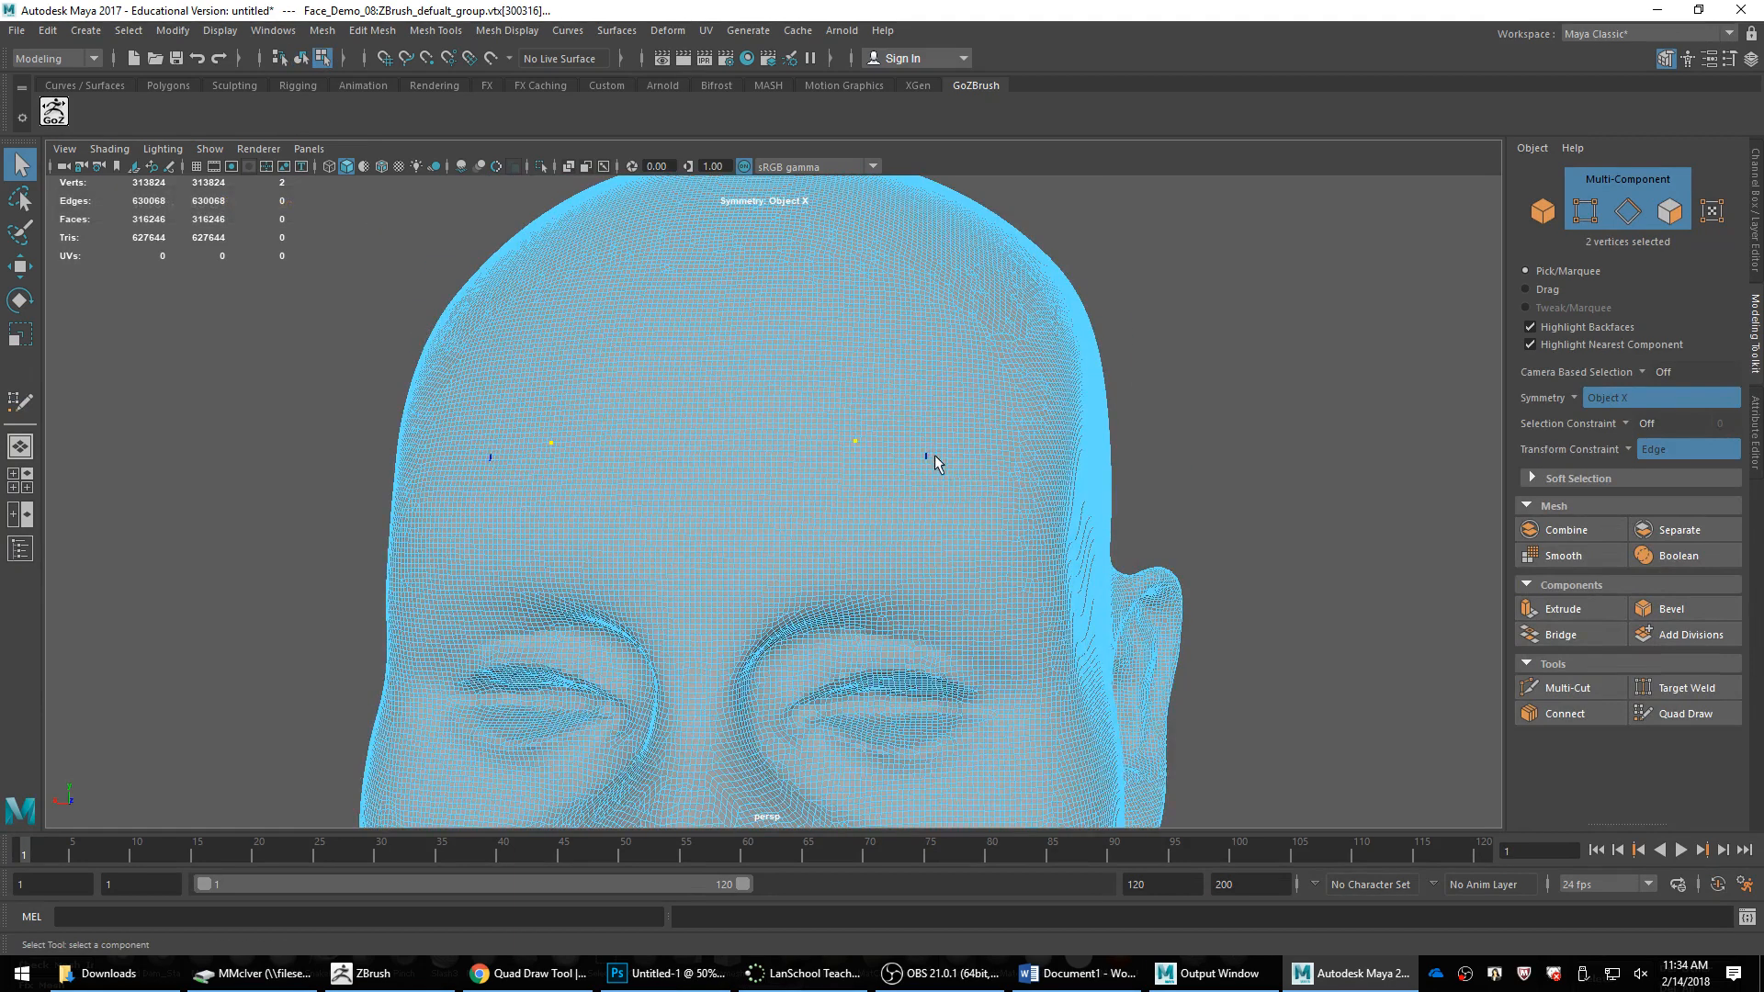
{"action": "left_click_drag", "start_coordinate": [964, 467], "coordinate": [967, 466]}
{"action": "left_click", "coordinate": [1681, 716]}
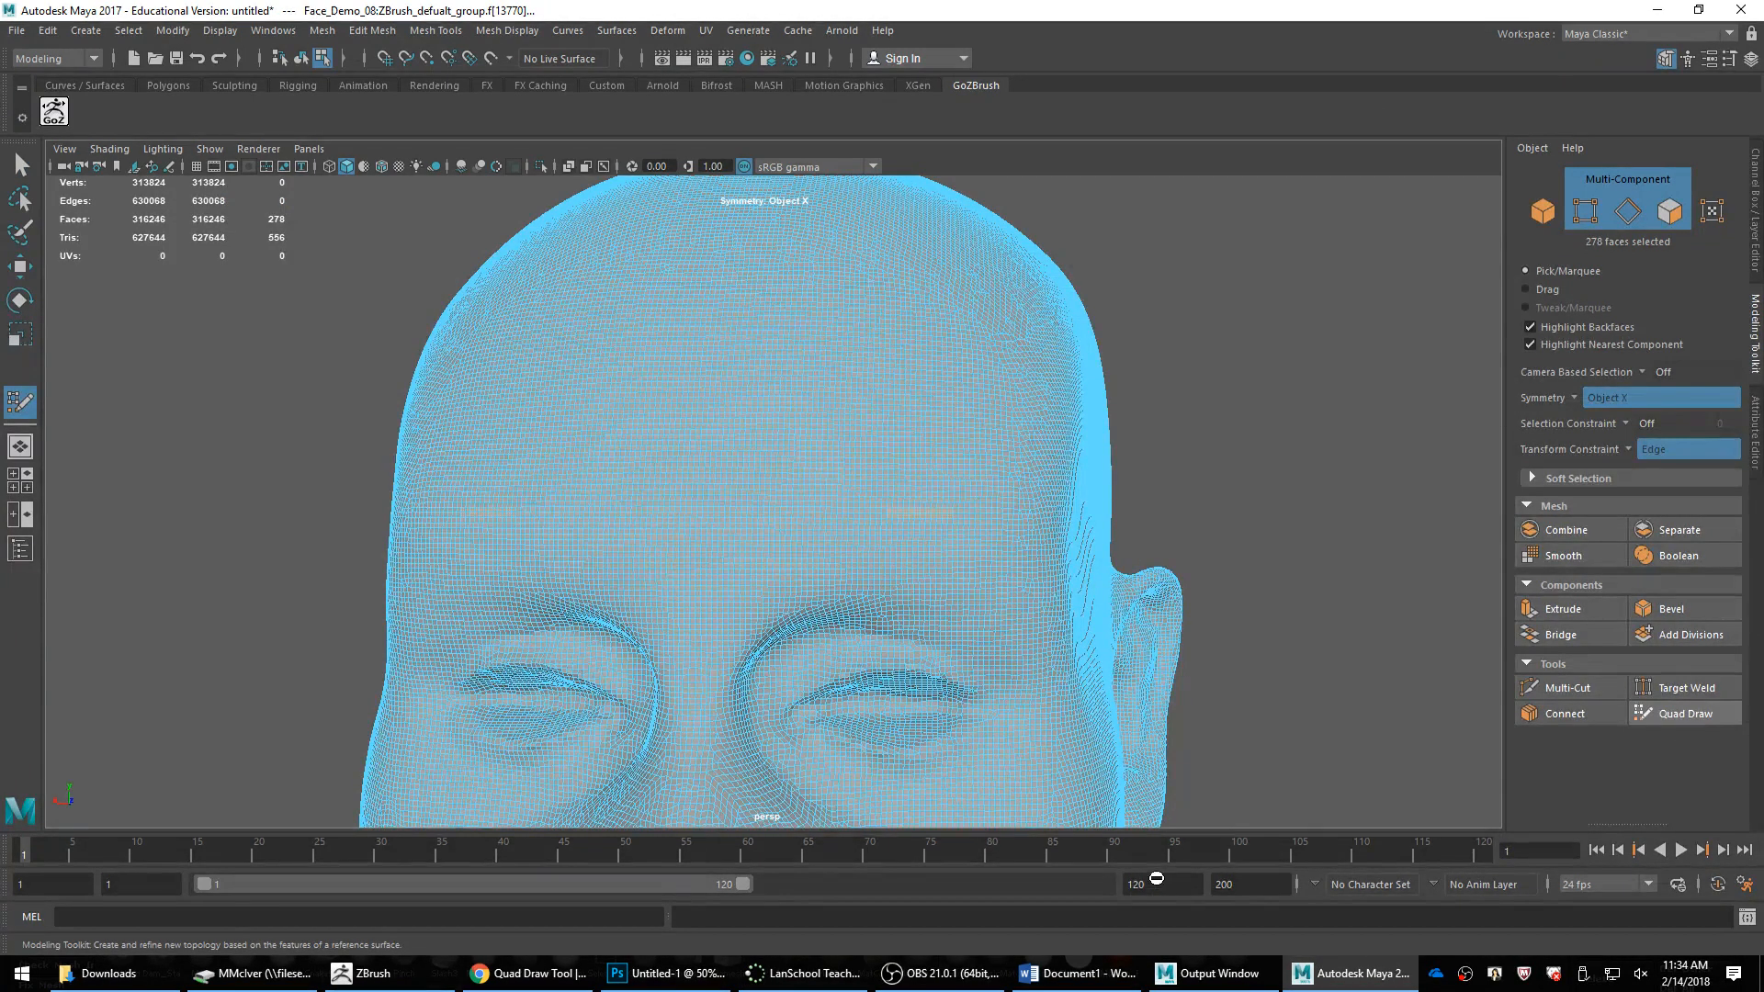
Step: Switch to Chrome and look through the Quad Draw, ZRemesher and Character Modelling course resource pages
{"action": "left_click", "coordinate": [512, 975]}
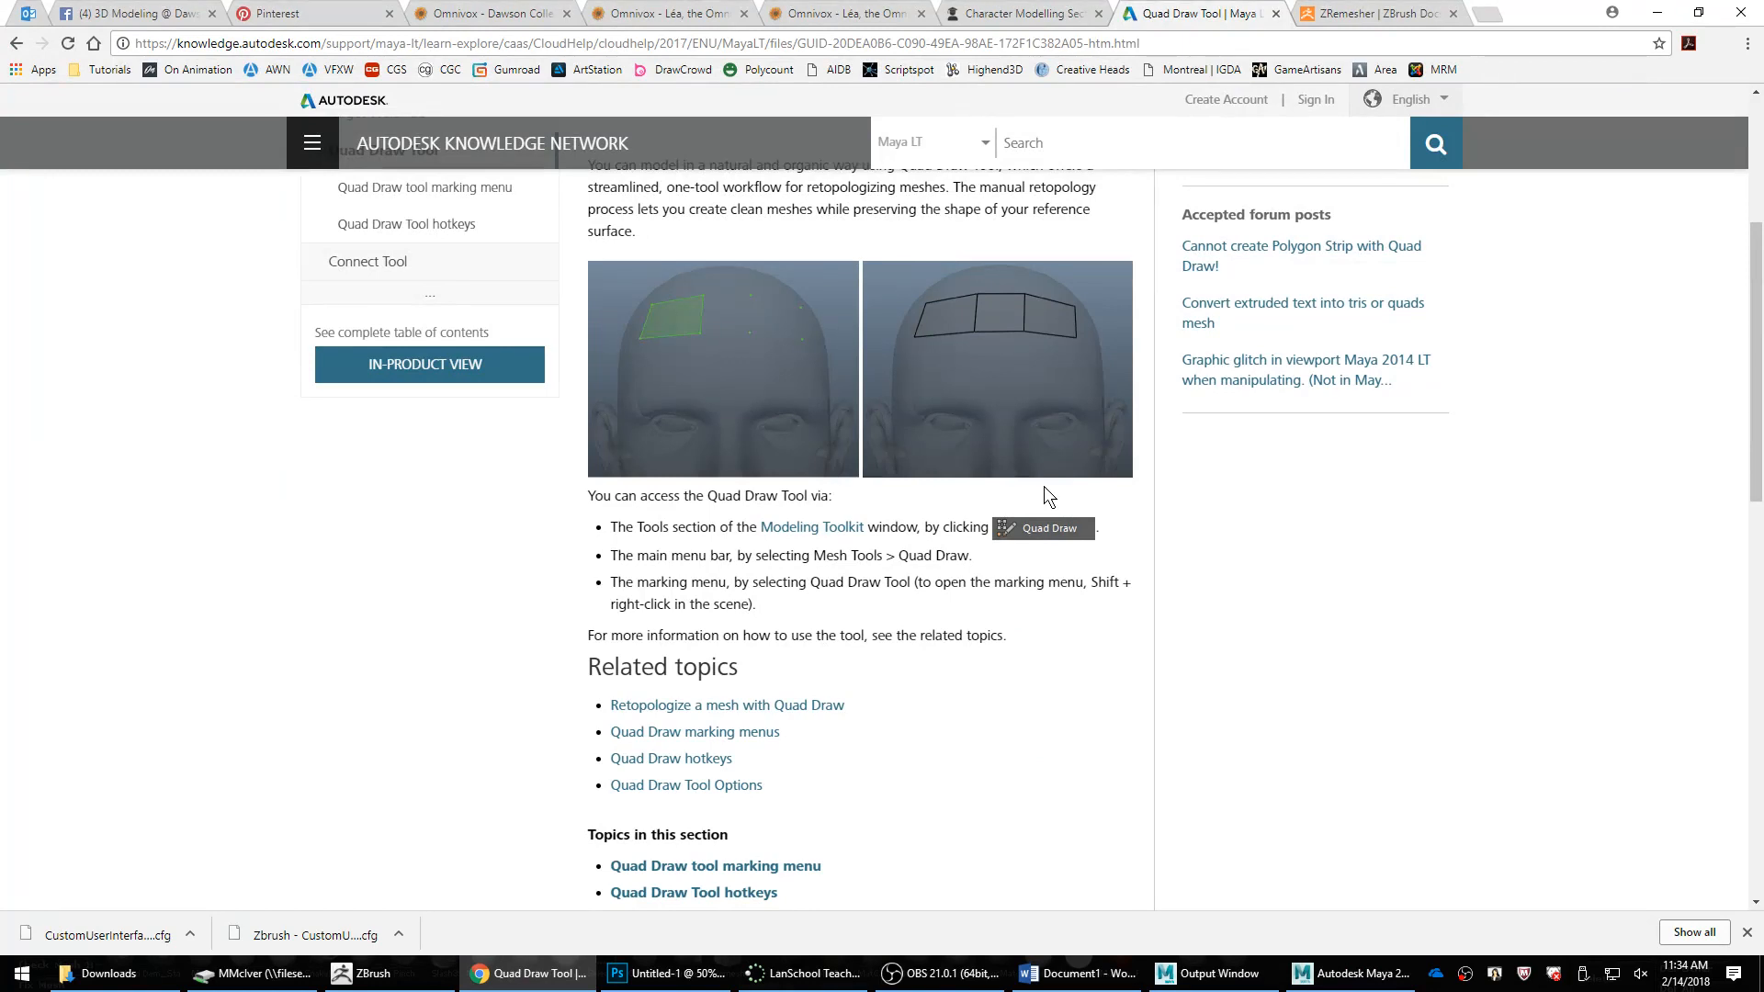
{"action": "left_click", "coordinate": [1329, 17]}
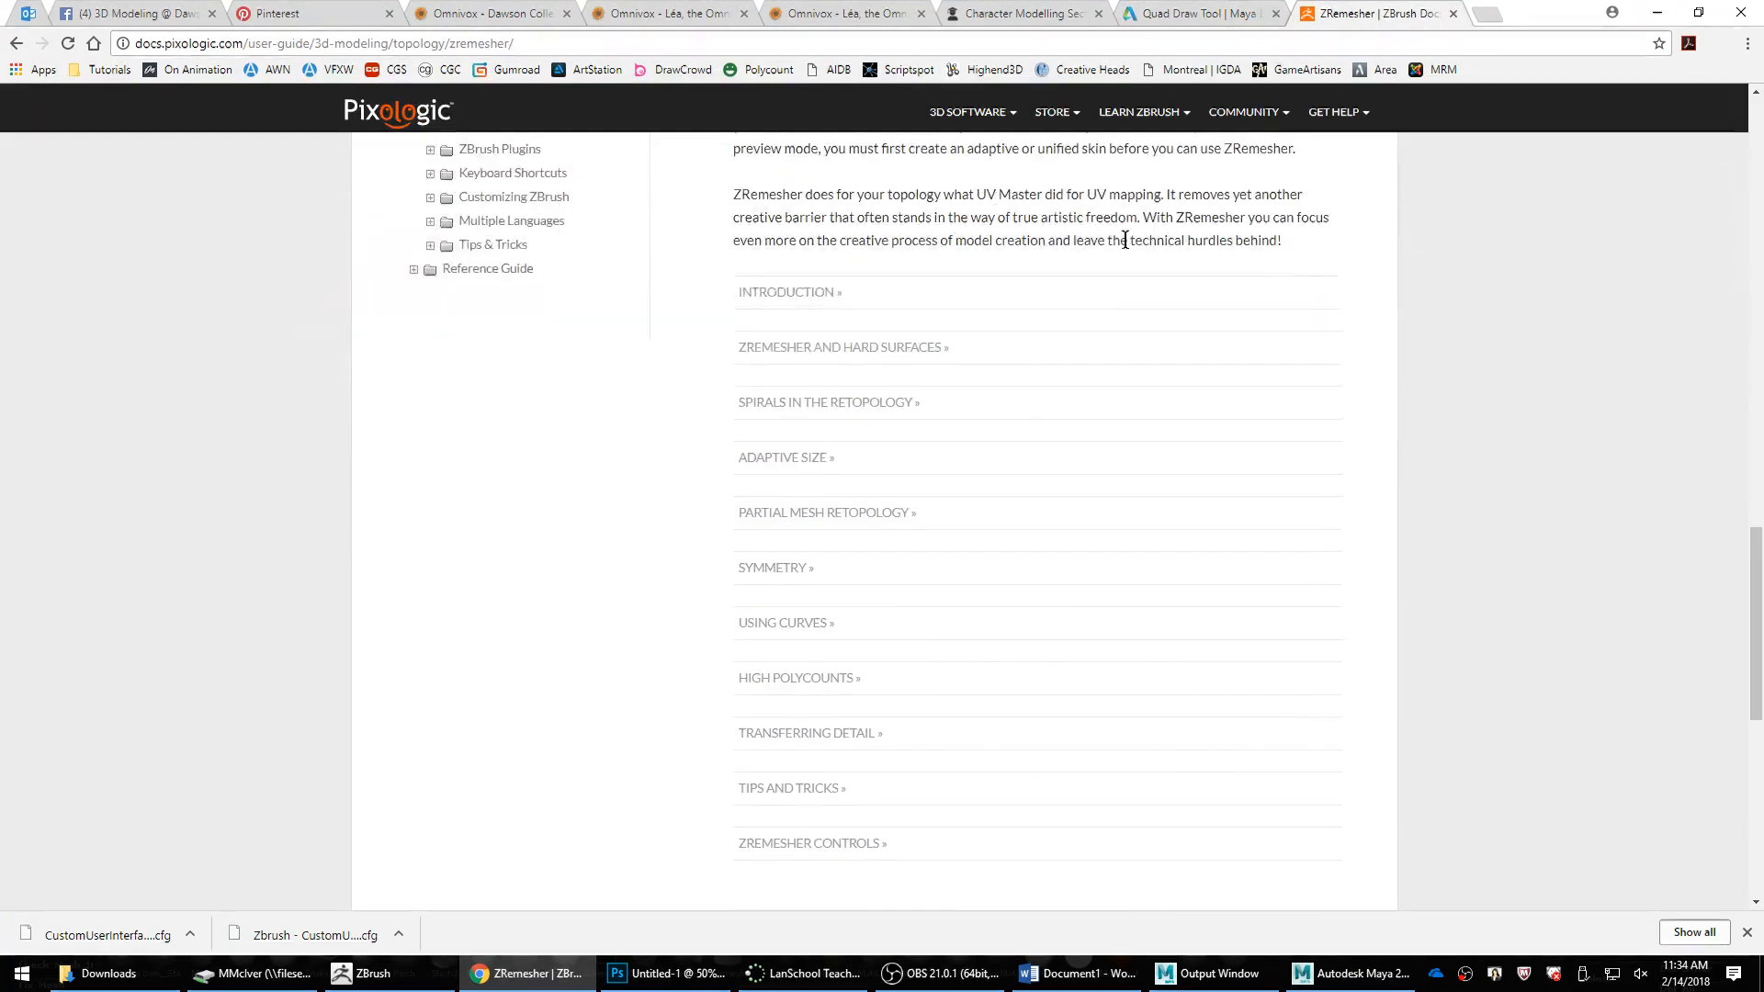
{"action": "left_click", "coordinate": [1178, 13]}
{"action": "left_click", "coordinate": [1010, 14]}
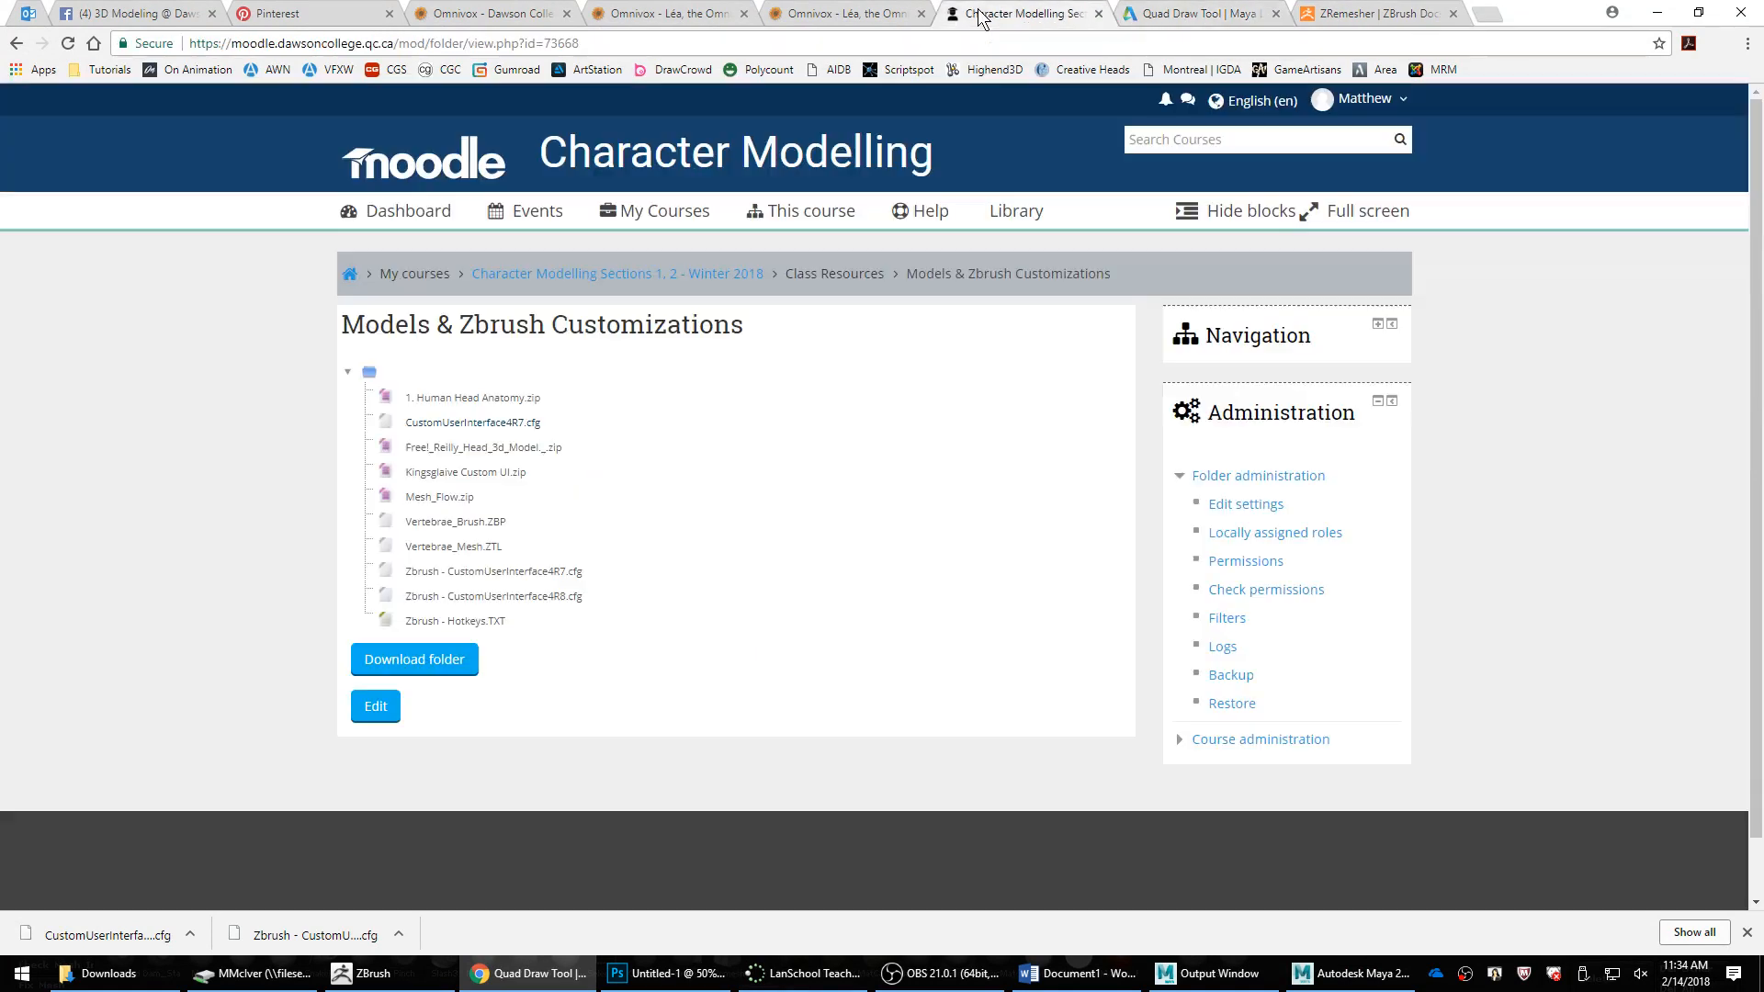
Step: Check the LanSchool Teacher Console and return to the course resources page in Chrome
{"action": "left_click", "coordinate": [1352, 974]}
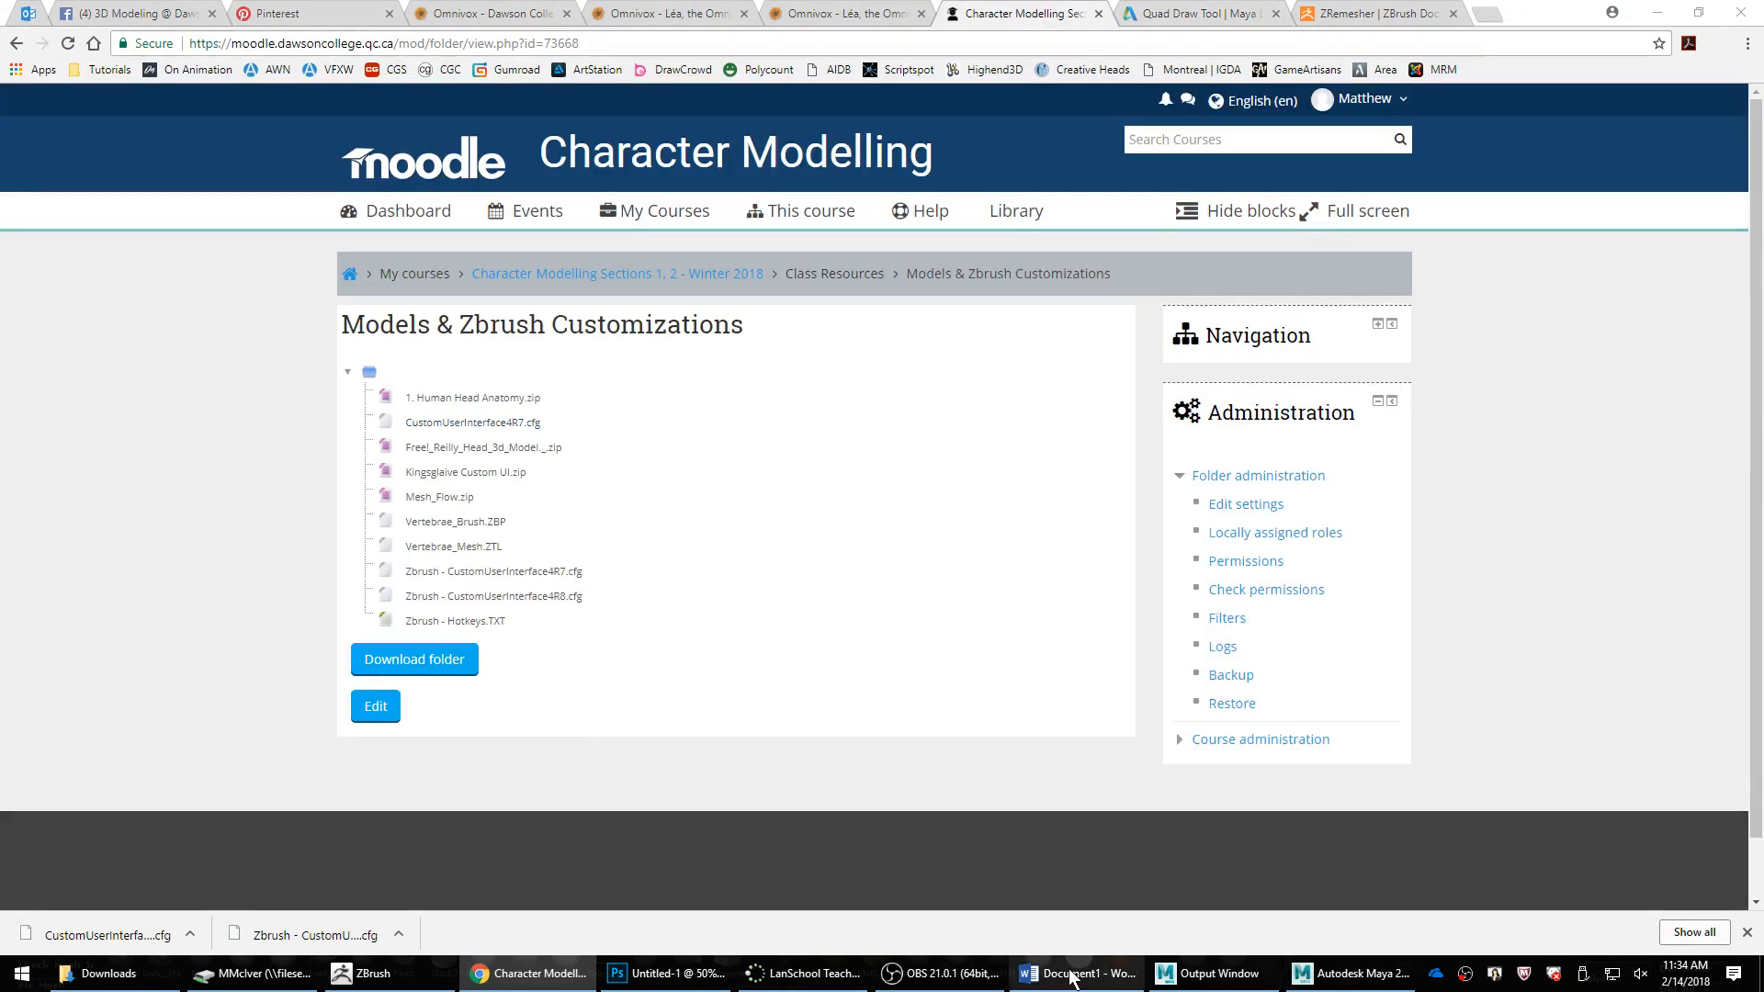
{"action": "left_click", "coordinate": [759, 979]}
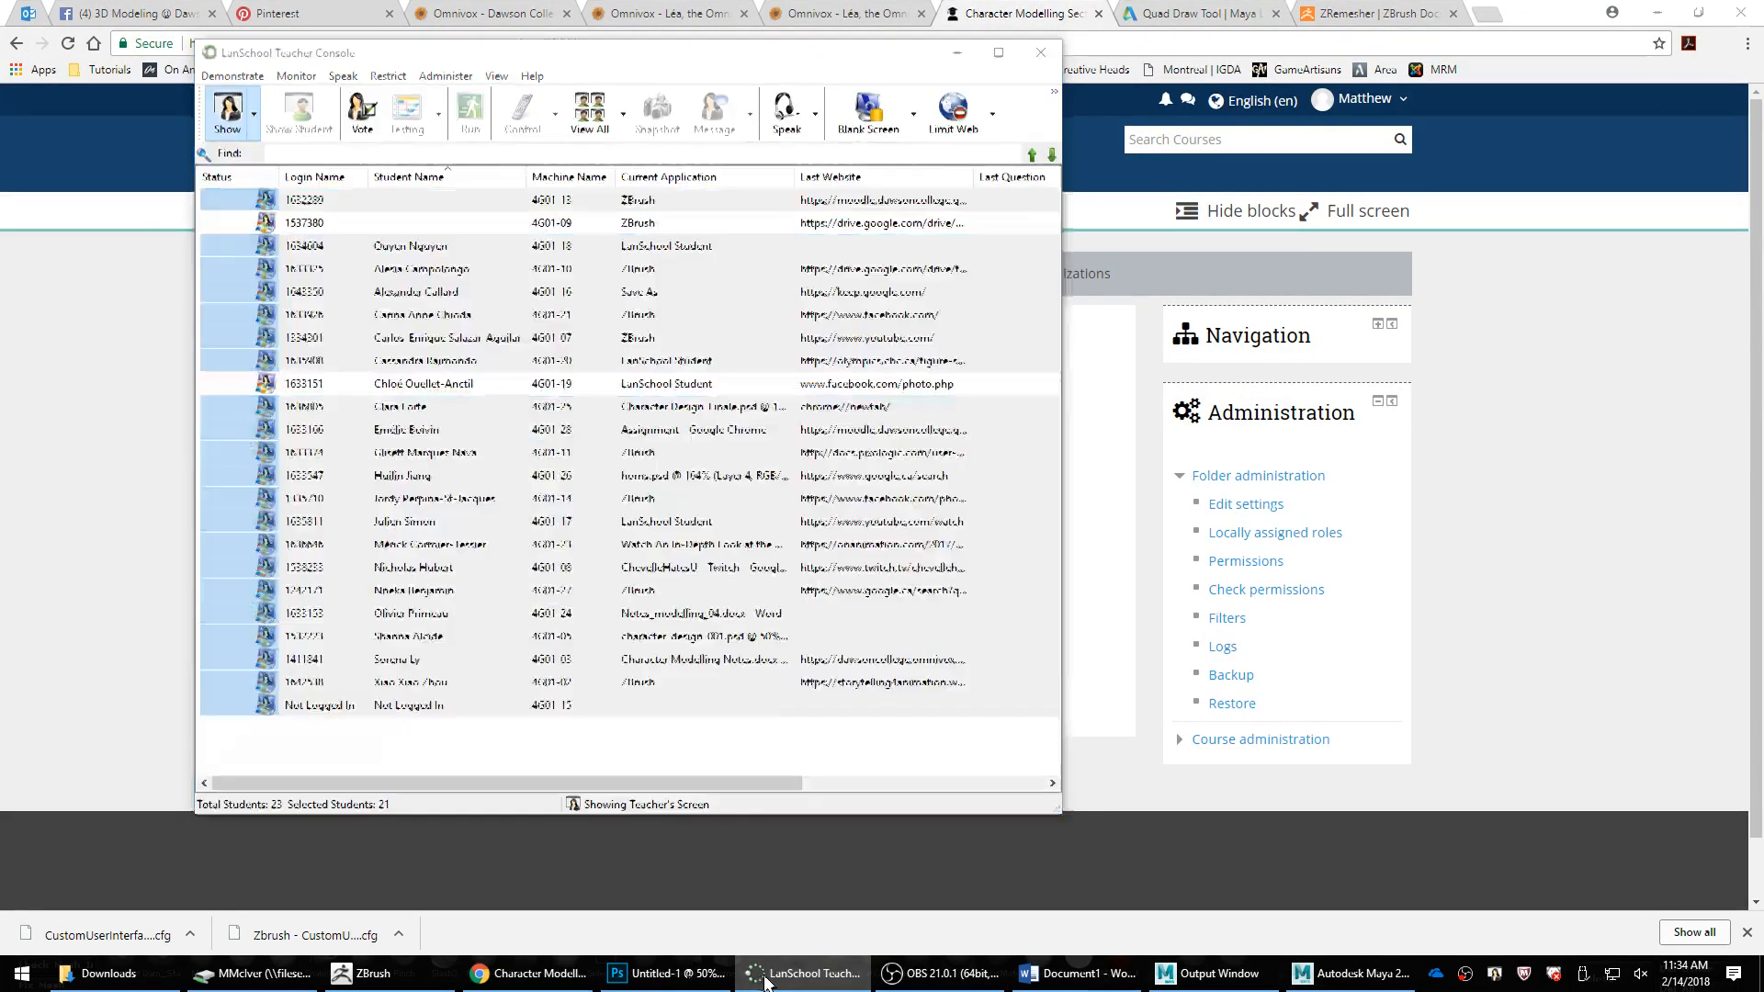
{"action": "left_click", "coordinate": [588, 974]}
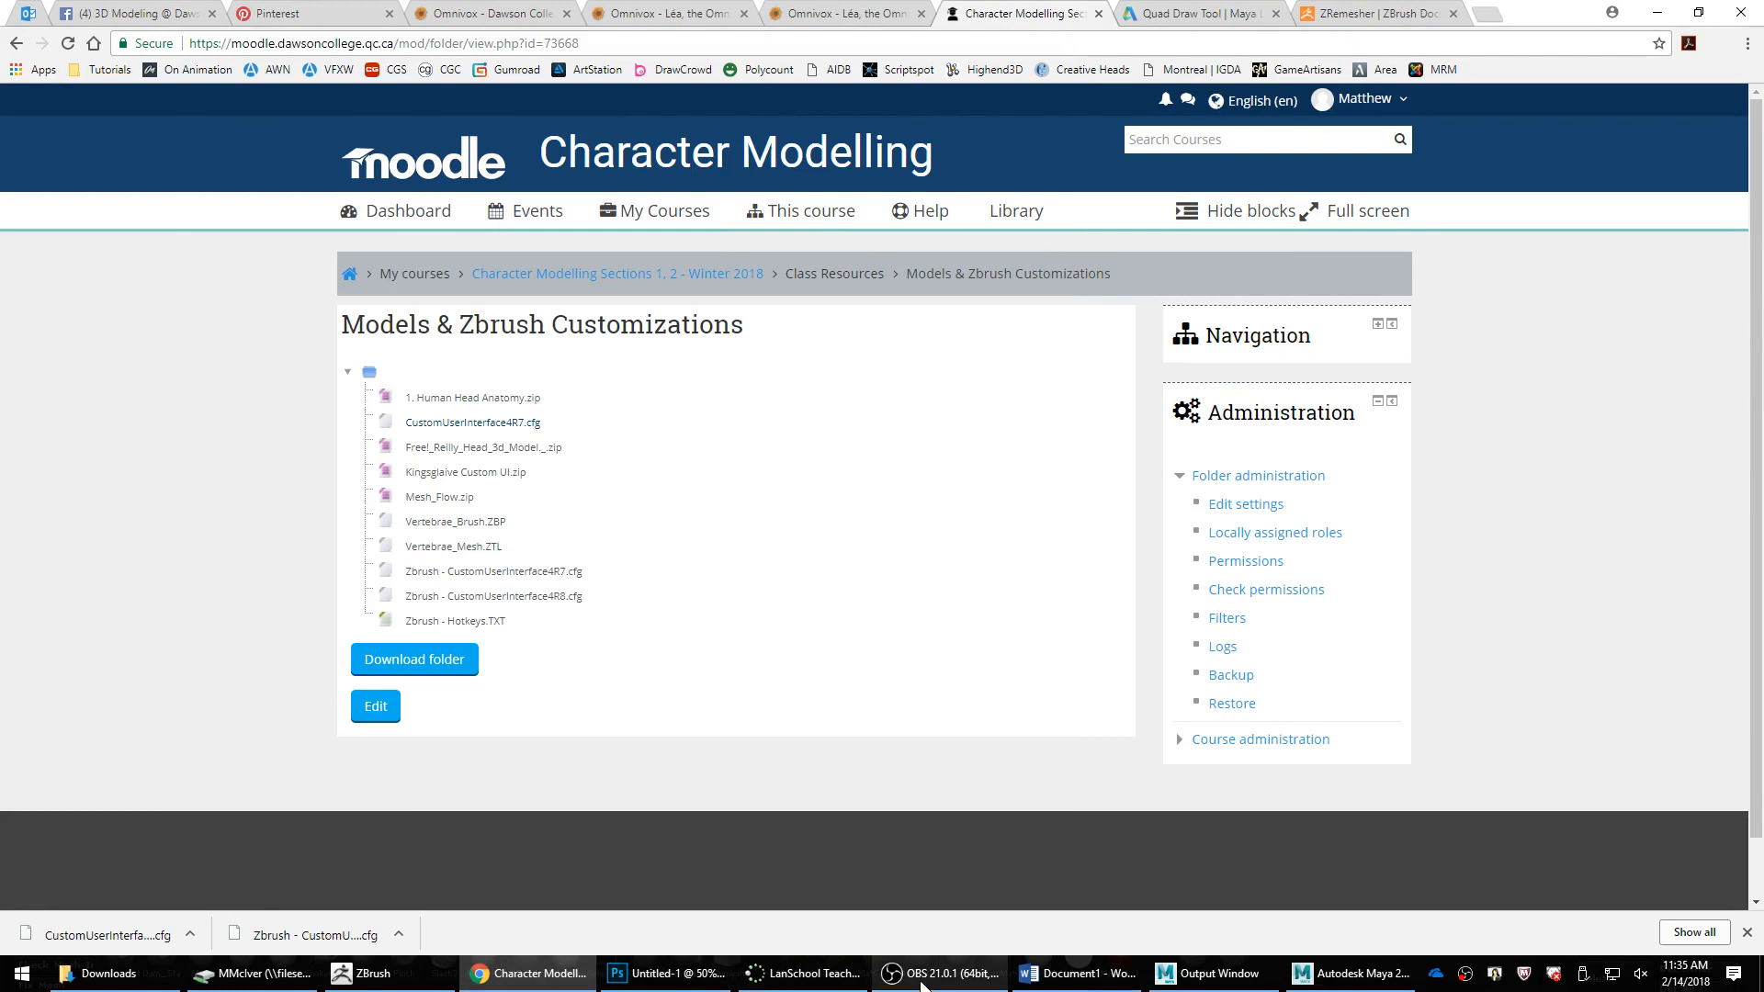
{"action": "mouse_move", "coordinate": [921, 983]}
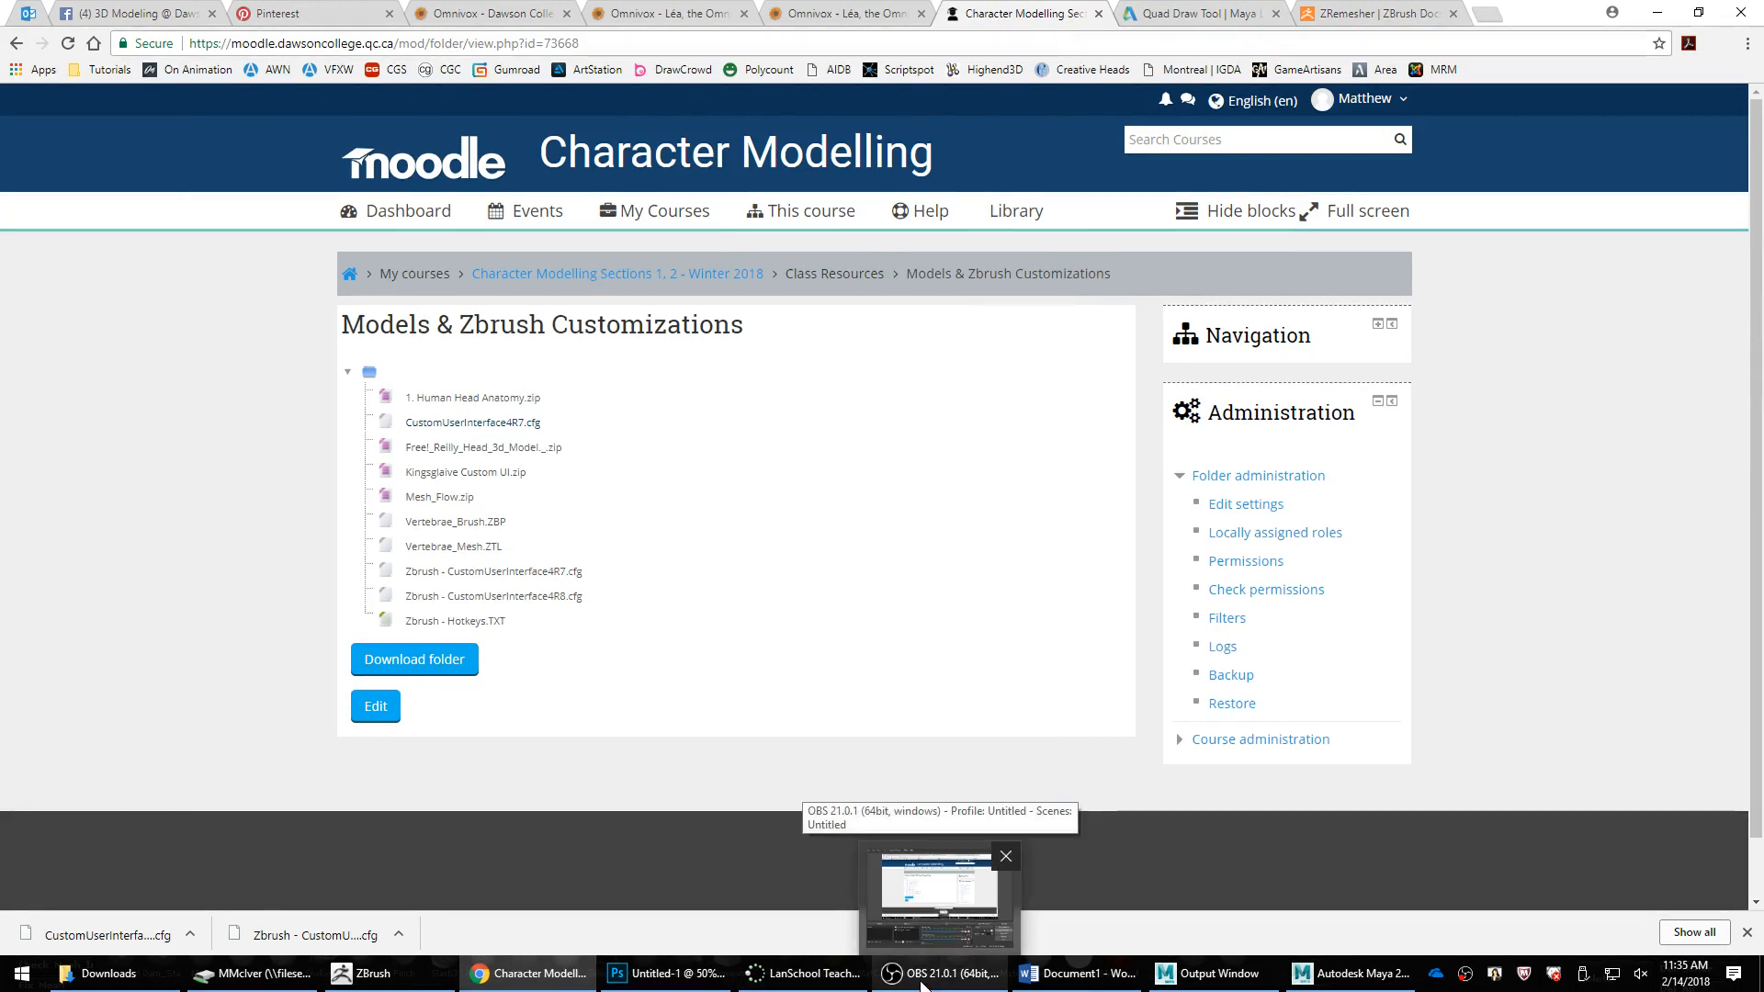